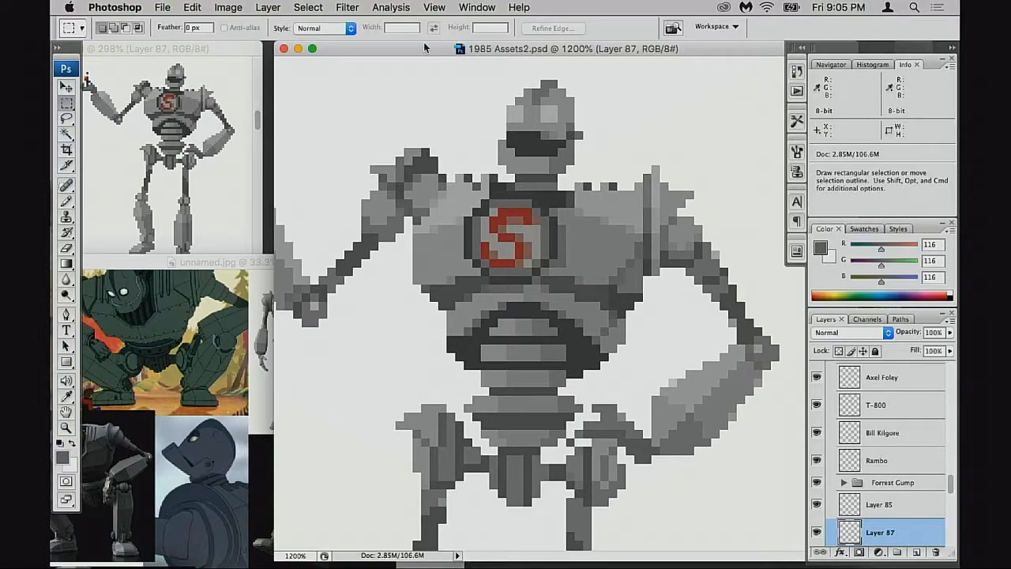
# Step: Arrange the 1985 Assets2.psd window beside the unnamed.jpg reference window so the reference photos sit below the small preview window
pyautogui.moveTo(473, 51); pyautogui.dragTo(459, 53)
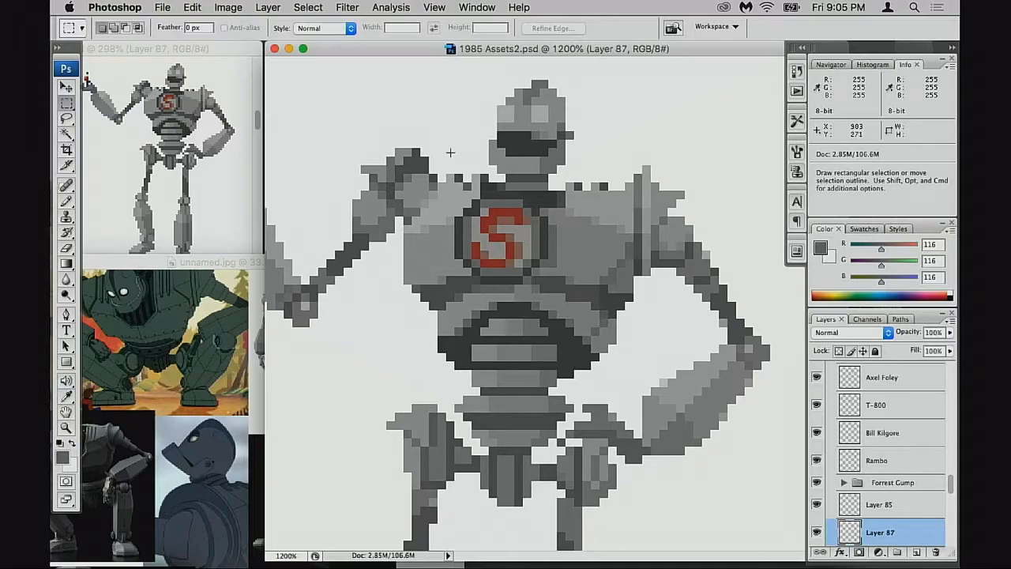
pyautogui.moveTo(242, 263); pyautogui.dragTo(284, 281)
pyautogui.click(374, 56)
pyautogui.moveTo(374, 55); pyautogui.dragTo(375, 51)
pyautogui.click(241, 282)
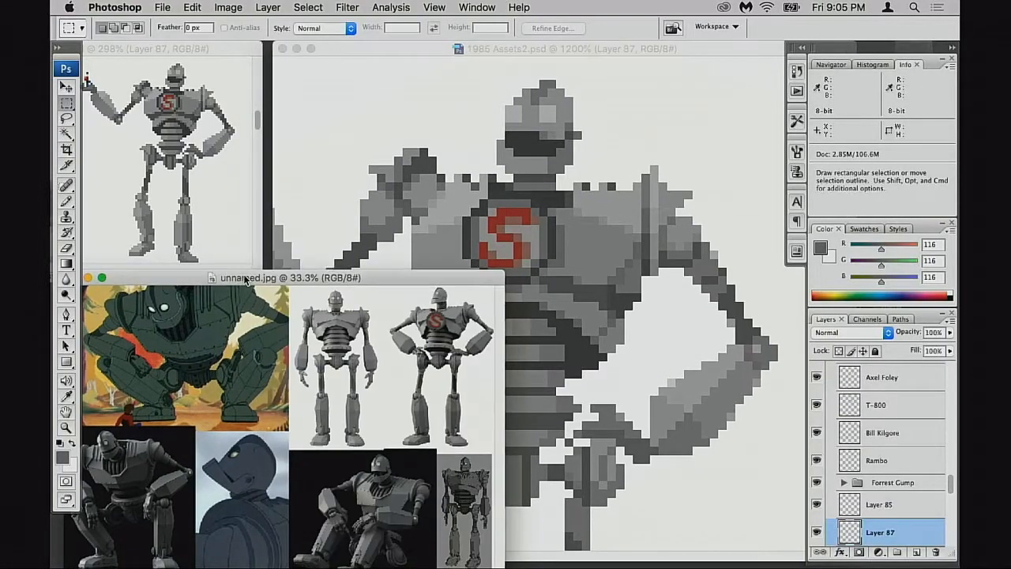
pyautogui.moveTo(245, 276); pyautogui.dragTo(244, 275)
pyautogui.moveTo(388, 46); pyautogui.dragTo(380, 47)
# Step: Examine the robot sprite's legs, torso and raised arm holding the small figure
pyautogui.press('space')
pyautogui.moveTo(486, 281); pyautogui.dragTo(581, 250)
pyautogui.scroll(-10, 581, 250)
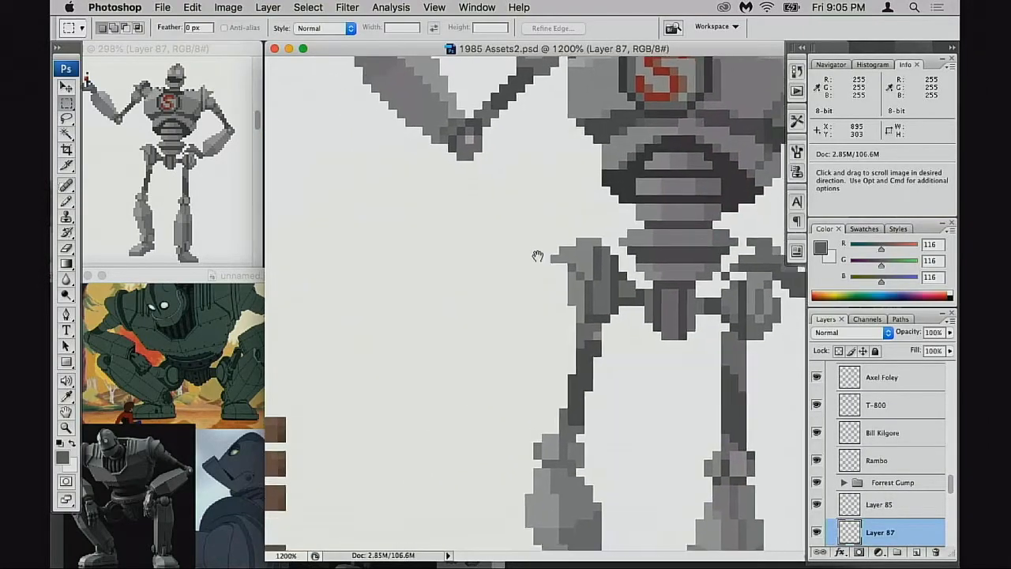
pyautogui.moveTo(507, 221); pyautogui.dragTo(503, 231)
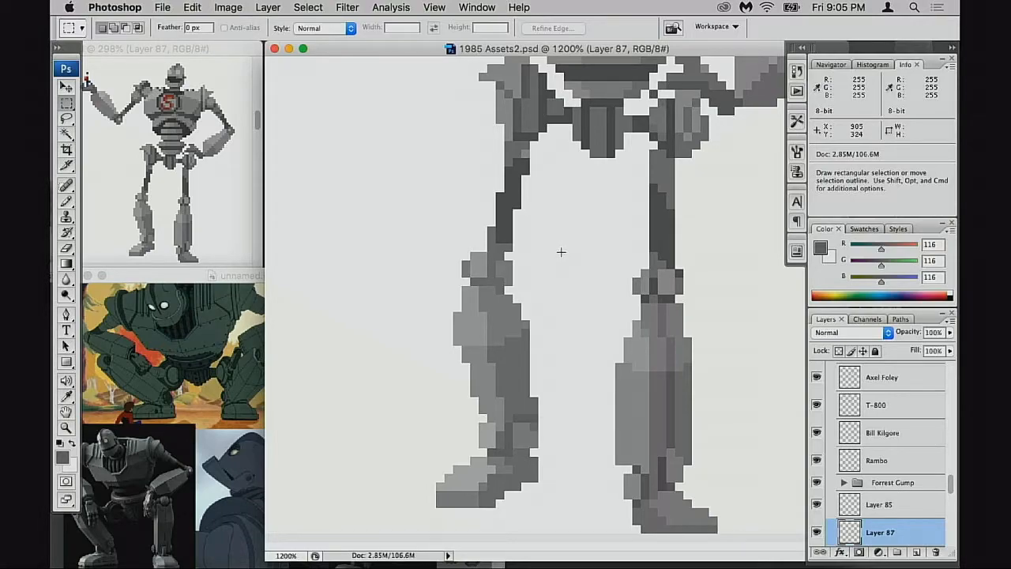
pyautogui.press('space')
pyautogui.scroll(6, 513, 261)
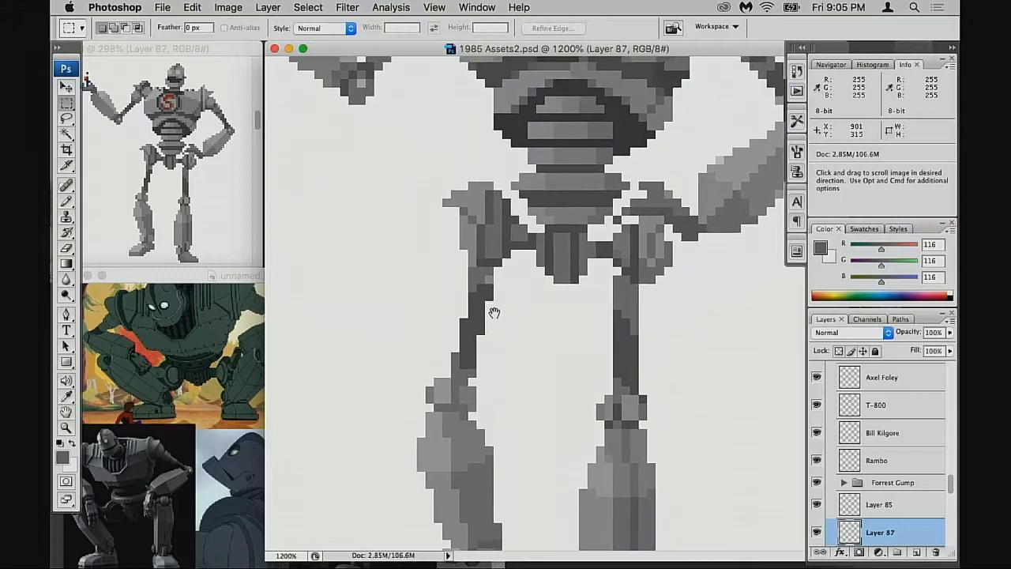
pyautogui.scroll(4, 523, 252)
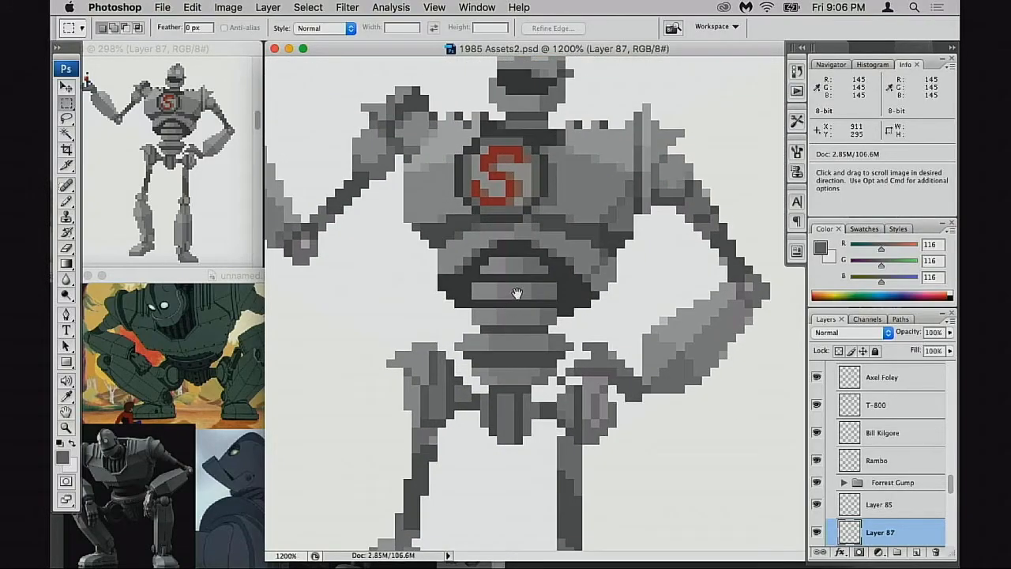
pyautogui.hscroll(-5, 517, 297)
pyautogui.scroll(2, 518, 296)
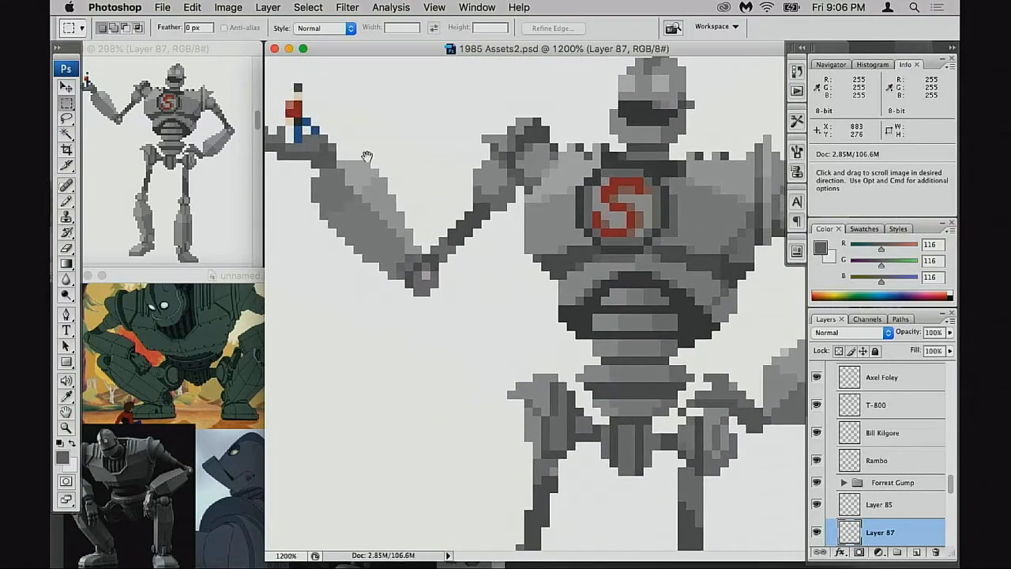
# Step: Make room for the small 298% preview window, widen it and reposition the robot inside it
pyautogui.moveTo(398, 50); pyautogui.dragTo(409, 50)
pyautogui.click(204, 165)
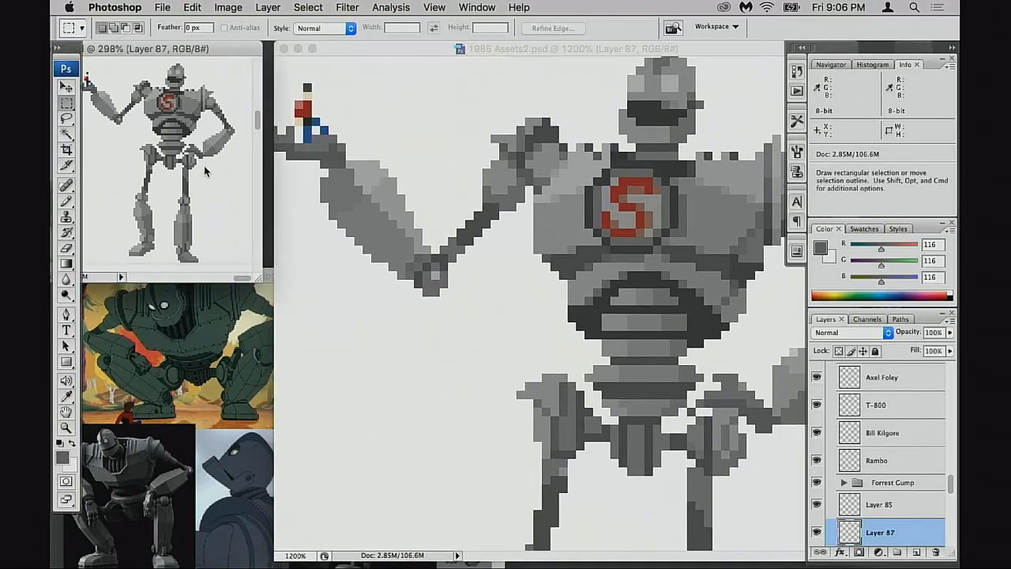
pyautogui.moveTo(270, 279); pyautogui.dragTo(274, 272)
pyautogui.moveTo(191, 206); pyautogui.dragTo(221, 199)
pyautogui.click(506, 51)
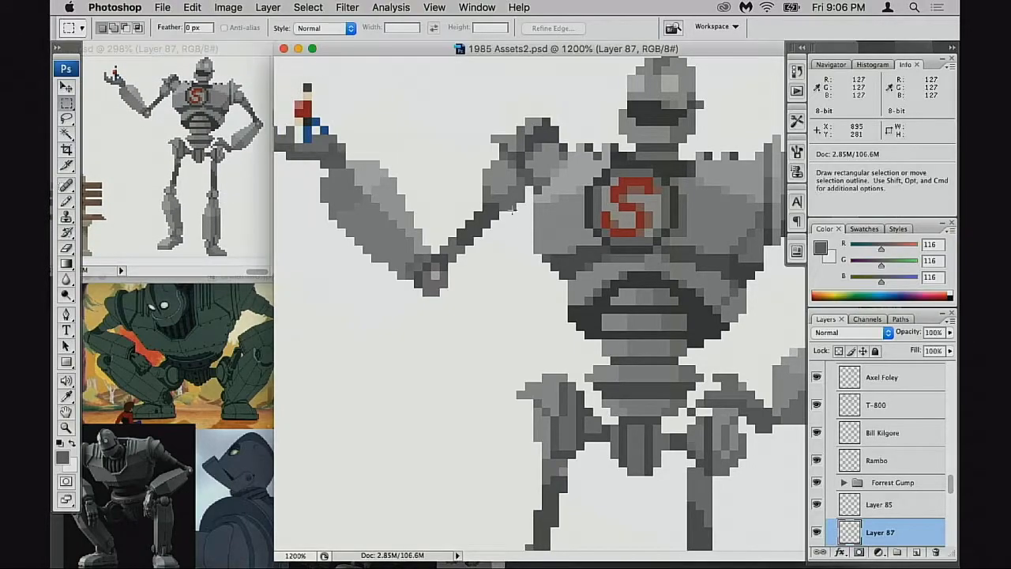
# Step: Reposition the unnamed.jpg reference so its standing front-view robot shows beside the main document window
pyautogui.moveTo(506, 52); pyautogui.dragTo(513, 51)
pyautogui.click(262, 339)
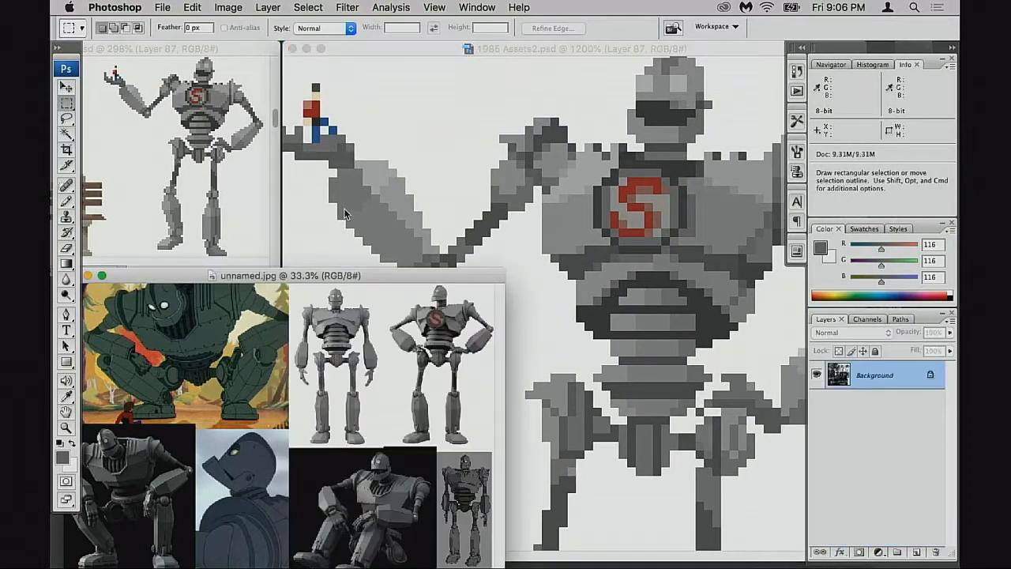
pyautogui.moveTo(308, 275); pyautogui.dragTo(210, 294)
pyautogui.click(424, 49)
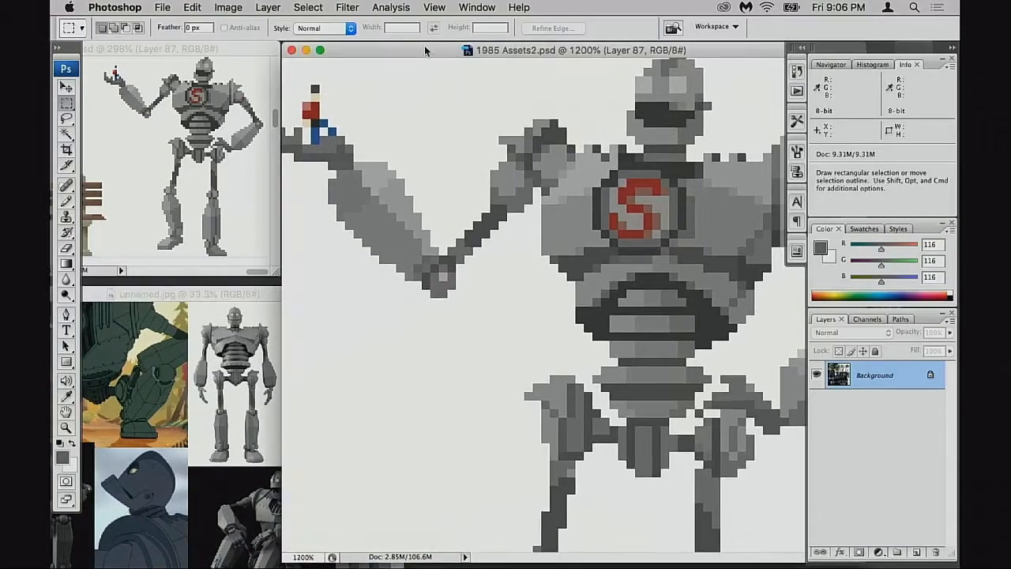
pyautogui.moveTo(608, 241); pyautogui.dragTo(477, 248)
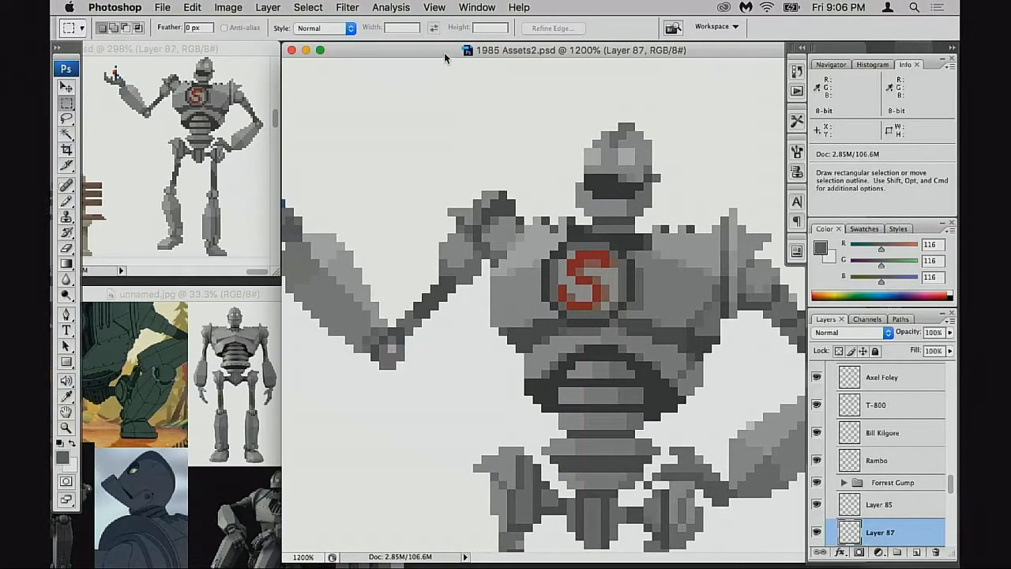
pyautogui.moveTo(443, 52); pyautogui.dragTo(458, 50)
# Step: Toggle the visibility of Layer 87 to compare the chest with and without the emblem, leaving the layer hidden
pyautogui.moveTo(632, 277); pyautogui.dragTo(552, 210)
pyautogui.scroll(-1, 855, 482)
pyautogui.click(817, 491)
pyautogui.click(817, 491)
pyautogui.click(817, 491)
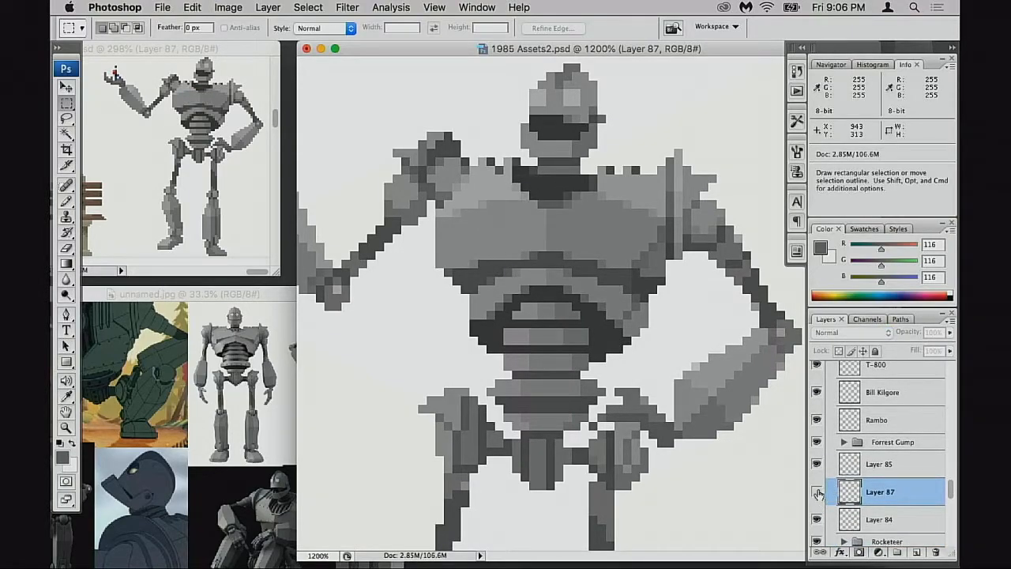
pyautogui.click(817, 491)
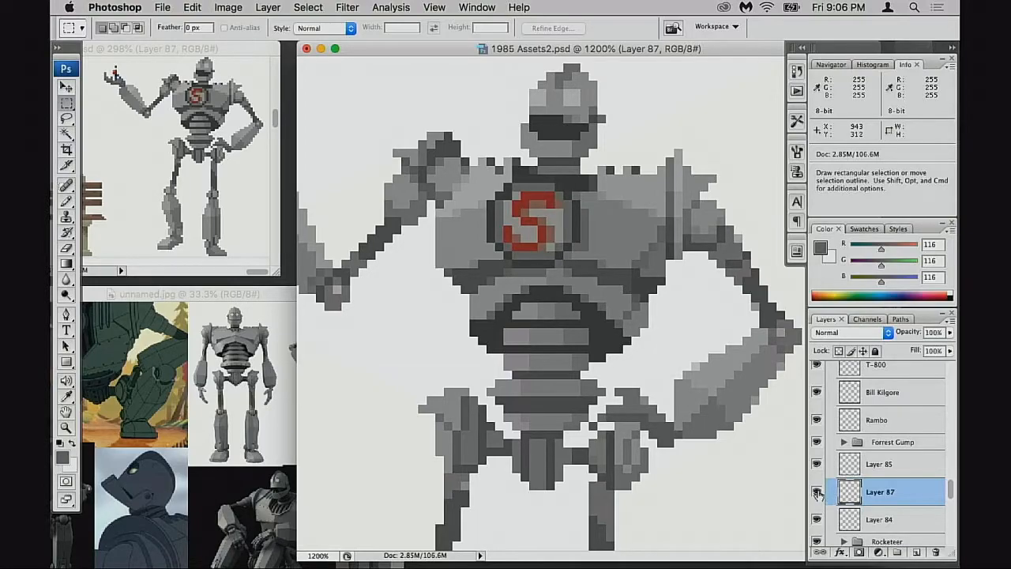
pyautogui.click(817, 491)
# Step: Check what Layers 84 and 85 contain by toggling their visibility, and make Layer 84 the active layer
pyautogui.click(816, 519)
pyautogui.click(816, 519)
pyautogui.click(859, 519)
pyautogui.moveTo(513, 308); pyautogui.dragTo(688, 318)
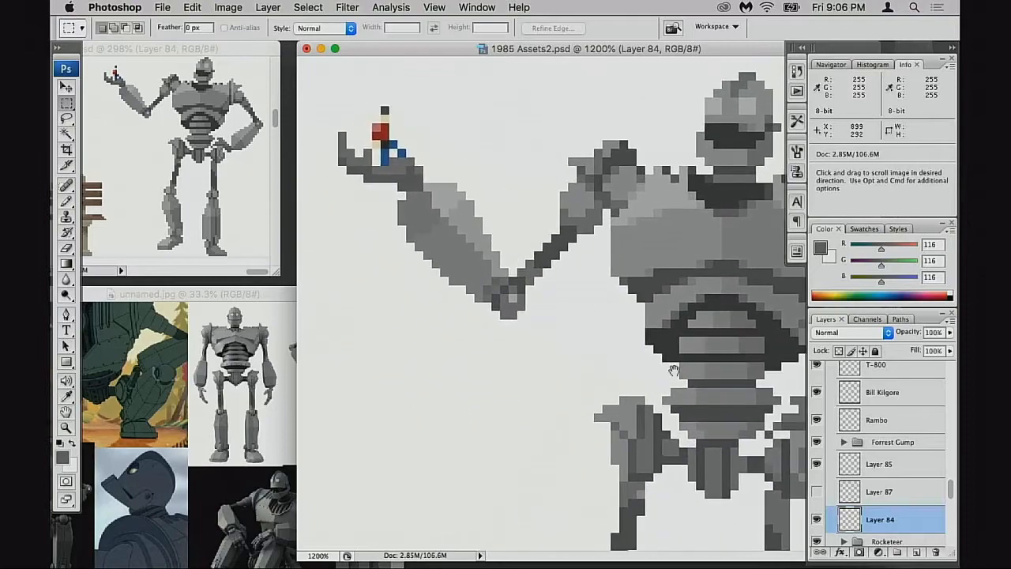
pyautogui.click(817, 463)
pyautogui.click(817, 463)
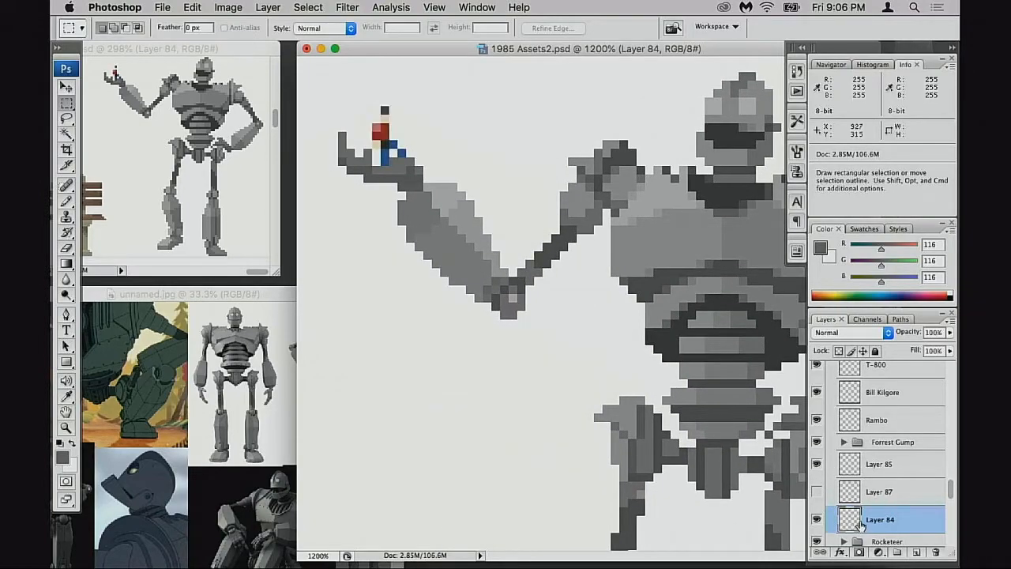
# Step: Select the robot's bent lower leg, from knee to foot, with a rectangular marquee about 18 by 33 px
pyautogui.moveTo(563, 335)
pyautogui.mouseDown()
pyautogui.moveTo(521, 248)
pyautogui.moveTo(461, 279)
pyautogui.moveTo(447, 273)
pyautogui.moveTo(460, 286)
pyautogui.moveTo(456, 275)
pyautogui.mouseUp()
pyautogui.press('b')
pyautogui.keyDown('super'); pyautogui.click(473, 231); pyautogui.keyUp('super')
pyautogui.moveTo(581, 315); pyautogui.dragTo(562, 274)
pyautogui.keyDown('alt'); pyautogui.click(516, 309); pyautogui.keyUp('alt')
pyautogui.keyDown('alt'); pyautogui.click(562, 291); pyautogui.keyUp('alt')
pyautogui.keyDown('alt'); pyautogui.click(574, 318); pyautogui.keyUp('alt')
pyautogui.moveTo(592, 316)
pyautogui.mouseDown()
pyautogui.moveTo(582, 282)
pyautogui.moveTo(648, 408)
pyautogui.mouseUp()
pyautogui.press('m')
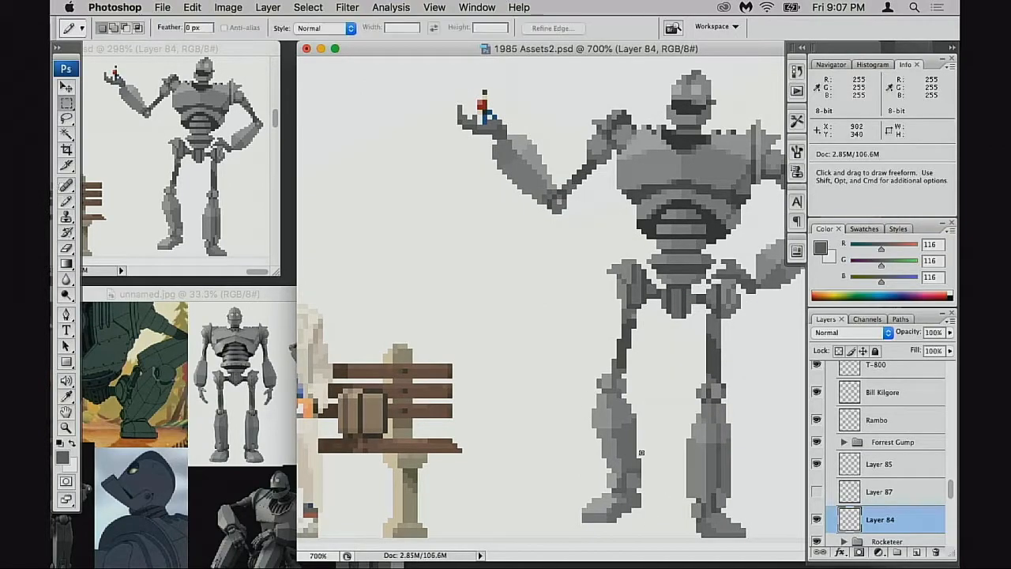
pyautogui.moveTo(587, 379); pyautogui.dragTo(592, 384)
pyautogui.moveTo(664, 508); pyautogui.dragTo(672, 537)
pyautogui.scroll(-3, 691, 355)
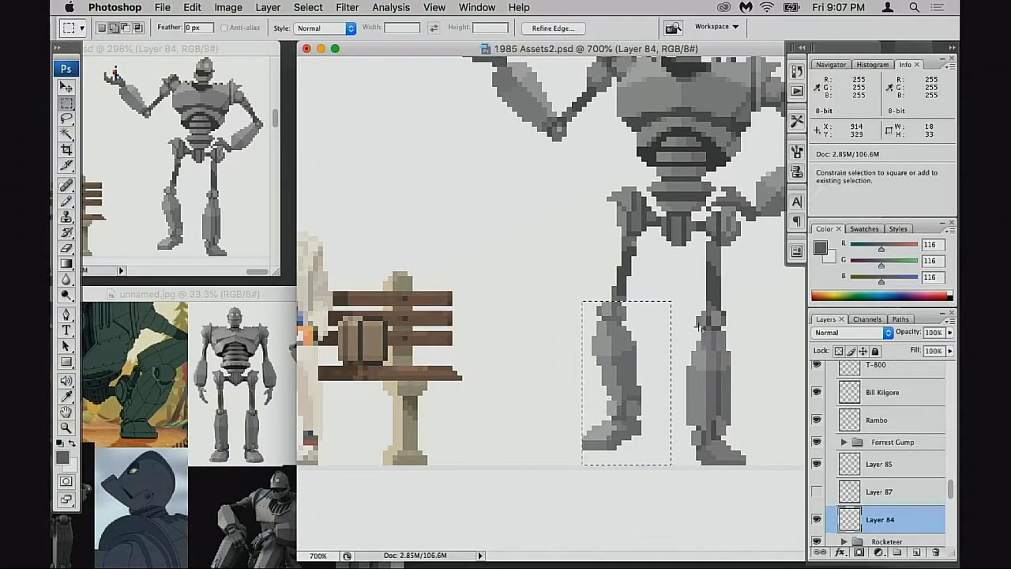
# Step: Add the robot's straight lower leg to the selection and hide the selection outline
pyautogui.moveTo(685, 306); pyautogui.dragTo(766, 434)
pyautogui.moveTo(686, 287); pyautogui.dragTo(740, 308)
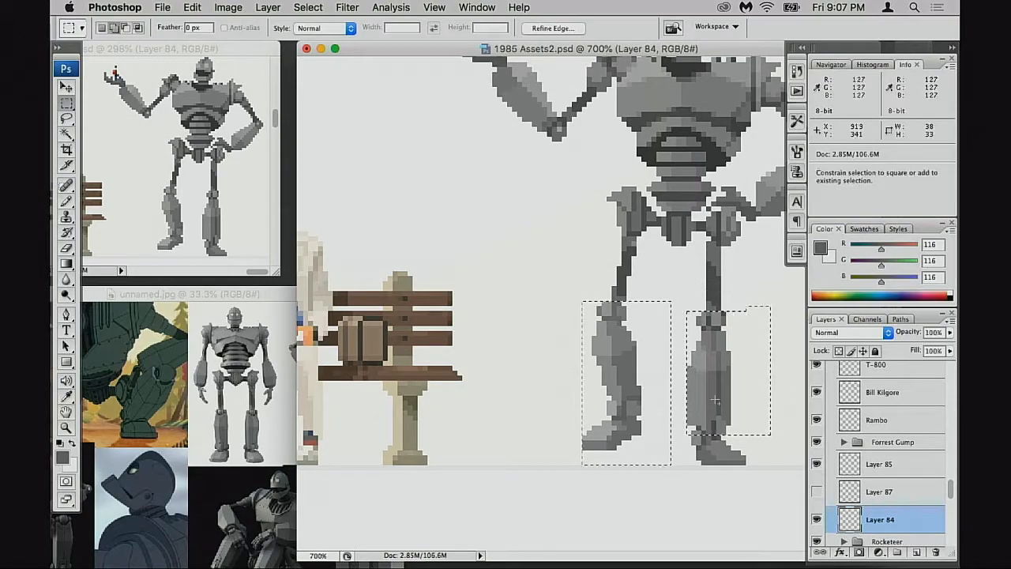
pyautogui.press('super+h')
# Step: Try darkening the selected lower legs with Levels, using an input black point of 51 and white point of 239
pyautogui.press('super+l')
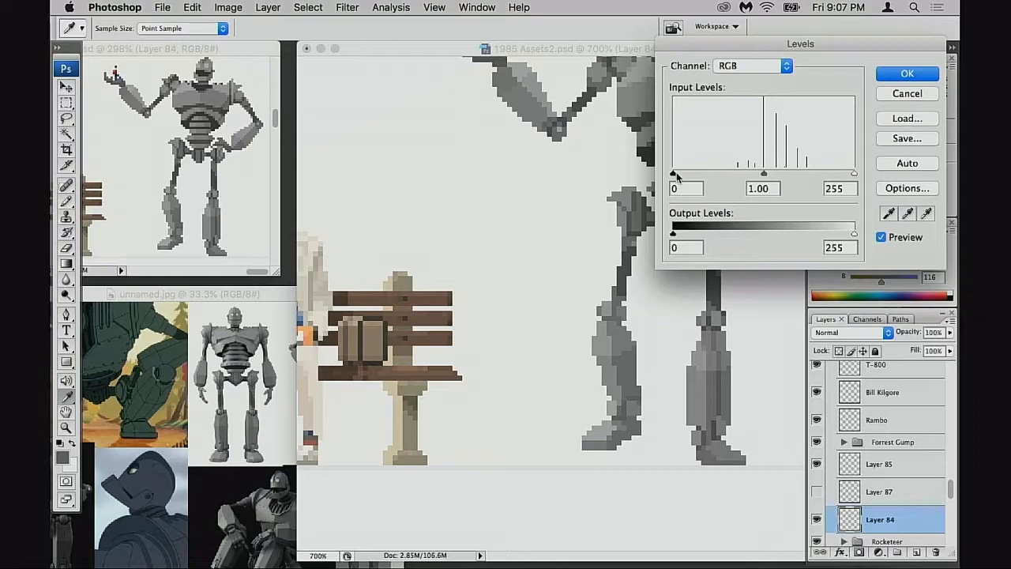
pyautogui.moveTo(686, 174); pyautogui.dragTo(698, 175)
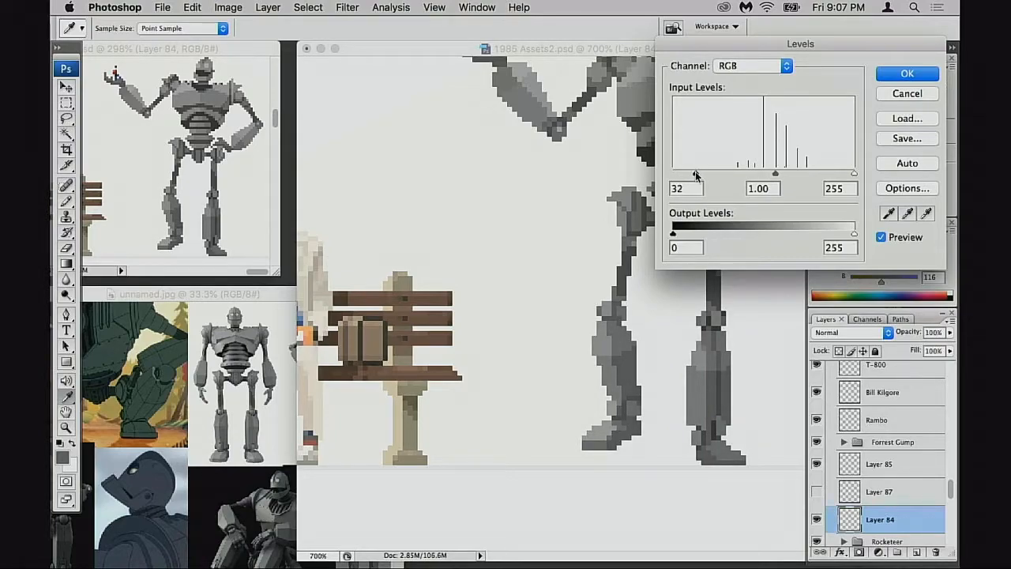
pyautogui.moveTo(695, 174); pyautogui.dragTo(694, 173)
pyautogui.moveTo(853, 175); pyautogui.dragTo(842, 175)
pyautogui.moveTo(695, 174); pyautogui.dragTo(705, 176)
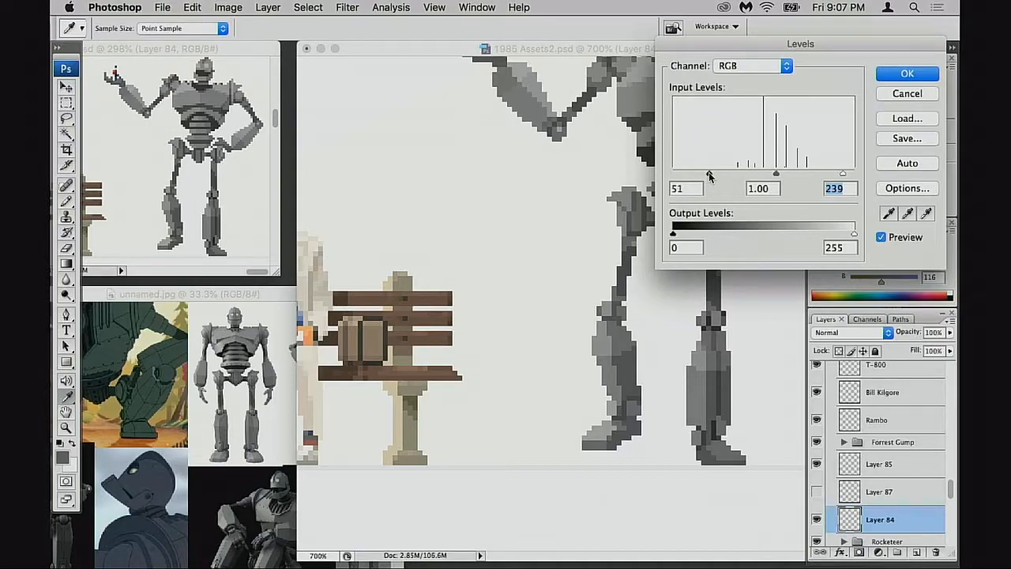
pyautogui.click(878, 74)
# Step: Show the document in full-screen mode and add the forearm resting on the robot's hip to the marquee selection
pyautogui.moveTo(603, 233); pyautogui.dragTo(603, 287)
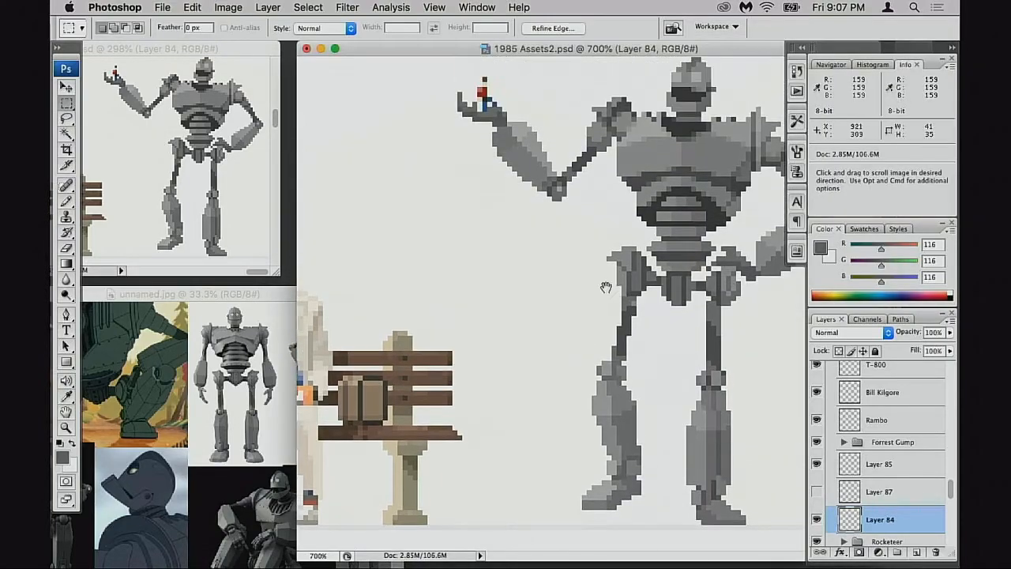
pyautogui.press('g')
pyautogui.scroll(3, 608, 292)
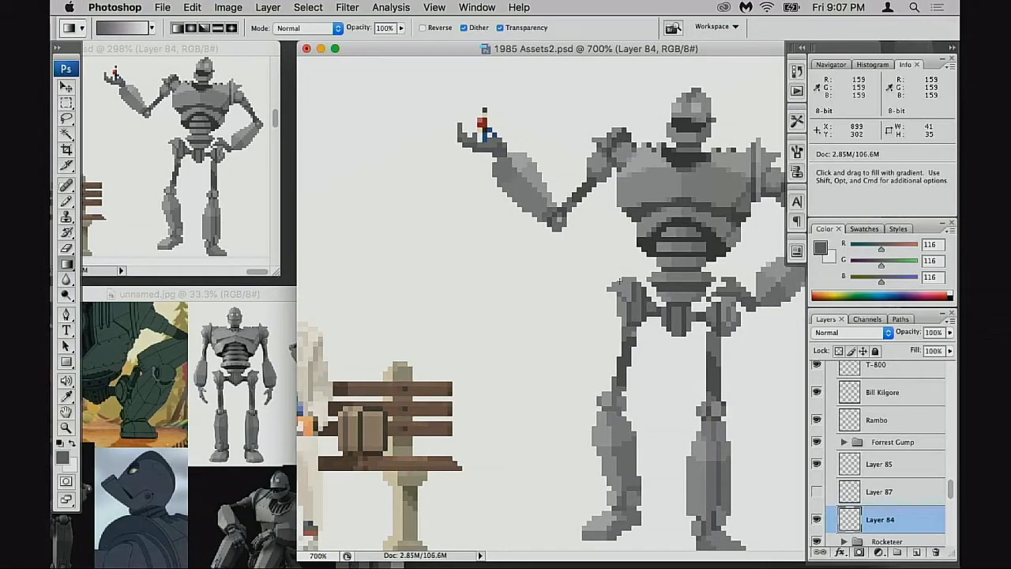
pyautogui.press('f')
pyautogui.scroll(1, 648, 286)
pyautogui.press('m')
pyautogui.moveTo(654, 250); pyautogui.dragTo(697, 318)
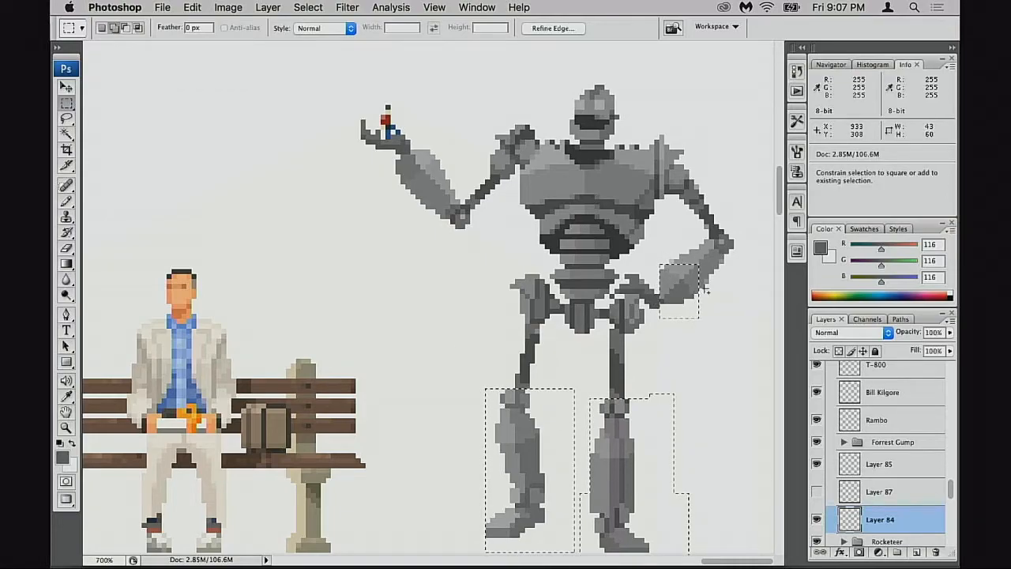
pyautogui.moveTo(694, 240); pyautogui.dragTo(753, 283)
pyautogui.moveTo(722, 230); pyautogui.dragTo(758, 263)
# Step: Add the robot's raised forearm to the selection, including the small area beside the elbow
pyautogui.moveTo(396, 154); pyautogui.dragTo(443, 243)
pyautogui.moveTo(440, 191); pyautogui.dragTo(451, 224)
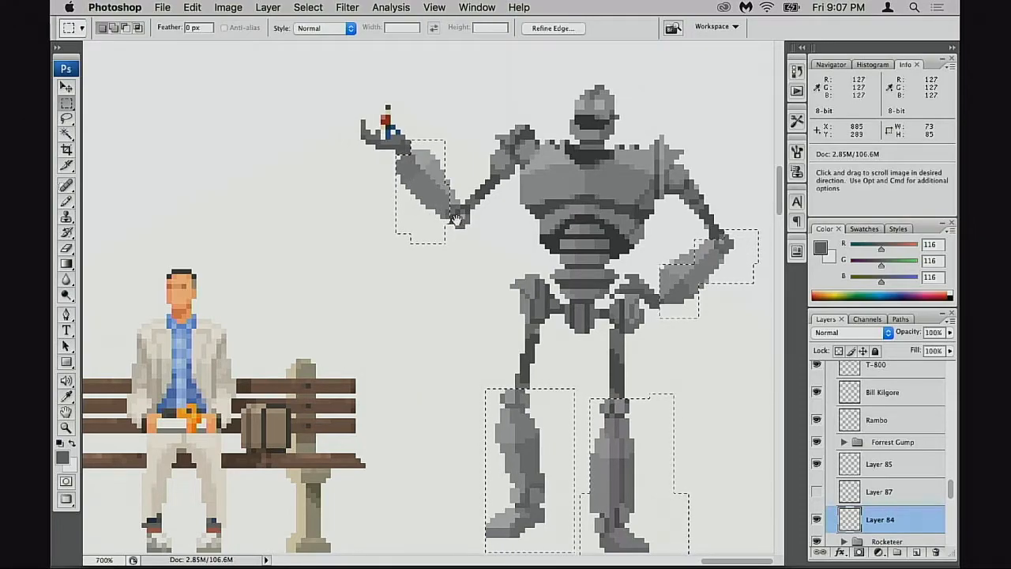
pyautogui.keyDown('super'); pyautogui.click(451, 226); pyautogui.keyUp('super')
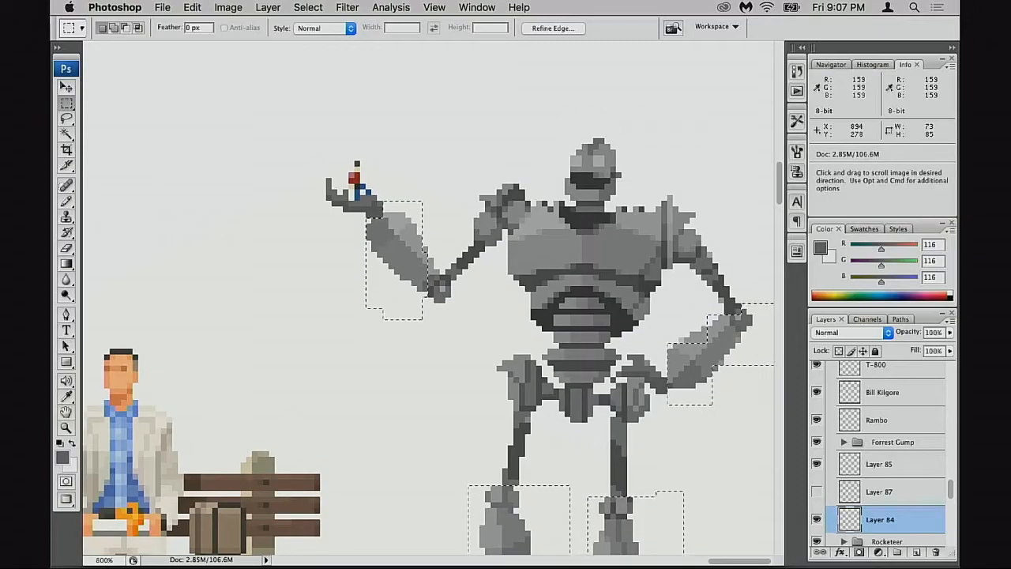
pyautogui.keyDown('super'); pyautogui.click(431, 262); pyautogui.keyUp('super')
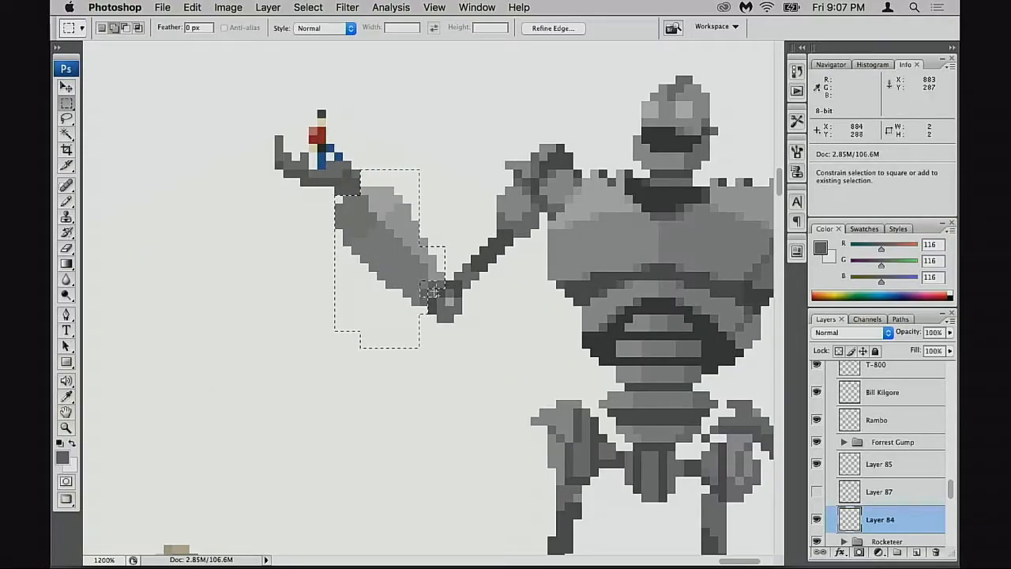
pyautogui.keyDown('alt'); pyautogui.click(502, 340); pyautogui.keyUp('alt')
pyautogui.keyDown('alt'); pyautogui.click(502, 341); pyautogui.keyUp('alt')
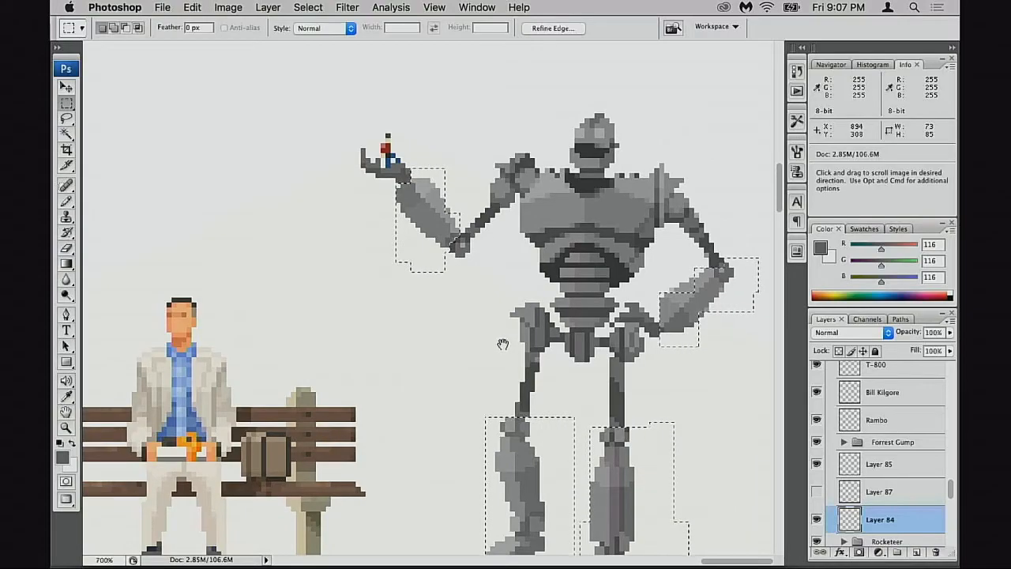
# Step: Check the sprite with the selection outline toggled off and on, and return the document to the standard window mode
pyautogui.moveTo(503, 341); pyautogui.dragTo(506, 284)
pyautogui.press('super+h')
pyautogui.press('super+h')
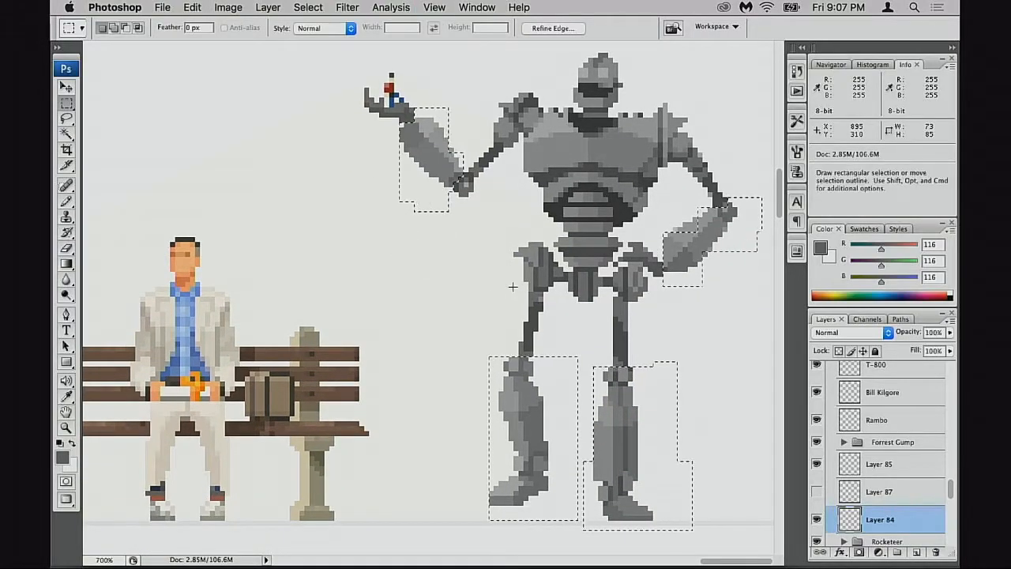
pyautogui.press('f')
pyautogui.press('f')
pyautogui.press('f')
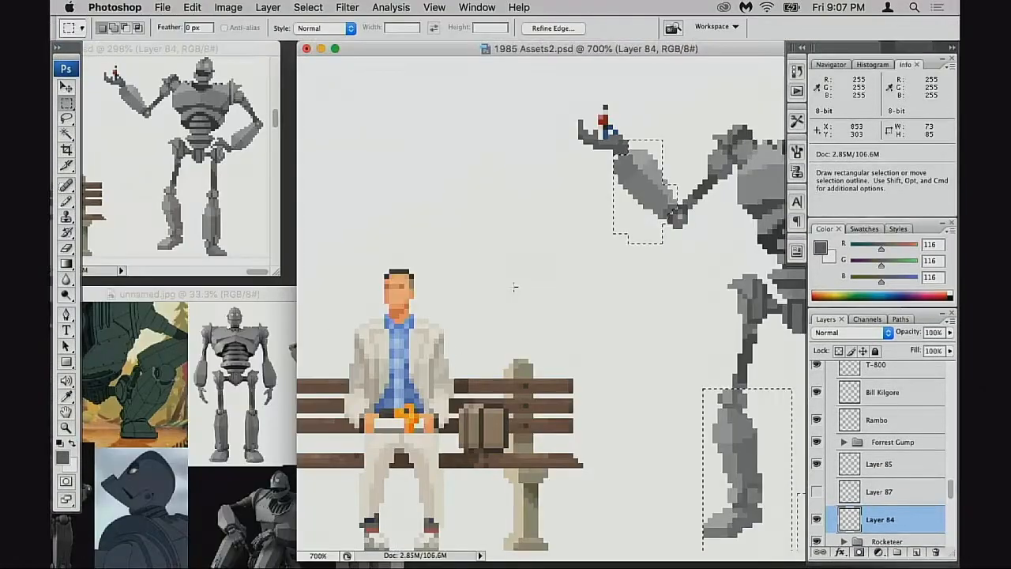
pyautogui.moveTo(699, 294); pyautogui.dragTo(578, 262)
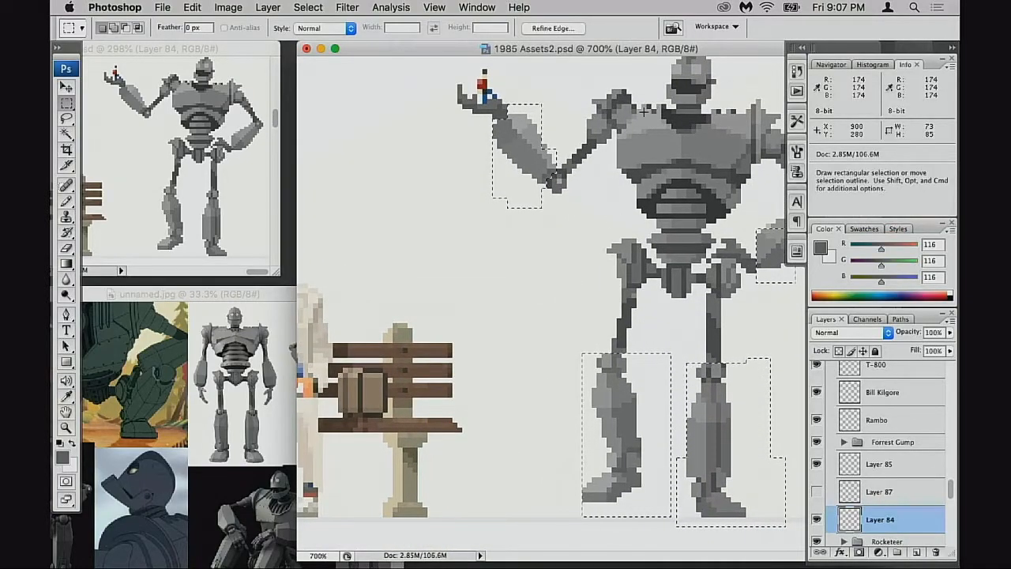
pyautogui.moveTo(663, 48)
pyautogui.mouseDown()
pyautogui.moveTo(637, 53)
pyautogui.moveTo(665, 50)
pyautogui.mouseUp()
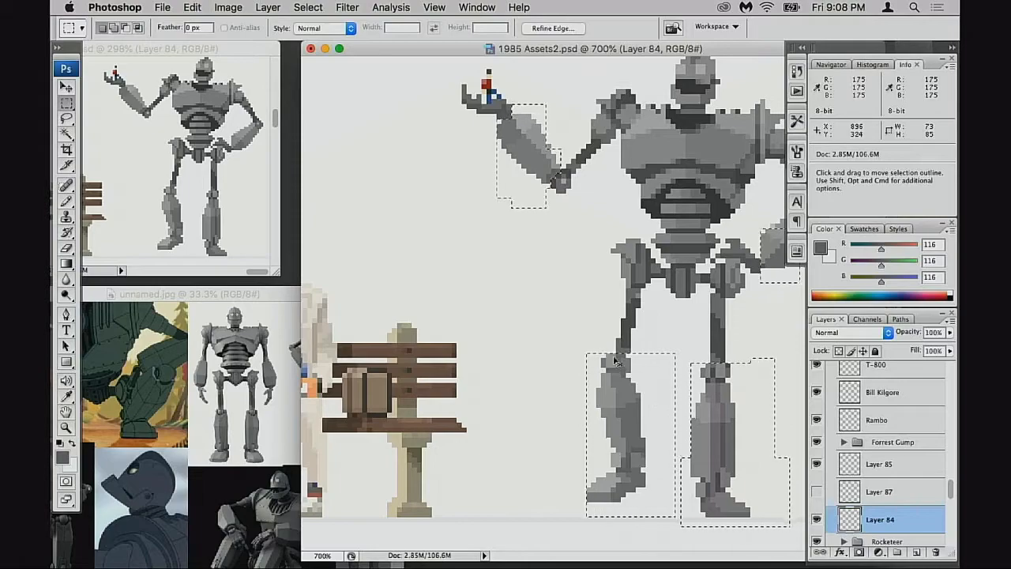
pyautogui.press('super+l')
pyautogui.moveTo(673, 173); pyautogui.dragTo(700, 173)
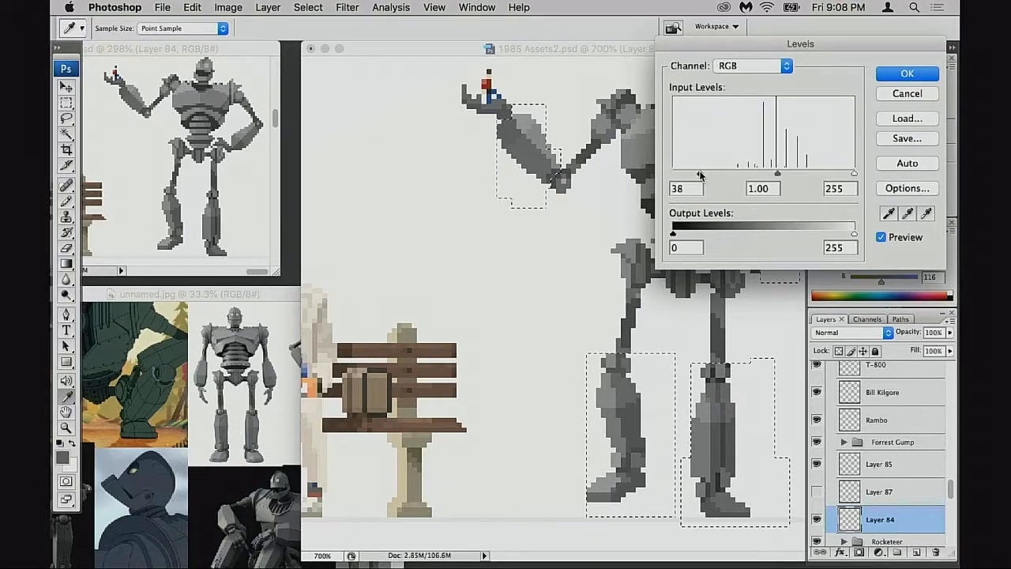
pyautogui.moveTo(691, 174); pyautogui.dragTo(698, 174)
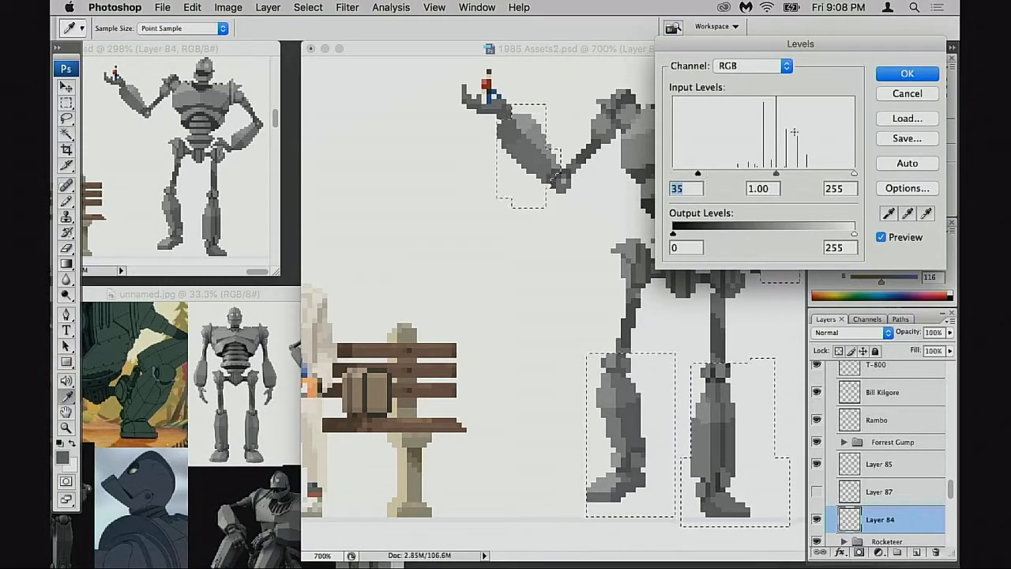
pyautogui.click(891, 96)
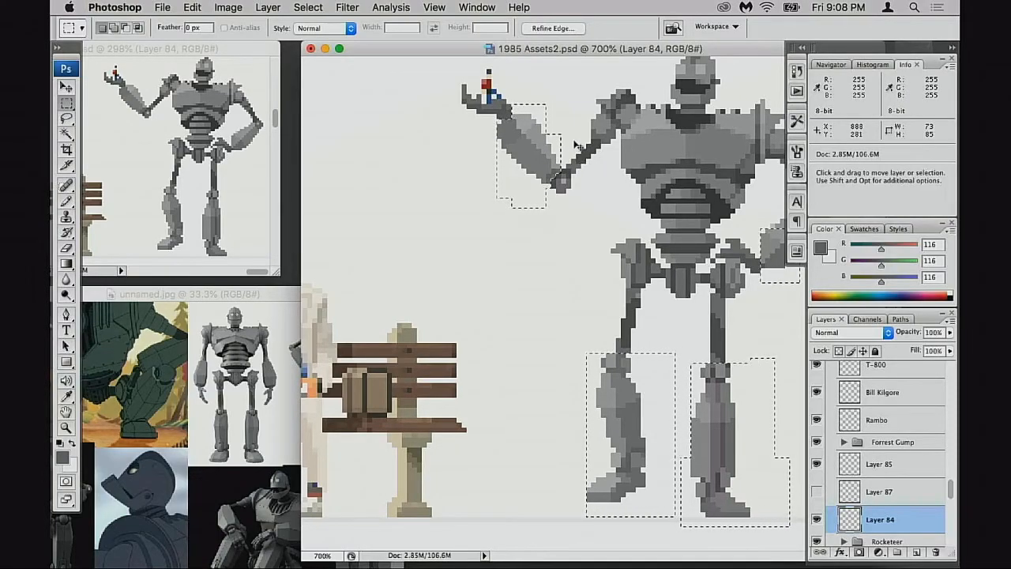
pyautogui.press('super+l')
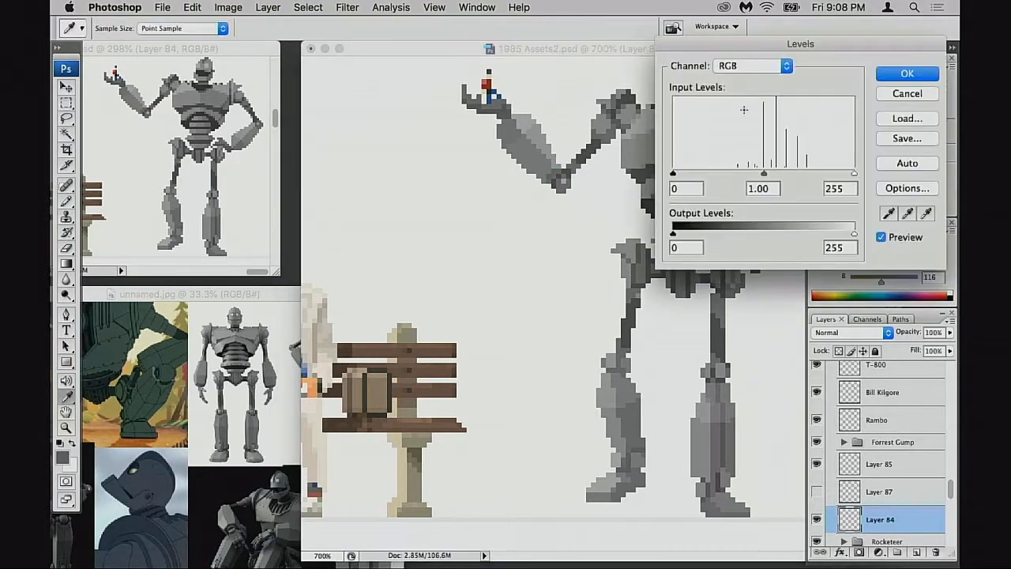
pyautogui.moveTo(678, 176); pyautogui.dragTo(699, 174)
pyautogui.click(895, 96)
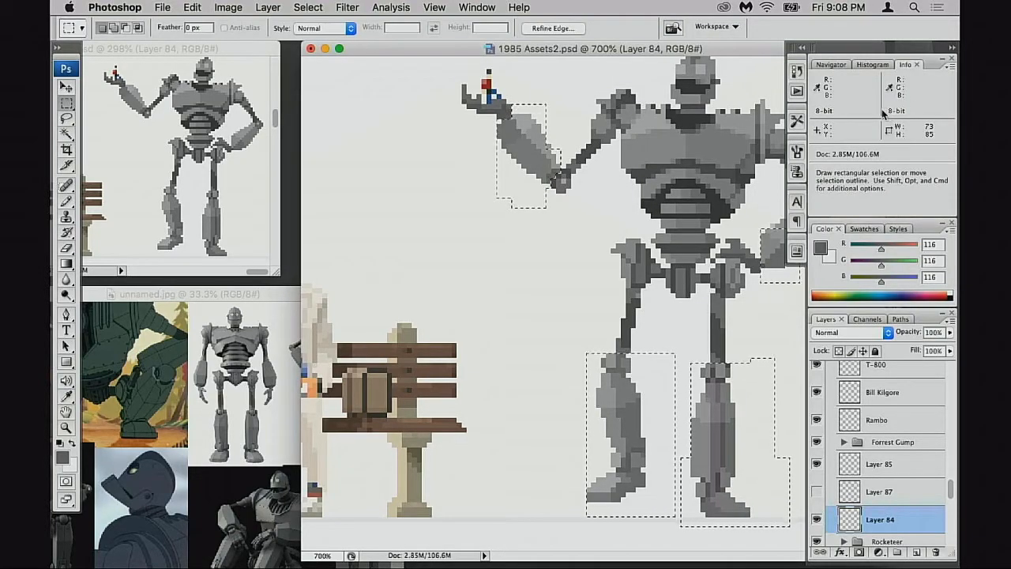
# Step: Darken the selected lower legs and forearms with Levels, using an input black point of 32 and white point of 240, and clear the selection
pyautogui.press('l')
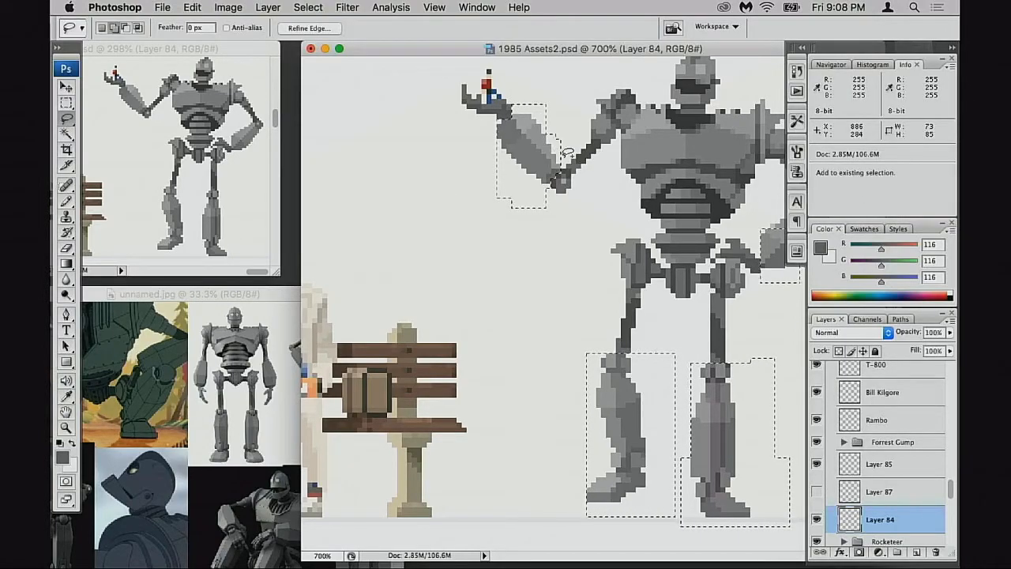
pyautogui.press('super+h')
pyautogui.press('super+l')
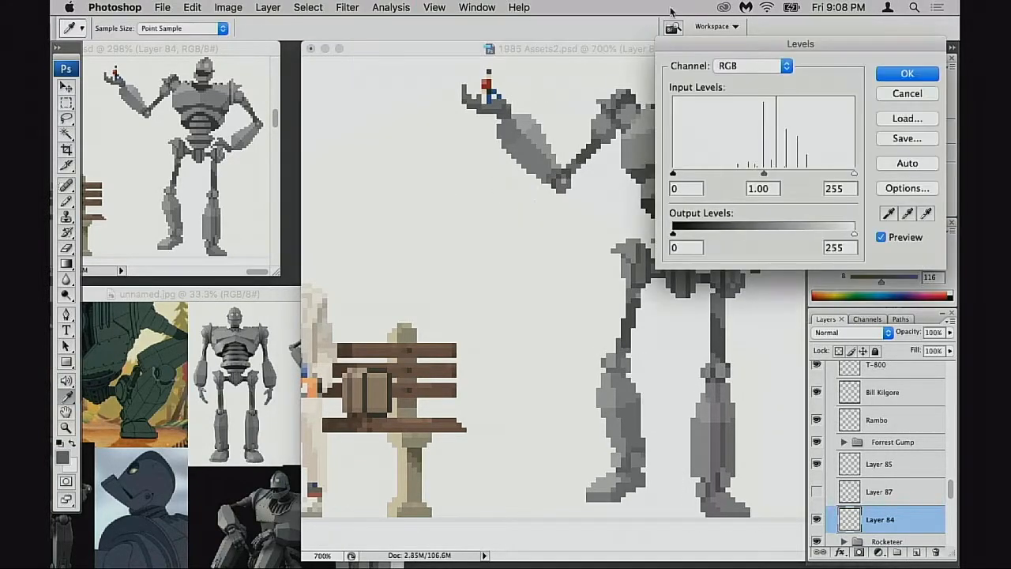
pyautogui.moveTo(673, 173); pyautogui.dragTo(696, 173)
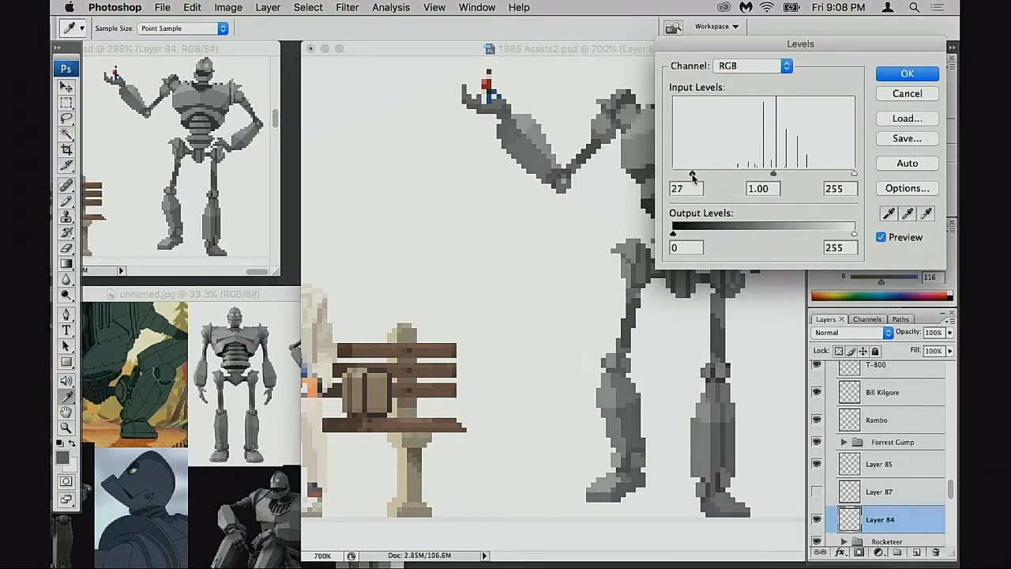
pyautogui.moveTo(854, 175); pyautogui.dragTo(843, 173)
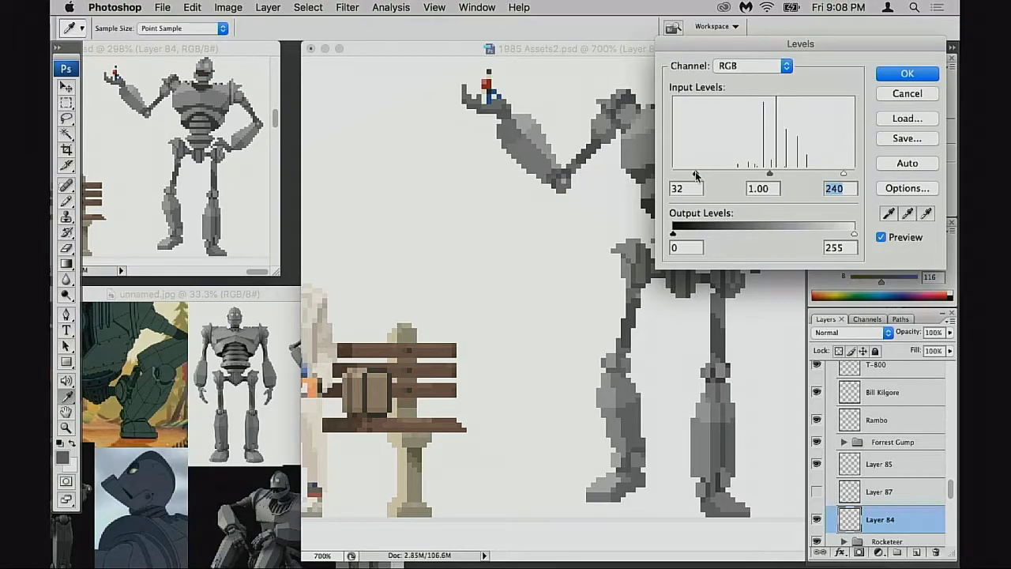
pyautogui.click(897, 74)
pyautogui.moveTo(593, 244); pyautogui.dragTo(592, 243)
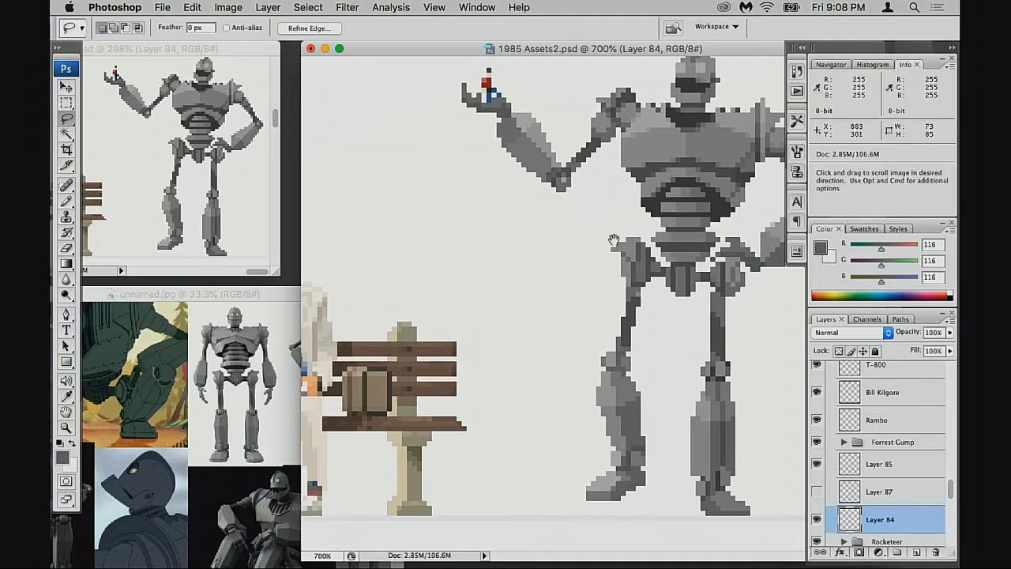
pyautogui.press('super+d')
# Step: Sample the light grey (RGB 156) on the robot's lower leg as the foreground colour for the Pencil tool
pyautogui.moveTo(616, 312); pyautogui.dragTo(601, 329)
pyautogui.moveTo(614, 278); pyautogui.dragTo(601, 318)
pyautogui.moveTo(602, 281); pyautogui.dragTo(624, 266)
pyautogui.moveTo(684, 378); pyautogui.dragTo(695, 240)
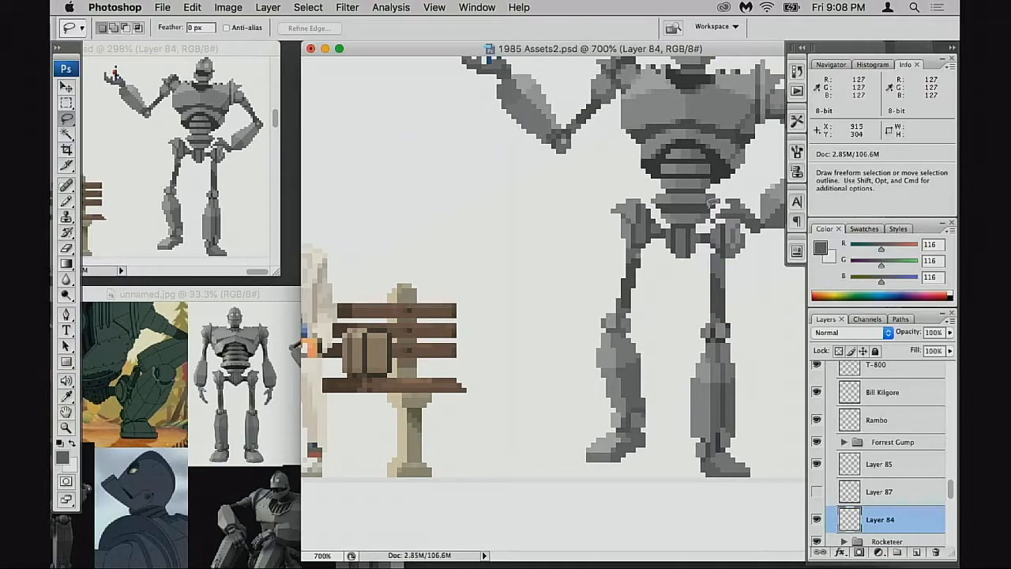
pyautogui.keyDown('super'); pyautogui.click(620, 382); pyautogui.keyUp('super')
pyautogui.keyDown('super'); pyautogui.click(642, 384); pyautogui.keyUp('super')
pyautogui.moveTo(588, 224); pyautogui.dragTo(584, 359)
pyautogui.press('b')
pyautogui.keyDown('super'); pyautogui.click(554, 308); pyautogui.keyUp('super')
pyautogui.moveTo(621, 330); pyautogui.dragTo(600, 335)
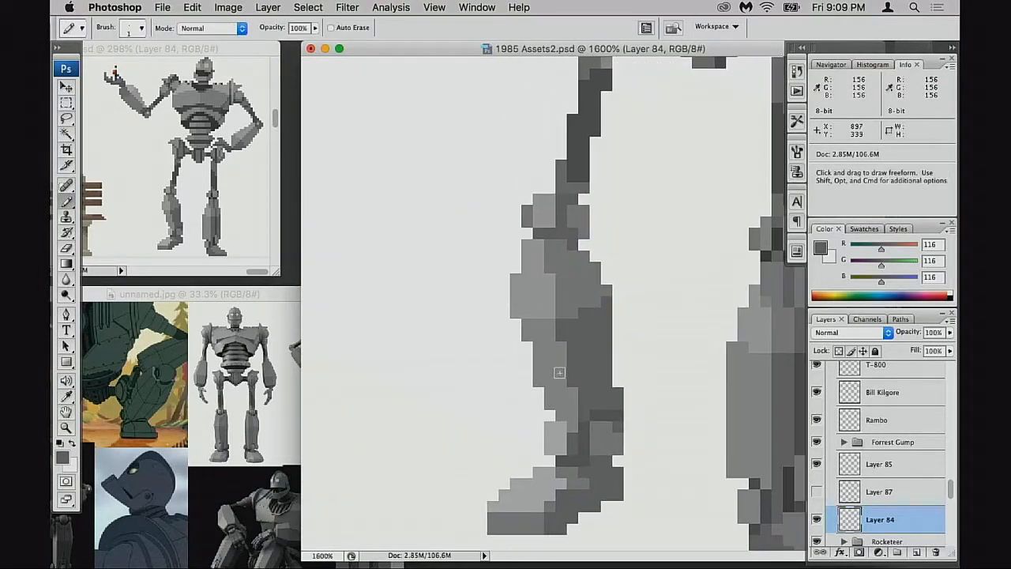
pyautogui.keyDown('alt'); pyautogui.click(530, 347); pyautogui.keyUp('alt')
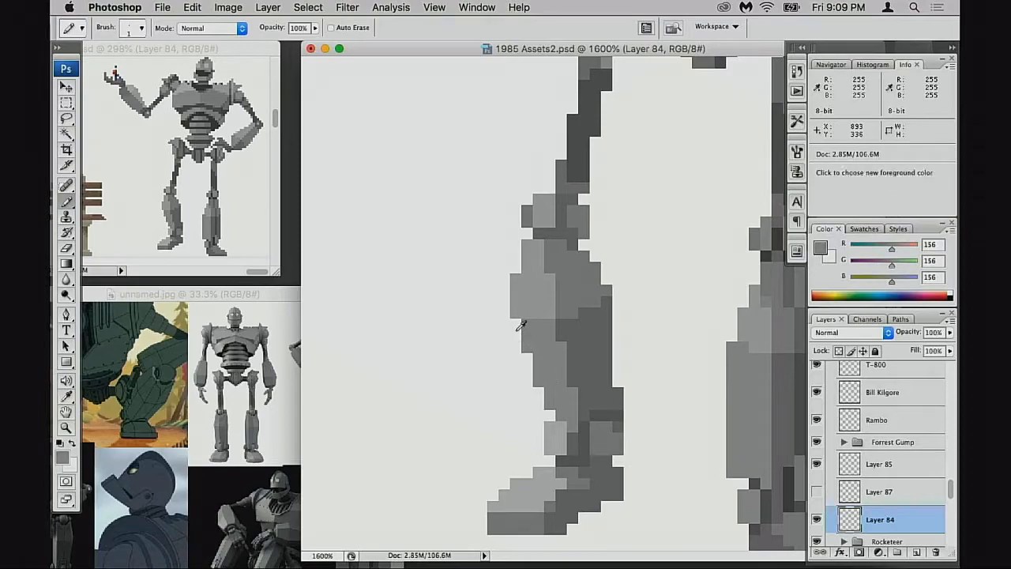
# Step: Examine the shading of the robot's head and torso up close and in the smaller overview window
pyautogui.moveTo(575, 354)
pyautogui.mouseDown()
pyautogui.moveTo(569, 340)
pyautogui.moveTo(560, 349)
pyautogui.mouseUp()
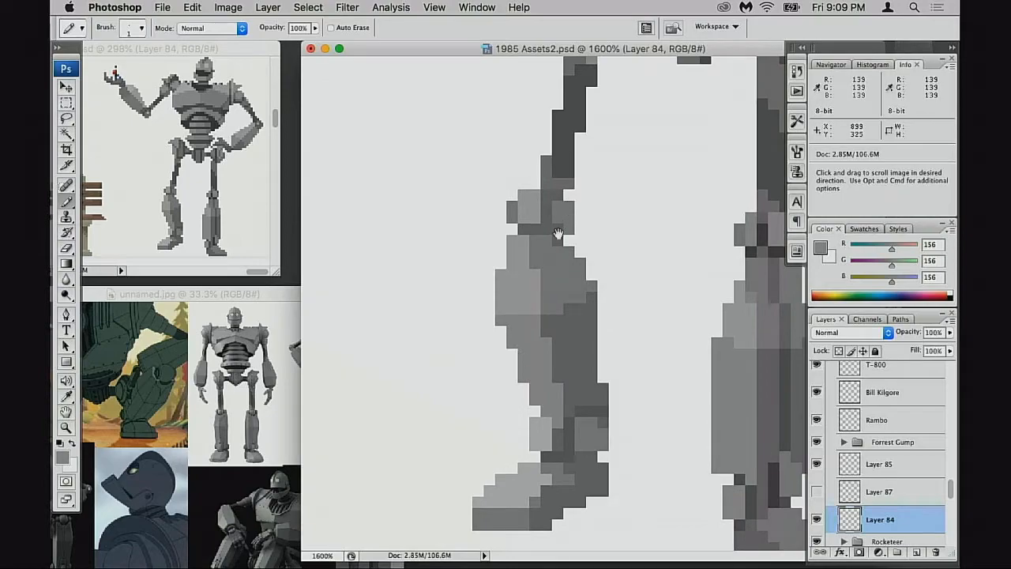
pyautogui.moveTo(565, 210); pyautogui.dragTo(531, 440)
pyautogui.moveTo(513, 87); pyautogui.dragTo(564, 361)
pyautogui.moveTo(523, 265); pyautogui.dragTo(595, 276)
pyautogui.moveTo(721, 277); pyautogui.dragTo(527, 286)
pyautogui.moveTo(678, 289); pyautogui.dragTo(590, 291)
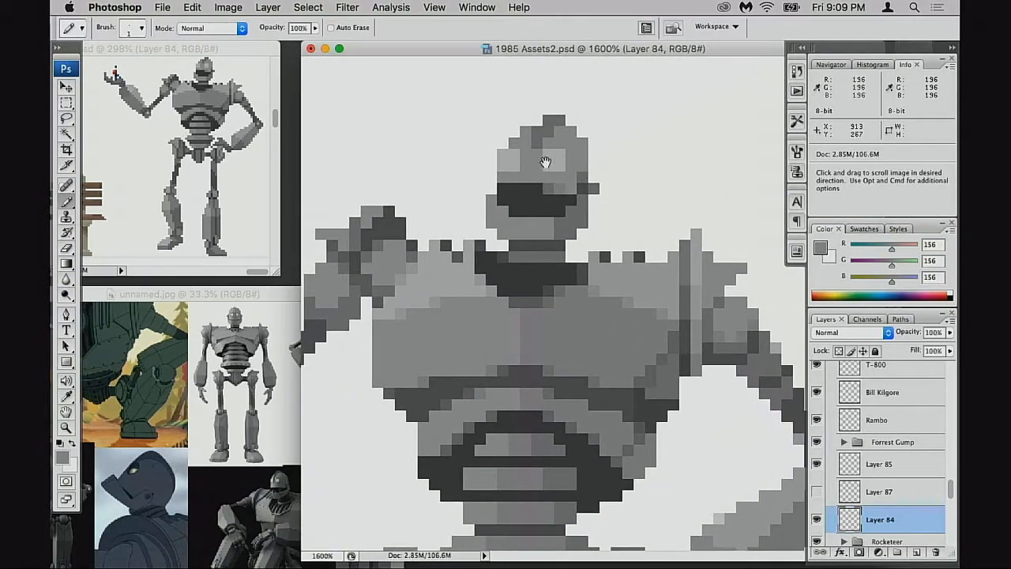
pyautogui.click(209, 146)
pyautogui.moveTo(208, 145)
pyautogui.mouseDown()
pyautogui.moveTo(203, 163)
pyautogui.moveTo(203, 148)
pyautogui.mouseUp()
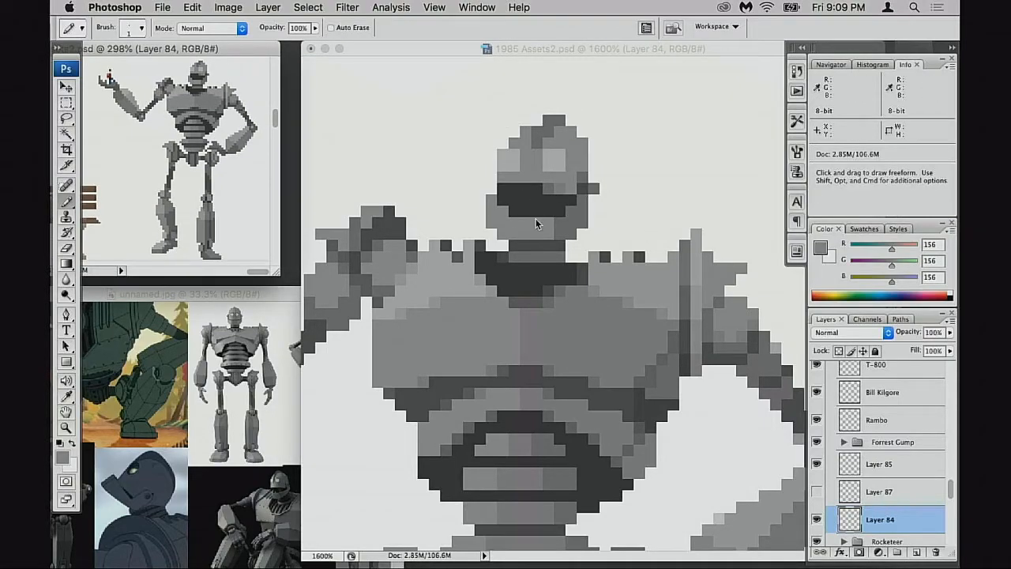
# Step: Bring the unnamed.jpg reference image to the front, enlarge it to 66.7%, and reposition it to view the seated robot
pyautogui.click(262, 441)
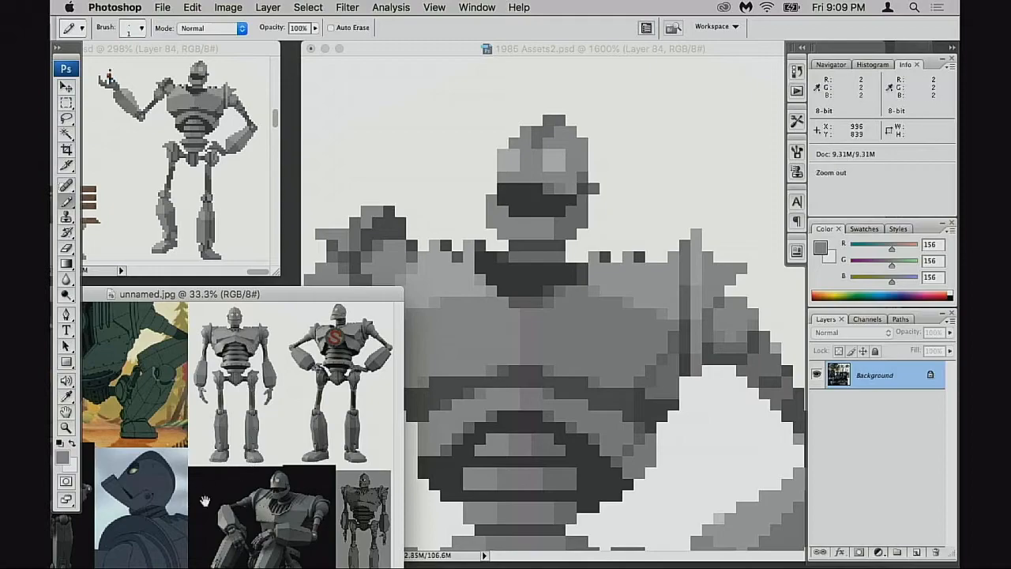
pyautogui.keyDown('alt'); pyautogui.click(243, 501); pyautogui.keyUp('alt')
pyautogui.keyDown('super'); pyautogui.click(180, 513); pyautogui.keyUp('super')
pyautogui.keyDown('super'); pyautogui.click(180, 514); pyautogui.keyUp('super')
pyautogui.moveTo(180, 513); pyautogui.dragTo(283, 409)
pyautogui.keyDown('super'); pyautogui.click(233, 422); pyautogui.keyUp('super')
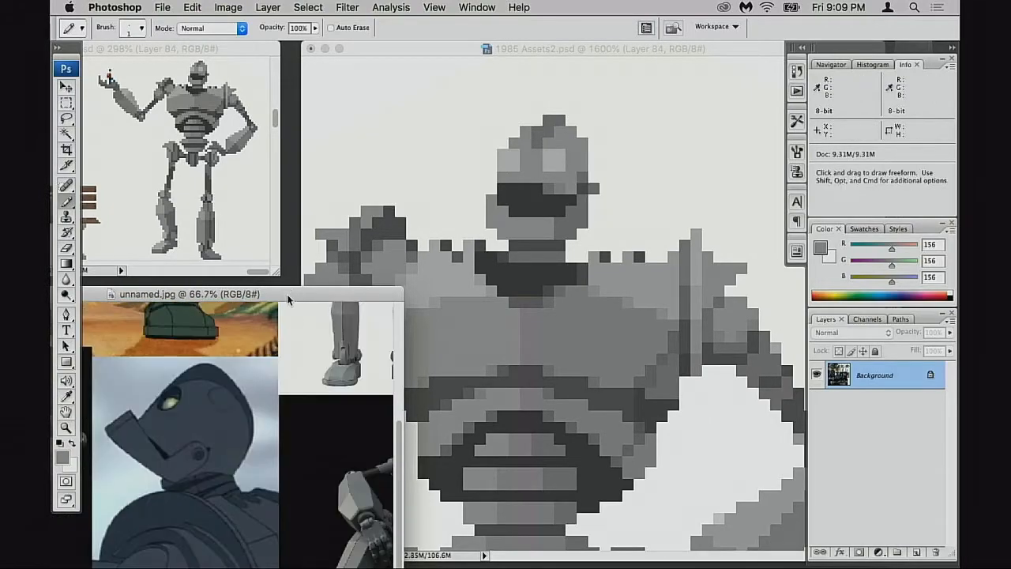
pyautogui.moveTo(287, 294); pyautogui.dragTo(444, 224)
pyautogui.moveTo(180, 441); pyautogui.dragTo(287, 349)
pyautogui.scroll(5, 287, 349)
pyautogui.hscroll(-1, 287, 350)
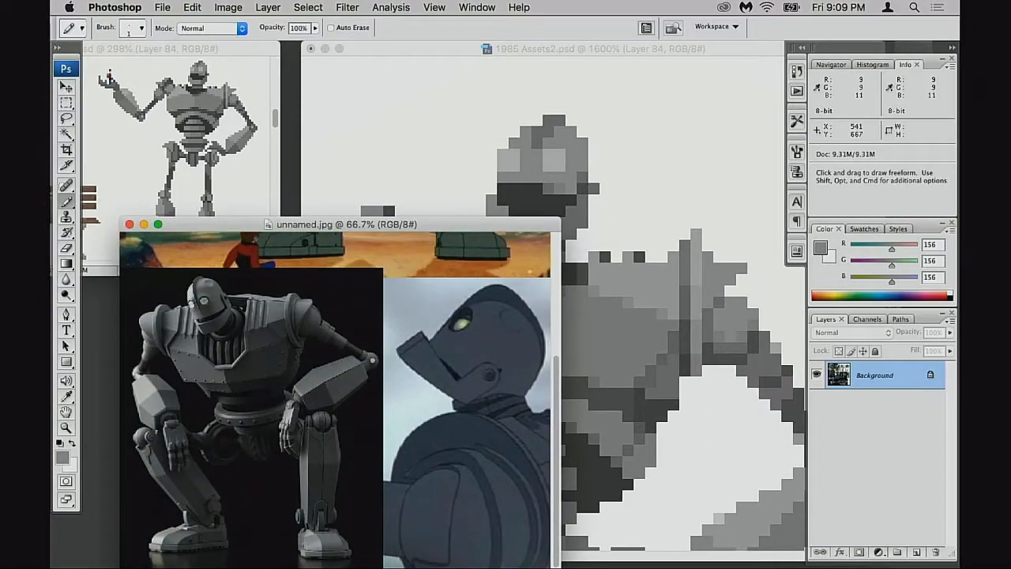
# Step: Examine the head, collar and chest plates of the reference robot with the red S emblem
pyautogui.moveTo(463, 357); pyautogui.dragTo(280, 388)
pyautogui.moveTo(359, 429); pyautogui.dragTo(276, 246)
pyautogui.moveTo(437, 401); pyautogui.dragTo(280, 381)
pyautogui.moveTo(212, 386); pyautogui.dragTo(494, 361)
pyautogui.moveTo(256, 385); pyautogui.dragTo(384, 392)
pyautogui.moveTo(404, 228); pyautogui.dragTo(343, 162)
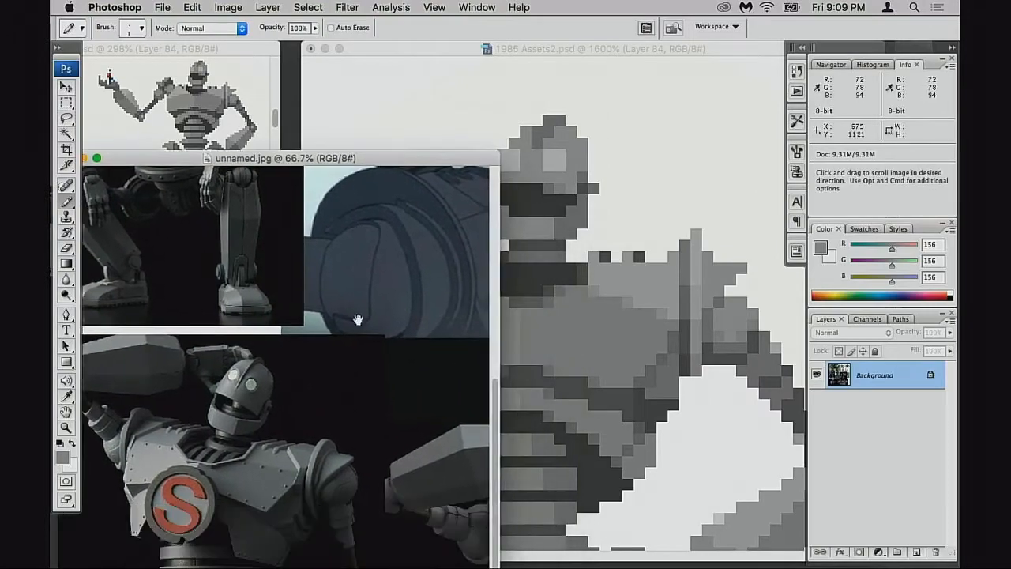
pyautogui.keyDown('super'); pyautogui.click(256, 435); pyautogui.keyUp('super')
pyautogui.moveTo(270, 443); pyautogui.dragTo(302, 469)
pyautogui.moveTo(360, 444); pyautogui.dragTo(159, 451)
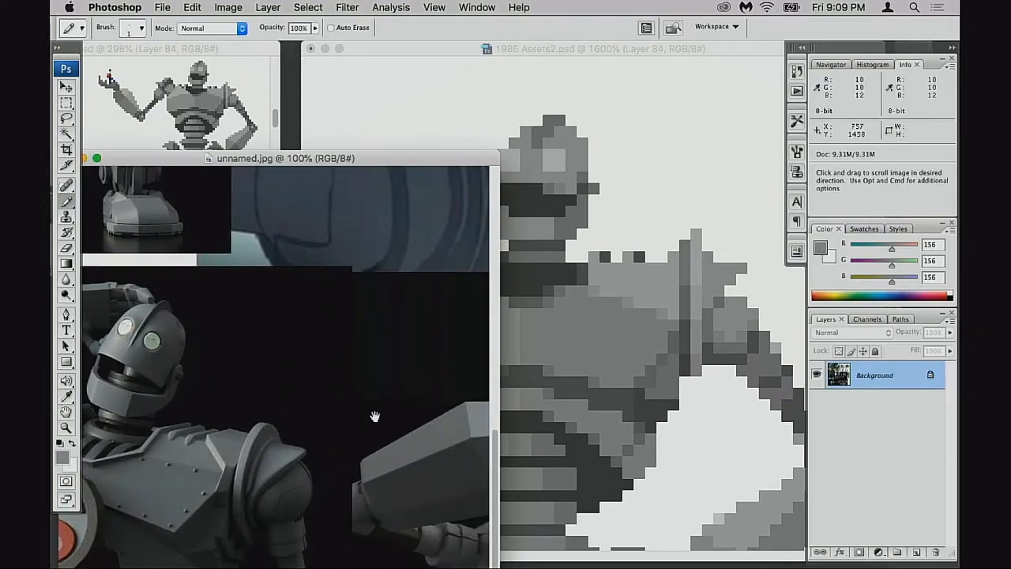
pyautogui.moveTo(295, 430); pyautogui.dragTo(510, 361)
pyautogui.keyDown('super'); pyautogui.click(293, 384); pyautogui.keyUp('super')
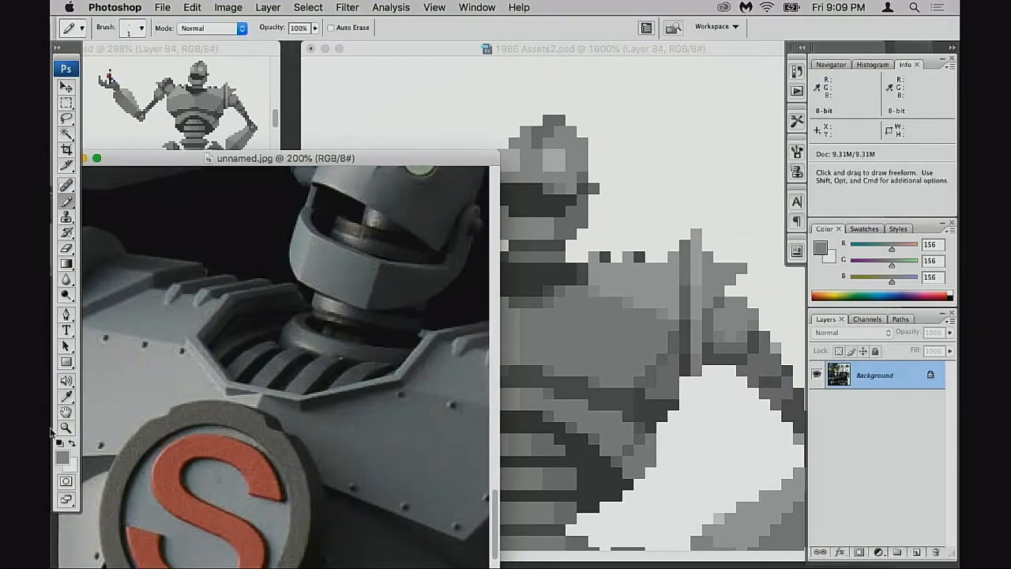
pyautogui.doubleClick(67, 430)
pyautogui.moveTo(255, 296); pyautogui.dragTo(289, 346)
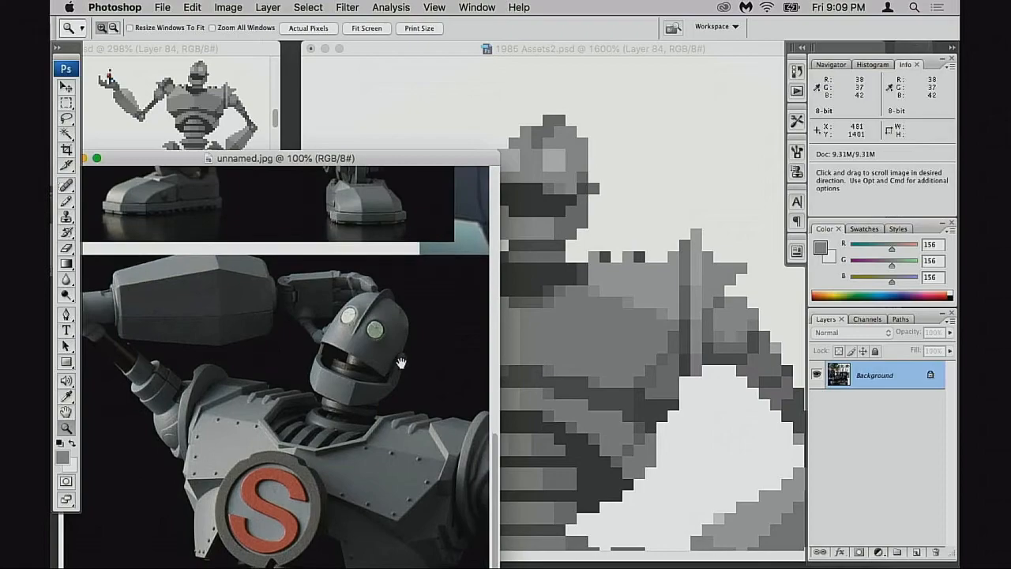
pyautogui.moveTo(400, 361); pyautogui.dragTo(375, 361)
# Step: Study the head, shoulder joint and faceted forearm of the reference robot with raised hands at 200% zoom
pyautogui.hscroll(10, 374, 361)
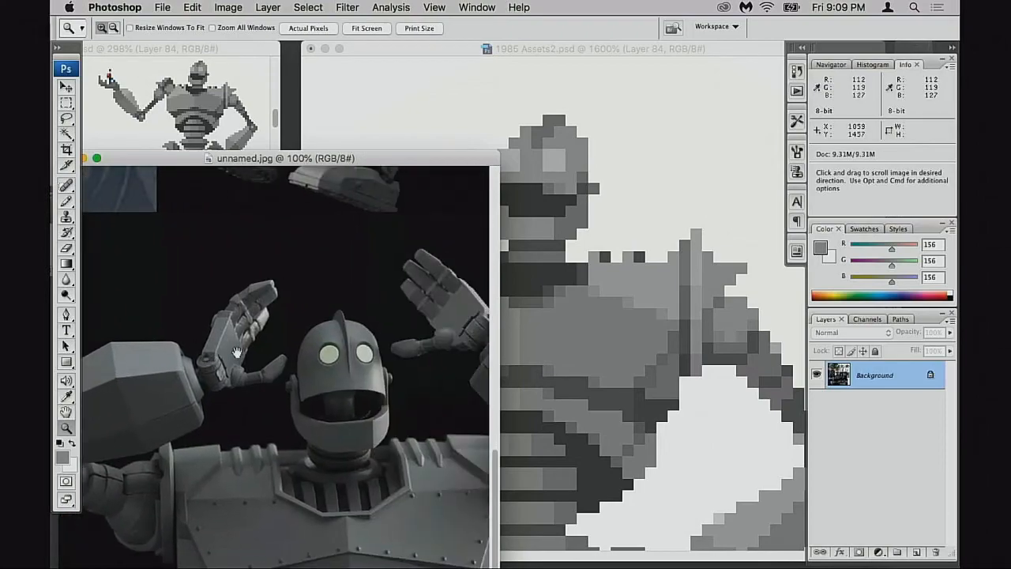
pyautogui.keyDown('super'); pyautogui.click(368, 411); pyautogui.keyUp('super')
pyautogui.hscroll(10, 367, 433)
pyautogui.scroll(-4, 367, 432)
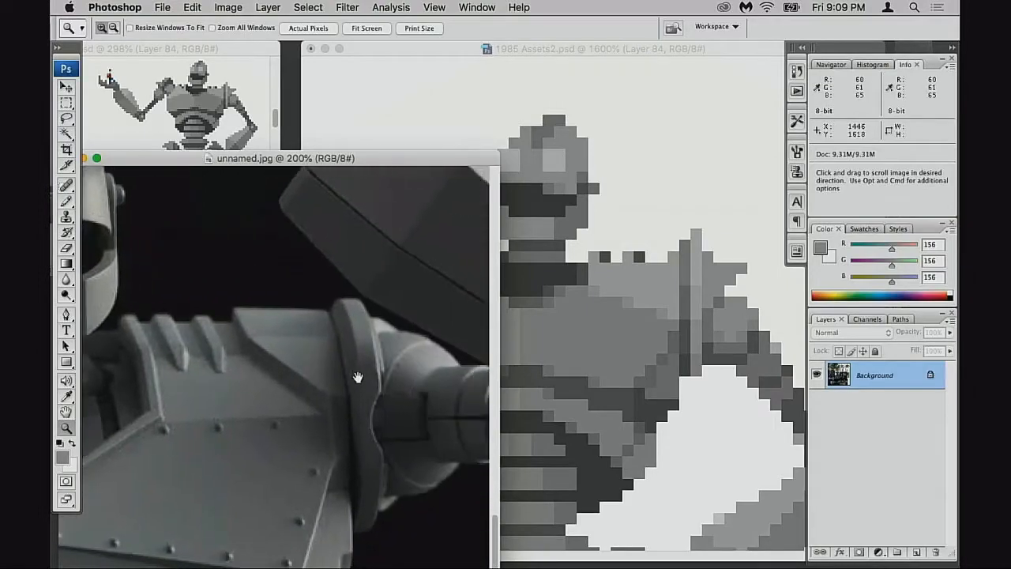
pyautogui.hscroll(5, 272, 372)
pyautogui.scroll(3, 237, 422)
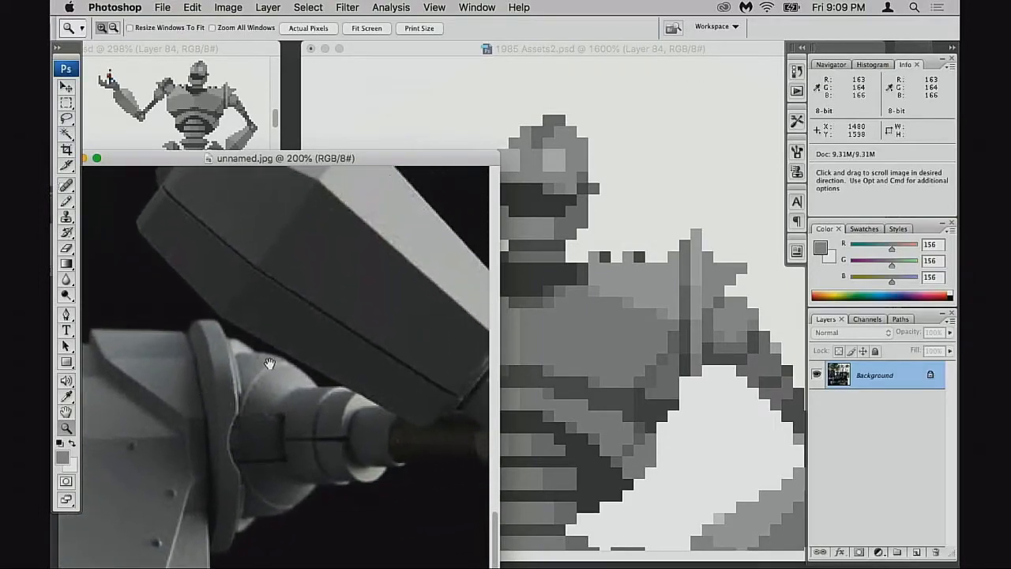
pyautogui.scroll(2, 313, 480)
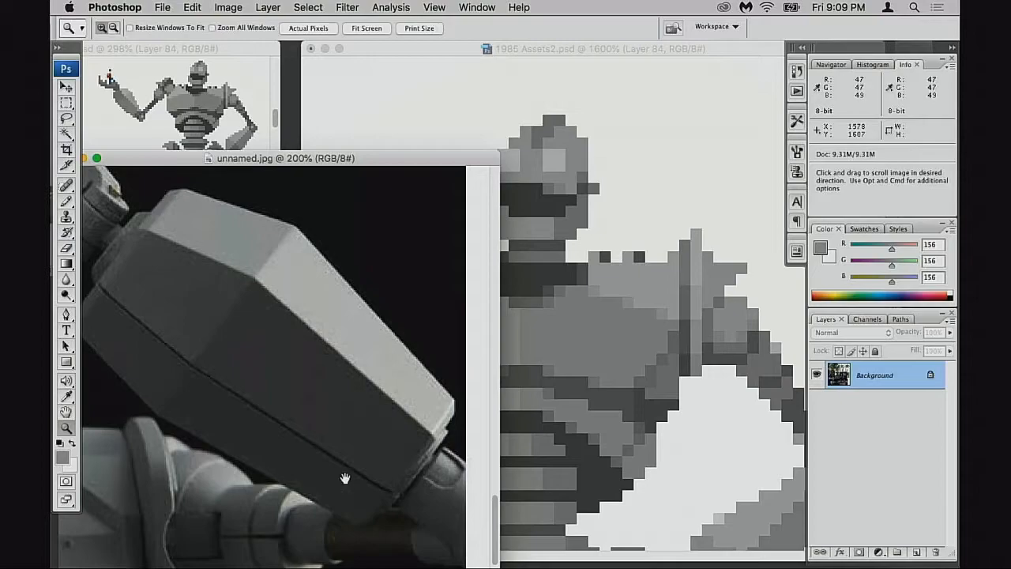
pyautogui.hscroll(-15, 305, 354)
pyautogui.scroll(4, 321, 379)
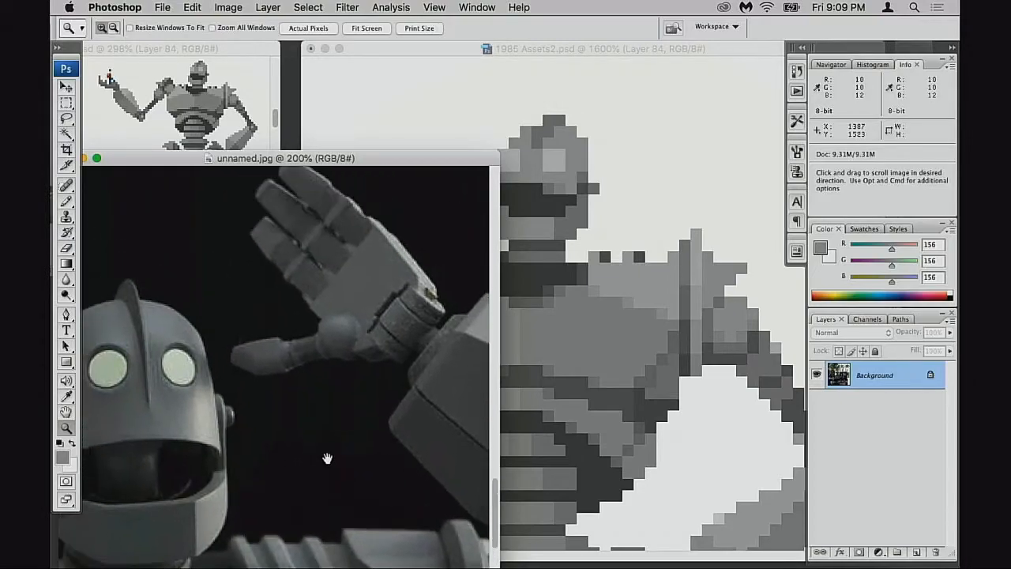
# Step: Compare the S-emblem robot with the other reference poses, and move the reference window beside the sprite at 66.7% zoom
pyautogui.moveTo(170, 370); pyautogui.dragTo(507, 352)
pyautogui.moveTo(225, 356); pyautogui.dragTo(515, 337)
pyautogui.moveTo(174, 355); pyautogui.dragTo(539, 339)
pyautogui.moveTo(240, 308); pyautogui.dragTo(387, 403)
pyautogui.scroll(10, 386, 403)
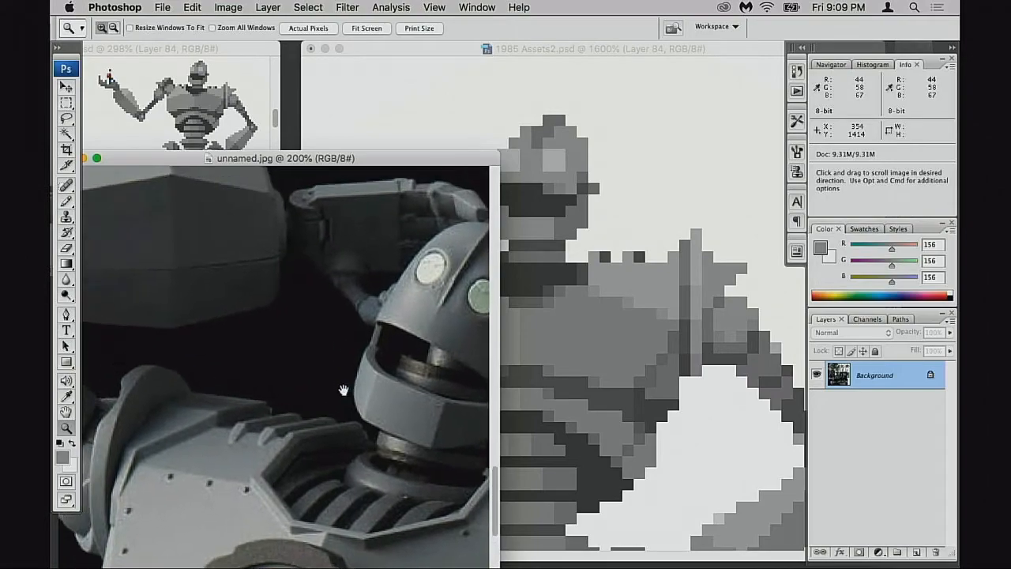
pyautogui.keyDown('alt'); pyautogui.click(355, 362); pyautogui.keyUp('alt')
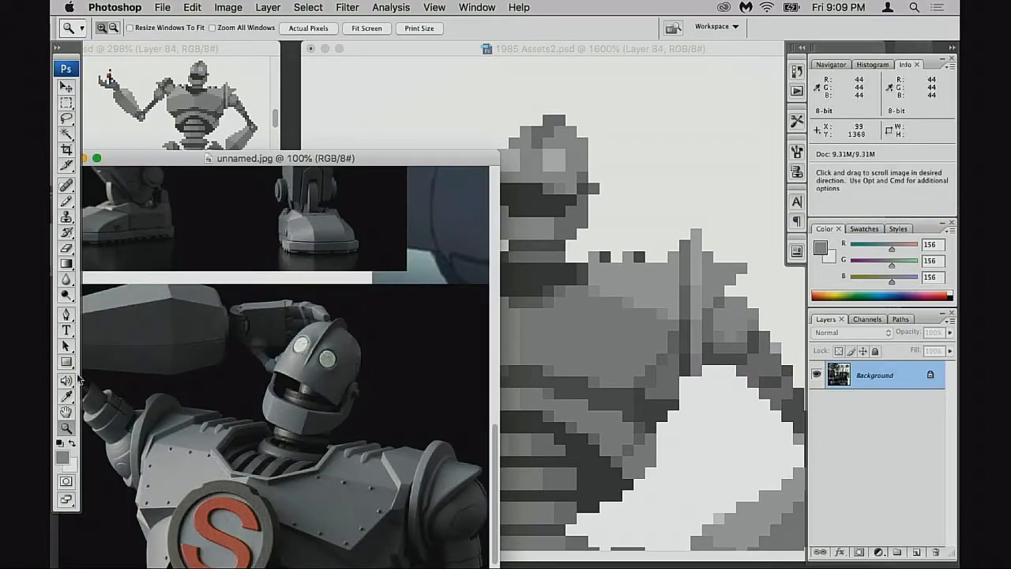
pyautogui.moveTo(378, 311); pyautogui.dragTo(422, 237)
pyautogui.moveTo(392, 282); pyautogui.dragTo(439, 420)
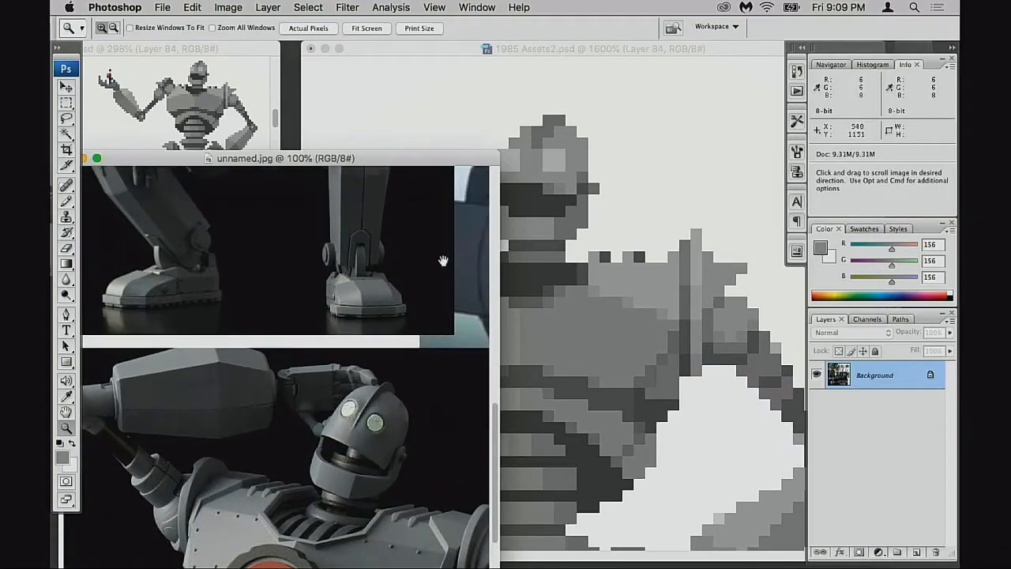
pyautogui.moveTo(414, 157); pyautogui.dragTo(388, 197)
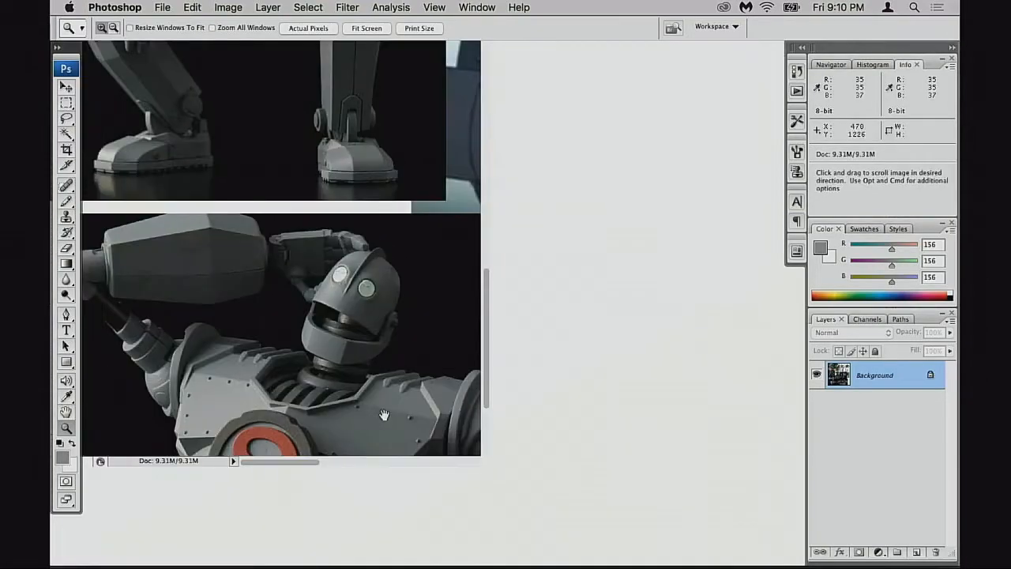
pyautogui.scroll(-3, 386, 387)
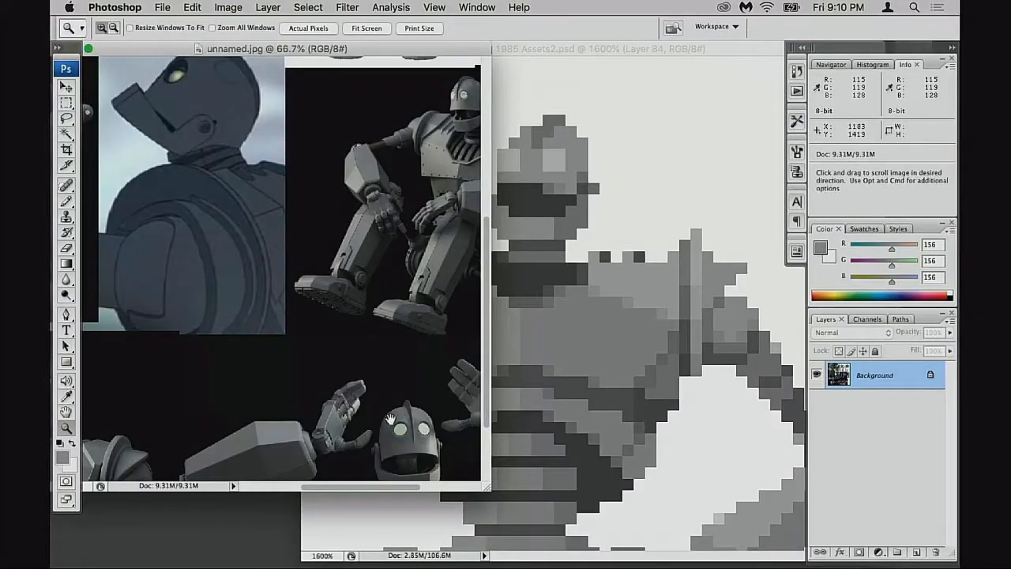
# Step: Browse the reference poses in an enlarged window and frame the crouching robot at 100% zoom
pyautogui.moveTo(391, 418); pyautogui.dragTo(354, 313)
pyautogui.moveTo(488, 486); pyautogui.dragTo(477, 561)
pyautogui.moveTo(397, 387); pyautogui.dragTo(364, 374)
pyautogui.moveTo(103, 368); pyautogui.dragTo(383, 358)
pyautogui.click(255, 349)
pyautogui.moveTo(274, 159); pyautogui.dragTo(283, 214)
pyautogui.moveTo(275, 140); pyautogui.dragTo(318, 362)
pyautogui.moveTo(279, 223); pyautogui.dragTo(330, 346)
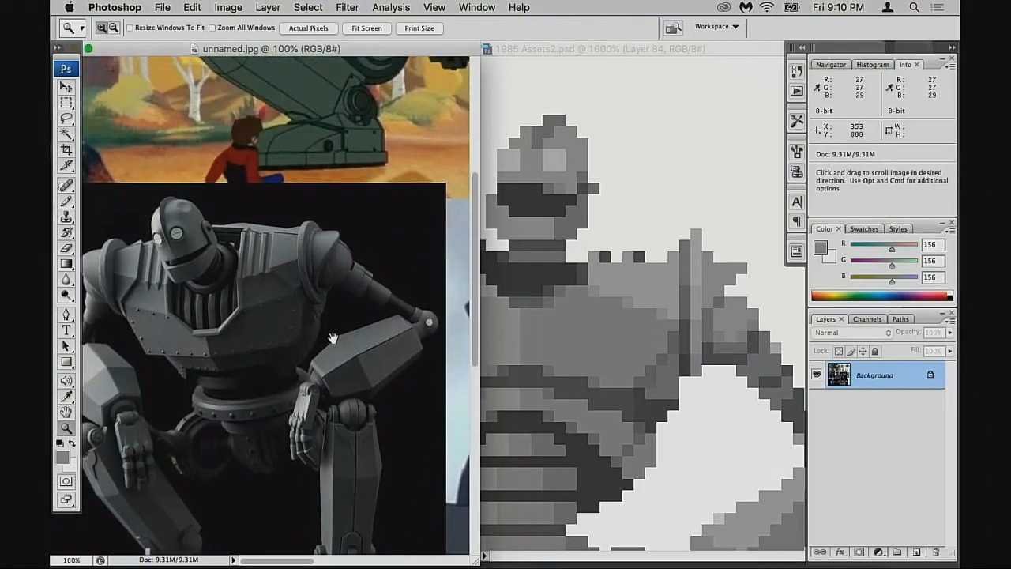
# Step: Examine the crouching robot's head up close and the green cartoon robot's head, chest and arms in the reference image
pyautogui.moveTo(351, 49); pyautogui.dragTo(334, 186)
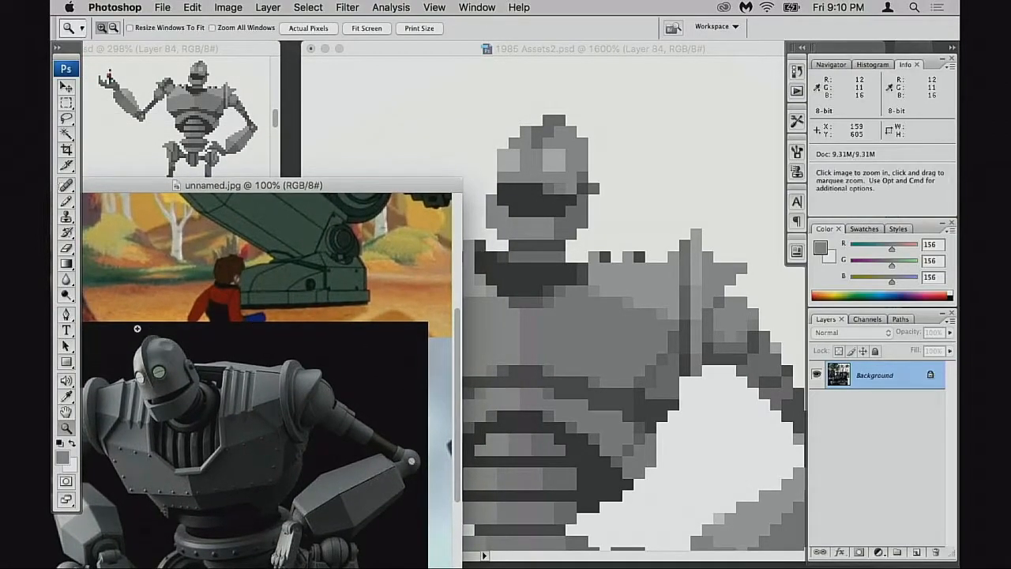
pyautogui.moveTo(144, 328); pyautogui.dragTo(218, 378)
pyautogui.keyDown('alt'); pyautogui.click(246, 440); pyautogui.keyUp('alt')
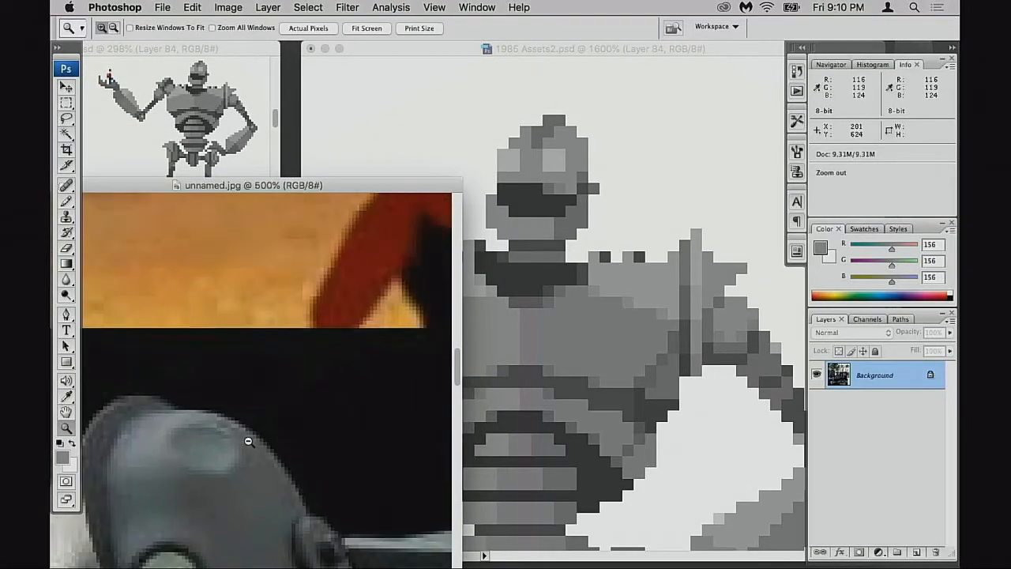
pyautogui.keyDown('alt'); pyautogui.click(249, 439); pyautogui.keyUp('alt')
pyautogui.keyDown('alt'); pyautogui.click(251, 440); pyautogui.keyUp('alt')
pyautogui.moveTo(264, 329); pyautogui.dragTo(259, 549)
pyautogui.moveTo(273, 296); pyautogui.dragTo(229, 563)
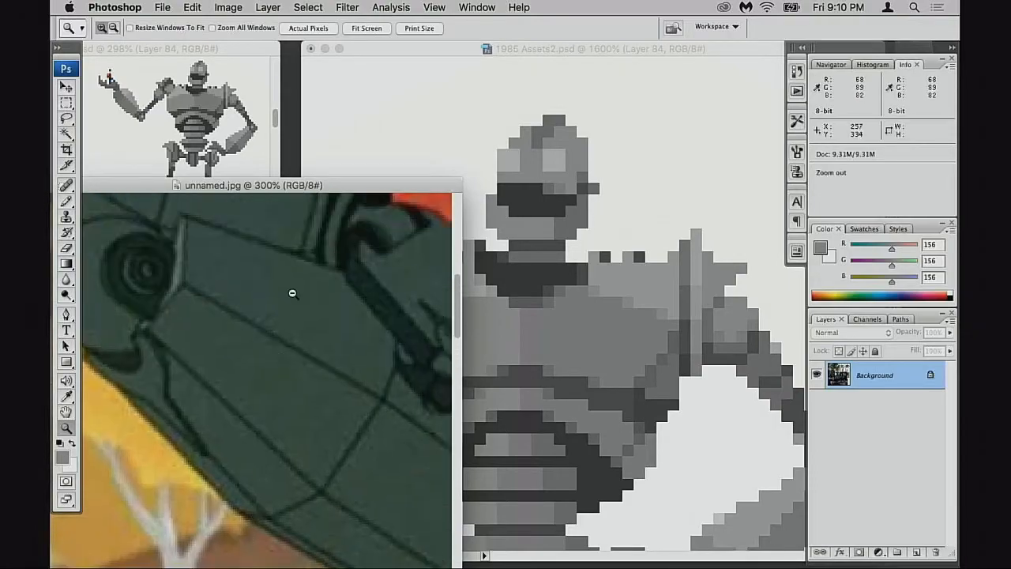
pyautogui.keyDown('alt'); pyautogui.click(291, 291); pyautogui.keyUp('alt')
pyautogui.keyDown('alt'); pyautogui.click(298, 284); pyautogui.keyUp('alt')
pyautogui.moveTo(315, 426); pyautogui.dragTo(277, 401)
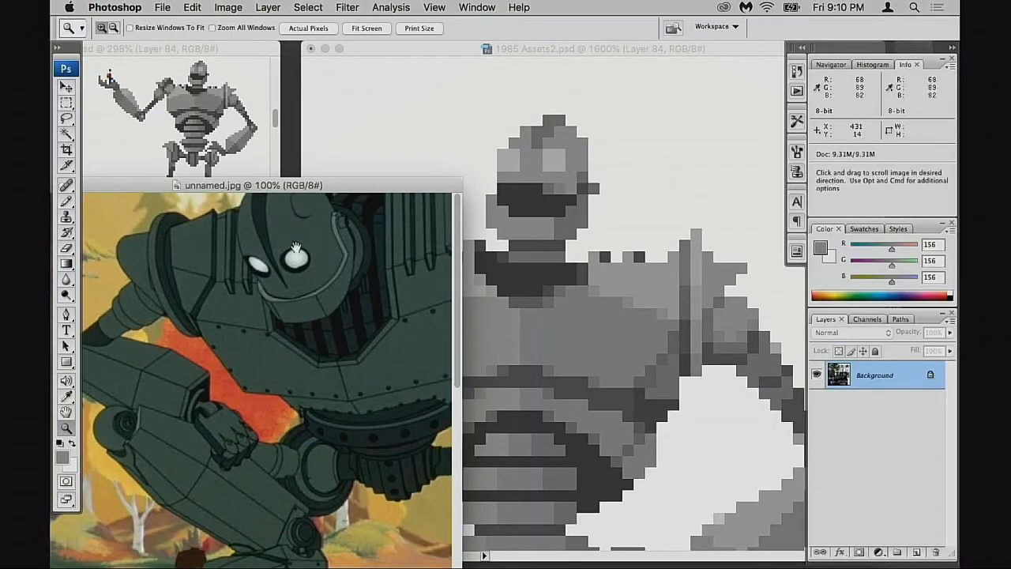
pyautogui.scroll(-5, 300, 220)
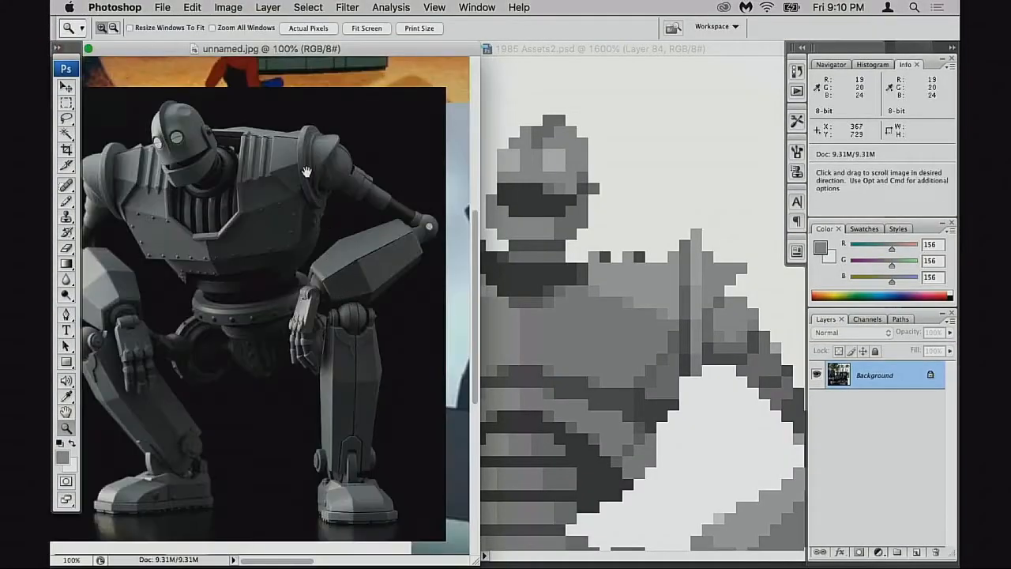
# Step: Place the reference window below the small sprite preview with the crouching robot's head and shoulders in view
pyautogui.moveTo(304, 45); pyautogui.dragTo(303, 181)
pyautogui.moveTo(270, 316); pyautogui.dragTo(292, 406)
pyautogui.moveTo(348, 261); pyautogui.dragTo(345, 343)
# Step: Lighten the edge pixels beside the sprite's right eye at 3200% zoom, using the sampled eye grey (196) and the Pencil at 30% opacity
pyautogui.click(553, 165)
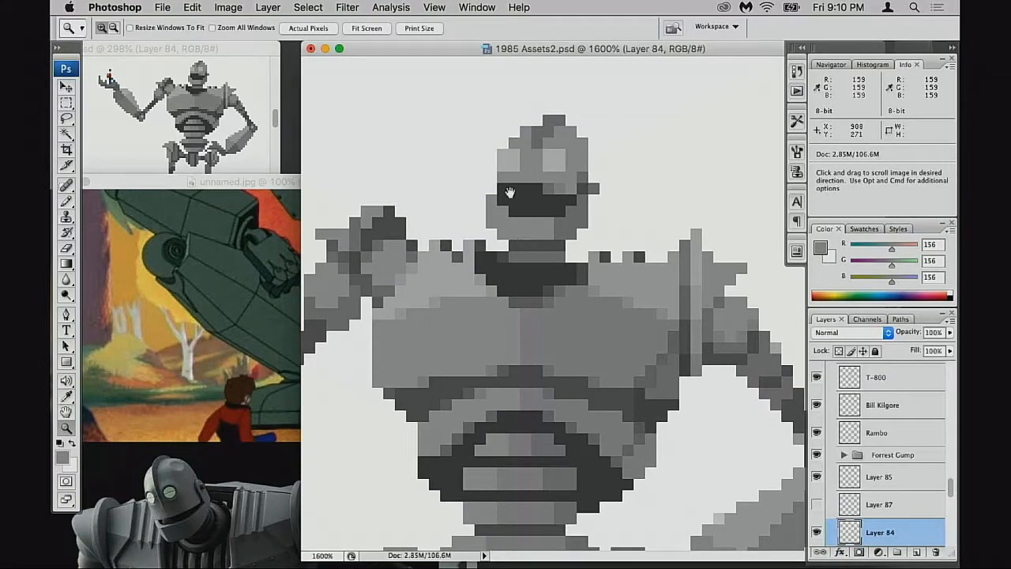
pyautogui.click(597, 196)
pyautogui.press('b')
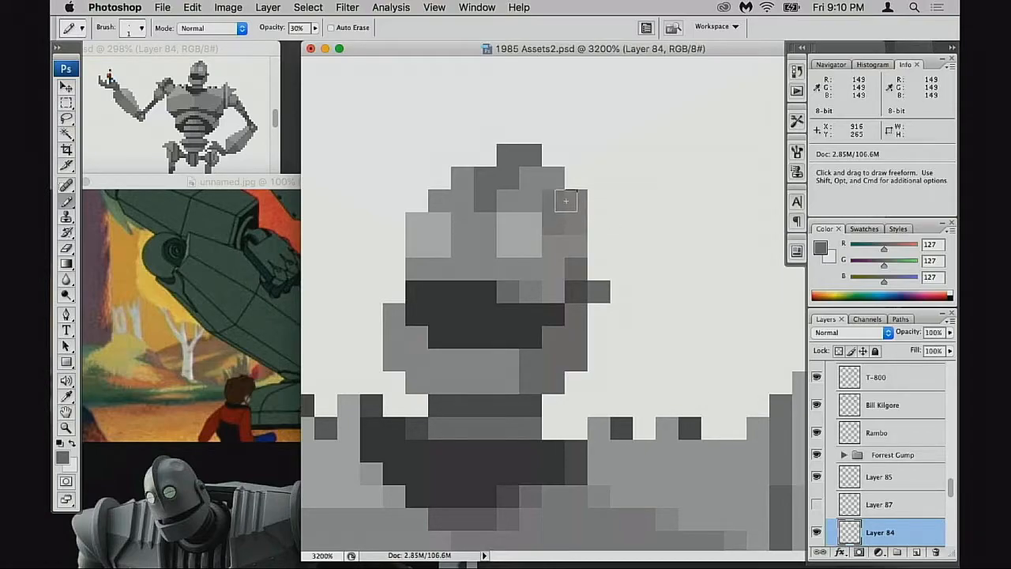
pyautogui.keyDown('alt'); pyautogui.click(535, 248); pyautogui.keyUp('alt')
pyautogui.click(576, 225)
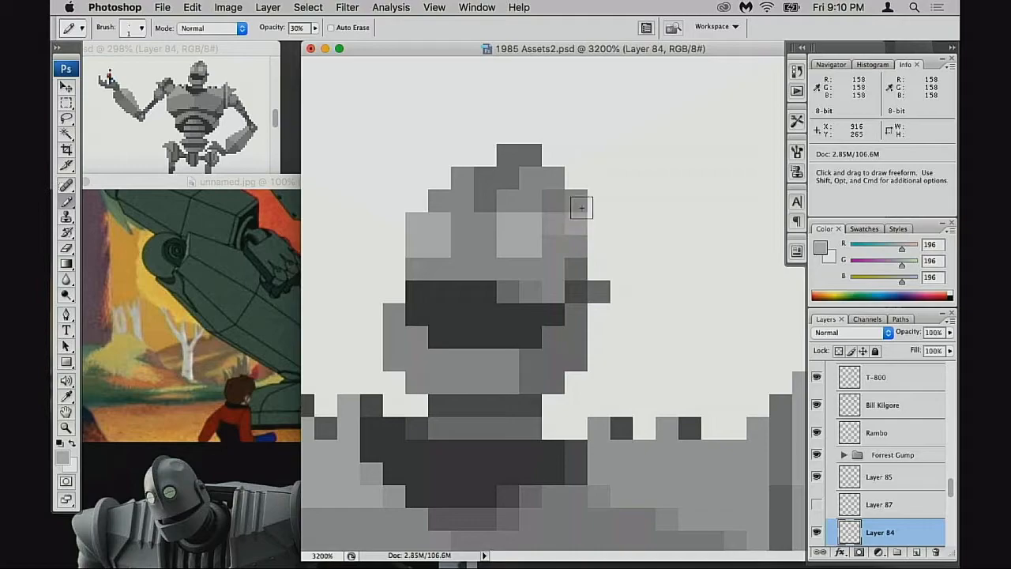
# Step: Enlarge the sprite preview to 500% and frame the robot's head and torso to check the shading
pyautogui.click(177, 109)
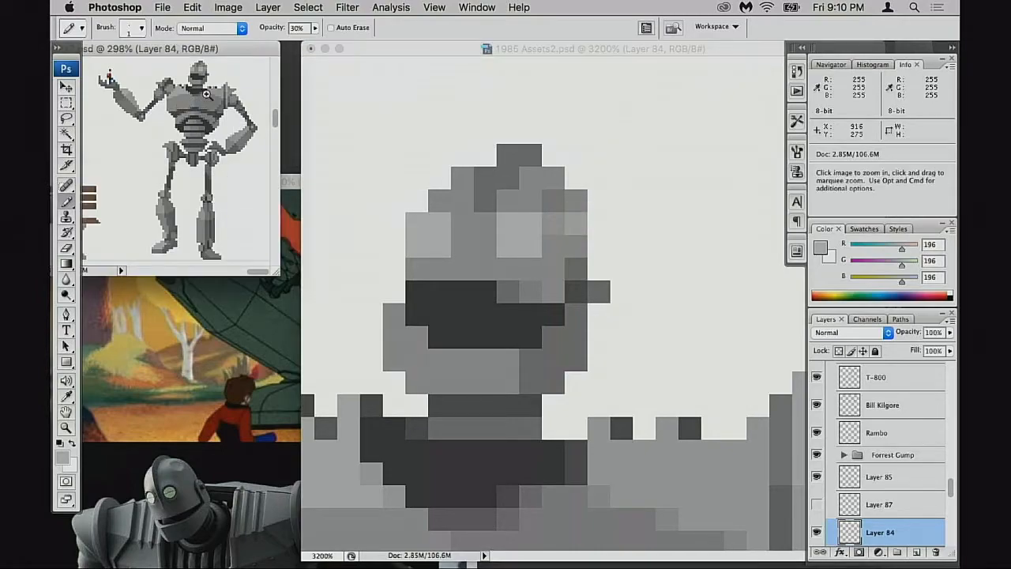
pyautogui.keyDown('super'); pyautogui.click(205, 90); pyautogui.keyUp('super')
pyautogui.keyDown('super'); pyautogui.click(214, 120); pyautogui.keyUp('super')
pyautogui.keyDown('super'); pyautogui.click(188, 220); pyautogui.keyUp('super')
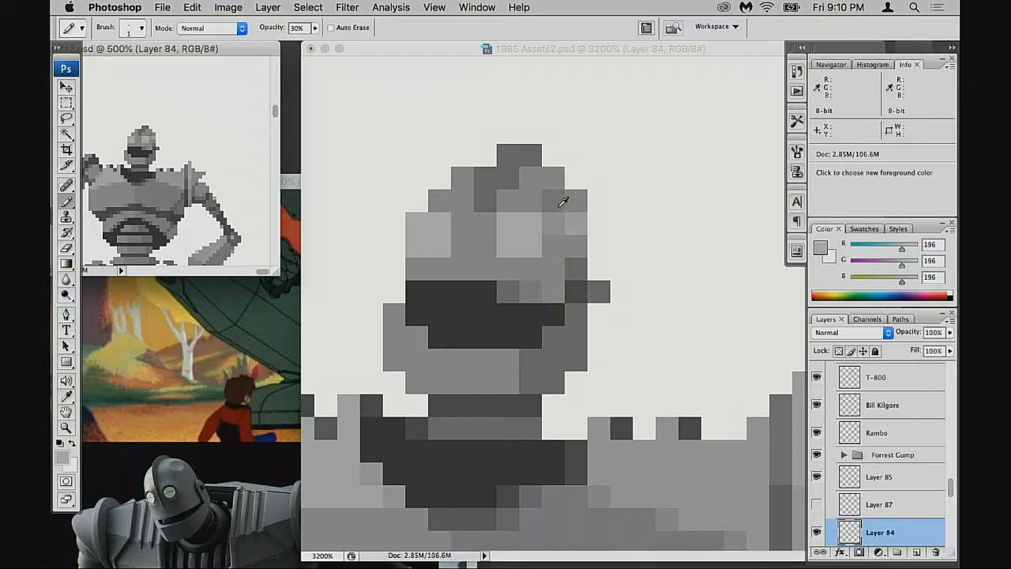
# Step: Repaint the pixels between the right eye and the head's edge with sampled greys 142 and 159 at 100% opacity
pyautogui.keyDown('alt'); pyautogui.click(556, 208); pyautogui.keyUp('alt')
pyautogui.press('0')
pyautogui.moveTo(556, 211); pyautogui.dragTo(565, 203)
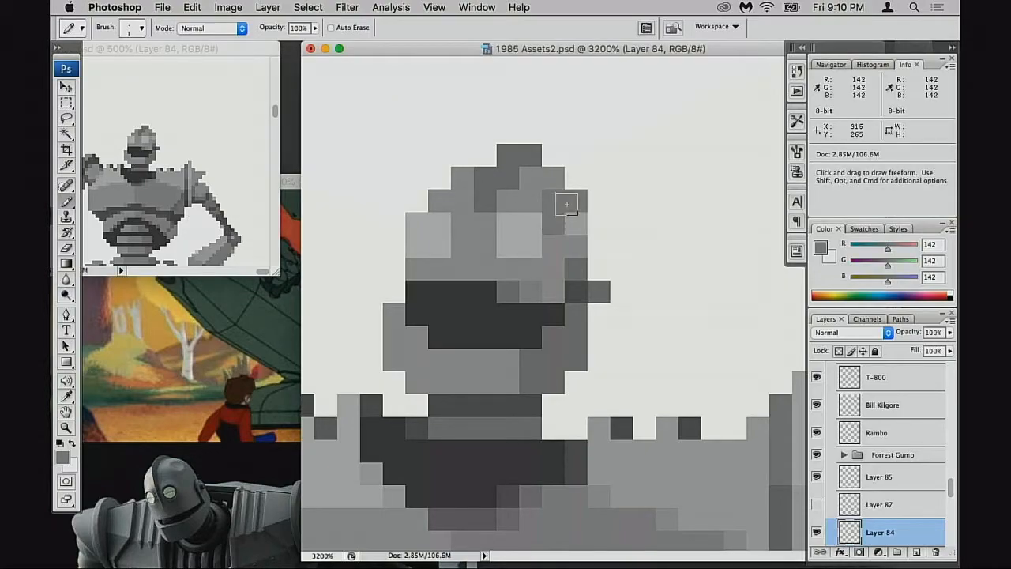
pyautogui.click(567, 221)
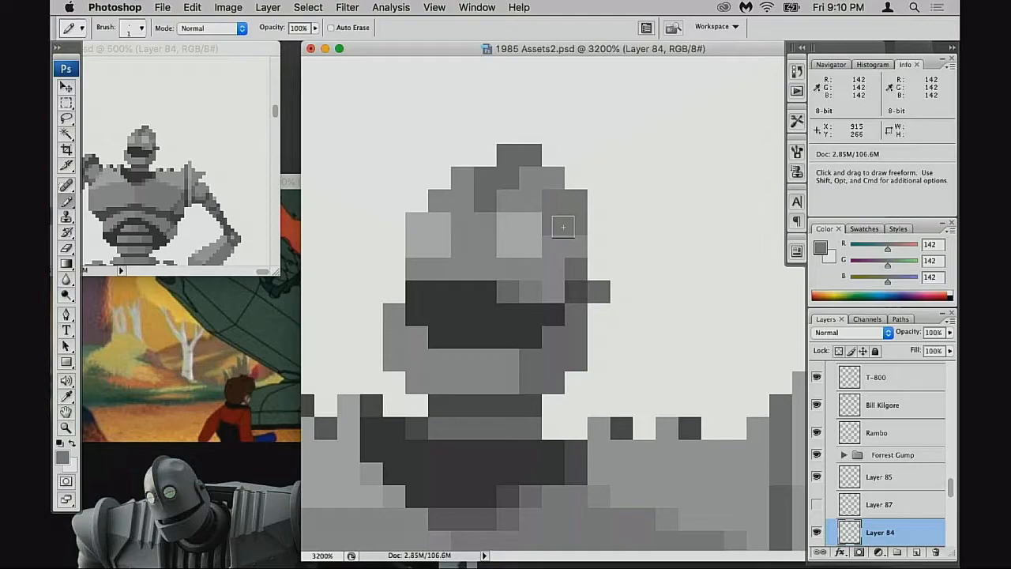
pyautogui.keyDown('alt'); pyautogui.click(553, 169); pyautogui.keyUp('alt')
pyautogui.click(573, 226)
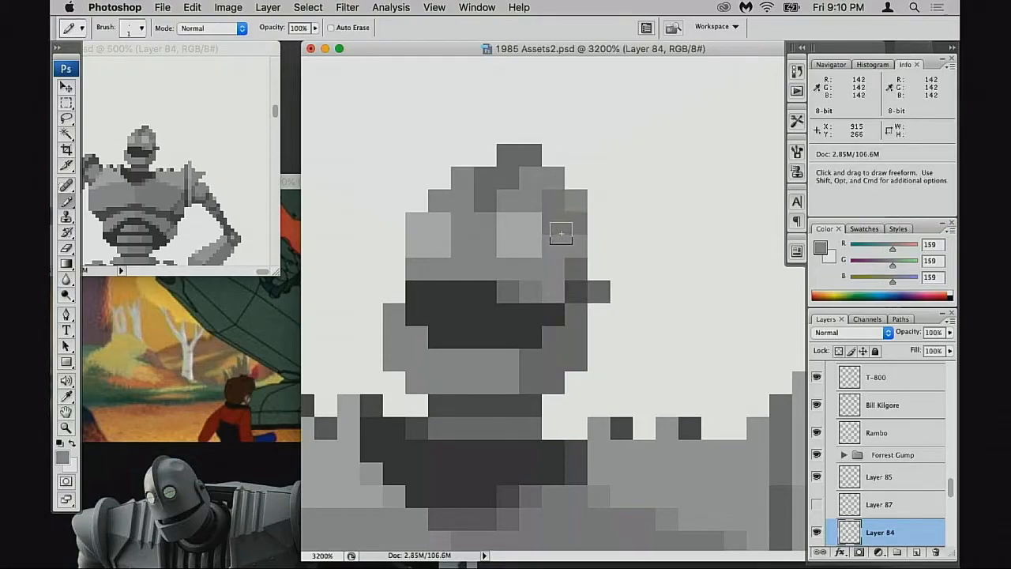
pyautogui.click(573, 225)
pyautogui.moveTo(556, 224); pyautogui.dragTo(560, 205)
# Step: Paint a faint lighter strip across the dark collar below the neck with sampled grey 127 at 30% opacity
pyautogui.moveTo(545, 263)
pyautogui.mouseDown()
pyautogui.moveTo(587, 214)
pyautogui.moveTo(639, 187)
pyautogui.mouseUp()
pyautogui.moveTo(480, 251)
pyautogui.mouseDown()
pyautogui.moveTo(557, 221)
pyautogui.moveTo(524, 245)
pyautogui.mouseUp()
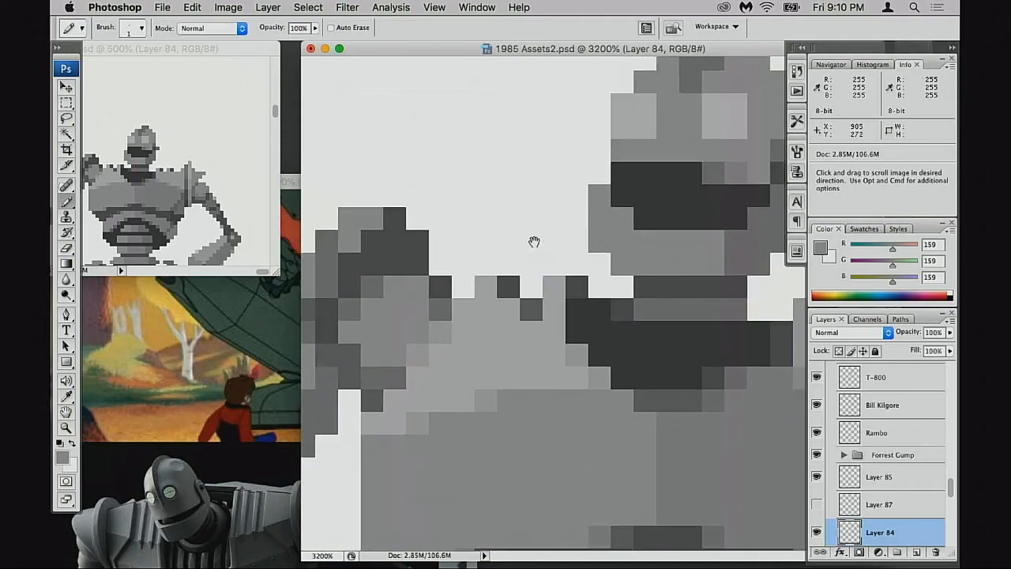
pyautogui.keyDown('alt'); pyautogui.click(512, 292); pyautogui.keyUp('alt')
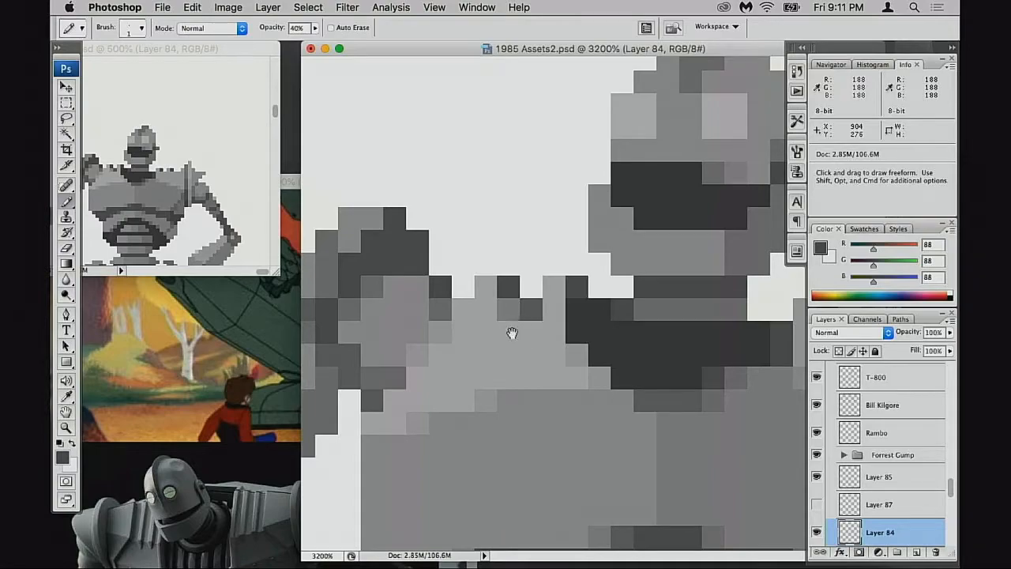
pyautogui.moveTo(545, 326); pyautogui.dragTo(490, 317)
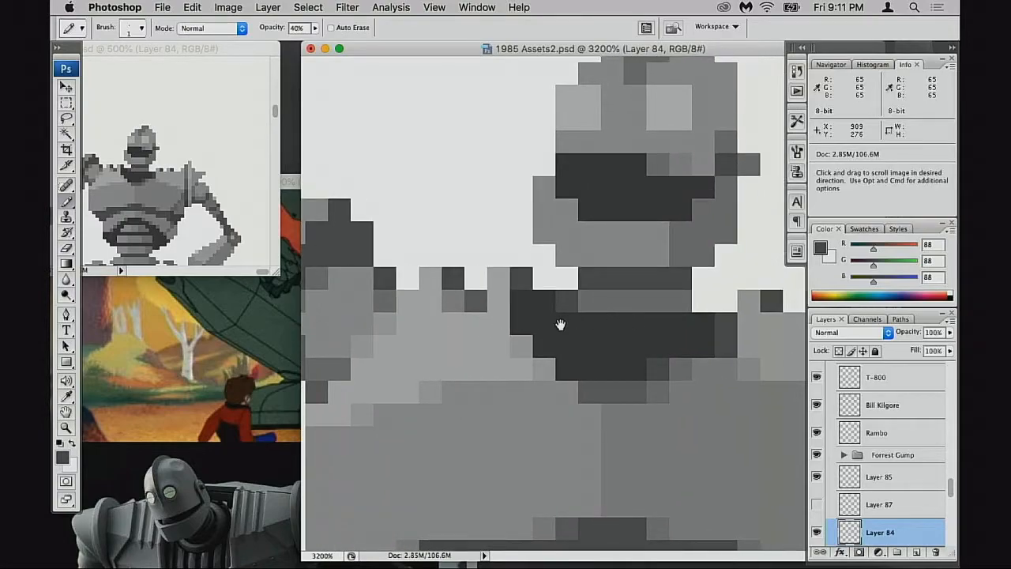
pyautogui.keyDown('alt'); pyautogui.click(617, 308); pyautogui.keyUp('alt')
pyautogui.moveTo(591, 333); pyautogui.dragTo(640, 338)
pyautogui.press('super+z')
pyautogui.press('super+z')
pyautogui.press('3')
pyautogui.click(589, 324)
pyautogui.press('super+z')
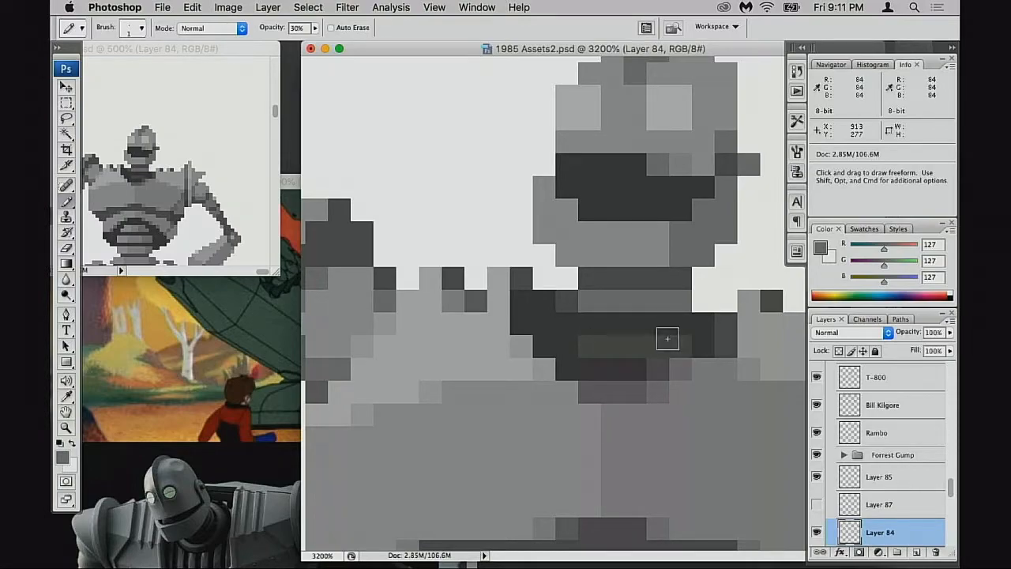
# Step: Retouch the collar's right and lower edge pixels with sampled dark grey 65 and neighbouring mid-greys at 100% opacity
pyautogui.keyDown('alt'); pyautogui.click(700, 345); pyautogui.keyUp('alt')
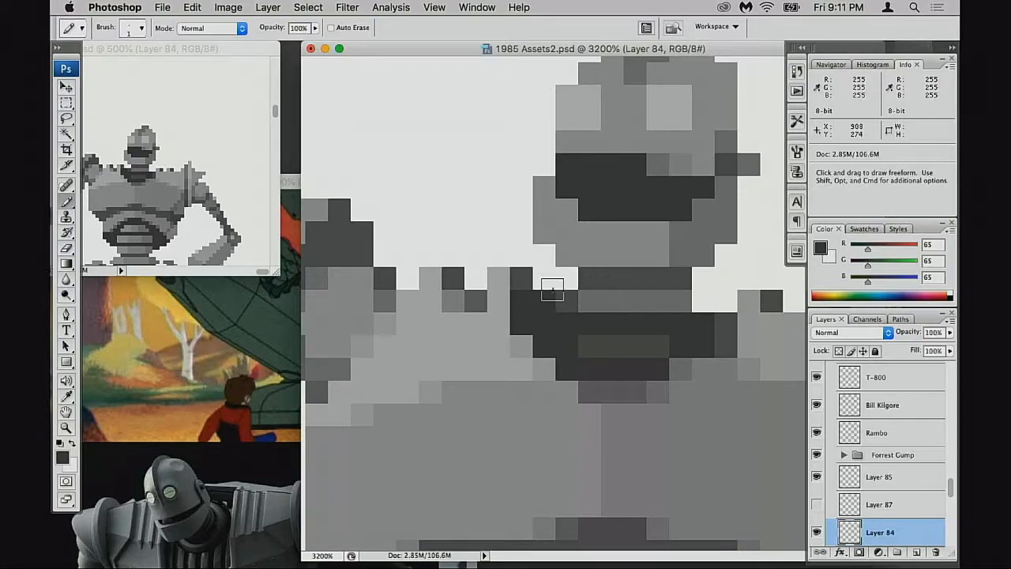
pyautogui.hscroll(3, 629, 303)
pyautogui.scroll(-1, 629, 303)
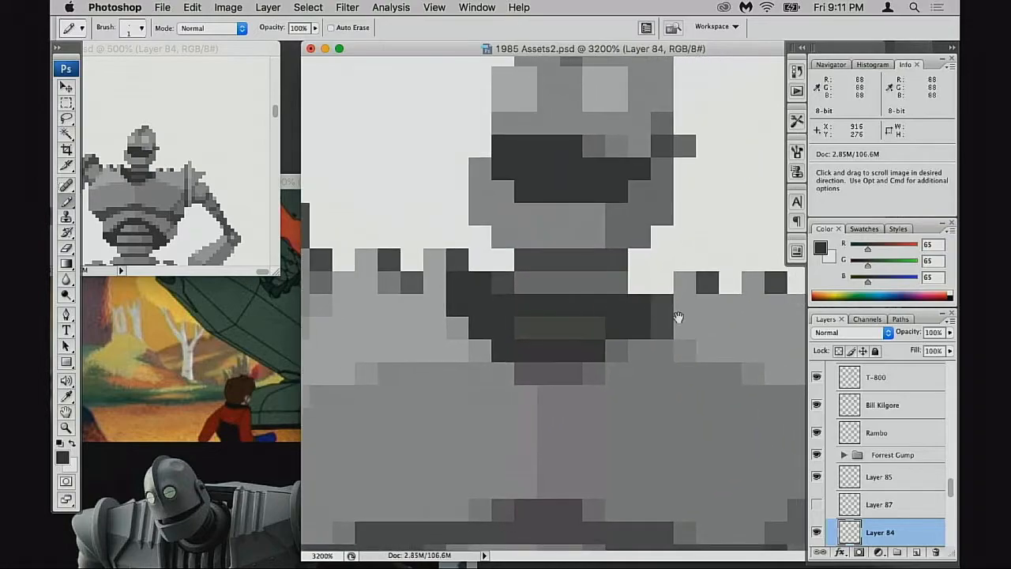
pyautogui.keyDown('alt'); pyautogui.click(667, 345); pyautogui.keyUp('alt')
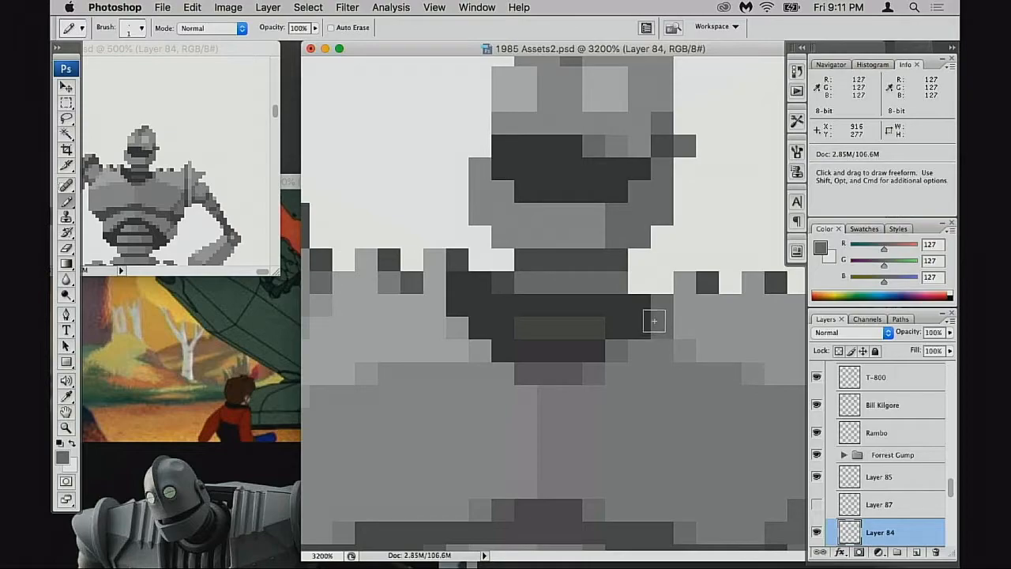
pyautogui.keyDown('alt'); pyautogui.click(631, 330); pyautogui.keyUp('alt')
pyautogui.click(617, 348)
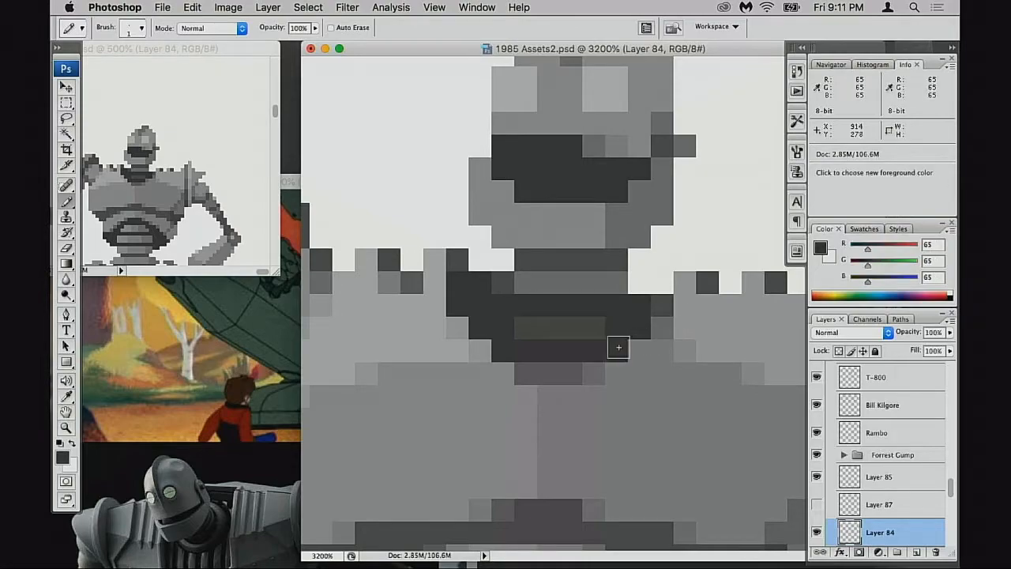
pyautogui.keyDown('alt'); pyautogui.click(657, 332); pyautogui.keyUp('alt')
pyautogui.click(640, 351)
pyautogui.click(599, 372)
# Step: Soften the lower edge of the highlight on the left chest plate with sampled light grey 174
pyautogui.moveTo(560, 345)
pyautogui.mouseDown()
pyautogui.moveTo(670, 325)
pyautogui.moveTo(668, 339)
pyautogui.moveTo(599, 329)
pyautogui.mouseUp()
pyautogui.keyDown('alt'); pyautogui.click(686, 332); pyautogui.keyUp('alt')
pyautogui.keyDown('alt'); pyautogui.click(624, 357); pyautogui.keyUp('alt')
pyautogui.click(711, 332)
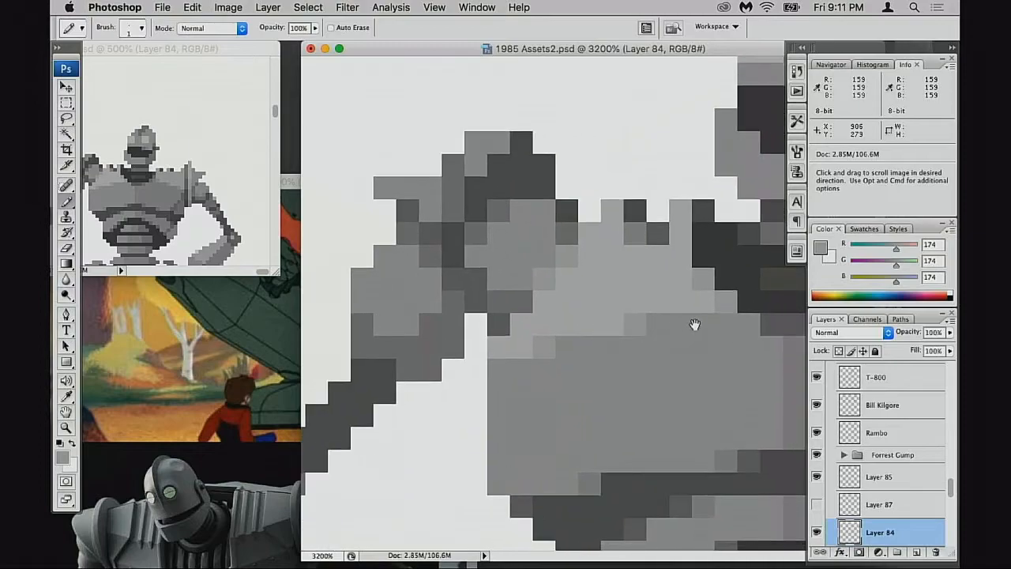
pyautogui.keyDown('alt'); pyautogui.click(552, 347); pyautogui.keyUp('alt')
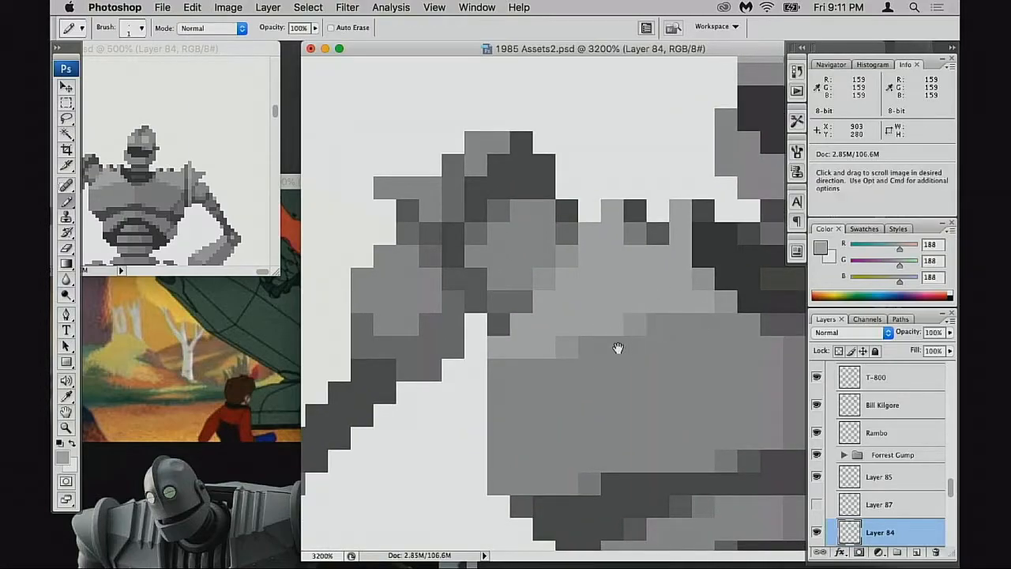
pyautogui.moveTo(616, 345); pyautogui.dragTo(656, 329)
# Step: Study the crouching, profile and front-facing standing robots in the reference image, keeping its window below the sprite preview
pyautogui.click(226, 408)
pyautogui.moveTo(226, 407)
pyautogui.mouseDown()
pyautogui.moveTo(230, 327)
pyautogui.moveTo(230, 414)
pyautogui.mouseUp()
pyautogui.moveTo(247, 354)
pyautogui.mouseDown()
pyautogui.moveTo(250, 379)
pyautogui.moveTo(257, 337)
pyautogui.mouseUp()
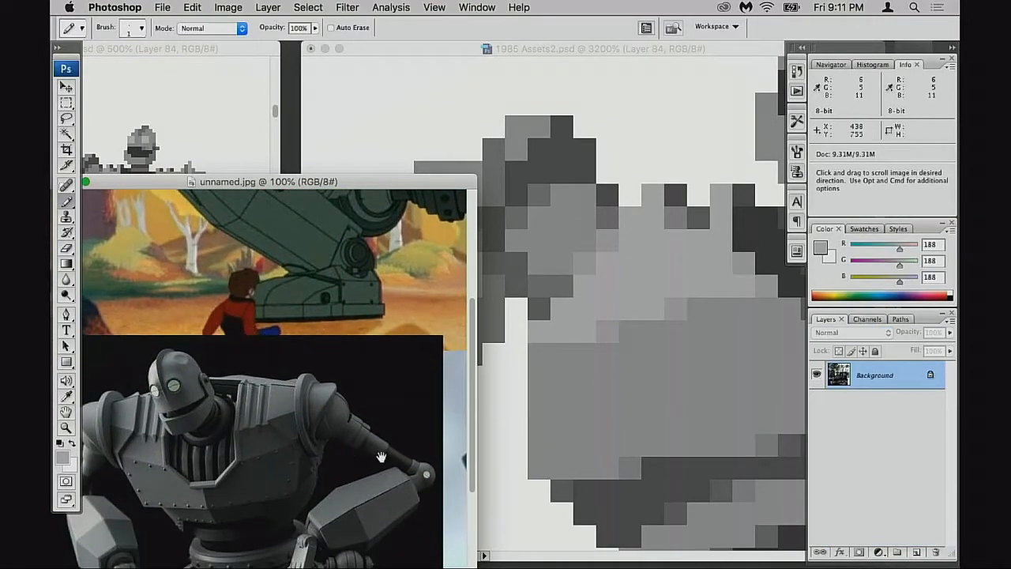
pyautogui.moveTo(244, 414)
pyautogui.mouseDown()
pyautogui.moveTo(244, 392)
pyautogui.moveTo(174, 345)
pyautogui.mouseUp()
pyautogui.moveTo(458, 357); pyautogui.dragTo(318, 368)
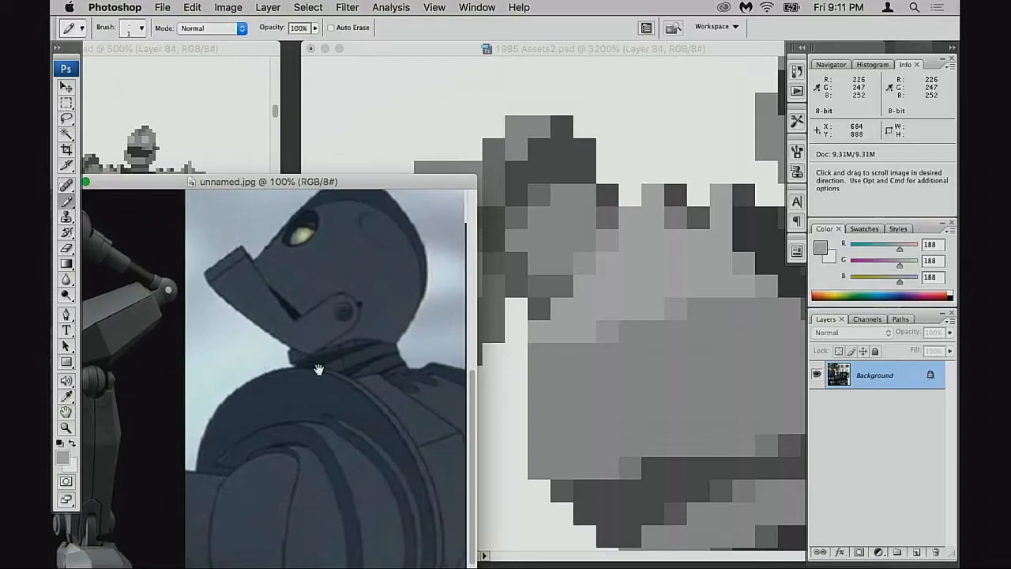
pyautogui.moveTo(286, 446); pyautogui.dragTo(327, 250)
pyautogui.moveTo(100, 515); pyautogui.dragTo(319, 311)
pyautogui.moveTo(320, 363)
pyautogui.mouseDown()
pyautogui.moveTo(278, 371)
pyautogui.moveTo(273, 395)
pyautogui.moveTo(318, 342)
pyautogui.moveTo(303, 342)
pyautogui.mouseUp()
pyautogui.moveTo(383, 191)
pyautogui.mouseDown()
pyautogui.moveTo(384, 309)
pyautogui.moveTo(402, 196)
pyautogui.mouseUp()
pyautogui.moveTo(383, 331); pyautogui.dragTo(390, 402)
pyautogui.moveTo(371, 187); pyautogui.dragTo(369, 274)
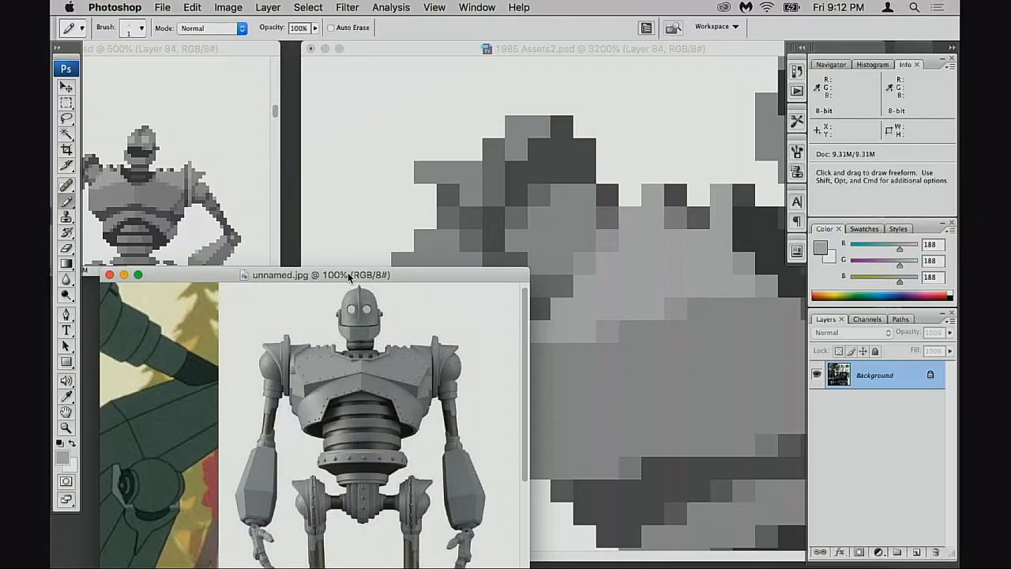
pyautogui.moveTo(348, 277); pyautogui.dragTo(348, 275)
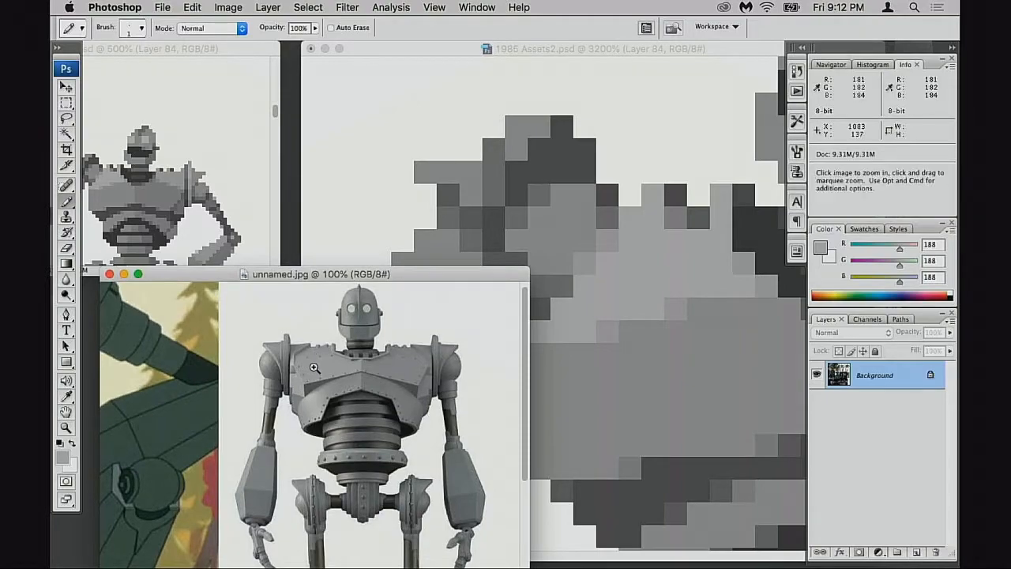
# Step: Reshape the stepped boundary between highlight and mid-tone on the left chest plate with sampled greys 159 and 174
pyautogui.click(668, 313)
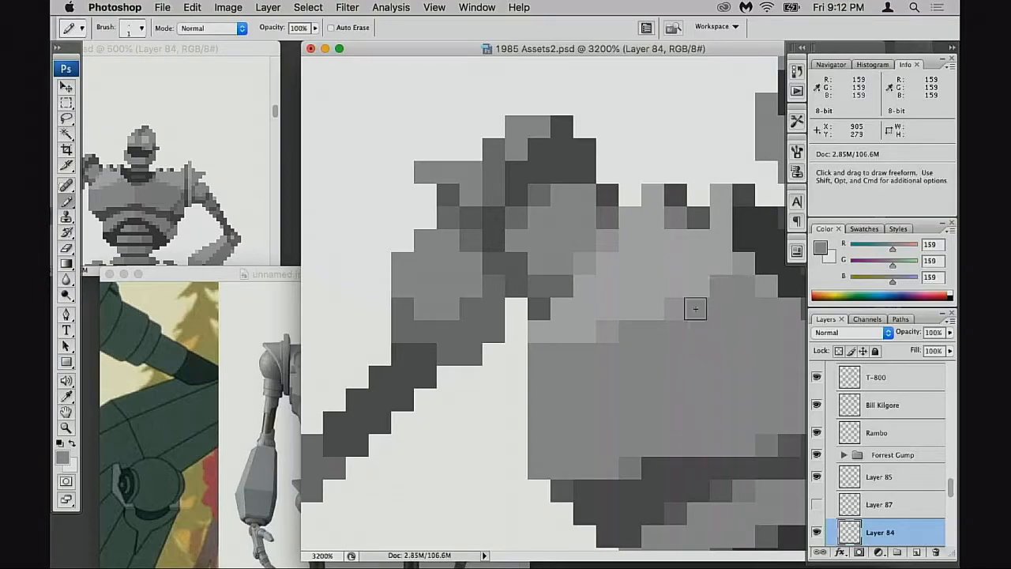
pyautogui.click(675, 311)
pyautogui.keyDown('alt'); pyautogui.click(612, 333); pyautogui.keyUp('alt')
pyautogui.click(654, 309)
pyautogui.keyDown('alt'); pyautogui.click(613, 348); pyautogui.keyUp('alt')
pyautogui.click(607, 331)
pyautogui.keyDown('alt'); pyautogui.click(649, 310); pyautogui.keyUp('alt')
pyautogui.click(589, 335)
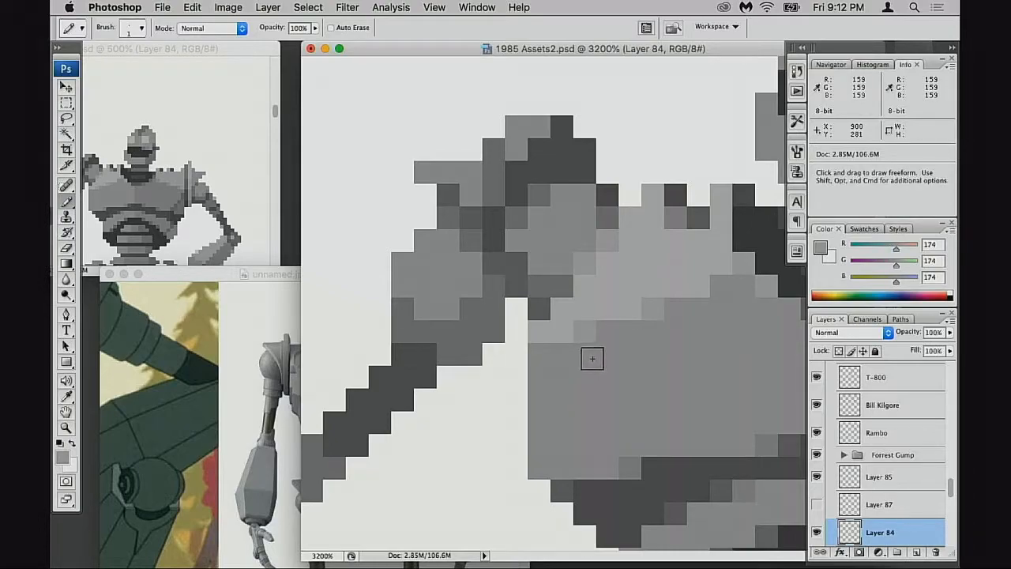
# Step: Compare the standing reference robot's chest plates and waist rings at 200% zoom with the sprite at 1600%
pyautogui.click(238, 430)
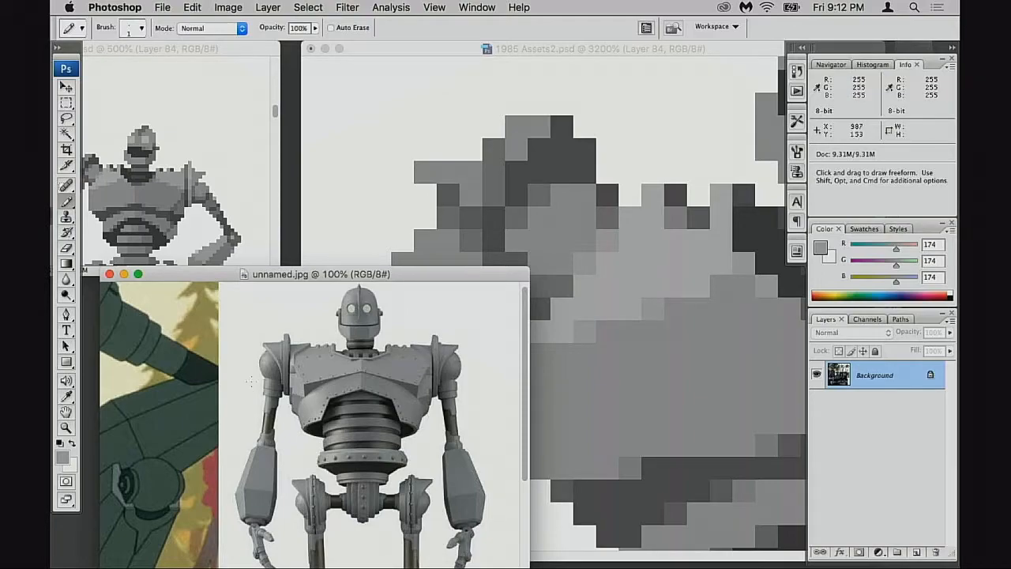
pyautogui.keyDown('super'); pyautogui.click(311, 384); pyautogui.keyUp('super')
pyautogui.press('v')
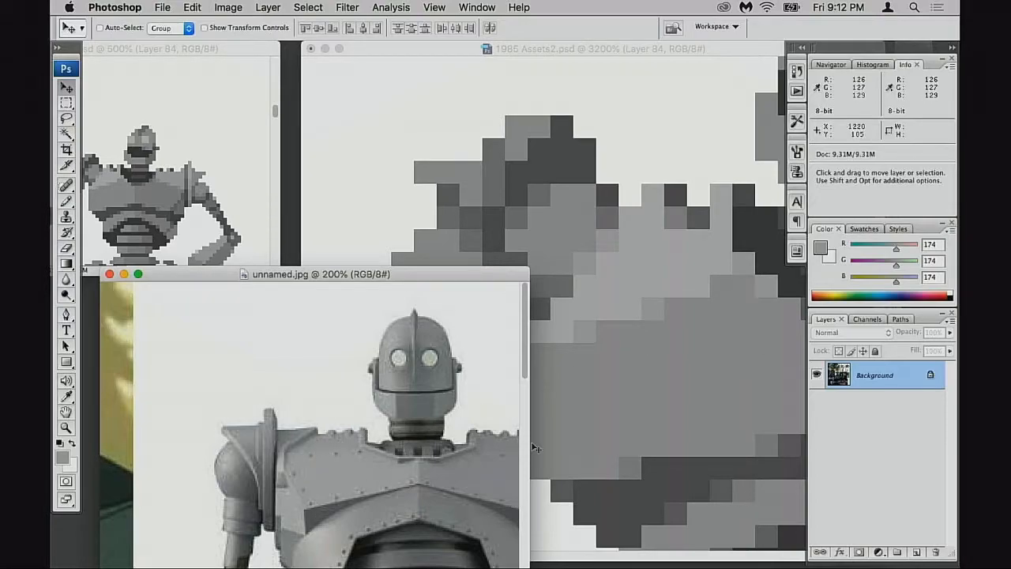
pyautogui.click(677, 385)
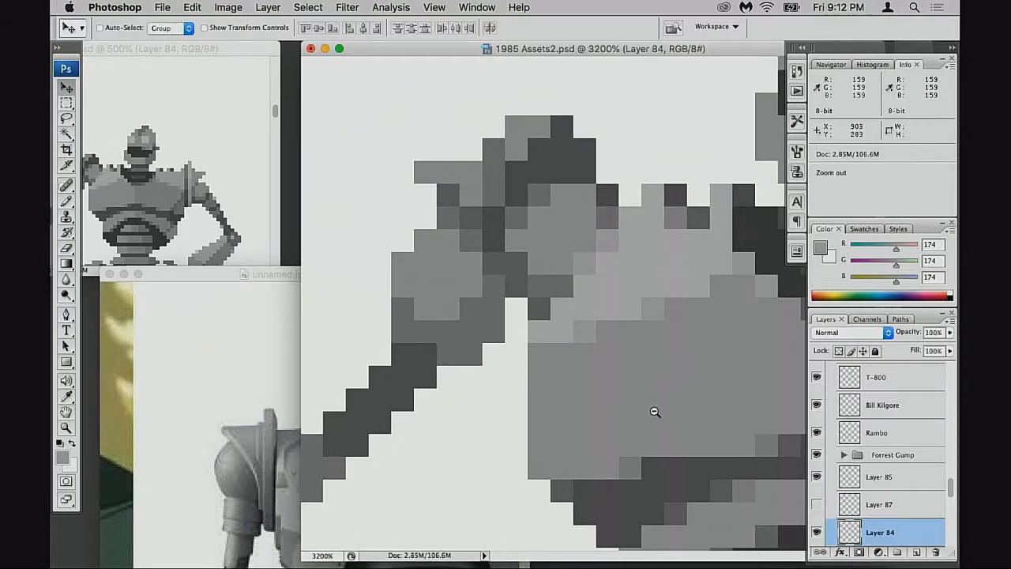
pyautogui.press('super+minus')
pyautogui.click(286, 480)
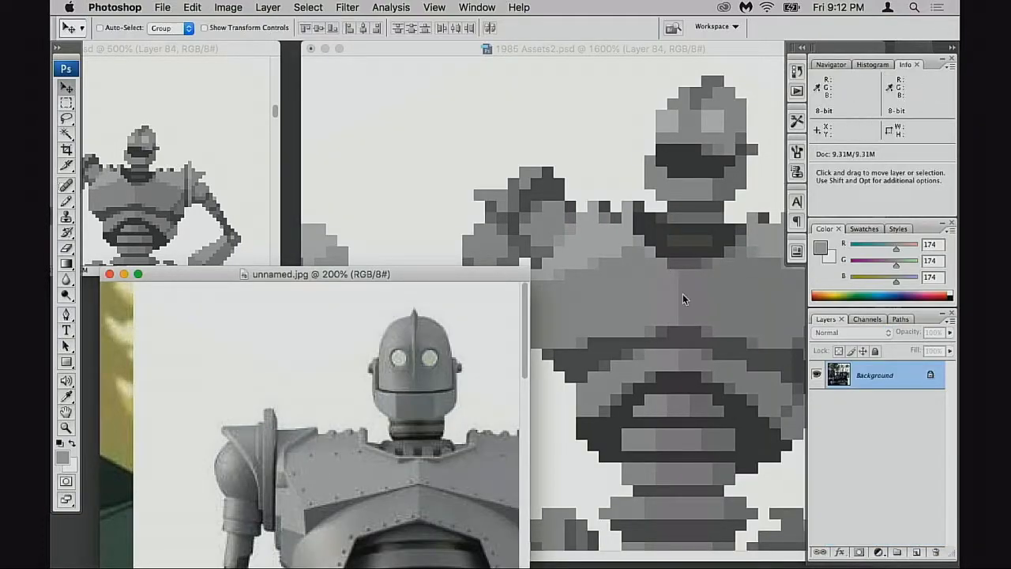
pyautogui.moveTo(430, 528); pyautogui.dragTo(293, 389)
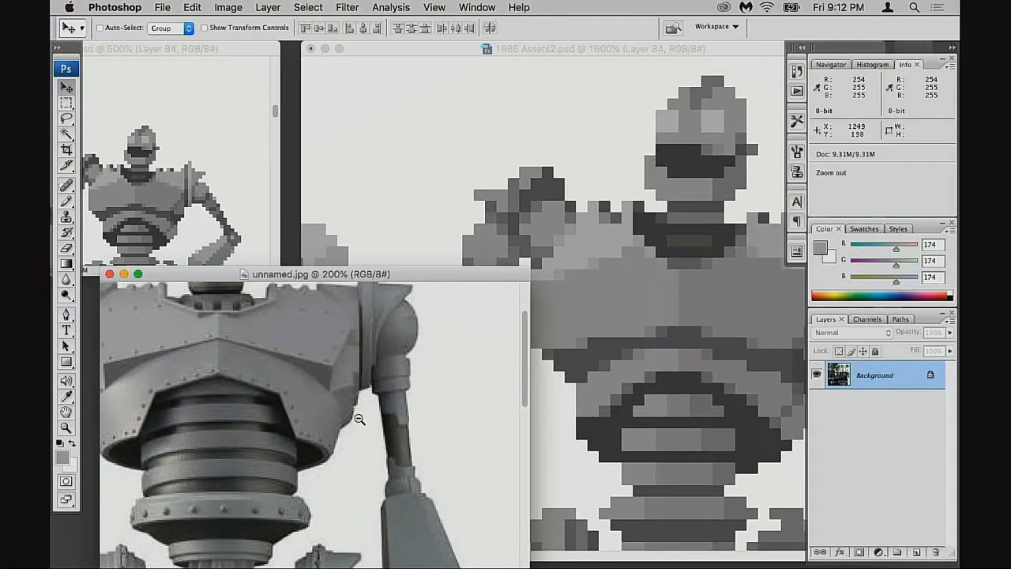
# Step: Zoom the reference image out to 100% and examine the chest and waist of the dark crouching robot
pyautogui.keyDown('alt'); pyautogui.click(358, 421); pyautogui.keyUp('alt')
pyautogui.moveTo(484, 412); pyautogui.dragTo(634, 417)
pyautogui.moveTo(295, 387); pyautogui.dragTo(610, 381)
pyautogui.moveTo(408, 415); pyautogui.dragTo(383, 324)
pyautogui.moveTo(180, 479); pyautogui.dragTo(382, 424)
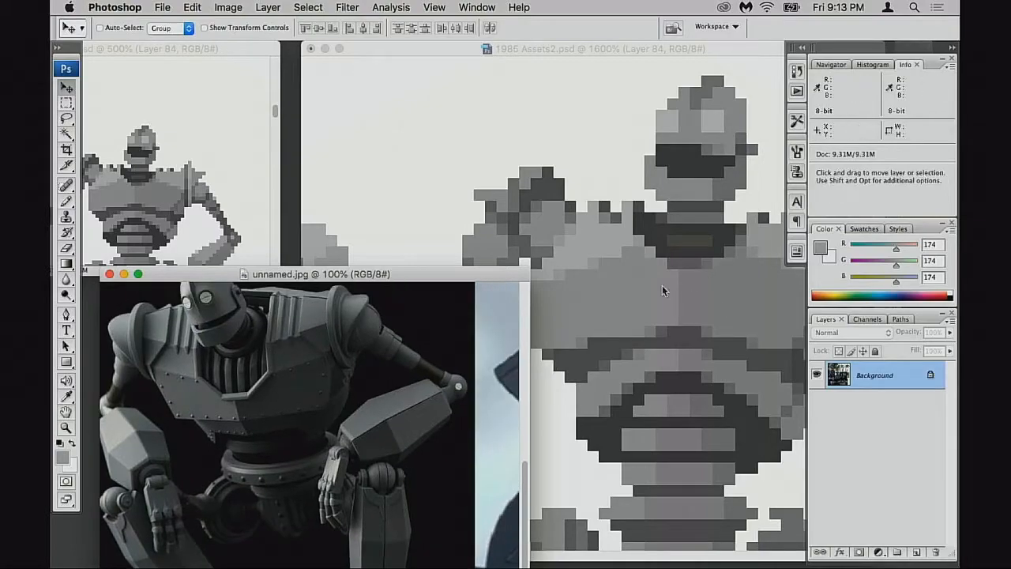
# Step: Build a stepped central peak on top of the sprite's dark chest band with the Pencil, using sampled greys 88 and 145
pyautogui.click(663, 344)
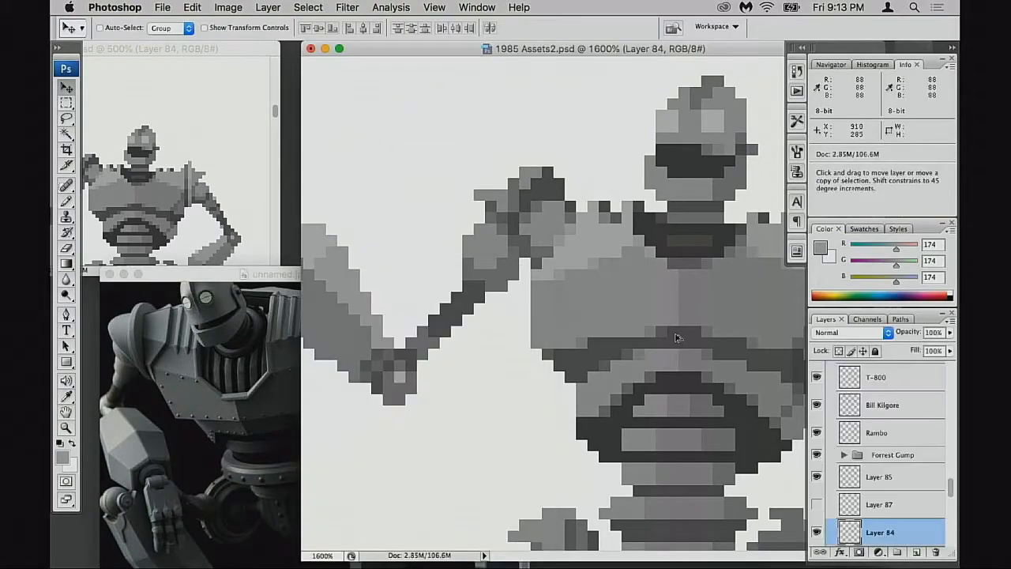
pyautogui.press('b')
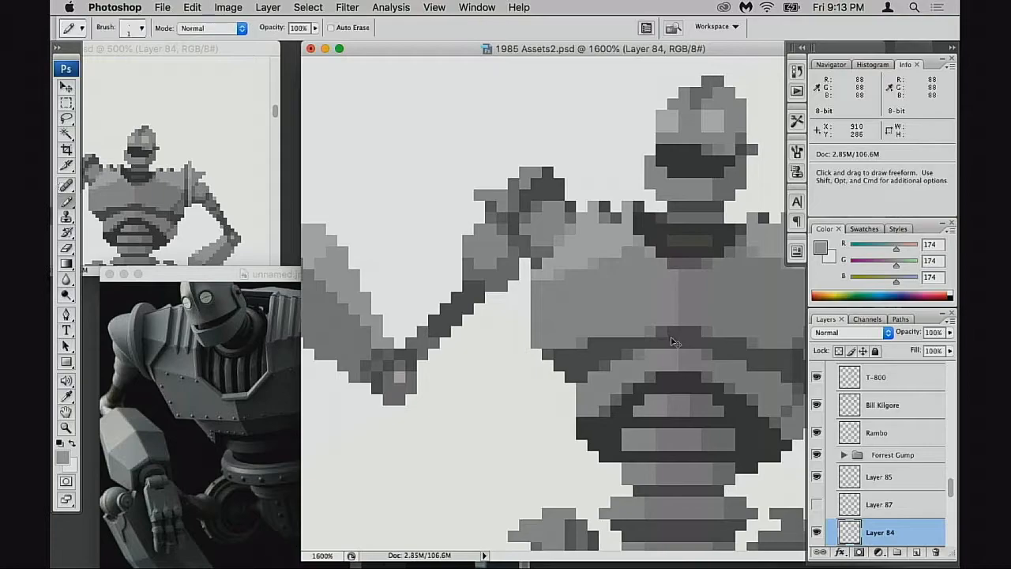
pyautogui.keyDown('alt'); pyautogui.click(666, 342); pyautogui.keyUp('alt')
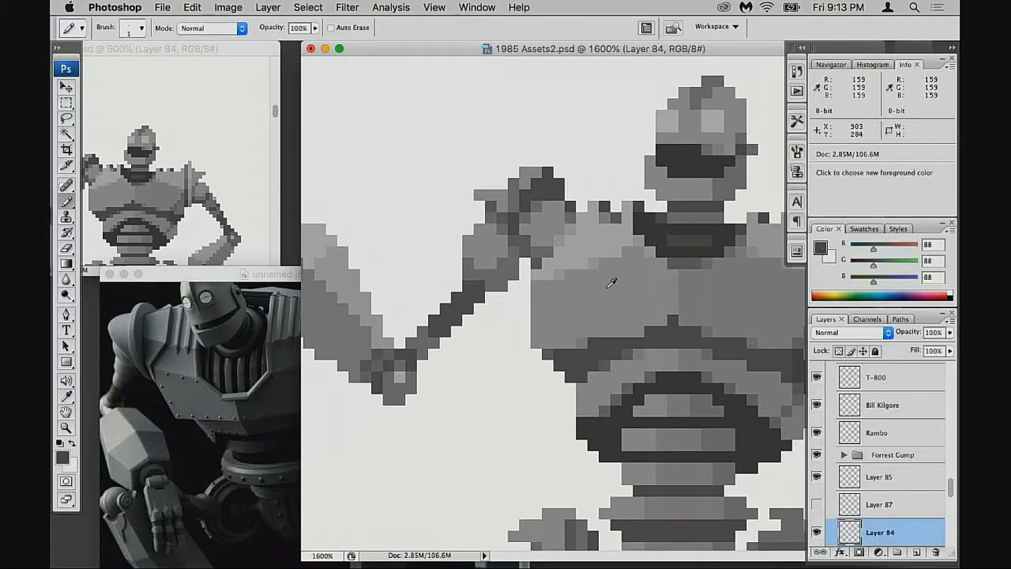
pyautogui.keyDown('alt'); pyautogui.click(661, 324); pyautogui.keyUp('alt')
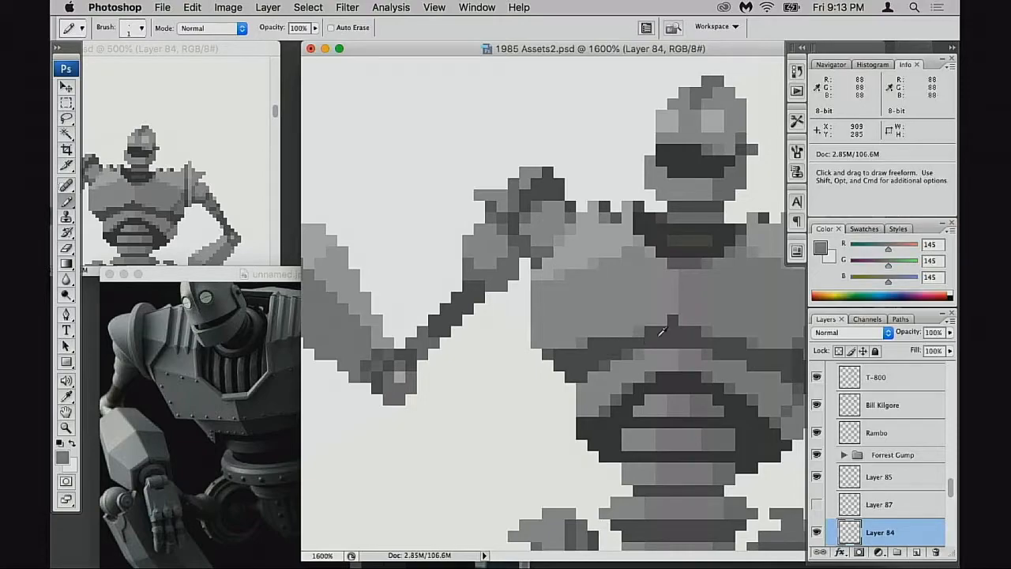
pyautogui.keyDown('alt'); pyautogui.click(652, 330); pyautogui.keyUp('alt')
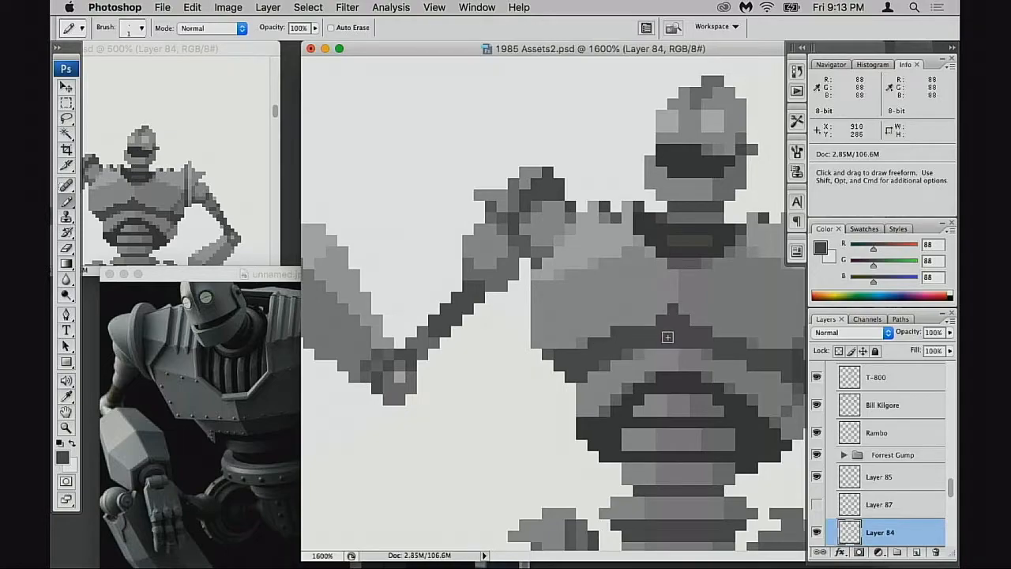
pyautogui.moveTo(595, 354); pyautogui.dragTo(584, 343)
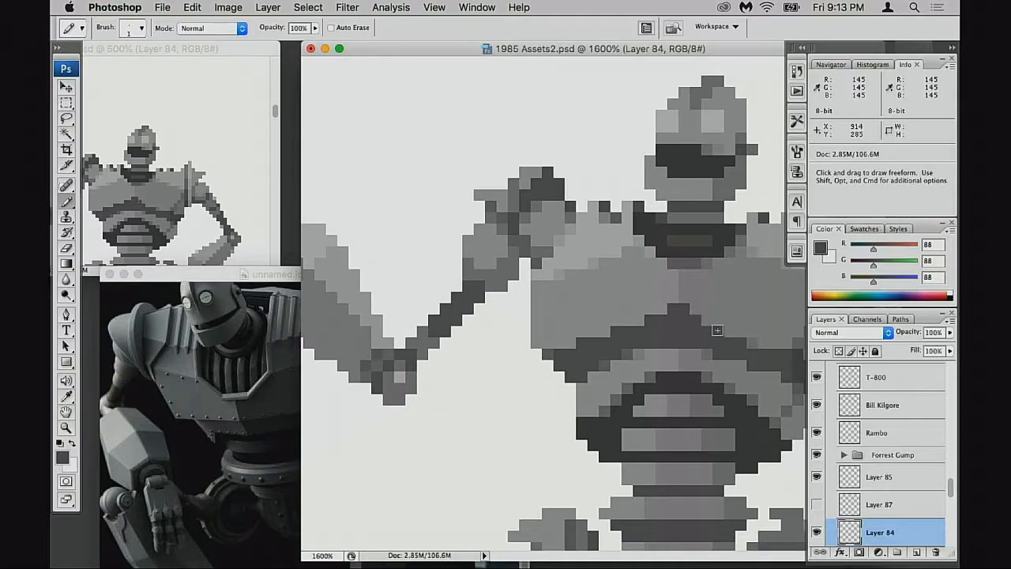
pyautogui.moveTo(712, 356); pyautogui.dragTo(633, 348)
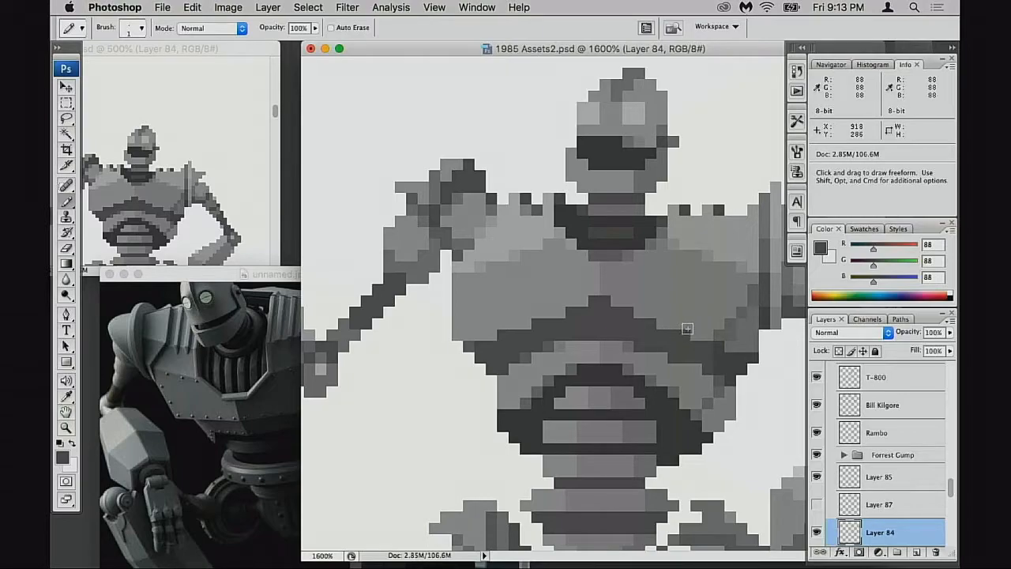
# Step: Examine the green cartoon robot and the grey standing robot in the reference image
pyautogui.click(282, 435)
pyautogui.moveTo(410, 418); pyautogui.dragTo(171, 415)
pyautogui.moveTo(379, 458); pyautogui.dragTo(203, 406)
pyautogui.moveTo(298, 316); pyautogui.dragTo(328, 502)
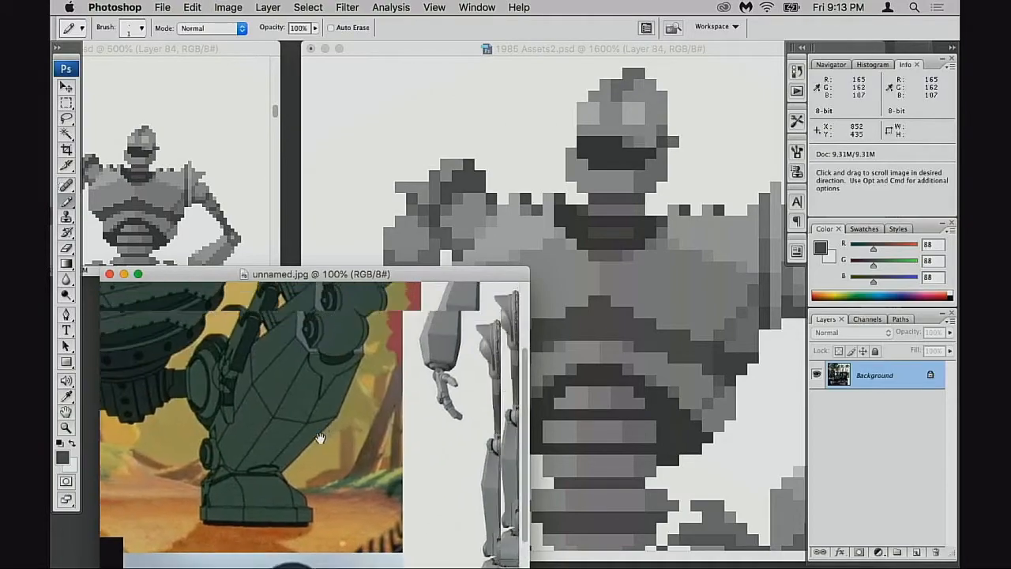
pyautogui.moveTo(320, 438); pyautogui.dragTo(229, 523)
pyautogui.moveTo(360, 444); pyautogui.dragTo(332, 487)
# Step: Smooth the stepped upper edge of the dark chest band with sampled greys 145, 116, 127 and 88
pyautogui.click(590, 336)
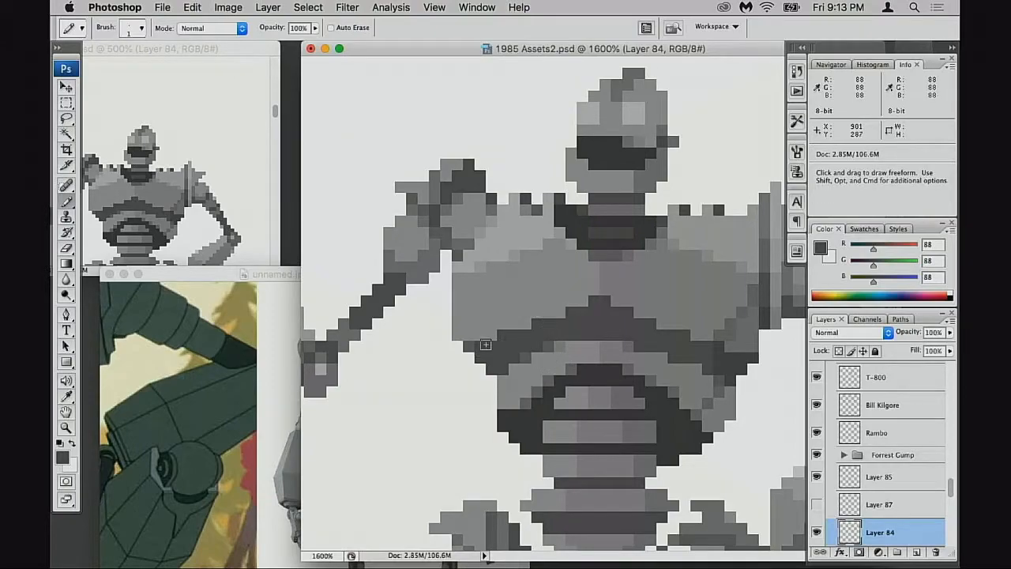
pyautogui.keyDown('alt'); pyautogui.click(652, 272); pyautogui.keyUp('alt')
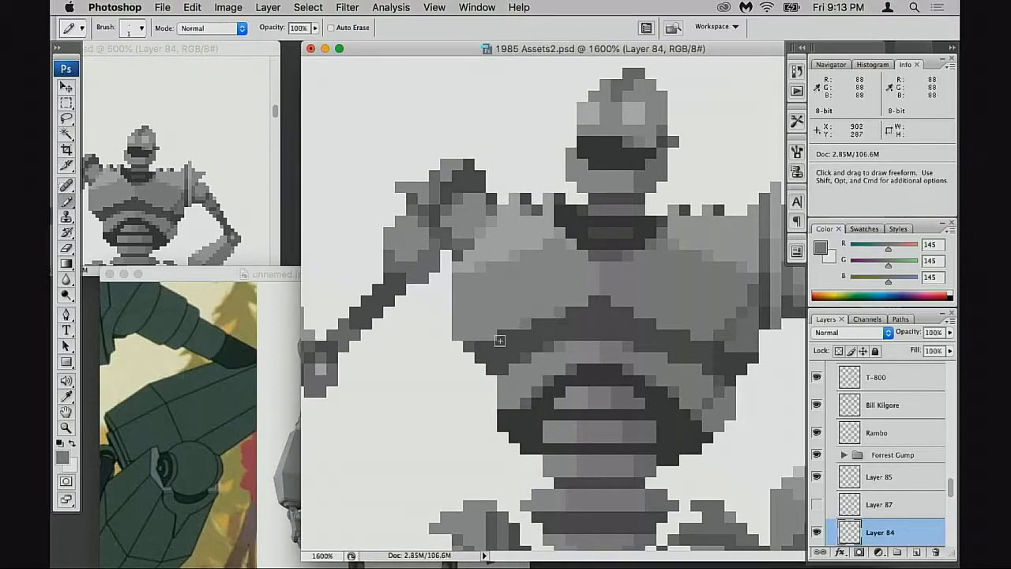
pyautogui.moveTo(576, 349); pyautogui.dragTo(565, 349)
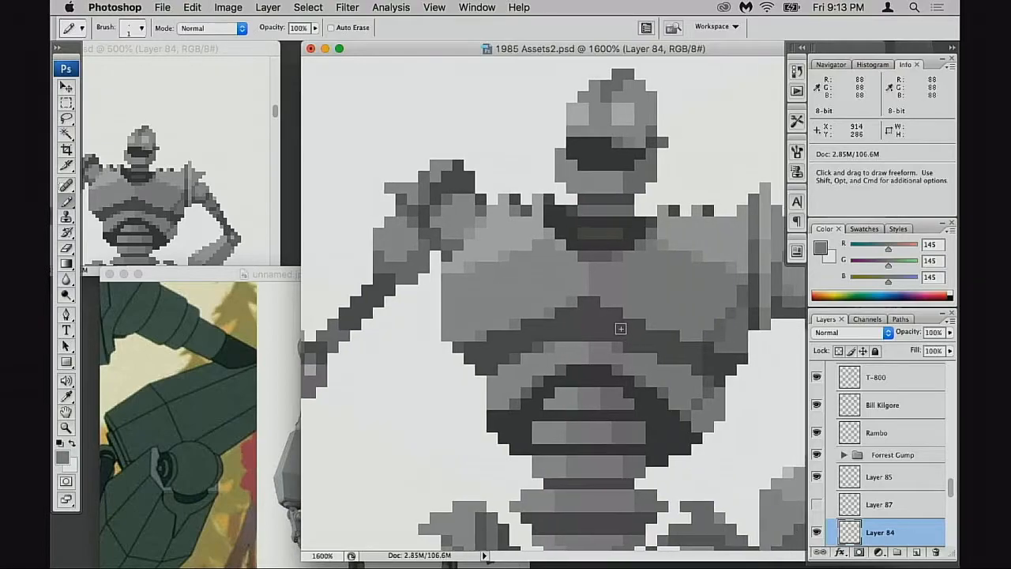
pyautogui.keyDown('alt'); pyautogui.click(721, 332); pyautogui.keyUp('alt')
pyautogui.click(611, 306)
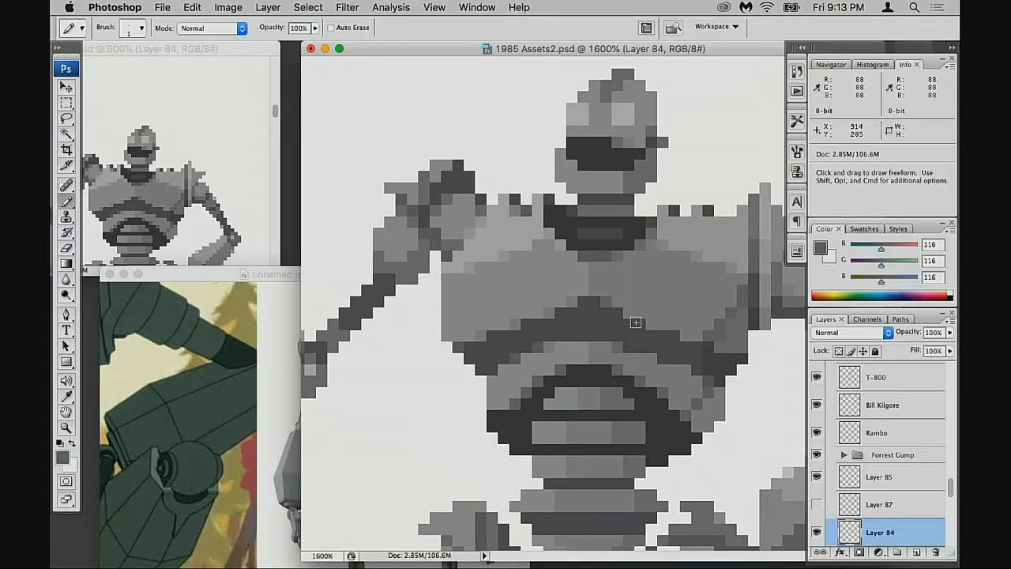
pyautogui.keyDown('alt'); pyautogui.click(653, 319); pyautogui.keyUp('alt')
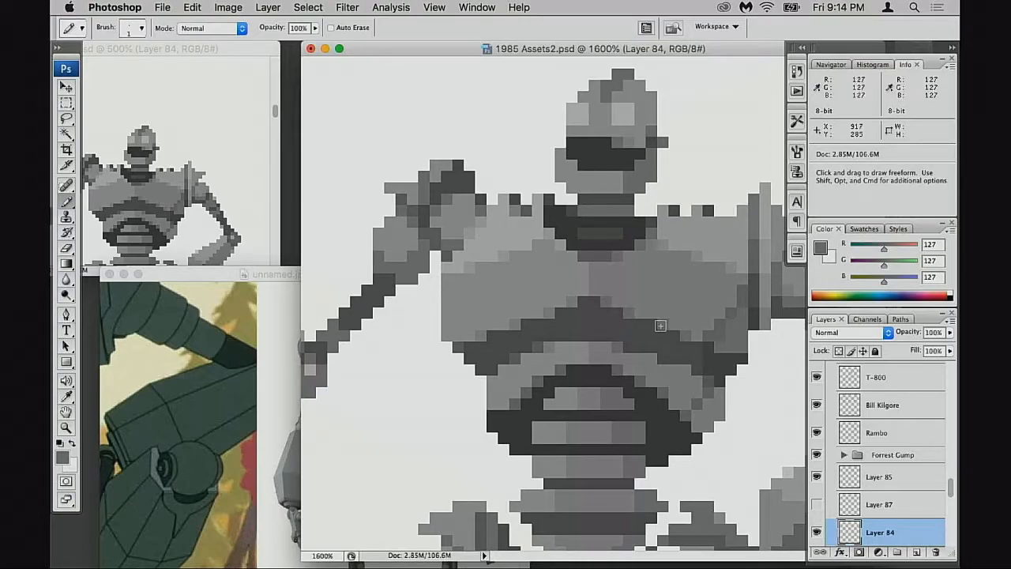
pyautogui.keyDown('alt'); pyautogui.click(710, 340); pyautogui.keyUp('alt')
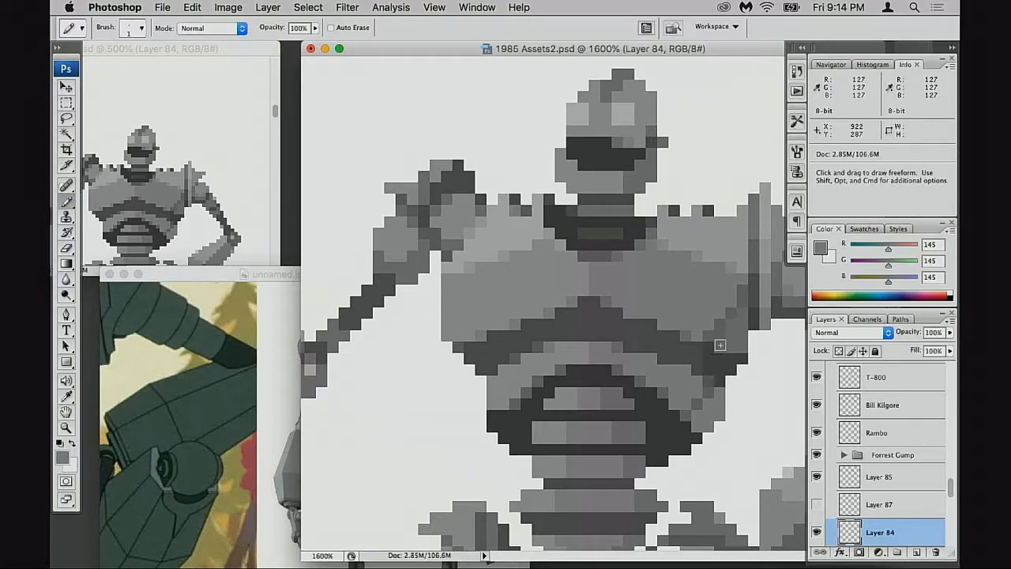
pyautogui.keyDown('alt'); pyautogui.click(648, 338); pyautogui.keyUp('alt')
pyautogui.moveTo(646, 346); pyautogui.dragTo(626, 345)
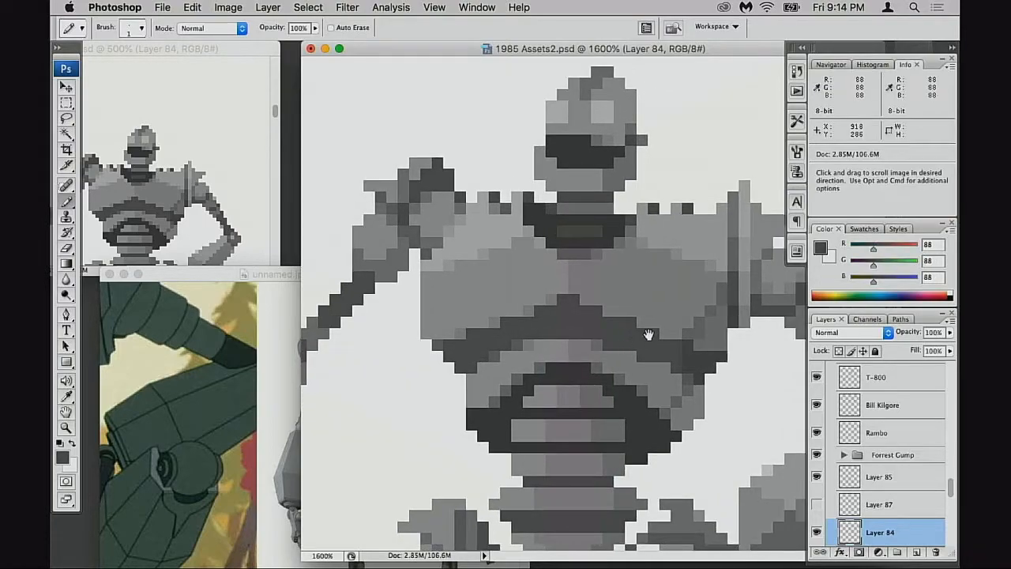
# Step: Rework the transition pixels on the left side of the dark chest band using 40% pencil opacity and sampled grey 96
pyautogui.moveTo(554, 325); pyautogui.dragTo(623, 319)
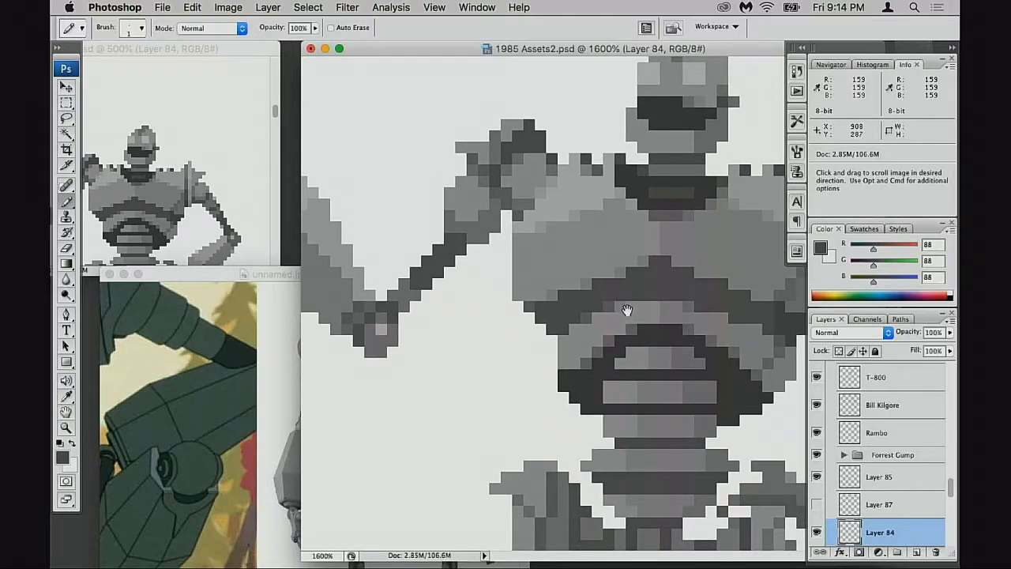
pyautogui.keyDown('alt'); pyautogui.click(610, 305); pyautogui.keyUp('alt')
pyautogui.moveTo(652, 289)
pyautogui.mouseDown()
pyautogui.moveTo(573, 298)
pyautogui.moveTo(550, 314)
pyautogui.mouseUp()
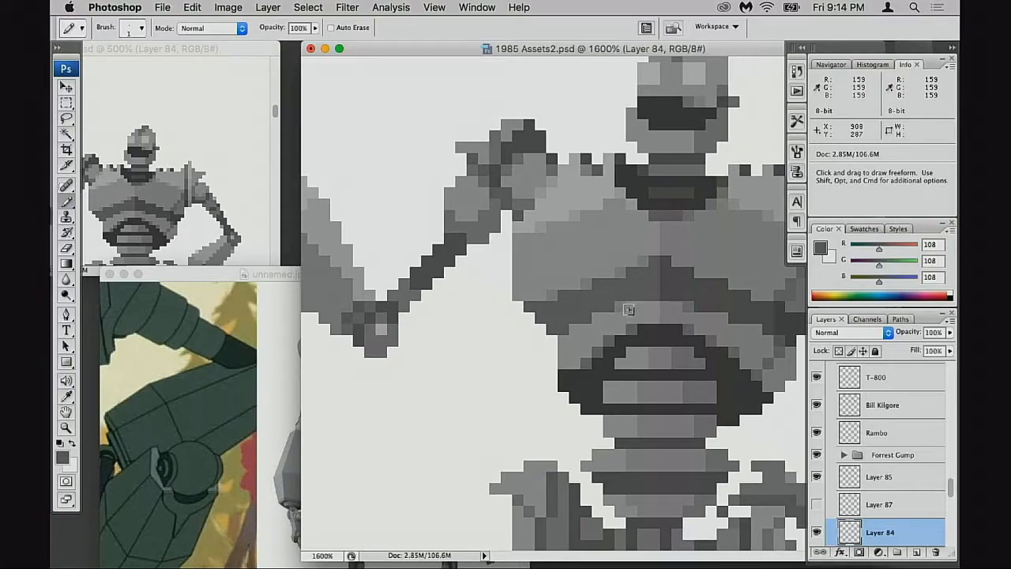
pyautogui.press('super+z')
pyautogui.press('2')
pyautogui.press('4')
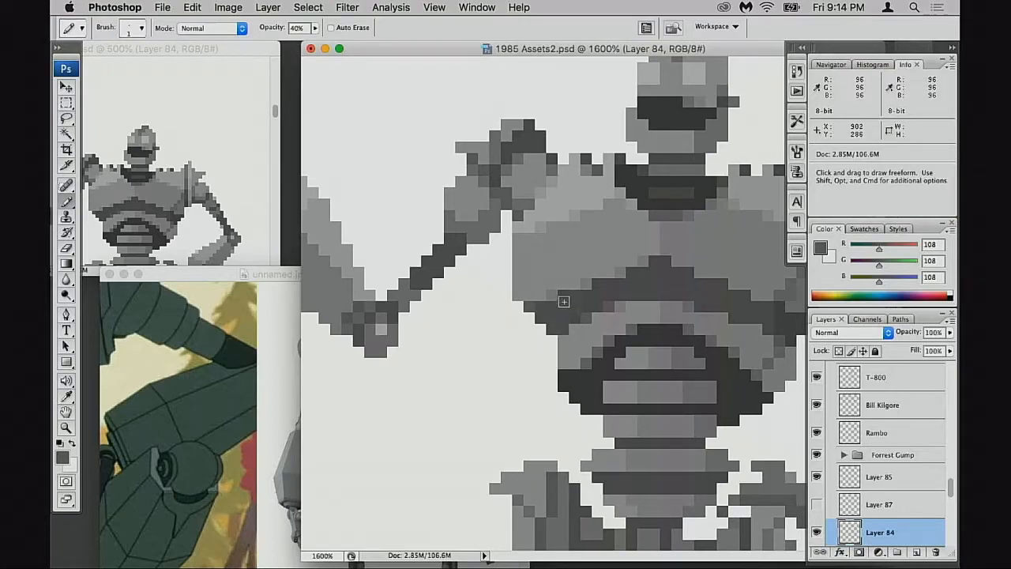
pyautogui.keyDown('alt'); pyautogui.click(564, 309); pyautogui.keyUp('alt')
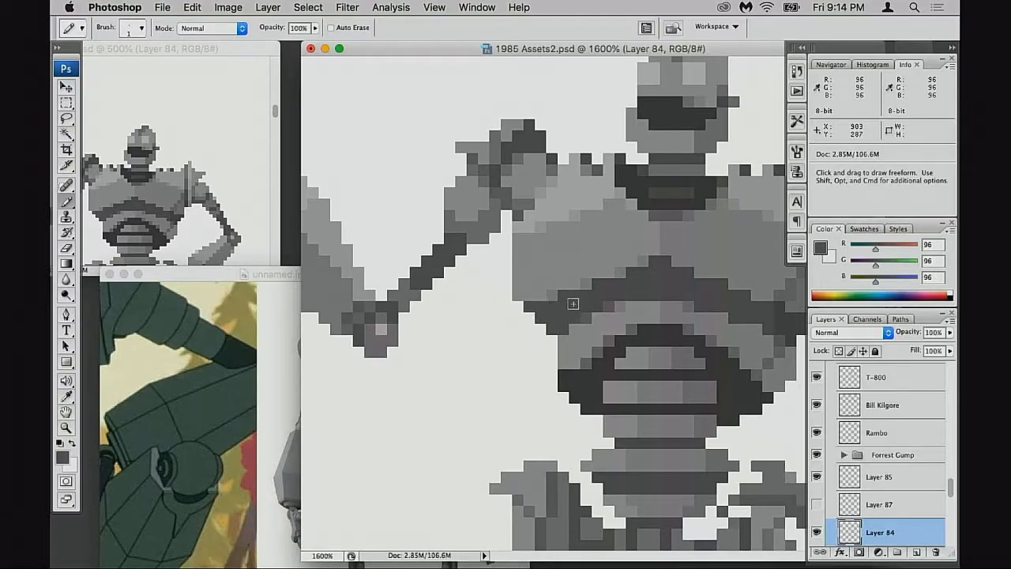
# Step: Darken the right half of the chest band with sampled grey 65 and touch up its left side with grey 88
pyautogui.keyDown('alt'); pyautogui.click(725, 376); pyautogui.keyUp('alt')
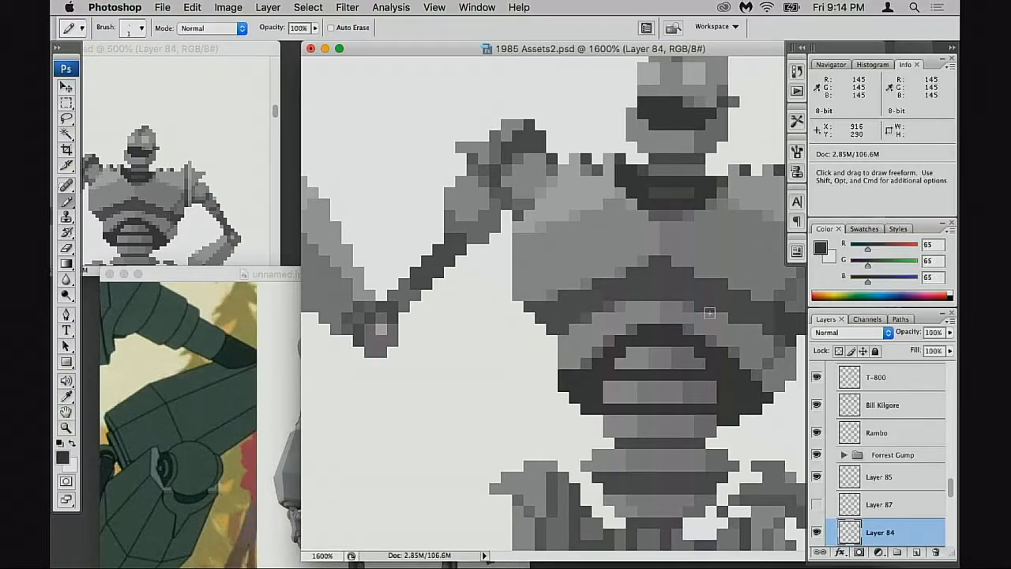
pyautogui.moveTo(666, 263)
pyautogui.mouseDown()
pyautogui.moveTo(667, 290)
pyautogui.moveTo(681, 274)
pyautogui.moveTo(702, 298)
pyautogui.moveTo(710, 284)
pyautogui.moveTo(714, 302)
pyautogui.moveTo(736, 317)
pyautogui.moveTo(707, 313)
pyautogui.mouseUp()
pyautogui.moveTo(641, 330); pyautogui.dragTo(655, 328)
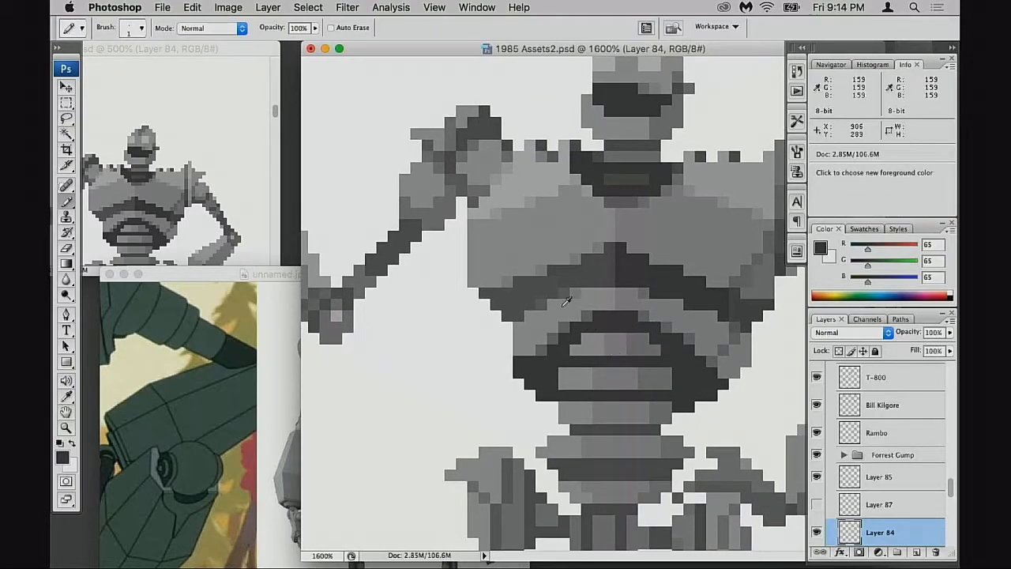
pyautogui.keyDown('alt'); pyautogui.click(569, 280); pyautogui.keyUp('alt')
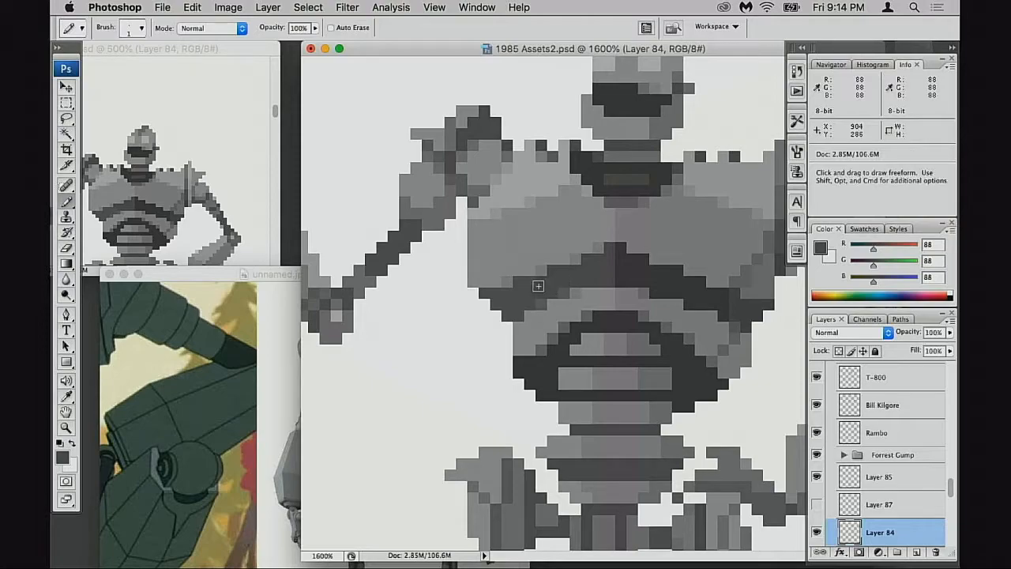
pyautogui.click(487, 295)
pyautogui.moveTo(576, 297); pyautogui.dragTo(606, 295)
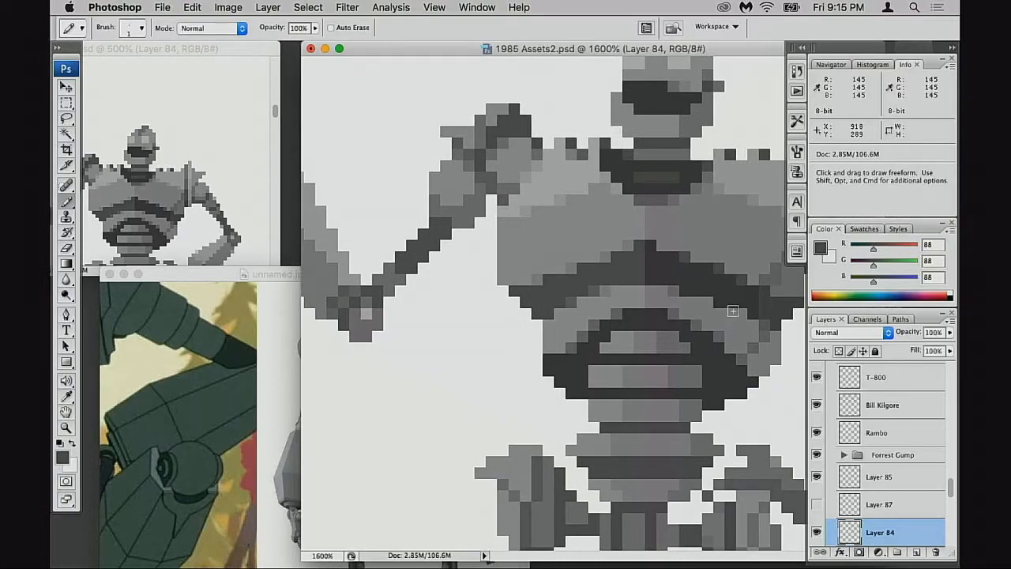
# Step: Extend the left half of the lower chest plate upward into the dark band with sampled grey 159, working at 3200%
pyautogui.keyDown('alt'); pyautogui.click(677, 318); pyautogui.keyUp('alt')
pyautogui.keyDown('alt'); pyautogui.click(676, 319); pyautogui.keyUp('alt')
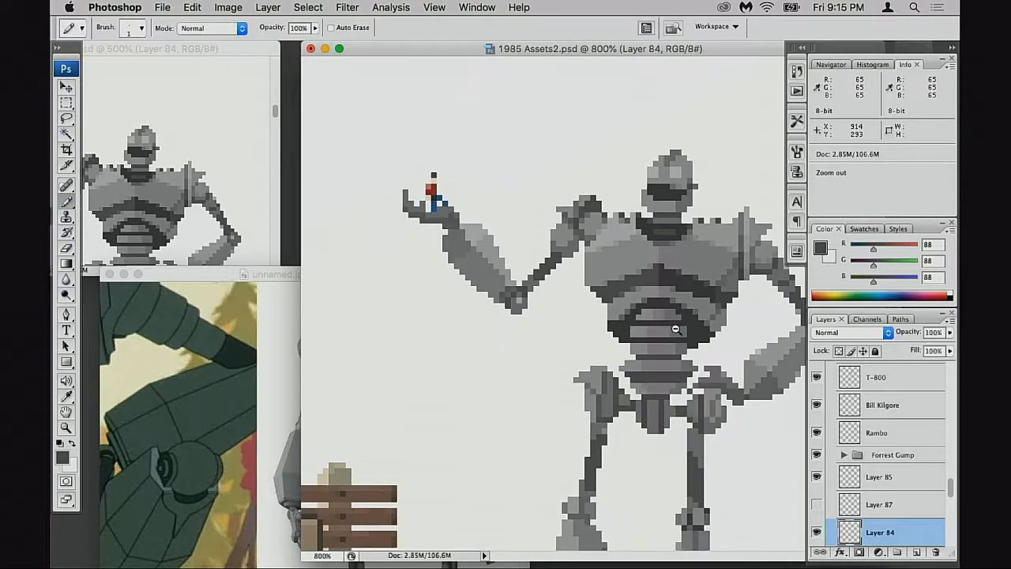
pyautogui.keyDown('alt'); pyautogui.click(678, 328); pyautogui.keyUp('alt')
pyautogui.keyDown('alt'); pyautogui.click(680, 325); pyautogui.keyUp('alt')
pyautogui.moveTo(709, 237); pyautogui.dragTo(756, 284)
pyautogui.keyDown('alt'); pyautogui.click(585, 312); pyautogui.keyUp('alt')
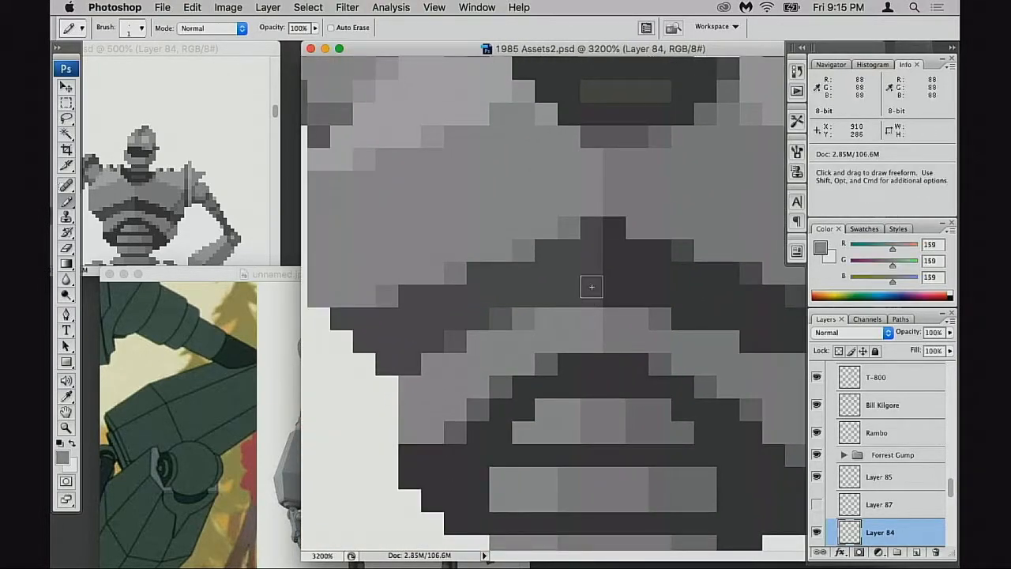
pyautogui.click(588, 274)
pyautogui.click(575, 274)
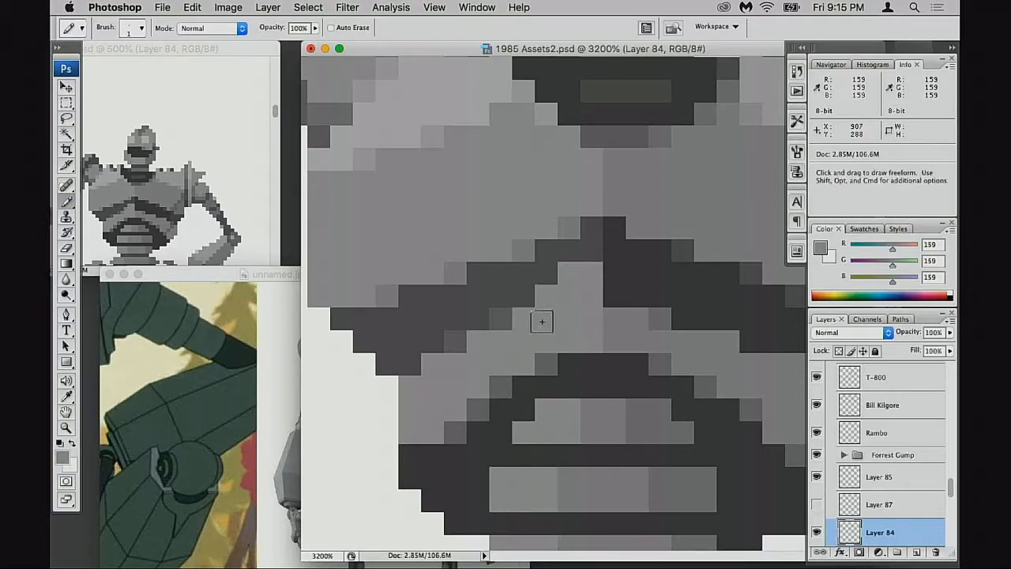
pyautogui.click(187, 307)
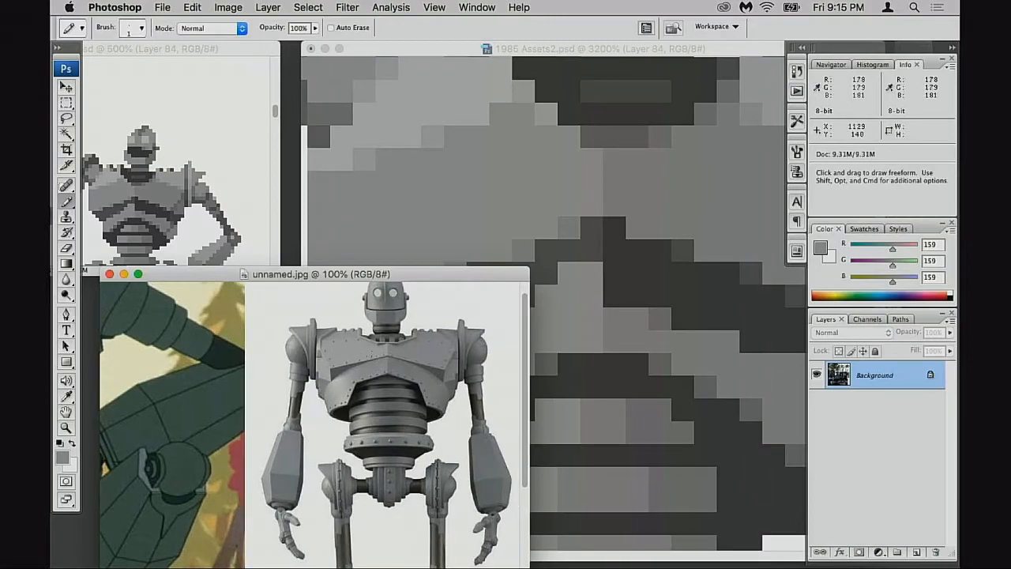
pyautogui.click(553, 250)
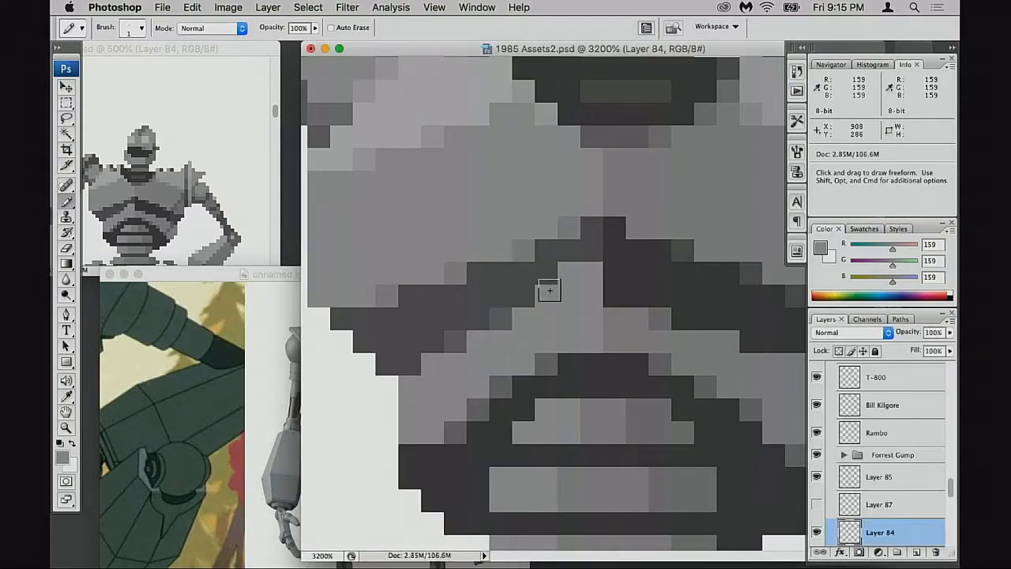
pyautogui.click(480, 327)
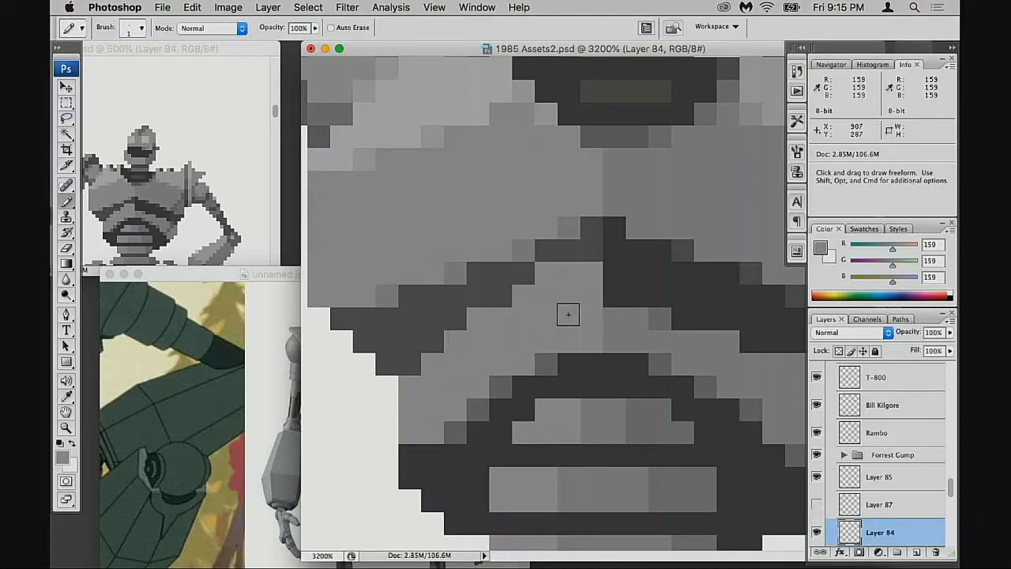
# Step: Extend the right half of the lower chest plate upward with sampled grey 145, thinning the dark band above it
pyautogui.keyDown('alt'); pyautogui.click(629, 318); pyautogui.keyUp('alt')
pyautogui.moveTo(614, 274)
pyautogui.mouseDown()
pyautogui.moveTo(617, 307)
pyautogui.moveTo(636, 275)
pyautogui.moveTo(643, 302)
pyautogui.moveTo(657, 276)
pyautogui.moveTo(660, 304)
pyautogui.moveTo(687, 318)
pyautogui.moveTo(659, 310)
pyautogui.moveTo(678, 312)
pyautogui.moveTo(684, 294)
pyautogui.moveTo(682, 319)
pyautogui.mouseUp()
pyautogui.moveTo(706, 297)
pyautogui.mouseDown()
pyautogui.moveTo(708, 319)
pyautogui.moveTo(684, 311)
pyautogui.moveTo(706, 321)
pyautogui.mouseUp()
pyautogui.click(664, 294)
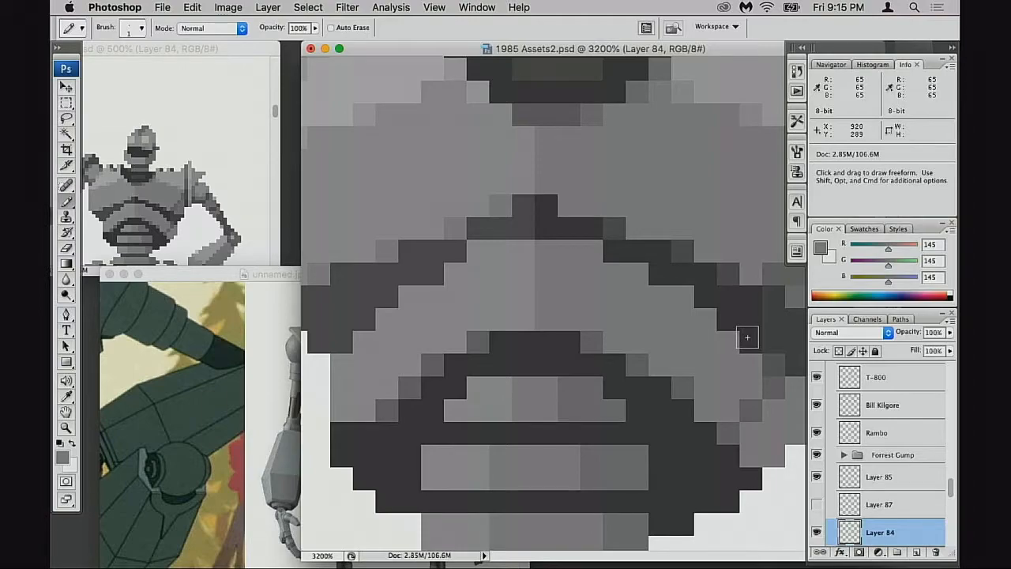
# Step: Try to paint out the dark band pixels just left of the central peak with the chest plate's mid-grey
pyautogui.press('alt')
pyautogui.click(481, 228)
pyautogui.click(501, 228)
pyautogui.click(521, 228)
pyautogui.press('super+z')
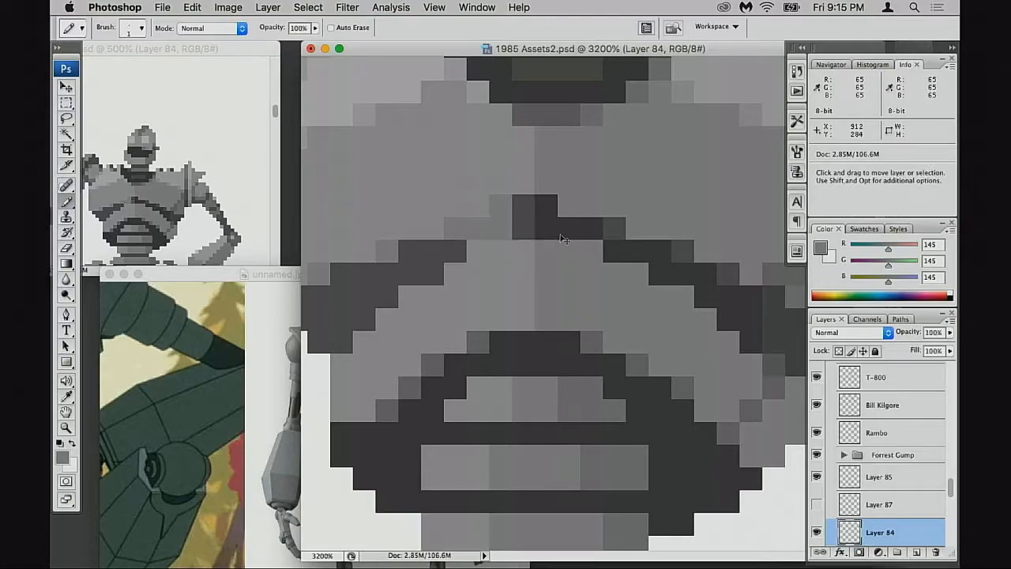
pyautogui.press('alt+super+z')
pyautogui.press('alt+super+z')
pyautogui.press('m')
pyautogui.moveTo(541, 227); pyautogui.dragTo(589, 241)
pyautogui.press('super+d')
# Step: Undo the trial repaint beside the dark band's central peak and sample the lower chest plate's grey 159
pyautogui.press('b')
pyautogui.keyDown('alt'); pyautogui.click(445, 281); pyautogui.keyUp('alt')
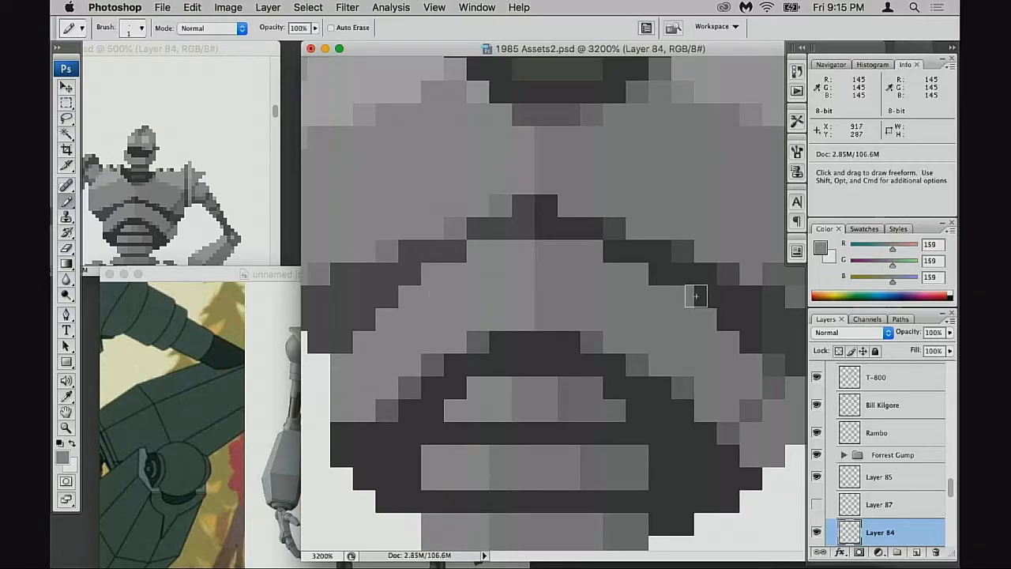
pyautogui.keyDown('alt'); pyautogui.click(666, 292); pyautogui.keyUp('alt')
pyautogui.press('super+z')
pyautogui.moveTo(669, 319); pyautogui.dragTo(637, 310)
pyautogui.moveTo(572, 318); pyautogui.dragTo(678, 315)
pyautogui.keyDown('alt'); pyautogui.click(392, 286); pyautogui.keyUp('alt')
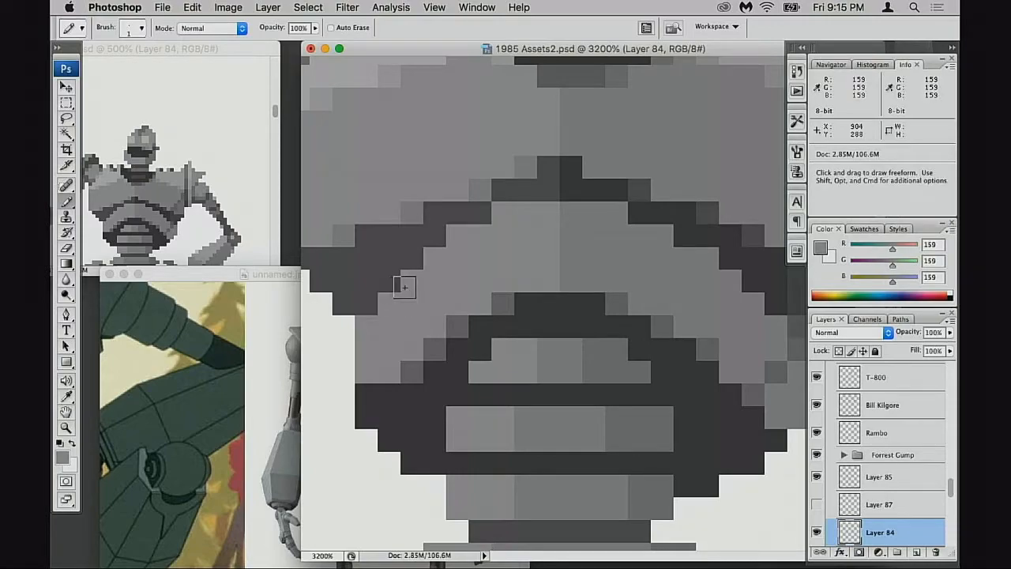
pyautogui.moveTo(521, 296)
pyautogui.mouseDown()
pyautogui.moveTo(580, 292)
pyautogui.moveTo(573, 298)
pyautogui.mouseUp()
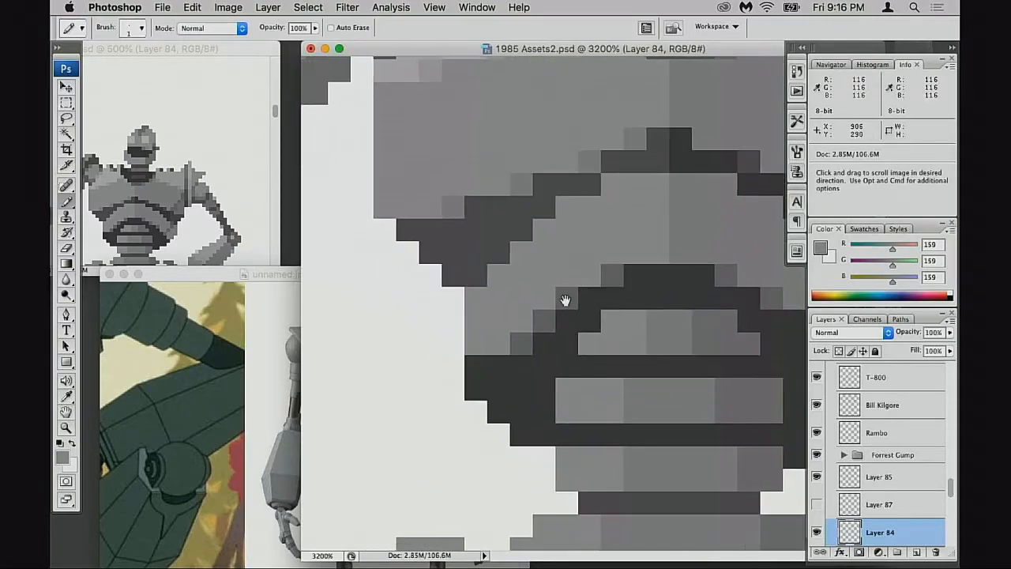
# Step: Check the reference photo of the robot and trim the left edge of the dark waist opening with grey 159
pyautogui.click(298, 404)
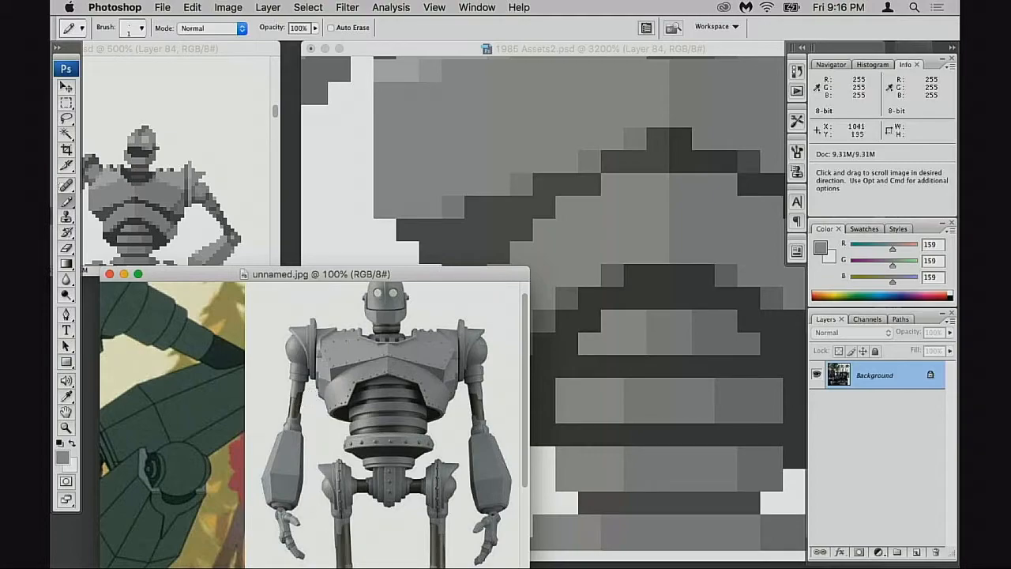
pyautogui.click(623, 283)
pyautogui.click(295, 405)
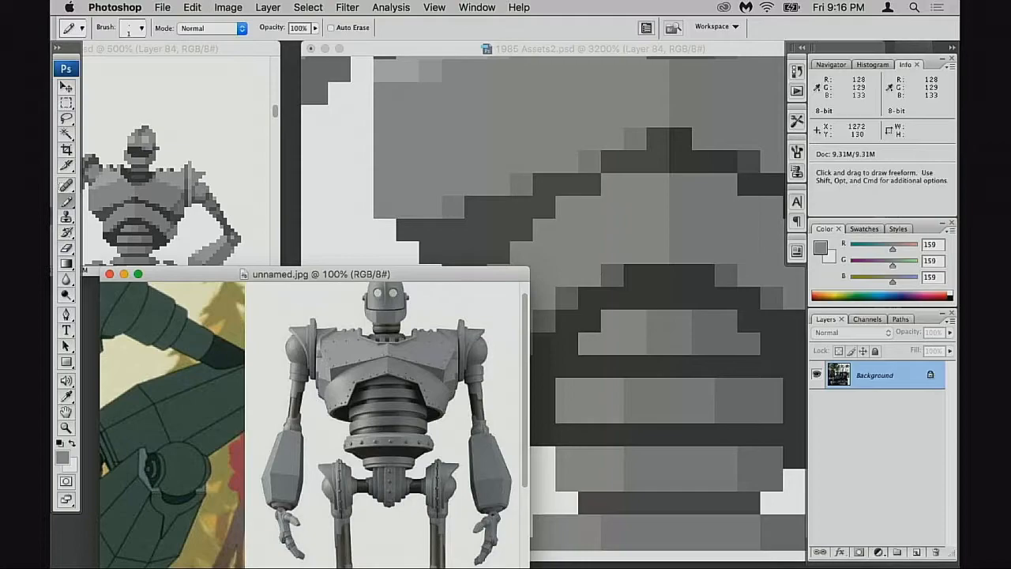
pyautogui.click(594, 297)
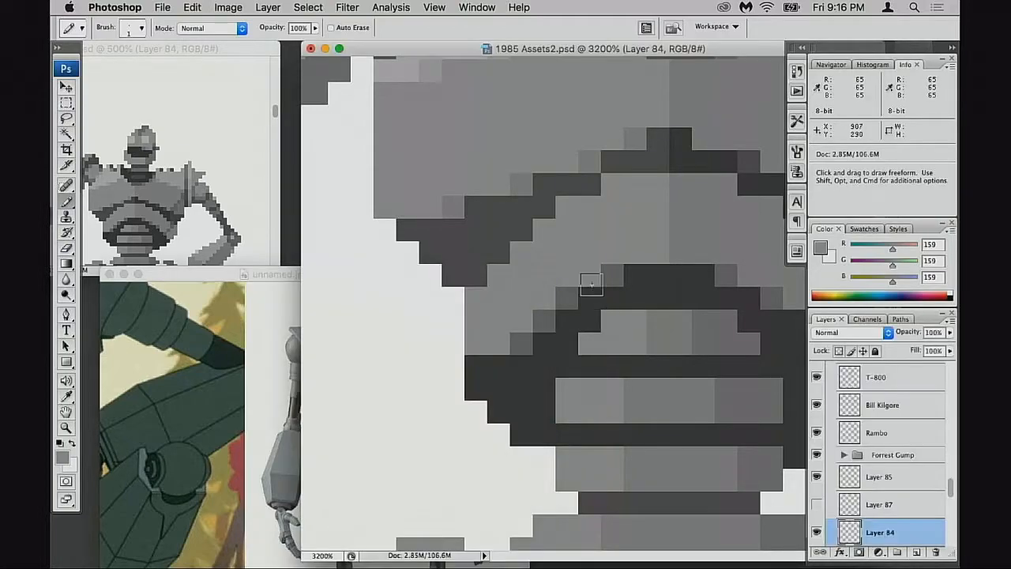
pyautogui.click(519, 344)
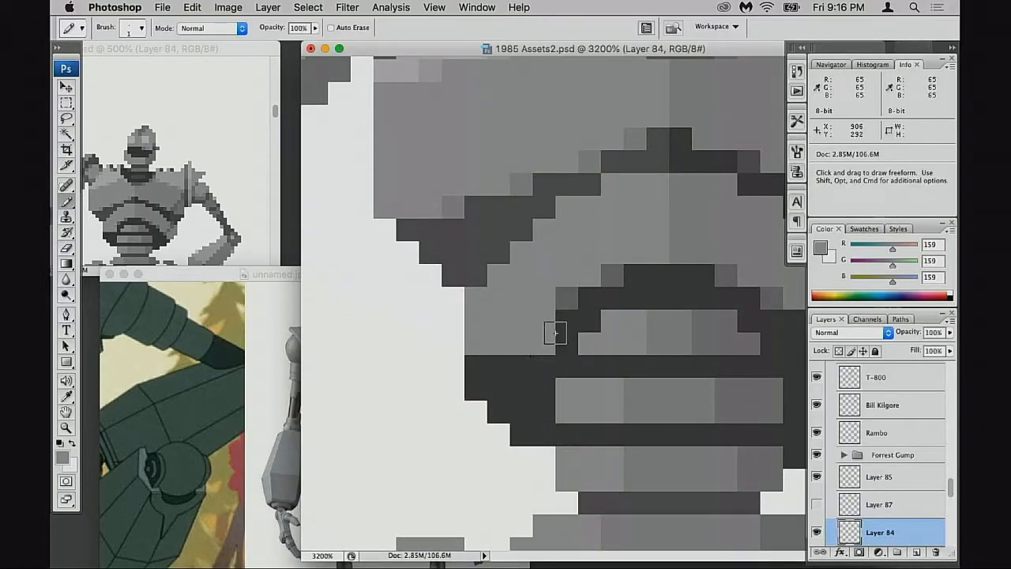
pyautogui.click(566, 299)
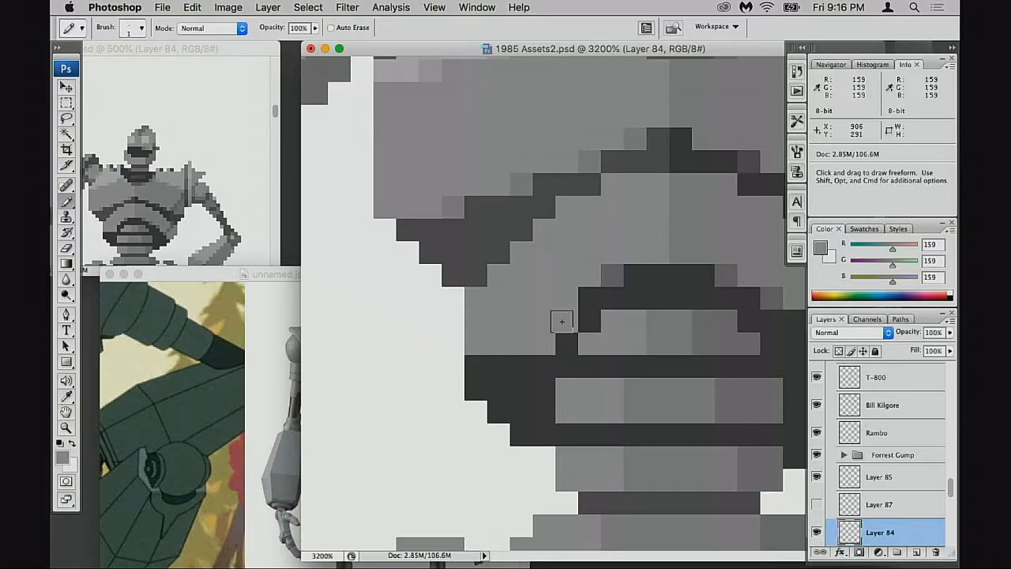
pyautogui.click(589, 298)
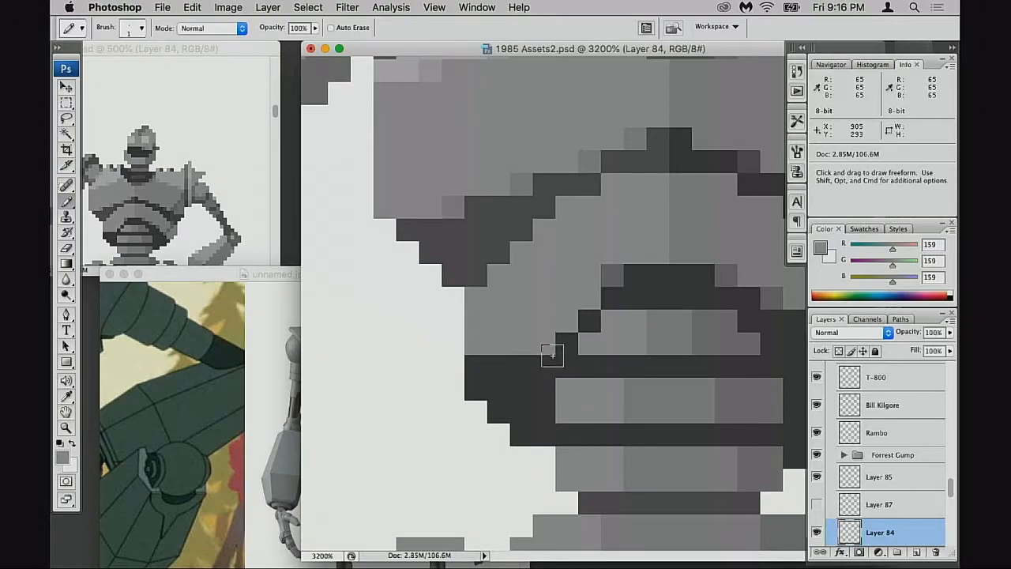
# Step: Compare with the reference photo and move its window clear of the enlarged chest artwork
pyautogui.click(284, 446)
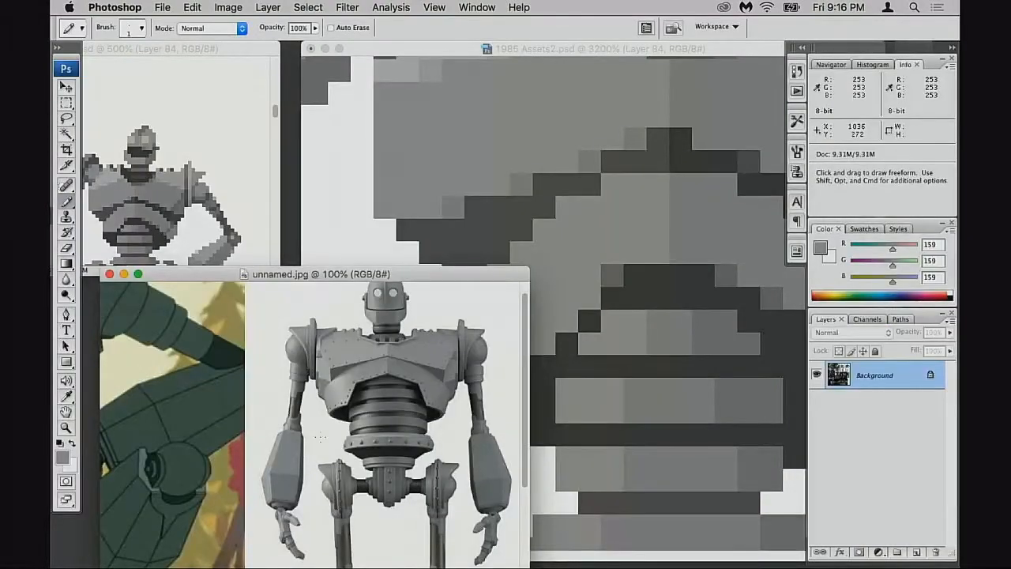
pyautogui.click(663, 330)
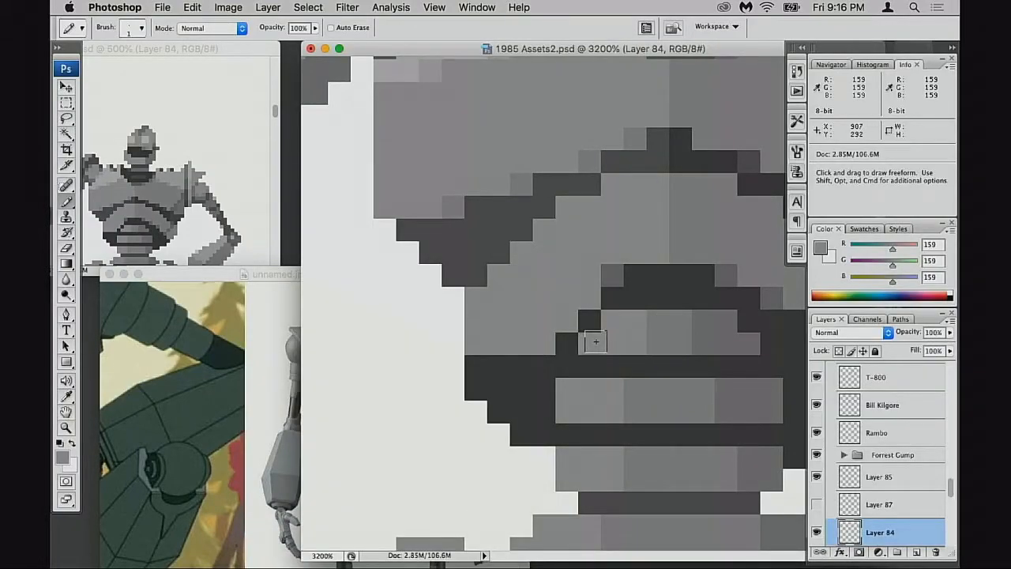
pyautogui.click(260, 436)
pyautogui.moveTo(484, 275); pyautogui.dragTo(331, 321)
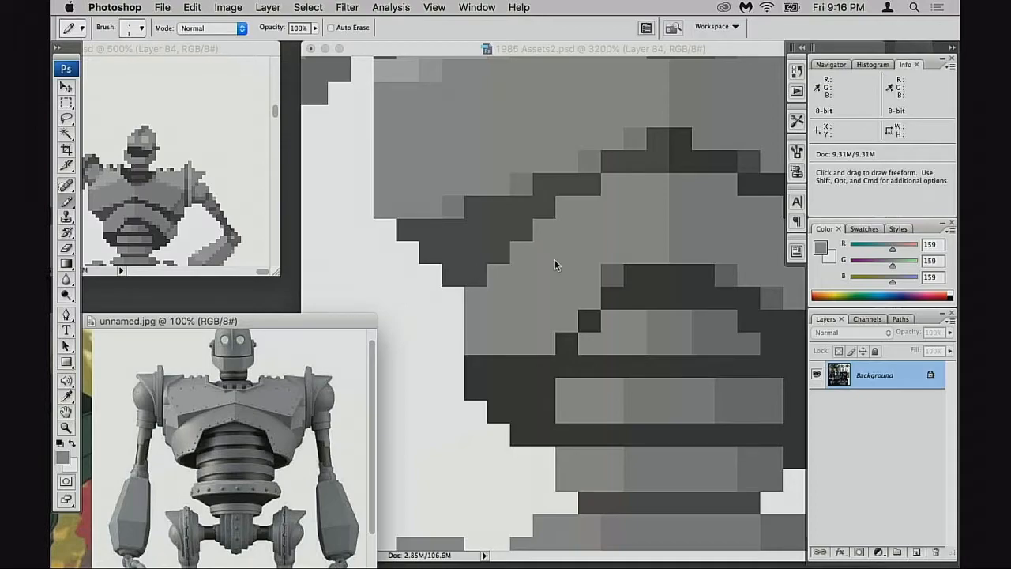
# Step: Try a raised peak above the dark waist opening with grey 65, reworking its left pixel with grey 159
pyautogui.keyDown('alt'); pyautogui.click(641, 275); pyautogui.keyUp('alt')
pyautogui.click(657, 253)
pyautogui.click(637, 253)
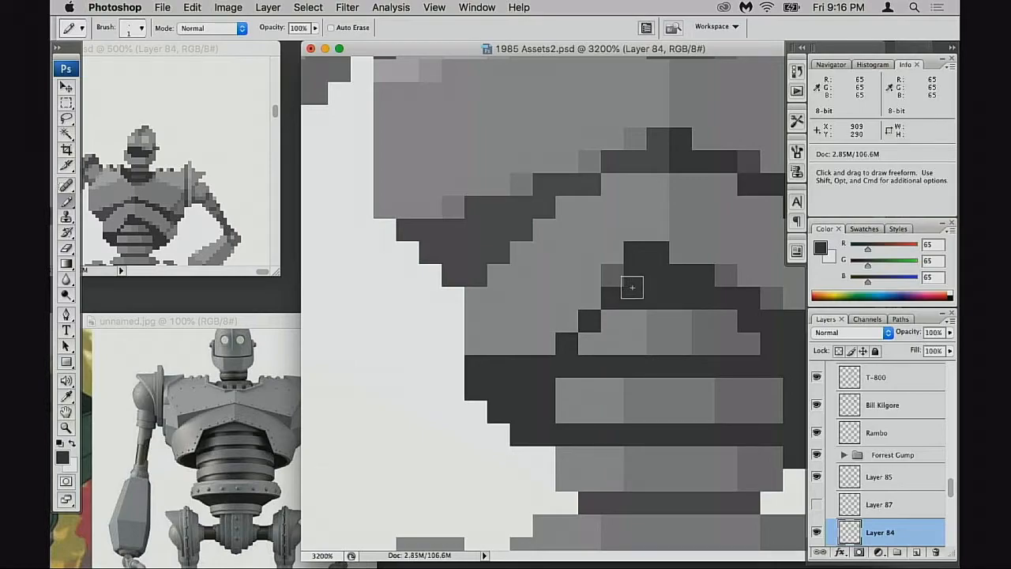
pyautogui.keyDown('alt'); pyautogui.click(632, 236); pyautogui.keyUp('alt')
pyautogui.click(628, 257)
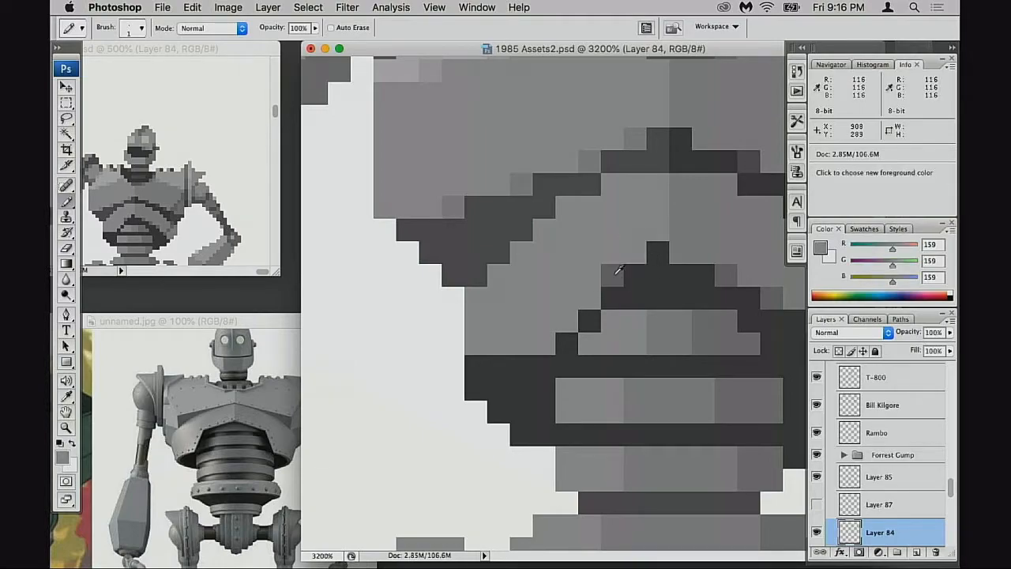
pyautogui.press('super+z')
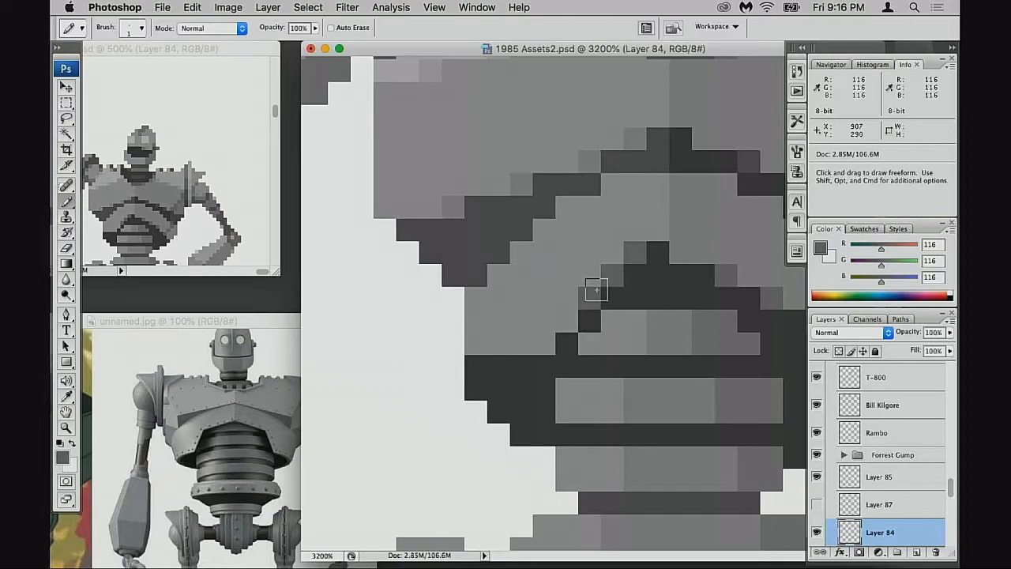
# Step: Paint out the trial peak and its adjoining mid-grey pixels above the waist opening with grey 159
pyautogui.keyDown('alt'); pyautogui.click(631, 233); pyautogui.keyUp('alt')
pyautogui.click(633, 253)
pyautogui.click(655, 253)
pyautogui.click(592, 296)
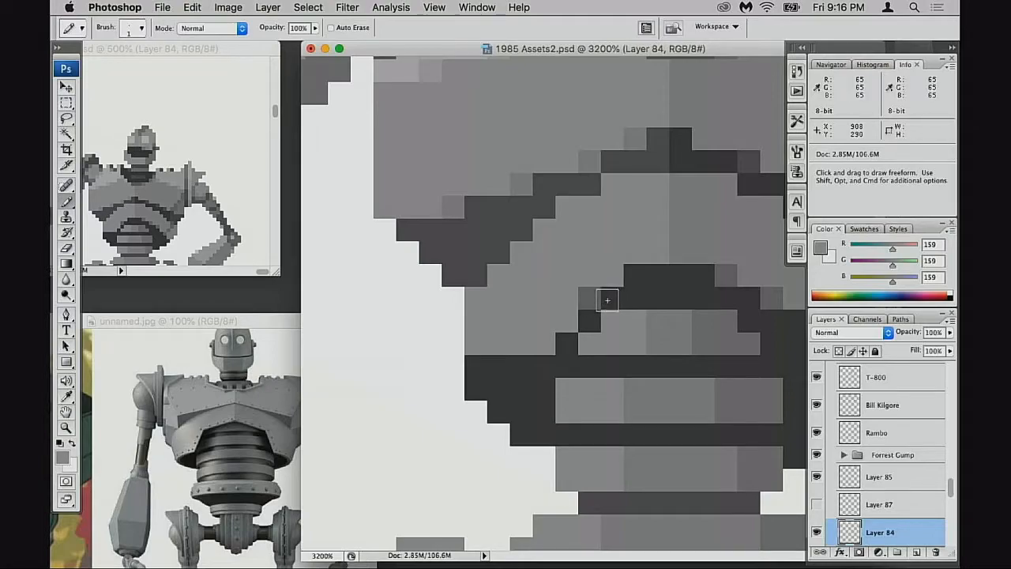
# Step: Rebuild and widen the stepped left edge of the dark waist opening with sampled grey 65
pyautogui.keyDown('alt'); pyautogui.click(592, 314); pyautogui.keyUp('alt')
pyautogui.click(588, 300)
pyautogui.click(570, 320)
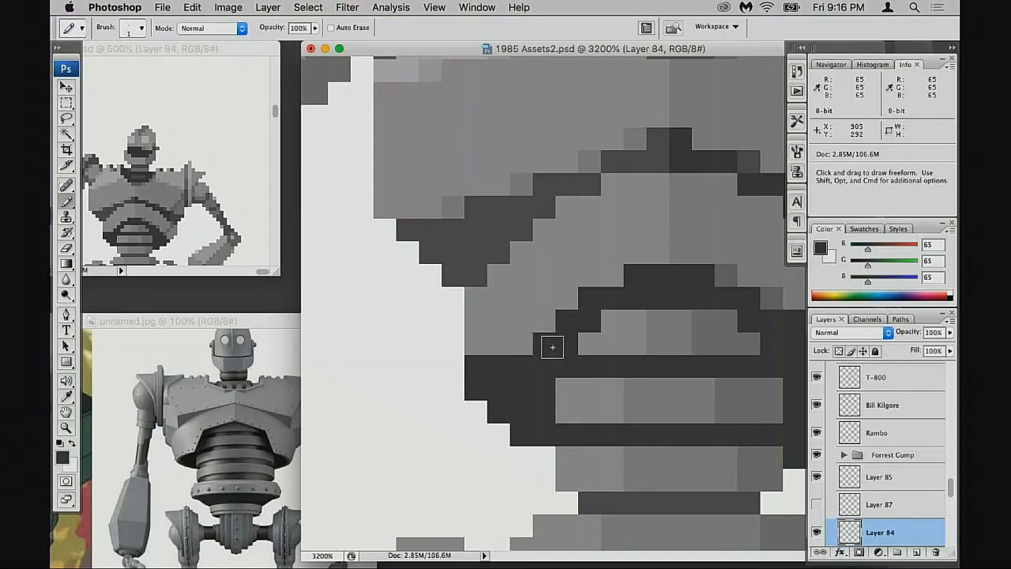
pyautogui.click(566, 298)
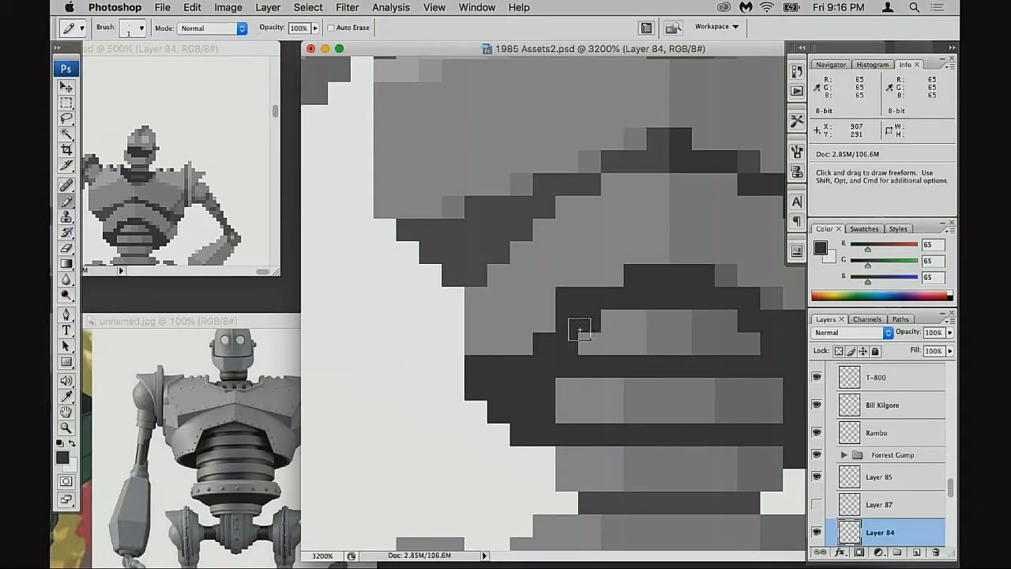
pyautogui.click(546, 325)
pyautogui.click(530, 346)
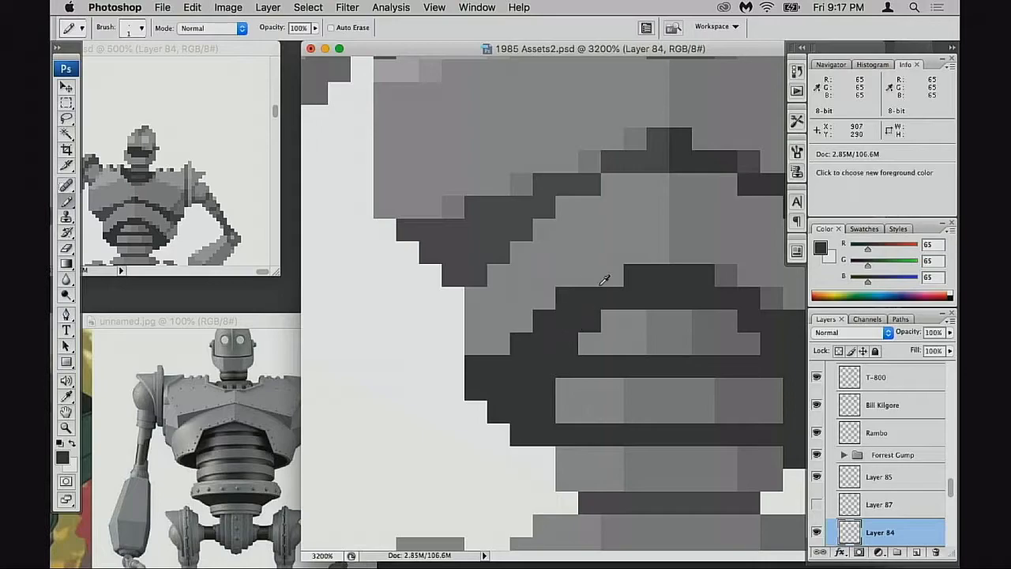
# Step: Extend the left half of the waist opening upward with grey 65 and remove its topmost pixel with grey 159
pyautogui.moveTo(614, 277); pyautogui.dragTo(590, 279)
pyautogui.moveTo(654, 259); pyautogui.dragTo(613, 256)
pyautogui.click(655, 240)
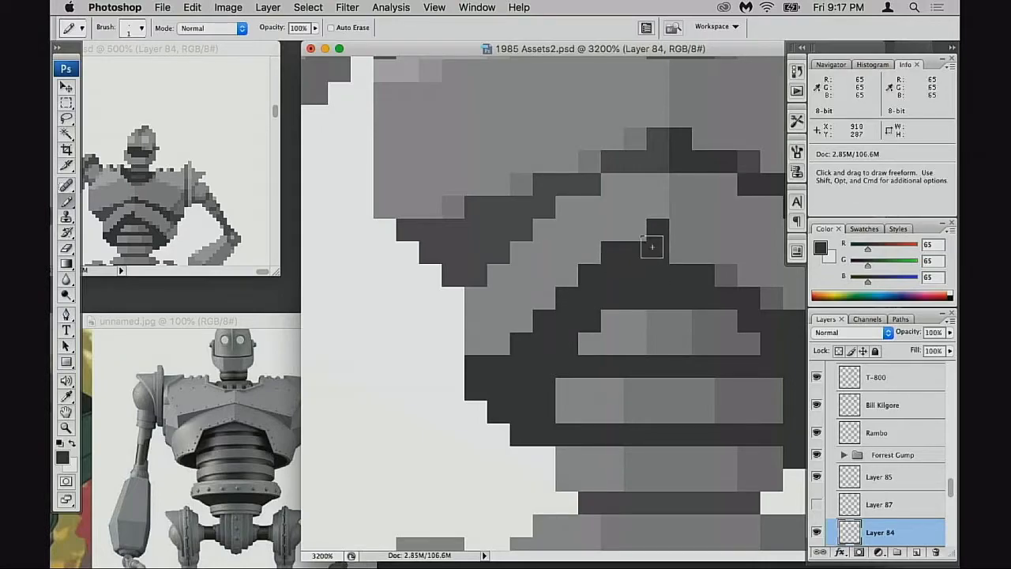
pyautogui.keyDown('alt'); pyautogui.click(655, 213); pyautogui.keyUp('alt')
pyautogui.click(655, 231)
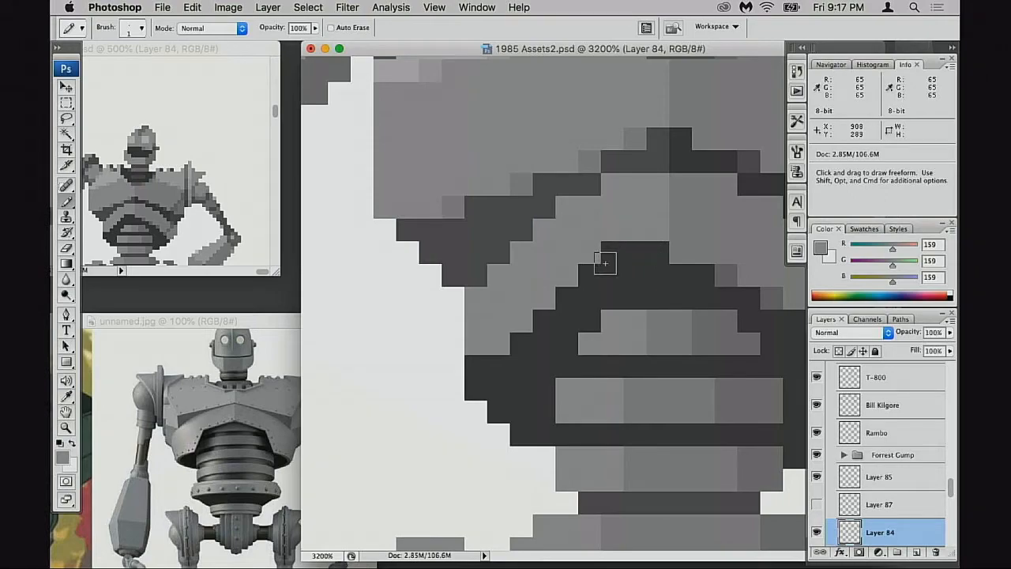
# Step: Trim the waist opening's left edge with grey 159 and lighten one dark band pixel directly below the central peak
pyautogui.moveTo(545, 317)
pyautogui.mouseDown()
pyautogui.moveTo(526, 344)
pyautogui.moveTo(478, 361)
pyautogui.mouseUp()
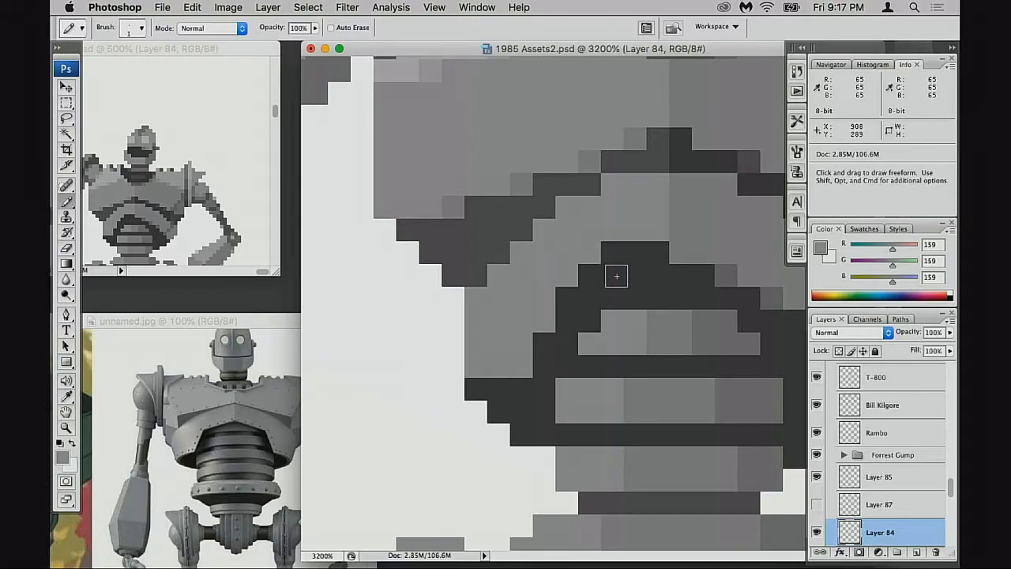
pyautogui.moveTo(558, 316)
pyautogui.mouseDown()
pyautogui.moveTo(590, 265)
pyautogui.moveTo(650, 242)
pyautogui.mouseUp()
pyautogui.press('super+z')
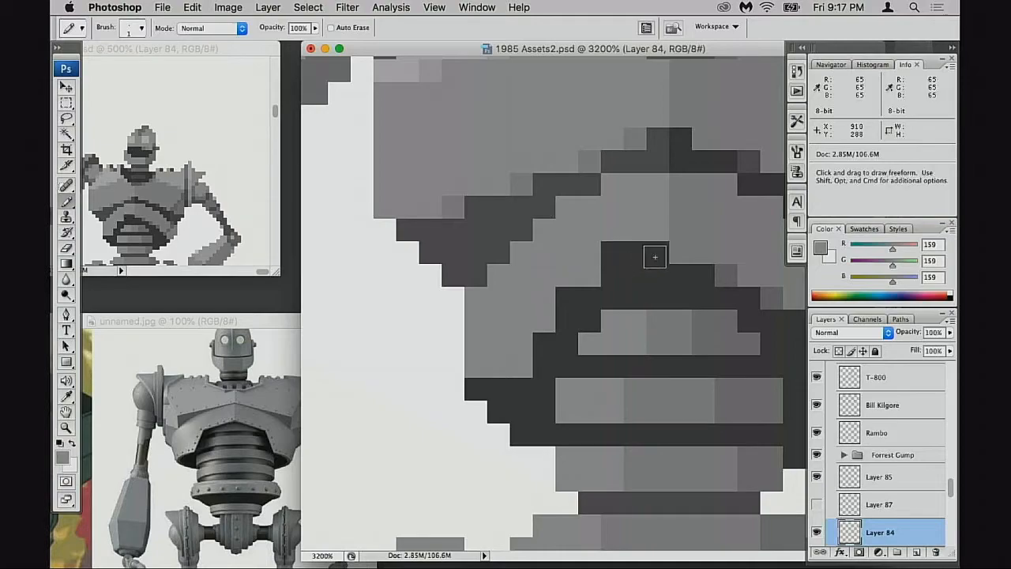
pyautogui.click(658, 167)
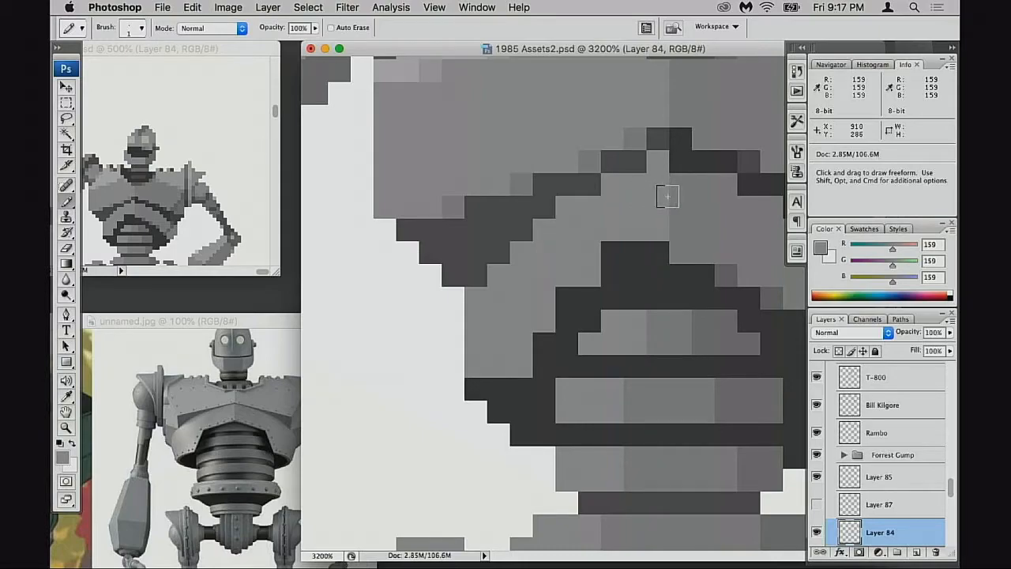
# Step: Raise the waist opening's centre by one pixel in grey 65 and soften its left side with a grey 127 pixel
pyautogui.keyDown('alt'); pyautogui.click(659, 245); pyautogui.keyUp('alt')
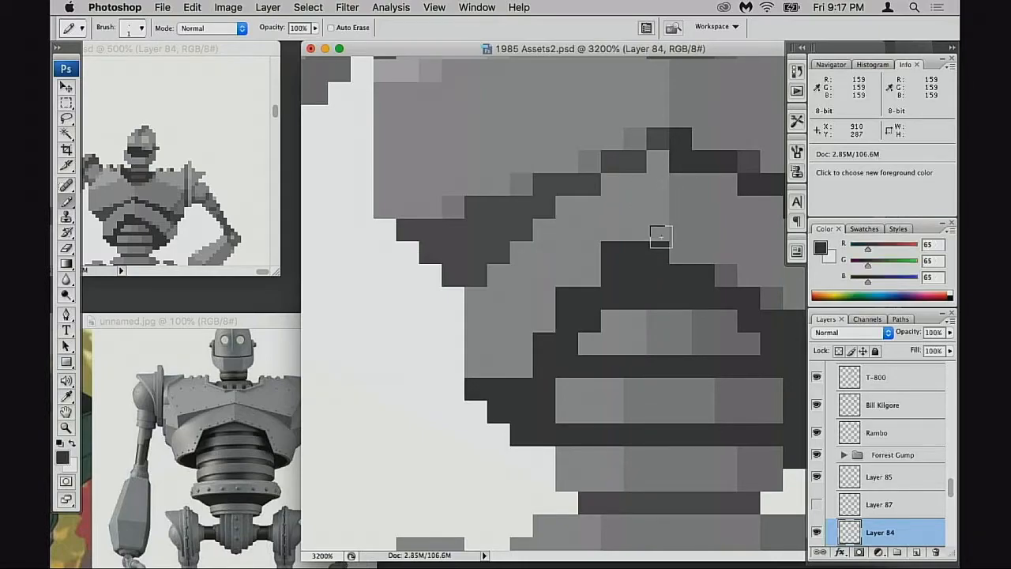
pyautogui.moveTo(657, 229); pyautogui.dragTo(658, 251)
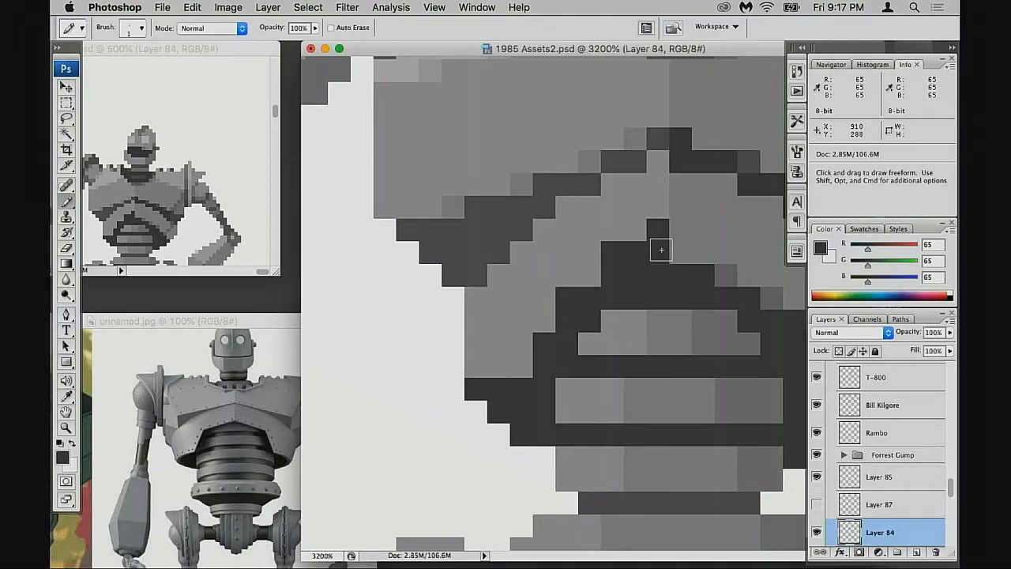
pyautogui.moveTo(634, 232); pyautogui.dragTo(630, 253)
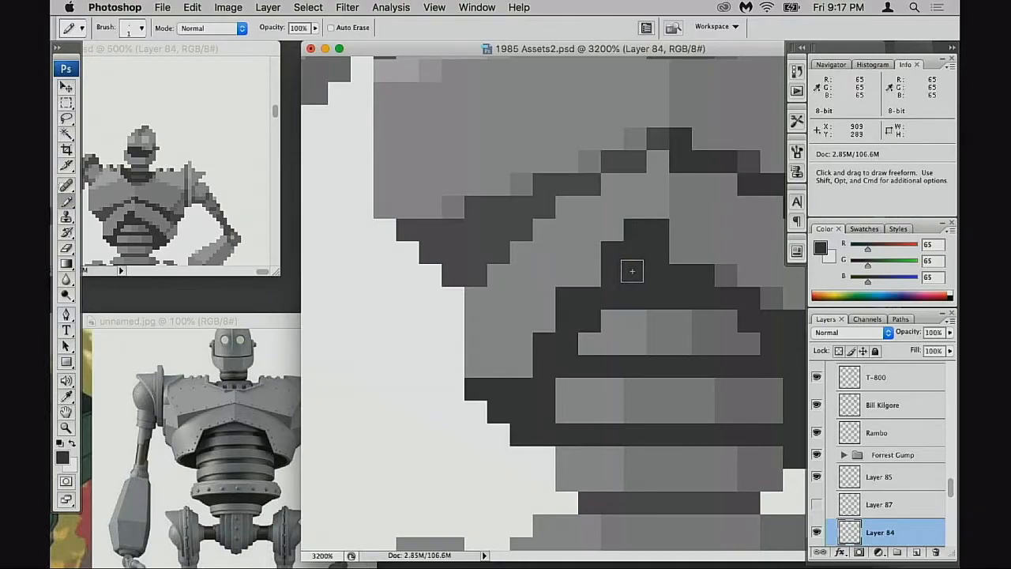
pyautogui.press('super+z')
pyautogui.keyDown('alt'); pyautogui.click(721, 324); pyautogui.keyUp('alt')
pyautogui.click(635, 226)
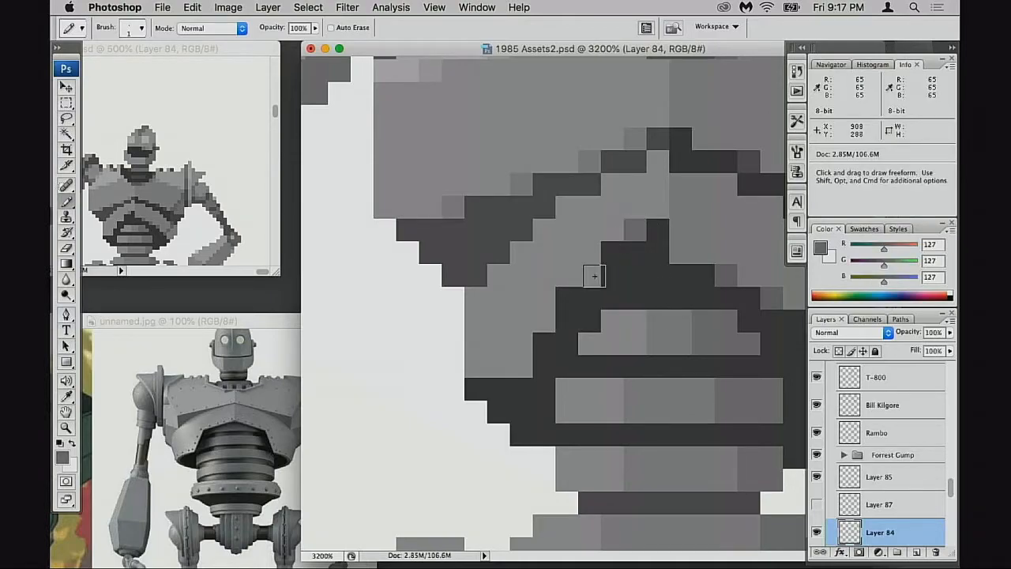
# Step: Fill the notch in the waist opening's left slope with grey 65 and soften its step corners with grey 127
pyautogui.keyDown('alt'); pyautogui.click(614, 276); pyautogui.keyUp('alt')
pyautogui.click(590, 276)
pyautogui.keyDown('alt'); pyautogui.click(638, 226); pyautogui.keyUp('alt')
pyautogui.click(589, 253)
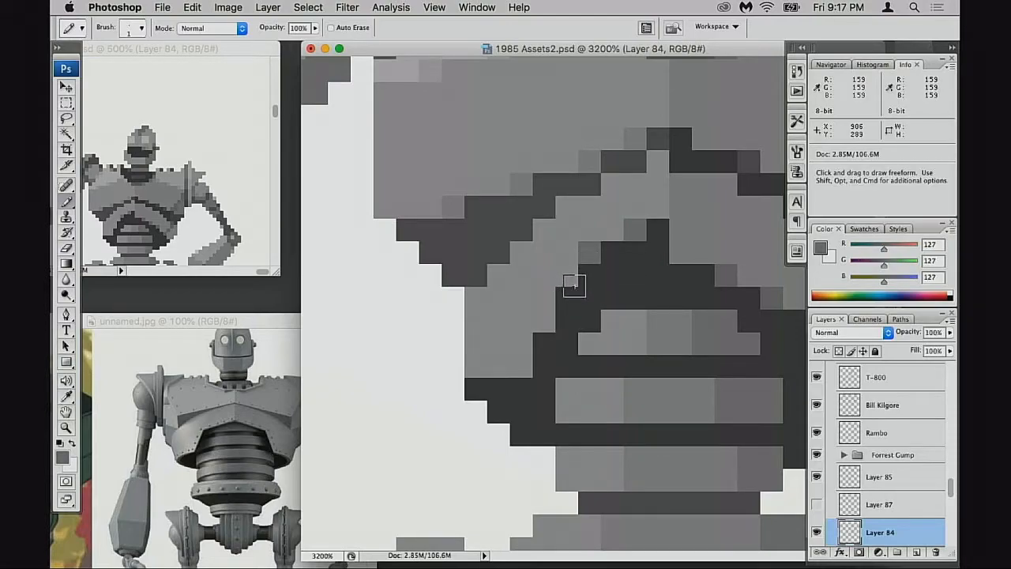
pyautogui.click(565, 278)
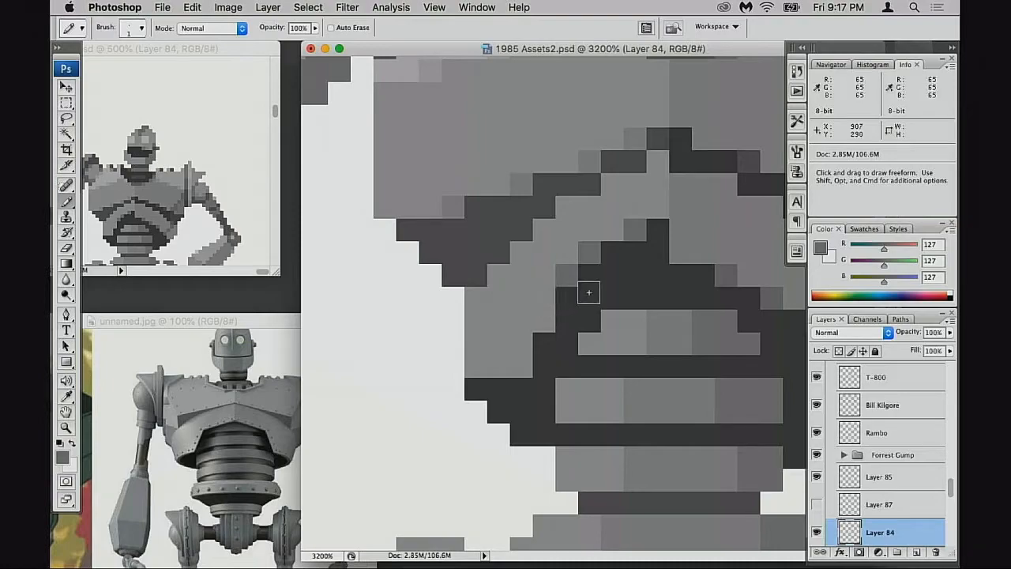
pyautogui.keyDown('alt'); pyautogui.click(551, 304); pyautogui.keyUp('alt')
pyautogui.keyDown('alt'); pyautogui.click(561, 321); pyautogui.keyUp('alt')
pyautogui.keyDown('alt'); pyautogui.click(568, 280); pyautogui.keyUp('alt')
pyautogui.click(545, 343)
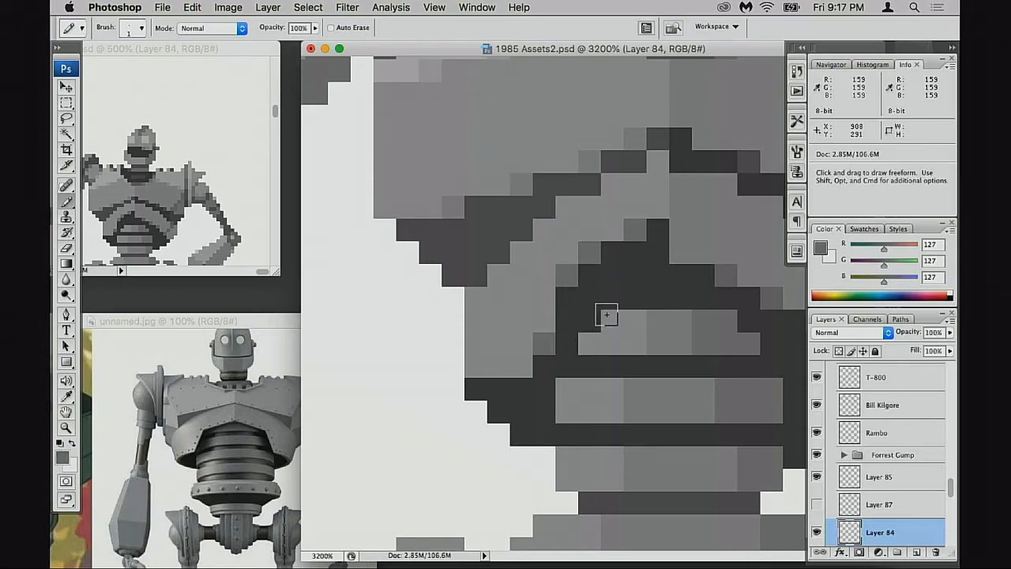
# Step: Try harder steps on the waist opening's left slope, repainting its blending pixels with greys 159 and 65
pyautogui.keyDown('alt'); pyautogui.click(582, 241); pyautogui.keyUp('alt')
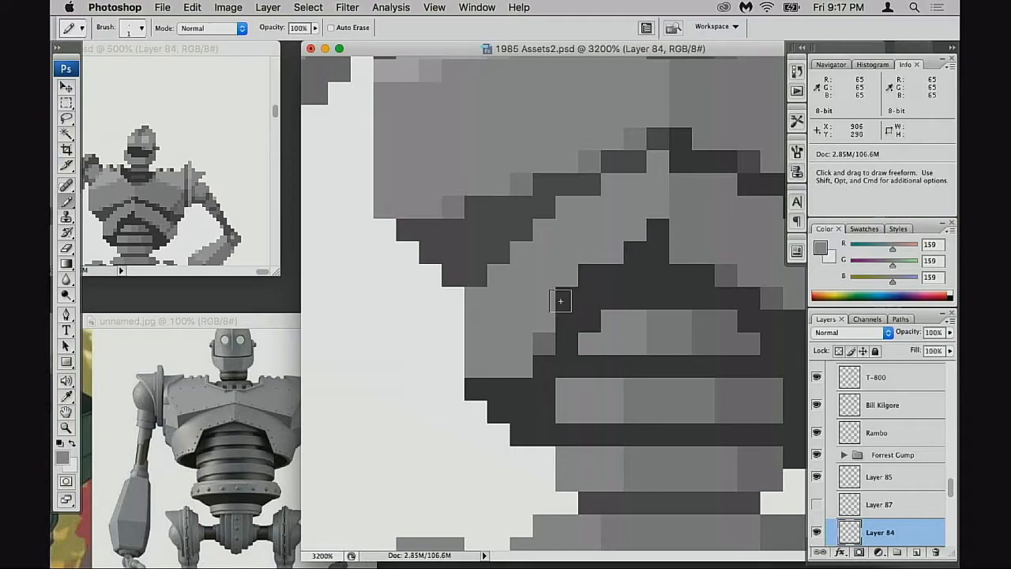
pyautogui.keyDown('alt'); pyautogui.click(612, 276); pyautogui.keyUp('alt')
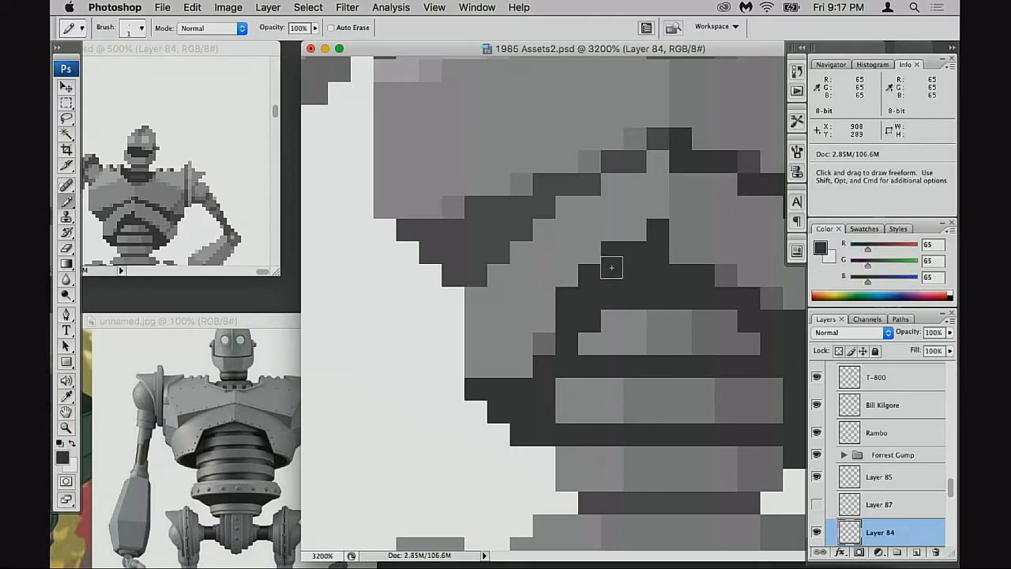
pyautogui.keyDown('alt'); pyautogui.click(574, 278); pyautogui.keyUp('alt')
pyautogui.click(588, 277)
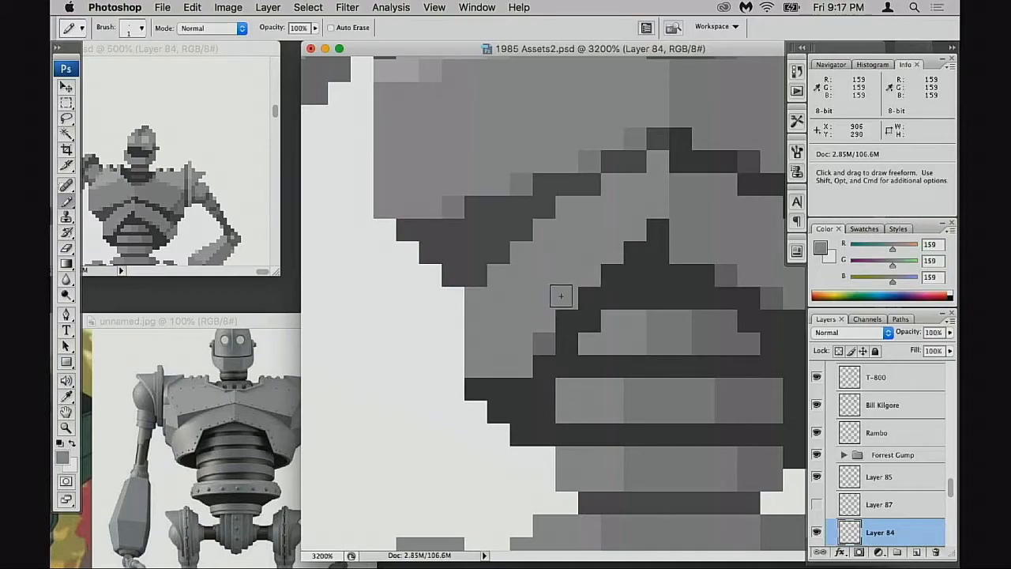
# Step: Undo the latest repainting strokes on the waist opening's left slope
pyautogui.press('super+z')
pyautogui.press('super+alt+z')
pyautogui.press('super+alt+z')
pyautogui.press('super+alt+z')
pyautogui.press('super+alt+z')
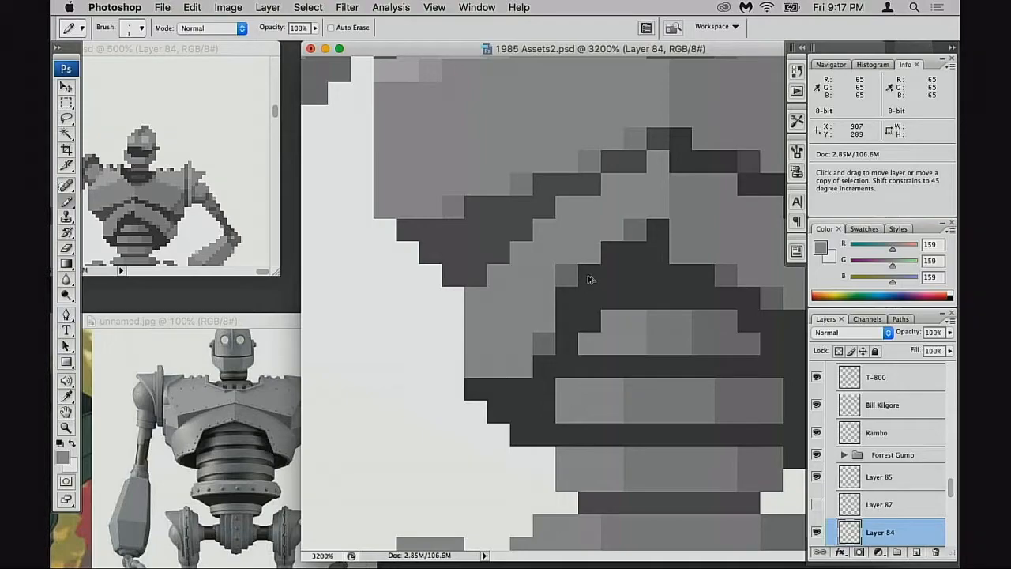
# Step: Widen the waist opening's peak to the right and fill its upper right slope with grey 65 pixels
pyautogui.hscroll(2, 672, 274)
pyautogui.keyDown('alt'); pyautogui.click(635, 280); pyautogui.keyUp('alt')
pyautogui.click(627, 252)
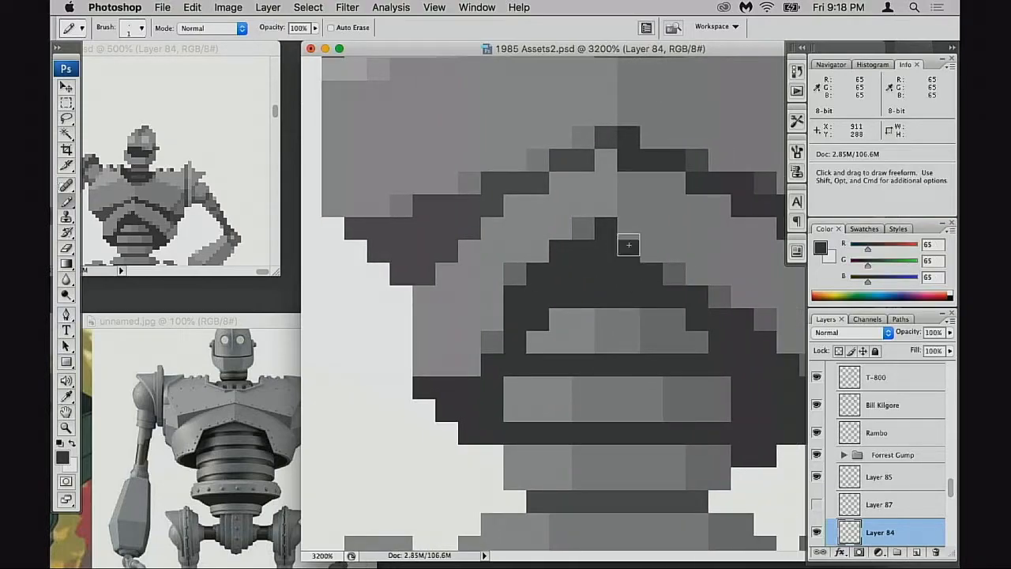
pyautogui.click(627, 229)
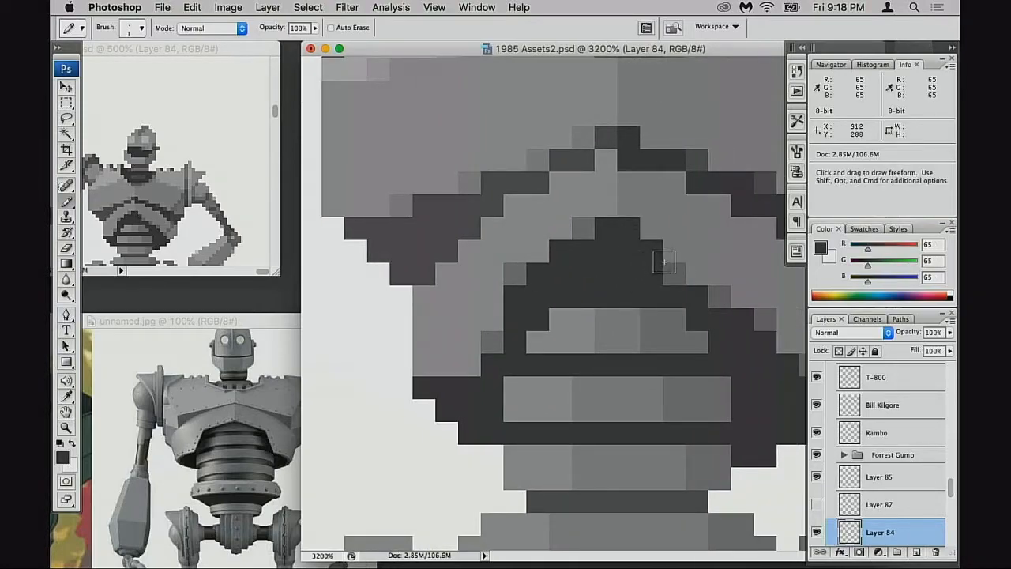
pyautogui.keyDown('alt'); pyautogui.click(667, 292); pyautogui.keyUp('alt')
pyautogui.click(674, 276)
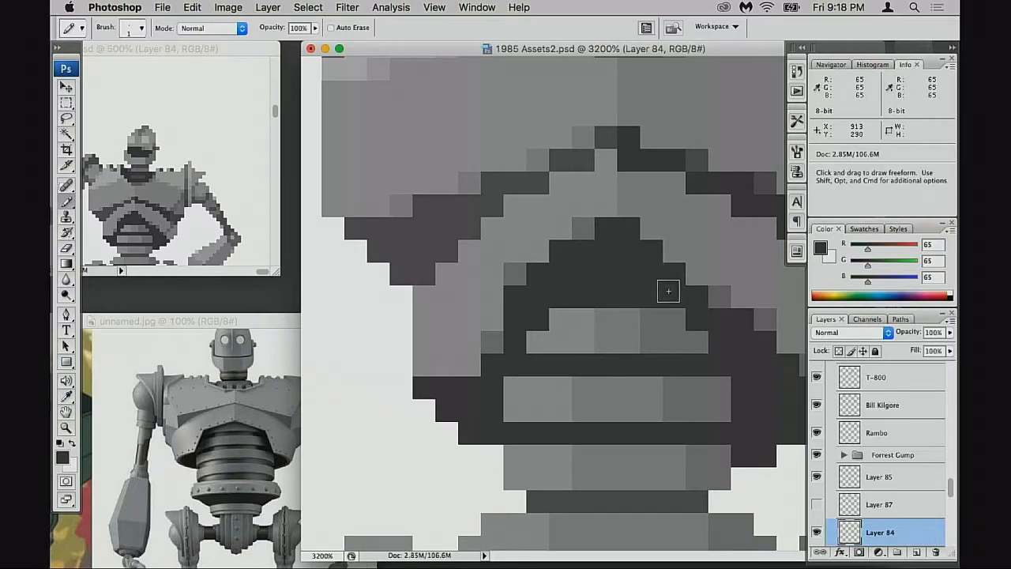
# Step: Soften the right side of the waist opening's peak with a grey 127 pixel and extend its right slope with grey 65
pyautogui.keyDown('alt'); pyautogui.click(596, 229); pyautogui.keyUp('alt')
pyautogui.click(651, 229)
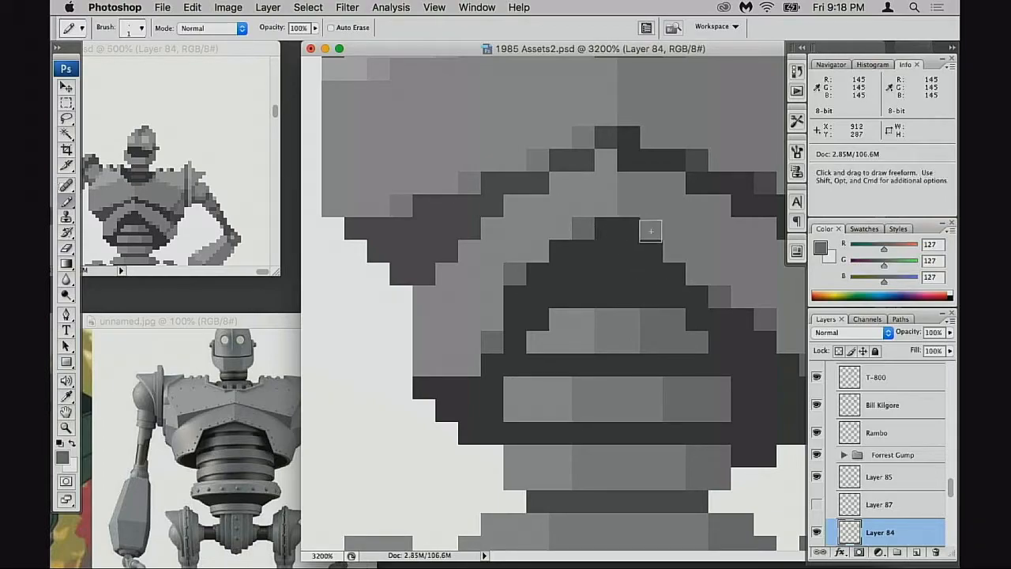
pyautogui.keyDown('alt'); pyautogui.click(672, 267); pyautogui.keyUp('alt')
pyautogui.click(675, 259)
pyautogui.click(689, 273)
pyautogui.click(719, 294)
pyautogui.moveTo(699, 316)
pyautogui.mouseDown()
pyautogui.moveTo(596, 293)
pyautogui.moveTo(737, 310)
pyautogui.mouseUp()
# Step: Copy a 5 by 7 pixel block from the waist opening's left edge and flip the copy horizontally
pyautogui.press('m')
pyautogui.moveTo(378, 232)
pyautogui.mouseDown()
pyautogui.moveTo(449, 362)
pyautogui.moveTo(473, 361)
pyautogui.mouseUp()
pyautogui.moveTo(462, 314); pyautogui.dragTo(598, 314)
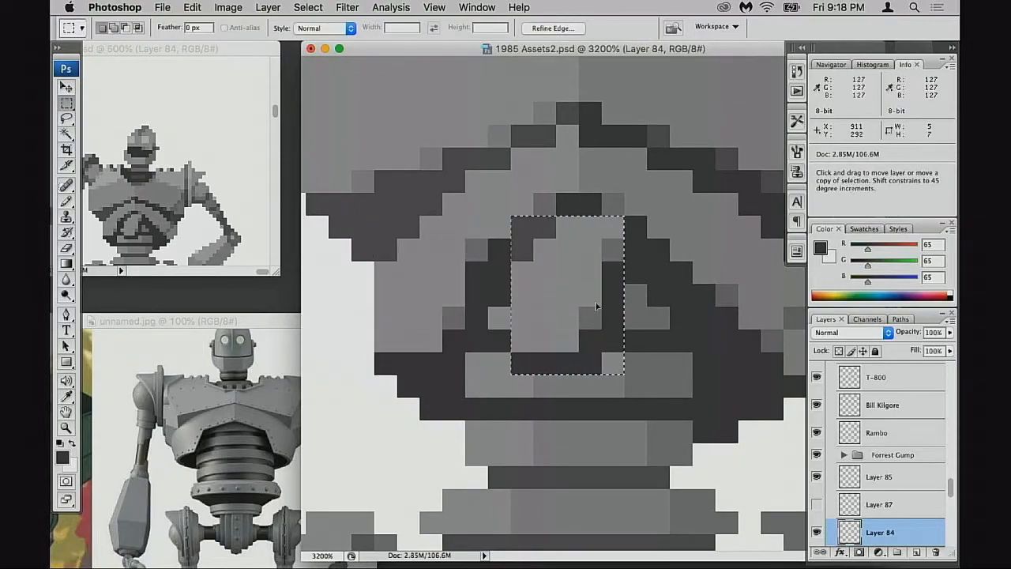
pyautogui.press('super+t')
pyautogui.rightClick(539, 271)
pyautogui.click(591, 339)
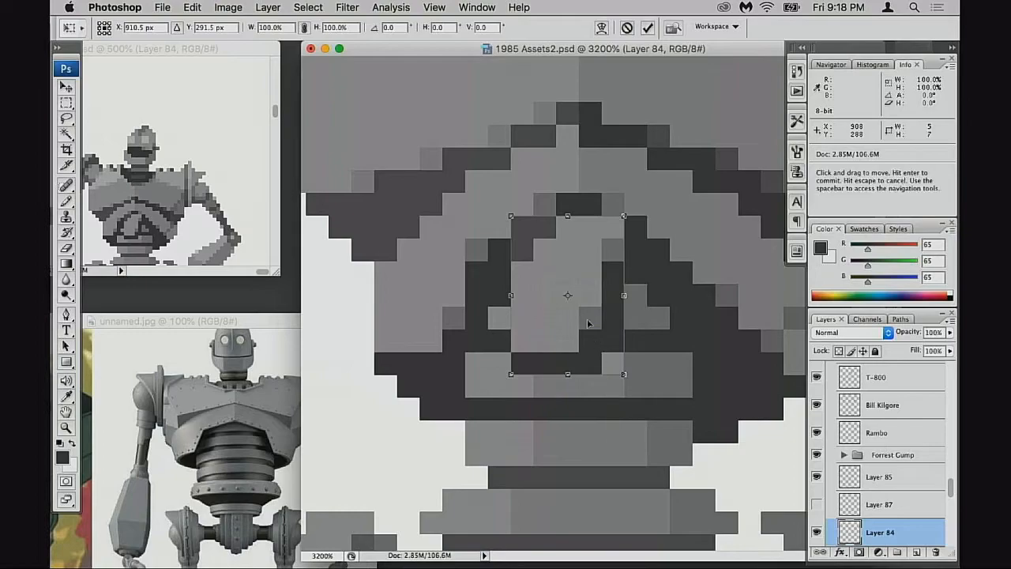
pyautogui.rightClick(570, 286)
pyautogui.click(637, 448)
pyautogui.press('Return')
pyautogui.press('m')
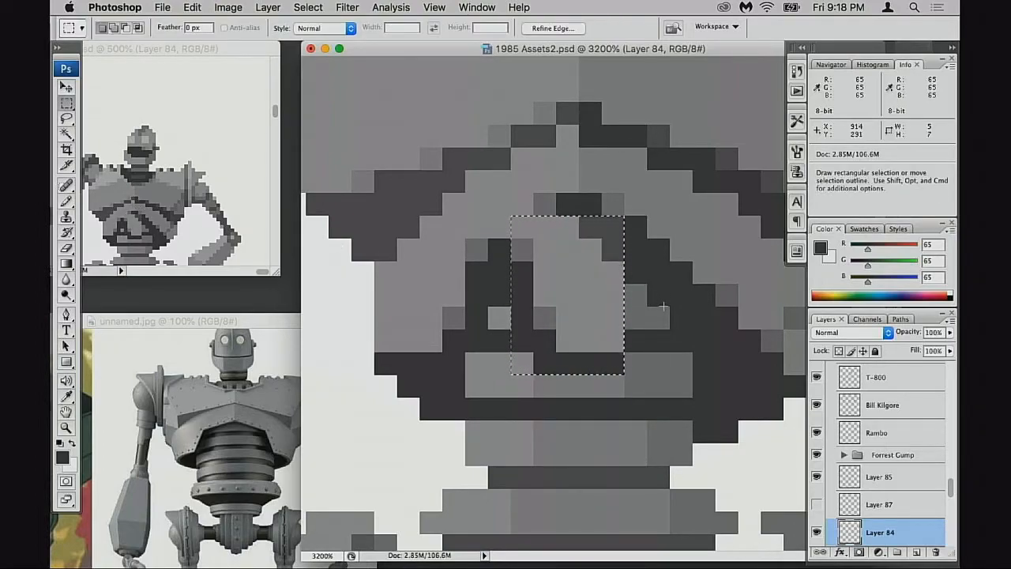
# Step: Move the mirrored block onto the waist opening's right edge and deselect it
pyautogui.press('v')
pyautogui.moveTo(591, 296); pyautogui.dragTo(743, 308)
pyautogui.press('space')
pyautogui.moveTo(702, 338); pyautogui.dragTo(560, 334)
pyautogui.moveTo(629, 330); pyautogui.dragTo(651, 353)
pyautogui.press('space')
pyautogui.moveTo(647, 358); pyautogui.dragTo(627, 458)
pyautogui.press('space')
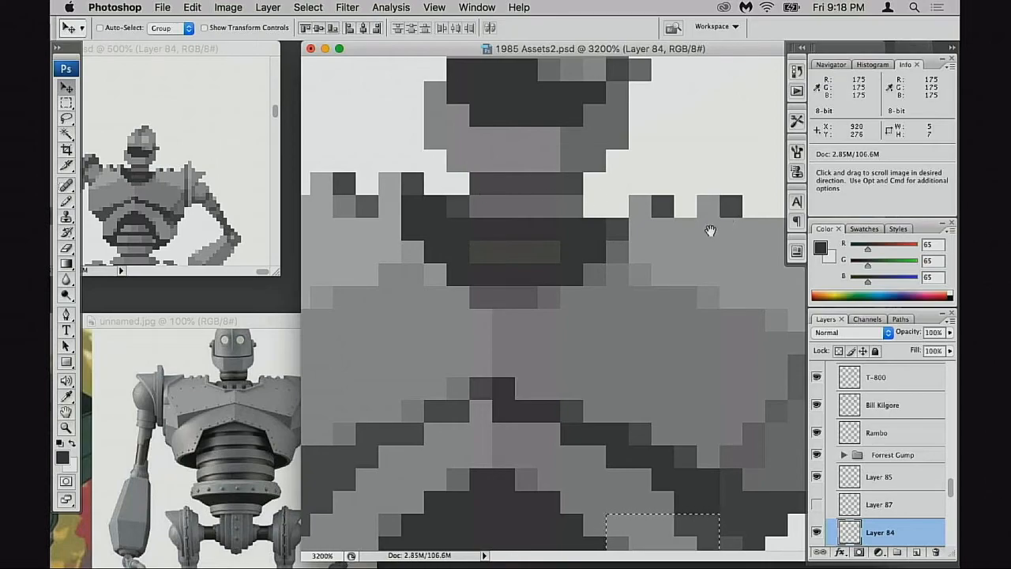
pyautogui.moveTo(652, 241); pyautogui.dragTo(684, 147)
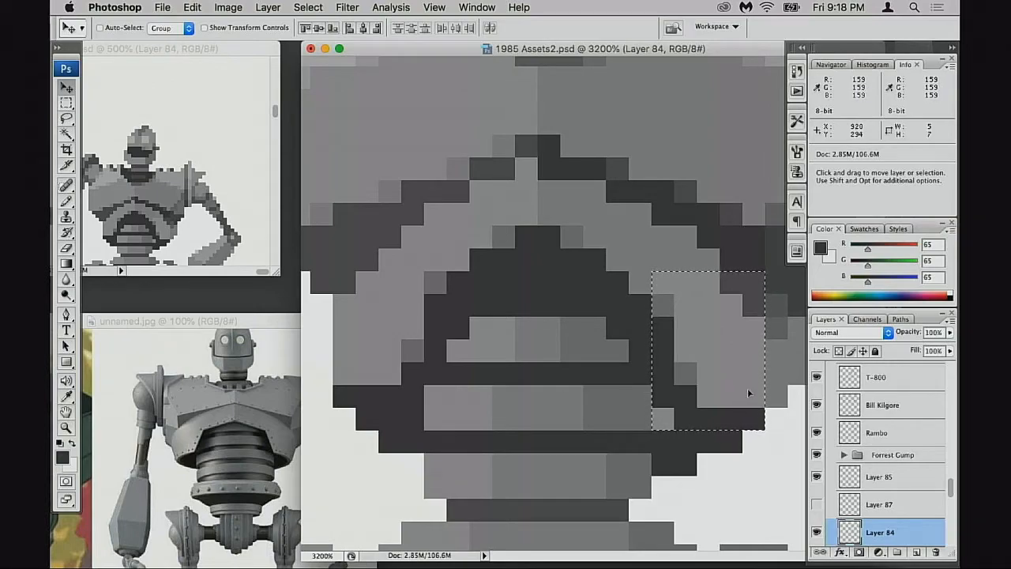
pyautogui.press('super+d')
# Step: Recolour the plate area of the mirrored block with grey 145 to match the surrounding right plate
pyautogui.press('b')
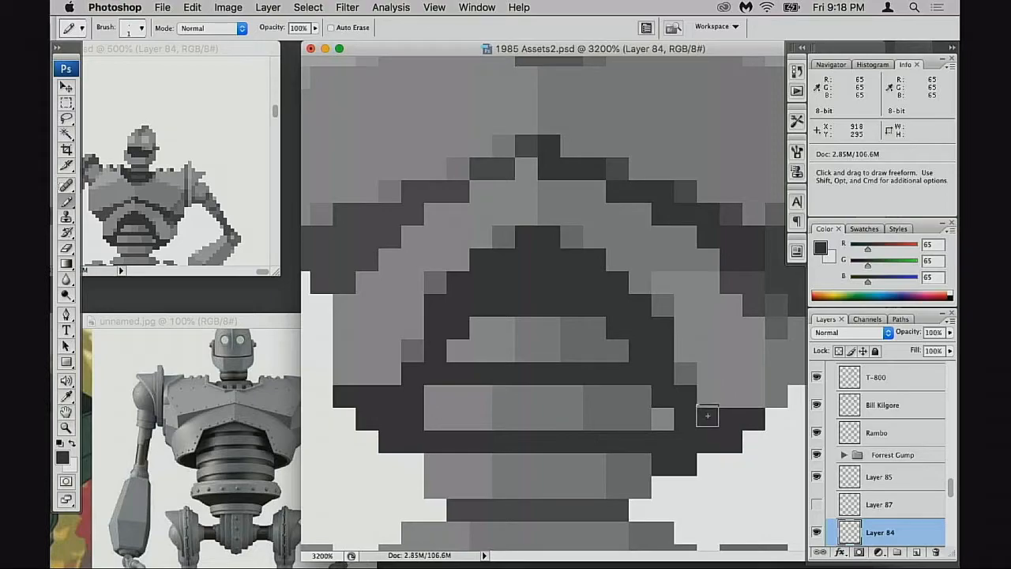
pyautogui.press('alt')
pyautogui.keyDown('alt'); pyautogui.click(671, 250); pyautogui.keyUp('alt')
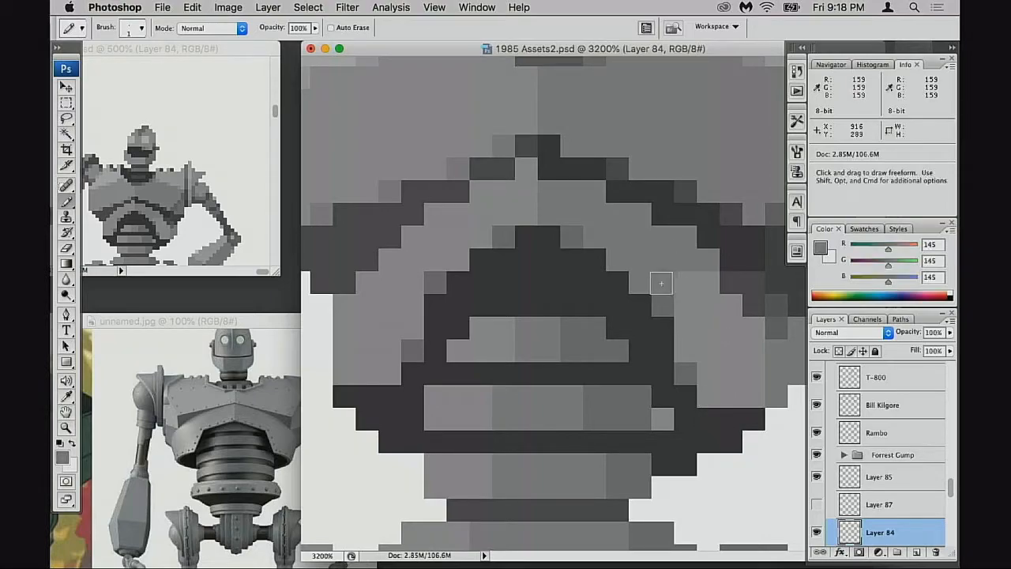
pyautogui.moveTo(720, 323)
pyautogui.mouseDown()
pyautogui.moveTo(750, 377)
pyautogui.moveTo(708, 390)
pyautogui.moveTo(727, 376)
pyautogui.moveTo(603, 381)
pyautogui.mouseUp()
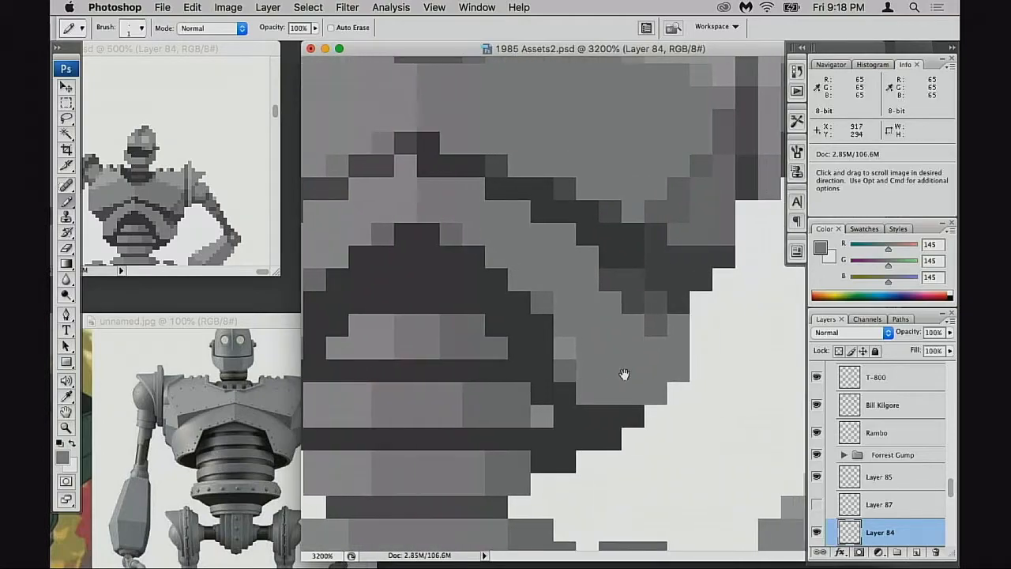
# Step: Shade the right plate's lower outer edge with grey 116 and repaint its leftover light pixels with grey 145
pyautogui.keyDown('alt'); pyautogui.click(658, 331); pyautogui.keyUp('alt')
pyautogui.moveTo(657, 346); pyautogui.dragTo(657, 392)
pyautogui.click(674, 324)
pyautogui.moveTo(673, 323)
pyautogui.mouseDown()
pyautogui.moveTo(683, 374)
pyautogui.moveTo(685, 352)
pyautogui.moveTo(608, 320)
pyautogui.moveTo(653, 370)
pyautogui.moveTo(637, 394)
pyautogui.mouseUp()
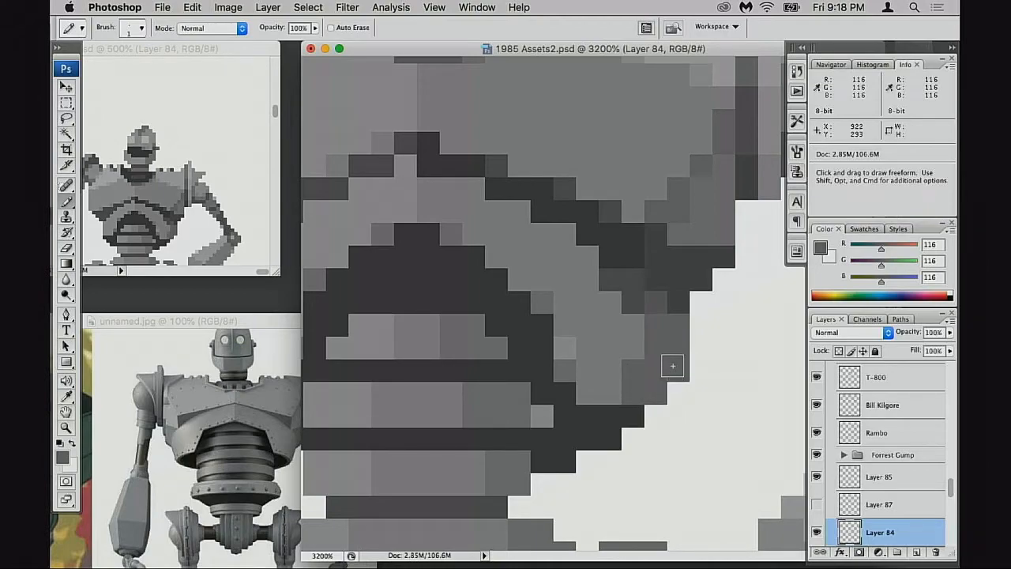
pyautogui.keyDown('alt'); pyautogui.click(592, 352); pyautogui.keyUp('alt')
pyautogui.click(565, 348)
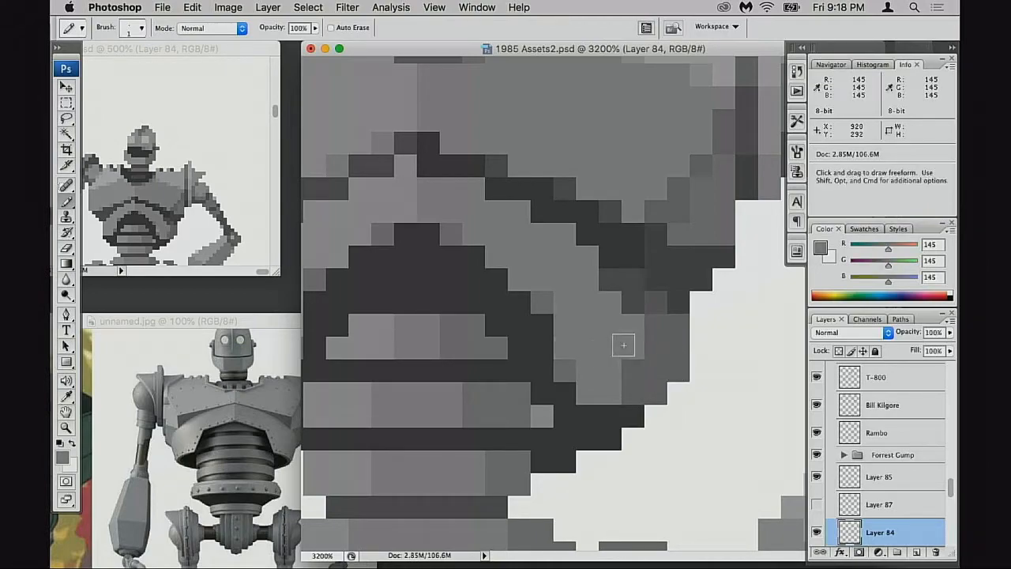
pyautogui.moveTo(592, 347); pyautogui.dragTo(657, 349)
# Step: Examine the whole robot at a lower zoom beside the seated figure, and return to its chest and waist
pyautogui.keyDown('alt'); pyautogui.click(647, 358); pyautogui.keyUp('alt')
pyautogui.keyDown('alt'); pyautogui.click(648, 358); pyautogui.keyUp('alt')
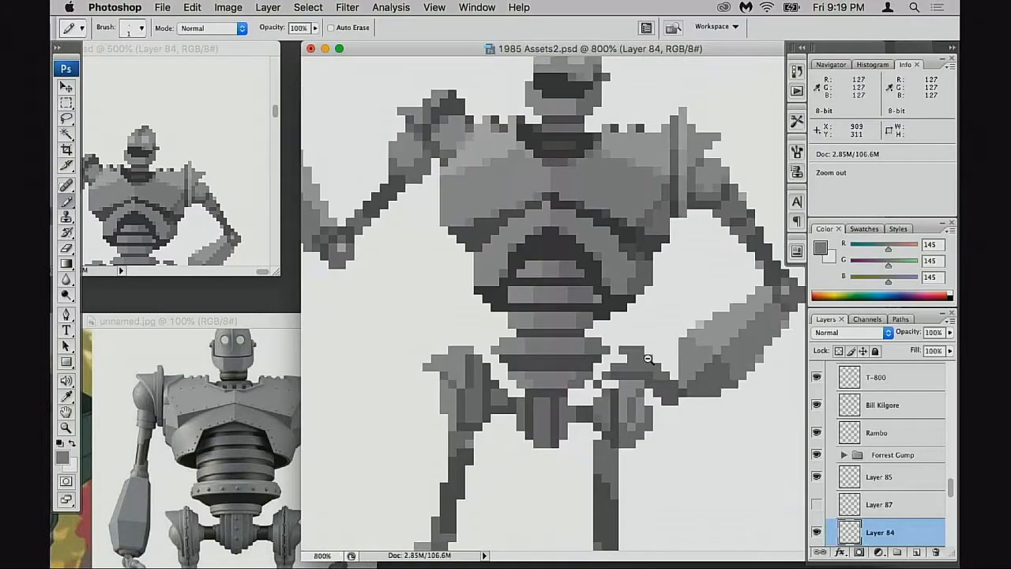
pyautogui.keyDown('alt'); pyautogui.click(650, 359); pyautogui.keyUp('alt')
pyautogui.keyDown('alt'); pyautogui.click(652, 361); pyautogui.keyUp('alt')
pyautogui.keyDown('alt'); pyautogui.click(654, 361); pyautogui.keyUp('alt')
pyautogui.moveTo(685, 366); pyautogui.dragTo(684, 396)
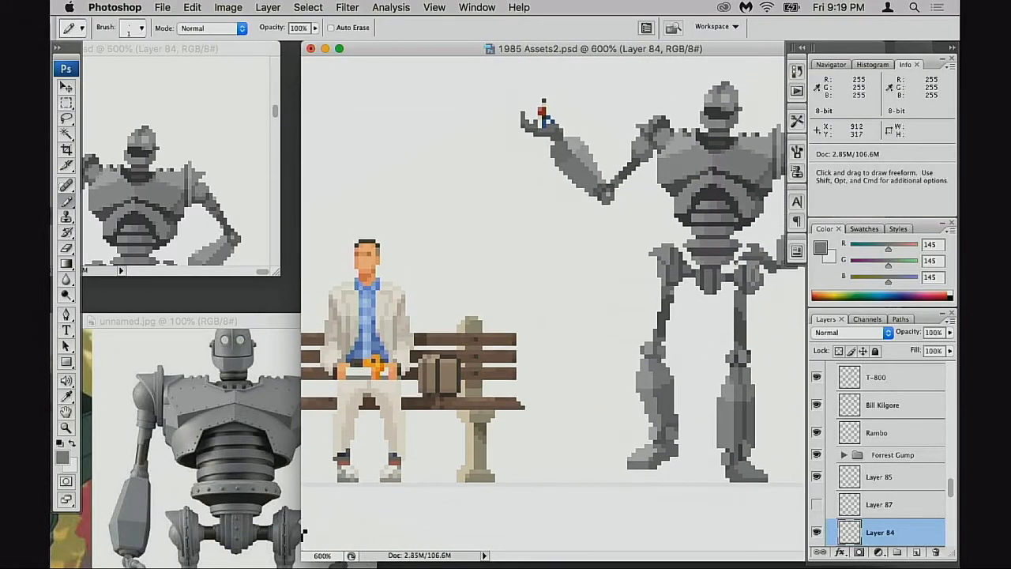
pyautogui.moveTo(686, 166); pyautogui.dragTo(712, 298)
pyautogui.keyDown('alt'); pyautogui.click(577, 251); pyautogui.keyUp('alt')
pyautogui.moveTo(571, 192); pyautogui.dragTo(567, 351)
# Step: Try a small stepped segment in grey 84 at the top of the waist opening, undoing the extra stroke
pyautogui.keyDown('alt'); pyautogui.click(526, 207); pyautogui.keyUp('alt')
pyautogui.moveTo(474, 455); pyautogui.dragTo(529, 452)
pyautogui.scroll(-2, 542, 451)
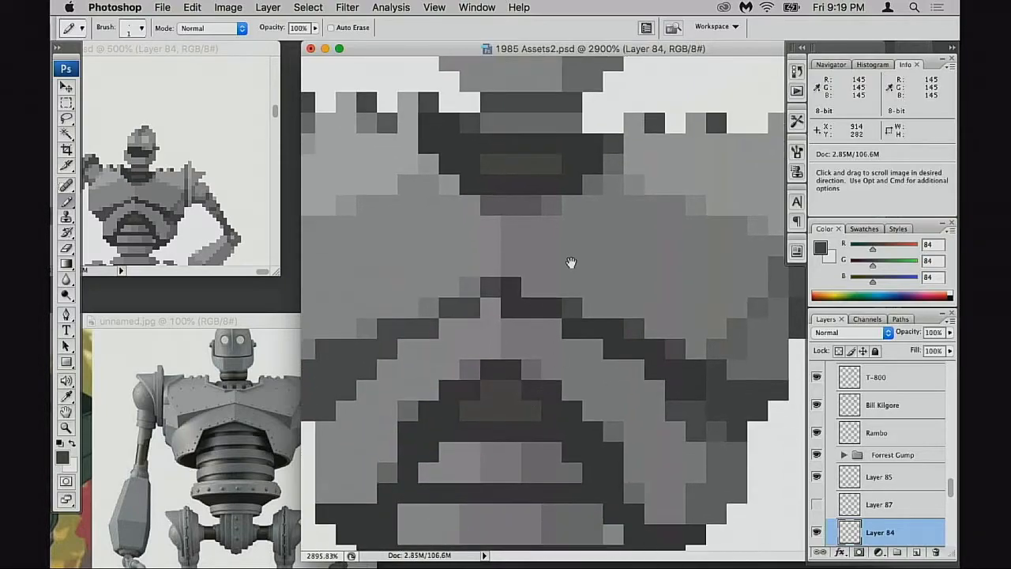
pyautogui.scroll(1, 567, 242)
pyautogui.keyDown('alt'); pyautogui.click(532, 144); pyautogui.keyUp('alt')
pyautogui.scroll(-5, 538, 261)
pyautogui.moveTo(500, 365)
pyautogui.mouseDown()
pyautogui.moveTo(482, 384)
pyautogui.moveTo(506, 379)
pyautogui.mouseUp()
pyautogui.press('super+z')
# Step: Try darker shading on the upper waist band, with grey 84 across its right end
pyautogui.keyDown('alt'); pyautogui.click(501, 318); pyautogui.keyUp('alt')
pyautogui.click(524, 375)
pyautogui.scroll(1, 718, 385)
pyautogui.keyDown('alt'); pyautogui.click(598, 400); pyautogui.keyUp('alt')
pyautogui.keyDown('alt'); pyautogui.click(690, 407); pyautogui.keyUp('alt')
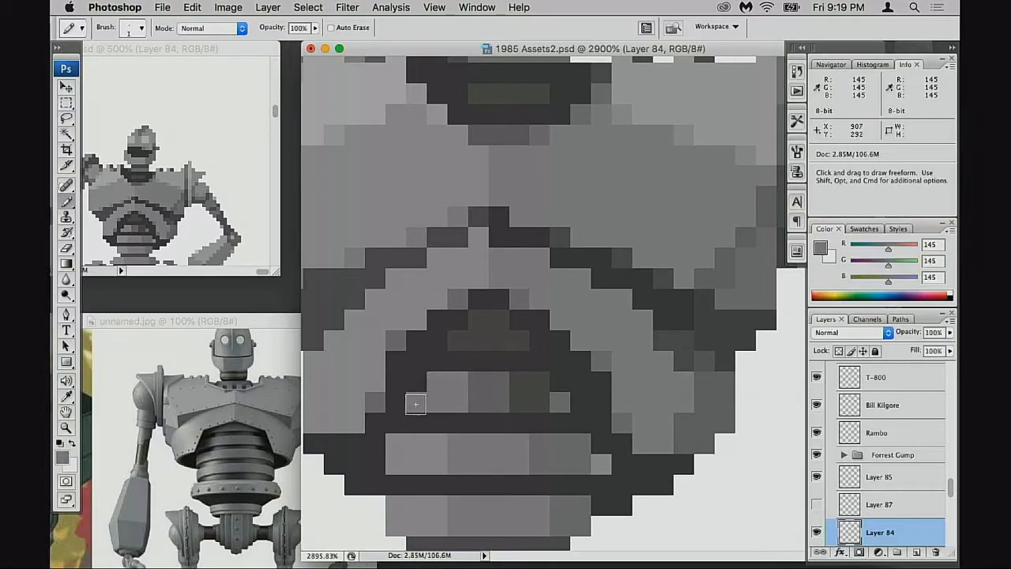
pyautogui.keyDown('alt'); pyautogui.click(543, 387); pyautogui.keyUp('alt')
pyautogui.click(560, 402)
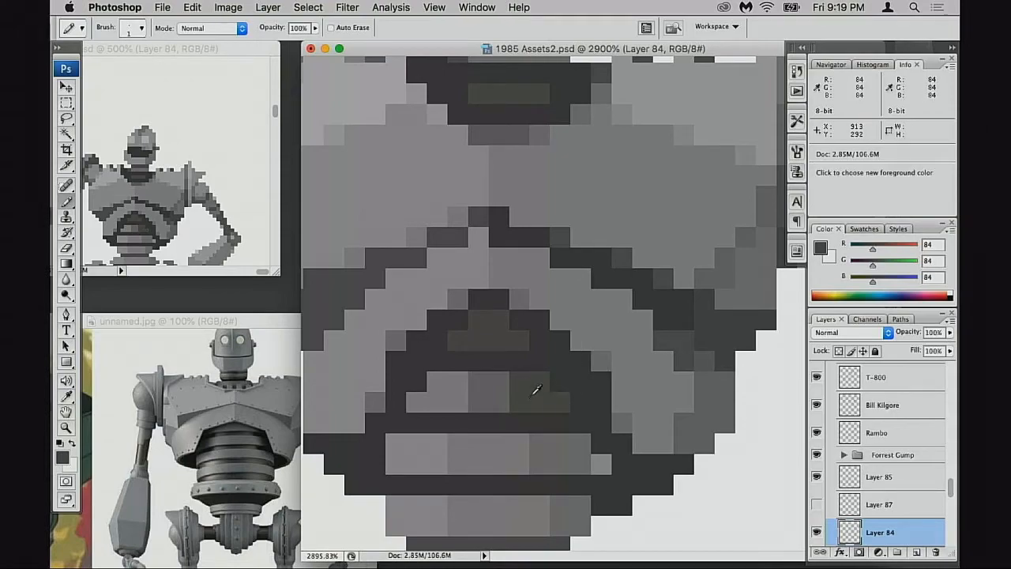
# Step: Flatten the upper waist band to a single grey 116 and the wider band below it to grey 145
pyautogui.keyDown('alt'); pyautogui.click(485, 393); pyautogui.keyUp('alt')
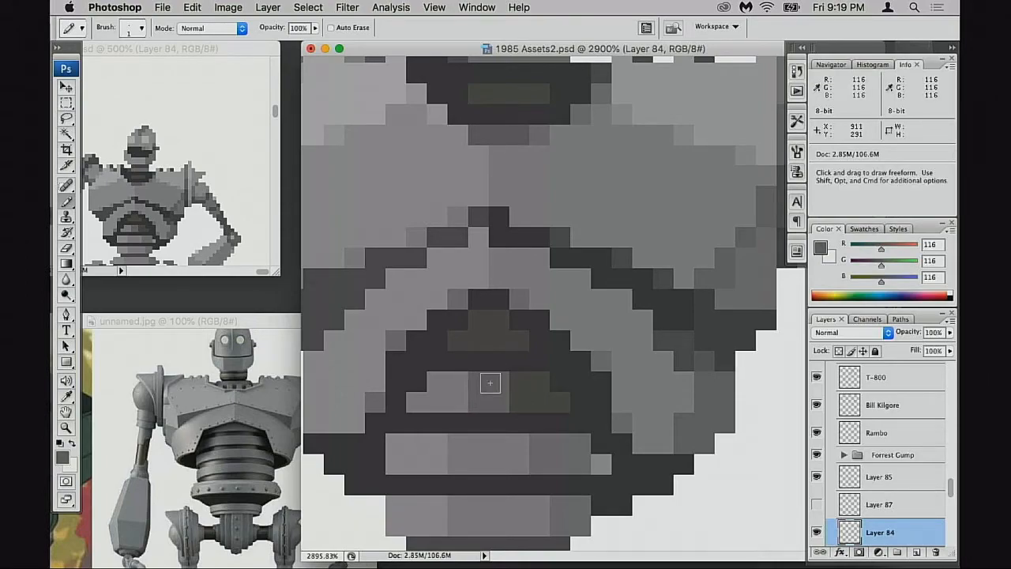
pyautogui.keyDown('alt'); pyautogui.click(465, 389); pyautogui.keyUp('alt')
pyautogui.keyDown('alt'); pyautogui.click(495, 389); pyautogui.keyUp('alt')
pyautogui.moveTo(457, 383)
pyautogui.mouseDown()
pyautogui.moveTo(518, 393)
pyautogui.moveTo(435, 404)
pyautogui.moveTo(558, 402)
pyautogui.moveTo(542, 365)
pyautogui.mouseUp()
pyautogui.keyDown('alt'); pyautogui.click(474, 375); pyautogui.keyUp('alt')
pyautogui.moveTo(361, 374)
pyautogui.mouseDown()
pyautogui.moveTo(526, 368)
pyautogui.moveTo(542, 383)
pyautogui.mouseUp()
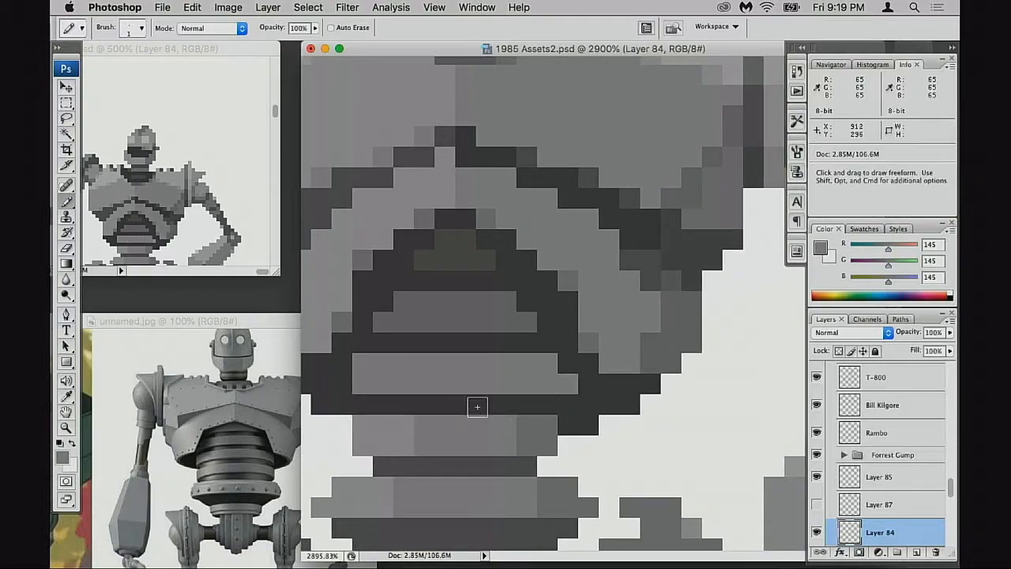
# Step: Recolour the band just below the opening, the upper waist band and the small top segment with uniform grey 145
pyautogui.scroll(-2, 479, 409)
pyautogui.moveTo(402, 369)
pyautogui.mouseDown()
pyautogui.moveTo(440, 383)
pyautogui.moveTo(534, 361)
pyautogui.mouseUp()
pyautogui.scroll(2, 515, 381)
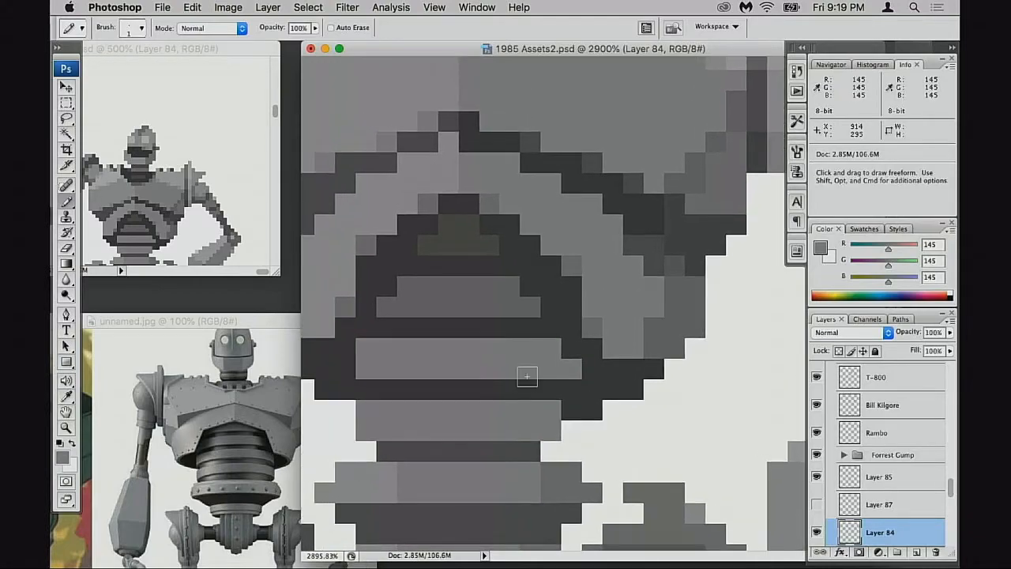
pyautogui.scroll(1, 496, 388)
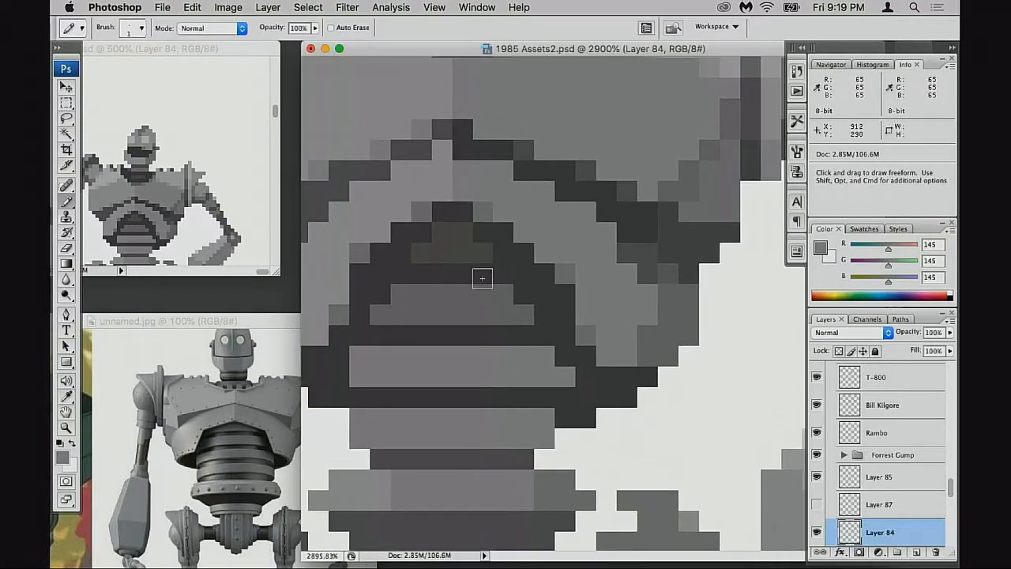
pyautogui.moveTo(377, 314)
pyautogui.mouseDown()
pyautogui.moveTo(497, 318)
pyautogui.moveTo(500, 305)
pyautogui.moveTo(399, 294)
pyautogui.mouseUp()
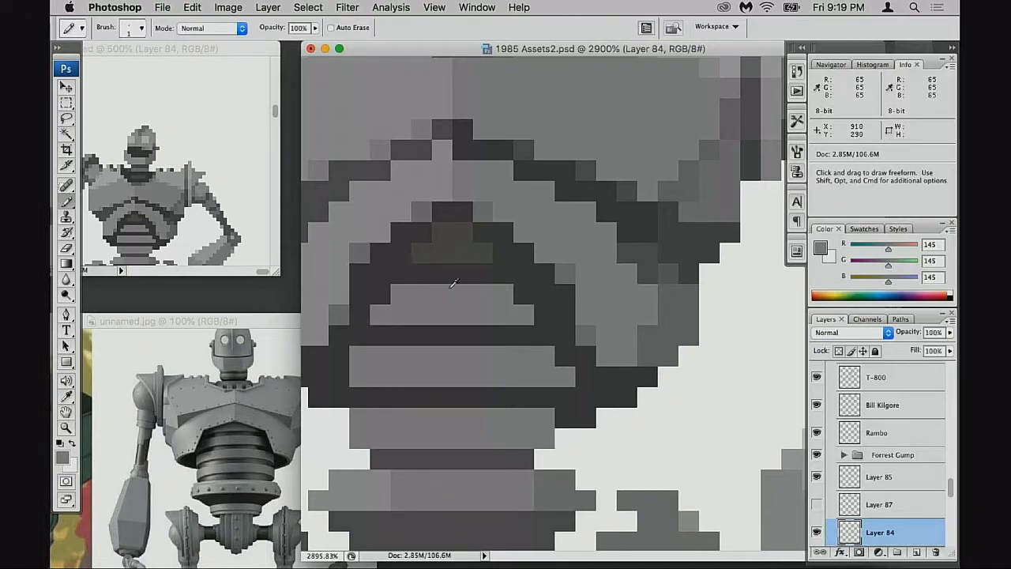
pyautogui.moveTo(484, 246)
pyautogui.mouseDown()
pyautogui.moveTo(428, 253)
pyautogui.moveTo(466, 234)
pyautogui.mouseUp()
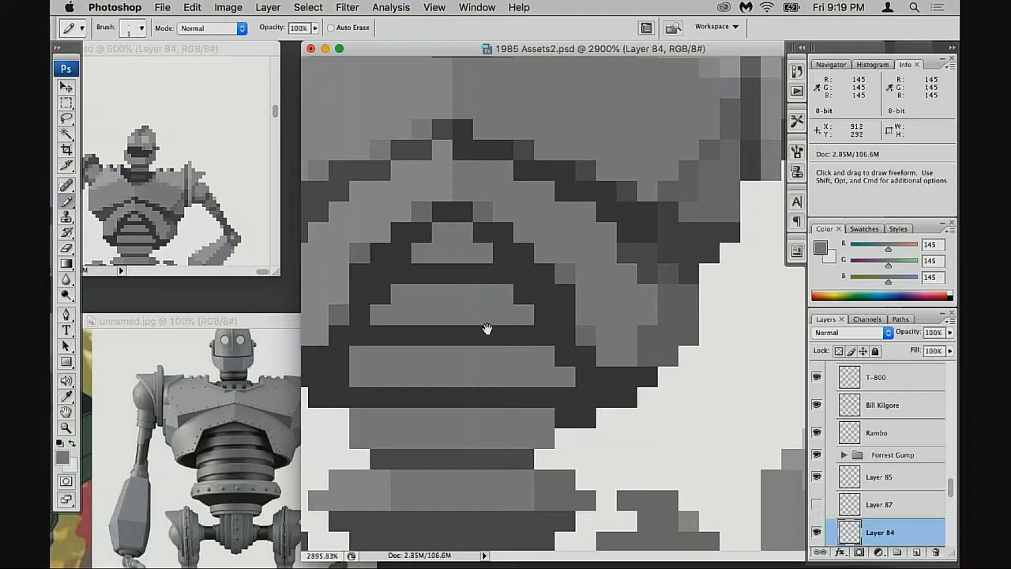
# Step: Extend the lower left end of the opening's widest waist band by one pixel in grey 145
pyautogui.scroll(-3, 488, 327)
pyautogui.hscroll(3, 487, 327)
pyautogui.hscroll(-3, 395, 312)
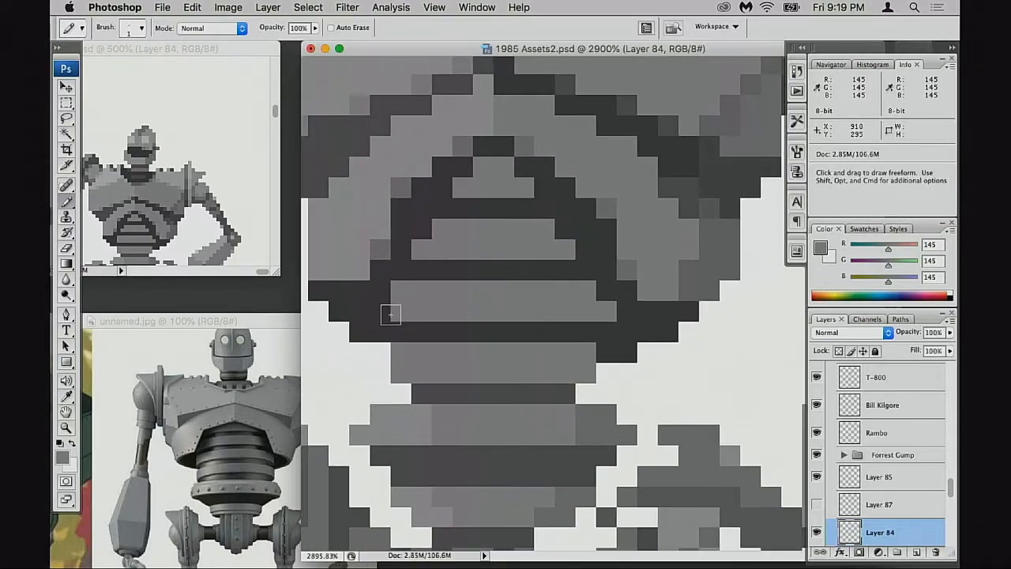
pyautogui.scroll(-1, 493, 351)
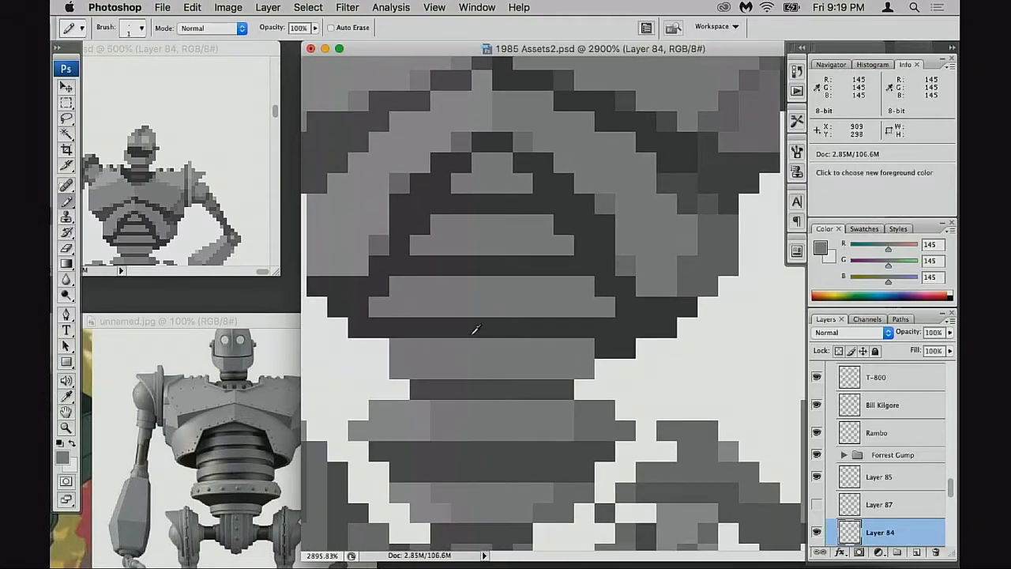
# Step: Darken the recesses above and below the flared lower waist ring with grey 65
pyautogui.keyDown('alt'); pyautogui.click(474, 330); pyautogui.keyUp('alt')
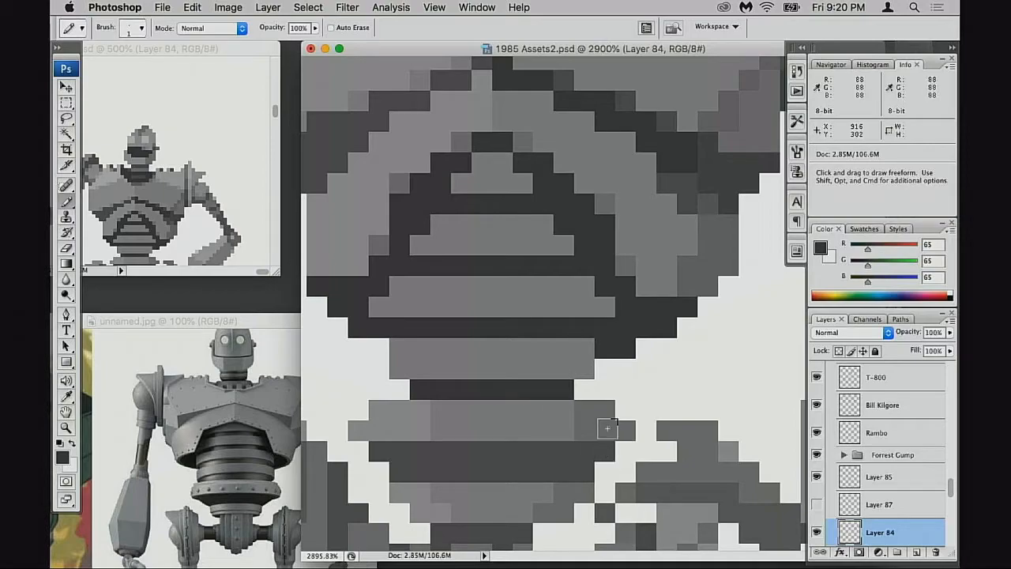
pyautogui.moveTo(394, 457)
pyautogui.mouseDown()
pyautogui.moveTo(427, 466)
pyautogui.moveTo(402, 470)
pyautogui.moveTo(576, 461)
pyautogui.mouseUp()
pyautogui.scroll(-2, 567, 410)
pyautogui.hscroll(-2, 567, 411)
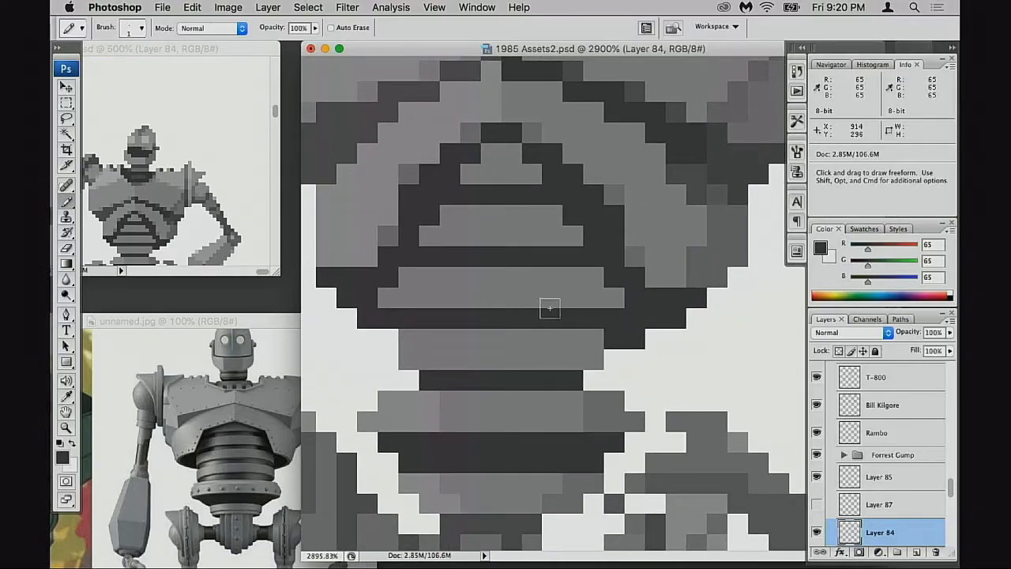
# Step: Trim the protruding pixels at both ends of the opening's widest waist band with grey 65, undoing the excess trims
pyautogui.click(391, 295)
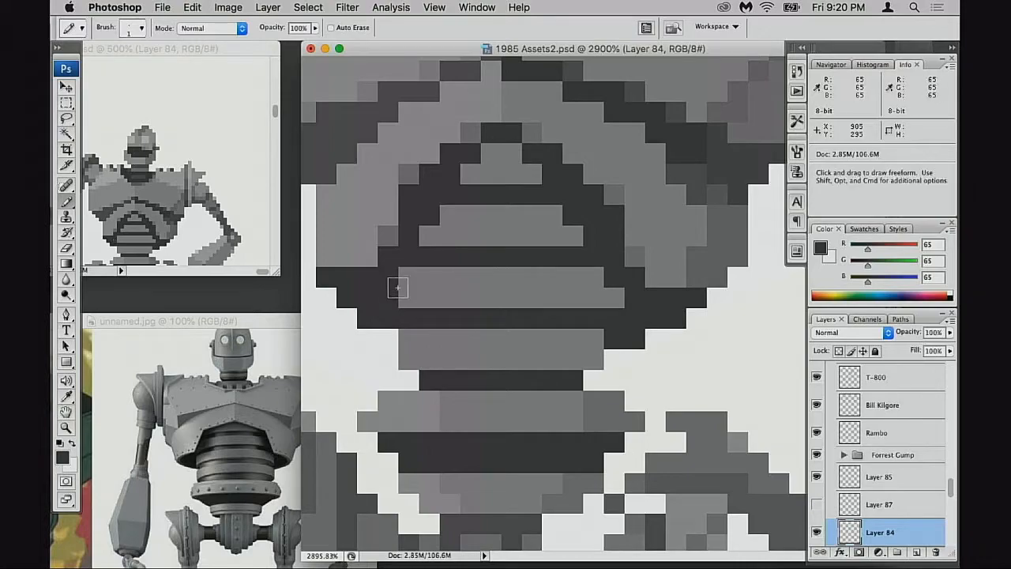
pyautogui.moveTo(402, 298); pyautogui.dragTo(403, 283)
pyautogui.press('cmd+z')
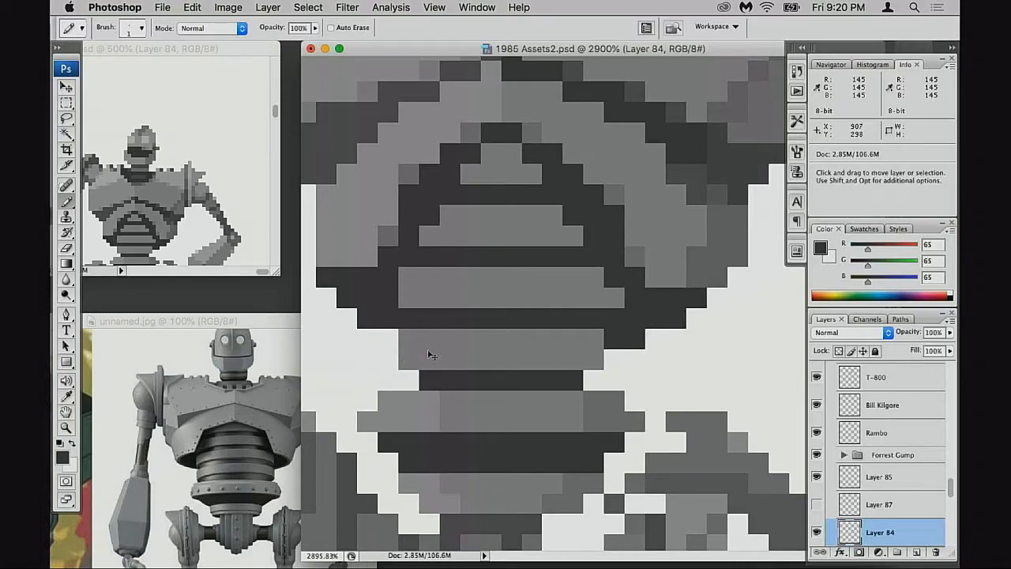
pyautogui.moveTo(614, 278); pyautogui.dragTo(617, 312)
pyautogui.moveTo(604, 276)
pyautogui.mouseDown()
pyautogui.moveTo(623, 344)
pyautogui.moveTo(602, 332)
pyautogui.mouseUp()
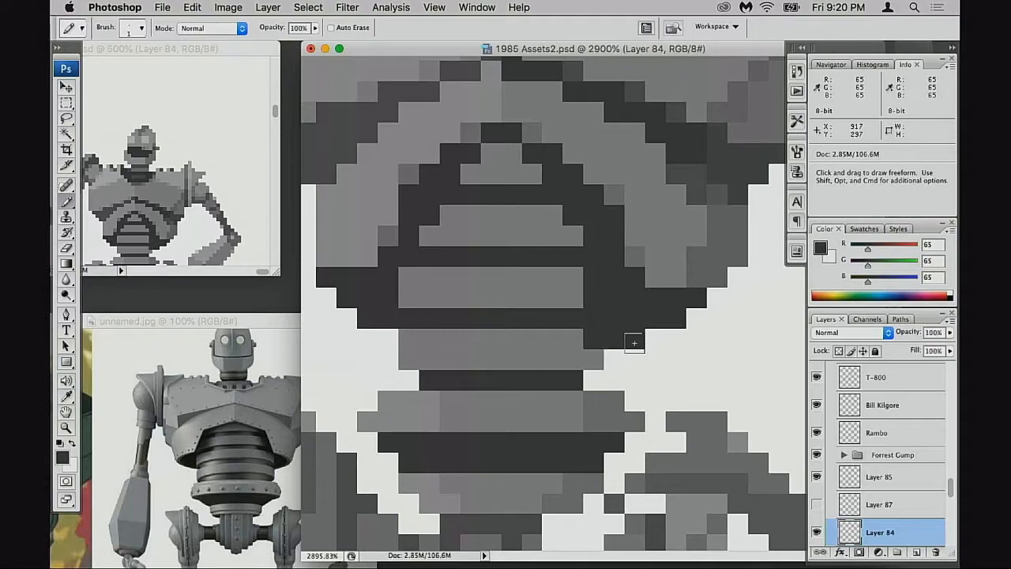
pyautogui.press('cmd+z')
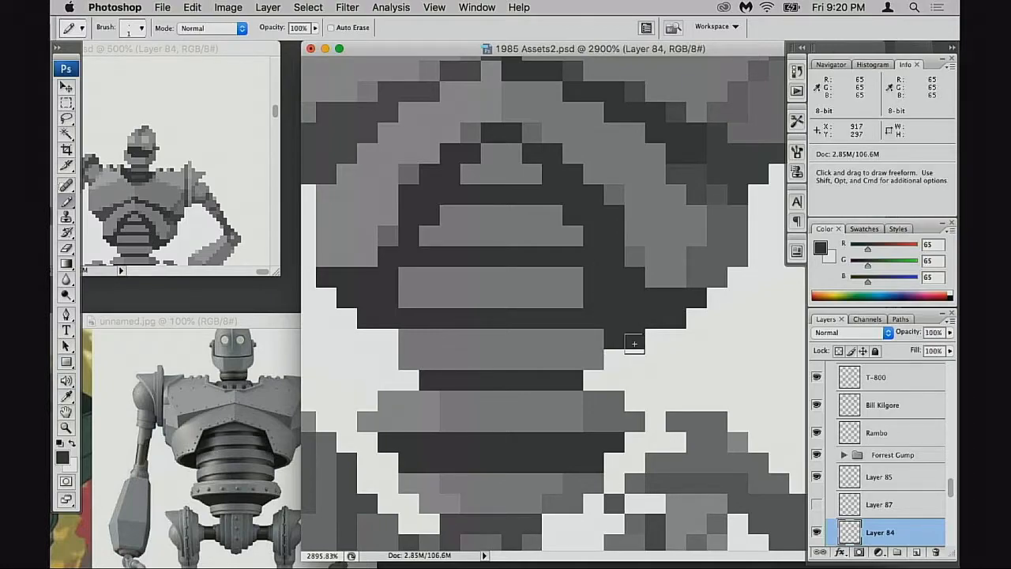
pyautogui.press('cmd+z')
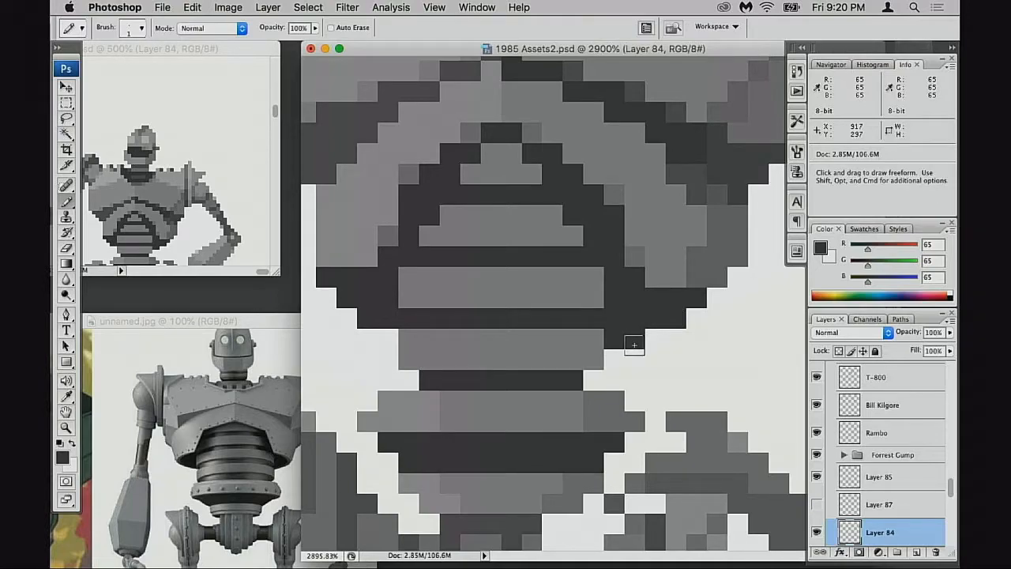
# Step: Examine the robot's torso, waist and hips in the second document view at 500%
pyautogui.click(166, 252)
pyautogui.moveTo(165, 253); pyautogui.dragTo(186, 197)
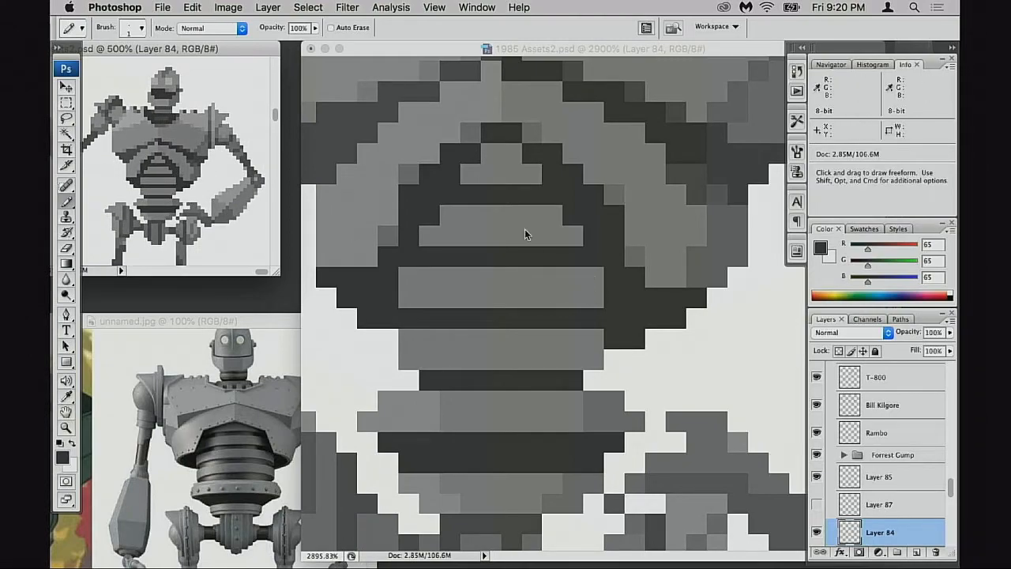
# Step: Lighten the left half of the segmented waist bands with grey 159
pyautogui.click(535, 256)
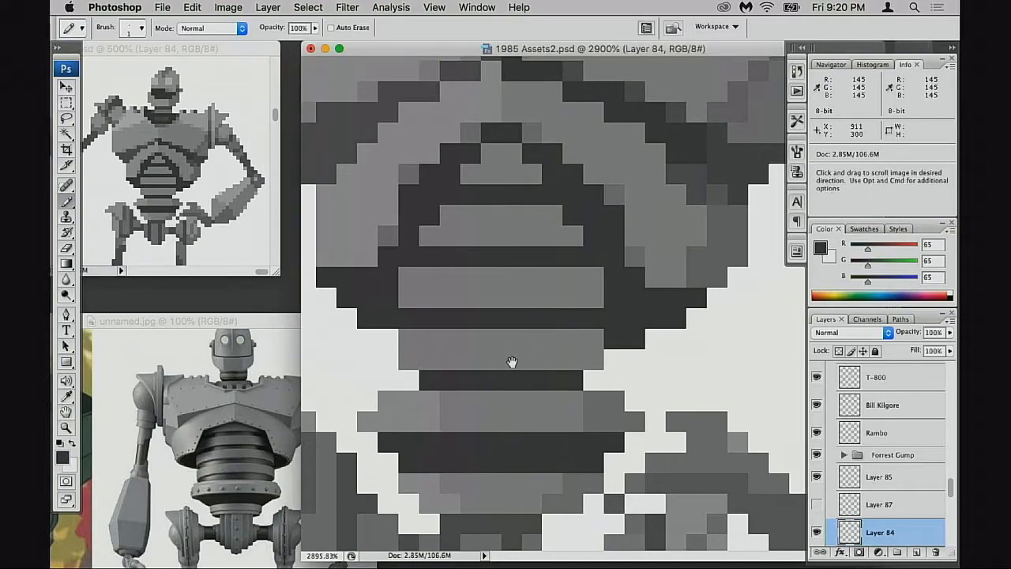
pyautogui.keyDown('alt'); pyautogui.click(496, 174); pyautogui.keyUp('alt')
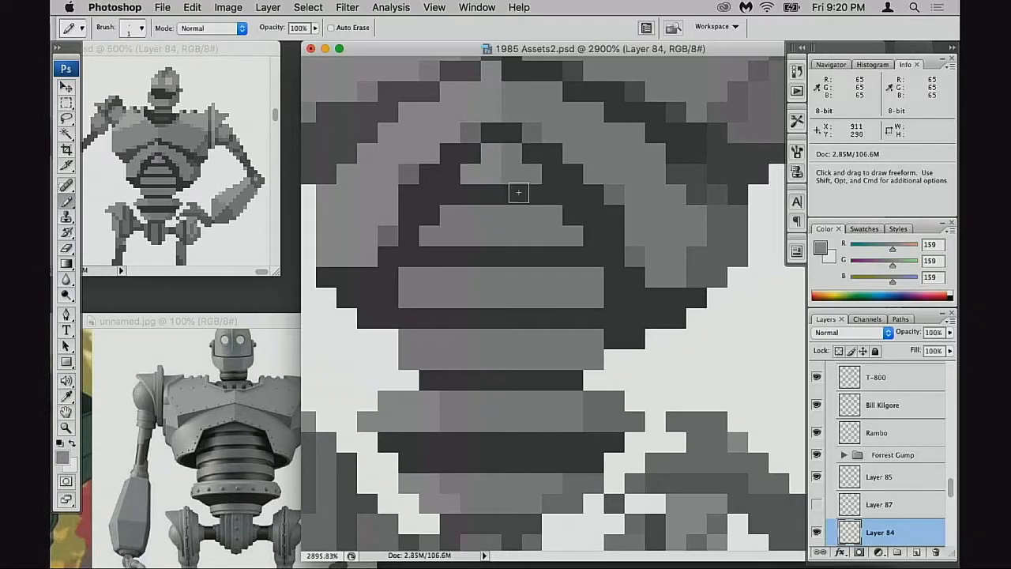
pyautogui.moveTo(492, 218)
pyautogui.mouseDown()
pyautogui.moveTo(470, 230)
pyautogui.moveTo(461, 216)
pyautogui.moveTo(431, 235)
pyautogui.mouseUp()
pyautogui.moveTo(489, 266)
pyautogui.mouseDown()
pyautogui.moveTo(488, 295)
pyautogui.moveTo(413, 284)
pyautogui.moveTo(465, 281)
pyautogui.mouseUp()
pyautogui.moveTo(493, 343)
pyautogui.mouseDown()
pyautogui.moveTo(444, 360)
pyautogui.moveTo(415, 354)
pyautogui.moveTo(483, 339)
pyautogui.mouseUp()
pyautogui.moveTo(492, 399)
pyautogui.mouseDown()
pyautogui.moveTo(438, 410)
pyautogui.moveTo(469, 401)
pyautogui.moveTo(484, 371)
pyautogui.mouseUp()
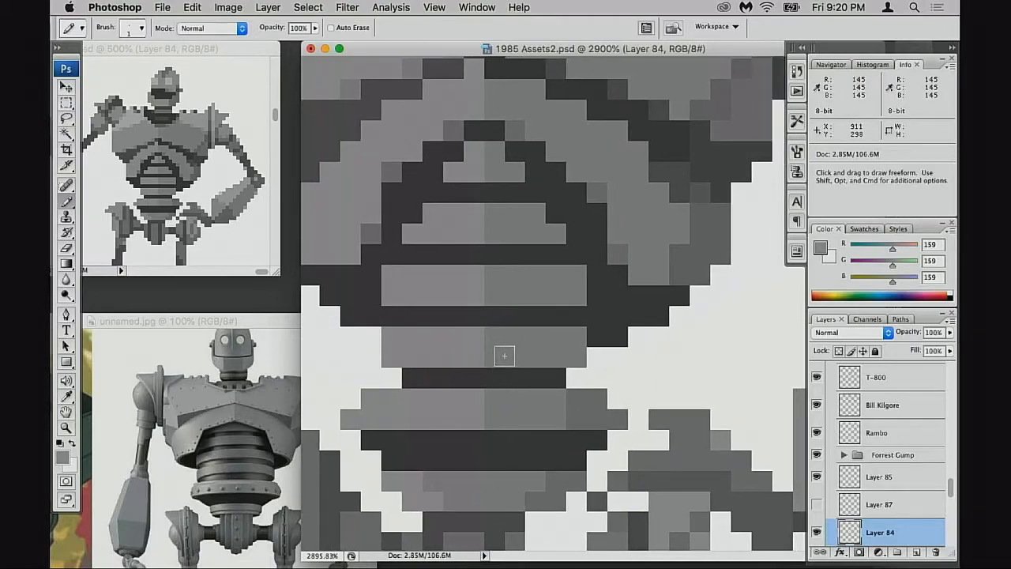
# Step: Blend a narrow strip just left of the waist bands' centreline with grey 145 at 50% opacity
pyautogui.keyDown('alt'); pyautogui.click(525, 301); pyautogui.keyUp('alt')
pyautogui.press('5')
pyautogui.moveTo(479, 287); pyautogui.dragTo(456, 288)
pyautogui.moveTo(477, 342); pyautogui.dragTo(453, 352)
pyautogui.moveTo(478, 401); pyautogui.dragTo(446, 410)
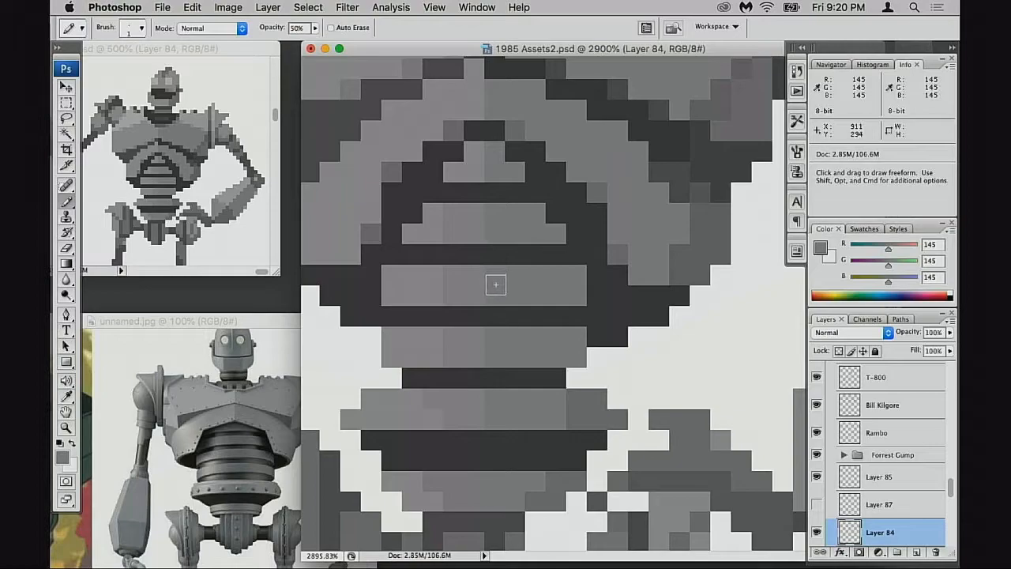
# Step: Shade the right ends of the waist bands with grey 116 at 50% opacity, undoing the misplaced stroke near the centre
pyautogui.press('alt')
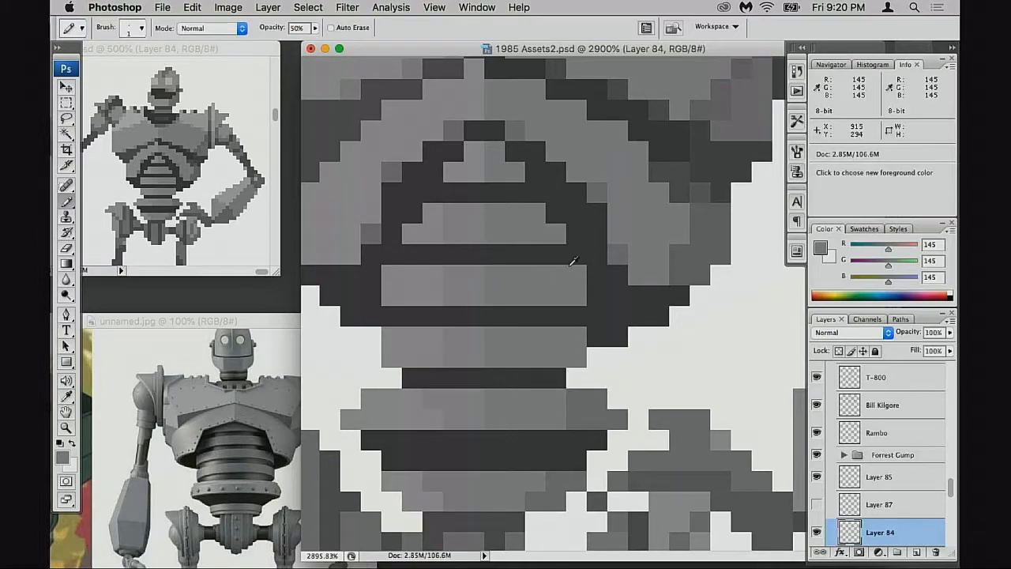
pyautogui.keyDown('alt'); pyautogui.click(619, 255); pyautogui.keyUp('alt')
pyautogui.moveTo(498, 277); pyautogui.dragTo(501, 295)
pyautogui.press('super+z')
pyautogui.moveTo(576, 275)
pyautogui.mouseDown()
pyautogui.moveTo(549, 280)
pyautogui.moveTo(591, 334)
pyautogui.moveTo(577, 350)
pyautogui.moveTo(537, 295)
pyautogui.mouseUp()
pyautogui.moveTo(584, 338)
pyautogui.mouseDown()
pyautogui.moveTo(564, 353)
pyautogui.moveTo(540, 339)
pyautogui.mouseUp()
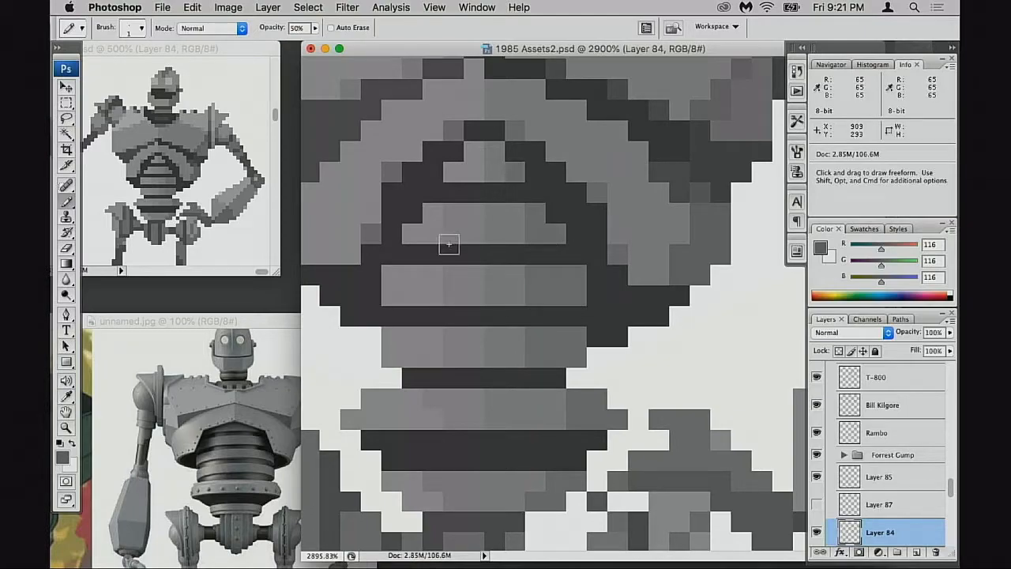
pyautogui.keyDown('alt'); pyautogui.click(591, 350); pyautogui.keyUp('alt')
pyautogui.keyDown('alt'); pyautogui.click(598, 356); pyautogui.keyUp('alt')
pyautogui.keyDown('alt'); pyautogui.click(604, 356); pyautogui.keyUp('alt')
pyautogui.moveTo(543, 351); pyautogui.dragTo(533, 386)
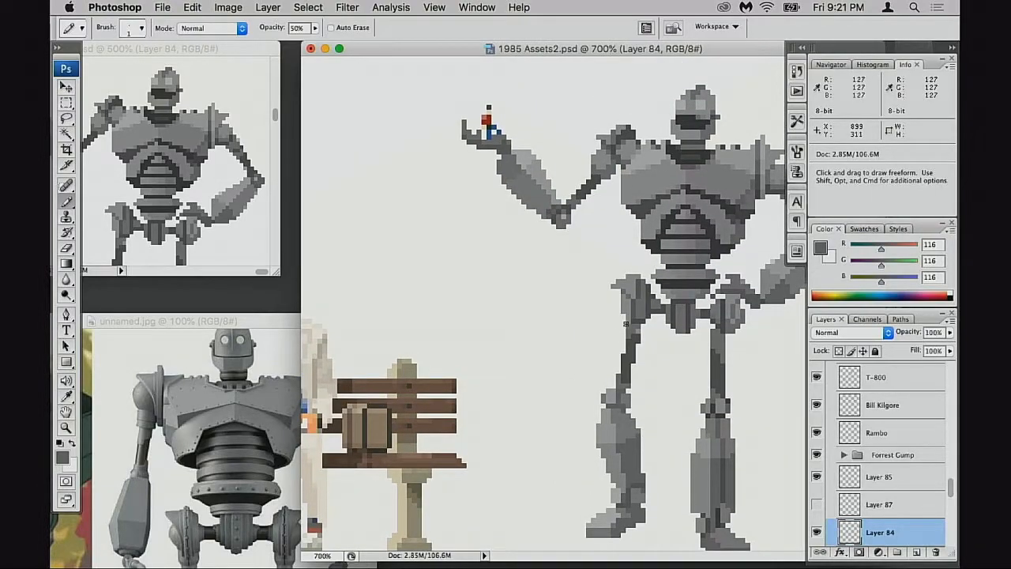
# Step: Lighten the middle of the dark recesses between the waist bands with grey 116 at 20% opacity
pyautogui.press('space')
pyautogui.keyDown('super'); pyautogui.click(691, 267); pyautogui.keyUp('super')
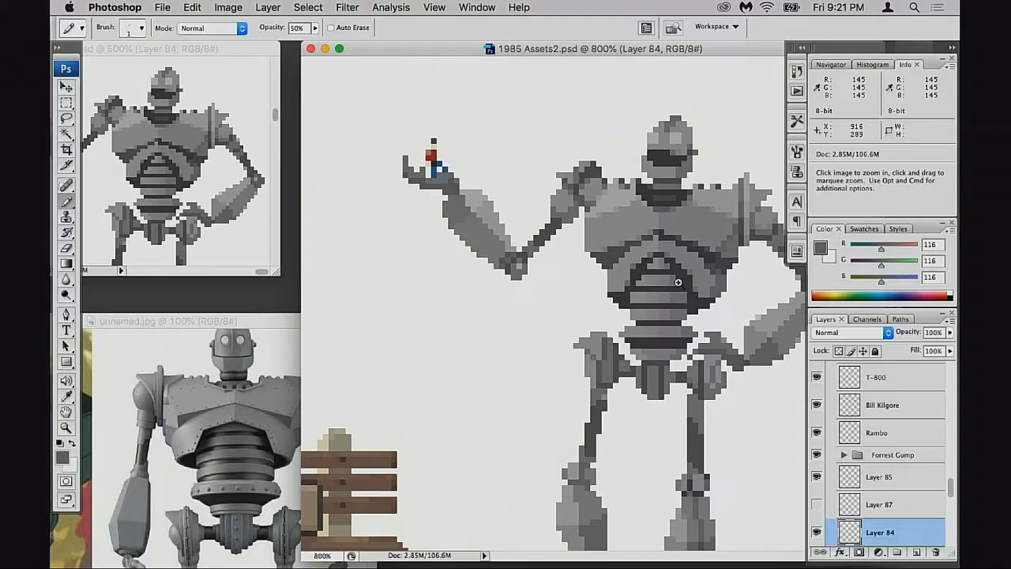
pyautogui.keyDown('super'); pyautogui.click(676, 282); pyautogui.keyUp('super')
pyautogui.keyDown('super'); pyautogui.click(657, 308); pyautogui.keyUp('super')
pyautogui.keyDown('super'); pyautogui.click(555, 343); pyautogui.keyUp('super')
pyautogui.moveTo(557, 332)
pyautogui.mouseDown()
pyautogui.moveTo(705, 304)
pyautogui.moveTo(639, 316)
pyautogui.mouseUp()
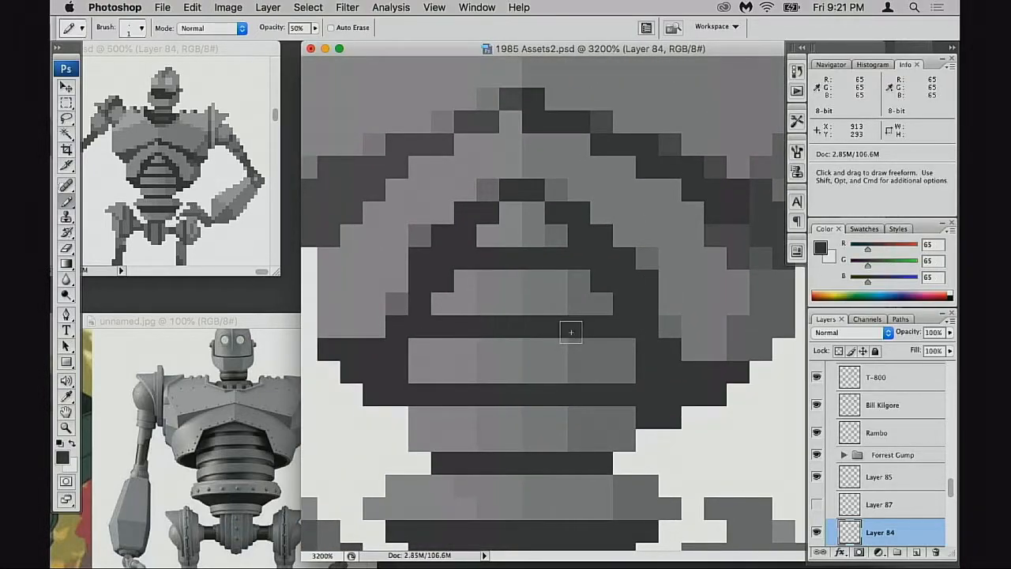
pyautogui.keyDown('alt'); pyautogui.click(666, 313); pyautogui.keyUp('alt')
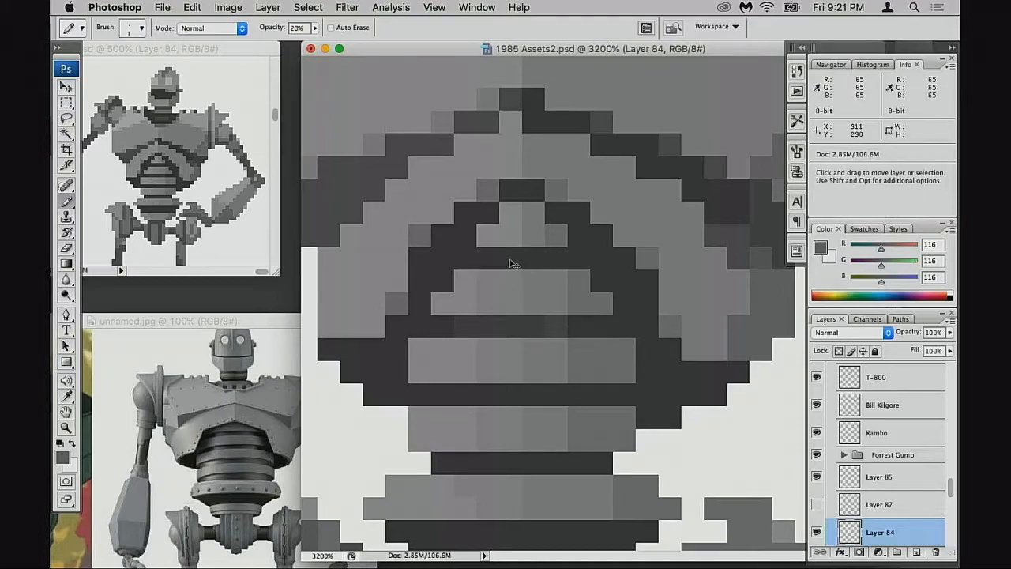
pyautogui.moveTo(474, 395); pyautogui.dragTo(577, 394)
pyautogui.moveTo(478, 461); pyautogui.dragTo(580, 460)
# Step: Darken the outer pixels of the upper waist bands with grey 65 at 40% opacity, undoing the excess strokes
pyautogui.press('space')
pyautogui.moveTo(525, 307)
pyautogui.mouseDown()
pyautogui.moveTo(509, 334)
pyautogui.moveTo(520, 319)
pyautogui.mouseUp()
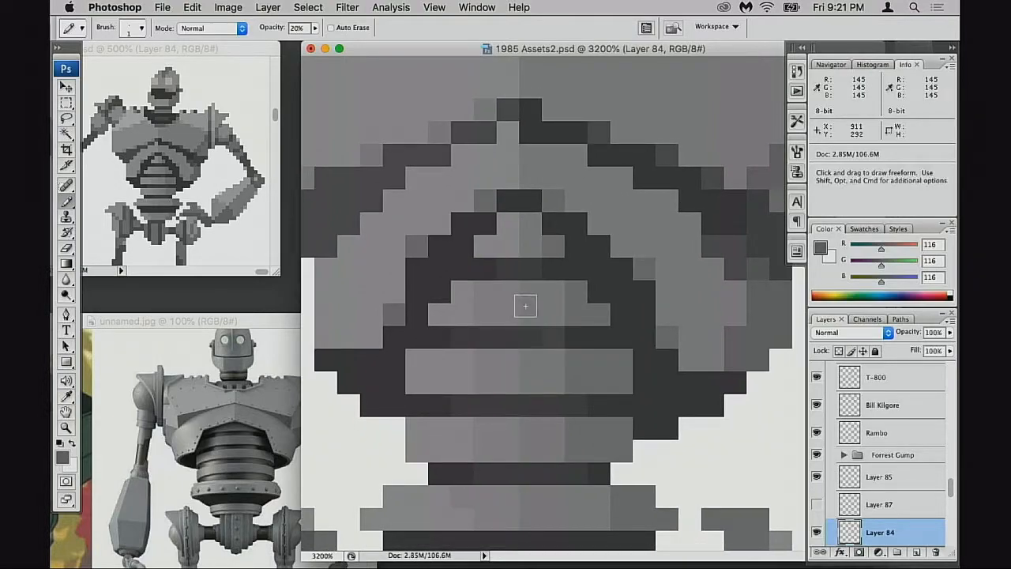
pyautogui.keyDown('alt'); pyautogui.click(527, 200); pyautogui.keyUp('alt')
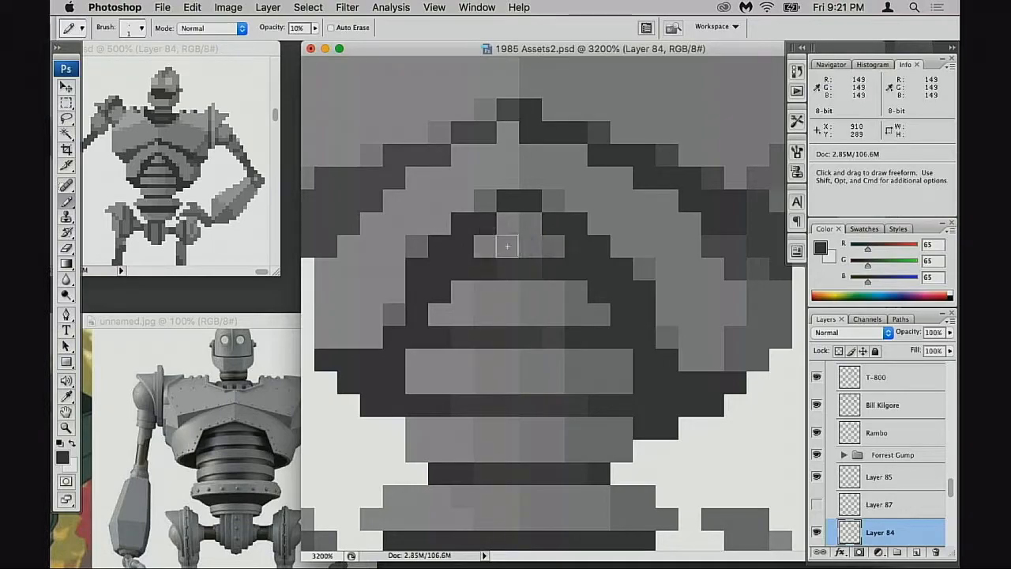
pyautogui.press('0')
pyautogui.moveTo(530, 225)
pyautogui.mouseDown()
pyautogui.moveTo(482, 234)
pyautogui.moveTo(558, 240)
pyautogui.moveTo(522, 253)
pyautogui.moveTo(530, 227)
pyautogui.moveTo(561, 241)
pyautogui.mouseUp()
pyautogui.press('super+z')
pyautogui.moveTo(424, 291)
pyautogui.mouseDown()
pyautogui.moveTo(571, 300)
pyautogui.moveTo(413, 352)
pyautogui.moveTo(406, 383)
pyautogui.moveTo(420, 395)
pyautogui.mouseUp()
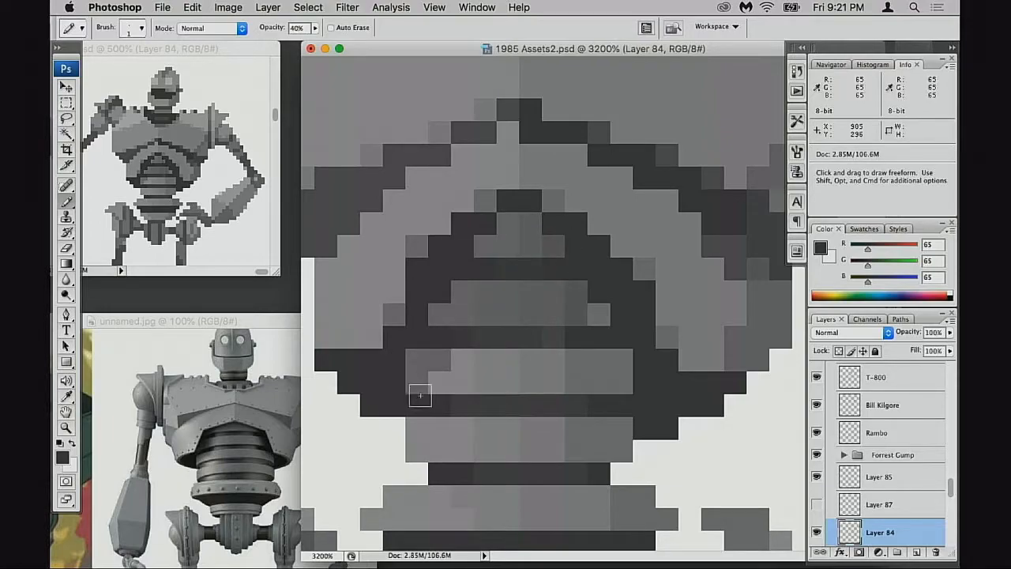
pyautogui.press('super+z')
pyautogui.moveTo(520, 208)
pyautogui.mouseDown()
pyautogui.moveTo(445, 294)
pyautogui.moveTo(396, 396)
pyautogui.moveTo(425, 341)
pyautogui.moveTo(472, 292)
pyautogui.moveTo(429, 361)
pyautogui.mouseUp()
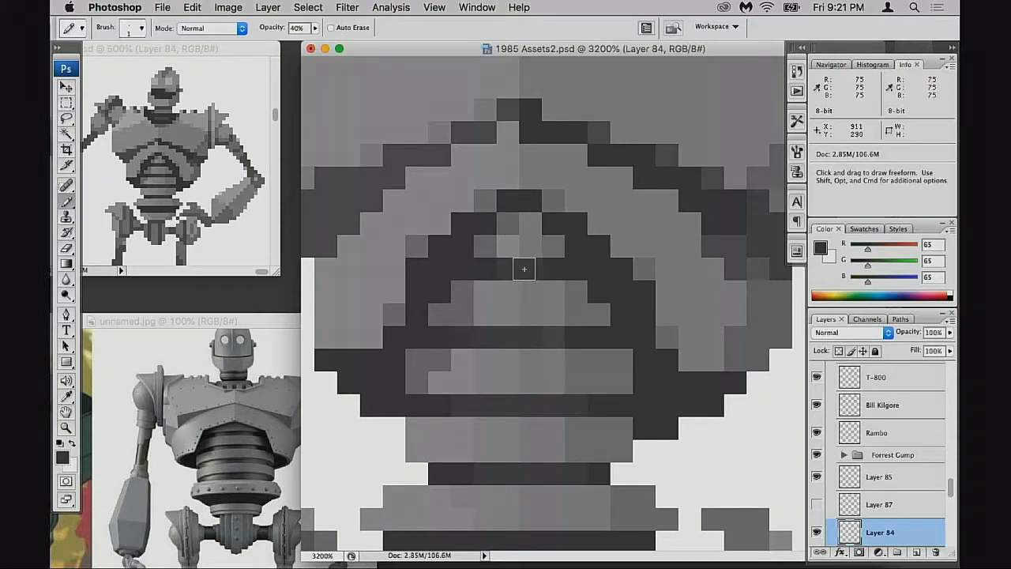
# Step: Add subtle shading pixels around the centre of the upper waist bands with grey 65, reducing the opacity to 20%
pyautogui.click(482, 289)
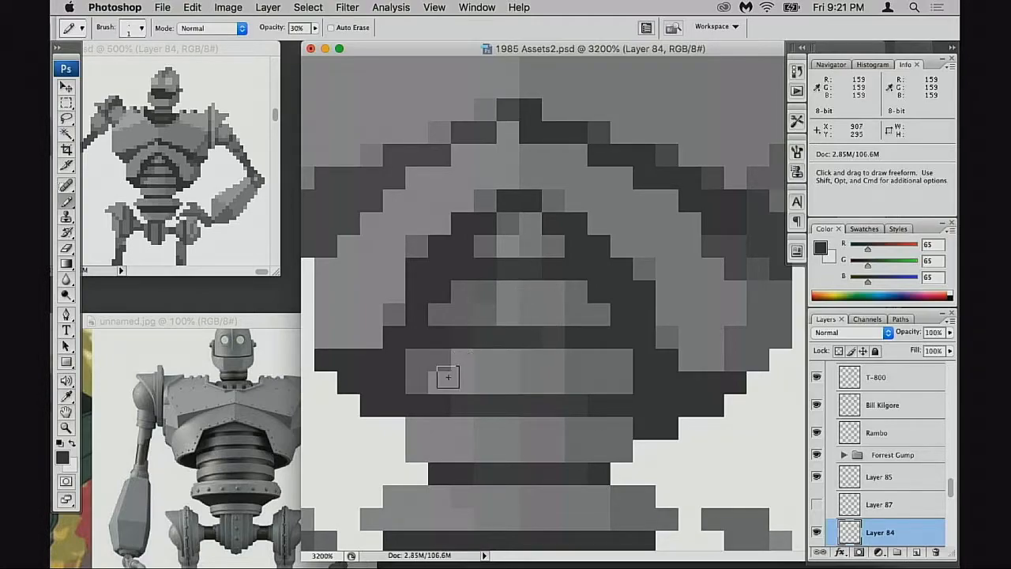
pyautogui.press('2')
pyautogui.click(498, 296)
pyautogui.click(512, 246)
pyautogui.click(523, 232)
pyautogui.press('space')
pyautogui.moveTo(539, 354); pyautogui.dragTo(525, 302)
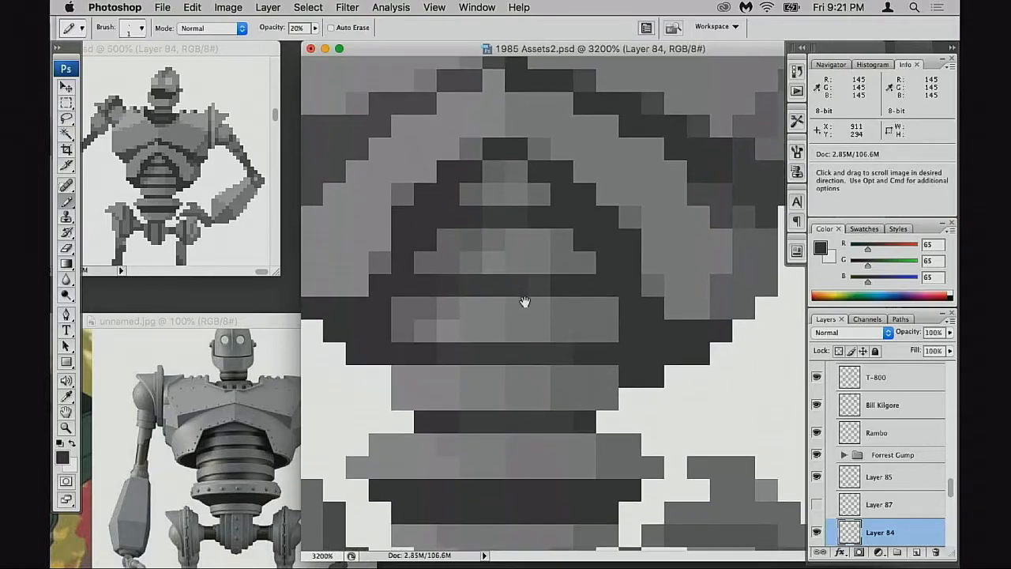
# Step: Deepen the shadow beneath the right chest plate with grey 65 at 100% opacity and vary its outer edge with grey 79
pyautogui.moveTo(532, 368); pyautogui.dragTo(564, 377)
pyautogui.keyDown('alt'); pyautogui.click(540, 362); pyautogui.keyUp('alt')
pyautogui.keyDown('alt'); pyautogui.click(540, 363); pyautogui.keyUp('alt')
pyautogui.keyDown('alt'); pyautogui.click(557, 363); pyautogui.keyUp('alt')
pyautogui.keyDown('alt'); pyautogui.click(555, 362); pyautogui.keyUp('alt')
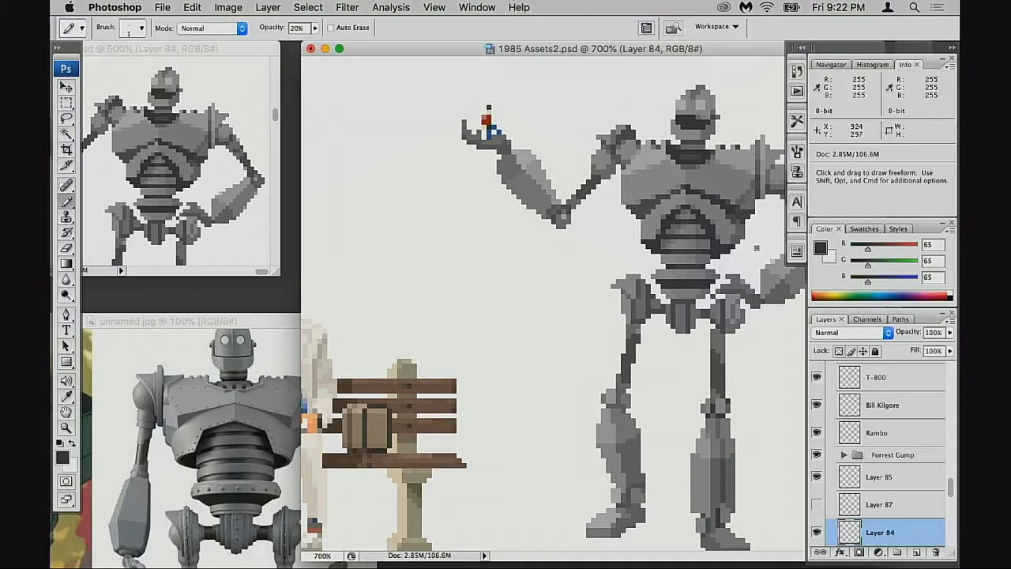
pyautogui.moveTo(730, 235); pyautogui.dragTo(721, 241)
pyautogui.moveTo(721, 240); pyautogui.dragTo(707, 293)
pyautogui.press('0')
pyautogui.moveTo(588, 211); pyautogui.dragTo(585, 240)
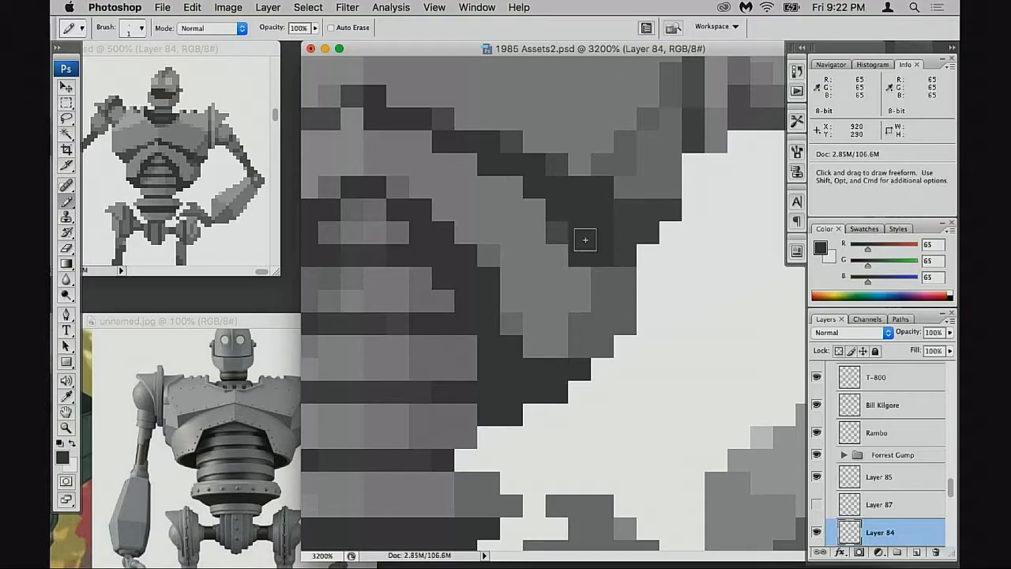
pyautogui.keyDown('alt'); pyautogui.click(638, 271); pyautogui.keyUp('alt')
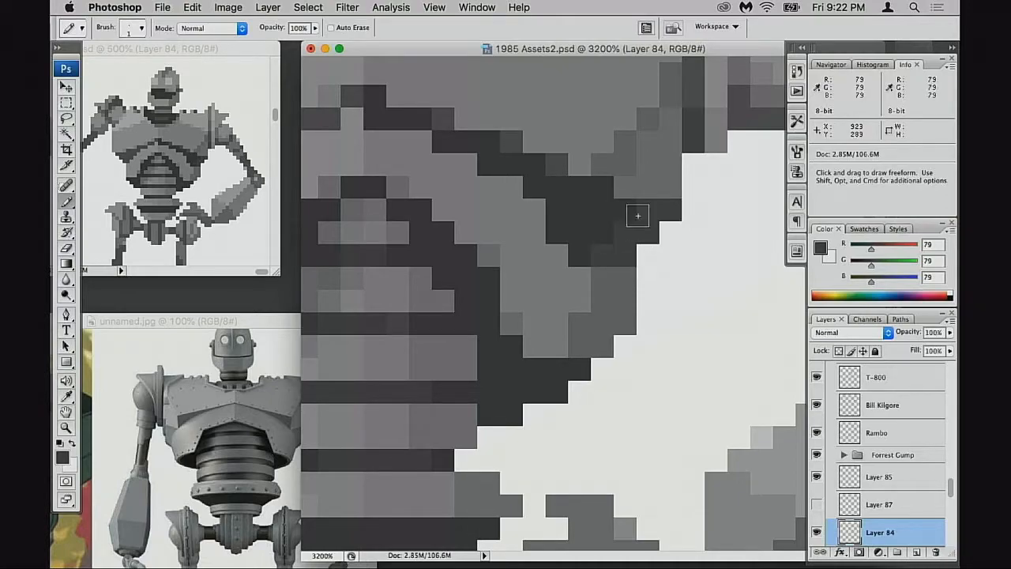
# Step: Reshape the right chest plate's lower corner with greys 145 and 127, and lighten the adjoining shadow pixels with grey 79
pyautogui.keyDown('alt'); pyautogui.click(605, 139); pyautogui.keyUp('alt')
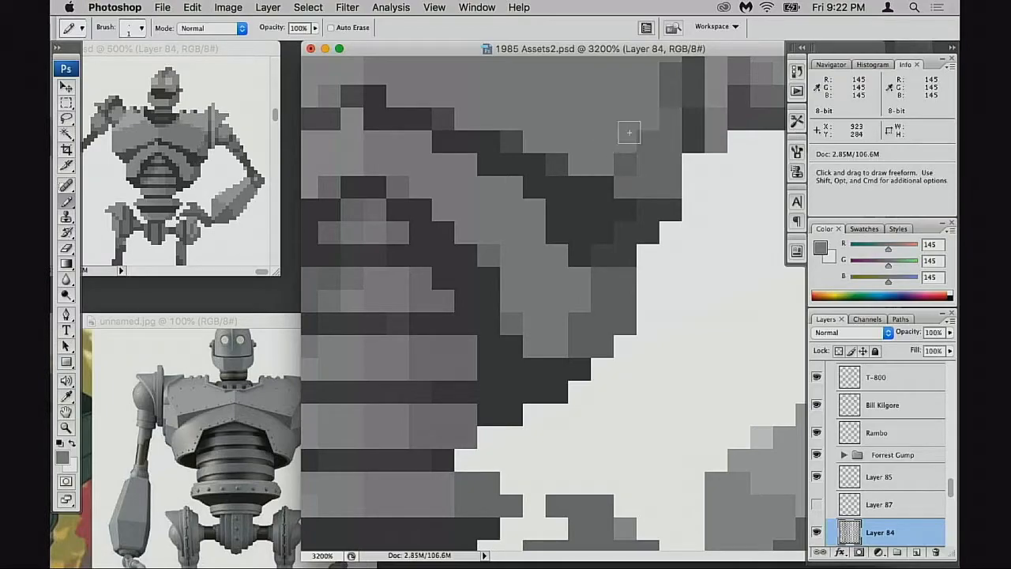
pyautogui.scroll(3, 632, 166)
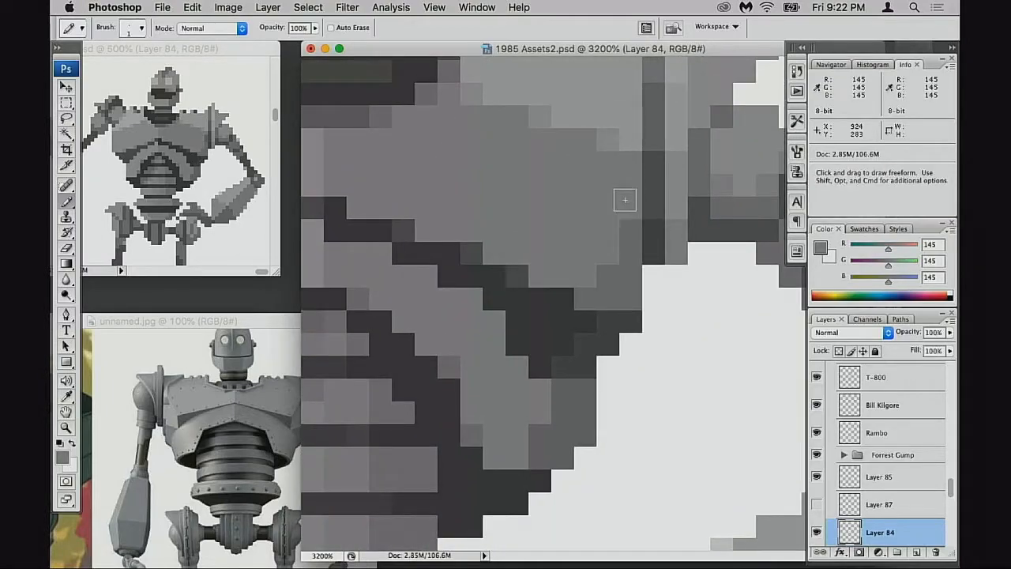
pyautogui.moveTo(593, 244); pyautogui.dragTo(618, 245)
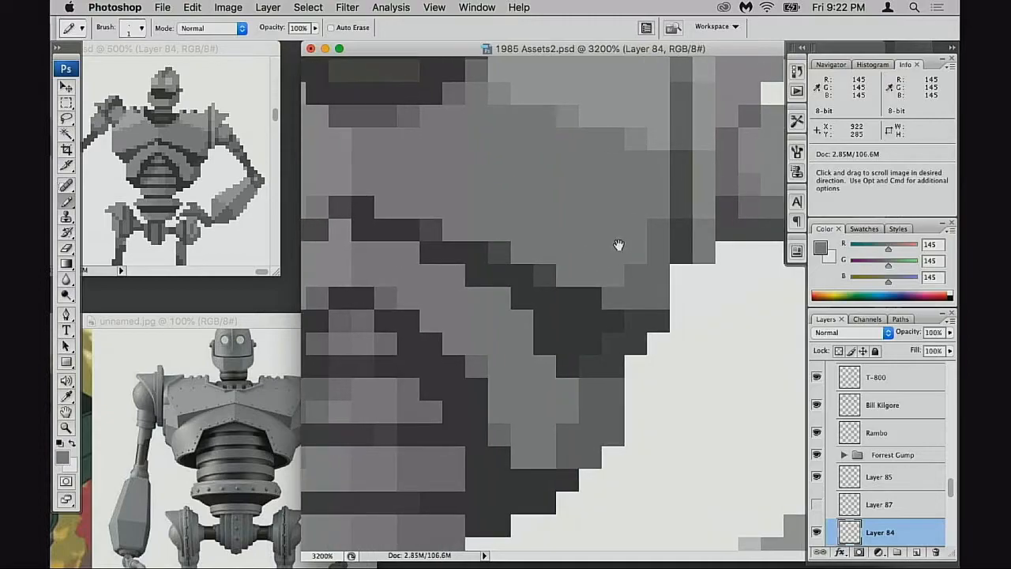
pyautogui.keyDown('alt'); pyautogui.click(653, 274); pyautogui.keyUp('alt')
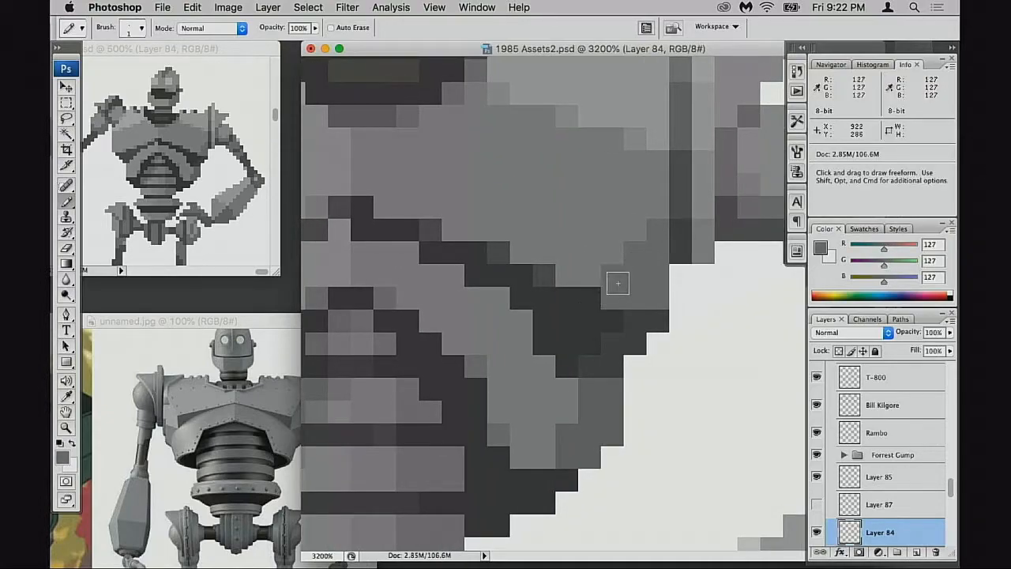
pyautogui.keyDown('alt'); pyautogui.click(628, 318); pyautogui.keyUp('alt')
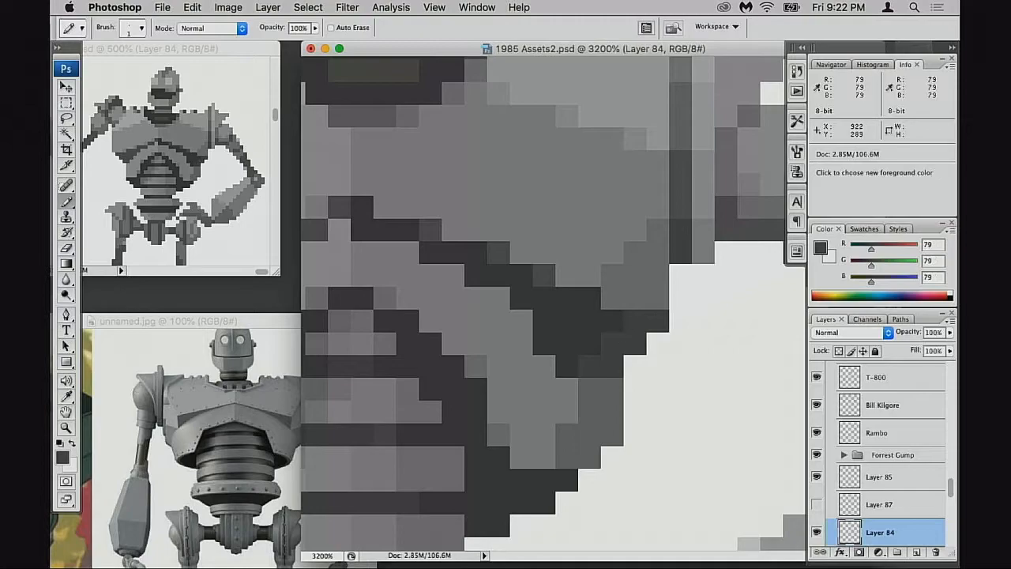
pyautogui.click(576, 372)
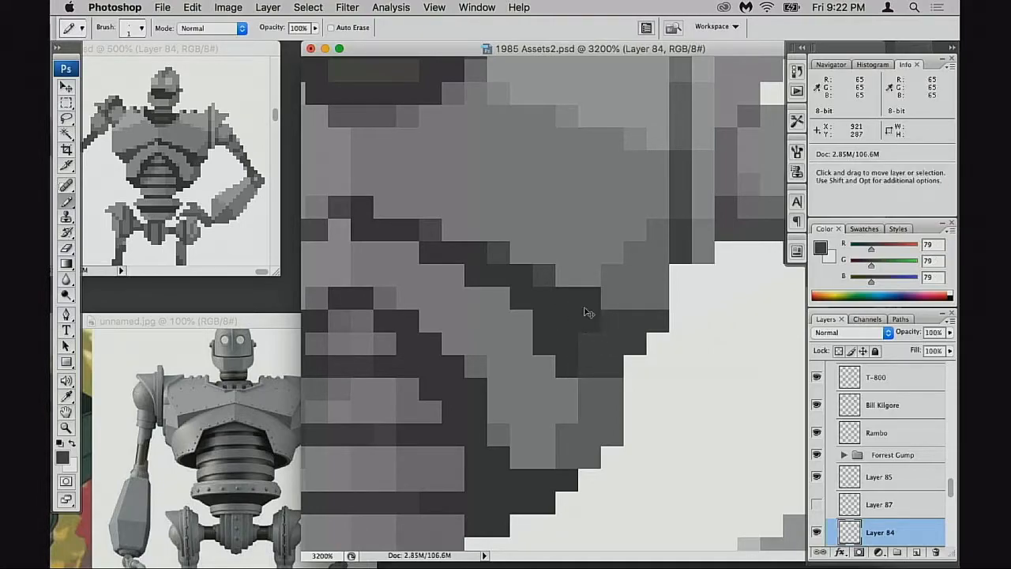
# Step: Flatten the peak of the dark seam below the chest plates, using grey 88 for the seam and grey 145 over the peak
pyautogui.moveTo(426, 264)
pyautogui.mouseDown()
pyautogui.moveTo(480, 260)
pyautogui.moveTo(541, 275)
pyautogui.mouseUp()
pyautogui.keyDown('alt'); pyautogui.click(451, 227); pyautogui.keyUp('alt')
pyautogui.click(453, 242)
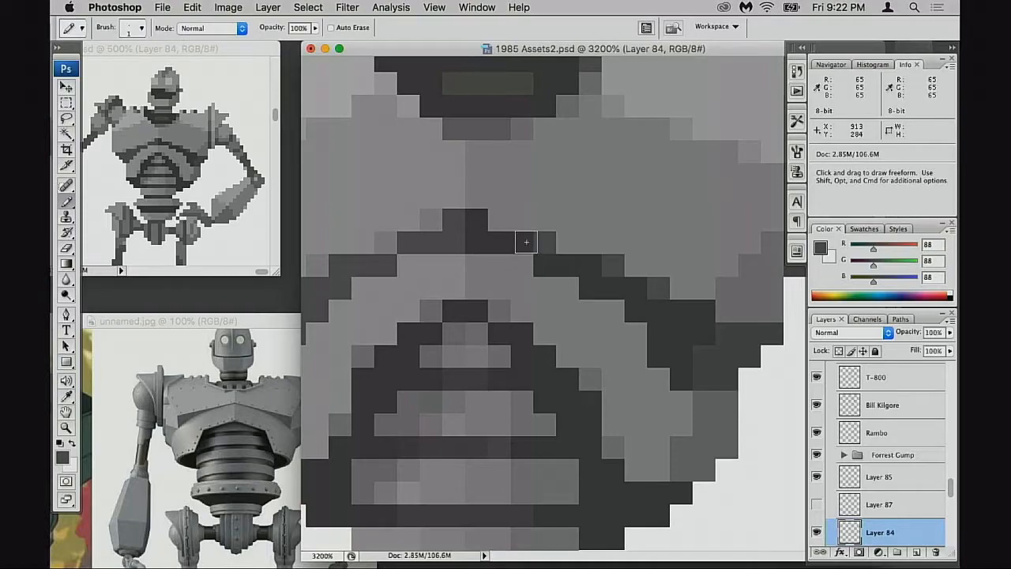
pyautogui.keyDown('alt'); pyautogui.click(443, 214); pyautogui.keyUp('alt')
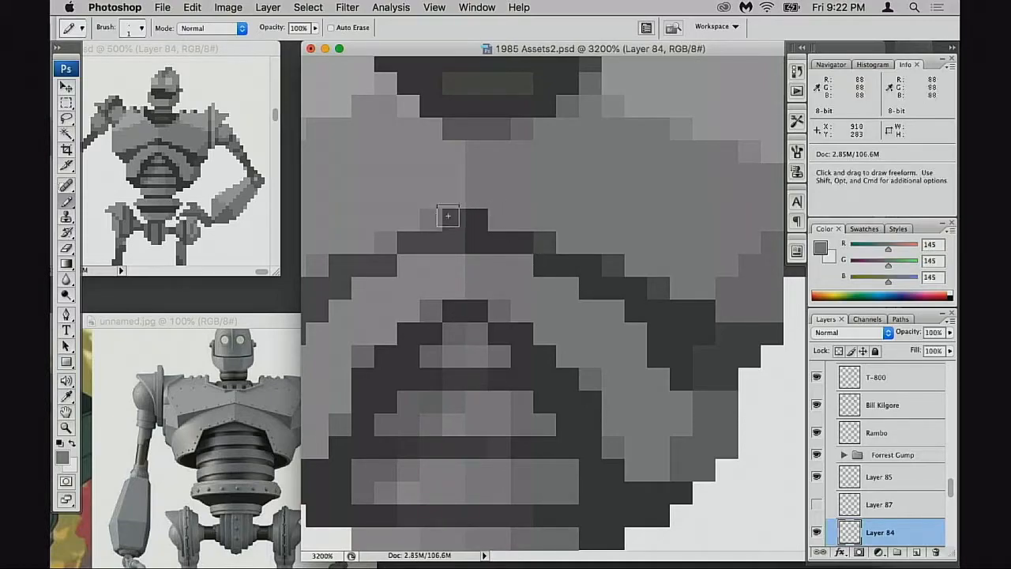
pyautogui.click(458, 220)
pyautogui.keyDown('alt'); pyautogui.click(544, 238); pyautogui.keyUp('alt')
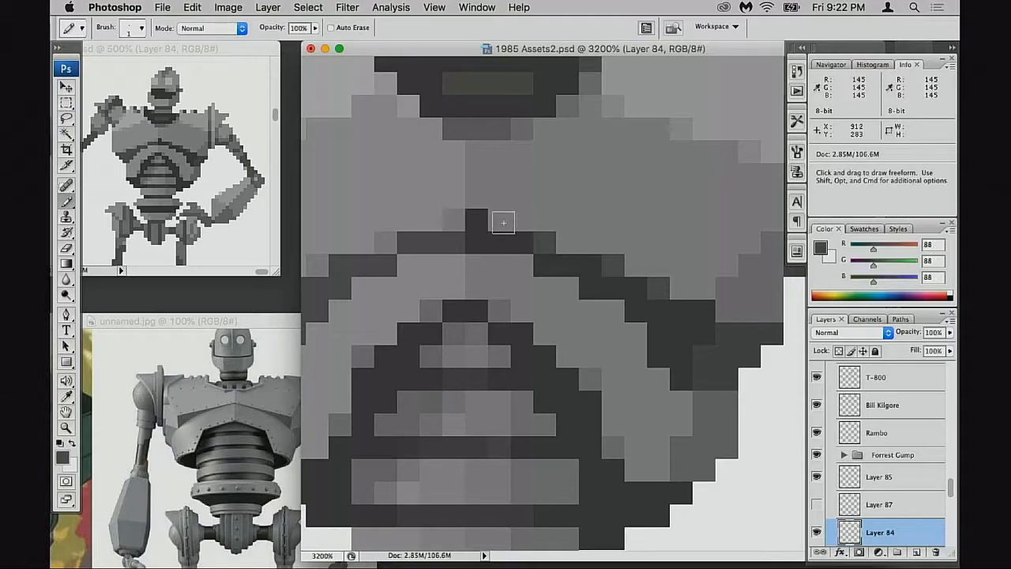
pyautogui.click(477, 220)
pyautogui.keyDown('alt'); pyautogui.click(544, 221); pyautogui.keyUp('alt')
pyautogui.click(477, 218)
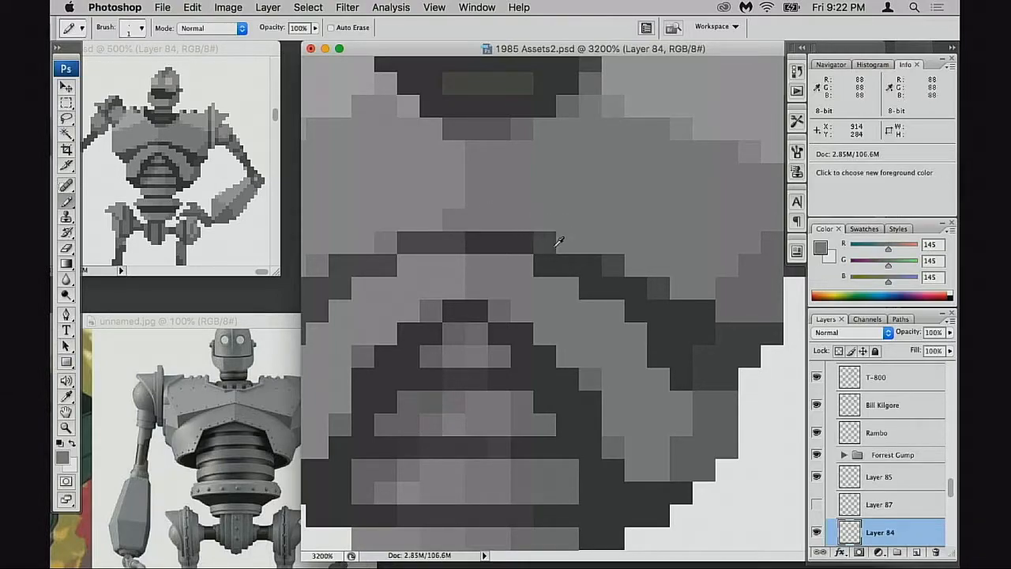
# Step: Extend the seam's lower row inward on both sides with grey 88 and soften its left side with grey 123
pyautogui.keyDown('alt'); pyautogui.click(545, 259); pyautogui.keyUp('alt')
pyautogui.click(522, 263)
pyautogui.click(416, 263)
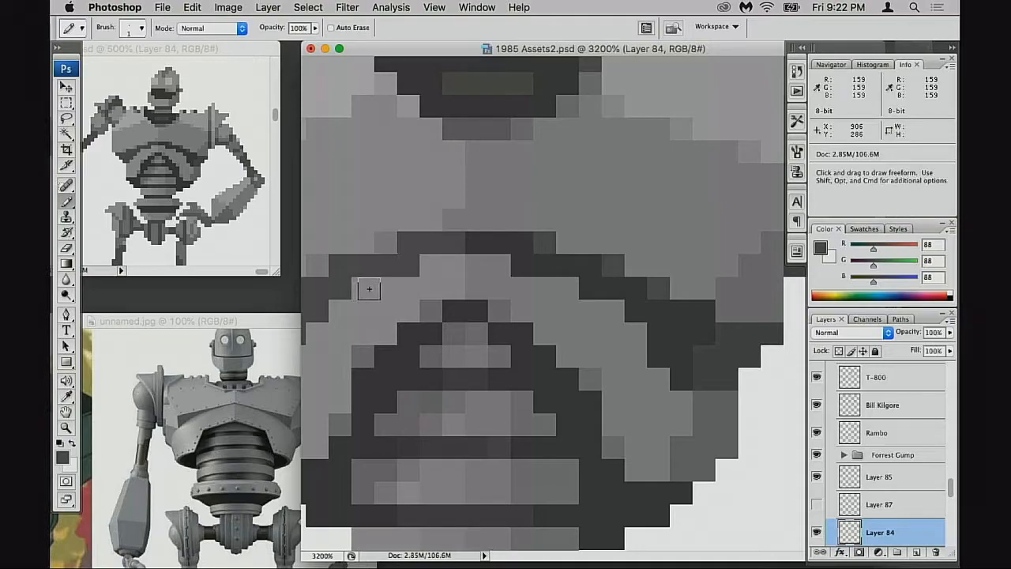
pyautogui.press('5')
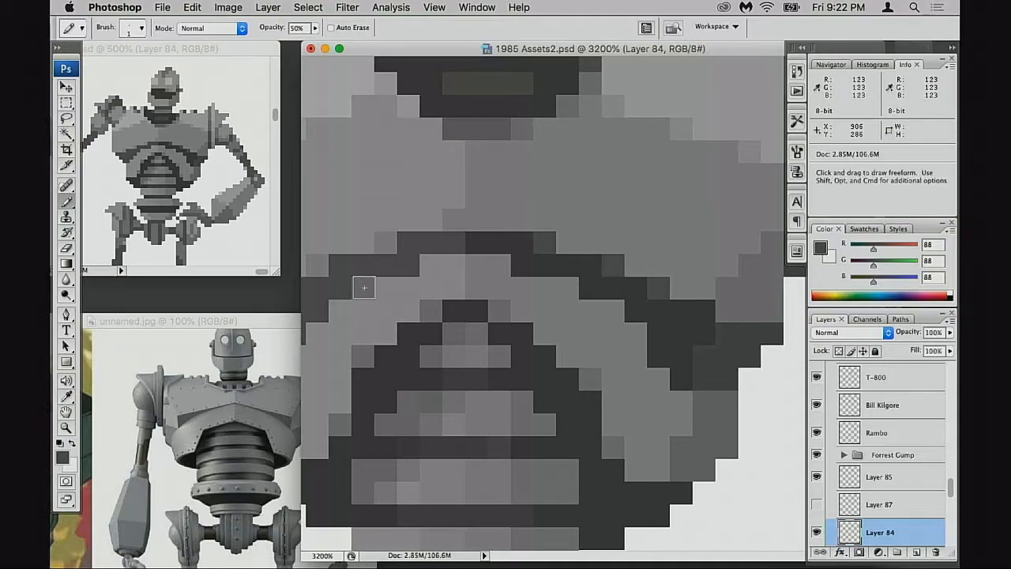
pyautogui.keyDown('alt'); pyautogui.click(465, 265); pyautogui.keyUp('alt')
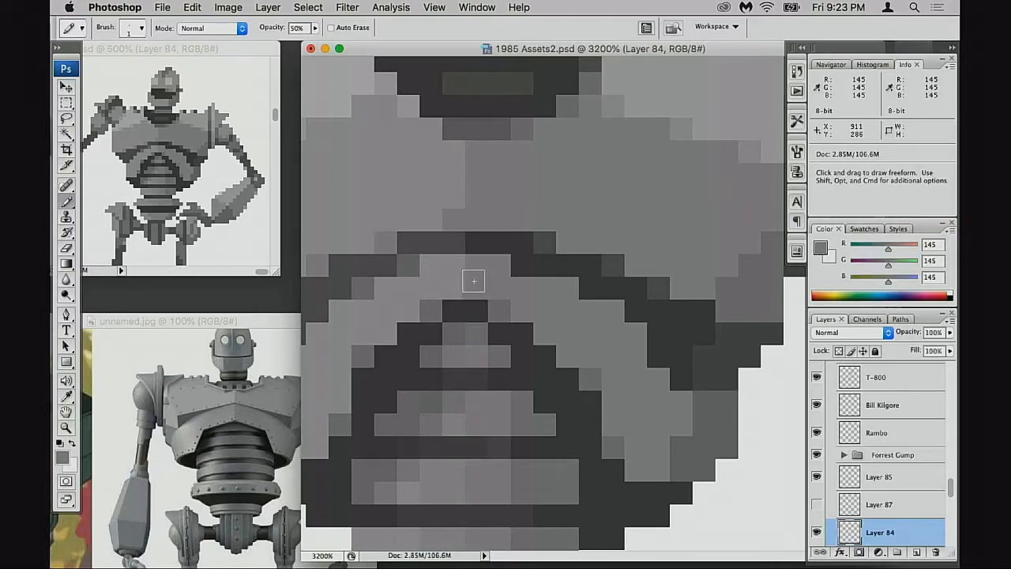
pyautogui.keyDown('alt'); pyautogui.click(378, 288); pyautogui.keyUp('alt')
pyautogui.press('0')
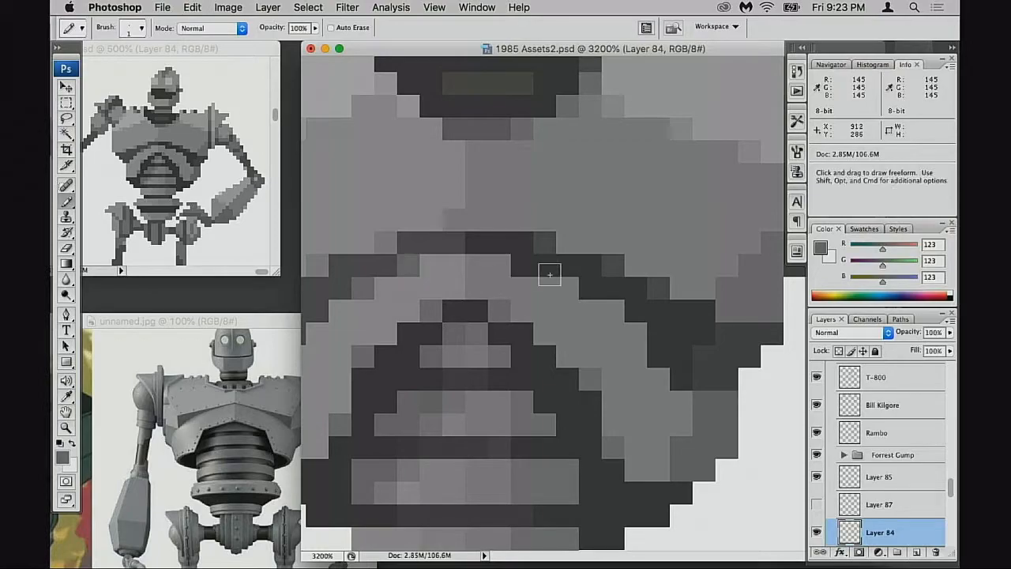
# Step: Soften the seam's inner right pixel with grey 145 at 30% opacity and extend the seam below with grey 89 at 100%
pyautogui.keyDown('alt'); pyautogui.click(500, 274); pyautogui.keyUp('alt')
pyautogui.press('3')
pyautogui.click(521, 268)
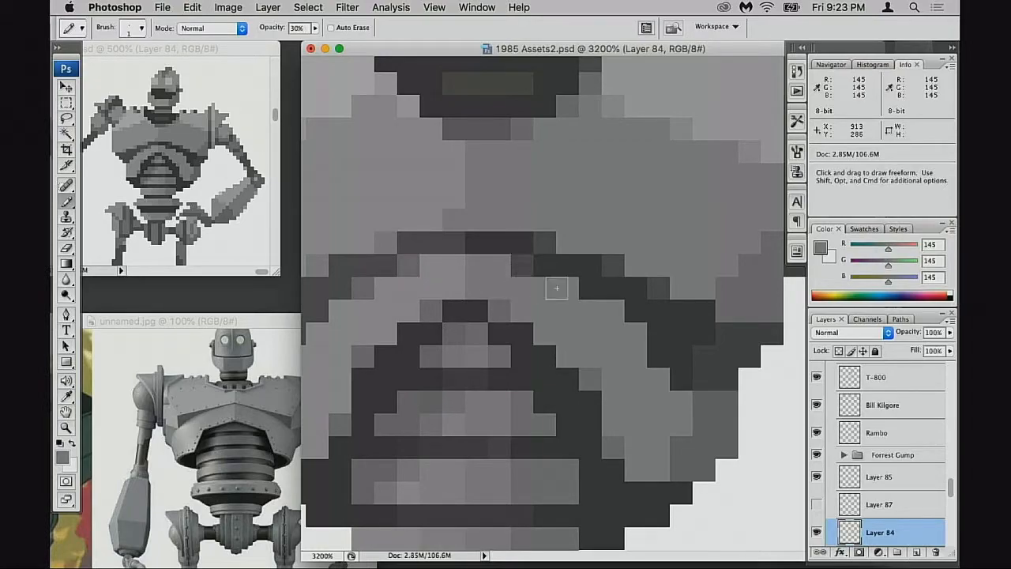
pyautogui.keyDown('alt'); pyautogui.click(530, 267); pyautogui.keyUp('alt')
pyautogui.press('0')
pyautogui.click(567, 287)
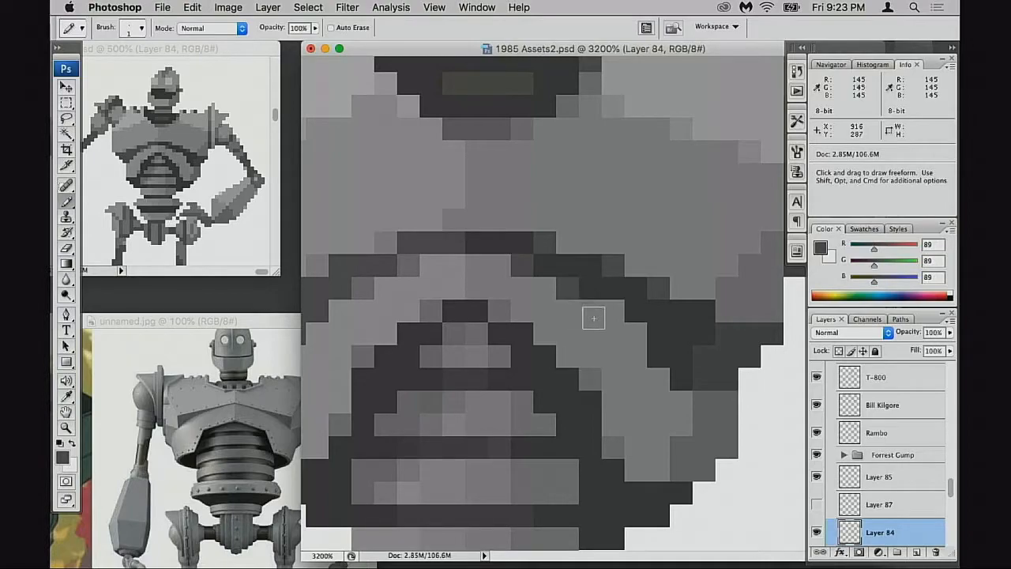
# Step: Undo the last pixel change on the dark seam below the chest plates and reposition the artwork to review the whole robot
pyautogui.press('super+z')
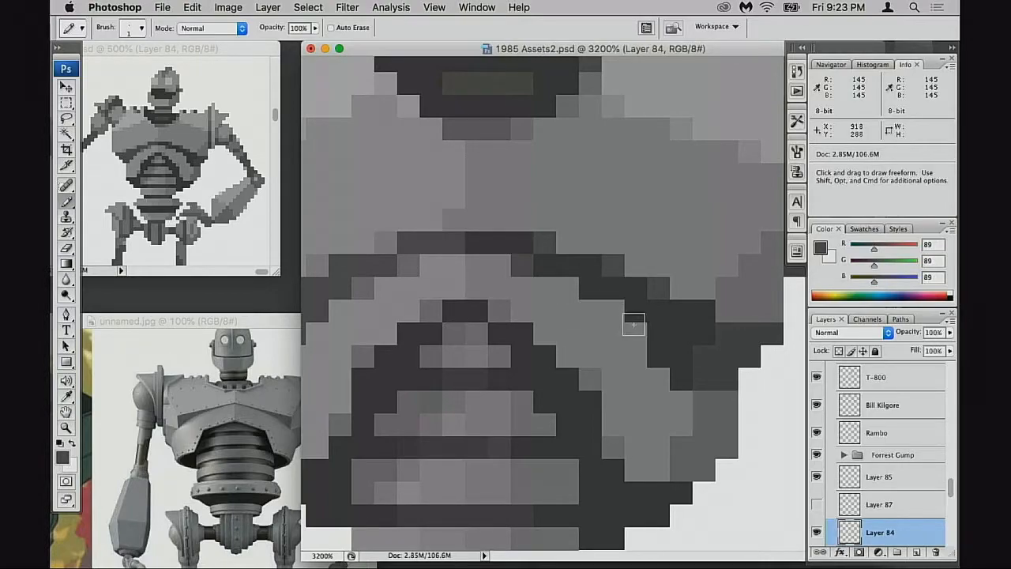
pyautogui.keyDown('alt'); pyautogui.click(578, 297); pyautogui.keyUp('alt')
pyautogui.keyDown('alt'); pyautogui.click(579, 299); pyautogui.keyUp('alt')
pyautogui.keyDown('alt'); pyautogui.click(585, 313); pyautogui.keyUp('alt')
pyautogui.keyDown('alt'); pyautogui.click(594, 332); pyautogui.keyUp('alt')
pyautogui.scroll(-3, 611, 364)
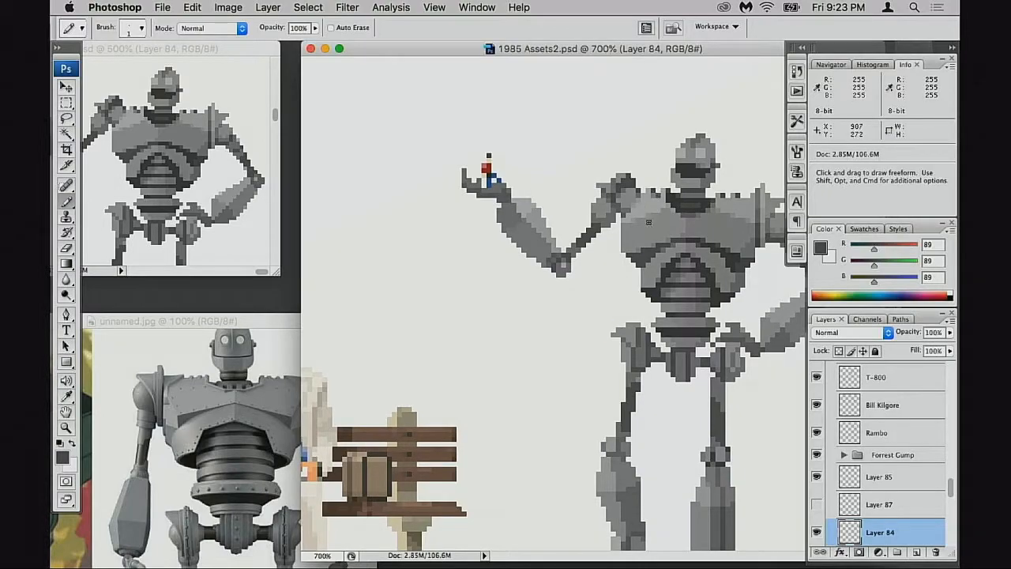
pyautogui.moveTo(630, 185); pyautogui.dragTo(629, 172)
pyautogui.moveTo(695, 50); pyautogui.dragTo(612, 49)
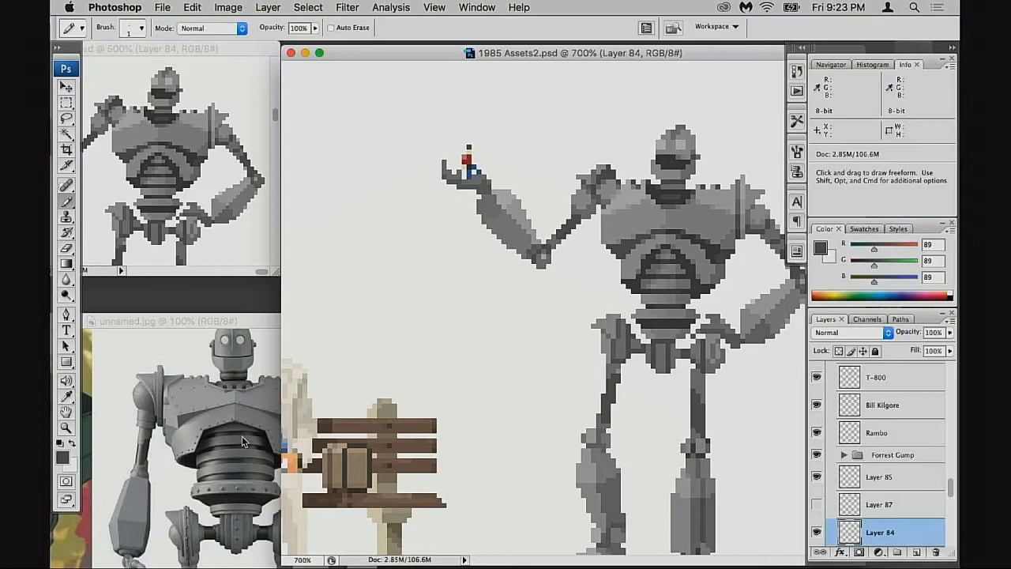
# Step: Try to widen the lower torso's outer edge on the raised-arm side with grey 159, then undo the added pixels
pyautogui.press('space')
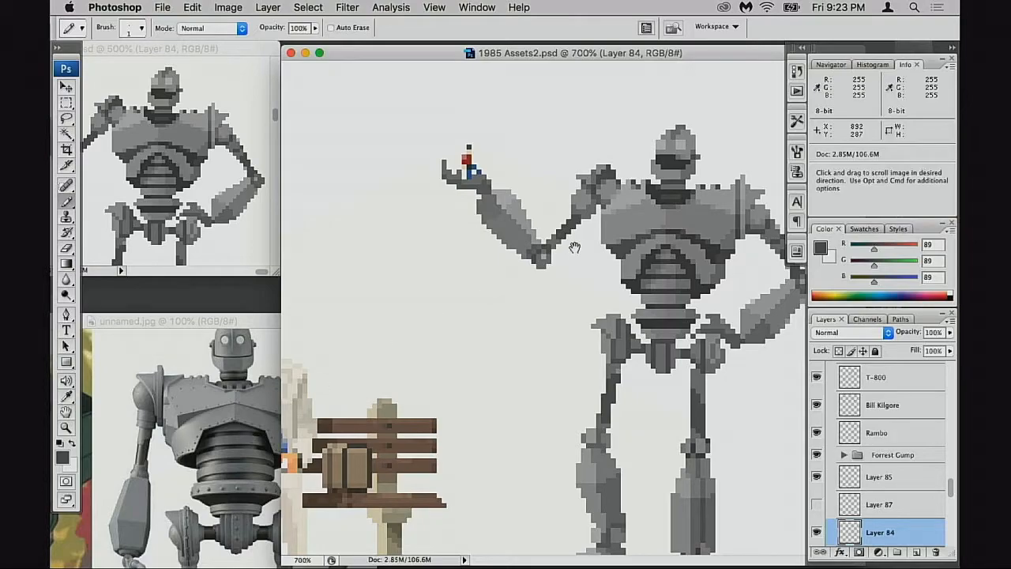
pyautogui.keyDown('super'); pyautogui.click(628, 276); pyautogui.keyUp('super')
pyautogui.keyDown('super'); pyautogui.click(617, 289); pyautogui.keyUp('super')
pyautogui.keyDown('super'); pyautogui.click(618, 290); pyautogui.keyUp('super')
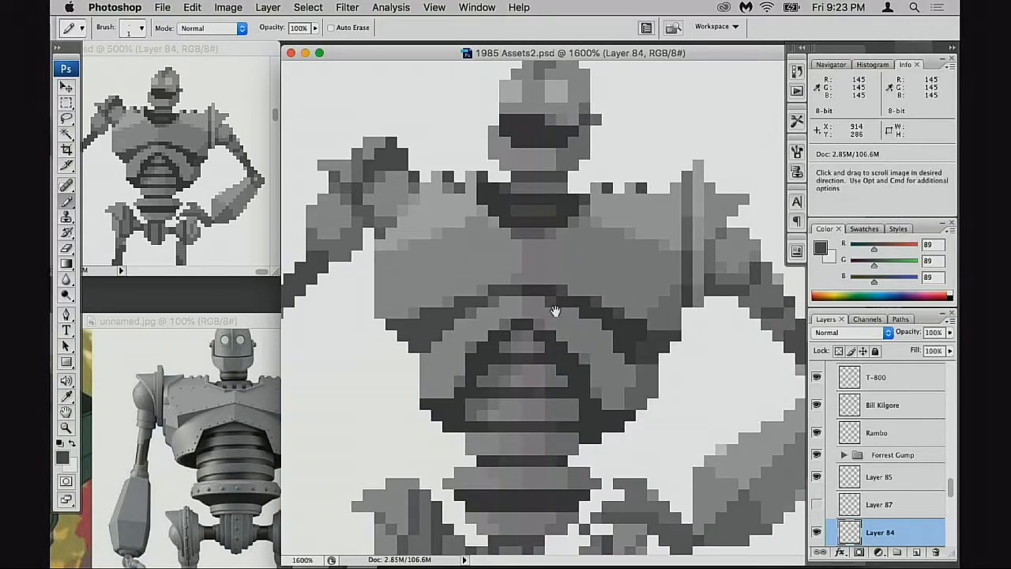
pyautogui.keyDown('alt'); pyautogui.click(452, 345); pyautogui.keyUp('alt')
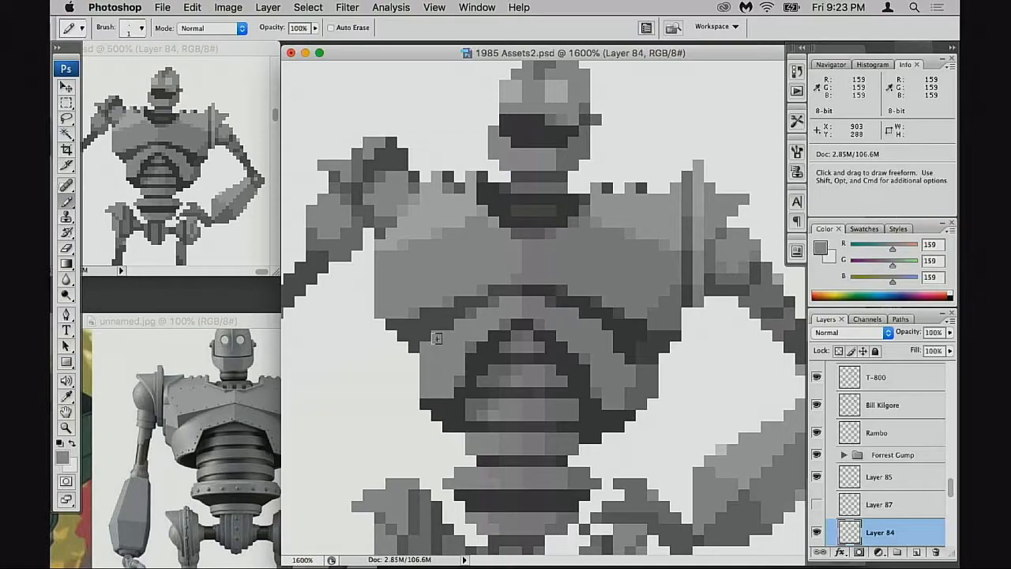
pyautogui.moveTo(412, 355); pyautogui.dragTo(401, 392)
pyautogui.click(417, 394)
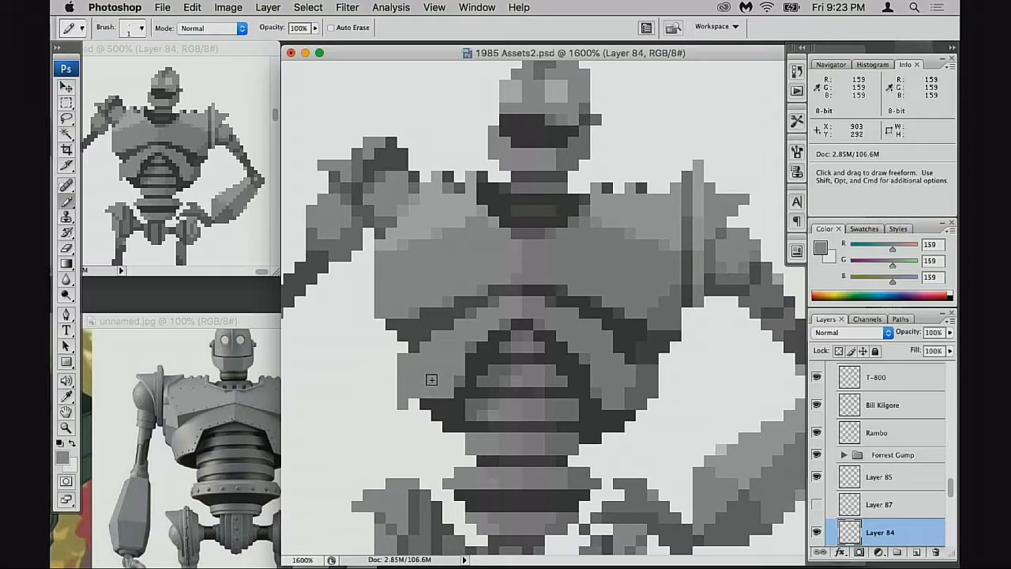
pyautogui.press('super+z')
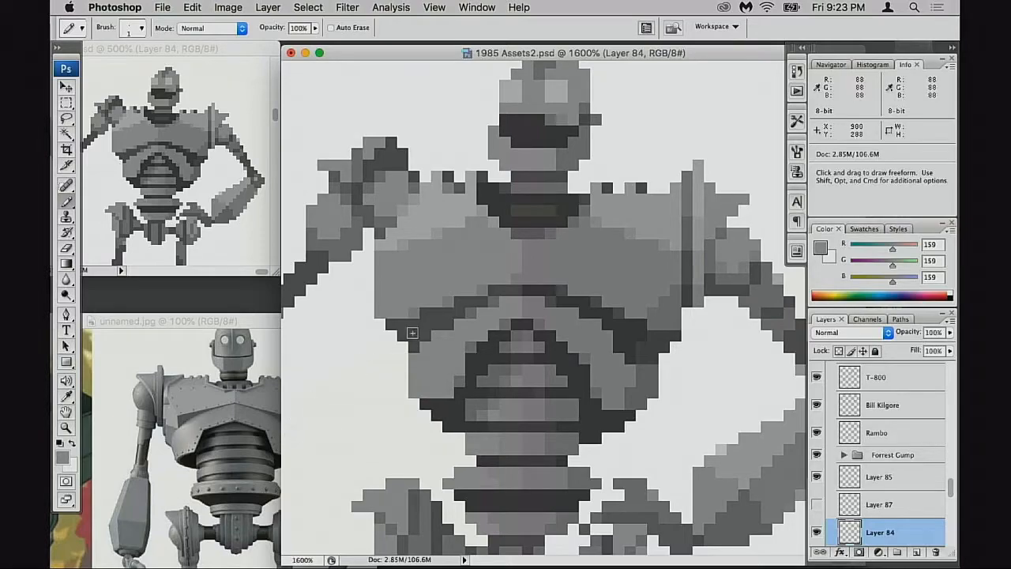
pyautogui.press('super+alt+z')
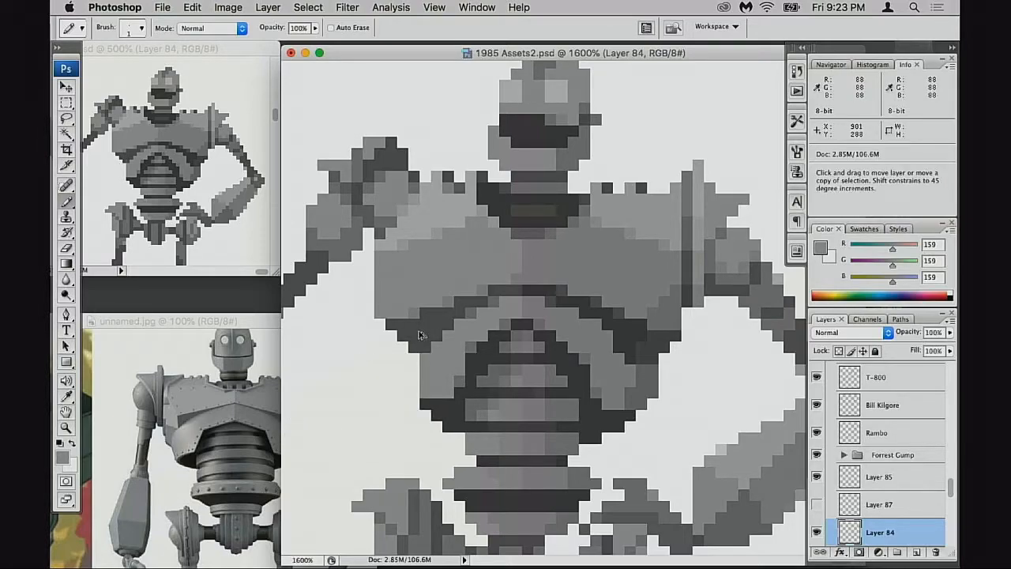
# Step: Examine the torso, chest plate edges and segmented waist of both robots in the reference image unnamed.jpg at 200%
pyautogui.click(174, 451)
pyautogui.moveTo(142, 398); pyautogui.dragTo(226, 446)
pyautogui.keyDown('alt'); pyautogui.click(218, 474); pyautogui.keyUp('alt')
pyautogui.keyDown('alt'); pyautogui.click(228, 480); pyautogui.keyUp('alt')
pyautogui.keyDown('alt'); pyautogui.click(227, 490); pyautogui.keyUp('alt')
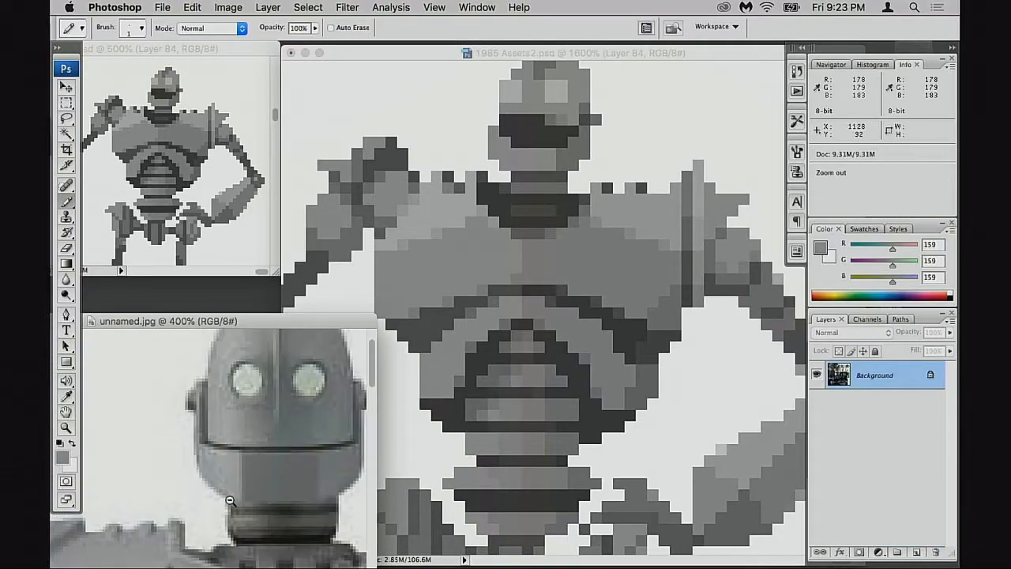
pyautogui.keyDown('alt'); pyautogui.click(229, 502); pyautogui.keyUp('alt')
pyautogui.keyDown('alt'); pyautogui.click(228, 509); pyautogui.keyUp('alt')
pyautogui.moveTo(224, 525); pyautogui.dragTo(279, 417)
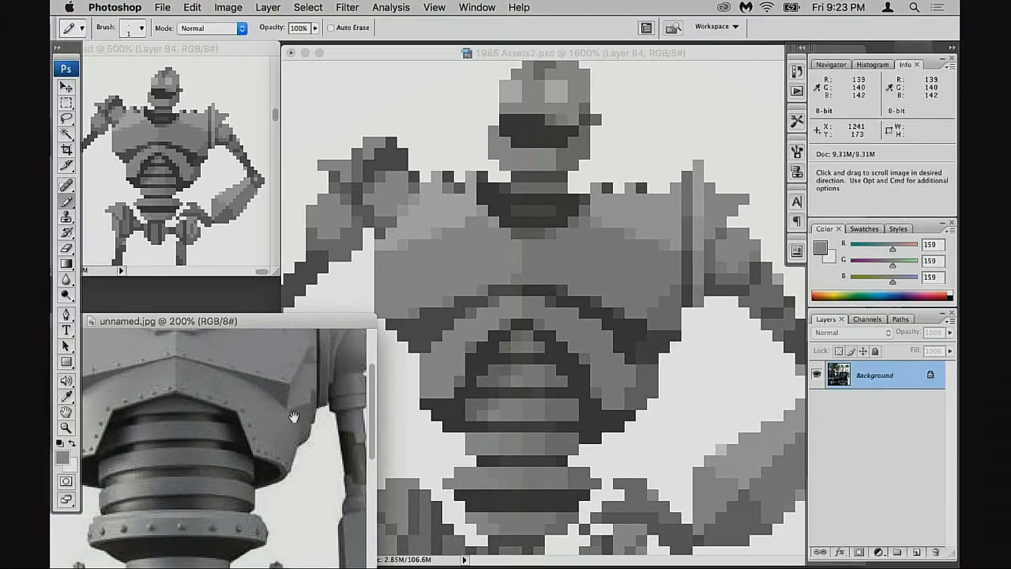
pyautogui.moveTo(214, 440); pyautogui.dragTo(268, 458)
pyautogui.keyDown('alt'); pyautogui.click(233, 460); pyautogui.keyUp('alt')
pyautogui.moveTo(160, 515); pyautogui.dragTo(187, 417)
pyautogui.moveTo(359, 407); pyautogui.dragTo(240, 442)
pyautogui.moveTo(309, 434); pyautogui.dragTo(302, 365)
pyautogui.keyDown('super'); pyautogui.click(227, 416); pyautogui.keyUp('super')
pyautogui.moveTo(175, 504); pyautogui.dragTo(215, 437)
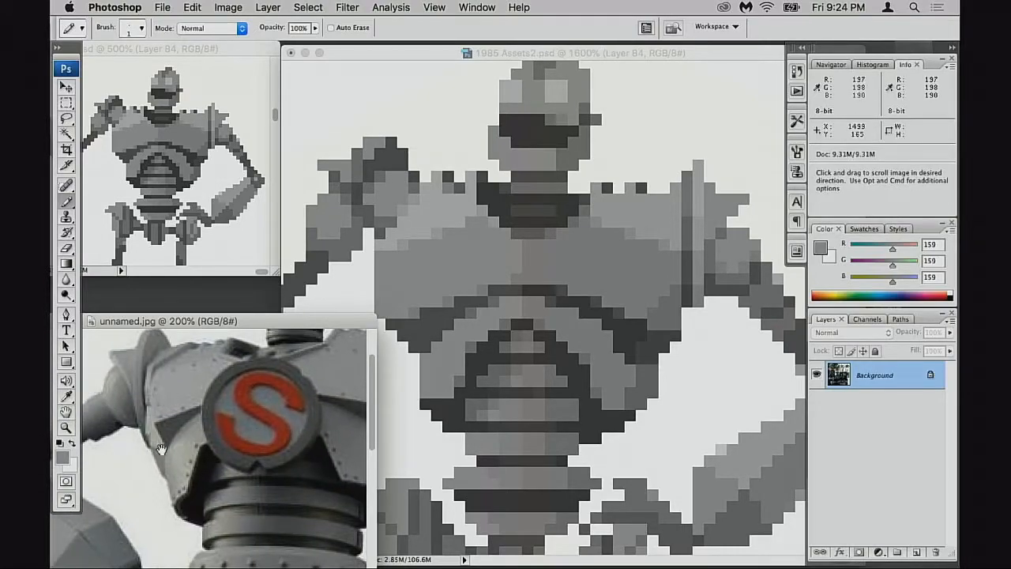
pyautogui.press('space')
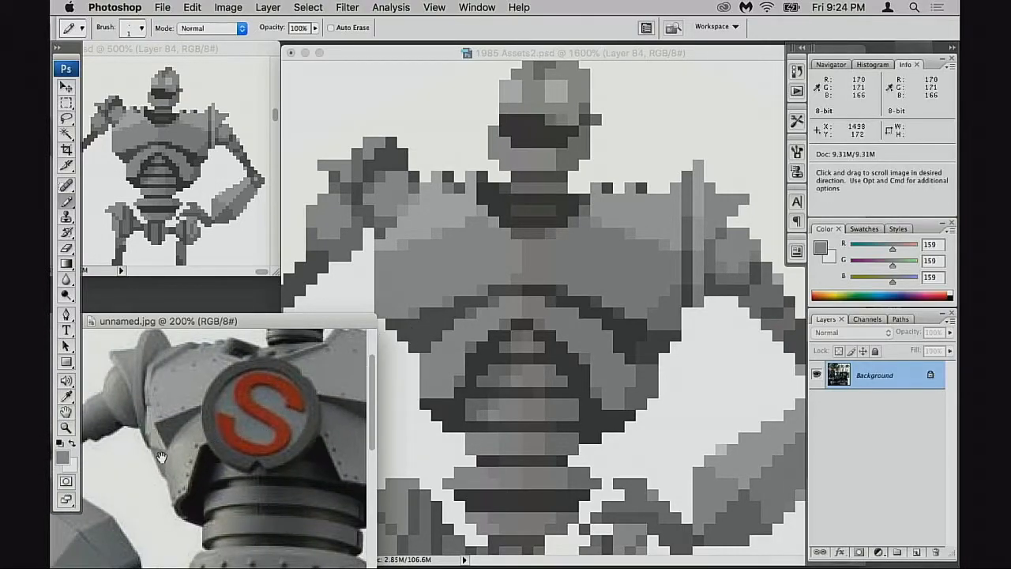
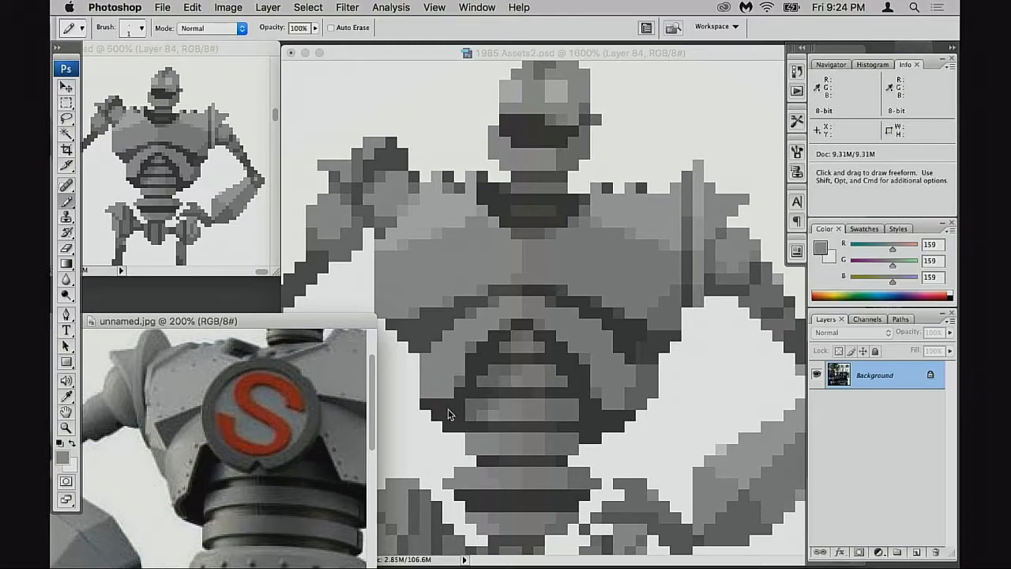
# Step: Try to widen the chest plate's outer edge on the raised-arm side with a strip of grey 159, then undo it
pyautogui.click(380, 254)
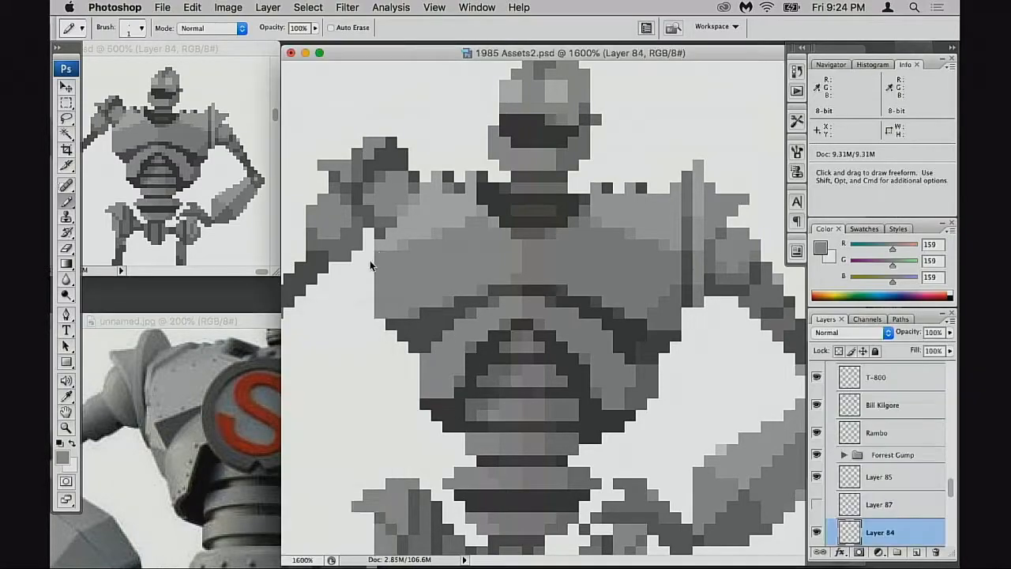
pyautogui.press('e')
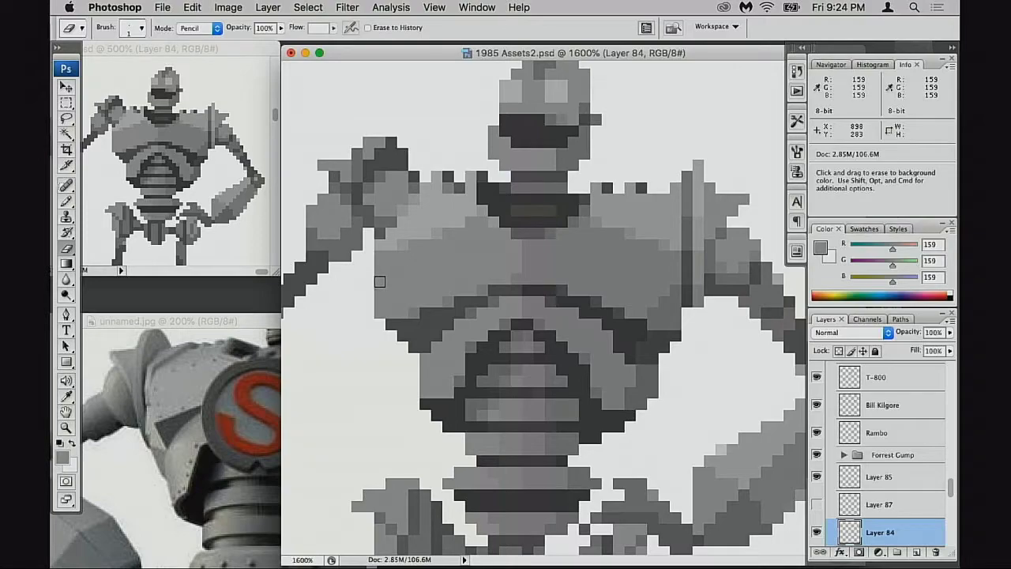
pyautogui.press('b')
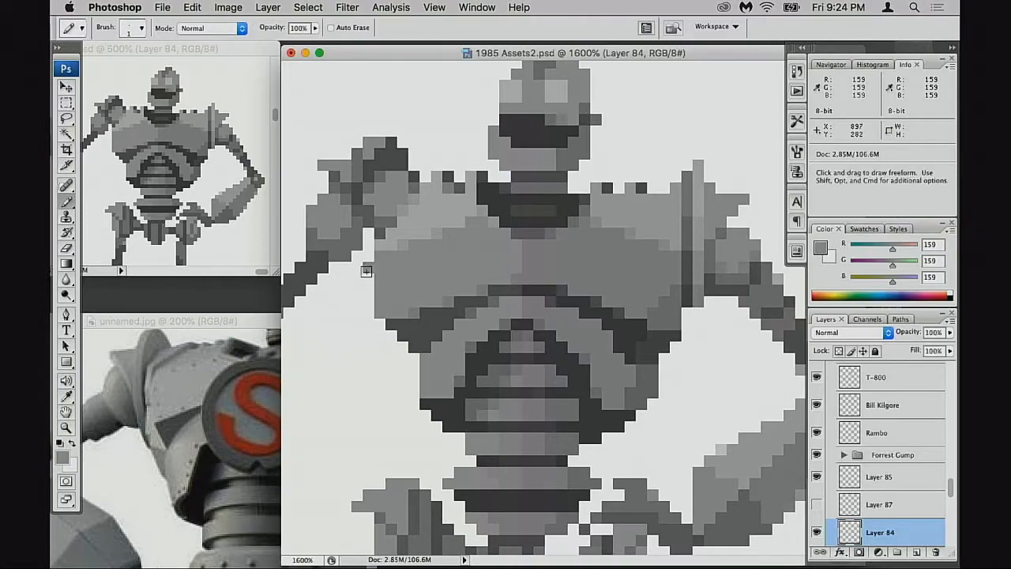
pyautogui.moveTo(365, 286); pyautogui.dragTo(374, 272)
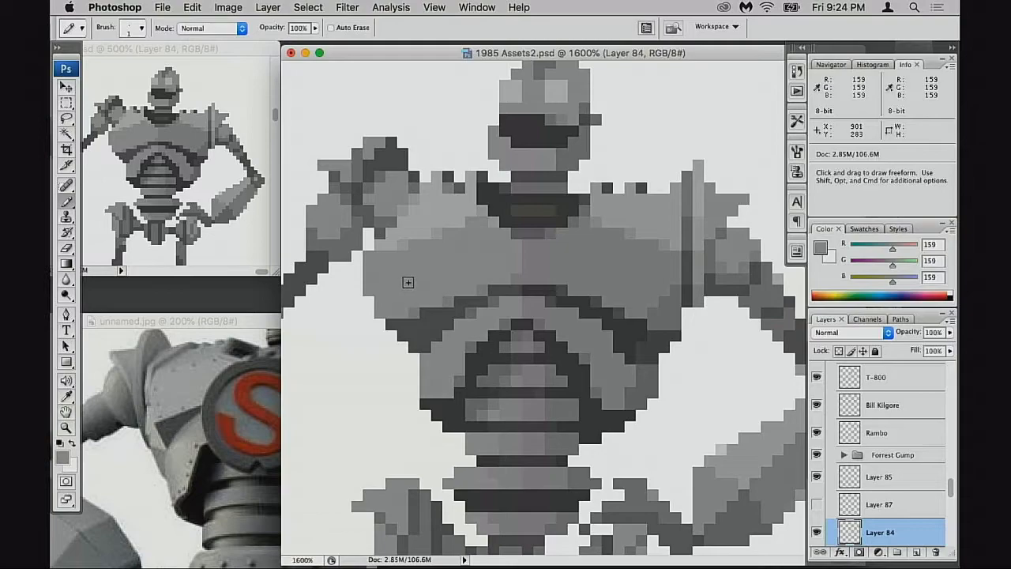
pyautogui.press('super+z')
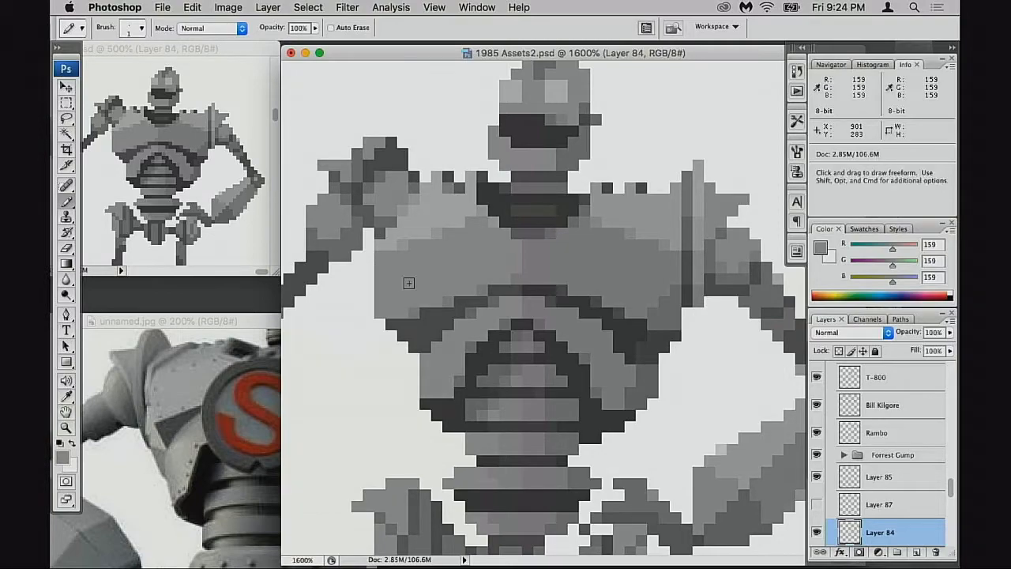
pyautogui.keyDown('alt'); pyautogui.click(412, 264); pyautogui.keyUp('alt')
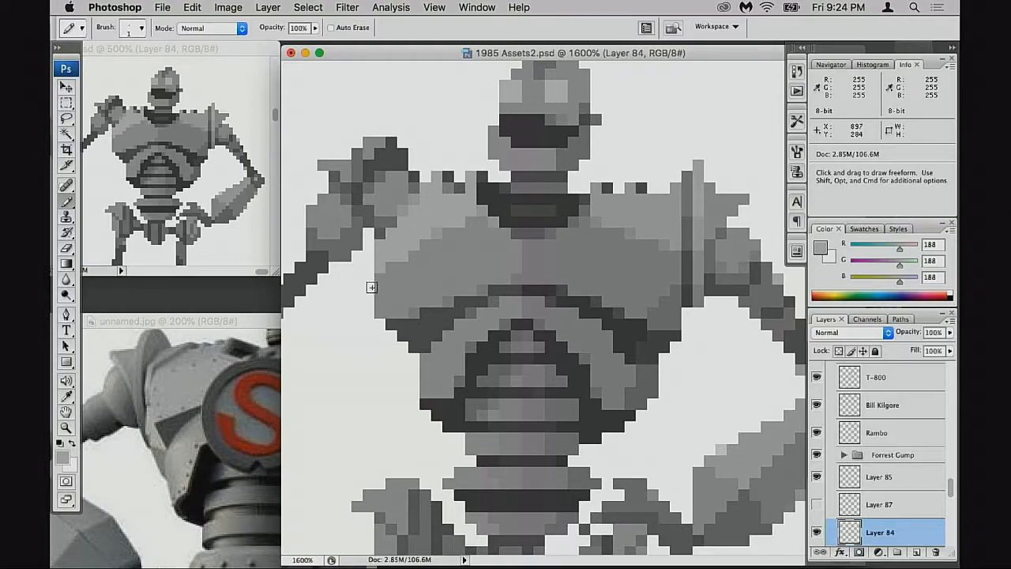
pyautogui.press('alt+super+z')
pyautogui.press('alt+super+z')
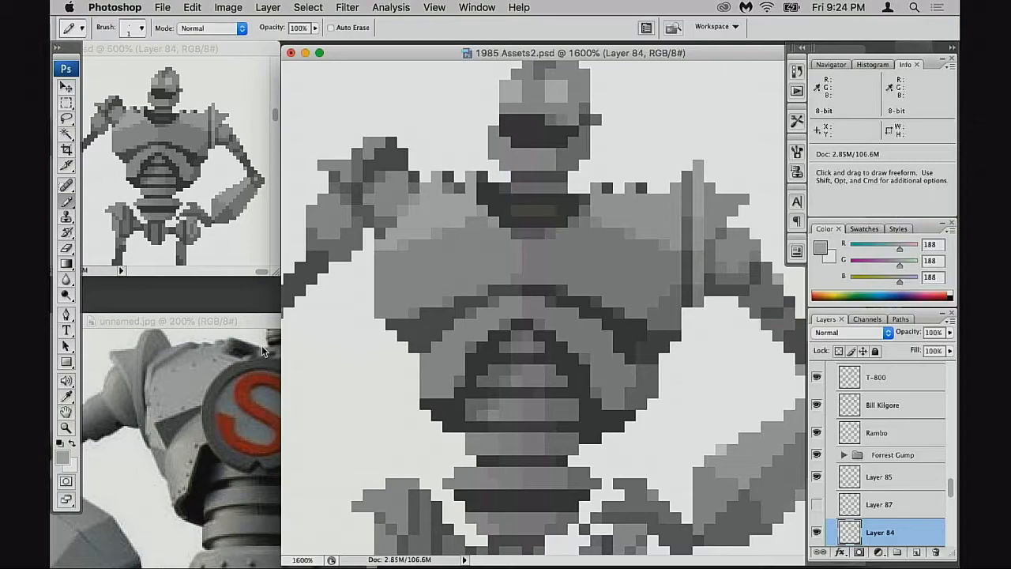
pyautogui.press('alt+super+z')
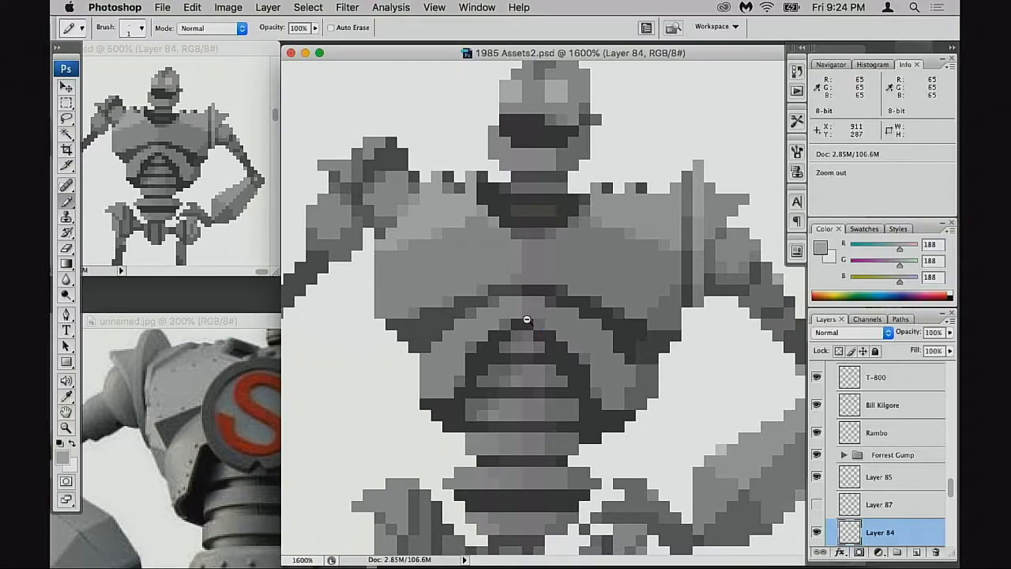
# Step: Compare the pixel robot's raised arm and shoulder with the shoulder joint, upper arm and forearm in the reference image
pyautogui.press('super+minus')
pyautogui.press('super+minus')
pyautogui.moveTo(539, 300); pyautogui.dragTo(504, 277)
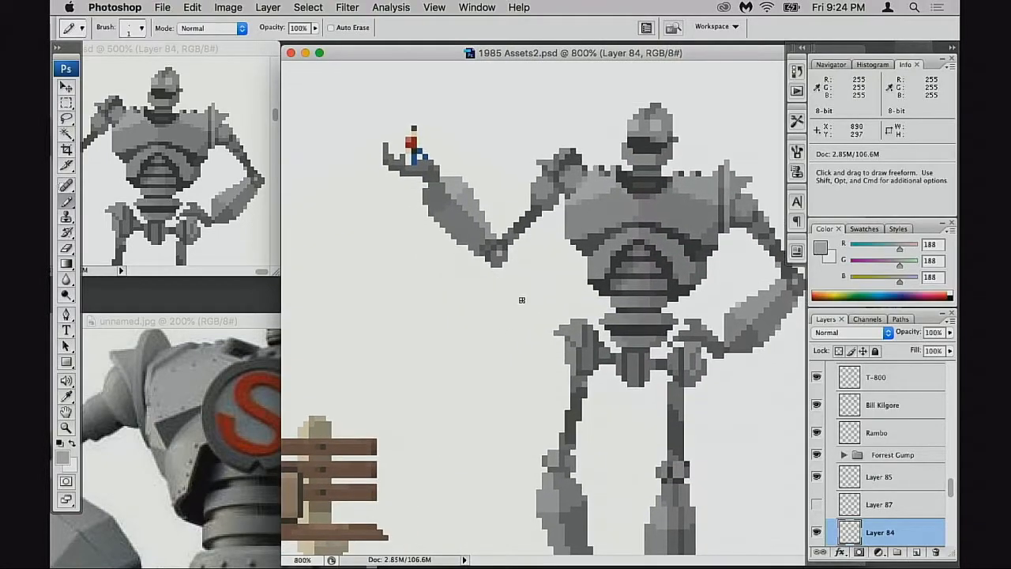
pyautogui.click(181, 429)
pyautogui.hscroll(-5, 229, 443)
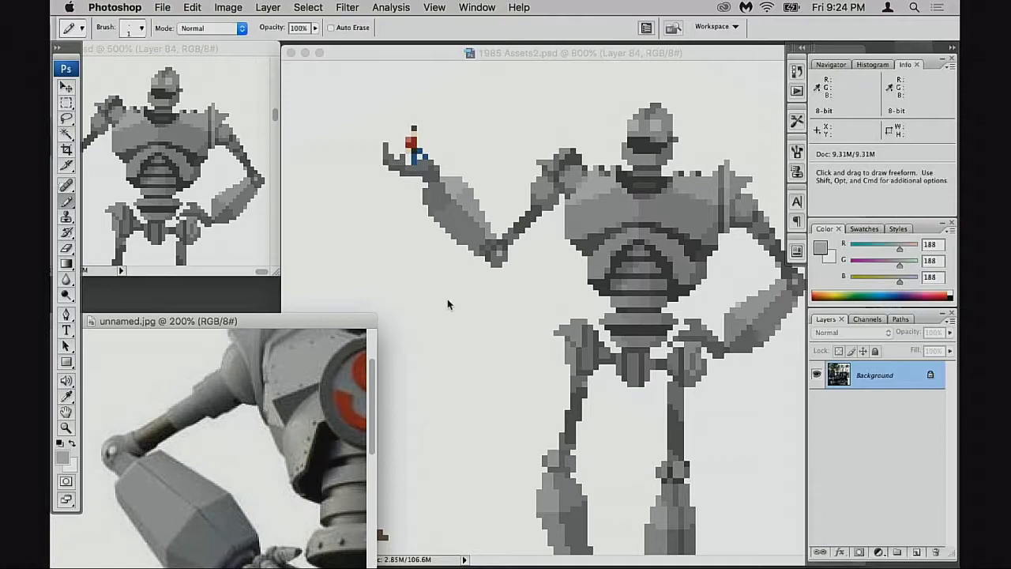
pyautogui.click(447, 304)
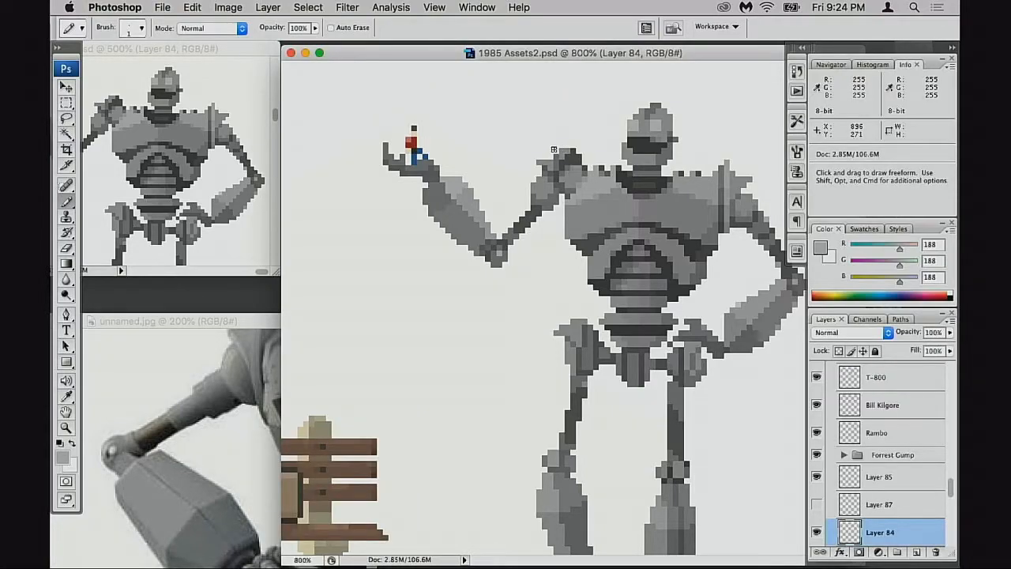
pyautogui.click(254, 380)
pyautogui.moveTo(272, 379); pyautogui.dragTo(225, 446)
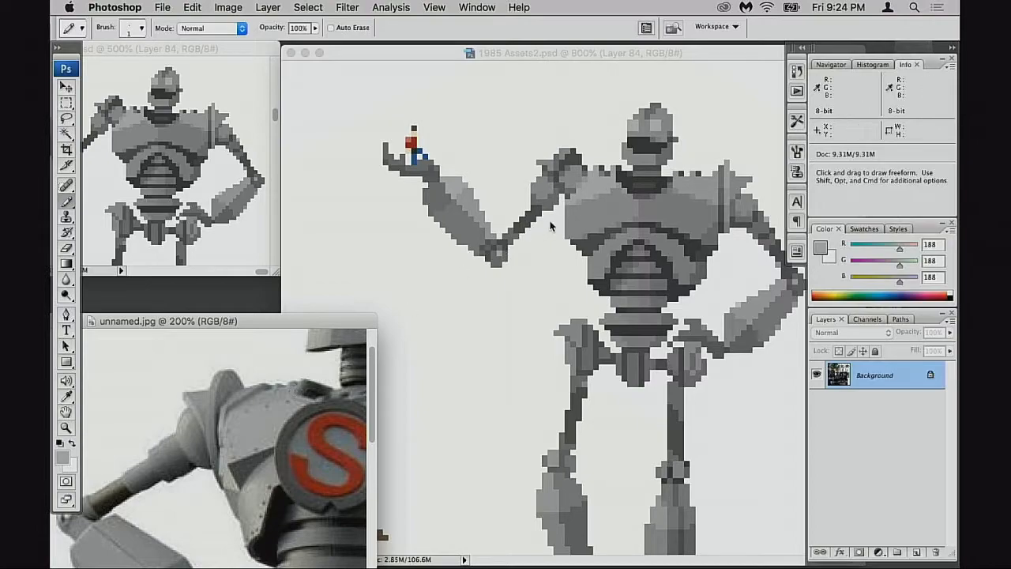
pyautogui.moveTo(321, 432); pyautogui.dragTo(190, 404)
pyautogui.moveTo(346, 413); pyautogui.dragTo(162, 396)
pyautogui.moveTo(228, 418); pyautogui.dragTo(347, 427)
pyautogui.moveTo(103, 447); pyautogui.dragTo(317, 442)
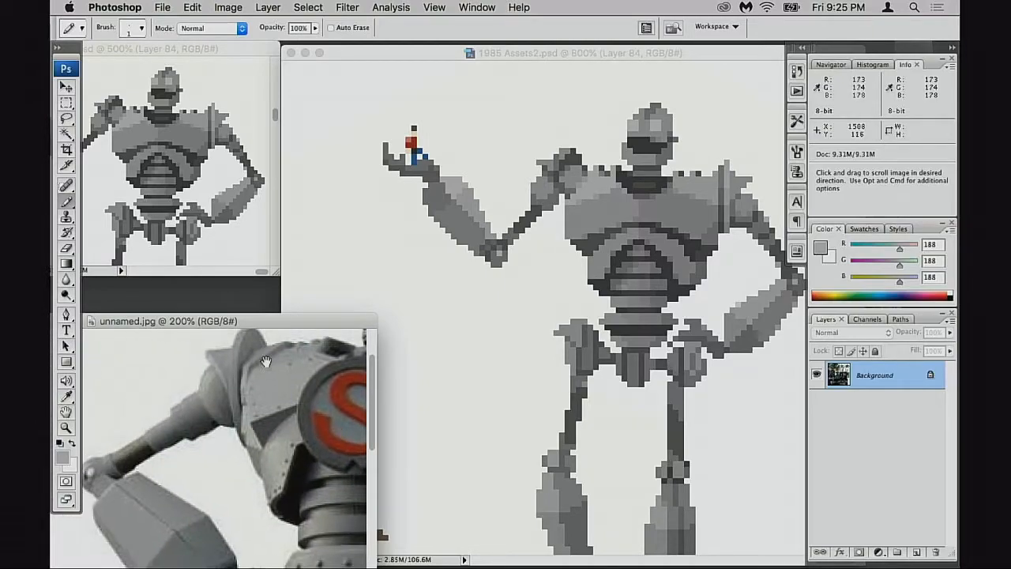
# Step: Extend the dark area of the raised arm's shoulder with grey 88 and rework its lower part with grey 159
pyautogui.click(583, 202)
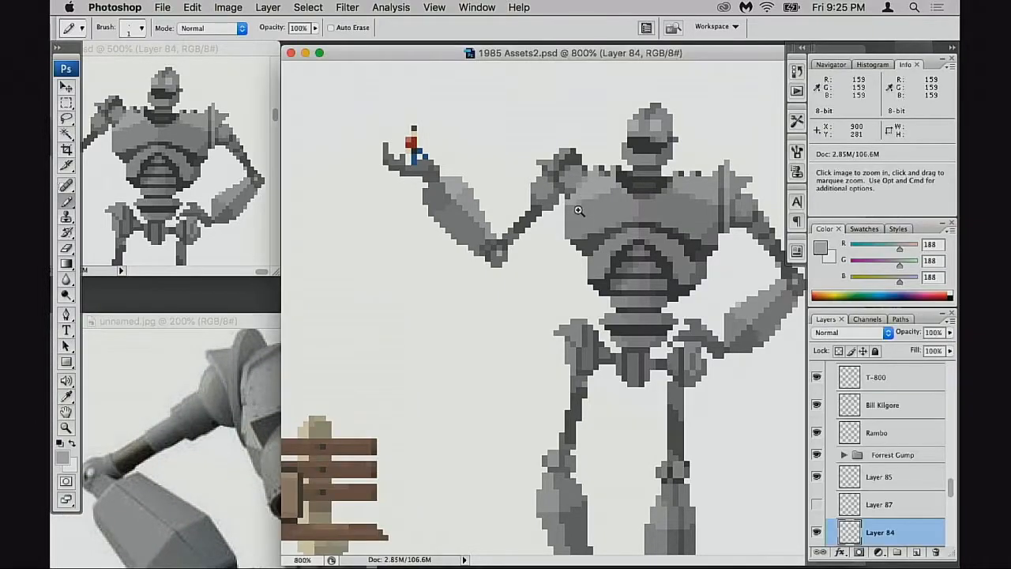
pyautogui.keyDown('super'); pyautogui.click(568, 241); pyautogui.keyUp('super')
pyautogui.moveTo(556, 253); pyautogui.dragTo(522, 247)
pyautogui.keyDown('alt'); pyautogui.click(518, 255); pyautogui.keyUp('alt')
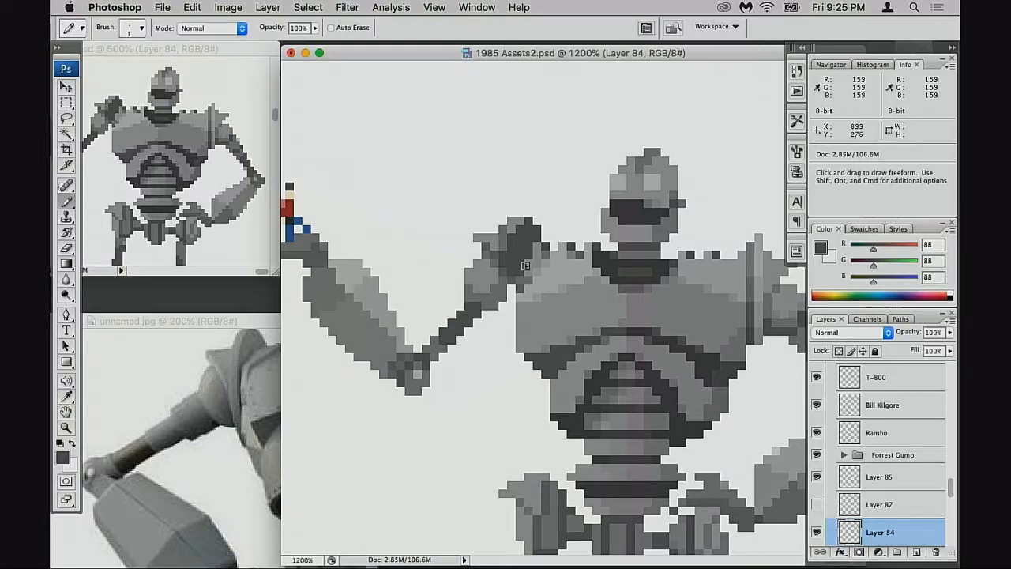
pyautogui.keyDown('alt'); pyautogui.click(525, 266); pyautogui.keyUp('alt')
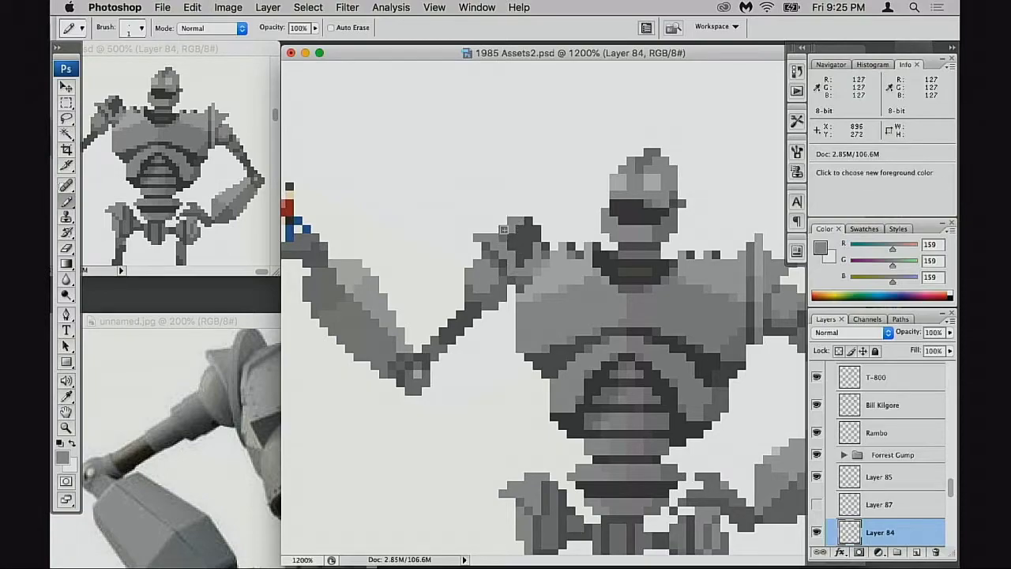
# Step: Narrow the shoulder's dark area to a strip on the chest side, using greys 88 and 159
pyautogui.press('e')
pyautogui.press('b')
pyautogui.keyDown('alt'); pyautogui.click(515, 229); pyautogui.keyUp('alt')
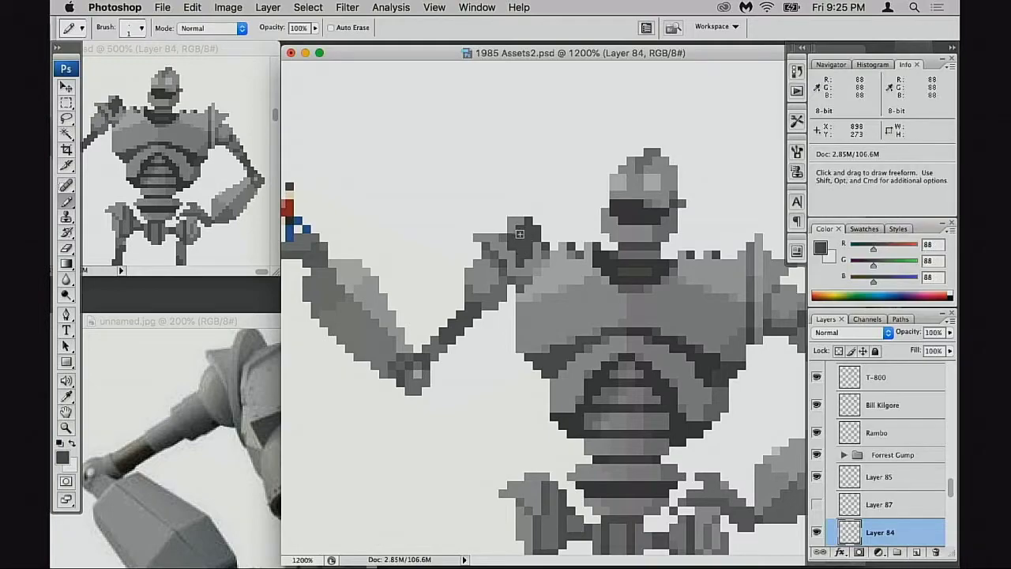
pyautogui.keyDown('alt'); pyautogui.click(518, 241); pyautogui.keyUp('alt')
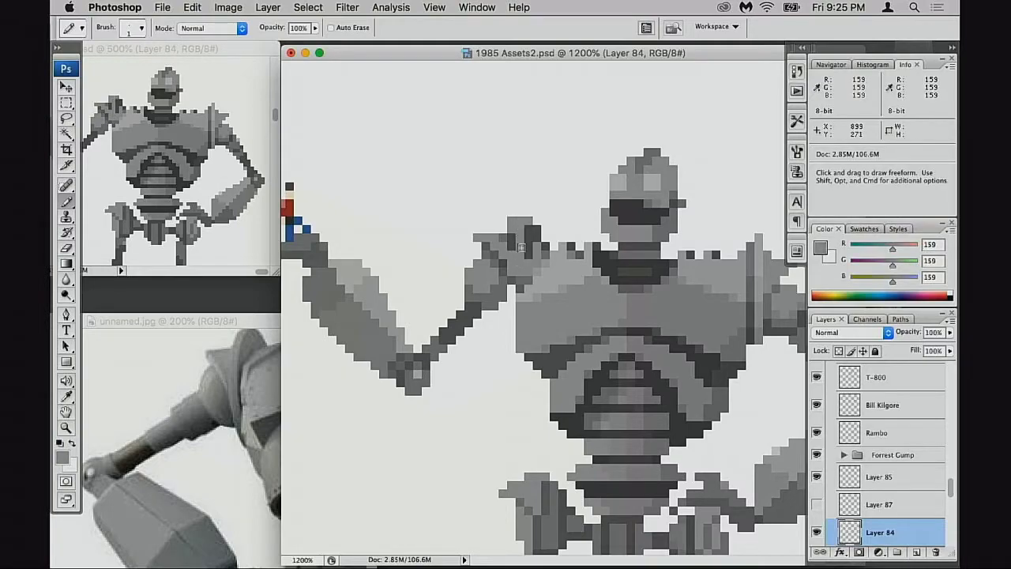
# Step: Erase the outer pixels at the top of the raised arm's shoulder and refine the remaining shoulder with greys 88 and 159
pyautogui.press('e')
pyautogui.click(513, 222)
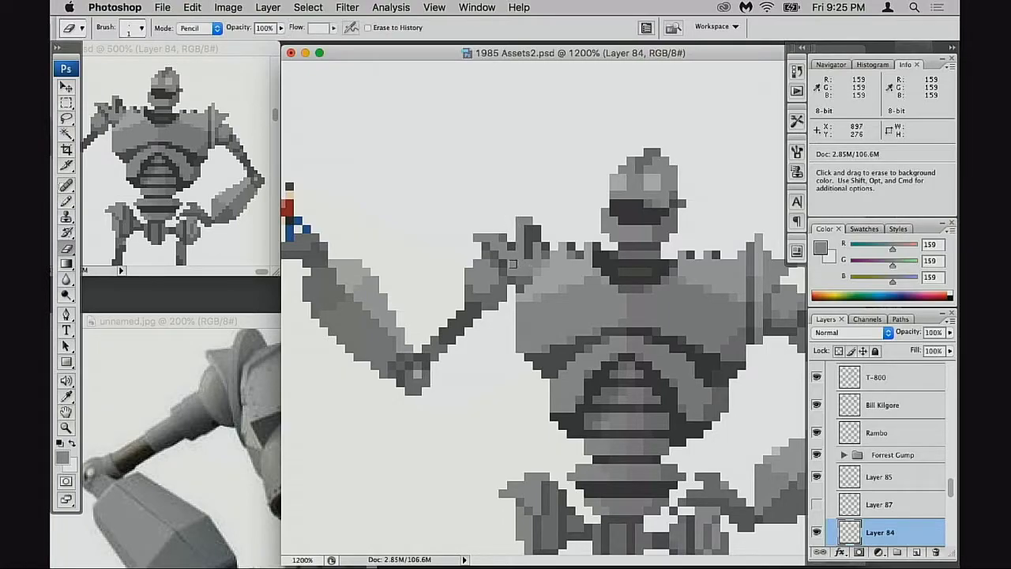
pyautogui.press('b')
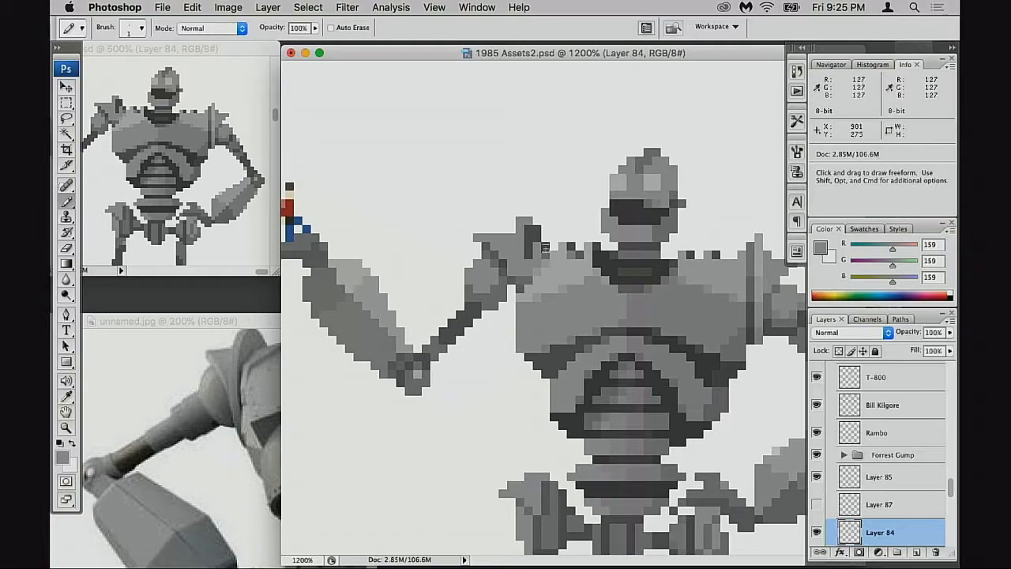
pyautogui.keyDown('alt'); pyautogui.click(536, 226); pyautogui.keyUp('alt')
pyautogui.keyDown('alt'); pyautogui.click(522, 234); pyautogui.keyUp('alt')
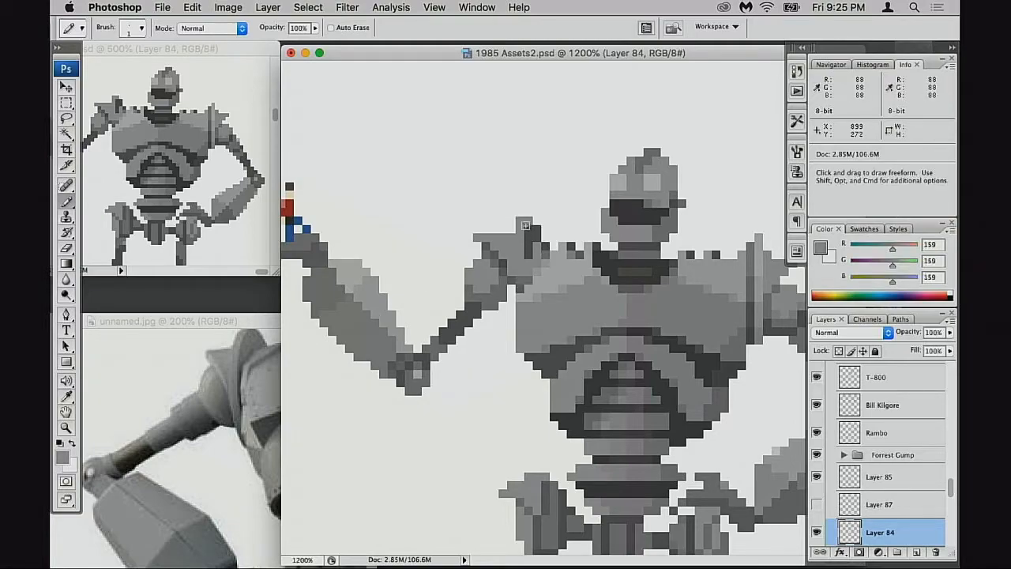
# Step: Refine the boundary pixels between the raised arm's shoulder and the chest with greys 88, 188, 108 and 159
pyautogui.press('e')
pyautogui.press('b')
pyautogui.keyDown('alt'); pyautogui.click(534, 248); pyautogui.keyUp('alt')
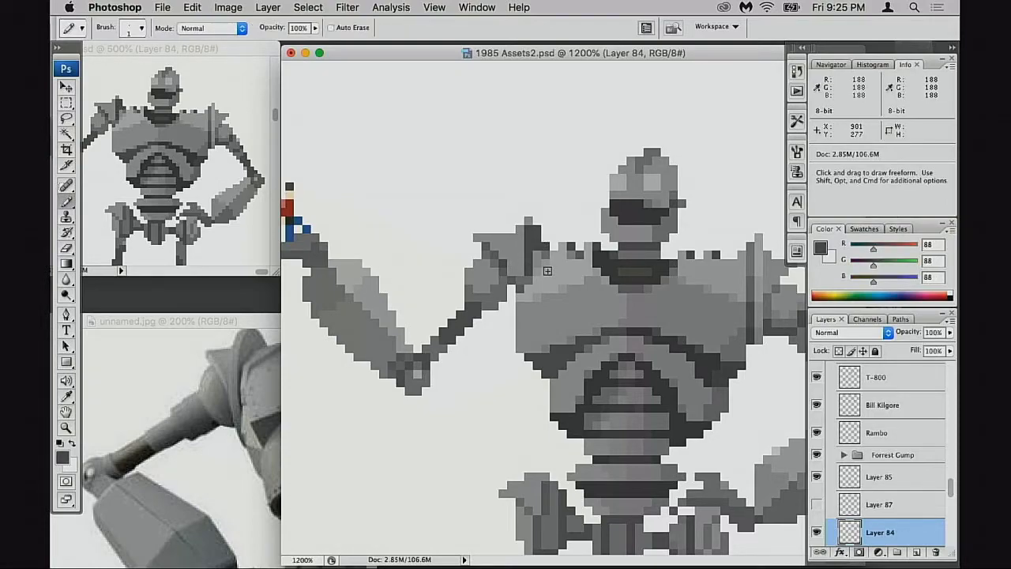
pyautogui.keyDown('alt'); pyautogui.click(534, 272); pyautogui.keyUp('alt')
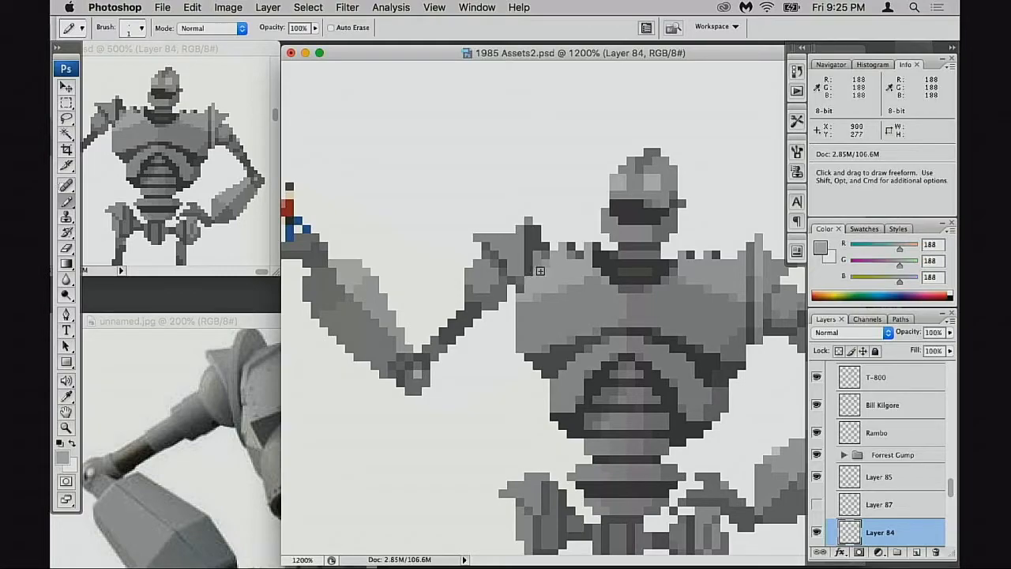
pyautogui.keyDown('alt'); pyautogui.click(534, 258); pyautogui.keyUp('alt')
pyautogui.keyDown('alt'); pyautogui.click(538, 245); pyautogui.keyUp('alt')
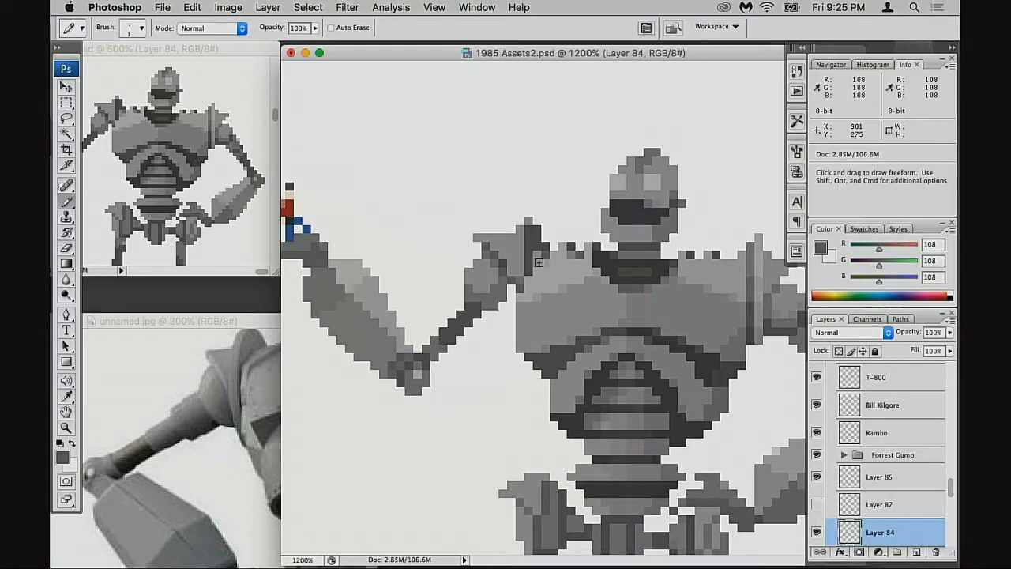
pyautogui.keyDown('alt'); pyautogui.click(551, 264); pyautogui.keyUp('alt')
pyautogui.click(544, 248)
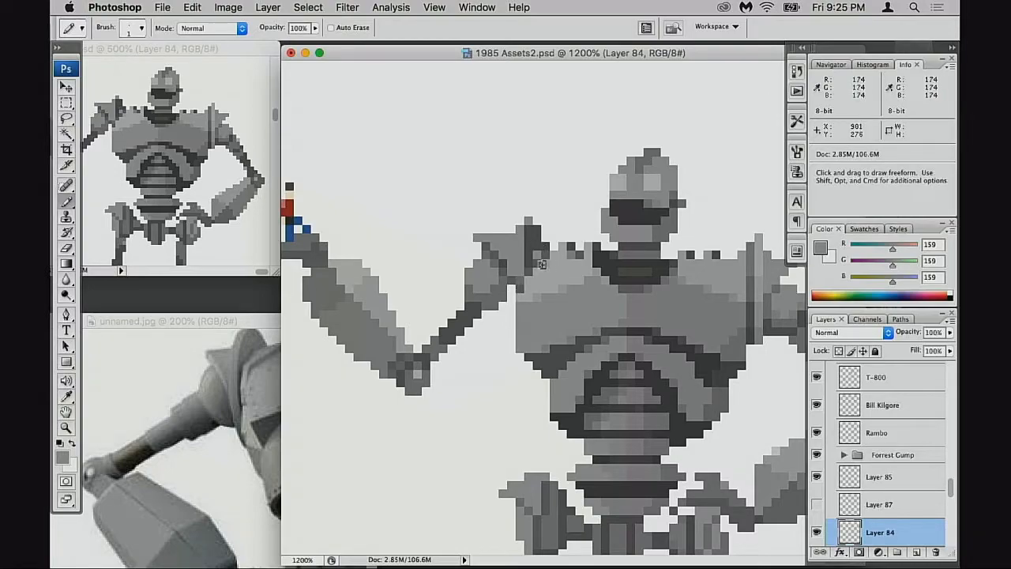
# Step: Check the shoulder in the reference image and lighten the chest-side part of the shoulder's dark area with grey 159
pyautogui.keyDown('super'); pyautogui.click(531, 279); pyautogui.keyUp('super')
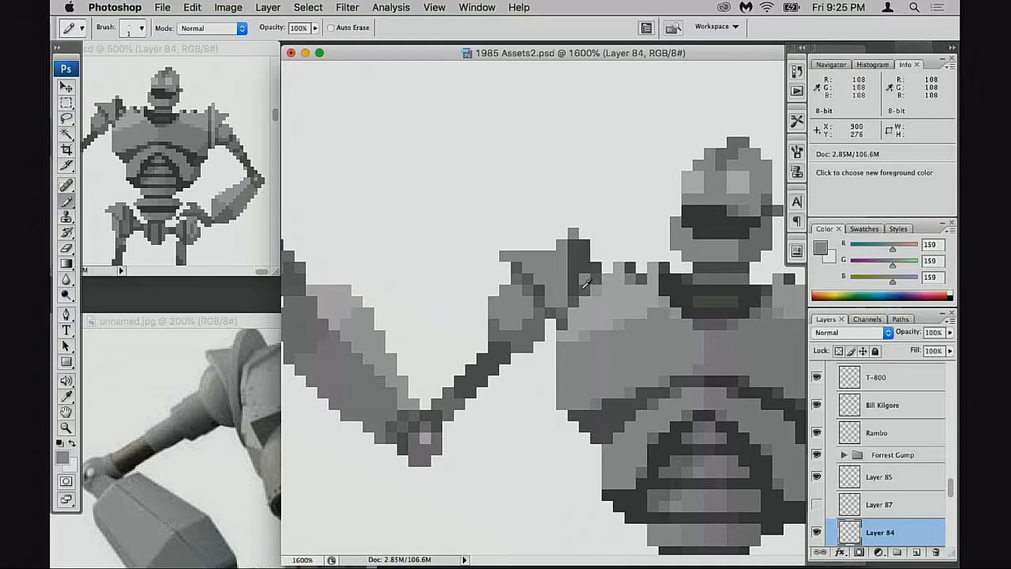
pyautogui.keyDown('alt'); pyautogui.click(586, 282); pyautogui.keyUp('alt')
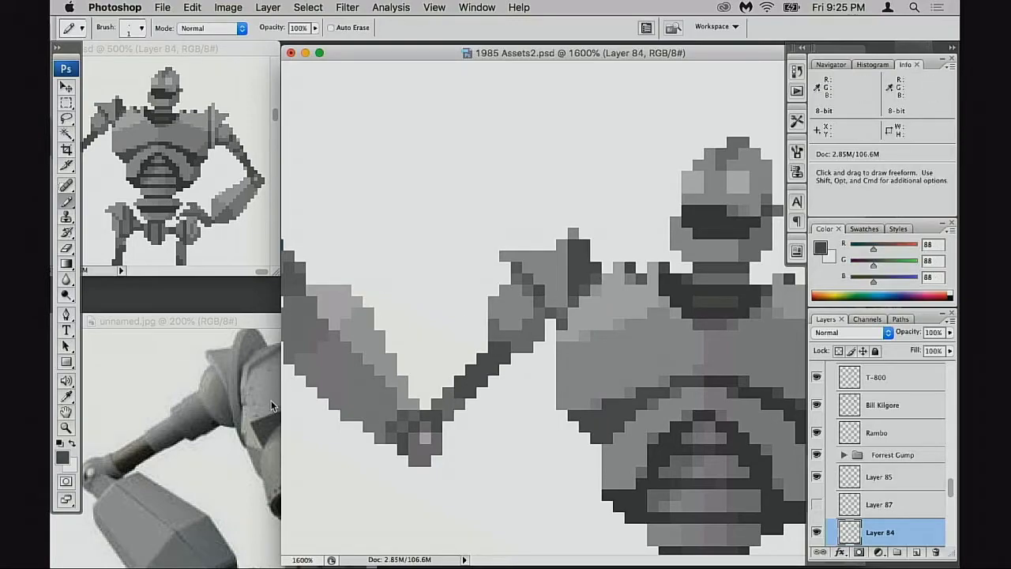
pyautogui.keyDown('alt'); pyautogui.click(596, 292); pyautogui.keyUp('alt')
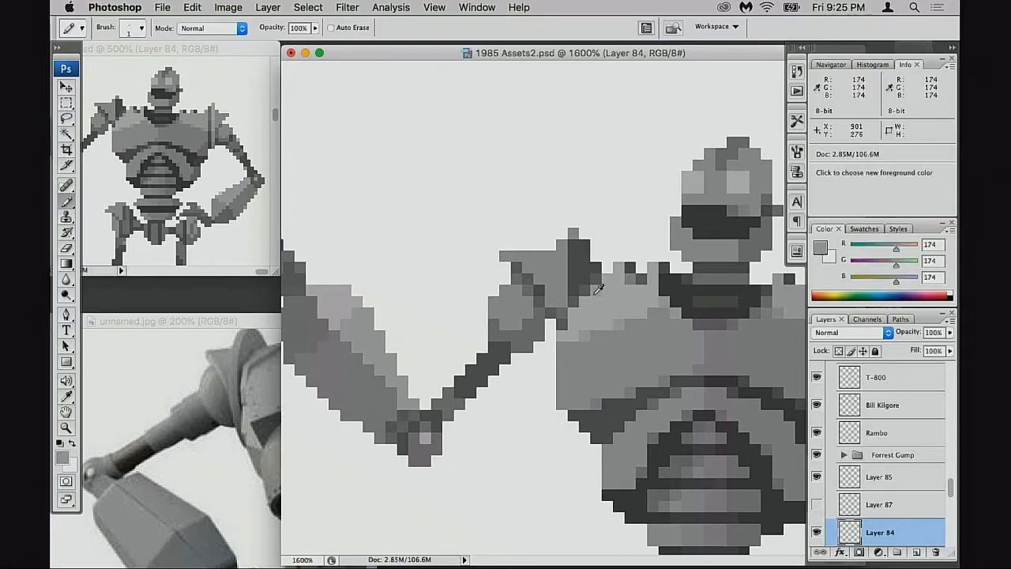
pyautogui.click(251, 406)
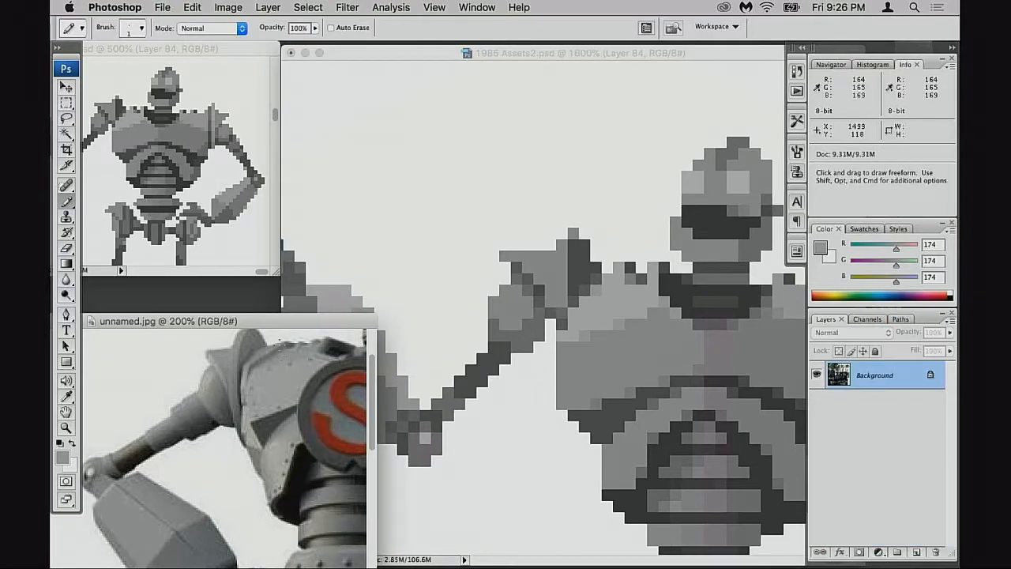
pyautogui.keyDown('alt'); pyautogui.click(614, 298); pyautogui.keyUp('alt')
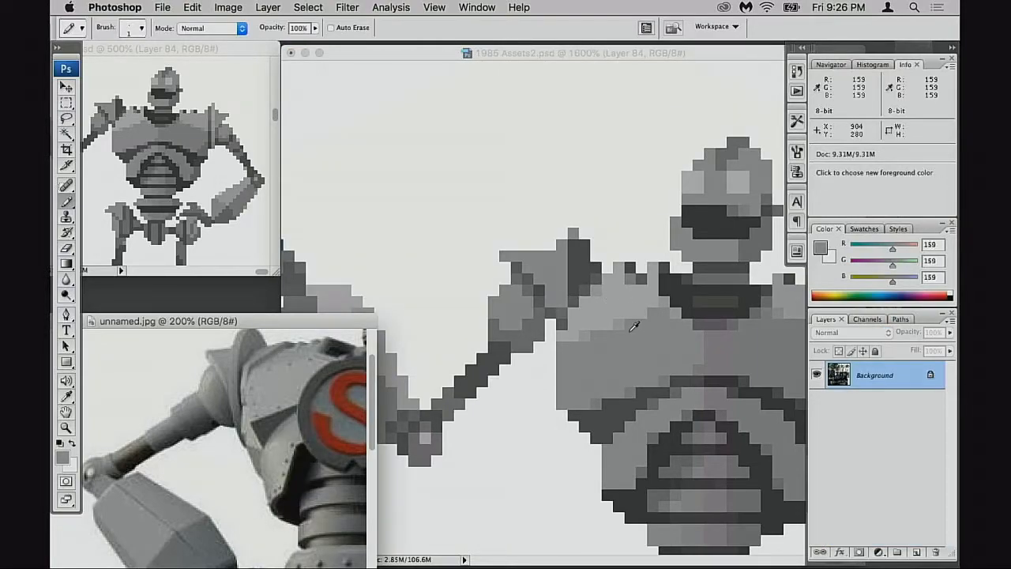
pyautogui.click(581, 270)
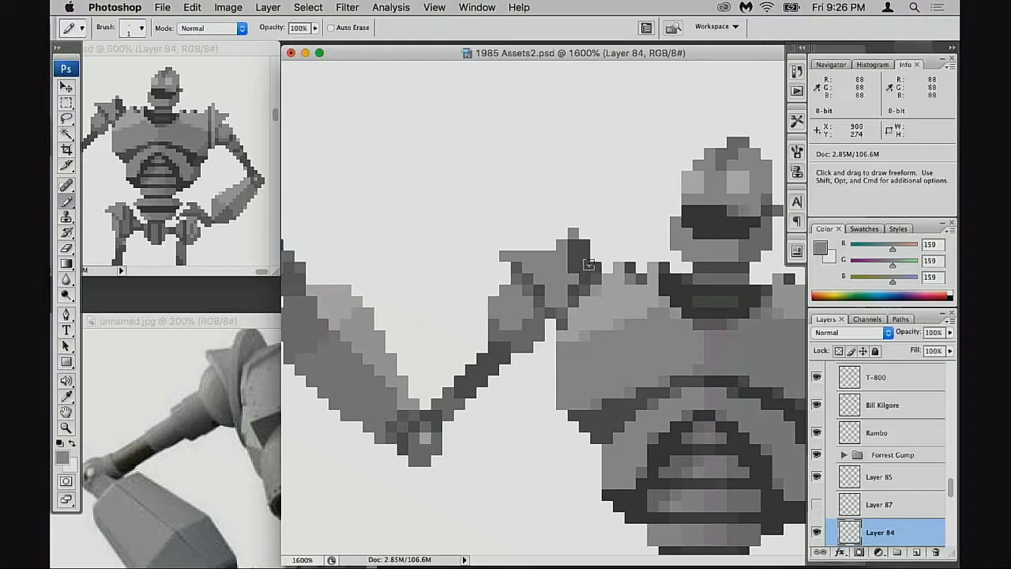
pyautogui.click(585, 265)
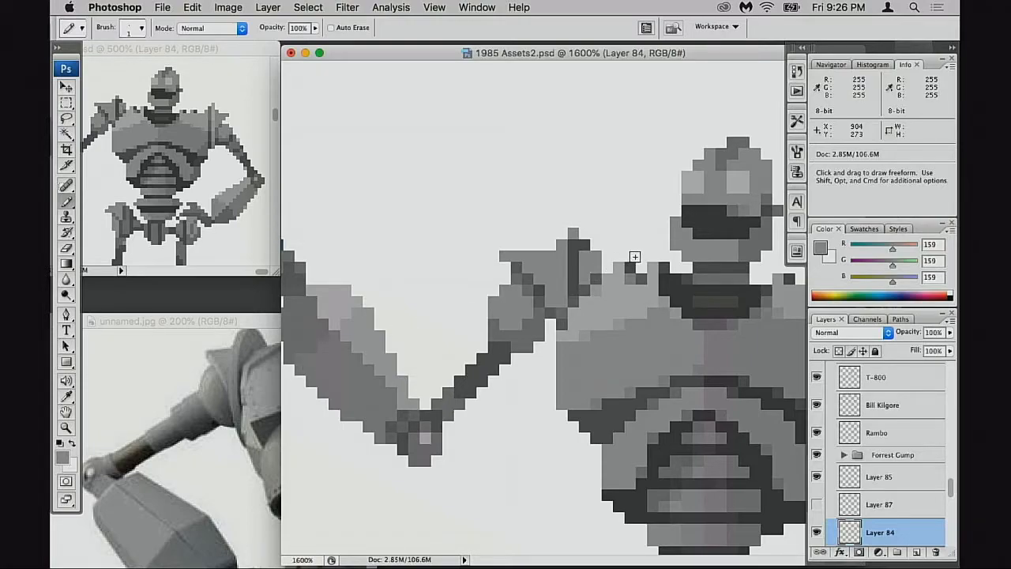
# Step: Widen the upper part of the shoulder's dark strip with grey 88, and undo a trial lightening of its lower part
pyautogui.keyDown('alt'); pyautogui.click(584, 246); pyautogui.keyUp('alt')
pyautogui.click(585, 256)
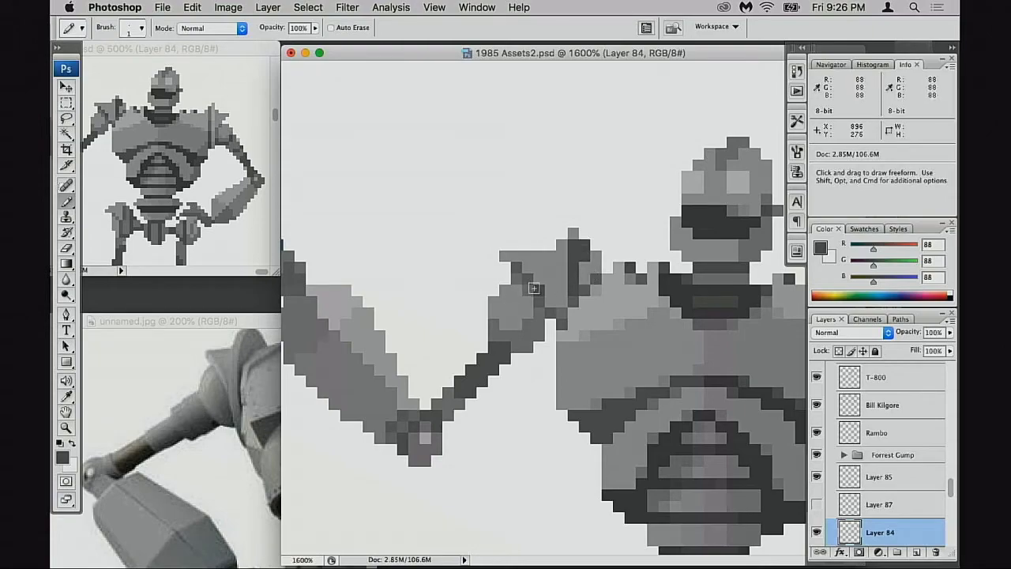
pyautogui.keyDown('alt'); pyautogui.click(571, 282); pyautogui.keyUp('alt')
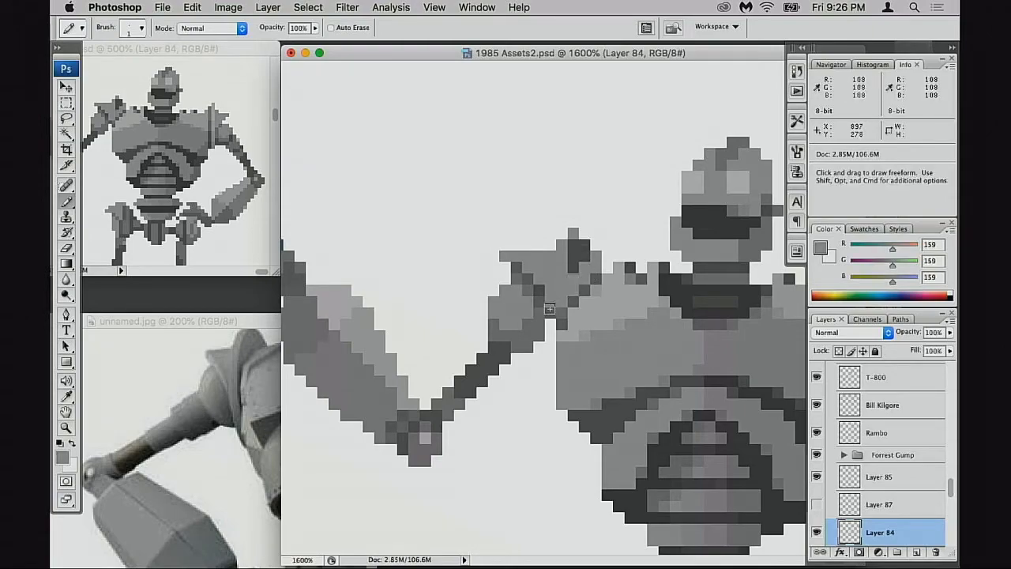
pyautogui.press('super+z')
pyautogui.keyDown('alt'); pyautogui.click(582, 298); pyautogui.keyUp('alt')
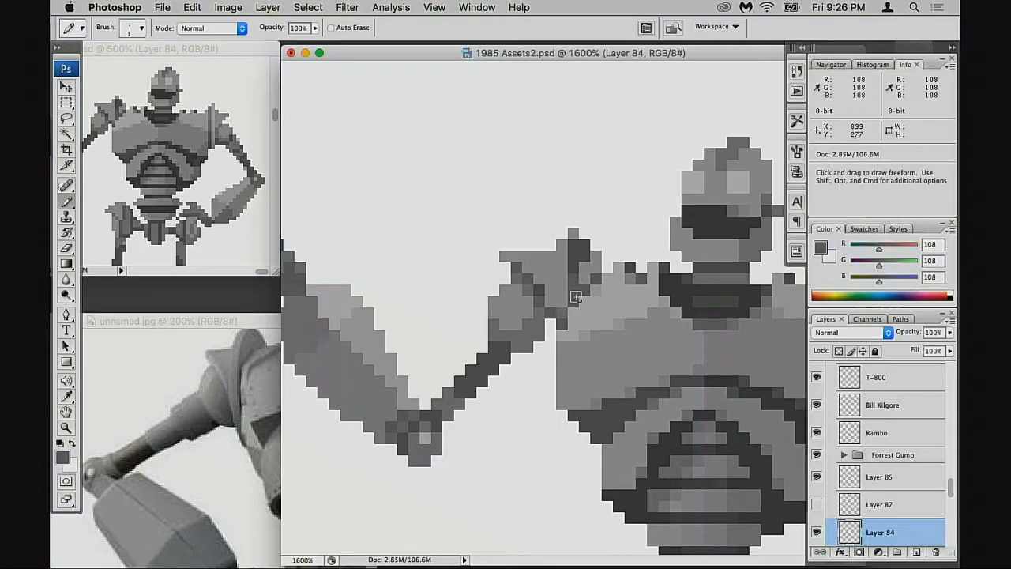
# Step: Add a vertical grey 188 highlight beside the shoulder's dark strip and a short highlight along the shoulder's outer top edge
pyautogui.keyDown('alt'); pyautogui.click(559, 255); pyautogui.keyUp('alt')
pyautogui.moveTo(560, 244); pyautogui.dragTo(565, 301)
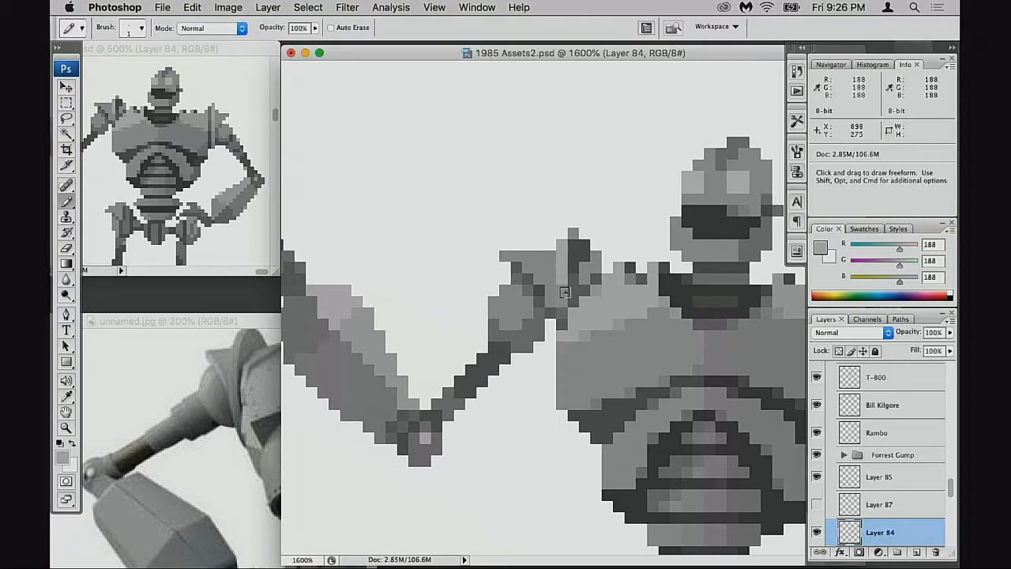
pyautogui.keyDown('alt'); pyautogui.click(563, 293); pyautogui.keyUp('alt')
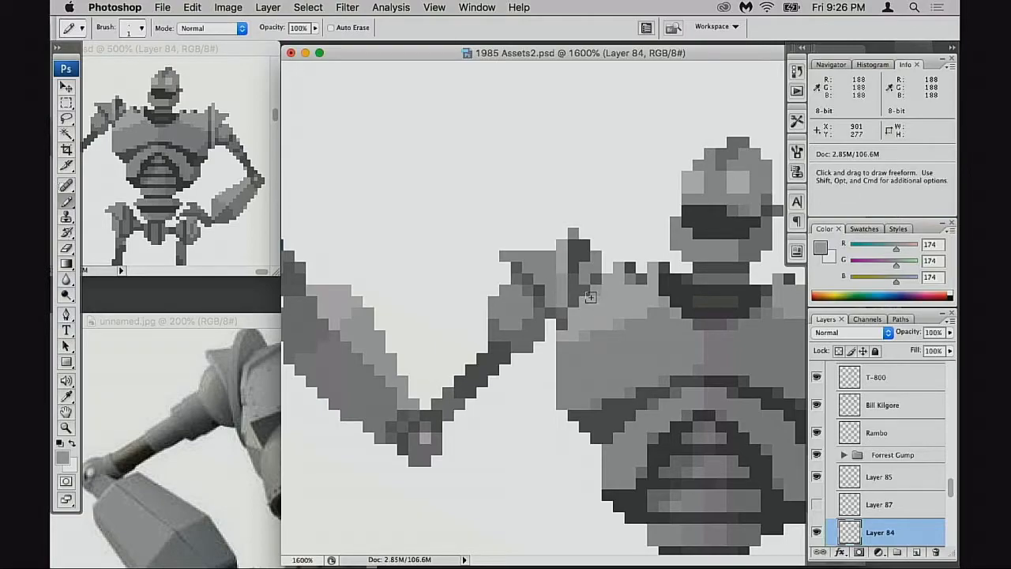
pyautogui.keyDown('alt'); pyautogui.click(546, 264); pyautogui.keyUp('alt')
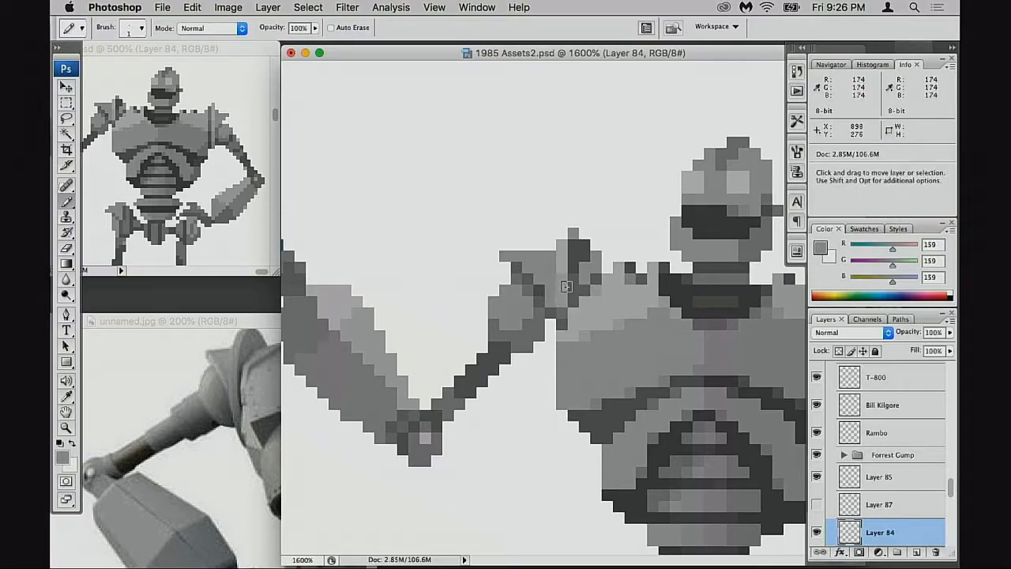
pyautogui.keyDown('alt'); pyautogui.click(564, 272); pyautogui.keyUp('alt')
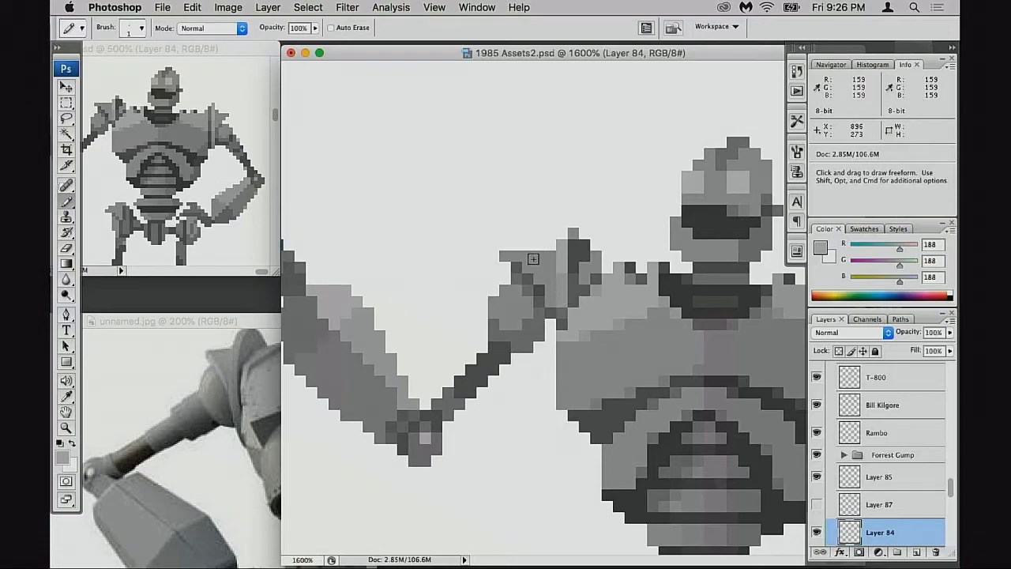
pyautogui.moveTo(517, 255); pyautogui.dragTo(537, 255)
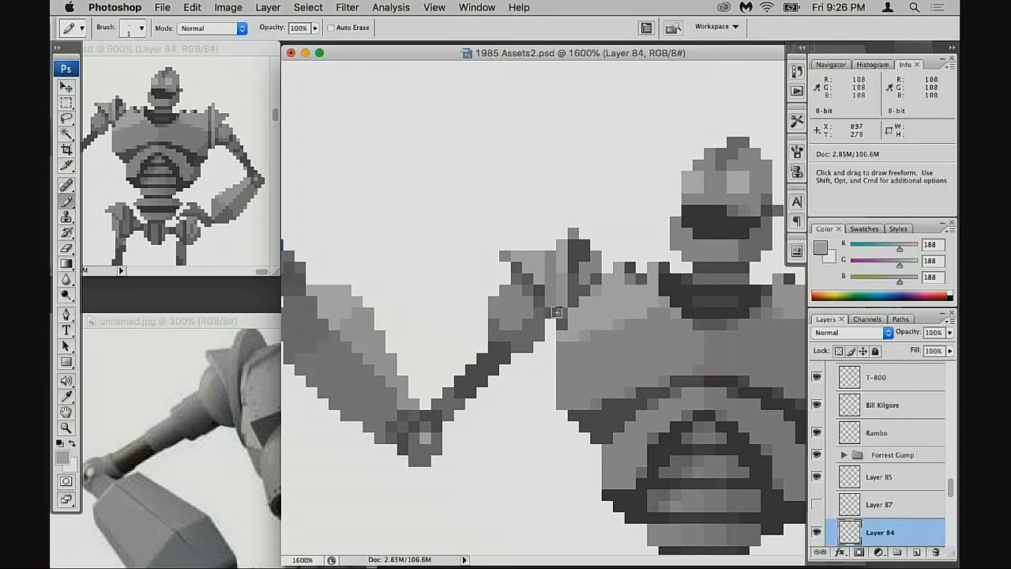
# Step: Erase the outer column and lower row of pixels from the rounded joint below the raised arm's shoulder
pyautogui.press('space')
pyautogui.moveTo(561, 315); pyautogui.dragTo(594, 297)
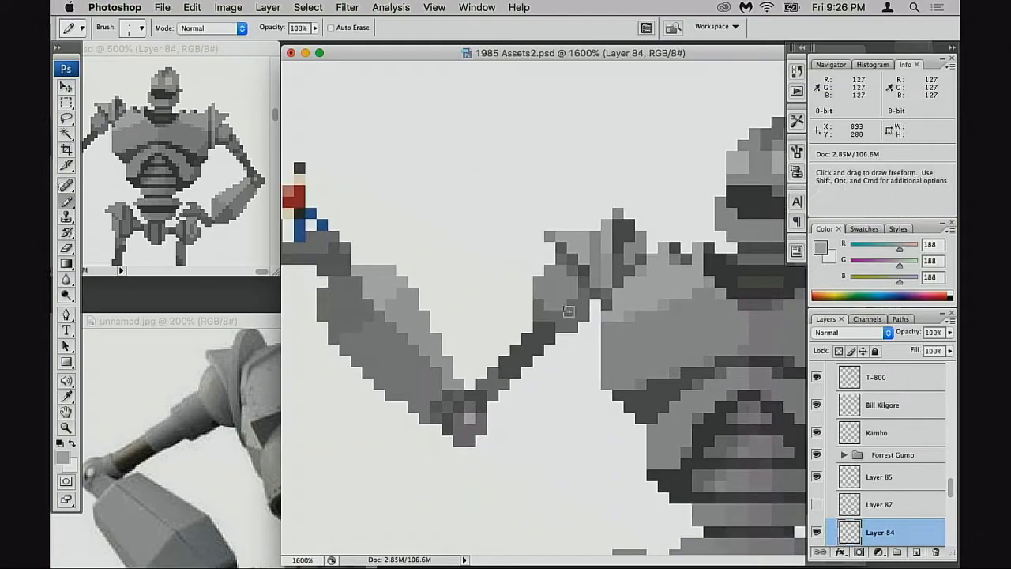
pyautogui.keyDown('alt'); pyautogui.click(553, 327); pyautogui.keyUp('alt')
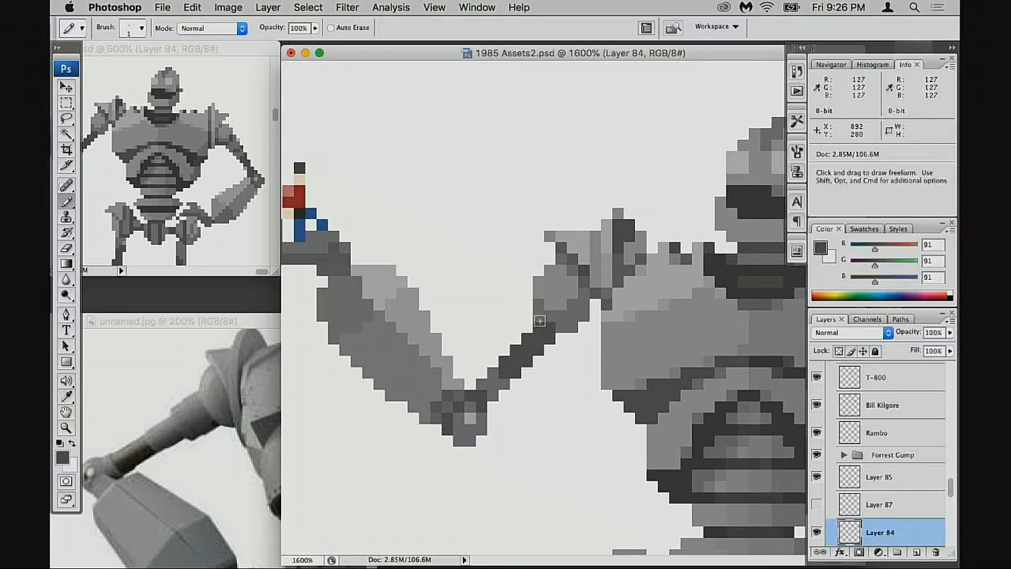
pyautogui.press('e')
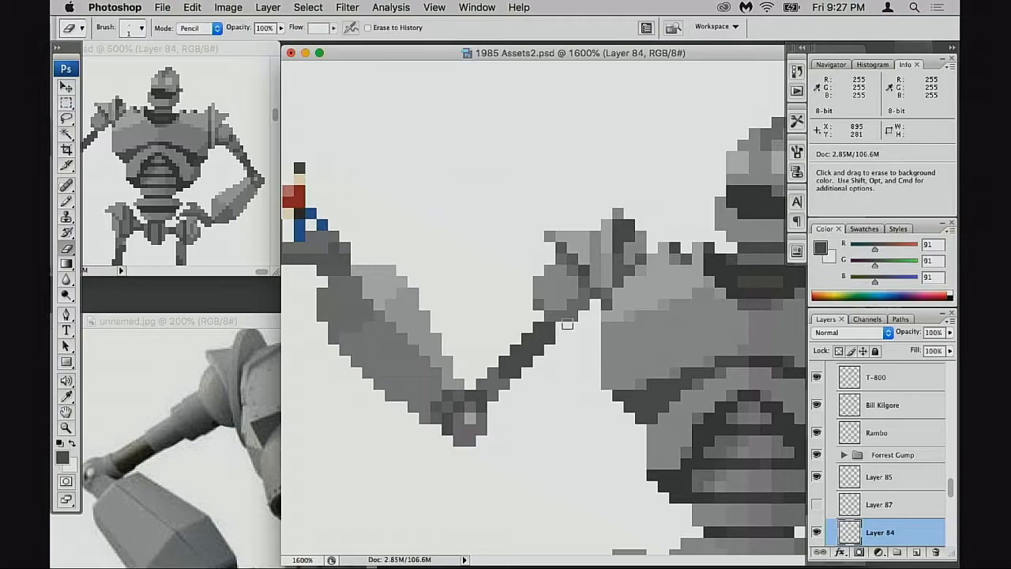
pyautogui.moveTo(539, 282); pyautogui.dragTo(539, 305)
pyautogui.click(551, 317)
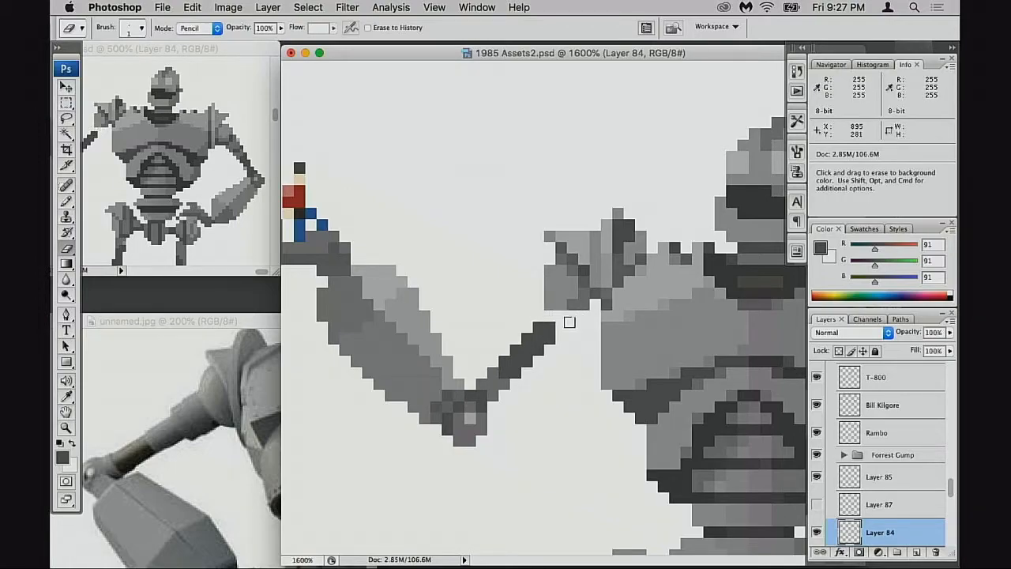
# Step: Reconnect the shoulder joint to the dark upper arm with grey 127 pixels
pyautogui.hscroll(-2, 566, 318)
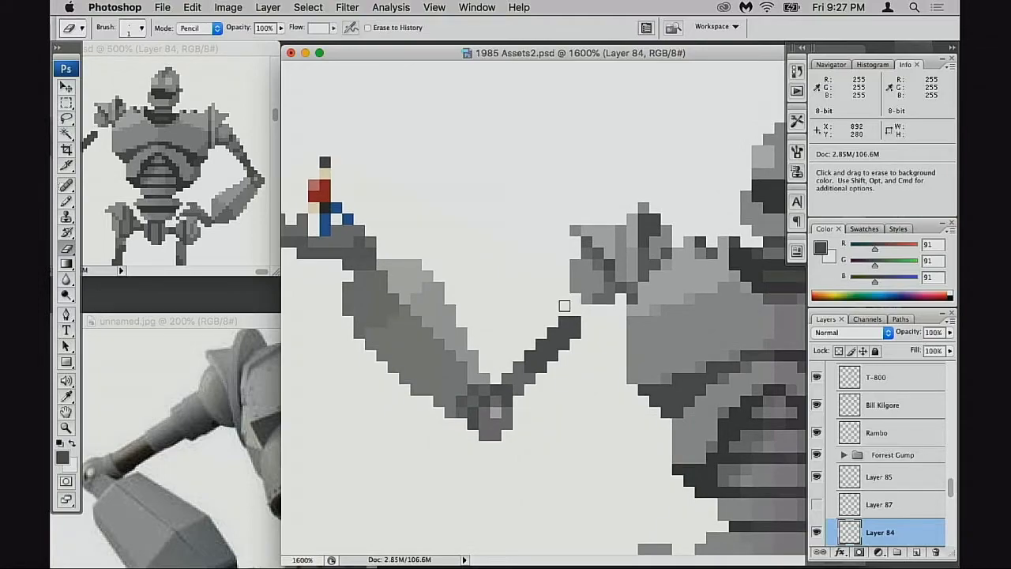
pyautogui.press('b')
pyautogui.keyDown('alt'); pyautogui.click(571, 298); pyautogui.keyUp('alt')
pyautogui.click(564, 305)
pyautogui.click(585, 310)
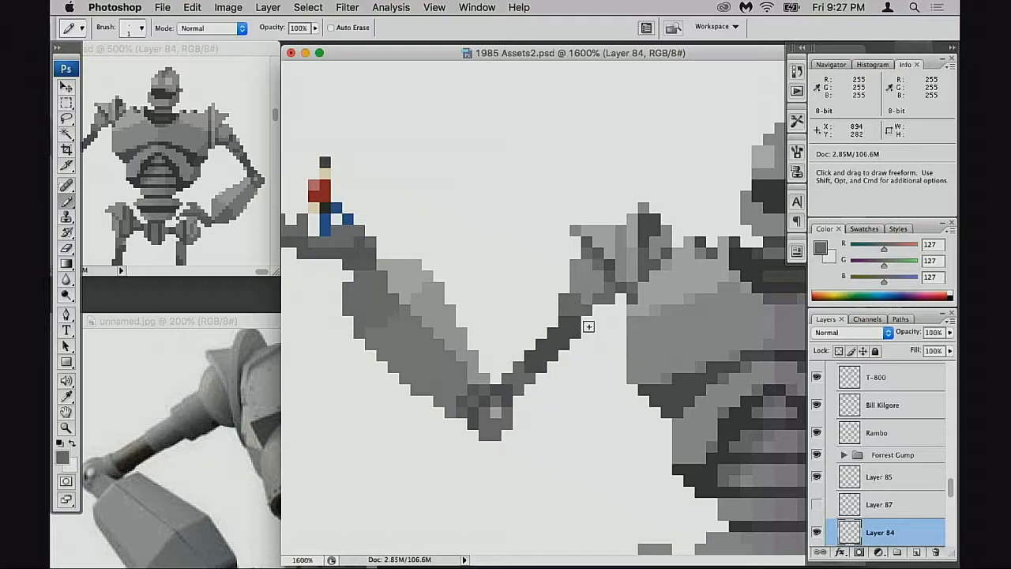
# Step: Select the raised arm's hand, forearm and upper arm, move them one pixel up and one pixel away from the body, and deselect
pyautogui.press('m')
pyautogui.moveTo(535, 316); pyautogui.dragTo(591, 417)
pyautogui.press('space')
pyautogui.moveTo(541, 381); pyautogui.dragTo(599, 377)
pyautogui.moveTo(605, 447); pyautogui.dragTo(492, 334)
pyautogui.moveTo(298, 128); pyautogui.dragTo(537, 447)
pyautogui.moveTo(547, 405); pyautogui.dragTo(537, 400)
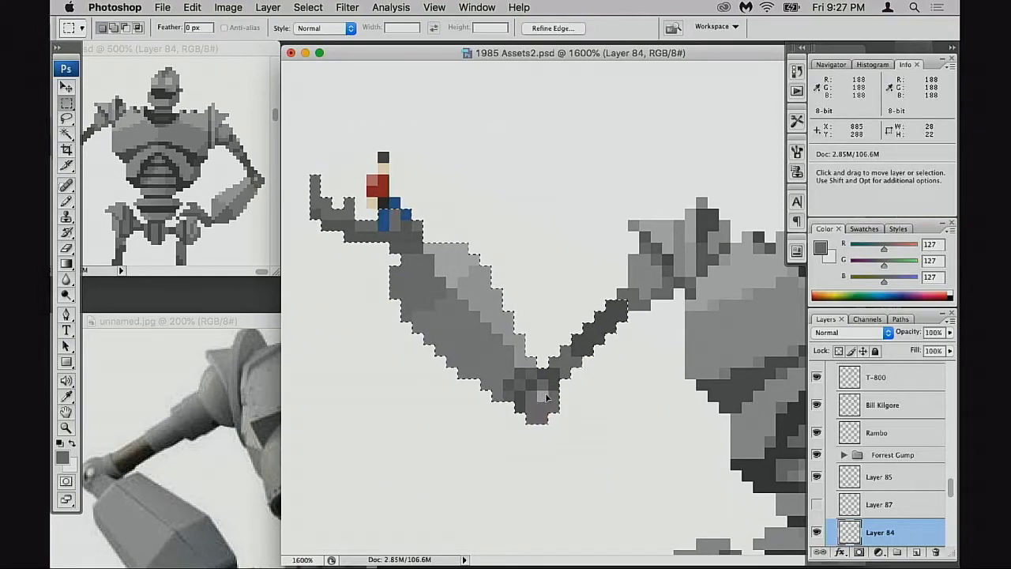
pyautogui.press('super+d')
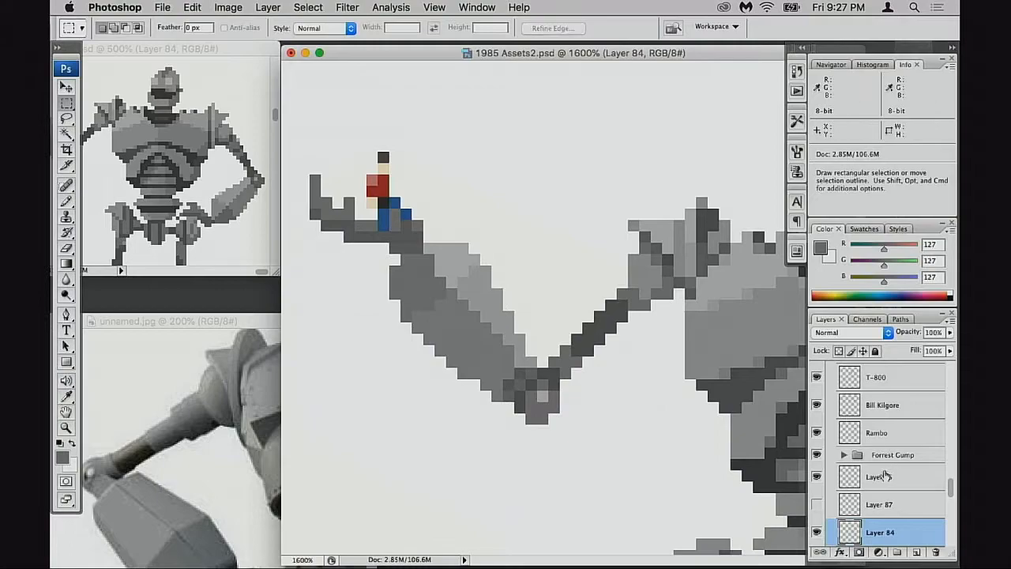
# Step: Move the seated figure on Layer 85 one pixel up and one pixel outward to match the hand, and return to Layer 84
pyautogui.click(860, 483)
pyautogui.press('v')
pyautogui.moveTo(531, 342); pyautogui.dragTo(512, 335)
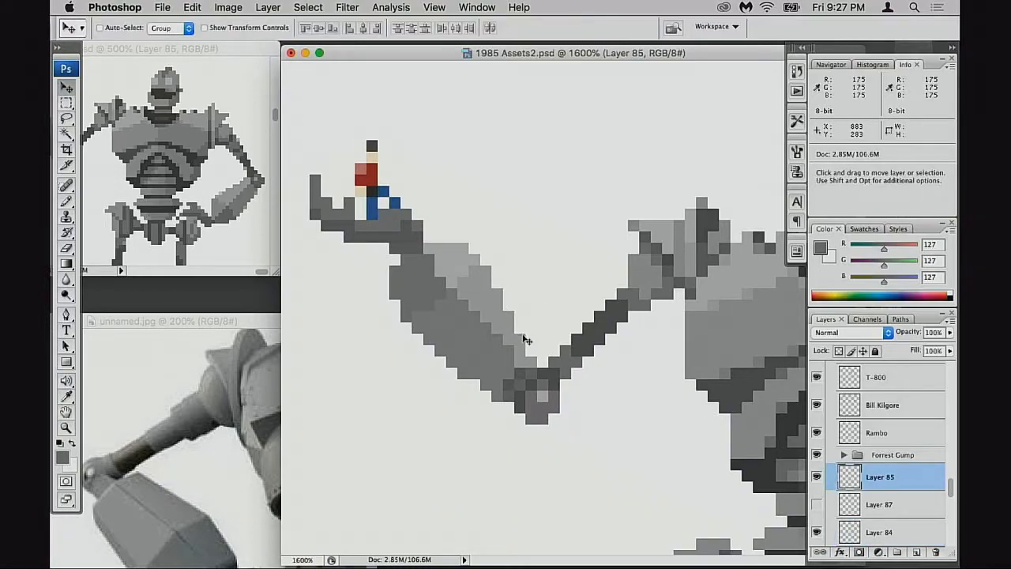
pyautogui.click(867, 532)
pyautogui.press('b')
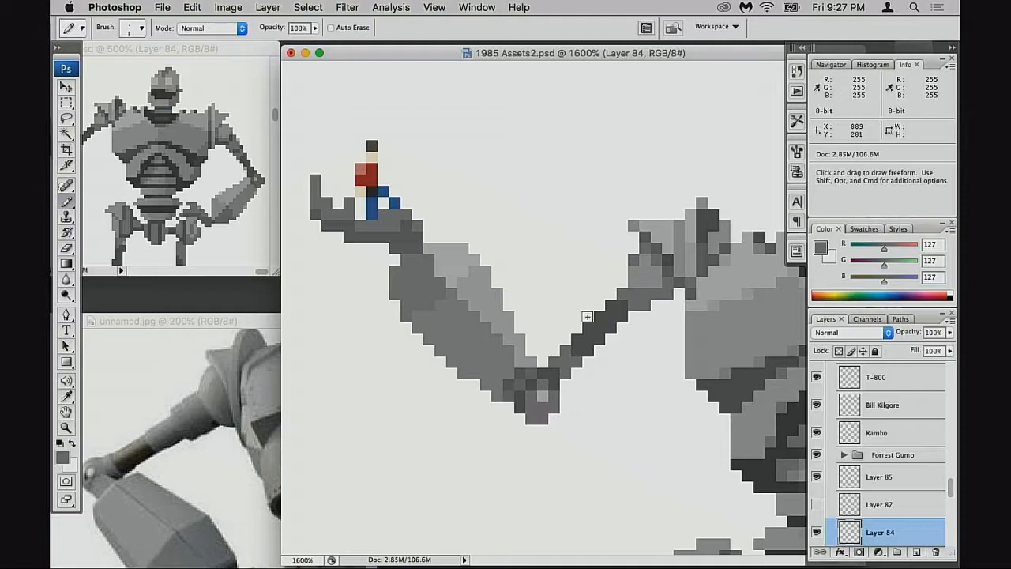
# Step: Blend the shading inside the raised arm's rounded shoulder joint with greys 159, 127 and 143, using 50% pencil opacity
pyautogui.moveTo(615, 272); pyautogui.dragTo(616, 293)
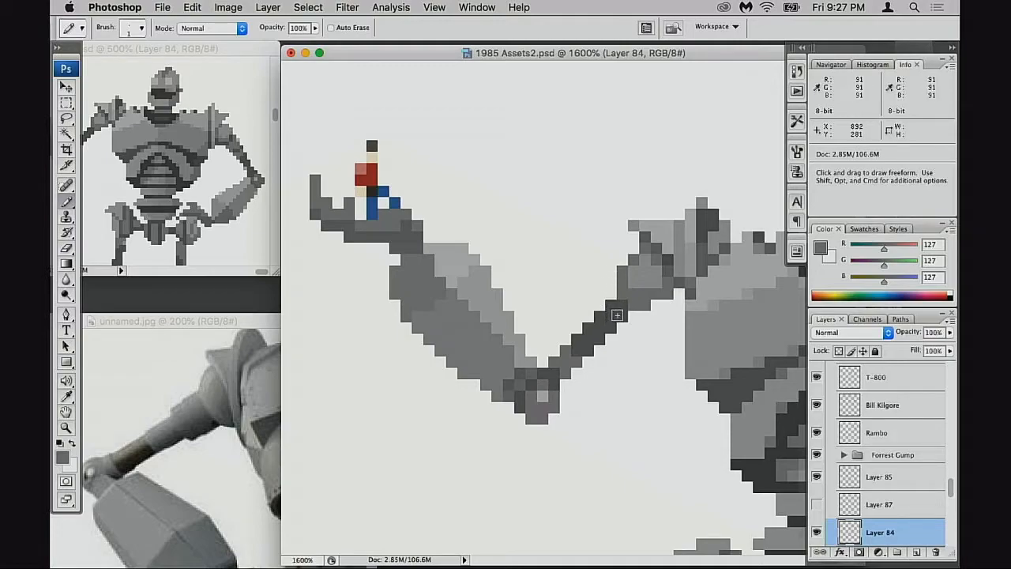
pyautogui.press('super+z')
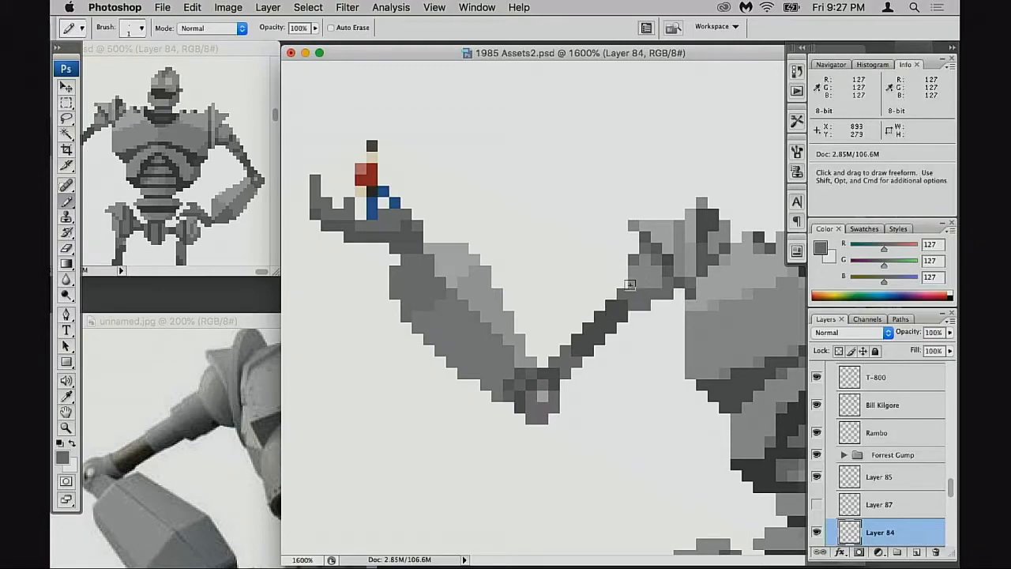
pyautogui.keyDown('alt'); pyautogui.click(682, 256); pyautogui.keyUp('alt')
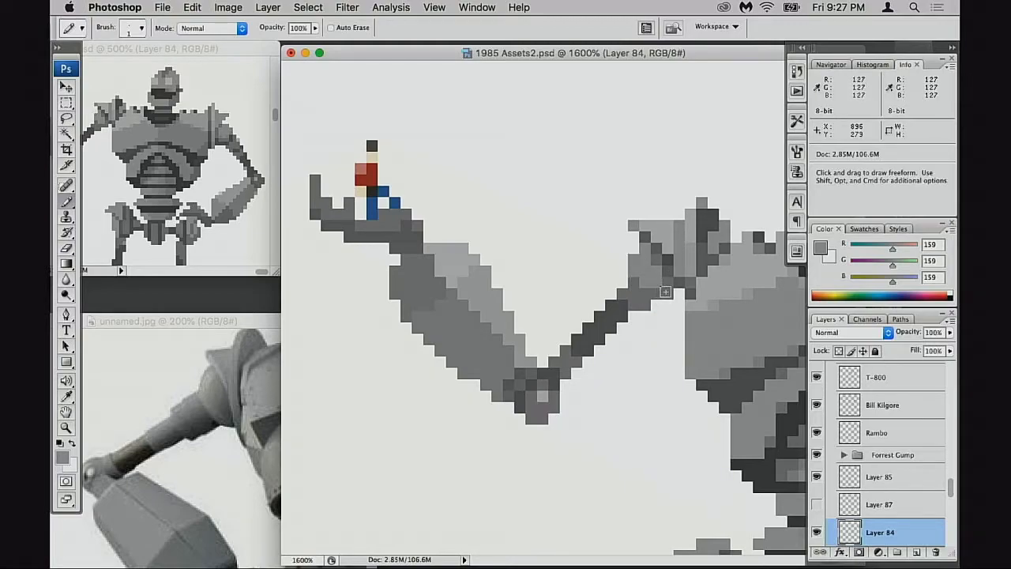
pyautogui.keyDown('alt'); pyautogui.click(664, 289); pyautogui.keyUp('alt')
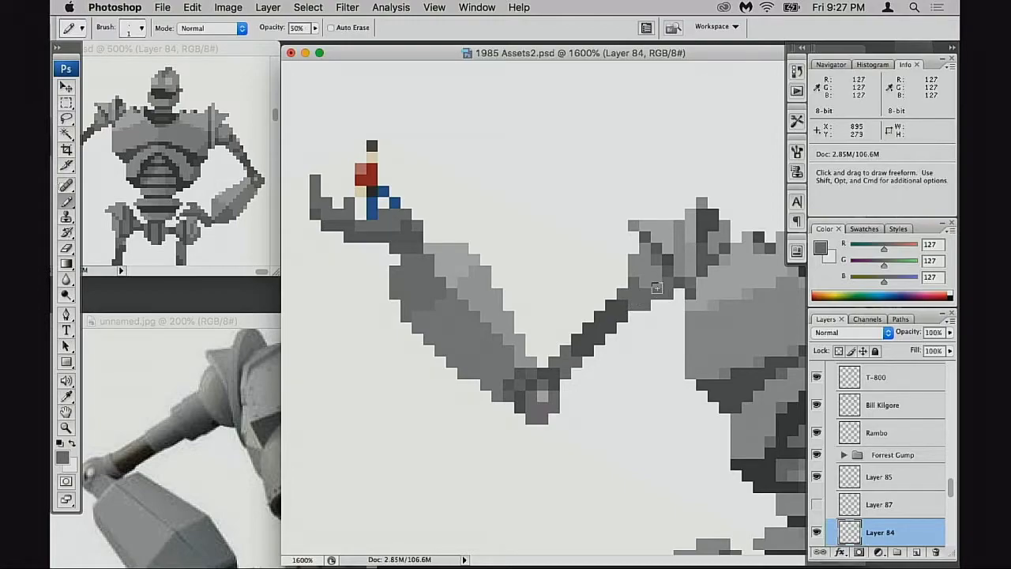
pyautogui.keyDown('alt'); pyautogui.click(651, 286); pyautogui.keyUp('alt')
pyautogui.press('0')
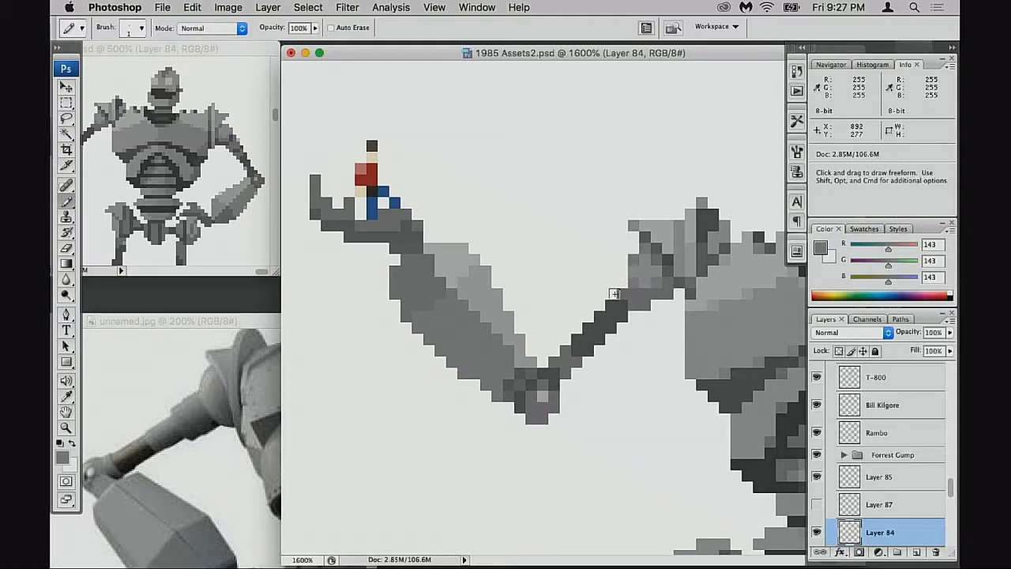
# Step: Compare the shoulder with the full-robot view and reference photo, and lighten the dark diagonal shadow on the shoulder cone with sampled greys
pyautogui.keyDown('alt'); pyautogui.click(622, 262); pyautogui.keyUp('alt')
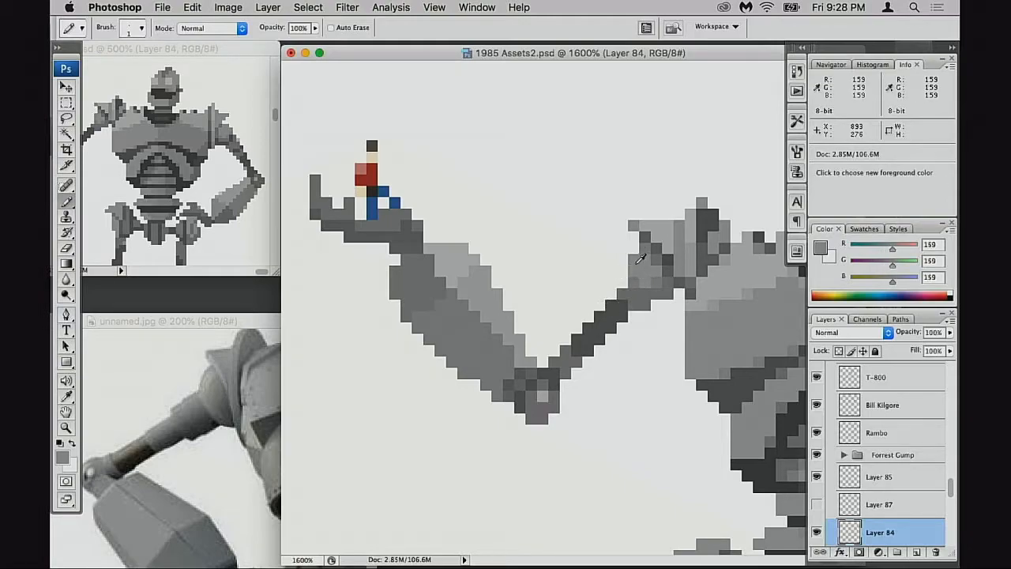
pyautogui.press('e')
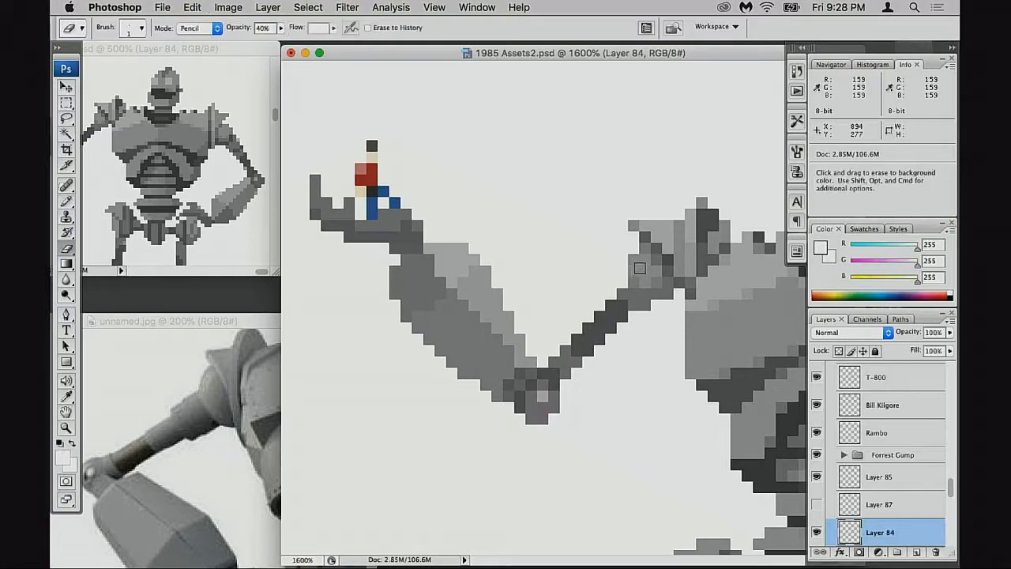
pyautogui.moveTo(602, 306); pyautogui.dragTo(657, 287)
pyautogui.click(233, 210)
pyautogui.moveTo(232, 208); pyautogui.dragTo(282, 216)
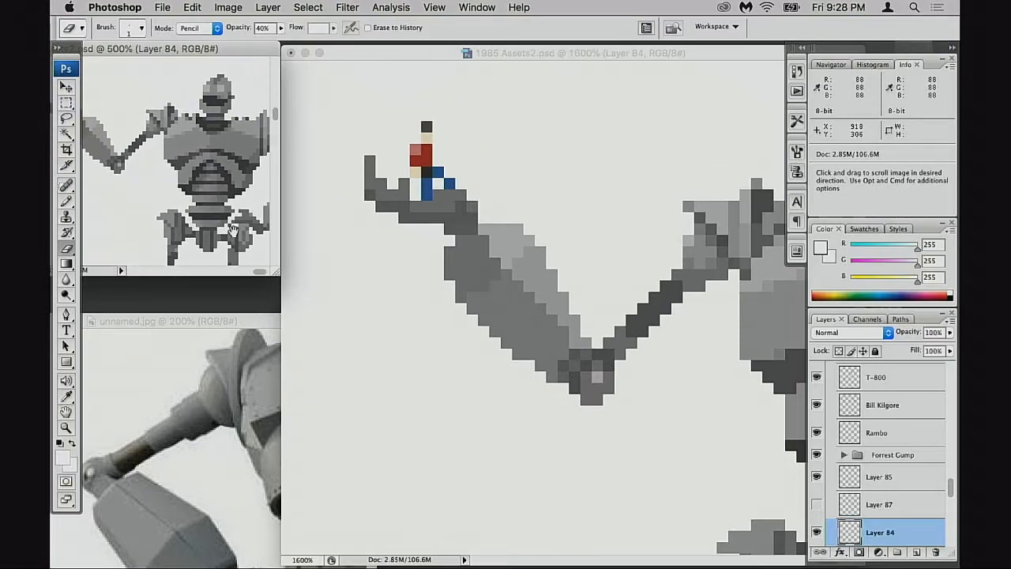
pyautogui.click(488, 335)
pyautogui.click(236, 424)
pyautogui.moveTo(236, 424); pyautogui.dragTo(216, 433)
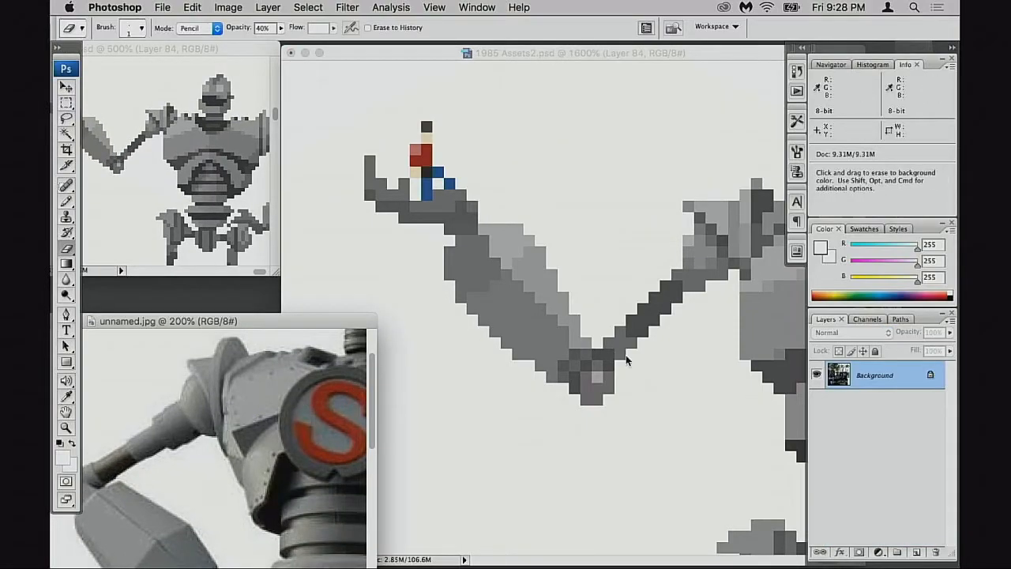
pyautogui.click(726, 265)
pyautogui.press('b')
pyautogui.keyDown('alt'); pyautogui.click(709, 229); pyautogui.keyUp('alt')
pyautogui.keyDown('alt'); pyautogui.click(715, 220); pyautogui.keyUp('alt')
pyautogui.keyDown('alt'); pyautogui.click(710, 224); pyautogui.keyUp('alt')
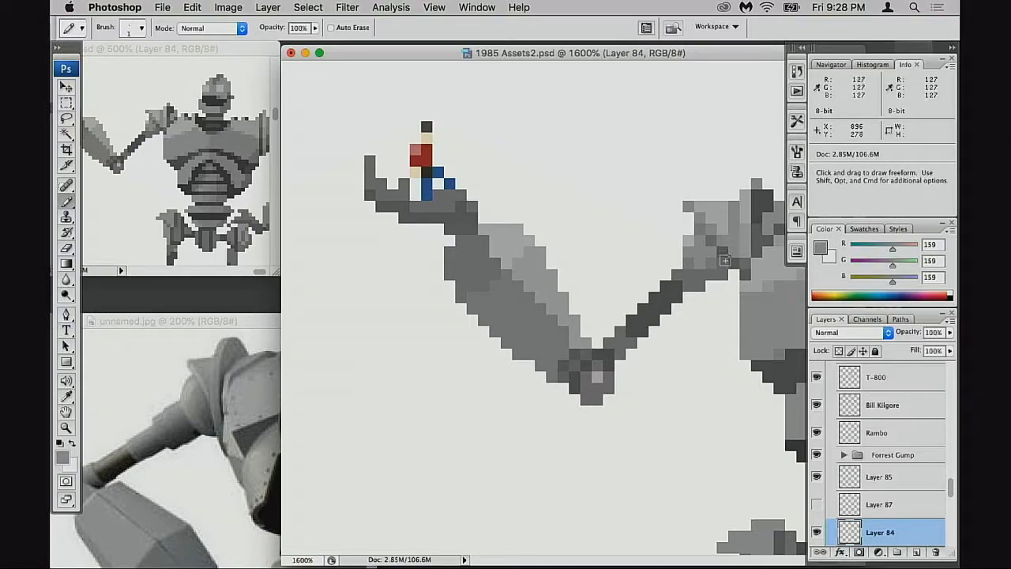
# Step: Refine the shoulder cone's light and shadow pixels above the rounded joint with greys 188, 127 and 159
pyautogui.keyDown('alt'); pyautogui.click(723, 245); pyautogui.keyUp('alt')
pyautogui.click(699, 216)
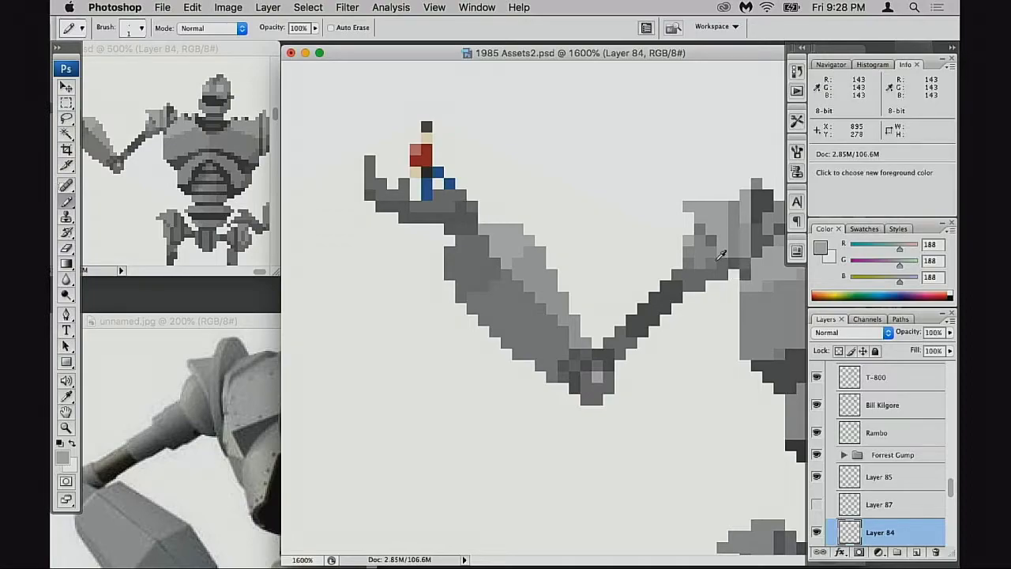
pyautogui.keyDown('alt'); pyautogui.click(718, 241); pyautogui.keyUp('alt')
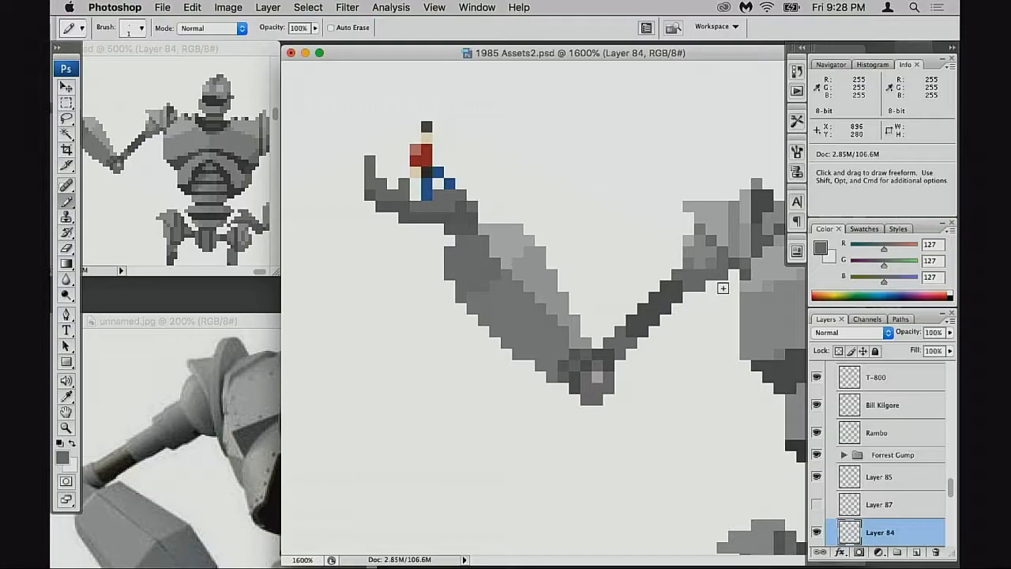
pyautogui.keyDown('alt'); pyautogui.click(713, 231); pyautogui.keyUp('alt')
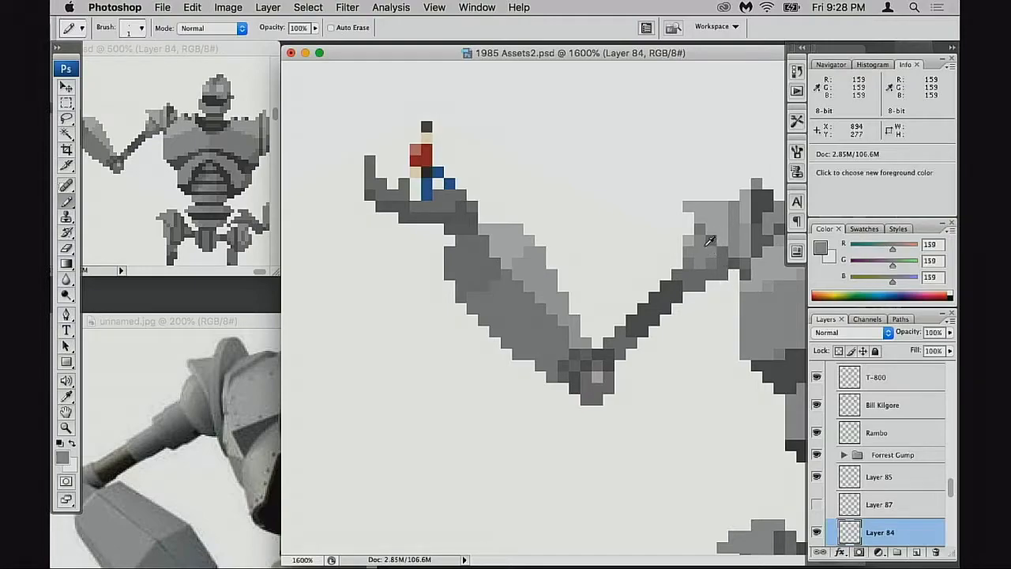
pyautogui.click(706, 236)
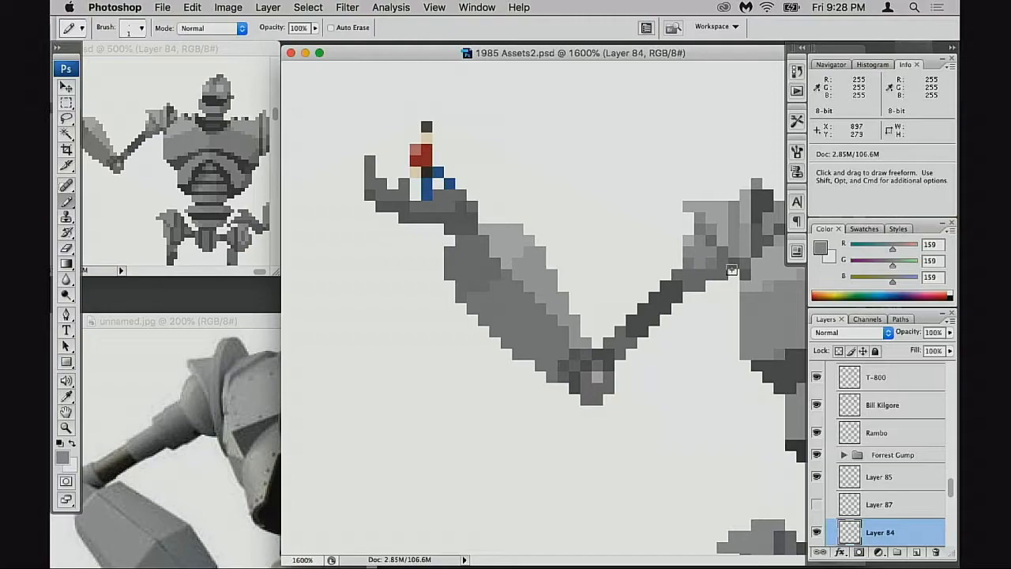
# Step: Try to shift a 1 by 5 pixel column of the shoulder one pixel outward and fill the gap with grey 88
pyautogui.hscroll(2, 727, 244)
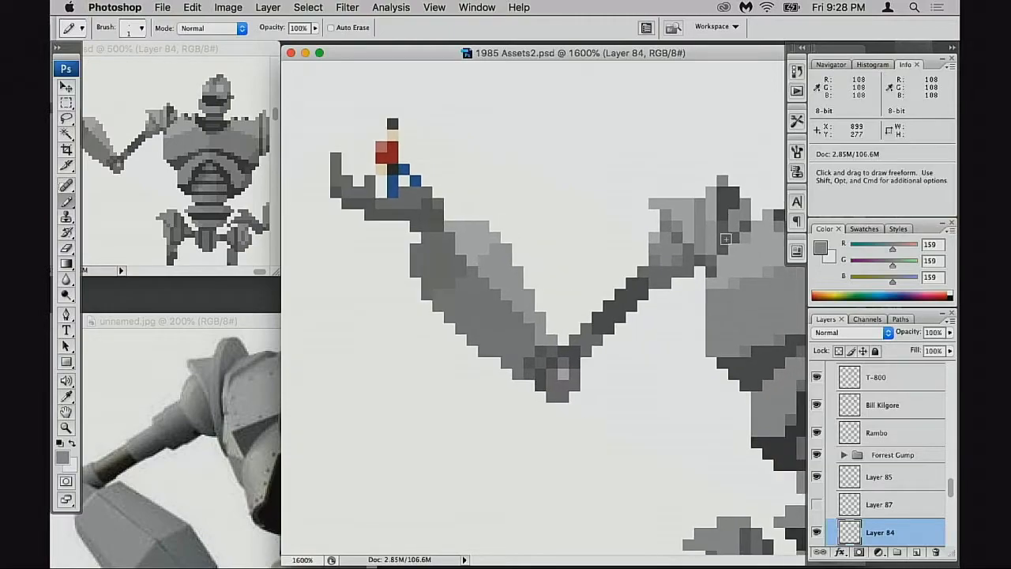
pyautogui.press('m')
pyautogui.moveTo(709, 200)
pyautogui.mouseDown()
pyautogui.moveTo(718, 250)
pyautogui.moveTo(707, 243)
pyautogui.mouseUp()
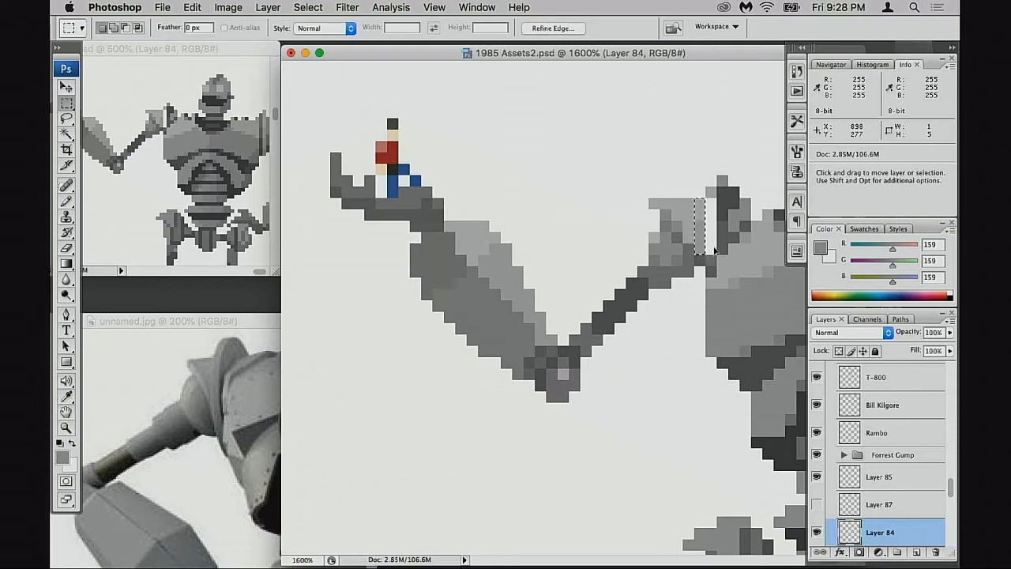
pyautogui.press('super+d')
pyautogui.press('b')
pyautogui.keyDown('alt'); pyautogui.click(720, 239); pyautogui.keyUp('alt')
pyautogui.moveTo(710, 208); pyautogui.dragTo(711, 246)
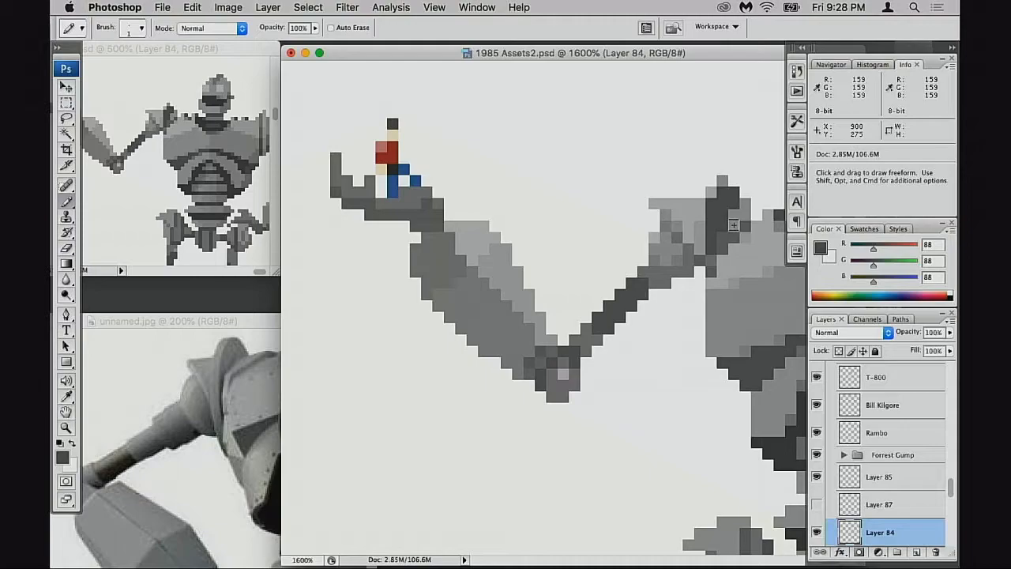
pyautogui.press('super+alt+z')
pyautogui.press('super+alt+z')
pyautogui.moveTo(657, 291); pyautogui.dragTo(665, 294)
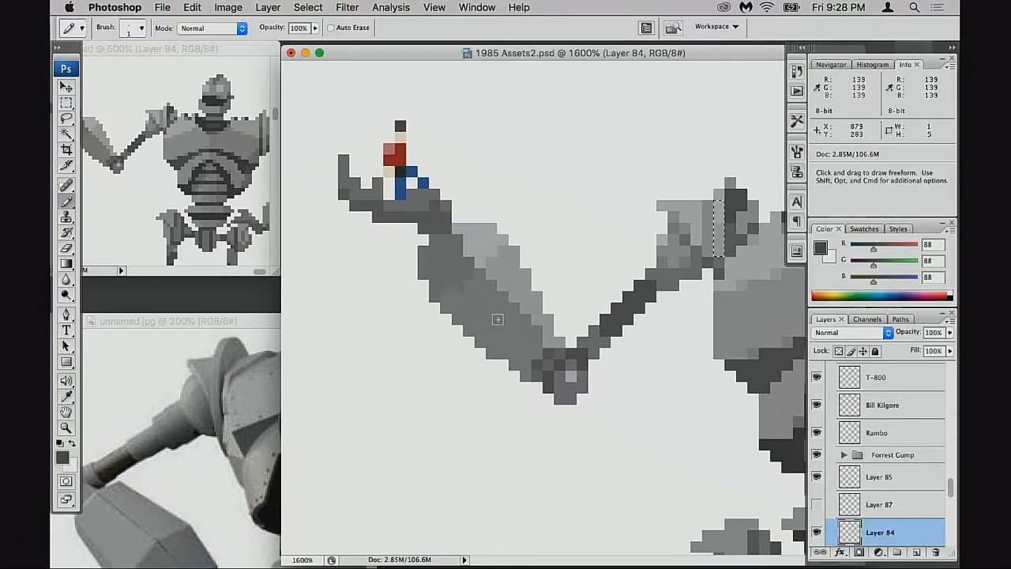
pyautogui.press('super+d')
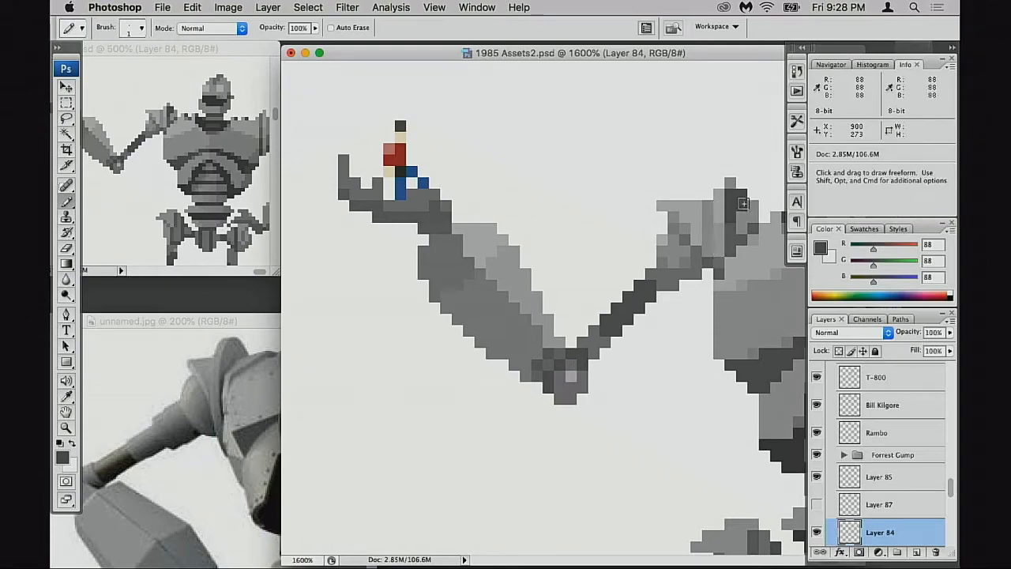
# Step: Soften the top edge of the shoulder's dark collar with grey 159 pixels at 50% pencil opacity
pyautogui.press('5')
pyautogui.keyDown('alt'); pyautogui.click(735, 183); pyautogui.keyUp('alt')
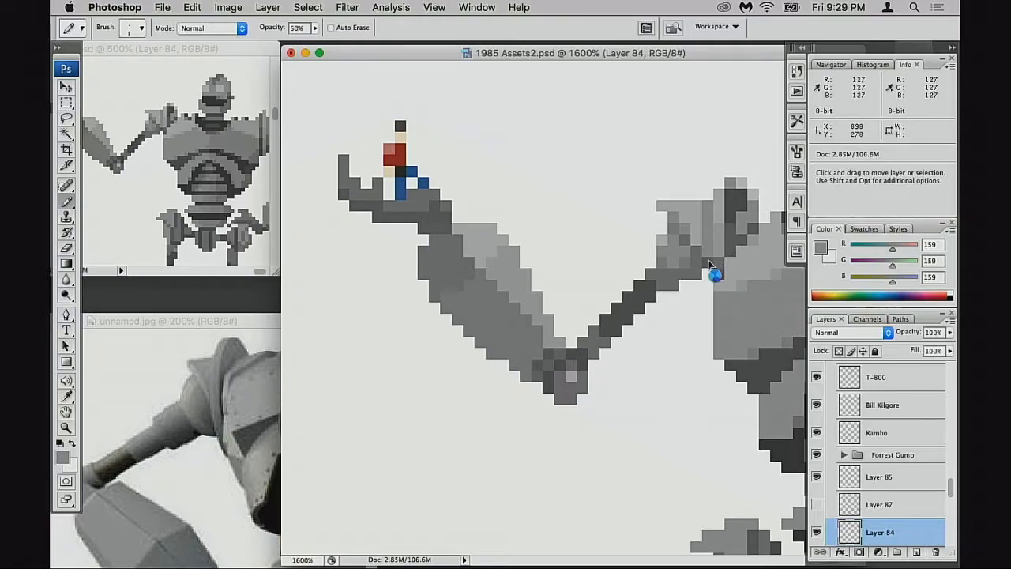
pyautogui.moveTo(608, 313)
pyautogui.mouseDown()
pyautogui.moveTo(697, 283)
pyautogui.moveTo(595, 290)
pyautogui.mouseUp()
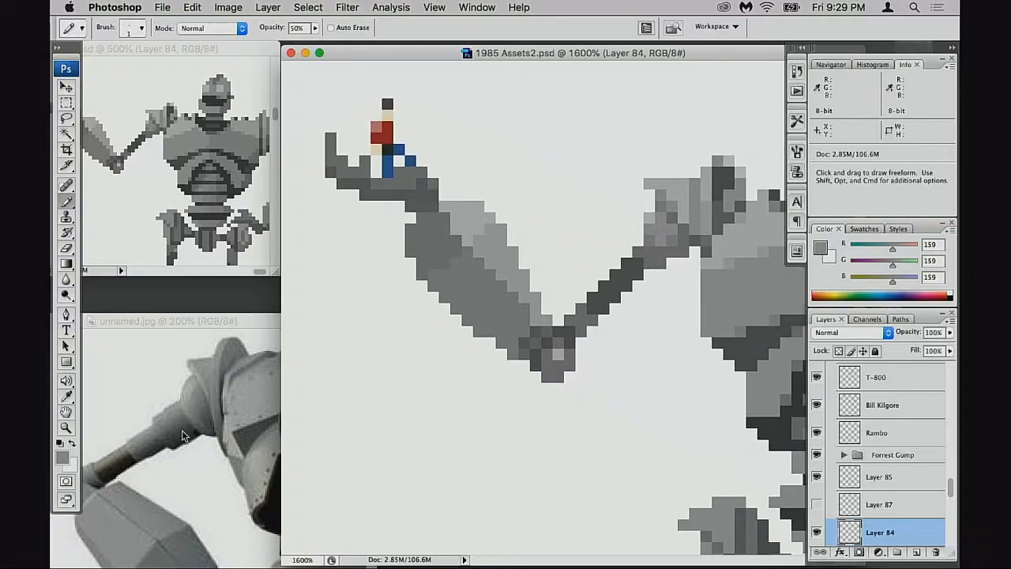
# Step: Recolor the upper end of the dark upper arm with grey 127 and add grey 91 shadow pixels beside the shoulder joint
pyautogui.keyDown('alt'); pyautogui.click(654, 254); pyautogui.keyUp('alt')
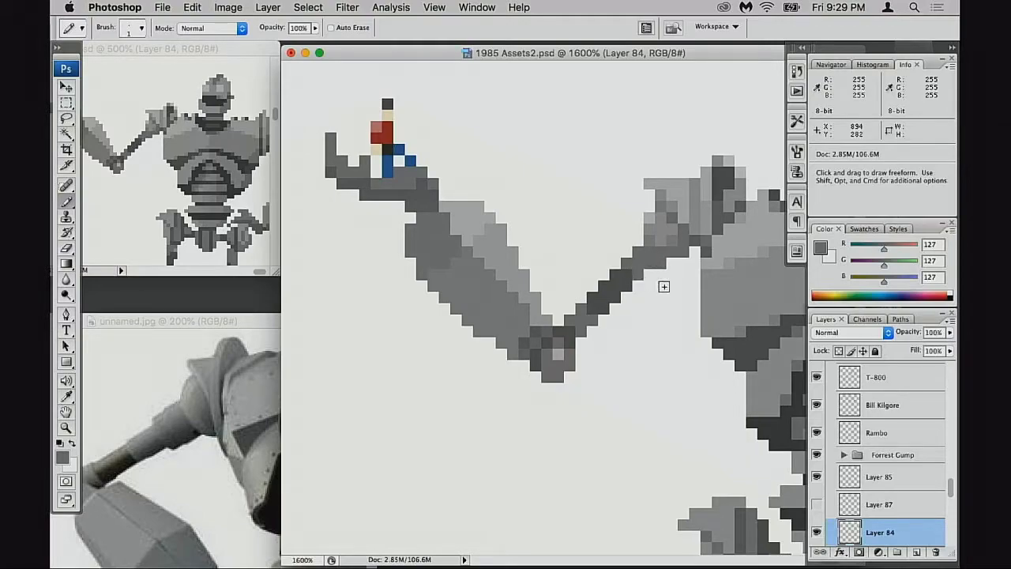
pyautogui.keyDown('alt'); pyautogui.click(628, 280); pyautogui.keyUp('alt')
pyautogui.click(637, 253)
pyautogui.click(649, 265)
pyautogui.moveTo(635, 294); pyautogui.dragTo(657, 288)
pyautogui.click(682, 256)
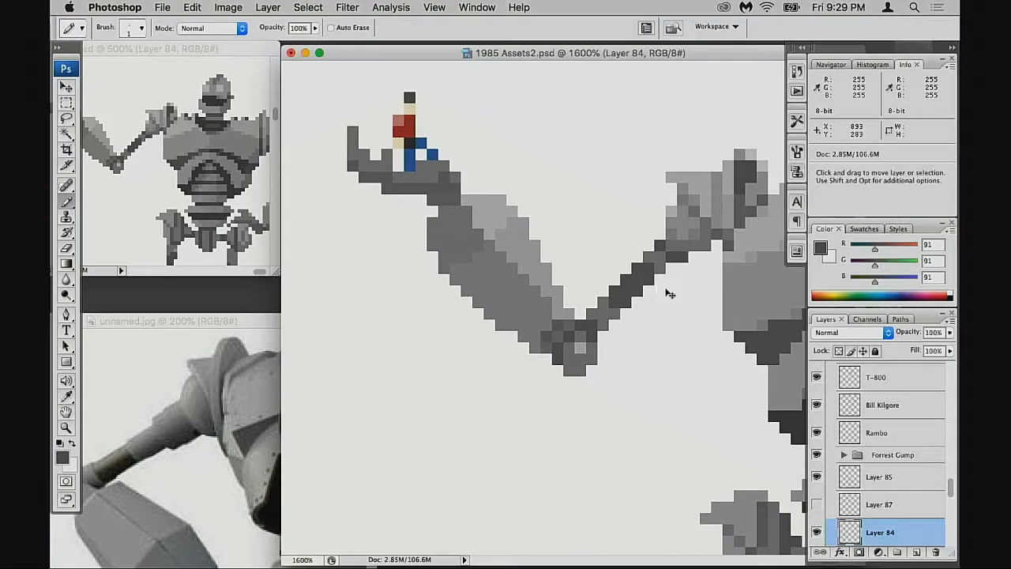
# Step: Bring the forearm into view in the reference photo and rework the raised forearm's shading near the wrist with grey 139
pyautogui.hscroll(-5, 654, 296)
pyautogui.scroll(-3, 653, 296)
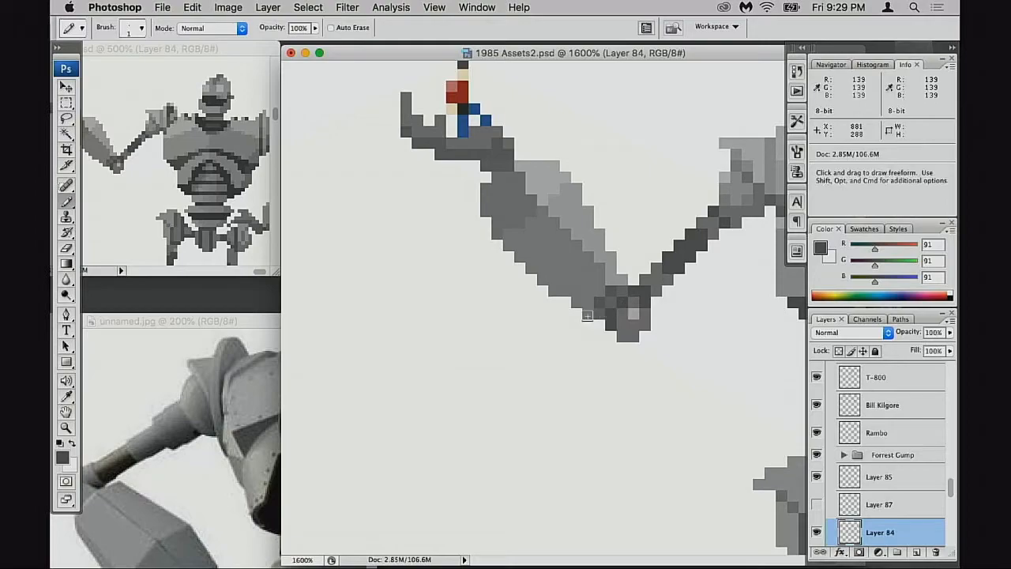
pyautogui.click(242, 429)
pyautogui.moveTo(185, 474); pyautogui.dragTo(246, 413)
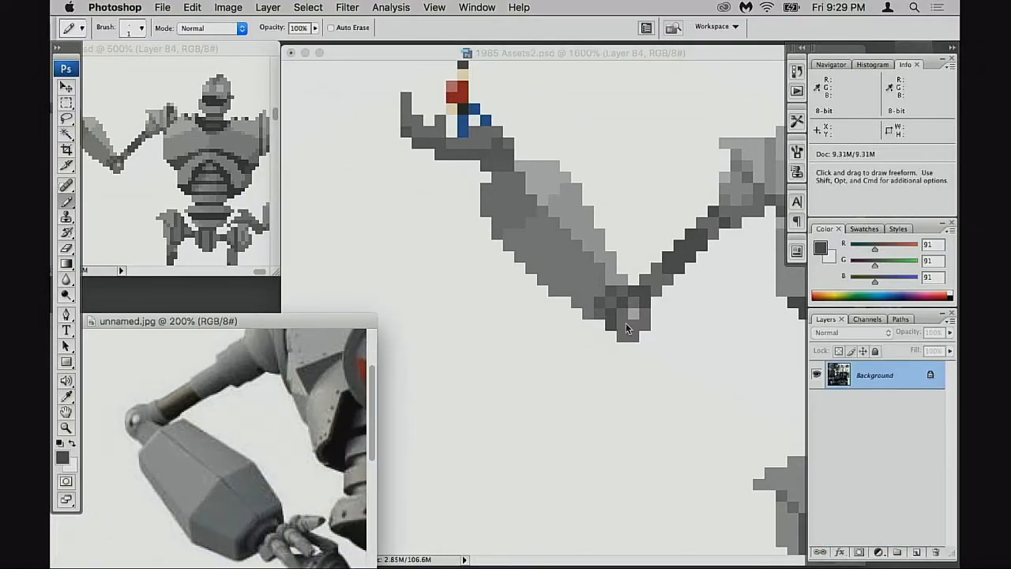
pyautogui.click(591, 308)
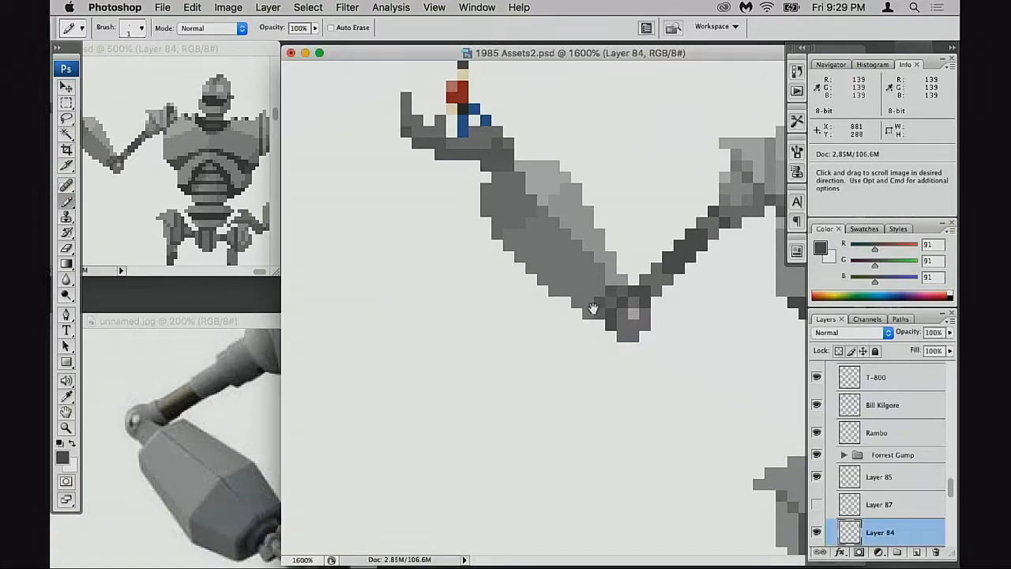
pyautogui.moveTo(554, 254); pyautogui.dragTo(596, 299)
pyautogui.click(243, 324)
pyautogui.moveTo(246, 444); pyautogui.dragTo(214, 374)
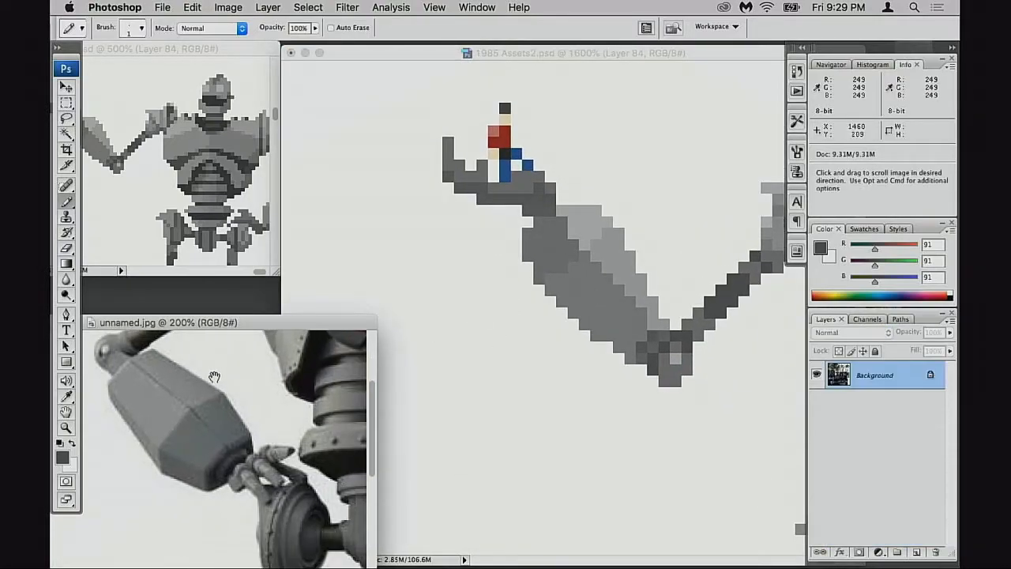
pyautogui.click(572, 265)
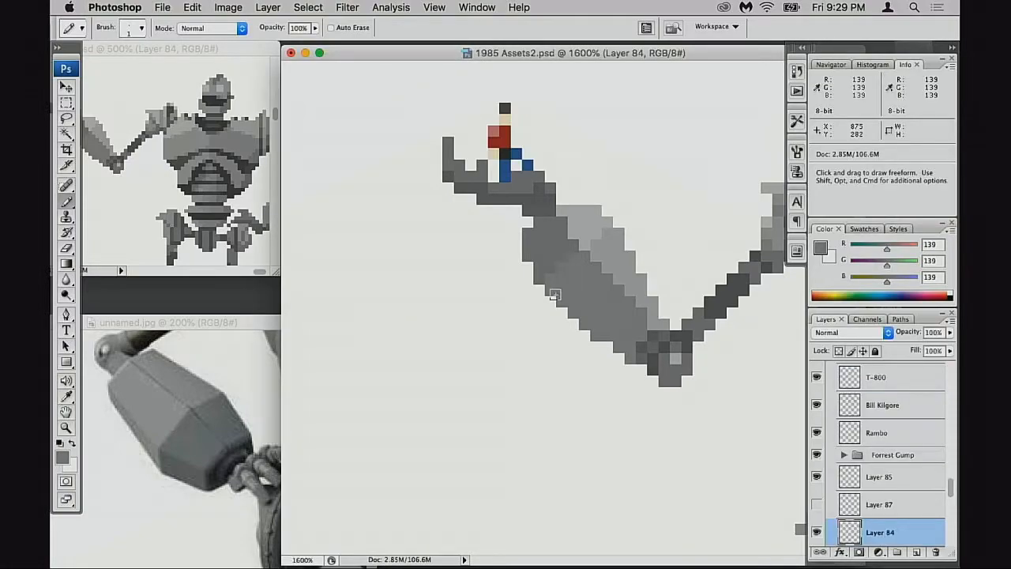
# Step: Check the raised arm in the full-robot view and soften the forearm's outer lower corner with grey 130 at 60% opacity
pyautogui.click(136, 198)
pyautogui.moveTo(135, 195); pyautogui.dragTo(223, 223)
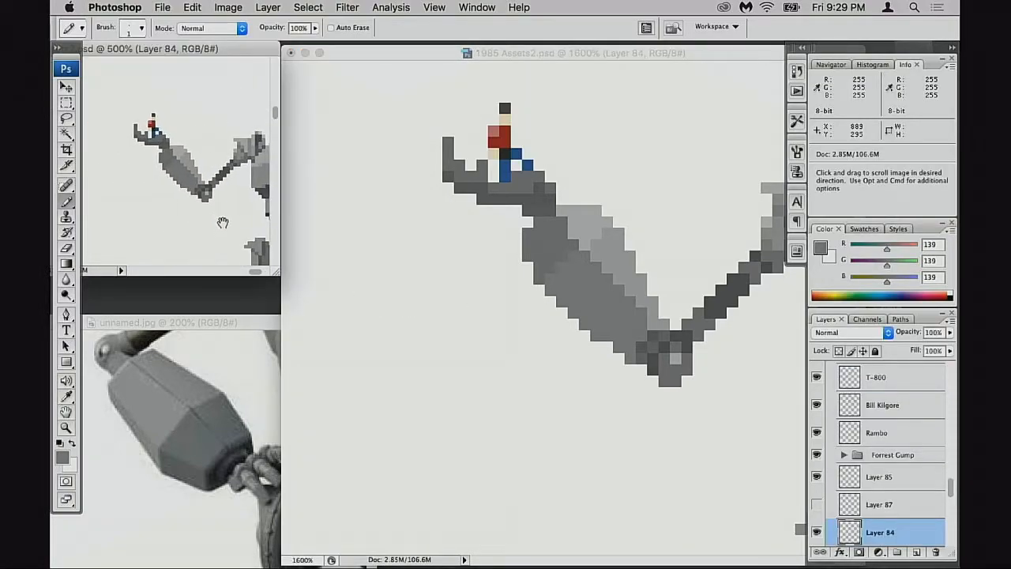
pyautogui.keyDown('alt'); pyautogui.click(531, 261); pyautogui.keyUp('alt')
pyautogui.click(528, 267)
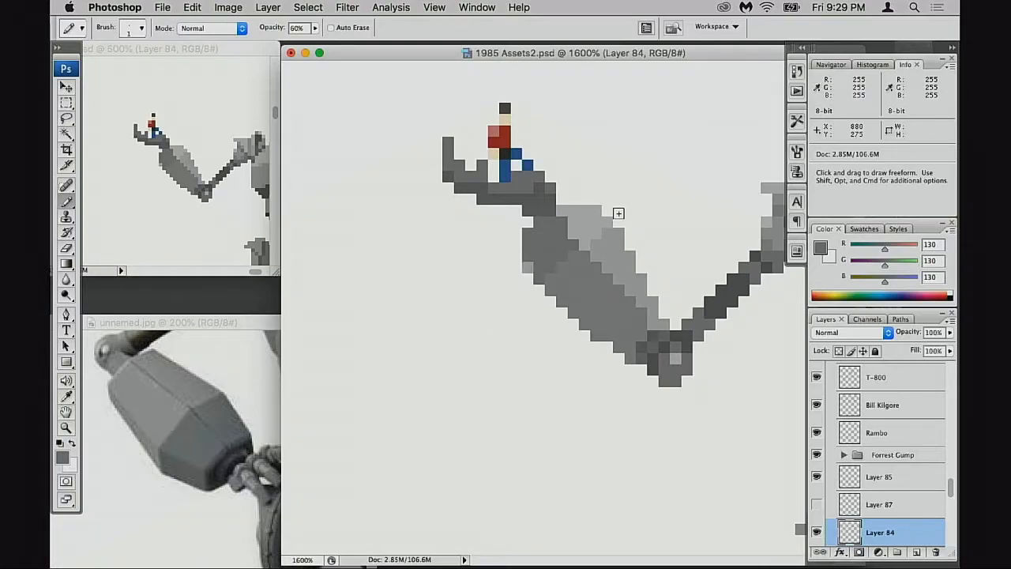
# Step: Touch up the forearm's light upper facet with grey 191 at 100% opacity and pick grey 106 from the wrist
pyautogui.keyDown('alt'); pyautogui.click(579, 222); pyautogui.keyUp('alt')
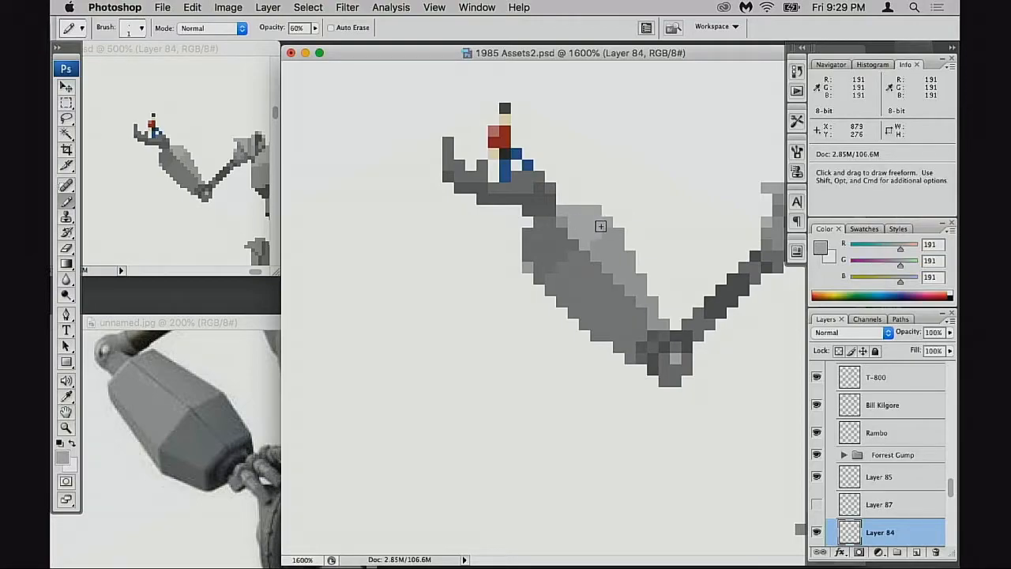
pyautogui.press('0')
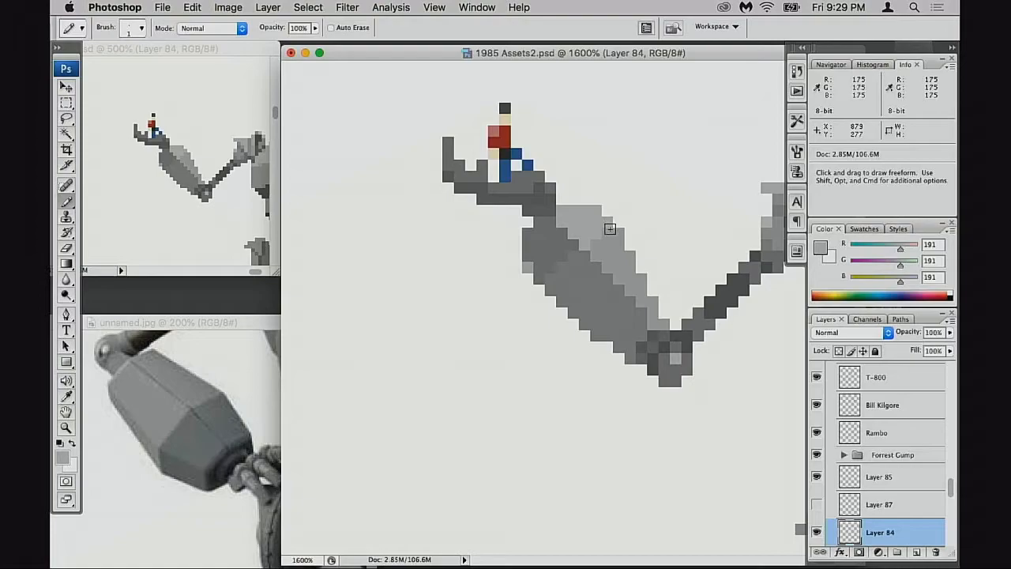
pyautogui.hscroll(1, 604, 235)
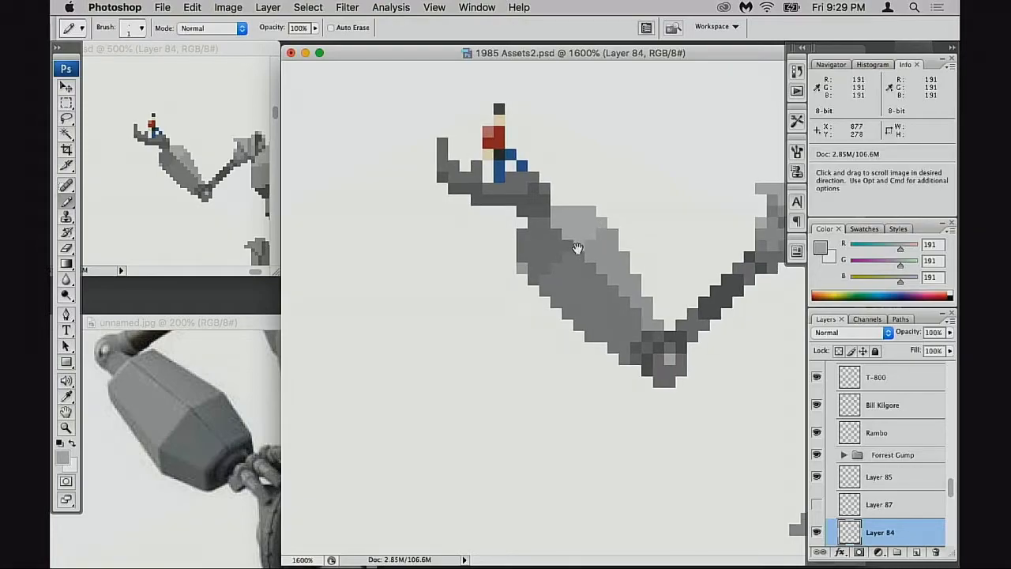
pyautogui.keyDown('alt'); pyautogui.click(537, 199); pyautogui.keyUp('alt')
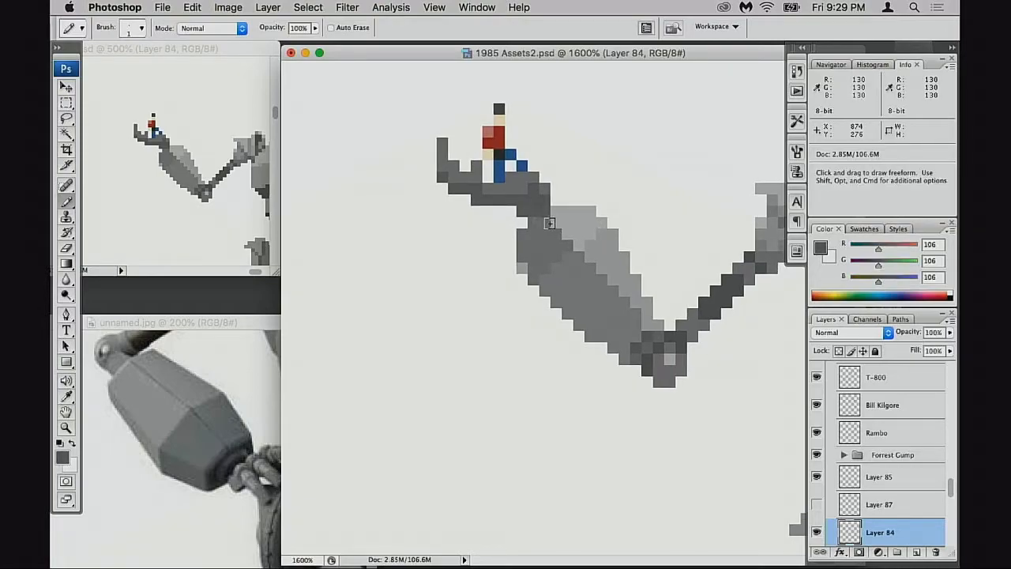
pyautogui.moveTo(489, 196); pyautogui.dragTo(535, 196)
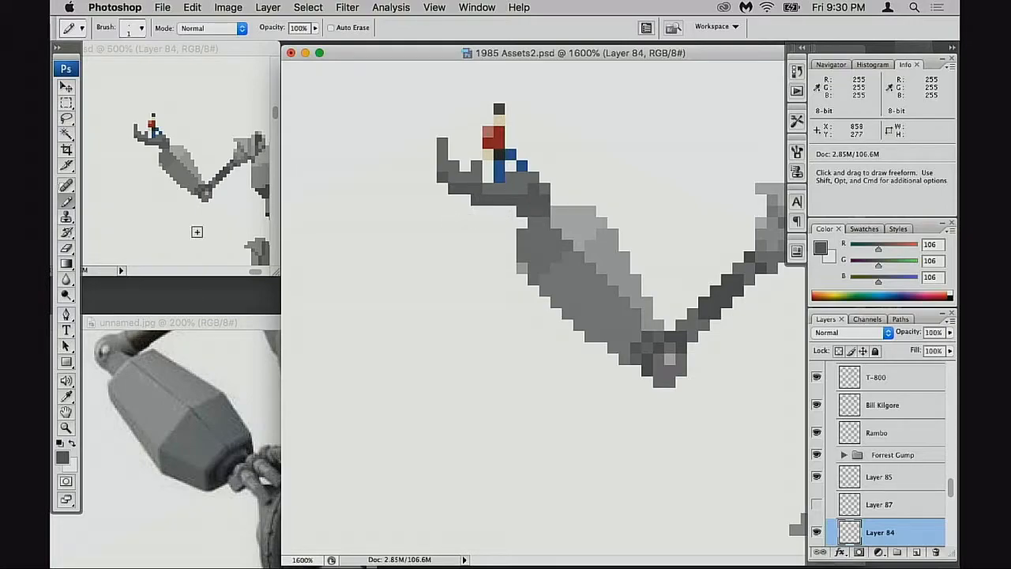
# Step: Examine the robot's torso, forearm and hand in the unnamed.jpg reference image, both as a whole and up close
pyautogui.click(224, 239)
pyautogui.click(218, 428)
pyautogui.keyDown('alt'); pyautogui.click(221, 429); pyautogui.keyUp('alt')
pyautogui.moveTo(231, 489); pyautogui.dragTo(227, 426)
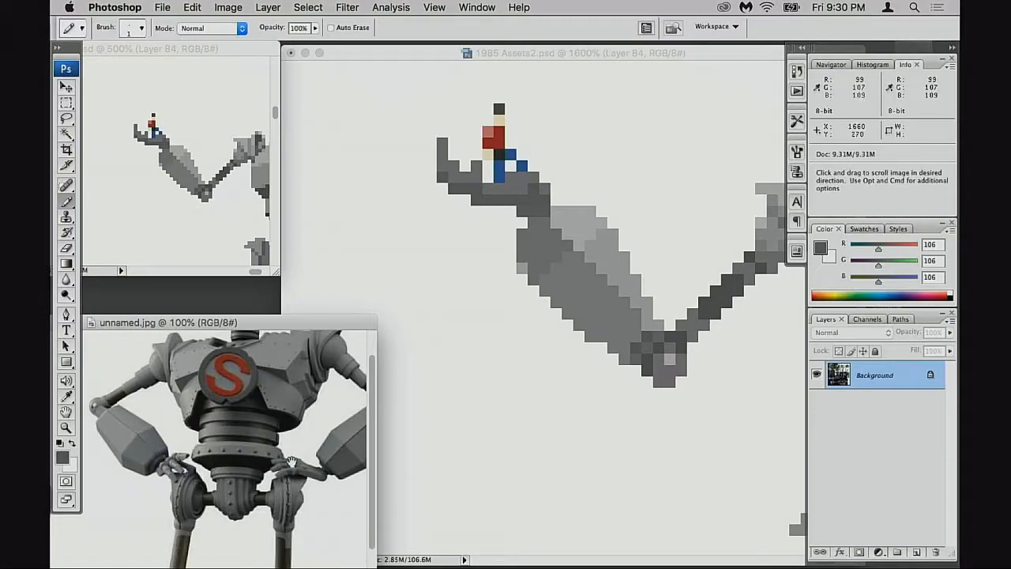
pyautogui.moveTo(203, 472); pyautogui.dragTo(248, 358)
pyautogui.moveTo(250, 429); pyautogui.dragTo(221, 530)
pyautogui.moveTo(213, 213); pyautogui.dragTo(225, 191)
pyautogui.click(232, 471)
pyautogui.moveTo(183, 425); pyautogui.dragTo(229, 461)
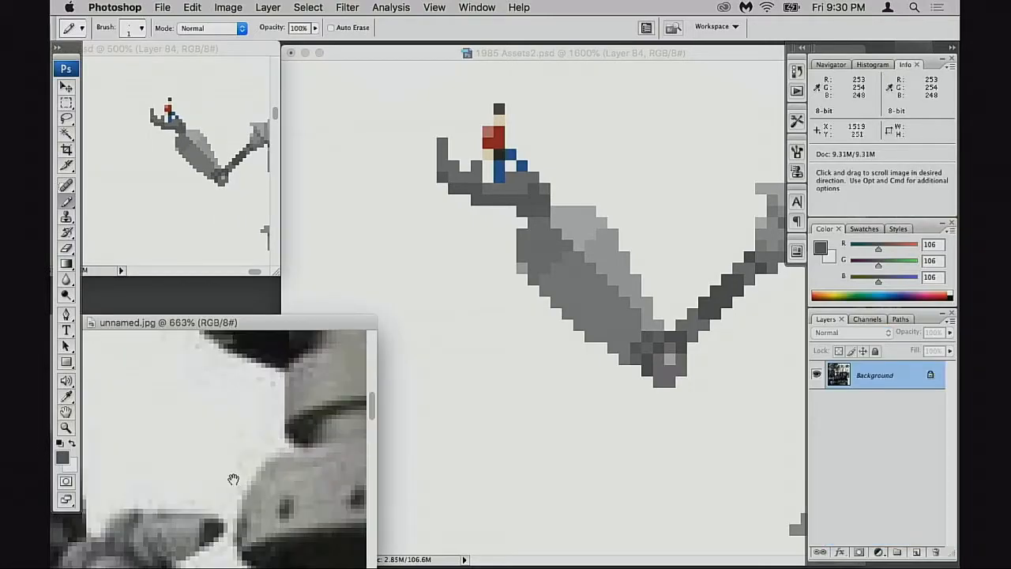
pyautogui.moveTo(216, 495); pyautogui.dragTo(295, 320)
pyautogui.moveTo(229, 513); pyautogui.dragTo(192, 356)
# Step: Examine the waist, hips and hands in the reference image in an enlarged full-screen view
pyautogui.keyDown('alt'); pyautogui.click(266, 421); pyautogui.keyUp('alt')
pyautogui.press('f')
pyautogui.moveTo(311, 300); pyautogui.dragTo(285, 380)
pyautogui.keyDown('alt'); pyautogui.click(314, 361); pyautogui.keyUp('alt')
pyautogui.keyDown('alt'); pyautogui.click(316, 359); pyautogui.keyUp('alt')
pyautogui.press('f')
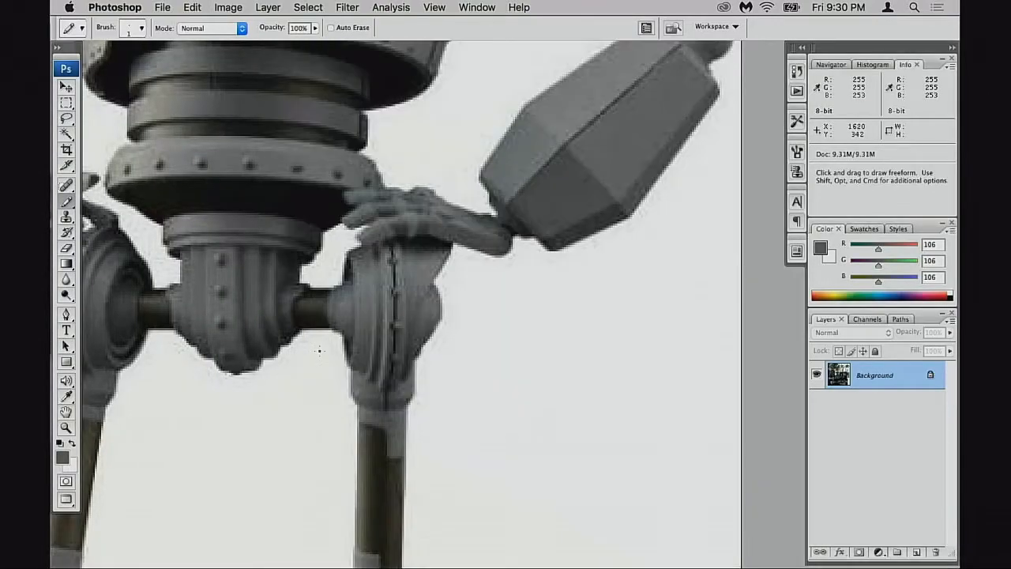
pyautogui.press('f')
pyautogui.moveTo(261, 176); pyautogui.dragTo(317, 368)
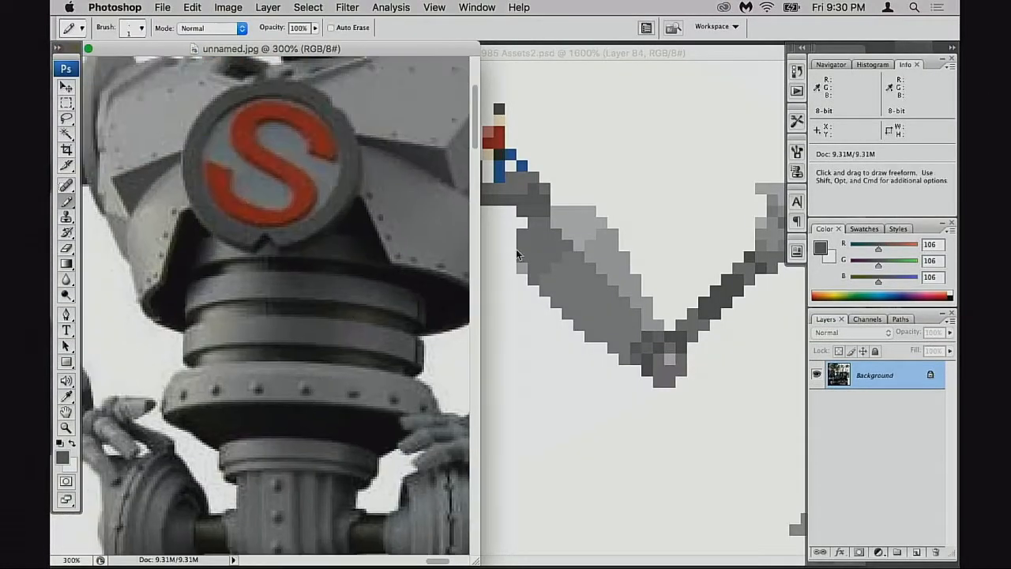
# Step: Place the reference window below the small preview and examine the bent arm's elbow joint and forearm in it
pyautogui.click(520, 208)
pyautogui.click(209, 254)
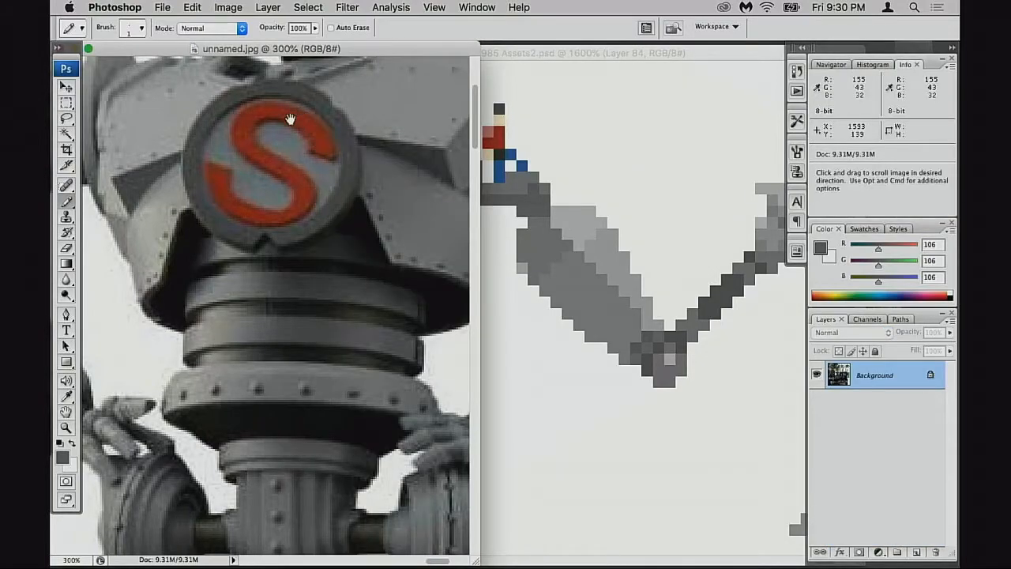
pyautogui.scroll(4, 289, 118)
pyautogui.moveTo(306, 52); pyautogui.dragTo(305, 275)
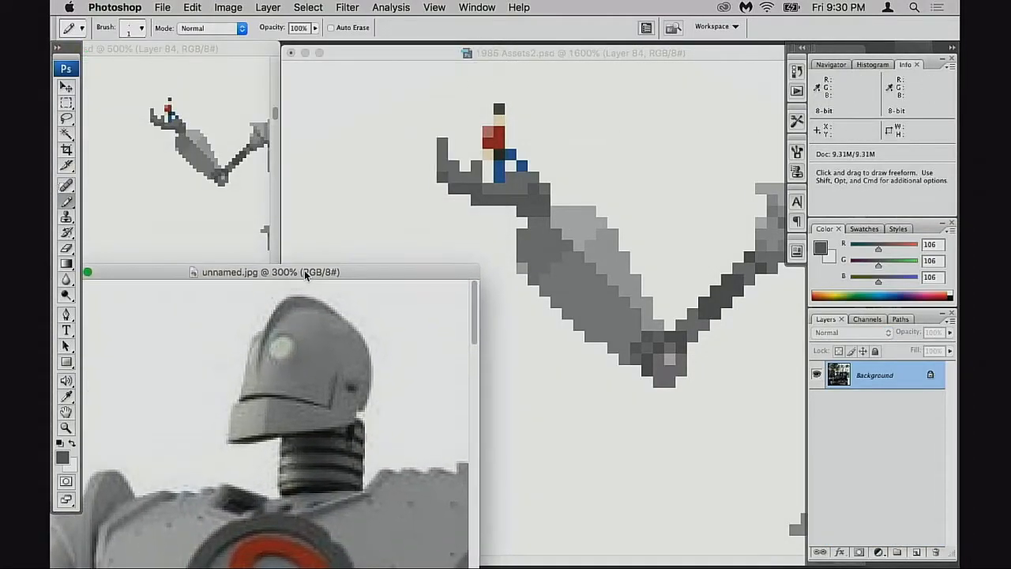
pyautogui.click(484, 180)
pyautogui.moveTo(703, 282); pyautogui.dragTo(518, 251)
pyautogui.hscroll(-6, 585, 272)
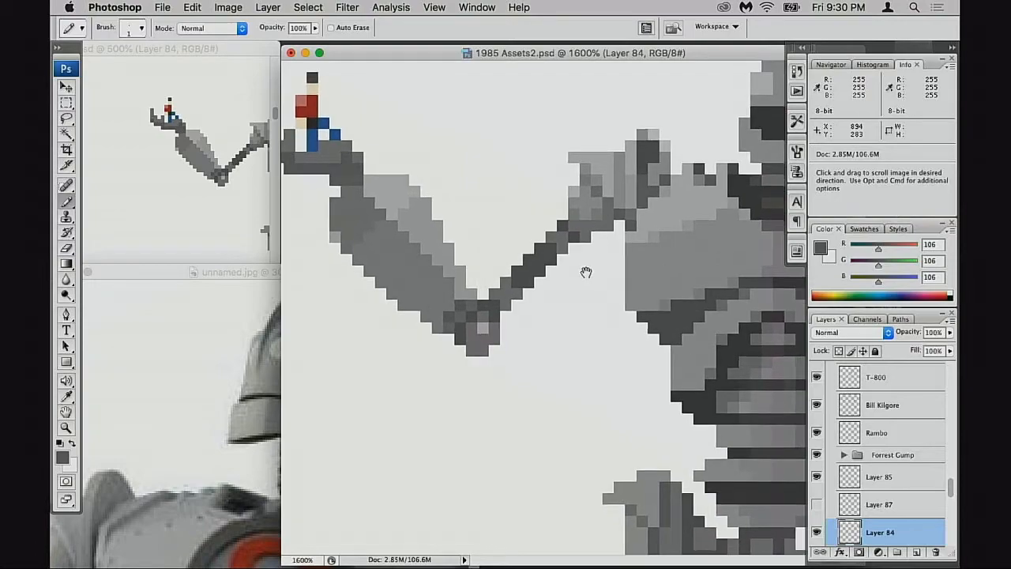
pyautogui.click(213, 434)
pyautogui.scroll(-5, 204, 407)
pyautogui.moveTo(206, 406); pyautogui.dragTo(193, 388)
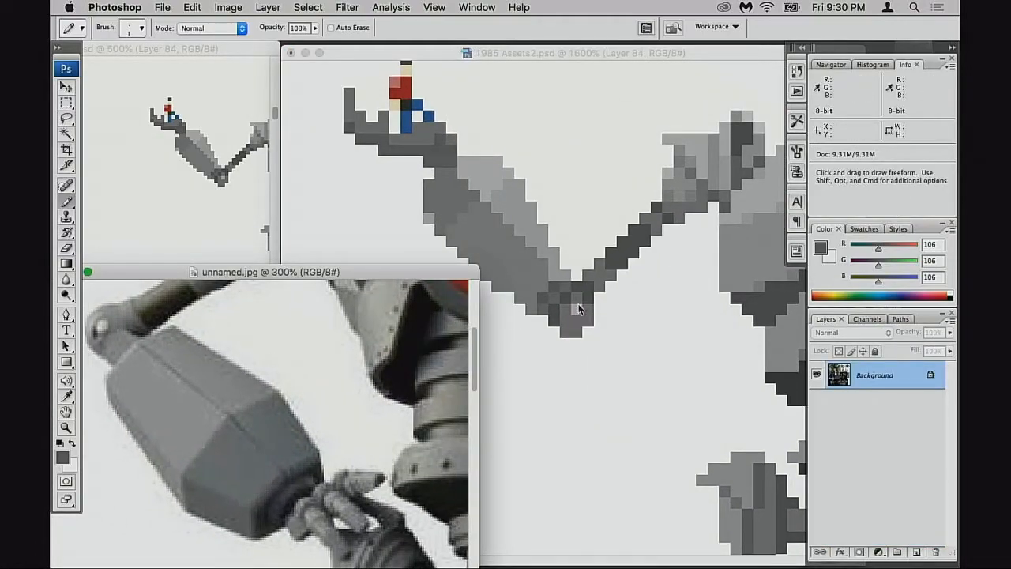
# Step: Shift the light grey highlight on the raised arm's elbow joint one pixel down, covering its old spot with mid grey (127)
pyautogui.click(574, 320)
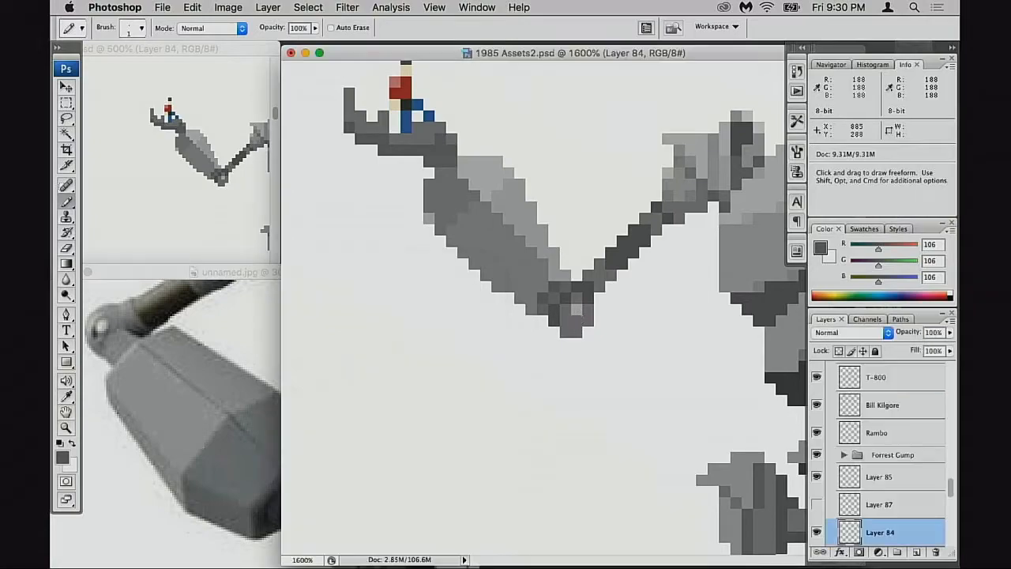
pyautogui.keyDown('alt'); pyautogui.click(577, 311); pyautogui.keyUp('alt')
pyautogui.click(577, 320)
pyautogui.keyDown('alt'); pyautogui.click(587, 317); pyautogui.keyUp('alt')
pyautogui.click(577, 309)
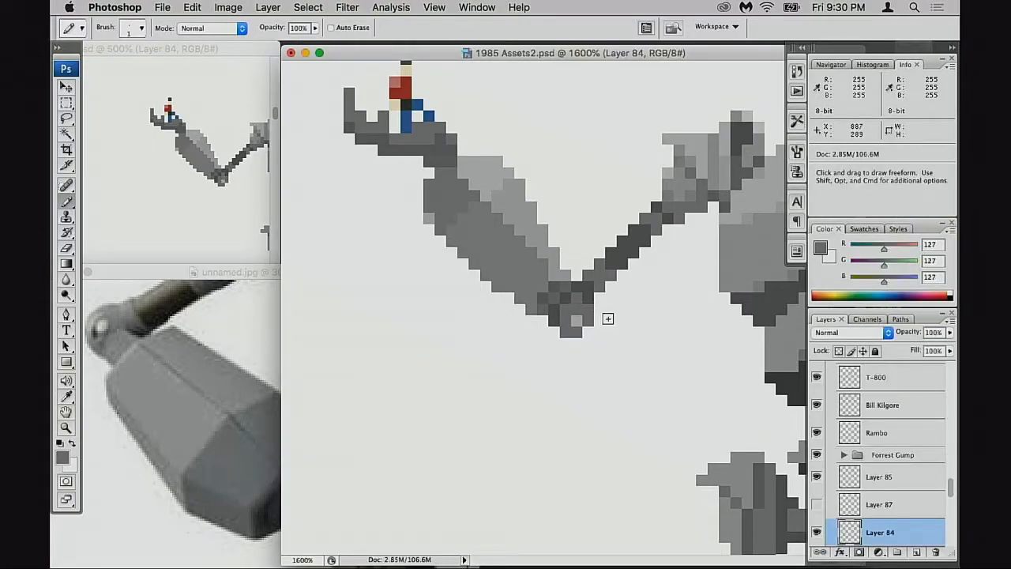
# Step: Compare the raised arm's elbow and upper arm with the same parts in the reference image
pyautogui.click(201, 389)
pyautogui.moveTo(213, 388); pyautogui.dragTo(249, 410)
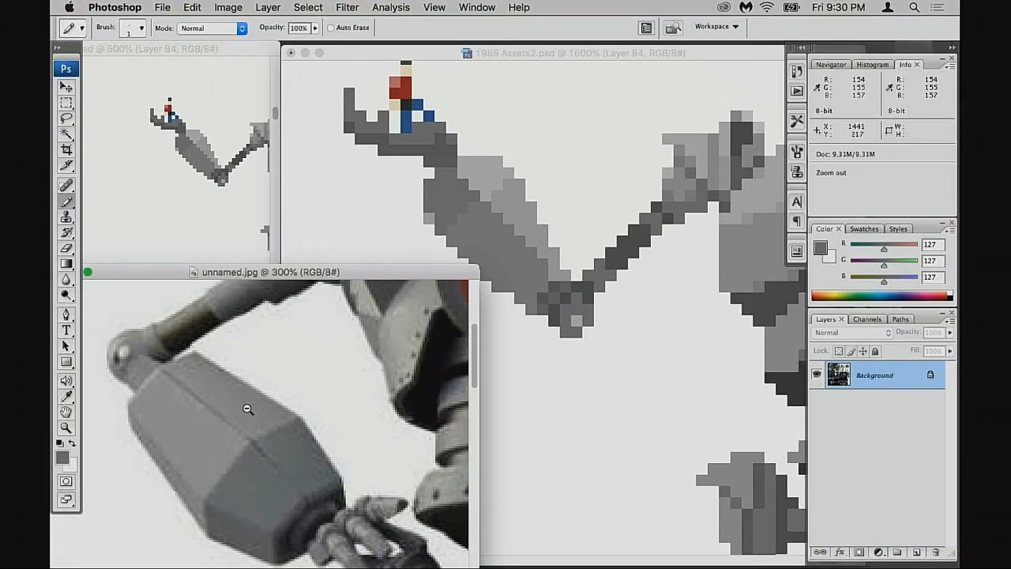
pyautogui.scroll(5, 249, 410)
pyautogui.click(225, 214)
pyautogui.click(382, 211)
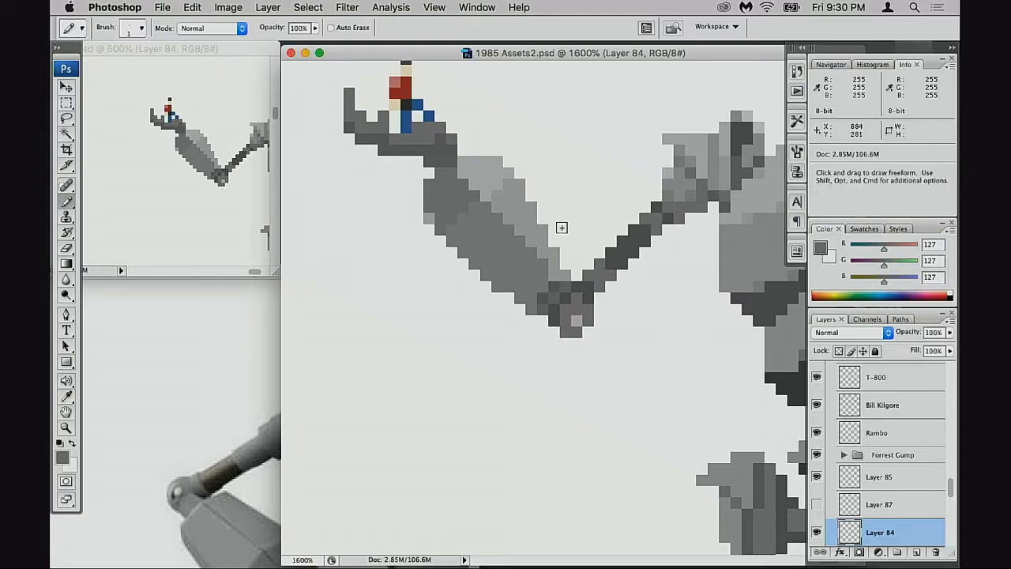
pyautogui.moveTo(654, 297); pyautogui.dragTo(640, 304)
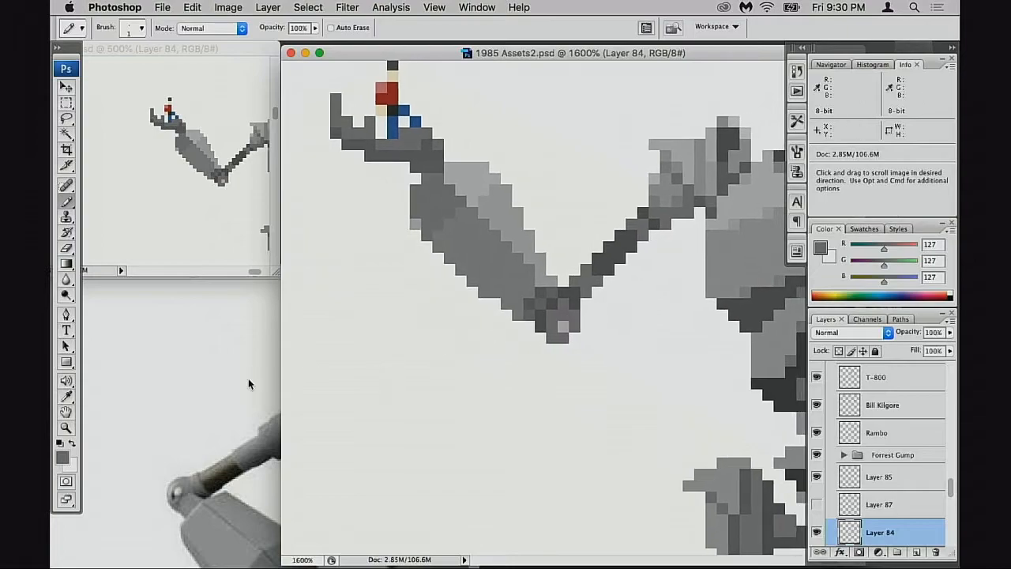
pyautogui.moveTo(262, 404); pyautogui.dragTo(224, 390)
# Step: Check the proportions of the whole pixel robot beside the bench figure at 600% zoom
pyautogui.click(527, 222)
pyautogui.keyDown('alt'); pyautogui.click(605, 267); pyautogui.keyUp('alt')
pyautogui.keyDown('alt'); pyautogui.click(609, 276); pyautogui.keyUp('alt')
pyautogui.keyDown('alt'); pyautogui.click(606, 294); pyautogui.keyUp('alt')
pyautogui.keyDown('alt'); pyautogui.click(605, 296); pyautogui.keyUp('alt')
pyautogui.moveTo(533, 347); pyautogui.dragTo(560, 196)
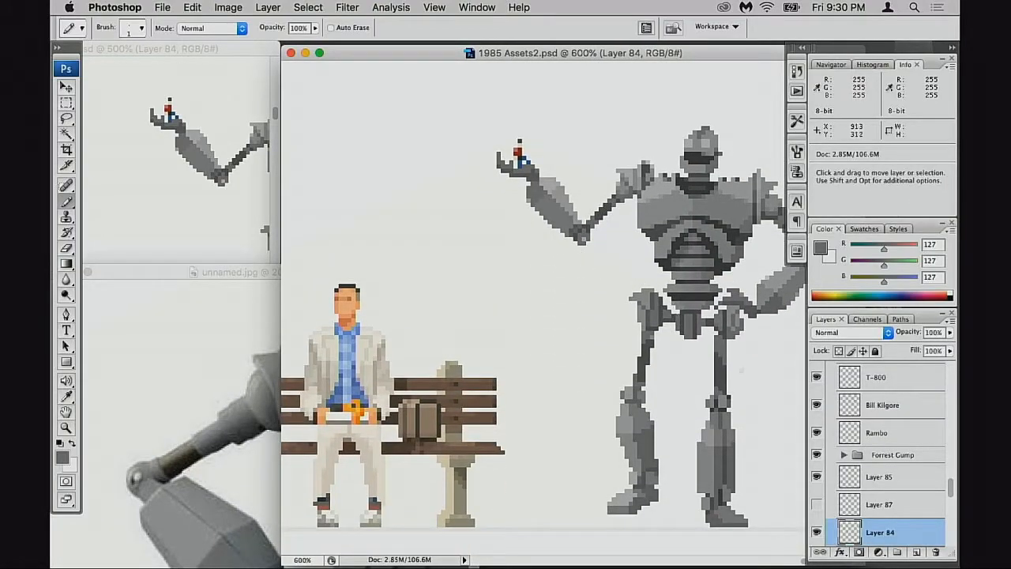
pyautogui.keyDown('shift'); pyautogui.click(869, 477); pyautogui.keyUp('shift')
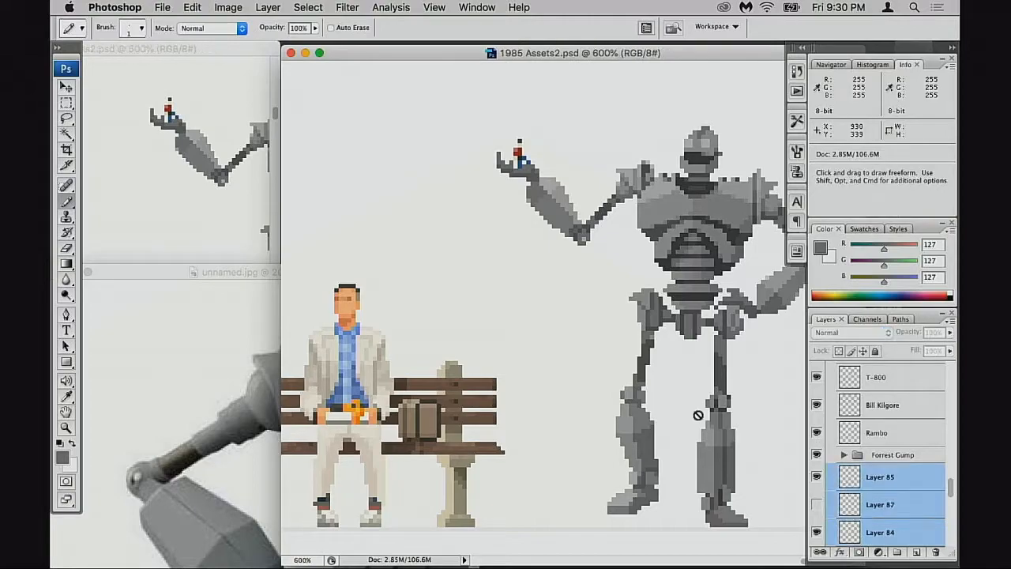
pyautogui.press('f')
pyautogui.hotkey('ctrl', 't')
pyautogui.rightClick(615, 282)
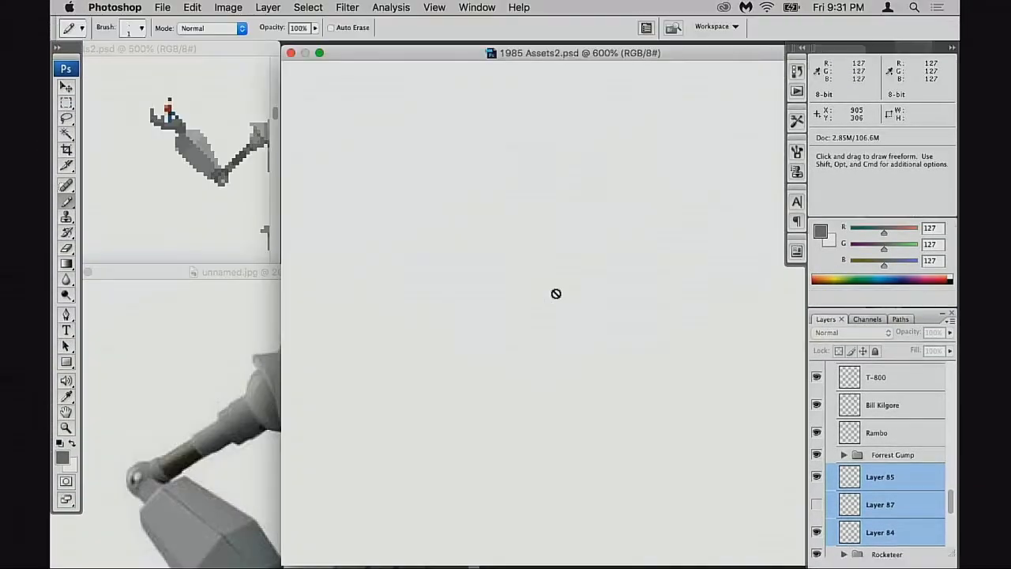
pyautogui.moveTo(609, 279); pyautogui.dragTo(490, 280)
# Step: Arrange the windows to view the reference's chest and neck beside the artwork, with the robot's torso in the small preview
pyautogui.click(266, 276)
pyautogui.moveTo(323, 275); pyautogui.dragTo(227, 298)
pyautogui.moveTo(239, 358); pyautogui.dragTo(154, 410)
pyautogui.moveTo(285, 304); pyautogui.dragTo(310, 280)
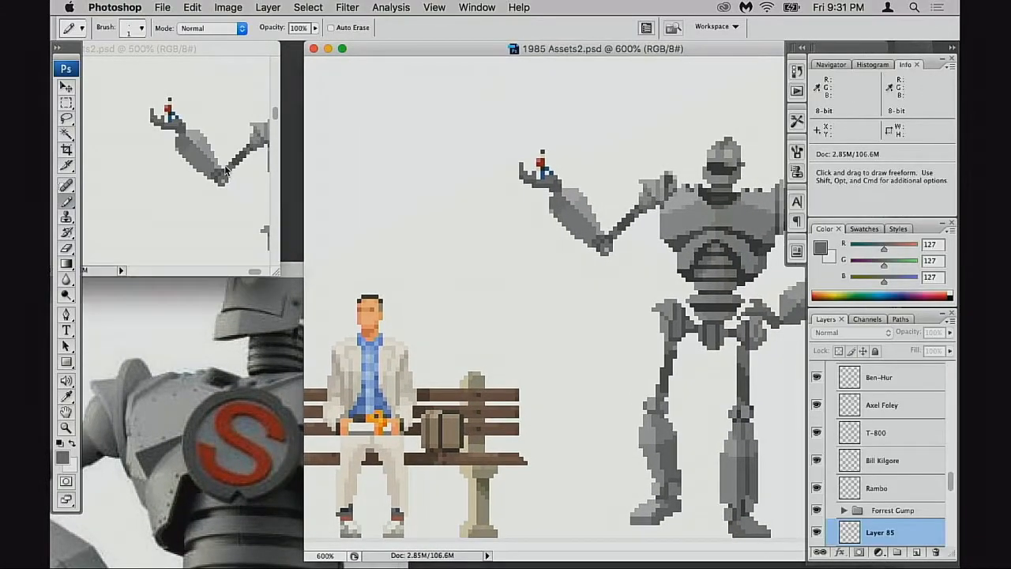
pyautogui.moveTo(245, 205); pyautogui.dragTo(277, 181)
# Step: Inspect the pixel robot's head, shoulders and chest in the artwork at 1200% zoom
pyautogui.moveTo(648, 277)
pyautogui.mouseDown()
pyautogui.moveTo(550, 275)
pyautogui.moveTo(646, 268)
pyautogui.mouseUp()
pyautogui.keyDown('super'); pyautogui.click(700, 229); pyautogui.keyUp('super')
pyautogui.keyDown('super'); pyautogui.click(698, 233); pyautogui.keyUp('super')
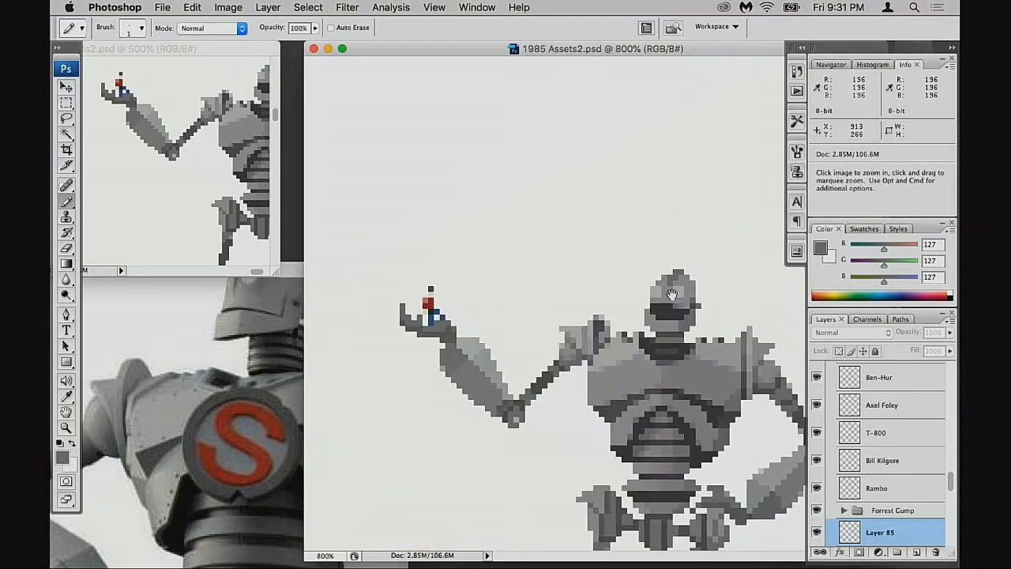
pyautogui.moveTo(684, 296); pyautogui.dragTo(567, 260)
pyautogui.keyDown('super'); pyautogui.click(656, 291); pyautogui.keyUp('super')
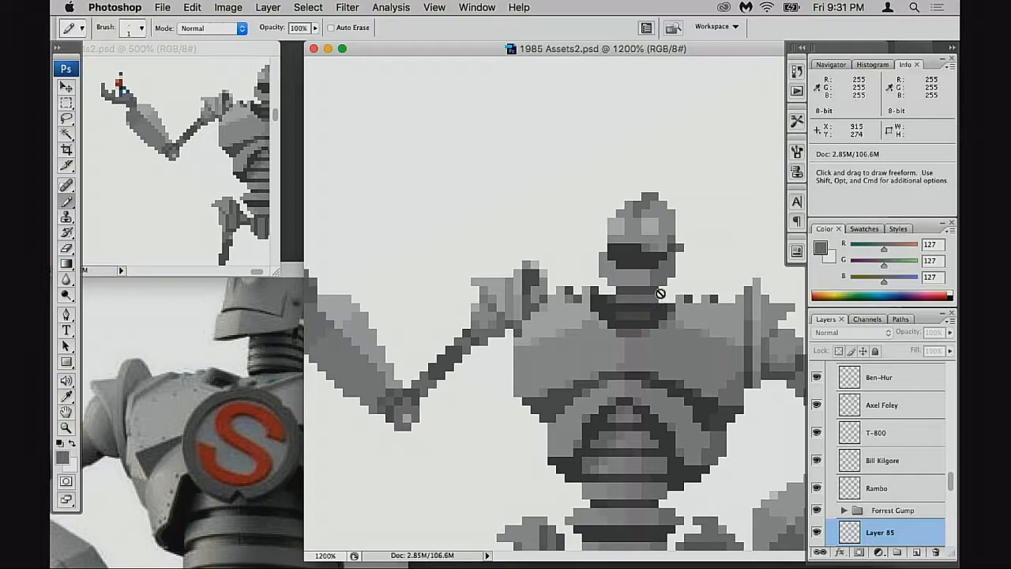
# Step: Widen the small preview to fit the robot's torso, and view the head and chest together in the reference window
pyautogui.click(278, 273)
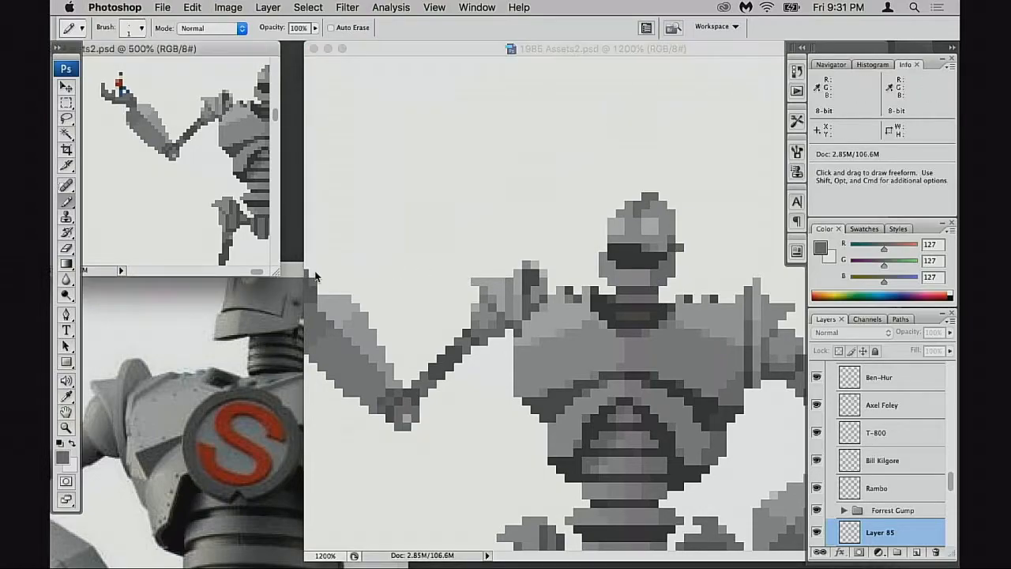
pyautogui.moveTo(274, 272); pyautogui.dragTo(314, 261)
pyautogui.click(305, 312)
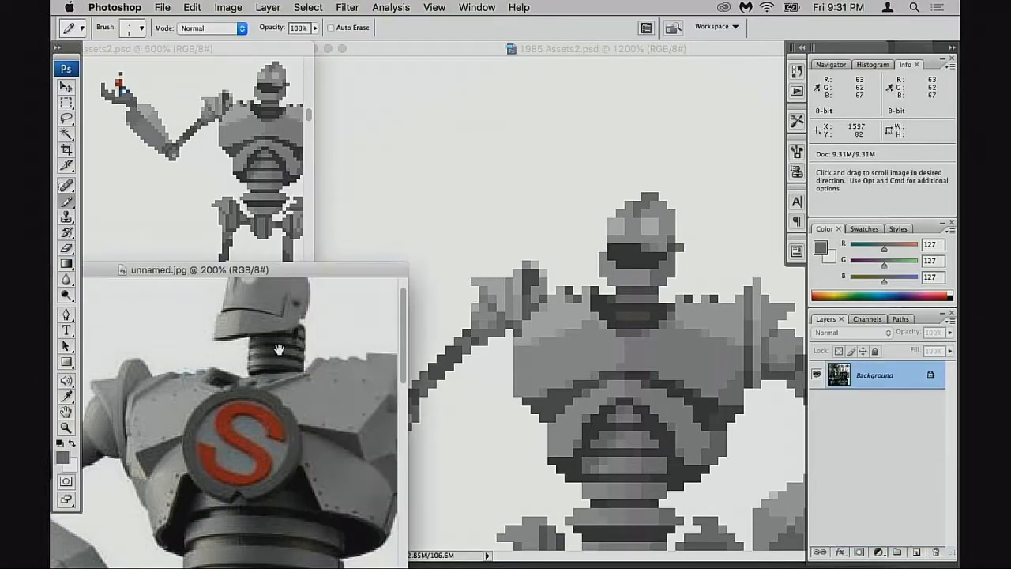
pyautogui.moveTo(297, 313); pyautogui.dragTo(282, 360)
pyautogui.moveTo(338, 269); pyautogui.dragTo(319, 282)
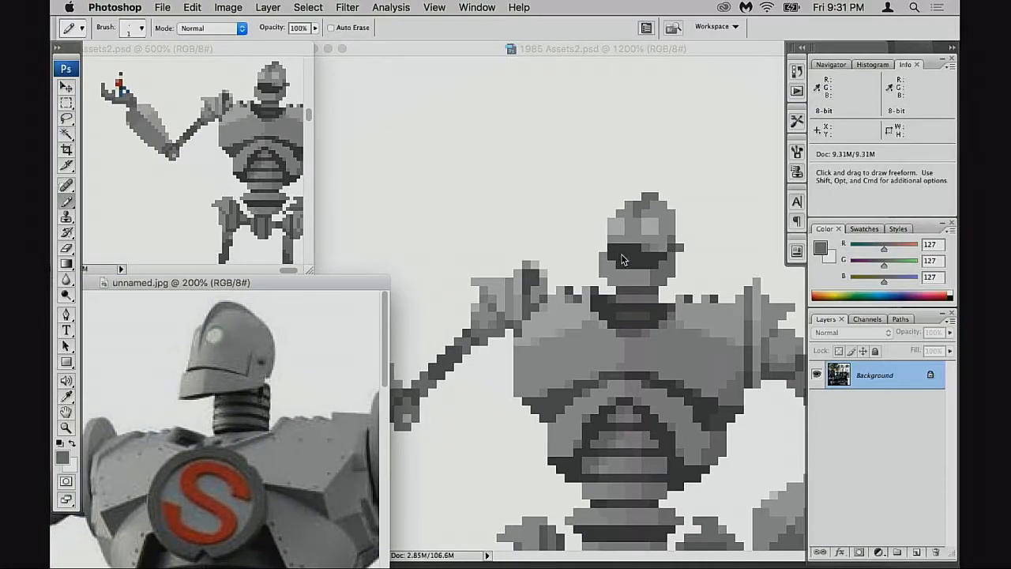
# Step: Make Layer 84 the only active layer so the robot's body can be painted
pyautogui.click(554, 299)
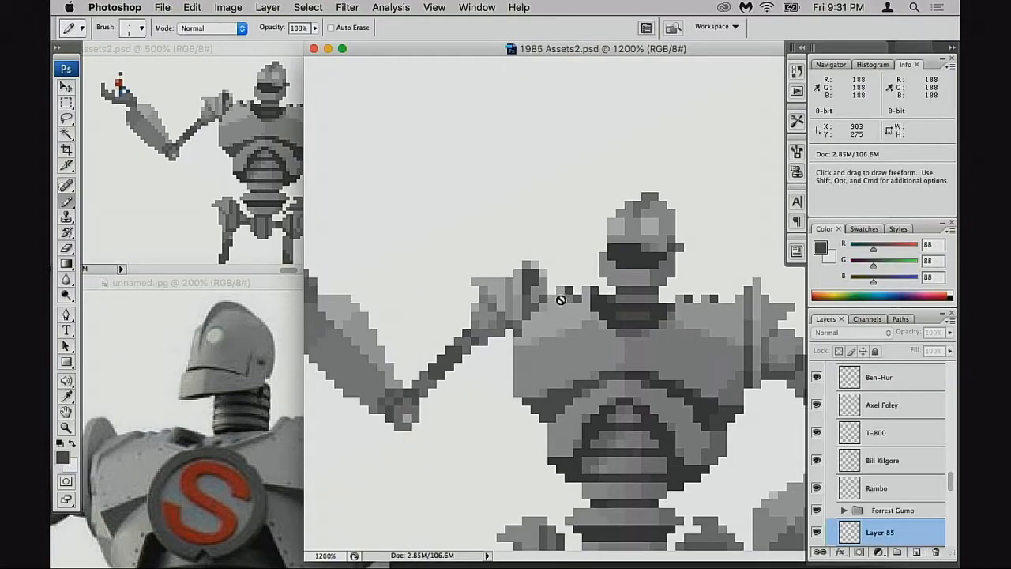
pyautogui.scroll(-4, 877, 474)
pyautogui.keyDown('shift'); pyautogui.click(851, 477); pyautogui.keyUp('shift')
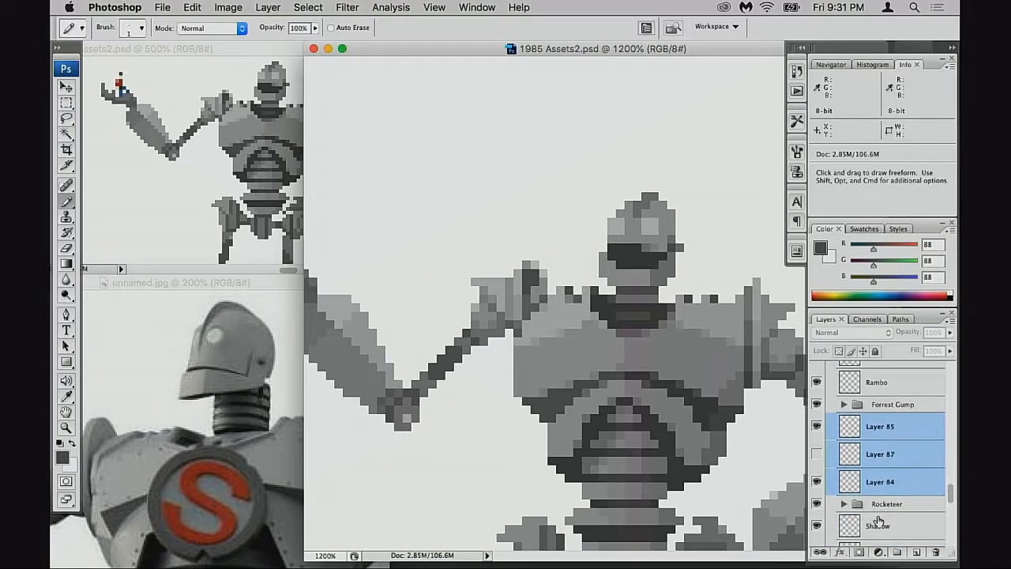
pyautogui.click(851, 477)
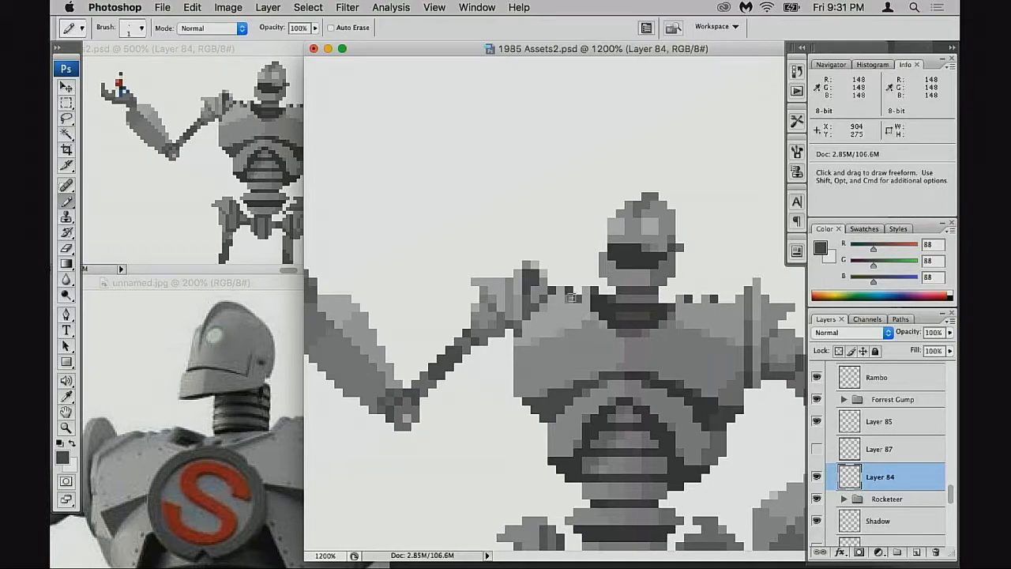
# Step: Touch up the ridge between the raised arm's shoulder and the neck using greys 148 and 188 sampled from the robot
pyautogui.keyDown('super'); pyautogui.click(574, 315); pyautogui.keyUp('super')
pyautogui.keyDown('alt'); pyautogui.click(598, 286); pyautogui.keyUp('alt')
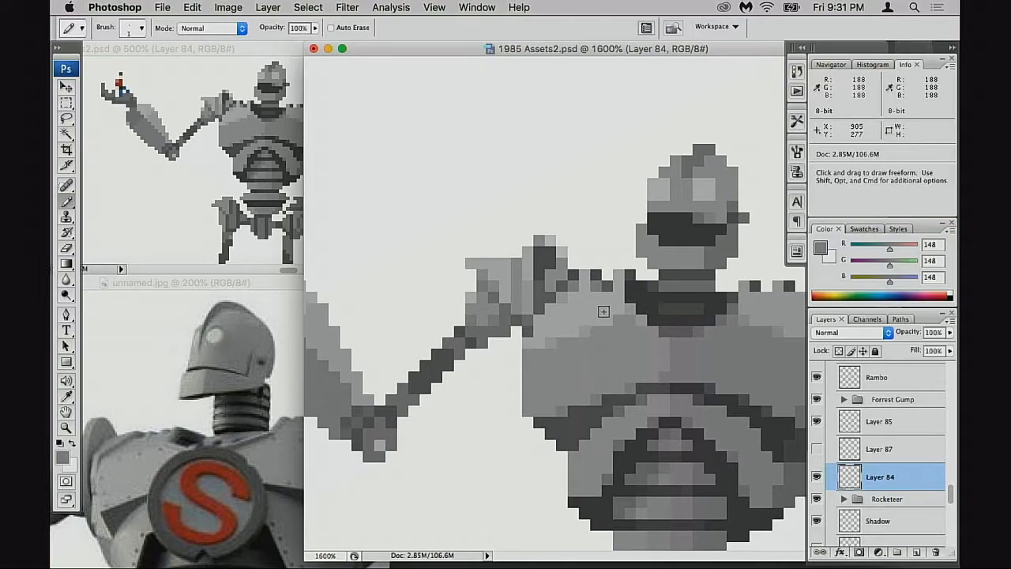
pyautogui.scroll(-2, 603, 312)
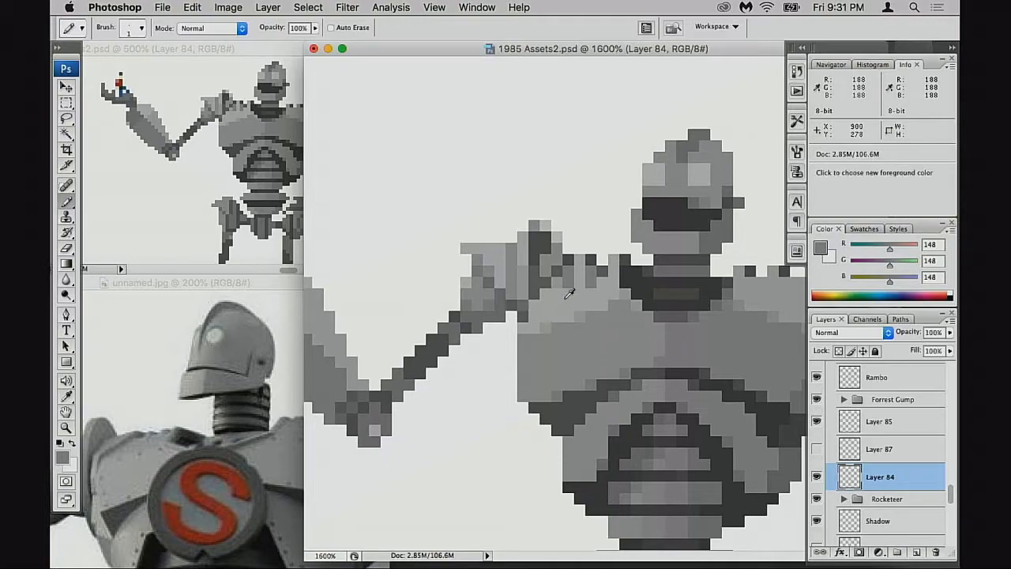
pyautogui.keyDown('alt'); pyautogui.click(535, 326); pyautogui.keyUp('alt')
pyautogui.moveTo(570, 324); pyautogui.dragTo(545, 322)
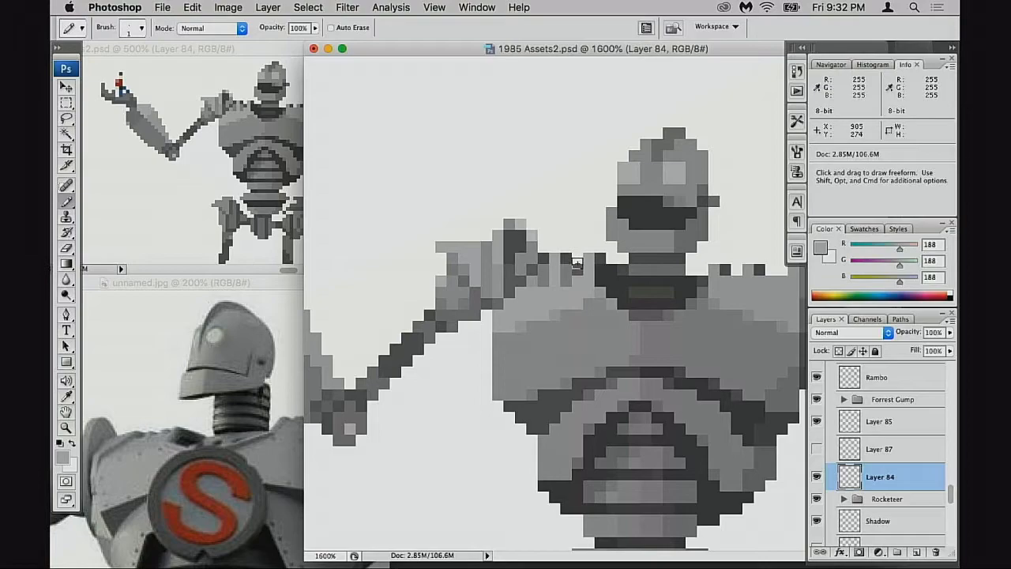
pyautogui.press('e')
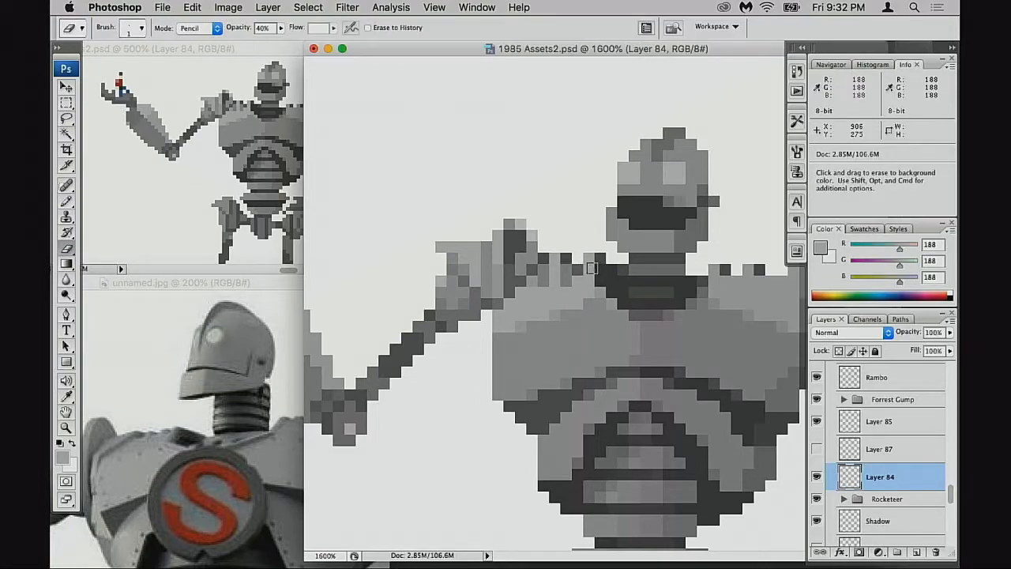
# Step: Compare the pixel robot's shoulders and upper chest with the reference image's chest and neck
pyautogui.moveTo(599, 273); pyautogui.dragTo(556, 260)
pyautogui.click(268, 371)
pyautogui.moveTo(276, 414); pyautogui.dragTo(231, 347)
pyautogui.click(672, 314)
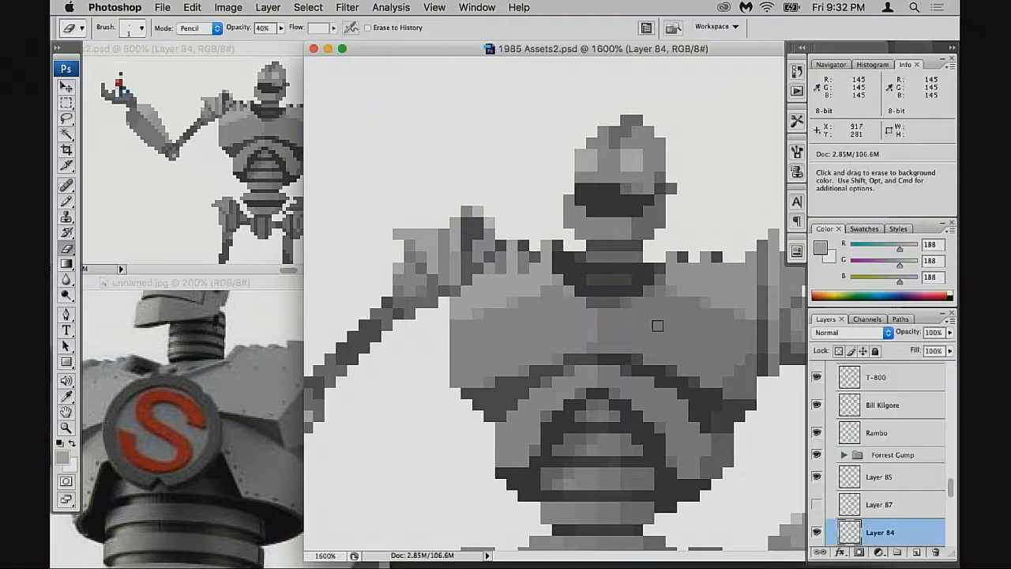
pyautogui.hscroll(-3, 624, 340)
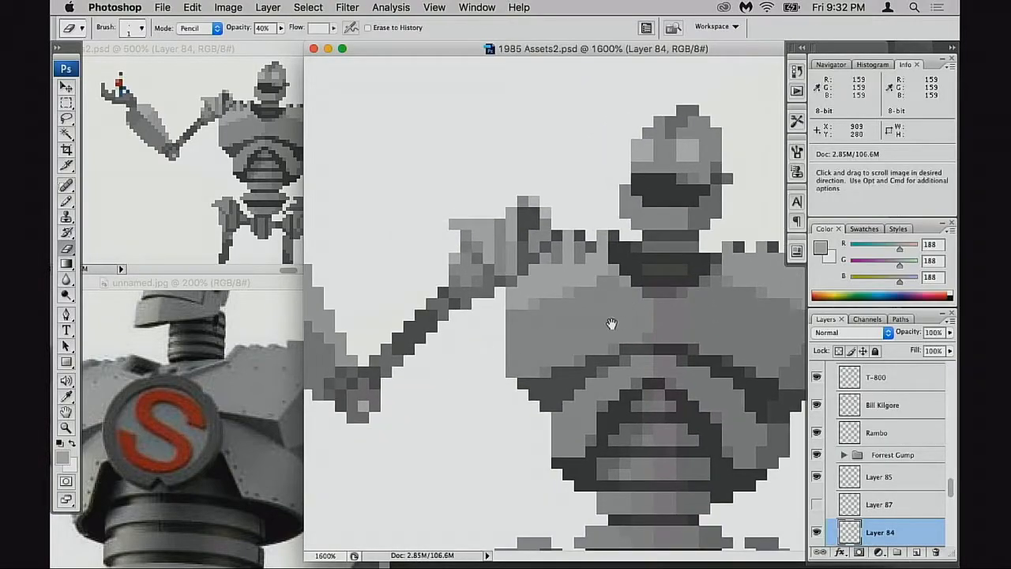
# Step: Examine the shoulder, chest plates and segmented torso in the reference image
pyautogui.press('b')
pyautogui.click(118, 454)
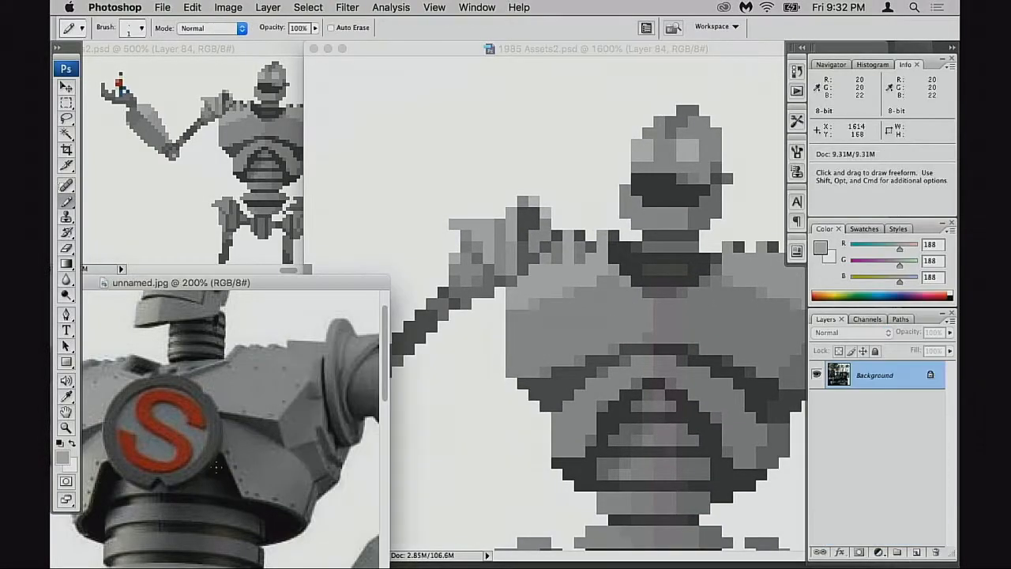
pyautogui.moveTo(103, 457); pyautogui.dragTo(233, 435)
pyautogui.moveTo(251, 488); pyautogui.dragTo(213, 435)
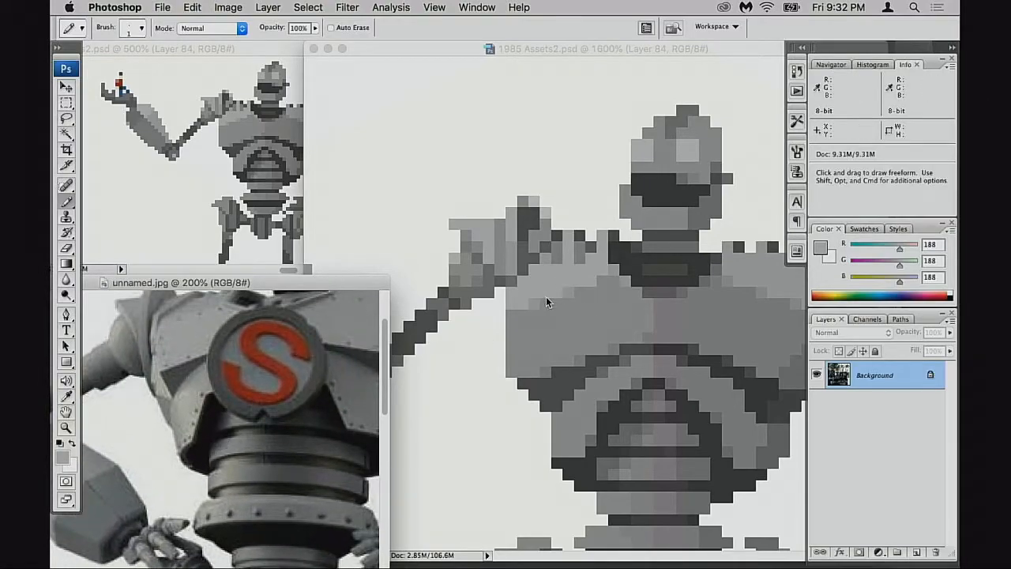
# Step: Try a row of four light rivets in grey 188 across the raised-arm half of the robot's chest
pyautogui.press('alt')
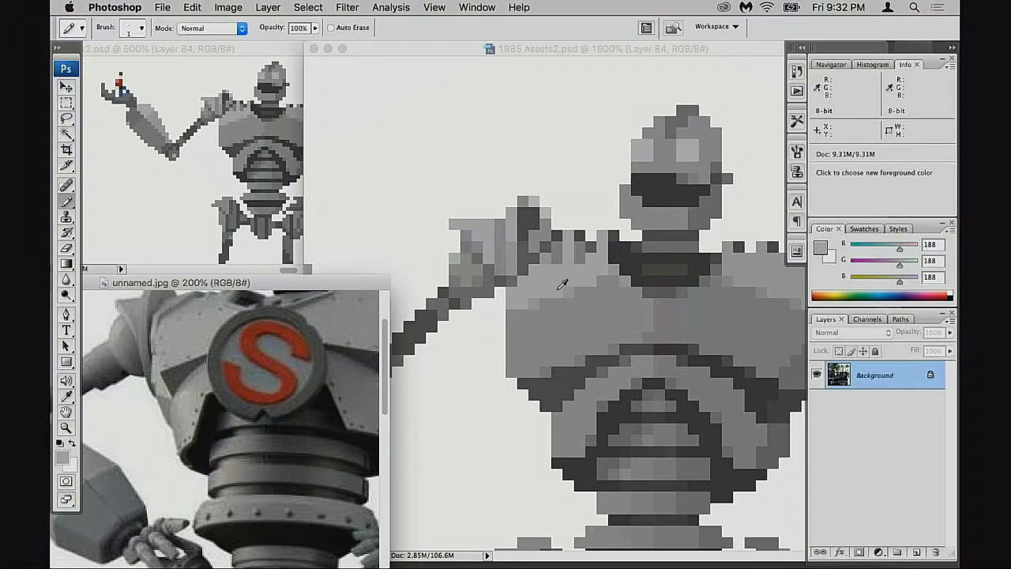
pyautogui.click(525, 319)
pyautogui.click(522, 325)
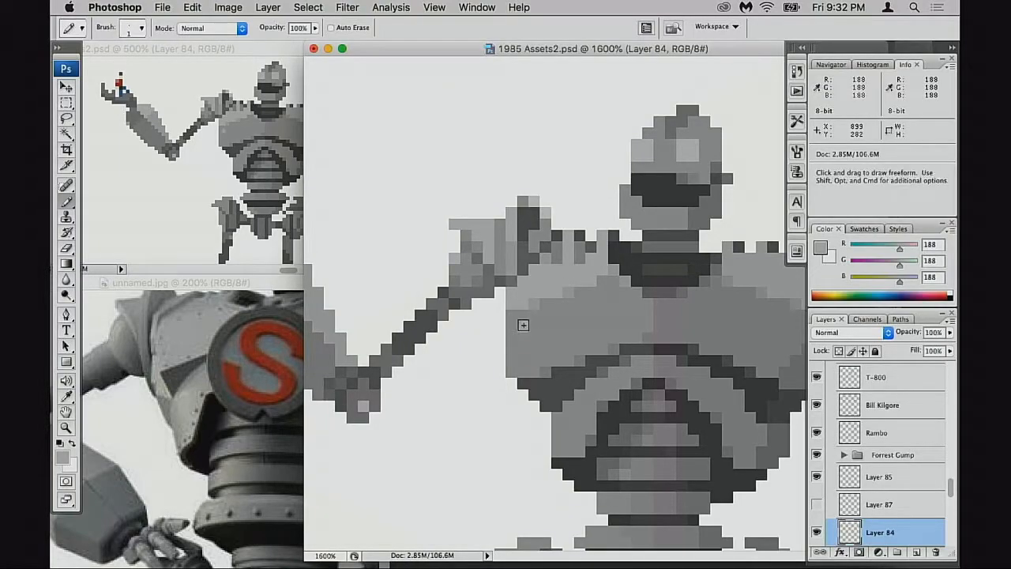
pyautogui.click(556, 314)
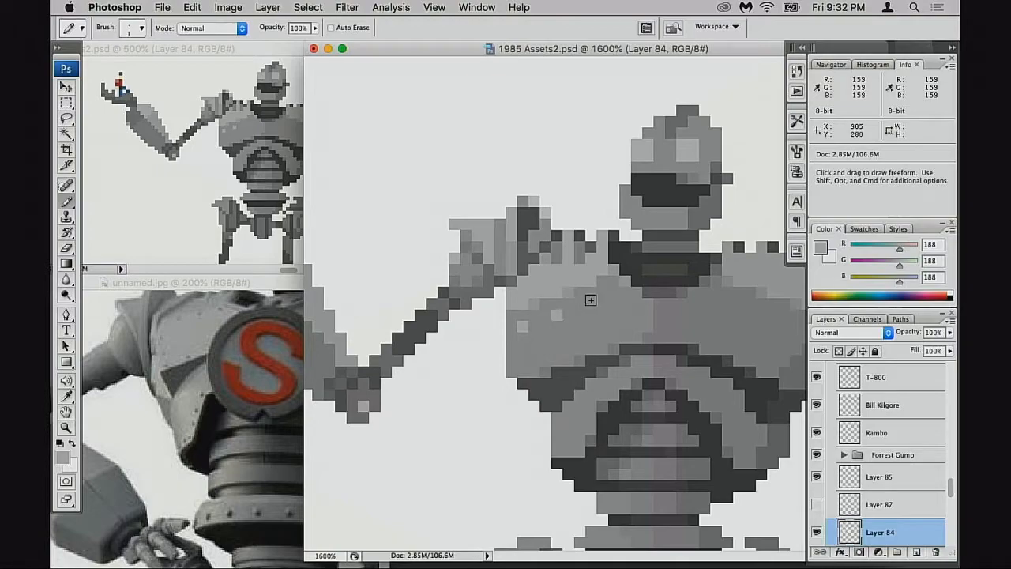
pyautogui.click(591, 301)
pyautogui.click(623, 294)
pyautogui.press('super+alt+z')
pyautogui.press('super+alt+z')
# Step: Dot grey 188 rivets along the upper seam and lower edge of the chest's raised-arm half, following the reference image
pyautogui.click(545, 315)
pyautogui.click(581, 303)
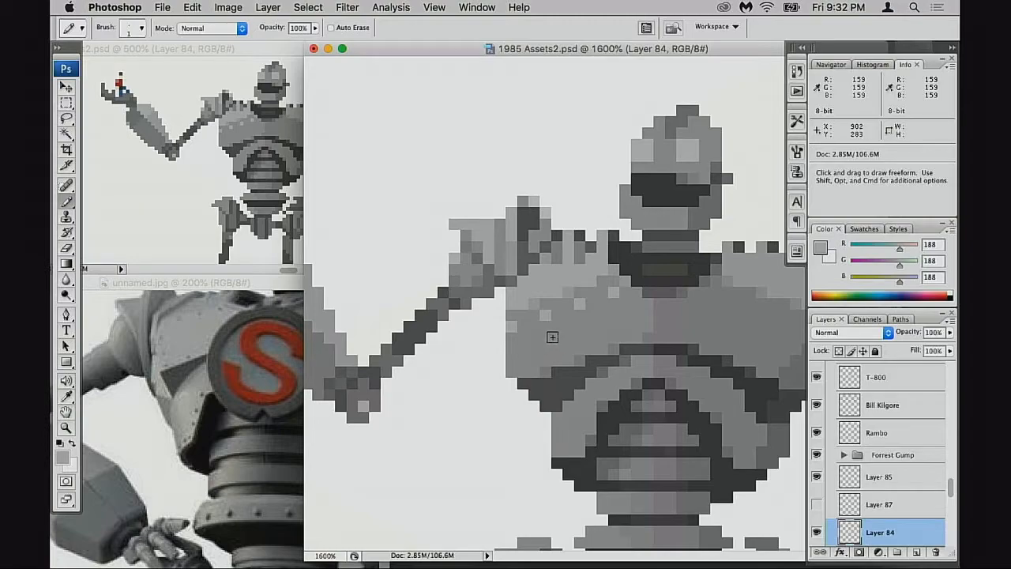
pyautogui.click(636, 326)
pyautogui.click(243, 372)
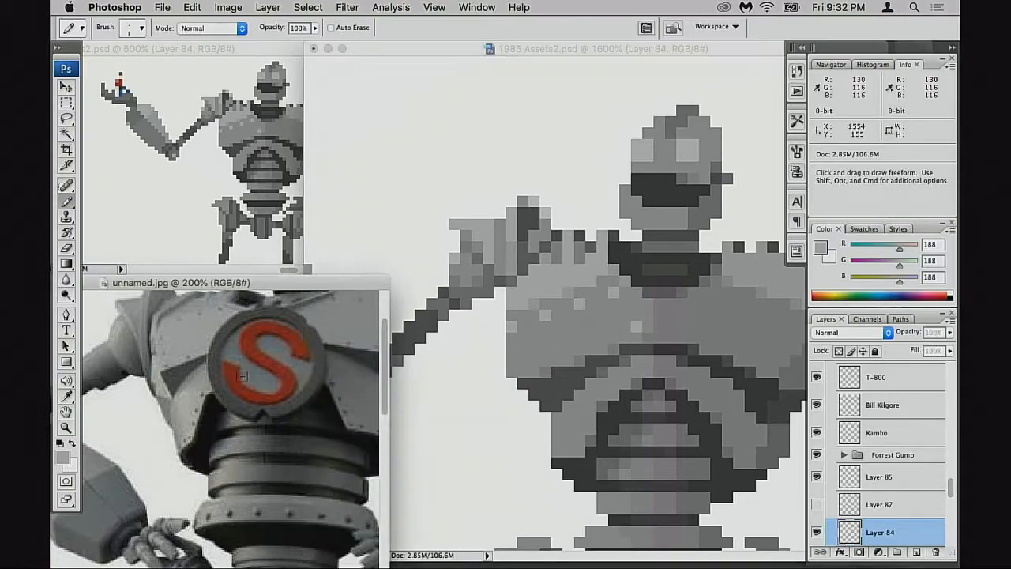
pyautogui.moveTo(357, 317); pyautogui.dragTo(342, 411)
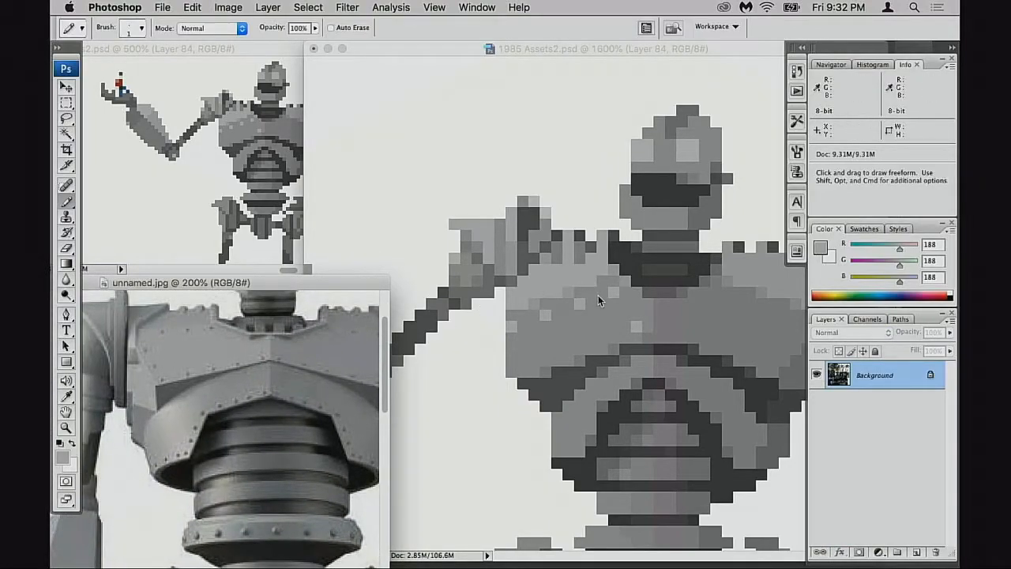
pyautogui.click(517, 353)
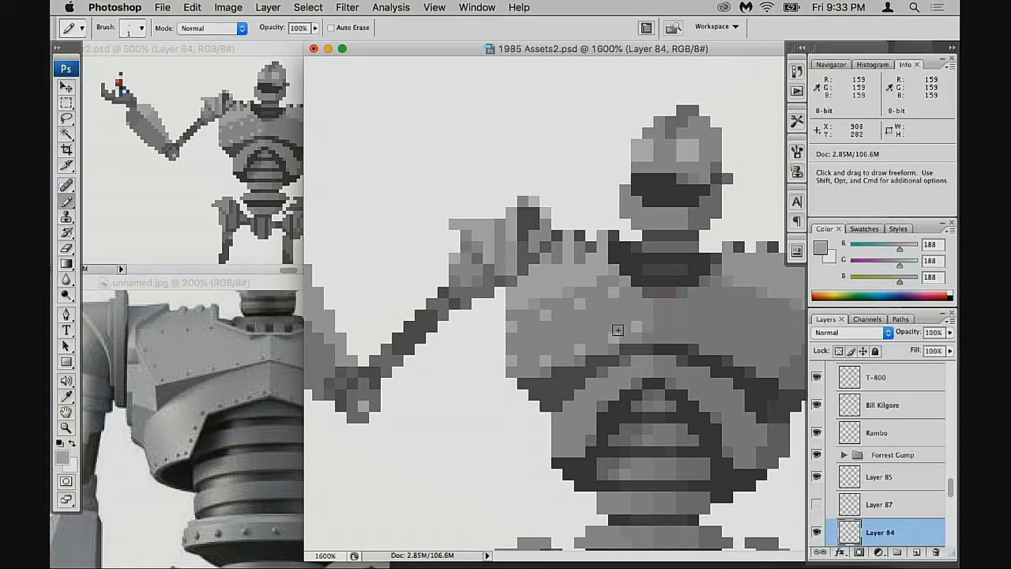
# Step: Soften the chest rivets with grey 159 at 60% opacity, and dot matching rivets on the other half with grey 175 at 40%
pyautogui.keyDown('alt'); pyautogui.click(619, 310); pyautogui.keyUp('alt')
pyautogui.press('6')
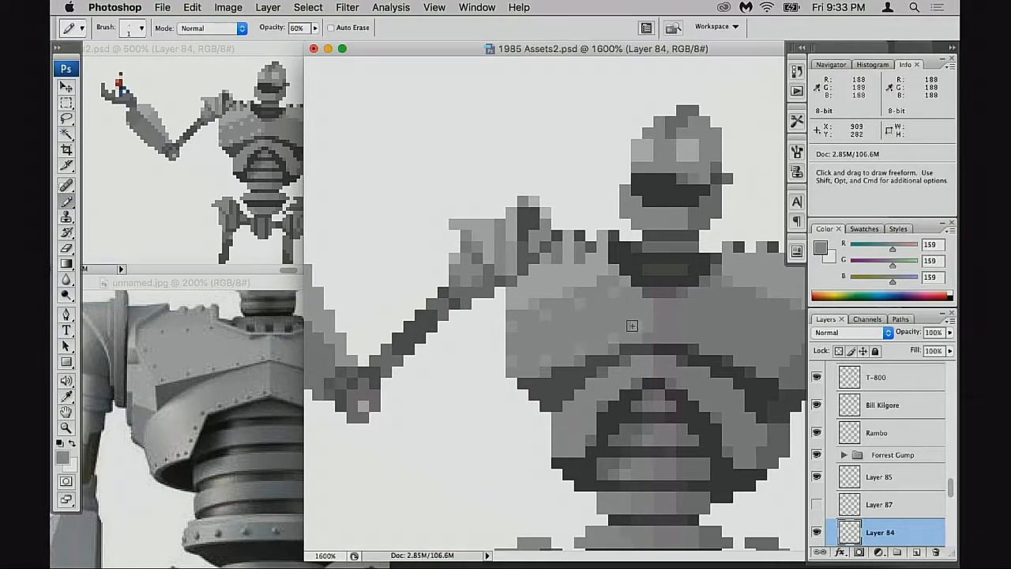
pyautogui.moveTo(615, 345); pyautogui.dragTo(582, 345)
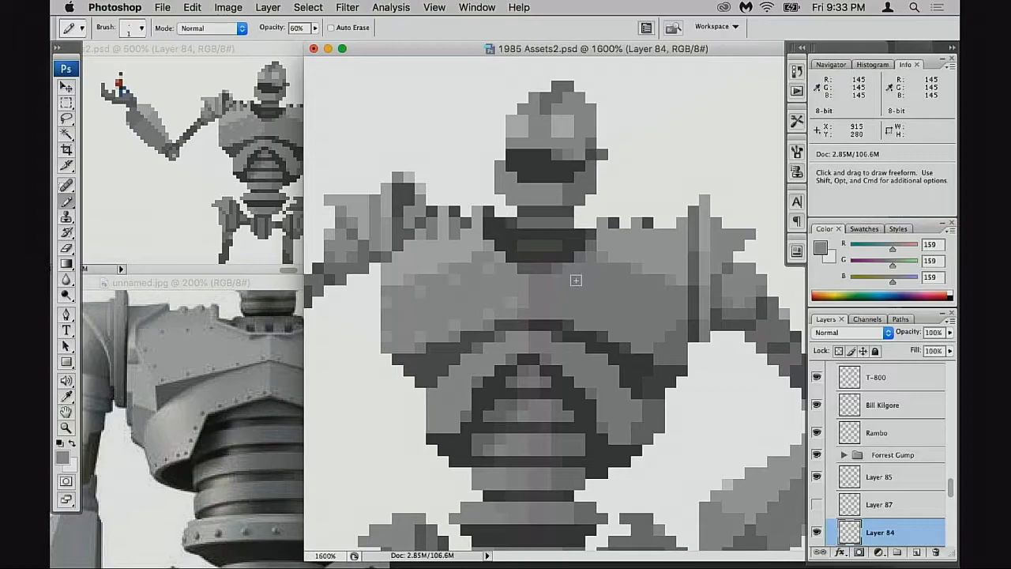
pyautogui.keyDown('alt'); pyautogui.click(650, 251); pyautogui.keyUp('alt')
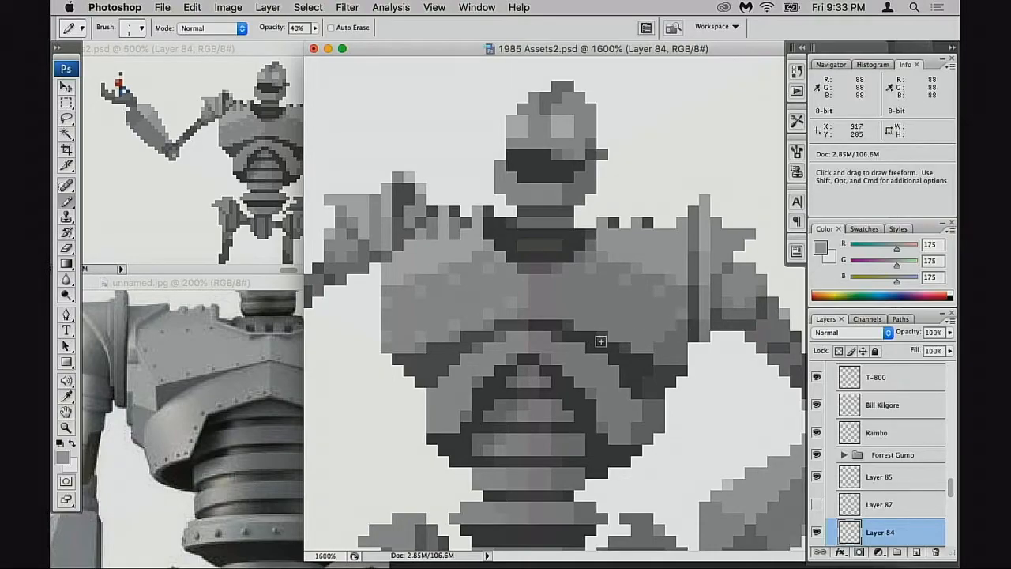
pyautogui.press('super')
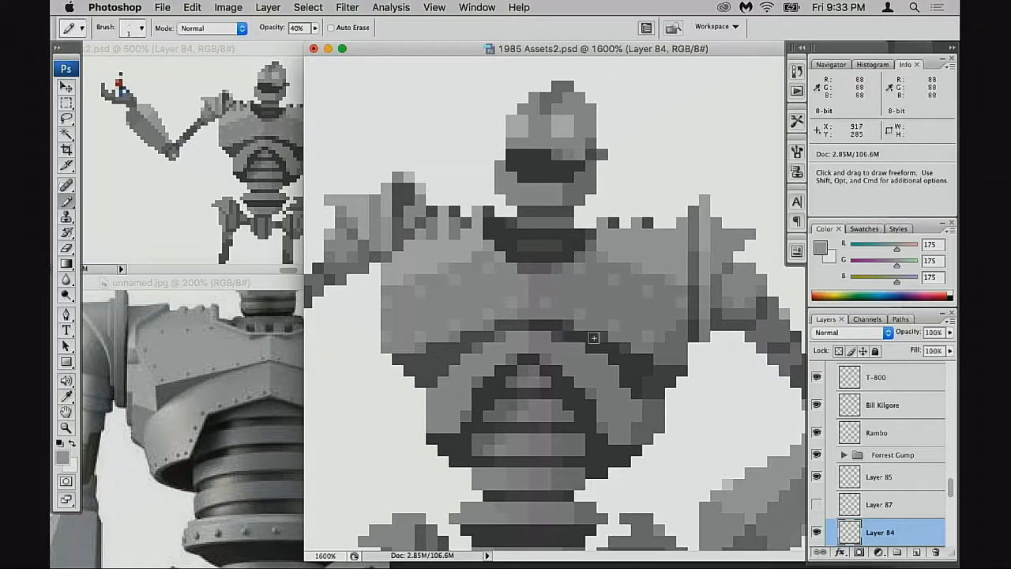
# Step: Add rivets to both sides of the lower chest plate with sampled greys 188 and 157 in Screen mode at 20% opacity
pyautogui.click(292, 195)
pyautogui.moveTo(293, 195); pyautogui.dragTo(229, 207)
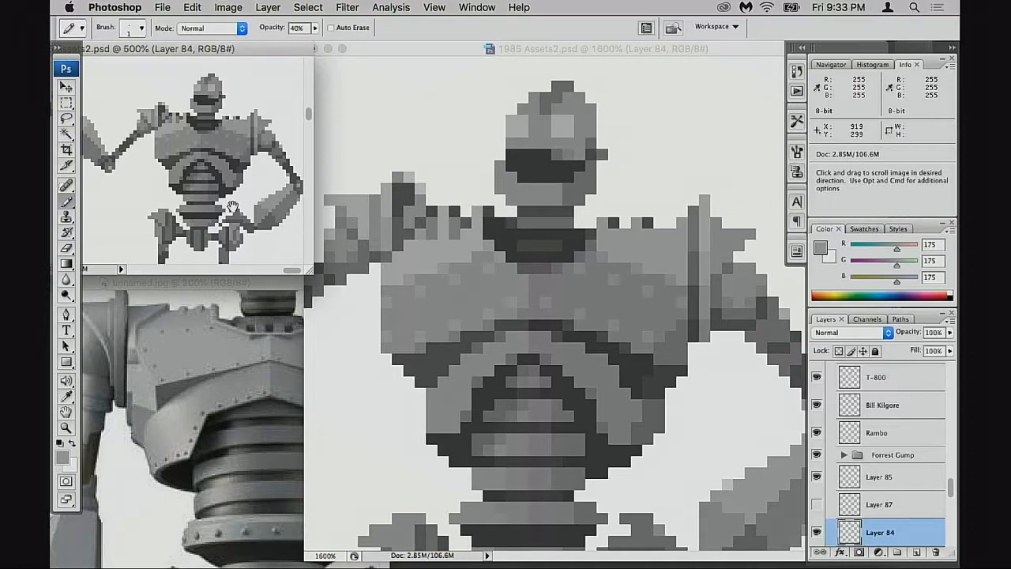
pyautogui.click(223, 339)
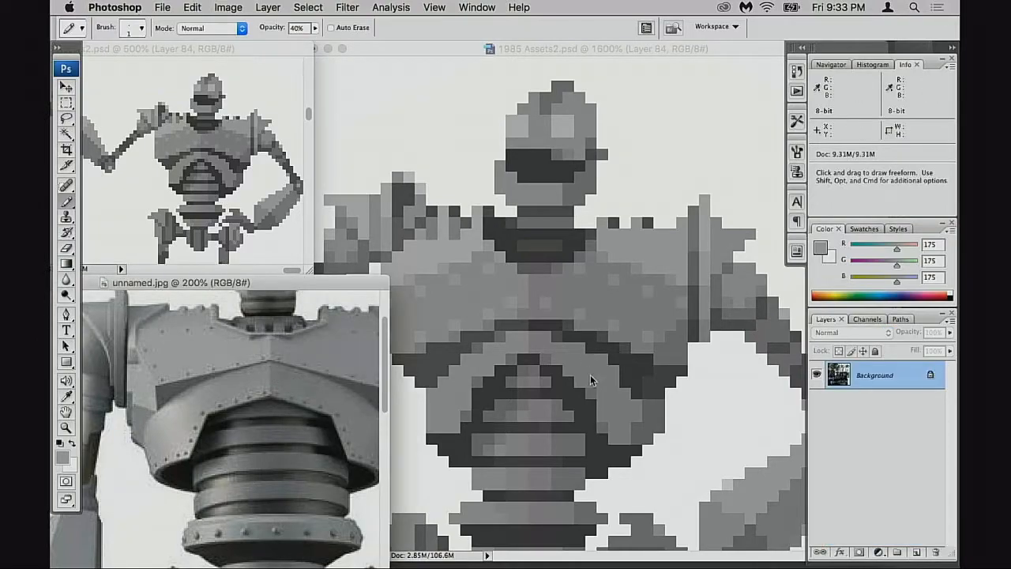
pyautogui.click(523, 398)
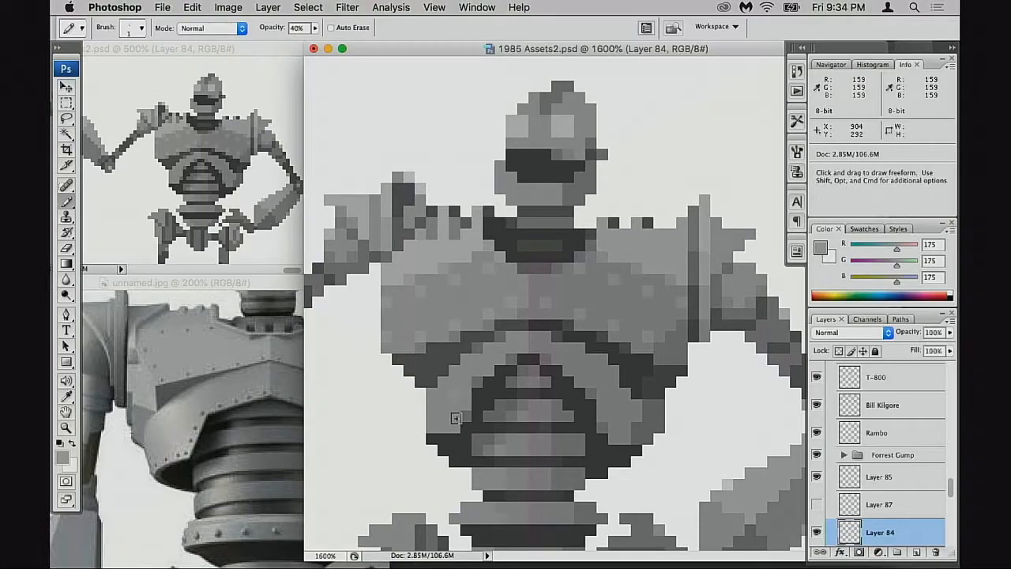
pyautogui.keyDown('alt'); pyautogui.click(456, 325); pyautogui.keyUp('alt')
pyautogui.keyDown('alt'); pyautogui.click(461, 380); pyautogui.keyUp('alt')
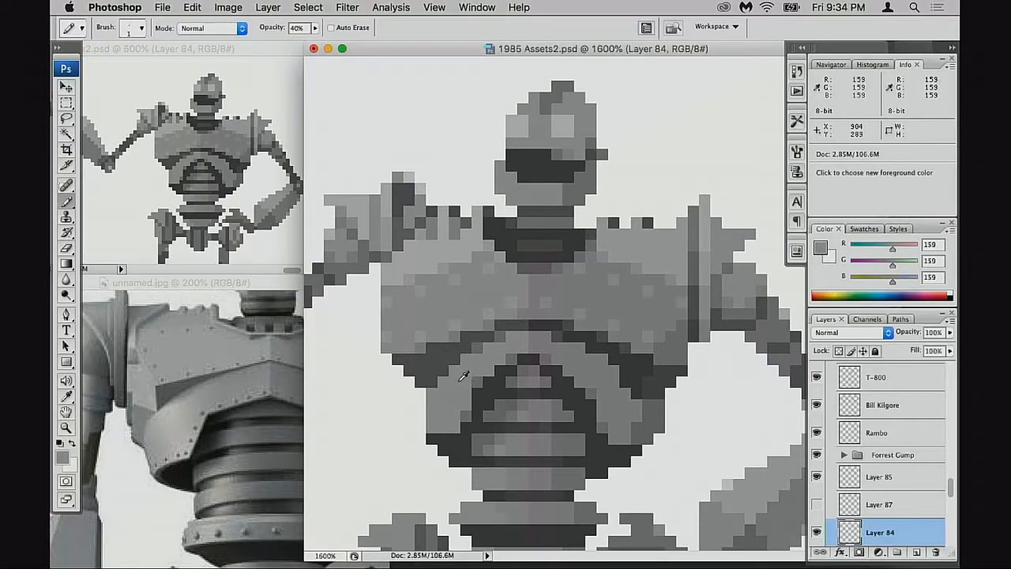
pyautogui.hotkey('alt', 'shift', 's')
pyautogui.press('2')
pyautogui.keyDown('alt'); pyautogui.click(448, 269); pyautogui.keyUp('alt')
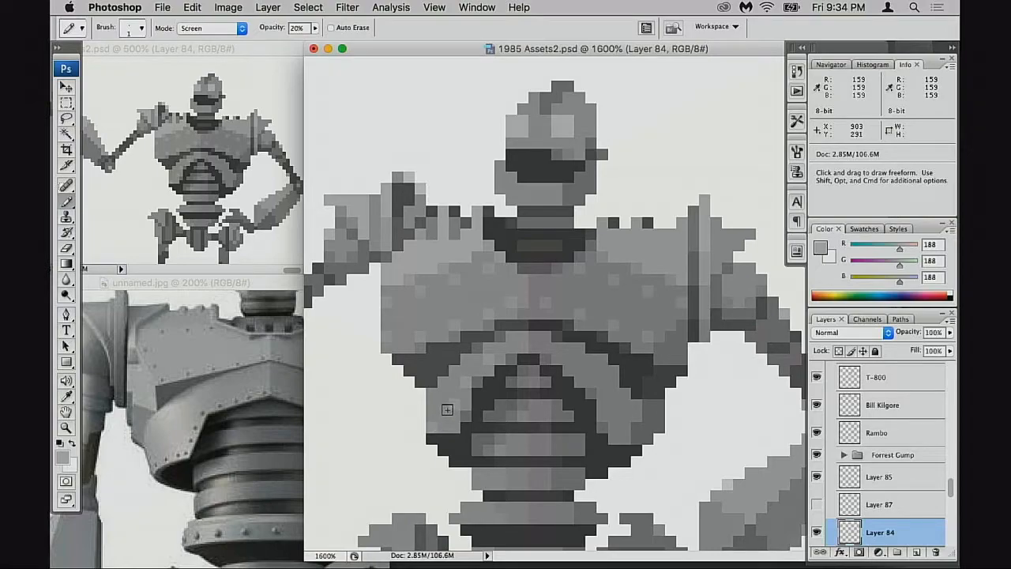
pyautogui.keyDown('alt'); pyautogui.click(646, 415); pyautogui.keyUp('alt')
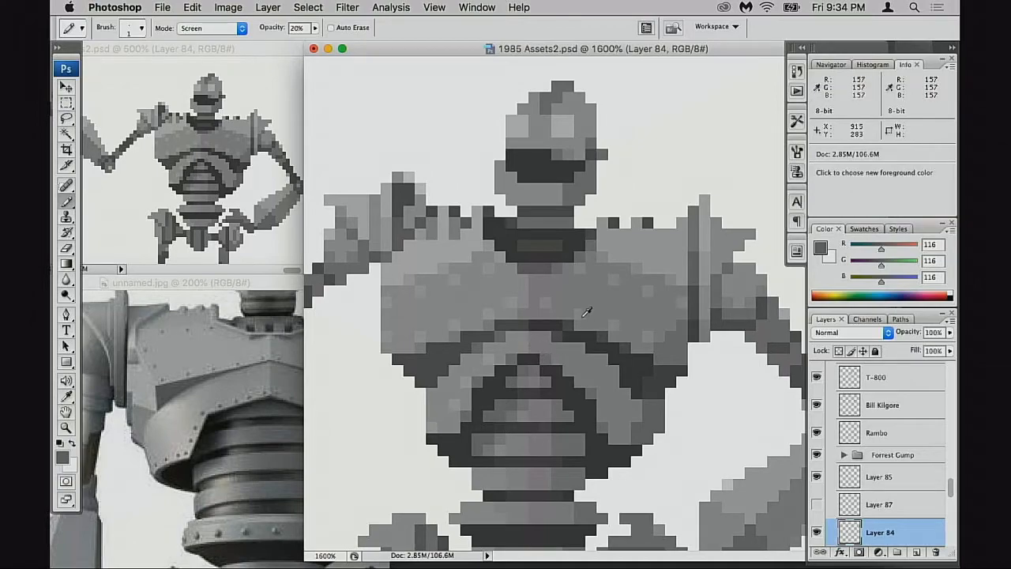
pyautogui.keyDown('alt'); pyautogui.click(561, 354); pyautogui.keyUp('alt')
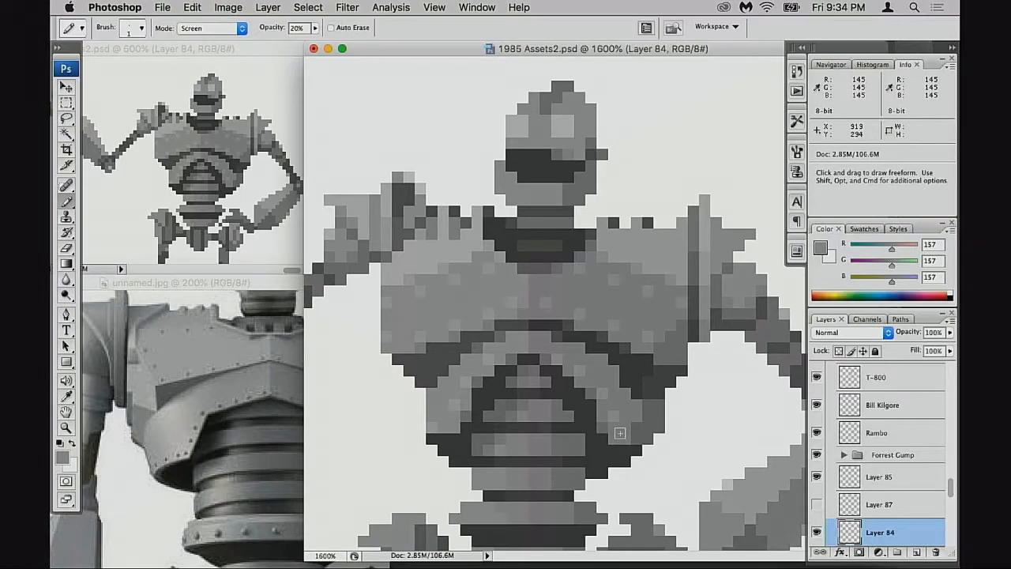
# Step: Review the whole robot at lower zoom and compare its waist with the riveted waist ring in the reference image
pyautogui.keyDown('alt'); pyautogui.click(587, 345); pyautogui.keyUp('alt')
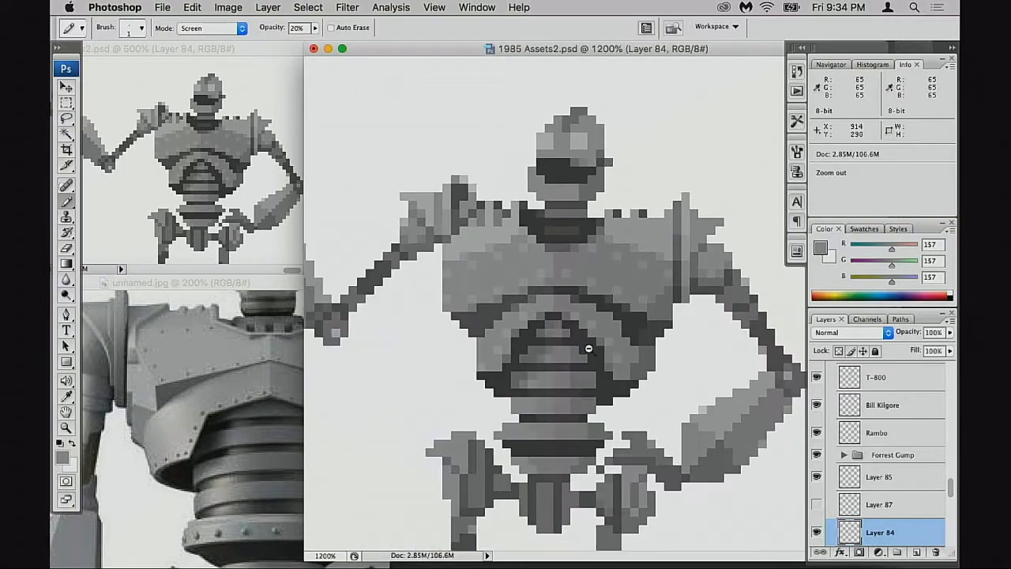
pyautogui.keyDown('alt'); pyautogui.click(588, 348); pyautogui.keyUp('alt')
pyautogui.keyDown('alt'); pyautogui.click(592, 362); pyautogui.keyUp('alt')
pyautogui.moveTo(602, 375); pyautogui.dragTo(655, 377)
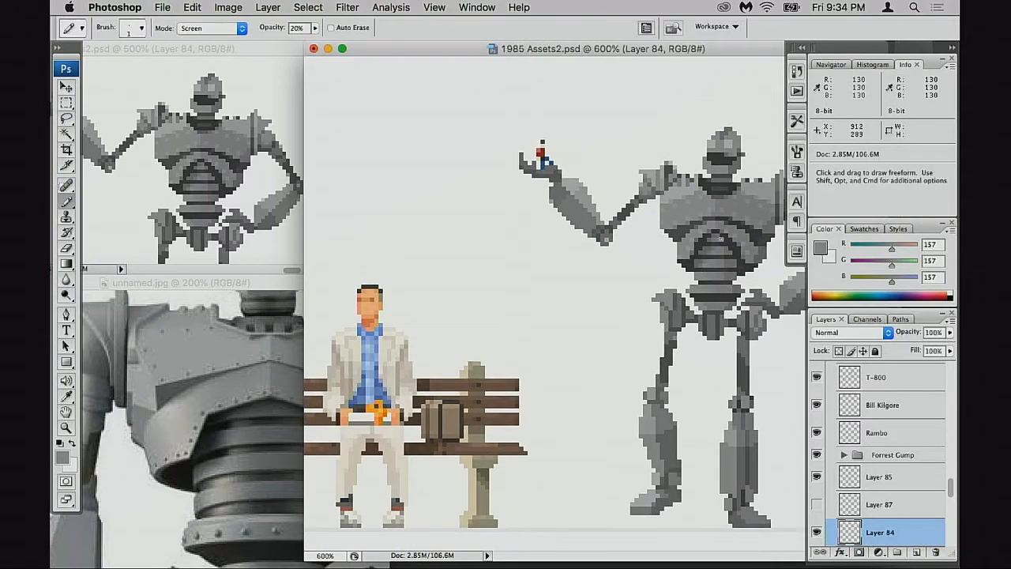
pyautogui.click(713, 272)
pyautogui.click(687, 304)
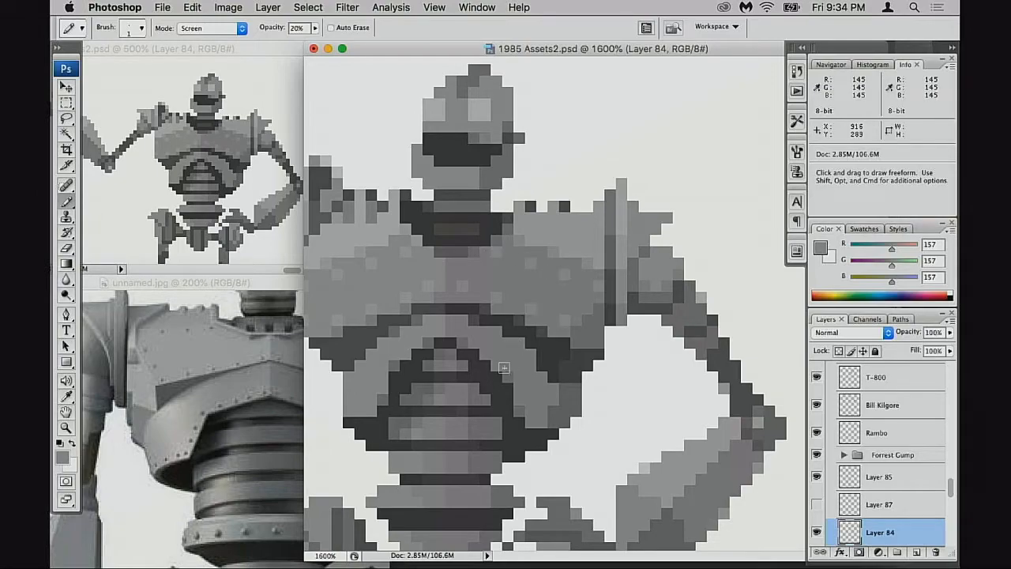
pyautogui.press('space')
pyautogui.moveTo(427, 505); pyautogui.dragTo(489, 409)
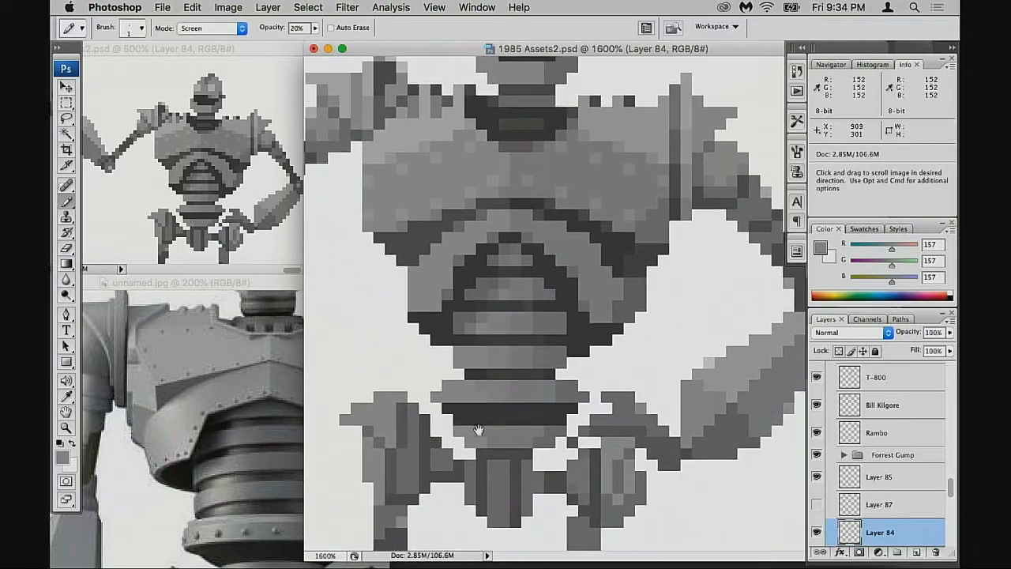
pyautogui.click(291, 501)
pyautogui.moveTo(291, 501); pyautogui.dragTo(245, 456)
pyautogui.click(517, 426)
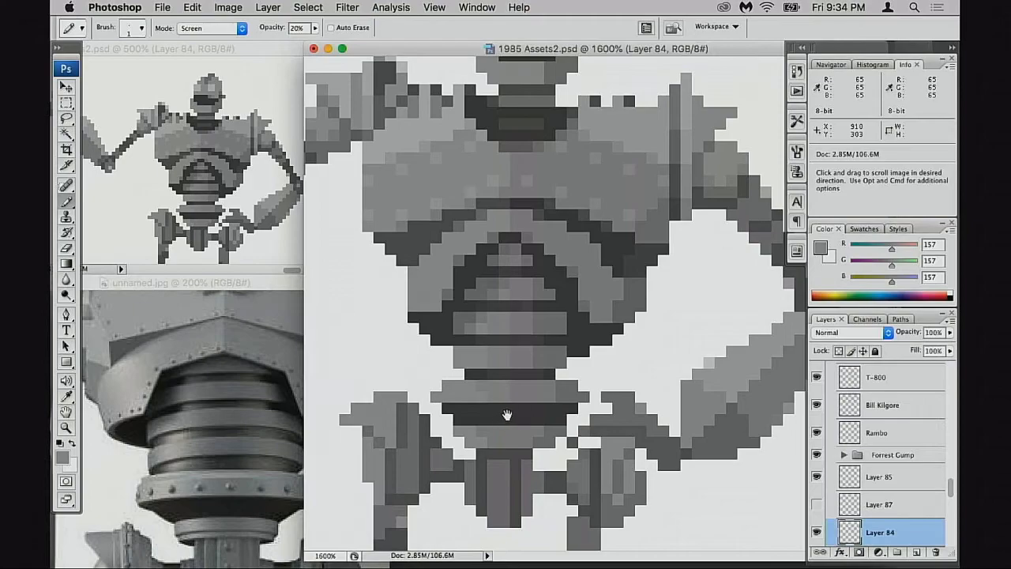
# Step: Dot light rivets along the robot's waist ring with sampled grey 188 in Screen mode at 20% opacity
pyautogui.keyDown('alt'); pyautogui.click(488, 391); pyautogui.keyUp('alt')
pyautogui.hotkey('shift', 'alt', 'n')
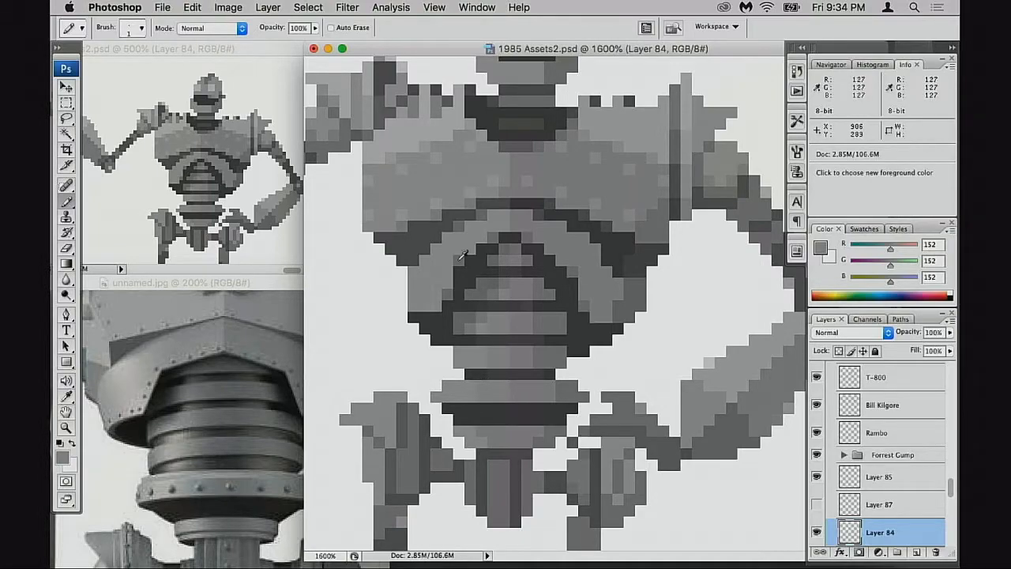
pyautogui.keyDown('alt'); pyautogui.click(414, 131); pyautogui.keyUp('alt')
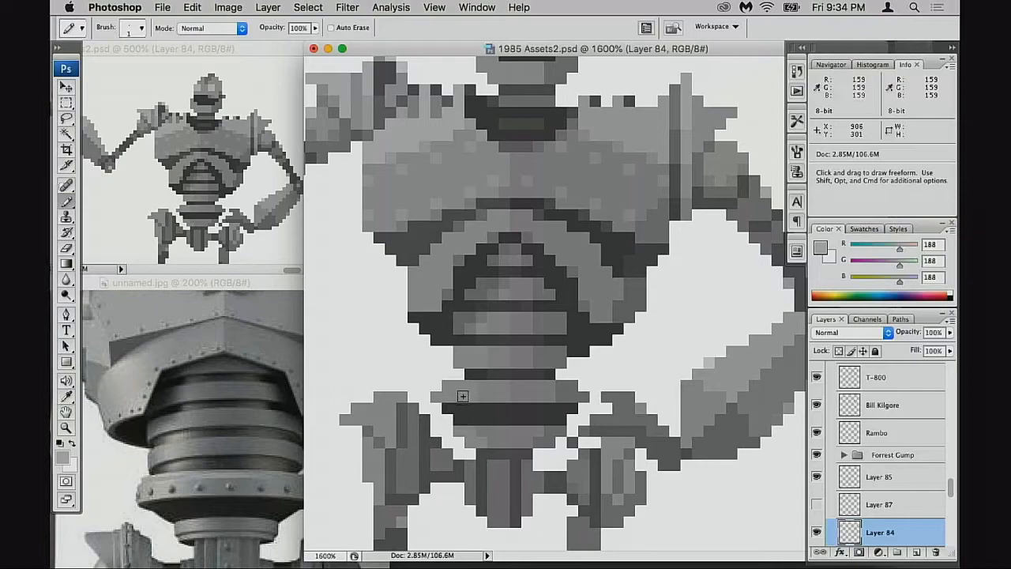
pyautogui.hotkey('shift', 'alt', 's')
pyautogui.press('2')
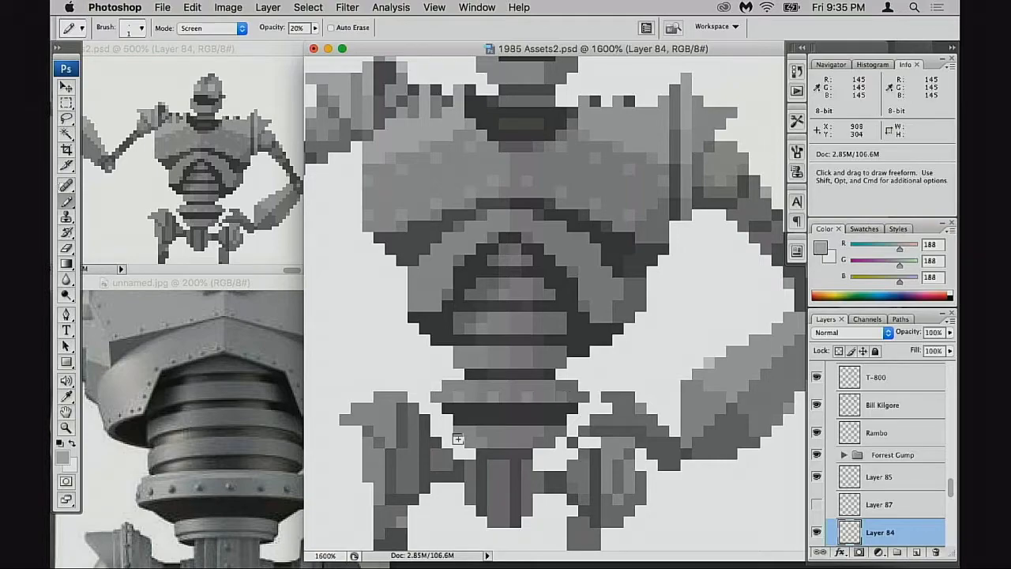
pyautogui.press('super')
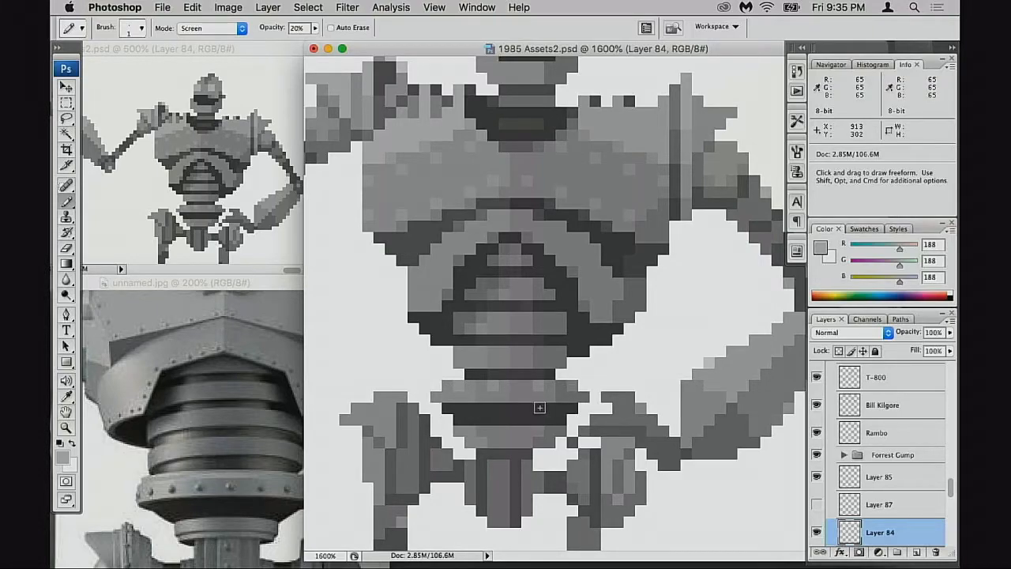
# Step: Shade the waist ring around its rivets with sampled dark grey 75 in Normal mode at 40% opacity
pyautogui.keyDown('alt'); pyautogui.click(515, 372); pyautogui.keyUp('alt')
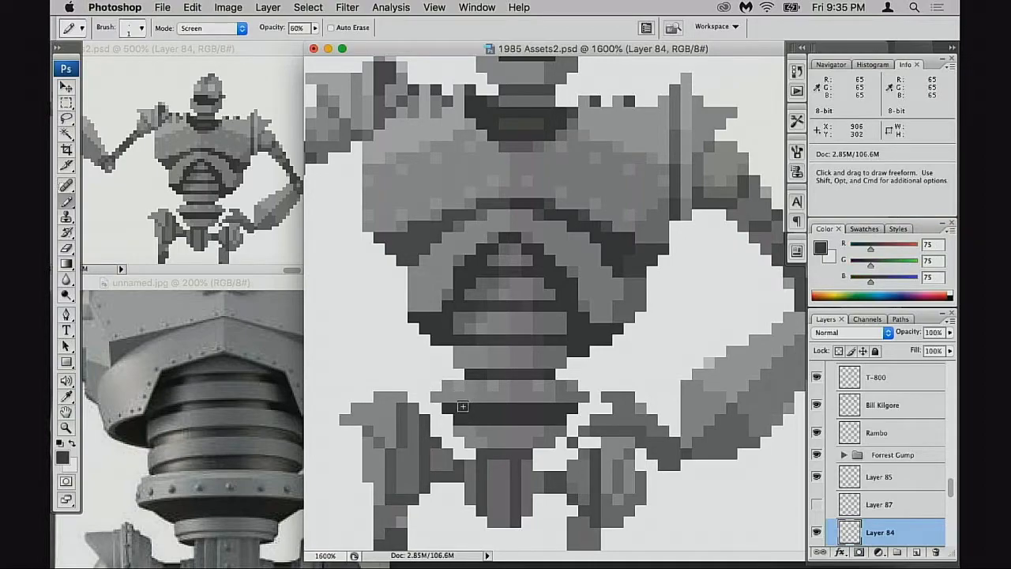
pyautogui.hotkey('alt', 'shift', 'n')
pyautogui.press('4')
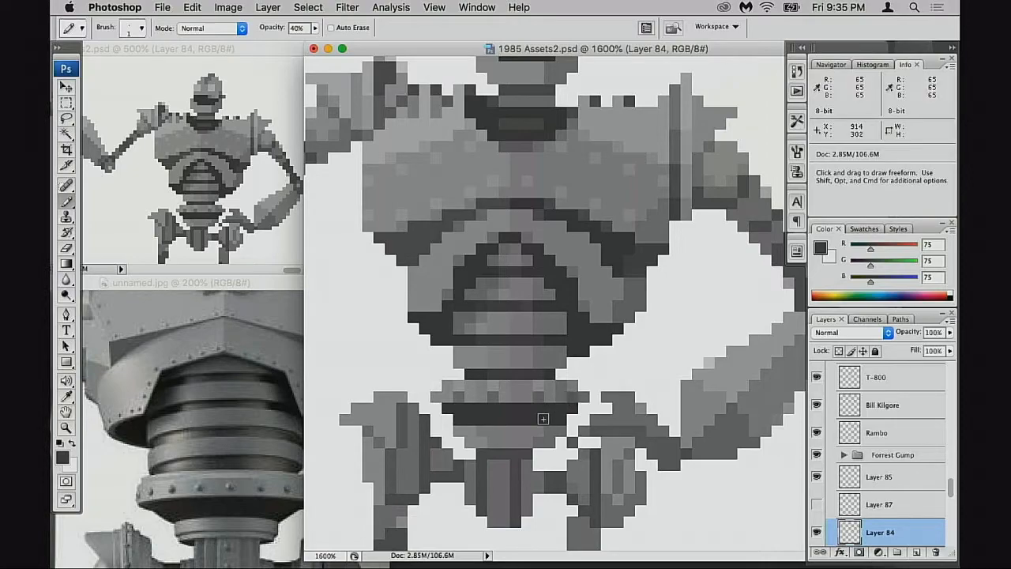
# Step: Darken the upper rivets on the raised-arm side of the chest with grey 75 at 20% opacity
pyautogui.press('space')
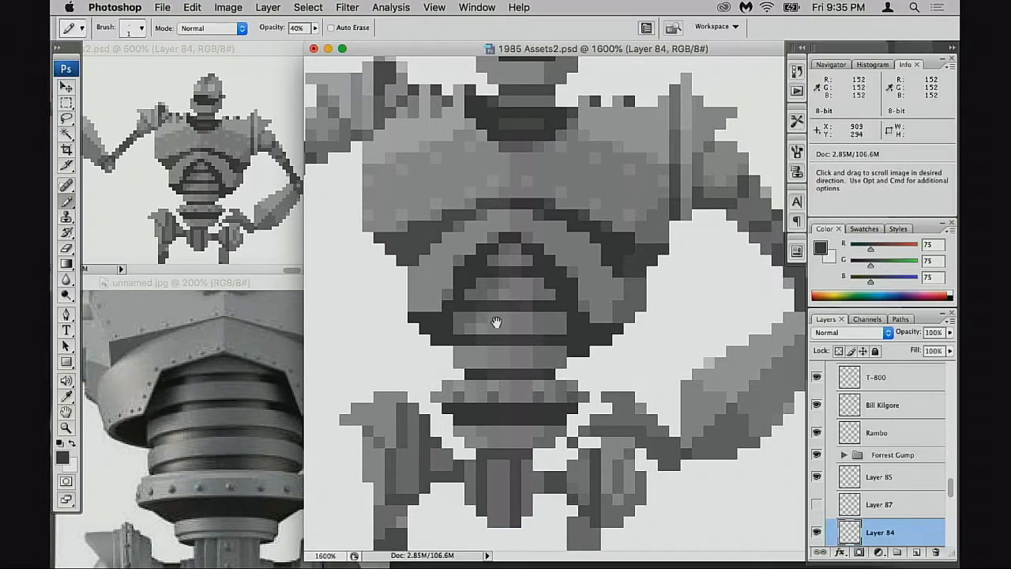
pyautogui.moveTo(492, 316); pyautogui.dragTo(501, 338)
pyautogui.press('3')
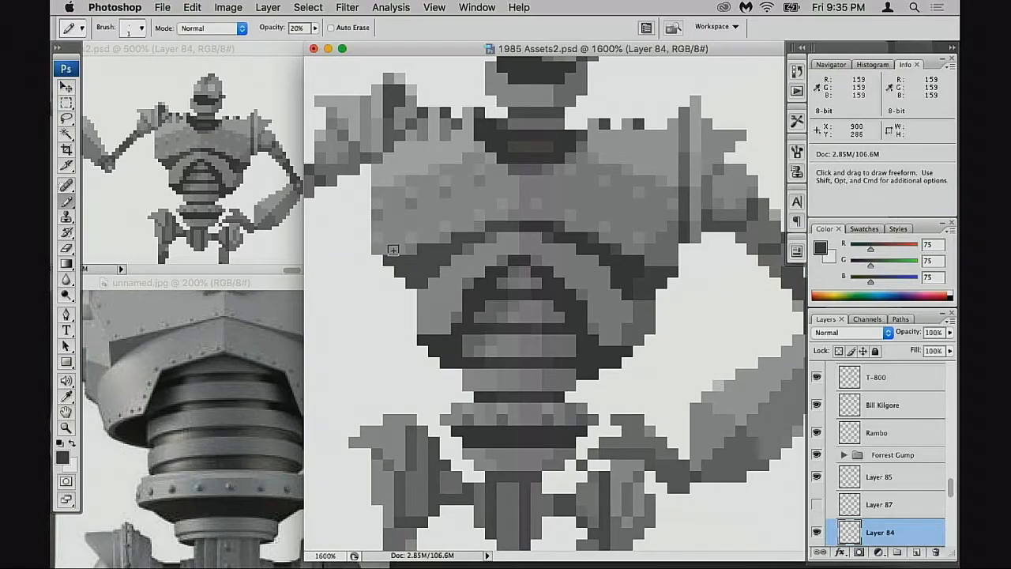
# Step: Shade the lower pixels of the upper rivets on the lowered-arm side of the chest with sampled grey 127 at 40% opacity
pyautogui.press('m')
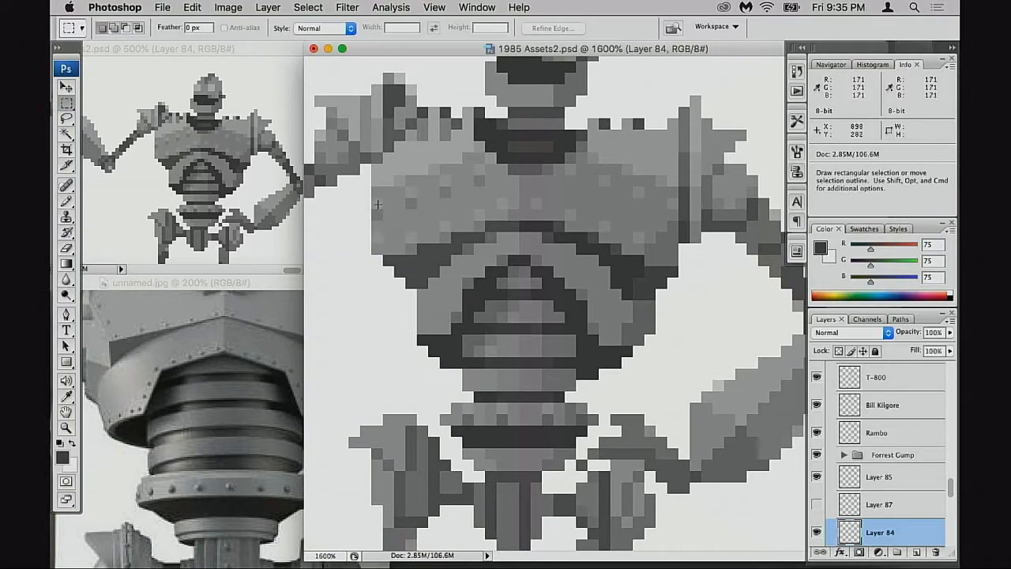
pyautogui.moveTo(372, 197); pyautogui.dragTo(396, 221)
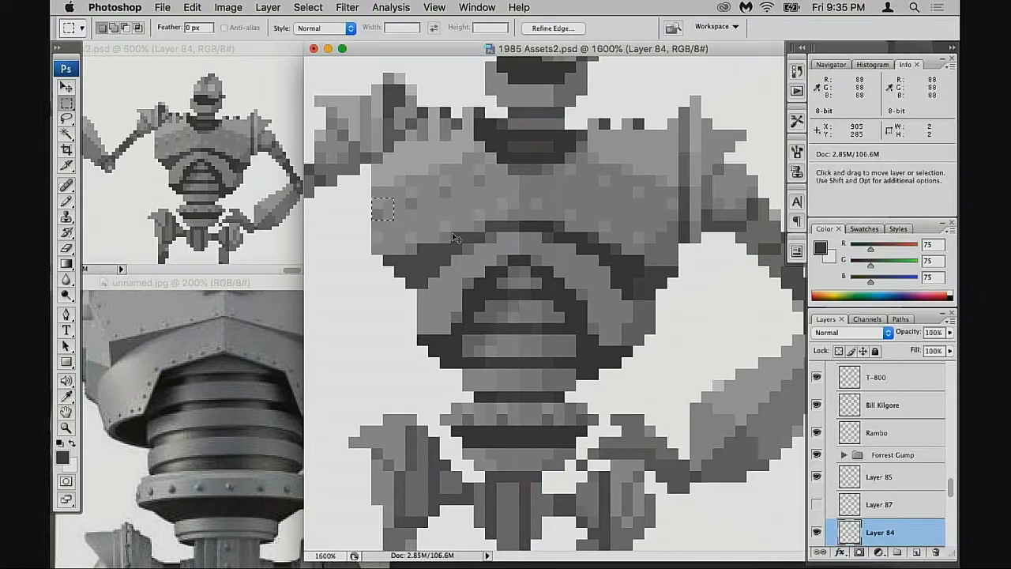
pyautogui.press('super+d')
pyautogui.press('b')
pyautogui.keyDown('alt'); pyautogui.click(387, 212); pyautogui.keyUp('alt')
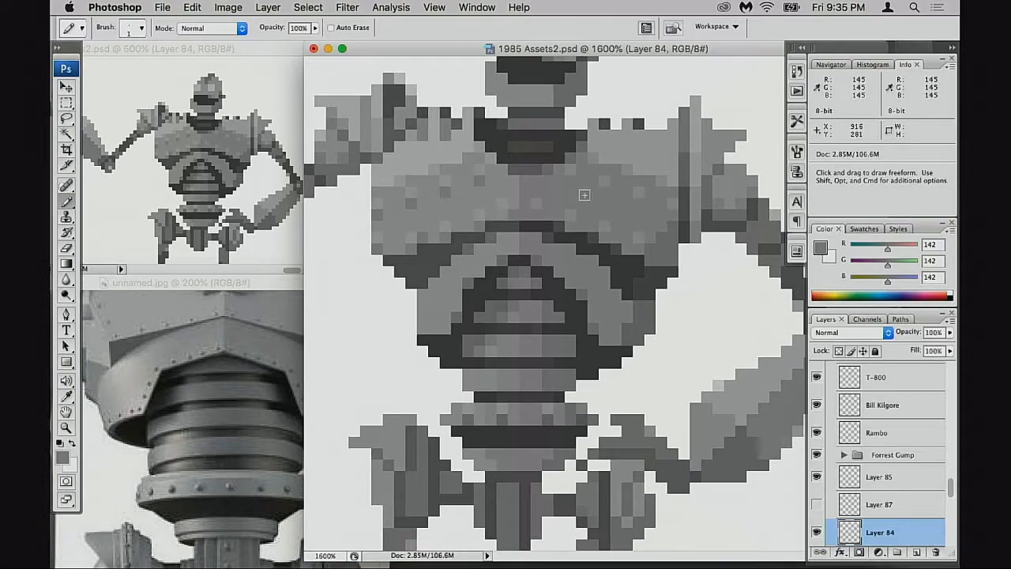
pyautogui.keyDown('alt'); pyautogui.click(638, 225); pyautogui.keyUp('alt')
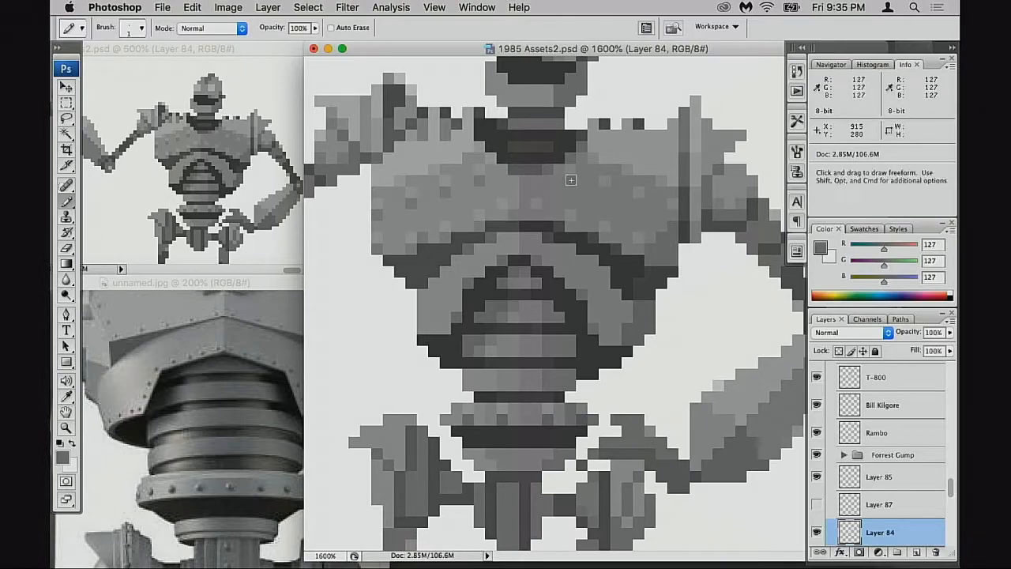
pyautogui.press('5')
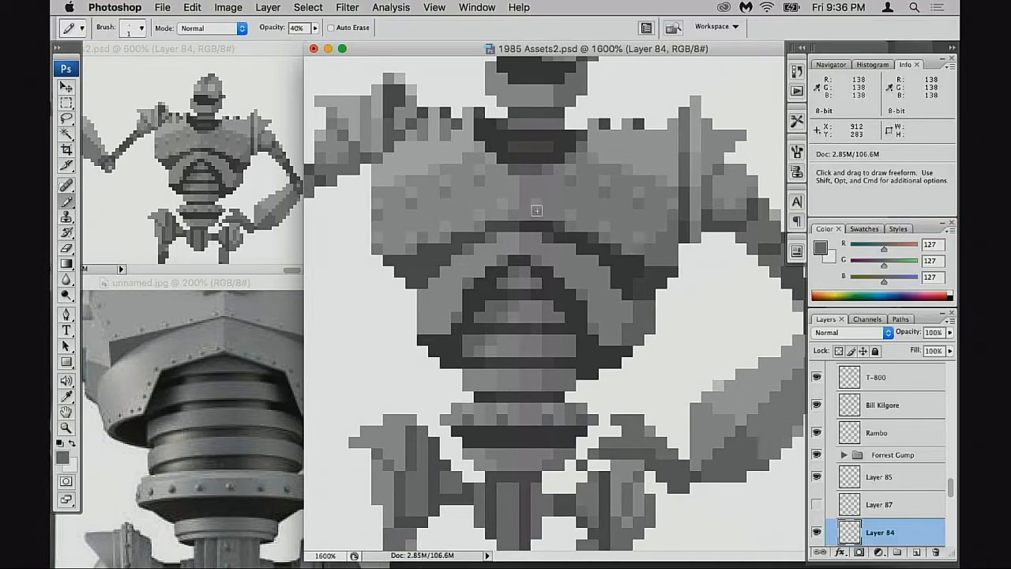
# Step: Copy the chest rivet nearest the neck on the raised-arm side of Layer 84 onto a new layer
pyautogui.moveTo(596, 250); pyautogui.dragTo(578, 276)
pyautogui.keyDown('alt'); pyautogui.click(578, 276); pyautogui.keyUp('alt')
pyautogui.keyDown('alt'); pyautogui.click(574, 282); pyautogui.keyUp('alt')
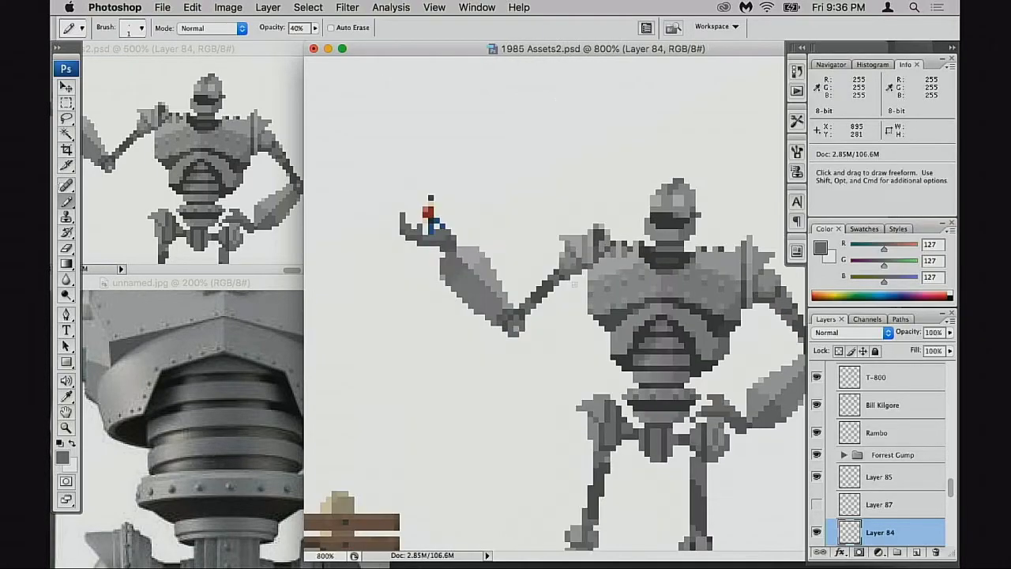
pyautogui.keyDown('super'); pyautogui.click(637, 293); pyautogui.keyUp('super')
pyautogui.keyDown('super'); pyautogui.click(630, 298); pyautogui.keyUp('super')
pyautogui.keyDown('super'); pyautogui.click(562, 300); pyautogui.keyUp('super')
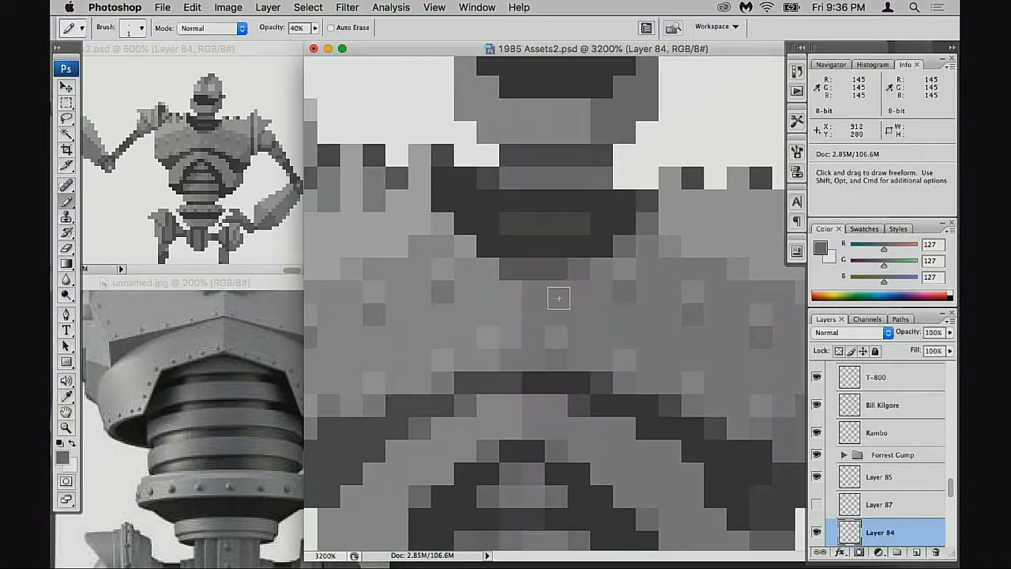
pyautogui.press('m')
pyautogui.moveTo(432, 260); pyautogui.dragTo(472, 300)
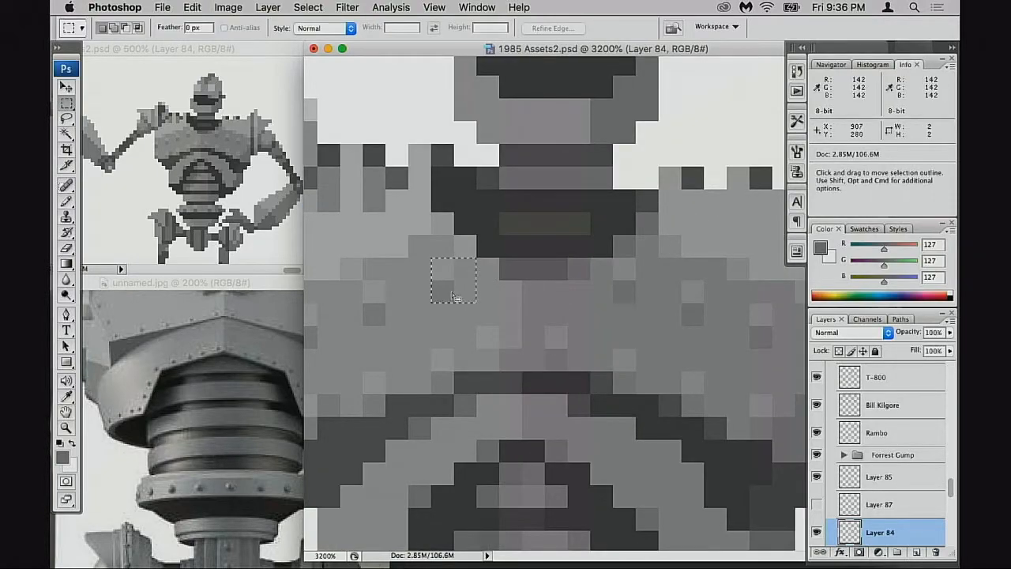
pyautogui.press('super+d')
pyautogui.moveTo(433, 260)
pyautogui.mouseDown()
pyautogui.moveTo(453, 299)
pyautogui.moveTo(462, 284)
pyautogui.mouseUp()
pyautogui.press('super+j')
pyautogui.press('v')
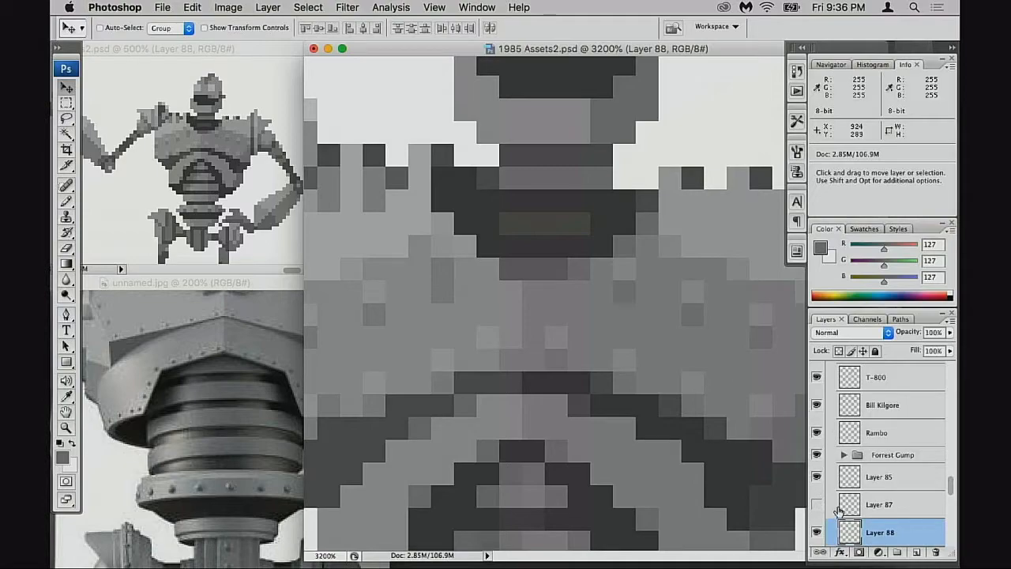
# Step: Compare Layer 88 with Layer 84, and paint out Layer 84's original upper rivets on the raised-arm side with sampled grey 159 at 100% opacity
pyautogui.scroll(-3, 837, 512)
pyautogui.click(816, 457)
pyautogui.click(816, 457)
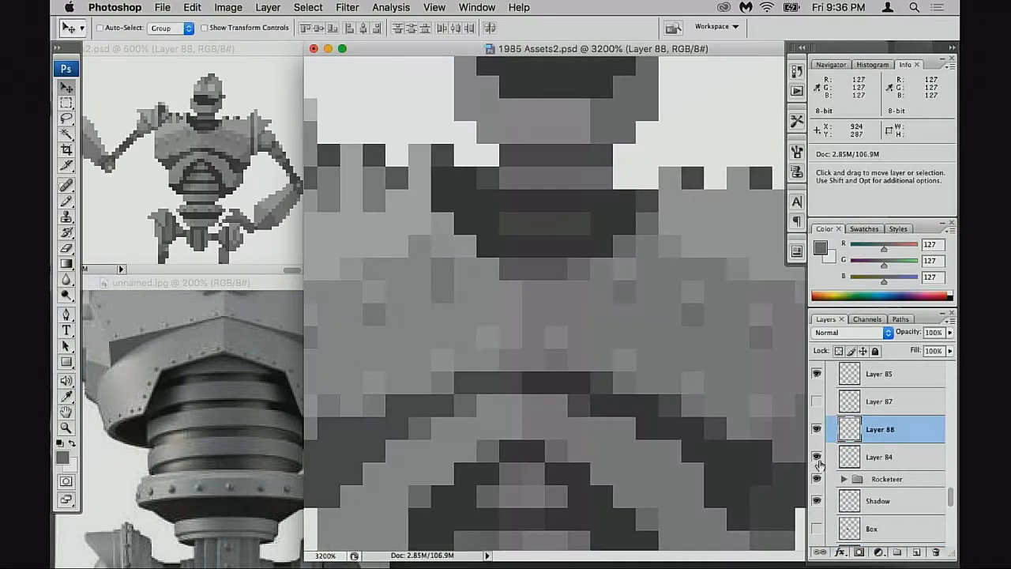
pyautogui.click(816, 457)
pyautogui.click(816, 432)
pyautogui.click(816, 458)
pyautogui.click(845, 463)
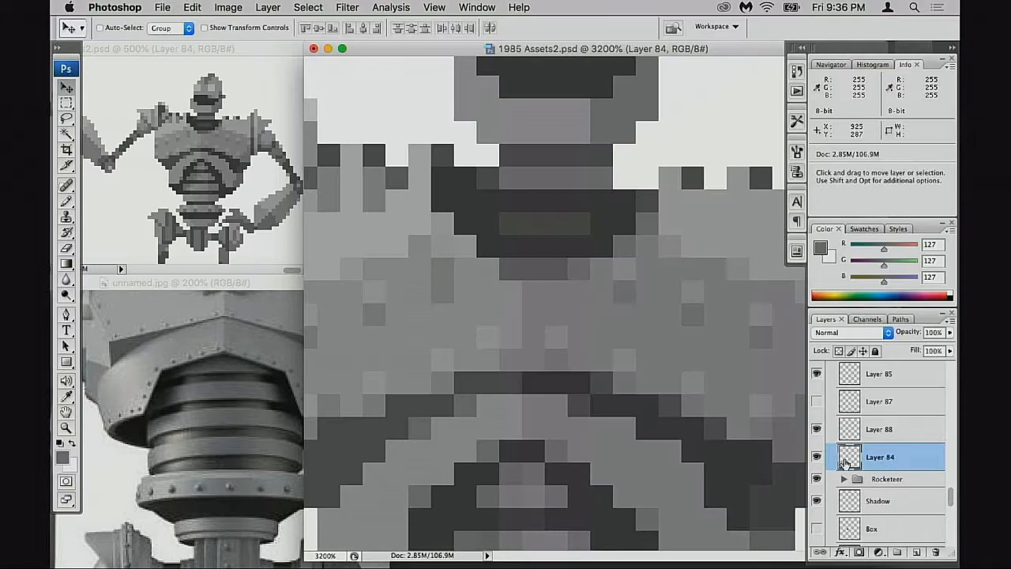
pyautogui.press('b')
pyautogui.keyDown('alt'); pyautogui.click(470, 311); pyautogui.keyUp('alt')
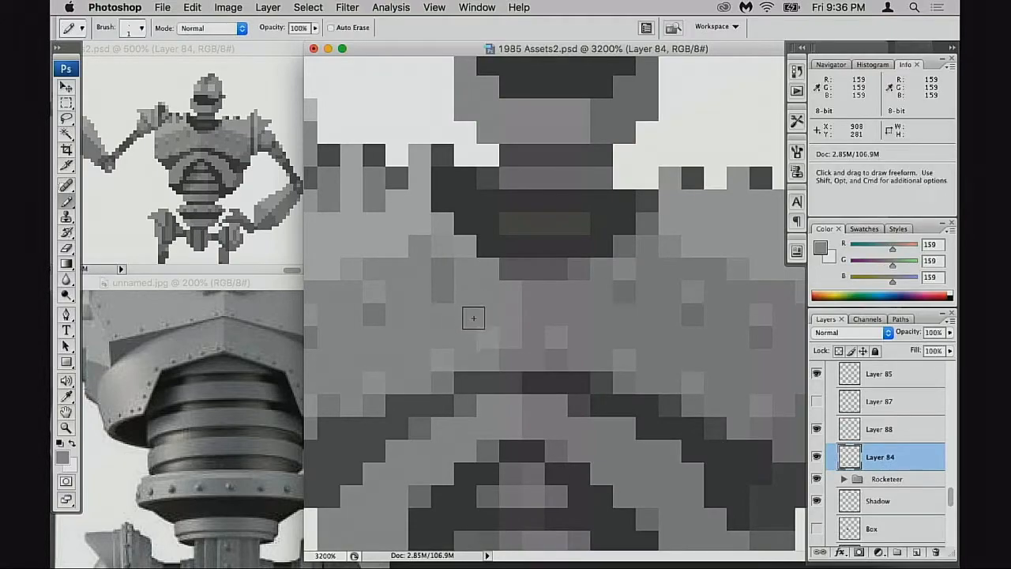
pyautogui.hscroll(-3, 514, 312)
pyautogui.click(426, 311)
pyautogui.moveTo(354, 333); pyautogui.dragTo(357, 355)
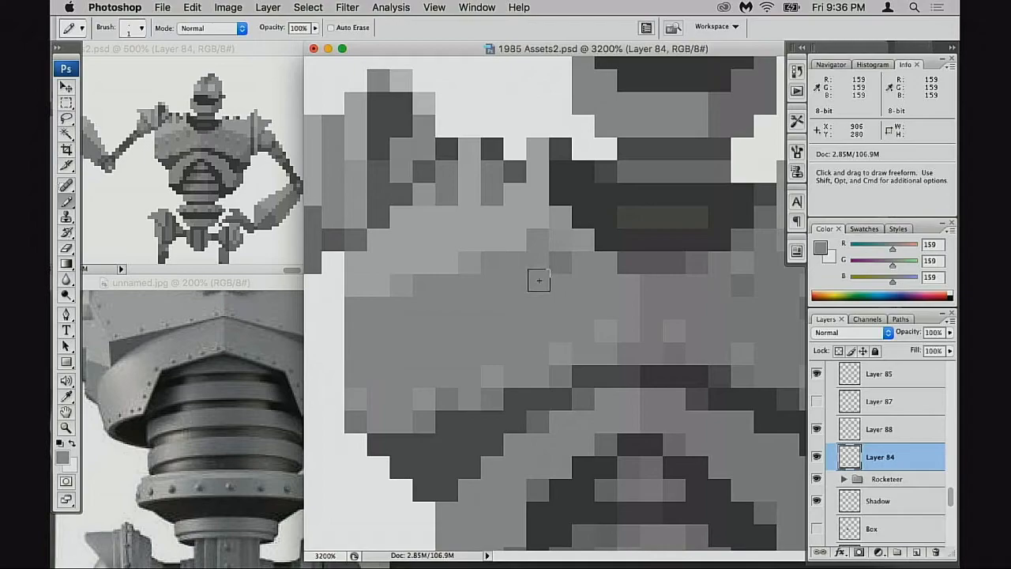
# Step: Duplicate the rivet on Layer 88 into an evenly spaced row of four along the raised-arm side of the upper chest
pyautogui.click(833, 429)
pyautogui.press('v')
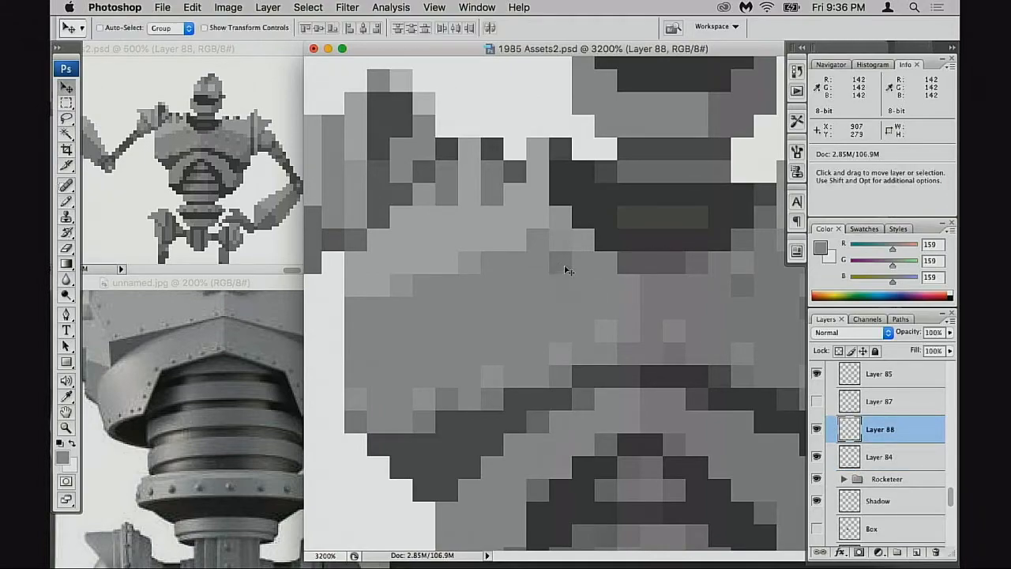
pyautogui.press('m')
pyautogui.moveTo(505, 209)
pyautogui.mouseDown()
pyautogui.moveTo(593, 293)
pyautogui.moveTo(549, 282)
pyautogui.moveTo(511, 298)
pyautogui.moveTo(496, 288)
pyautogui.moveTo(443, 319)
pyautogui.moveTo(349, 340)
pyautogui.mouseUp()
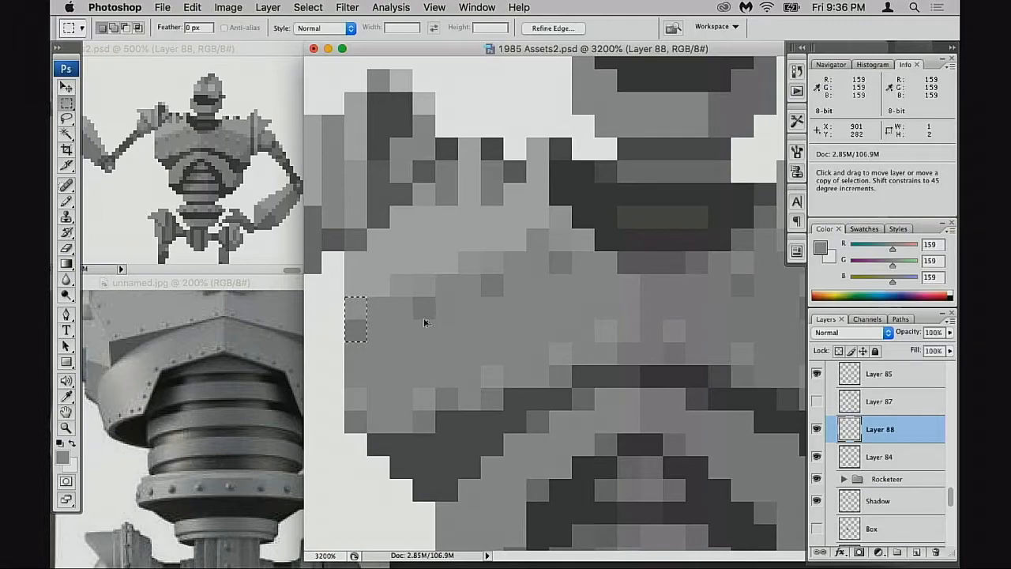
pyautogui.press('super+d')
# Step: Try highlighting the tops of the rivets on Layer 88 with sampled grey 188 in Screen mode at 40% opacity
pyautogui.press('b')
pyautogui.keyDown('alt'); pyautogui.click(464, 241); pyautogui.keyUp('alt')
pyautogui.press('6')
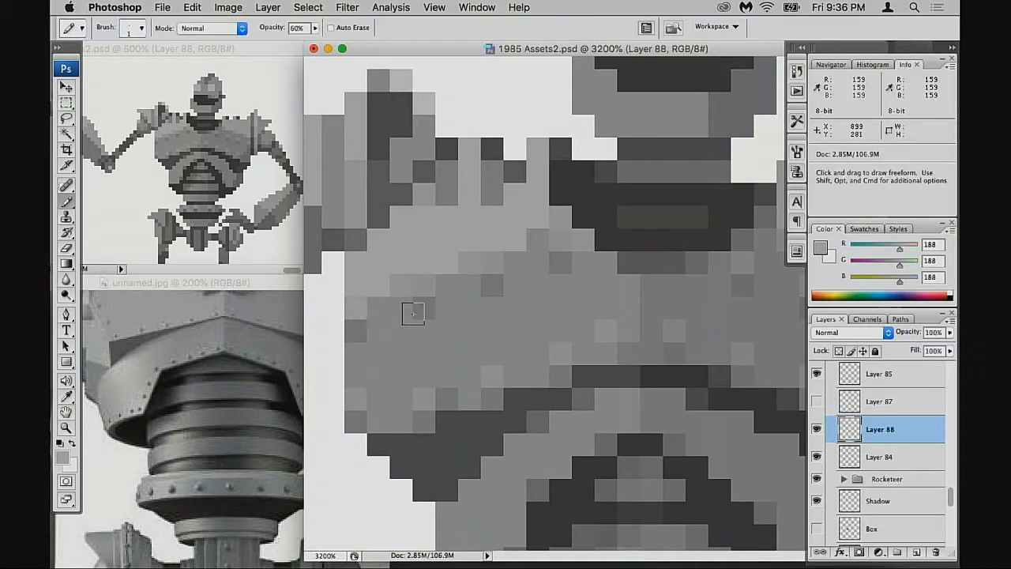
pyautogui.hotkey('shift', 'alt', 's')
pyautogui.press('4')
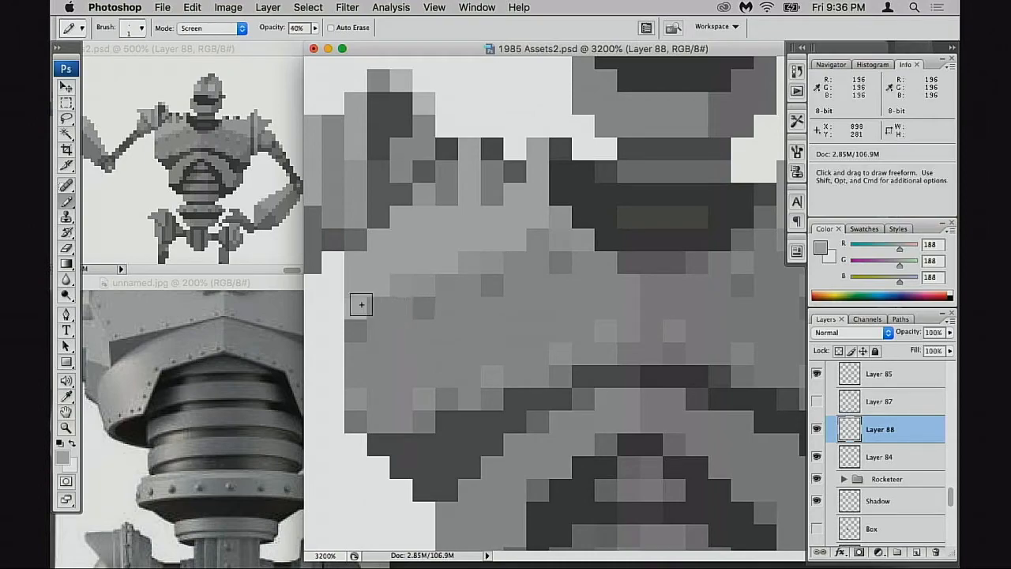
pyautogui.click(490, 264)
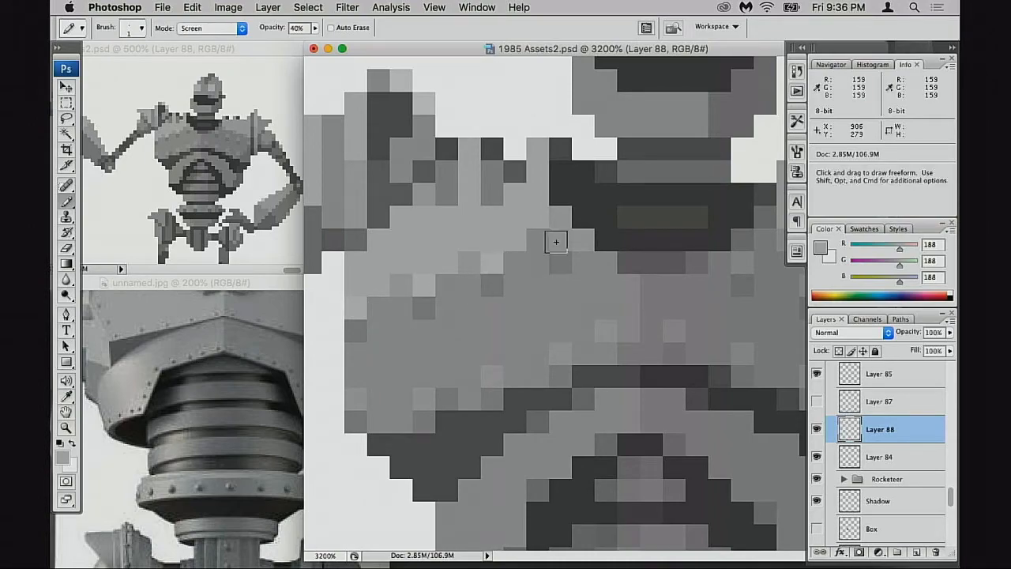
pyautogui.click(557, 238)
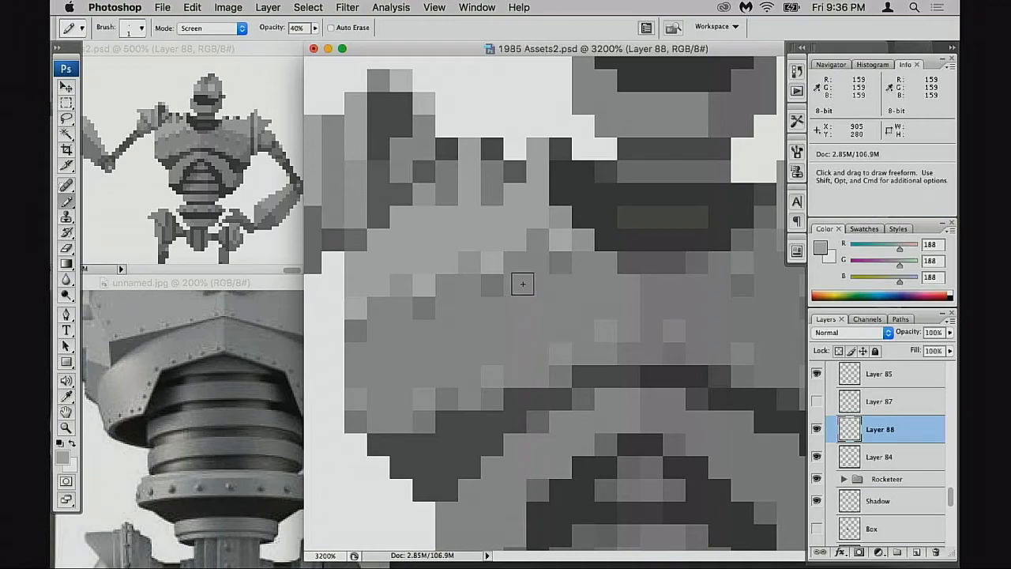
pyautogui.hotkey('ctrl', 'alt', 'z')
pyautogui.hotkey('ctrl', 'alt', 'z')
pyautogui.hotkey('ctrl', 'alt', 'z')
pyautogui.hotkey('ctrl', 'alt', 'z')
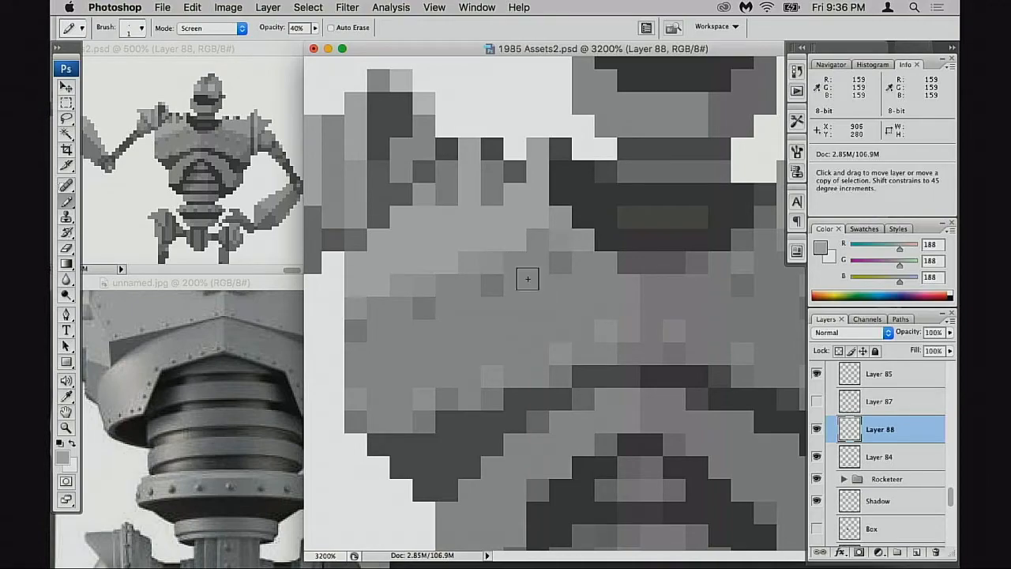
# Step: Try stronger highlights on the upper rivets at 50% opacity in Screen mode
pyautogui.press('5')
pyautogui.click(429, 289)
pyautogui.click(491, 264)
pyautogui.click(556, 239)
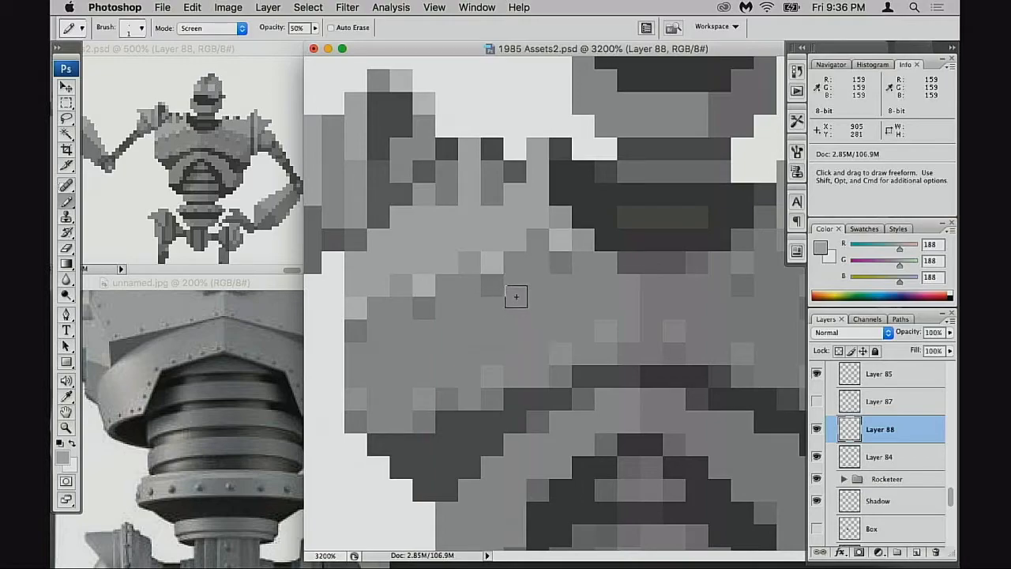
pyautogui.hotkey('ctrl', 'alt', 'z')
pyautogui.hotkey('ctrl', 'alt', 'z')
pyautogui.hotkey('ctrl', 'alt', 'z')
pyautogui.hotkey('ctrl', 'alt', 'z')
# Step: Lightly brighten the tops of the four upper rivets with grey 188 in Screen mode at 20% opacity
pyautogui.press('1')
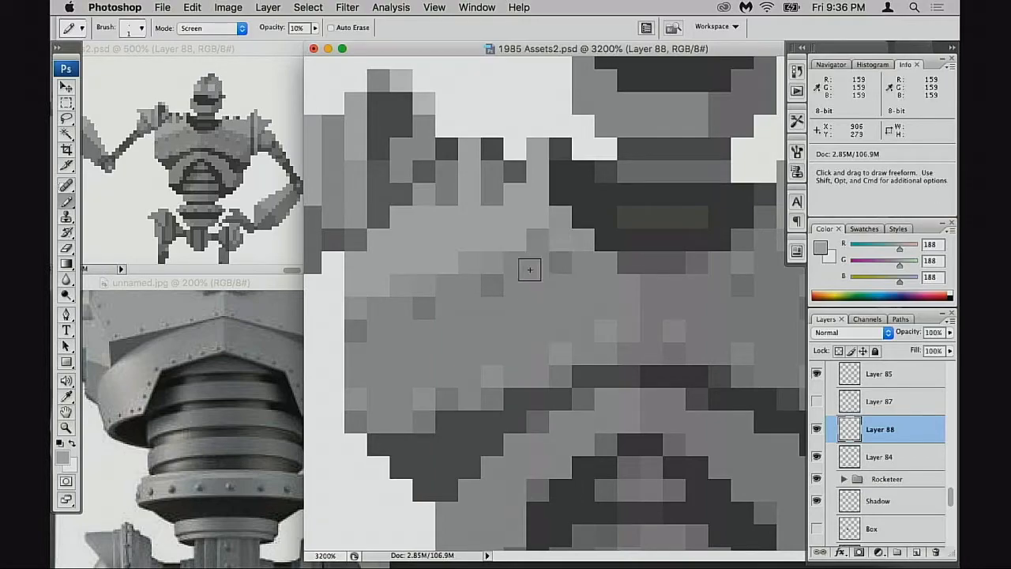
pyautogui.press('2')
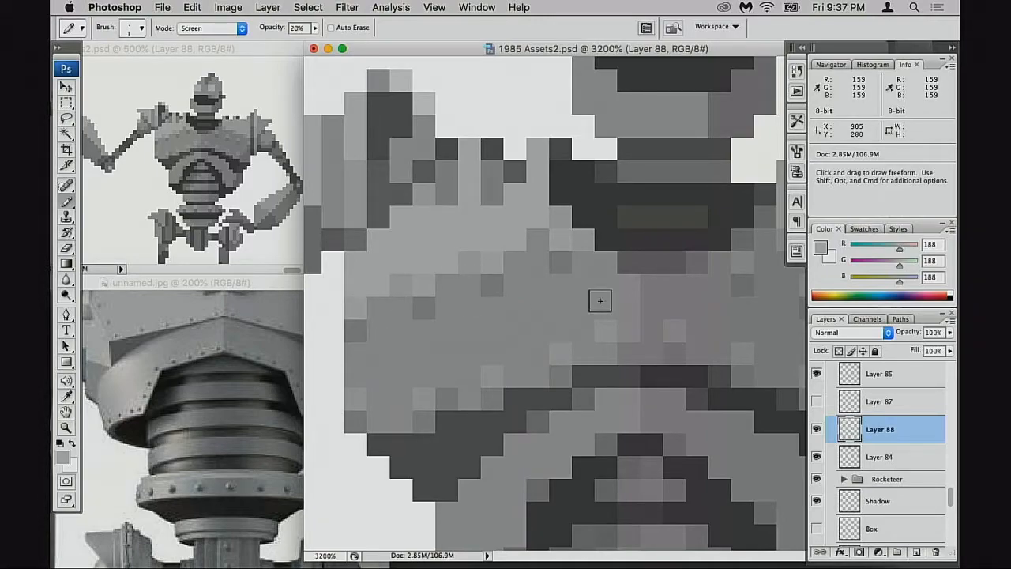
pyautogui.hscroll(1, 564, 323)
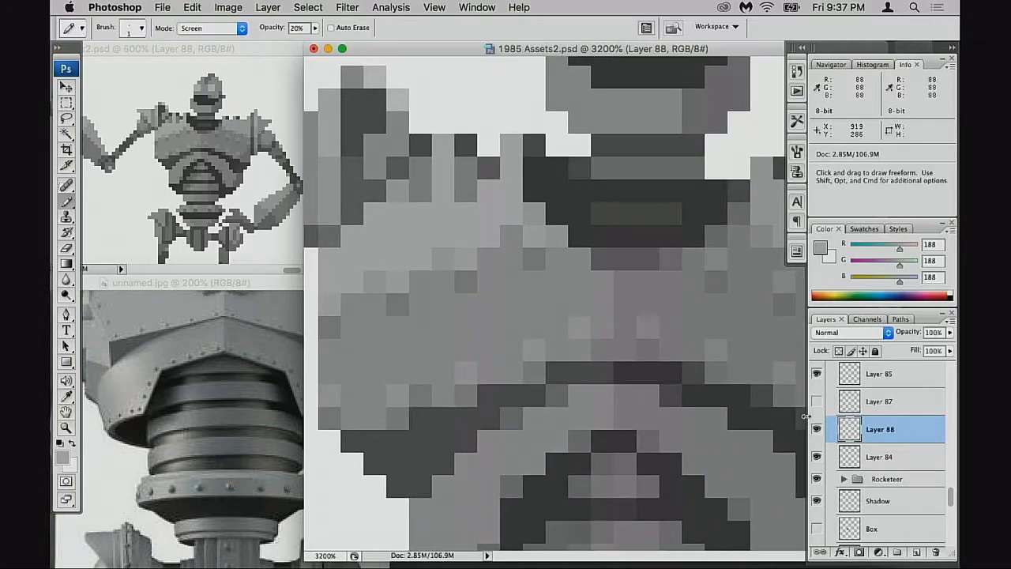
# Step: Paint out the upper rivets on the lowered-arm side of Layer 84 with sampled grey 145 in Normal mode at 100% opacity
pyautogui.click(853, 458)
pyautogui.press('0')
pyautogui.keyDown('alt'); pyautogui.click(714, 298); pyautogui.keyUp('alt')
pyautogui.moveTo(715, 304); pyautogui.dragTo(714, 269)
pyautogui.moveTo(748, 308); pyautogui.dragTo(618, 313)
pyautogui.press('super+z')
pyautogui.hotkey('shift', 'alt', 'n')
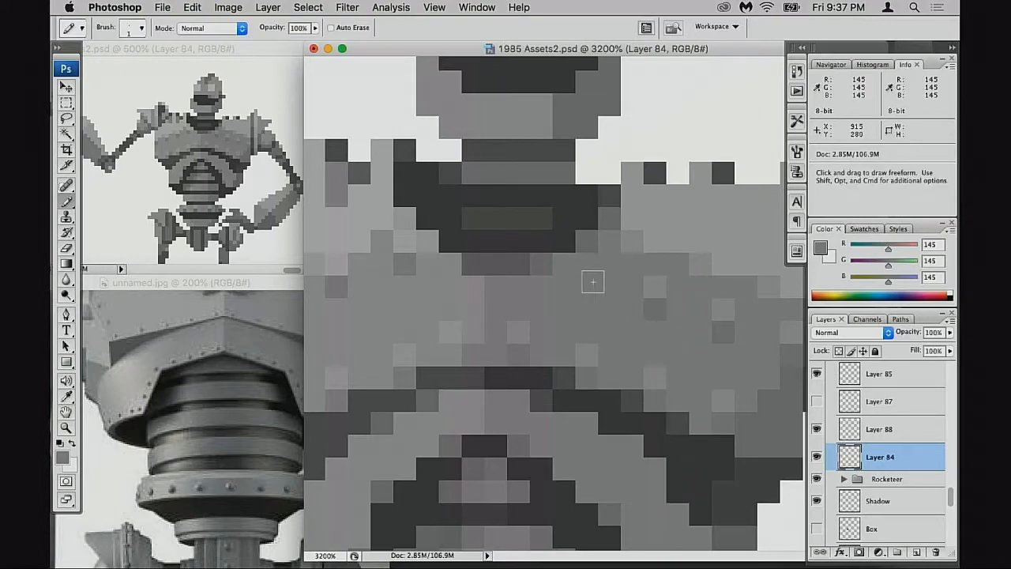
pyautogui.moveTo(781, 360); pyautogui.dragTo(694, 343)
pyautogui.moveTo(492, 330)
pyautogui.mouseDown()
pyautogui.moveTo(655, 345)
pyautogui.moveTo(656, 337)
pyautogui.mouseUp()
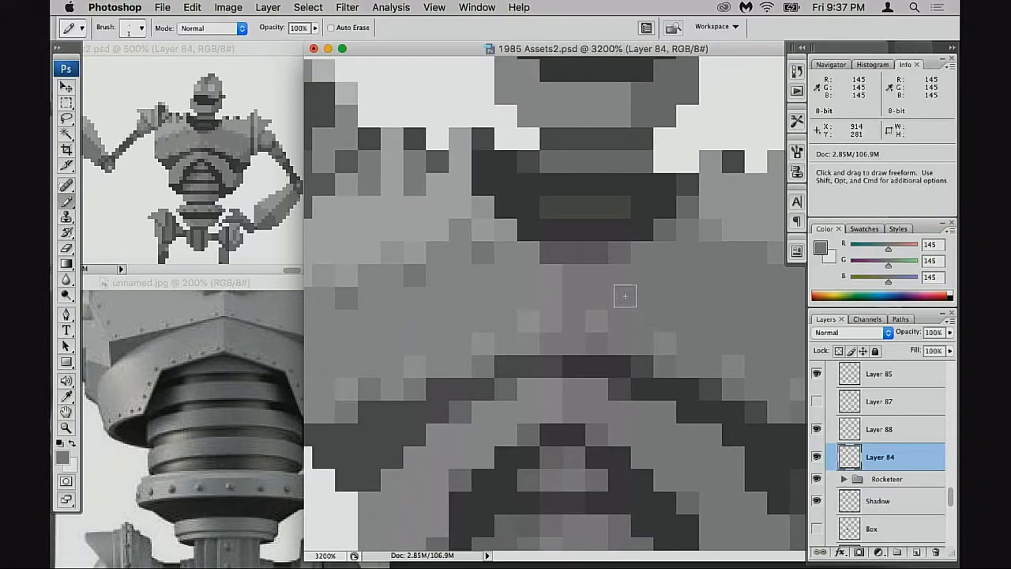
# Step: Select the raised-arm side's rivet row on Layer 88 and flip a copy of it horizontally
pyautogui.hscroll(-3, 646, 295)
pyautogui.press('m')
pyautogui.moveTo(350, 229); pyautogui.dragTo(621, 317)
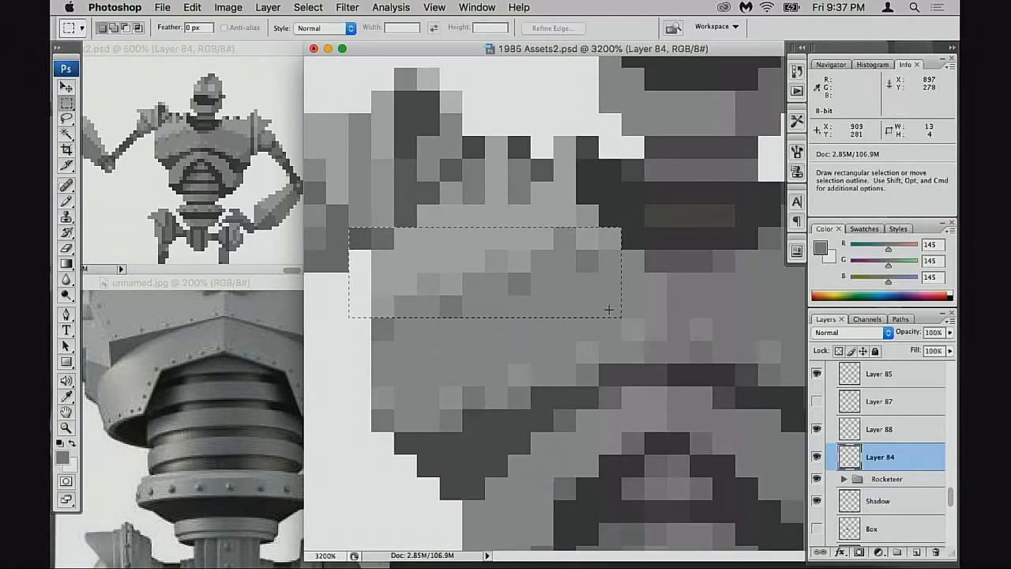
pyautogui.moveTo(373, 304); pyautogui.dragTo(417, 363)
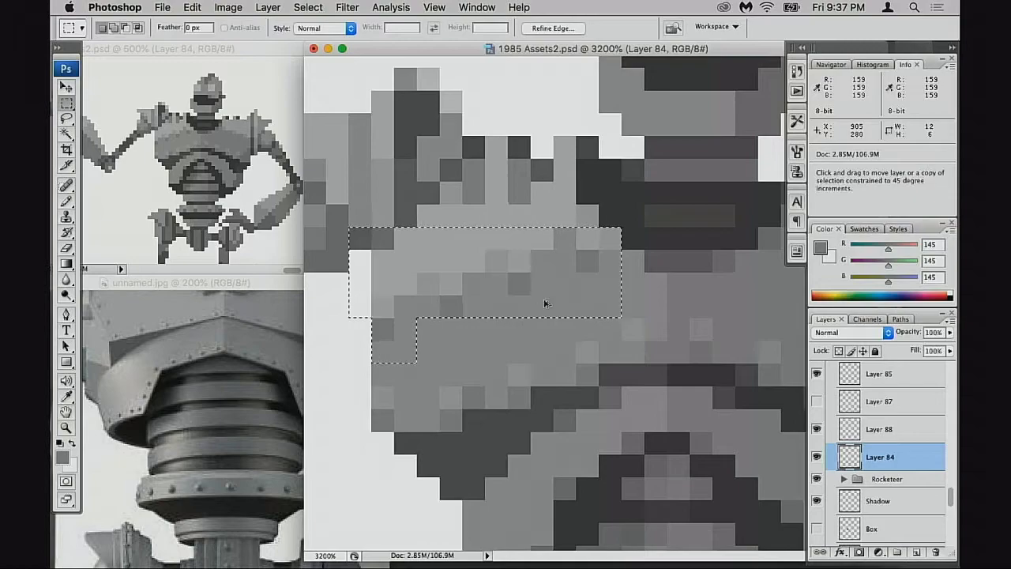
pyautogui.hotkey('alt', ']')
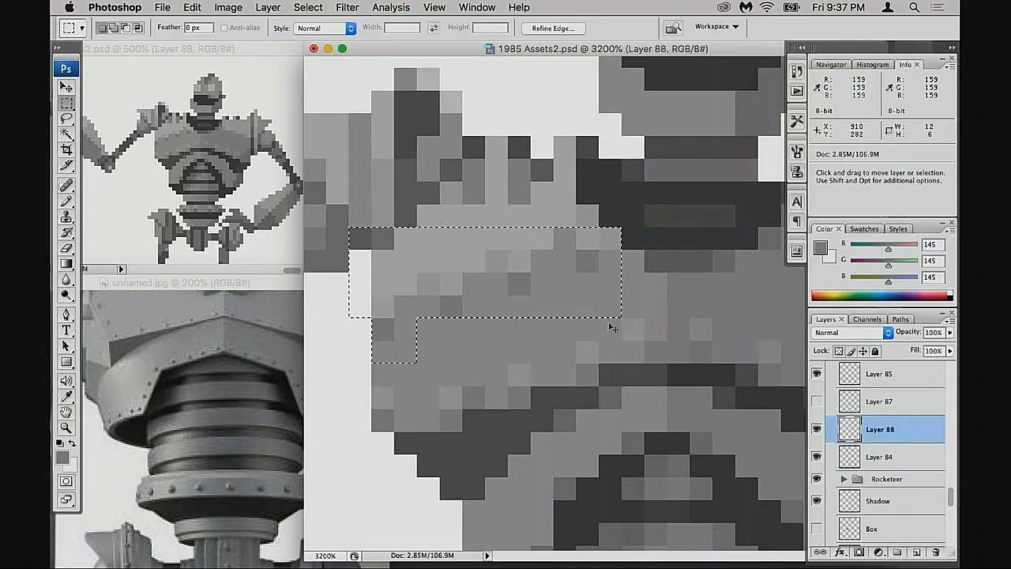
pyautogui.hscroll(5, 679, 305)
pyautogui.hotkey('ctrl', 't')
pyautogui.rightClick(447, 235)
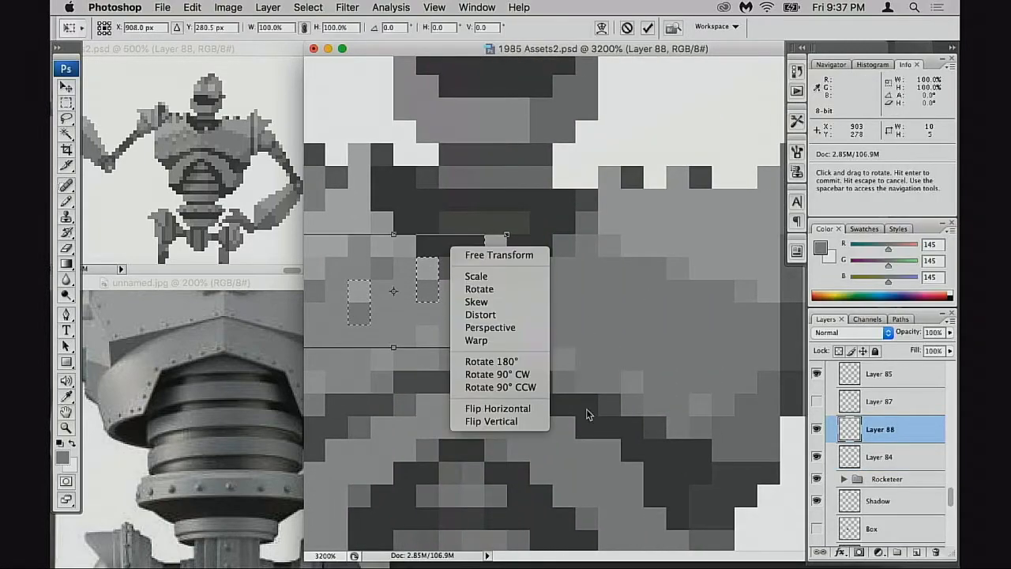
pyautogui.click(493, 403)
pyautogui.press('Return')
# Step: Position the flipped rivet row along the upper chest on the lowered-arm side and deselect it
pyautogui.moveTo(421, 308); pyautogui.dragTo(512, 297)
pyautogui.press('space')
pyautogui.moveTo(571, 328); pyautogui.dragTo(592, 308)
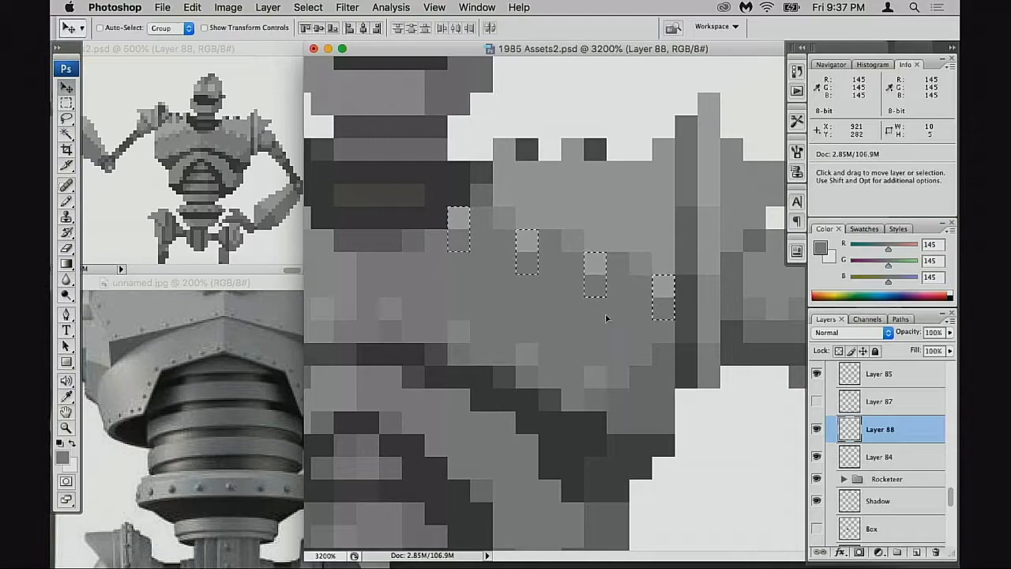
pyautogui.moveTo(605, 317)
pyautogui.mouseDown()
pyautogui.moveTo(602, 337)
pyautogui.moveTo(606, 324)
pyautogui.mouseUp()
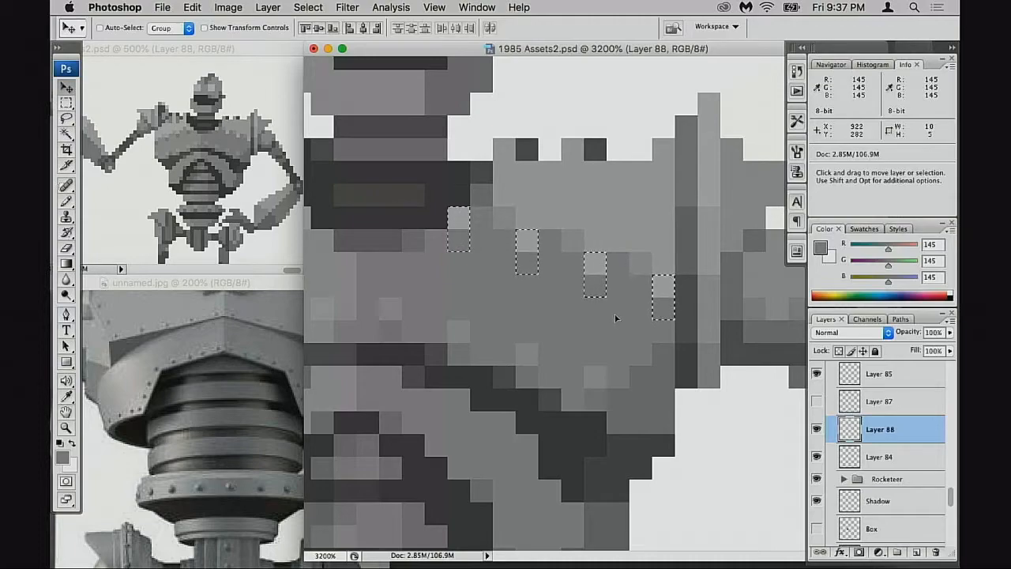
pyautogui.press('super+d')
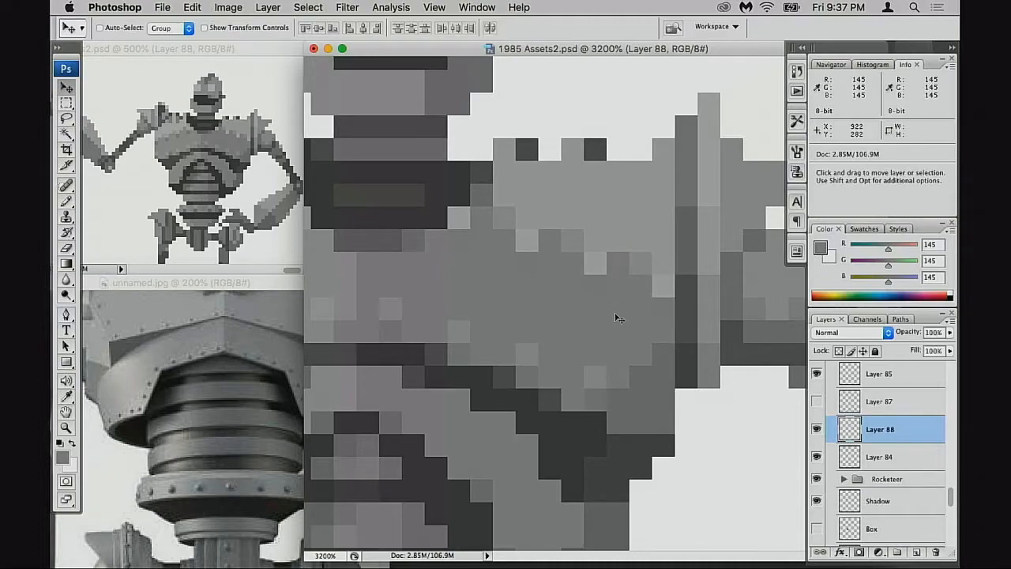
# Step: Darken the flipped rivet row on Layer 88 by lowering the white output level with Levels
pyautogui.press('super+u')
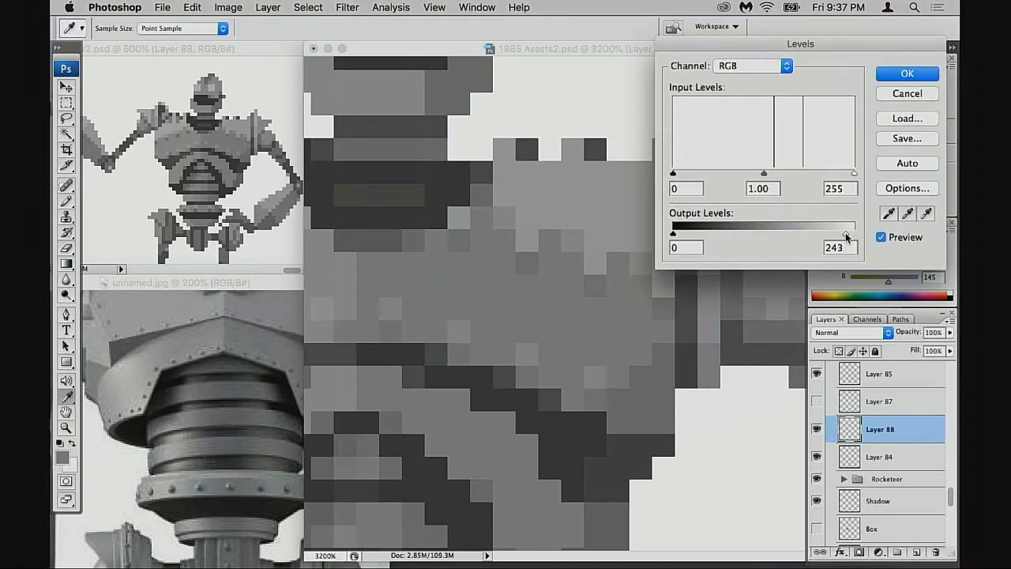
pyautogui.click(907, 72)
# Step: Try to brighten two of the flipped rivets with grey 175 in Screen mode at 20% opacity
pyautogui.press('b')
pyautogui.press('2')
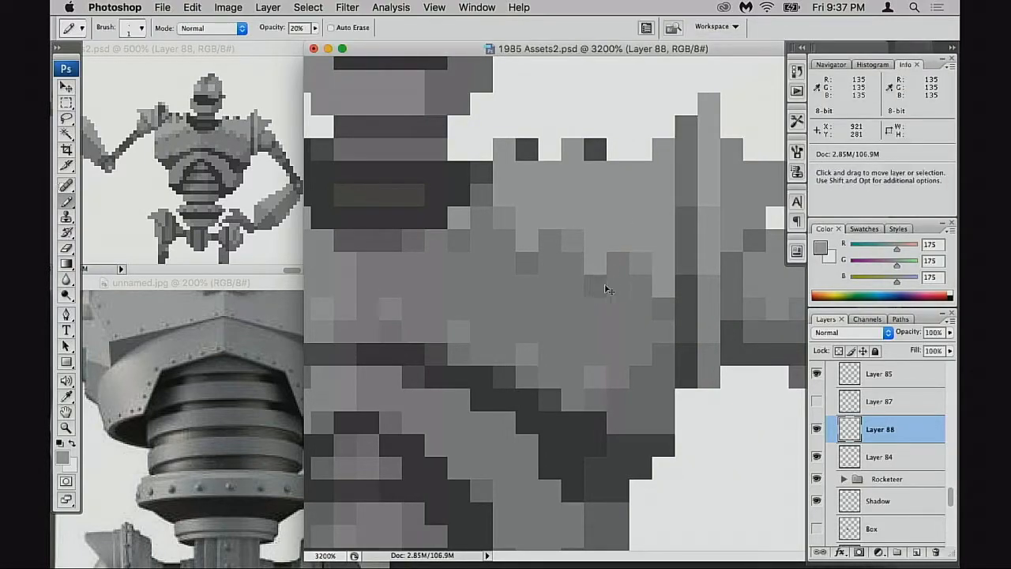
pyautogui.hotkey('shift', 'alt', 's')
pyautogui.click(596, 263)
pyautogui.click(665, 289)
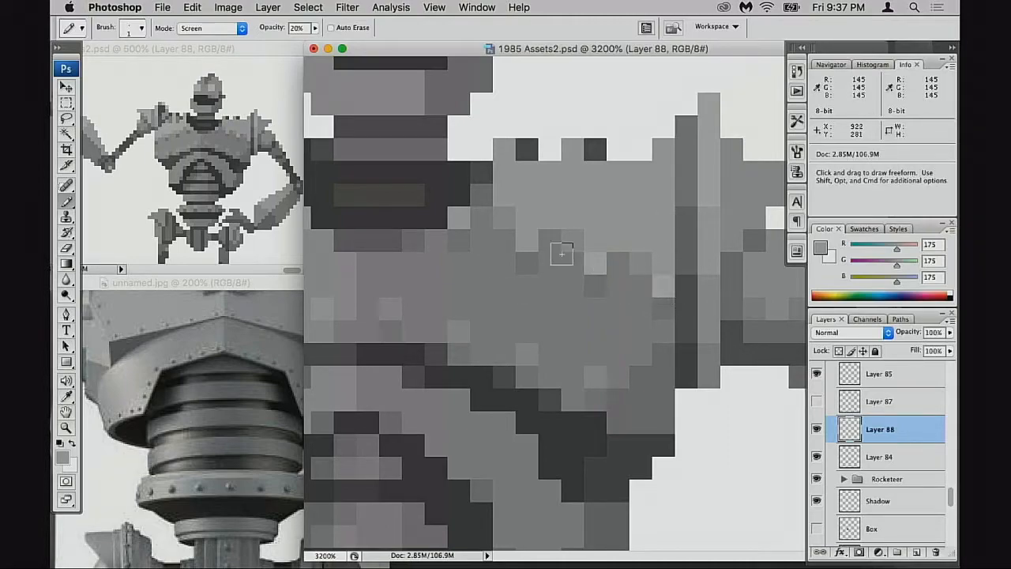
pyautogui.press('super')
pyautogui.press('shift')
pyautogui.press('alt')
# Step: Soften the flipped rivet row with sampled grey 159 in Normal mode at 30% opacity
pyautogui.keyDown('alt'); pyautogui.click(638, 265); pyautogui.keyUp('alt')
pyautogui.hotkey('shift', 'alt', 'n')
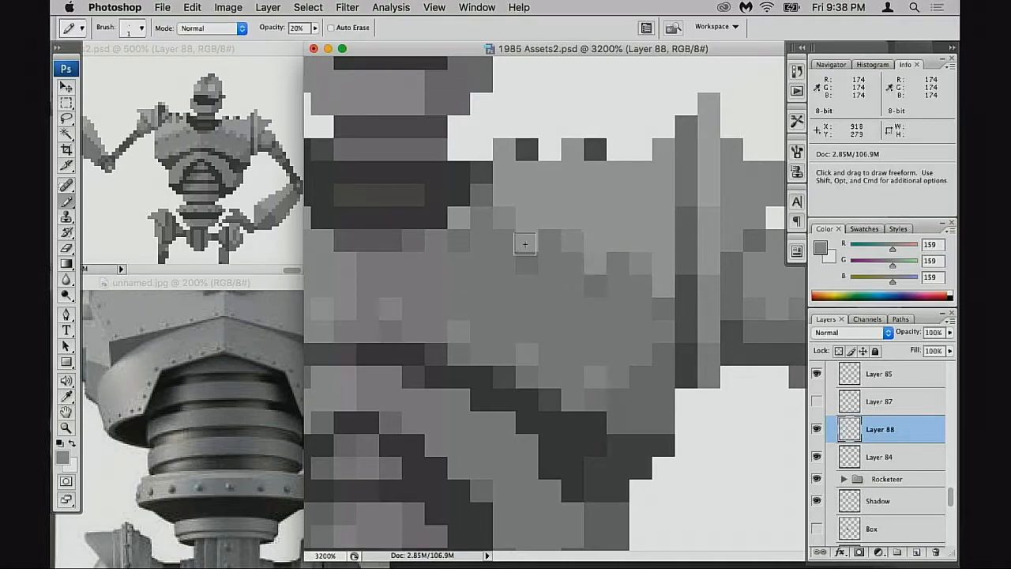
pyautogui.press('3')
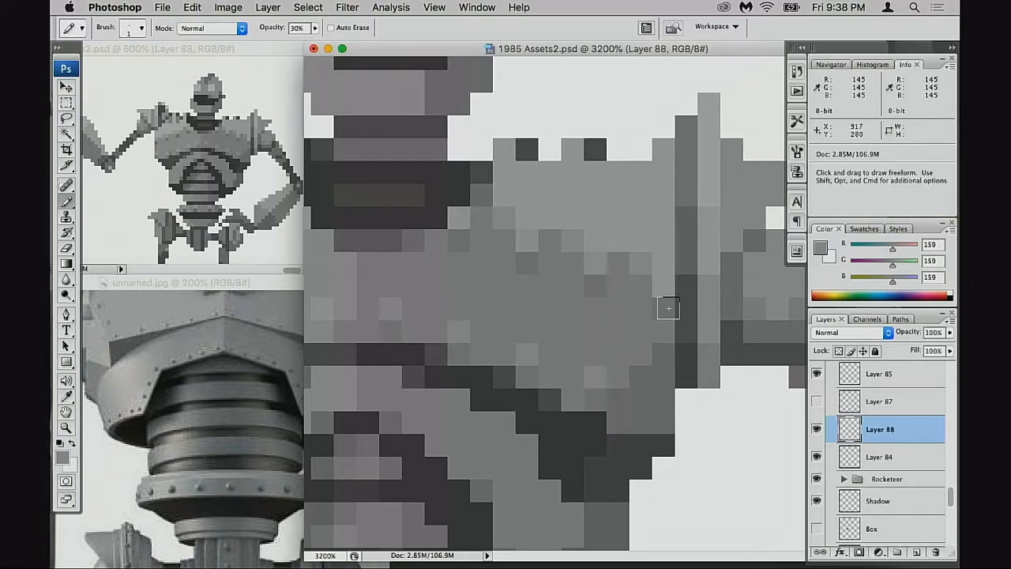
pyautogui.moveTo(550, 318); pyautogui.dragTo(554, 336)
# Step: Merge Layer 88 down into Layer 84 and toggle the merged layer's visibility to compare
pyautogui.keyDown('alt'); pyautogui.click(579, 330); pyautogui.keyUp('alt')
pyautogui.keyDown('alt'); pyautogui.click(584, 331); pyautogui.keyUp('alt')
pyautogui.keyDown('alt'); pyautogui.click(583, 330); pyautogui.keyUp('alt')
pyautogui.keyDown('alt'); pyautogui.click(590, 324); pyautogui.keyUp('alt')
pyautogui.press('super+e')
pyautogui.click(817, 429)
pyautogui.click(817, 429)
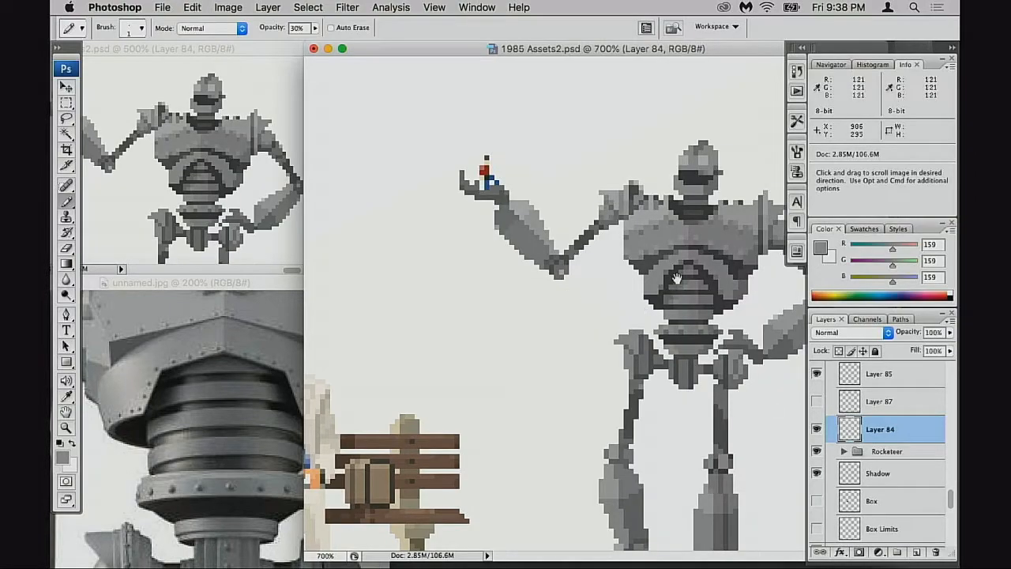
# Step: Shade the bumps along the lowered-arm shoulder's top edge with sampled grey 127 at 30% opacity and grey 151 at 100%
pyautogui.keyDown('super'); pyautogui.click(685, 280); pyautogui.keyUp('super')
pyautogui.keyDown('super'); pyautogui.click(685, 282); pyautogui.keyUp('super')
pyautogui.press('space')
pyautogui.keyDown('super'); pyautogui.click(638, 281); pyautogui.keyUp('super')
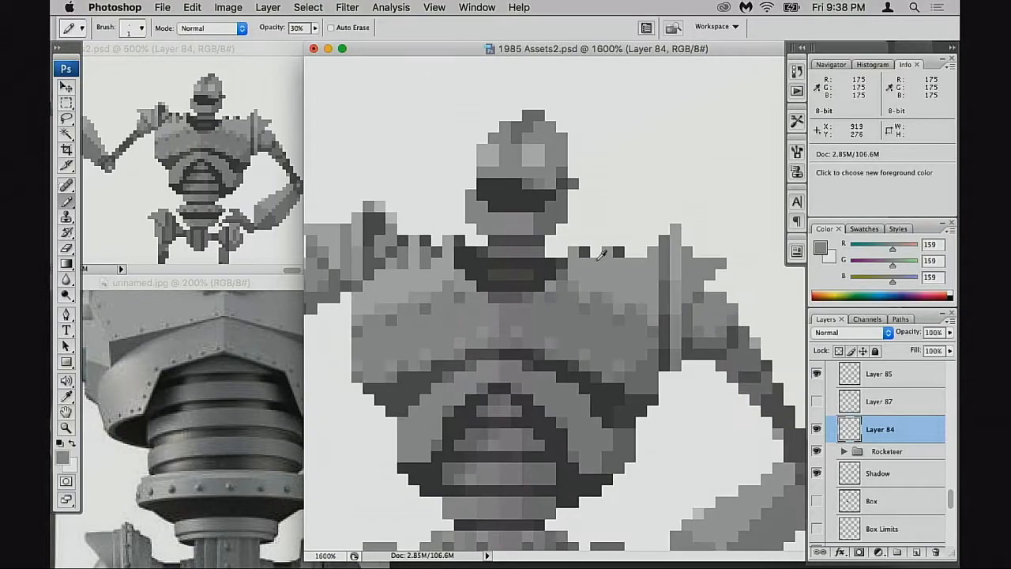
pyautogui.keyDown('alt'); pyautogui.click(588, 255); pyautogui.keyUp('alt')
pyautogui.keyDown('alt'); pyautogui.click(606, 308); pyautogui.keyUp('alt')
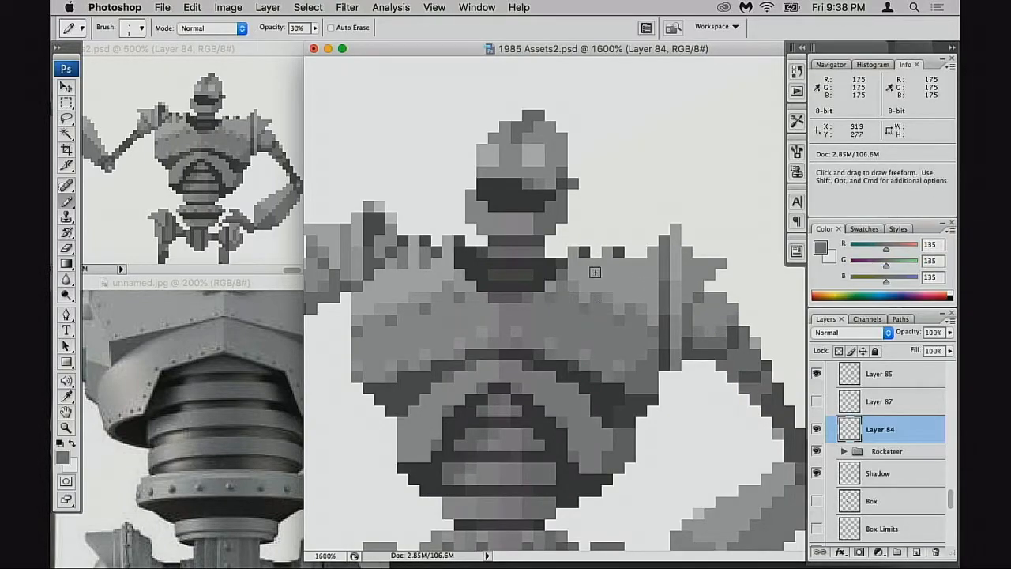
pyautogui.keyDown('alt'); pyautogui.click(700, 303); pyautogui.keyUp('alt')
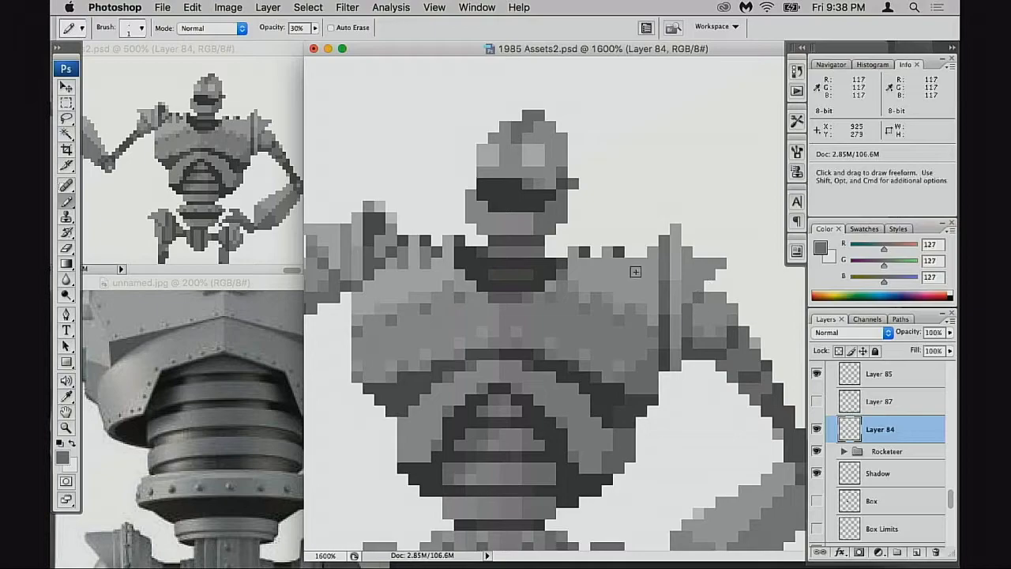
pyautogui.click(596, 263)
pyautogui.click(626, 264)
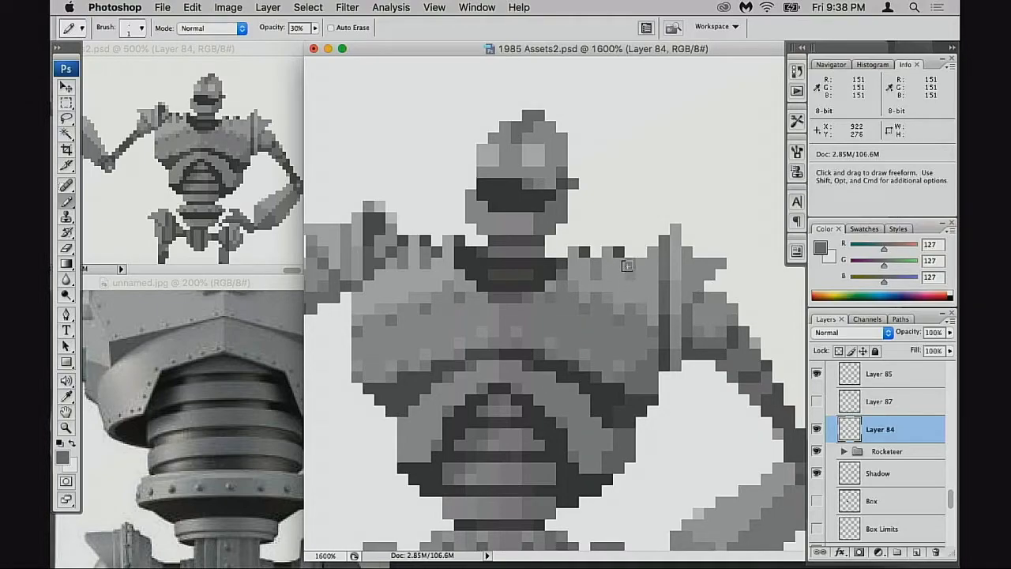
pyautogui.keyDown('alt'); pyautogui.click(595, 273); pyautogui.keyUp('alt')
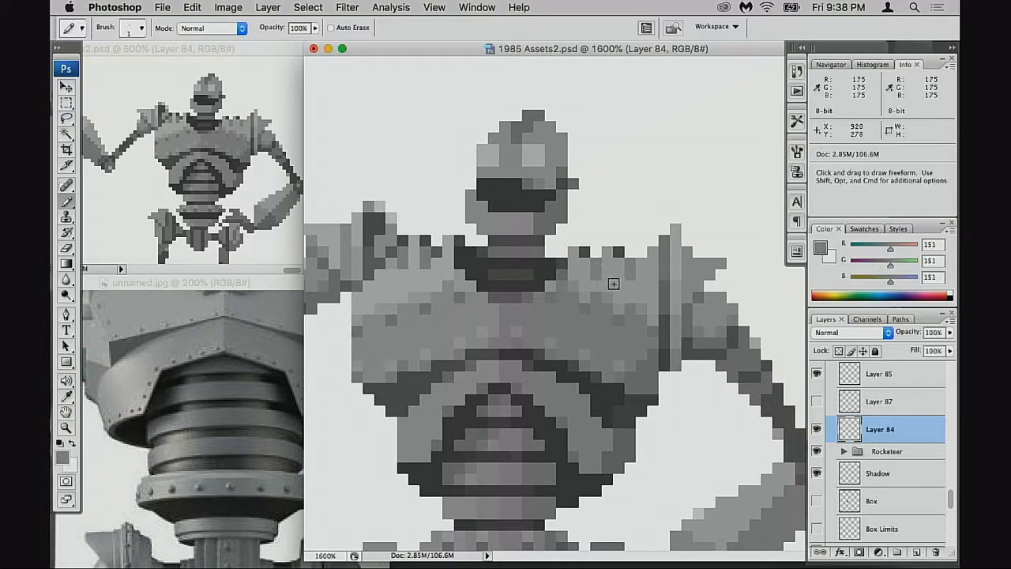
pyautogui.press('super')
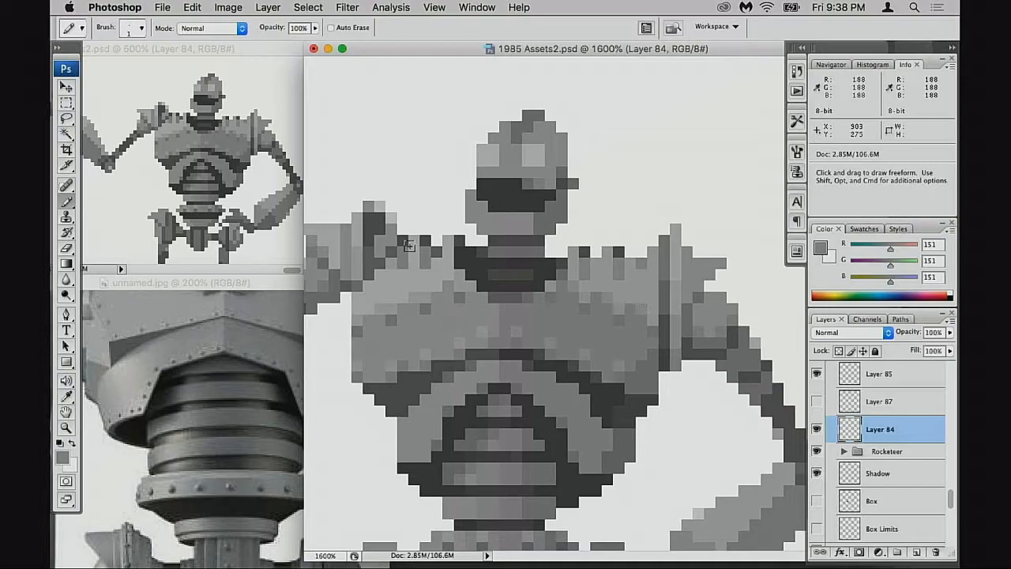
# Step: Erase surplus bump pixels on the raised-arm shoulder's top edge at 100% opacity and repaint one in sampled grey 88
pyautogui.press('e')
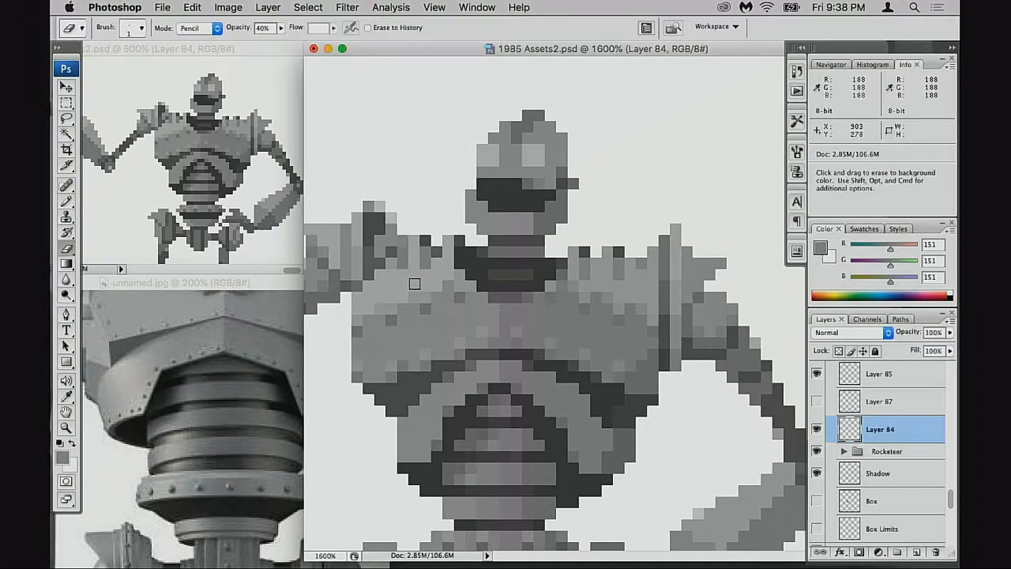
pyautogui.press('0')
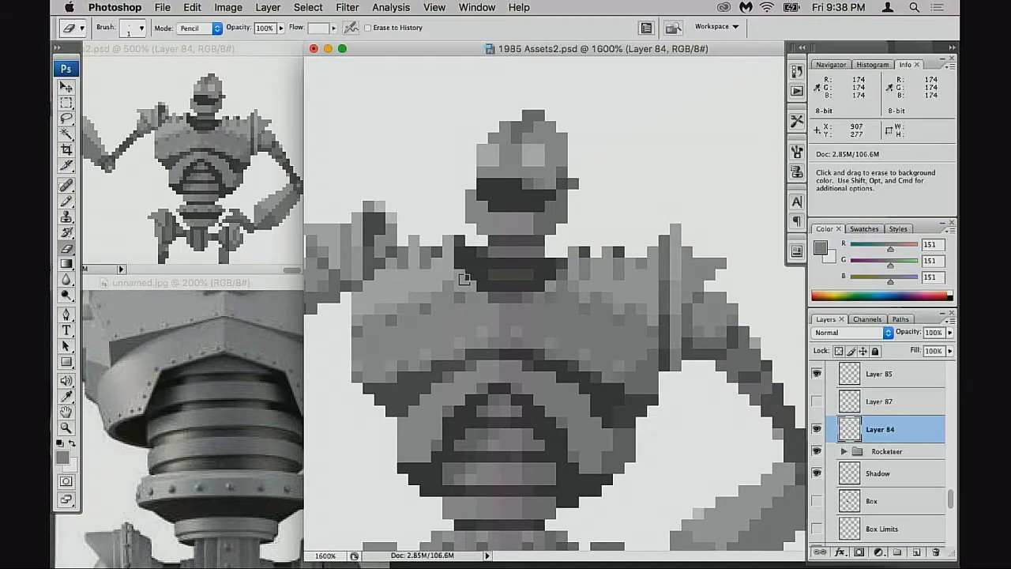
pyautogui.press('b')
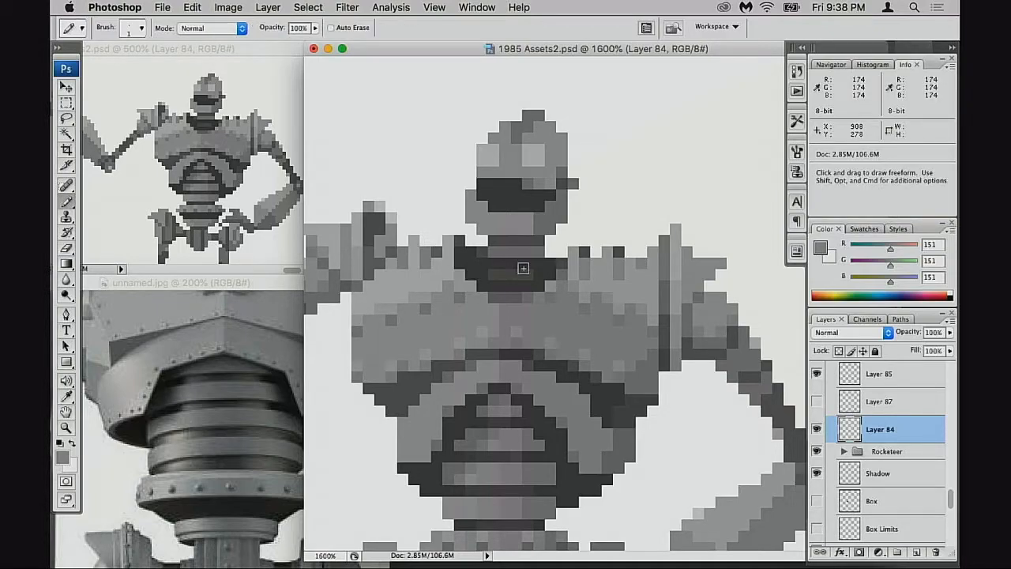
pyautogui.keyDown('alt'); pyautogui.click(585, 252); pyautogui.keyUp('alt')
pyautogui.click(425, 241)
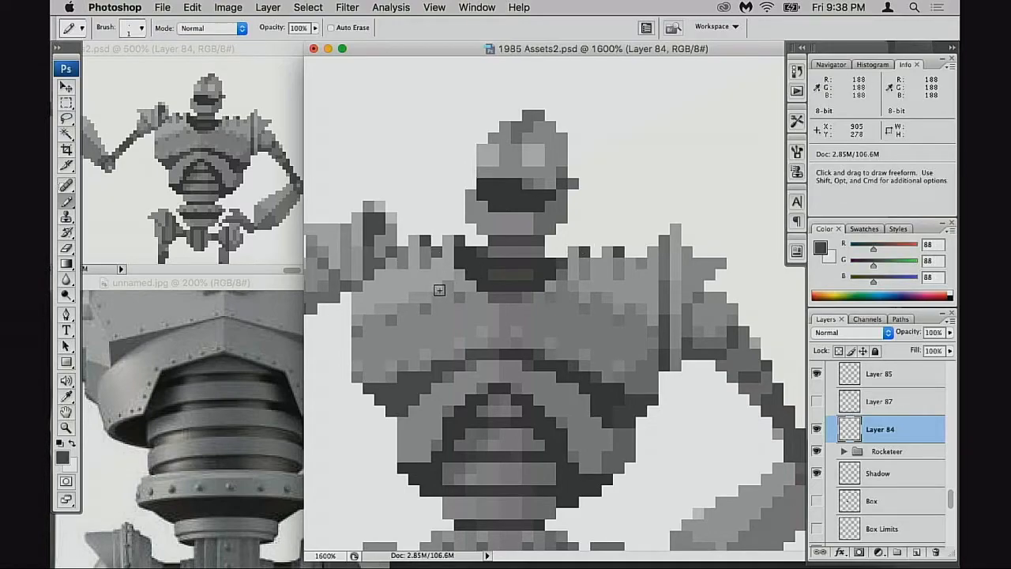
# Step: Examine the shoulders, chest and arms of the robot in the unnamed.jpg reference and compare them with the pixel-art version
pyautogui.press('super')
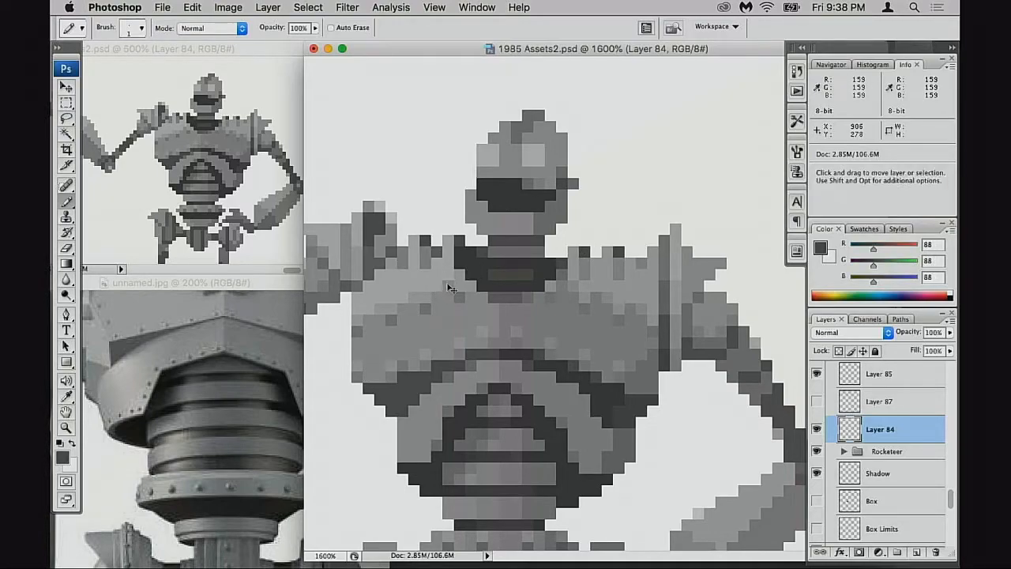
pyautogui.keyDown('alt'); pyautogui.keyDown('super'); pyautogui.click(591, 298); pyautogui.keyUp('super'); pyautogui.keyUp('alt')
pyautogui.keyDown('alt'); pyautogui.keyDown('super'); pyautogui.click(620, 327); pyautogui.keyUp('super'); pyautogui.keyUp('alt')
pyautogui.moveTo(622, 340); pyautogui.dragTo(573, 279)
pyautogui.click(251, 403)
pyautogui.moveTo(251, 403); pyautogui.dragTo(208, 494)
pyautogui.moveTo(315, 324); pyautogui.dragTo(228, 363)
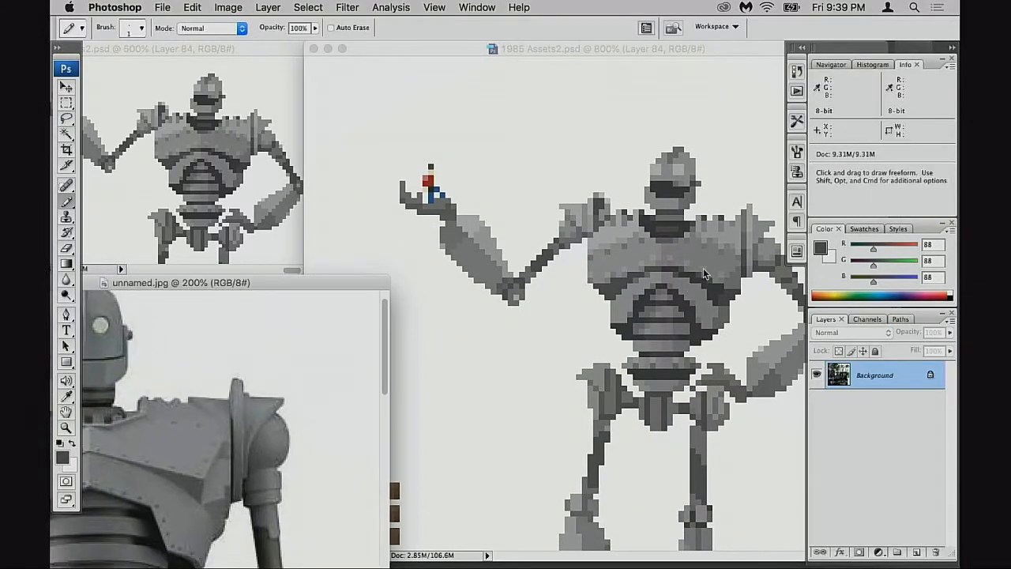
pyautogui.click(760, 222)
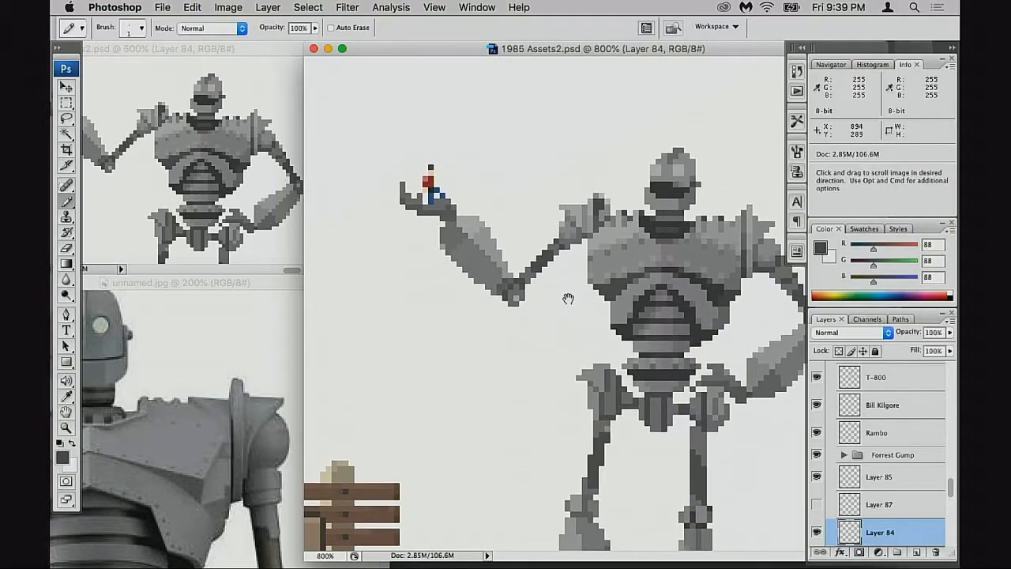
pyautogui.click(220, 404)
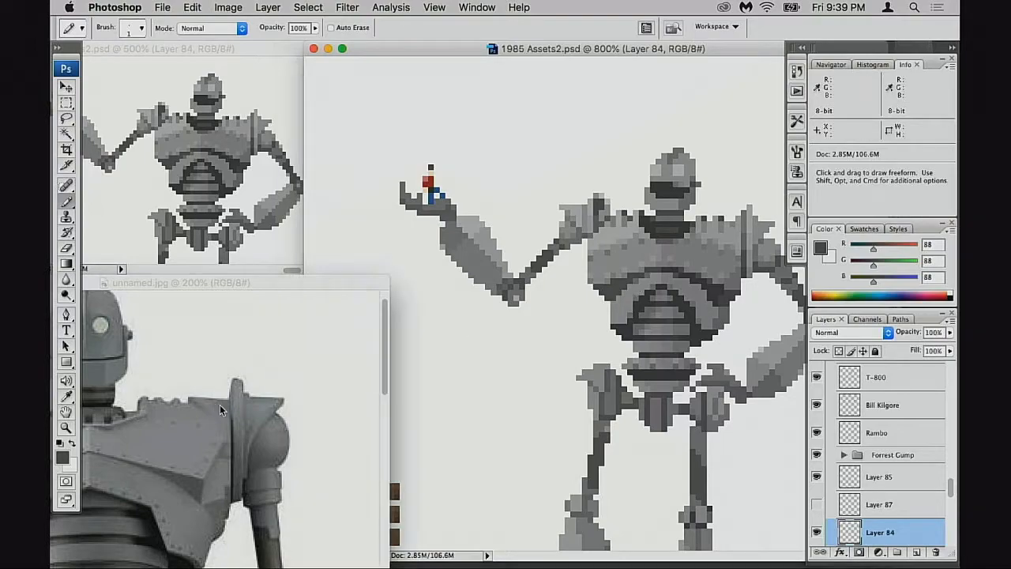
pyautogui.moveTo(186, 402); pyautogui.dragTo(416, 390)
pyautogui.moveTo(274, 378); pyautogui.dragTo(325, 503)
pyautogui.moveTo(142, 442); pyautogui.dragTo(119, 387)
pyautogui.moveTo(355, 387); pyautogui.dragTo(186, 387)
pyautogui.moveTo(360, 438); pyautogui.dragTo(158, 394)
pyautogui.moveTo(236, 430); pyautogui.dragTo(304, 404)
pyautogui.press('super+minus')
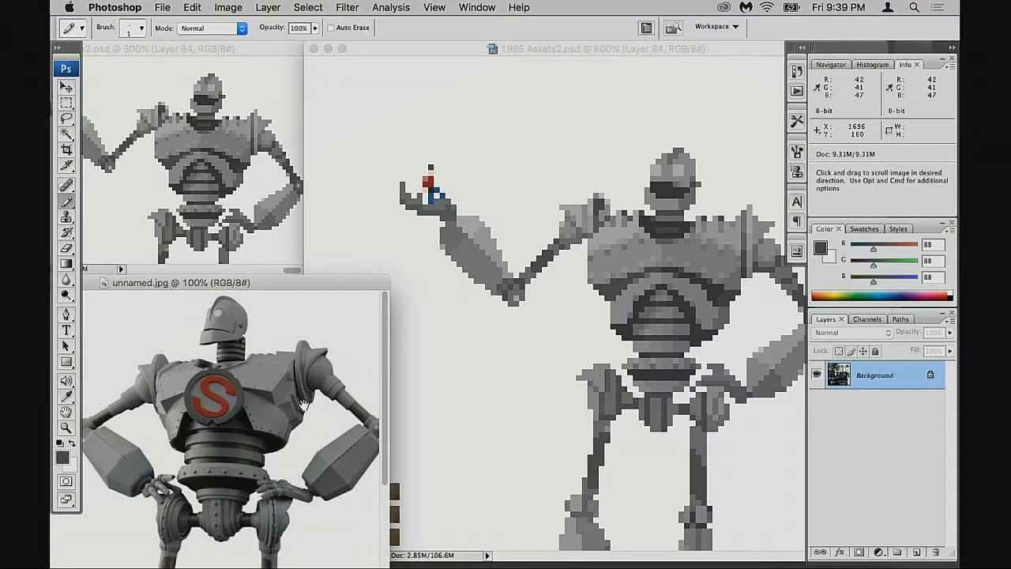
# Step: Select the robot's raised arm on Layer 84, cut it out and paste it onto its own layer
pyautogui.click(610, 251)
pyautogui.keyDown('super'); pyautogui.click(616, 271); pyautogui.keyUp('super')
pyautogui.moveTo(606, 284); pyautogui.dragTo(618, 263)
pyautogui.press('m')
pyautogui.moveTo(524, 189); pyautogui.dragTo(608, 281)
pyautogui.moveTo(575, 197); pyautogui.dragTo(624, 260)
pyautogui.hscroll(-3, 624, 260)
pyautogui.moveTo(363, 136); pyautogui.dragTo(660, 432)
pyautogui.press('super+x')
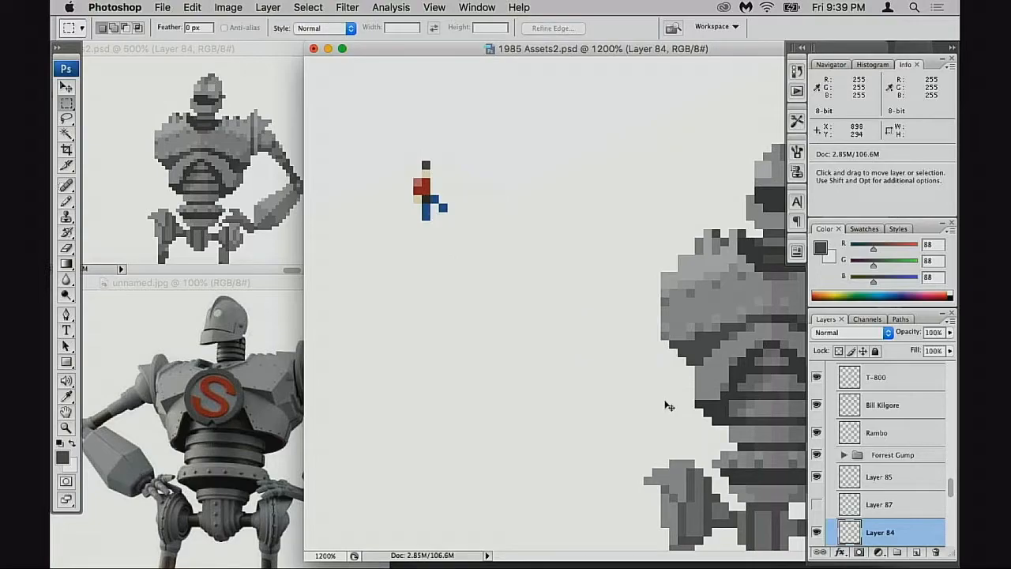
pyautogui.press('super+v')
# Step: Place the arm layer beneath Layer 84 and position the raised arm so its shoulder tucks behind the chest
pyautogui.press('v')
pyautogui.moveTo(638, 336); pyautogui.dragTo(580, 341)
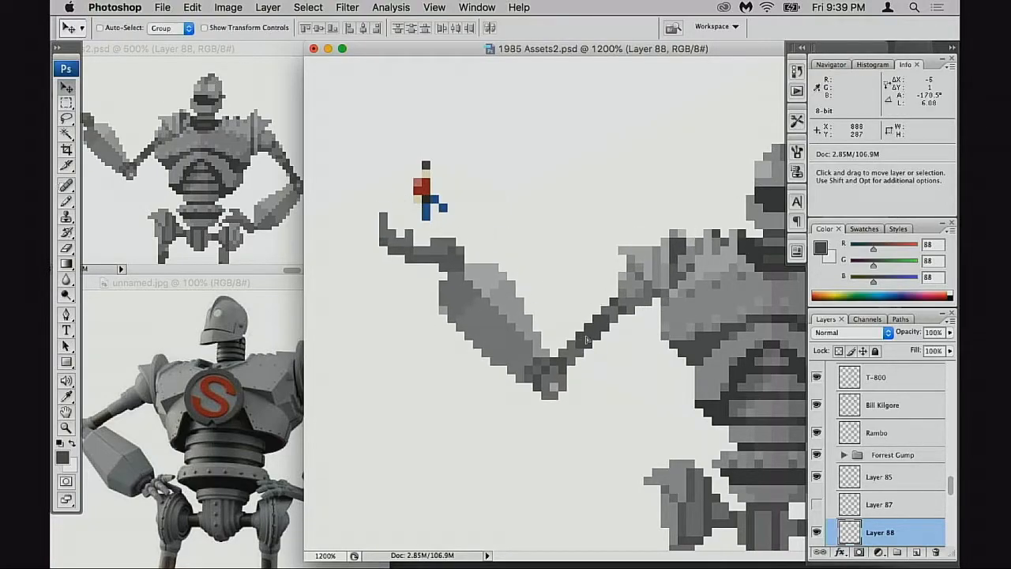
pyautogui.scroll(-4, 839, 487)
pyautogui.moveTo(849, 484); pyautogui.dragTo(849, 516)
pyautogui.moveTo(608, 339)
pyautogui.mouseDown()
pyautogui.moveTo(617, 349)
pyautogui.moveTo(602, 345)
pyautogui.moveTo(615, 332)
pyautogui.mouseUp()
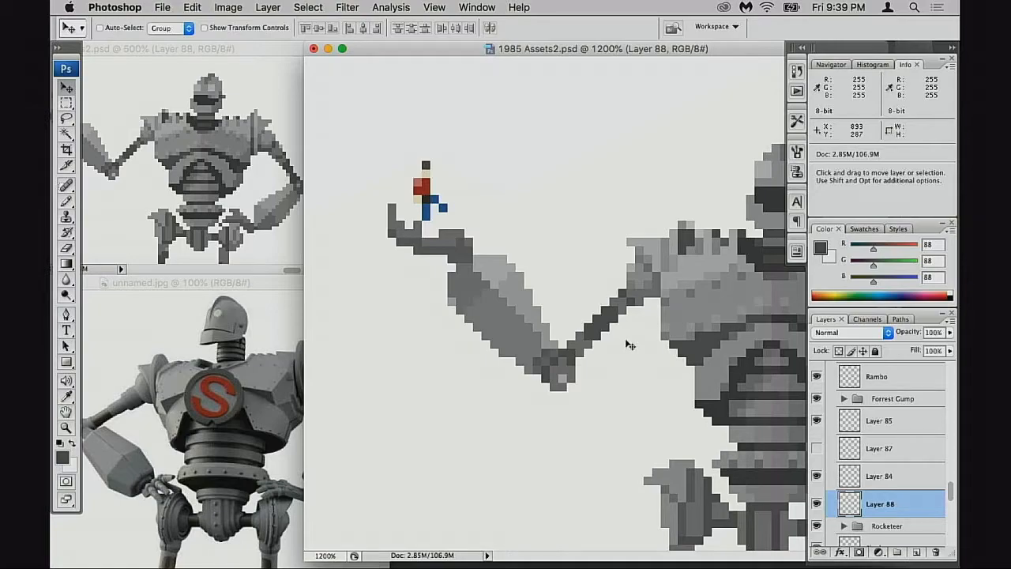
# Step: Shift the raised arm about 3 pixels away from the chest and 2 pixels down, comparing with undo and redo
pyautogui.keyDown('alt'); pyautogui.click(628, 340); pyautogui.keyUp('alt')
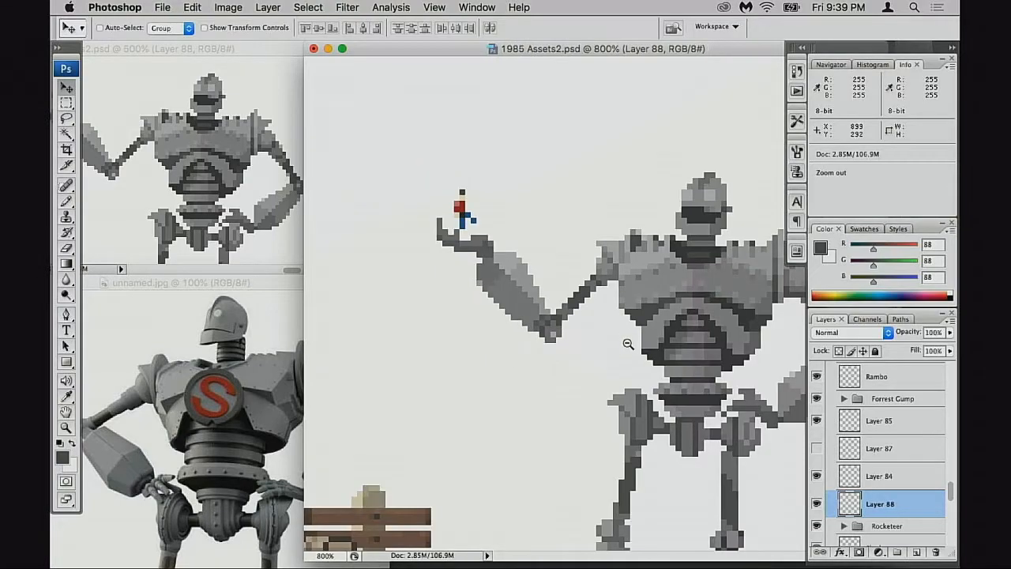
pyautogui.keyDown('alt'); pyautogui.click(626, 343); pyautogui.keyUp('alt')
pyautogui.keyDown('alt'); pyautogui.click(604, 344); pyautogui.keyUp('alt')
pyautogui.keyDown('alt'); pyautogui.click(601, 345); pyautogui.keyUp('alt')
pyautogui.moveTo(600, 345); pyautogui.dragTo(580, 352)
pyautogui.moveTo(664, 52); pyautogui.dragTo(570, 64)
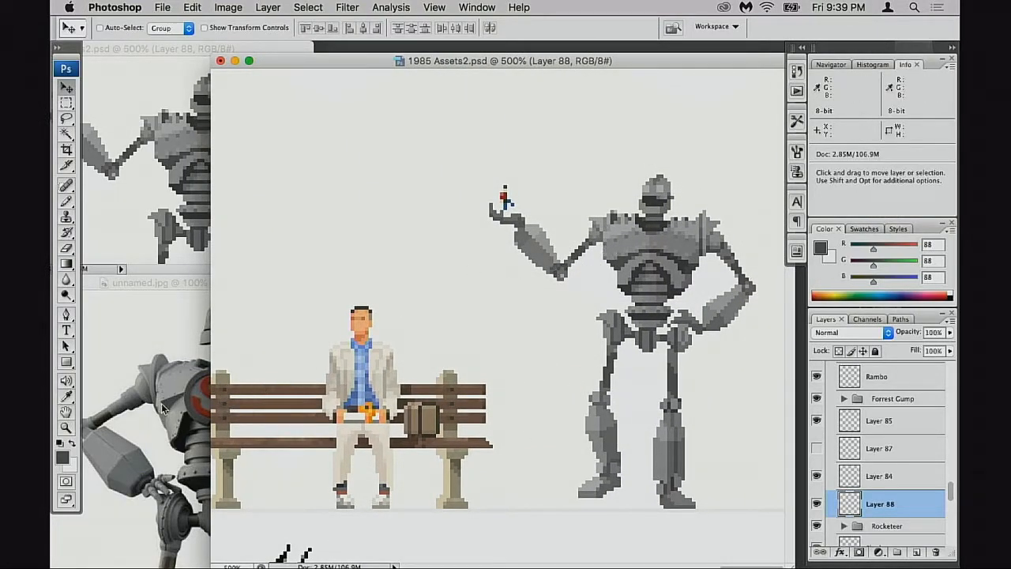
pyautogui.press('z')
pyautogui.click(607, 270)
pyautogui.moveTo(594, 348); pyautogui.dragTo(580, 356)
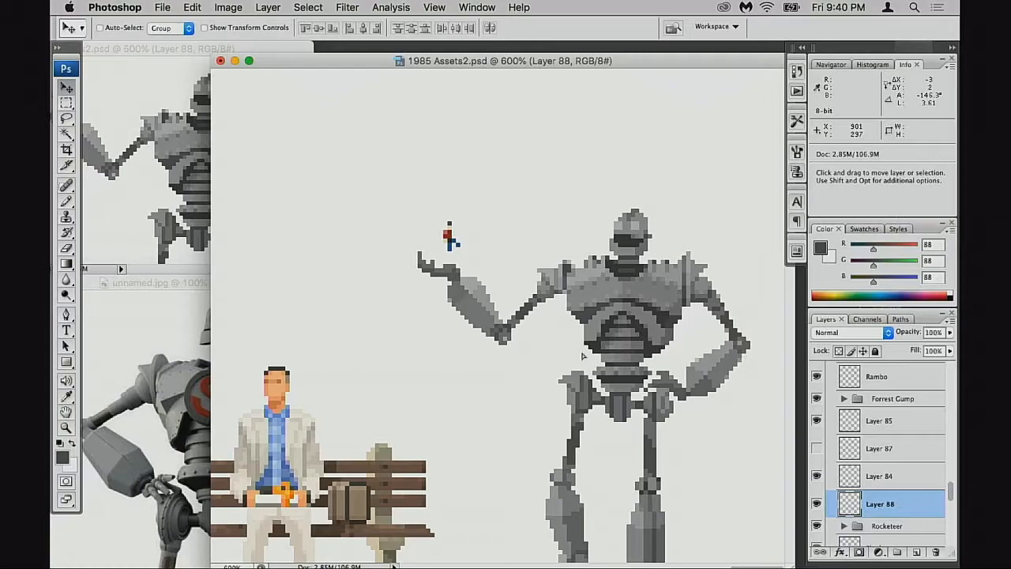
pyautogui.press('super+z')
pyautogui.press('super+z')
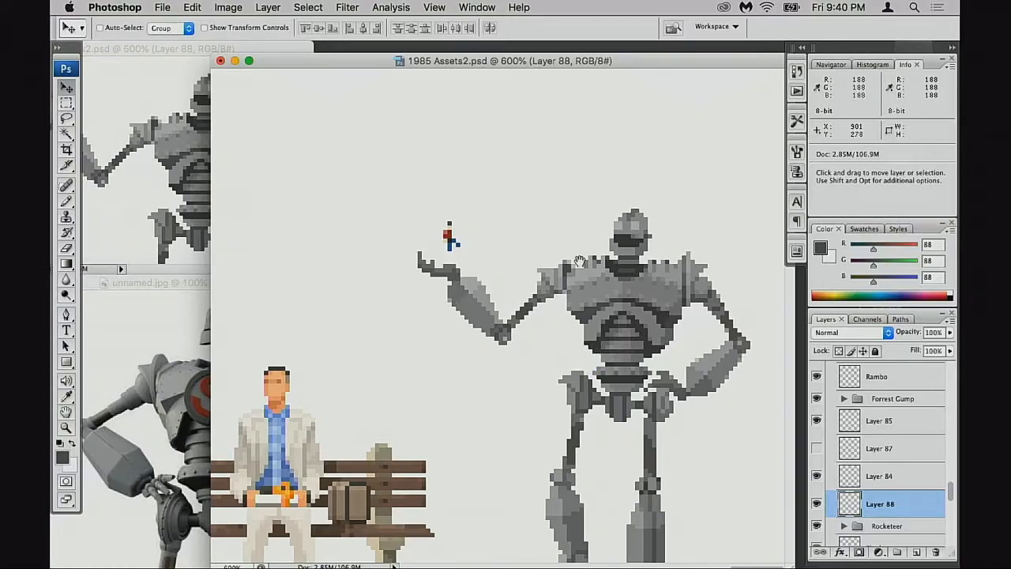
# Step: Repaint the raised arm's shoulder edge beside the chest on Layer 88 with sampled grey 108 and check the preview
pyautogui.keyDown('super'); pyautogui.click(591, 300); pyautogui.keyUp('super')
pyautogui.keyDown('super'); pyautogui.click(594, 342); pyautogui.keyUp('super')
pyautogui.moveTo(515, 426); pyautogui.dragTo(603, 320)
pyautogui.keyDown('super'); pyautogui.click(601, 318); pyautogui.keyUp('super')
pyautogui.press('b')
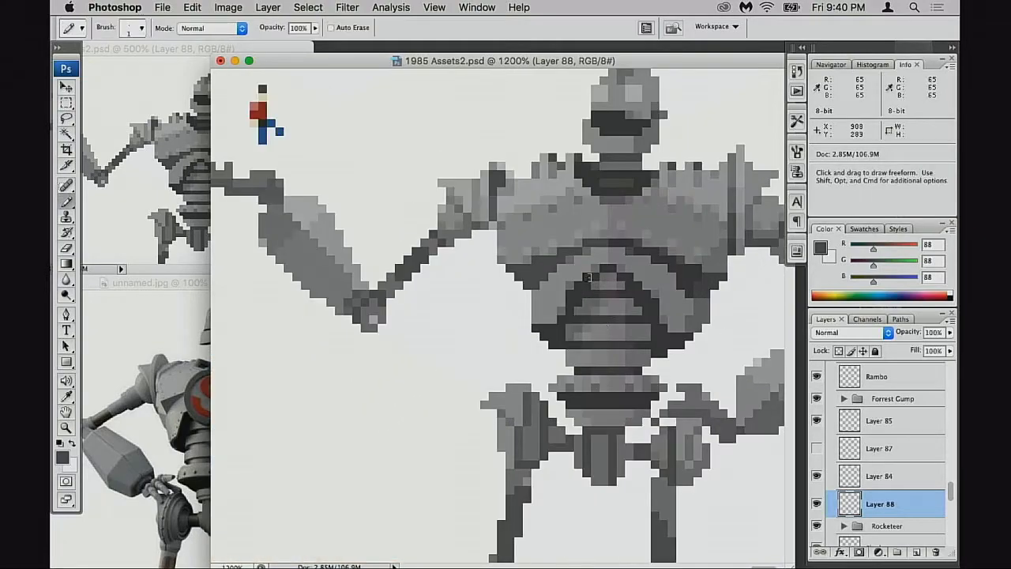
pyautogui.keyDown('alt'); pyautogui.click(495, 216); pyautogui.keyUp('alt')
pyautogui.moveTo(491, 227)
pyautogui.mouseDown()
pyautogui.moveTo(491, 251)
pyautogui.moveTo(493, 236)
pyautogui.moveTo(501, 245)
pyautogui.moveTo(492, 213)
pyautogui.mouseUp()
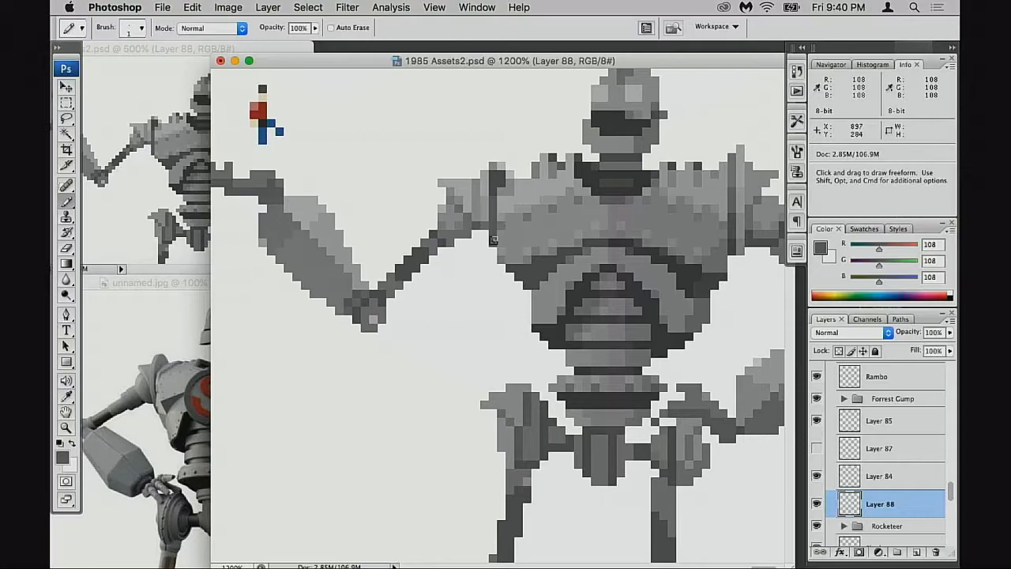
pyautogui.keyDown('alt'); pyautogui.click(485, 231); pyautogui.keyUp('alt')
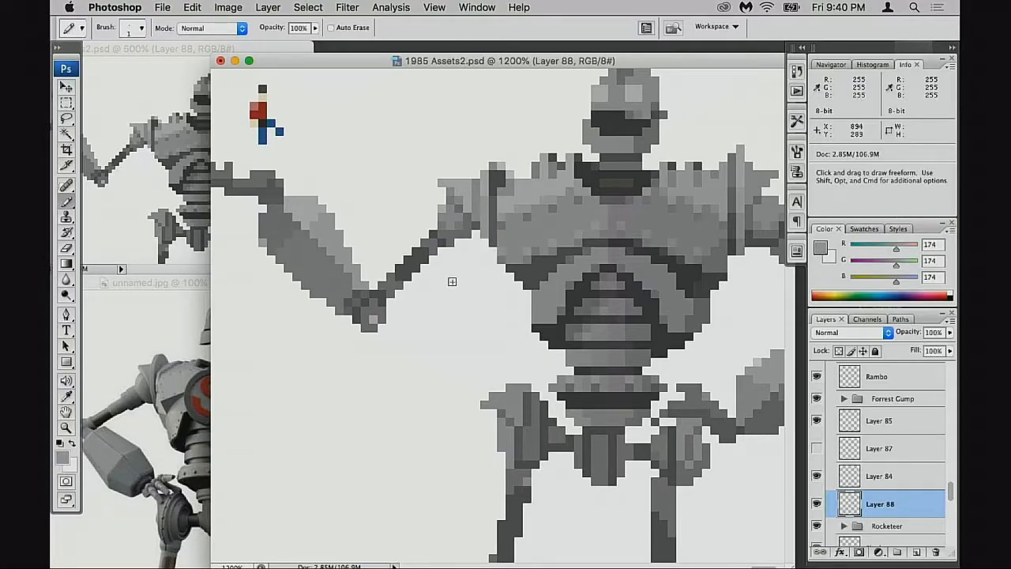
pyautogui.click(186, 233)
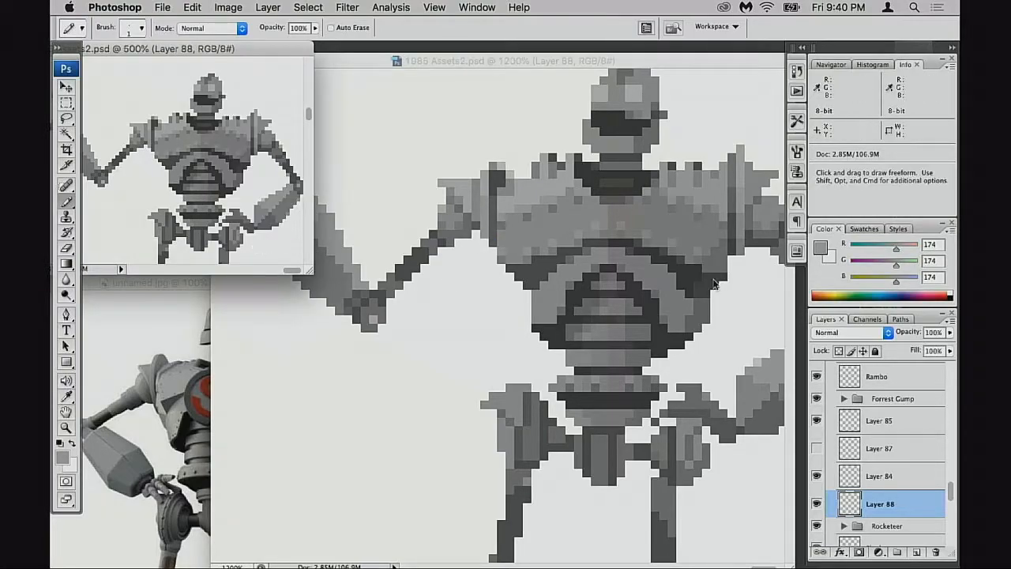
# Step: Erase stray pixels at the lower end of the lowered-arm shoulder plate on Layer 84 at 100% opacity
pyautogui.moveTo(751, 283); pyautogui.dragTo(737, 283)
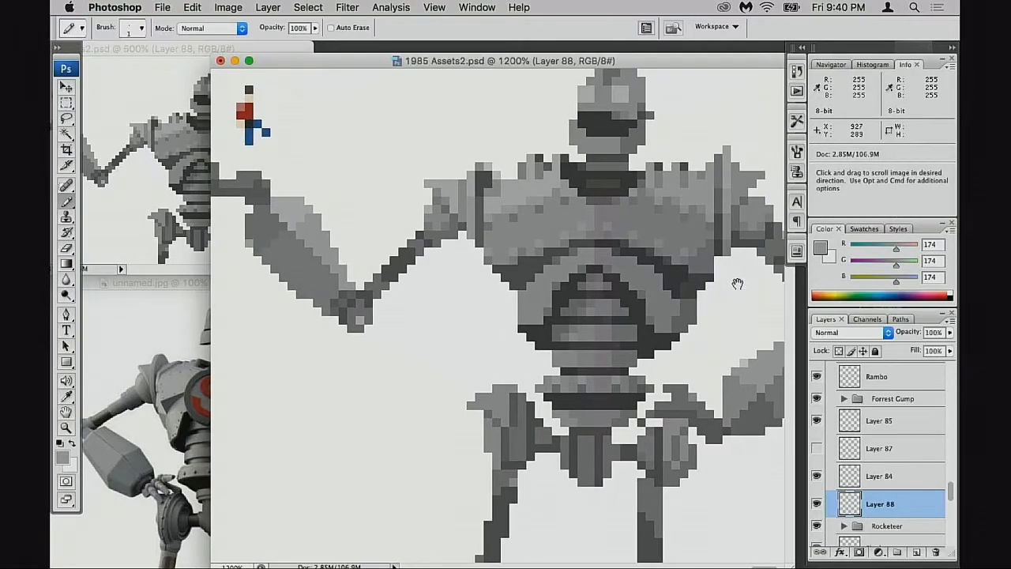
pyautogui.click(852, 479)
pyautogui.press('e')
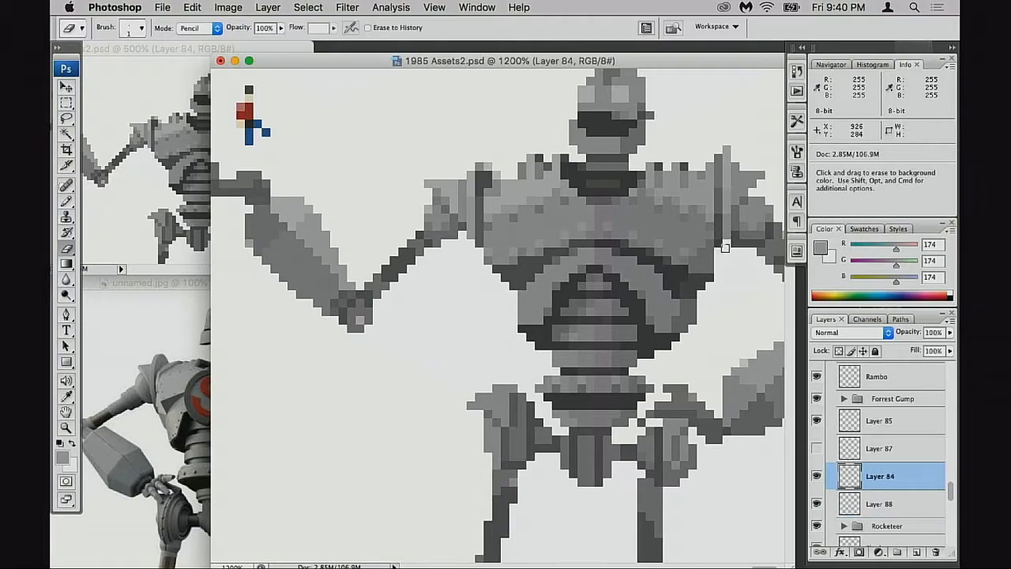
pyautogui.click(190, 250)
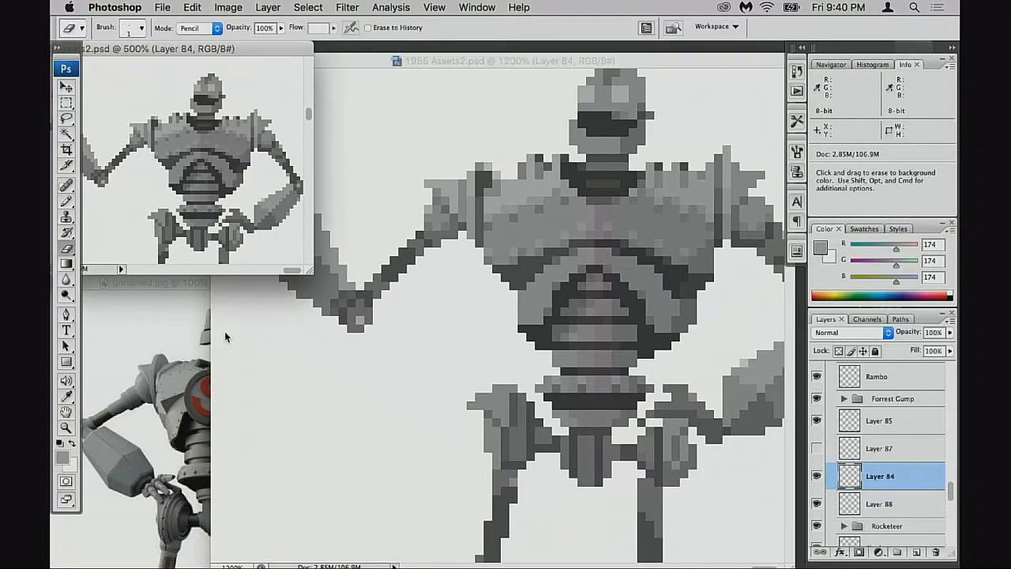
# Step: Compare the robot's shoulders and torso with the reference image and the small preview, toggling Layer 88's visibility
pyautogui.click(161, 377)
pyautogui.click(627, 299)
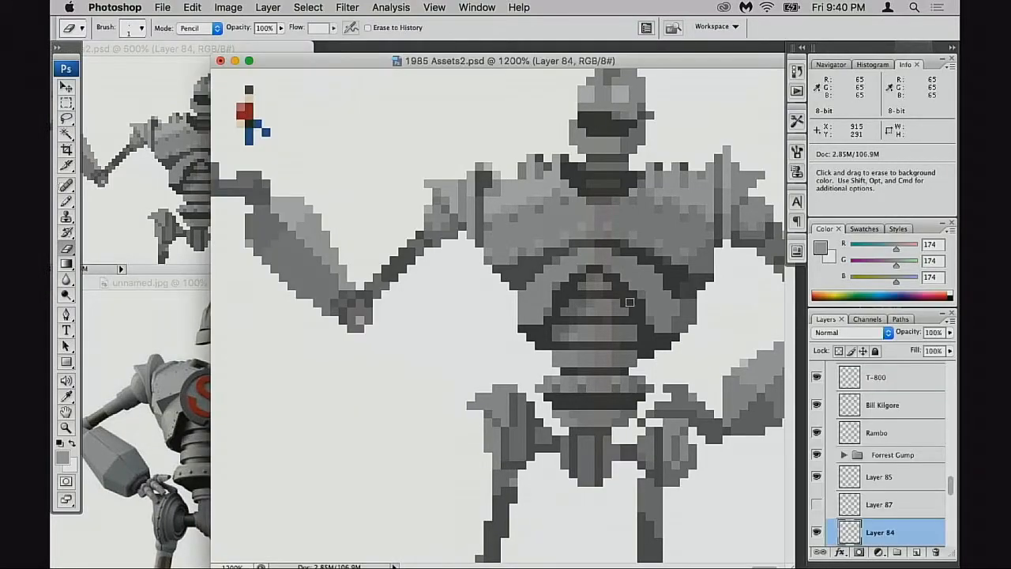
pyautogui.hotkey('ctrl', 'Tab')
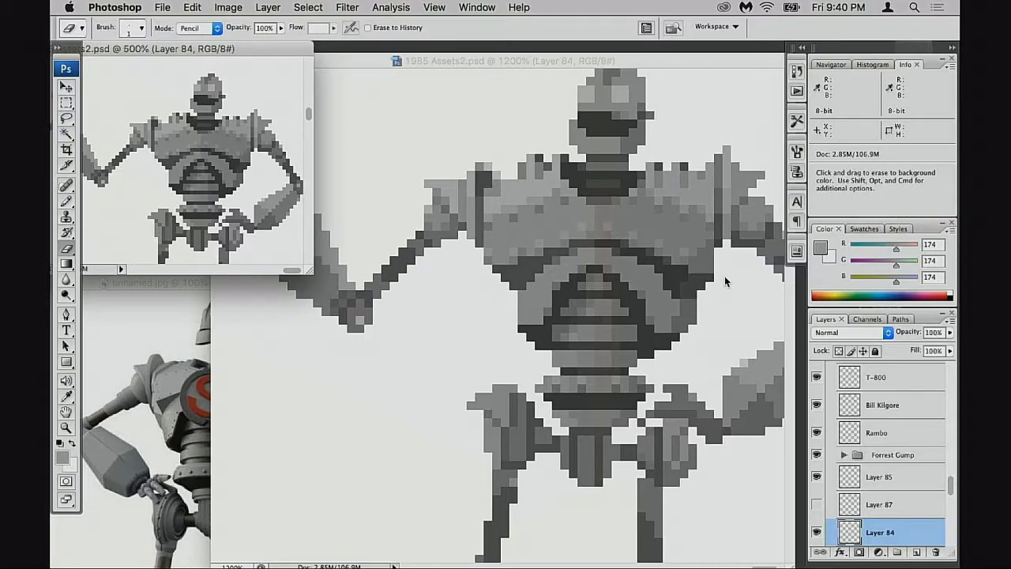
pyautogui.click(644, 297)
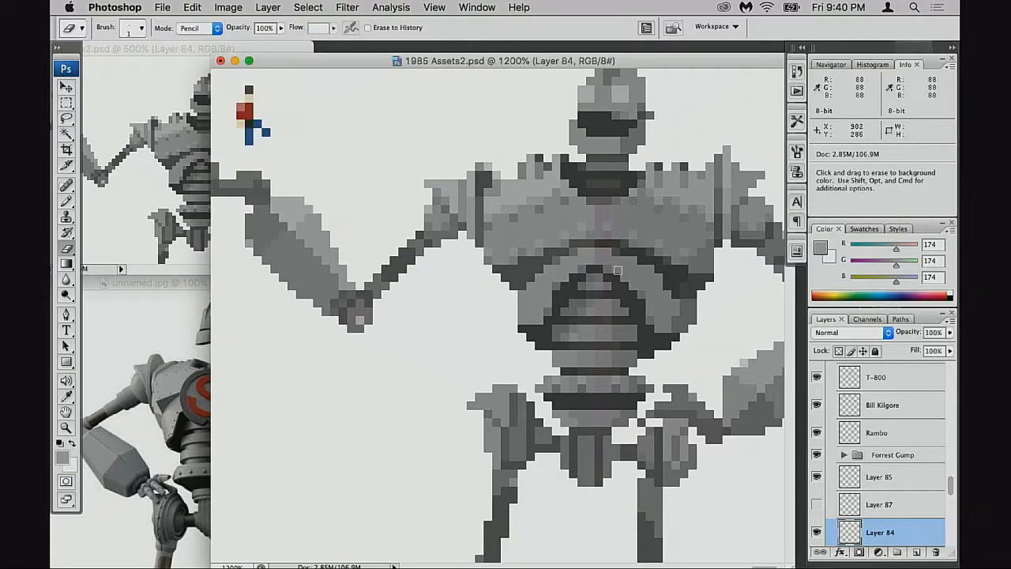
pyautogui.hotkey('ctrl', 'Tab')
pyautogui.click(604, 285)
pyautogui.scroll(-3, 851, 528)
pyautogui.click(817, 494)
pyautogui.click(816, 493)
# Step: Raise the top of the raised arm's shoulder collar 1 pixel on Layer 88 and fill the gap with sampled greys 188 and 108
pyautogui.click(853, 495)
pyautogui.press('m')
pyautogui.moveTo(467, 155); pyautogui.dragTo(477, 163)
pyautogui.moveTo(491, 199); pyautogui.dragTo(488, 177)
pyautogui.click(468, 155)
pyautogui.press('super+z')
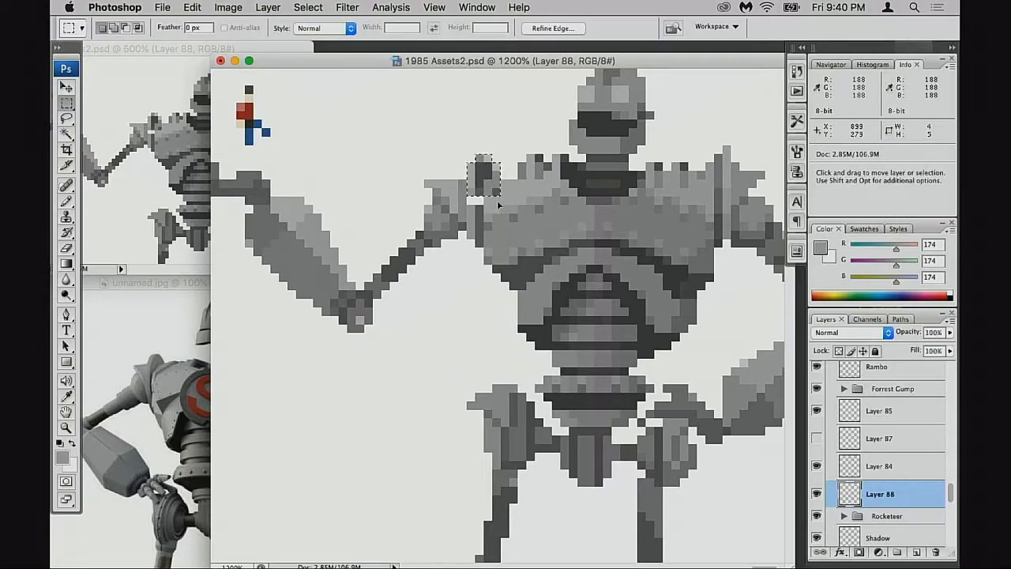
pyautogui.press('super+d')
pyautogui.press('b')
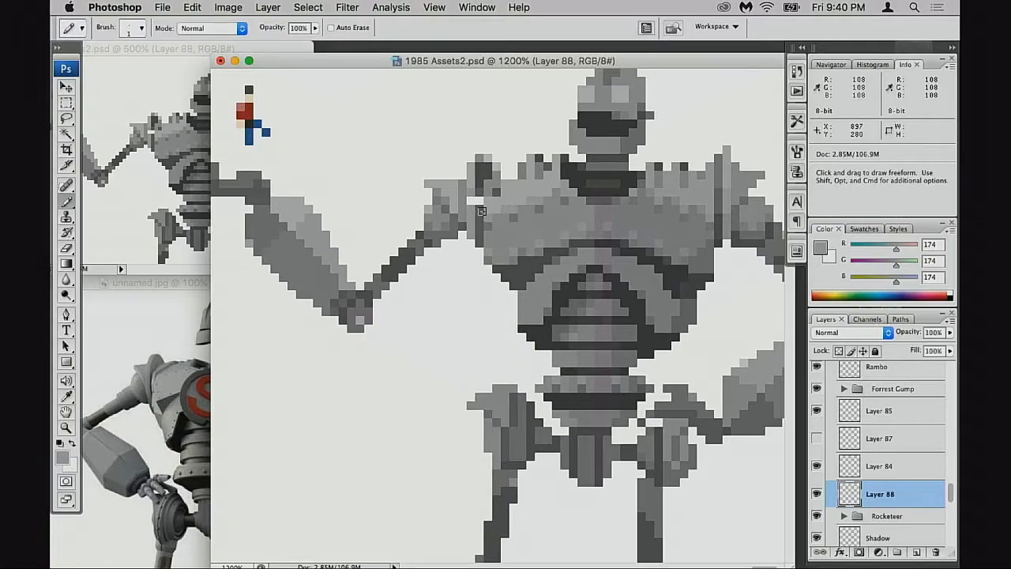
pyautogui.keyDown('alt'); pyautogui.click(473, 187); pyautogui.keyUp('alt')
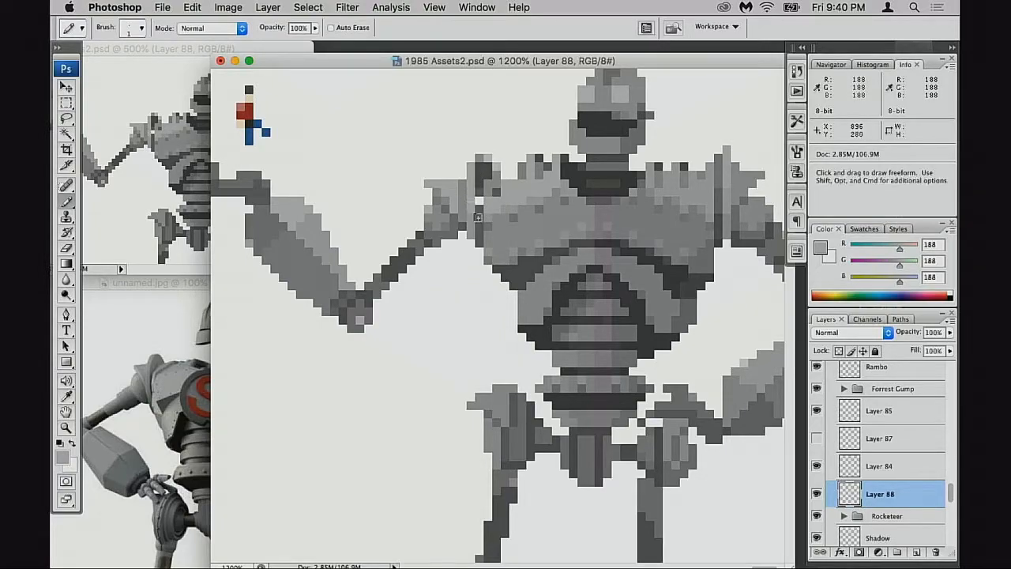
pyautogui.keyDown('alt'); pyautogui.click(477, 215); pyautogui.keyUp('alt')
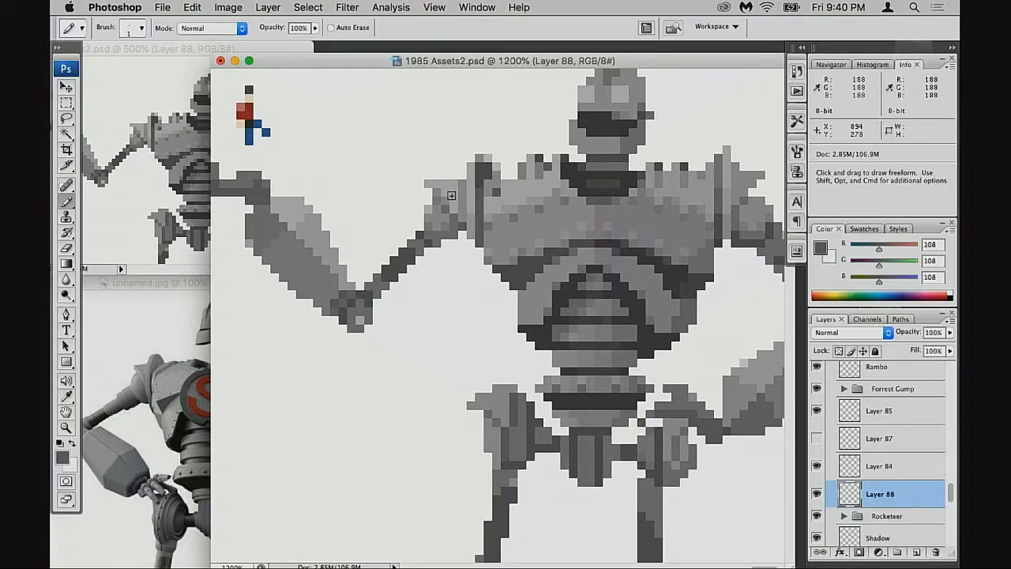
# Step: Raise the raised arm's pointed shoulder guard 1 pixel and fill the gap beneath it with sampled greys 188, 143 and 159
pyautogui.press('m')
pyautogui.moveTo(419, 164)
pyautogui.mouseDown()
pyautogui.moveTo(466, 204)
pyautogui.moveTo(449, 180)
pyautogui.mouseUp()
pyautogui.press('super+d')
pyautogui.press('b')
pyautogui.keyDown('alt'); pyautogui.click(454, 186); pyautogui.keyUp('alt')
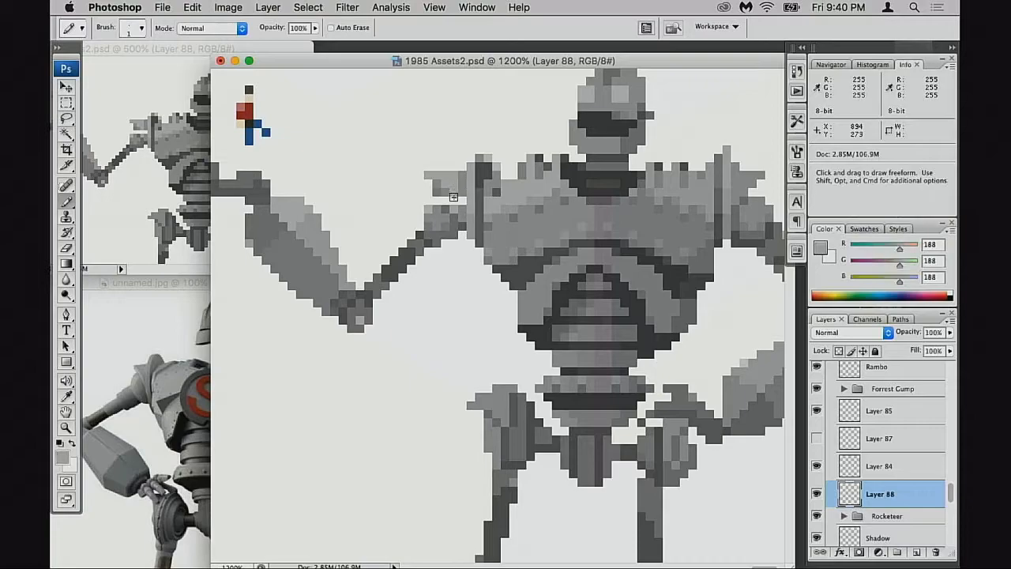
pyautogui.keyDown('alt'); pyautogui.click(444, 192); pyautogui.keyUp('alt')
pyautogui.click(446, 200)
pyautogui.keyDown('alt'); pyautogui.click(447, 193); pyautogui.keyUp('alt')
pyautogui.keyDown('alt'); pyautogui.click(435, 199); pyautogui.keyUp('alt')
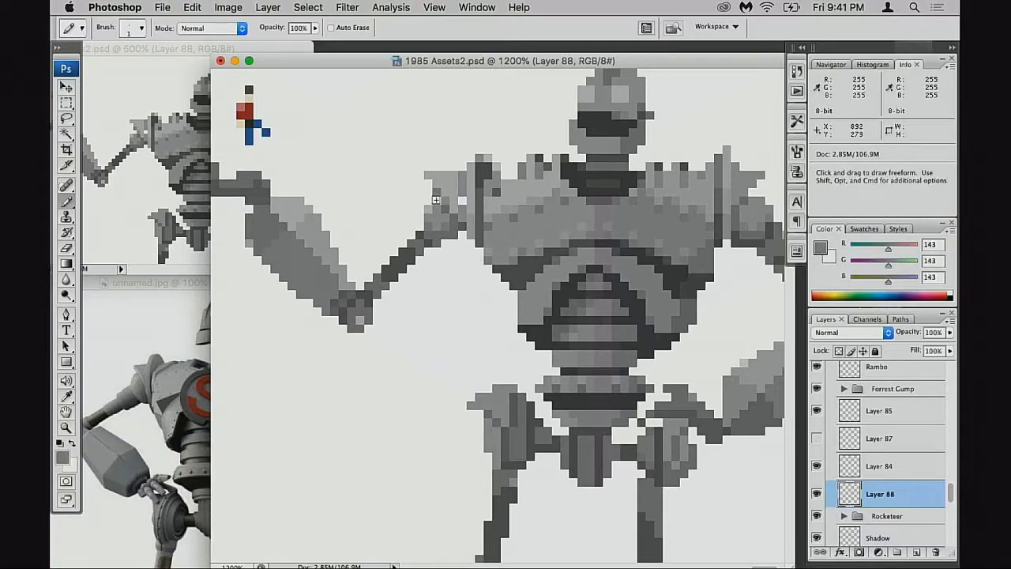
pyautogui.keyDown('alt'); pyautogui.click(449, 191); pyautogui.keyUp('alt')
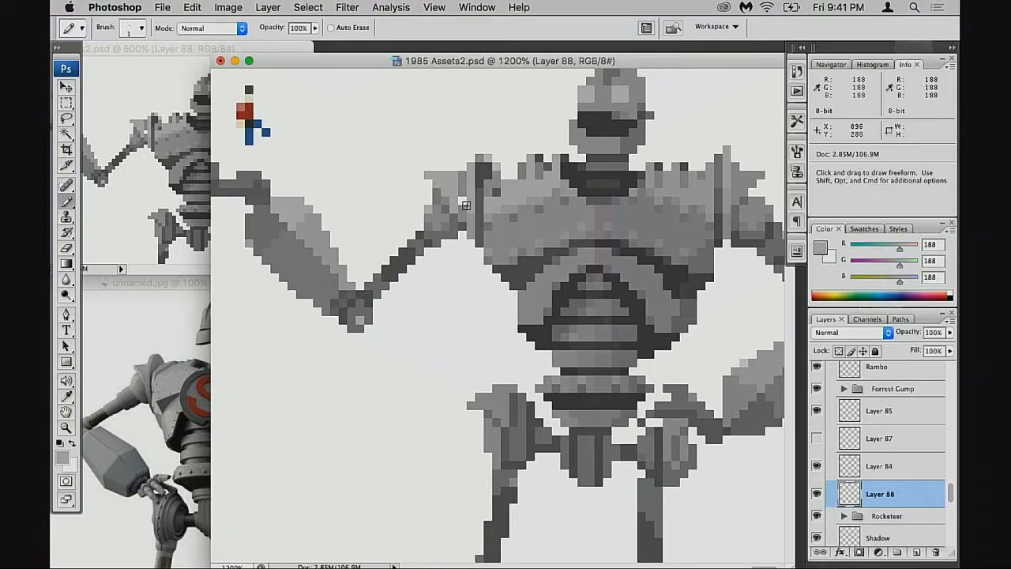
pyautogui.keyDown('alt'); pyautogui.click(469, 187); pyautogui.keyUp('alt')
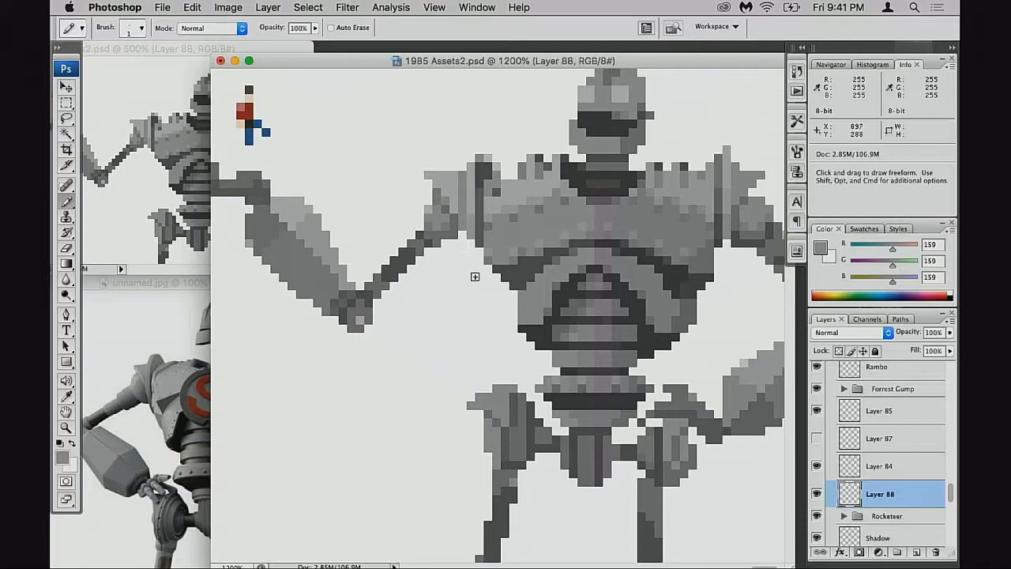
# Step: Inspect the reshaped raised-arm shoulder and chest in the preview view, enlarged to 1040%
pyautogui.press('e')
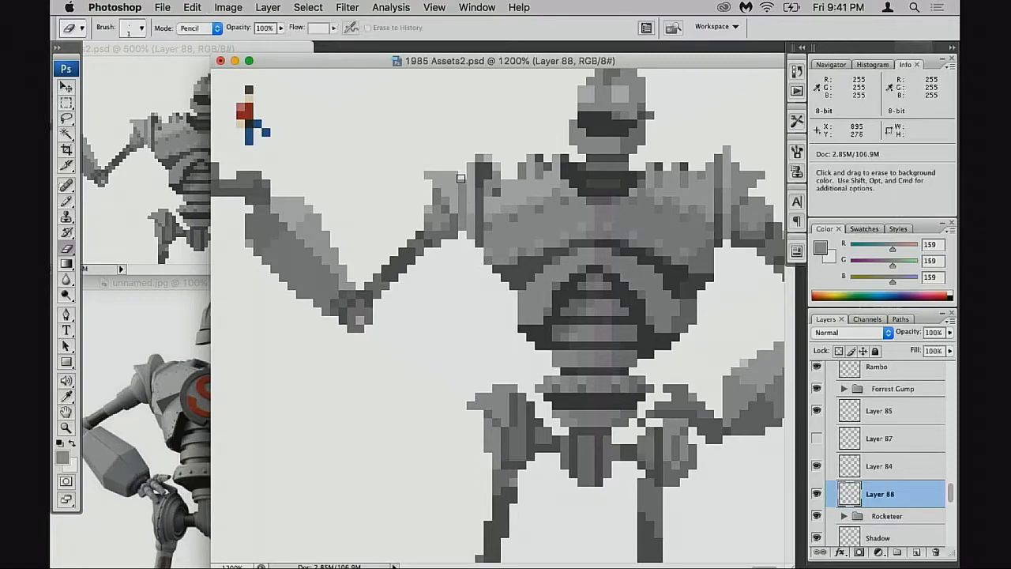
pyautogui.click(196, 244)
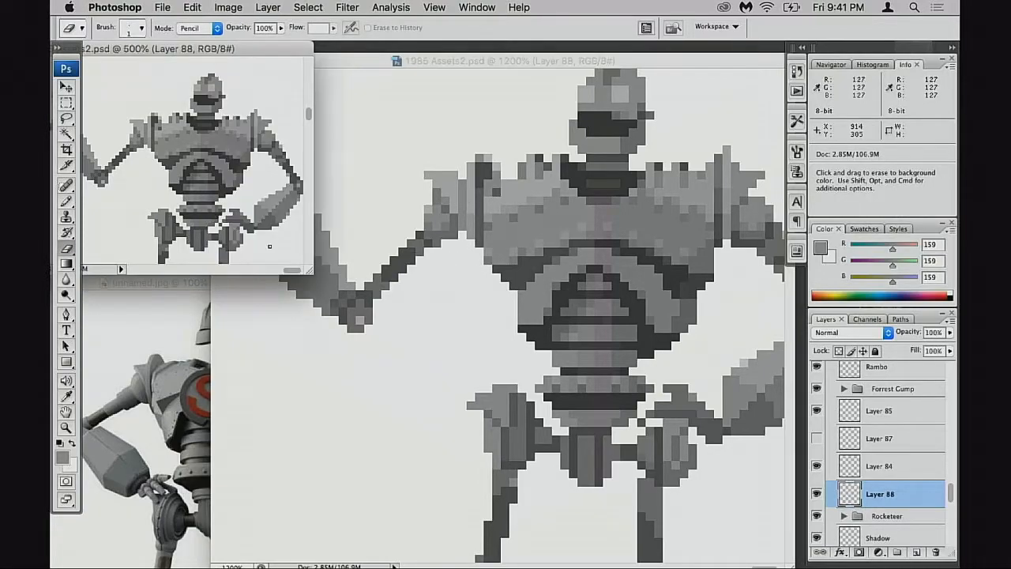
pyautogui.keyDown('alt'); pyautogui.click(289, 241); pyautogui.keyUp('alt')
pyautogui.keyDown('alt'); pyautogui.click(297, 236); pyautogui.keyUp('alt')
pyautogui.moveTo(115, 192); pyautogui.dragTo(290, 287)
pyautogui.moveTo(272, 215); pyautogui.dragTo(251, 215)
pyautogui.moveTo(205, 126); pyautogui.dragTo(284, 212)
pyautogui.moveTo(206, 213); pyautogui.dragTo(280, 212)
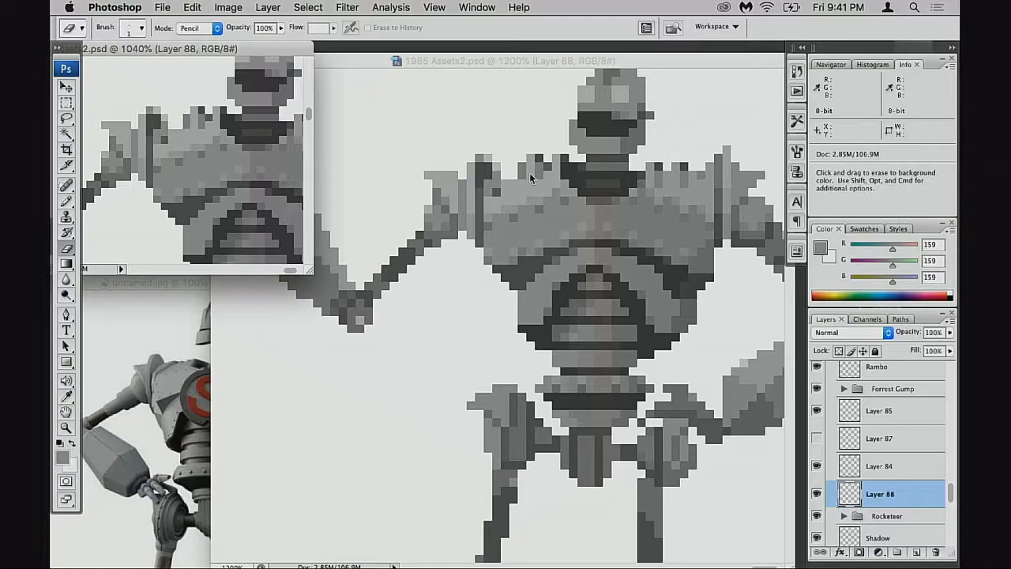
# Step: Touch up the dark band of the raised arm's shoulder collar with sampled grey 88
pyautogui.press('b')
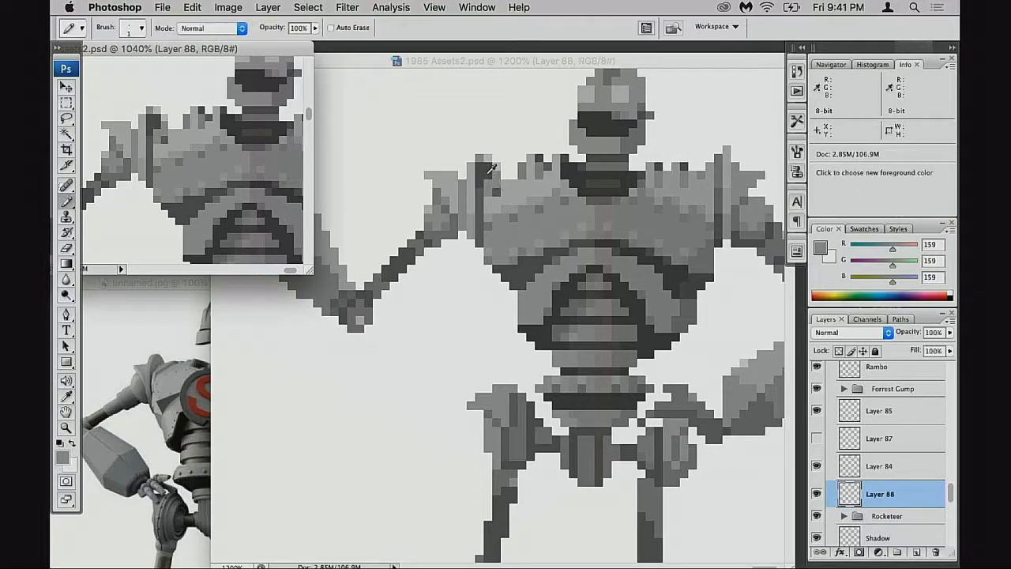
pyautogui.keyDown('alt'); pyautogui.click(484, 172); pyautogui.keyUp('alt')
pyautogui.click(480, 203)
# Step: Merge Layer 84 down into Layer 88 and check the whole robot at 600% zoom
pyautogui.click(861, 462)
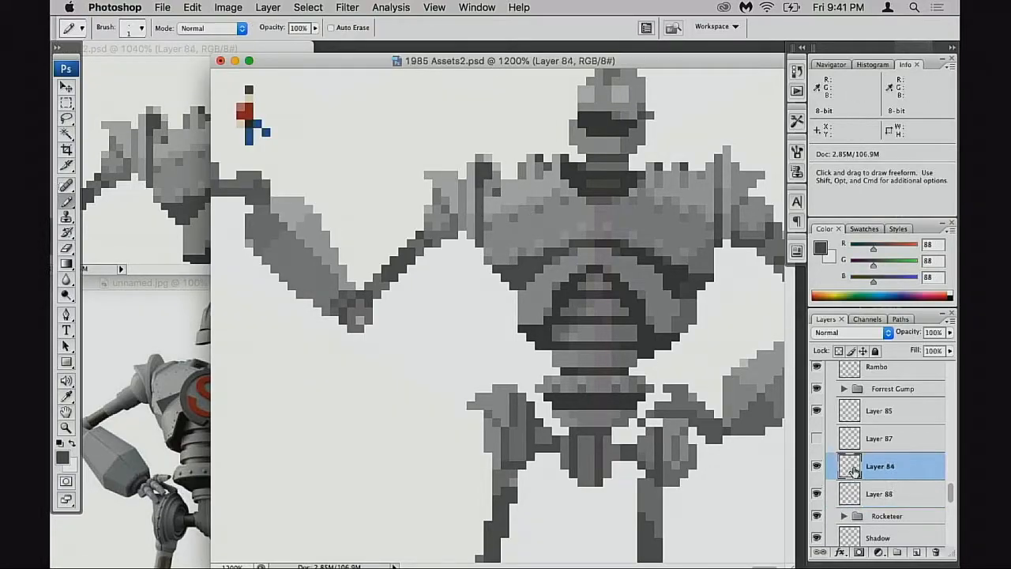
pyautogui.press('super+e')
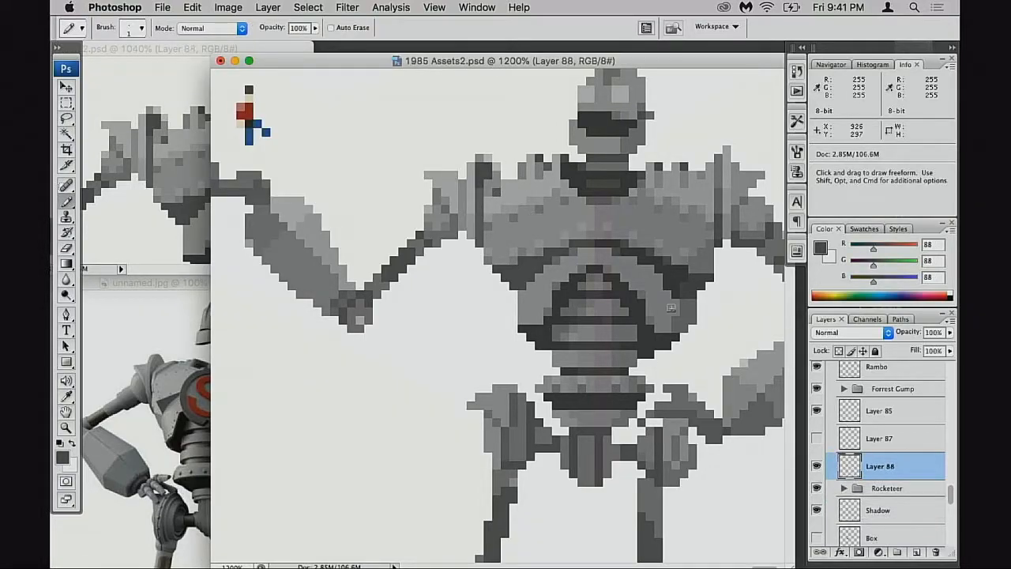
pyautogui.keyDown('alt'); pyautogui.click(520, 225); pyautogui.keyUp('alt')
pyautogui.keyDown('alt'); pyautogui.click(518, 231); pyautogui.keyUp('alt')
pyautogui.keyDown('alt'); pyautogui.click(516, 248); pyautogui.keyUp('alt')
pyautogui.moveTo(549, 411); pyautogui.dragTo(539, 231)
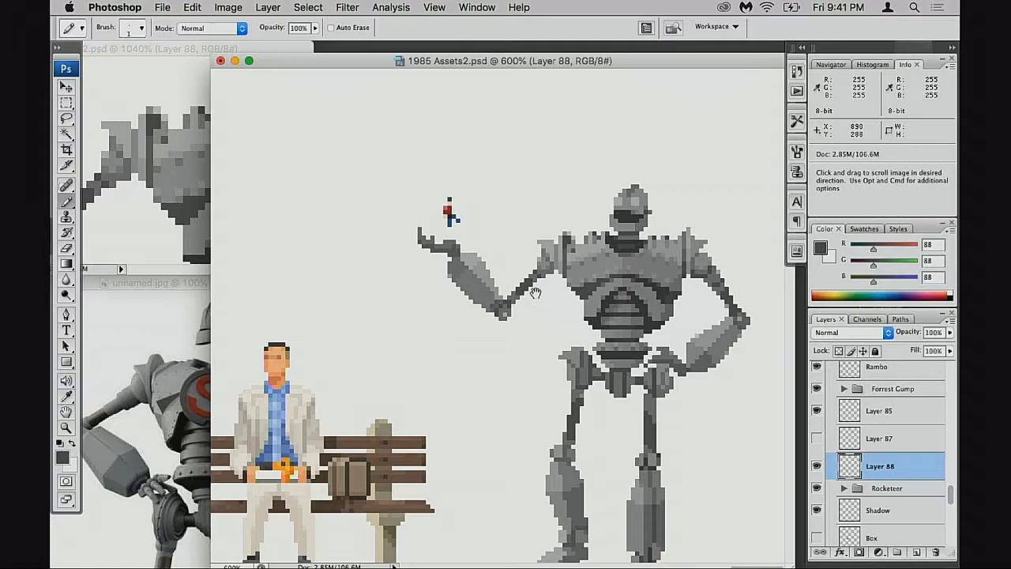
# Step: Shift the lowered arm's shoulder plate and upper arm down 1 pixel, trying offsets up to 3 pixels against the reference image
pyautogui.press('super+equal')
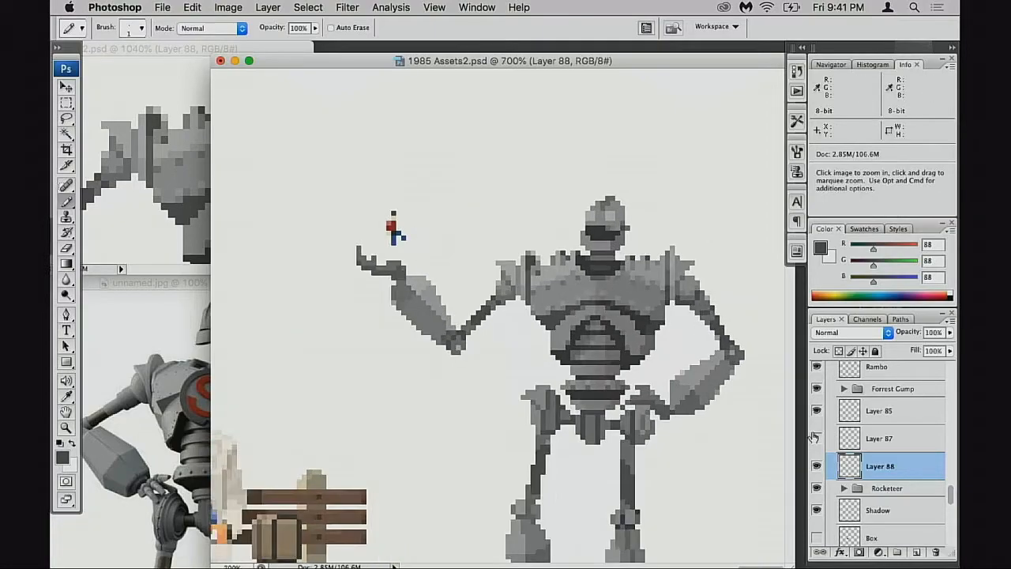
pyautogui.press('super+equal')
pyautogui.press('m')
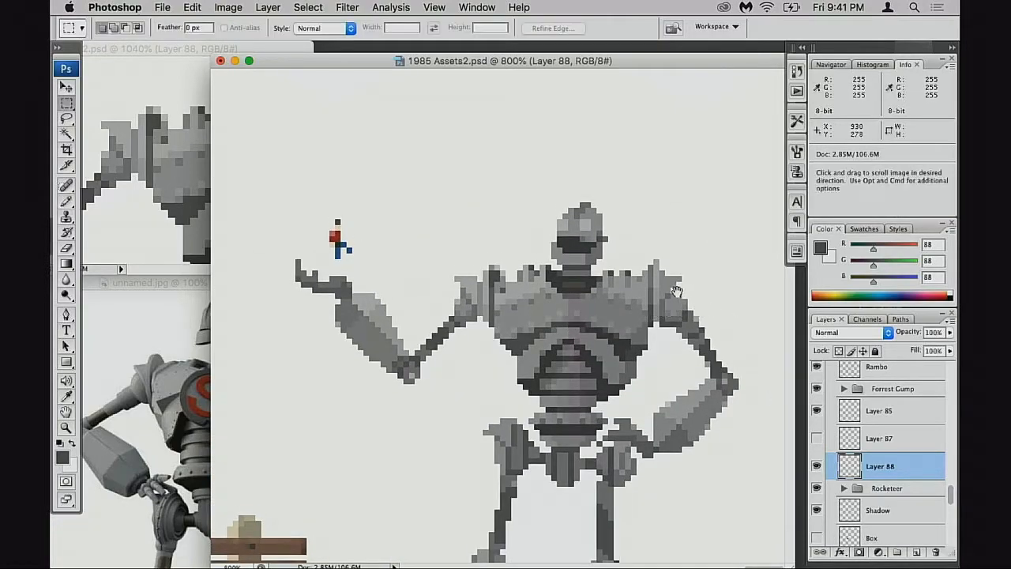
pyautogui.press('super+equal')
pyautogui.moveTo(580, 195); pyautogui.dragTo(681, 356)
pyautogui.press('super+Down')
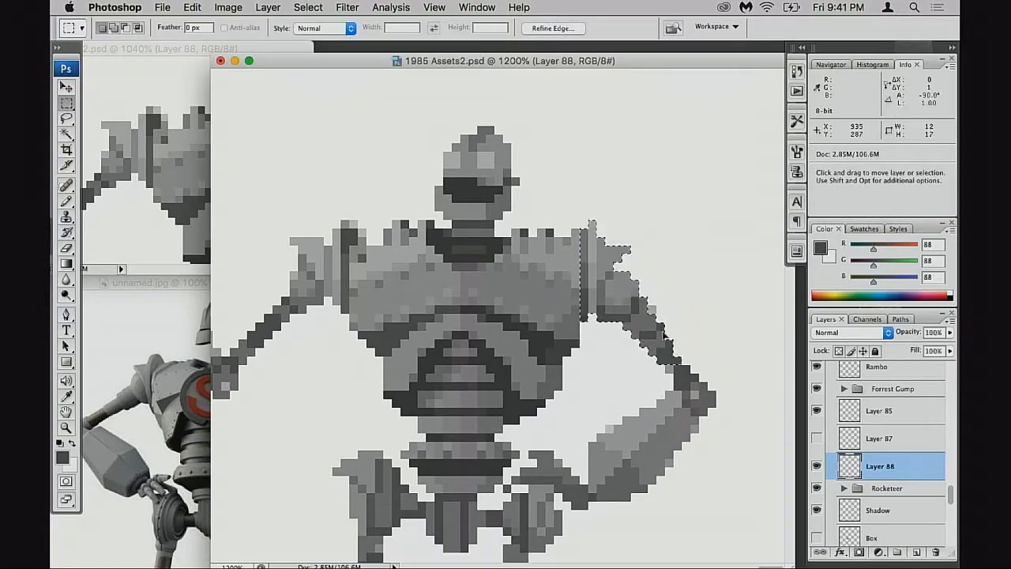
pyautogui.press('super+Down')
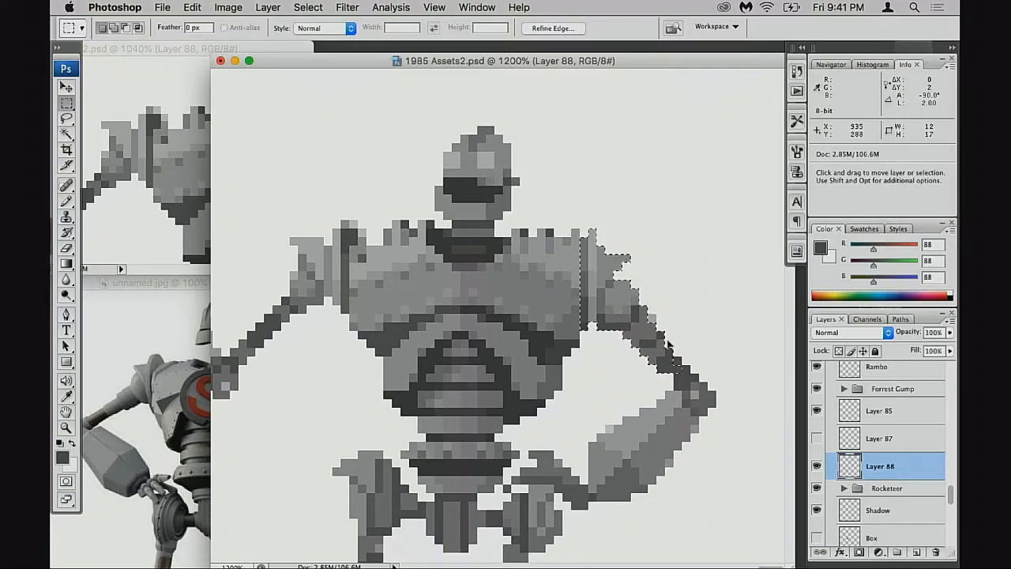
pyautogui.press('super+Down')
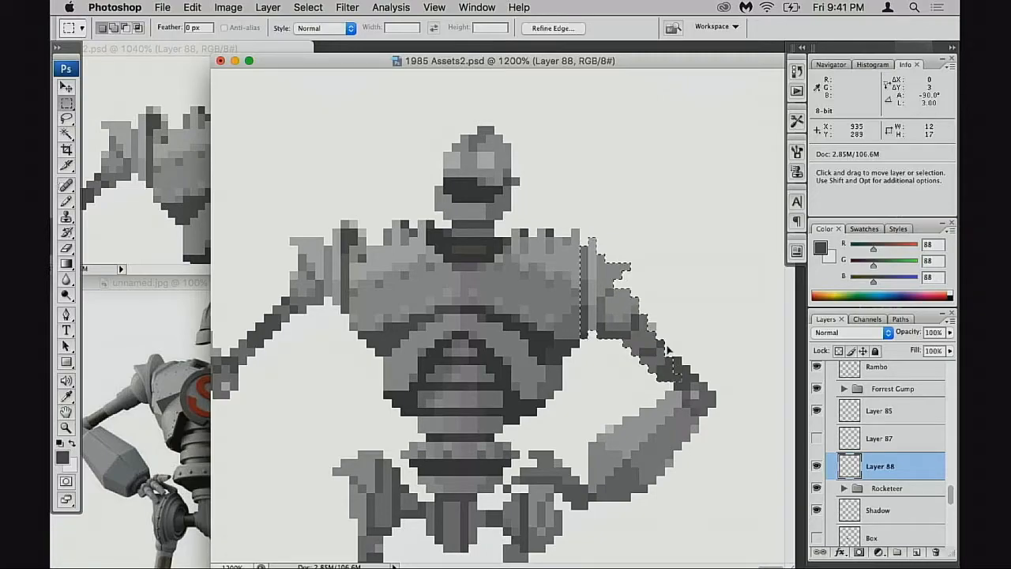
pyautogui.click(160, 398)
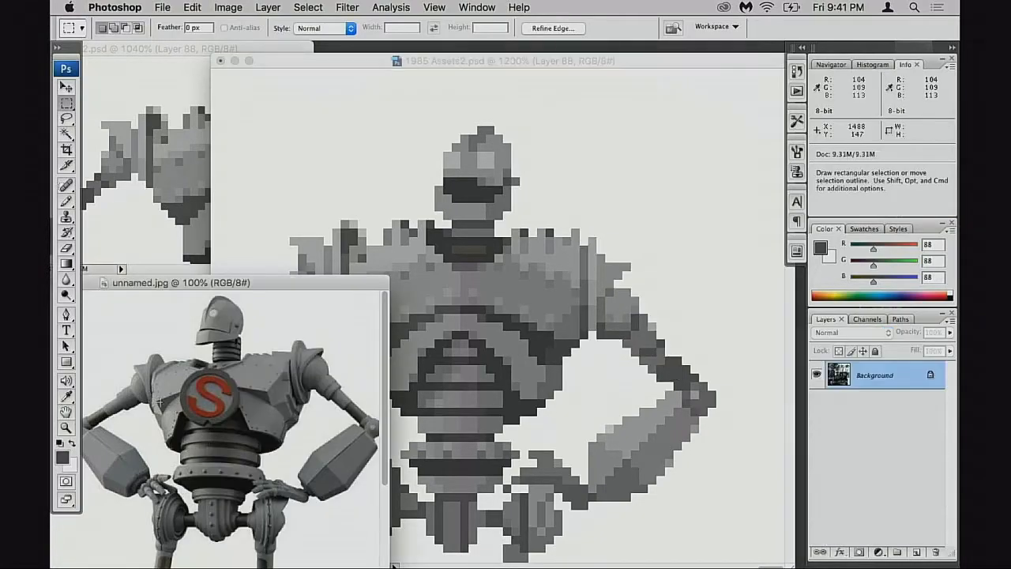
pyautogui.click(609, 291)
pyautogui.moveTo(608, 289); pyautogui.dragTo(599, 312)
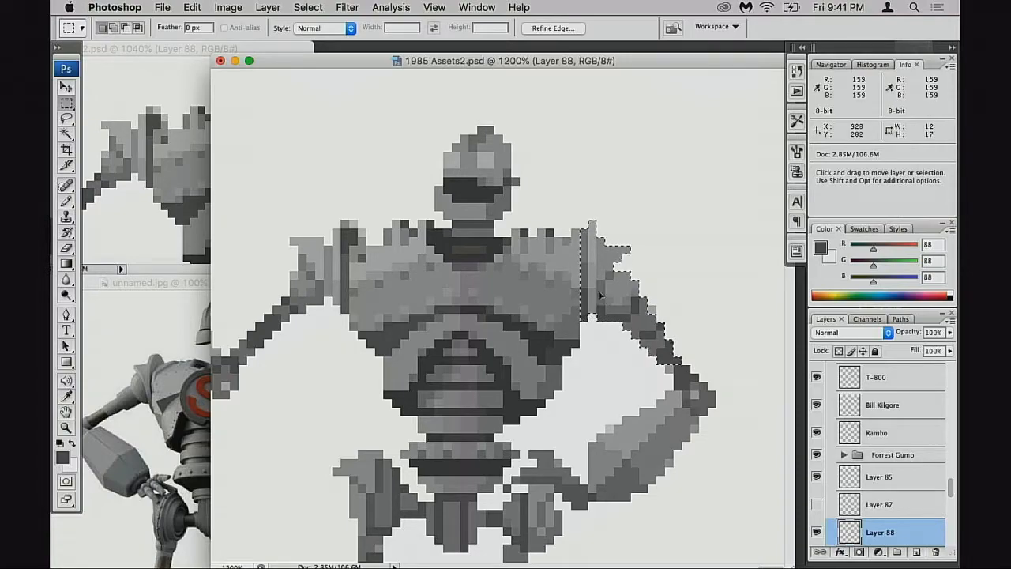
# Step: Erase the topmost pixel of the lowered arm's shoulder plate, check it at 700%, and sample grey 91 for the arm above the elbow
pyautogui.click(125, 172)
pyautogui.keyDown('alt'); pyautogui.click(248, 199); pyautogui.keyUp('alt')
pyautogui.keyDown('alt'); pyautogui.click(254, 219); pyautogui.keyUp('alt')
pyautogui.moveTo(221, 197)
pyautogui.mouseDown()
pyautogui.moveTo(261, 246)
pyautogui.moveTo(242, 234)
pyautogui.mouseUp()
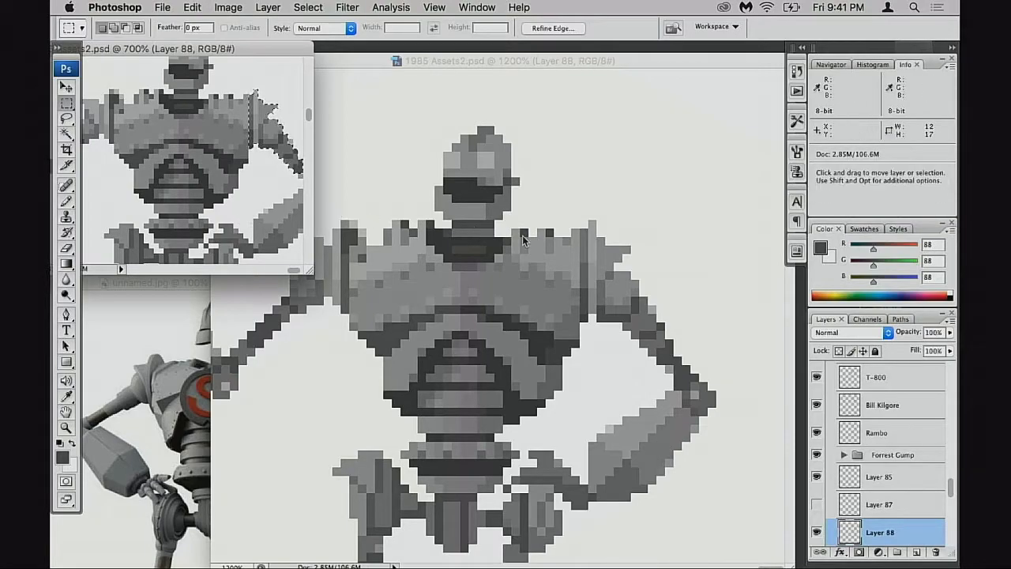
pyautogui.press('e')
pyautogui.click(587, 229)
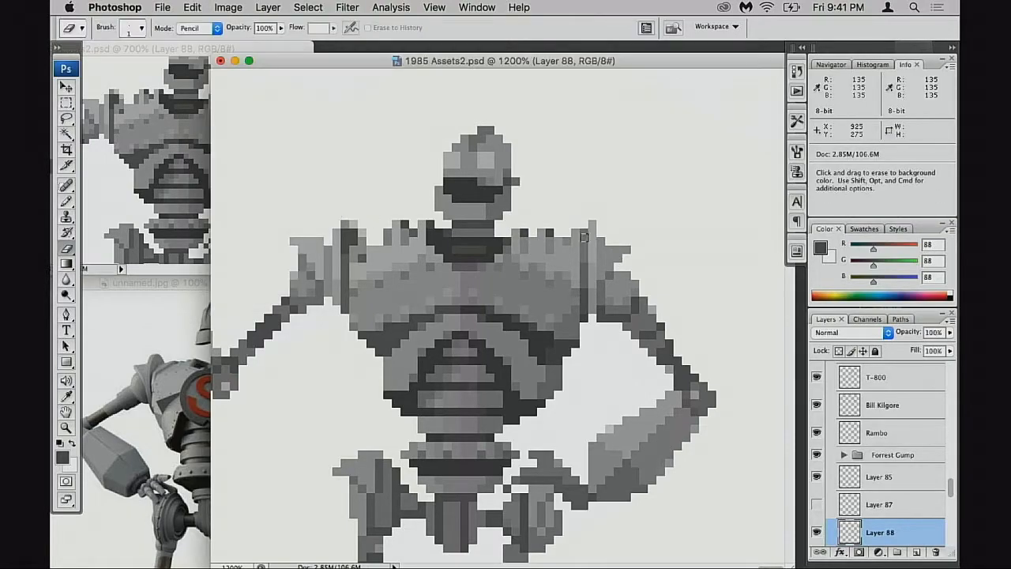
pyautogui.click(229, 214)
pyautogui.moveTo(230, 214)
pyautogui.mouseDown()
pyautogui.moveTo(294, 221)
pyautogui.moveTo(241, 212)
pyautogui.moveTo(247, 222)
pyautogui.mouseUp()
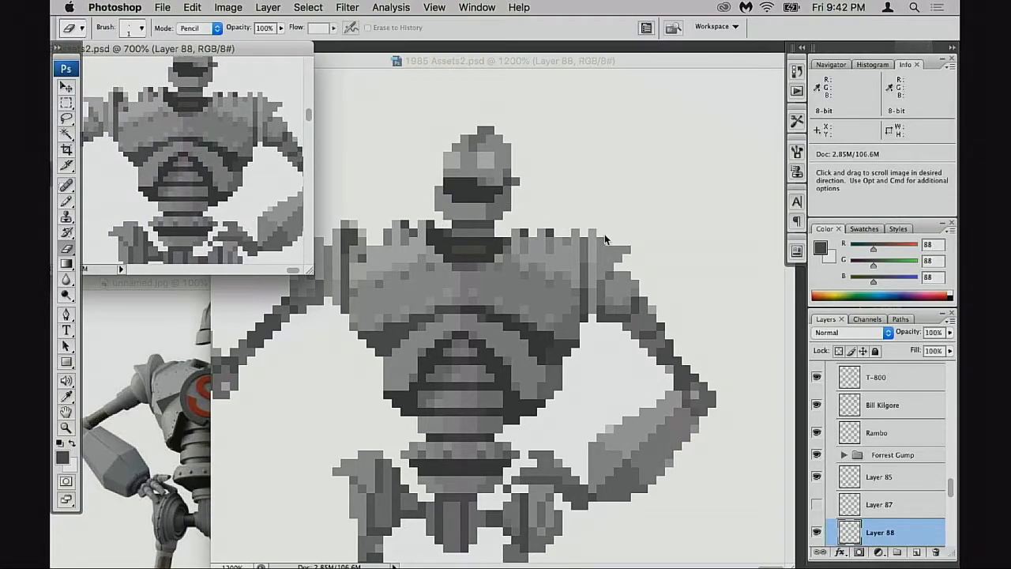
pyautogui.press('b')
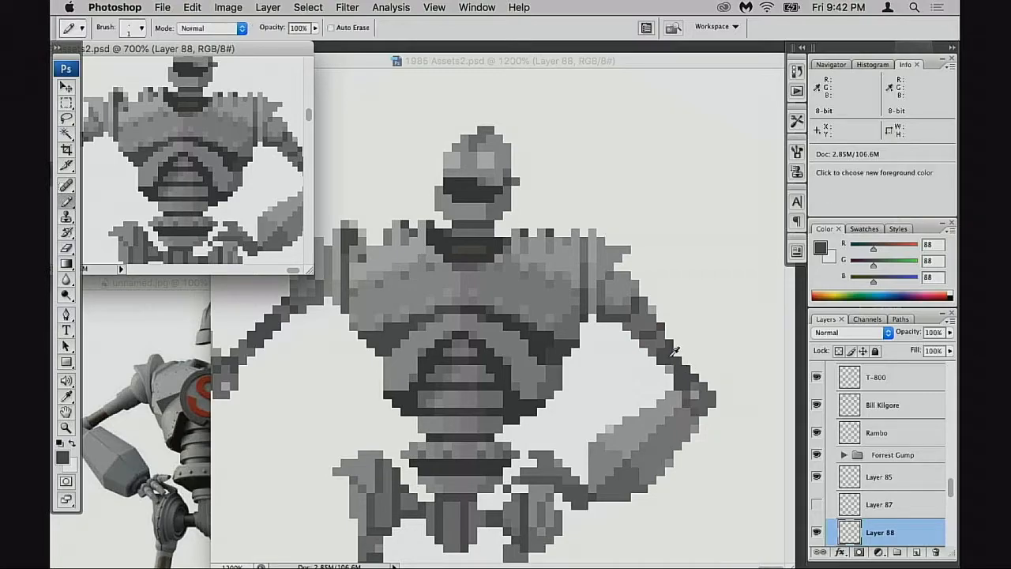
pyautogui.click(675, 349)
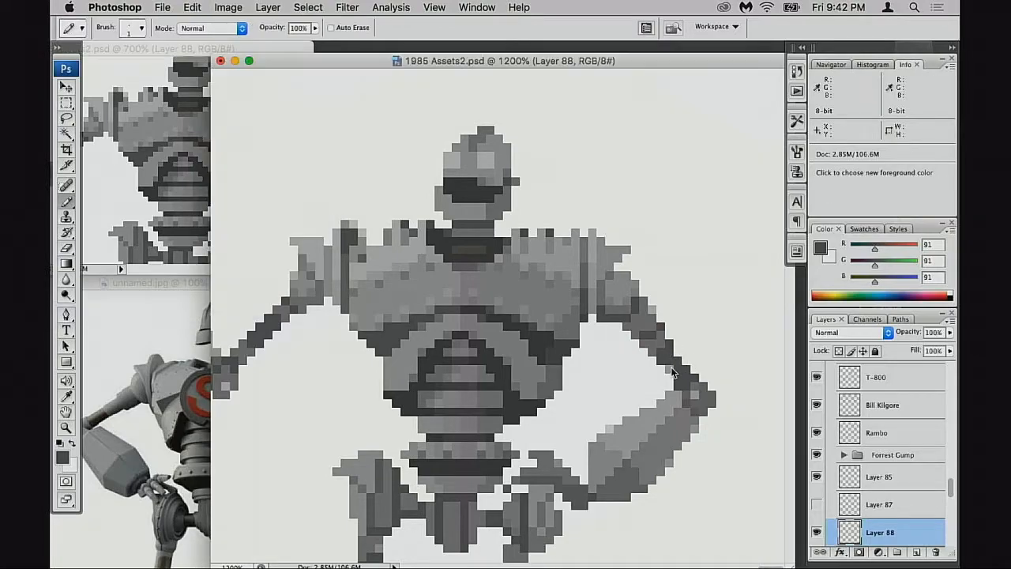
# Step: Compare the full robot at 500% with the front and hands-on-hips poses in unnamed.jpg at 66.7%
pyautogui.keyDown('alt'); pyautogui.click(602, 371); pyautogui.keyUp('alt')
pyautogui.keyDown('alt'); pyautogui.click(607, 381); pyautogui.keyUp('alt')
pyautogui.keyDown('alt'); pyautogui.click(607, 382); pyautogui.keyUp('alt')
pyautogui.keyDown('alt'); pyautogui.click(608, 382); pyautogui.keyUp('alt')
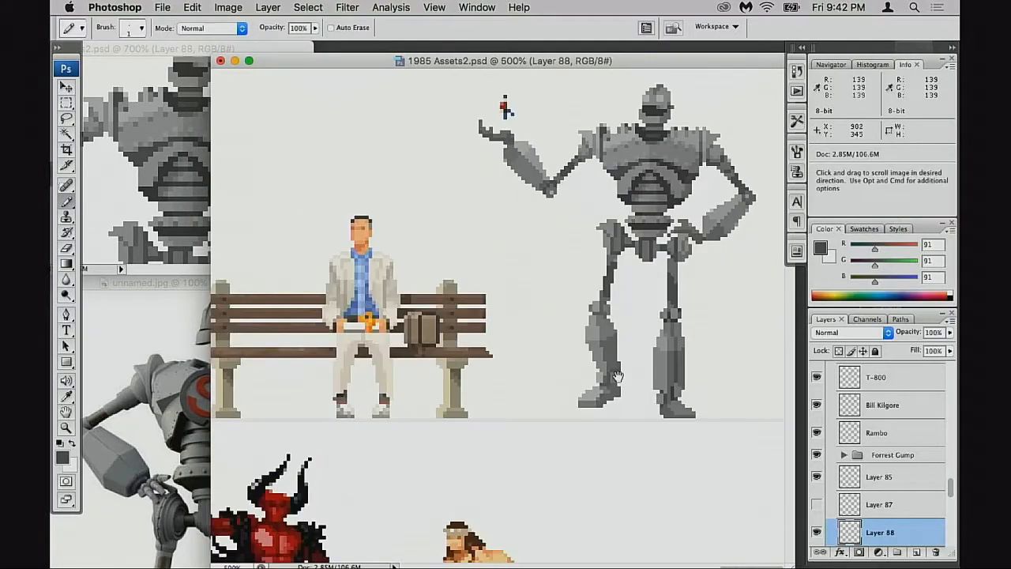
pyautogui.click(190, 410)
pyautogui.press('super+minus')
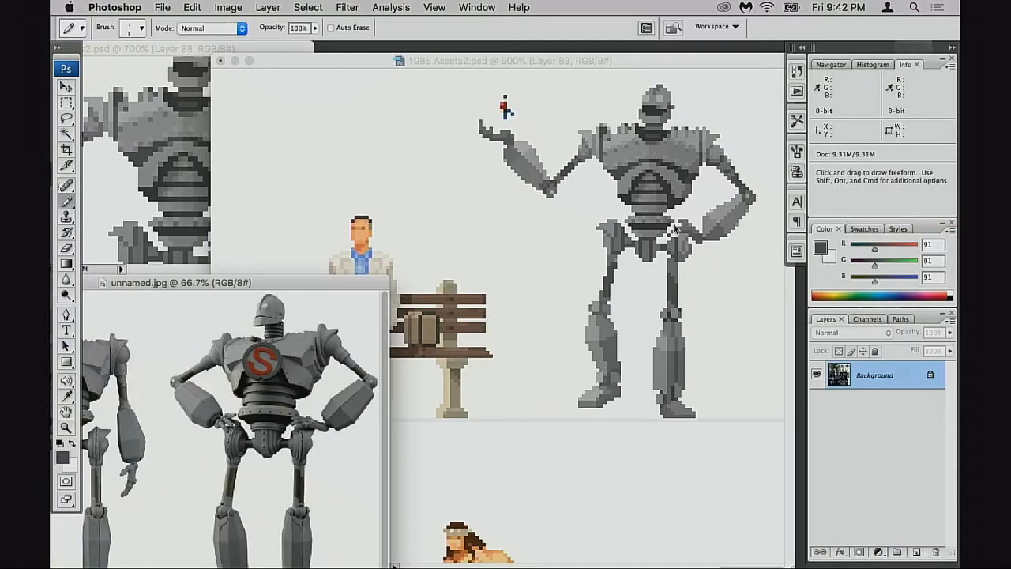
pyautogui.click(675, 229)
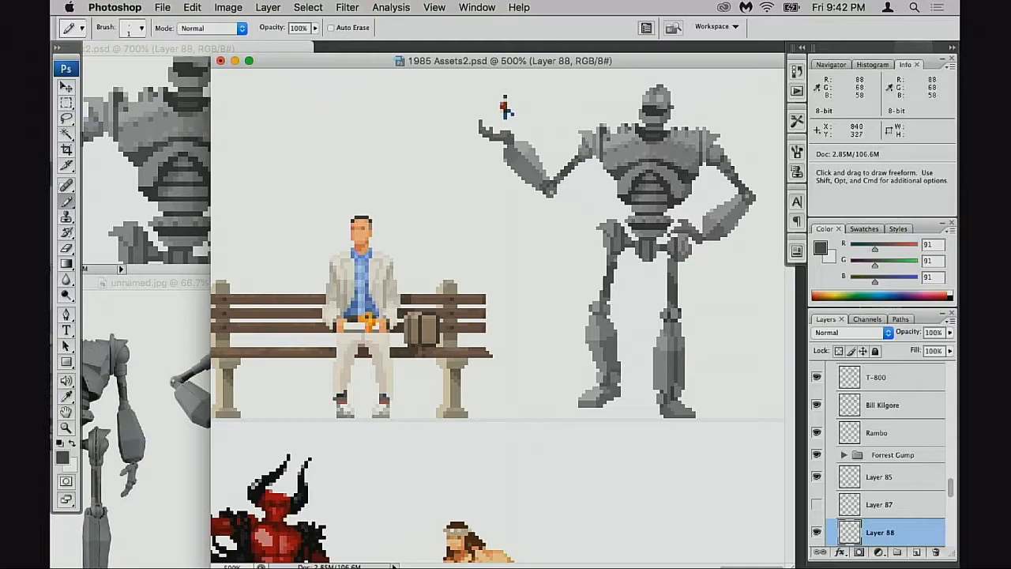
pyautogui.click(173, 371)
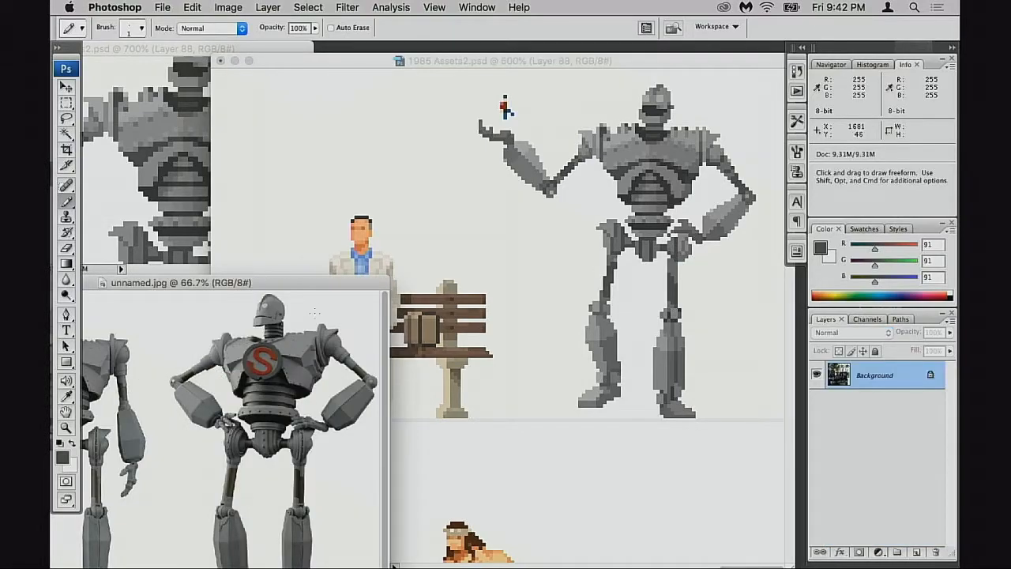
pyautogui.moveTo(103, 392); pyautogui.dragTo(250, 384)
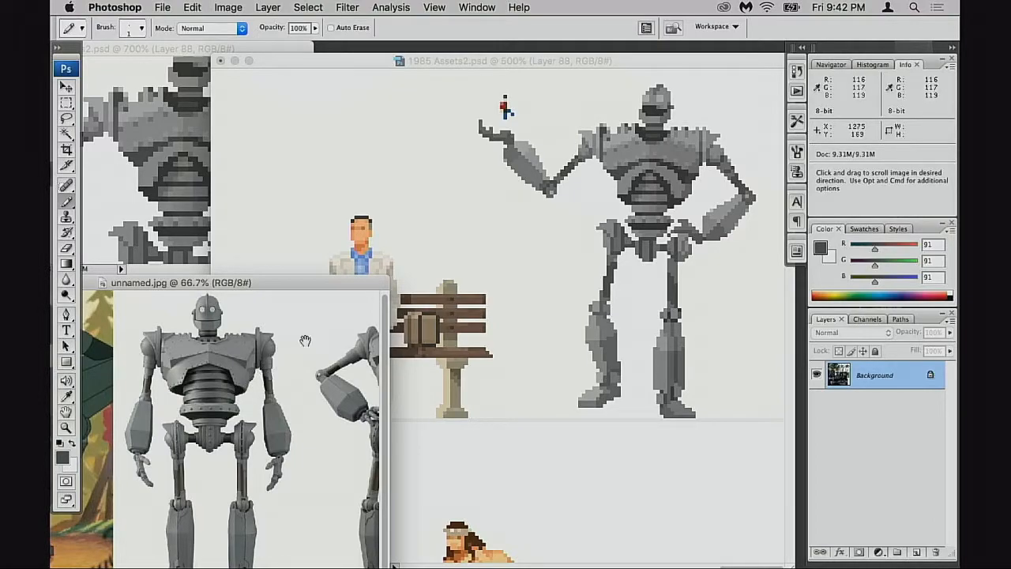
# Step: Compare the robot's shoulders and arms at 700% with the front pose in unnamed.jpg at 100%
pyautogui.click(686, 144)
pyautogui.keyDown('super'); pyautogui.click(698, 172); pyautogui.keyUp('super')
pyautogui.keyDown('super'); pyautogui.click(689, 191); pyautogui.keyUp('super')
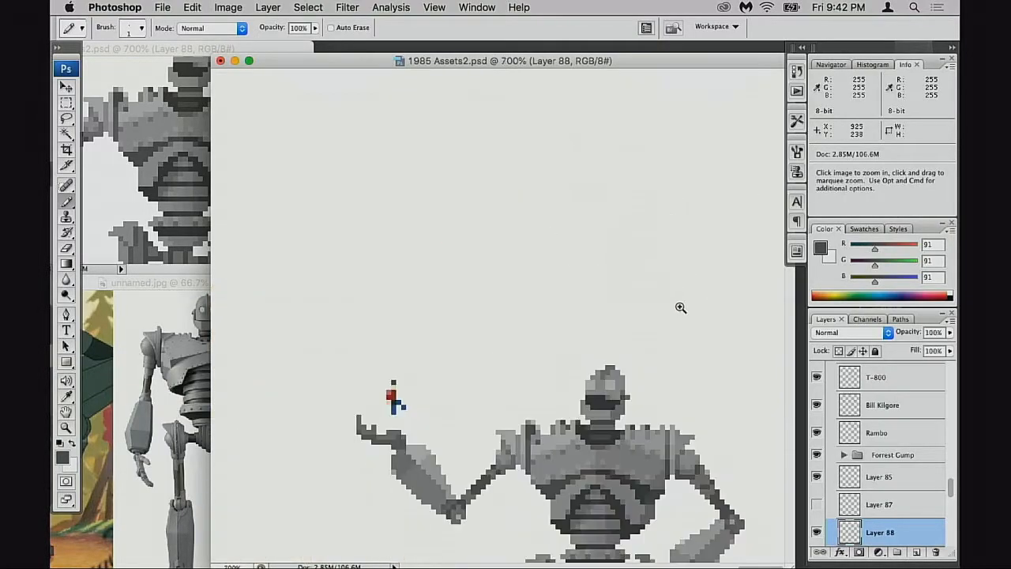
pyautogui.scroll(-5, 680, 308)
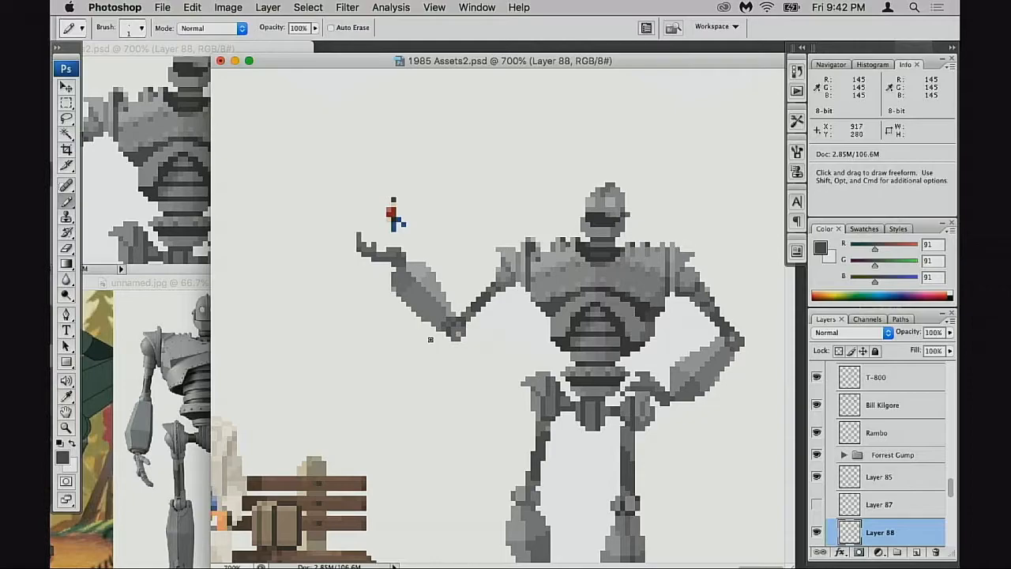
pyautogui.click(145, 376)
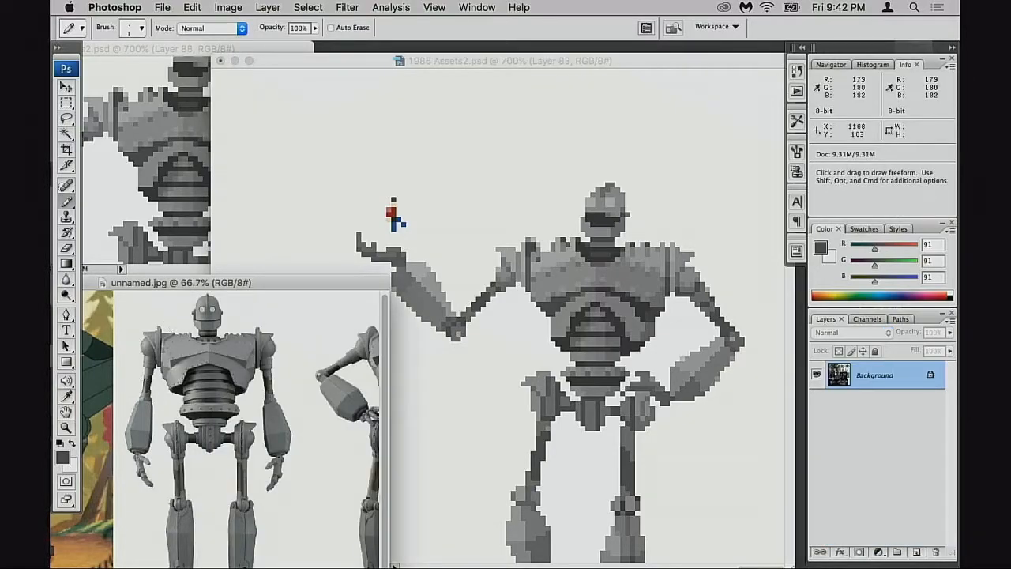
pyautogui.keyDown('super'); pyautogui.click(257, 349); pyautogui.keyUp('super')
pyautogui.moveTo(177, 331); pyautogui.dragTo(259, 365)
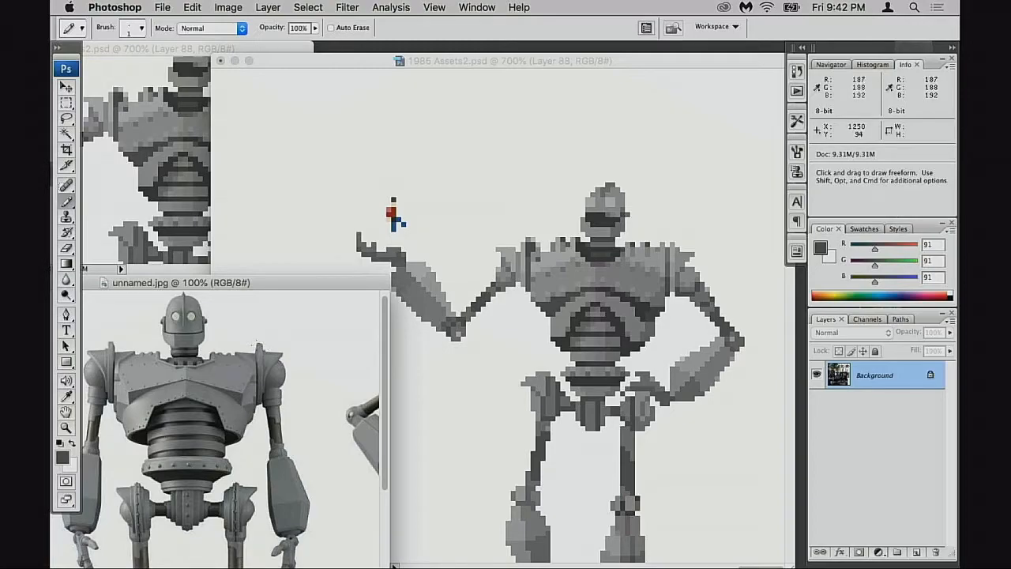
# Step: Step back through the last edits to the lowered arm's shoulder plate in 1985 Assets2.psd and clear the selection
pyautogui.press('v')
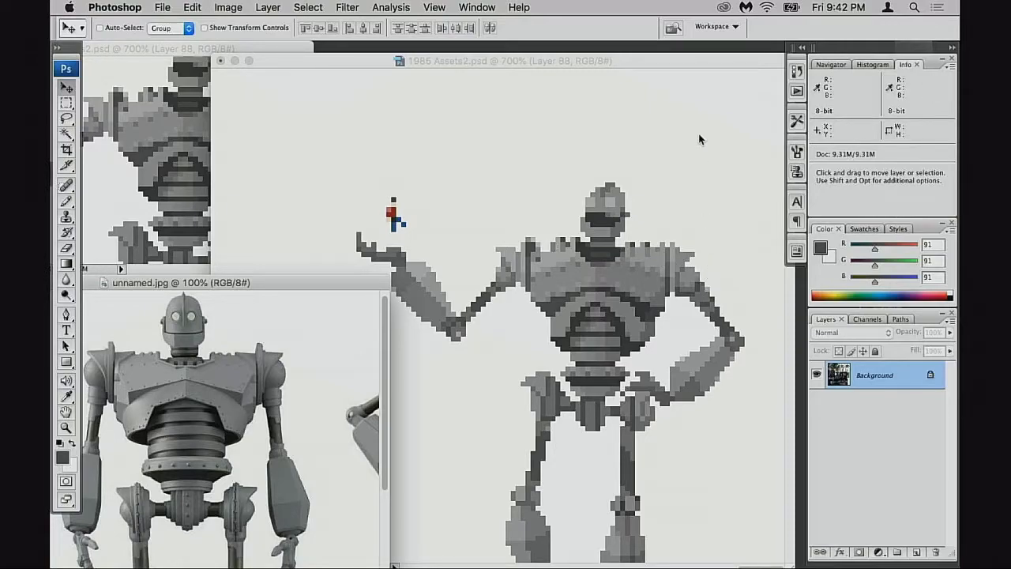
pyautogui.click(689, 65)
pyautogui.press('alt+super+z')
pyautogui.press('alt+super+z')
pyautogui.press('alt+super+z')
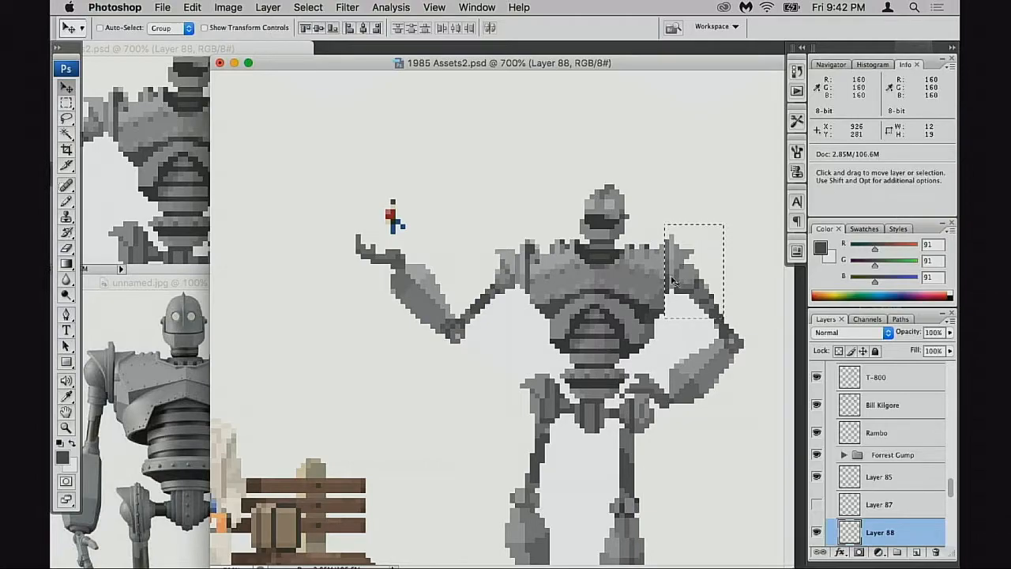
pyautogui.press('super+d')
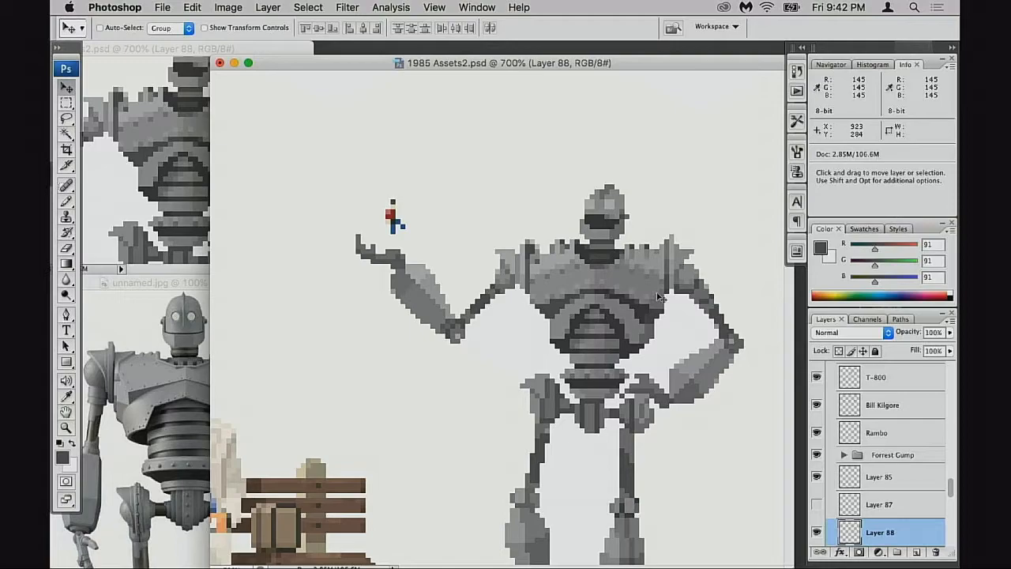
# Step: Adjust the small studs on the chest's top edge beside the raised arm's shoulder and sample light grey 188
pyautogui.keyDown('alt'); pyautogui.click(639, 304); pyautogui.keyUp('alt')
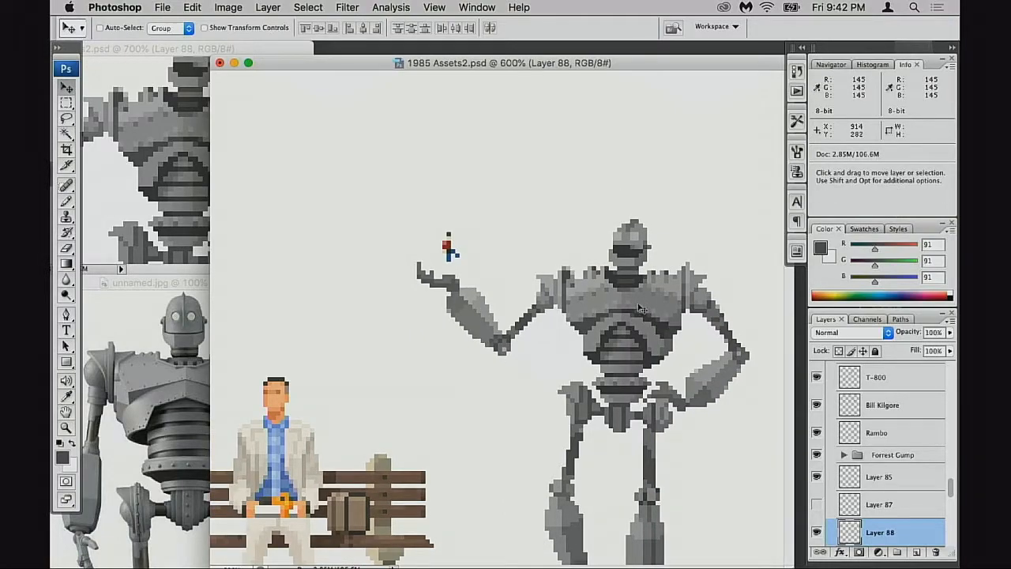
pyautogui.press('m')
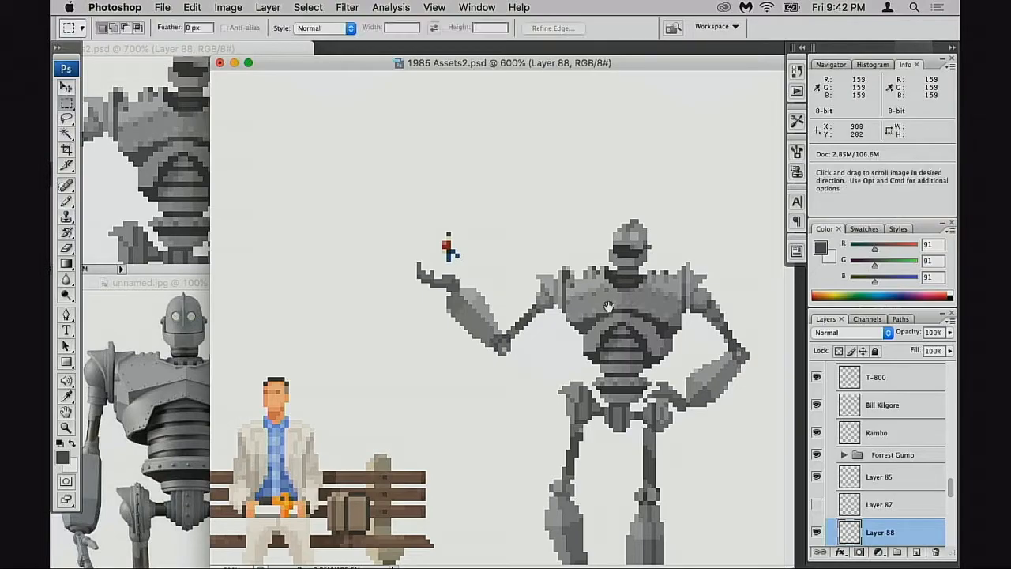
pyautogui.press('super+equal')
pyautogui.scroll(-3, 626, 303)
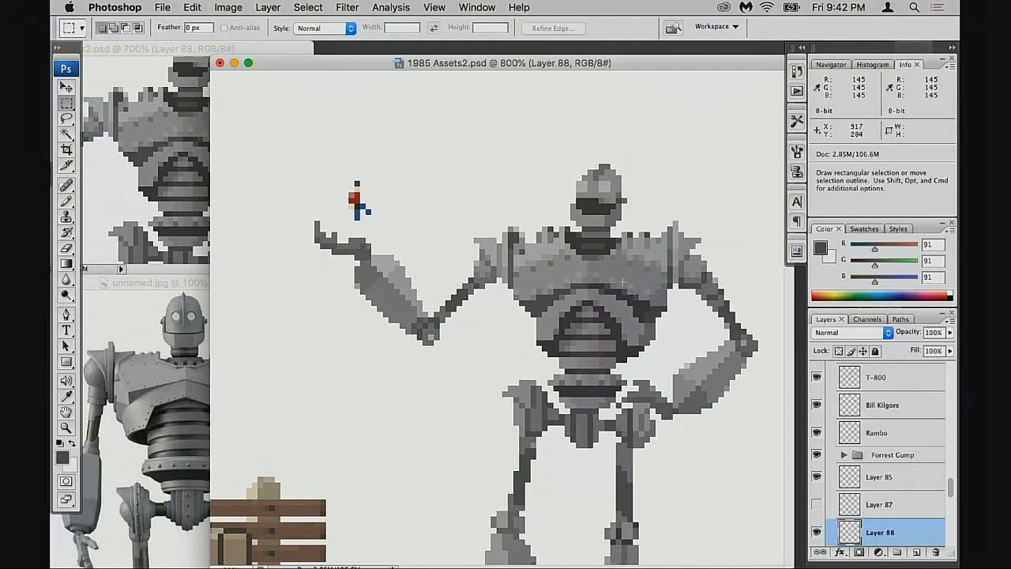
pyautogui.press('super+equal')
pyautogui.moveTo(480, 276); pyautogui.dragTo(521, 305)
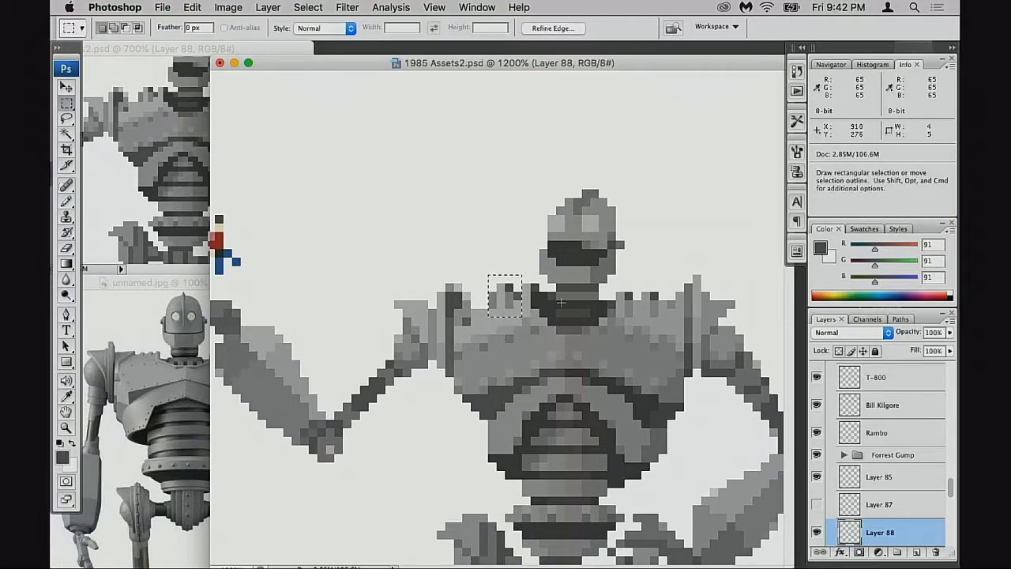
pyautogui.press('Delete')
pyautogui.moveTo(617, 284); pyautogui.dragTo(519, 312)
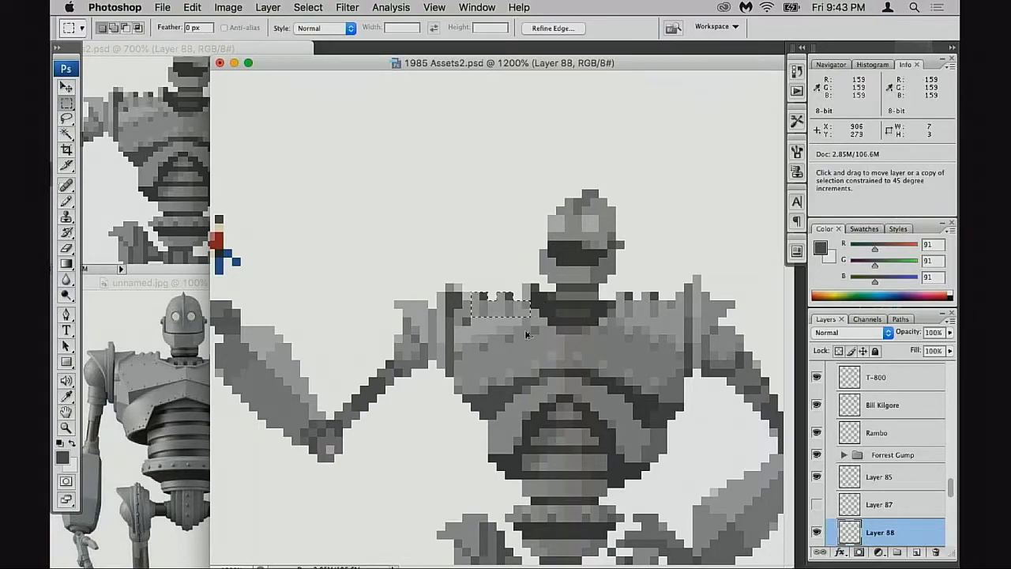
pyautogui.press('super+d')
pyautogui.press('b')
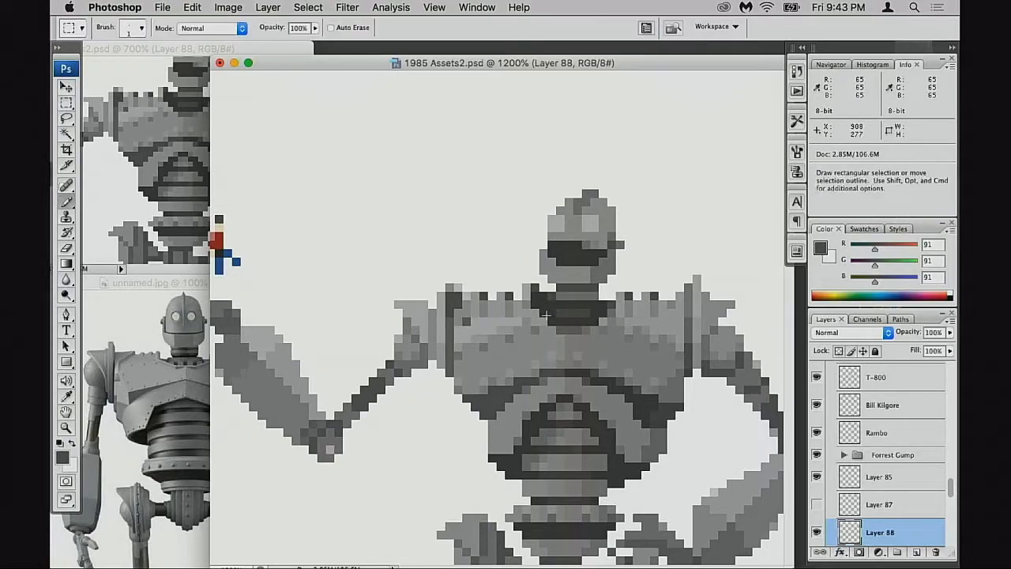
pyautogui.keyDown('alt'); pyautogui.click(485, 321); pyautogui.keyUp('alt')
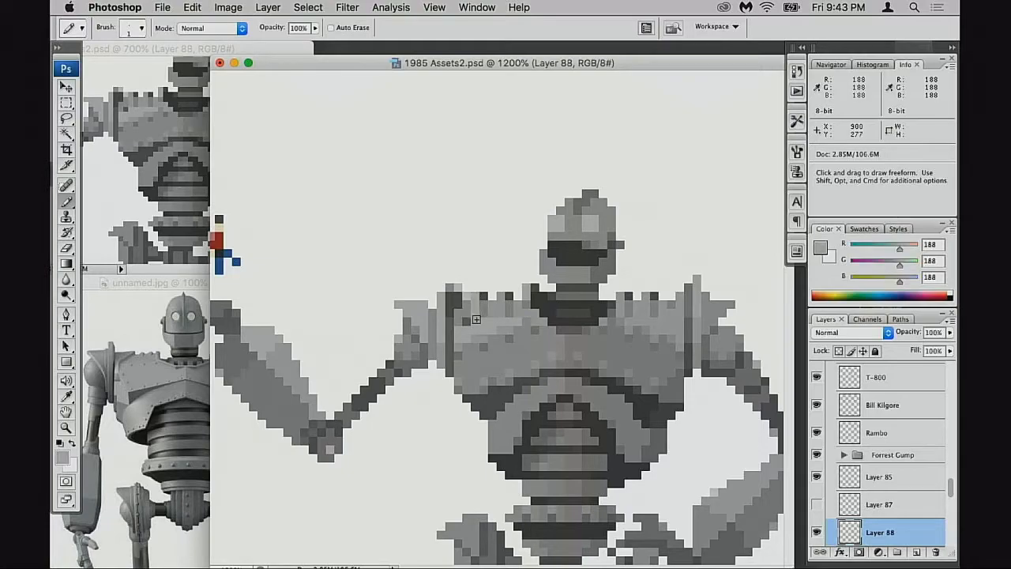
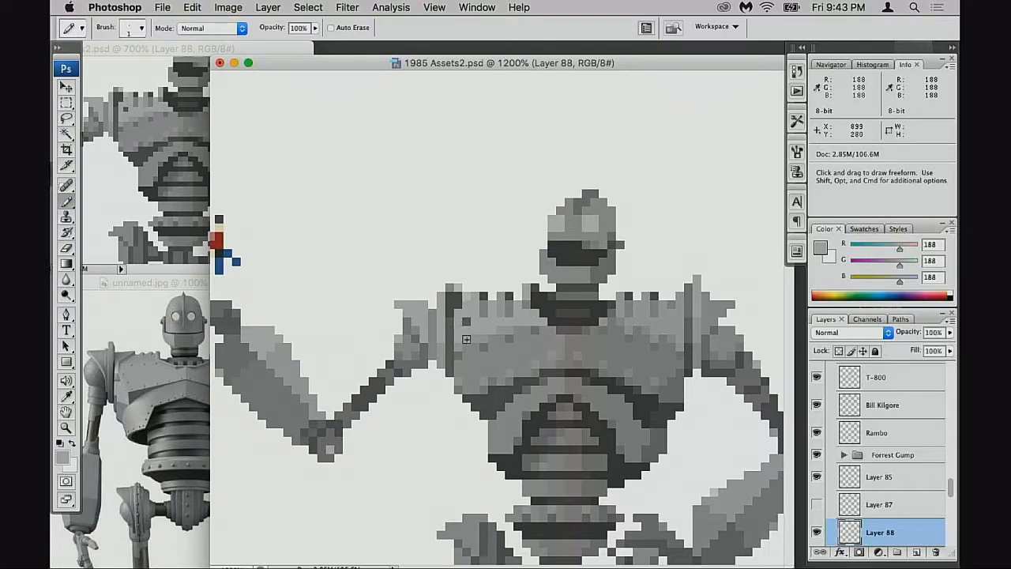
# Step: Check the robot at 500%, then extend the raised arm's shoulder plate one pixel upward with its sampled dark and light greys
pyautogui.keyDown('alt'); pyautogui.click(516, 350); pyautogui.keyUp('alt')
pyautogui.keyDown('alt'); pyautogui.click(519, 352); pyautogui.keyUp('alt')
pyautogui.keyDown('alt'); pyautogui.click(522, 355); pyautogui.keyUp('alt')
pyautogui.keyDown('alt'); pyautogui.click(522, 355); pyautogui.keyUp('alt')
pyautogui.moveTo(568, 316); pyautogui.dragTo(567, 298)
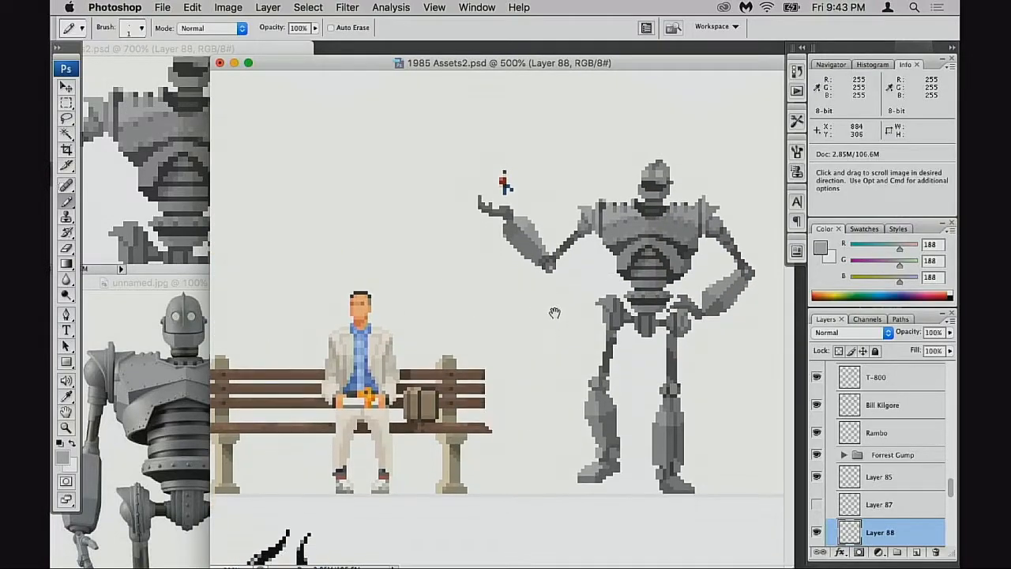
pyautogui.moveTo(579, 182); pyautogui.dragTo(625, 234)
pyautogui.moveTo(619, 269); pyautogui.dragTo(597, 263)
pyautogui.keyDown('alt'); pyautogui.click(491, 280); pyautogui.keyUp('alt')
pyautogui.click(489, 258)
pyautogui.click(467, 257)
pyautogui.keyDown('alt'); pyautogui.click(447, 271); pyautogui.keyUp('alt')
pyautogui.click(442, 256)
# Step: Cap the raised arm's shoulder plate with two grey 188 pixels and check the shape in the second document view at 500%
pyautogui.click(465, 234)
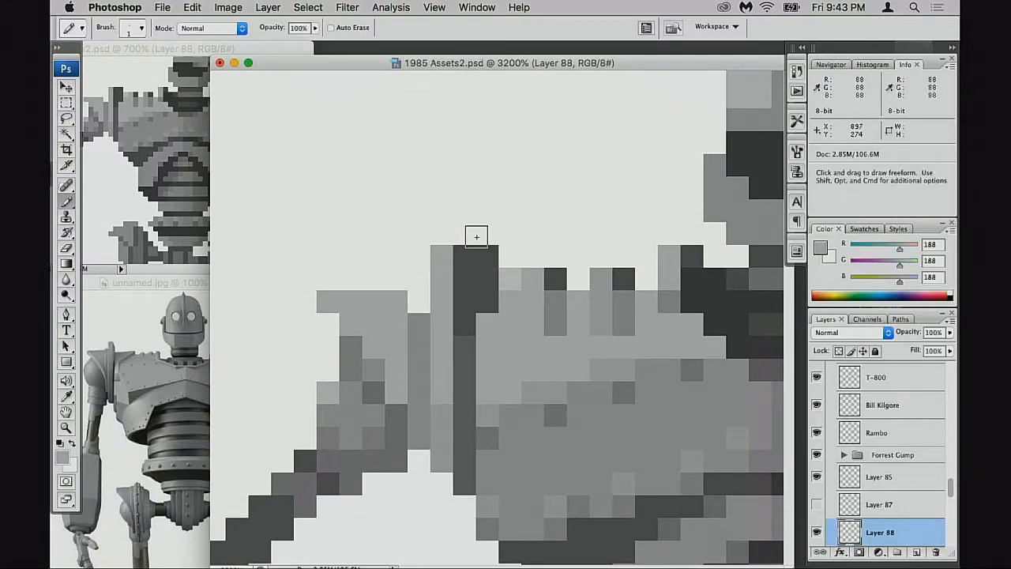
pyautogui.click(180, 220)
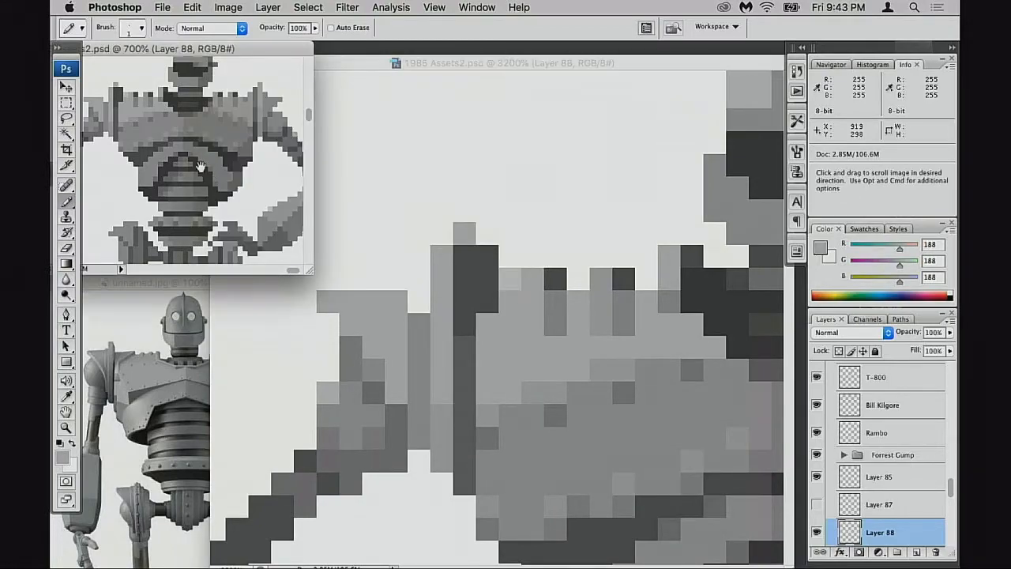
pyautogui.click(499, 256)
pyautogui.click(205, 235)
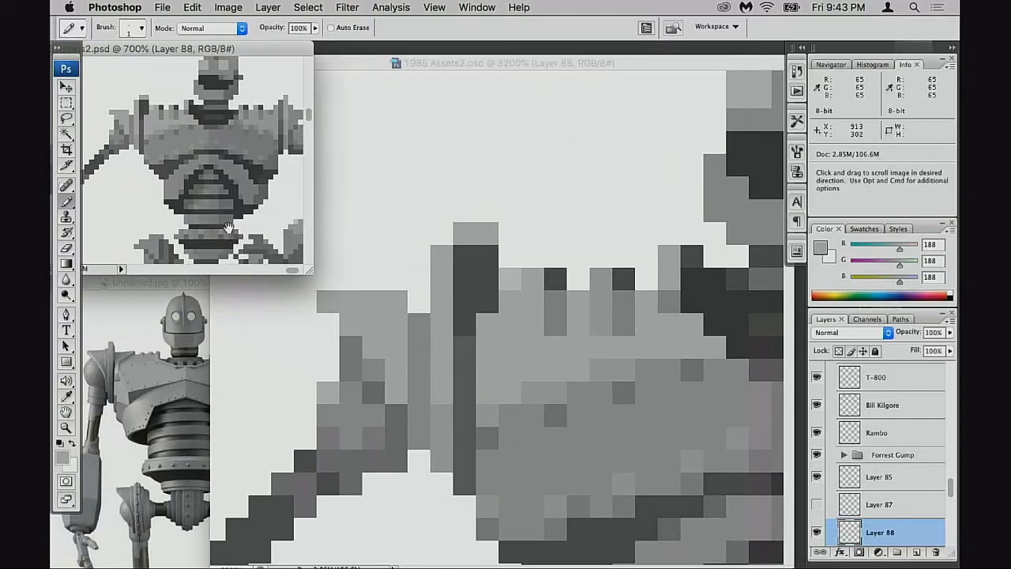
pyautogui.keyDown('alt'); pyautogui.click(239, 218); pyautogui.keyUp('alt')
pyautogui.keyDown('alt'); pyautogui.click(241, 221); pyautogui.keyUp('alt')
pyautogui.moveTo(143, 162); pyautogui.dragTo(241, 232)
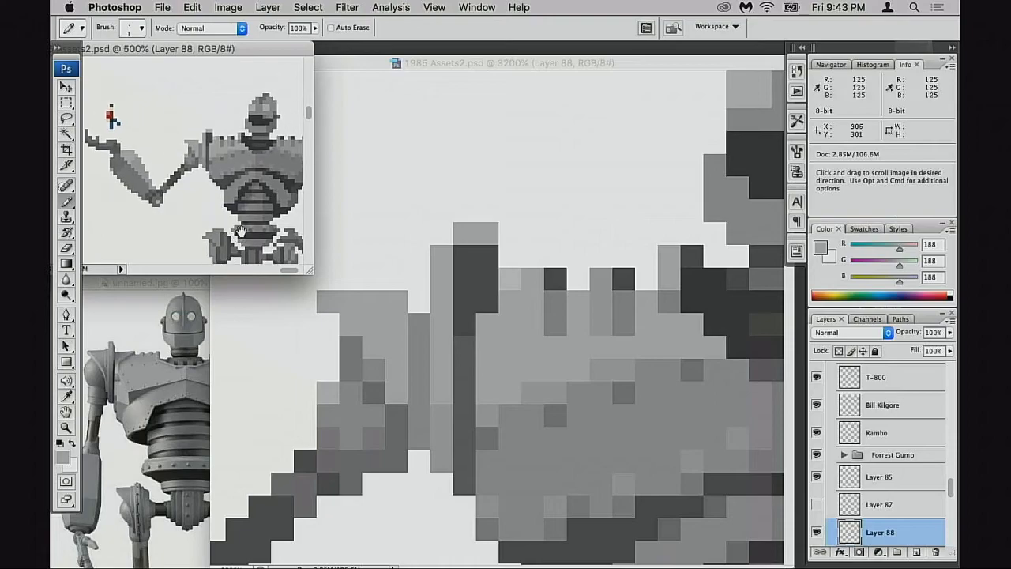
# Step: Lighten the dark pixel beneath the raised shoulder plate's cap with grey 188 at 30% opacity and check the robot at 700%
pyautogui.click(476, 237)
pyautogui.moveTo(465, 243); pyautogui.dragTo(451, 284)
pyautogui.press('super+z')
pyautogui.press('3')
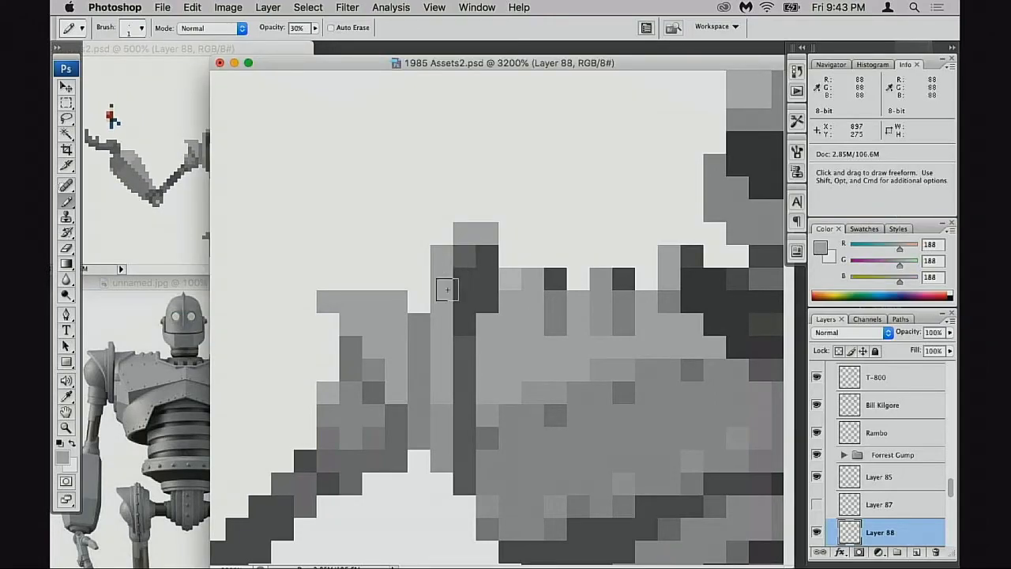
pyautogui.click(190, 241)
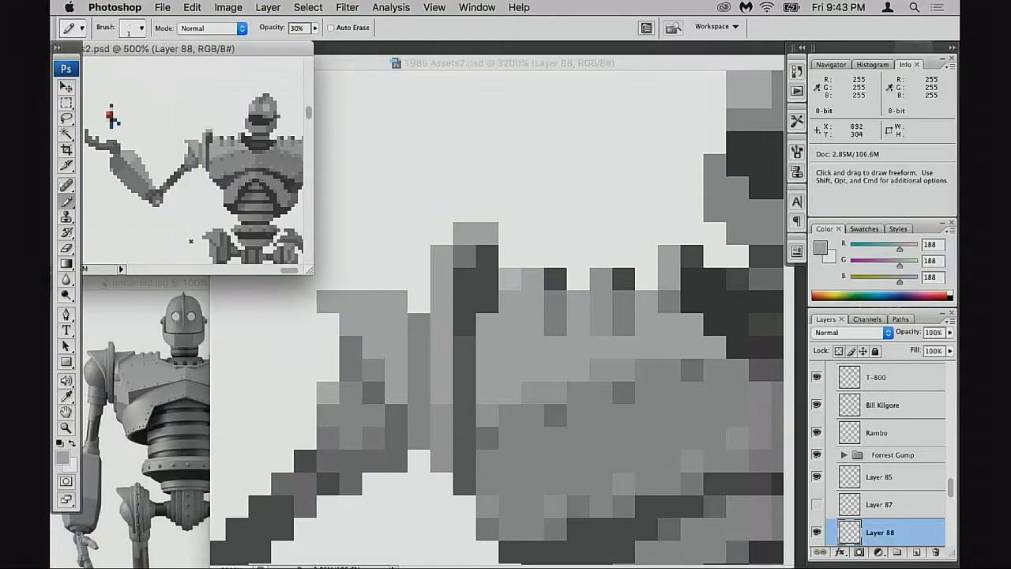
pyautogui.click(491, 227)
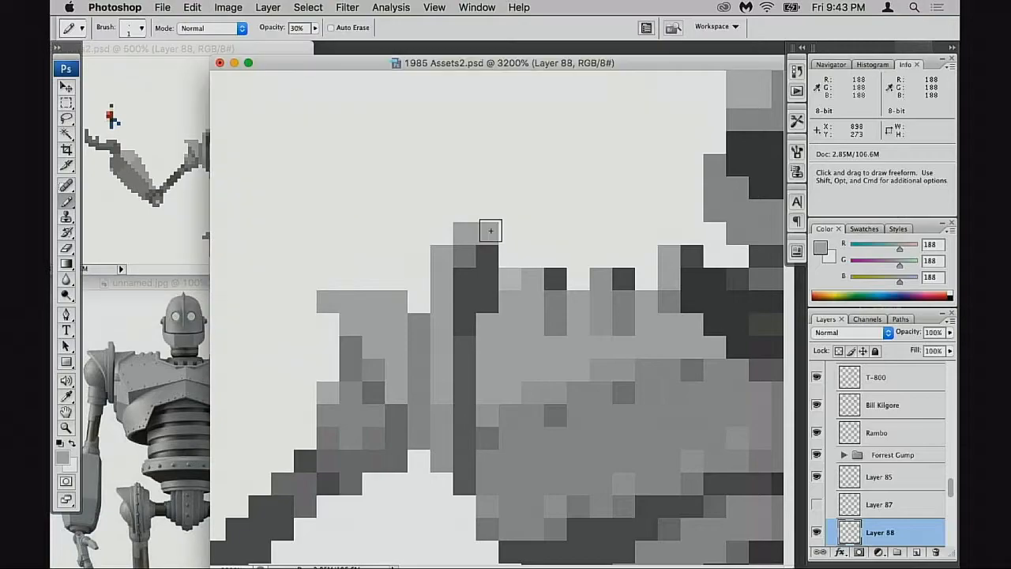
pyautogui.keyDown('alt'); pyautogui.keyDown('super'); pyautogui.click(580, 290); pyautogui.keyUp('super'); pyautogui.keyUp('alt')
pyautogui.keyDown('alt'); pyautogui.keyDown('super'); pyautogui.click(580, 309); pyautogui.keyUp('super'); pyautogui.keyUp('alt')
pyautogui.keyDown('alt'); pyautogui.keyDown('super'); pyautogui.click(580, 309); pyautogui.keyUp('super'); pyautogui.keyUp('alt')
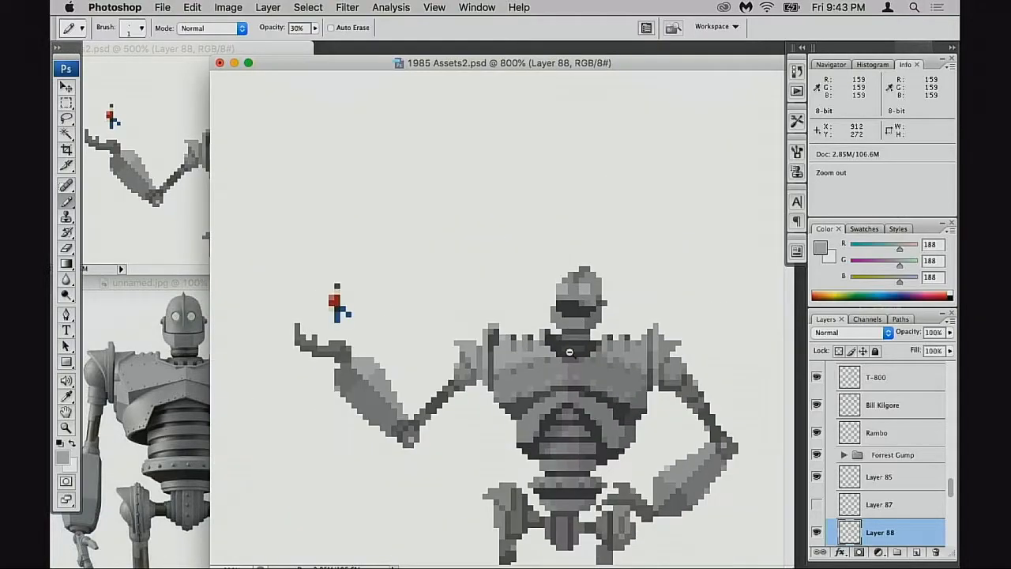
pyautogui.keyDown('alt'); pyautogui.keyDown('super'); pyautogui.click(589, 310); pyautogui.keyUp('super'); pyautogui.keyUp('alt')
pyautogui.scroll(-5, 600, 312)
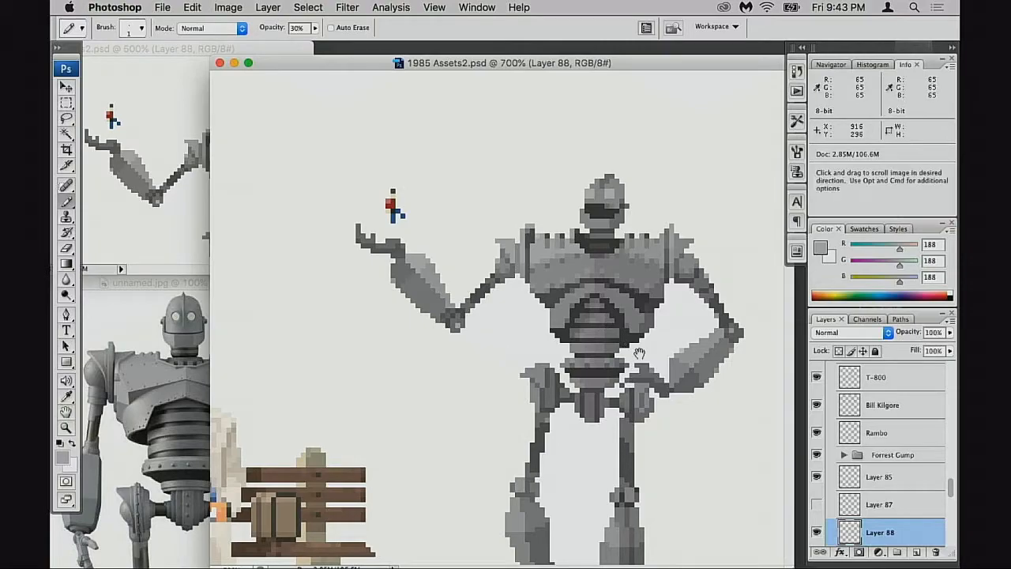
pyautogui.scroll(-2, 616, 324)
# Step: Retouch the hip-side arm's elbow joint at 100% opacity using sampled greys 175 and 116, and check the whole robot at 500%
pyautogui.keyDown('super'); pyautogui.click(706, 324); pyautogui.keyUp('super')
pyautogui.keyDown('super'); pyautogui.click(703, 305); pyautogui.keyUp('super')
pyautogui.keyDown('super'); pyautogui.click(684, 284); pyautogui.keyUp('super')
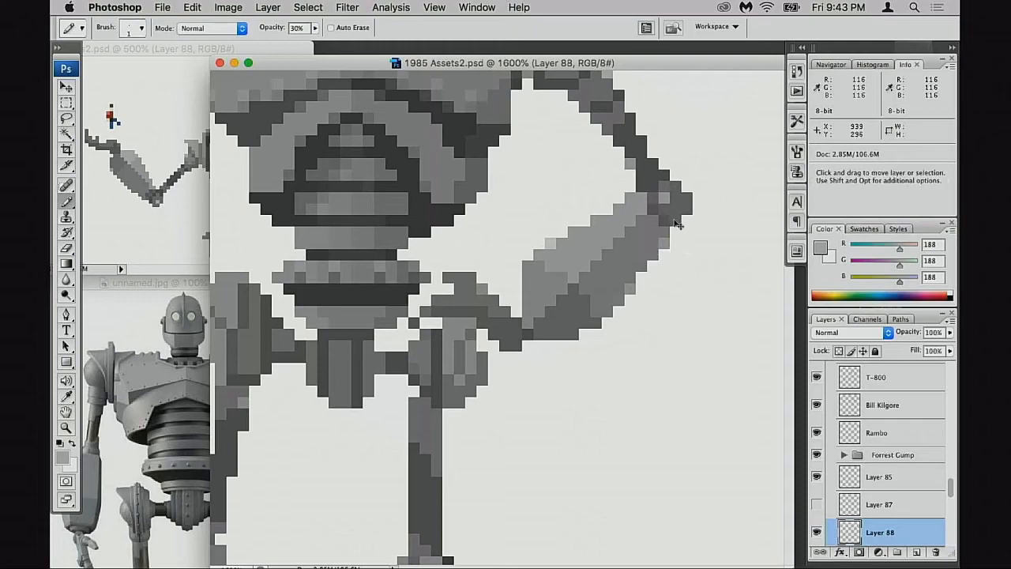
pyautogui.keyDown('alt'); pyautogui.click(671, 194); pyautogui.keyUp('alt')
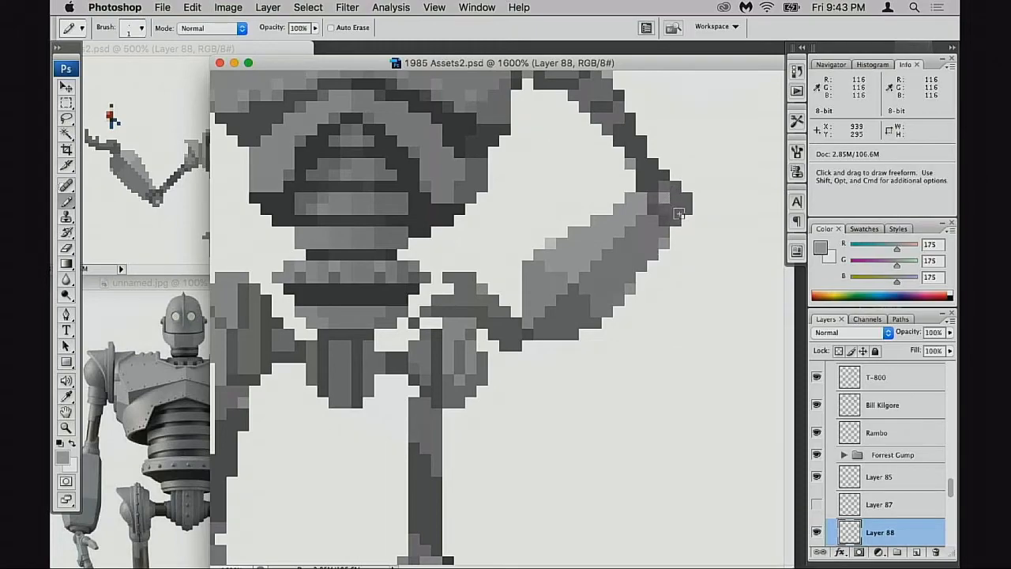
pyautogui.keyDown('alt'); pyautogui.click(669, 205); pyautogui.keyUp('alt')
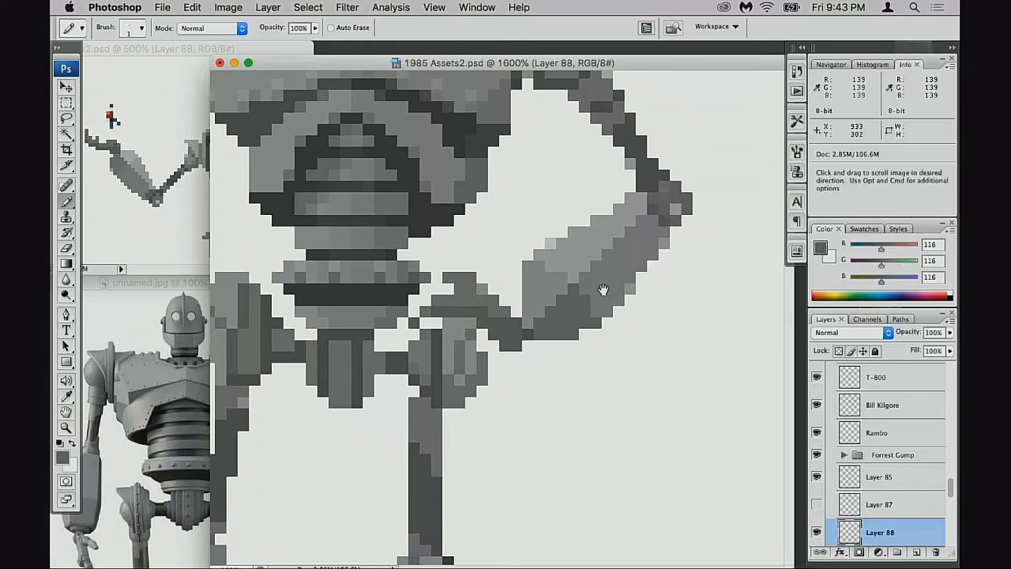
pyautogui.keyDown('alt'); pyautogui.keyDown('super'); pyautogui.click(602, 302); pyautogui.keyUp('super'); pyautogui.keyUp('alt')
pyautogui.keyDown('alt'); pyautogui.keyDown('super'); pyautogui.click(602, 303); pyautogui.keyUp('super'); pyautogui.keyUp('alt')
pyautogui.keyDown('alt'); pyautogui.keyDown('super'); pyautogui.click(600, 316); pyautogui.keyUp('super'); pyautogui.keyUp('alt')
pyautogui.keyDown('alt'); pyautogui.keyDown('super'); pyautogui.click(598, 319); pyautogui.keyUp('super'); pyautogui.keyUp('alt')
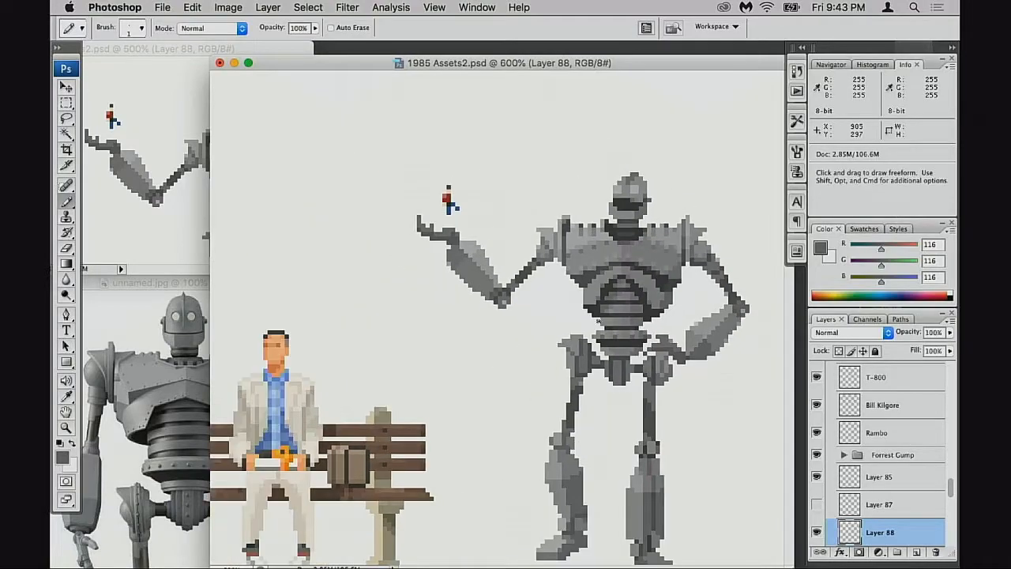
pyautogui.keyDown('alt'); pyautogui.keyDown('super'); pyautogui.click(596, 320); pyautogui.keyUp('super'); pyautogui.keyUp('alt')
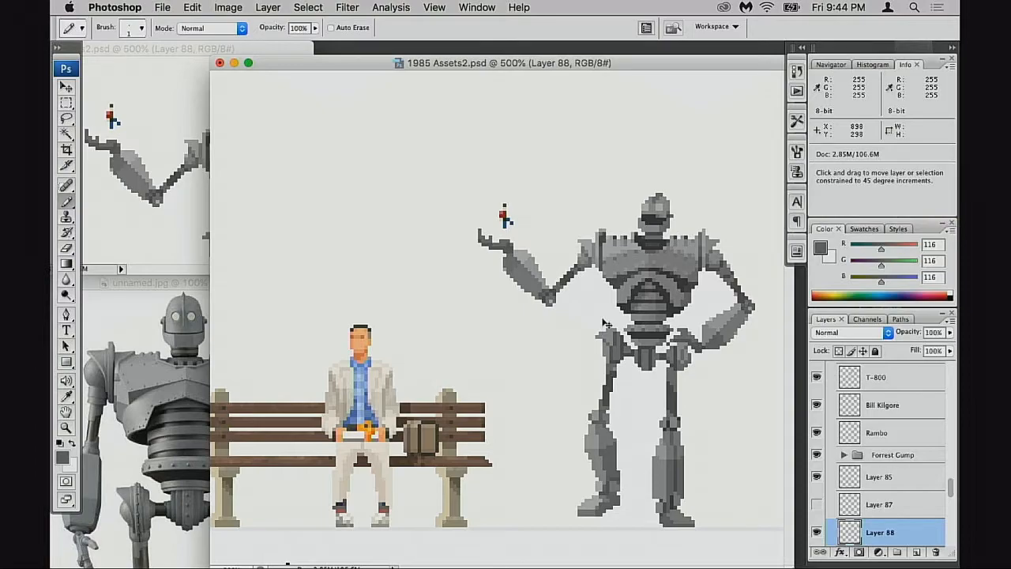
# Step: Erase stray pixels beneath the hip-side arm's shoulder and retouch the upper arm with sampled grey 91
pyautogui.click(745, 324)
pyautogui.click(735, 324)
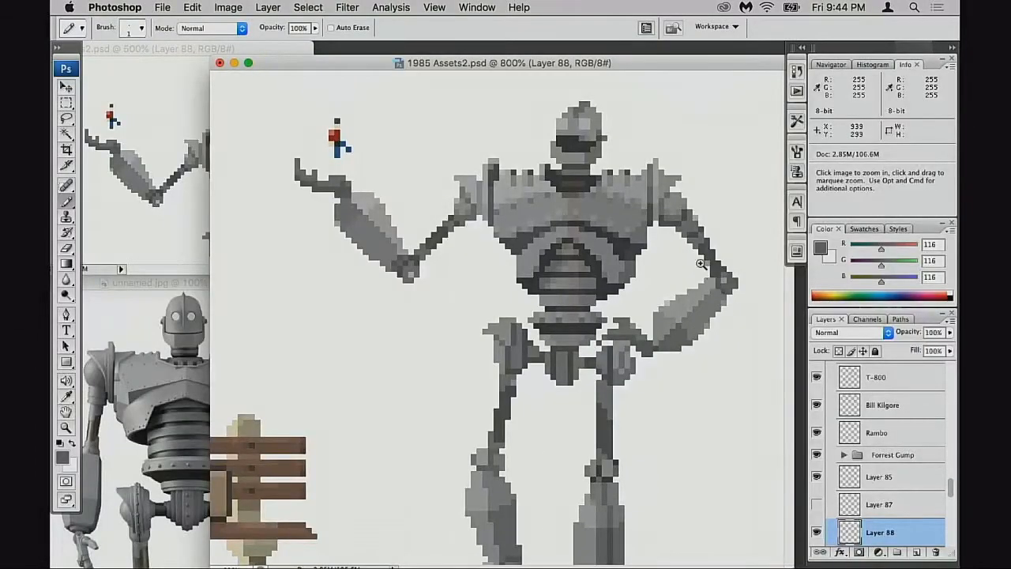
pyautogui.click(732, 316)
pyautogui.moveTo(617, 222); pyautogui.dragTo(665, 267)
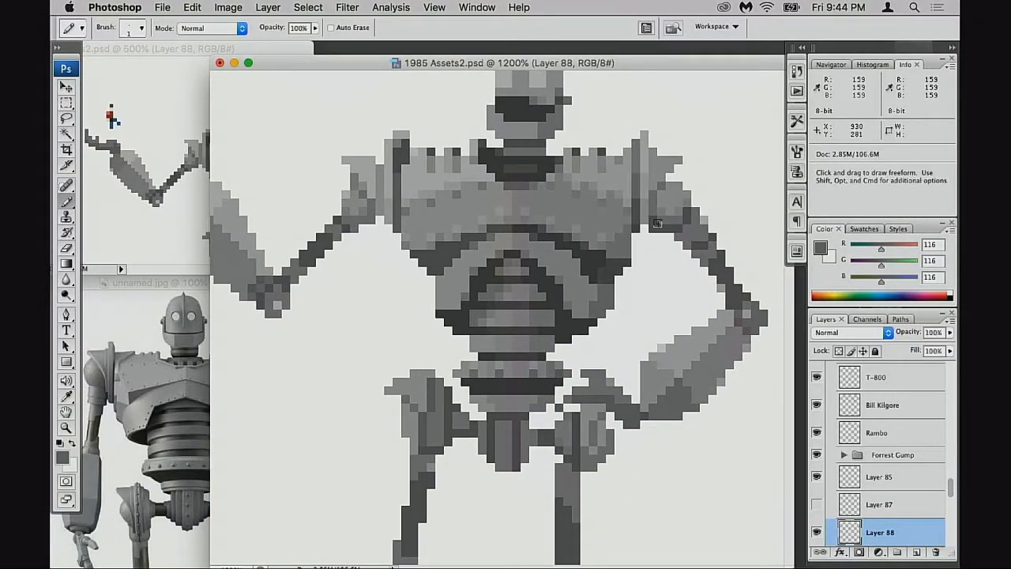
pyautogui.press('e')
pyautogui.moveTo(666, 230); pyautogui.dragTo(651, 229)
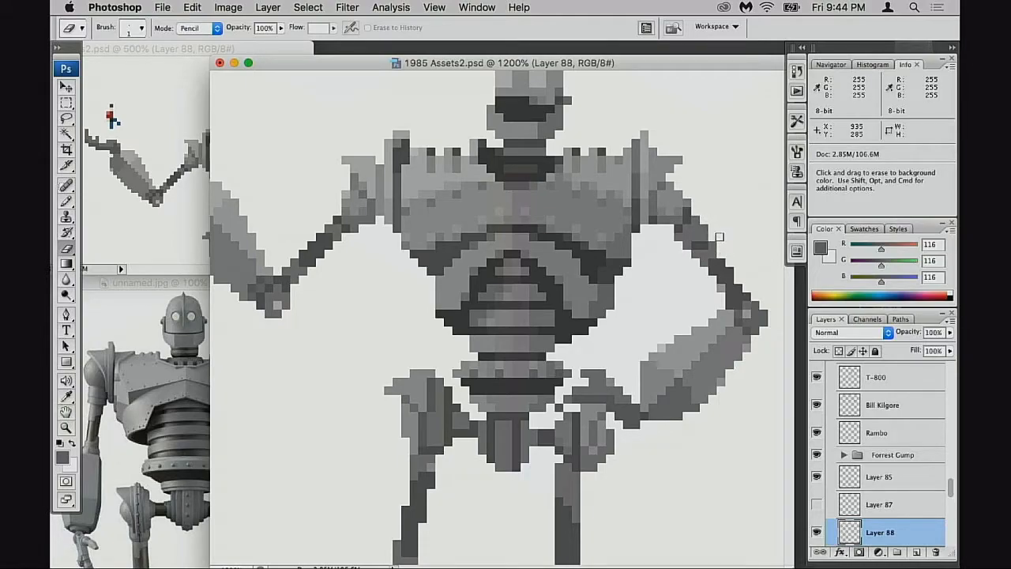
pyautogui.press('b')
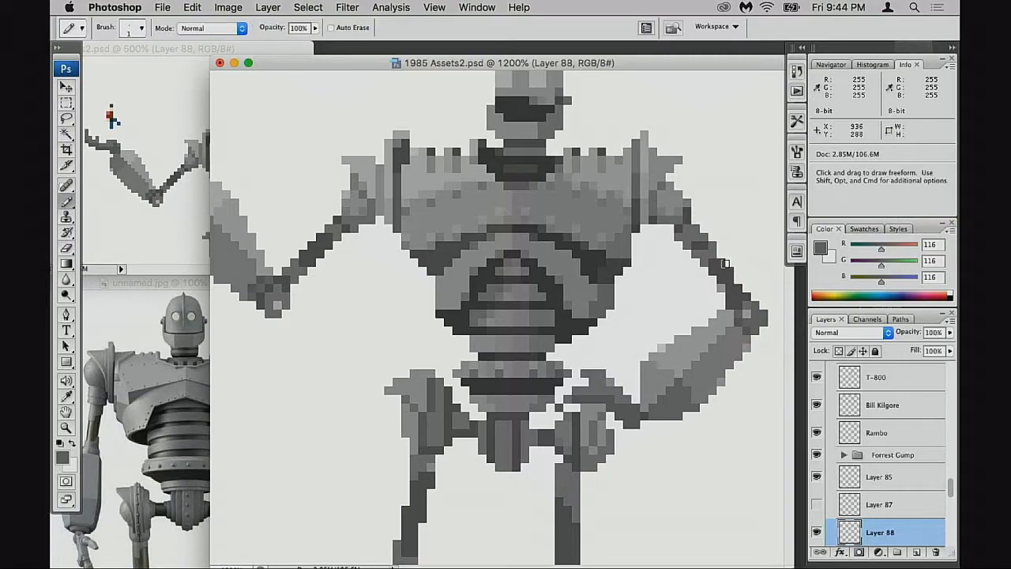
pyautogui.keyDown('alt'); pyautogui.click(725, 265); pyautogui.keyUp('alt')
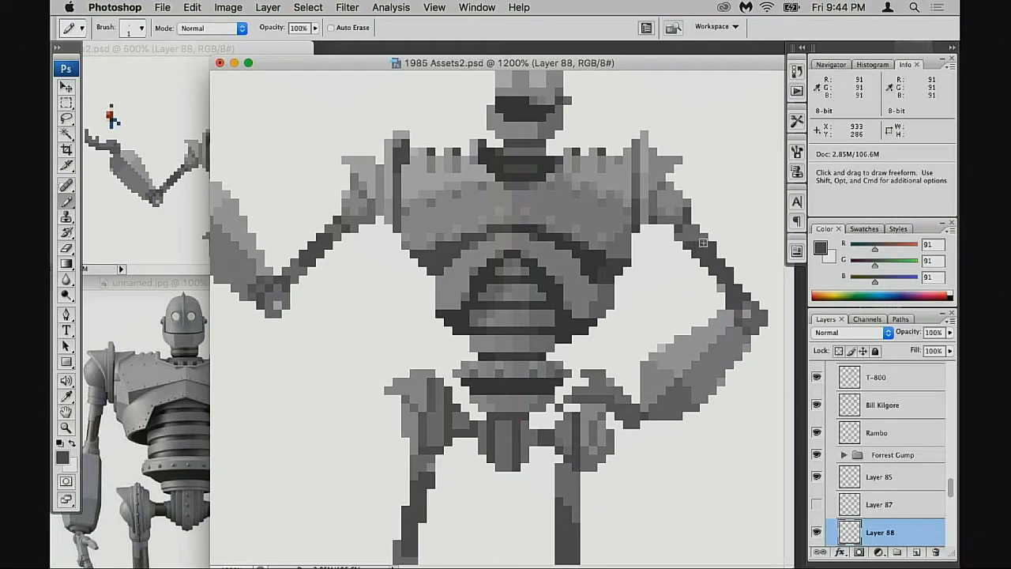
# Step: Lighten the hip-side upper arm just beneath the shoulder with sampled grey 127 and check the whole robot at 500%
pyautogui.keyDown('alt'); pyautogui.click(693, 236); pyautogui.keyUp('alt')
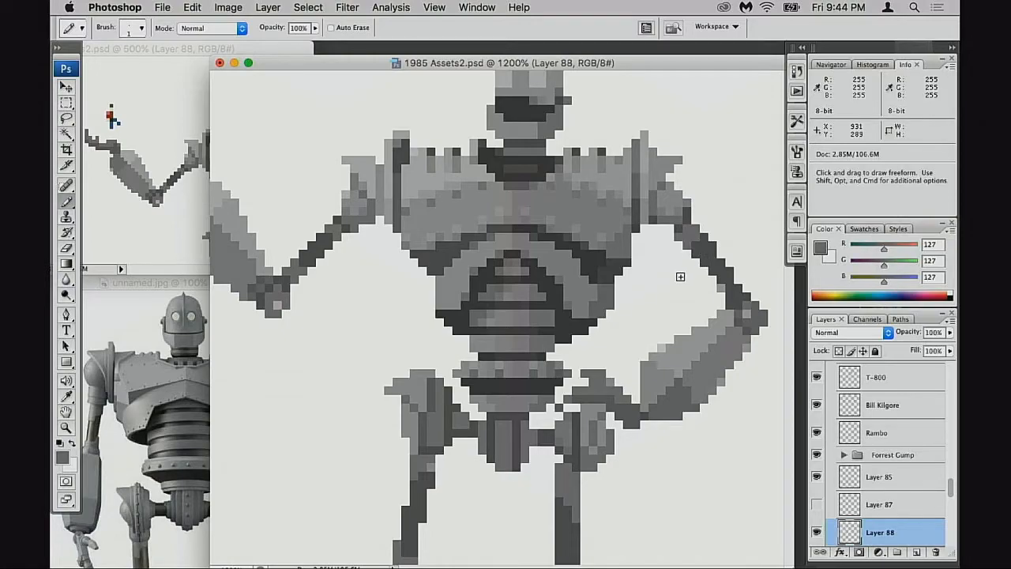
pyautogui.press('space')
pyautogui.scroll(-4, 662, 296)
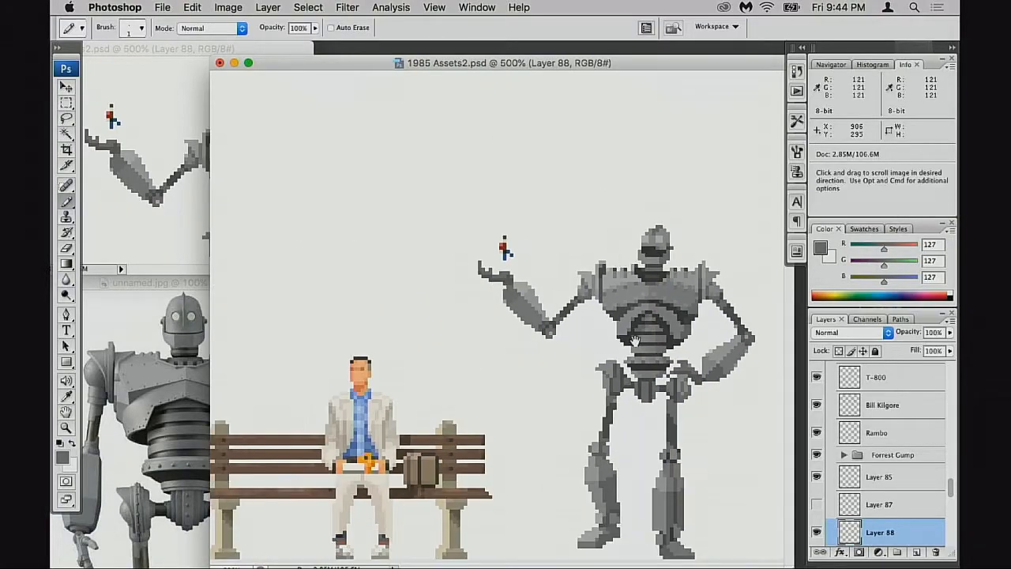
pyautogui.press('super+space')
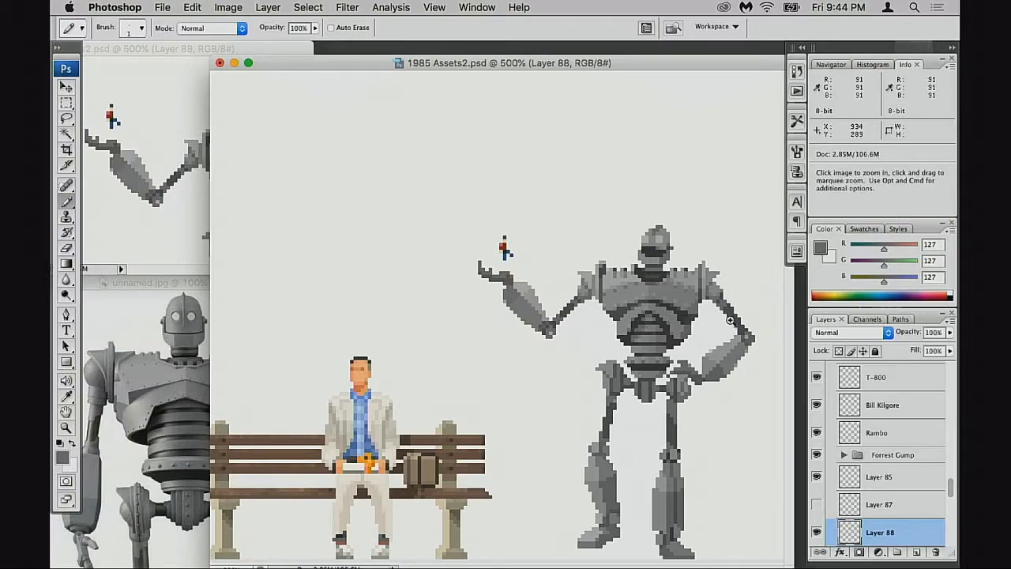
pyautogui.moveTo(726, 282); pyautogui.dragTo(740, 329)
pyautogui.moveTo(651, 322); pyautogui.dragTo(677, 311)
pyautogui.moveTo(522, 310); pyautogui.dragTo(624, 311)
pyautogui.keyDown('alt'); pyautogui.keyDown('super'); pyautogui.click(622, 311); pyautogui.keyUp('super'); pyautogui.keyUp('alt')
pyautogui.keyDown('alt'); pyautogui.keyDown('super'); pyautogui.click(579, 322); pyautogui.keyUp('super'); pyautogui.keyUp('alt')
pyautogui.moveTo(394, 314); pyautogui.dragTo(654, 306)
pyautogui.keyDown('super'); pyautogui.click(502, 310); pyautogui.keyUp('super')
pyautogui.moveTo(781, 289); pyautogui.dragTo(504, 308)
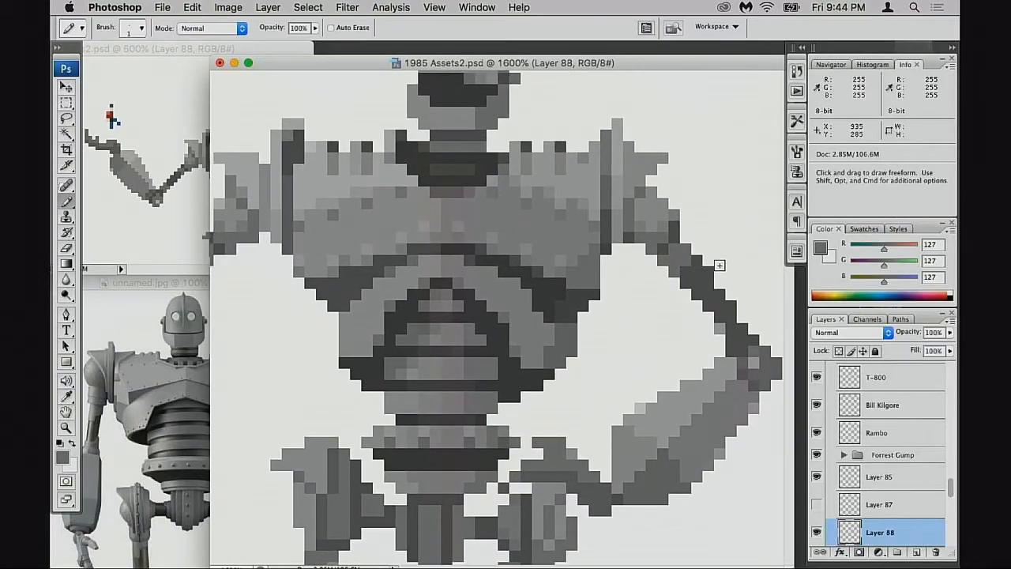
# Step: Darken the lower end of the hip-side upper arm with sampled grey 91 and erase the stray light pixel at the inner elbow
pyautogui.press('e')
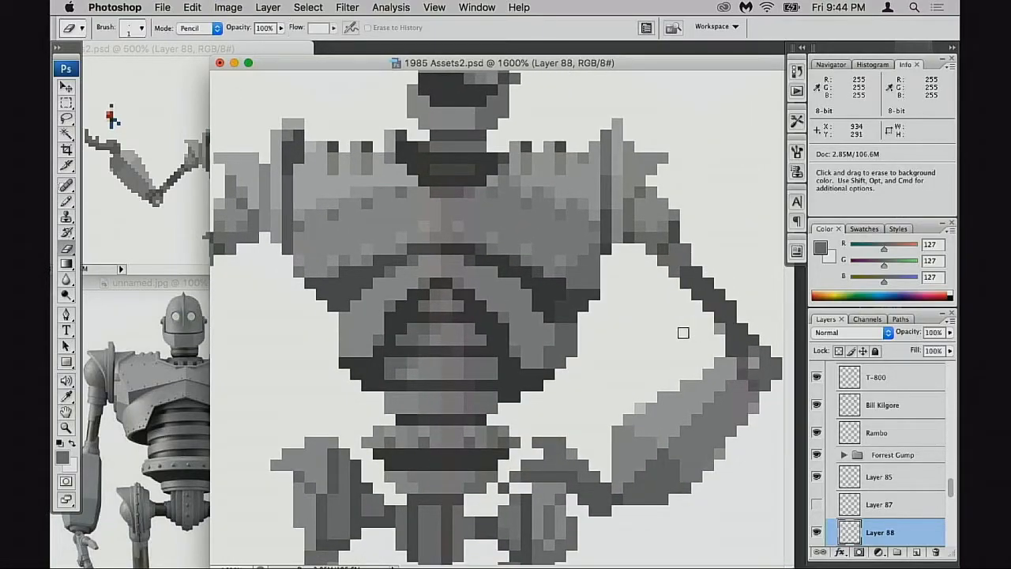
pyautogui.keyDown('alt'); pyautogui.keyDown('super'); pyautogui.click(634, 321); pyautogui.keyUp('super'); pyautogui.keyUp('alt')
pyautogui.keyDown('alt'); pyautogui.keyDown('super'); pyautogui.click(627, 327); pyautogui.keyUp('super'); pyautogui.keyUp('alt')
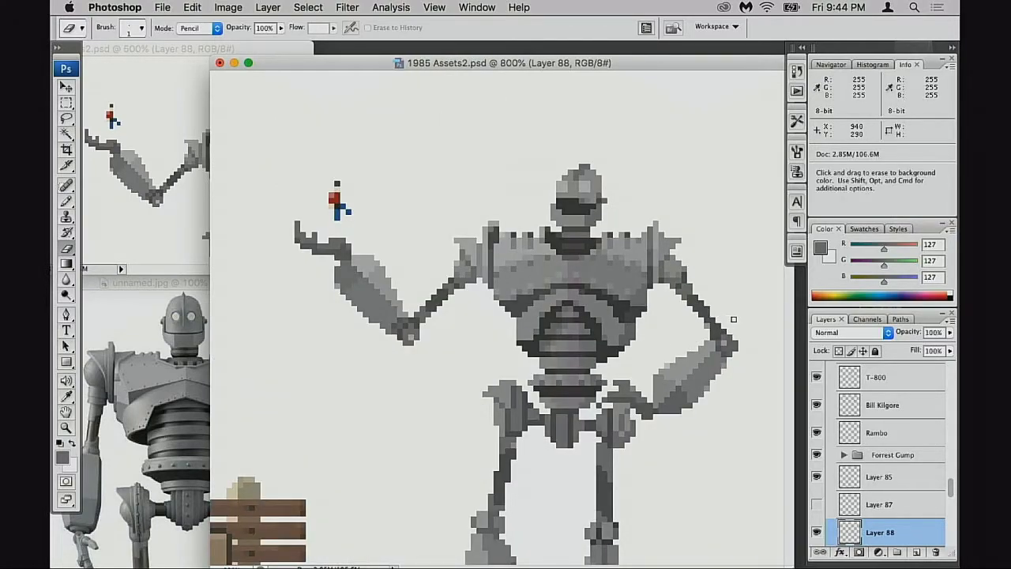
pyautogui.keyDown('super'); pyautogui.click(718, 338); pyautogui.keyUp('super')
pyautogui.keyDown('super'); pyautogui.click(716, 338); pyautogui.keyUp('super')
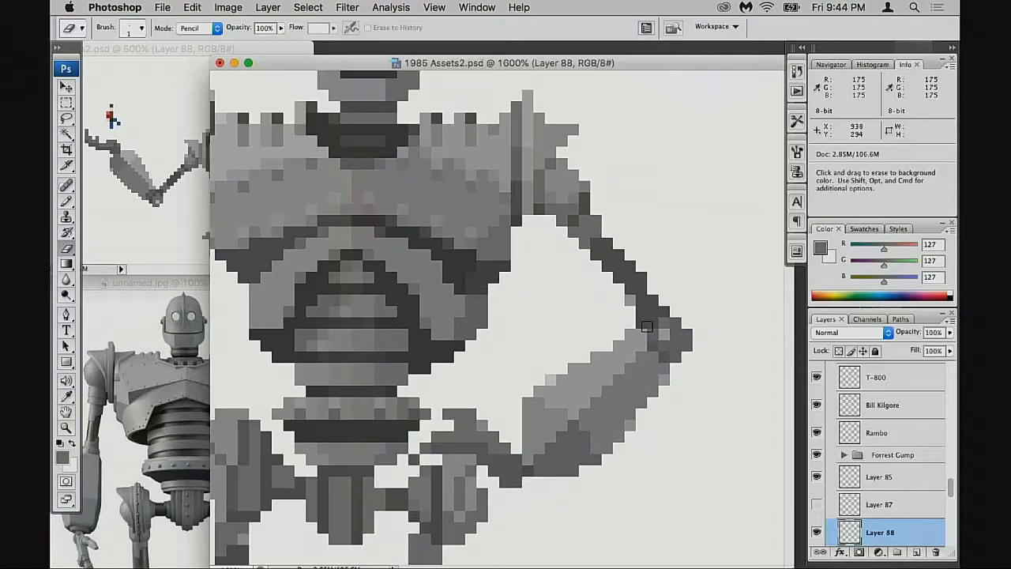
pyautogui.press('b')
pyautogui.keyDown('alt'); pyautogui.click(644, 277); pyautogui.keyUp('alt')
pyautogui.click(662, 303)
pyautogui.press('e')
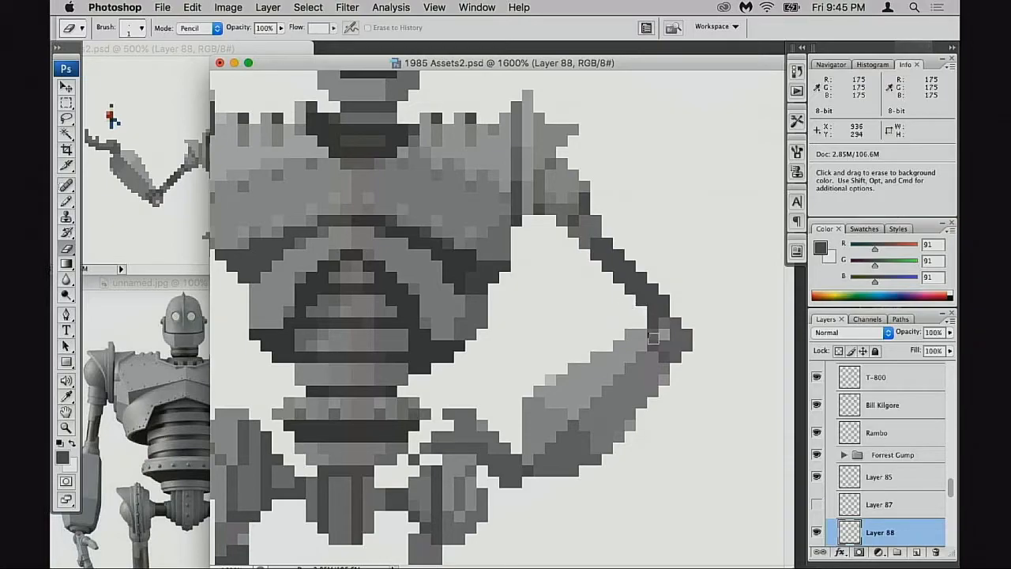
pyautogui.keyDown('alt'); pyautogui.click(656, 356); pyautogui.keyUp('alt')
pyautogui.keyDown('alt'); pyautogui.click(656, 356); pyautogui.keyUp('alt')
pyautogui.keyDown('alt'); pyautogui.click(660, 347); pyautogui.keyUp('alt')
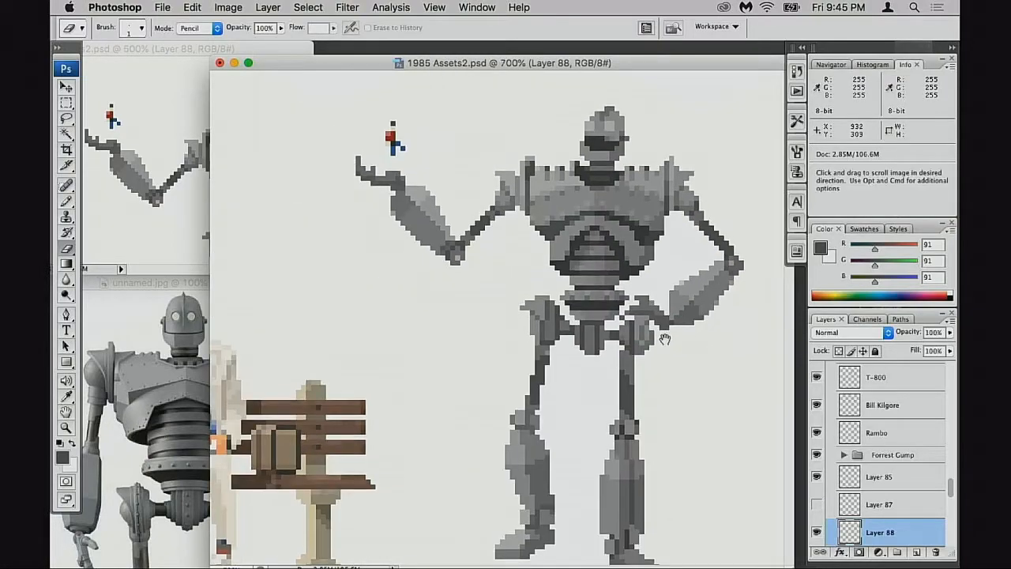
# Step: Move the hip-side elbow joint one pixel inward, deselect it, and retouch the forearm with sampled grey 139
pyautogui.keyDown('super'); pyautogui.click(728, 274); pyautogui.keyUp('super')
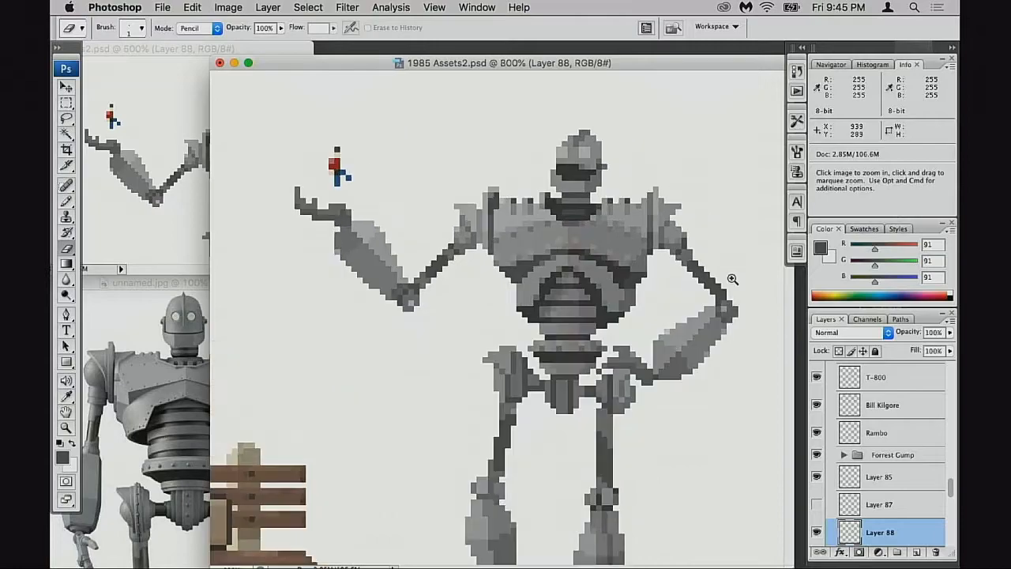
pyautogui.keyDown('super'); pyautogui.click(725, 300); pyautogui.keyUp('super')
pyautogui.press('m')
pyautogui.moveTo(683, 353); pyautogui.dragTo(703, 369)
pyautogui.press('super+d')
pyautogui.press('b')
pyautogui.keyDown('alt'); pyautogui.click(691, 385); pyautogui.keyUp('alt')
pyautogui.press('super+minus')
pyautogui.press('super+minus')
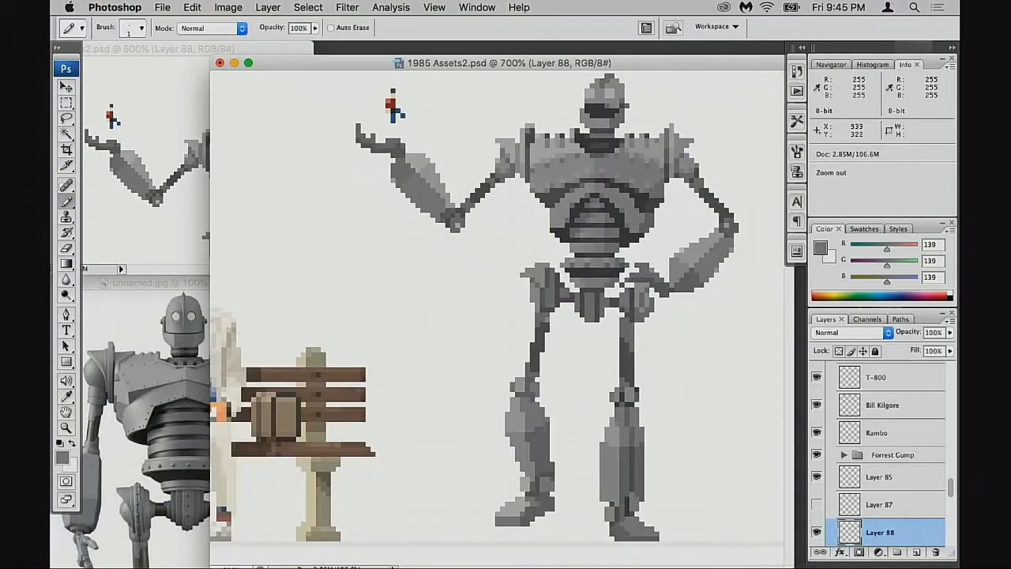
# Step: Examine the reshaped hip-side arm on the whole robot at 500% and close up at 1600%
pyautogui.keyDown('super'); pyautogui.click(686, 307); pyautogui.keyUp('super')
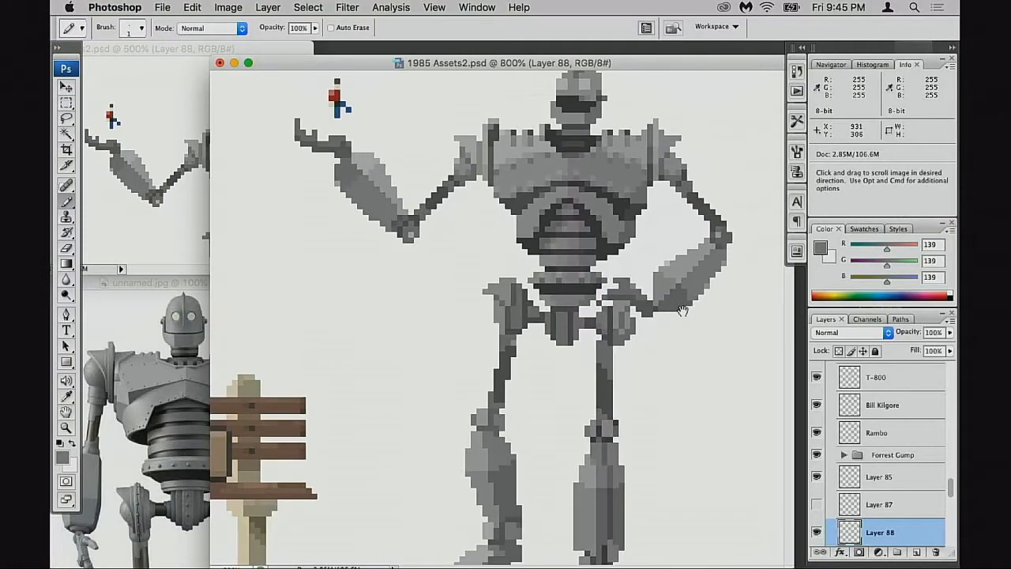
pyautogui.keyDown('alt'); pyautogui.keyDown('super'); pyautogui.click(682, 311); pyautogui.keyUp('super'); pyautogui.keyUp('alt')
pyautogui.keyDown('alt'); pyautogui.keyDown('super'); pyautogui.click(678, 323); pyautogui.keyUp('super'); pyautogui.keyUp('alt')
pyautogui.keyDown('alt'); pyautogui.keyDown('super'); pyautogui.click(678, 322); pyautogui.keyUp('super'); pyautogui.keyUp('alt')
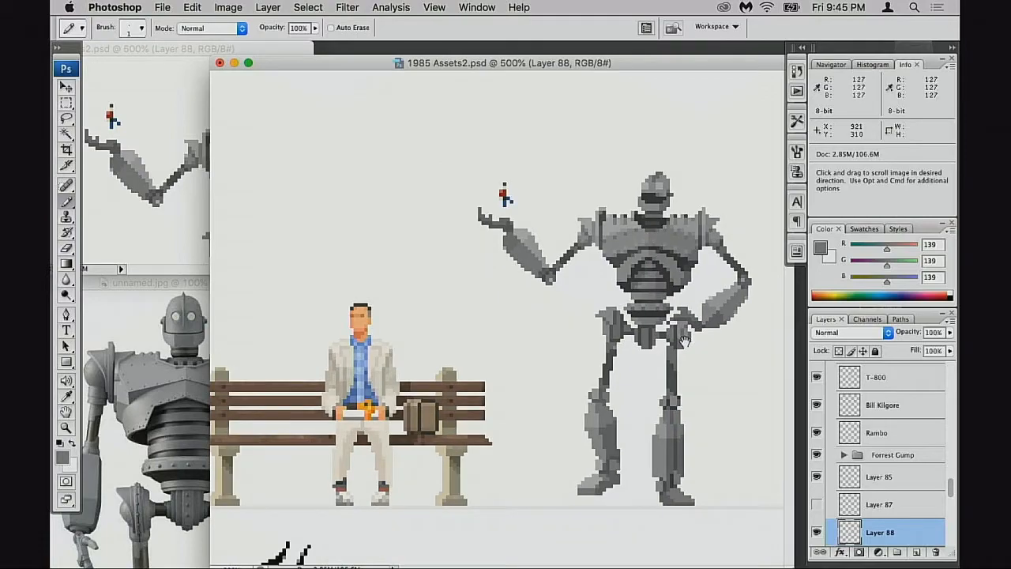
pyautogui.keyDown('super'); pyautogui.click(687, 336); pyautogui.keyUp('super')
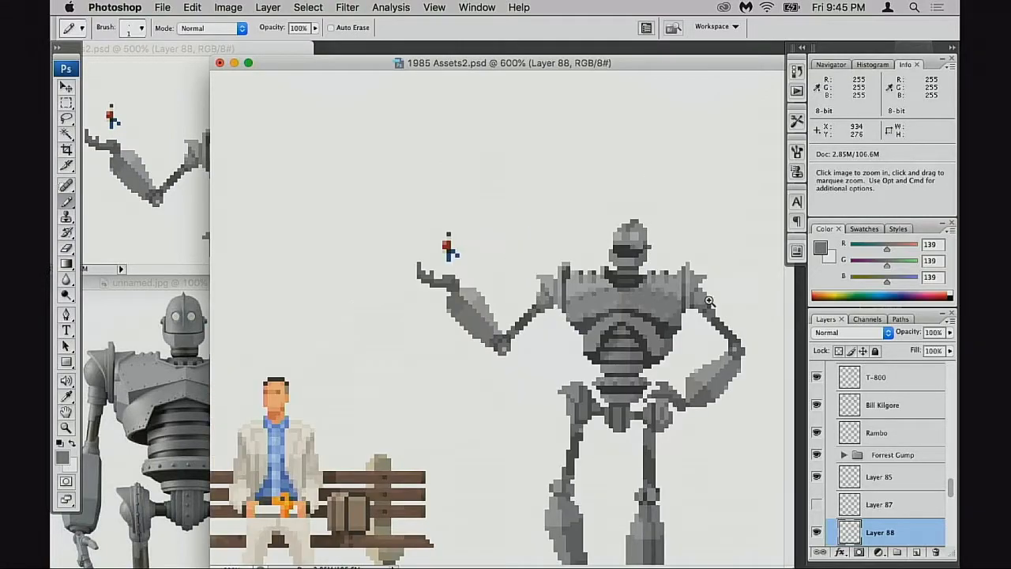
pyautogui.keyDown('super'); pyautogui.click(692, 332); pyautogui.keyUp('super')
pyautogui.keyDown('super'); pyautogui.click(687, 372); pyautogui.keyUp('super')
pyautogui.keyDown('super'); pyautogui.click(686, 377); pyautogui.keyUp('super')
pyautogui.keyDown('super'); pyautogui.click(679, 367); pyautogui.keyUp('super')
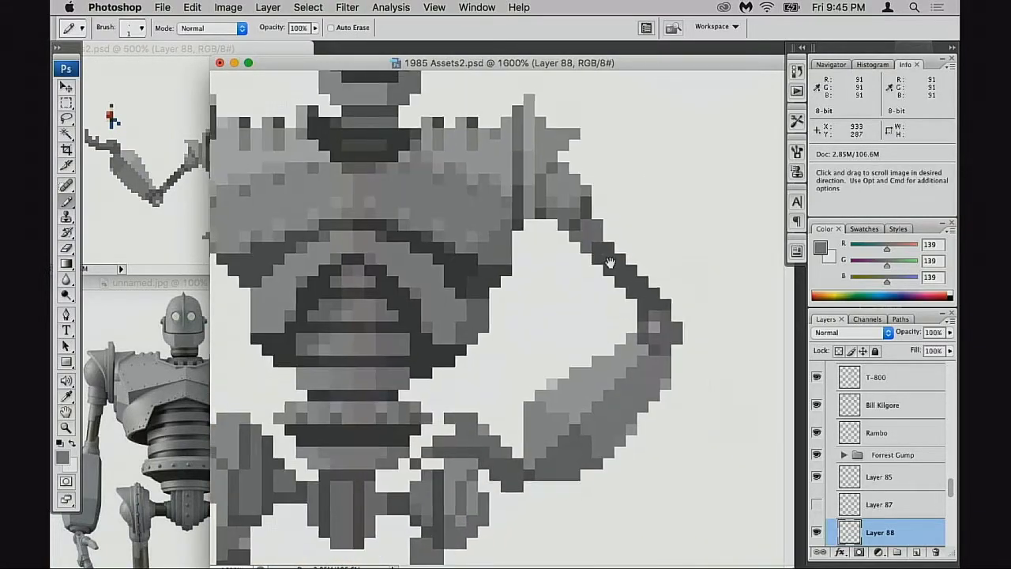
# Step: Lighten the raised upper arm beneath its shoulder with sampled grey 127, trim its lower edge, and compare it in the second 500% view
pyautogui.hscroll(-3, 474, 316)
pyautogui.keyDown('alt'); pyautogui.click(283, 303); pyautogui.keyUp('alt')
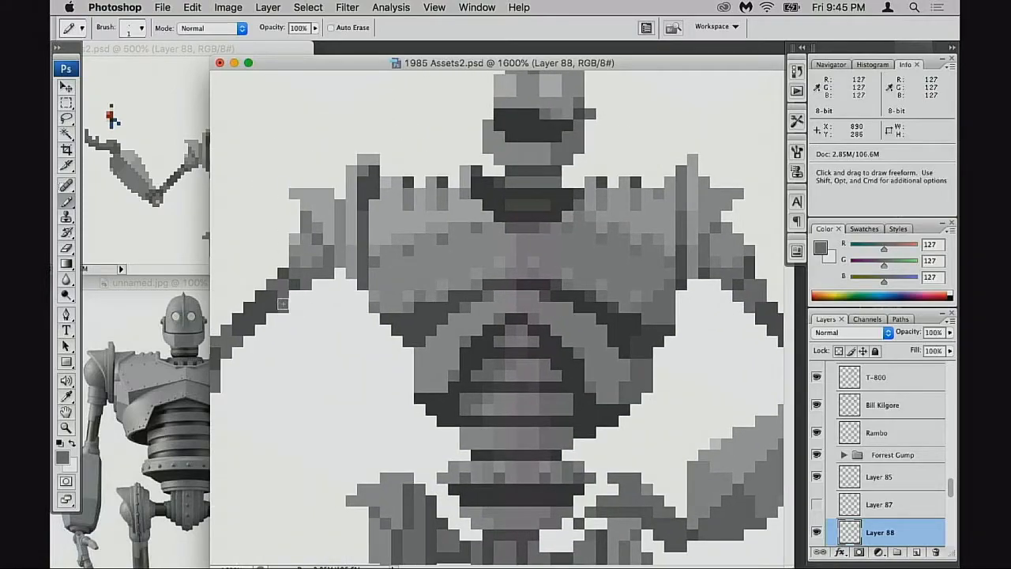
pyautogui.click(165, 228)
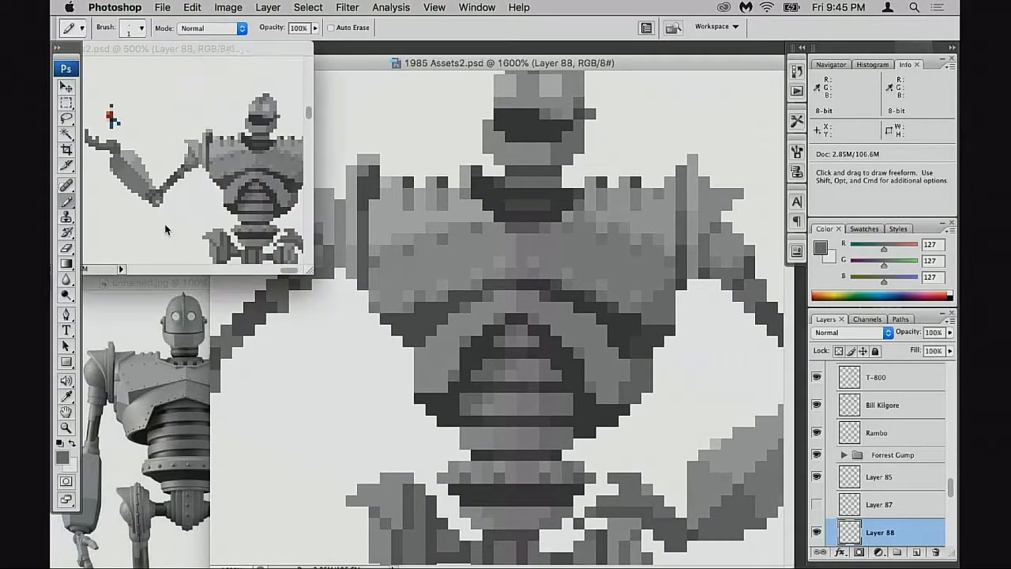
pyautogui.moveTo(255, 191); pyautogui.dragTo(202, 189)
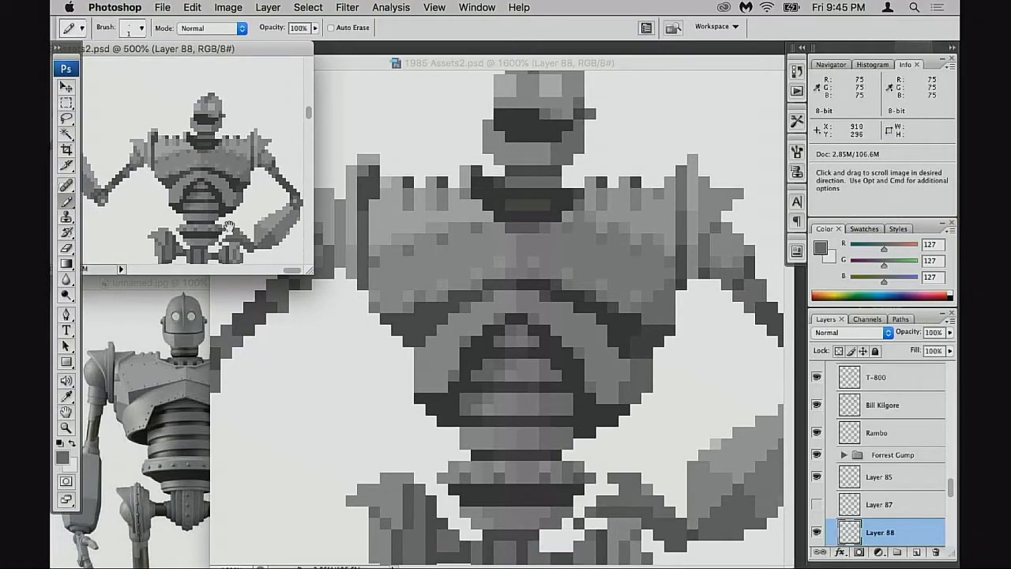
pyautogui.click(298, 343)
pyautogui.press('e')
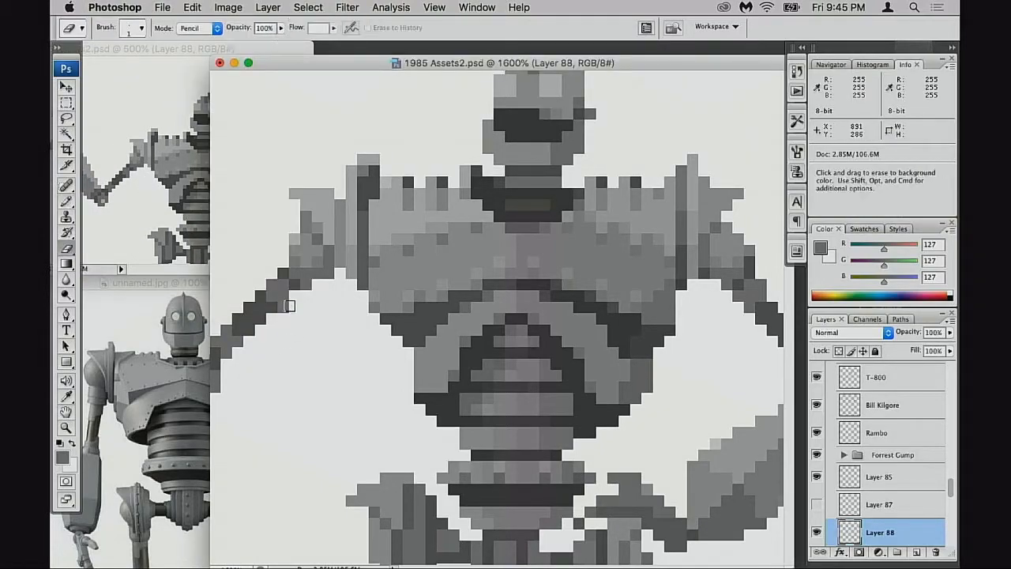
pyautogui.press('b')
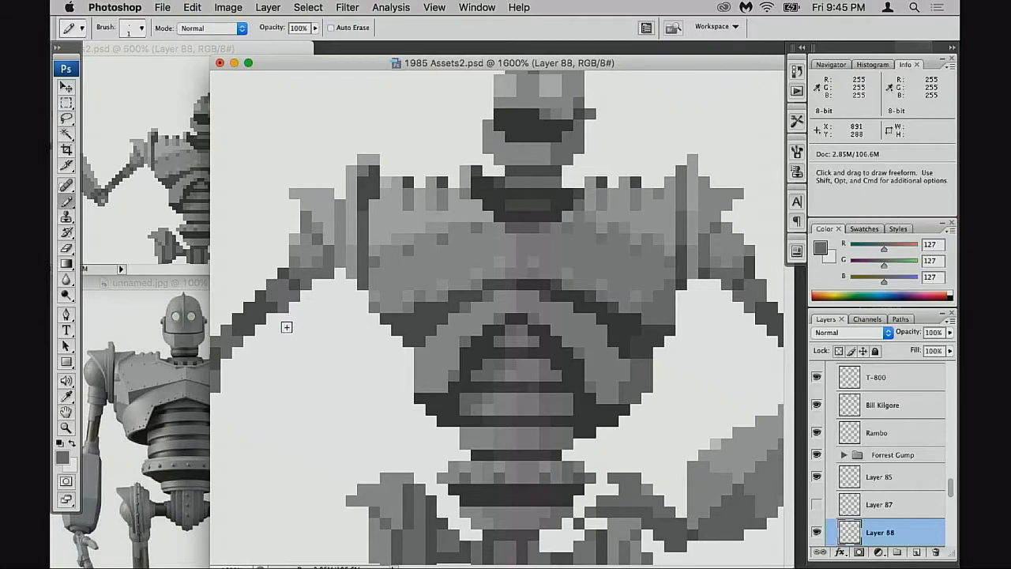
# Step: Add a grey 127 pixel to the hip-side upper arm beneath the shoulder and check the torso in the second document view
pyautogui.click(197, 236)
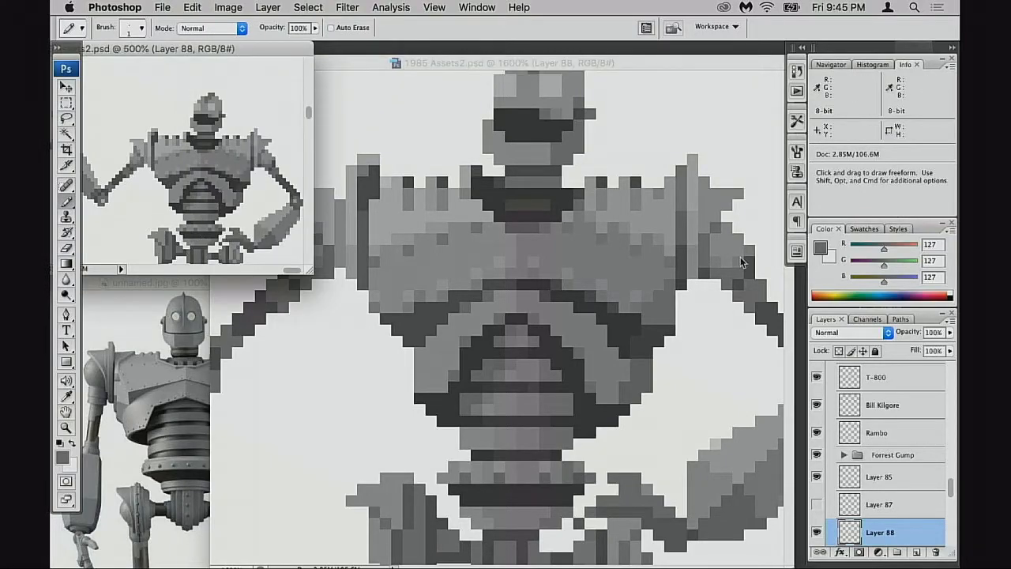
pyautogui.click(748, 295)
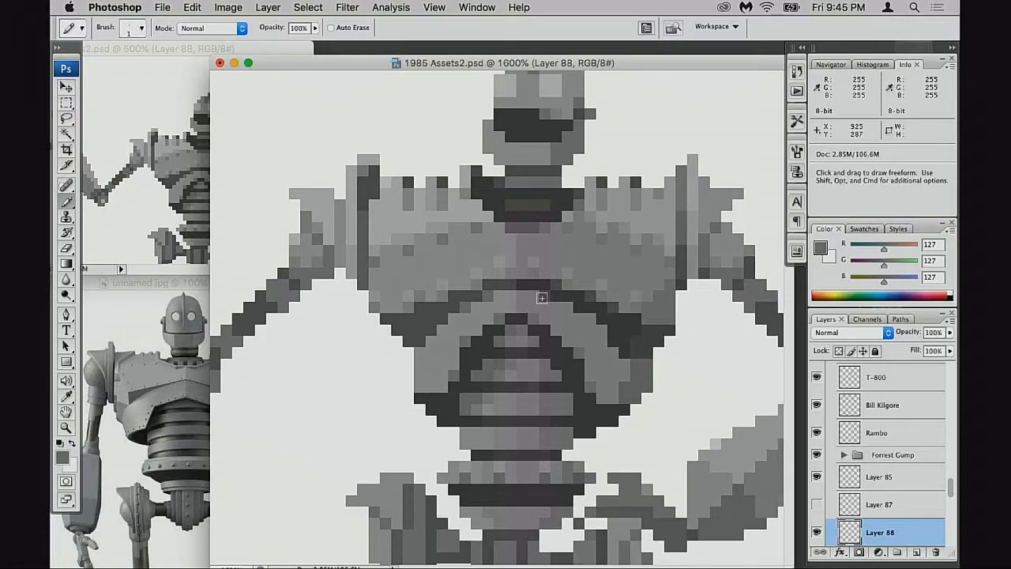
pyautogui.click(152, 213)
pyautogui.moveTo(241, 239); pyautogui.dragTo(262, 237)
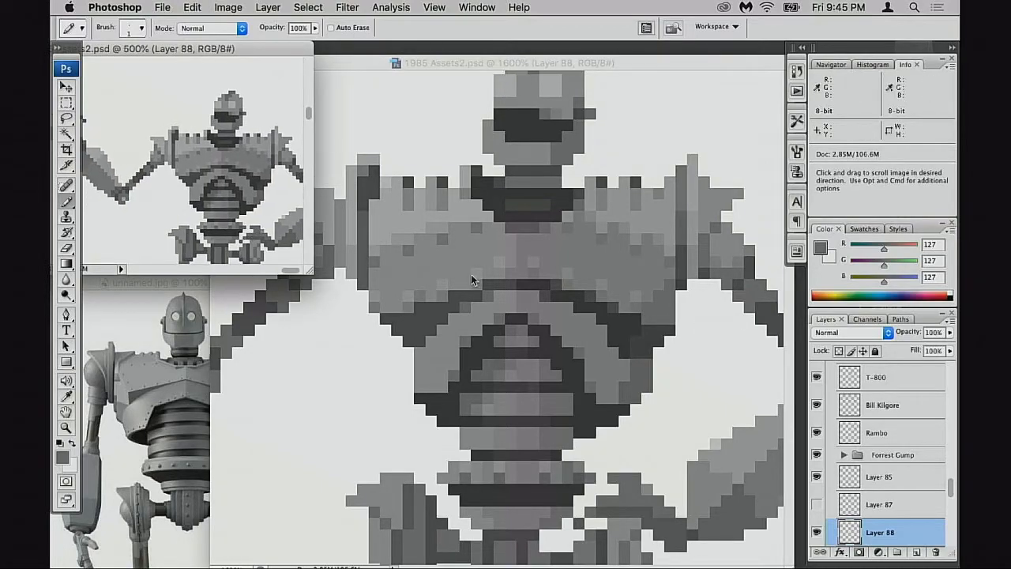
# Step: Review the whole robot beside the bench figure at 500% and move the document window aside
pyautogui.click(504, 289)
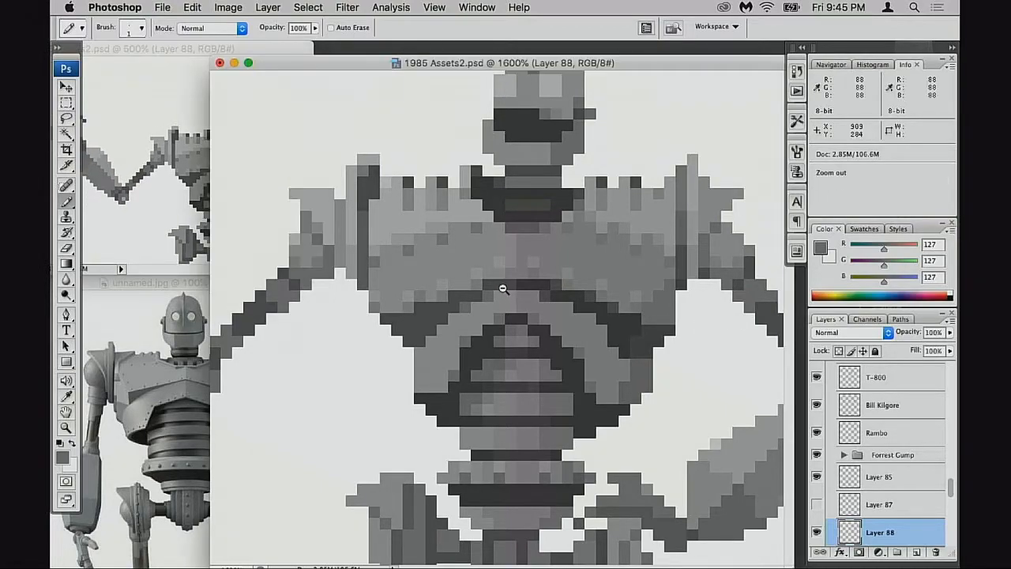
pyautogui.click(691, 316)
pyautogui.click(691, 317)
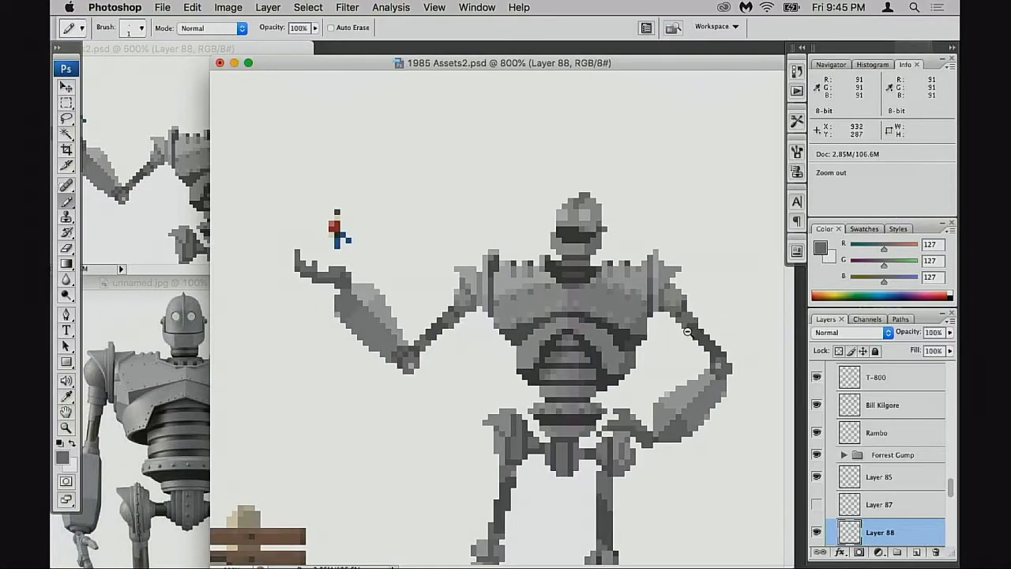
pyautogui.click(687, 332)
pyautogui.click(683, 351)
pyautogui.click(684, 355)
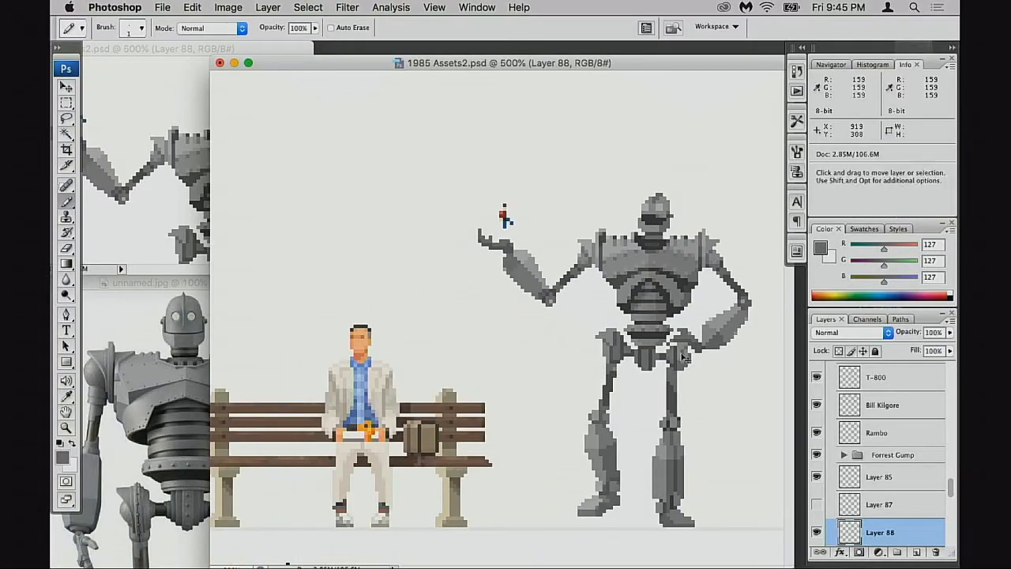
pyautogui.scroll(-3, 584, 291)
pyautogui.moveTo(671, 63); pyautogui.dragTo(556, 58)
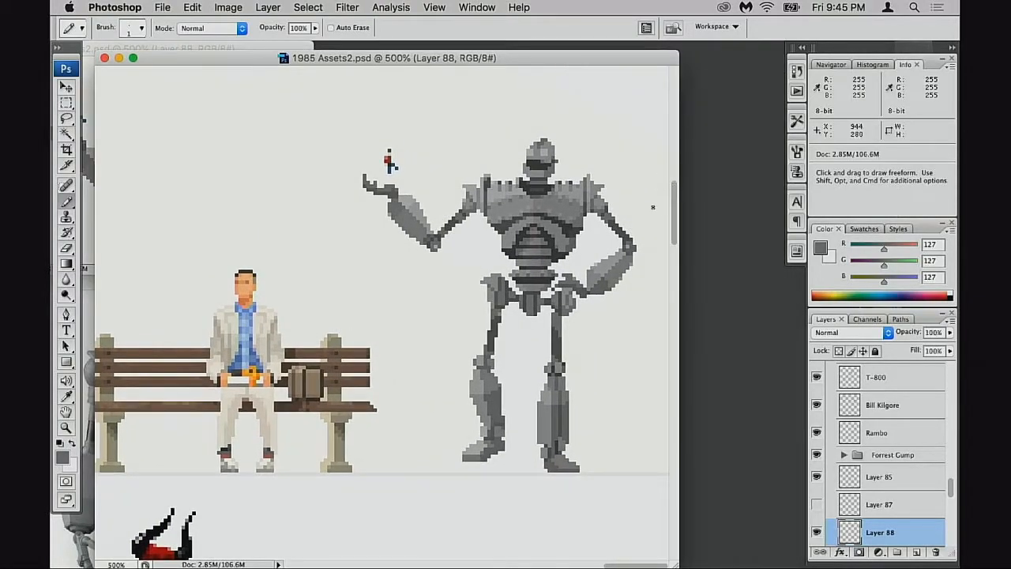
# Step: Compare the opening history snapshot of 1985 Assets2.psd with the latest Pencil state twice, returning to the latest state
pyautogui.click(797, 74)
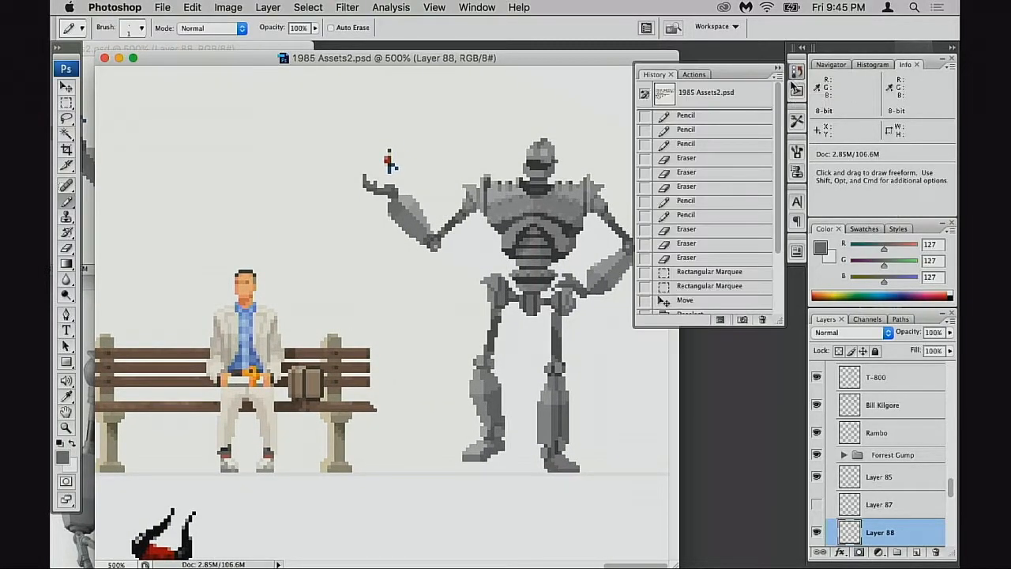
pyautogui.click(733, 95)
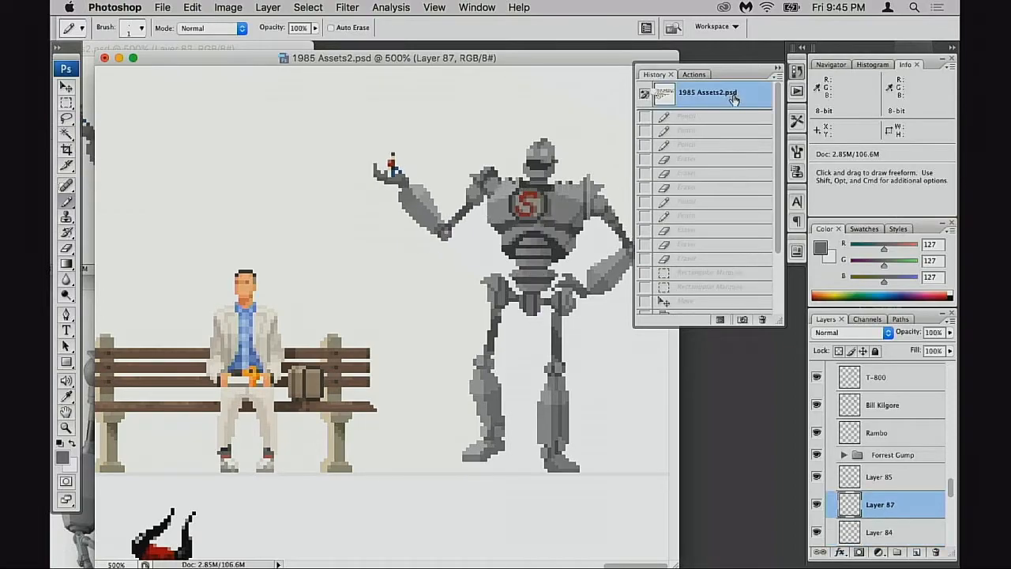
pyautogui.moveTo(618, 60); pyautogui.dragTo(555, 70)
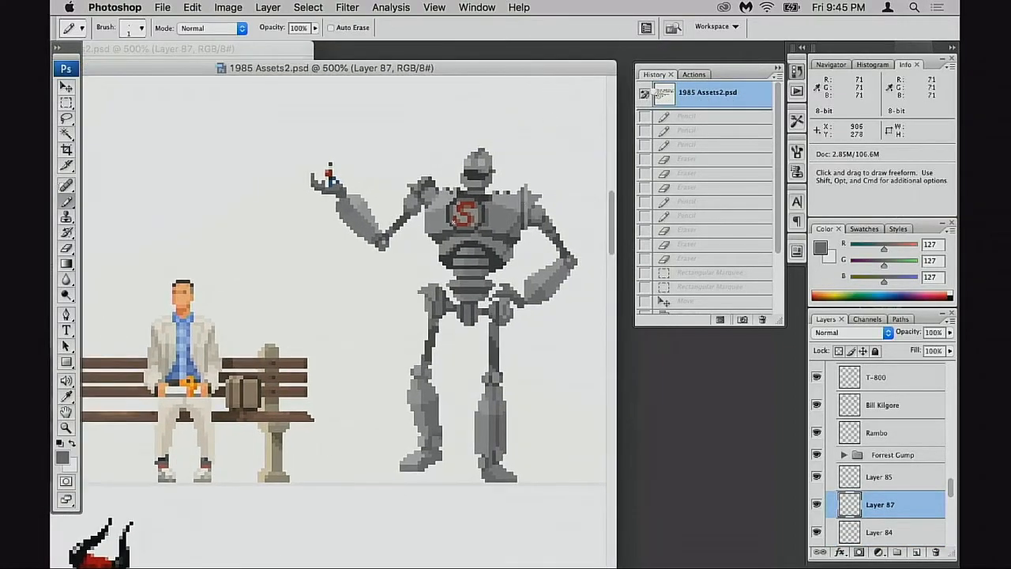
pyautogui.scroll(-5, 778, 284)
pyautogui.click(710, 307)
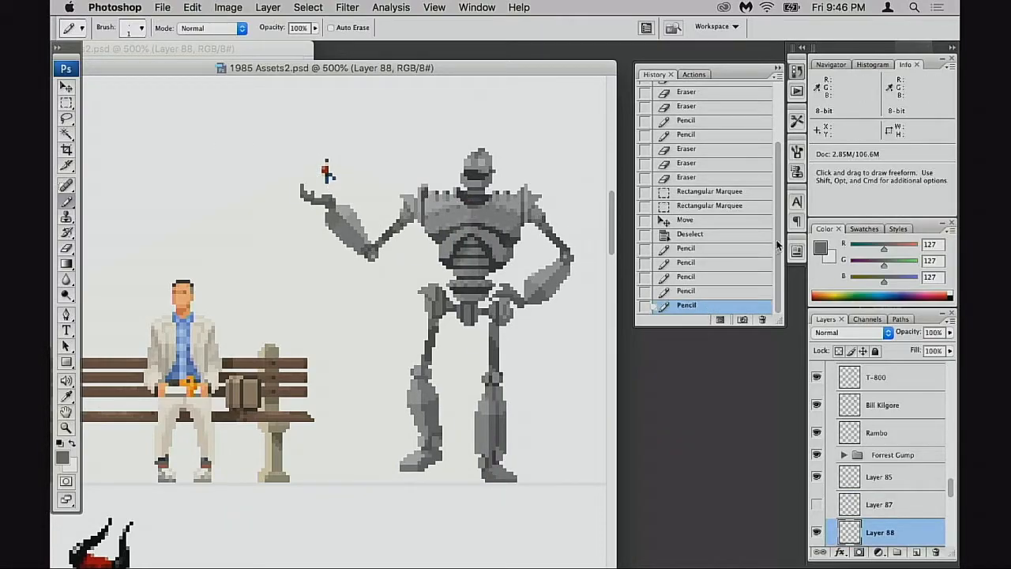
pyautogui.scroll(10, 778, 245)
pyautogui.click(715, 94)
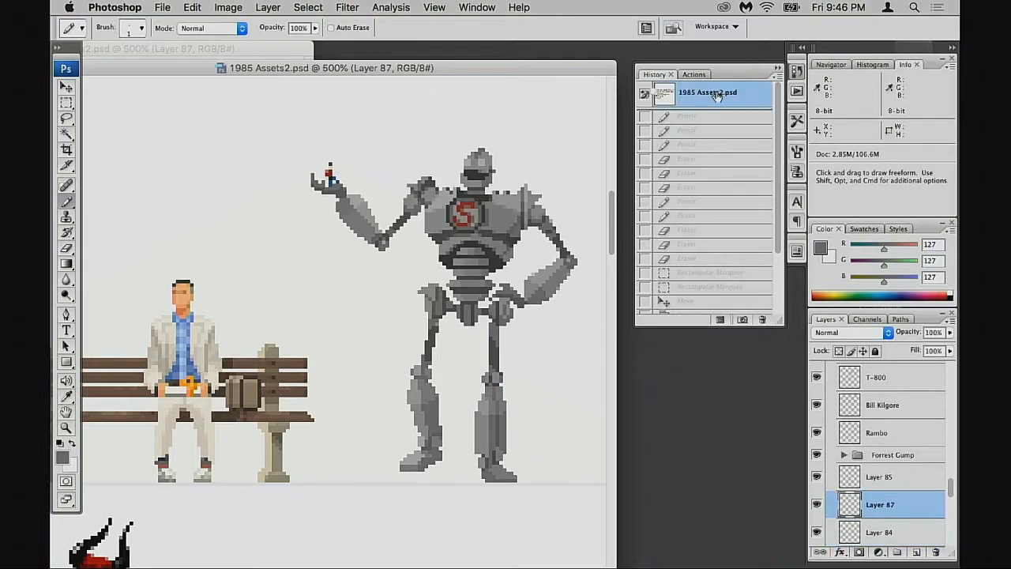
pyautogui.scroll(-5, 778, 269)
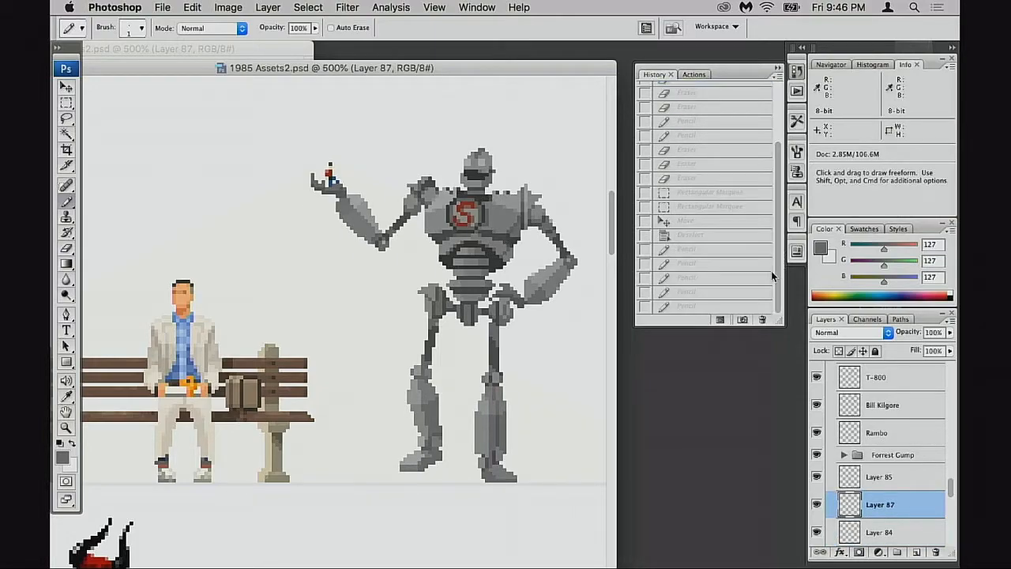
pyautogui.click(720, 307)
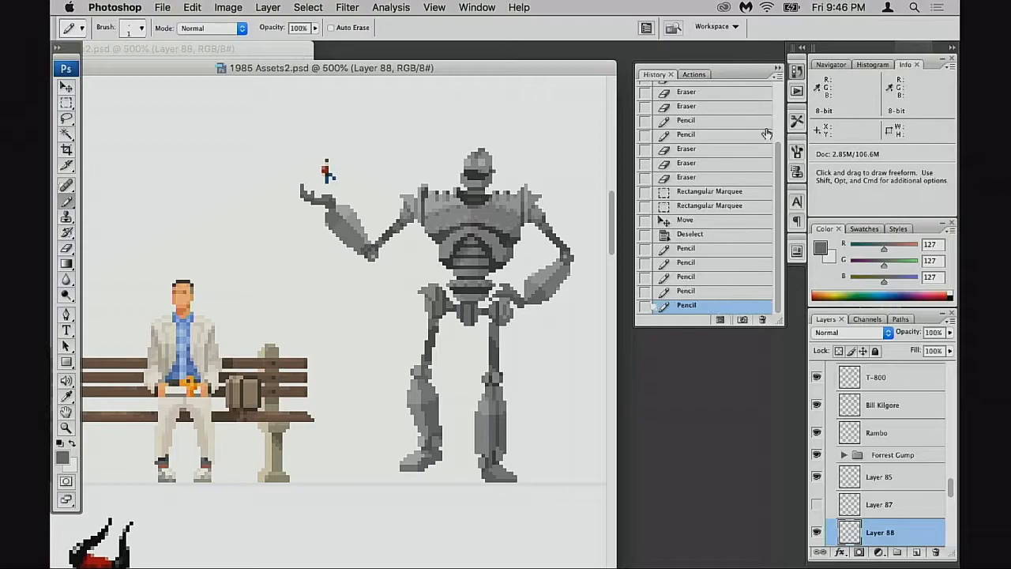
pyautogui.scroll(10, 777, 100)
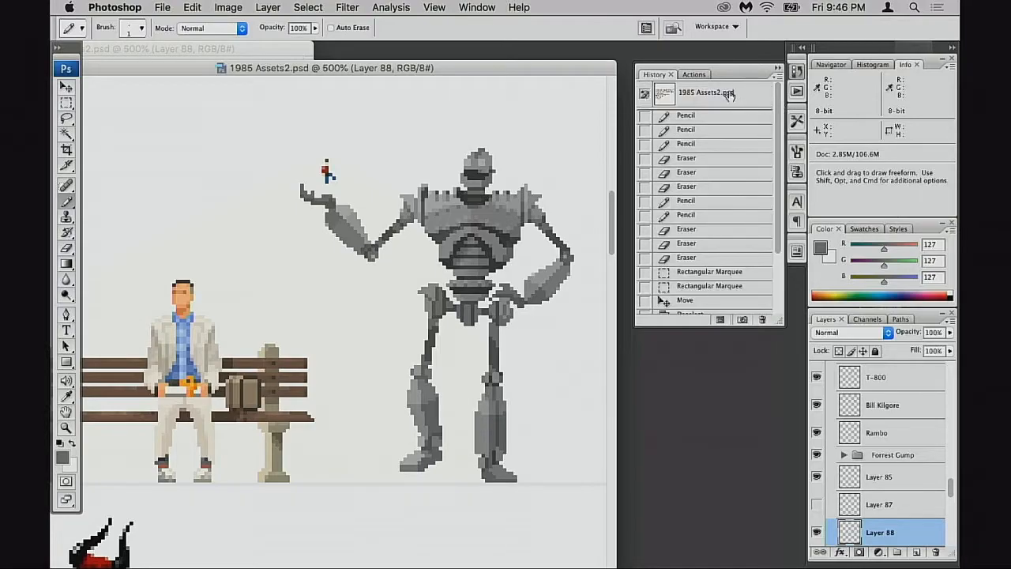
# Step: Compare the robot in the opening history snapshot with the latest Pencil state four more times, ending on the latest state
pyautogui.click(731, 93)
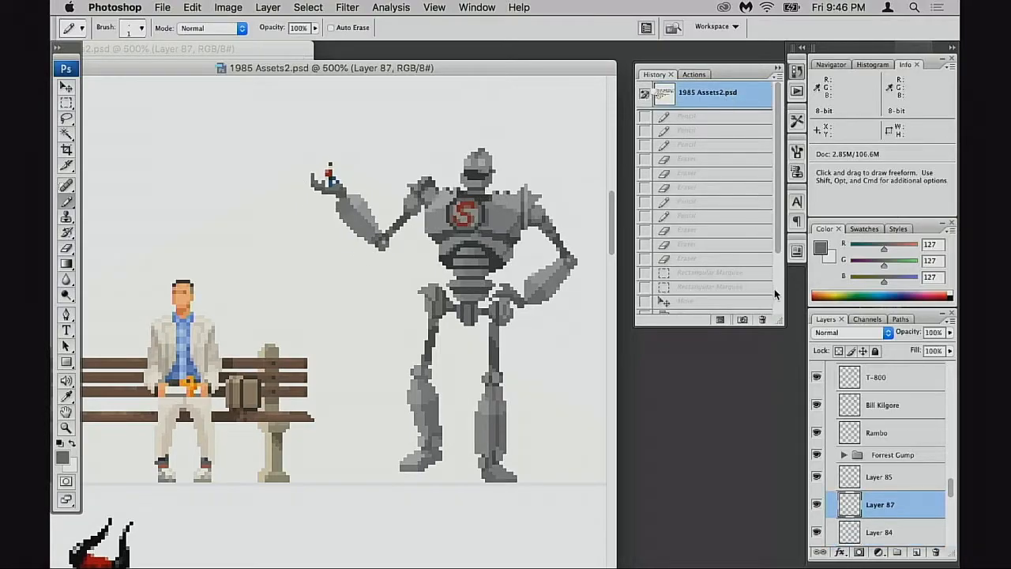
pyautogui.scroll(-5, 776, 293)
pyautogui.click(707, 306)
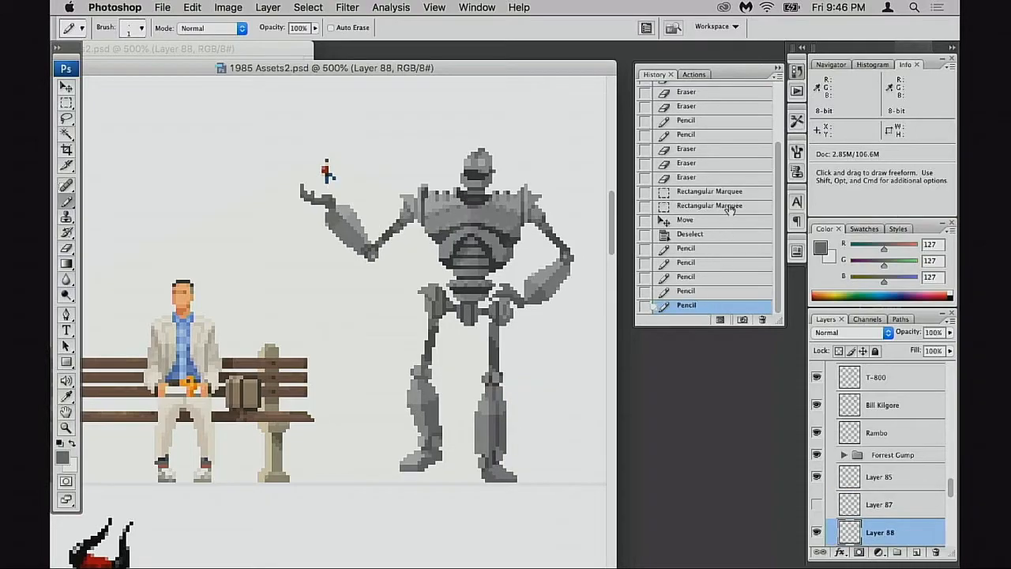
pyautogui.scroll(5, 766, 115)
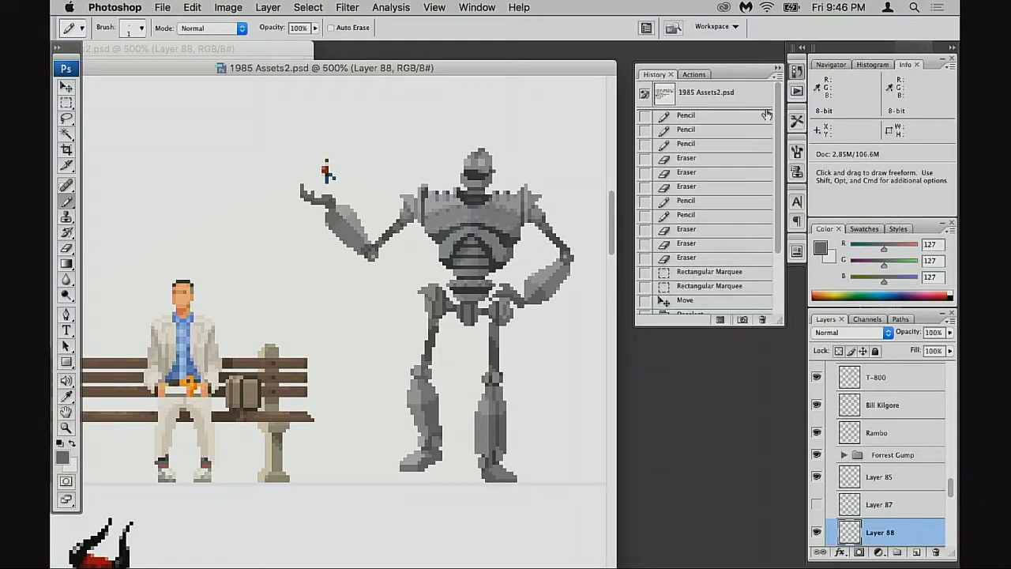
pyautogui.click(722, 94)
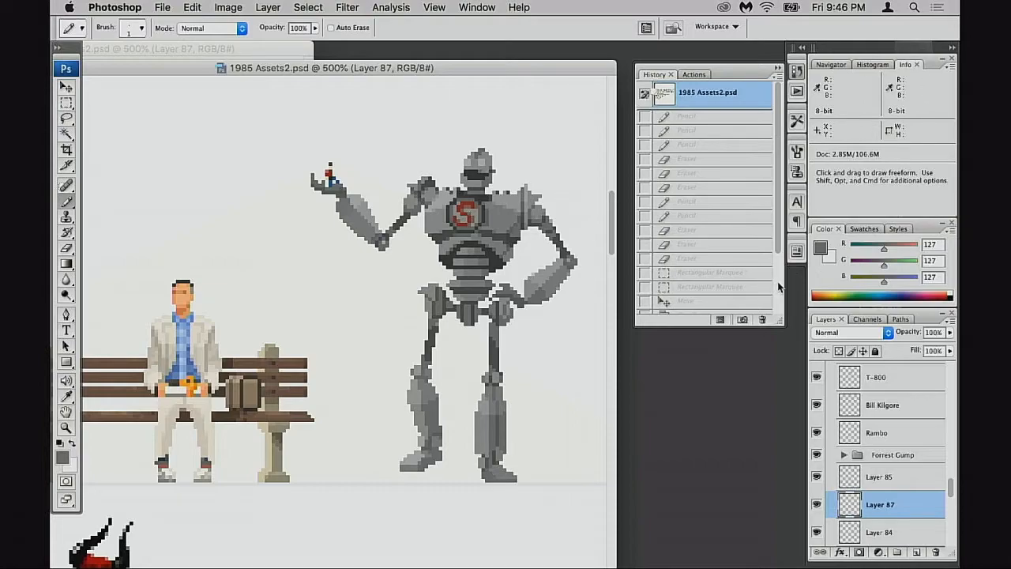
pyautogui.scroll(-3, 778, 287)
pyautogui.click(700, 307)
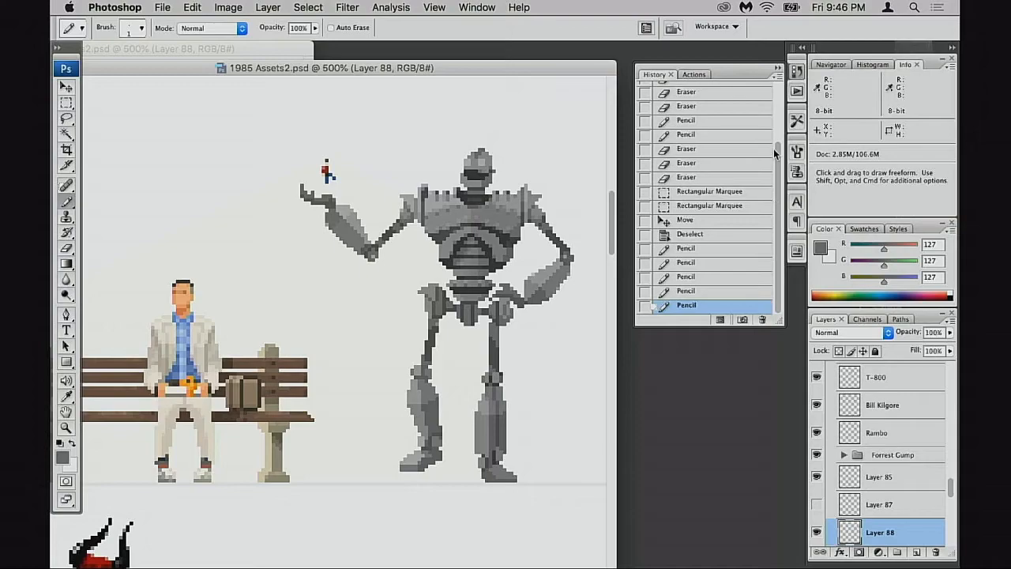
pyautogui.scroll(3, 779, 129)
pyautogui.click(733, 93)
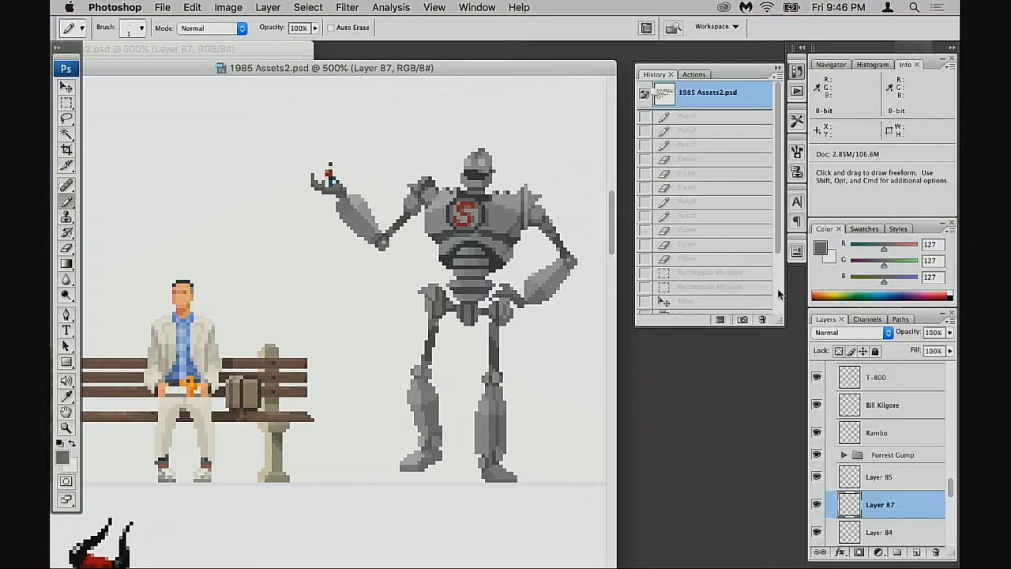
pyautogui.scroll(-3, 742, 305)
pyautogui.click(709, 306)
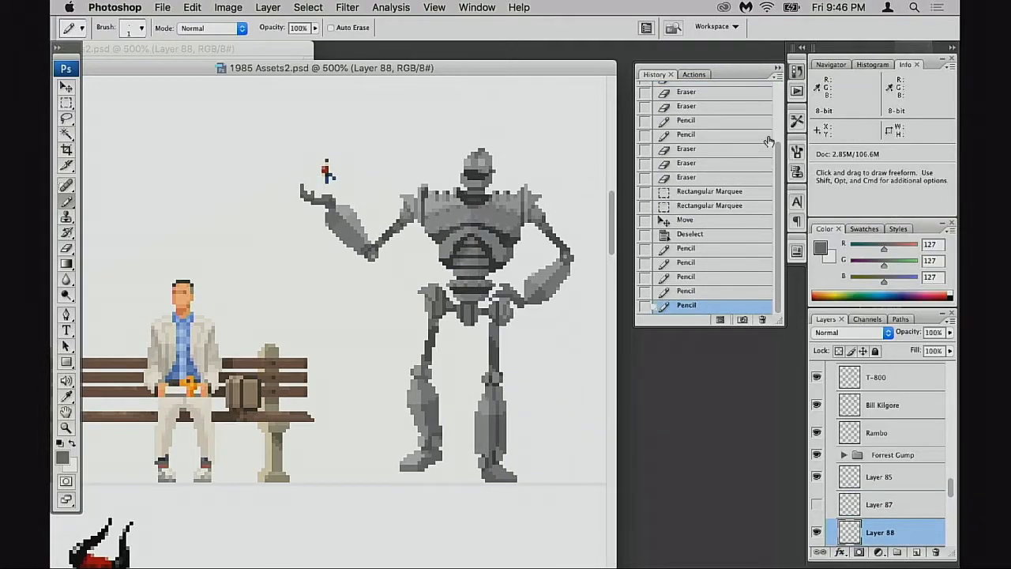
pyautogui.scroll(2, 776, 120)
pyautogui.click(719, 95)
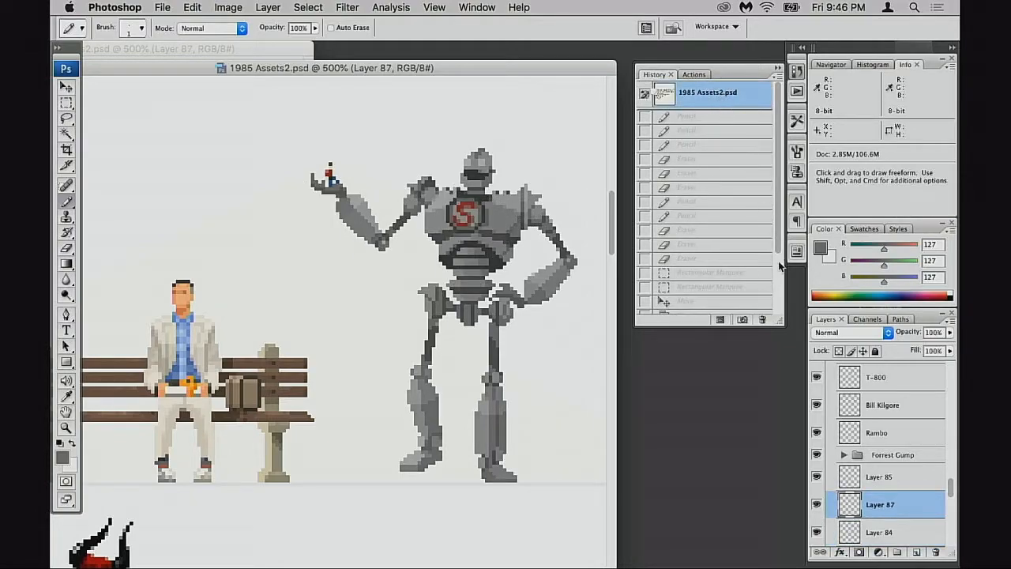
pyautogui.scroll(-3, 777, 287)
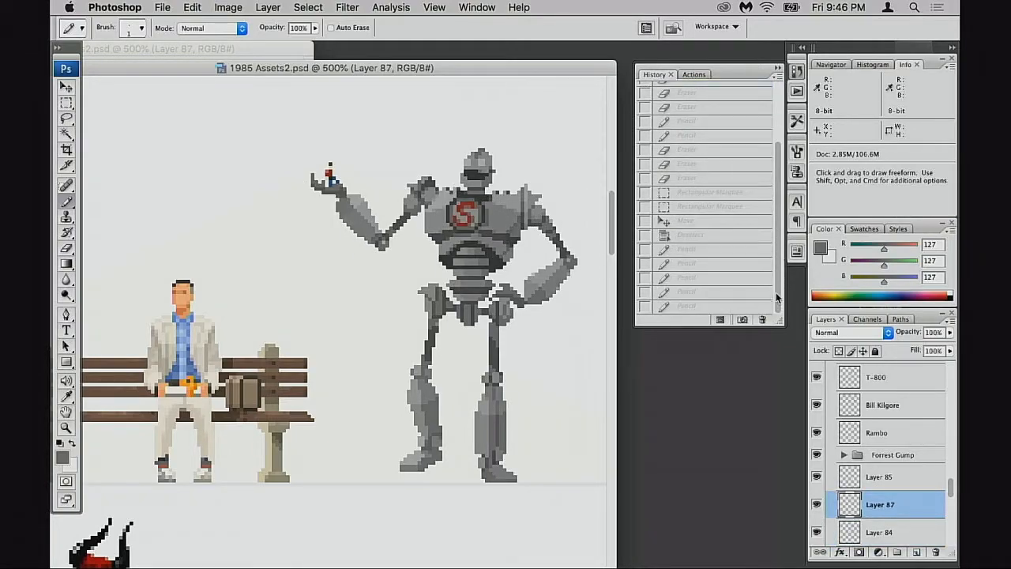
pyautogui.click(689, 307)
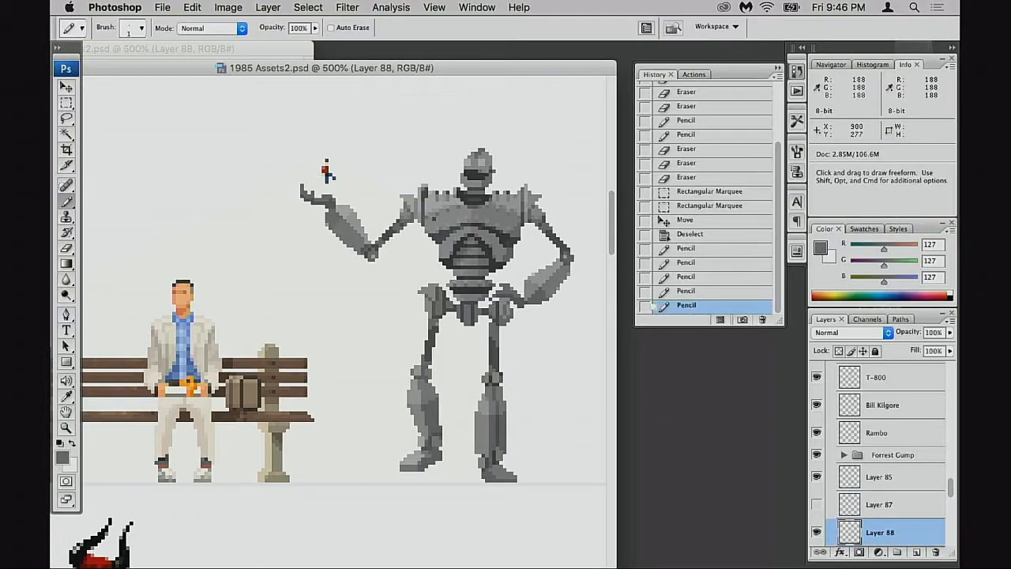
# Step: Try flipping Layer 85 and Layer 88 horizontally together, check the mirrored robot at 300%, and undo the flip
pyautogui.moveTo(397, 271); pyautogui.dragTo(429, 271)
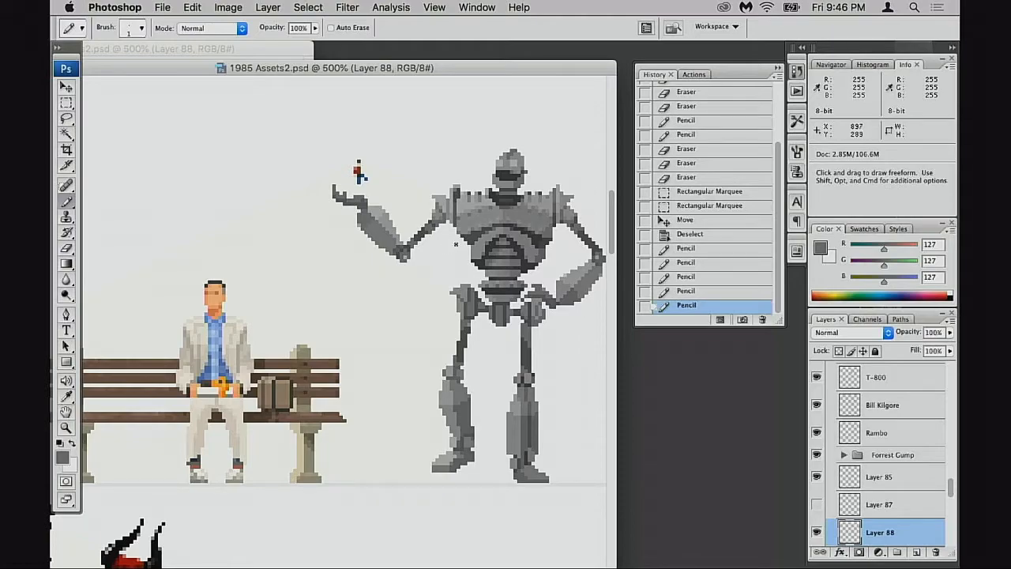
pyautogui.keyDown('super'); pyautogui.click(877, 484); pyautogui.keyUp('super')
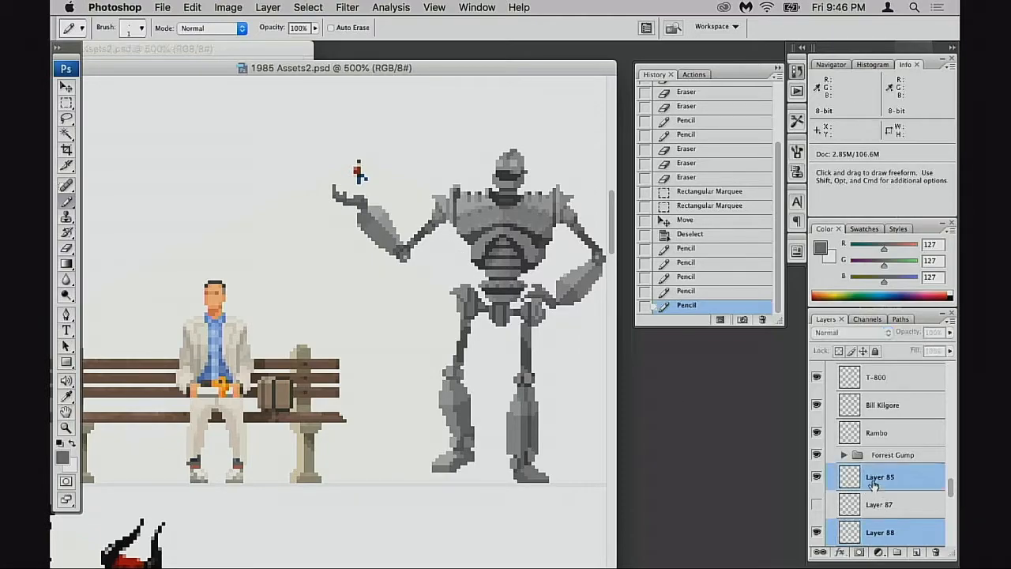
pyautogui.press('super+t')
pyautogui.rightClick(466, 255)
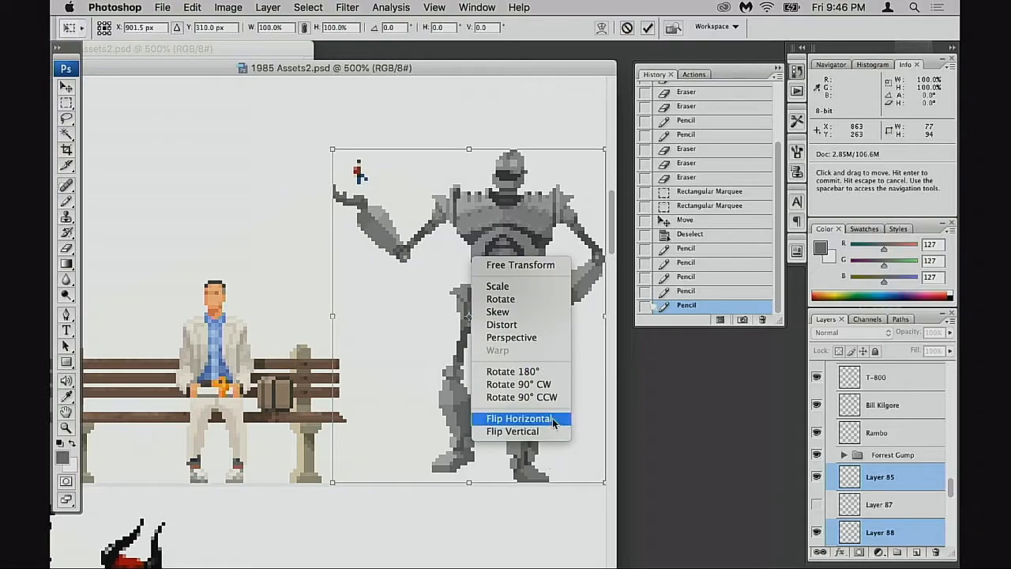
pyautogui.click(517, 418)
pyautogui.press('Return')
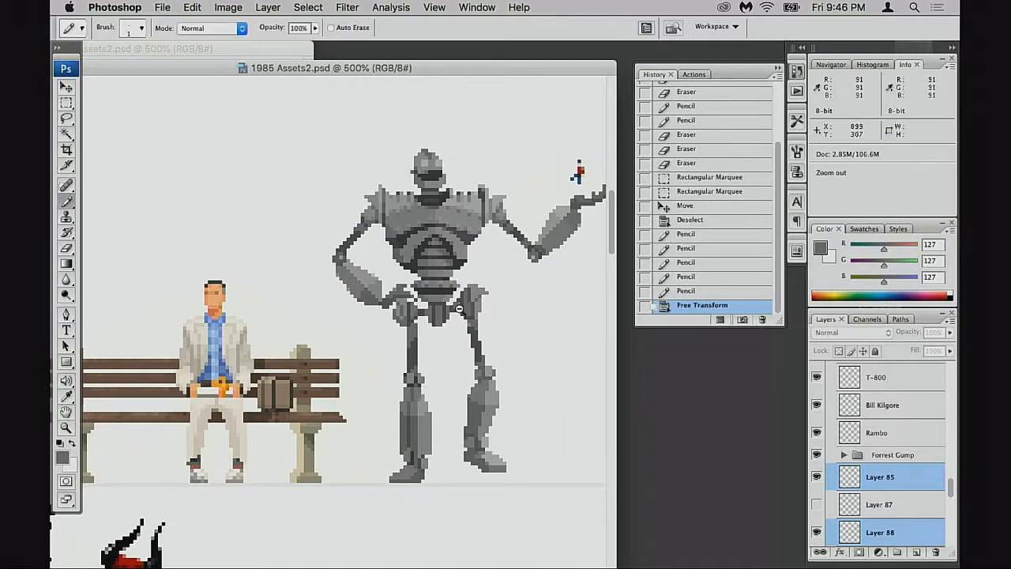
pyautogui.keyDown('alt'); pyautogui.click(455, 325); pyautogui.keyUp('alt')
pyautogui.keyDown('alt'); pyautogui.click(455, 325); pyautogui.keyUp('alt')
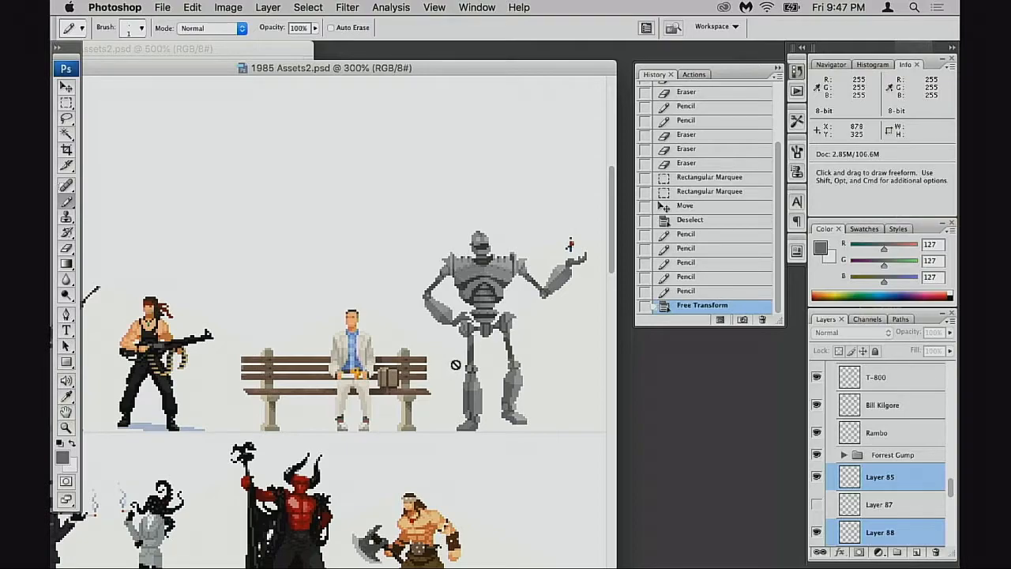
pyautogui.press('super+z')
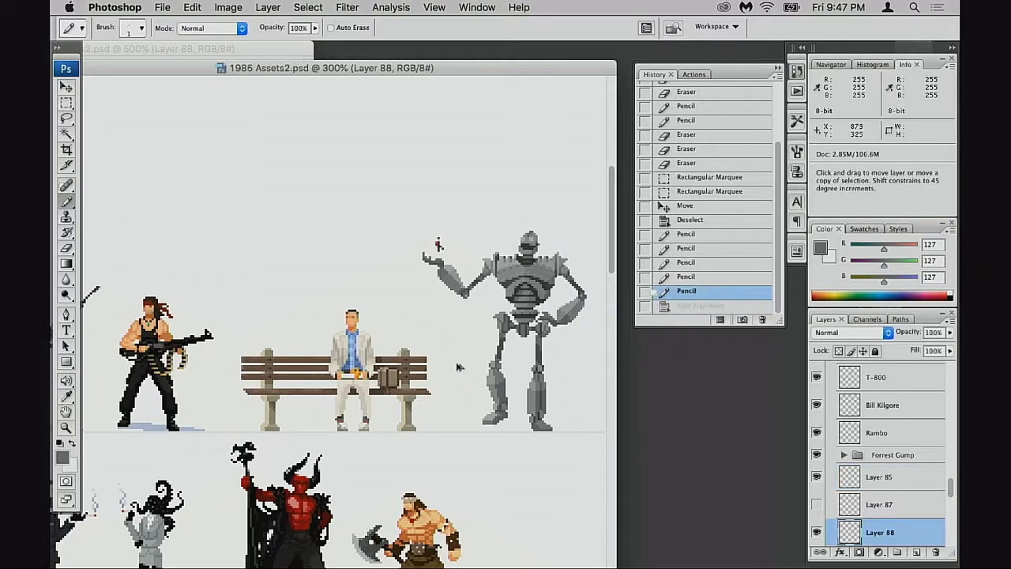
# Step: Select the robot's raised arm from hand to shoulder on Layer 88, move it up 3 pixels and deselect it
pyautogui.click(479, 282)
pyautogui.click(482, 288)
pyautogui.click(476, 303)
pyautogui.click(415, 348)
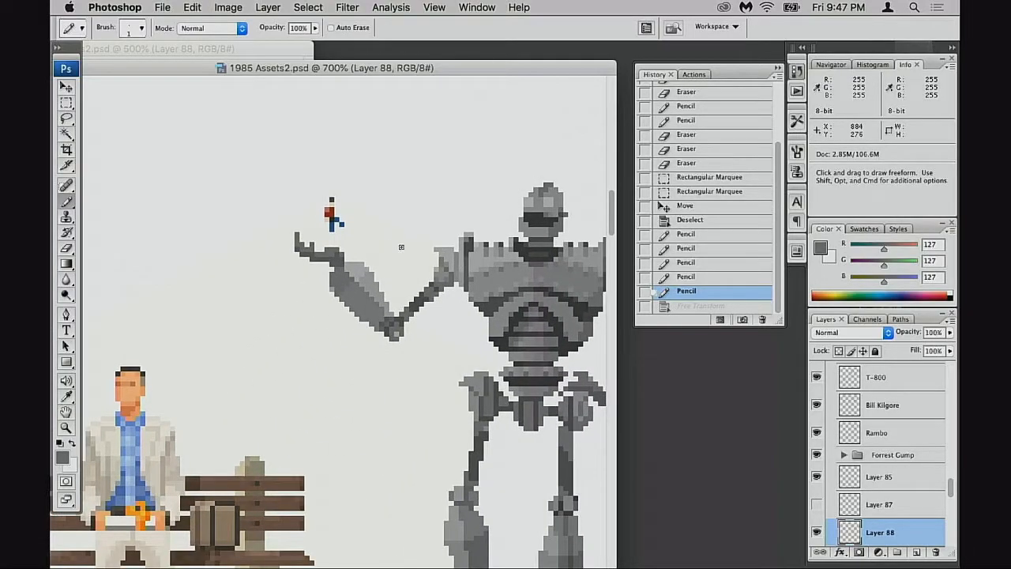
pyautogui.press('m')
pyautogui.moveTo(261, 163)
pyautogui.mouseDown()
pyautogui.moveTo(424, 356)
pyautogui.moveTo(453, 369)
pyautogui.mouseUp()
pyautogui.press('super+Up')
pyautogui.press('super+Up')
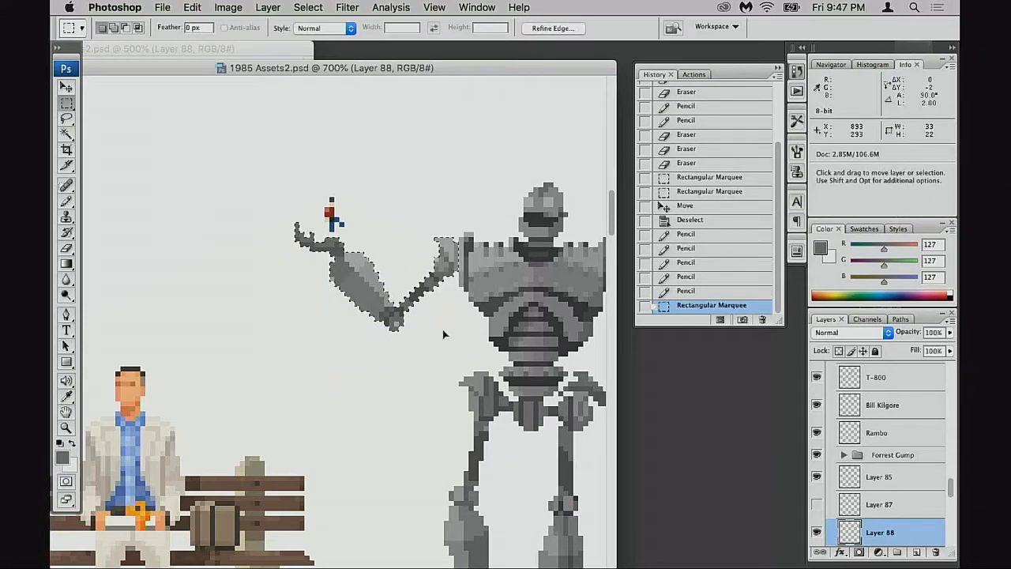
pyautogui.press('super+Up')
pyautogui.press('super+d')
# Step: Move the small red and blue figure on Layer 85 down and left so it sits in the robot's open palm
pyautogui.press('space')
pyautogui.keyDown('alt'); pyautogui.click(430, 384); pyautogui.keyUp('alt')
pyautogui.keyDown('alt'); pyautogui.click(430, 384); pyautogui.keyUp('alt')
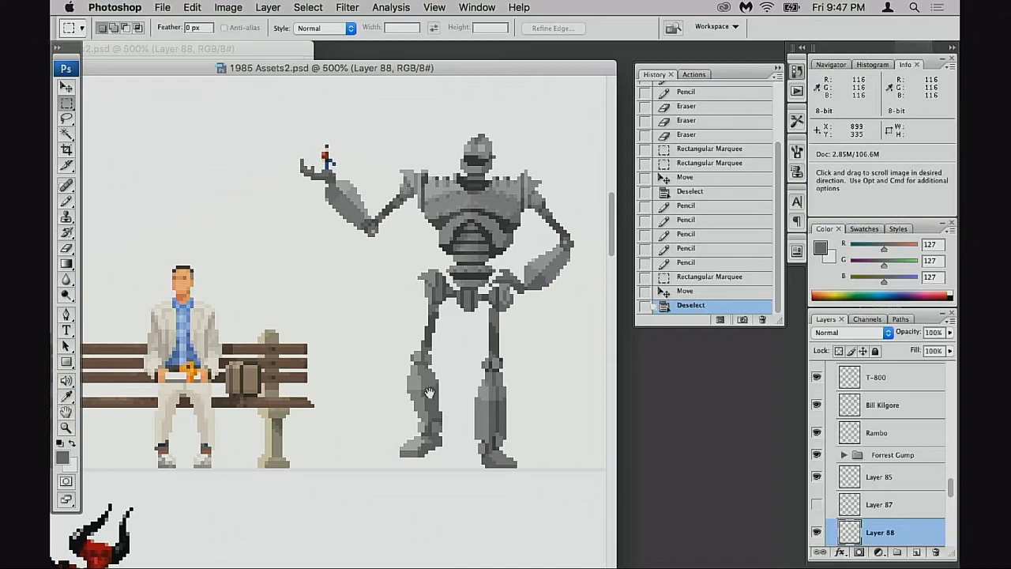
pyautogui.moveTo(371, 229); pyautogui.dragTo(375, 265)
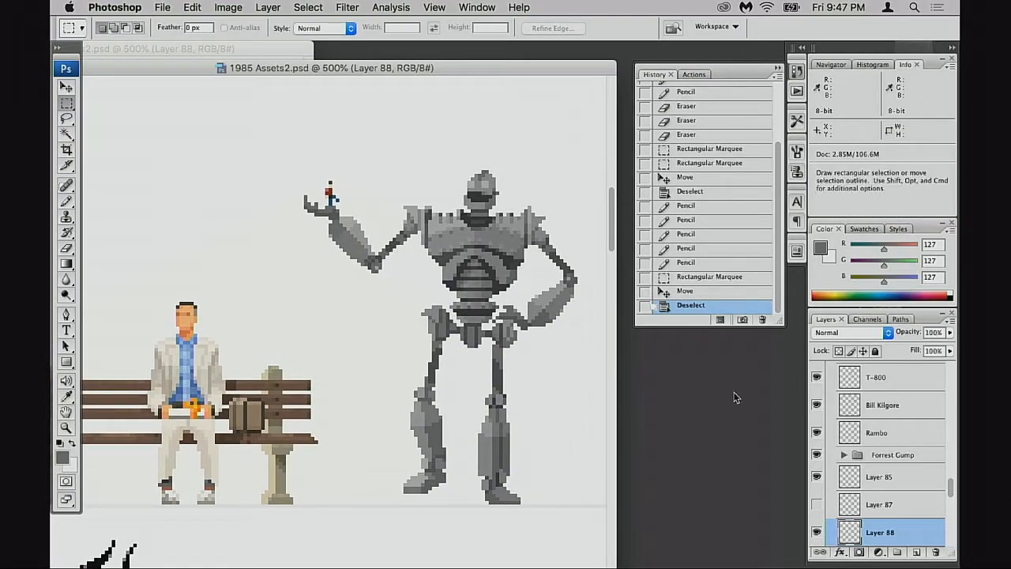
pyautogui.click(879, 477)
pyautogui.press('v')
pyautogui.moveTo(409, 287); pyautogui.dragTo(400, 290)
pyautogui.keyDown('super'); pyautogui.click(342, 231); pyautogui.keyUp('super')
pyautogui.moveTo(345, 235); pyautogui.dragTo(315, 322)
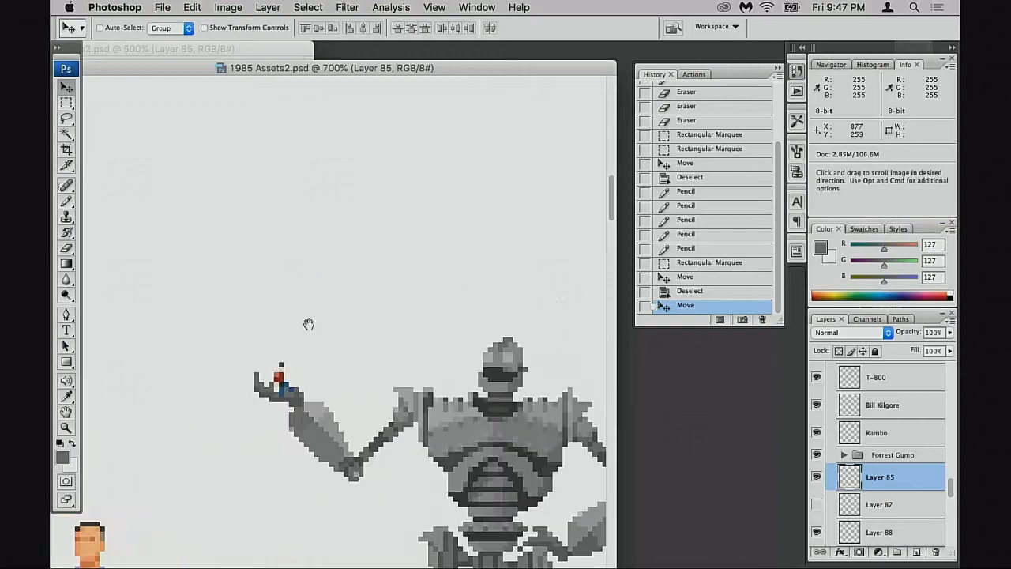
pyautogui.moveTo(299, 389); pyautogui.dragTo(296, 381)
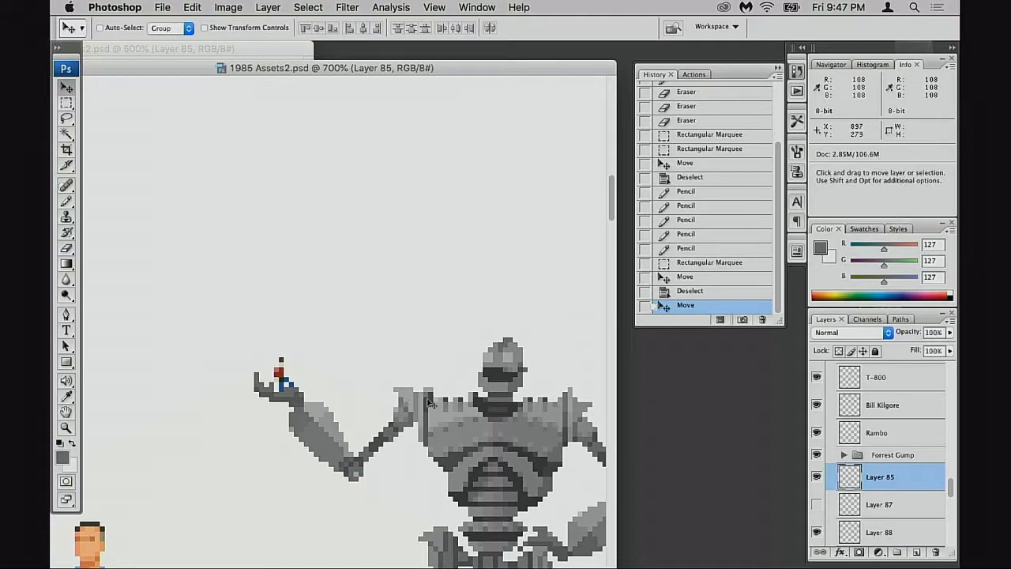
# Step: Select an 8 by 13 pixel area around the raised-arm shoulder plate and chest edge, and move it up one pixel on Layer 88
pyautogui.scroll(-3, 485, 425)
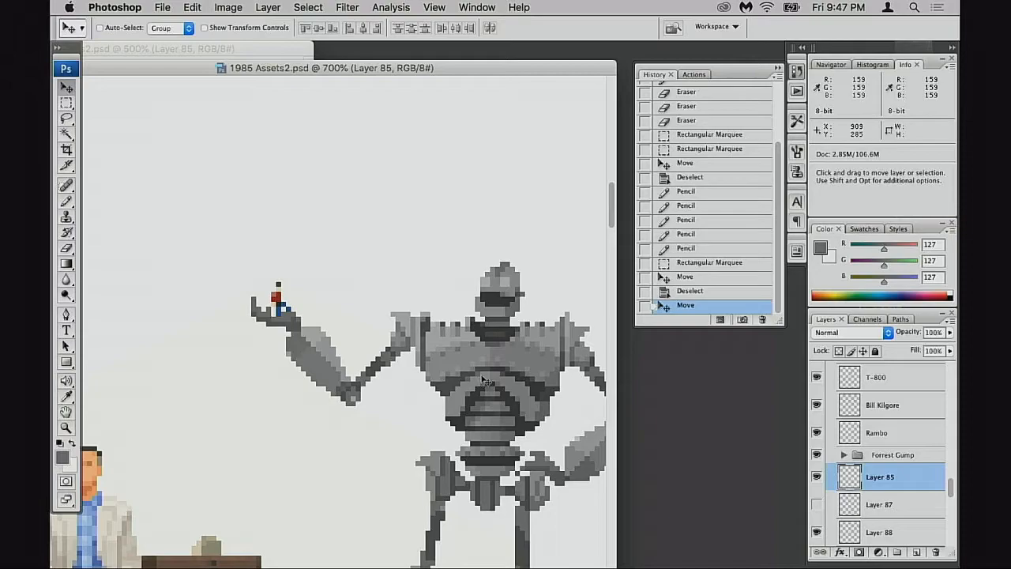
pyautogui.keyDown('super'); pyautogui.click(442, 380); pyautogui.keyUp('super')
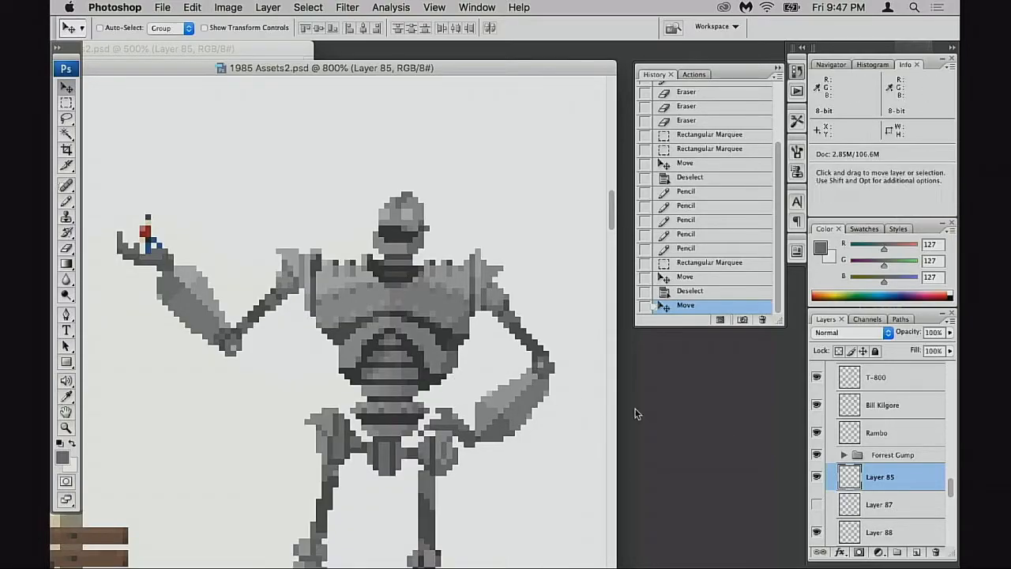
pyautogui.keyDown('super'); pyautogui.click(337, 312); pyautogui.keyUp('super')
pyautogui.moveTo(362, 346); pyautogui.dragTo(372, 341)
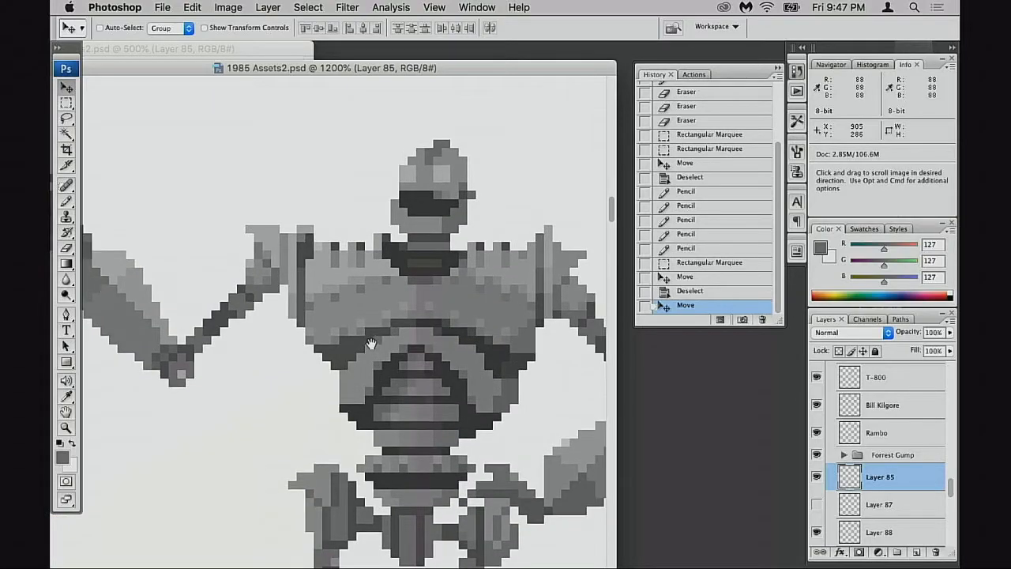
pyautogui.press('m')
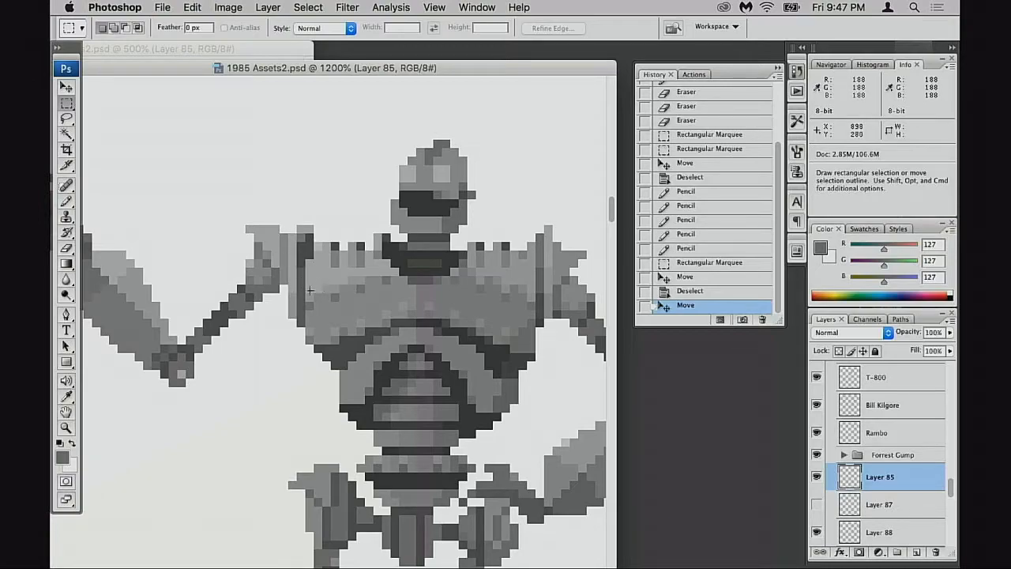
pyautogui.moveTo(280, 216); pyautogui.dragTo(345, 324)
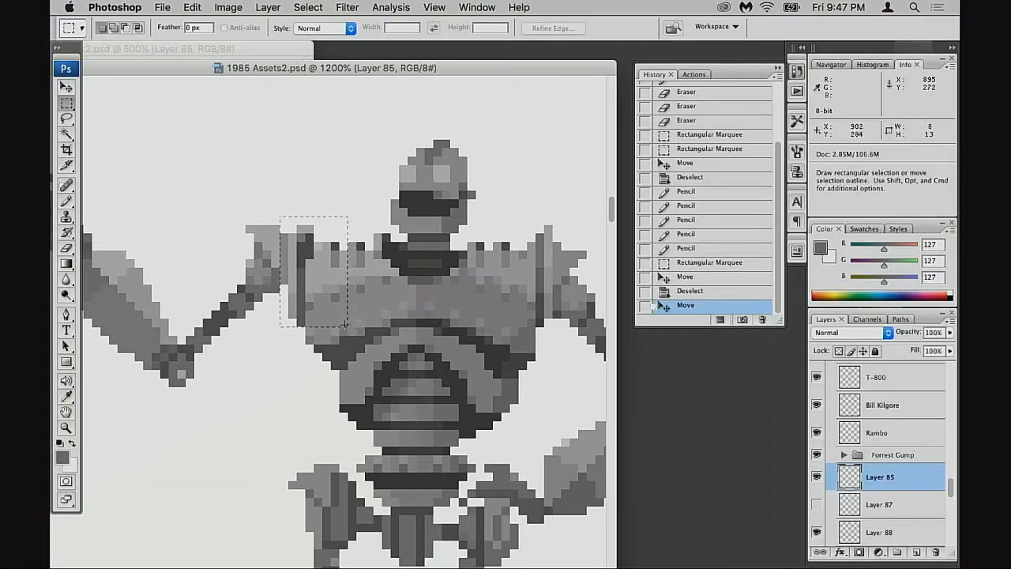
pyautogui.keyDown('super'); pyautogui.click(338, 305); pyautogui.keyUp('super')
pyautogui.press('Return')
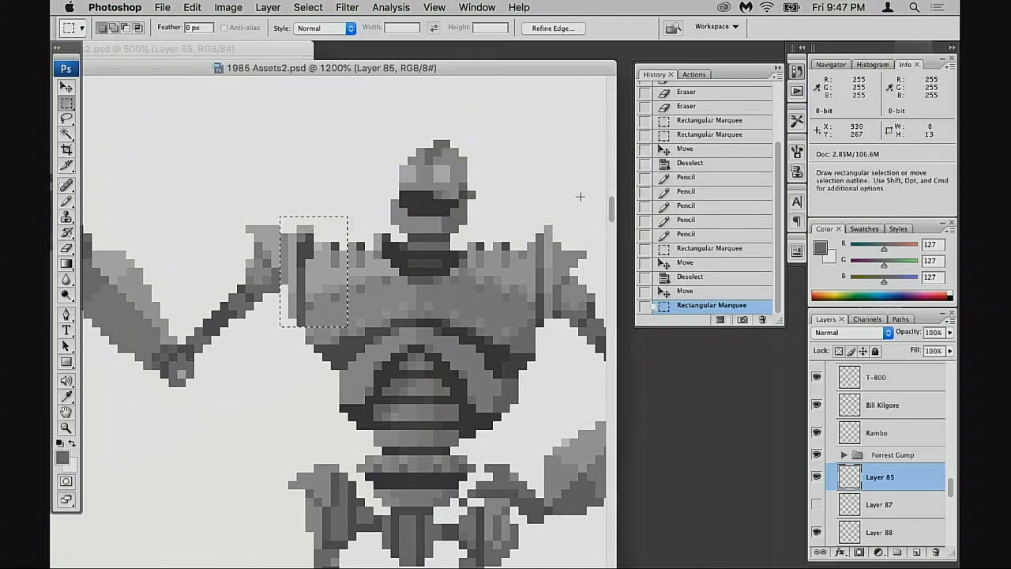
pyautogui.keyDown('super'); pyautogui.click(331, 284); pyautogui.keyUp('super')
pyautogui.moveTo(332, 284); pyautogui.dragTo(319, 276)
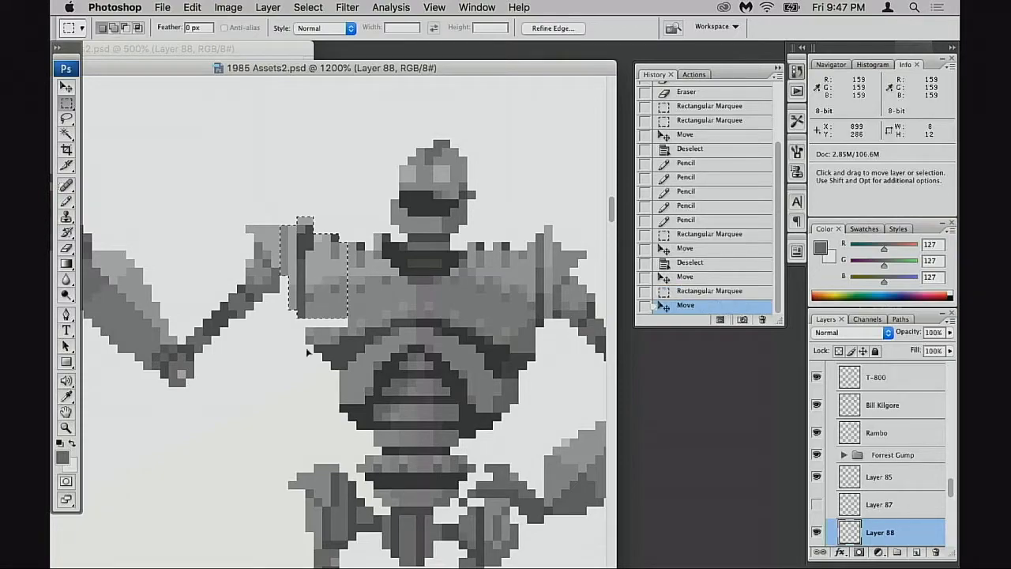
# Step: Select the 5 by 6 pixel lower chest corner beneath the raised shoulder, shift it up to close the gap, and deselect it
pyautogui.moveTo(316, 375); pyautogui.dragTo(361, 335)
pyautogui.moveTo(273, 375)
pyautogui.mouseDown()
pyautogui.moveTo(344, 324)
pyautogui.moveTo(338, 352)
pyautogui.mouseUp()
pyautogui.keyDown('alt'); pyautogui.click(314, 391); pyautogui.keyUp('alt')
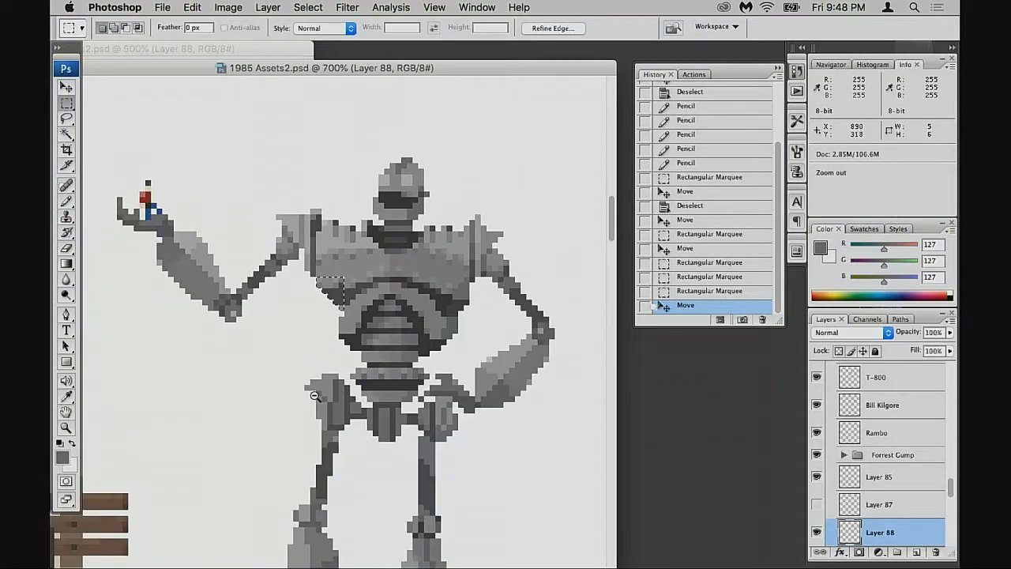
pyautogui.keyDown('alt'); pyautogui.click(314, 395); pyautogui.keyUp('alt')
pyautogui.keyDown('alt'); pyautogui.click(316, 399); pyautogui.keyUp('alt')
pyautogui.keyDown('alt'); pyautogui.click(316, 396); pyautogui.keyUp('alt')
pyautogui.moveTo(354, 336); pyautogui.dragTo(353, 347)
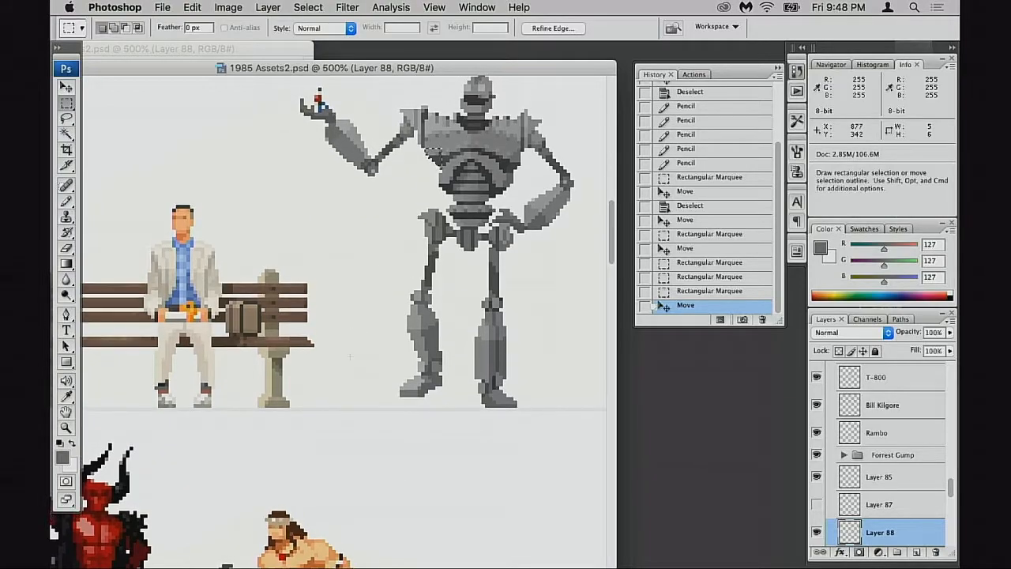
pyautogui.hotkey('ctrl', 'd')
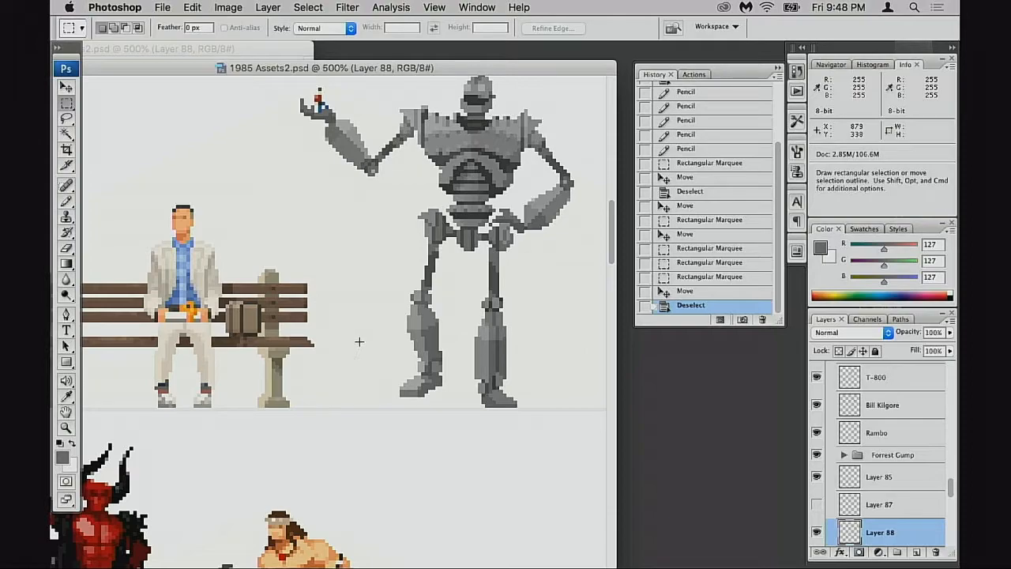
# Step: Compare the robot's current arm and palm figure with the earlier pose by stepping through the document's history states
pyautogui.hotkey('ctrl', '-')
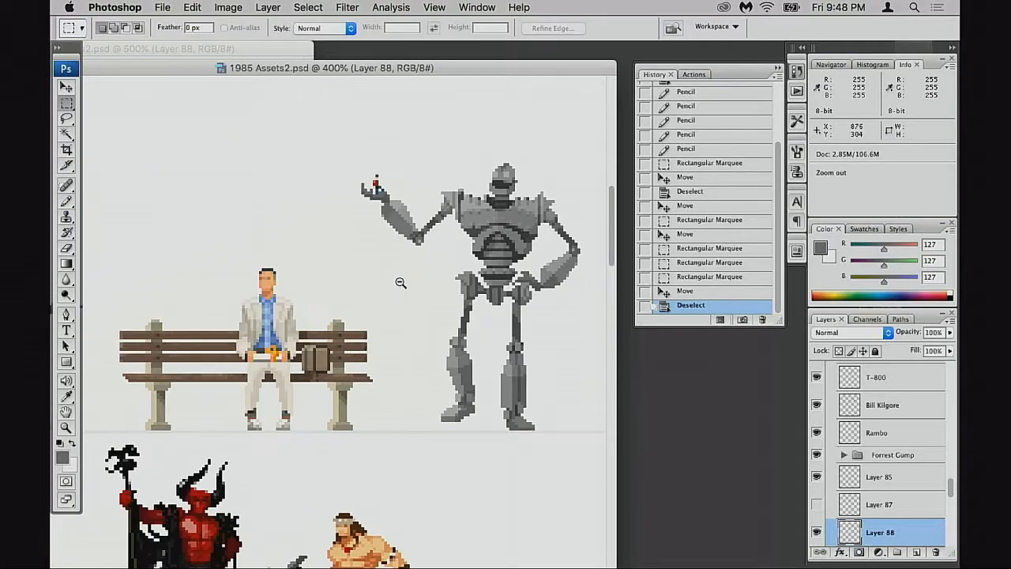
pyautogui.hotkey('ctrl', '-')
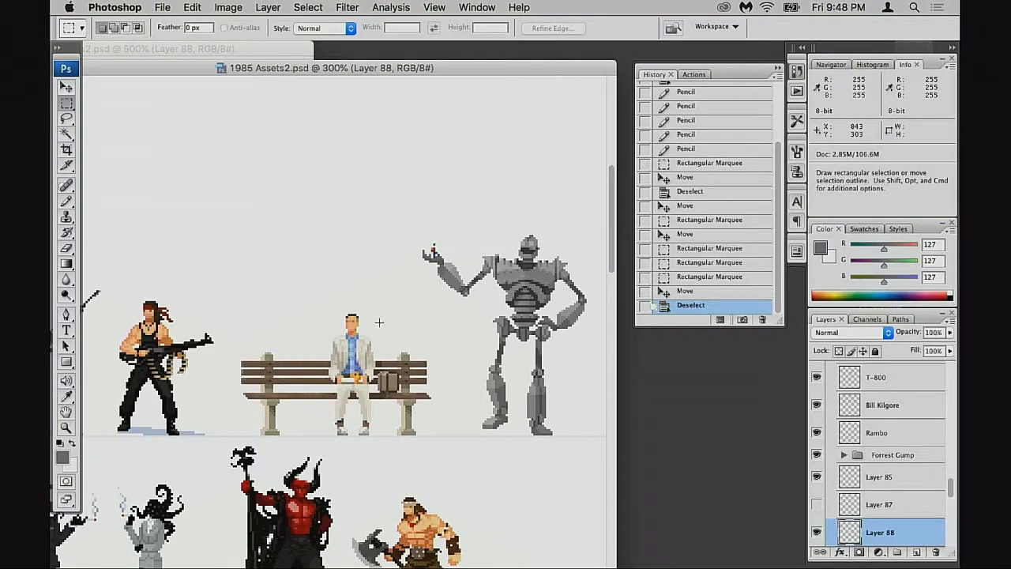
pyautogui.click(704, 135)
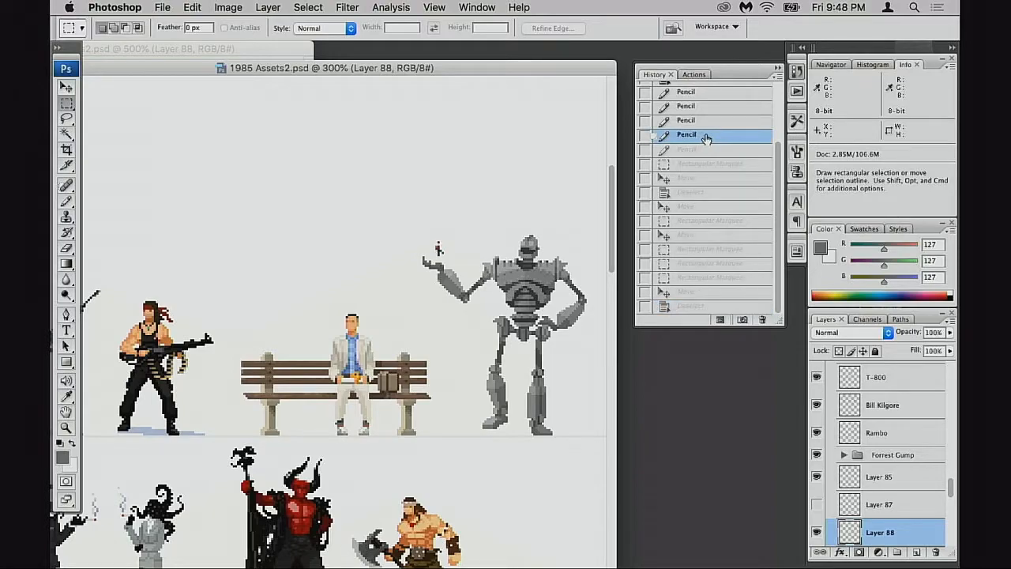
pyautogui.click(697, 307)
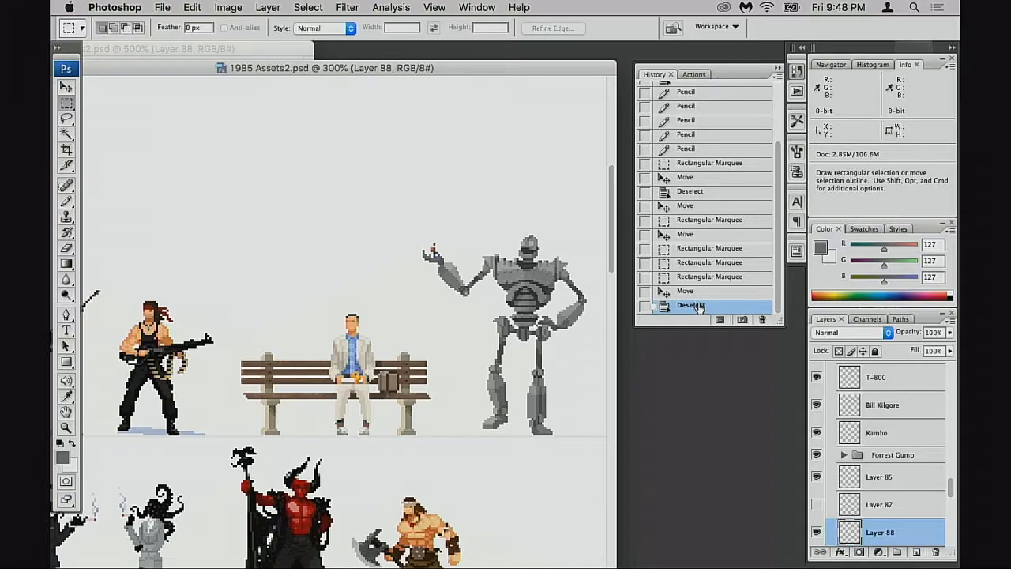
pyautogui.click(695, 154)
pyautogui.click(686, 263)
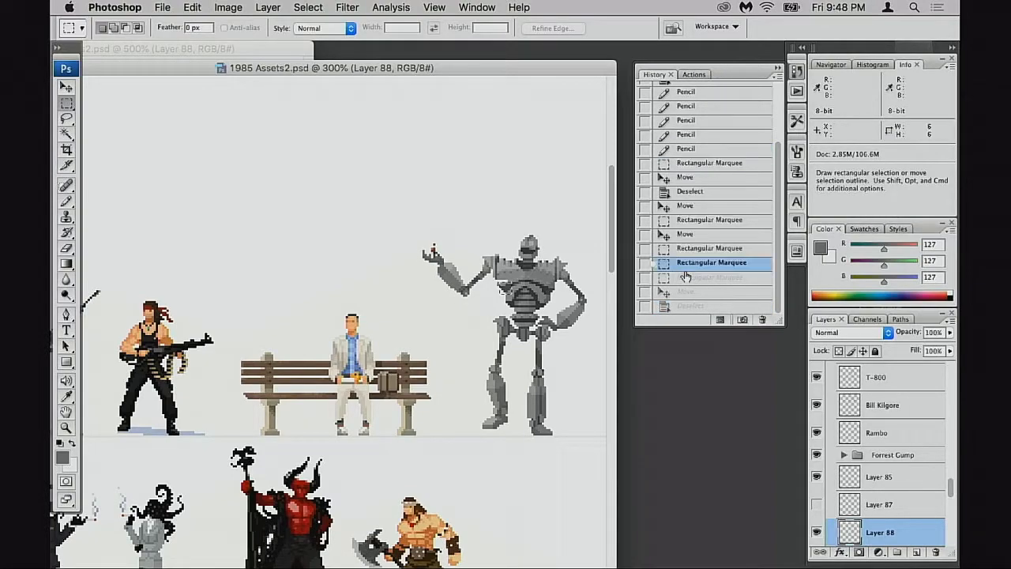
# Step: Revert the history to before the shoulder plate and lower chest corner were shifted, then clear the selection
pyautogui.click(688, 249)
pyautogui.click(689, 236)
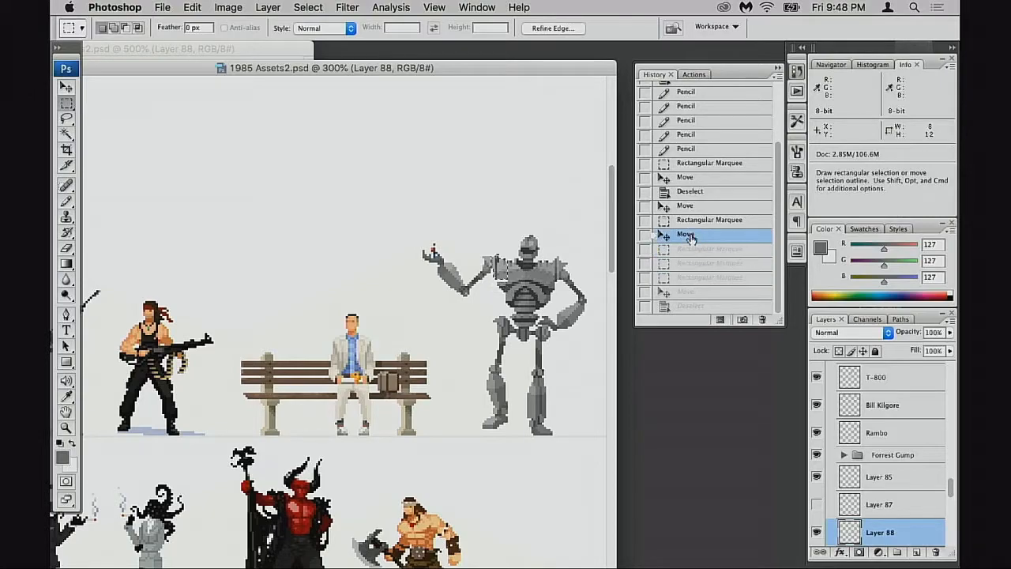
pyautogui.click(691, 221)
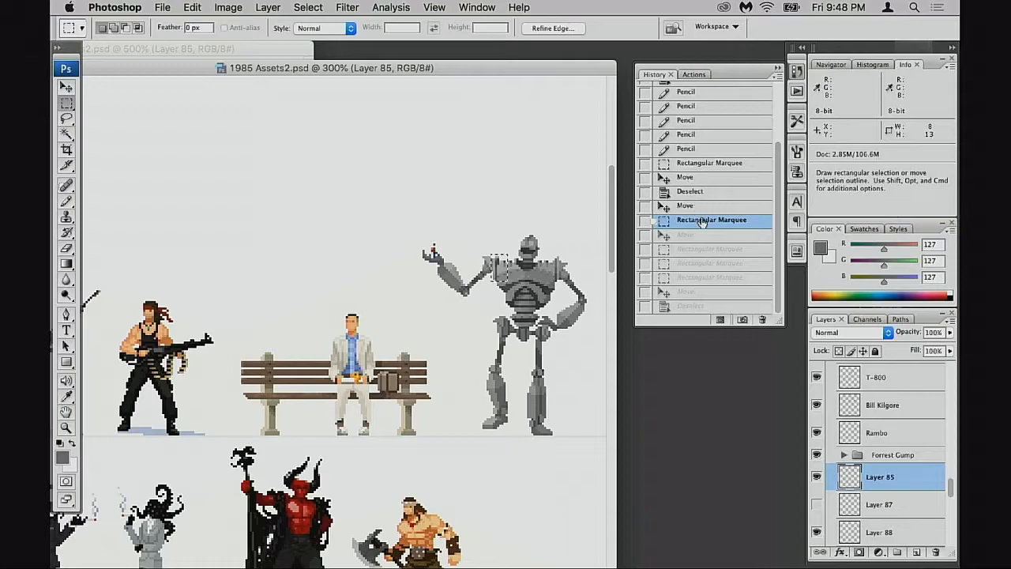
pyautogui.press('super+d')
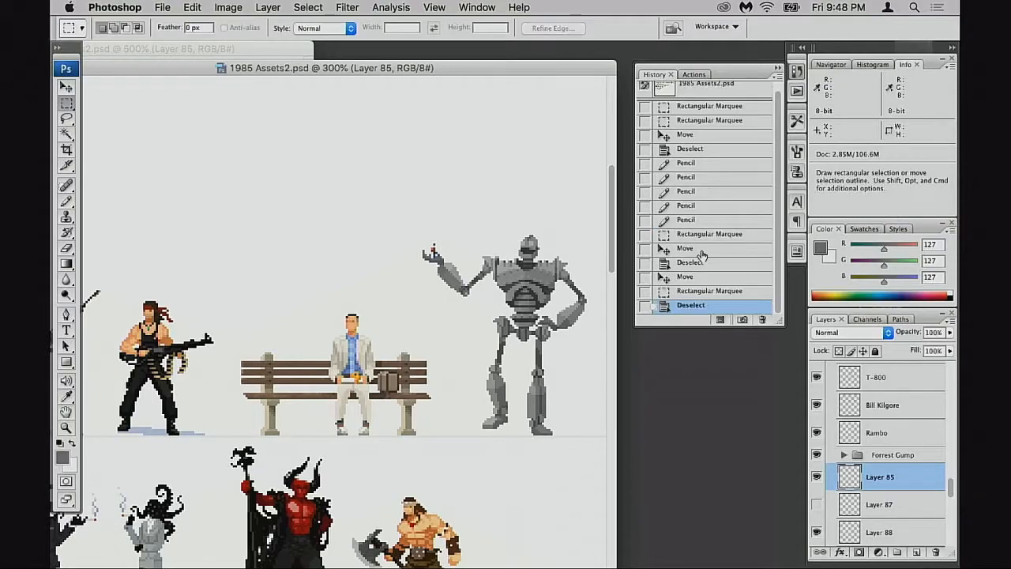
# Step: Compare the arm versions and roll the history back to the 40 by 42 pixel arm selection made before the arm's move
pyautogui.click(689, 207)
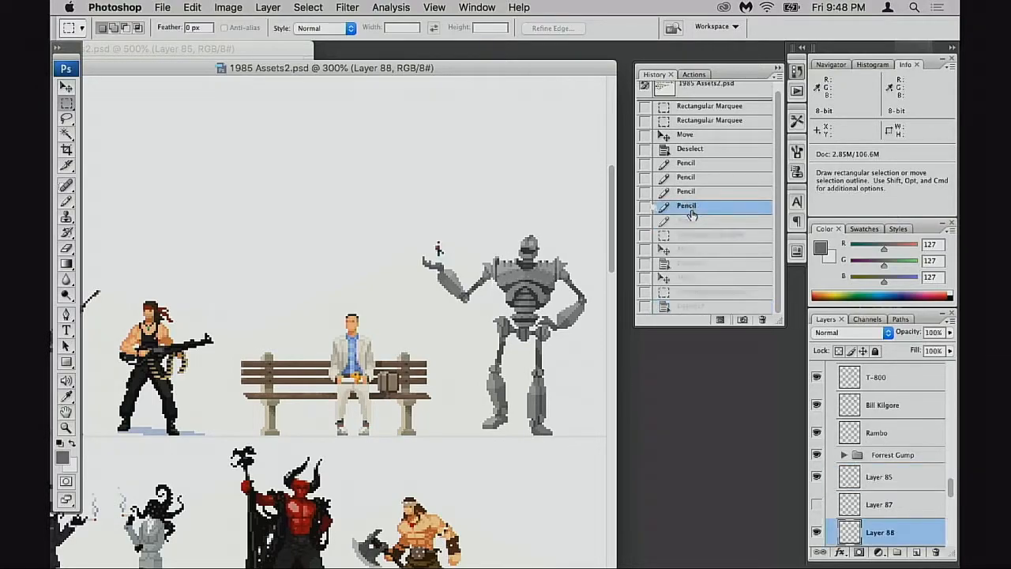
pyautogui.click(677, 307)
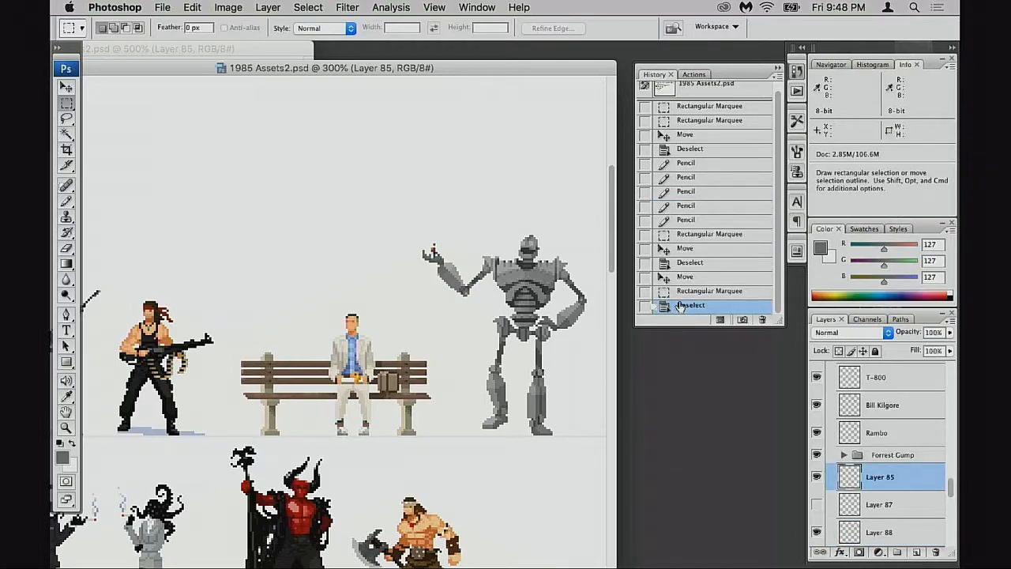
pyautogui.click(687, 267)
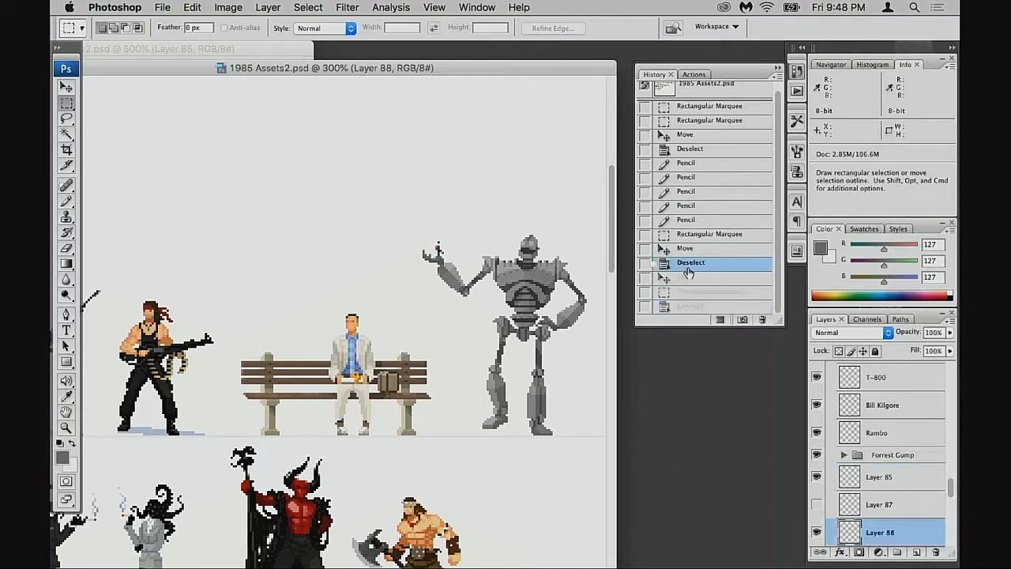
pyautogui.click(687, 250)
pyautogui.click(695, 234)
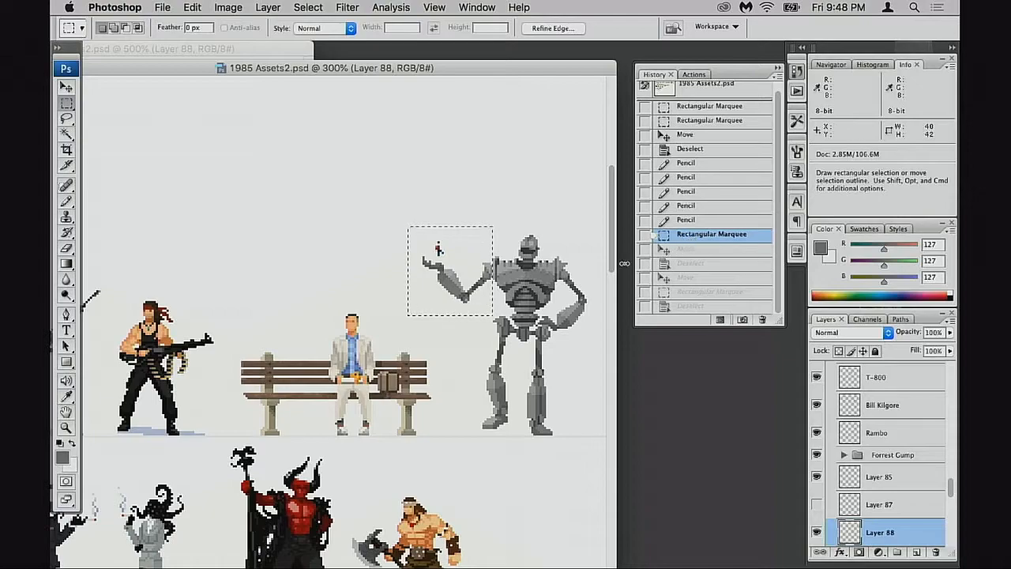
# Step: Move the selected raised arm up one pixel on Layer 88 and deselect it
pyautogui.moveTo(397, 205); pyautogui.dragTo(553, 335)
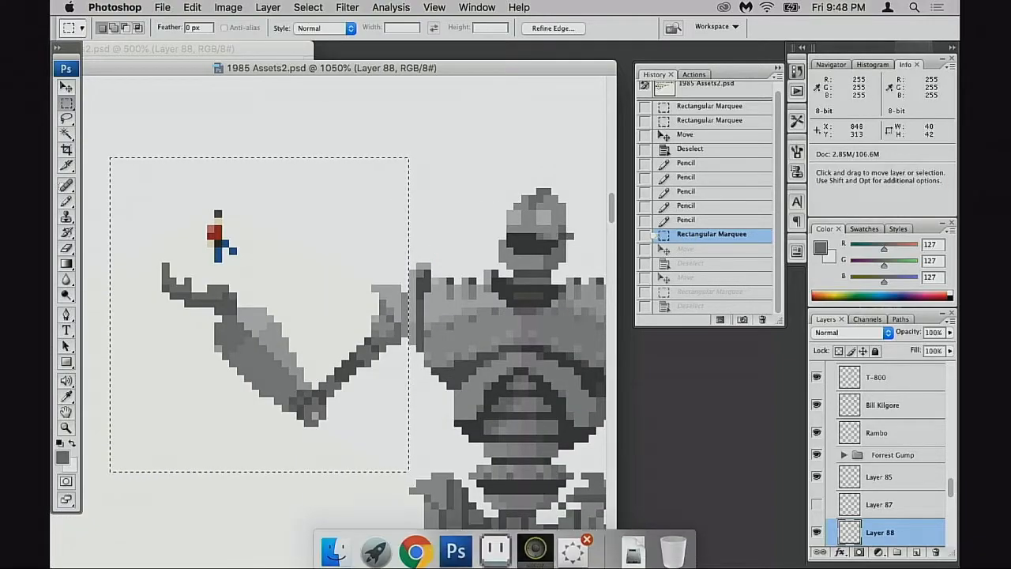
pyautogui.press('Up')
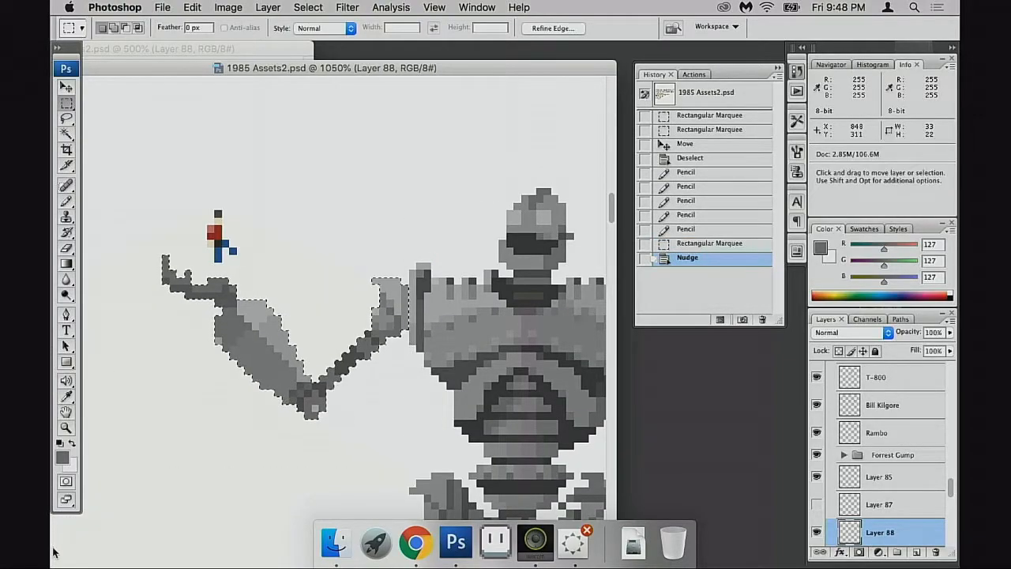
pyautogui.press('super+d')
# Step: Move the small red and blue figure on Layer 85 two pixels left and three pixels down into the robot's palm
pyautogui.press('v')
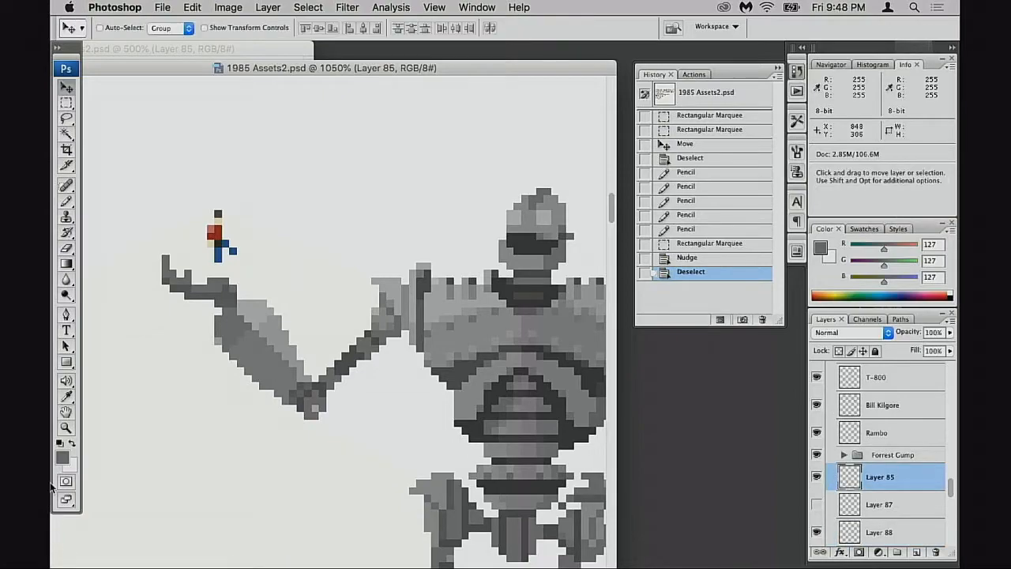
pyautogui.press('Left')
pyautogui.press('Left')
pyautogui.press('Down')
pyautogui.press('Down')
pyautogui.press('Down')
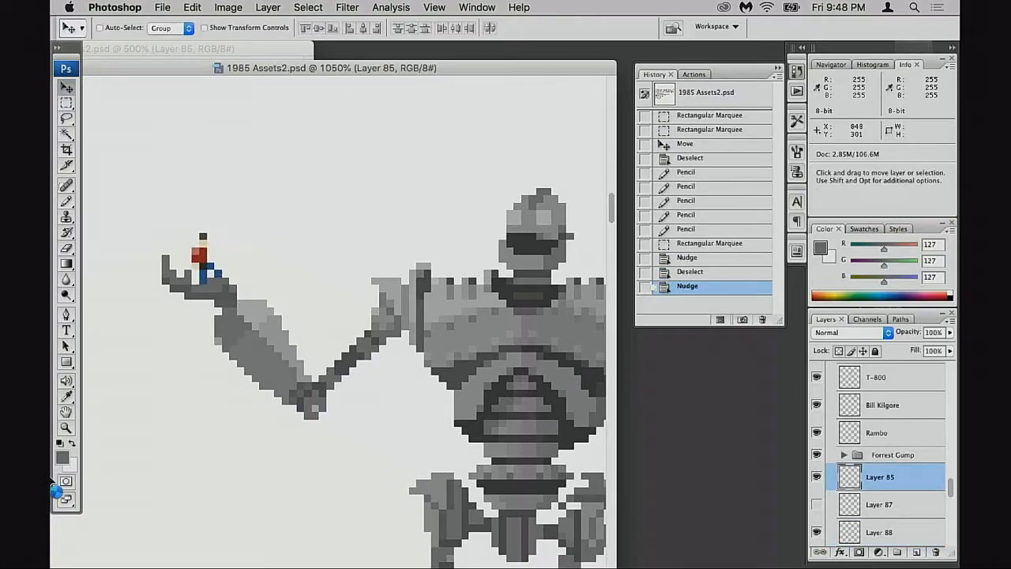
# Step: Examine the whole robot sprite, uncover the reference image unnamed.jpg and compare the pose with its standing robots
pyautogui.keyDown('alt'); pyautogui.click(503, 303); pyautogui.keyUp('alt')
pyautogui.keyDown('alt'); pyautogui.click(503, 323); pyautogui.keyUp('alt')
pyautogui.keyDown('alt'); pyautogui.click(504, 344); pyautogui.keyUp('alt')
pyautogui.moveTo(507, 380); pyautogui.dragTo(508, 284)
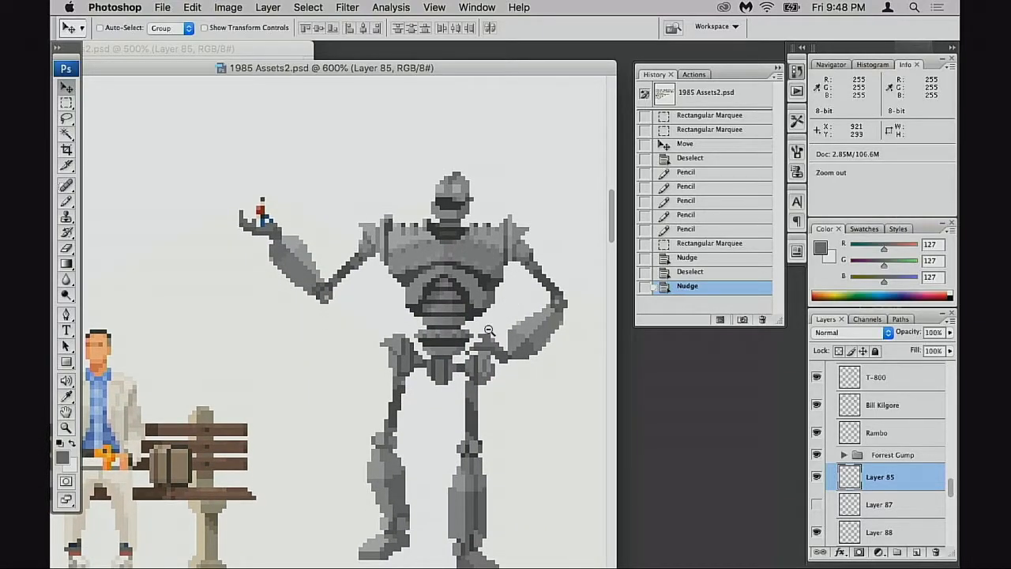
pyautogui.keyDown('alt'); pyautogui.click(488, 329); pyautogui.keyUp('alt')
pyautogui.keyDown('alt'); pyautogui.click(485, 324); pyautogui.keyUp('alt')
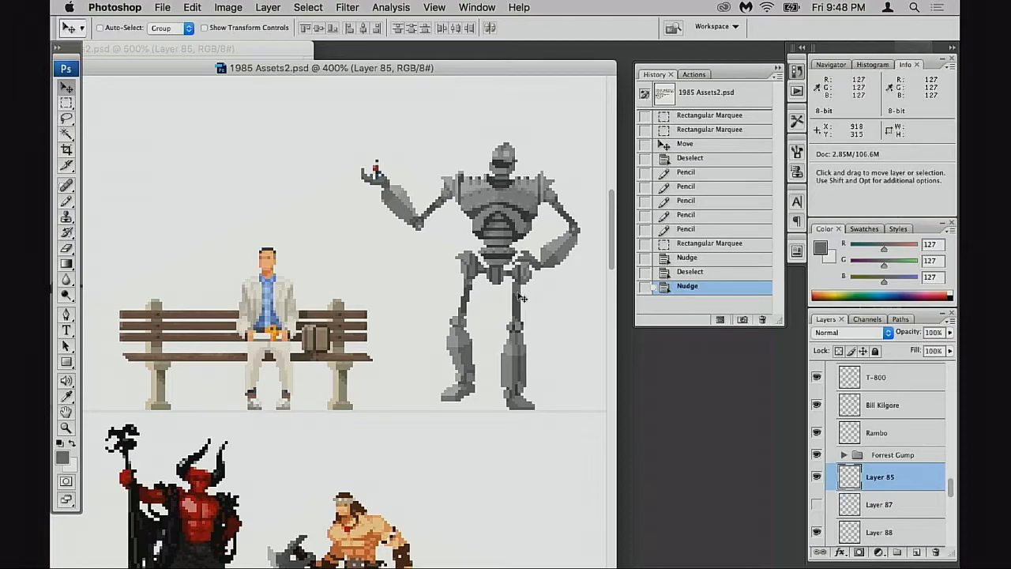
pyautogui.moveTo(495, 68); pyautogui.dragTo(592, 76)
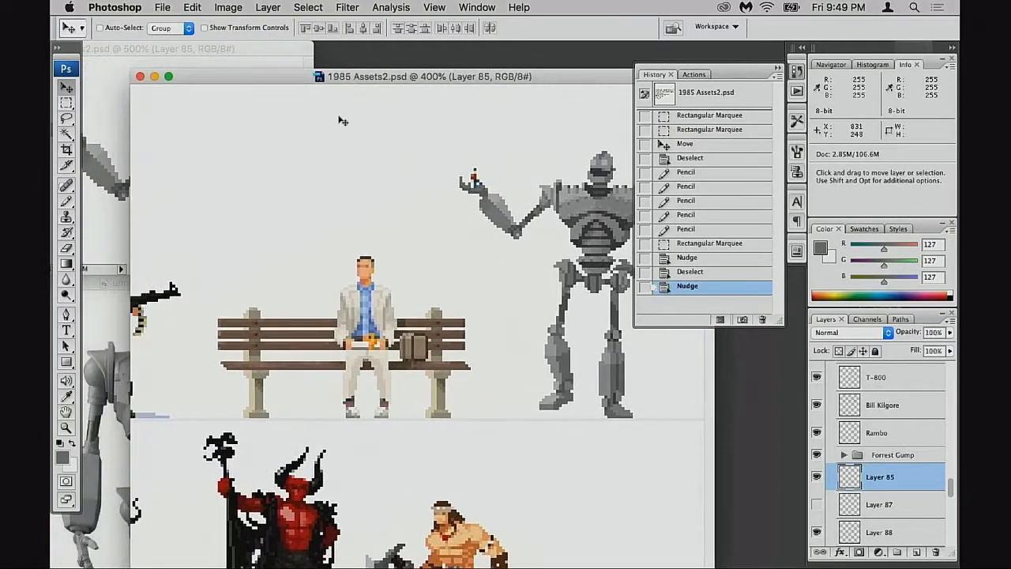
pyautogui.click(118, 209)
pyautogui.click(119, 401)
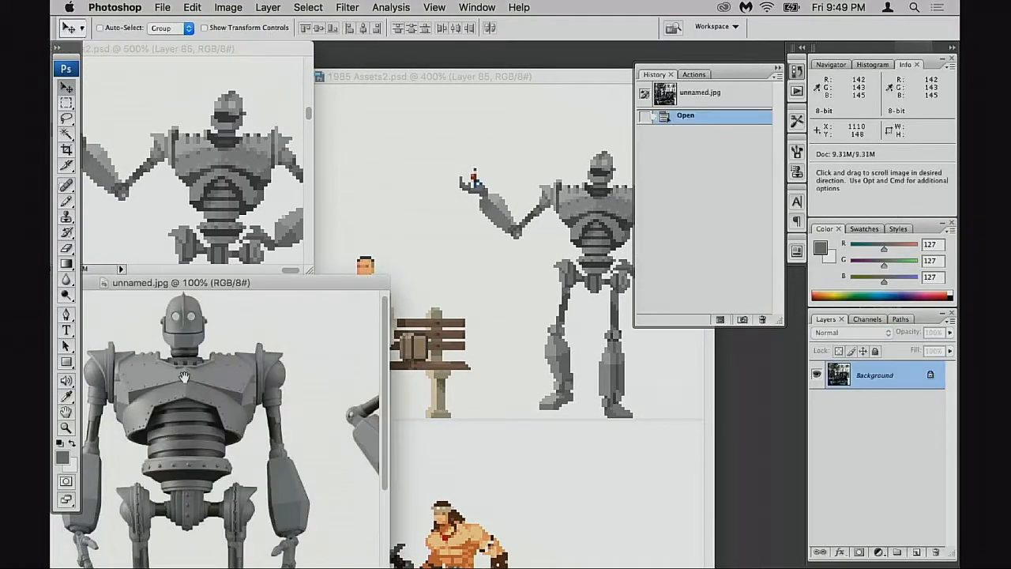
pyautogui.keyDown('alt'); pyautogui.click(195, 379); pyautogui.keyUp('alt')
pyautogui.keyDown('alt'); pyautogui.click(215, 379); pyautogui.keyUp('alt')
pyautogui.moveTo(276, 384); pyautogui.dragTo(266, 381)
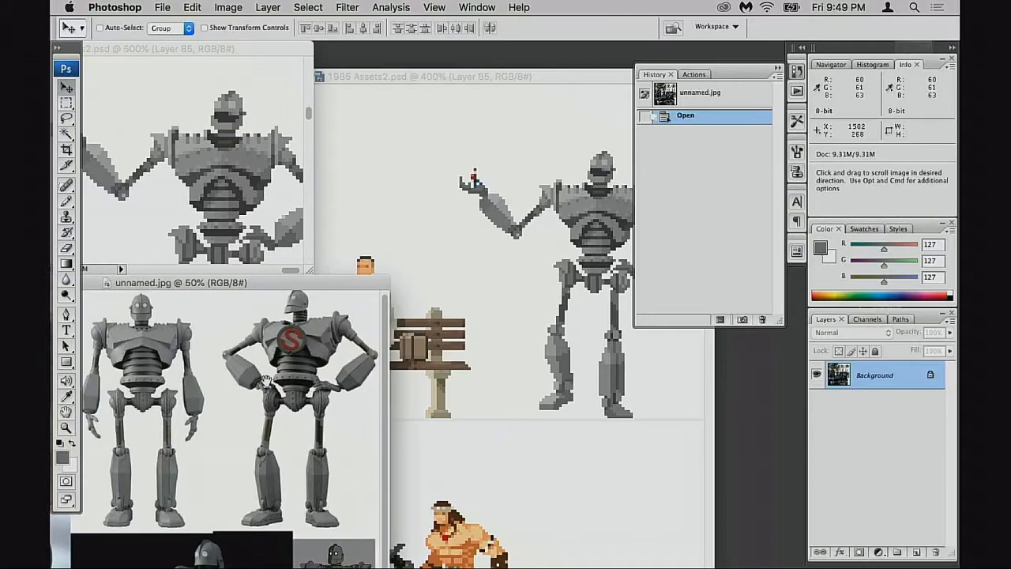
# Step: Collapse the history list and move the 1985 Assets2.psd window aside to uncover more of the reference image
pyautogui.click(522, 320)
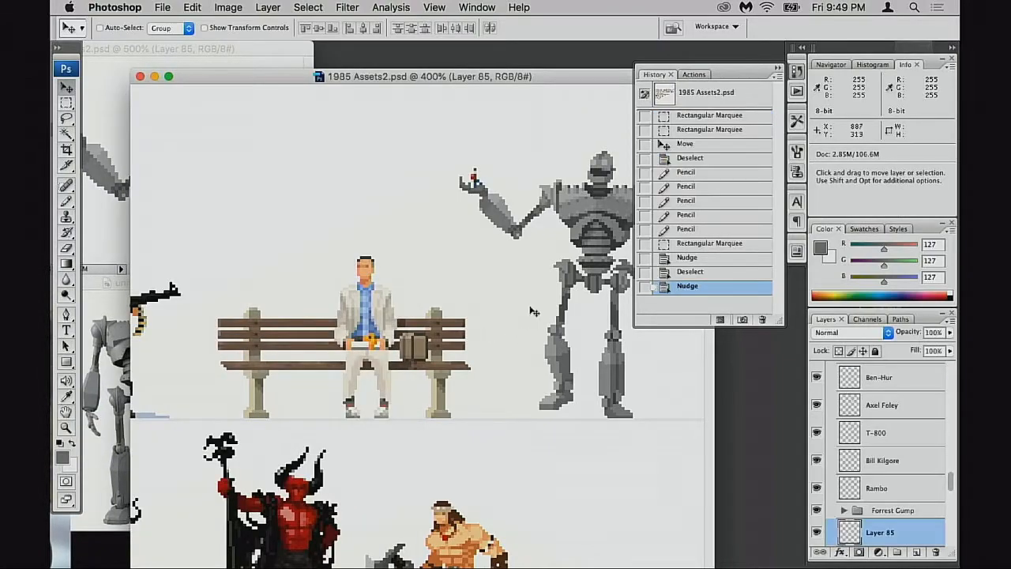
pyautogui.click(779, 71)
pyautogui.moveTo(636, 73); pyautogui.dragTo(752, 69)
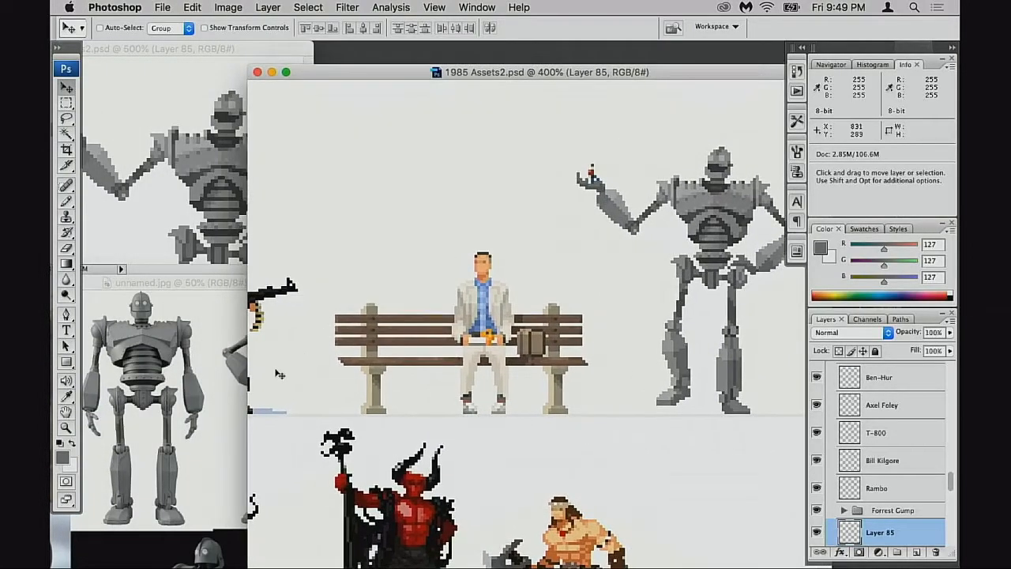
# Step: Examine the leg close-ups and the dark line-drawn robot in unnamed.jpg against the pixel-art robot
pyautogui.click(223, 386)
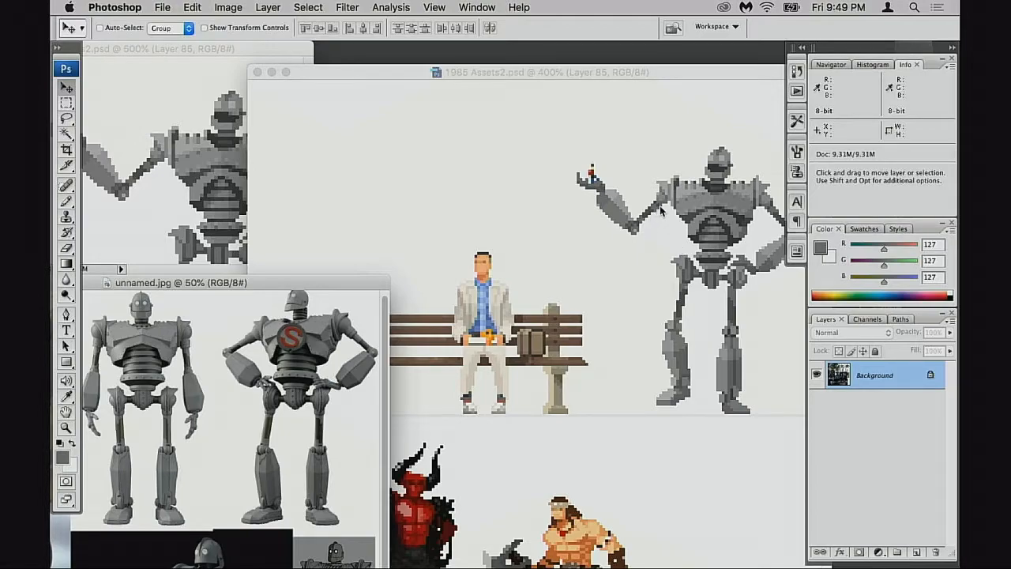
pyautogui.scroll(-5, 300, 309)
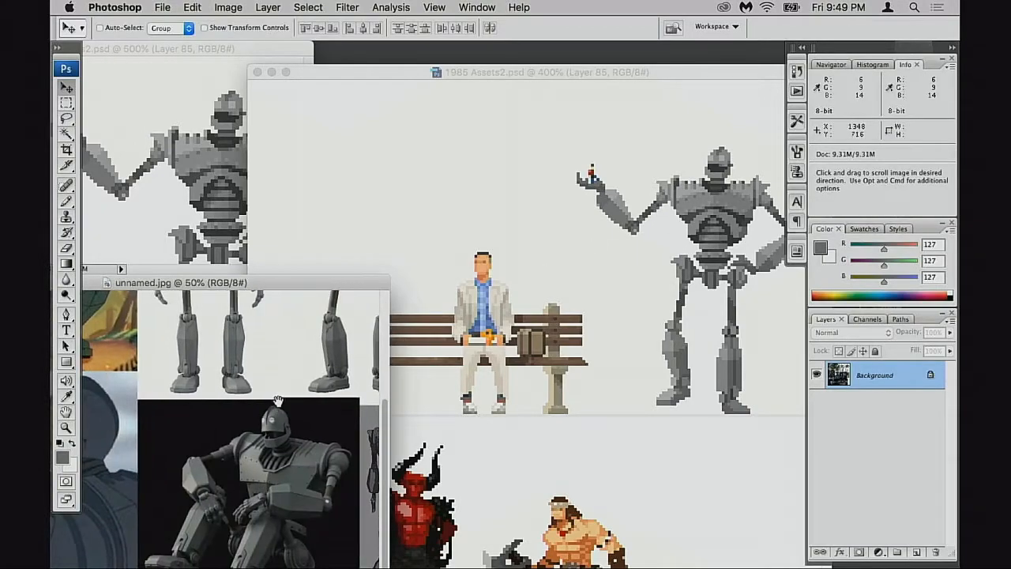
pyautogui.hscroll(3, 285, 403)
pyautogui.moveTo(245, 413); pyautogui.dragTo(275, 404)
pyautogui.keyDown('super'); pyautogui.click(340, 475); pyautogui.keyUp('super')
pyautogui.keyDown('super'); pyautogui.click(340, 475); pyautogui.keyUp('super')
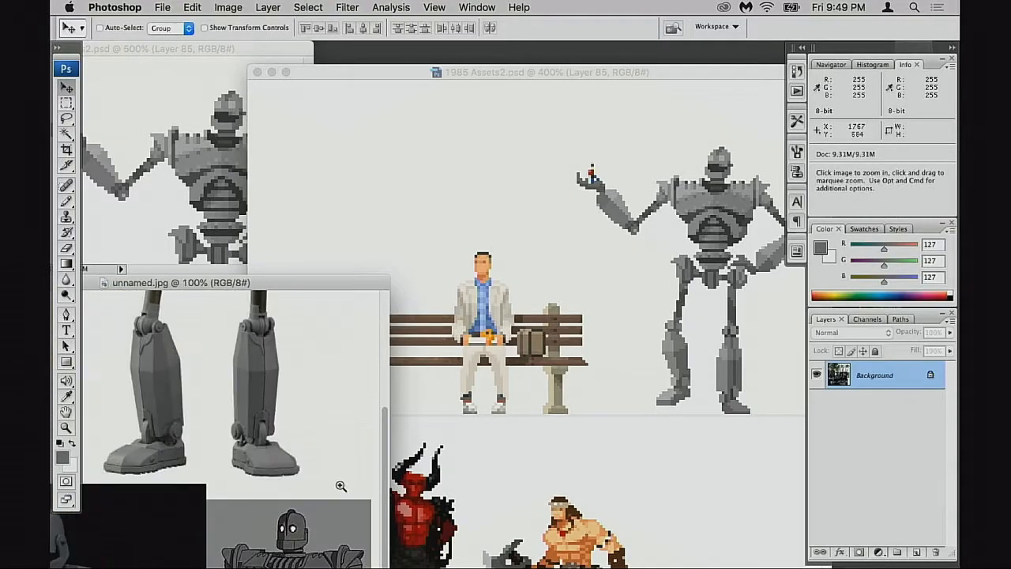
pyautogui.scroll(-5, 347, 442)
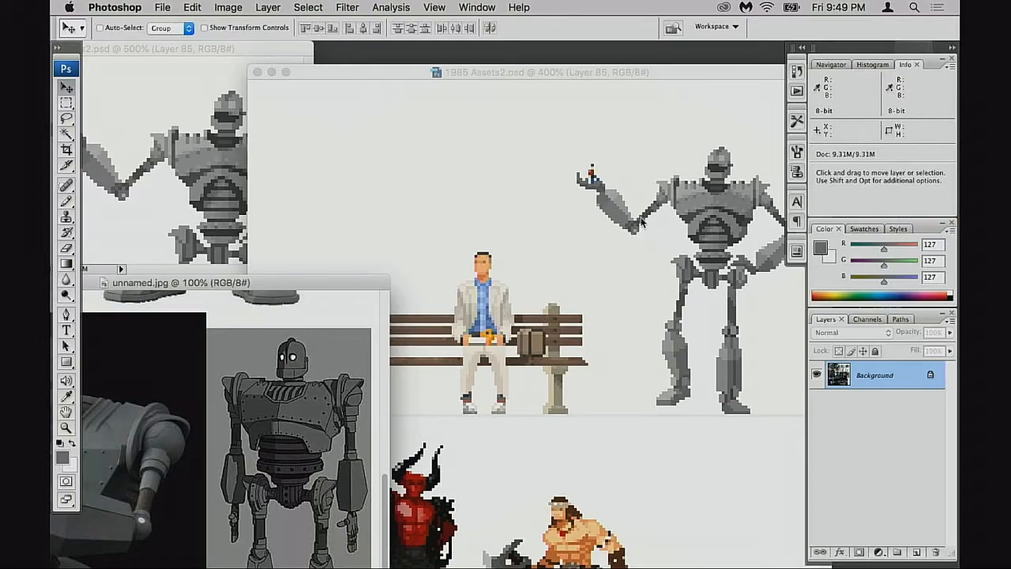
pyautogui.click(613, 298)
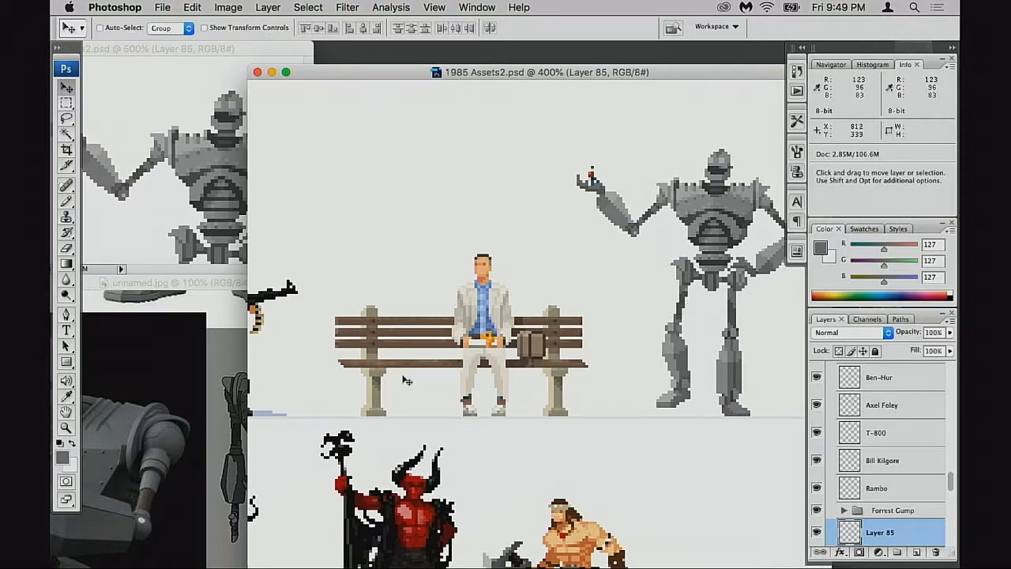
# Step: Examine the standing, seated and cartoon robot references in unnamed.jpg and reposition its window below the smaller sprite view
pyautogui.click(199, 455)
pyautogui.moveTo(199, 457); pyautogui.dragTo(257, 435)
pyautogui.keyDown('alt'); pyautogui.click(233, 451); pyautogui.keyUp('alt')
pyautogui.keyDown('alt'); pyautogui.click(233, 451); pyautogui.keyUp('alt')
pyautogui.moveTo(192, 469); pyautogui.dragTo(255, 460)
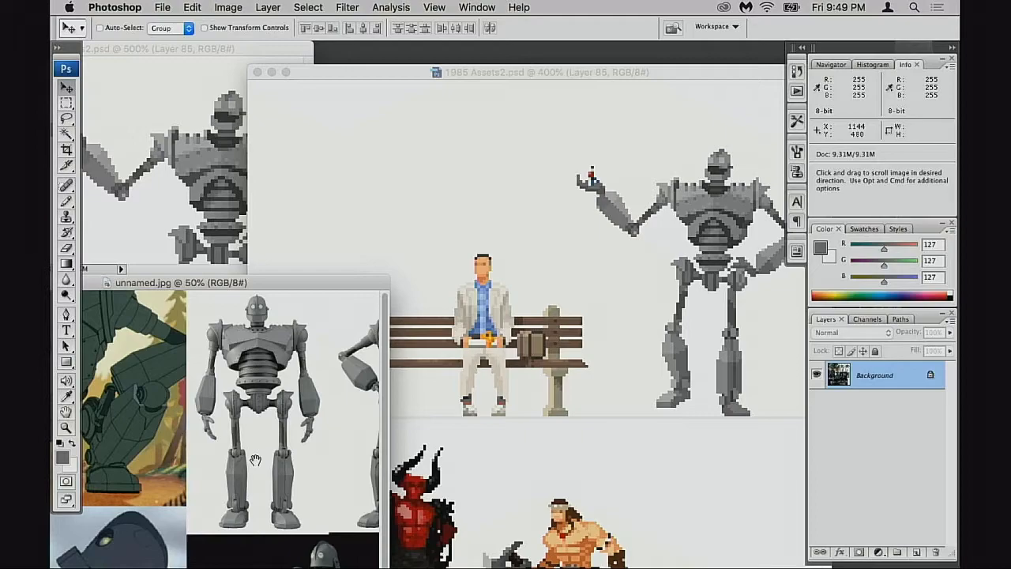
pyautogui.moveTo(255, 459); pyautogui.dragTo(365, 324)
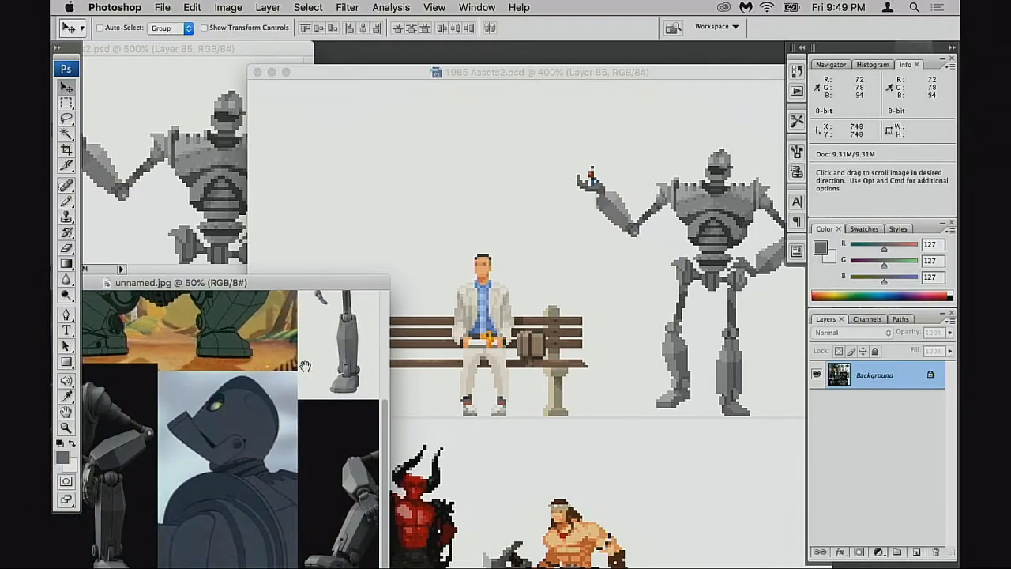
pyautogui.moveTo(266, 288); pyautogui.dragTo(391, 263)
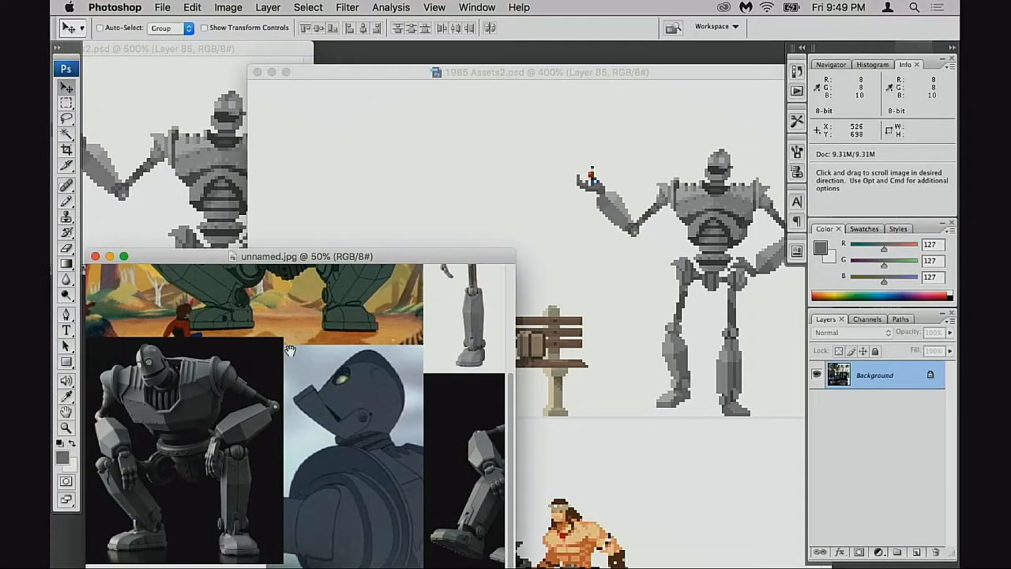
pyautogui.moveTo(403, 257); pyautogui.dragTo(267, 336)
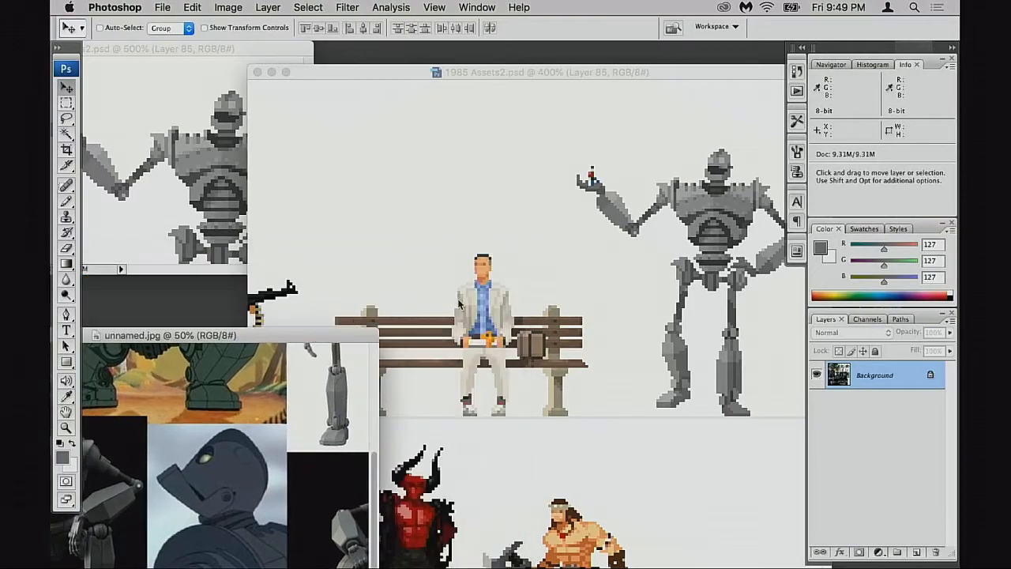
# Step: Make Layer 88 in 1985 Assets2.psd active with the robot's torso in close-up, leaving its layer style unchanged
pyautogui.click(460, 304)
pyautogui.moveTo(625, 166); pyautogui.dragTo(561, 340)
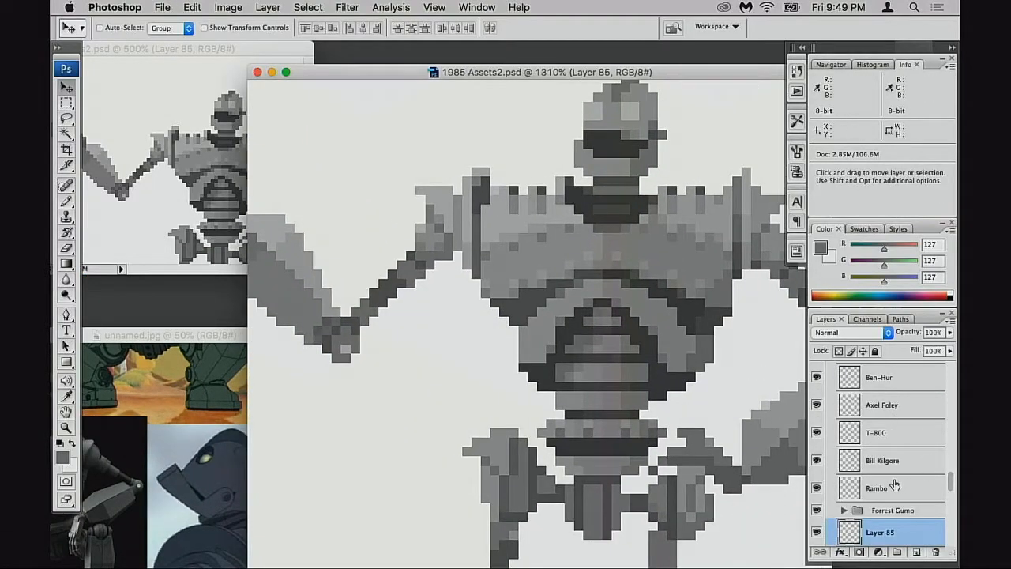
pyautogui.scroll(-5, 872, 474)
pyautogui.click(824, 434)
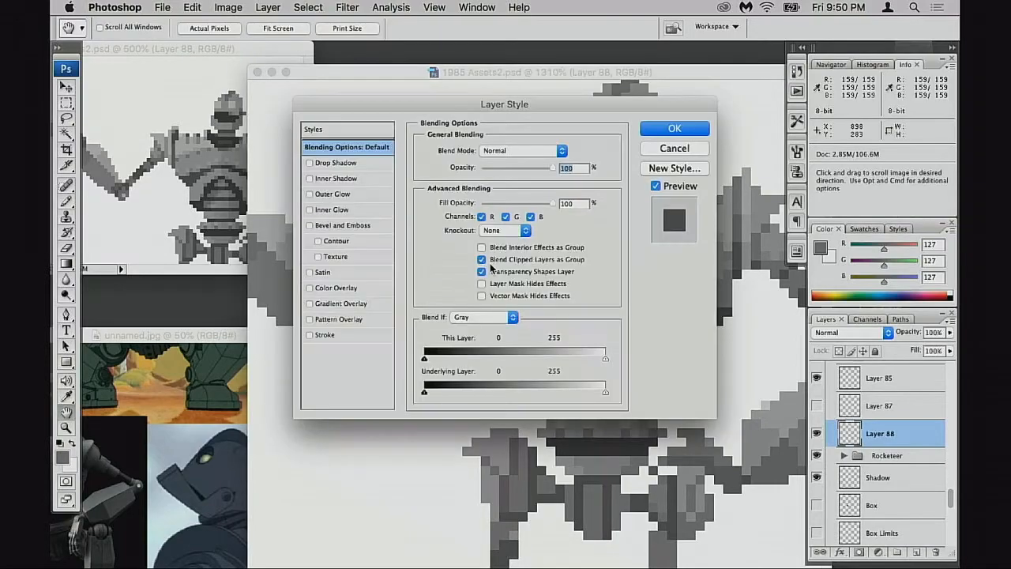
pyautogui.click(670, 149)
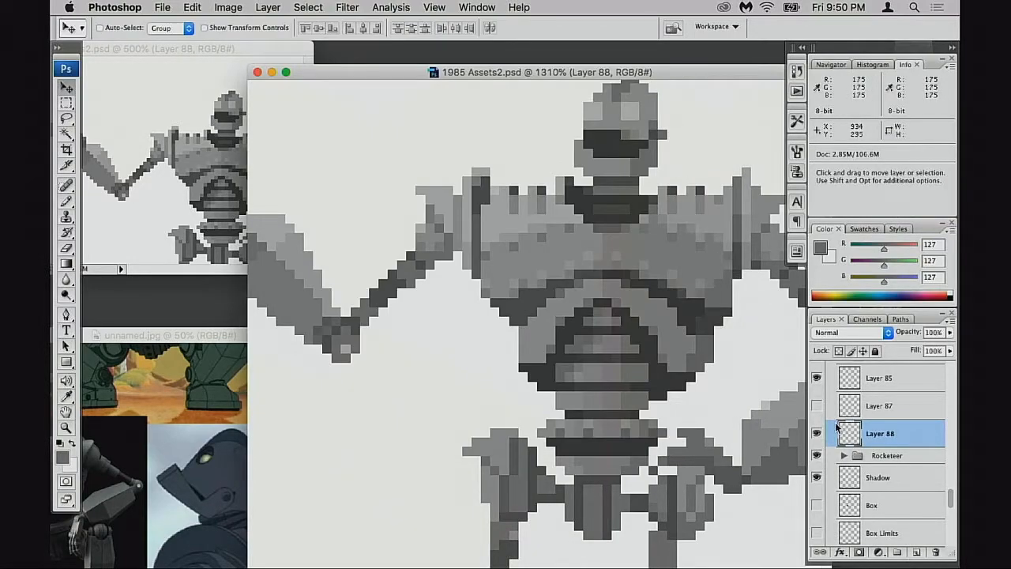
# Step: Duplicate Layer 88 and hide the original, keeping the robot's raised arm in close-up for pencil edits on the copy
pyautogui.press('b')
pyautogui.keyDown('super'); pyautogui.click(420, 266); pyautogui.keyUp('super')
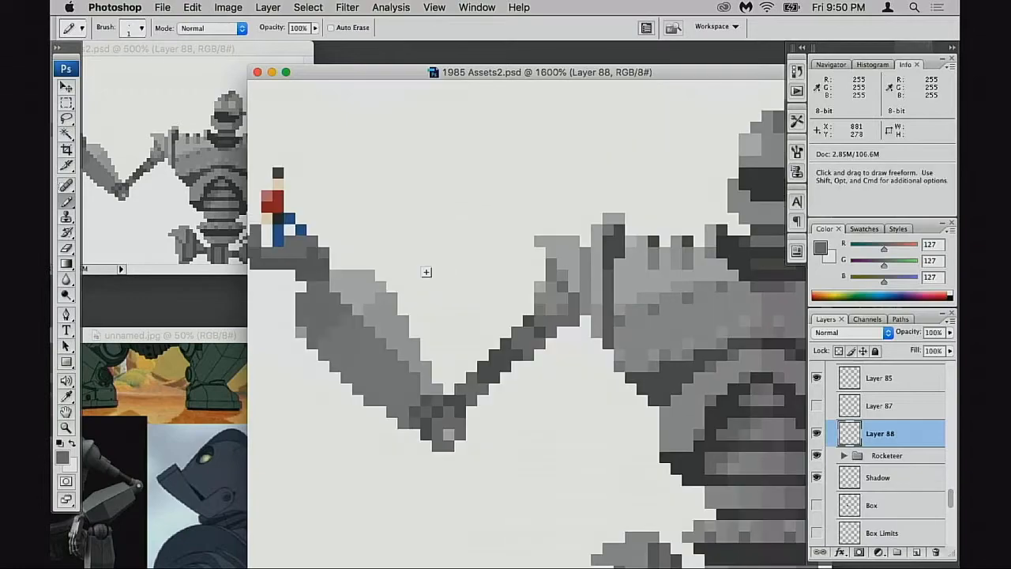
pyautogui.press('super+j')
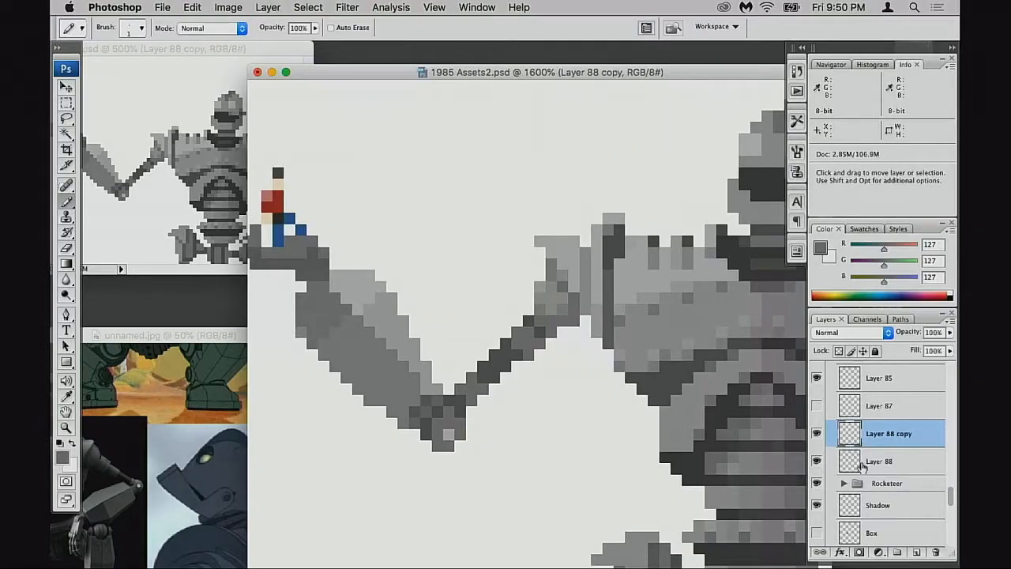
pyautogui.click(817, 466)
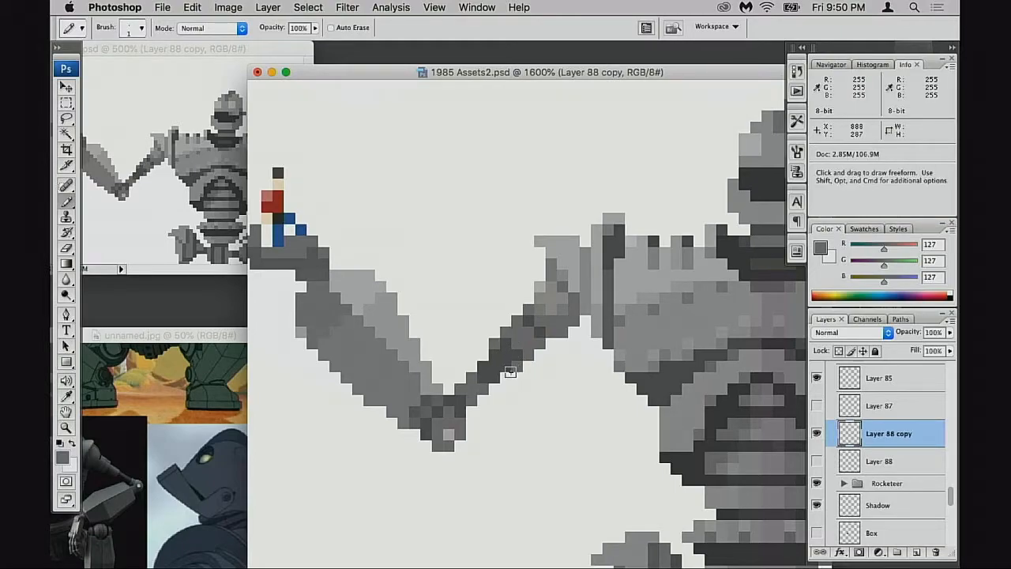
# Step: Compare the raised arm's upper section in Layer 88 copy with Layer 88 by alternating their visibility
pyautogui.click(816, 461)
pyautogui.click(816, 433)
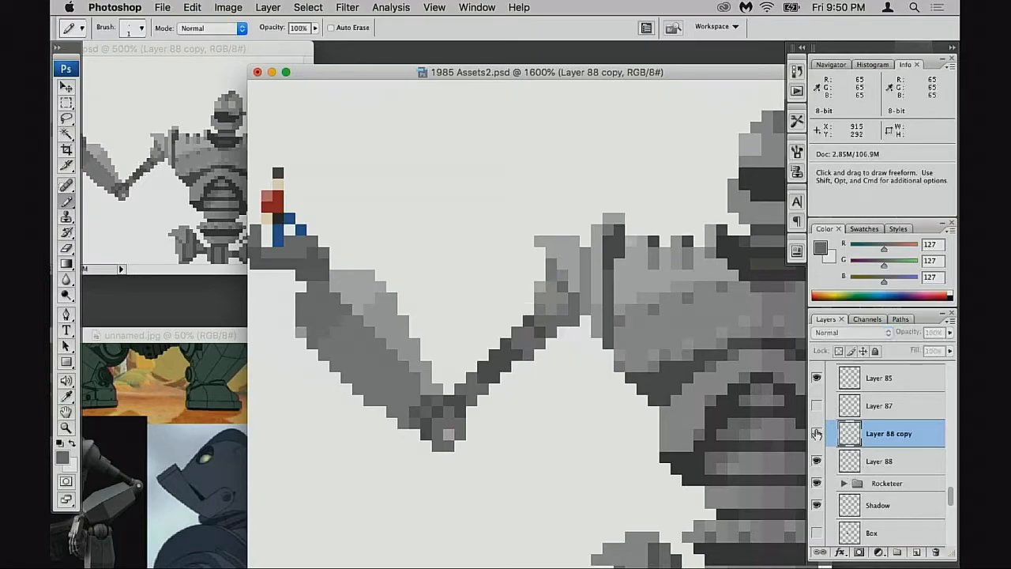
pyautogui.click(817, 434)
pyautogui.click(817, 461)
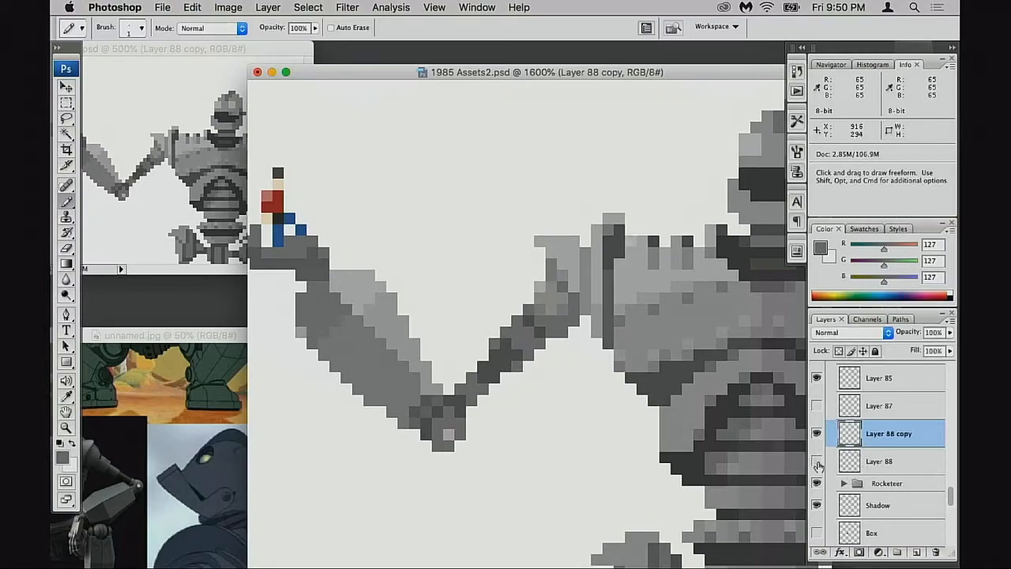
# Step: Widen the upper section of the arm resting on the hip with RGB 127 grey pencil pixels, undoing the last stroke
pyautogui.moveTo(635, 363); pyautogui.dragTo(595, 374)
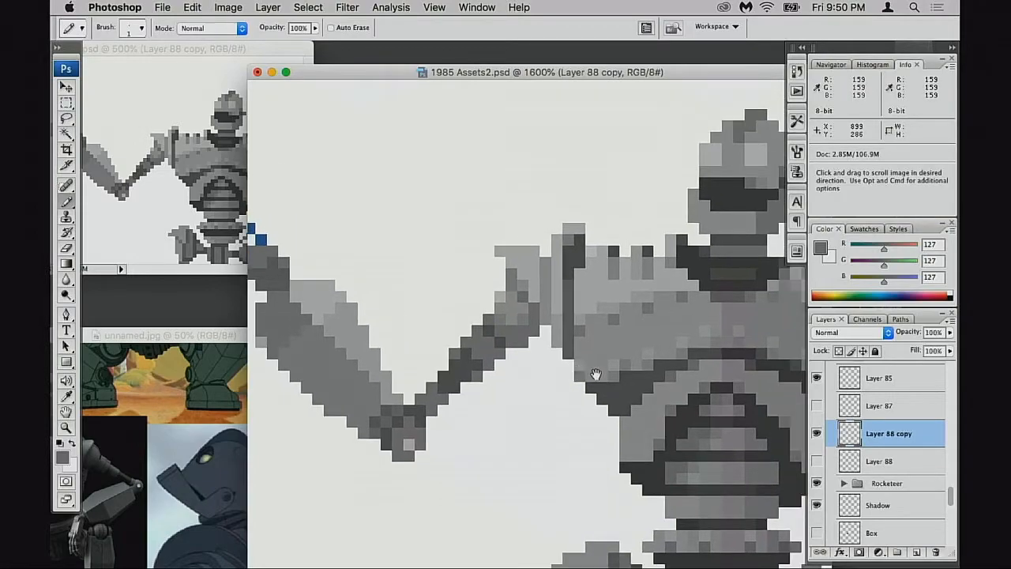
pyautogui.keyDown('alt'); pyautogui.click(604, 381); pyautogui.keyUp('alt')
pyautogui.keyDown('alt'); pyautogui.click(603, 384); pyautogui.keyUp('alt')
pyautogui.keyDown('alt'); pyautogui.click(607, 391); pyautogui.keyUp('alt')
pyautogui.keyDown('alt'); pyautogui.click(607, 393); pyautogui.keyUp('alt')
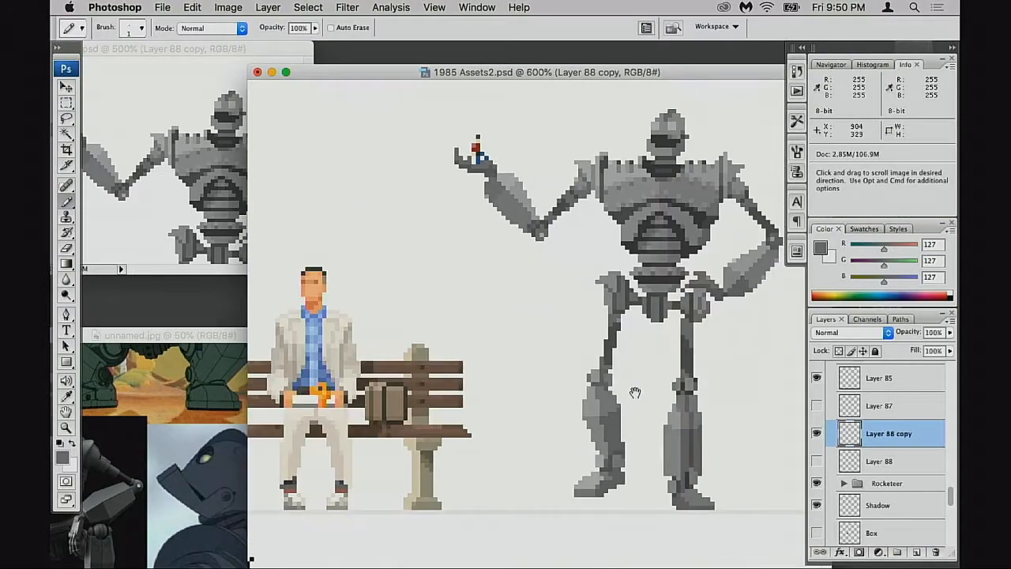
pyautogui.moveTo(713, 158); pyautogui.dragTo(777, 246)
pyautogui.moveTo(715, 299); pyautogui.dragTo(671, 314)
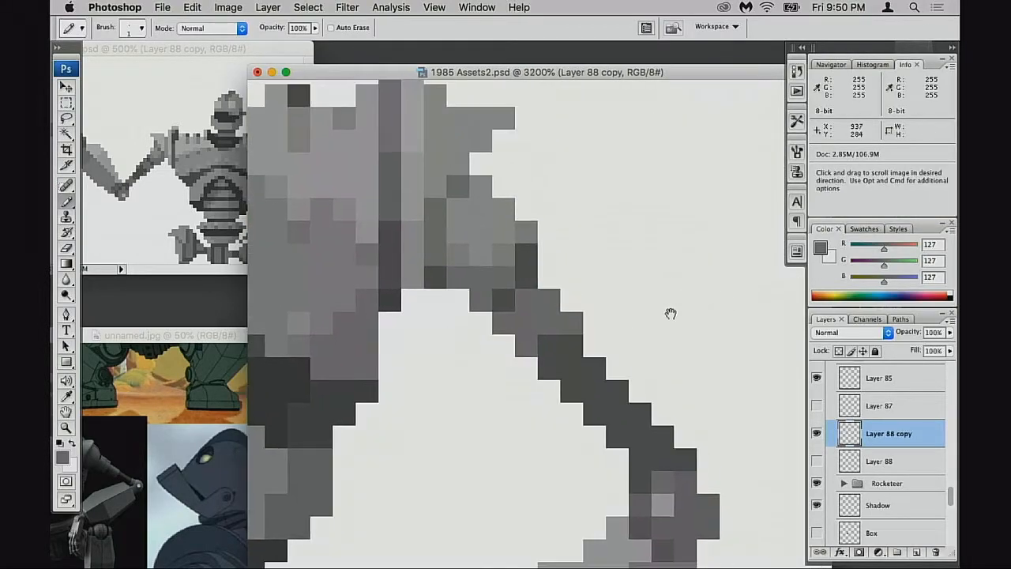
pyautogui.click(549, 278)
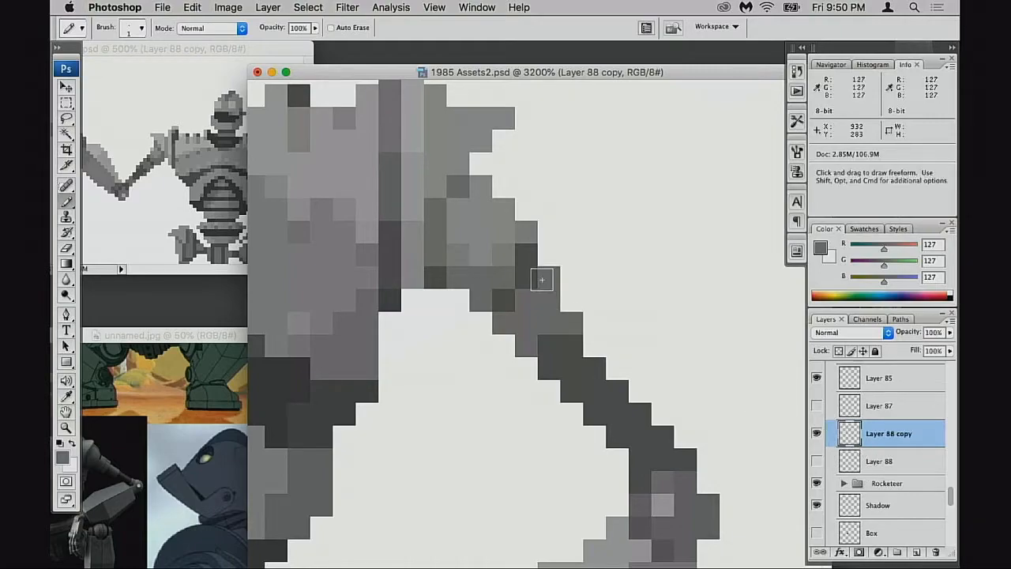
pyautogui.click(594, 345)
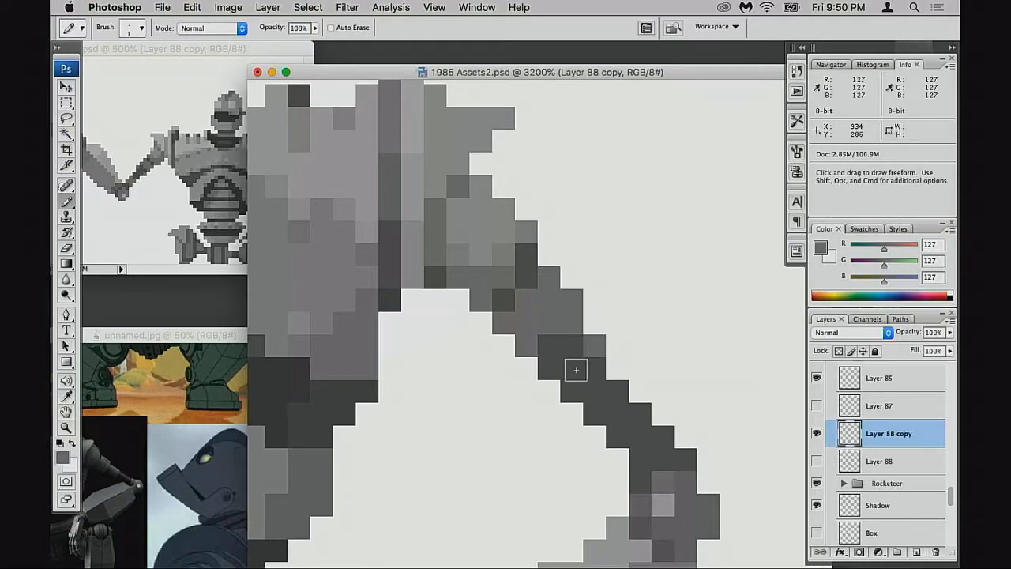
pyautogui.click(553, 388)
pyautogui.click(572, 390)
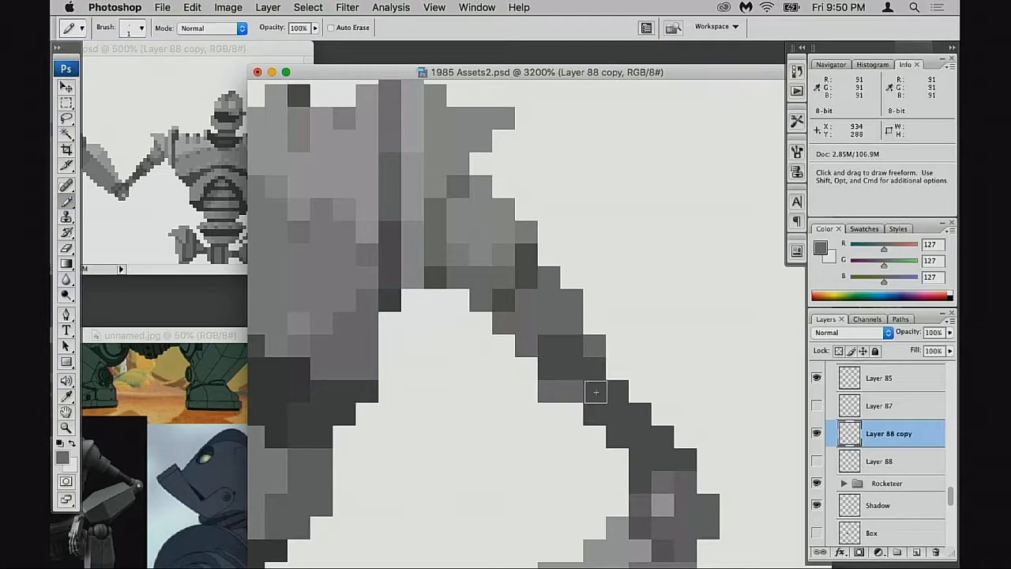
pyautogui.press('super+z')
# Step: Review the hip-side arm in both zoom levels and move the close-up window aside to uncover the smaller sprite view
pyautogui.press('space')
pyautogui.keyDown('alt'); pyautogui.click(506, 396); pyautogui.keyUp('alt')
pyautogui.moveTo(509, 395); pyautogui.dragTo(605, 370)
pyautogui.click(178, 229)
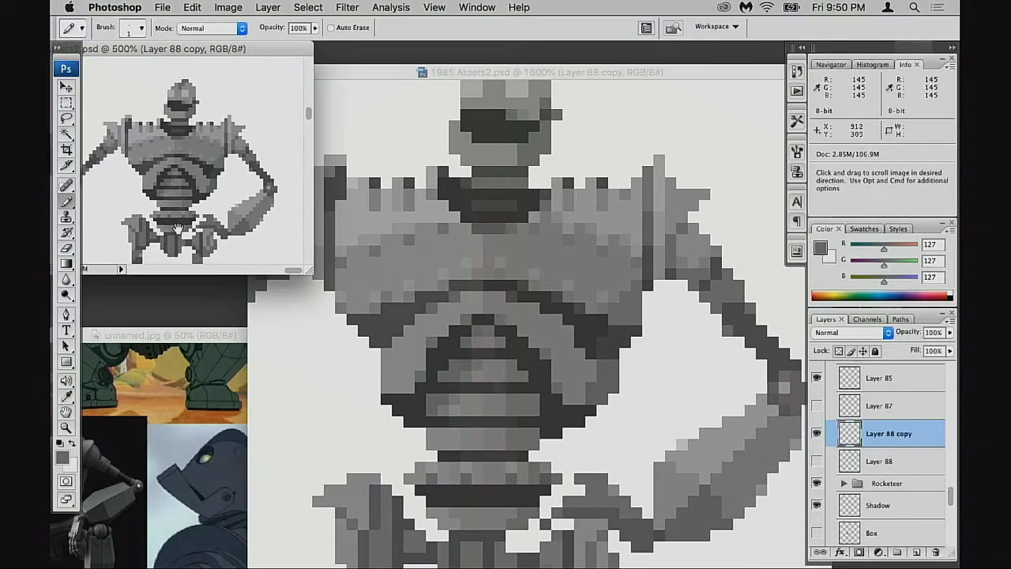
pyautogui.click(716, 316)
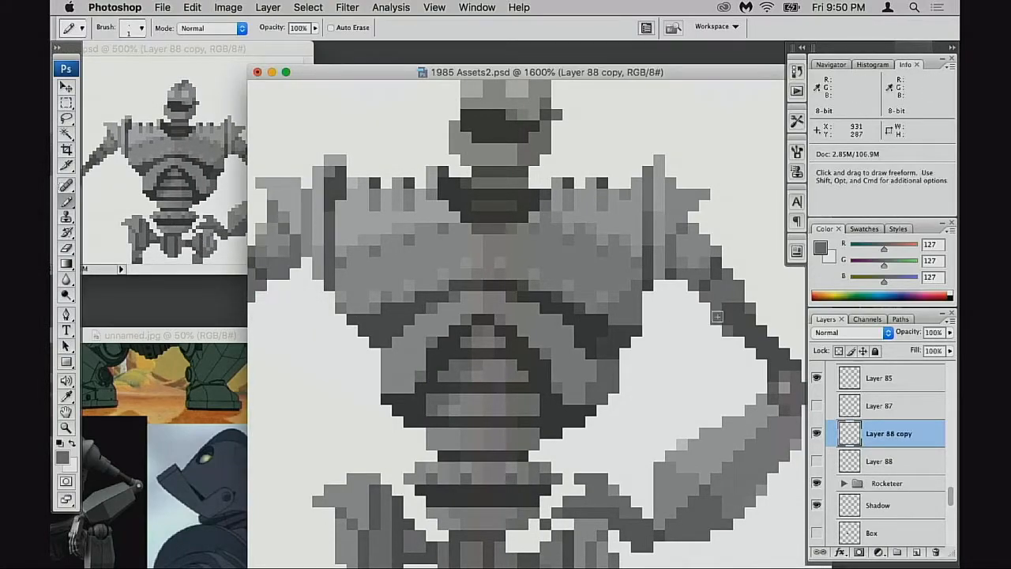
pyautogui.moveTo(382, 72); pyautogui.dragTo(450, 66)
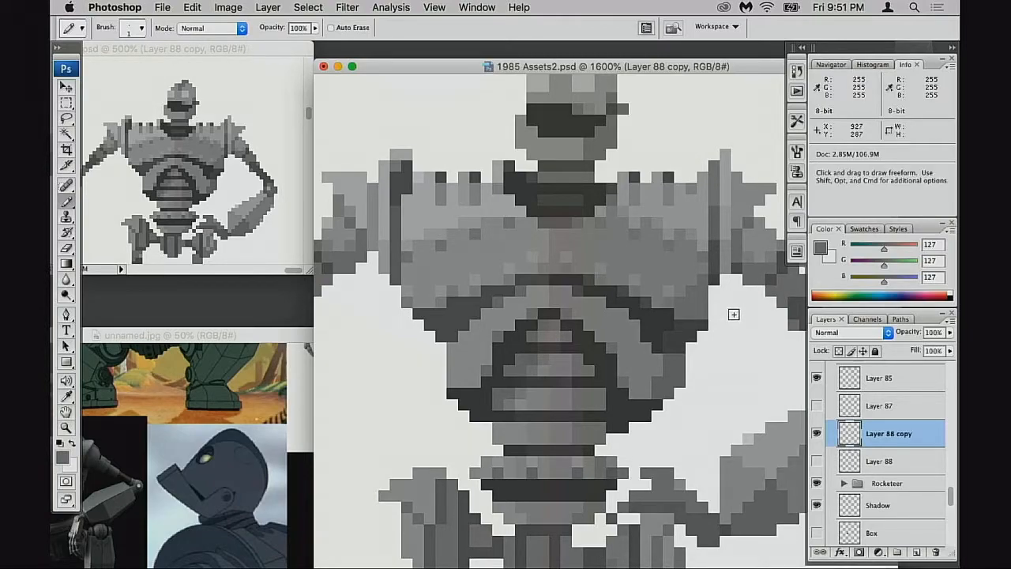
# Step: Touch up the underside of the hip-side arm's upper section with the eraser and pencil
pyautogui.hscroll(3, 780, 350)
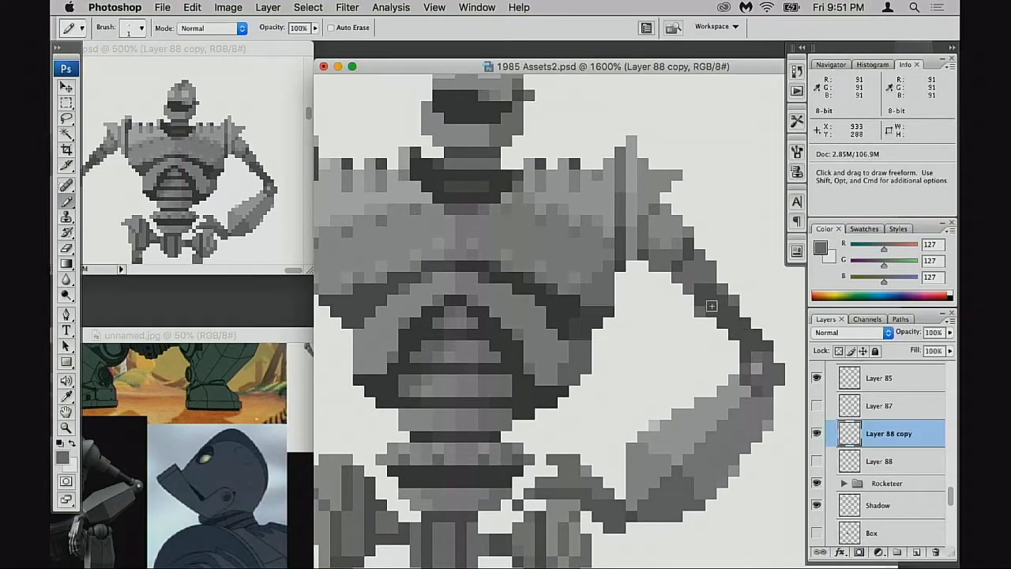
pyautogui.press('e')
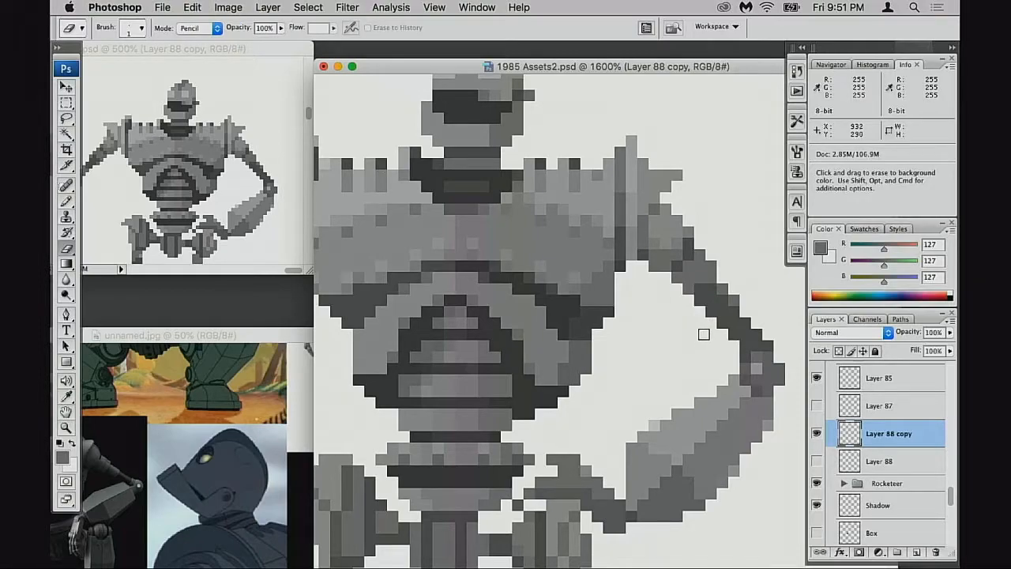
pyautogui.press('b')
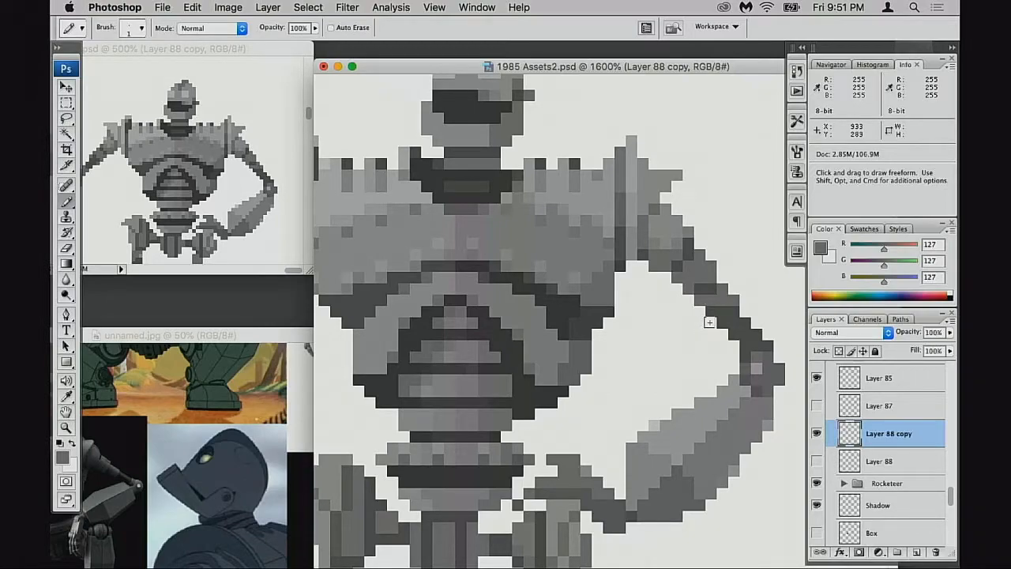
# Step: Sample the RGB 91 grey on the raised arm and erase the excess pixel beneath its upper section, checking the smaller view
pyautogui.click(172, 210)
pyautogui.moveTo(173, 210); pyautogui.dragTo(244, 212)
pyautogui.click(390, 260)
pyautogui.moveTo(398, 276); pyautogui.dragTo(558, 292)
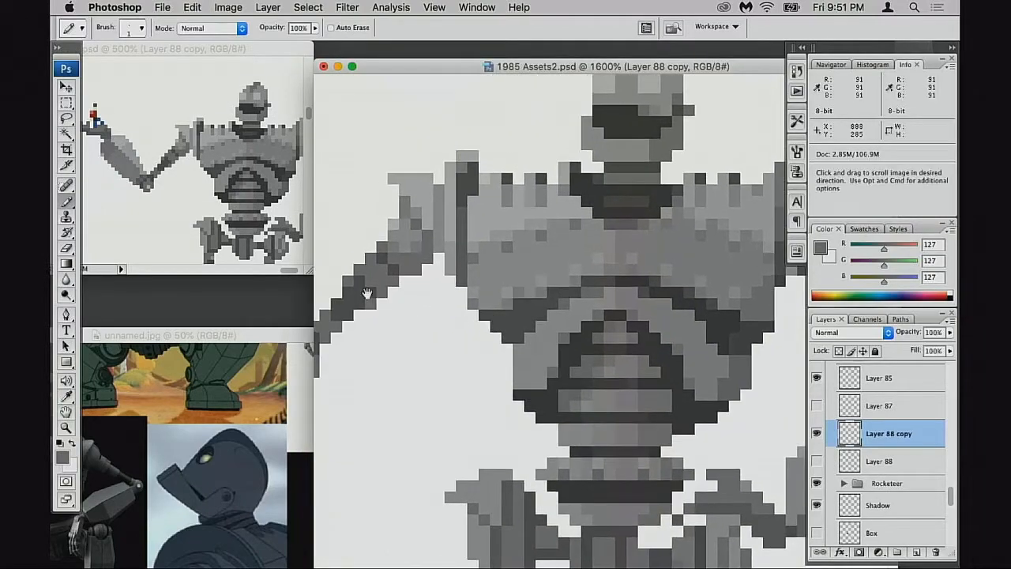
pyautogui.moveTo(367, 293); pyautogui.dragTo(385, 292)
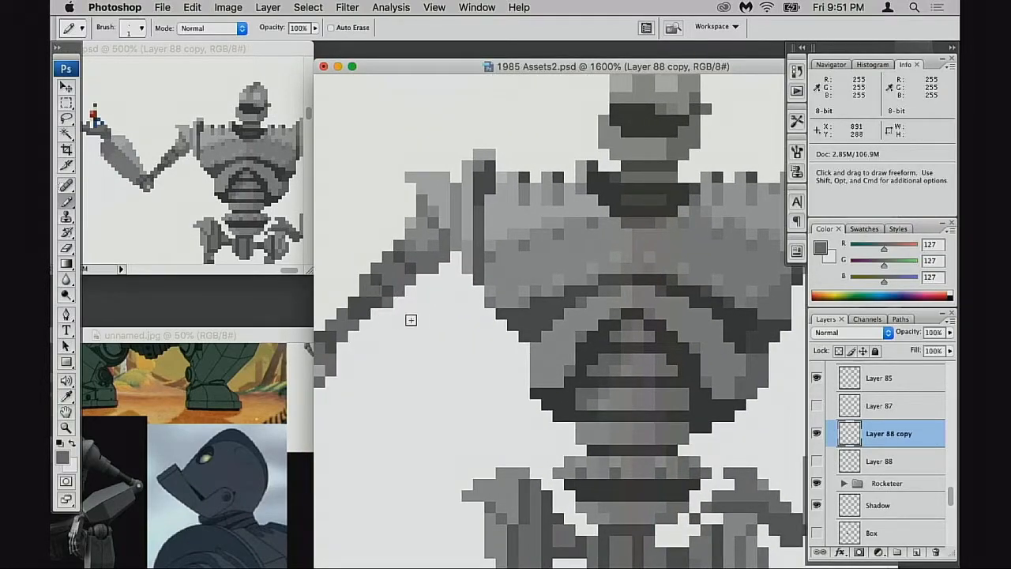
pyautogui.click(243, 211)
pyautogui.moveTo(243, 212); pyautogui.dragTo(315, 223)
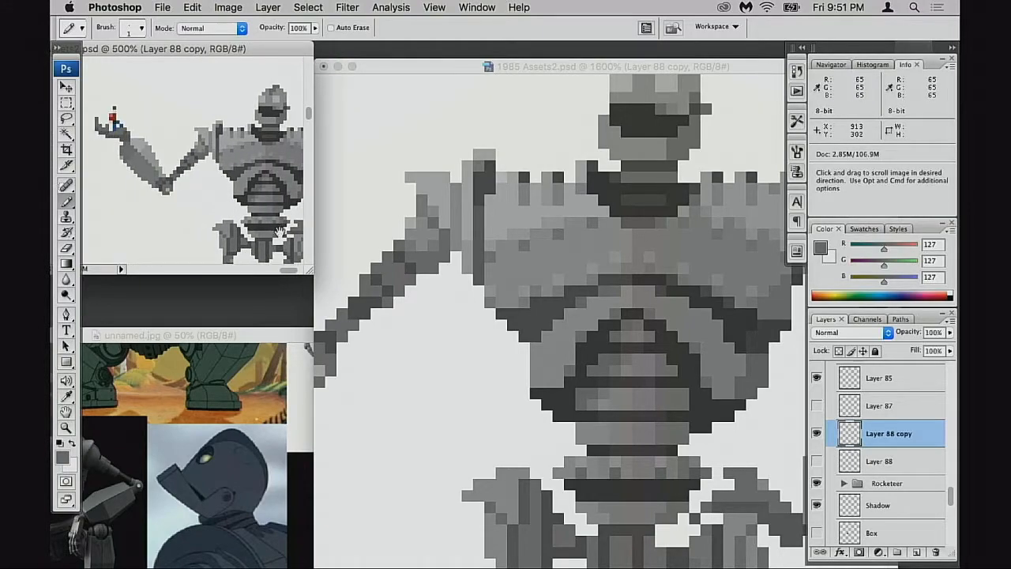
pyautogui.keyDown('alt'); pyautogui.click(384, 303); pyautogui.keyUp('alt')
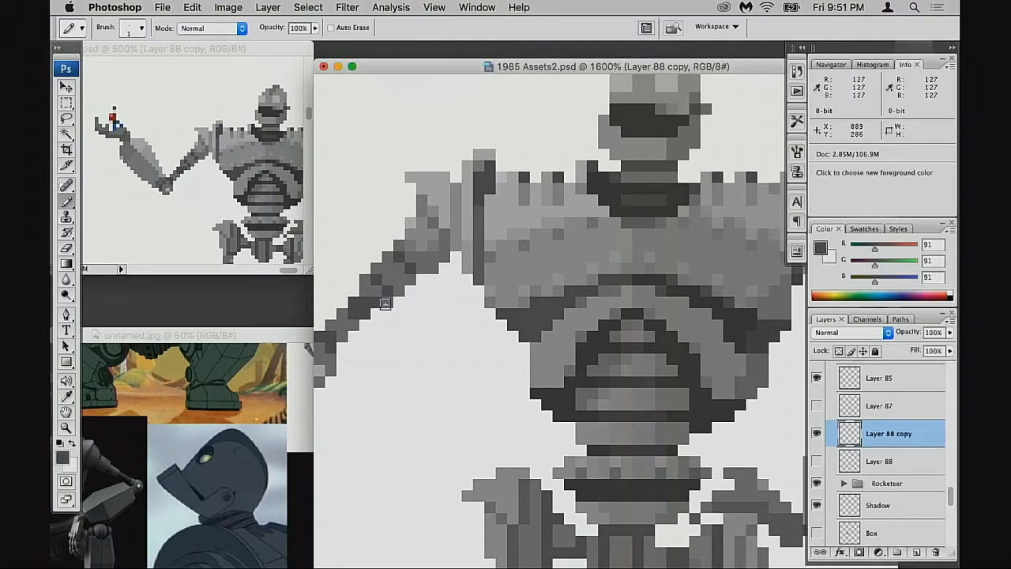
pyautogui.moveTo(296, 239); pyautogui.dragTo(271, 236)
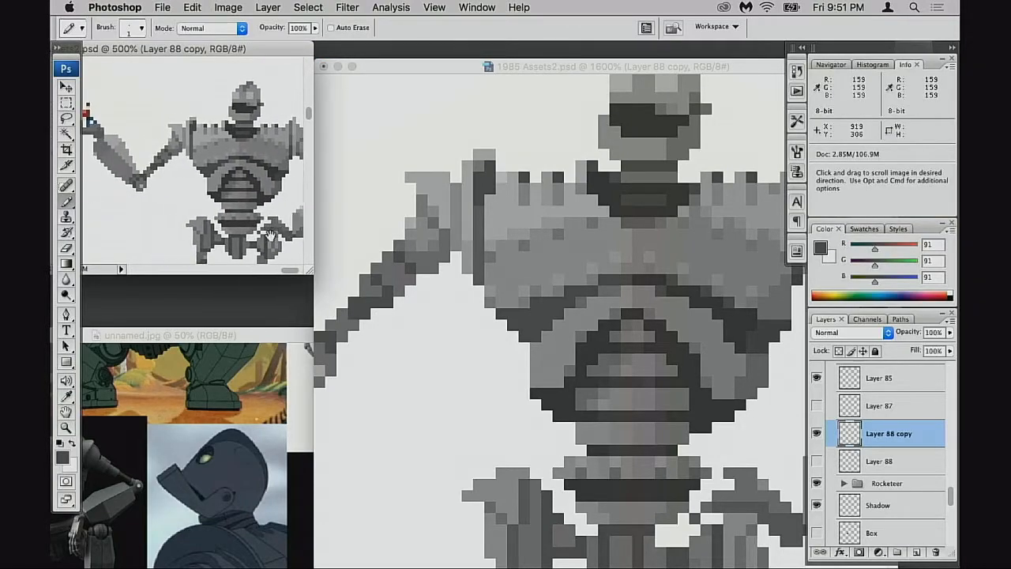
pyautogui.press('e')
pyautogui.click(386, 307)
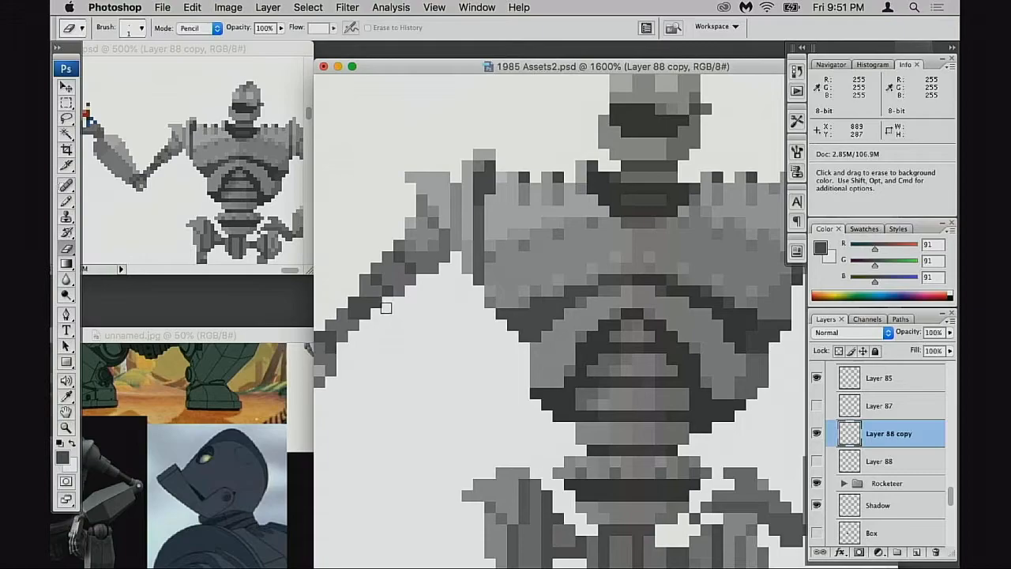
pyautogui.click(285, 242)
pyautogui.moveTo(285, 242)
pyautogui.mouseDown()
pyautogui.moveTo(219, 237)
pyautogui.moveTo(282, 239)
pyautogui.mouseUp()
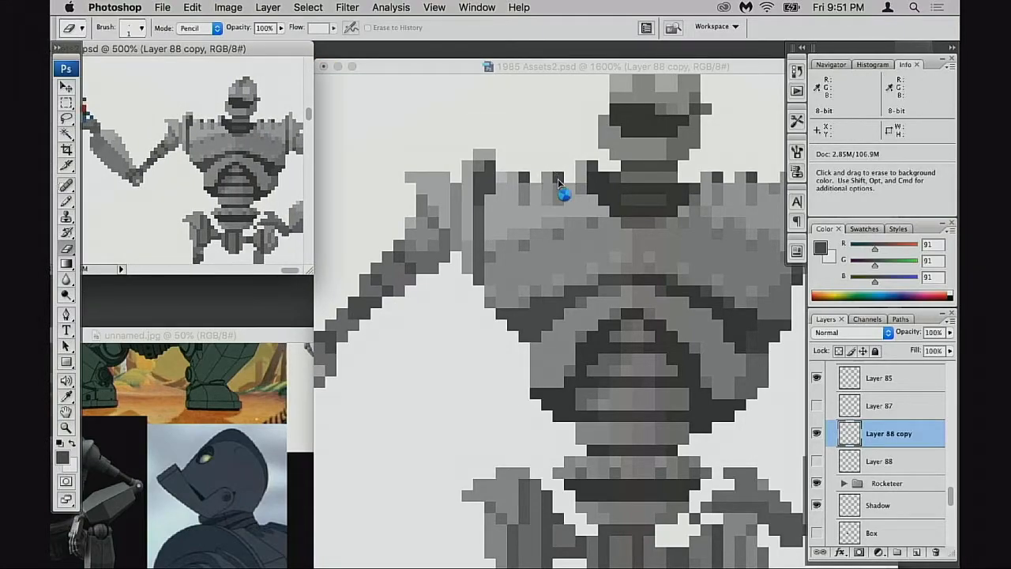
# Step: Compare the widened arms in Layer 88 copy with the original at a smaller zoom and delete Layer 88
pyautogui.click(818, 461)
pyautogui.click(818, 434)
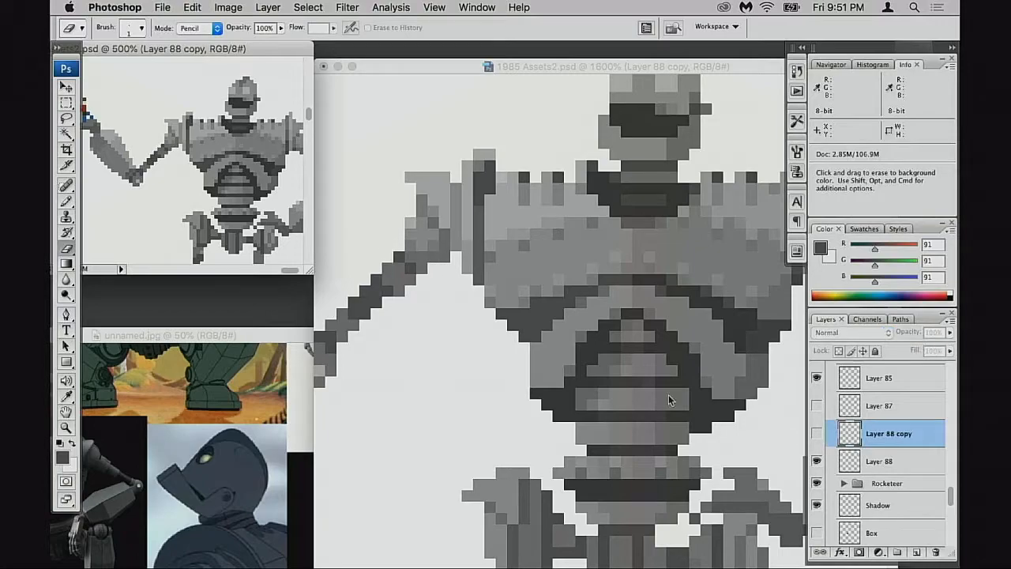
pyautogui.keyDown('alt'); pyautogui.click(270, 222); pyautogui.keyUp('alt')
pyautogui.click(818, 460)
pyautogui.click(818, 434)
pyautogui.click(817, 433)
pyautogui.click(817, 434)
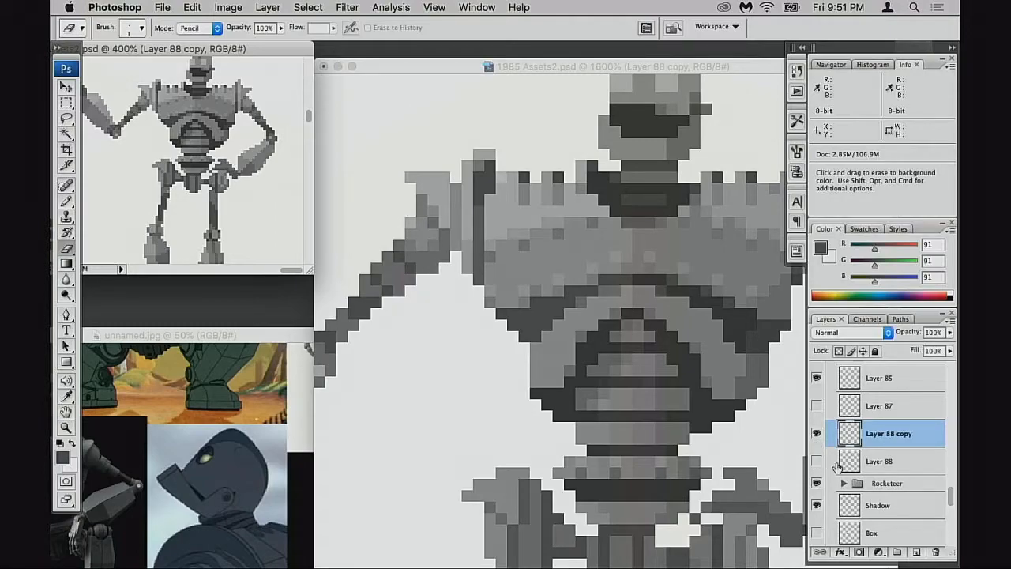
pyautogui.moveTo(855, 461); pyautogui.dragTo(935, 551)
# Step: Examine the standing robot references in unnamed.jpg beside the pixel-art torso and reposition the image window beneath the smaller sprite view
pyautogui.moveTo(546, 344); pyautogui.dragTo(579, 332)
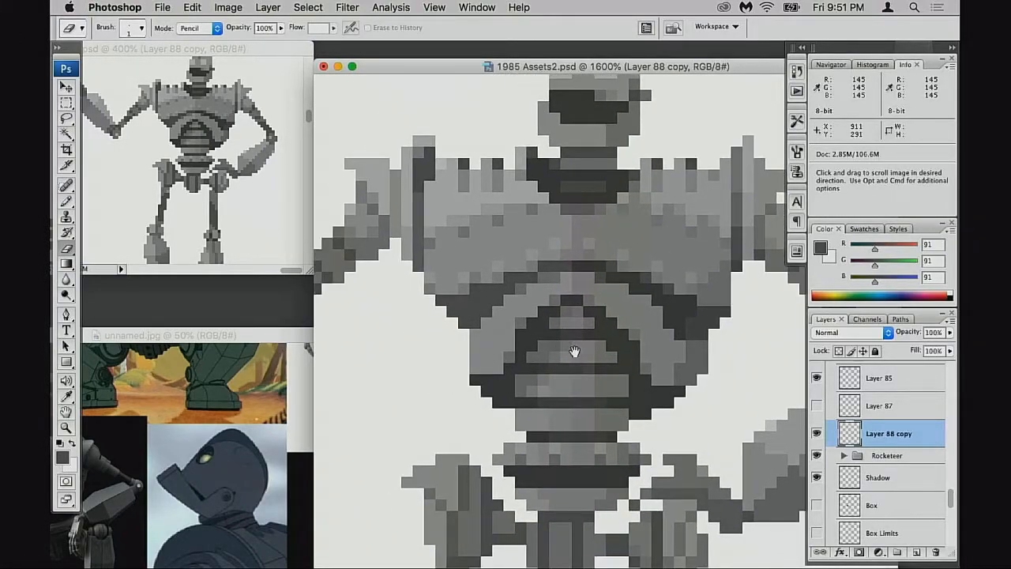
pyautogui.click(243, 405)
pyautogui.moveTo(243, 406); pyautogui.dragTo(124, 403)
pyautogui.moveTo(286, 339); pyautogui.dragTo(281, 166)
pyautogui.moveTo(324, 304); pyautogui.dragTo(220, 435)
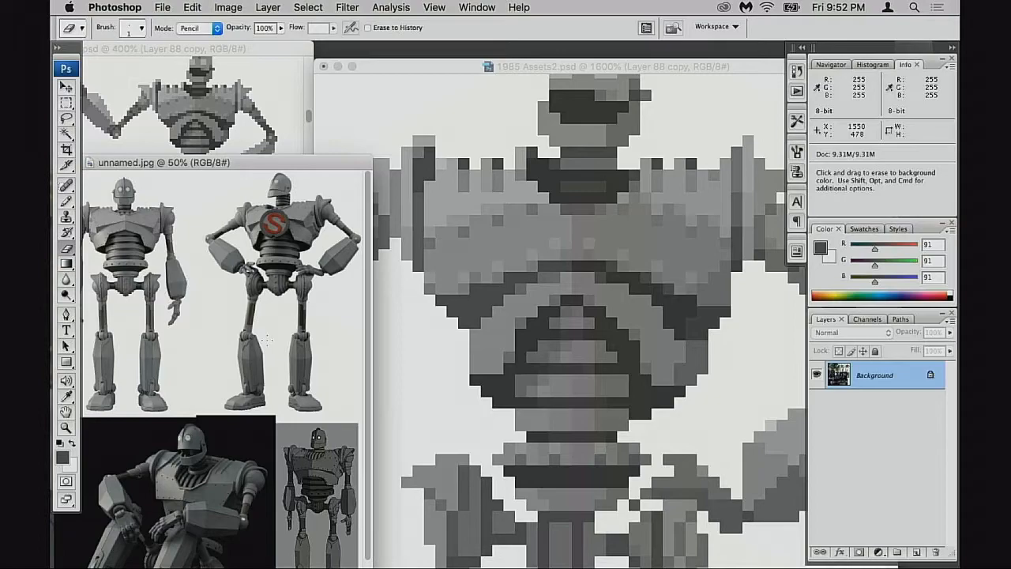
pyautogui.click(537, 478)
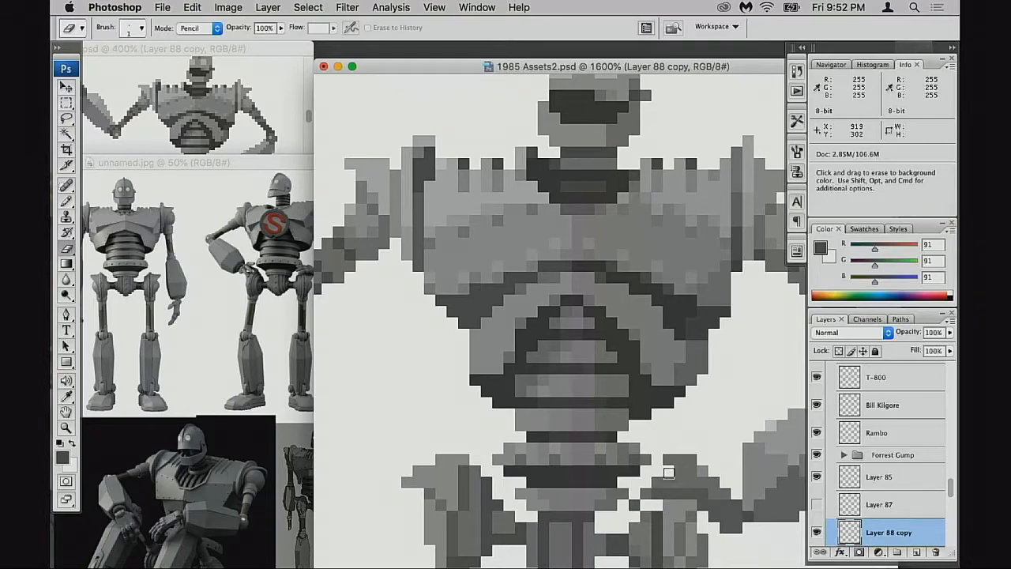
pyautogui.click(199, 320)
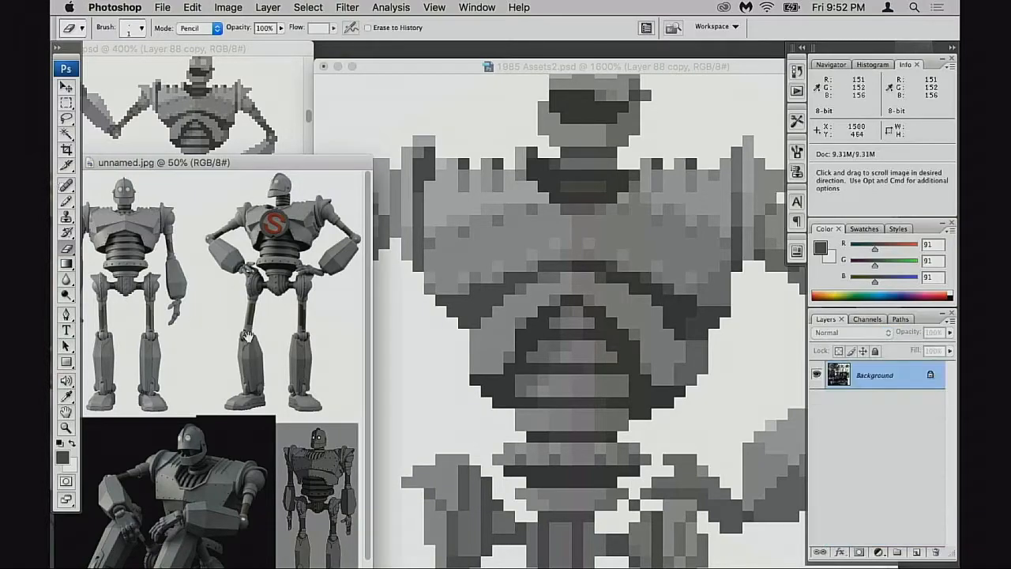
pyautogui.moveTo(287, 161); pyautogui.dragTo(281, 213)
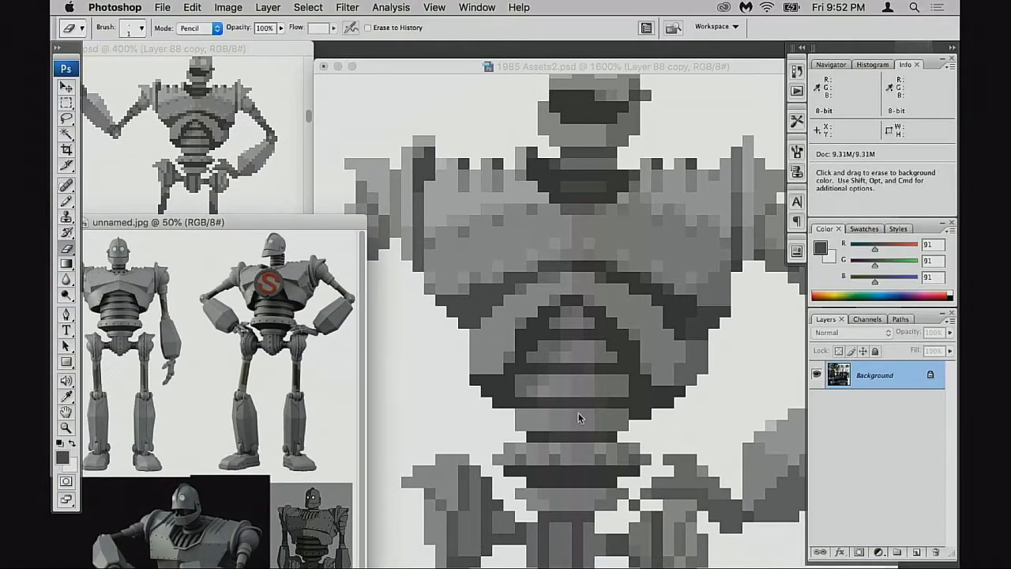
# Step: Extend the lowest wide abdomen band one pixel column to the left with the Pencil, using its sampled grey 159
pyautogui.click(578, 412)
pyautogui.click(525, 416)
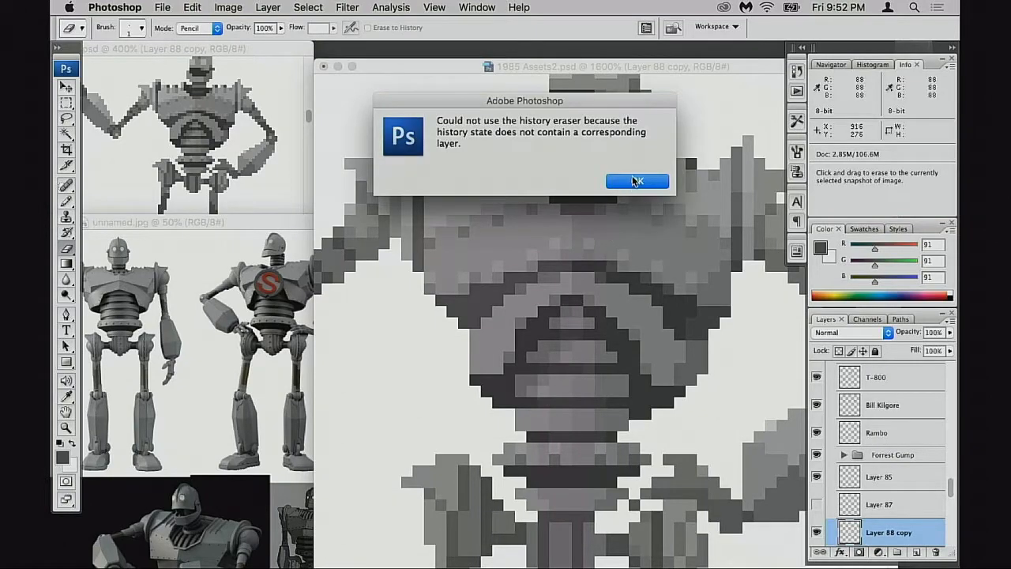
pyautogui.press('Return')
pyautogui.press('b')
pyautogui.keyDown('alt'); pyautogui.click(524, 418); pyautogui.keyUp('alt')
pyautogui.moveTo(509, 417); pyautogui.dragTo(509, 425)
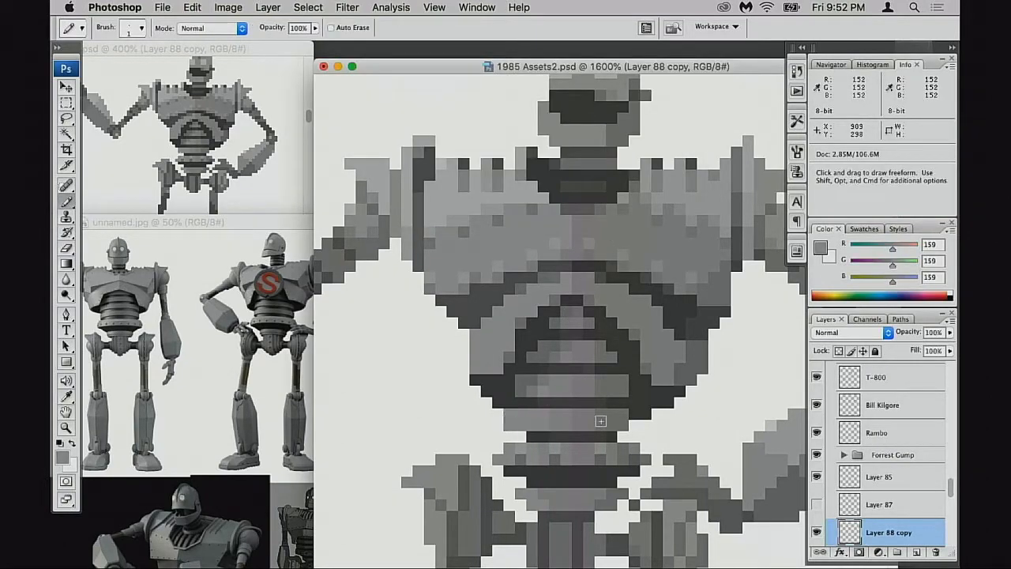
# Step: Extend the abdomen band above to the left in grey 121, refining its shading and dark outlines with greys 140 and 65 and 40% opacity
pyautogui.keyDown('alt'); pyautogui.click(510, 387); pyautogui.keyUp('alt')
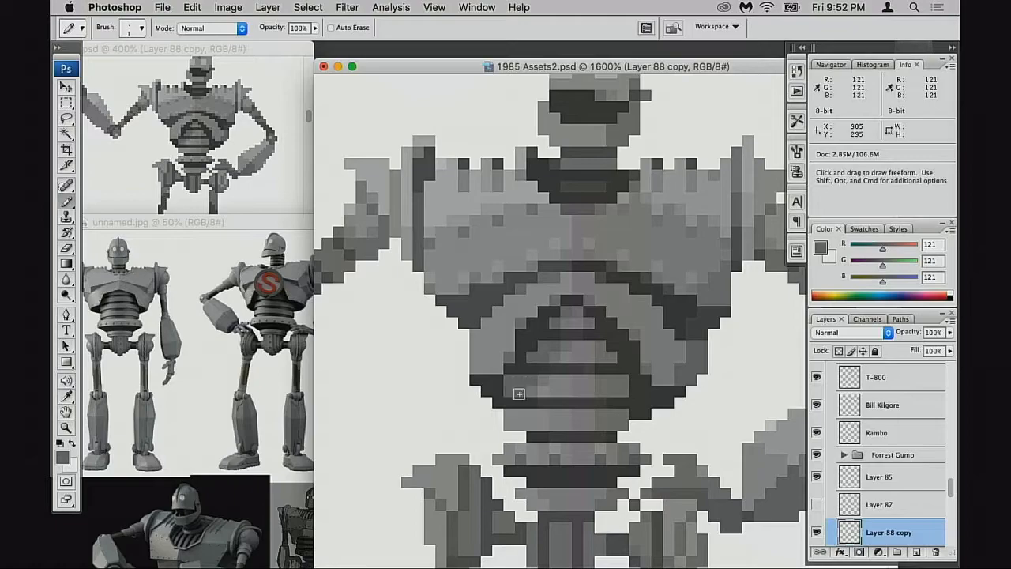
pyautogui.keyDown('alt'); pyautogui.click(545, 379); pyautogui.keyUp('alt')
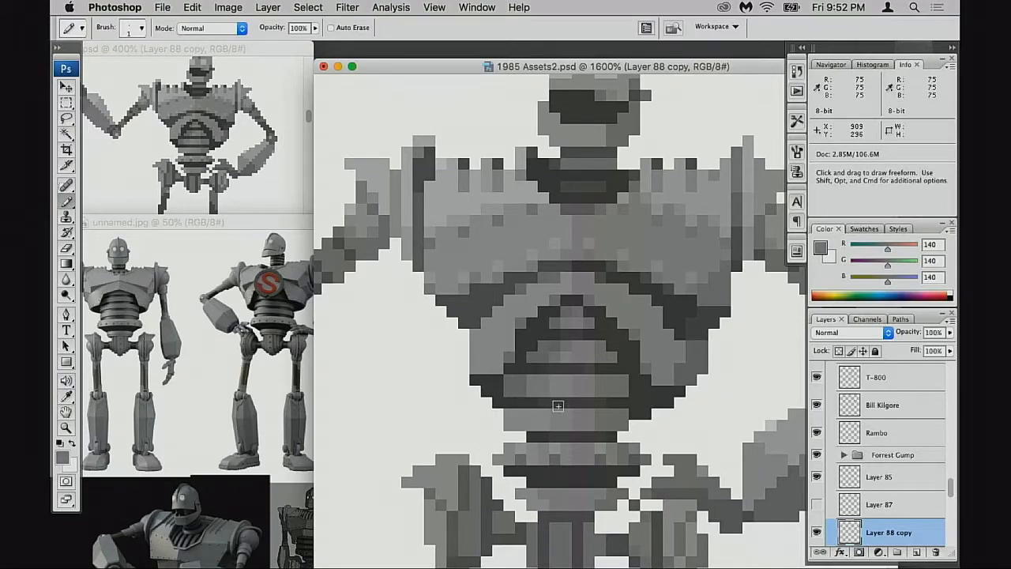
pyautogui.keyDown('alt'); pyautogui.click(529, 370); pyautogui.keyUp('alt')
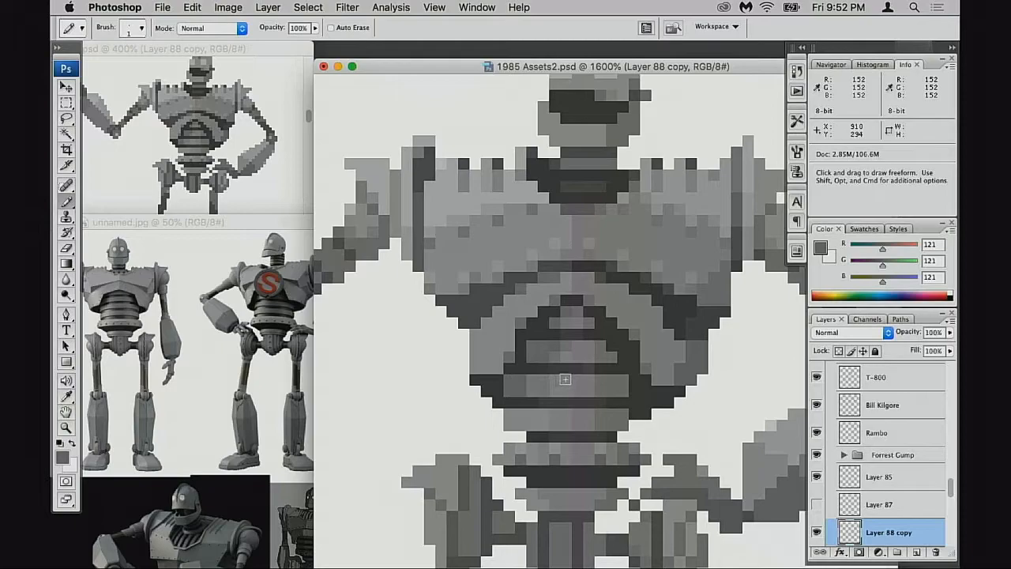
pyautogui.keyDown('alt'); pyautogui.click(525, 364); pyautogui.keyUp('alt')
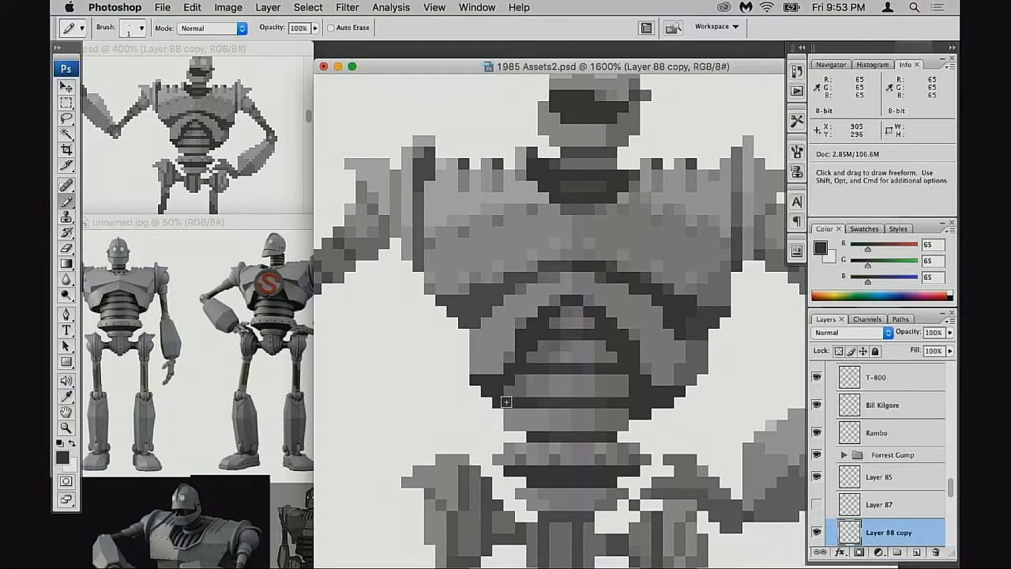
pyautogui.press('4')
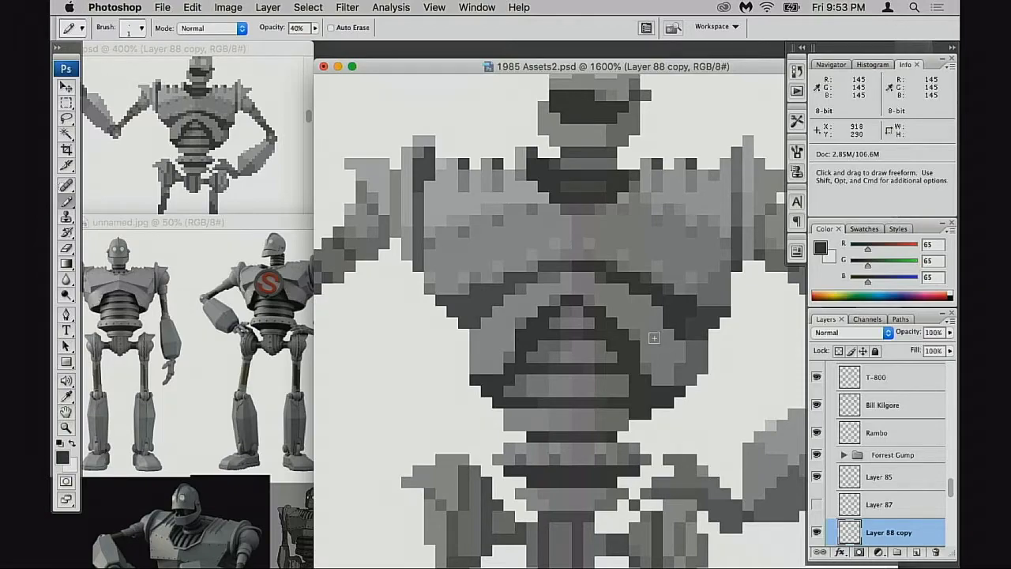
# Step: Erase the outer pixels on the right side and underside of the lower torso, and repaint its shaded edge in grey 145
pyautogui.press('e')
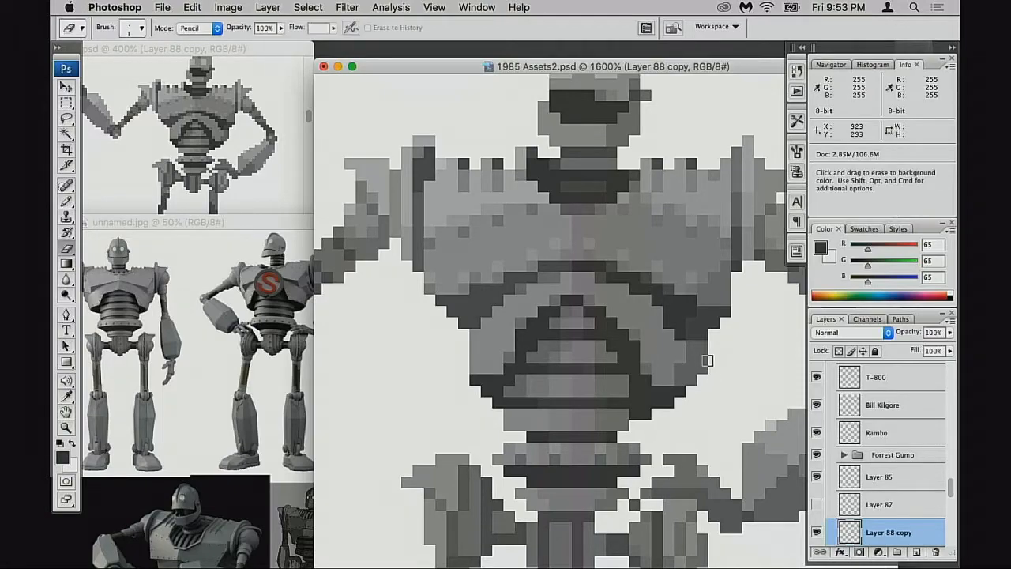
pyautogui.moveTo(692, 359); pyautogui.dragTo(696, 392)
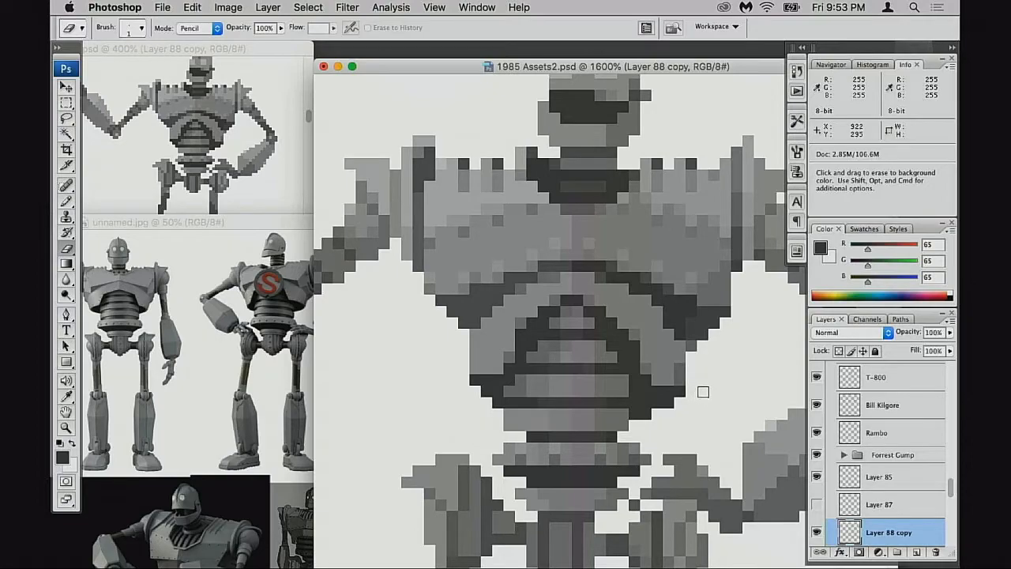
pyautogui.press('b')
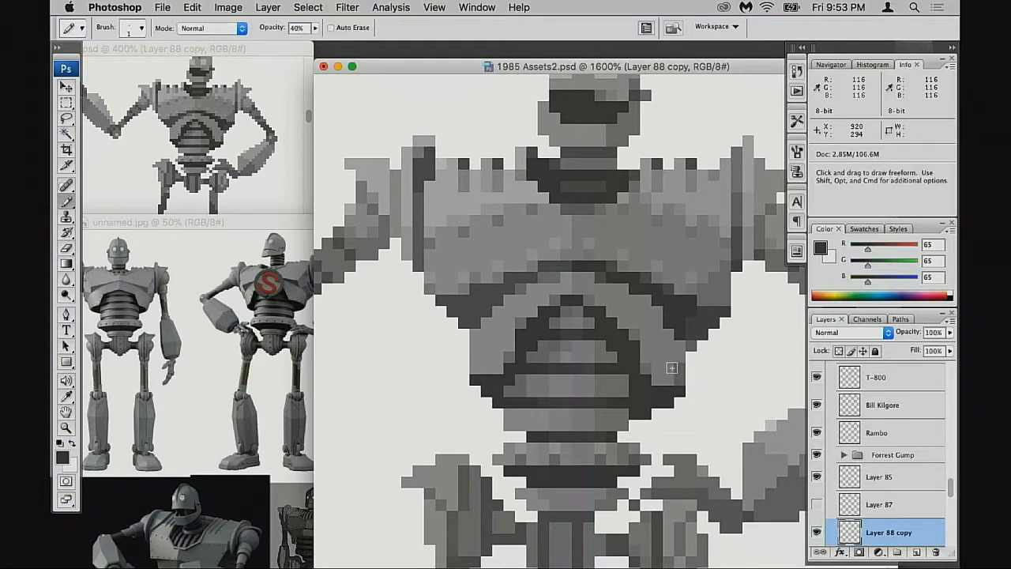
pyautogui.keyDown('alt'); pyautogui.click(666, 362); pyautogui.keyUp('alt')
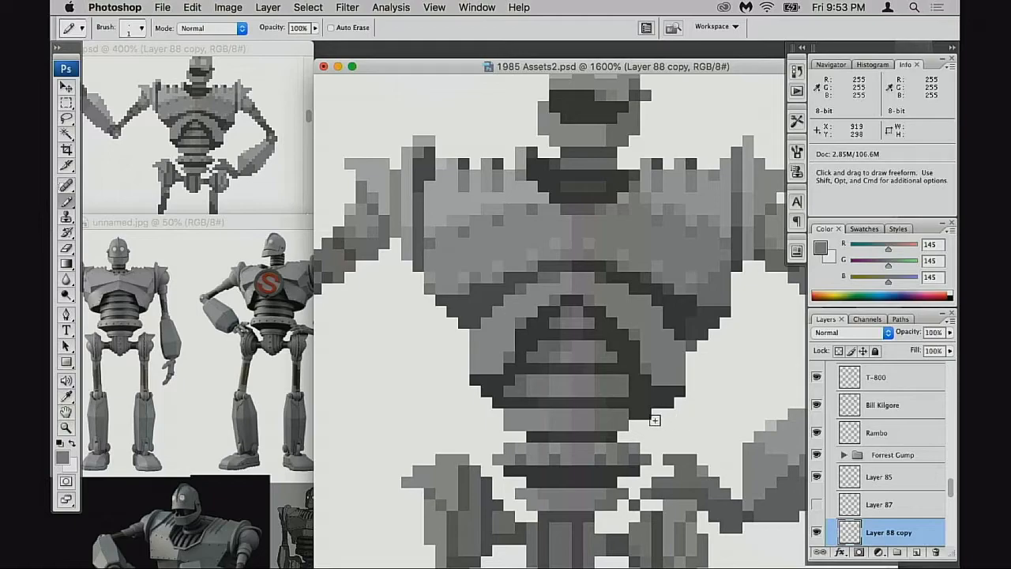
pyautogui.press('e')
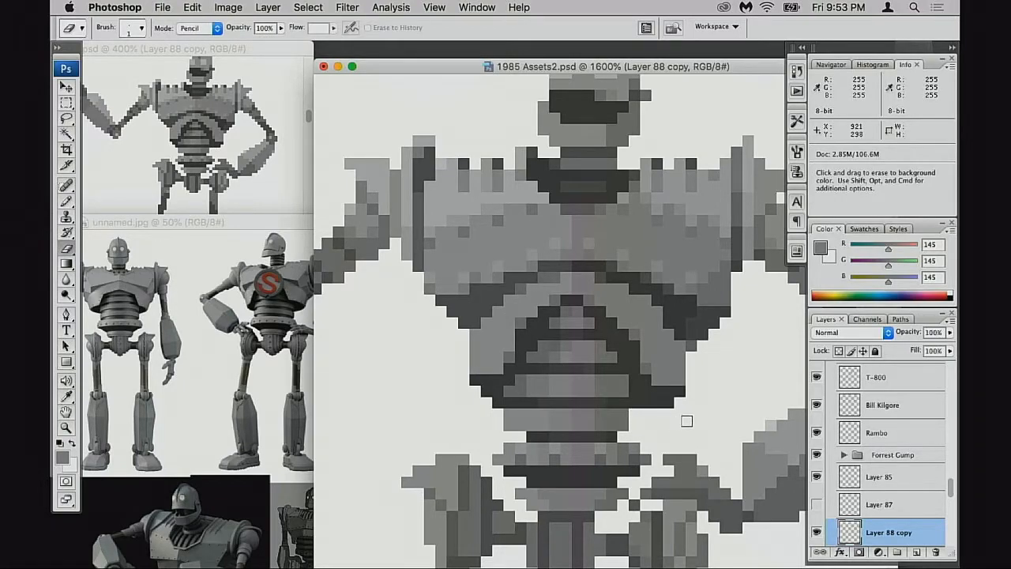
# Step: Select the lower torso's right edge pixels, move them one pixel to the left, and deselect
pyautogui.press('m')
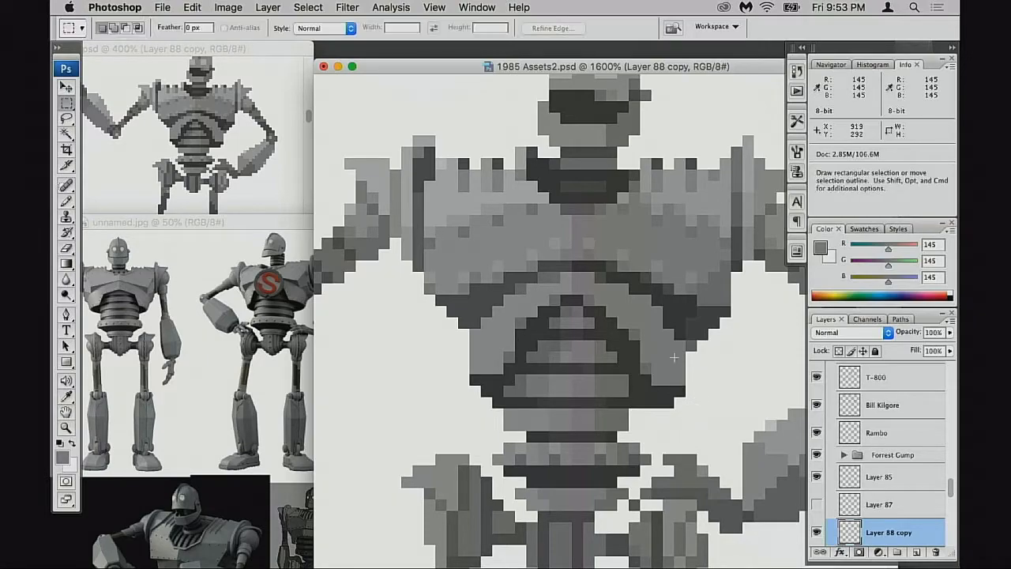
pyautogui.moveTo(662, 352)
pyautogui.mouseDown()
pyautogui.moveTo(719, 431)
pyautogui.moveTo(684, 411)
pyautogui.mouseUp()
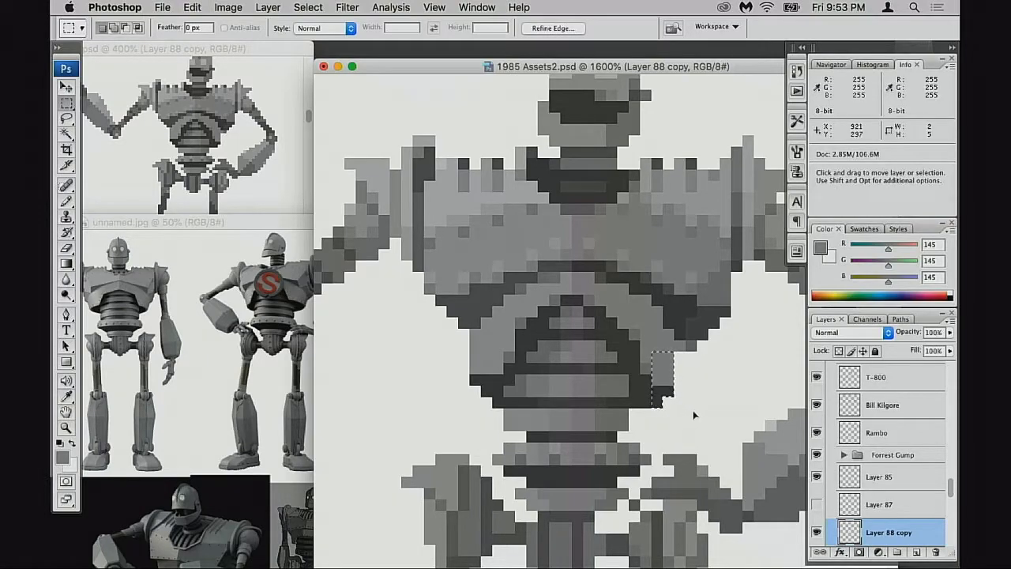
pyautogui.press('super+d')
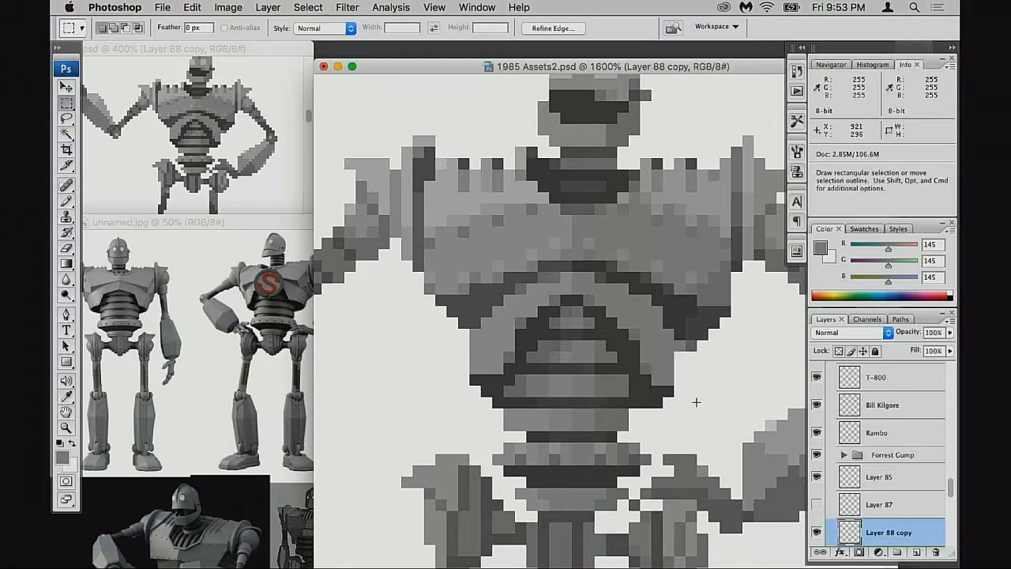
# Step: Redraw the right side of the abdomen arch narrower in dark grey 65 with the Pencil, working over the upper bands at 80% opacity
pyautogui.press('n')
pyautogui.press('b')
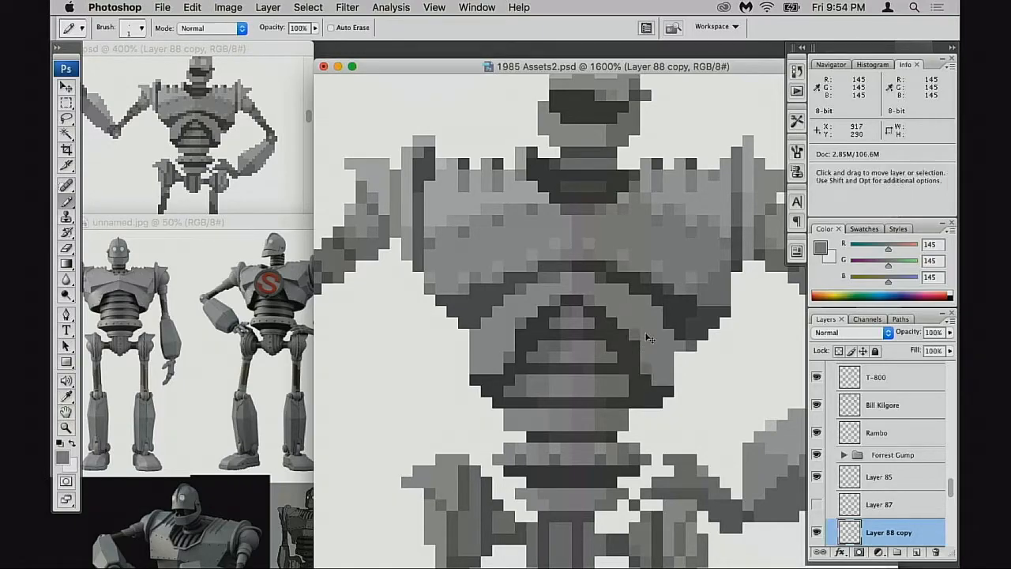
pyautogui.keyDown('alt'); pyautogui.click(669, 388); pyautogui.keyUp('alt')
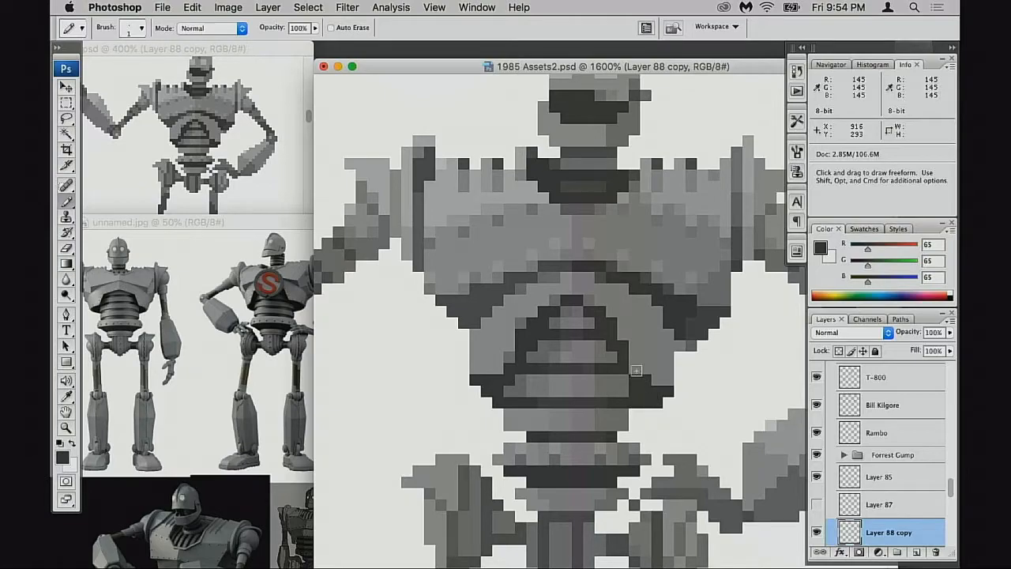
pyautogui.press('8')
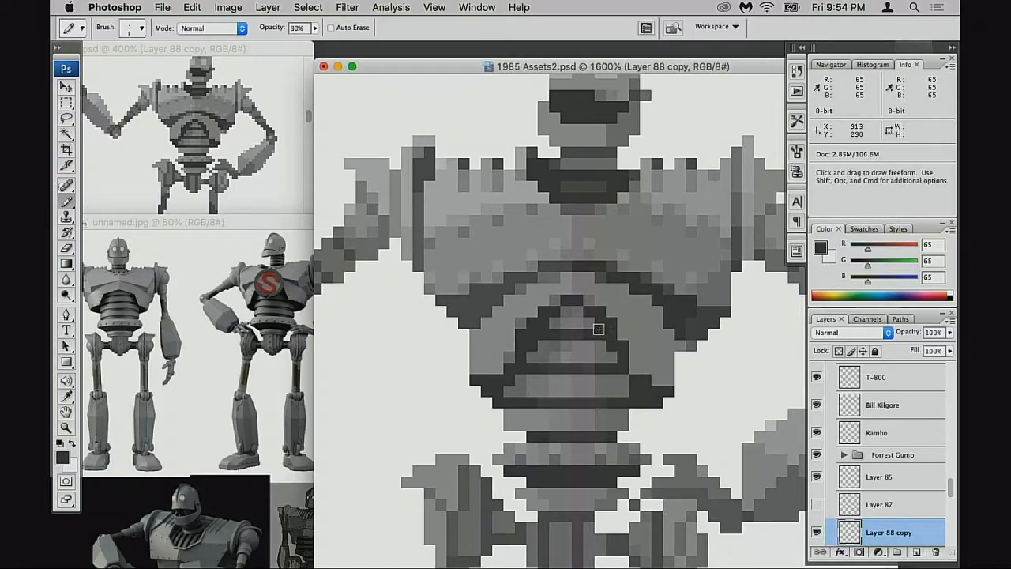
pyautogui.moveTo(584, 314); pyautogui.dragTo(598, 350)
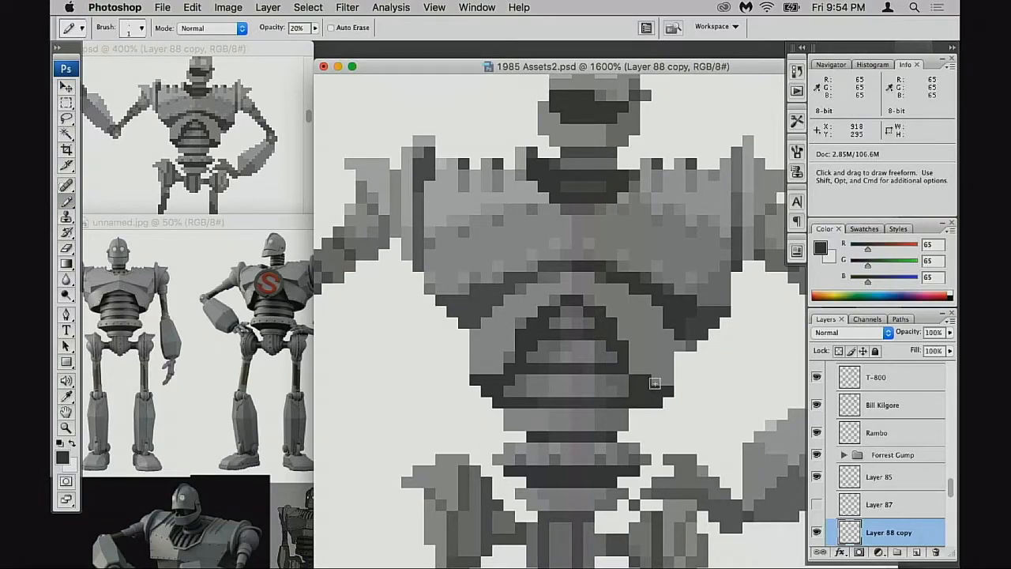
# Step: Shade the right ends of the abdomen bands with greys 117 and 86, and widen the torso's lower right edge using greys 145 and 65
pyautogui.press('5')
pyautogui.keyDown('alt'); pyautogui.click(611, 355); pyautogui.keyUp('alt')
pyautogui.press('4')
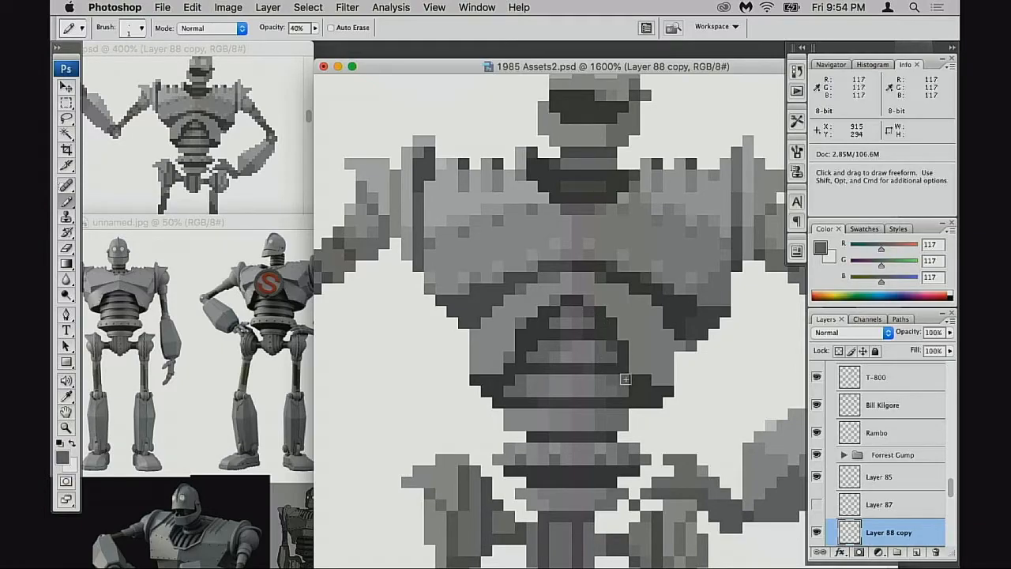
pyautogui.keyDown('alt'); pyautogui.click(625, 366); pyautogui.keyUp('alt')
pyautogui.press('0')
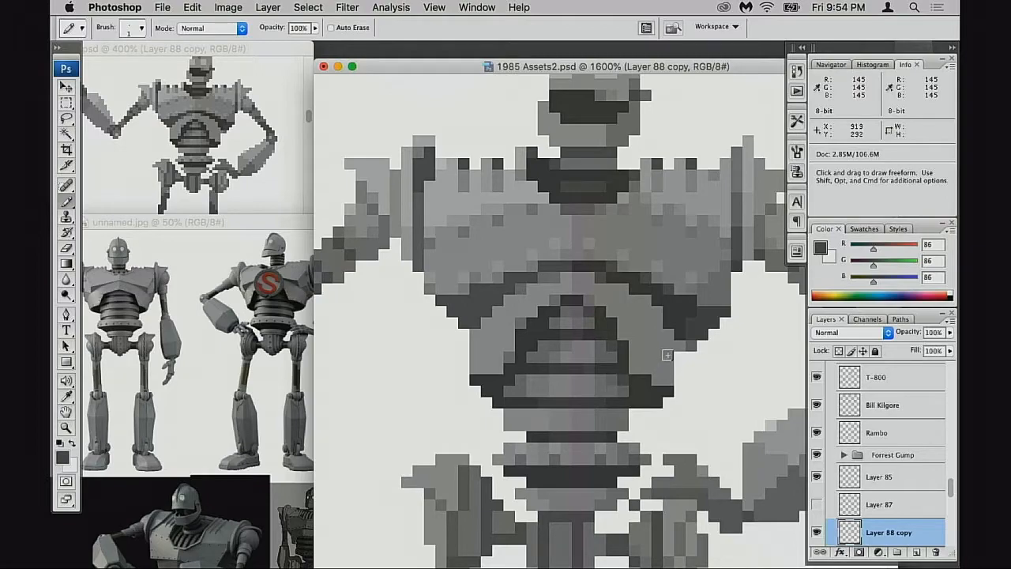
pyautogui.keyDown('alt'); pyautogui.click(668, 357); pyautogui.keyUp('alt')
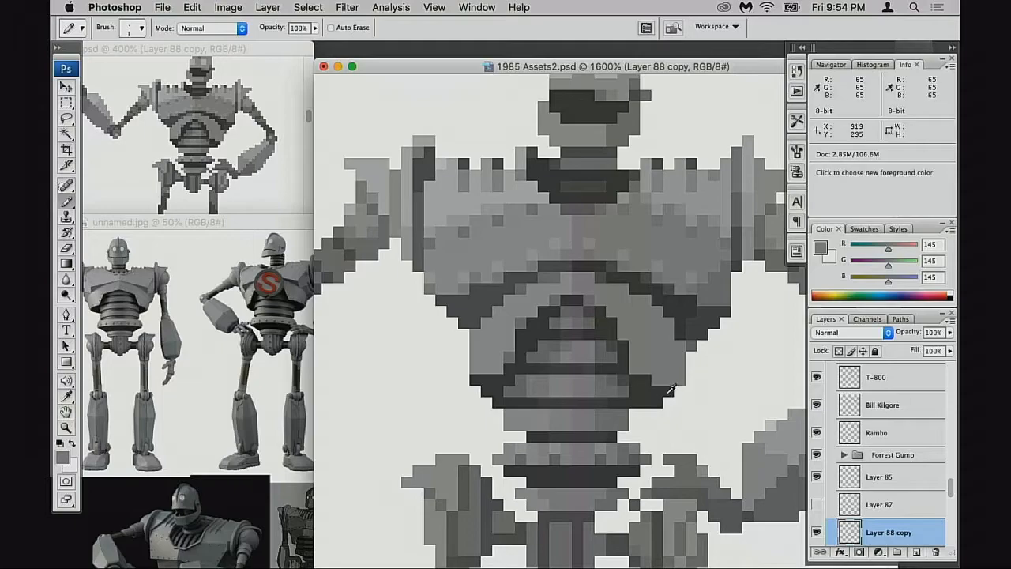
pyautogui.keyDown('alt'); pyautogui.click(674, 389); pyautogui.keyUp('alt')
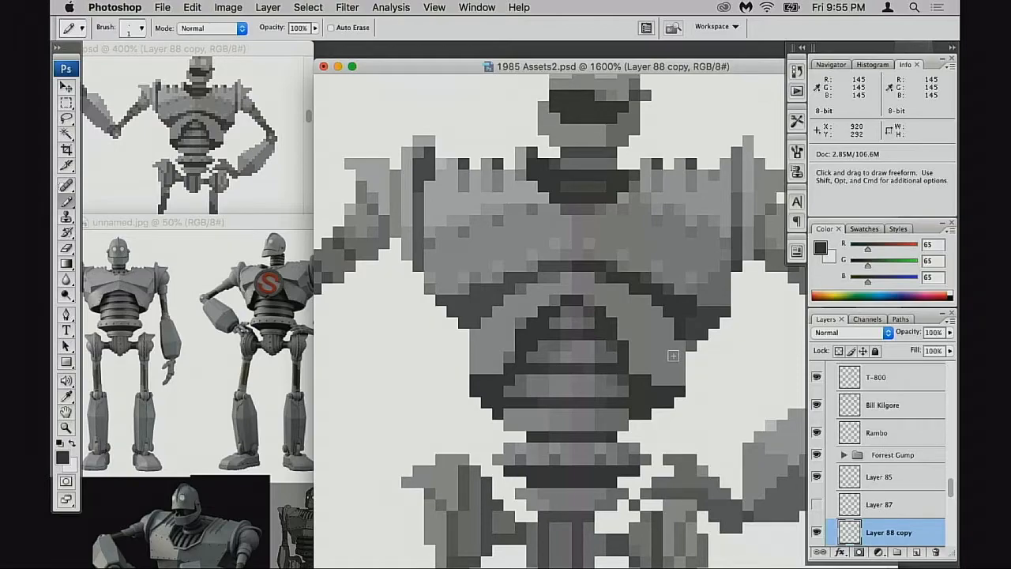
# Step: Build up a marquee selection of the dark abdomen arch with its bands and lower side edges, and hide the selection outline
pyautogui.press('m')
pyautogui.moveTo(471, 376); pyautogui.dragTo(650, 441)
pyautogui.moveTo(508, 371); pyautogui.dragTo(580, 348)
pyautogui.moveTo(561, 296); pyautogui.dragTo(602, 336)
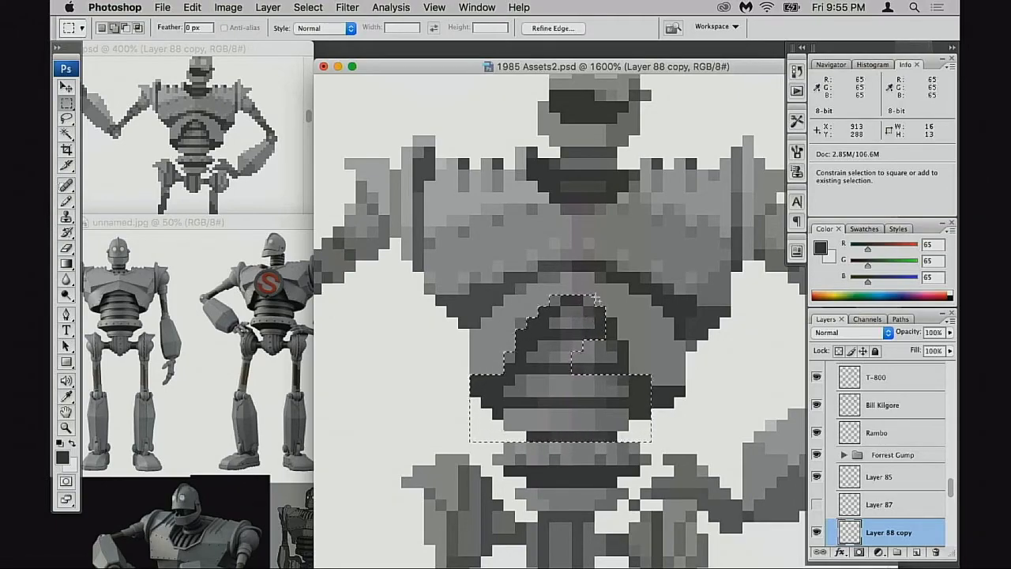
pyautogui.moveTo(561, 296); pyautogui.dragTo(549, 306)
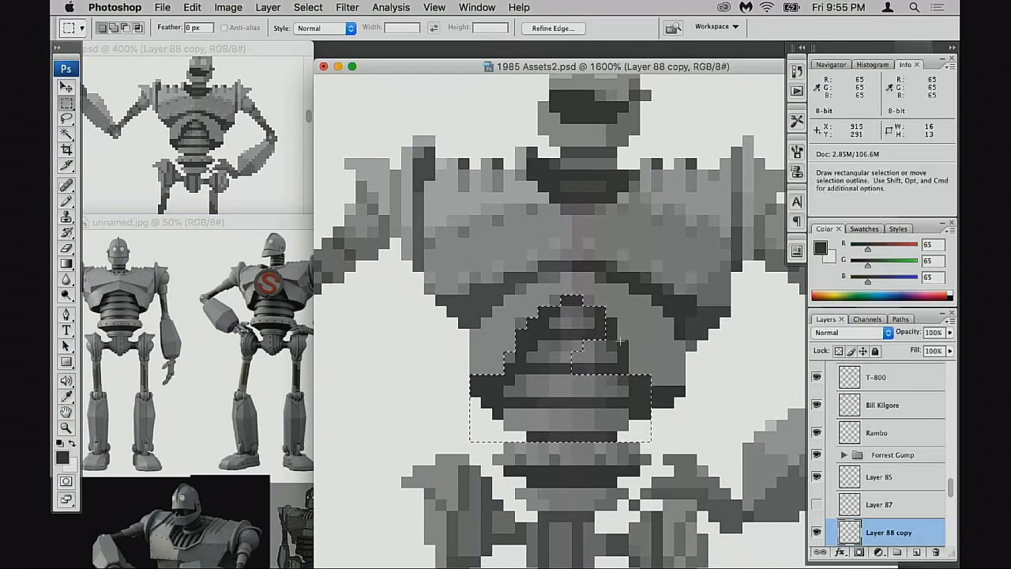
pyautogui.moveTo(597, 321); pyautogui.dragTo(662, 405)
pyautogui.moveTo(677, 385); pyautogui.dragTo(662, 417)
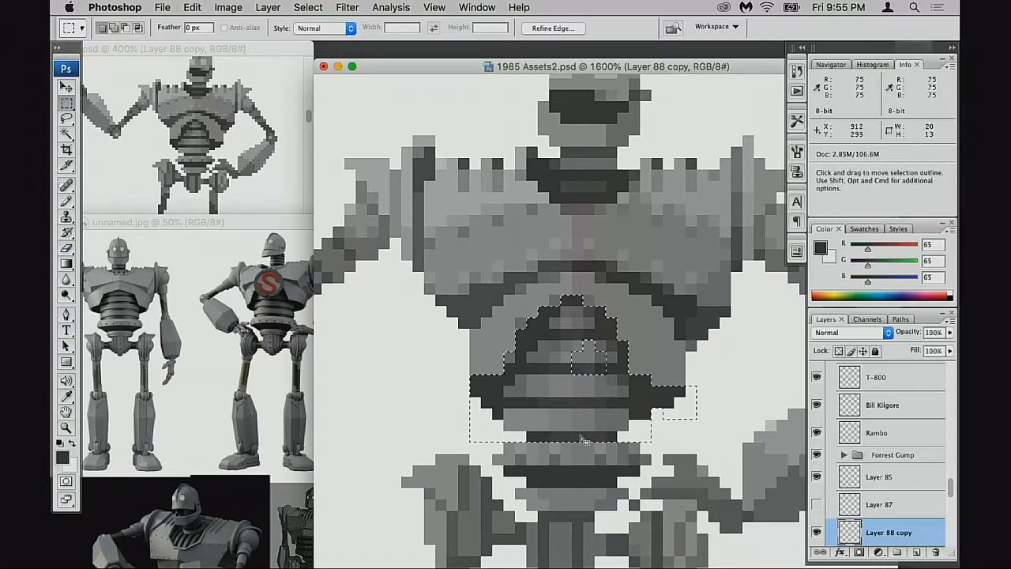
pyautogui.moveTo(517, 434); pyautogui.dragTo(668, 436)
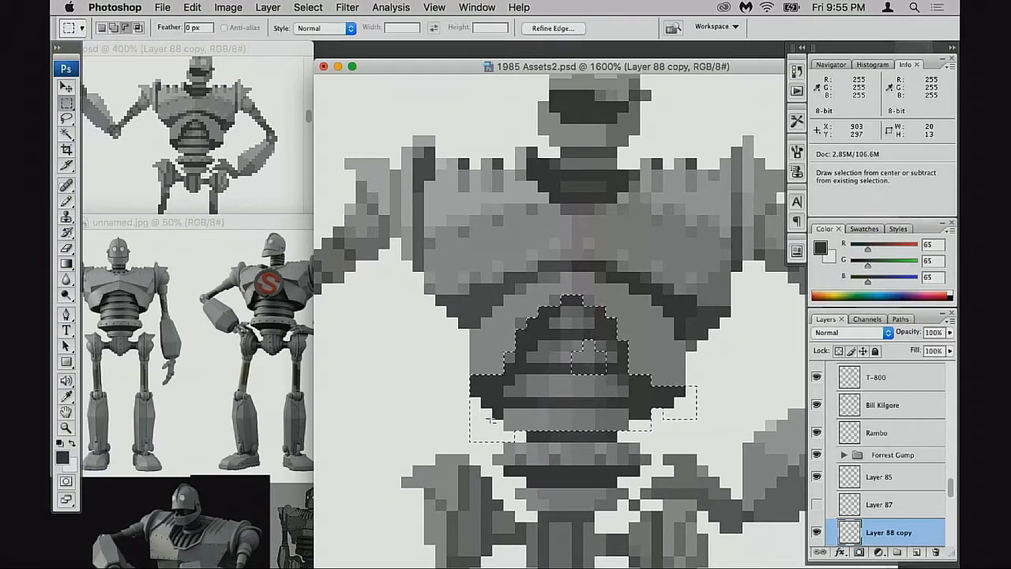
pyautogui.moveTo(562, 328); pyautogui.dragTo(598, 380)
pyautogui.moveTo(506, 410); pyautogui.dragTo(625, 435)
pyautogui.press('super+h')
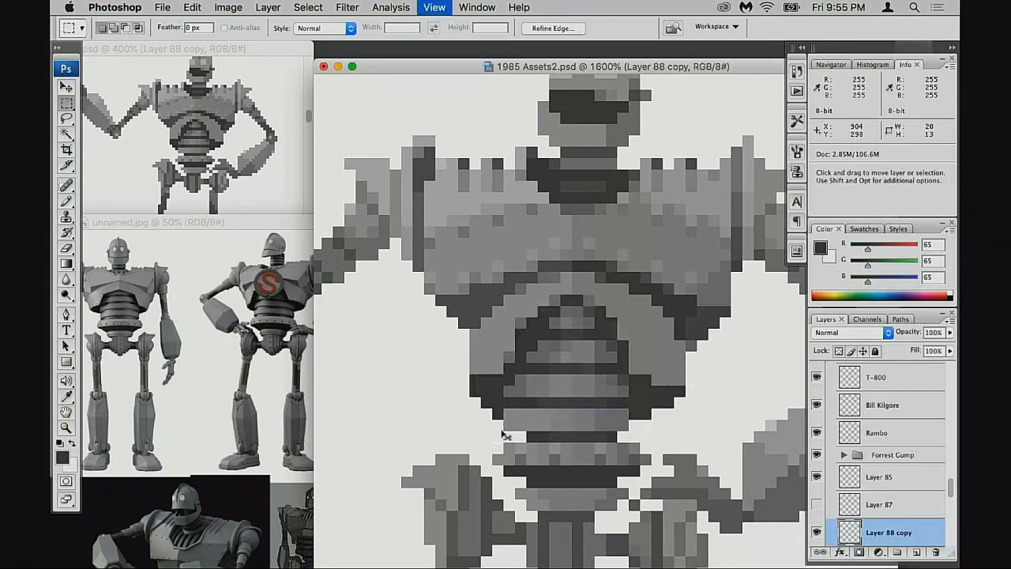
pyautogui.press('super+l')
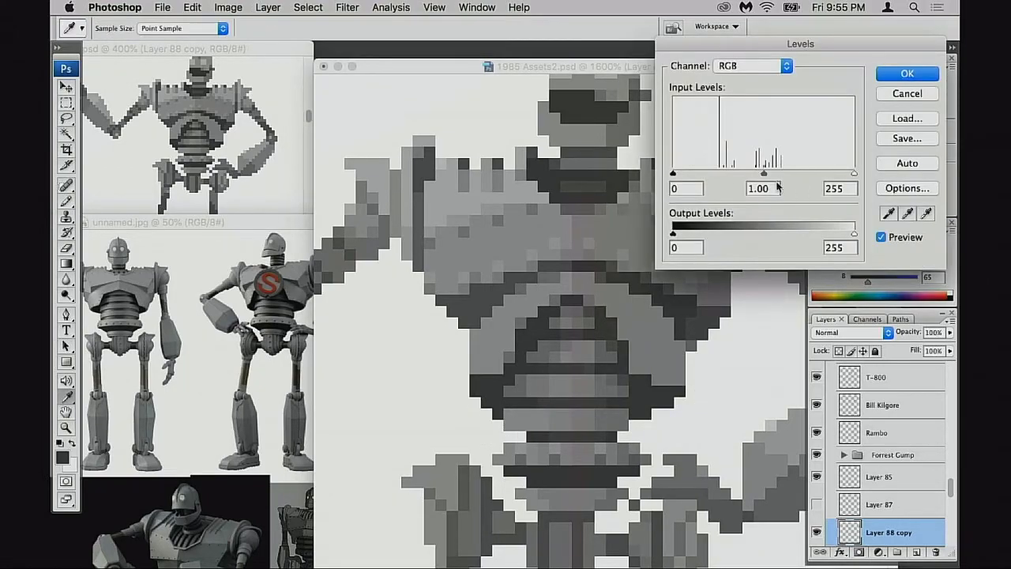
pyautogui.moveTo(683, 175)
pyautogui.mouseDown()
pyautogui.moveTo(713, 175)
pyautogui.moveTo(698, 175)
pyautogui.mouseUp()
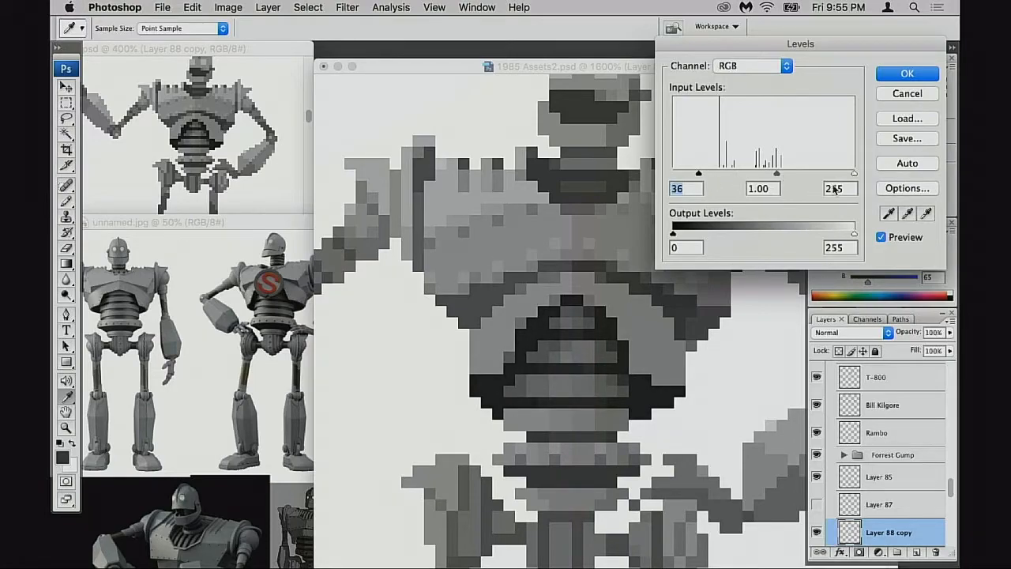
pyautogui.moveTo(852, 235)
pyautogui.mouseDown()
pyautogui.moveTo(833, 235)
pyautogui.moveTo(855, 230)
pyautogui.mouseUp()
pyautogui.moveTo(855, 230); pyautogui.dragTo(855, 231)
pyautogui.moveTo(699, 175); pyautogui.dragTo(695, 175)
pyautogui.moveTo(850, 235)
pyautogui.mouseDown()
pyautogui.moveTo(826, 234)
pyautogui.moveTo(846, 235)
pyautogui.moveTo(838, 234)
pyautogui.mouseUp()
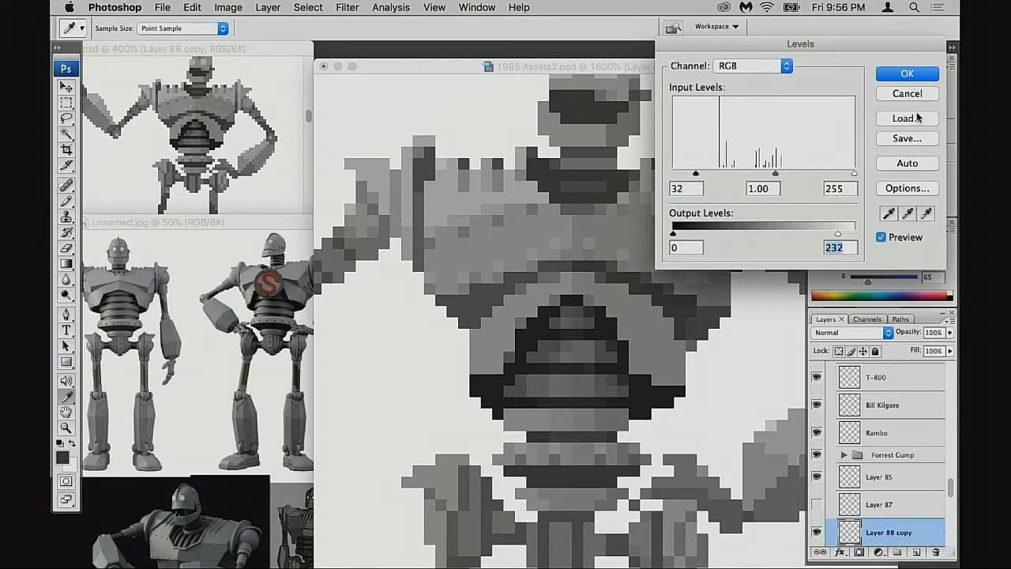
pyautogui.click(915, 95)
# Step: Add the lower abdomen band and the dark strip beneath it to the selection, and hide the selection outline
pyautogui.press('m')
pyautogui.moveTo(497, 400); pyautogui.dragTo(647, 436)
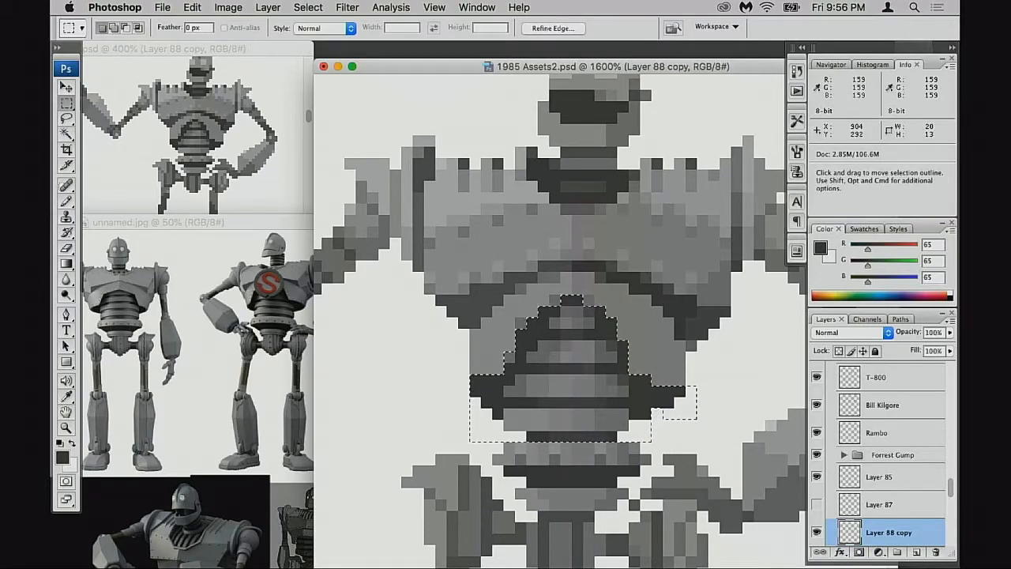
pyautogui.press('cmd+d')
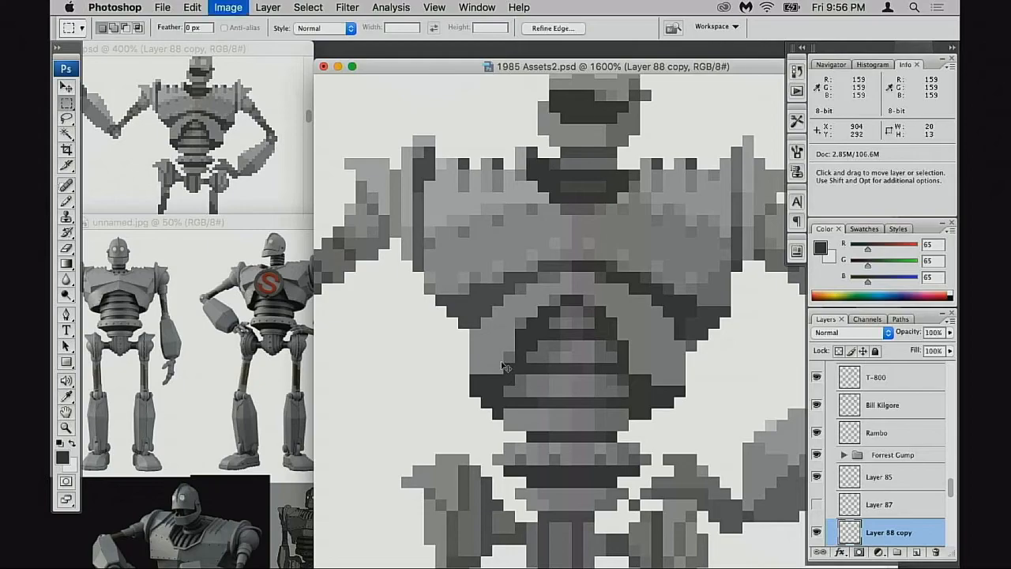
# Step: Darken the selected abdomen with Levels, lowering the output white level and adjusting the input levels, and view the whole figure at 600%
pyautogui.press('super+l')
pyautogui.moveTo(854, 234); pyautogui.dragTo(813, 235)
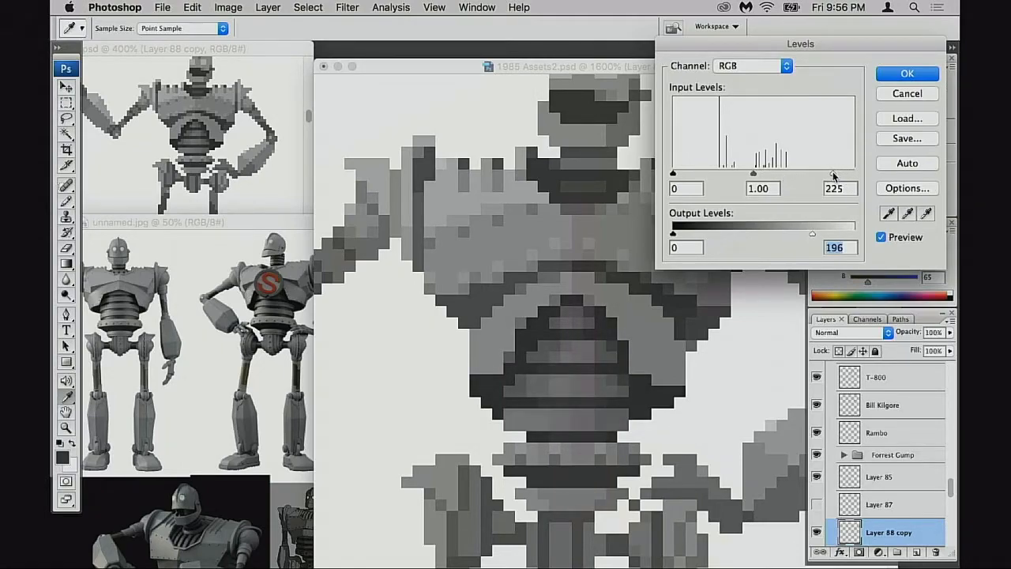
pyautogui.click(831, 177)
pyautogui.moveTo(674, 174)
pyautogui.mouseDown()
pyautogui.moveTo(689, 180)
pyautogui.moveTo(674, 182)
pyautogui.mouseUp()
pyautogui.moveTo(804, 229); pyautogui.dragTo(810, 229)
pyautogui.click(906, 74)
pyautogui.keyDown('alt'); pyautogui.click(669, 316); pyautogui.keyUp('alt')
pyautogui.keyDown('alt'); pyautogui.click(668, 324); pyautogui.keyUp('alt')
pyautogui.keyDown('alt'); pyautogui.click(667, 347); pyautogui.keyUp('alt')
pyautogui.keyDown('alt'); pyautogui.click(667, 350); pyautogui.keyUp('alt')
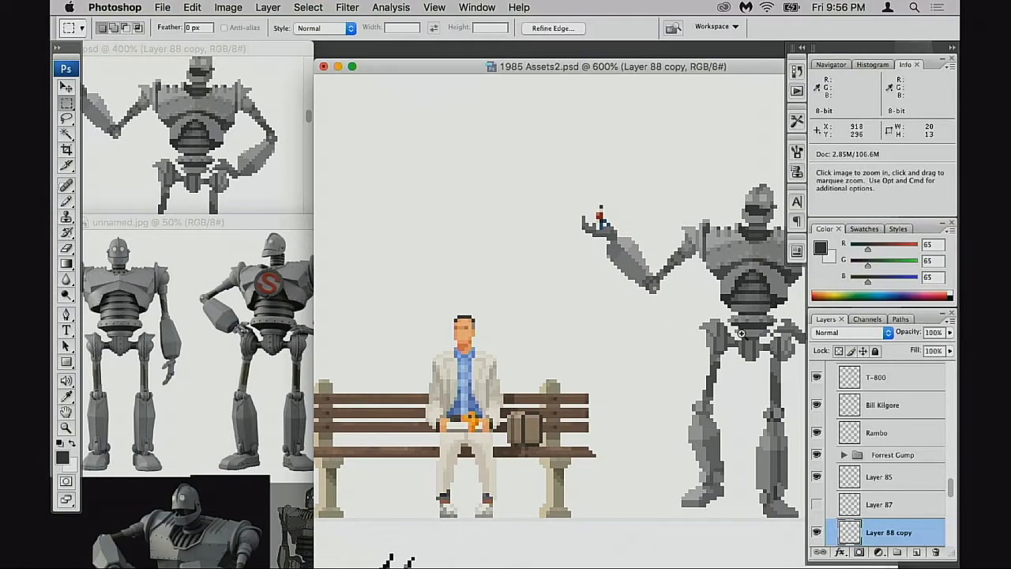
# Step: Select the dark visor area of the head with the Magic Wand, viewing the torso at 1600%
pyautogui.click(756, 325)
pyautogui.click(756, 324)
pyautogui.click(723, 346)
pyautogui.click(700, 345)
pyautogui.click(681, 332)
pyautogui.moveTo(601, 203); pyautogui.dragTo(673, 329)
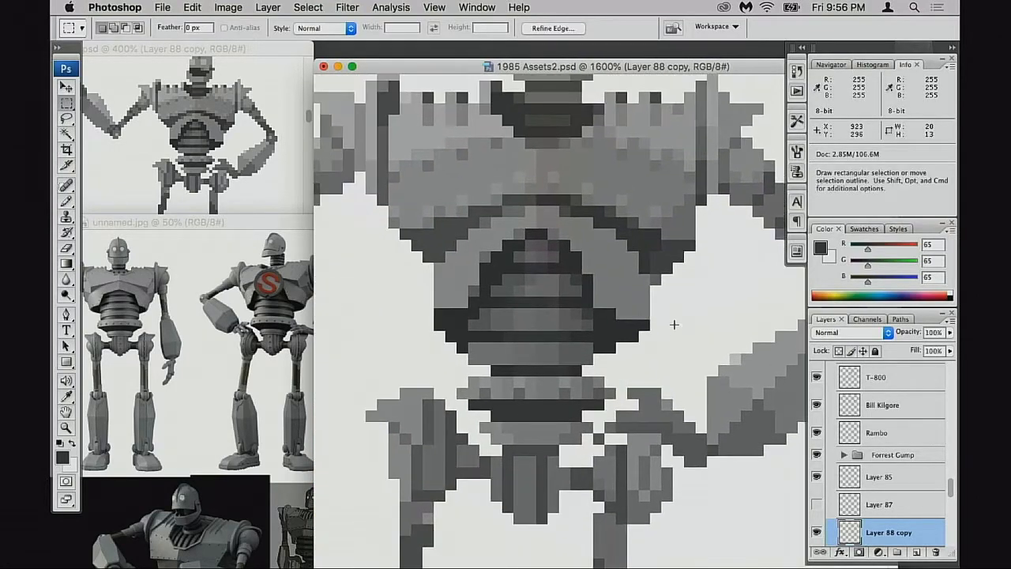
pyautogui.moveTo(577, 227); pyautogui.dragTo(601, 320)
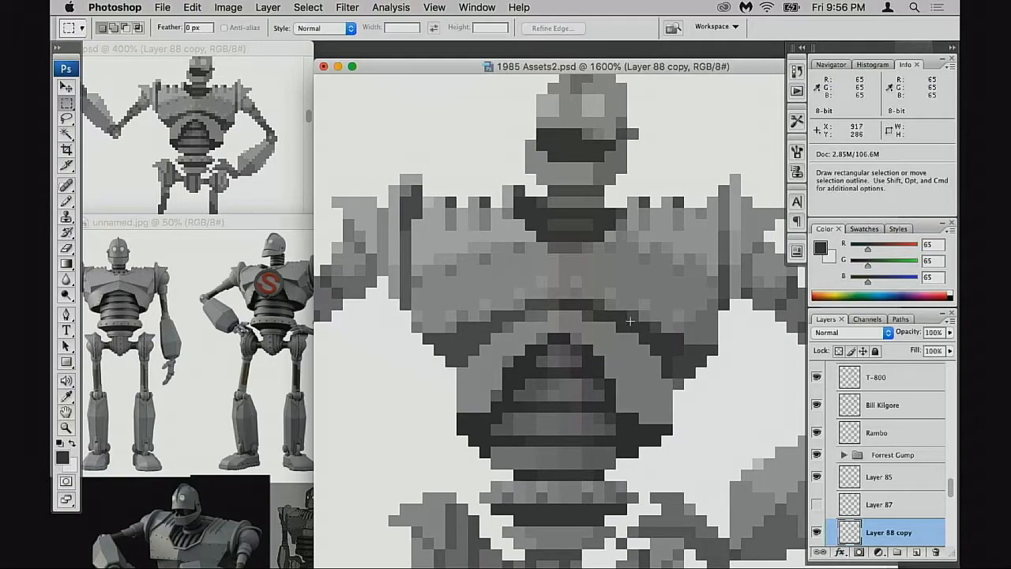
pyautogui.press('w')
pyautogui.click(571, 143)
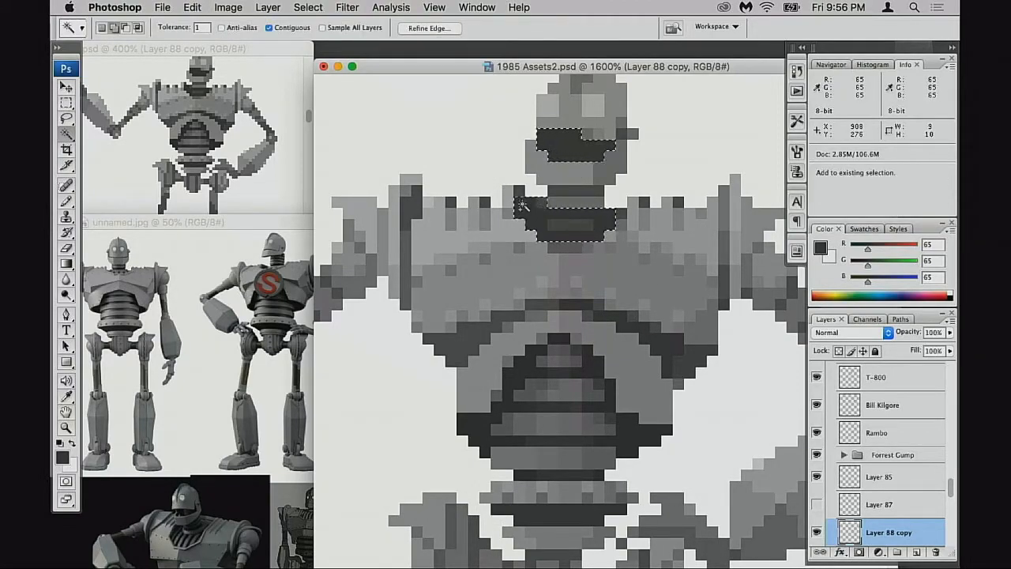
# Step: Add the dark shoulder seams on both sides and the dark underside of the chest to the selection
pyautogui.keyDown('shift'); pyautogui.click(407, 277); pyautogui.keyUp('shift')
pyautogui.keyDown('shift'); pyautogui.click(462, 347); pyautogui.keyUp('shift')
pyautogui.keyDown('shift'); pyautogui.click(553, 305); pyautogui.keyUp('shift')
pyautogui.keyDown('shift'); pyautogui.click(609, 316); pyautogui.keyUp('shift')
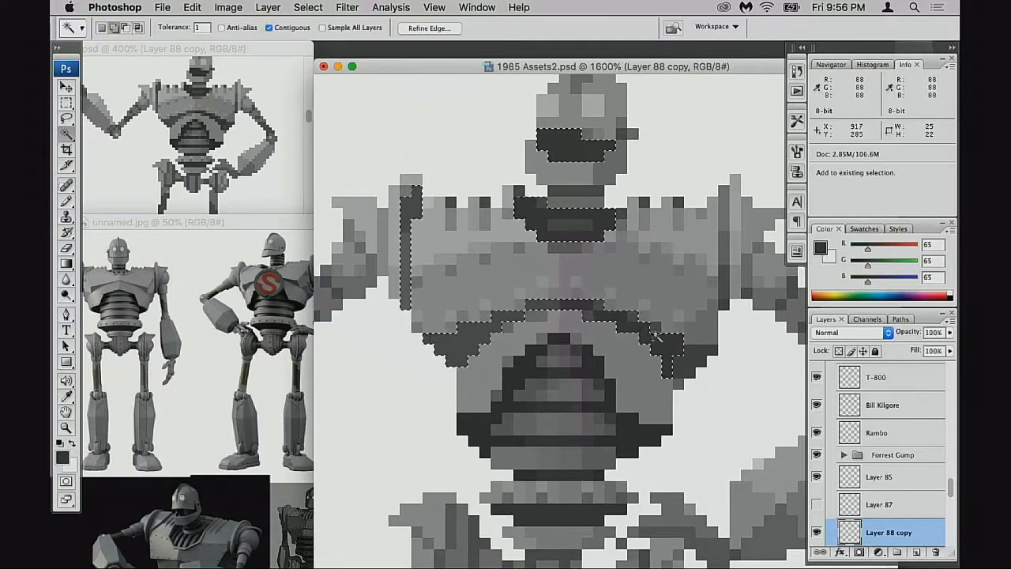
pyautogui.keyDown('shift'); pyautogui.click(691, 361); pyautogui.keyUp('shift')
pyautogui.keyDown('shift'); pyautogui.click(724, 300); pyautogui.keyUp('shift')
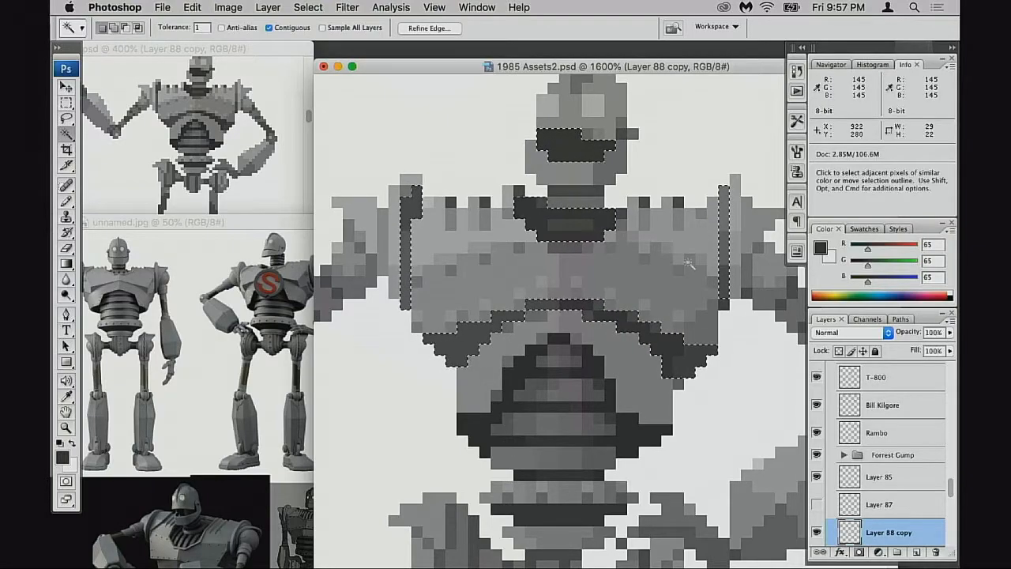
# Step: Hide the selection outline and darken the selected areas with Levels, raising the input black level to about 11
pyautogui.press('super+h')
pyautogui.press('super+l')
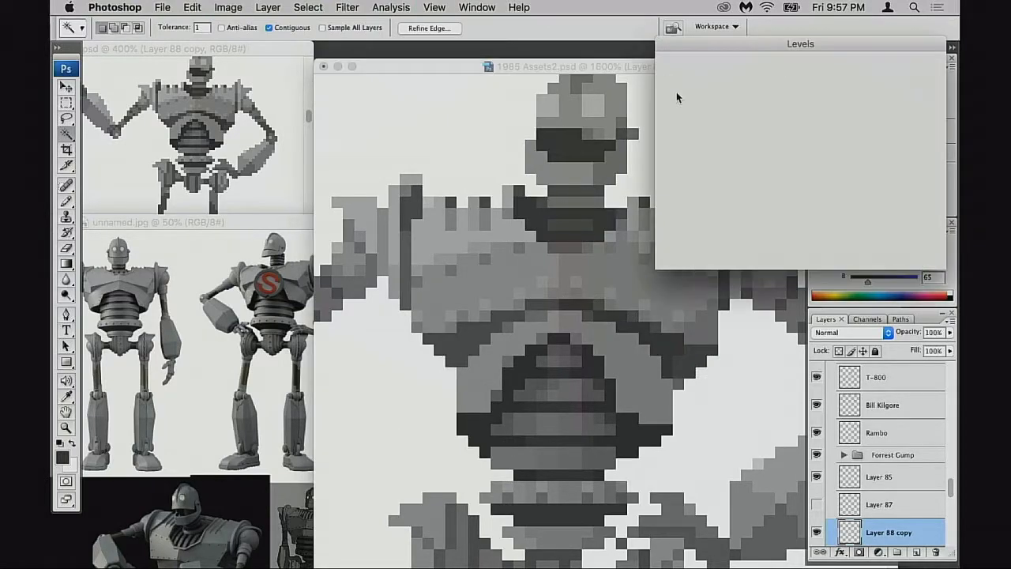
pyautogui.moveTo(673, 173); pyautogui.dragTo(683, 175)
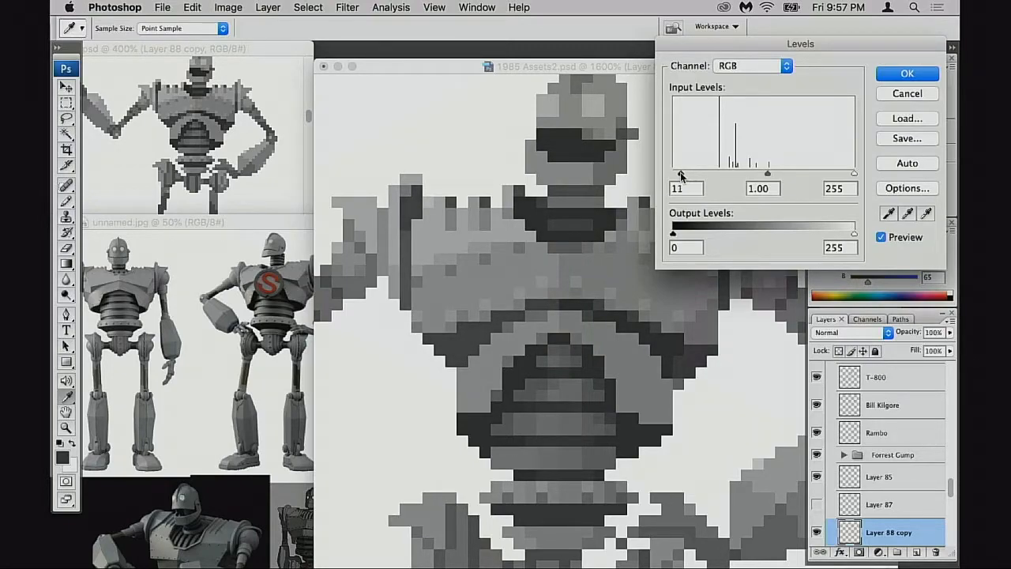
pyautogui.click(878, 76)
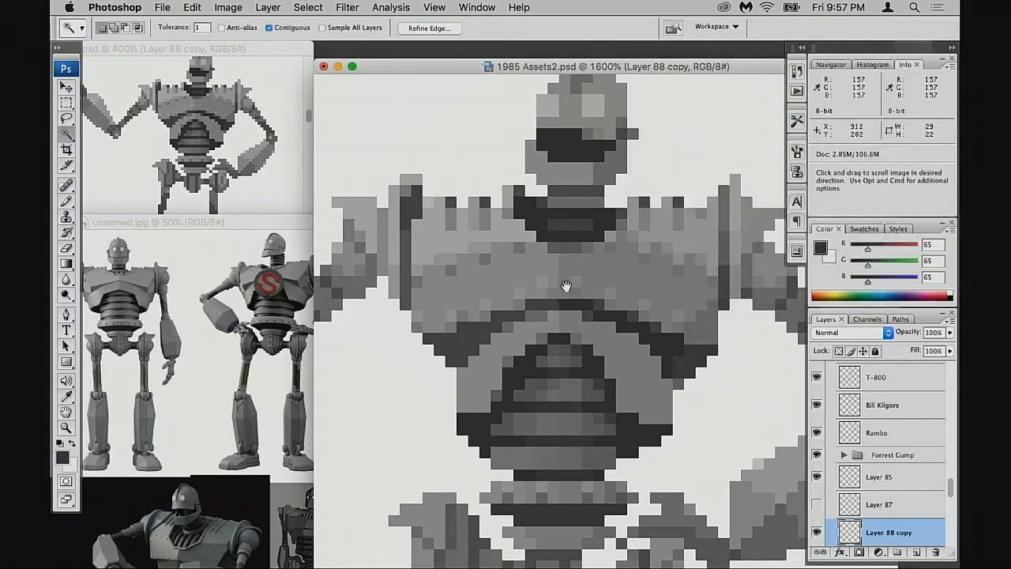
# Step: Show the whole figure at 500%, clear the selection and save the document
pyautogui.keyDown('alt'); pyautogui.keyDown('super'); pyautogui.click(573, 291); pyautogui.keyUp('super'); pyautogui.keyUp('alt')
pyautogui.keyDown('alt'); pyautogui.click(574, 295); pyautogui.keyUp('alt')
pyautogui.keyDown('alt'); pyautogui.click(581, 310); pyautogui.keyUp('alt')
pyautogui.keyDown('alt'); pyautogui.click(585, 316); pyautogui.keyUp('alt')
pyautogui.keyDown('alt'); pyautogui.click(586, 317); pyautogui.keyUp('alt')
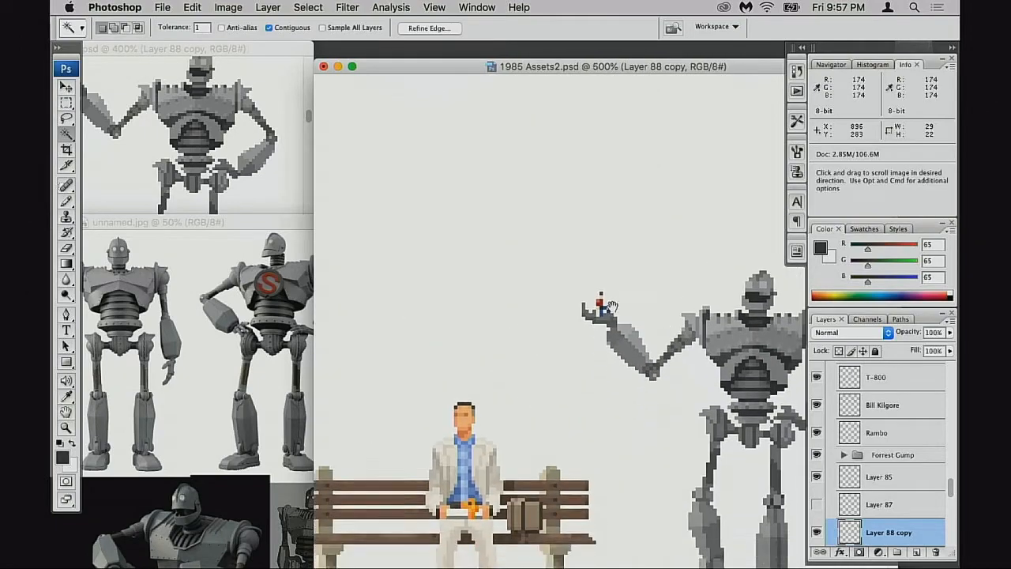
pyautogui.moveTo(643, 332); pyautogui.dragTo(645, 195)
pyautogui.moveTo(660, 66); pyautogui.dragTo(517, 72)
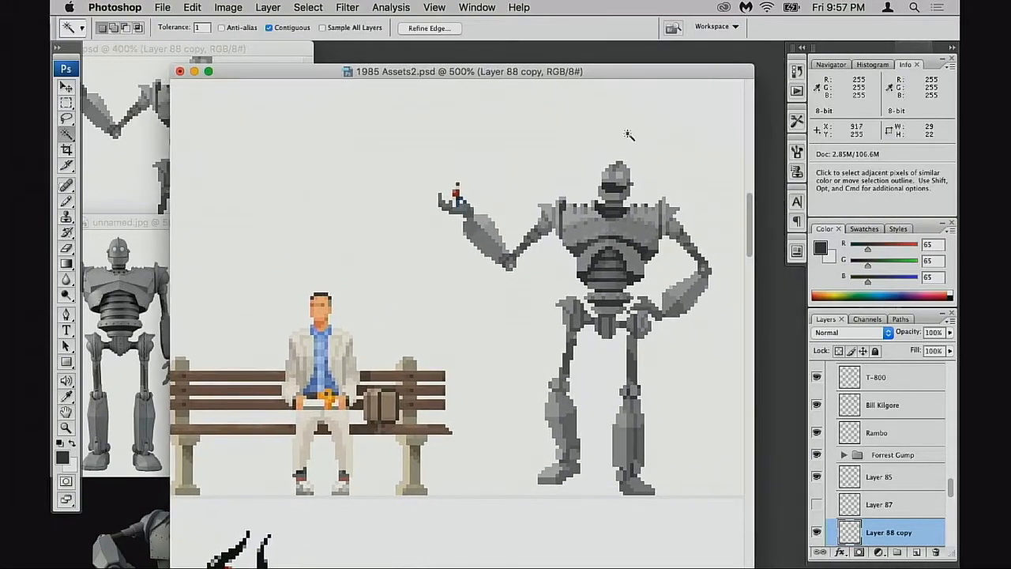
pyautogui.press('super+s')
# Step: Compare the document's opening snapshot with the latest history state twice, finishing on the latest state
pyautogui.click(797, 71)
pyautogui.moveTo(592, 69); pyautogui.dragTo(471, 67)
pyautogui.click(726, 94)
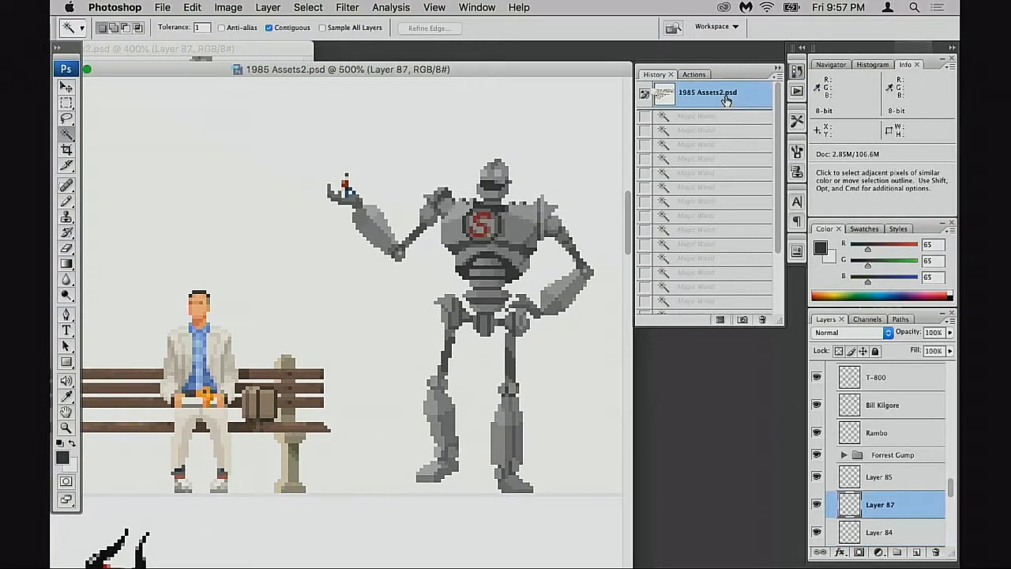
pyautogui.scroll(-3, 782, 292)
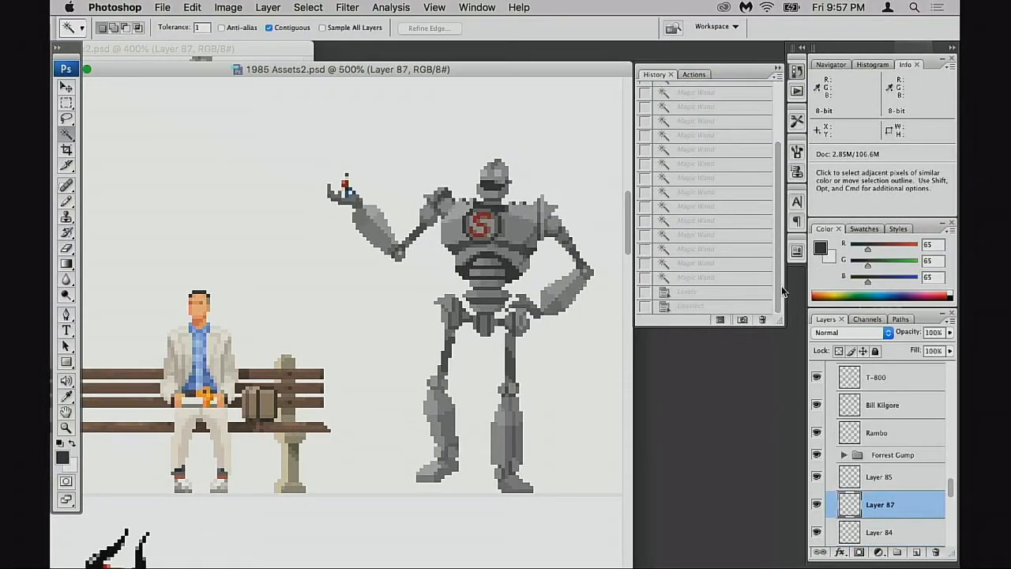
pyautogui.click(734, 306)
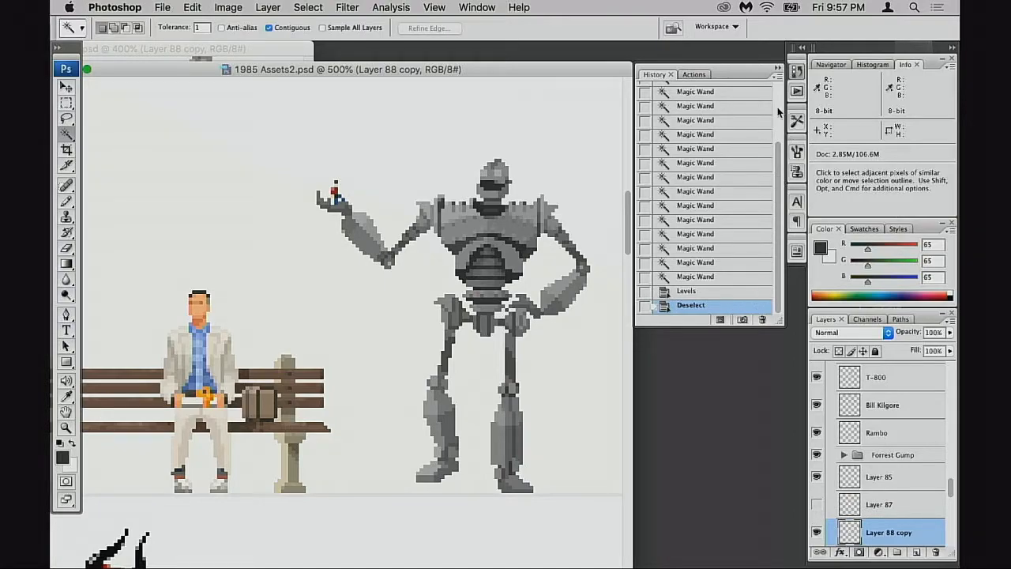
pyautogui.scroll(5, 762, 105)
pyautogui.click(733, 94)
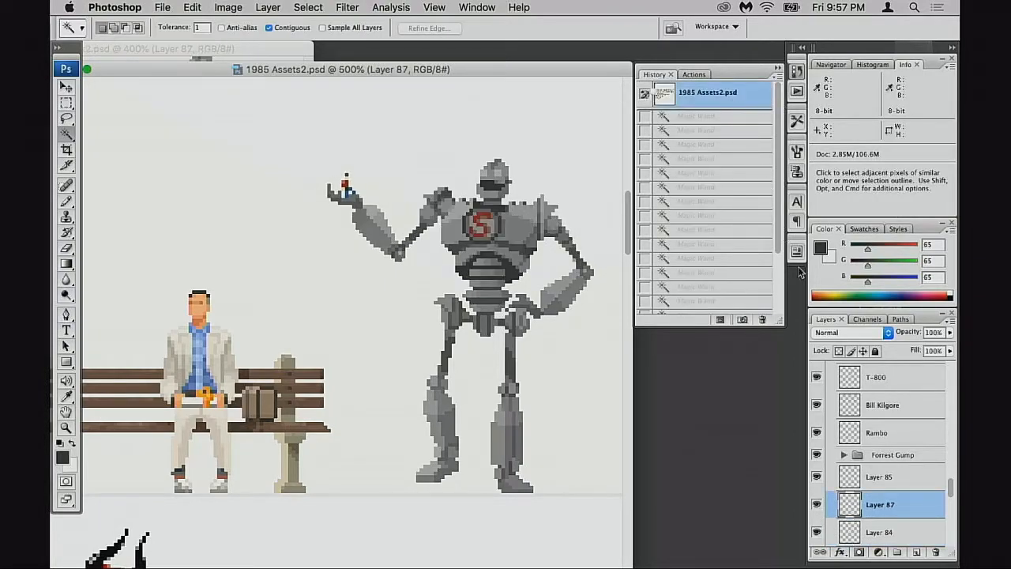
pyautogui.scroll(-5, 780, 293)
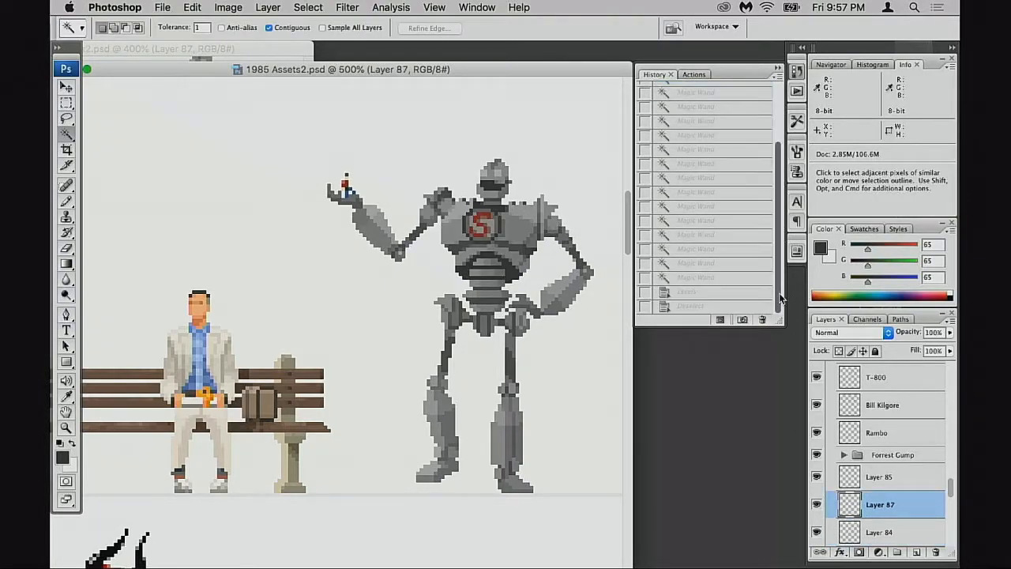
pyautogui.click(735, 306)
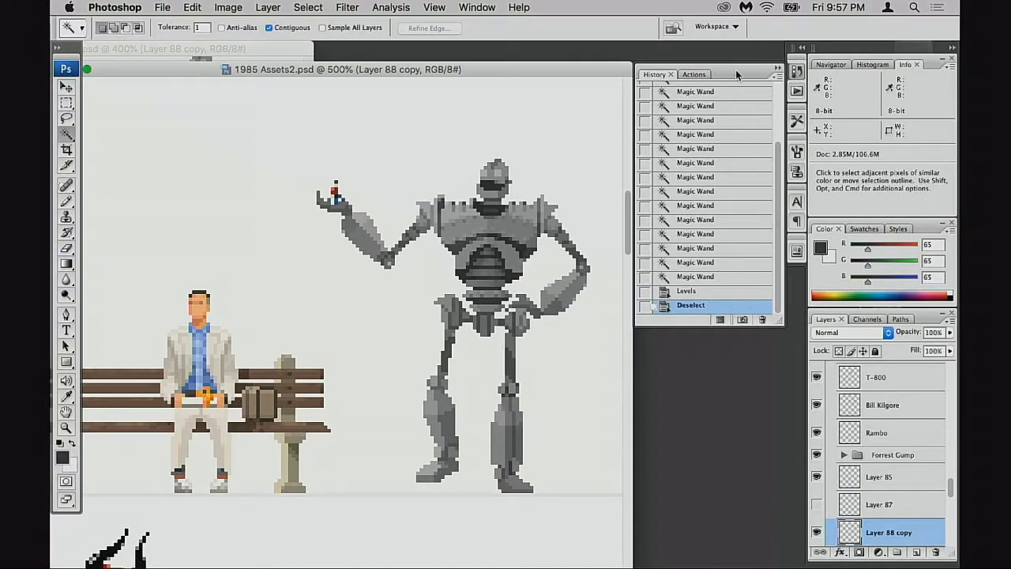
pyautogui.moveTo(600, 64); pyautogui.dragTo(793, 64)
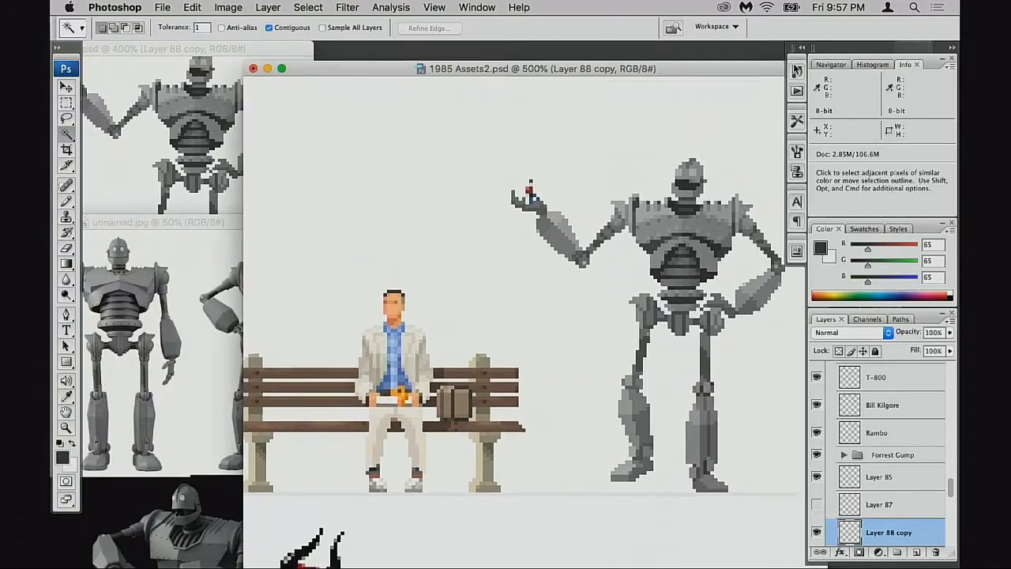
# Step: Bring the figure's torso and abdomen into closer view at 800%
pyautogui.press('super+equal')
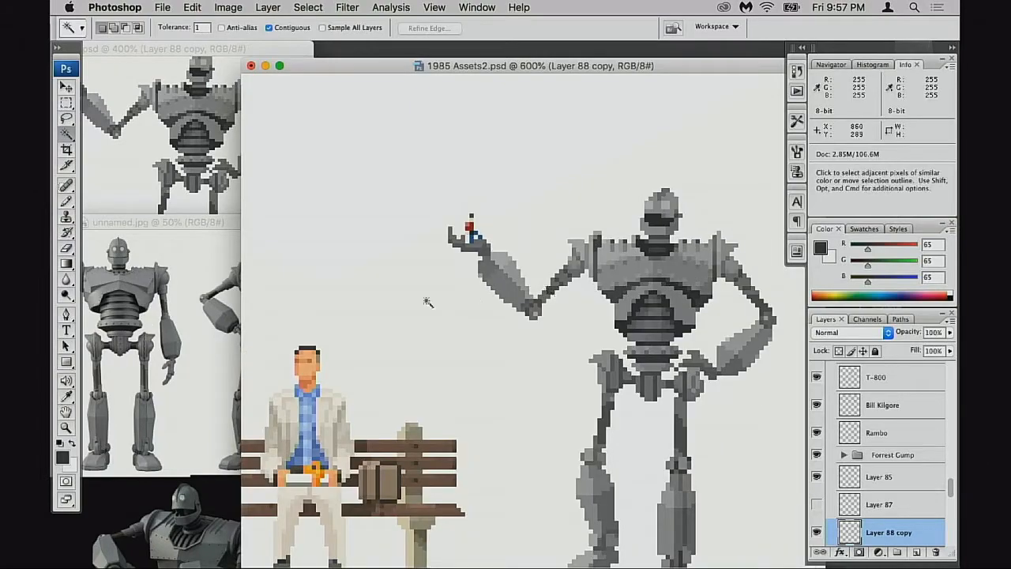
pyautogui.click(198, 366)
pyautogui.click(678, 336)
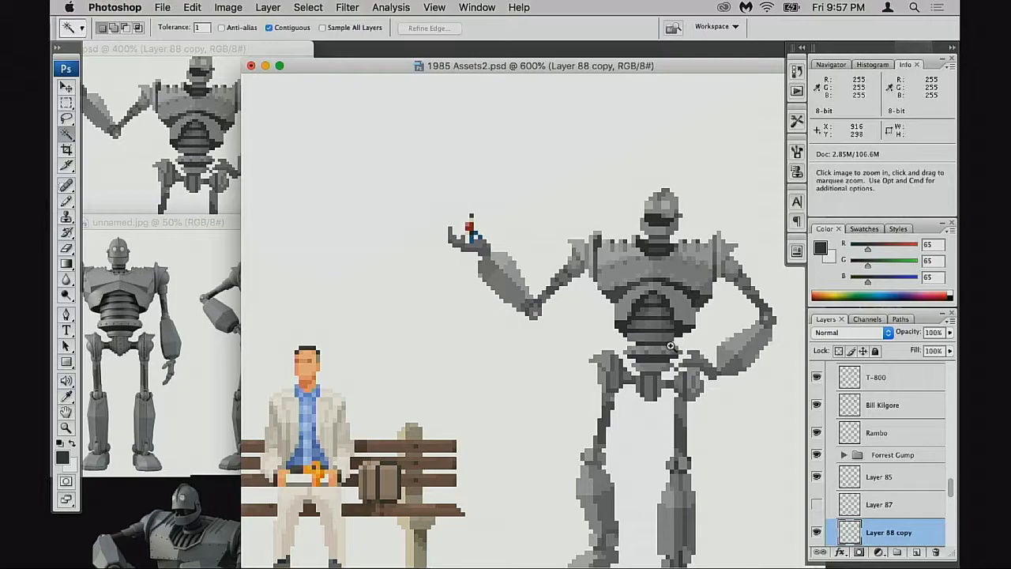
pyautogui.keyDown('super'); pyautogui.click(670, 346); pyautogui.keyUp('super')
pyautogui.keyDown('super'); pyautogui.click(671, 345); pyautogui.keyUp('super')
pyautogui.press('n')
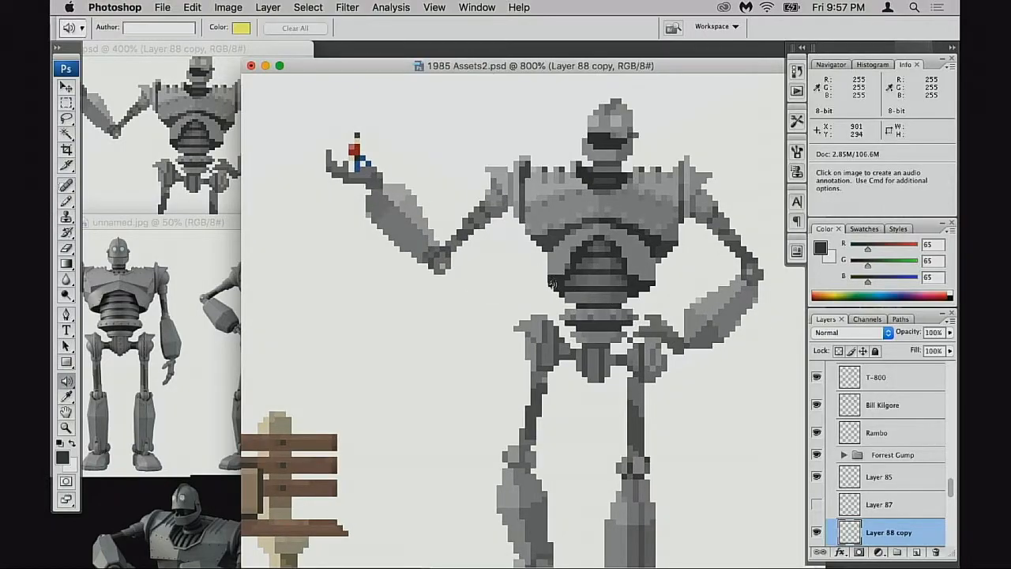
pyautogui.click(559, 290)
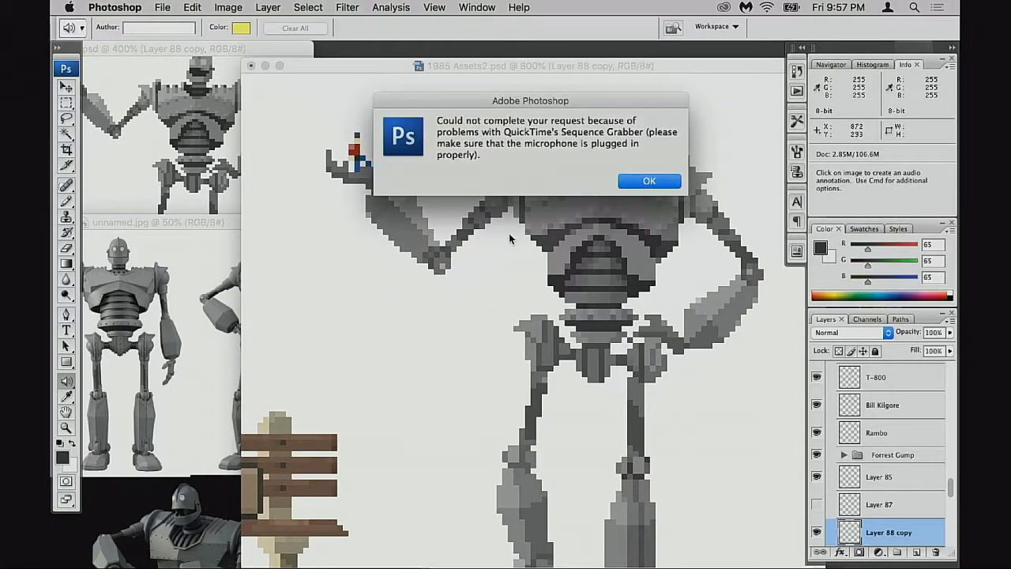
pyautogui.click(649, 181)
# Step: Select the abdomen's dark lower side edges with the marquee, move each one up slightly, and deselect
pyautogui.press('m')
pyautogui.moveTo(552, 284)
pyautogui.mouseDown()
pyautogui.moveTo(532, 267)
pyautogui.moveTo(564, 298)
pyautogui.moveTo(556, 277)
pyautogui.mouseUp()
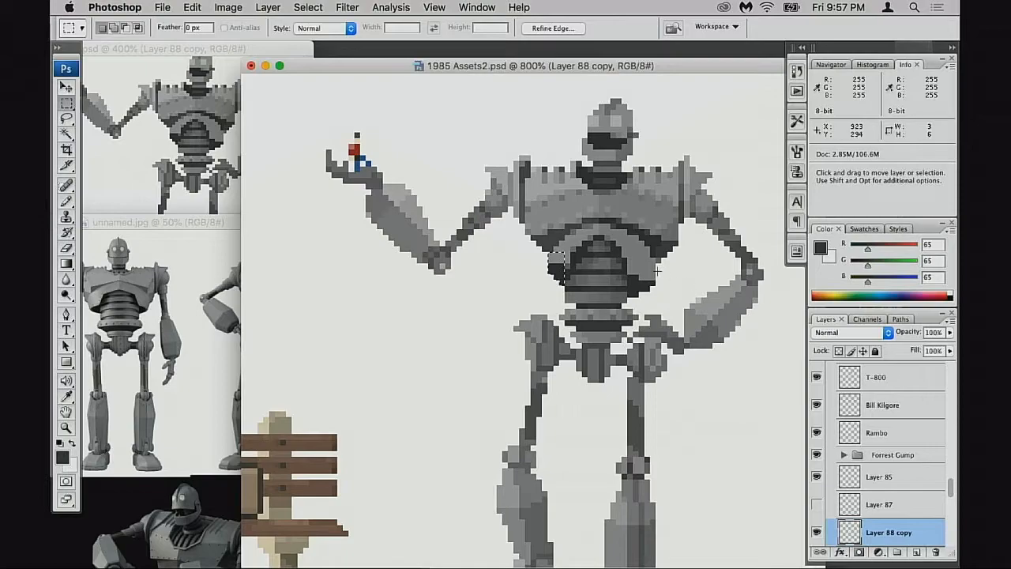
pyautogui.moveTo(630, 264); pyautogui.dragTo(666, 296)
pyautogui.press('super+d')
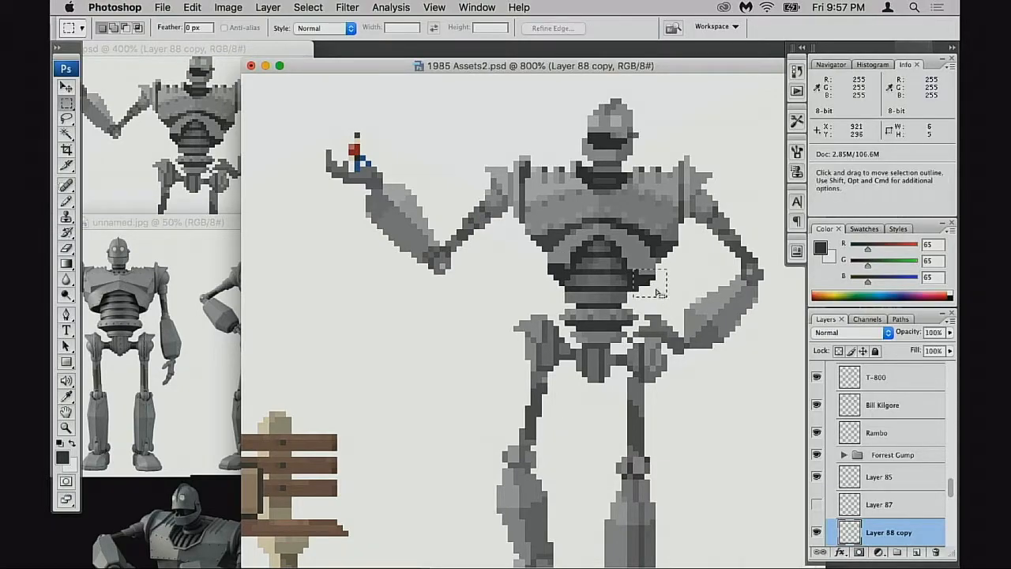
pyautogui.moveTo(630, 266); pyautogui.dragTo(650, 285)
pyautogui.press('super+d')
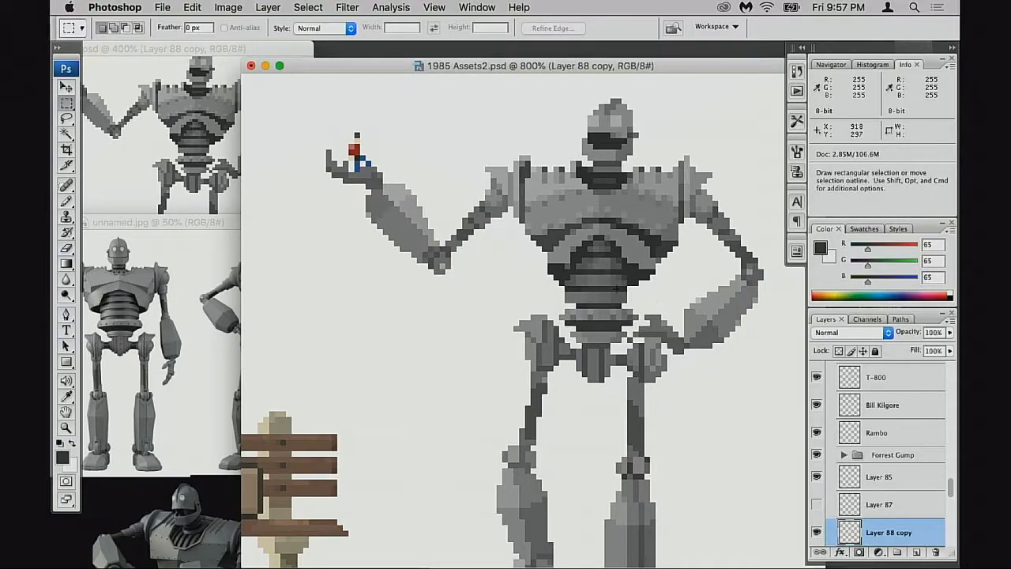
# Step: Check the abdomen against the reference image and widen the right end of the lower abdomen bands
pyautogui.click(211, 174)
pyautogui.click(173, 327)
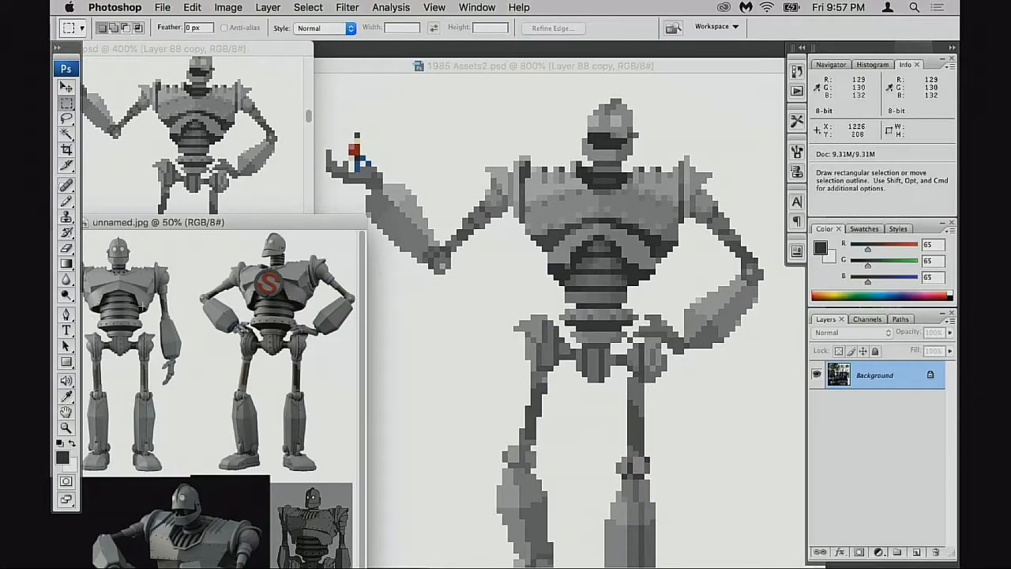
pyautogui.click(638, 302)
pyautogui.moveTo(612, 276); pyautogui.dragTo(629, 299)
pyautogui.click(646, 317)
pyautogui.keyDown('super'); pyautogui.click(587, 331); pyautogui.keyUp('super')
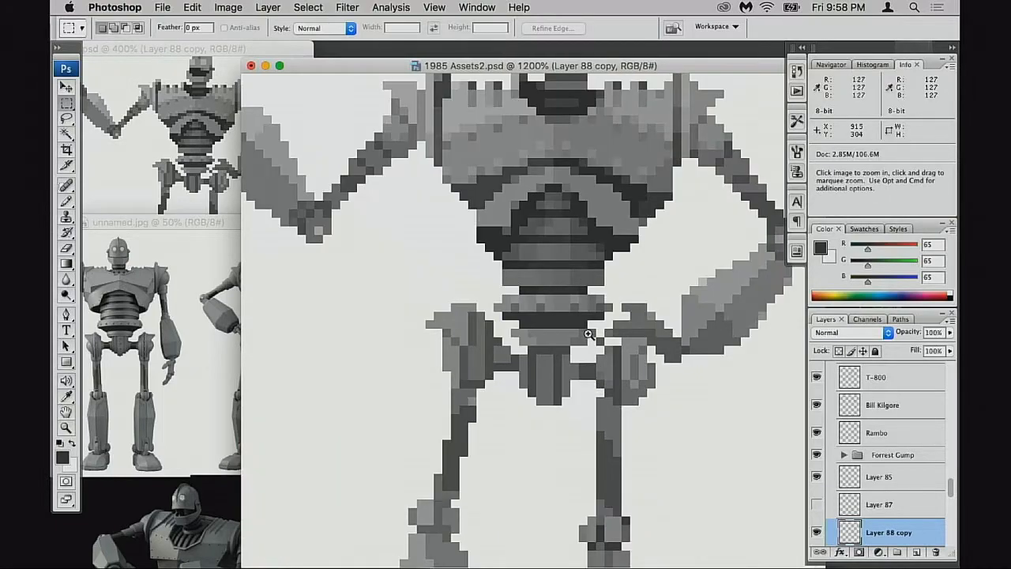
# Step: Move both ends of the waist band one pixel outward and lengthen the dark strip beneath it at both ends with grey 65
pyautogui.moveTo(497, 297)
pyautogui.mouseDown()
pyautogui.moveTo(527, 319)
pyautogui.moveTo(503, 310)
pyautogui.mouseUp()
pyautogui.moveTo(581, 297); pyautogui.dragTo(599, 314)
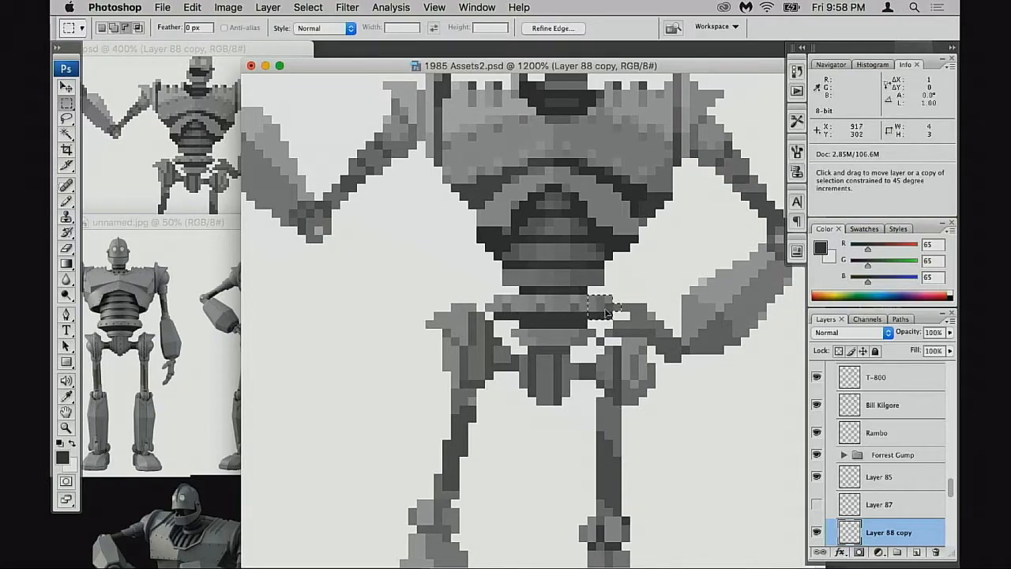
pyautogui.click(608, 334)
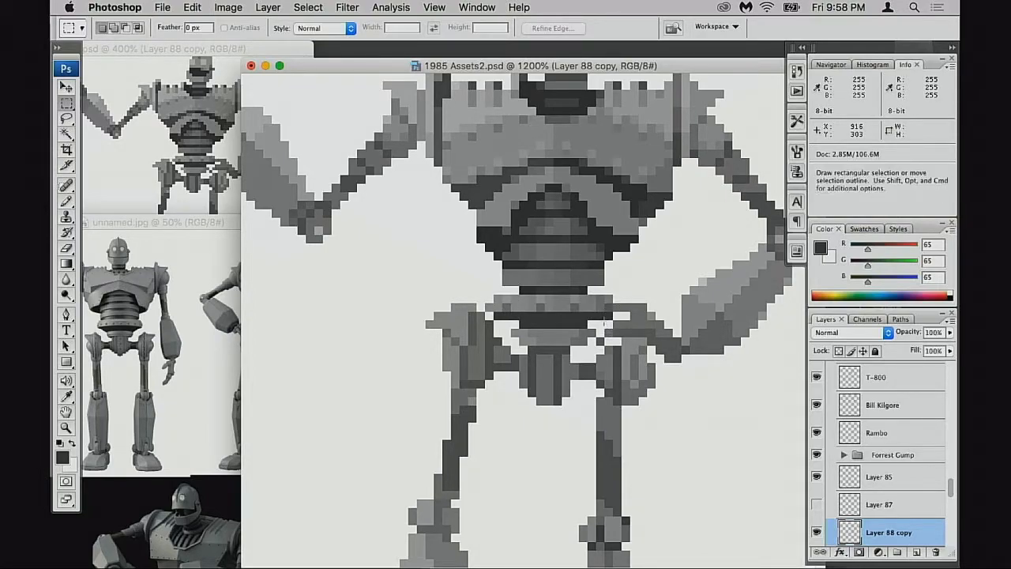
pyautogui.press('b')
pyautogui.click(507, 323)
pyautogui.click(591, 322)
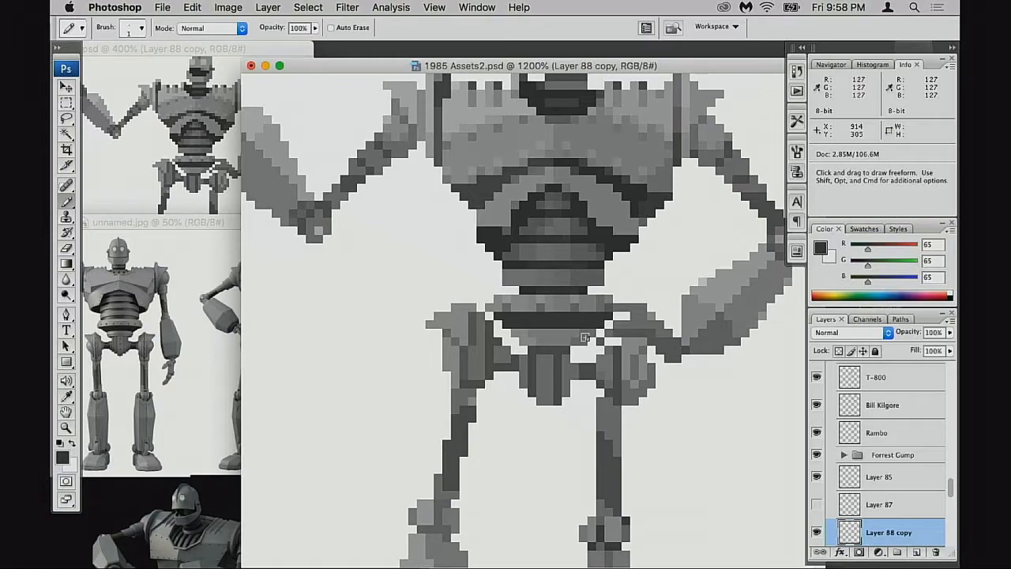
# Step: Check the whole figure in the second document window at 300% and return that view to 400%
pyautogui.press('e')
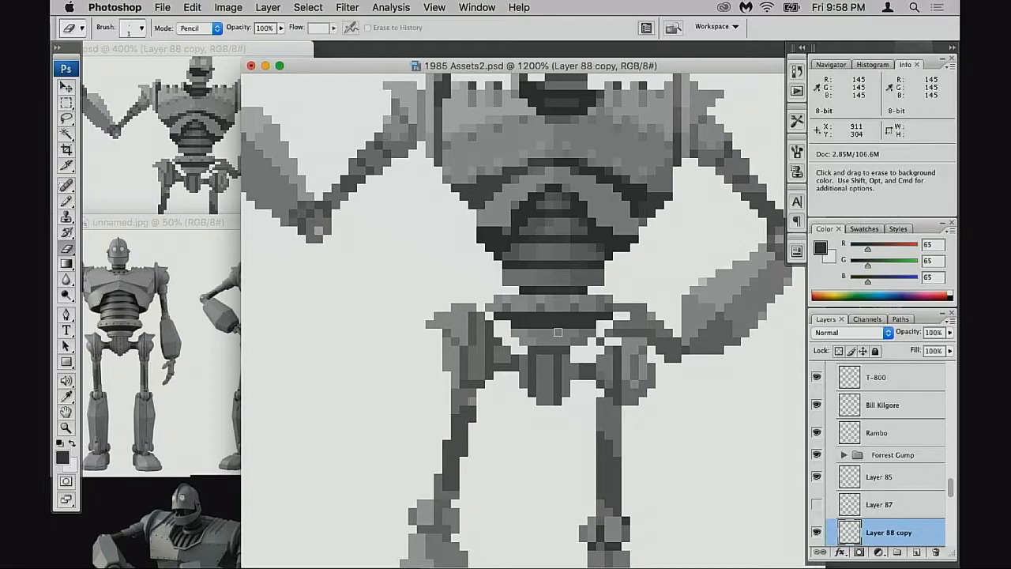
pyautogui.click(237, 178)
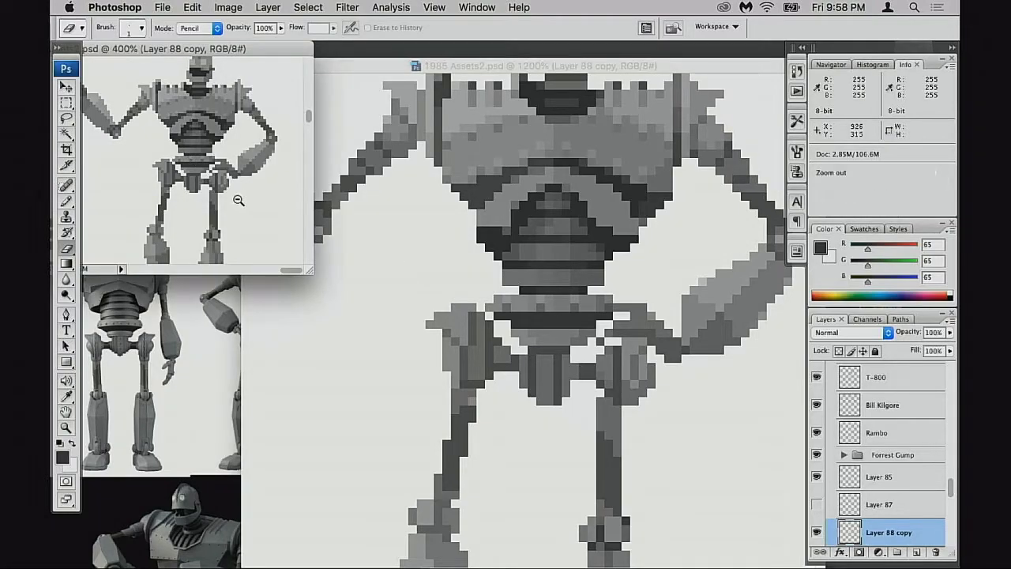
pyautogui.click(238, 200)
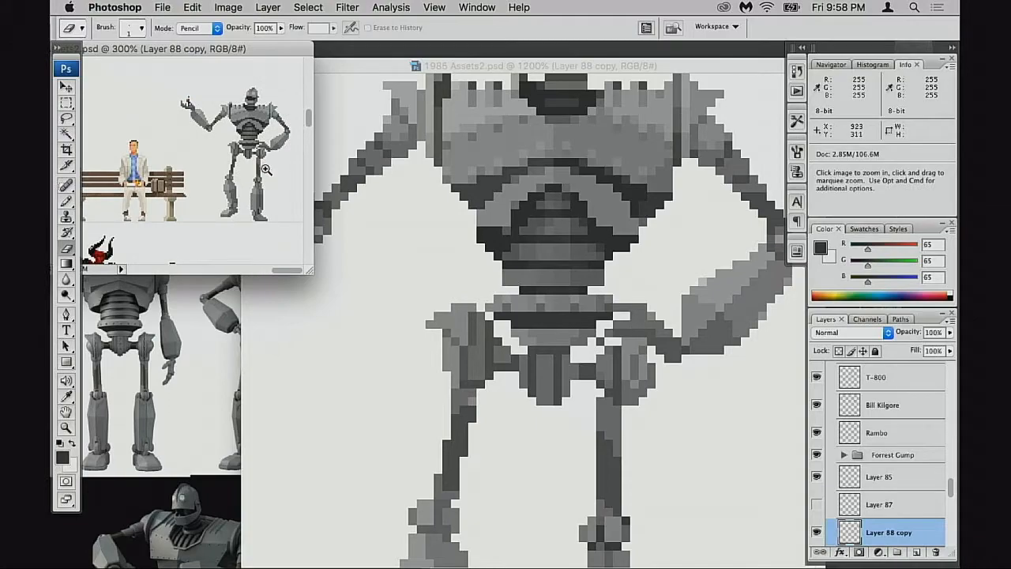
pyautogui.click(266, 169)
pyautogui.moveTo(268, 188)
pyautogui.mouseDown()
pyautogui.moveTo(249, 199)
pyautogui.moveTo(248, 234)
pyautogui.mouseUp()
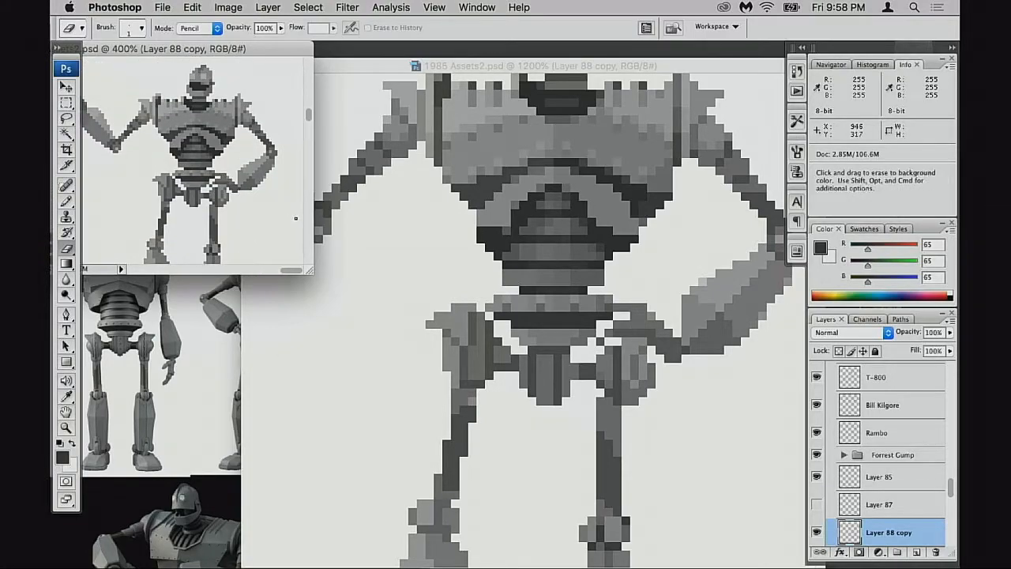
# Step: Touch up the dark lower edge of the torso plates on both sides of the abdomen with sampled greys 56, 159 and 145
pyautogui.press('b')
pyautogui.keyDown('alt'); pyautogui.click(500, 240); pyautogui.keyUp('alt')
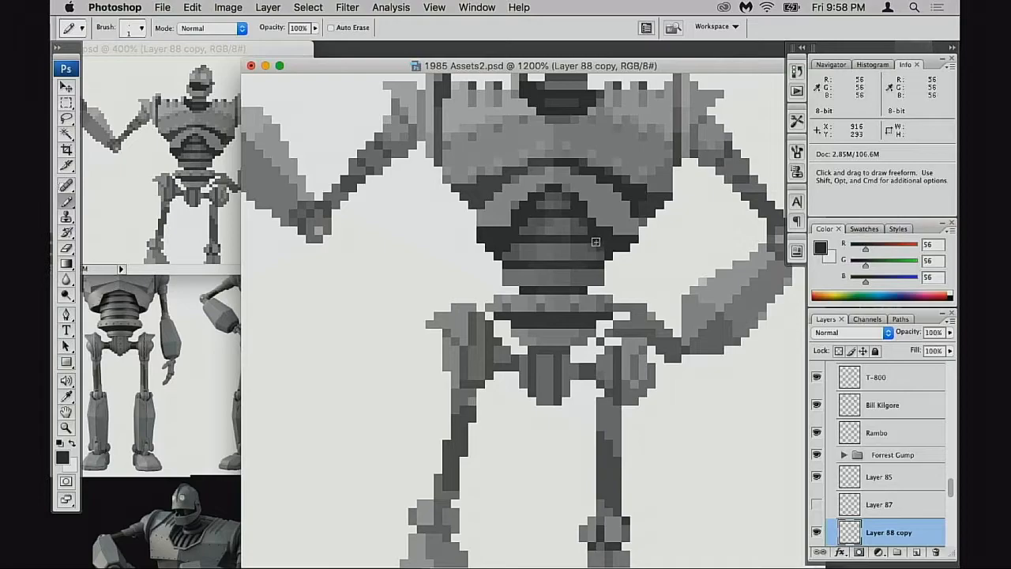
pyautogui.keyDown('alt'); pyautogui.click(485, 207); pyautogui.keyUp('alt')
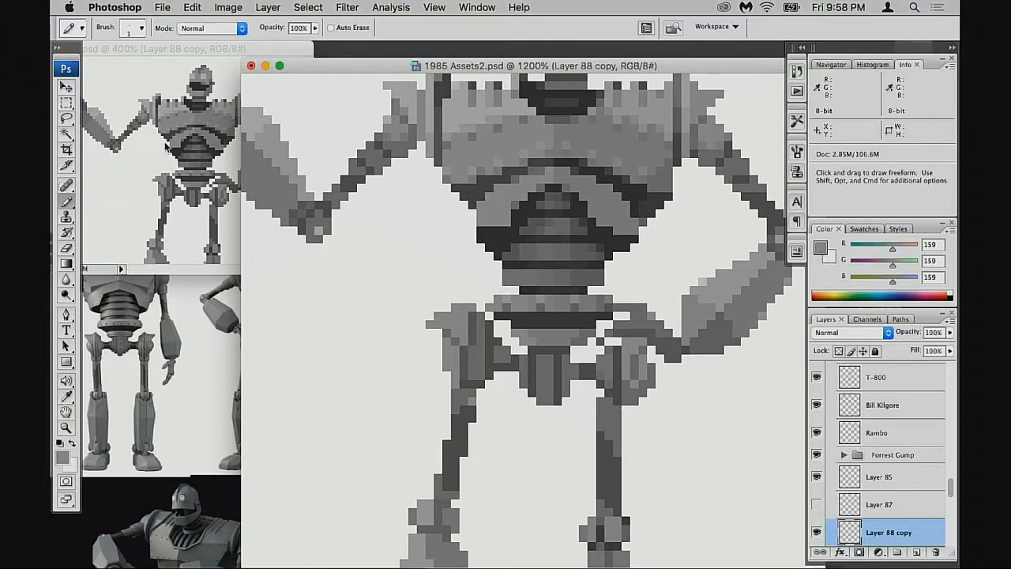
pyautogui.keyDown('alt'); pyautogui.click(617, 218); pyautogui.keyUp('alt')
pyautogui.keyDown('alt'); pyautogui.click(598, 225); pyautogui.keyUp('alt')
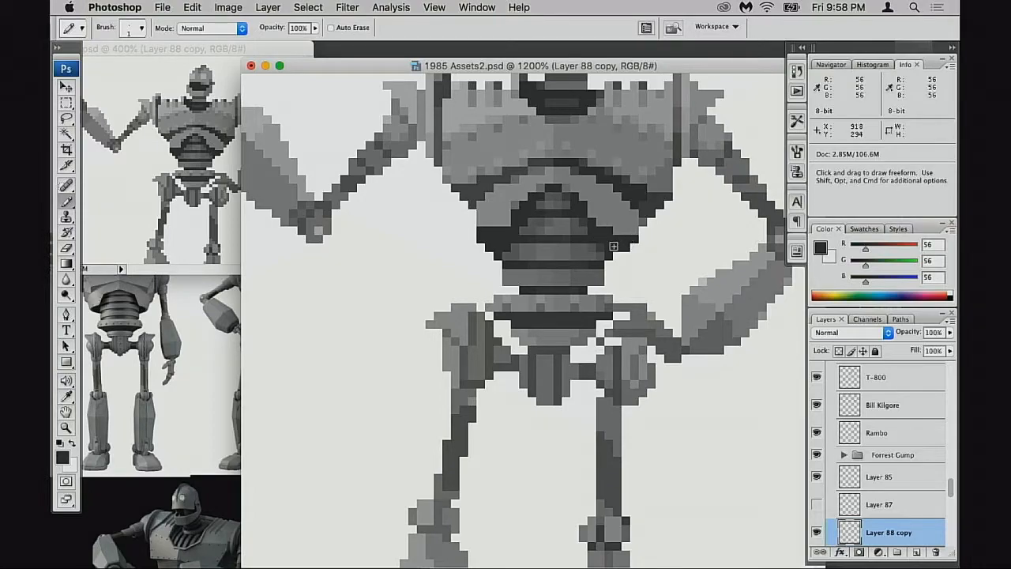
pyautogui.keyDown('alt'); pyautogui.click(610, 235); pyautogui.keyUp('alt')
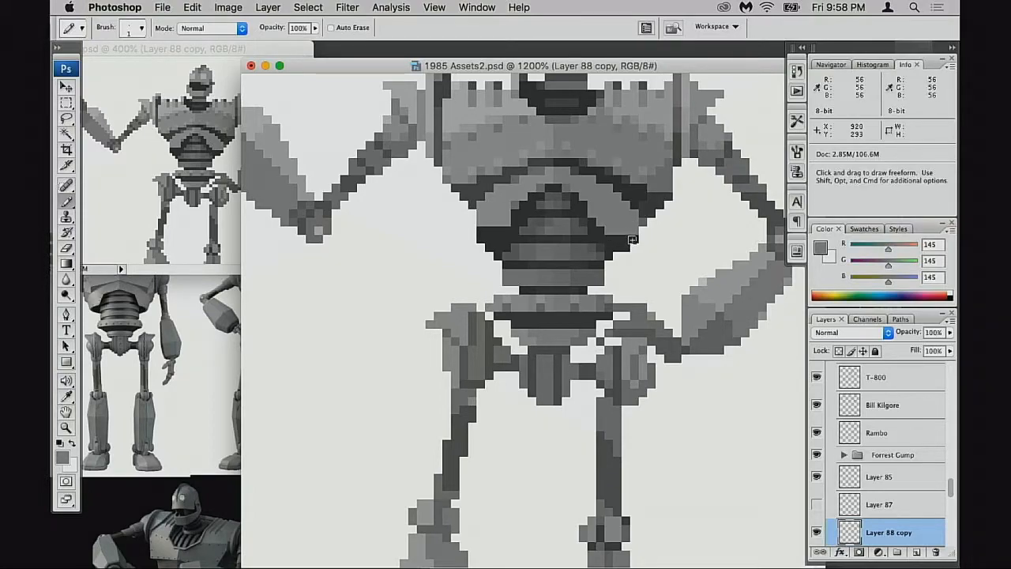
# Step: Refine the arch above the abdomen and the adjoining torso plate with sampled greys 127, 103, 56 and 145
pyautogui.keyDown('alt'); pyautogui.click(579, 188); pyautogui.keyUp('alt')
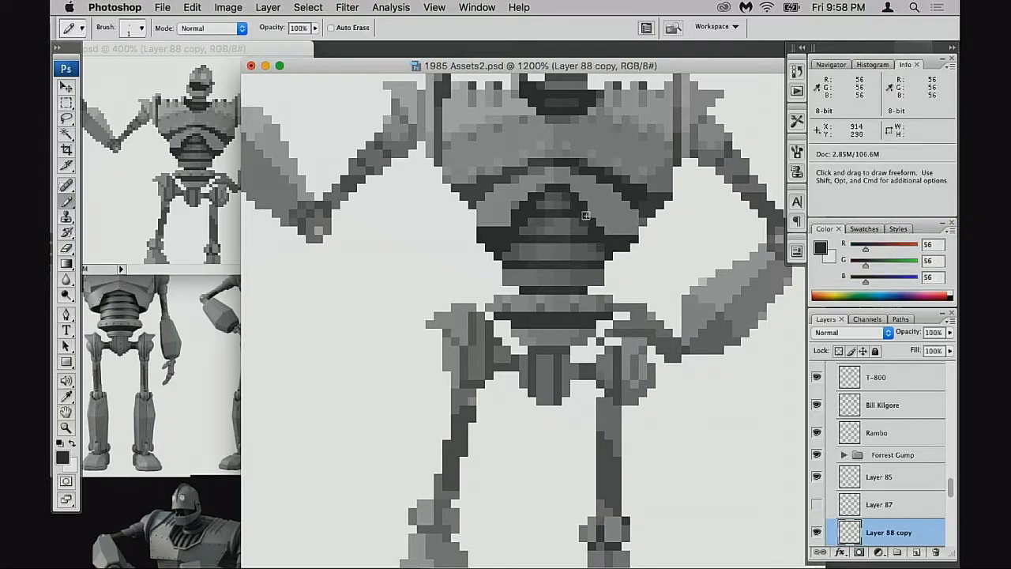
pyautogui.keyDown('alt'); pyautogui.click(548, 183); pyautogui.keyUp('alt')
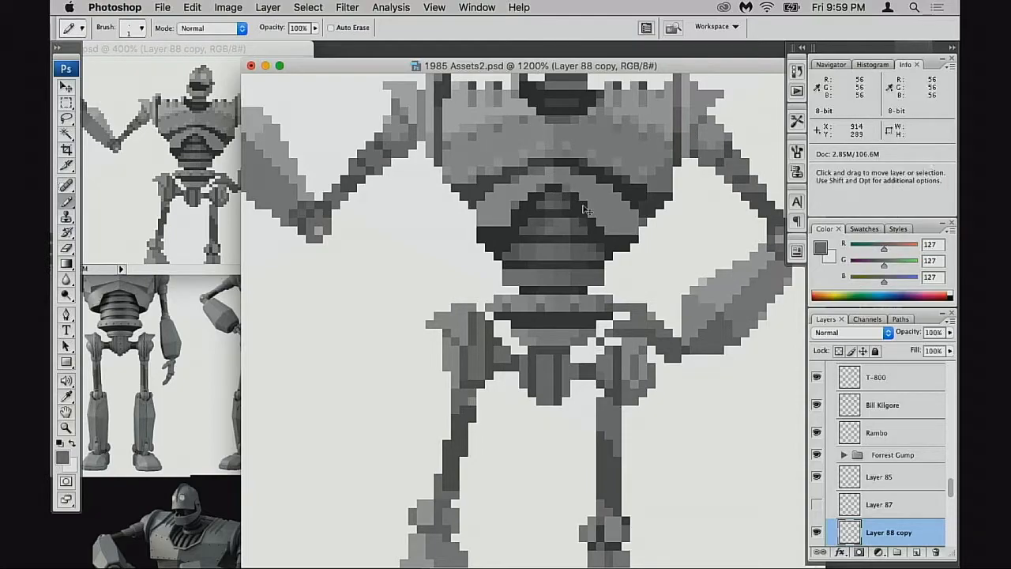
pyautogui.keyDown('alt'); pyautogui.click(558, 210); pyautogui.keyUp('alt')
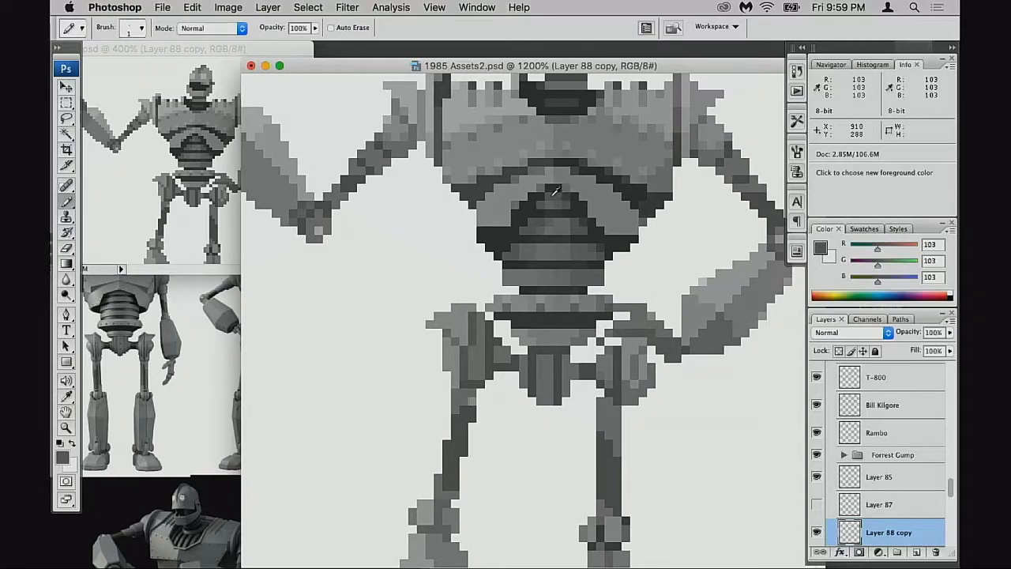
pyautogui.keyDown('alt'); pyautogui.click(594, 217); pyautogui.keyUp('alt')
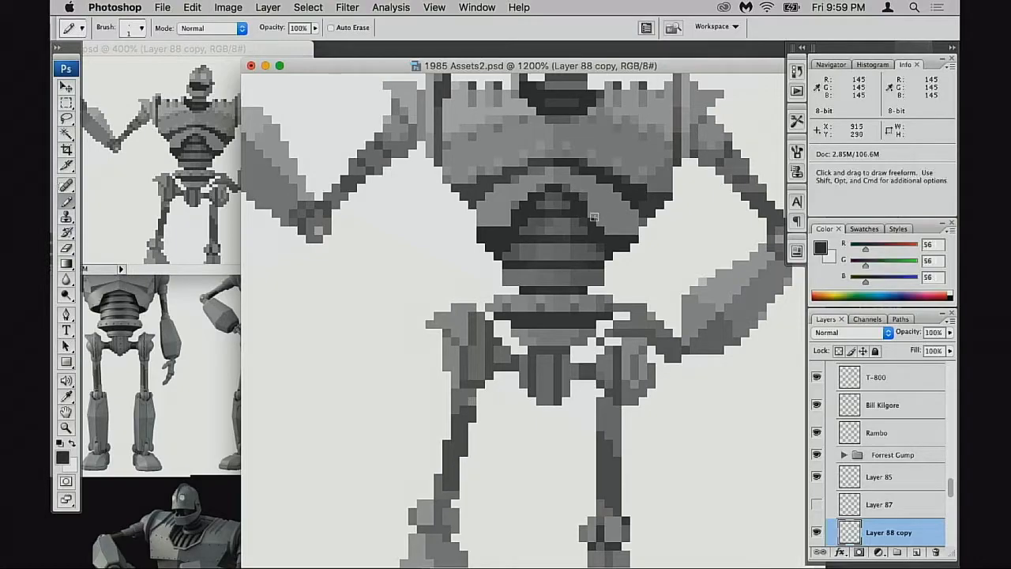
pyautogui.keyDown('alt'); pyautogui.click(596, 196); pyautogui.keyUp('alt')
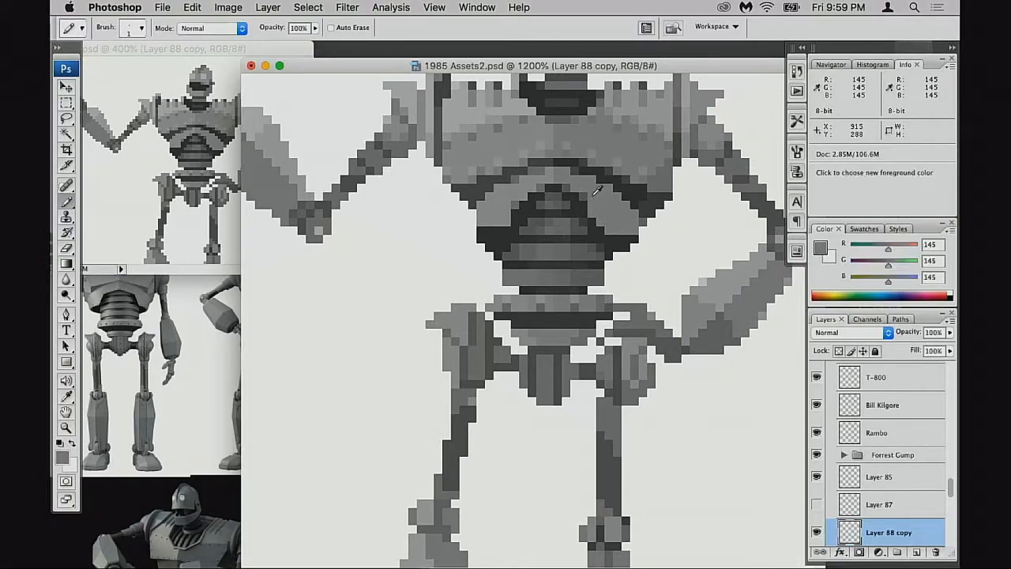
pyautogui.keyDown('alt'); pyautogui.click(634, 216); pyautogui.keyUp('alt')
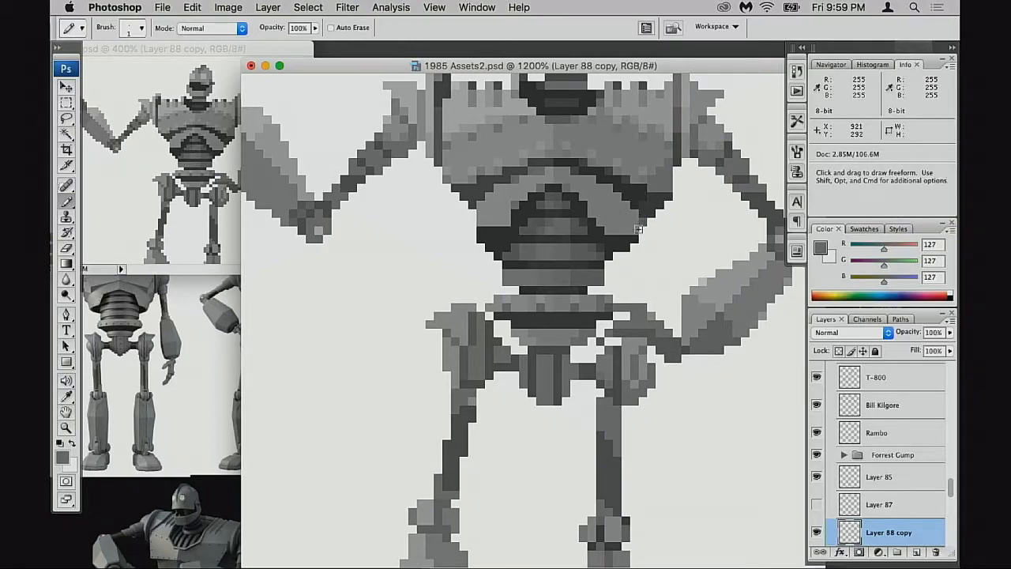
# Step: Trim stray pixels from the lower torso's outer corners and repaint both corners with greys 159, 56 and 145
pyautogui.press('e')
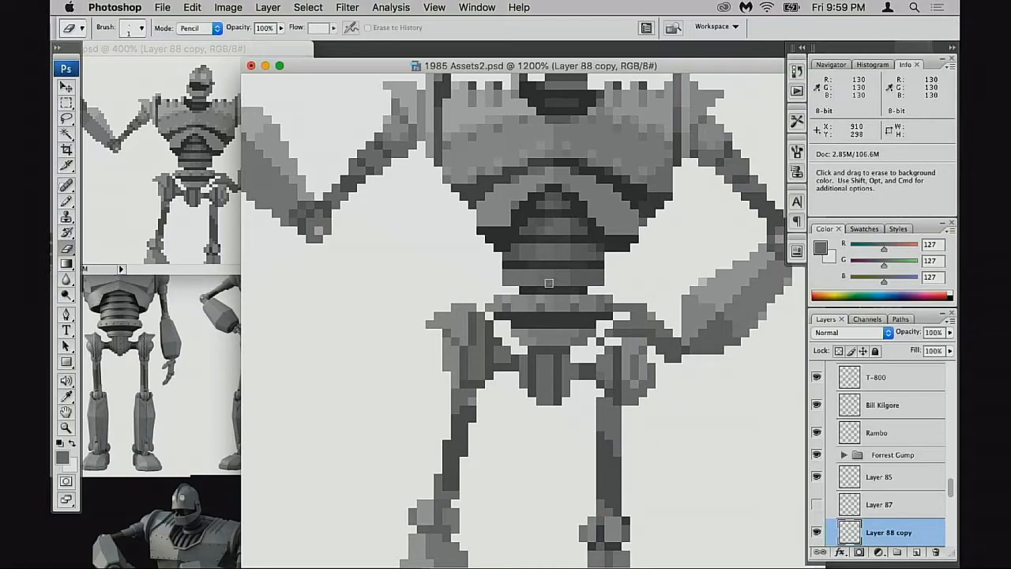
pyautogui.press('b')
pyautogui.keyDown('alt'); pyautogui.click(485, 218); pyautogui.keyUp('alt')
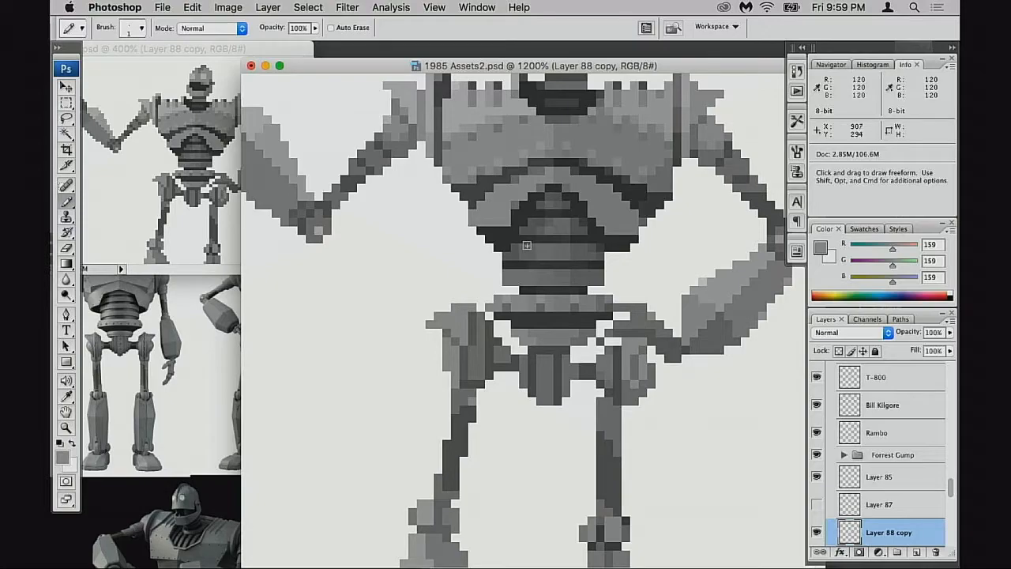
pyautogui.press('super')
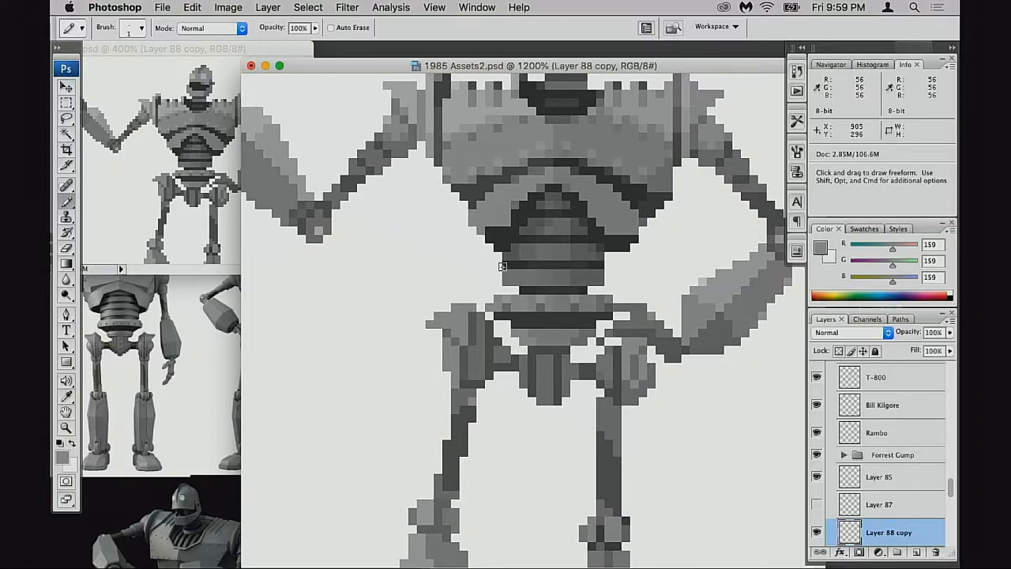
pyautogui.keyDown('alt'); pyautogui.click(480, 239); pyautogui.keyUp('alt')
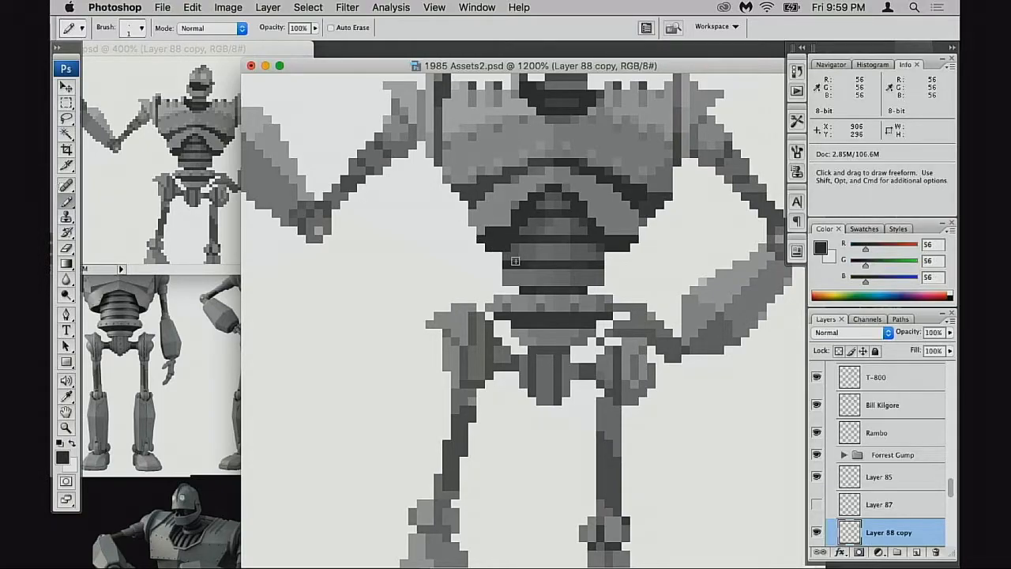
pyautogui.keyDown('alt'); pyautogui.click(478, 243); pyautogui.keyUp('alt')
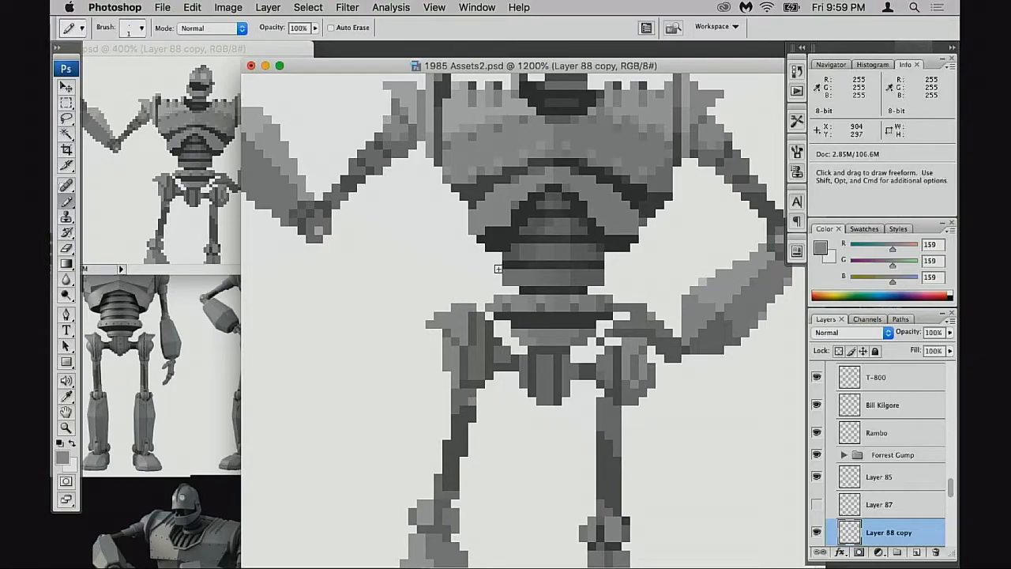
pyautogui.keyDown('alt'); pyautogui.click(631, 241); pyautogui.keyUp('alt')
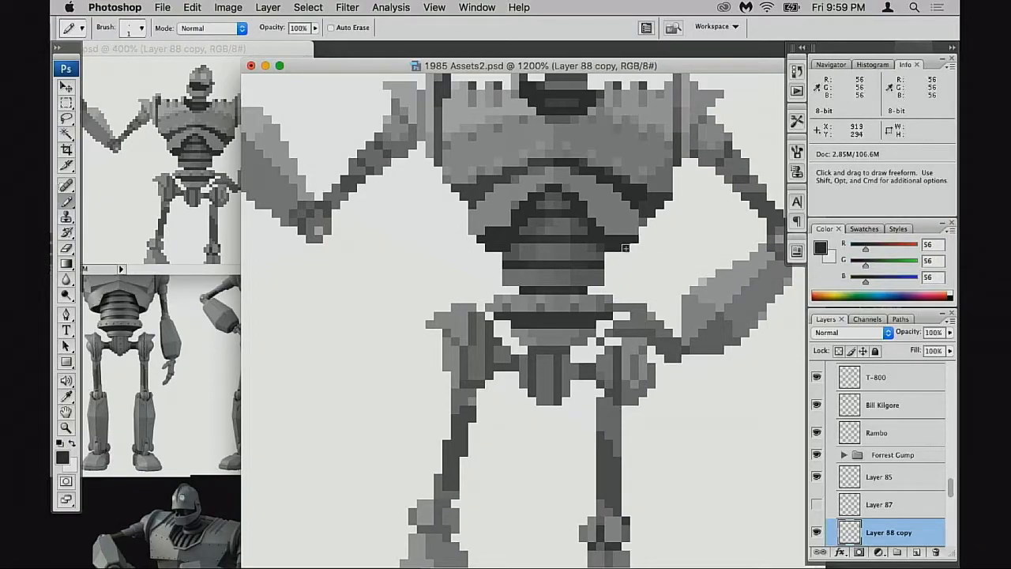
pyautogui.keyDown('alt'); pyautogui.click(634, 234); pyautogui.keyUp('alt')
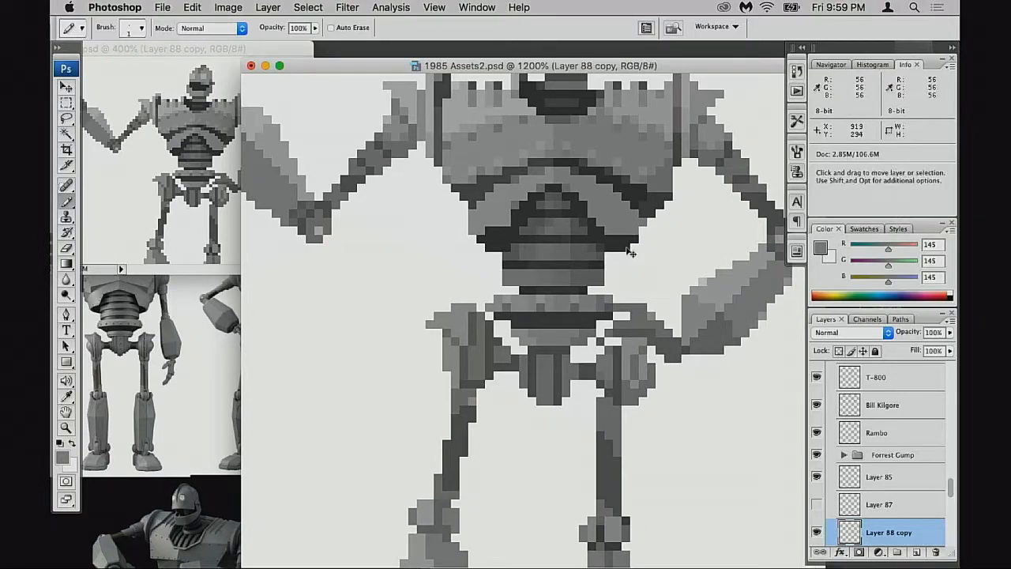
# Step: Review the whole figure zoomed out and compare its torso with the unnamed.jpg reference
pyautogui.moveTo(558, 210); pyautogui.dragTo(585, 277)
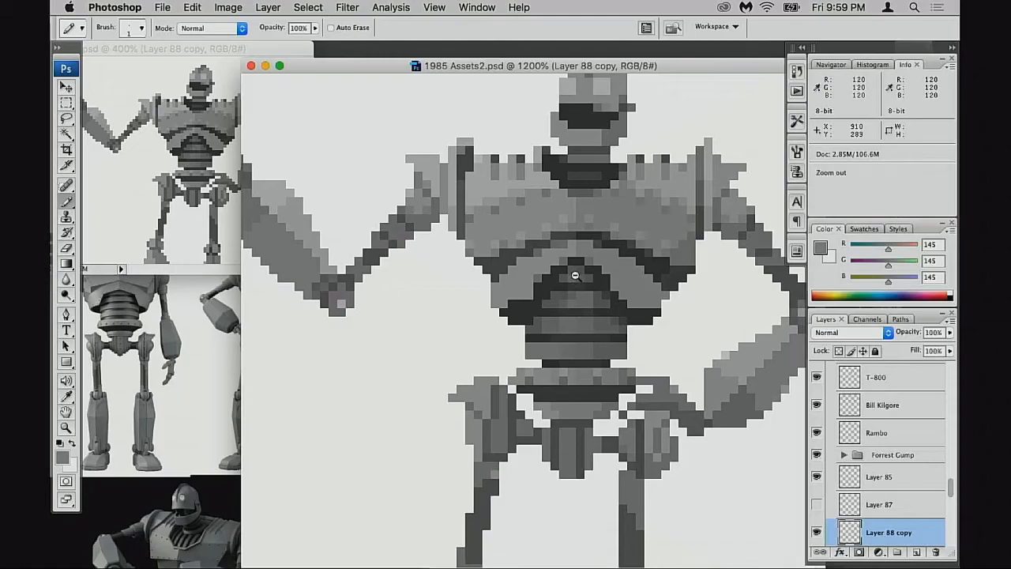
pyautogui.keyDown('alt'); pyautogui.click(568, 283); pyautogui.keyUp('alt')
pyautogui.keyDown('alt'); pyautogui.click(566, 283); pyautogui.keyUp('alt')
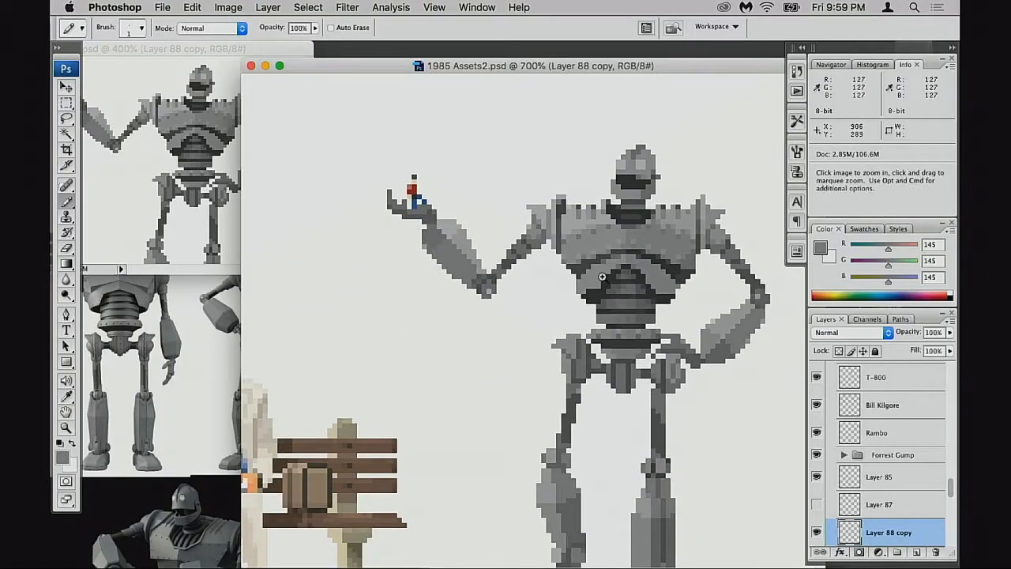
pyautogui.click(608, 281)
pyautogui.click(607, 281)
pyautogui.press('h')
pyautogui.click(188, 369)
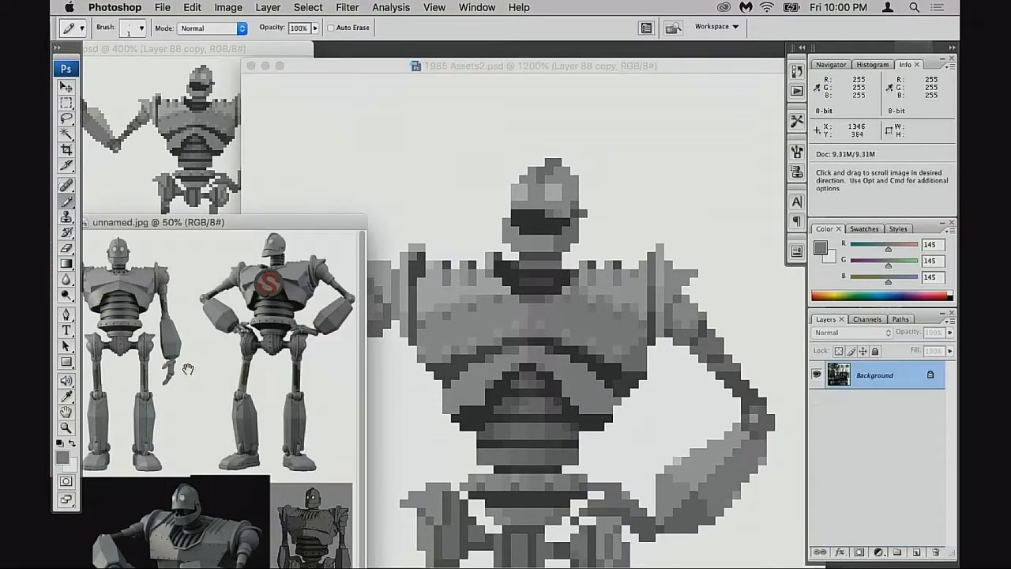
pyautogui.click(510, 325)
pyautogui.moveTo(518, 371); pyautogui.dragTo(562, 352)
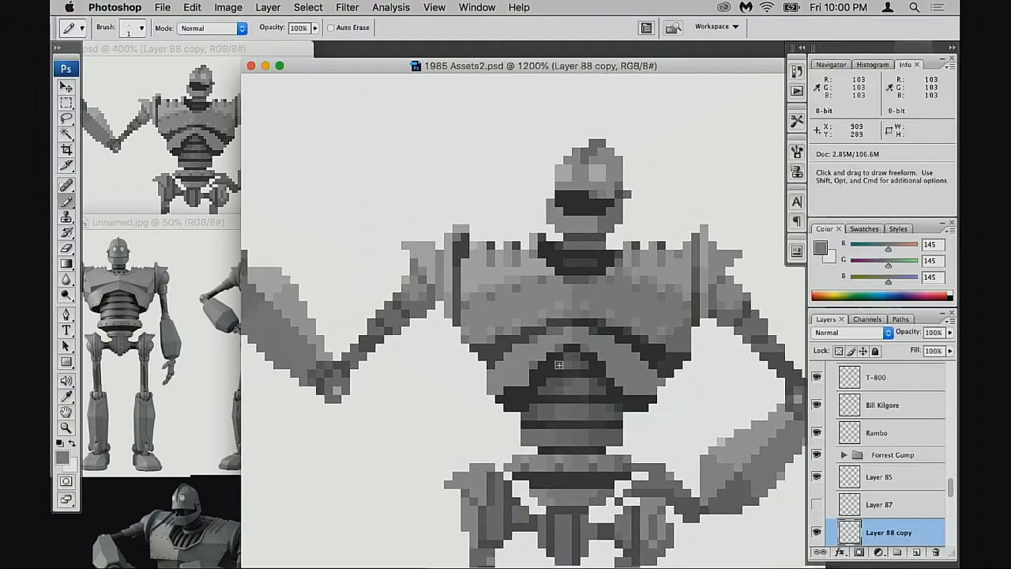
pyautogui.keyDown('alt'); pyautogui.click(502, 355); pyautogui.keyUp('alt')
pyautogui.press('n')
pyautogui.click(539, 376)
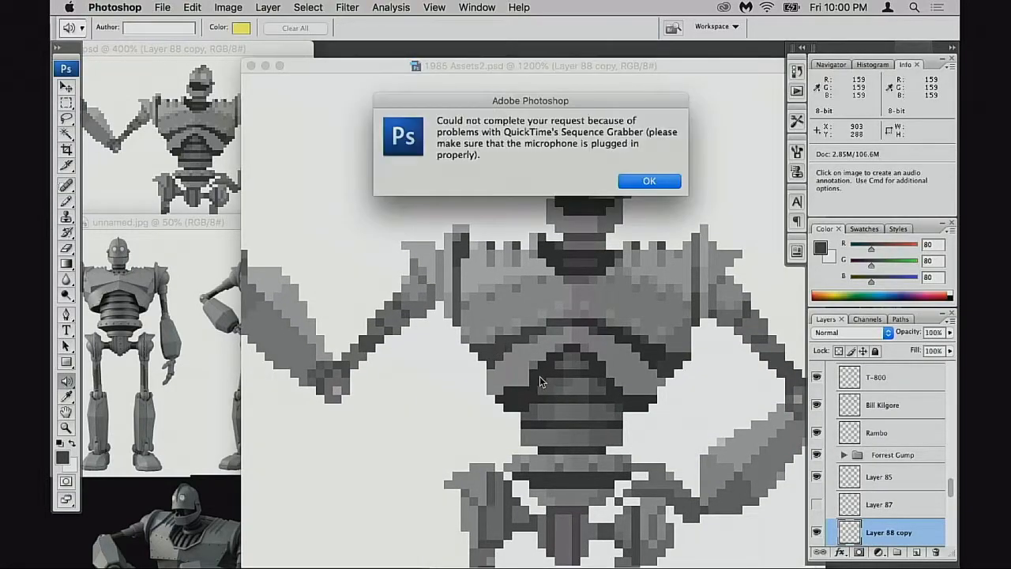
pyautogui.click(650, 186)
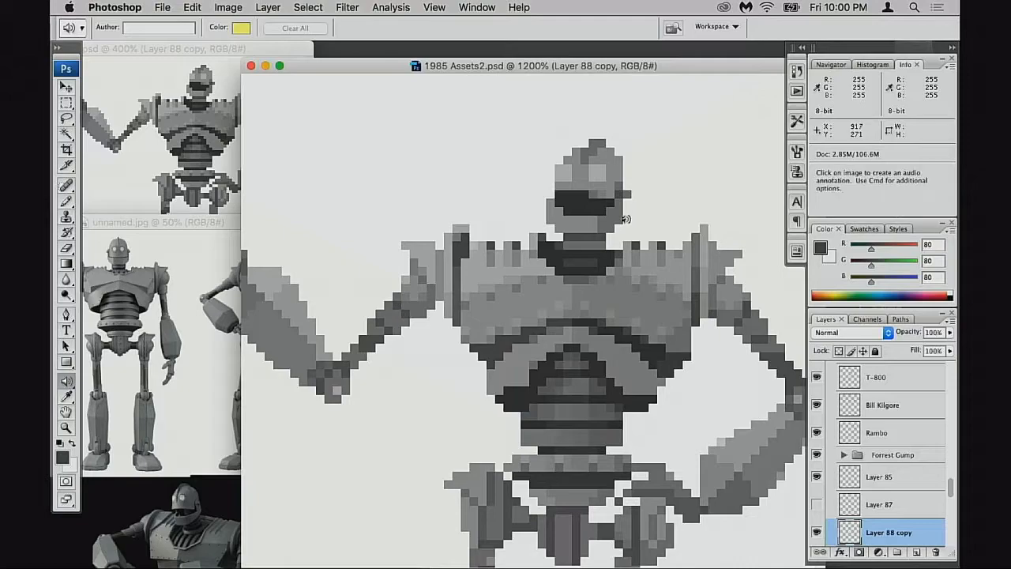
# Step: Undo the grey 56 test on the raised upper arm and shade the thin upper-arm sections of both arms with grey 80
pyautogui.press('b')
pyautogui.keyDown('alt'); pyautogui.click(524, 392); pyautogui.keyUp('alt')
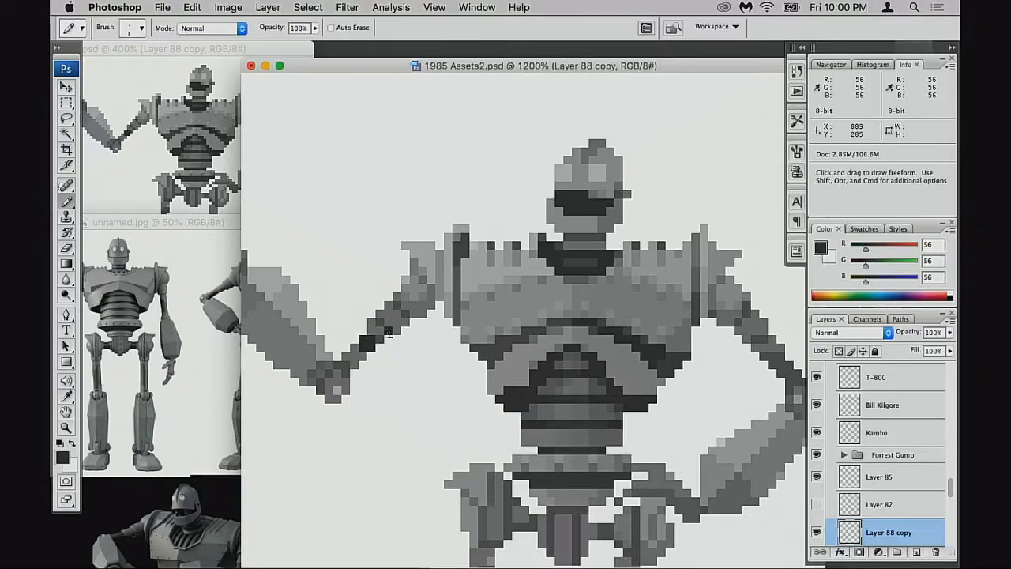
pyautogui.press('super+z')
pyautogui.keyDown('alt'); pyautogui.click(386, 341); pyautogui.keyUp('alt')
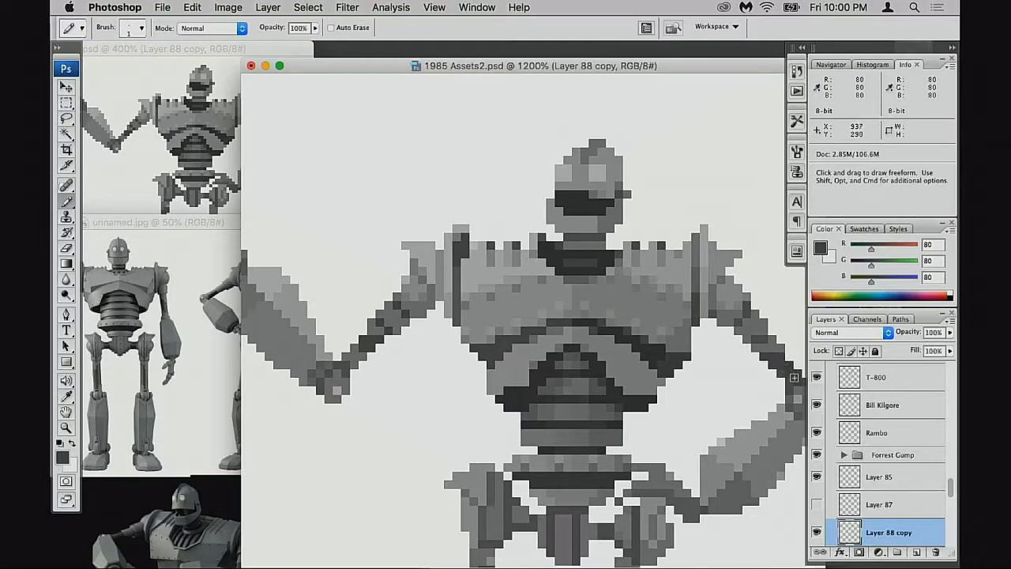
pyautogui.moveTo(736, 378); pyautogui.dragTo(680, 270)
# Step: Check the figure at 500% and shade the narrow thigh sections of both legs with grey 80
pyautogui.moveTo(402, 331); pyautogui.dragTo(503, 323)
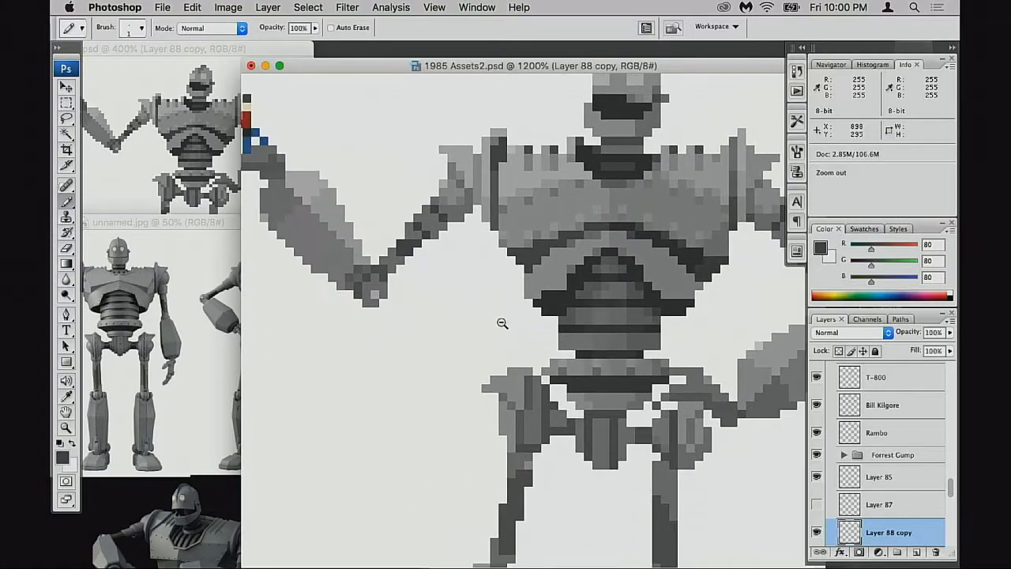
pyautogui.keyDown('alt'); pyautogui.click(519, 340); pyautogui.keyUp('alt')
pyautogui.keyDown('alt'); pyautogui.click(525, 343); pyautogui.keyUp('alt')
pyautogui.keyDown('alt'); pyautogui.click(556, 370); pyautogui.keyUp('alt')
pyautogui.keyDown('alt'); pyautogui.click(570, 374); pyautogui.keyUp('alt')
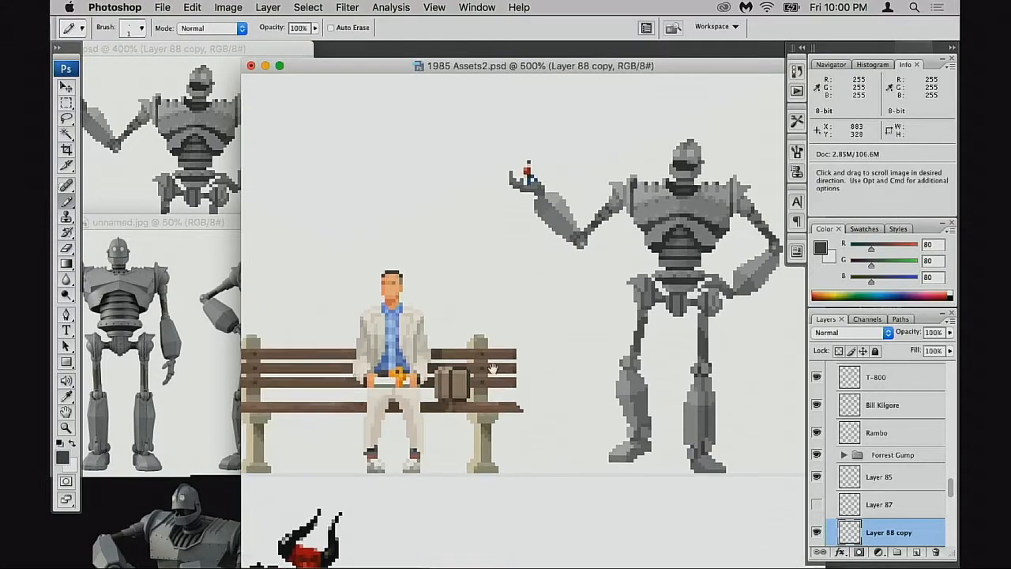
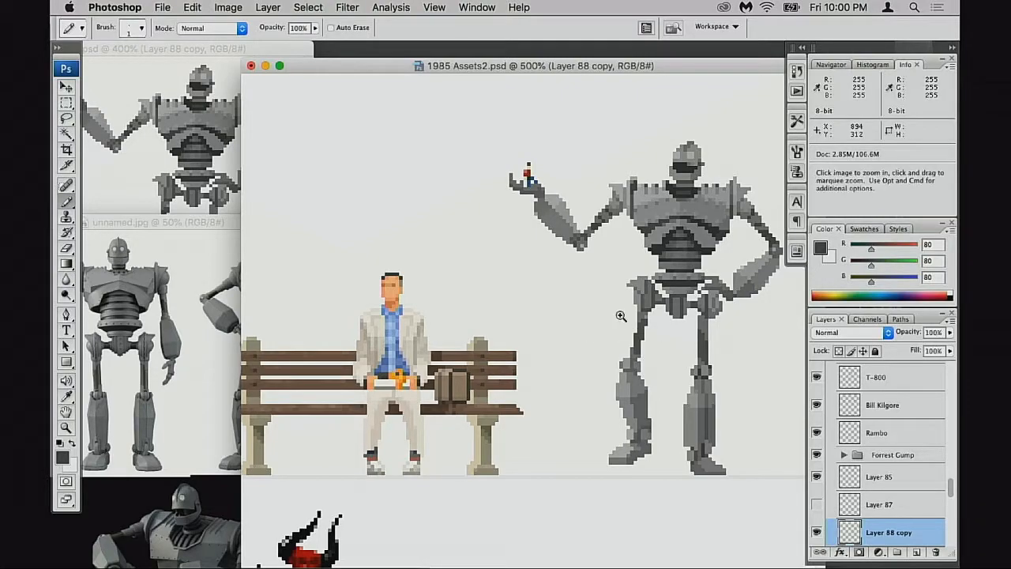
pyautogui.scroll(7, 623, 315)
pyautogui.moveTo(517, 212)
pyautogui.mouseDown()
pyautogui.moveTo(541, 195)
pyautogui.moveTo(514, 247)
pyautogui.moveTo(497, 246)
pyautogui.moveTo(507, 299)
pyautogui.moveTo(485, 291)
pyautogui.moveTo(485, 382)
pyautogui.moveTo(501, 321)
pyautogui.moveTo(493, 392)
pyautogui.mouseUp()
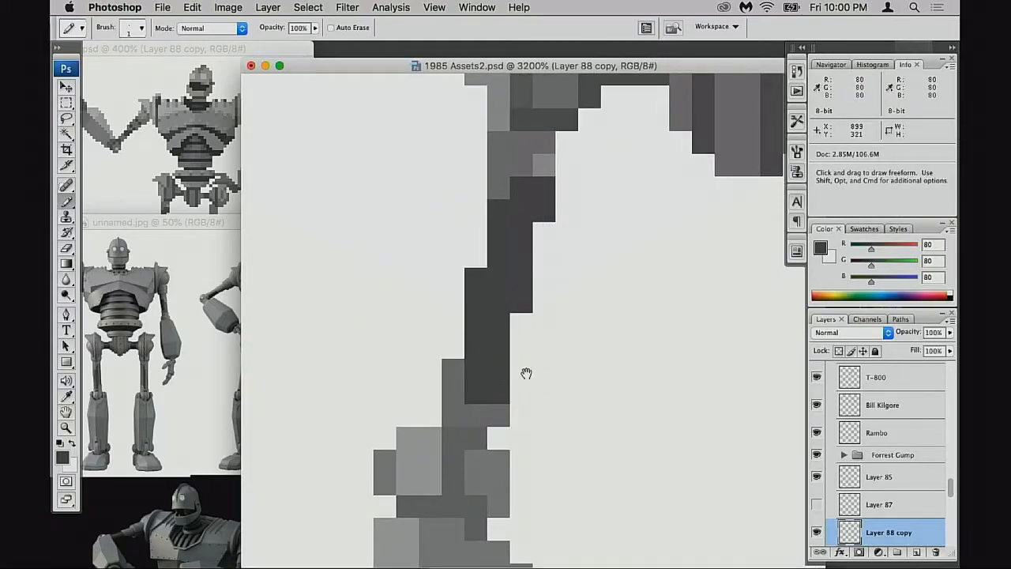
pyautogui.keyDown('alt'); pyautogui.click(536, 366); pyautogui.keyUp('alt')
pyautogui.keyDown('alt'); pyautogui.click(543, 366); pyautogui.keyUp('alt')
pyautogui.keyDown('alt'); pyautogui.click(634, 342); pyautogui.keyUp('alt')
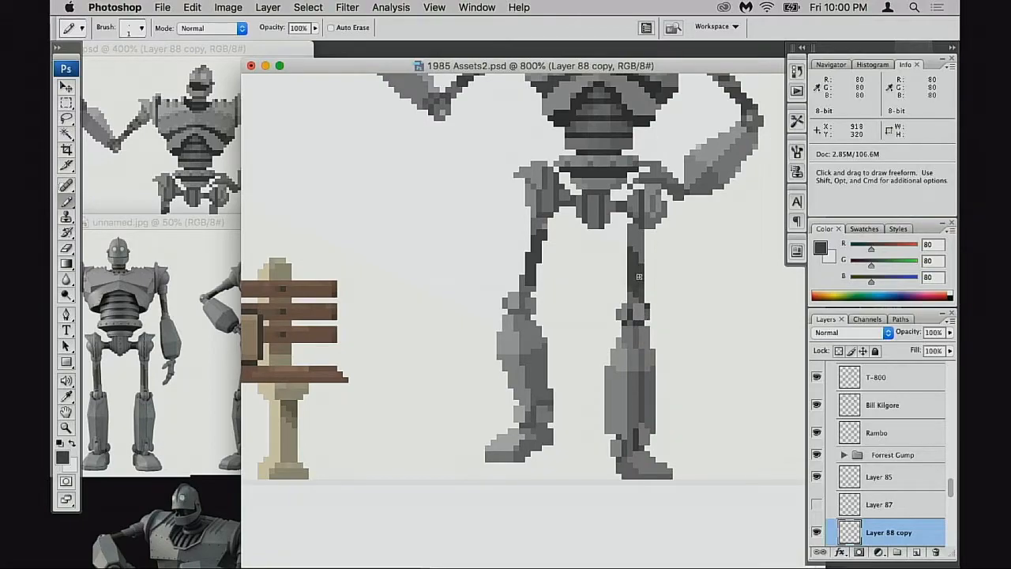
pyautogui.keyDown('super'); pyautogui.click(646, 311); pyautogui.keyUp('super')
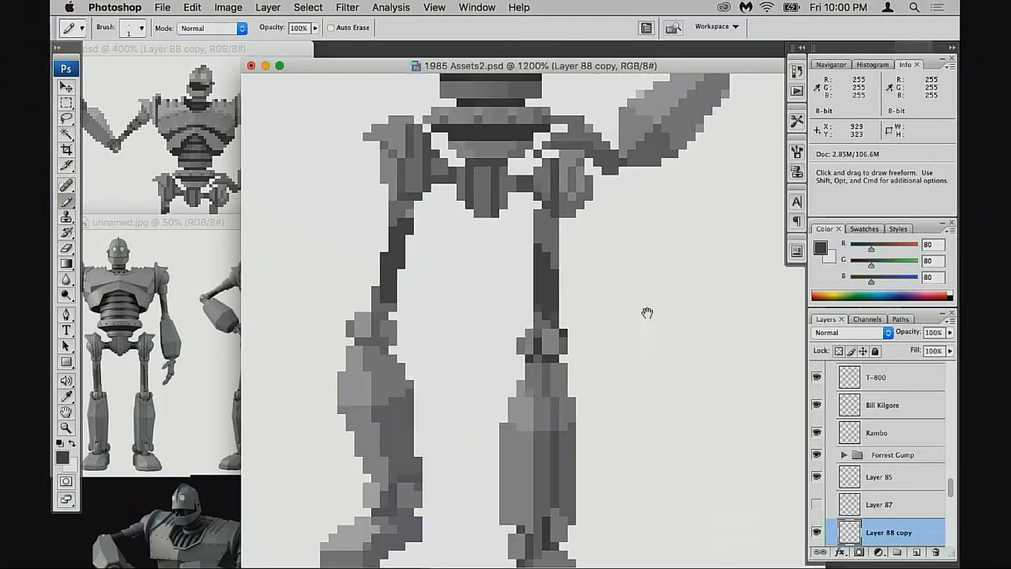
# Step: Add dark grey 80 shading to the gaps and undersides of both knee joints
pyautogui.keyDown('alt'); pyautogui.click(565, 305); pyautogui.keyUp('alt')
pyautogui.keyDown('alt'); pyautogui.click(573, 327); pyautogui.keyUp('alt')
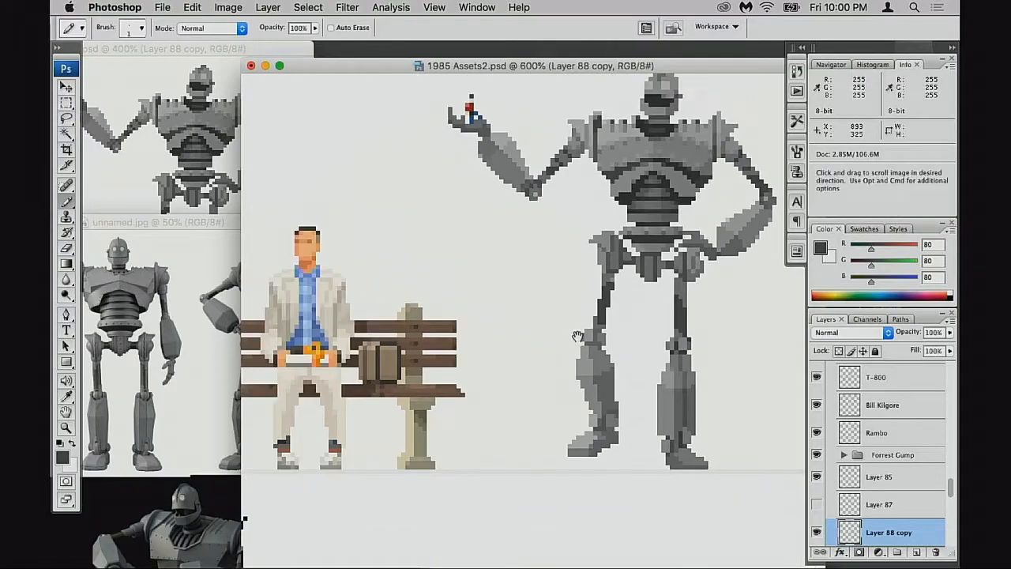
pyautogui.keyDown('alt'); pyautogui.click(584, 351); pyautogui.keyUp('alt')
pyautogui.click(655, 351)
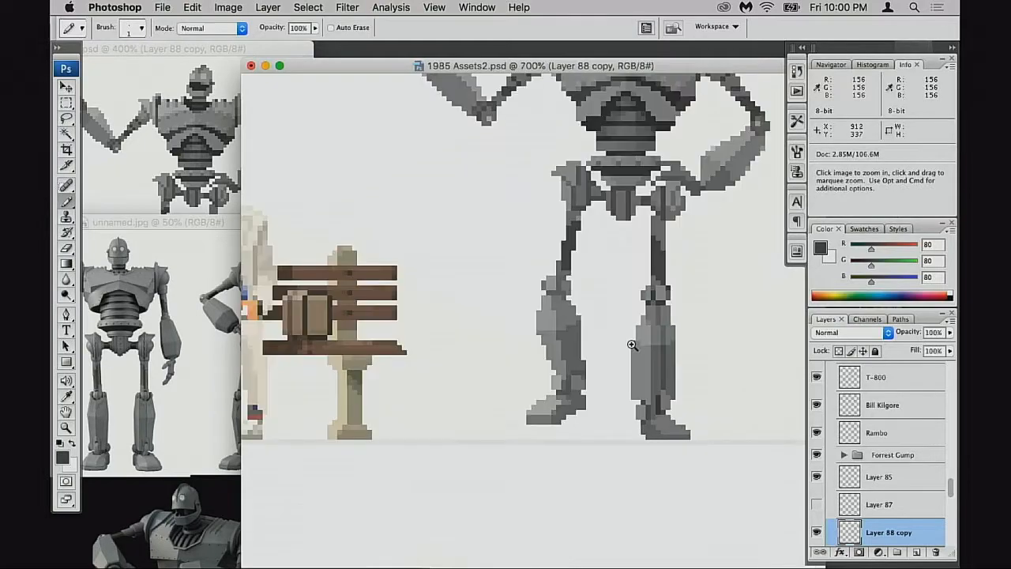
pyautogui.click(589, 342)
pyautogui.click(508, 322)
pyautogui.click(475, 279)
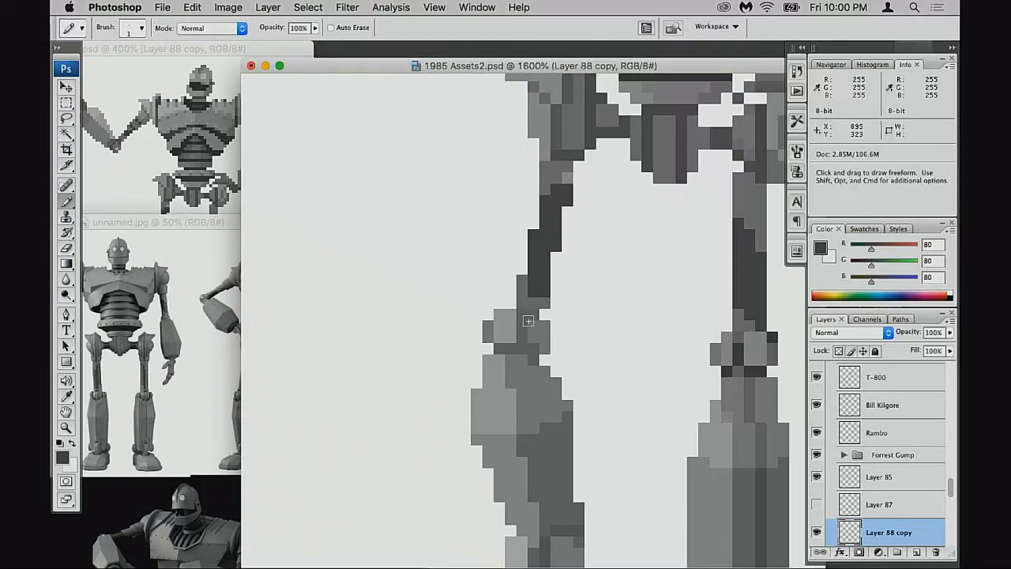
pyautogui.moveTo(523, 328); pyautogui.dragTo(500, 348)
pyautogui.click(530, 348)
pyautogui.moveTo(571, 369); pyautogui.dragTo(476, 337)
pyautogui.moveTo(643, 318); pyautogui.dragTo(657, 340)
pyautogui.click(632, 342)
pyautogui.press('e')
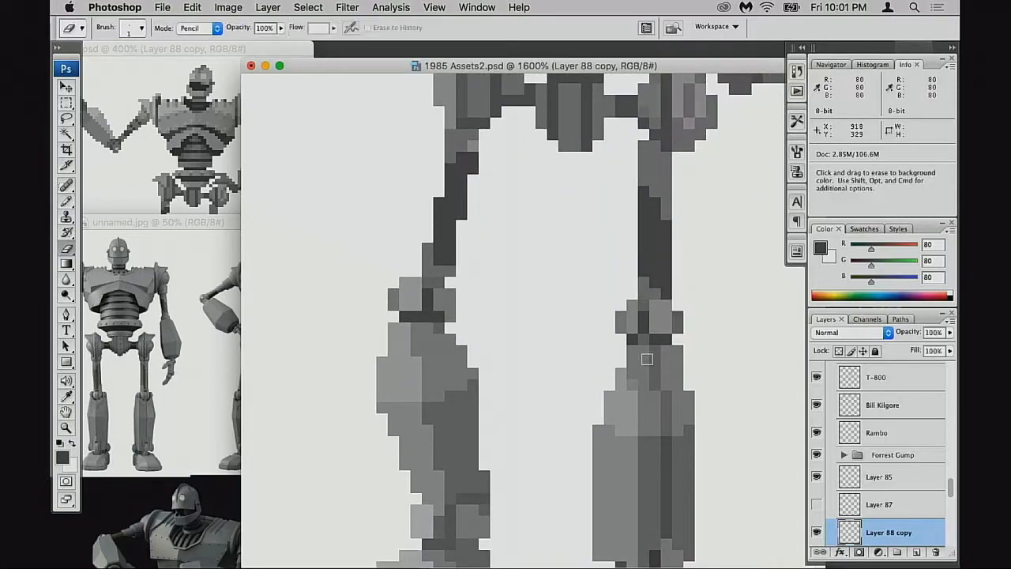
# Step: Check the leg references and repaint the outer edge pixels of the right-hand knee joint with grey 116
pyautogui.click(216, 338)
pyautogui.click(227, 176)
pyautogui.moveTo(227, 175); pyautogui.dragTo(226, 116)
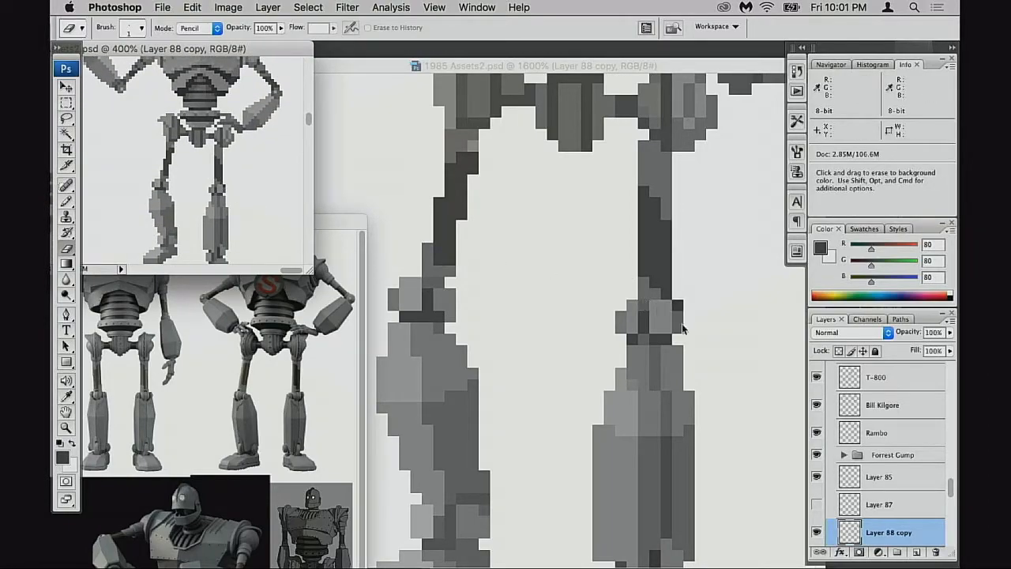
pyautogui.press('b')
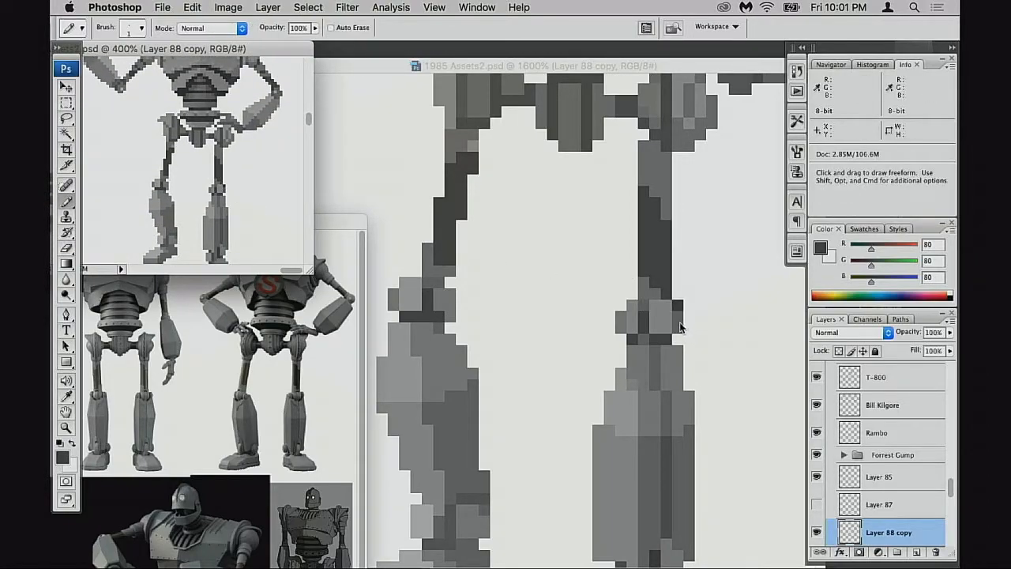
pyautogui.keyDown('alt'); pyautogui.click(680, 319); pyautogui.keyUp('alt')
pyautogui.click(677, 316)
pyautogui.click(677, 305)
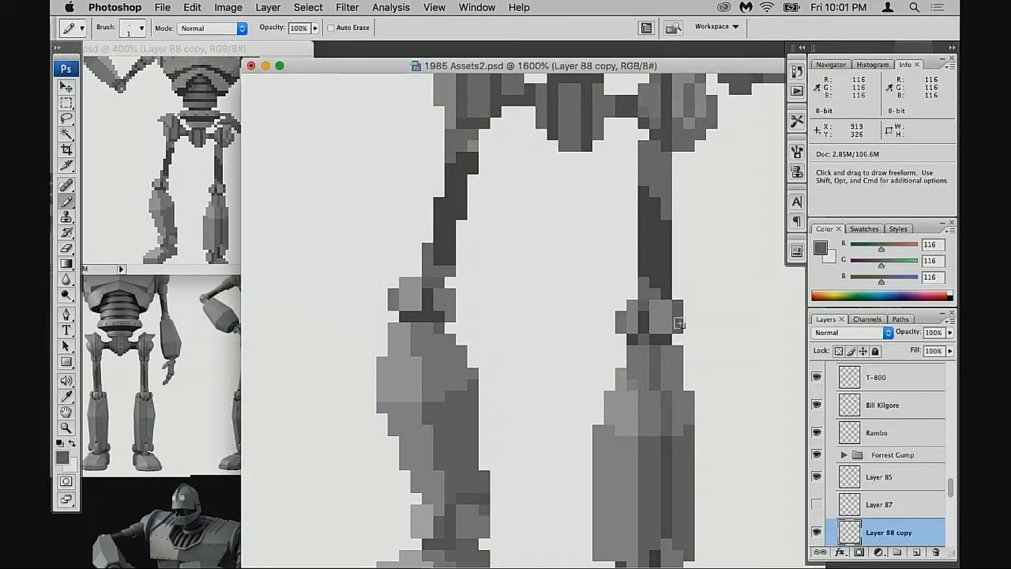
# Step: View the whole figure at 700% and compare its proportions and shading with the unnamed.jpg reference
pyautogui.click(215, 243)
pyautogui.click(518, 229)
pyautogui.moveTo(546, 248); pyautogui.dragTo(533, 371)
pyautogui.moveTo(556, 309); pyautogui.dragTo(507, 427)
pyautogui.keyDown('alt'); pyautogui.click(552, 337); pyautogui.keyUp('alt')
pyautogui.keyDown('alt'); pyautogui.click(559, 341); pyautogui.keyUp('alt')
pyautogui.keyDown('alt'); pyautogui.click(560, 340); pyautogui.keyUp('alt')
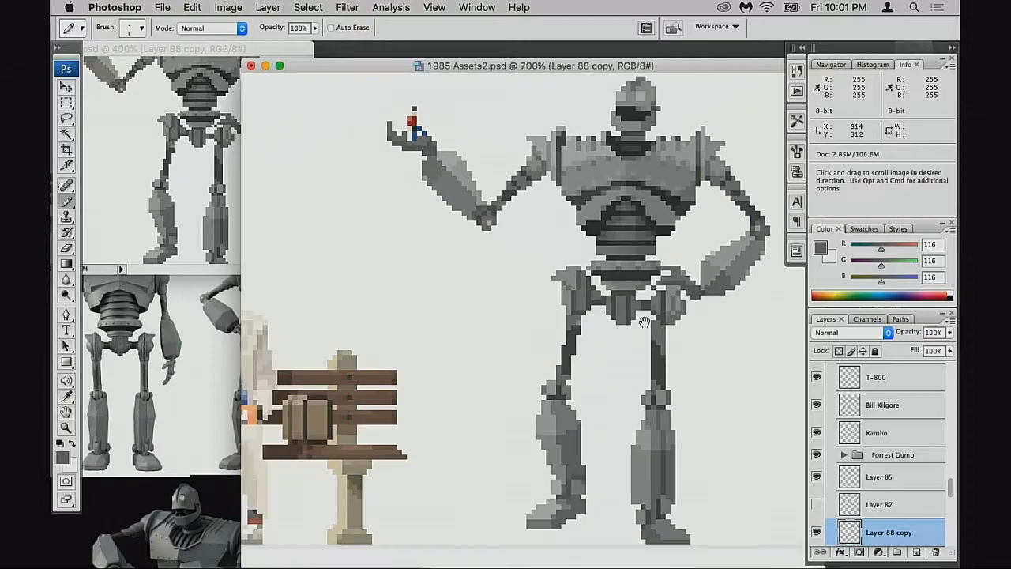
pyautogui.click(219, 406)
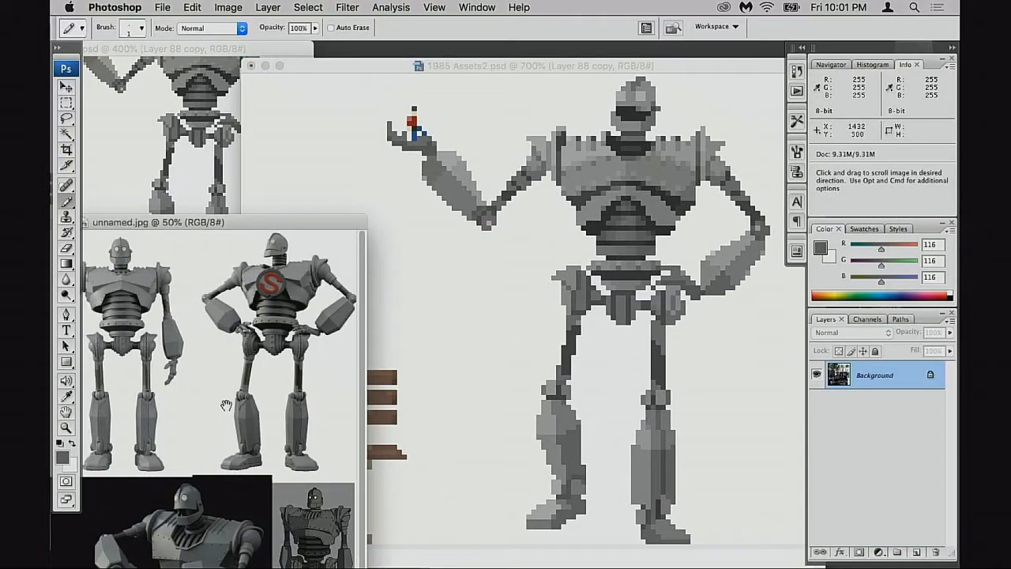
pyautogui.click(684, 326)
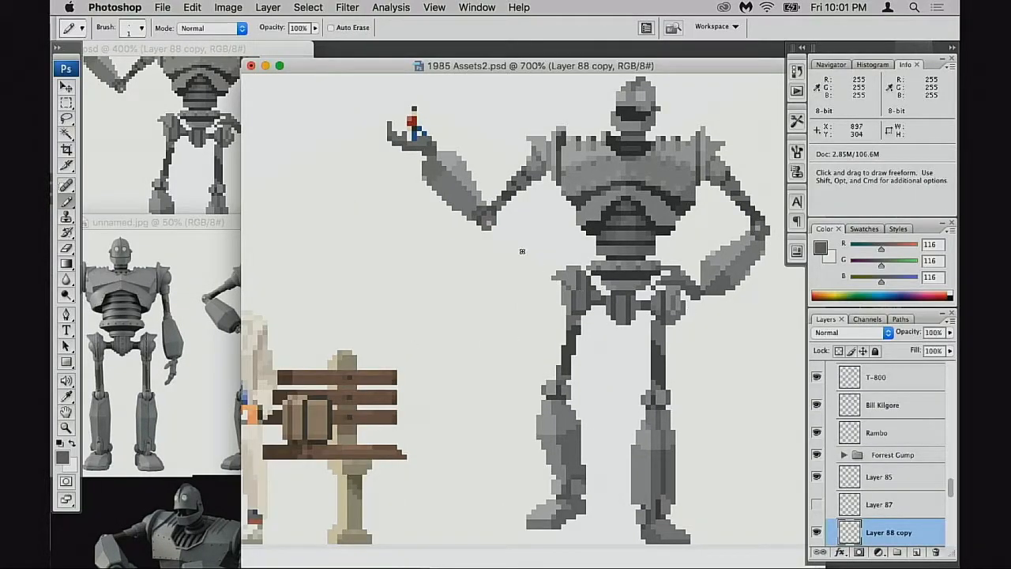
# Step: Enlarge the 400% preview window to show the whole figure and rearrange the unnamed.jpg and 700% drawing windows around it
pyautogui.click(207, 170)
pyautogui.click(211, 313)
pyautogui.moveTo(235, 227); pyautogui.dragTo(242, 284)
pyautogui.click(254, 218)
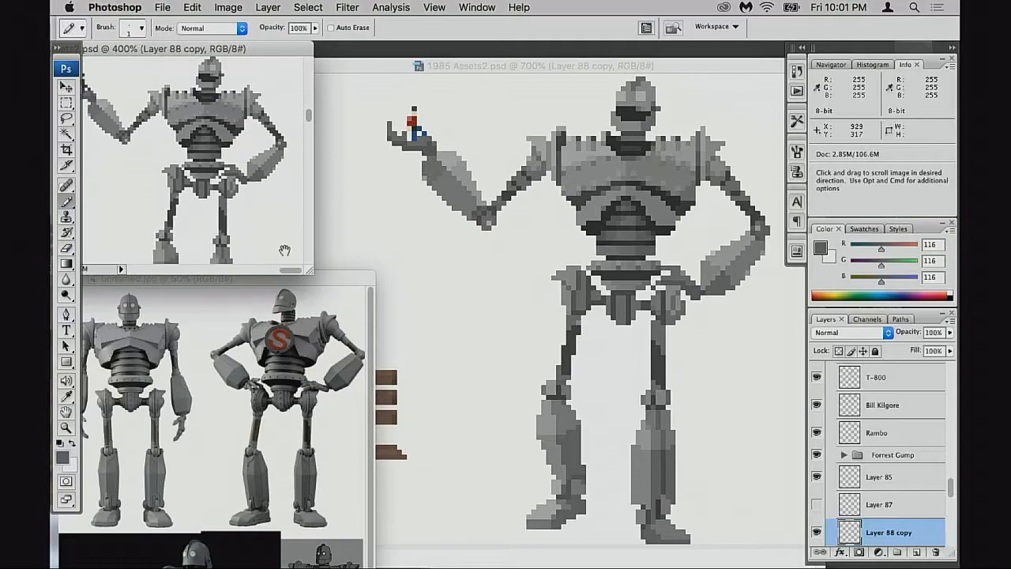
pyautogui.moveTo(314, 274); pyautogui.dragTo(368, 324)
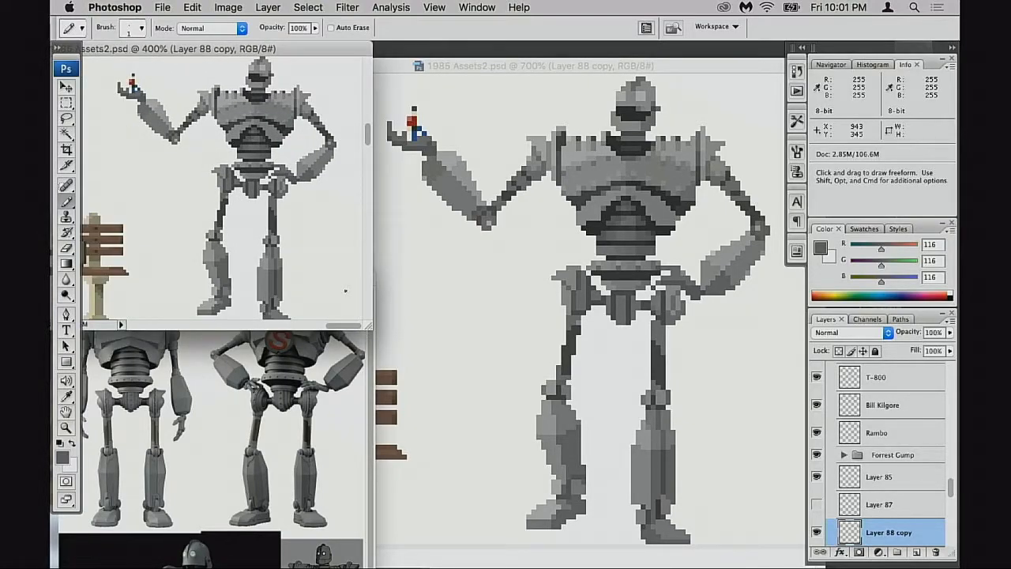
pyautogui.click(600, 296)
pyautogui.moveTo(584, 302)
pyautogui.mouseDown()
pyautogui.moveTo(603, 291)
pyautogui.moveTo(582, 297)
pyautogui.mouseUp()
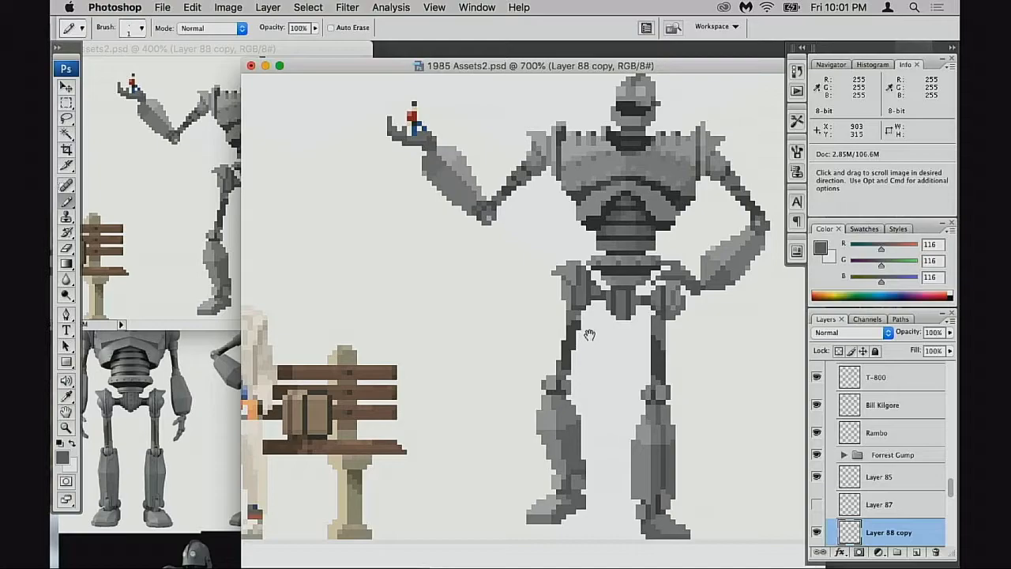
pyautogui.click(211, 362)
pyautogui.moveTo(259, 281); pyautogui.dragTo(217, 370)
pyautogui.click(332, 249)
pyautogui.moveTo(504, 64); pyautogui.dragTo(599, 62)
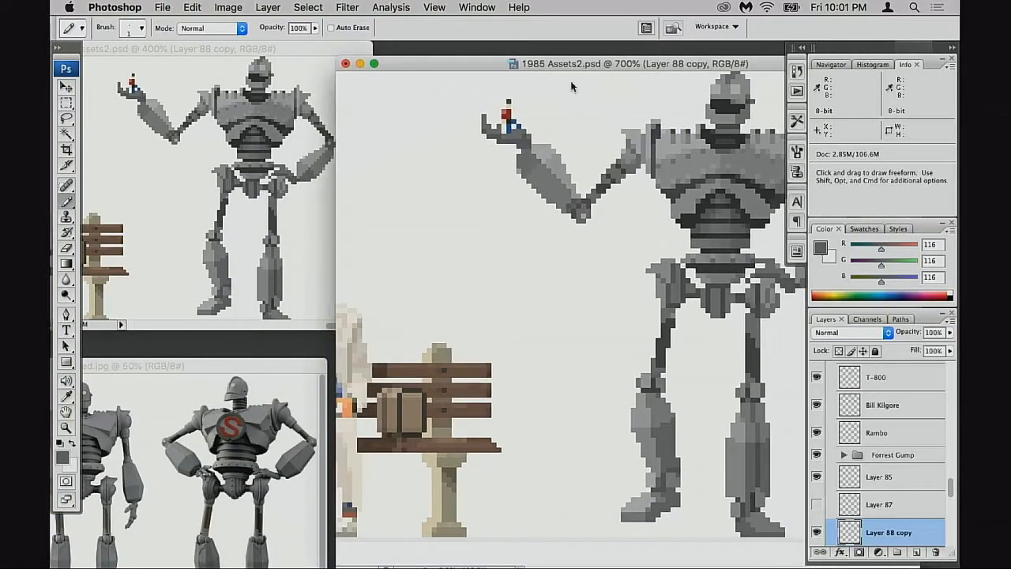
# Step: Magnify the figure's pelvis to 3200% and the unnamed.jpg reference to 200% to study the hip area
pyautogui.click(673, 342)
pyautogui.click(659, 323)
pyautogui.click(639, 324)
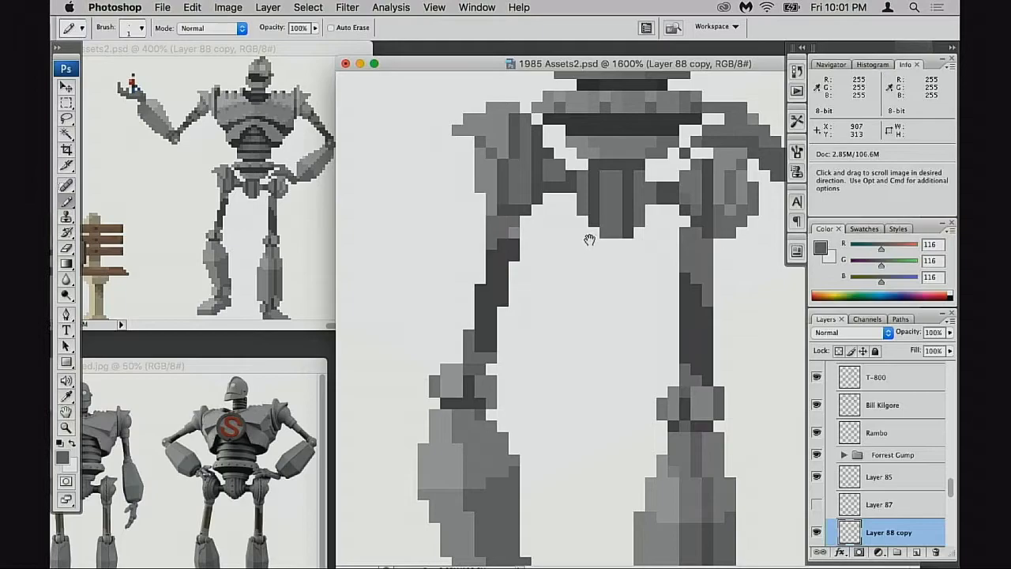
pyautogui.click(619, 226)
pyautogui.moveTo(613, 241)
pyautogui.mouseDown()
pyautogui.moveTo(629, 241)
pyautogui.moveTo(621, 219)
pyautogui.mouseUp()
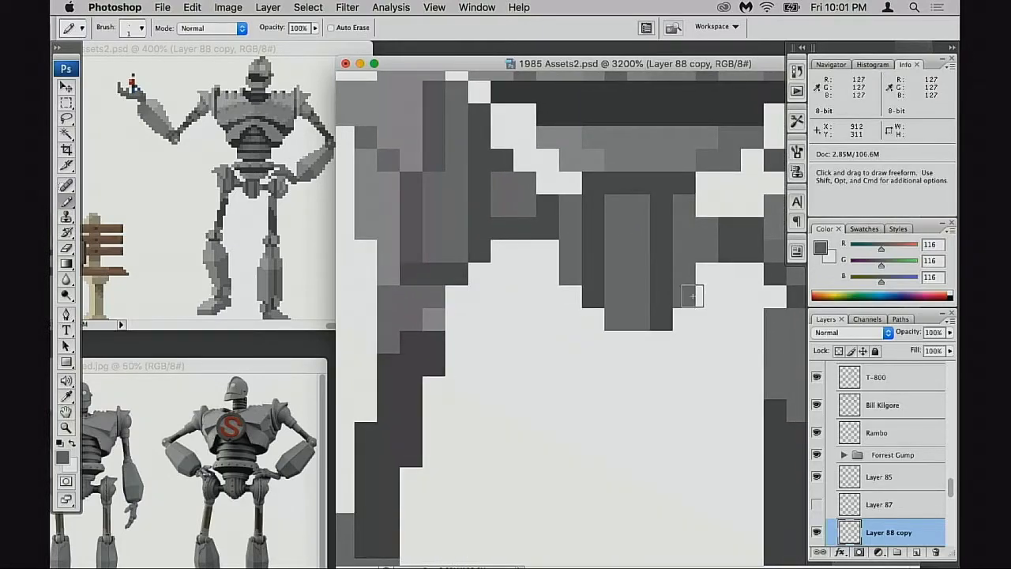
pyautogui.click(230, 397)
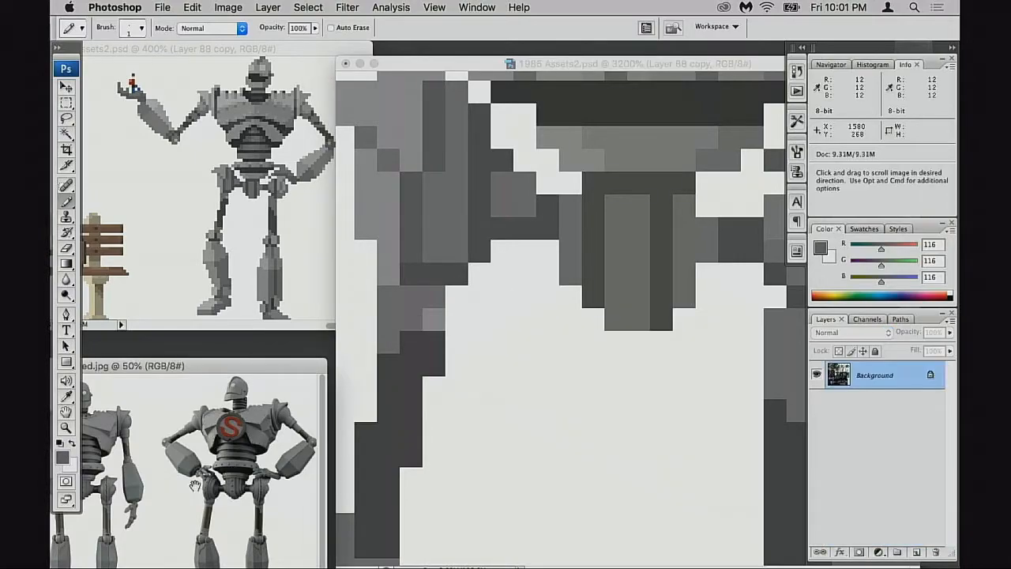
pyautogui.keyDown('super'); pyautogui.click(168, 497); pyautogui.keyUp('super')
pyautogui.keyDown('super'); pyautogui.click(169, 497); pyautogui.keyUp('super')
pyautogui.keyDown('super'); pyautogui.click(182, 523); pyautogui.keyUp('super')
pyautogui.press('f')
pyautogui.moveTo(200, 485)
pyautogui.mouseDown()
pyautogui.moveTo(203, 463)
pyautogui.moveTo(204, 477)
pyautogui.mouseUp()
pyautogui.press('f')
pyautogui.press('f')
pyautogui.press('f')
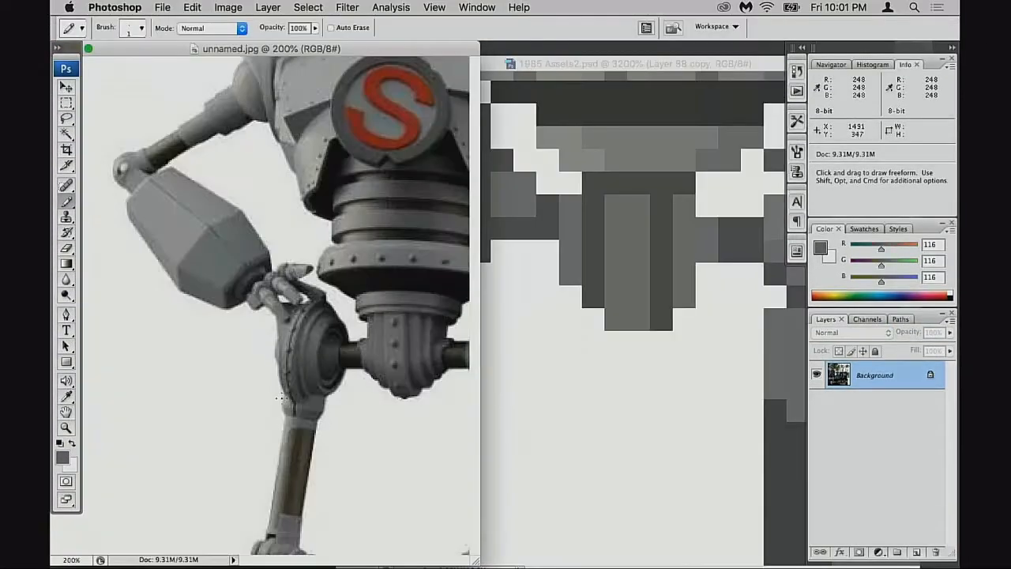
# Step: Frame the reference's waist, pelvis and hip joints at 200% and place its window beneath the figure preview
pyautogui.moveTo(424, 156); pyautogui.dragTo(341, 274)
pyautogui.moveTo(388, 47); pyautogui.dragTo(342, 180)
pyautogui.moveTo(321, 387); pyautogui.dragTo(314, 270)
pyautogui.moveTo(344, 433); pyautogui.dragTo(336, 335)
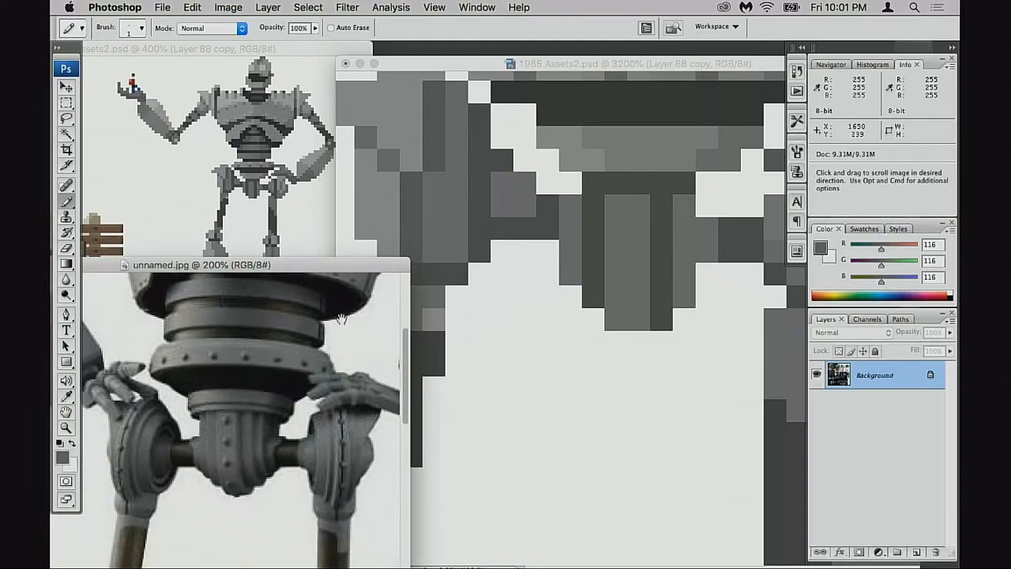
pyautogui.moveTo(323, 267); pyautogui.dragTo(301, 291)
pyautogui.click(530, 304)
# Step: Erase the lowest dark pixel on the right-hand side of the pelvis's centre column
pyautogui.hscroll(4, 614, 343)
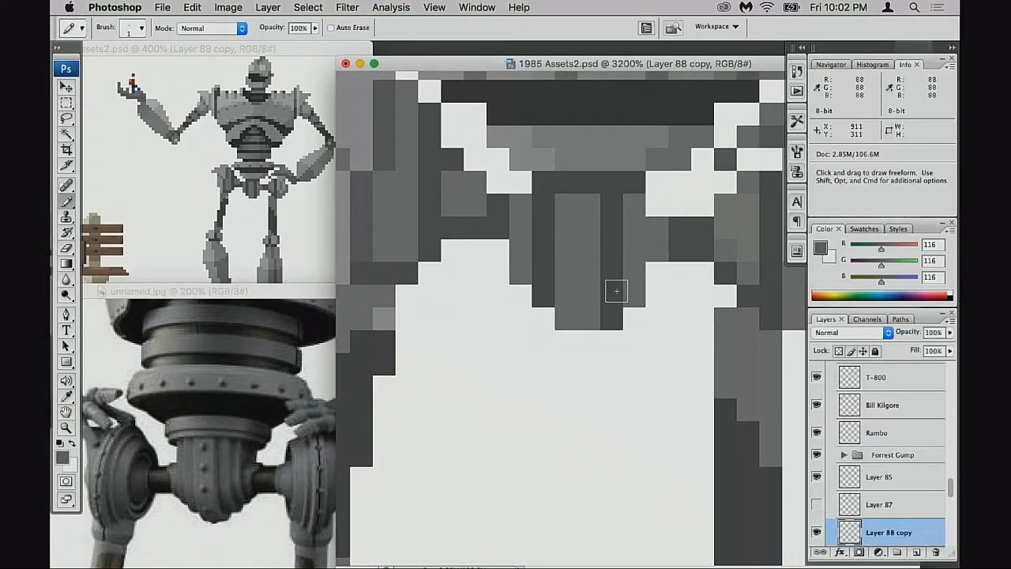
pyautogui.press('e')
pyautogui.click(613, 318)
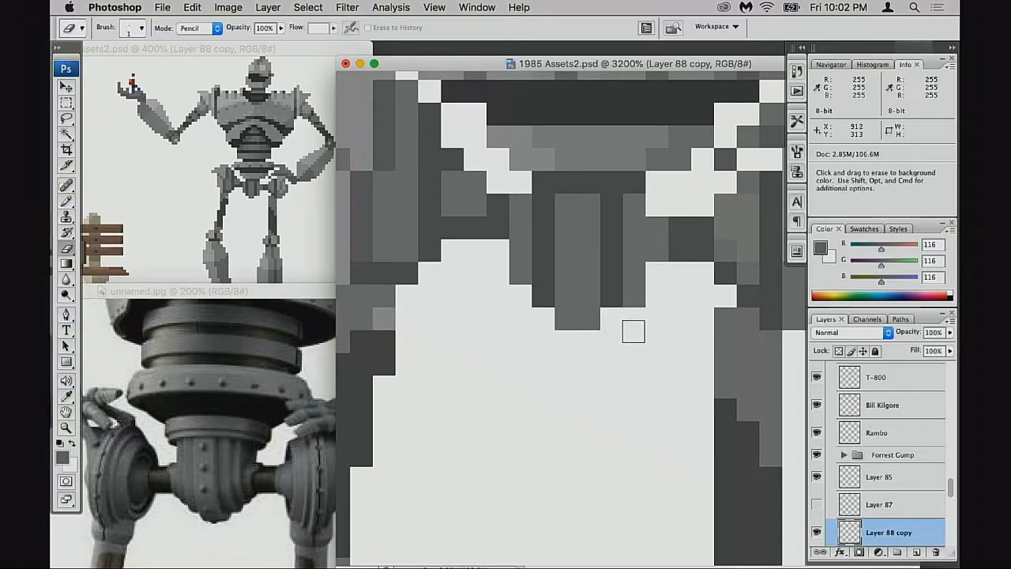
# Step: Paint two grey 145 rivet highlights on the left-hand side of the pelvis's centre column, one high and one low
pyautogui.press('b')
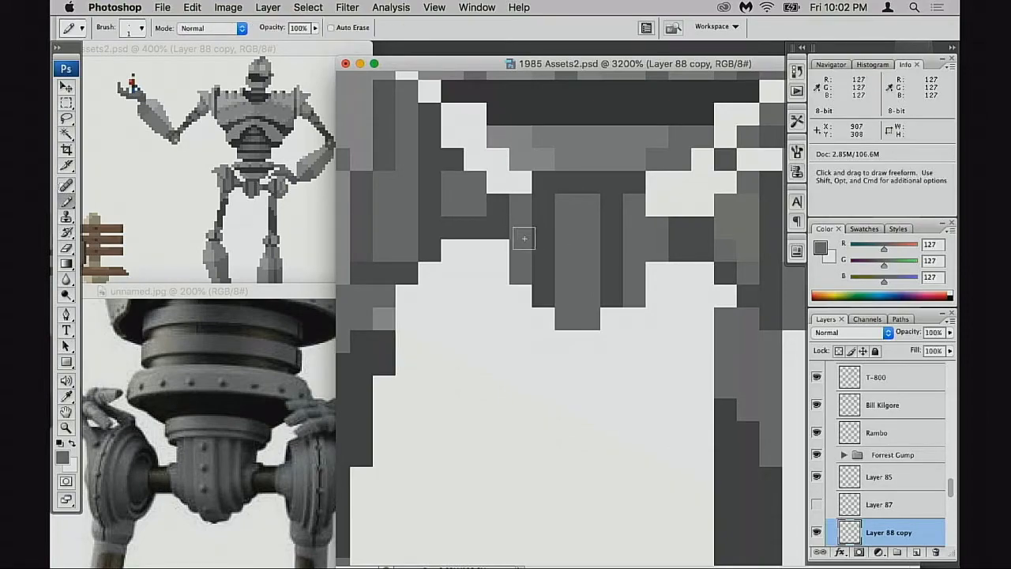
pyautogui.moveTo(580, 205); pyautogui.dragTo(547, 306)
pyautogui.keyDown('alt'); pyautogui.click(542, 147); pyautogui.keyUp('alt')
pyautogui.click(537, 327)
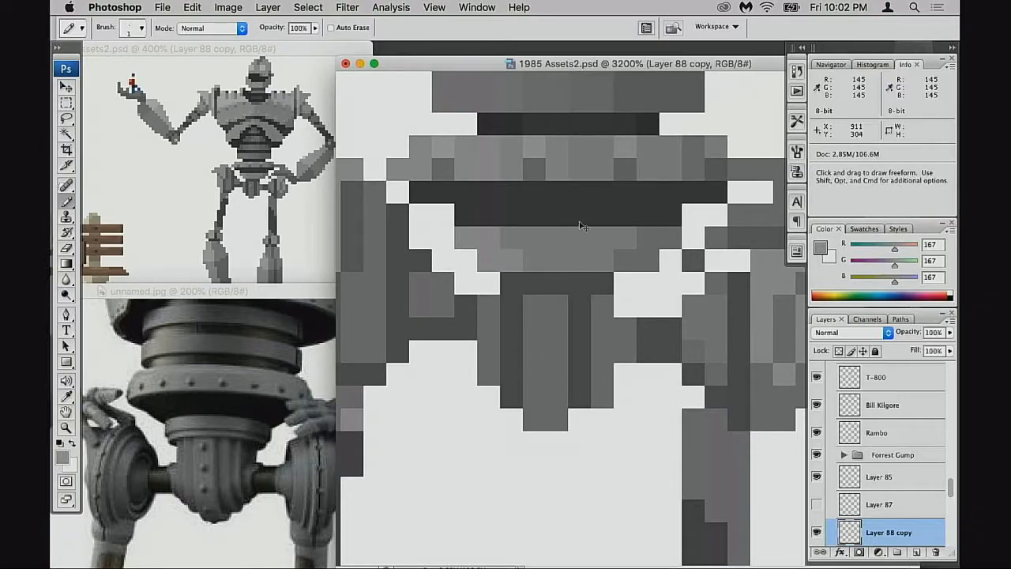
pyautogui.keyDown('alt'); pyautogui.click(594, 154); pyautogui.keyUp('alt')
pyautogui.click(532, 332)
pyautogui.click(534, 395)
pyautogui.press('super+z')
pyautogui.click(535, 375)
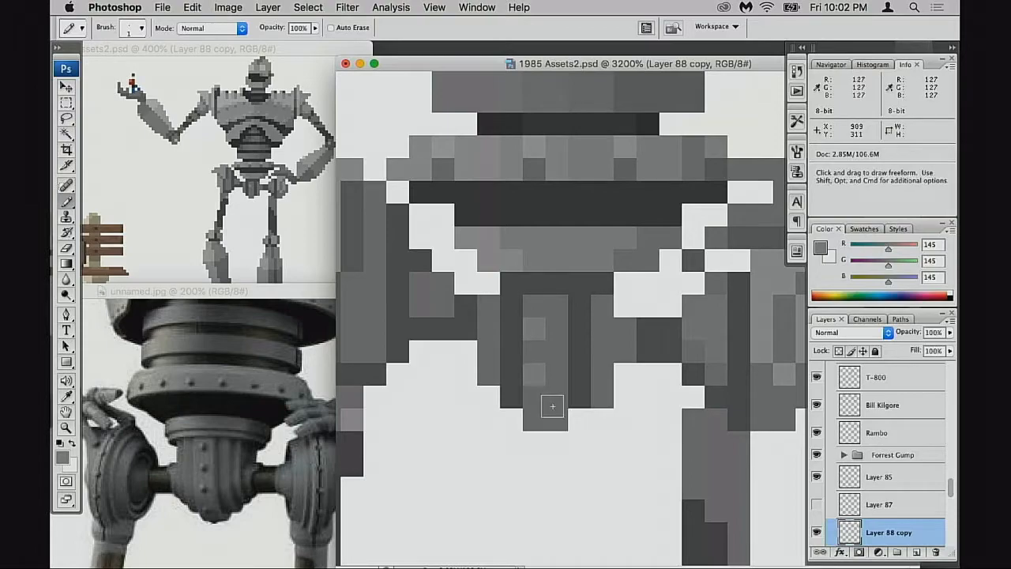
pyautogui.press('super+z')
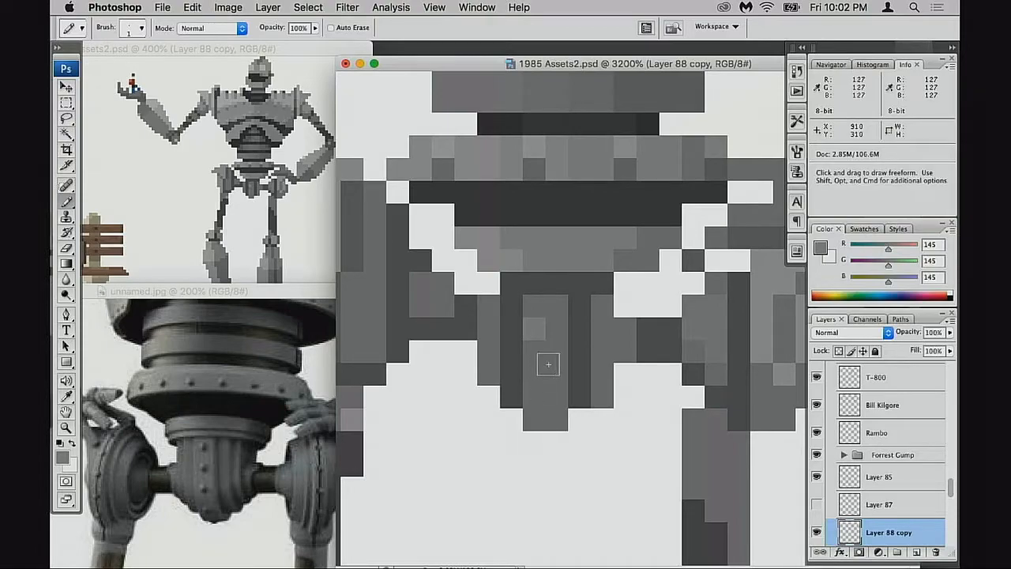
pyautogui.click(537, 391)
# Step: Add a grey 88 shadow pixel to the right of each rivet highlight on the pelvis's centre column
pyautogui.keyDown('alt'); pyautogui.click(584, 342); pyautogui.keyUp('alt')
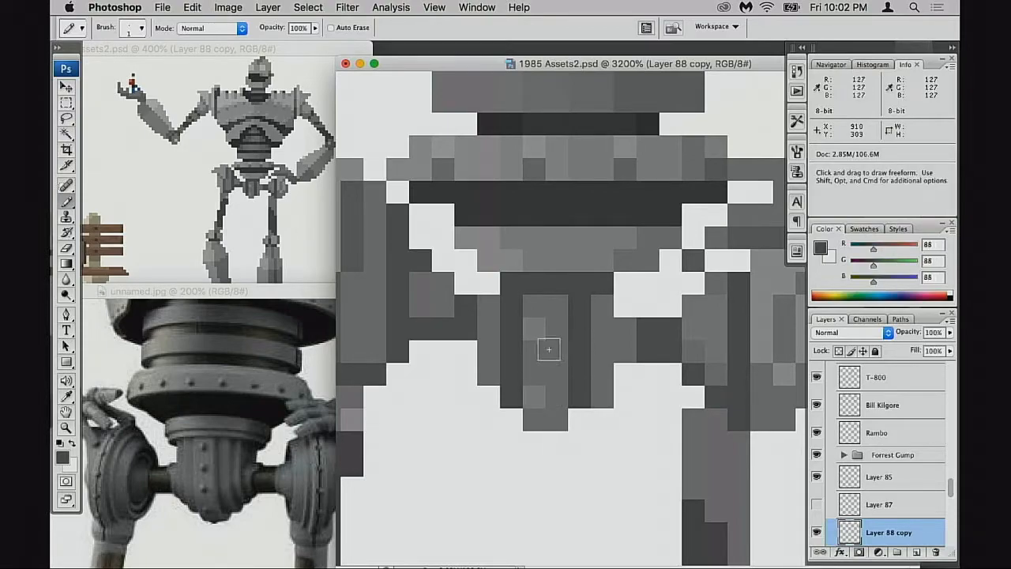
pyautogui.moveTo(541, 351); pyautogui.dragTo(541, 374)
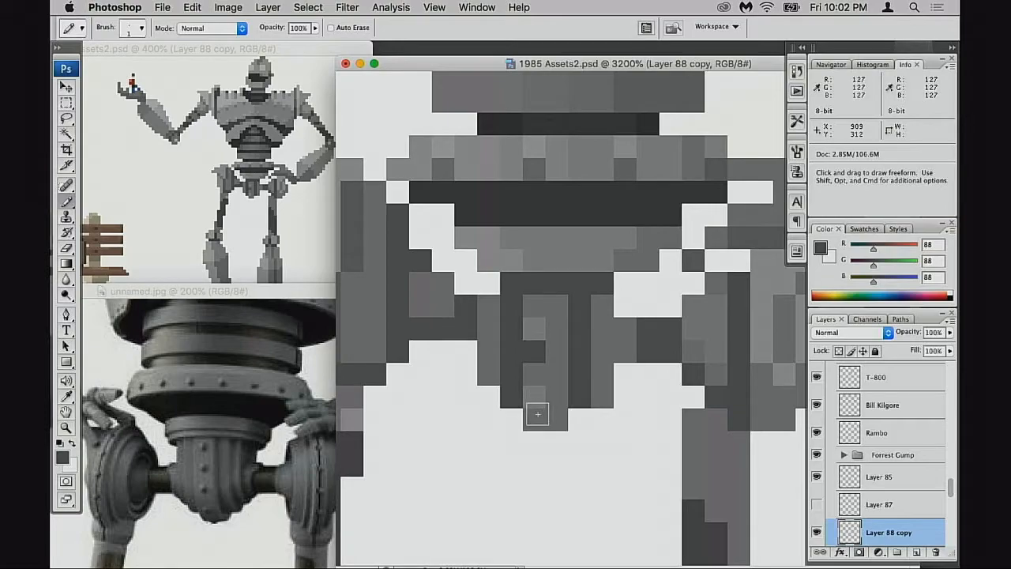
pyautogui.press('super+z')
pyautogui.click(556, 329)
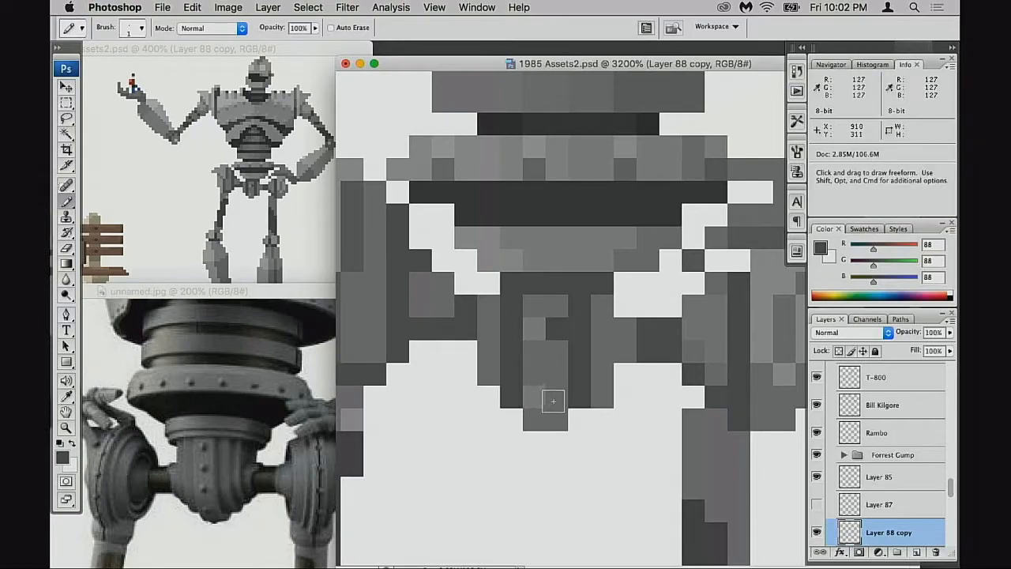
pyautogui.click(553, 401)
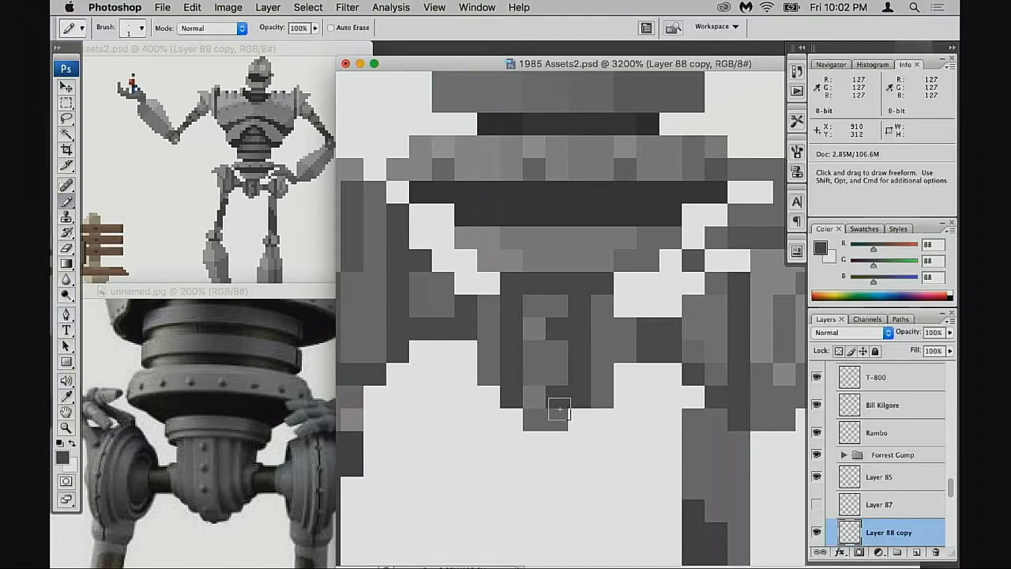
# Step: Lengthen the pelvis's centre column by one pixel row in grey 127 and extend its neighbouring strips in greys 88 and 127
pyautogui.click(243, 440)
pyautogui.keyDown('alt'); pyautogui.click(540, 415); pyautogui.keyUp('alt')
pyautogui.click(537, 434)
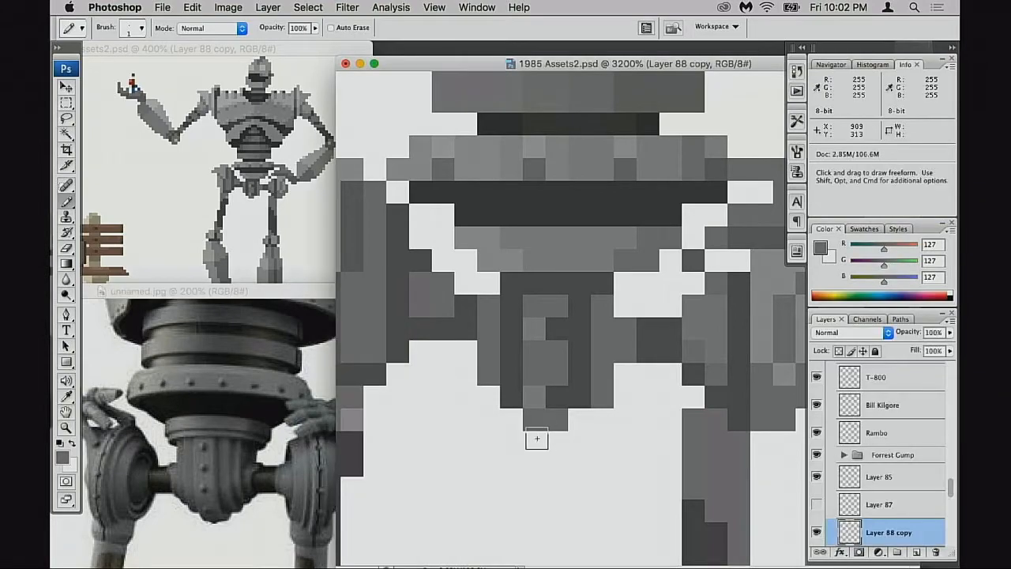
pyautogui.moveTo(538, 438); pyautogui.dragTo(557, 439)
pyautogui.keyDown('alt'); pyautogui.click(513, 401); pyautogui.keyUp('alt')
pyautogui.click(513, 419)
pyautogui.click(579, 420)
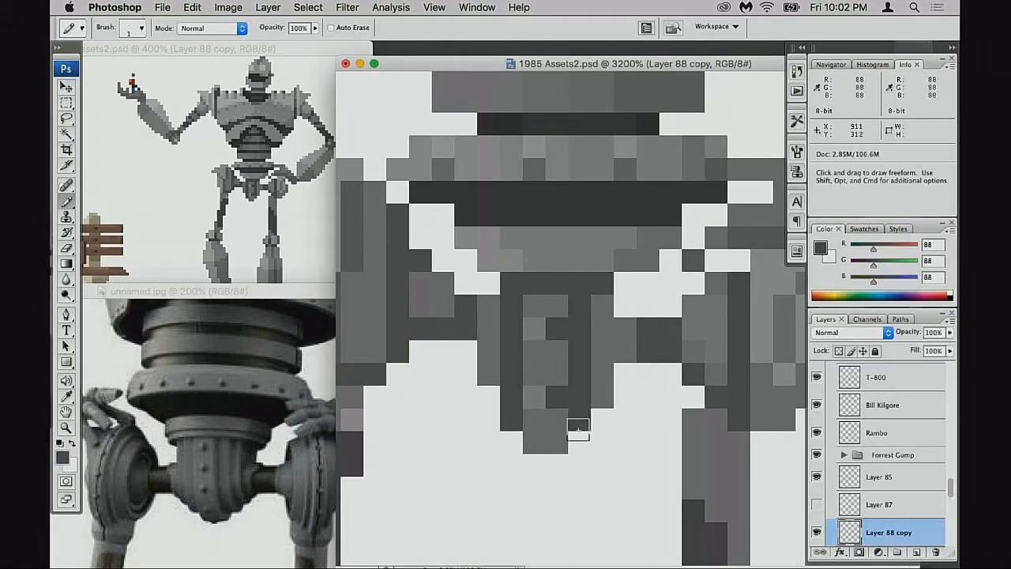
pyautogui.keyDown('alt'); pyautogui.click(488, 395); pyautogui.keyUp('alt')
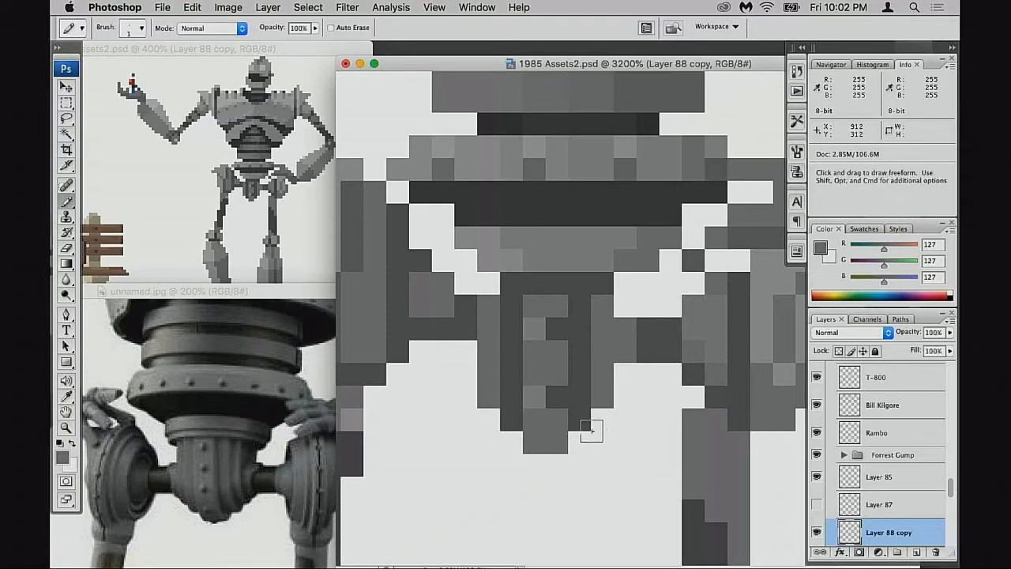
# Step: Compare the waist with the reference and try a grey 88 shadow along the bottom row of the collar above the pelvis
pyautogui.click(293, 399)
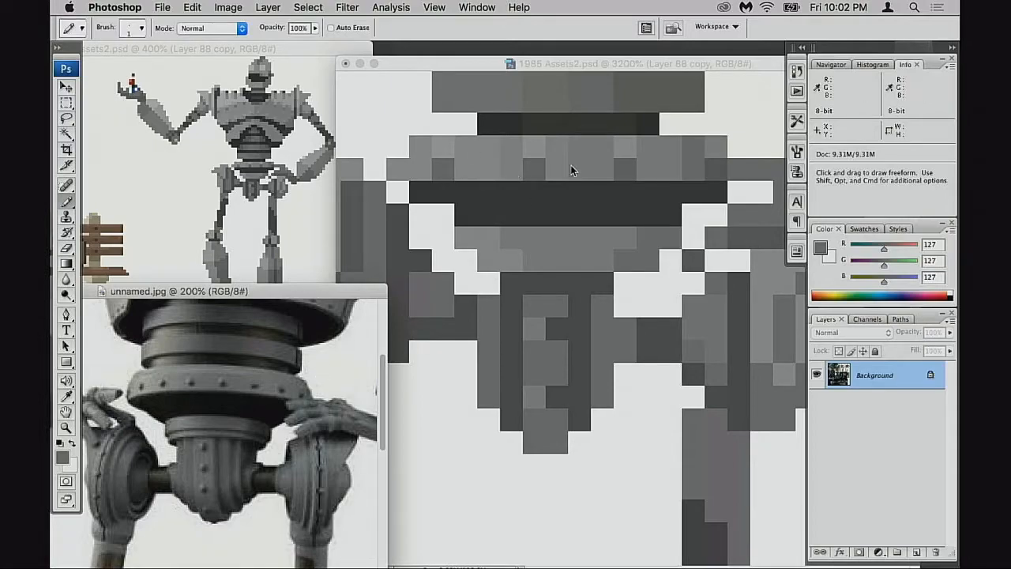
pyautogui.click(541, 199)
pyautogui.moveTo(537, 263); pyautogui.dragTo(536, 443)
pyautogui.keyDown('alt'); pyautogui.click(437, 165); pyautogui.keyUp('alt')
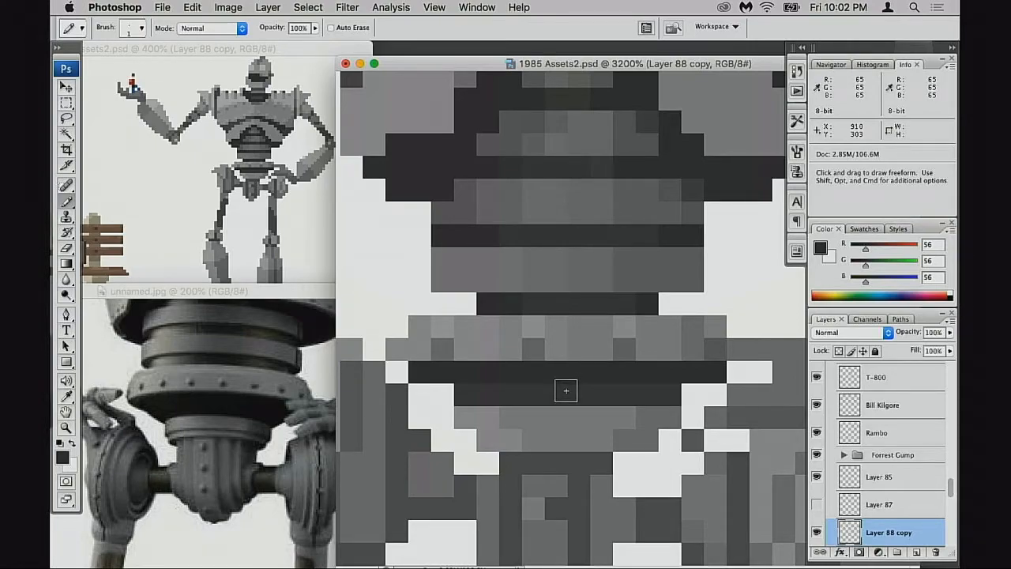
pyautogui.scroll(-3, 551, 379)
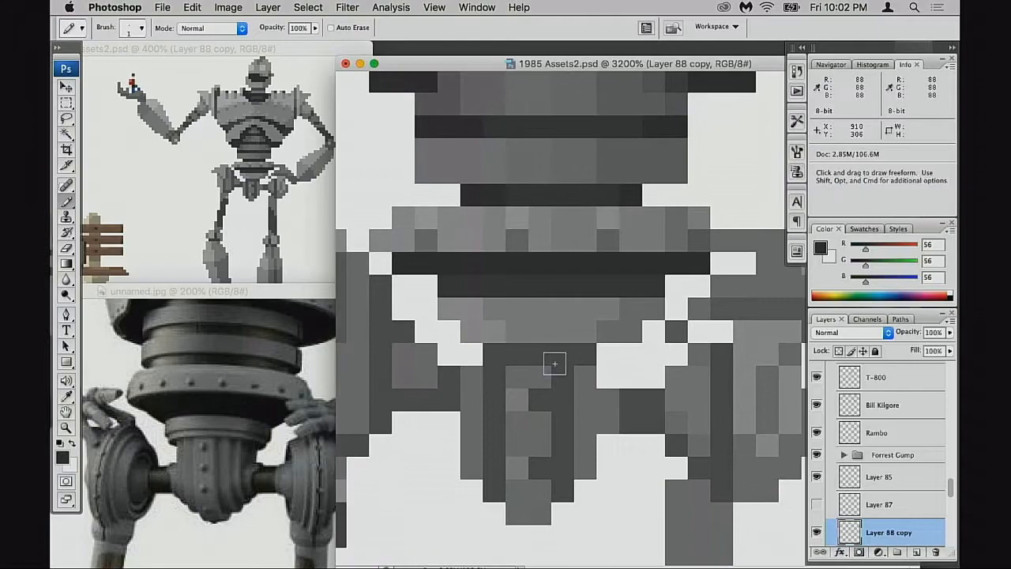
pyautogui.keyDown('alt'); pyautogui.click(550, 352); pyautogui.keyUp('alt')
pyautogui.moveTo(473, 332); pyautogui.dragTo(630, 332)
pyautogui.press('super+z')
pyautogui.moveTo(492, 333); pyautogui.dragTo(664, 331)
pyautogui.press('super+z')
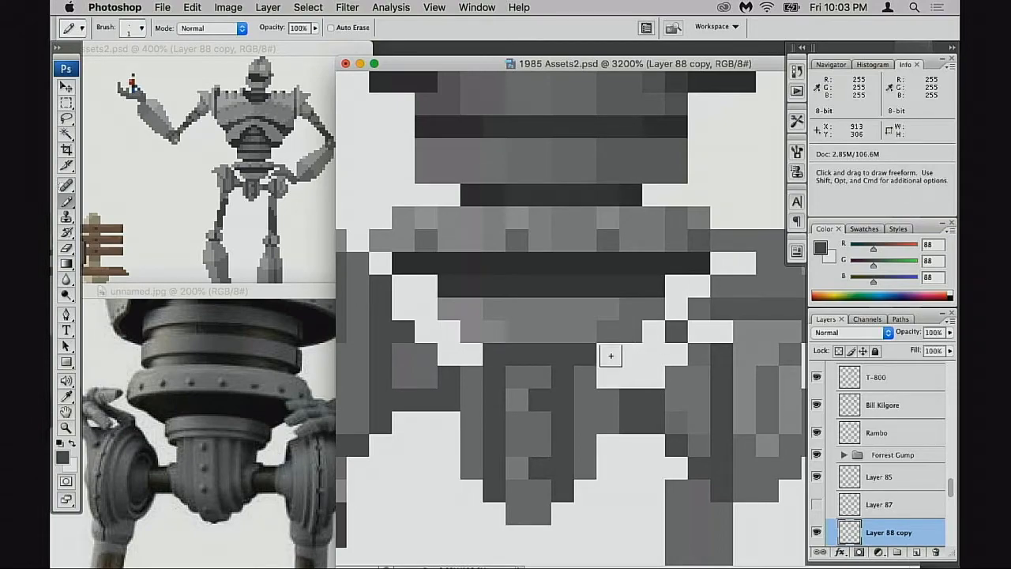
# Step: Thicken and shade the rod joining the left-hand hip to the pelvis with grey 80
pyautogui.press('space')
pyautogui.moveTo(571, 335)
pyautogui.mouseDown()
pyautogui.moveTo(652, 328)
pyautogui.moveTo(577, 329)
pyautogui.mouseUp()
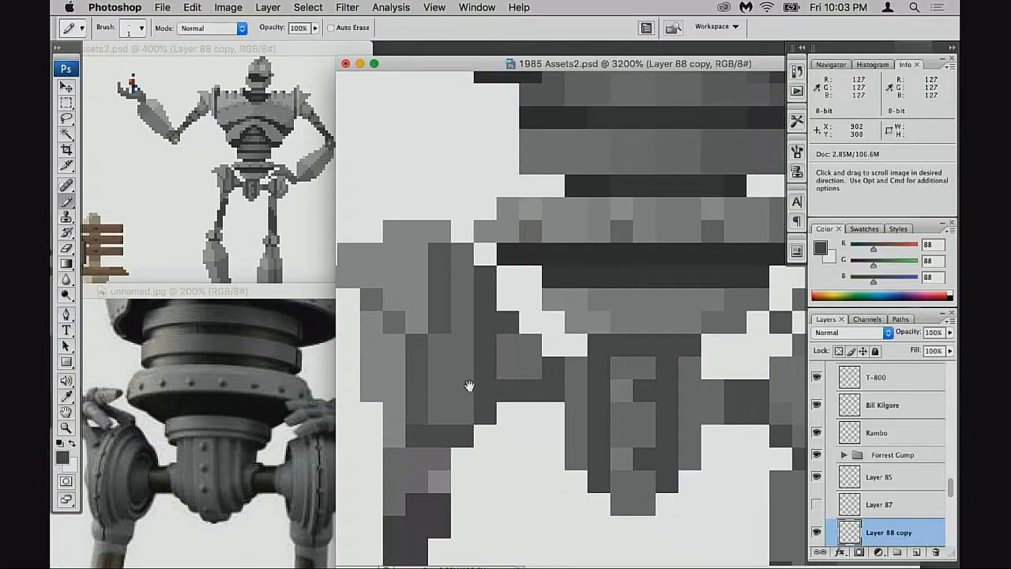
pyautogui.moveTo(537, 379); pyautogui.dragTo(567, 368)
pyautogui.keyDown('alt'); pyautogui.click(416, 374); pyautogui.keyUp('alt')
pyautogui.moveTo(595, 403); pyautogui.dragTo(537, 304)
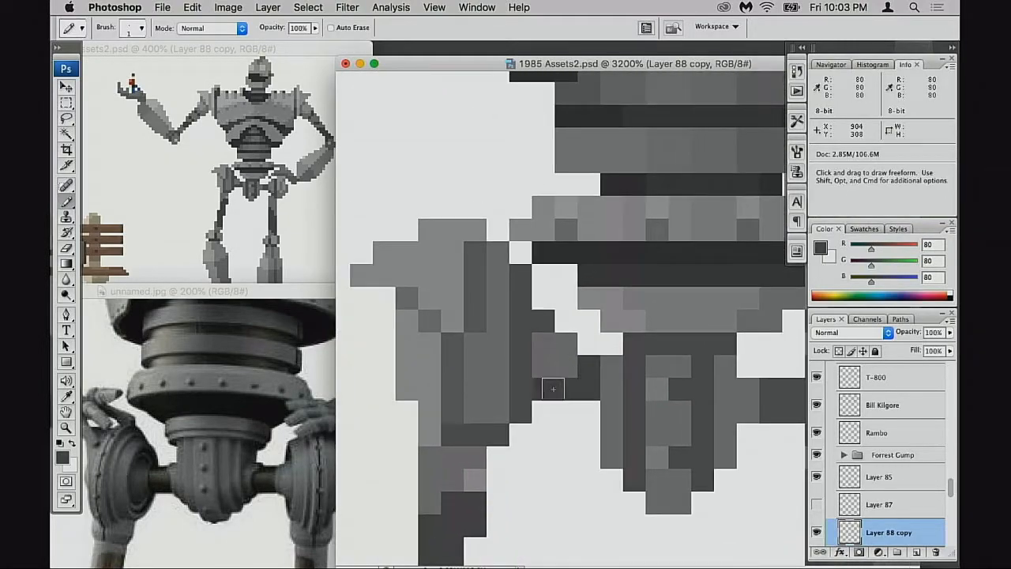
pyautogui.moveTo(548, 387); pyautogui.dragTo(535, 372)
pyautogui.moveTo(661, 366)
pyautogui.mouseDown()
pyautogui.moveTo(500, 345)
pyautogui.moveTo(510, 361)
pyautogui.mouseUp()
pyautogui.moveTo(427, 396); pyautogui.dragTo(563, 368)
pyautogui.click(420, 292)
pyautogui.moveTo(437, 361); pyautogui.dragTo(526, 366)
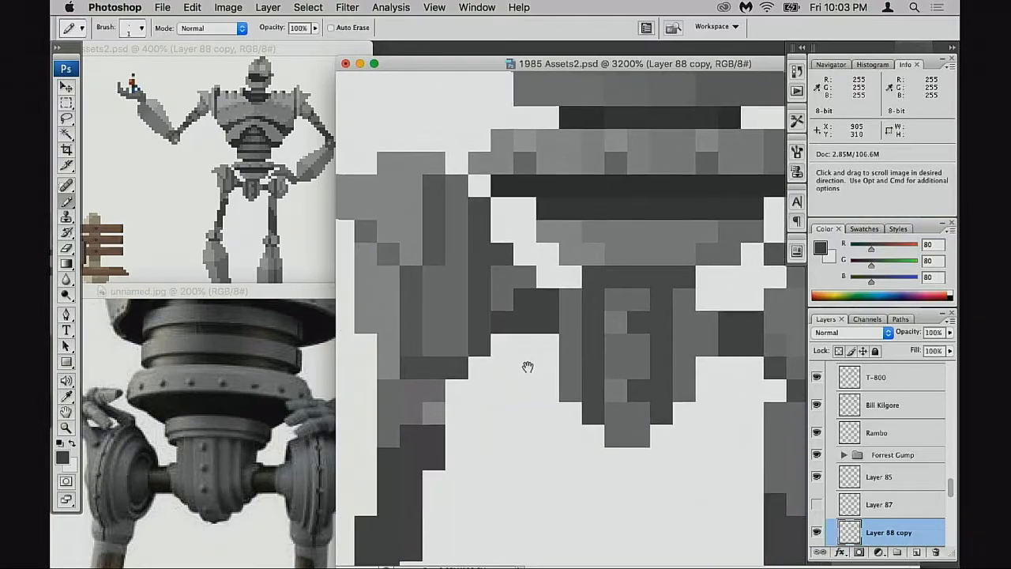
# Step: Extend the dark band along the bottom of the left-hand hip outward by one pixel in grey 91
pyautogui.moveTo(413, 357); pyautogui.dragTo(472, 361)
pyautogui.click(225, 451)
pyautogui.moveTo(225, 452); pyautogui.dragTo(202, 429)
pyautogui.click(546, 335)
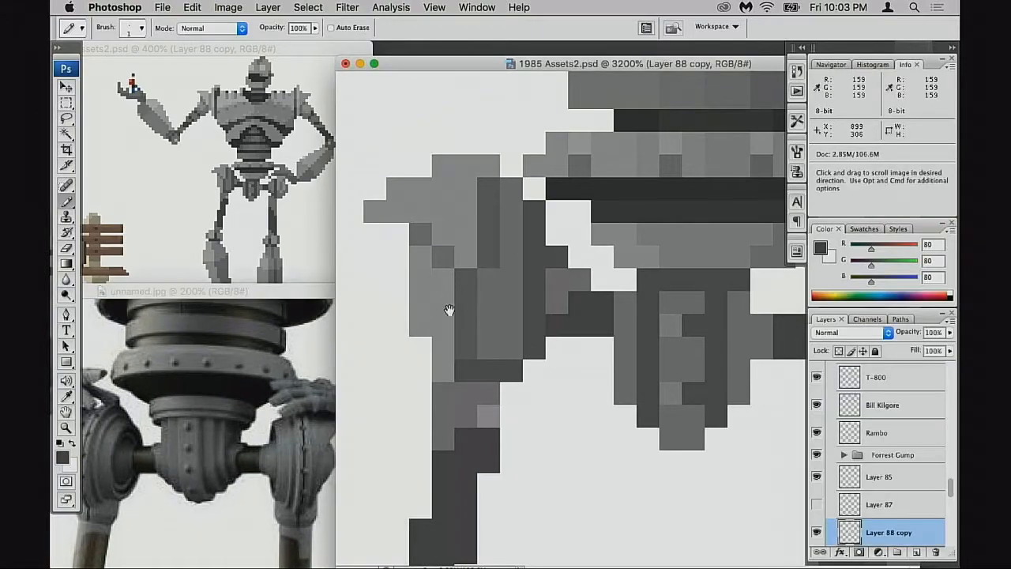
pyautogui.keyDown('alt'); pyautogui.click(447, 387); pyautogui.keyUp('alt')
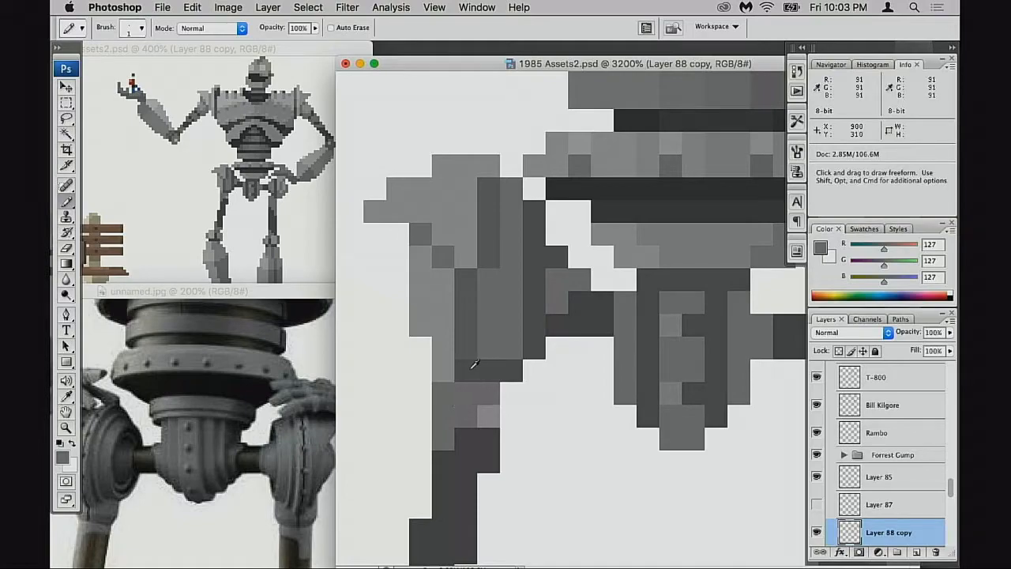
pyautogui.keyDown('alt'); pyautogui.click(458, 387); pyautogui.keyUp('alt')
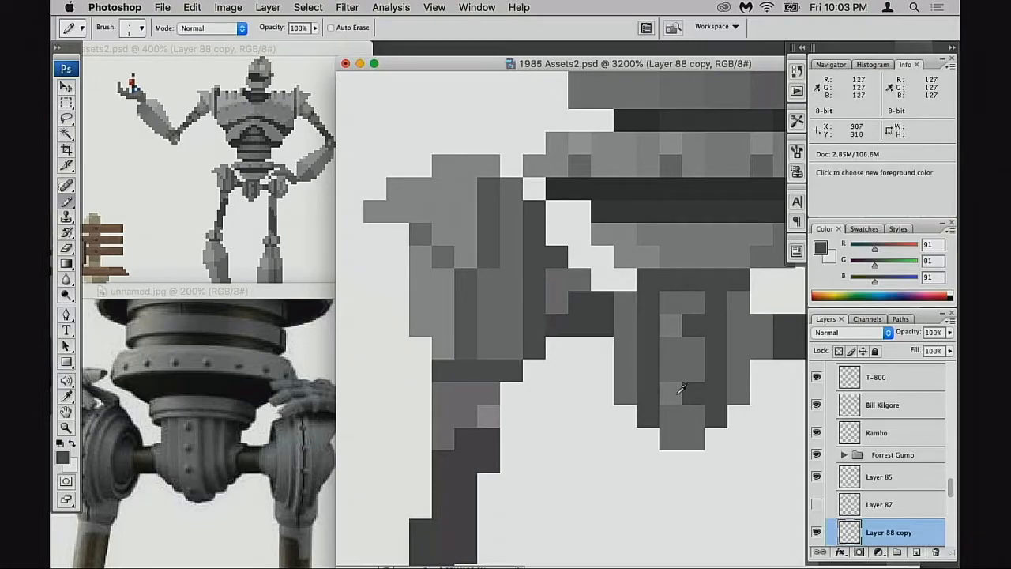
# Step: Add a rivet highlight pixel with a grey 91 shadow pixel beside it on the left-hand hip's lower section
pyautogui.keyDown('alt'); pyautogui.click(672, 323); pyautogui.keyUp('alt')
pyautogui.click(488, 301)
pyautogui.keyDown('alt'); pyautogui.click(707, 346); pyautogui.keyUp('alt')
pyautogui.keyDown('alt'); pyautogui.click(531, 299); pyautogui.keyUp('alt')
pyautogui.click(510, 304)
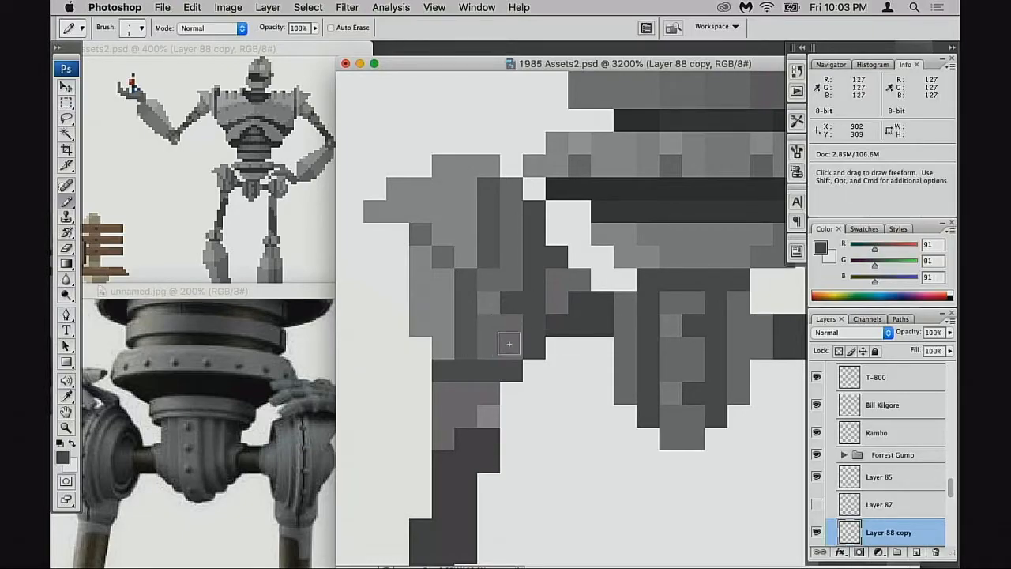
# Step: Add a second rivet highlight and its grey 91 shadow pixel below the first one on the left-hand hip
pyautogui.keyDown('alt'); pyautogui.click(495, 329); pyautogui.keyUp('alt')
pyautogui.keyDown('alt'); pyautogui.click(489, 304); pyautogui.keyUp('alt')
pyautogui.click(489, 344)
pyautogui.keyDown('alt'); pyautogui.click(514, 298); pyautogui.keyUp('alt')
pyautogui.click(514, 354)
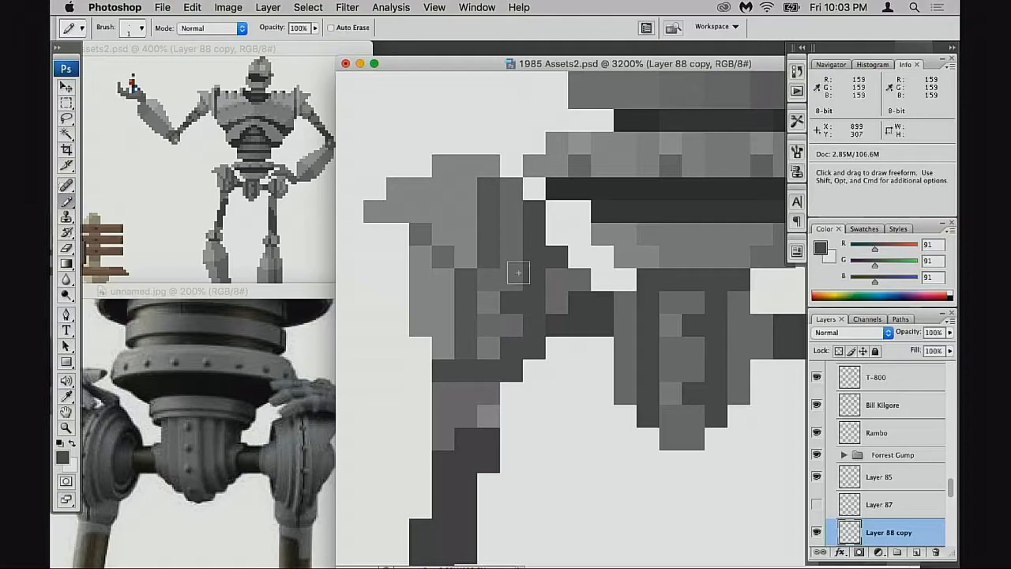
# Step: Extend the upper outer corner of the left-hand hip by one pixel in grey 159
pyautogui.keyDown('alt'); pyautogui.click(495, 278); pyautogui.keyUp('alt')
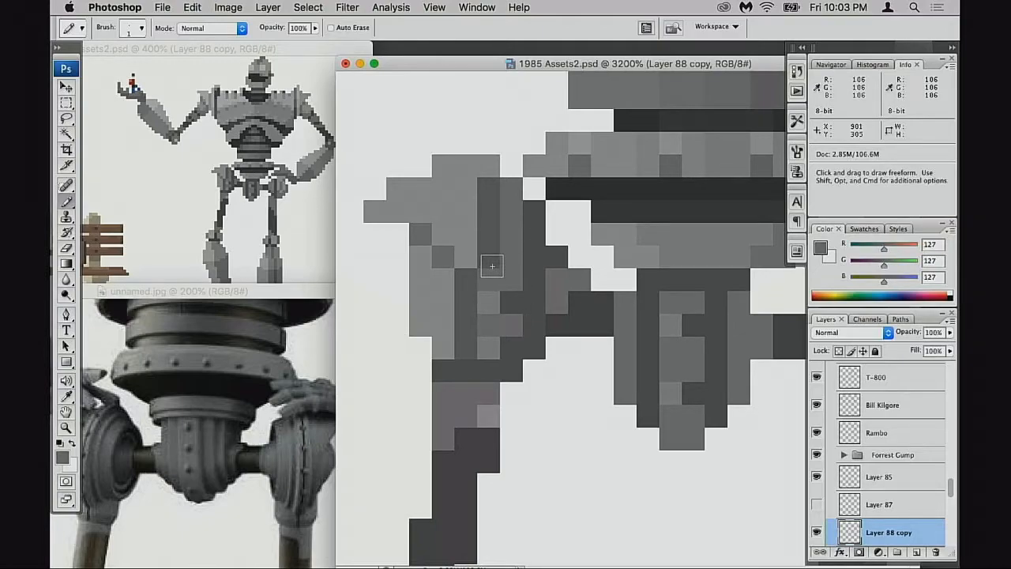
pyautogui.keyDown('alt'); pyautogui.click(441, 229); pyautogui.keyUp('alt')
pyautogui.click(420, 168)
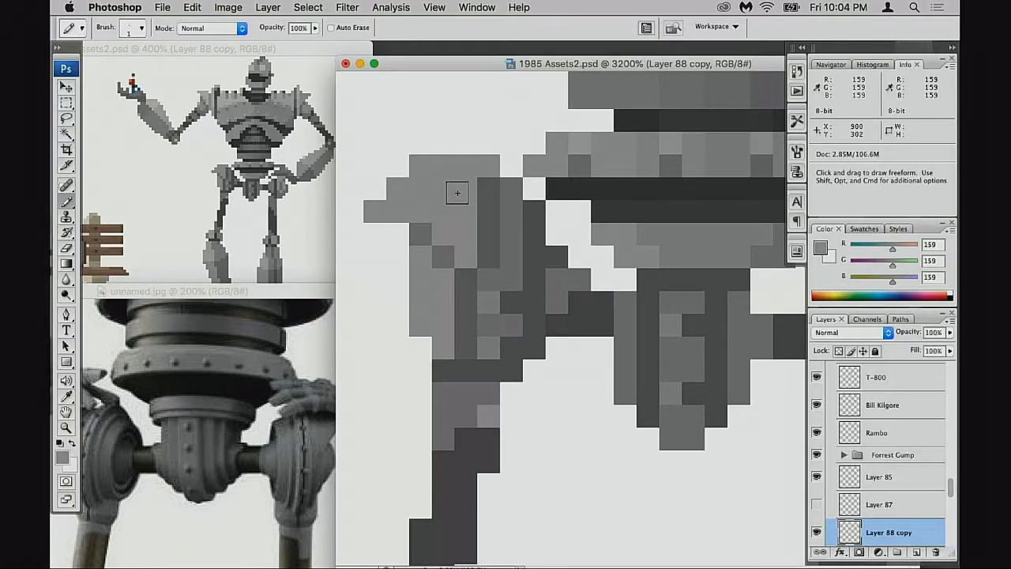
pyautogui.press('e')
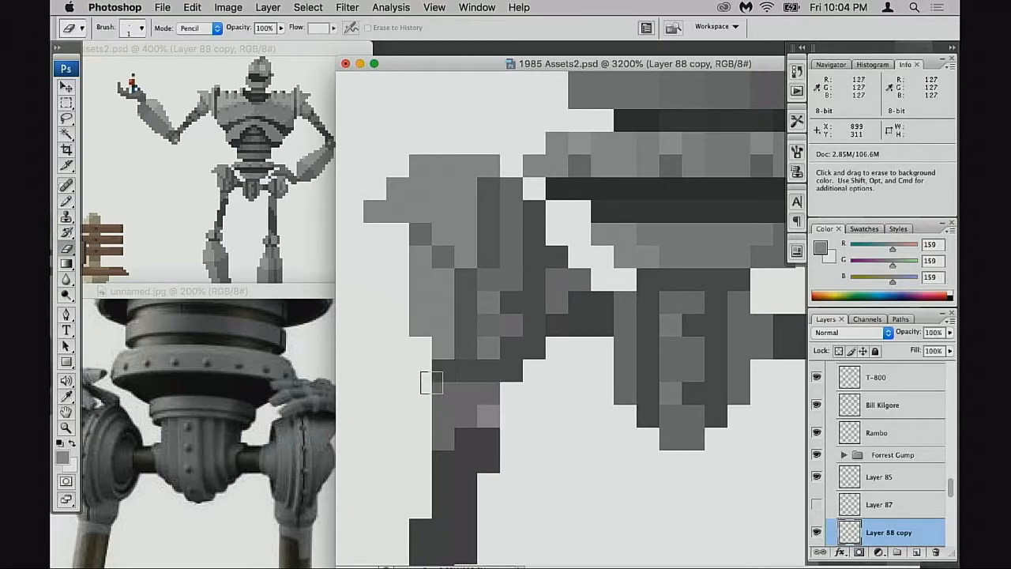
# Step: Compare the hip joint with the reference and fill the area where the rod meets the left-hand hip with grey 80
pyautogui.click(244, 415)
pyautogui.moveTo(190, 442); pyautogui.dragTo(252, 416)
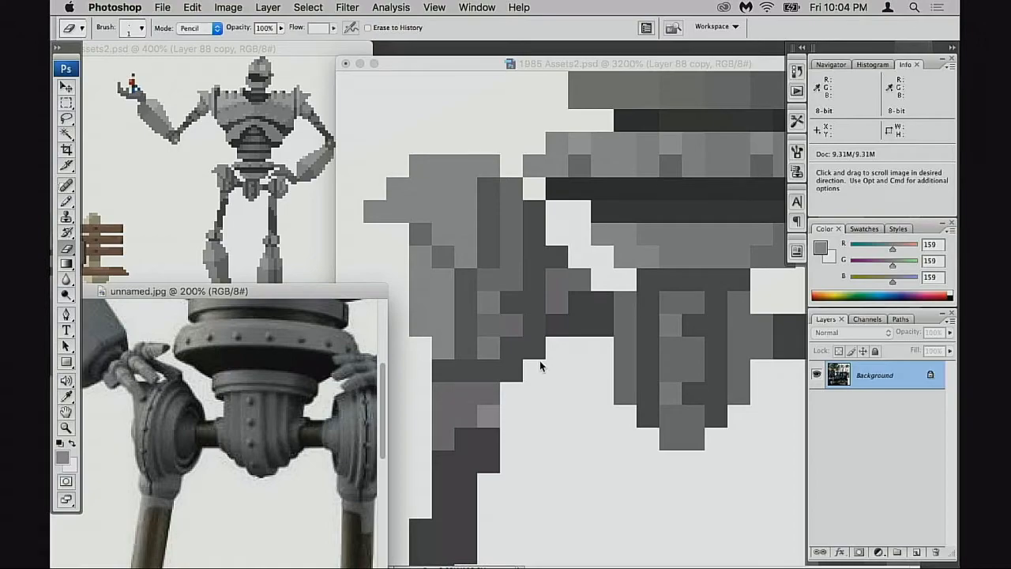
pyautogui.press('b')
pyautogui.keyDown('alt'); pyautogui.click(575, 313); pyautogui.keyUp('alt')
pyautogui.click(565, 296)
pyautogui.click(556, 286)
pyautogui.click(546, 313)
pyautogui.click(578, 280)
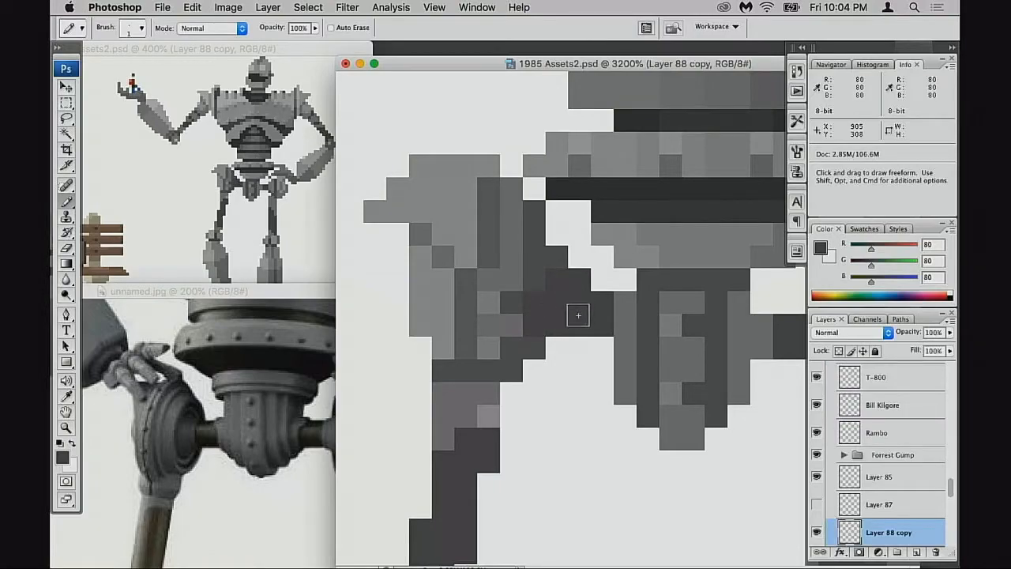
# Step: Paint a grey 127 rim on the inner side of the left-hand hip and a grey 80 groove column beside it
pyautogui.keyDown('alt'); pyautogui.click(528, 302); pyautogui.keyUp('alt')
pyautogui.click(532, 278)
pyautogui.moveTo(556, 256)
pyautogui.mouseDown()
pyautogui.moveTo(560, 289)
pyautogui.moveTo(530, 297)
pyautogui.moveTo(563, 352)
pyautogui.mouseUp()
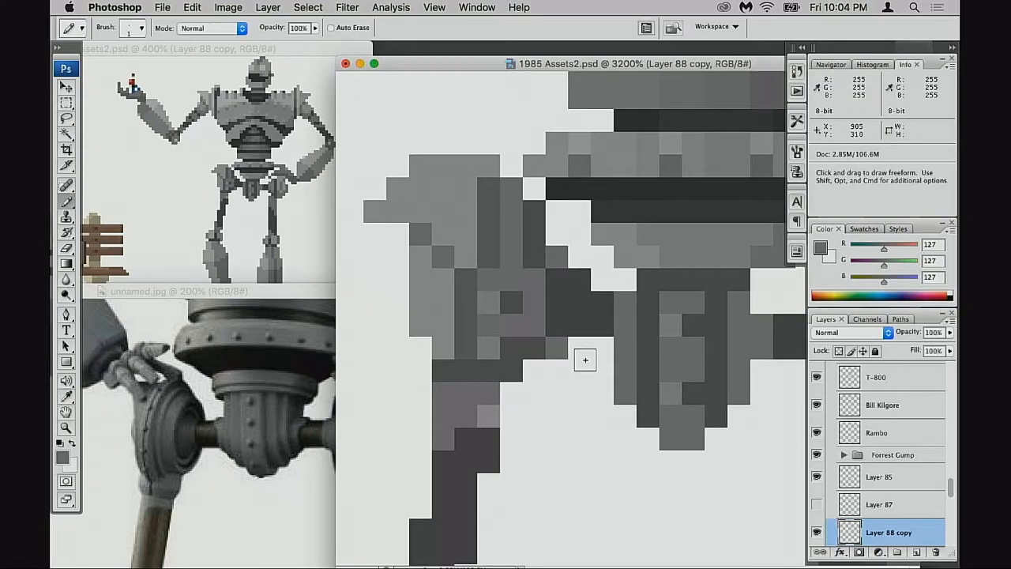
pyautogui.keyDown('alt'); pyautogui.click(568, 291); pyautogui.keyUp('alt')
pyautogui.moveTo(514, 290)
pyautogui.mouseDown()
pyautogui.moveTo(514, 319)
pyautogui.moveTo(545, 350)
pyautogui.mouseUp()
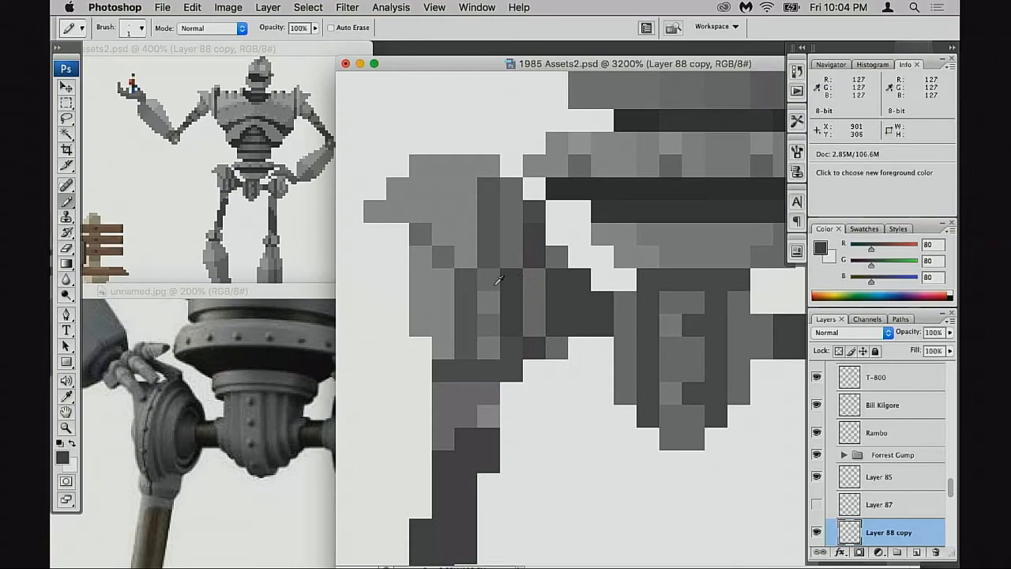
# Step: Darken the pixels along the upper inner edge of the left-hand hip with grey 80
pyautogui.keyDown('alt'); pyautogui.click(539, 270); pyautogui.keyUp('alt')
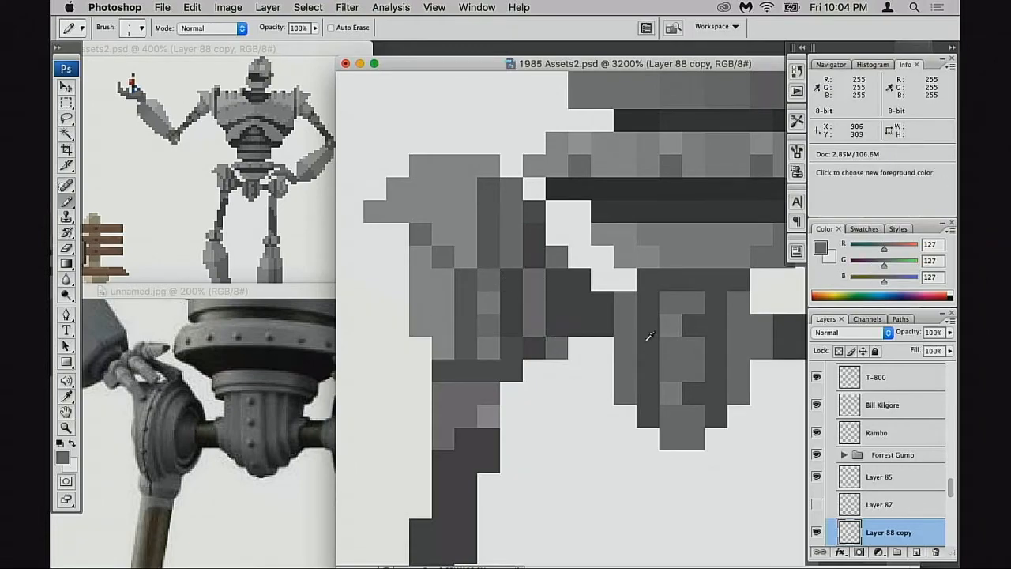
pyautogui.keyDown('alt'); pyautogui.click(504, 256); pyautogui.keyUp('alt')
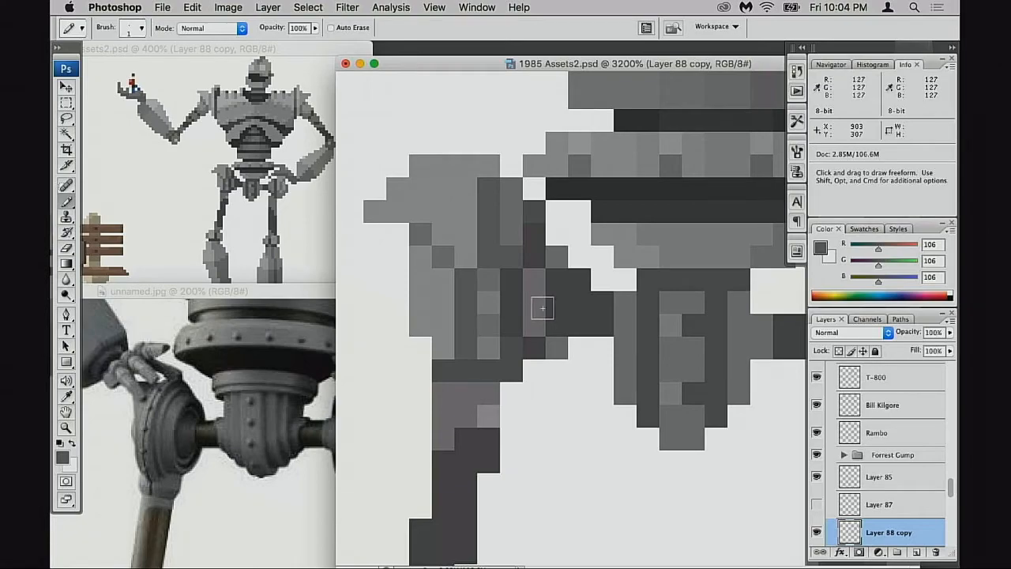
pyautogui.keyDown('alt'); pyautogui.click(535, 217); pyautogui.keyUp('alt')
pyautogui.click(535, 217)
pyautogui.click(558, 259)
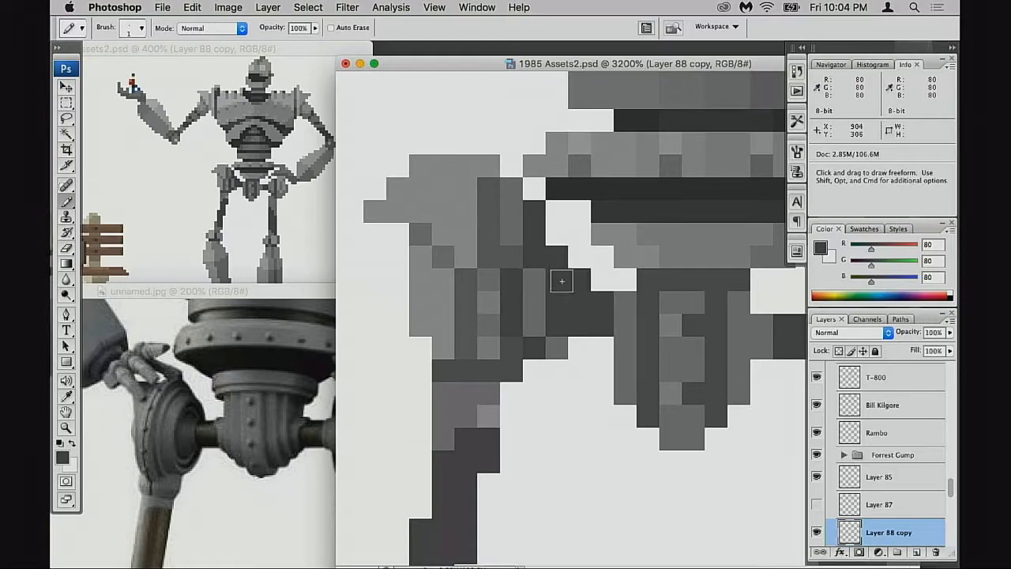
# Step: Try softer shading on the left-hand hip with greys 106 and 80, setting the pencil opacity to 30%
pyautogui.keyDown('alt'); pyautogui.click(512, 266); pyautogui.keyUp('alt')
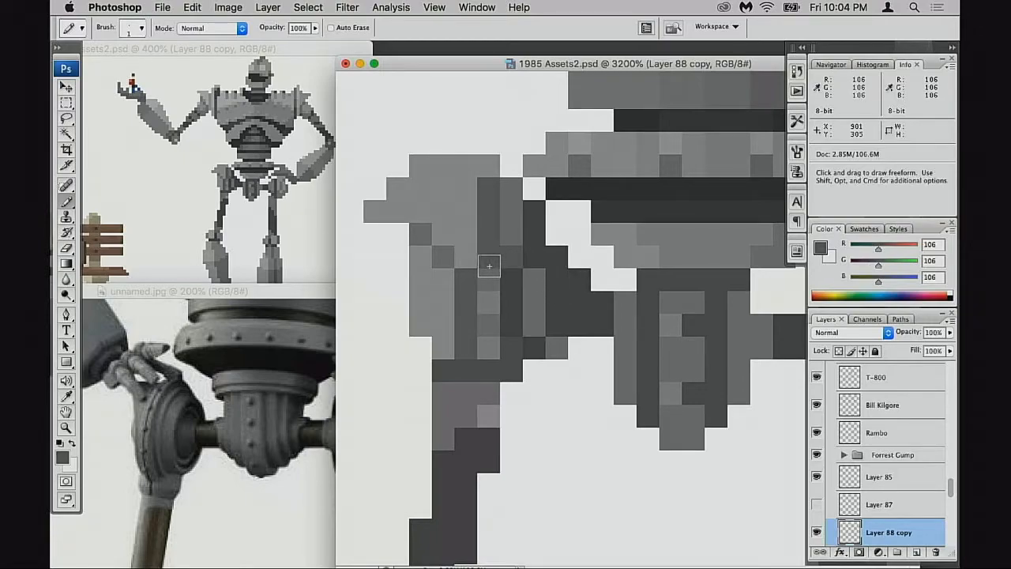
pyautogui.press('3')
pyautogui.keyDown('alt'); pyautogui.click(517, 291); pyautogui.keyUp('alt')
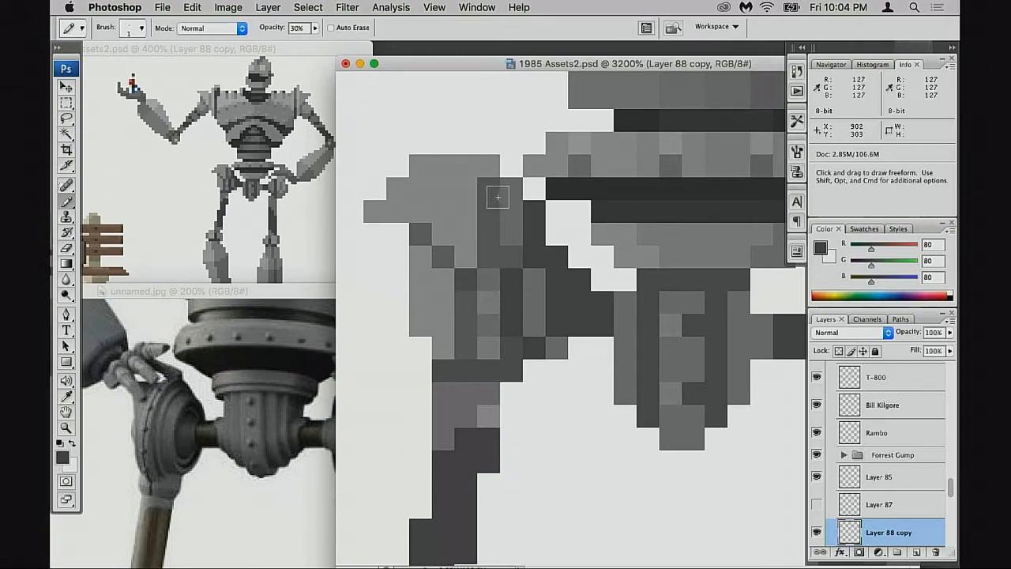
pyautogui.press('e')
pyautogui.click(507, 193)
pyautogui.click(625, 183)
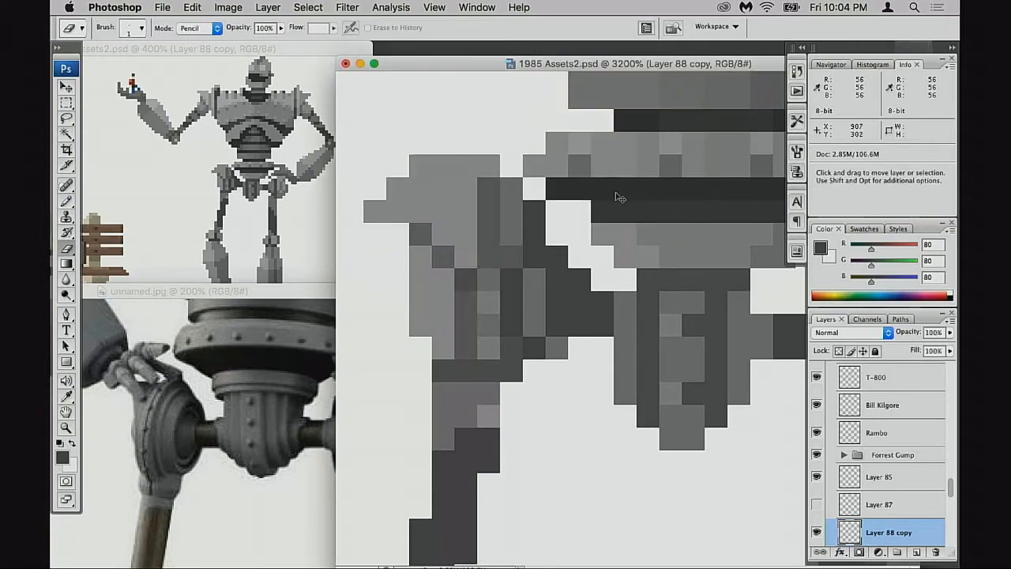
# Step: Select the reworked left-hand hip and paste a copy of it on its own layer
pyautogui.moveTo(718, 312); pyautogui.dragTo(479, 283)
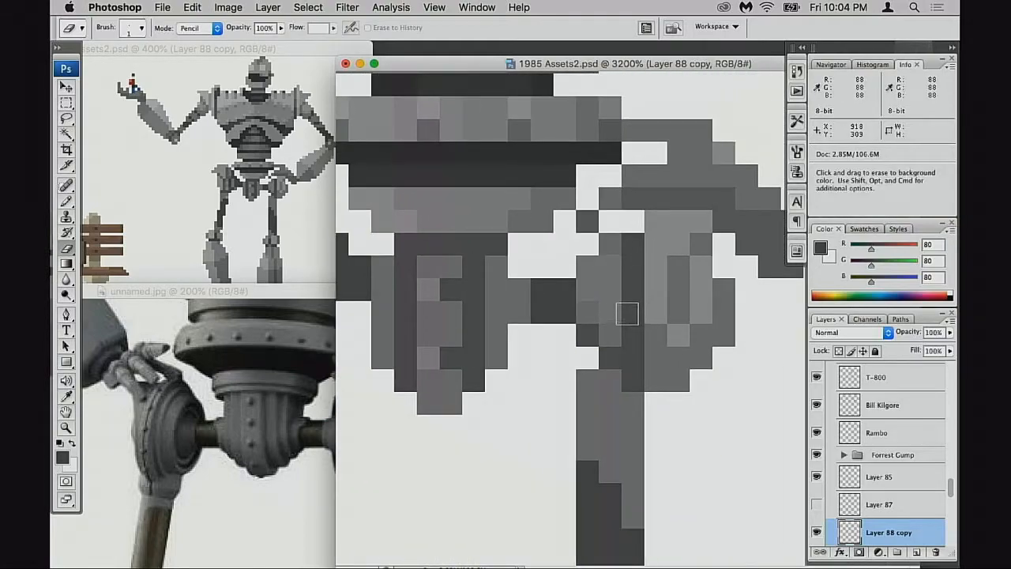
pyautogui.press('b')
pyautogui.moveTo(521, 326)
pyautogui.mouseDown()
pyautogui.moveTo(661, 318)
pyautogui.moveTo(691, 299)
pyautogui.mouseUp()
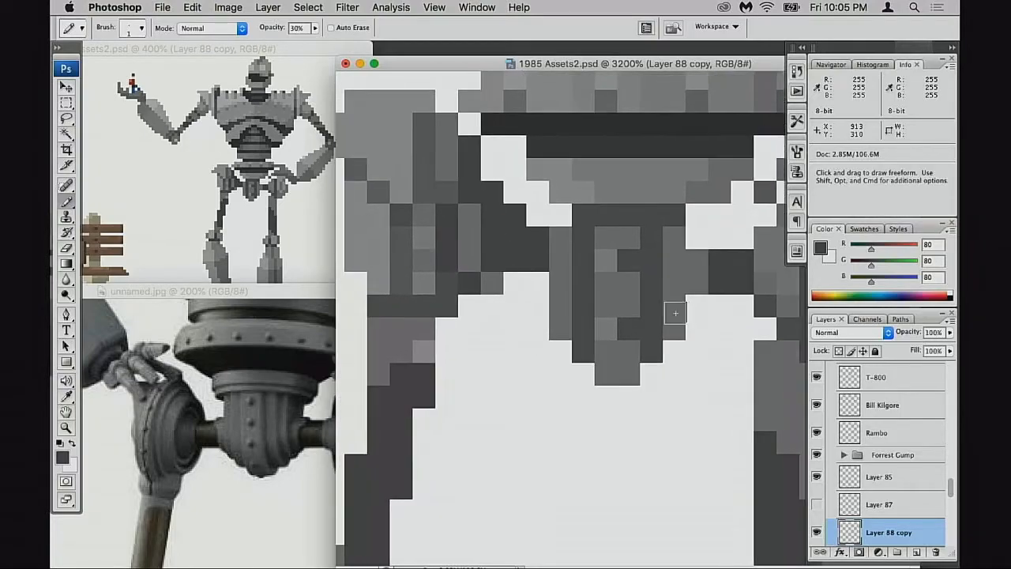
pyautogui.press('m')
pyautogui.moveTo(416, 167); pyautogui.dragTo(470, 249)
pyautogui.moveTo(353, 174); pyautogui.dragTo(518, 406)
pyautogui.moveTo(500, 368); pyautogui.dragTo(614, 459)
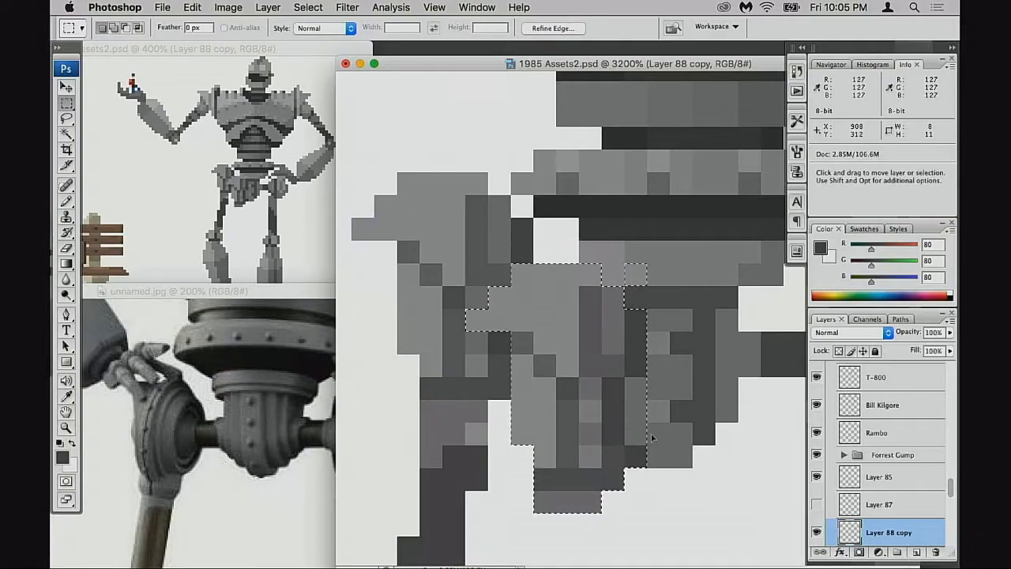
pyautogui.press('super+z')
pyautogui.press('super+v')
# Step: Move the copied hip over to the right-hand hip and flip it horizontally
pyautogui.moveTo(702, 409); pyautogui.dragTo(521, 305)
pyautogui.moveTo(491, 250)
pyautogui.mouseDown()
pyautogui.moveTo(574, 347)
pyautogui.moveTo(693, 406)
pyautogui.mouseUp()
pyautogui.press('super+d')
pyautogui.press('v')
pyautogui.moveTo(489, 232); pyautogui.dragTo(670, 387)
pyautogui.press('super+t')
pyautogui.rightClick(662, 326)
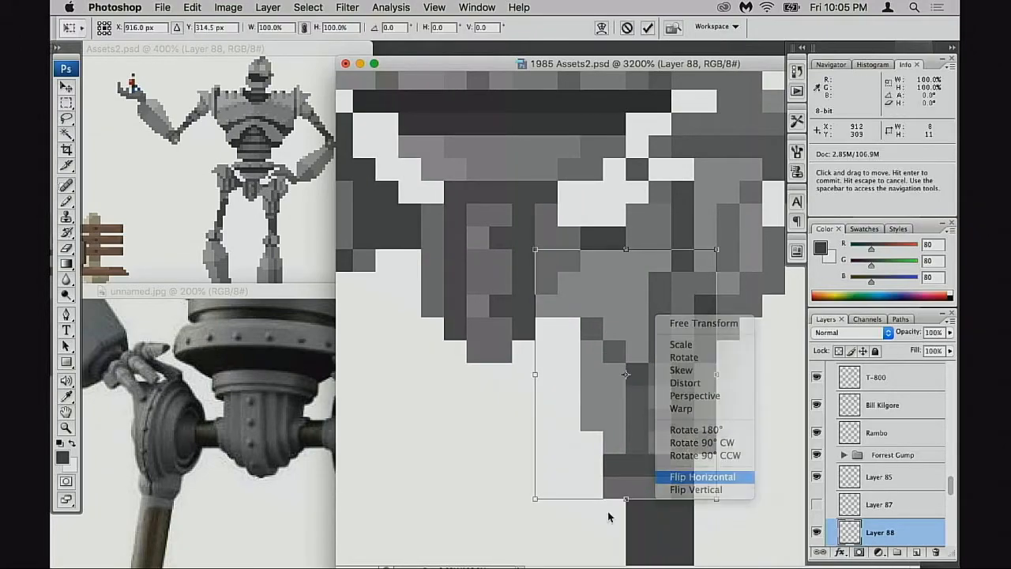
pyautogui.click(695, 478)
pyautogui.press('Return')
# Step: Align the flipped hip with the right-hand leg and rod, nudging it down into place
pyautogui.moveTo(652, 311); pyautogui.dragTo(518, 297)
pyautogui.moveTo(518, 384); pyautogui.dragTo(620, 291)
pyautogui.press('Down')
pyautogui.press('Down')
pyautogui.moveTo(679, 291); pyautogui.dragTo(579, 273)
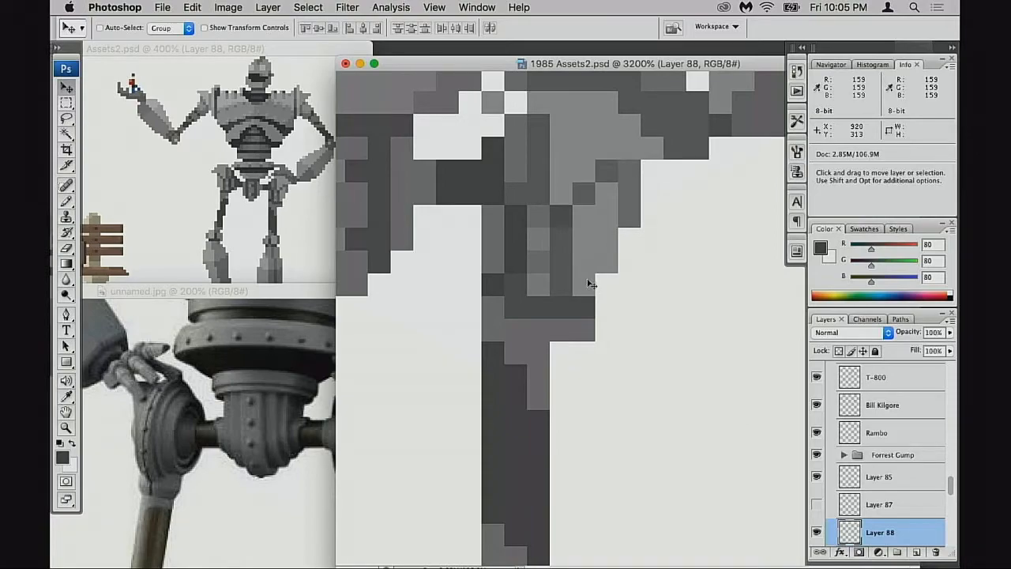
# Step: Erase the surplus pixels along the bottom rows and upper corners of the mirrored hip
pyautogui.press('e')
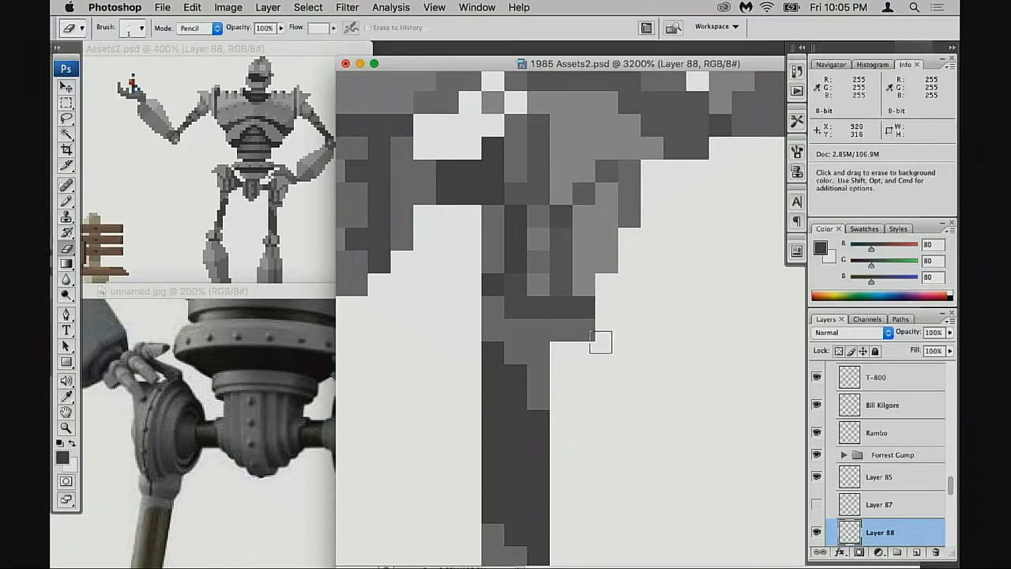
pyautogui.moveTo(550, 335)
pyautogui.mouseDown()
pyautogui.moveTo(553, 315)
pyautogui.moveTo(513, 333)
pyautogui.mouseUp()
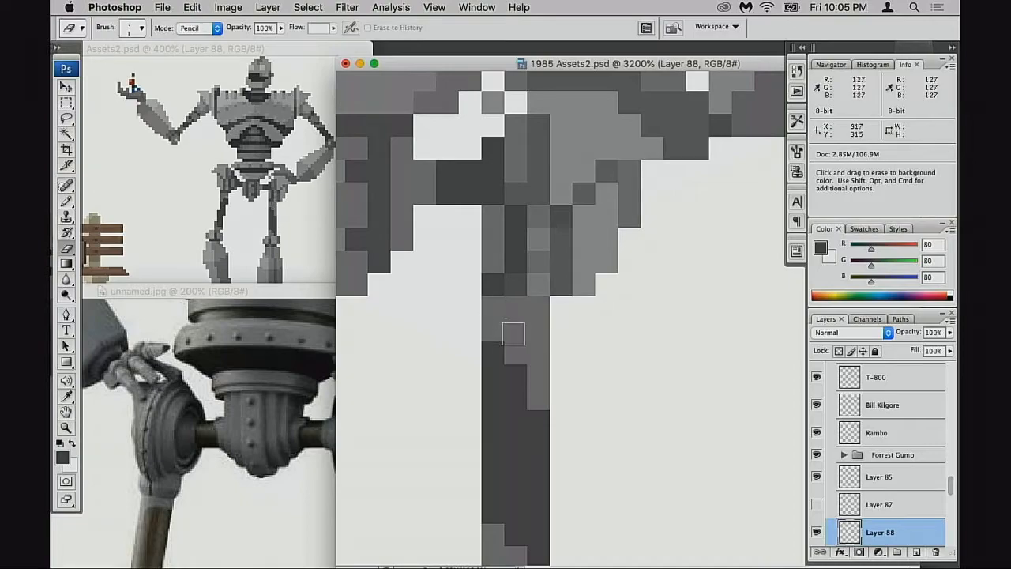
pyautogui.press('super+z')
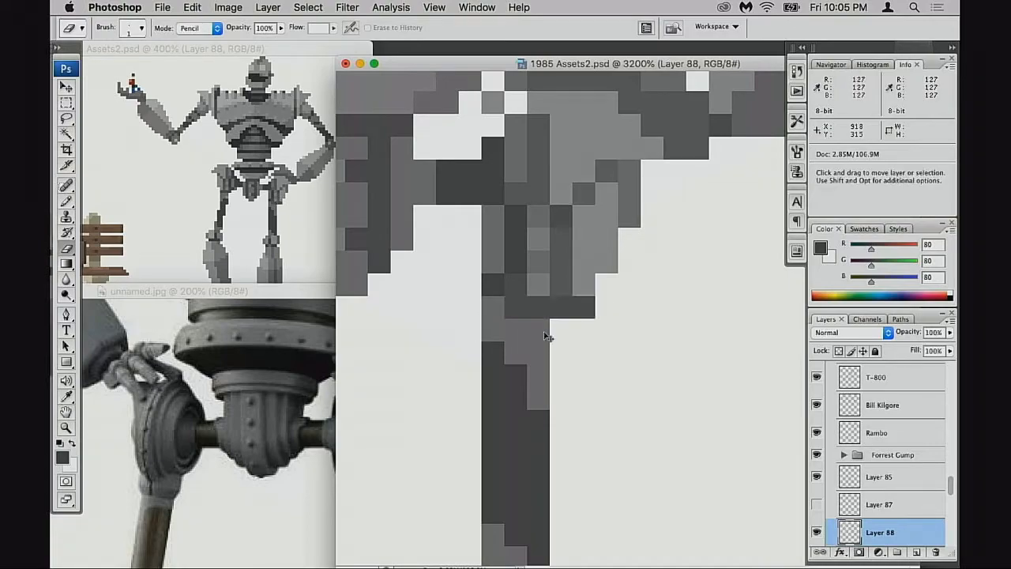
pyautogui.moveTo(628, 148); pyautogui.dragTo(607, 126)
pyautogui.moveTo(537, 127)
pyautogui.mouseDown()
pyautogui.moveTo(536, 106)
pyautogui.moveTo(494, 103)
pyautogui.mouseUp()
pyautogui.click(653, 145)
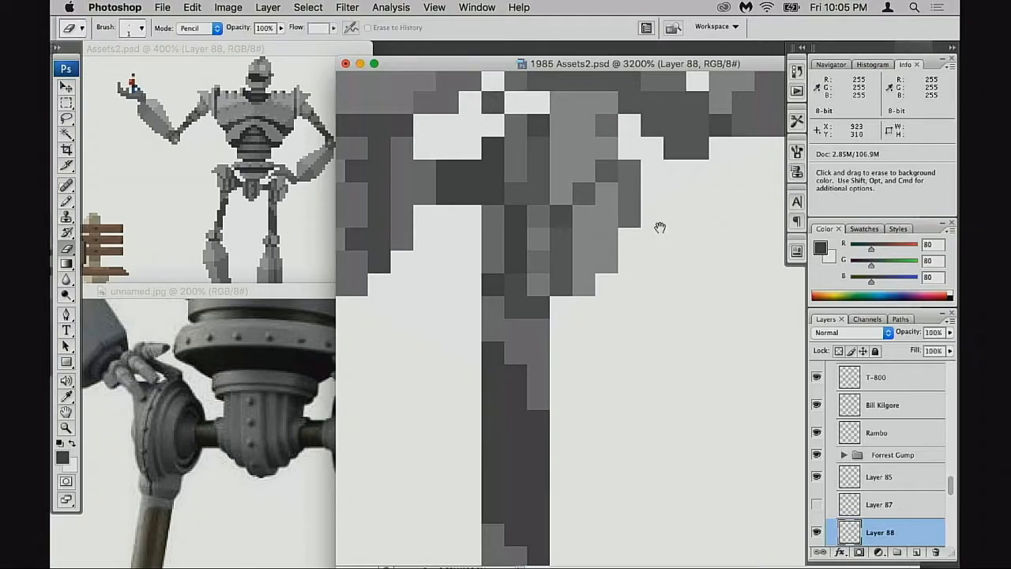
# Step: Undo the last erasures at the mirrored hip's upper outer corner below the hand
pyautogui.scroll(3, 655, 222)
pyautogui.press('super+z')
pyautogui.press('super+z')
pyautogui.press('super+z')
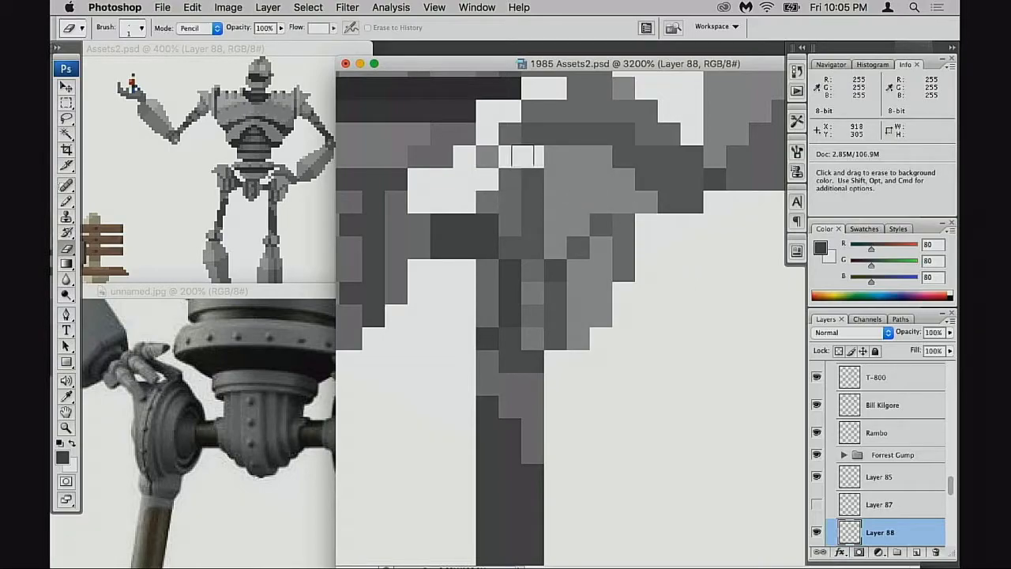
# Step: Erase the mirrored hip's inner edge column beside the rod, and undo a trial erasure of its rivet highlight
pyautogui.moveTo(490, 200)
pyautogui.mouseDown()
pyautogui.moveTo(508, 227)
pyautogui.moveTo(485, 289)
pyautogui.mouseUp()
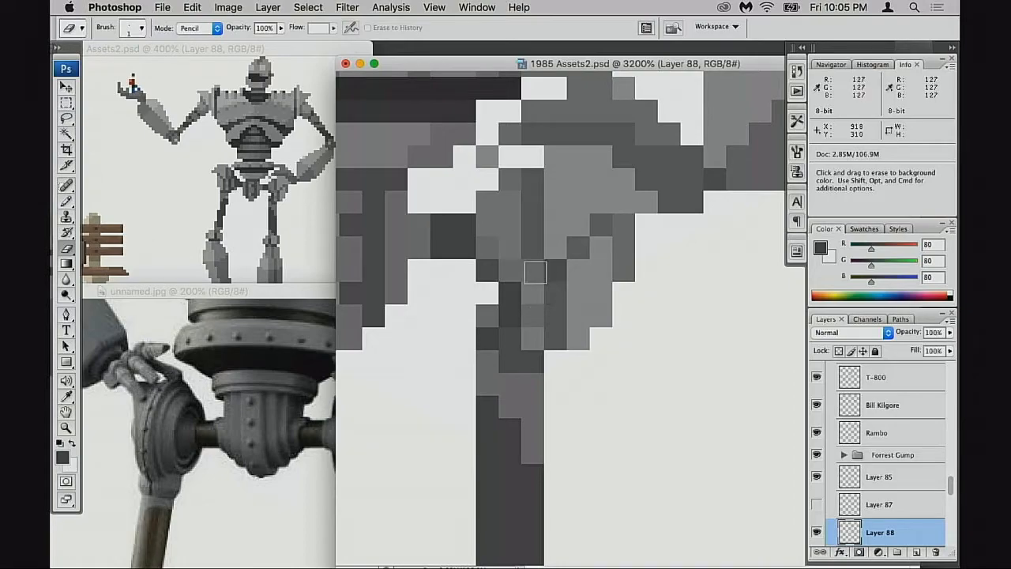
pyautogui.moveTo(528, 273); pyautogui.dragTo(532, 295)
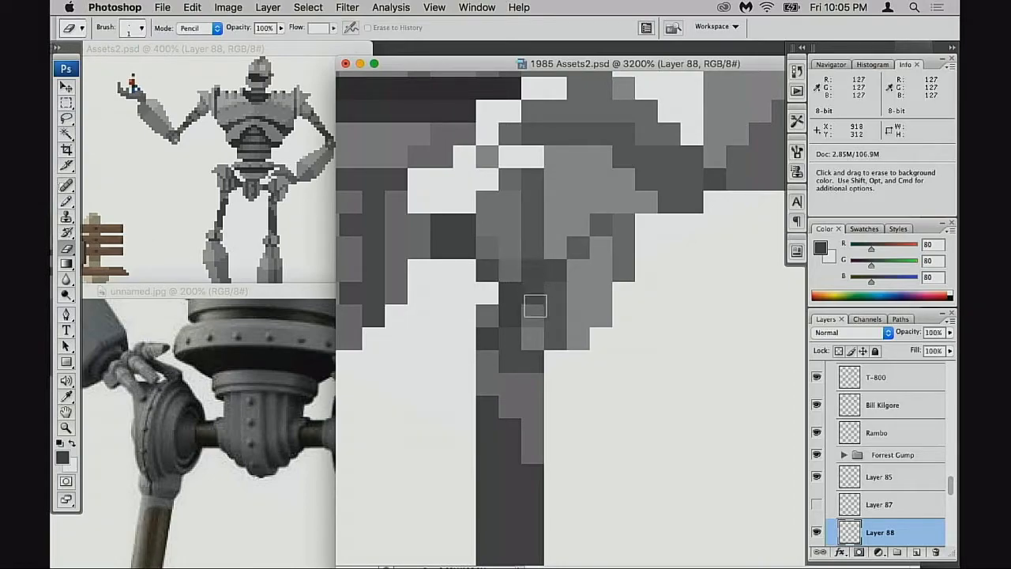
pyautogui.press('super+z')
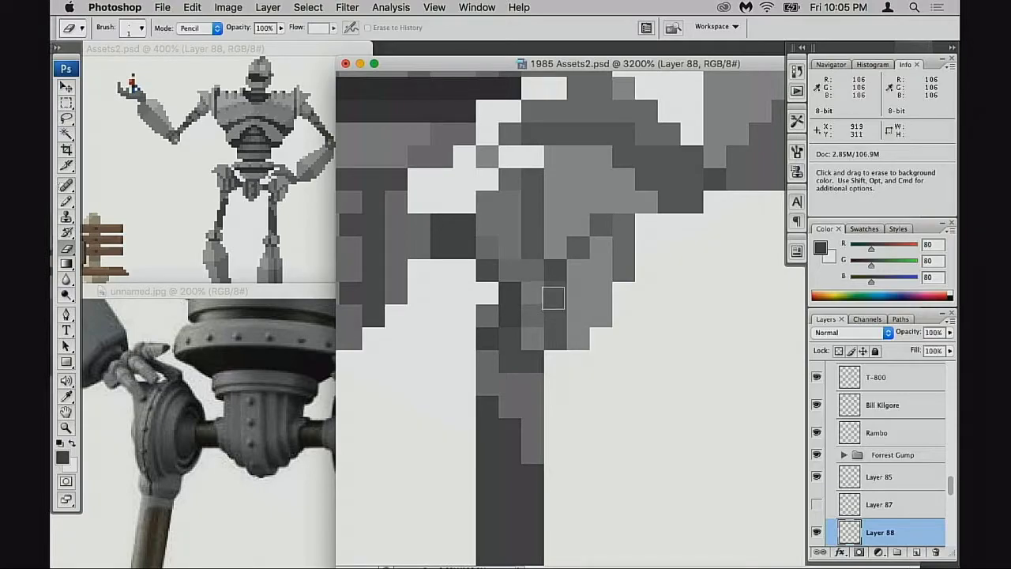
# Step: Compare the right-hand hip with the reference and erase the upper rivet highlight from the mirrored hip
pyautogui.click(318, 390)
pyautogui.moveTo(355, 421); pyautogui.dragTo(272, 419)
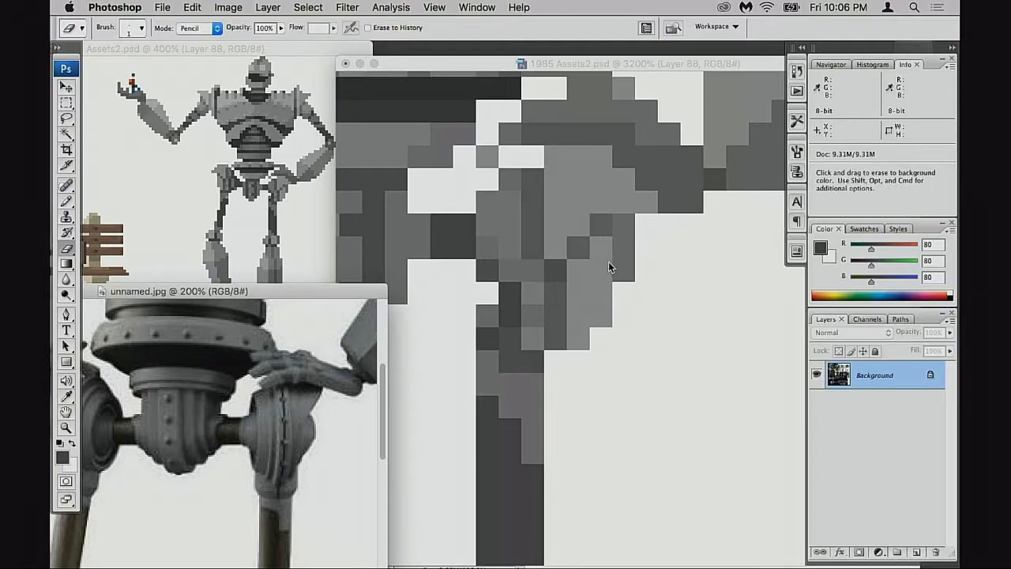
pyautogui.click(533, 216)
pyautogui.moveTo(533, 216)
pyautogui.mouseDown()
pyautogui.moveTo(534, 337)
pyautogui.moveTo(530, 173)
pyautogui.mouseUp()
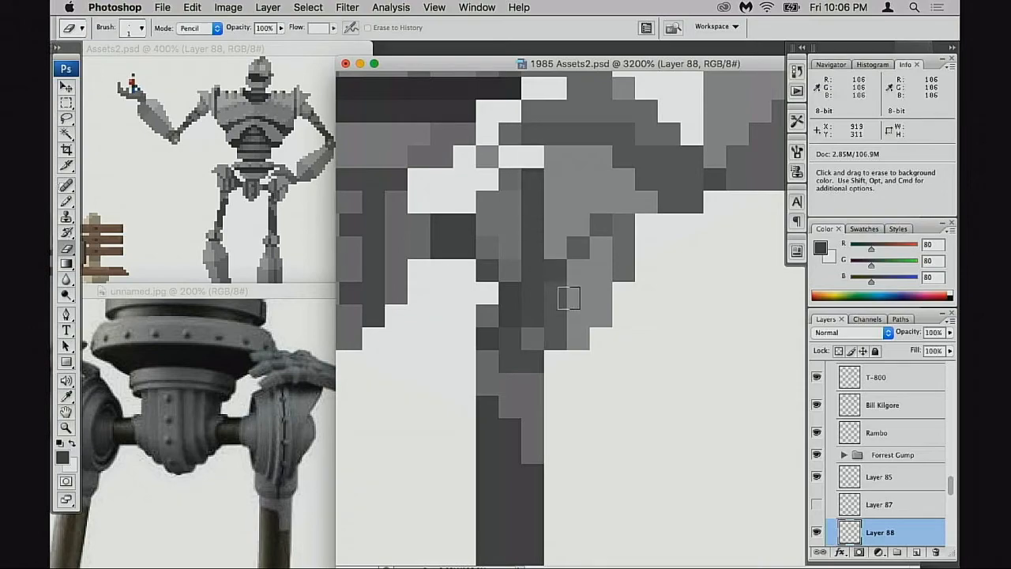
pyautogui.press('super+z')
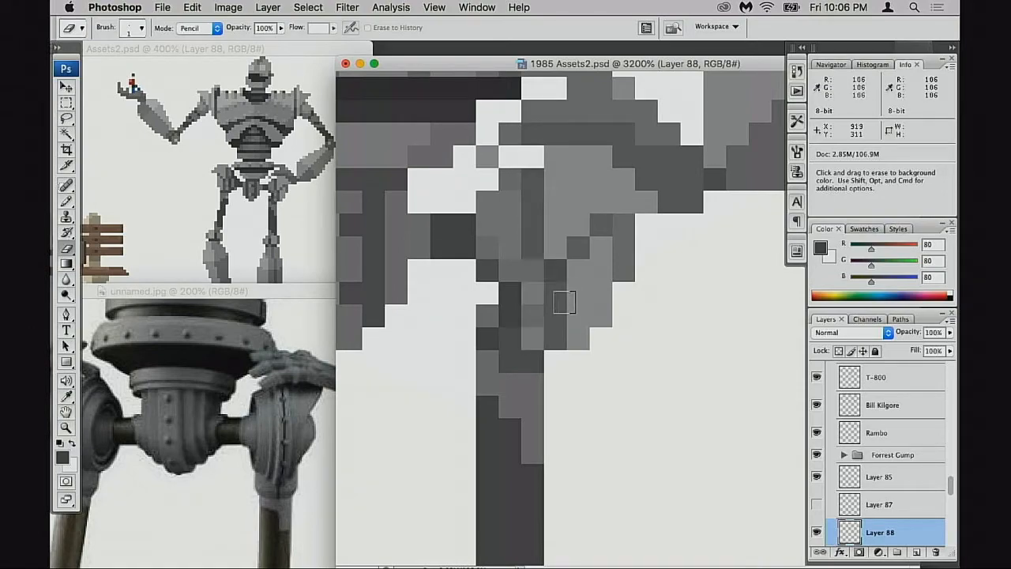
pyautogui.moveTo(534, 312)
pyautogui.mouseDown()
pyautogui.moveTo(532, 266)
pyautogui.moveTo(545, 313)
pyautogui.moveTo(533, 338)
pyautogui.moveTo(527, 183)
pyautogui.mouseUp()
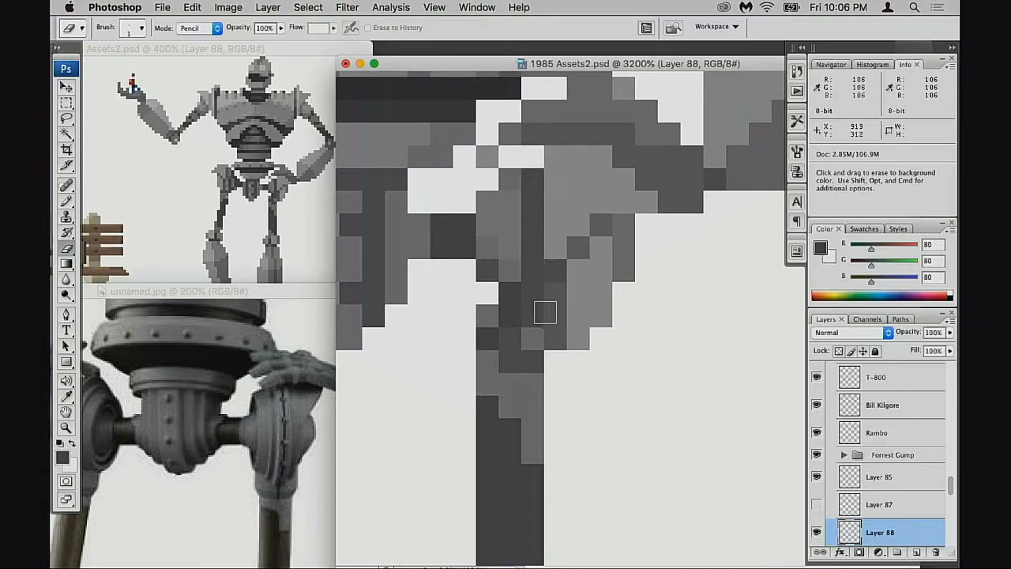
# Step: Extend the mirrored hip's light grey (138) column downward and paint out its lower rivet highlight with dark grey (88)
pyautogui.press('b')
pyautogui.keyDown('alt'); pyautogui.click(514, 251); pyautogui.keyUp('alt')
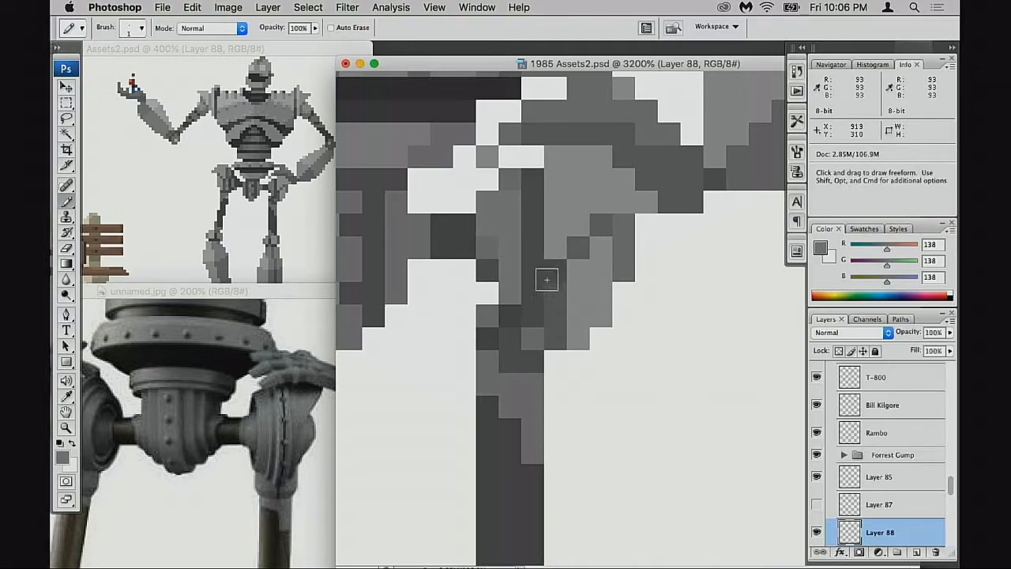
pyautogui.keyDown('alt'); pyautogui.click(540, 312); pyautogui.keyUp('alt')
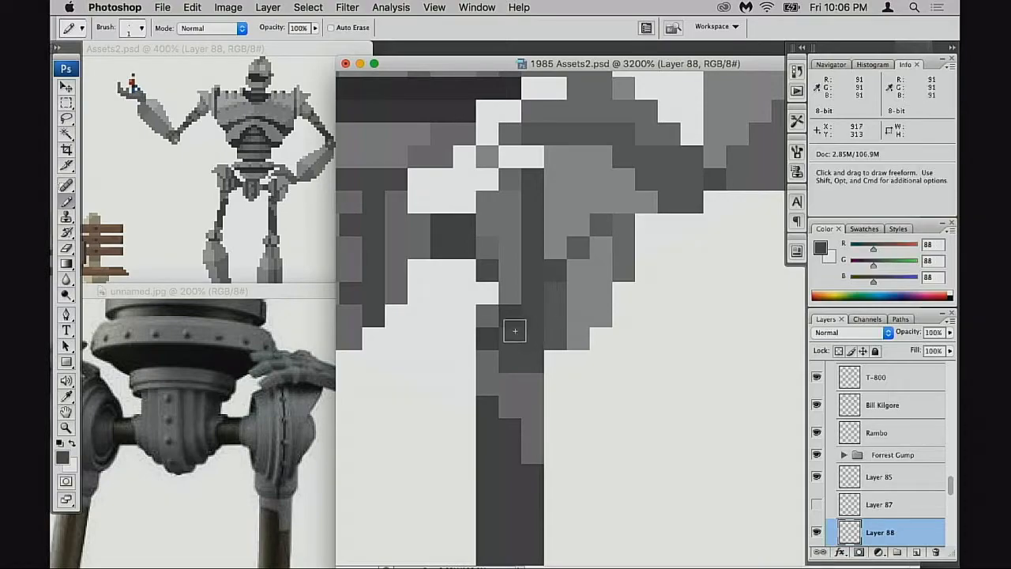
# Step: Merge the mirrored hip with Layer 88 copy, check that layer's content by toggling its visibility, and erase the stray pixel beside the hip's lower inner edge
pyautogui.press('e')
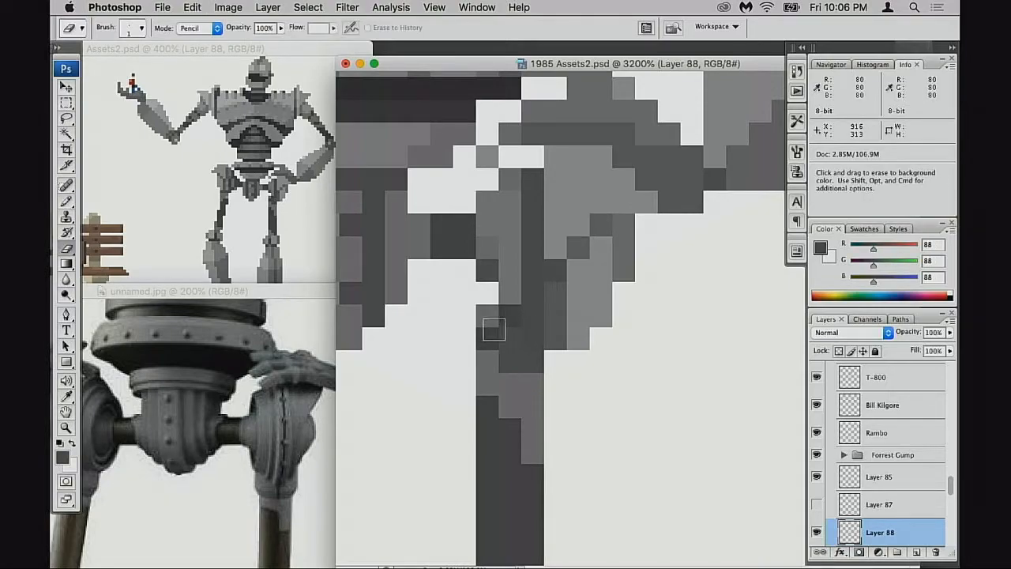
pyautogui.press('super+j')
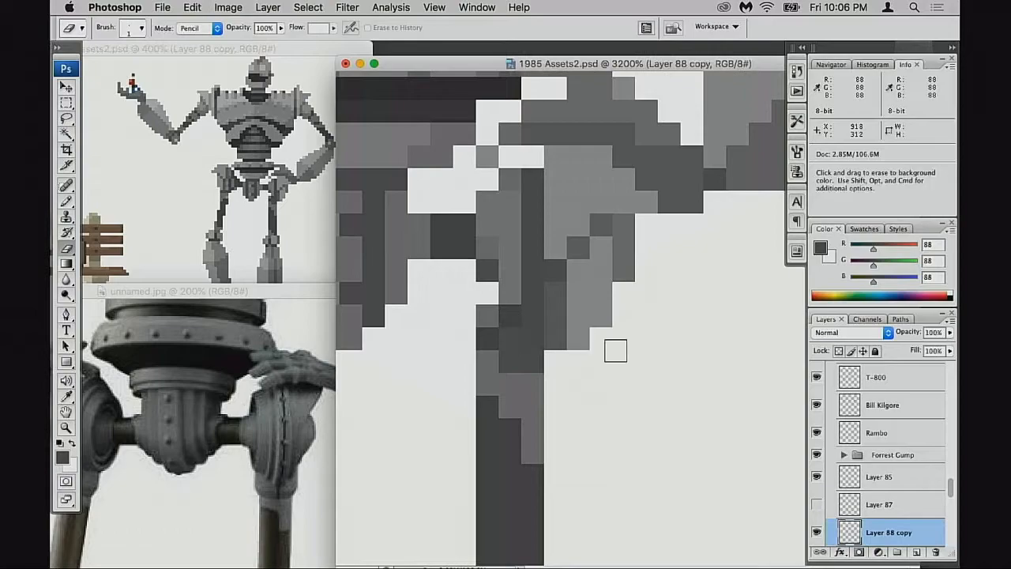
pyautogui.click(816, 532)
pyautogui.click(816, 532)
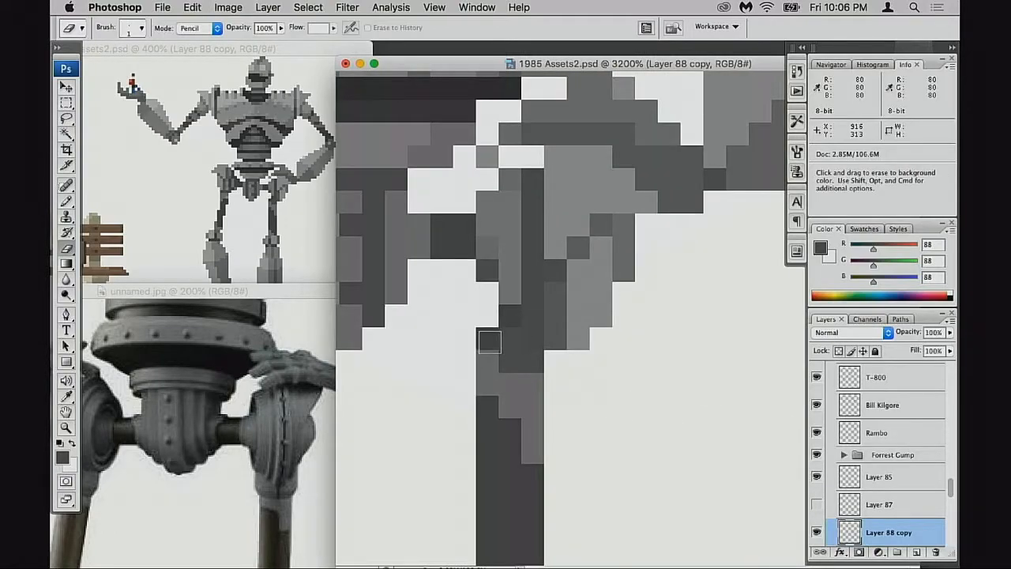
# Step: Paint the top of the thigh directly beneath the right-hand hip in mid grey (127)
pyautogui.press('b')
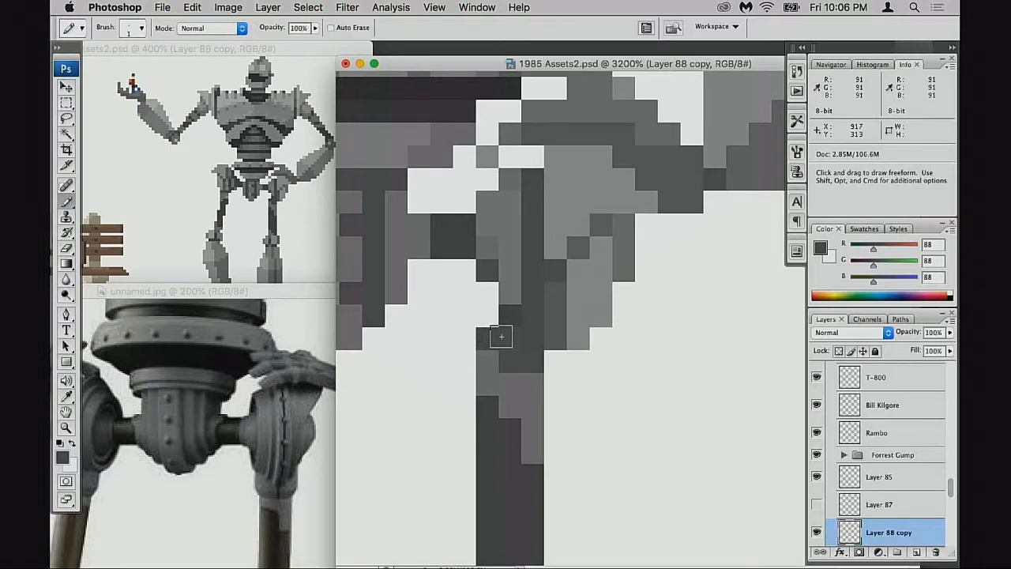
pyautogui.keyDown('alt'); pyautogui.click(582, 309); pyautogui.keyUp('alt')
pyautogui.moveTo(476, 343)
pyautogui.mouseDown()
pyautogui.moveTo(703, 310)
pyautogui.moveTo(514, 285)
pyautogui.moveTo(560, 300)
pyautogui.moveTo(577, 325)
pyautogui.mouseUp()
pyautogui.keyDown('alt'); pyautogui.click(579, 288); pyautogui.keyUp('alt')
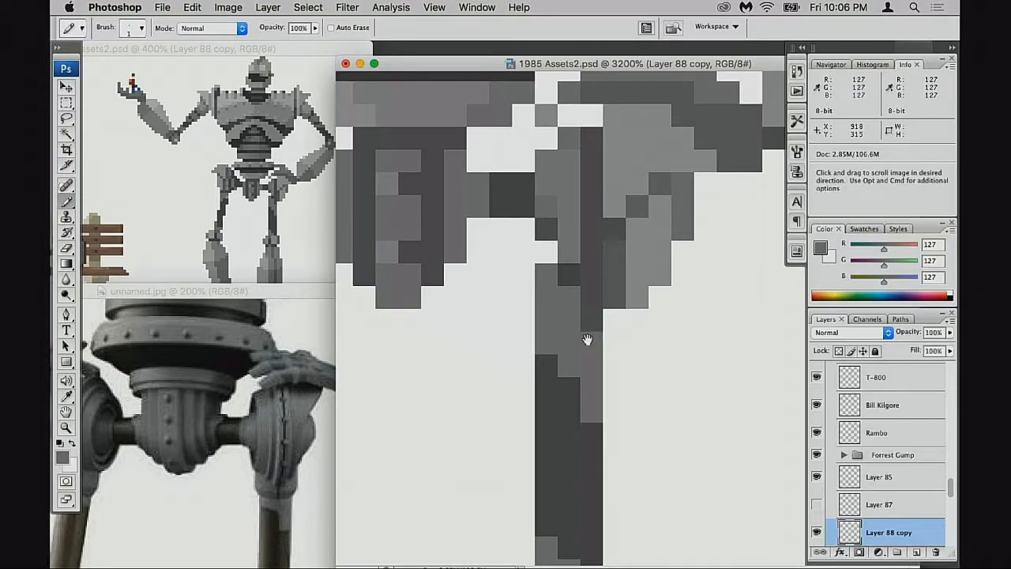
# Step: Darken the upper pixels of the right-hand thigh shaft with dark grey (80), leaving a short lighter strip along its outer edge
pyautogui.scroll(-2, 587, 339)
pyautogui.keyDown('alt'); pyautogui.click(558, 327); pyautogui.keyUp('alt')
pyautogui.click(575, 368)
pyautogui.click(575, 347)
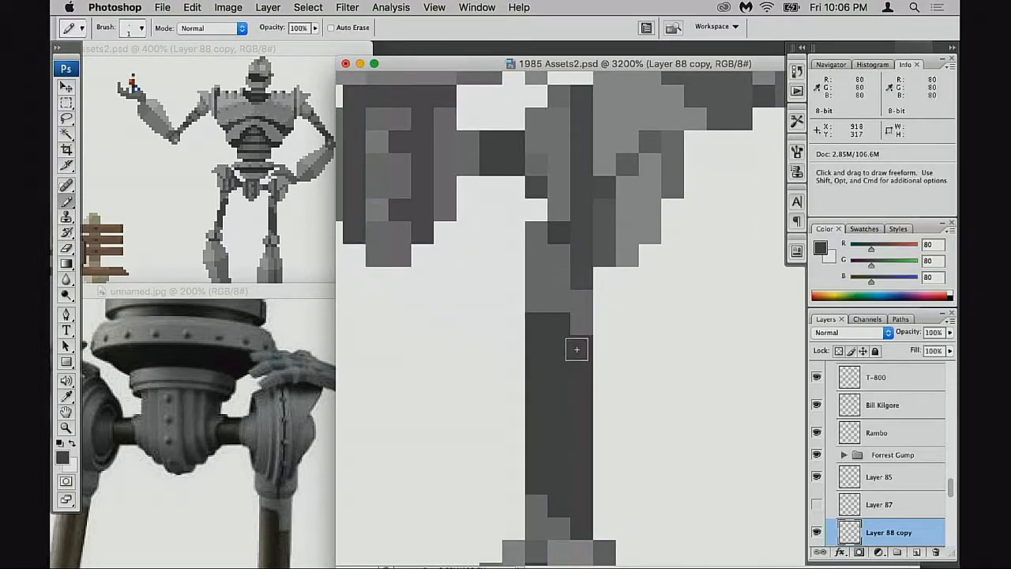
pyautogui.click(537, 301)
pyautogui.click(557, 342)
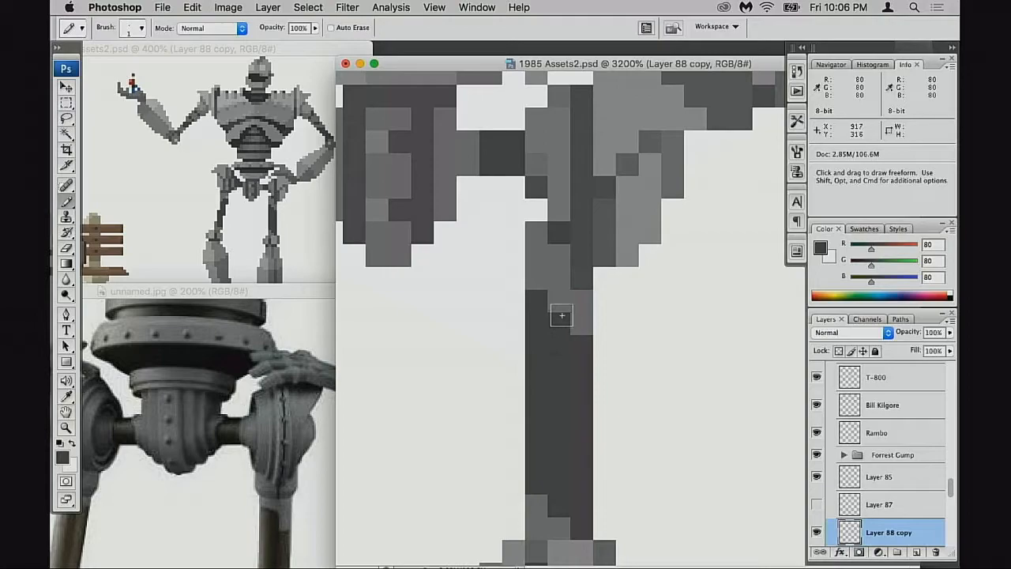
pyautogui.click(560, 304)
# Step: Complete the thigh's mid grey (127) collar and add dark grey (91) pixels beneath the rod at the hip's inner edge
pyautogui.keyDown('alt'); pyautogui.click(582, 299); pyautogui.keyUp('alt')
pyautogui.click(581, 280)
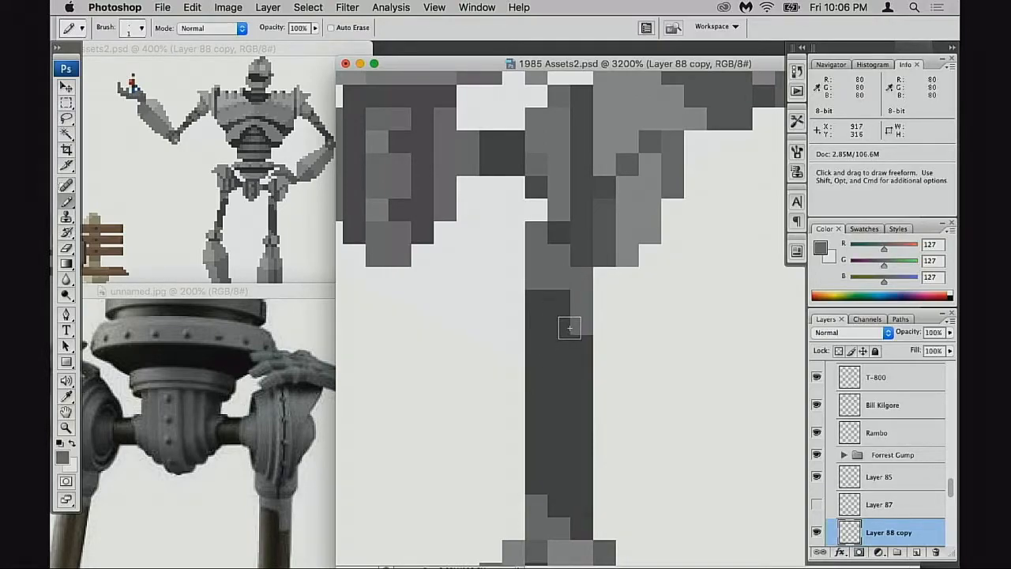
pyautogui.keyDown('alt'); pyautogui.click(559, 230); pyautogui.keyUp('alt')
pyautogui.click(519, 192)
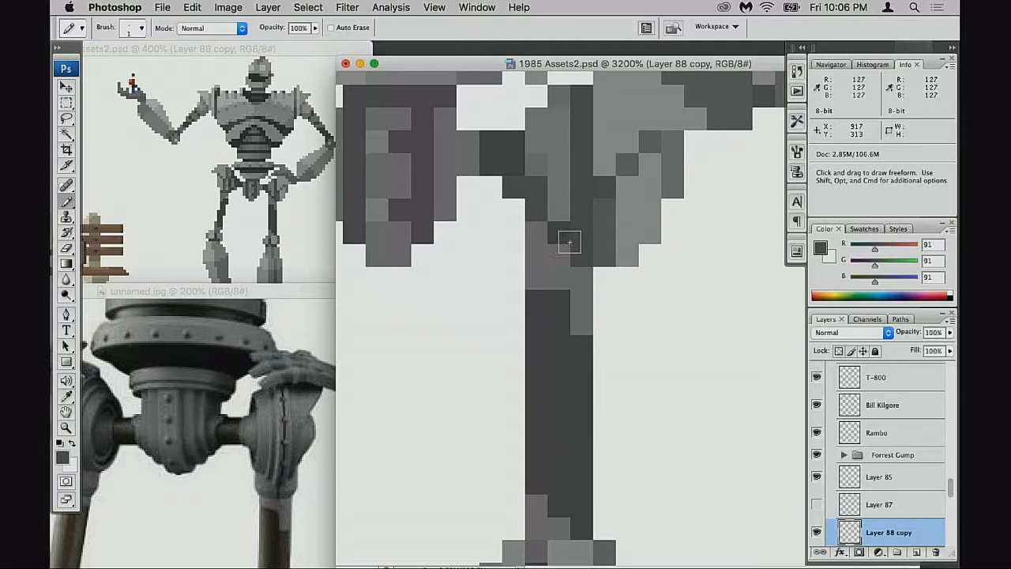
# Step: Try lightening the right-hand hip's dark lower stripe and its outer edge column with light grey (159)
pyautogui.keyDown('alt'); pyautogui.click(631, 222); pyautogui.keyUp('alt')
pyautogui.moveTo(606, 210); pyautogui.dragTo(609, 232)
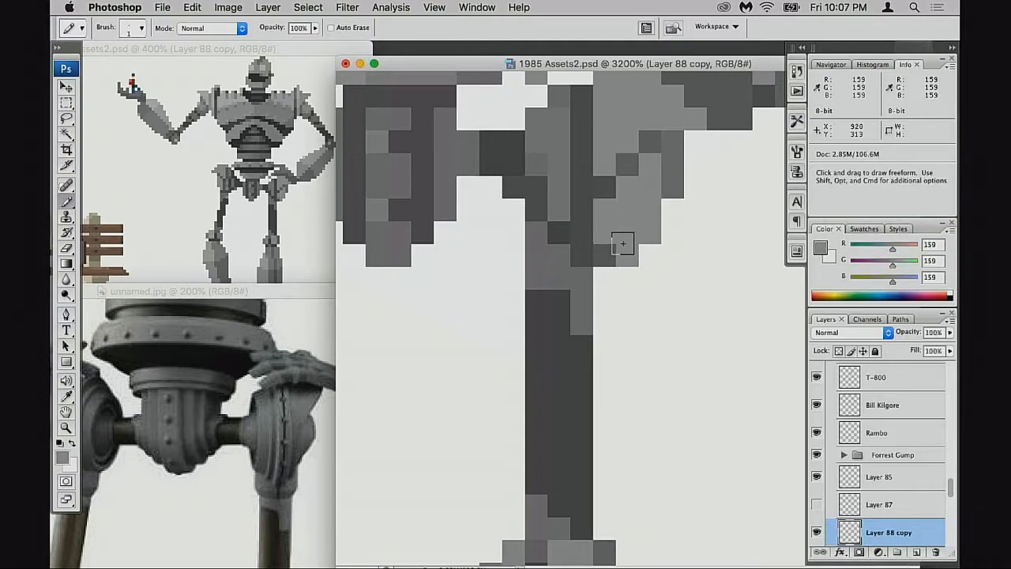
pyautogui.press('super+z')
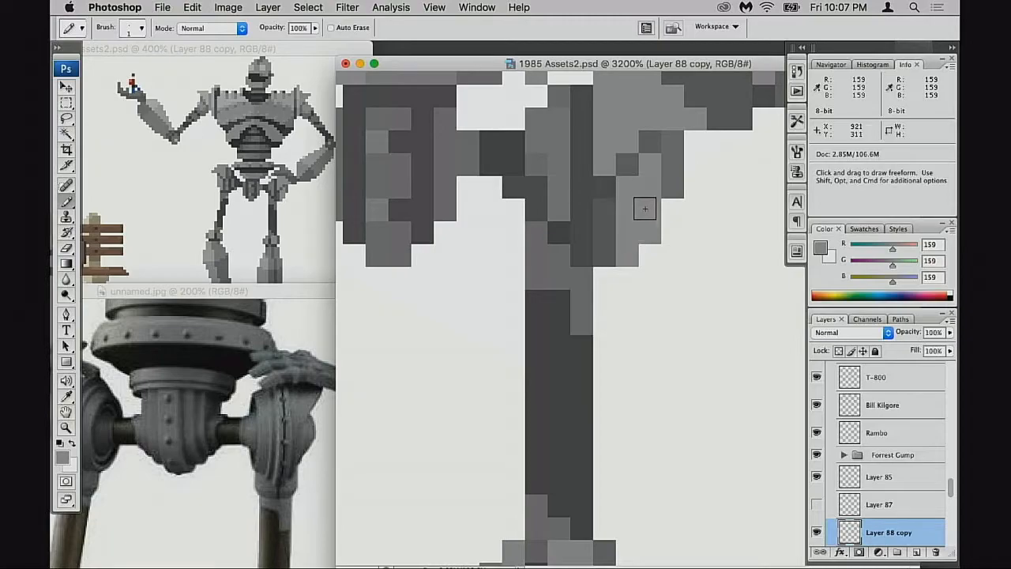
pyautogui.click(674, 181)
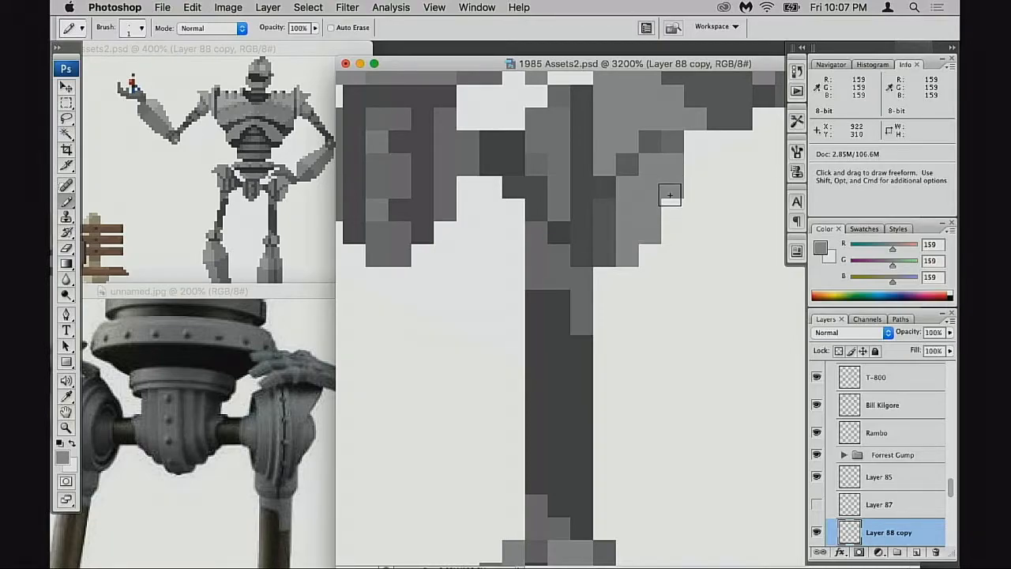
# Step: Erase the outermost pixel column of the right-hand hip below the hand
pyautogui.press('e')
pyautogui.moveTo(671, 167); pyautogui.dragTo(672, 183)
pyautogui.click(673, 144)
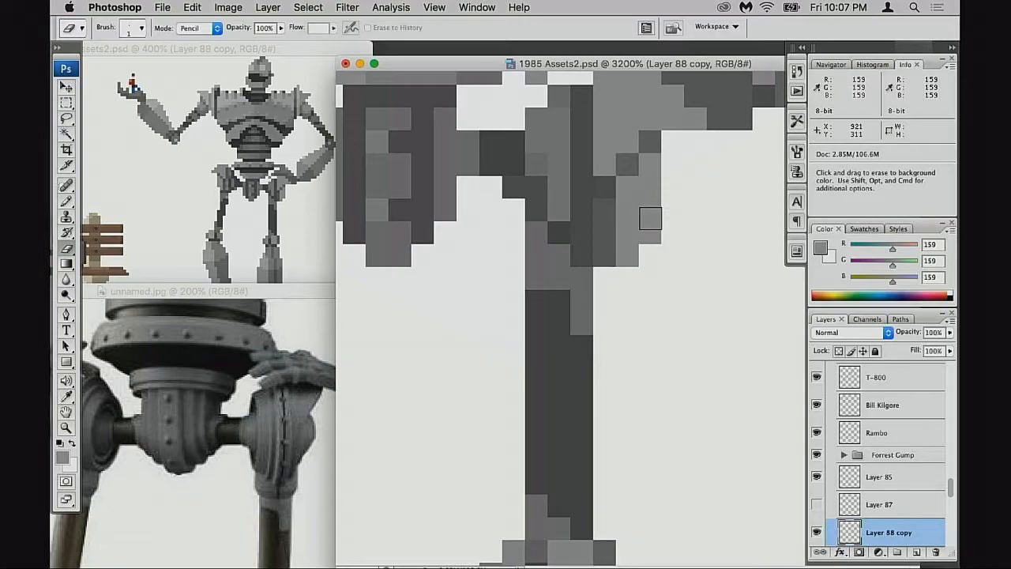
# Step: Shade the right-hand hip's lower outer stripe in grey 113 and lighten the column just inside it to grey 138
pyautogui.moveTo(622, 226); pyautogui.dragTo(619, 300)
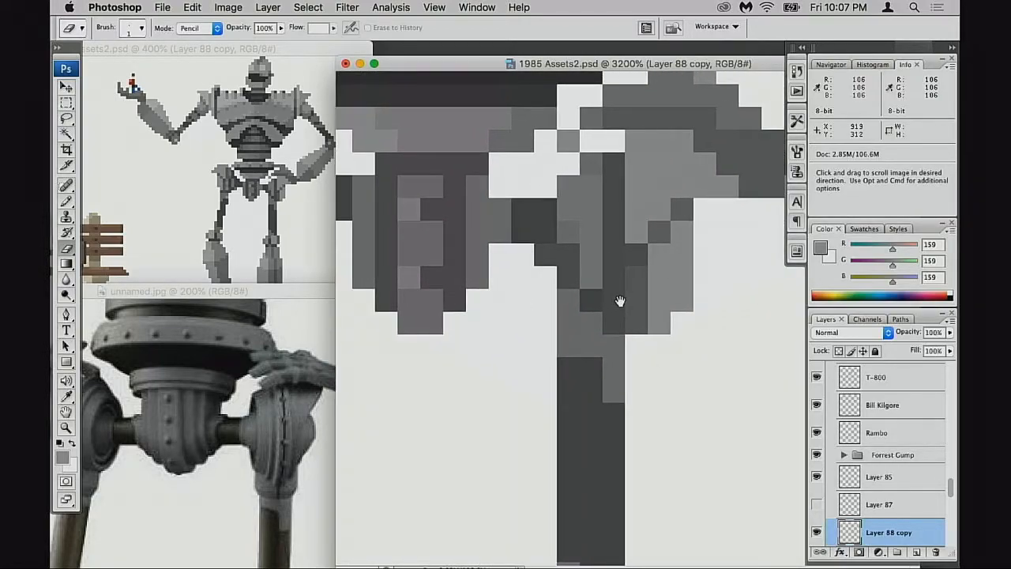
pyautogui.moveTo(619, 300); pyautogui.dragTo(615, 299)
pyautogui.press('b')
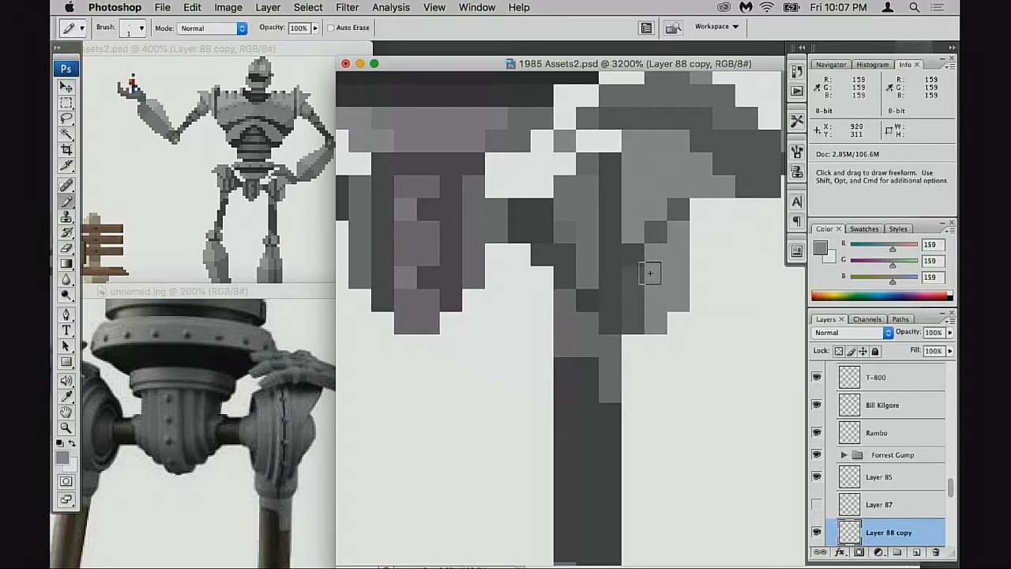
pyautogui.keyDown('alt'); pyautogui.click(633, 278); pyautogui.keyUp('alt')
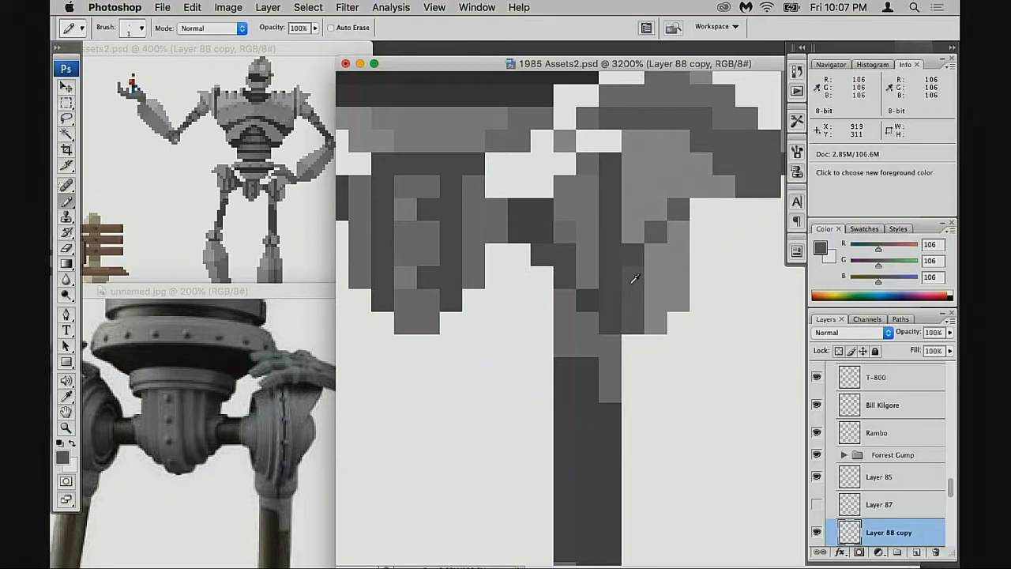
pyautogui.keyDown('alt'); pyautogui.click(655, 236); pyautogui.keyUp('alt')
pyautogui.moveTo(655, 248)
pyautogui.mouseDown()
pyautogui.moveTo(653, 308)
pyautogui.moveTo(669, 289)
pyautogui.moveTo(653, 315)
pyautogui.moveTo(633, 278)
pyautogui.moveTo(633, 322)
pyautogui.mouseUp()
pyautogui.click(655, 322)
pyautogui.keyDown('alt'); pyautogui.click(677, 286); pyautogui.keyUp('alt')
pyautogui.press('super+z')
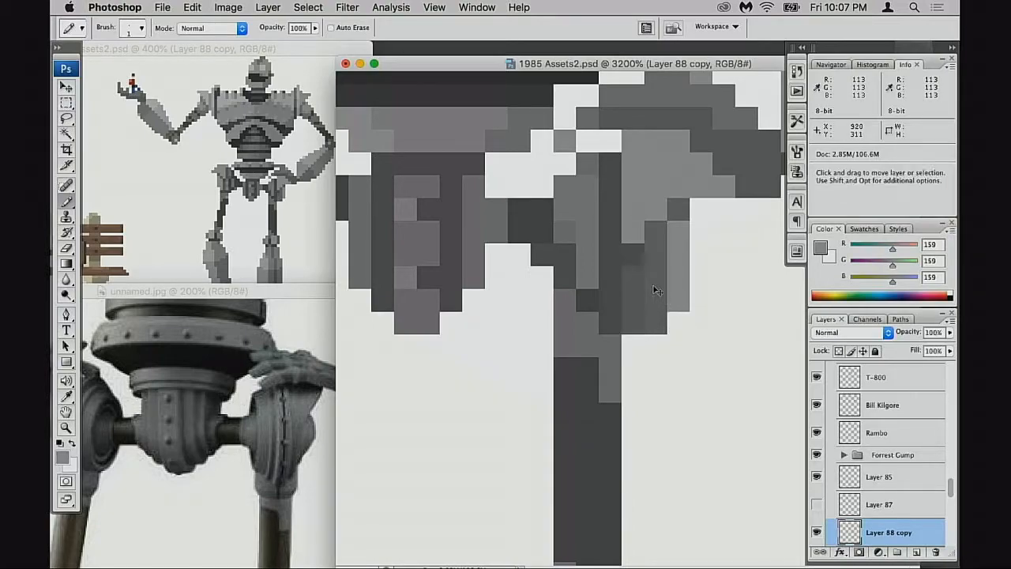
pyautogui.keyDown('alt'); pyautogui.click(592, 250); pyautogui.keyUp('alt')
pyautogui.moveTo(634, 277); pyautogui.dragTo(633, 322)
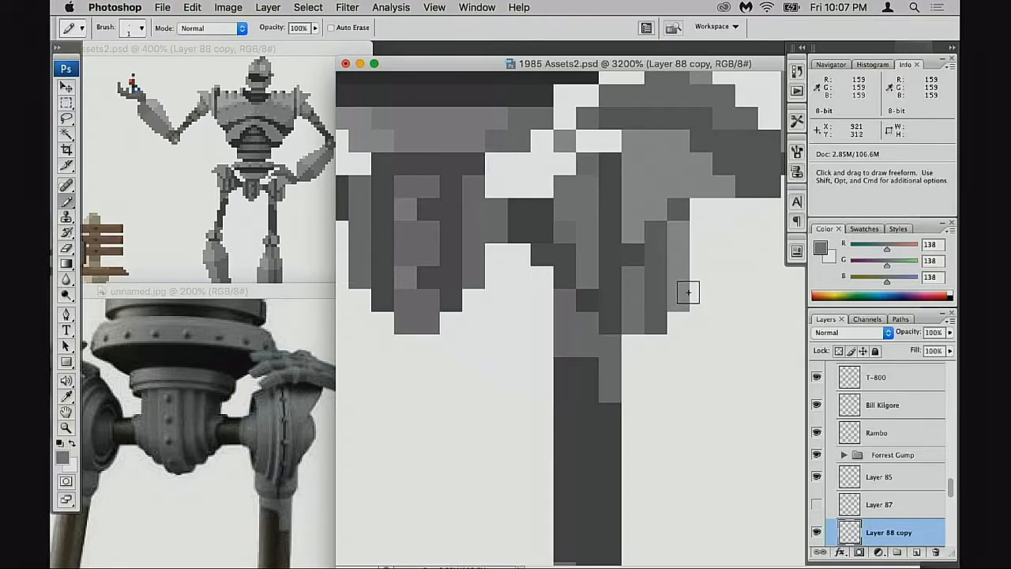
# Step: Try a dark grey (80) and then a light grey (138) pixel above the rod at the right-hand hip's inner corner
pyautogui.press('space')
pyautogui.moveTo(639, 293); pyautogui.dragTo(647, 276)
pyautogui.keyDown('alt'); pyautogui.click(563, 202); pyautogui.keyUp('alt')
pyautogui.click(553, 177)
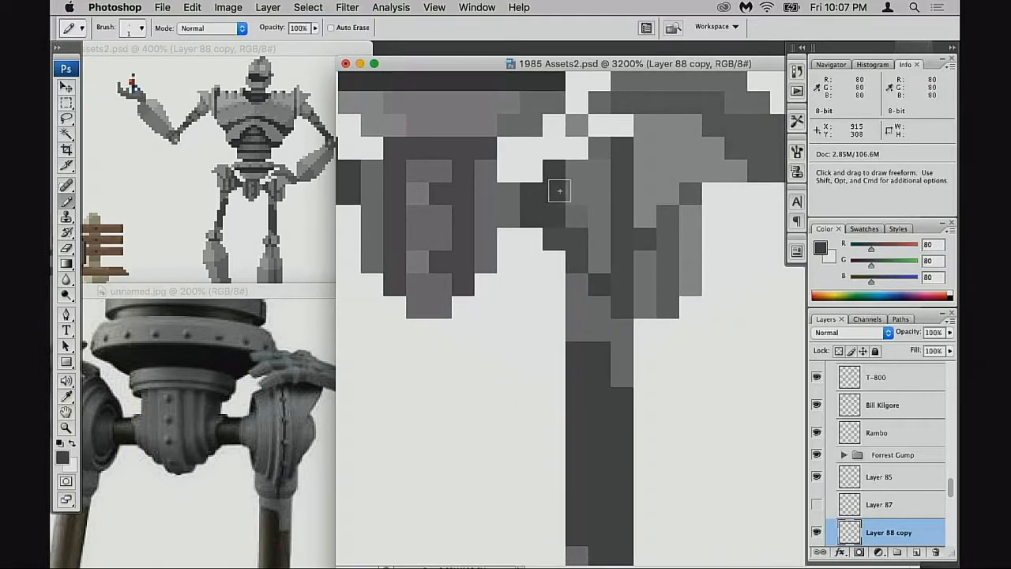
pyautogui.press('super+z')
pyautogui.keyDown('alt'); pyautogui.click(576, 180); pyautogui.keyUp('alt')
pyautogui.click(553, 170)
# Step: Add dark grey (80) pixels along the top of the right-hand rod, reaching the pelvis
pyautogui.keyDown('alt'); pyautogui.click(556, 193); pyautogui.keyUp('alt')
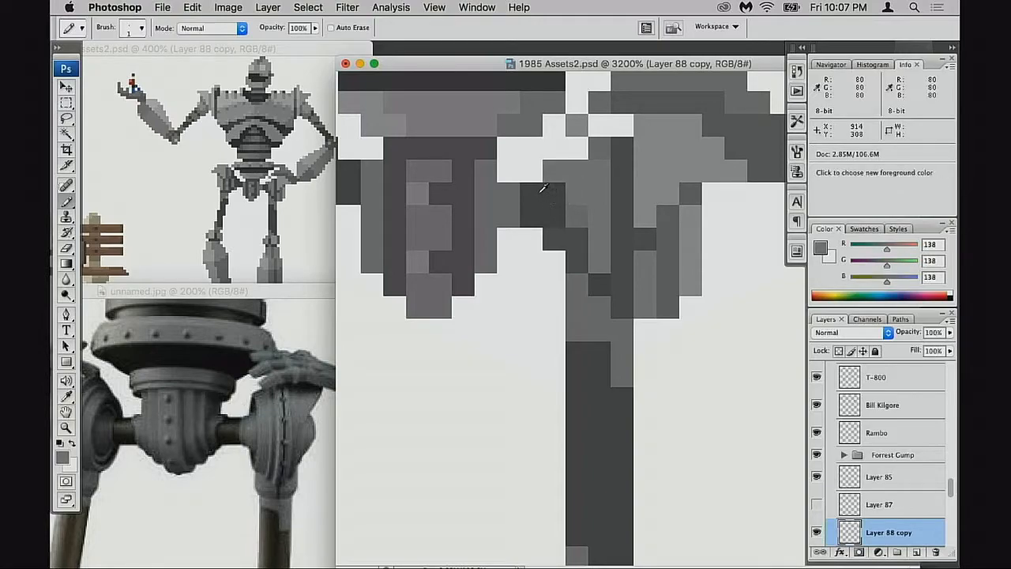
pyautogui.click(530, 171)
pyautogui.click(515, 179)
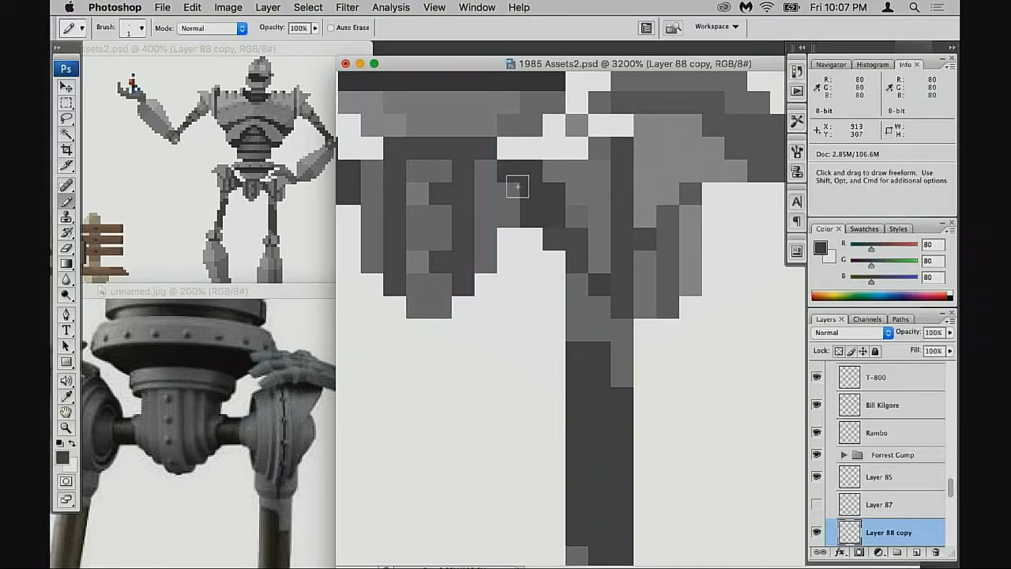
# Step: Erase the surplus stepped pixels above the left-hand rod's outer end and the extra dark row along its underside
pyautogui.moveTo(515, 218); pyautogui.dragTo(595, 219)
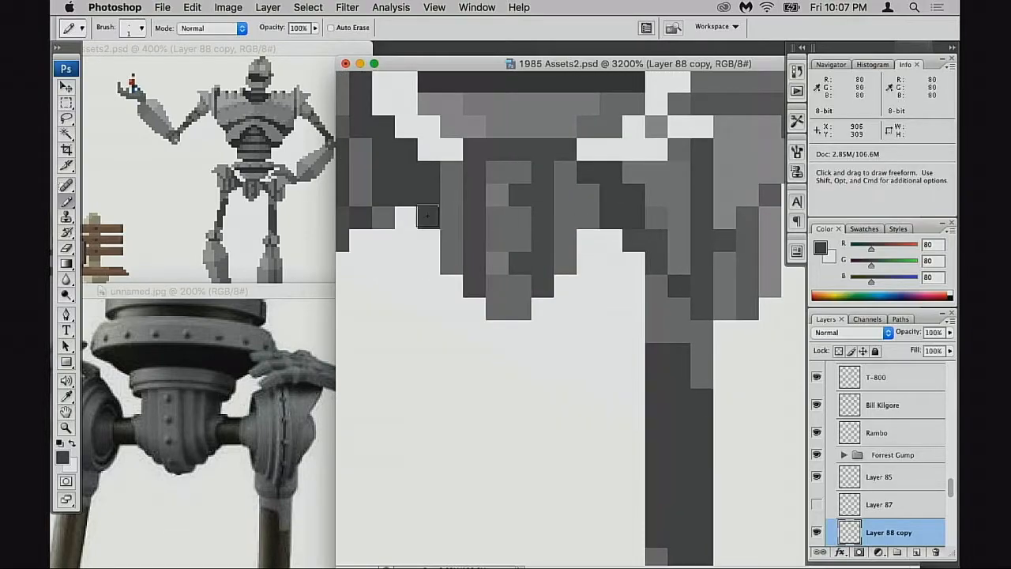
pyautogui.press('e')
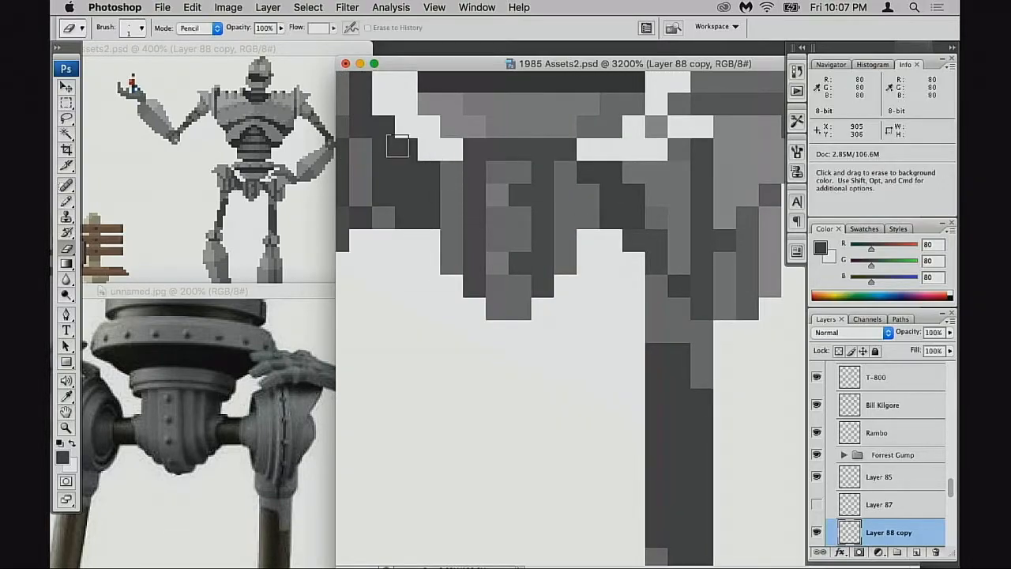
pyautogui.click(392, 146)
pyautogui.press('super+z')
pyautogui.click(385, 128)
pyautogui.click(409, 149)
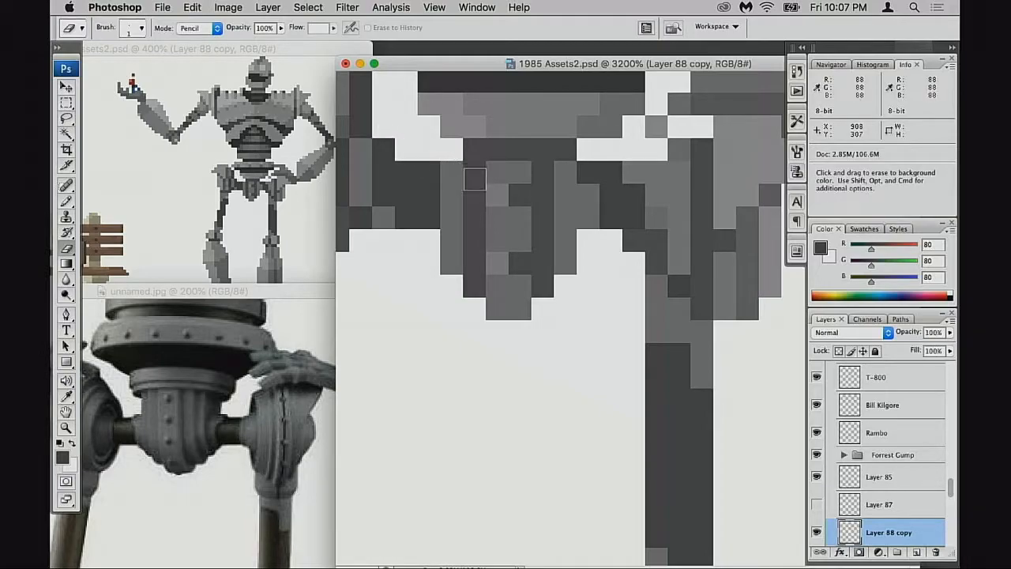
pyautogui.moveTo(408, 225); pyautogui.dragTo(425, 243)
# Step: Paint a dark grey (80) row along the top of the left-hand rod up to the pelvis
pyautogui.press('b')
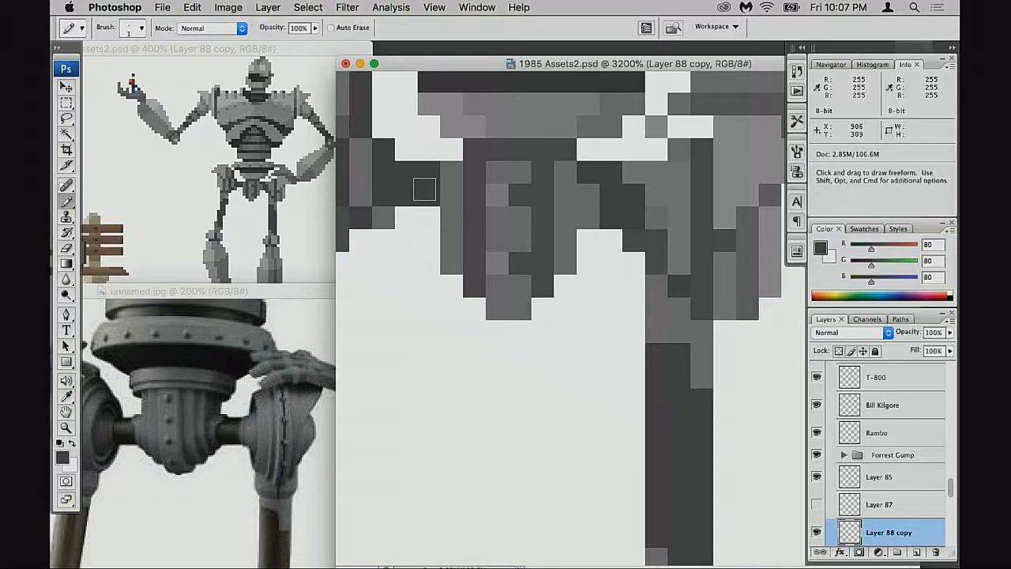
pyautogui.click(406, 150)
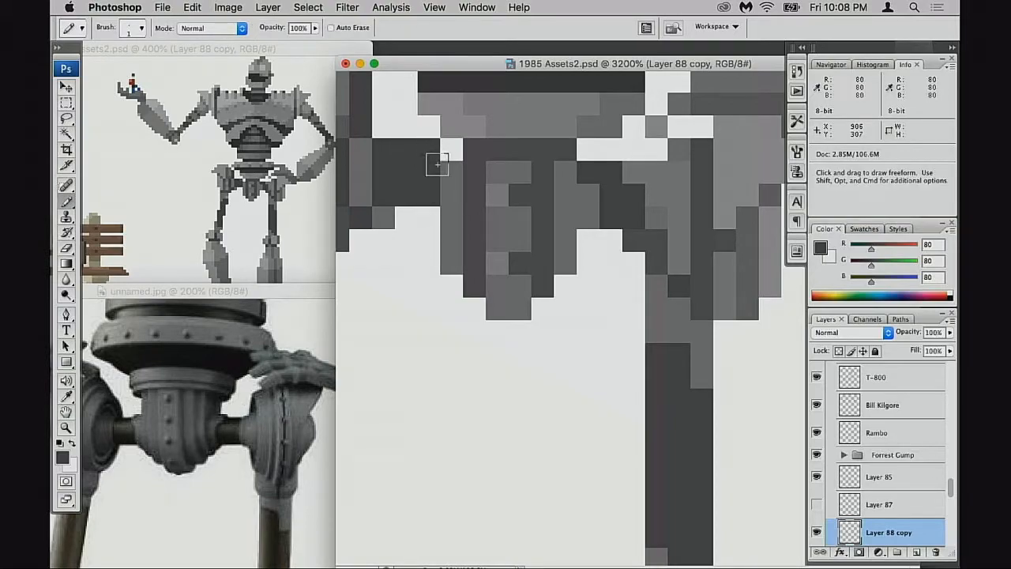
pyautogui.click(451, 150)
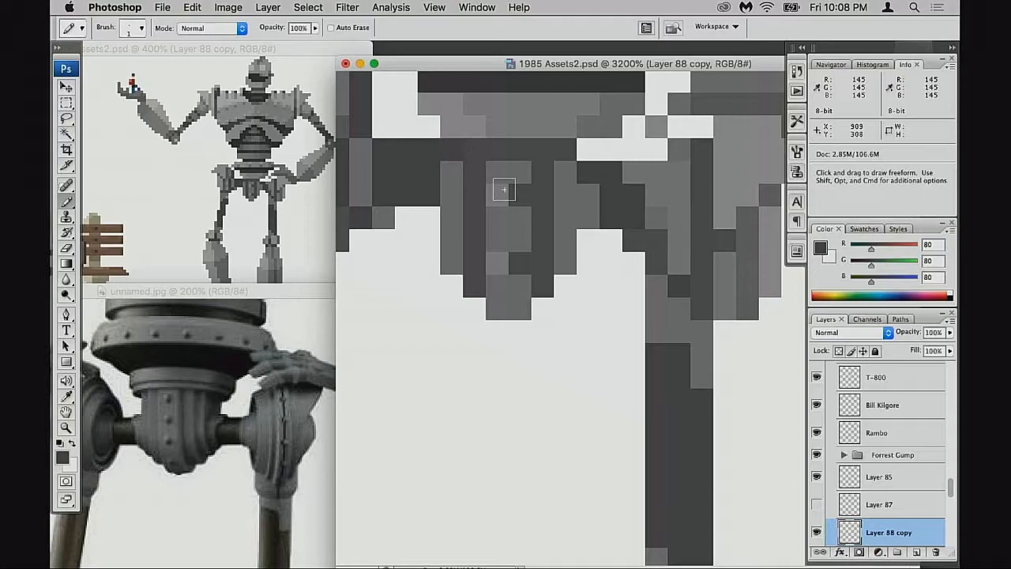
# Step: Thicken the right-hand rod with dark grey (80) pixels and repaint the upper corner at its pelvis end in the pelvis's lighter edge grey
pyautogui.click(520, 197)
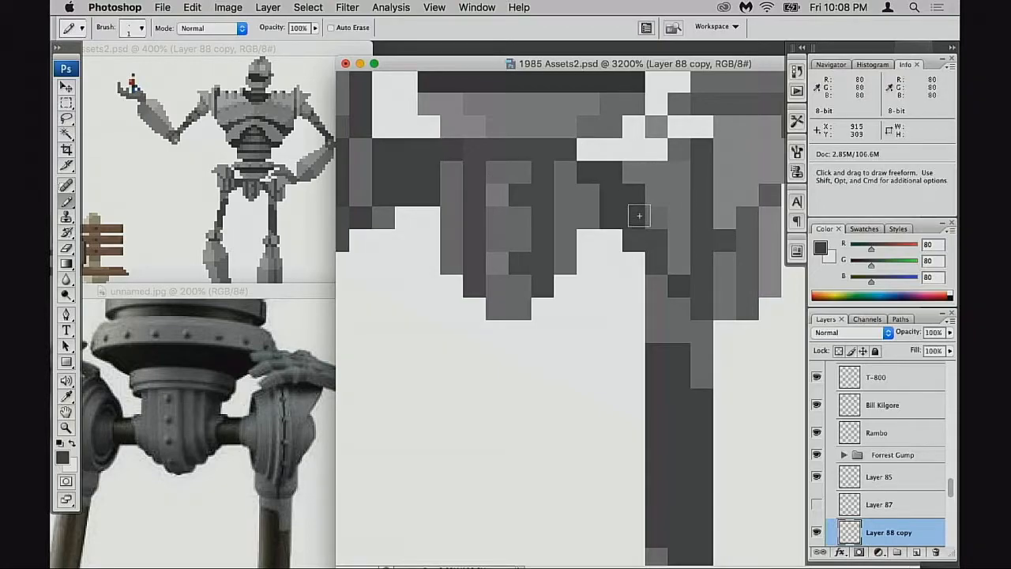
pyautogui.click(633, 178)
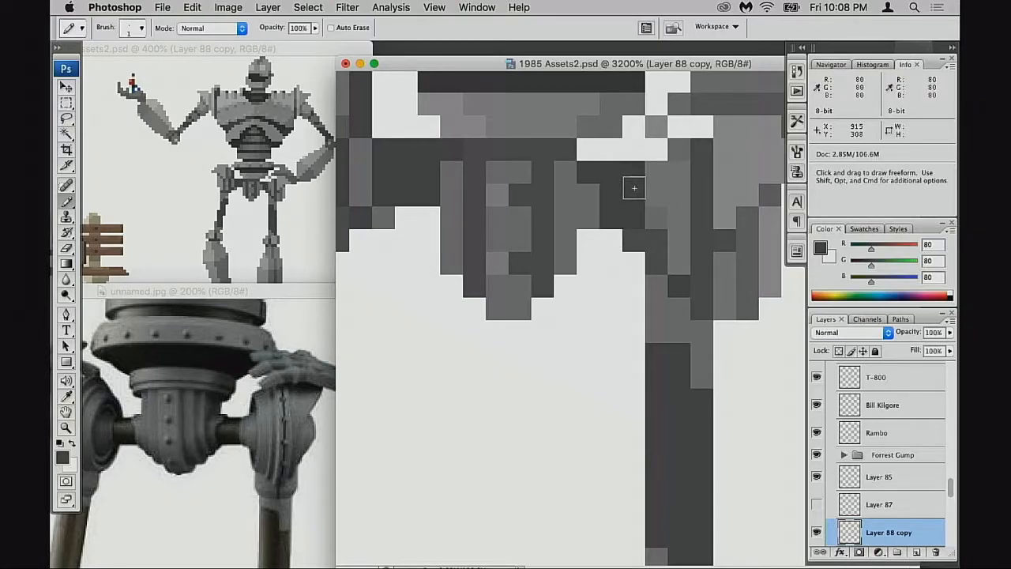
pyautogui.press('super+z')
pyautogui.click(594, 225)
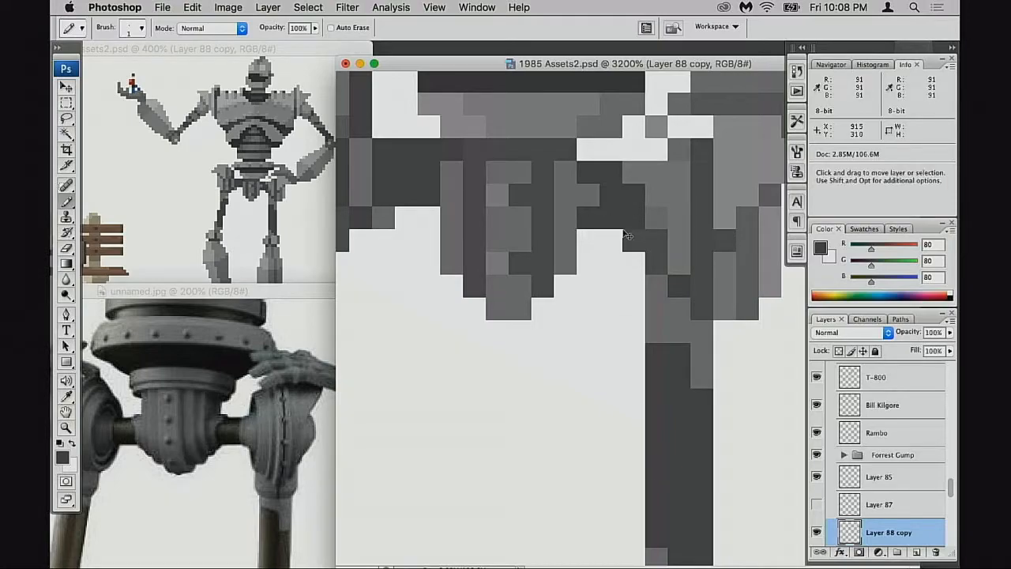
pyautogui.keyDown('alt'); pyautogui.click(585, 192); pyautogui.keyUp('alt')
pyautogui.keyDown('alt'); pyautogui.click(591, 198); pyautogui.keyUp('alt')
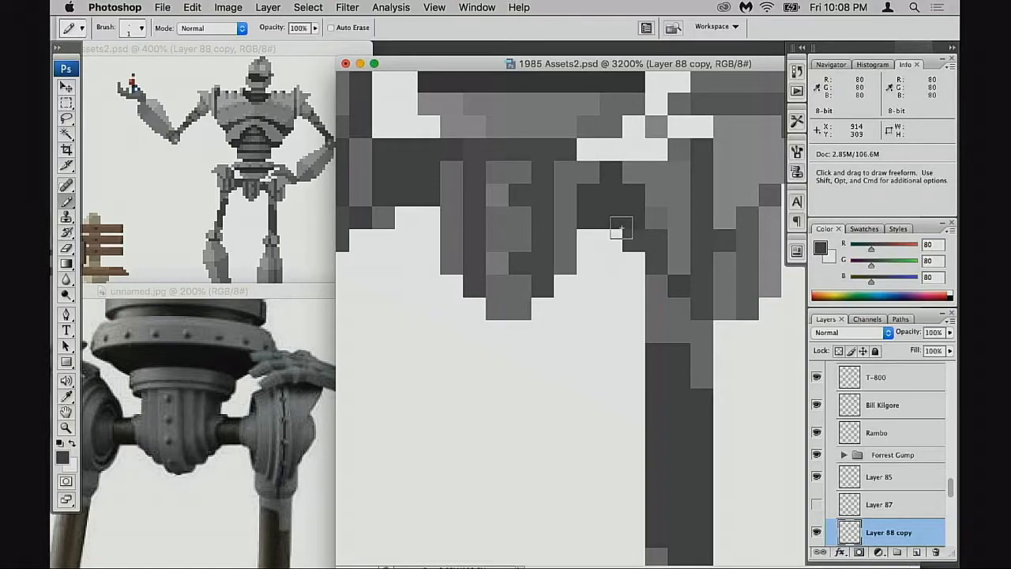
pyautogui.keyDown('alt'); pyautogui.click(615, 199); pyautogui.keyUp('alt')
pyautogui.click(630, 177)
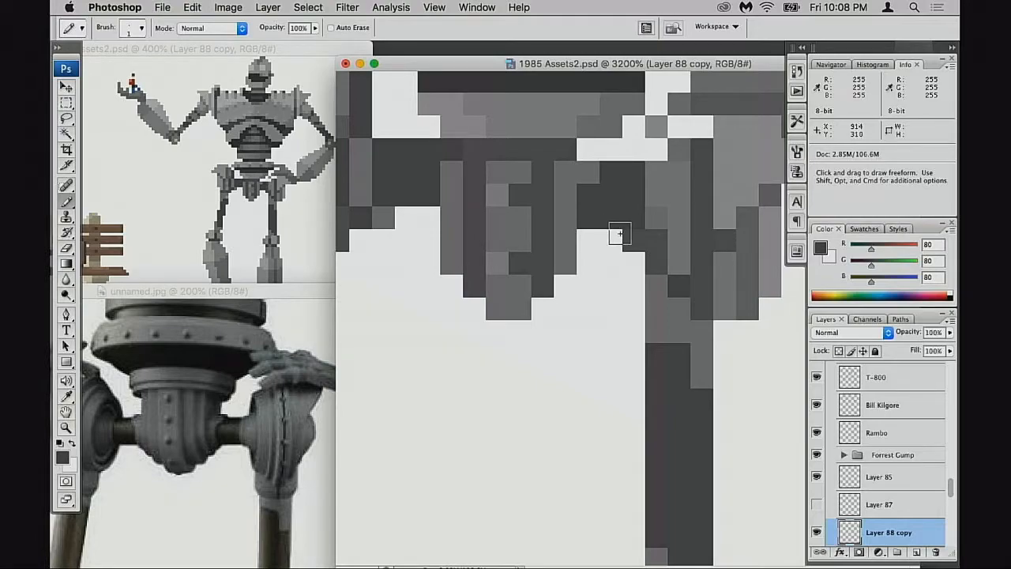
# Step: Widen the lower pelvis by a column of mid grey (127) pixels on each side and tidy the rod end in dark grey (80)
pyautogui.keyDown('alt'); pyautogui.click(449, 233); pyautogui.keyUp('alt')
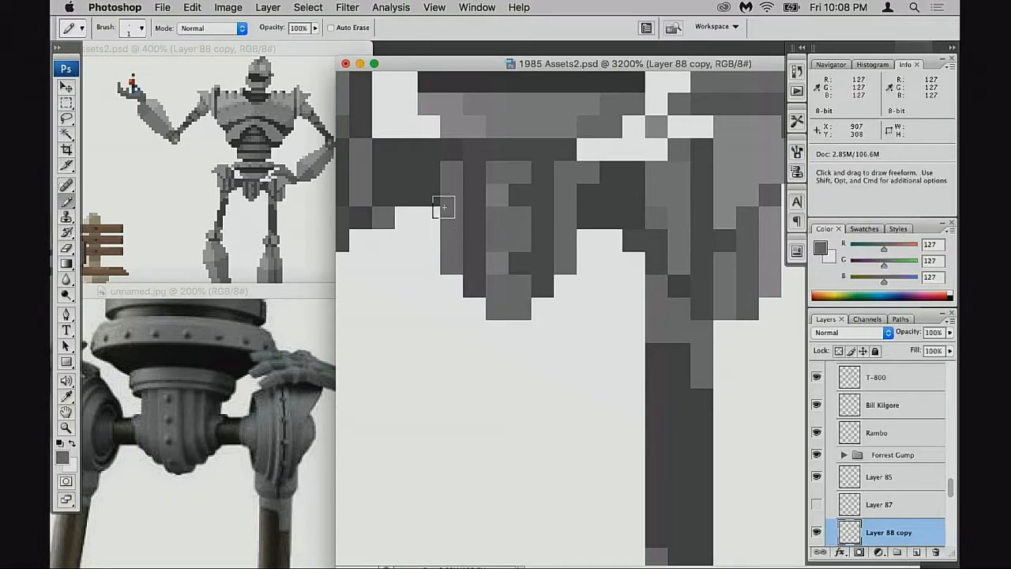
pyautogui.moveTo(424, 198); pyautogui.dragTo(429, 241)
pyautogui.moveTo(586, 229)
pyautogui.mouseDown()
pyautogui.moveTo(585, 210)
pyautogui.moveTo(584, 232)
pyautogui.mouseUp()
pyautogui.keyDown('alt'); pyautogui.click(596, 176); pyautogui.keyUp('alt')
pyautogui.moveTo(597, 176); pyautogui.dragTo(609, 225)
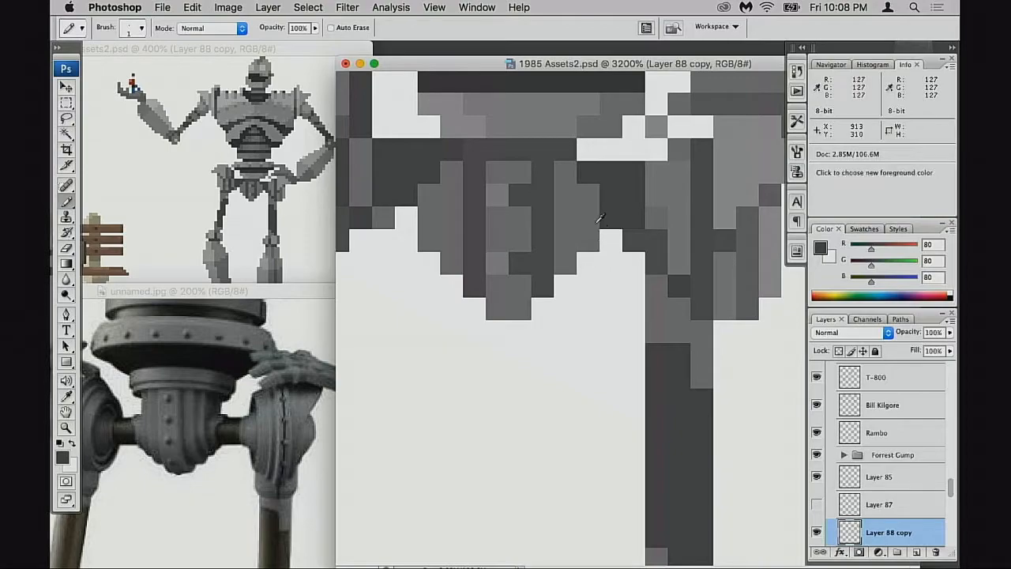
# Step: Shade the pelvis's top row and the upper ends of its two vertical grooves in the darkest grey (56)
pyautogui.moveTo(479, 207); pyautogui.dragTo(476, 153)
pyautogui.moveTo(545, 158); pyautogui.dragTo(526, 344)
pyautogui.keyDown('alt'); pyautogui.click(503, 162); pyautogui.keyUp('alt')
pyautogui.moveTo(460, 240)
pyautogui.mouseDown()
pyautogui.moveTo(459, 272)
pyautogui.moveTo(482, 253)
pyautogui.moveTo(463, 244)
pyautogui.moveTo(536, 242)
pyautogui.moveTo(437, 240)
pyautogui.moveTo(579, 252)
pyautogui.moveTo(546, 266)
pyautogui.moveTo(537, 249)
pyautogui.moveTo(535, 283)
pyautogui.mouseUp()
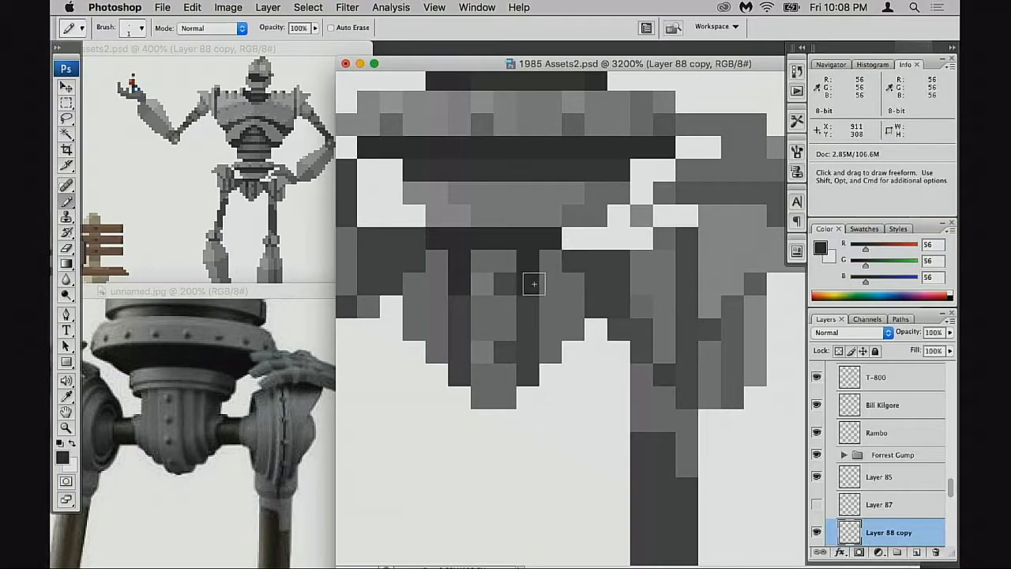
# Step: Examine the whole robot sprite at reduced magnification and its lower legs and feet close up
pyautogui.press('space')
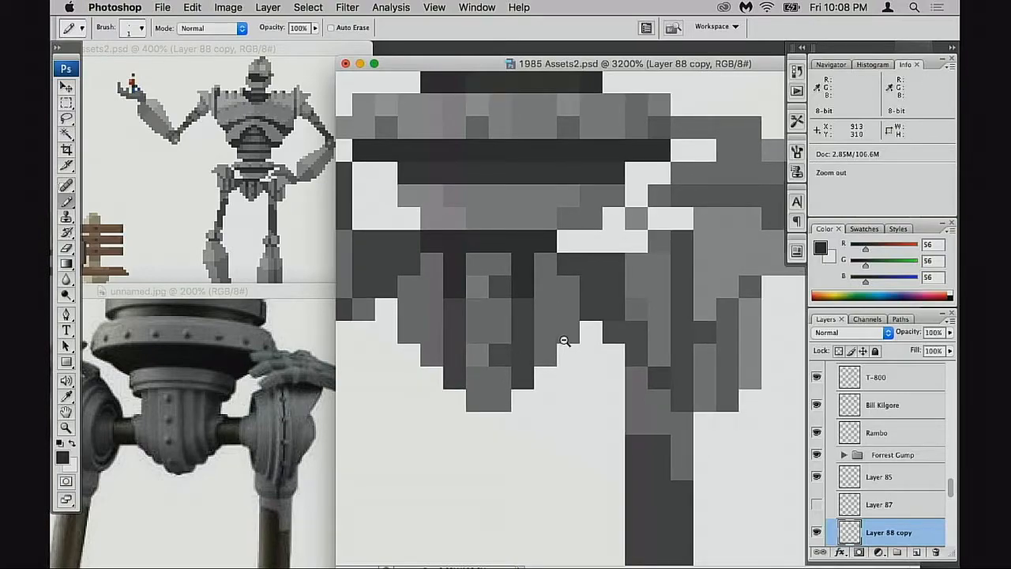
pyautogui.keyDown('alt'); pyautogui.click(561, 335); pyautogui.keyUp('alt')
pyautogui.keyDown('alt'); pyautogui.click(592, 322); pyautogui.keyUp('alt')
pyautogui.keyDown('alt'); pyautogui.click(565, 315); pyautogui.keyUp('alt')
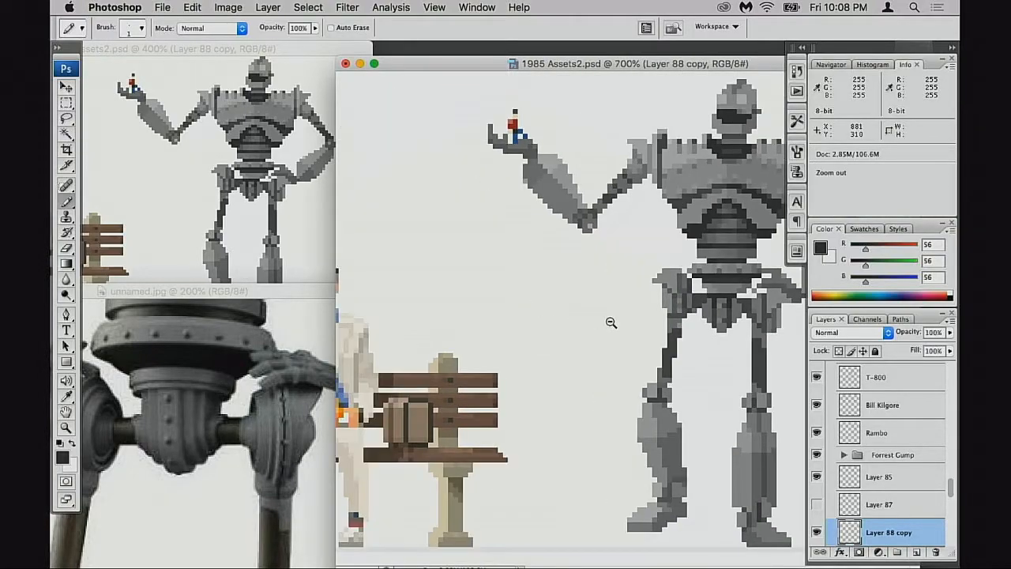
pyautogui.keyDown('alt'); pyautogui.click(611, 323); pyautogui.keyUp('alt')
pyautogui.keyDown('alt'); pyautogui.click(614, 324); pyautogui.keyUp('alt')
pyautogui.moveTo(631, 327)
pyautogui.mouseDown()
pyautogui.moveTo(602, 286)
pyautogui.moveTo(651, 287)
pyautogui.mouseUp()
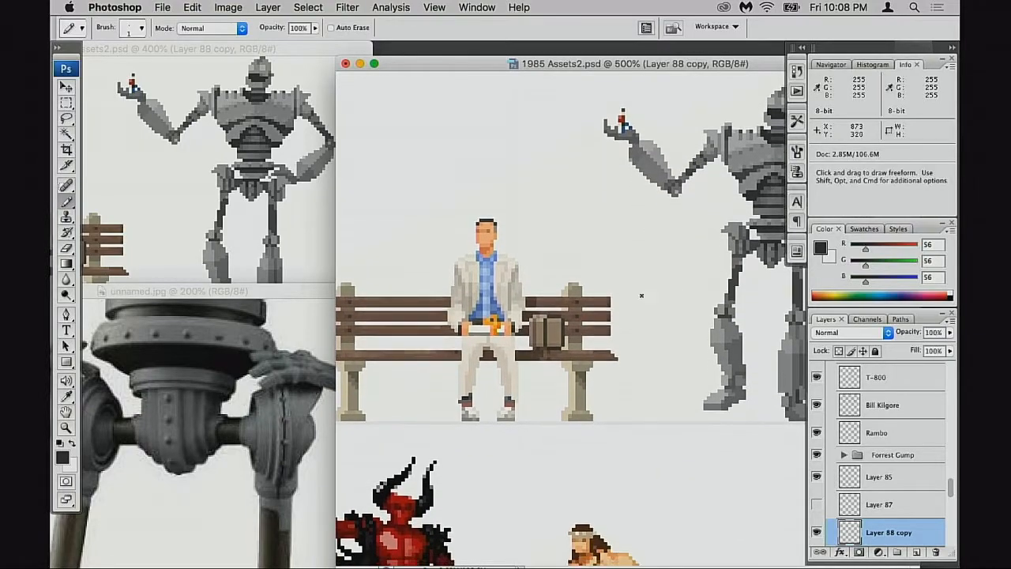
pyautogui.press('f')
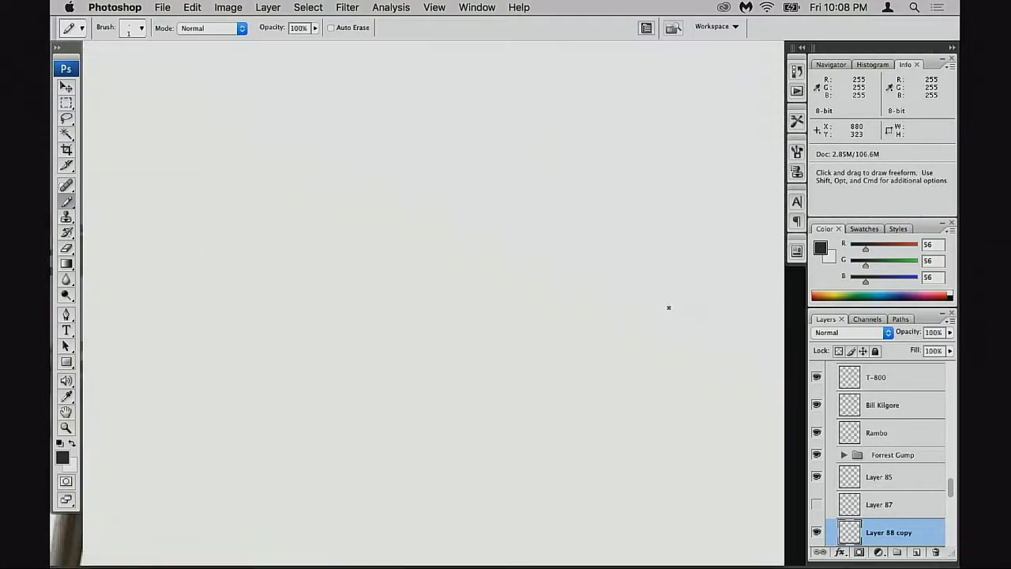
pyautogui.press('f')
pyautogui.press('f')
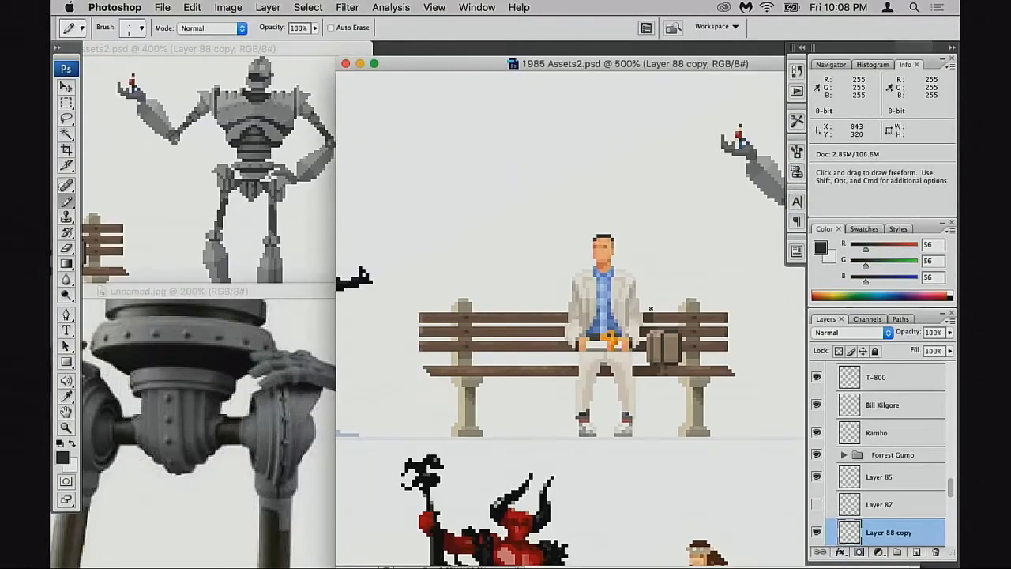
pyautogui.moveTo(788, 293); pyautogui.dragTo(670, 270)
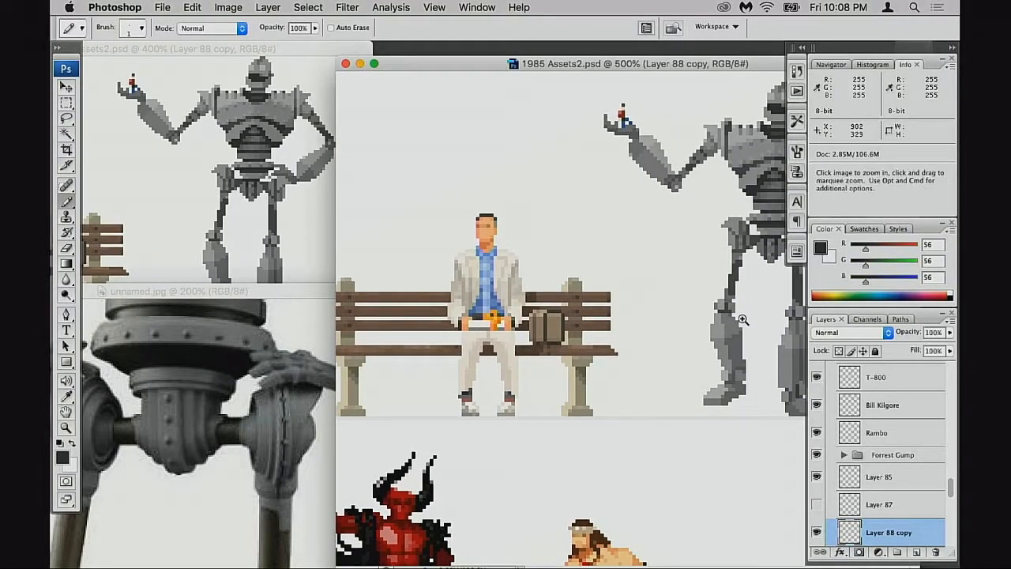
pyautogui.press('super+equal')
pyautogui.press('super+equal')
pyautogui.moveTo(707, 324); pyautogui.dragTo(707, 286)
pyautogui.keyDown('super'); pyautogui.click(714, 425); pyautogui.keyUp('super')
pyautogui.keyDown('super'); pyautogui.click(655, 399); pyautogui.keyUp('super')
# Step: Study the lower legs and feet in the unnamed.jpg reference image
pyautogui.click(299, 412)
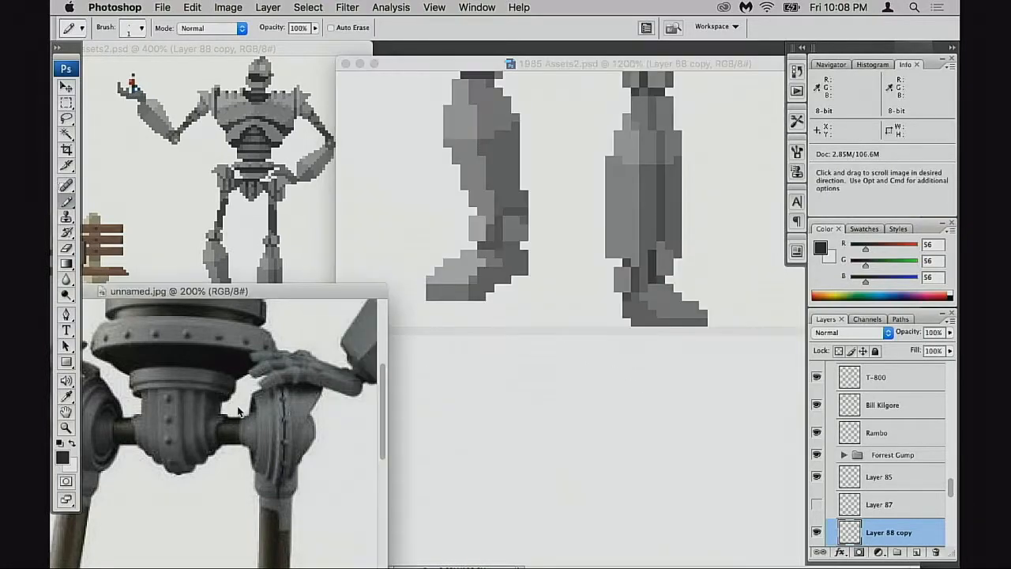
pyautogui.moveTo(298, 413); pyautogui.dragTo(302, 322)
pyautogui.press('f')
pyautogui.moveTo(213, 538); pyautogui.dragTo(198, 467)
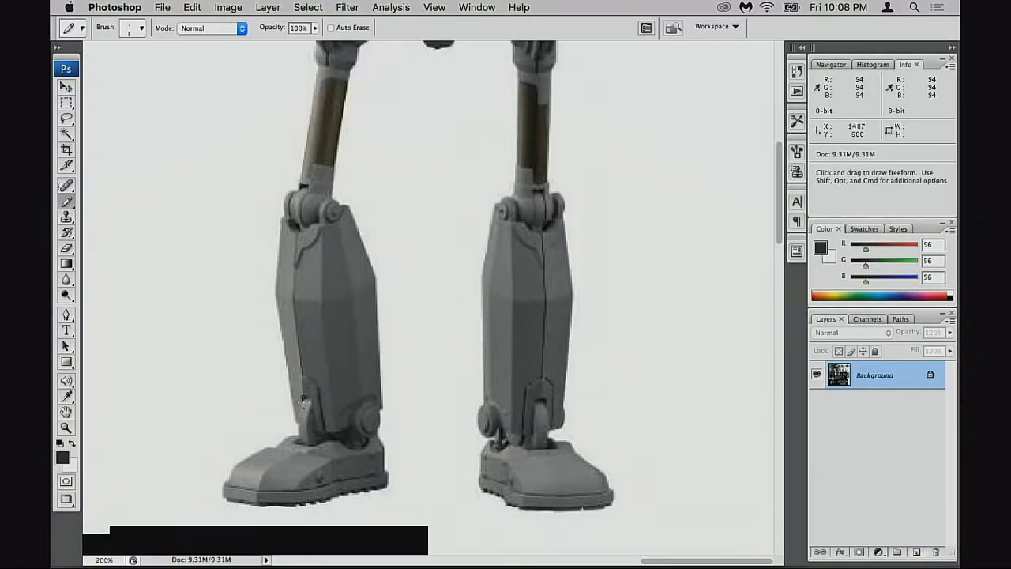
pyautogui.press('f')
pyautogui.press('f')
pyautogui.press('f')
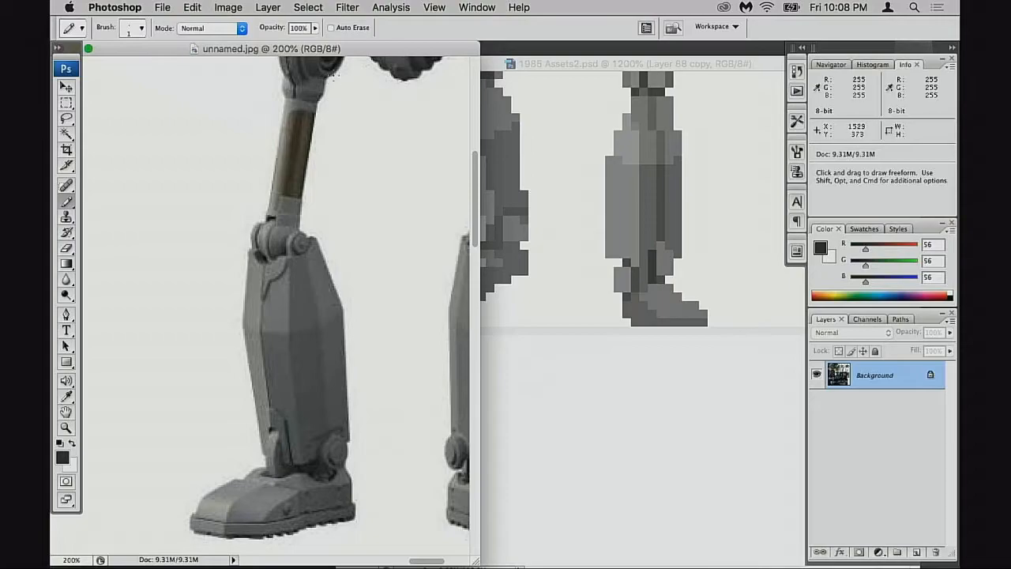
# Step: Resize and reposition the unnamed.jpg window below the small sprite view so its foot shows, and return to the large 1985 Assets2.psd view
pyautogui.moveTo(344, 48); pyautogui.dragTo(313, 230)
pyautogui.moveTo(339, 393); pyautogui.dragTo(333, 312)
pyautogui.scroll(-5, 334, 311)
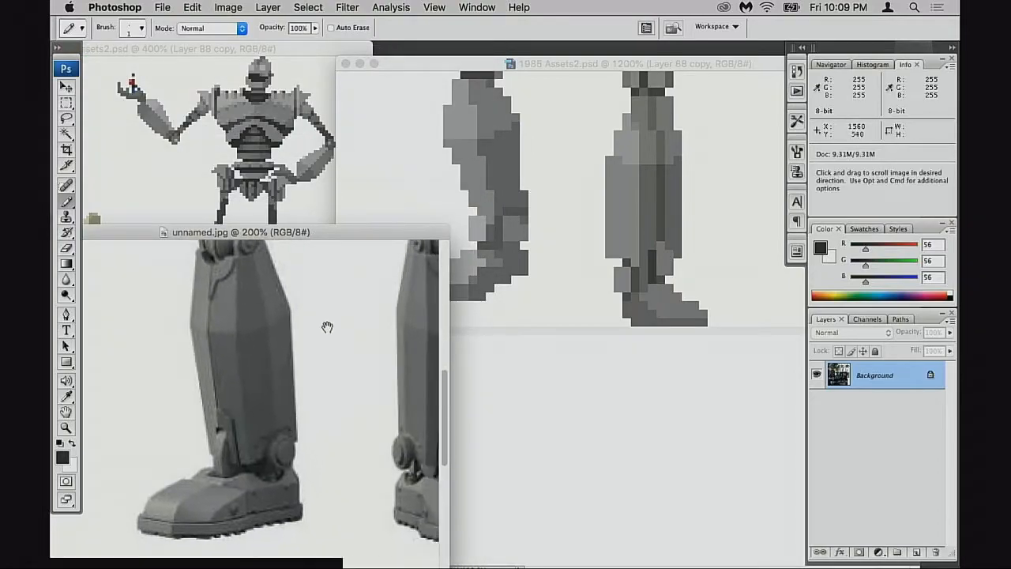
pyautogui.moveTo(327, 232); pyautogui.dragTo(485, 53)
pyautogui.click(529, 326)
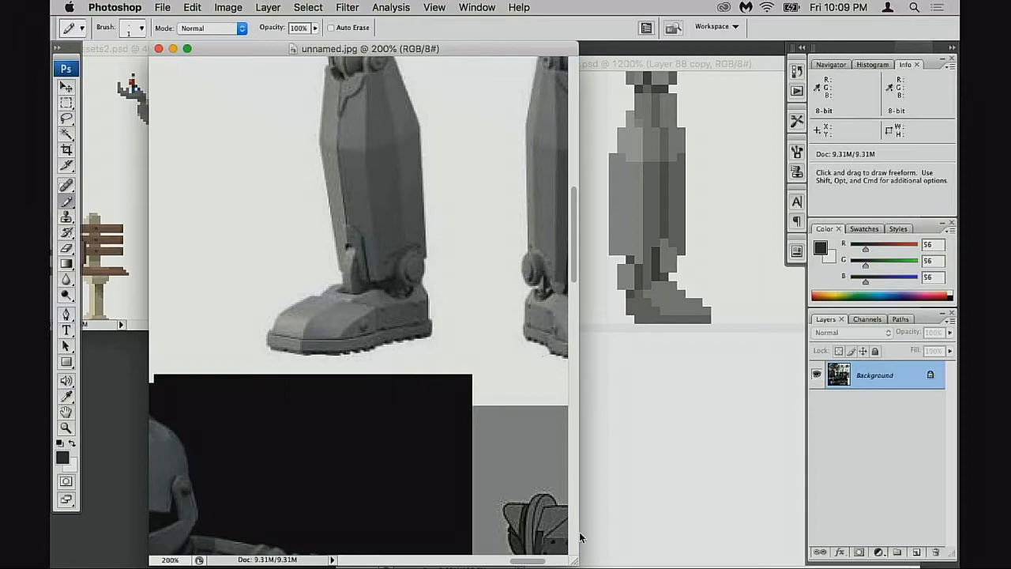
pyautogui.moveTo(575, 562); pyautogui.dragTo(620, 421)
pyautogui.moveTo(490, 50); pyautogui.dragTo(315, 259)
pyautogui.click(308, 51)
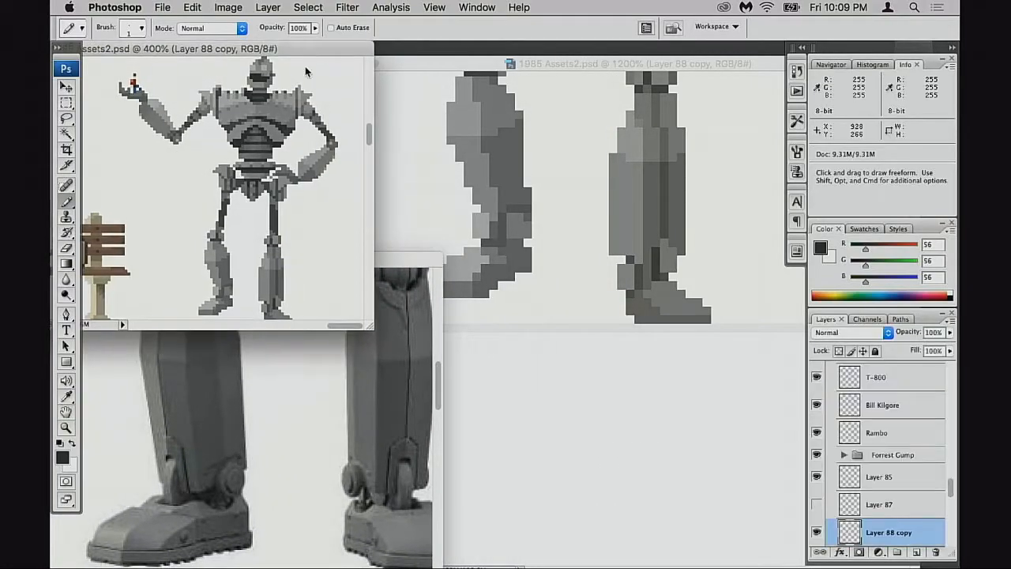
pyautogui.moveTo(385, 259); pyautogui.dragTo(321, 341)
pyautogui.scroll(-5, 332, 410)
pyautogui.click(463, 357)
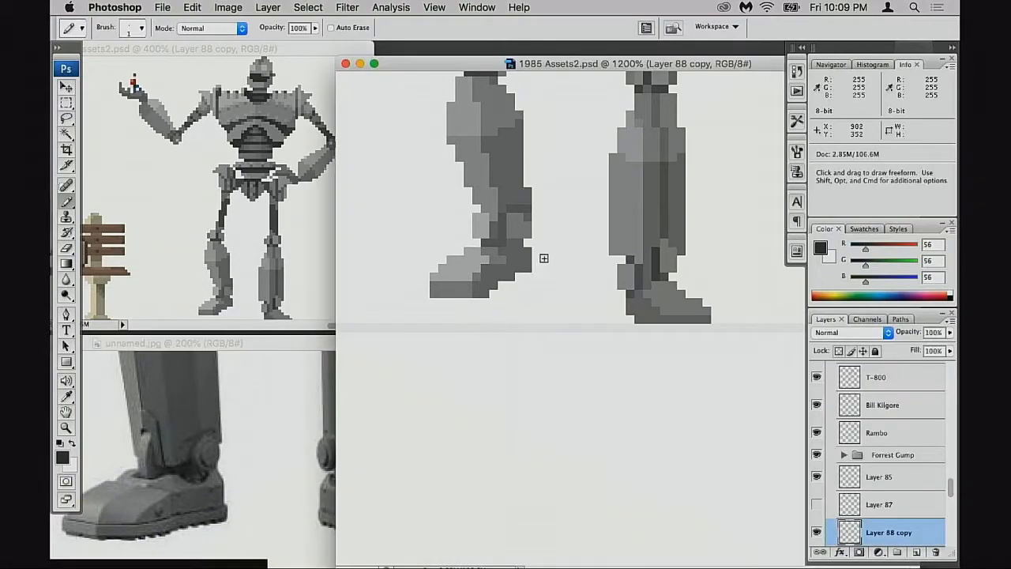
# Step: Reshape the underside of the left-hand foot, trimming the sole and filling out the heel in grey (116)
pyautogui.press('e')
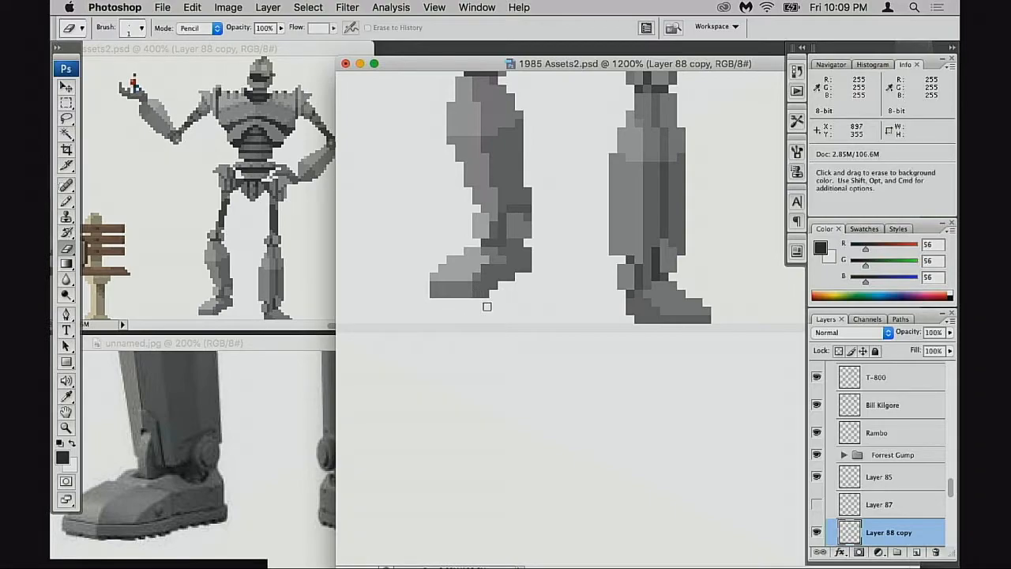
pyautogui.press('b')
pyautogui.keyDown('alt'); pyautogui.click(510, 268); pyautogui.keyUp('alt')
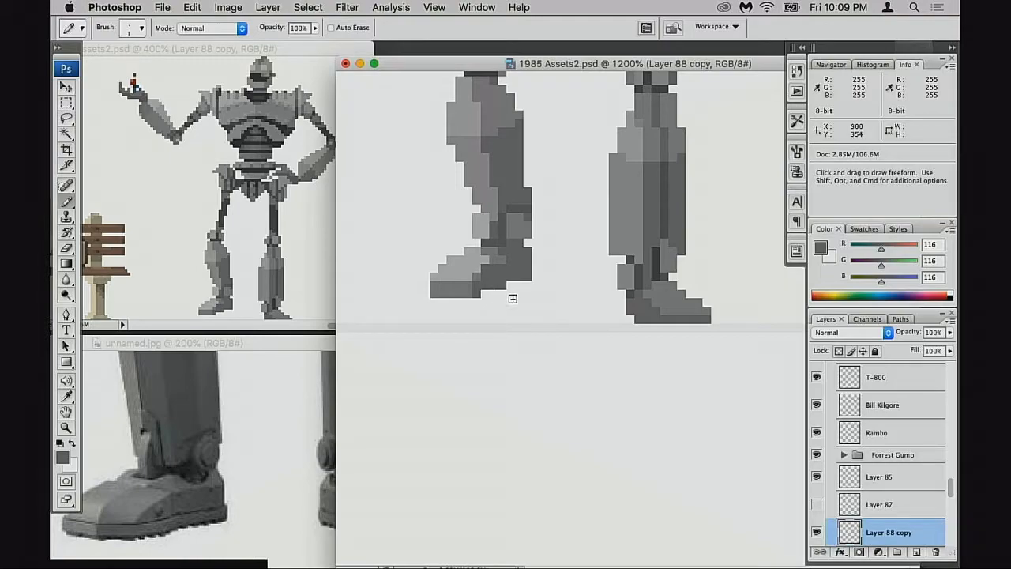
# Step: Shade the left-hand foot's heel and sole in dark greys (91 and 116) and blend lighter grey into the instep at 50% opacity
pyautogui.keyDown('alt'); pyautogui.click(522, 276); pyautogui.keyUp('alt')
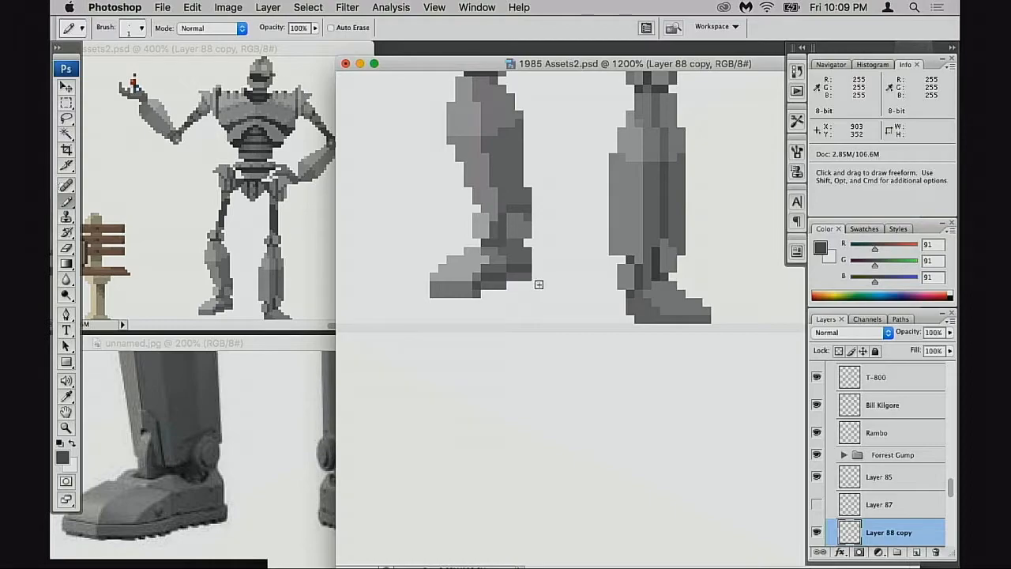
pyautogui.keyDown('alt'); pyautogui.click(503, 251); pyautogui.keyUp('alt')
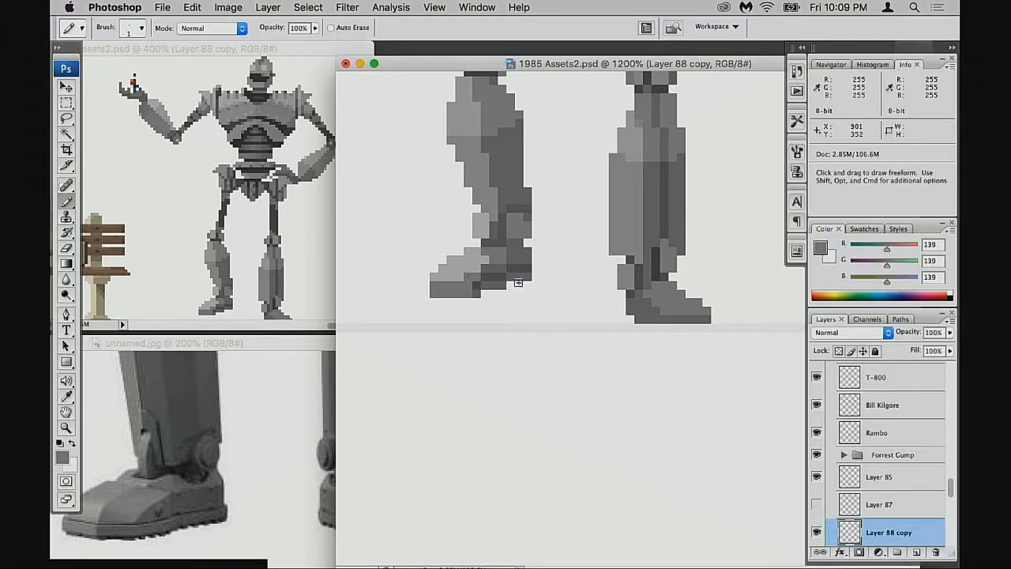
pyautogui.keyDown('alt'); pyautogui.click(484, 267); pyautogui.keyUp('alt')
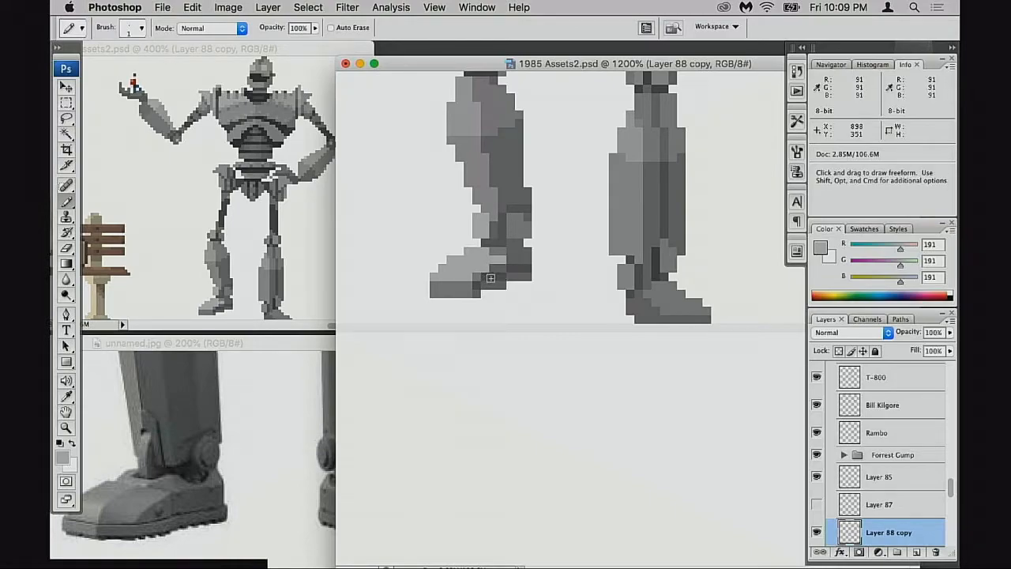
pyautogui.keyDown('alt'); pyautogui.click(497, 268); pyautogui.keyUp('alt')
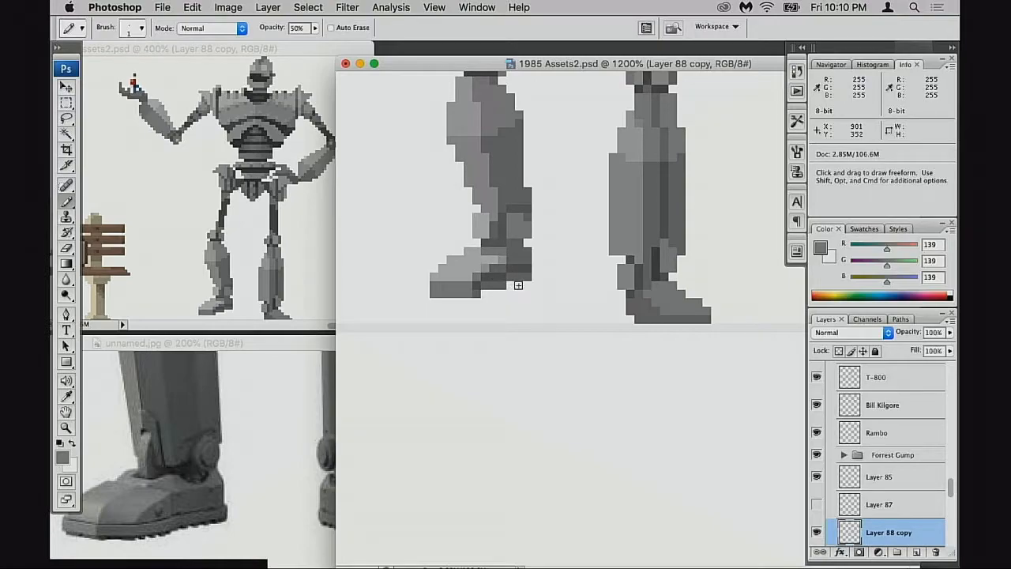
pyautogui.keyDown('alt'); pyautogui.click(498, 285); pyautogui.keyUp('alt')
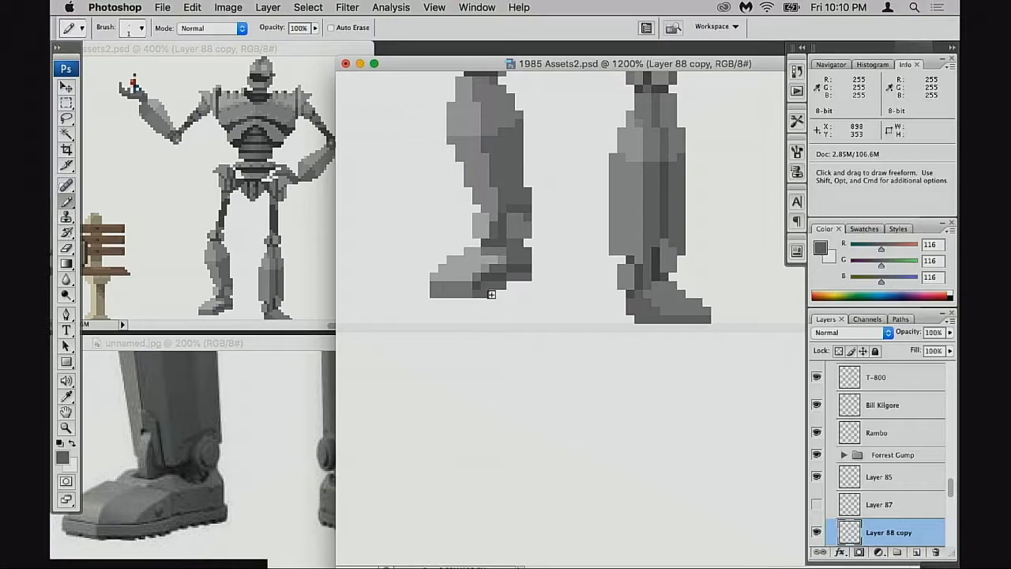
# Step: Separate the left-hand leg's light ankle guard from the shin above it with a darker grey pixel
pyautogui.click(486, 232)
pyautogui.keyDown('alt'); pyautogui.click(490, 226); pyautogui.keyUp('alt')
pyautogui.click(486, 210)
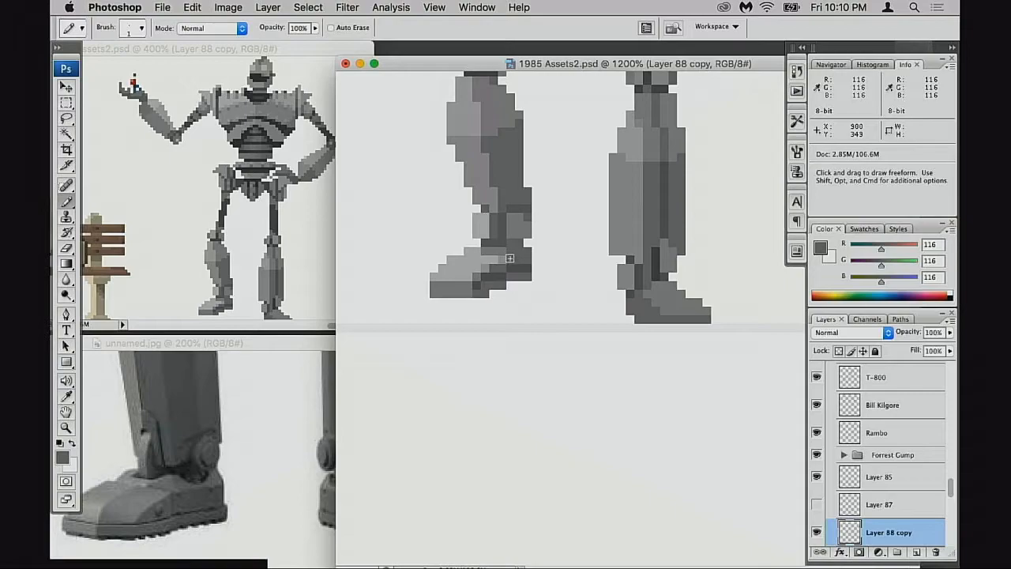
pyautogui.press('super+z')
pyautogui.press('super+z')
pyautogui.keyDown('alt'); pyautogui.click(488, 236); pyautogui.keyUp('alt')
pyautogui.keyDown('alt'); pyautogui.click(483, 232); pyautogui.keyUp('alt')
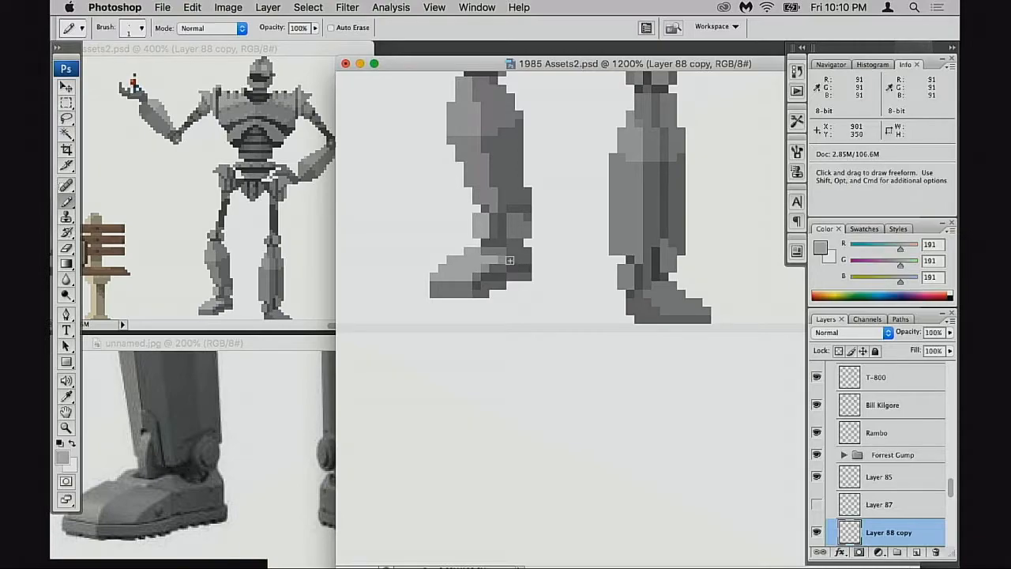
pyautogui.press('super+z')
# Step: Round the joint at the back of the left-hand ankle by shading its edges and centre with grey (116), partly at 30% opacity
pyautogui.moveTo(537, 242); pyautogui.dragTo(527, 256)
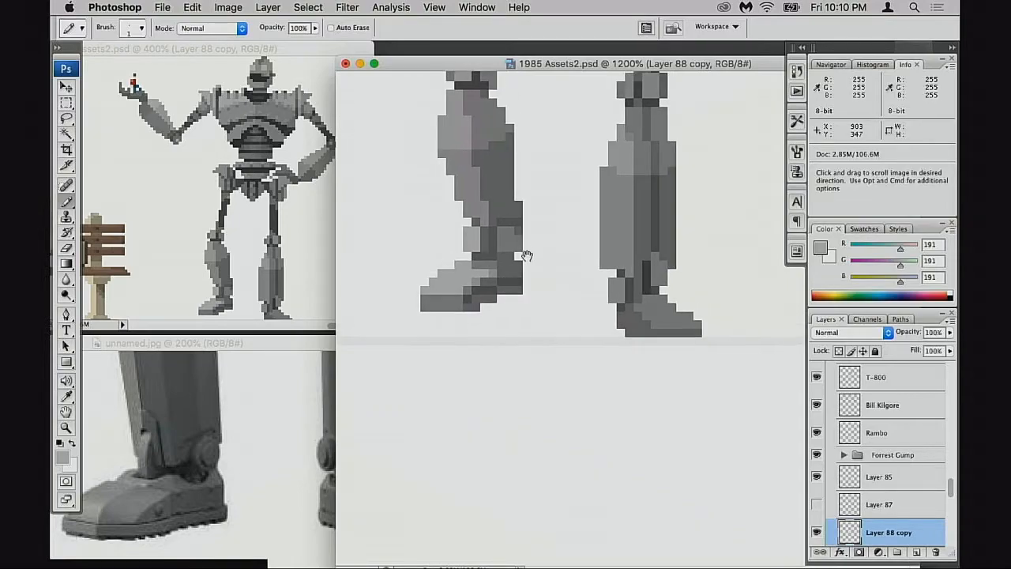
pyautogui.keyDown('alt'); pyautogui.click(505, 230); pyautogui.keyUp('alt')
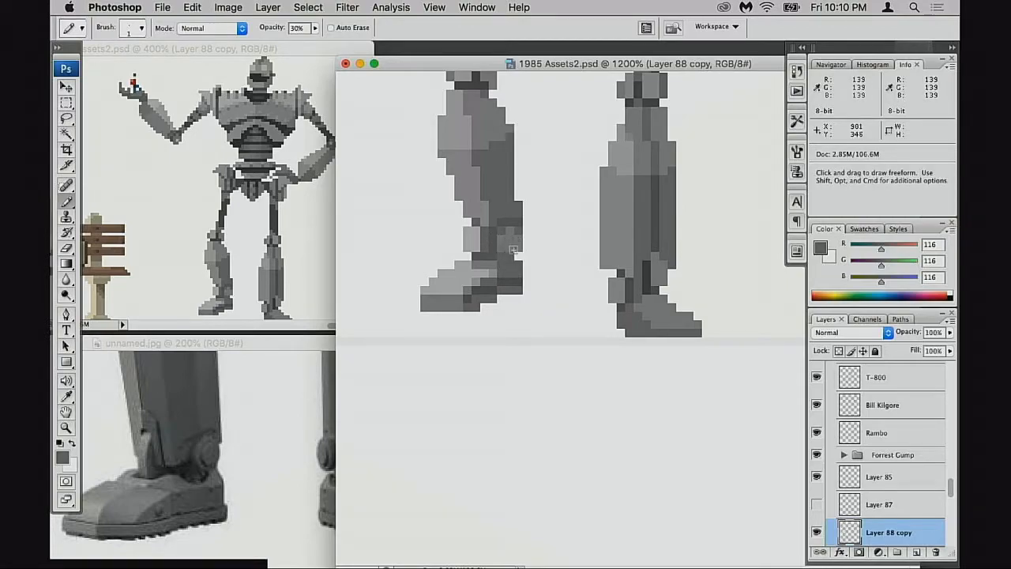
pyautogui.click(511, 242)
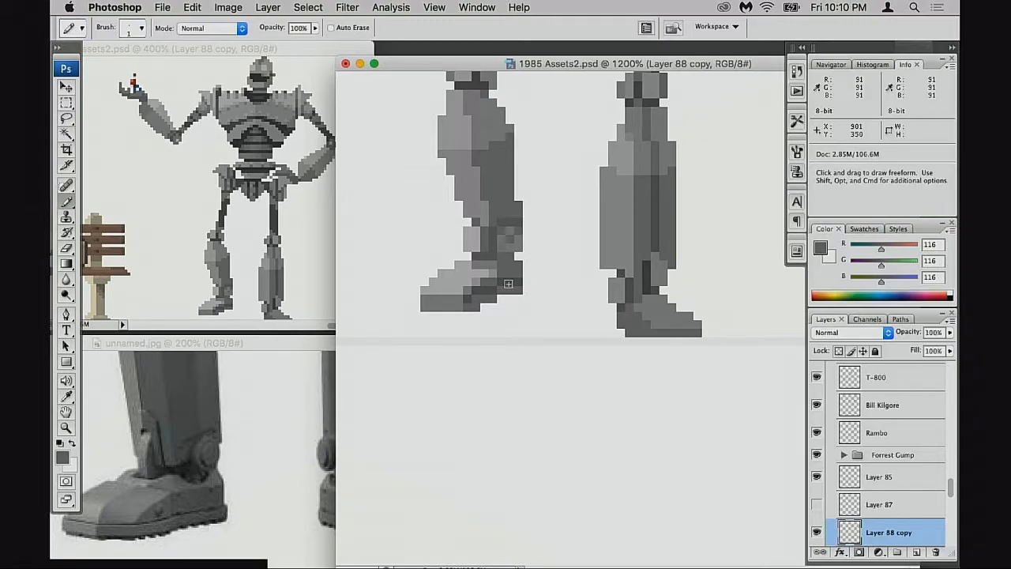
# Step: Refine the stepped front edge of the left-hand shin with the shin's light grey (156)
pyautogui.scroll(2, 505, 261)
pyautogui.keyDown('alt'); pyautogui.click(470, 205); pyautogui.keyUp('alt')
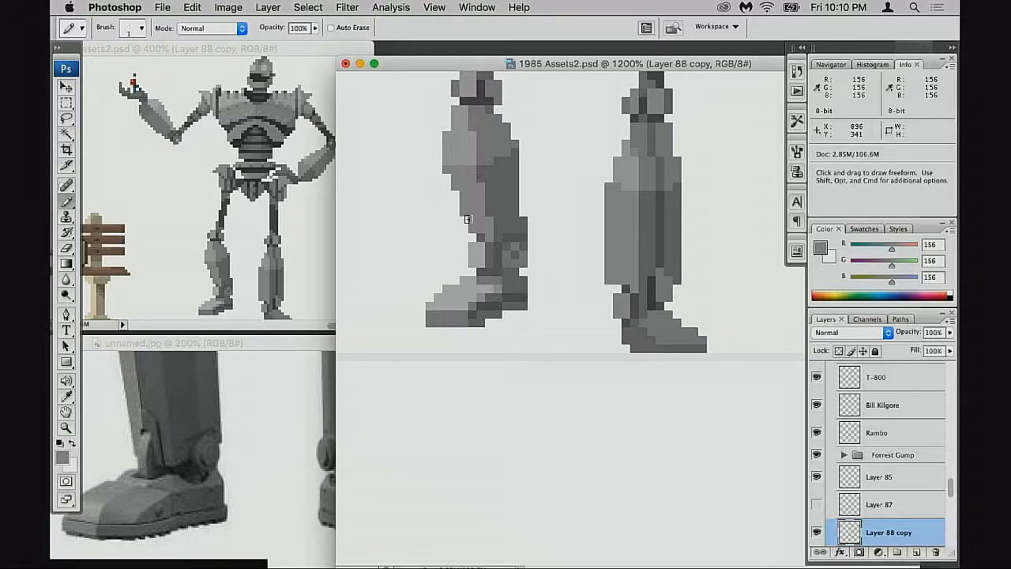
pyautogui.press('e')
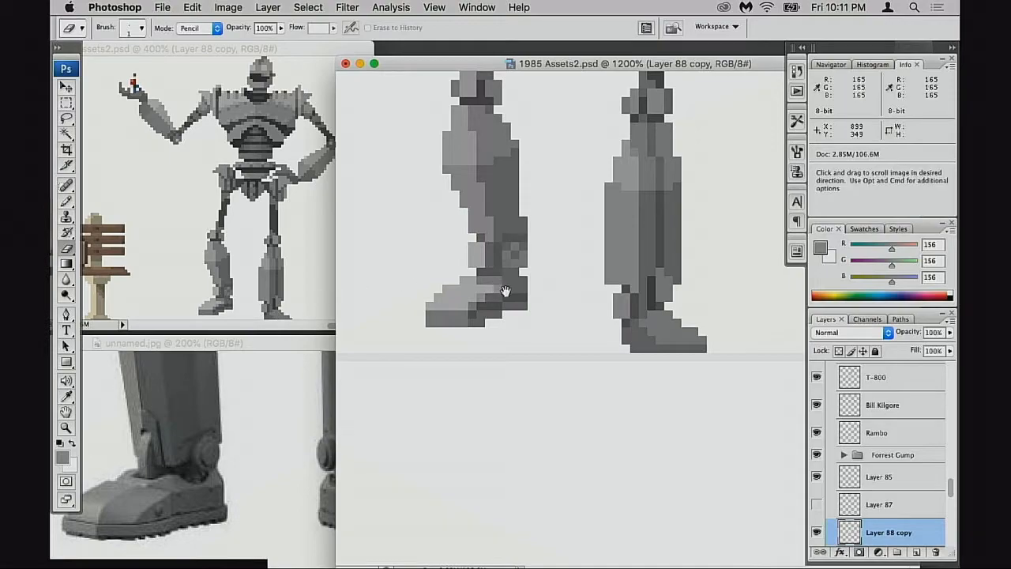
# Step: Paint a dark grey (72) shadow between the left-hand ankle and foot, extending it down behind the instep
pyautogui.keyDown('super'); pyautogui.click(522, 311); pyautogui.keyUp('super')
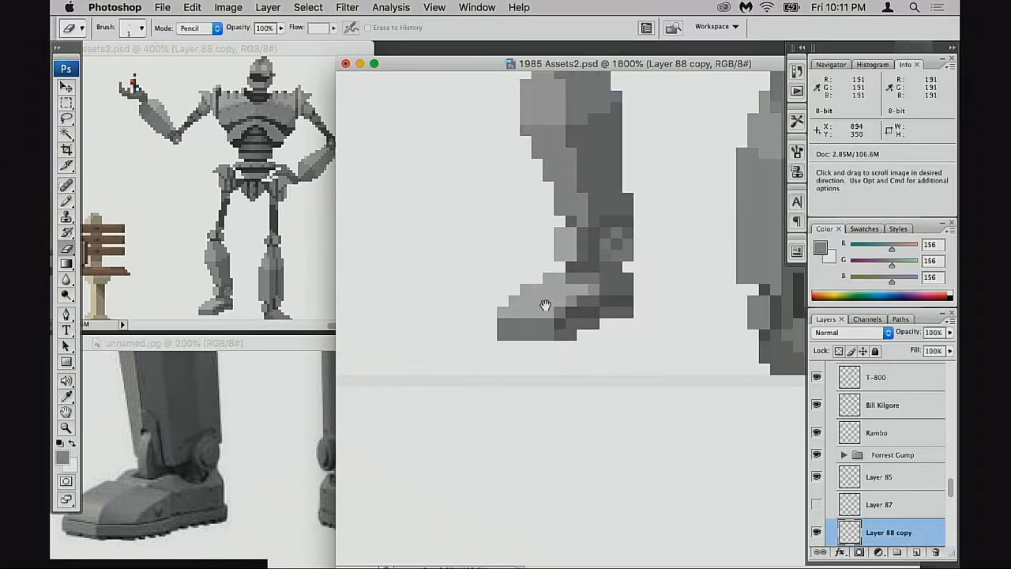
pyautogui.hscroll(5, 523, 312)
pyautogui.scroll(1, 523, 312)
pyautogui.press('b')
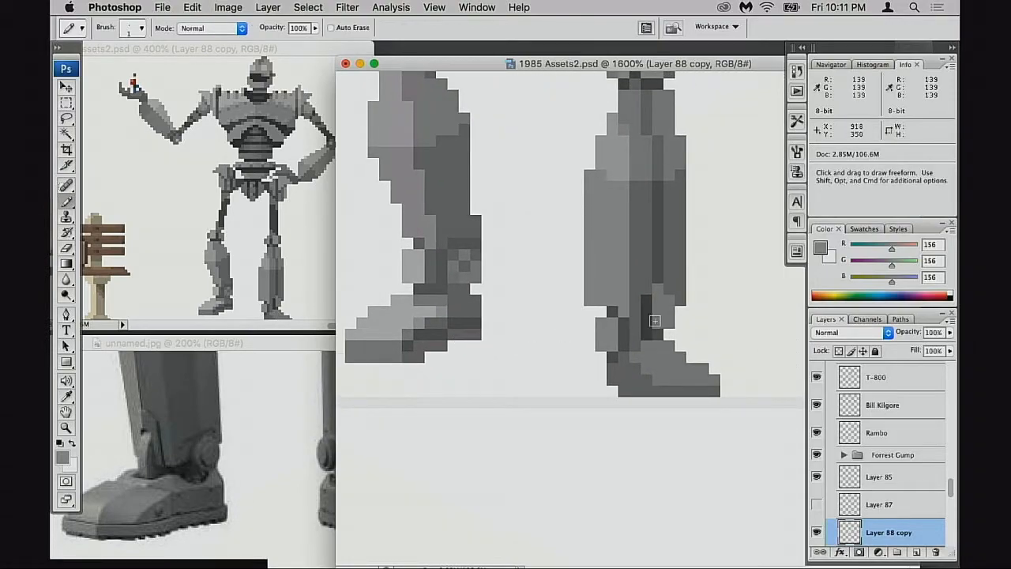
pyautogui.keyDown('alt'); pyautogui.click(433, 281); pyautogui.keyUp('alt')
pyautogui.moveTo(427, 290); pyautogui.dragTo(477, 299)
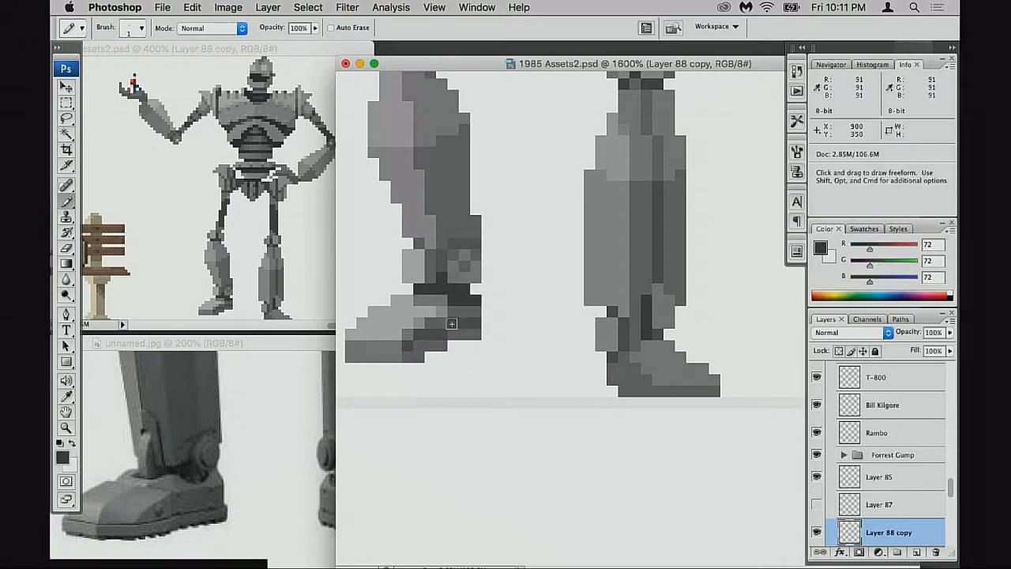
pyautogui.press('super+z')
pyautogui.click(450, 314)
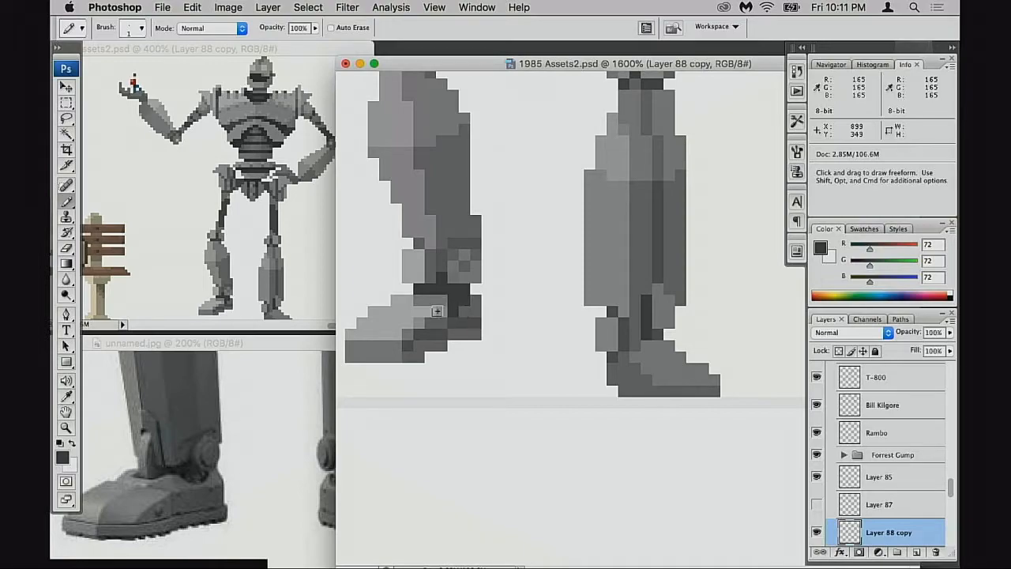
# Step: Examine the Iron Giant reference figures in unnamed.jpg, from the whole bodies to the posed figure's torso, shins, ankles and feet
pyautogui.click(221, 455)
pyautogui.press('f')
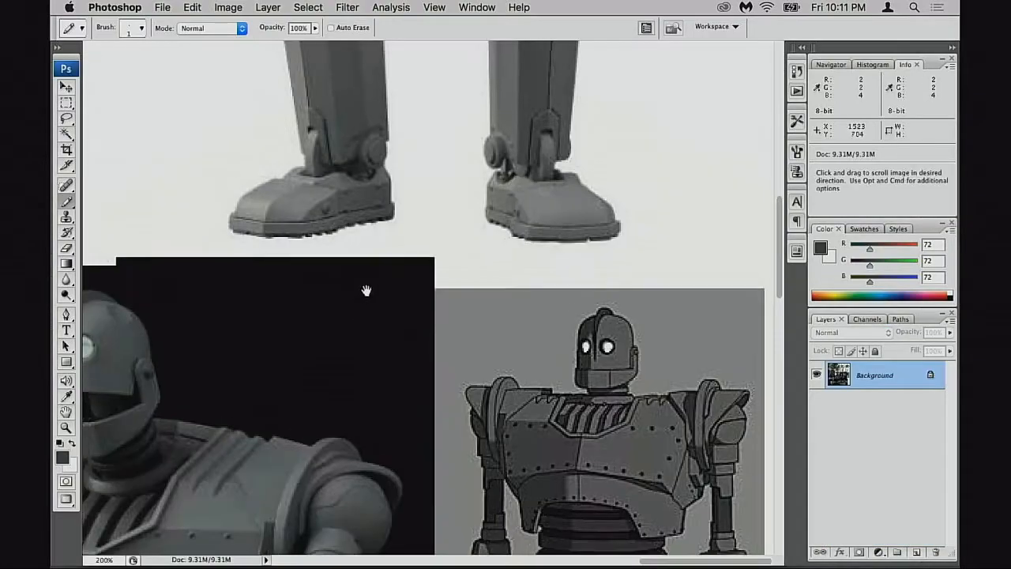
pyautogui.moveTo(360, 237); pyautogui.dragTo(420, 375)
pyautogui.keyDown('alt'); pyautogui.click(443, 252); pyautogui.keyUp('alt')
pyautogui.scroll(5, 444, 263)
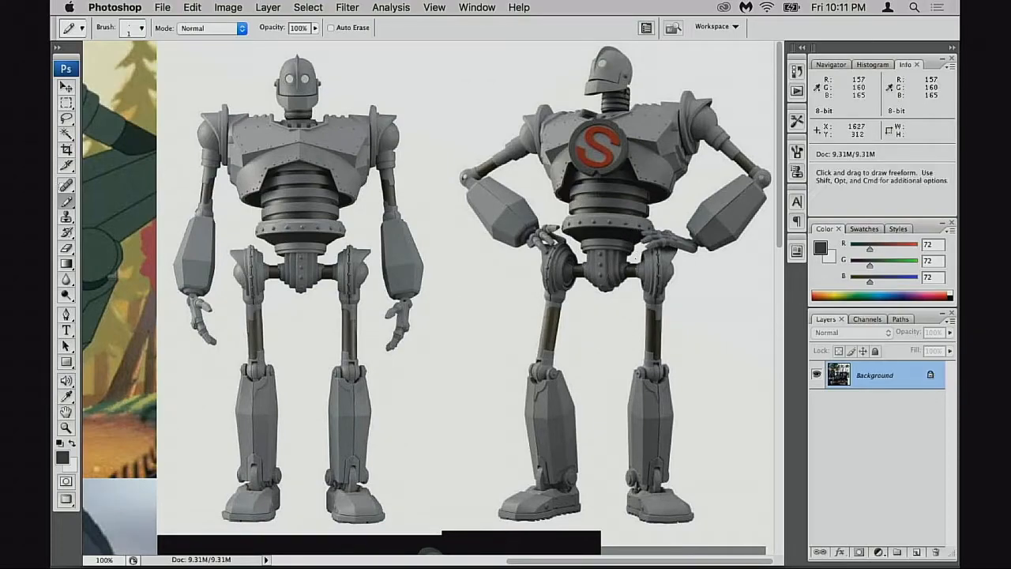
pyautogui.press('f')
pyautogui.press('f')
pyautogui.press('f')
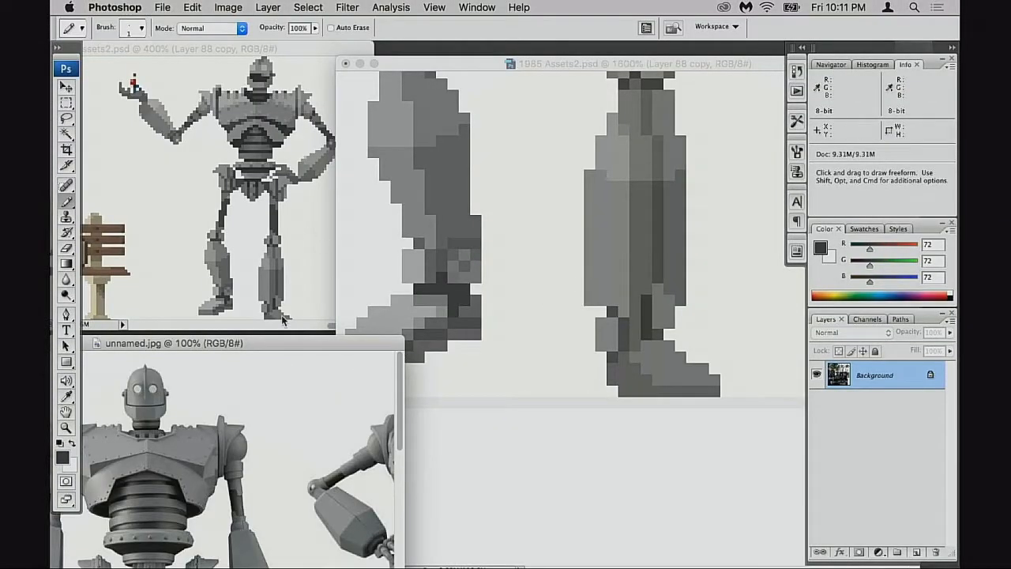
pyautogui.press('f')
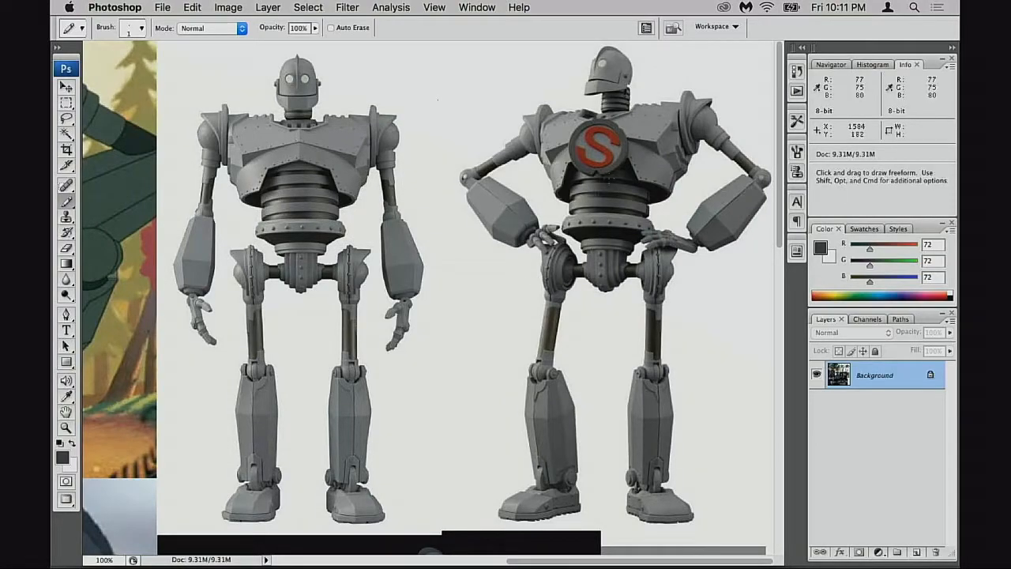
pyautogui.press('v')
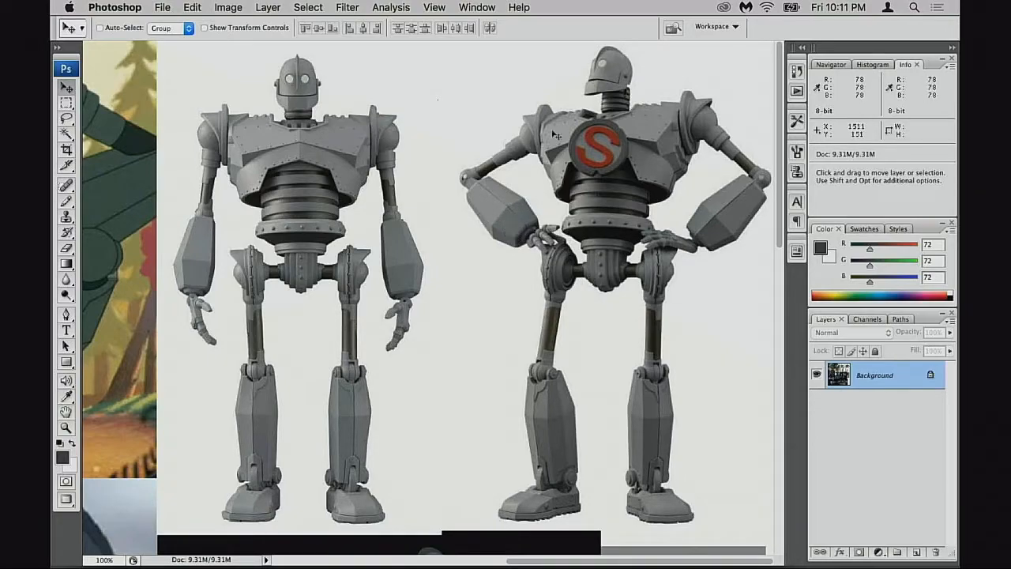
pyautogui.press('super+space')
pyautogui.click(642, 225)
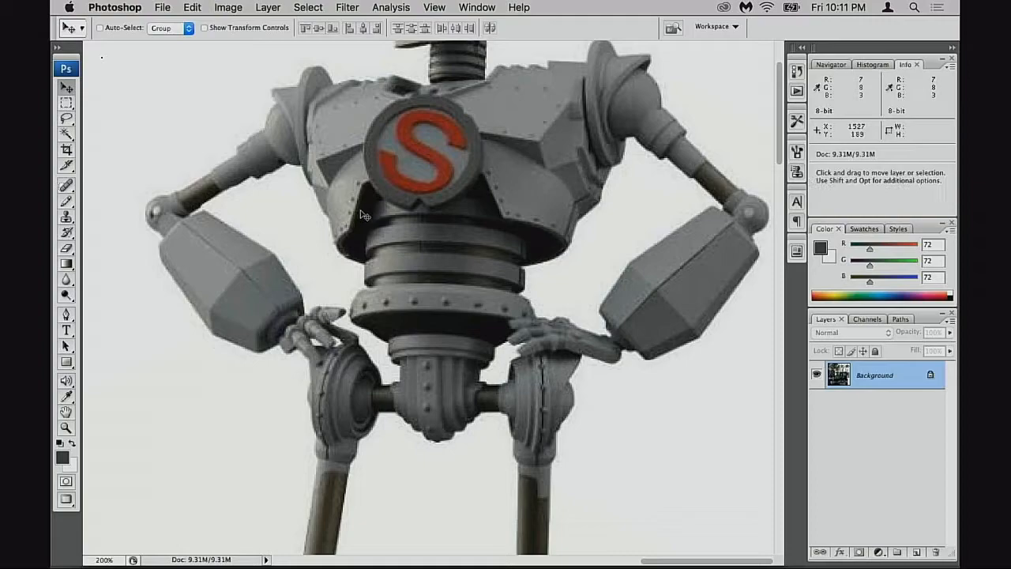
pyautogui.moveTo(506, 215); pyautogui.dragTo(507, 319)
pyautogui.moveTo(527, 353); pyautogui.dragTo(548, 84)
pyautogui.scroll(-10, 533, 280)
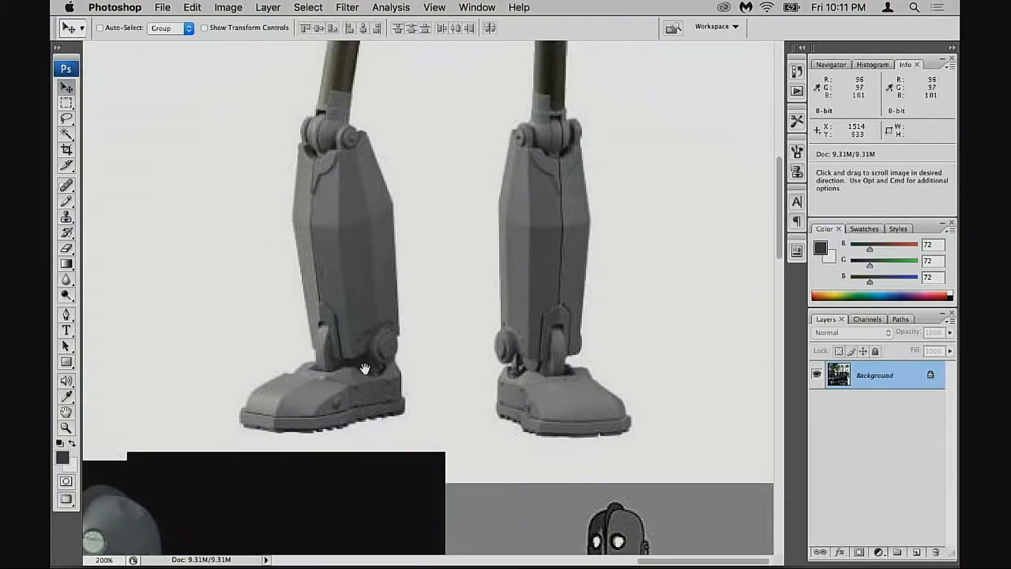
# Step: Try a Gaussian Blur with a 2.6-pixel radius on a rectangular area around the posed reference figure's left-hand ankle
pyautogui.press('m')
pyautogui.moveTo(292, 296); pyautogui.dragTo(430, 423)
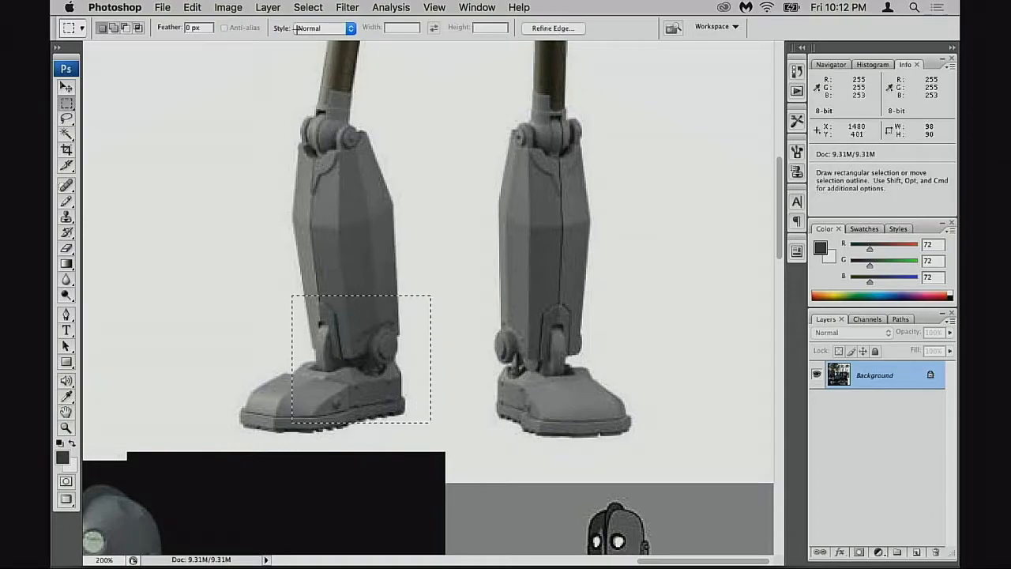
pyautogui.click(351, 7)
pyautogui.moveTo(399, 157)
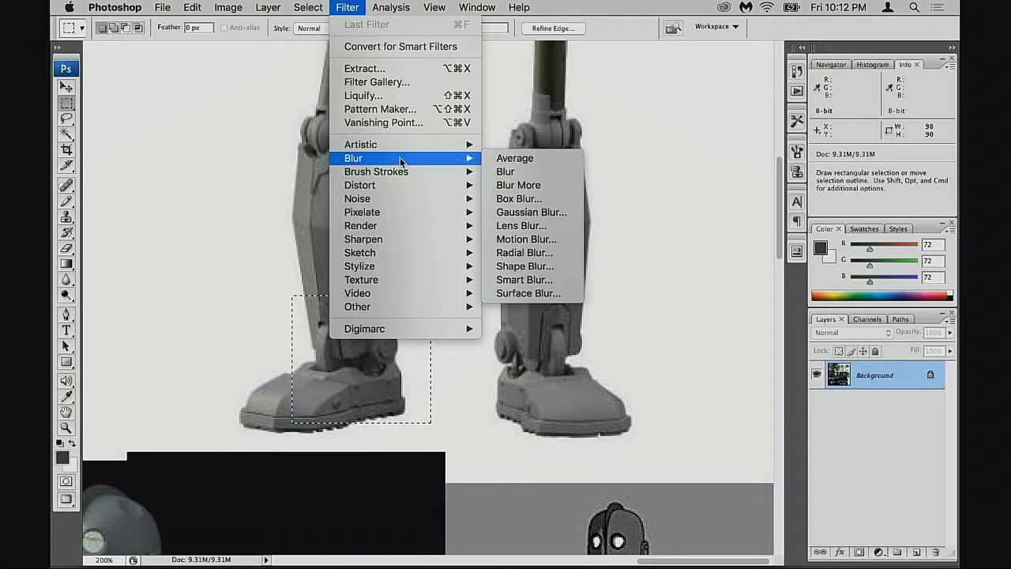
pyautogui.click(542, 220)
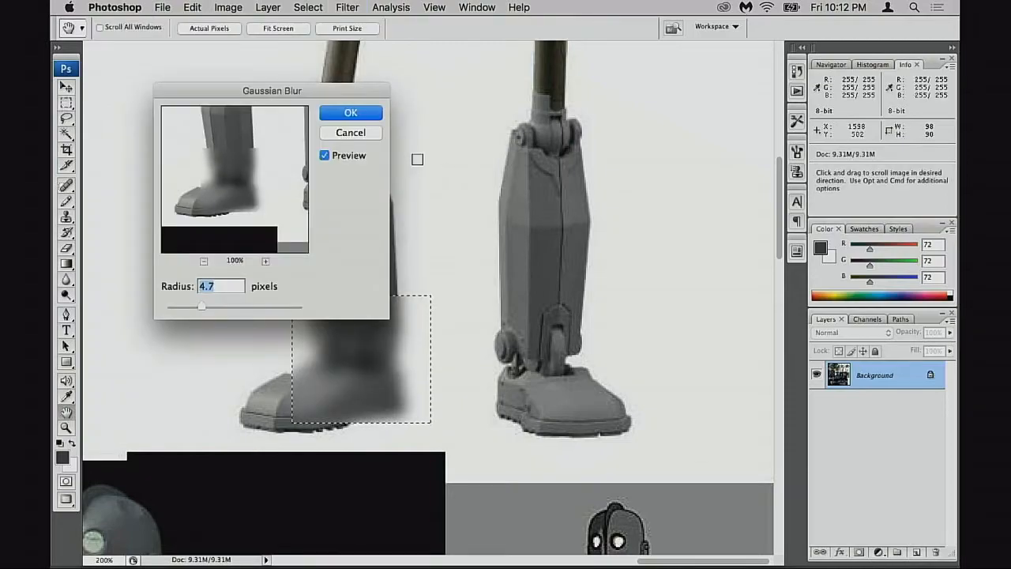
pyautogui.moveTo(333, 95); pyautogui.dragTo(620, 110)
pyautogui.moveTo(492, 330); pyautogui.dragTo(472, 323)
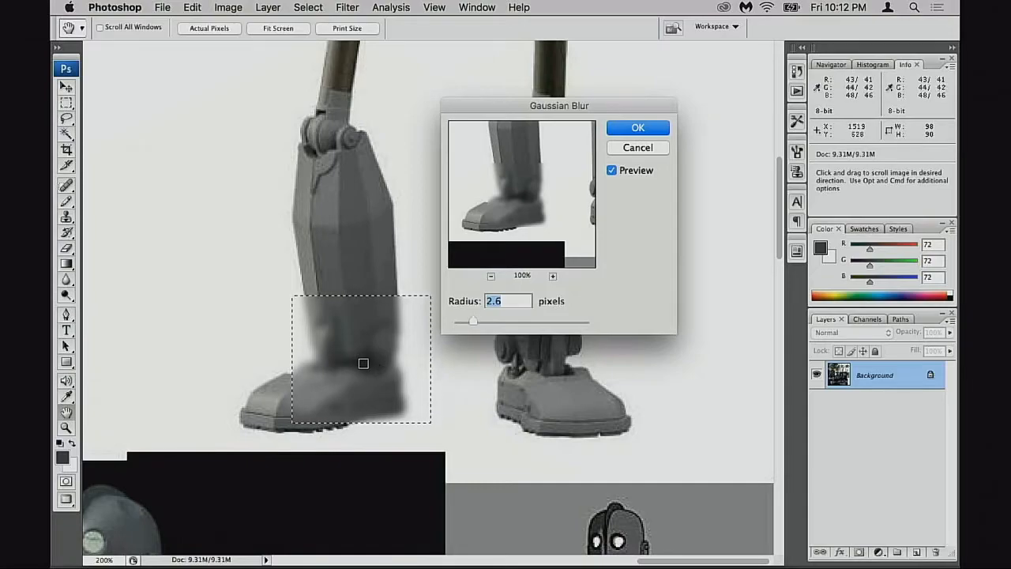
pyautogui.click(638, 152)
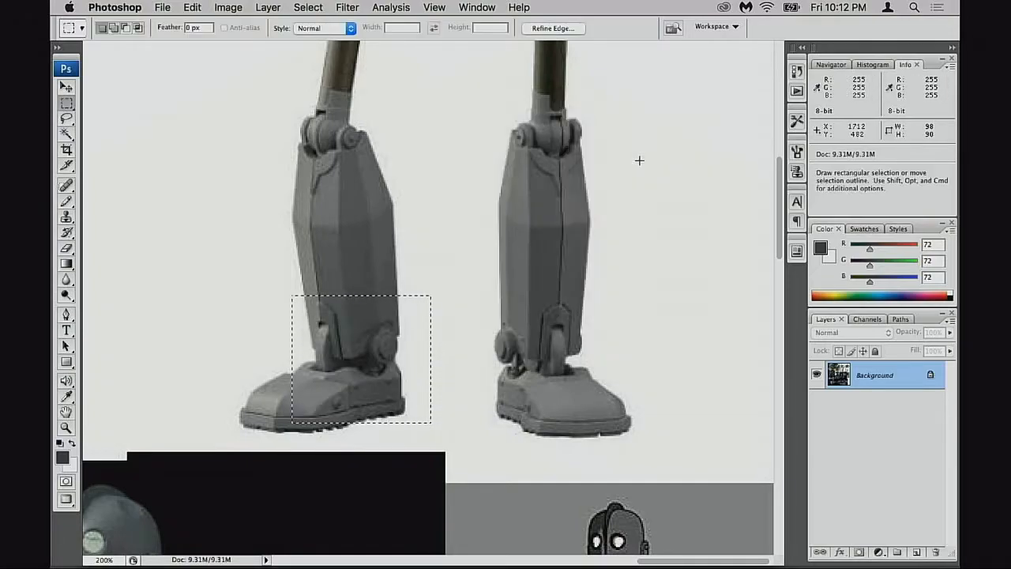
pyautogui.press('f')
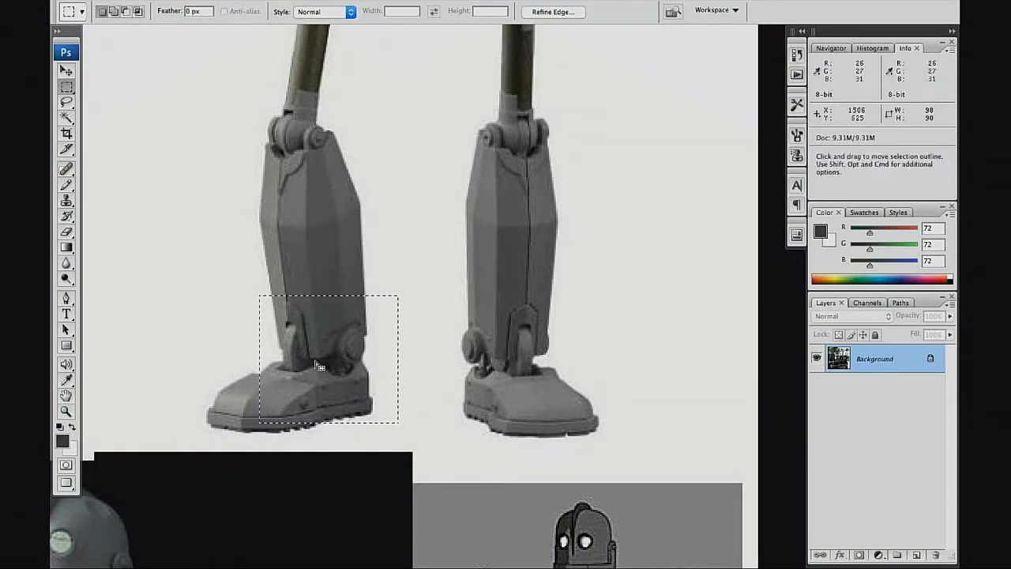
pyautogui.click(346, 364)
# Step: Rework the joint at the side of the right-hand ankle with grey (116) and darker pixels, following the reference's matching foot
pyautogui.moveTo(322, 351); pyautogui.dragTo(321, 415)
pyautogui.scroll(10, 320, 414)
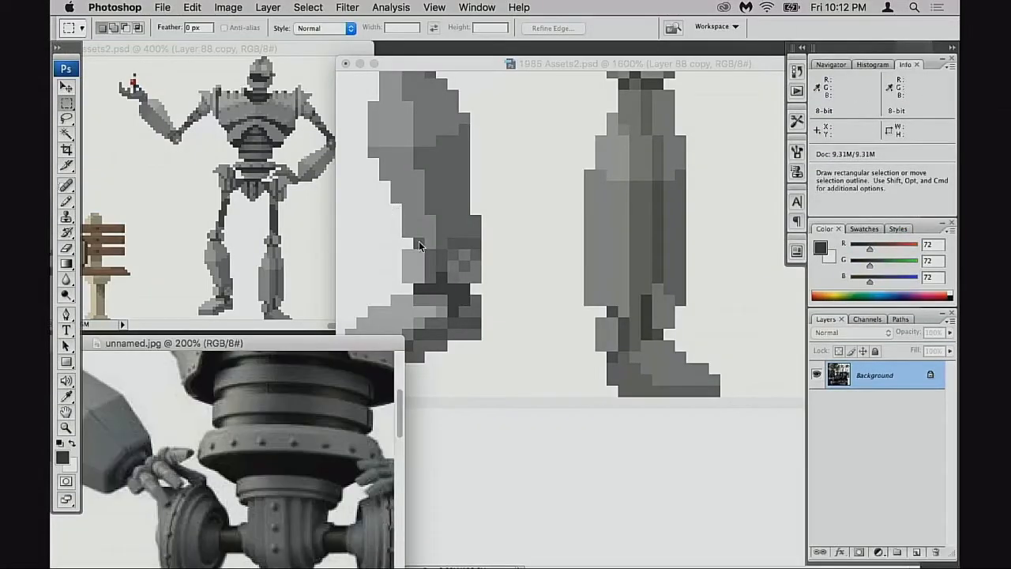
pyautogui.click(424, 246)
pyautogui.hscroll(-3, 524, 323)
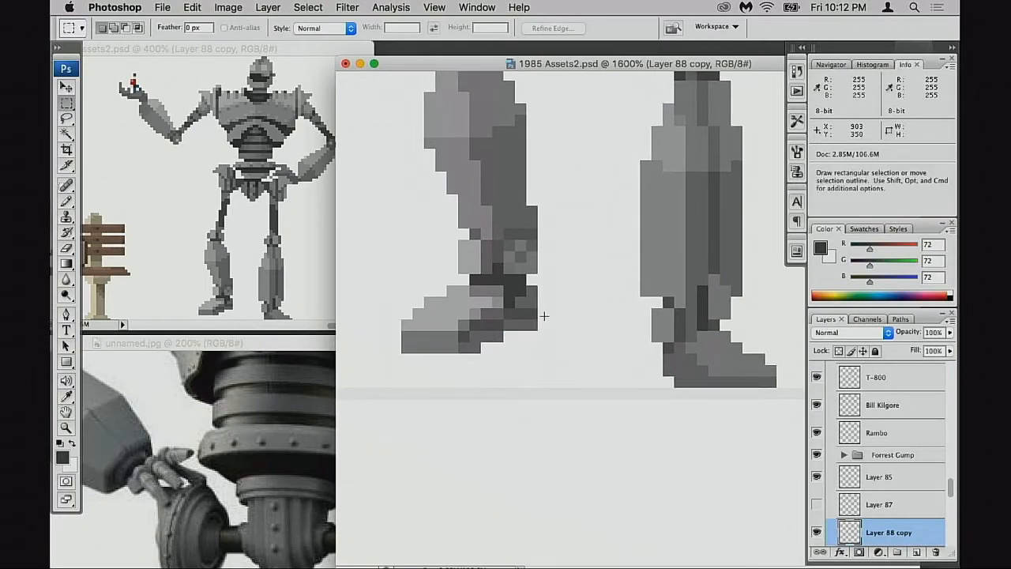
pyautogui.press('b')
pyautogui.moveTo(587, 330); pyautogui.dragTo(577, 306)
pyautogui.click(270, 426)
pyautogui.moveTo(307, 529); pyautogui.dragTo(244, 408)
pyautogui.moveTo(324, 552); pyautogui.dragTo(233, 371)
pyautogui.click(635, 315)
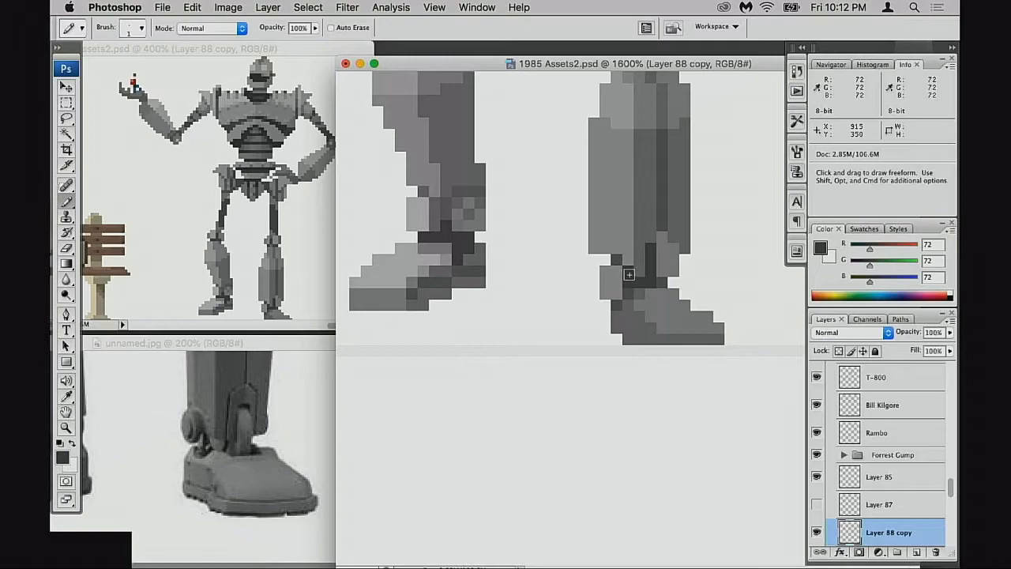
pyautogui.press('alt')
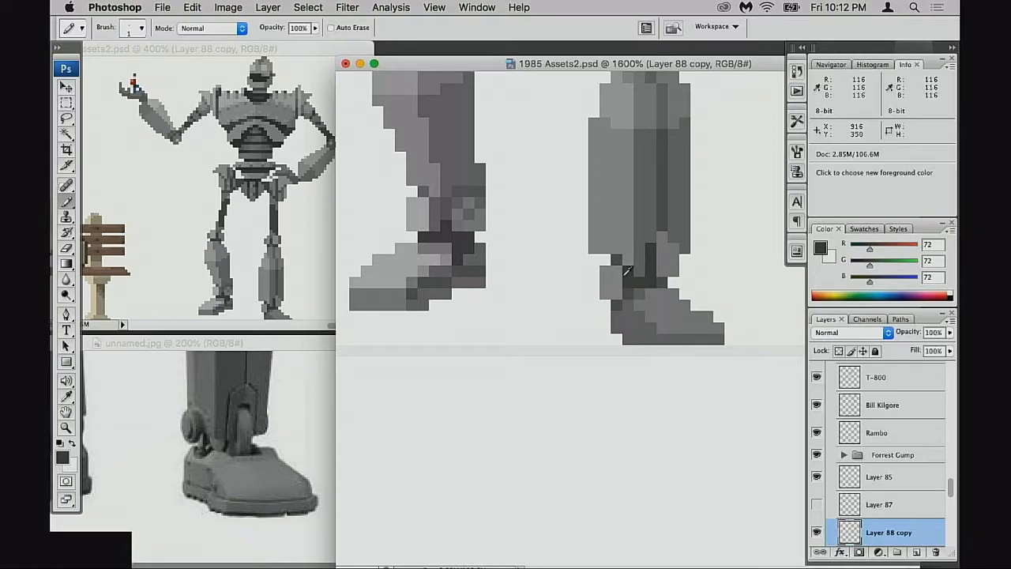
pyautogui.keyDown('alt'); pyautogui.click(643, 264); pyautogui.keyUp('alt')
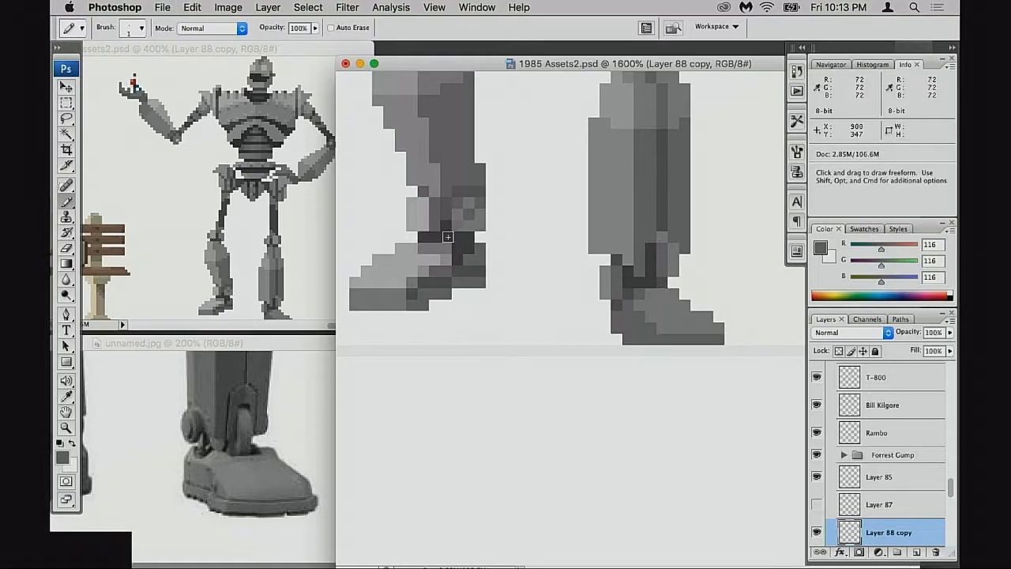
# Step: Review the pixel-art robot from the lower legs up through the knees, pelvis and torso, and return to the ankles
pyautogui.moveTo(484, 194); pyautogui.dragTo(537, 395)
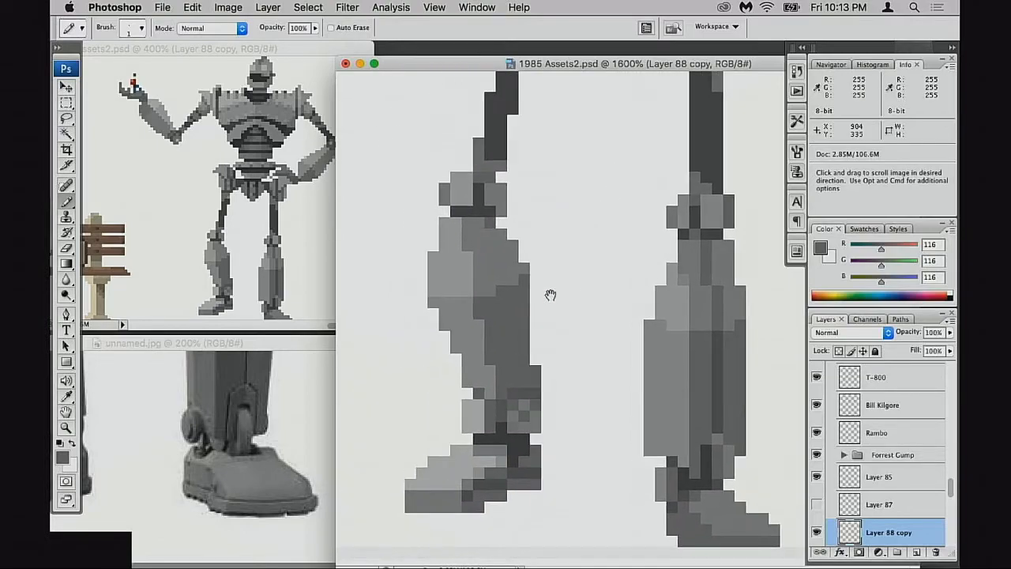
pyautogui.moveTo(472, 258); pyautogui.dragTo(483, 413)
pyautogui.moveTo(518, 187); pyautogui.dragTo(507, 331)
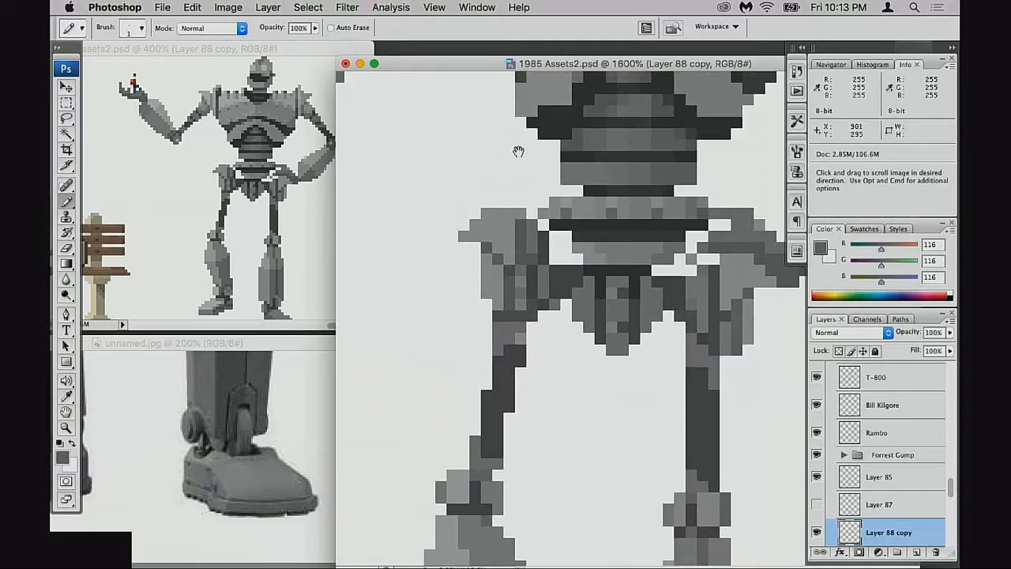
pyautogui.moveTo(515, 145); pyautogui.dragTo(523, 381)
pyautogui.moveTo(586, 272); pyautogui.dragTo(546, 192)
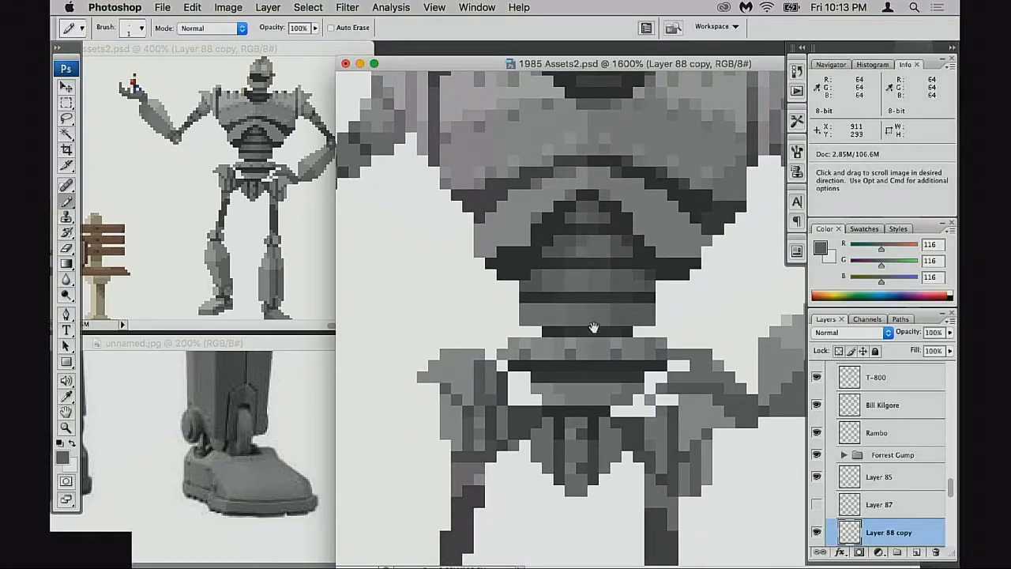
pyautogui.moveTo(592, 360); pyautogui.dragTo(574, 212)
pyautogui.moveTo(543, 406); pyautogui.dragTo(587, 300)
pyautogui.moveTo(588, 369); pyautogui.dragTo(595, 179)
pyautogui.moveTo(541, 327); pyautogui.dragTo(574, 274)
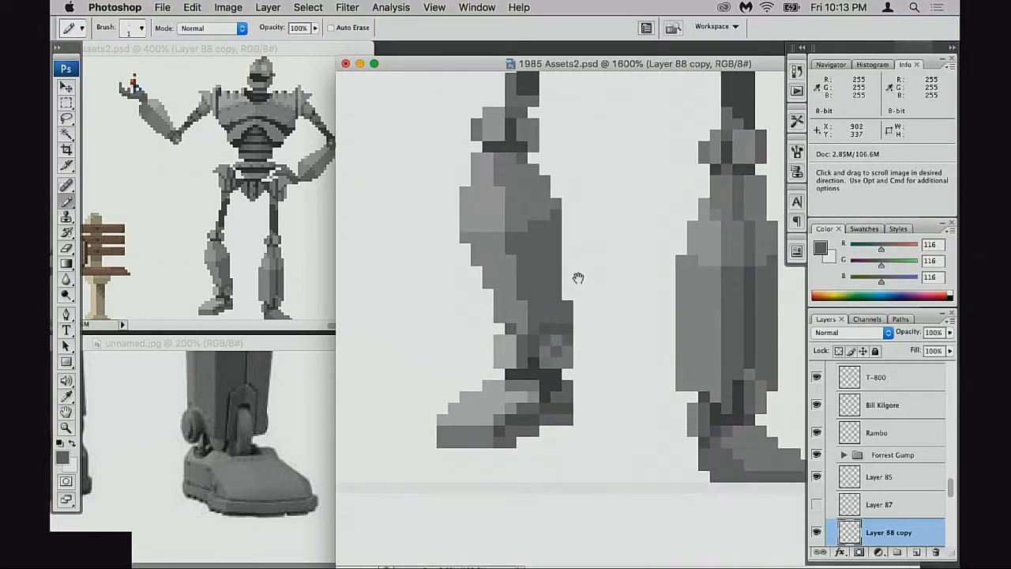
pyautogui.moveTo(519, 315)
pyautogui.mouseDown()
pyautogui.moveTo(537, 298)
pyautogui.moveTo(560, 314)
pyautogui.moveTo(498, 313)
pyautogui.mouseUp()
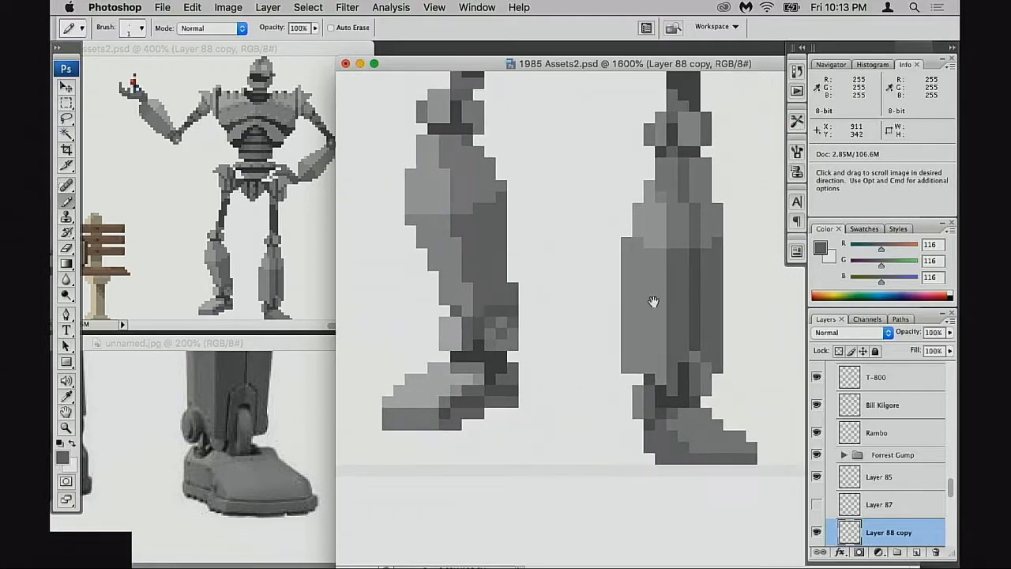
# Step: Extend the dark grey (72) shadows around the ankle guards of the right-hand and left-hand legs
pyautogui.keyDown('alt'); pyautogui.click(692, 359); pyautogui.keyUp('alt')
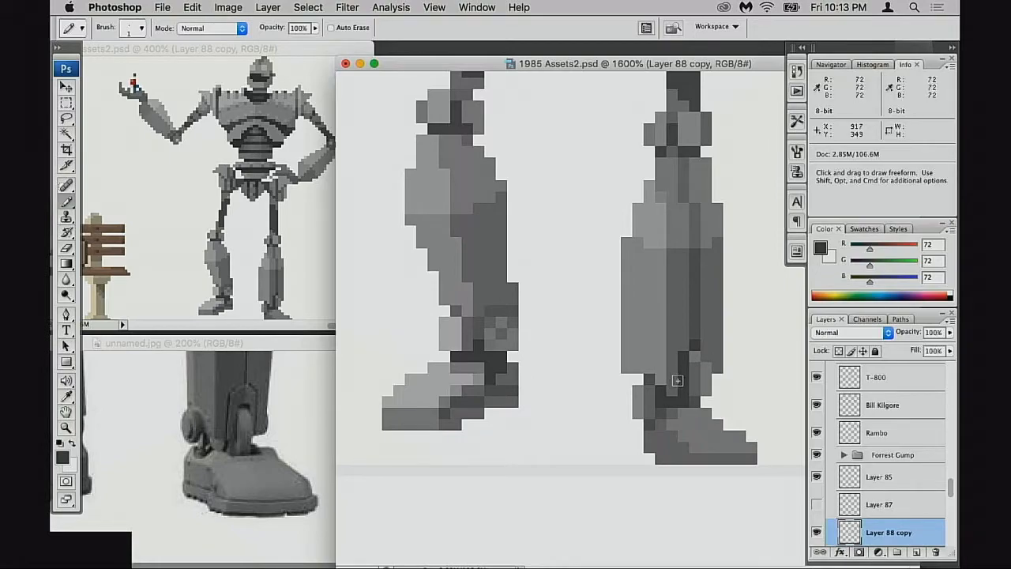
pyautogui.press('space')
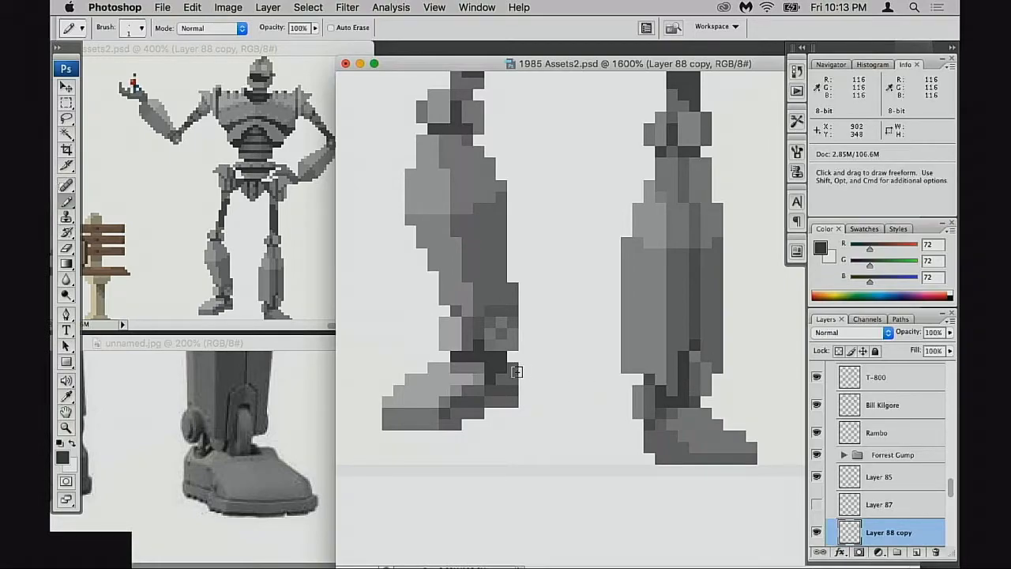
pyautogui.moveTo(486, 369); pyautogui.dragTo(537, 371)
pyautogui.keyDown('alt'); pyautogui.click(519, 325); pyautogui.keyUp('alt')
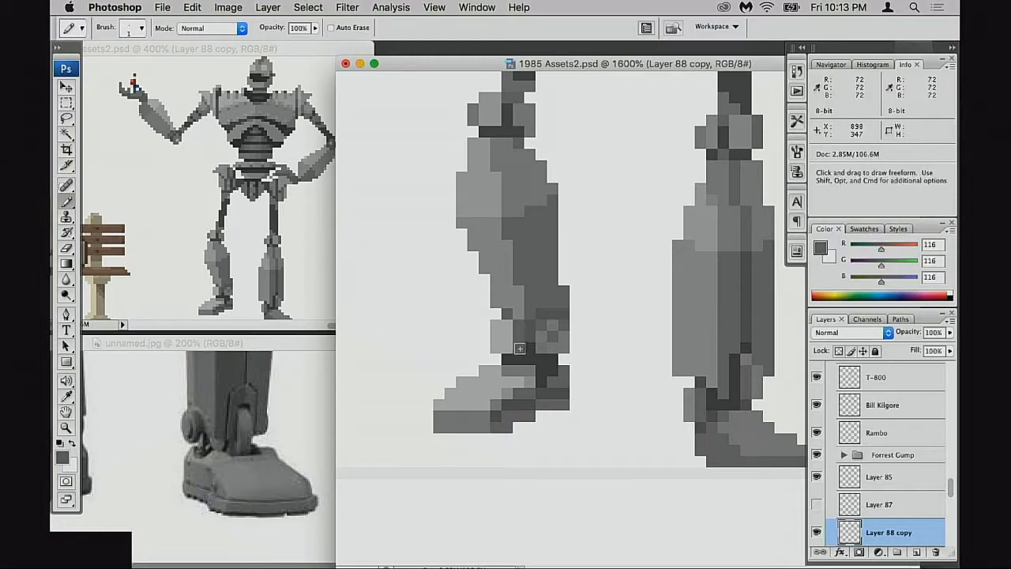
pyautogui.click(507, 315)
pyautogui.keyDown('alt'); pyautogui.click(526, 359); pyautogui.keyUp('alt')
pyautogui.moveTo(519, 348); pyautogui.dragTo(519, 326)
pyautogui.click(507, 315)
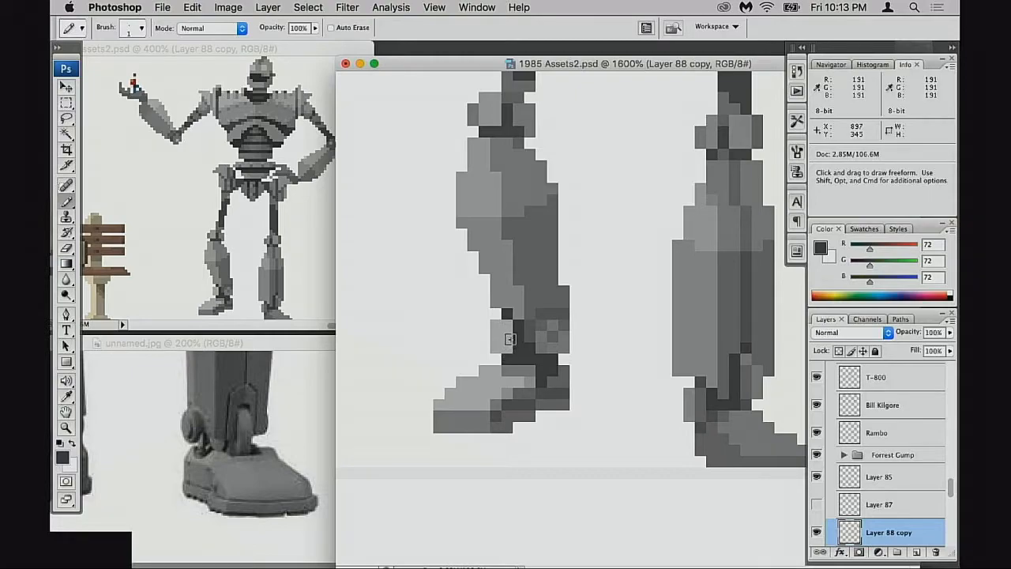
# Step: Shade the inner edge of the left-hand ankle guard with mid grey (132) and save the document
pyautogui.keyDown('alt'); pyautogui.click(510, 345); pyautogui.keyUp('alt')
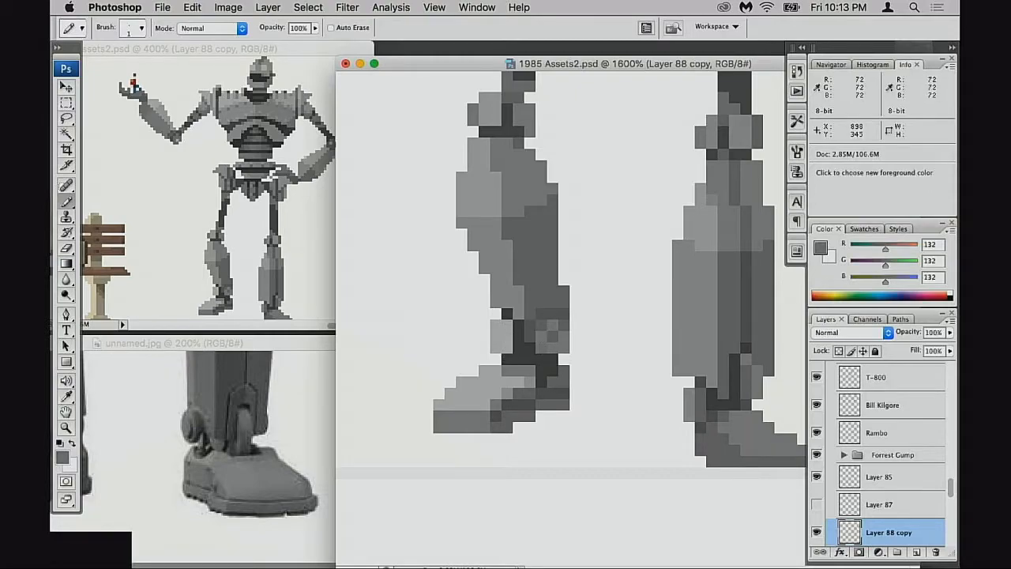
pyautogui.click(510, 361)
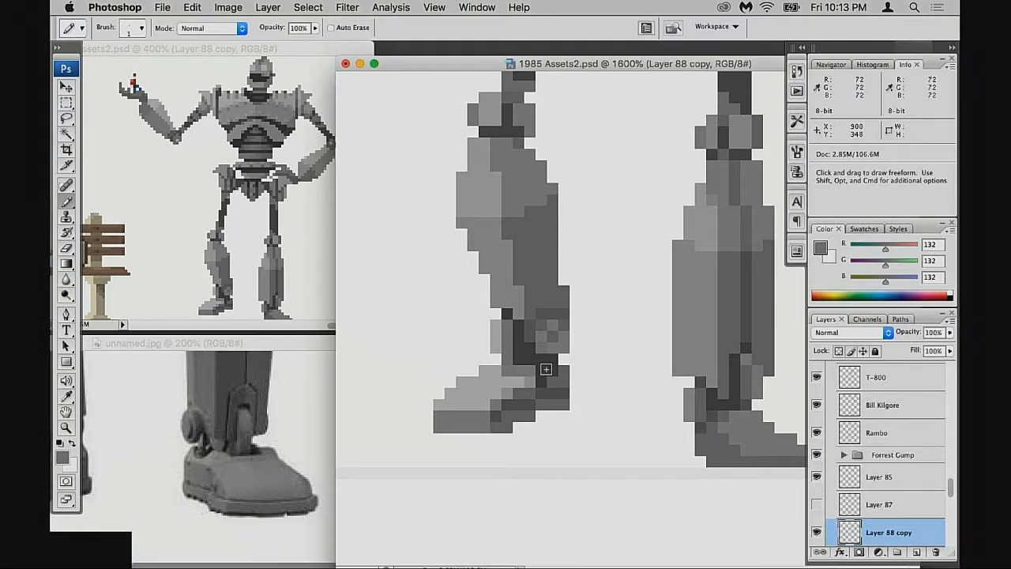
pyautogui.moveTo(555, 361); pyautogui.dragTo(506, 384)
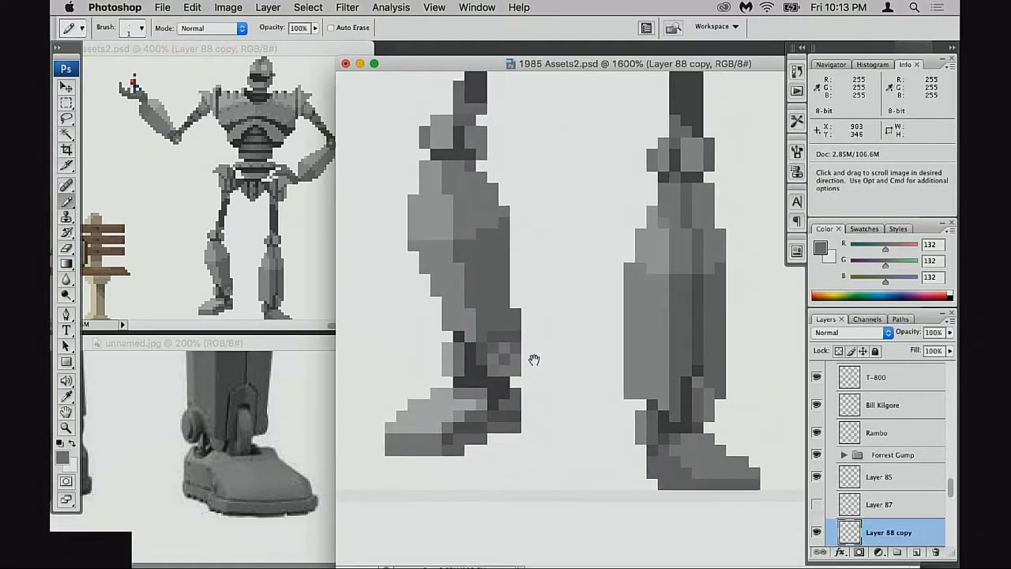
pyautogui.press('super+d')
pyautogui.press('super+s')
# Step: Extend the dark grey (72) line above the left-hand ankle guard and widen the shin's lower front edge with light grey (156)
pyautogui.moveTo(514, 316); pyautogui.dragTo(556, 310)
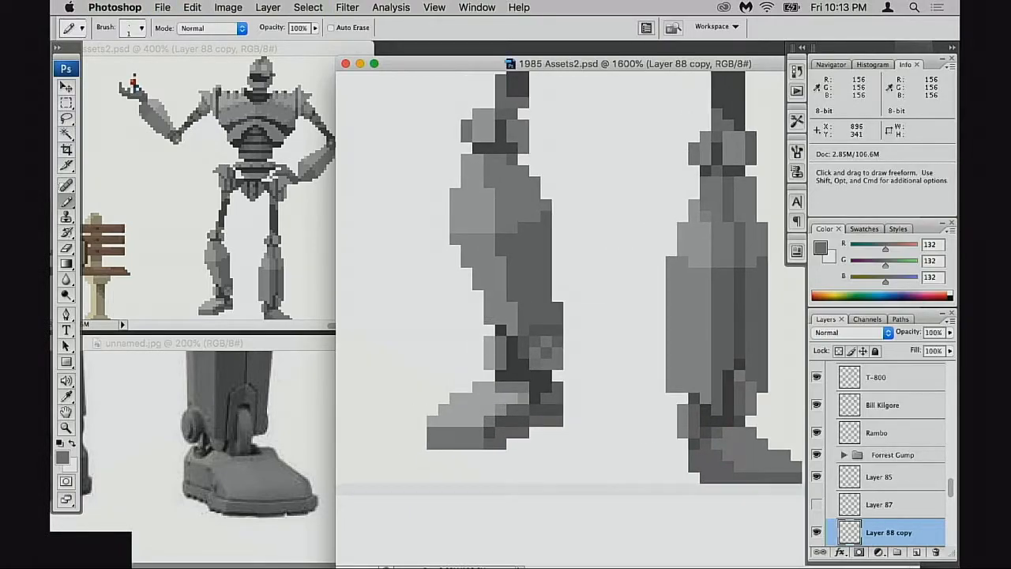
pyautogui.keyDown('alt'); pyautogui.click(492, 332); pyautogui.keyUp('alt')
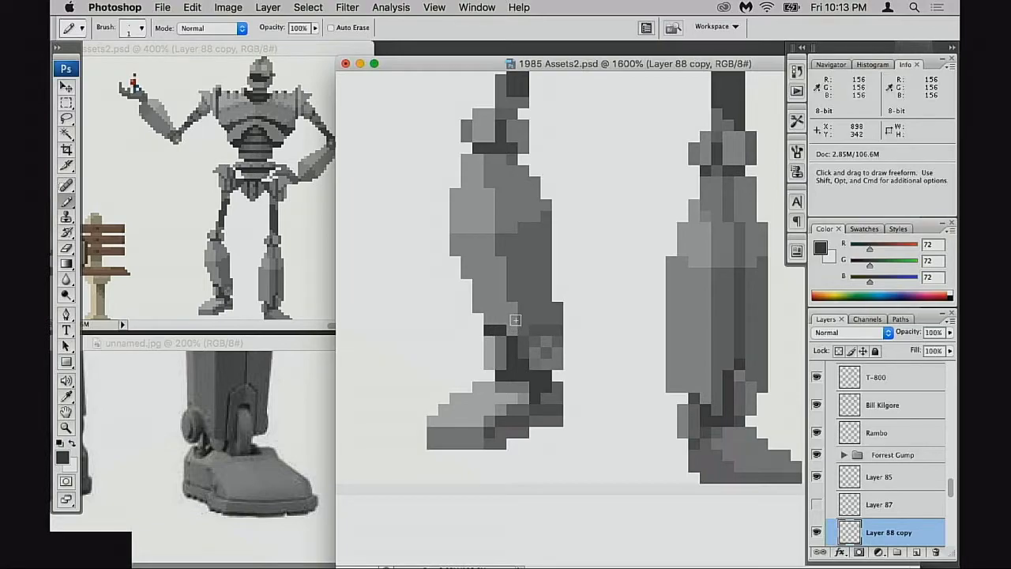
pyautogui.click(318, 415)
pyautogui.moveTo(189, 433); pyautogui.dragTo(293, 495)
pyautogui.moveTo(293, 435)
pyautogui.mouseDown()
pyautogui.moveTo(288, 464)
pyautogui.moveTo(293, 449)
pyautogui.mouseUp()
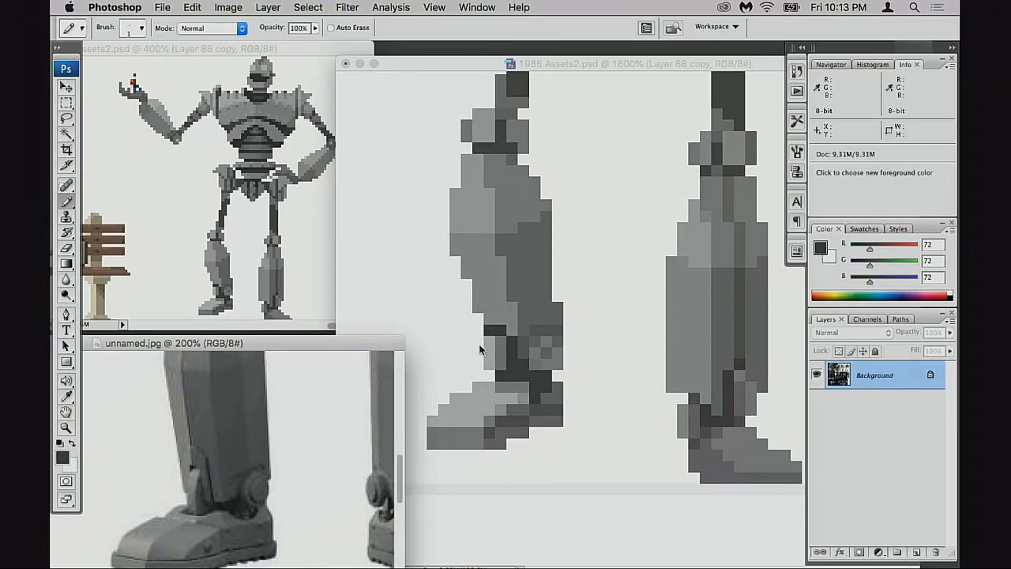
pyautogui.keyDown('alt'); pyautogui.click(485, 306); pyautogui.keyUp('alt')
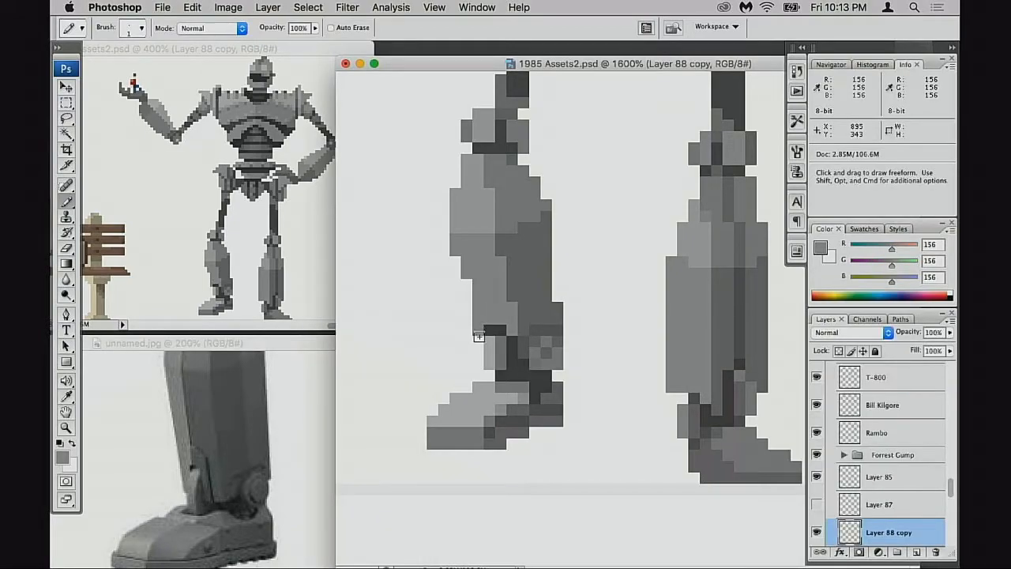
pyautogui.click(467, 292)
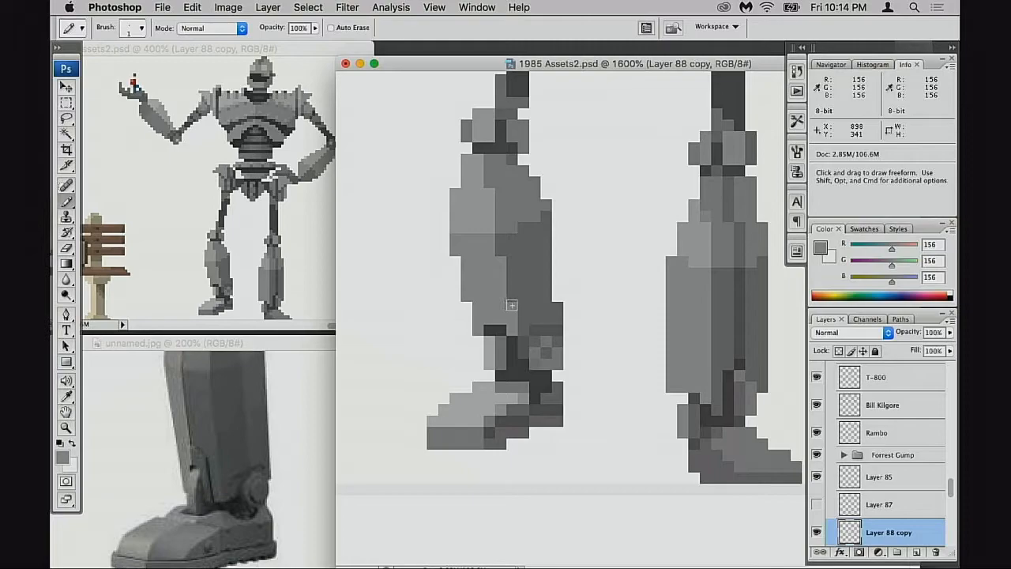
# Step: Erase the lower outer edge of the right-hand shin to narrow it towards the ankle, following the reference
pyautogui.click(282, 417)
pyautogui.moveTo(296, 417); pyautogui.dragTo(268, 424)
pyautogui.click(660, 371)
pyautogui.press('e')
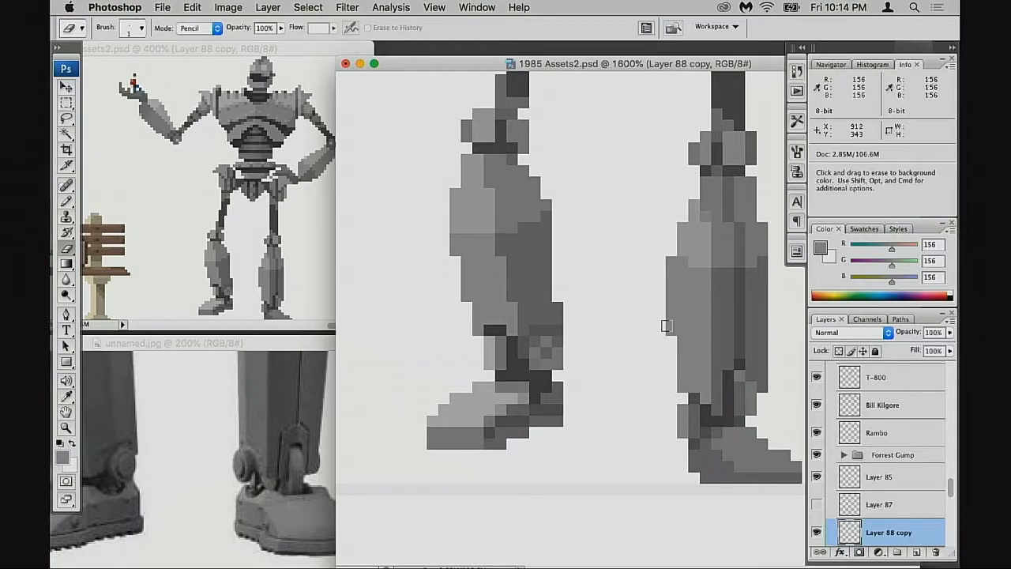
# Step: Extend the light grey (175) highlight to the outer edge of the right-hand shin at its widest point
pyautogui.click(285, 403)
pyautogui.moveTo(278, 406); pyautogui.dragTo(271, 489)
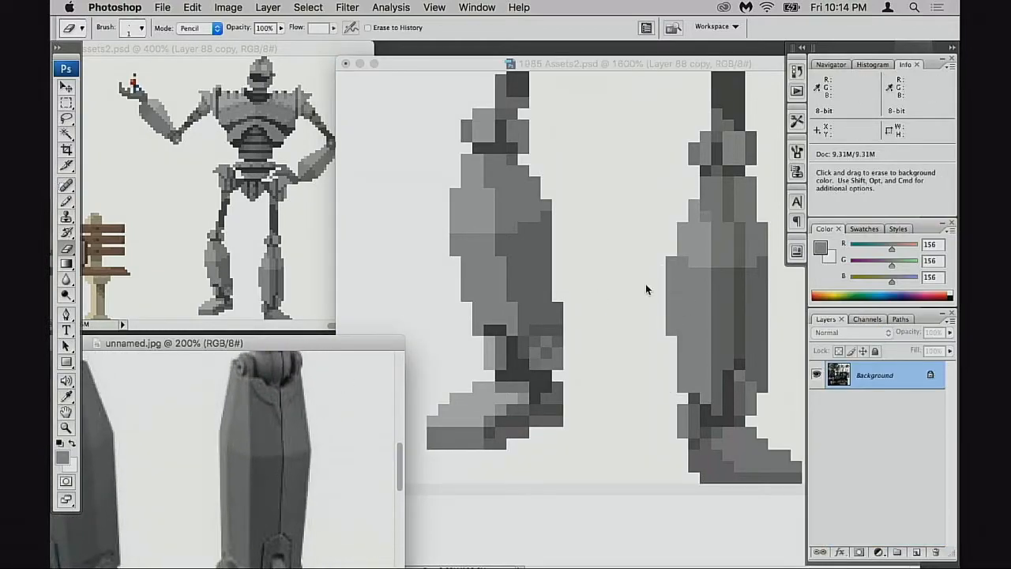
pyautogui.press('b')
pyautogui.keyDown('alt'); pyautogui.click(690, 245); pyautogui.keyUp('alt')
pyautogui.click(671, 252)
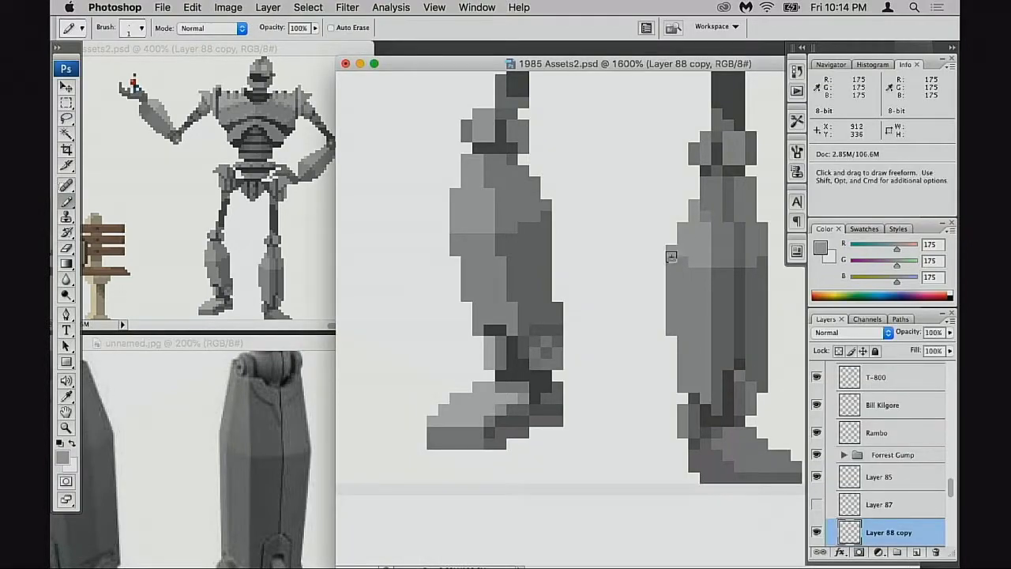
pyautogui.keyDown('alt'); pyautogui.click(708, 289); pyautogui.keyUp('alt')
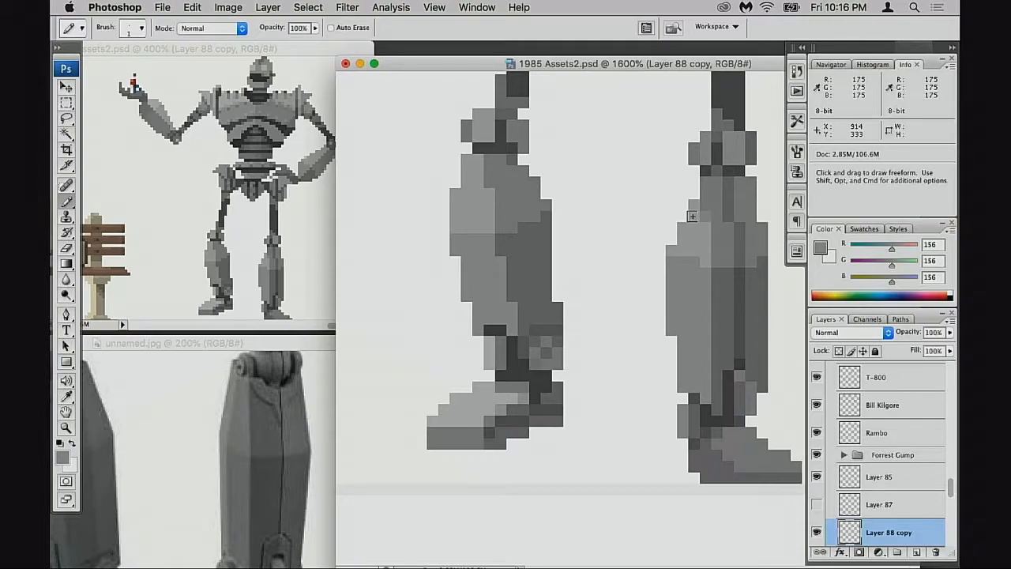
# Step: Shade the left-hand knee joint with mid grey (139), including the inner column of its front section, to match the reference
pyautogui.click(272, 439)
pyautogui.moveTo(302, 420); pyautogui.dragTo(293, 488)
pyautogui.click(570, 387)
pyautogui.scroll(5, 570, 387)
pyautogui.hscroll(5, 571, 387)
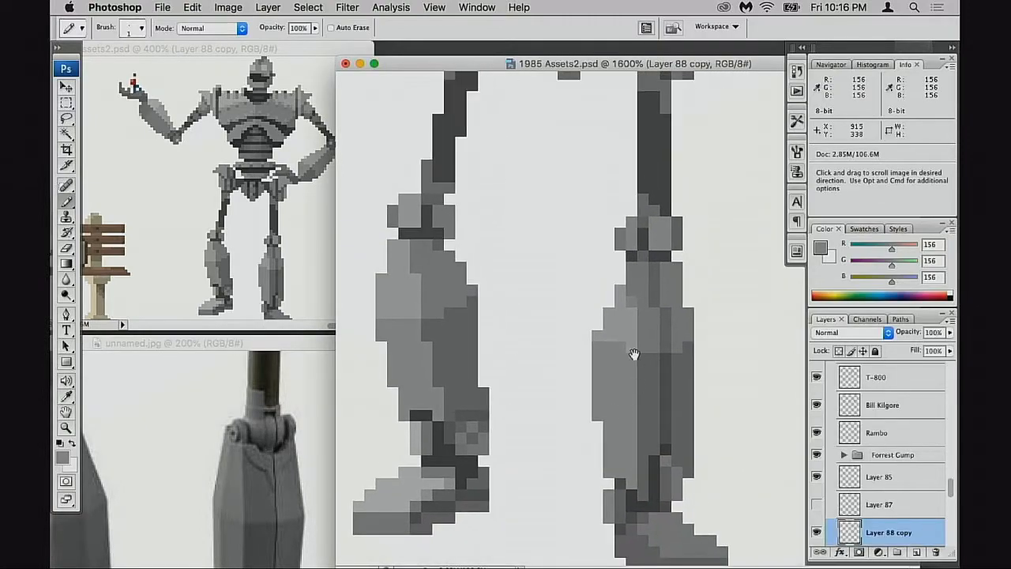
pyautogui.click(257, 432)
pyautogui.moveTo(194, 451); pyautogui.dragTo(322, 452)
pyautogui.click(530, 338)
pyautogui.moveTo(530, 337)
pyautogui.mouseDown()
pyautogui.moveTo(542, 372)
pyautogui.moveTo(526, 329)
pyautogui.mouseUp()
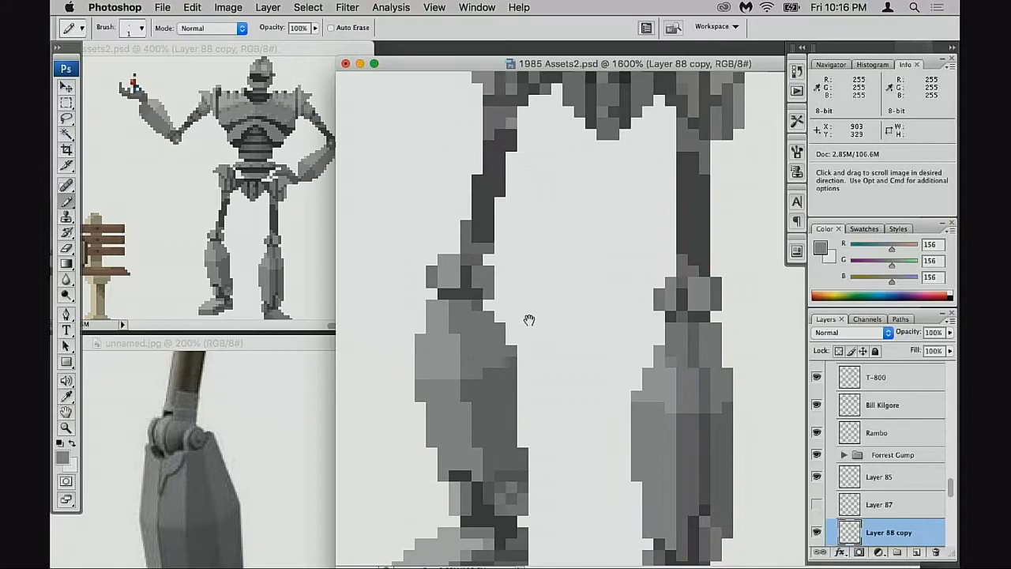
pyautogui.keyDown('super'); pyautogui.click(518, 339); pyautogui.keyUp('super')
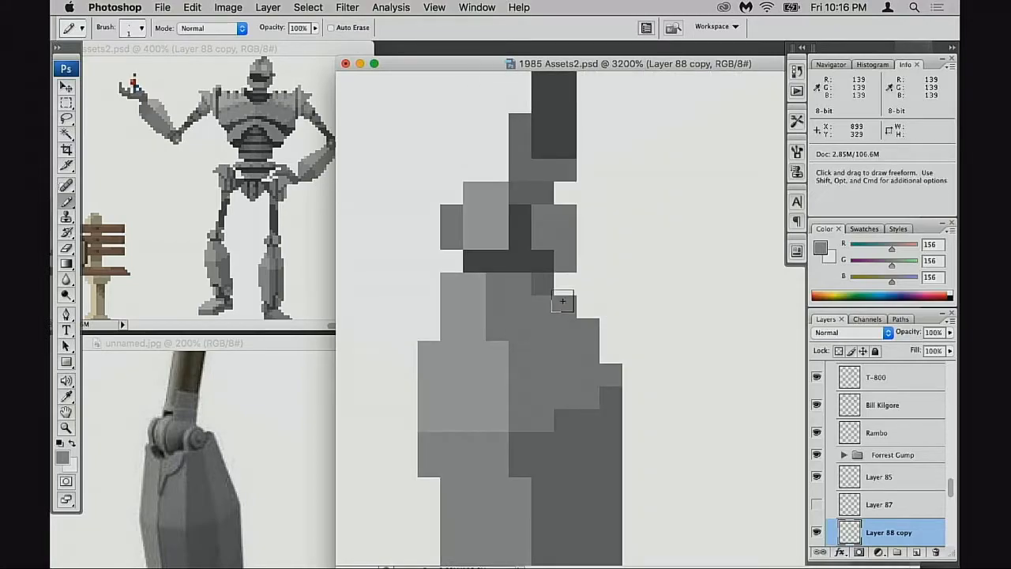
pyautogui.keyDown('alt'); pyautogui.click(560, 235); pyautogui.keyUp('alt')
pyautogui.moveTo(497, 193); pyautogui.dragTo(497, 237)
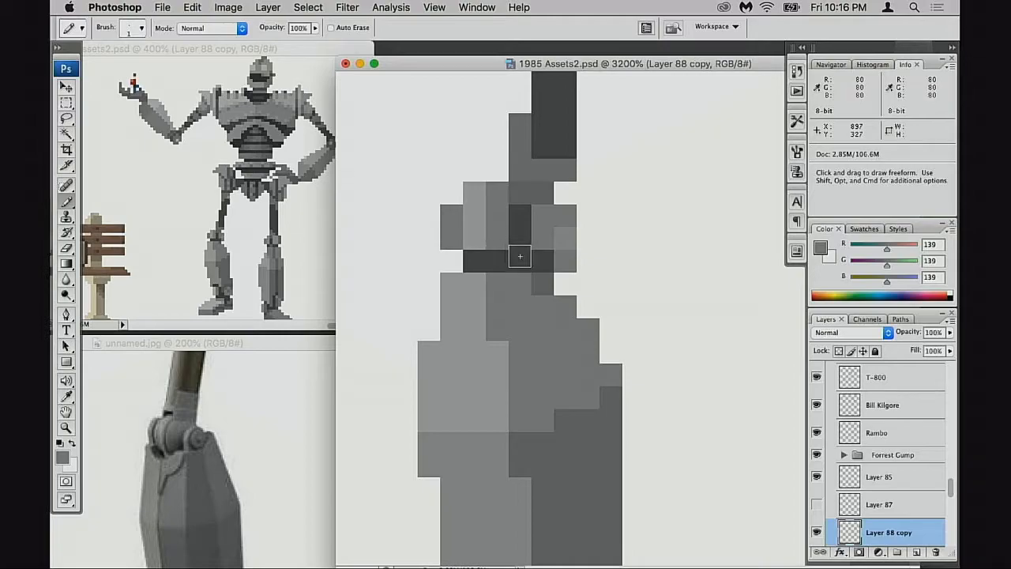
# Step: Shade the middle column of the right-hand knee joint with grey (116) and soften it with light grey (156) at 30% opacity
pyautogui.moveTo(715, 316); pyautogui.dragTo(639, 319)
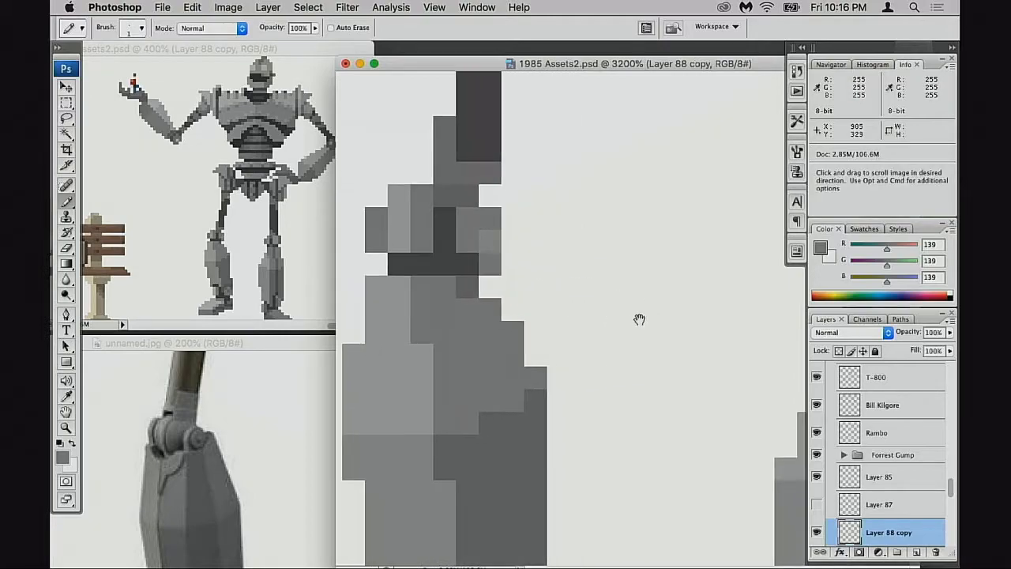
pyautogui.moveTo(711, 338); pyautogui.dragTo(595, 330)
pyautogui.moveTo(750, 317); pyautogui.dragTo(629, 316)
pyautogui.click(247, 420)
pyautogui.hscroll(5, 248, 421)
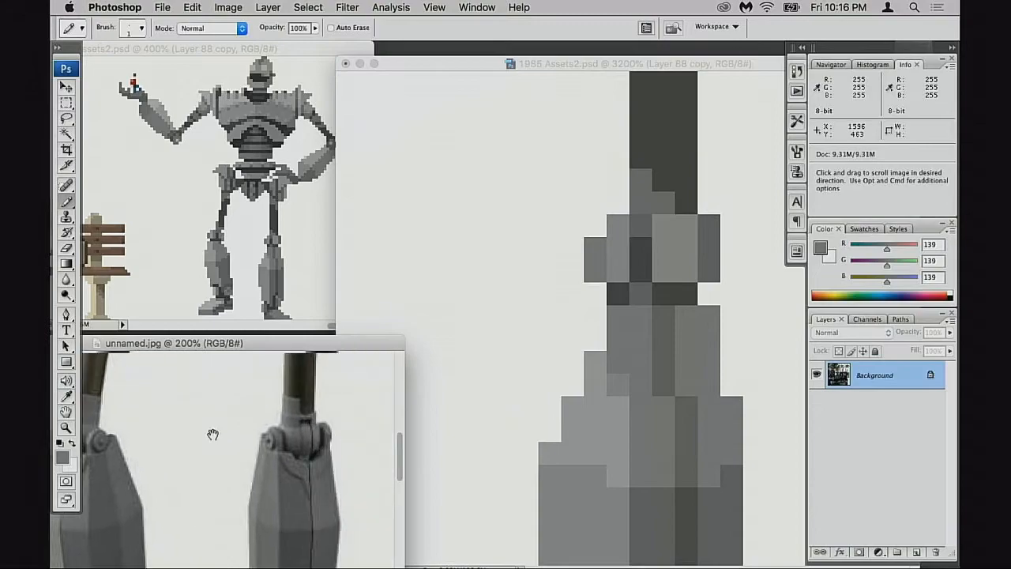
pyautogui.keyDown('alt'); pyautogui.click(641, 248); pyautogui.keyUp('alt')
pyautogui.click(642, 247)
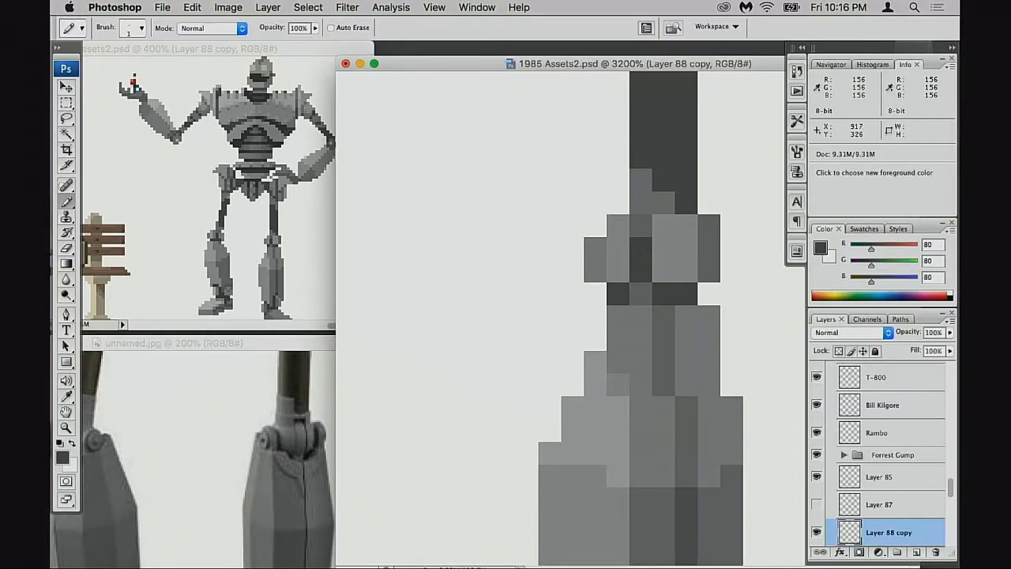
pyautogui.keyDown('alt'); pyautogui.click(649, 227); pyautogui.keyUp('alt')
pyautogui.moveTo(663, 226); pyautogui.dragTo(662, 273)
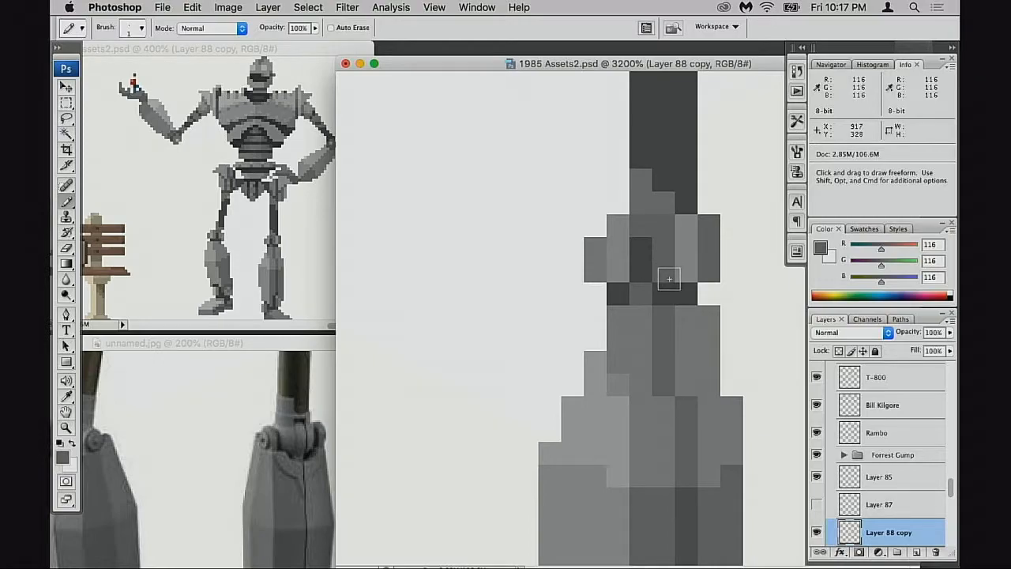
pyautogui.keyDown('alt'); pyautogui.click(672, 254); pyautogui.keyUp('alt')
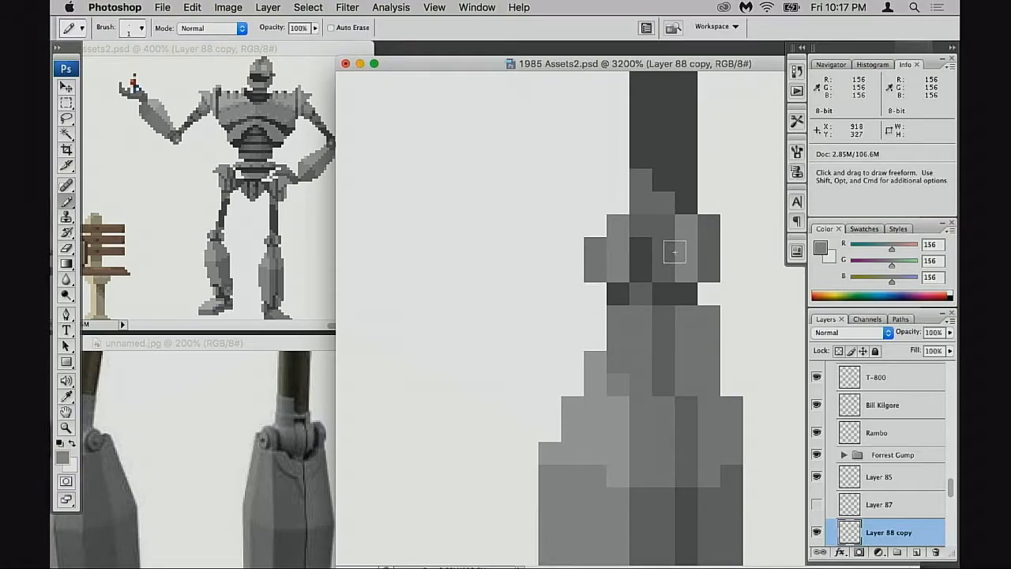
pyautogui.press('3')
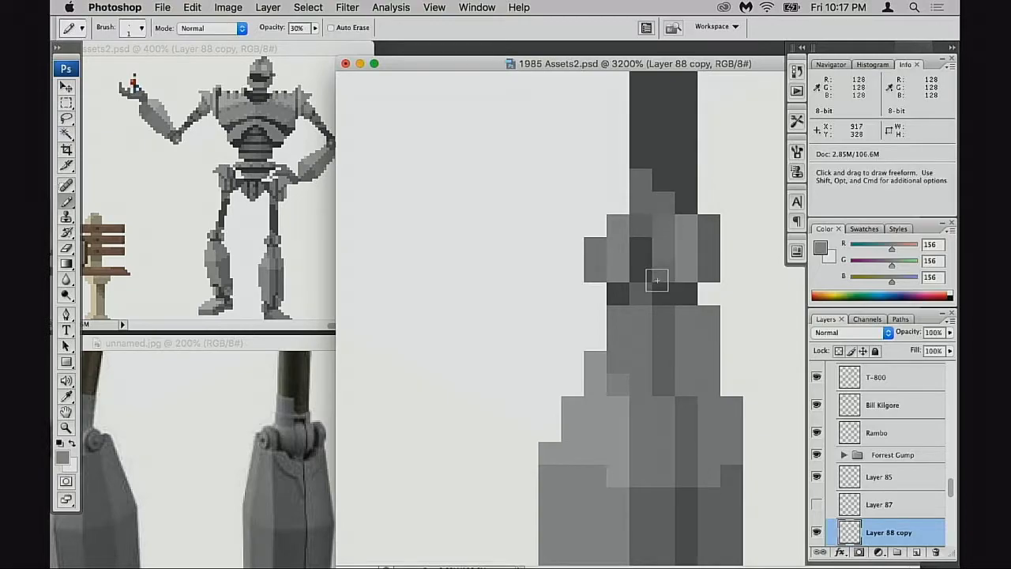
# Step: Extend the light grey (159) plate above the waist over its dark lower edge on the left-hand side, at 100% opacity
pyautogui.press('space')
pyautogui.moveTo(659, 293); pyautogui.dragTo(578, 398)
pyautogui.press('space')
pyautogui.moveTo(579, 289); pyautogui.dragTo(608, 403)
pyautogui.moveTo(545, 336); pyautogui.dragTo(605, 404)
pyautogui.moveTo(516, 249); pyautogui.dragTo(567, 477)
pyautogui.moveTo(584, 335); pyautogui.dragTo(580, 370)
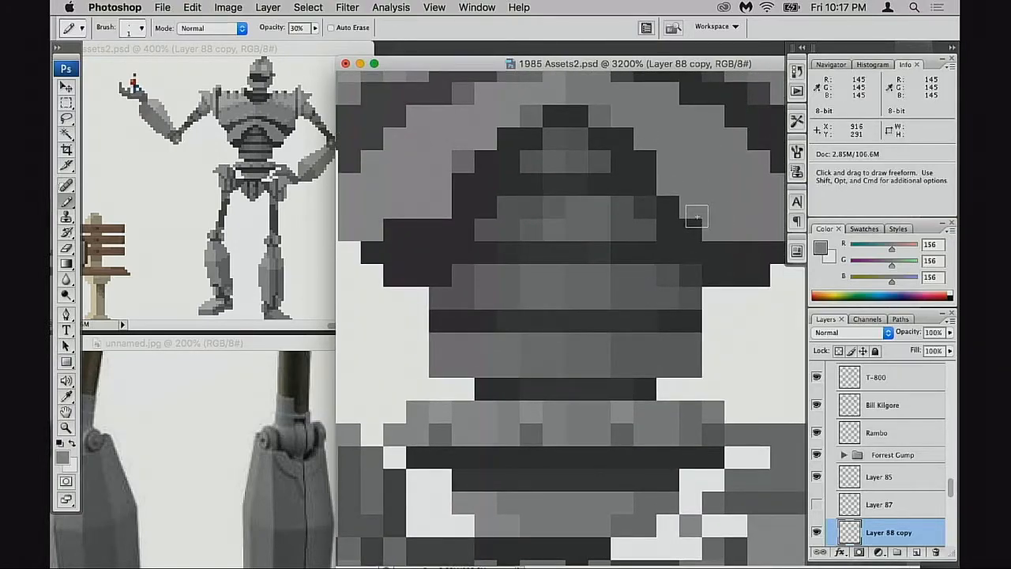
pyautogui.keyDown('alt'); pyautogui.click(422, 208); pyautogui.keyUp('alt')
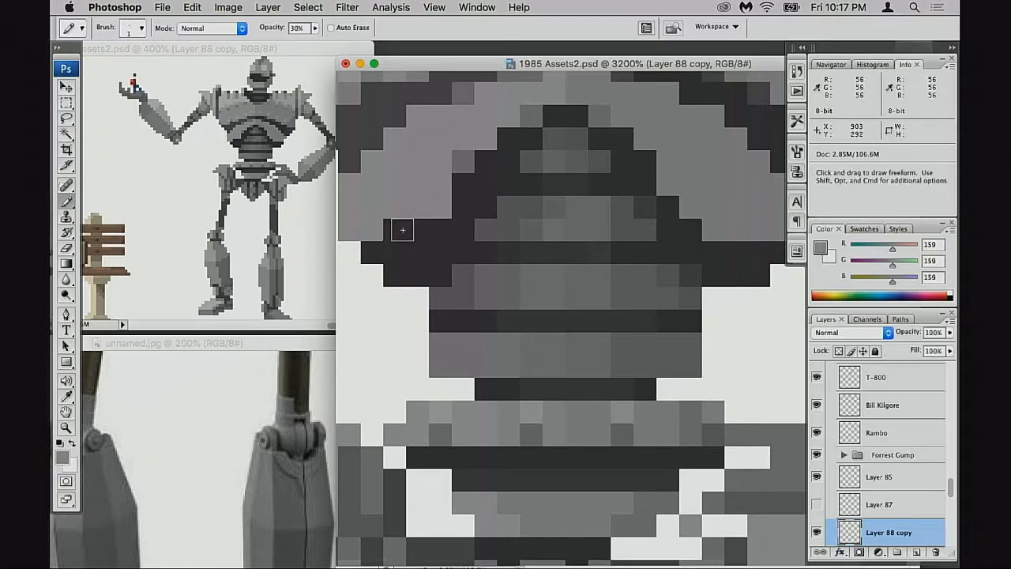
pyautogui.press('0')
pyautogui.moveTo(424, 273); pyautogui.dragTo(447, 278)
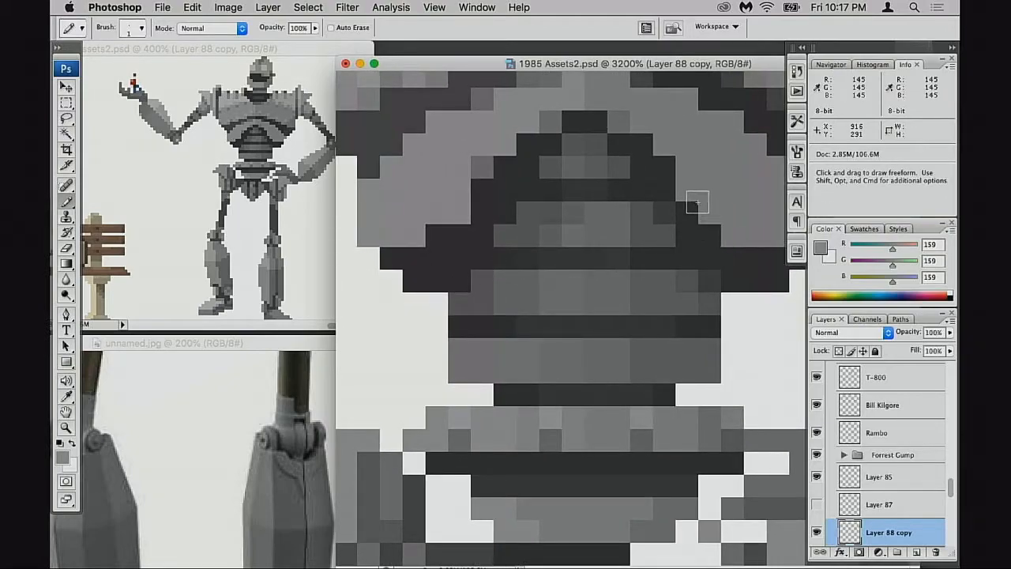
# Step: Add near-black (56) to the stepped outline on the right-hand side of the abdomen opening
pyautogui.press('e')
pyautogui.press('b')
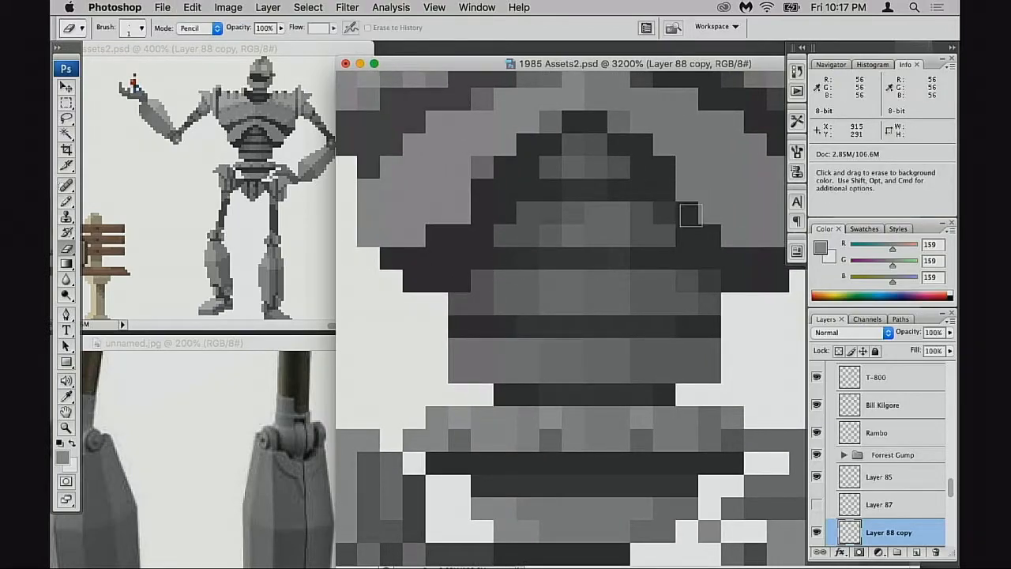
pyautogui.keyDown('alt'); pyautogui.click(686, 210); pyautogui.keyUp('alt')
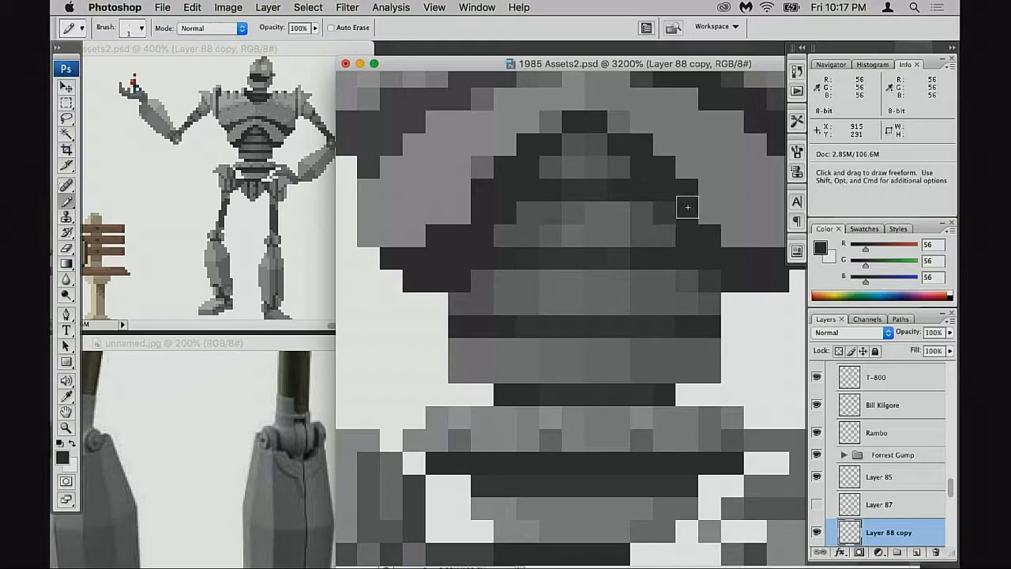
pyautogui.keyDown('alt'); pyautogui.click(545, 172); pyautogui.keyUp('alt')
pyautogui.click(441, 234)
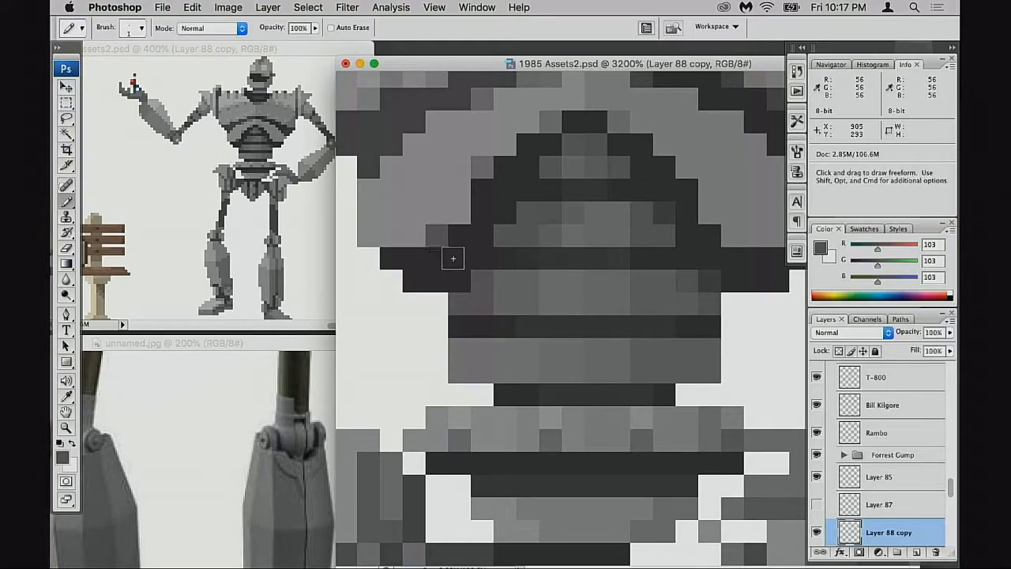
pyautogui.click(463, 215)
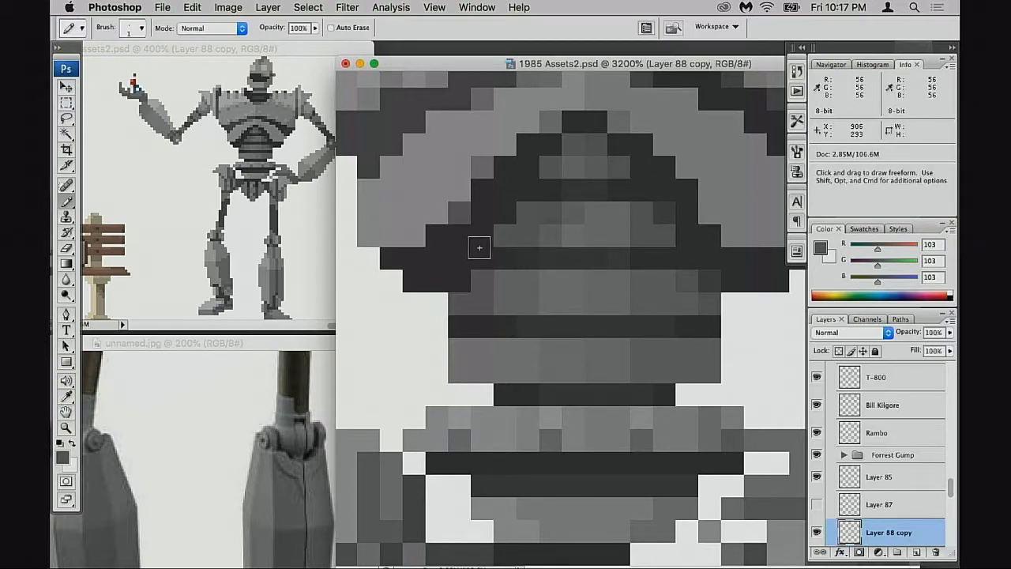
pyautogui.press('super+z')
# Step: Fill the inner lower corners of the plate above the waist, using light grey (159) on the left-hand side and grey (145) on the right-hand side
pyautogui.keyDown('alt'); pyautogui.click(460, 213); pyautogui.keyUp('alt')
pyautogui.click(439, 234)
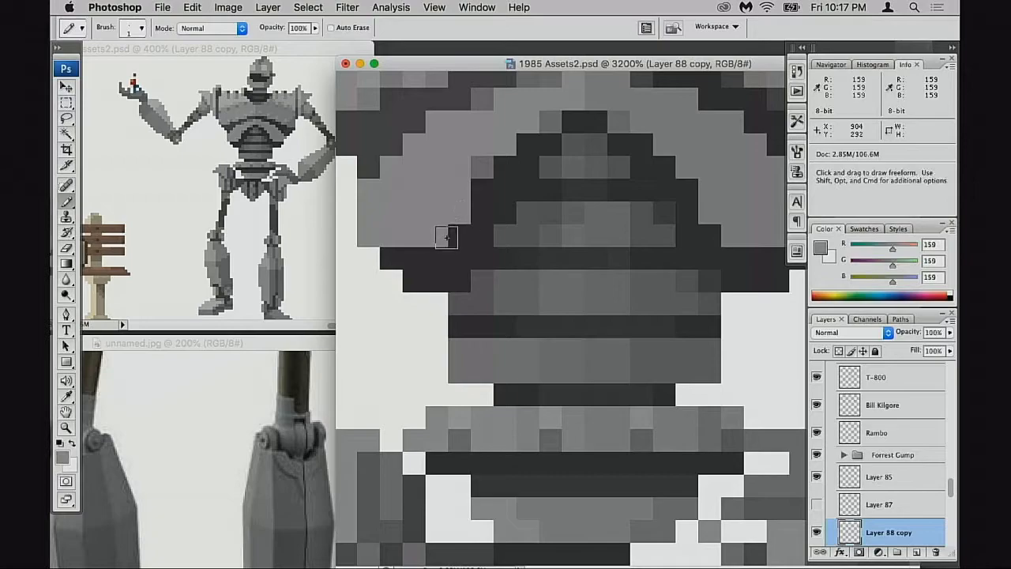
pyautogui.click(713, 228)
pyautogui.press('super+z')
pyautogui.moveTo(713, 256)
pyautogui.mouseDown()
pyautogui.moveTo(654, 252)
pyautogui.moveTo(663, 248)
pyautogui.mouseUp()
pyautogui.click(694, 239)
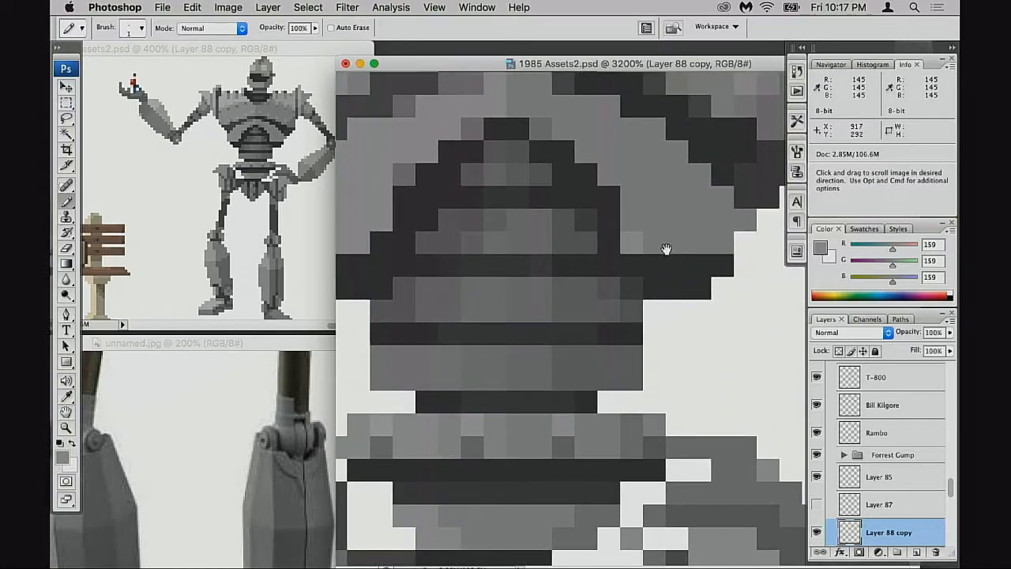
pyautogui.keyDown('alt'); pyautogui.click(657, 235); pyautogui.keyUp('alt')
pyautogui.click(635, 243)
pyautogui.moveTo(634, 255); pyautogui.dragTo(652, 273)
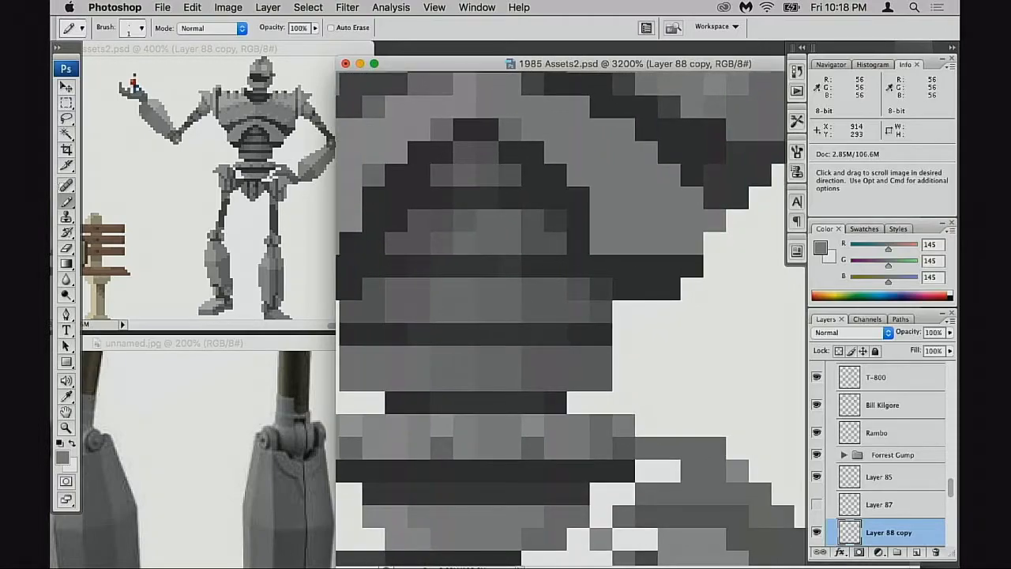
pyautogui.moveTo(507, 274); pyautogui.dragTo(542, 279)
pyautogui.moveTo(481, 266); pyautogui.dragTo(530, 262)
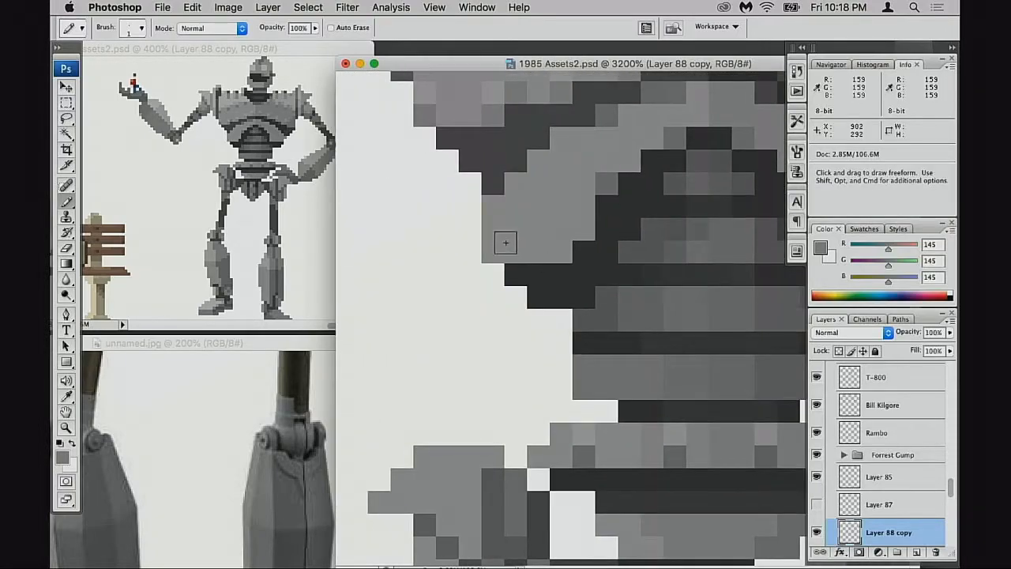
pyautogui.press('e')
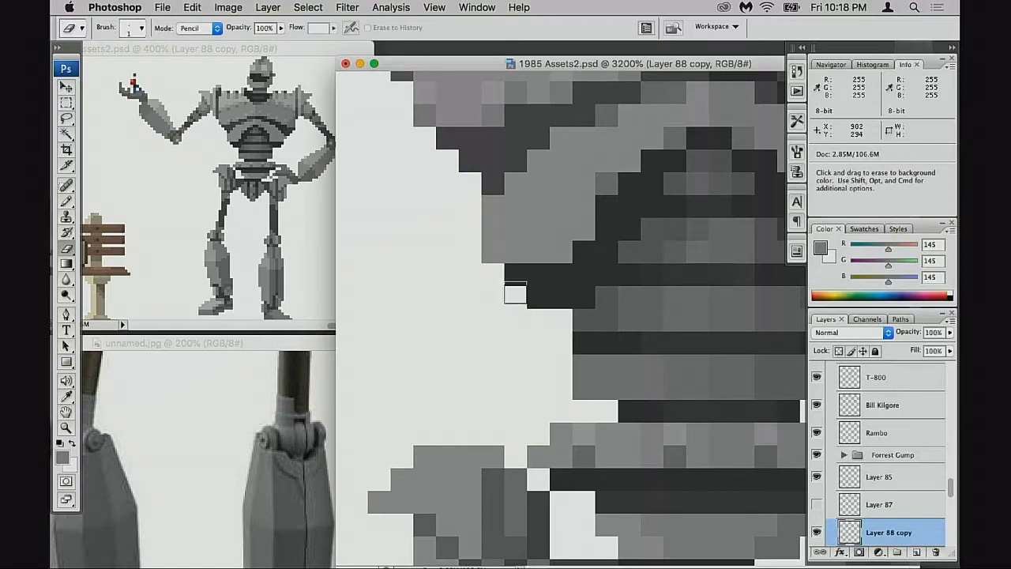
pyautogui.moveTo(629, 301); pyautogui.dragTo(529, 298)
# Step: Darken the left-hand half of the curved outline beneath the chest with near-black (56)
pyautogui.moveTo(612, 288)
pyautogui.mouseDown()
pyautogui.moveTo(591, 330)
pyautogui.moveTo(600, 332)
pyautogui.moveTo(572, 339)
pyautogui.moveTo(571, 327)
pyautogui.moveTo(751, 336)
pyautogui.mouseUp()
pyautogui.moveTo(582, 332); pyautogui.dragTo(638, 362)
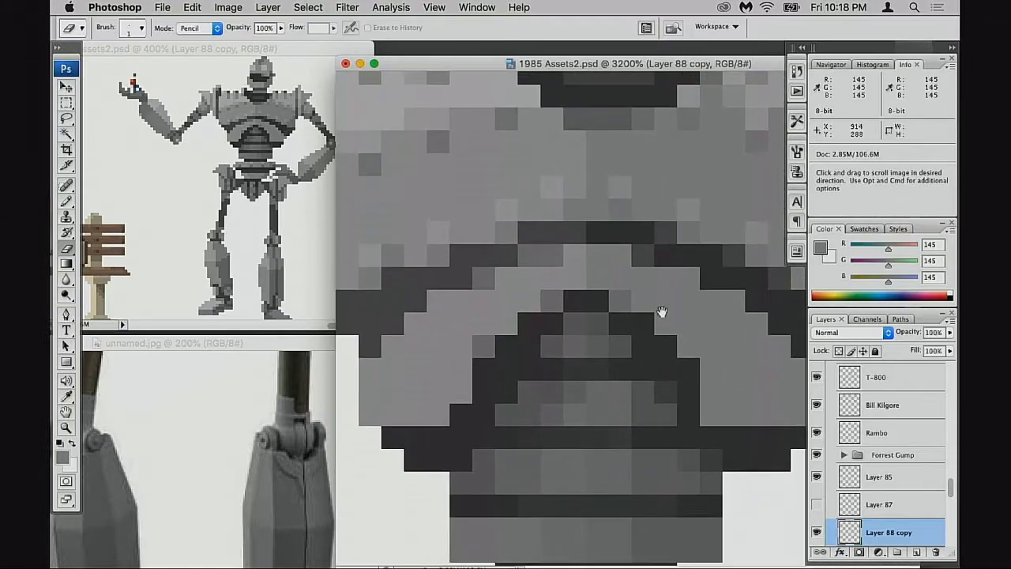
pyautogui.moveTo(621, 244); pyautogui.dragTo(623, 257)
pyautogui.keyDown('alt'); pyautogui.click(621, 241); pyautogui.keyUp('alt')
pyautogui.click(640, 180)
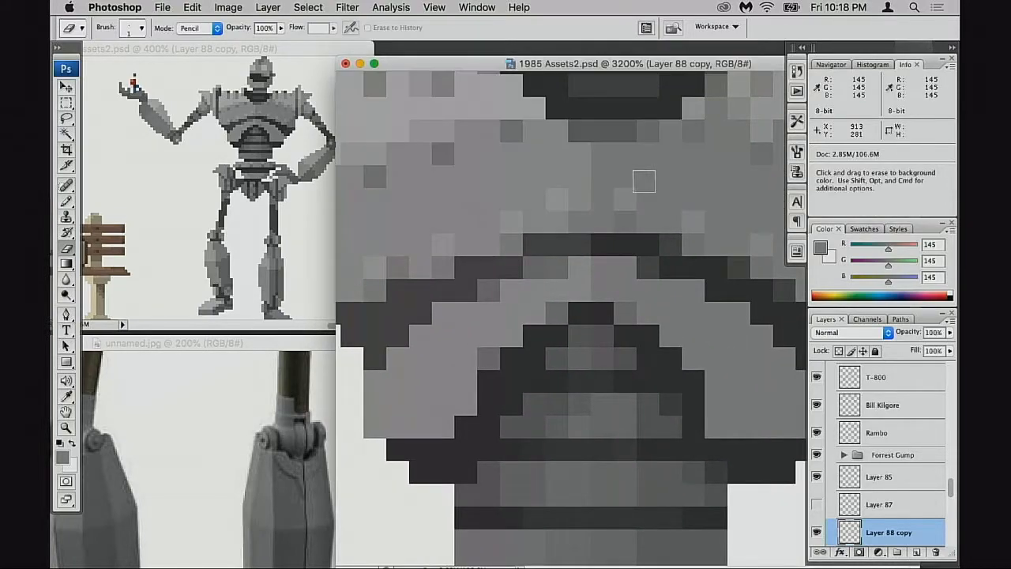
pyautogui.press('b')
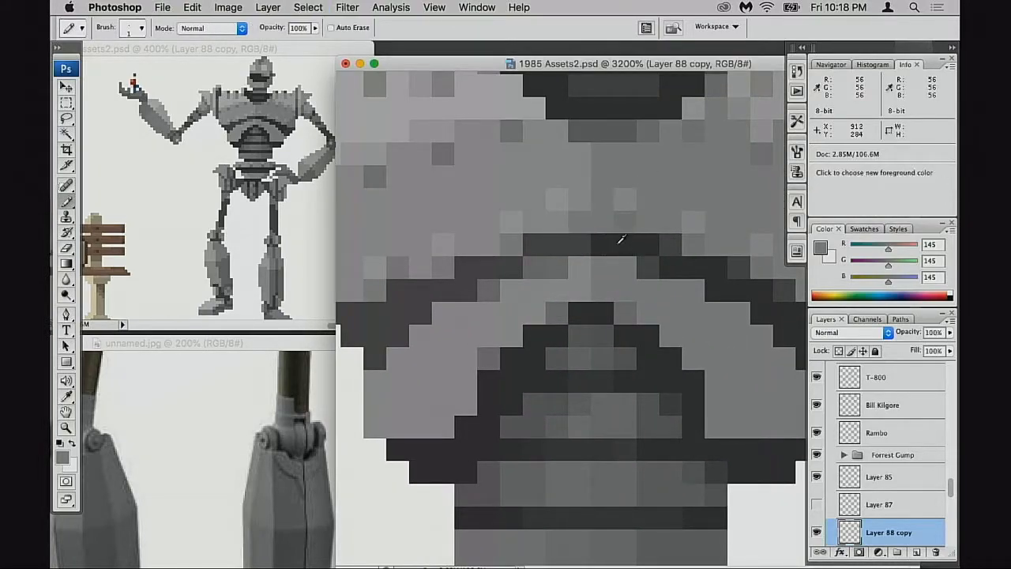
pyautogui.keyDown('alt'); pyautogui.click(620, 241); pyautogui.keyUp('alt')
pyautogui.moveTo(543, 246)
pyautogui.mouseDown()
pyautogui.moveTo(581, 244)
pyautogui.moveTo(507, 271)
pyautogui.moveTo(473, 271)
pyautogui.moveTo(464, 288)
pyautogui.moveTo(401, 292)
pyautogui.moveTo(420, 309)
pyautogui.moveTo(365, 316)
pyautogui.mouseUp()
pyautogui.moveTo(438, 318); pyautogui.dragTo(484, 307)
pyautogui.click(403, 305)
pyautogui.moveTo(403, 305)
pyautogui.mouseDown()
pyautogui.moveTo(438, 318)
pyautogui.moveTo(402, 325)
pyautogui.moveTo(429, 341)
pyautogui.moveTo(452, 327)
pyautogui.mouseUp()
pyautogui.moveTo(606, 316)
pyautogui.mouseDown()
pyautogui.moveTo(515, 316)
pyautogui.moveTo(636, 276)
pyautogui.moveTo(683, 272)
pyautogui.mouseUp()
# Step: Add dark grey (80) transition pixels at the stepped corners of the left-hand curved outline beneath the chest
pyautogui.keyDown('alt'); pyautogui.click(625, 234); pyautogui.keyUp('alt')
pyautogui.click(464, 237)
pyautogui.click(399, 256)
pyautogui.click(520, 268)
pyautogui.moveTo(607, 287); pyautogui.dragTo(584, 287)
pyautogui.click(603, 260)
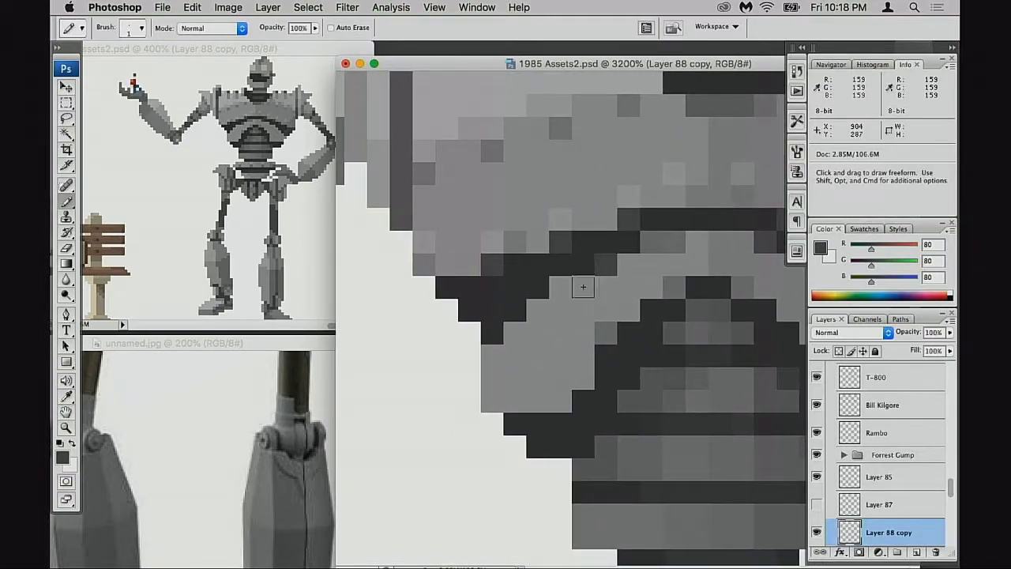
pyautogui.click(649, 240)
# Step: Clean up the underside of the curved chest outline with light grey (159) and dark grey (82) pixels
pyautogui.moveTo(674, 277); pyautogui.dragTo(525, 296)
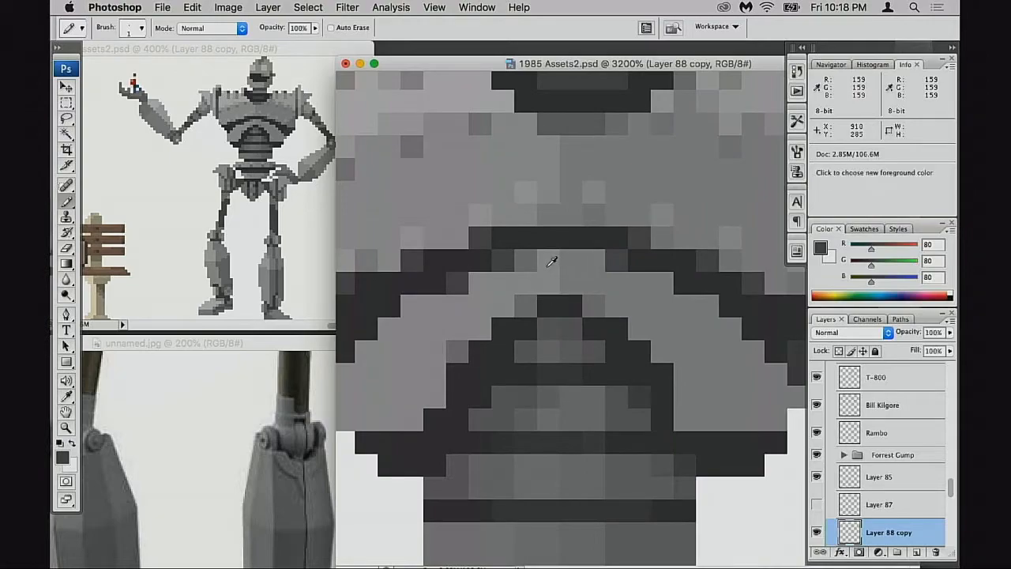
pyautogui.keyDown('alt'); pyautogui.click(551, 262); pyautogui.keyUp('alt')
pyautogui.click(527, 265)
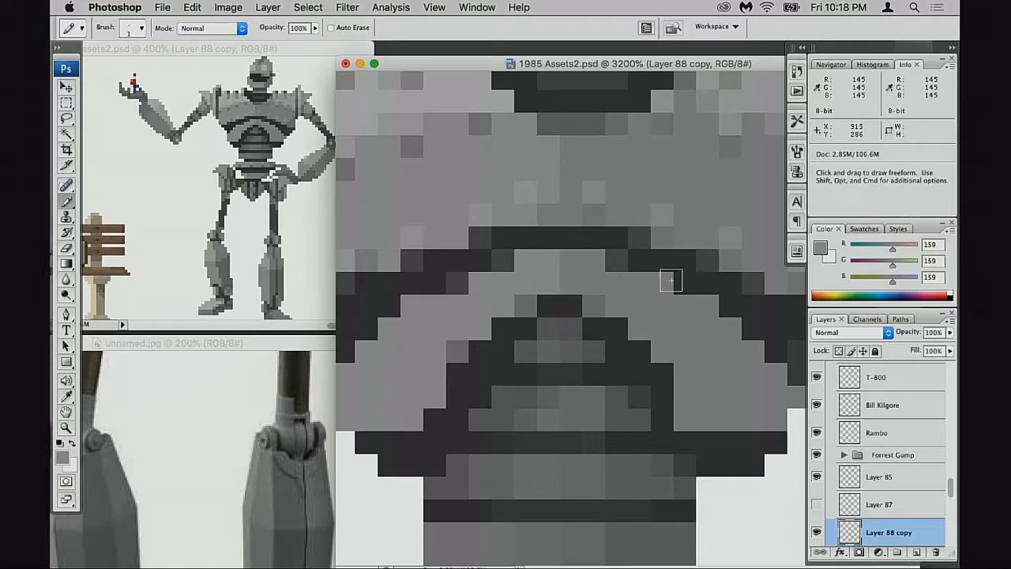
pyautogui.keyDown('alt'); pyautogui.click(620, 257); pyautogui.keyUp('alt')
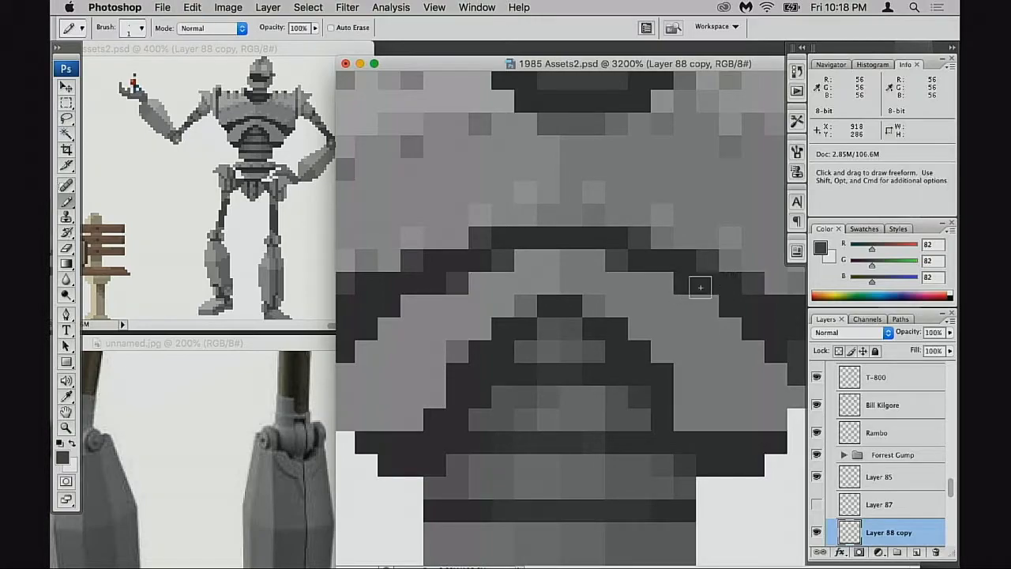
pyautogui.keyDown('alt'); pyautogui.click(472, 287); pyautogui.keyUp('alt')
pyautogui.click(457, 284)
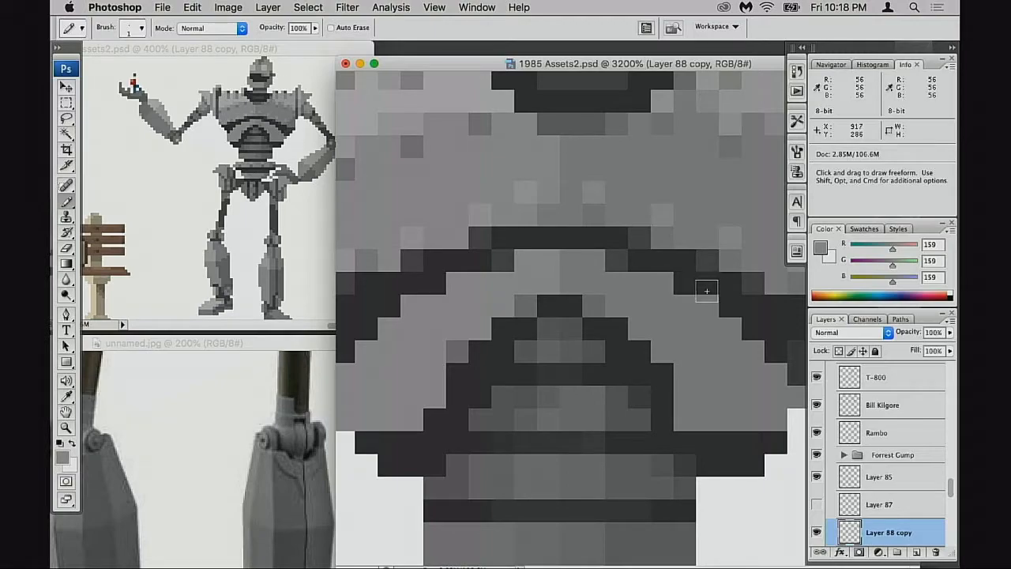
# Step: Soften the stepped corners under the left-hand curved chest outline with dark grey (80) at 30% opacity
pyautogui.keyDown('alt'); pyautogui.click(707, 264); pyautogui.keyUp('alt')
pyautogui.press('3')
pyautogui.click(458, 284)
pyautogui.click(412, 304)
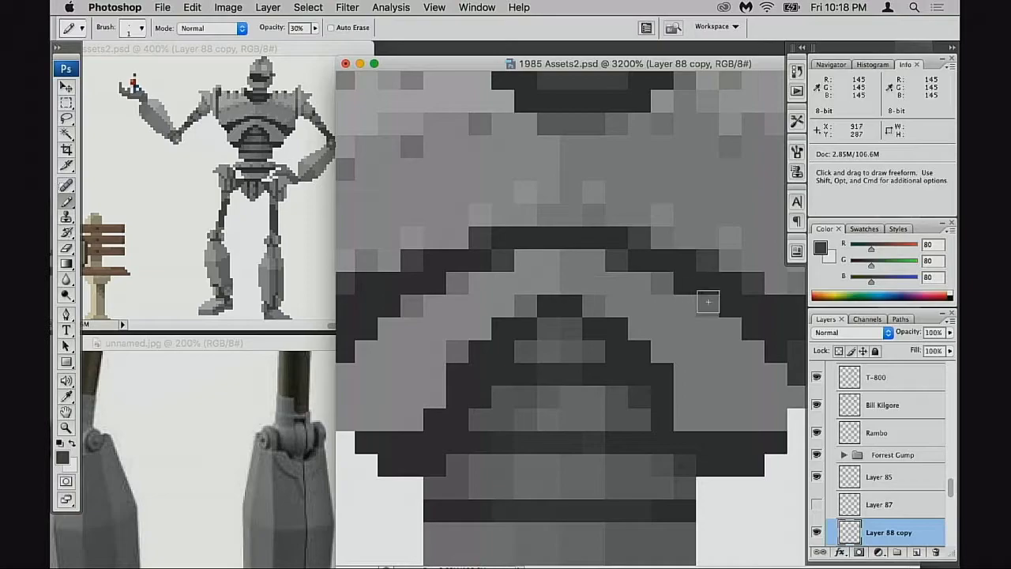
# Step: Save the document after checking the curved outline and the upper chest
pyautogui.hscroll(3, 655, 312)
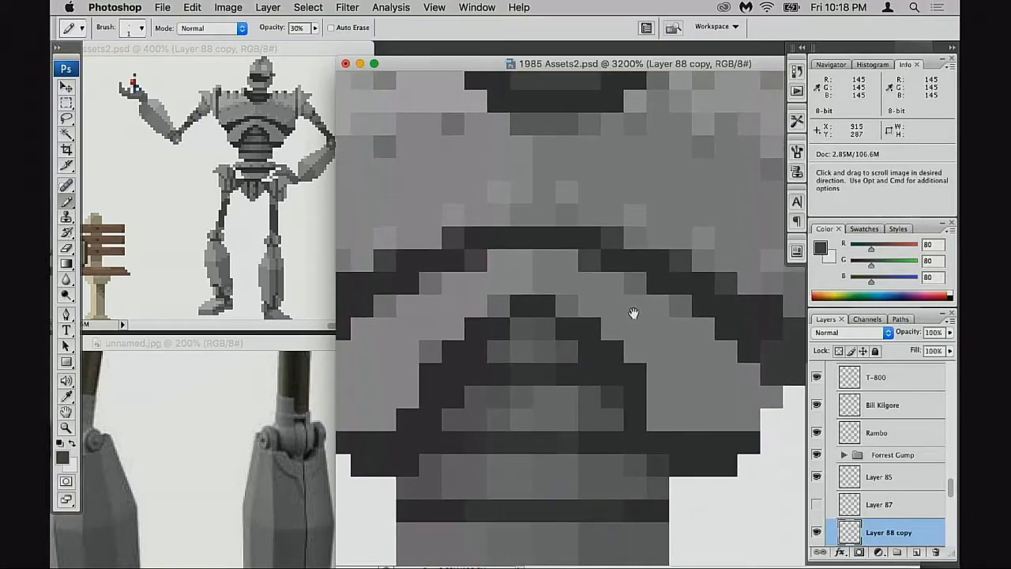
pyautogui.moveTo(549, 322); pyautogui.dragTo(482, 379)
pyautogui.moveTo(577, 355); pyautogui.dragTo(466, 462)
pyautogui.moveTo(543, 301)
pyautogui.mouseDown()
pyautogui.moveTo(508, 380)
pyautogui.moveTo(603, 342)
pyautogui.moveTo(630, 350)
pyautogui.mouseUp()
pyautogui.press('super+d')
pyautogui.press('super+s')
pyautogui.moveTo(474, 346); pyautogui.dragTo(647, 344)
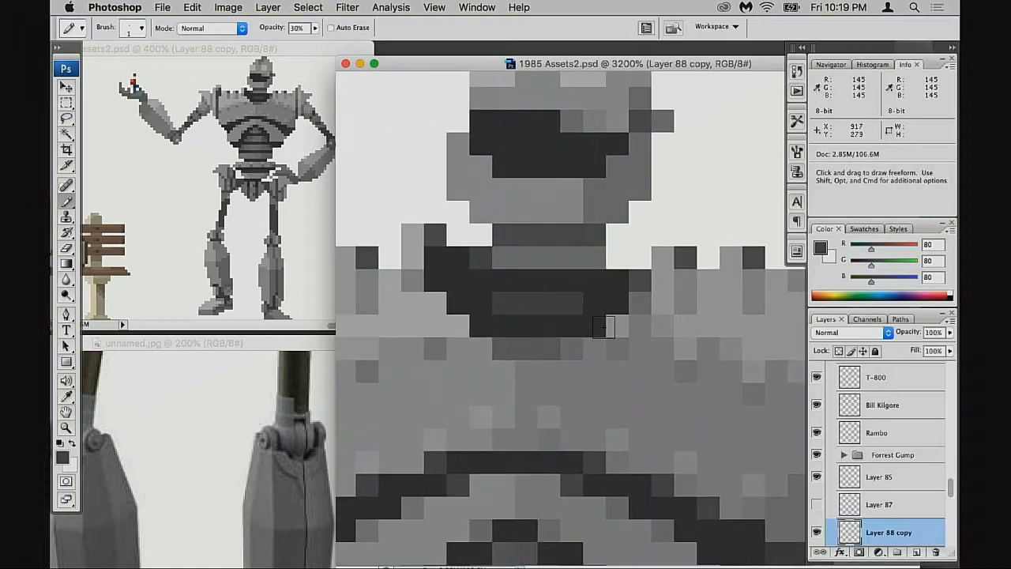
# Step: Try darkening the seam between the chest and the right-hand shoulder with near-black (56) at 100% and 20% opacity
pyautogui.keyDown('alt'); pyautogui.click(474, 286); pyautogui.keyUp('alt')
pyautogui.press('0')
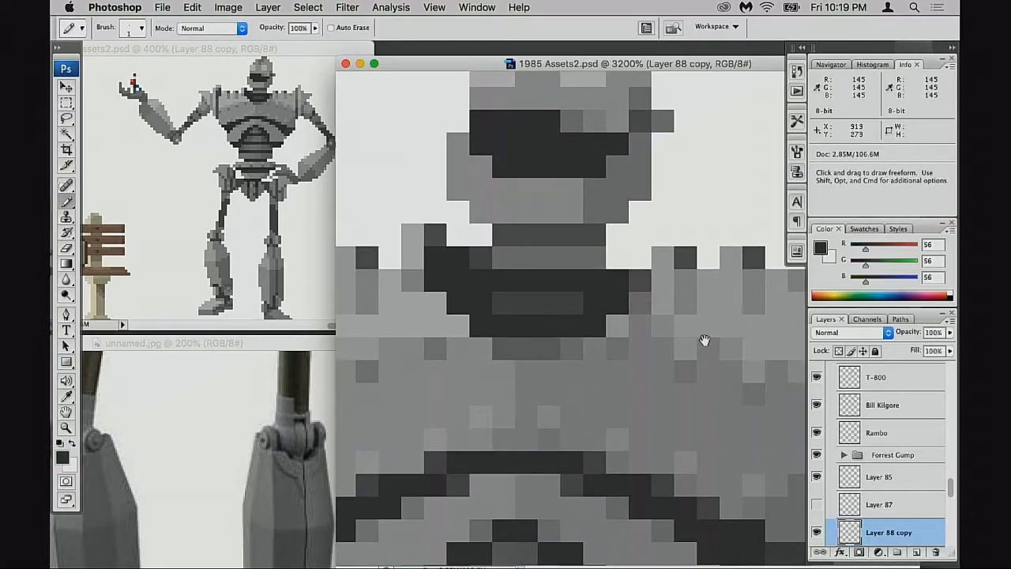
pyautogui.hscroll(5, 613, 304)
pyautogui.moveTo(670, 272); pyautogui.dragTo(669, 396)
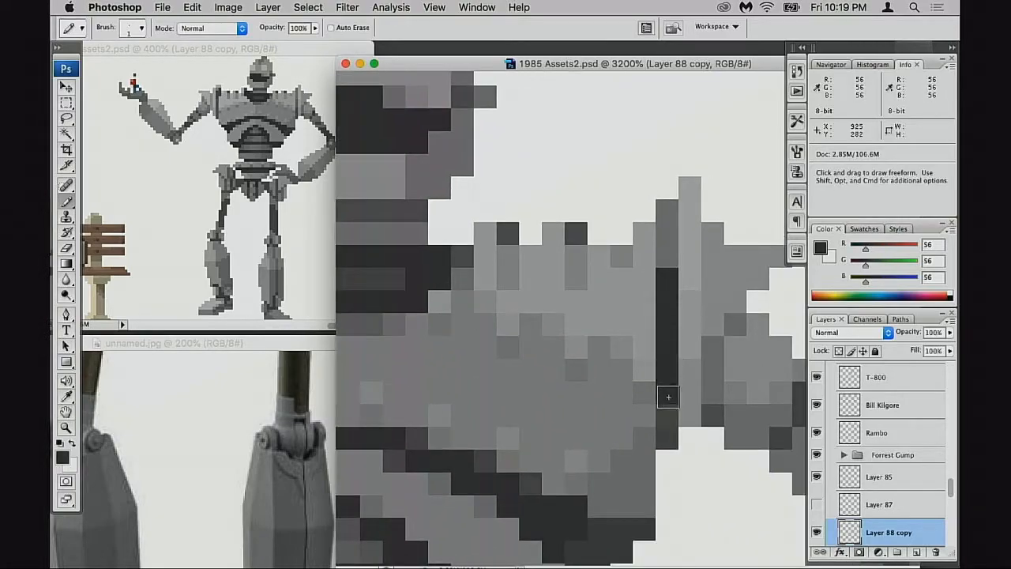
pyautogui.press('super+z')
pyautogui.press('2')
pyautogui.moveTo(670, 268); pyautogui.dragTo(668, 400)
pyautogui.press('super+z')
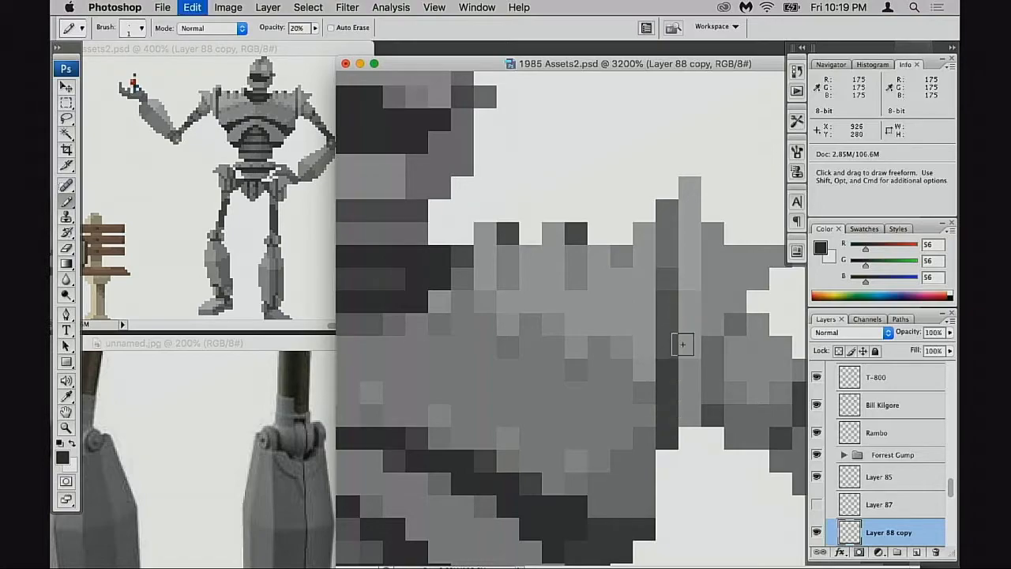
# Step: Darken the lower part of the right-hand shoulder seam with near-black (56) at 50% and 40% opacity
pyautogui.press('5')
pyautogui.moveTo(667, 363); pyautogui.dragTo(666, 417)
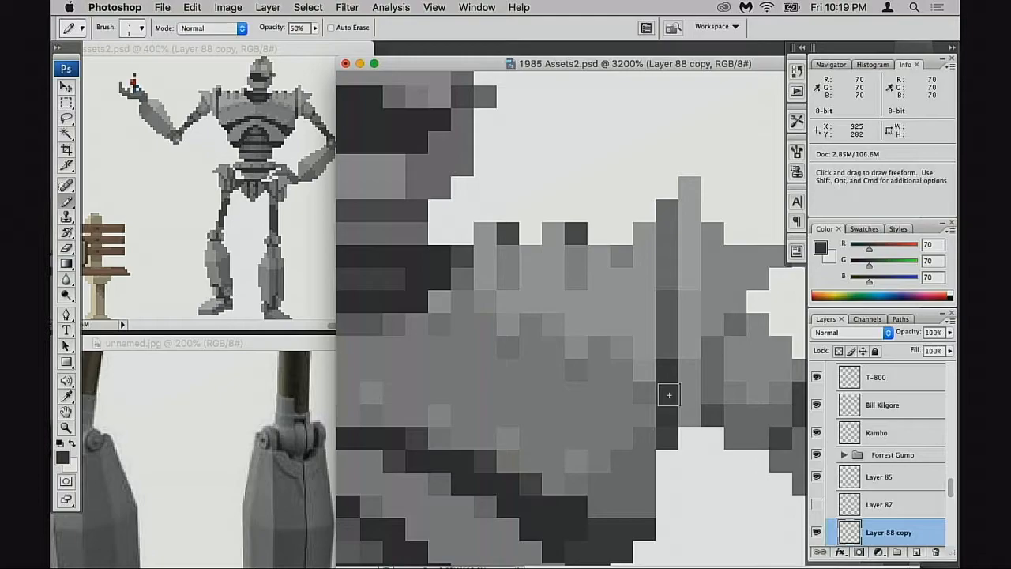
pyautogui.keyDown('alt'); pyautogui.click(433, 280); pyautogui.keyUp('alt')
pyautogui.press('4')
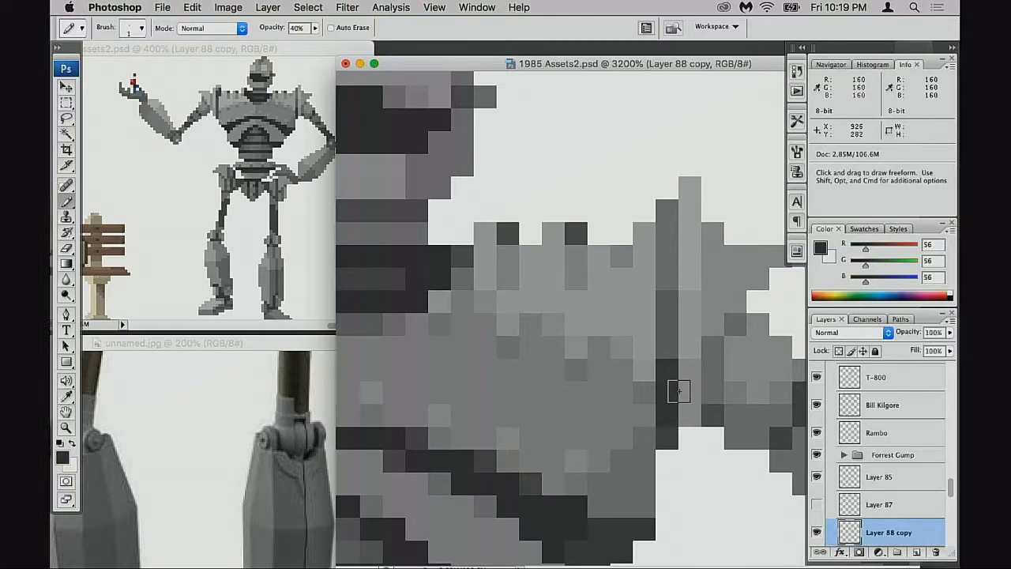
pyautogui.press('super+d')
# Step: Extend the dark lower part of the right-hand shoulder seam upward with dark grey (64) at 100% opacity
pyautogui.keyDown('alt'); pyautogui.click(671, 387); pyautogui.keyUp('alt')
pyautogui.press('0')
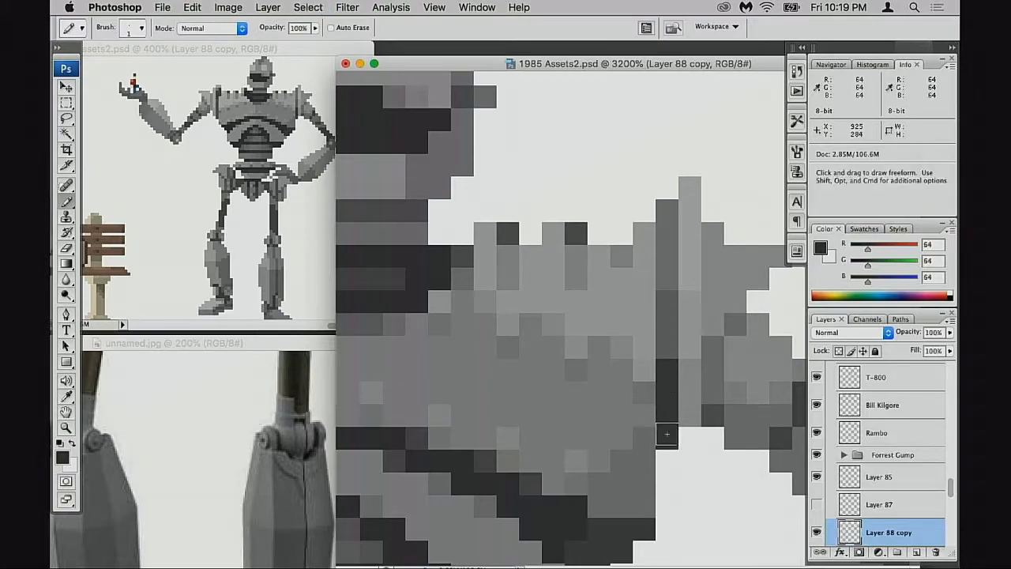
pyautogui.moveTo(671, 328); pyautogui.dragTo(667, 376)
pyautogui.press('super+z')
pyautogui.moveTo(667, 335); pyautogui.dragTo(673, 365)
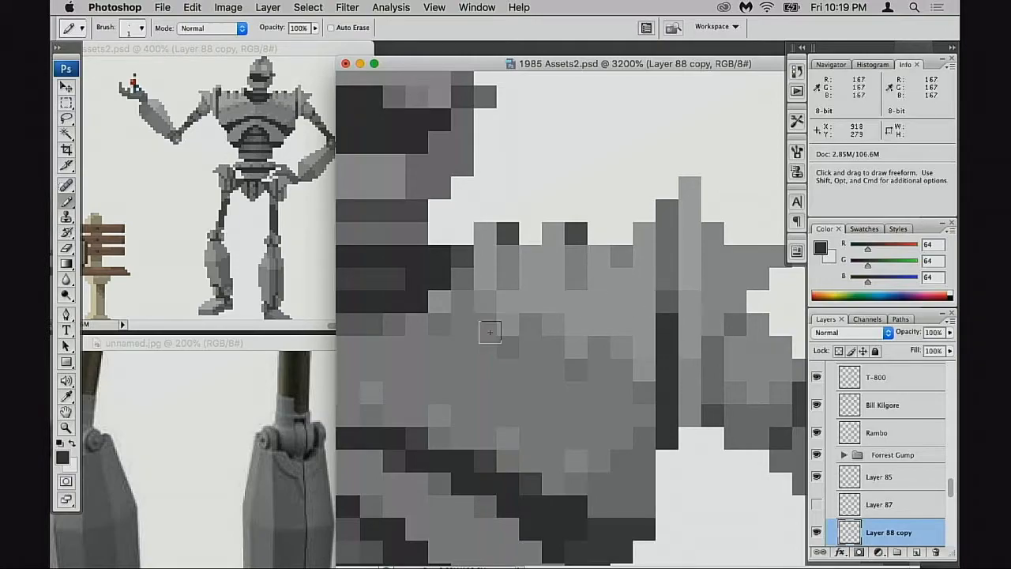
# Step: Draw a dark grey (64) vertical line down the seam between the chest and the left-hand shoulder
pyautogui.moveTo(421, 330); pyautogui.dragTo(763, 330)
pyautogui.moveTo(450, 323); pyautogui.dragTo(510, 324)
pyautogui.moveTo(434, 261); pyautogui.dragTo(432, 432)
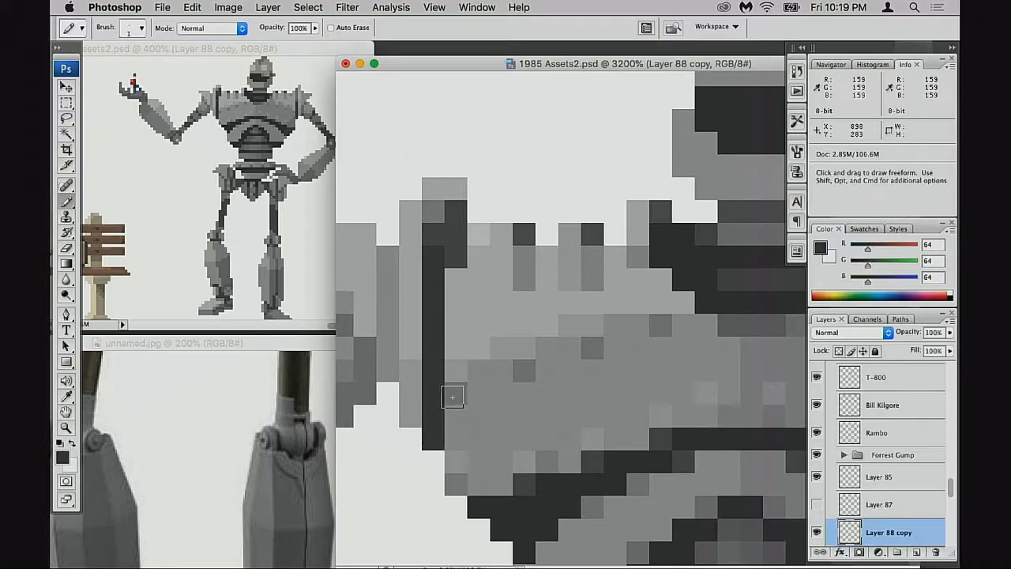
pyautogui.press('super+z')
pyautogui.moveTo(433, 272); pyautogui.dragTo(433, 412)
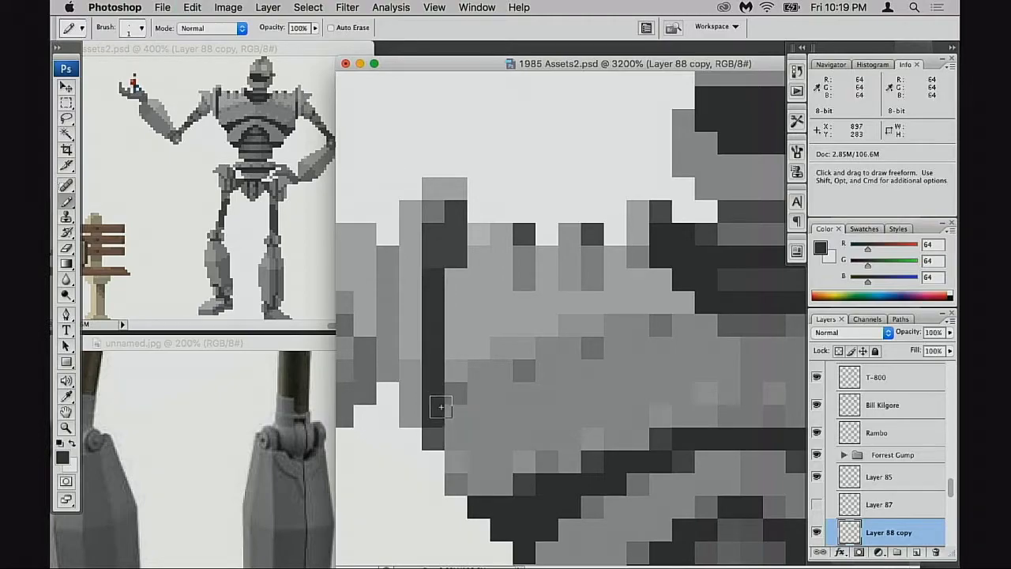
# Step: Lighten the upper part of both shoulder seams with mid grey (111), keeping the lower part dark
pyautogui.moveTo(663, 330)
pyautogui.mouseDown()
pyautogui.moveTo(419, 332)
pyautogui.moveTo(476, 324)
pyautogui.mouseUp()
pyautogui.moveTo(642, 258); pyautogui.dragTo(637, 278)
pyautogui.keyDown('alt'); pyautogui.click(640, 226); pyautogui.keyUp('alt')
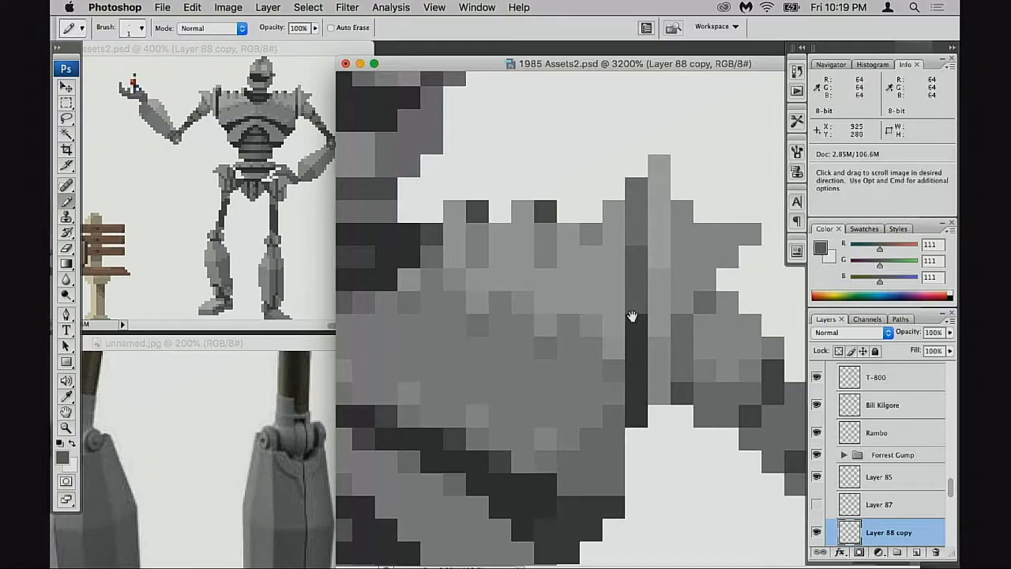
pyautogui.moveTo(499, 326)
pyautogui.mouseDown()
pyautogui.moveTo(553, 237)
pyautogui.moveTo(624, 358)
pyautogui.mouseUp()
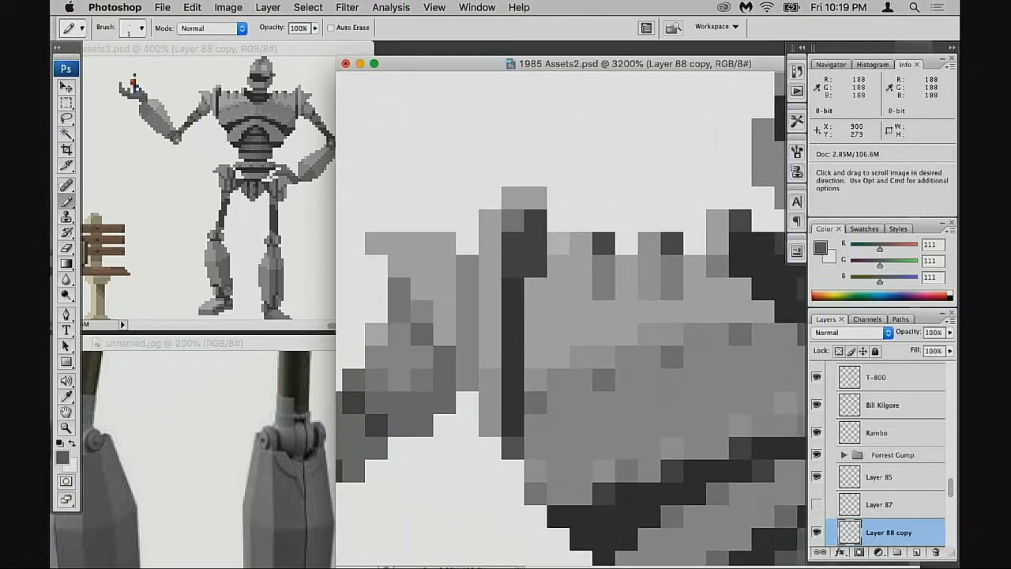
pyautogui.moveTo(513, 289); pyautogui.dragTo(512, 326)
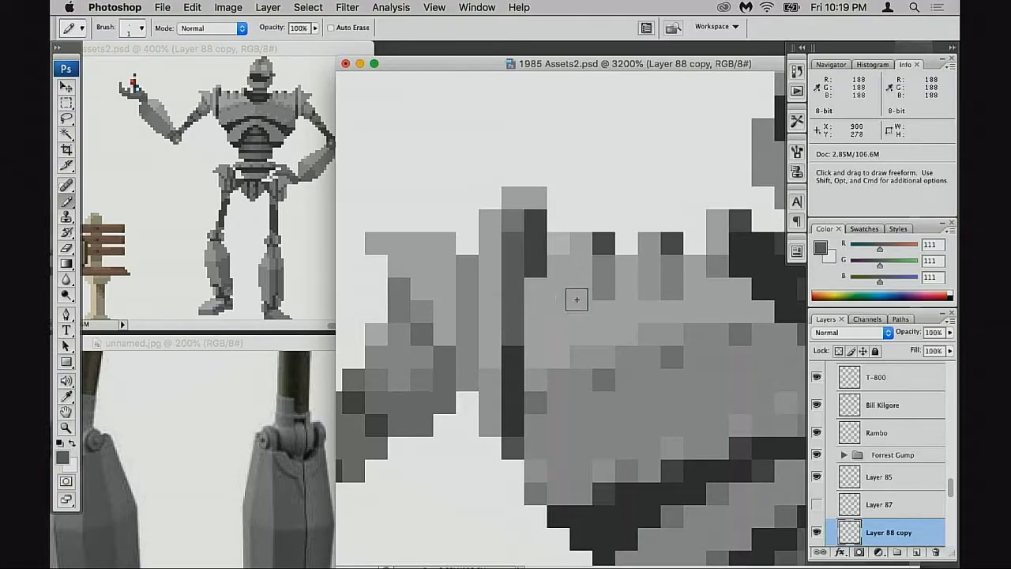
pyautogui.press('super+d')
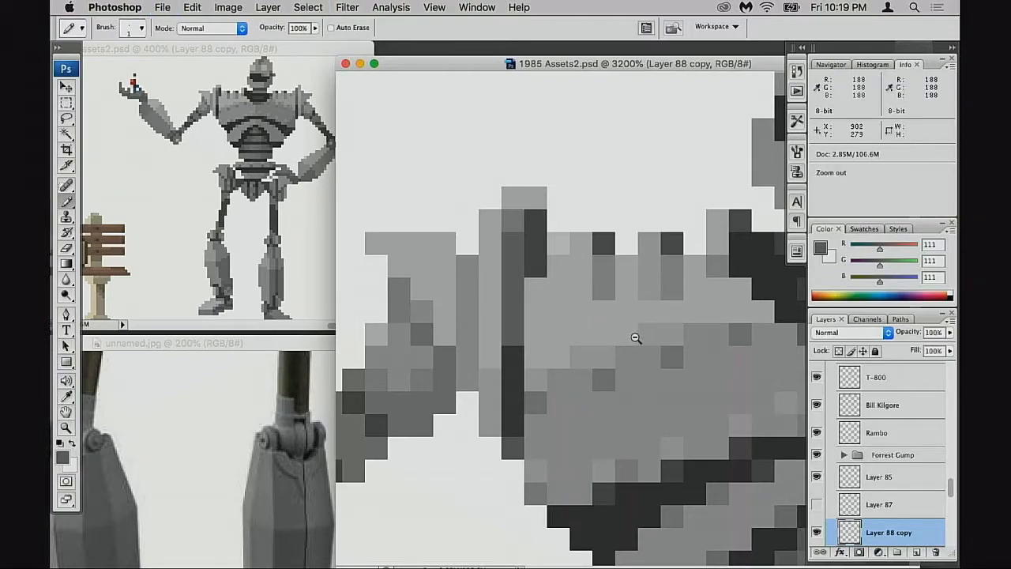
# Step: Review the whole Iron Giant figure at reduced zoom, from the torso down to the legs and feet
pyautogui.keyDown('alt'); pyautogui.click(636, 337); pyautogui.keyUp('alt')
pyautogui.keyDown('alt'); pyautogui.click(641, 341); pyautogui.keyUp('alt')
pyautogui.keyDown('alt'); pyautogui.click(640, 345); pyautogui.keyUp('alt')
pyautogui.moveTo(635, 347); pyautogui.dragTo(663, 278)
pyautogui.keyDown('alt'); pyautogui.click(641, 315); pyautogui.keyUp('alt')
pyautogui.keyDown('alt'); pyautogui.click(668, 337); pyautogui.keyUp('alt')
pyautogui.moveTo(682, 346); pyautogui.dragTo(682, 297)
pyautogui.moveTo(726, 360); pyautogui.dragTo(705, 331)
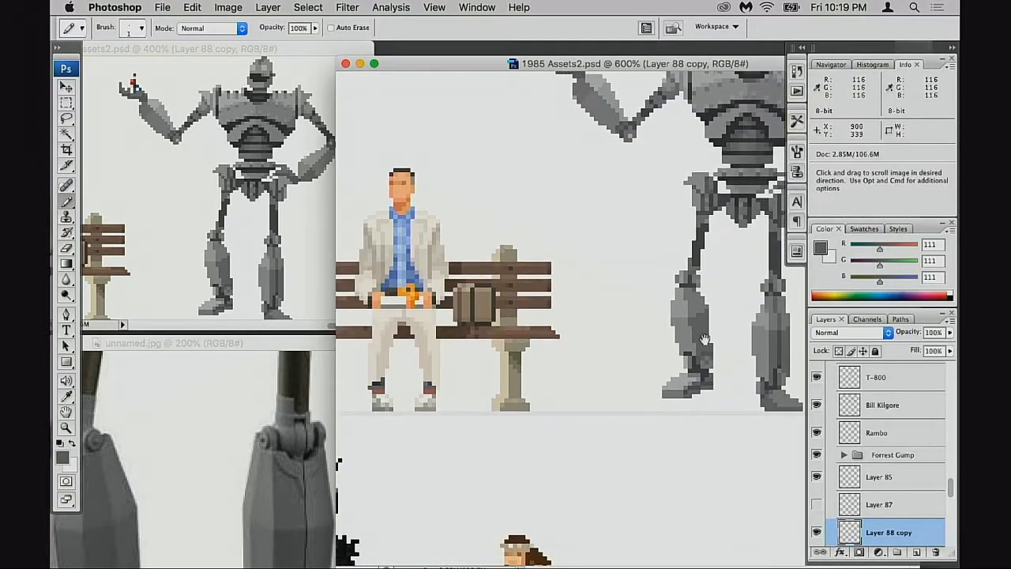
pyautogui.keyDown('super'); pyautogui.click(779, 411); pyautogui.keyUp('super')
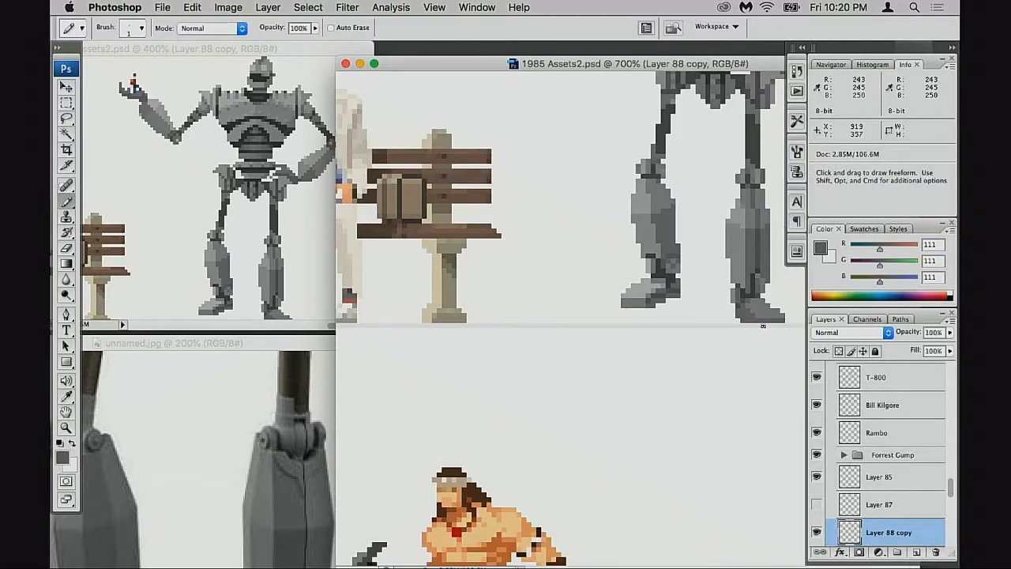
# Step: Bring the feet into view in the unnamed.jpg reference and place its window beneath the preview of the figure
pyautogui.click(318, 387)
pyautogui.press('f')
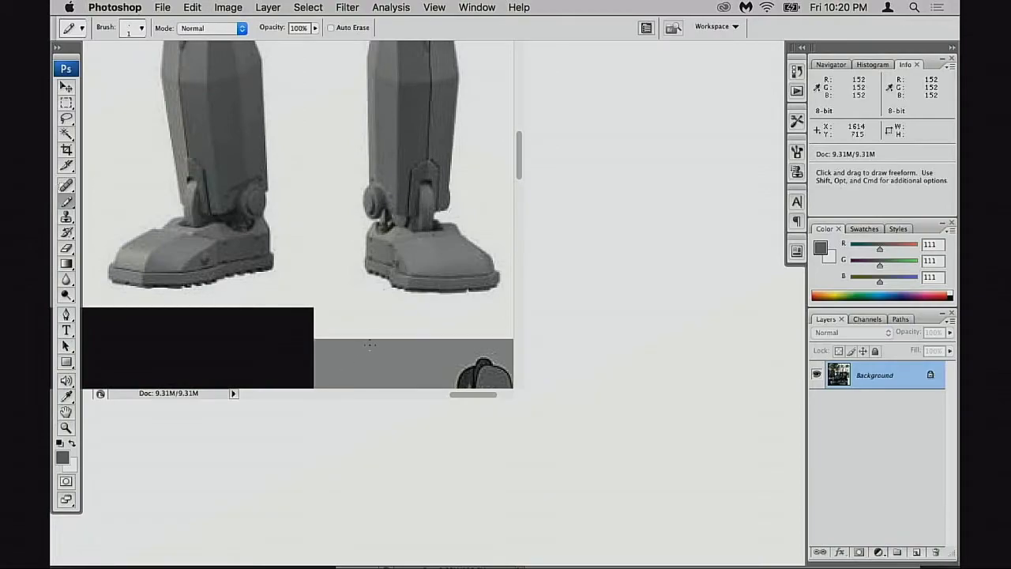
pyautogui.press('f')
pyautogui.press('f')
pyautogui.press('f')
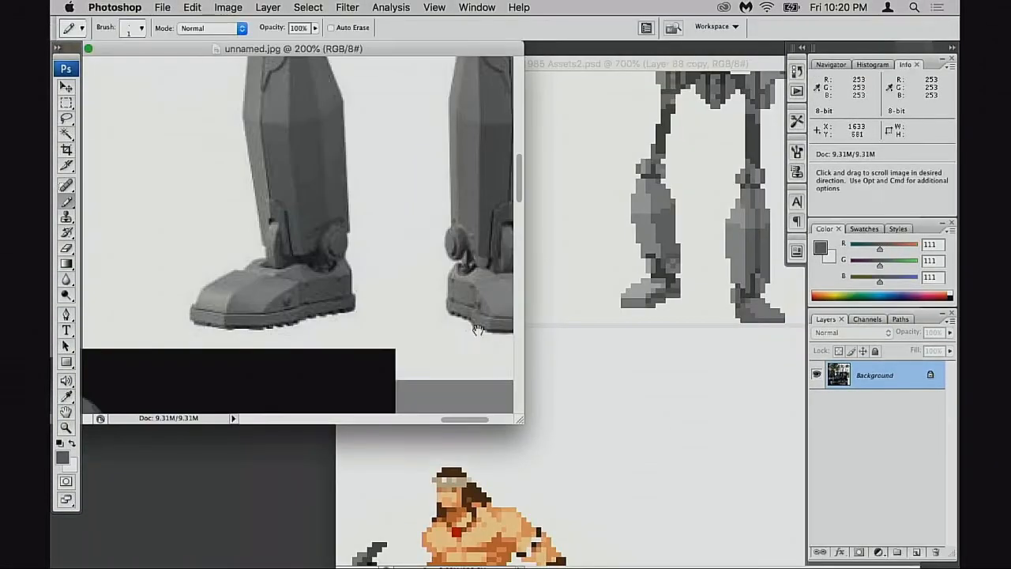
pyautogui.moveTo(450, 51); pyautogui.dragTo(363, 359)
# Step: Erase the protruding pixel on the upper edge of the right-hand foot's toe
pyautogui.click(584, 298)
pyautogui.moveTo(546, 338); pyautogui.dragTo(547, 294)
pyautogui.keyDown('super'); pyautogui.click(749, 293); pyautogui.keyUp('super')
pyautogui.keyDown('super'); pyautogui.click(759, 318); pyautogui.keyUp('super')
pyautogui.moveTo(755, 333)
pyautogui.mouseDown()
pyautogui.moveTo(744, 356)
pyautogui.moveTo(647, 355)
pyautogui.mouseUp()
pyautogui.keyDown('alt'); pyautogui.click(679, 346); pyautogui.keyUp('alt')
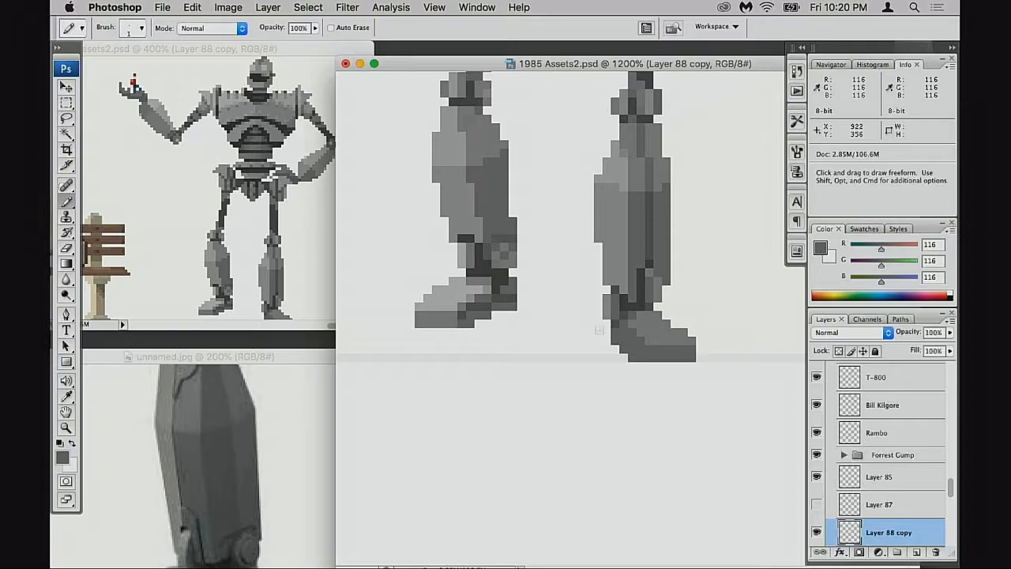
pyautogui.click(308, 278)
pyautogui.scroll(-3, 316, 261)
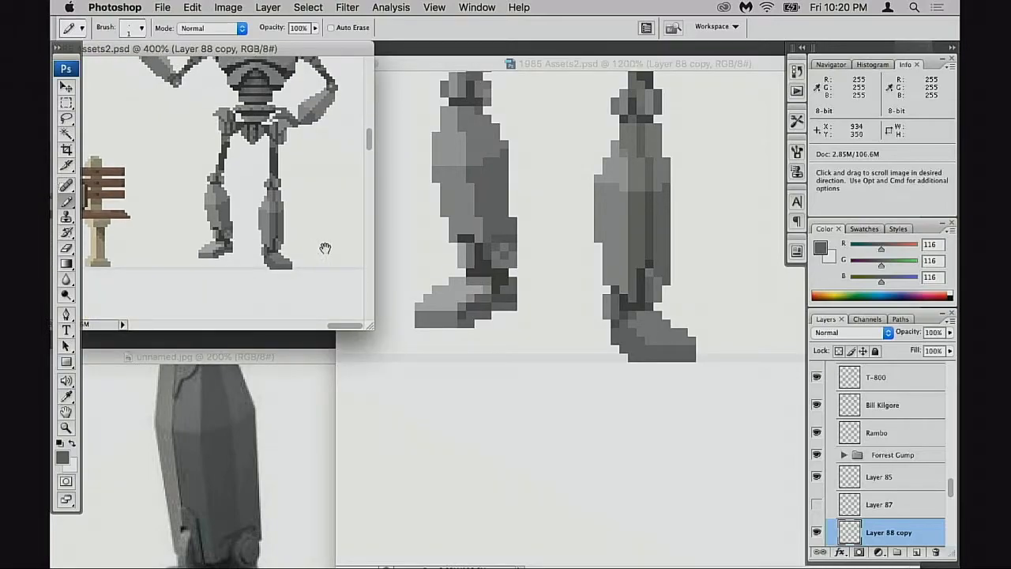
pyautogui.press('e')
pyautogui.click(689, 336)
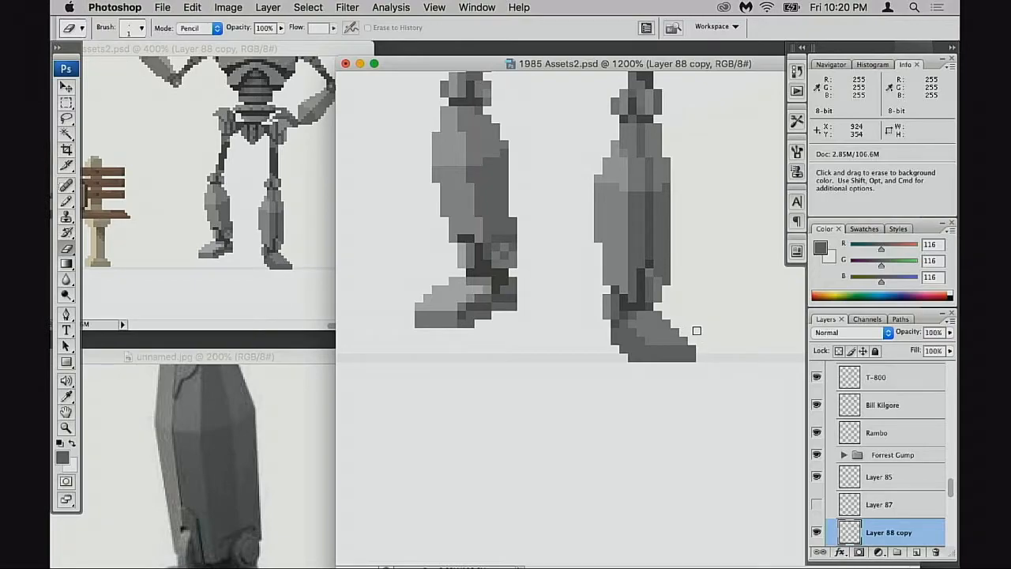
# Step: Show both feet in the unnamed.jpg reference and touch up the top of the right-hand foot with grey (139)
pyautogui.click(293, 418)
pyautogui.moveTo(318, 455); pyautogui.dragTo(230, 369)
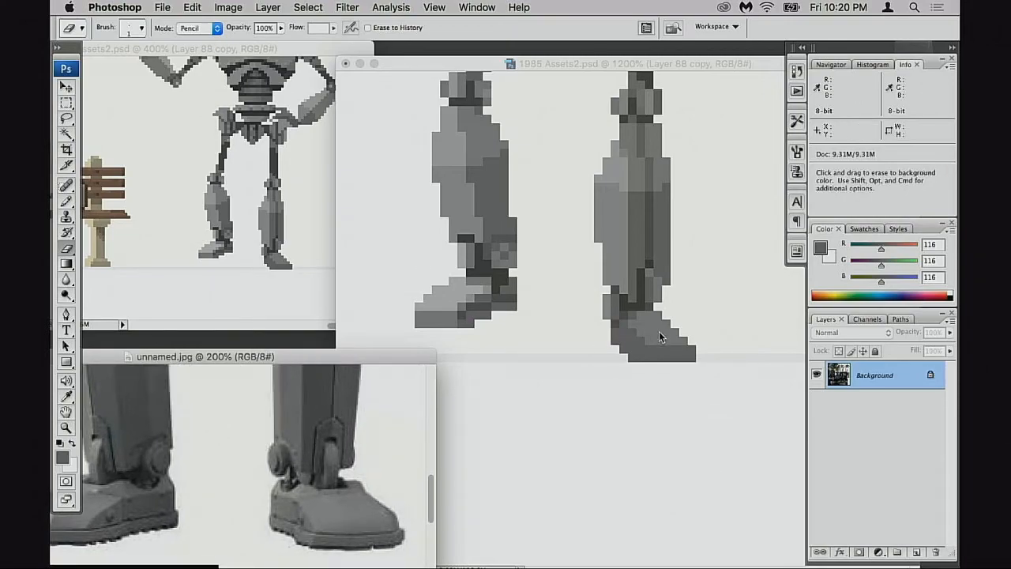
pyautogui.press('b')
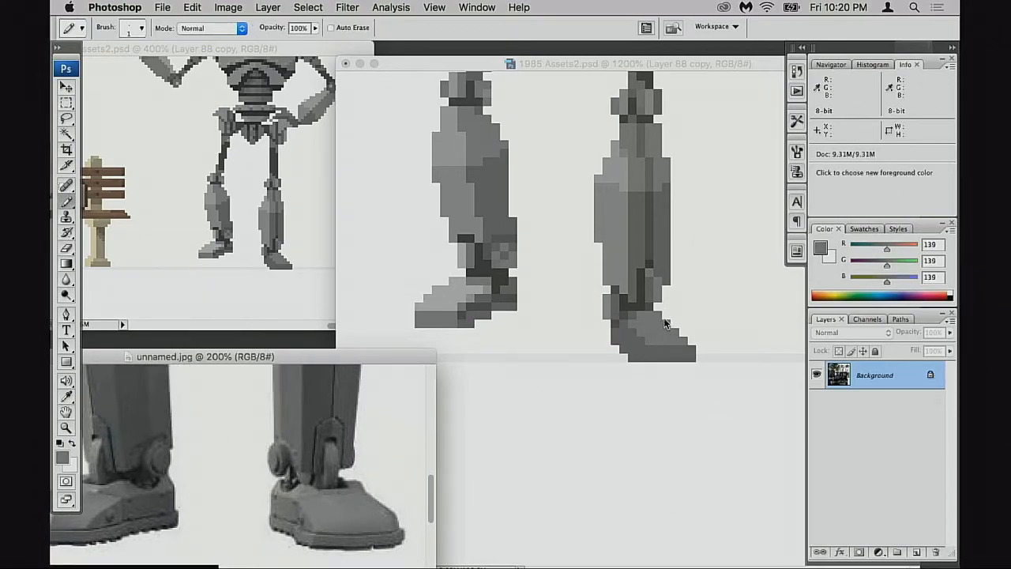
pyautogui.click(662, 327)
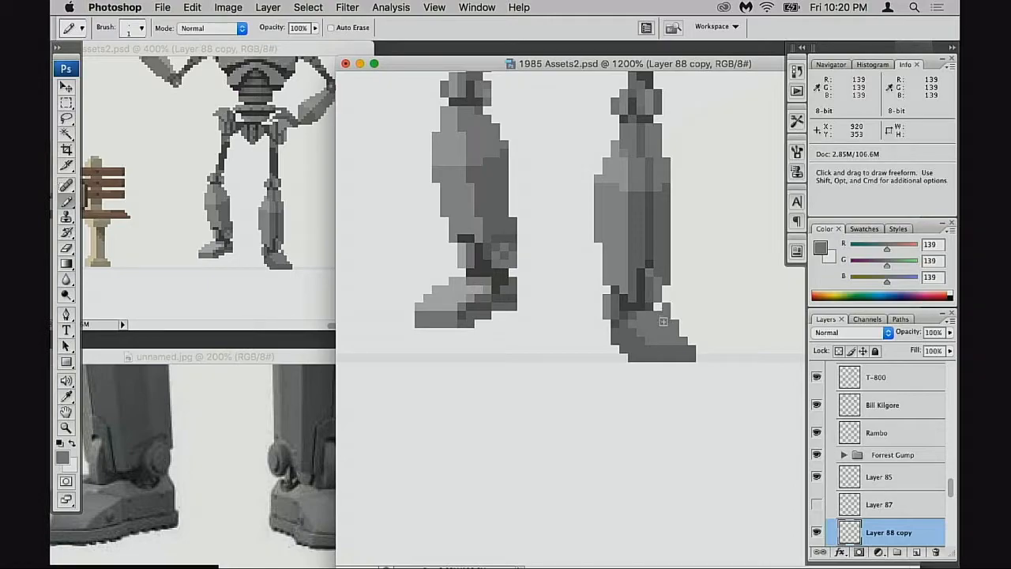
# Step: Sample dark grey (91) from the right foot and erase the bottom pixel at the heel end of its sole
pyautogui.keyDown('alt'); pyautogui.click(654, 329); pyautogui.keyUp('alt')
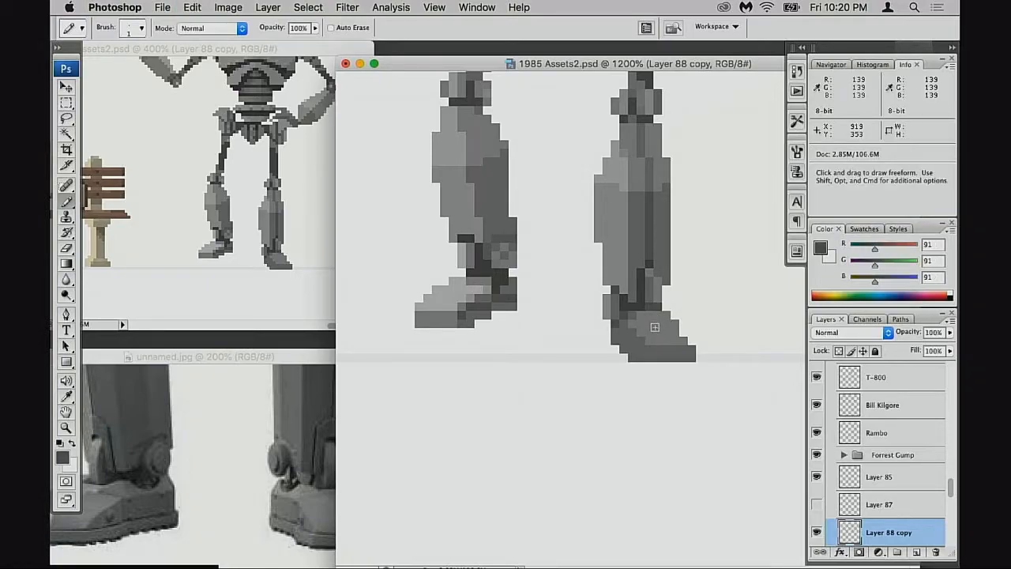
pyautogui.press('e')
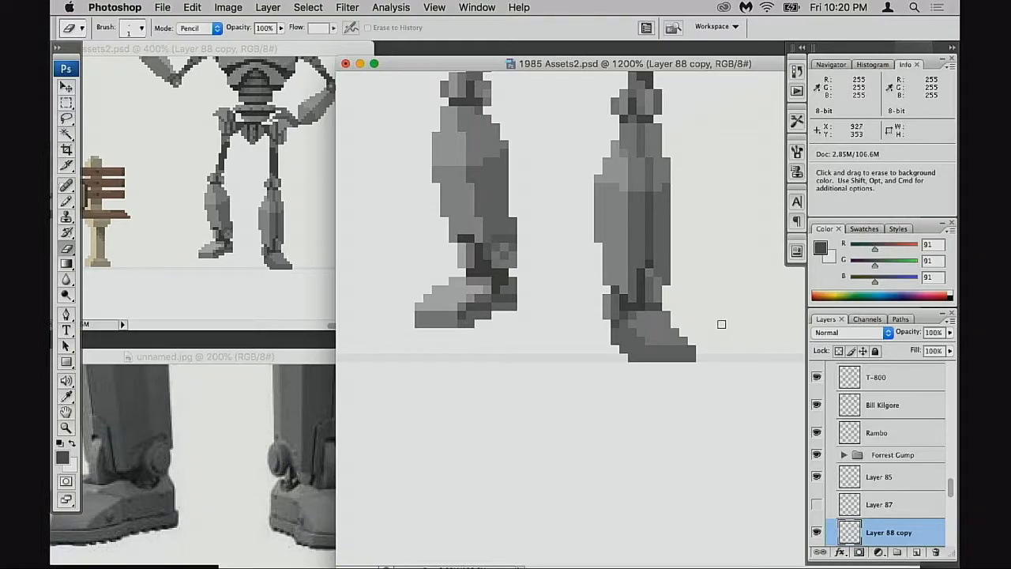
pyautogui.click(633, 356)
# Step: Bring the angled foot in the reference photo into view and sample light grey (191) from the sprite's left foot
pyautogui.click(309, 358)
pyautogui.moveTo(309, 360); pyautogui.dragTo(426, 347)
pyautogui.click(463, 285)
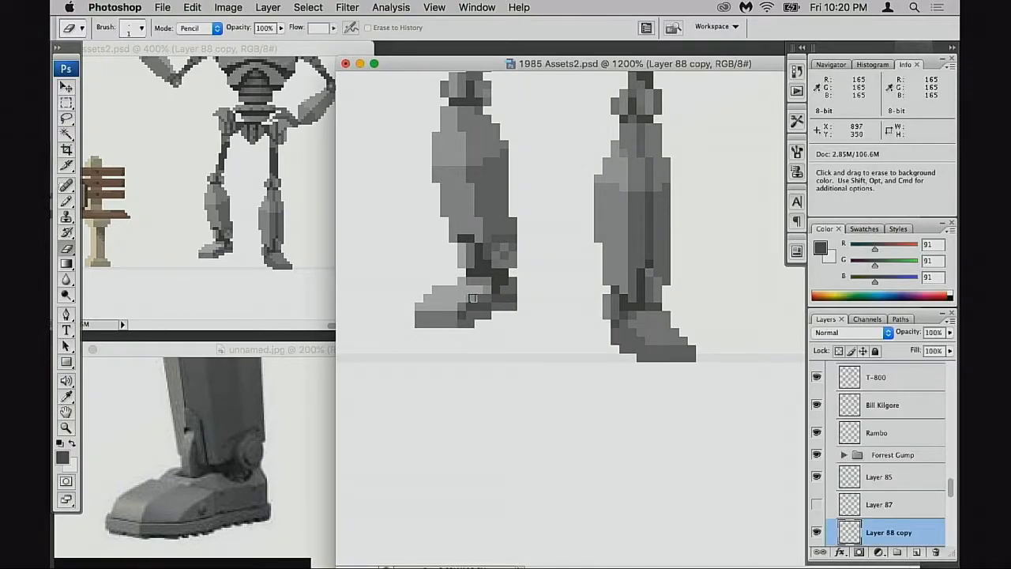
pyautogui.press('b')
pyautogui.keyDown('alt'); pyautogui.click(463, 282); pyautogui.keyUp('alt')
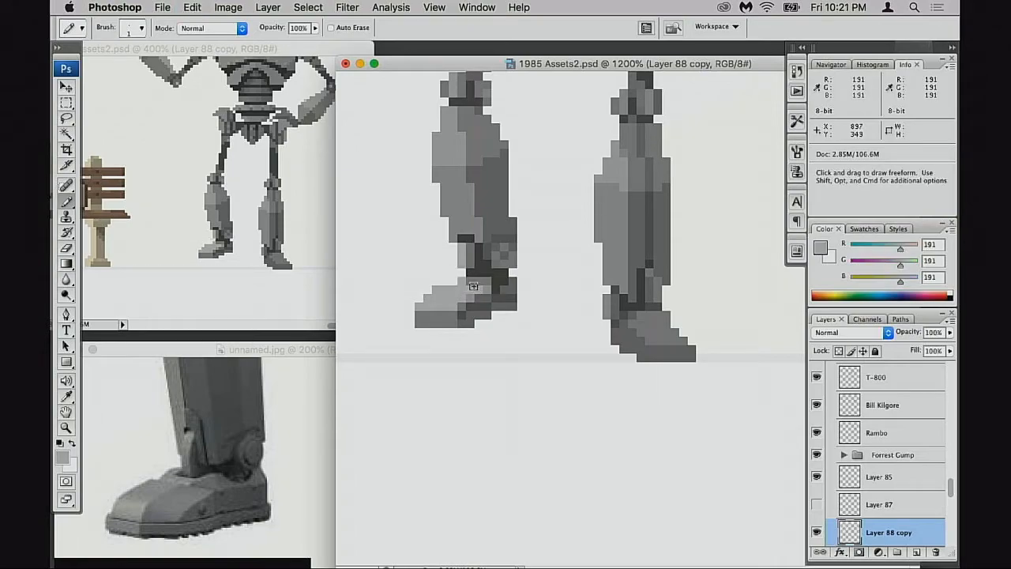
# Step: Try erasing edge pixels around the heel of the right foot and undo the attempt
pyautogui.press('e')
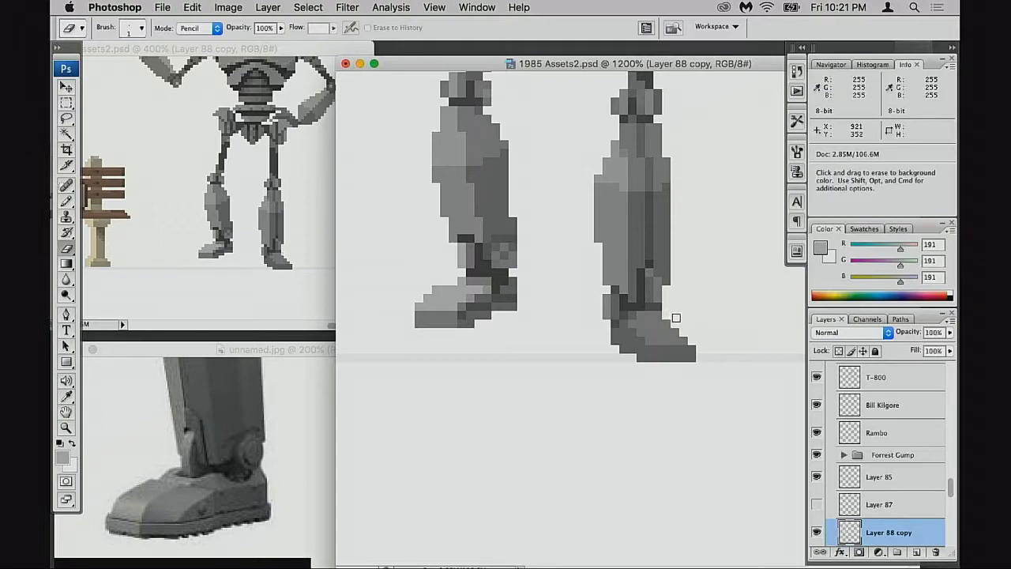
pyautogui.press('super+z')
pyautogui.click(612, 333)
pyautogui.press('super+z')
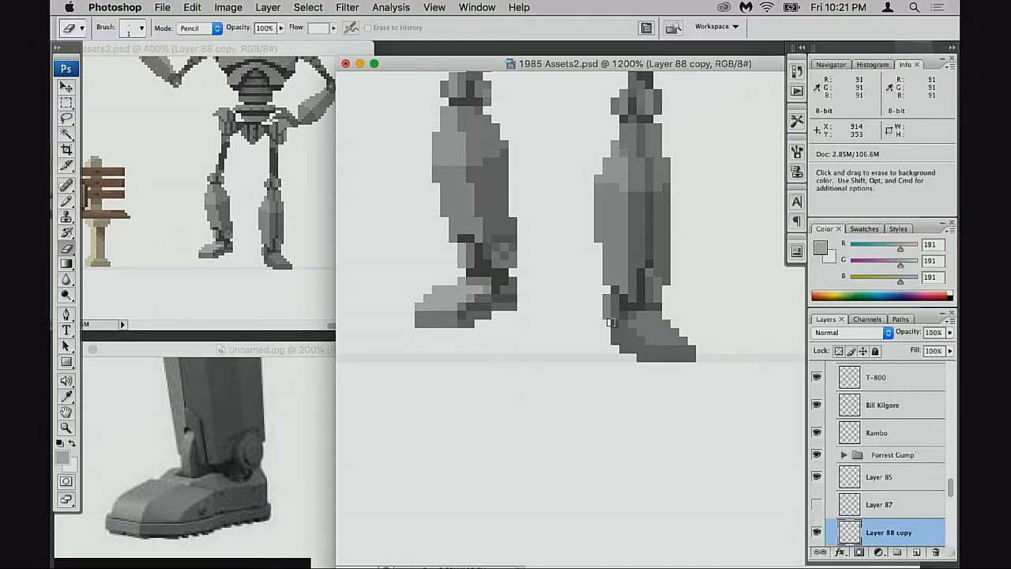
pyautogui.press('super+z')
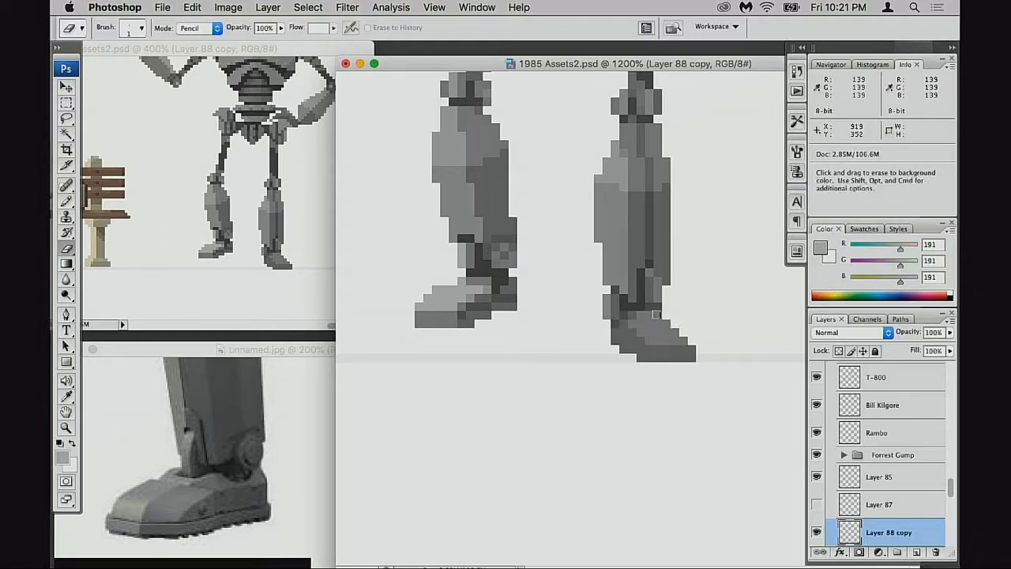
pyautogui.press('super+z')
# Step: Reshape the right foot's instep with mid grey (139) and erase another pixel from the heel end of its sole
pyautogui.press('b')
pyautogui.keyDown('alt'); pyautogui.click(668, 324); pyautogui.keyUp('alt')
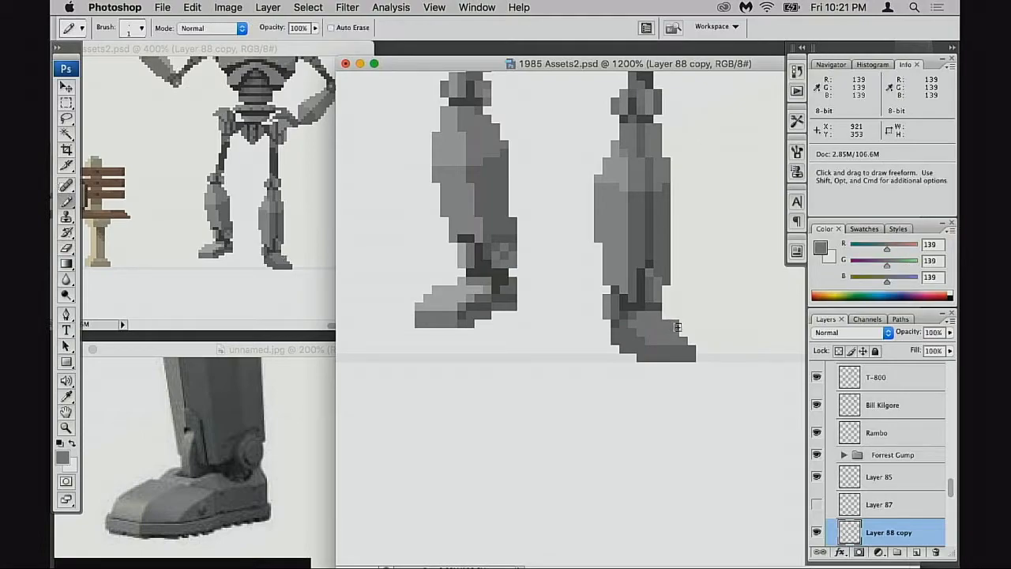
pyautogui.click(667, 316)
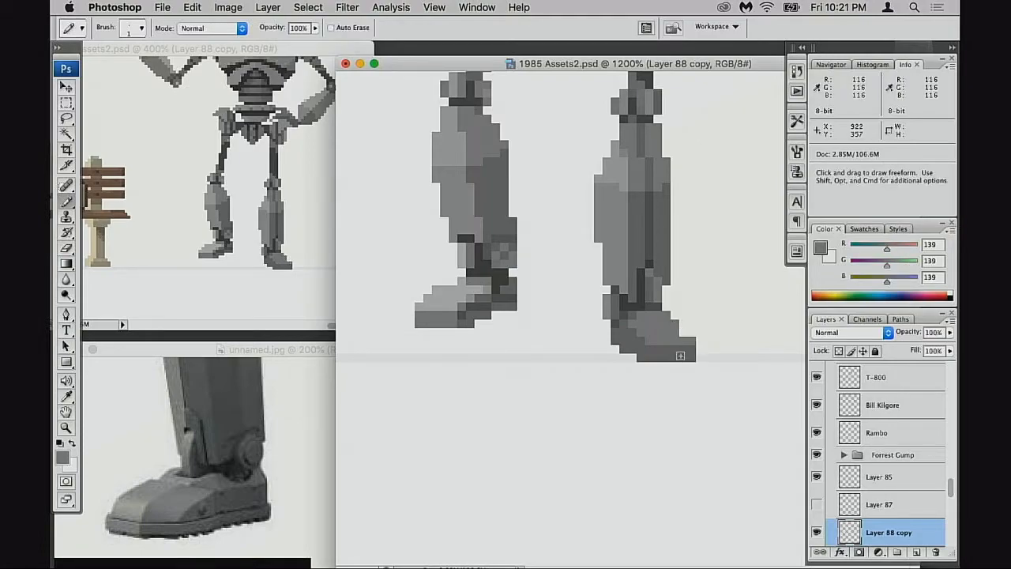
pyautogui.press('alt+super+z')
pyautogui.press('alt+super+z')
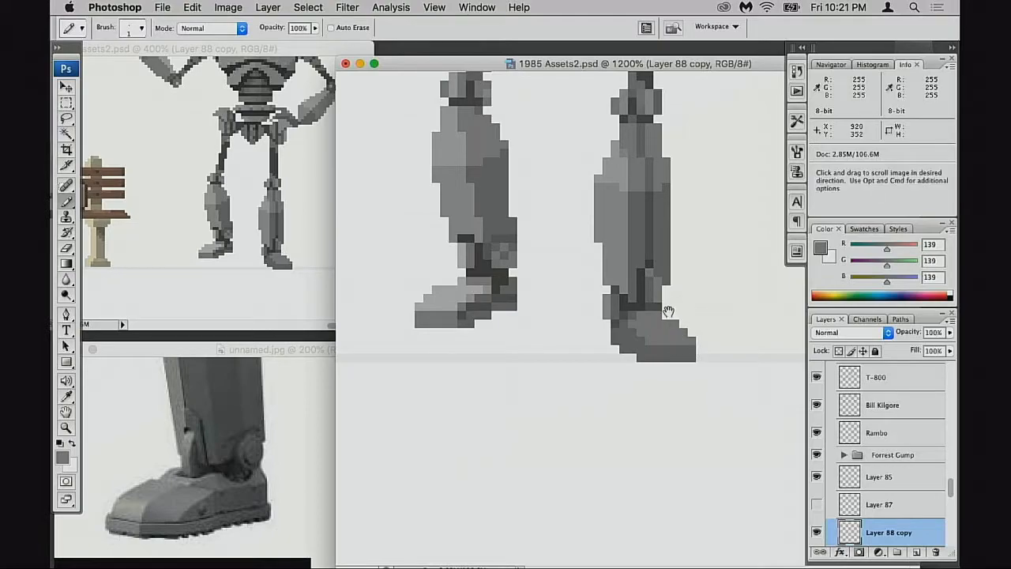
pyautogui.press('e')
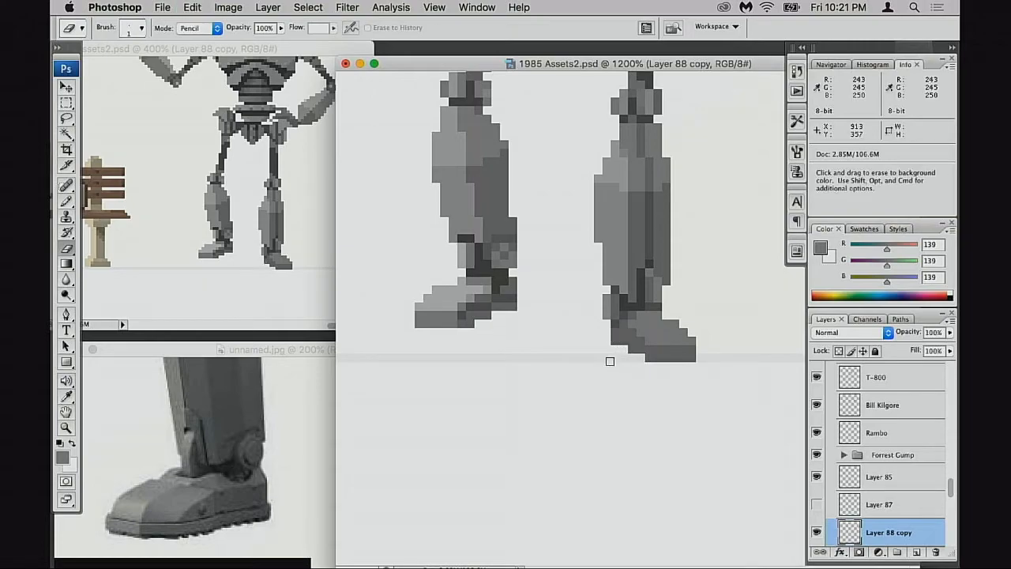
pyautogui.moveTo(690, 311); pyautogui.dragTo(691, 301)
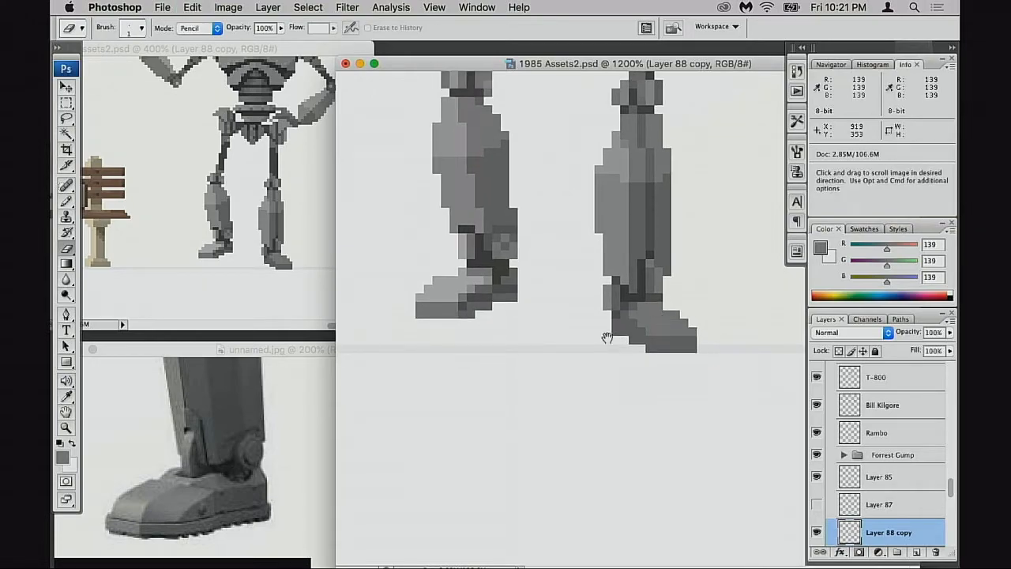
# Step: Examine both feet and ankle joints in the reference photo, then return to the sprite document
pyautogui.click(331, 427)
pyautogui.moveTo(417, 422); pyautogui.dragTo(365, 420)
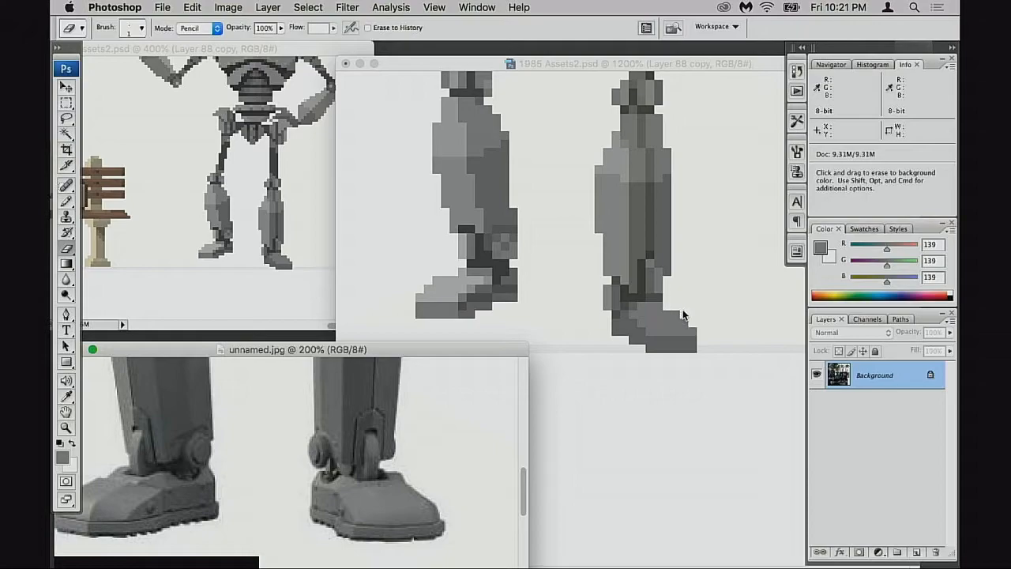
pyautogui.click(717, 309)
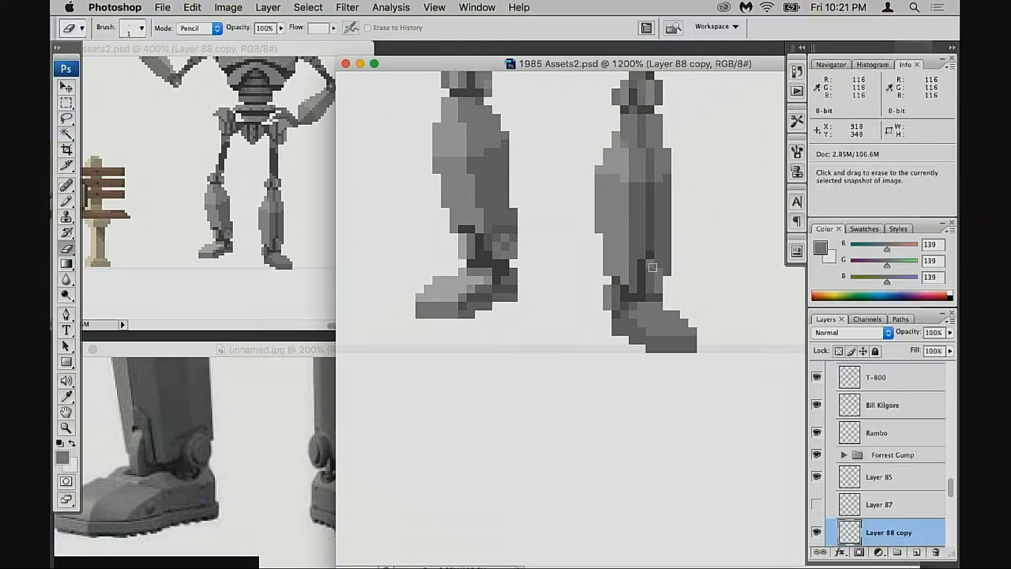
# Step: Retouch the shading of the right calf above the ankle using the sampled greys 116, 139 and 72
pyautogui.press('b')
pyautogui.keyDown('alt'); pyautogui.click(652, 266); pyautogui.keyUp('alt')
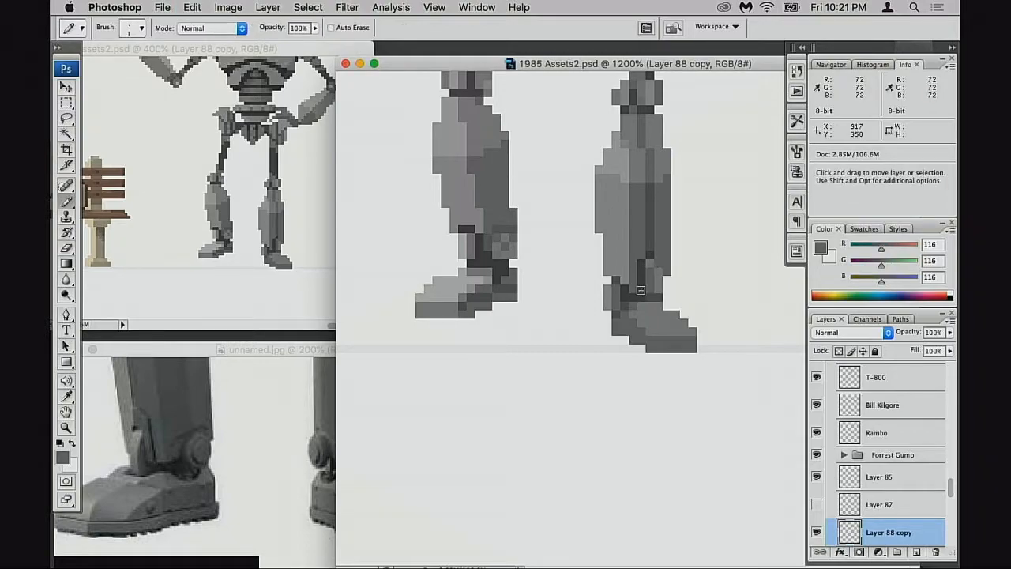
pyautogui.scroll(3, 672, 285)
pyautogui.keyDown('alt'); pyautogui.click(657, 276); pyautogui.keyUp('alt')
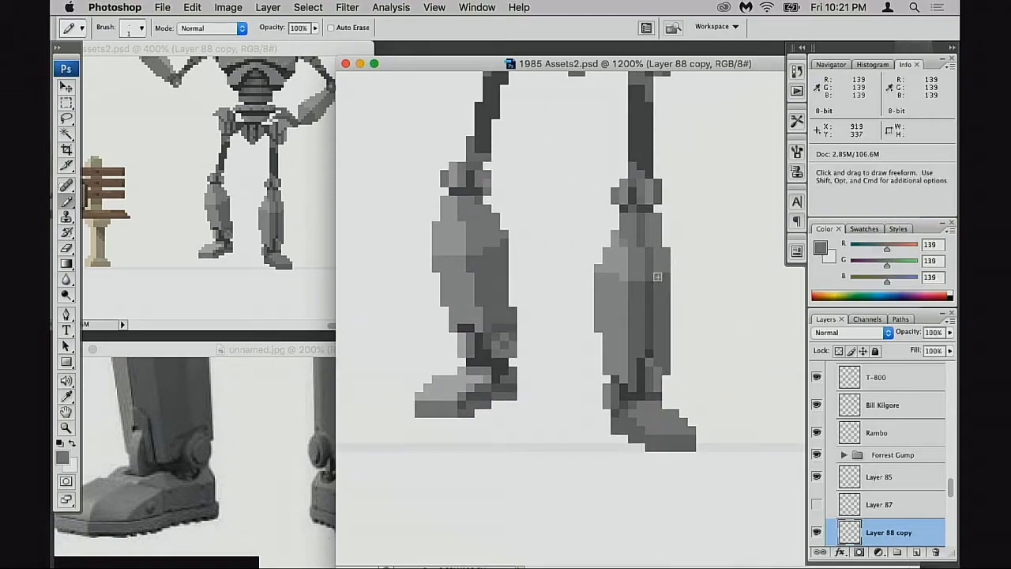
pyautogui.keyDown('alt'); pyautogui.click(651, 353); pyautogui.keyUp('alt')
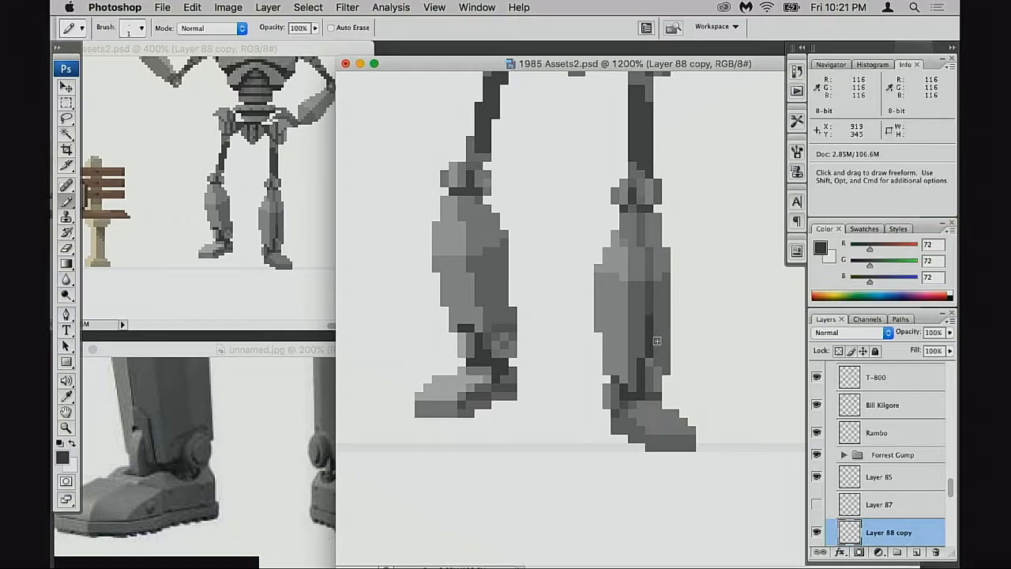
pyautogui.press('super+z')
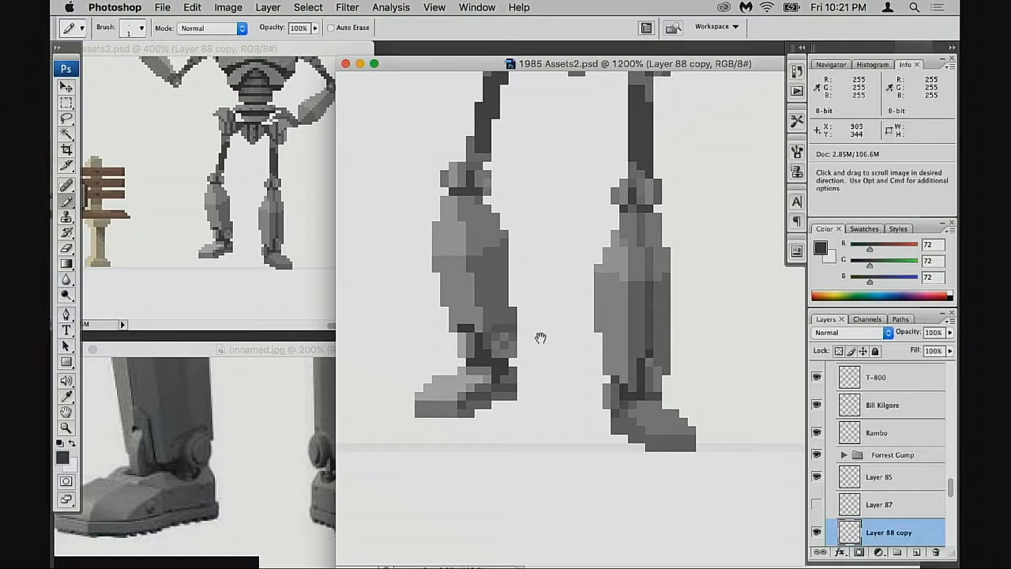
# Step: Try a dark grey (91) strip down the front edge of the left calf and undo it
pyautogui.moveTo(537, 337); pyautogui.dragTo(553, 349)
pyautogui.keyDown('alt'); pyautogui.click(674, 349); pyautogui.keyUp('alt')
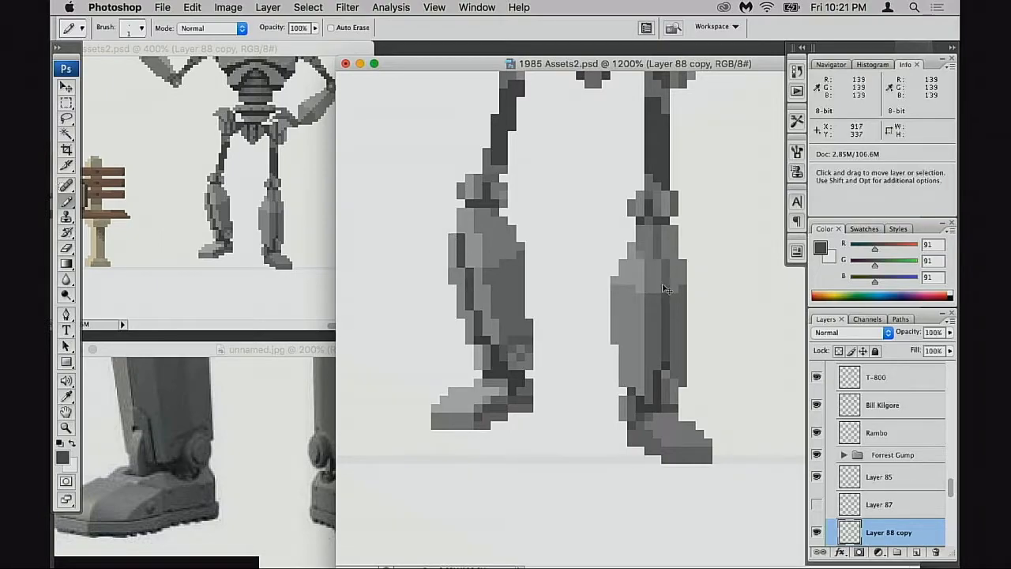
pyautogui.press('super+z')
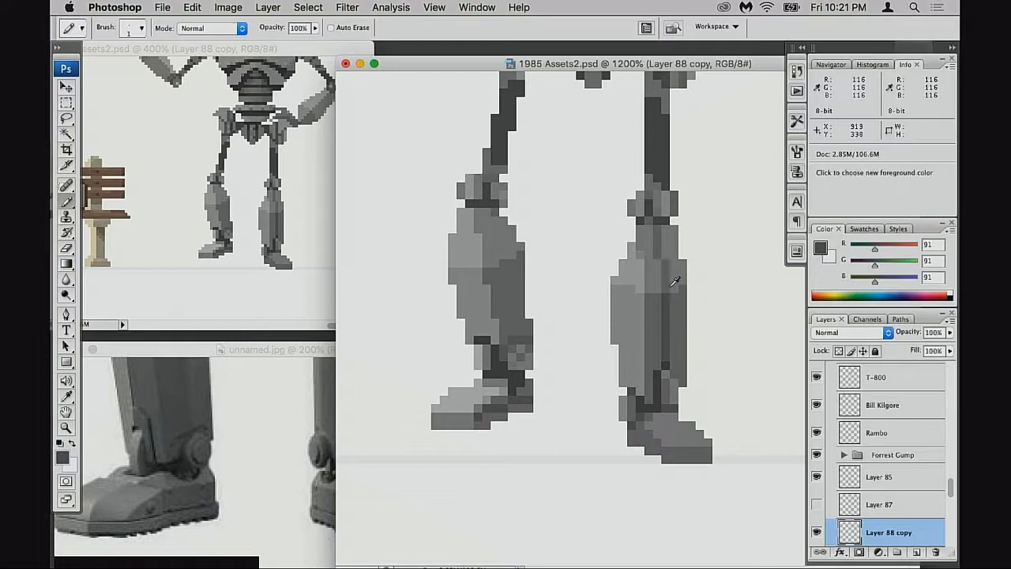
# Step: Sample grey 116 from the right calf and shade a strip down the front of the left calf, undoing misplaced strokes
pyautogui.keyDown('alt'); pyautogui.click(670, 273); pyautogui.keyUp('alt')
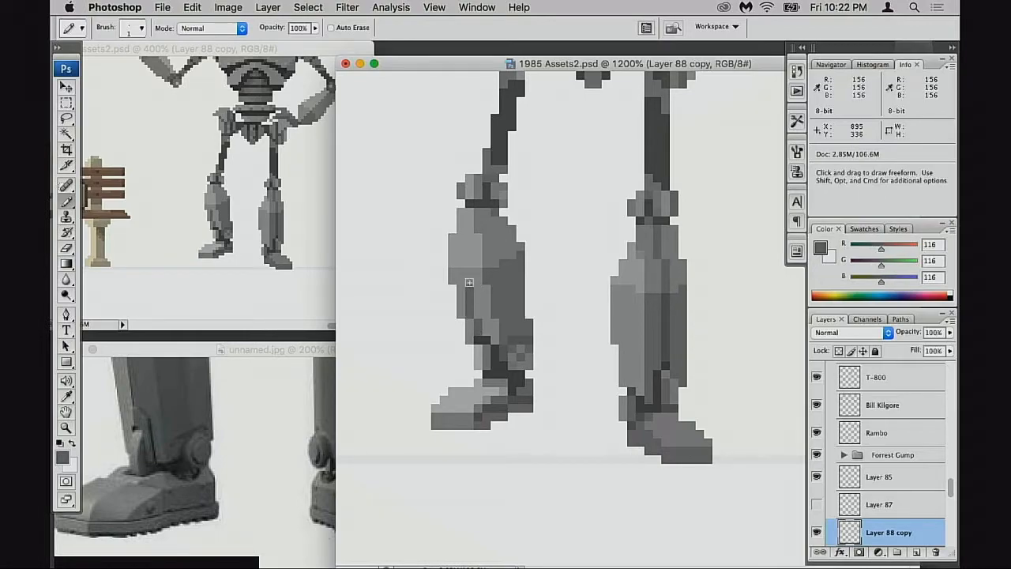
pyautogui.press('super+z')
pyautogui.press('super+alt+z')
pyautogui.press('super+alt+z')
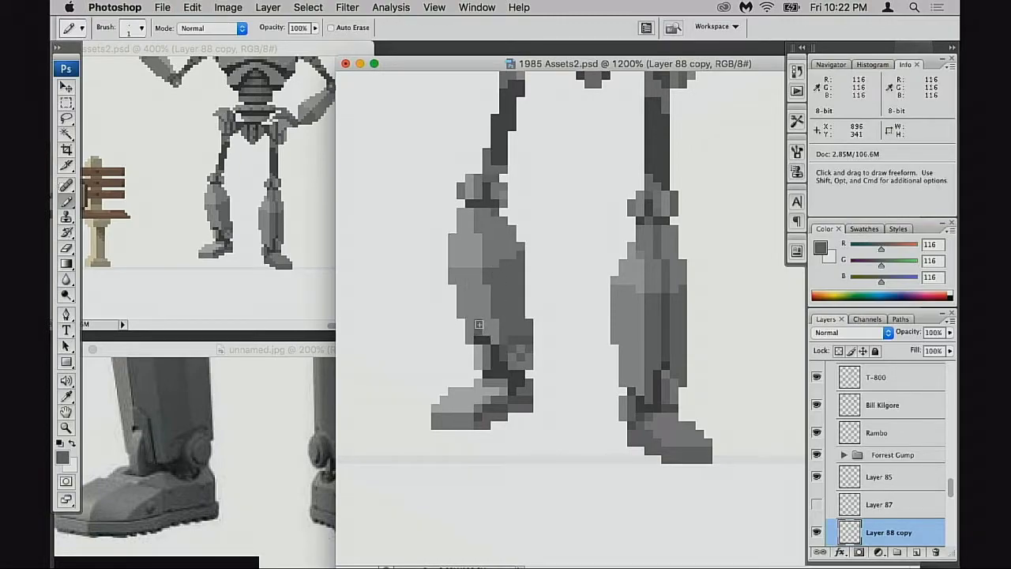
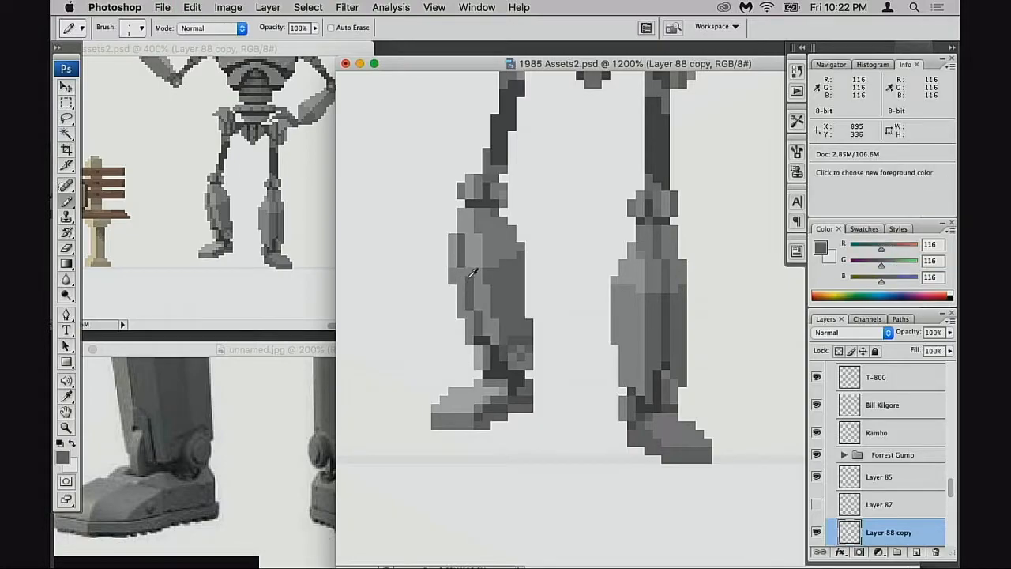
# Step: Lighten the front plate of the left calf beside the dark strip using greys 156 and 175
pyautogui.keyDown('alt'); pyautogui.click(459, 261); pyautogui.keyUp('alt')
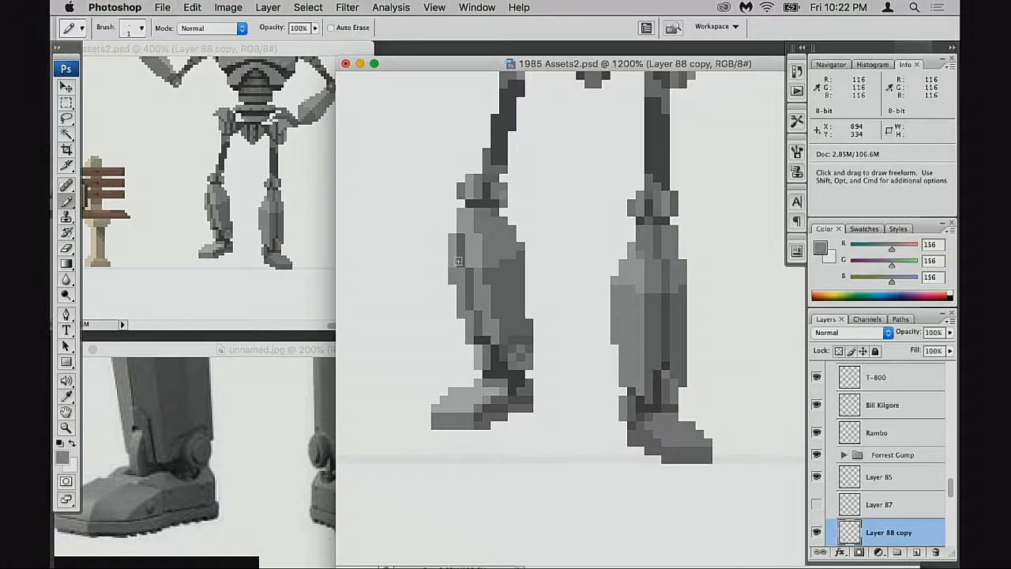
pyautogui.keyDown('alt'); pyautogui.click(460, 282); pyautogui.keyUp('alt')
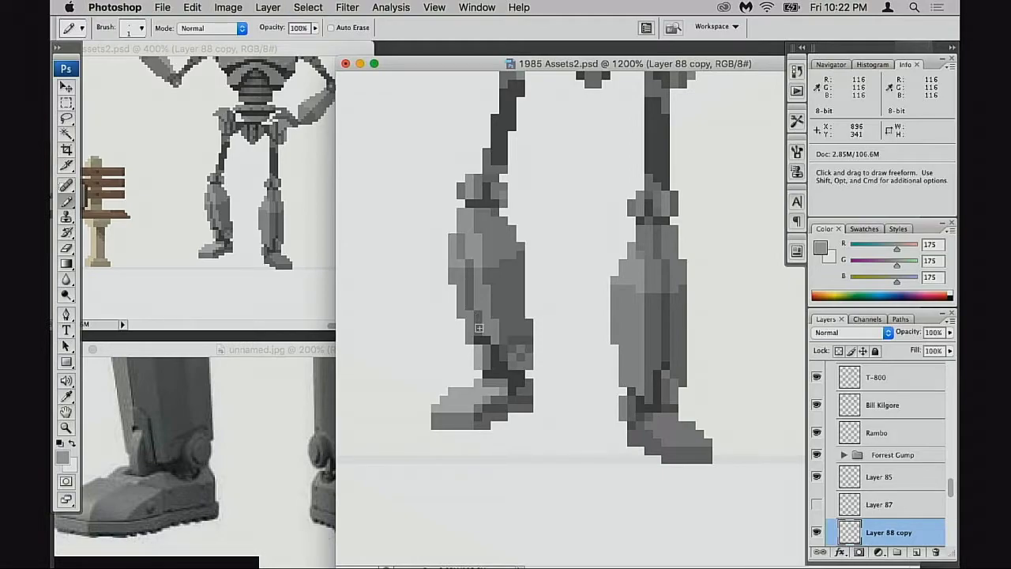
pyautogui.keyDown('alt'); pyautogui.click(476, 328); pyautogui.keyUp('alt')
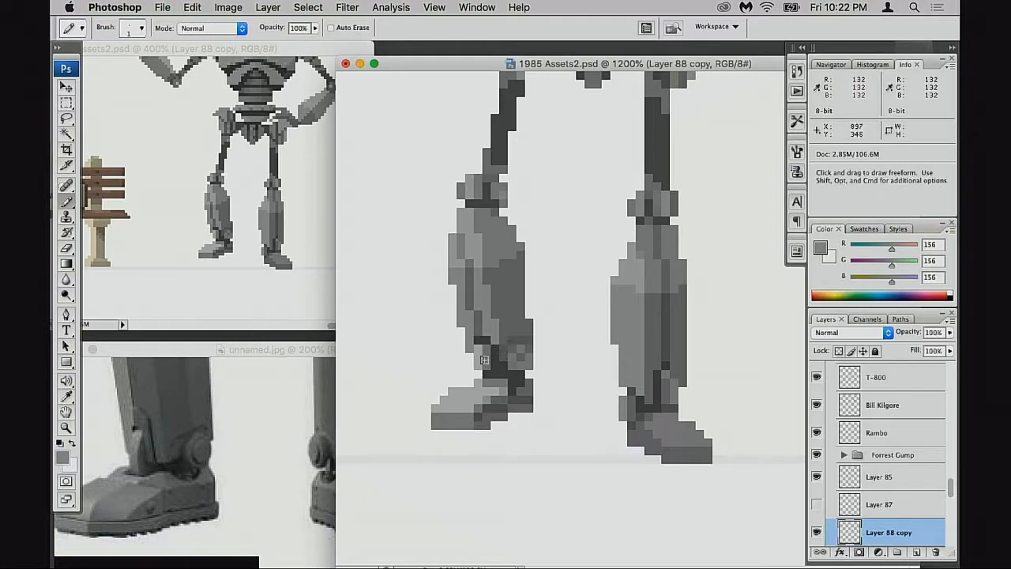
# Step: Soften the stepped front edge of the left calf with grey 156 pixels at 50% opacity
pyautogui.press('e')
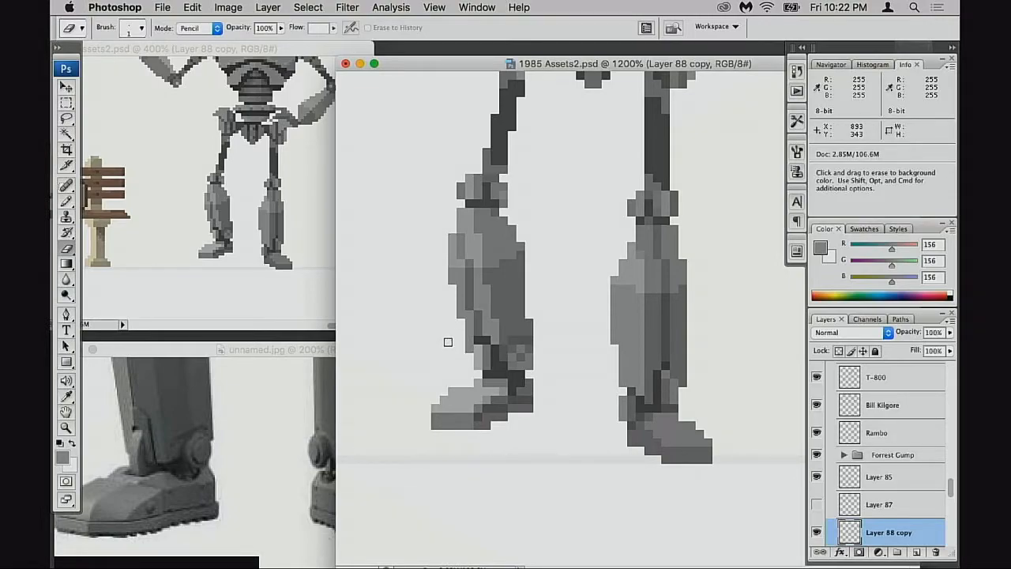
pyautogui.press('b')
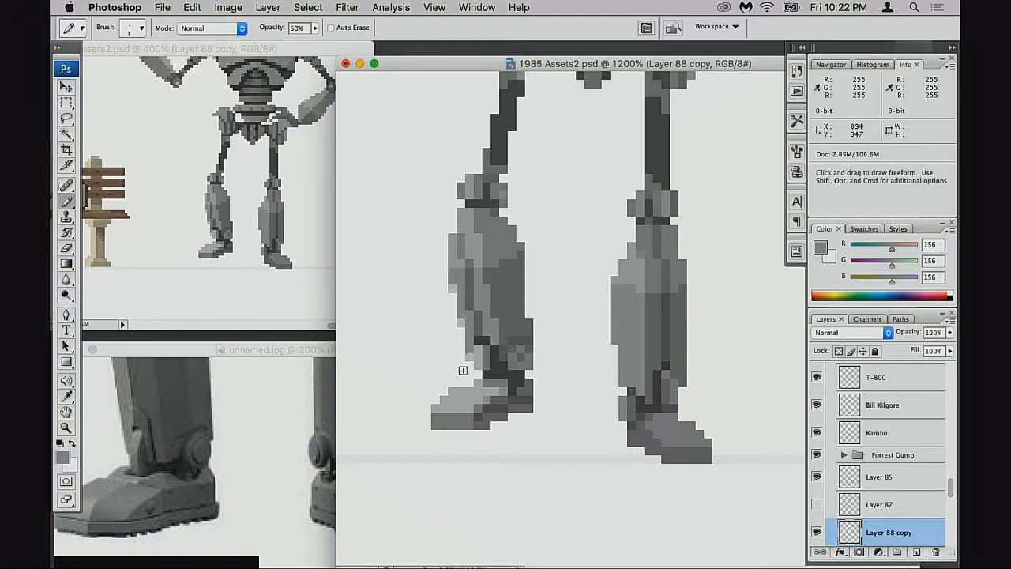
pyautogui.scroll(3, 463, 365)
pyautogui.hscroll(-1, 463, 365)
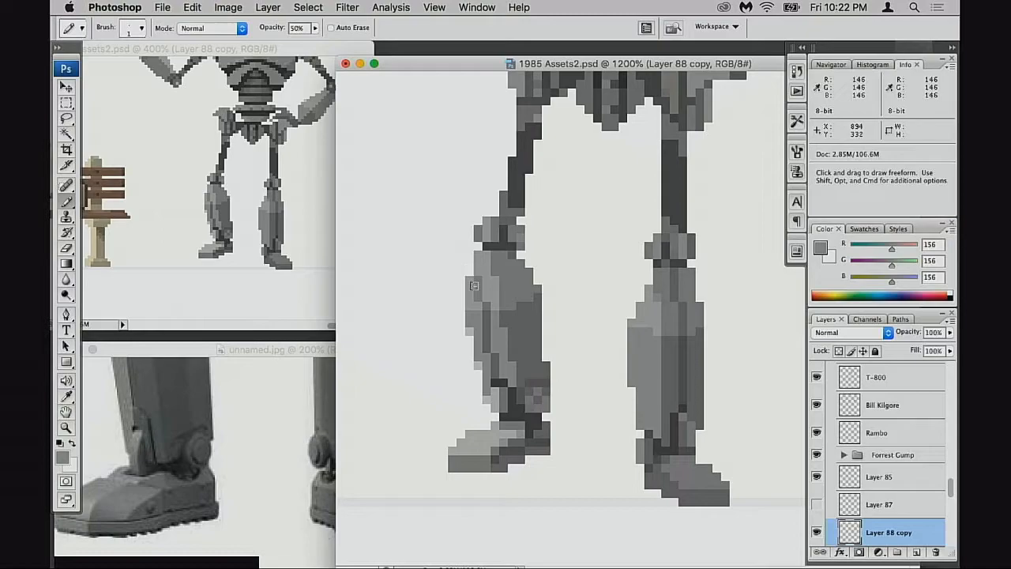
# Step: Build out the upper front bulge of the left calf with light grey (175) at 100% opacity
pyautogui.keyDown('alt'); pyautogui.click(461, 287); pyautogui.keyUp('alt')
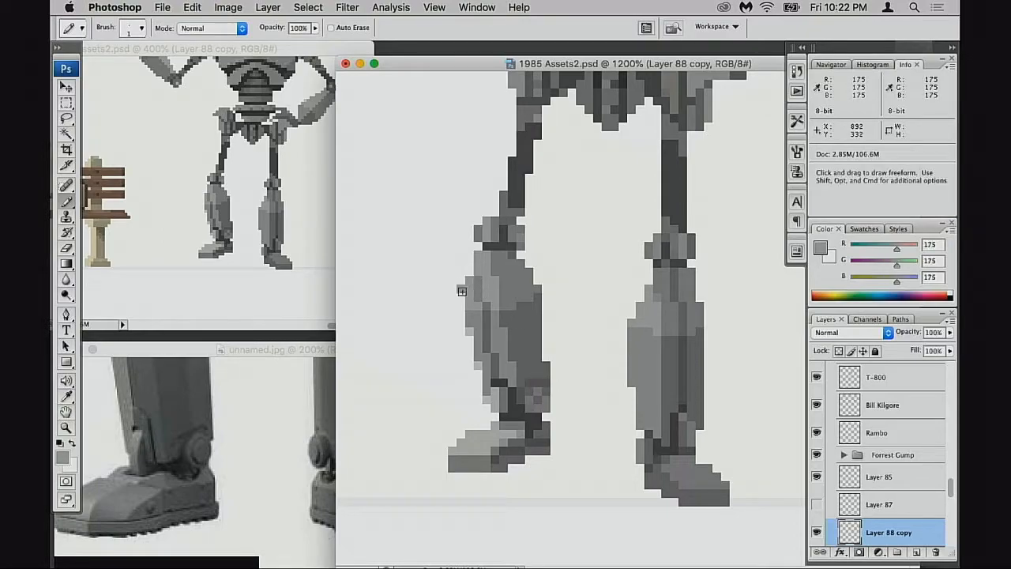
pyautogui.click(469, 273)
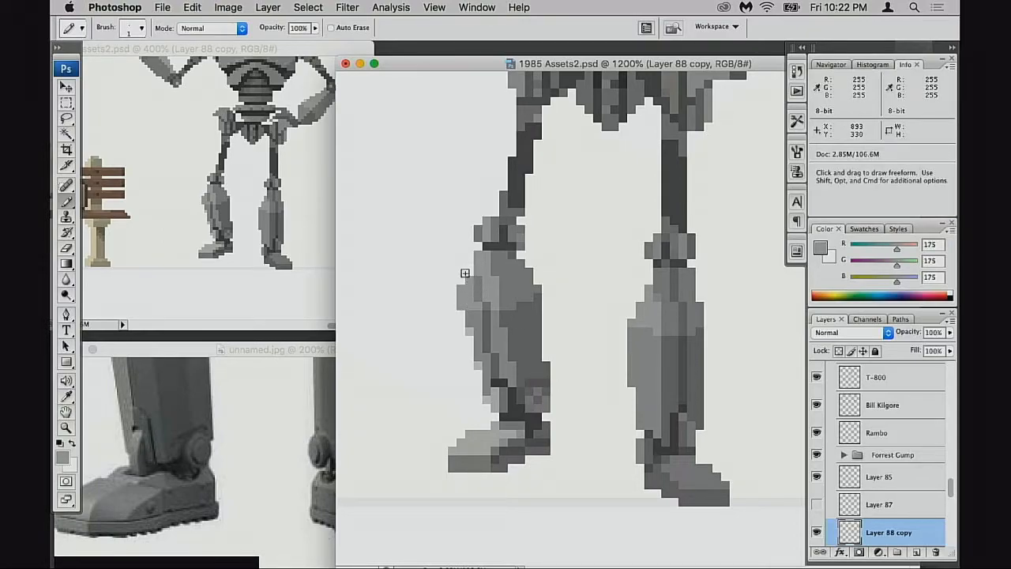
pyautogui.click(462, 281)
# Step: Try grey 146 pixels on the upper front edge of the left calf and undo them
pyautogui.keyDown('alt'); pyautogui.click(477, 276); pyautogui.keyUp('alt')
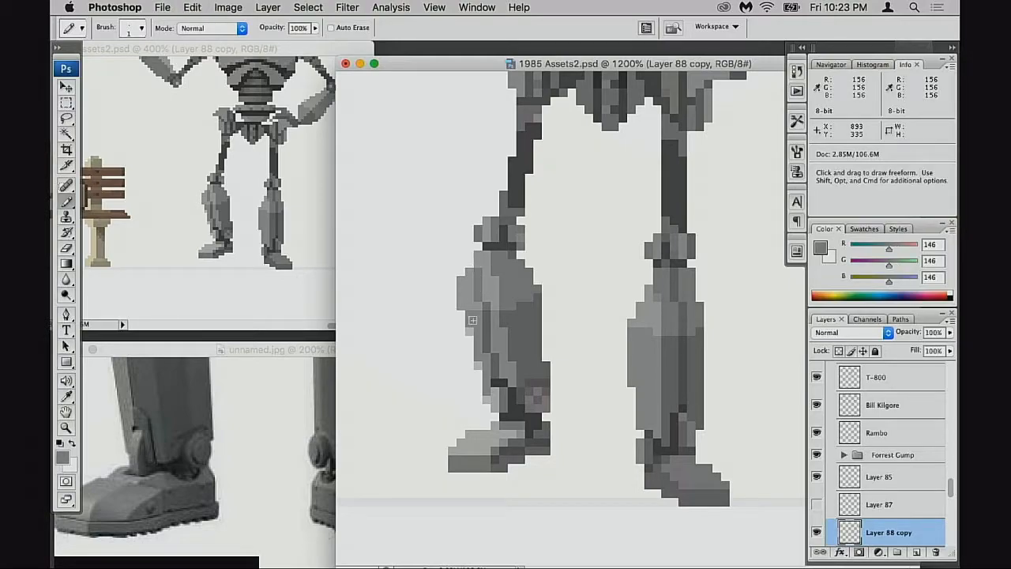
pyautogui.press('super+z')
pyautogui.click(469, 265)
pyautogui.press('super+z')
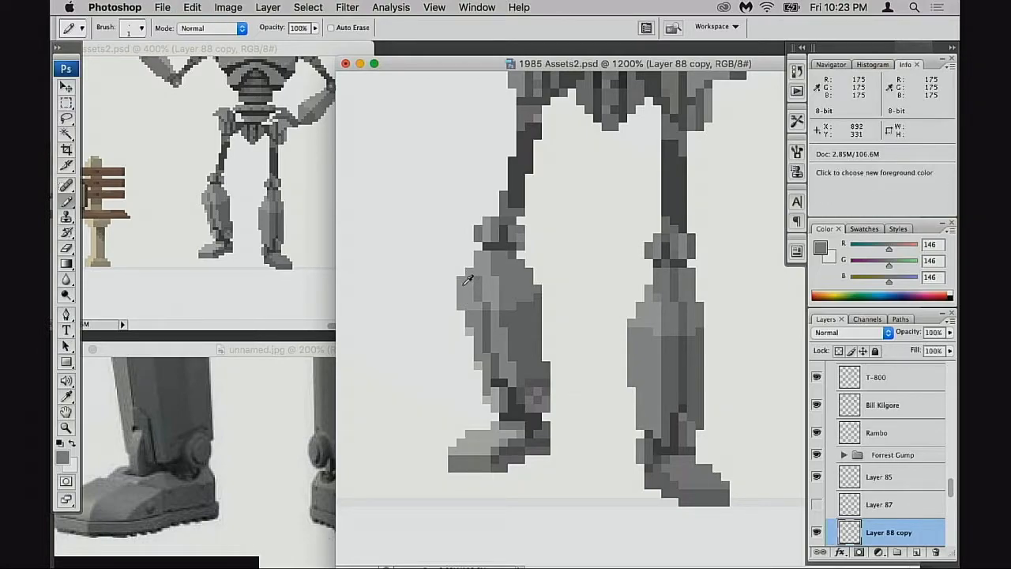
# Step: Trim corner pixels from the upper edges of the left calf and bring the knees and calves of the reference photo into view
pyautogui.keyDown('alt'); pyautogui.click(467, 279); pyautogui.keyUp('alt')
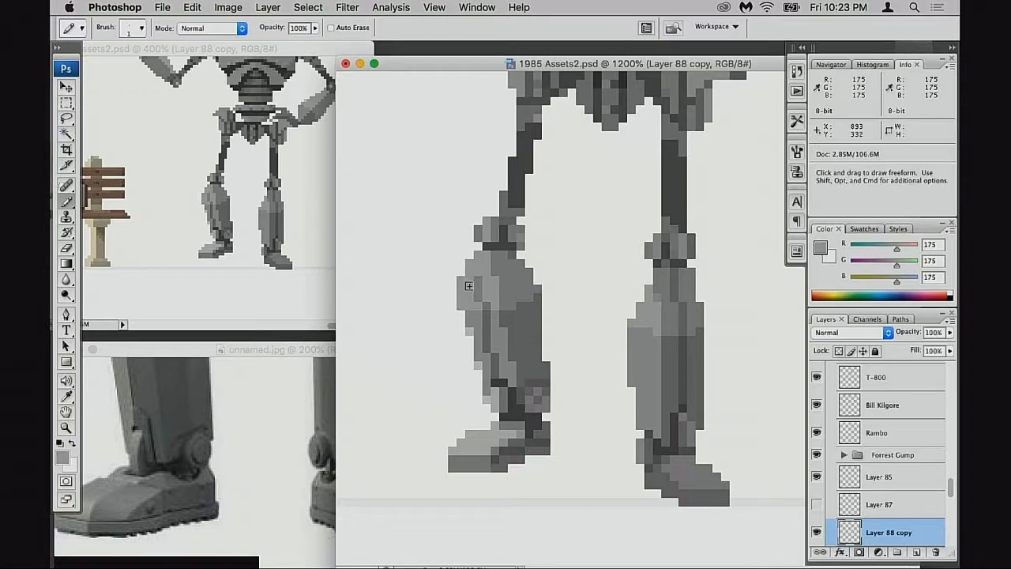
pyautogui.press('e')
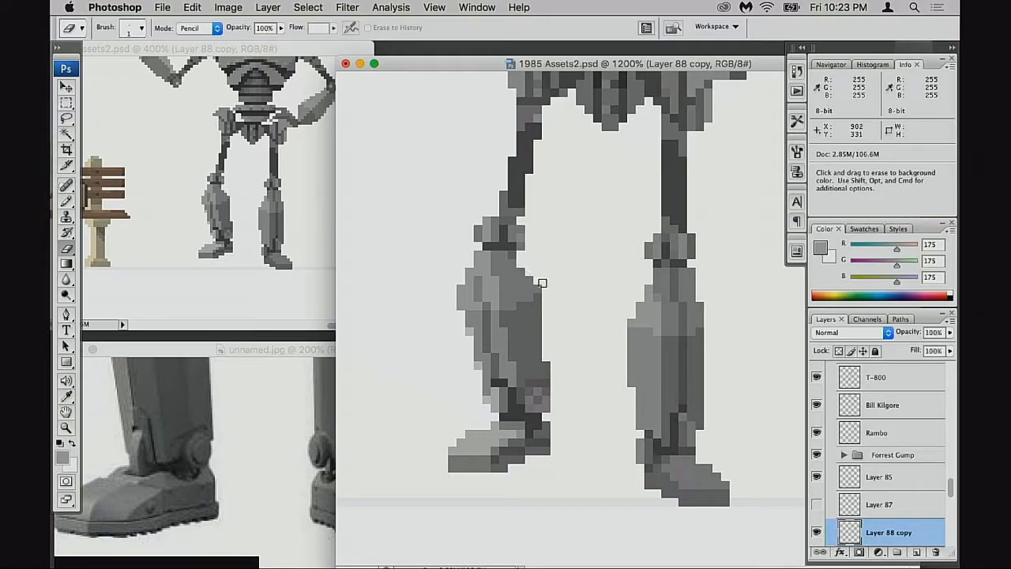
pyautogui.click(255, 417)
pyautogui.scroll(5, 272, 473)
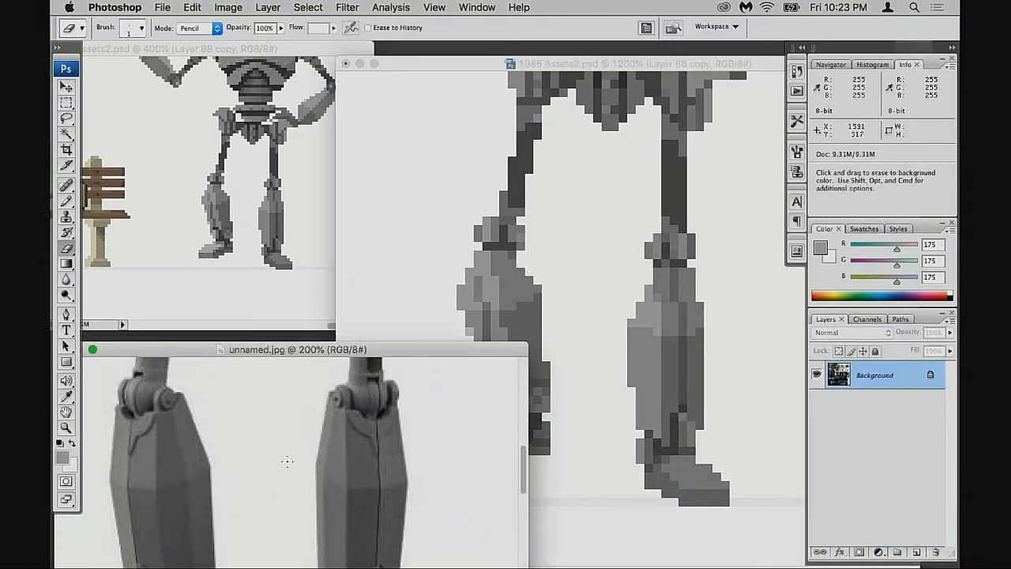
pyautogui.click(572, 308)
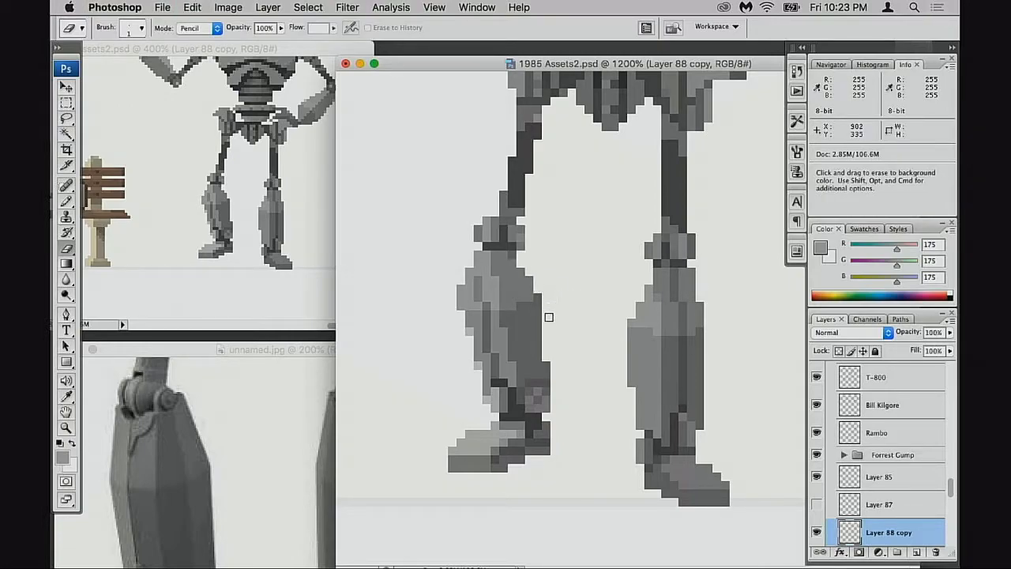
# Step: Touch up the upper rear edge of the left calf with grey 139 and undo the last erasure
pyautogui.press('b')
pyautogui.keyDown('alt'); pyautogui.click(527, 297); pyautogui.keyUp('alt')
pyautogui.click(537, 298)
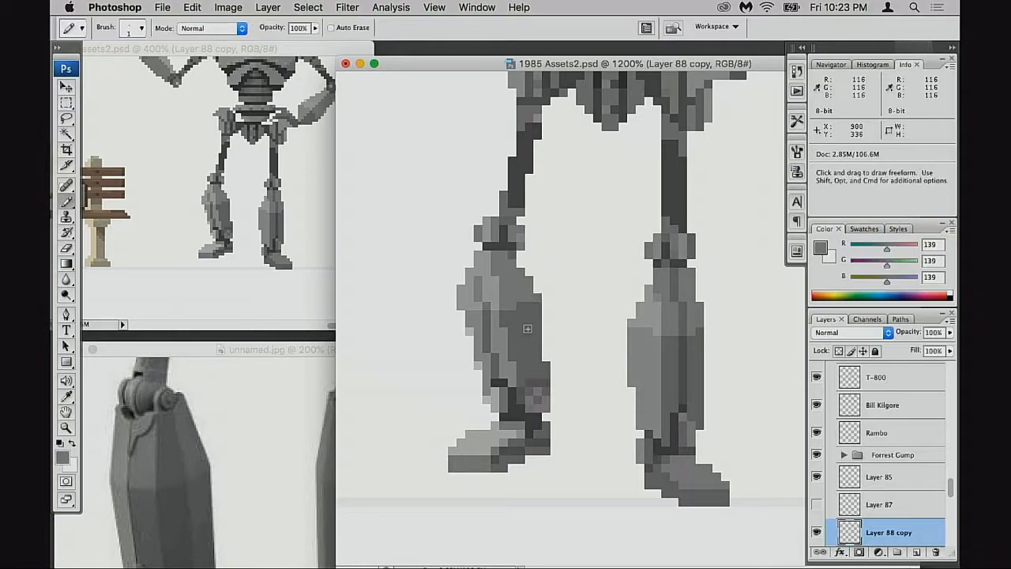
pyautogui.press('e')
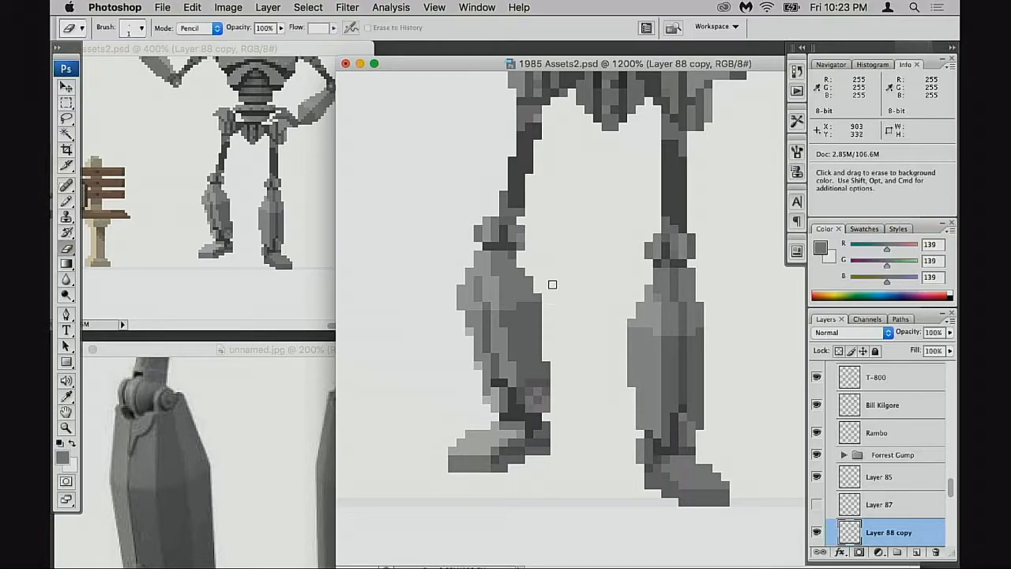
pyautogui.press('super+z')
pyautogui.press('b')
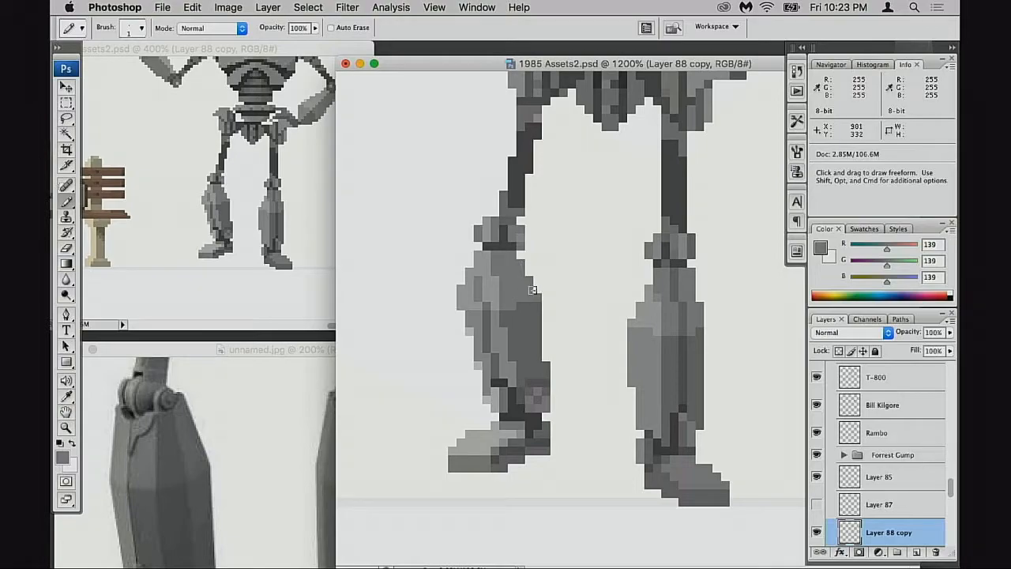
# Step: Widen the upper front edge of the right calf with light grey (175) and pick grey 139 for its rear edge
pyautogui.keyDown('alt'); pyautogui.click(637, 315); pyautogui.keyUp('alt')
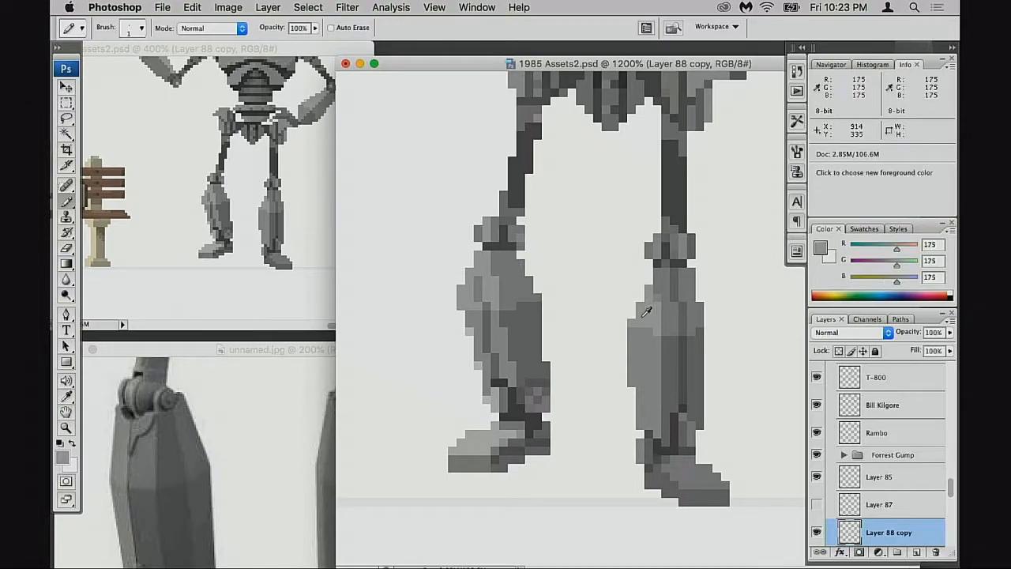
pyautogui.click(648, 282)
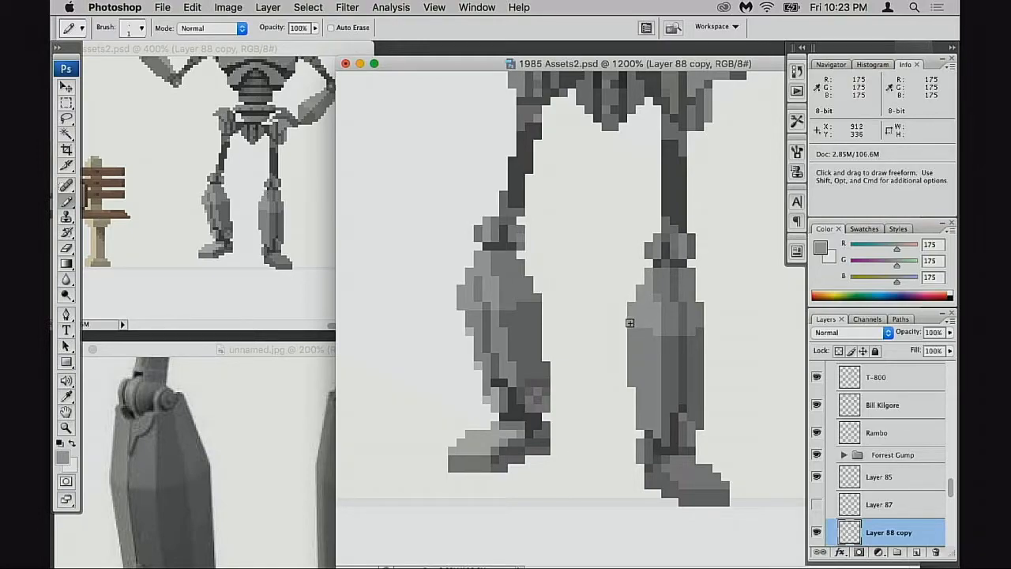
pyautogui.keyDown('alt'); pyautogui.click(698, 302); pyautogui.keyUp('alt')
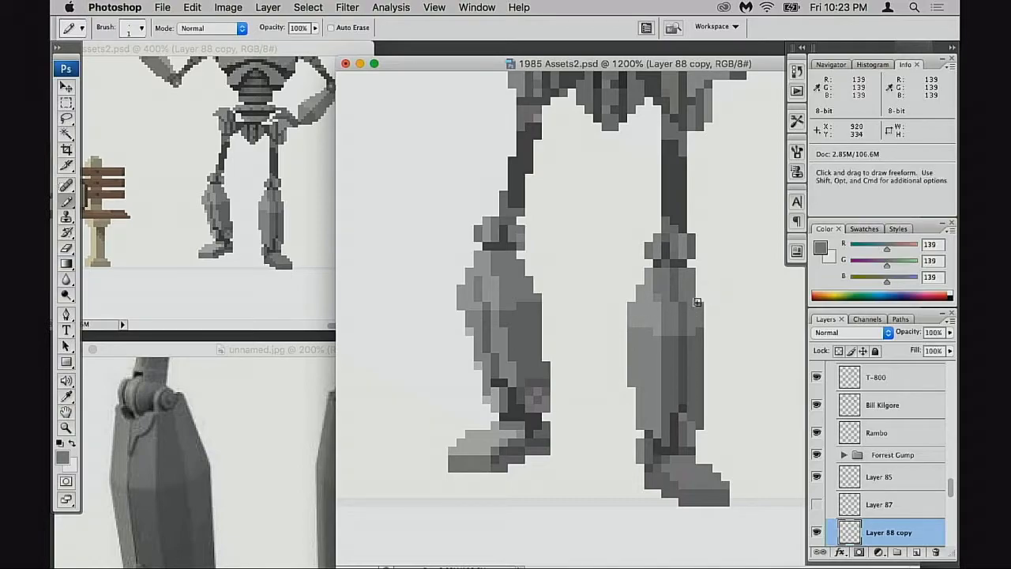
# Step: Erase the outermost column of pixels on the left calf's front bulge and save the document
pyautogui.press('e')
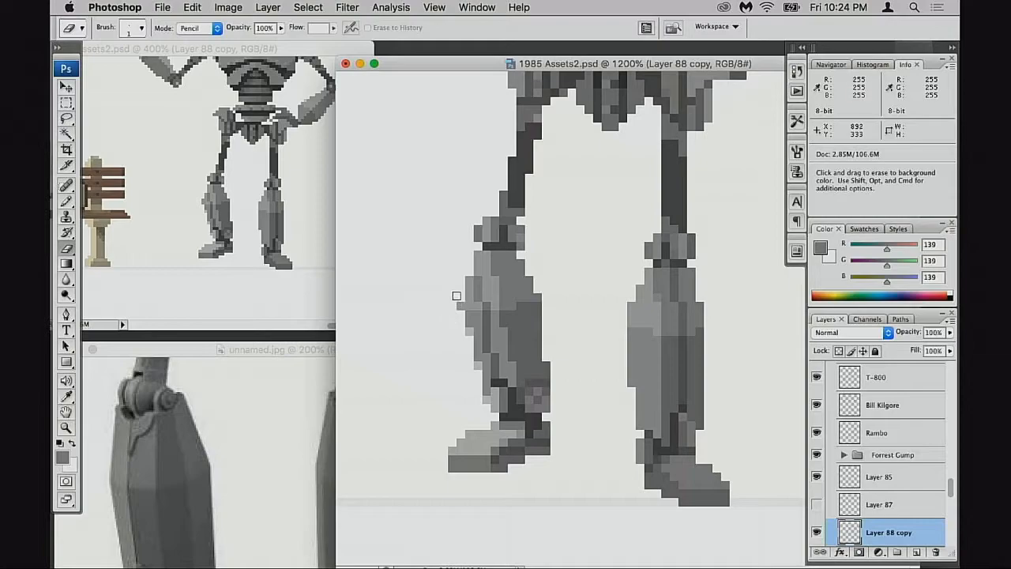
pyautogui.click(458, 308)
pyautogui.press('super+s')
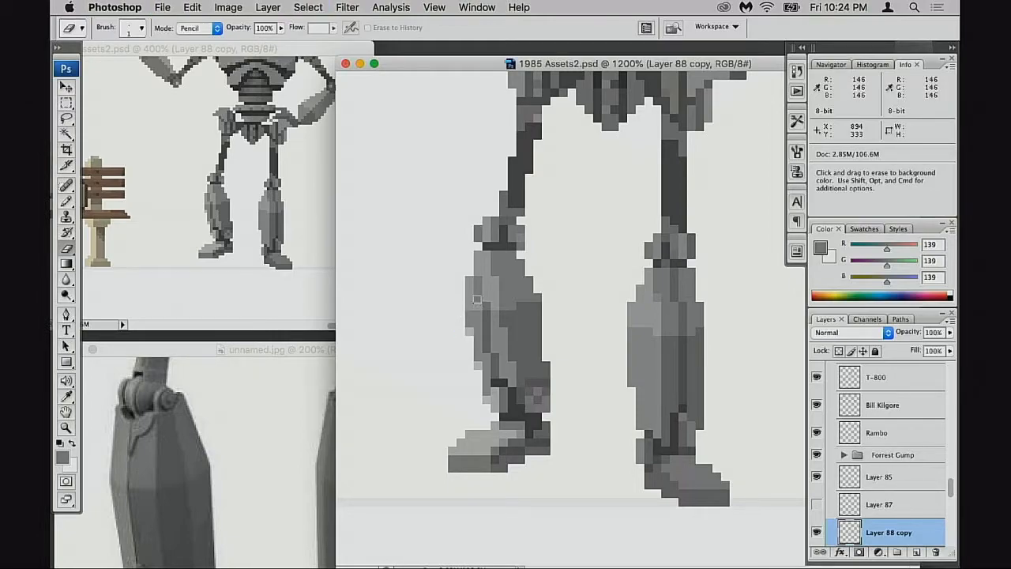
# Step: Touch up the joint between the left hip and thigh with dark grey (80) and the Eraser
pyautogui.press('space')
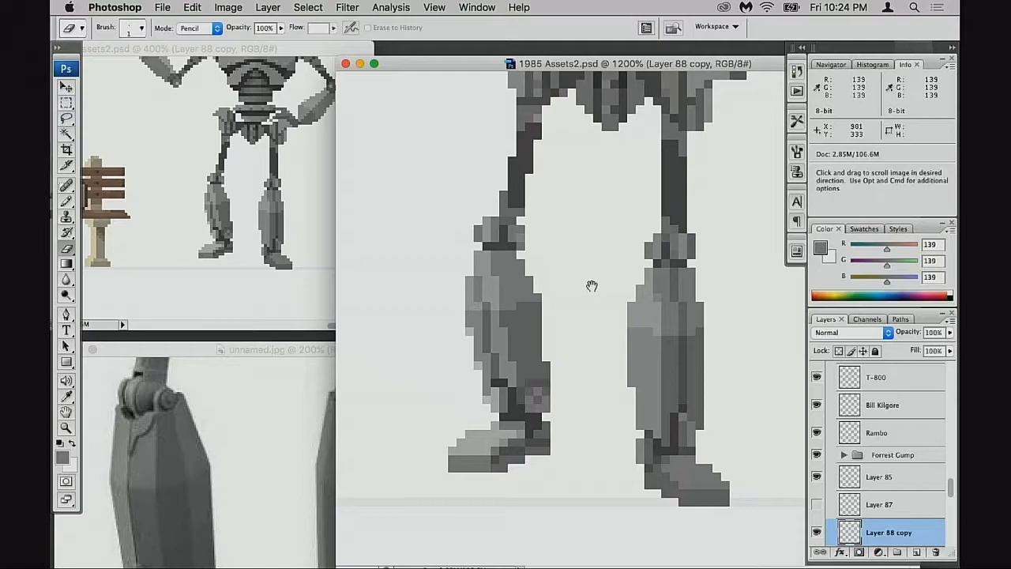
pyautogui.moveTo(611, 286)
pyautogui.mouseDown()
pyautogui.moveTo(573, 323)
pyautogui.moveTo(520, 321)
pyautogui.mouseUp()
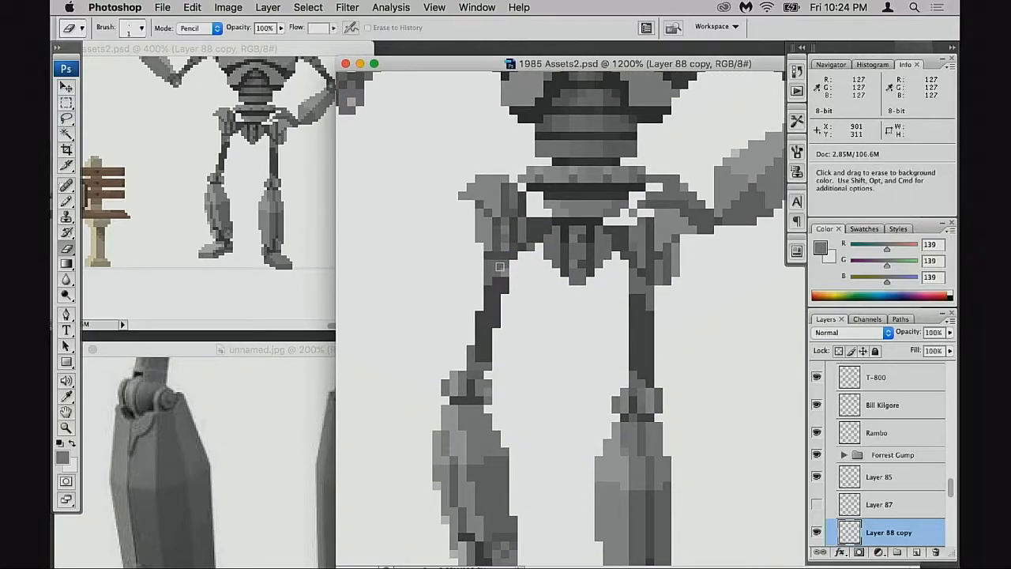
pyautogui.press('b')
pyautogui.keyDown('alt'); pyautogui.click(502, 267); pyautogui.keyUp('alt')
pyautogui.press('space')
pyautogui.moveTo(505, 268); pyautogui.dragTo(517, 335)
pyautogui.keyDown('alt'); pyautogui.click(496, 365); pyautogui.keyUp('alt')
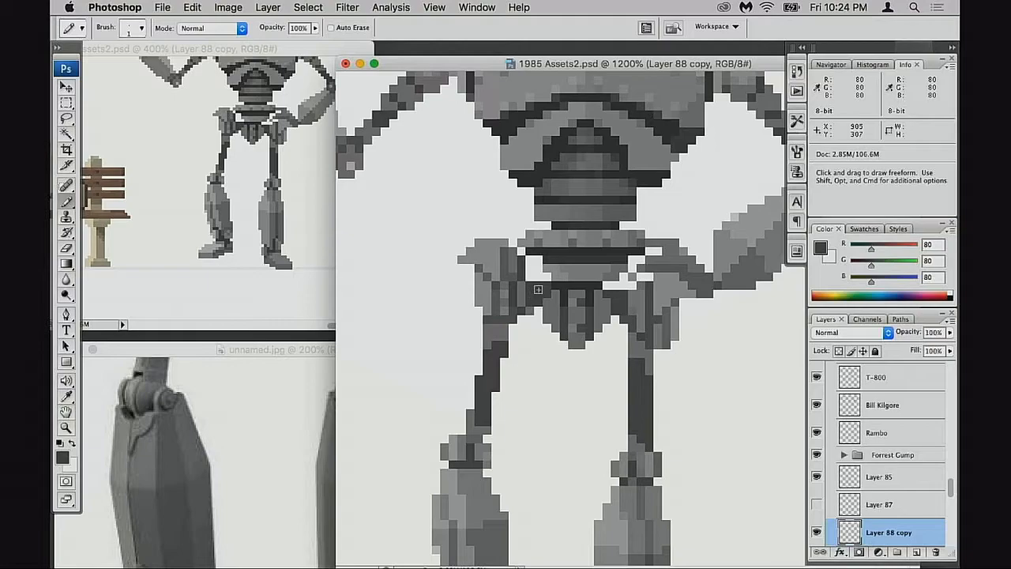
pyautogui.press('e')
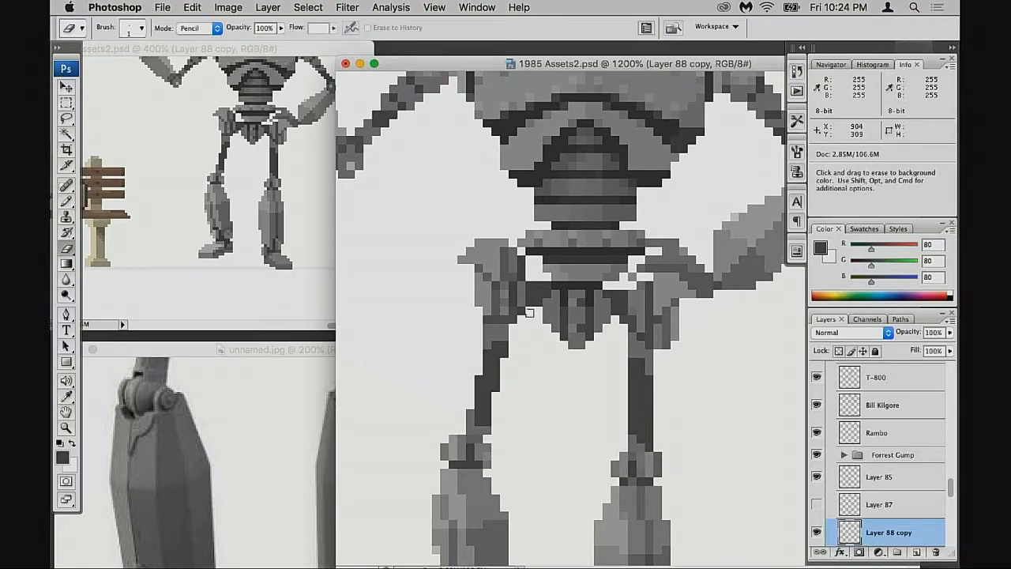
pyautogui.press('space')
# Step: Refine the shading of the right hip joint beside the pelvis with greys 138, 113, 88 and 80
pyautogui.press('b')
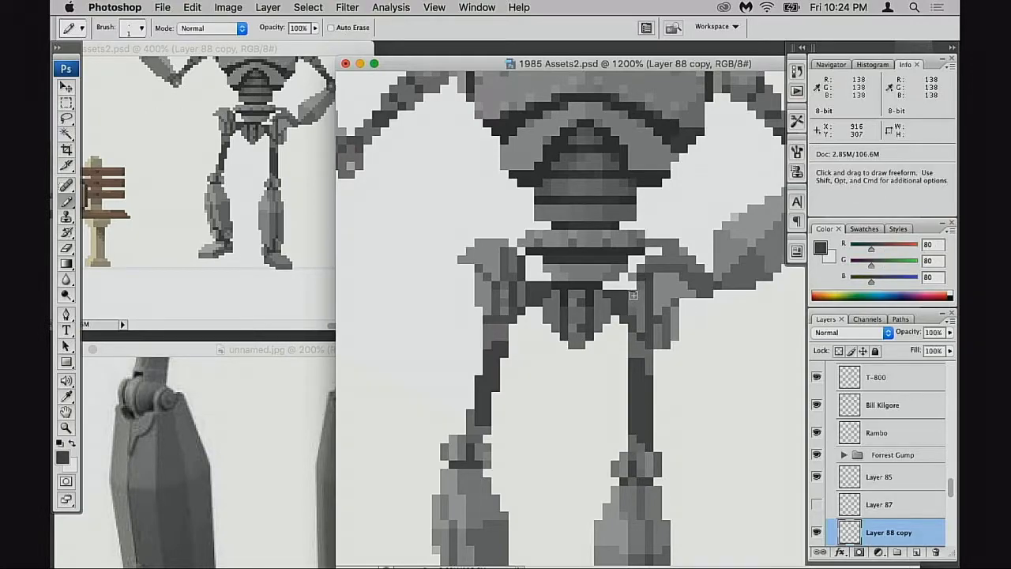
pyautogui.keyDown('alt'); pyautogui.click(633, 294); pyautogui.keyUp('alt')
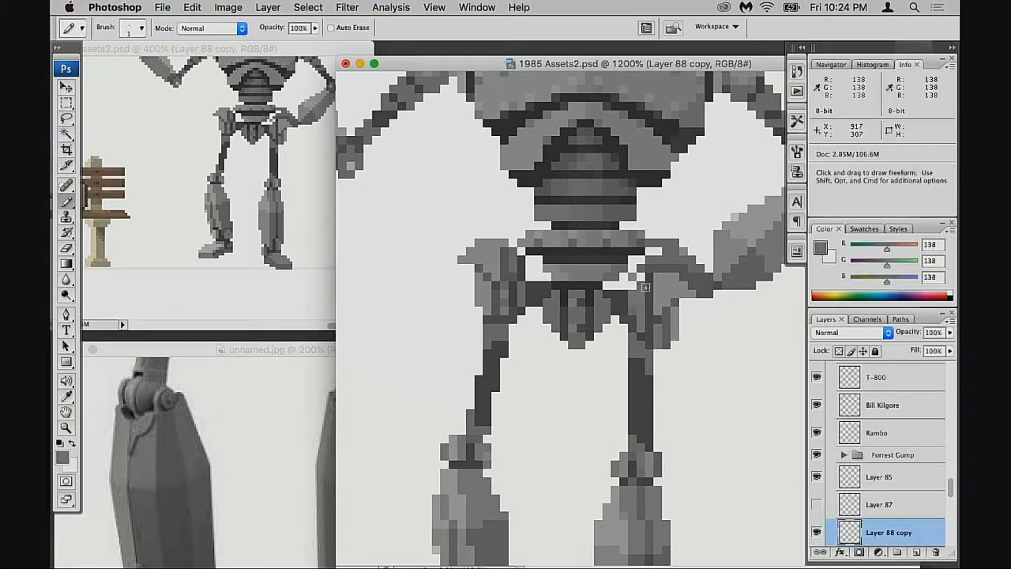
pyautogui.keyDown('alt'); pyautogui.click(671, 312); pyautogui.keyUp('alt')
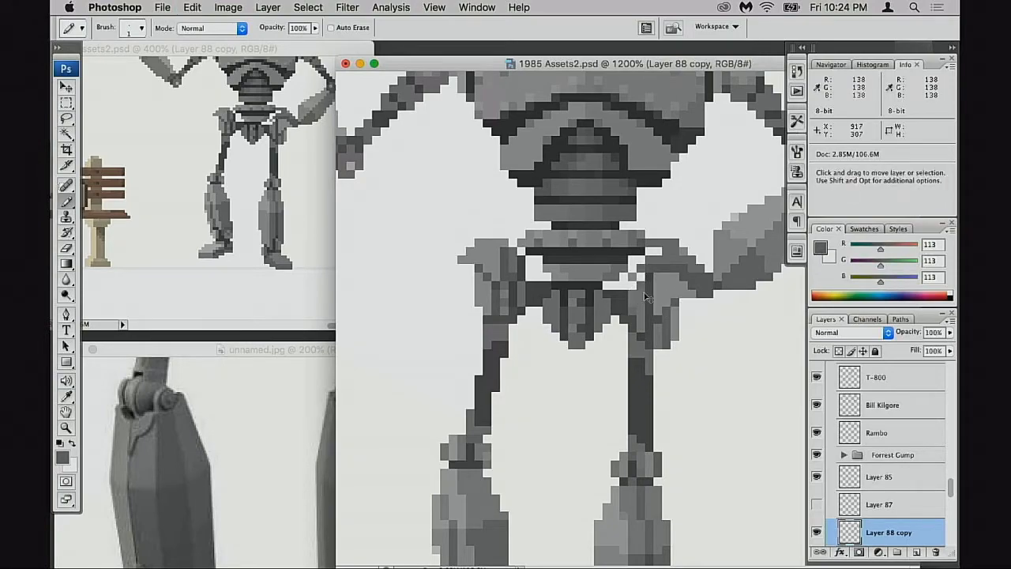
pyautogui.keyDown('alt'); pyautogui.click(650, 276); pyautogui.keyUp('alt')
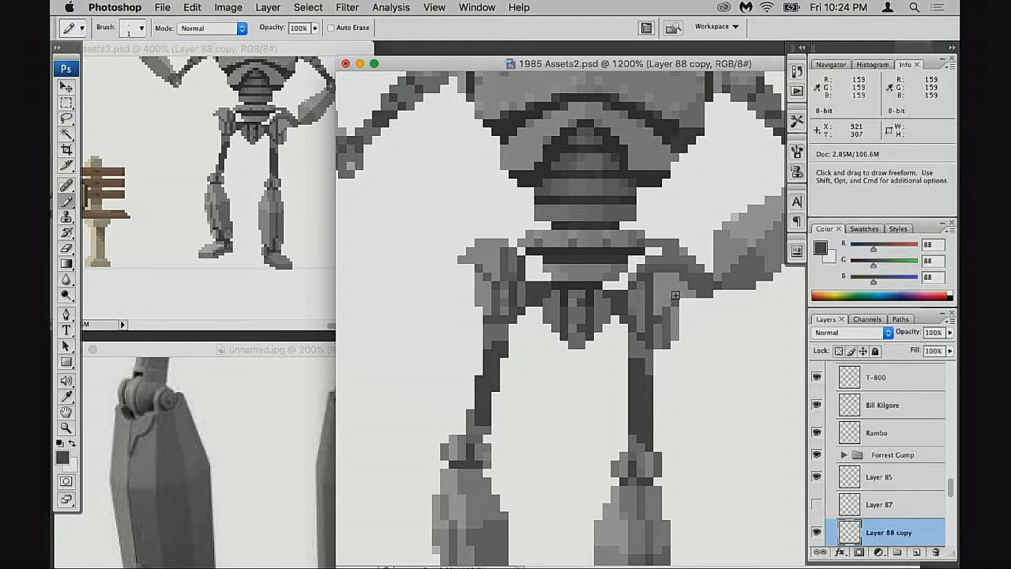
pyautogui.scroll(3, 588, 294)
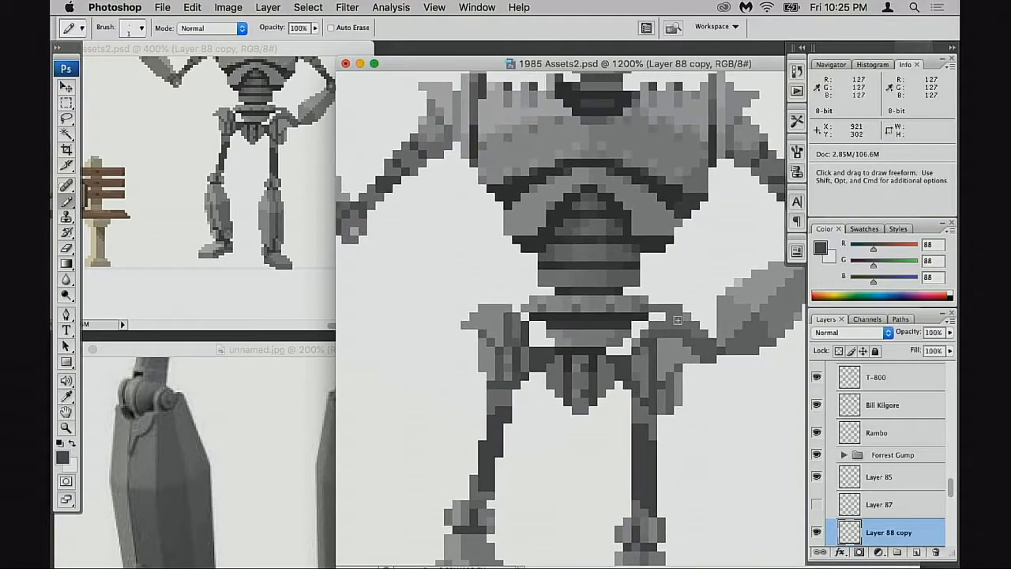
pyautogui.moveTo(587, 295); pyautogui.dragTo(666, 313)
pyautogui.keyDown('alt'); pyautogui.click(643, 362); pyautogui.keyUp('alt')
# Step: Rework the small highlight pixels at the centre of the chest above the dark arch with greys 142 and 171
pyautogui.moveTo(667, 348); pyautogui.dragTo(621, 340)
pyautogui.moveTo(677, 292); pyautogui.dragTo(628, 371)
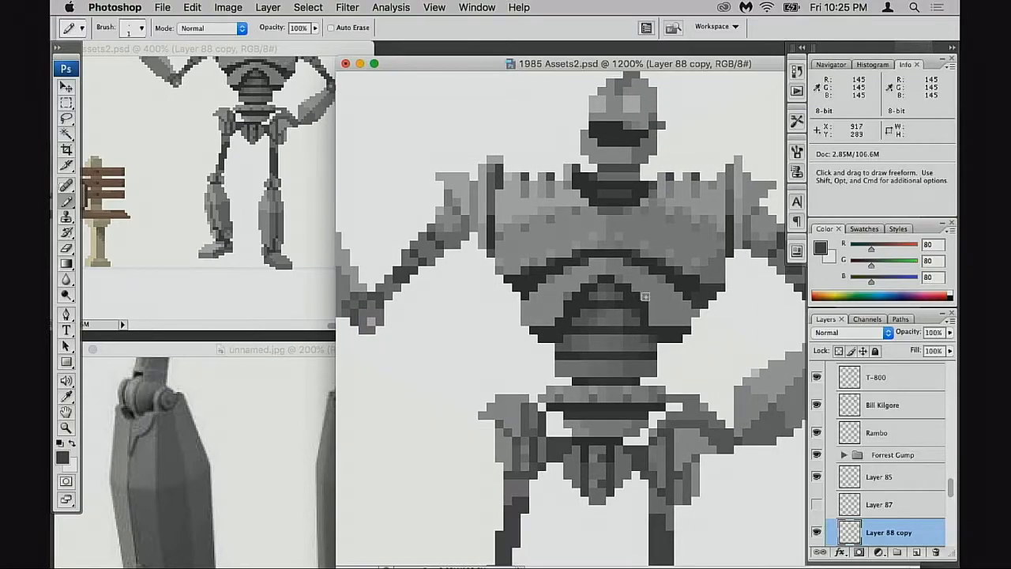
pyautogui.keyDown('alt'); pyautogui.click(543, 259); pyautogui.keyUp('alt')
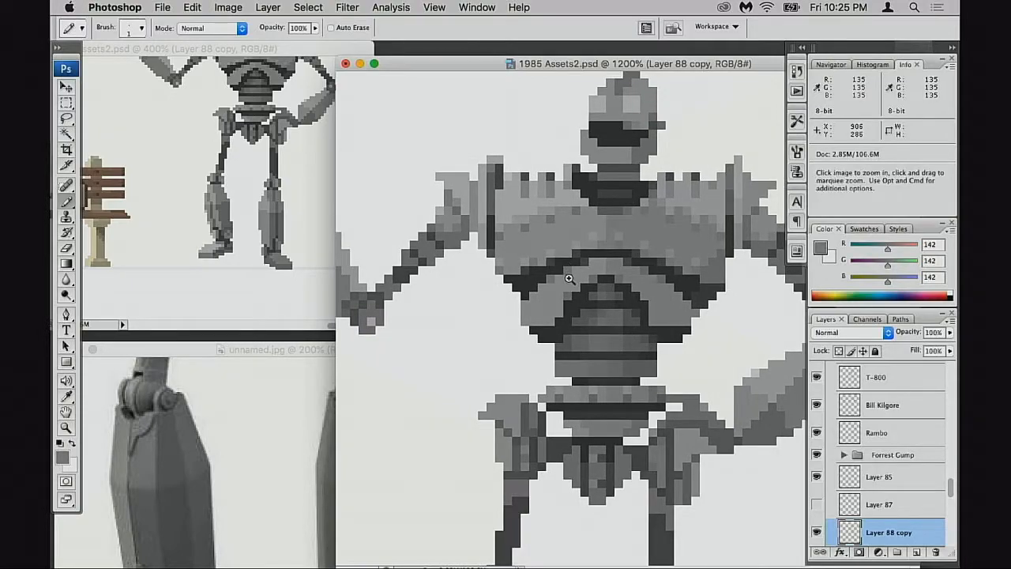
pyautogui.keyDown('super'); pyautogui.click(570, 280); pyautogui.keyUp('super')
pyautogui.keyDown('super'); pyautogui.click(596, 292); pyautogui.keyUp('super')
pyautogui.moveTo(631, 309); pyautogui.dragTo(655, 316)
pyautogui.moveTo(647, 369); pyautogui.dragTo(520, 349)
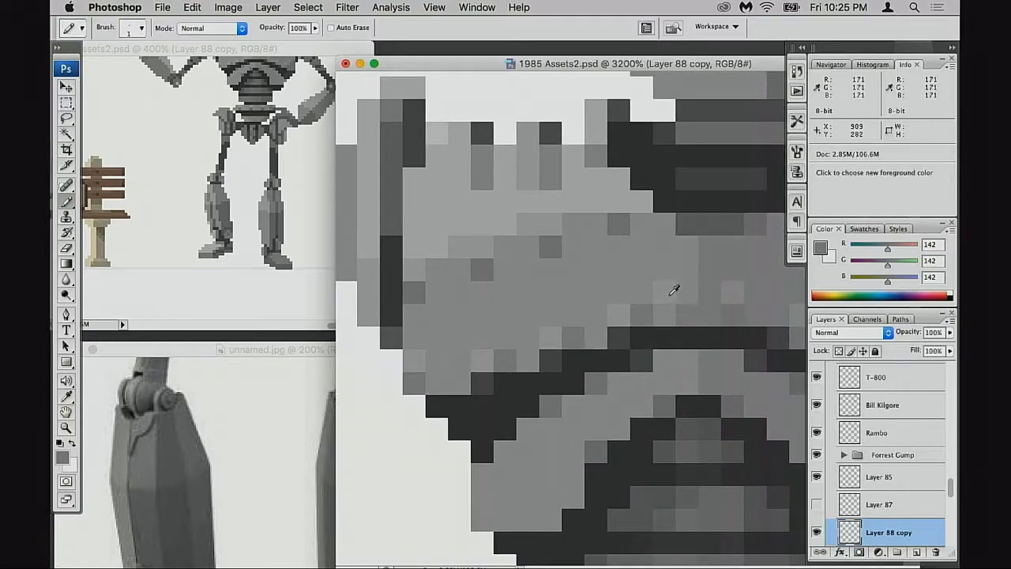
pyautogui.keyDown('alt'); pyautogui.click(660, 292); pyautogui.keyUp('alt')
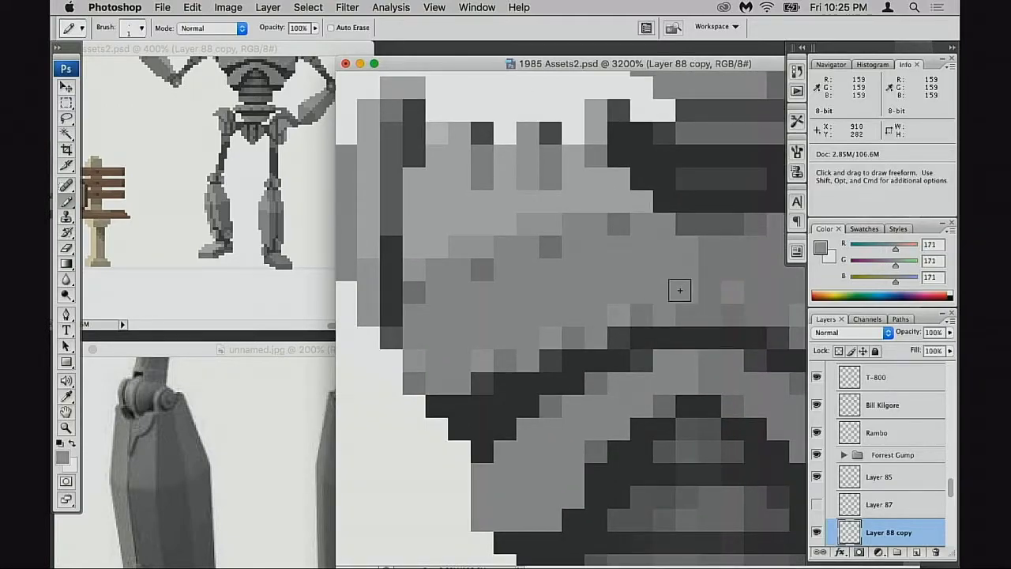
pyautogui.click(645, 313)
pyautogui.press('alt+super+z')
pyautogui.press('alt+super+z')
pyautogui.keyDown('alt'); pyautogui.click(648, 311); pyautogui.keyUp('alt')
pyautogui.click(689, 291)
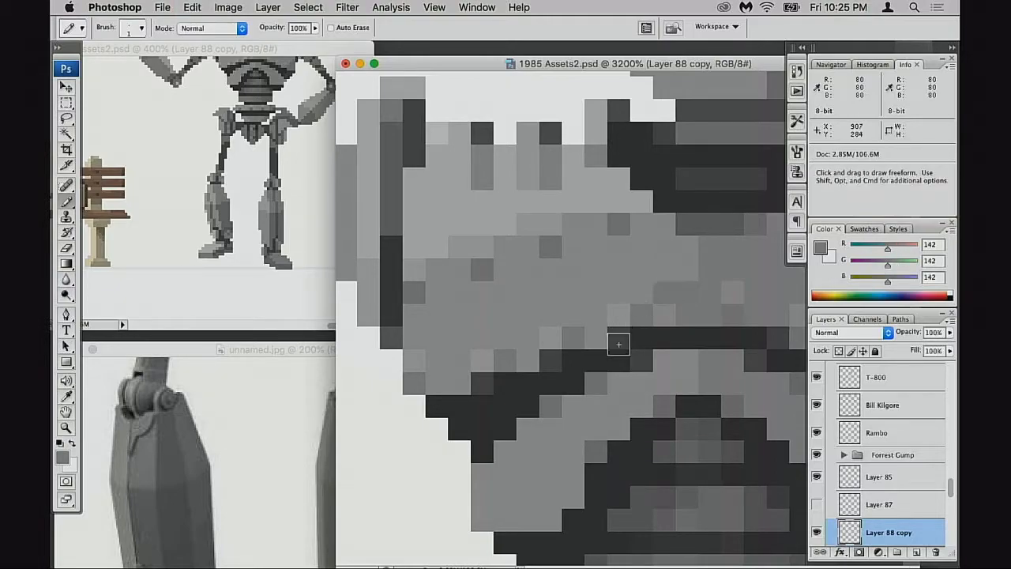
pyautogui.keyDown('alt'); pyautogui.click(627, 308); pyautogui.keyUp('alt')
pyautogui.click(684, 289)
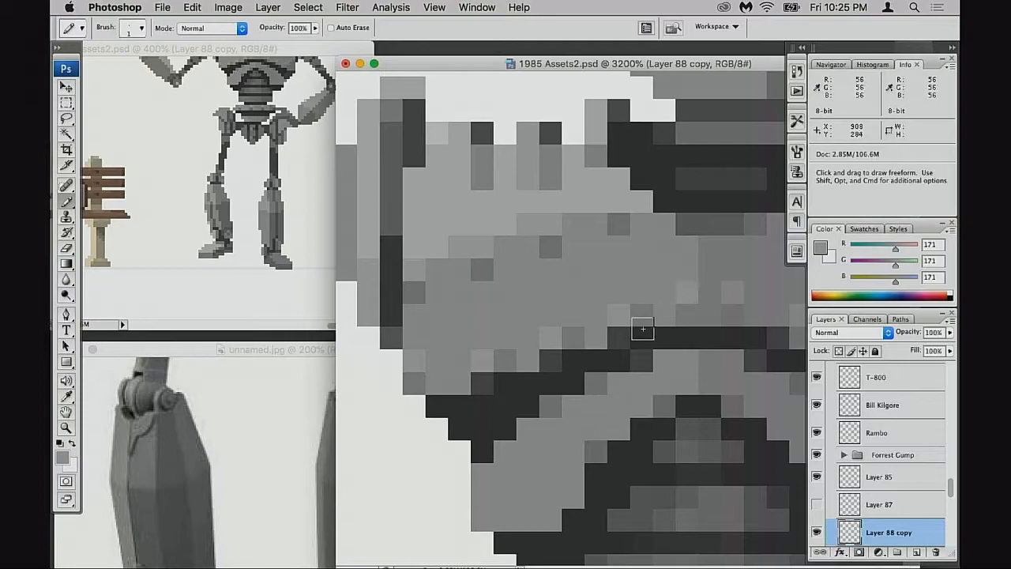
# Step: Shade the rivet pixels on the right side of the chest with greys 135 and 127, set the opacity to 20% and save
pyautogui.click(318, 235)
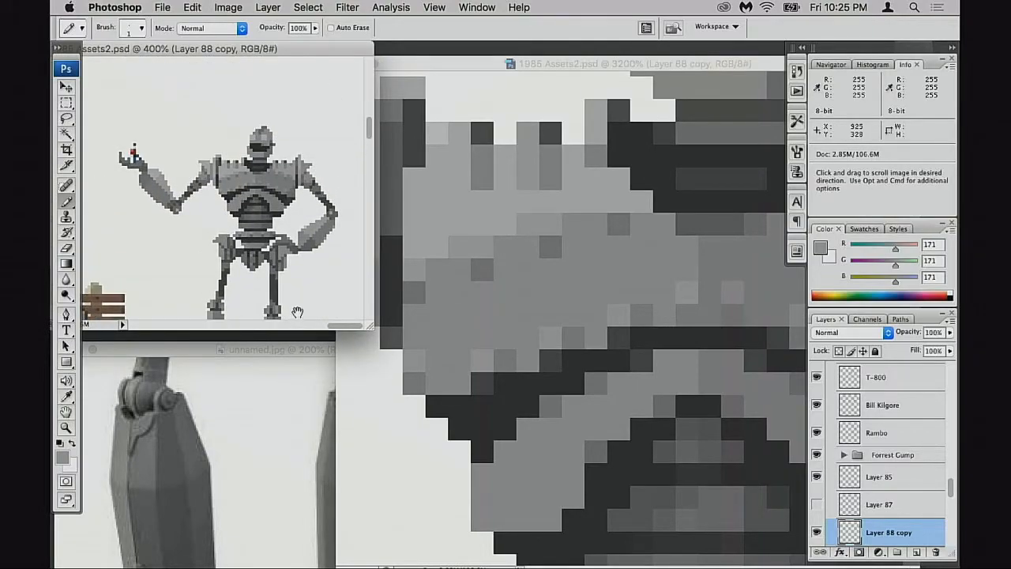
pyautogui.click(608, 308)
pyautogui.moveTo(654, 317); pyautogui.dragTo(593, 285)
pyautogui.moveTo(700, 308); pyautogui.dragTo(620, 271)
pyautogui.moveTo(758, 317); pyautogui.dragTo(670, 289)
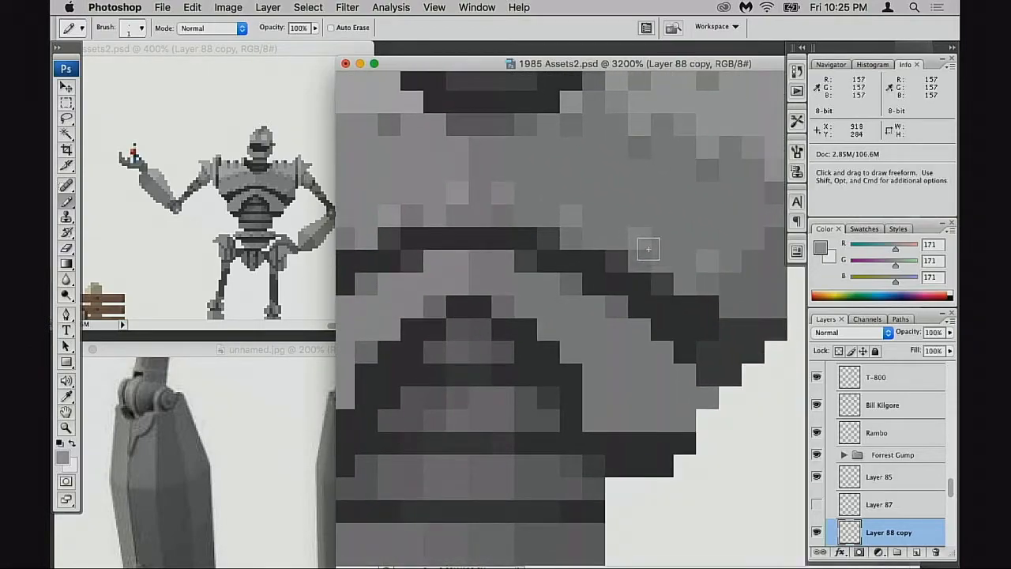
pyautogui.keyDown('alt'); pyautogui.click(434, 212); pyautogui.keyUp('alt')
pyautogui.keyDown('alt'); pyautogui.click(640, 139); pyautogui.keyUp('alt')
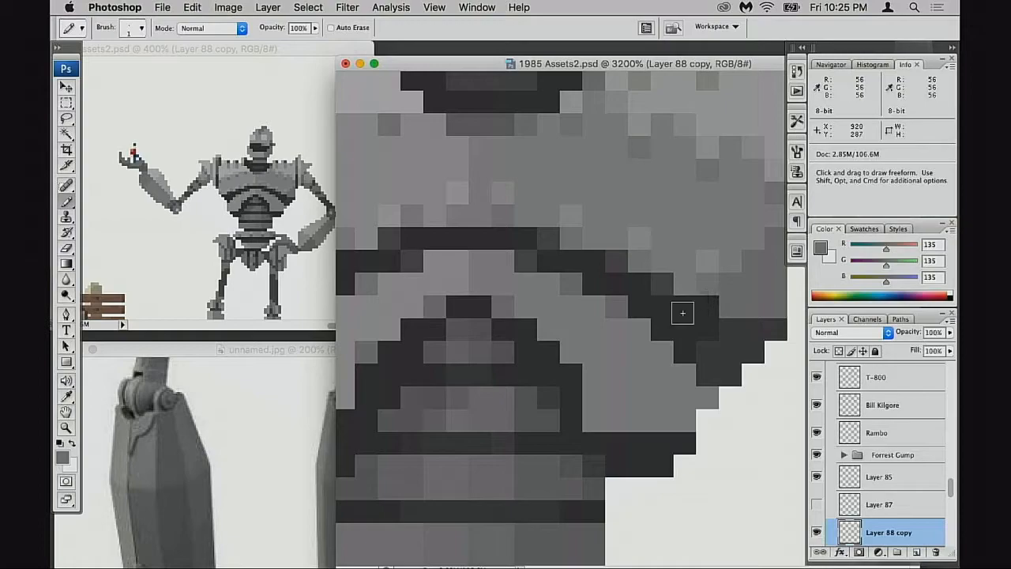
pyautogui.keyDown('alt'); pyautogui.click(734, 289); pyautogui.keyUp('alt')
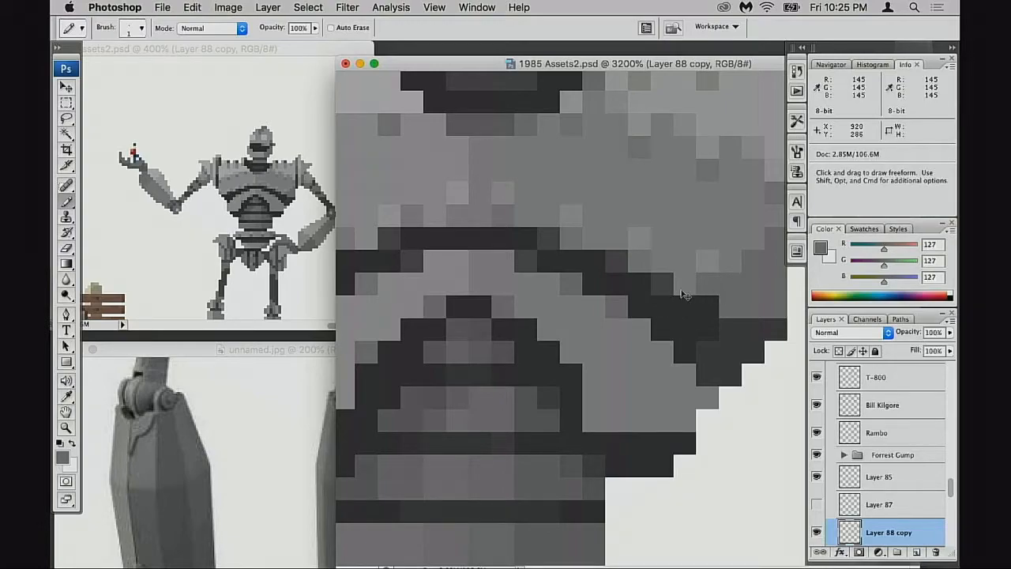
pyautogui.press('2')
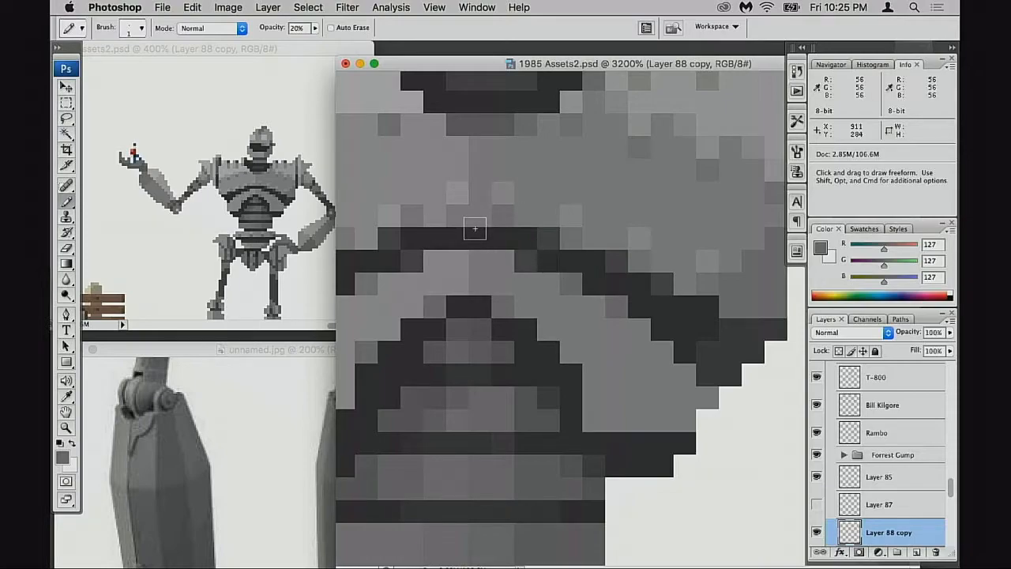
pyautogui.press('super')
pyautogui.press('super+s')
pyautogui.moveTo(593, 269); pyautogui.dragTo(603, 344)
pyautogui.moveTo(548, 312); pyautogui.dragTo(671, 293)
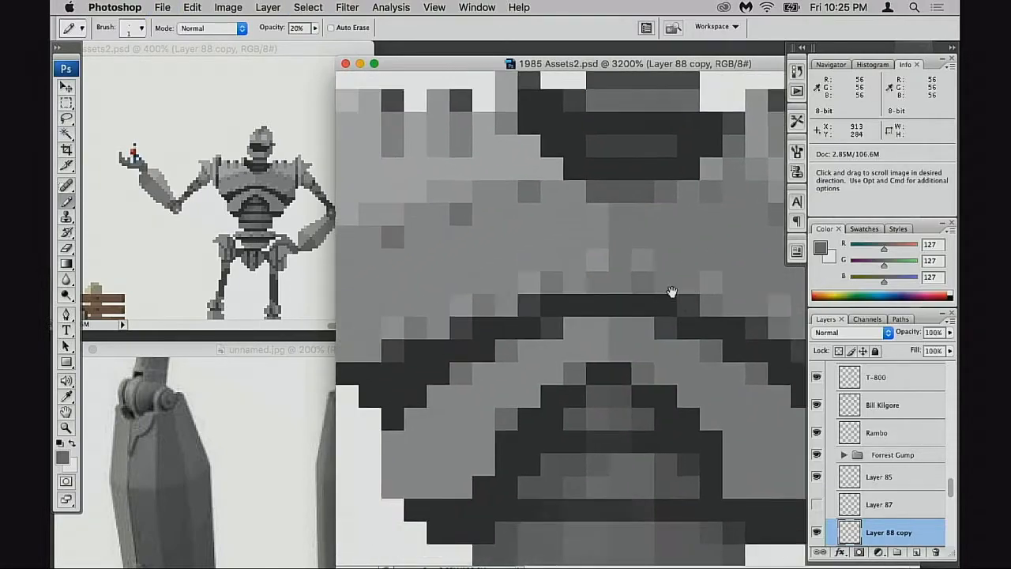
pyautogui.hscroll(-1, 663, 280)
pyautogui.hscroll(-3, 652, 272)
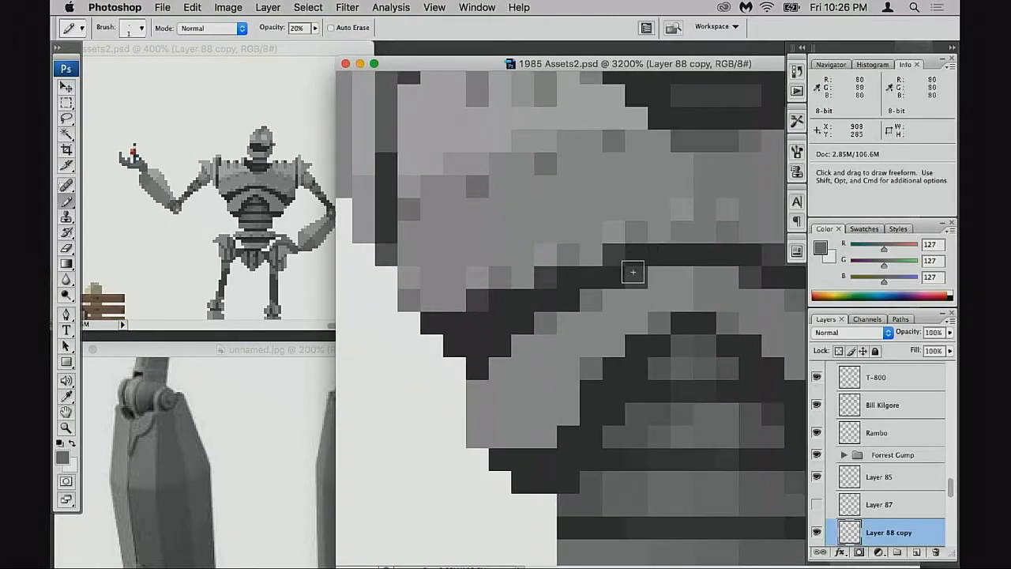
pyautogui.keyDown('alt'); pyautogui.click(627, 319); pyautogui.keyUp('alt')
pyautogui.keyDown('alt'); pyautogui.click(617, 314); pyautogui.keyUp('alt')
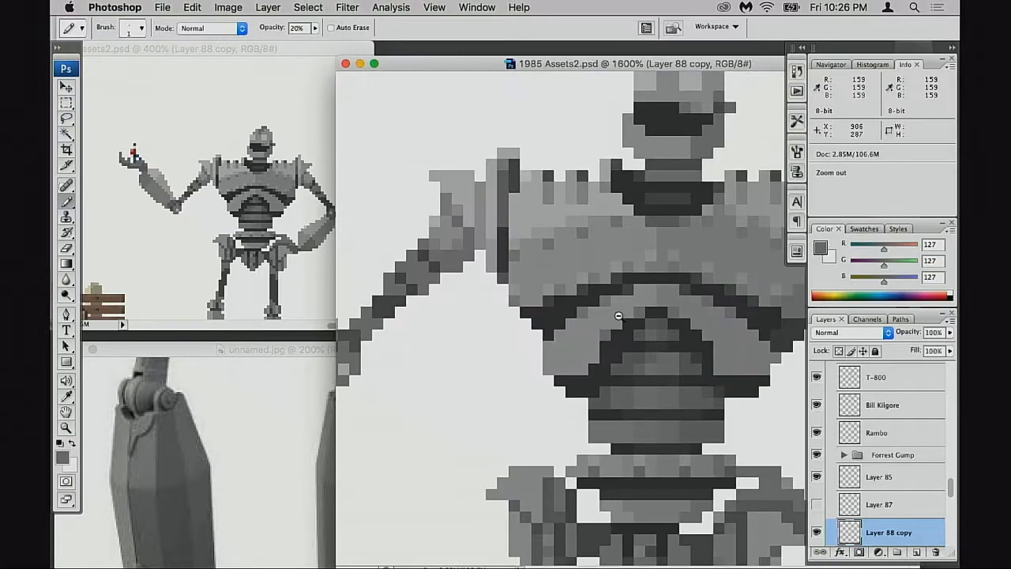
# Step: Examine the robot's torso, hips and upper legs, and save the document
pyautogui.keyDown('alt'); pyautogui.click(618, 316); pyautogui.keyUp('alt')
pyautogui.scroll(-5, 632, 308)
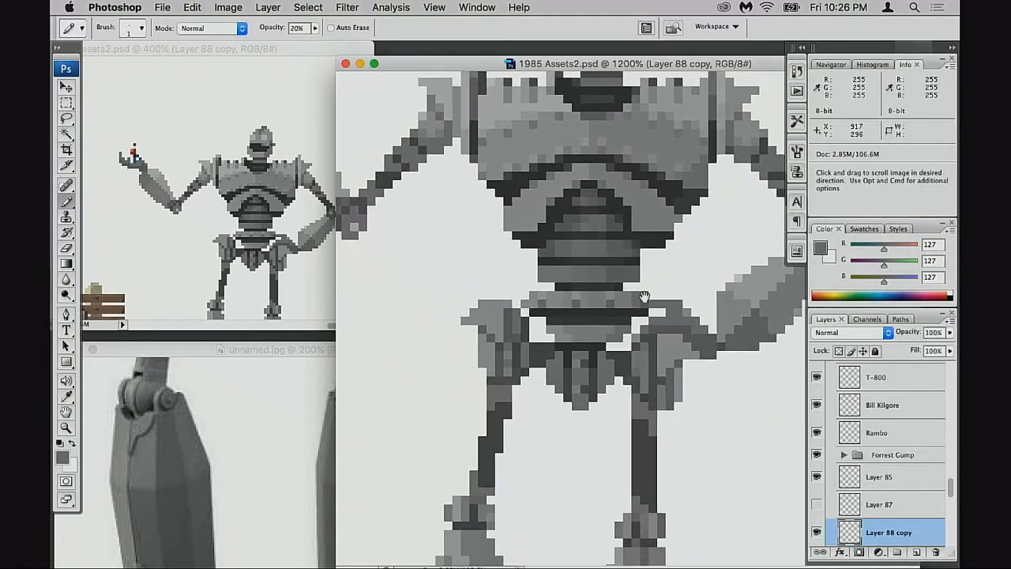
pyautogui.press('v')
pyautogui.press('super+d')
pyautogui.moveTo(608, 333); pyautogui.dragTo(657, 281)
pyautogui.moveTo(620, 324); pyautogui.dragTo(628, 297)
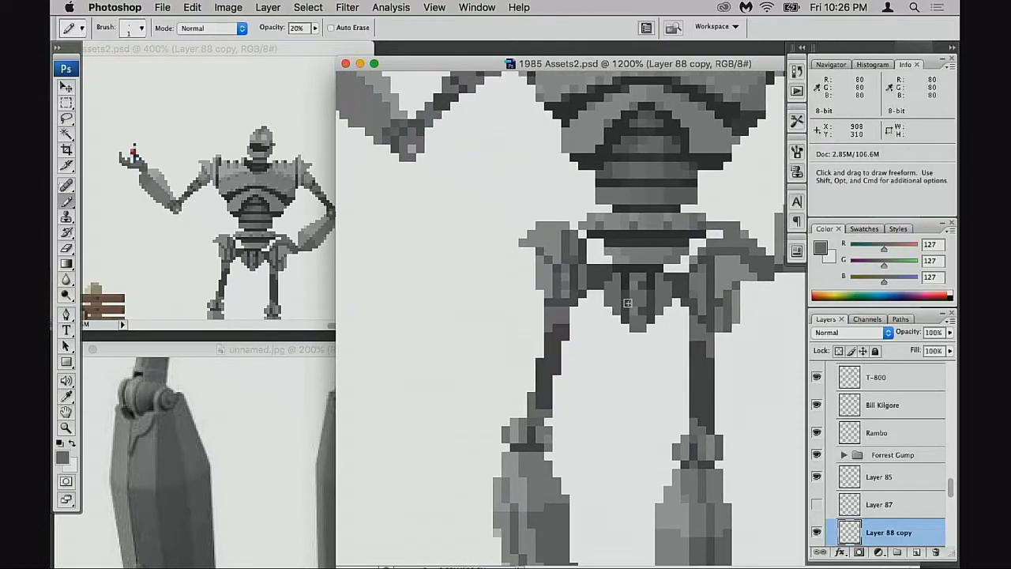
pyautogui.press('super+s')
pyautogui.scroll(4, 734, 228)
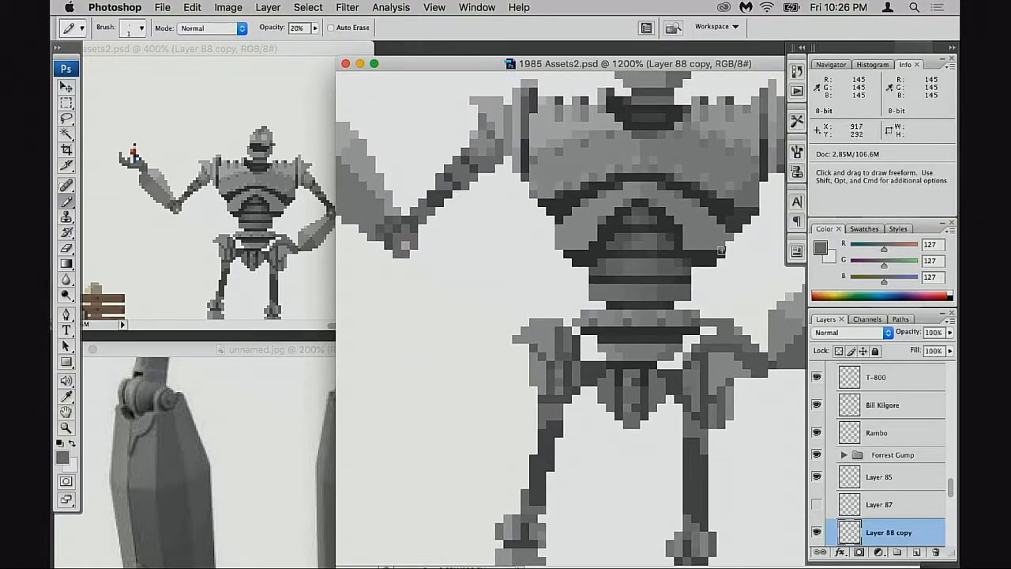
# Step: Set the Pencil opacity to 100% and try a grey 64 stroke up the seam between the chest and the right shoulder
pyautogui.moveTo(657, 337); pyautogui.dragTo(658, 332)
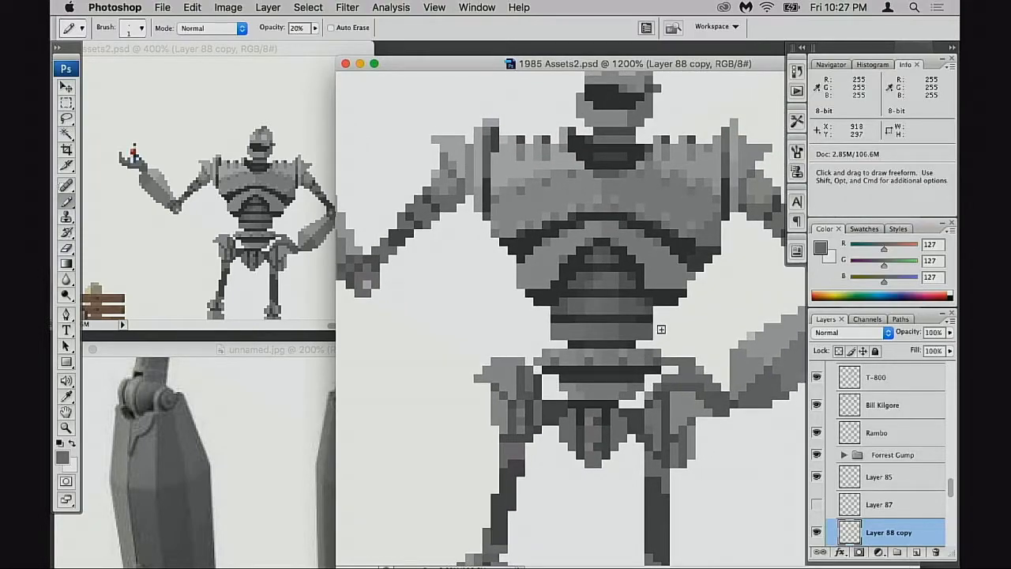
pyautogui.press('super+space')
pyautogui.click(728, 227)
pyautogui.moveTo(645, 294); pyautogui.dragTo(689, 286)
pyautogui.press('alt')
pyautogui.keyDown('alt'); pyautogui.click(679, 275); pyautogui.keyUp('alt')
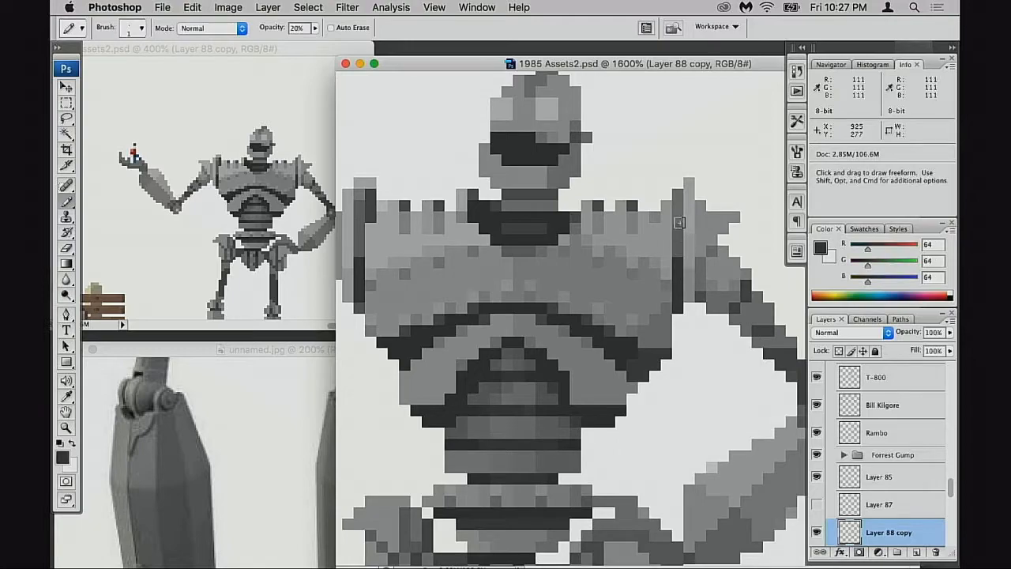
pyautogui.press('0')
pyautogui.press('alt')
pyautogui.moveTo(680, 219); pyautogui.dragTo(678, 267)
pyautogui.press('super+z')
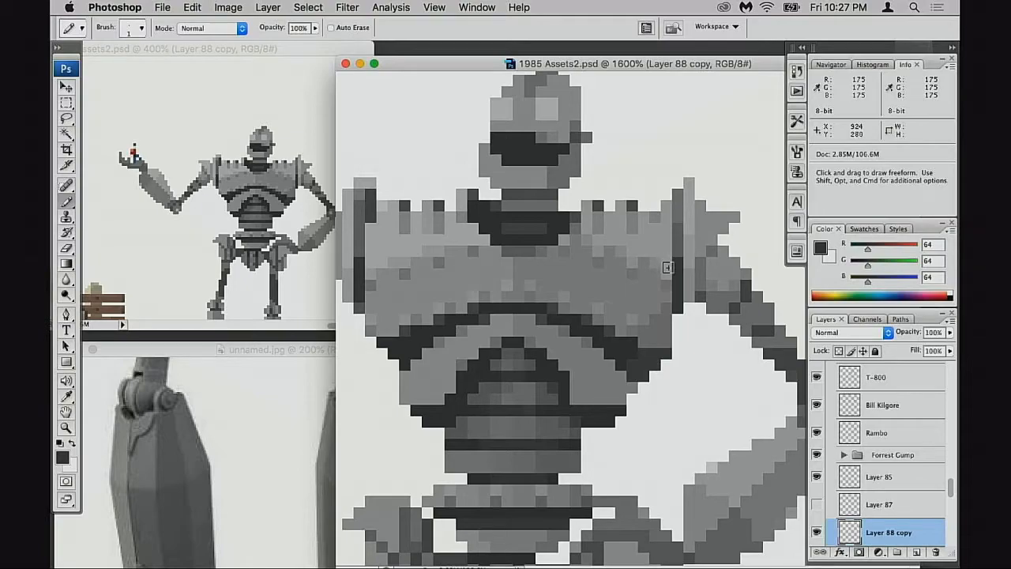
# Step: Touch up the seam between the chest and the left shoulder with greys 111 and 159
pyautogui.moveTo(537, 311); pyautogui.dragTo(635, 323)
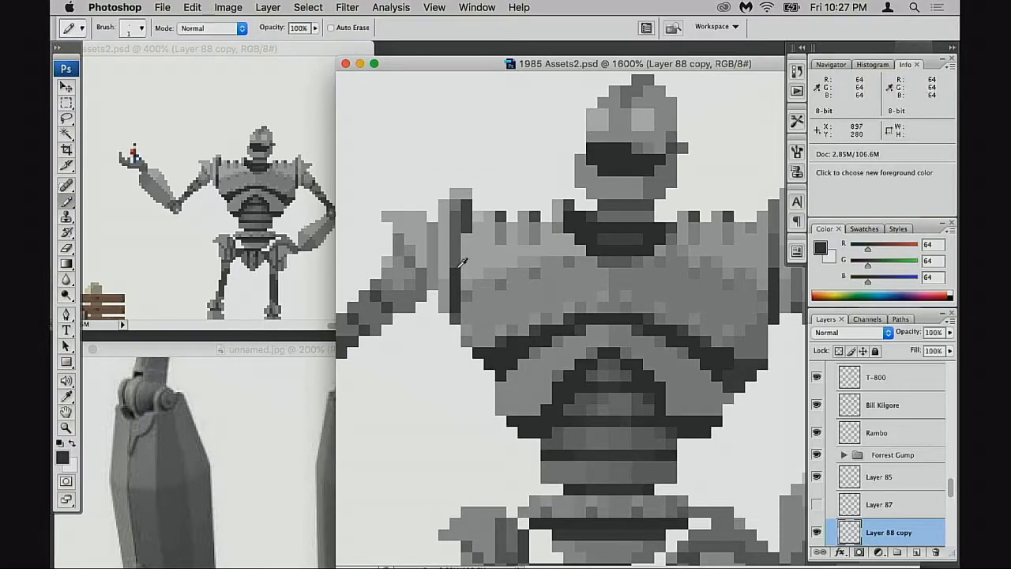
pyautogui.keyDown('alt'); pyautogui.click(465, 226); pyautogui.keyUp('alt')
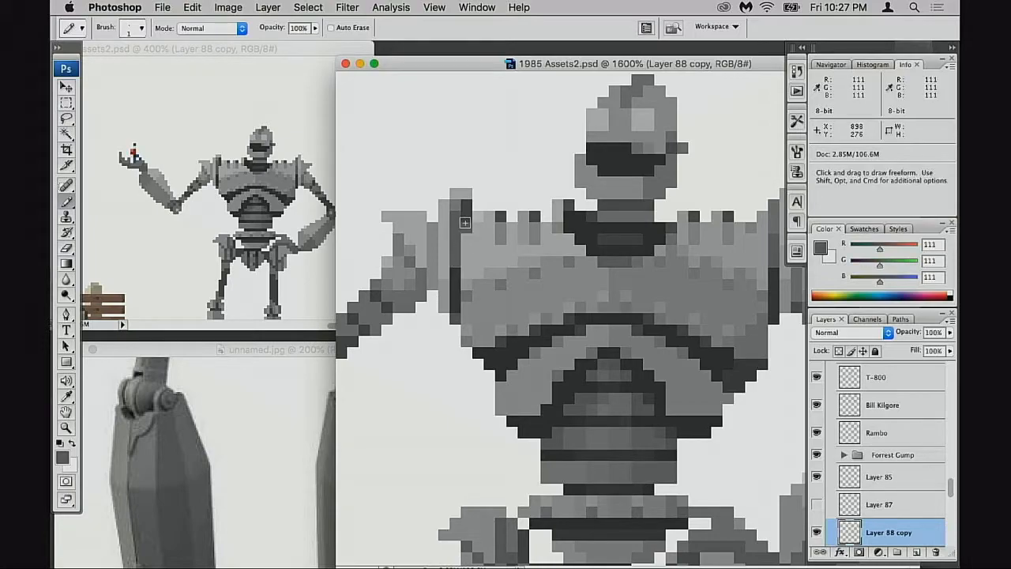
pyautogui.moveTo(641, 273); pyautogui.dragTo(579, 278)
pyautogui.keyDown('alt'); pyautogui.click(405, 242); pyautogui.keyUp('alt')
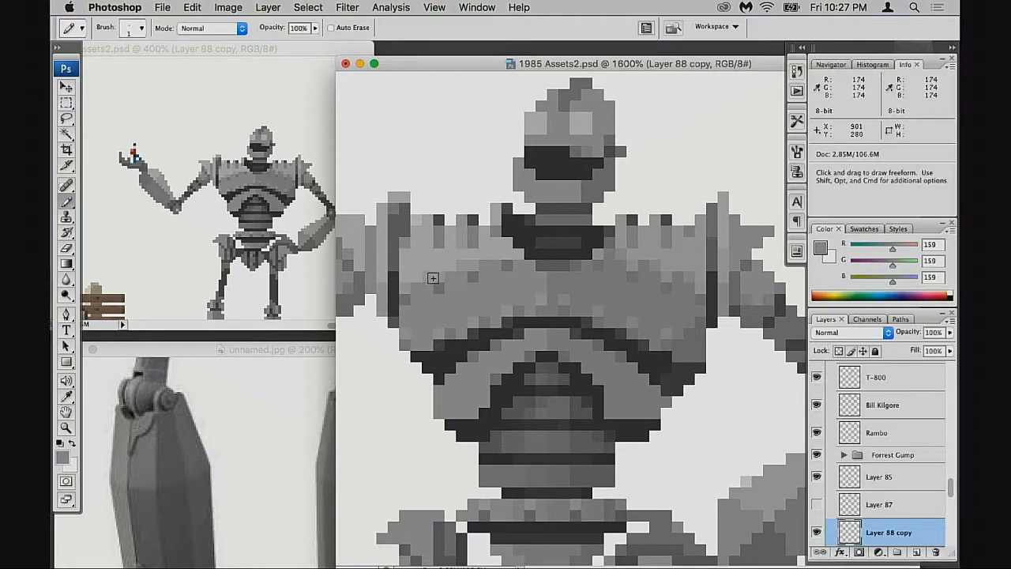
# Step: Touch up the right shoulder seam and upper chest edge with greys 64, 111, 130 and 139, and save
pyautogui.keyDown('alt'); pyautogui.click(715, 278); pyautogui.keyUp('alt')
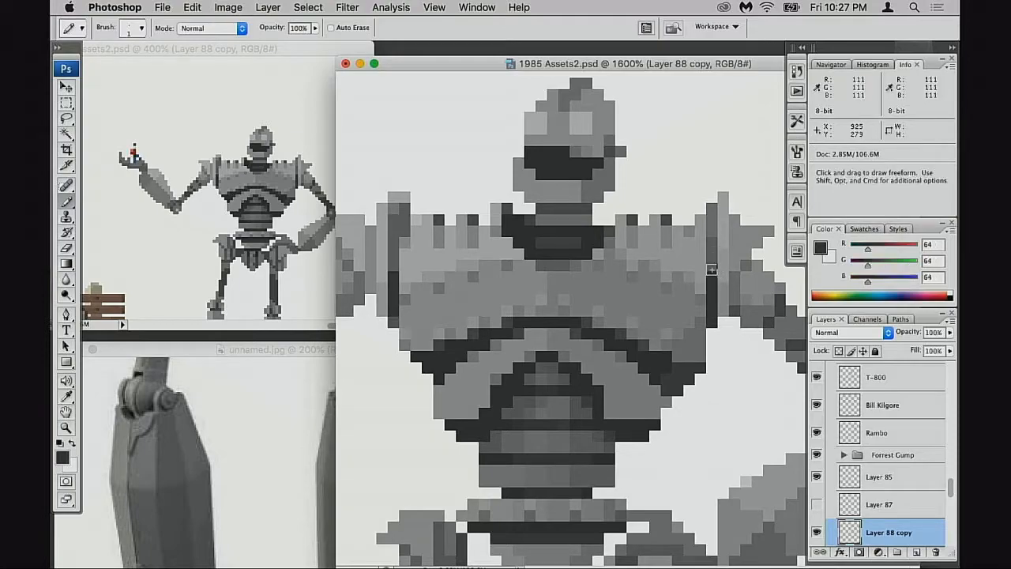
pyautogui.keyDown('alt'); pyautogui.click(710, 277); pyautogui.keyUp('alt')
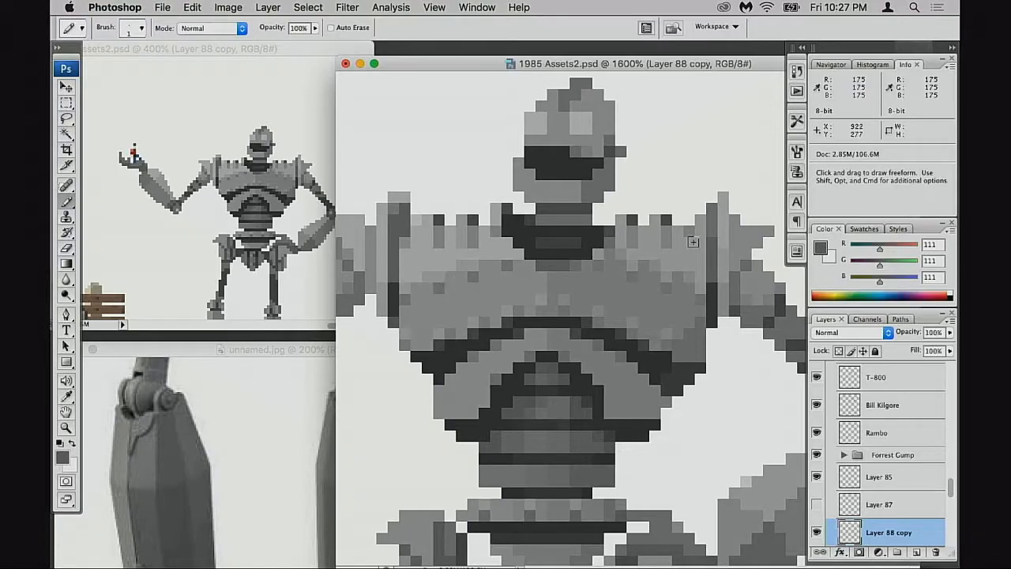
pyautogui.keyDown('alt'); pyautogui.click(715, 229); pyautogui.keyUp('alt')
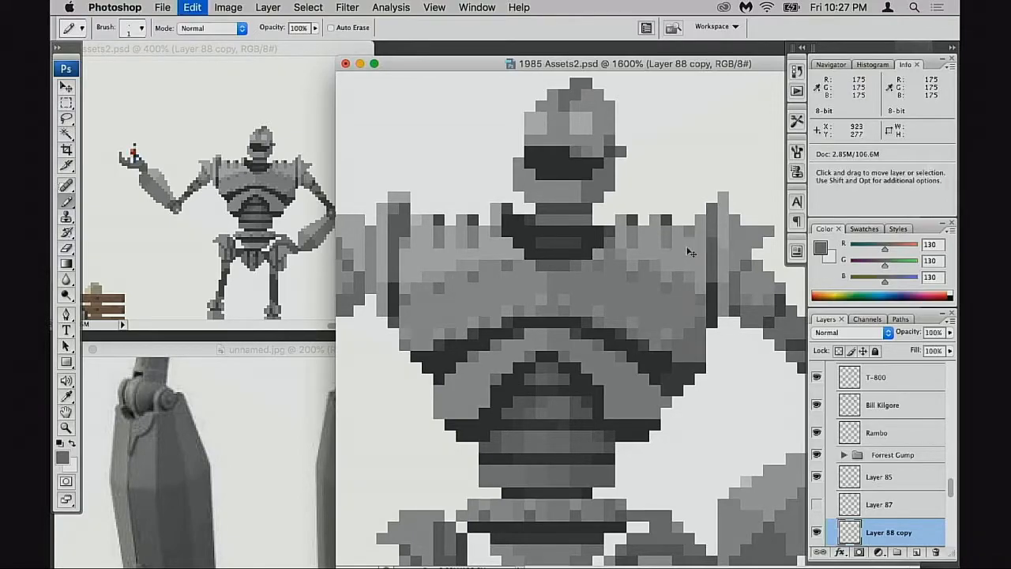
pyautogui.keyDown('alt'); pyautogui.click(401, 203); pyautogui.keyUp('alt')
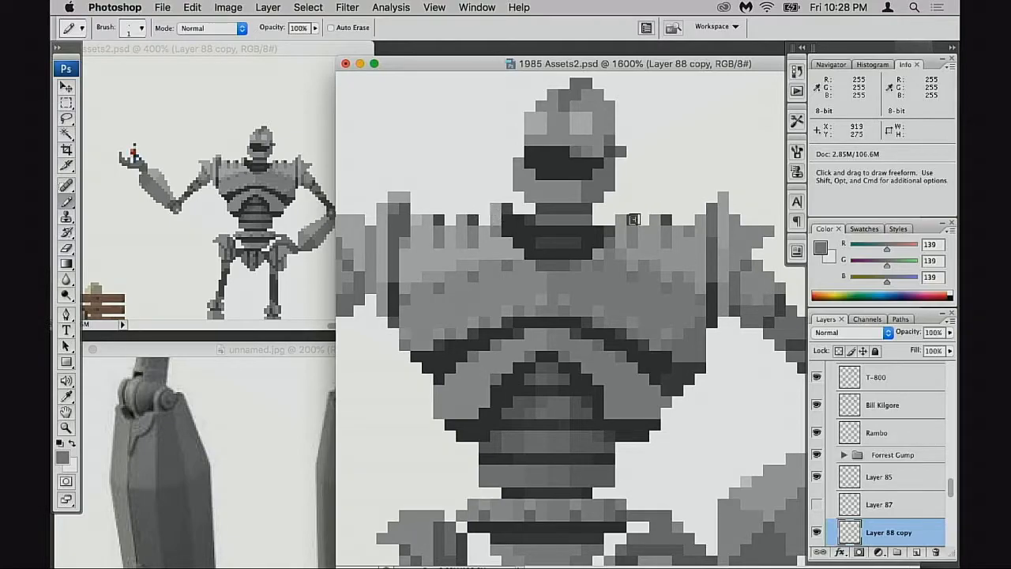
pyautogui.press('super+d')
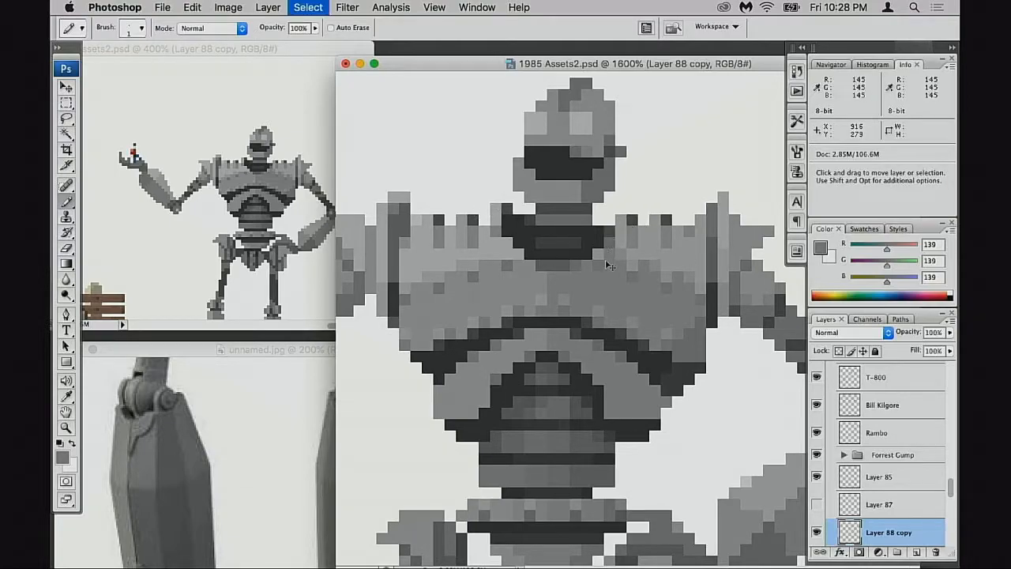
pyautogui.press('super+s')
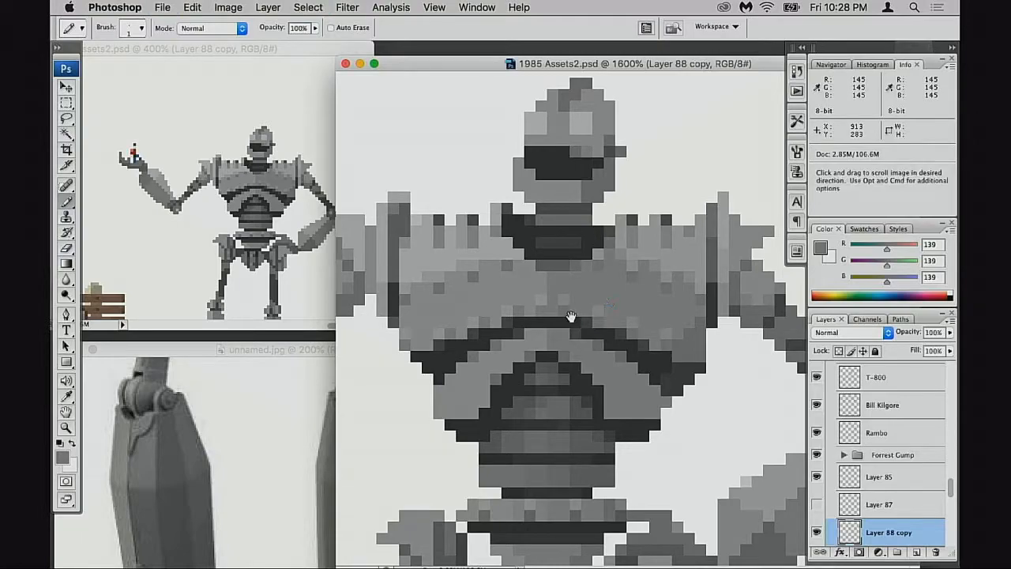
# Step: View the robot at 800% and move the enlarged document window closer to the reference photo
pyautogui.keyDown('alt'); pyautogui.click(560, 318); pyautogui.keyUp('alt')
pyautogui.keyDown('alt'); pyautogui.click(565, 321); pyautogui.keyUp('alt')
pyautogui.moveTo(559, 333); pyautogui.dragTo(564, 302)
pyautogui.scroll(-3, 585, 305)
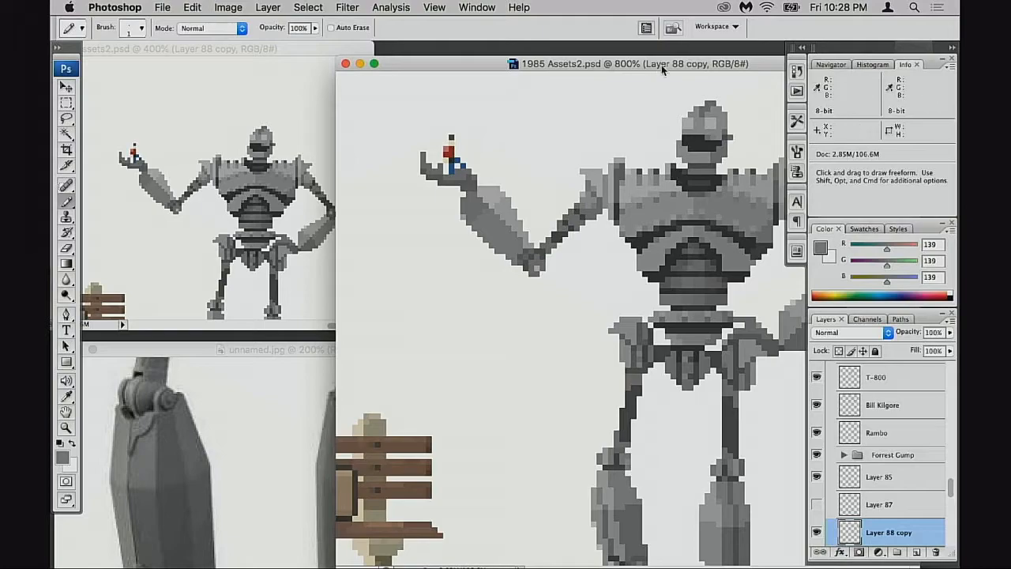
pyautogui.moveTo(661, 64); pyautogui.dragTo(638, 64)
pyautogui.moveTo(606, 226); pyautogui.dragTo(606, 198)
pyautogui.moveTo(671, 64); pyautogui.dragTo(656, 56)
pyautogui.moveTo(629, 214); pyautogui.dragTo(630, 234)
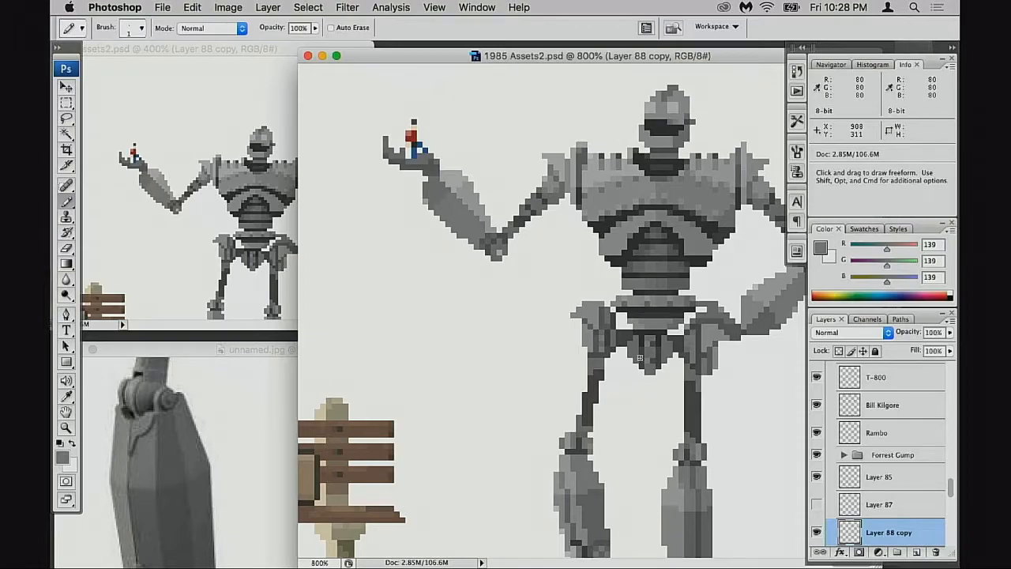
# Step: Examine the robot's pelvis, hips and lower legs up close for remaining flaws
pyautogui.press('space')
pyautogui.moveTo(640, 358); pyautogui.dragTo(629, 300)
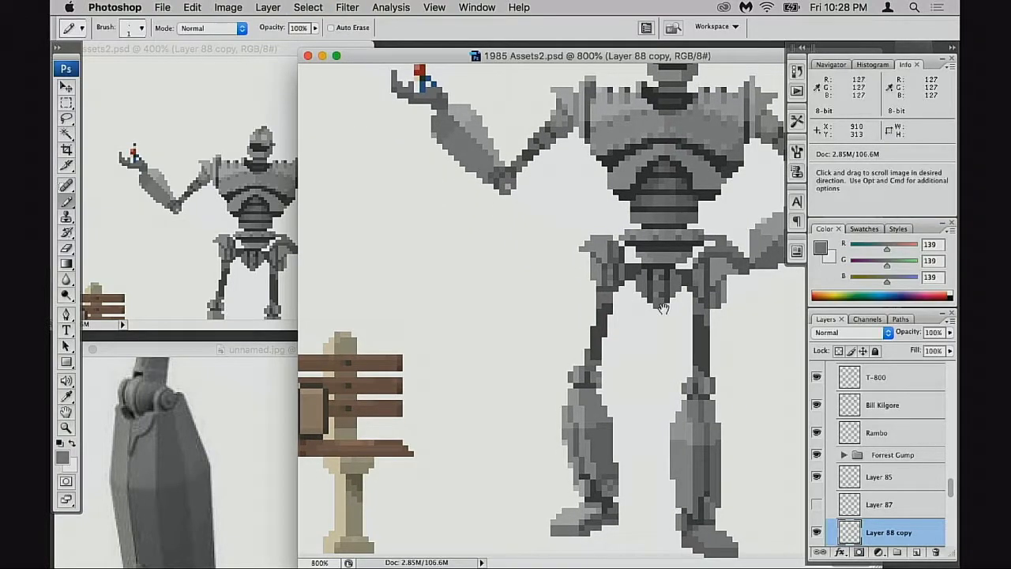
pyautogui.keyDown('super'); pyautogui.click(662, 308); pyautogui.keyUp('super')
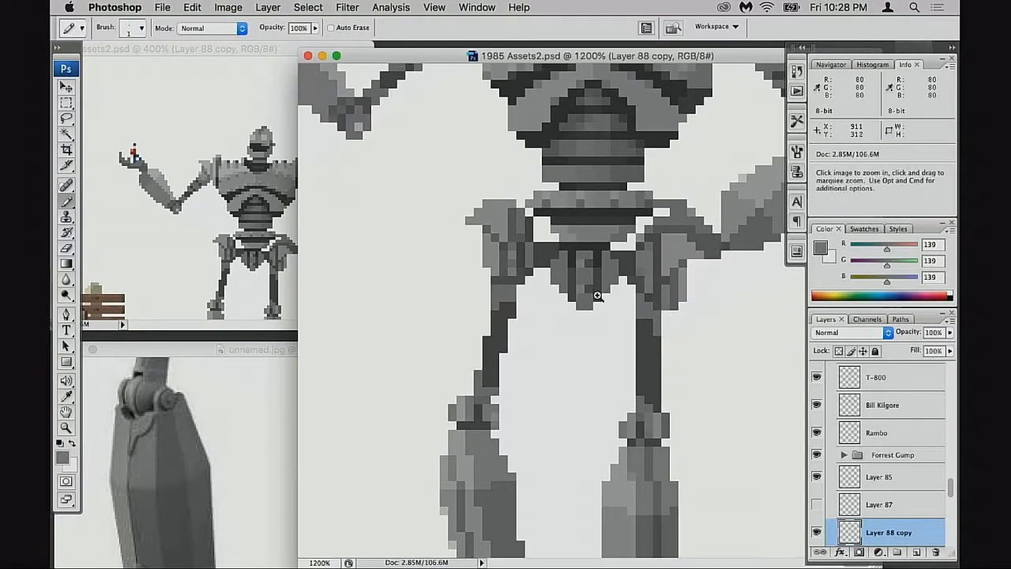
pyautogui.keyDown('super'); pyautogui.click(598, 296); pyautogui.keyUp('super')
pyautogui.moveTo(598, 306); pyautogui.dragTo(580, 337)
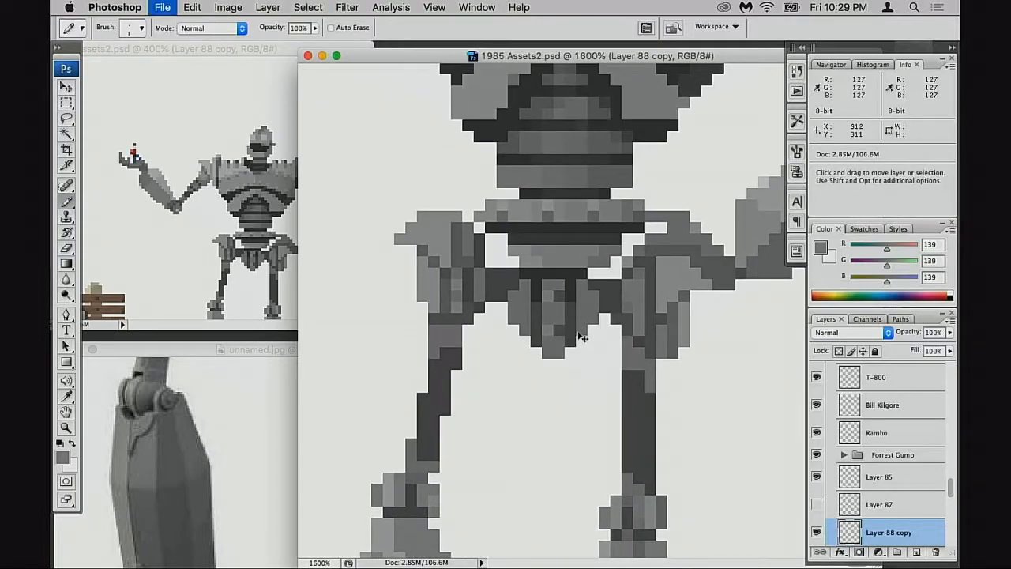
pyautogui.keyDown('alt'); pyautogui.keyDown('super'); pyautogui.click(580, 331); pyautogui.keyUp('super'); pyautogui.keyUp('alt')
pyautogui.keyDown('alt'); pyautogui.keyDown('super'); pyautogui.click(582, 331); pyautogui.keyUp('super'); pyautogui.keyUp('alt')
pyautogui.keyDown('alt'); pyautogui.keyDown('super'); pyautogui.click(591, 333); pyautogui.keyUp('super'); pyautogui.keyUp('alt')
pyautogui.moveTo(653, 337); pyautogui.dragTo(652, 271)
pyautogui.moveTo(652, 368)
pyautogui.mouseDown()
pyautogui.moveTo(652, 331)
pyautogui.moveTo(647, 340)
pyautogui.mouseUp()
pyautogui.keyDown('super'); pyautogui.click(619, 338); pyautogui.keyUp('super')
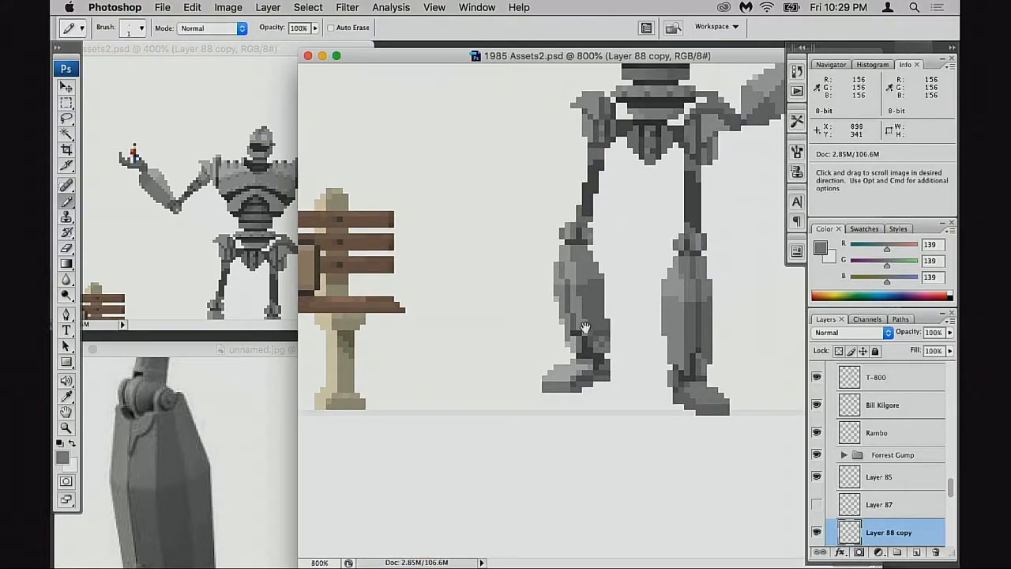
# Step: Clean up the outer edge of the left lower leg with the Eraser, check both legs in the 400% view, and save
pyautogui.keyDown('super'); pyautogui.click(591, 330); pyautogui.keyUp('super')
pyautogui.press('e')
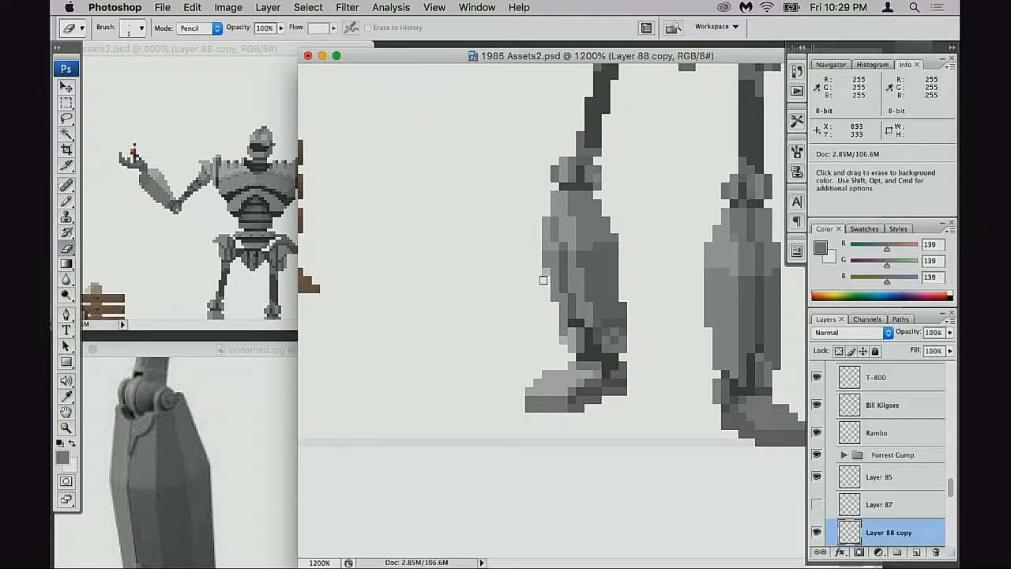
pyautogui.moveTo(560, 346); pyautogui.dragTo(563, 350)
pyautogui.click(278, 304)
pyautogui.moveTo(278, 309); pyautogui.dragTo(280, 246)
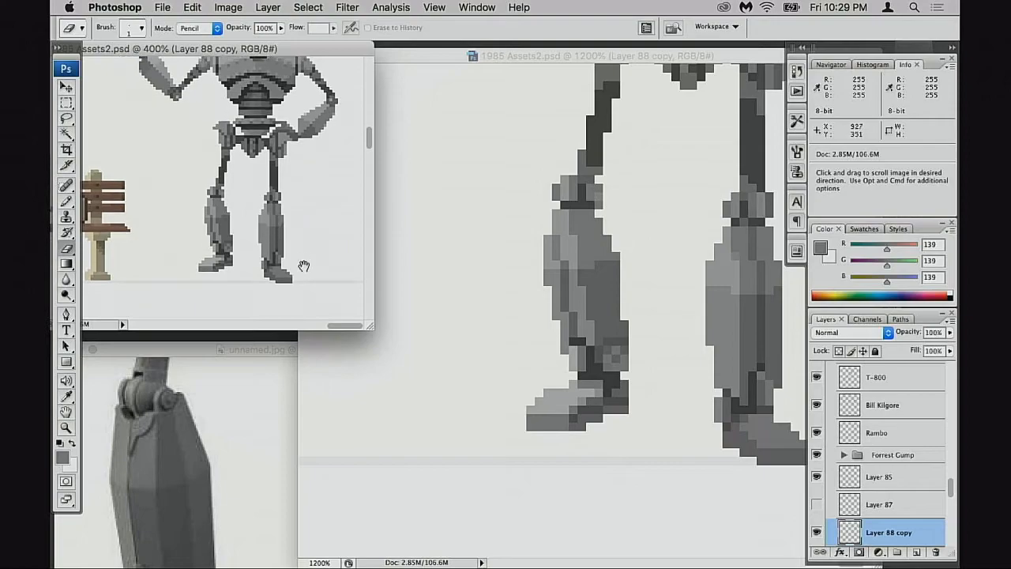
pyautogui.click(673, 315)
pyautogui.keyDown('alt'); pyautogui.click(674, 316); pyautogui.keyUp('alt')
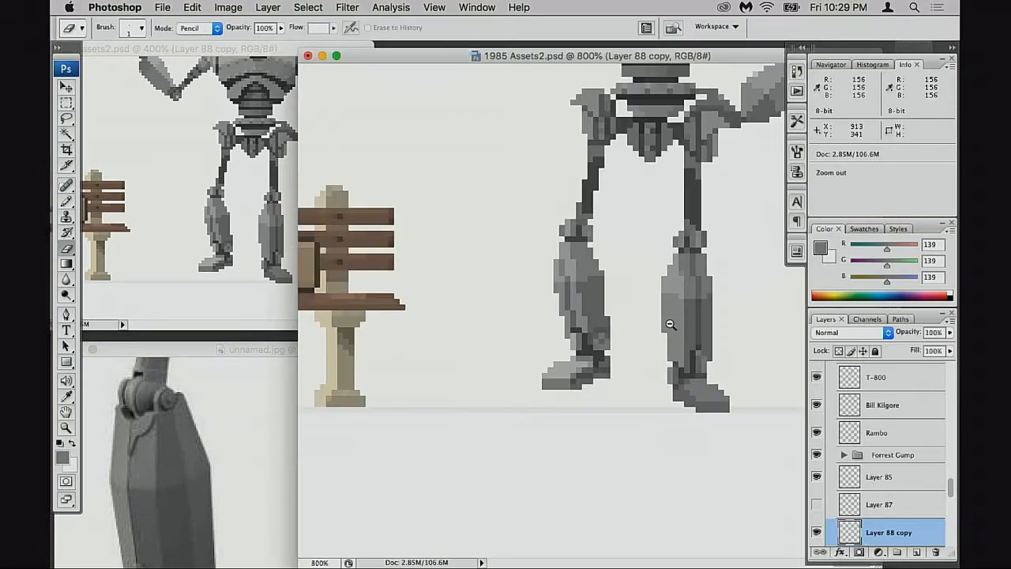
pyautogui.keyDown('alt'); pyautogui.click(670, 327); pyautogui.keyUp('alt')
pyautogui.moveTo(644, 292); pyautogui.dragTo(650, 361)
pyautogui.press('super+s')
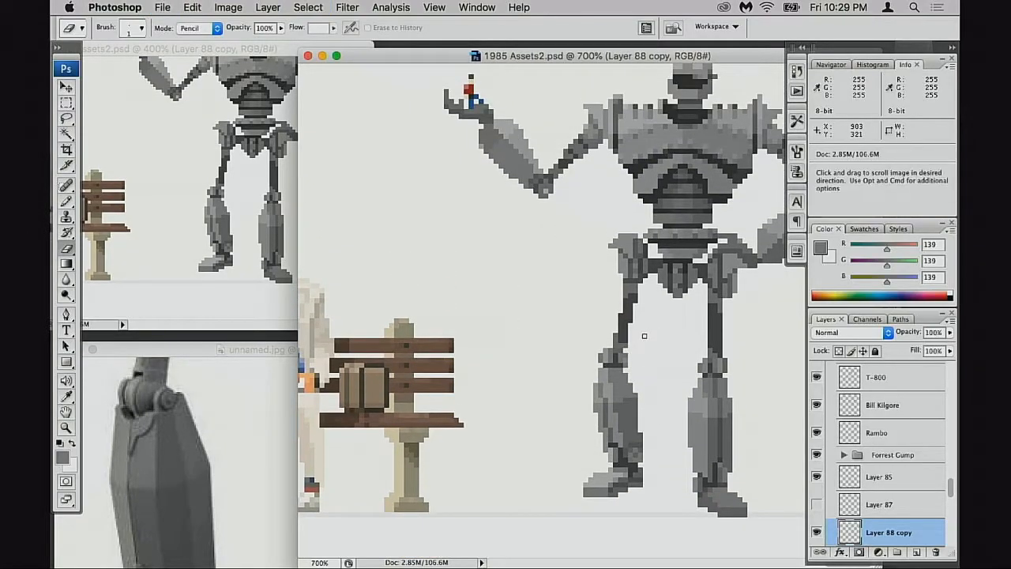
# Step: Select the hand resting on the right hip in full-screen view by combining rectangular marquee selections
pyautogui.press('f')
pyautogui.moveTo(585, 317); pyautogui.dragTo(583, 360)
pyautogui.keyDown('alt'); pyautogui.click(586, 362); pyautogui.keyUp('alt')
pyautogui.scroll(5, 590, 363)
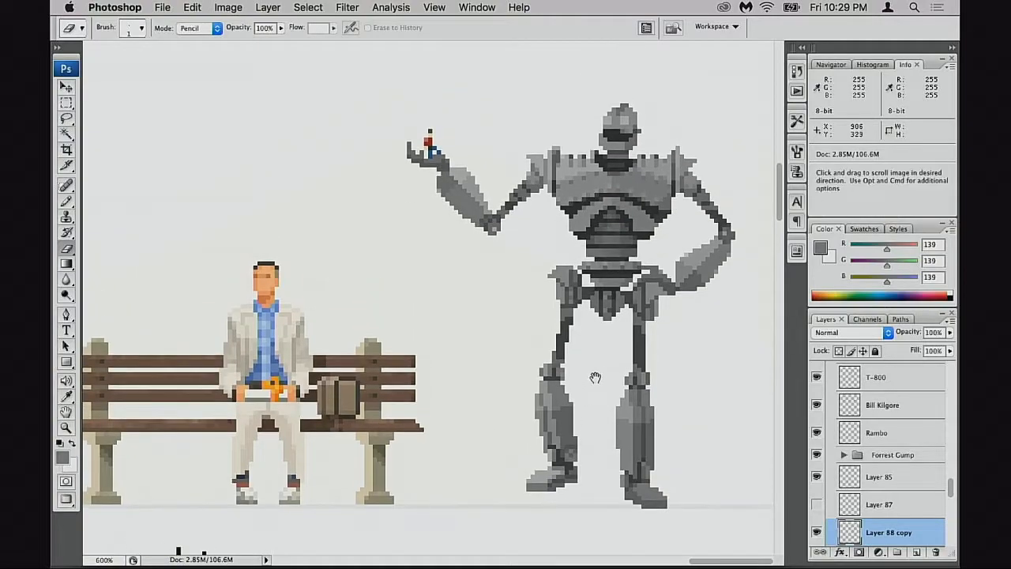
pyautogui.moveTo(636, 270); pyautogui.dragTo(681, 325)
pyautogui.press('m')
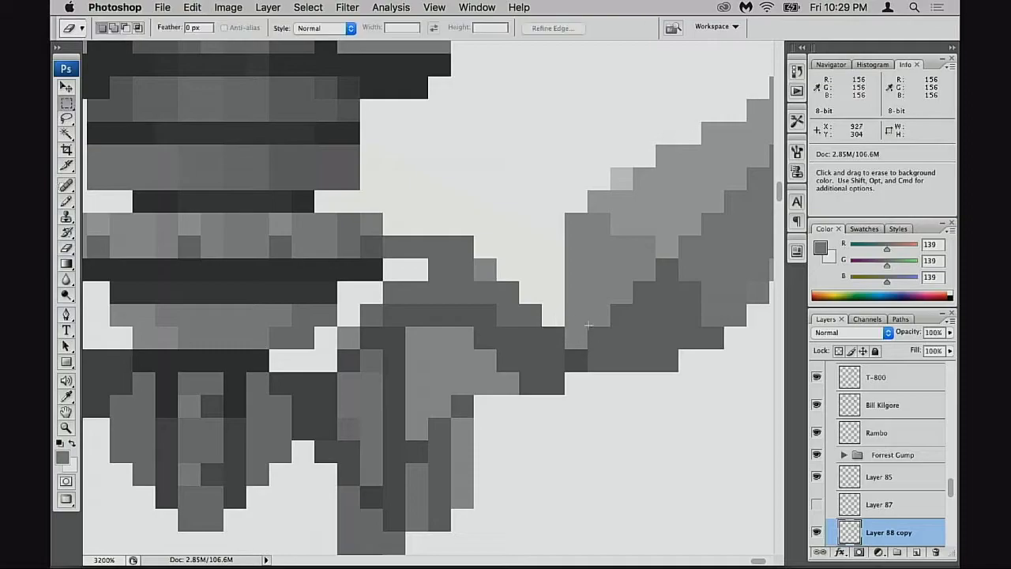
pyautogui.moveTo(384, 214); pyautogui.dragTo(511, 319)
pyautogui.moveTo(476, 260); pyautogui.dragTo(517, 343)
pyautogui.moveTo(522, 286); pyautogui.dragTo(551, 398)
pyautogui.moveTo(516, 353); pyautogui.dragTo(504, 365)
pyautogui.moveTo(378, 309); pyautogui.dragTo(354, 344)
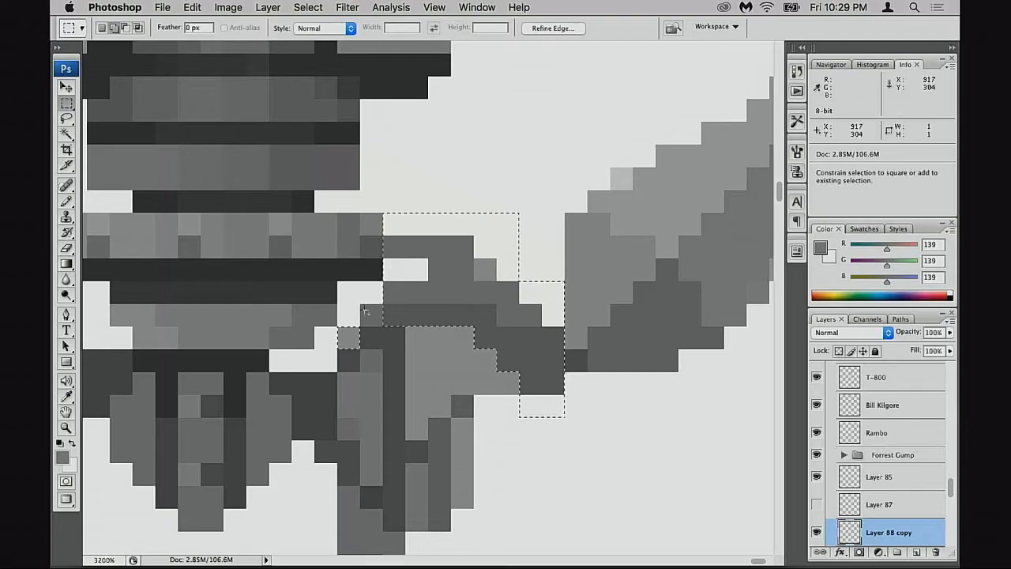
# Step: Compare the selected hand with the raised one and darken it using Levels with a midtone input of 0.86
pyautogui.press('super+space')
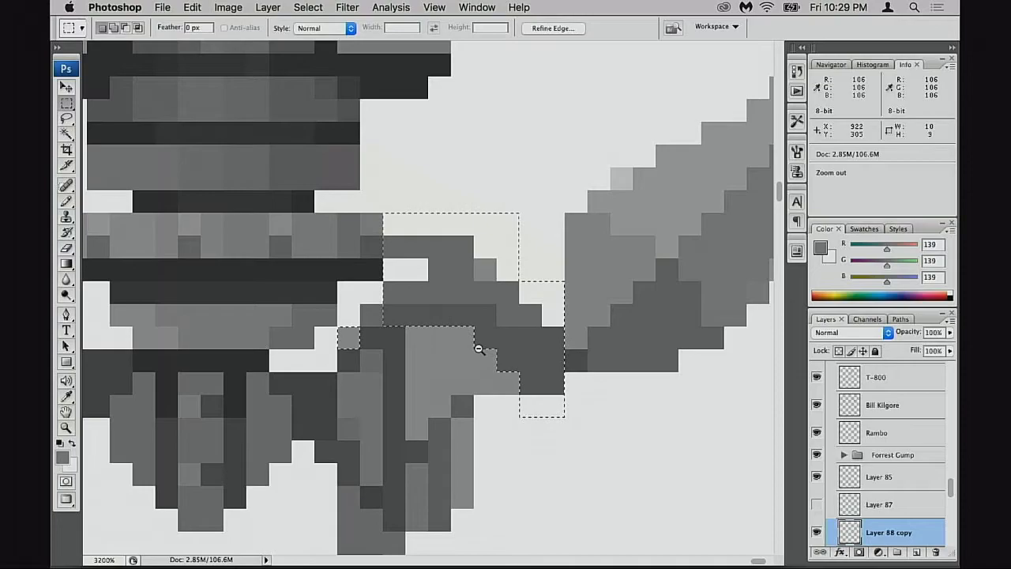
pyautogui.keyDown('alt'); pyautogui.keyDown('super'); pyautogui.click(479, 350); pyautogui.keyUp('super'); pyautogui.keyUp('alt')
pyautogui.keyDown('alt'); pyautogui.keyDown('super'); pyautogui.click(478, 353); pyautogui.keyUp('super'); pyautogui.keyUp('alt')
pyautogui.keyDown('alt'); pyautogui.keyDown('super'); pyautogui.click(466, 303); pyautogui.keyUp('super'); pyautogui.keyUp('alt')
pyautogui.moveTo(314, 104); pyautogui.dragTo(402, 270)
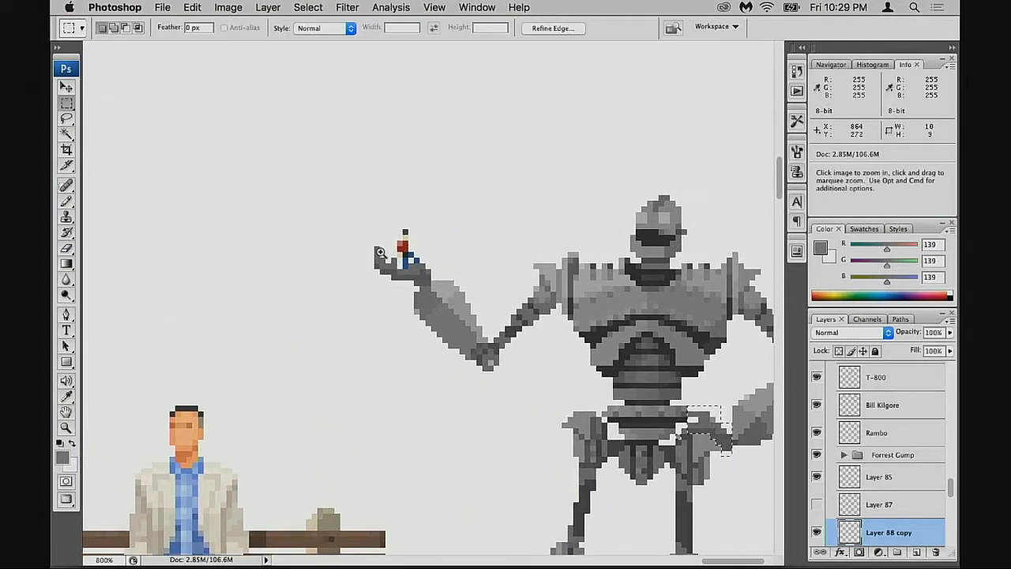
pyautogui.keyDown('super'); pyautogui.click(378, 245); pyautogui.keyUp('super')
pyautogui.moveTo(479, 305); pyautogui.dragTo(391, 245)
pyautogui.moveTo(731, 429); pyautogui.dragTo(440, 249)
pyautogui.press('super+d')
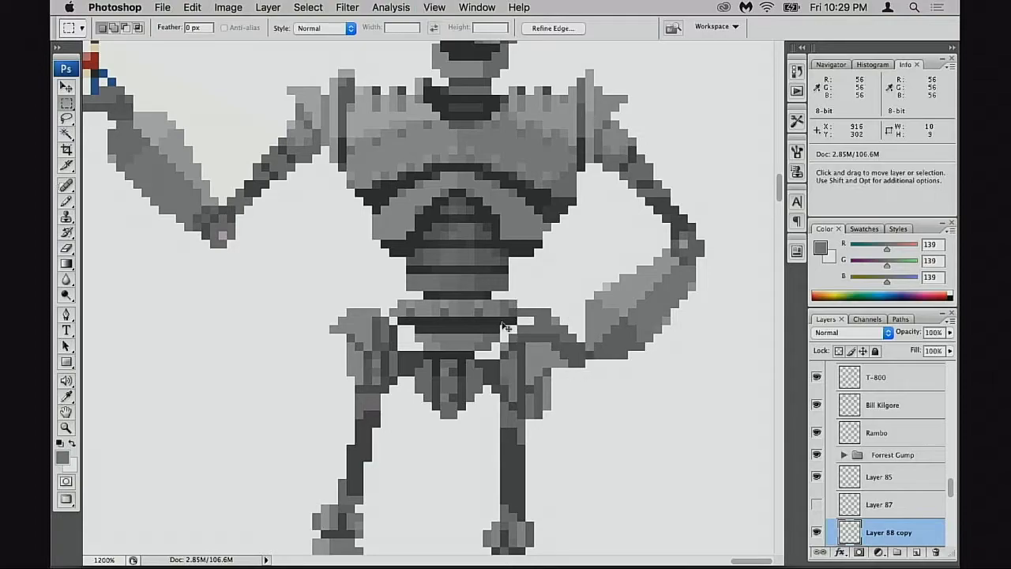
pyautogui.press('super+u')
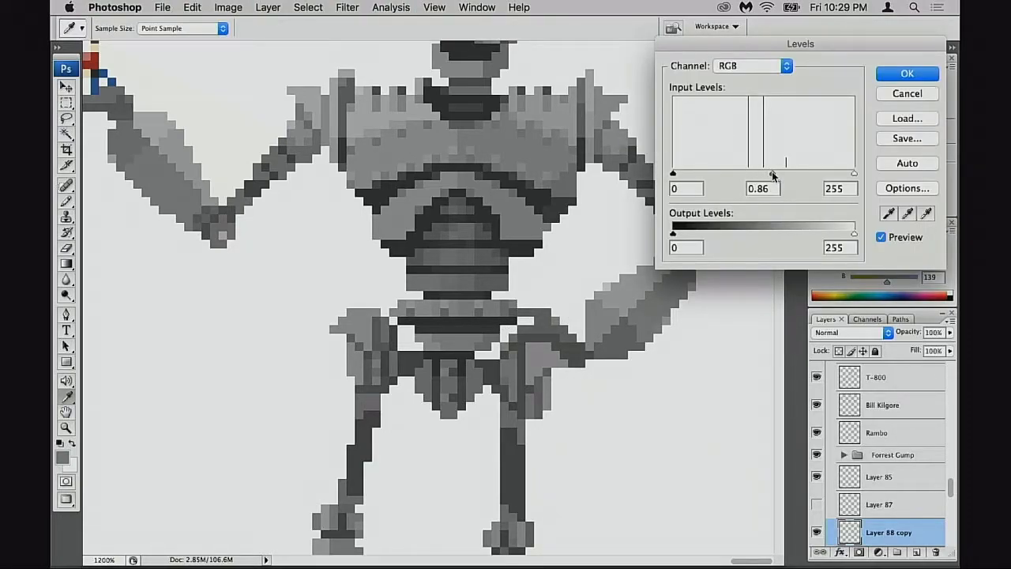
pyautogui.click(906, 74)
# Step: Return from full-screen to the windowed view at 500% and clear the selection around the right hand
pyautogui.press('super+alt+space')
pyautogui.click(550, 284)
pyautogui.click(553, 291)
pyautogui.click(553, 291)
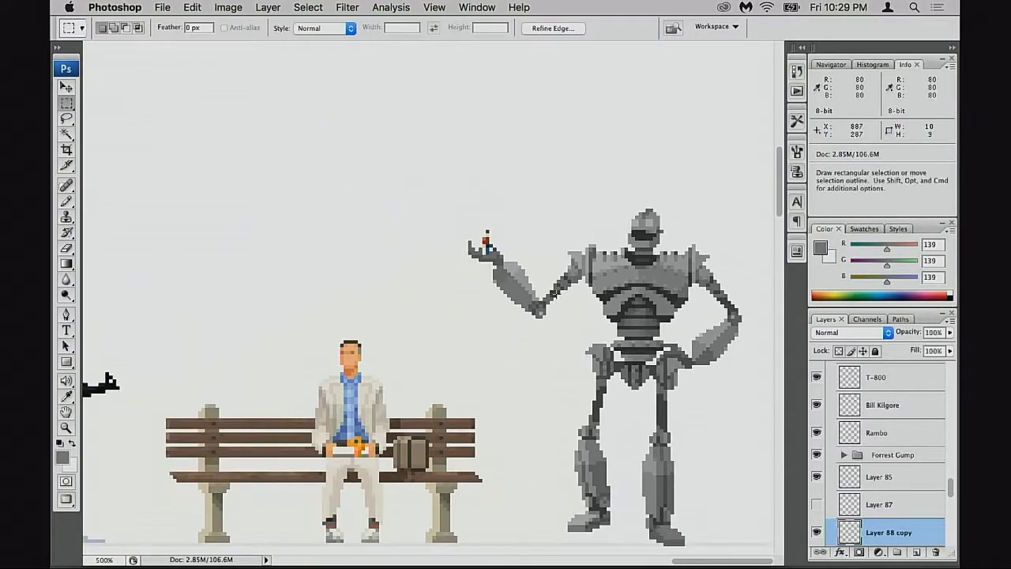
pyautogui.click(553, 290)
pyautogui.press('f')
pyautogui.press('space')
pyautogui.moveTo(699, 310); pyautogui.dragTo(456, 266)
pyautogui.moveTo(643, 314); pyautogui.dragTo(651, 231)
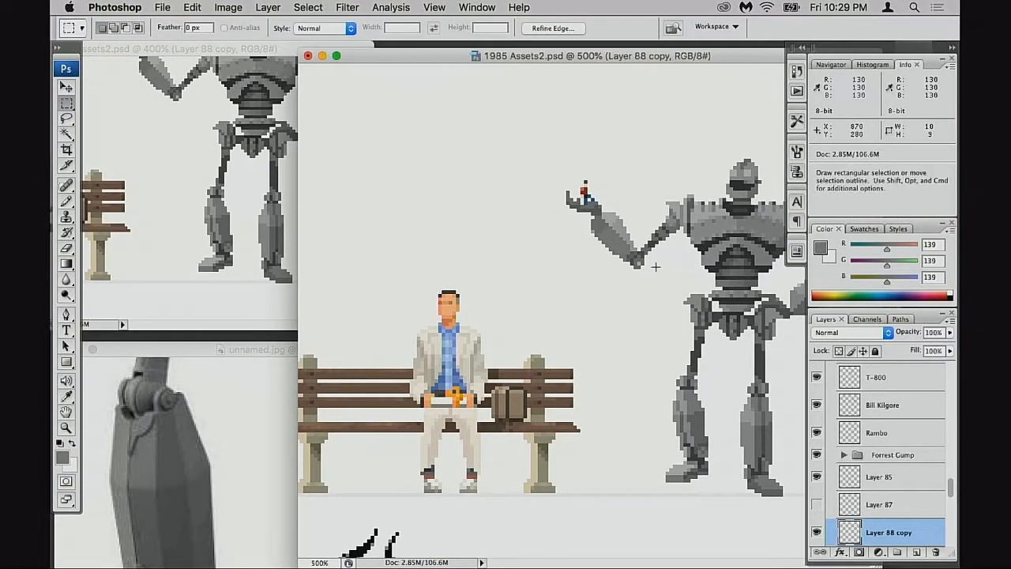
pyautogui.press('super+d')
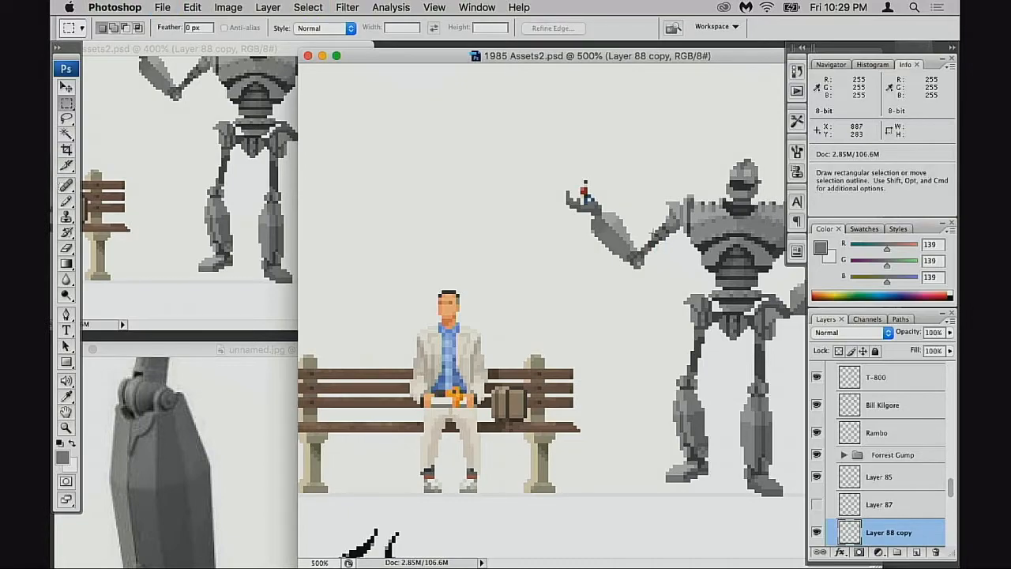
# Step: Move the main 1985 Assets2.psd window so the whole robot, including the hand on its hip, is in view
pyautogui.moveTo(656, 60); pyautogui.dragTo(635, 58)
pyautogui.moveTo(650, 173); pyautogui.dragTo(618, 107)
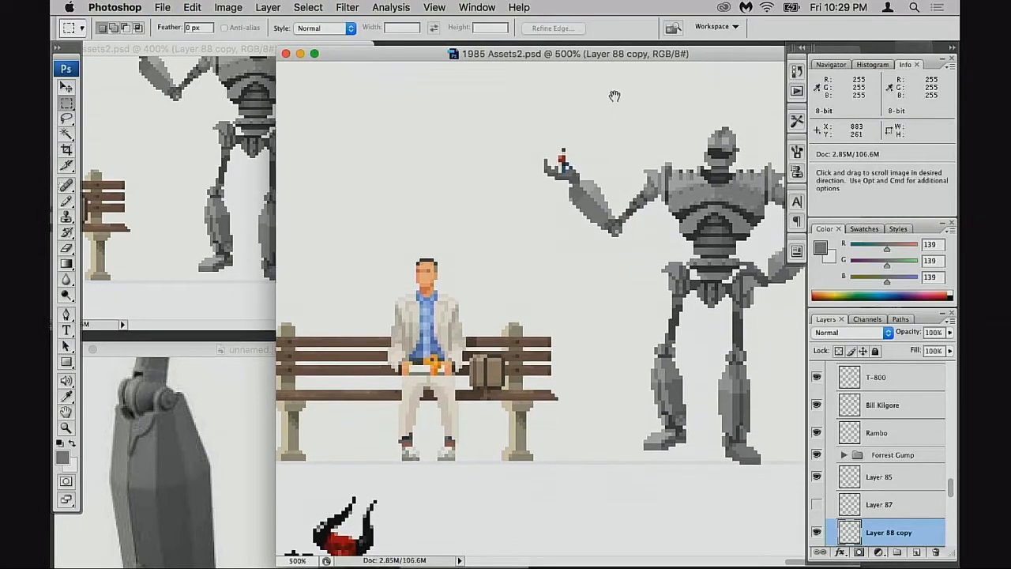
pyautogui.moveTo(692, 52)
pyautogui.mouseDown()
pyautogui.moveTo(628, 55)
pyautogui.moveTo(684, 53)
pyautogui.mouseUp()
pyautogui.moveTo(644, 274); pyautogui.dragTo(636, 252)
pyautogui.moveTo(675, 52); pyautogui.dragTo(625, 50)
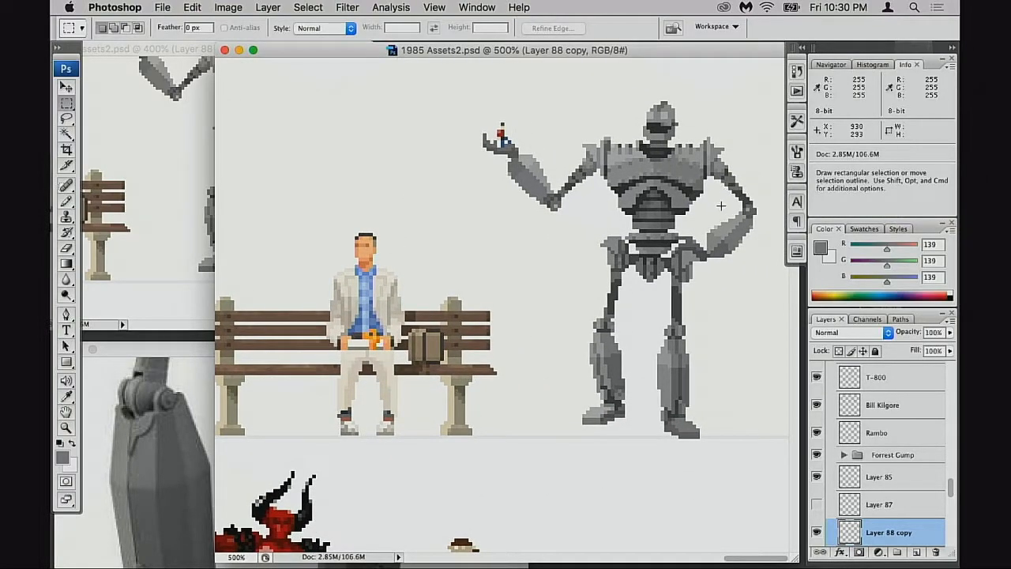
# Step: Examine the robot beside the neighbouring characters at 400% and 600%, switching Layer 88 copy off and on
pyautogui.press('super')
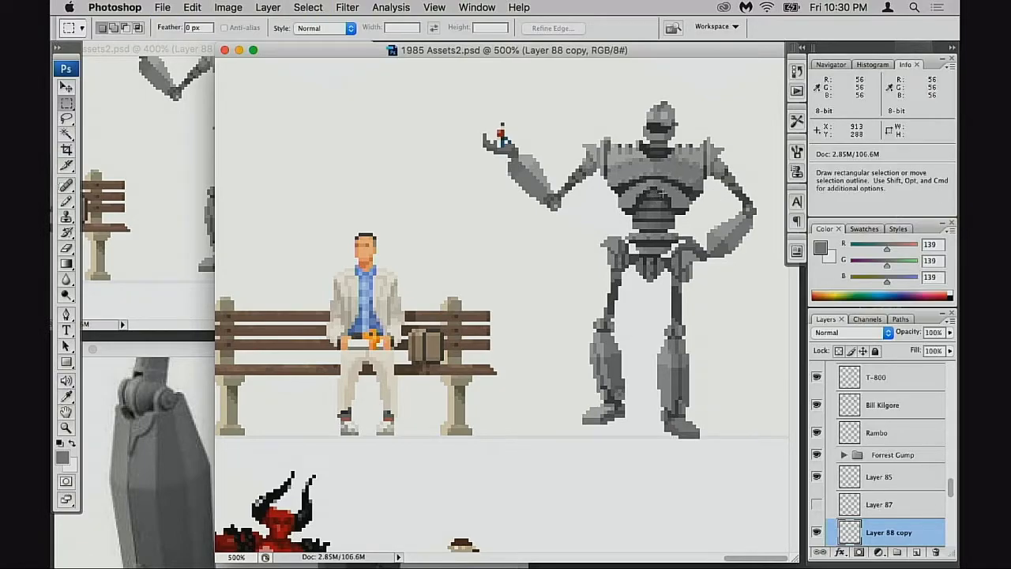
pyautogui.scroll(-3, 671, 245)
pyautogui.press('super')
pyautogui.keyDown('alt'); pyautogui.click(700, 378); pyautogui.keyUp('alt')
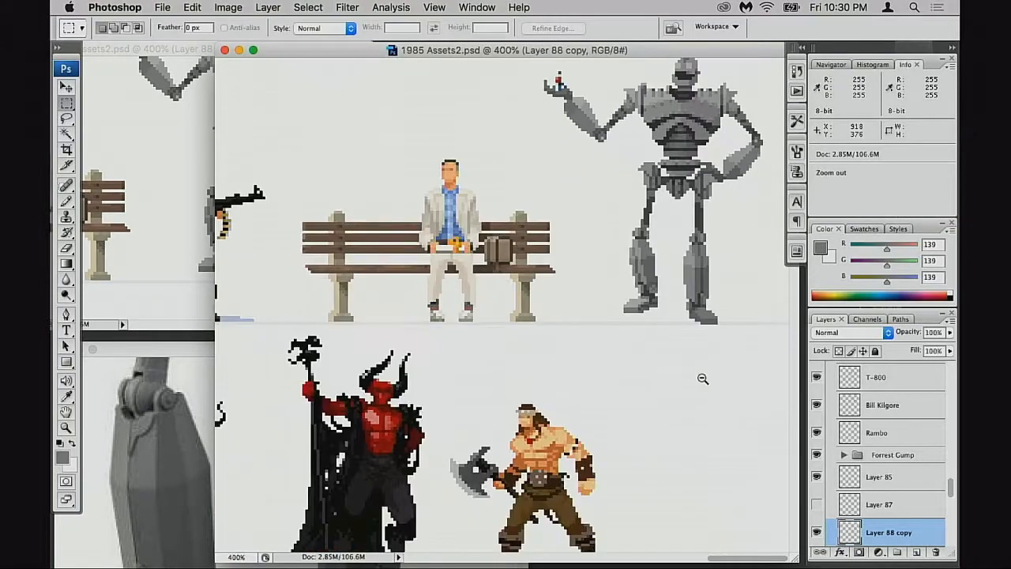
pyautogui.keyDown('super'); pyautogui.click(707, 283); pyautogui.keyUp('super')
pyautogui.keyDown('super'); pyautogui.click(708, 314); pyautogui.keyUp('super')
pyautogui.moveTo(602, 324); pyautogui.dragTo(608, 404)
pyautogui.moveTo(637, 345); pyautogui.dragTo(656, 331)
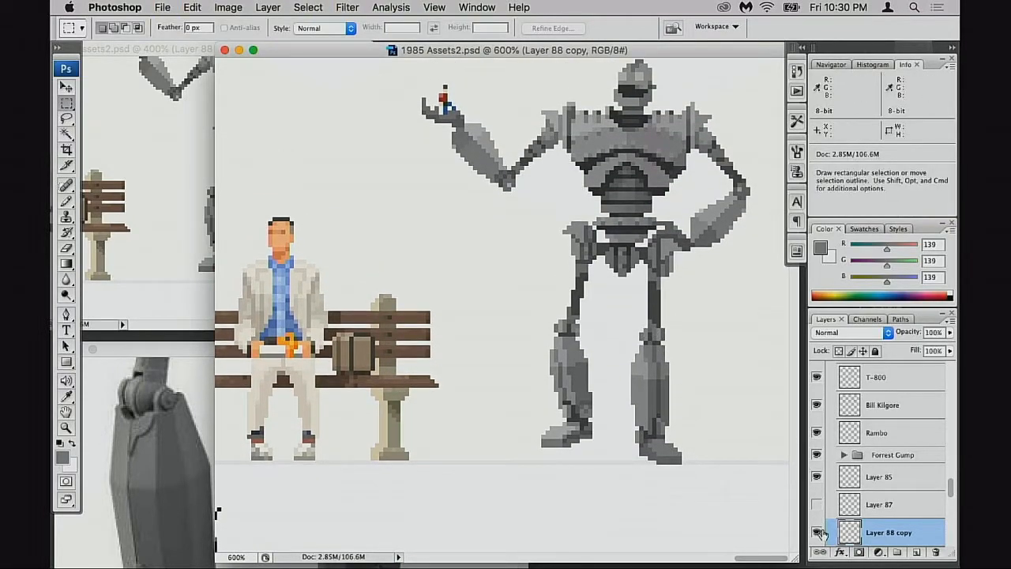
pyautogui.click(816, 534)
pyautogui.click(817, 532)
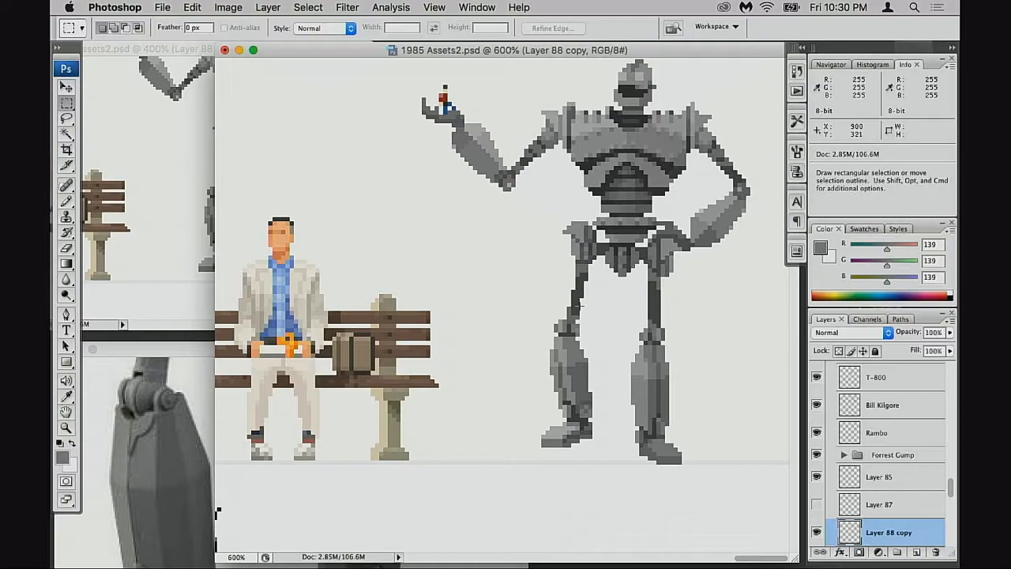
# Step: Try moving the robot's left leg one pixel outward from below the hip, using combined rectangular selections
pyautogui.moveTo(542, 274); pyautogui.dragTo(584, 303)
pyautogui.moveTo(601, 365); pyautogui.dragTo(603, 467)
pyautogui.moveTo(572, 269); pyautogui.dragTo(609, 460)
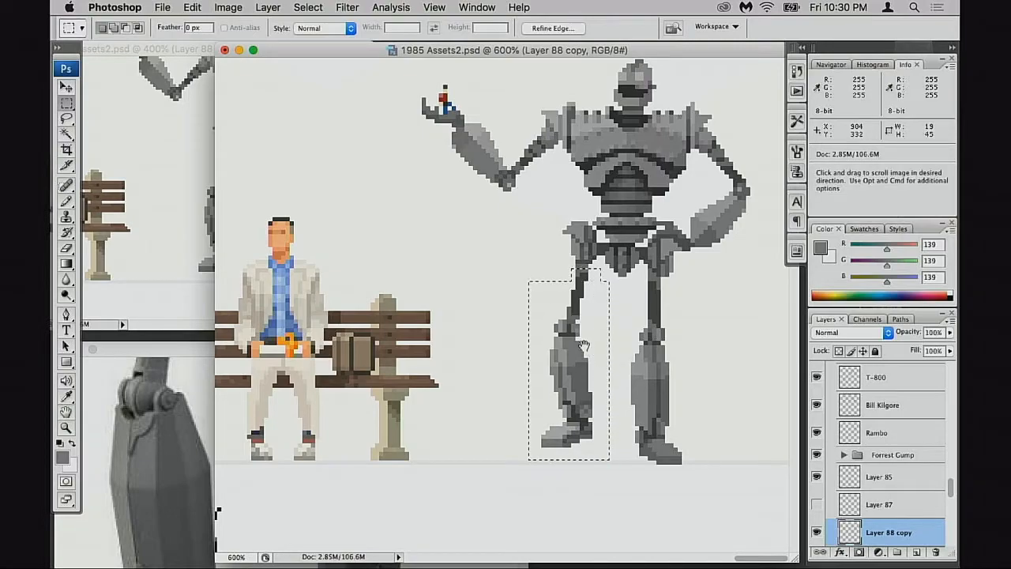
pyautogui.press('super+equal')
pyautogui.press('super+equal')
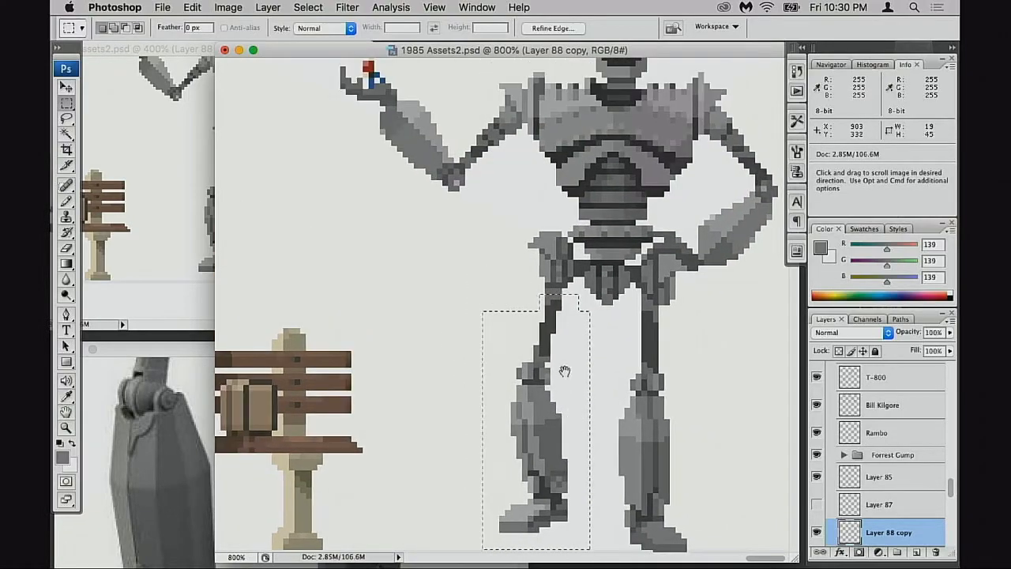
pyautogui.keyDown('super'); pyautogui.click(561, 314); pyautogui.keyUp('super')
pyautogui.keyDown('super'); pyautogui.click(560, 313); pyautogui.keyUp('super')
pyautogui.press('super+Left')
pyautogui.moveTo(468, 309); pyautogui.dragTo(474, 318)
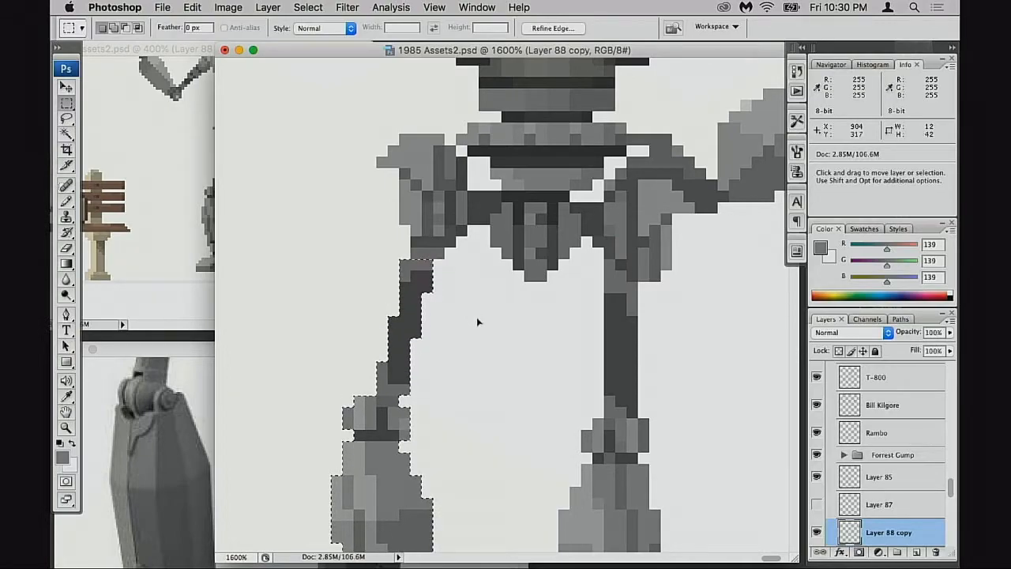
pyautogui.press('super+z')
pyautogui.press('super+d')
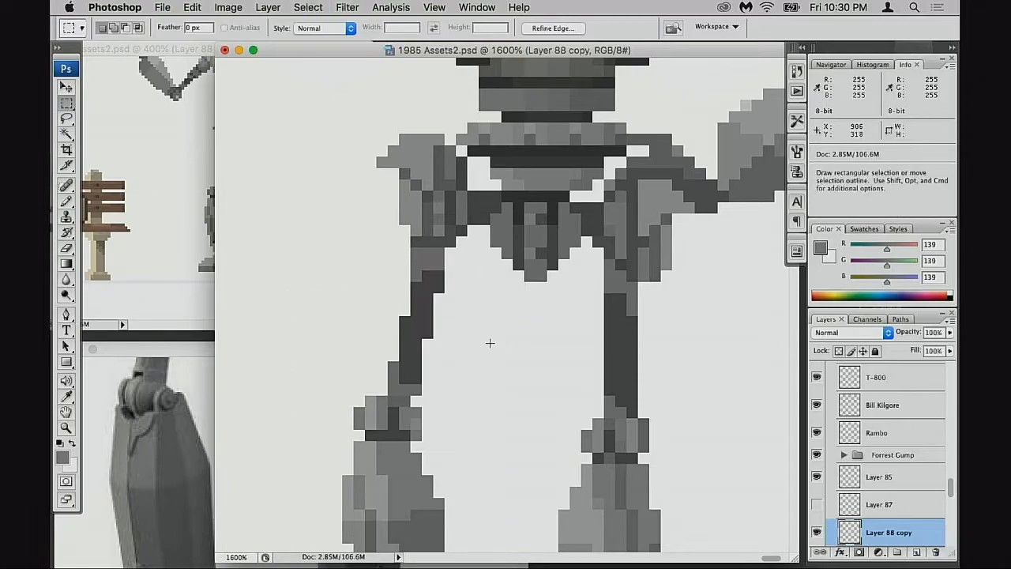
# Step: Check the robot's overall proportions and stance at 600% beside the man on the bench
pyautogui.keyDown('alt'); pyautogui.click(489, 362); pyautogui.keyUp('alt')
pyautogui.keyDown('alt'); pyautogui.click(496, 367); pyautogui.keyUp('alt')
pyautogui.keyDown('alt'); pyautogui.click(510, 360); pyautogui.keyUp('alt')
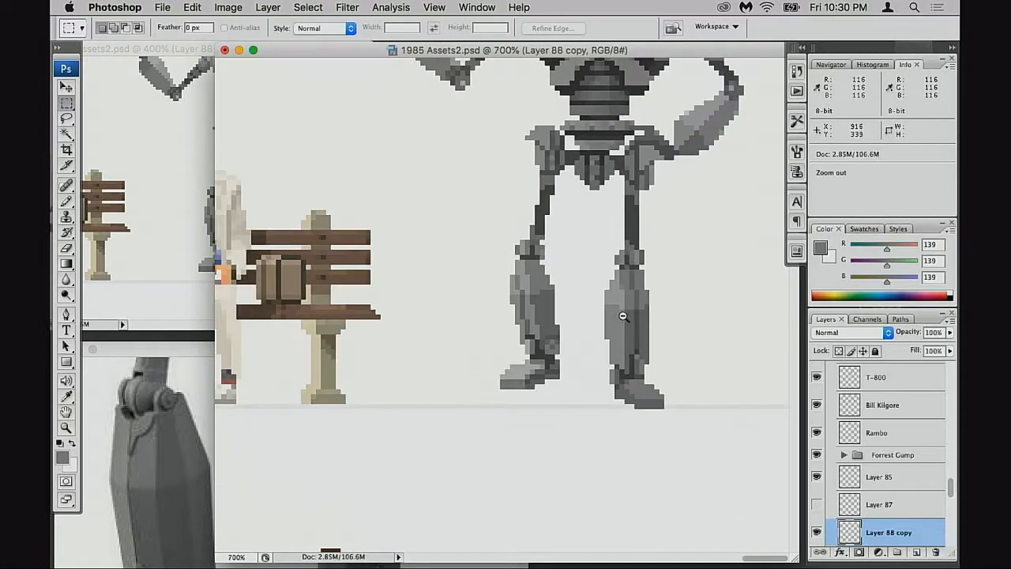
pyautogui.keyDown('alt'); pyautogui.click(626, 318); pyautogui.keyUp('alt')
pyautogui.moveTo(628, 280); pyautogui.dragTo(628, 330)
pyautogui.moveTo(643, 277); pyautogui.dragTo(642, 307)
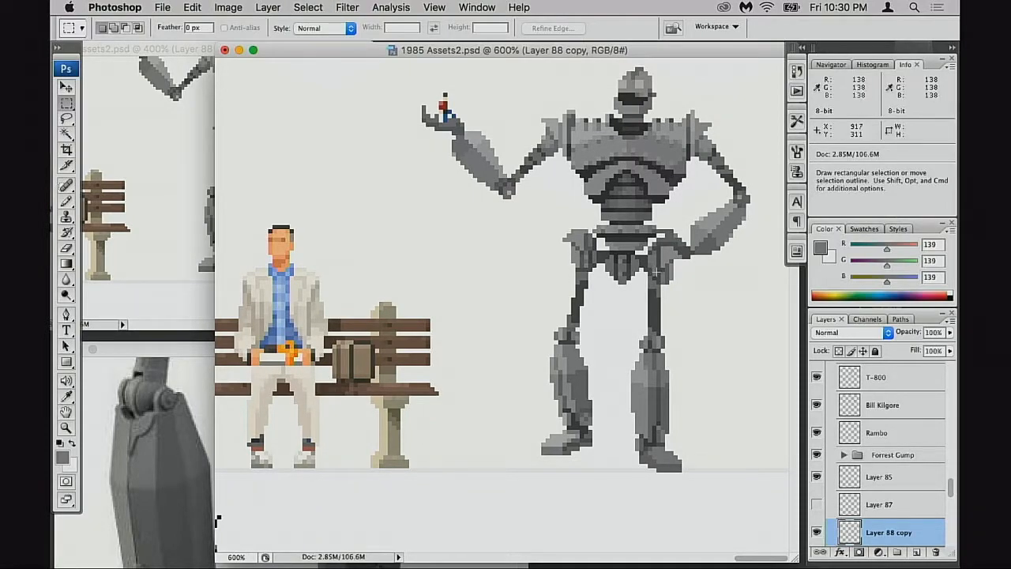
pyautogui.press('space')
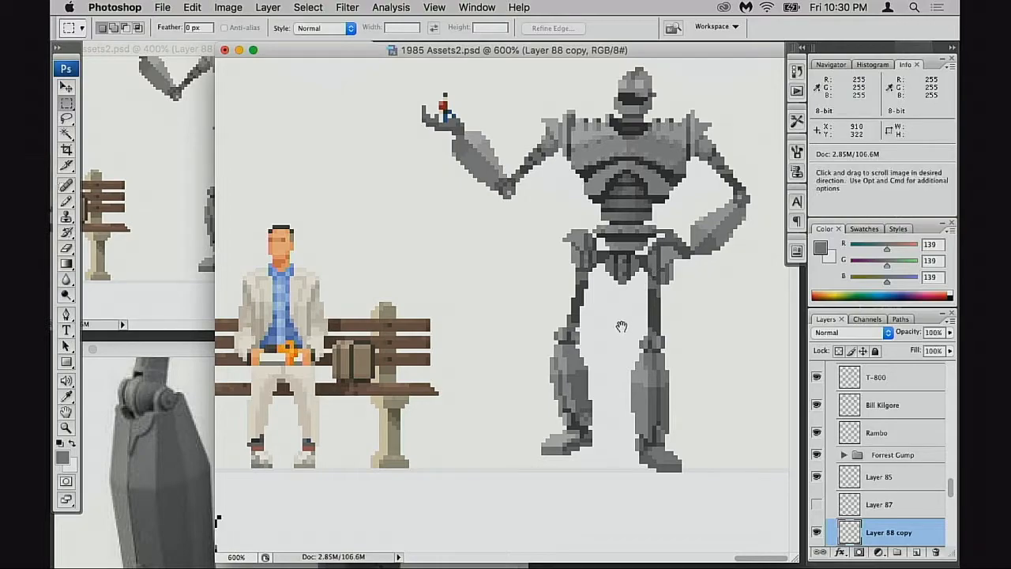
pyautogui.press('super')
pyautogui.press('space')
pyautogui.moveTo(613, 338); pyautogui.dragTo(604, 357)
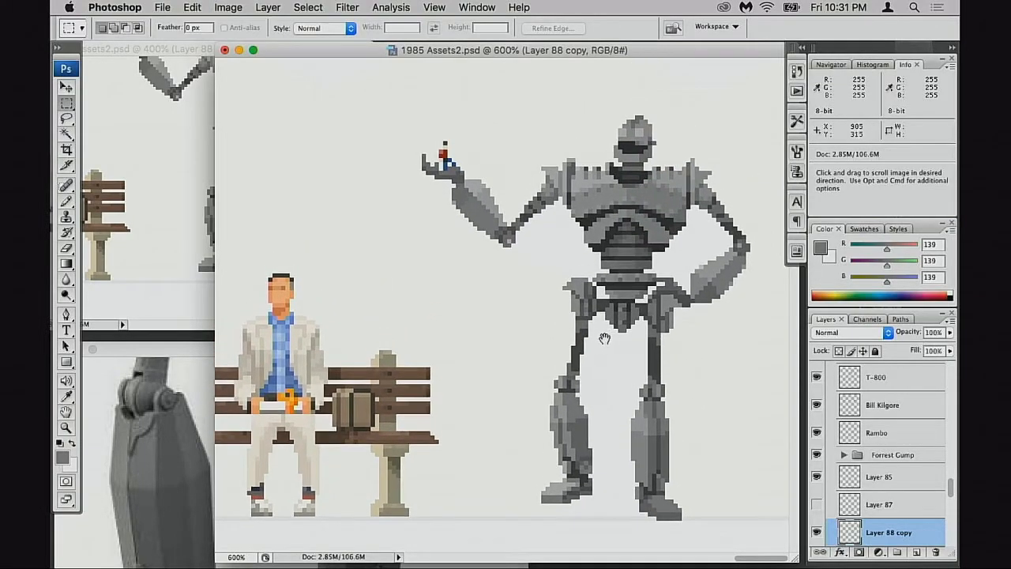
pyautogui.scroll(-5, 604, 338)
pyautogui.hscroll(-3, 605, 338)
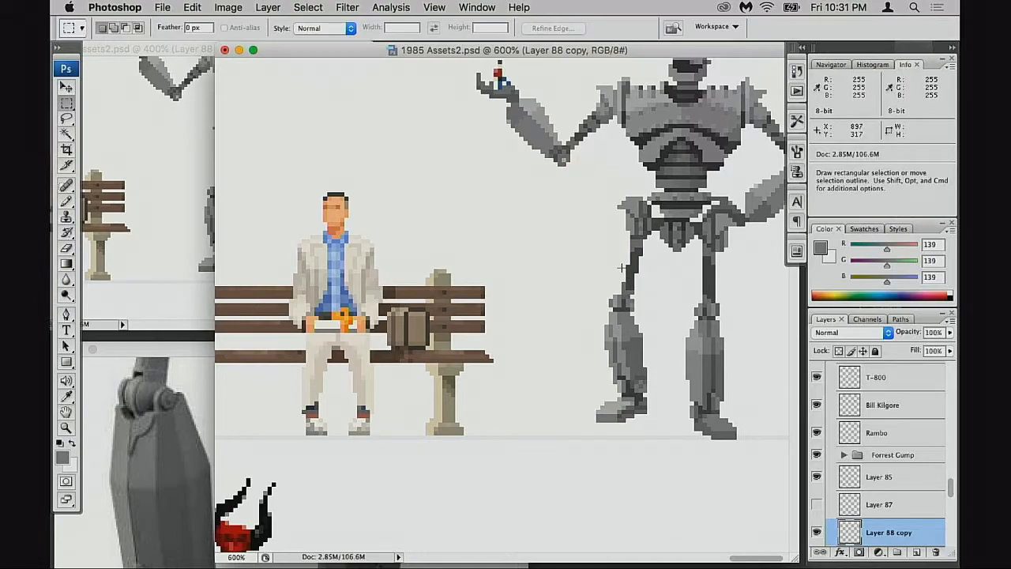
# Step: Look over the character sheet in full-screen view with the interface hidden, ending on the upper rows at 200%
pyautogui.press('f')
pyautogui.press('Tab')
pyautogui.moveTo(269, 438); pyautogui.dragTo(536, 310)
pyautogui.keyDown('alt'); pyautogui.click(505, 338); pyautogui.keyUp('alt')
pyautogui.keyDown('alt'); pyautogui.click(504, 338); pyautogui.keyUp('alt')
pyautogui.moveTo(421, 422); pyautogui.dragTo(492, 349)
pyautogui.keyDown('alt'); pyautogui.click(492, 350); pyautogui.keyUp('alt')
pyautogui.keyDown('alt'); pyautogui.click(488, 351); pyautogui.keyUp('alt')
pyautogui.moveTo(424, 375); pyautogui.dragTo(663, 344)
pyautogui.moveTo(394, 382); pyautogui.dragTo(629, 199)
pyautogui.moveTo(604, 118); pyautogui.dragTo(577, 363)
pyautogui.moveTo(573, 175); pyautogui.dragTo(578, 348)
pyautogui.press('Tab')
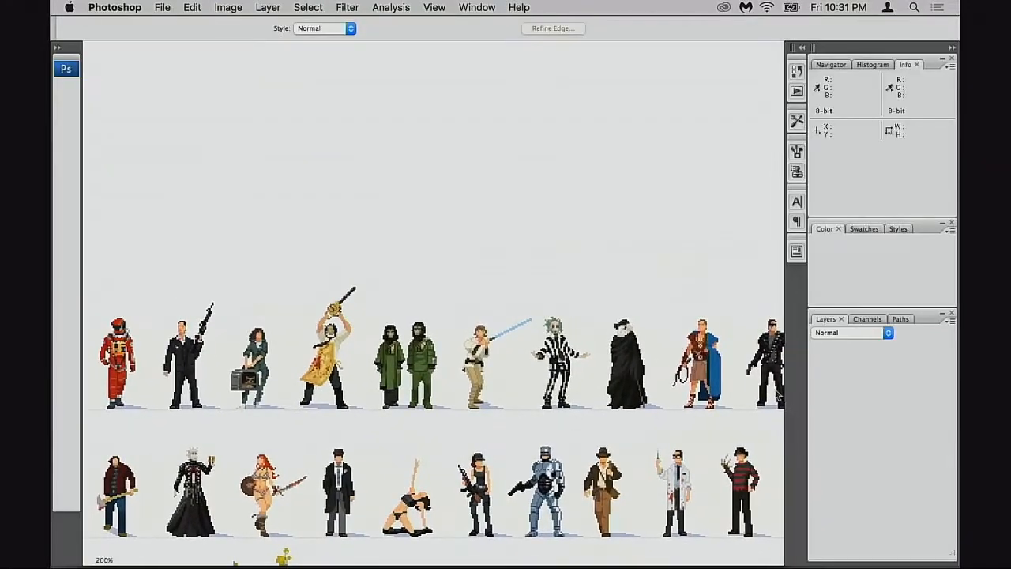
# Step: Locate the Small group in the layer stack and look over the two upper rows of large characters
pyautogui.scroll(-10, 851, 472)
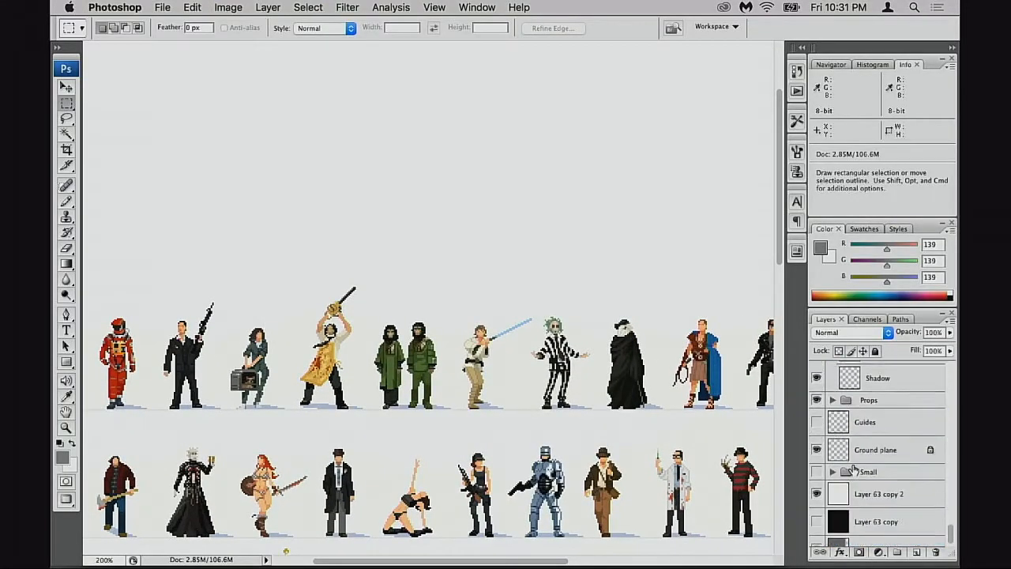
pyautogui.moveTo(577, 404); pyautogui.dragTo(574, 345)
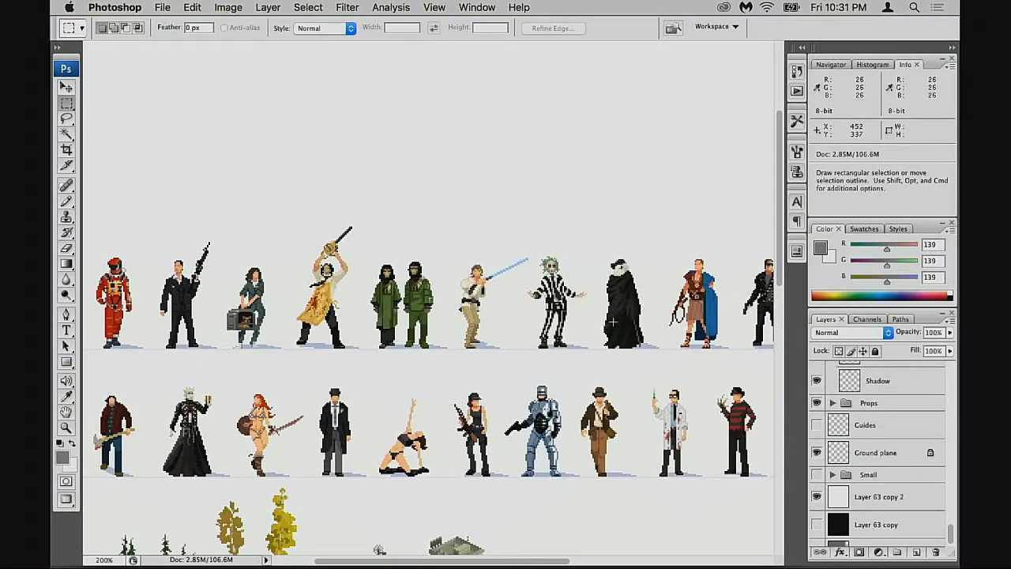
pyautogui.moveTo(544, 459); pyautogui.dragTo(437, 344)
pyautogui.moveTo(604, 349); pyautogui.dragTo(442, 377)
pyautogui.moveTo(691, 357)
pyautogui.mouseDown()
pyautogui.moveTo(414, 394)
pyautogui.moveTo(670, 383)
pyautogui.mouseUp()
pyautogui.moveTo(237, 403); pyautogui.dragTo(593, 393)
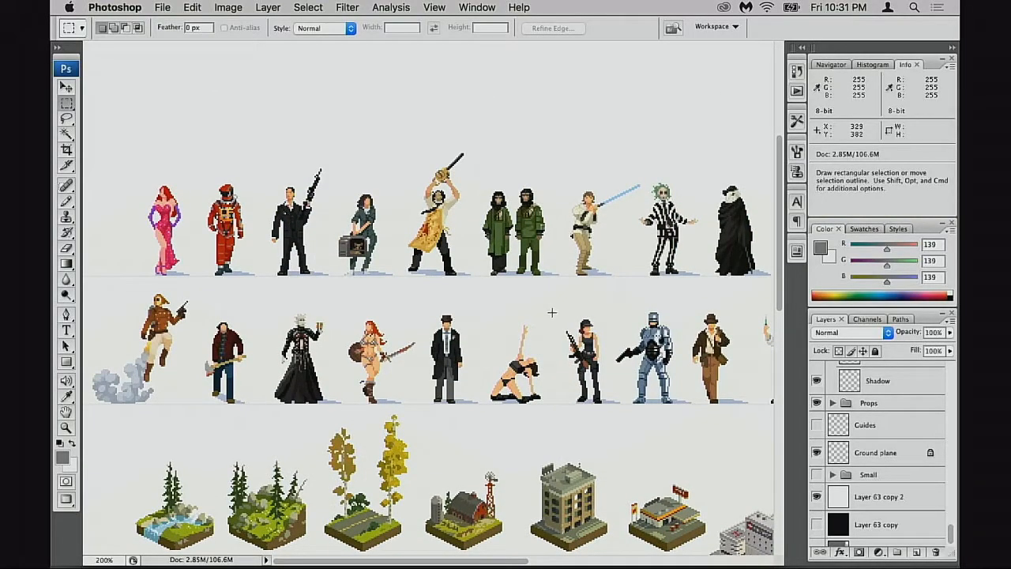
pyautogui.scroll(-2, 555, 359)
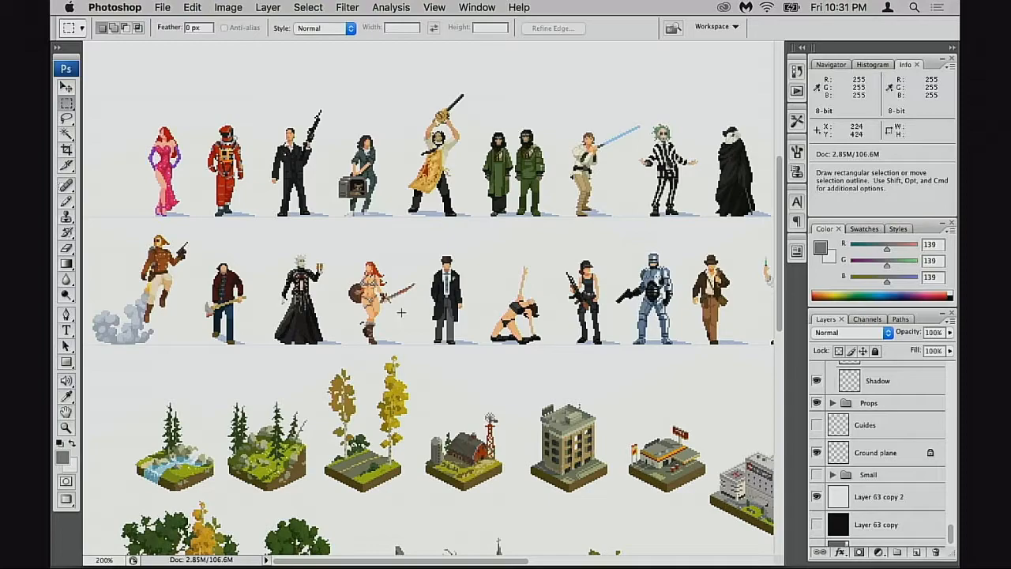
# Step: Look over the isometric scenery, vehicles and props, and show the Small layer group
pyautogui.press('space')
pyautogui.scroll(-5, 547, 325)
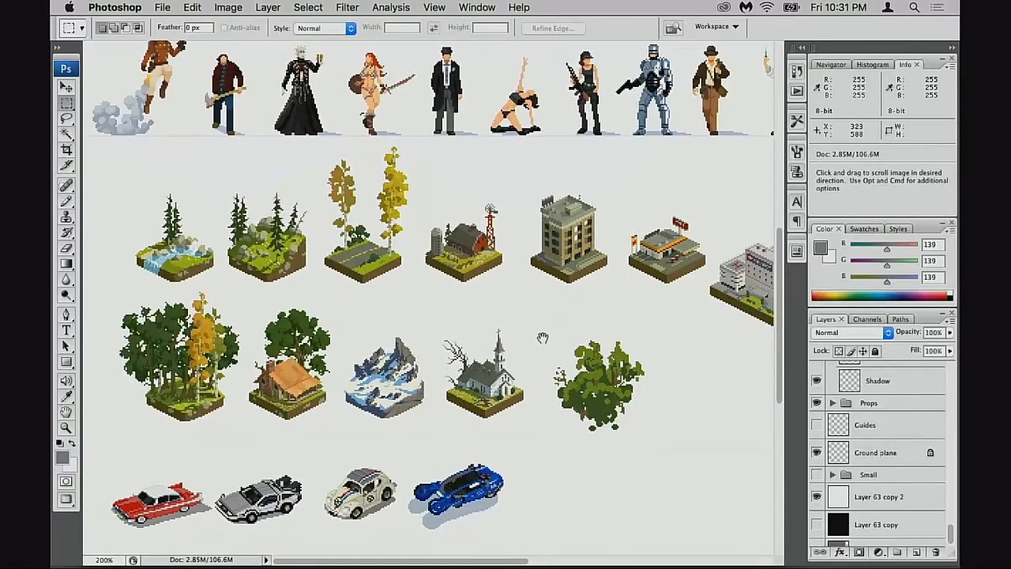
pyautogui.scroll(-4, 542, 334)
pyautogui.scroll(-2, 521, 351)
pyautogui.hscroll(2, 520, 351)
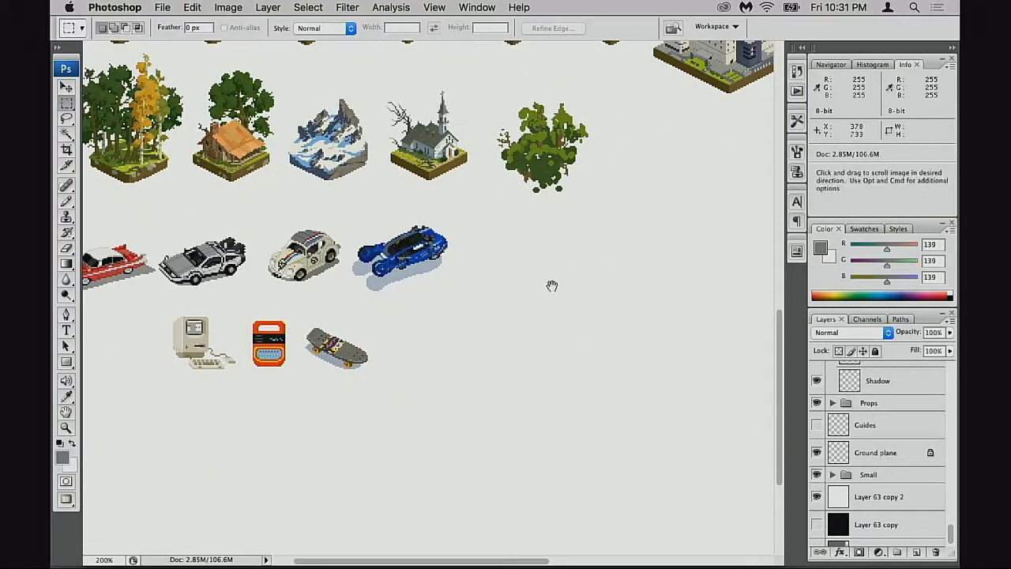
pyautogui.scroll(18, 564, 305)
pyautogui.press('f')
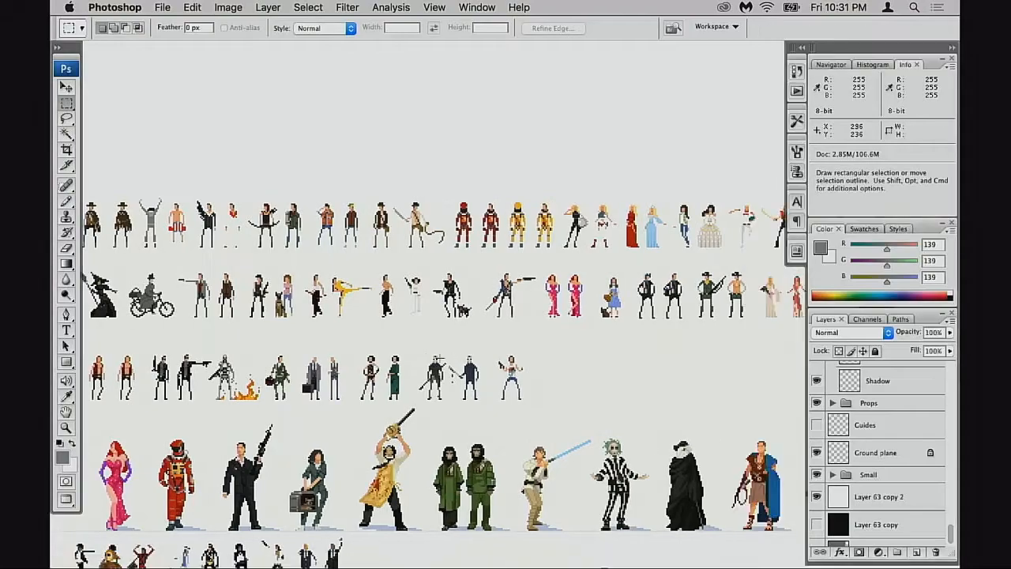
# Step: Examine the small characters at the start of their rows, including the witch and the cyclist, in close-up
pyautogui.moveTo(111, 298); pyautogui.dragTo(340, 319)
pyautogui.keyDown('super'); pyautogui.click(365, 328); pyautogui.keyUp('super')
pyautogui.keyDown('super'); pyautogui.click(366, 327); pyautogui.keyUp('super')
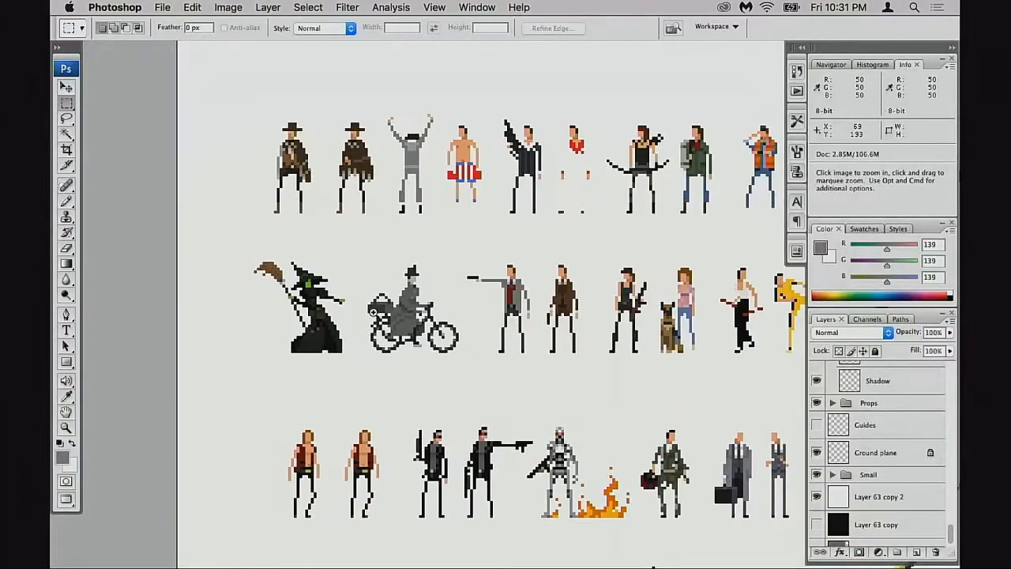
pyautogui.keyDown('super'); pyautogui.click(383, 314); pyautogui.keyUp('super')
pyautogui.moveTo(384, 312); pyautogui.dragTo(382, 324)
pyautogui.keyDown('super'); pyautogui.click(497, 322); pyautogui.keyUp('super')
pyautogui.moveTo(533, 345); pyautogui.dragTo(511, 436)
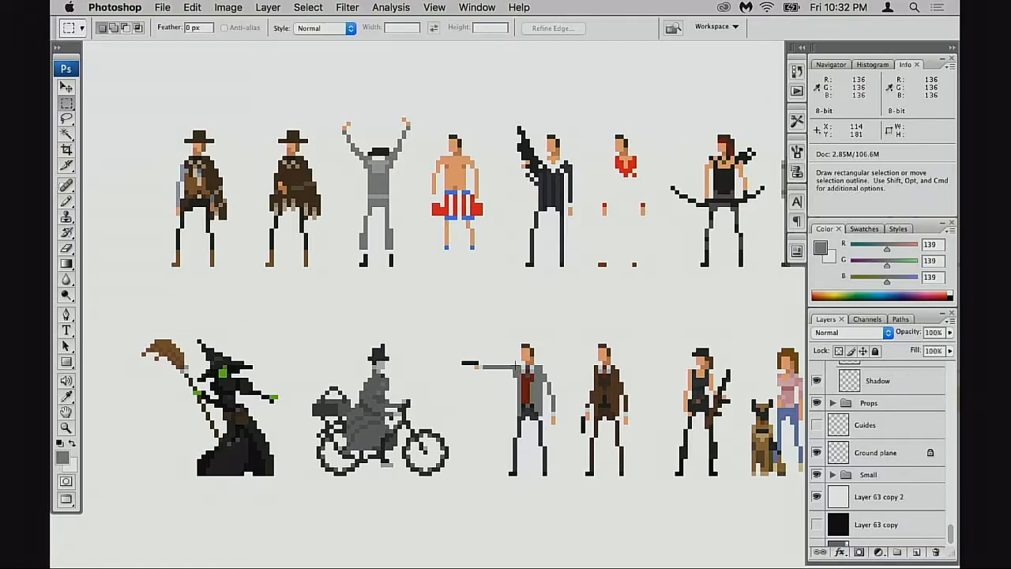
# Step: Examine the first two rows of small characters in close-up through to their far end
pyautogui.press('space')
pyautogui.moveTo(560, 303); pyautogui.dragTo(514, 304)
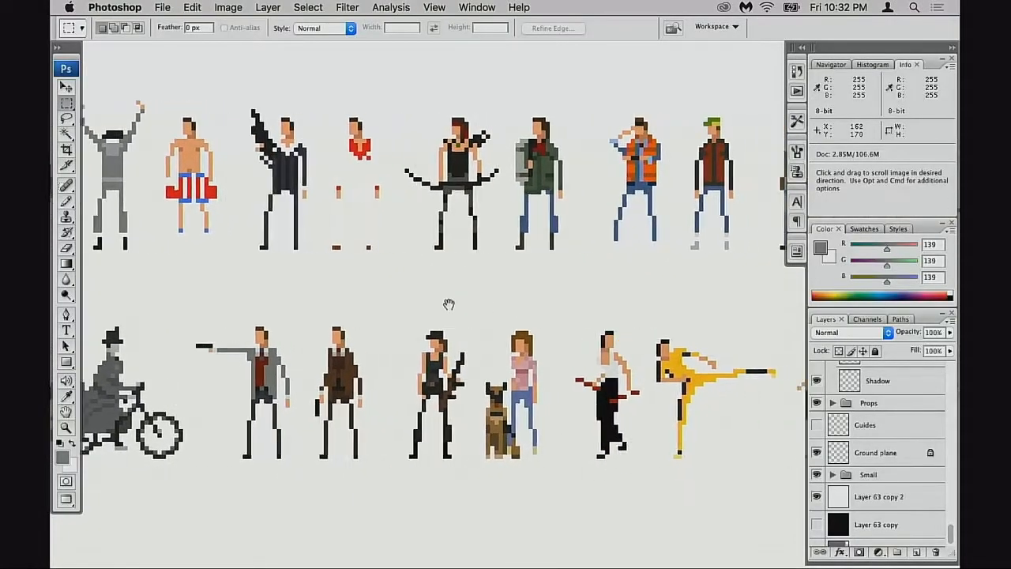
pyautogui.moveTo(564, 280); pyautogui.dragTo(498, 292)
pyautogui.moveTo(575, 304)
pyautogui.mouseDown()
pyautogui.moveTo(458, 303)
pyautogui.moveTo(501, 313)
pyautogui.moveTo(439, 316)
pyautogui.mouseUp()
pyautogui.moveTo(518, 318); pyautogui.dragTo(458, 318)
pyautogui.moveTo(483, 319); pyautogui.dragTo(422, 320)
pyautogui.moveTo(557, 313)
pyautogui.mouseDown()
pyautogui.moveTo(467, 311)
pyautogui.moveTo(451, 300)
pyautogui.mouseUp()
pyautogui.moveTo(536, 343)
pyautogui.mouseDown()
pyautogui.moveTo(459, 353)
pyautogui.moveTo(239, 306)
pyautogui.mouseUp()
pyautogui.moveTo(416, 394); pyautogui.dragTo(301, 371)
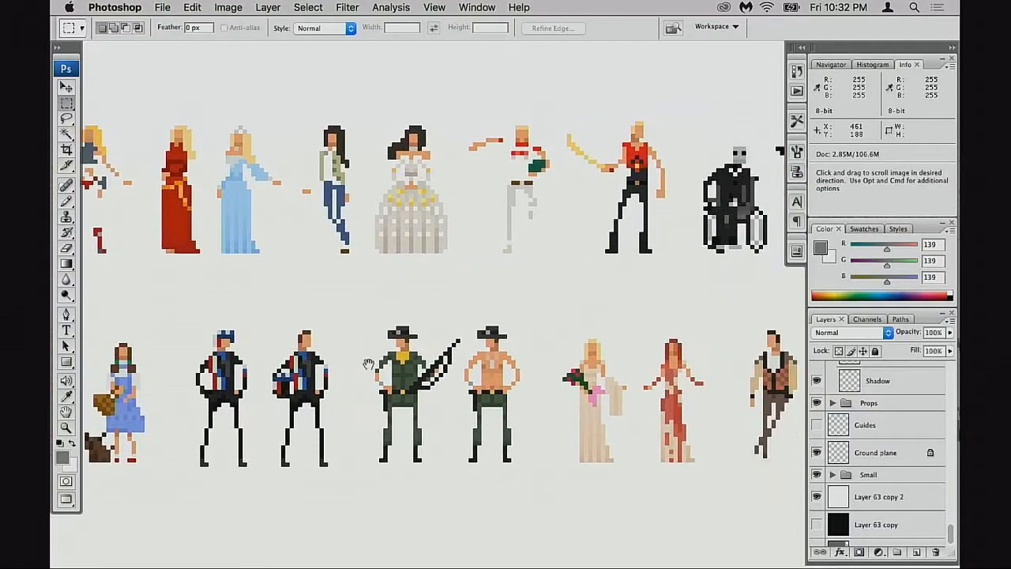
pyautogui.moveTo(604, 361)
pyautogui.mouseDown()
pyautogui.moveTo(484, 360)
pyautogui.moveTo(486, 349)
pyautogui.mouseUp()
pyautogui.moveTo(635, 342)
pyautogui.mouseDown()
pyautogui.moveTo(473, 345)
pyautogui.moveTo(492, 343)
pyautogui.mouseUp()
pyautogui.moveTo(584, 345); pyautogui.dragTo(469, 350)
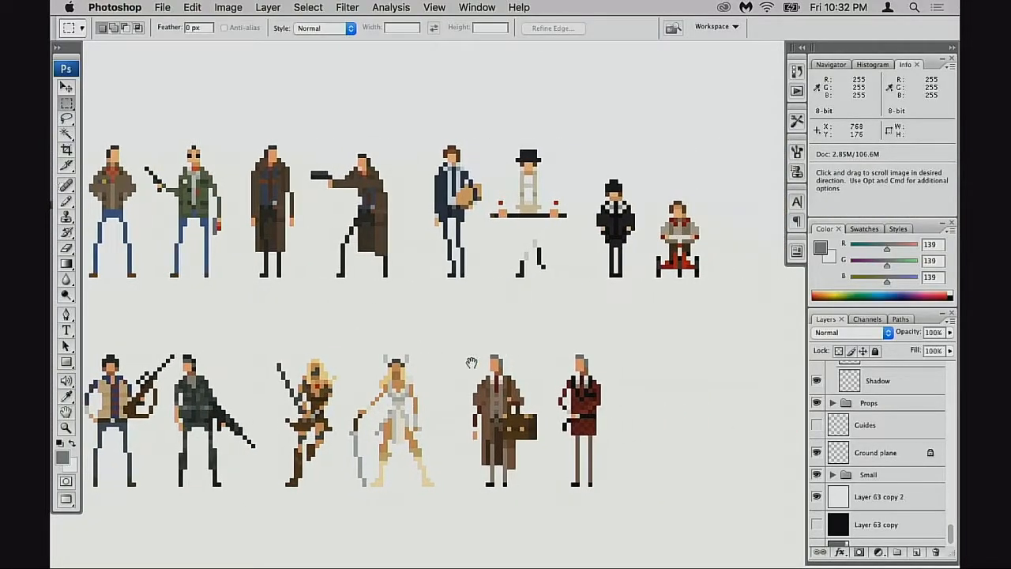
pyautogui.moveTo(359, 371); pyautogui.dragTo(534, 353)
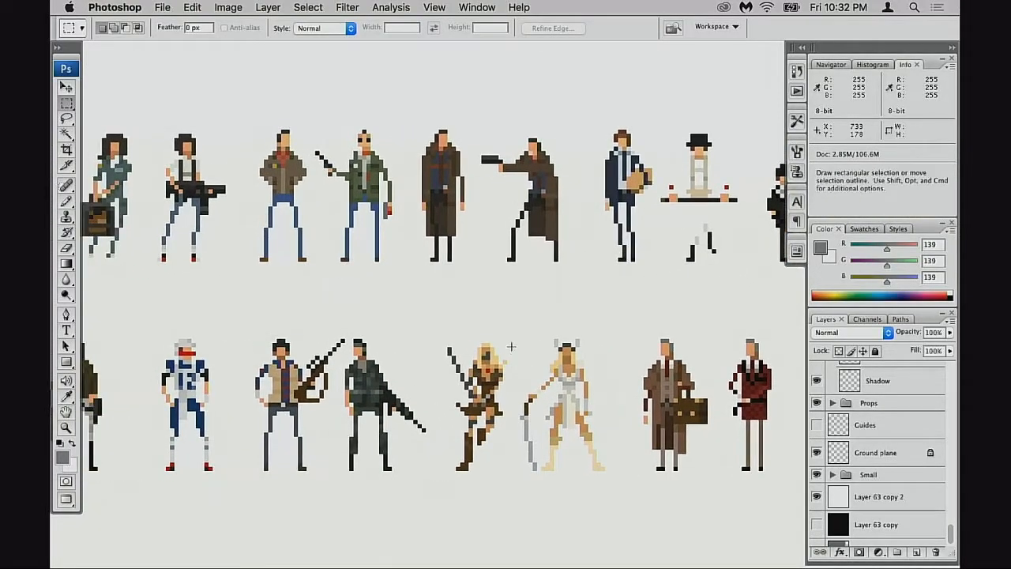
# Step: Review the small characters in full-screen view with the interface hidden, then restore the panels
pyautogui.press('f')
pyautogui.moveTo(157, 387); pyautogui.dragTo(410, 365)
pyautogui.moveTo(103, 392); pyautogui.dragTo(391, 367)
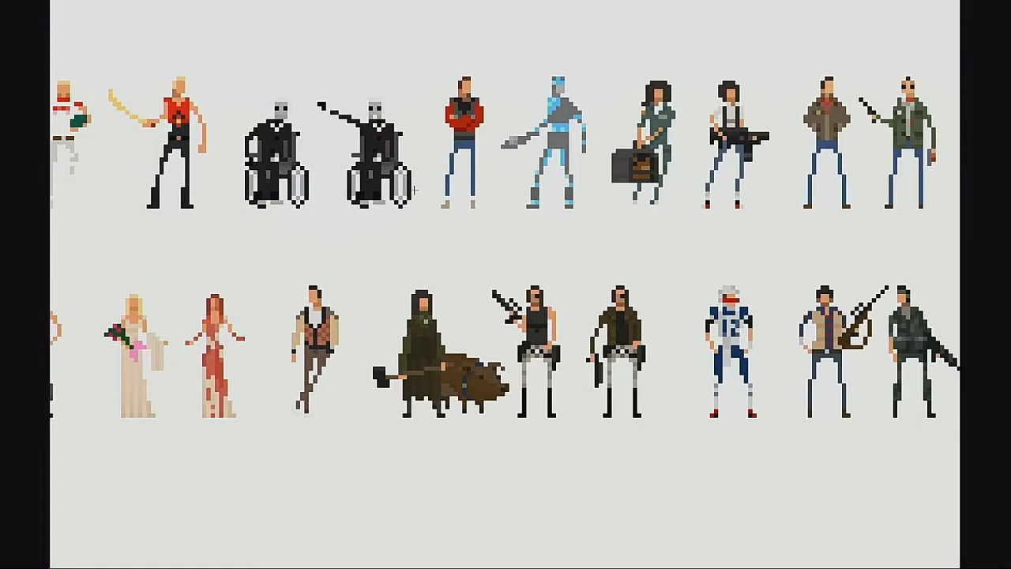
pyautogui.moveTo(87, 326); pyautogui.dragTo(441, 302)
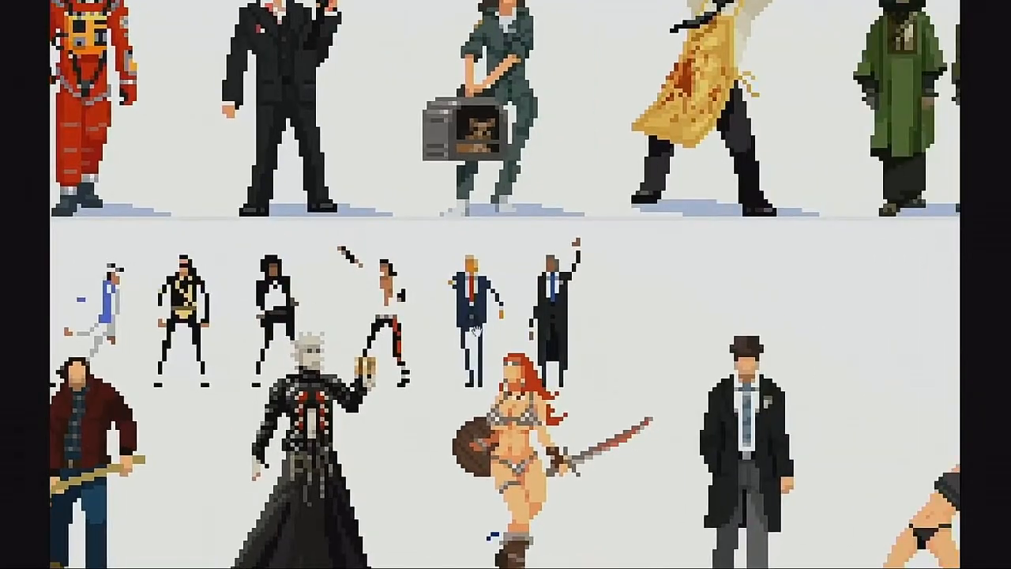
pyautogui.press('Tab')
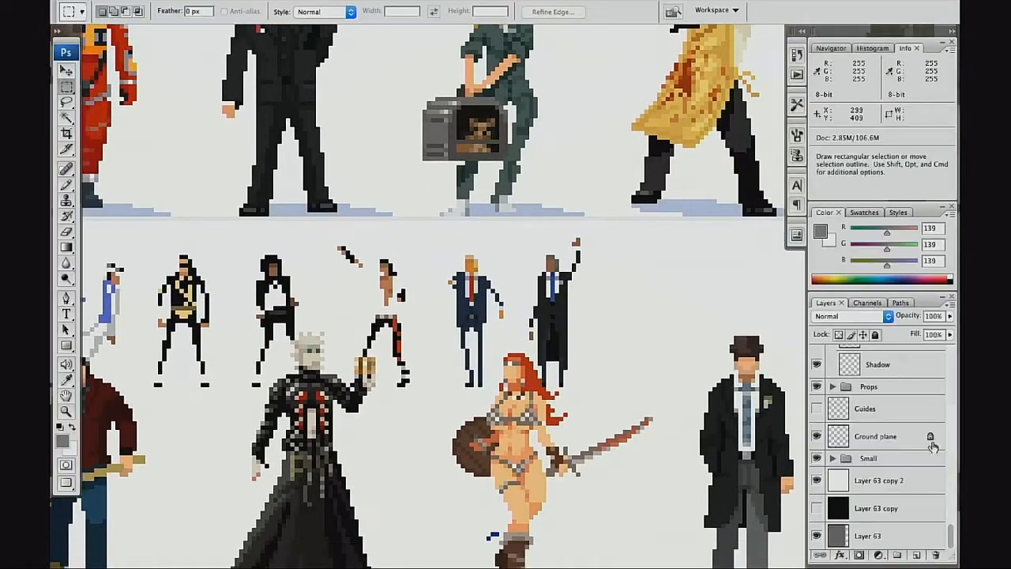
# Step: Hide the Small layer group and examine the large characters at the start of the upper rows
pyautogui.click(816, 458)
pyautogui.press('space')
pyautogui.moveTo(650, 343); pyautogui.dragTo(546, 536)
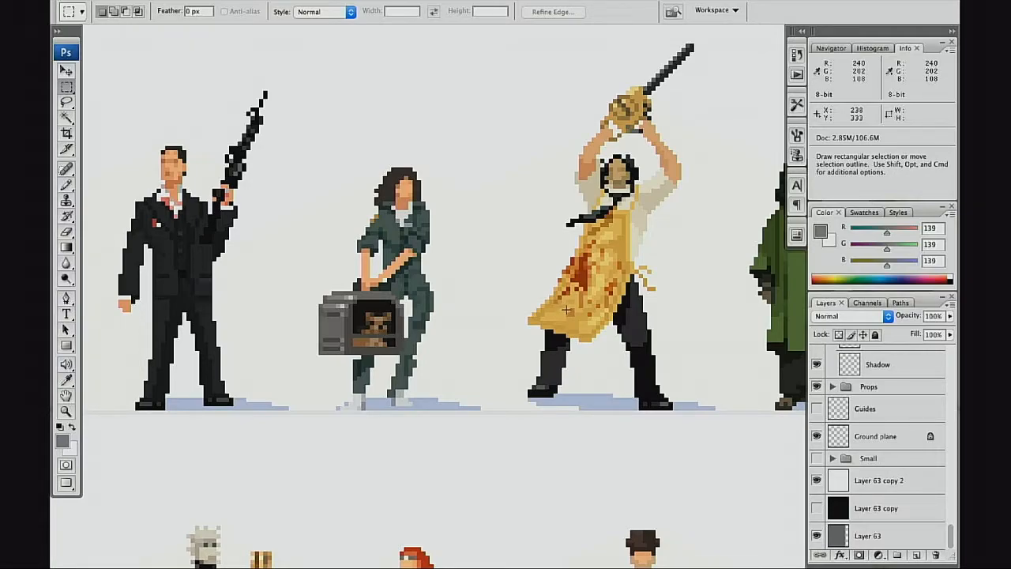
pyautogui.moveTo(458, 336); pyautogui.dragTo(552, 331)
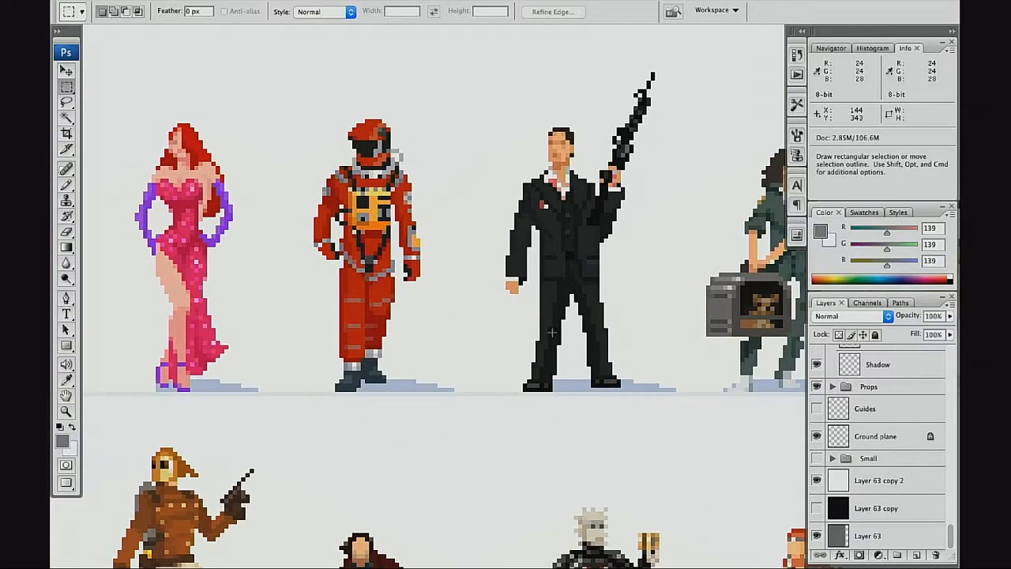
pyautogui.moveTo(439, 388); pyautogui.dragTo(559, 298)
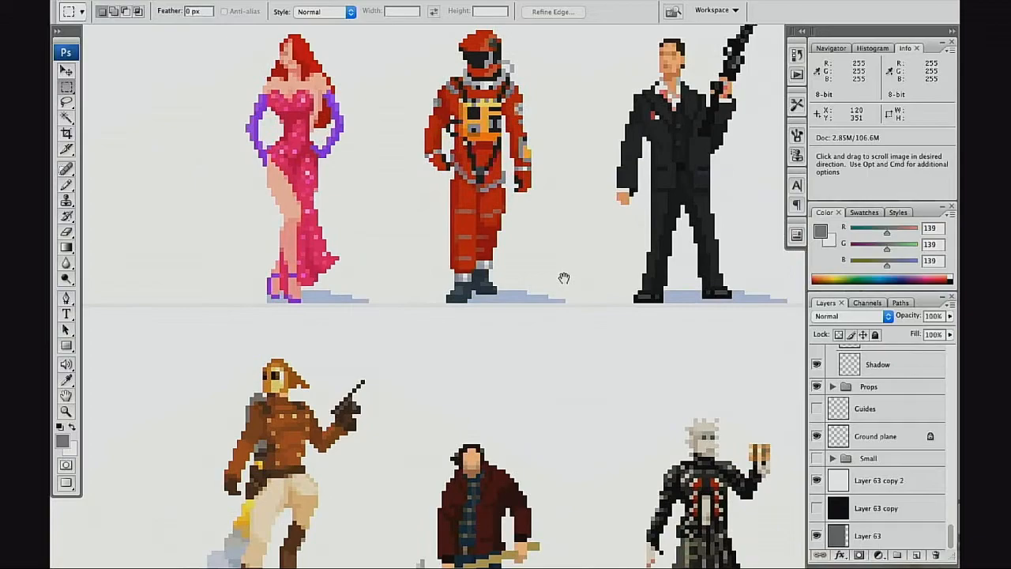
# Step: Examine the large characters across both rows, from the woman in the pink dress through to the giant robot at the far end
pyautogui.moveTo(592, 385); pyautogui.dragTo(557, 326)
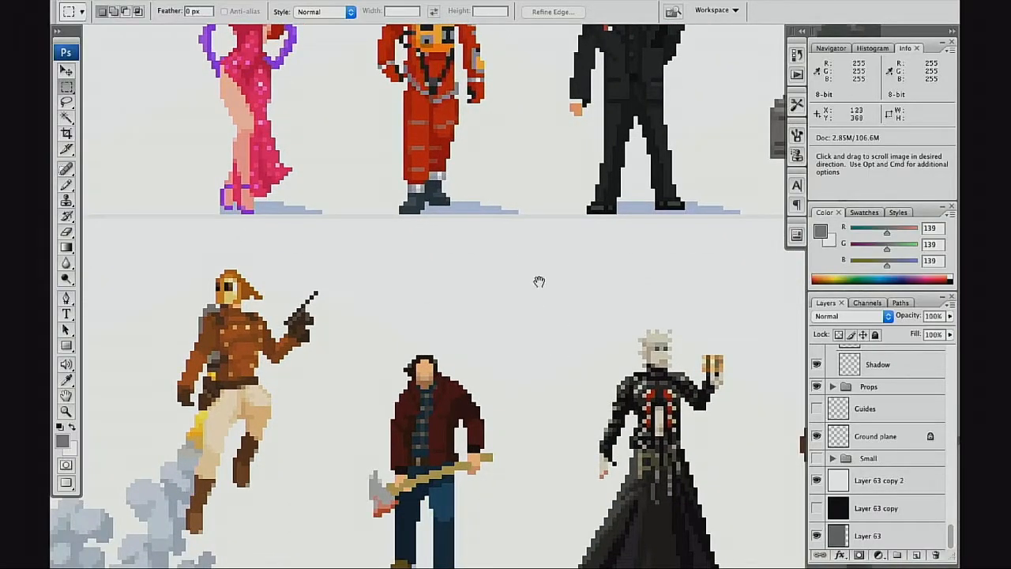
pyautogui.scroll(-5, 534, 354)
pyautogui.hscroll(5, 573, 329)
pyautogui.hscroll(15, 558, 333)
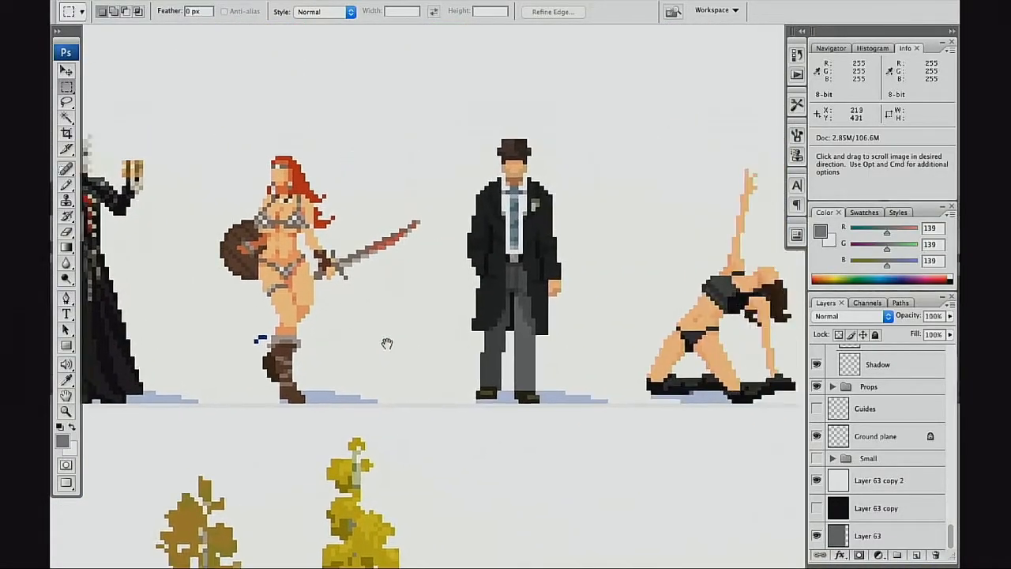
pyautogui.scroll(3, 339, 366)
pyautogui.hscroll(13, 403, 371)
pyautogui.scroll(5, 426, 380)
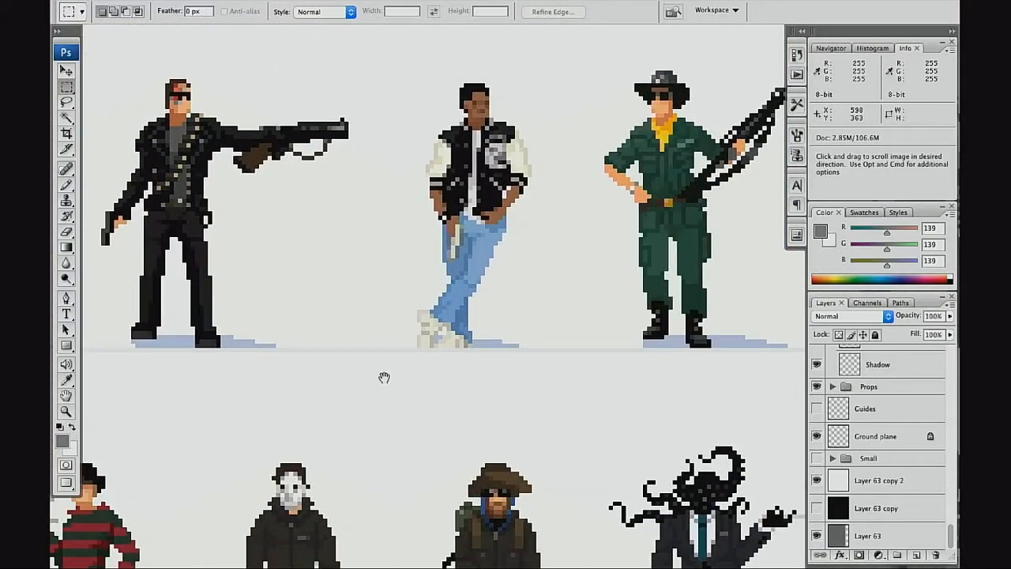
pyautogui.moveTo(525, 408); pyautogui.dragTo(422, 346)
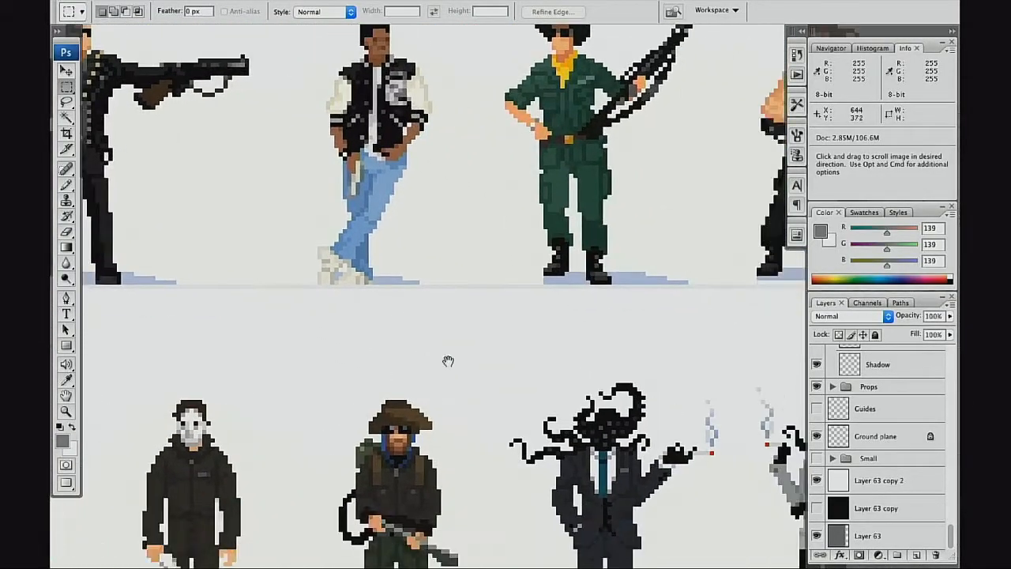
pyautogui.moveTo(604, 349); pyautogui.dragTo(435, 356)
pyautogui.keyDown('alt'); pyautogui.click(490, 350); pyautogui.keyUp('alt')
pyautogui.keyDown('alt'); pyautogui.click(501, 359); pyautogui.keyUp('alt')
pyautogui.hscroll(9, 535, 352)
pyautogui.scroll(2, 518, 384)
pyautogui.scroll(3, 518, 384)
pyautogui.hscroll(1, 518, 384)
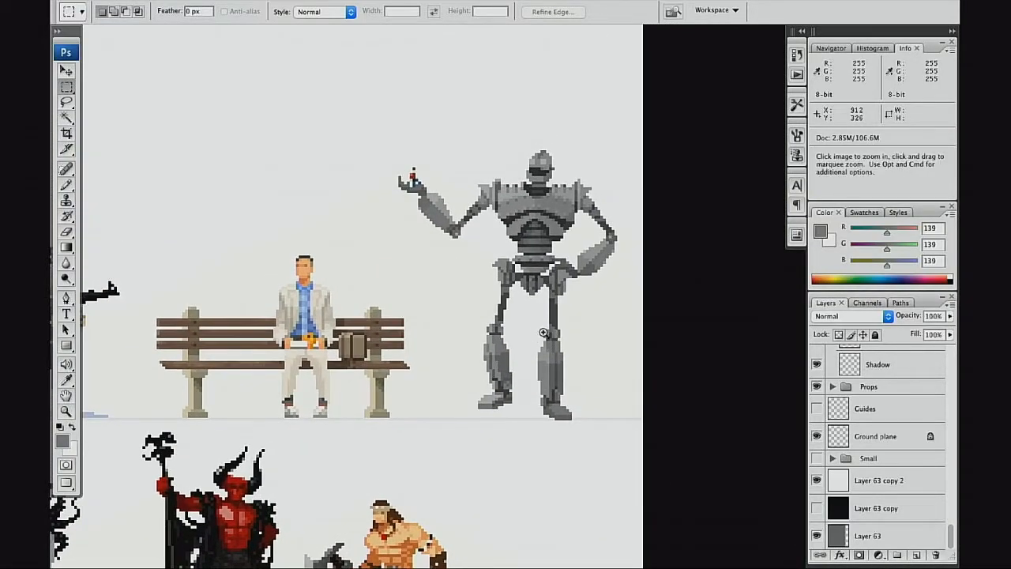
# Step: Inspect the giant robot in close-up and compare it with the man seated on the bench
pyautogui.keyDown('super'); pyautogui.click(538, 332); pyautogui.keyUp('super')
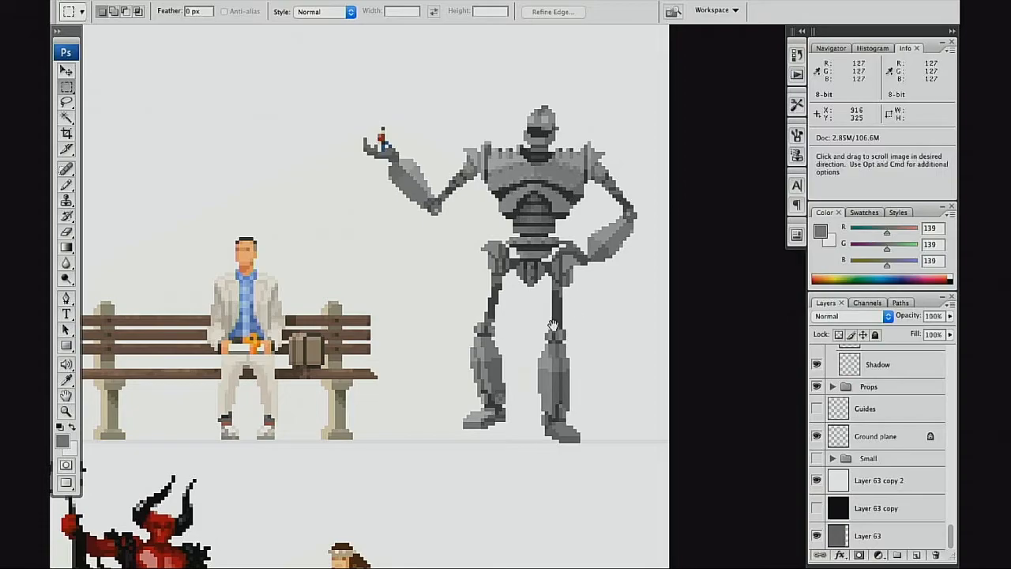
pyautogui.keyDown('super'); pyautogui.click(549, 327); pyautogui.keyUp('super')
pyautogui.moveTo(517, 359); pyautogui.dragTo(553, 345)
pyautogui.keyDown('alt'); pyautogui.click(555, 345); pyautogui.keyUp('alt')
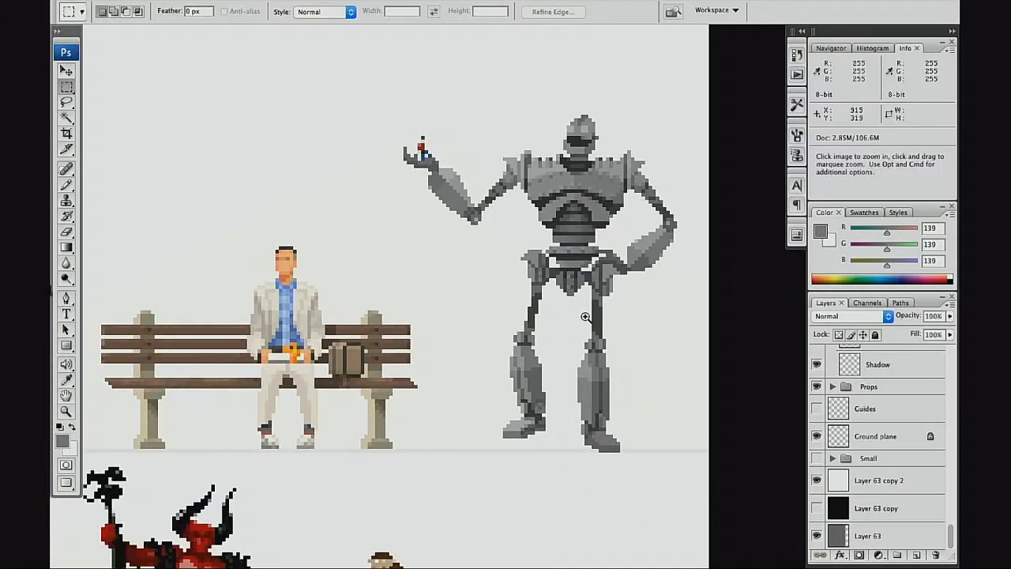
pyautogui.keyDown('super'); pyautogui.click(584, 315); pyautogui.keyUp('super')
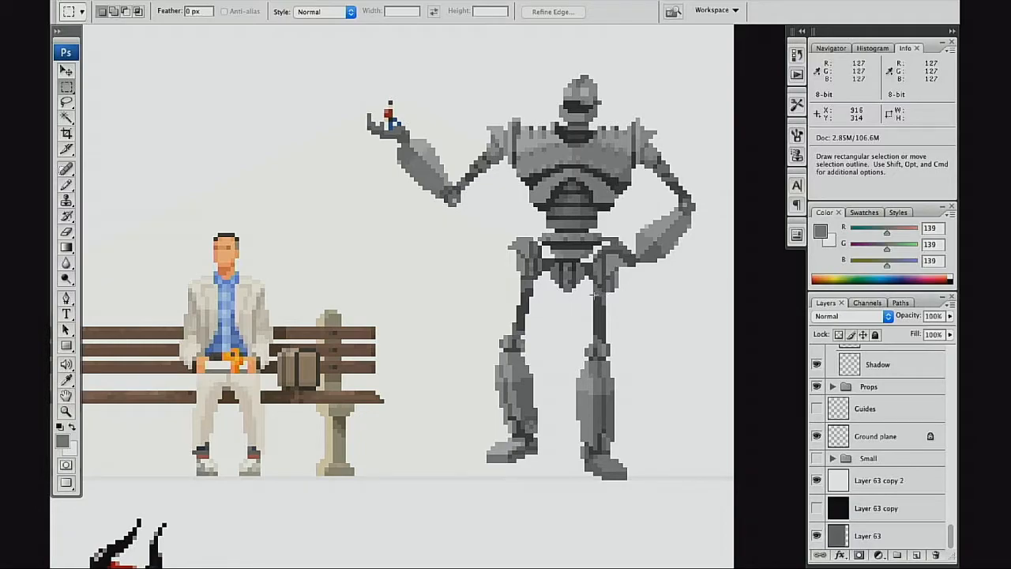
pyautogui.moveTo(464, 397); pyautogui.dragTo(544, 325)
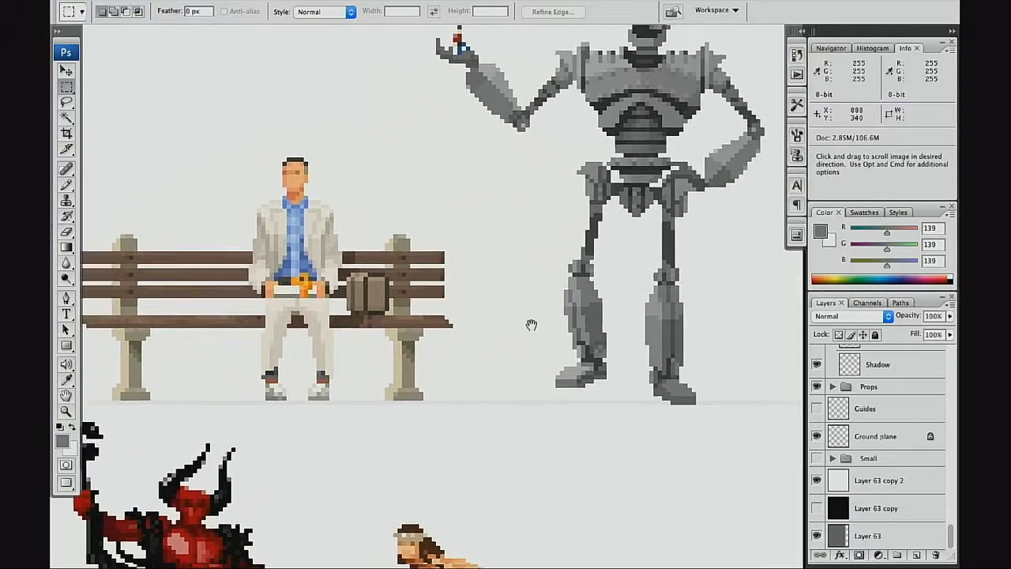
# Step: Examine the horned red demon with the staff and its neighbours in the lower row of large characters
pyautogui.moveTo(464, 359); pyautogui.dragTo(570, 273)
pyautogui.moveTo(587, 399); pyautogui.dragTo(581, 269)
pyautogui.moveTo(588, 414); pyautogui.dragTo(556, 287)
pyautogui.moveTo(412, 329); pyautogui.dragTo(494, 338)
pyautogui.moveTo(348, 322); pyautogui.dragTo(574, 301)
pyautogui.moveTo(552, 335); pyautogui.dragTo(574, 381)
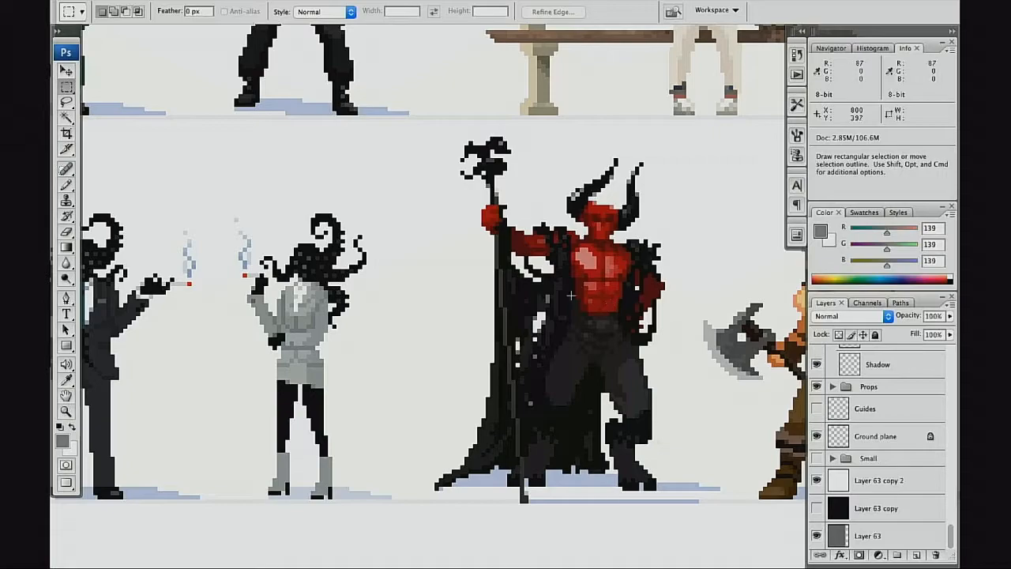
pyautogui.moveTo(559, 317); pyautogui.dragTo(592, 322)
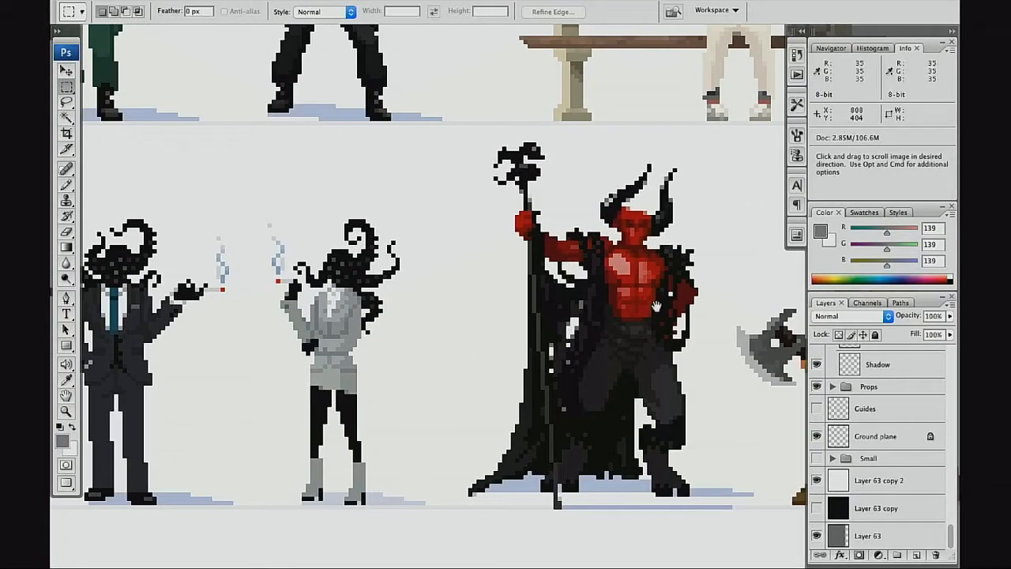
pyautogui.moveTo(606, 273); pyautogui.dragTo(541, 295)
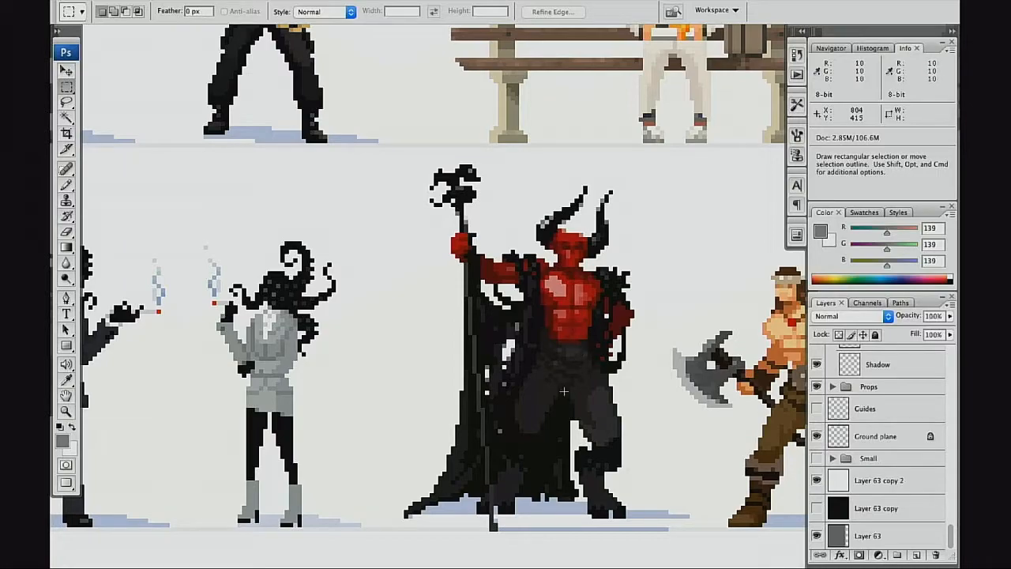
pyautogui.moveTo(577, 354); pyautogui.dragTo(552, 345)
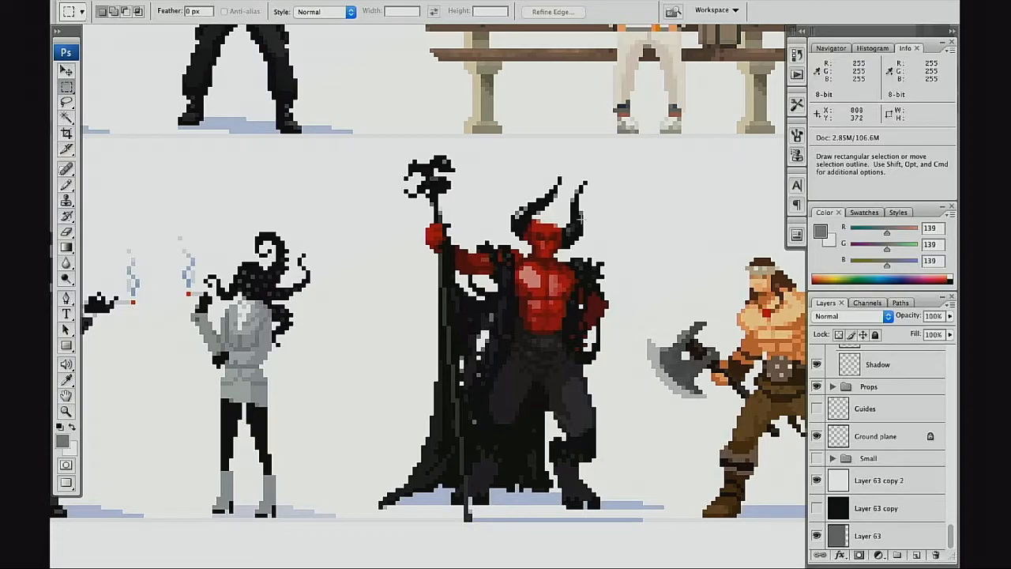
pyautogui.press('space')
pyautogui.moveTo(569, 374); pyautogui.dragTo(525, 369)
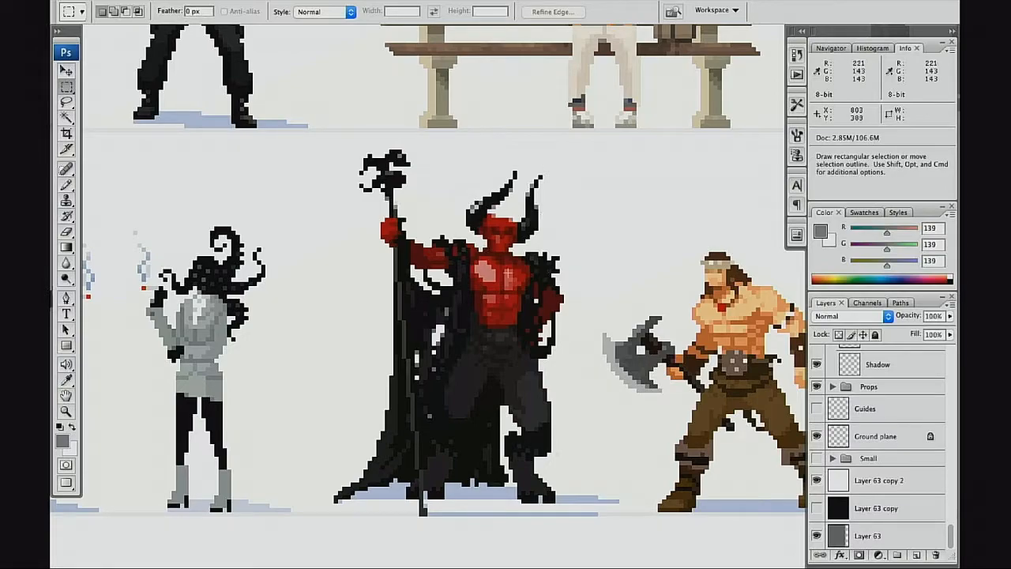
pyautogui.moveTo(480, 345); pyautogui.dragTo(518, 426)
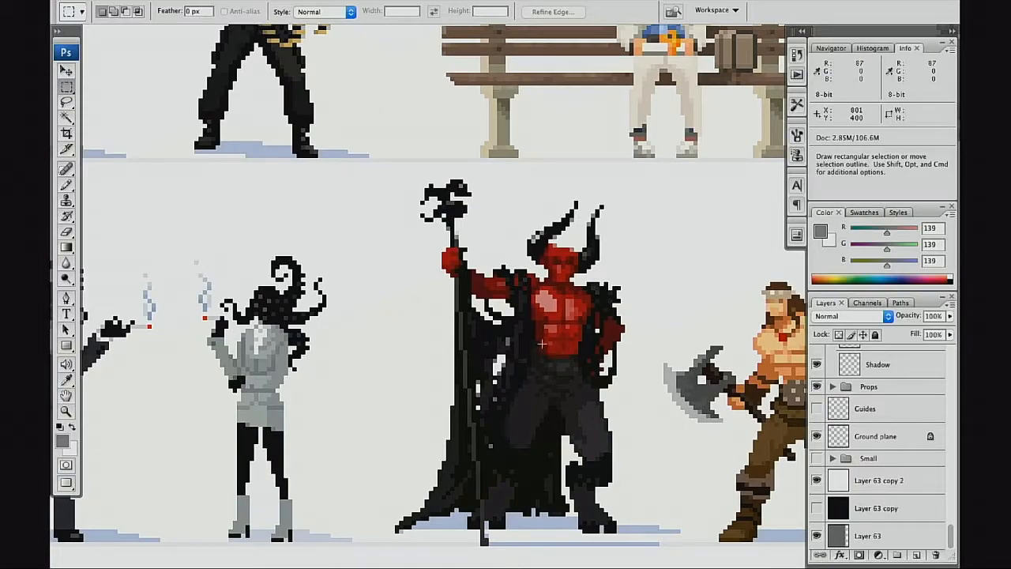
pyautogui.press('space')
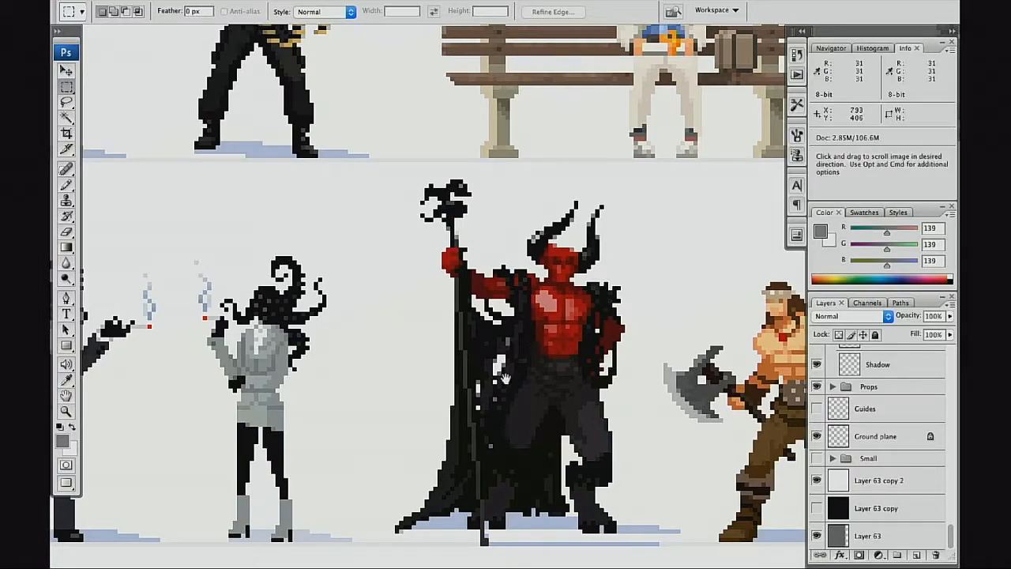
pyautogui.moveTo(498, 393); pyautogui.dragTo(532, 359)
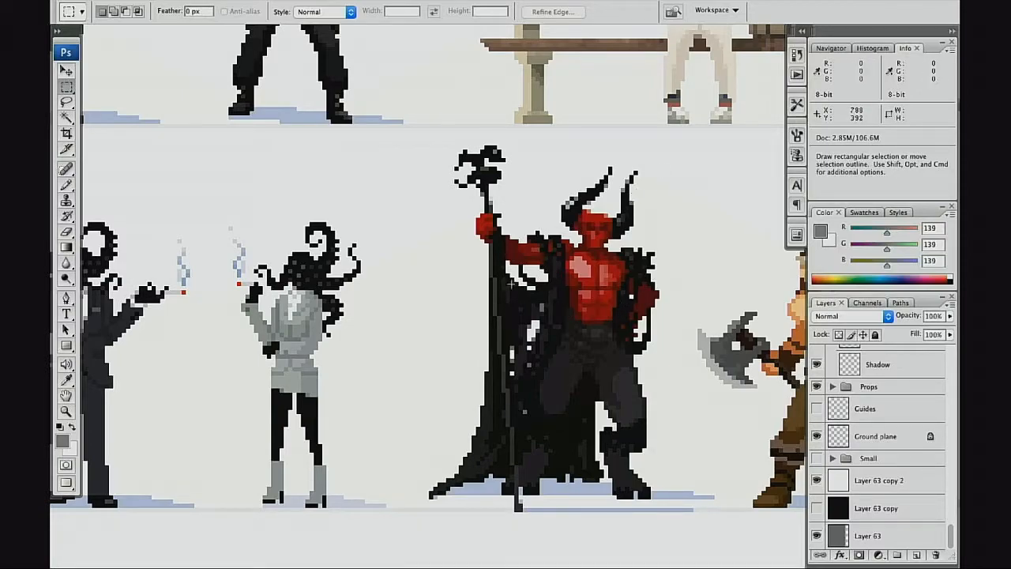
# Step: Examine the lower-row characters from the tentacle-headed pair back to the masked man with the knife
pyautogui.hscroll(-5, 474, 335)
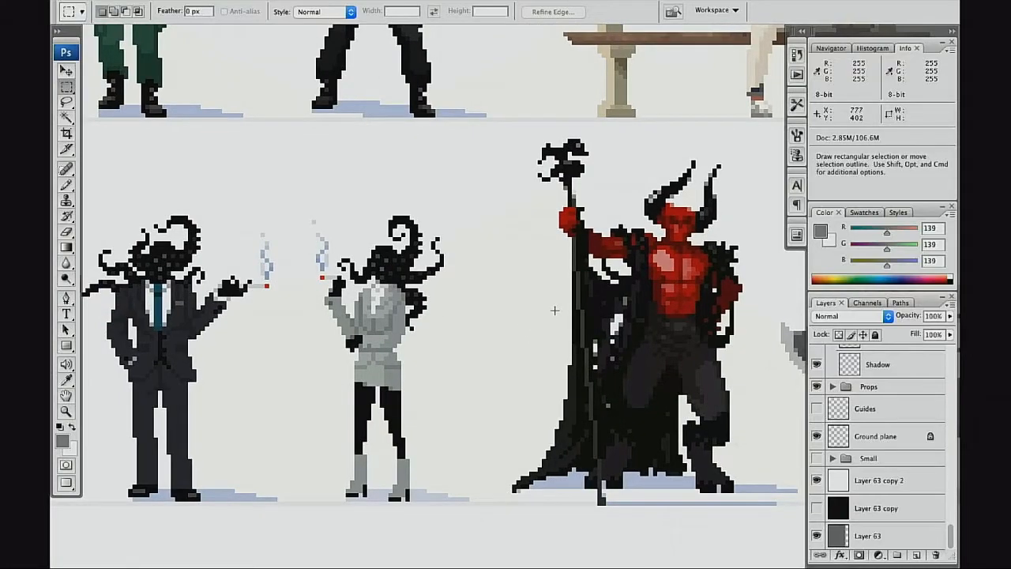
pyautogui.hscroll(-10, 463, 346)
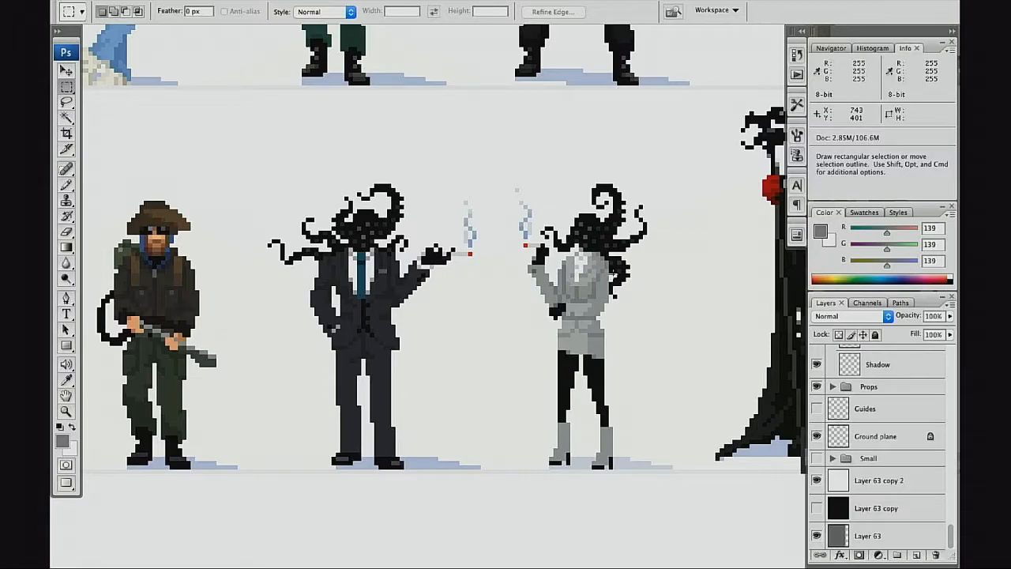
pyautogui.hscroll(-9, 526, 316)
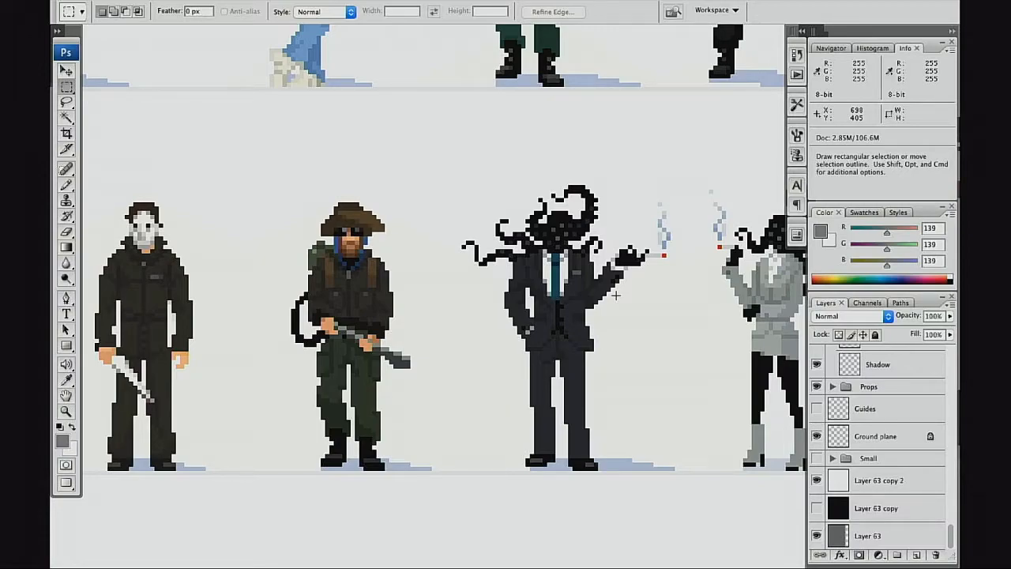
pyautogui.moveTo(444, 342); pyautogui.dragTo(586, 338)
pyautogui.moveTo(685, 336)
pyautogui.mouseDown()
pyautogui.moveTo(529, 329)
pyautogui.moveTo(672, 332)
pyautogui.mouseUp()
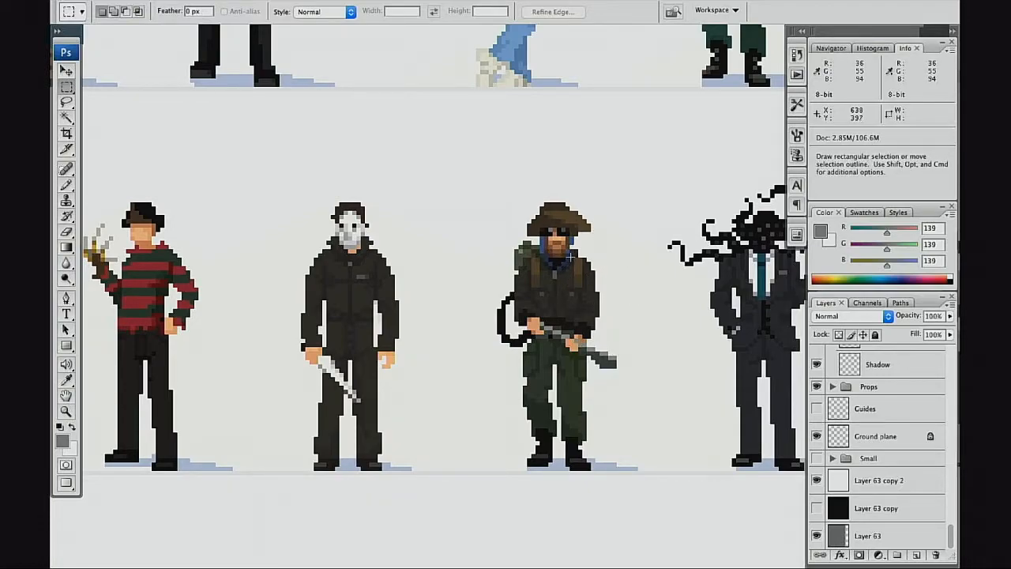
pyautogui.press('space')
pyautogui.moveTo(548, 339); pyautogui.dragTo(642, 345)
pyautogui.moveTo(590, 368); pyautogui.dragTo(713, 326)
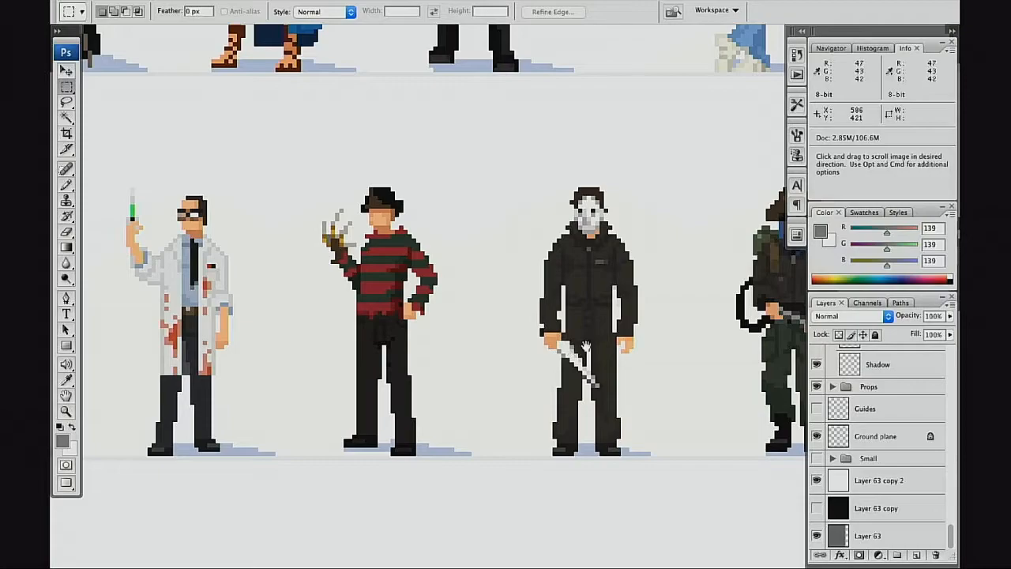
# Step: Switch to the Move tool and examine the lower-row characters from the striped-sweater figure back to the woman with the rifle
pyautogui.press('v')
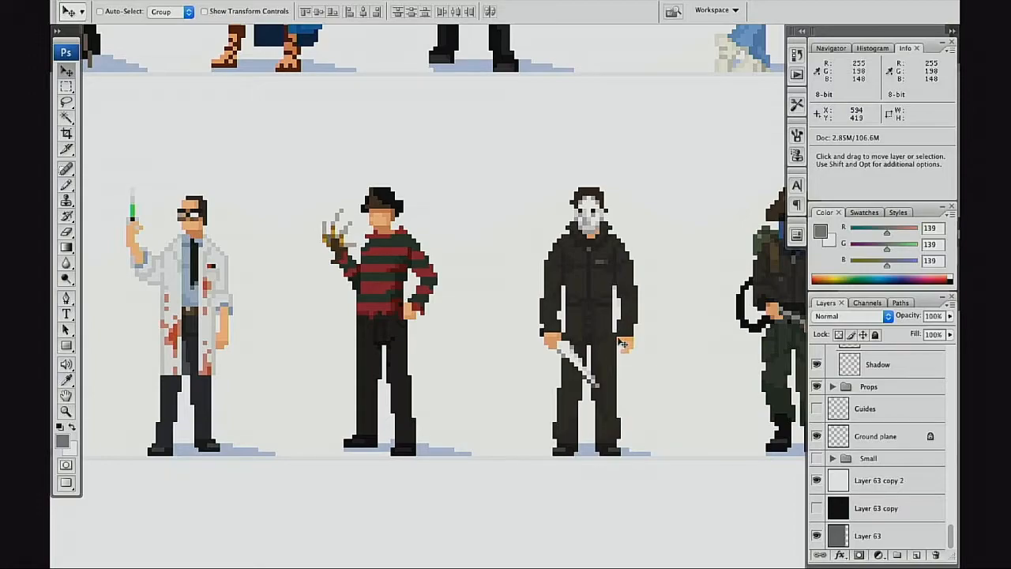
pyautogui.moveTo(525, 322); pyautogui.dragTo(671, 317)
pyautogui.moveTo(603, 328)
pyautogui.mouseDown()
pyautogui.moveTo(647, 318)
pyautogui.moveTo(573, 333)
pyautogui.moveTo(580, 340)
pyautogui.moveTo(609, 339)
pyautogui.moveTo(593, 316)
pyautogui.mouseUp()
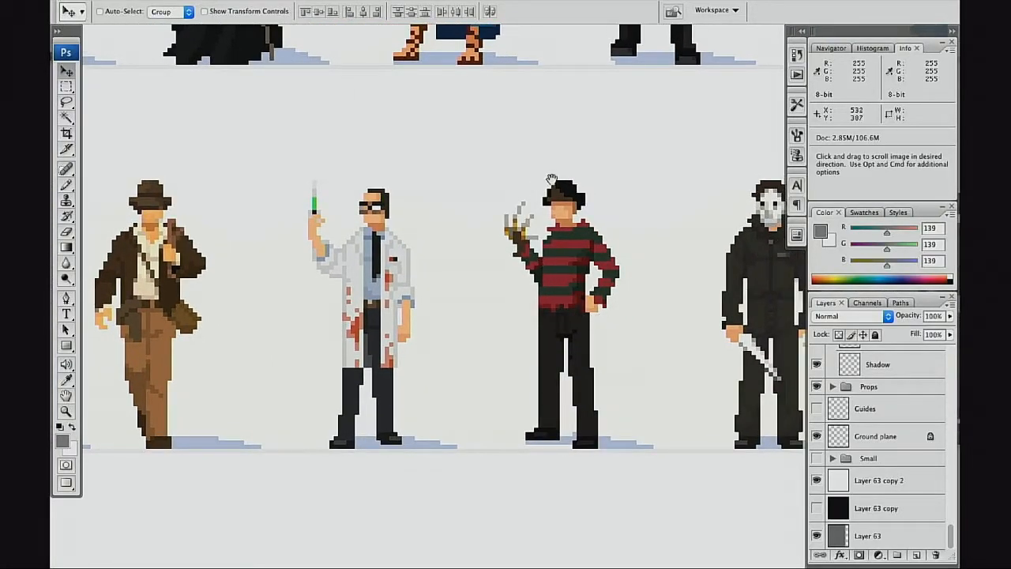
pyautogui.moveTo(548, 406); pyautogui.dragTo(738, 375)
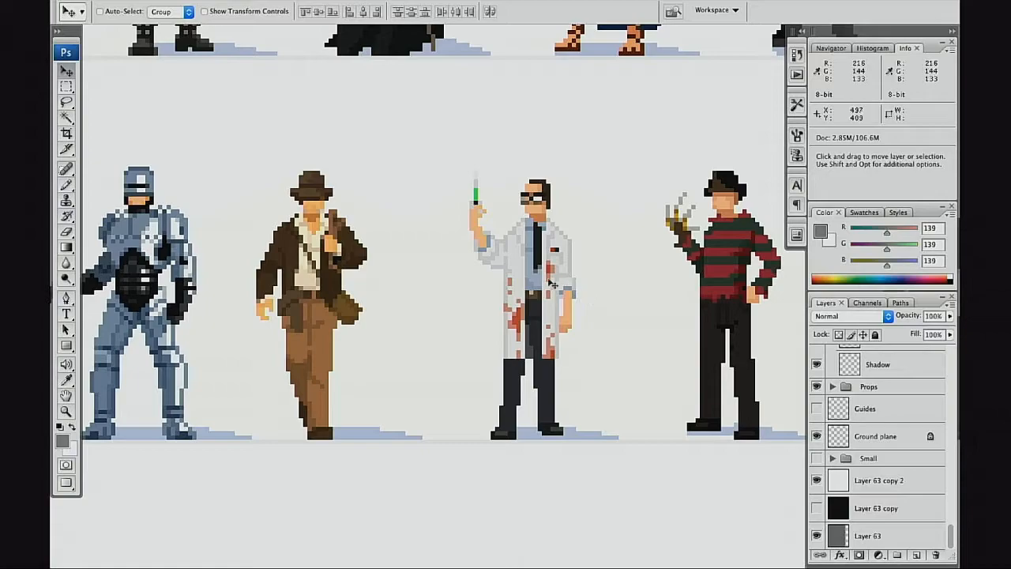
pyautogui.moveTo(552, 284); pyautogui.dragTo(704, 317)
pyautogui.moveTo(480, 328)
pyautogui.mouseDown()
pyautogui.moveTo(624, 331)
pyautogui.moveTo(700, 321)
pyautogui.mouseUp()
pyautogui.moveTo(519, 323); pyautogui.dragTo(707, 324)
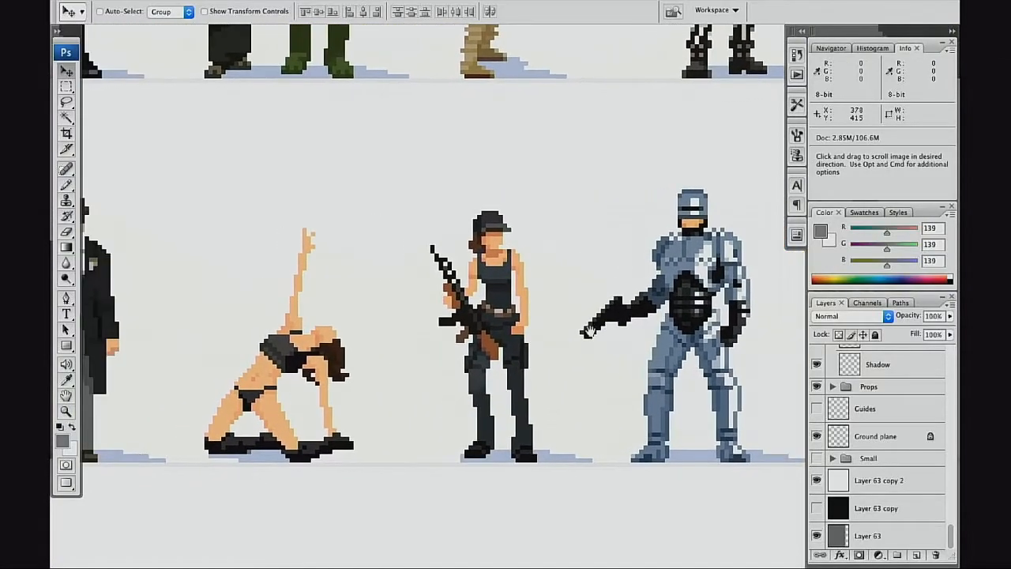
pyautogui.moveTo(542, 301); pyautogui.dragTo(582, 293)
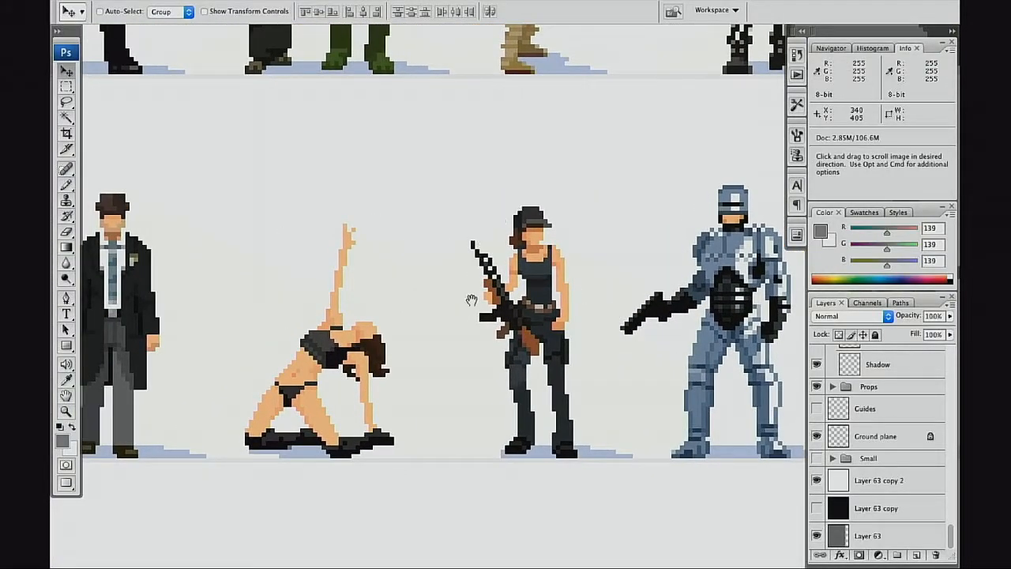
pyautogui.moveTo(537, 330); pyautogui.dragTo(618, 331)
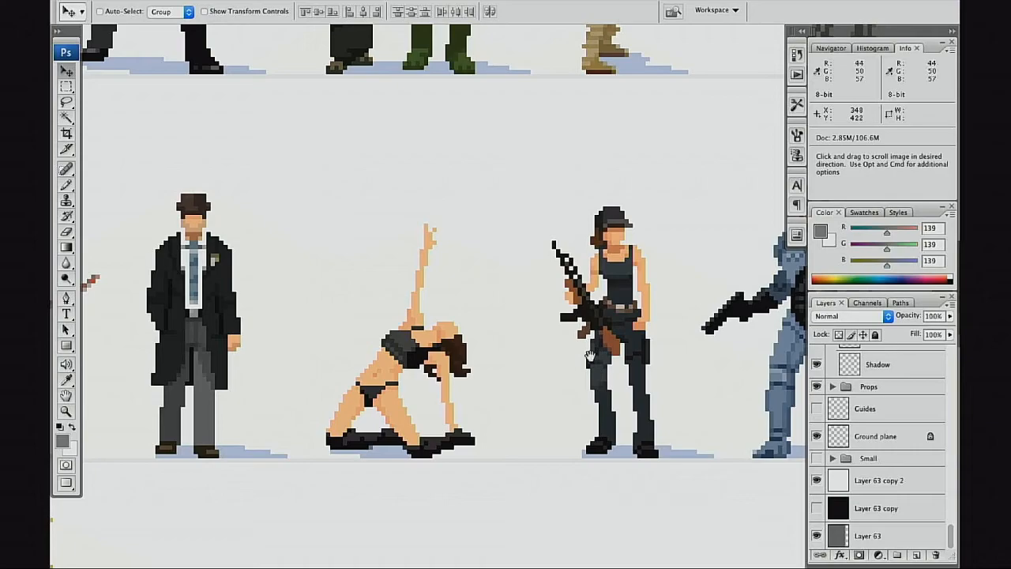
pyautogui.moveTo(601, 380); pyautogui.dragTo(577, 379)
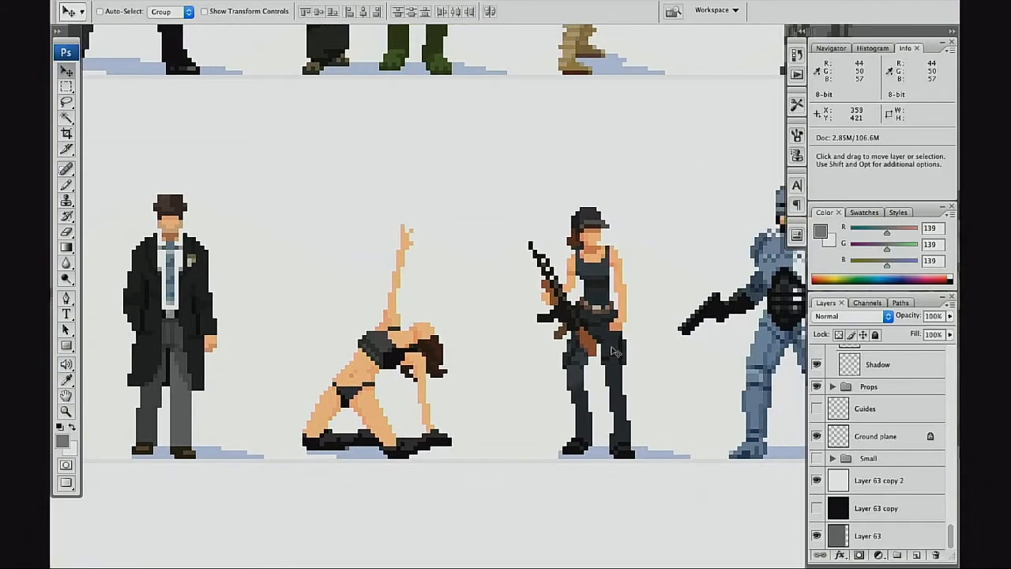
# Step: Examine the lower-row characters from the backbending woman back to the pale figure in the long black robe
pyautogui.press('space')
pyautogui.moveTo(503, 365); pyautogui.dragTo(569, 361)
pyautogui.moveTo(493, 380); pyautogui.dragTo(537, 381)
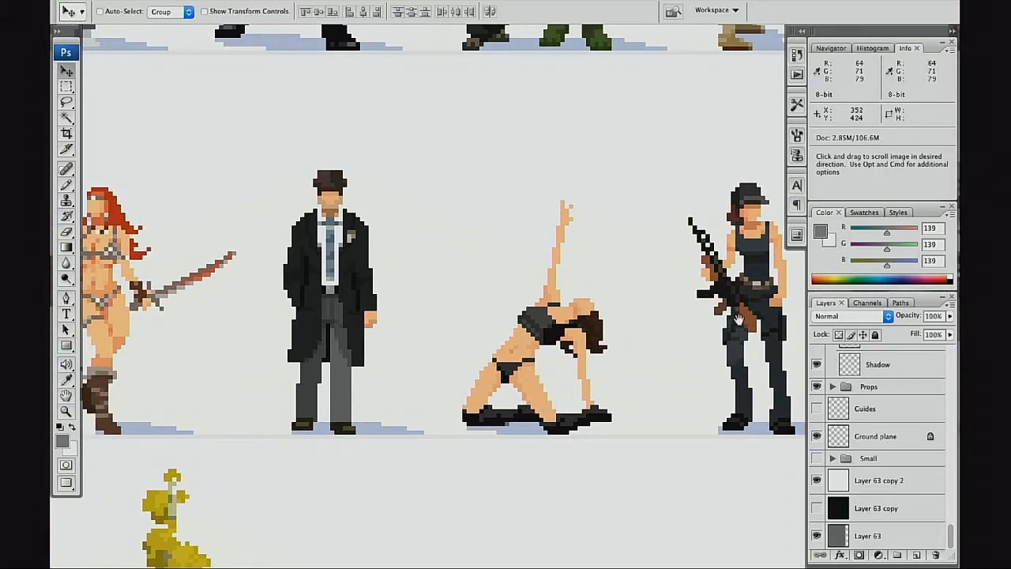
pyautogui.moveTo(691, 372); pyautogui.dragTo(621, 361)
pyautogui.moveTo(523, 377); pyautogui.dragTo(603, 372)
pyautogui.moveTo(564, 402); pyautogui.dragTo(536, 415)
pyautogui.moveTo(554, 288); pyautogui.dragTo(553, 379)
pyautogui.moveTo(525, 420); pyautogui.dragTo(530, 394)
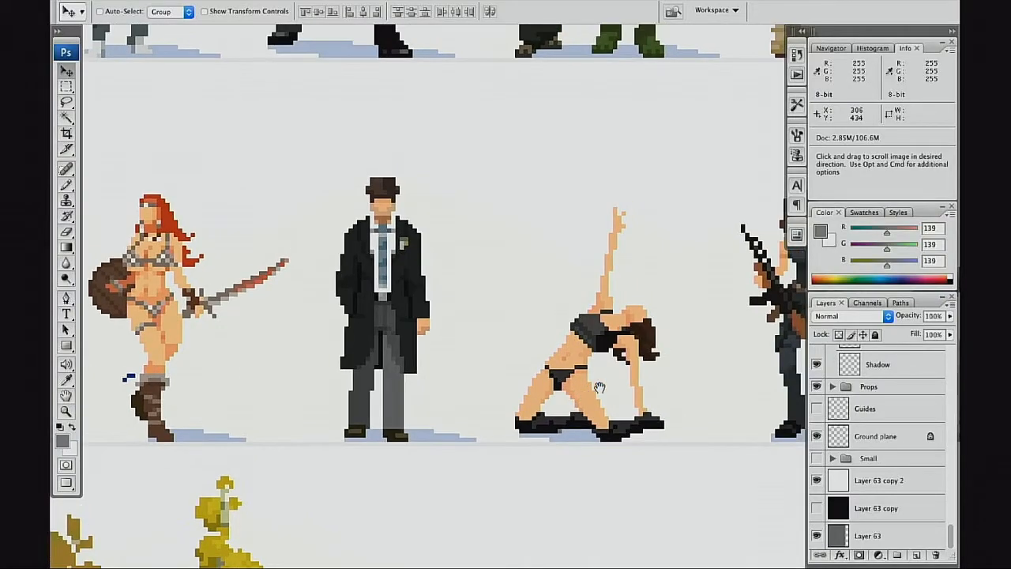
pyautogui.moveTo(431, 386); pyautogui.dragTo(592, 378)
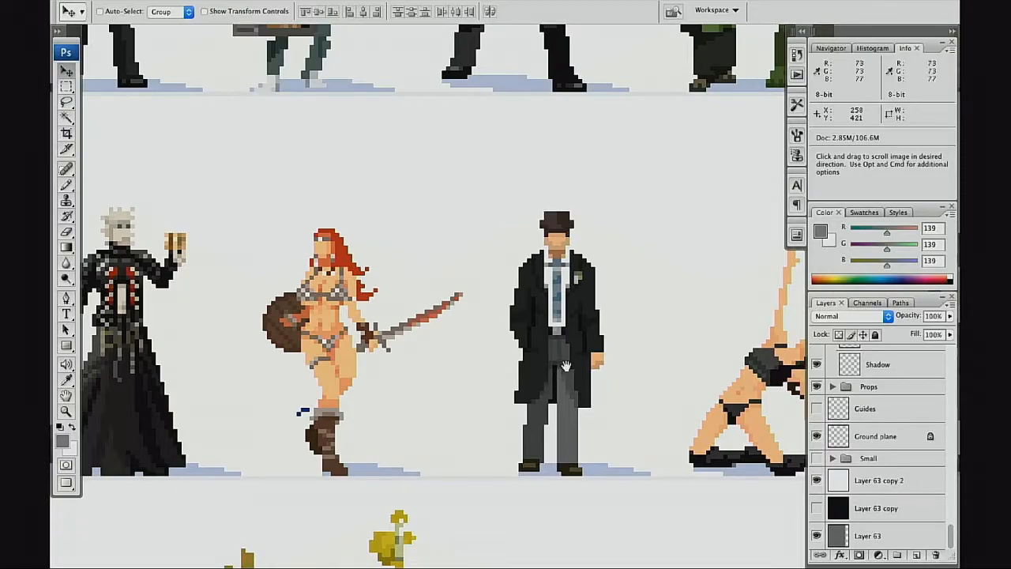
pyautogui.moveTo(566, 372); pyautogui.dragTo(554, 362)
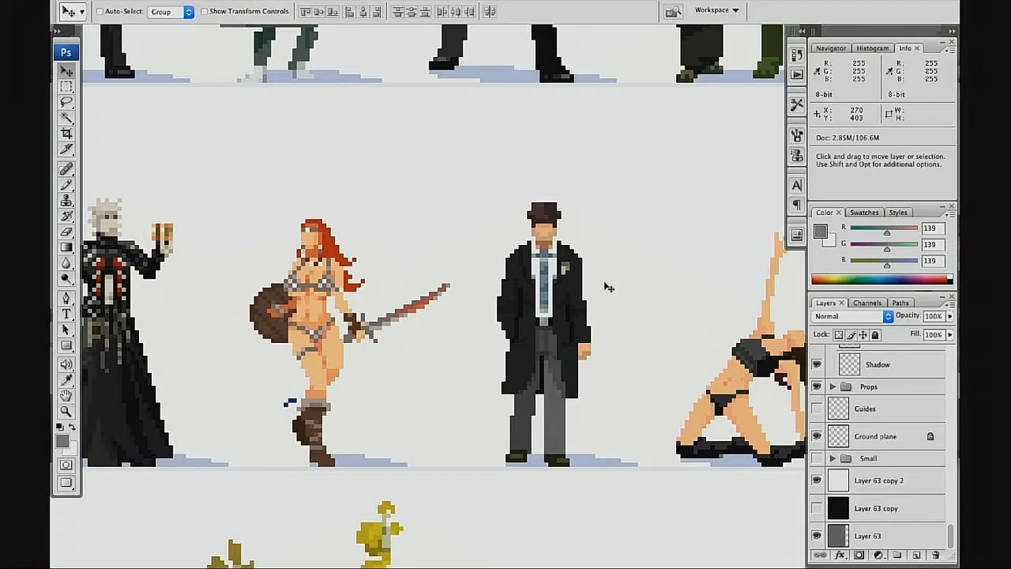
pyautogui.moveTo(474, 387); pyautogui.dragTo(611, 340)
pyautogui.moveTo(536, 376); pyautogui.dragTo(610, 402)
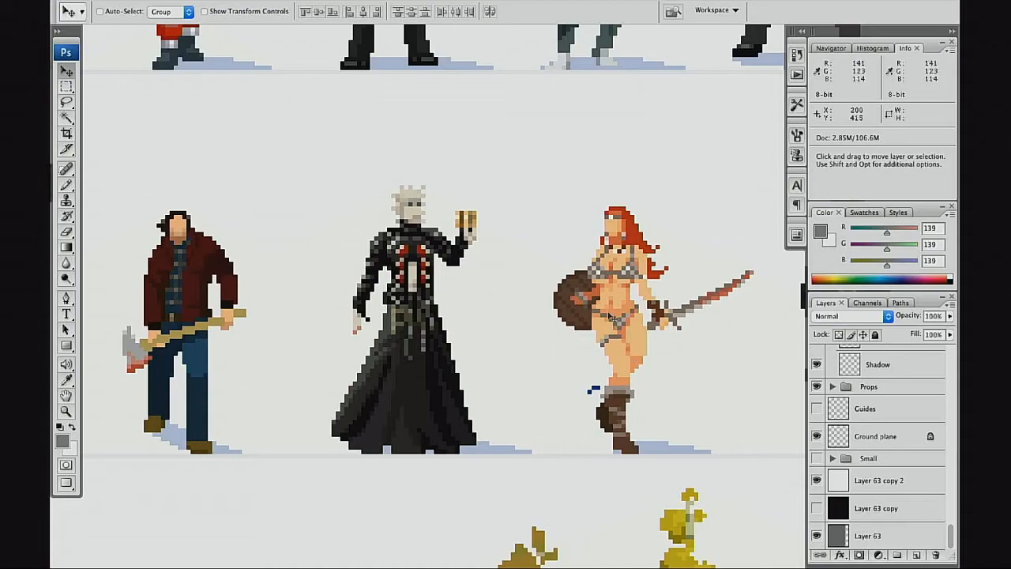
pyautogui.moveTo(489, 360); pyautogui.dragTo(607, 379)
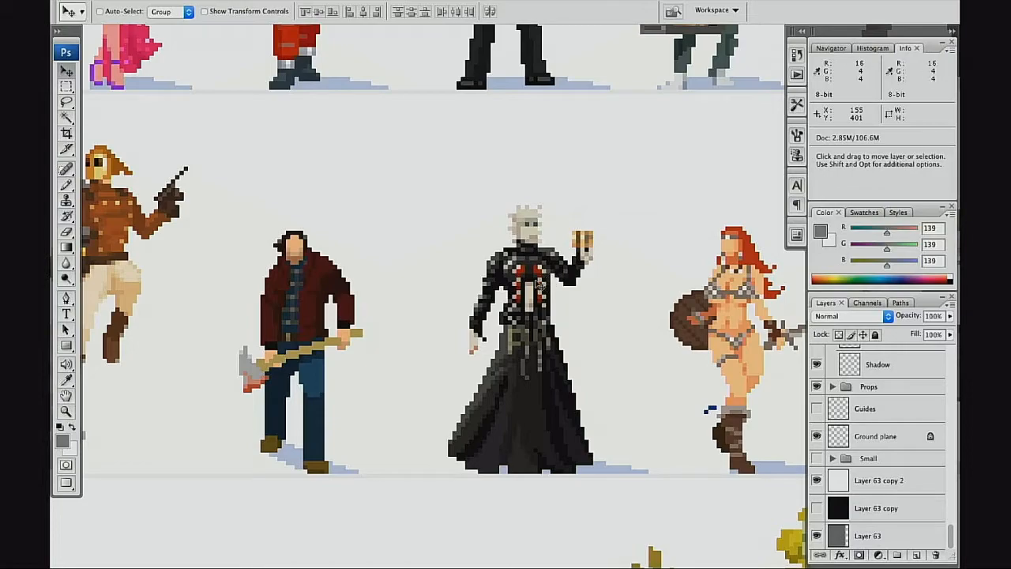
# Step: Examine the upper-row large characters from the red-haired woman in the pink dress to the suited man with the rifle
pyautogui.moveTo(403, 328); pyautogui.dragTo(566, 330)
pyautogui.moveTo(401, 357); pyautogui.dragTo(546, 415)
pyautogui.moveTo(446, 180); pyautogui.dragTo(470, 454)
pyautogui.moveTo(473, 341); pyautogui.dragTo(450, 343)
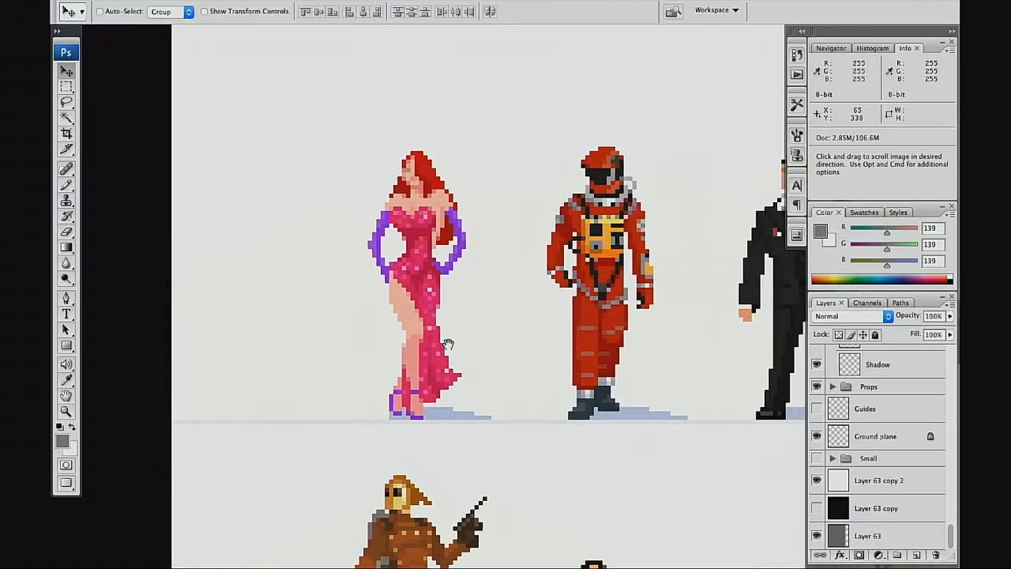
pyautogui.moveTo(519, 314); pyautogui.dragTo(454, 324)
pyautogui.moveTo(561, 207); pyautogui.dragTo(494, 225)
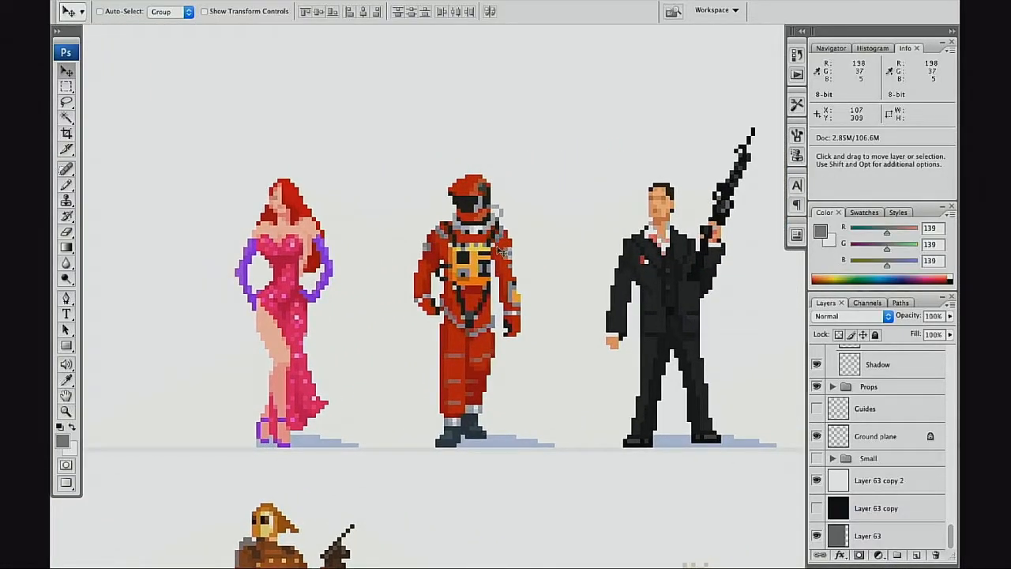
pyautogui.moveTo(533, 319); pyautogui.dragTo(376, 303)
pyautogui.moveTo(535, 276); pyautogui.dragTo(286, 382)
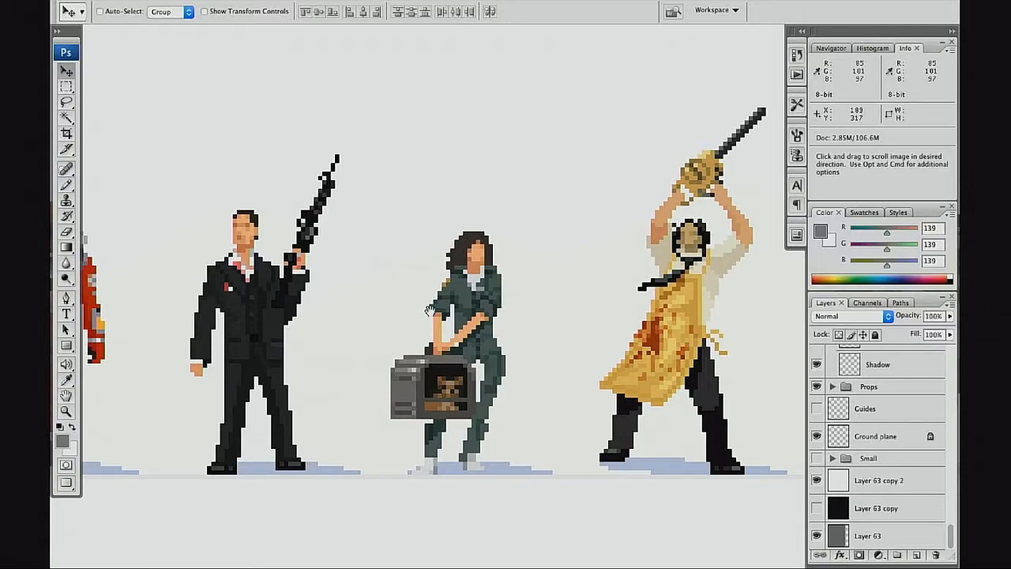
# Step: Examine the upper-row characters from the woman with the cat carrier to the green-haired figure in the striped suit
pyautogui.moveTo(495, 376); pyautogui.dragTo(455, 329)
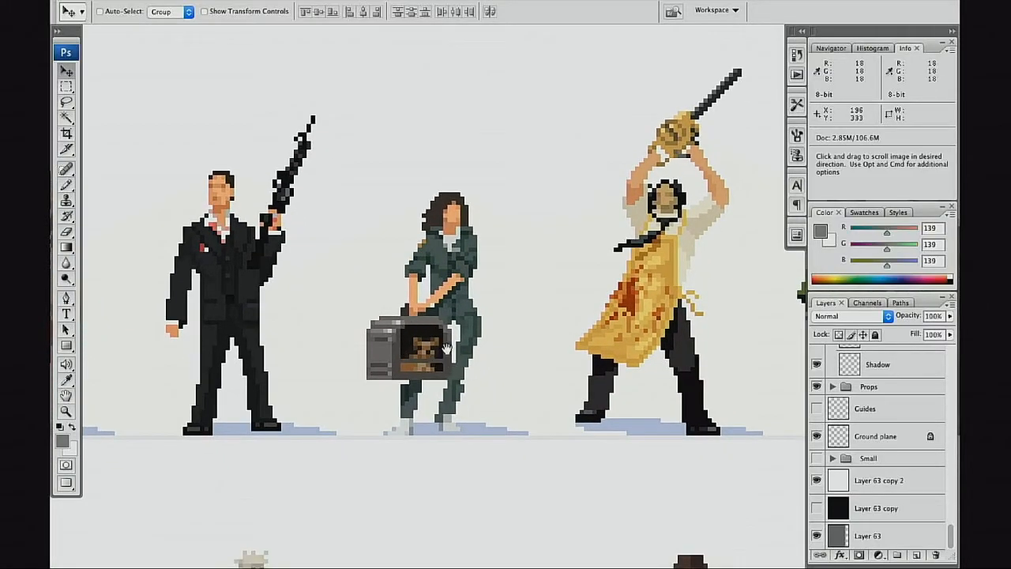
pyautogui.moveTo(515, 399); pyautogui.dragTo(436, 420)
pyautogui.moveTo(520, 332); pyautogui.dragTo(500, 282)
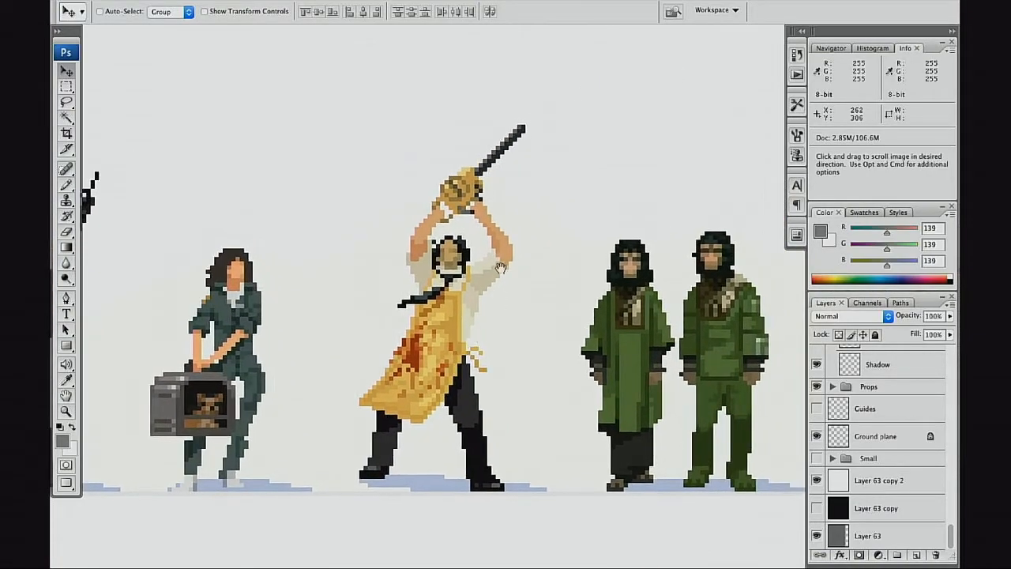
pyautogui.moveTo(512, 334); pyautogui.dragTo(427, 321)
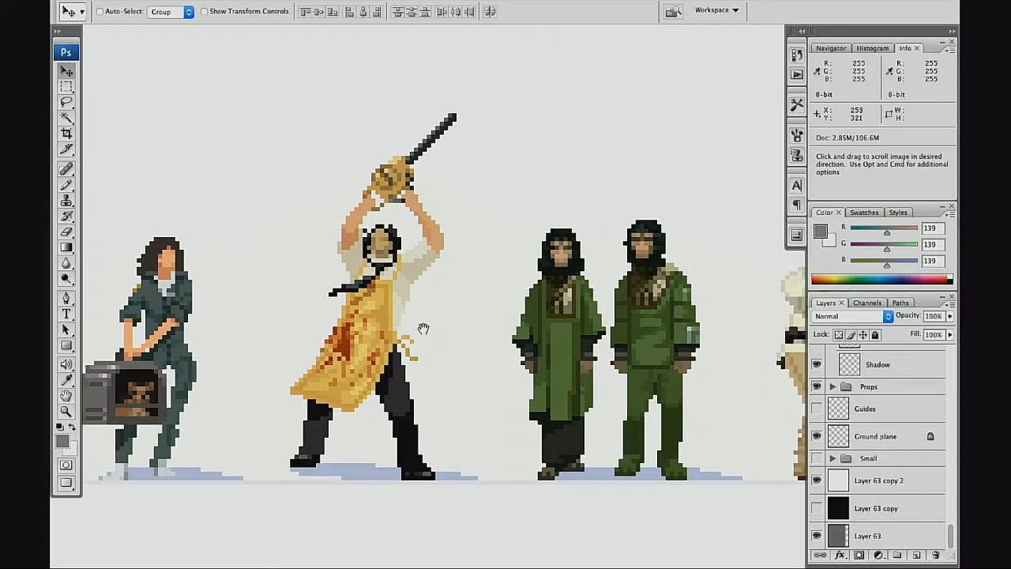
pyautogui.moveTo(506, 327); pyautogui.dragTo(447, 326)
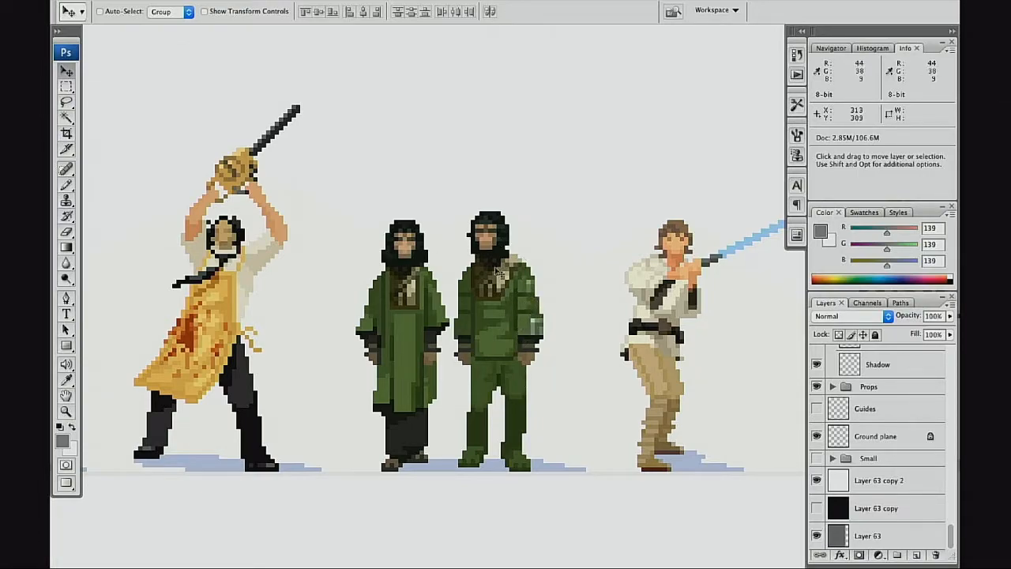
pyautogui.moveTo(591, 316)
pyautogui.mouseDown()
pyautogui.moveTo(459, 319)
pyautogui.moveTo(386, 341)
pyautogui.mouseUp()
pyautogui.moveTo(430, 374)
pyautogui.mouseDown()
pyautogui.moveTo(372, 363)
pyautogui.moveTo(406, 350)
pyautogui.mouseUp()
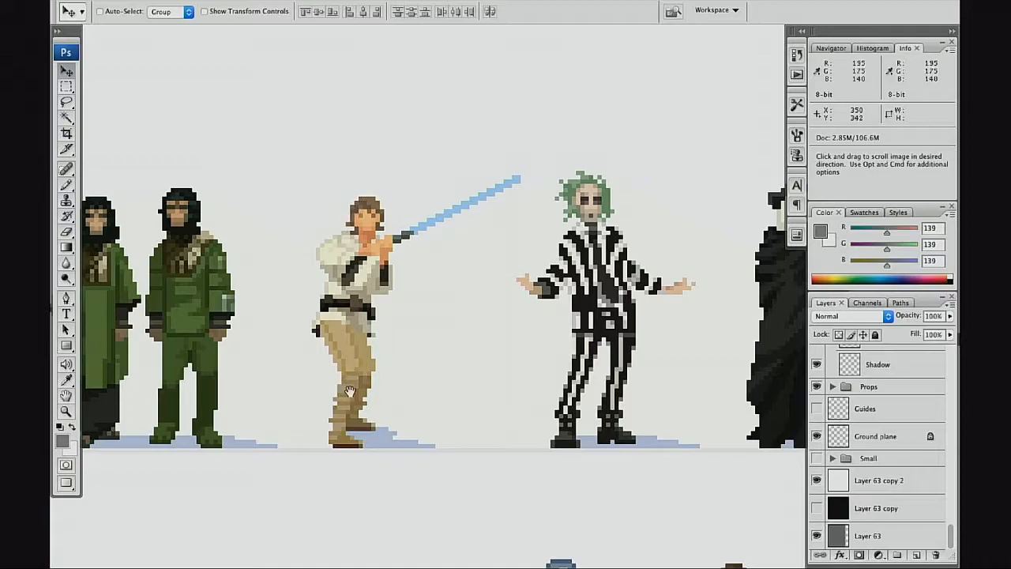
pyautogui.moveTo(434, 331); pyautogui.dragTo(357, 361)
pyautogui.moveTo(524, 322); pyautogui.dragTo(474, 329)
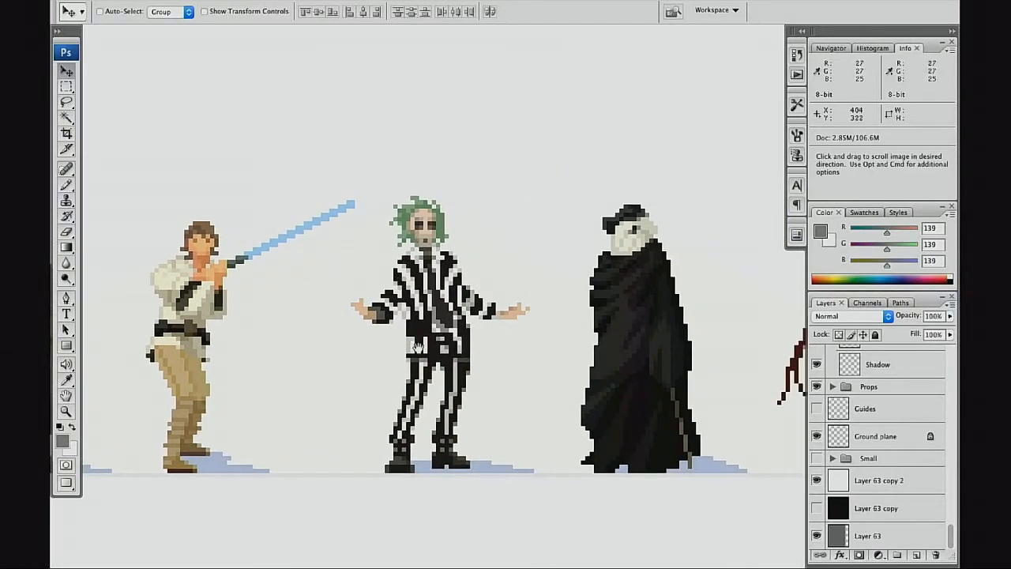
# Step: Examine the upper-row characters from the black-cloaked figure to the leather-jacketed man aiming the shotgun
pyautogui.moveTo(508, 387); pyautogui.dragTo(388, 373)
pyautogui.moveTo(507, 359); pyautogui.dragTo(453, 375)
pyautogui.moveTo(544, 393); pyautogui.dragTo(452, 393)
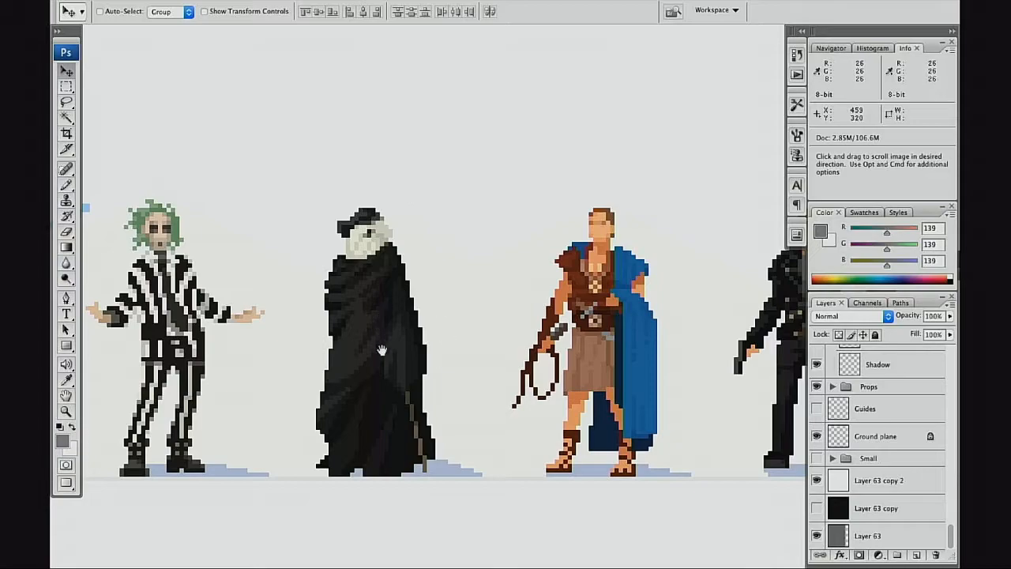
pyautogui.moveTo(406, 313); pyautogui.dragTo(471, 328)
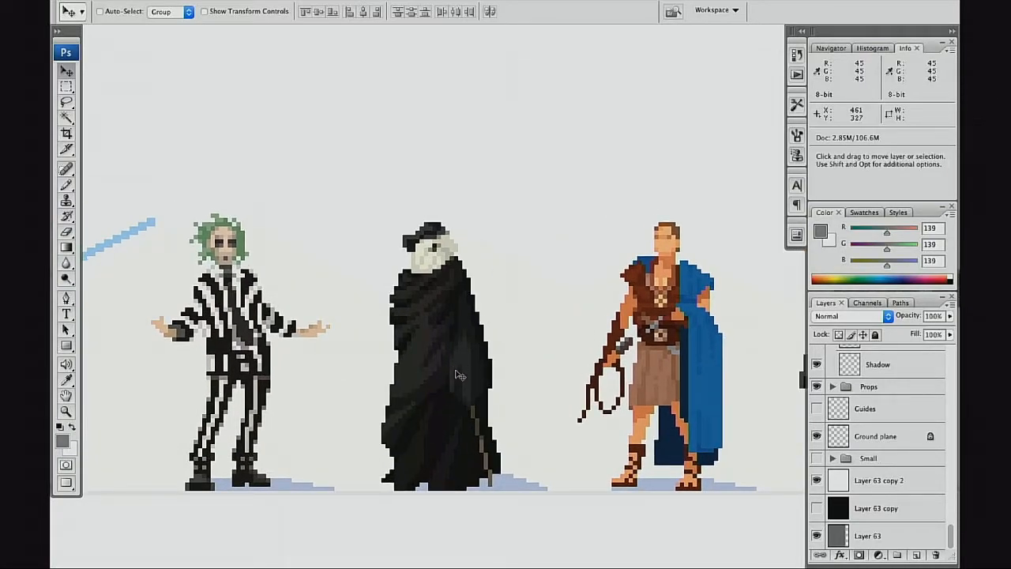
pyautogui.moveTo(462, 393); pyautogui.dragTo(360, 377)
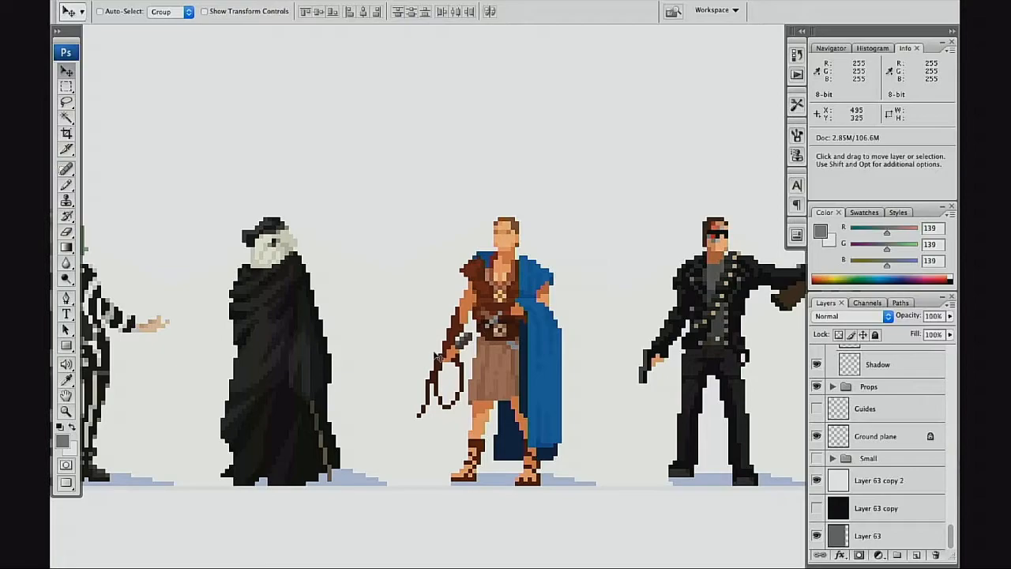
pyautogui.moveTo(420, 402); pyautogui.dragTo(398, 399)
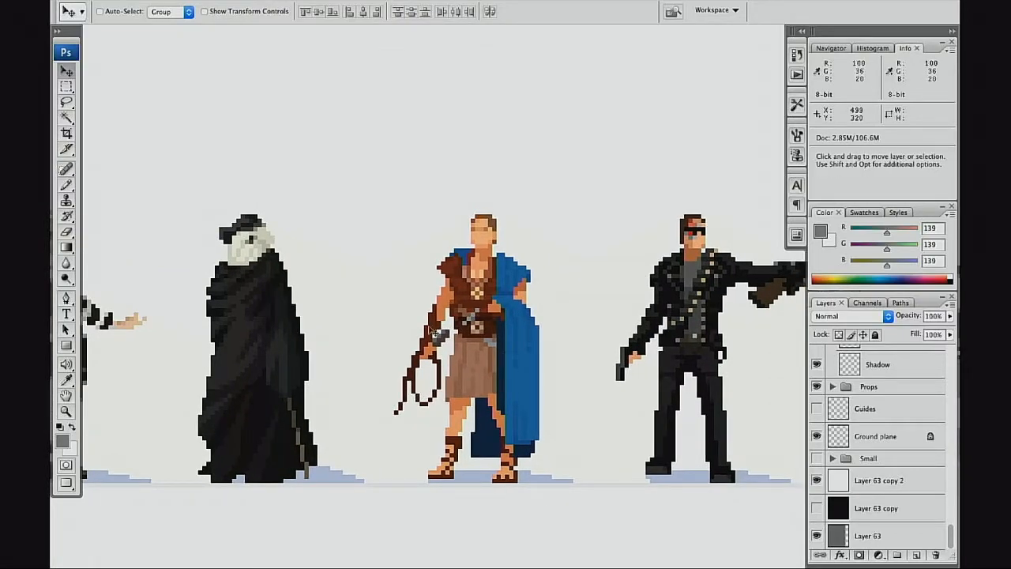
pyautogui.moveTo(429, 332); pyautogui.dragTo(399, 295)
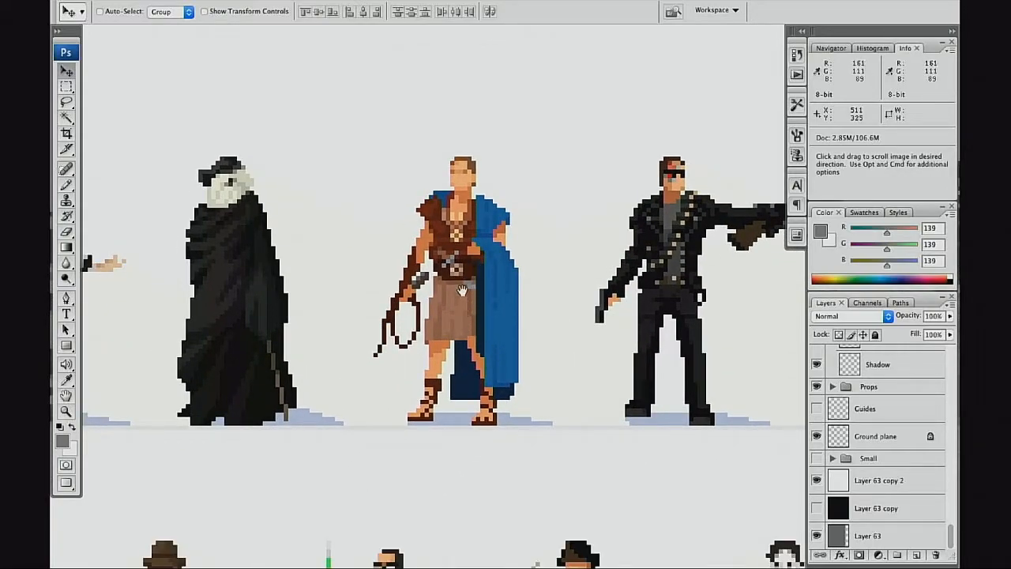
pyautogui.moveTo(474, 315); pyautogui.dragTo(418, 394)
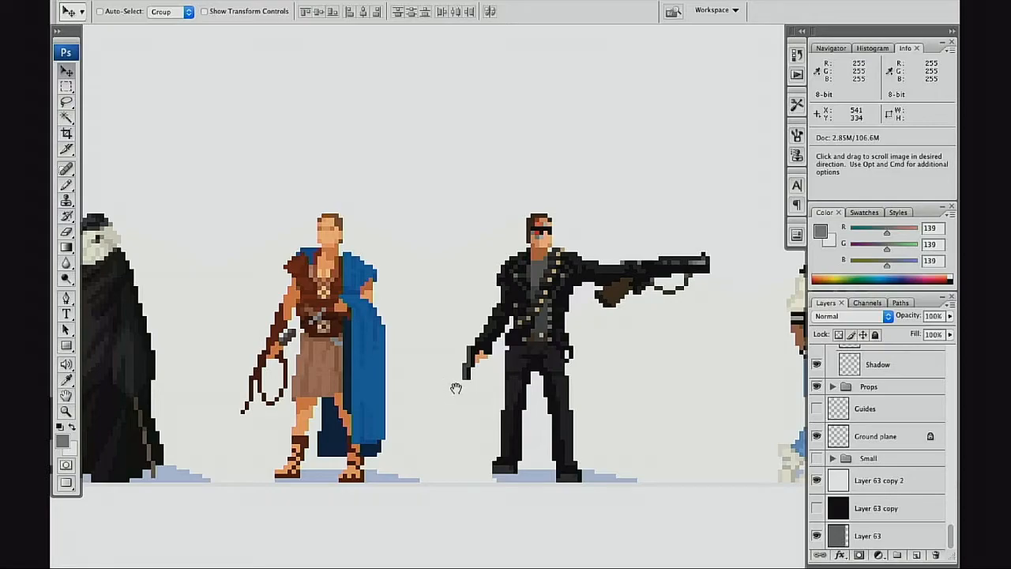
pyautogui.moveTo(480, 381); pyautogui.dragTo(382, 389)
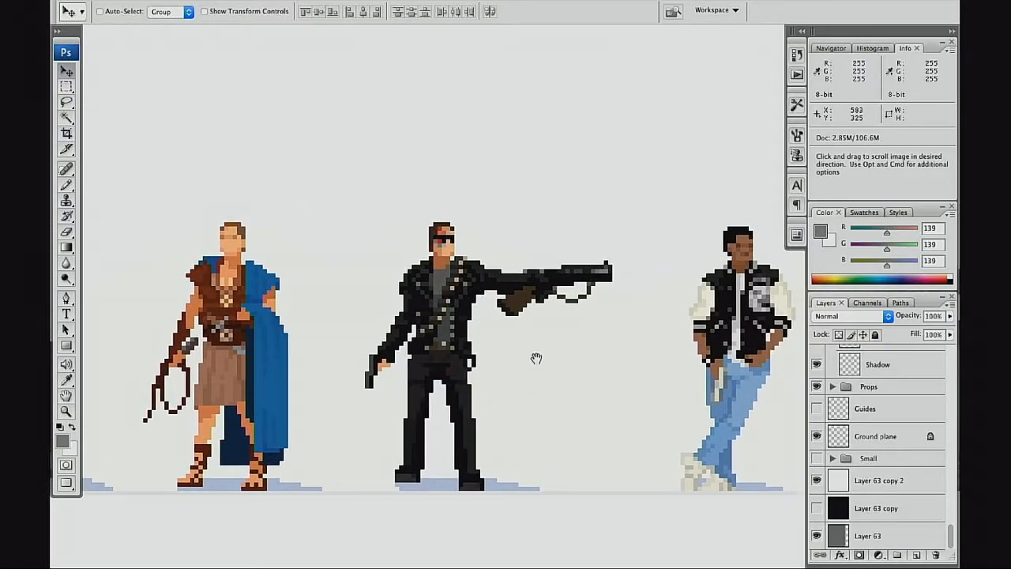
# Step: Examine the upper-row characters from the man in the varsity jacket to the headband-wearing gunman
pyautogui.moveTo(496, 390); pyautogui.dragTo(379, 385)
pyautogui.moveTo(518, 380); pyautogui.dragTo(450, 381)
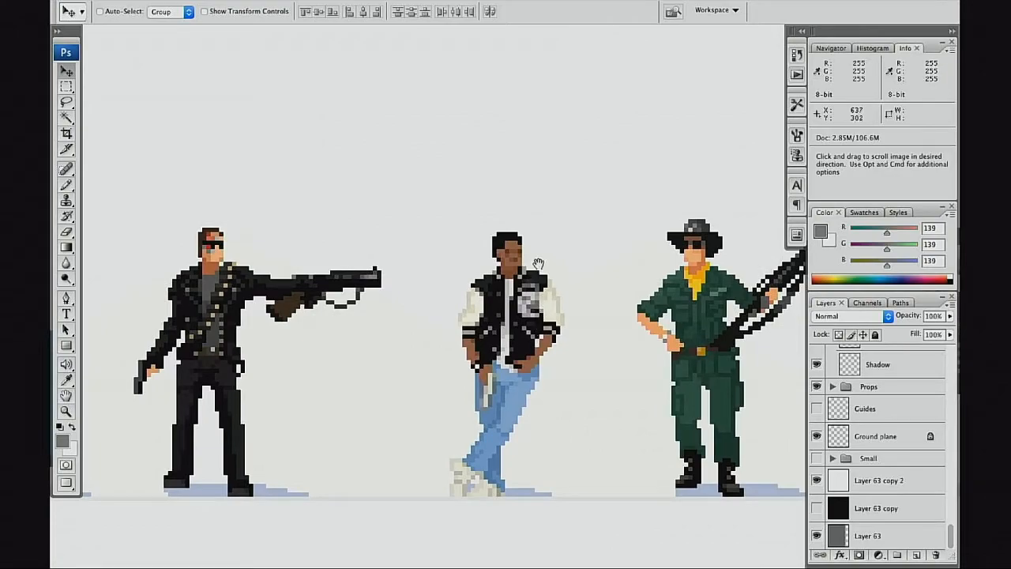
pyautogui.moveTo(553, 397); pyautogui.dragTo(448, 374)
pyautogui.moveTo(505, 391); pyautogui.dragTo(453, 402)
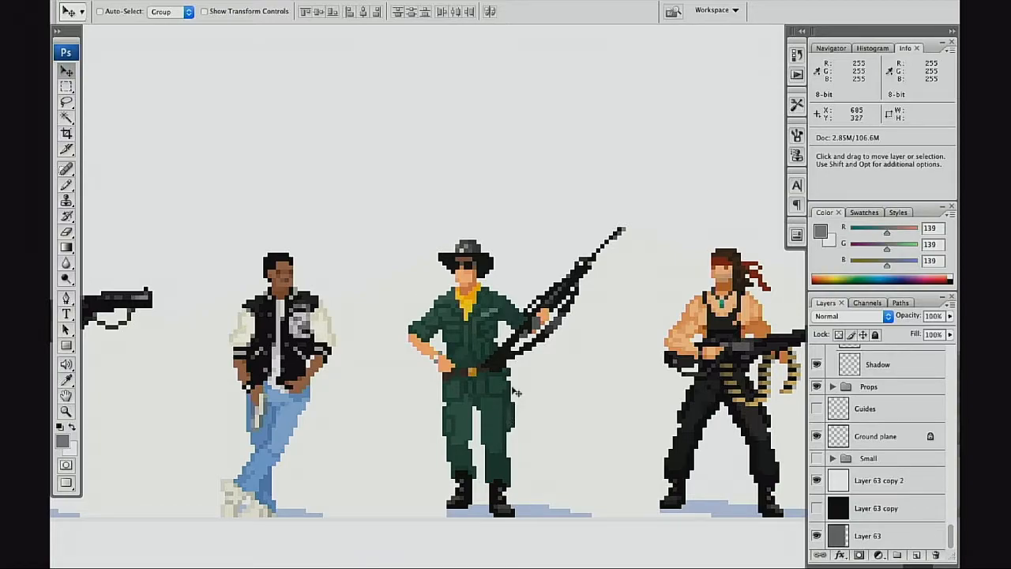
pyautogui.moveTo(505, 395); pyautogui.dragTo(429, 380)
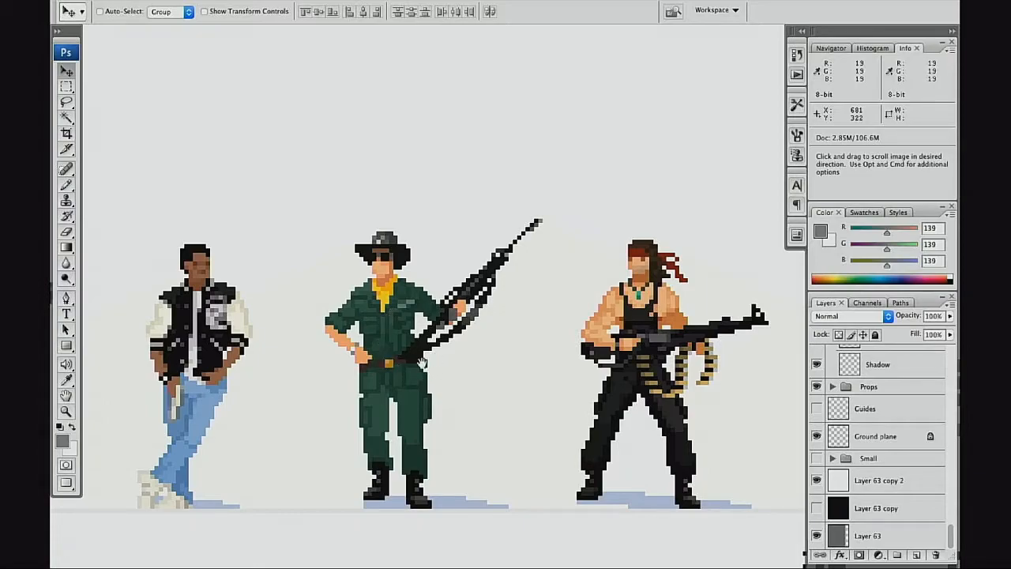
pyautogui.moveTo(433, 363); pyautogui.dragTo(447, 338)
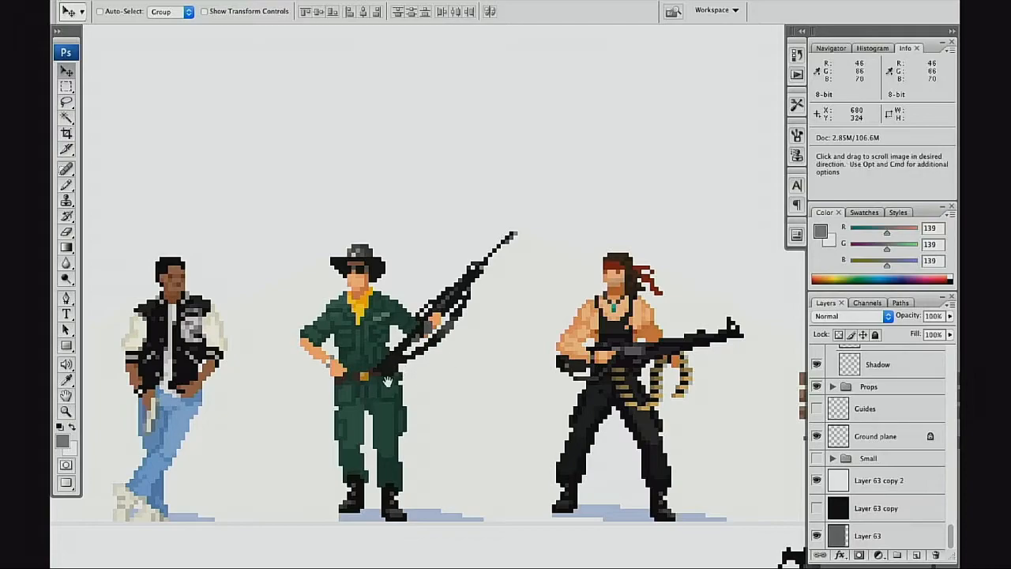
pyautogui.moveTo(412, 366); pyautogui.dragTo(406, 367)
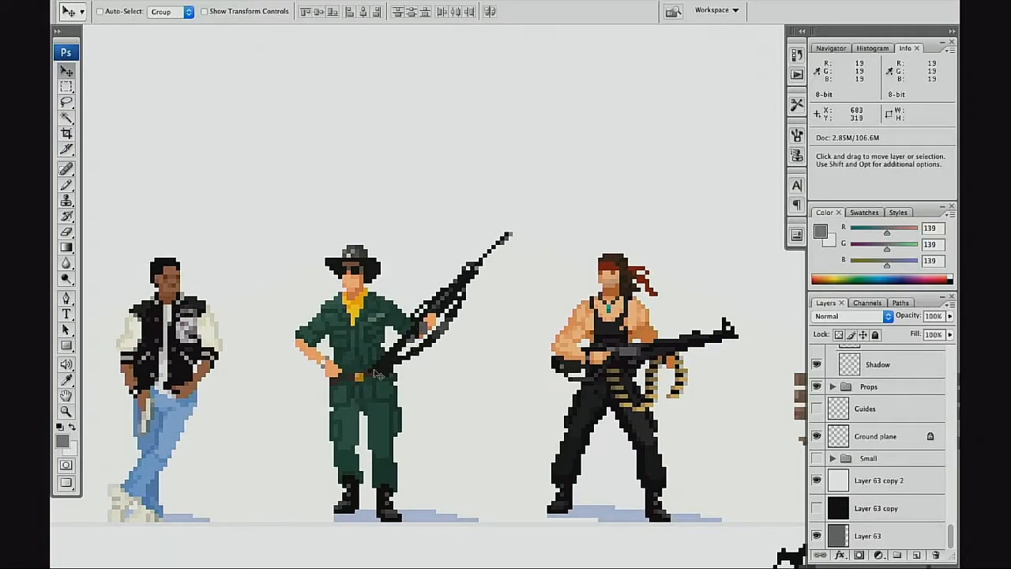
pyautogui.moveTo(399, 403); pyautogui.dragTo(353, 399)
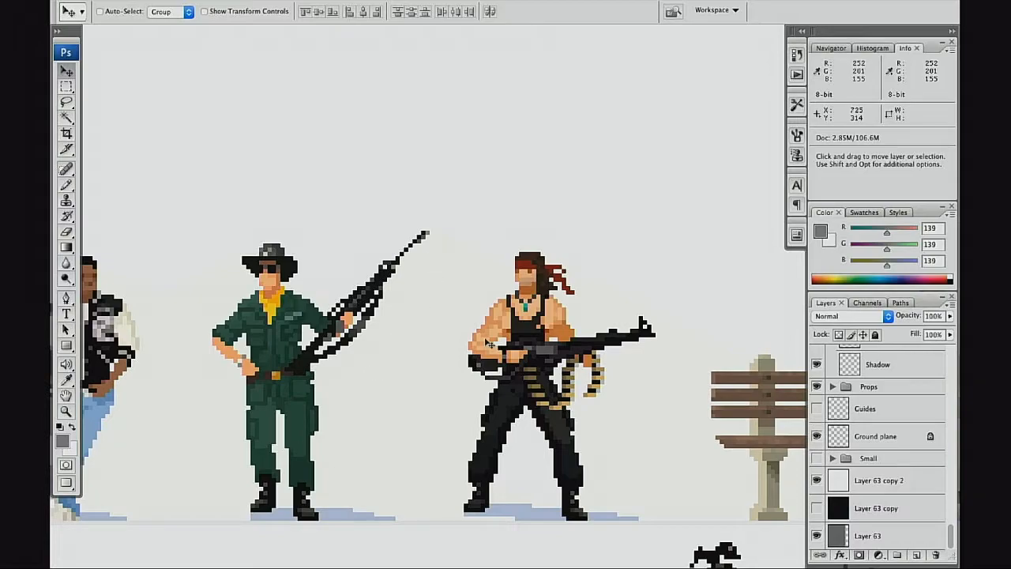
# Step: Examine the end of the upper row, from the headband-wearing gunman past the man on the bench to the grey giant robot
pyautogui.moveTo(484, 381); pyautogui.dragTo(312, 354)
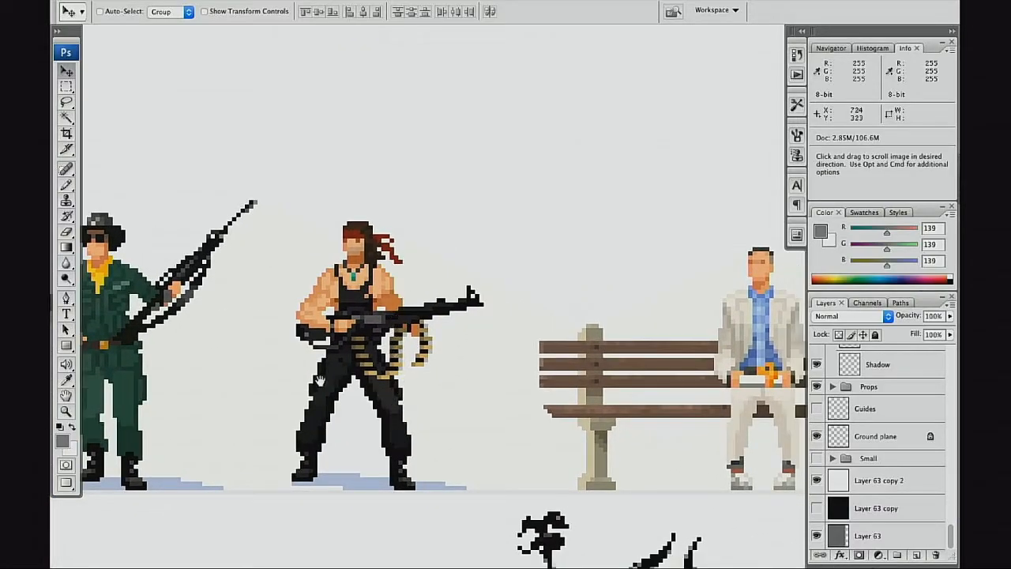
pyautogui.moveTo(418, 403); pyautogui.dragTo(397, 402)
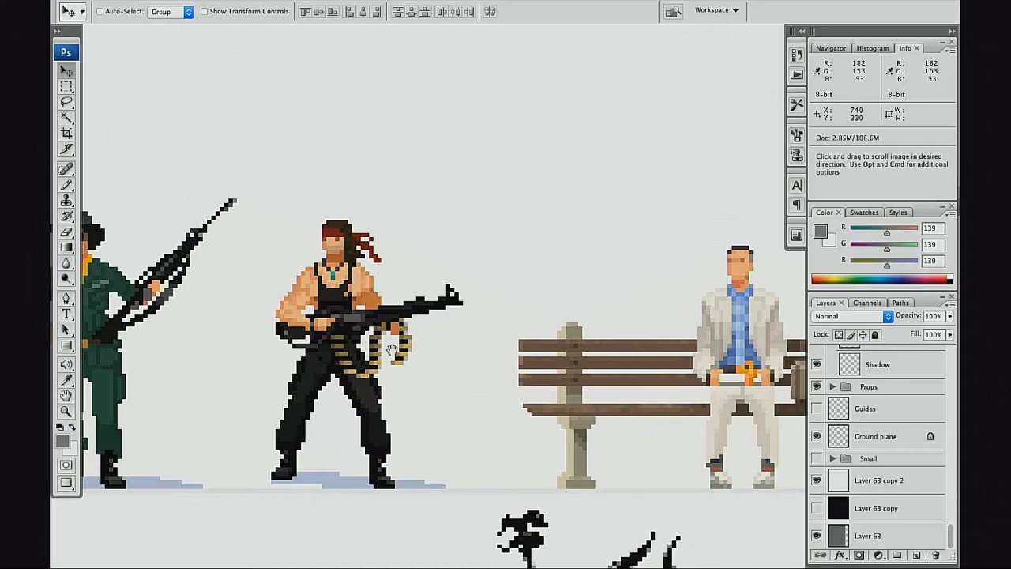
pyautogui.moveTo(350, 330); pyautogui.dragTo(383, 339)
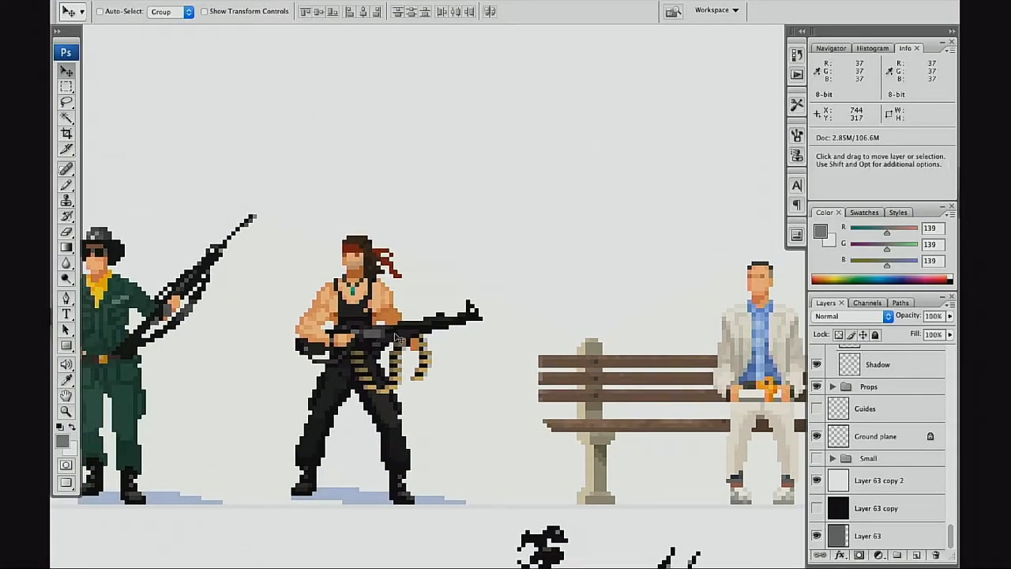
pyautogui.moveTo(408, 405); pyautogui.dragTo(234, 386)
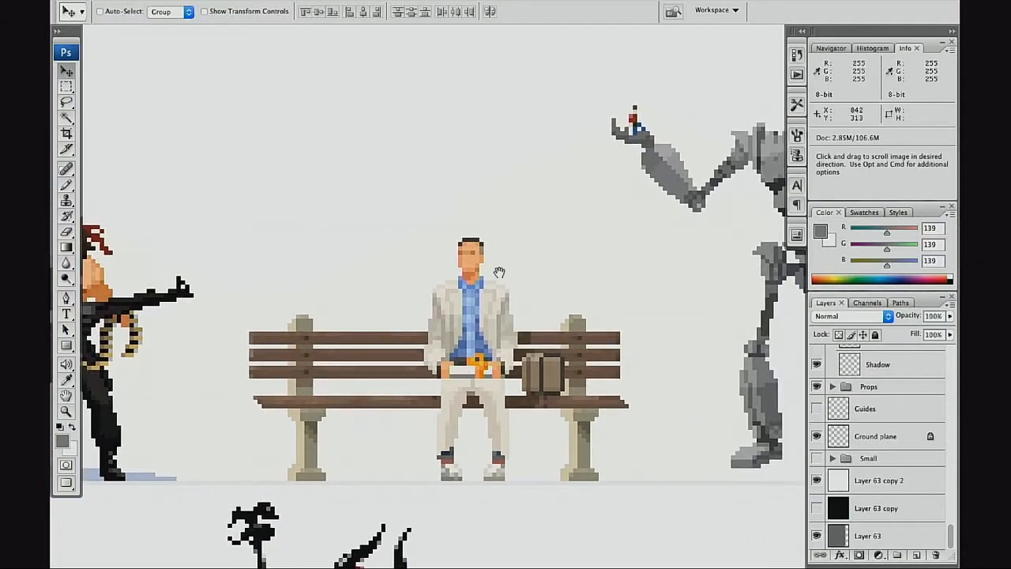
pyautogui.moveTo(490, 387)
pyautogui.mouseDown()
pyautogui.moveTo(388, 348)
pyautogui.moveTo(492, 356)
pyautogui.moveTo(484, 335)
pyautogui.mouseUp()
pyautogui.moveTo(658, 275); pyautogui.dragTo(526, 332)
pyautogui.moveTo(433, 447); pyautogui.dragTo(492, 408)
# Step: Examine the lower-row characters once more, from the tentacle-headed pair back past the striped-sweater figure
pyautogui.keyDown('alt'); pyautogui.click(454, 424); pyautogui.keyUp('alt')
pyautogui.moveTo(420, 423); pyautogui.dragTo(499, 291)
pyautogui.moveTo(260, 526); pyautogui.dragTo(513, 383)
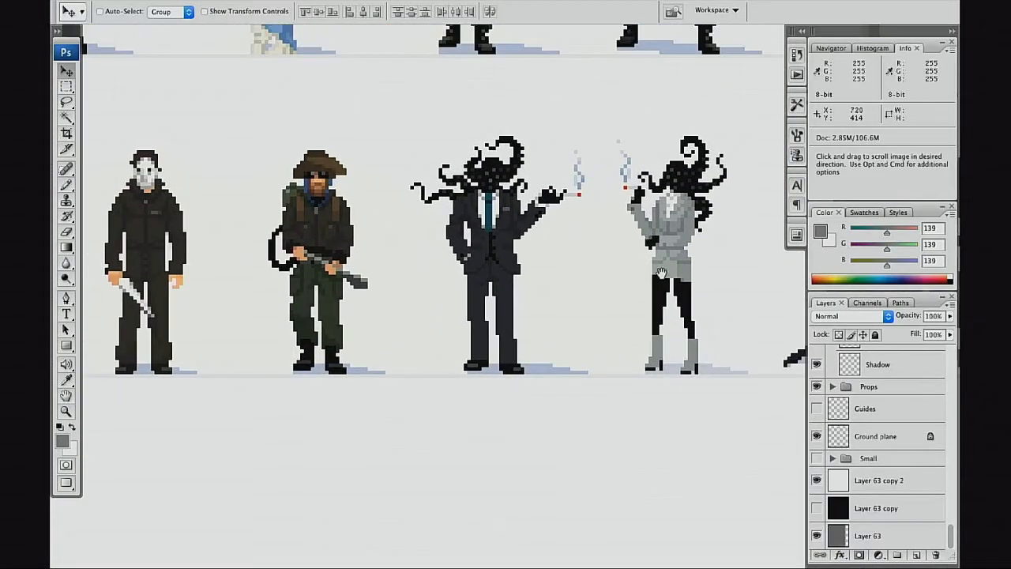
pyautogui.moveTo(620, 308); pyautogui.dragTo(509, 393)
pyautogui.moveTo(465, 356); pyautogui.dragTo(473, 384)
pyautogui.moveTo(396, 341); pyautogui.dragTo(605, 352)
pyautogui.moveTo(379, 359); pyautogui.dragTo(489, 373)
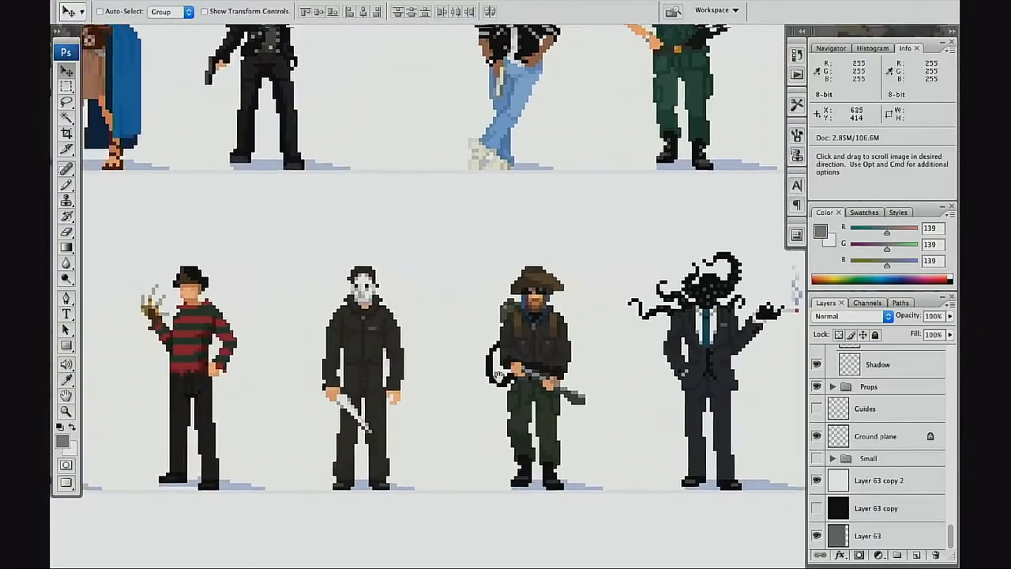
pyautogui.moveTo(431, 320); pyautogui.dragTo(530, 413)
pyautogui.moveTo(492, 255); pyautogui.dragTo(592, 273)
pyautogui.moveTo(401, 336); pyautogui.dragTo(656, 250)
pyautogui.moveTo(414, 462); pyautogui.dragTo(631, 338)
pyautogui.moveTo(525, 382); pyautogui.dragTo(695, 317)
# Step: Examine the isometric landscape tiles below the characters, including the forest, cabin, snowy mountain, barn and apartment building
pyautogui.moveTo(484, 449)
pyautogui.mouseDown()
pyautogui.moveTo(300, 358)
pyautogui.moveTo(170, 355)
pyautogui.mouseUp()
pyautogui.moveTo(497, 333); pyautogui.dragTo(204, 380)
pyautogui.moveTo(539, 473); pyautogui.dragTo(408, 377)
pyautogui.moveTo(359, 474)
pyautogui.mouseDown()
pyautogui.moveTo(494, 334)
pyautogui.moveTo(631, 285)
pyautogui.mouseUp()
pyautogui.moveTo(352, 406); pyautogui.dragTo(743, 329)
pyautogui.moveTo(192, 394)
pyautogui.mouseDown()
pyautogui.moveTo(460, 383)
pyautogui.moveTo(683, 398)
pyautogui.mouseUp()
pyautogui.moveTo(419, 429)
pyautogui.mouseDown()
pyautogui.moveTo(582, 416)
pyautogui.moveTo(671, 387)
pyautogui.mouseUp()
pyautogui.moveTo(448, 379); pyautogui.dragTo(632, 348)
pyautogui.moveTo(385, 344)
pyautogui.mouseDown()
pyautogui.moveTo(493, 359)
pyautogui.moveTo(514, 430)
pyautogui.mouseUp()
pyautogui.moveTo(514, 465); pyautogui.dragTo(469, 329)
pyautogui.moveTo(594, 424)
pyautogui.mouseDown()
pyautogui.moveTo(508, 390)
pyautogui.moveTo(472, 396)
pyautogui.mouseUp()
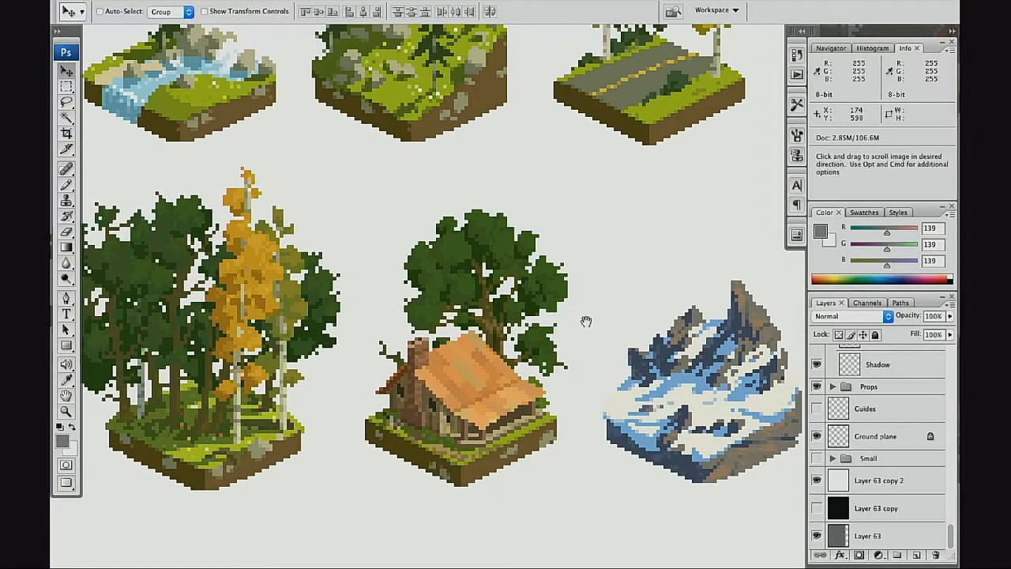
pyautogui.moveTo(710, 246); pyautogui.dragTo(532, 371)
pyautogui.moveTo(586, 300); pyautogui.dragTo(441, 410)
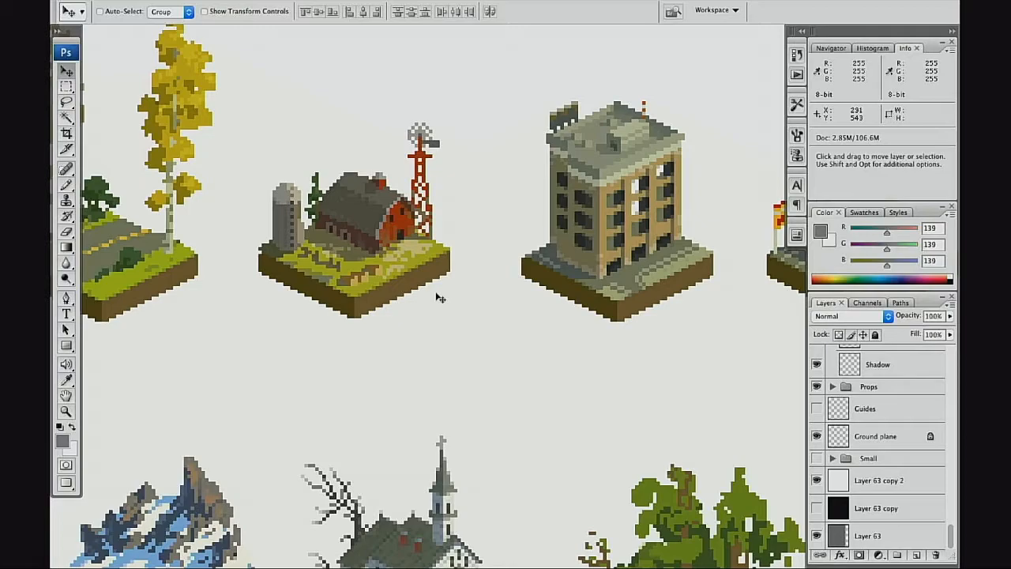
# Step: Examine the remaining isometric tiles and the start of the vehicle row with the red car beneath them
pyautogui.moveTo(648, 411); pyautogui.dragTo(399, 335)
pyautogui.keyDown('alt'); pyautogui.click(495, 378); pyautogui.keyUp('alt')
pyautogui.moveTo(502, 364); pyautogui.dragTo(434, 369)
pyautogui.moveTo(303, 336); pyautogui.dragTo(527, 325)
pyautogui.moveTo(479, 345); pyautogui.dragTo(723, 351)
pyautogui.moveTo(415, 401); pyautogui.dragTo(639, 356)
pyautogui.moveTo(347, 393); pyautogui.dragTo(499, 368)
pyautogui.moveTo(435, 458); pyautogui.dragTo(474, 273)
pyautogui.moveTo(697, 397); pyautogui.dragTo(568, 379)
pyautogui.moveTo(359, 379); pyautogui.dragTo(555, 384)
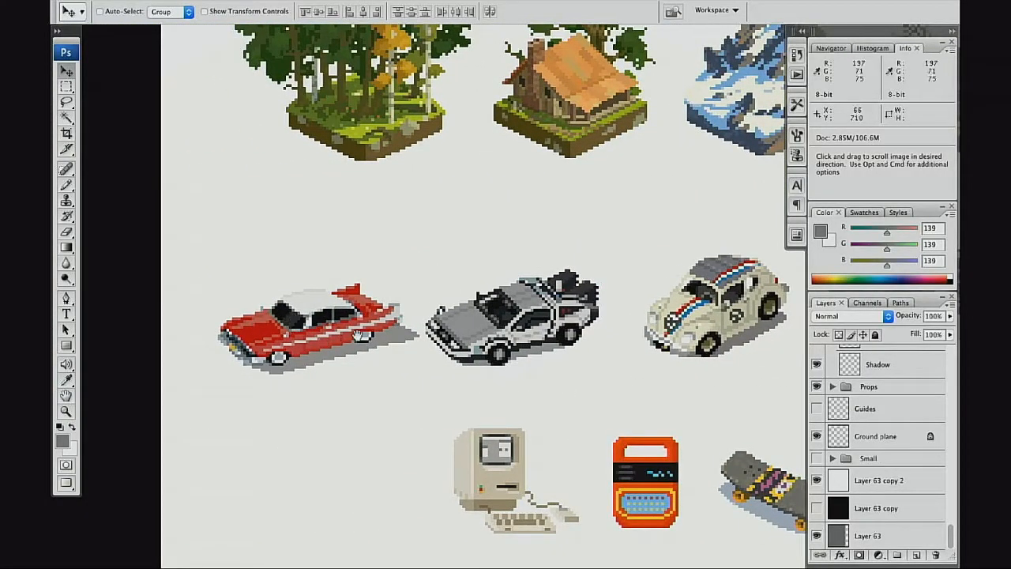
# Step: Examine the pixel-art vehicles from the red car to the blue flying car, and the computer, orange toy and skateboard below
pyautogui.moveTo(375, 376); pyautogui.dragTo(285, 384)
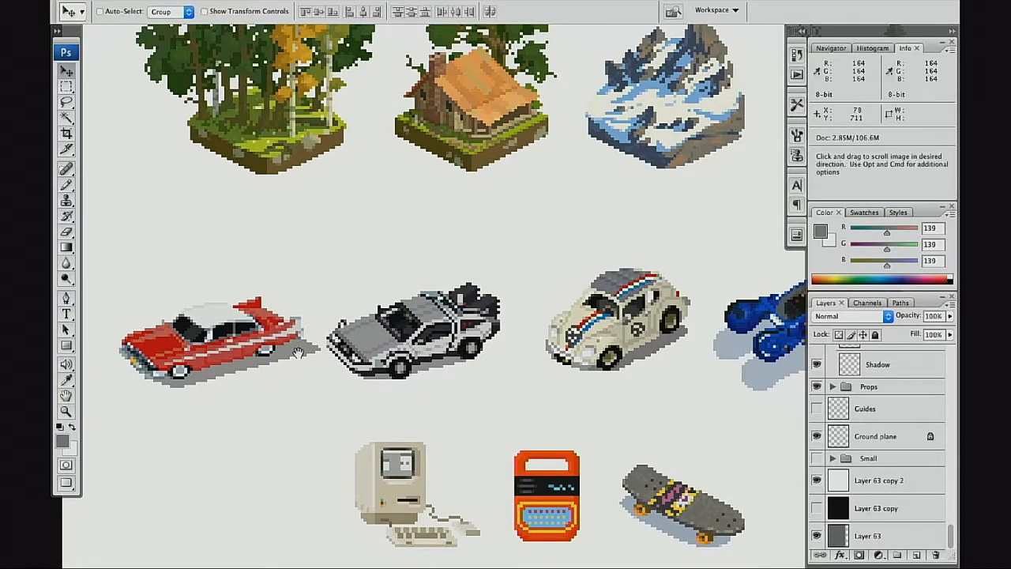
pyautogui.moveTo(304, 358); pyautogui.dragTo(266, 370)
pyautogui.moveTo(439, 368); pyautogui.dragTo(336, 393)
pyautogui.moveTo(411, 393); pyautogui.dragTo(346, 395)
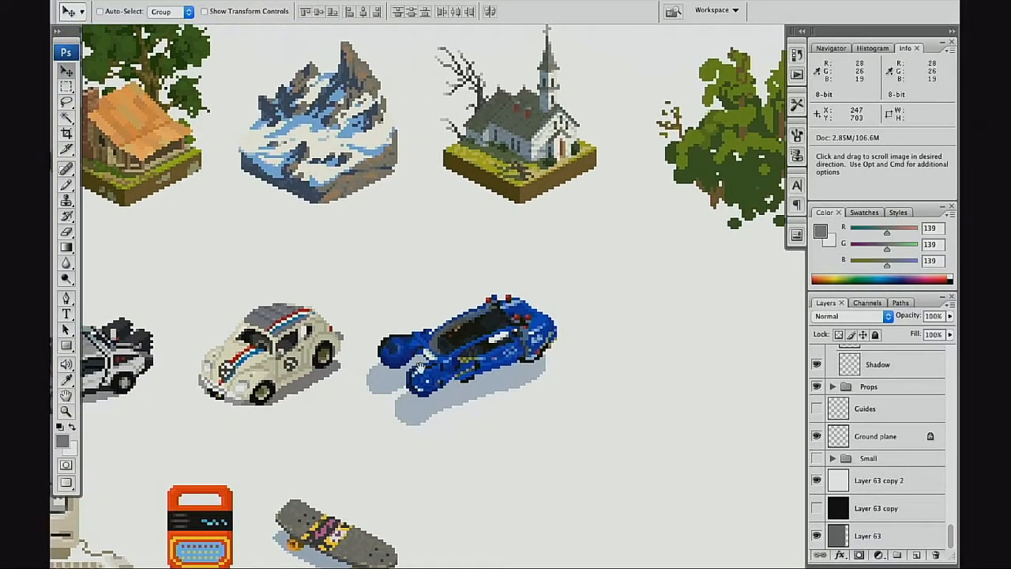
pyautogui.moveTo(493, 397); pyautogui.dragTo(513, 342)
pyautogui.moveTo(532, 304); pyautogui.dragTo(575, 329)
pyautogui.moveTo(541, 365); pyautogui.dragTo(668, 290)
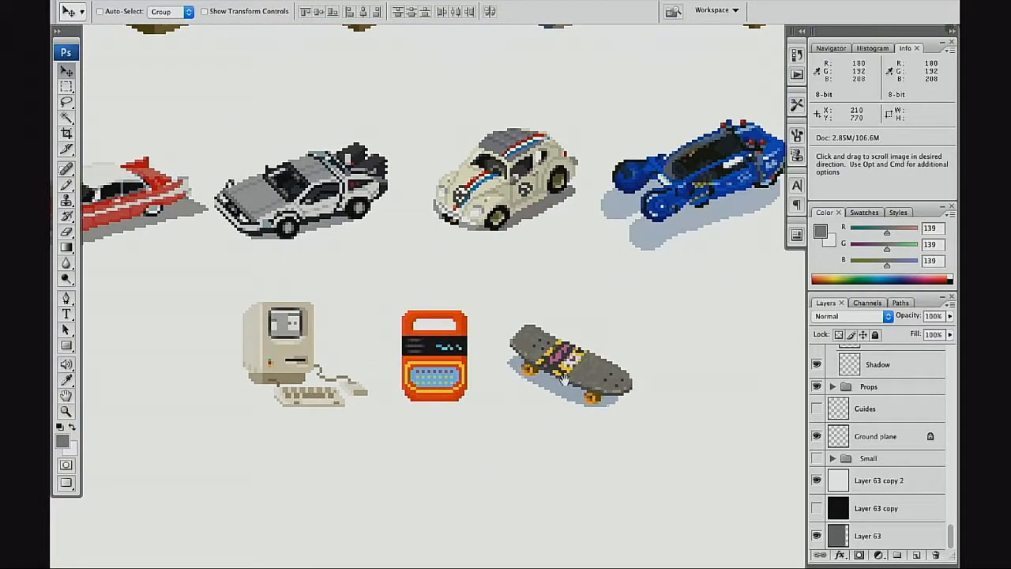
pyautogui.moveTo(604, 375); pyautogui.dragTo(612, 371)
pyautogui.moveTo(399, 413); pyautogui.dragTo(331, 415)
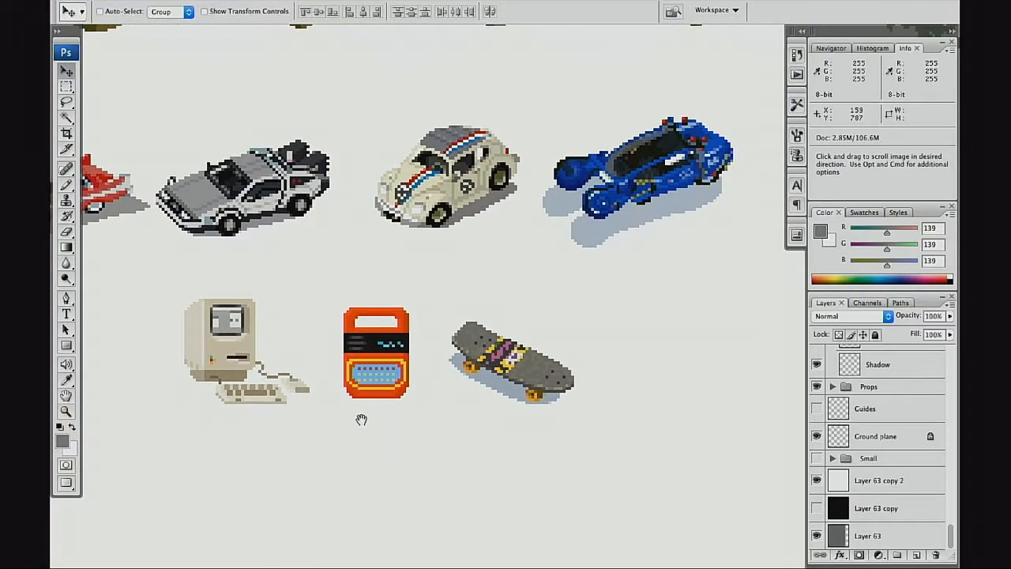
# Step: Examine the vehicles, retro computer, orange toy and skateboard once more, and the gas station and white high-rise tiles above them
pyautogui.moveTo(391, 398); pyautogui.dragTo(367, 449)
pyautogui.moveTo(520, 391); pyautogui.dragTo(443, 368)
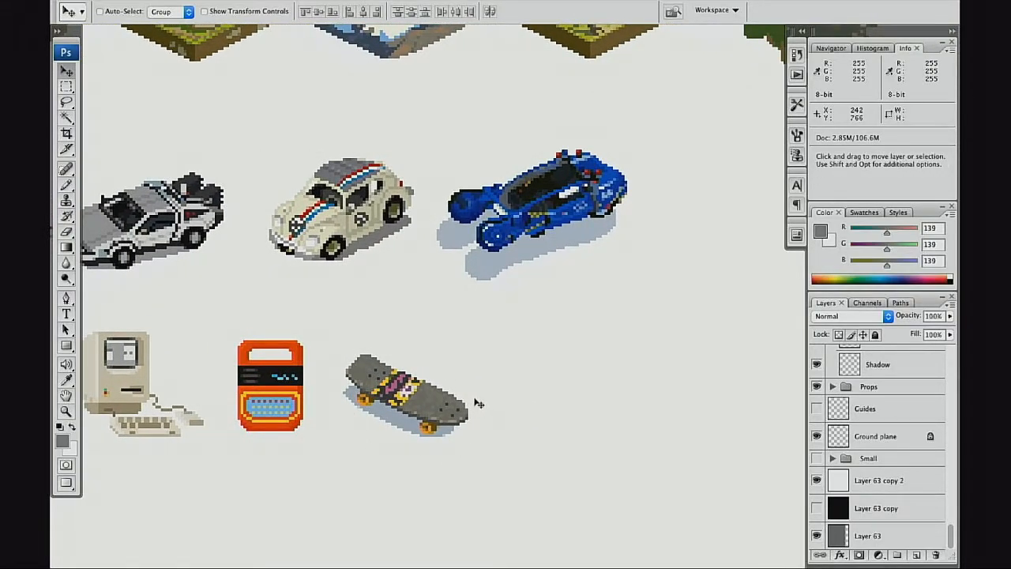
pyautogui.moveTo(499, 365); pyautogui.dragTo(490, 445)
pyautogui.moveTo(501, 345); pyautogui.dragTo(347, 320)
pyautogui.moveTo(614, 283); pyautogui.dragTo(300, 537)
pyautogui.moveTo(515, 331); pyautogui.dragTo(389, 460)
# Step: Go back from the isometric building tiles to the giant robot and examine its full figure beside the park bench
pyautogui.hotkey('ctrl', '-')
pyautogui.hotkey('ctrl', '-')
pyautogui.hotkey('ctrl', '-')
pyautogui.hotkey('ctrl', '-')
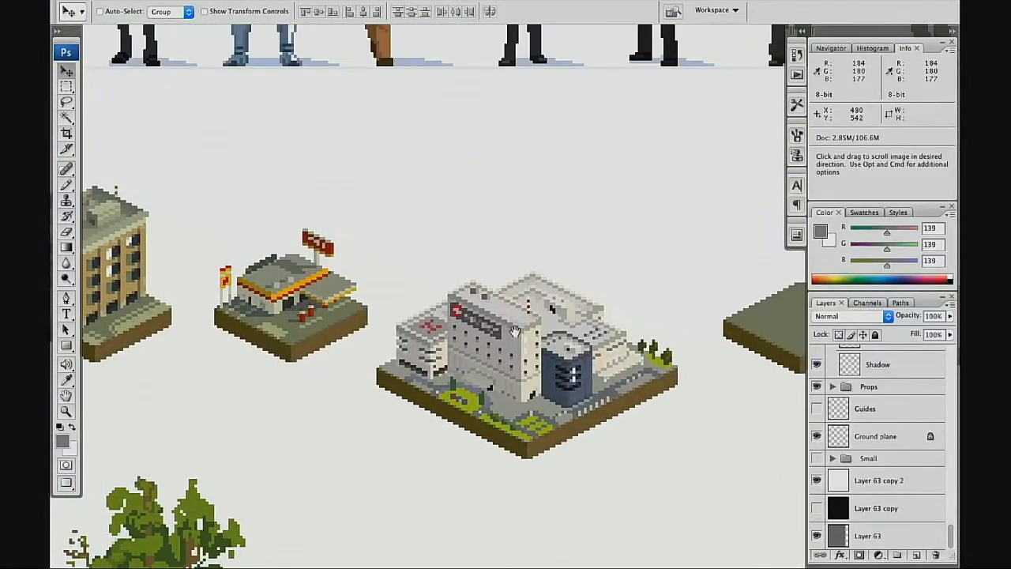
pyautogui.moveTo(554, 301); pyautogui.dragTo(375, 379)
pyautogui.moveTo(442, 379); pyautogui.dragTo(448, 379)
pyautogui.moveTo(531, 354); pyautogui.dragTo(474, 370)
pyautogui.moveTo(541, 241); pyautogui.dragTo(615, 345)
pyautogui.moveTo(585, 328); pyautogui.dragTo(557, 349)
pyautogui.click(559, 353)
pyautogui.click(558, 353)
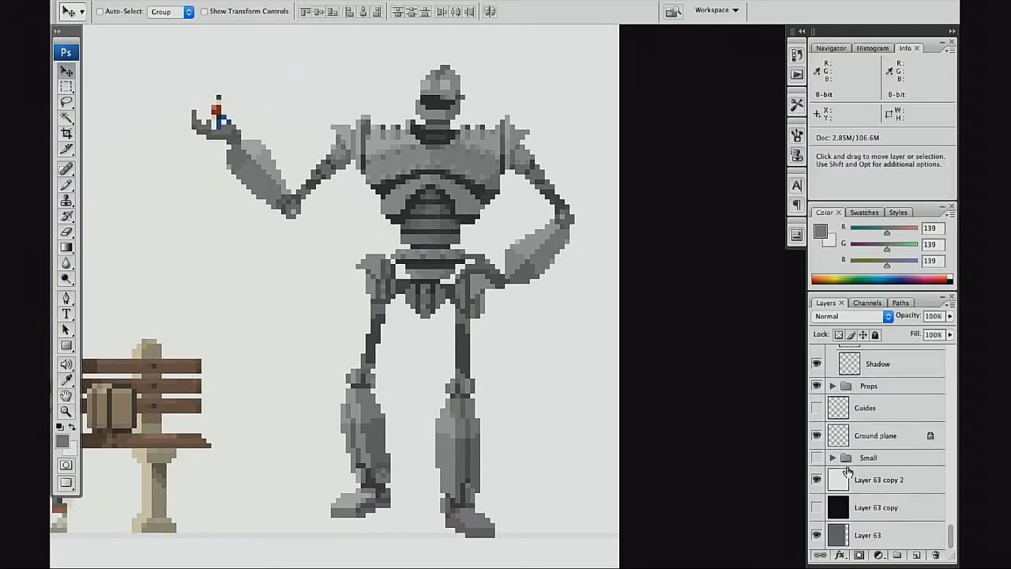
# Step: Locate the giant robot's layer, Layer 88 copy, in the layer stack by toggling its visibility, and make it the active layer
pyautogui.scroll(3, 846, 471)
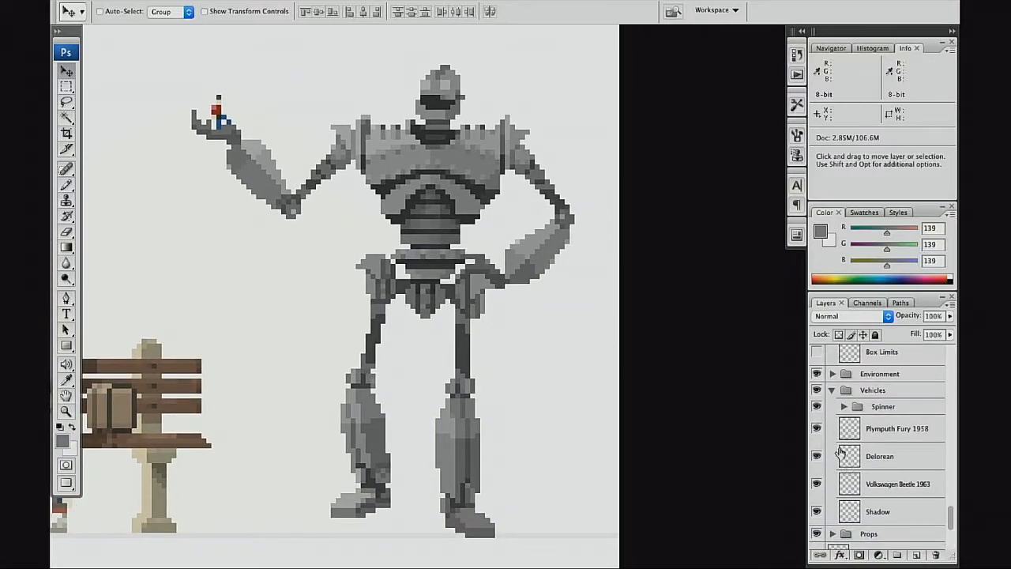
pyautogui.scroll(1, 817, 456)
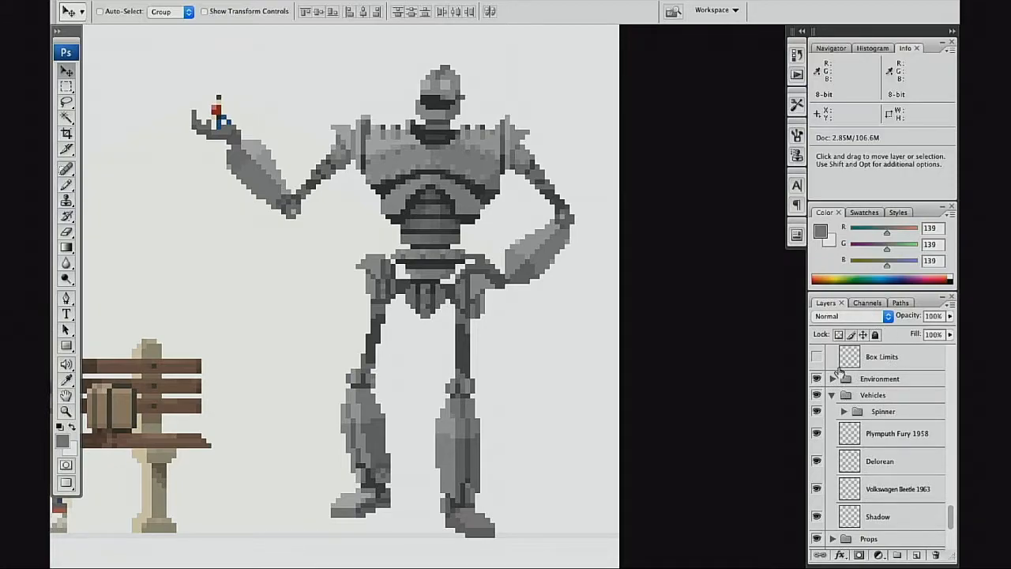
pyautogui.moveTo(535, 377); pyautogui.dragTo(591, 427)
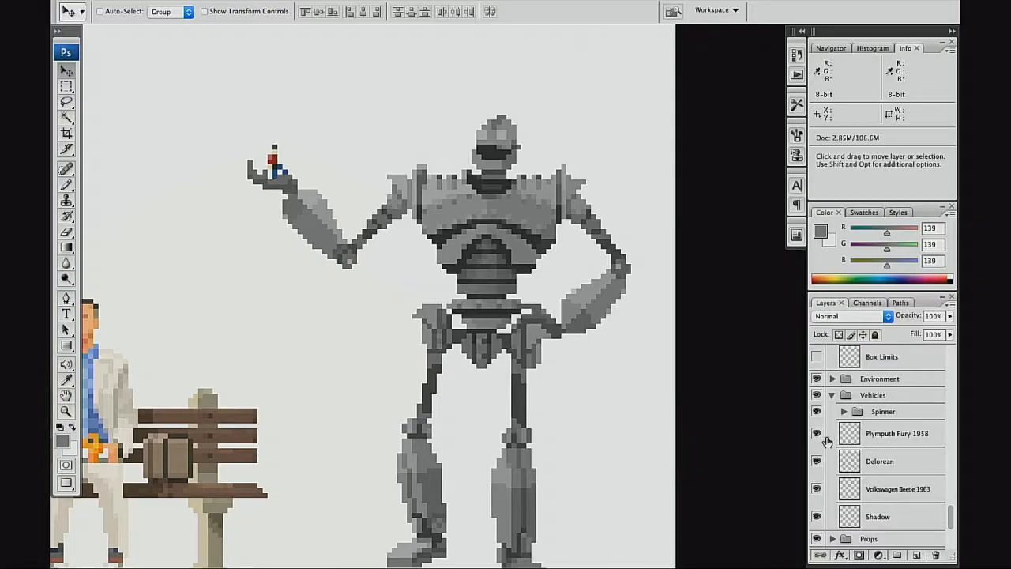
pyautogui.scroll(-5, 839, 510)
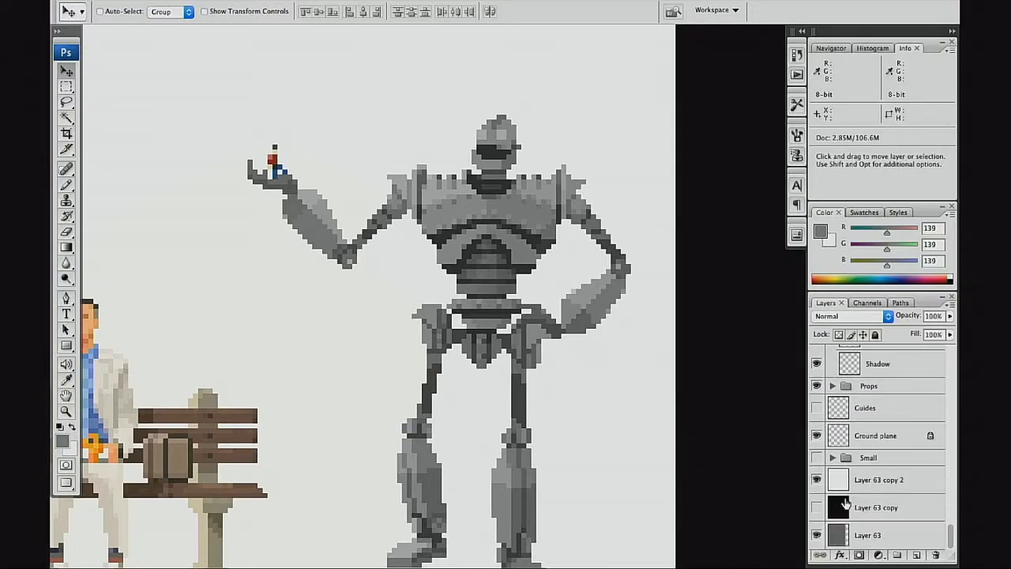
pyautogui.scroll(6, 845, 485)
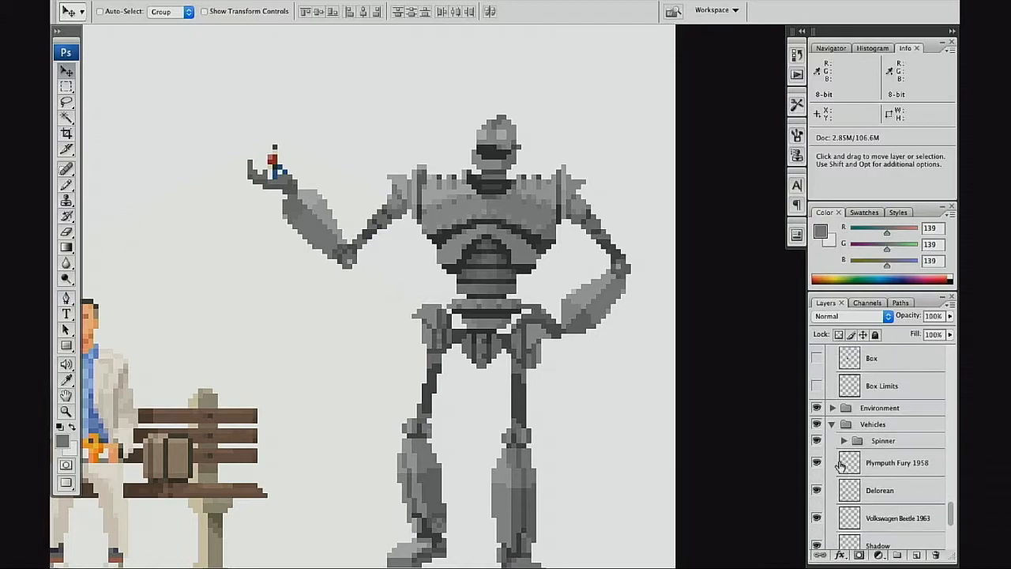
pyautogui.scroll(6, 830, 447)
pyautogui.click(818, 470)
pyautogui.click(818, 469)
pyautogui.moveTo(539, 457); pyautogui.dragTo(589, 400)
pyautogui.press('super+space')
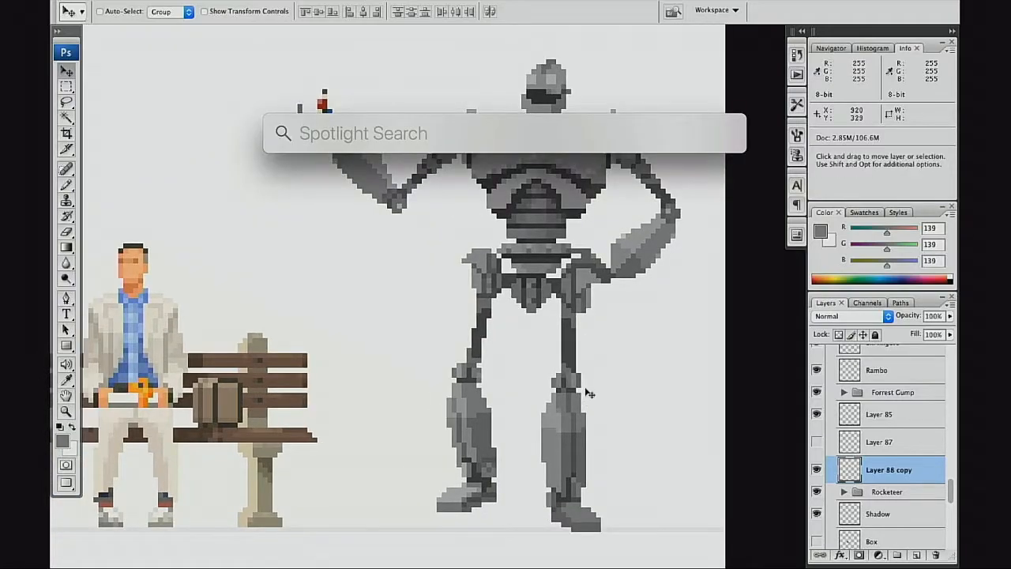
pyautogui.press('Escape')
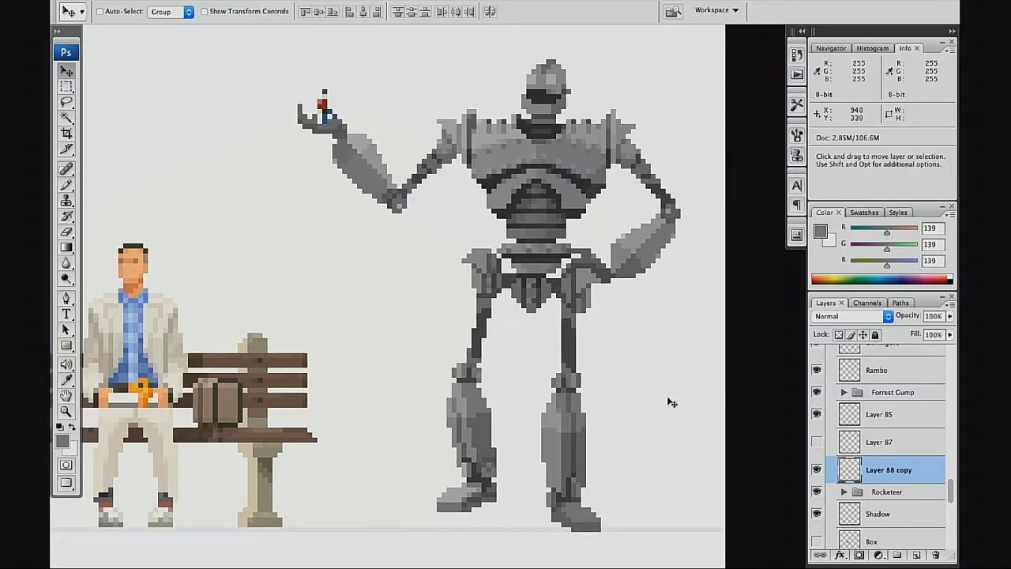
# Step: Darken the bars joining the robot's pelvis to its hips with the Pencil, using the dark grey (RGB 56) sampled from its waist
pyautogui.moveTo(610, 403); pyautogui.dragTo(598, 433)
pyautogui.keyDown('super'); pyautogui.click(610, 335); pyautogui.keyUp('super')
pyautogui.moveTo(607, 382); pyautogui.dragTo(614, 395)
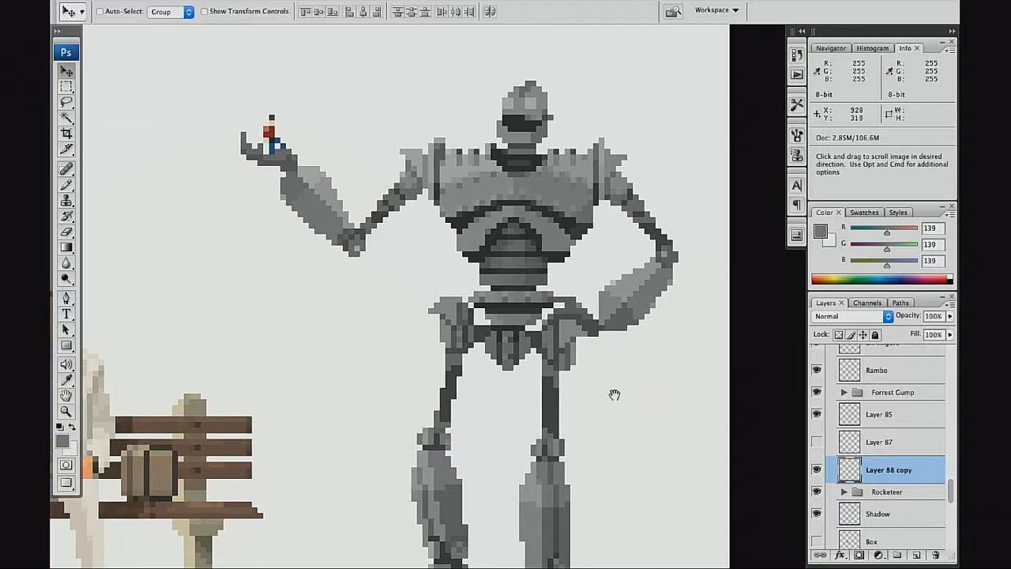
pyautogui.keyDown('super'); pyautogui.click(619, 385); pyautogui.keyUp('super')
pyautogui.moveTo(552, 374); pyautogui.dragTo(577, 465)
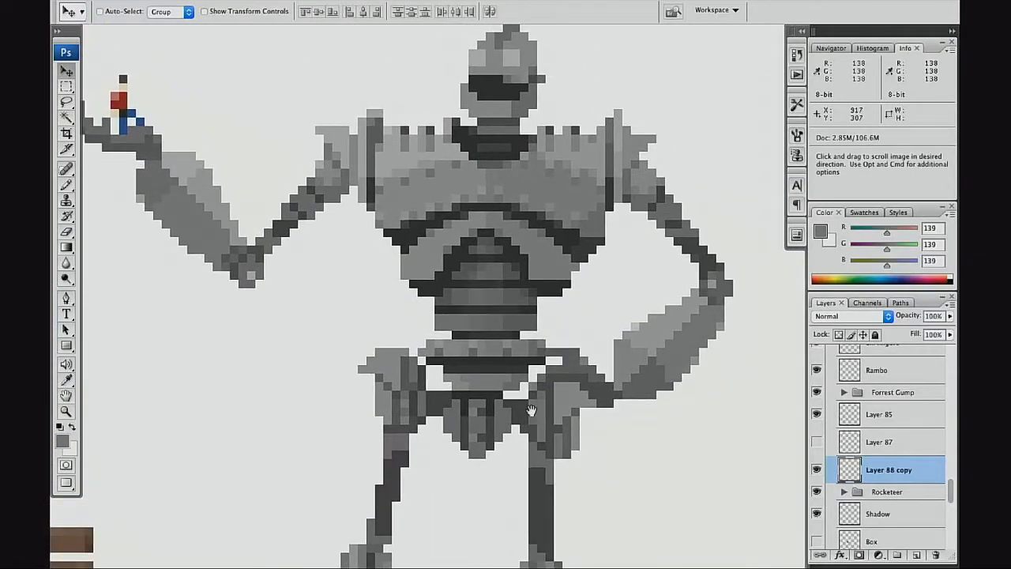
pyautogui.moveTo(531, 410); pyautogui.dragTo(551, 435)
pyautogui.press('b')
pyautogui.press('alt')
pyautogui.keyDown('alt'); pyautogui.click(441, 310); pyautogui.keyUp('alt')
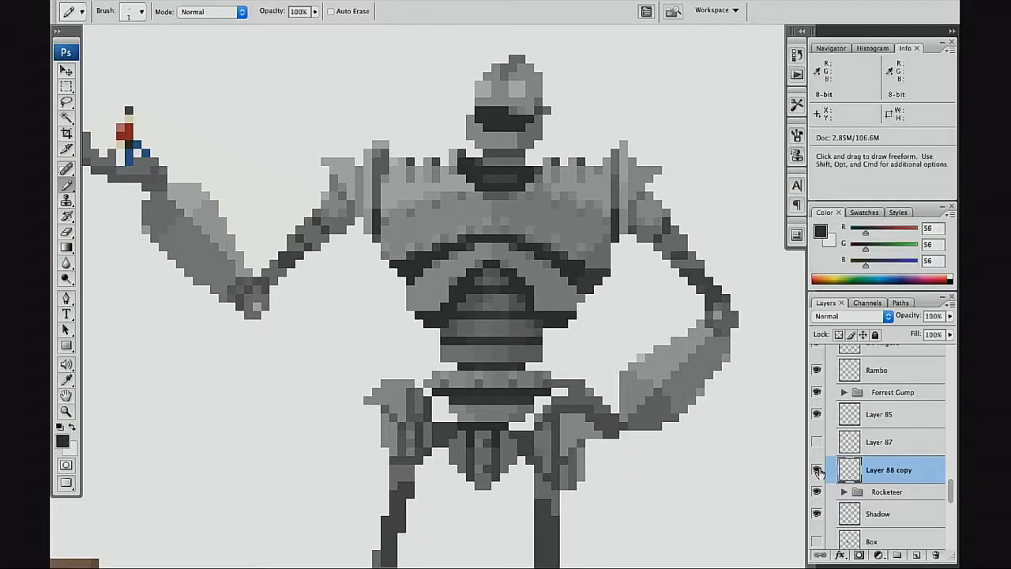
pyautogui.moveTo(654, 431); pyautogui.dragTo(649, 432)
pyautogui.scroll(-5, 649, 432)
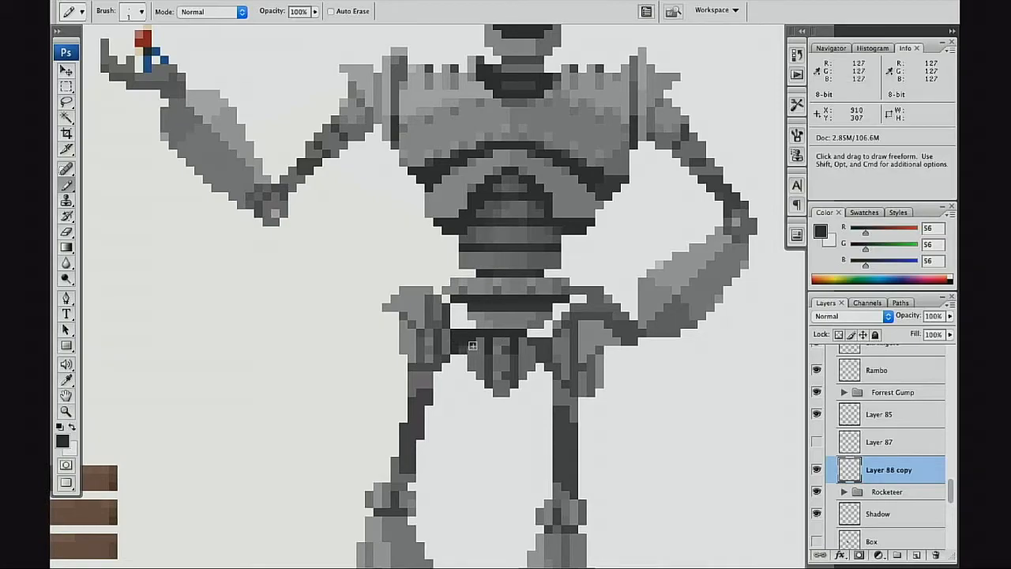
pyautogui.press('space')
pyautogui.keyDown('ctrl'); pyautogui.click(468, 348); pyautogui.keyUp('ctrl')
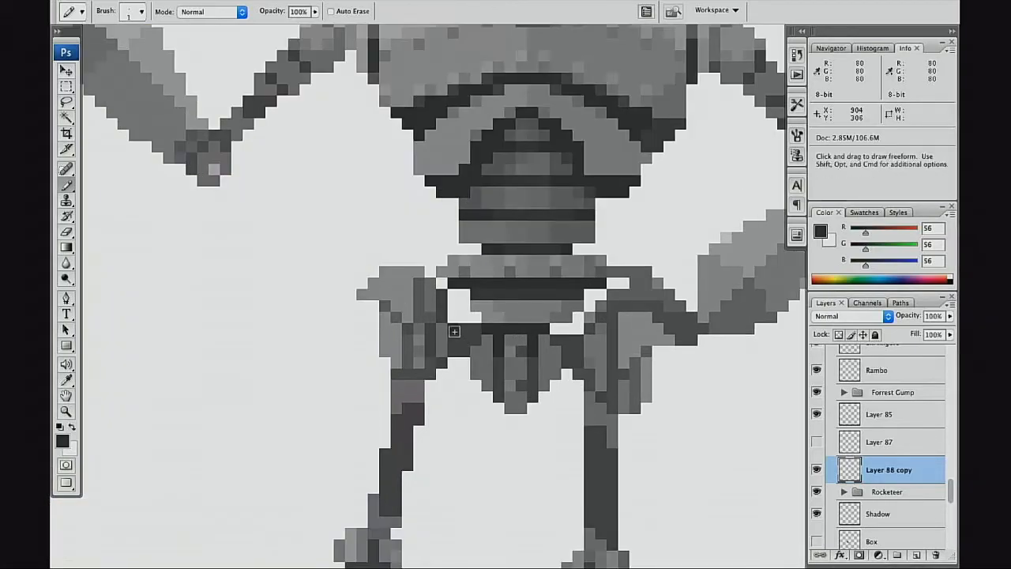
pyautogui.moveTo(564, 345); pyautogui.dragTo(575, 364)
# Step: Check the darkened hips against the robot's whole figure, and examine its pelvis and thighs up close
pyautogui.keyDown('ctrl'); pyautogui.keyDown('alt'); pyautogui.click(541, 404); pyautogui.keyUp('alt'); pyautogui.keyUp('ctrl')
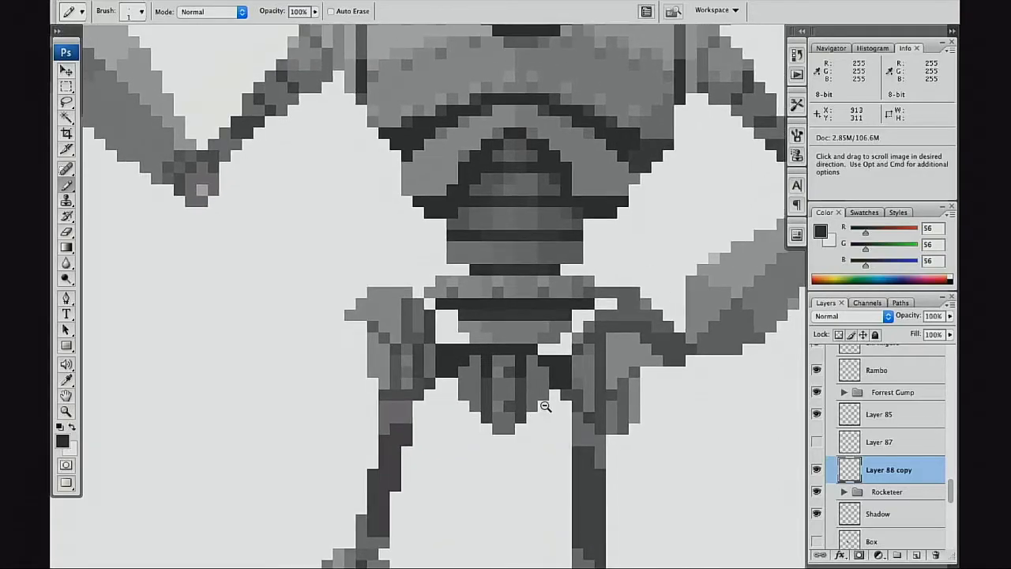
pyautogui.keyDown('ctrl'); pyautogui.keyDown('alt'); pyautogui.click(543, 406); pyautogui.keyUp('alt'); pyautogui.keyUp('ctrl')
pyautogui.keyDown('ctrl'); pyautogui.keyDown('alt'); pyautogui.click(546, 408); pyautogui.keyUp('alt'); pyautogui.keyUp('ctrl')
pyautogui.keyDown('ctrl'); pyautogui.keyDown('alt'); pyautogui.click(549, 410); pyautogui.keyUp('alt'); pyautogui.keyUp('ctrl')
pyautogui.keyDown('ctrl'); pyautogui.keyDown('alt'); pyautogui.click(553, 414); pyautogui.keyUp('alt'); pyautogui.keyUp('ctrl')
pyautogui.moveTo(602, 422)
pyautogui.mouseDown()
pyautogui.moveTo(582, 384)
pyautogui.moveTo(593, 370)
pyautogui.moveTo(599, 391)
pyautogui.mouseUp()
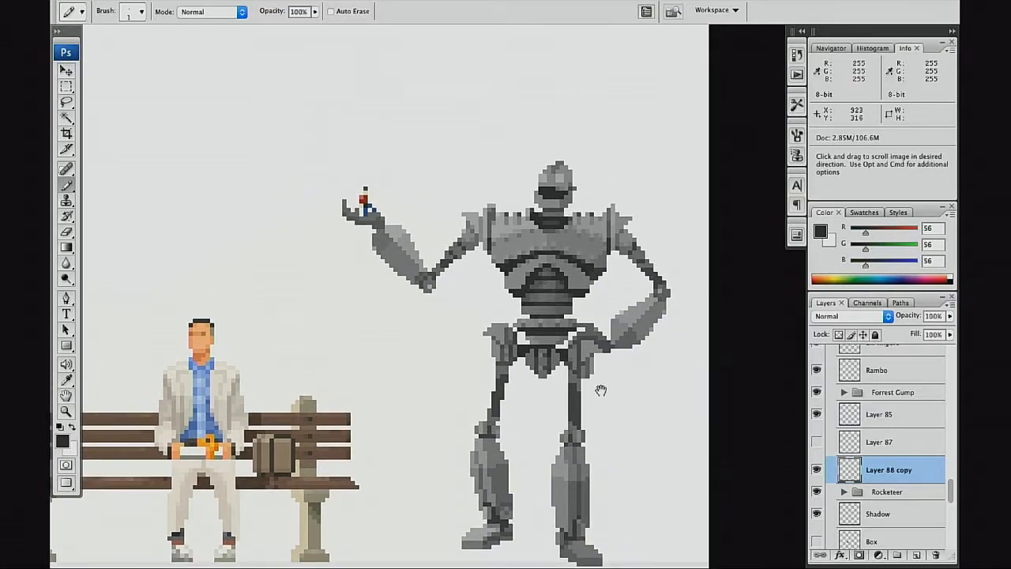
pyautogui.keyDown('ctrl'); pyautogui.click(545, 378); pyautogui.keyUp('ctrl')
pyautogui.keyDown('ctrl'); pyautogui.click(550, 388); pyautogui.keyUp('ctrl')
pyautogui.keyDown('ctrl'); pyautogui.click(555, 395); pyautogui.keyUp('ctrl')
pyautogui.moveTo(495, 402); pyautogui.dragTo(580, 405)
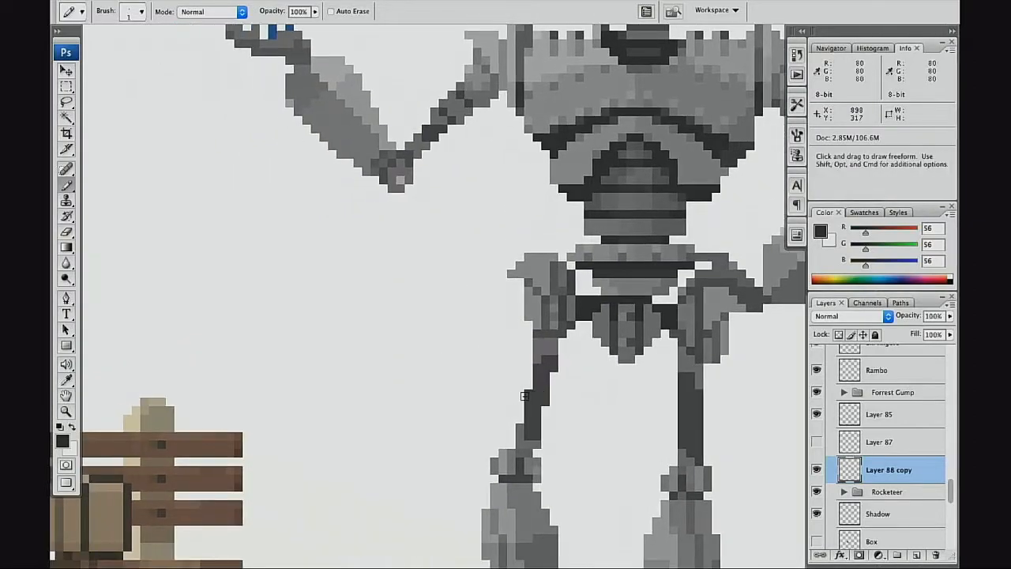
# Step: Restore the windowed view, place the sprite window beside the reference photo, and show the photo's pelvis and hip joints
pyautogui.press('f')
pyautogui.press('f')
pyautogui.press('f')
pyautogui.press('f')
pyautogui.press('f')
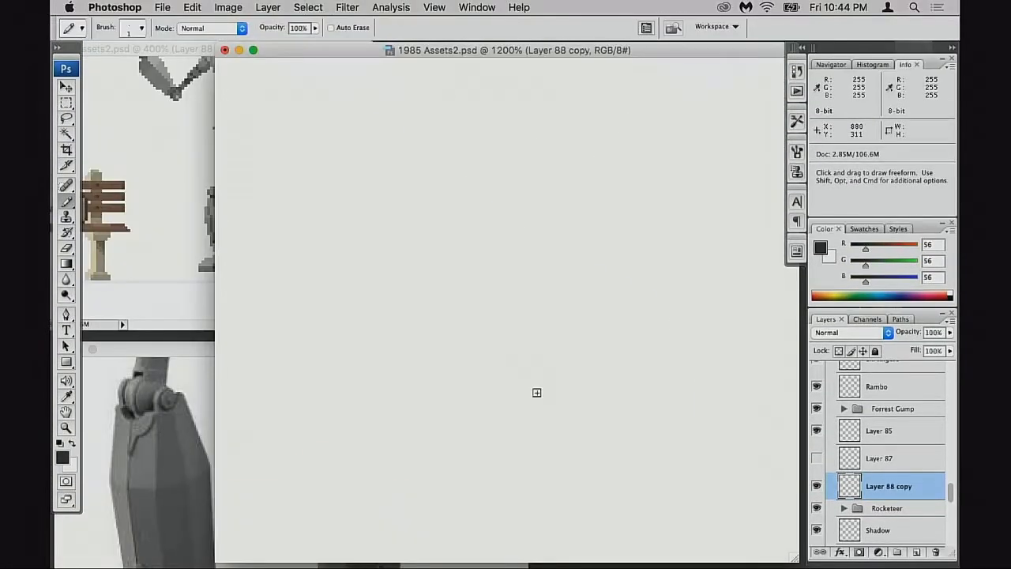
pyautogui.moveTo(364, 51); pyautogui.dragTo(493, 57)
pyautogui.moveTo(769, 319); pyautogui.dragTo(498, 318)
pyautogui.click(246, 431)
pyautogui.moveTo(321, 366); pyautogui.dragTo(289, 549)
pyautogui.moveTo(288, 383); pyautogui.dragTo(294, 458)
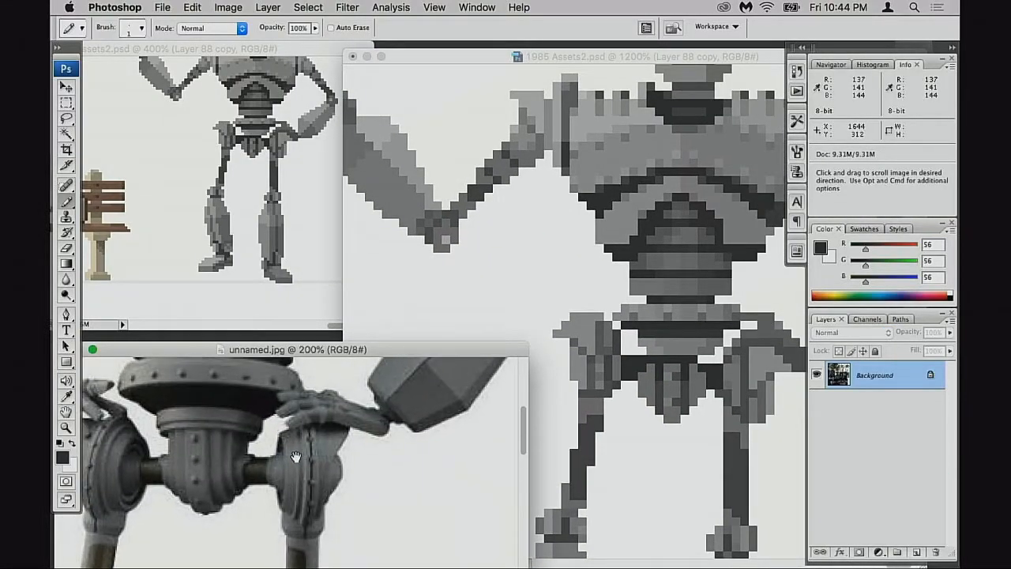
# Step: Shade the lower tip of the robot's pelvis plate with the Pencil at 30% opacity, using the grey (RGB 80) sampled from it
pyautogui.click(695, 399)
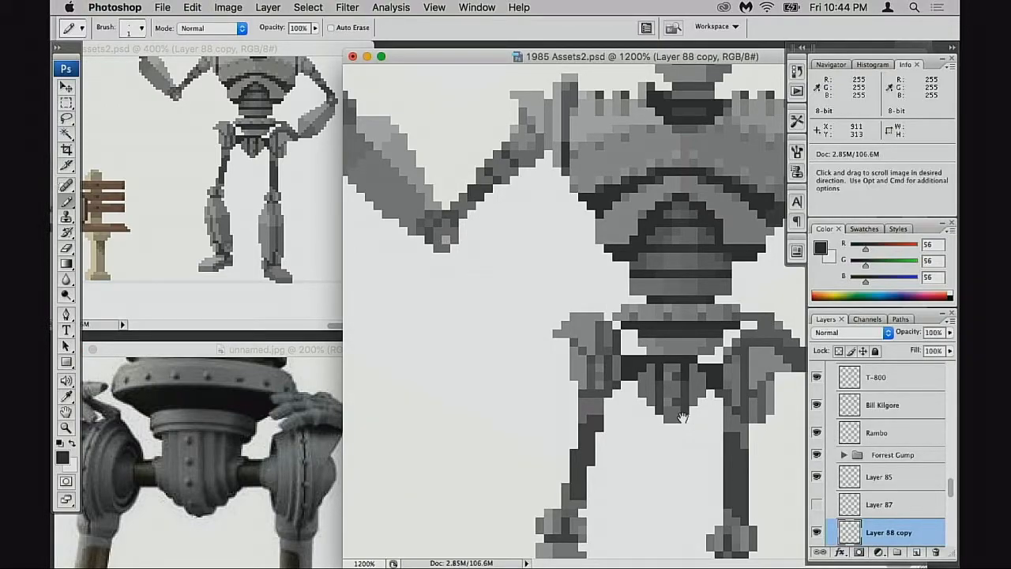
pyautogui.keyDown('super'); pyautogui.click(680, 419); pyautogui.keyUp('super')
pyautogui.moveTo(624, 406); pyautogui.dragTo(614, 465)
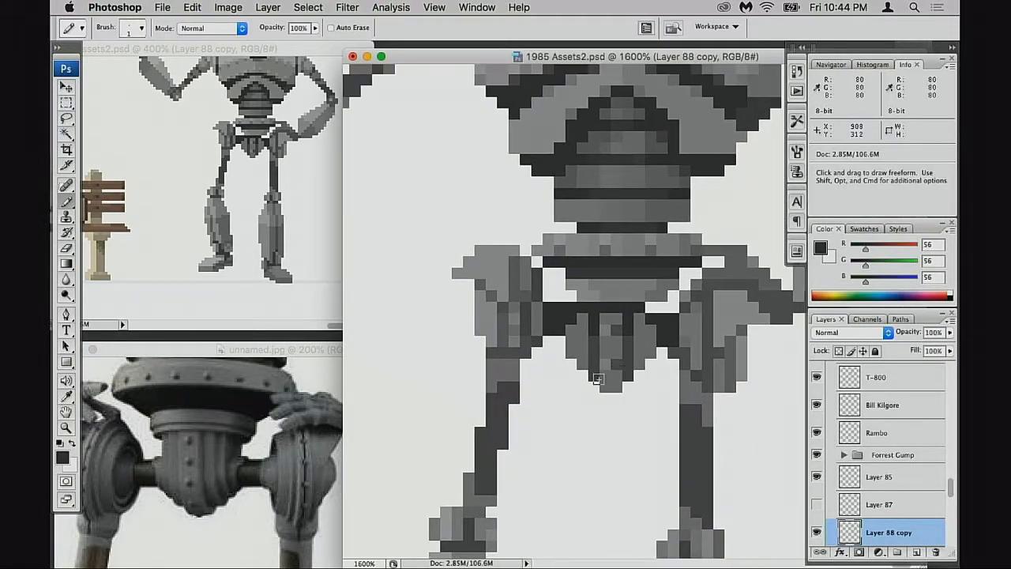
pyautogui.keyDown('alt'); pyautogui.click(588, 360); pyautogui.keyUp('alt')
pyautogui.press('3')
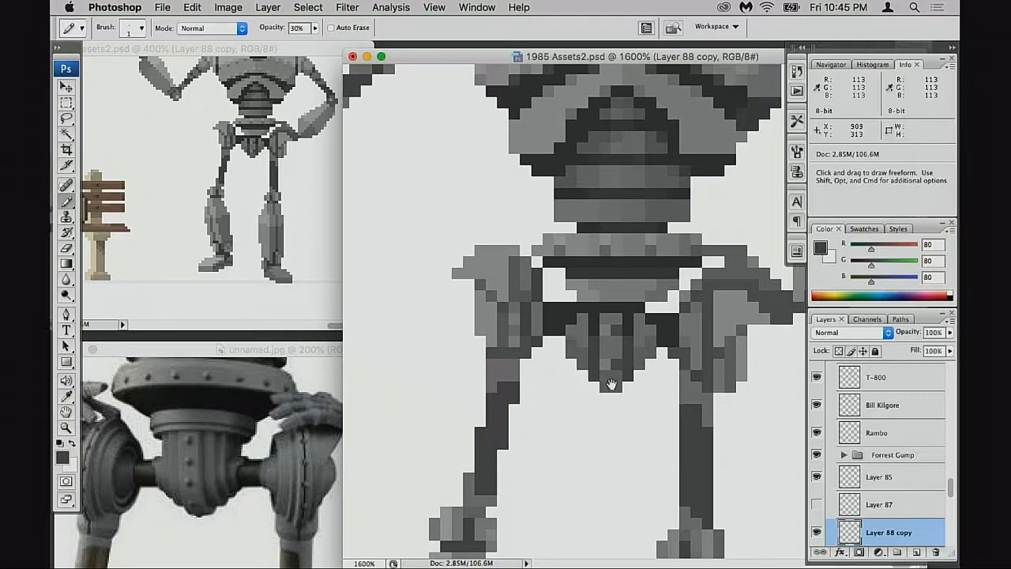
pyautogui.moveTo(616, 380); pyautogui.dragTo(610, 382)
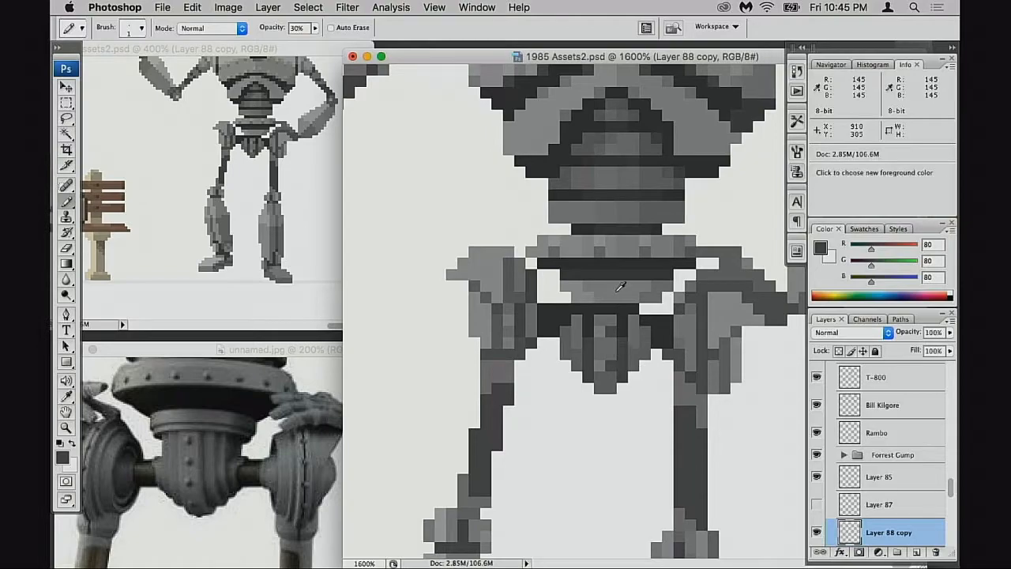
# Step: Sample a lighter grey (RGB 145) and touch up the highlights on the robot's pelvis plate at 30% opacity
pyautogui.keyDown('alt'); pyautogui.click(602, 335); pyautogui.keyUp('alt')
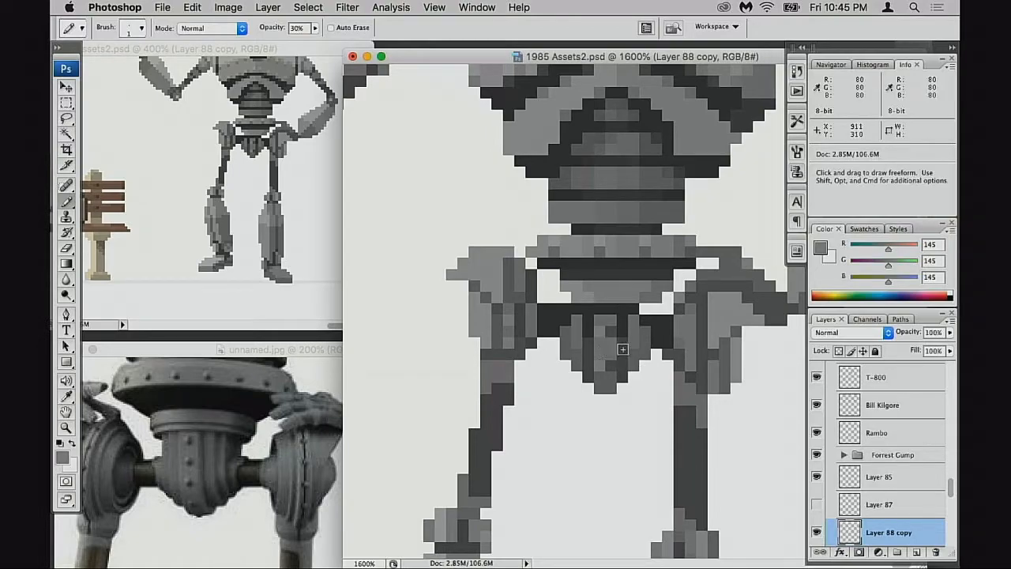
pyautogui.press('space')
pyautogui.hscroll(3, 621, 387)
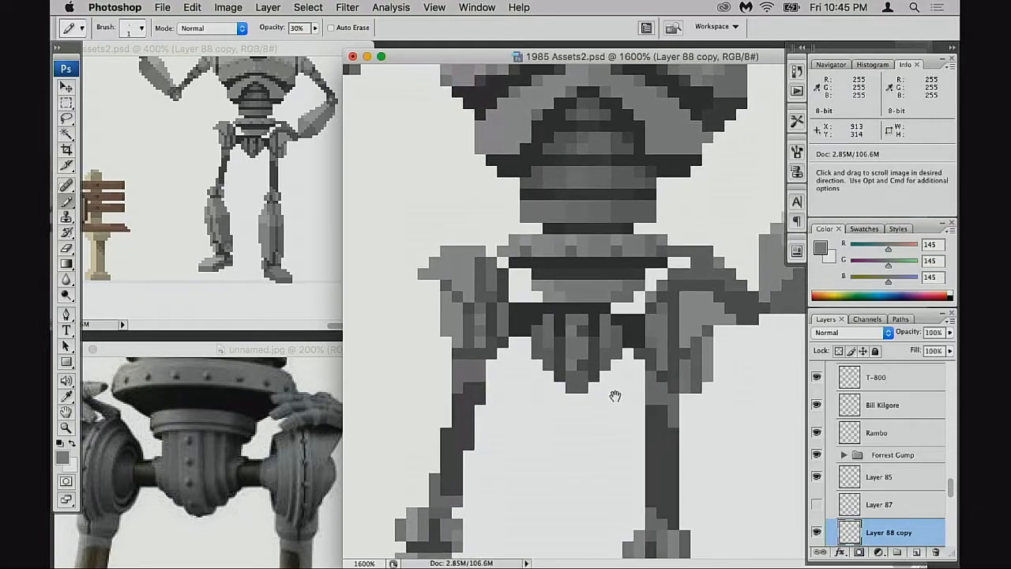
pyautogui.hscroll(1, 626, 395)
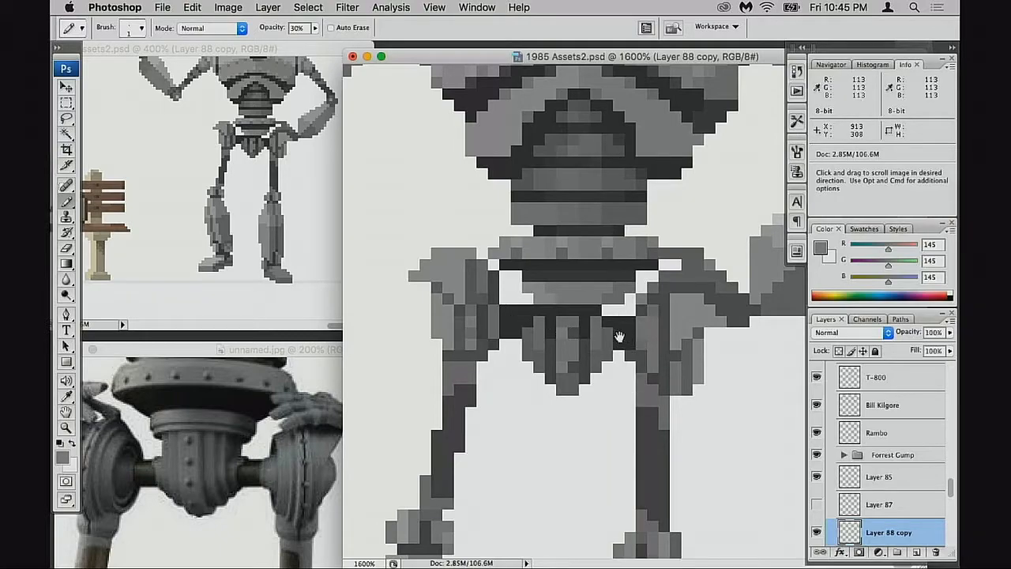
# Step: Clean up the pixel edge above the bars between the robot's pelvis and hips with the Eraser
pyautogui.scroll(5, 519, 300)
pyautogui.press('e')
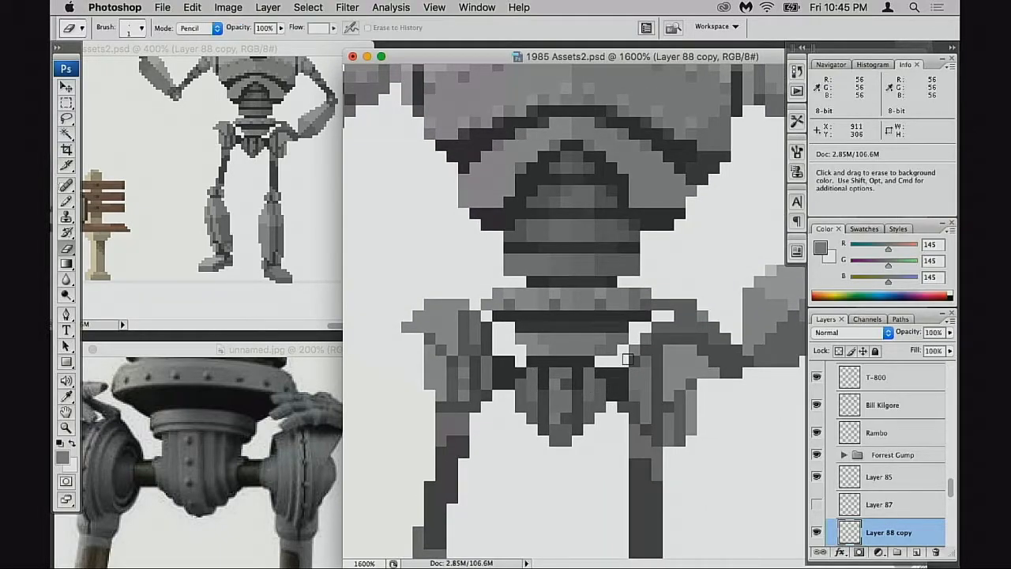
pyautogui.moveTo(505, 359); pyautogui.dragTo(511, 359)
pyautogui.scroll(-3, 639, 394)
pyautogui.hscroll(1, 639, 395)
pyautogui.scroll(-2, 640, 395)
pyautogui.hscroll(-1, 639, 395)
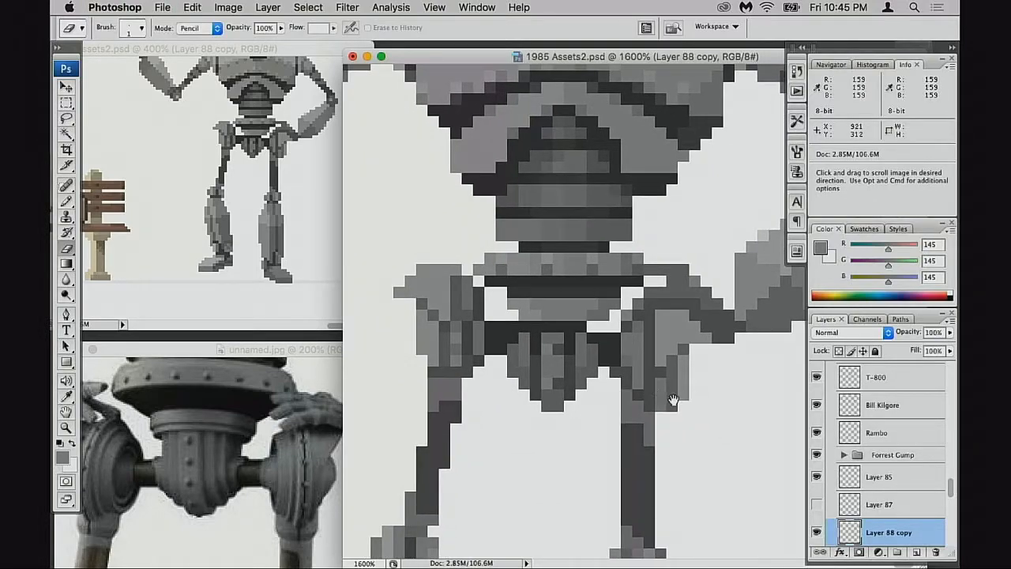
pyautogui.moveTo(608, 399); pyautogui.dragTo(629, 361)
pyautogui.moveTo(636, 368); pyautogui.dragTo(627, 425)
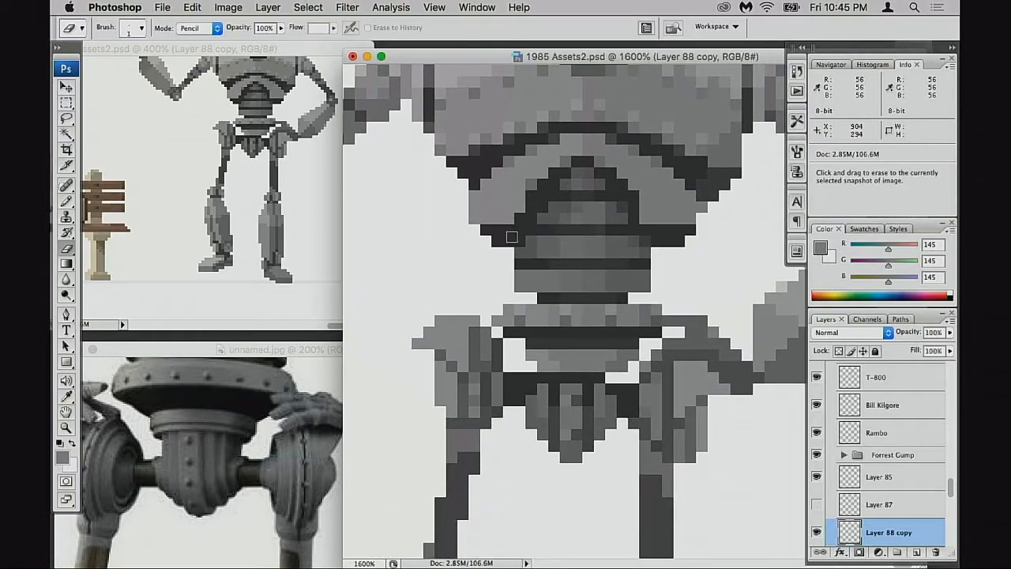
# Step: Review the whole robot beside the bench figure at 600%, in both the windowed and the full-screen view
pyautogui.moveTo(587, 392); pyautogui.dragTo(695, 388)
pyautogui.keyDown('alt'); pyautogui.click(601, 376); pyautogui.keyUp('alt')
pyautogui.keyDown('alt'); pyautogui.click(602, 382); pyautogui.keyUp('alt')
pyautogui.keyDown('alt'); pyautogui.click(605, 385); pyautogui.keyUp('alt')
pyautogui.keyDown('alt'); pyautogui.click(608, 387); pyautogui.keyUp('alt')
pyautogui.moveTo(649, 326); pyautogui.dragTo(649, 434)
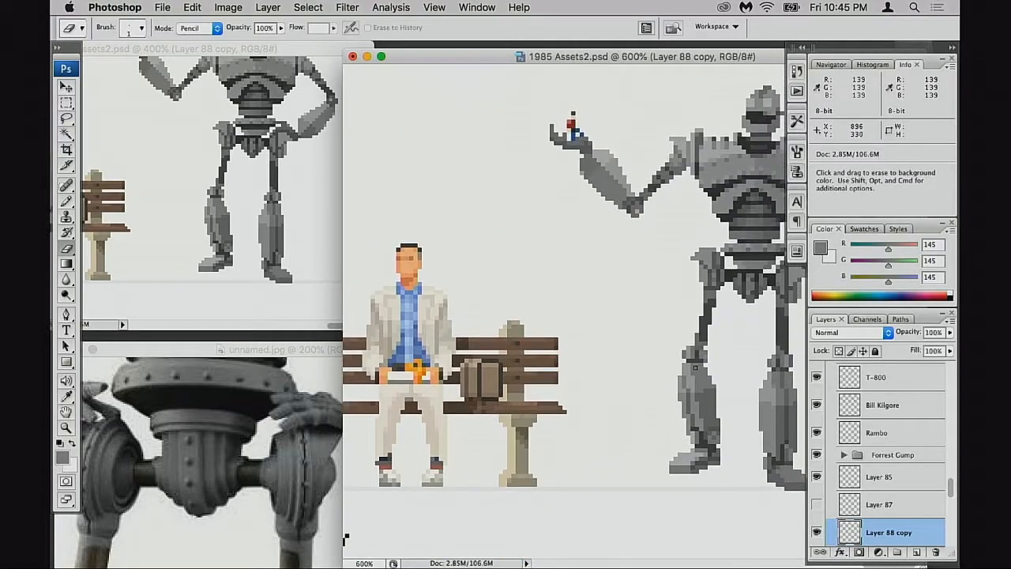
pyautogui.press('f')
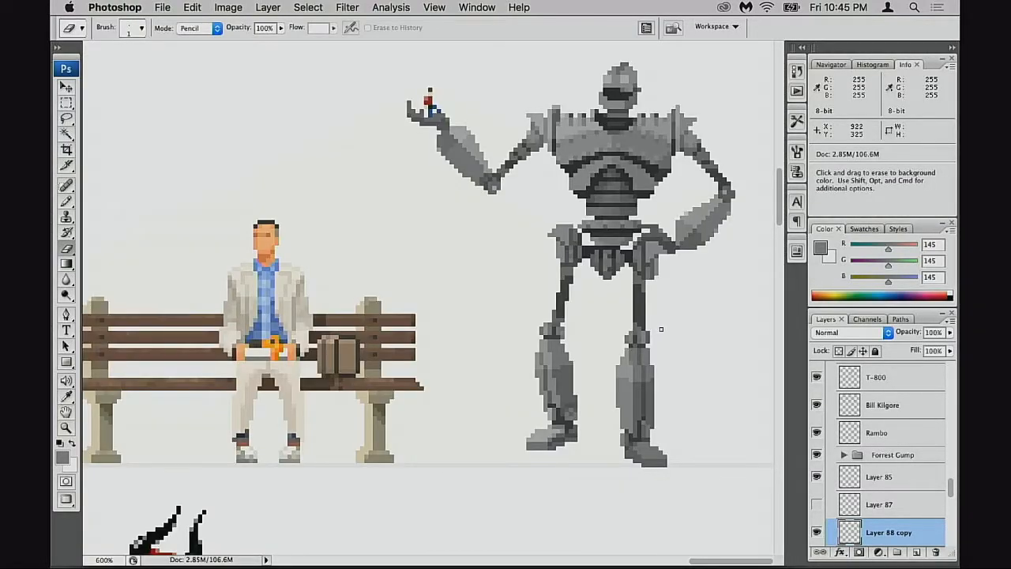
pyautogui.press('f')
pyautogui.press('f')
pyautogui.moveTo(688, 334); pyautogui.dragTo(560, 358)
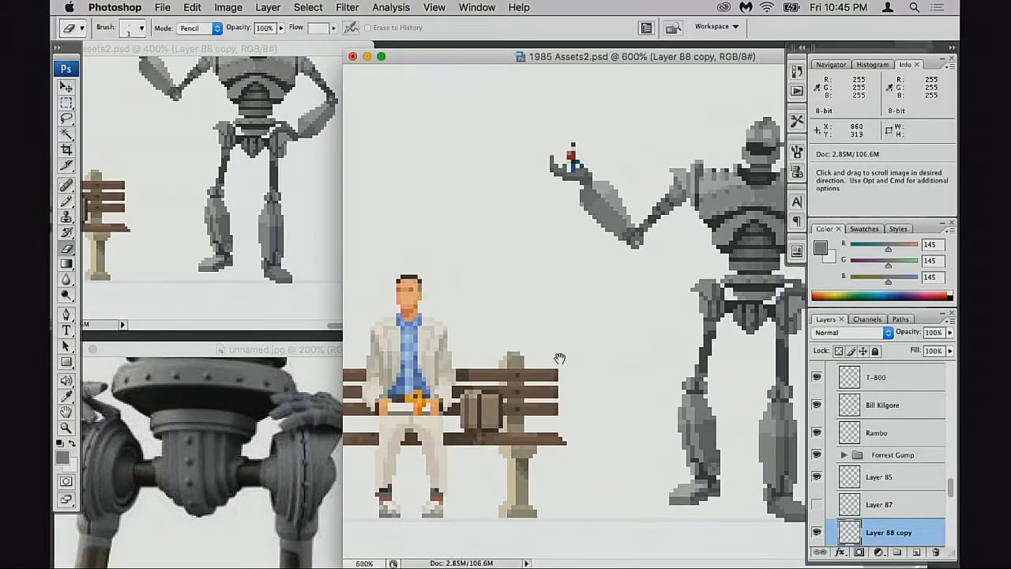
# Step: Shift the main sprite window to reveal the whole robot, and compare it with the neighbouring sprites and the reference photo's head and shoulders
pyautogui.moveTo(688, 62); pyautogui.dragTo(600, 62)
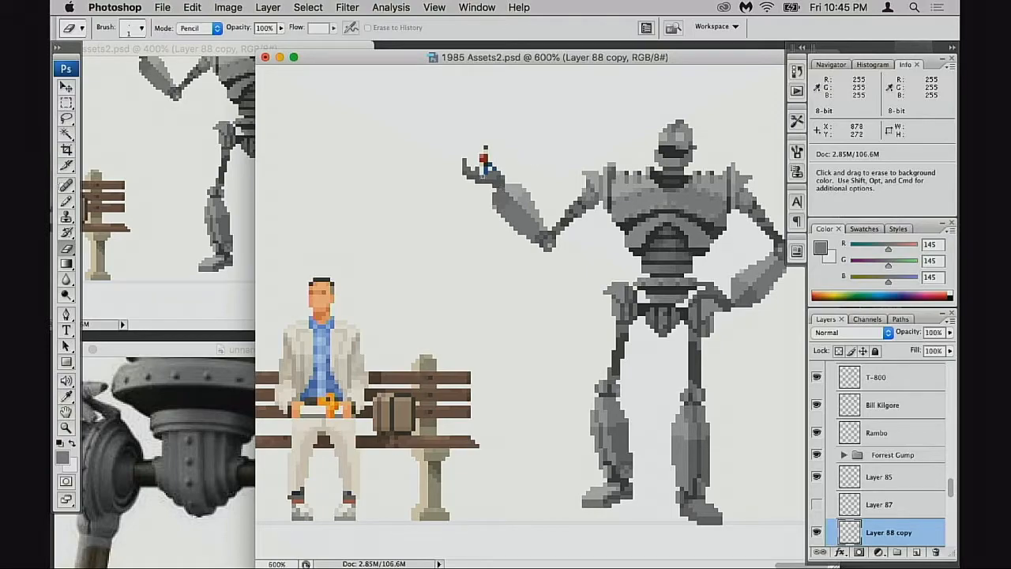
pyautogui.click(107, 189)
pyautogui.moveTo(105, 190); pyautogui.dragTo(364, 232)
pyautogui.moveTo(241, 220); pyautogui.dragTo(306, 129)
pyautogui.click(185, 400)
pyautogui.moveTo(191, 431); pyautogui.dragTo(359, 530)
pyautogui.moveTo(255, 387); pyautogui.dragTo(266, 549)
pyautogui.moveTo(330, 383); pyautogui.dragTo(297, 447)
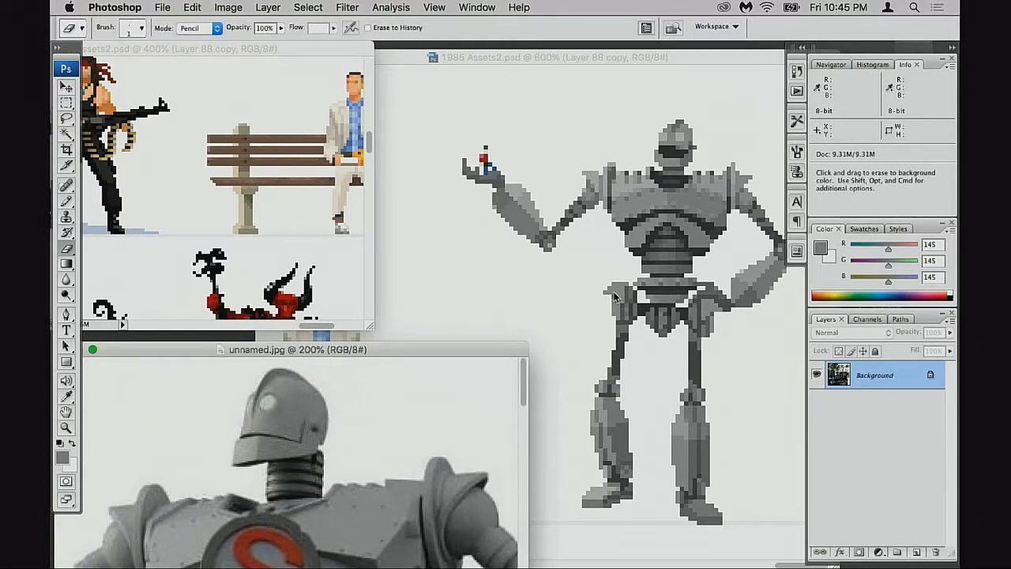
# Step: Check the whole robot beside the bench figure at 600%, switching the visibility of Layer 88 copy off and on
pyautogui.click(616, 295)
pyautogui.moveTo(578, 337); pyautogui.dragTo(578, 323)
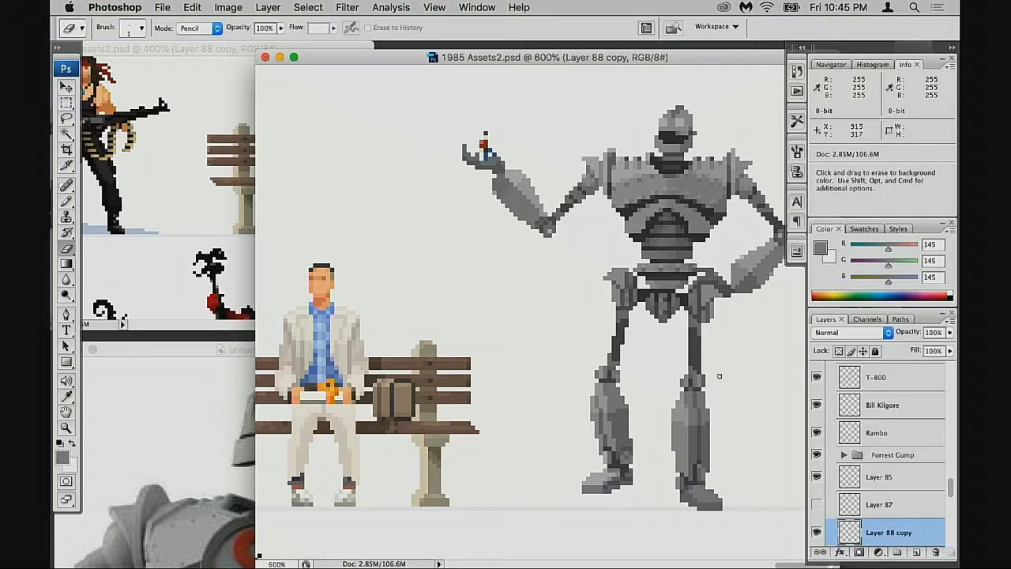
pyautogui.click(816, 532)
pyautogui.click(817, 531)
pyautogui.moveTo(688, 408); pyautogui.dragTo(687, 364)
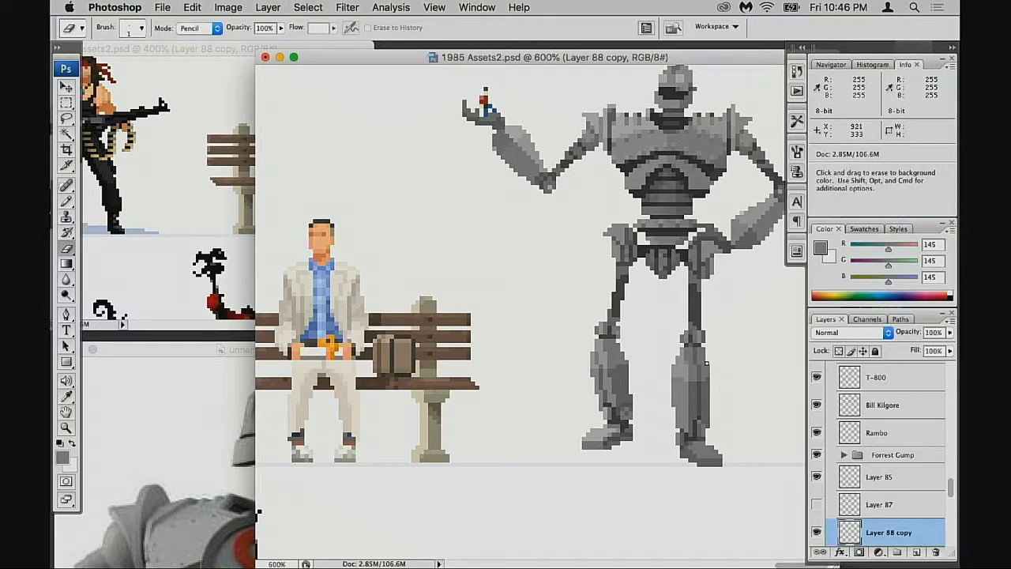
pyautogui.moveTo(592, 364); pyautogui.dragTo(565, 426)
# Step: Shrink the 600% sprite window around the robot and arrange it next to the reference photo's window
pyautogui.moveTo(679, 55); pyautogui.dragTo(641, 53)
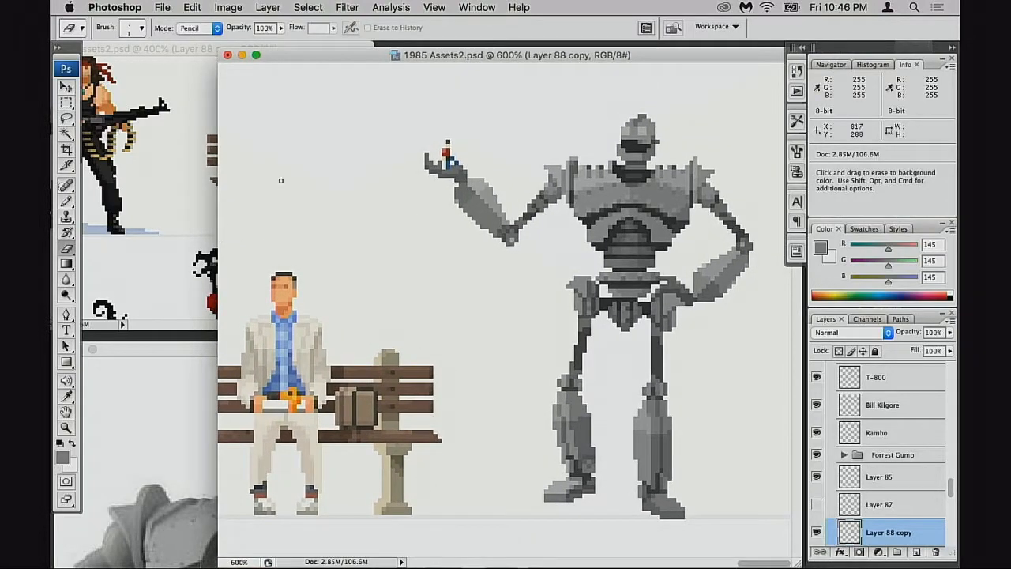
pyautogui.moveTo(434, 52); pyautogui.dragTo(378, 54)
pyautogui.moveTo(743, 563); pyautogui.dragTo(649, 539)
pyautogui.moveTo(569, 268); pyautogui.dragTo(470, 252)
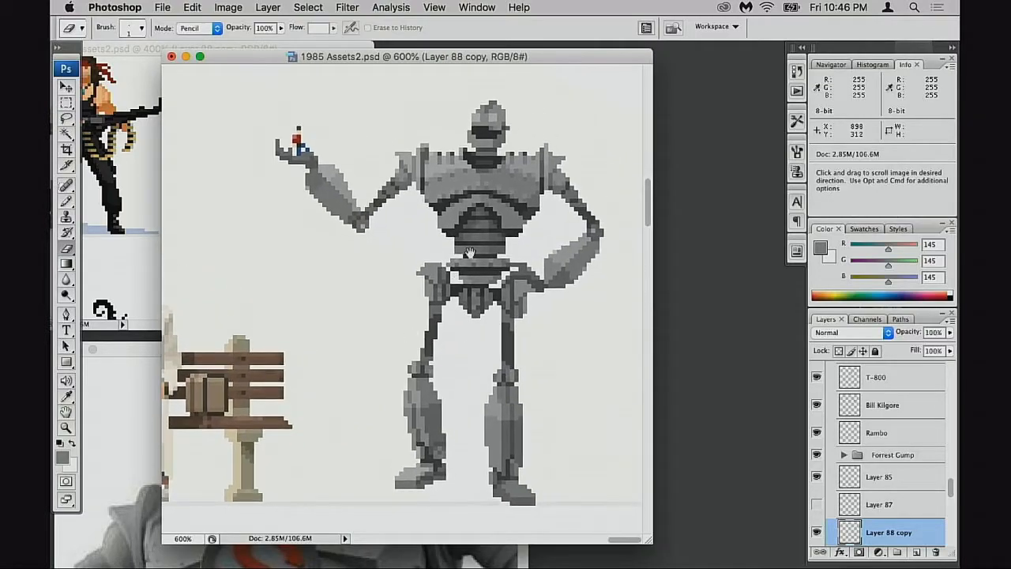
pyautogui.moveTo(502, 58); pyautogui.dragTo(672, 53)
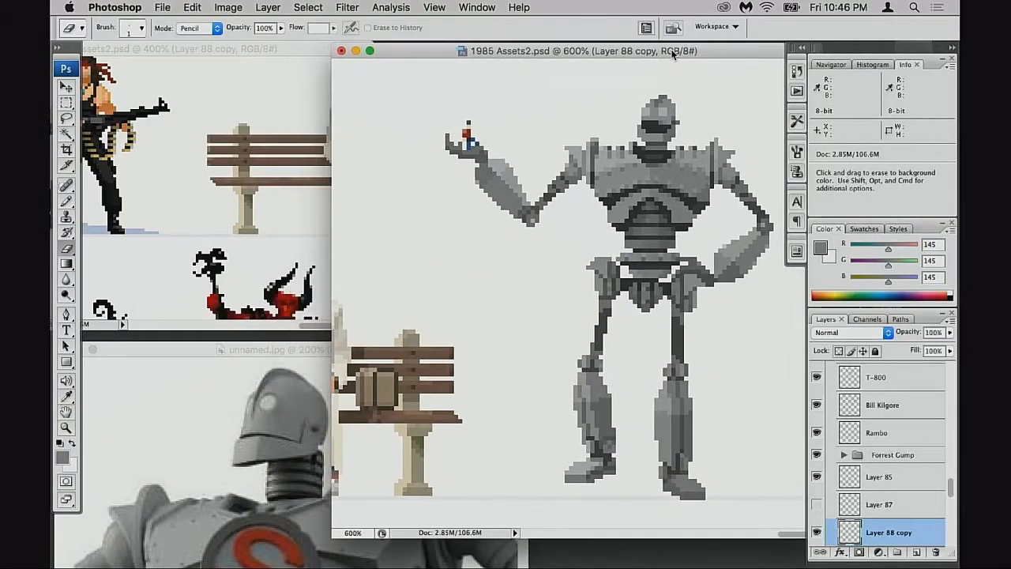
pyautogui.moveTo(303, 350); pyautogui.dragTo(318, 335)
pyautogui.moveTo(521, 55); pyautogui.dragTo(517, 52)
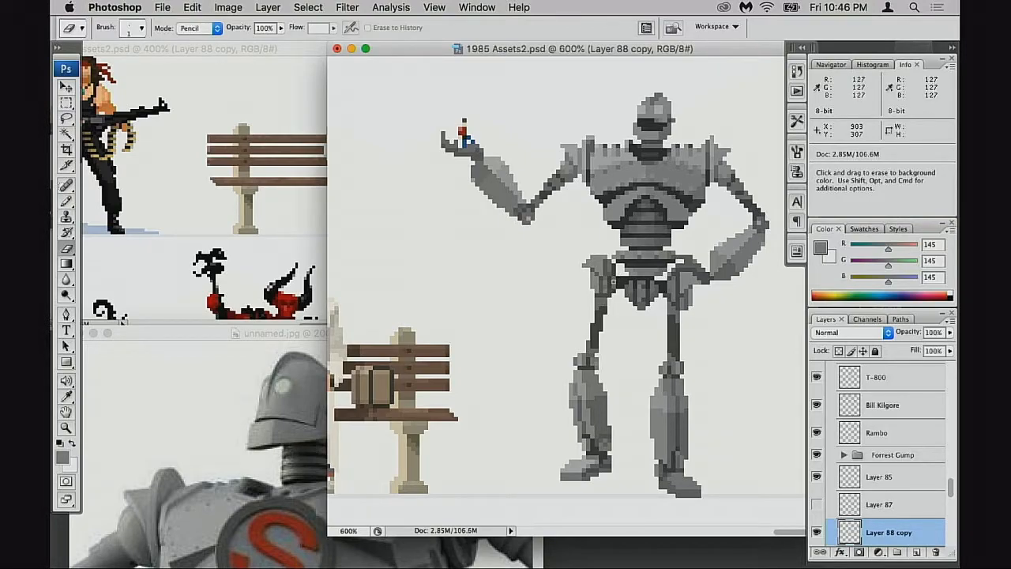
pyautogui.click(325, 334)
pyautogui.moveTo(325, 334)
pyautogui.mouseDown()
pyautogui.moveTo(322, 367)
pyautogui.moveTo(319, 342)
pyautogui.mouseUp()
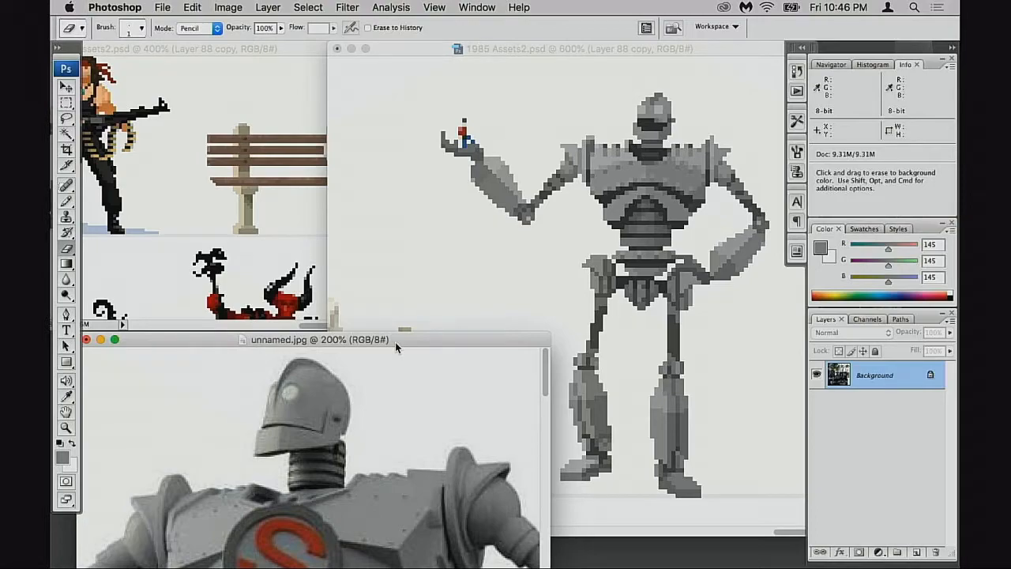
pyautogui.moveTo(478, 350); pyautogui.dragTo(501, 338)
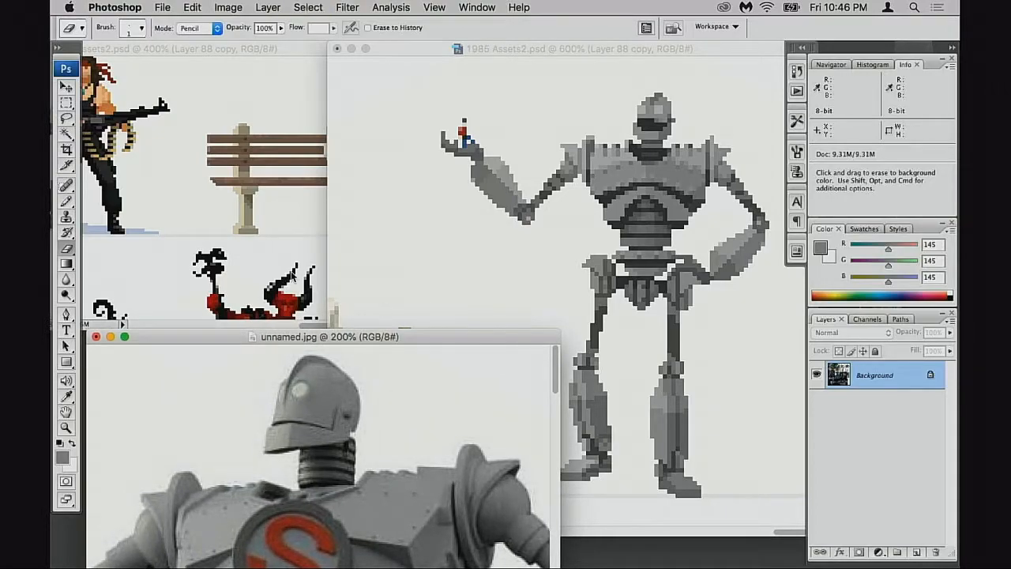
# Step: Enlarge the 400% sprite window, bring the neighbouring characters into view, and place the reference photo below it
pyautogui.click(293, 273)
pyautogui.moveTo(281, 319); pyautogui.dragTo(238, 169)
pyautogui.moveTo(368, 326); pyautogui.dragTo(448, 418)
pyautogui.moveTo(283, 276); pyautogui.dragTo(340, 291)
pyautogui.moveTo(240, 251); pyautogui.dragTo(331, 263)
pyautogui.moveTo(120, 282); pyautogui.dragTo(337, 293)
pyautogui.moveTo(368, 186); pyautogui.dragTo(343, 282)
pyautogui.moveTo(394, 243); pyautogui.dragTo(267, 278)
pyautogui.moveTo(337, 276); pyautogui.dragTo(323, 261)
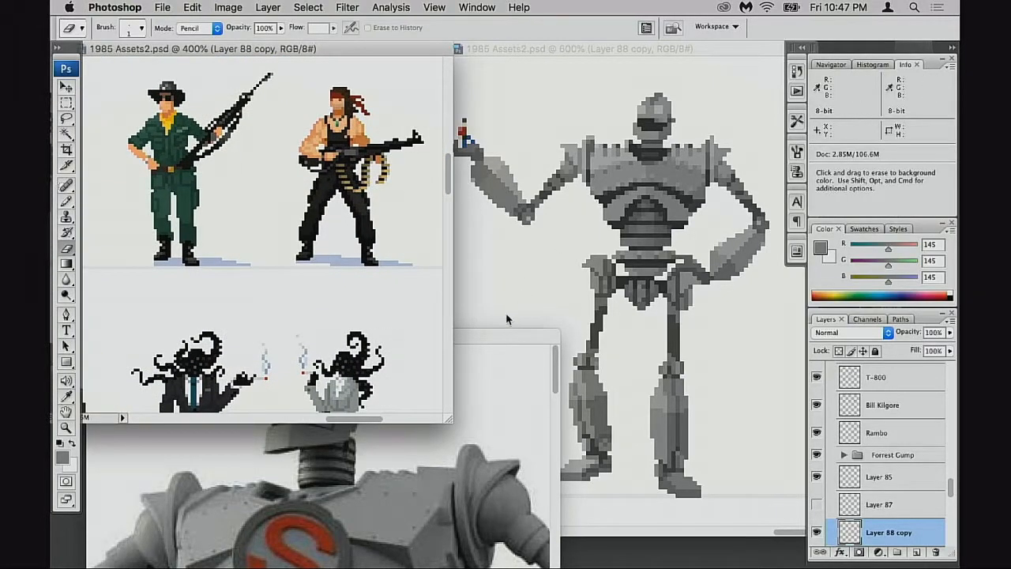
pyautogui.moveTo(531, 338); pyautogui.dragTo(493, 443)
pyautogui.click(412, 63)
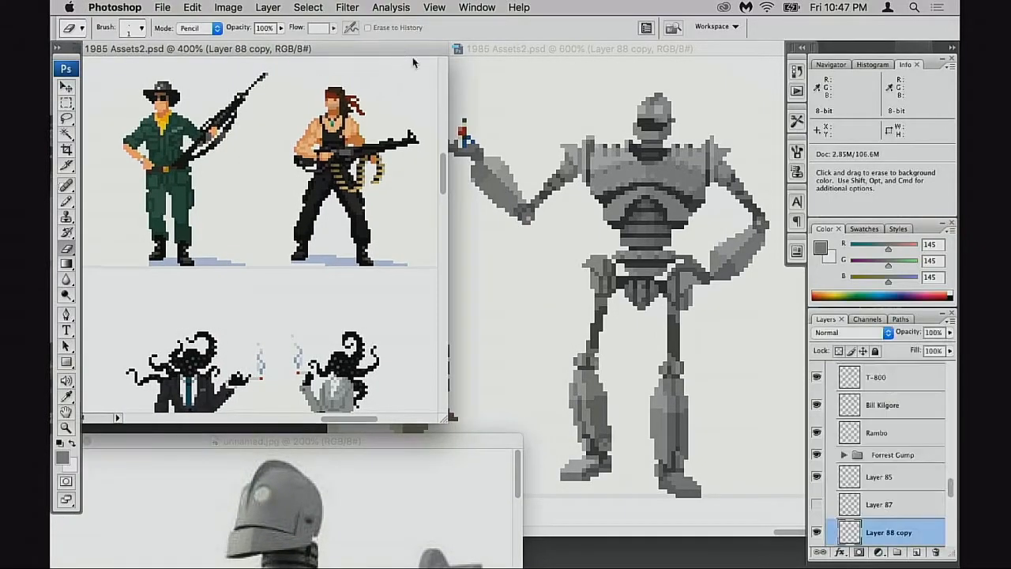
# Step: Examine the robot's torso and hips at 1200%, switching Layer 88 copy off and on for comparison
pyautogui.click(606, 56)
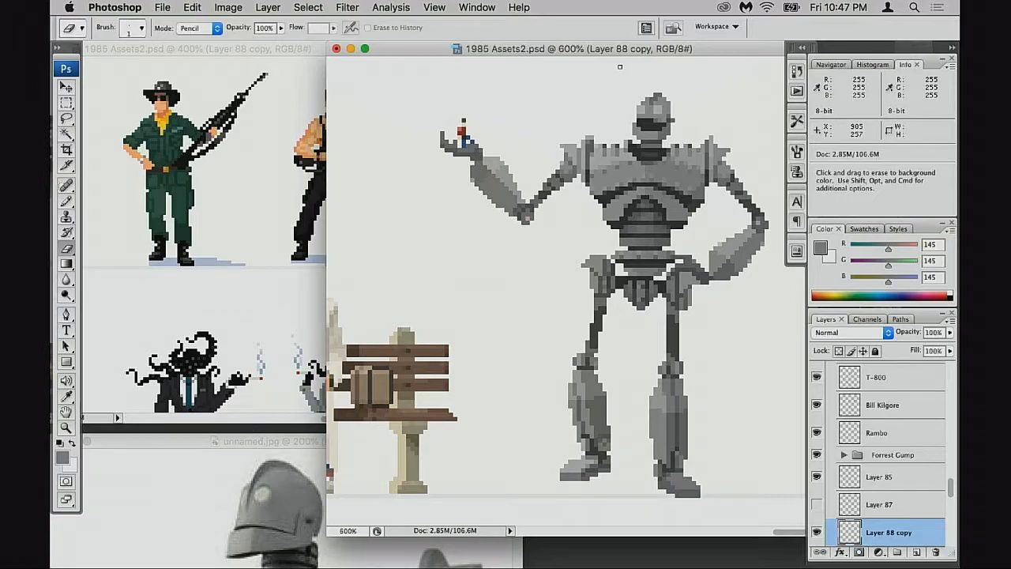
pyautogui.moveTo(719, 49); pyautogui.dragTo(721, 49)
pyautogui.press('super+space')
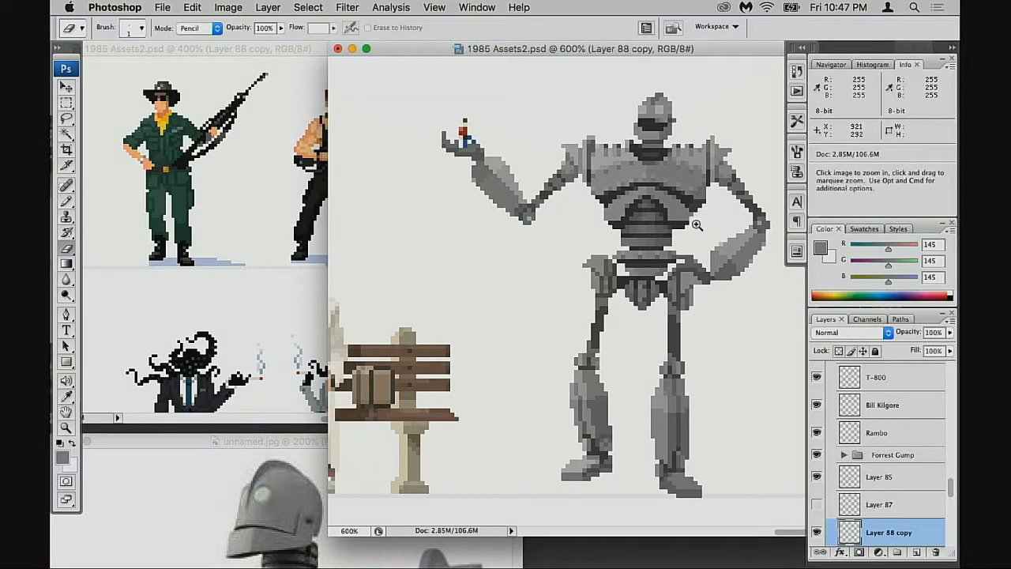
pyautogui.keyDown('super'); pyautogui.click(696, 225); pyautogui.keyUp('super')
pyautogui.keyDown('super'); pyautogui.click(688, 249); pyautogui.keyUp('super')
pyautogui.keyDown('super'); pyautogui.click(654, 378); pyautogui.keyUp('super')
pyautogui.moveTo(611, 384); pyautogui.dragTo(609, 342)
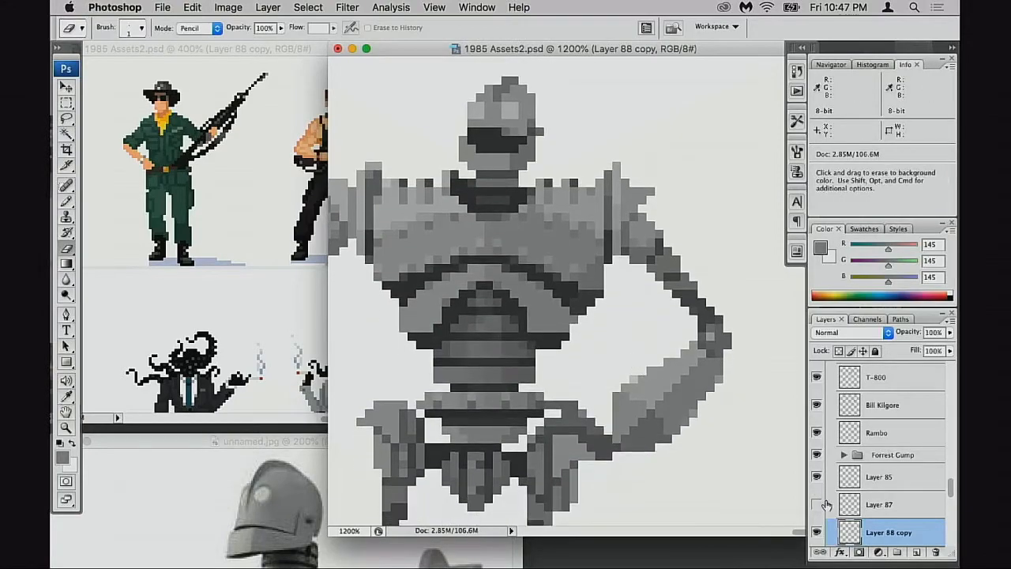
pyautogui.scroll(-2, 825, 504)
pyautogui.click(817, 490)
pyautogui.click(817, 490)
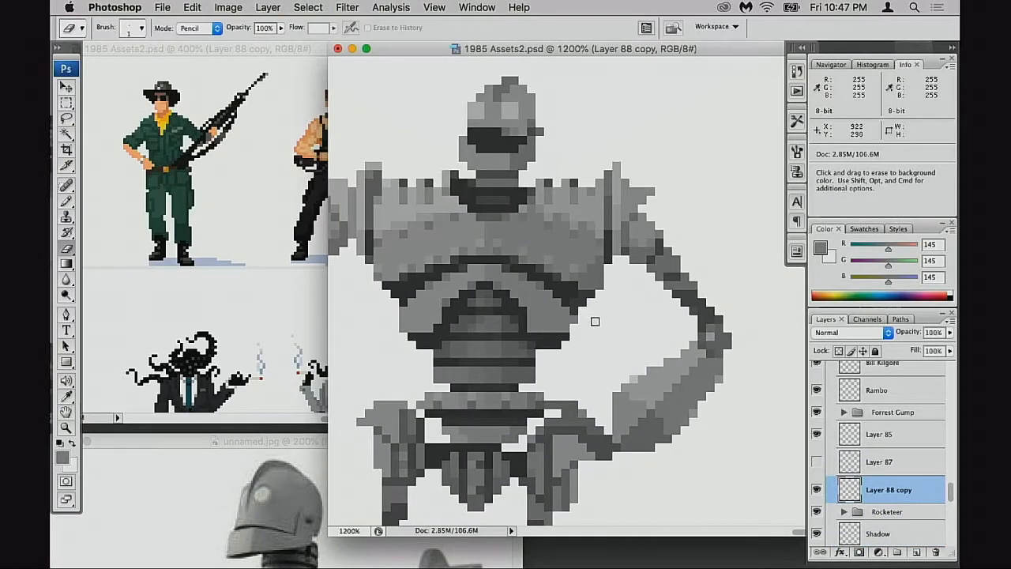
# Step: Show the whole robot in the 400% window and fit the reference photo's head and shoulders beneath it
pyautogui.click(261, 294)
pyautogui.moveTo(357, 288); pyautogui.dragTo(308, 327)
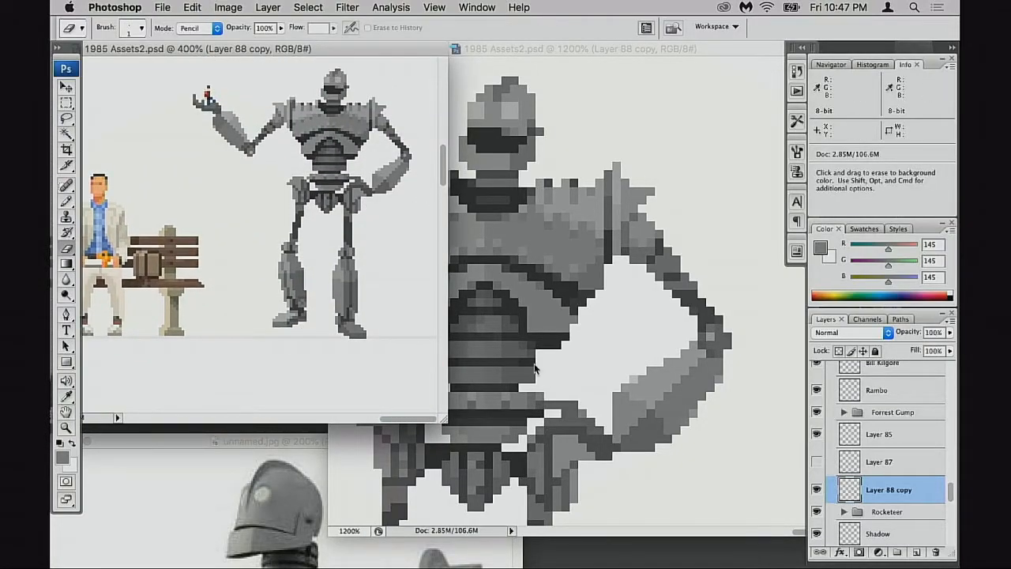
pyautogui.click(444, 472)
pyautogui.moveTo(320, 443); pyautogui.dragTo(402, 264)
pyautogui.moveTo(481, 263); pyautogui.dragTo(381, 380)
pyautogui.click(549, 235)
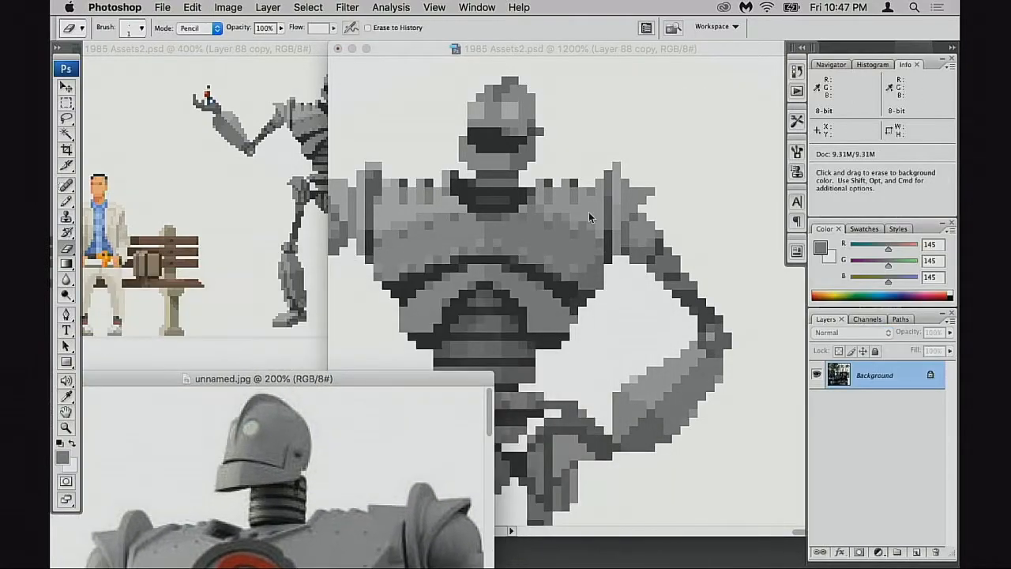
# Step: Show Layer 87 with the red S chest emblem, select it, and compare the robot with and without it
pyautogui.click(816, 504)
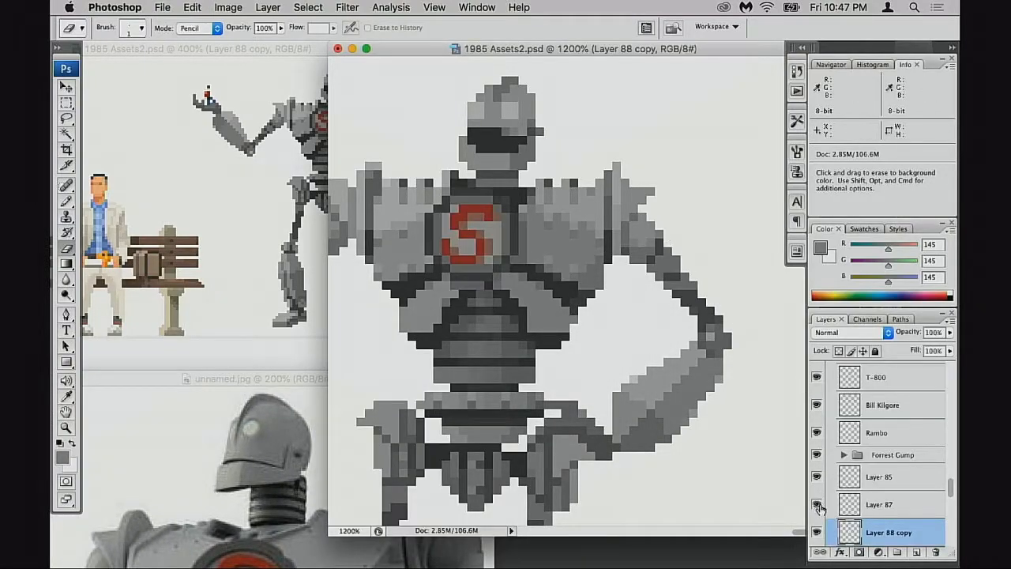
pyautogui.moveTo(536, 48); pyautogui.dragTo(594, 61)
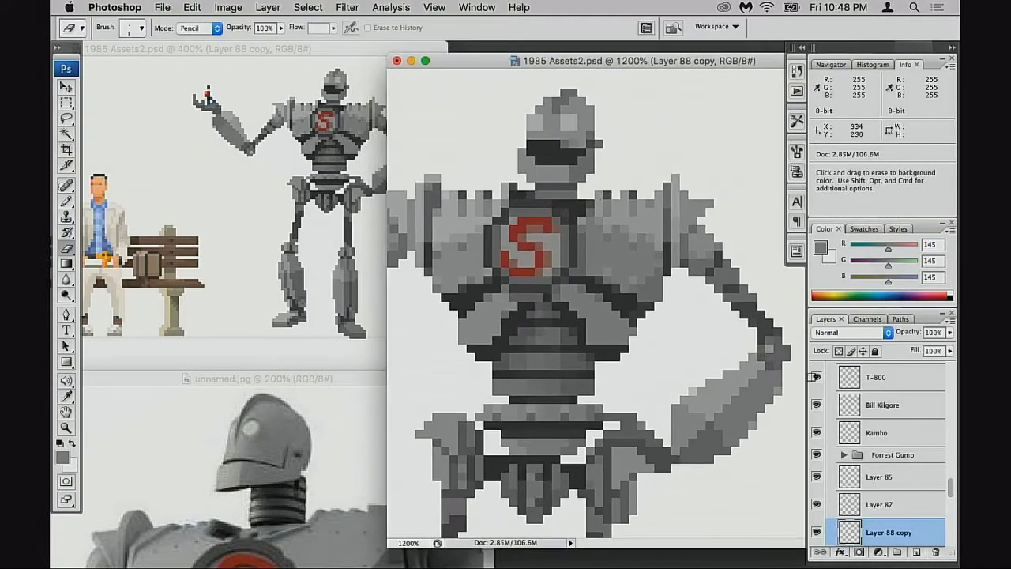
pyautogui.click(831, 503)
pyautogui.click(820, 504)
pyautogui.click(820, 504)
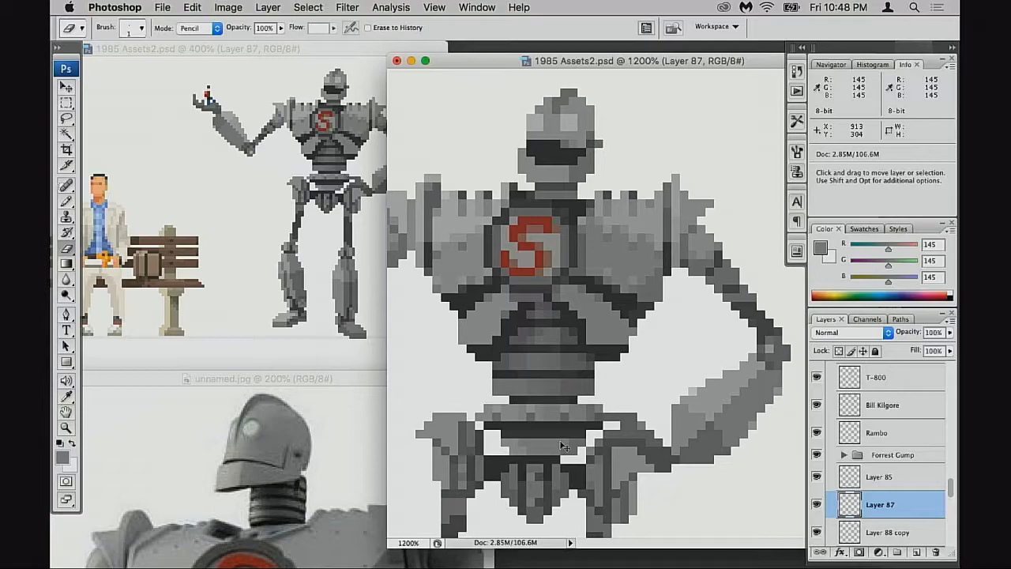
# Step: Clear any active selection and save the sprite document
pyautogui.press('super+u')
pyautogui.moveTo(677, 175); pyautogui.dragTo(677, 175)
pyautogui.click(905, 74)
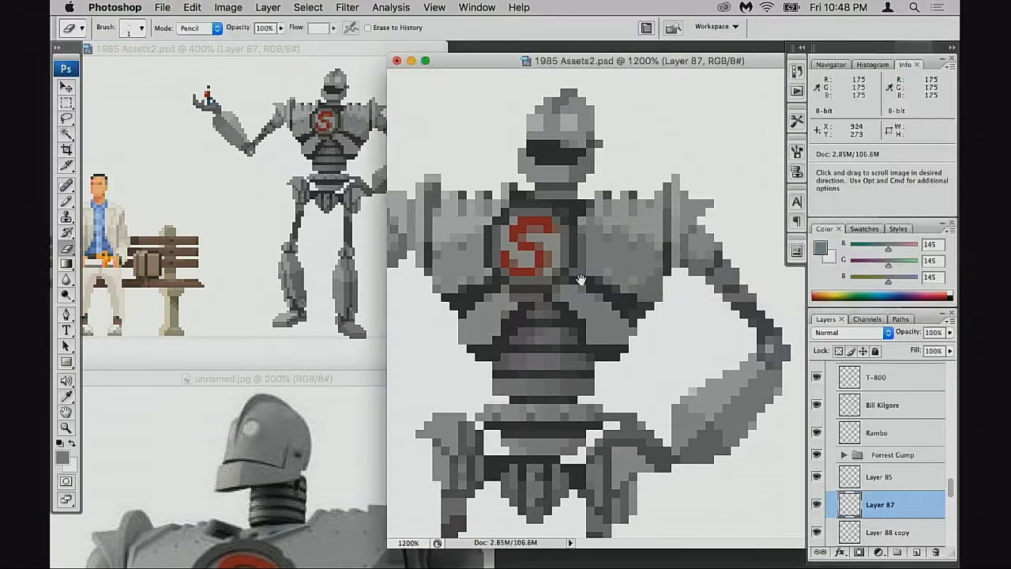
pyautogui.press('super+d')
pyautogui.press('super+s')
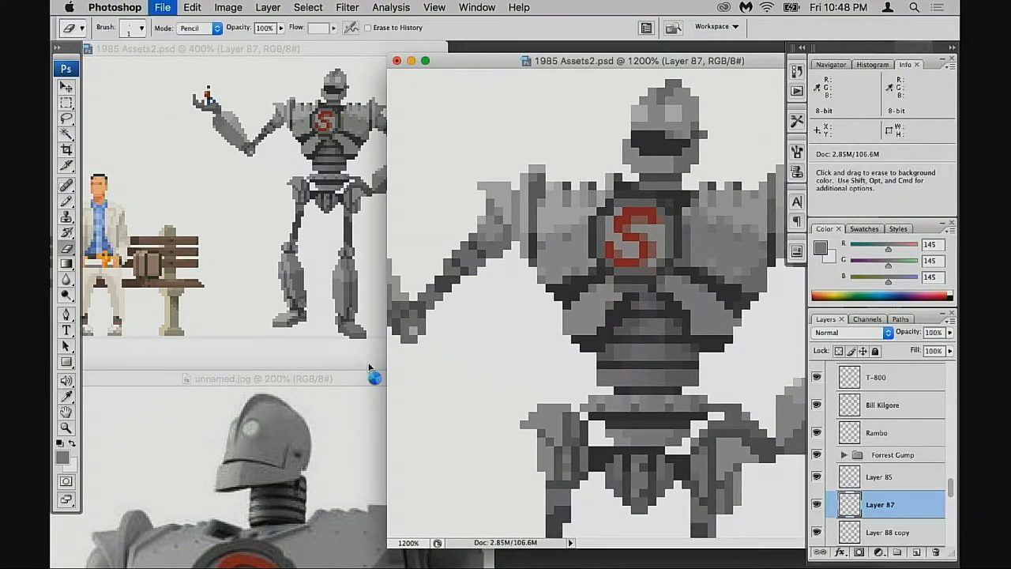
pyautogui.click(368, 381)
pyautogui.click(624, 357)
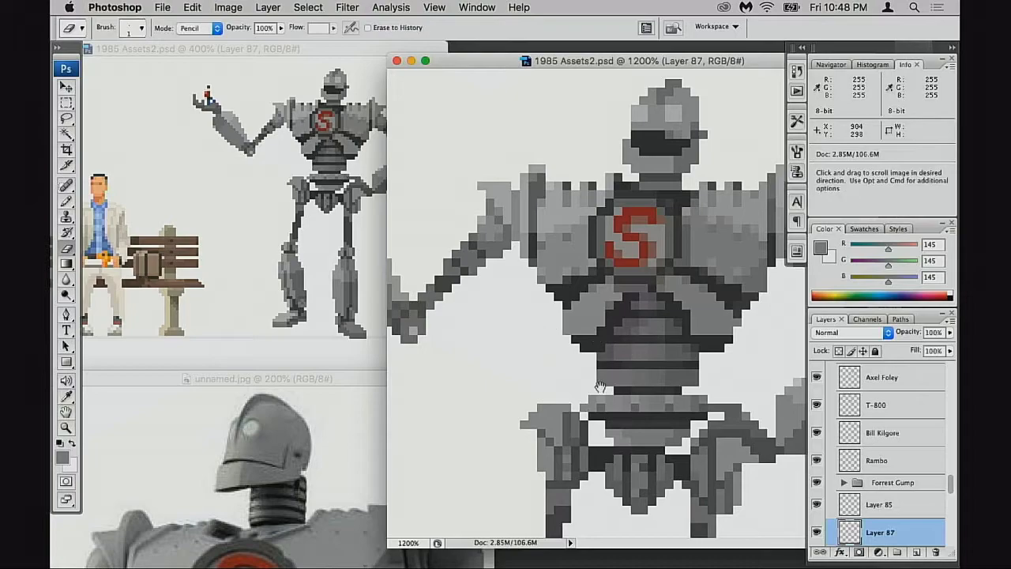
# Step: Select Layer 88 copy and hide Layers 87 and 85 so only the bare robot is shown
pyautogui.hscroll(3, 626, 358)
pyautogui.scroll(-2, 869, 474)
pyautogui.click(817, 483)
pyautogui.click(816, 484)
pyautogui.click(852, 512)
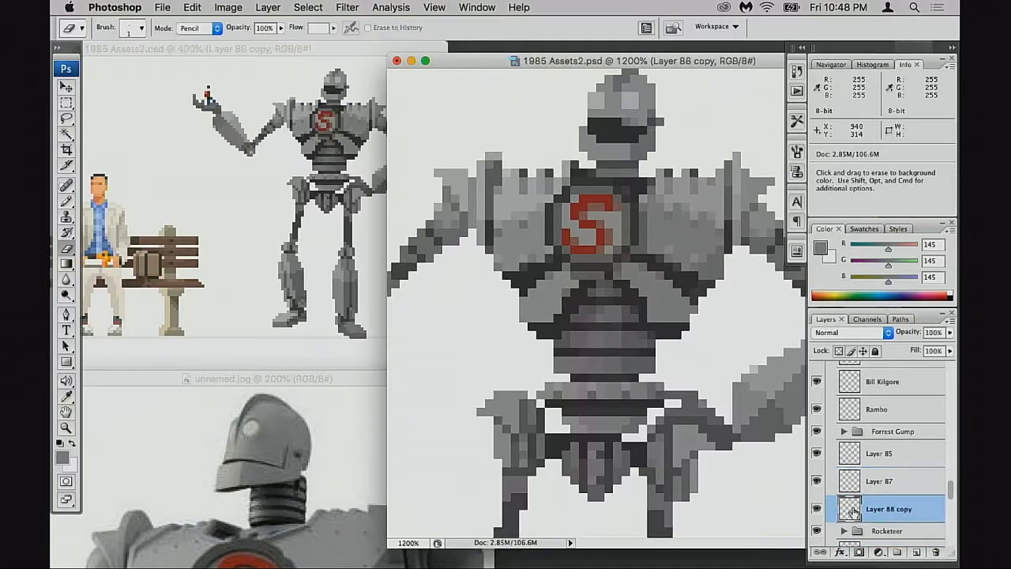
pyautogui.click(816, 480)
pyautogui.click(817, 452)
pyautogui.click(817, 508)
pyautogui.click(817, 508)
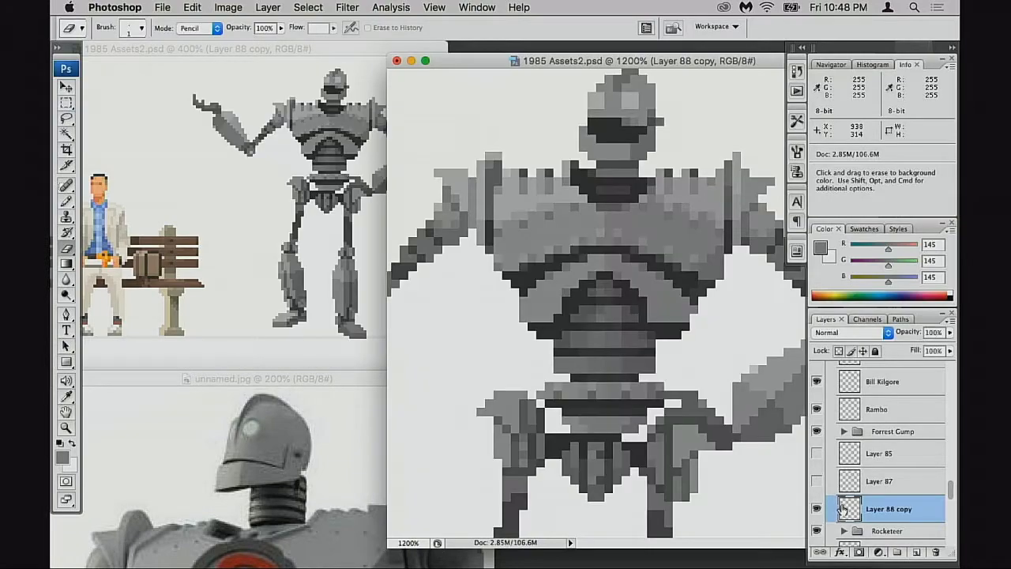
# Step: Compare the robot's pelvis at 1200% and 400%, and open the reference image in full-screen view
pyautogui.moveTo(581, 388); pyautogui.dragTo(635, 341)
pyautogui.click(348, 347)
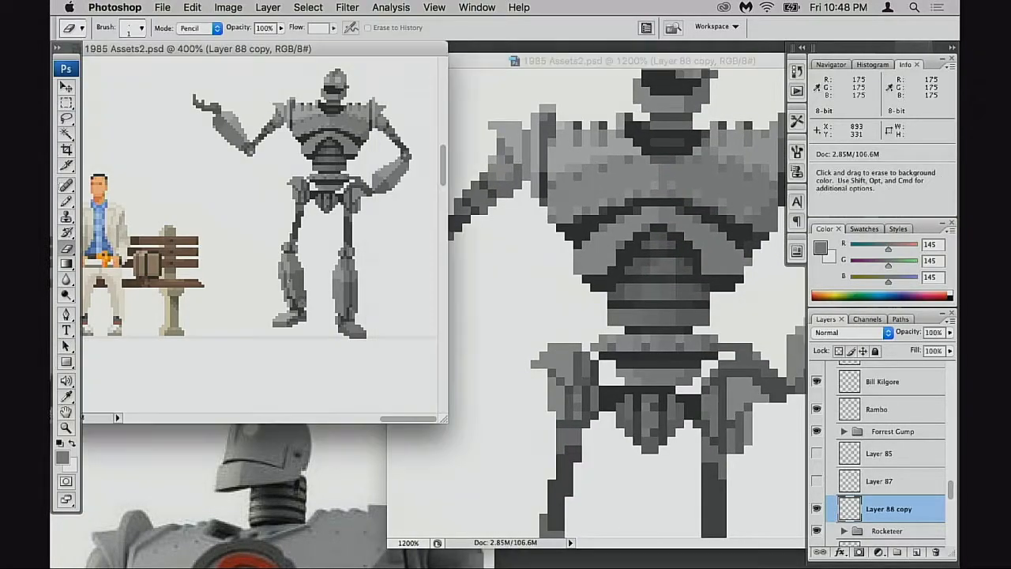
pyautogui.click(292, 436)
pyautogui.moveTo(324, 382); pyautogui.dragTo(568, 205)
pyautogui.press('f')
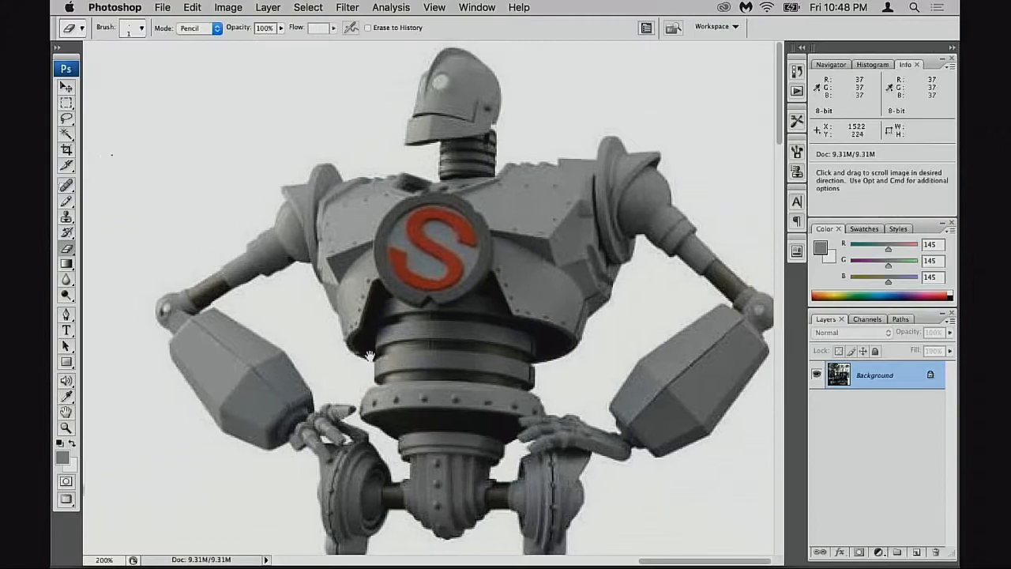
# Step: Find the animated still of the crouching robot in the reference image and study its waist, pelvis and hips at 100%
pyautogui.moveTo(339, 371); pyautogui.dragTo(695, 367)
pyautogui.moveTo(402, 358); pyautogui.dragTo(727, 379)
pyautogui.moveTo(405, 283)
pyautogui.mouseDown()
pyautogui.moveTo(733, 293)
pyautogui.moveTo(762, 282)
pyautogui.mouseUp()
pyautogui.moveTo(270, 334); pyautogui.dragTo(477, 303)
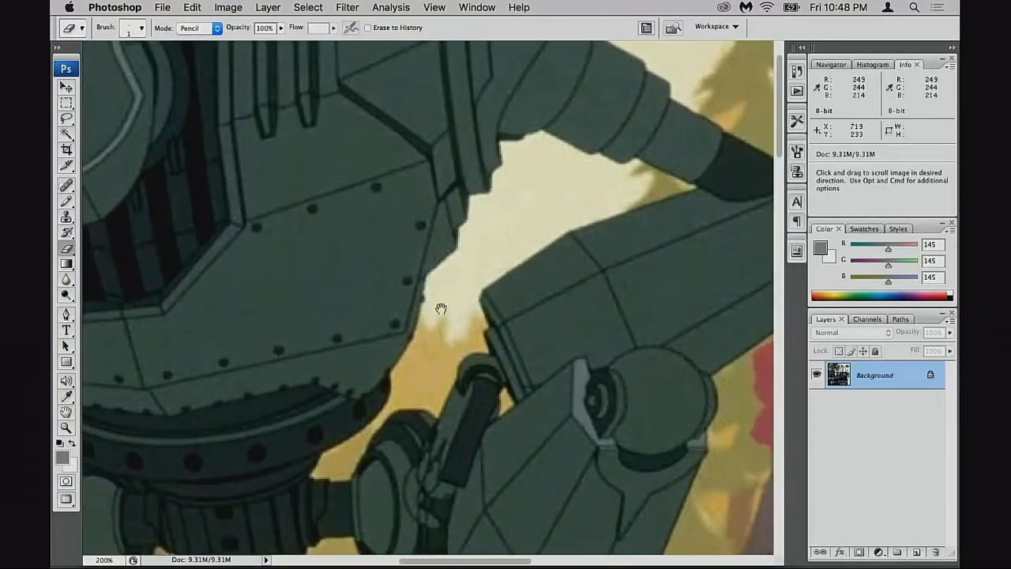
pyautogui.keyDown('alt'); pyautogui.click(351, 324); pyautogui.keyUp('alt')
pyautogui.moveTo(352, 324); pyautogui.dragTo(316, 339)
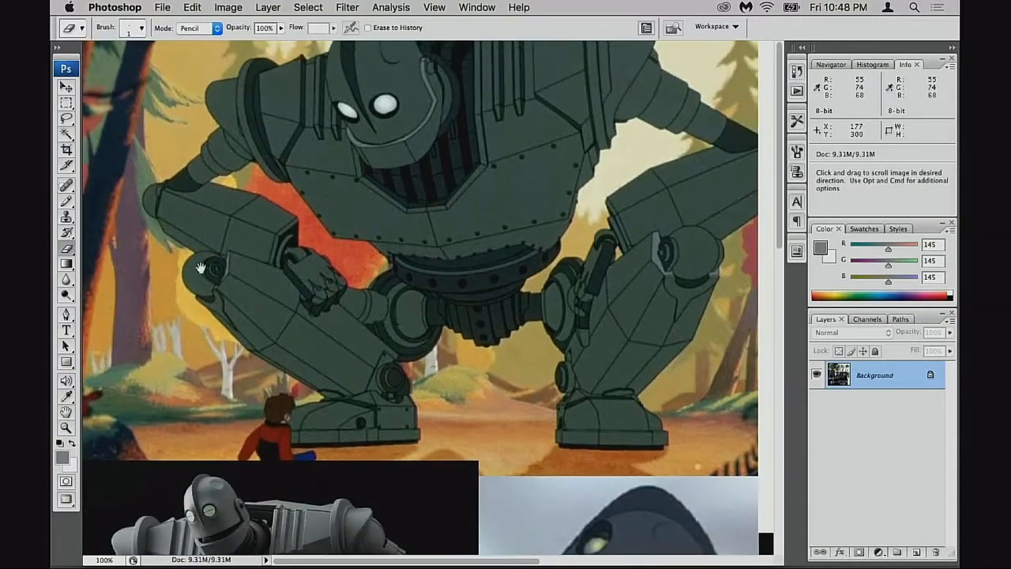
pyautogui.moveTo(470, 402); pyautogui.dragTo(413, 458)
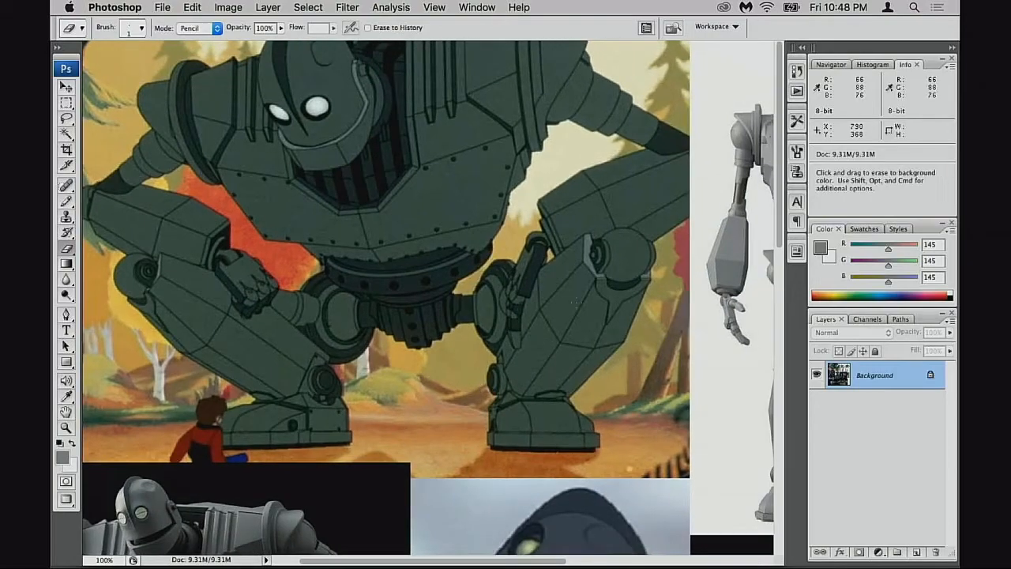
pyautogui.moveTo(432, 367)
pyautogui.mouseDown()
pyautogui.moveTo(469, 339)
pyautogui.moveTo(503, 266)
pyautogui.mouseUp()
pyautogui.moveTo(482, 316); pyautogui.dragTo(456, 223)
pyautogui.moveTo(501, 339)
pyautogui.mouseDown()
pyautogui.moveTo(431, 283)
pyautogui.moveTo(449, 233)
pyautogui.moveTo(438, 370)
pyautogui.mouseUp()
pyautogui.moveTo(432, 277); pyautogui.dragTo(447, 312)
pyautogui.moveTo(470, 355); pyautogui.dragTo(450, 282)
pyautogui.moveTo(401, 343); pyautogui.dragTo(372, 443)
pyautogui.moveTo(425, 316); pyautogui.dragTo(418, 340)
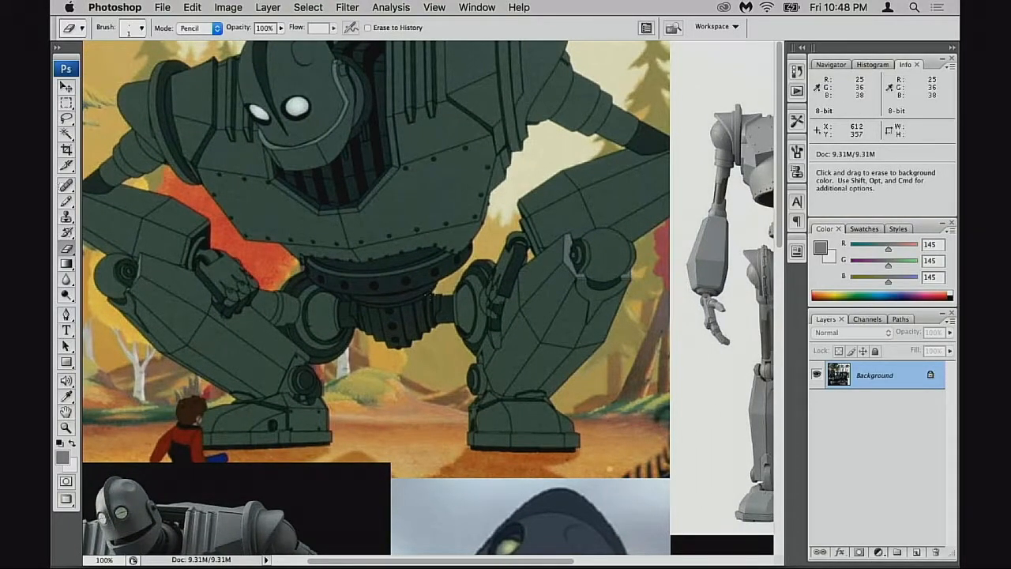
# Step: Return the reference image to a window framing the crouching robot's torso, and place it below the 400% sprite view
pyautogui.press('f')
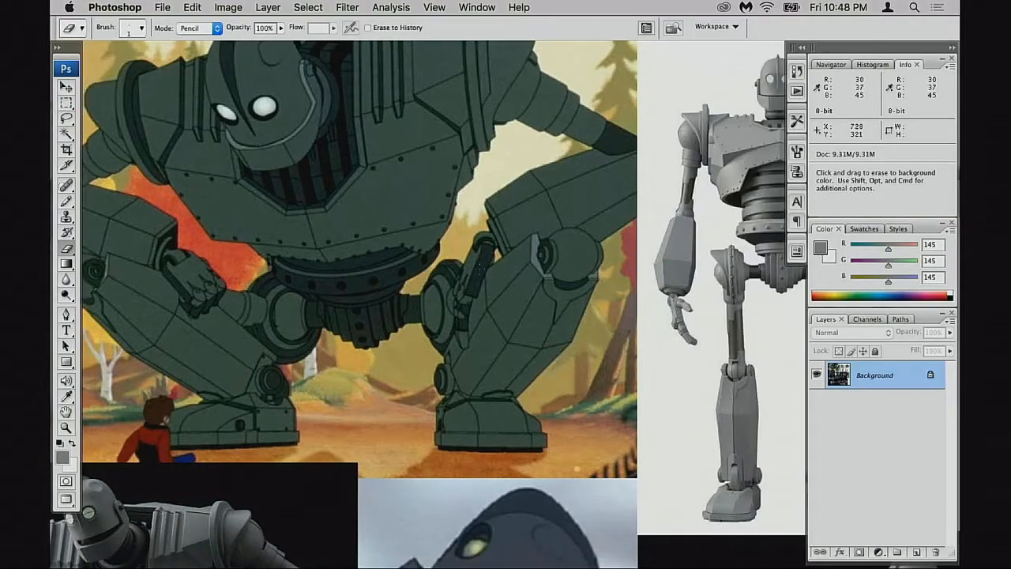
pyautogui.press('f')
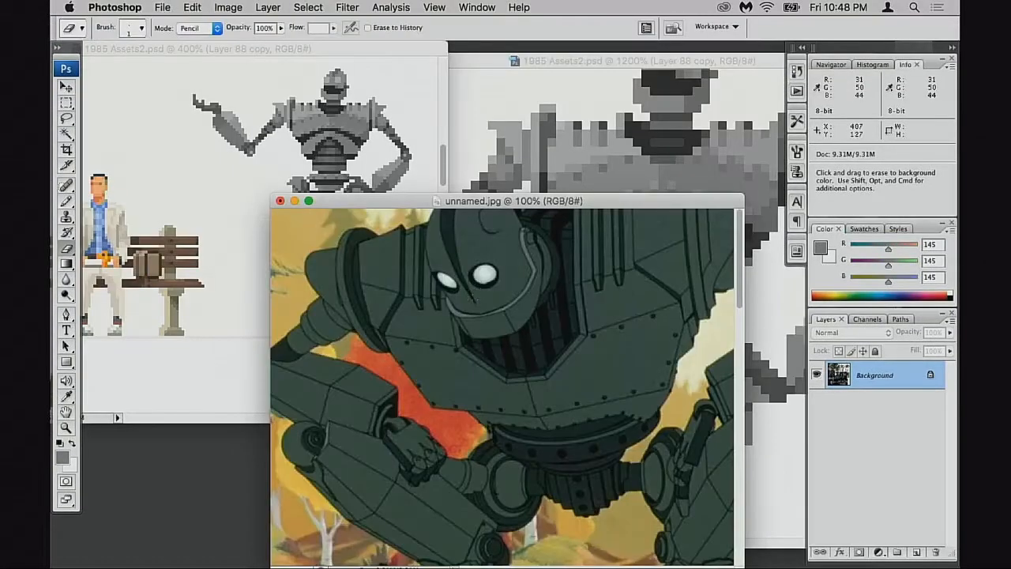
pyautogui.moveTo(531, 210); pyautogui.dragTo(342, 177)
pyautogui.moveTo(392, 435); pyautogui.dragTo(474, 246)
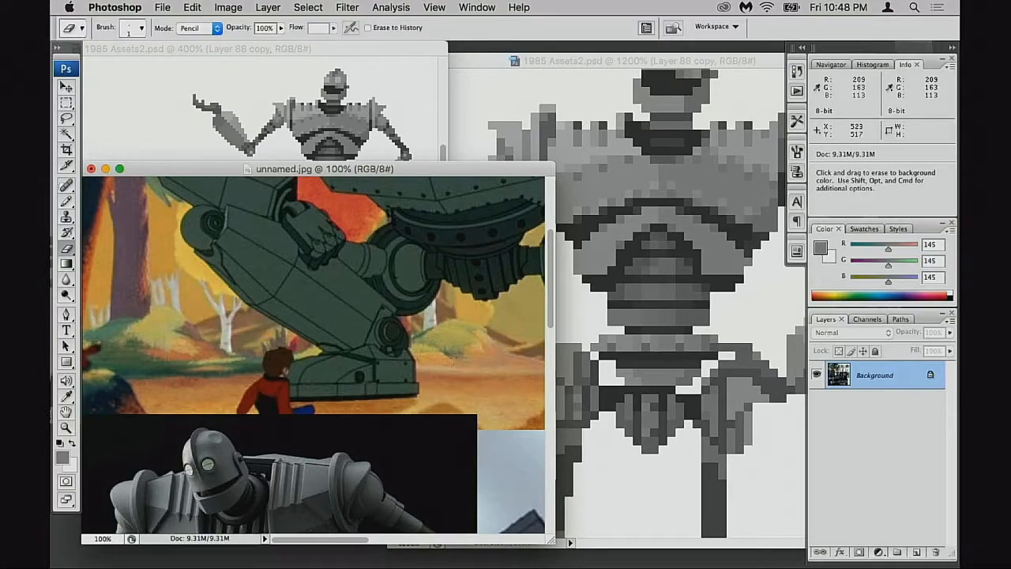
pyautogui.press('space')
pyautogui.moveTo(431, 303); pyautogui.dragTo(372, 422)
pyautogui.moveTo(440, 292); pyautogui.dragTo(410, 357)
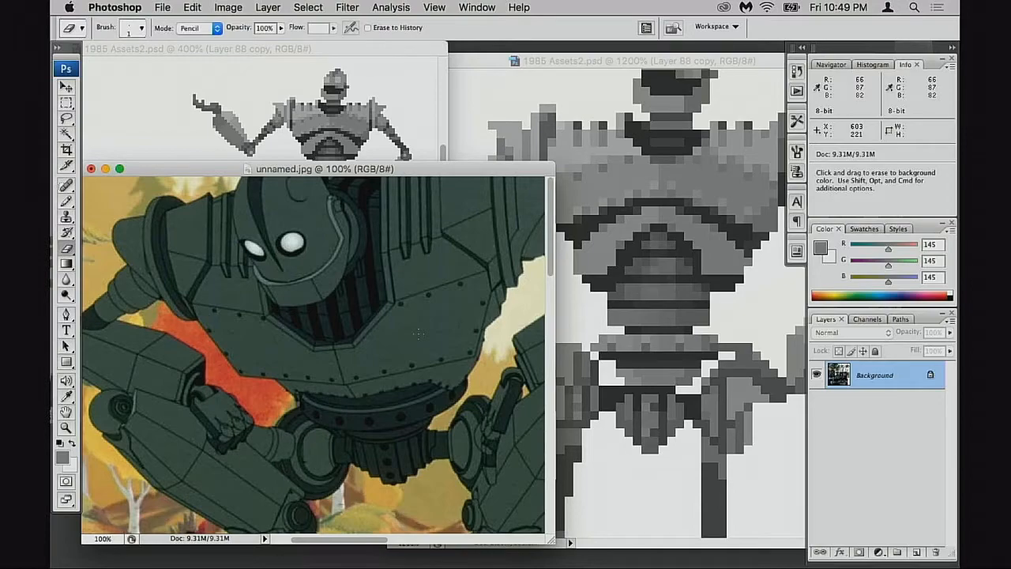
pyautogui.moveTo(495, 169); pyautogui.dragTo(481, 309)
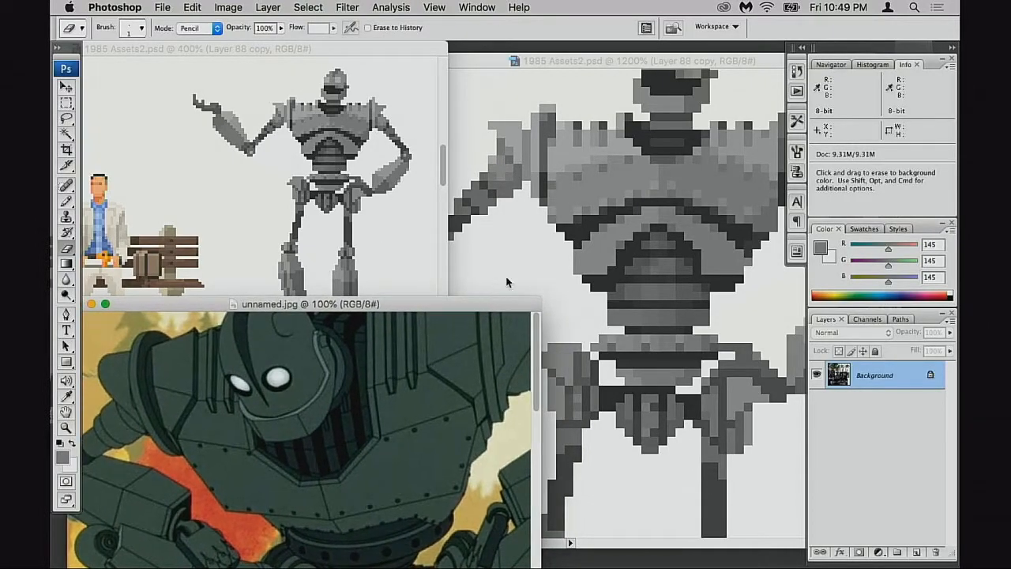
# Step: Bring the large sprite view forward and inspect the complete robot at 700%, leaving Color Balance without applying it
pyautogui.click(576, 61)
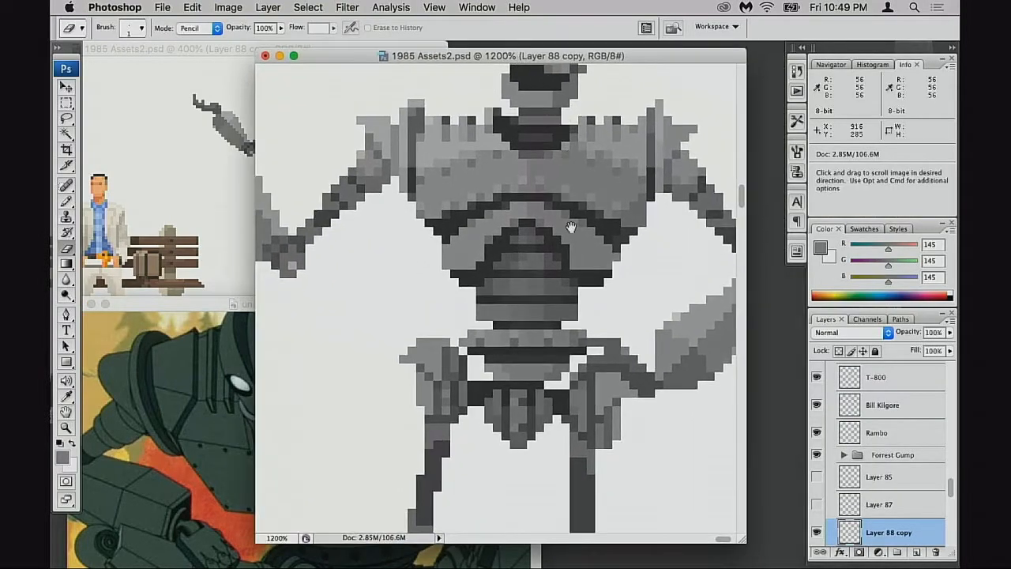
pyautogui.moveTo(575, 439); pyautogui.dragTo(585, 337)
pyautogui.keyDown('alt'); pyautogui.click(548, 349); pyautogui.keyUp('alt')
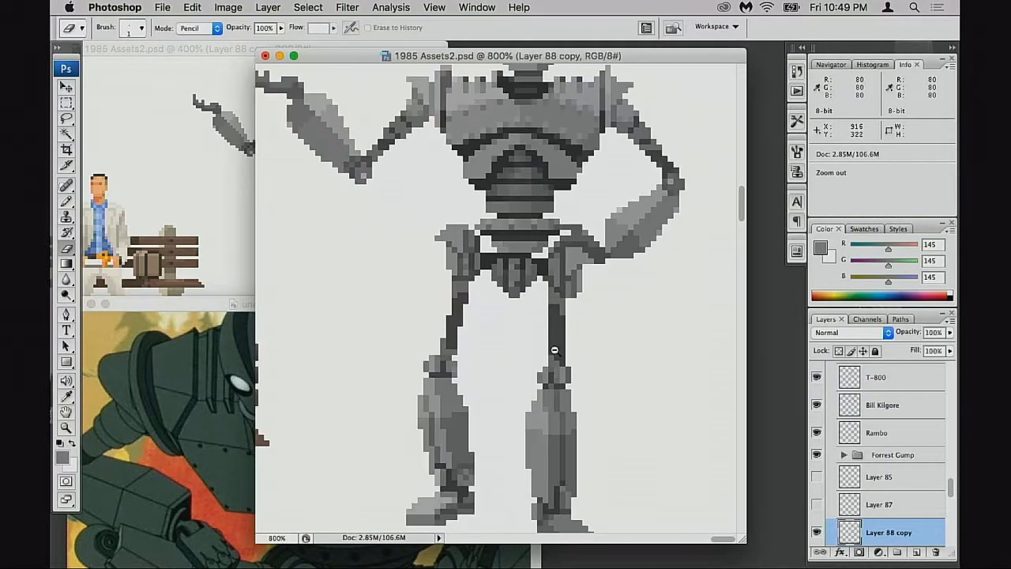
pyautogui.keyDown('alt'); pyautogui.click(558, 354); pyautogui.keyUp('alt')
pyautogui.press('super+b')
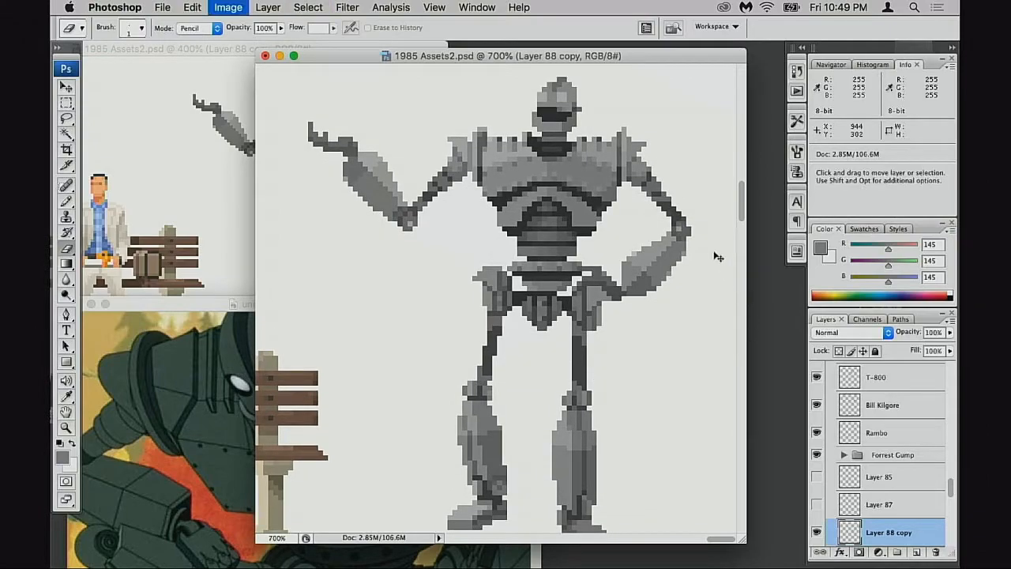
pyautogui.click(497, 93)
# Step: Switch the sprite document to full-screen view and study the neighbouring Rambo and soldier sprites at 600%
pyautogui.press('f')
pyautogui.moveTo(471, 322); pyautogui.dragTo(780, 259)
pyautogui.keyDown('alt'); pyautogui.click(496, 345); pyautogui.keyUp('alt')
pyautogui.moveTo(360, 362); pyautogui.dragTo(807, 340)
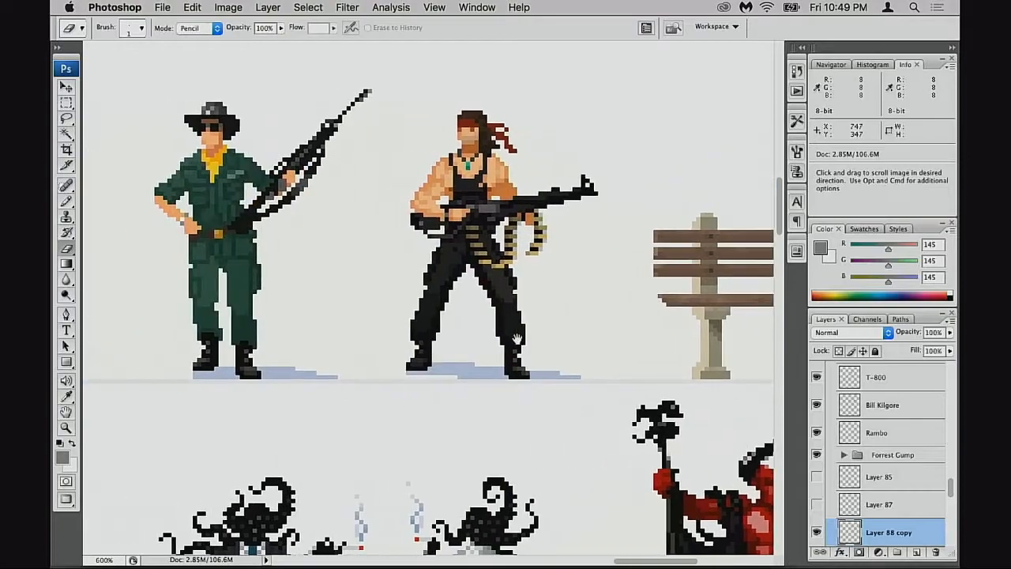
pyautogui.moveTo(401, 338); pyautogui.dragTo(576, 337)
pyautogui.moveTo(497, 345); pyautogui.dragTo(493, 379)
pyautogui.moveTo(436, 391); pyautogui.dragTo(562, 267)
pyautogui.moveTo(502, 342); pyautogui.dragTo(547, 261)
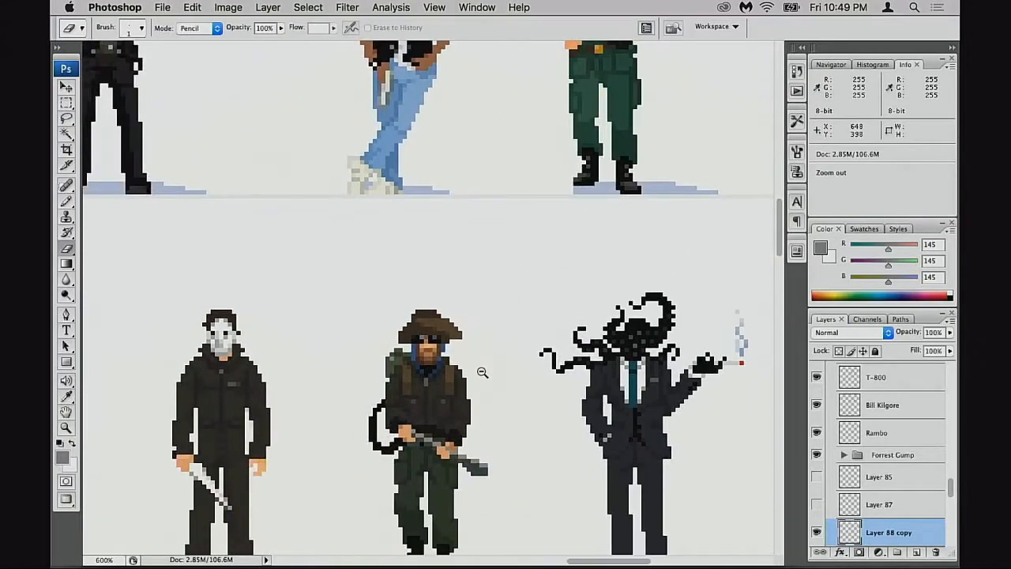
# Step: Examine the character sprites in the lower row at 500%, moving from the masked figure towards the armoured robot cop
pyautogui.keyDown('alt'); pyautogui.click(483, 383); pyautogui.keyUp('alt')
pyautogui.keyDown('alt'); pyautogui.click(483, 384); pyautogui.keyUp('alt')
pyautogui.moveTo(415, 430); pyautogui.dragTo(521, 272)
pyautogui.moveTo(311, 452); pyautogui.dragTo(552, 276)
pyautogui.moveTo(372, 342); pyautogui.dragTo(608, 294)
pyautogui.moveTo(378, 322); pyautogui.dragTo(593, 287)
pyautogui.moveTo(296, 303)
pyautogui.mouseDown()
pyautogui.moveTo(456, 291)
pyautogui.moveTo(478, 437)
pyautogui.mouseUp()
pyautogui.moveTo(437, 185); pyautogui.dragTo(430, 437)
pyautogui.moveTo(440, 278); pyautogui.dragTo(518, 327)
# Step: Examine the upper-row character sprites at 700% and 800%, from the lightsaber figure to the one with the blue cape
pyautogui.keyDown('super'); pyautogui.click(557, 228); pyautogui.keyUp('super')
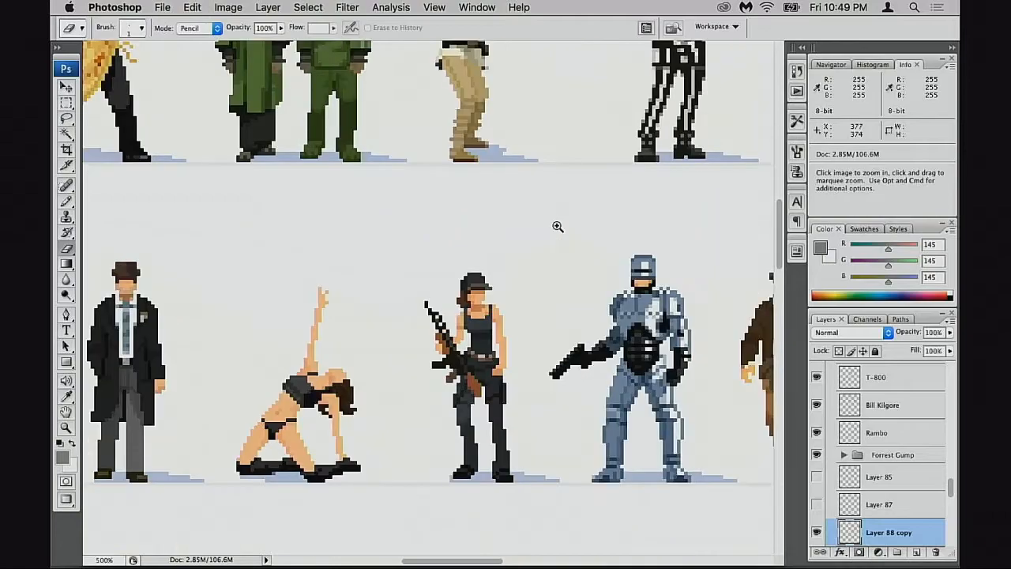
pyautogui.keyDown('super'); pyautogui.click(544, 224); pyautogui.keyUp('super')
pyautogui.keyDown('super'); pyautogui.click(471, 184); pyautogui.keyUp('super')
pyautogui.moveTo(355, 209); pyautogui.dragTo(512, 323)
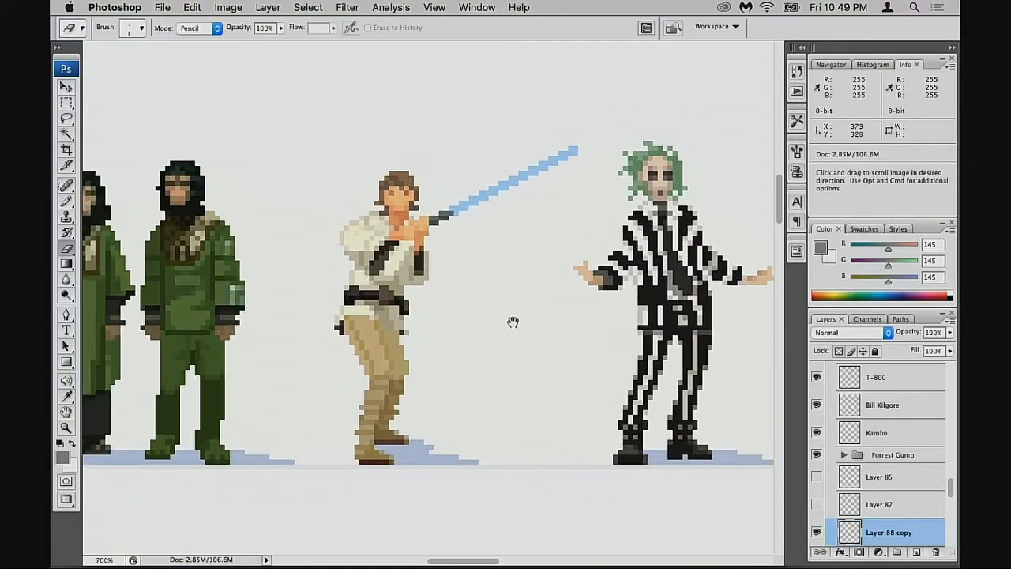
pyautogui.keyDown('super'); pyautogui.click(387, 262); pyautogui.keyUp('super')
pyautogui.moveTo(387, 262); pyautogui.dragTo(448, 292)
pyautogui.moveTo(521, 362)
pyautogui.mouseDown()
pyautogui.moveTo(553, 343)
pyautogui.moveTo(257, 332)
pyautogui.mouseUp()
pyautogui.moveTo(558, 323); pyautogui.dragTo(192, 344)
pyautogui.moveTo(639, 327); pyautogui.dragTo(286, 328)
pyautogui.moveTo(604, 345); pyautogui.dragTo(606, 301)
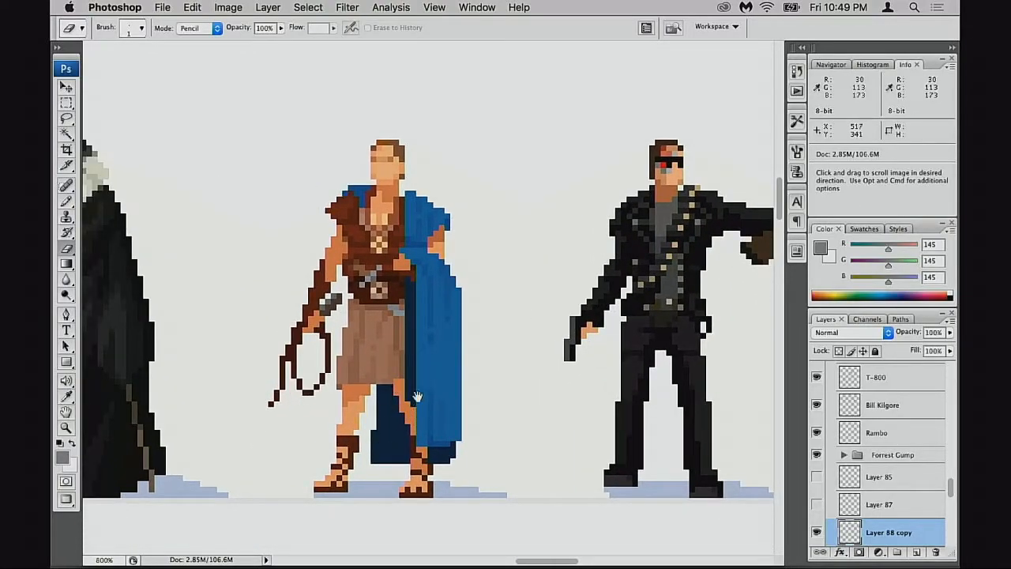
# Step: Review the remaining upper-row sprites and compare the grey robot with the man on the bench at 600%
pyautogui.moveTo(665, 361); pyautogui.dragTo(205, 387)
pyautogui.moveTo(623, 339); pyautogui.dragTo(190, 352)
pyautogui.moveTo(592, 320); pyautogui.dragTo(261, 312)
pyautogui.moveTo(519, 295); pyautogui.dragTo(162, 289)
pyautogui.moveTo(543, 326); pyautogui.dragTo(237, 383)
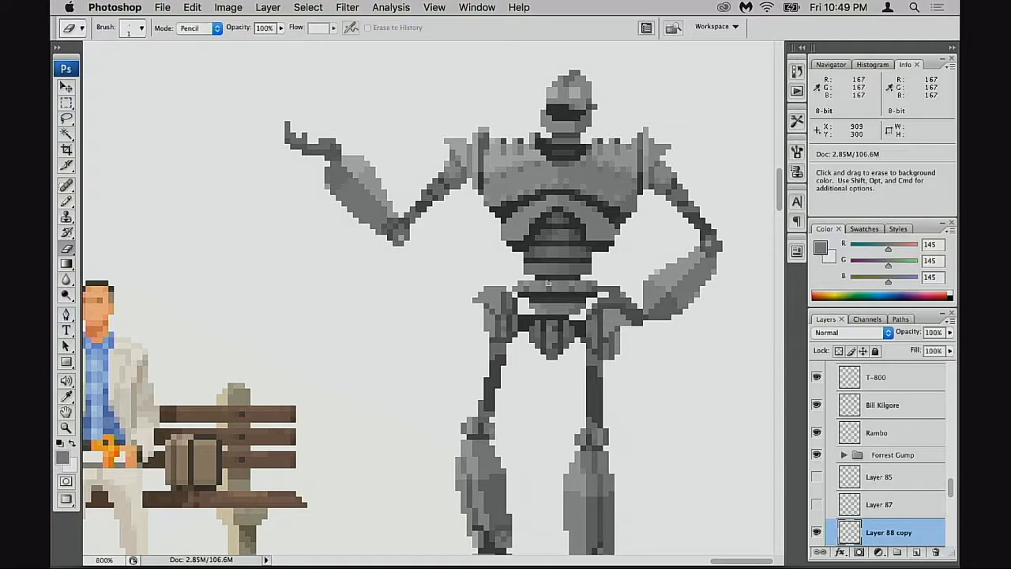
pyautogui.moveTo(375, 323); pyautogui.dragTo(500, 338)
pyautogui.keyDown('alt'); pyautogui.click(421, 349); pyautogui.keyUp('alt')
pyautogui.keyDown('alt'); pyautogui.click(423, 353); pyautogui.keyUp('alt')
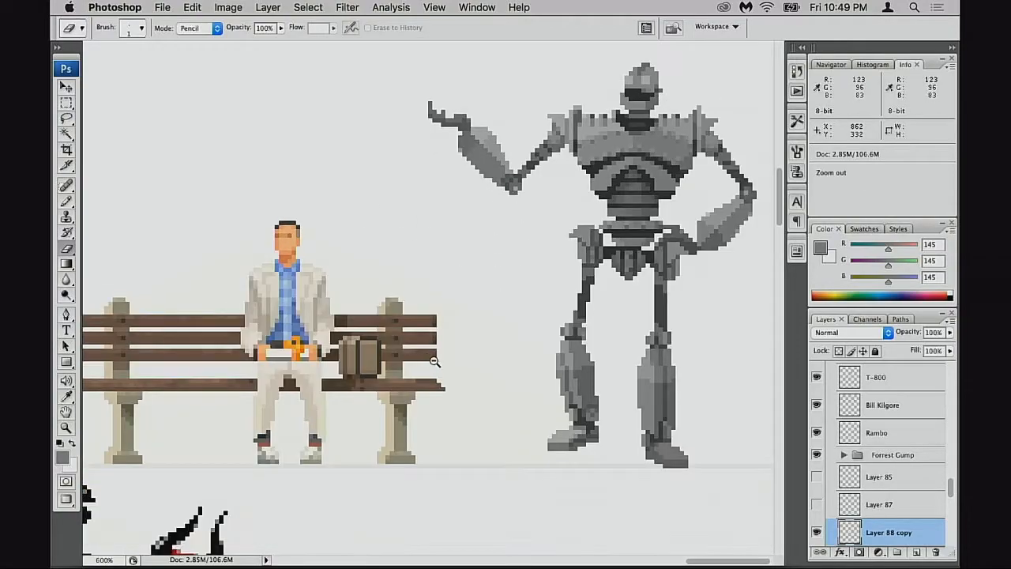
# Step: Survey the character rows at 500% and find the isometric landscape tiles lower in the document
pyautogui.keyDown('alt'); pyautogui.click(433, 361); pyautogui.keyUp('alt')
pyautogui.moveTo(343, 353); pyautogui.dragTo(733, 368)
pyautogui.moveTo(273, 370); pyautogui.dragTo(481, 366)
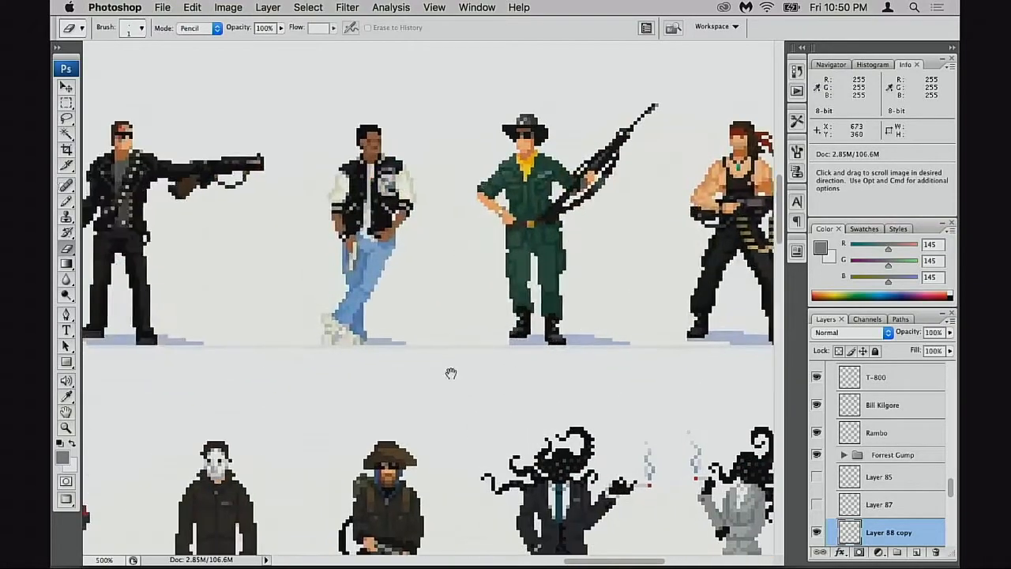
pyautogui.moveTo(219, 343); pyautogui.dragTo(474, 350)
pyautogui.moveTo(263, 355)
pyautogui.mouseDown()
pyautogui.moveTo(420, 360)
pyautogui.moveTo(577, 136)
pyautogui.mouseUp()
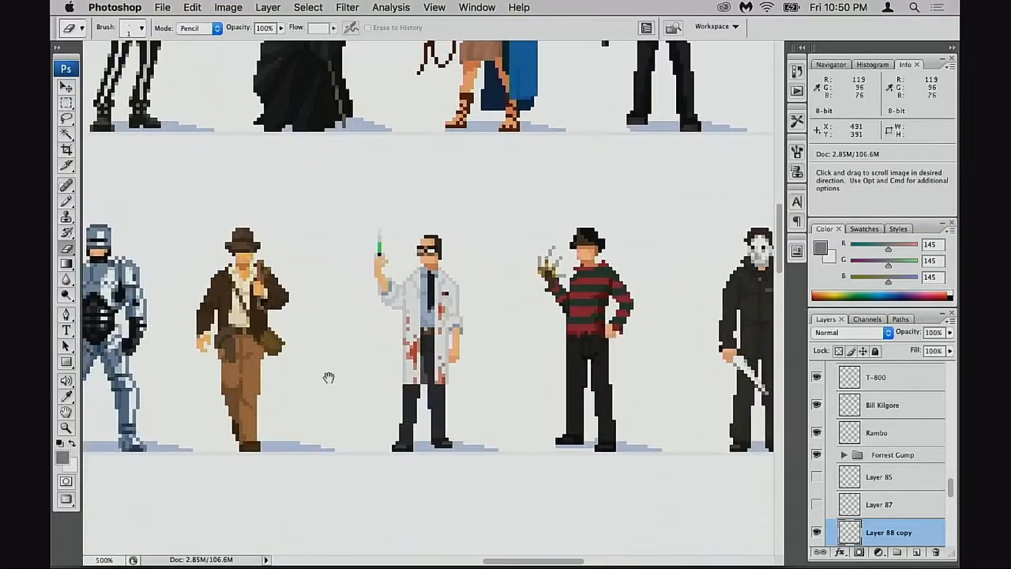
pyautogui.moveTo(354, 339); pyautogui.dragTo(603, 126)
pyautogui.moveTo(311, 409); pyautogui.dragTo(661, 174)
pyautogui.moveTo(229, 440); pyautogui.dragTo(546, 306)
pyautogui.moveTo(333, 469); pyautogui.dragTo(565, 303)
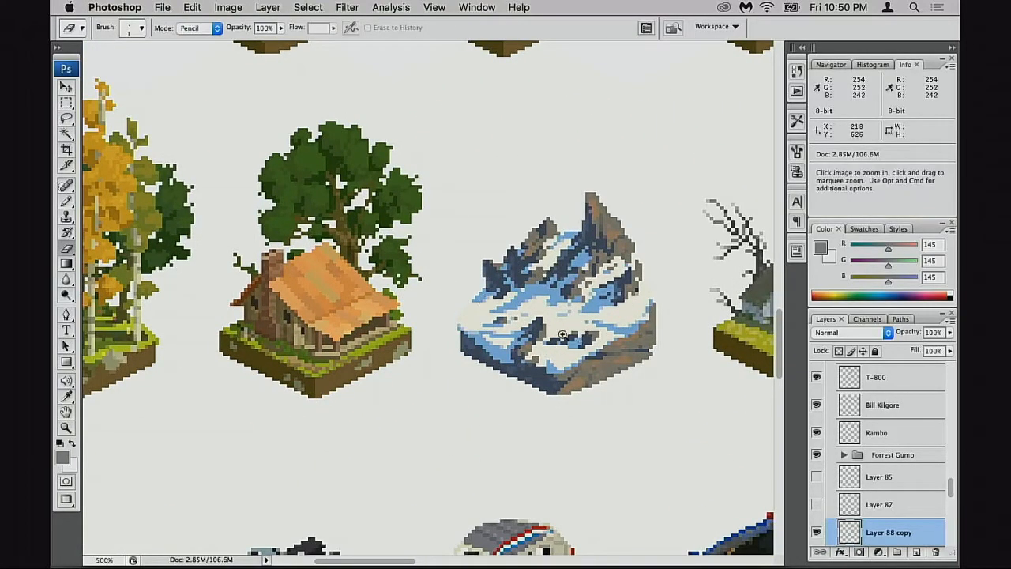
# Step: Examine the snowy mountain, cabin and forest tiles, and inspect the forest tile's ground at 1200%
pyautogui.press('super+equal')
pyautogui.moveTo(556, 379); pyautogui.dragTo(458, 277)
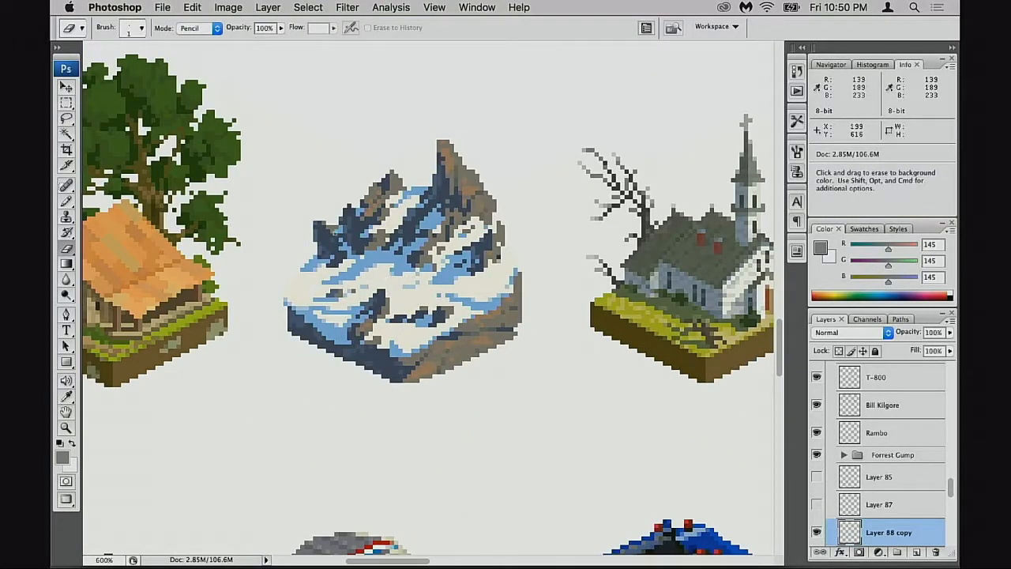
pyautogui.press('space')
pyautogui.moveTo(128, 286); pyautogui.dragTo(606, 280)
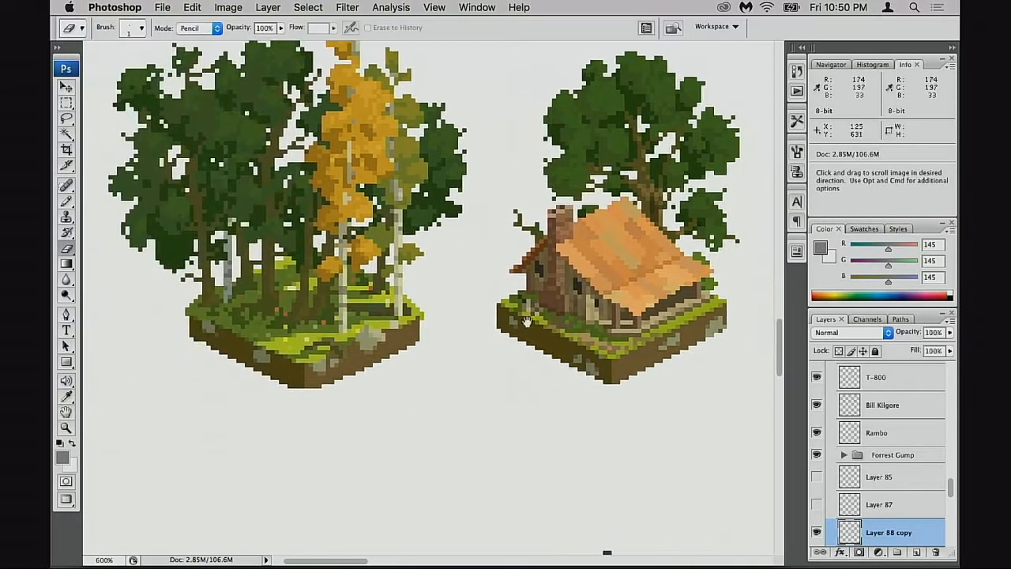
pyautogui.press('super+space')
pyautogui.click(315, 335)
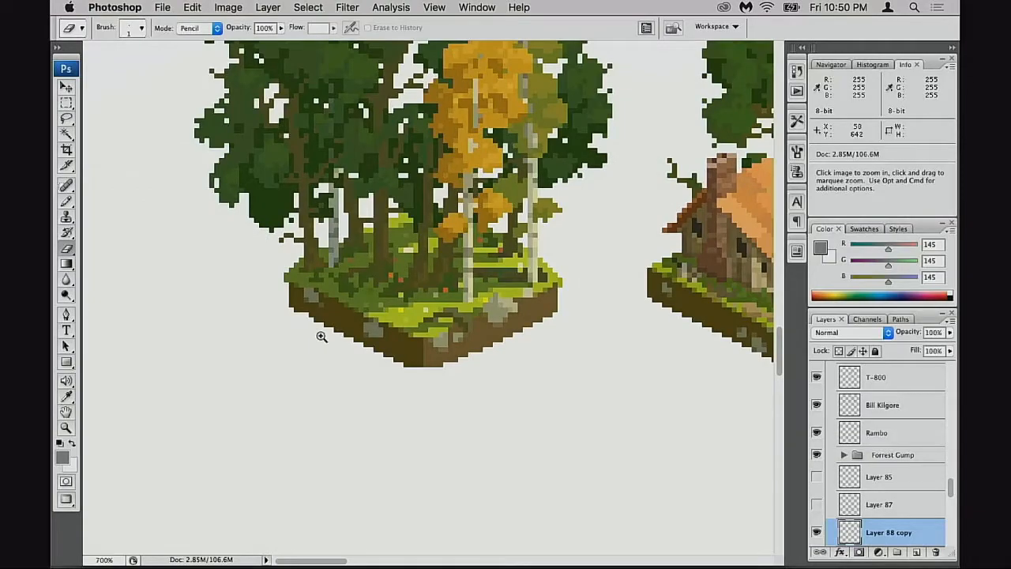
pyautogui.click(430, 285)
pyautogui.press('space')
pyautogui.moveTo(426, 309); pyautogui.dragTo(406, 308)
pyautogui.press('super+space')
pyautogui.click(393, 326)
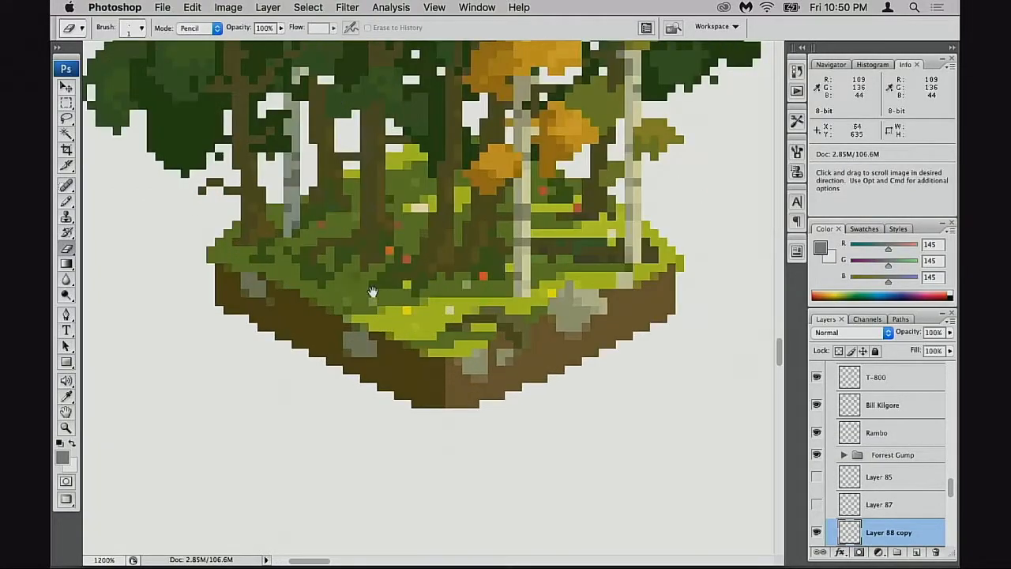
# Step: Sample the forest tile's shadowed and sunlit ground colours in the Color Picker to compare their hues, and cancel it
pyautogui.press('i')
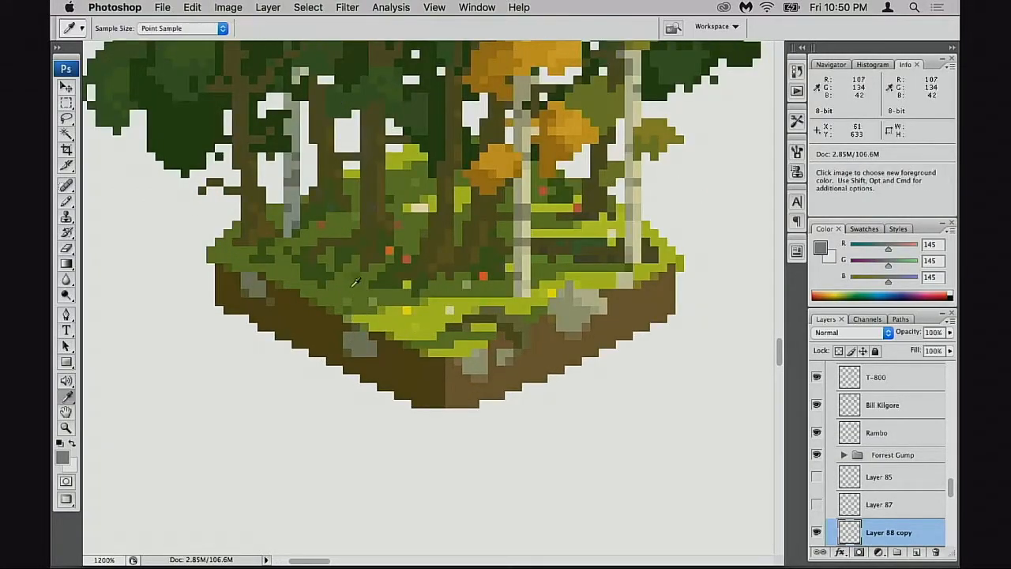
pyautogui.click(374, 298)
pyautogui.click(63, 458)
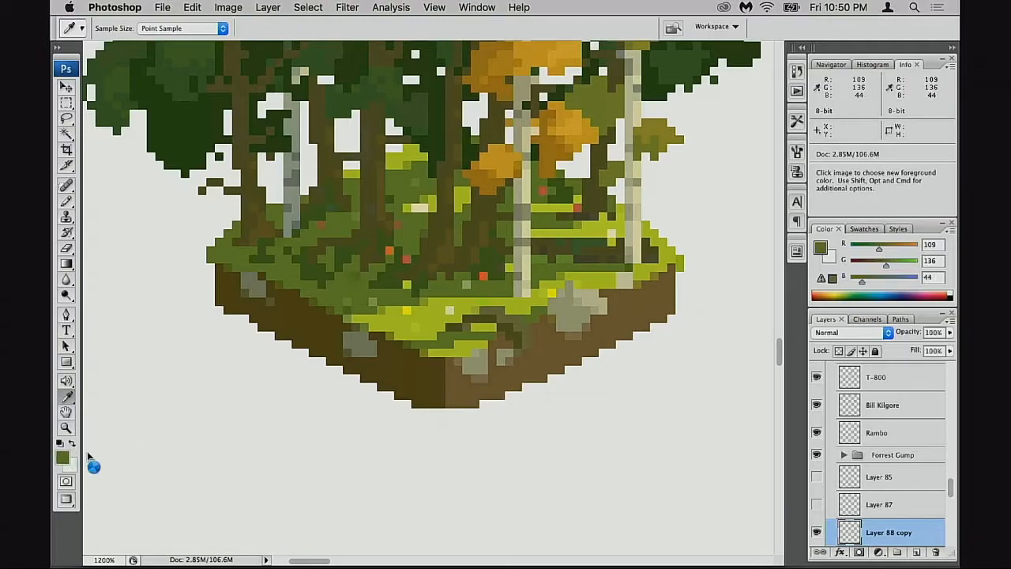
pyautogui.click(462, 248)
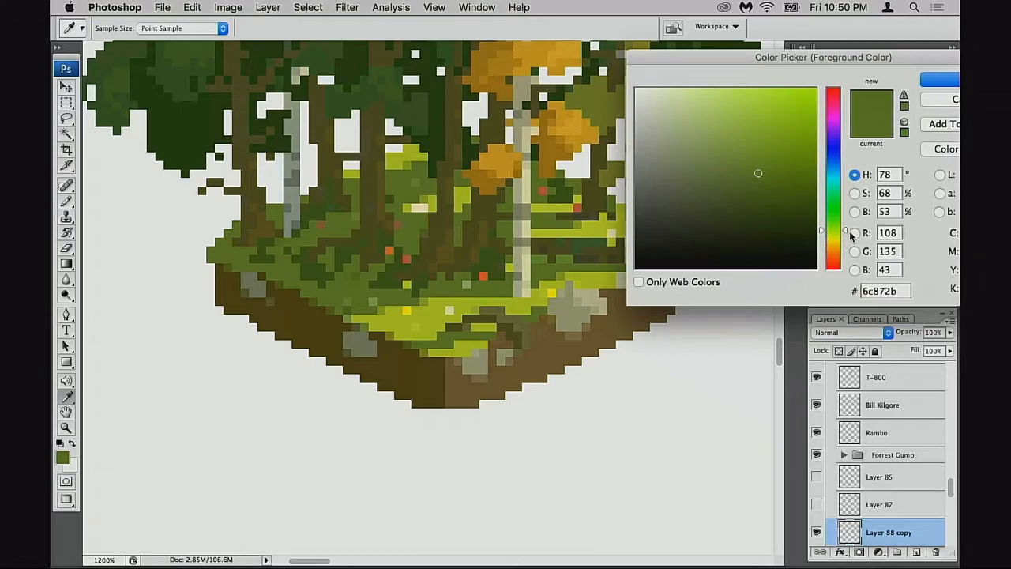
pyautogui.click(431, 316)
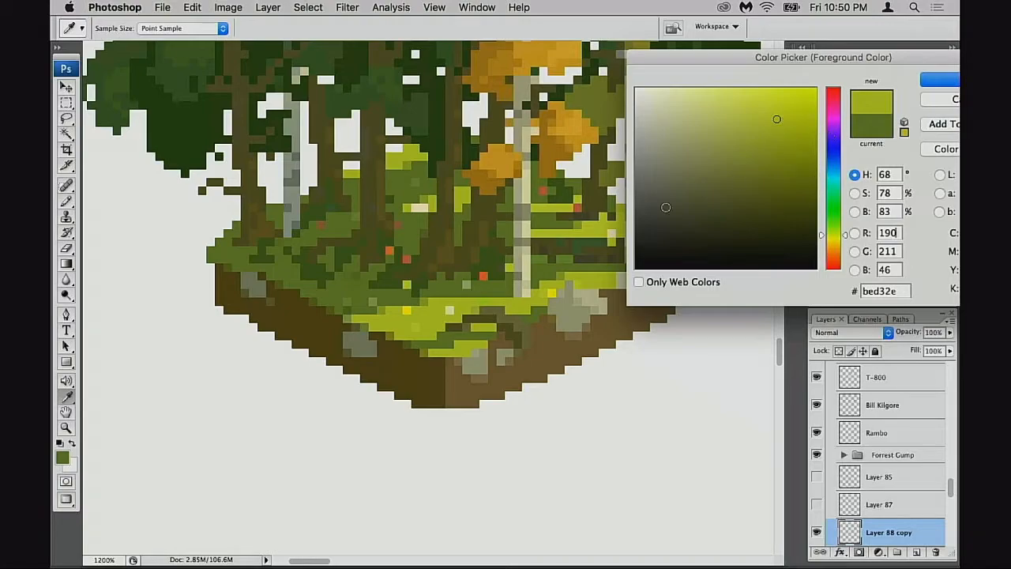
pyautogui.click(395, 272)
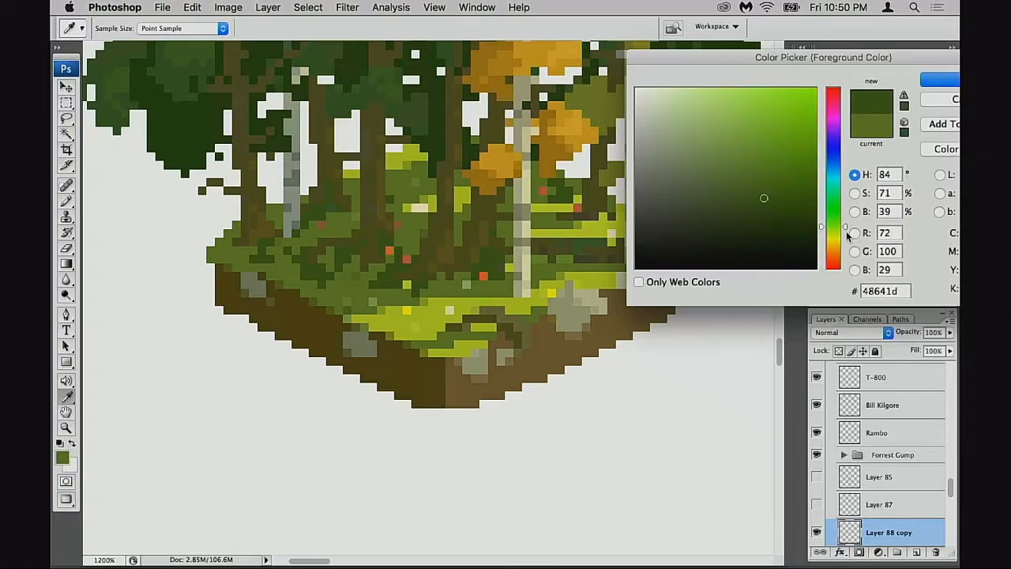
pyautogui.click(403, 269)
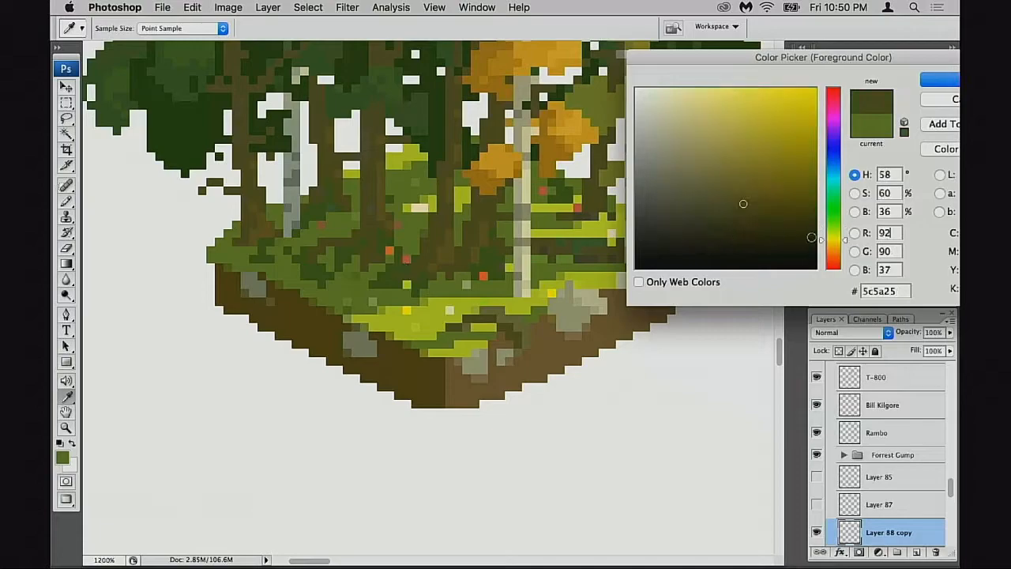
pyautogui.moveTo(844, 243)
pyautogui.mouseDown()
pyautogui.moveTo(845, 189)
pyautogui.moveTo(845, 253)
pyautogui.mouseUp()
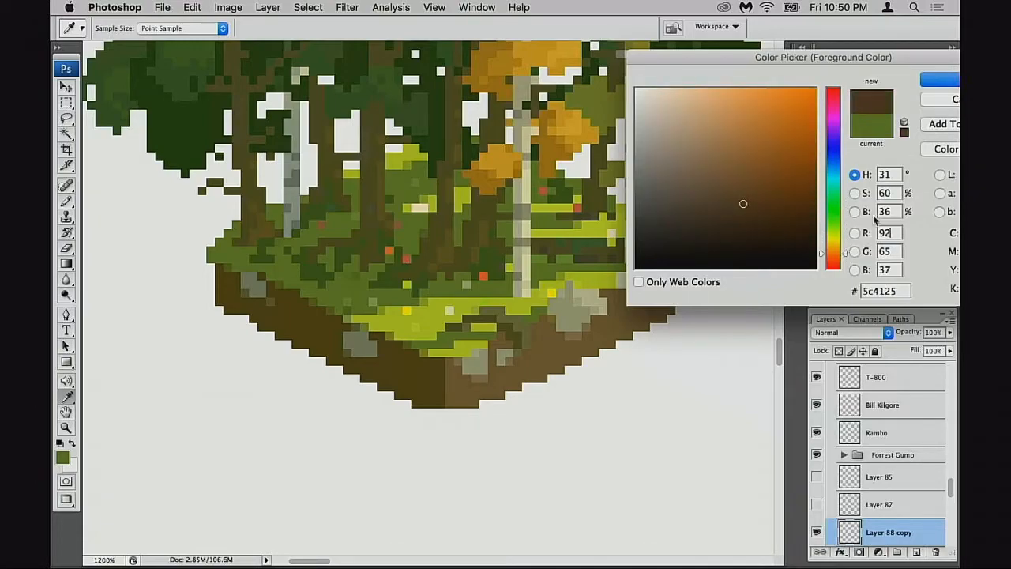
pyautogui.click(936, 103)
# Step: Return past the landscape tiles and sprites to the robot at 600%, and toggle Layer 88 copy's visibility to check it
pyautogui.moveTo(665, 269); pyautogui.dragTo(394, 377)
pyautogui.keyDown('alt'); pyautogui.click(583, 311); pyautogui.keyUp('alt')
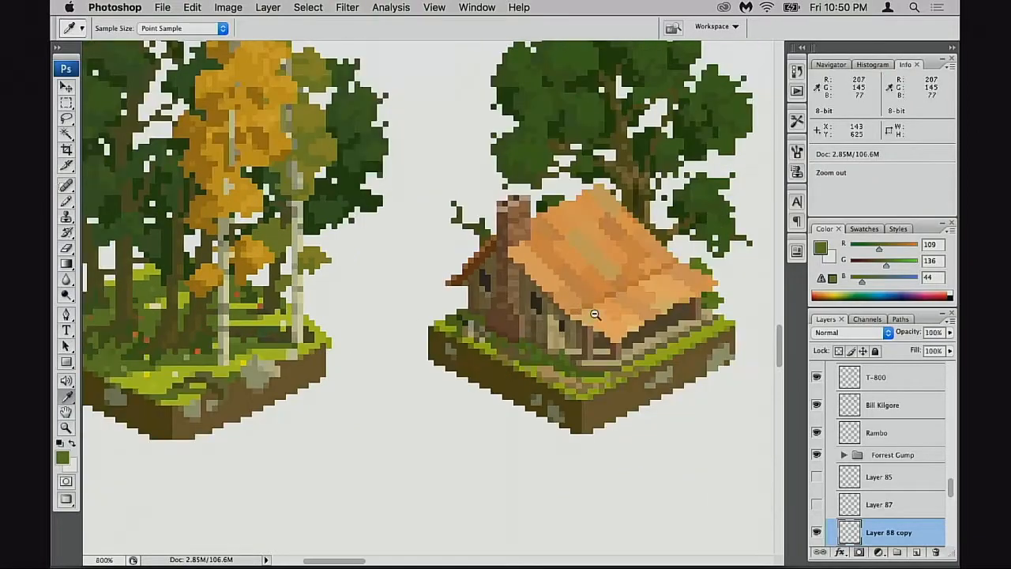
pyautogui.keyDown('alt'); pyautogui.click(594, 308); pyautogui.keyUp('alt')
pyautogui.moveTo(680, 288); pyautogui.dragTo(355, 316)
pyautogui.moveTo(636, 296); pyautogui.dragTo(237, 372)
pyautogui.moveTo(730, 207); pyautogui.dragTo(290, 357)
pyautogui.moveTo(730, 276); pyautogui.dragTo(382, 426)
pyautogui.moveTo(739, 139); pyautogui.dragTo(395, 395)
pyautogui.moveTo(589, 226); pyautogui.dragTo(173, 450)
pyautogui.moveTo(757, 290); pyautogui.dragTo(395, 395)
pyautogui.moveTo(711, 296); pyautogui.dragTo(343, 439)
pyautogui.moveTo(614, 308); pyautogui.dragTo(555, 366)
pyautogui.moveTo(541, 269); pyautogui.dragTo(540, 341)
pyautogui.click(818, 533)
pyautogui.click(817, 533)
pyautogui.press('super+d')
pyautogui.press('super+b')
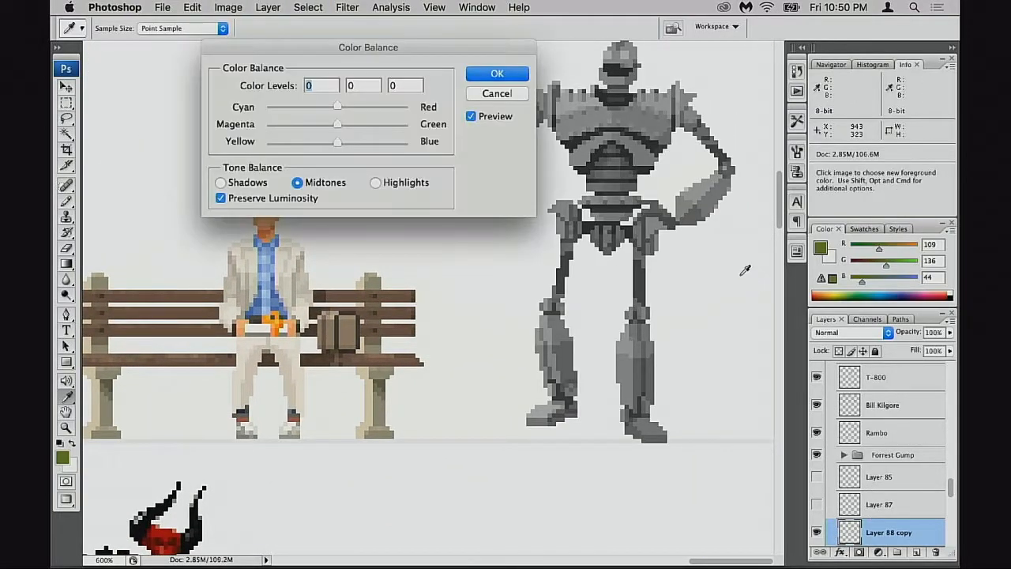
pyautogui.moveTo(481, 47); pyautogui.dragTo(801, 148)
pyautogui.click(818, 195)
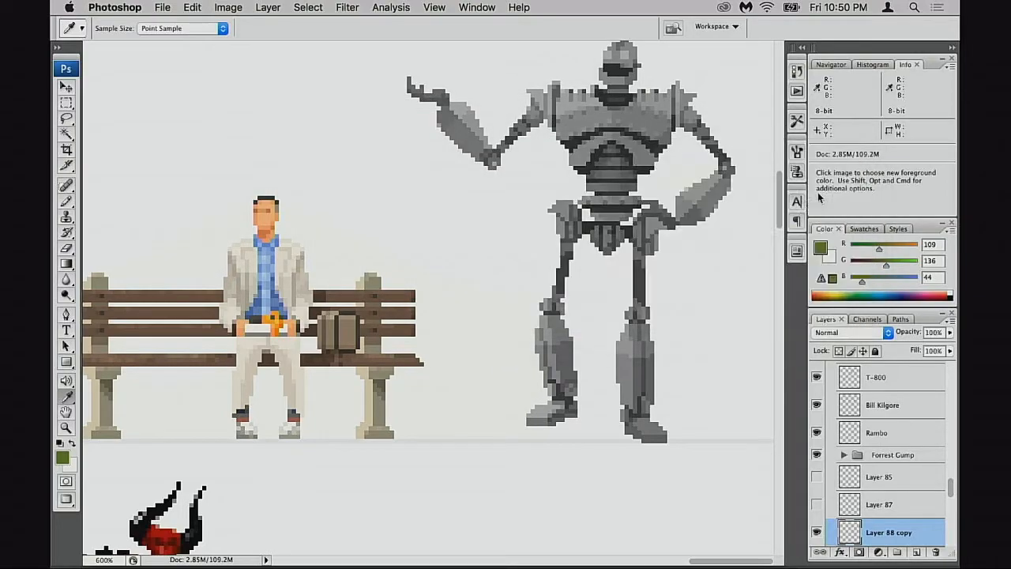
pyautogui.scroll(3, 494, 293)
pyautogui.press('super+b')
pyautogui.click(816, 193)
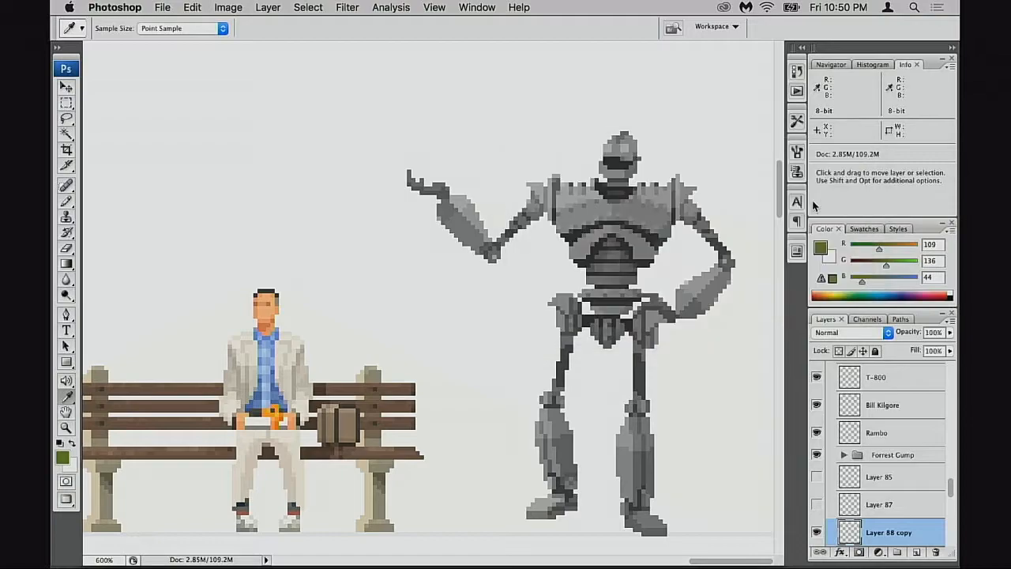
# Step: Open a Curves adjustment on the robot's layer, place the dialog clear of the robot and select the Blue channel
pyautogui.click(227, 8)
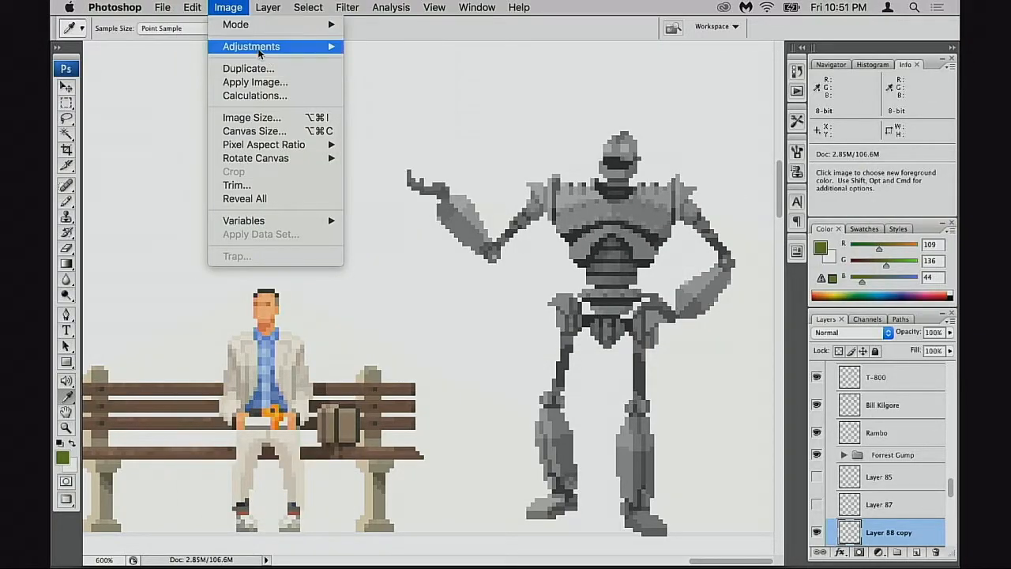
pyautogui.moveTo(266, 44)
pyautogui.click(412, 101)
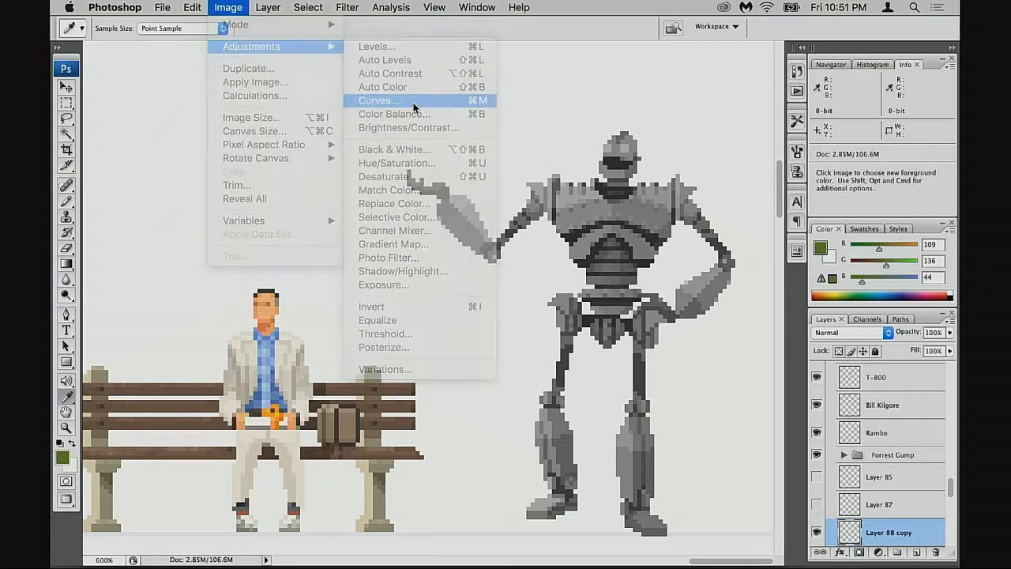
pyautogui.moveTo(466, 106); pyautogui.dragTo(859, 135)
pyautogui.moveTo(768, 133); pyautogui.dragTo(217, 127)
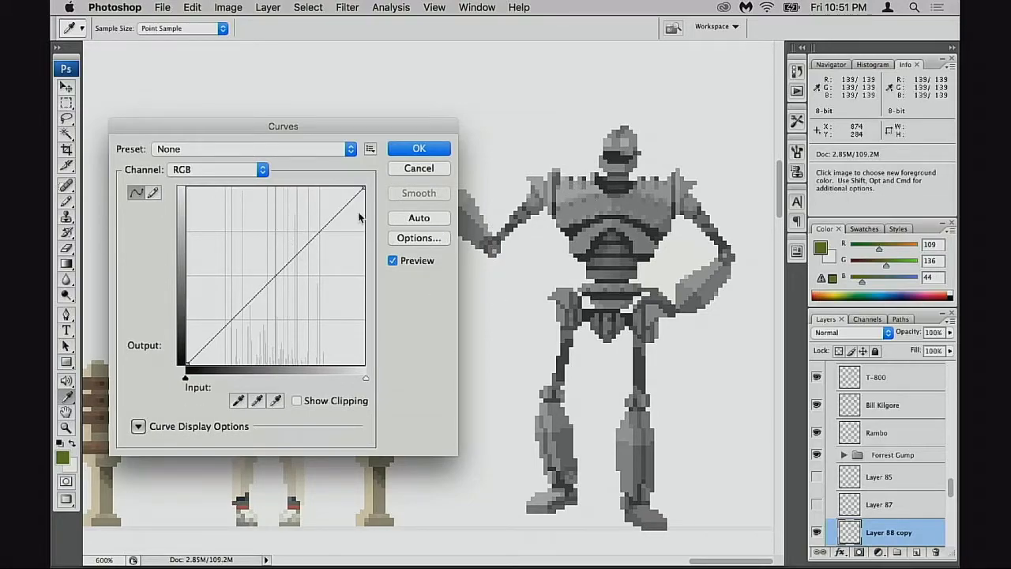
pyautogui.click(244, 149)
pyautogui.click(243, 149)
pyautogui.click(230, 172)
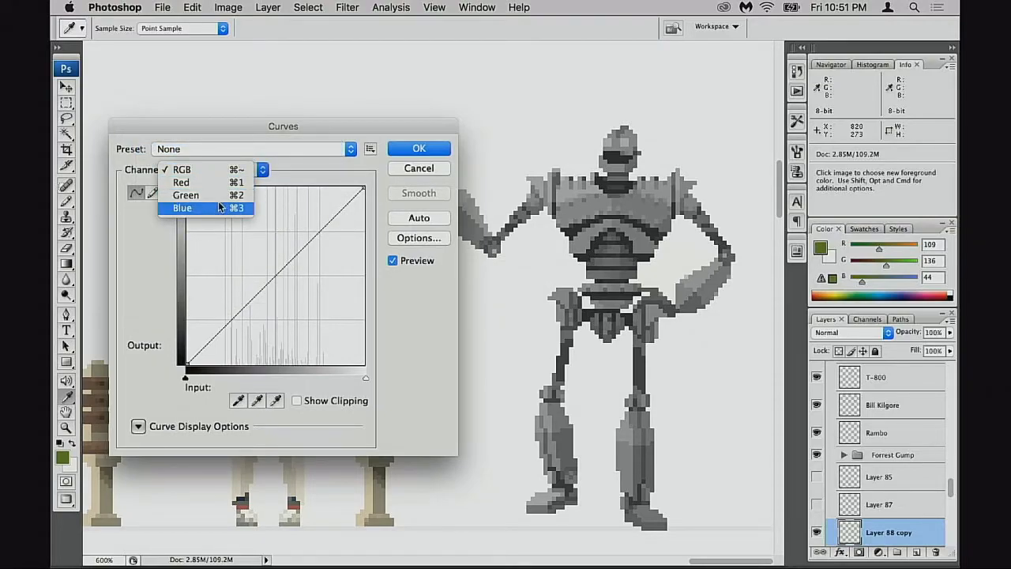
pyautogui.click(216, 208)
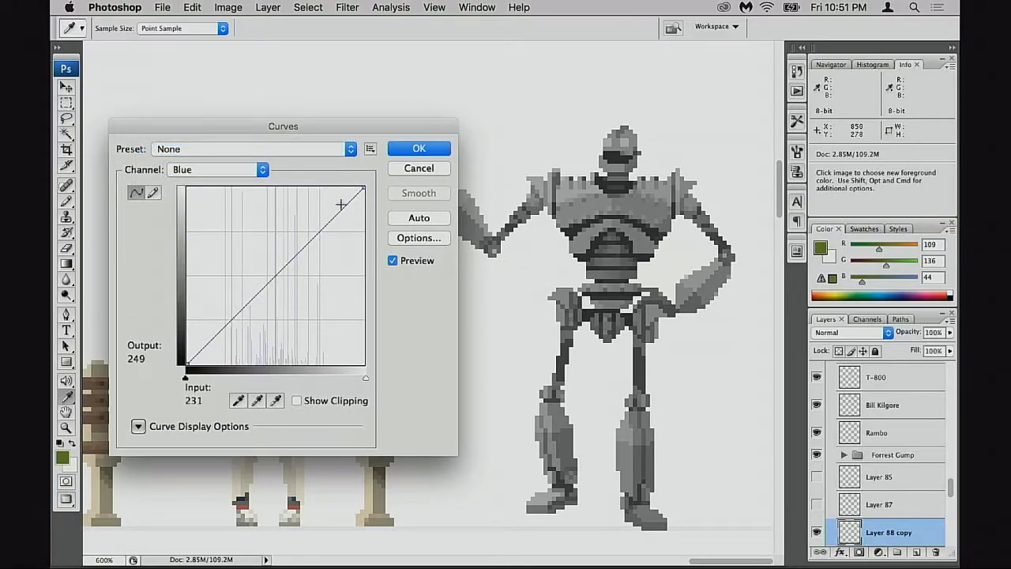
# Step: Sample the robot's light chest grey and raise the Blue curve at input 157 to output 170
pyautogui.click(579, 207)
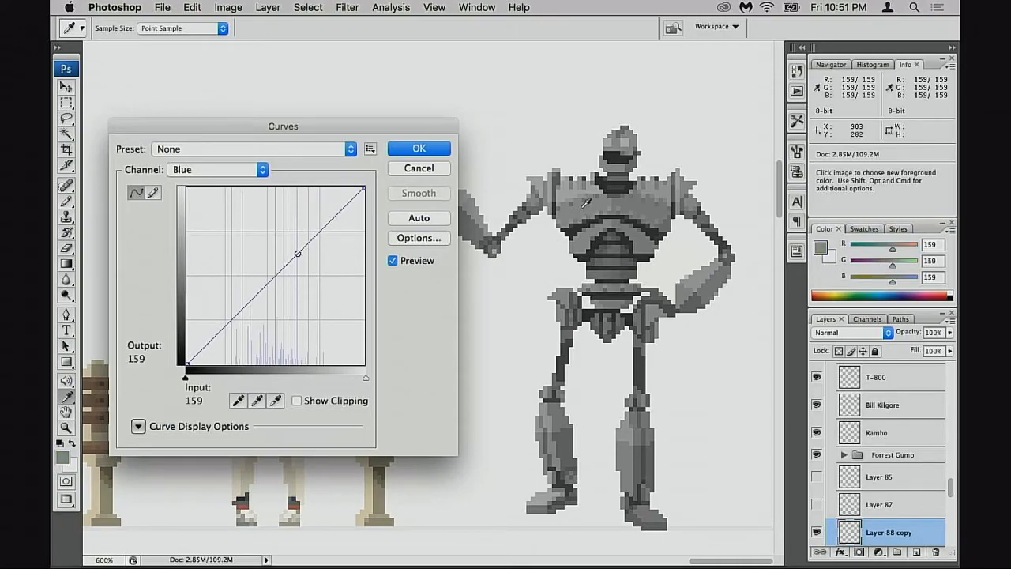
pyautogui.click(583, 206)
pyautogui.click(583, 204)
pyautogui.moveTo(295, 252); pyautogui.dragTo(296, 246)
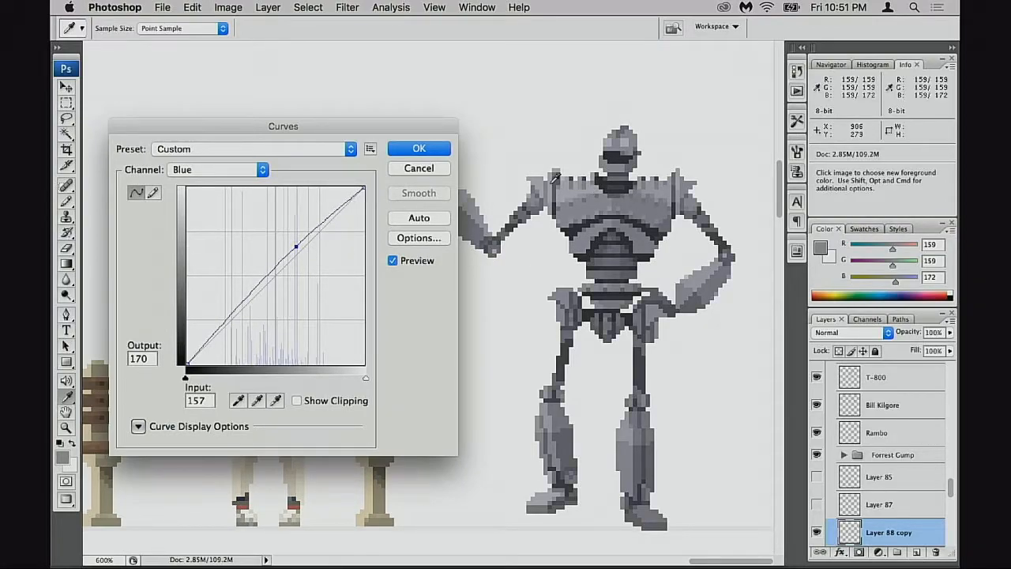
# Step: Pin the Blue curve's highlights near neutral, anchor its shadows at input 100, output 100, and lower the midtone point to input 150, output 160
pyautogui.moveTo(321, 224); pyautogui.dragTo(324, 227)
pyautogui.moveTo(255, 285); pyautogui.dragTo(256, 295)
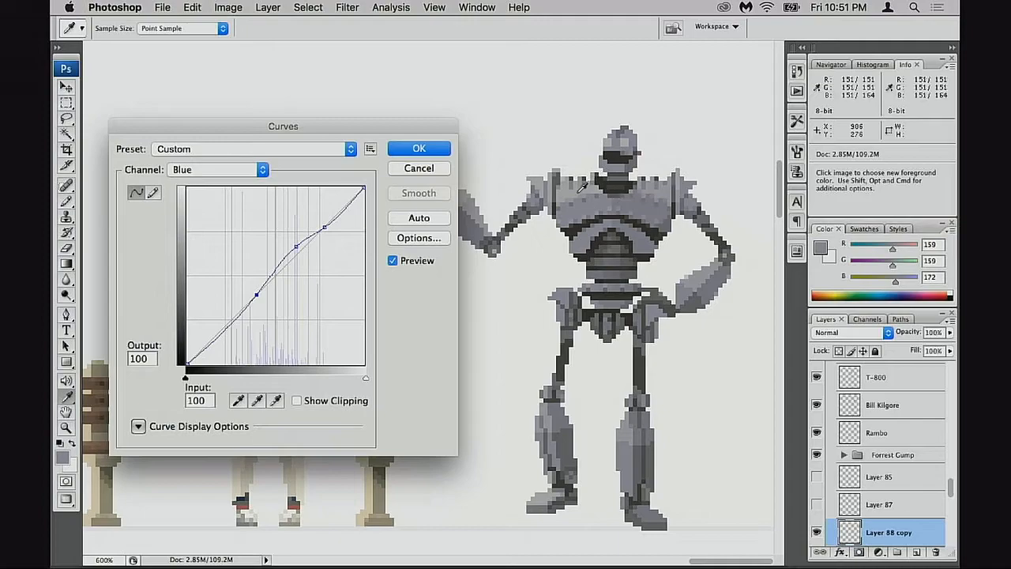
pyautogui.moveTo(325, 230); pyautogui.dragTo(325, 230)
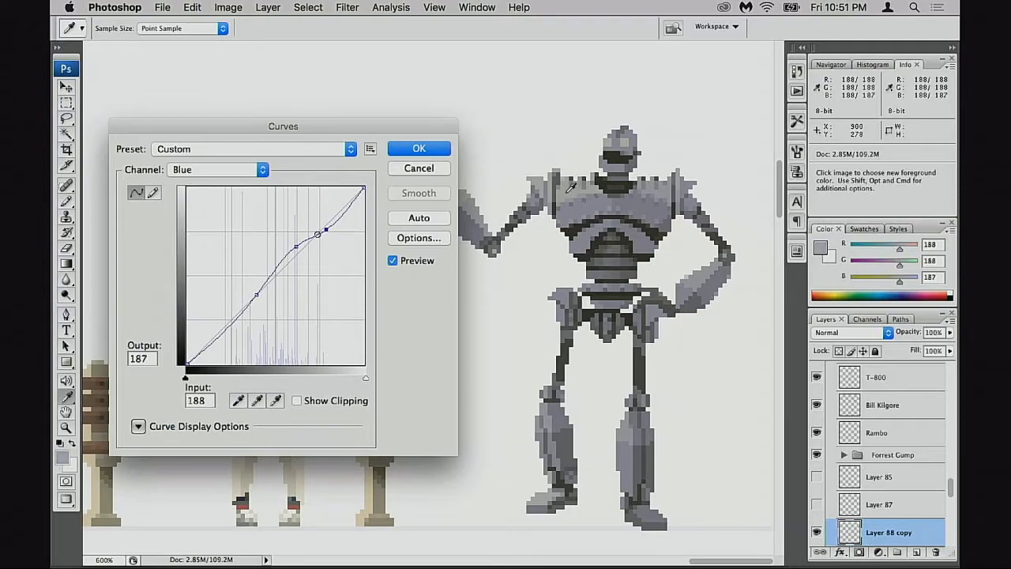
pyautogui.moveTo(325, 229); pyautogui.dragTo(320, 233)
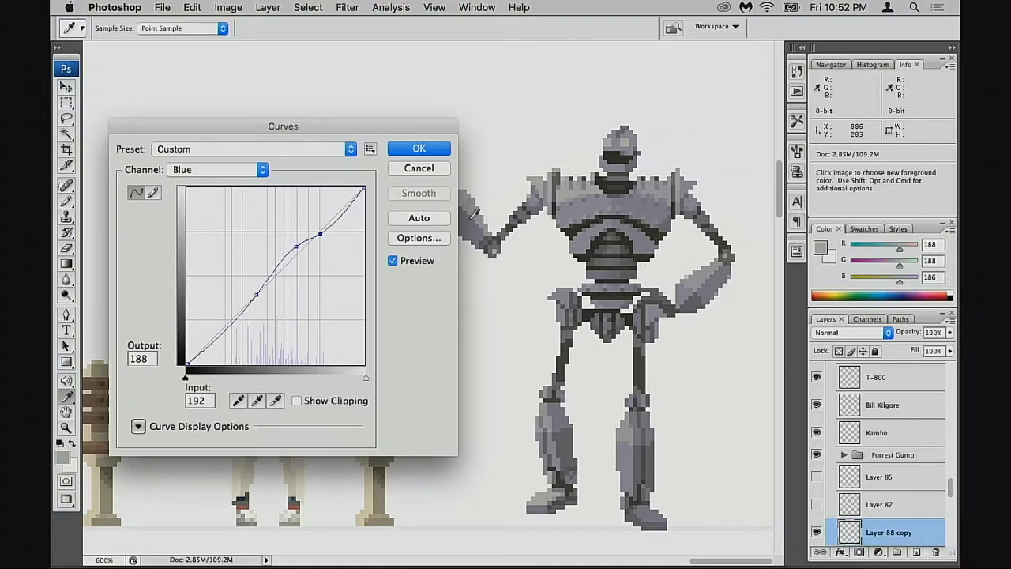
pyautogui.moveTo(319, 234); pyautogui.dragTo(291, 252)
# Step: Add Green curve points at input 189, output 189 and in the lower midtones, and set the upper midtone point to input 149, output 155
pyautogui.click(231, 174)
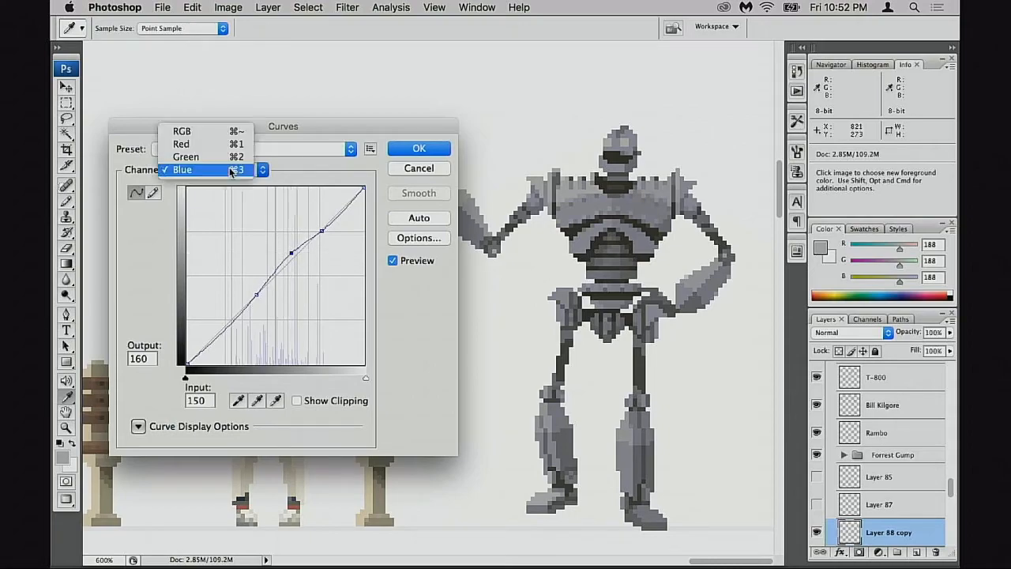
pyautogui.click(189, 154)
pyautogui.moveTo(294, 258); pyautogui.dragTo(317, 234)
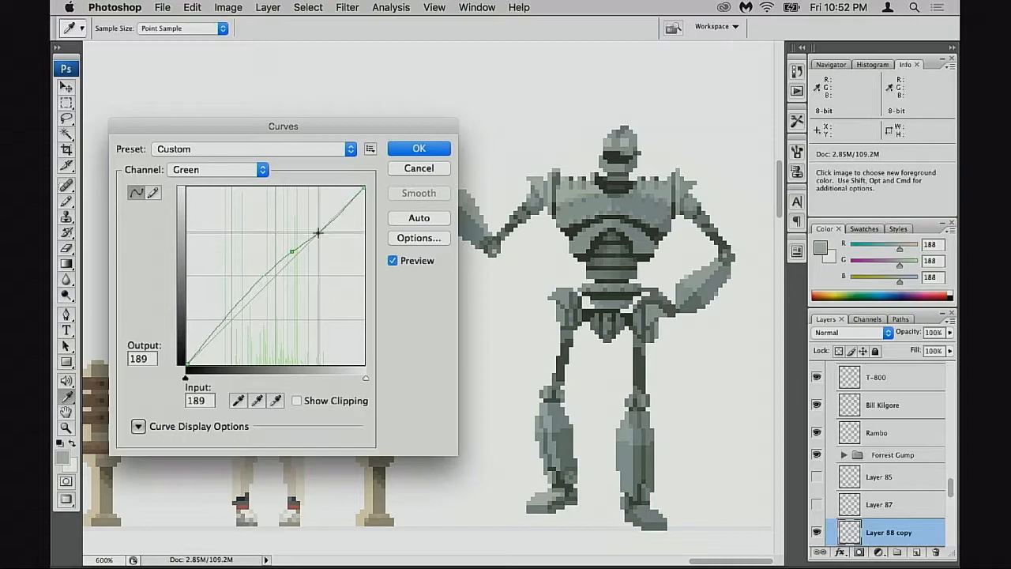
pyautogui.moveTo(275, 272); pyautogui.dragTo(290, 256)
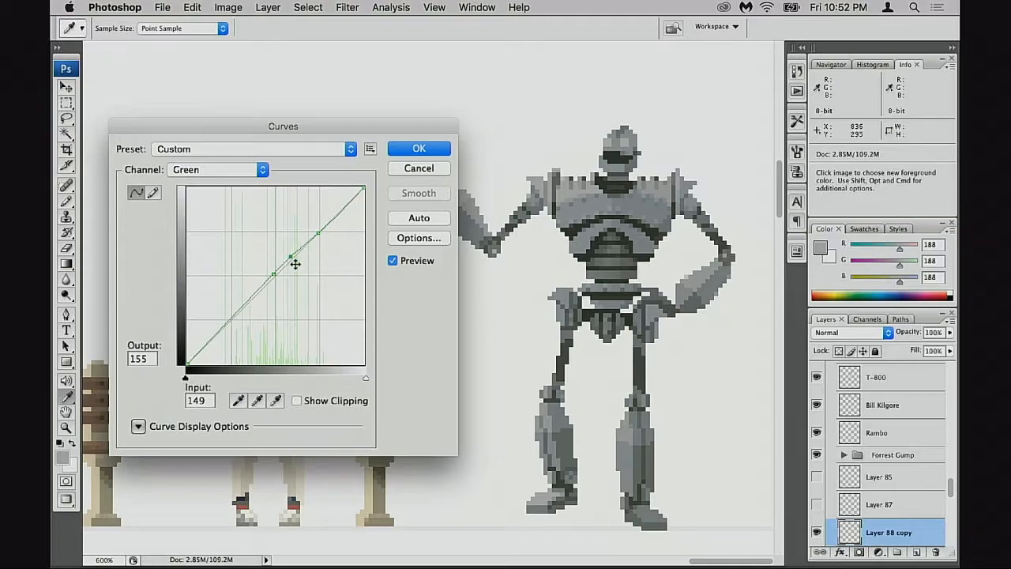
# Step: Check the robot's greys at 700% and raise the Green curve's upper midtone point to input 151, output 157
pyautogui.keyDown('super'); pyautogui.click(615, 261); pyautogui.keyUp('super')
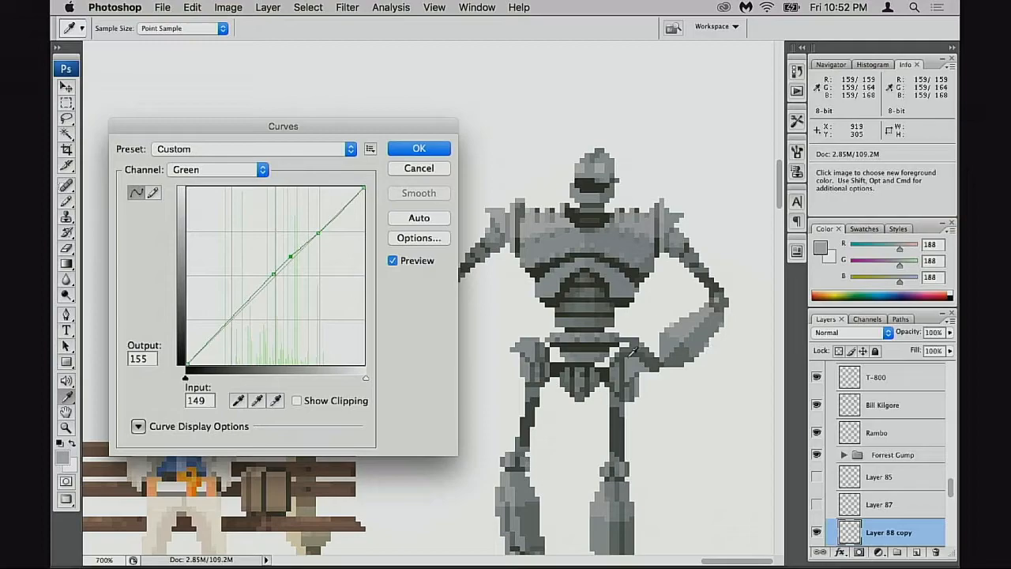
pyautogui.hscroll(-5, 536, 226)
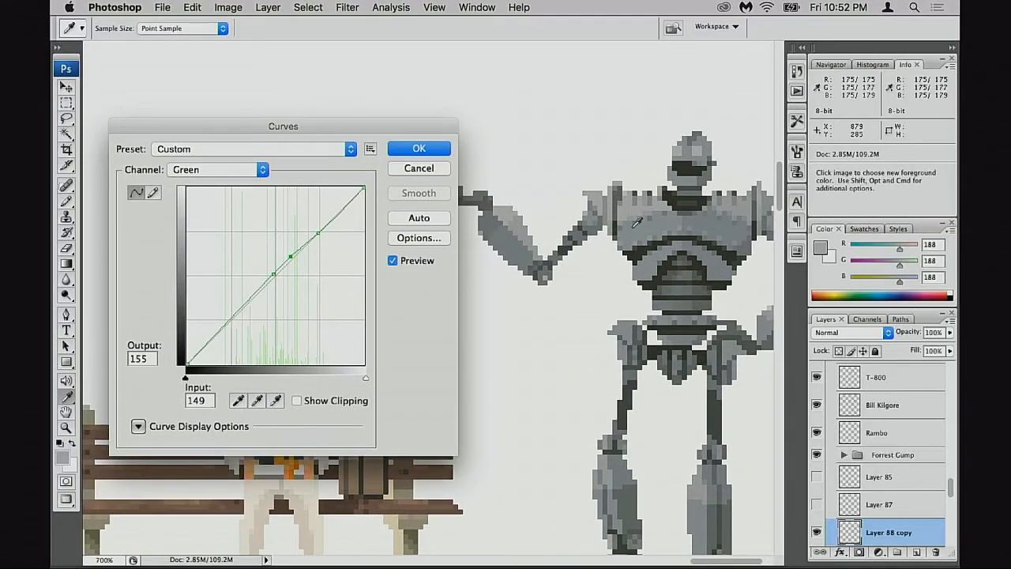
pyautogui.moveTo(674, 423); pyautogui.dragTo(619, 323)
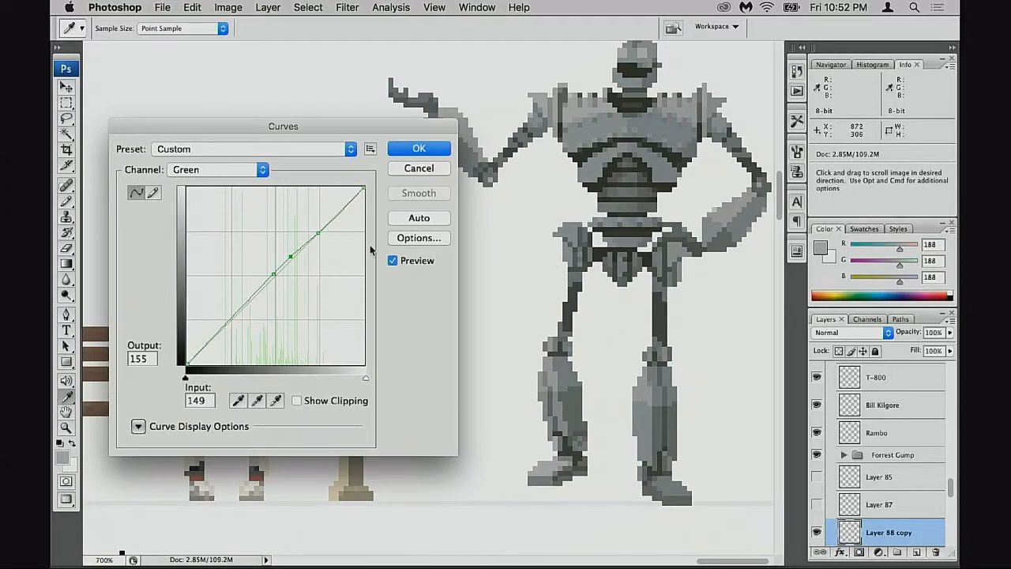
pyautogui.click(291, 254)
# Step: Add a highlight point to the Red curve at input 211, output 214, and a midtone point at input 153, output 154
pyautogui.click(268, 149)
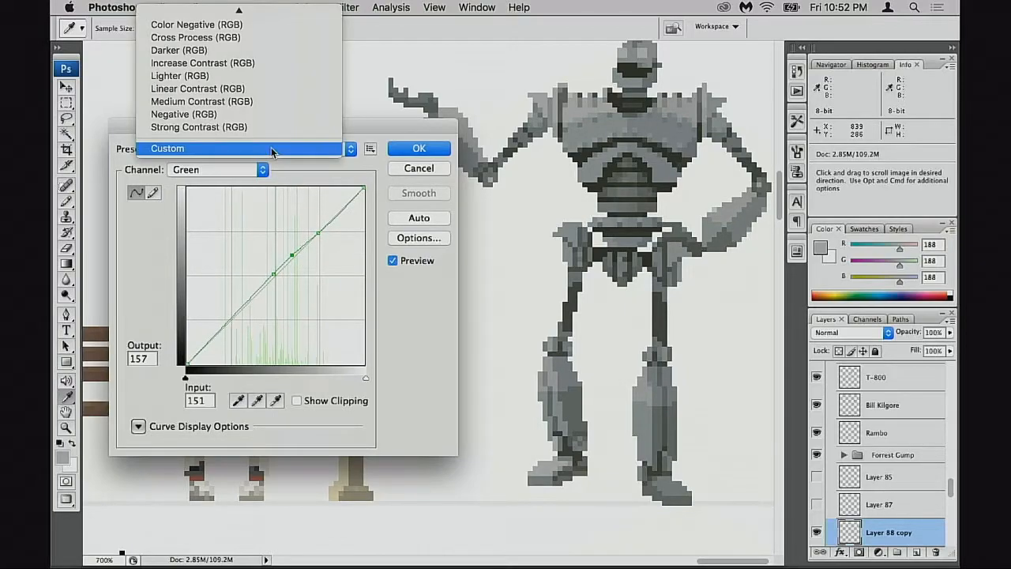
pyautogui.click(274, 146)
pyautogui.click(240, 171)
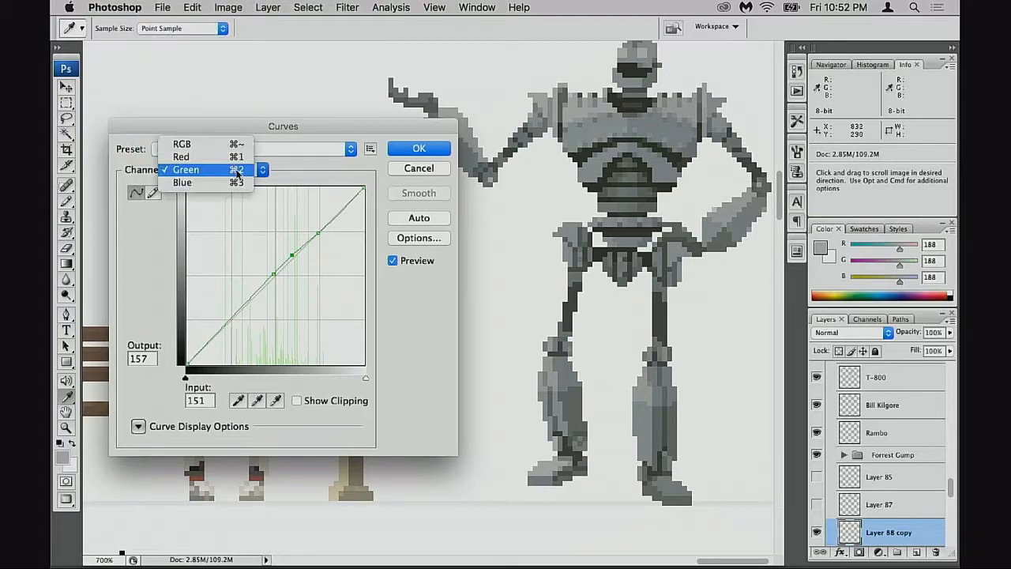
pyautogui.click(236, 157)
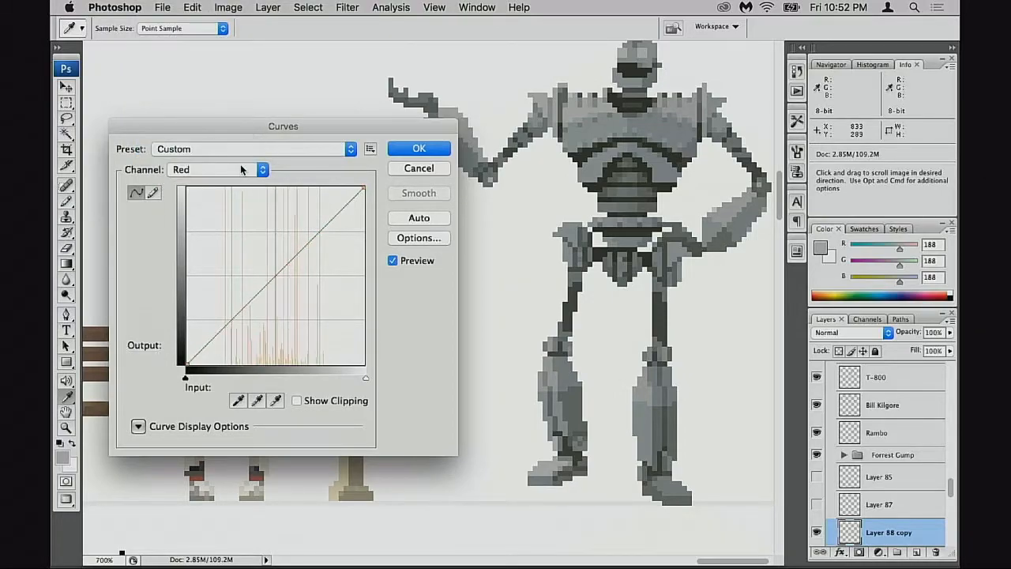
pyautogui.click(333, 216)
pyautogui.moveTo(334, 217); pyautogui.dragTo(332, 215)
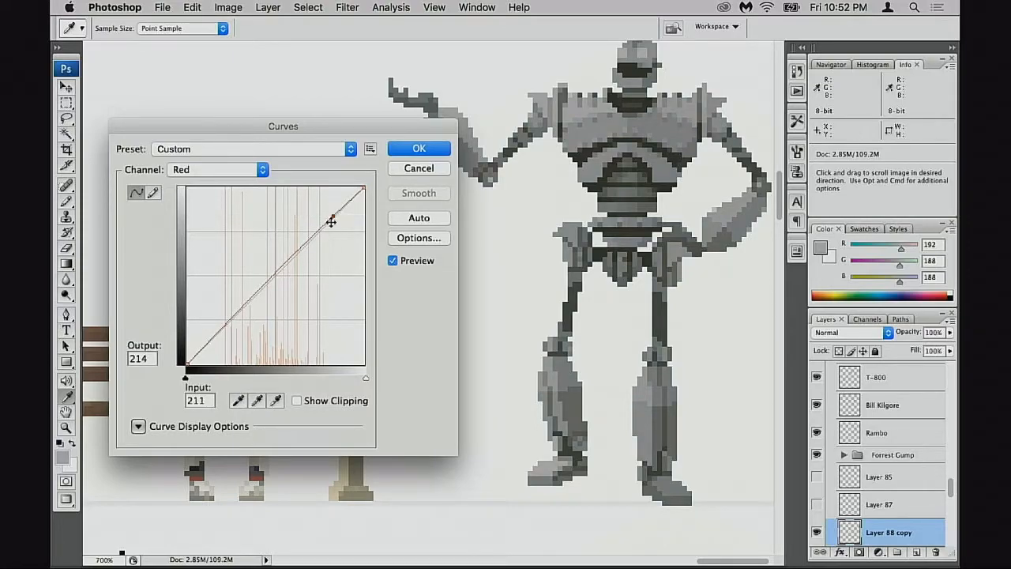
pyautogui.moveTo(296, 256); pyautogui.dragTo(293, 257)
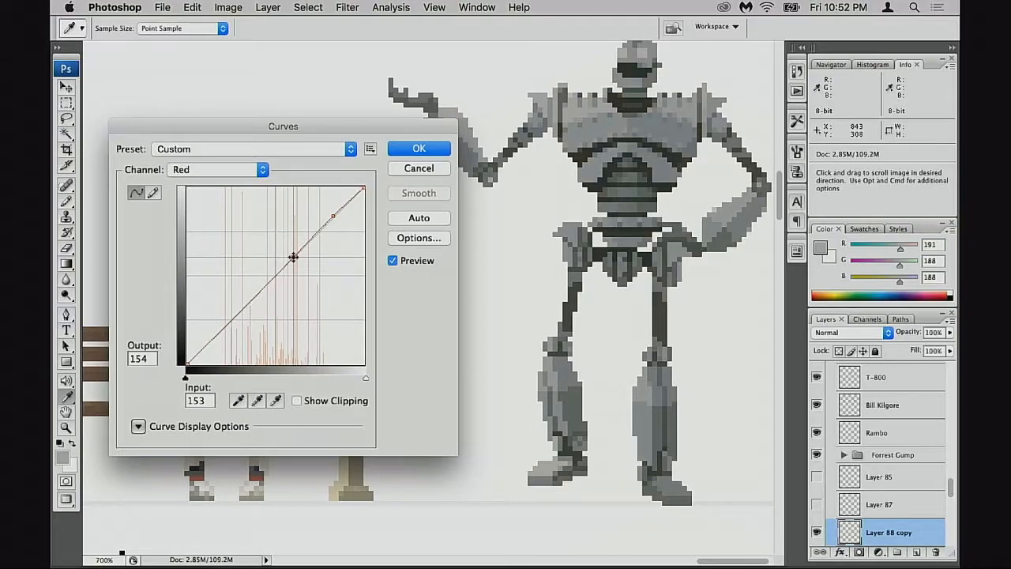
# Step: Test a Red highlight of input 207, output 226 on the robot's shoulder up close, and pull the point back to input 209, output 211
pyautogui.keyDown('super'); pyautogui.click(582, 143); pyautogui.keyUp('super')
pyautogui.keyDown('super'); pyautogui.click(578, 150); pyautogui.keyUp('super')
pyautogui.moveTo(522, 343); pyautogui.dragTo(770, 142)
pyautogui.keyDown('super'); pyautogui.click(650, 300); pyautogui.keyUp('super')
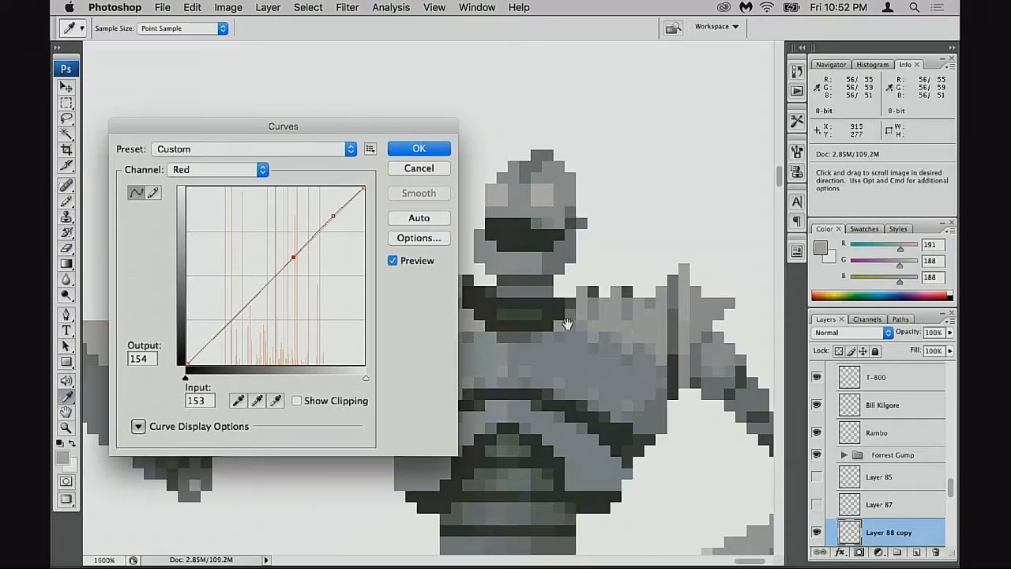
pyautogui.moveTo(567, 324); pyautogui.dragTo(812, 246)
pyautogui.moveTo(332, 216); pyautogui.dragTo(331, 207)
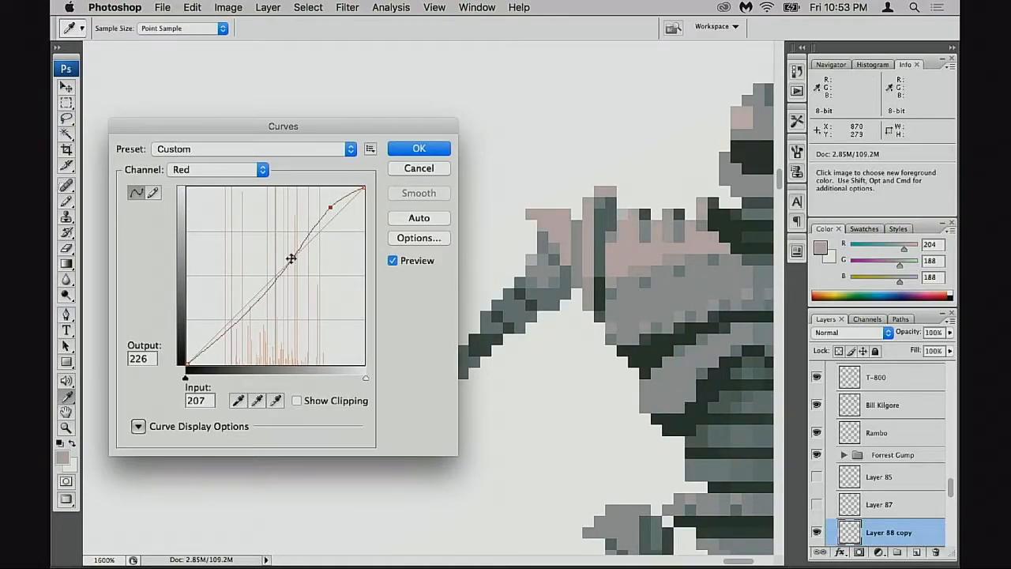
pyautogui.moveTo(331, 207); pyautogui.dragTo(332, 218)
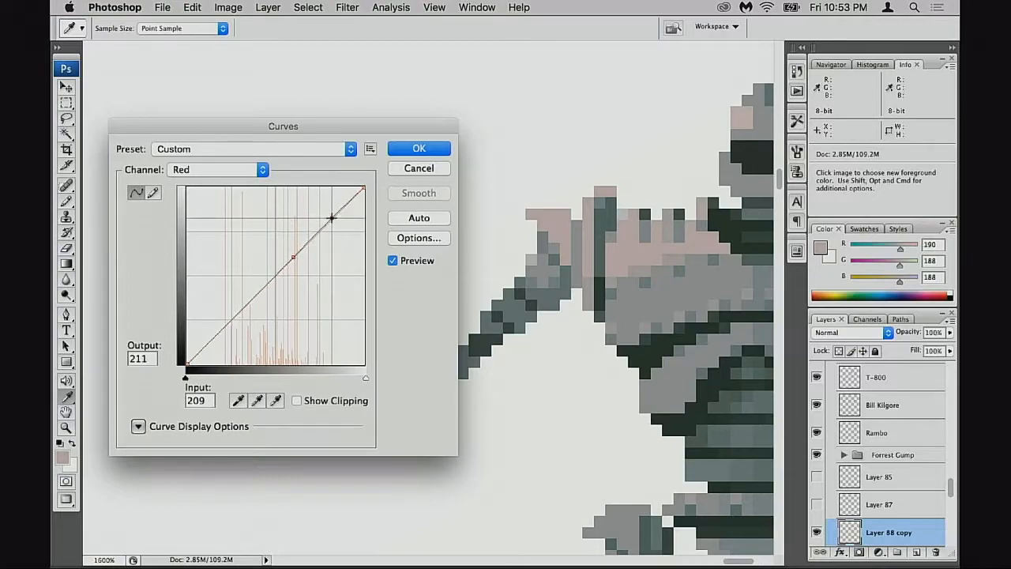
# Step: Return to the robot at 700% and set the Red curve's highlight point to input 207, output 211
pyautogui.moveTo(720, 306); pyautogui.dragTo(616, 138)
pyautogui.keyDown('alt'); pyautogui.click(643, 306); pyautogui.keyUp('alt')
pyautogui.keyDown('alt'); pyautogui.click(643, 306); pyautogui.keyUp('alt')
pyautogui.keyDown('alt'); pyautogui.click(638, 302); pyautogui.keyUp('alt')
pyautogui.hscroll(-3, 636, 304)
pyautogui.scroll(2, 636, 304)
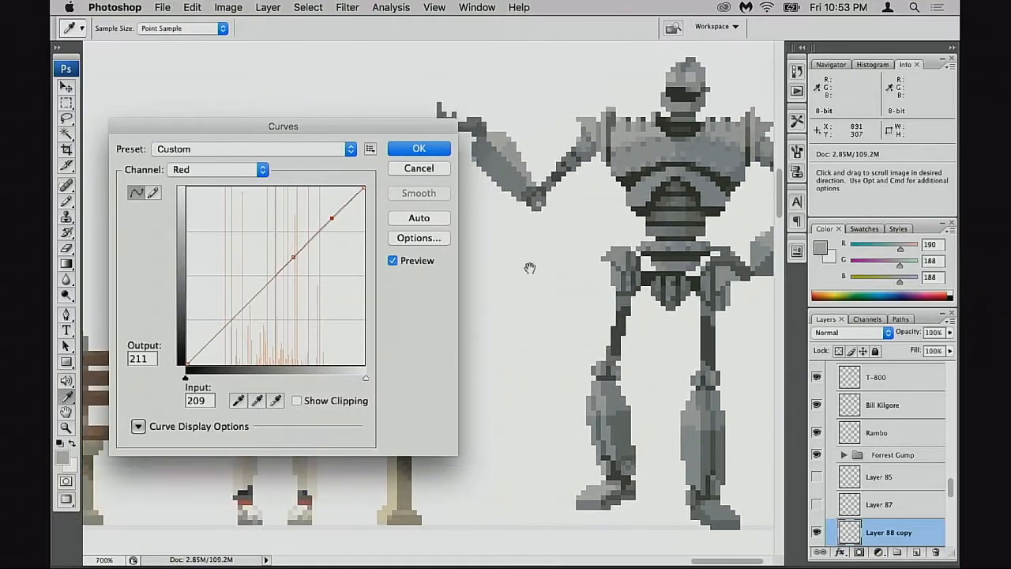
pyautogui.click(338, 233)
pyautogui.press('Delete')
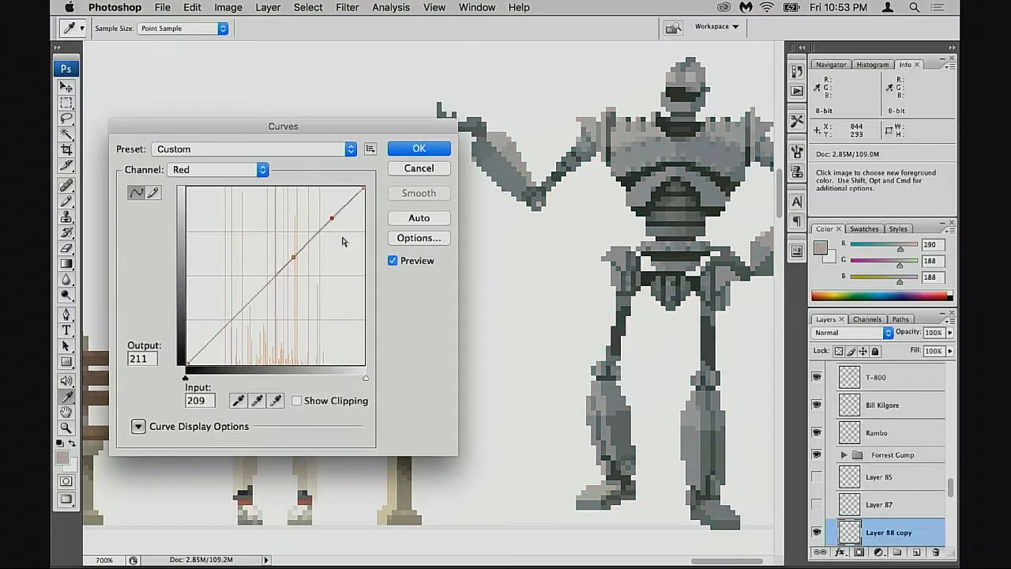
pyautogui.click(331, 218)
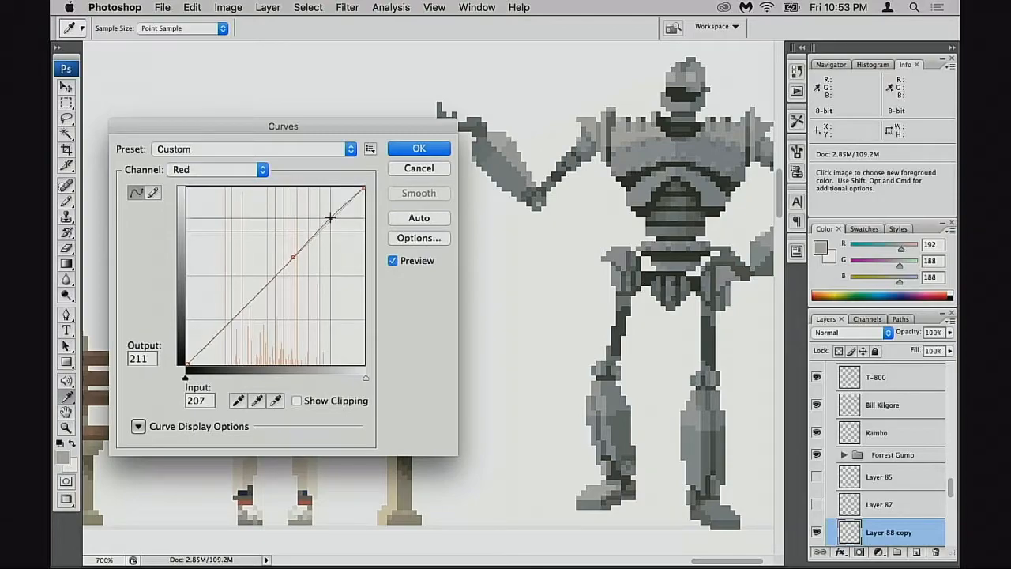
pyautogui.moveTo(331, 219); pyautogui.dragTo(330, 217)
# Step: Lower the Blue curve's midtone point to input 145, output 153
pyautogui.click(235, 171)
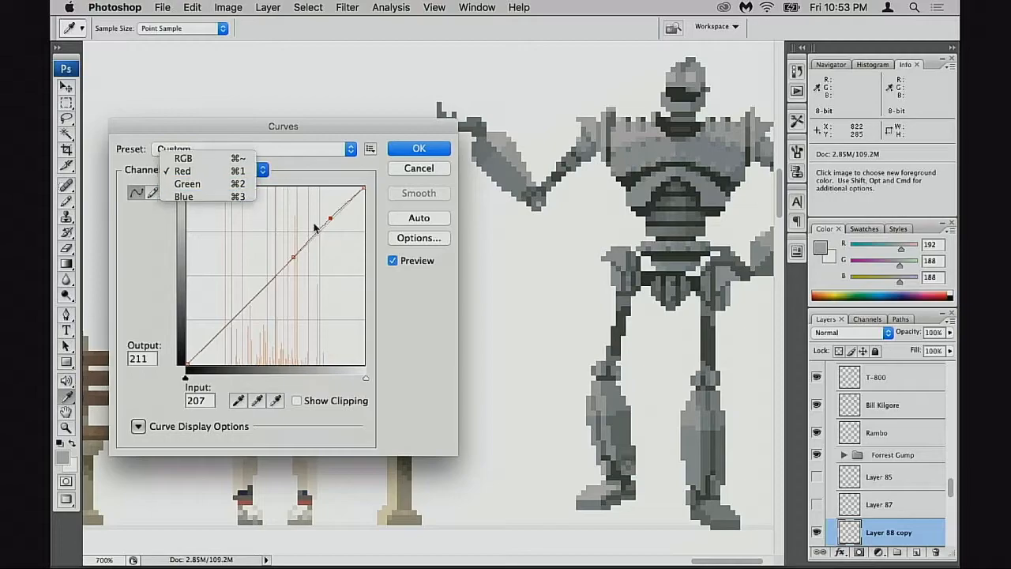
pyautogui.press('super+3')
pyautogui.moveTo(291, 253); pyautogui.dragTo(288, 257)
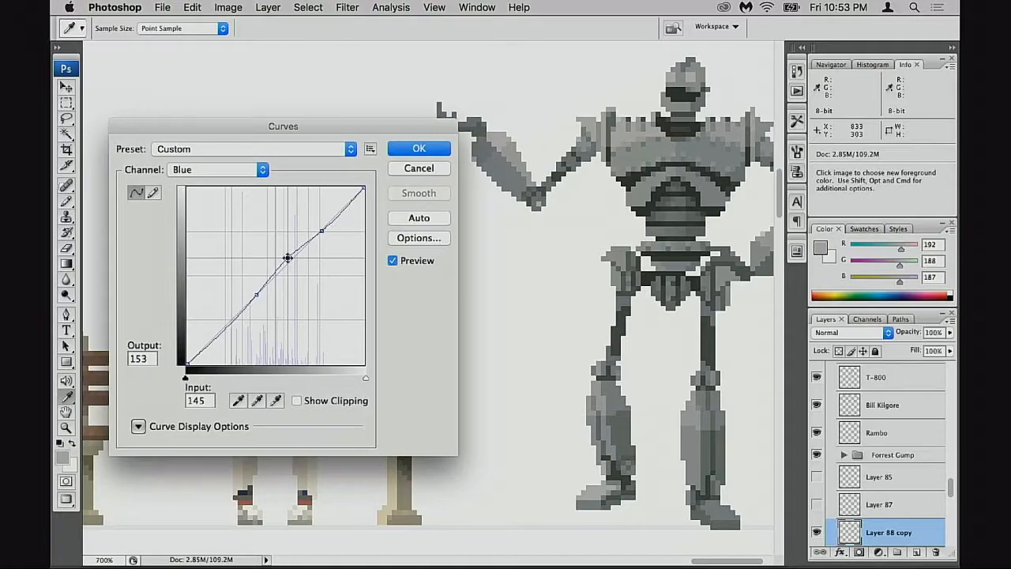
# Step: Raise the Green curve's highlight point to input 188, output 191
pyautogui.click(236, 171)
pyautogui.click(234, 158)
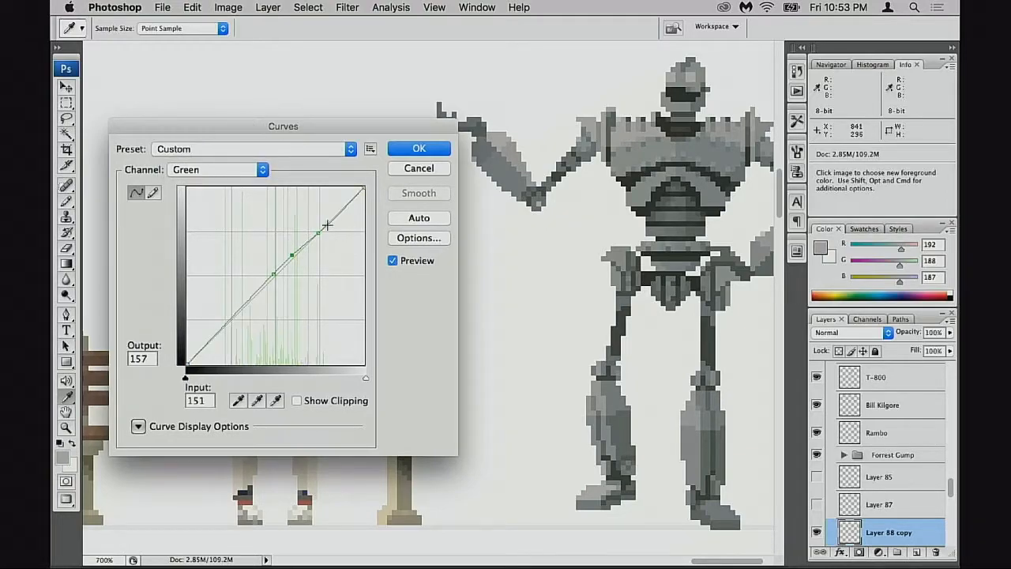
pyautogui.moveTo(320, 235); pyautogui.dragTo(317, 232)
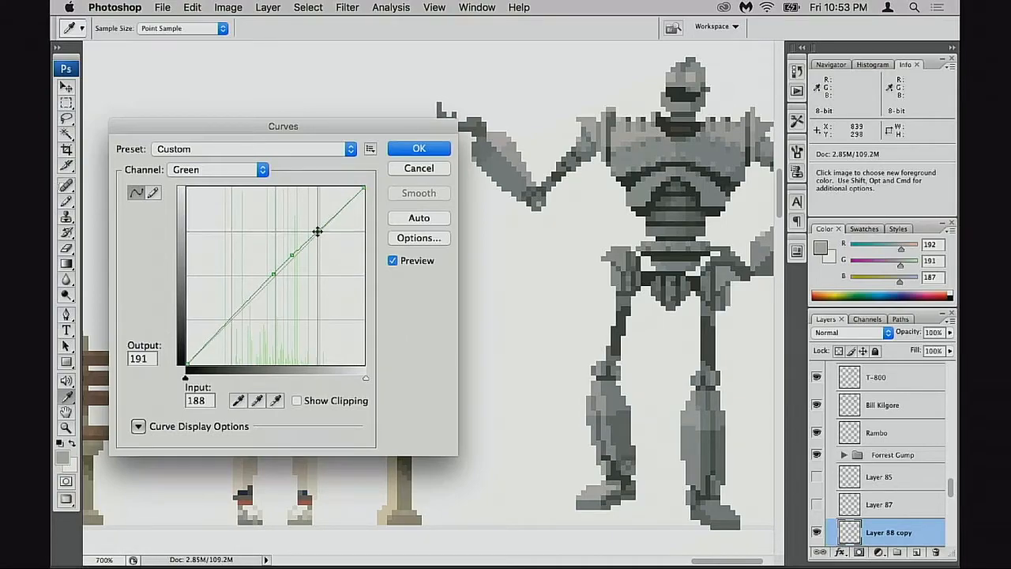
# Step: Place a point on the green curve at input 187, output 191, and apply the Curves adjustment to the robot layer
pyautogui.moveTo(316, 232); pyautogui.dragTo(316, 230)
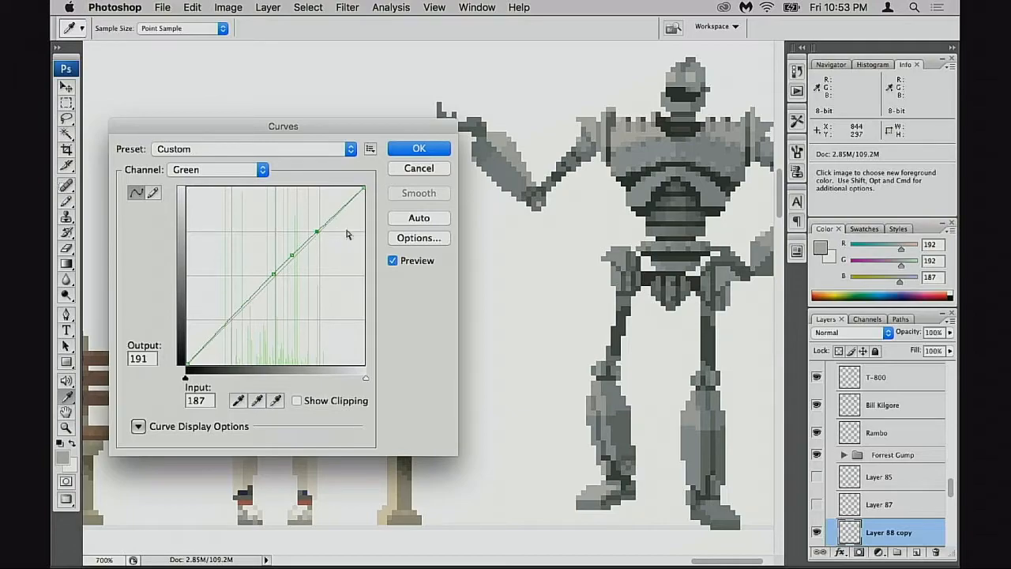
pyautogui.click(430, 149)
# Step: Examine the robot's adjusted colours up close and beside the neighbouring sprites
pyautogui.keyDown('alt'); pyautogui.click(567, 281); pyautogui.keyUp('alt')
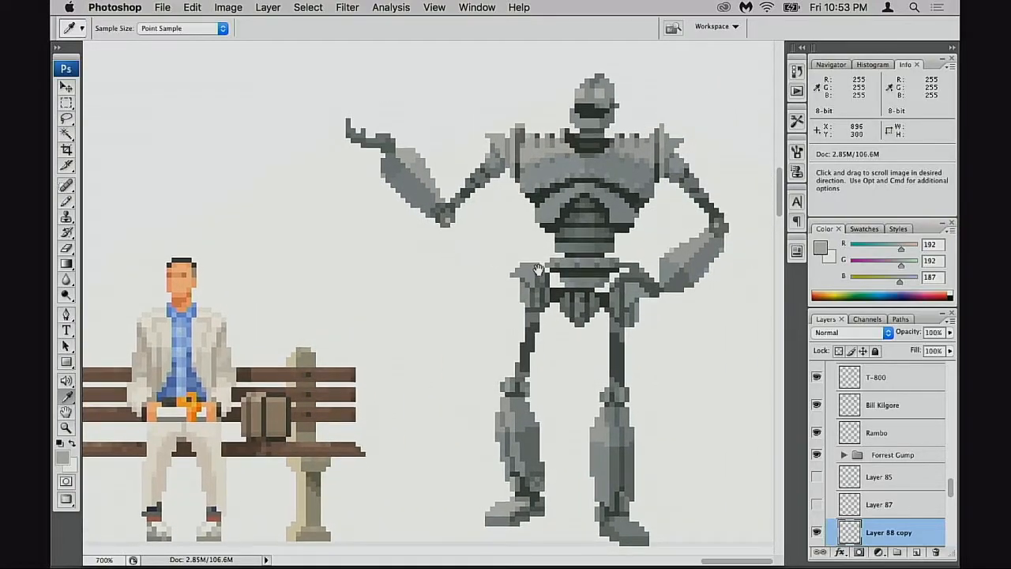
pyautogui.keyDown('alt'); pyautogui.click(569, 284); pyautogui.keyUp('alt')
pyautogui.keyDown('alt'); pyautogui.click(620, 319); pyautogui.keyUp('alt')
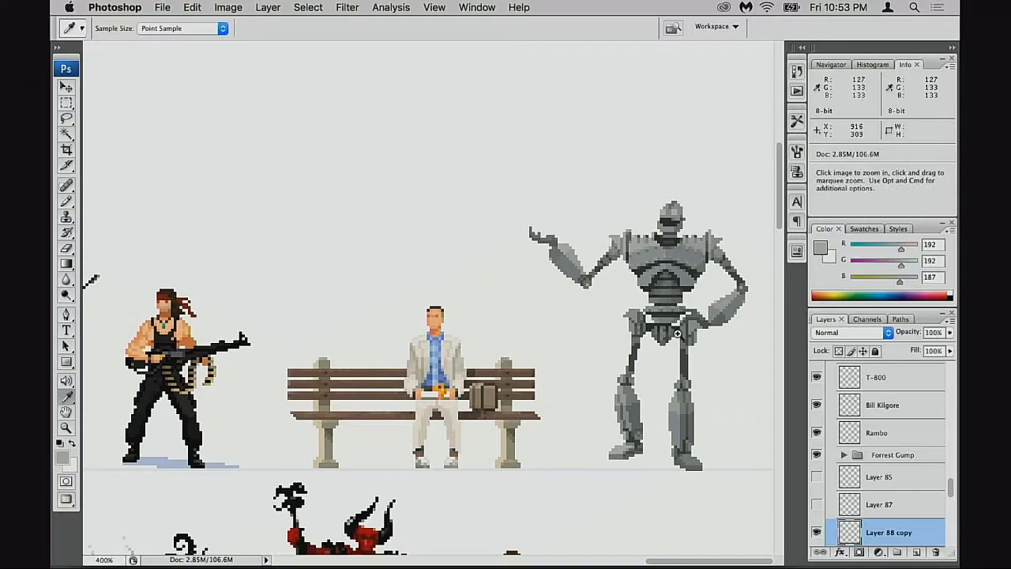
pyautogui.click(676, 336)
pyautogui.keyDown('super'); pyautogui.click(677, 336); pyautogui.keyUp('super')
pyautogui.keyDown('super'); pyautogui.click(677, 337); pyautogui.keyUp('super')
pyautogui.moveTo(582, 130); pyautogui.dragTo(582, 206)
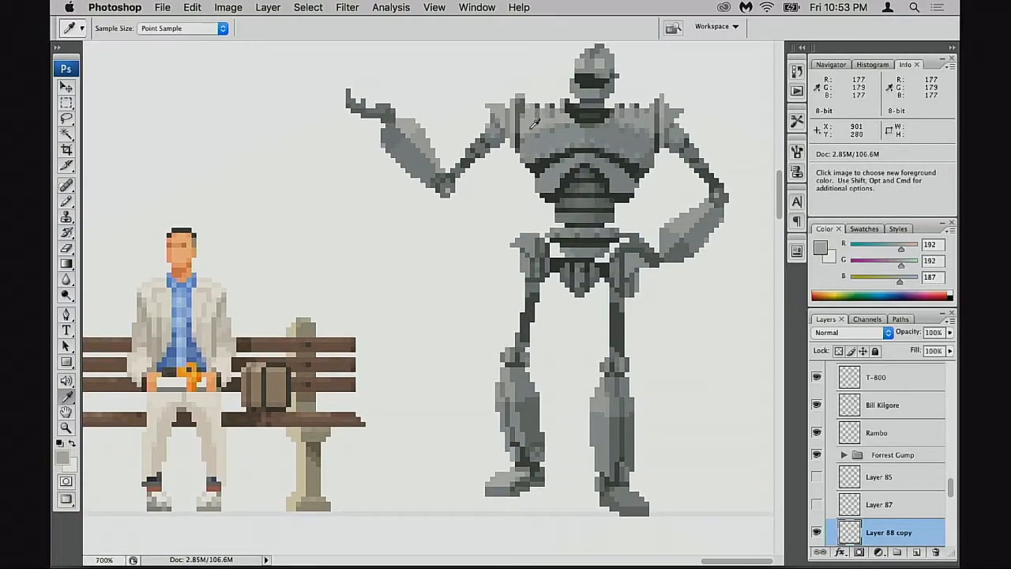
pyautogui.press('space')
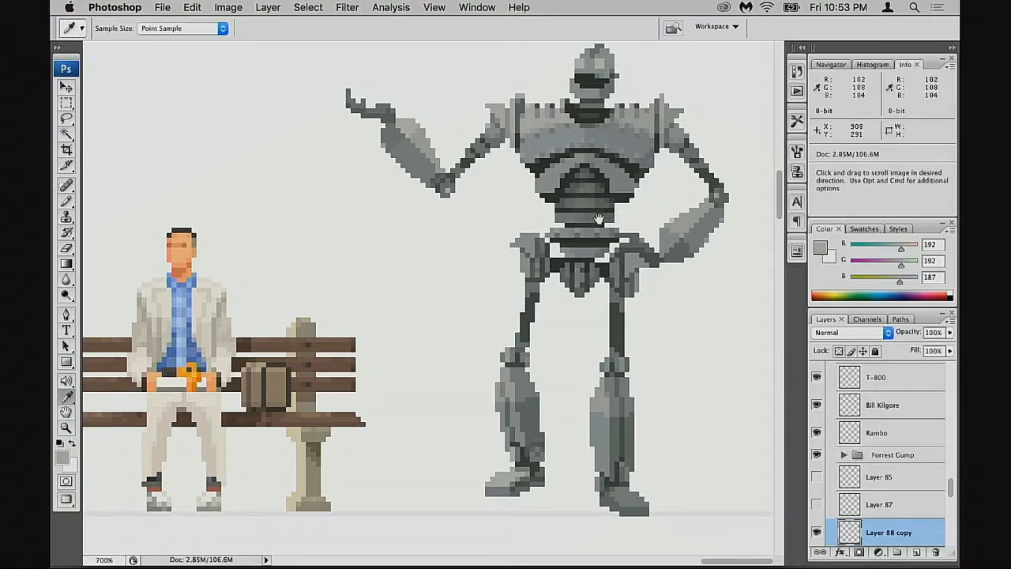
pyautogui.keyDown('alt'); pyautogui.click(623, 317); pyautogui.keyUp('alt')
pyautogui.keyDown('alt'); pyautogui.click(623, 316); pyautogui.keyUp('alt')
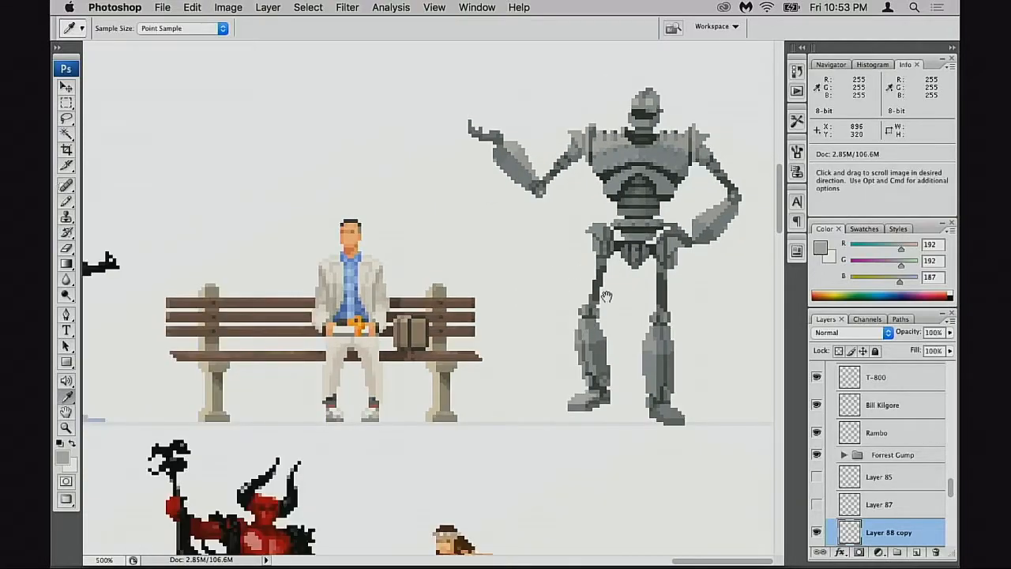
pyautogui.keyDown('alt'); pyautogui.click(624, 316); pyautogui.keyUp('alt')
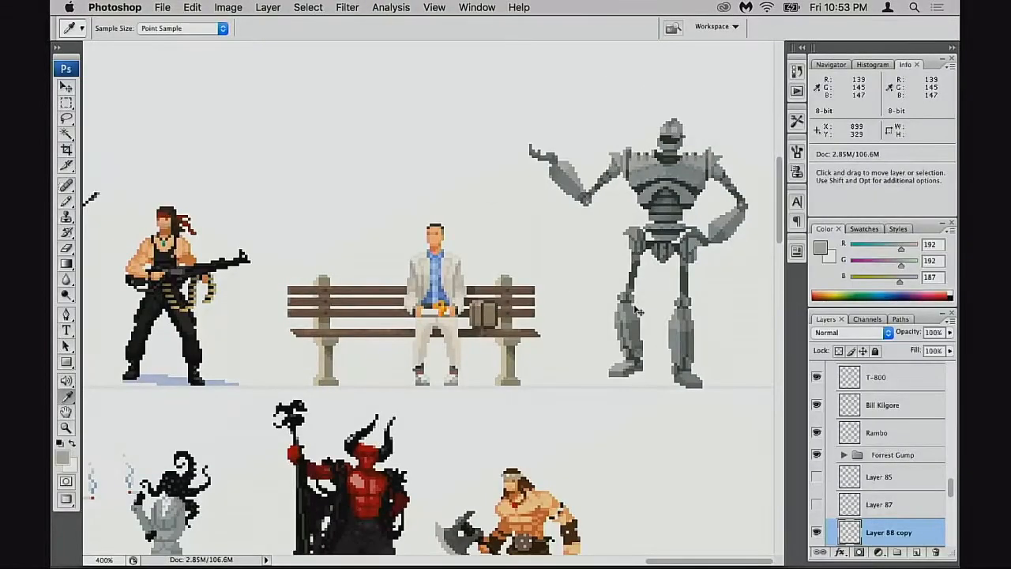
# Step: Shift the robot layer's midtones to +4 green and +10 blue with Color Balance
pyautogui.press('super+b')
pyautogui.moveTo(676, 156)
pyautogui.mouseDown()
pyautogui.moveTo(527, 152)
pyautogui.moveTo(352, 114)
pyautogui.mouseUp()
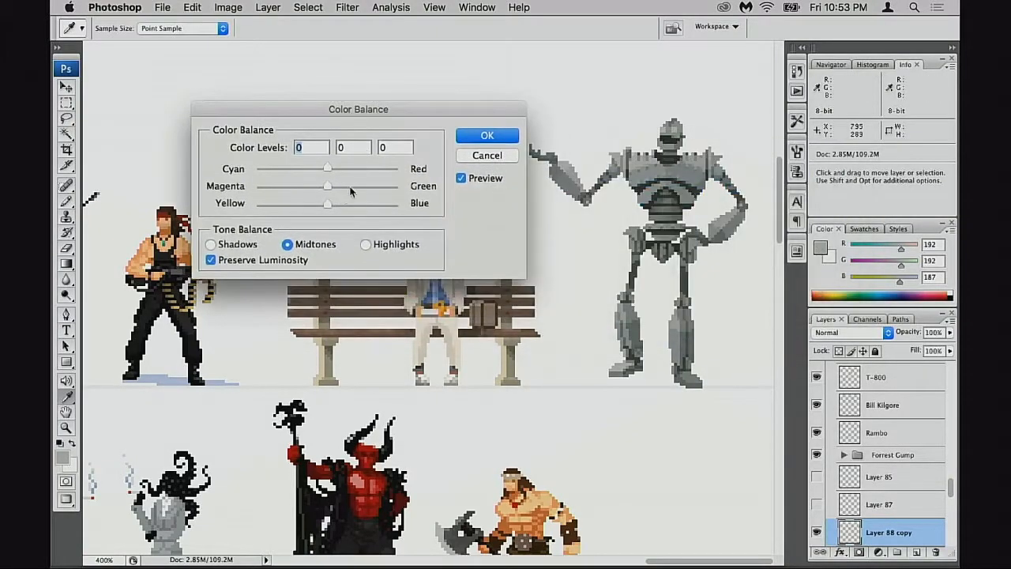
pyautogui.moveTo(327, 203); pyautogui.dragTo(329, 202)
pyautogui.click(329, 185)
pyautogui.moveTo(332, 206); pyautogui.dragTo(335, 207)
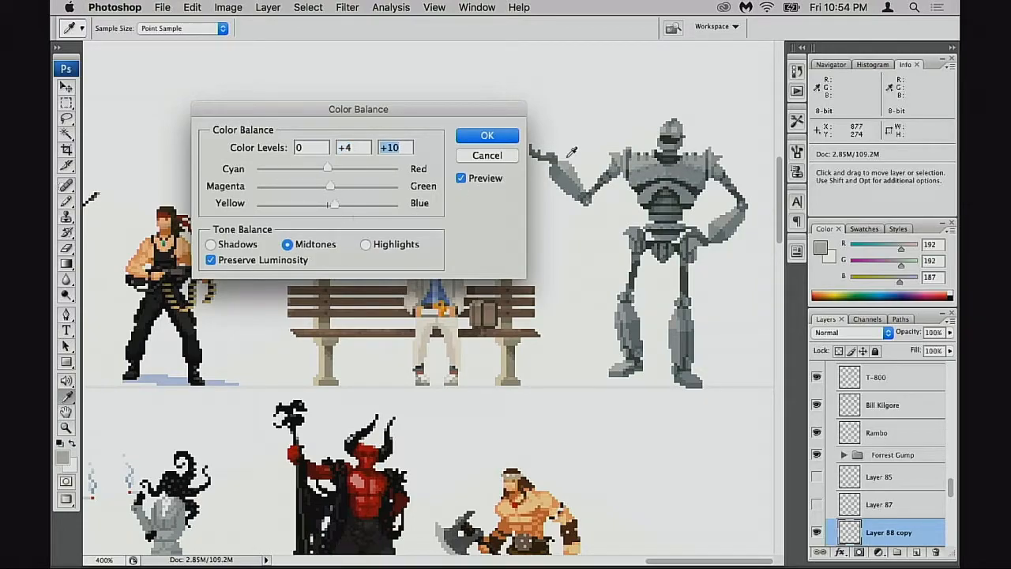
pyautogui.click(505, 136)
# Step: Compare the robot with its state before the Levels, Curves and Color Balance adjustments, then restore the Color Balance state
pyautogui.scroll(1, 711, 300)
pyautogui.press('f')
pyautogui.moveTo(713, 286); pyautogui.dragTo(537, 310)
pyautogui.keyDown('super'); pyautogui.click(529, 313); pyautogui.keyUp('super')
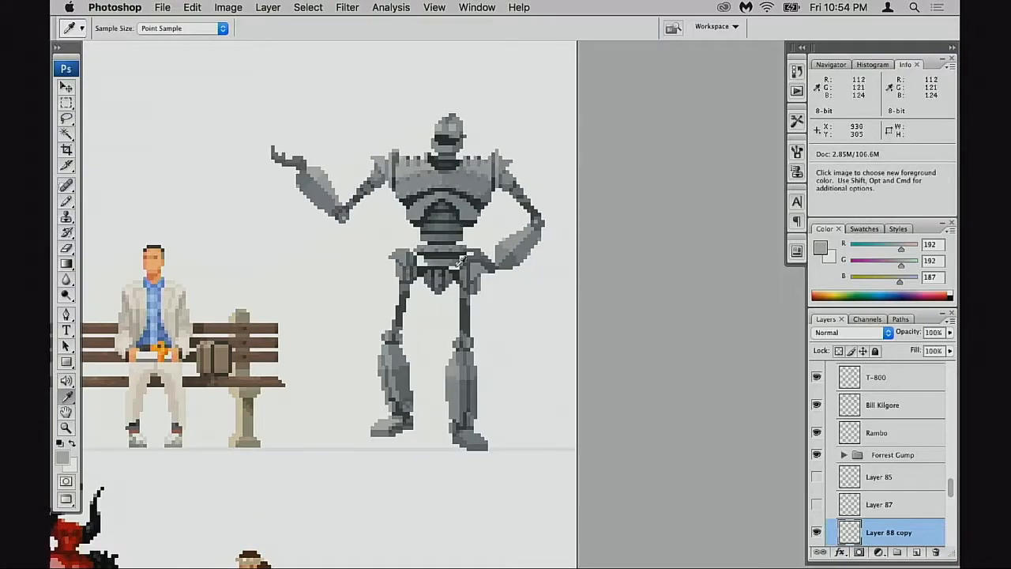
pyautogui.keyDown('alt'); pyautogui.click(488, 335); pyautogui.keyUp('alt')
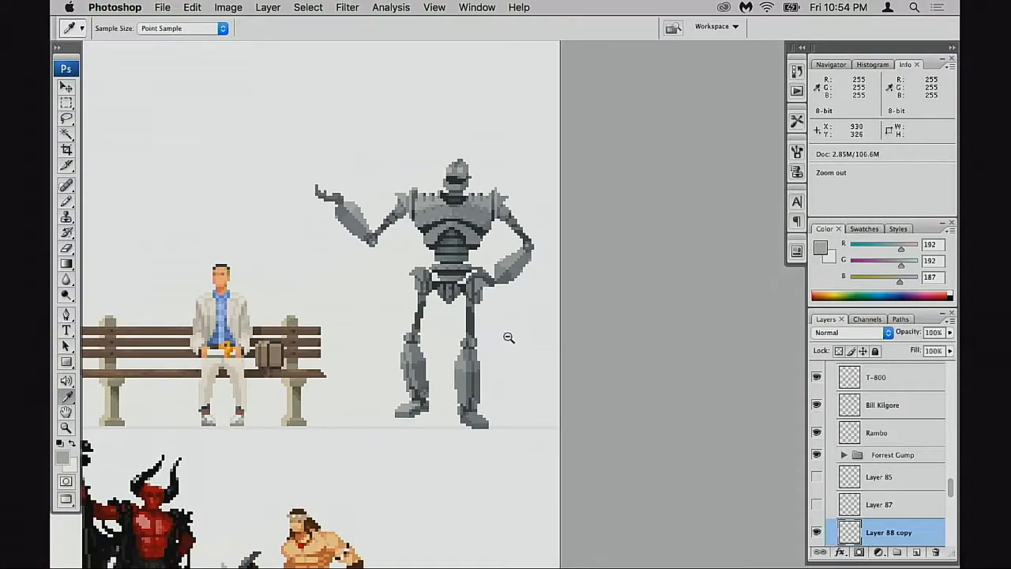
pyautogui.click(796, 72)
pyautogui.scroll(-5, 778, 282)
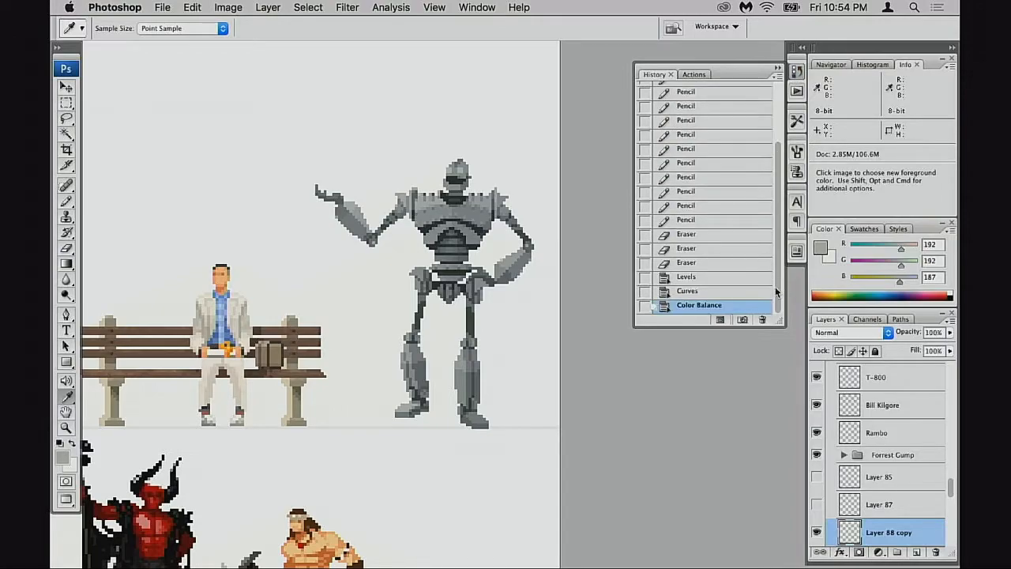
pyautogui.click(695, 263)
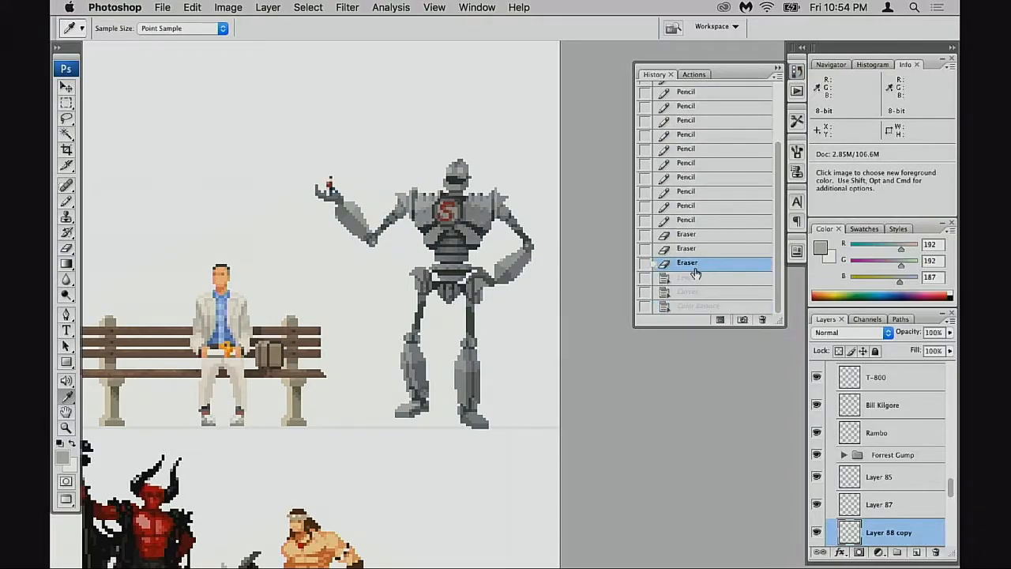
pyautogui.keyDown('super'); pyautogui.click(490, 264); pyautogui.keyUp('super')
pyautogui.keyDown('super'); pyautogui.click(489, 269); pyautogui.keyUp('super')
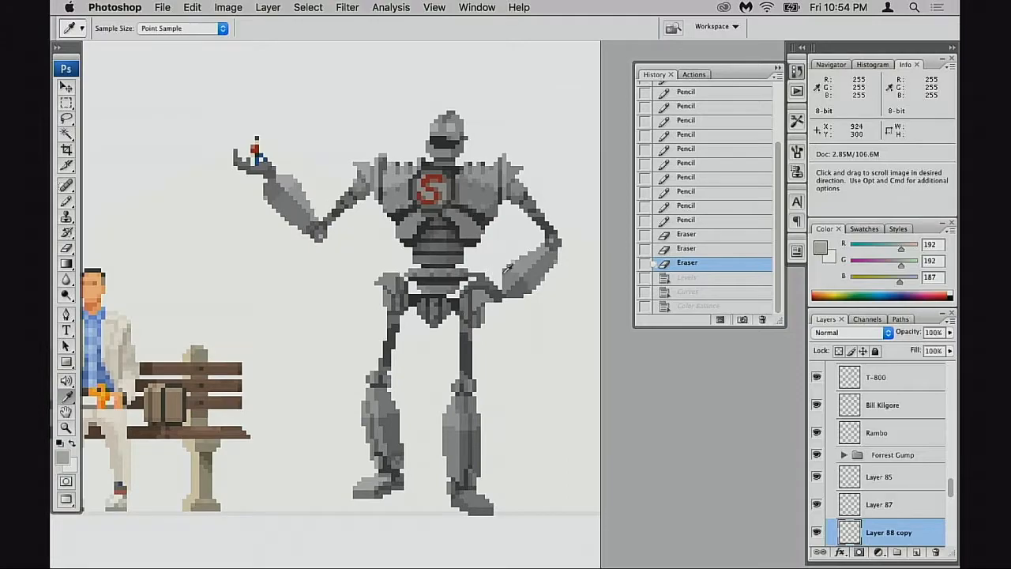
pyautogui.click(701, 306)
# Step: Repeat the before-and-after comparison of the robot's colour adjustments from farther out, keep the Color Balance state and put the history away
pyautogui.keyDown('alt'); pyautogui.click(498, 332); pyautogui.keyUp('alt')
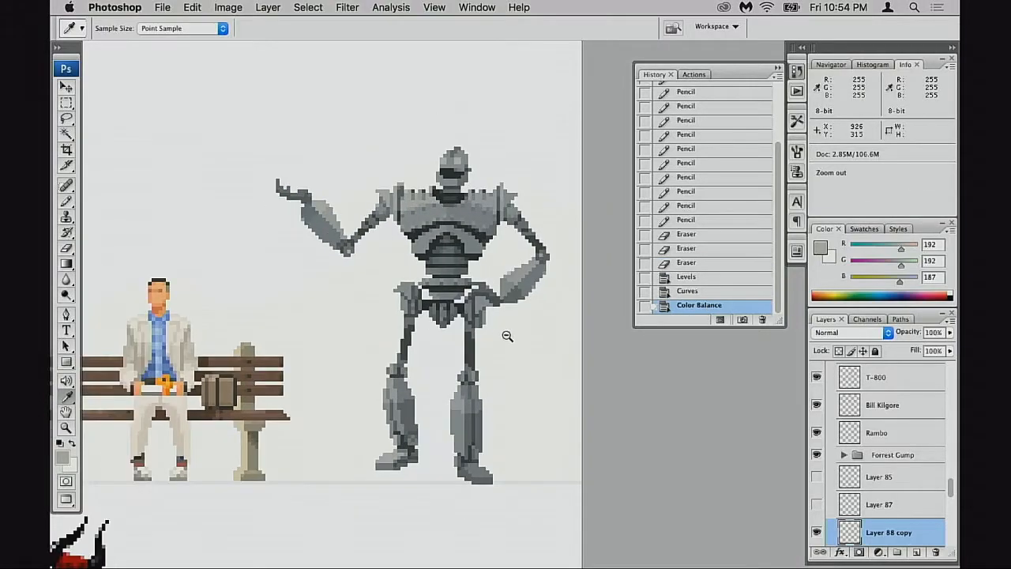
pyautogui.keyDown('alt'); pyautogui.click(508, 334); pyautogui.keyUp('alt')
pyautogui.click(692, 263)
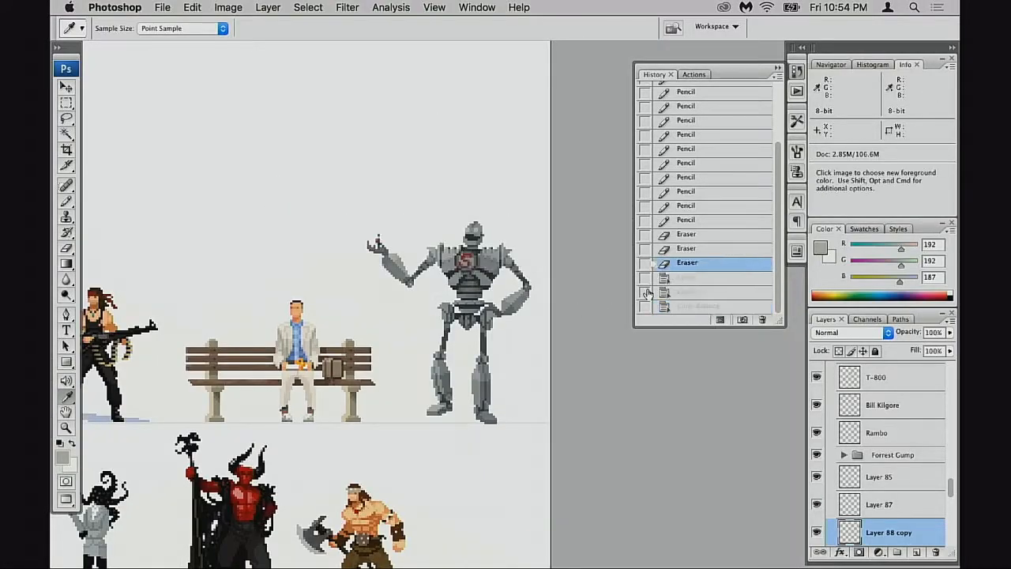
pyautogui.keyDown('super'); pyautogui.click(483, 322); pyautogui.keyUp('super')
pyautogui.click(687, 306)
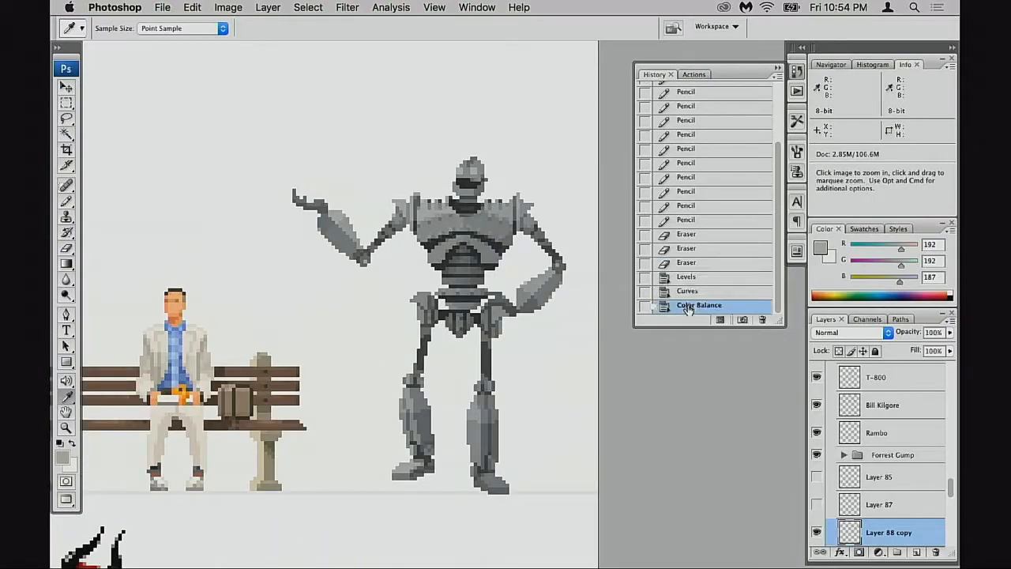
pyautogui.click(778, 76)
pyautogui.click(743, 72)
pyautogui.click(778, 68)
# Step: Show Layer 85 with the small figure and Layer 87 with the S emblem, and make Layer 87 active
pyautogui.click(816, 478)
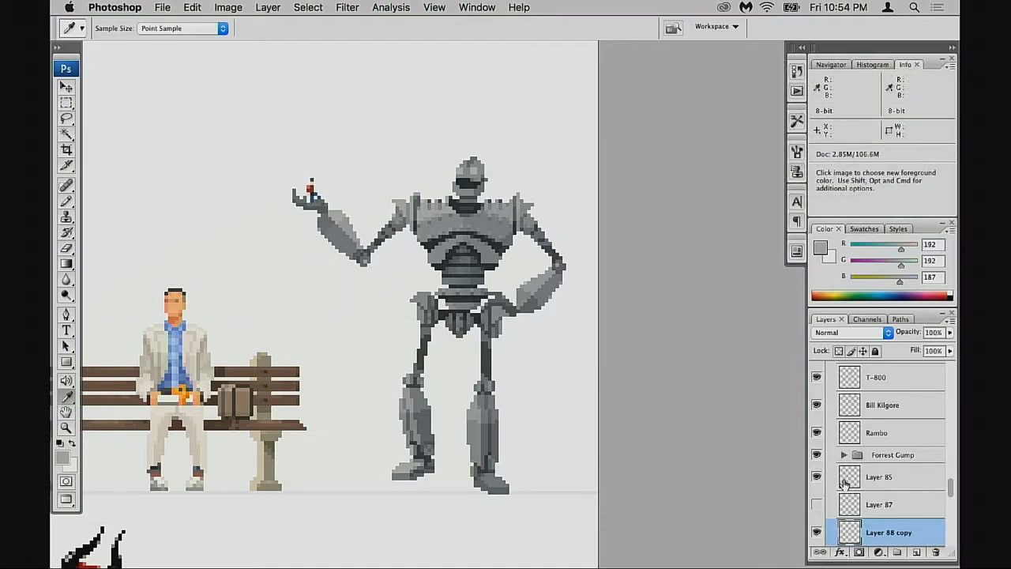
pyautogui.click(844, 484)
pyautogui.click(816, 506)
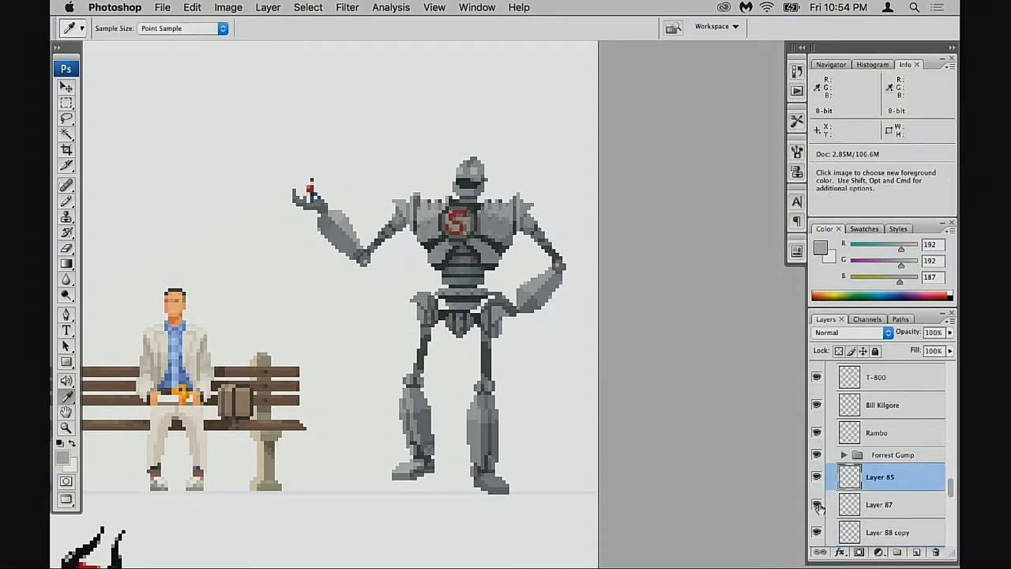
pyautogui.click(842, 509)
# Step: Dismiss Hue/Saturation unchanged and brighten the chest emblem on Layer 87 with a Levels adjustment
pyautogui.scroll(2, 486, 284)
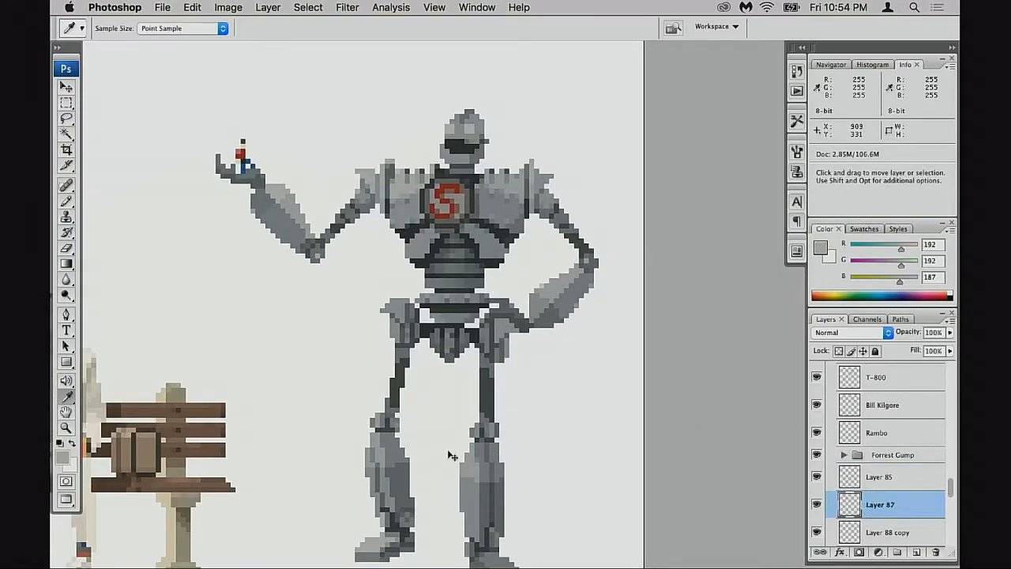
pyautogui.press('super+u')
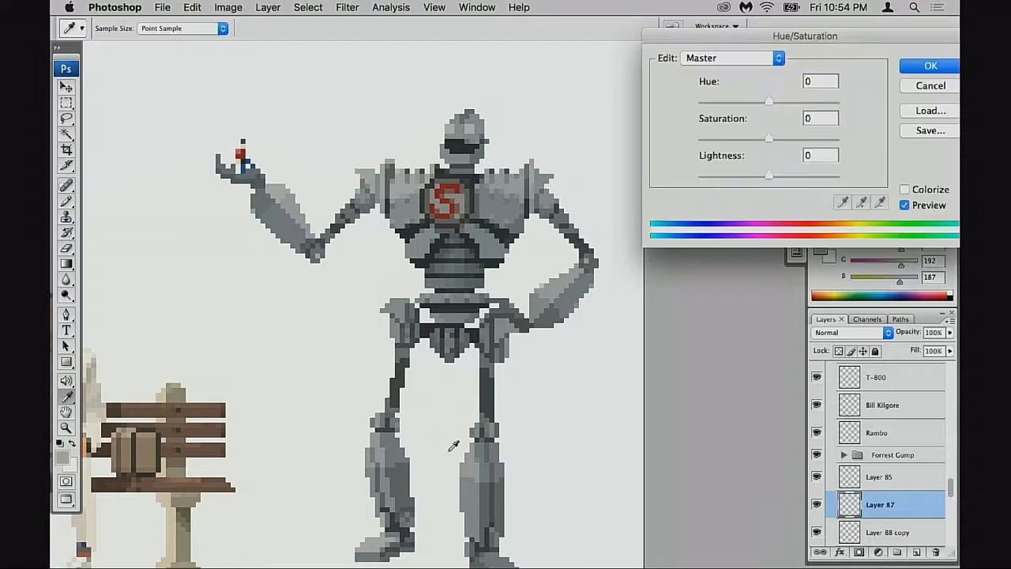
pyautogui.click(928, 86)
pyautogui.press('super+l')
pyautogui.moveTo(852, 173); pyautogui.dragTo(836, 172)
pyautogui.click(906, 74)
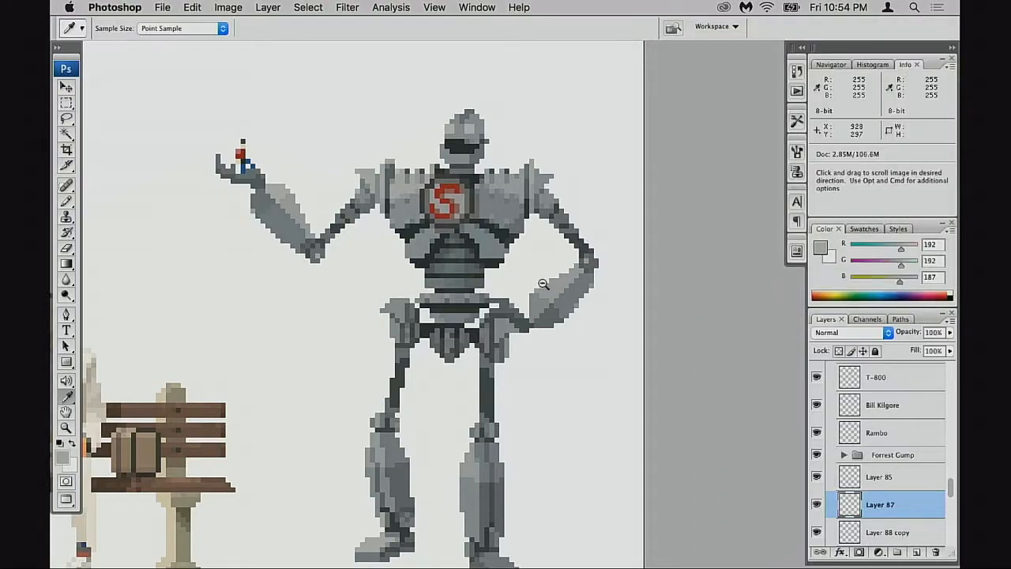
# Step: Return the document to a standard floating window and examine the complete robot beside the other sprites
pyautogui.keyDown('alt'); pyautogui.keyDown('super'); pyautogui.click(544, 292); pyautogui.keyUp('super'); pyautogui.keyUp('alt')
pyautogui.keyDown('alt'); pyautogui.keyDown('super'); pyautogui.click(538, 321); pyautogui.keyUp('super'); pyautogui.keyUp('alt')
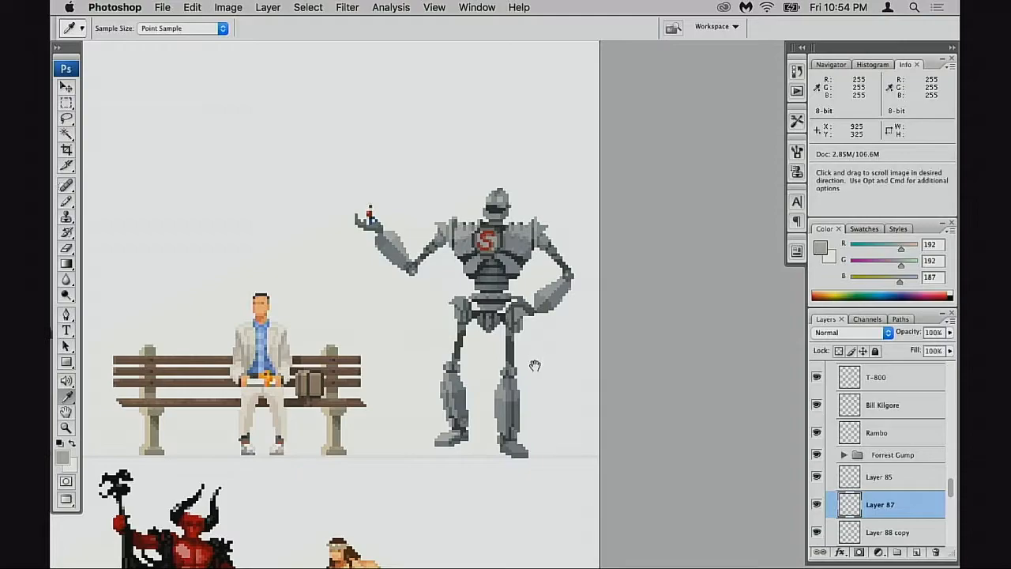
pyautogui.press('f')
pyautogui.press('f')
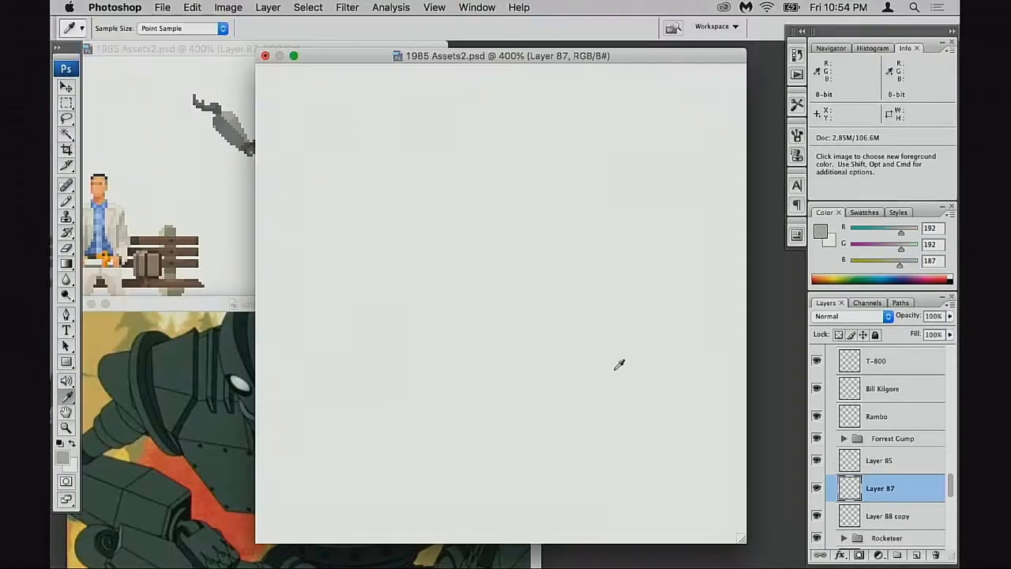
pyautogui.moveTo(604, 384); pyautogui.dragTo(441, 354)
pyautogui.scroll(-1, 474, 344)
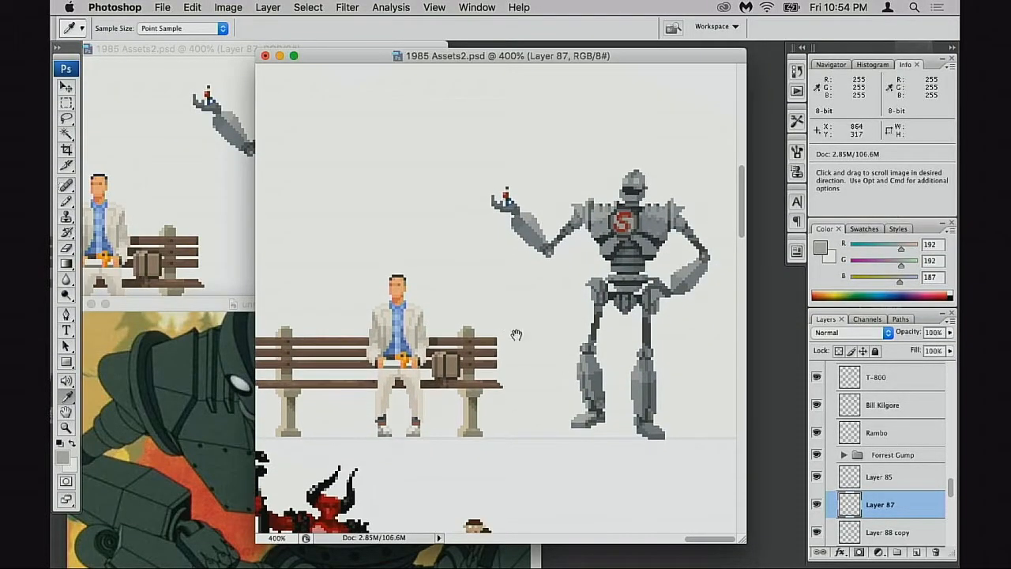
pyautogui.keyDown('alt'); pyautogui.keyDown('super'); pyautogui.click(580, 361); pyautogui.keyUp('super'); pyautogui.keyUp('alt')
pyautogui.keyDown('alt'); pyautogui.keyDown('super'); pyautogui.click(672, 276); pyautogui.keyUp('super'); pyautogui.keyUp('alt')
pyautogui.keyDown('super'); pyautogui.click(688, 273); pyautogui.keyUp('super')
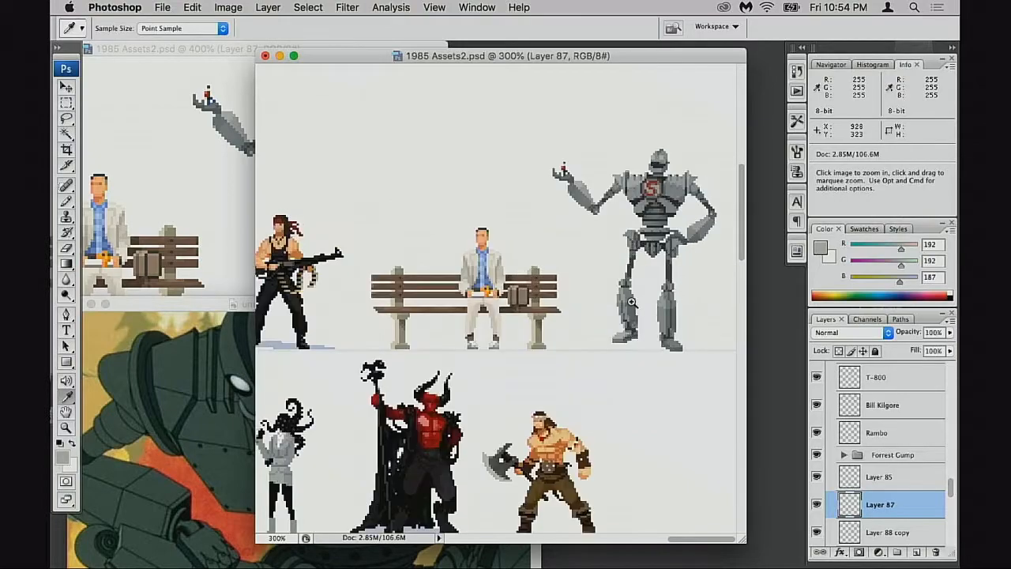
pyautogui.keyDown('super'); pyautogui.click(687, 276); pyautogui.keyUp('super')
# Step: Sample the dark green colour (RGB 70, 91, 84) from the reference image unnamed.jpg and return to the sprite document
pyautogui.click(225, 412)
pyautogui.click(232, 310)
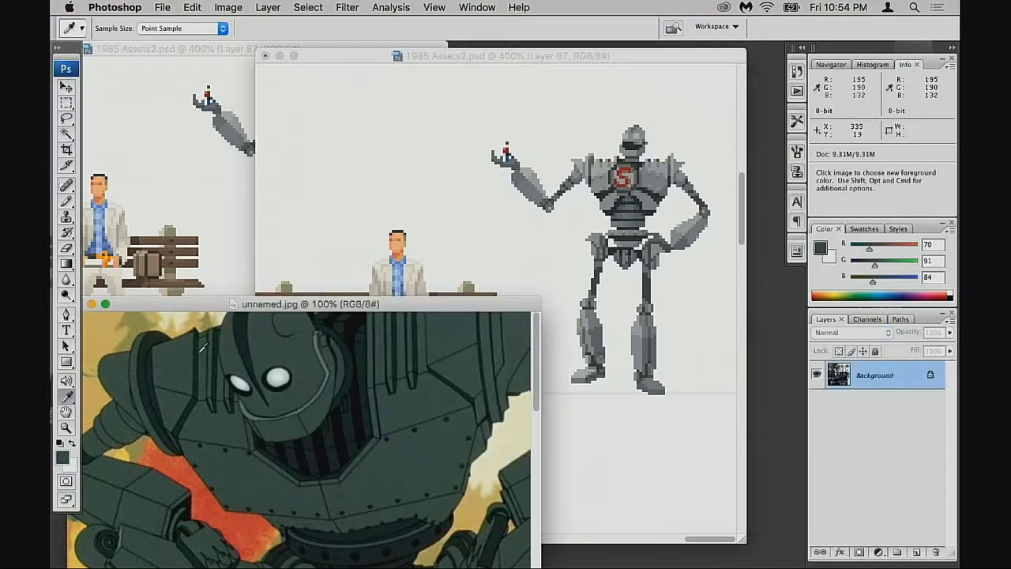
pyautogui.click(588, 95)
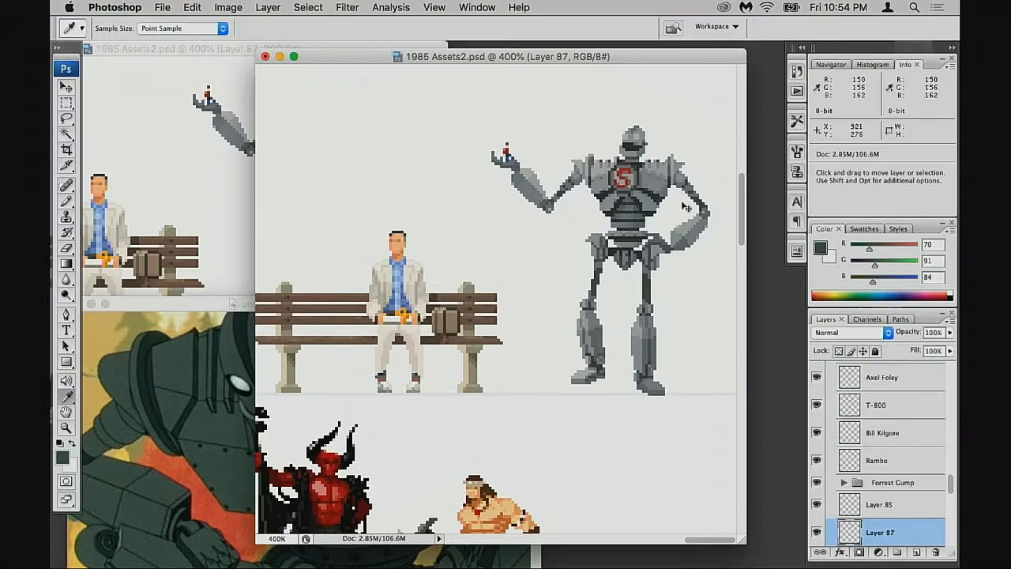
# Step: Activate the Pencil tool, check what Layer 87 contains, and make Layer 88 copy the active layer
pyautogui.keyDown('super'); pyautogui.click(635, 217); pyautogui.keyUp('super')
pyautogui.scroll(-5, 624, 261)
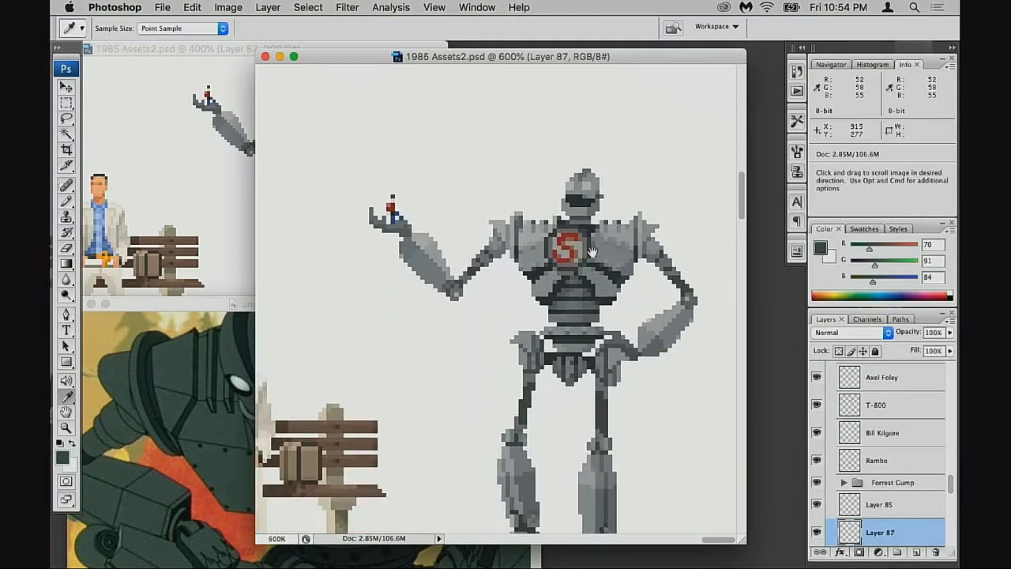
pyautogui.keyDown('super'); pyautogui.click(610, 262); pyautogui.keyUp('super')
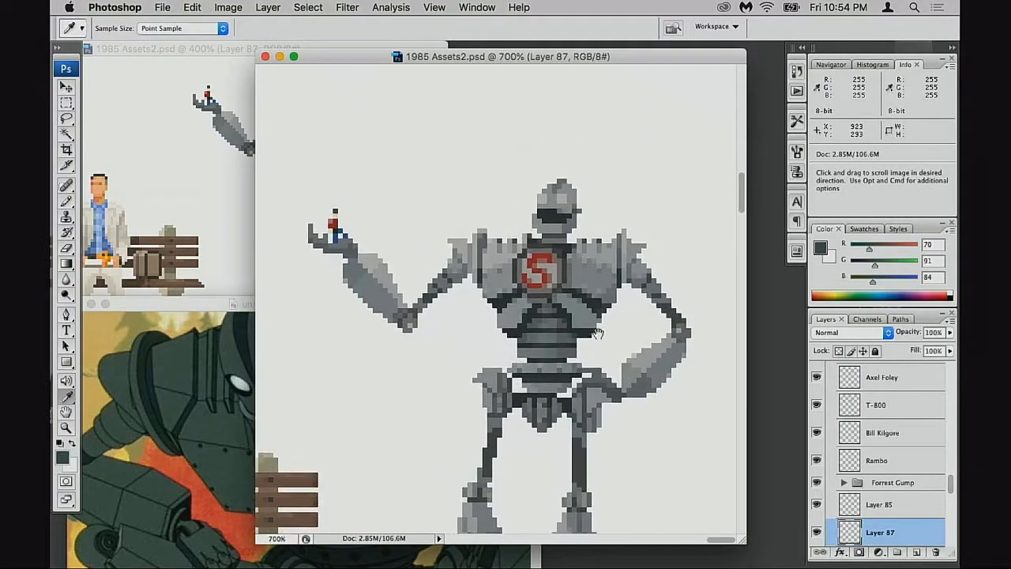
pyautogui.keyDown('super'); pyautogui.click(604, 278); pyautogui.keyUp('super')
pyautogui.press('b')
pyautogui.click(818, 532)
pyautogui.click(818, 532)
pyautogui.scroll(-3, 837, 507)
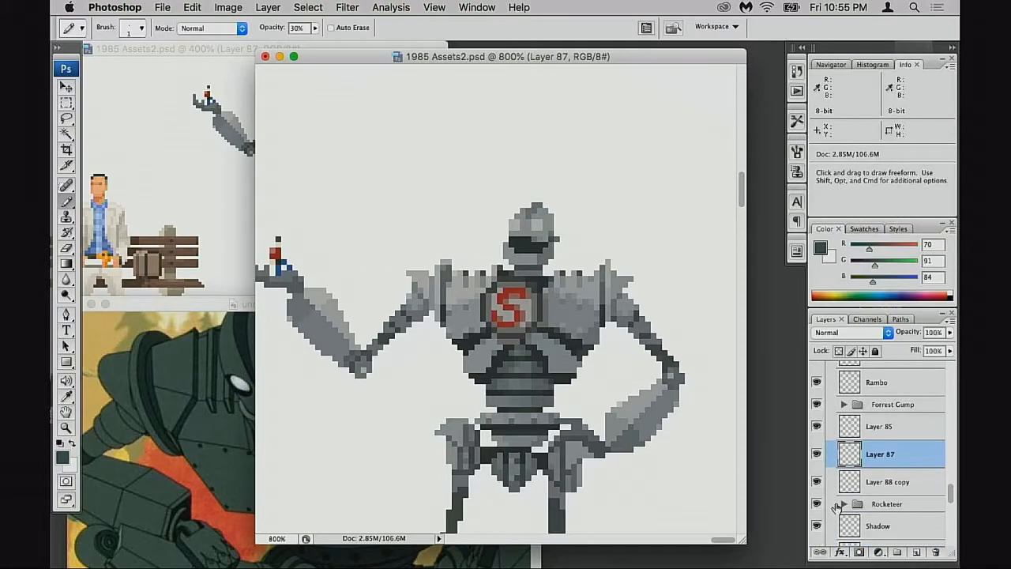
pyautogui.click(849, 480)
# Step: Inspect the robot's chest around the S emblem by hiding and showing Layer 88 copy and Layer 87 in turn
pyautogui.keyDown('super'); pyautogui.click(600, 387); pyautogui.keyUp('super')
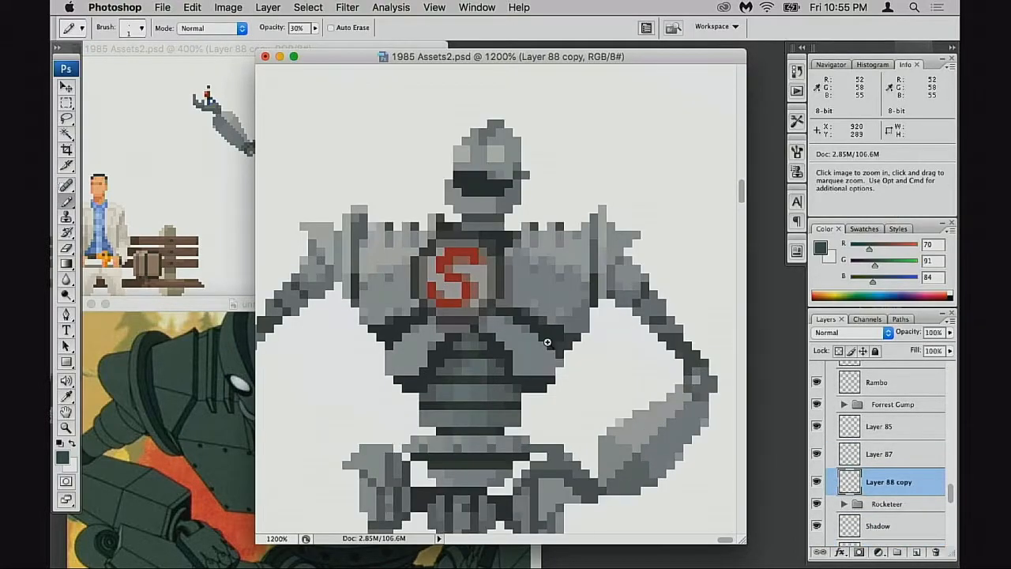
pyautogui.keyDown('super'); pyautogui.click(624, 363); pyautogui.keyUp('super')
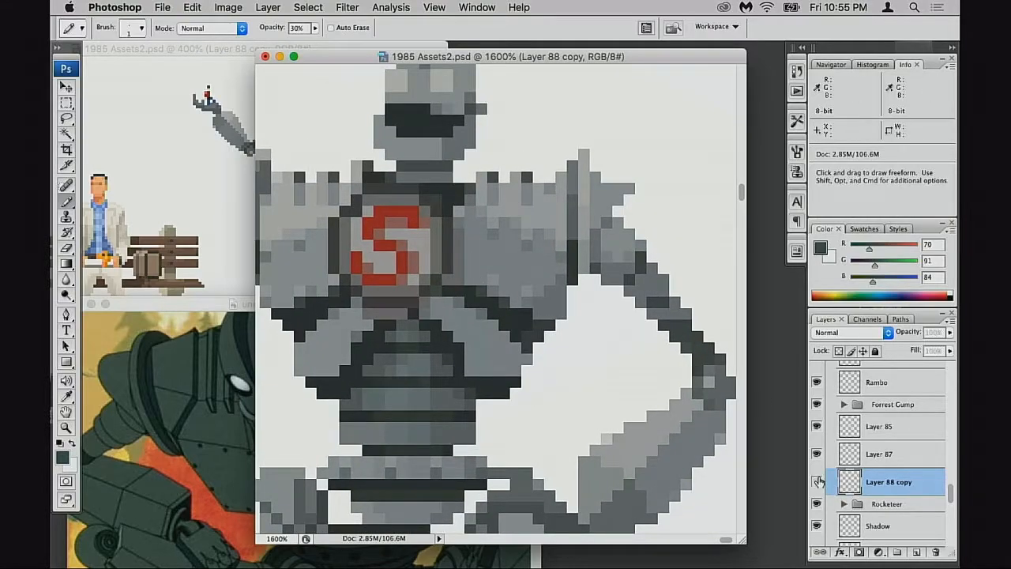
pyautogui.click(818, 482)
pyautogui.click(816, 482)
pyautogui.click(816, 483)
pyautogui.click(817, 457)
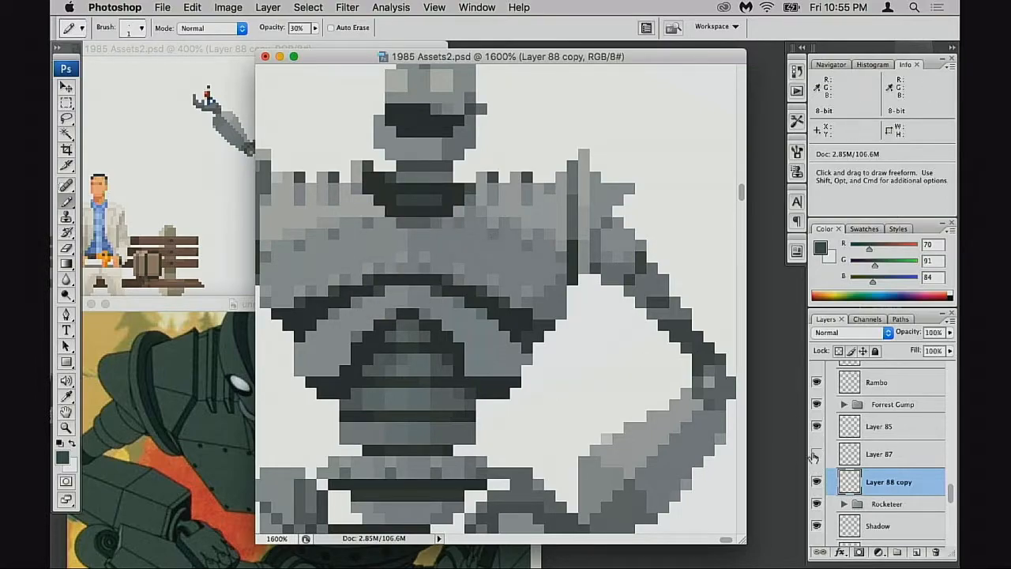
pyautogui.click(817, 455)
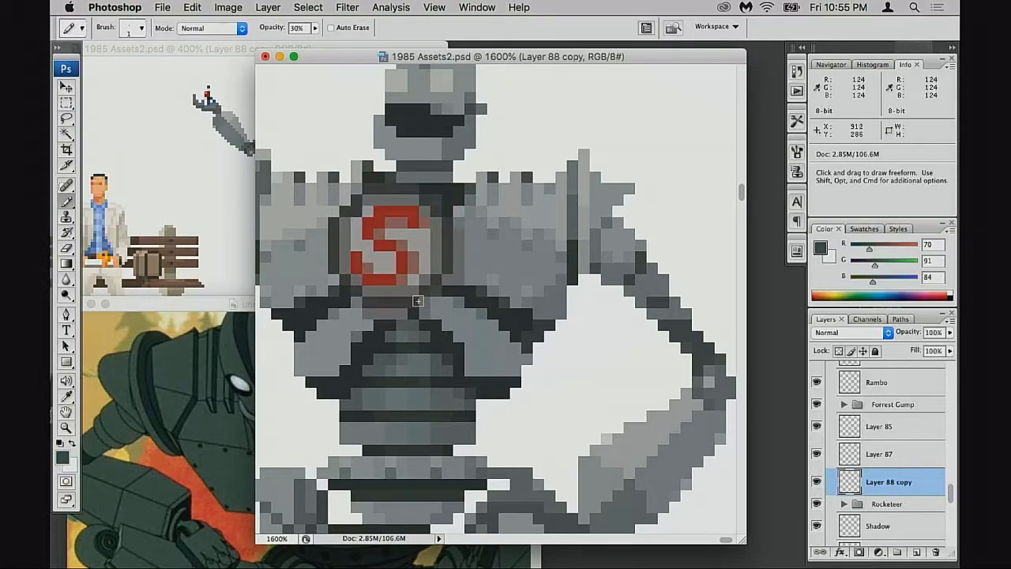
# Step: Set the Pencil's blending mode to Color and sample the chest plate's blue-grey (RGB 142, 150, 156)
pyautogui.hotkey('shift', 'alt', 'c')
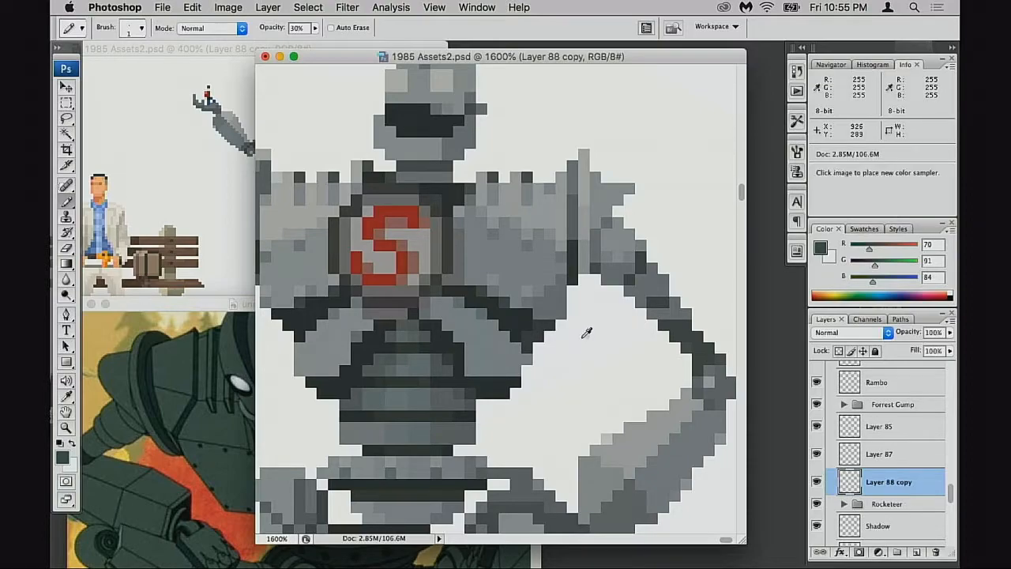
pyautogui.press('super+equal')
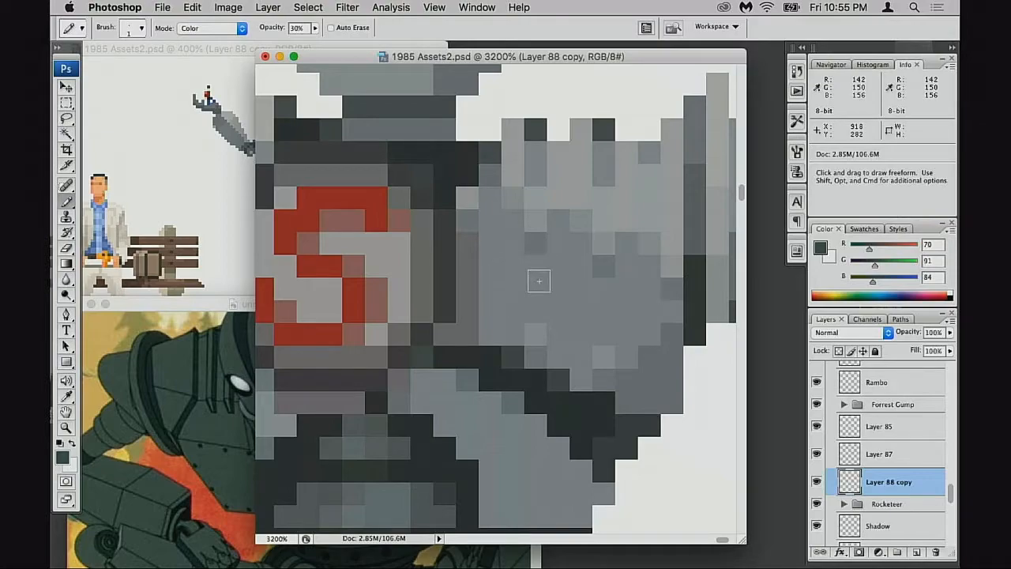
pyautogui.keyDown('alt'); pyautogui.click(533, 283); pyautogui.keyUp('alt')
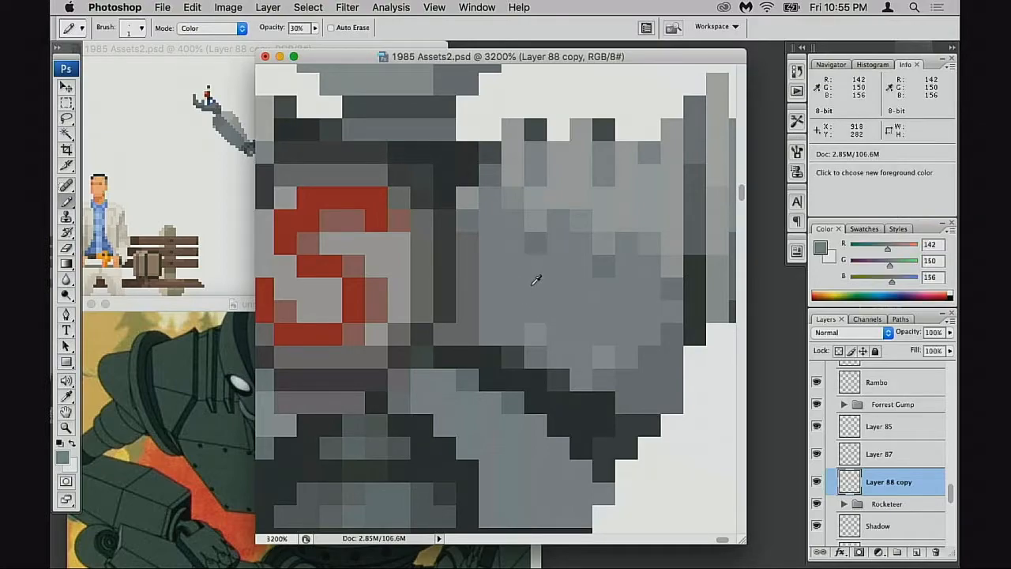
pyautogui.click(215, 30)
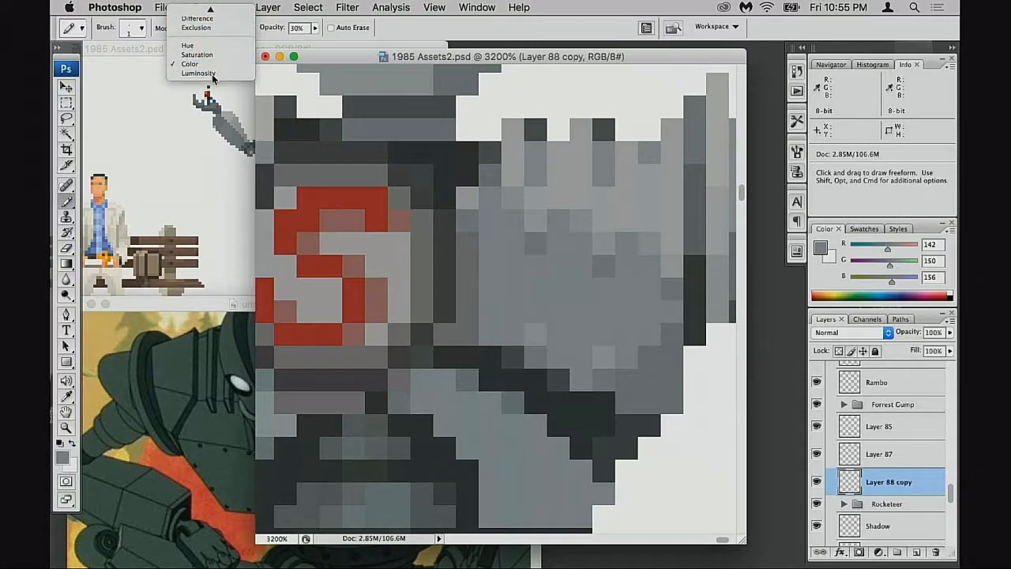
pyautogui.click(210, 64)
# Step: Hide Layer 88 copy, lock Layer 87's transparent pixels and tint the grey ring around the S blue-grey at 100% opacity
pyautogui.click(817, 481)
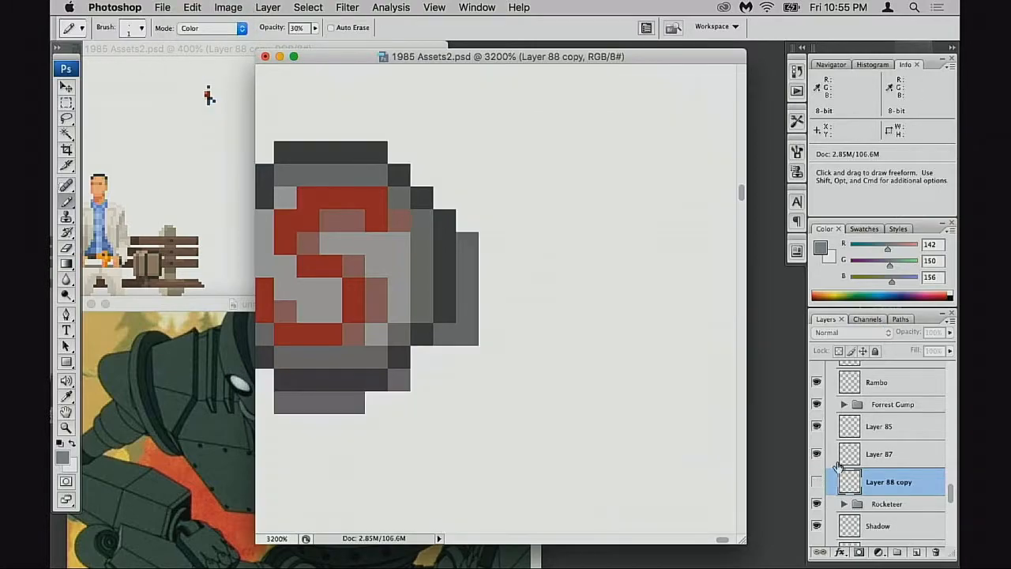
pyautogui.click(845, 456)
pyautogui.click(839, 352)
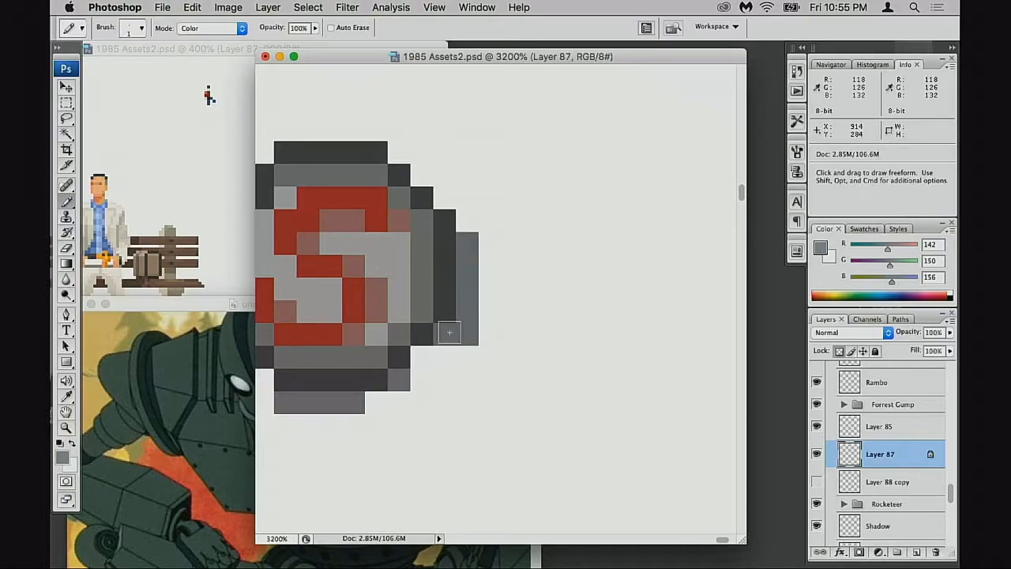
pyautogui.click(472, 246)
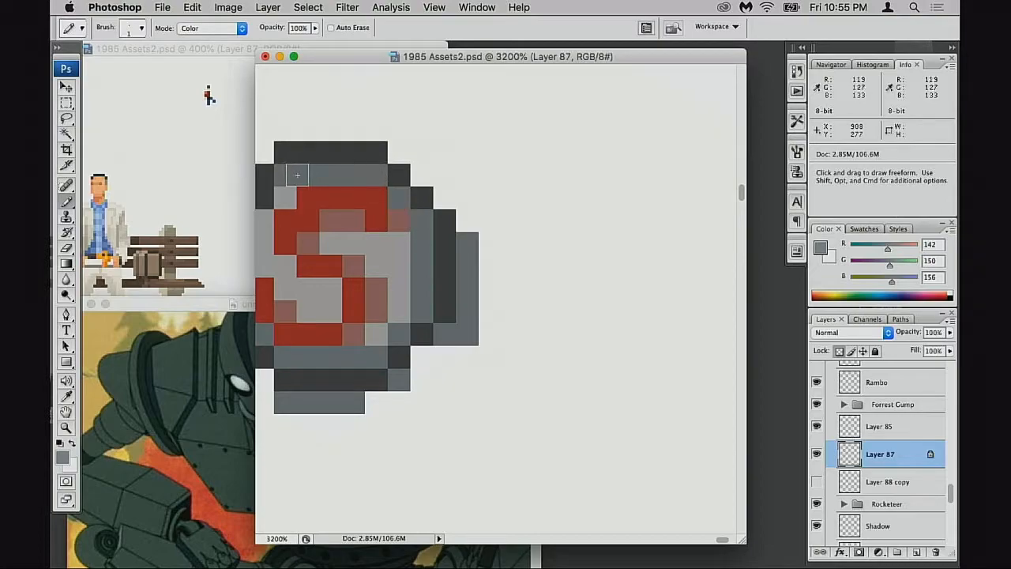
pyautogui.hscroll(-5, 463, 322)
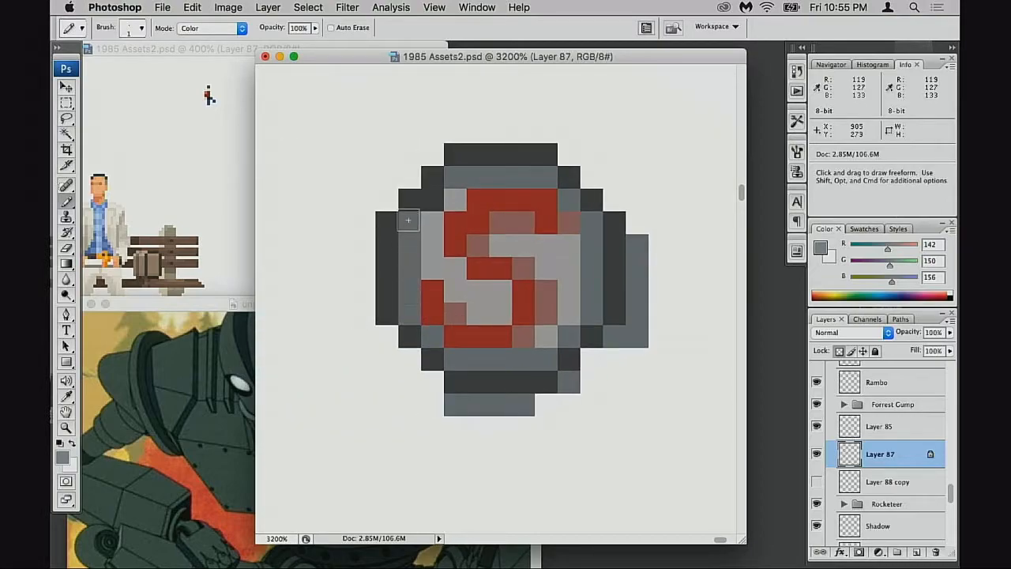
pyautogui.moveTo(564, 321); pyautogui.dragTo(454, 308)
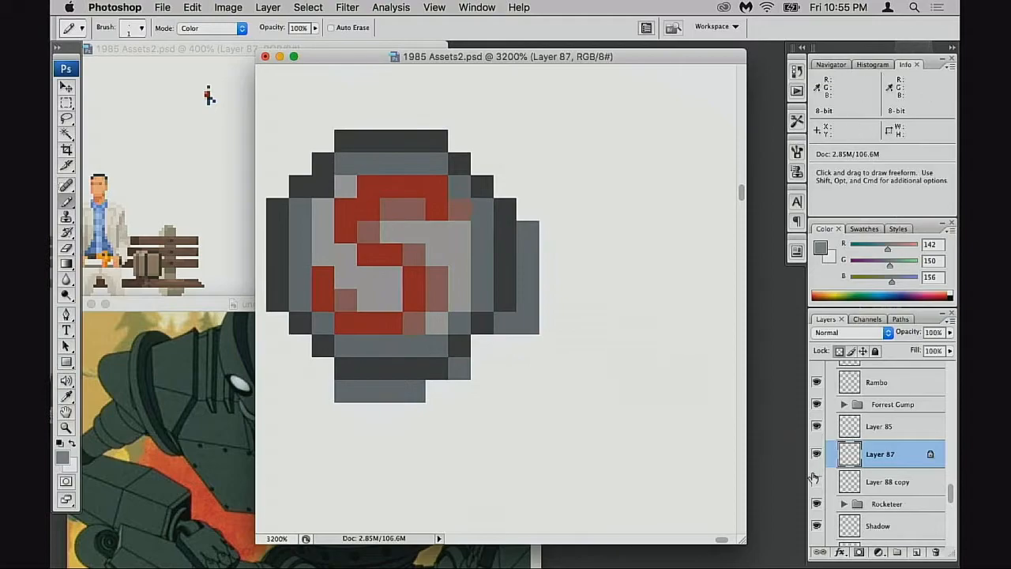
# Step: Show Layer 88 copy again and tint the dark rim around the S emblem with the same blue-grey
pyautogui.click(817, 481)
pyautogui.press('super+minus')
pyautogui.press('super+minus')
pyautogui.press('super+minus')
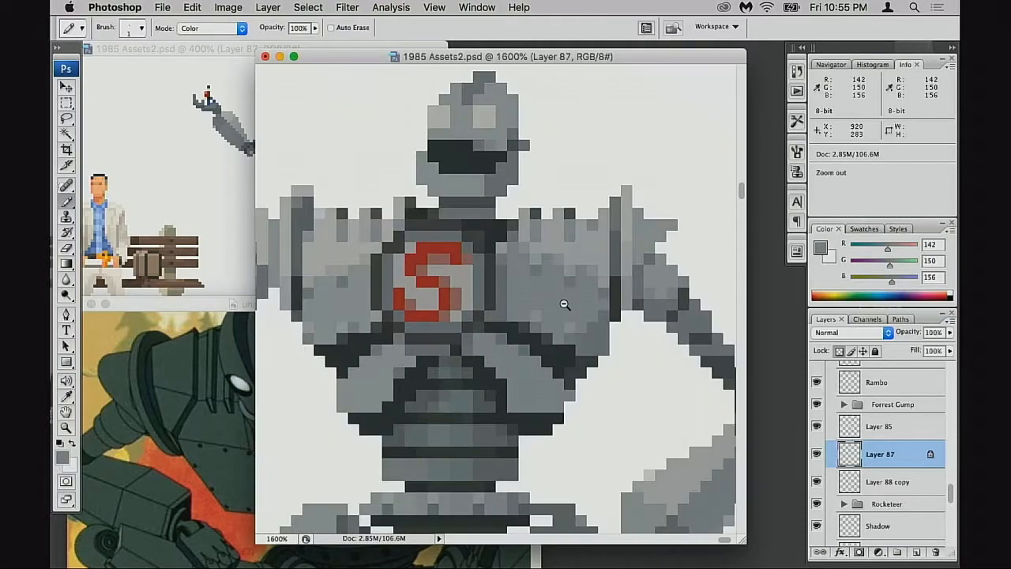
pyautogui.press('super+plus')
pyautogui.press('super+plus')
pyautogui.press('super+plus')
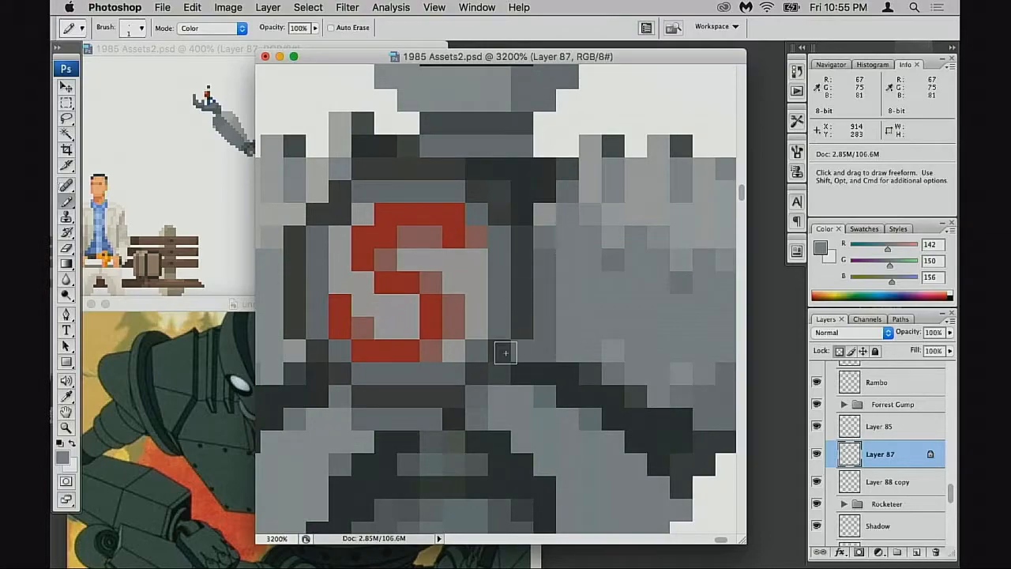
pyautogui.moveTo(447, 398); pyautogui.dragTo(361, 397)
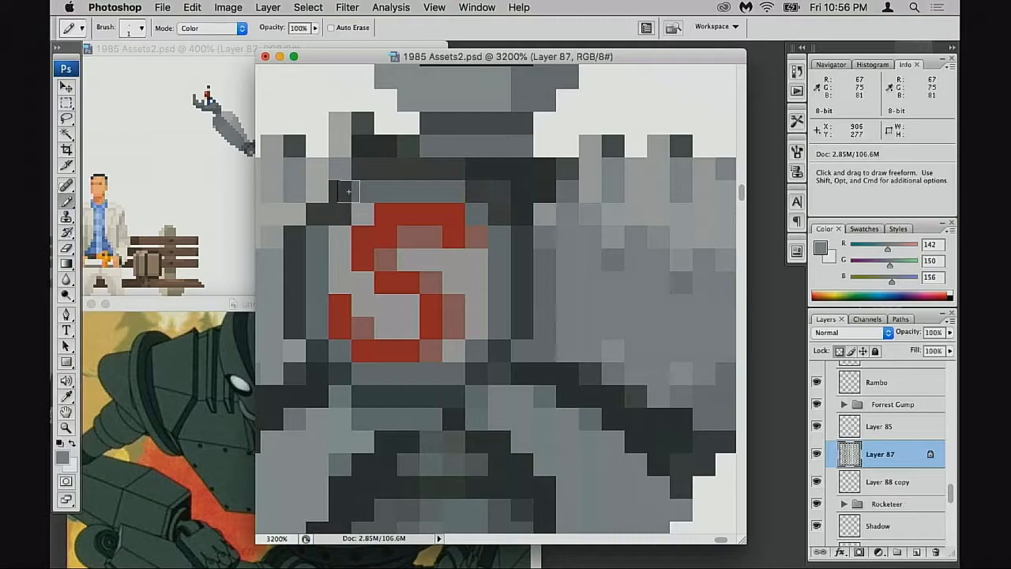
# Step: Sample the dark grey (RGB 67, 74, 71) from the shadow at the outer lower edge of the chest armour
pyautogui.keyDown('alt'); pyautogui.click(547, 336); pyautogui.keyUp('alt')
pyautogui.keyDown('alt'); pyautogui.click(547, 336); pyautogui.keyUp('alt')
pyautogui.keyDown('super'); pyautogui.click(528, 350); pyautogui.keyUp('super')
pyautogui.keyDown('super'); pyautogui.click(510, 330); pyautogui.keyUp('super')
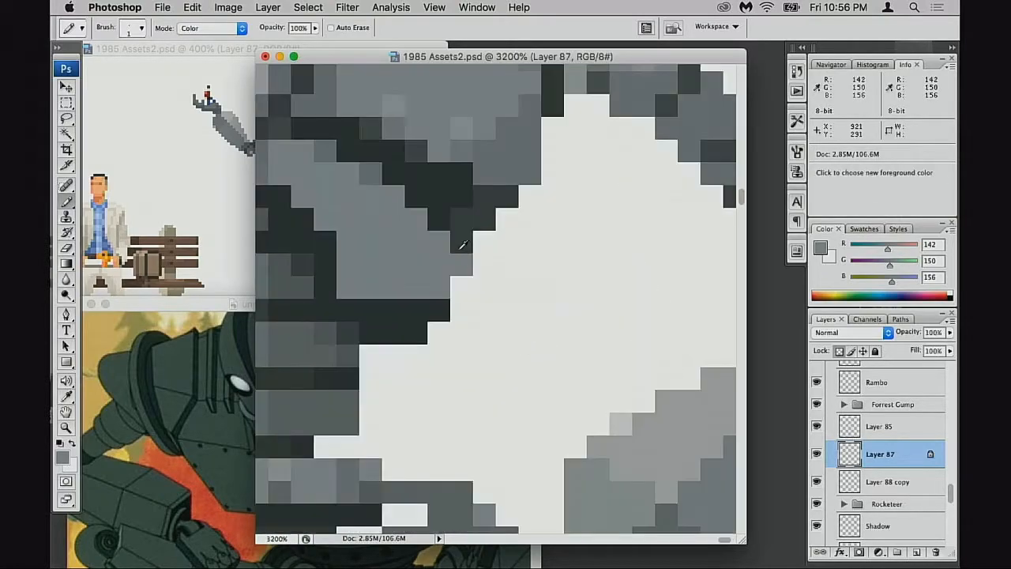
pyautogui.keyDown('alt'); pyautogui.click(475, 231); pyautogui.keyUp('alt')
pyautogui.moveTo(464, 237); pyautogui.dragTo(710, 448)
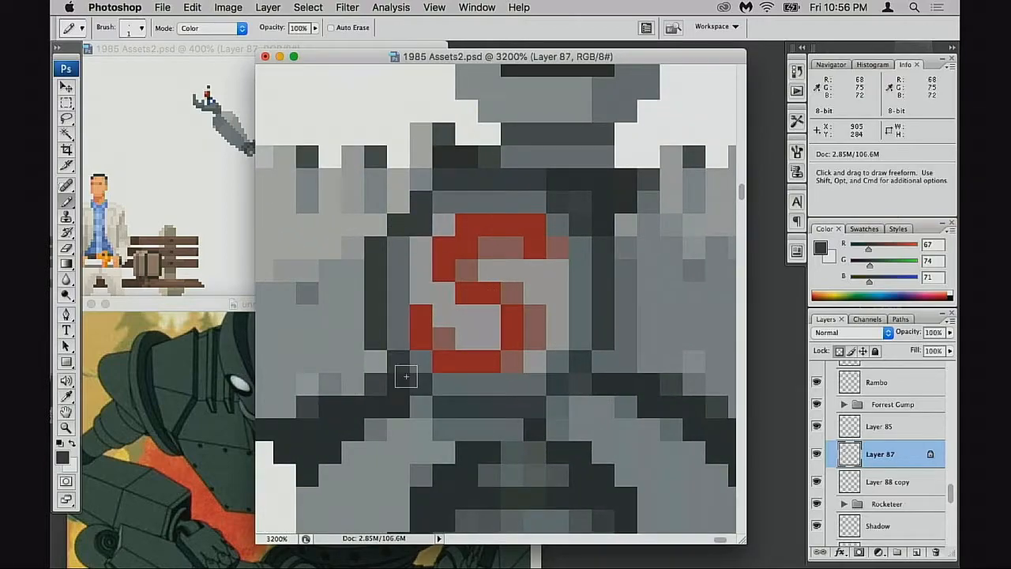
# Step: Tint the emblem's dark rim with the dark grey-green RGB 52, 58, 55 sampled from the chest shadow, and review the whole robot
pyautogui.keyDown('alt'); pyautogui.click(629, 407); pyautogui.keyUp('alt')
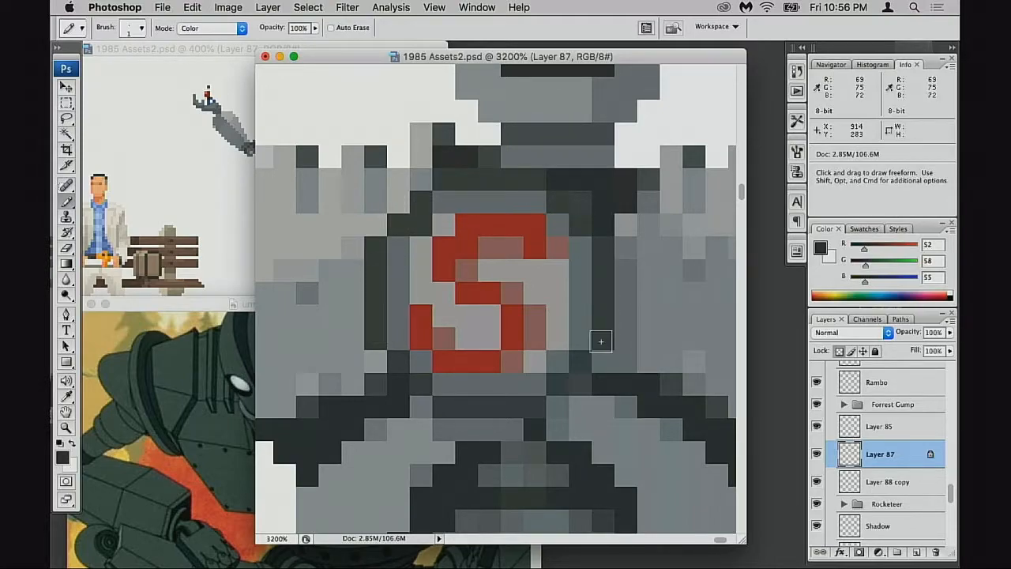
pyautogui.keyDown('alt'); pyautogui.click(550, 395); pyautogui.keyUp('alt')
pyautogui.keyDown('alt'); pyautogui.click(552, 397); pyautogui.keyUp('alt')
pyautogui.keyDown('alt'); pyautogui.click(553, 399); pyautogui.keyUp('alt')
pyautogui.moveTo(551, 291); pyautogui.dragTo(562, 380)
pyautogui.keyDown('alt'); pyautogui.click(566, 354); pyautogui.keyUp('alt')
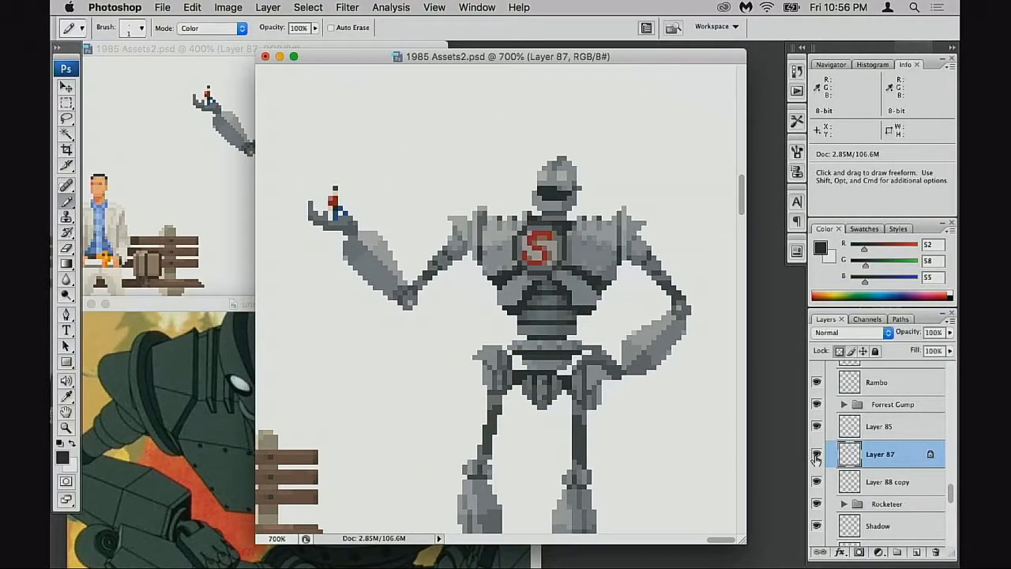
# Step: Erase grey pixels directly beneath the S emblem on Layer 87 and undo the last eraser stroke
pyautogui.moveTo(541, 293); pyautogui.dragTo(546, 272)
pyautogui.keyDown('super'); pyautogui.click(547, 272); pyautogui.keyUp('super')
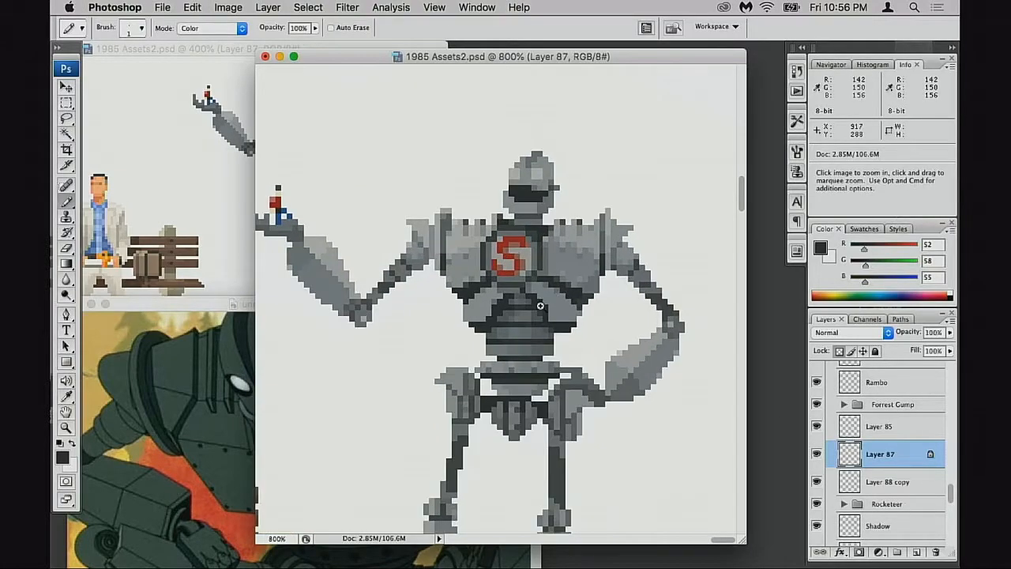
pyautogui.keyDown('super'); pyautogui.click(555, 298); pyautogui.keyUp('super')
pyautogui.keyDown('super'); pyautogui.click(467, 314); pyautogui.keyUp('super')
pyautogui.keyDown('super'); pyautogui.click(467, 315); pyautogui.keyUp('super')
pyautogui.moveTo(440, 331); pyautogui.dragTo(506, 326)
pyautogui.press('e')
pyautogui.moveTo(447, 284); pyautogui.dragTo(521, 284)
pyautogui.hotkey('ctrl', 'z')
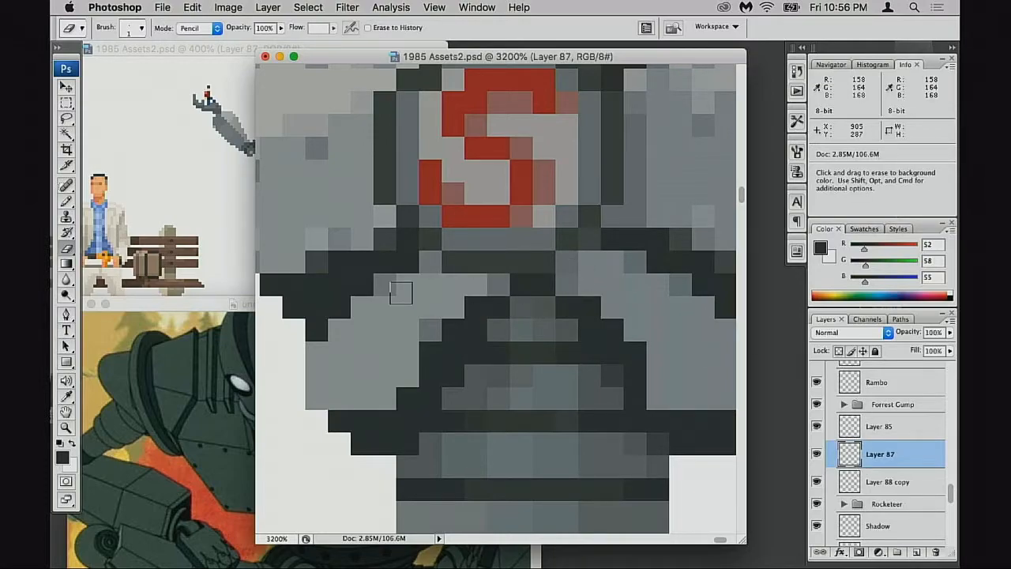
# Step: Retouch the pixels beneath the emblem with sampled grey (RGB 118, 126, 132) at 20% Pencil opacity, and set the mode to Multiply
pyautogui.press('b')
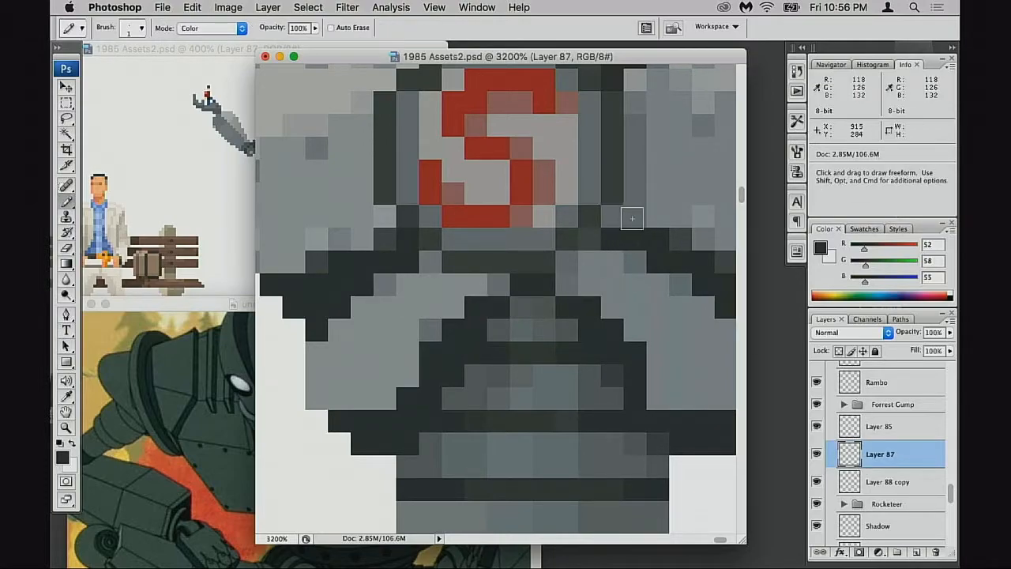
pyautogui.keyDown('alt'); pyautogui.click(630, 211); pyautogui.keyUp('alt')
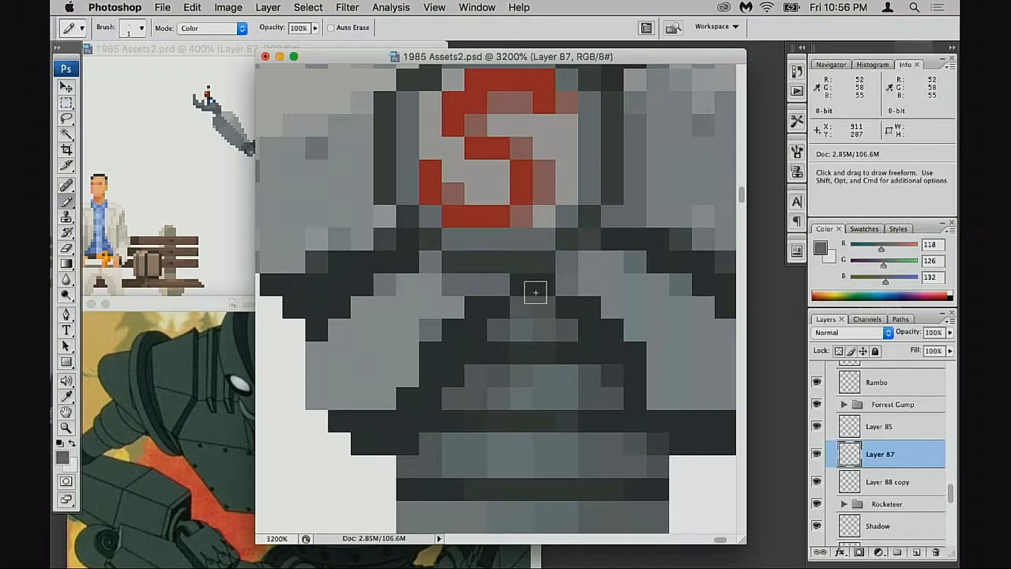
pyautogui.press('2')
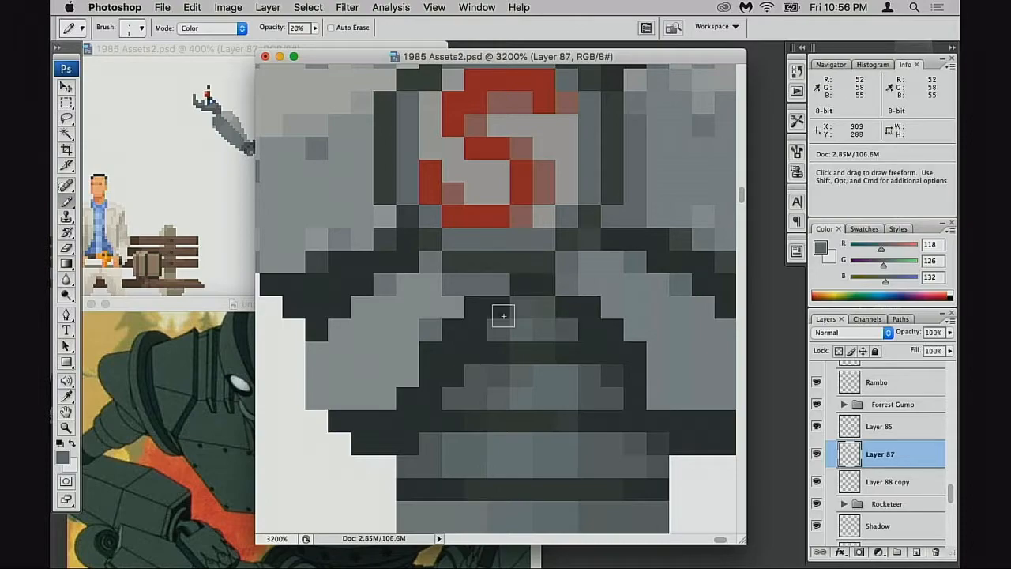
pyautogui.hotkey('shift', 'alt', 'm')
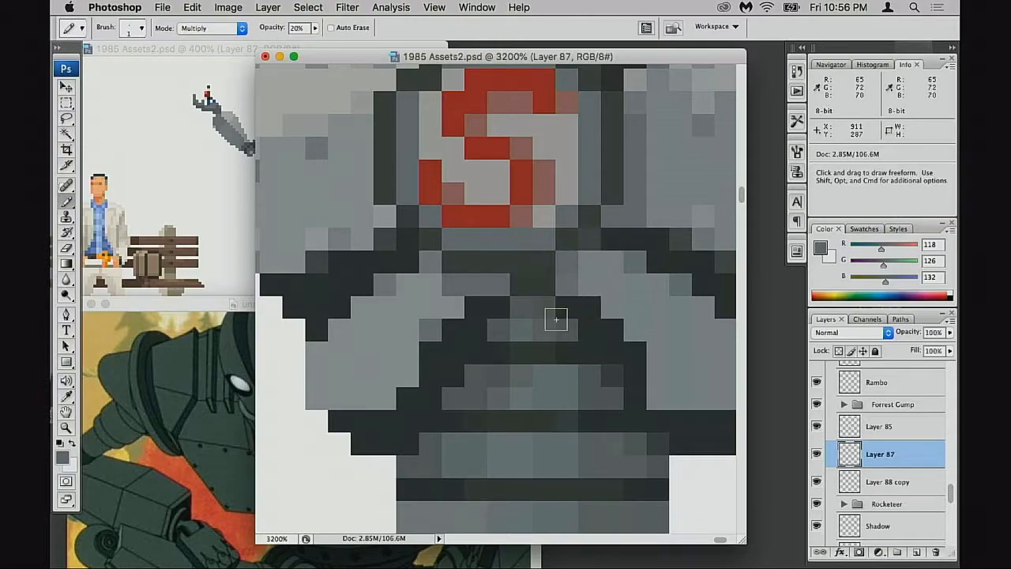
pyautogui.keyDown('alt'); pyautogui.click(557, 330); pyautogui.keyUp('alt')
pyautogui.keyDown('alt'); pyautogui.click(557, 330); pyautogui.keyUp('alt')
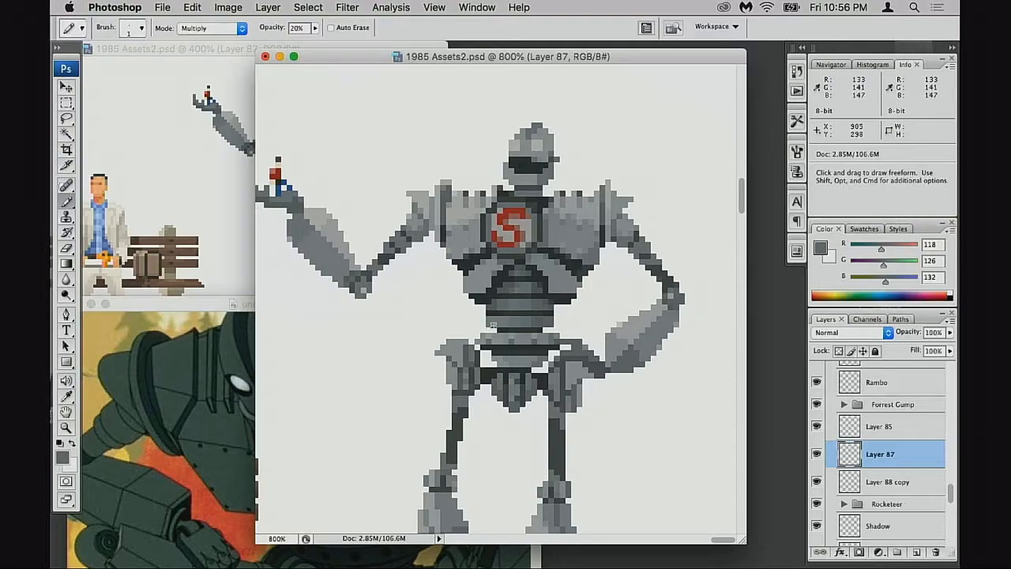
pyautogui.scroll(-3, 510, 324)
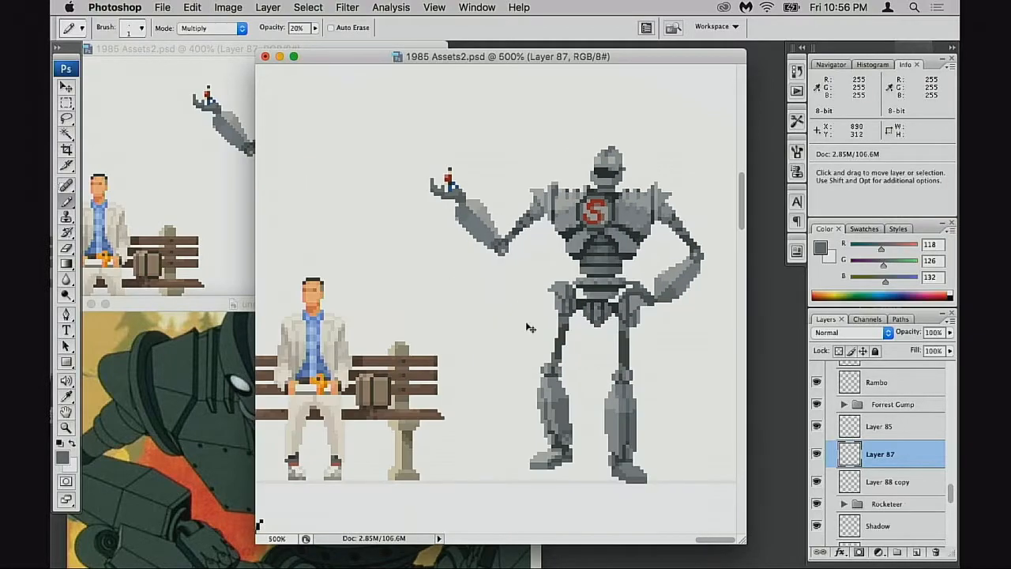
# Step: Switch to the reference image unnamed.jpg and look through its robot pictures down to the dark rendered model
pyautogui.click(198, 411)
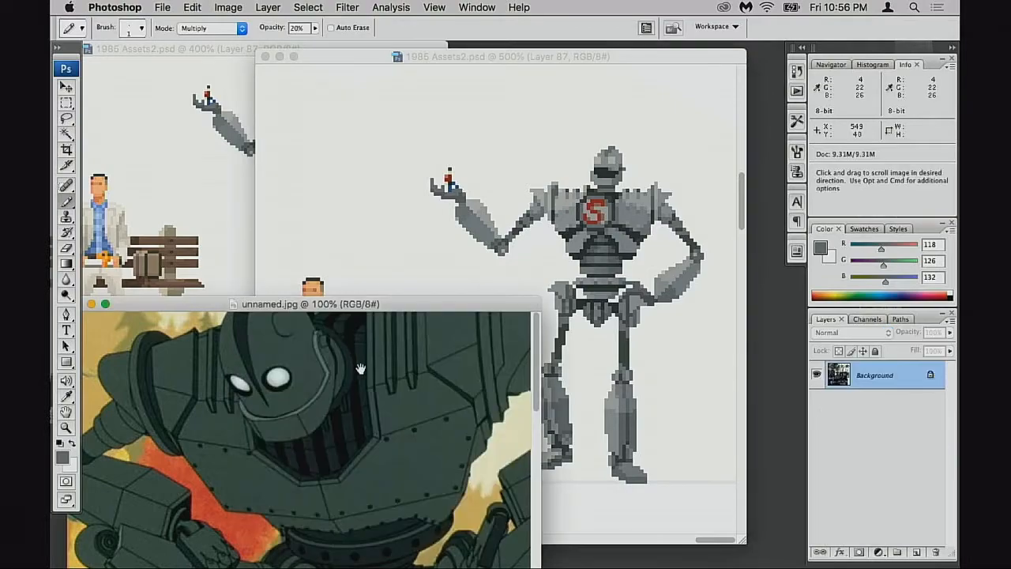
pyautogui.scroll(-10, 316, 415)
pyautogui.scroll(-15, 355, 410)
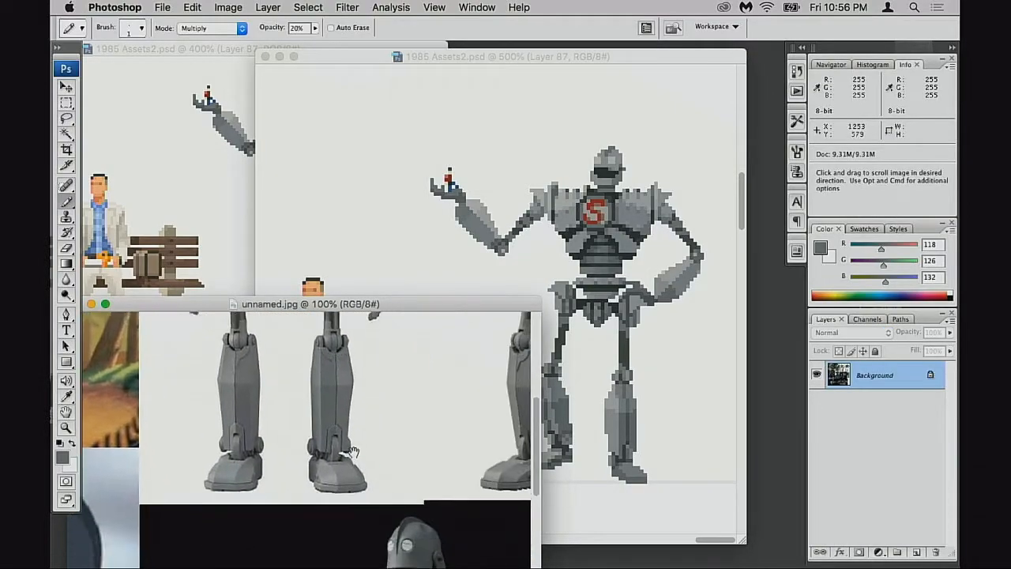
pyautogui.moveTo(356, 403); pyautogui.dragTo(506, 304)
pyautogui.moveTo(257, 458); pyautogui.dragTo(400, 346)
pyautogui.moveTo(338, 398); pyautogui.dragTo(411, 462)
# Step: Examine the head, eyes and upper body of the rendered robot on the black background in the reference
pyautogui.keyDown('alt'); pyautogui.click(400, 475); pyautogui.keyUp('alt')
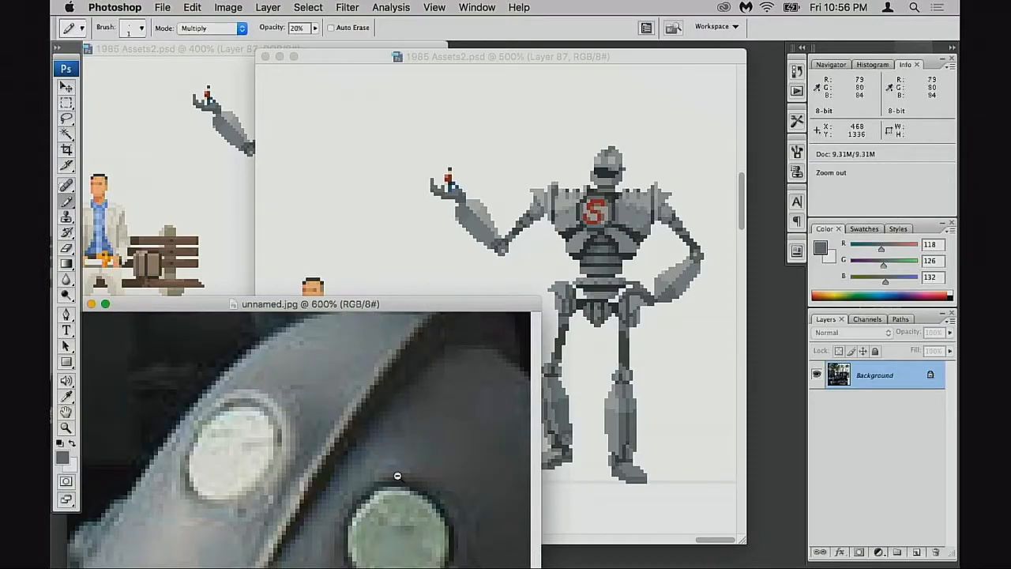
pyautogui.keyDown('alt'); pyautogui.click(396, 478); pyautogui.keyUp('alt')
pyautogui.keyDown('alt'); pyautogui.click(395, 483); pyautogui.keyUp('alt')
pyautogui.moveTo(294, 460); pyautogui.dragTo(476, 317)
pyautogui.keyDown('alt'); pyautogui.click(280, 467); pyautogui.keyUp('alt')
pyautogui.keyDown('alt'); pyautogui.click(294, 478); pyautogui.keyUp('alt')
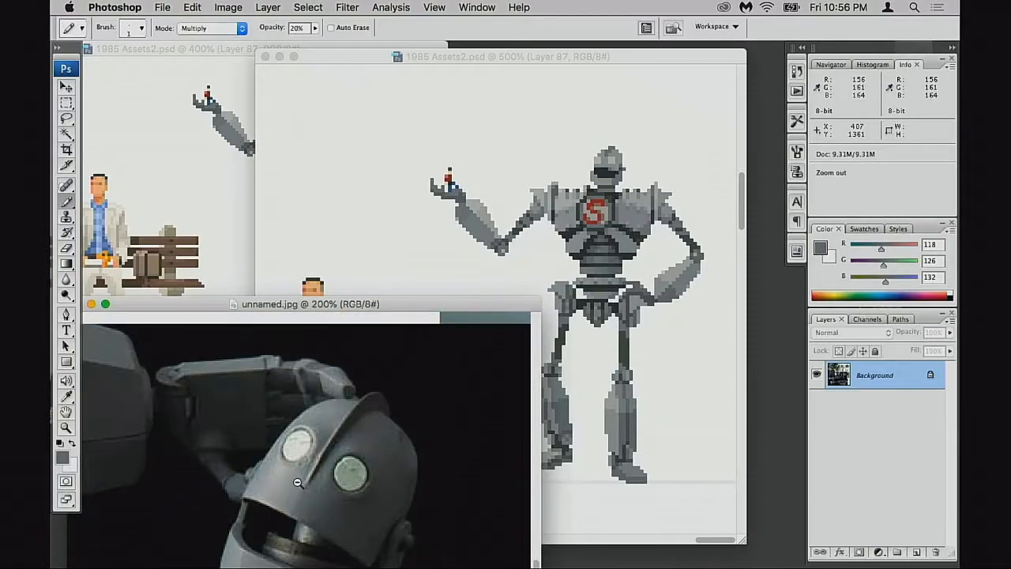
pyautogui.keyDown('alt'); pyautogui.click(300, 488); pyautogui.keyUp('alt')
pyautogui.moveTo(322, 471)
pyautogui.mouseDown()
pyautogui.moveTo(376, 347)
pyautogui.moveTo(381, 449)
pyautogui.mouseUp()
pyautogui.moveTo(344, 320)
pyautogui.mouseDown()
pyautogui.moveTo(326, 447)
pyautogui.moveTo(312, 438)
pyautogui.mouseUp()
pyautogui.moveTo(229, 323); pyautogui.dragTo(260, 476)
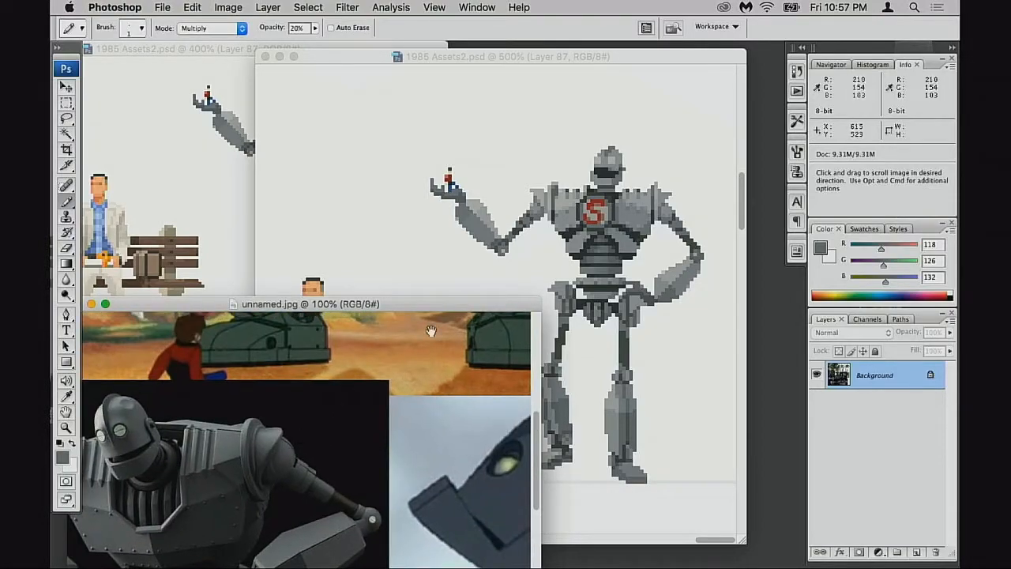
# Step: Return to the sprite document and compare the robot with Layer 88 copy hidden and shown
pyautogui.click(659, 176)
pyautogui.keyDown('super'); pyautogui.click(620, 202); pyautogui.keyUp('super')
pyautogui.keyDown('super'); pyautogui.click(620, 227); pyautogui.keyUp('super')
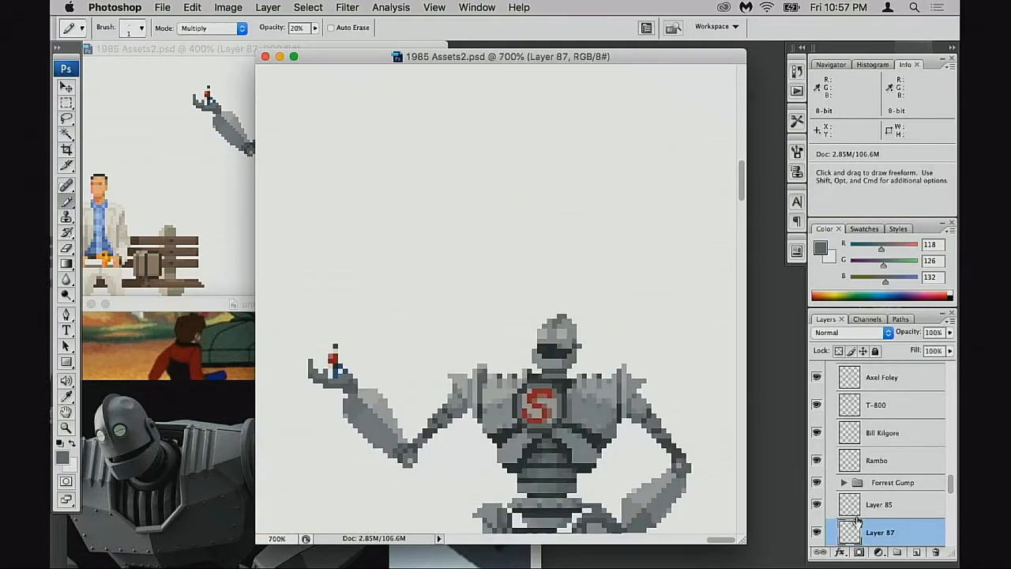
pyautogui.scroll(-3, 859, 518)
pyautogui.click(818, 494)
pyautogui.click(819, 494)
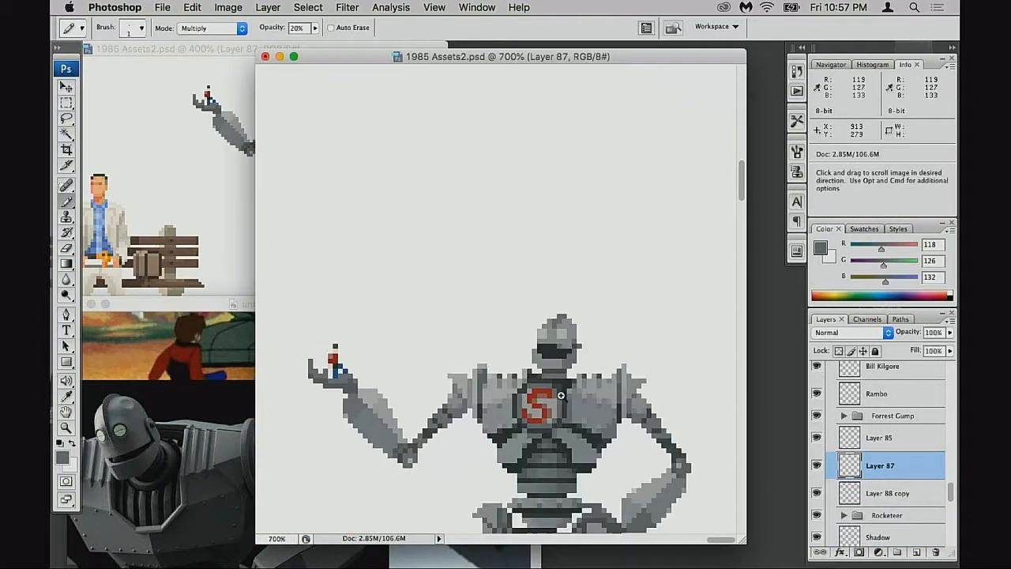
# Step: Compare the robot's chest with and without the S emblem on Layer 87, both close up and at full figure
pyautogui.keyDown('super'); pyautogui.click(562, 395); pyautogui.keyUp('super')
pyautogui.keyDown('super'); pyautogui.click(562, 396); pyautogui.keyUp('super')
pyautogui.moveTo(495, 206); pyautogui.dragTo(563, 380)
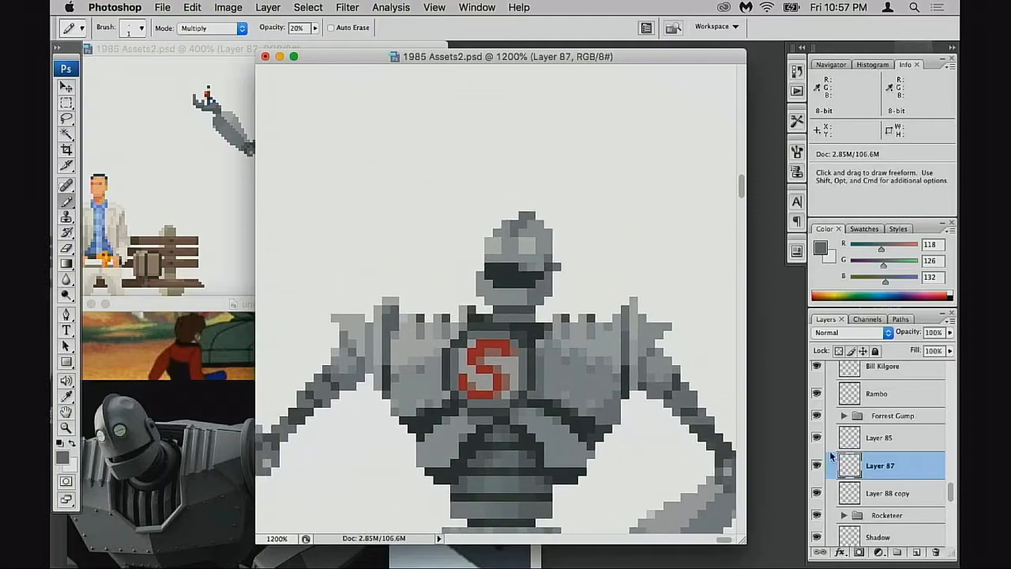
pyautogui.click(817, 466)
pyautogui.click(817, 466)
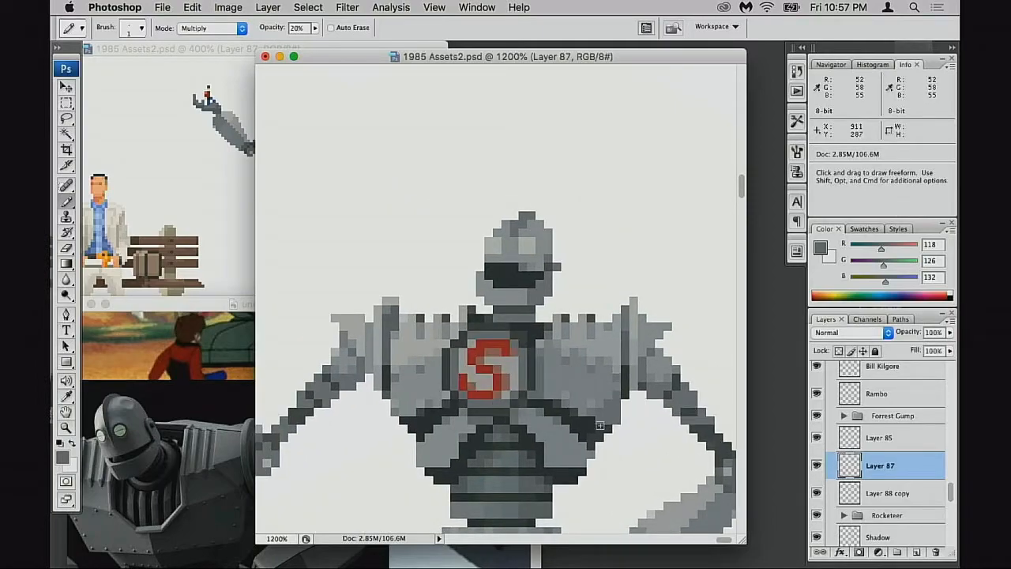
pyautogui.click(818, 465)
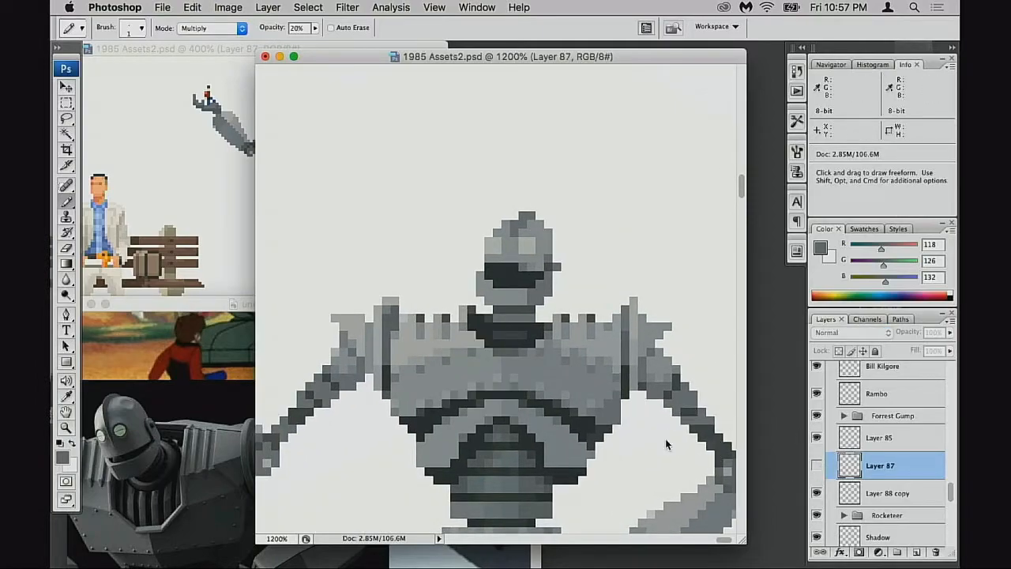
pyautogui.keyDown('alt'); pyautogui.click(527, 374); pyautogui.keyUp('alt')
pyautogui.keyDown('alt'); pyautogui.click(530, 385); pyautogui.keyUp('alt')
pyautogui.keyDown('alt'); pyautogui.click(531, 385); pyautogui.keyUp('alt')
pyautogui.click(817, 467)
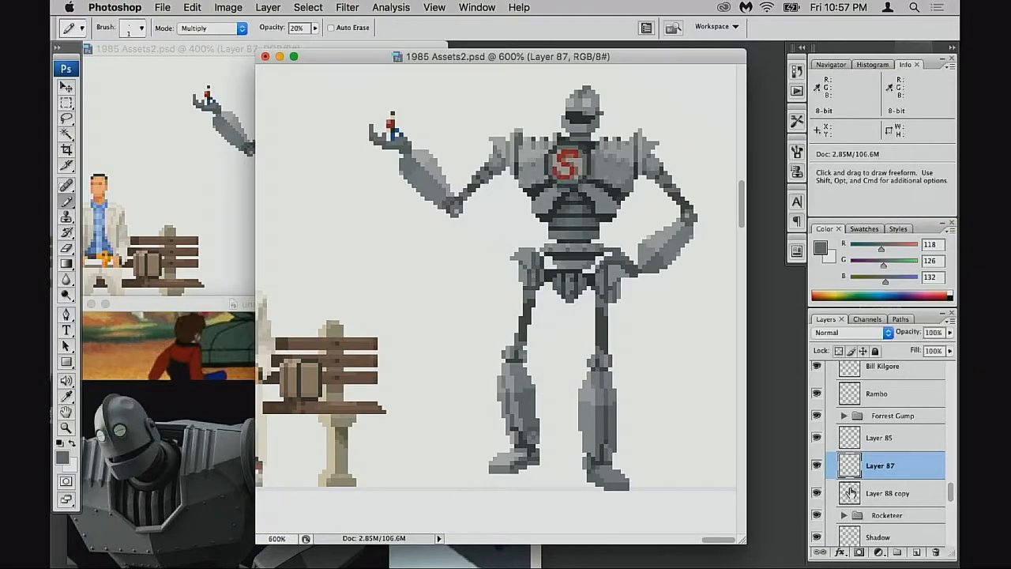
# Step: Select the robot's two pale square eyes on Layer 88 copy with rectangular selections
pyautogui.click(851, 493)
pyautogui.moveTo(544, 96); pyautogui.dragTo(608, 150)
pyautogui.moveTo(605, 237); pyautogui.dragTo(613, 305)
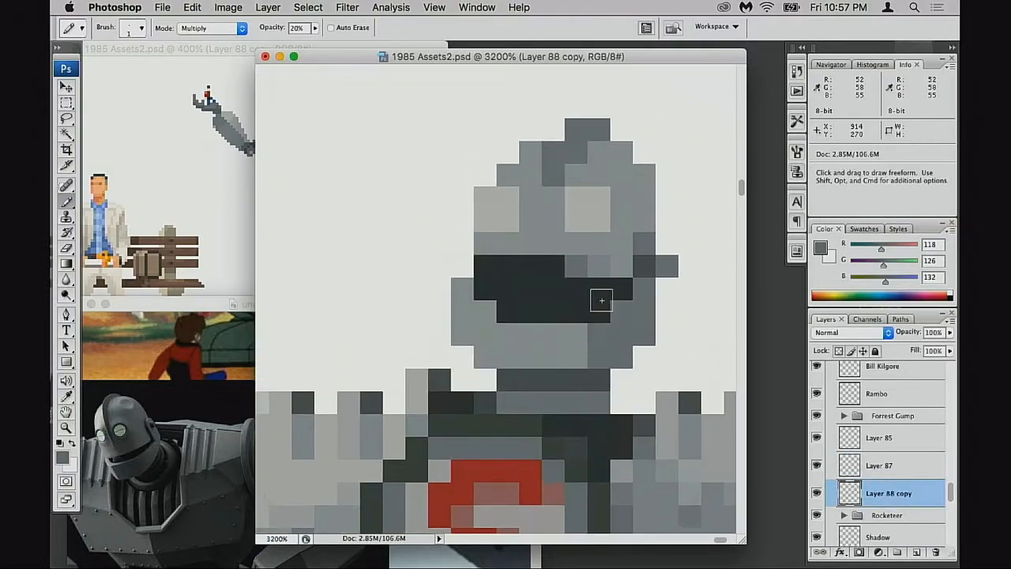
pyautogui.press('m')
pyautogui.moveTo(482, 194); pyautogui.dragTo(507, 219)
pyautogui.moveTo(577, 198); pyautogui.dragTo(602, 226)
# Step: Tint the selected eyes yellow-green with Hue/Saturation, using hue +22 and saturation +86
pyautogui.click(381, 47)
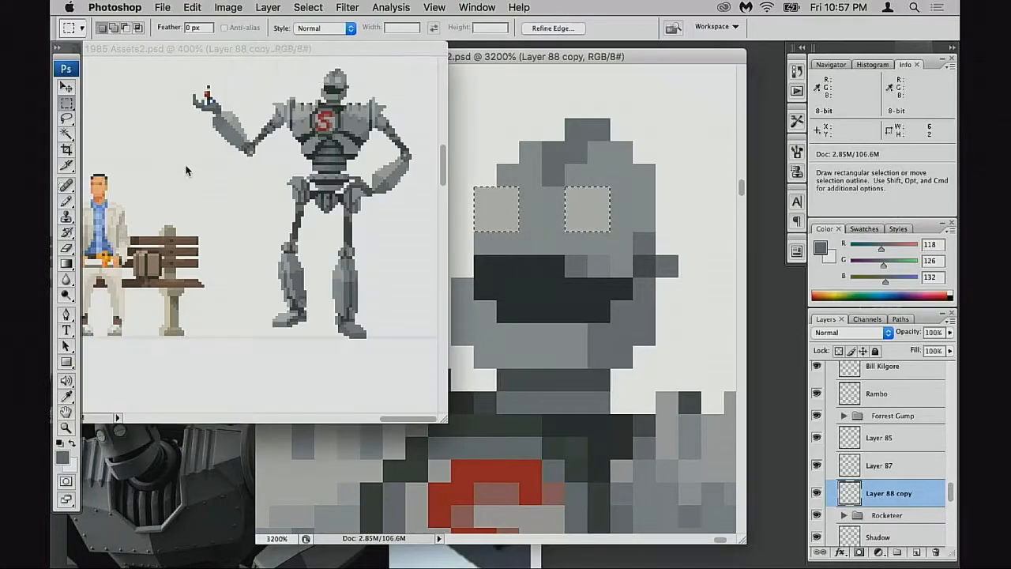
pyautogui.keyDown('super'); pyautogui.click(345, 118); pyautogui.keyUp('super')
pyautogui.keyDown('super'); pyautogui.click(345, 136); pyautogui.keyUp('super')
pyautogui.press('super+u')
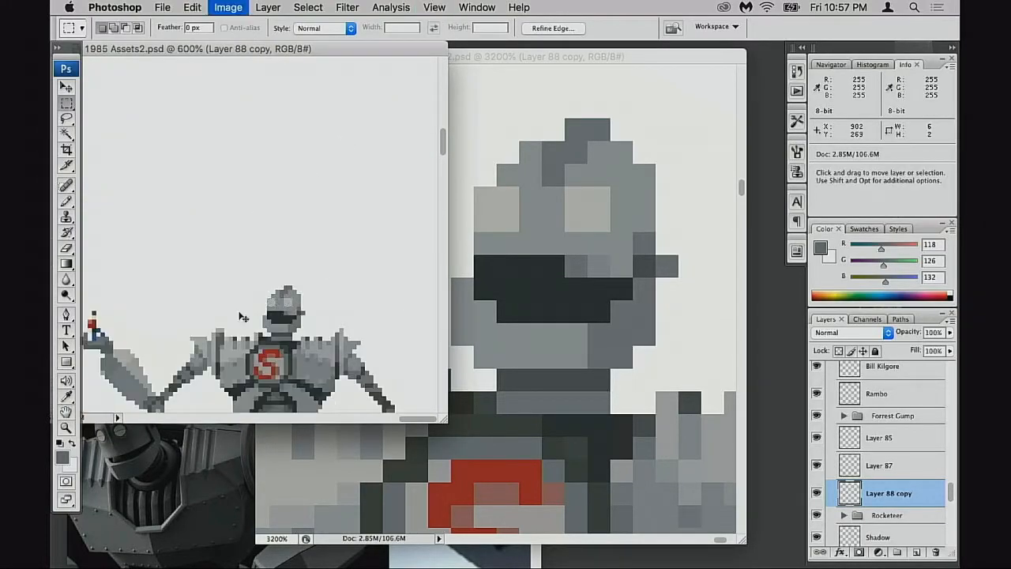
pyautogui.moveTo(773, 105); pyautogui.dragTo(778, 105)
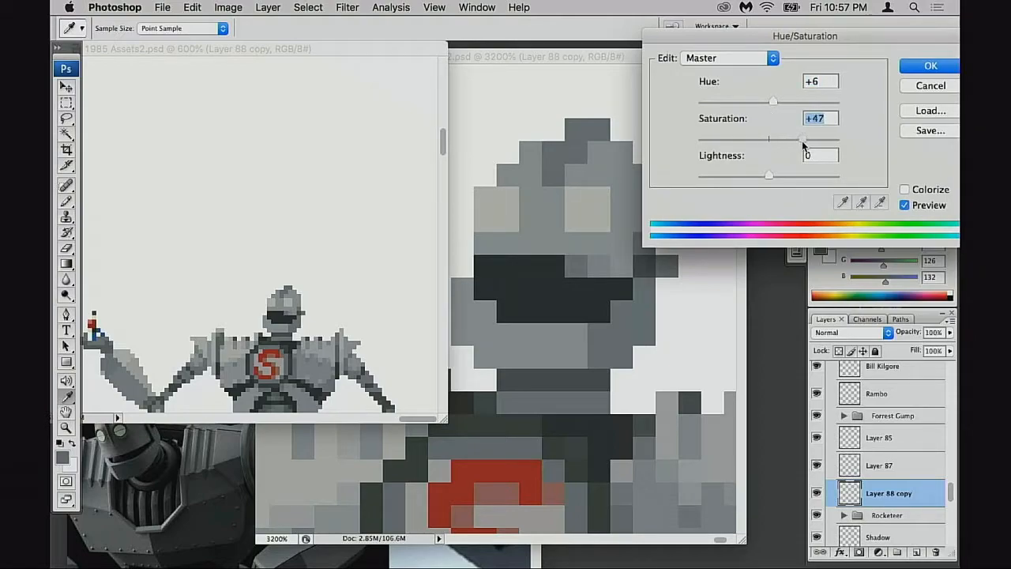
pyautogui.moveTo(820, 143); pyautogui.dragTo(828, 142)
pyautogui.moveTo(772, 102); pyautogui.dragTo(784, 102)
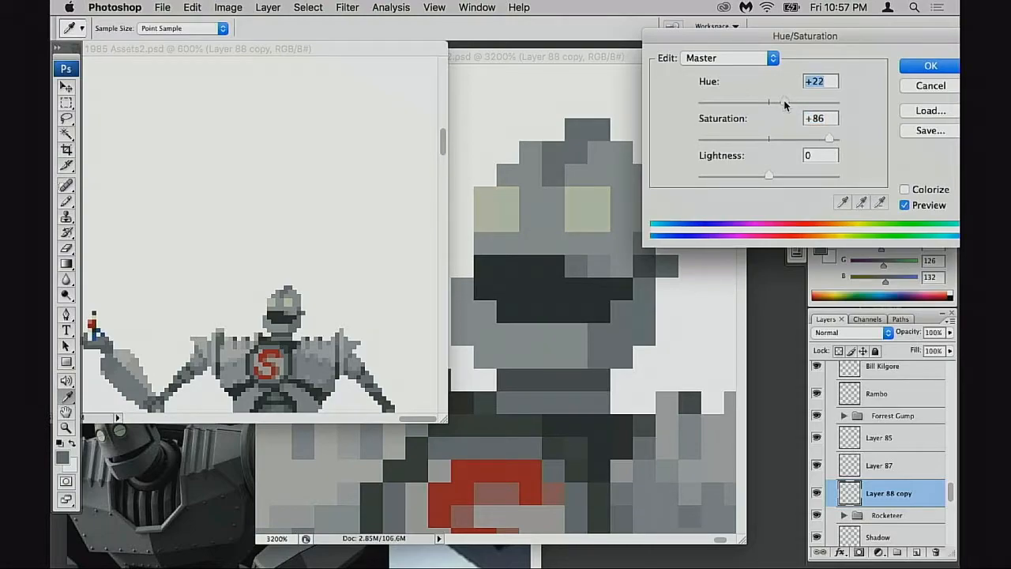
pyautogui.click(916, 68)
# Step: Clear the eye selection and save the document
pyautogui.keyDown('alt'); pyautogui.click(589, 276); pyautogui.keyUp('alt')
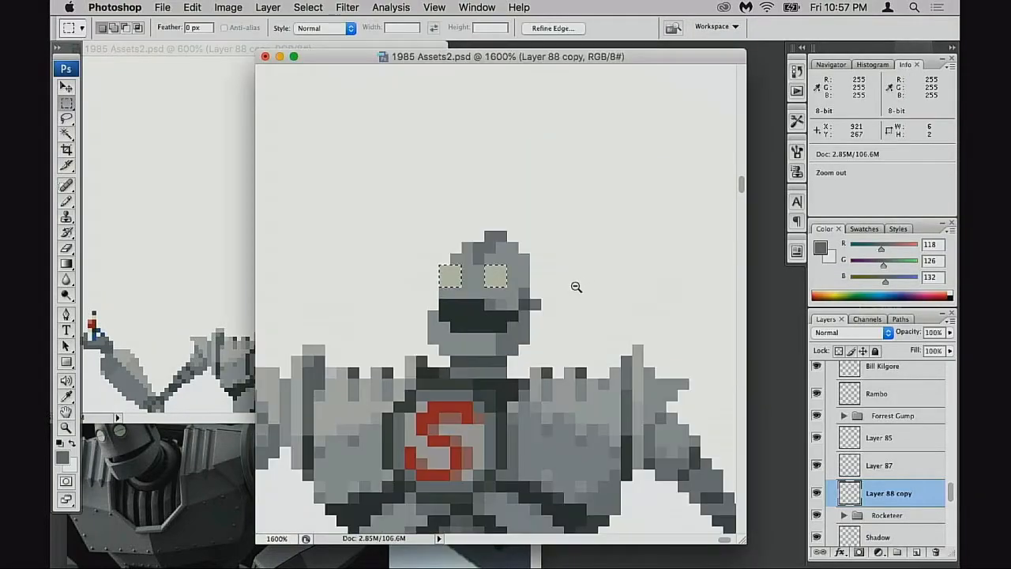
pyautogui.keyDown('alt'); pyautogui.click(576, 287); pyautogui.keyUp('alt')
pyautogui.keyDown('alt'); pyautogui.click(574, 289); pyautogui.keyUp('alt')
pyautogui.press('super+d')
pyautogui.keyDown('alt'); pyautogui.click(512, 388); pyautogui.keyUp('alt')
pyautogui.keyDown('alt'); pyautogui.click(512, 390); pyautogui.keyUp('alt')
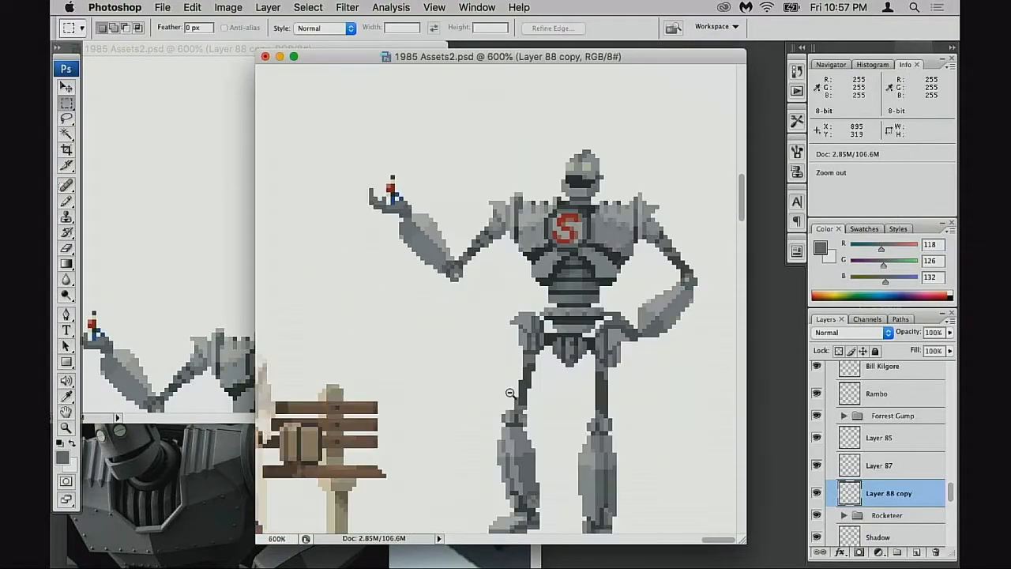
pyautogui.keyDown('alt'); pyautogui.click(518, 390); pyautogui.keyUp('alt')
pyautogui.press('super+s')
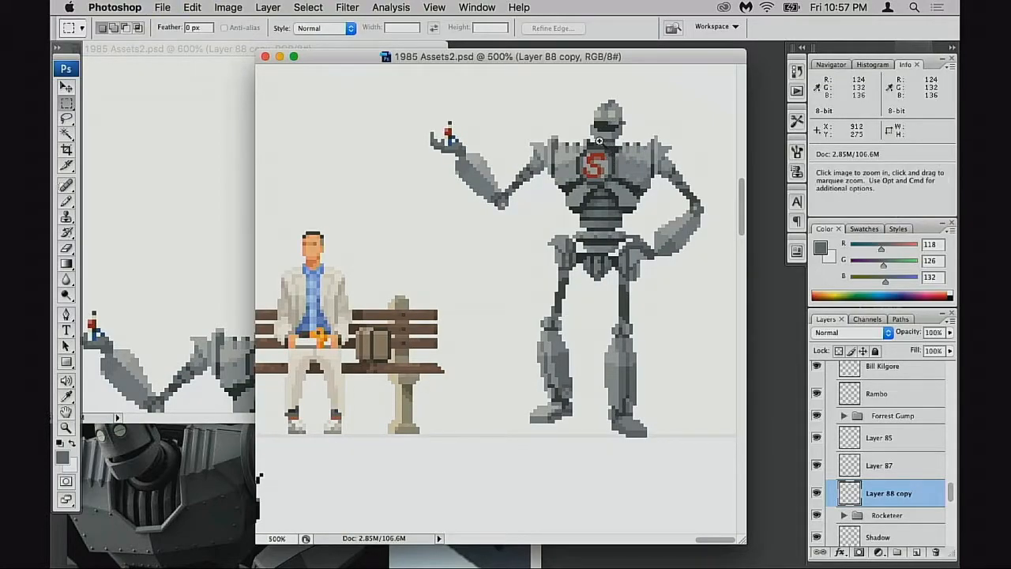
# Step: Inspect the robot up close and in full-screen view beside the bench figure and the neighbouring character sprites
pyautogui.keyDown('super'); pyautogui.click(594, 172); pyautogui.keyUp('super')
pyautogui.keyDown('super'); pyautogui.click(594, 171); pyautogui.keyUp('super')
pyautogui.moveTo(556, 469); pyautogui.dragTo(551, 308)
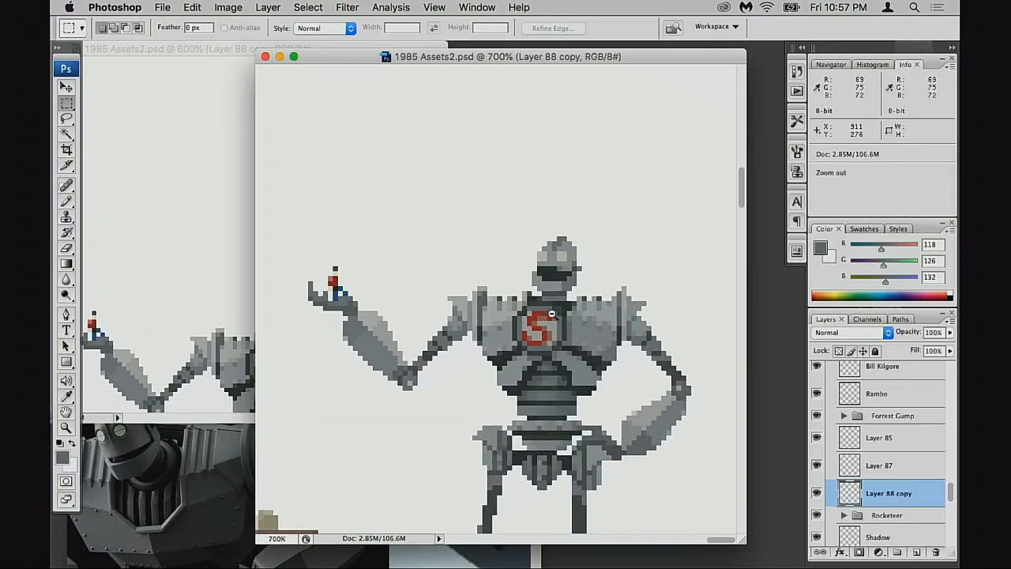
pyautogui.keyDown('alt'); pyautogui.click(551, 307); pyautogui.keyUp('alt')
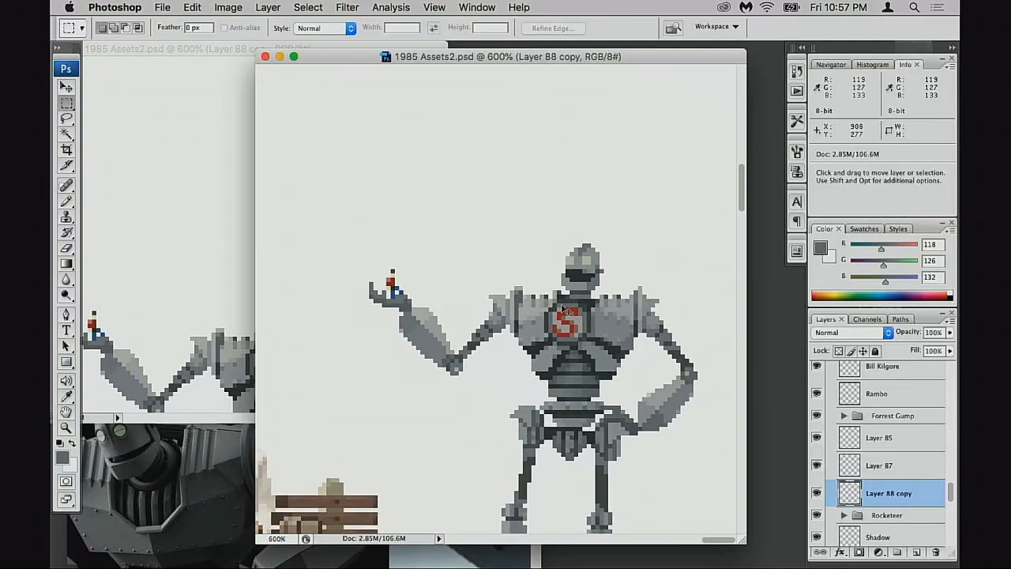
pyautogui.keyDown('alt'); pyautogui.click(540, 361); pyautogui.keyUp('alt')
pyautogui.moveTo(539, 361); pyautogui.dragTo(542, 294)
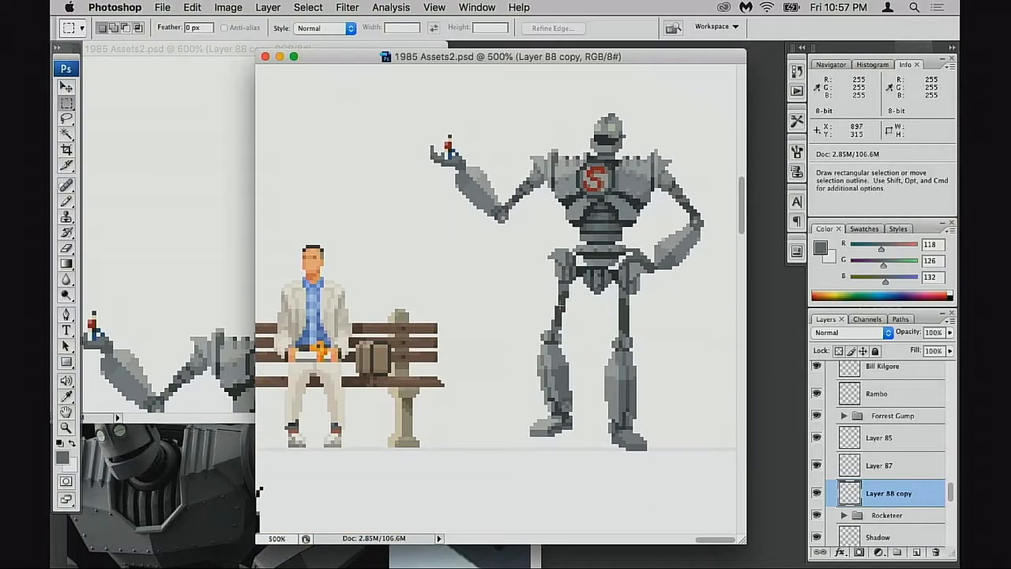
pyautogui.press('f')
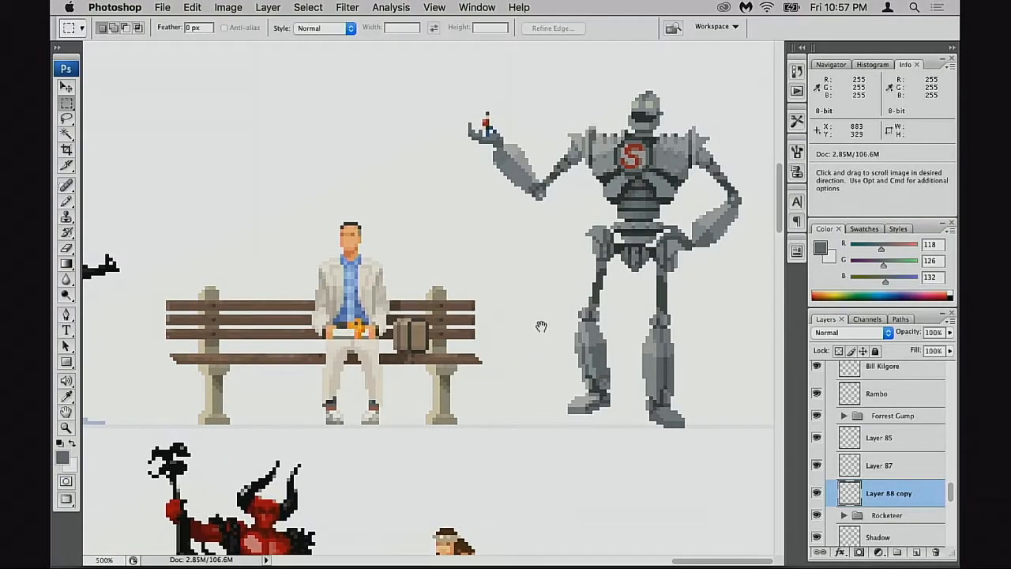
pyautogui.keyDown('alt'); pyautogui.click(541, 325); pyautogui.keyUp('alt')
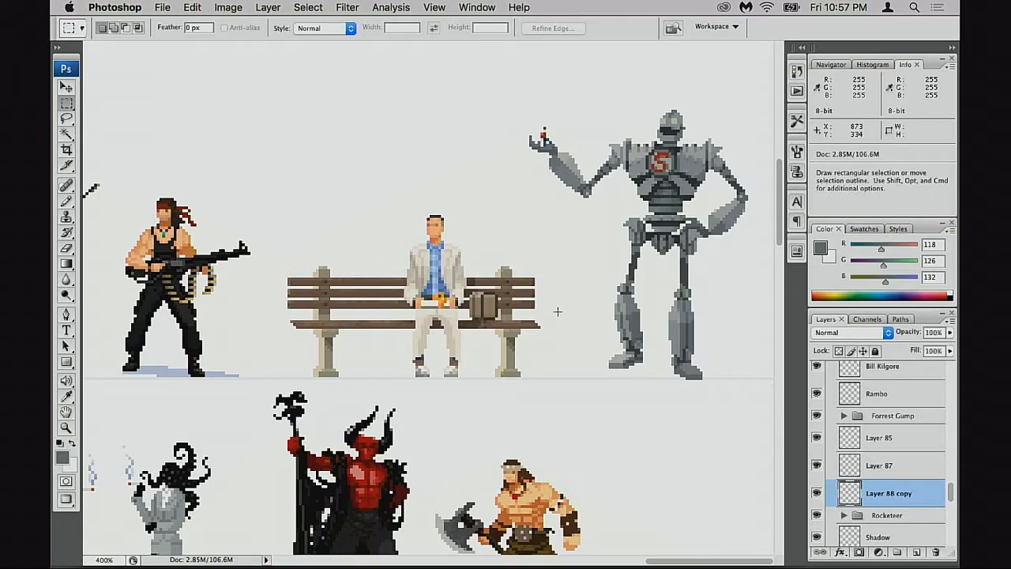
# Step: Nudge the S emblem on Layer 87 slightly to the right, then make the Forrest Gump group active
pyautogui.click(817, 466)
pyautogui.click(818, 466)
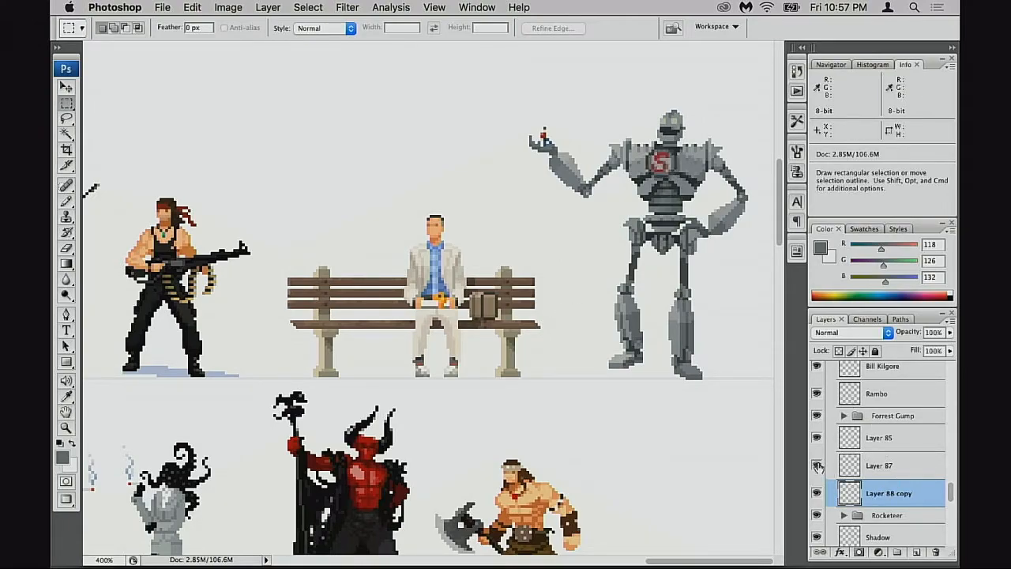
pyautogui.click(843, 468)
pyautogui.press('v')
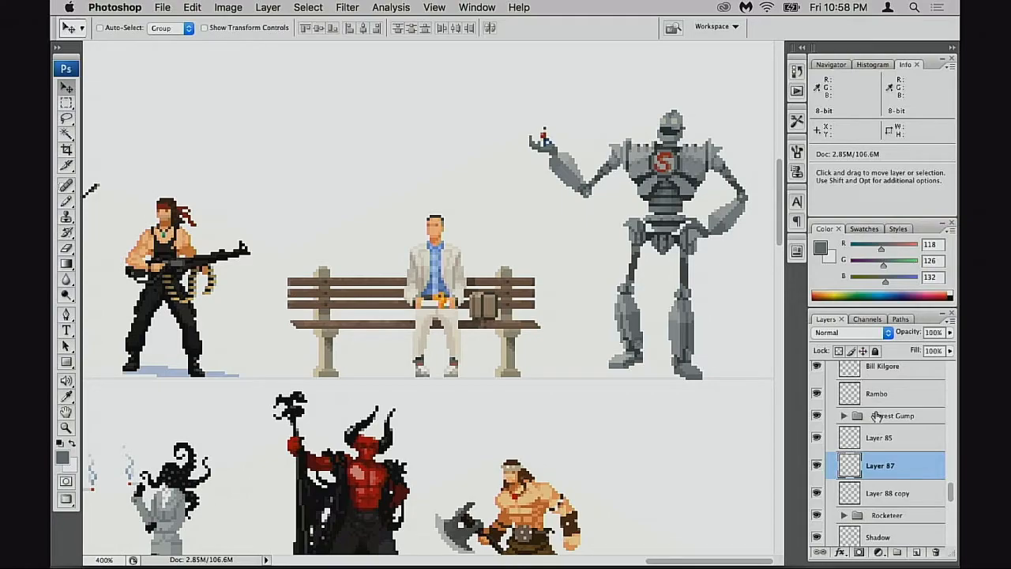
pyautogui.click(876, 416)
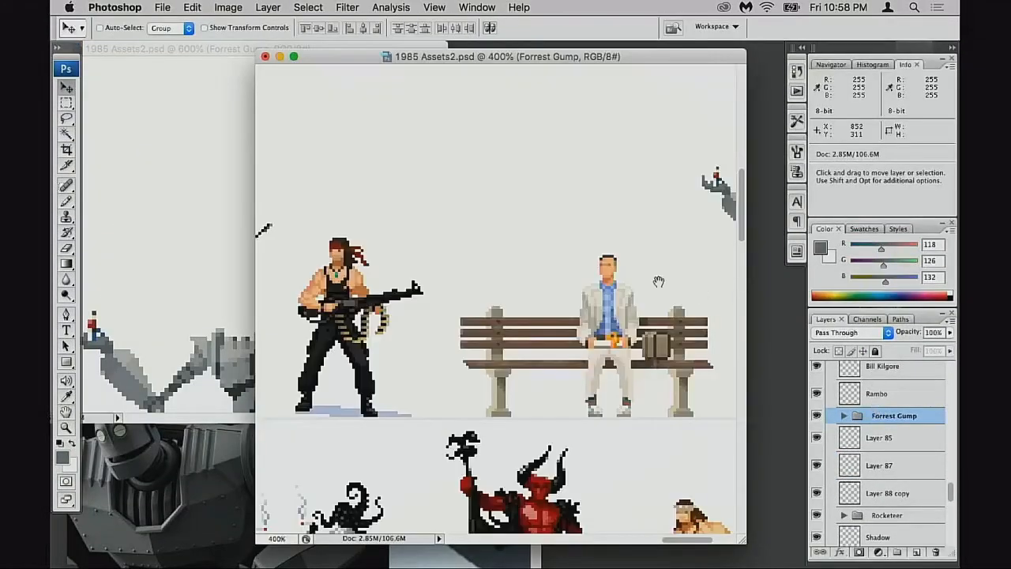
pyautogui.moveTo(699, 293); pyautogui.dragTo(646, 269)
# Step: Switch to the reference image unnamed.jpg and look from the dark rendered robot across to the cartoon pictures
pyautogui.click(206, 470)
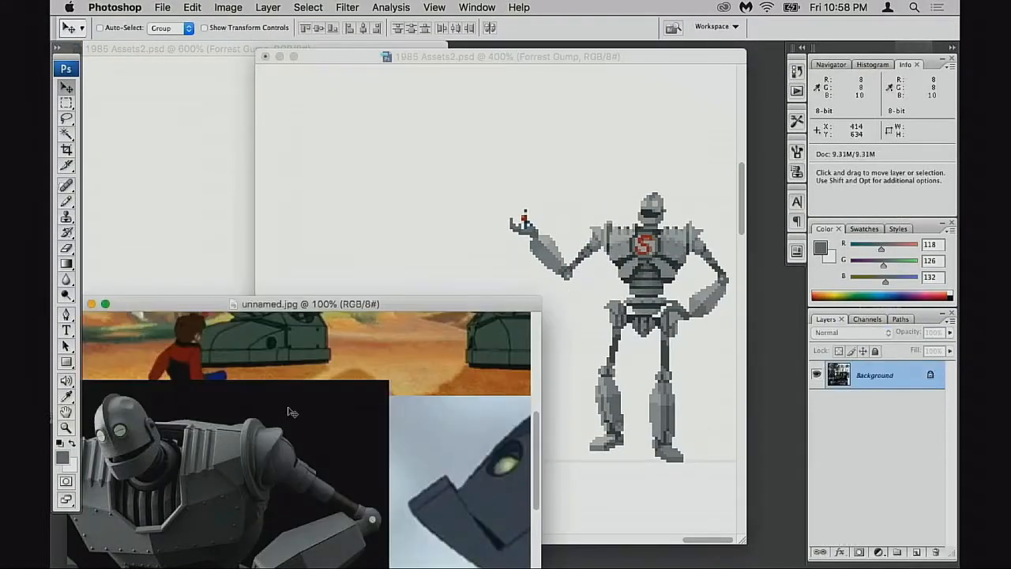
pyautogui.moveTo(285, 397); pyautogui.dragTo(245, 456)
pyautogui.moveTo(203, 493); pyautogui.dragTo(247, 444)
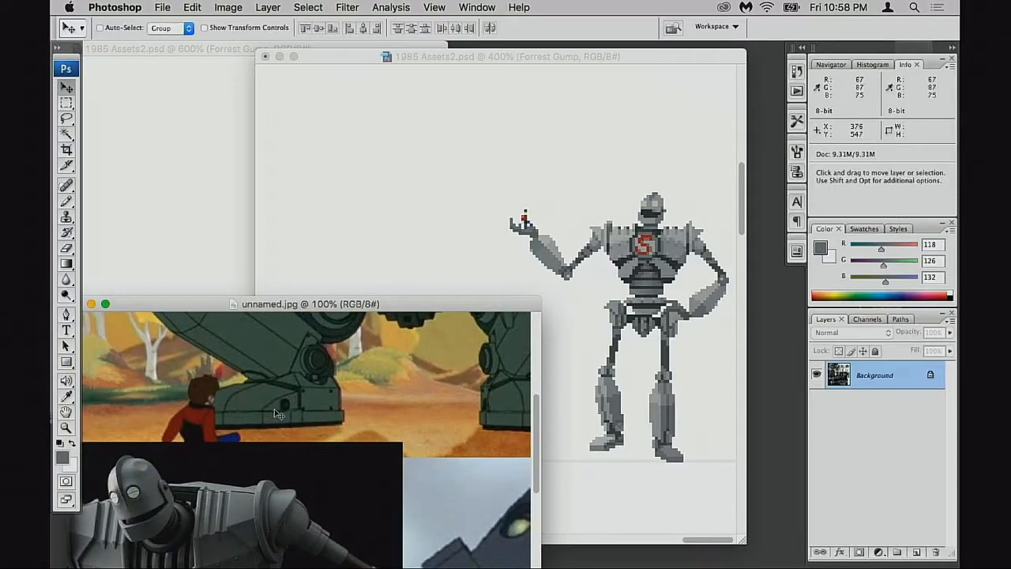
pyautogui.moveTo(313, 383); pyautogui.dragTo(344, 476)
pyautogui.moveTo(441, 428); pyautogui.dragTo(293, 413)
pyautogui.moveTo(462, 465); pyautogui.dragTo(230, 438)
pyautogui.moveTo(436, 448)
pyautogui.mouseDown()
pyautogui.moveTo(352, 444)
pyautogui.moveTo(403, 437)
pyautogui.moveTo(422, 418)
pyautogui.moveTo(319, 451)
pyautogui.moveTo(377, 422)
pyautogui.moveTo(361, 474)
pyautogui.moveTo(372, 438)
pyautogui.mouseUp()
# Step: Move the reference window higher on the screen and enlarge it to show more of the robot pictures
pyautogui.moveTo(423, 313); pyautogui.dragTo(439, 123)
pyautogui.moveTo(546, 476); pyautogui.dragTo(616, 543)
pyautogui.moveTo(462, 425); pyautogui.dragTo(463, 506)
pyautogui.moveTo(464, 361); pyautogui.dragTo(455, 500)
pyautogui.moveTo(471, 398); pyautogui.dragTo(412, 429)
pyautogui.press('pagedown')
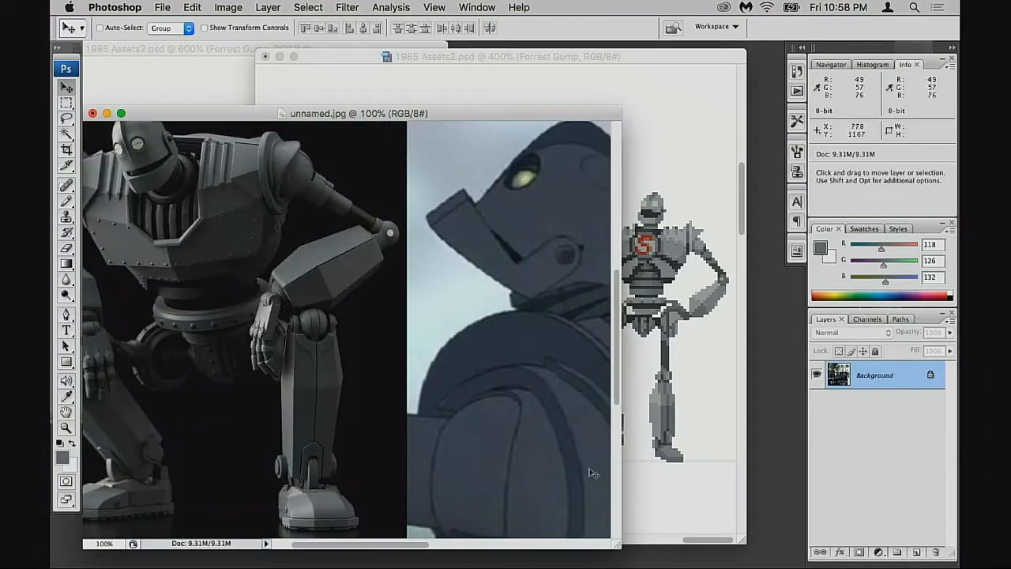
pyautogui.moveTo(616, 543); pyautogui.dragTo(741, 548)
pyautogui.moveTo(474, 366); pyautogui.dragTo(551, 509)
pyautogui.moveTo(556, 294); pyautogui.dragTo(521, 384)
pyautogui.moveTo(630, 444); pyautogui.dragTo(283, 456)
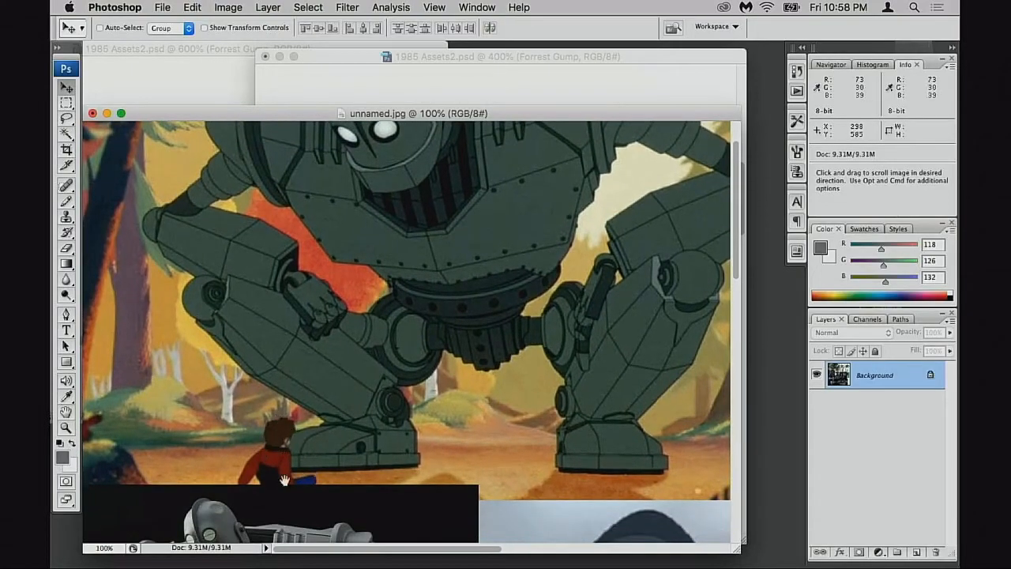
# Step: Examine the crouching green cartoon robot and the grey front-view figure in the reference
pyautogui.moveTo(393, 270); pyautogui.dragTo(413, 332)
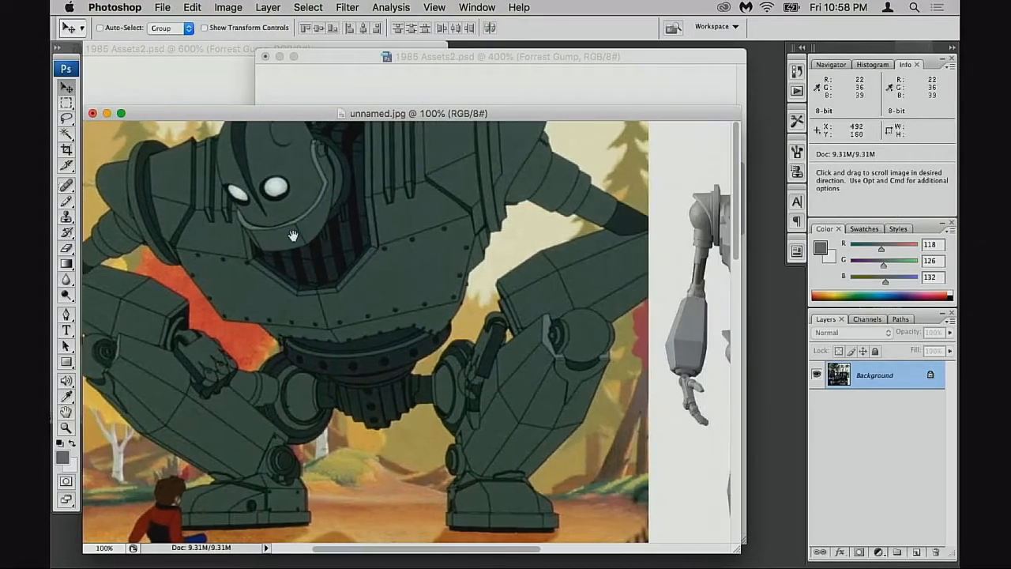
pyautogui.scroll(-5, 430, 234)
pyautogui.hscroll(-4, 431, 233)
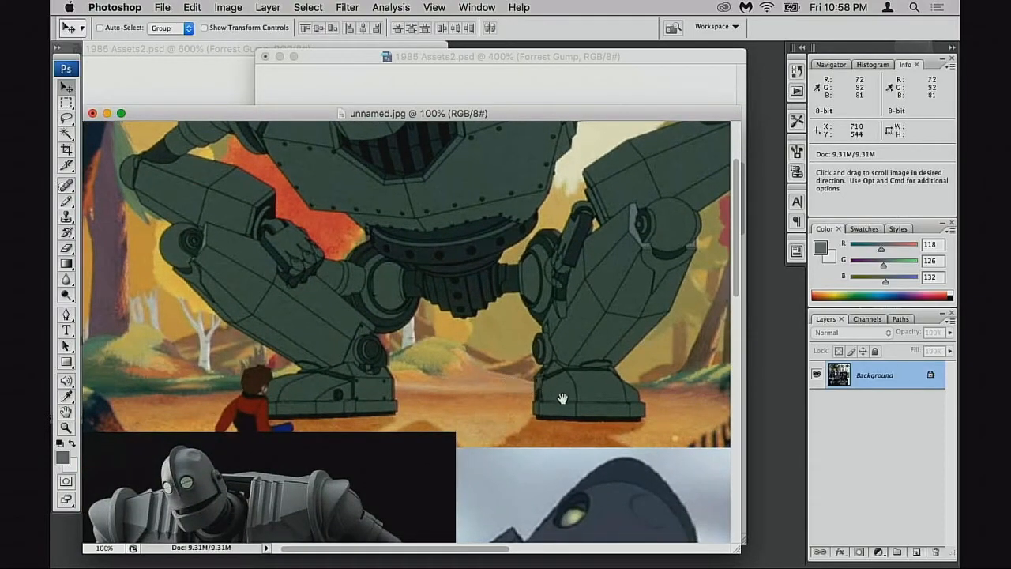
pyautogui.hscroll(10, 532, 400)
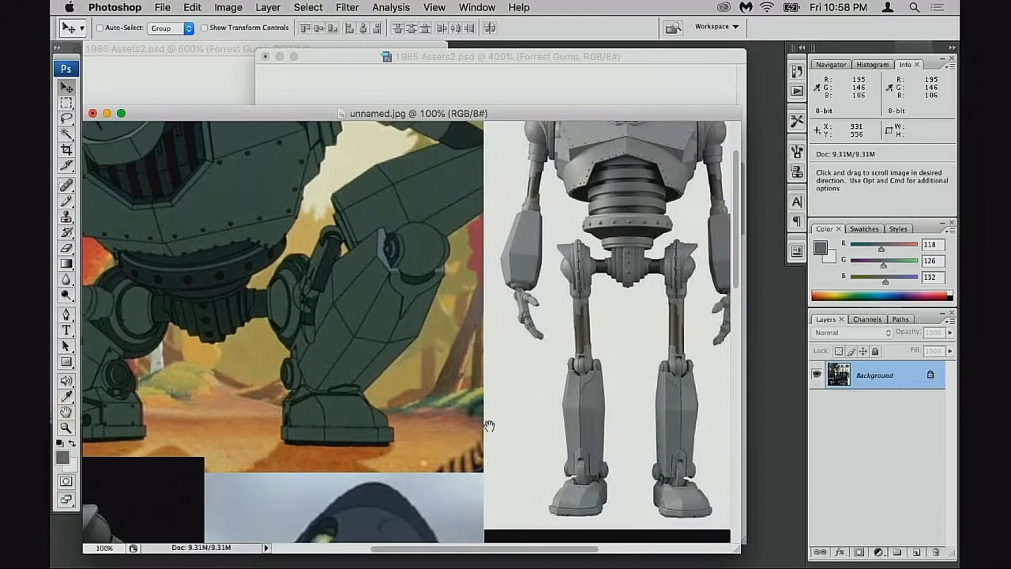
pyautogui.hscroll(10, 481, 427)
pyautogui.scroll(3, 482, 426)
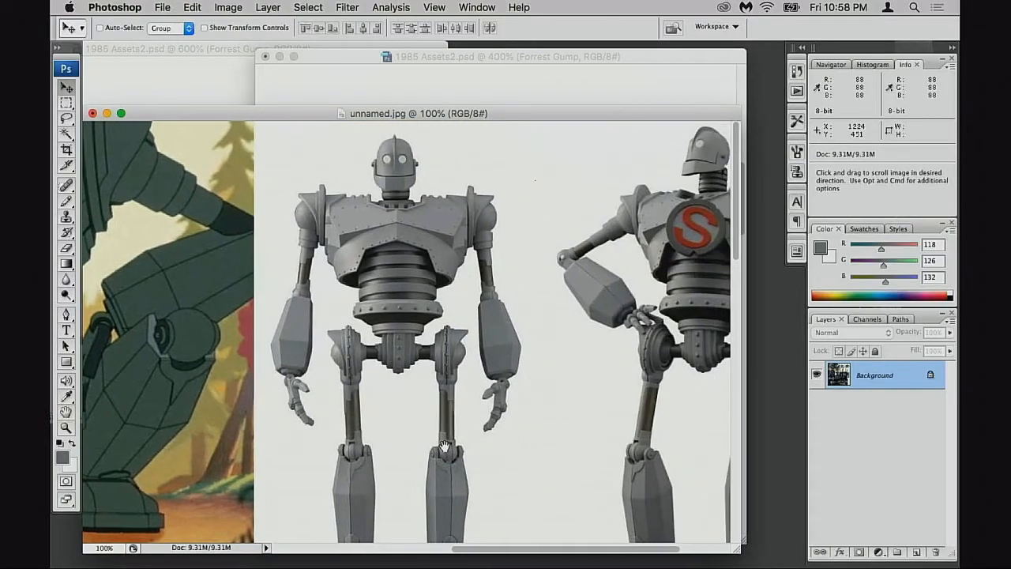
pyautogui.hscroll(-12, 445, 446)
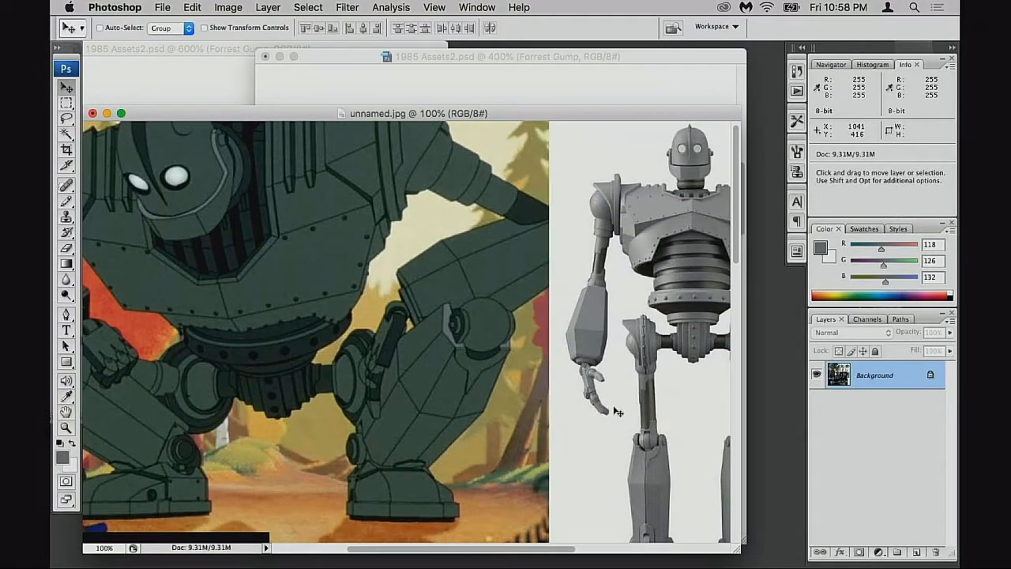
# Step: Study the two standing grey robot figures, comparing the plain chest with the S emblem version
pyautogui.moveTo(565, 347); pyautogui.dragTo(412, 417)
pyautogui.hscroll(3, 412, 410)
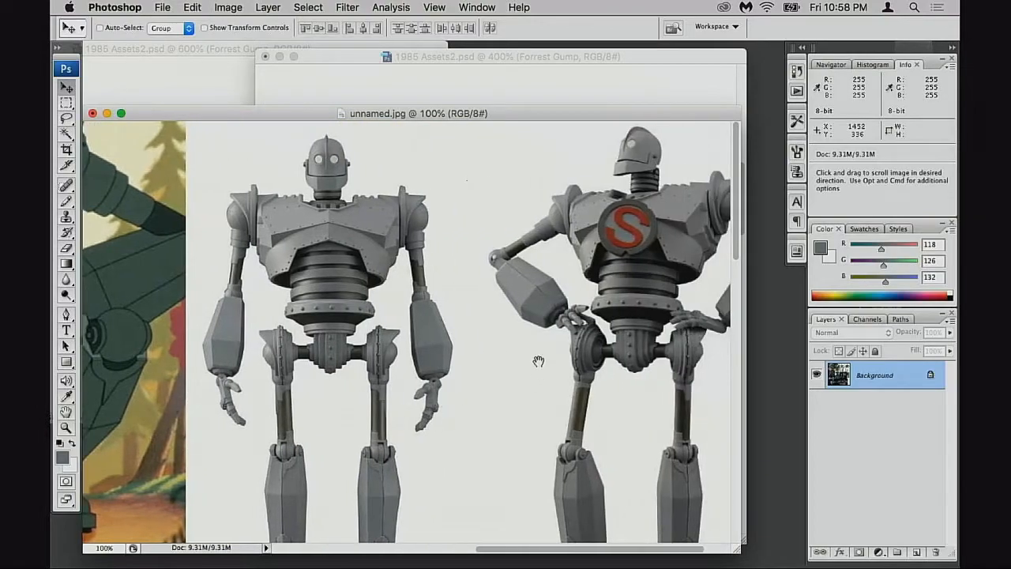
pyautogui.moveTo(381, 312); pyautogui.dragTo(351, 364)
pyautogui.moveTo(455, 311); pyautogui.dragTo(619, 360)
pyautogui.moveTo(524, 384); pyautogui.dragTo(460, 393)
pyautogui.hscroll(3, 460, 393)
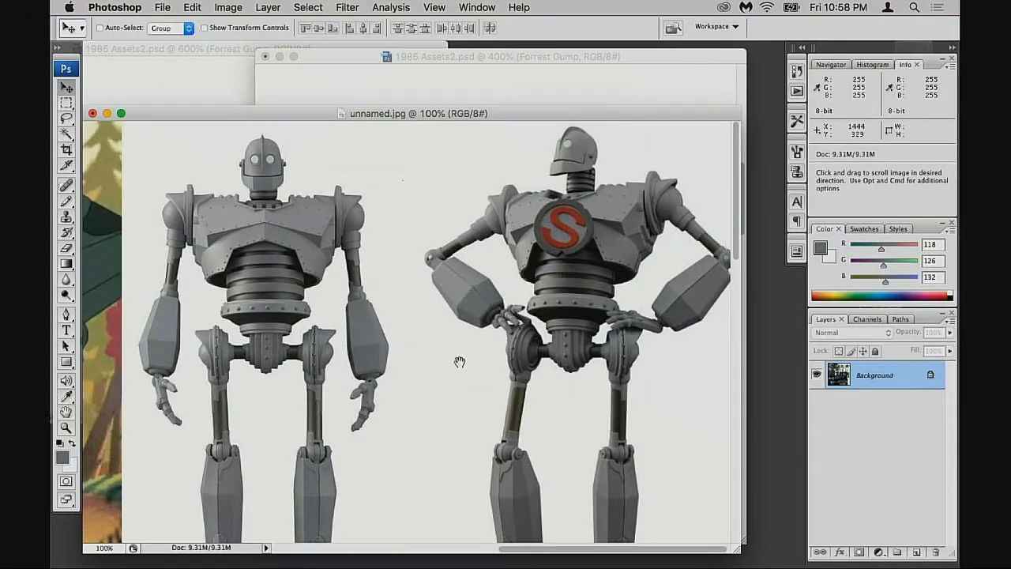
pyautogui.hscroll(-1, 476, 355)
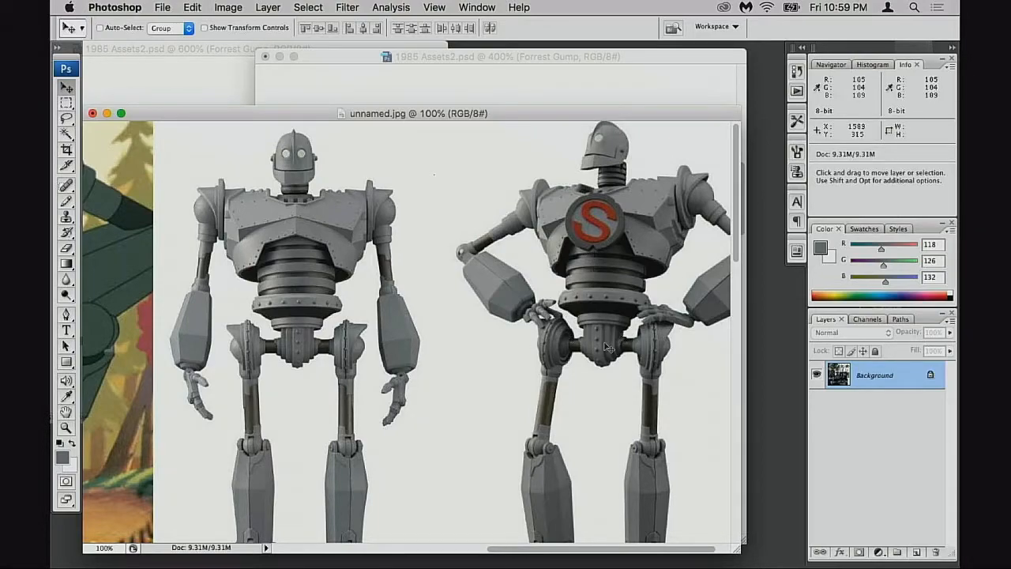
# Step: Look through the rendered robot poses on black backgrounds and the small full-length cartoon robot in the reference
pyautogui.hscroll(-10, 407, 365)
pyautogui.scroll(-5, 545, 395)
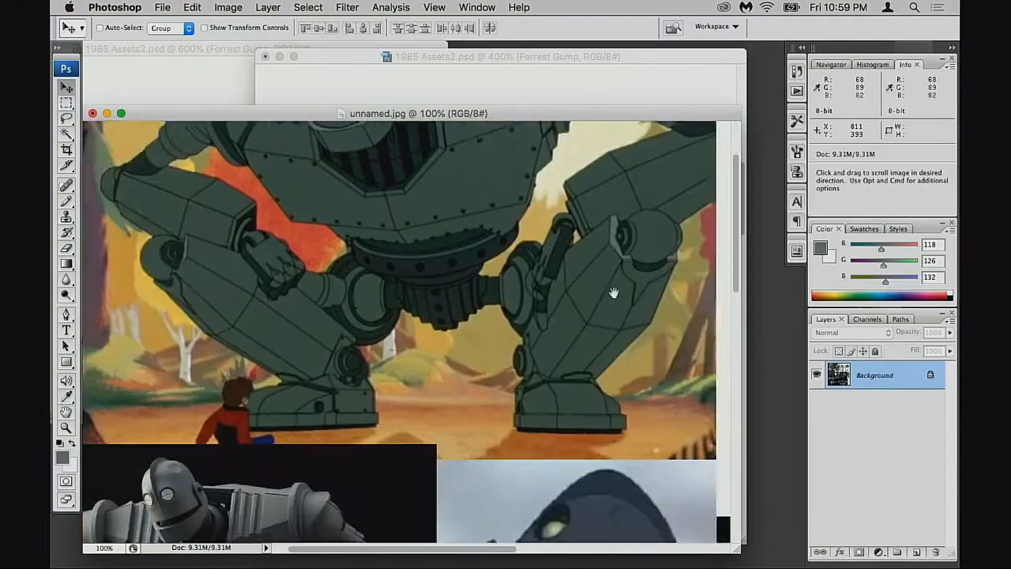
pyautogui.scroll(-10, 545, 395)
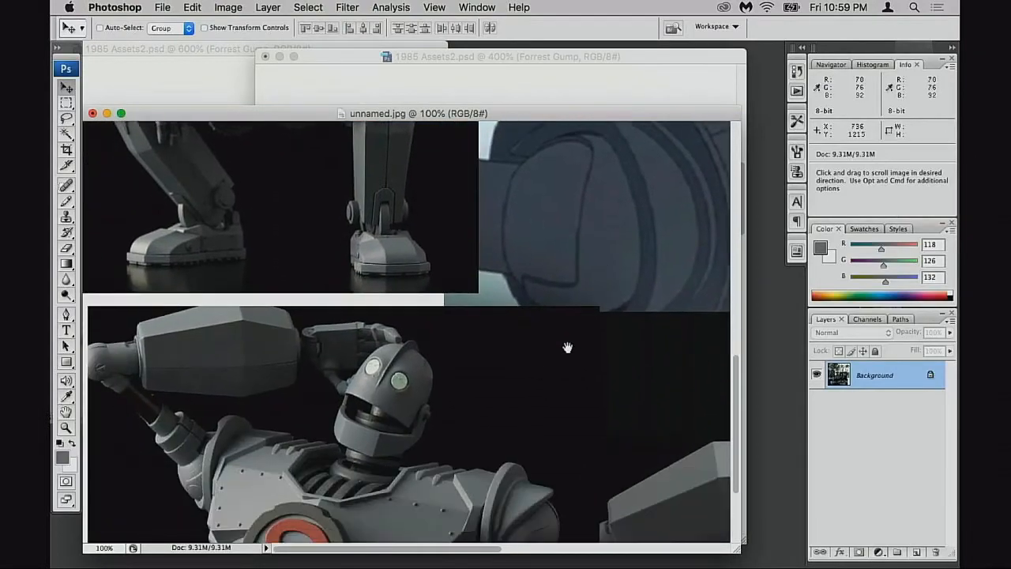
pyautogui.hscroll(15, 557, 352)
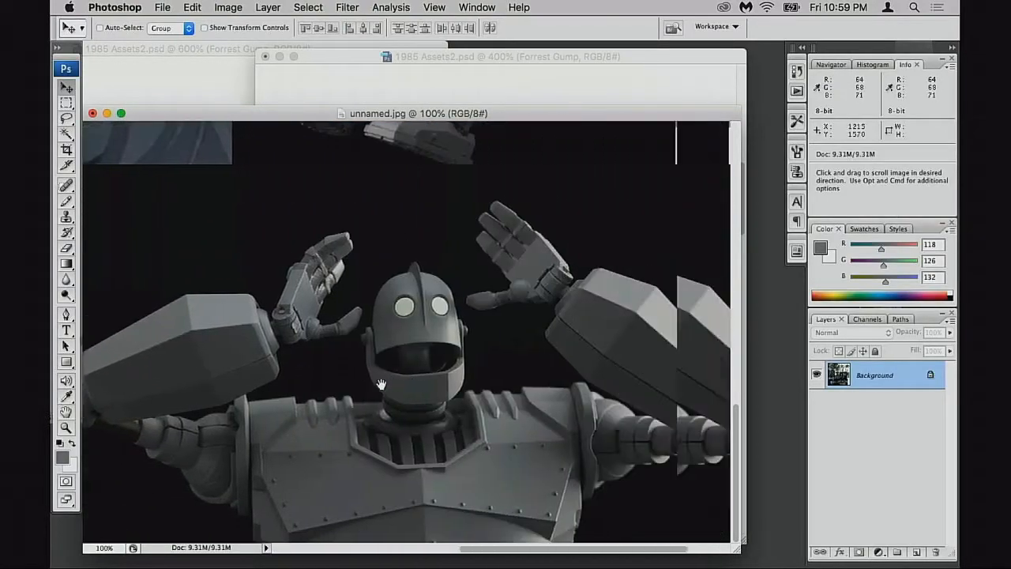
pyautogui.scroll(15, 516, 374)
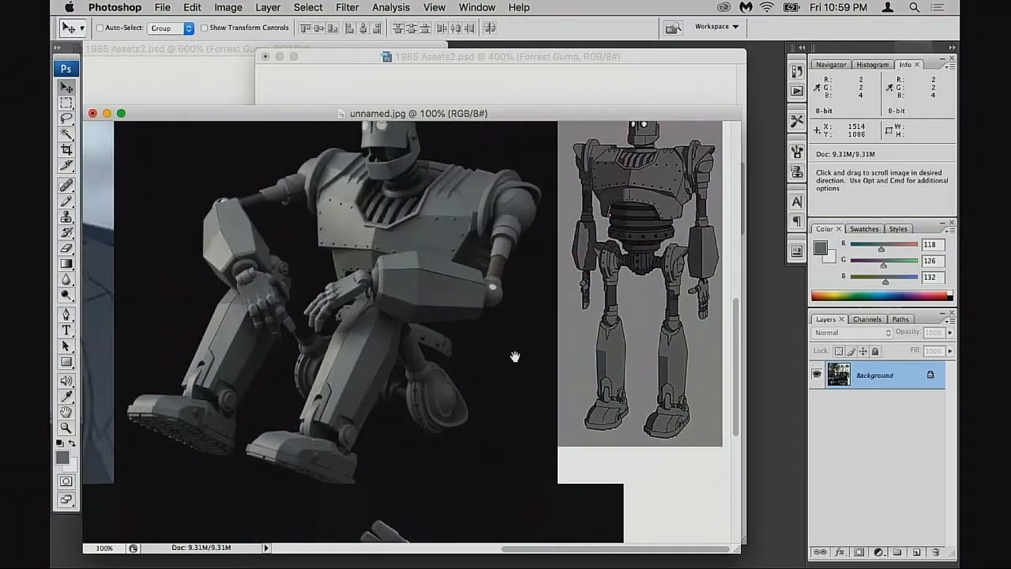
pyautogui.scroll(10, 482, 395)
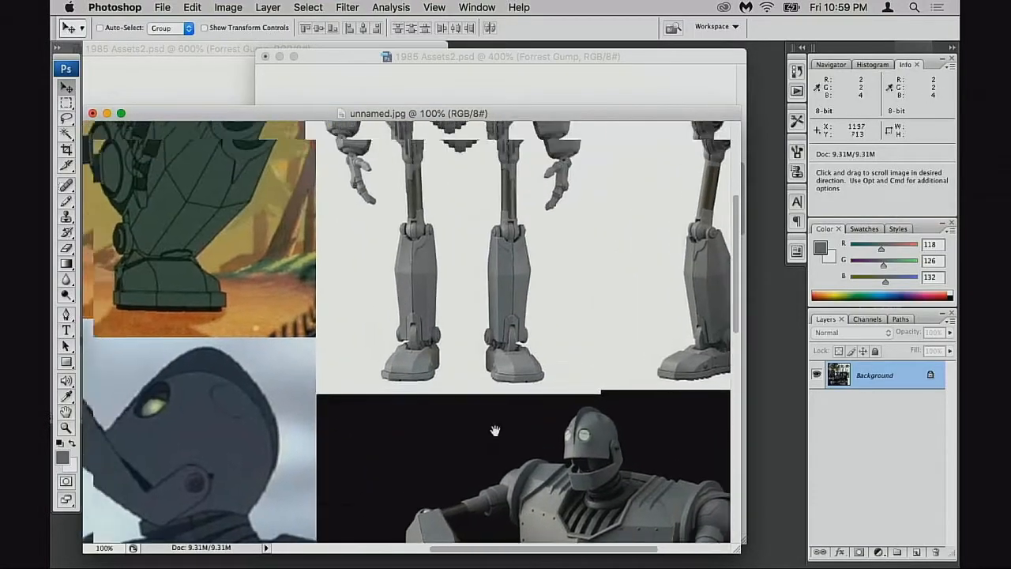
# Step: Reduce the reference view to 66.7% and move its window down to uncover the sprite document
pyautogui.scroll(3, 491, 439)
pyautogui.press('super+minus')
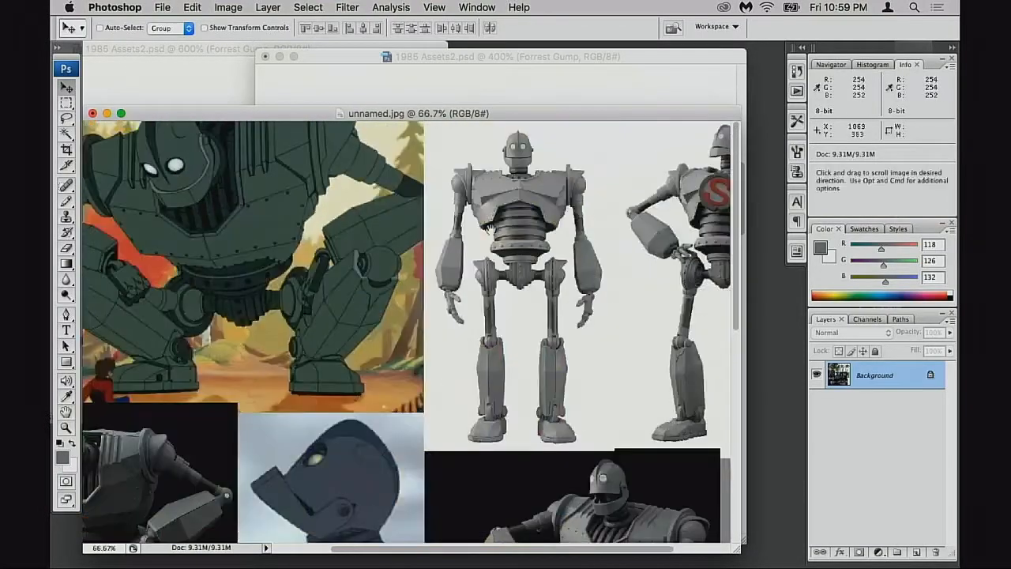
pyautogui.moveTo(466, 116); pyautogui.dragTo(418, 422)
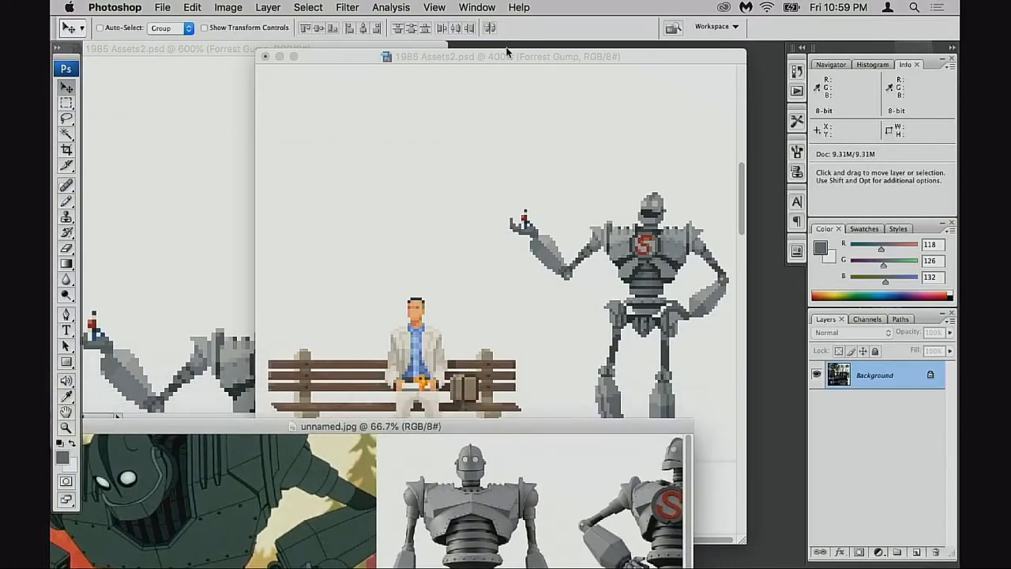
# Step: Hide and show the Forrest Gump group in 1985 Assets2.psd to check which sprite it holds
pyautogui.click(562, 134)
pyautogui.scroll(-2, 557, 293)
pyautogui.scroll(-2, 816, 494)
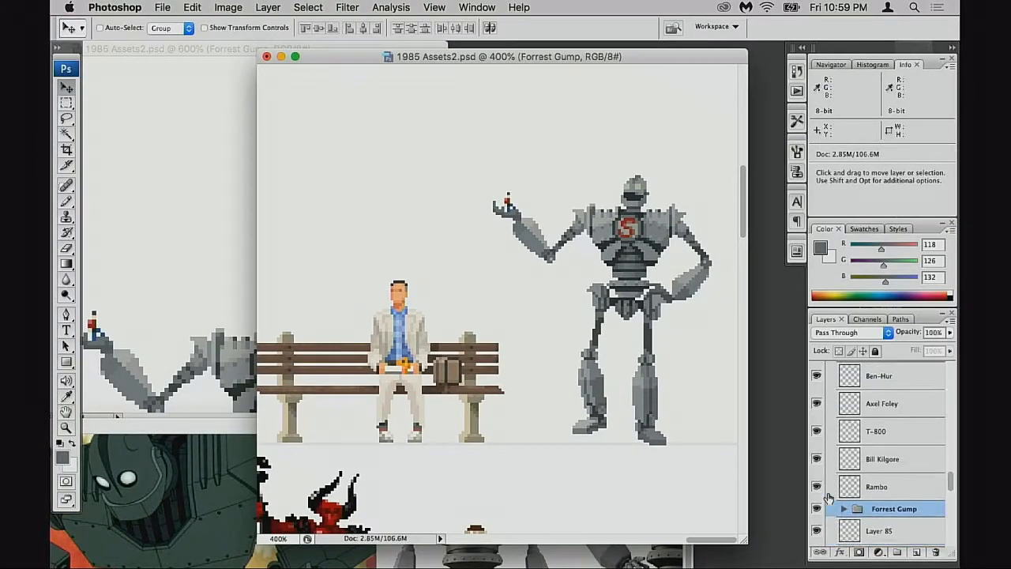
pyautogui.click(815, 492)
pyautogui.click(817, 493)
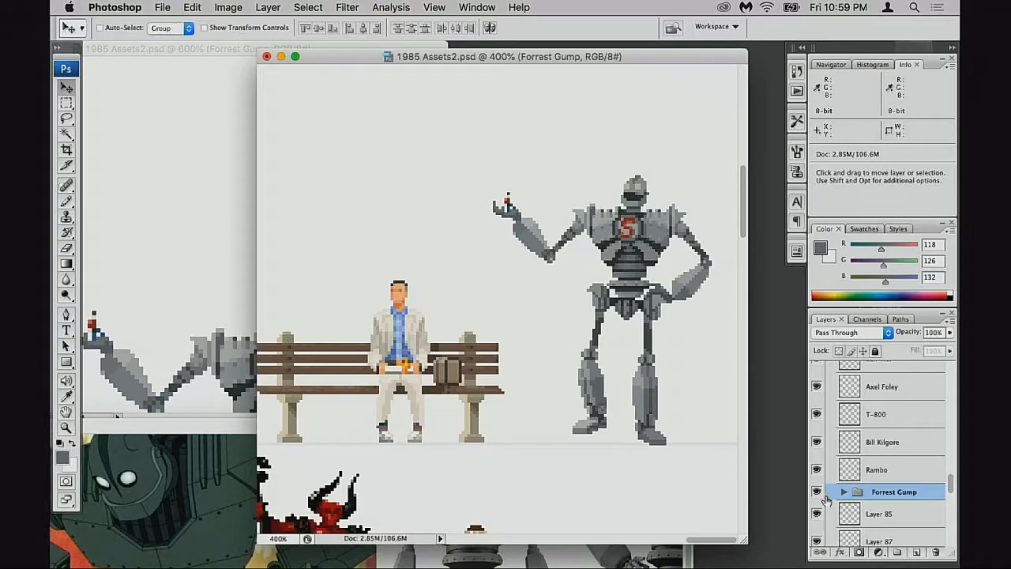
pyautogui.scroll(-2, 841, 491)
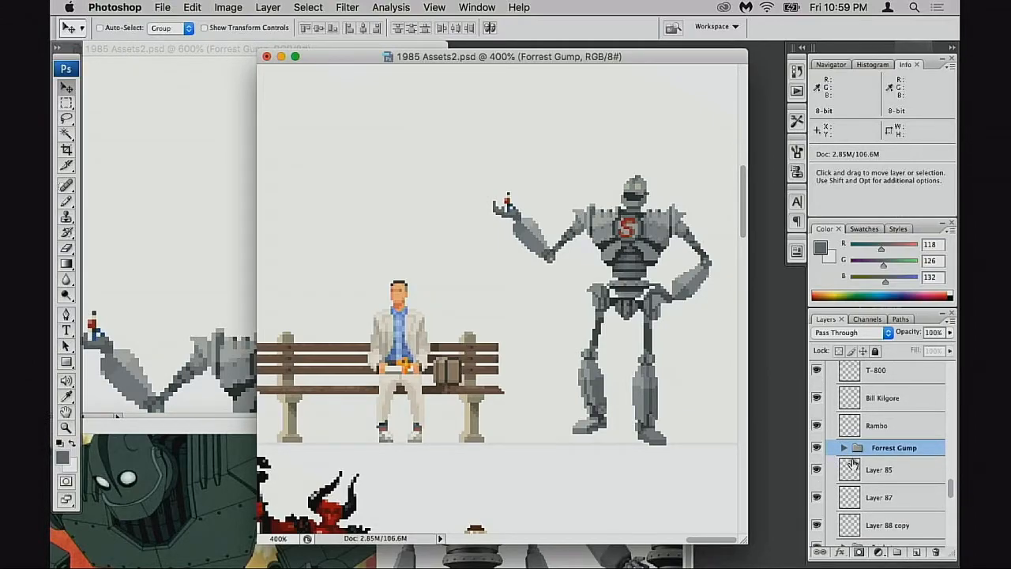
pyautogui.scroll(-1, 852, 465)
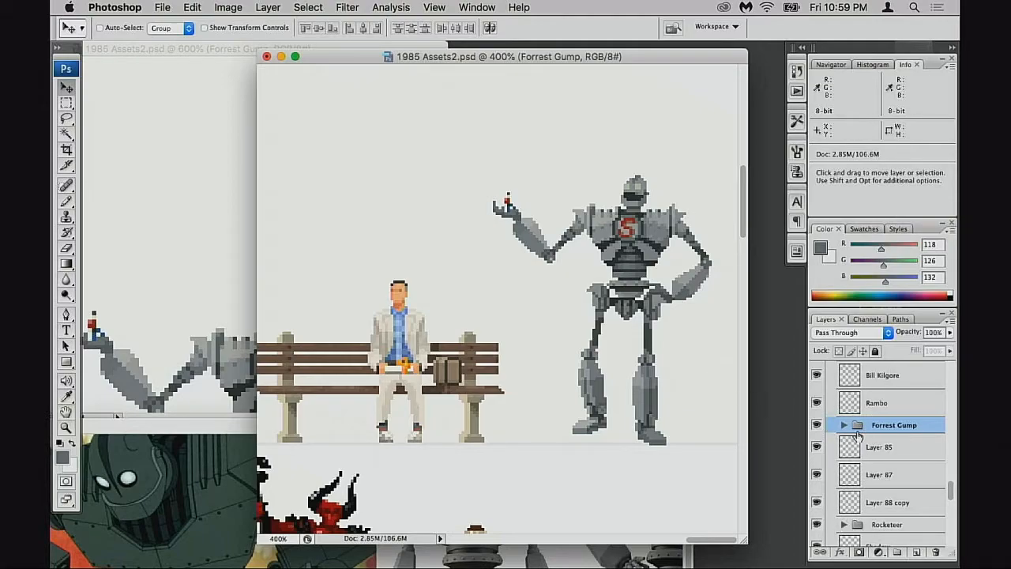
pyautogui.click(816, 427)
pyautogui.click(816, 427)
pyautogui.click(816, 427)
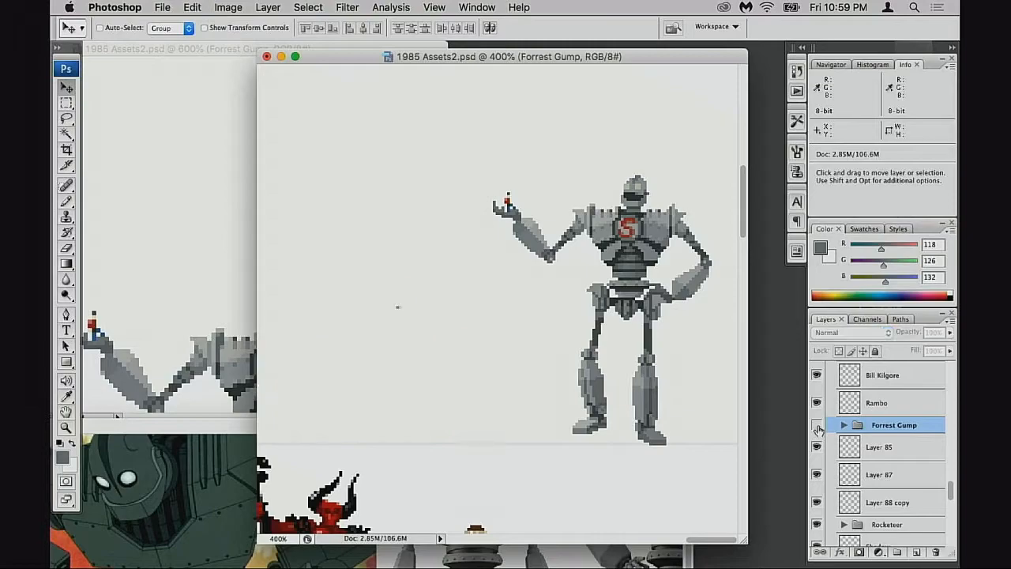
pyautogui.click(817, 426)
pyautogui.scroll(1, 833, 429)
pyautogui.scroll(-3, 837, 435)
pyautogui.click(818, 424)
pyautogui.click(818, 424)
# Step: Create a layer group and move Layer 85, Layer 87 and Layer 88 copy into it
pyautogui.click(854, 404)
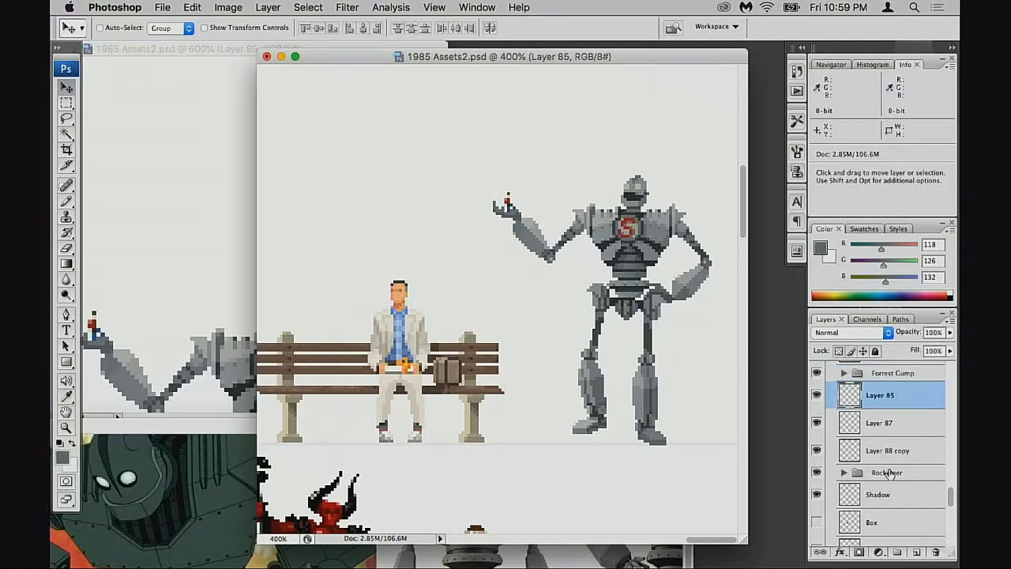
pyautogui.click(897, 553)
pyautogui.click(855, 416)
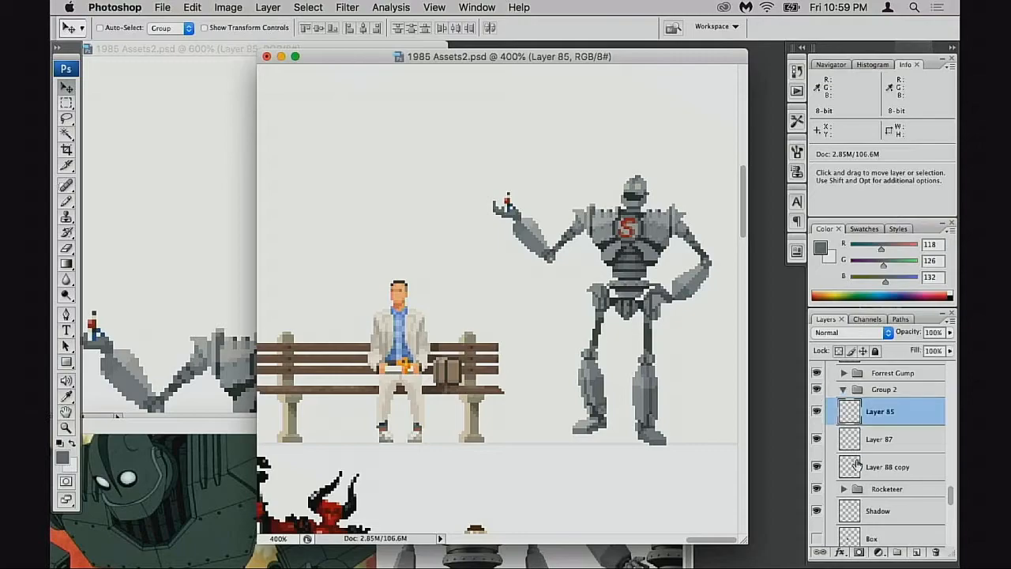
pyautogui.keyDown('shift'); pyautogui.click(853, 468); pyautogui.keyUp('shift')
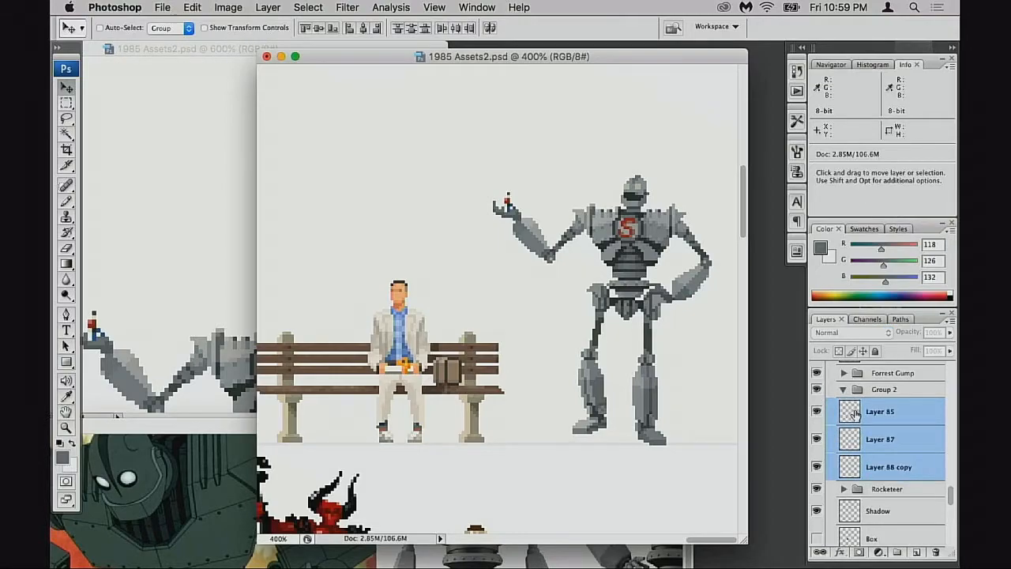
pyautogui.moveTo(858, 414); pyautogui.dragTo(880, 391)
# Step: Check Layer 85's content by toggling its visibility and rename the layer as Boy
pyautogui.click(817, 413)
pyautogui.click(817, 413)
pyautogui.click(817, 412)
pyautogui.click(817, 413)
pyautogui.click(892, 415)
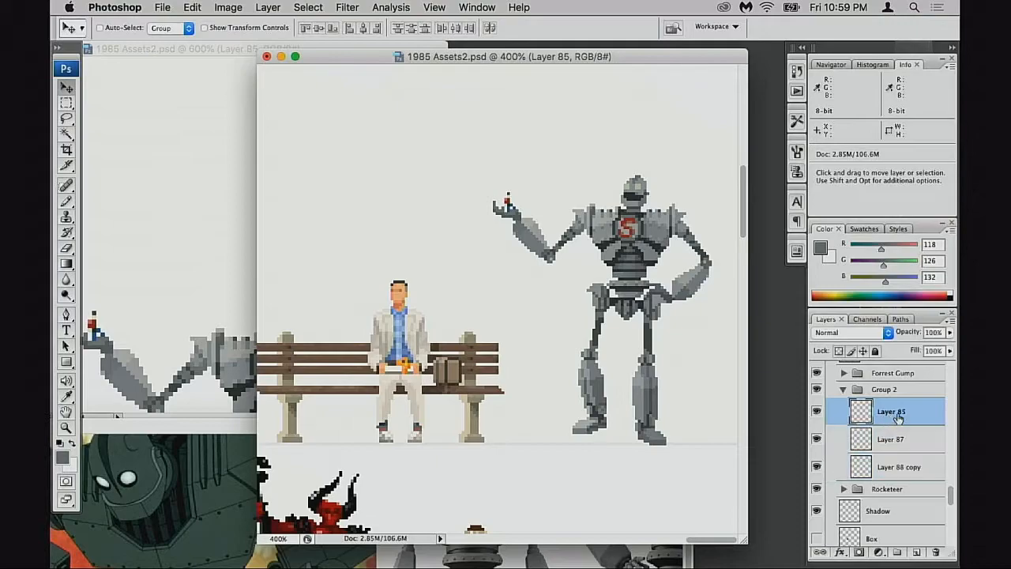
pyautogui.doubleClick(893, 411)
pyautogui.press('BackSpace')
pyautogui.press('Return')
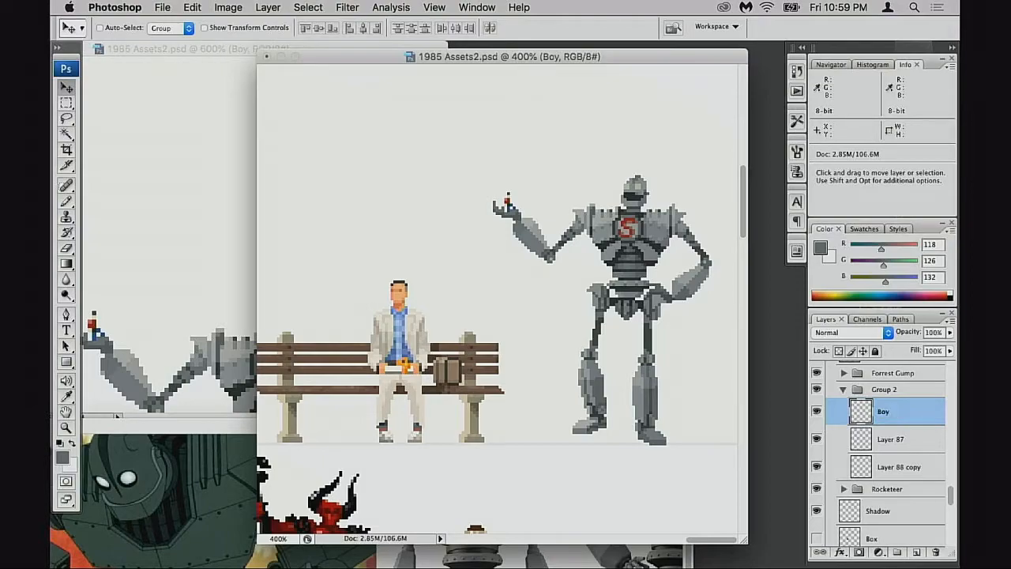
# Step: Rename Layer 87 as Sign
pyautogui.click(890, 441)
pyautogui.doubleClick(890, 440)
pyautogui.write('G')
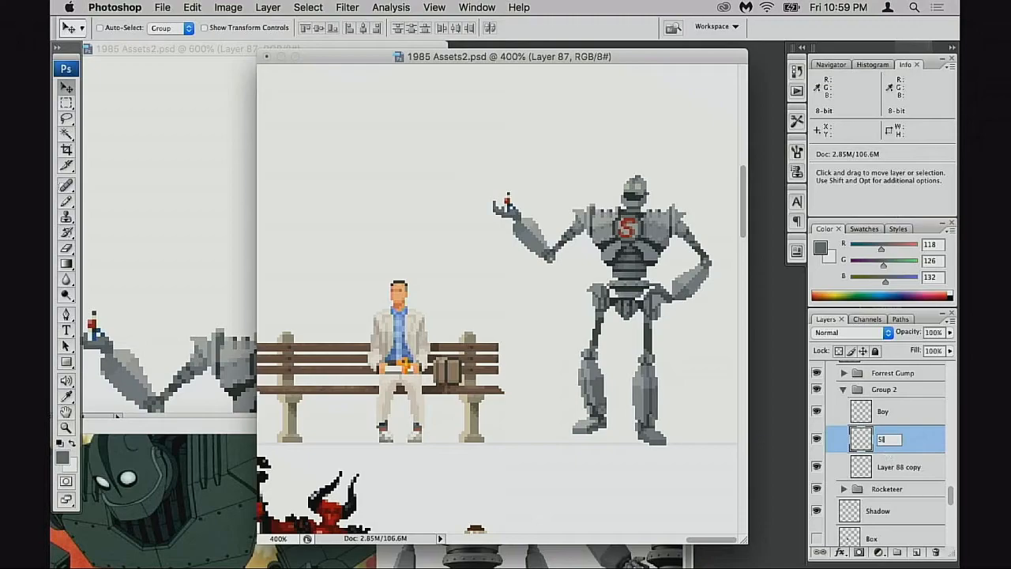
pyautogui.write('ign')
pyautogui.press('Return')
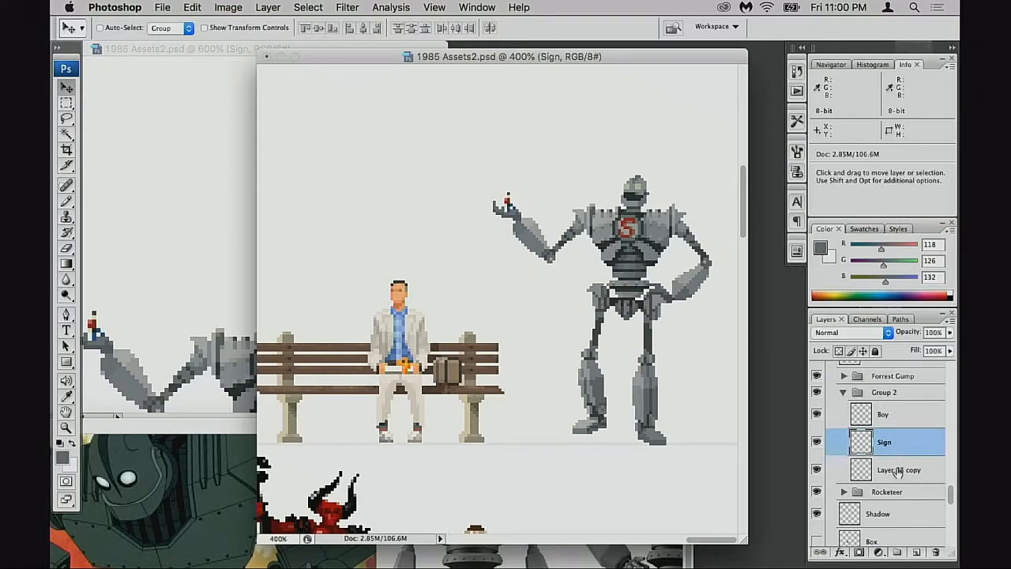
# Step: Rename Layer 88 copy as Iron Giant
pyautogui.doubleClick(898, 471)
pyautogui.write('Iron')
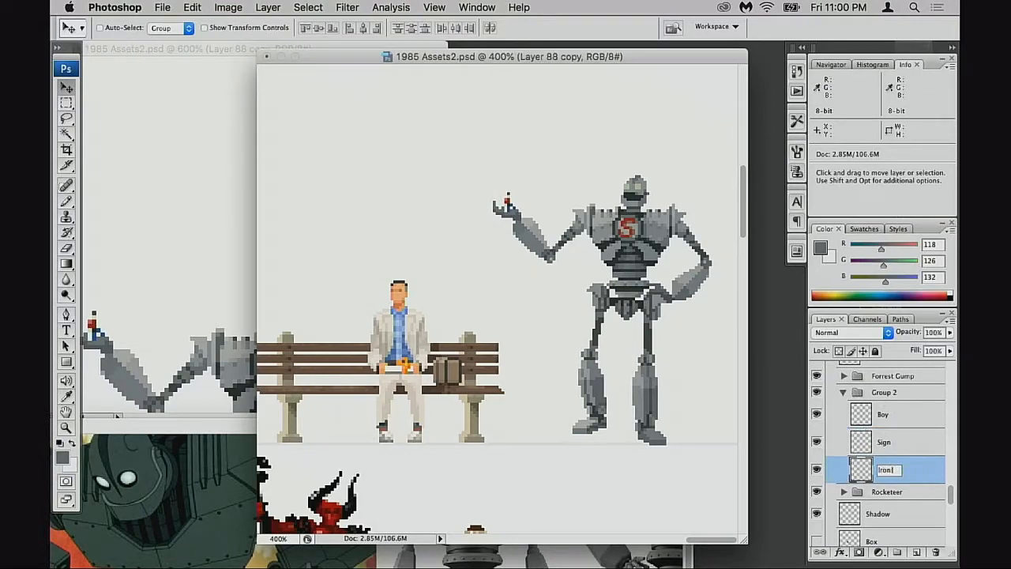
pyautogui.write(' Giant')
pyautogui.press('Return')
# Step: Rename Group 2 as Iron Giant, collapse it and check its contents by toggling visibility
pyautogui.scroll(1, 888, 417)
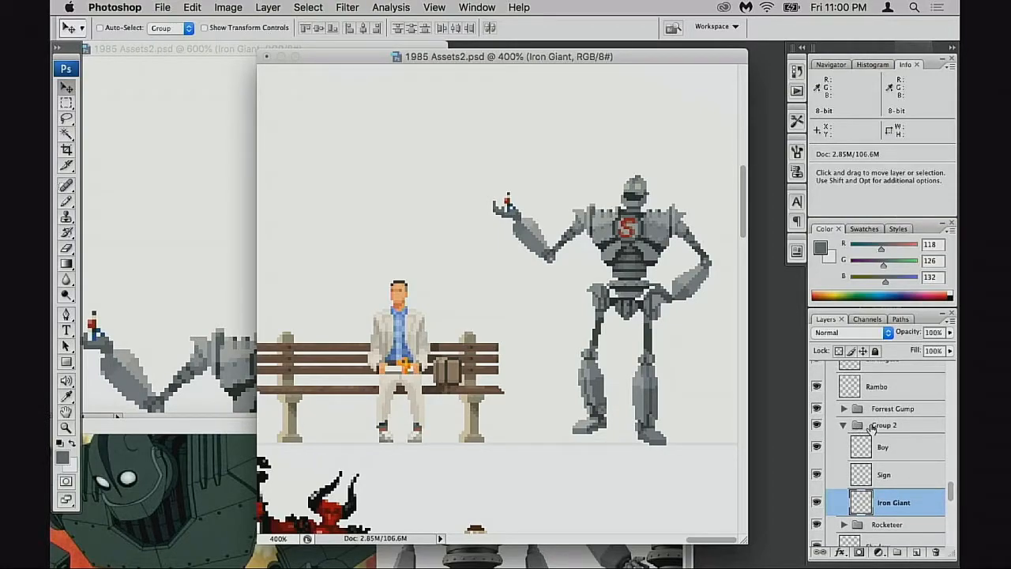
pyautogui.click(884, 426)
pyautogui.doubleClick(885, 425)
pyautogui.write('Iron Giant')
pyautogui.press('Return')
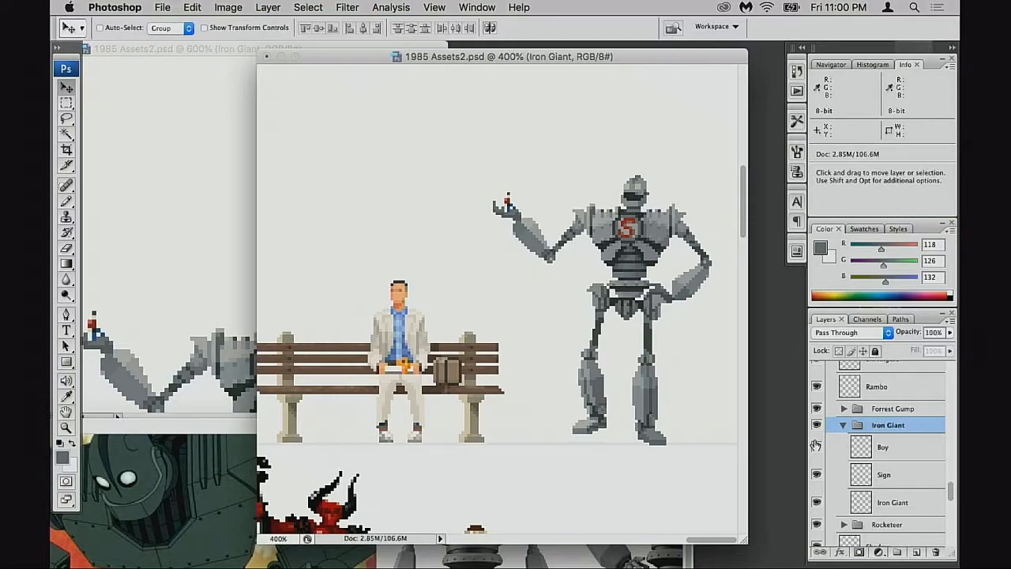
pyautogui.click(843, 425)
pyautogui.click(817, 458)
pyautogui.click(817, 458)
pyautogui.click(817, 458)
pyautogui.click(816, 458)
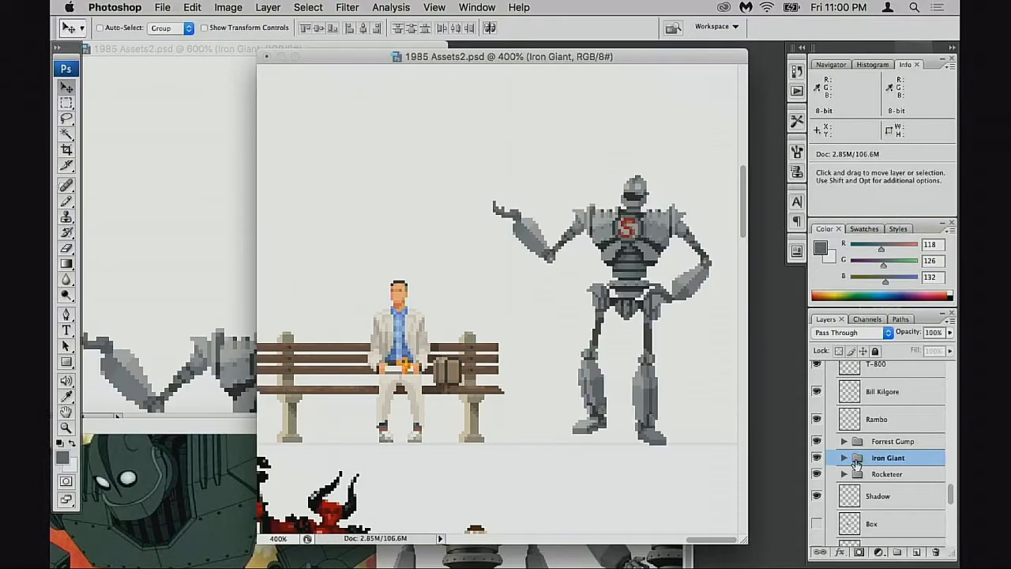
# Step: Flip the Iron Giant group horizontally with Free Transform so the raised hand faces away from the bench
pyautogui.press('super+t')
pyautogui.rightClick(634, 327)
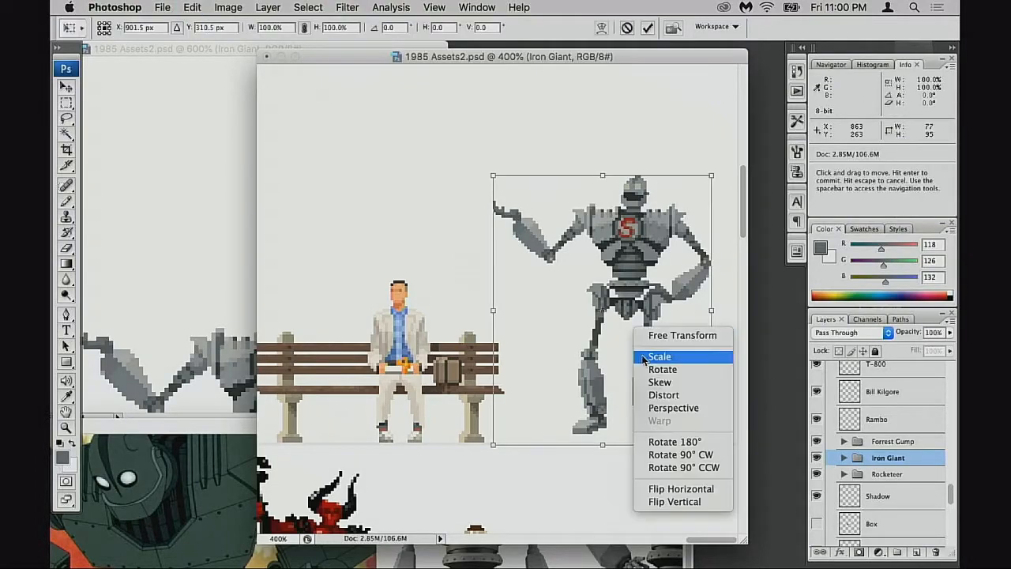
pyautogui.click(695, 488)
pyautogui.press('Return')
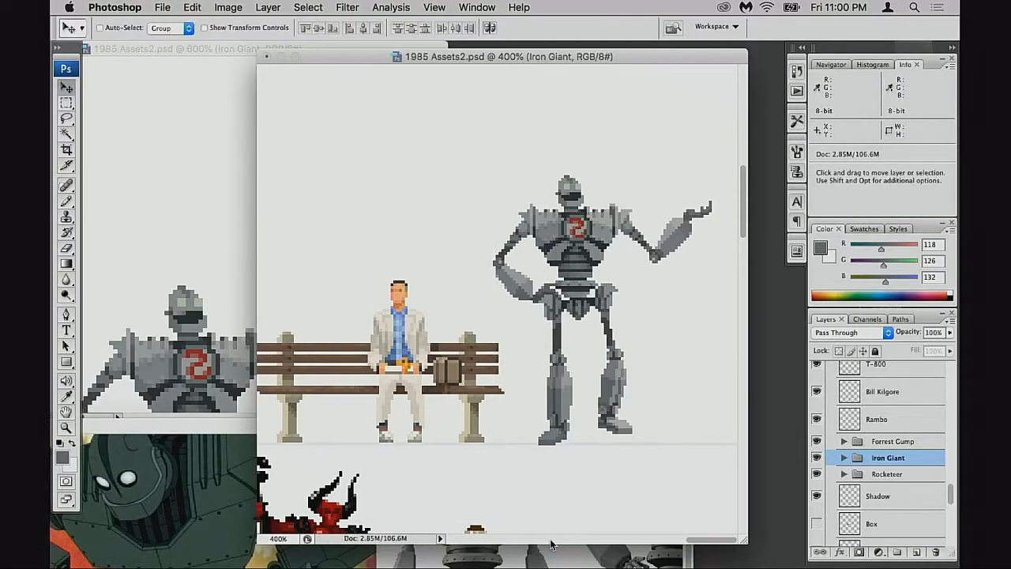
pyautogui.moveTo(494, 330); pyautogui.dragTo(504, 330)
# Step: Expand the Iron Giant group, show the Boy layer and view the document full screen without panels
pyautogui.click(843, 459)
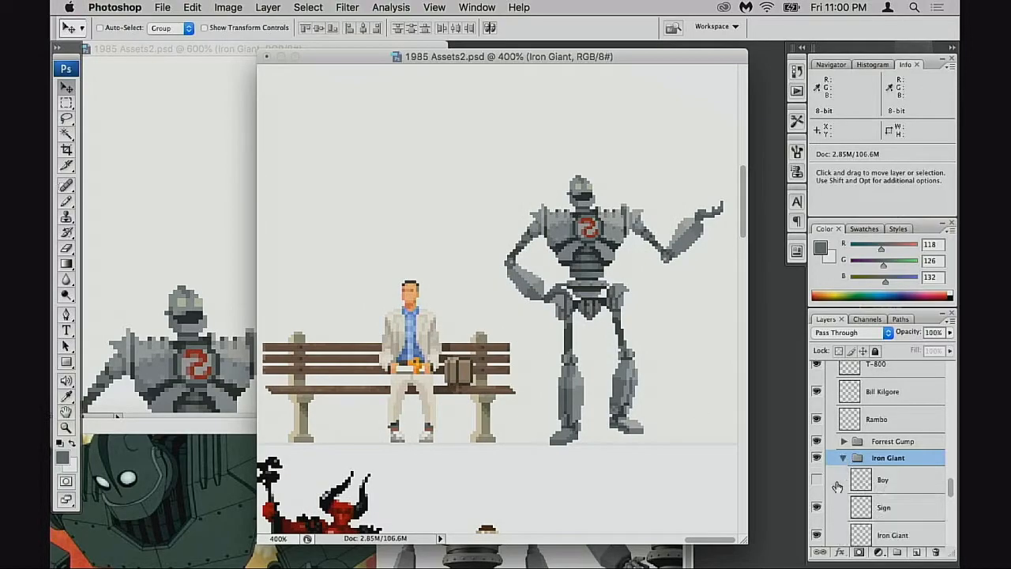
pyautogui.press('f')
pyautogui.press('Tab')
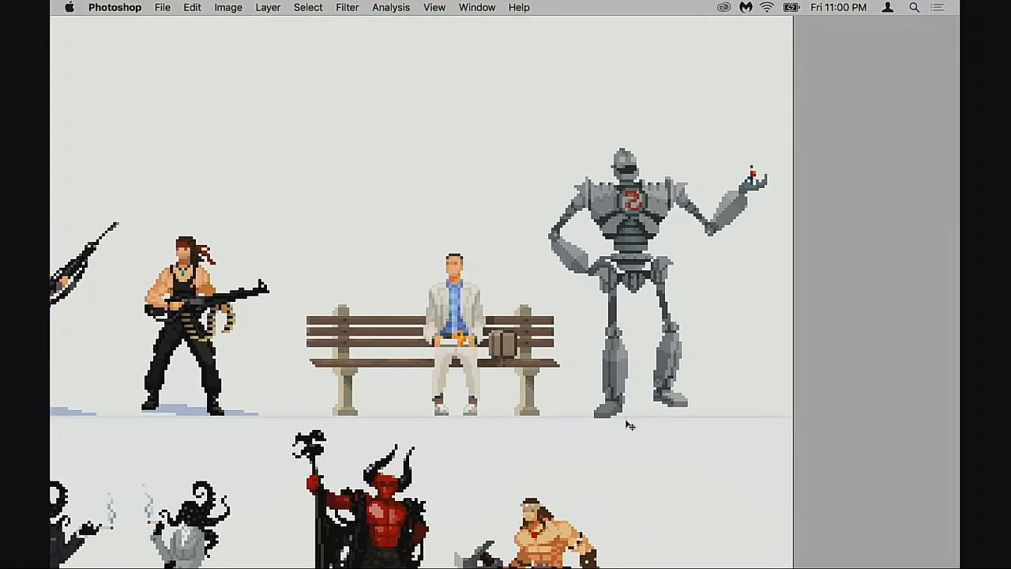
# Step: Try the flipped robot in the empty area above the top row of characters, and return it beside the bench
pyautogui.moveTo(617, 430); pyautogui.dragTo(722, 249)
pyautogui.keyDown('alt'); pyautogui.click(666, 400); pyautogui.keyUp('alt')
pyautogui.moveTo(729, 289); pyautogui.dragTo(771, 409)
pyautogui.moveTo(695, 417); pyautogui.dragTo(294, 421)
pyautogui.moveTo(394, 407); pyautogui.dragTo(687, 268)
pyautogui.moveTo(604, 303); pyautogui.dragTo(534, 350)
pyautogui.moveTo(577, 314); pyautogui.dragTo(475, 433)
pyautogui.moveTo(496, 422); pyautogui.dragTo(627, 539)
pyautogui.moveTo(645, 488); pyautogui.dragTo(511, 299)
pyautogui.moveTo(519, 343); pyautogui.dragTo(582, 565)
pyautogui.moveTo(556, 455); pyautogui.dragTo(425, 163)
pyautogui.moveTo(438, 212); pyautogui.dragTo(409, 182)
pyautogui.moveTo(457, 238); pyautogui.dragTo(520, 340)
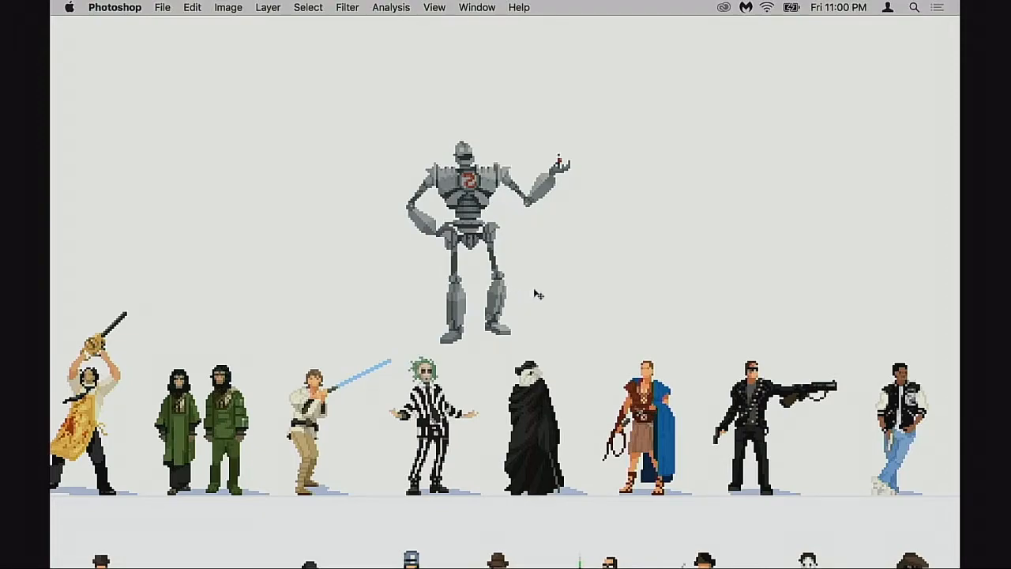
pyautogui.moveTo(497, 334); pyautogui.dragTo(544, 301)
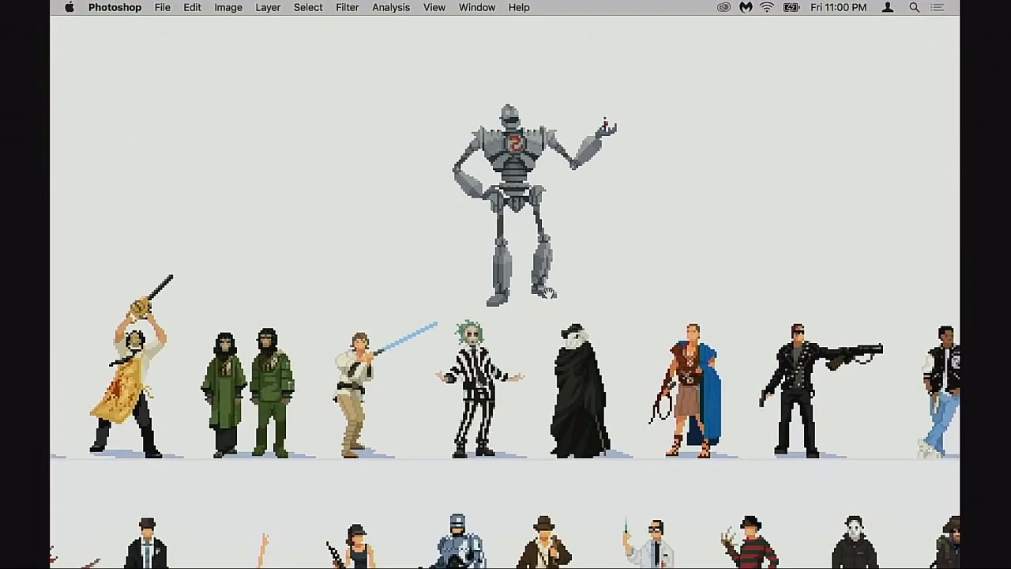
pyautogui.press('Delete')
pyautogui.moveTo(772, 342); pyautogui.dragTo(316, 360)
pyautogui.moveTo(814, 356); pyautogui.dragTo(515, 348)
# Step: Enlarge the robot's torso and hips, restore the panels and select the Iron Giant layer
pyautogui.press('z')
pyautogui.click(590, 434)
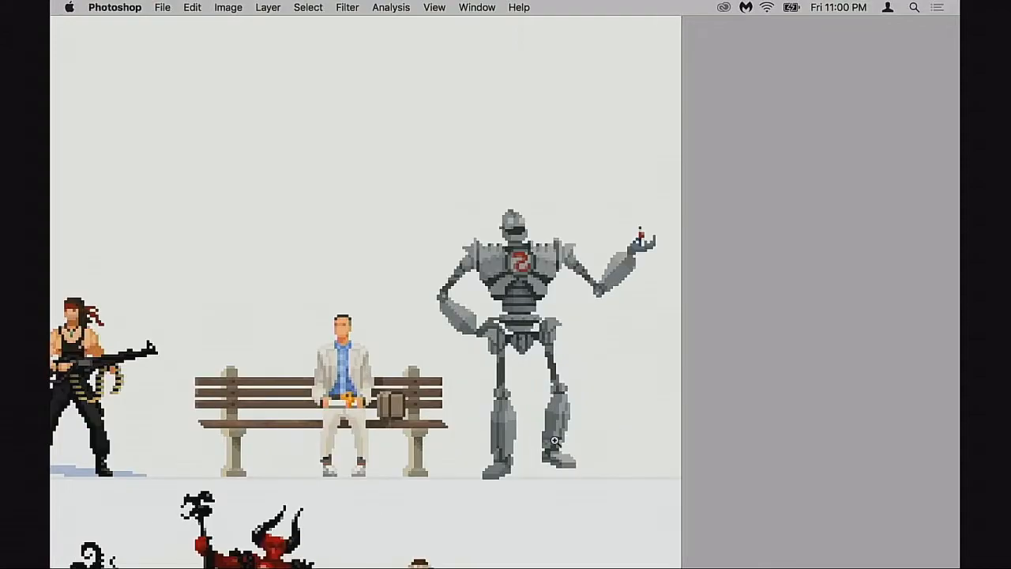
pyautogui.click(562, 443)
pyautogui.click(555, 455)
pyautogui.click(554, 458)
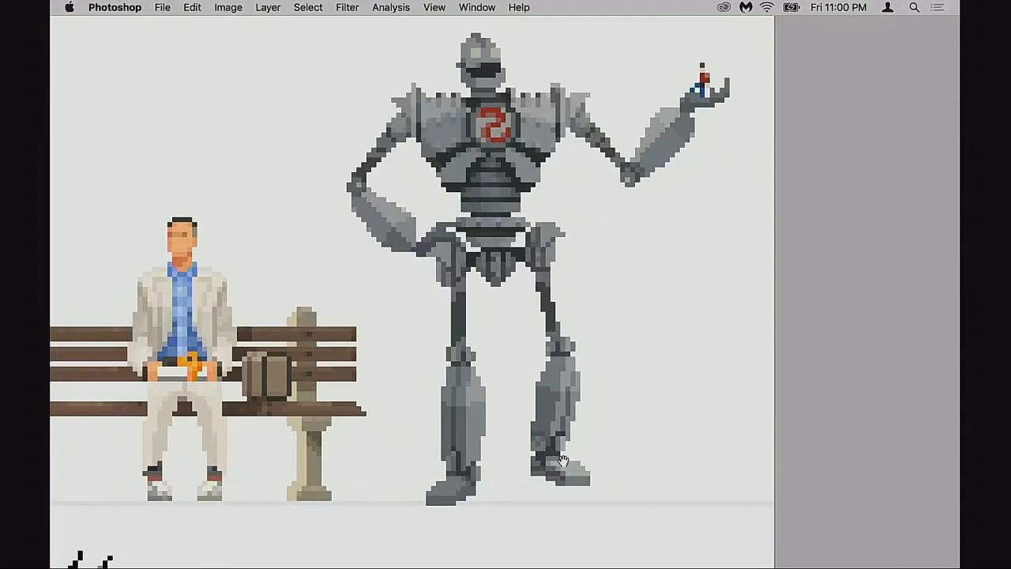
pyautogui.press('Tab')
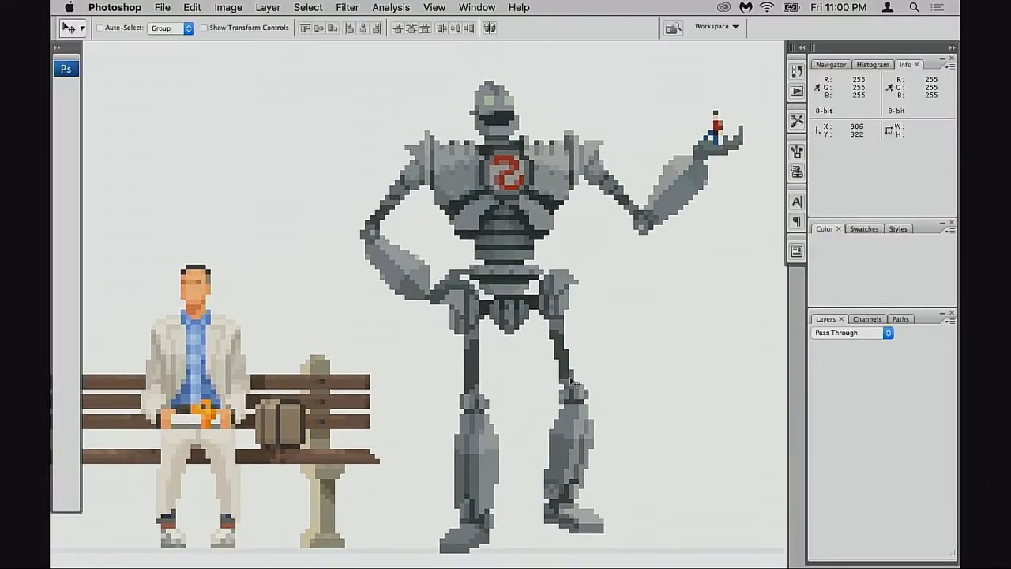
pyautogui.keyDown('super'); pyautogui.click(508, 337); pyautogui.keyUp('super')
pyautogui.keyDown('super'); pyautogui.click(518, 338); pyautogui.keyUp('super')
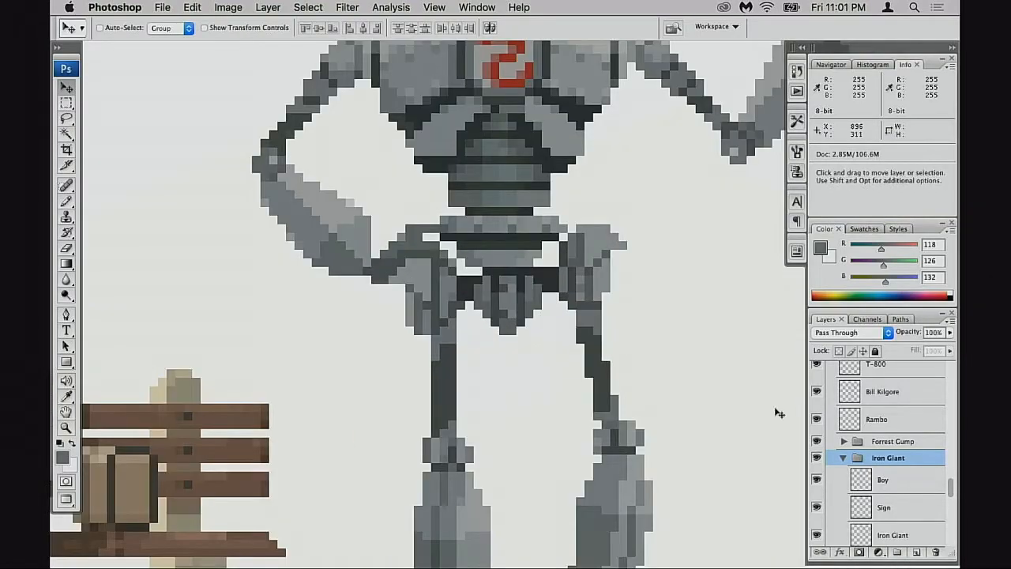
pyautogui.click(856, 536)
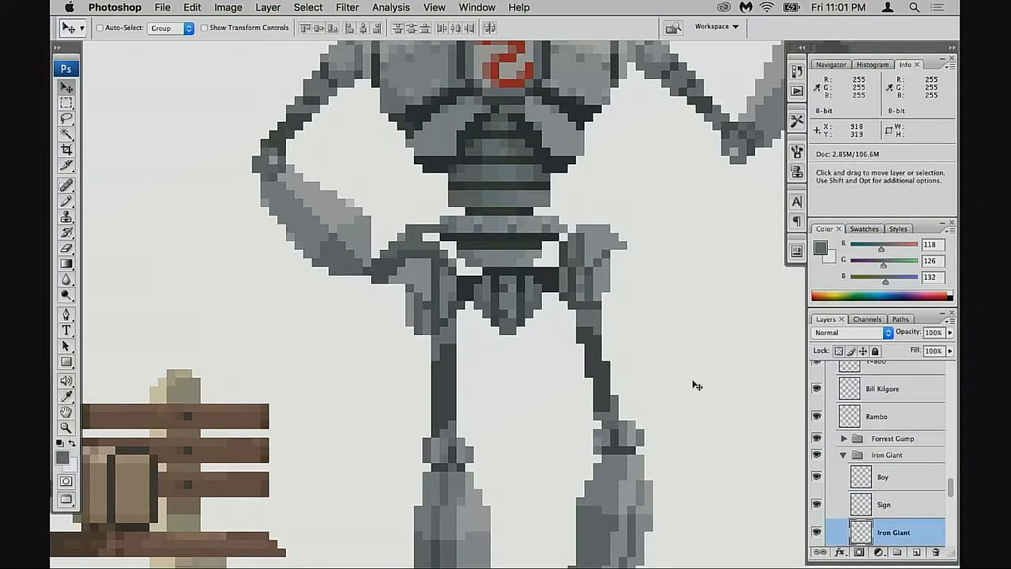
# Step: Sample a light grey and switch the Pencil to Screen mode at 20% opacity for touching up the robot's pelvis
pyautogui.press('b')
pyautogui.scroll(3, 616, 331)
pyautogui.keyDown('alt'); pyautogui.click(524, 268); pyautogui.keyUp('alt')
pyautogui.keyDown('alt'); pyautogui.click(429, 284); pyautogui.keyUp('alt')
pyautogui.click(518, 343)
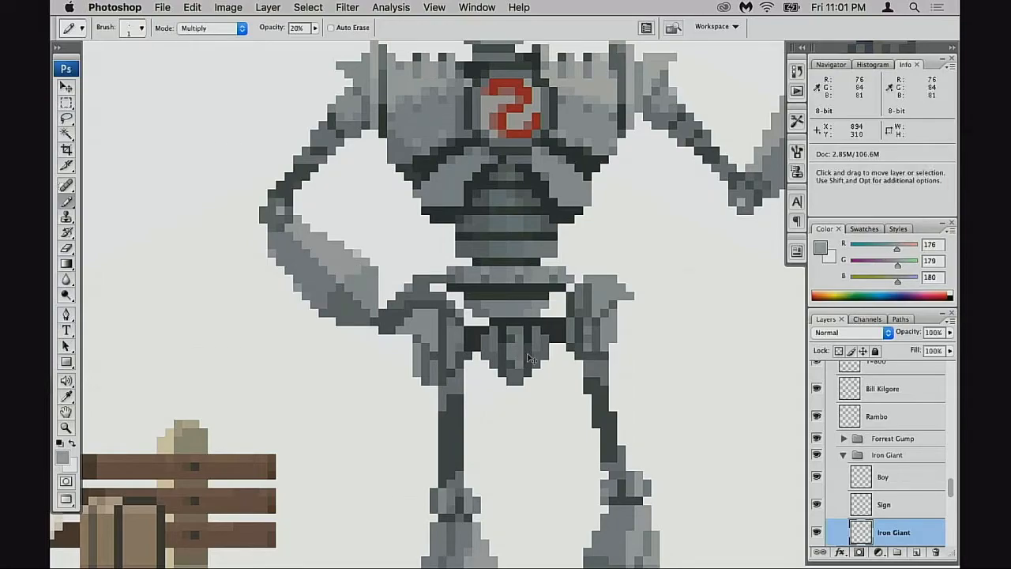
pyautogui.hotkey('alt', 'shift', 's')
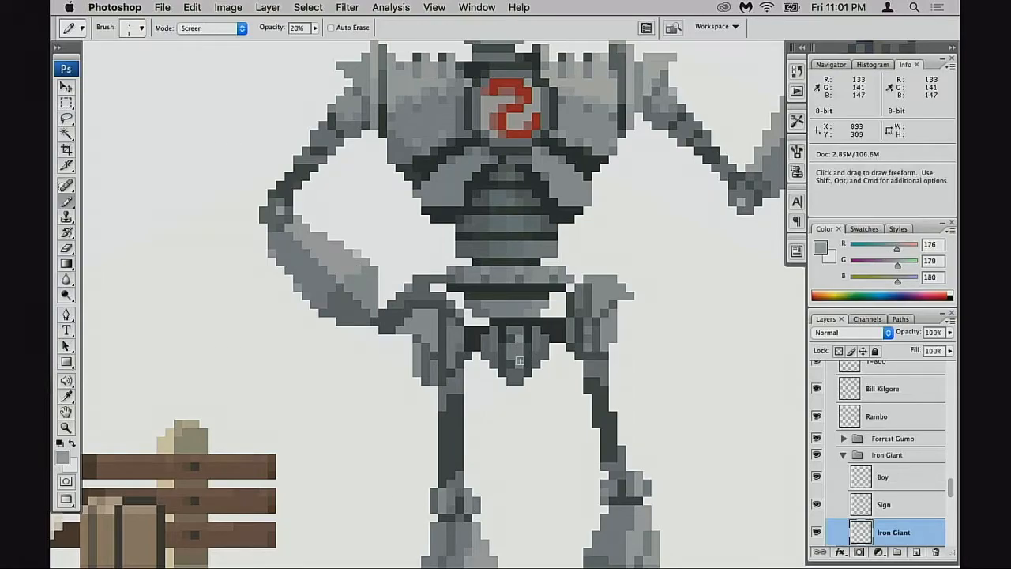
# Step: Compare the robot's shading with the neighbouring bench and gunman sprites at several magnifications, ending on its chest
pyautogui.keyDown('alt'); pyautogui.click(556, 409); pyautogui.keyUp('alt')
pyautogui.keyDown('alt'); pyautogui.click(556, 415); pyautogui.keyUp('alt')
pyautogui.keyDown('alt'); pyautogui.click(557, 425); pyautogui.keyUp('alt')
pyautogui.keyDown('alt'); pyautogui.click(557, 433); pyautogui.keyUp('alt')
pyautogui.moveTo(625, 424); pyautogui.dragTo(642, 407)
pyautogui.moveTo(594, 318); pyautogui.dragTo(620, 312)
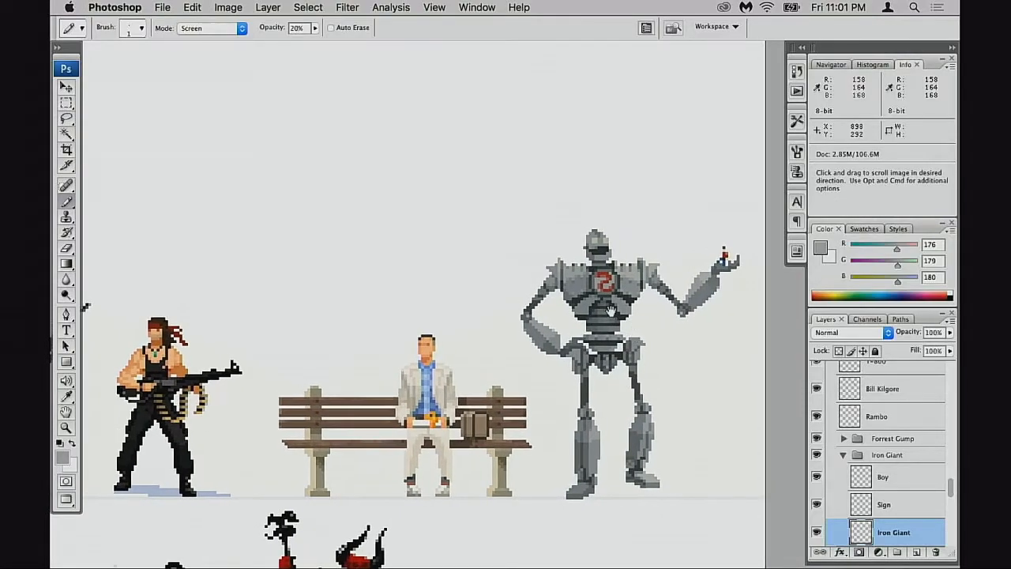
pyautogui.keyDown('super'); pyautogui.click(608, 313); pyautogui.keyUp('super')
pyautogui.keyDown('super'); pyautogui.click(602, 314); pyautogui.keyUp('super')
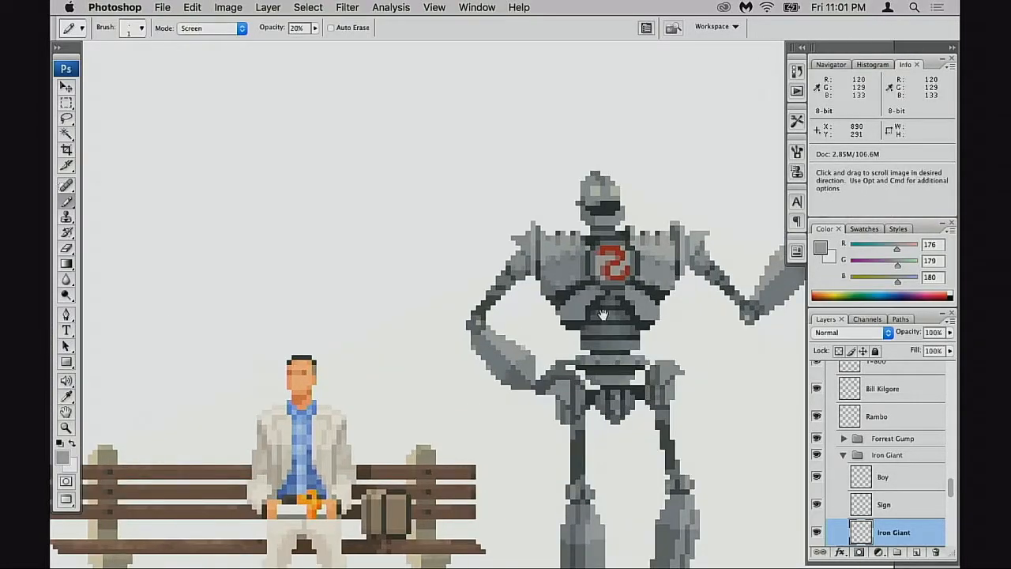
pyautogui.keyDown('alt'); pyautogui.click(634, 345); pyautogui.keyUp('alt')
pyautogui.keyDown('alt'); pyautogui.click(634, 345); pyautogui.keyUp('alt')
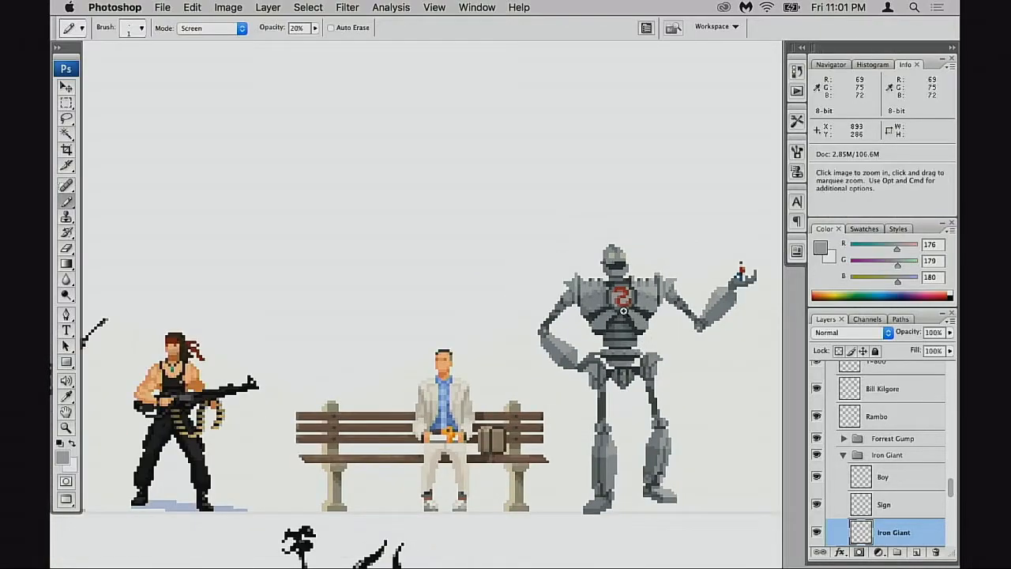
pyautogui.click(624, 309)
pyautogui.click(599, 311)
pyautogui.click(599, 311)
pyautogui.click(599, 311)
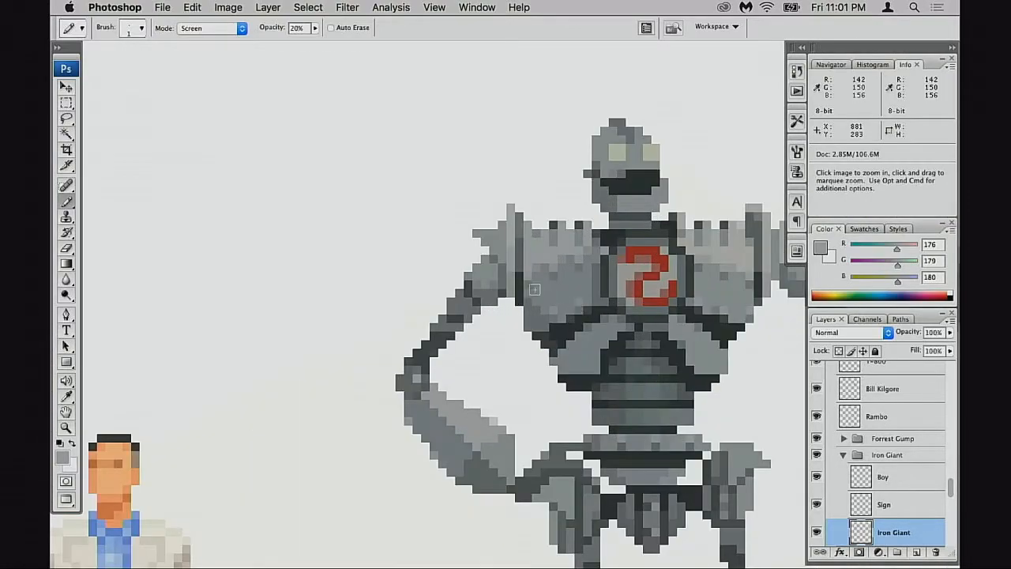
pyautogui.click(599, 312)
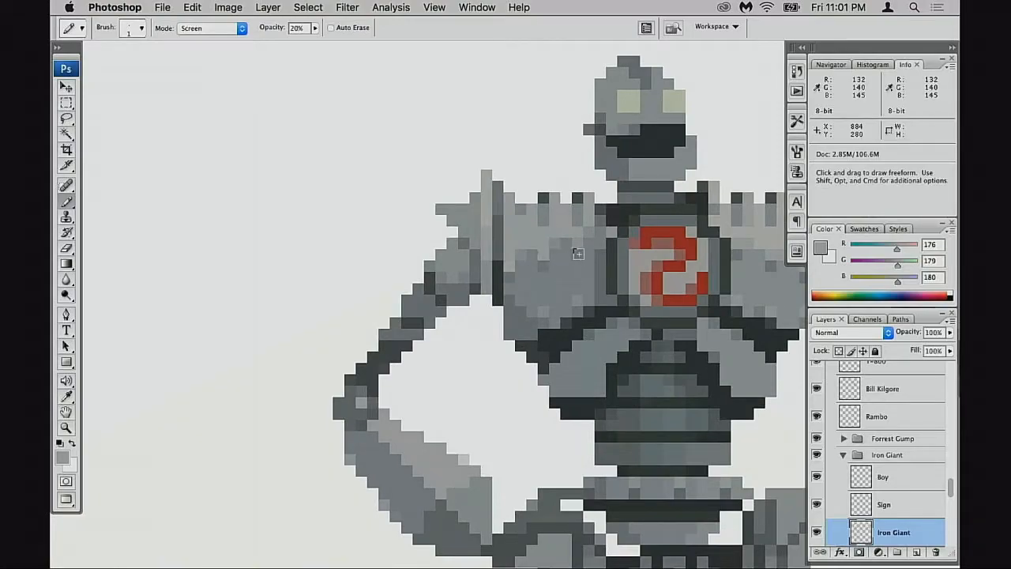
# Step: Undo and redo the last pixel change to compare the shading on the robot's chest plates
pyautogui.press('super+z')
pyautogui.press('super+z')
pyautogui.moveTo(612, 233); pyautogui.dragTo(499, 265)
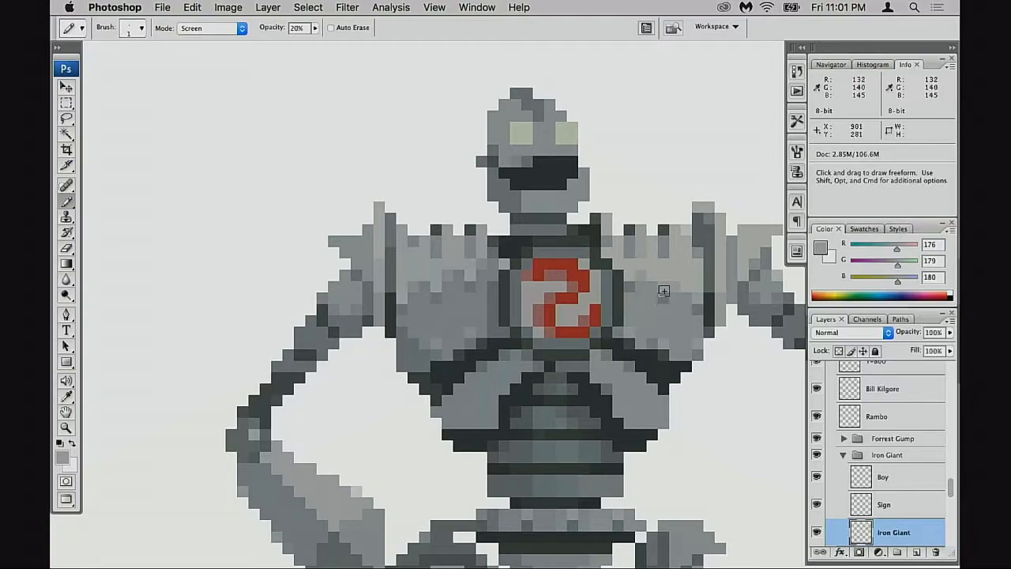
# Step: Sample a mid grey from the robot's chest plate and switch the Pencil to Normal mode
pyautogui.hotkey('alt', 'space')
pyautogui.keyDown('alt'); pyautogui.click(655, 363); pyautogui.keyUp('alt')
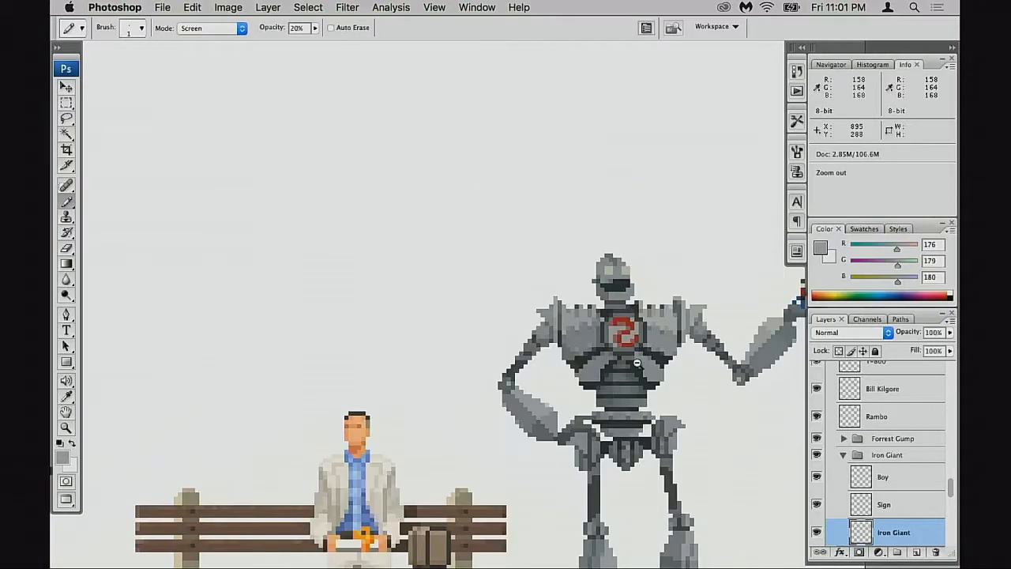
pyautogui.keyDown('alt'); pyautogui.click(638, 364); pyautogui.keyUp('alt')
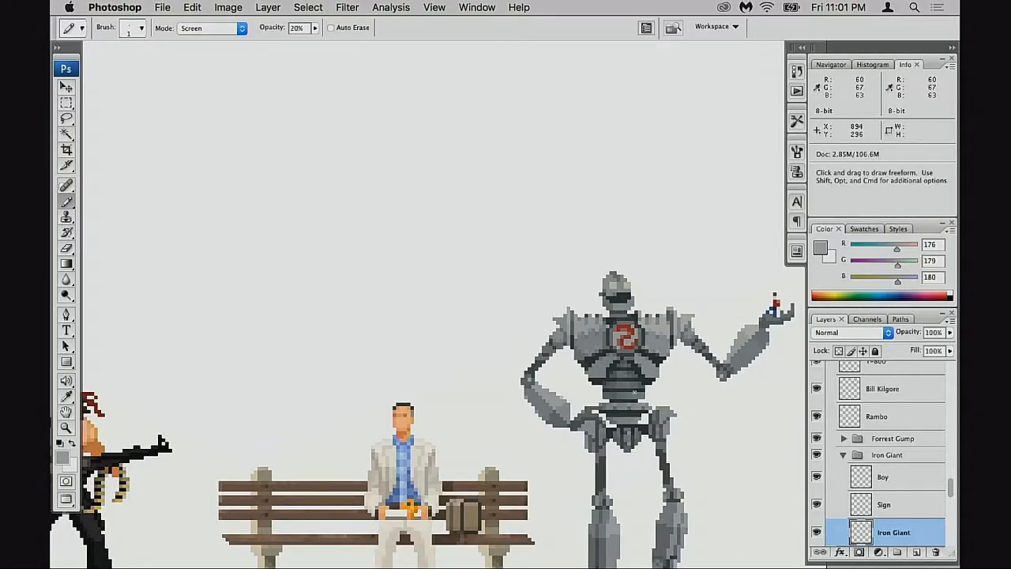
pyautogui.hotkey('ctrl', 'space')
pyautogui.click(664, 357)
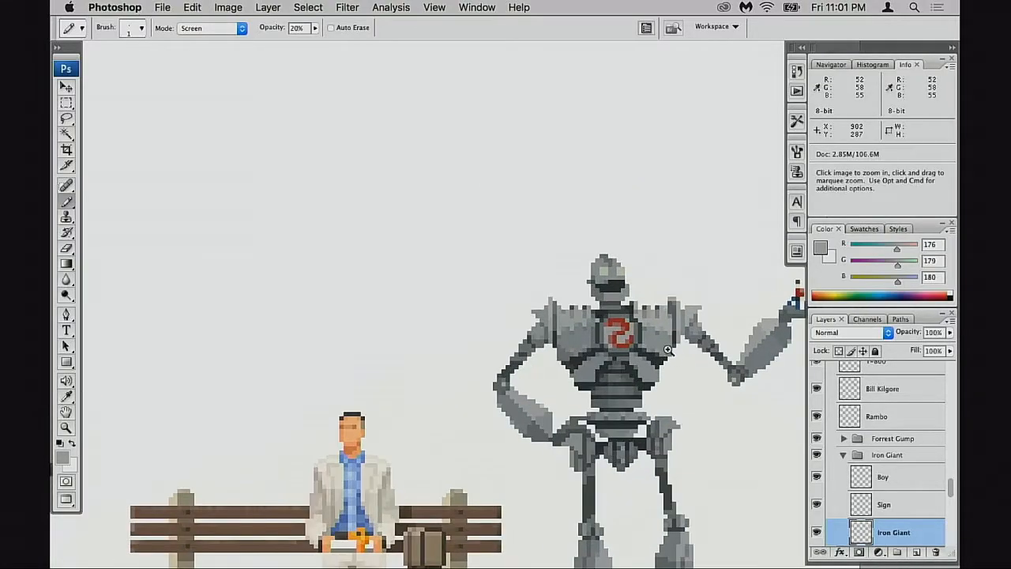
pyautogui.click(670, 348)
pyautogui.click(657, 310)
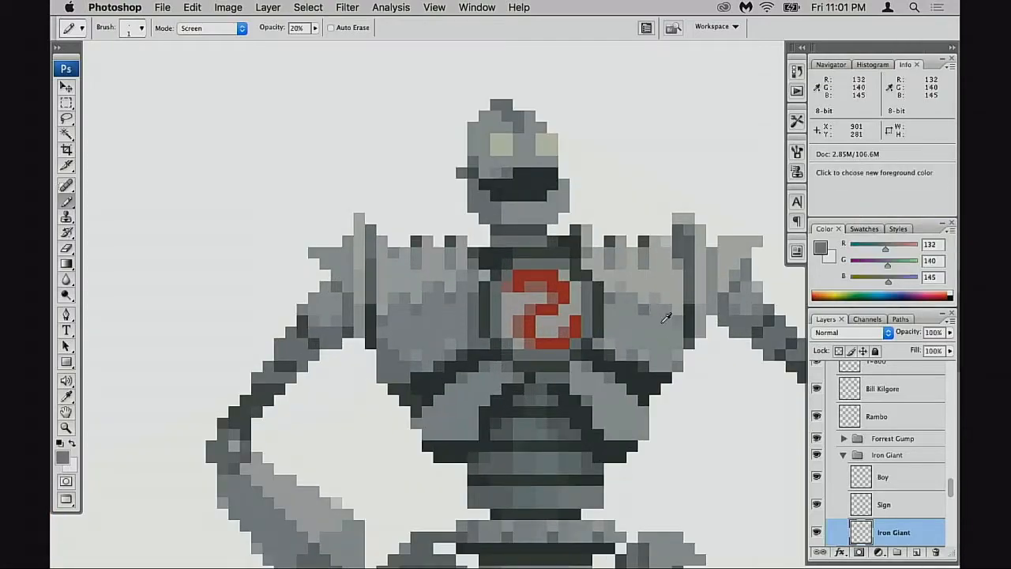
pyautogui.hotkey('shift', 'alt', 'n')
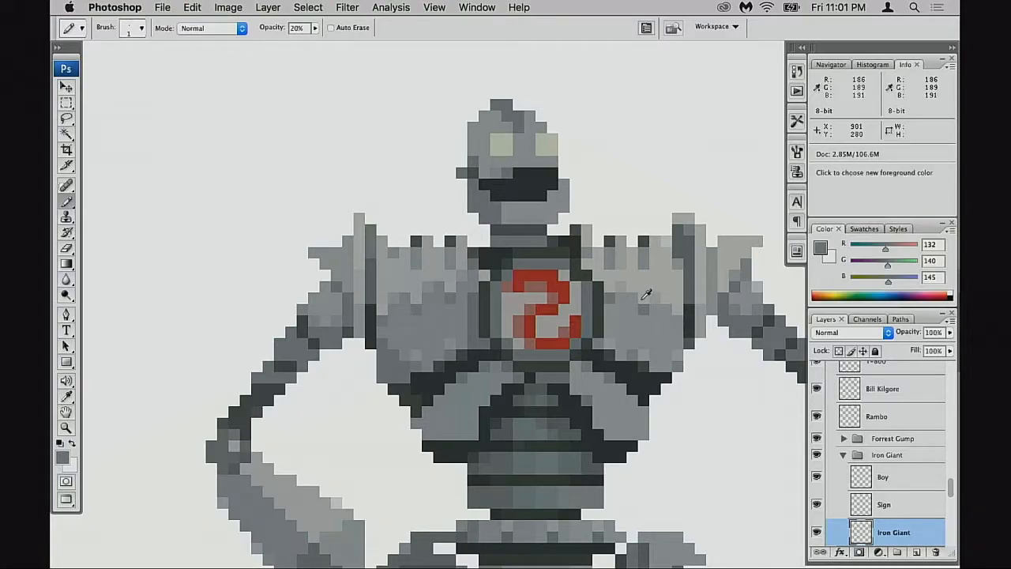
# Step: Sample a light grey from the robot's chest armour and set the Pencil opacity to 30%
pyautogui.press('space')
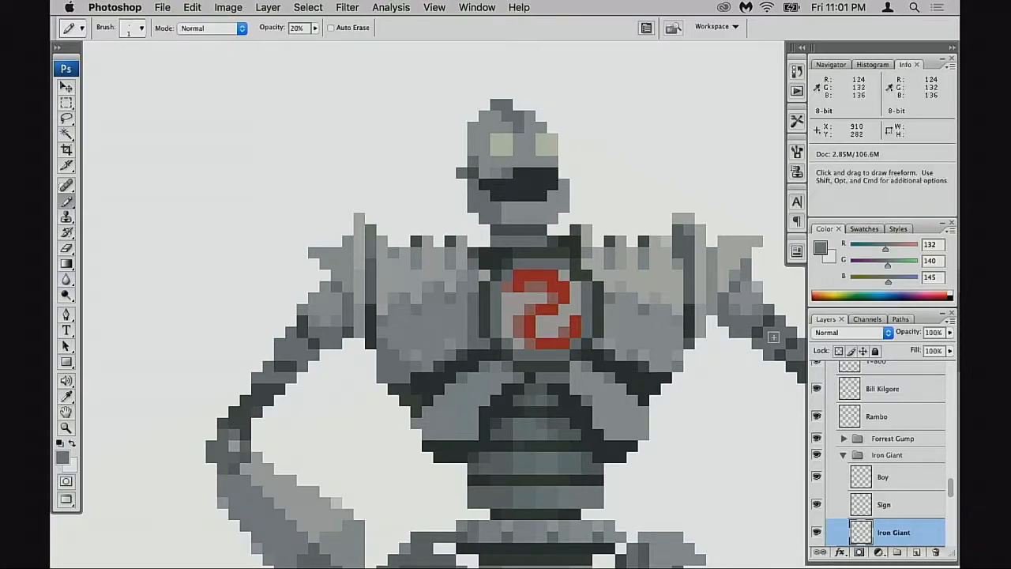
pyautogui.click(817, 530)
pyautogui.click(817, 530)
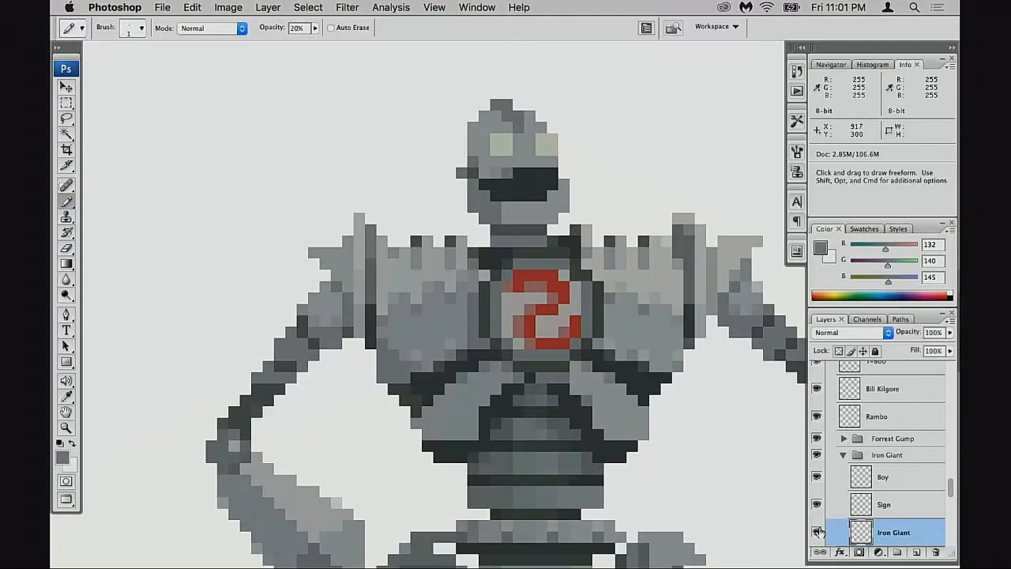
pyautogui.press('0')
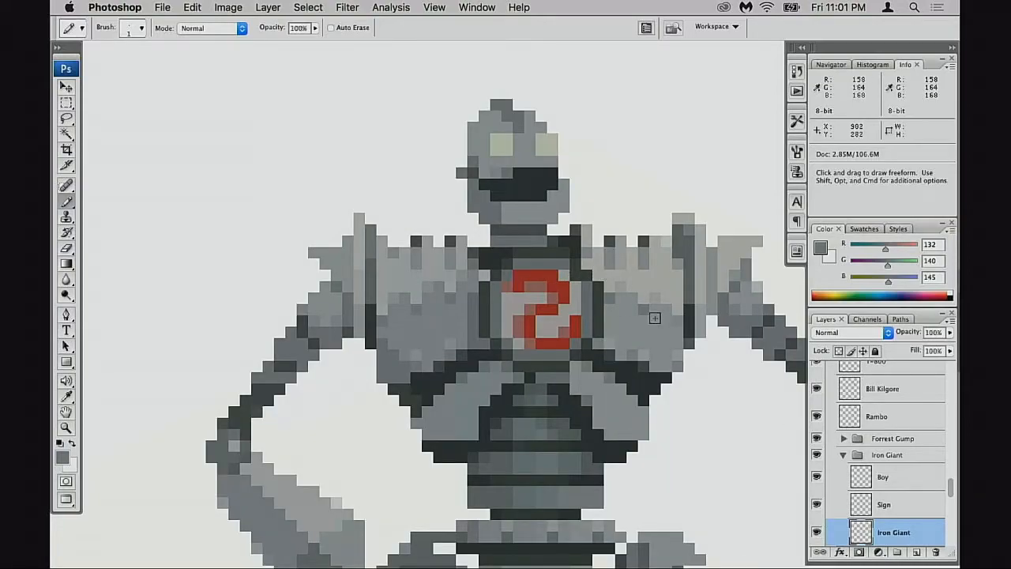
pyautogui.moveTo(677, 324)
pyautogui.mouseDown()
pyautogui.moveTo(678, 344)
pyautogui.moveTo(634, 323)
pyautogui.moveTo(631, 302)
pyautogui.mouseUp()
pyautogui.keyDown('alt'); pyautogui.click(414, 250); pyautogui.keyUp('alt')
pyautogui.press('3')
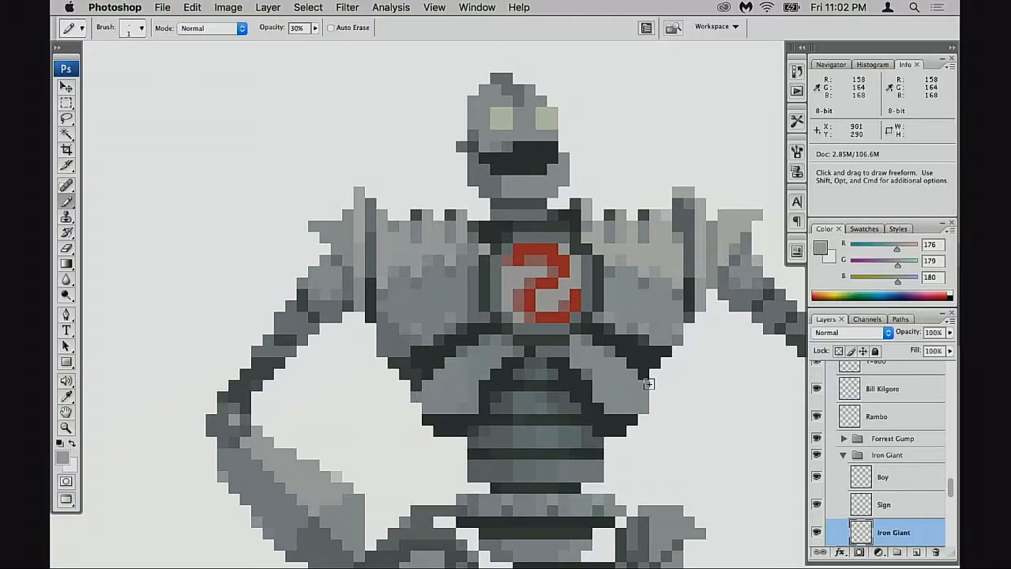
# Step: Undo the last pixel change and retouch the robot's lower chest plates using a lighter grey sampled from its armour
pyautogui.press('super+minus')
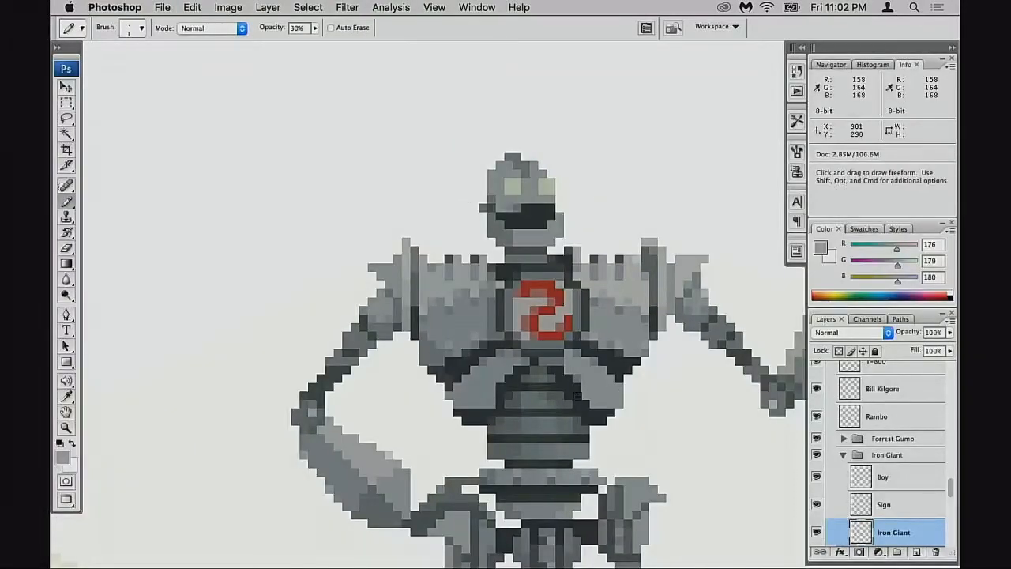
pyautogui.scroll(1, 481, 392)
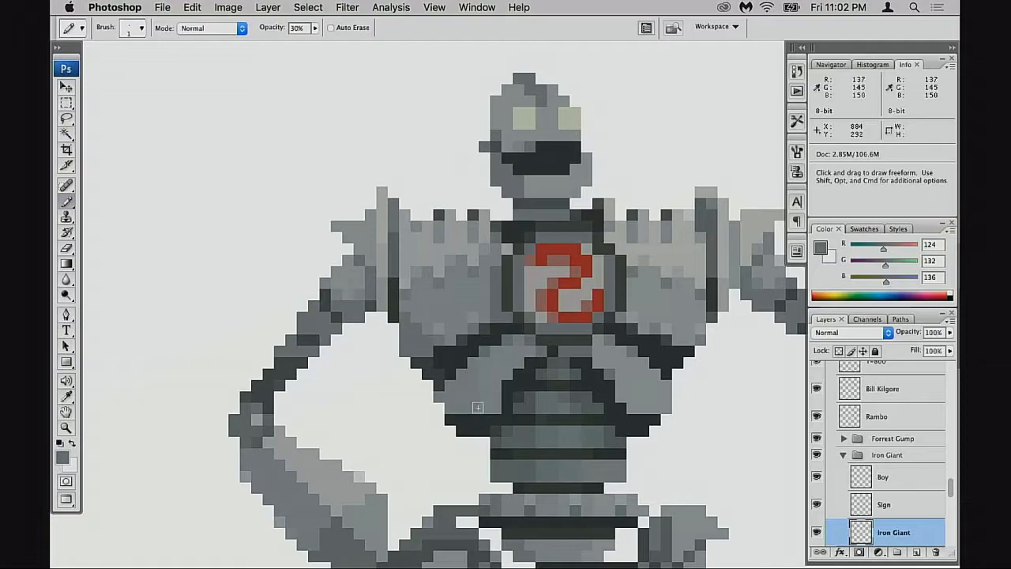
pyautogui.press('super+z')
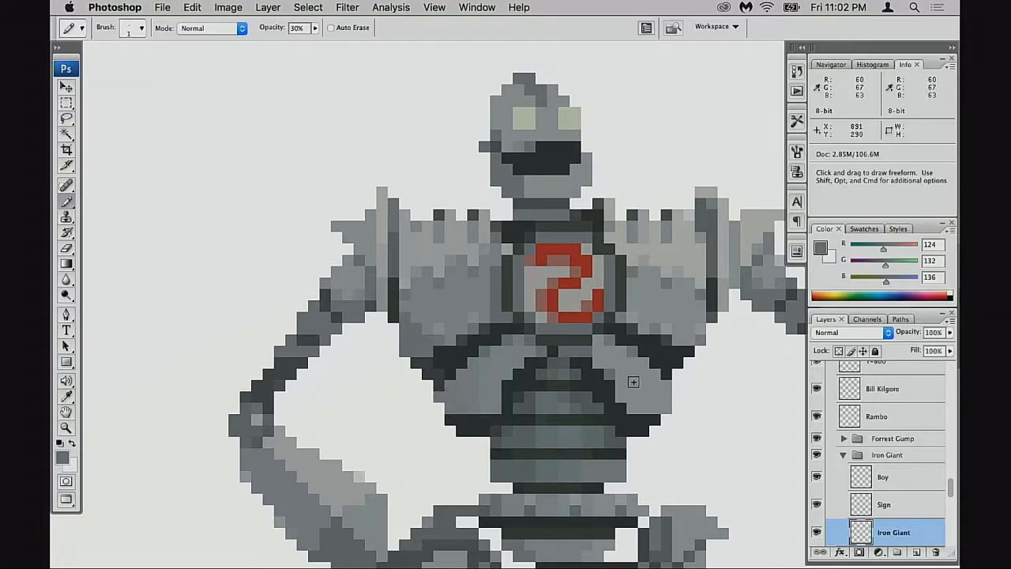
pyautogui.keyDown('alt'); pyautogui.click(678, 298); pyautogui.keyUp('alt')
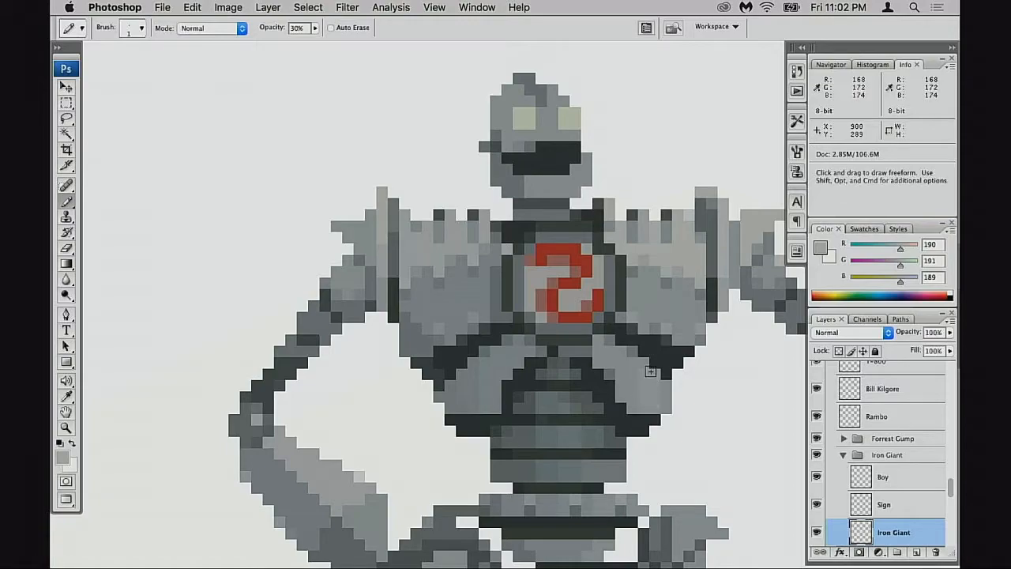
# Step: Compare the robot with the neighbouring sprites, hide and reshow the Iron Giant group, and save the document
pyautogui.keyDown('alt'); pyautogui.click(623, 439); pyautogui.keyUp('alt')
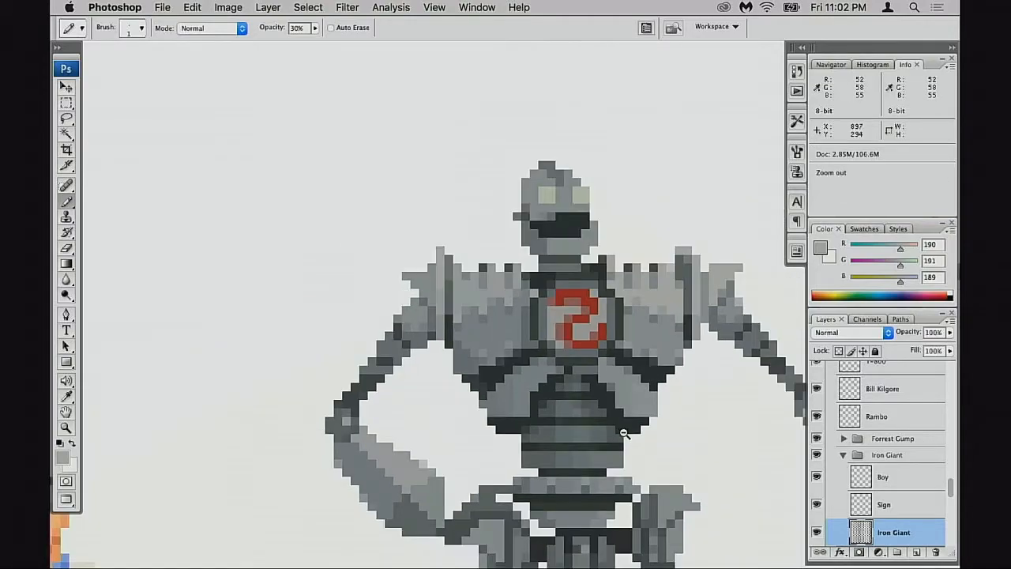
pyautogui.keyDown('alt'); pyautogui.click(624, 439); pyautogui.keyUp('alt')
pyautogui.keyDown('alt'); pyautogui.click(631, 452); pyautogui.keyUp('alt')
pyautogui.moveTo(626, 468); pyautogui.dragTo(650, 409)
pyautogui.keyDown('alt'); pyautogui.click(650, 410); pyautogui.keyUp('alt')
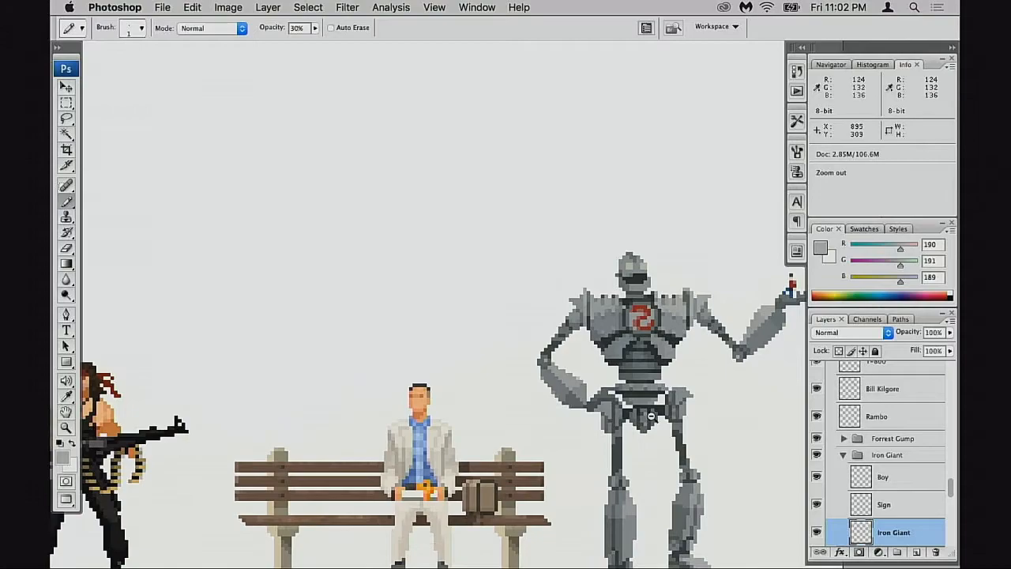
pyautogui.moveTo(721, 459); pyautogui.dragTo(642, 379)
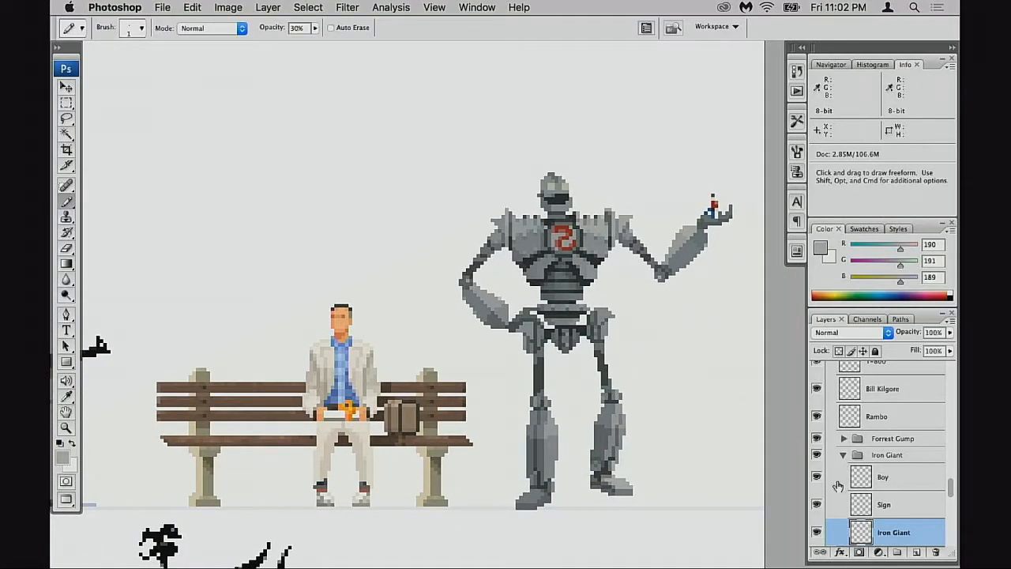
pyautogui.click(817, 455)
pyautogui.click(818, 456)
pyautogui.press('super+s')
pyautogui.press('super+t')
pyautogui.rightClick(588, 361)
pyautogui.click(649, 544)
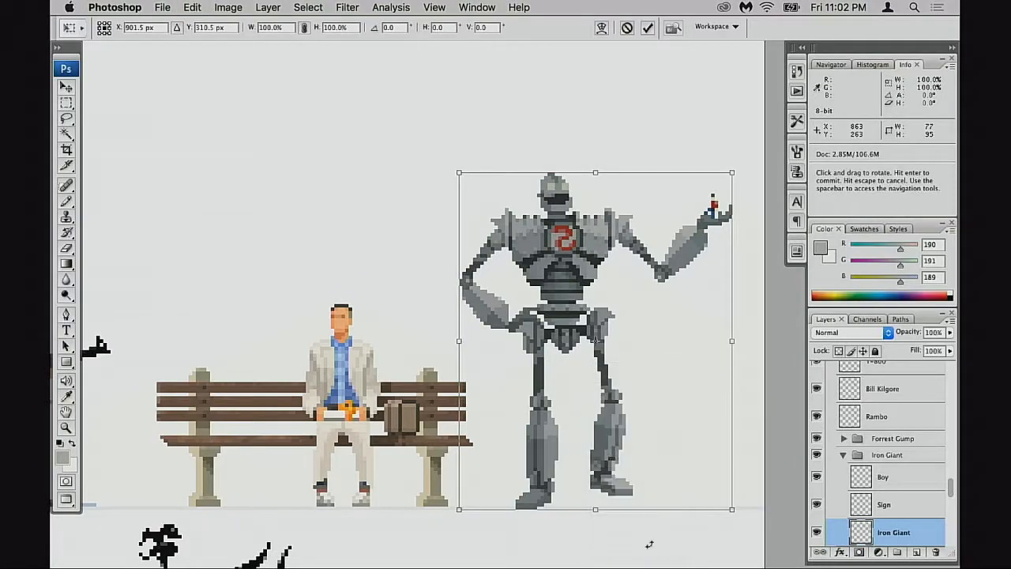
pyautogui.rightClick(614, 386)
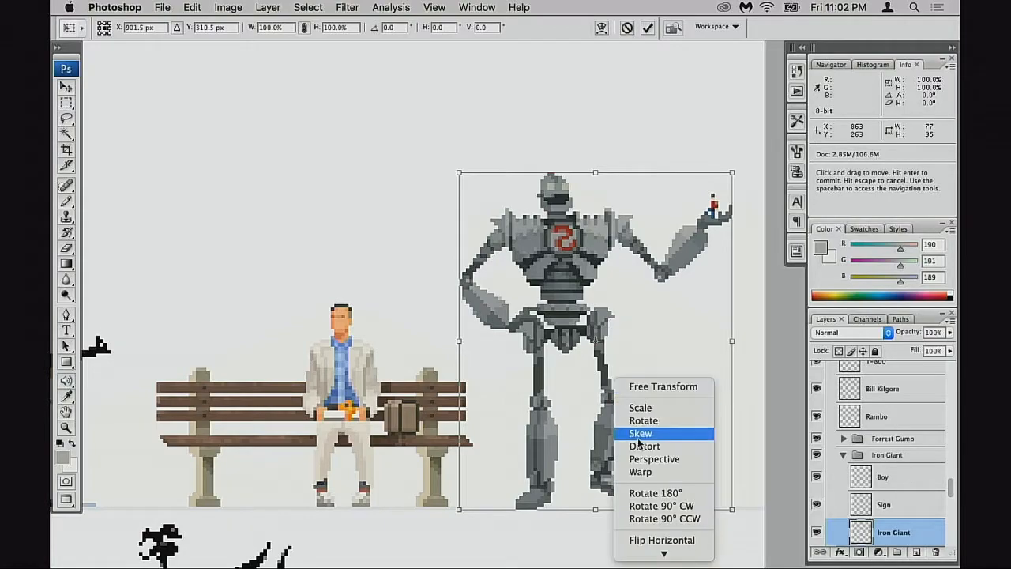
pyautogui.click(657, 540)
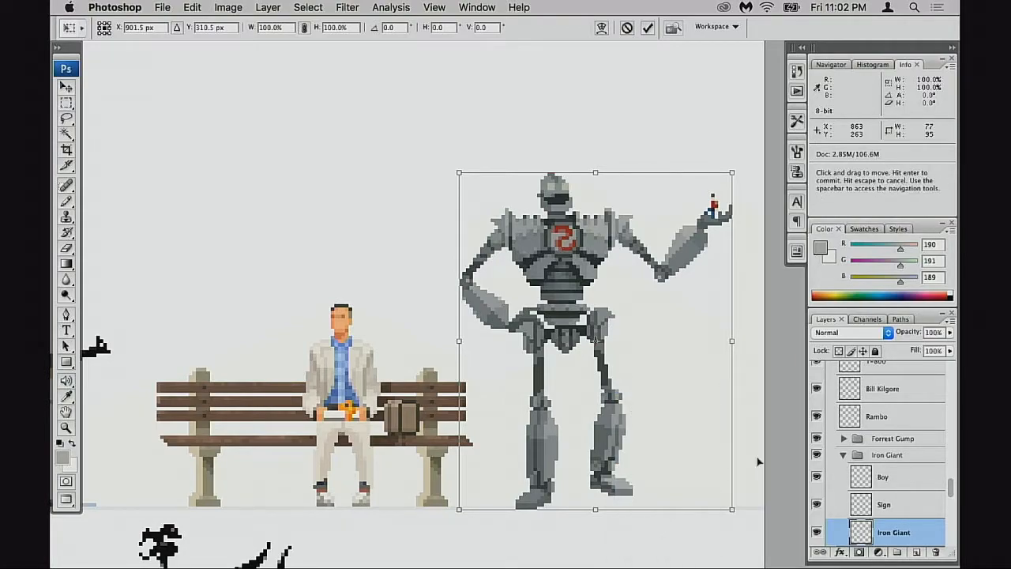
pyautogui.press('Return')
# Step: Flip the whole Iron Giant group horizontally so the raised hand holding the boy faces the bench
pyautogui.click(868, 463)
pyautogui.press('super+t')
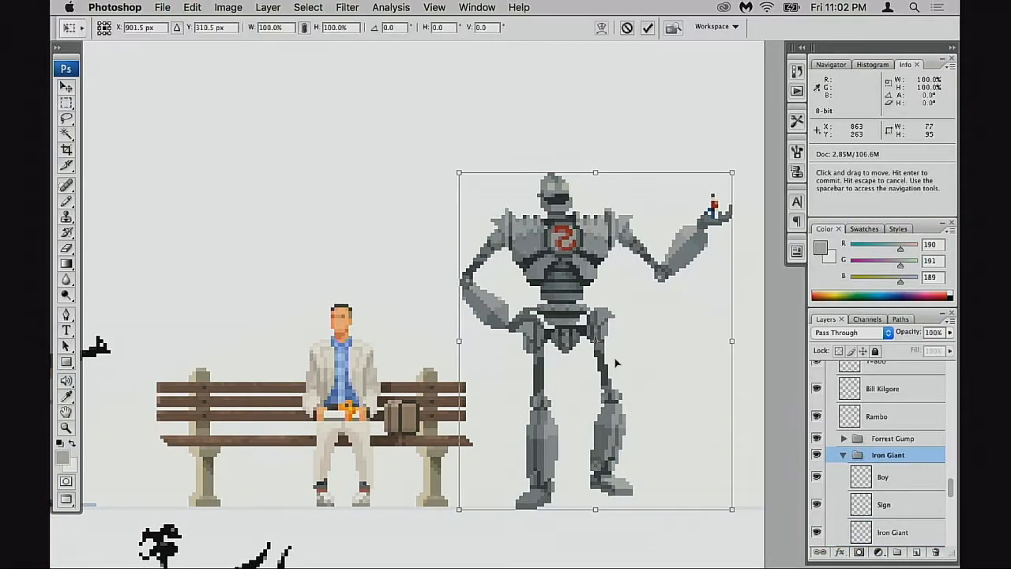
pyautogui.rightClick(603, 346)
pyautogui.click(671, 512)
pyautogui.press('Return')
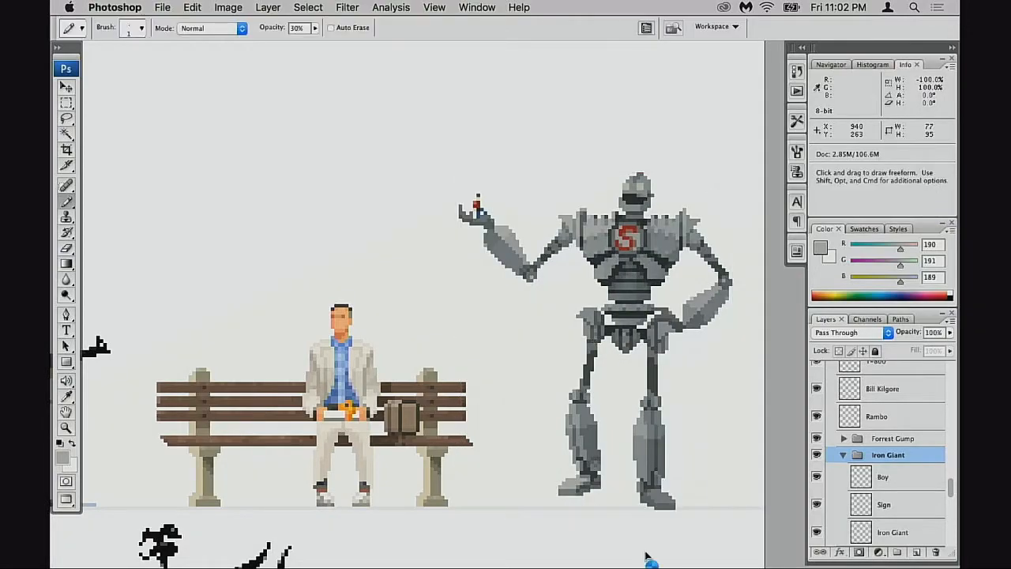
# Step: Copy the rifle-wielding Rambo sprite's ground shadow on the Shadow layer to beneath the robot's feet
pyautogui.moveTo(569, 487); pyautogui.dragTo(537, 386)
pyautogui.keyDown('alt'); pyautogui.click(505, 405); pyautogui.keyUp('alt')
pyautogui.keyDown('alt'); pyautogui.click(505, 405); pyautogui.keyUp('alt')
pyautogui.moveTo(491, 412); pyautogui.dragTo(617, 393)
pyautogui.moveTo(395, 425); pyautogui.dragTo(460, 405)
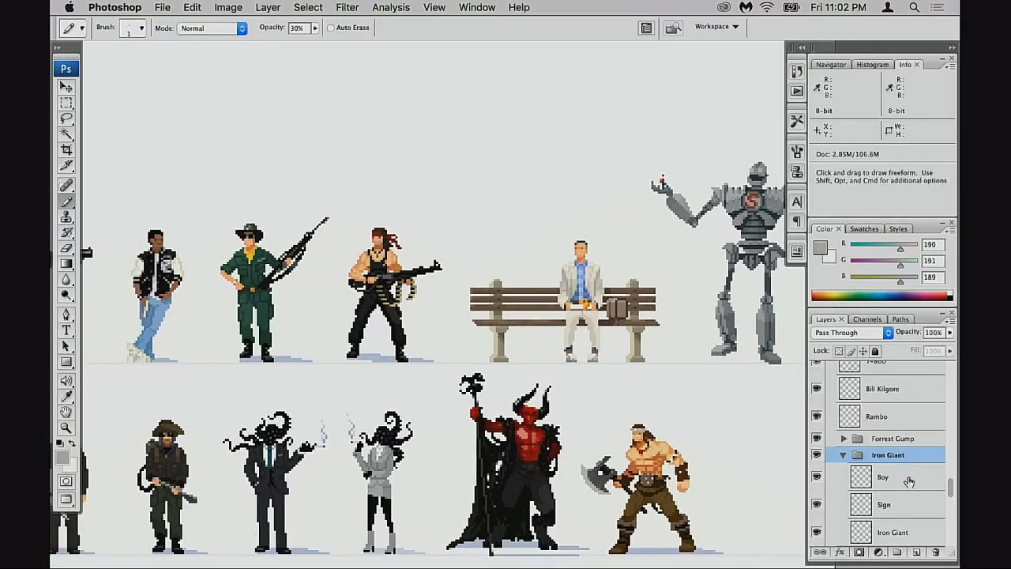
pyautogui.scroll(-3, 884, 489)
pyautogui.click(817, 489)
pyautogui.click(817, 488)
pyautogui.click(878, 487)
pyautogui.press('m')
pyautogui.moveTo(334, 329); pyautogui.dragTo(455, 395)
pyautogui.moveTo(399, 364)
pyautogui.mouseDown()
pyautogui.moveTo(541, 364)
pyautogui.moveTo(437, 395)
pyautogui.moveTo(366, 398)
pyautogui.moveTo(596, 380)
pyautogui.mouseUp()
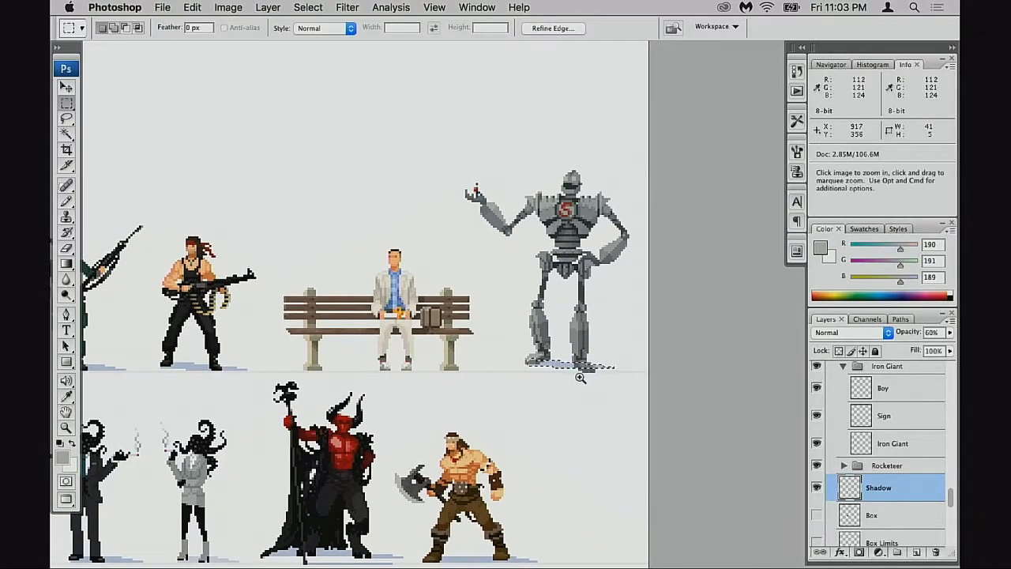
# Step: Position the copied shadow so it starts at the robot's rear foot
pyautogui.keyDown('super'); pyautogui.click(575, 375); pyautogui.keyUp('super')
pyautogui.keyDown('super'); pyautogui.click(571, 377); pyautogui.keyUp('super')
pyautogui.keyDown('super'); pyautogui.click(567, 379); pyautogui.keyUp('super')
pyautogui.keyDown('super'); pyautogui.click(565, 379); pyautogui.keyUp('super')
pyautogui.moveTo(543, 360); pyautogui.dragTo(540, 352)
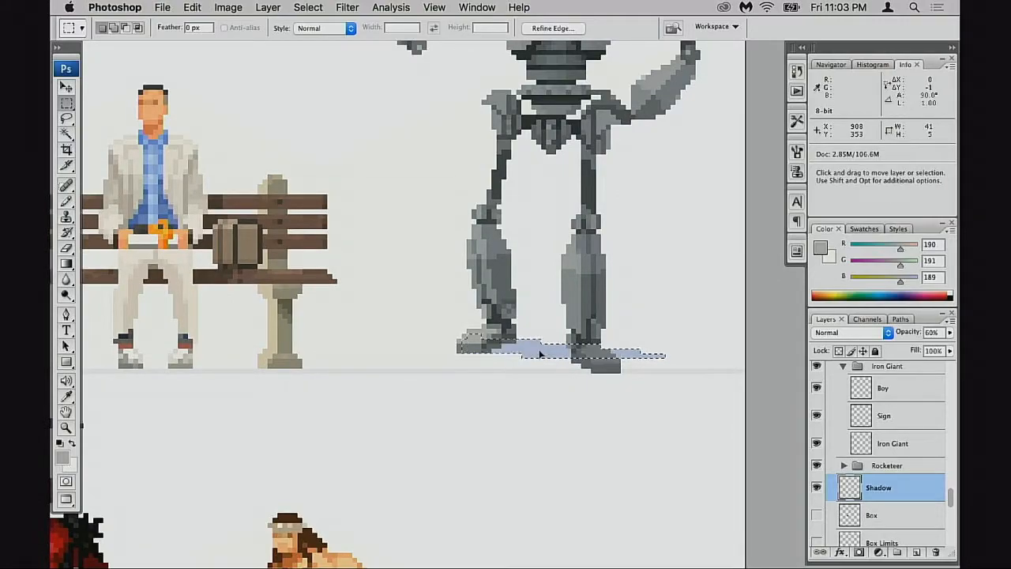
# Step: Duplicate the front part of the shadow to extend from the robot's front foot, and deselect it
pyautogui.moveTo(522, 319); pyautogui.dragTo(668, 376)
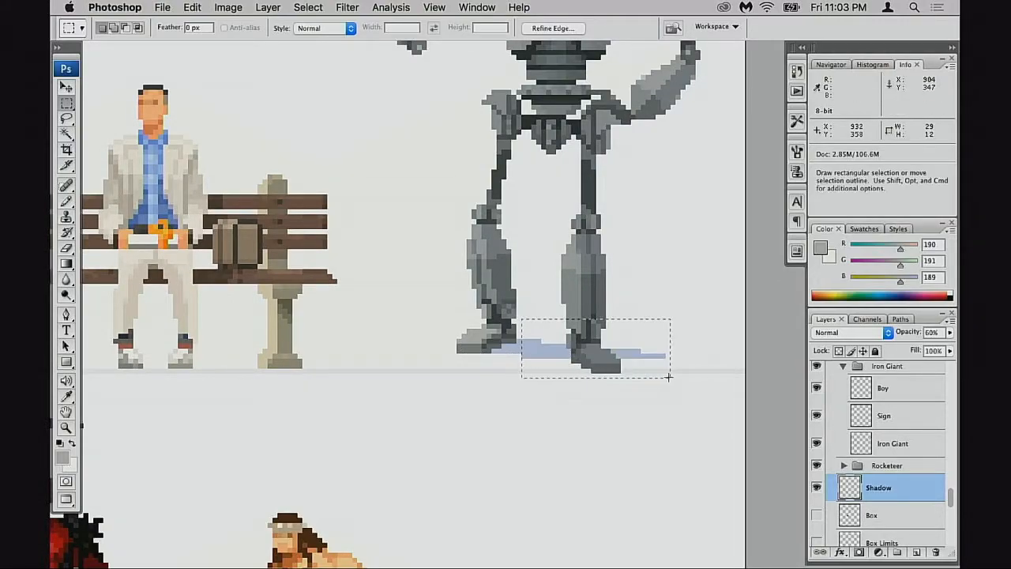
pyautogui.moveTo(603, 367); pyautogui.dragTo(635, 364)
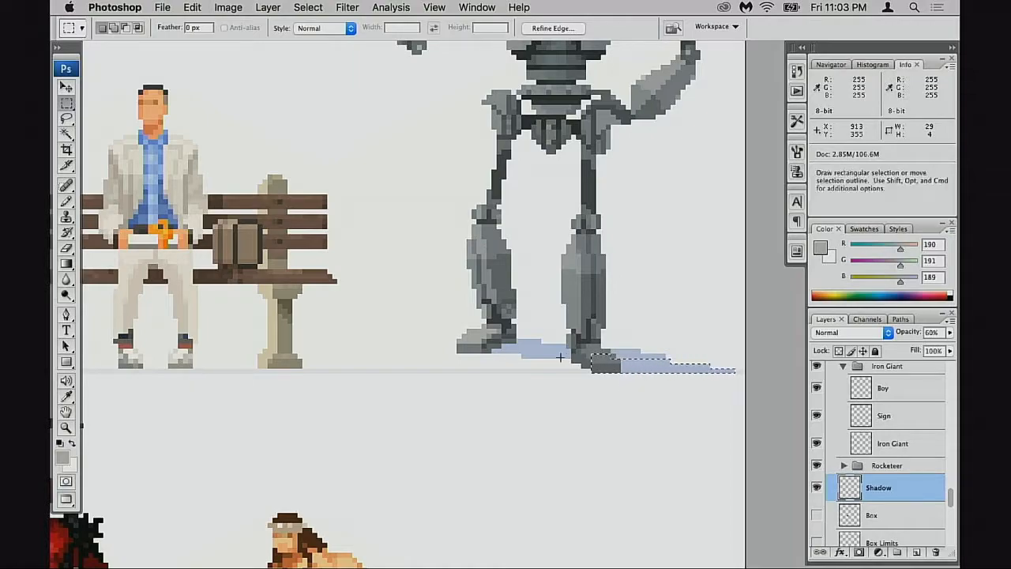
pyautogui.press('super+d')
# Step: Set the Shadow layer's opacity to 100% and sample the shadow's blue with the Pencil
pyautogui.press('b')
pyautogui.press('v')
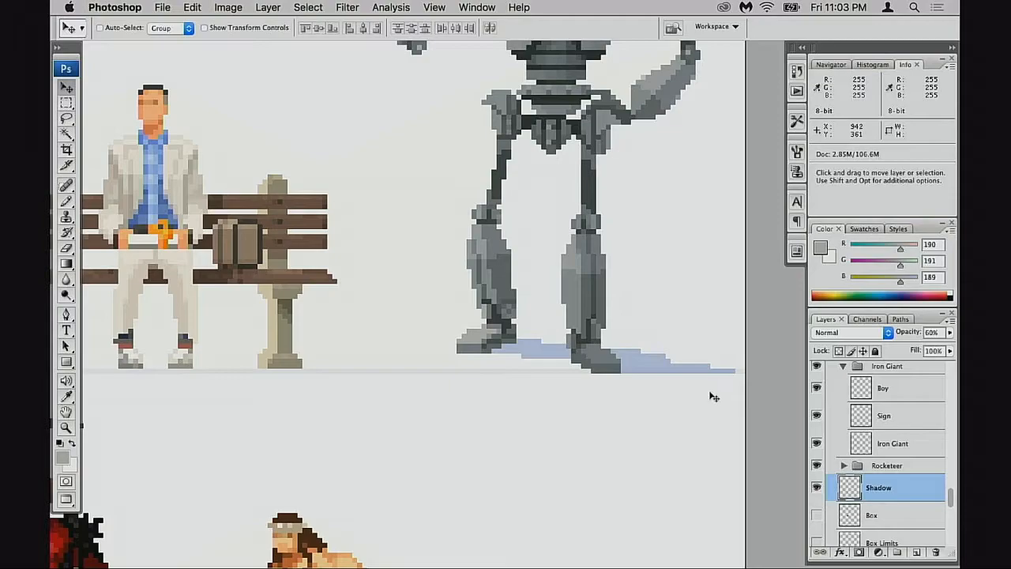
pyautogui.press('0')
pyautogui.press('b')
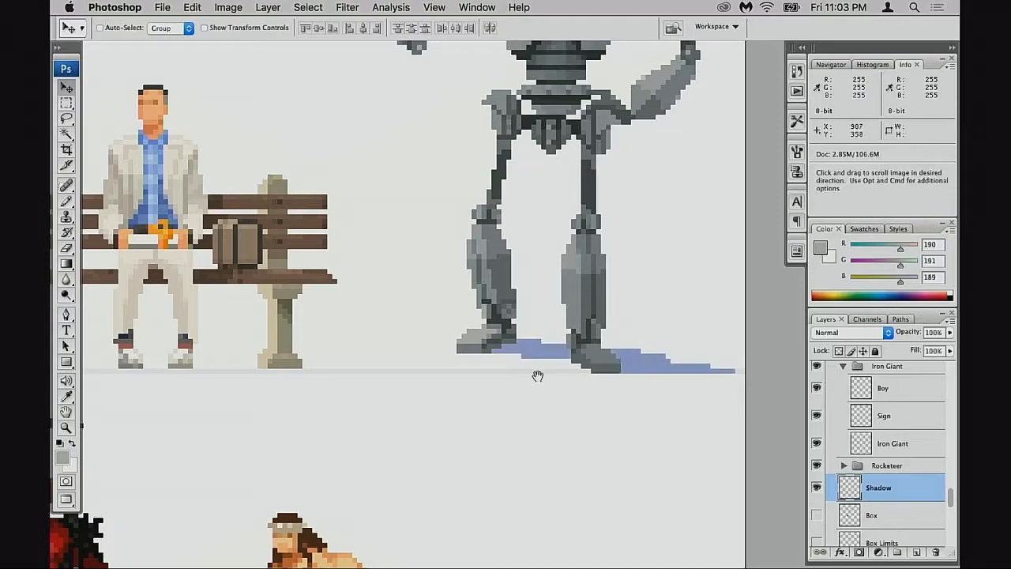
pyautogui.scroll(1, 537, 374)
pyautogui.keyDown('alt'); pyautogui.click(547, 348); pyautogui.keyUp('alt')
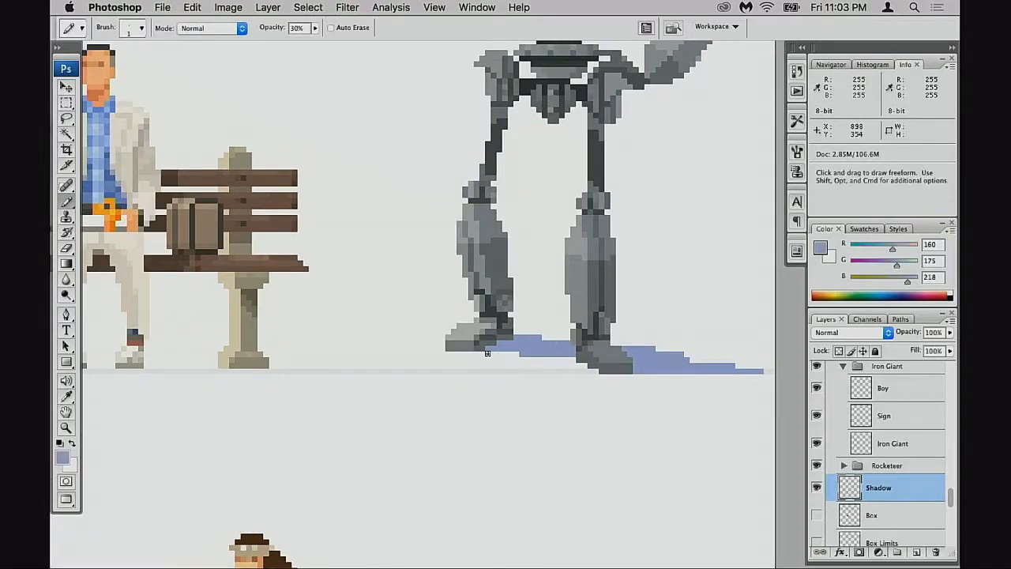
# Step: Undo the faint test stroke, set the Pencil opacity to 100% and fill in the blue shadow between the robot's feet
pyautogui.rightClick(556, 346)
pyautogui.doubleClick(607, 436)
pyautogui.keyDown('alt'); pyautogui.click(543, 350); pyautogui.keyUp('alt')
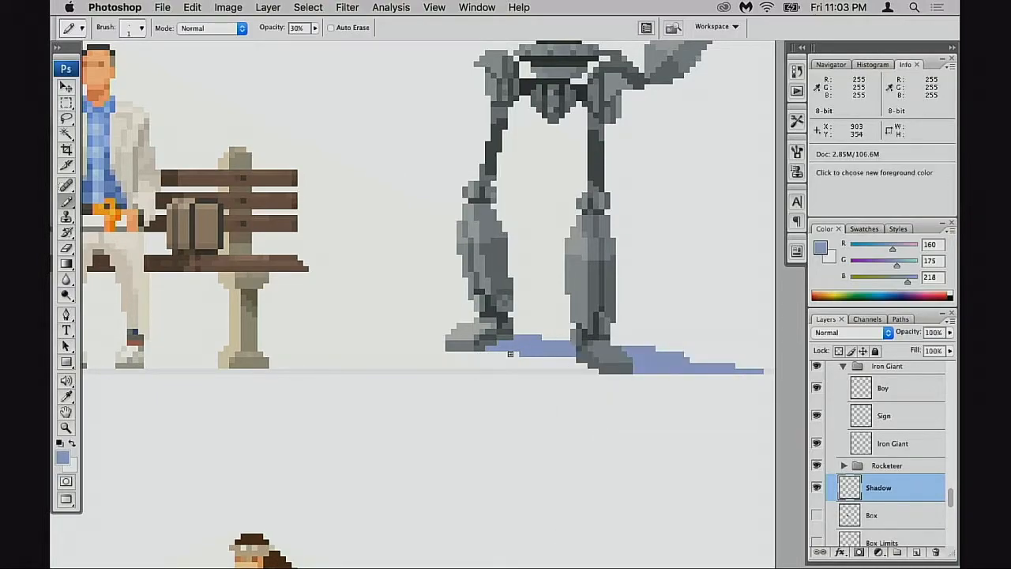
pyautogui.moveTo(493, 354); pyautogui.dragTo(517, 354)
pyautogui.press('super+z')
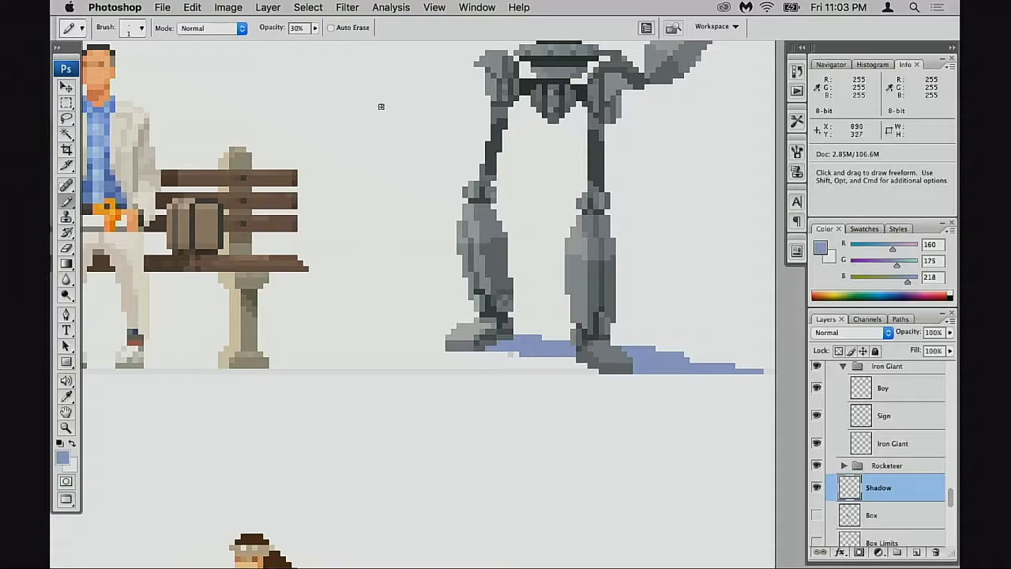
pyautogui.moveTo(314, 30); pyautogui.dragTo(327, 44)
pyautogui.keyDown('alt'); pyautogui.click(559, 346); pyautogui.keyUp('alt')
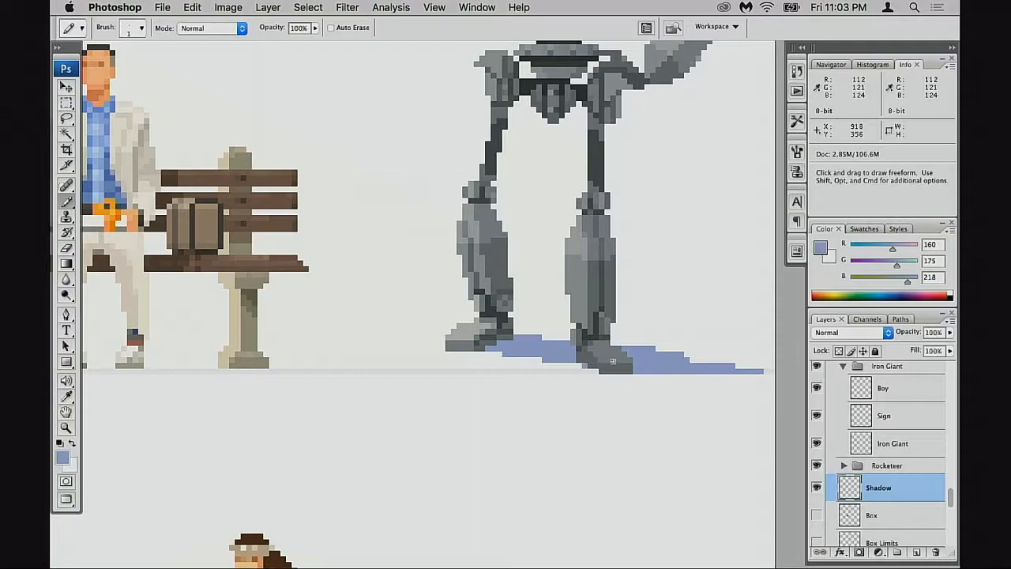
pyautogui.click(576, 364)
# Step: Trim the upper edge of the shadow beyond the robot's front foot with the Eraser and review the whole sprite
pyautogui.press('e')
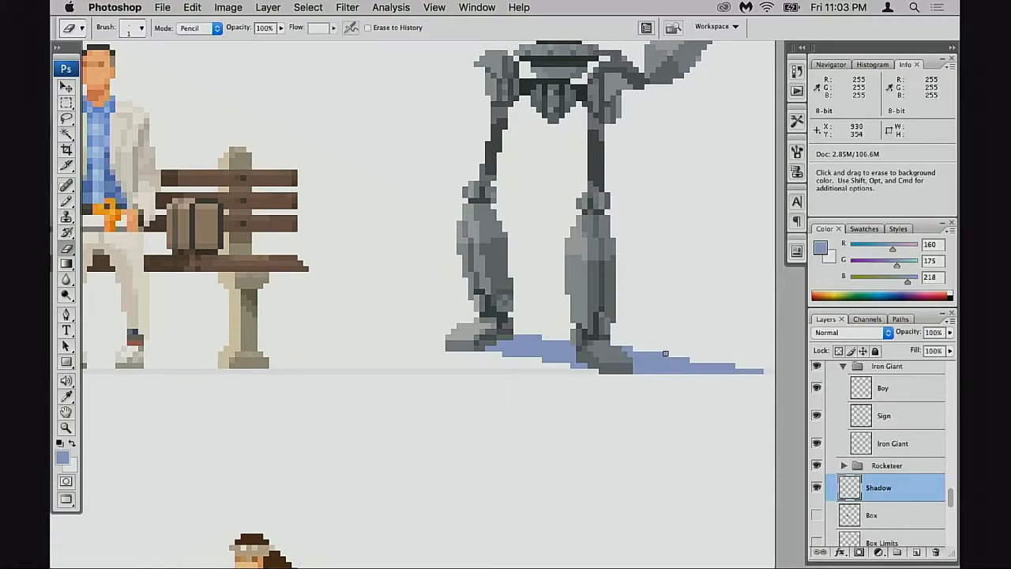
pyautogui.moveTo(724, 379); pyautogui.dragTo(657, 401)
pyautogui.keyDown('alt'); pyautogui.click(605, 407); pyautogui.keyUp('alt')
pyautogui.keyDown('alt'); pyautogui.click(608, 409); pyautogui.keyUp('alt')
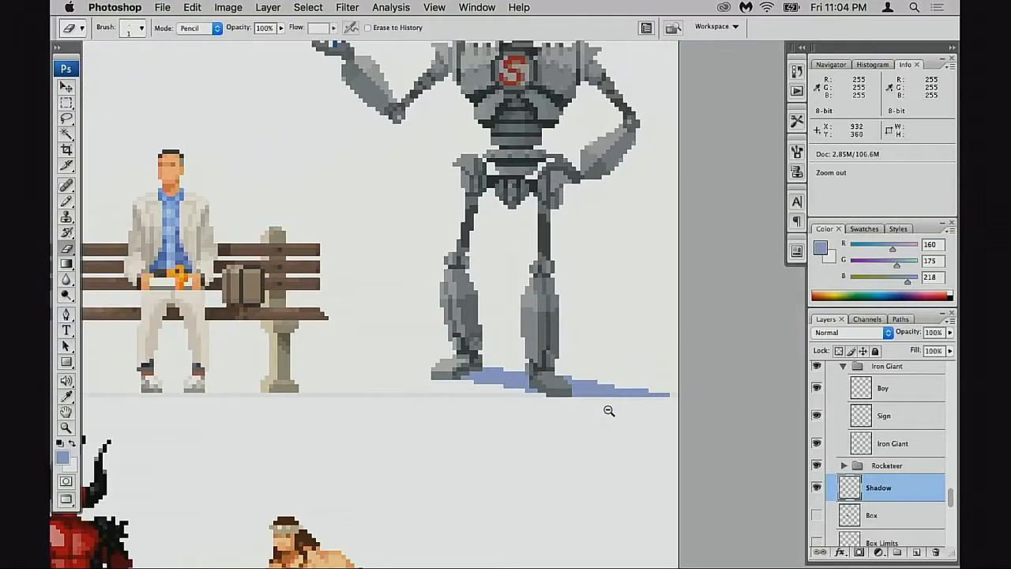
pyautogui.keyDown('alt'); pyautogui.click(608, 410); pyautogui.keyUp('alt')
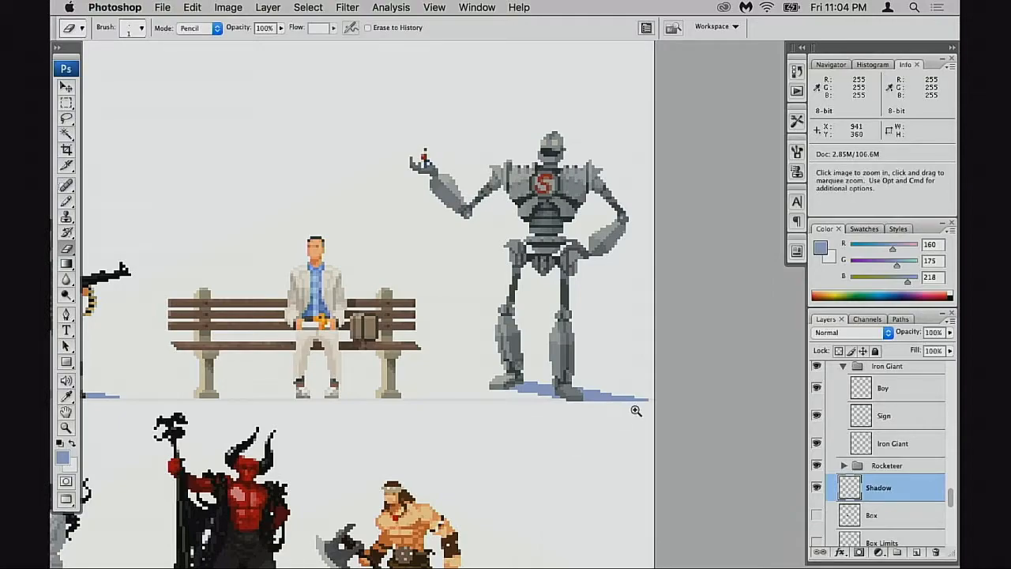
# Step: Shorten the far tip of the shadow beyond the robot's front foot with the Eraser
pyautogui.keyDown('super'); pyautogui.click(632, 415); pyautogui.keyUp('super')
pyautogui.keyDown('super'); pyautogui.click(632, 416); pyautogui.keyUp('super')
pyautogui.keyDown('super'); pyautogui.click(640, 413); pyautogui.keyUp('super')
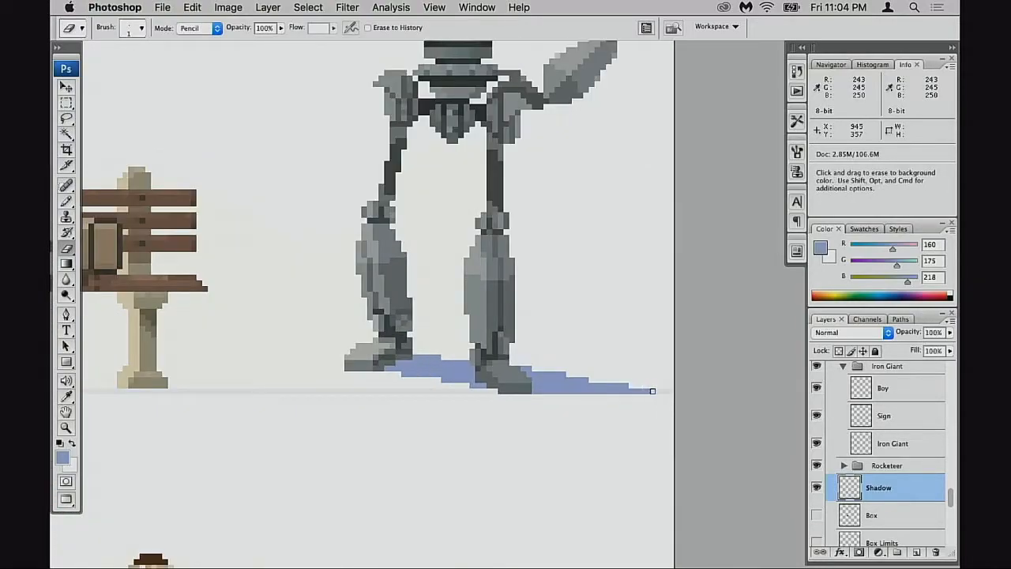
pyautogui.click(648, 390)
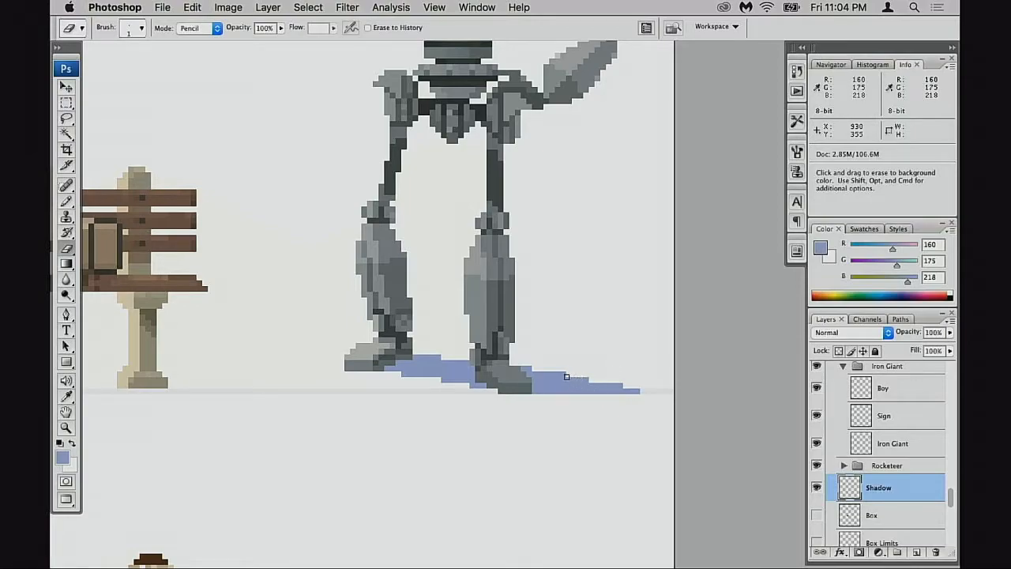
# Step: Examine the shape of the robot's shadow around both feet and compare the sprite with the bench figure
pyautogui.hscroll(-3, 571, 388)
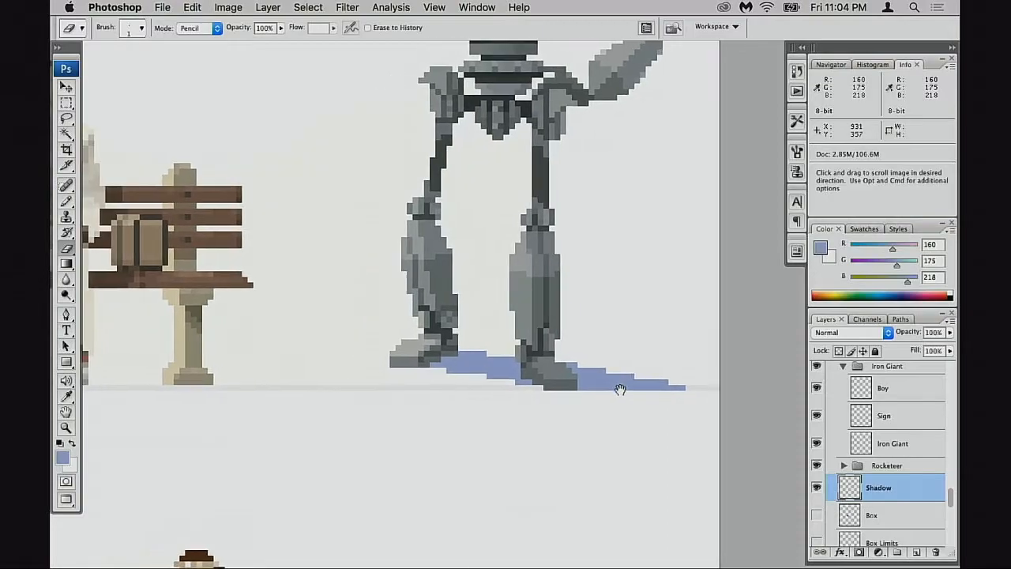
pyautogui.press('b')
pyautogui.hscroll(-3, 592, 377)
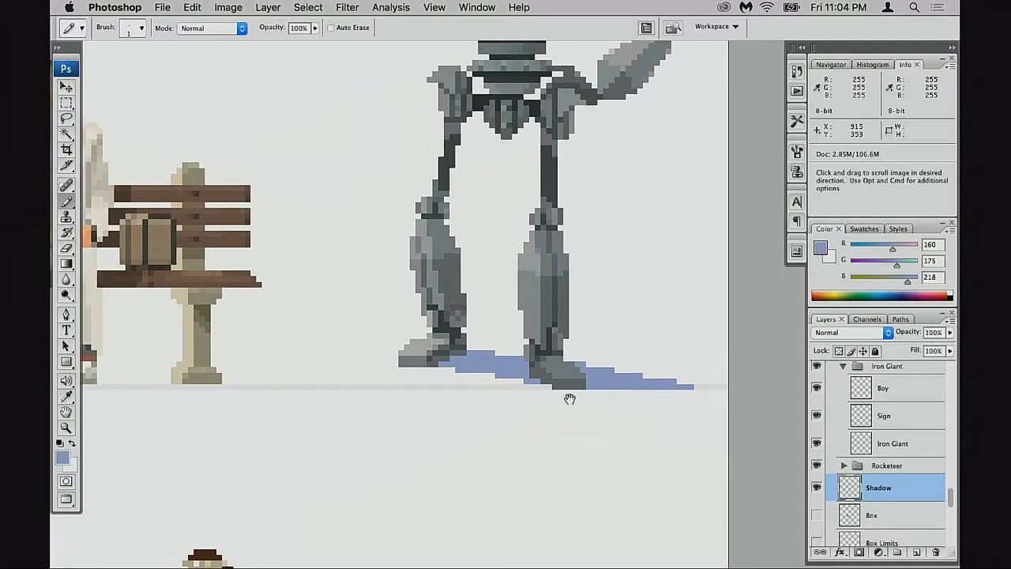
pyautogui.scroll(3, 569, 394)
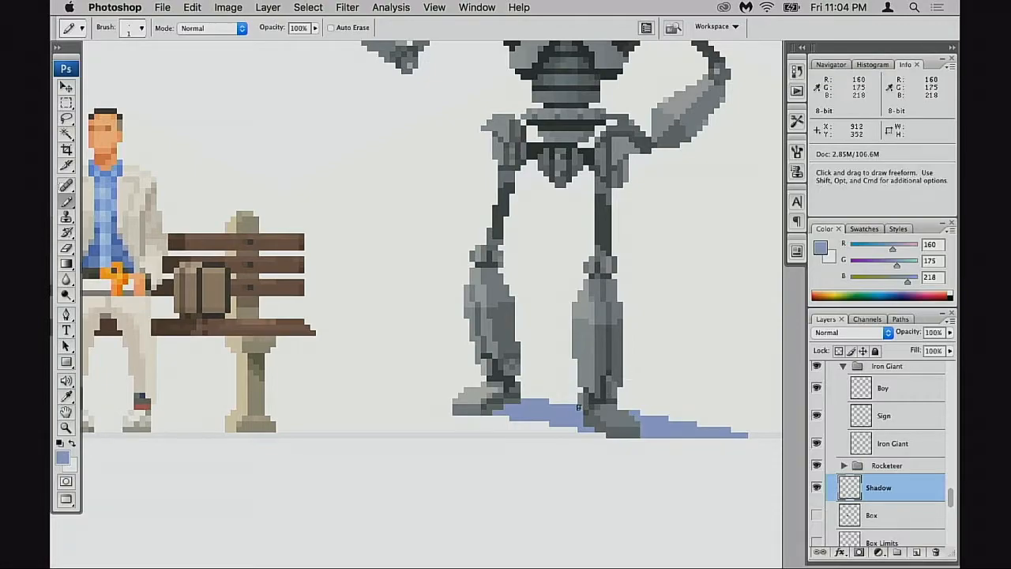
pyautogui.press('v')
pyautogui.scroll(-1, 616, 410)
pyautogui.moveTo(604, 423); pyautogui.dragTo(571, 462)
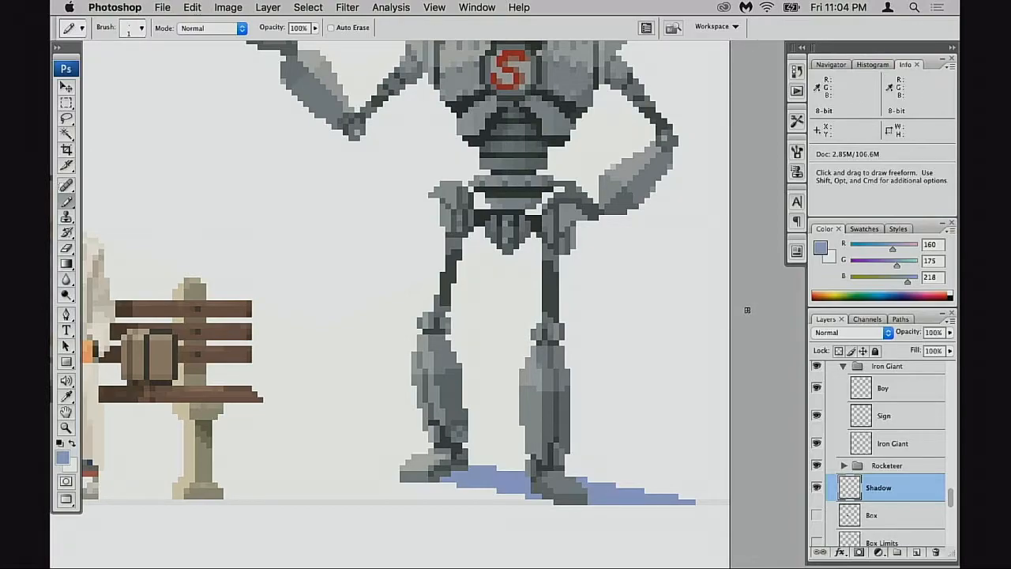
pyautogui.press('space')
pyautogui.moveTo(621, 432); pyautogui.dragTo(663, 393)
pyautogui.press('space')
pyautogui.moveTo(687, 440); pyautogui.dragTo(700, 406)
pyautogui.press('space')
pyautogui.moveTo(644, 422)
pyautogui.mouseDown()
pyautogui.moveTo(584, 433)
pyautogui.moveTo(639, 496)
pyautogui.moveTo(620, 427)
pyautogui.moveTo(643, 397)
pyautogui.mouseUp()
pyautogui.keyDown('alt'); pyautogui.click(611, 439); pyautogui.keyUp('alt')
pyautogui.keyDown('alt'); pyautogui.click(585, 432); pyautogui.keyUp('alt')
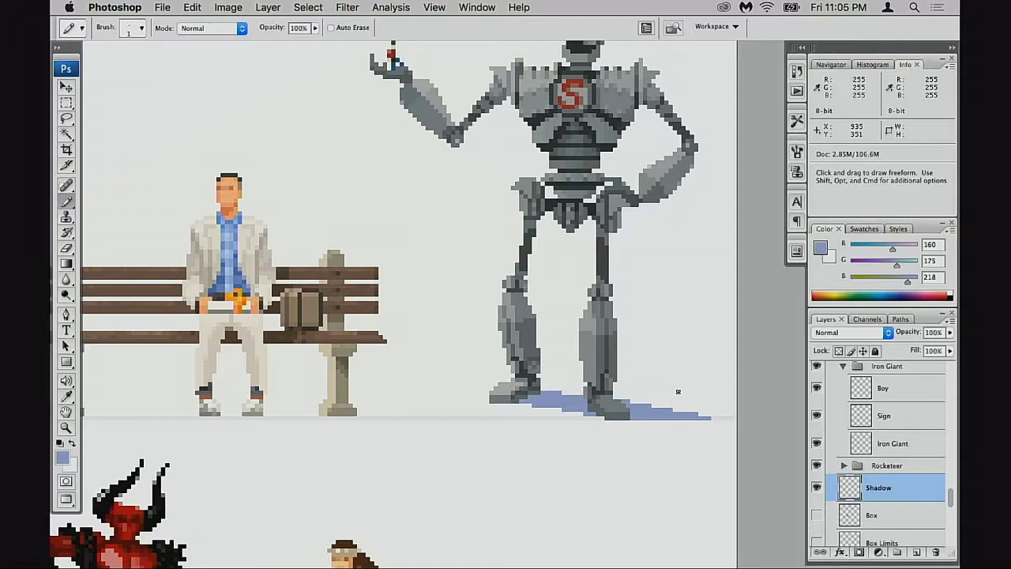
pyautogui.press('super')
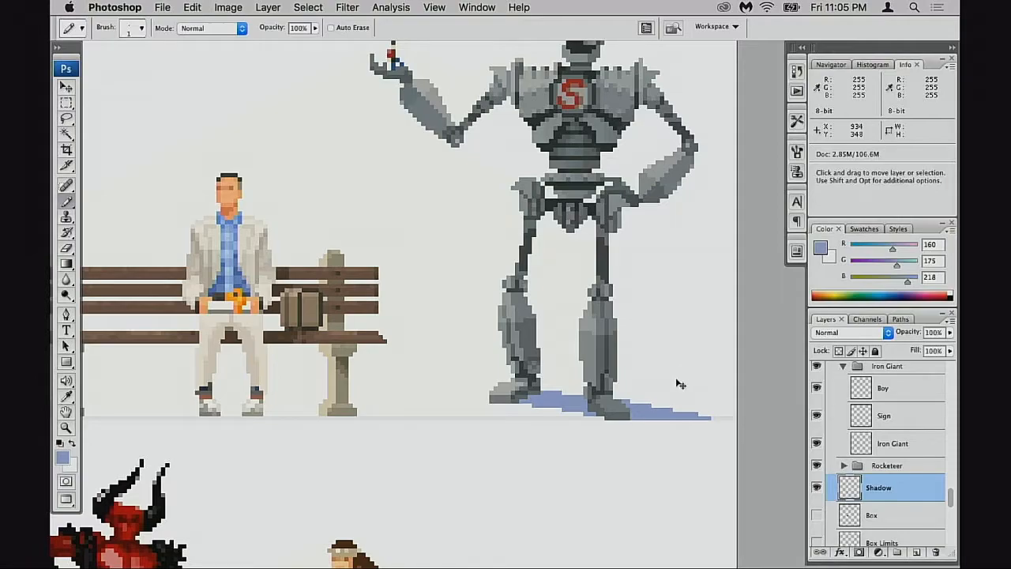
pyautogui.moveTo(586, 422); pyautogui.dragTo(632, 422)
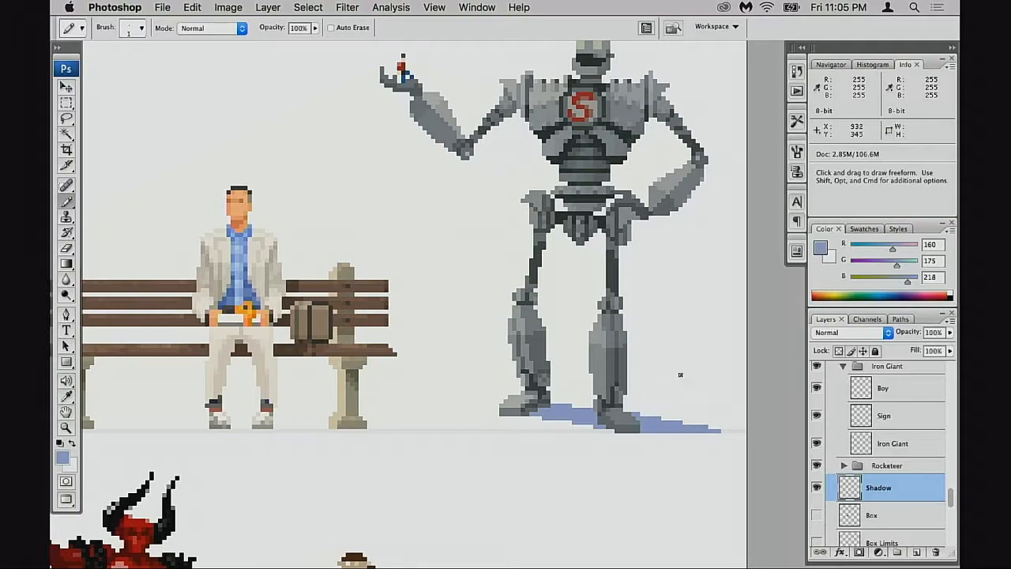
pyautogui.press('space')
pyautogui.moveTo(615, 372); pyautogui.dragTo(599, 448)
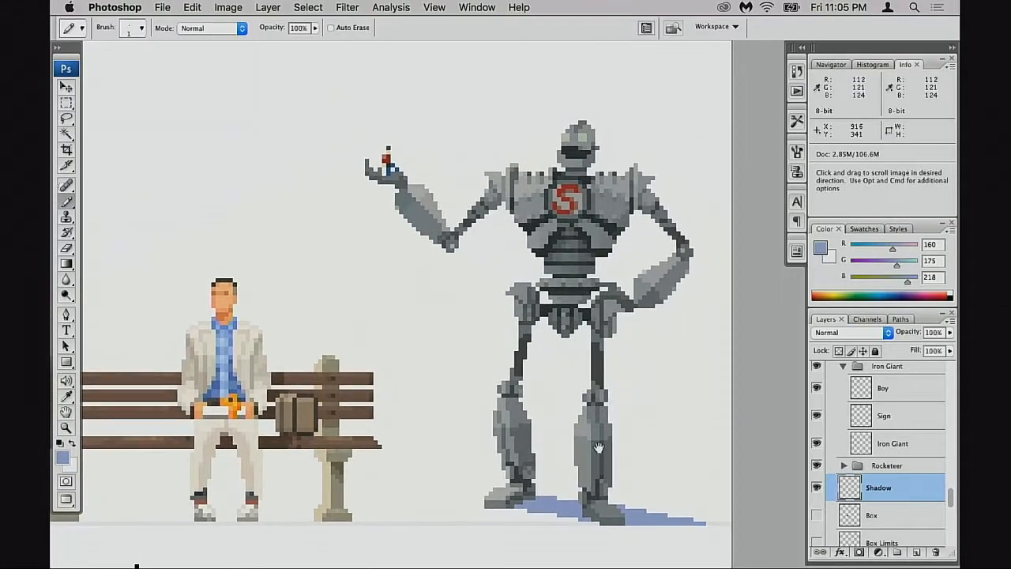
pyautogui.scroll(-3, 598, 447)
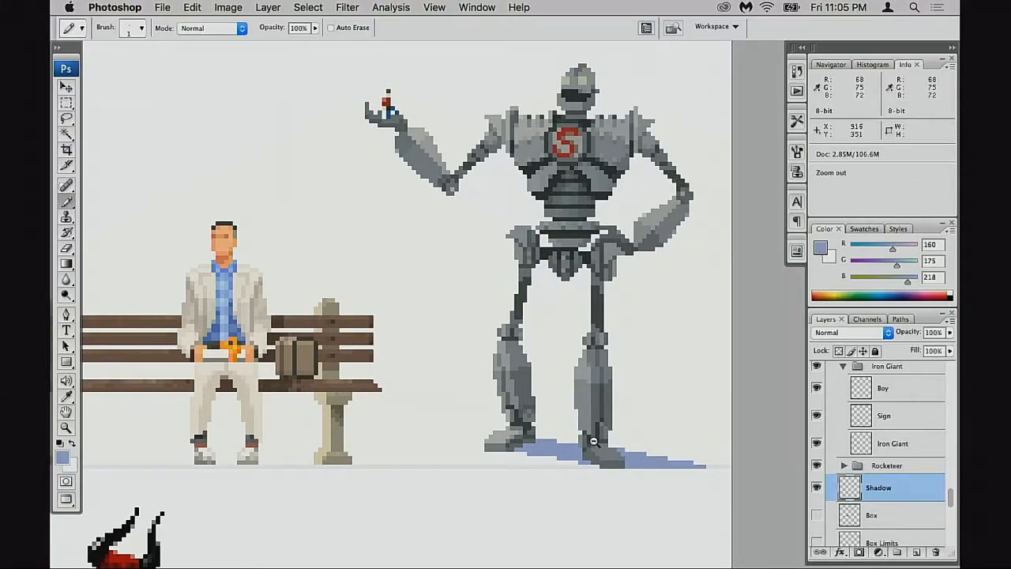
# Step: Set the Shadow layer's opacity to 60% to match the other characters' shadows
pyautogui.scroll(-2, 594, 442)
pyautogui.moveTo(540, 466)
pyautogui.mouseDown()
pyautogui.moveTo(669, 459)
pyautogui.moveTo(618, 458)
pyautogui.mouseUp()
pyautogui.press('v')
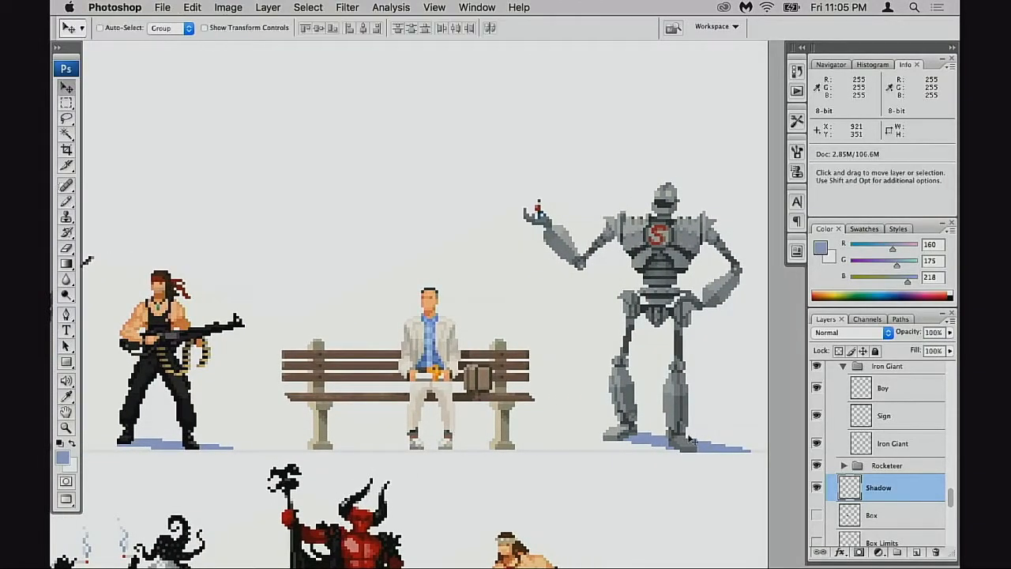
pyautogui.press('6')
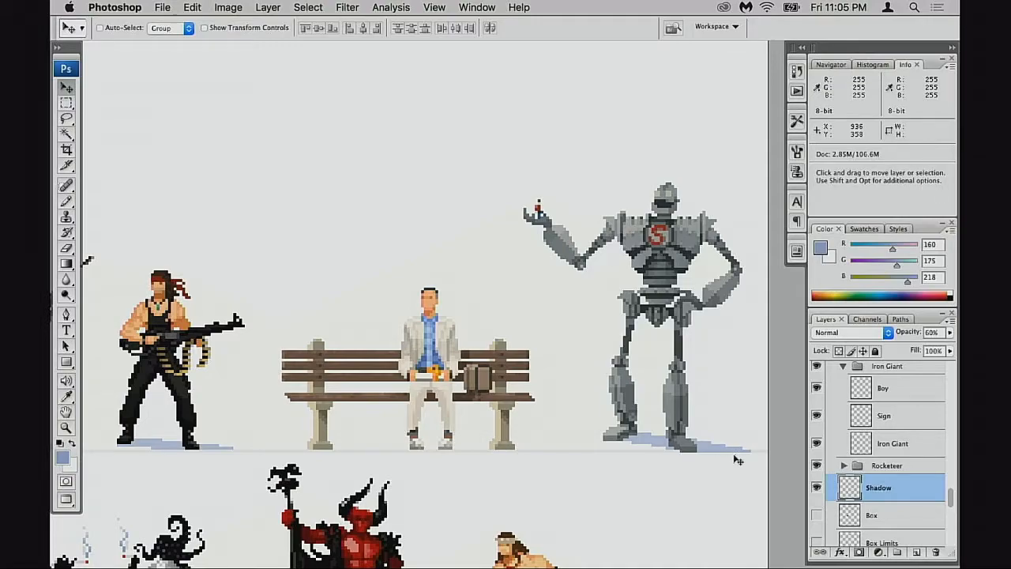
# Step: Extend the shadow beneath the robot's back foot with the Pencil
pyautogui.click(634, 452)
pyautogui.click(642, 453)
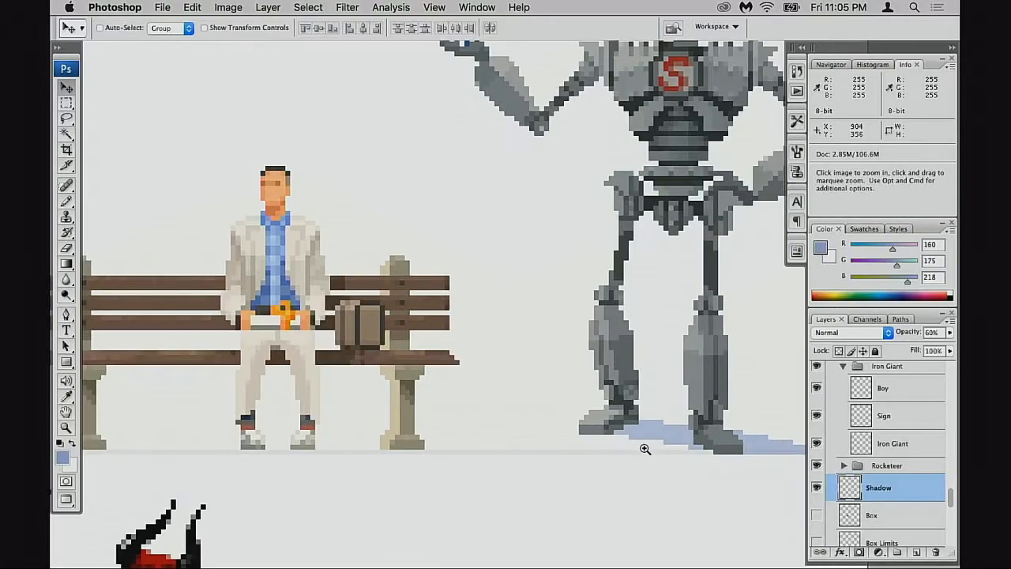
pyautogui.click(642, 451)
pyautogui.press('b')
pyautogui.moveTo(631, 431); pyautogui.dragTo(600, 433)
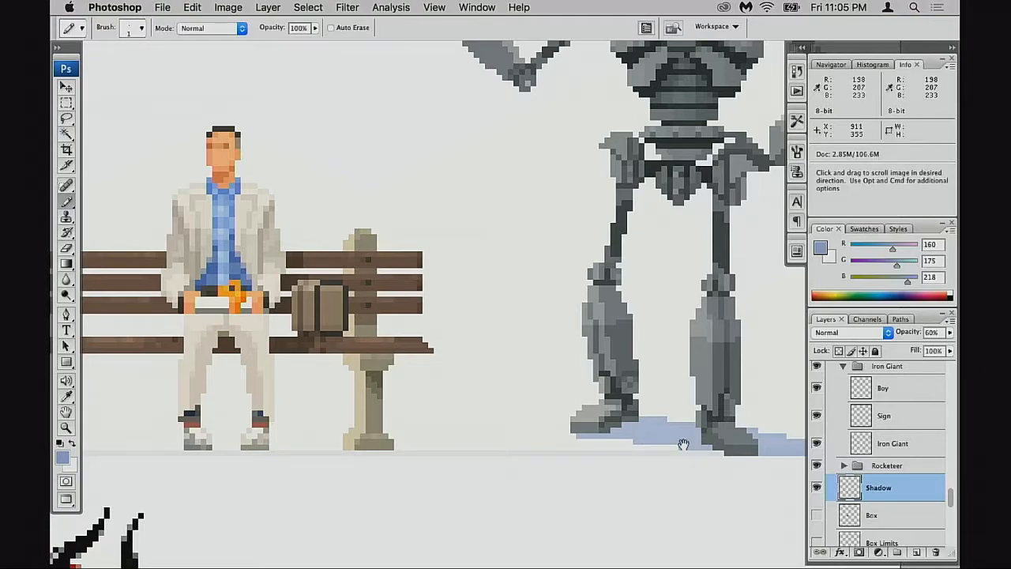
# Step: Examine the extended shadow at different magnifications next to the neighbouring characters
pyautogui.moveTo(695, 447); pyautogui.dragTo(596, 447)
pyautogui.keyDown('alt'); pyautogui.click(564, 437); pyautogui.keyUp('alt')
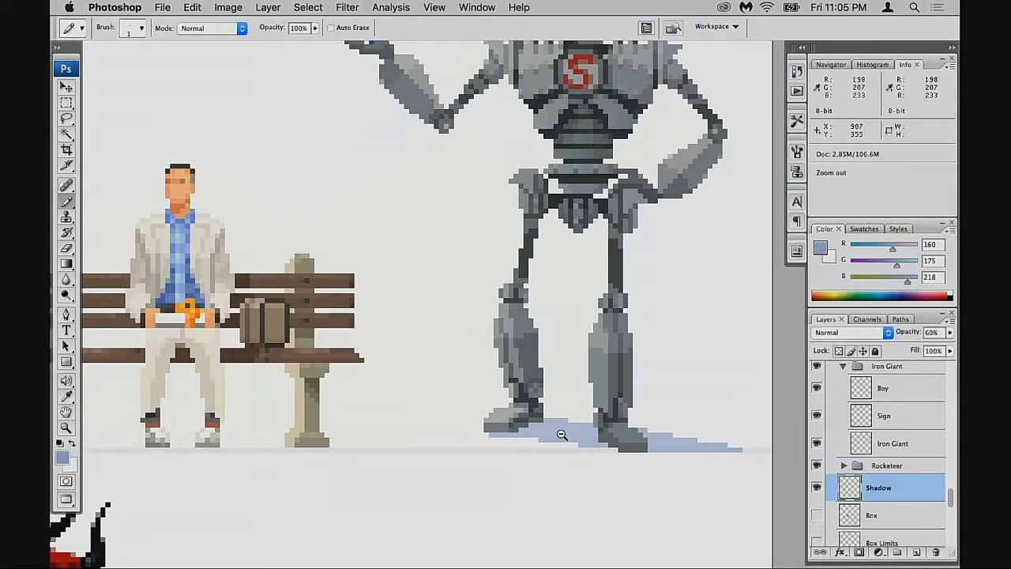
pyautogui.keyDown('alt'); pyautogui.click(561, 443); pyautogui.keyUp('alt')
pyautogui.keyDown('alt'); pyautogui.click(559, 444); pyautogui.keyUp('alt')
pyautogui.keyDown('alt'); pyautogui.click(557, 443); pyautogui.keyUp('alt')
pyautogui.moveTo(627, 452); pyautogui.dragTo(652, 456)
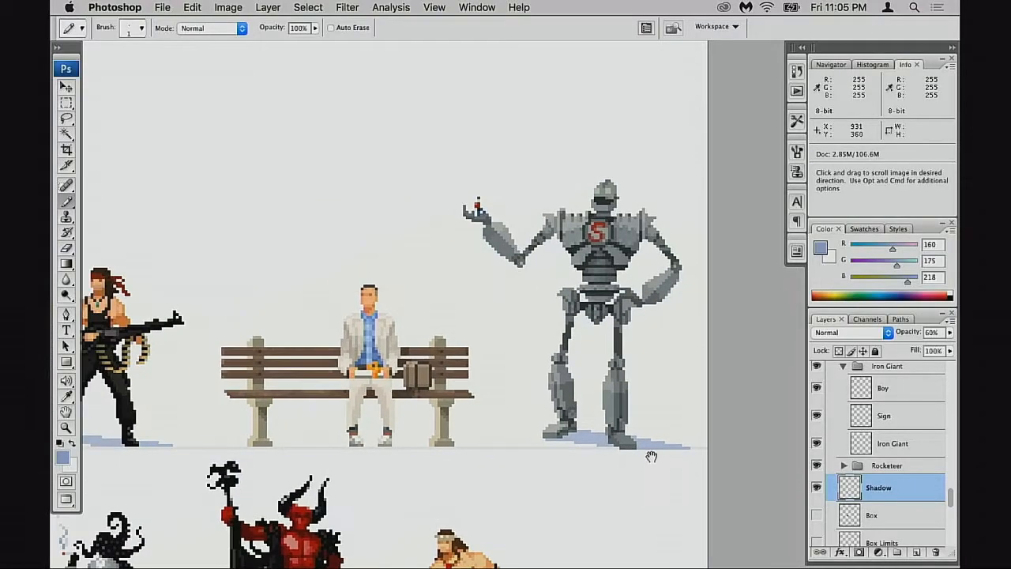
pyautogui.keyDown('super'); pyautogui.click(597, 449); pyautogui.keyUp('super')
pyautogui.keyDown('super'); pyautogui.click(593, 455); pyautogui.keyUp('super')
pyautogui.keyDown('super'); pyautogui.click(590, 455); pyautogui.keyUp('super')
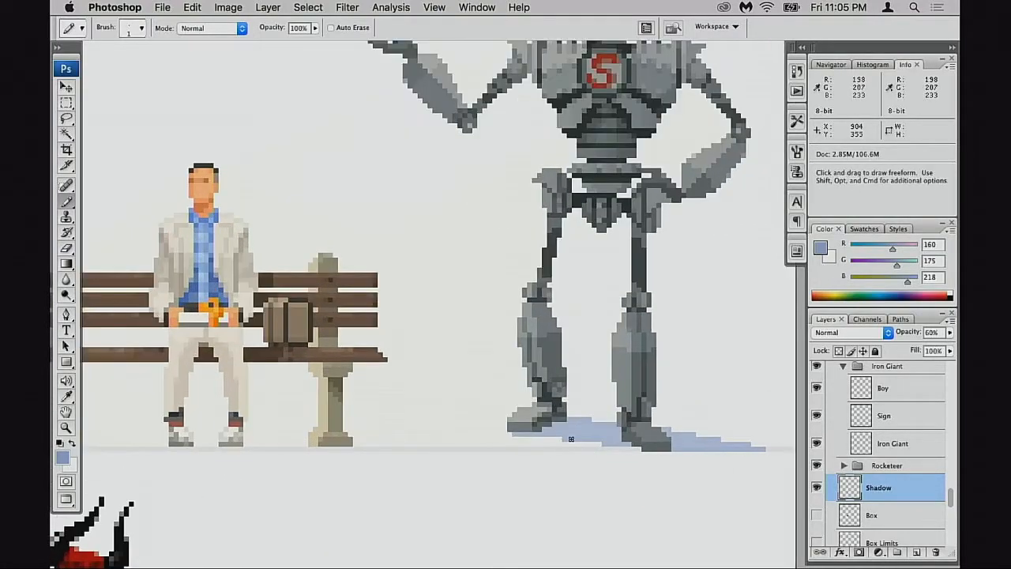
pyautogui.press('e')
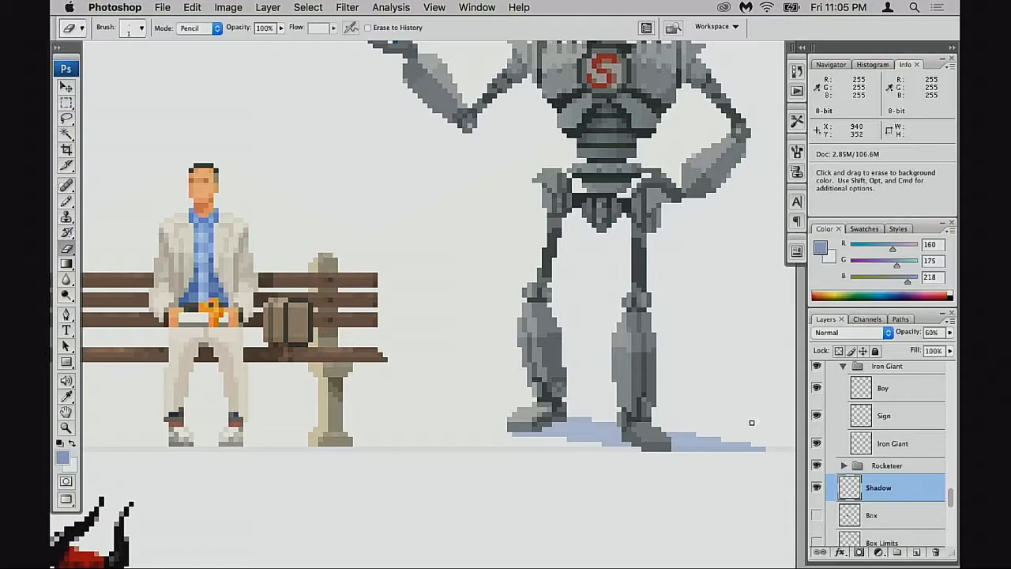
# Step: On the Iron Giant layer, sample the dark grey of the thigh, try Pencil shading above the front knee and undo the last stroke
pyautogui.click(863, 444)
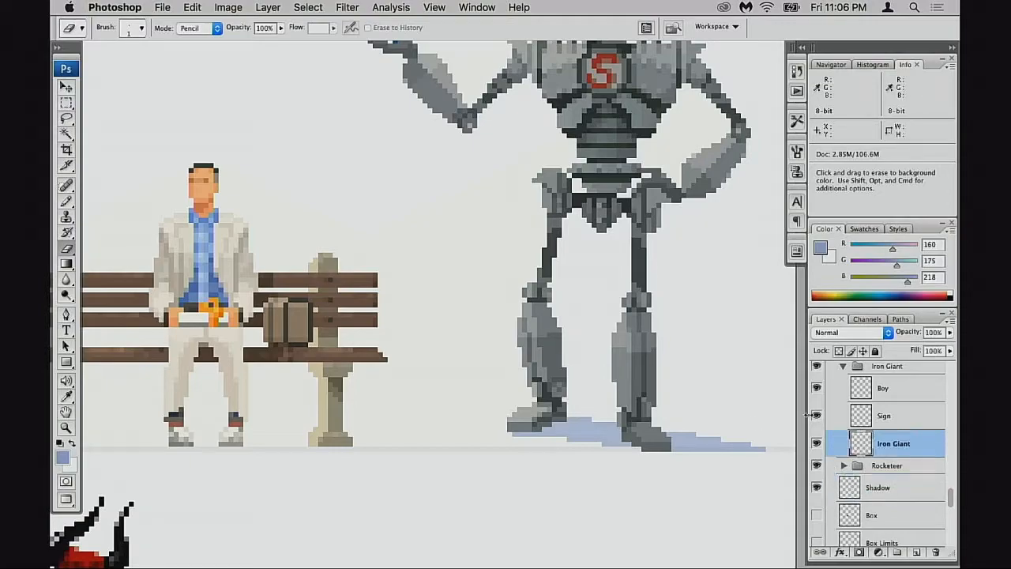
pyautogui.scroll(3, 640, 320)
pyautogui.press('b')
pyautogui.keyDown('alt'); pyautogui.click(639, 274); pyautogui.keyUp('alt')
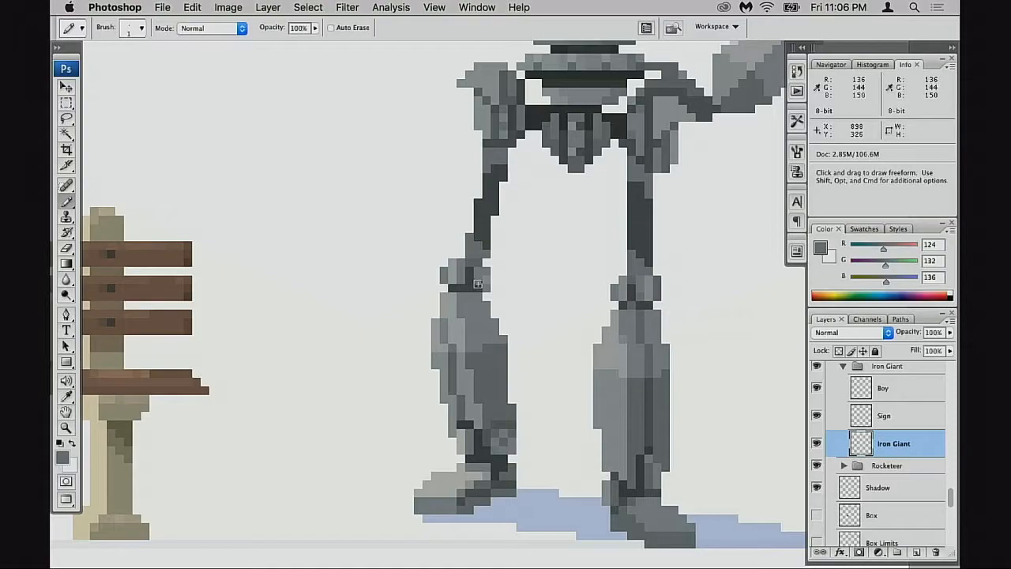
pyautogui.keyDown('alt'); pyautogui.click(649, 249); pyautogui.keyUp('alt')
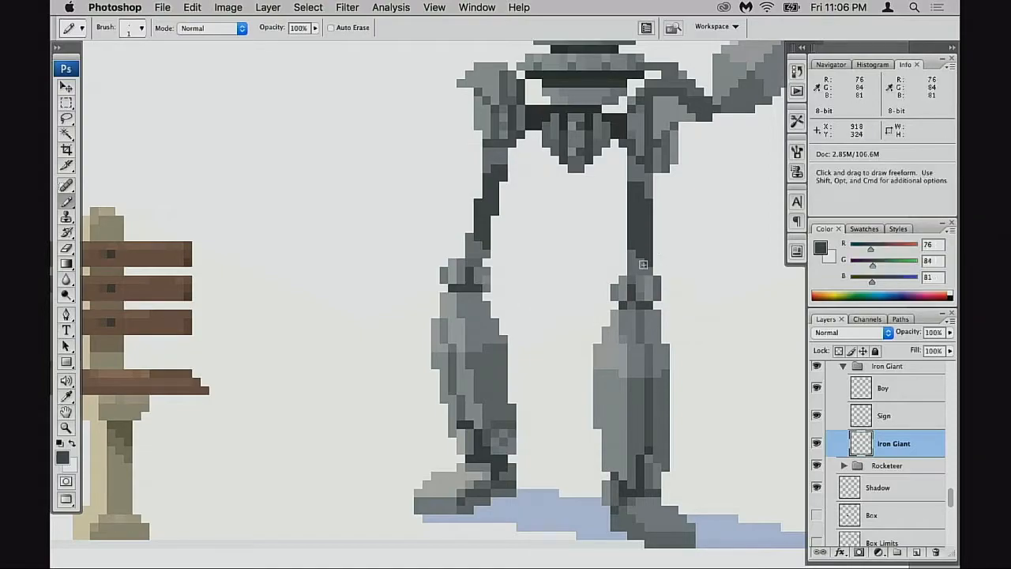
pyautogui.press('3')
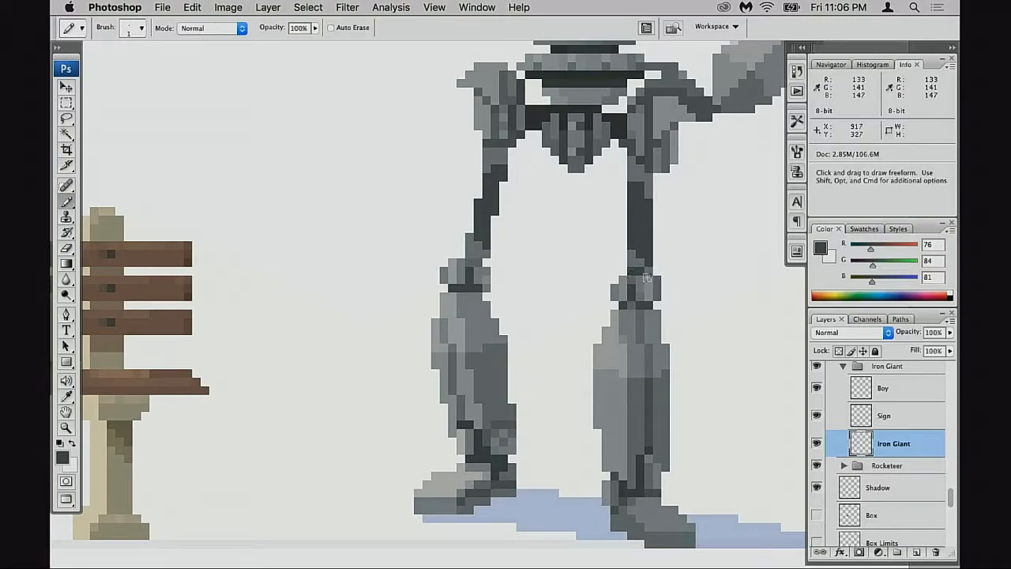
pyautogui.press('super+z')
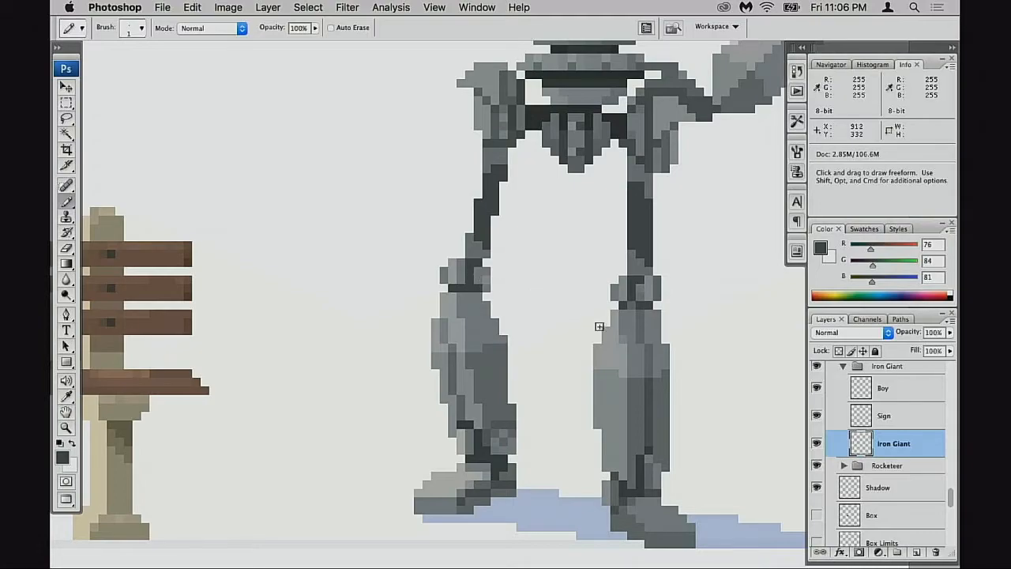
# Step: Save the document and review the robot alongside the other characters
pyautogui.press('space')
pyautogui.moveTo(590, 344); pyautogui.dragTo(586, 376)
pyautogui.press('super+s')
pyautogui.keyDown('alt'); pyautogui.click(589, 360); pyautogui.keyUp('alt')
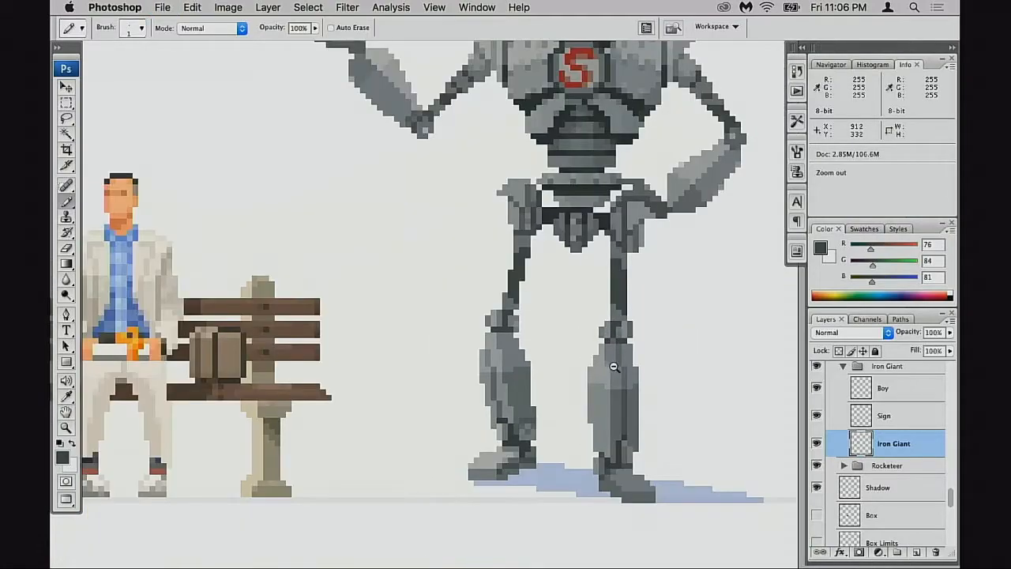
pyautogui.keyDown('alt'); pyautogui.click(614, 366); pyautogui.keyUp('alt')
pyautogui.moveTo(609, 388); pyautogui.dragTo(671, 352)
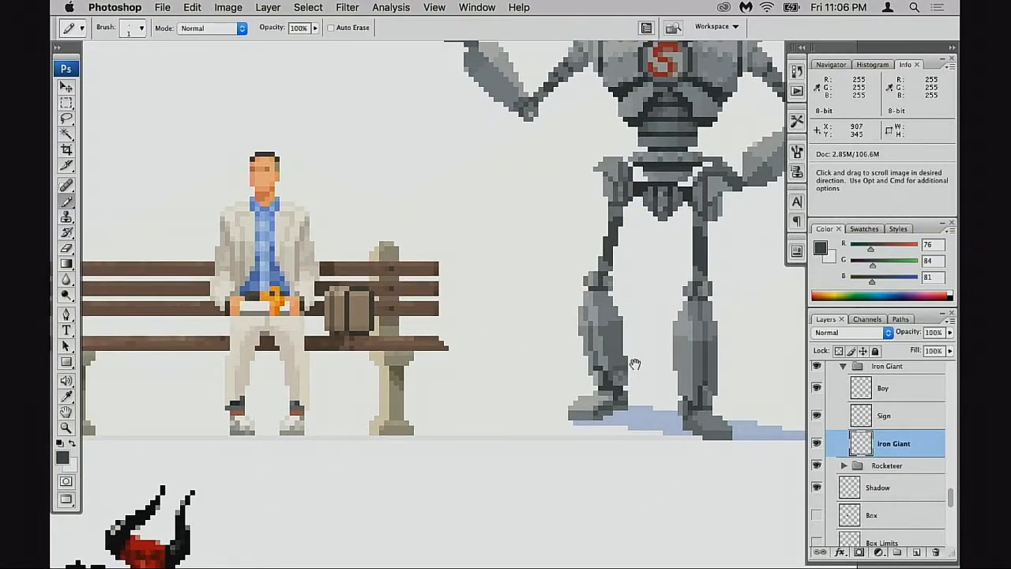
pyautogui.moveTo(596, 357); pyautogui.dragTo(559, 404)
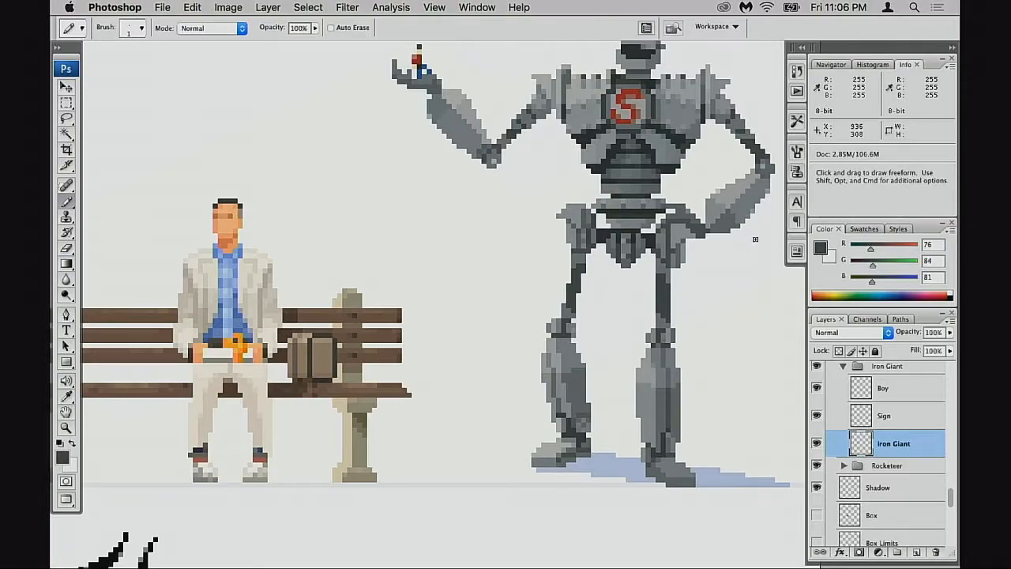
pyautogui.scroll(-3, 687, 383)
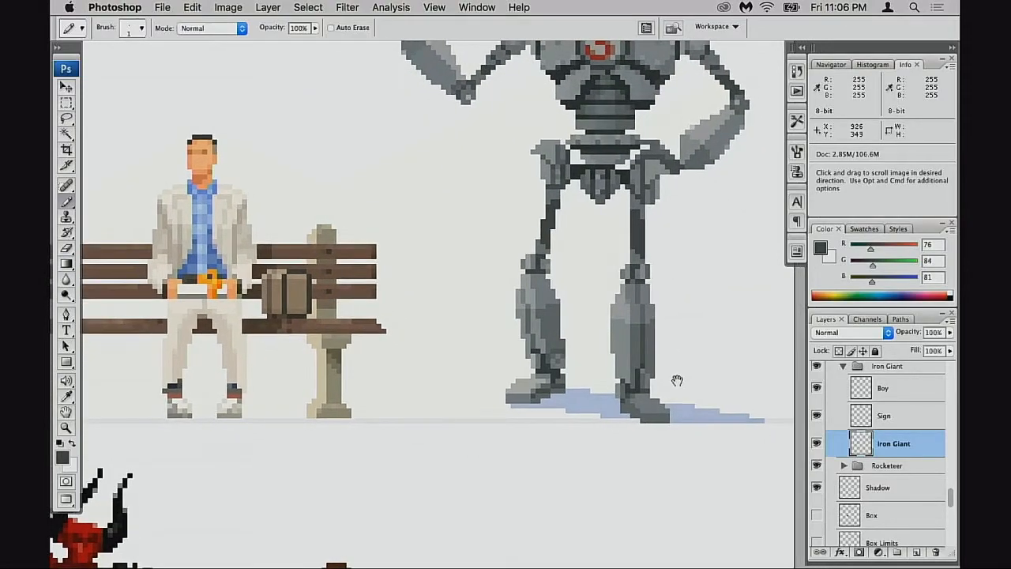
pyautogui.keyDown('alt'); pyautogui.click(682, 379); pyautogui.keyUp('alt')
pyautogui.keyDown('alt'); pyautogui.click(677, 385); pyautogui.keyUp('alt')
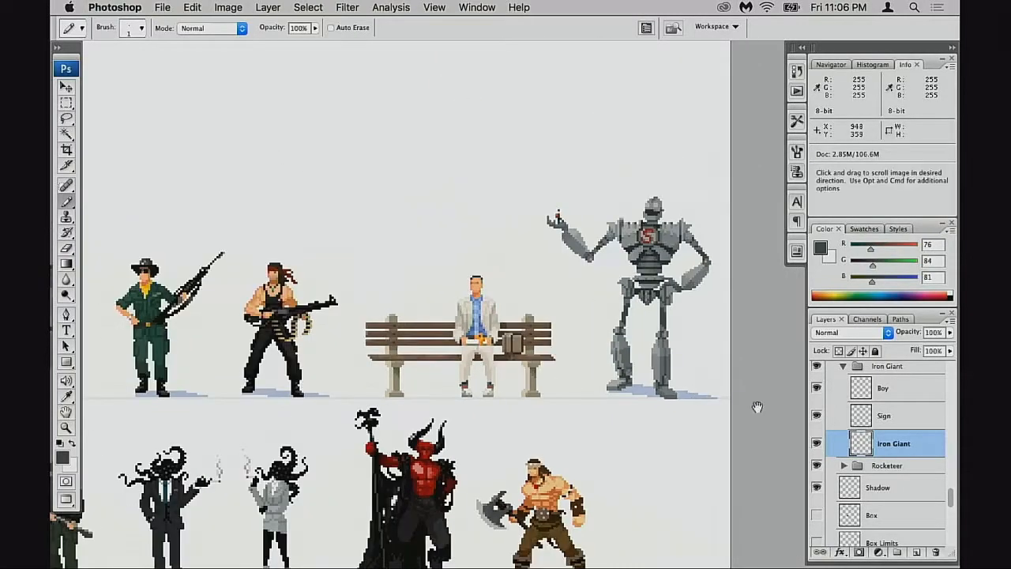
# Step: Switch the Shadow layer off and on to compare, and make it the active layer
pyautogui.click(816, 488)
pyautogui.click(817, 488)
pyautogui.click(850, 493)
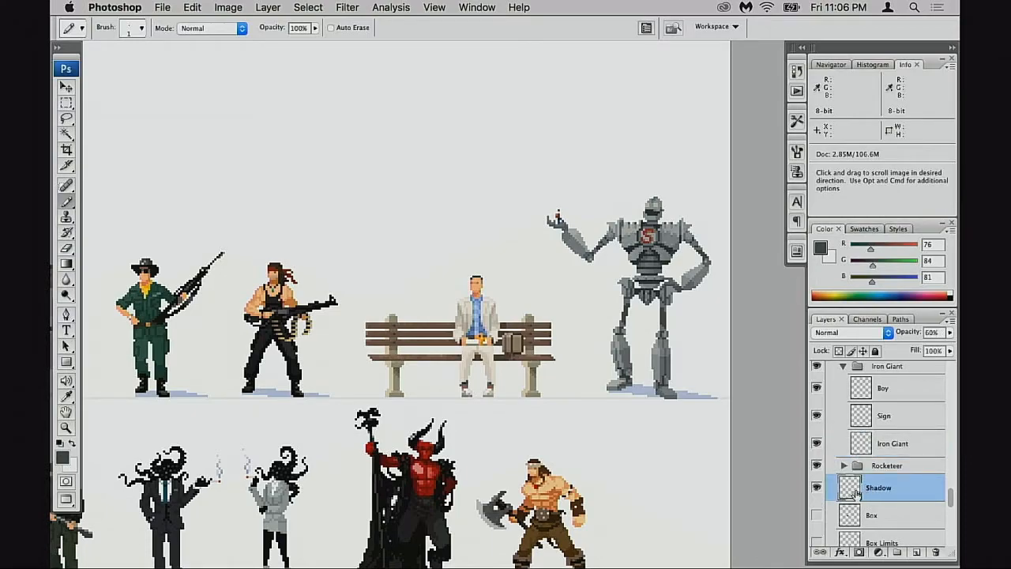
# Step: Collapse the Iron Giant layer group and save the document
pyautogui.press('v')
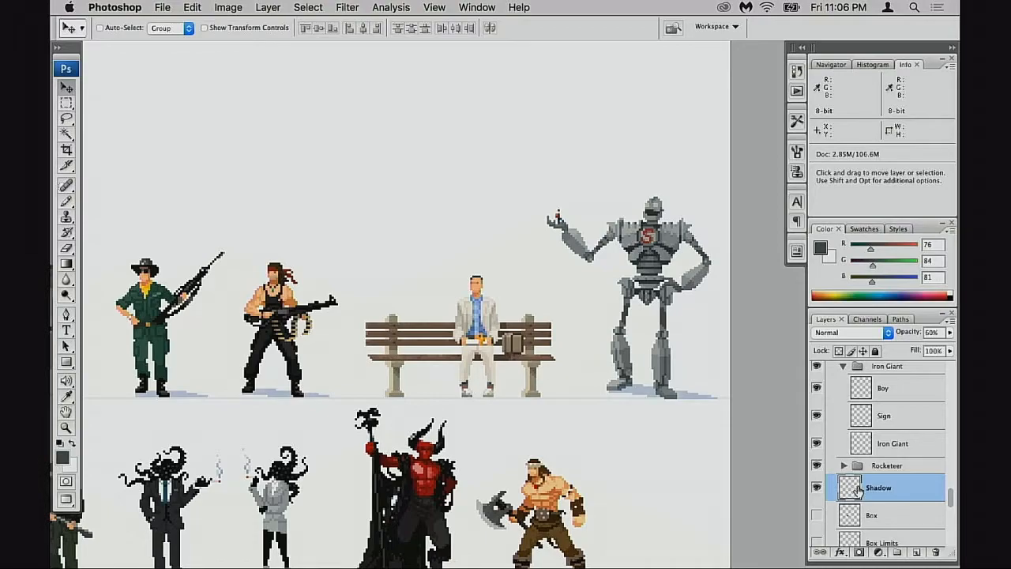
pyautogui.click(844, 366)
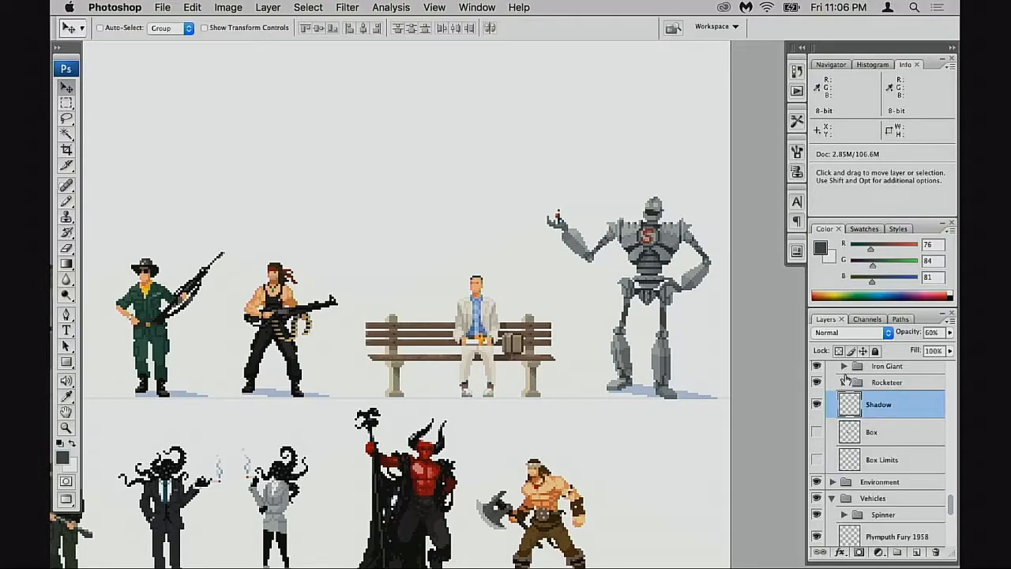
pyautogui.press('super+s')
# Step: Toggle the Iron Giant group's visibility to check the shadow, leaving the group hidden so the shadow stands alone
pyautogui.click(817, 366)
pyautogui.click(817, 367)
pyautogui.click(817, 367)
pyautogui.click(816, 366)
pyautogui.press('super+space')
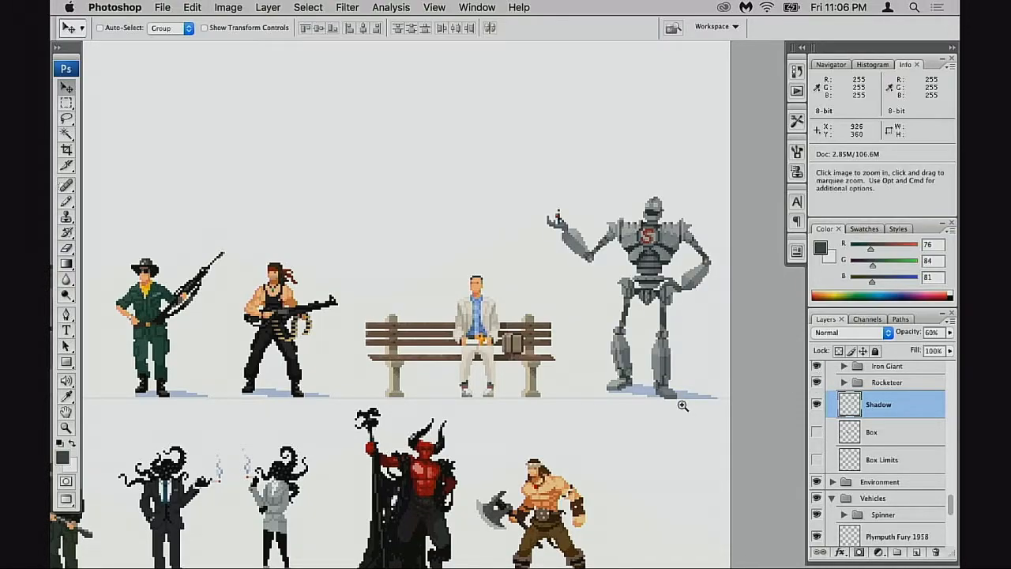
pyautogui.click(683, 406)
pyautogui.click(682, 405)
pyautogui.click(682, 405)
pyautogui.click(682, 405)
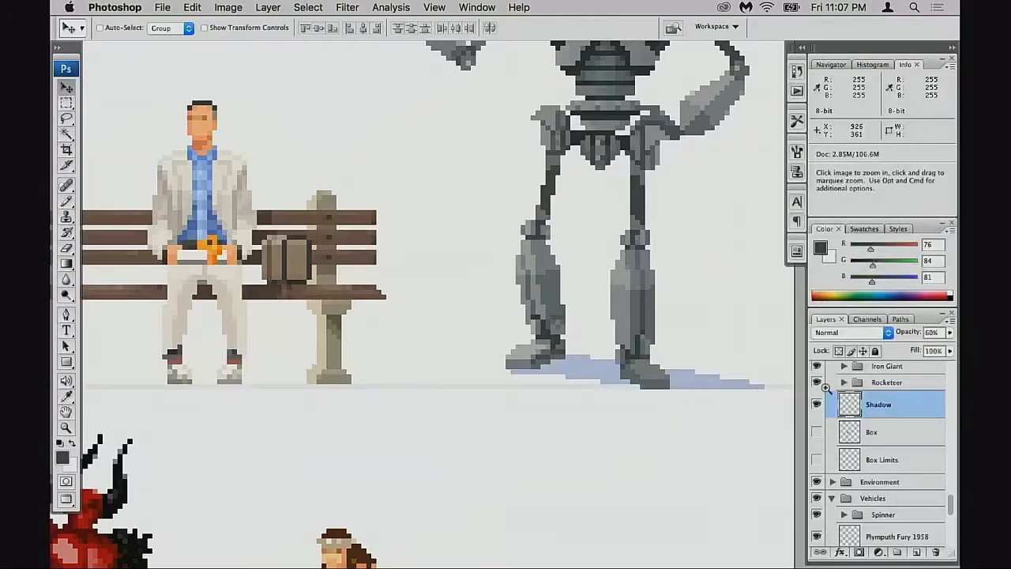
pyautogui.click(816, 366)
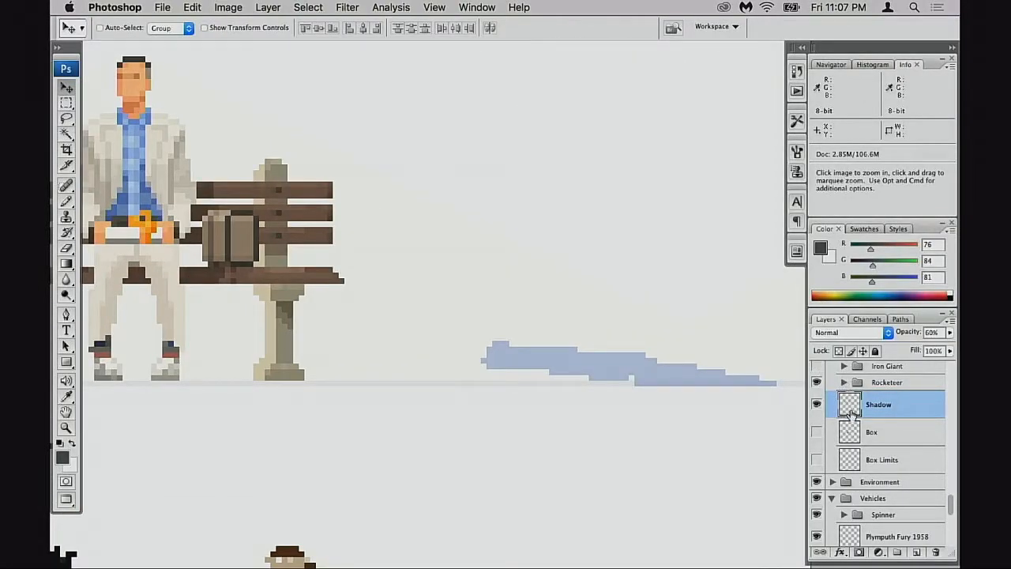
# Step: Raise the Shadow layer to 100% opacity, sample its solid blue as the foreground colour, and return the layer to 60% opacity
pyautogui.press('b')
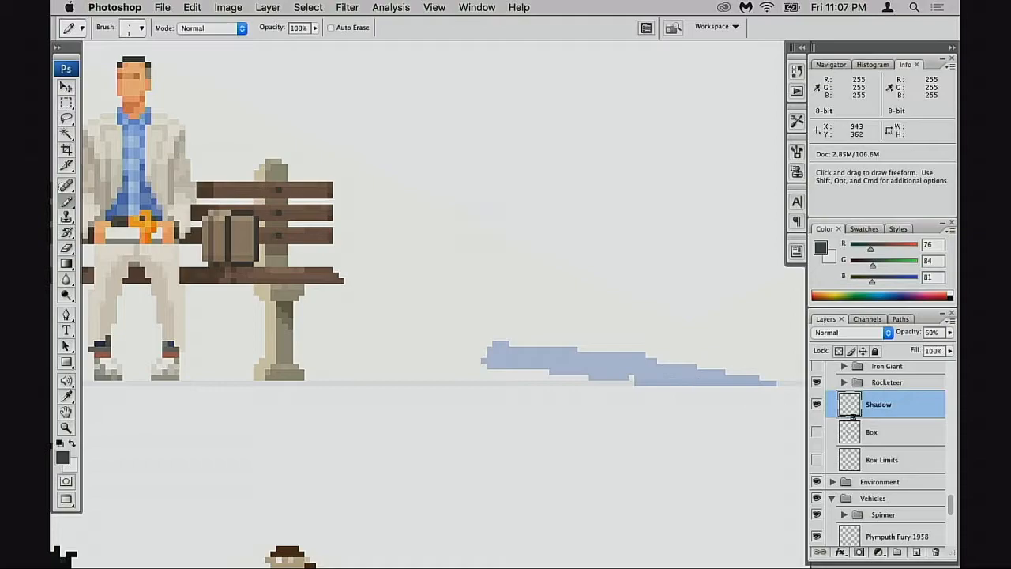
pyautogui.click(817, 404)
pyautogui.click(816, 403)
pyautogui.press('v')
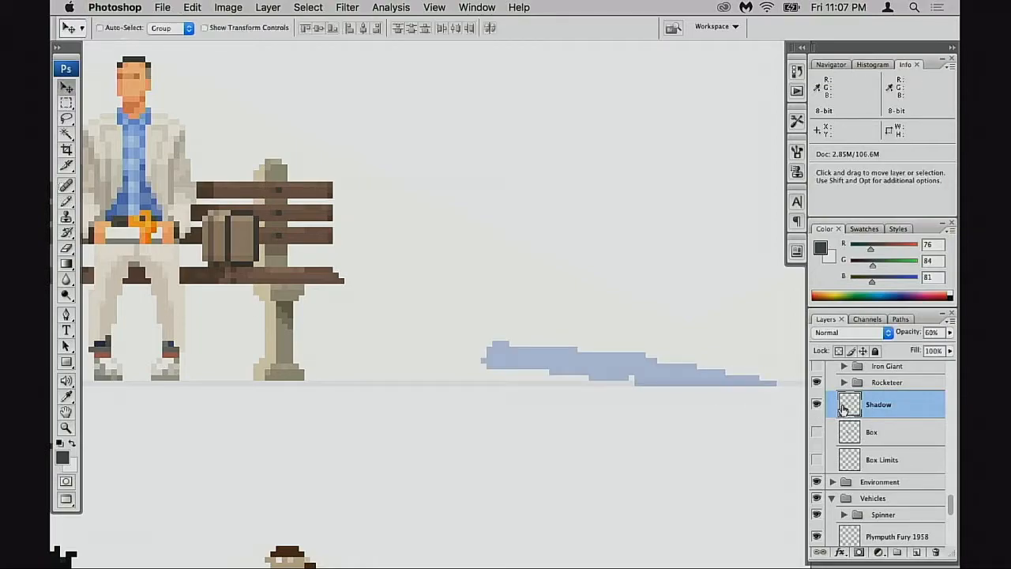
pyautogui.press('0')
pyautogui.press('b')
pyautogui.keyDown('alt'); pyautogui.click(653, 372); pyautogui.keyUp('alt')
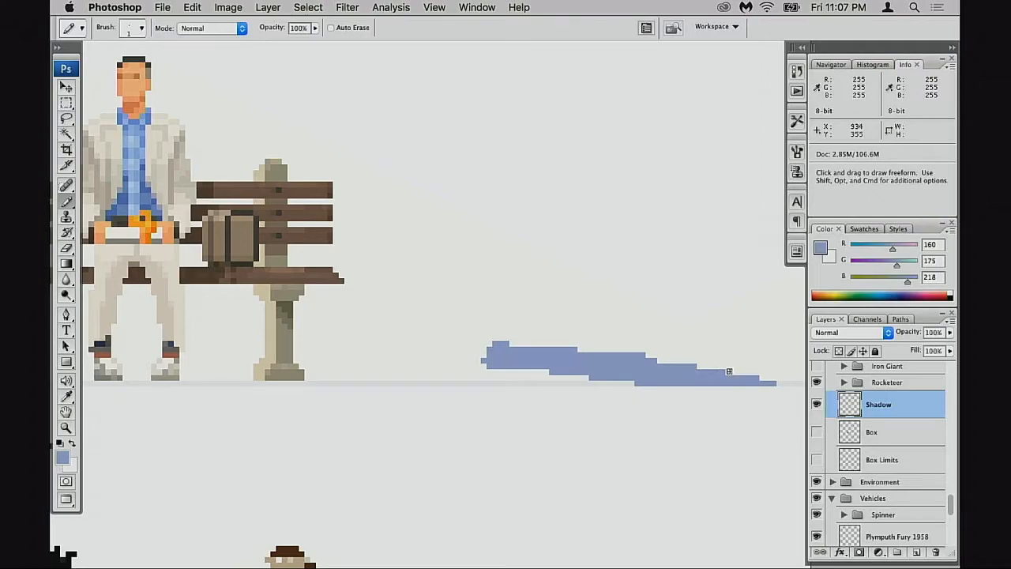
pyautogui.press('v')
pyautogui.press('6')
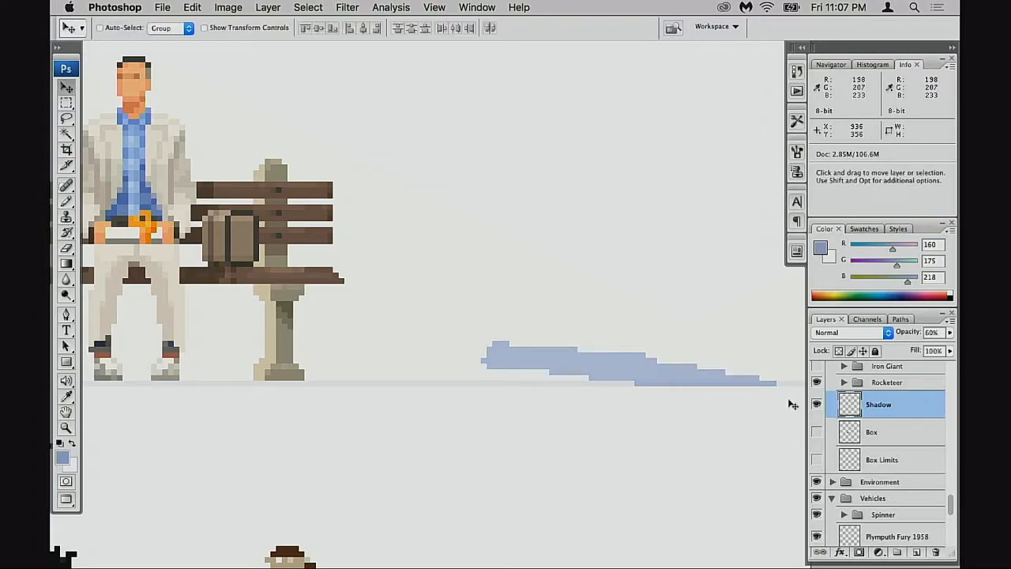
# Step: Make the Iron Giant group visible again over its shadow and save the document
pyautogui.click(817, 366)
pyautogui.scroll(5, 687, 419)
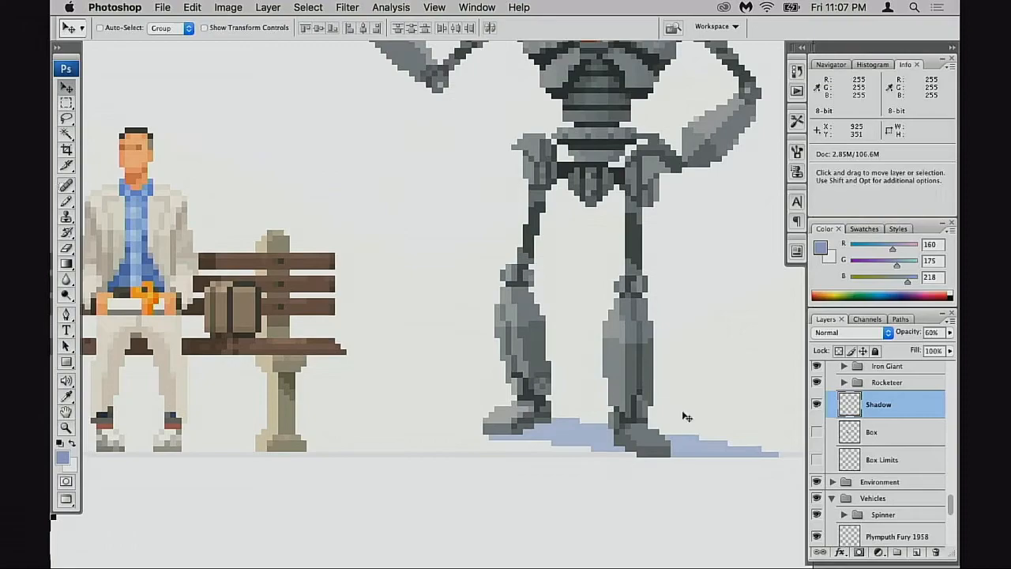
pyautogui.press('super+s')
# Step: Switch to Google Chrome, search for youtube, and open the YouTube home page
pyautogui.moveTo(735, 379); pyautogui.dragTo(577, 413)
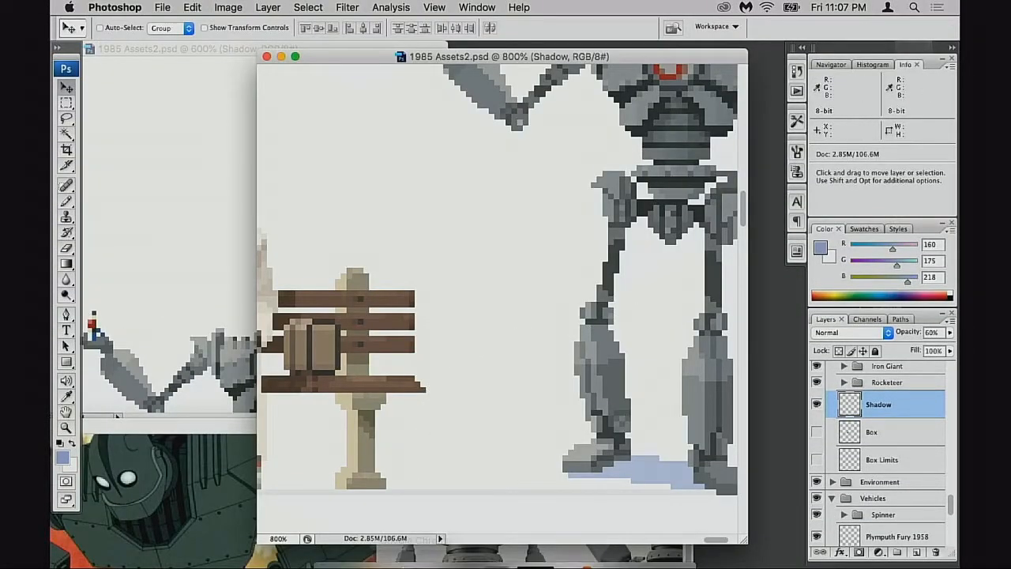
pyautogui.moveTo(419, 547)
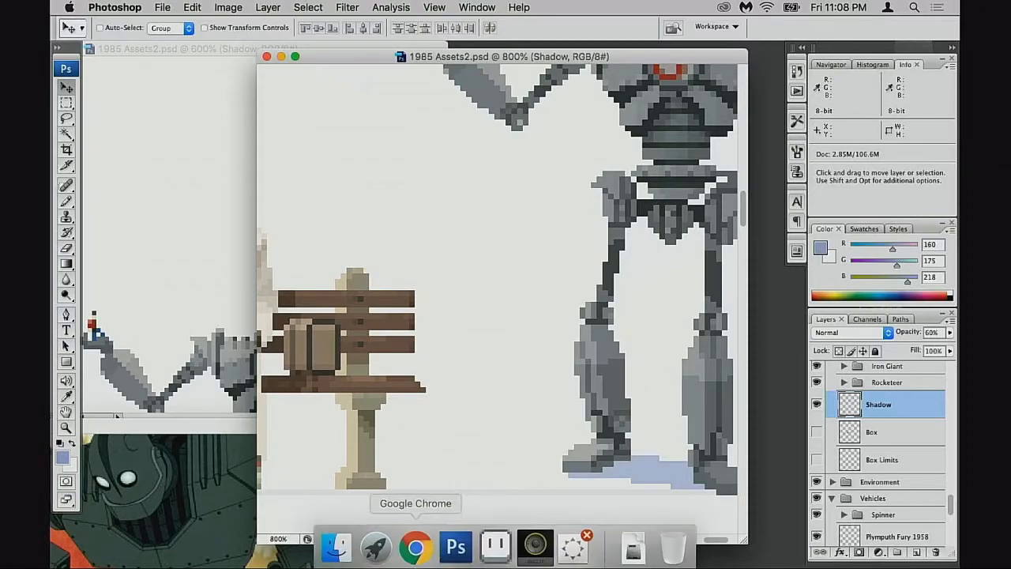
pyautogui.click(418, 549)
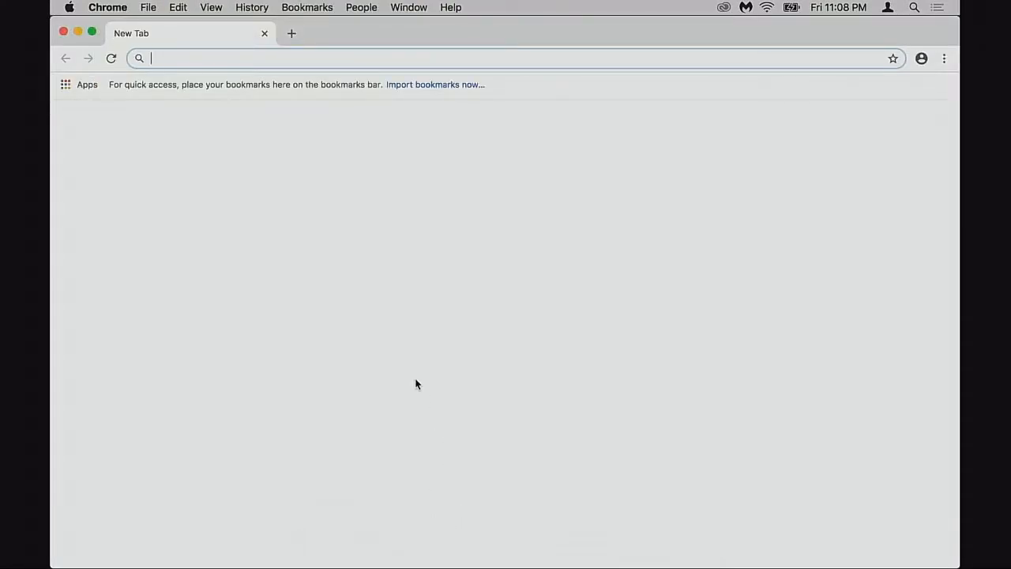
pyautogui.write('youtube')
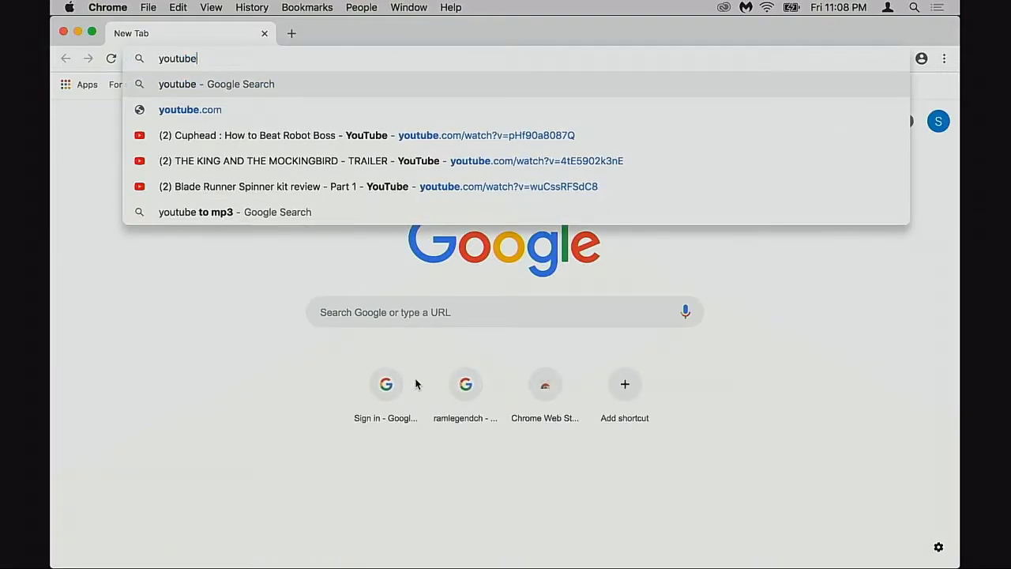
pyautogui.press('Return')
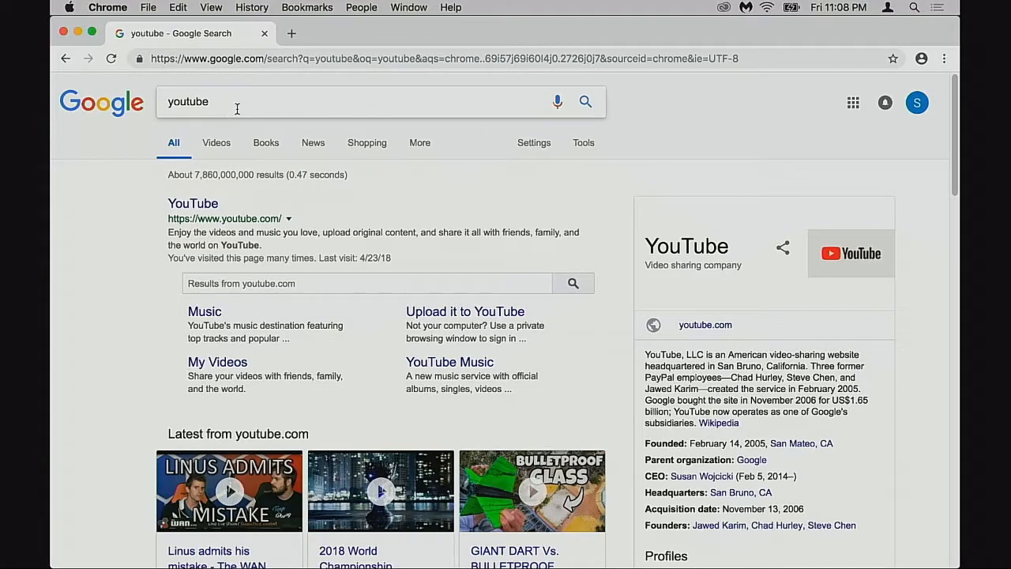
pyautogui.click(246, 66)
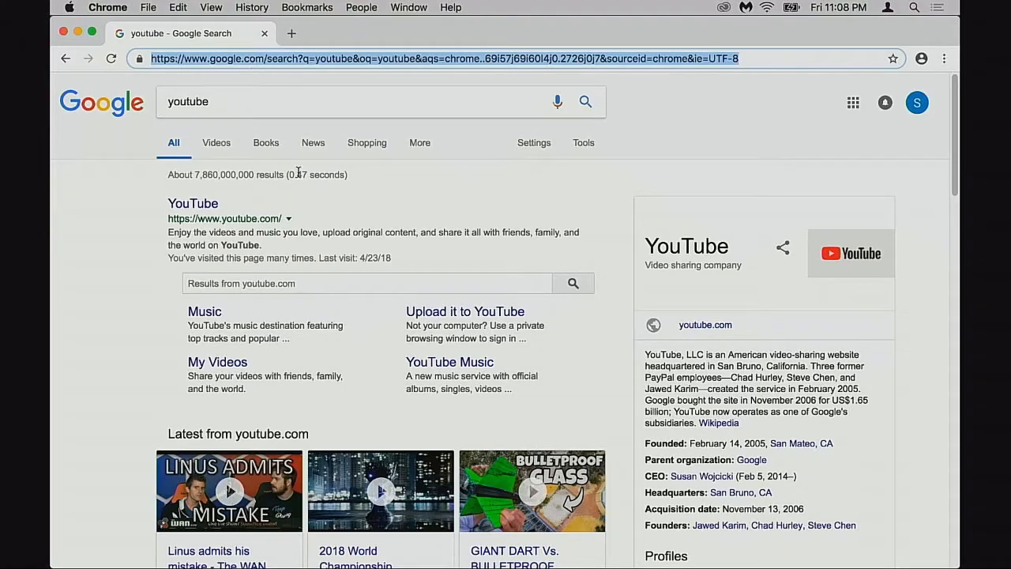
pyautogui.click(207, 205)
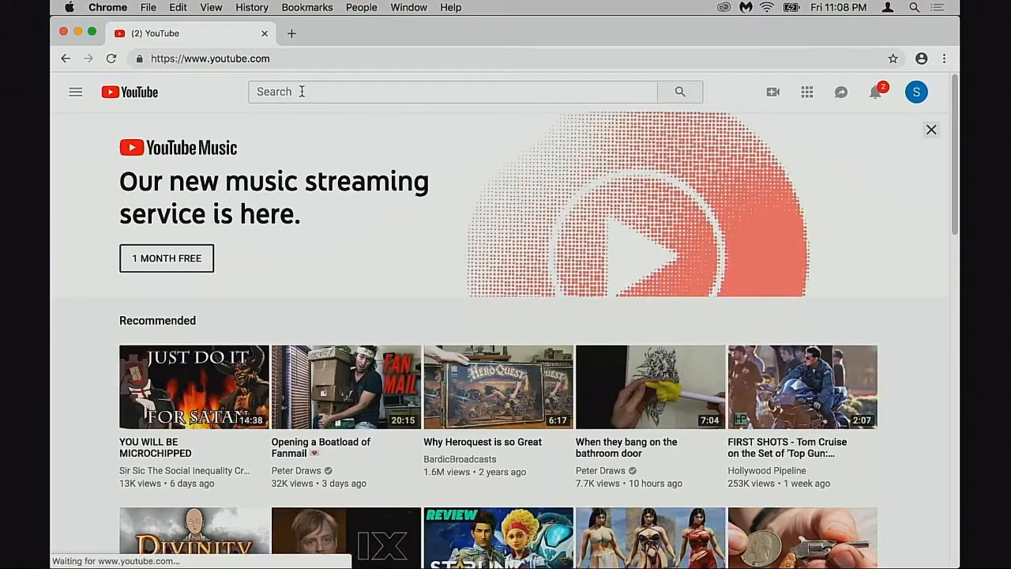
# Step: Search YouTube for "the last night trailer" and open "The Last Night on Xbox One - 4K Trailer"
pyautogui.click(301, 93)
pyautogui.write('the last ')
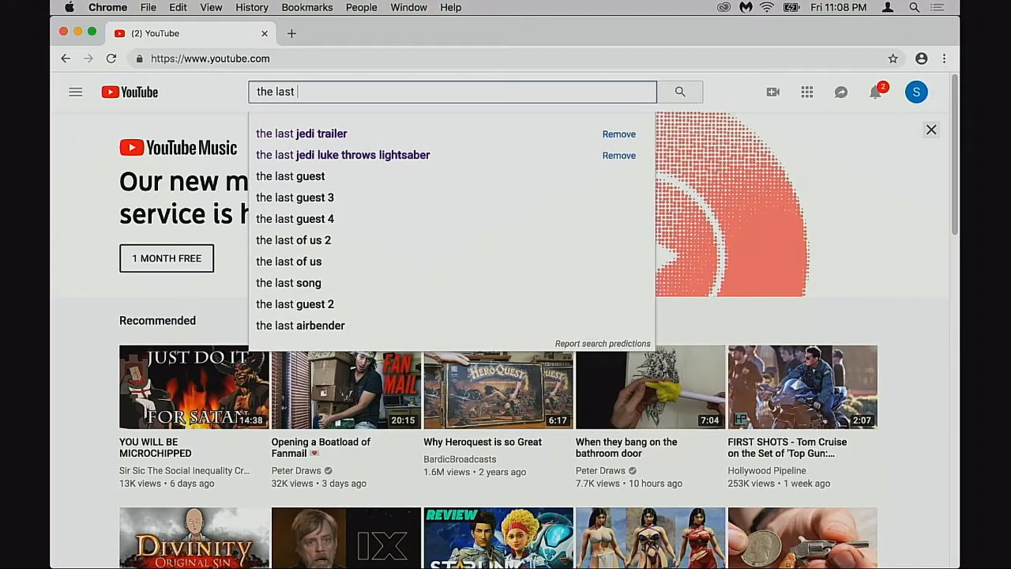
pyautogui.write('ar')
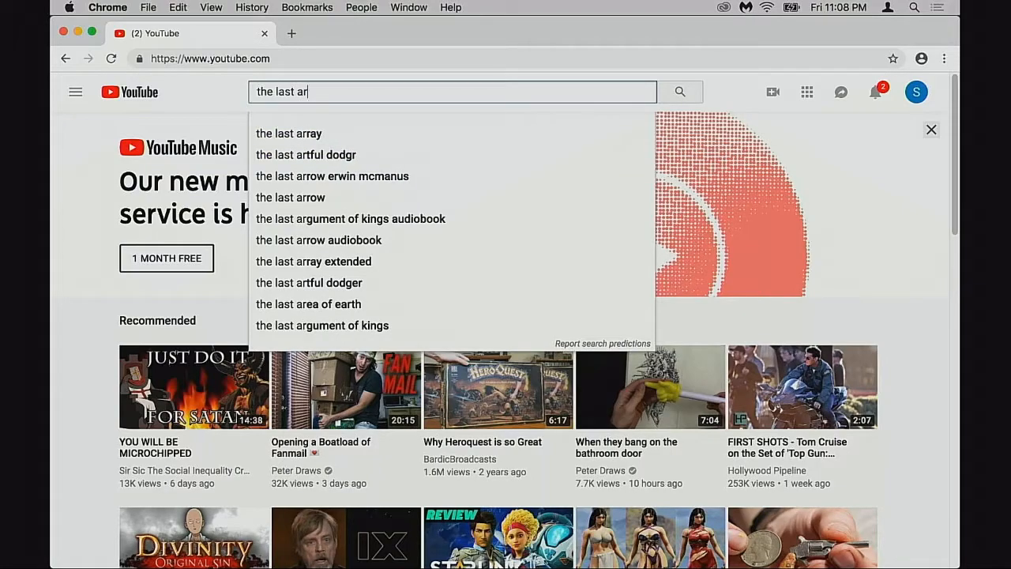
pyautogui.press('BackSpace')
pyautogui.press('BackSpace')
pyautogui.write('night ')
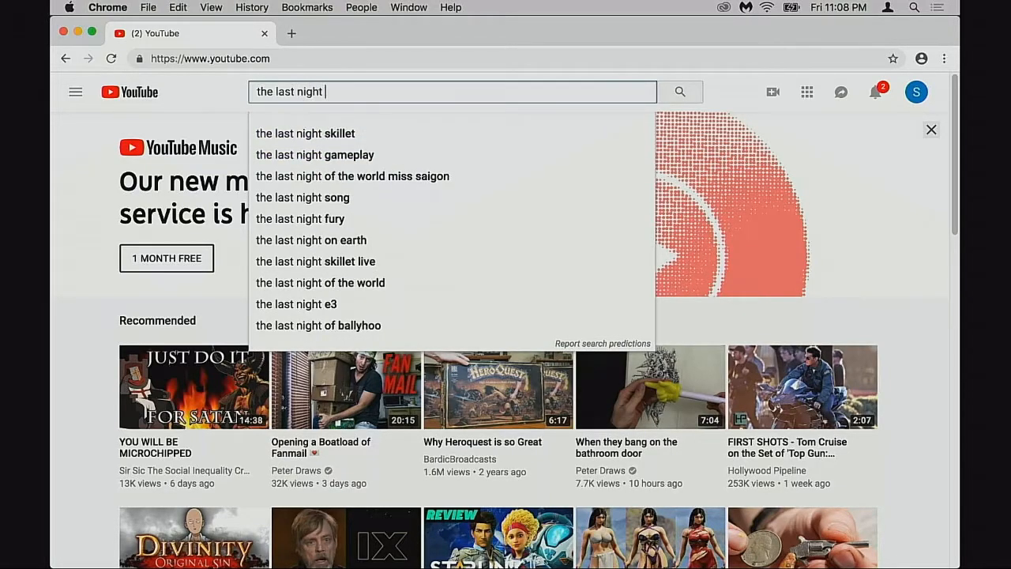
pyautogui.write('trailer')
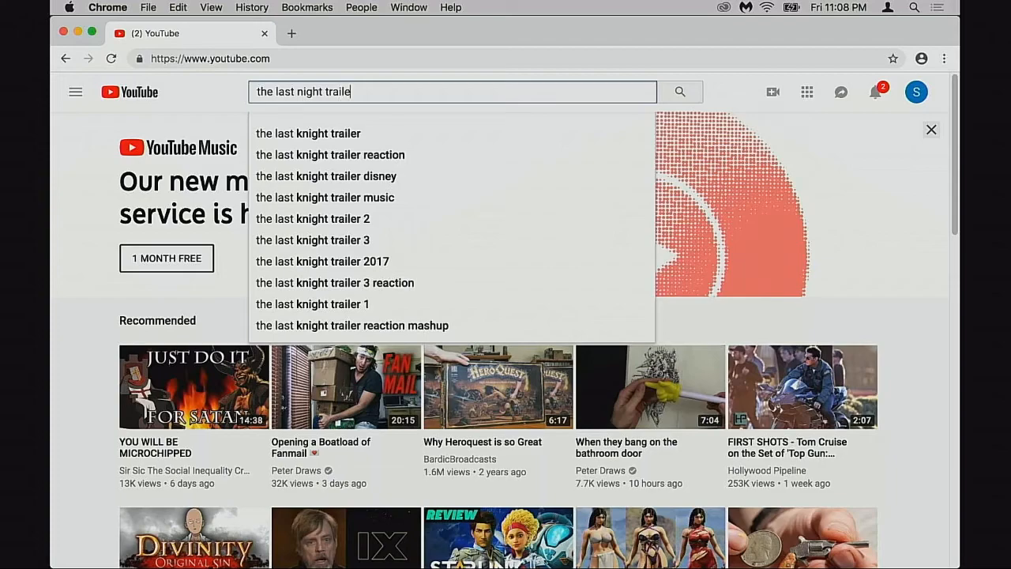
pyautogui.press('Return')
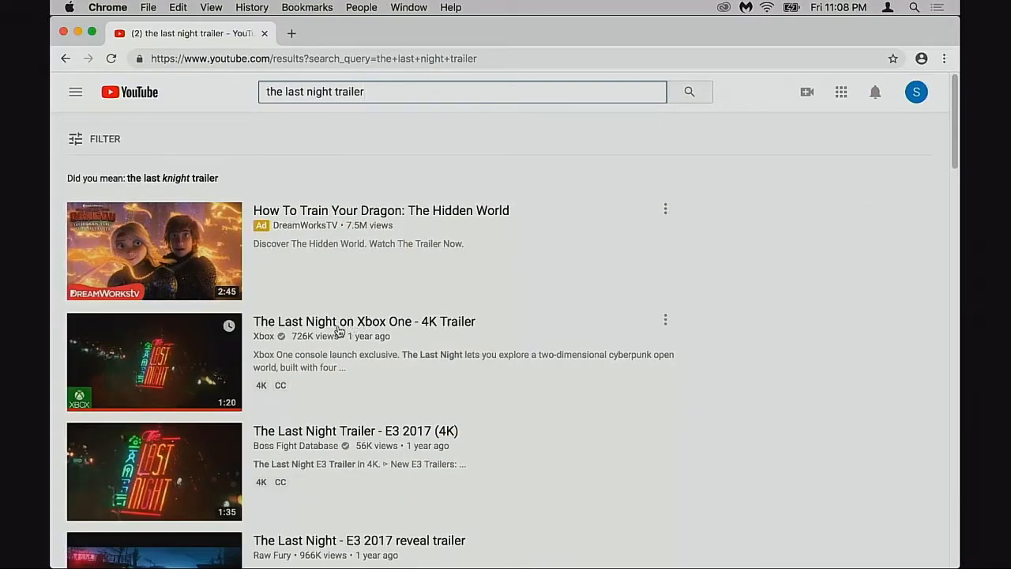
pyautogui.click(200, 354)
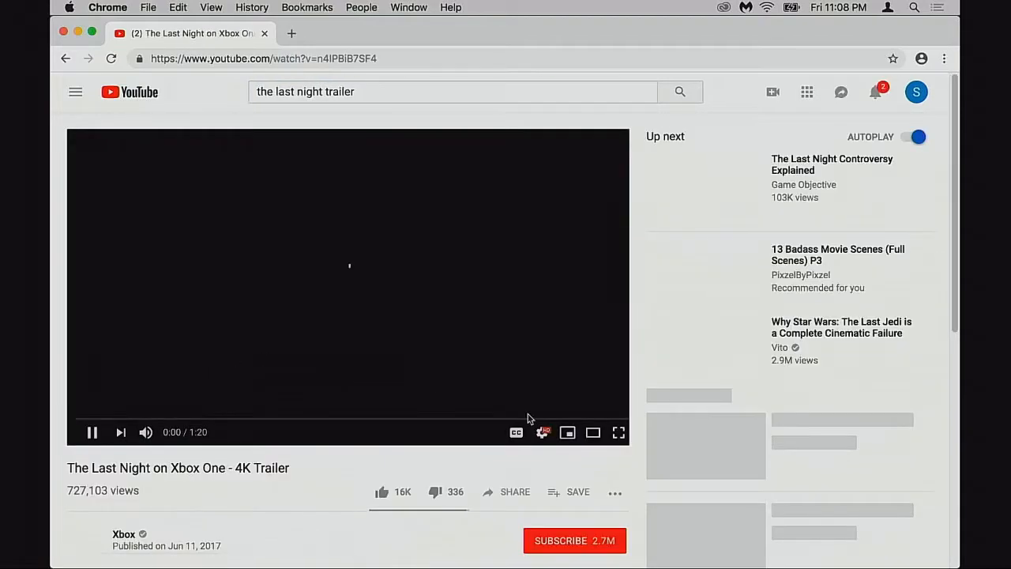
# Step: Watch The Last Night trailer in full screen, skipping ahead past the intro logos to the game footage
pyautogui.click(619, 436)
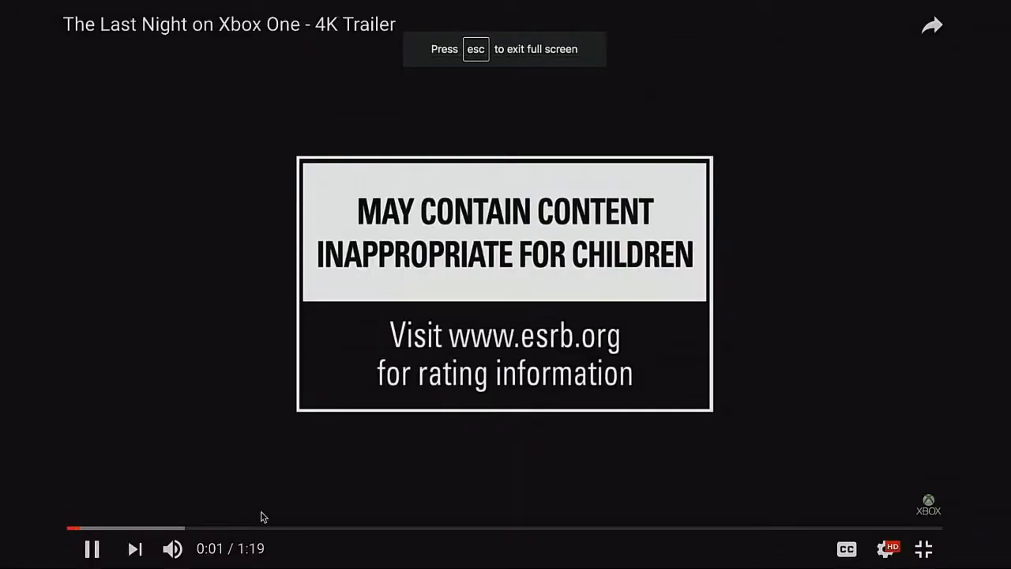
pyautogui.click(93, 548)
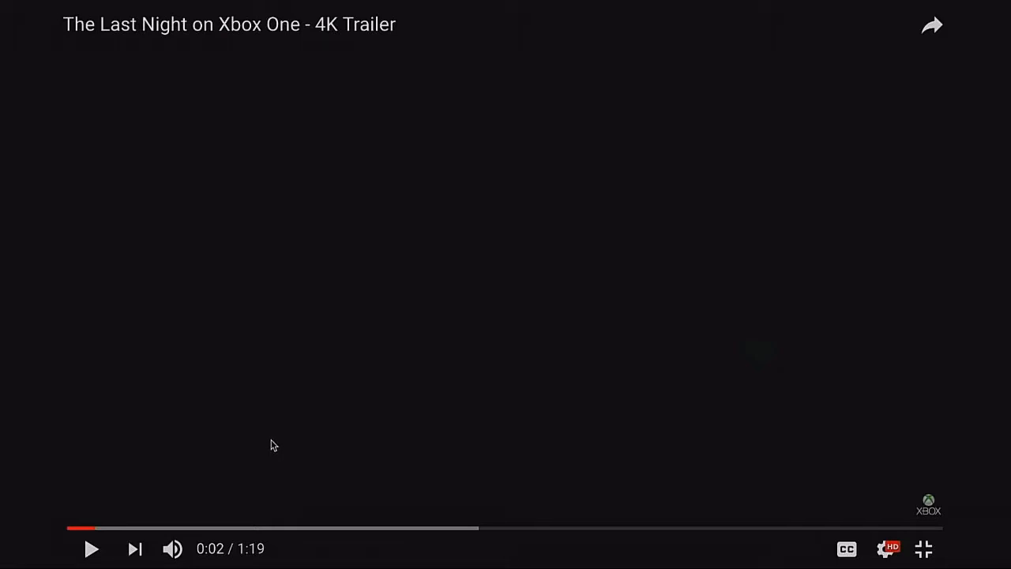
pyautogui.click(91, 548)
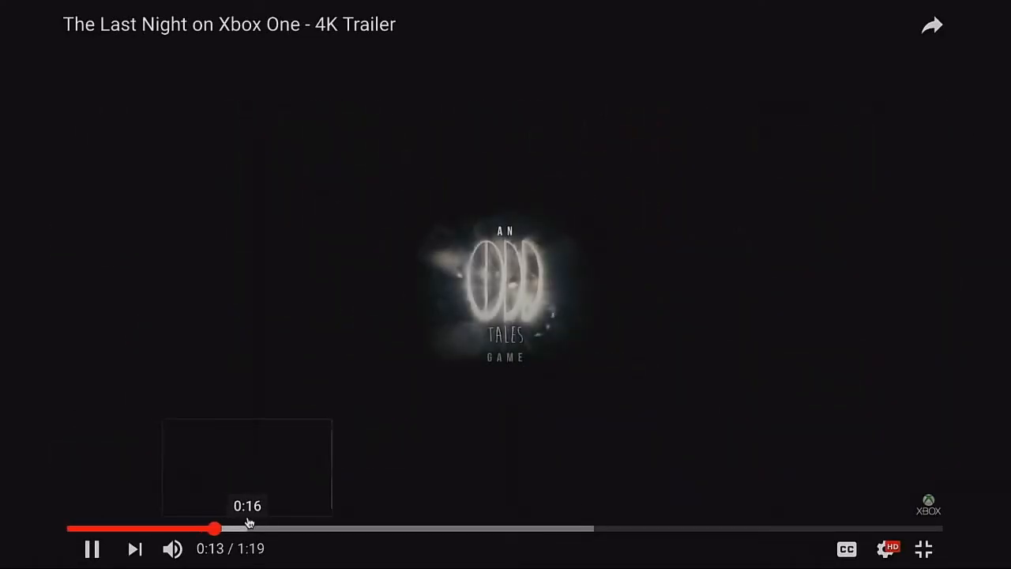
pyautogui.click(278, 529)
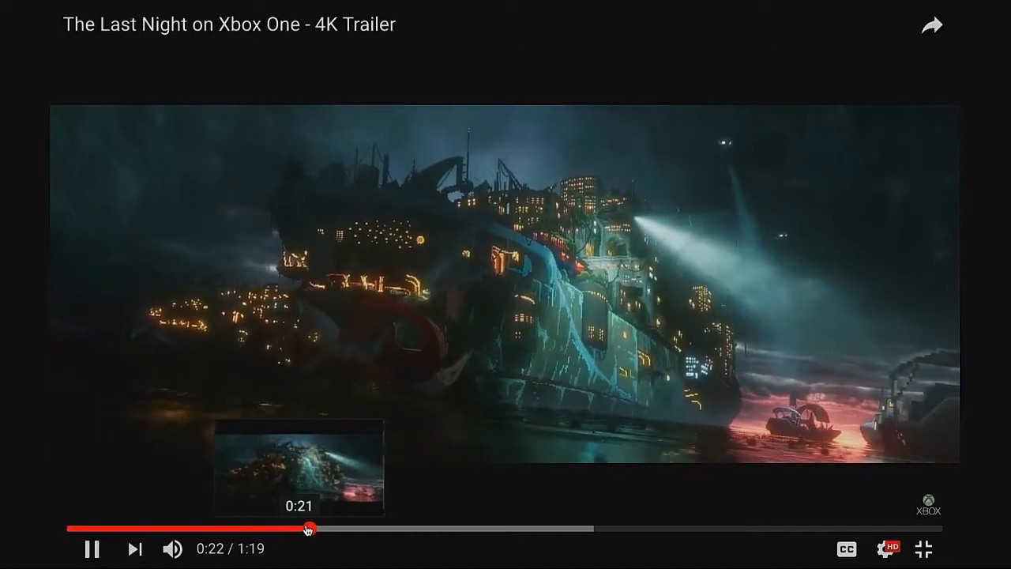
pyautogui.click(352, 529)
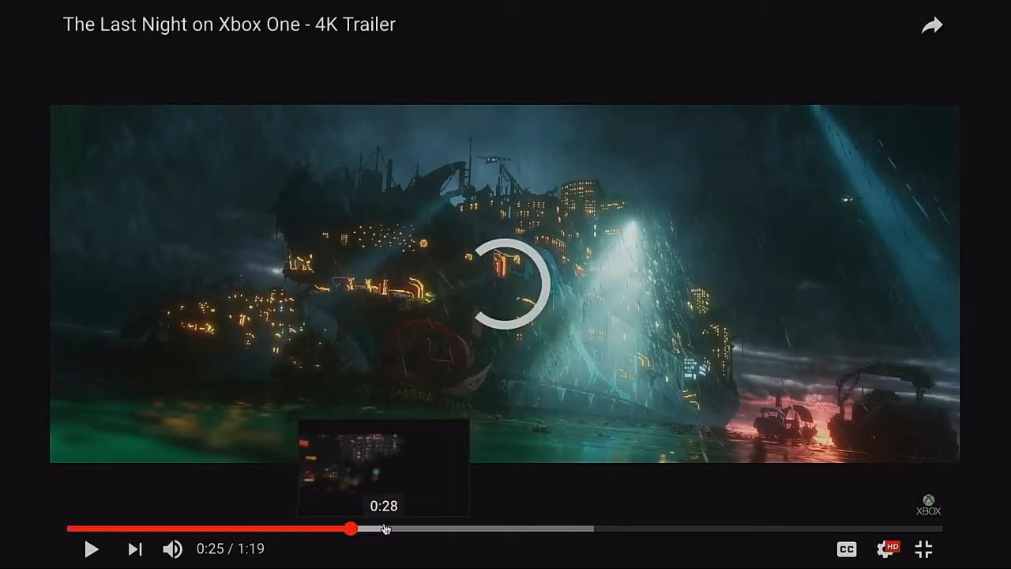
pyautogui.click(382, 529)
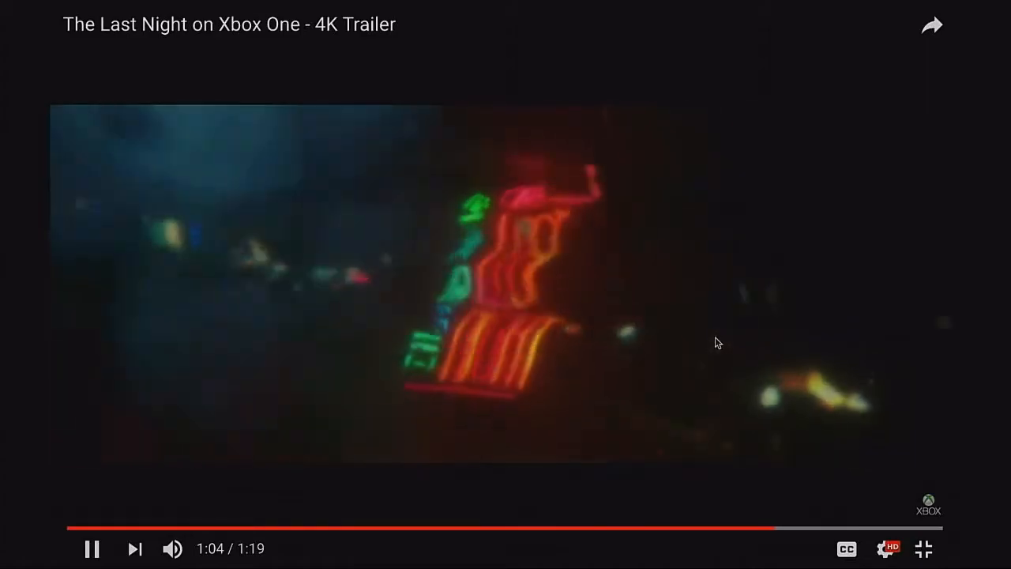
# Step: Exit the full-screen trailer and close the Chrome browser window
pyautogui.press('Escape')
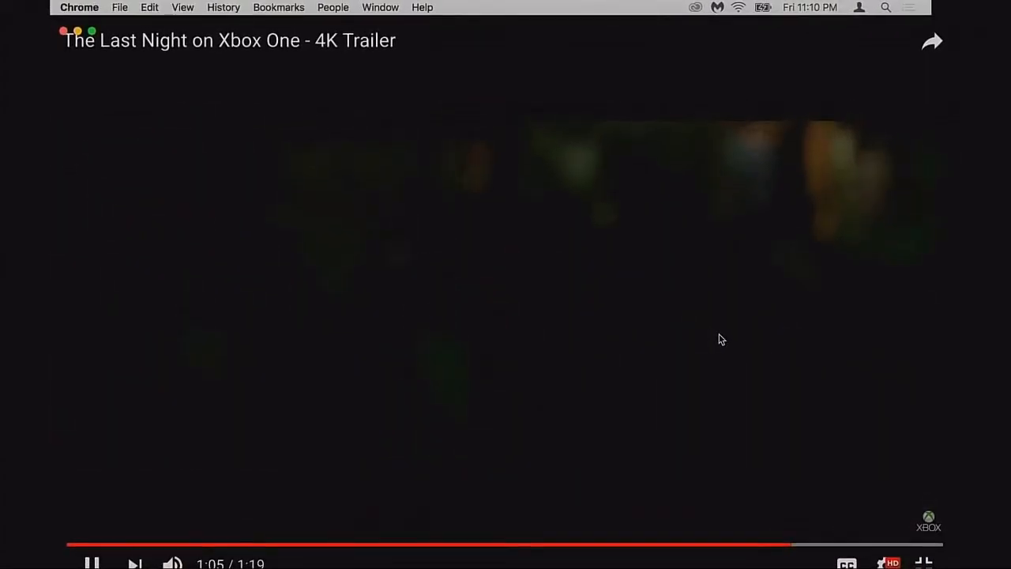
pyautogui.press('super+t')
pyautogui.click(265, 34)
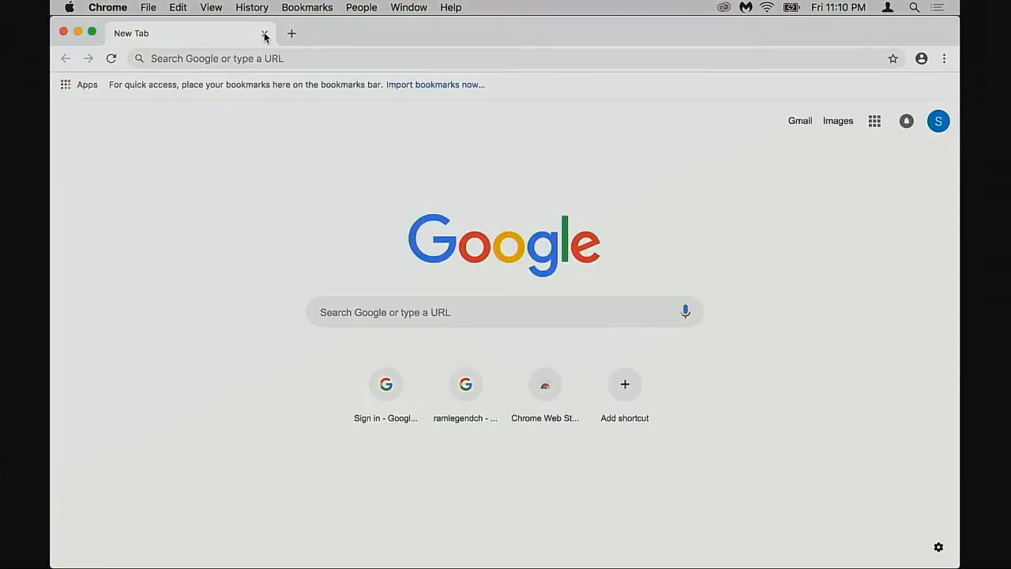
pyautogui.click(63, 33)
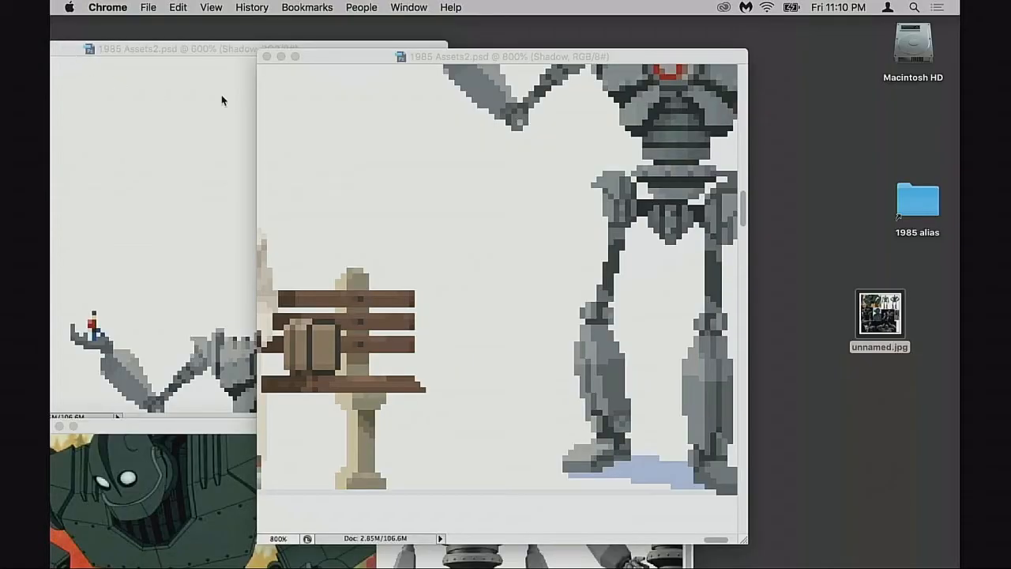
# Step: Switch back to Photoshop, expand the 1985 Assets2.psd view to fill the workspace, and examine the robot beside the neighbouring characters
pyautogui.click(553, 48)
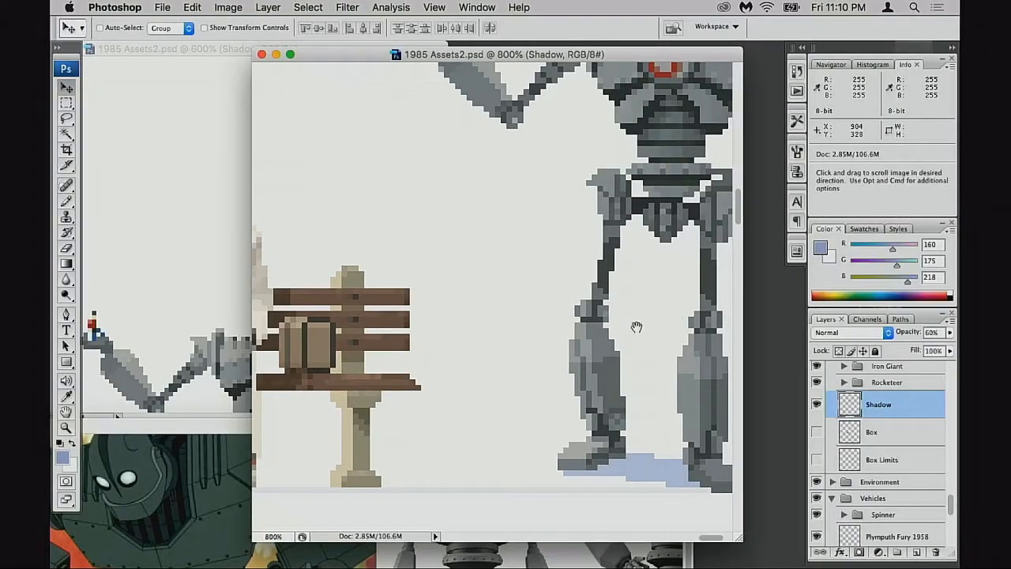
pyautogui.press('f')
pyautogui.scroll(3, 557, 316)
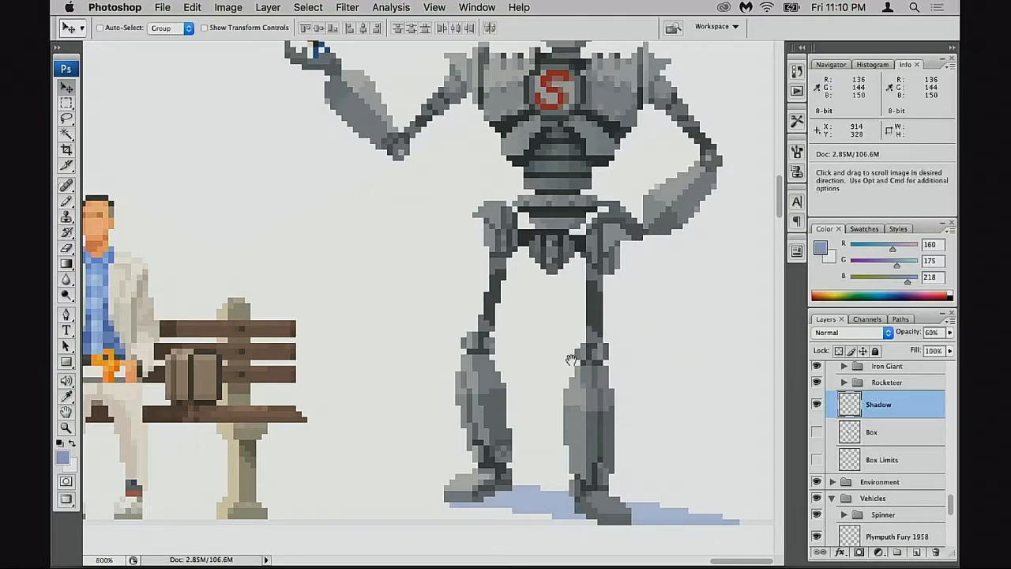
pyautogui.scroll(2, 557, 370)
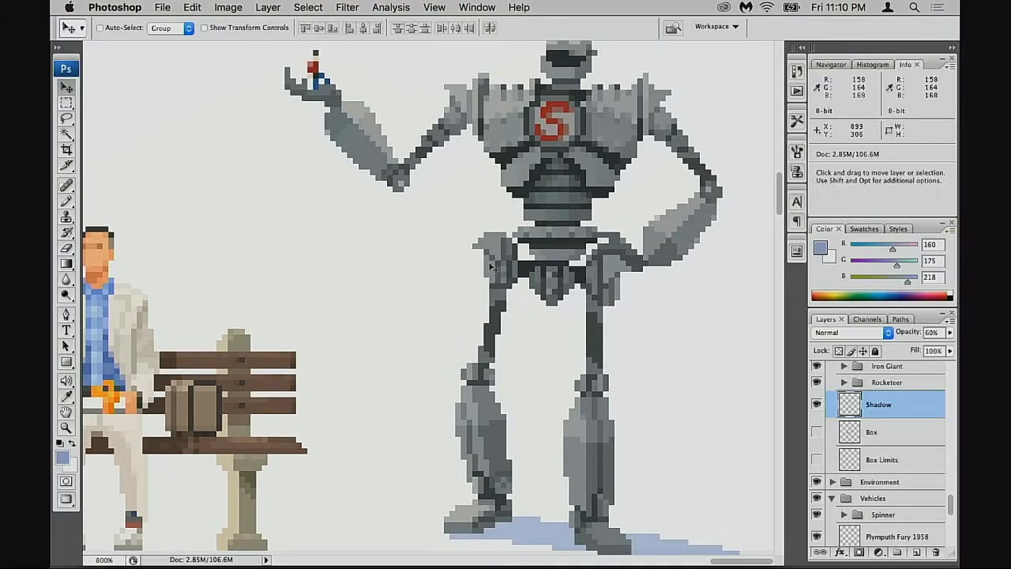
pyautogui.moveTo(532, 337); pyautogui.dragTo(720, 320)
pyautogui.keyDown('alt'); pyautogui.click(541, 334); pyautogui.keyUp('alt')
pyautogui.keyDown('alt'); pyautogui.click(544, 336); pyautogui.keyUp('alt')
pyautogui.keyDown('alt'); pyautogui.click(548, 330); pyautogui.keyUp('alt')
pyautogui.scroll(-2, 735, 366)
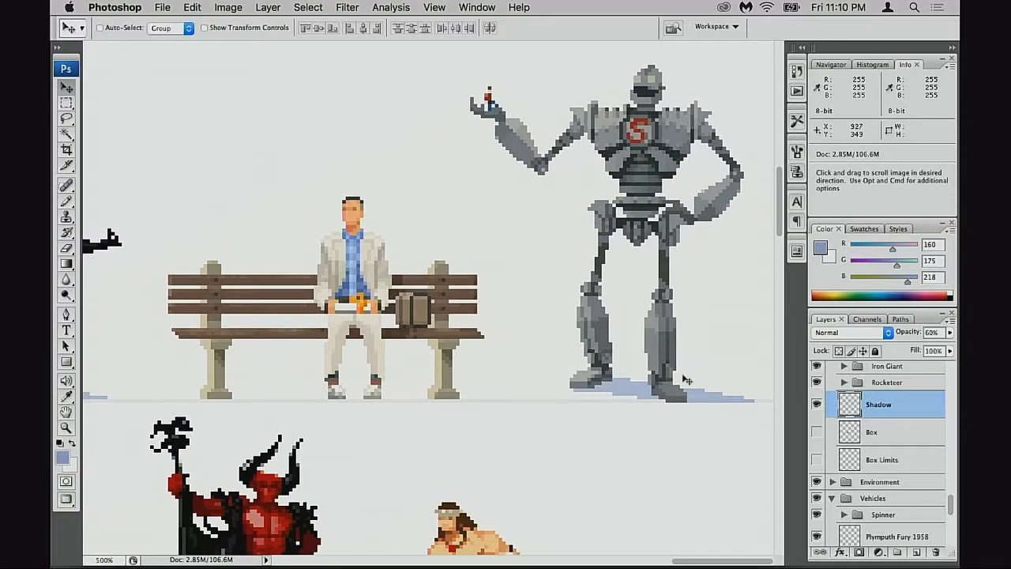
# Step: Expand the Iron Giant group, make its Iron Giant layer active, and ready the Eraser while inspecting the robot's feet
pyautogui.click(845, 382)
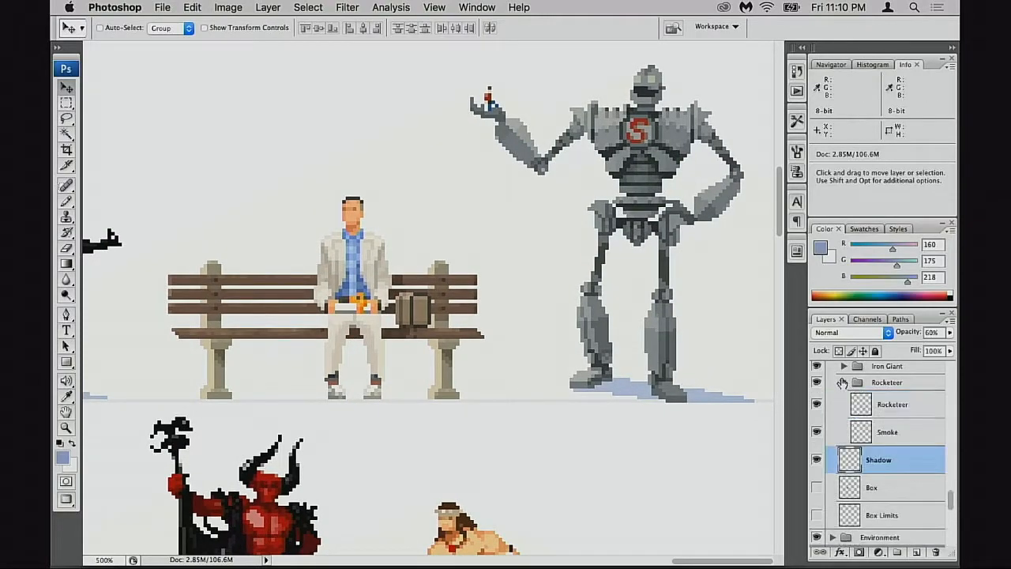
pyautogui.click(842, 382)
pyautogui.click(845, 384)
pyautogui.click(865, 448)
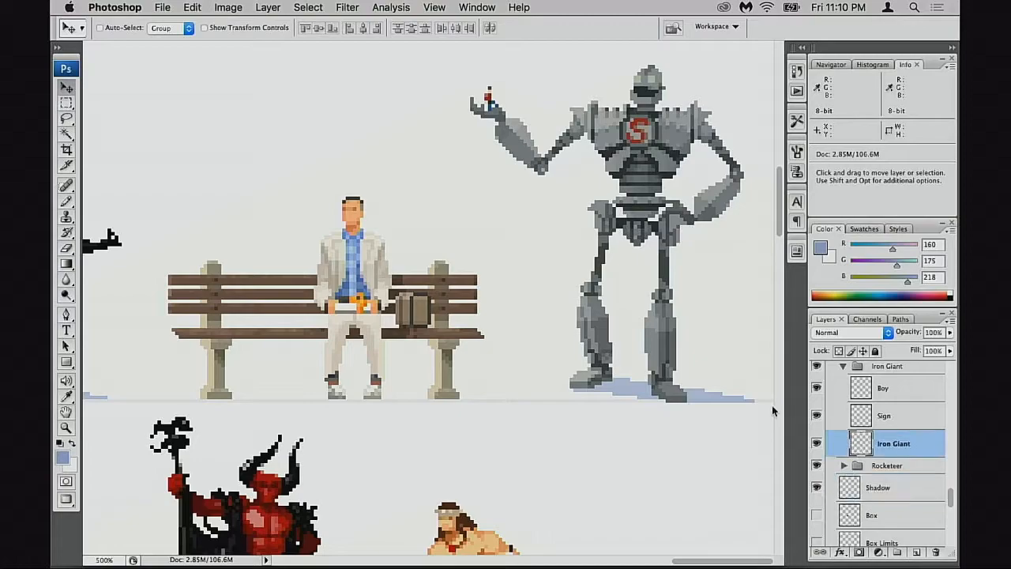
pyautogui.press('e')
pyautogui.press('super+equal')
pyautogui.press('super+equal')
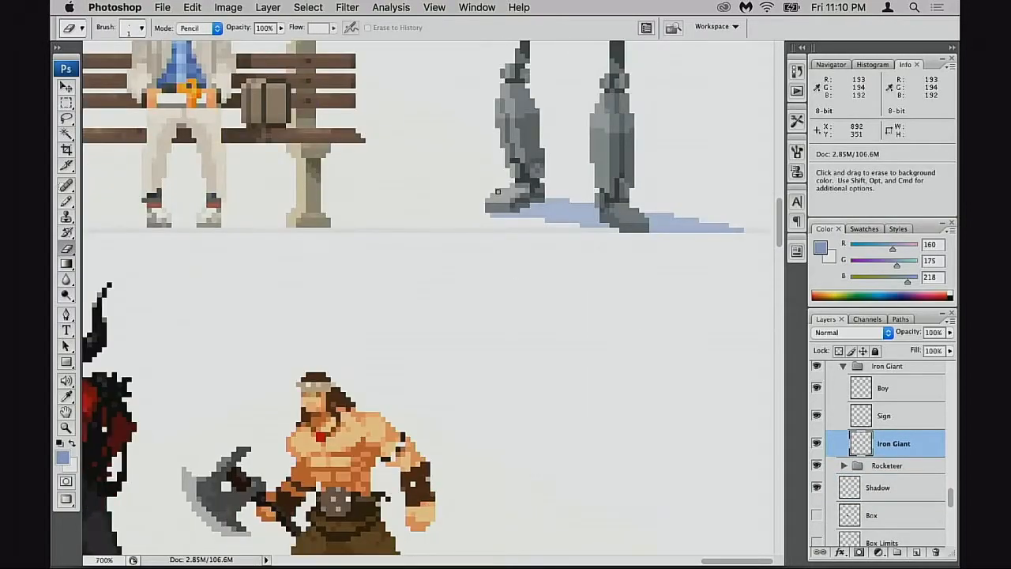
pyautogui.press('super+minus')
pyautogui.press('super+minus')
pyautogui.press('super+minus')
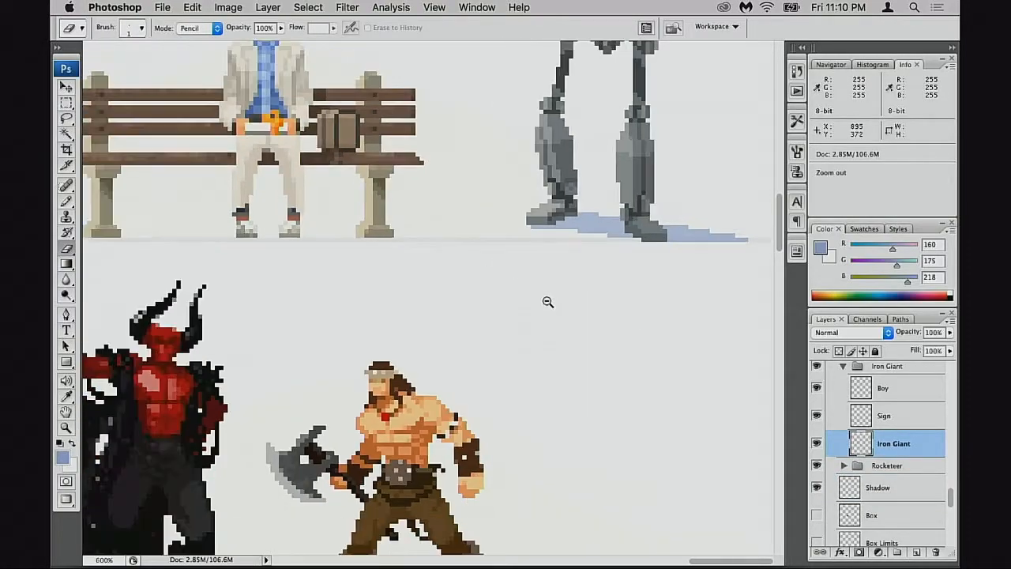
# Step: Examine the Iron Giant's torso, arms and hips up close for pixel shading details
pyautogui.scroll(2, 537, 349)
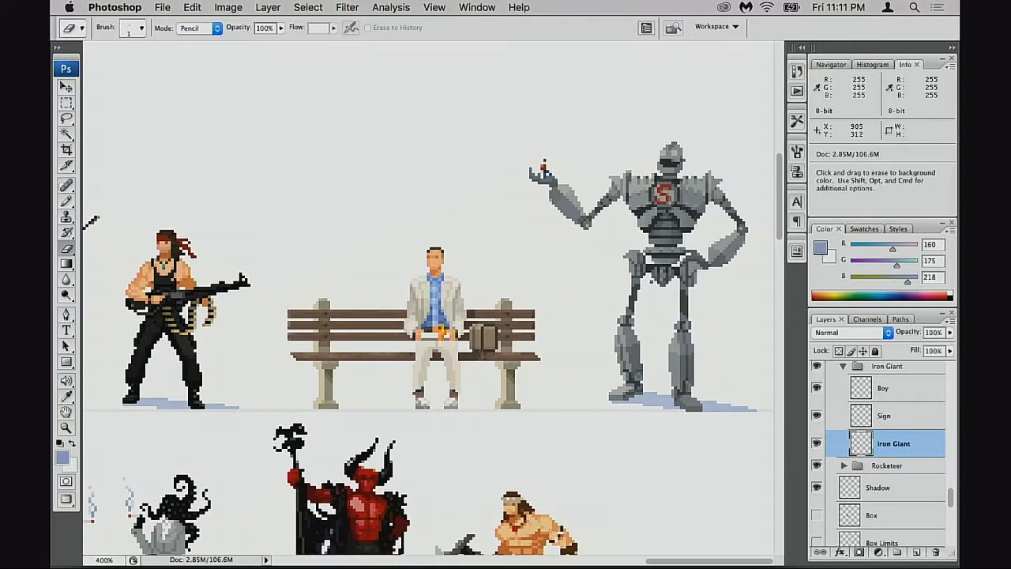
pyautogui.moveTo(590, 168); pyautogui.dragTo(709, 285)
pyautogui.moveTo(654, 325); pyautogui.dragTo(616, 309)
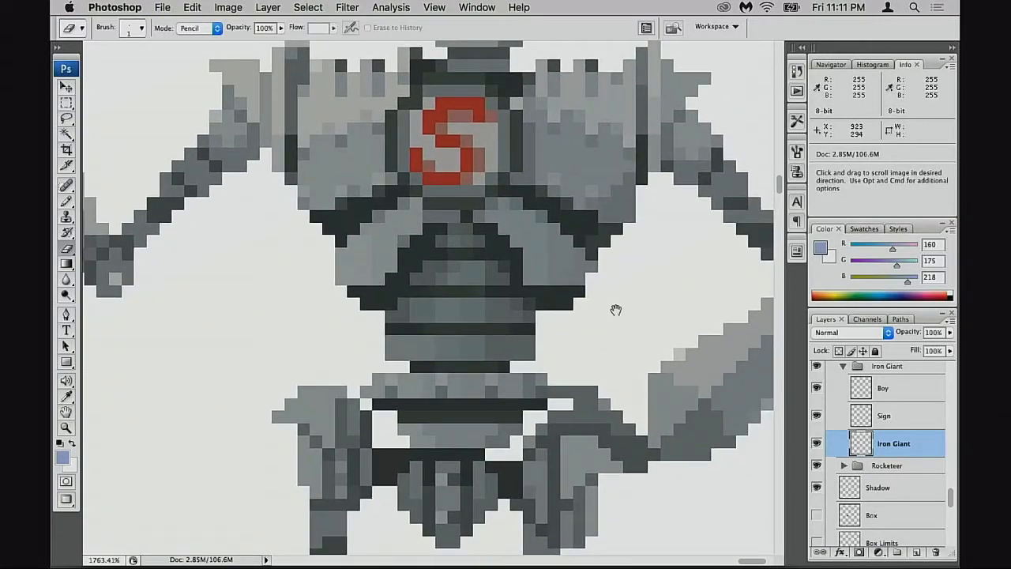
pyautogui.click(487, 317)
pyautogui.click(491, 319)
pyautogui.click(491, 332)
pyautogui.click(477, 348)
# Step: Examine the other characters in the row for comparison, from the lab-coat figure and Indiana Jones to RoboCop's metallic shading
pyautogui.moveTo(431, 403); pyautogui.dragTo(589, 201)
pyautogui.moveTo(292, 397); pyautogui.dragTo(553, 241)
pyautogui.moveTo(419, 311); pyautogui.dragTo(595, 261)
pyautogui.moveTo(345, 320); pyautogui.dragTo(496, 299)
pyautogui.moveTo(387, 304); pyautogui.dragTo(625, 293)
pyautogui.moveTo(474, 300); pyautogui.dragTo(624, 296)
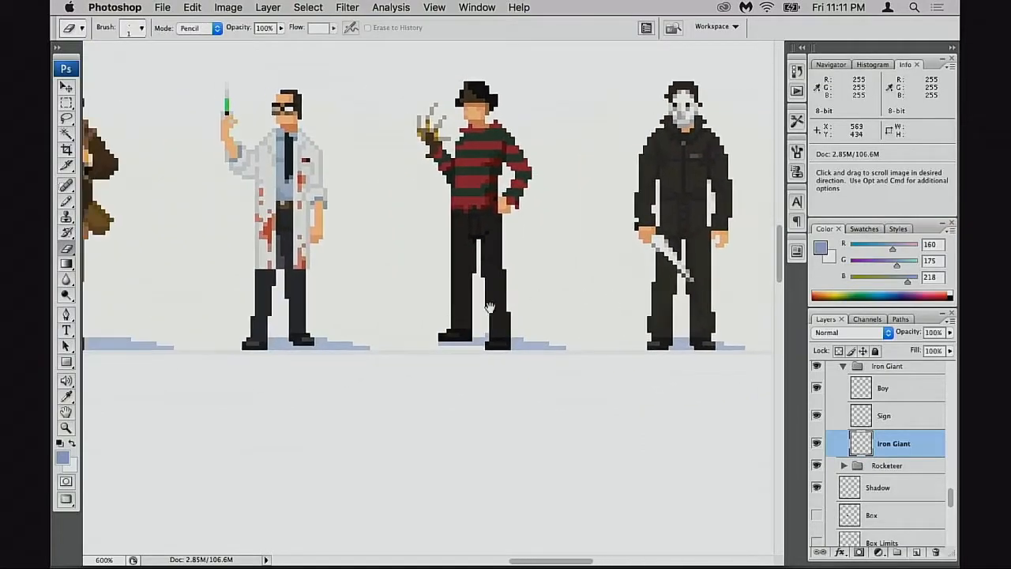
pyautogui.moveTo(324, 308); pyautogui.dragTo(582, 304)
pyautogui.moveTo(452, 317); pyautogui.dragTo(573, 328)
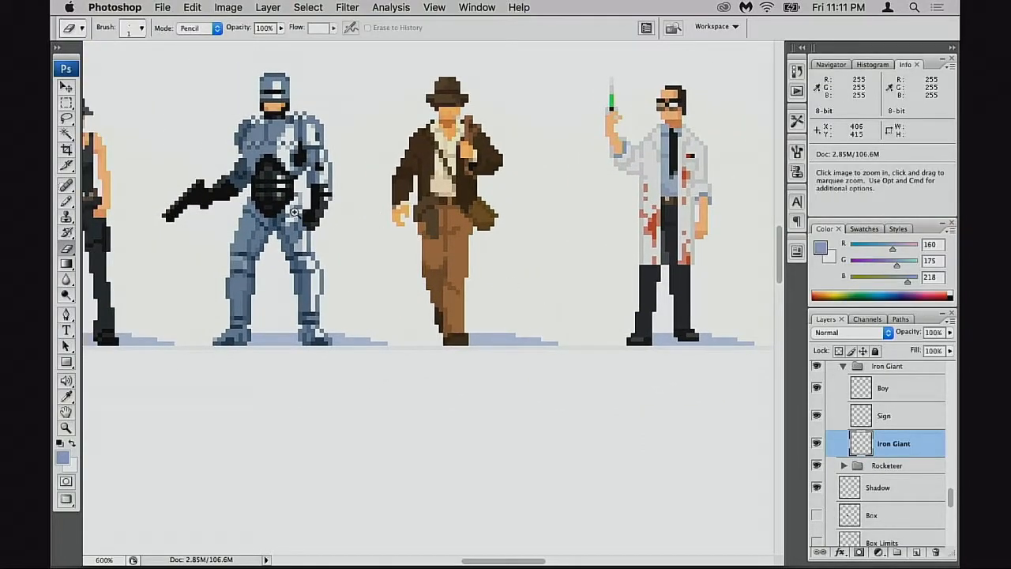
pyautogui.keyDown('super'); pyautogui.click(302, 211); pyautogui.keyUp('super')
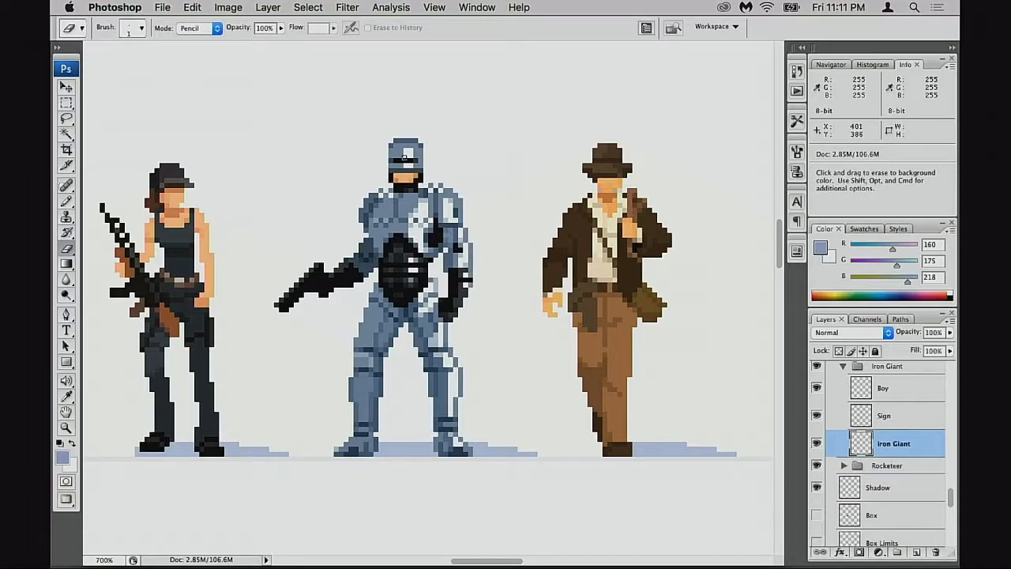
pyautogui.moveTo(412, 388); pyautogui.dragTo(530, 309)
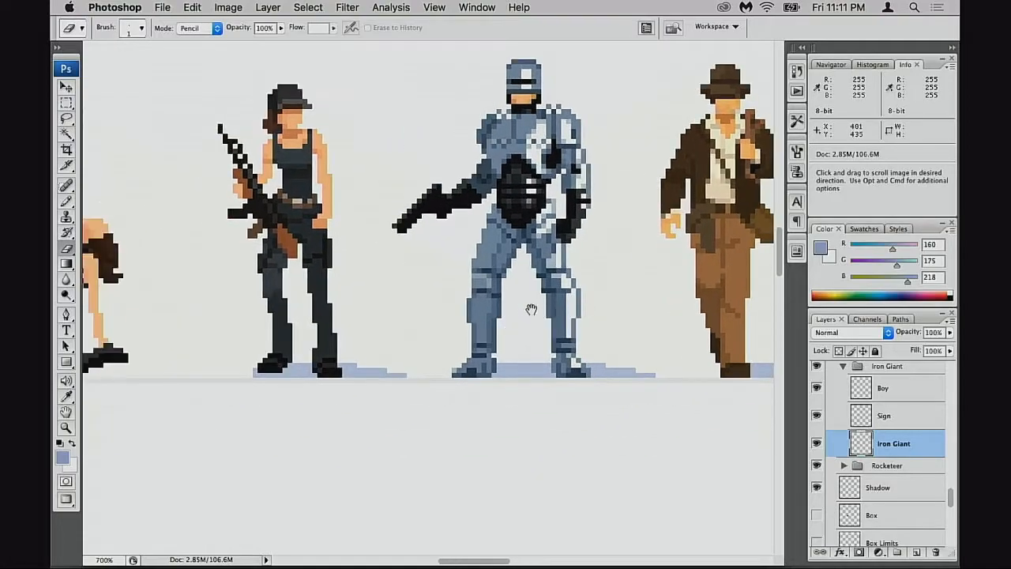
# Step: Examine the pixel-art vehicles below the characters, focusing on the blue police car and its ground shadow
pyautogui.keyDown('alt'); pyautogui.click(463, 340); pyautogui.keyUp('alt')
pyautogui.keyDown('alt'); pyautogui.click(463, 340); pyautogui.keyUp('alt')
pyautogui.moveTo(408, 368); pyautogui.dragTo(611, 192)
pyautogui.moveTo(278, 360); pyautogui.dragTo(755, 210)
pyautogui.moveTo(435, 402)
pyautogui.mouseDown()
pyautogui.moveTo(534, 242)
pyautogui.moveTo(292, 152)
pyautogui.mouseUp()
pyautogui.moveTo(619, 434)
pyautogui.mouseDown()
pyautogui.moveTo(399, 373)
pyautogui.moveTo(534, 202)
pyautogui.mouseUp()
pyautogui.keyDown('super'); pyautogui.click(478, 365); pyautogui.keyUp('super')
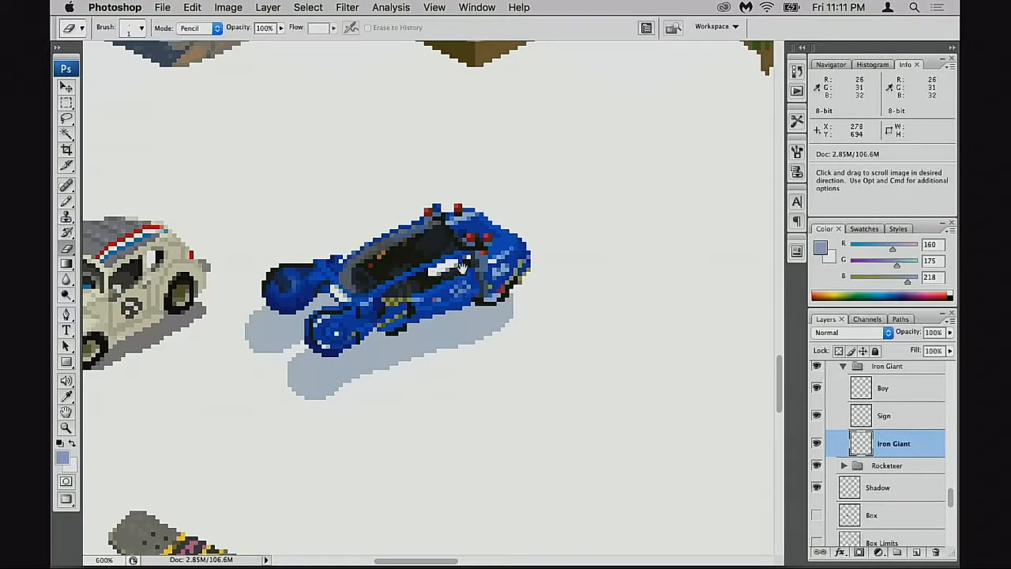
# Step: Go back past the horned red devil to the Iron Giant and examine the whole figure beside the bench
pyautogui.moveTo(567, 266); pyautogui.dragTo(224, 356)
pyautogui.moveTo(562, 253); pyautogui.dragTo(170, 486)
pyautogui.moveTo(746, 169)
pyautogui.mouseDown()
pyautogui.moveTo(595, 282)
pyautogui.moveTo(300, 462)
pyautogui.mouseUp()
pyautogui.moveTo(541, 342)
pyautogui.mouseDown()
pyautogui.moveTo(373, 421)
pyautogui.moveTo(372, 458)
pyautogui.moveTo(494, 337)
pyautogui.moveTo(555, 319)
pyautogui.mouseUp()
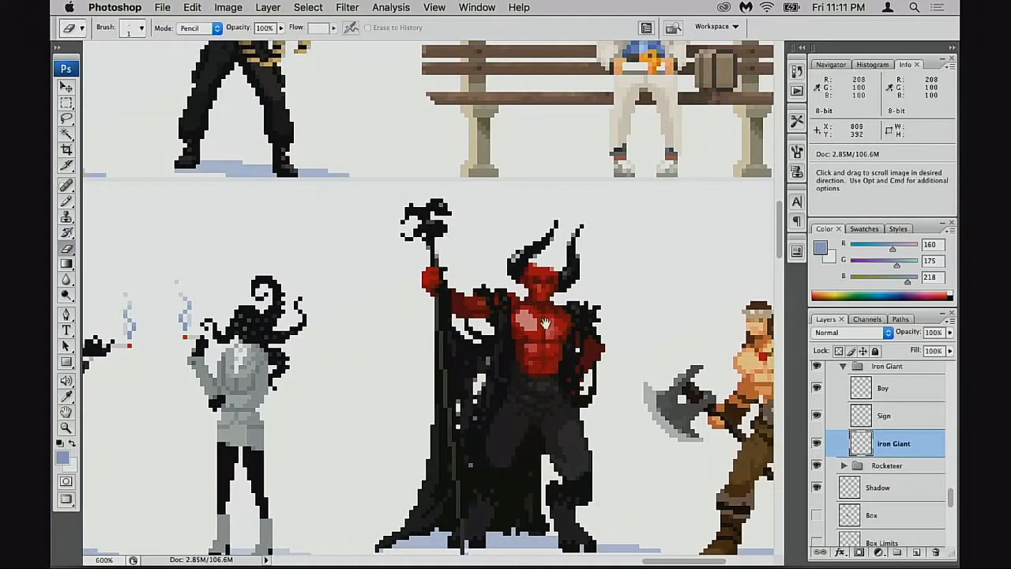
pyautogui.moveTo(561, 357)
pyautogui.mouseDown()
pyautogui.moveTo(550, 315)
pyautogui.moveTo(502, 285)
pyautogui.mouseUp()
pyautogui.moveTo(596, 197)
pyautogui.mouseDown()
pyautogui.moveTo(530, 337)
pyautogui.moveTo(470, 417)
pyautogui.mouseUp()
pyautogui.moveTo(554, 309); pyautogui.dragTo(399, 425)
pyautogui.moveTo(583, 289)
pyautogui.mouseDown()
pyautogui.moveTo(525, 332)
pyautogui.moveTo(525, 377)
pyautogui.mouseUp()
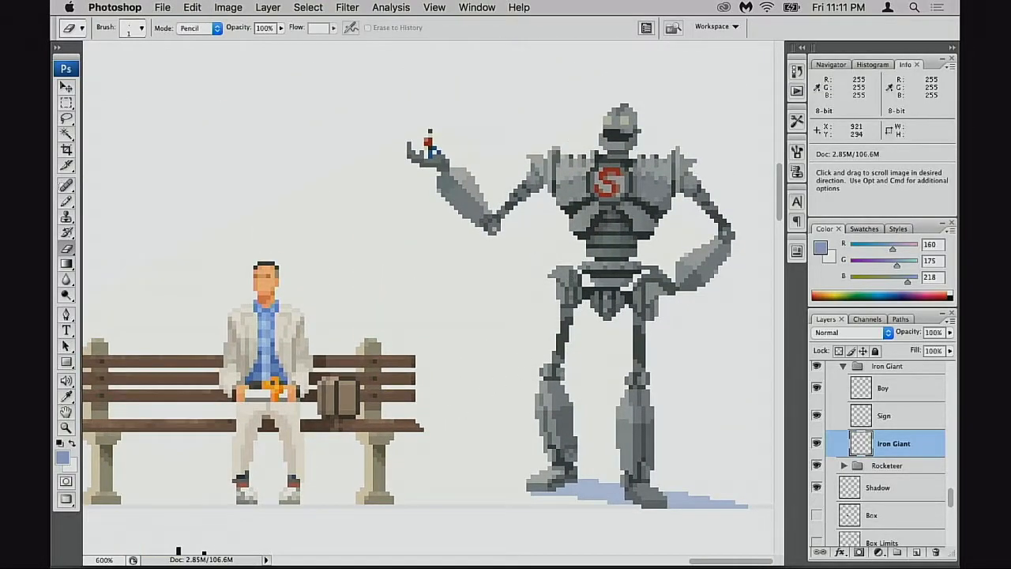
# Step: Return to floating document windows and centre the Iron Giant in both 1985 Assets2.psd views
pyautogui.press('f')
pyautogui.press('f')
pyautogui.press('f')
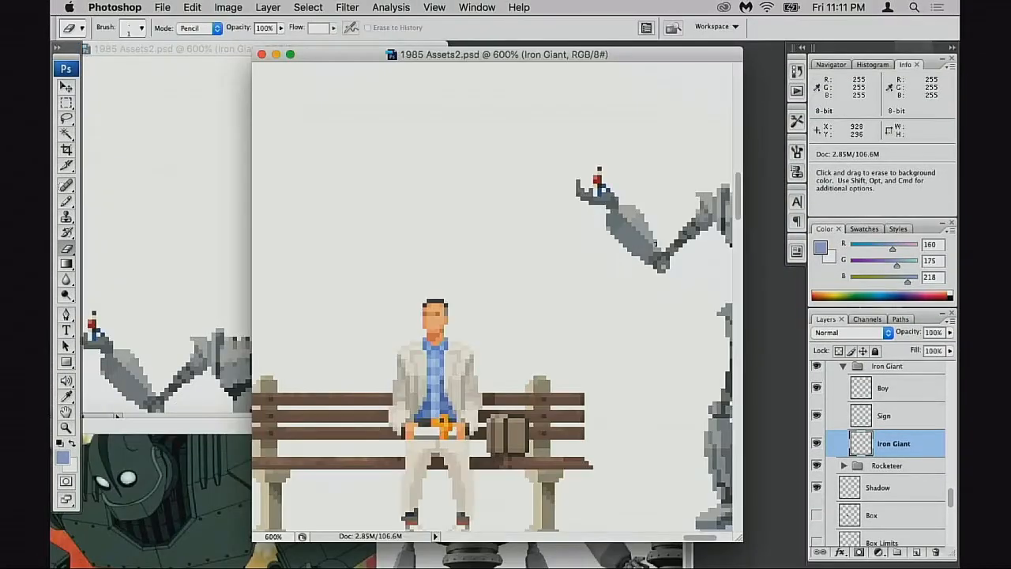
pyautogui.moveTo(630, 305); pyautogui.dragTo(422, 277)
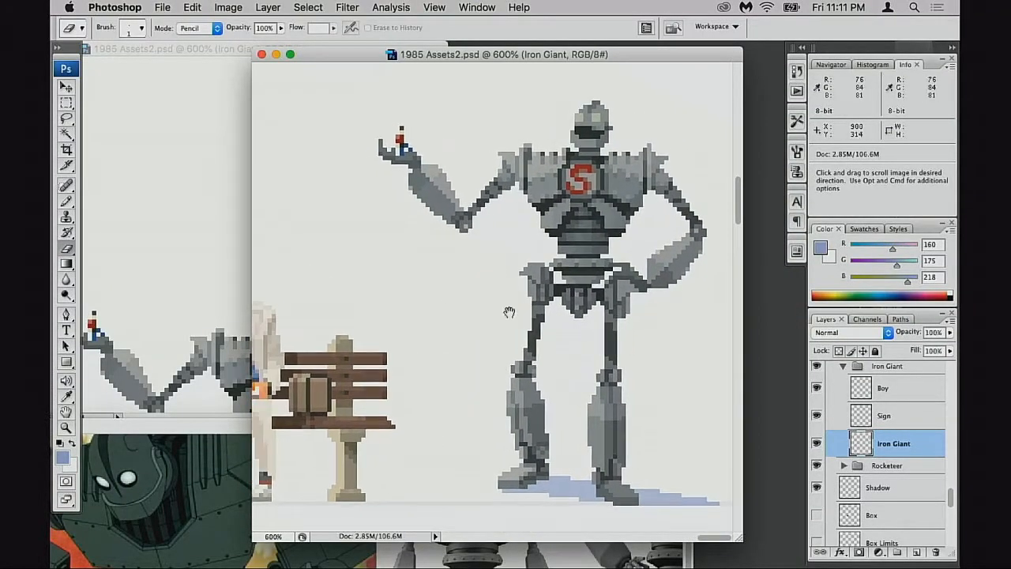
pyautogui.click(180, 286)
pyautogui.scroll(-6, 221, 284)
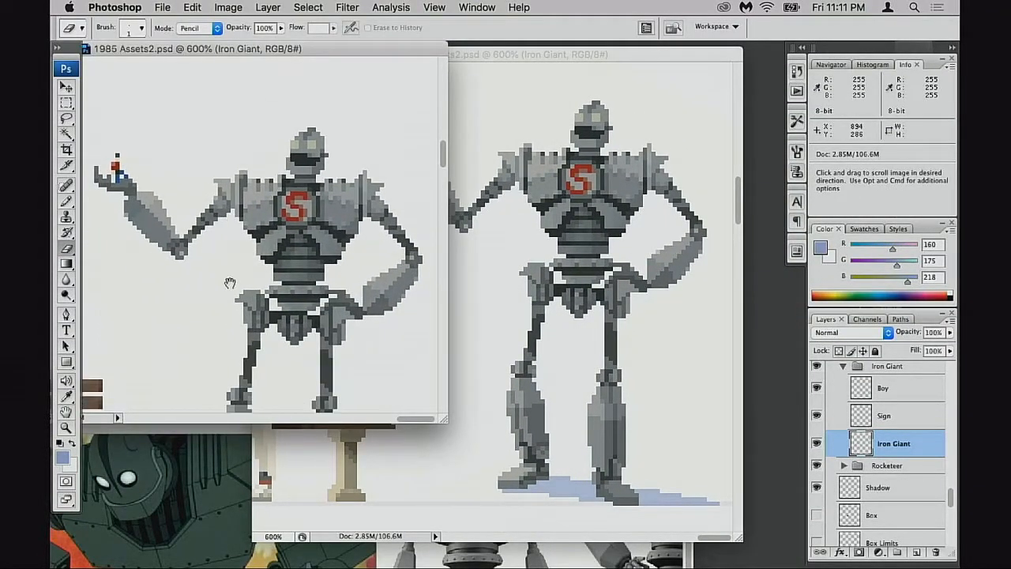
# Step: Bring the unnamed.jpg reference sheet into view and examine its animated still and standing robot pictures
pyautogui.click(181, 459)
pyautogui.moveTo(265, 429); pyautogui.dragTo(348, 118)
pyautogui.moveTo(445, 319)
pyautogui.mouseDown()
pyautogui.moveTo(466, 268)
pyautogui.moveTo(457, 323)
pyautogui.mouseUp()
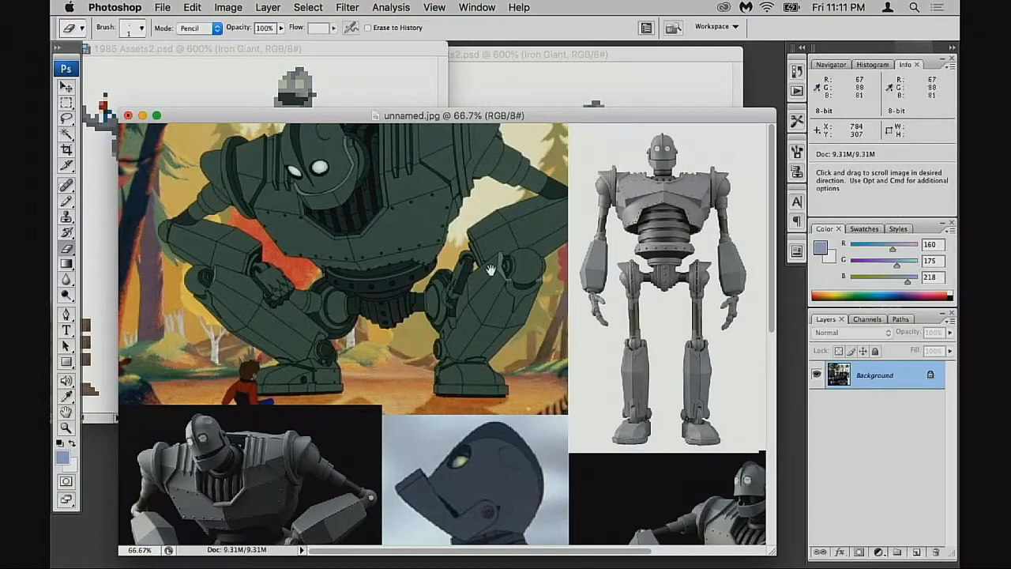
pyautogui.moveTo(490, 270); pyautogui.dragTo(428, 212)
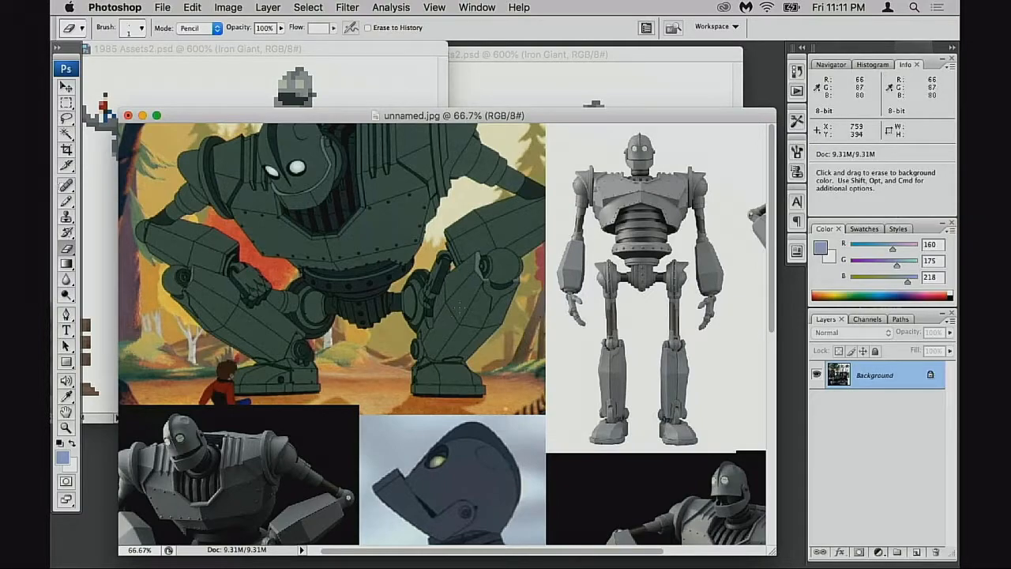
pyautogui.moveTo(415, 348); pyautogui.dragTo(396, 369)
pyautogui.moveTo(388, 324); pyautogui.dragTo(393, 393)
pyautogui.moveTo(379, 327); pyautogui.dragTo(387, 360)
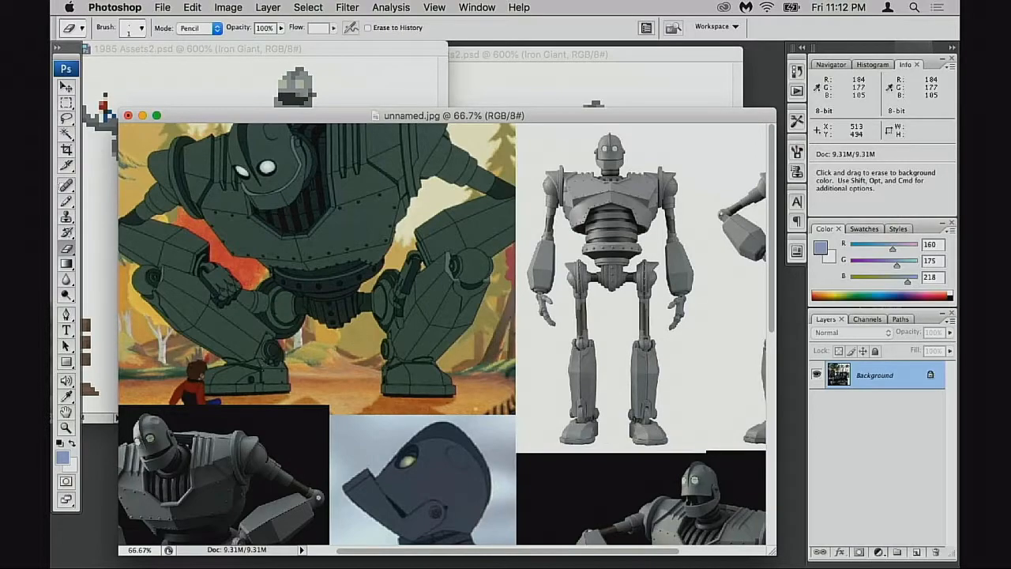
pyautogui.moveTo(325, 379); pyautogui.dragTo(363, 310)
pyautogui.moveTo(352, 365); pyautogui.dragTo(365, 286)
pyautogui.scroll(-3, 364, 330)
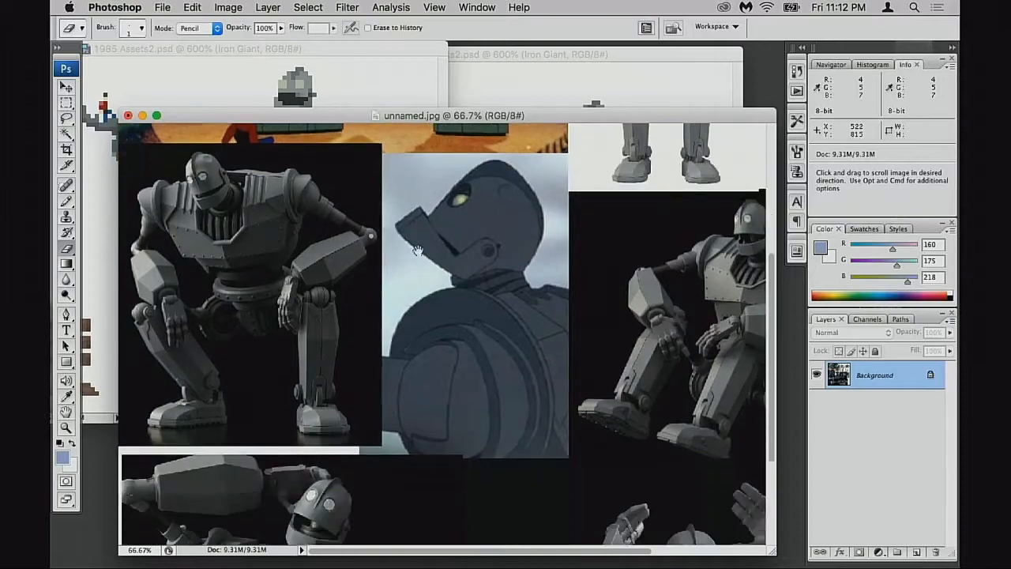
# Step: Examine the crouching grey robot on the reference sheet at 200%, covering its head, chest, waist, arm and leg surfaces
pyautogui.keyDown('super'); pyautogui.click(308, 313); pyautogui.keyUp('super')
pyautogui.keyDown('super'); pyautogui.click(313, 303); pyautogui.keyUp('super')
pyautogui.moveTo(314, 304); pyautogui.dragTo(304, 342)
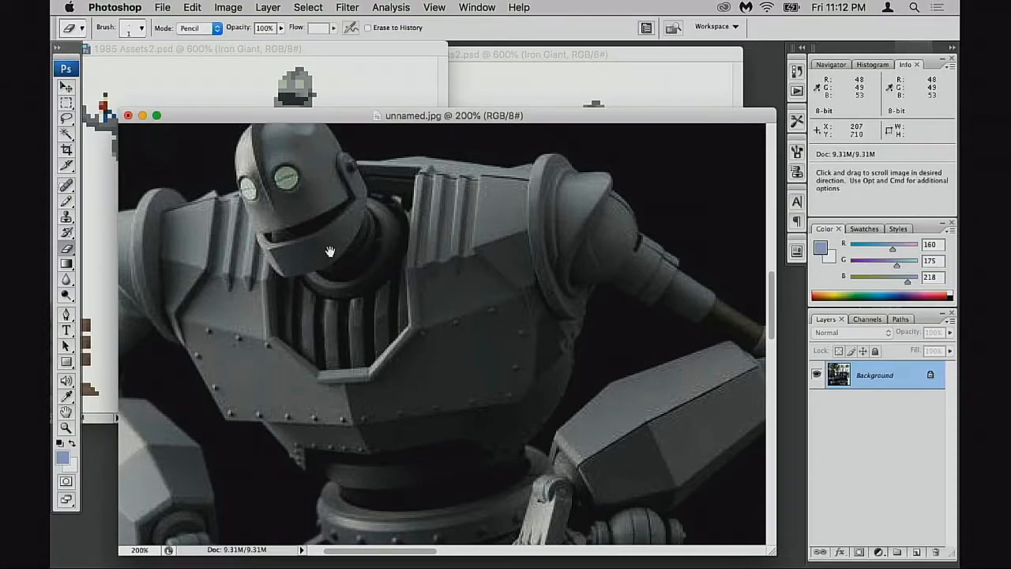
pyautogui.moveTo(327, 255); pyautogui.dragTo(338, 297)
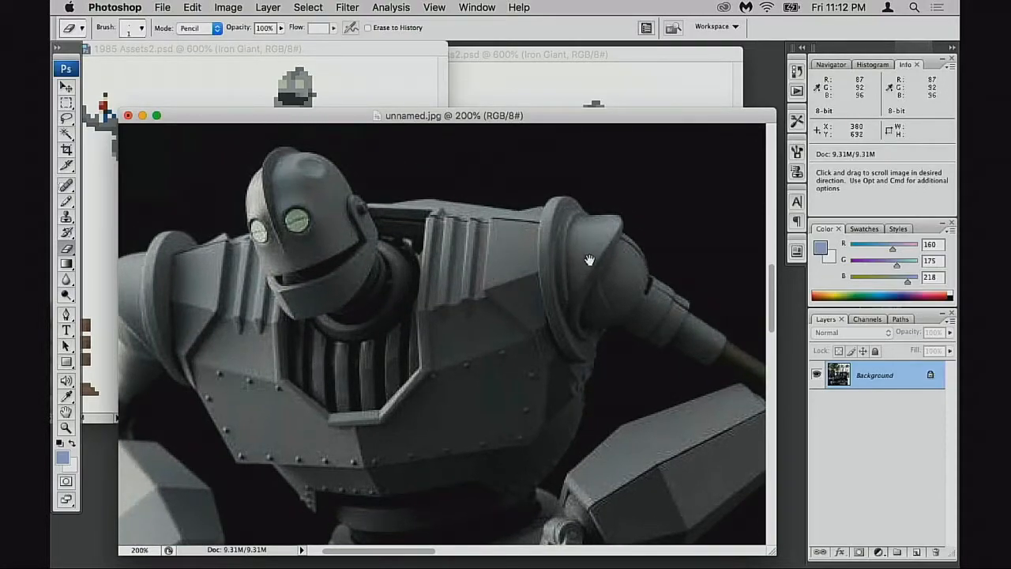
pyautogui.moveTo(189, 300); pyautogui.dragTo(264, 272)
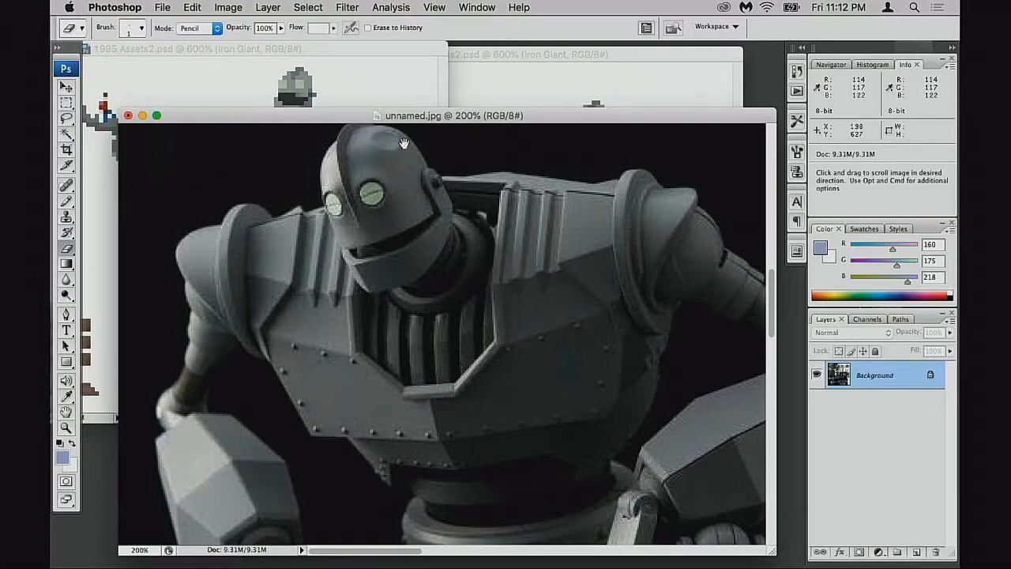
pyautogui.moveTo(363, 369); pyautogui.dragTo(332, 262)
pyautogui.moveTo(451, 316); pyautogui.dragTo(363, 291)
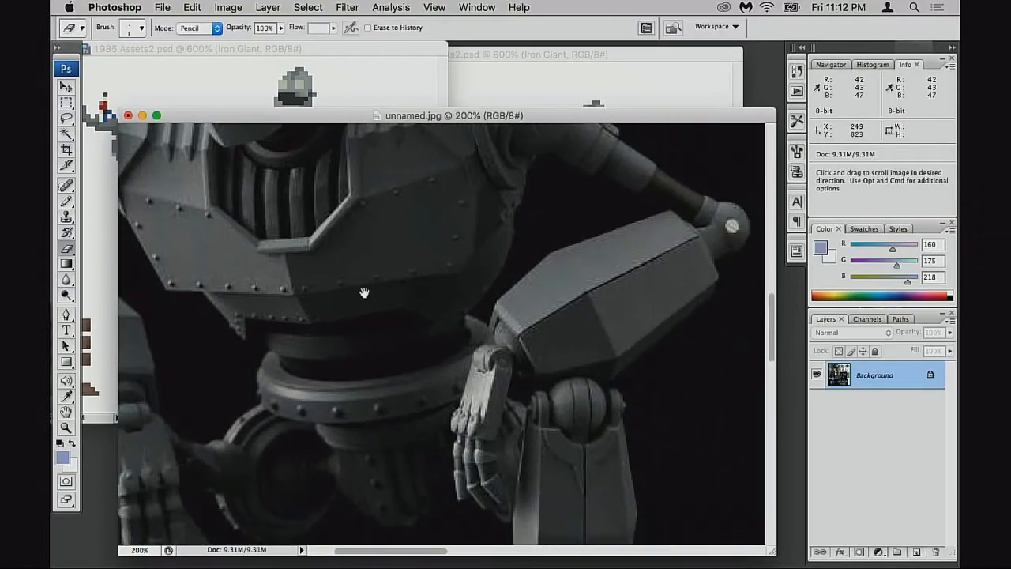
pyautogui.moveTo(535, 285); pyautogui.dragTo(463, 295)
pyautogui.moveTo(467, 401); pyautogui.dragTo(280, 408)
pyautogui.moveTo(439, 366); pyautogui.dragTo(281, 363)
pyautogui.keyDown('alt'); pyautogui.click(298, 390); pyautogui.keyUp('alt')
pyautogui.keyDown('alt'); pyautogui.click(298, 389); pyautogui.keyUp('alt')
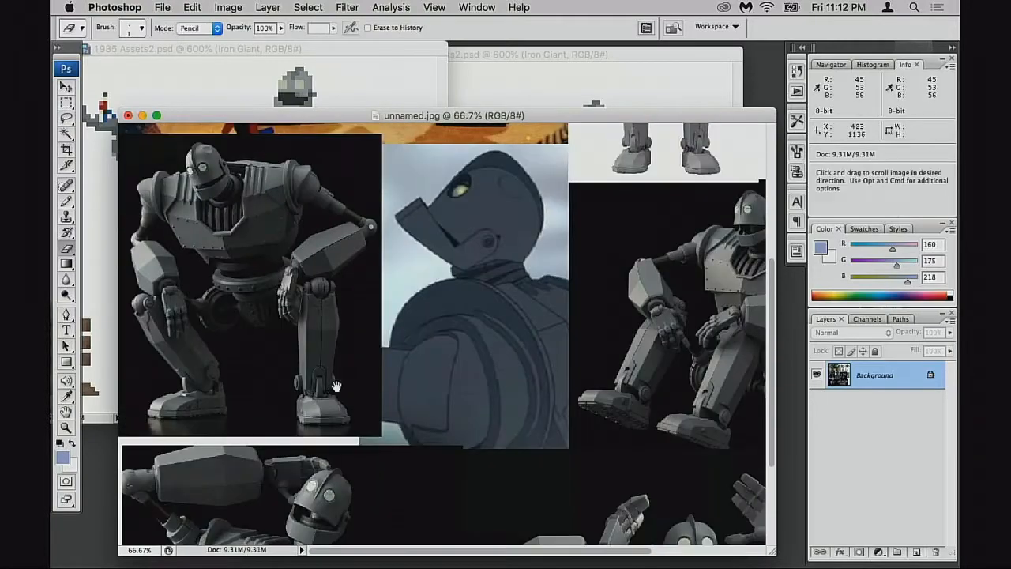
# Step: Examine the seated and raised-hands robot pictures on the lower part of the reference sheet
pyautogui.moveTo(368, 377); pyautogui.dragTo(381, 249)
pyautogui.moveTo(327, 348); pyautogui.dragTo(297, 342)
pyautogui.moveTo(513, 380); pyautogui.dragTo(330, 381)
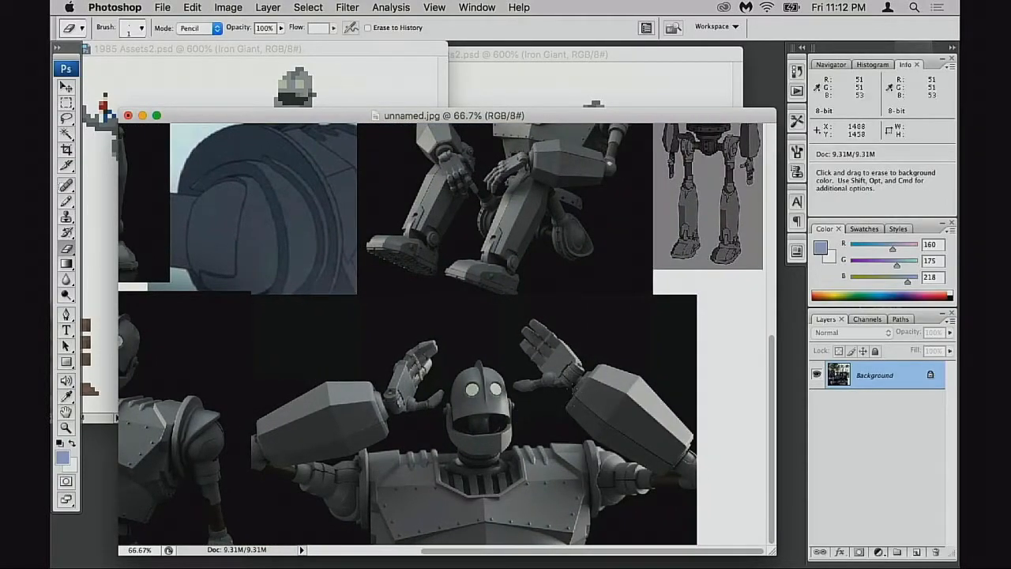
pyautogui.scroll(3, 582, 271)
# Step: Move the reference sheet below the pixel robots, bring the larger 1985 Assets2.psd window forward, and examine the full figure
pyautogui.moveTo(628, 115); pyautogui.dragTo(494, 398)
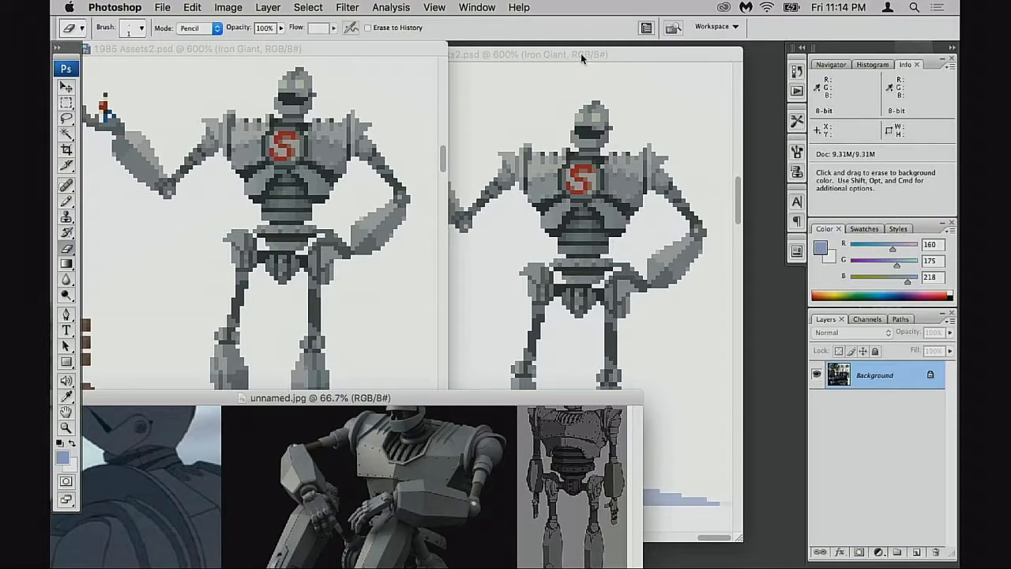
pyautogui.moveTo(581, 53); pyautogui.dragTo(598, 54)
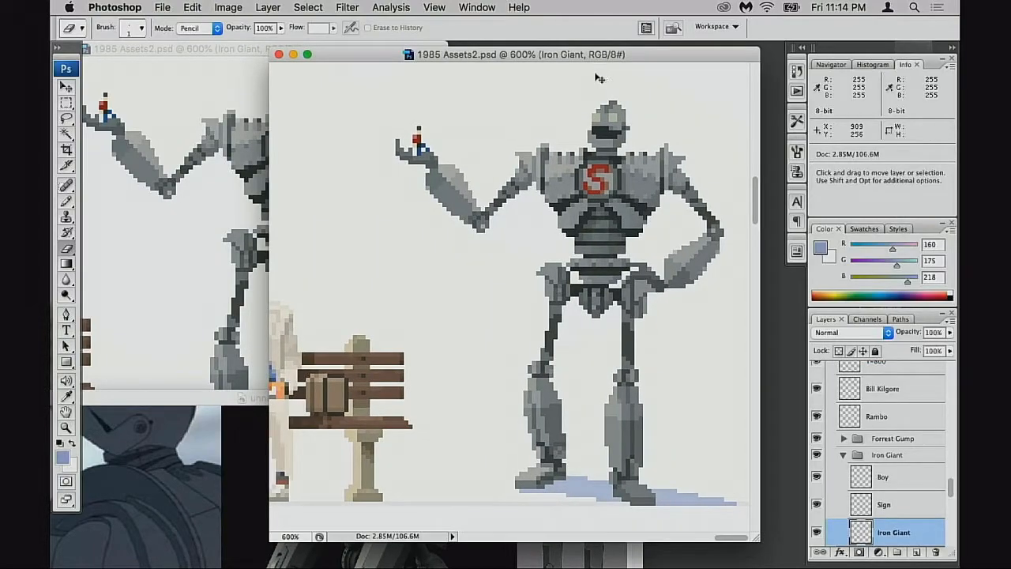
pyautogui.moveTo(585, 340)
pyautogui.mouseDown()
pyautogui.moveTo(572, 295)
pyautogui.moveTo(579, 306)
pyautogui.mouseUp()
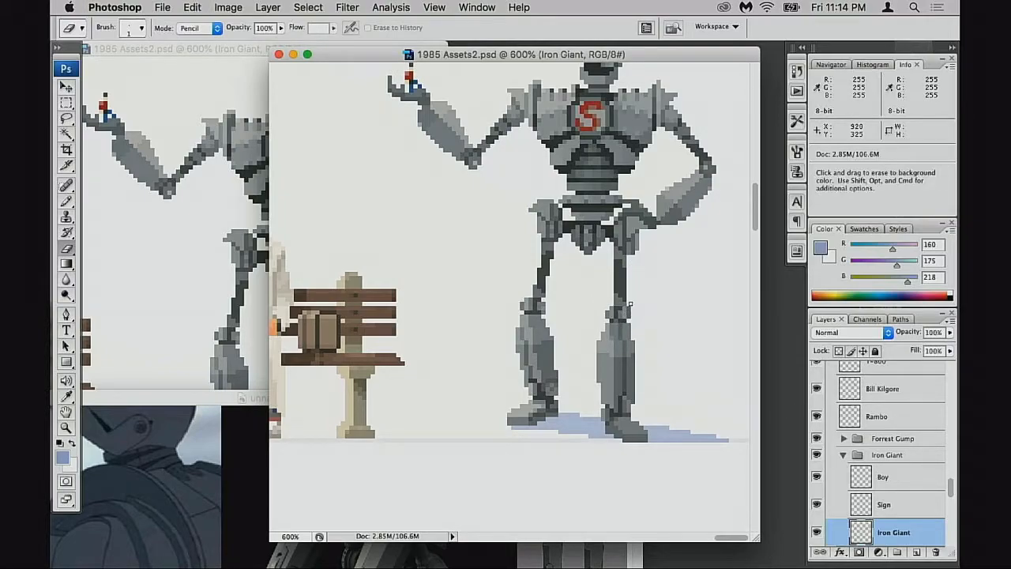
pyautogui.moveTo(582, 268); pyautogui.dragTo(579, 366)
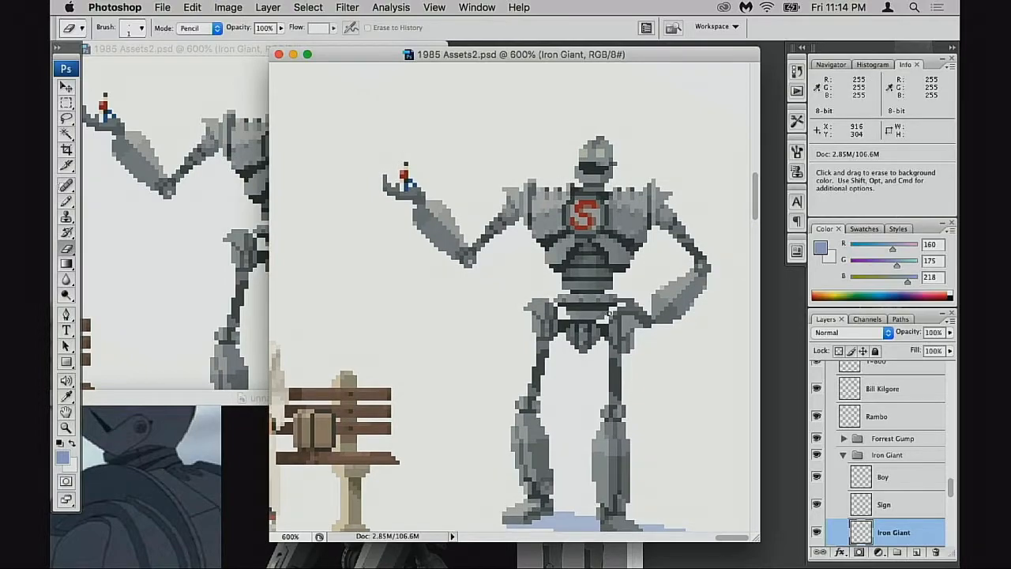
pyautogui.moveTo(608, 312); pyautogui.dragTo(624, 268)
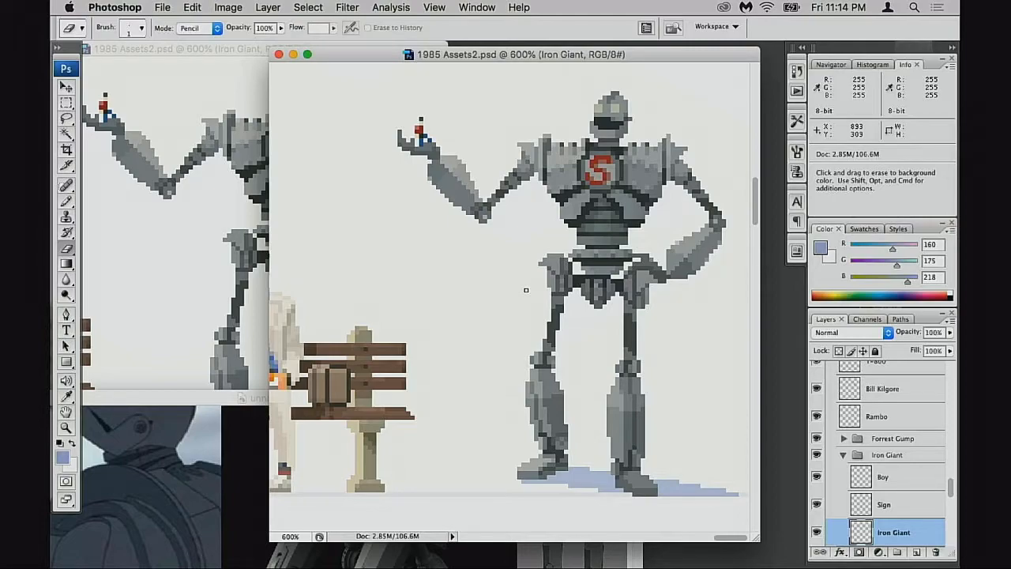
# Step: Rearrange the windows so the unnamed.jpg reference shows its standing robots at 50% beneath both pixel-art views
pyautogui.moveTo(474, 54); pyautogui.dragTo(517, 51)
pyautogui.click(291, 449)
pyautogui.moveTo(355, 398); pyautogui.dragTo(462, 225)
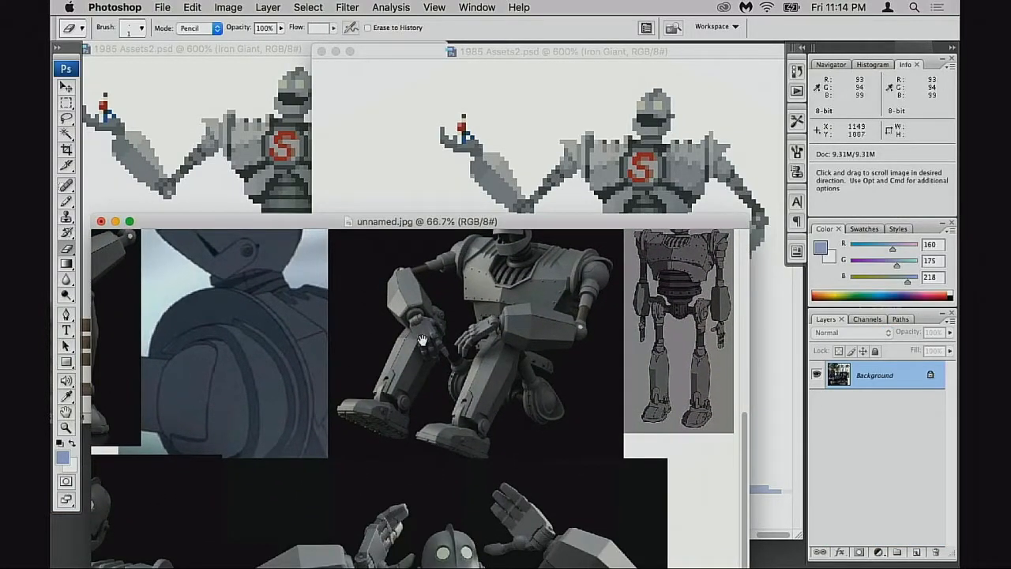
pyautogui.keyDown('alt'); pyautogui.keyDown('super'); pyautogui.click(421, 344); pyautogui.keyUp('super'); pyautogui.keyUp('alt')
pyautogui.keyDown('alt'); pyautogui.keyDown('super'); pyautogui.click(409, 270); pyautogui.keyUp('super'); pyautogui.keyUp('alt')
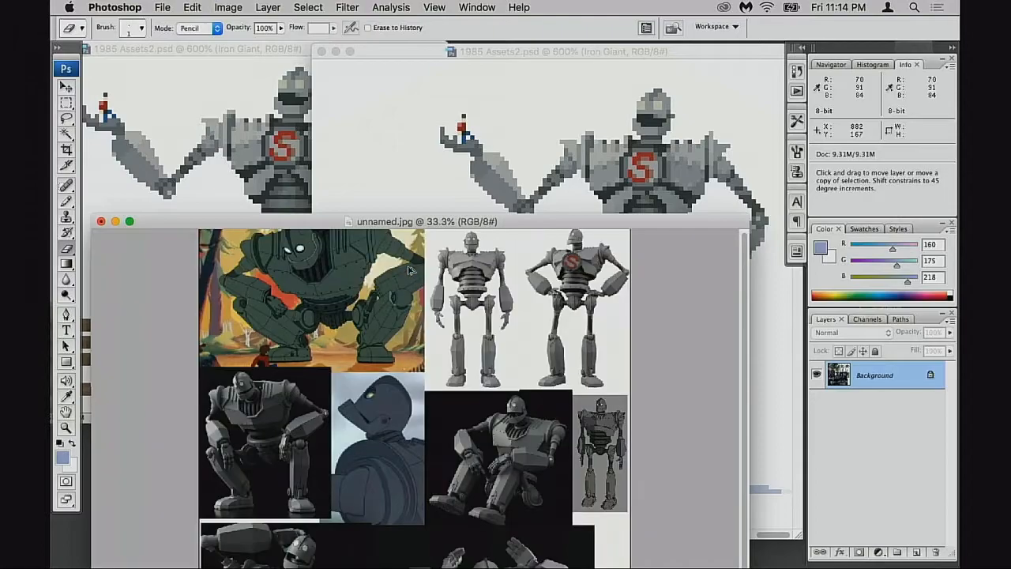
pyautogui.keyDown('alt'); pyautogui.keyDown('super'); pyautogui.click(409, 270); pyautogui.keyUp('super'); pyautogui.keyUp('alt')
pyautogui.press('super+minus')
pyautogui.press('super+plus')
pyautogui.press('super+plus')
pyautogui.press('super+plus')
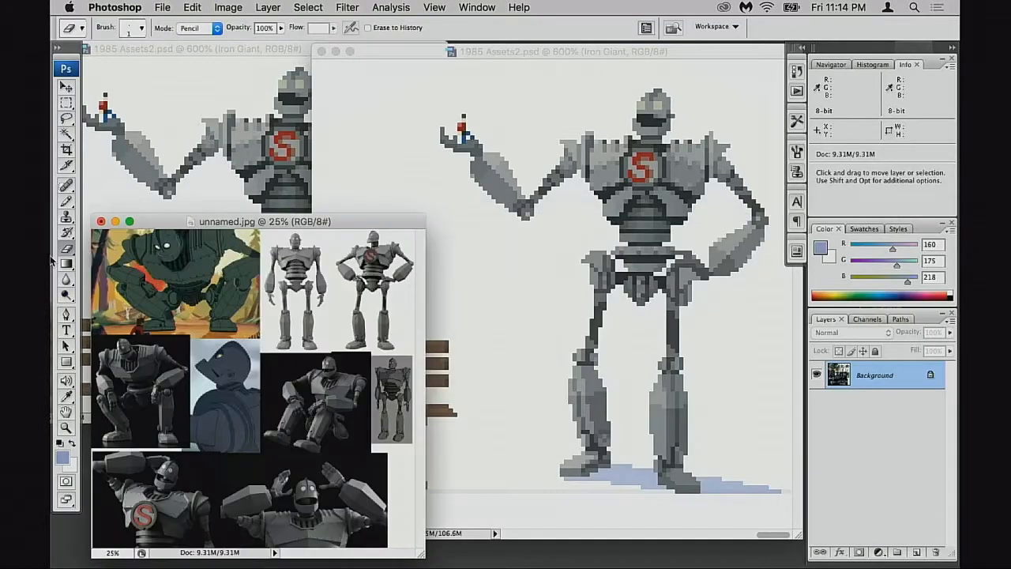
pyautogui.moveTo(498, 52); pyautogui.dragTo(436, 397)
pyautogui.scroll(3, 455, 354)
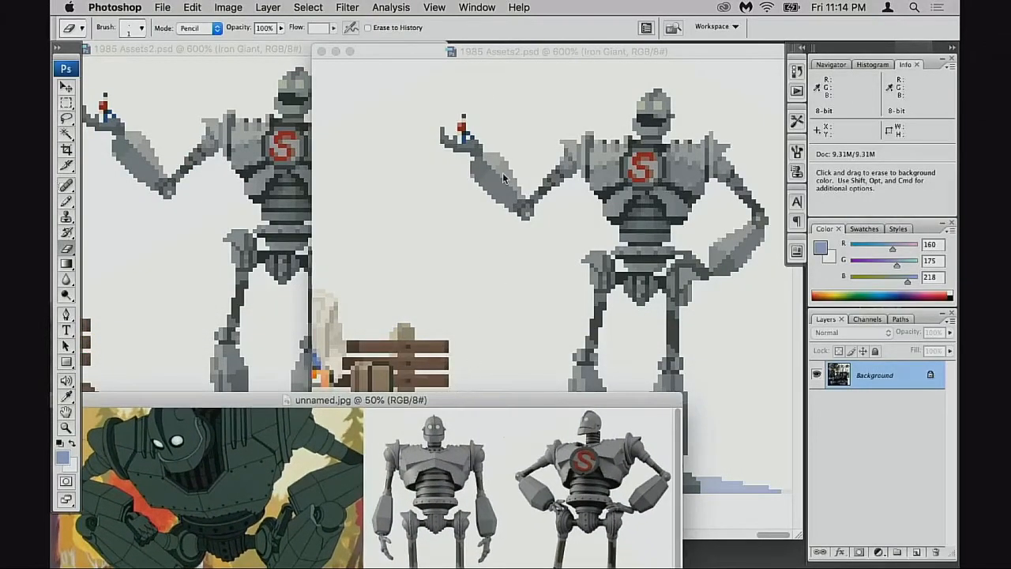
# Step: Bring the larger 1985 Assets2.psd window forward, widen it to include the seated man, and inspect the robot's legs and shadow
pyautogui.moveTo(518, 58); pyautogui.dragTo(583, 60)
pyautogui.moveTo(475, 59); pyautogui.dragTo(337, 62)
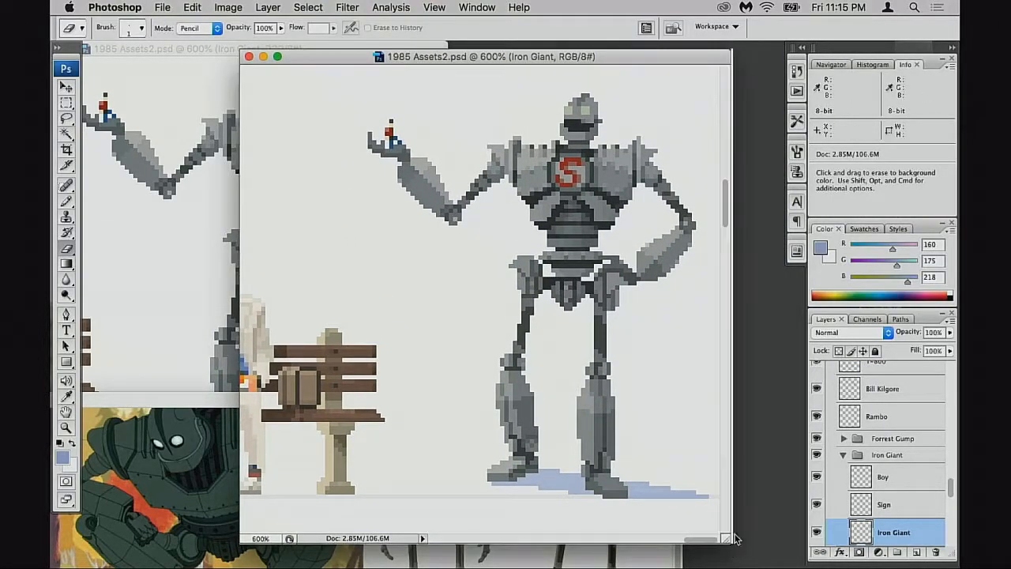
pyautogui.moveTo(728, 542); pyautogui.dragTo(785, 548)
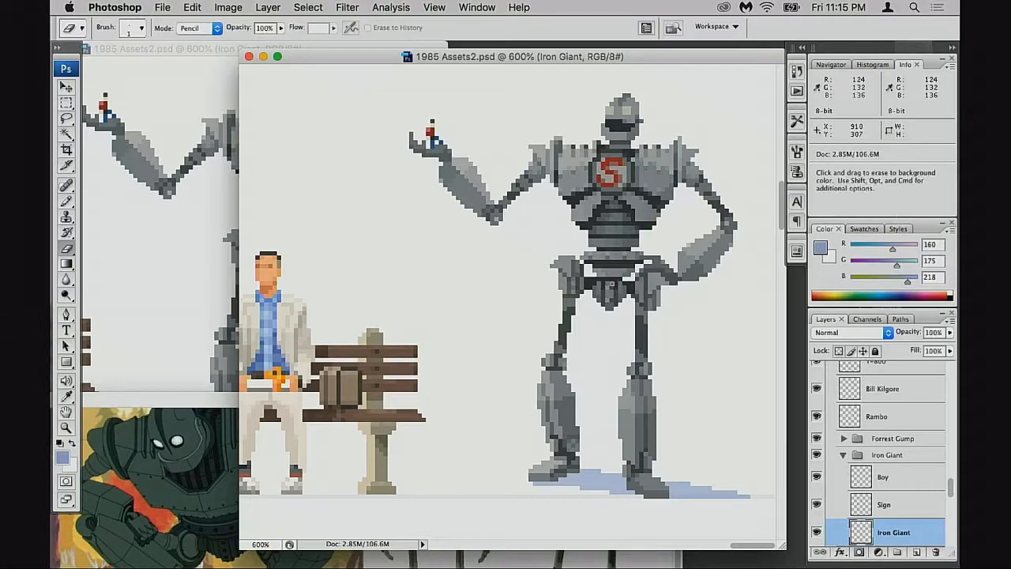
pyautogui.moveTo(569, 357); pyautogui.dragTo(569, 311)
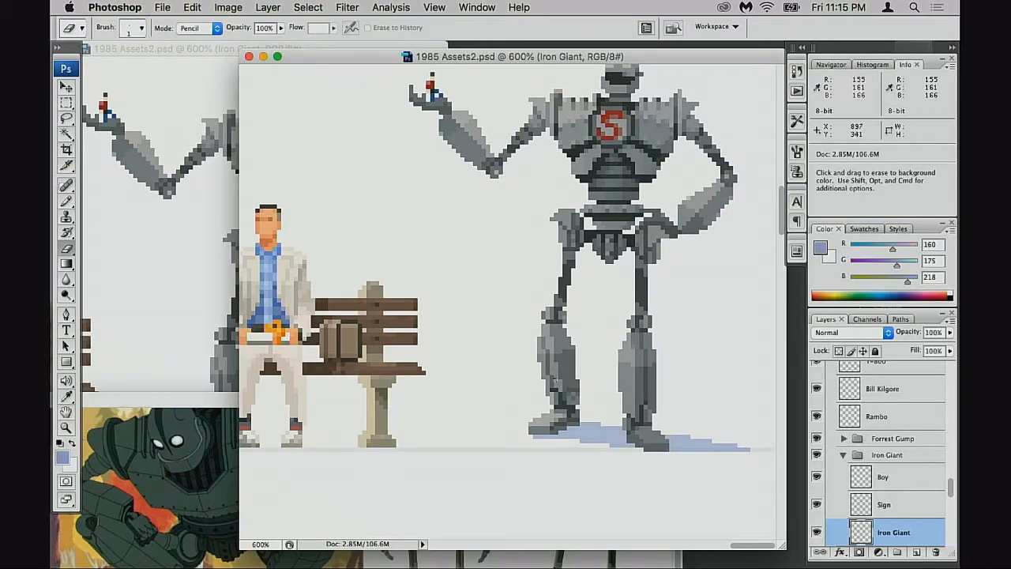
pyautogui.moveTo(635, 309); pyautogui.dragTo(637, 289)
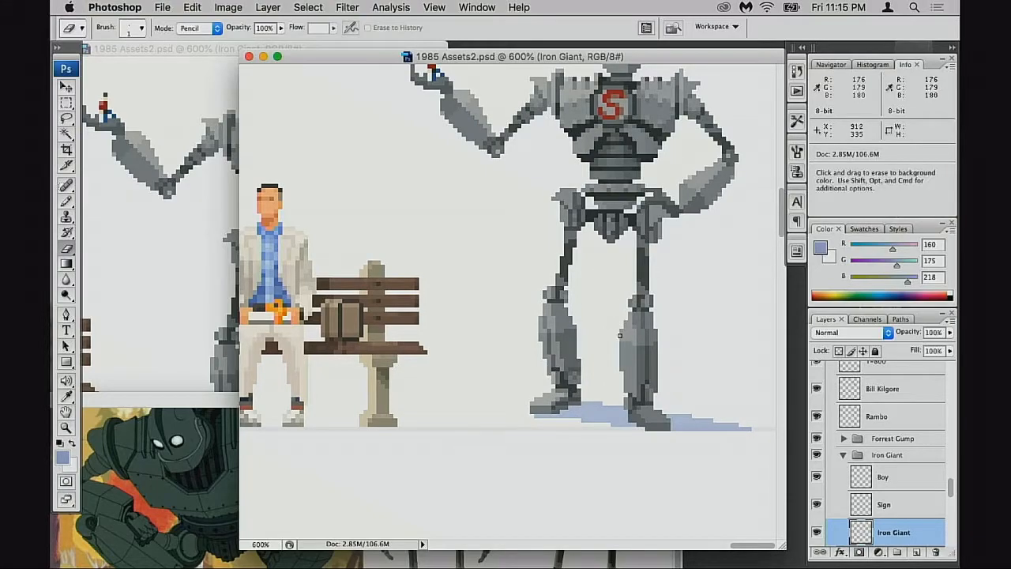
# Step: Examine the full Iron Giant, and reduce the view to 100% to compare it with both rows of characters
pyautogui.scroll(4, 577, 192)
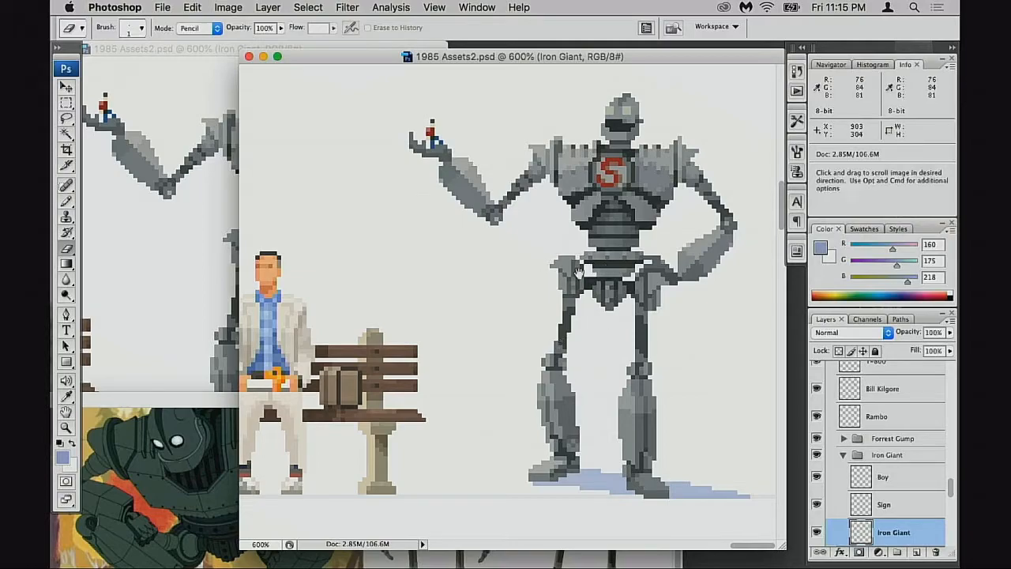
pyautogui.keyDown('alt'); pyautogui.keyDown('super'); pyautogui.click(555, 349); pyautogui.keyUp('super'); pyautogui.keyUp('alt')
pyautogui.keyDown('alt'); pyautogui.keyDown('super'); pyautogui.click(556, 348); pyautogui.keyUp('super'); pyautogui.keyUp('alt')
pyautogui.moveTo(564, 339); pyautogui.dragTo(668, 276)
pyautogui.moveTo(484, 374); pyautogui.dragTo(685, 476)
pyautogui.moveTo(447, 380); pyautogui.dragTo(585, 315)
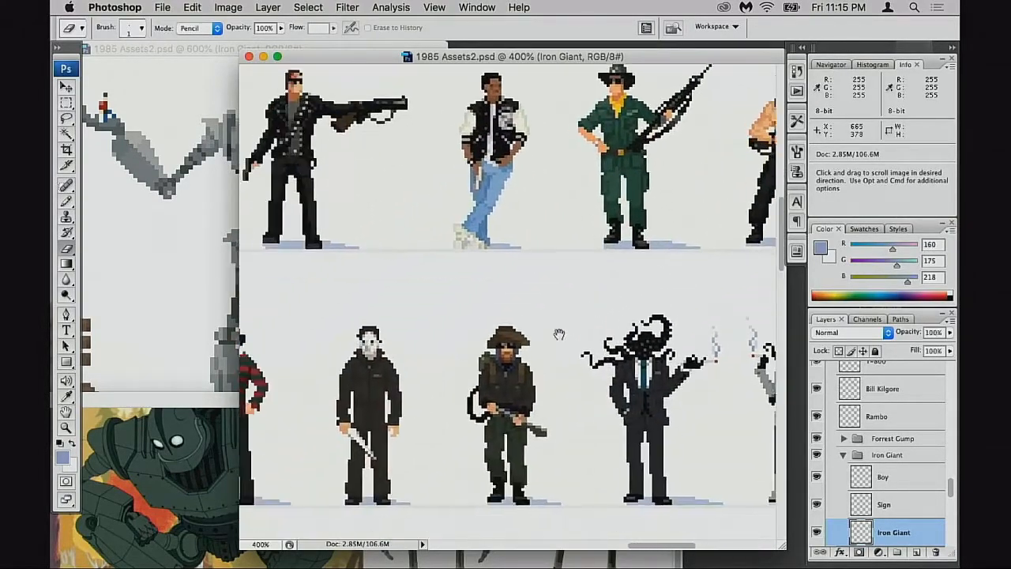
pyautogui.press('super+minus')
pyautogui.press('super+minus')
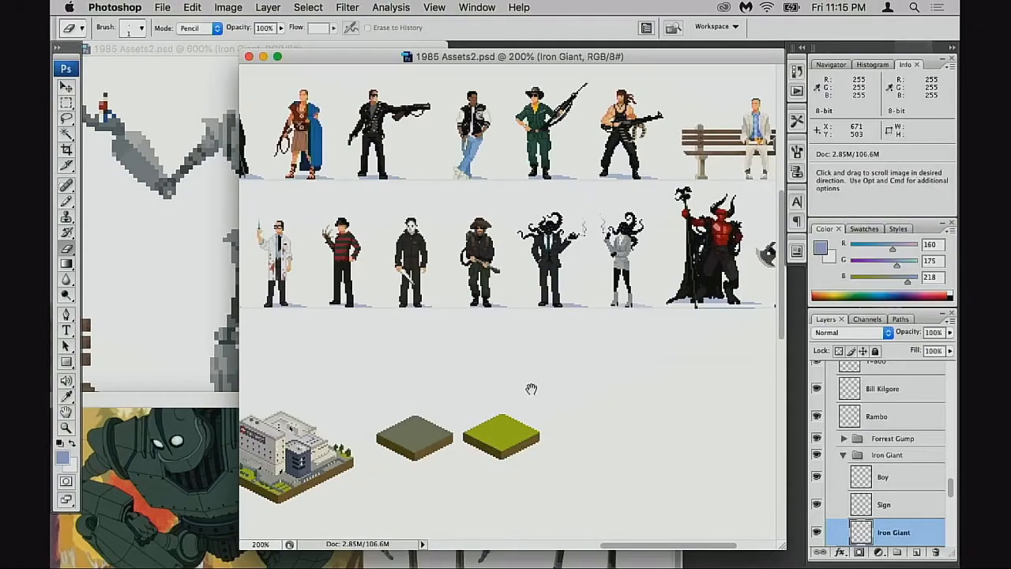
pyautogui.press('super+minus')
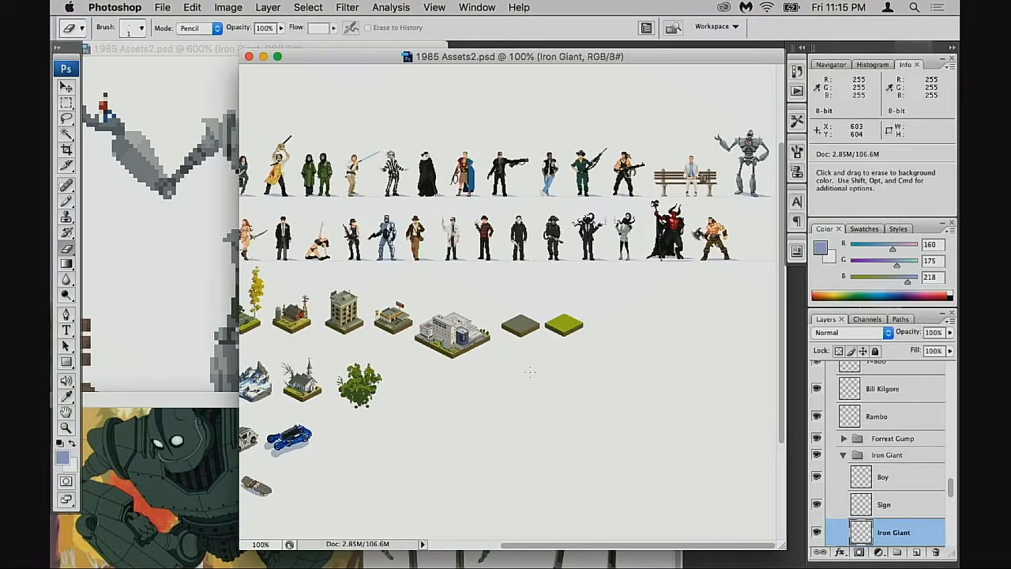
# Step: Look over the character rows, isometric tiles and vehicles at 100%, and return to the robot's end of the row at 200%
pyautogui.moveTo(406, 346); pyautogui.dragTo(542, 409)
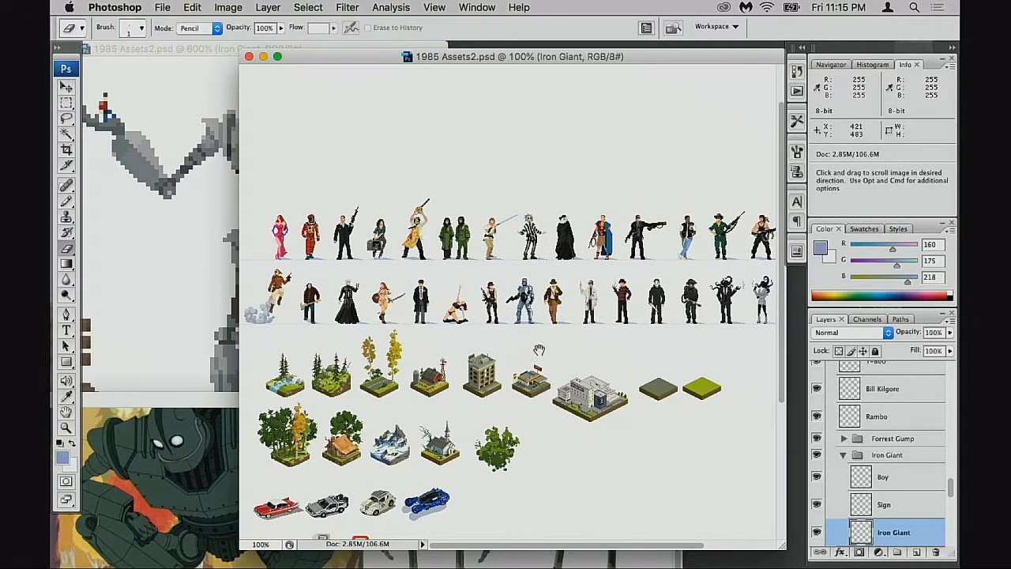
pyautogui.scroll(-3, 543, 353)
pyautogui.scroll(-2, 534, 326)
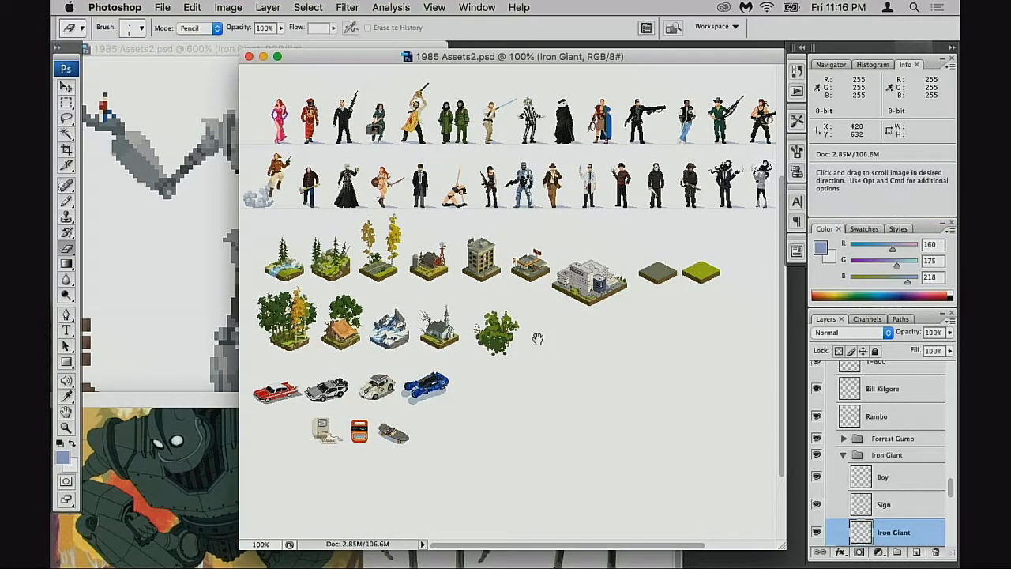
pyautogui.scroll(4, 537, 338)
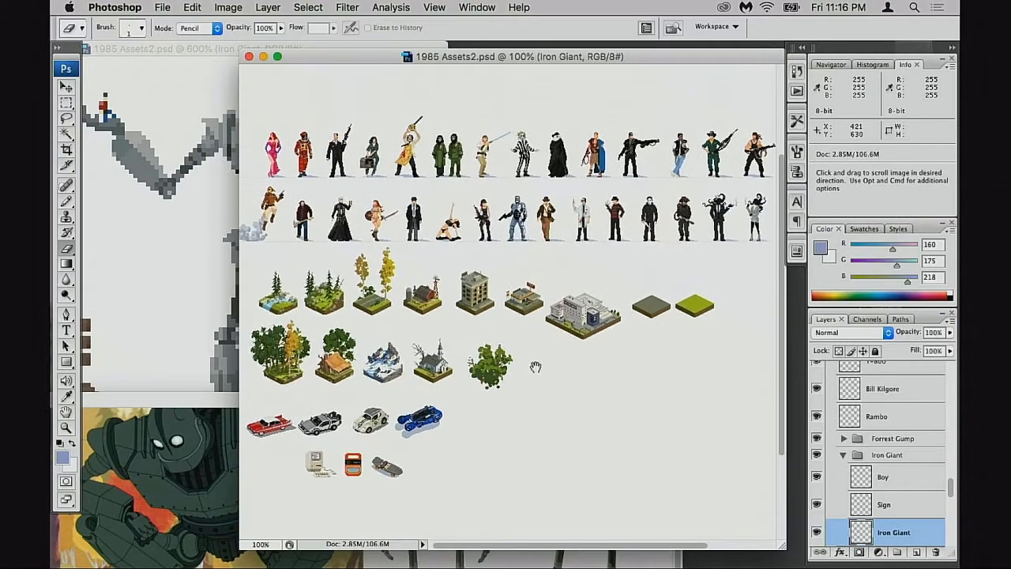
pyautogui.hscroll(4, 523, 369)
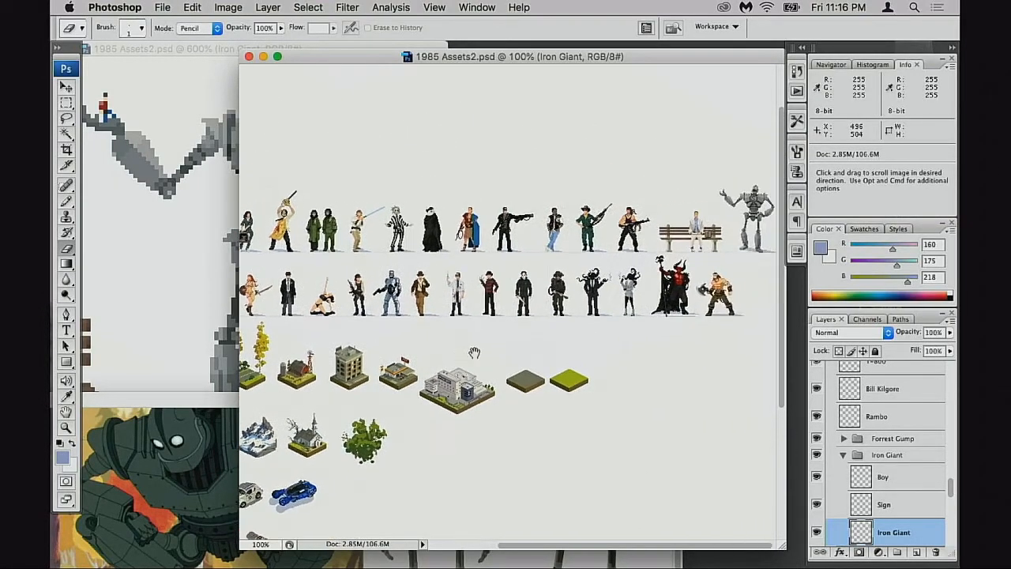
pyautogui.keyDown('super'); pyautogui.click(623, 319); pyautogui.keyUp('super')
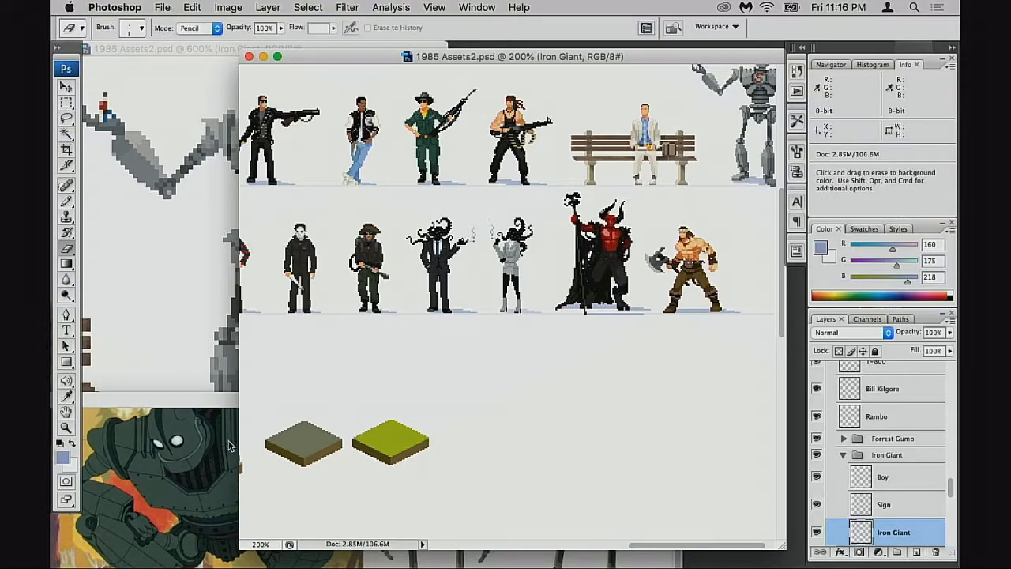
# Step: Bring the unnamed.jpg reference sheet forward and close it without saving changes
pyautogui.click(220, 465)
pyautogui.moveTo(375, 399); pyautogui.dragTo(604, 243)
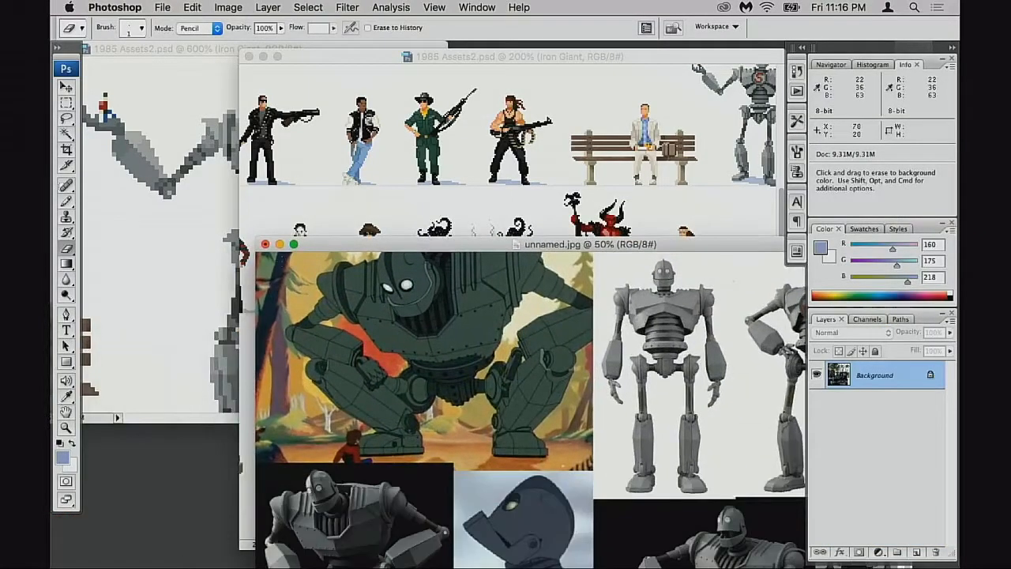
pyautogui.click(266, 244)
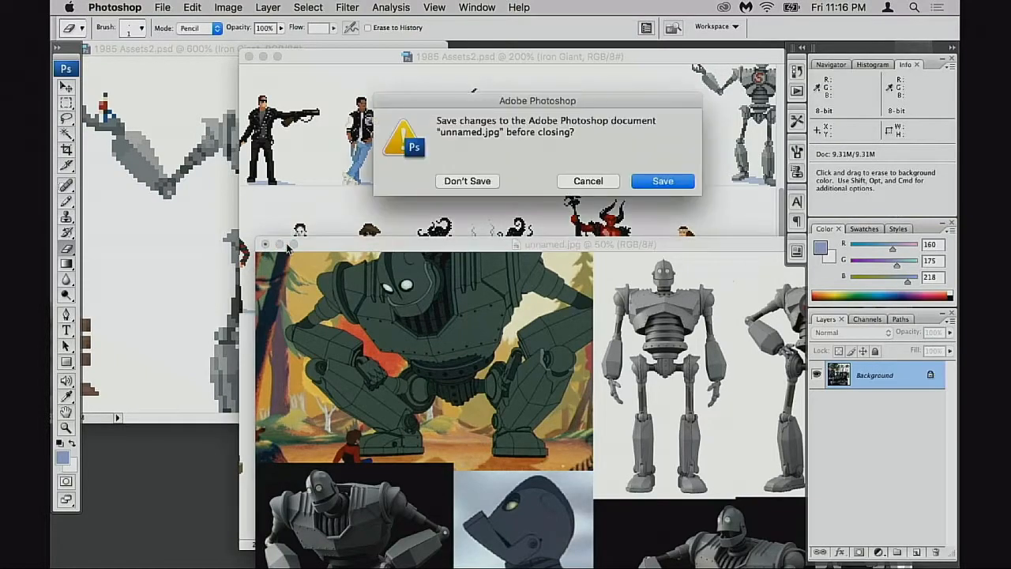
pyautogui.click(478, 181)
# Step: Rearrange the two 1985 Assets2.psd windows, showing the Iron Giant at 400% in the smaller one and whole at 200% in the larger
pyautogui.moveTo(457, 57); pyautogui.dragTo(531, 60)
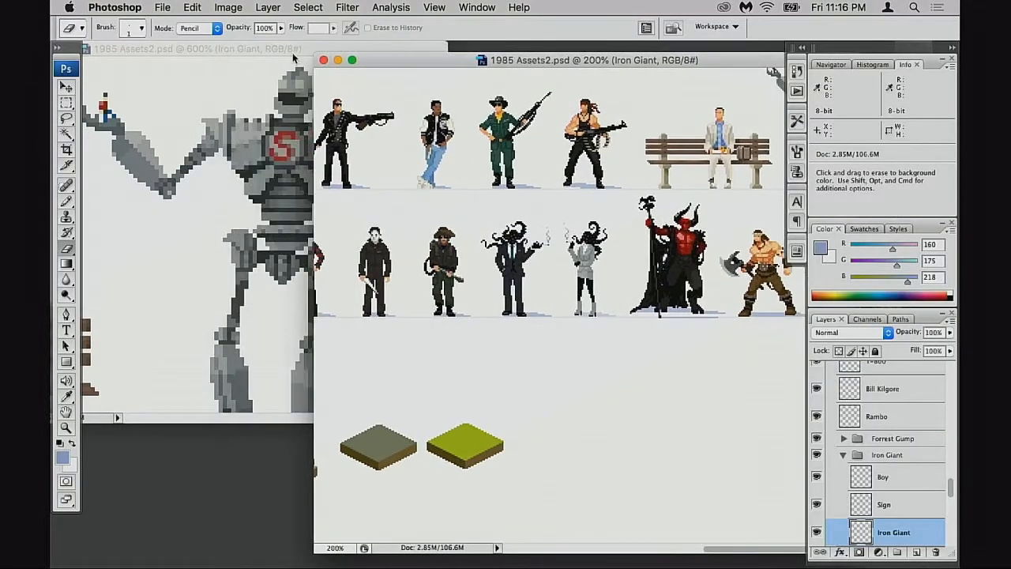
pyautogui.moveTo(292, 48); pyautogui.dragTo(274, 57)
pyautogui.keyDown('alt'); pyautogui.keyDown('super'); pyautogui.click(304, 229); pyautogui.keyUp('super'); pyautogui.keyUp('alt')
pyautogui.keyDown('alt'); pyautogui.keyDown('super'); pyautogui.click(309, 234); pyautogui.keyUp('super'); pyautogui.keyUp('alt')
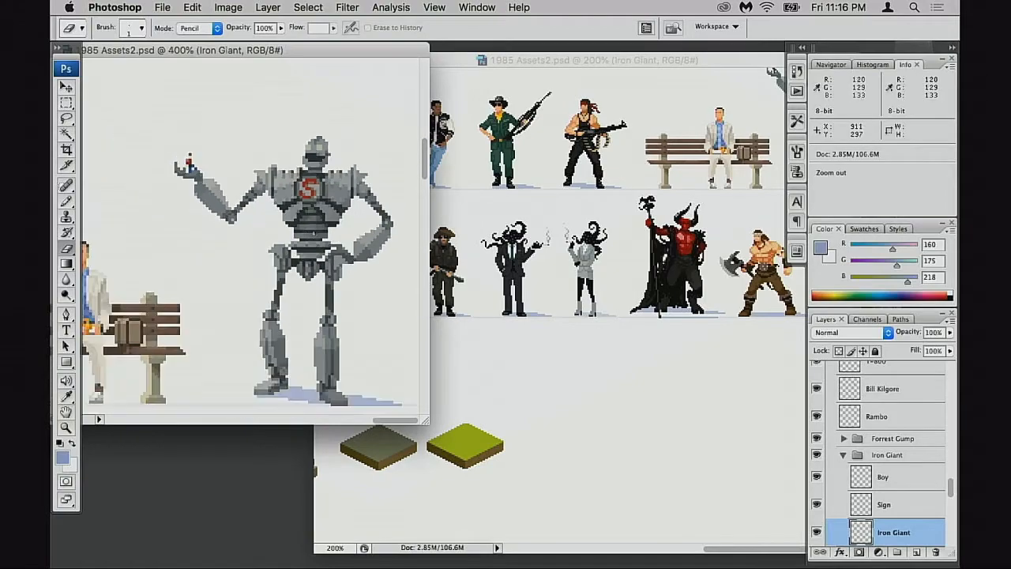
pyautogui.moveTo(492, 64); pyautogui.dragTo(353, 68)
pyautogui.moveTo(489, 226); pyautogui.dragTo(448, 250)
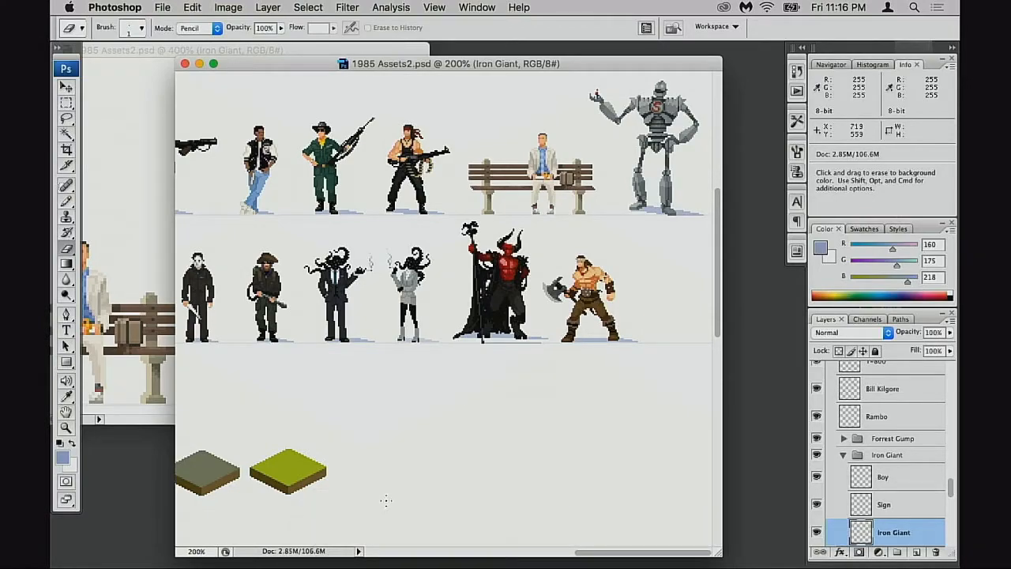
# Step: Collapse the Iron Giant layer group and make the hidden Small group visible
pyautogui.click(842, 456)
pyautogui.scroll(-3, 848, 455)
pyautogui.scroll(-8, 846, 456)
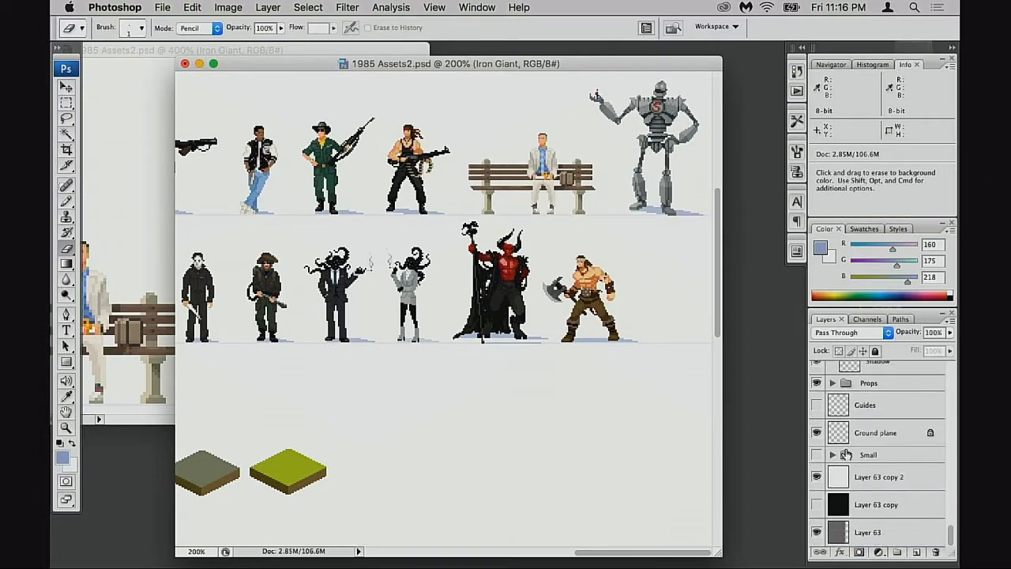
pyautogui.scroll(1, 827, 444)
pyautogui.scroll(1, 828, 444)
pyautogui.click(817, 471)
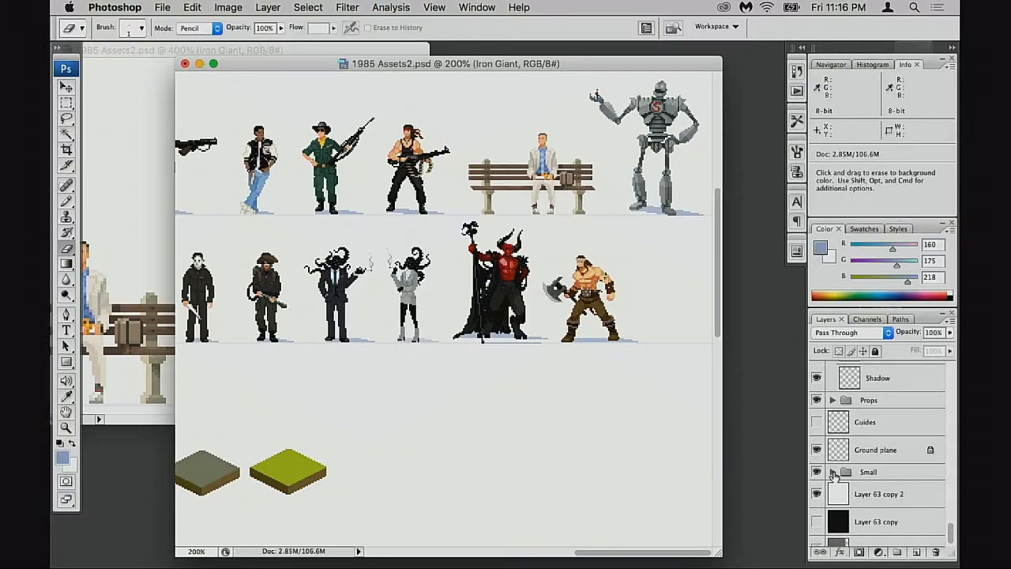
# Step: Switch to a full-screen view and examine the start of the small character rows at 400%
pyautogui.moveTo(510, 134); pyautogui.dragTo(523, 448)
pyautogui.moveTo(505, 312); pyautogui.dragTo(538, 396)
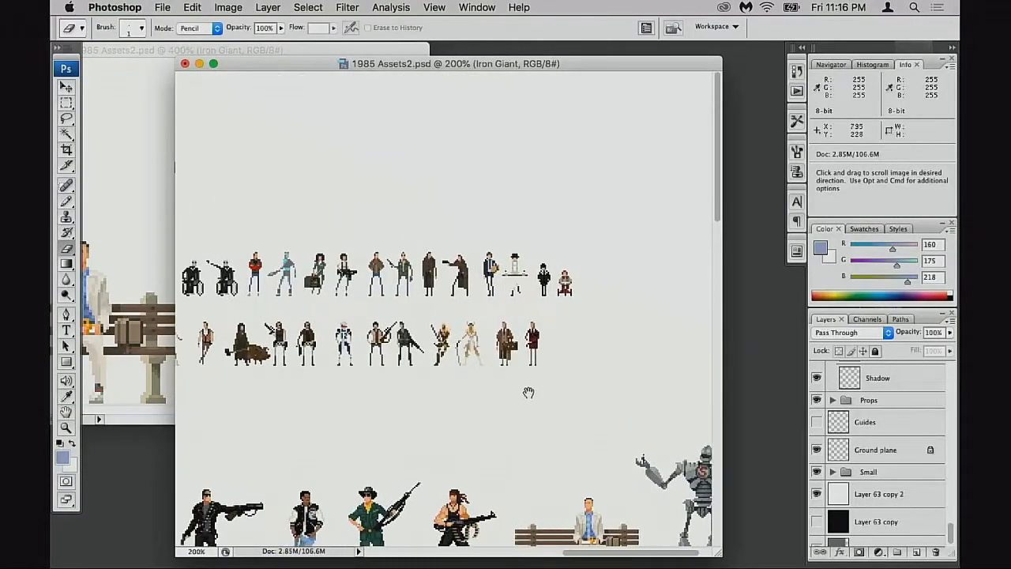
pyautogui.keyDown('super'); pyautogui.click(500, 345); pyautogui.keyUp('super')
pyautogui.keyDown('super'); pyautogui.click(491, 348); pyautogui.keyUp('super')
pyautogui.moveTo(269, 306); pyautogui.dragTo(557, 391)
pyautogui.press('f')
pyautogui.moveTo(507, 413); pyautogui.dragTo(695, 419)
pyautogui.moveTo(484, 415); pyautogui.dragTo(654, 424)
pyautogui.moveTo(496, 413); pyautogui.dragTo(715, 415)
pyautogui.moveTo(439, 416); pyautogui.dragTo(687, 421)
pyautogui.moveTo(461, 415); pyautogui.dragTo(710, 408)
pyautogui.moveTo(500, 413); pyautogui.dragTo(682, 411)
pyautogui.moveTo(495, 407); pyautogui.dragTo(686, 399)
pyautogui.moveTo(497, 417)
pyautogui.mouseDown()
pyautogui.moveTo(591, 415)
pyautogui.moveTo(590, 405)
pyautogui.mouseUp()
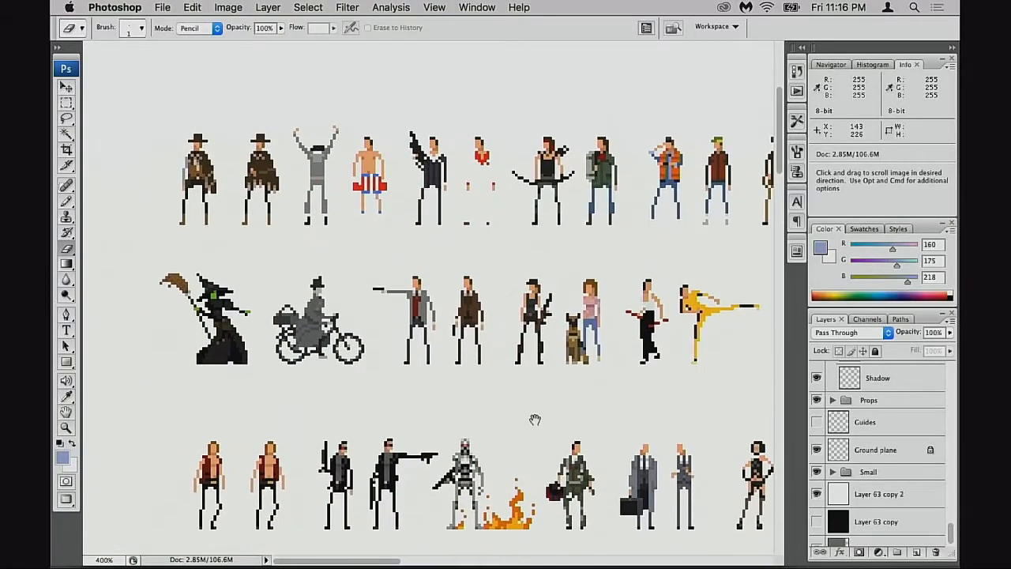
pyautogui.moveTo(534, 420); pyautogui.dragTo(552, 384)
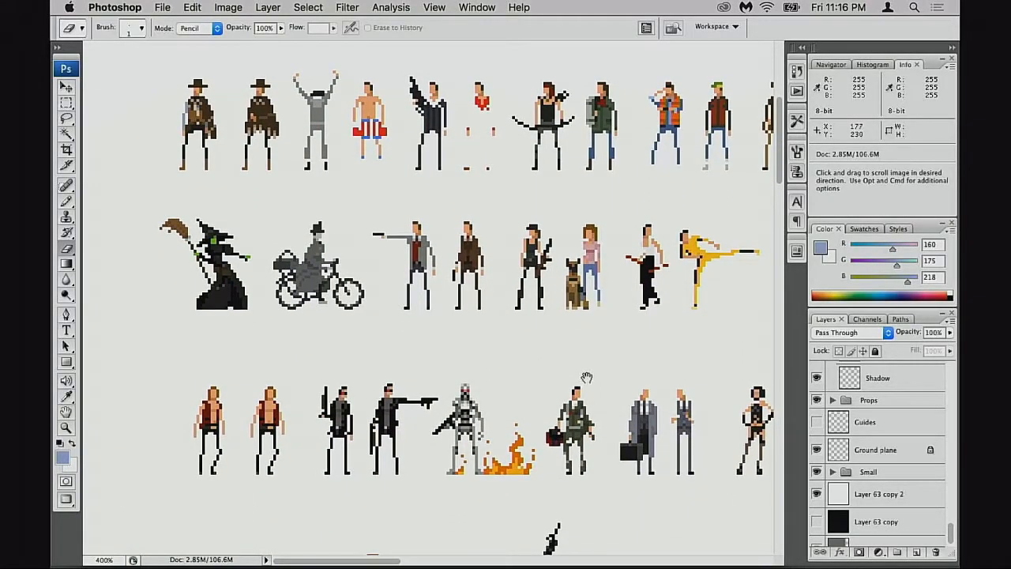
pyautogui.moveTo(591, 378); pyautogui.dragTo(584, 413)
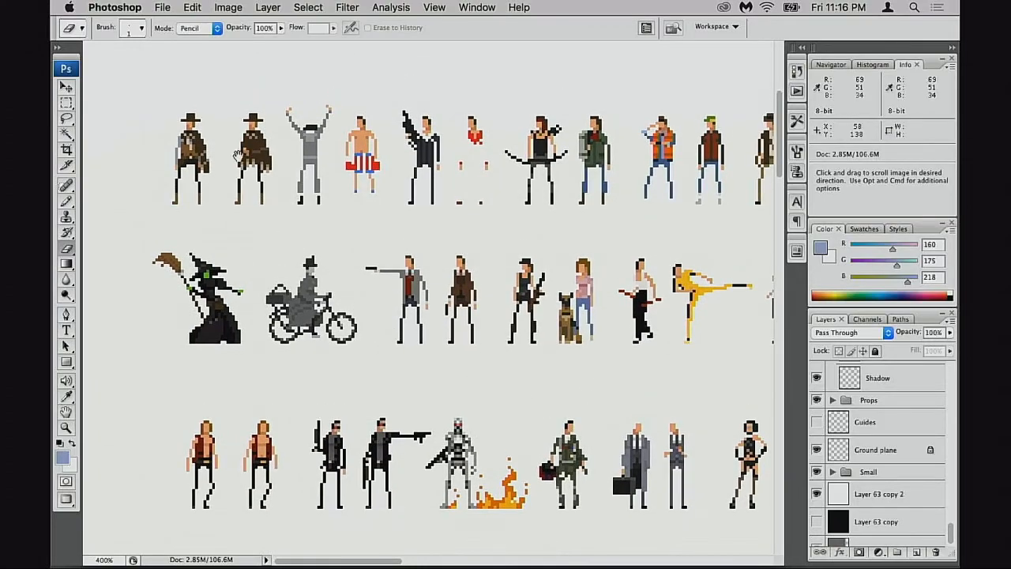
# Step: Enlarge the two small poncho-wearing cowboys to inspect their individual pixels
pyautogui.moveTo(155, 110); pyautogui.dragTo(235, 234)
pyautogui.moveTo(468, 314)
pyautogui.mouseDown()
pyautogui.moveTo(427, 337)
pyautogui.moveTo(398, 335)
pyautogui.moveTo(383, 364)
pyautogui.moveTo(362, 368)
pyautogui.mouseUp()
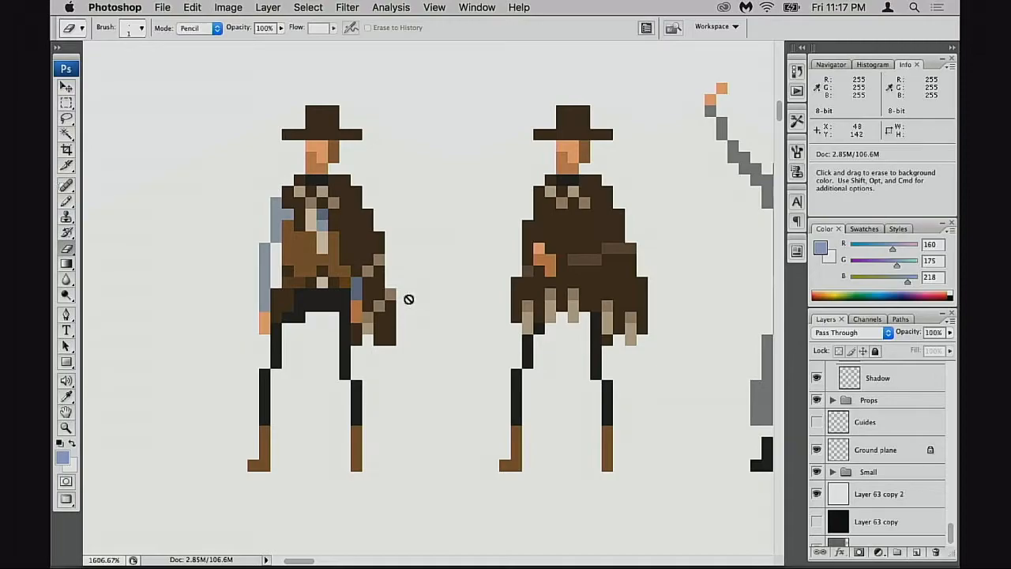
pyautogui.hscroll(5, 406, 348)
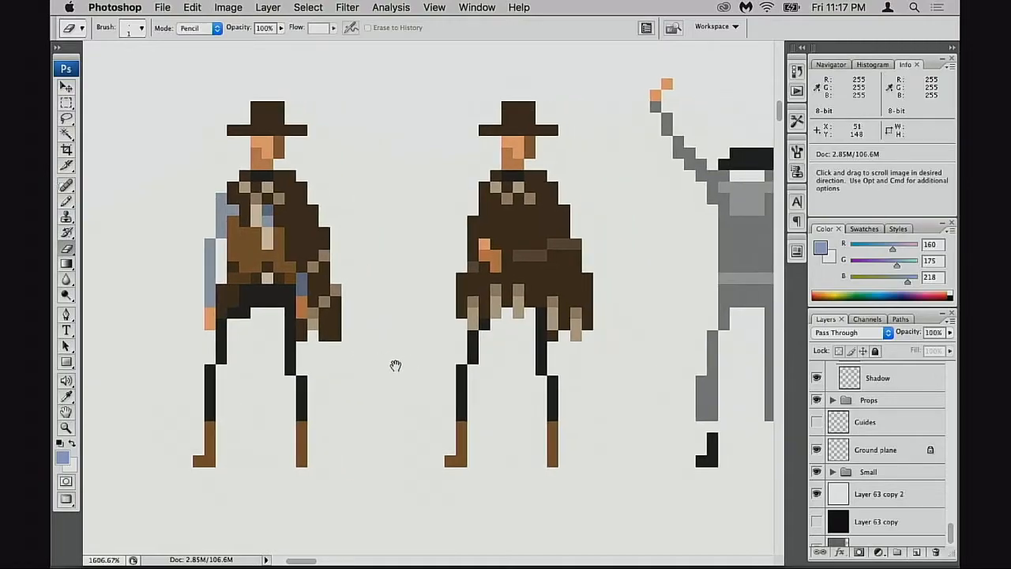
pyautogui.hscroll(2, 357, 365)
pyautogui.hscroll(-6, 390, 415)
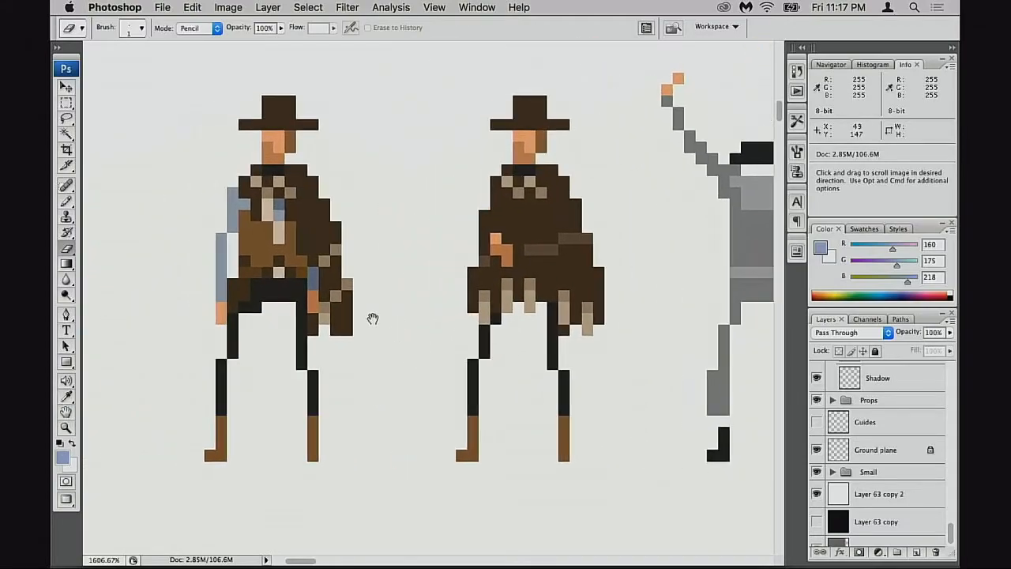
# Step: Reduce the view to 700% and examine the first small characters in the two upper rows
pyautogui.keyDown('alt'); pyautogui.click(386, 378); pyautogui.keyUp('alt')
pyautogui.moveTo(394, 355); pyautogui.dragTo(379, 431)
pyautogui.keyDown('alt'); pyautogui.click(406, 364); pyautogui.keyUp('alt')
pyautogui.keyDown('alt'); pyautogui.click(413, 366); pyautogui.keyUp('alt')
pyautogui.keyDown('alt'); pyautogui.click(413, 366); pyautogui.keyUp('alt')
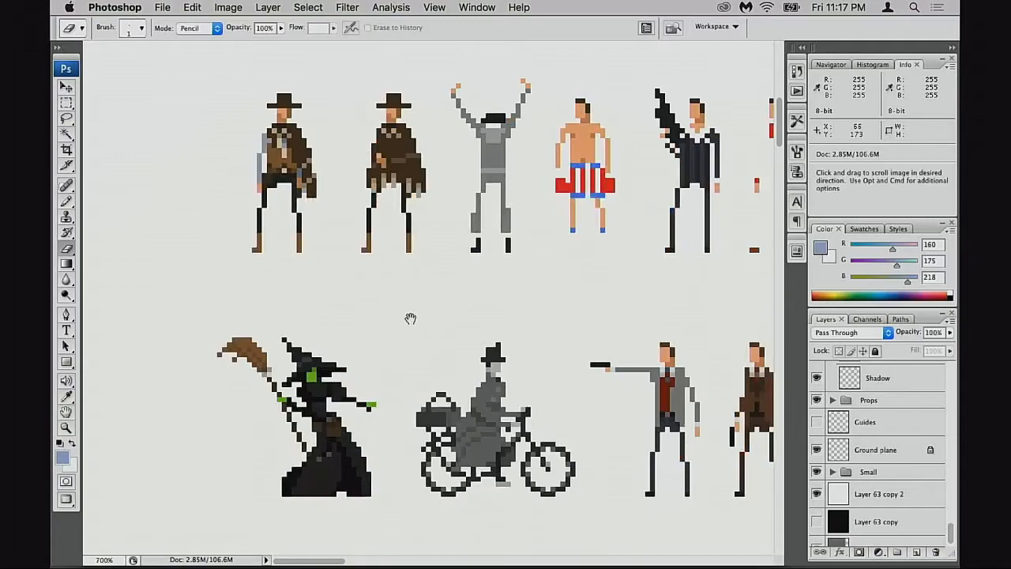
pyautogui.moveTo(413, 327); pyautogui.dragTo(405, 397)
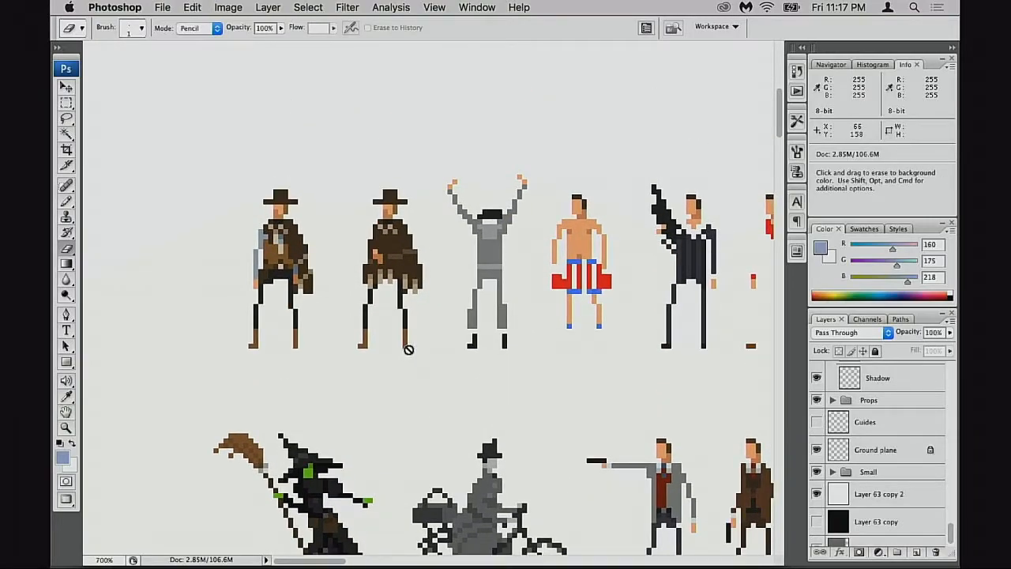
pyautogui.press('space')
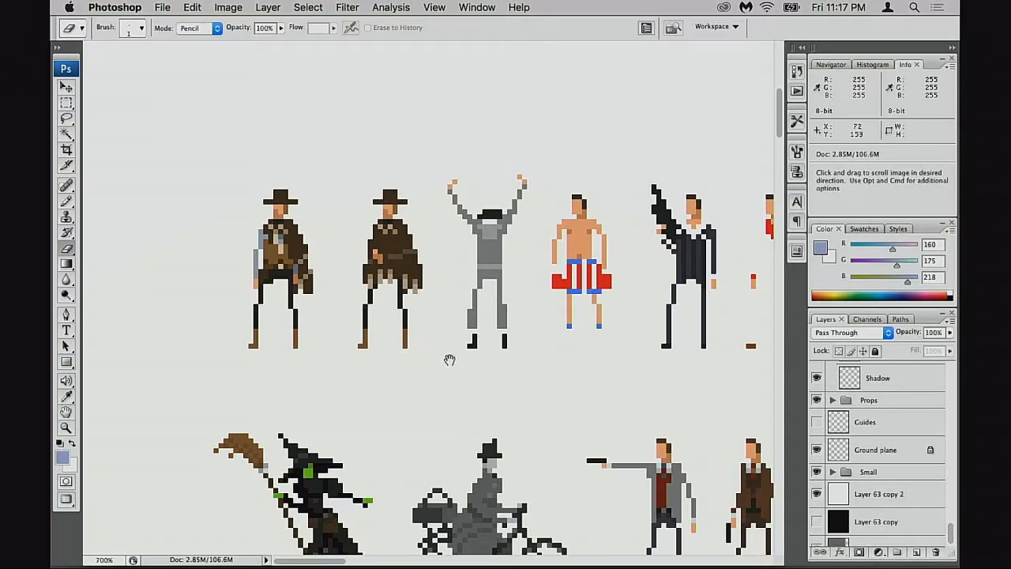
pyautogui.moveTo(462, 365); pyautogui.dragTo(362, 365)
pyautogui.moveTo(428, 364); pyautogui.dragTo(347, 364)
pyautogui.moveTo(425, 391)
pyautogui.mouseDown()
pyautogui.moveTo(379, 387)
pyautogui.moveTo(440, 366)
pyautogui.mouseUp()
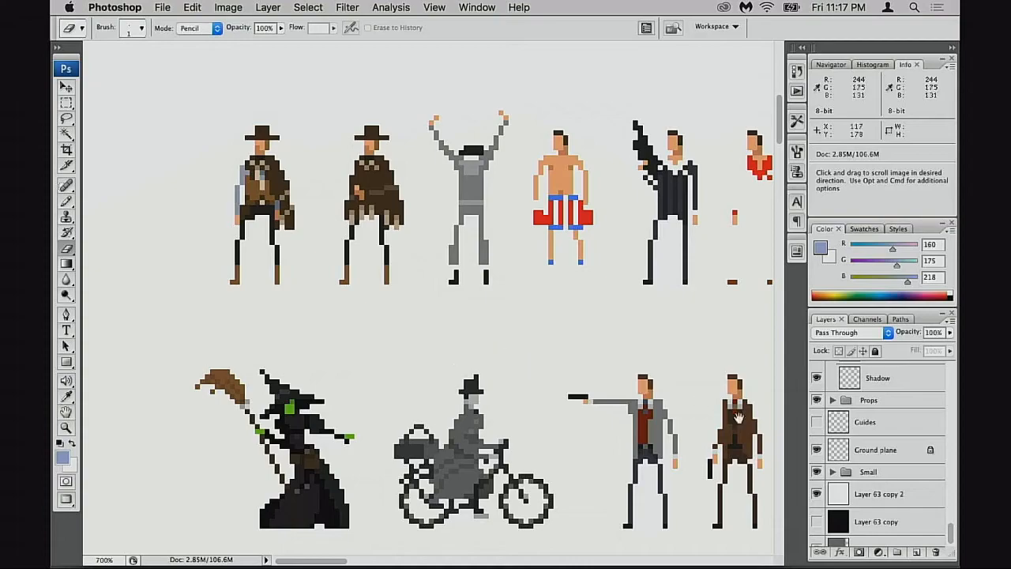
# Step: Compare the small characters on the black and white backgrounds, leaving both Layer 63 copy and Layer 63 copy 2 visible
pyautogui.click(817, 521)
pyautogui.click(817, 493)
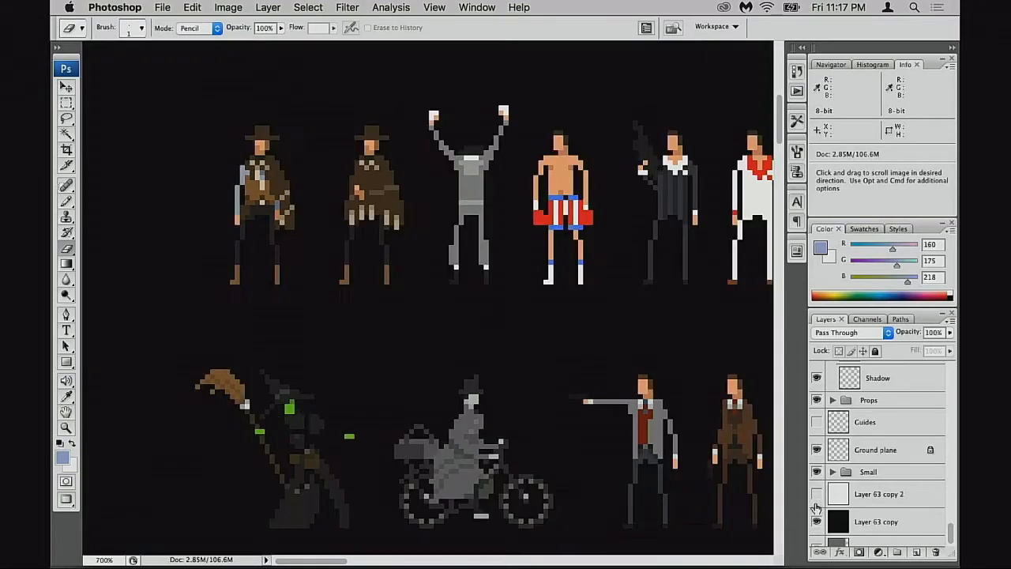
pyautogui.click(816, 522)
pyautogui.click(817, 494)
pyautogui.click(817, 521)
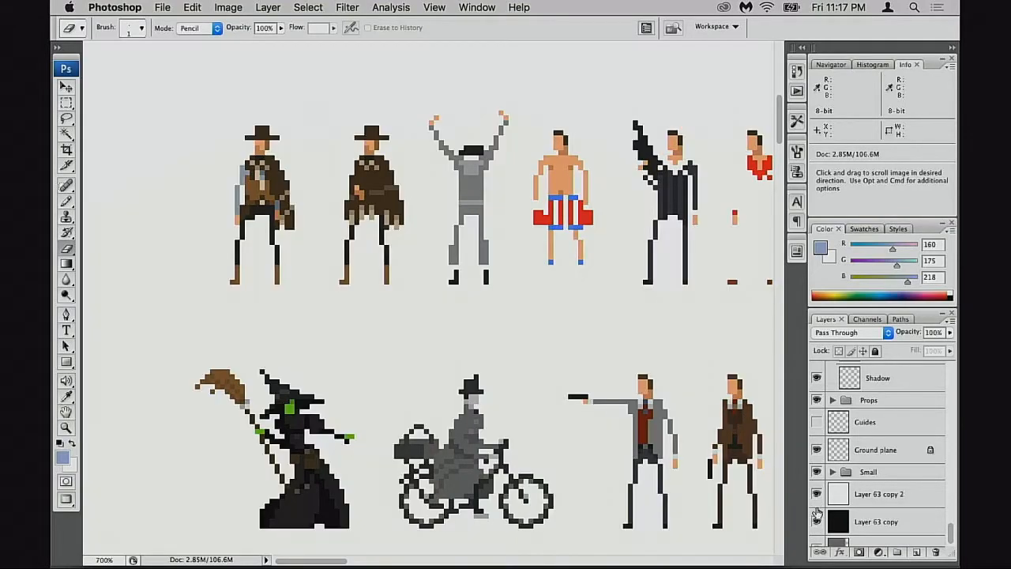
pyautogui.click(816, 493)
pyautogui.click(817, 493)
# Step: Try lower opacities such as 20% and 70% on the Layer 63 copy 2 background, and set it to 89%
pyautogui.click(831, 496)
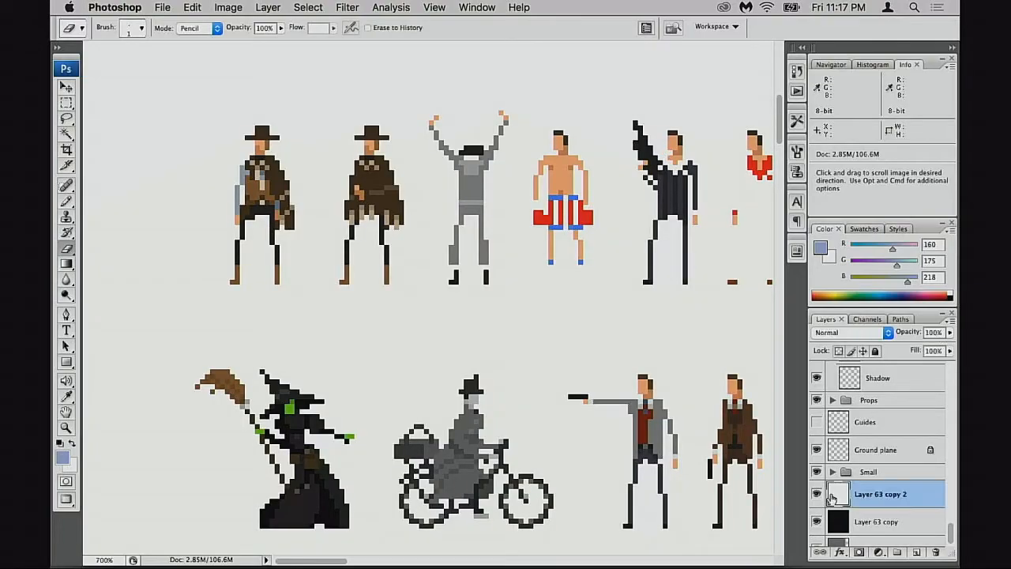
pyautogui.press('v')
pyautogui.press('2')
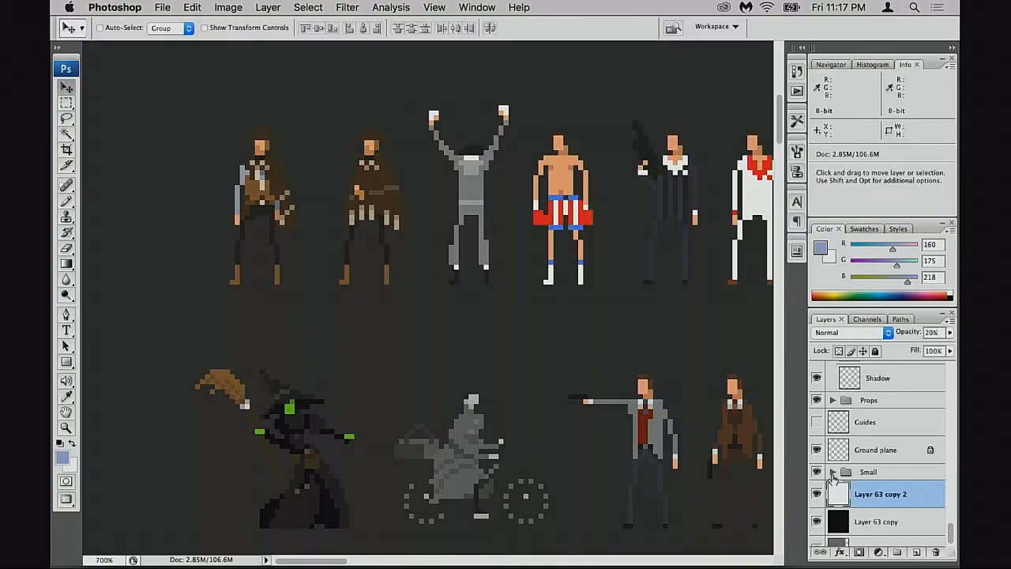
pyautogui.press('4')
pyautogui.press('5')
pyautogui.press('7')
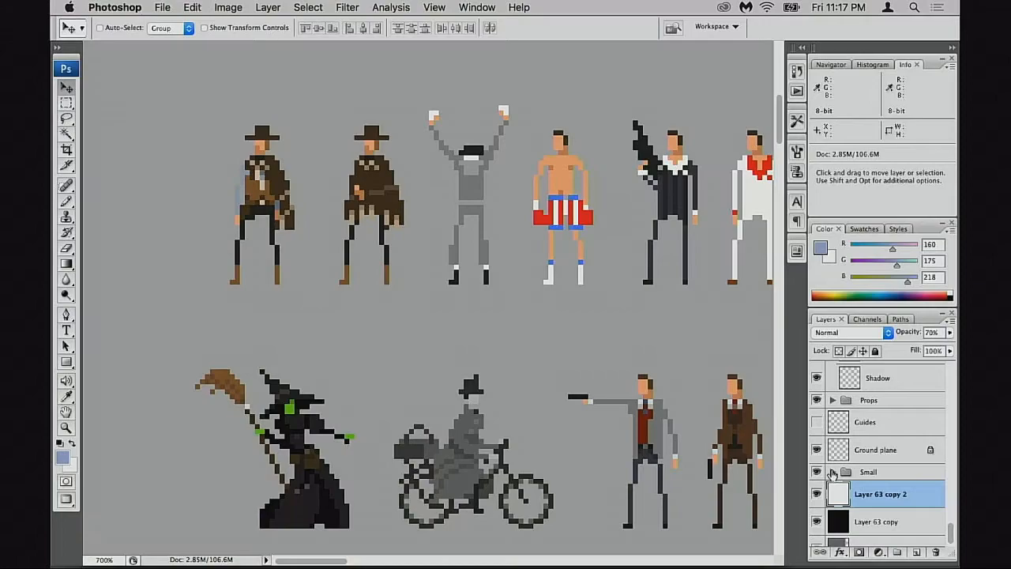
pyautogui.press('8')
pyautogui.press('9')
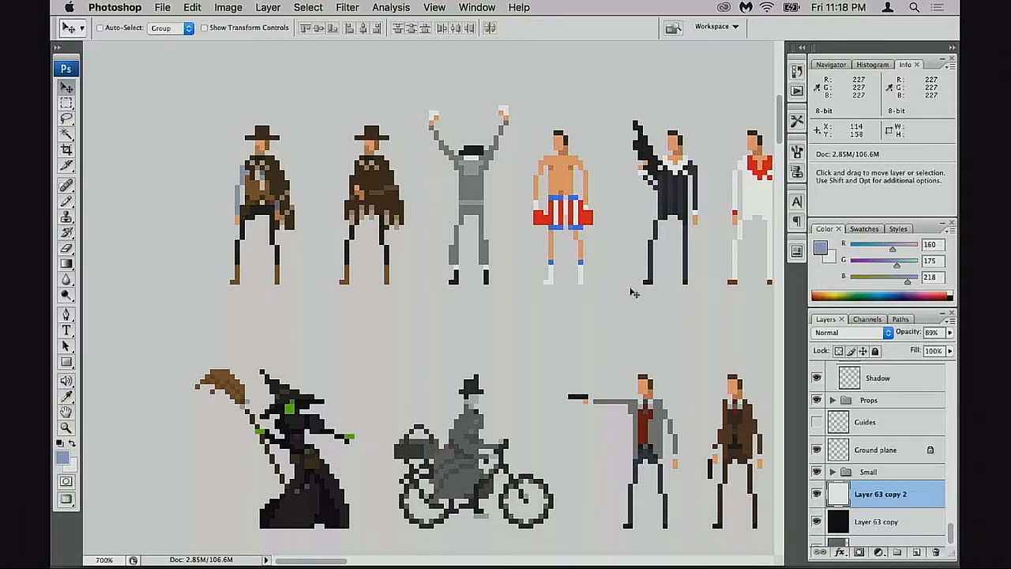
# Step: Examine the upper two rows of small characters against the greyed background
pyautogui.press('space')
pyautogui.moveTo(627, 365); pyautogui.dragTo(521, 417)
pyautogui.scroll(-3, 521, 417)
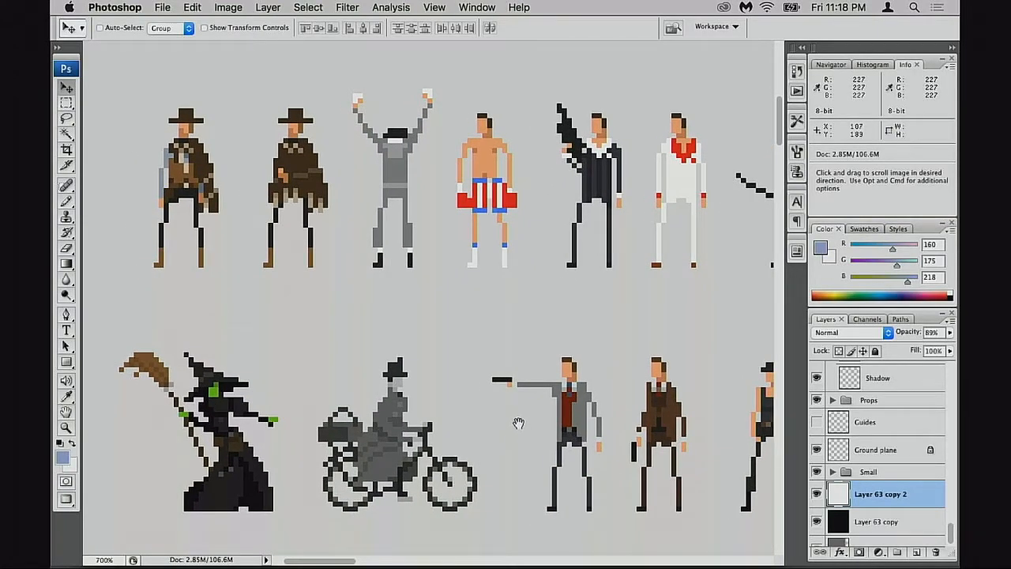
pyautogui.moveTo(512, 422); pyautogui.dragTo(559, 407)
pyautogui.scroll(3, 548, 413)
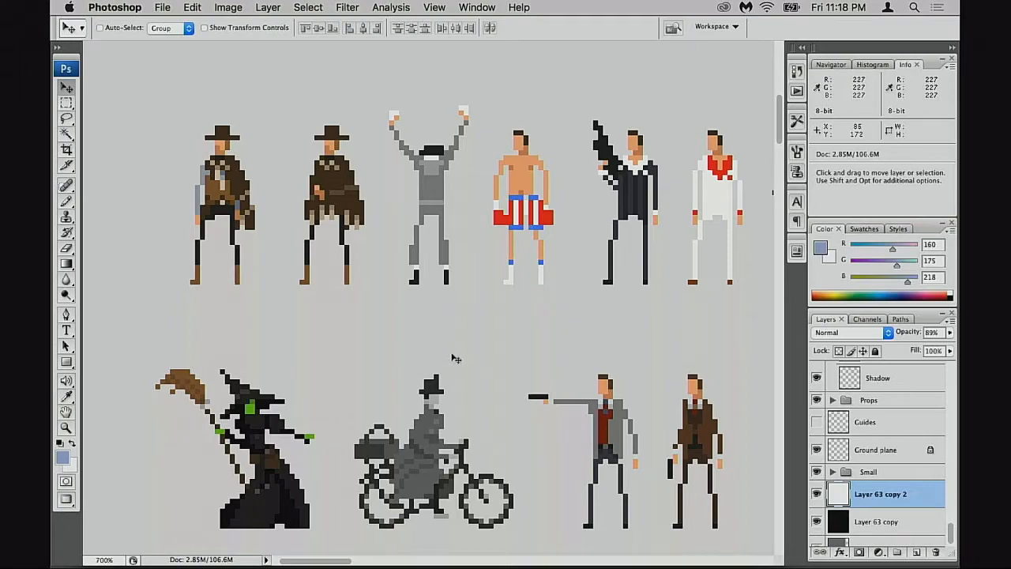
# Step: Survey the two rows of small characters from the cowboys and the witch to the figures in the bowler hat and red robe
pyautogui.moveTo(506, 360); pyautogui.dragTo(521, 375)
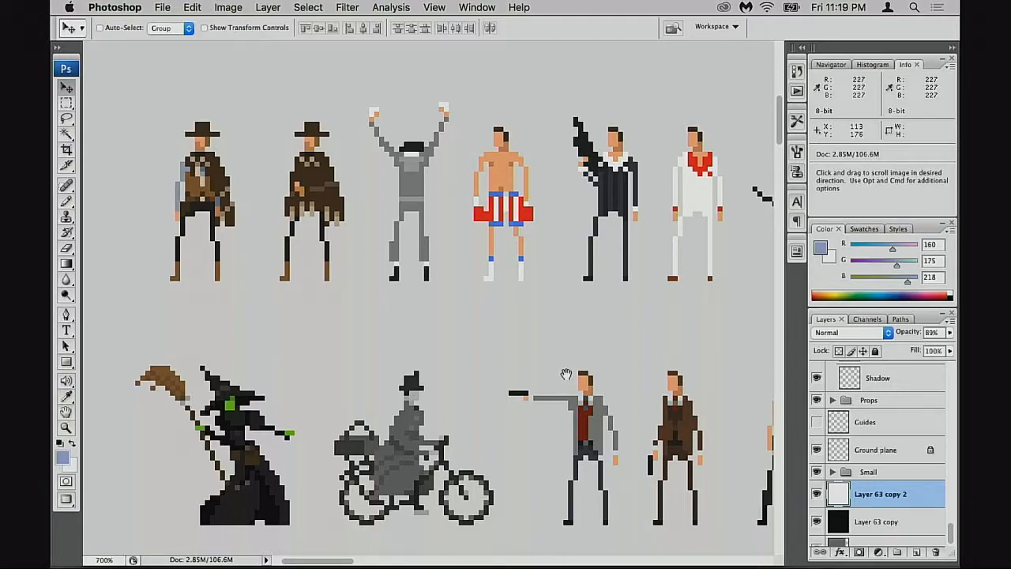
pyautogui.moveTo(567, 389); pyautogui.dragTo(554, 387)
pyautogui.hscroll(6, 556, 386)
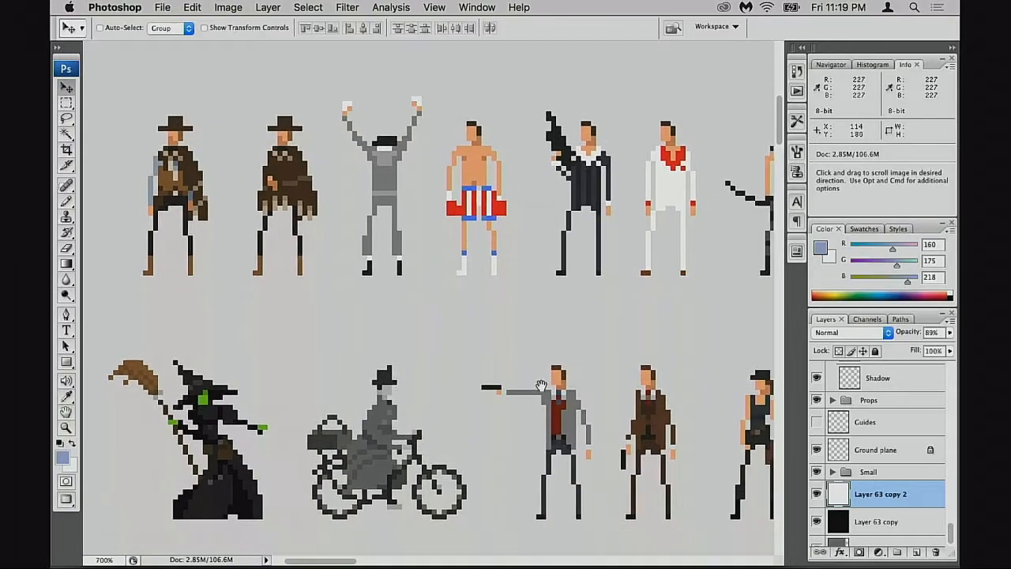
pyautogui.hscroll(20, 556, 386)
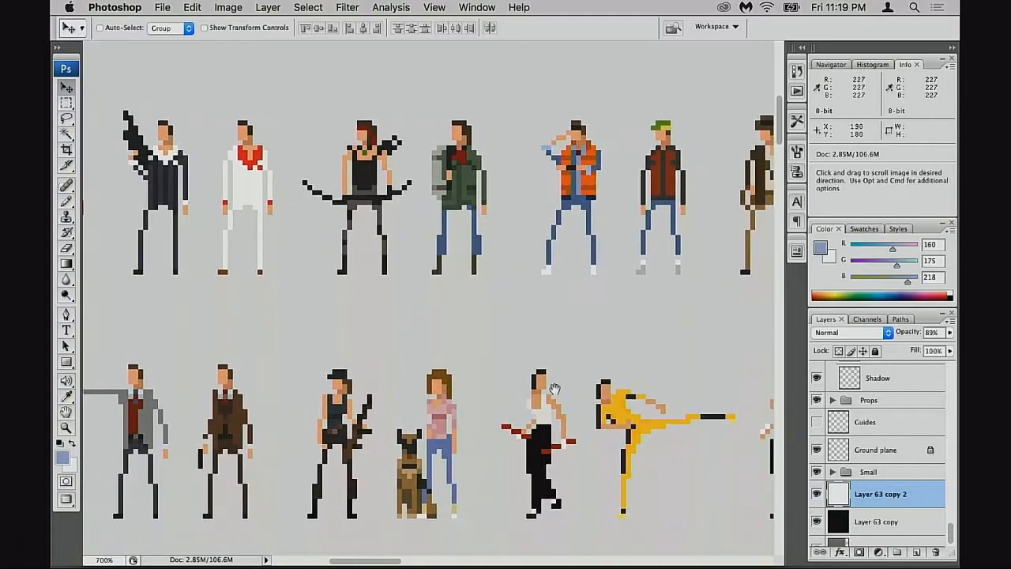
pyautogui.hscroll(20, 352, 411)
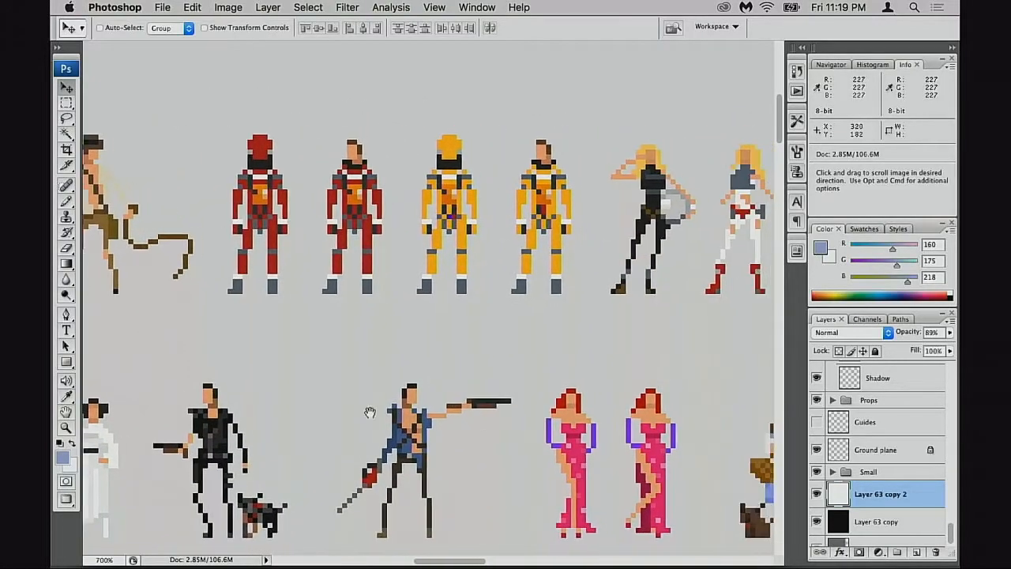
pyautogui.hscroll(20, 357, 429)
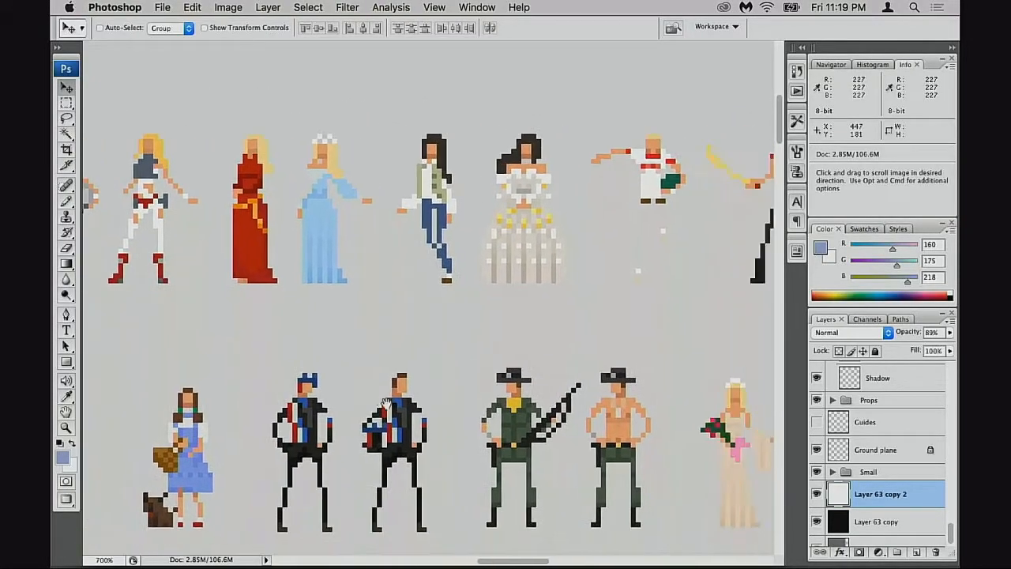
pyautogui.hscroll(20, 388, 414)
pyautogui.scroll(-4, 389, 414)
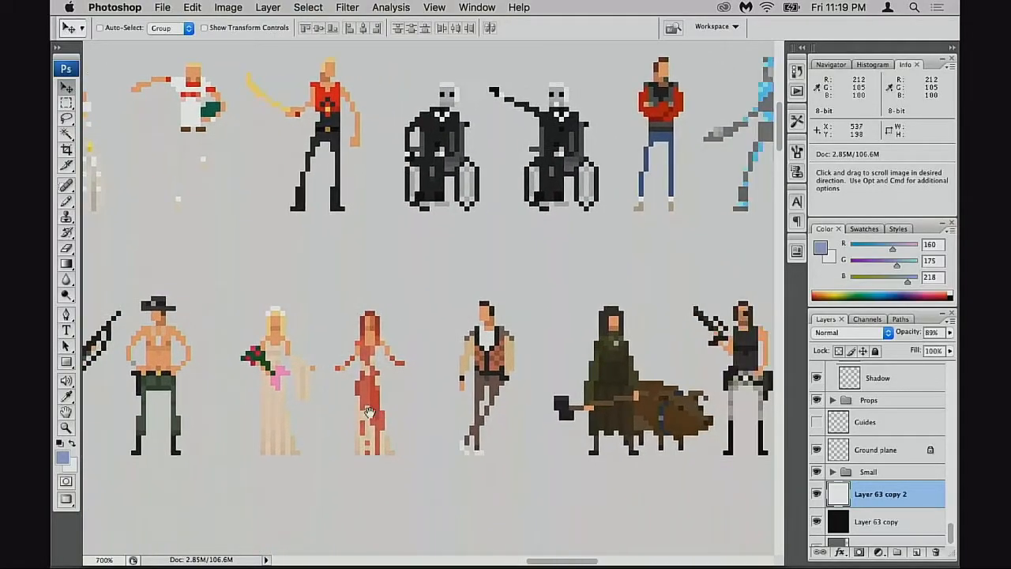
pyautogui.hscroll(15, 368, 429)
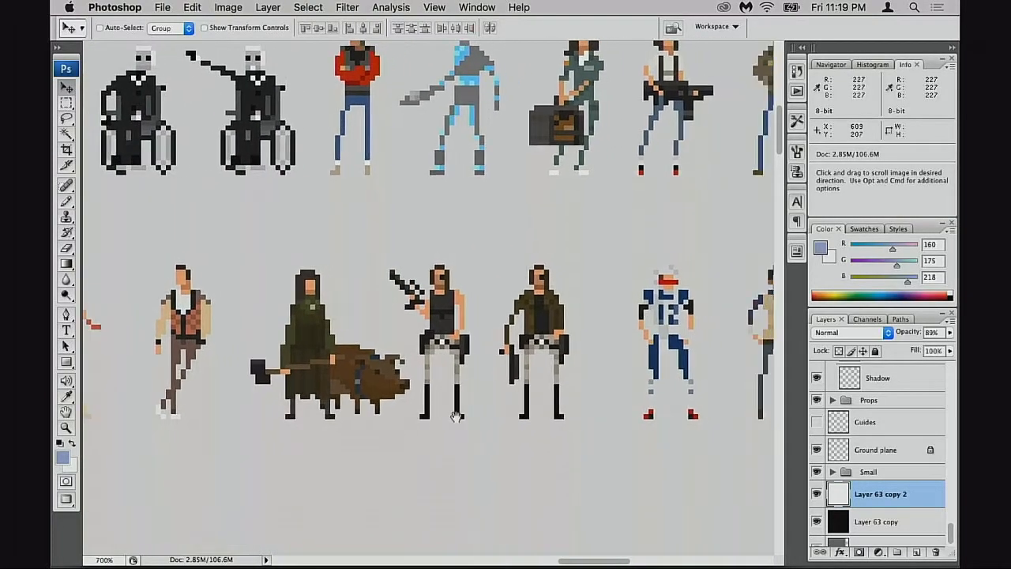
pyautogui.scroll(2, 371, 426)
pyautogui.hscroll(9, 411, 418)
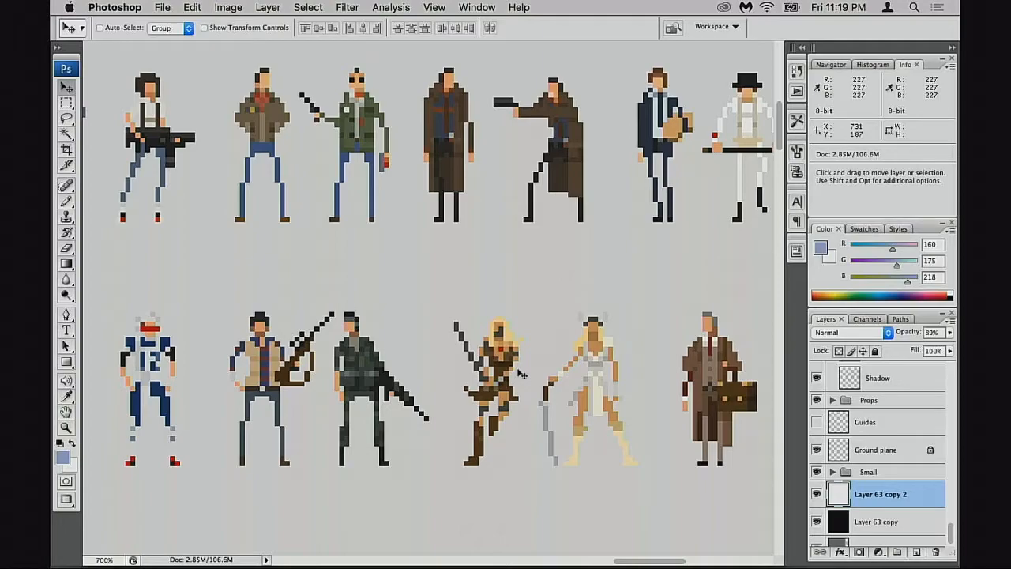
pyautogui.press('space')
pyautogui.moveTo(436, 384); pyautogui.dragTo(469, 453)
pyautogui.moveTo(679, 456); pyautogui.dragTo(533, 429)
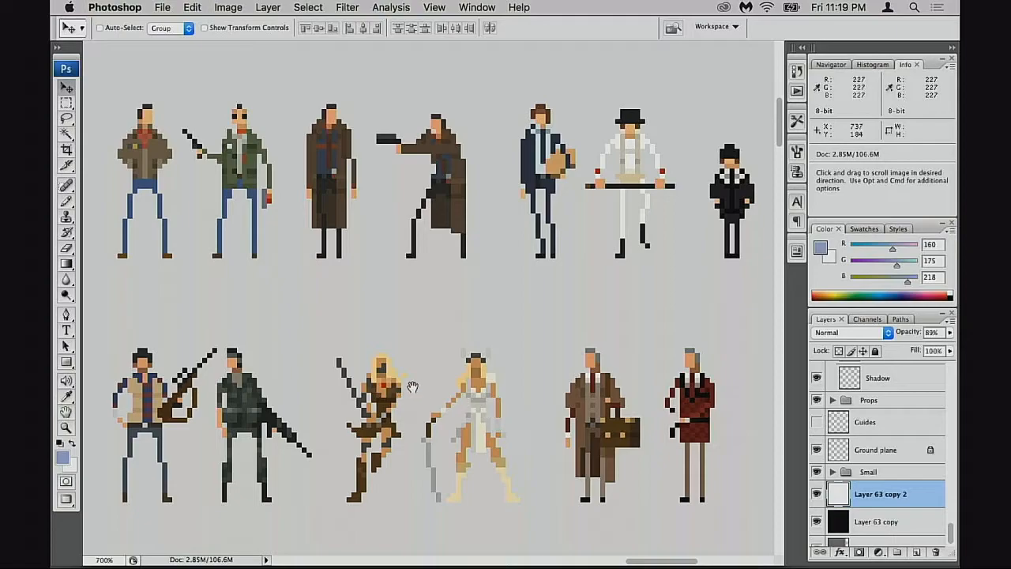
# Step: Review both rows back from the trench-coat and warrior figures to the red and yellow spacesuits and the chainsaw character
pyautogui.moveTo(395, 365); pyautogui.dragTo(547, 340)
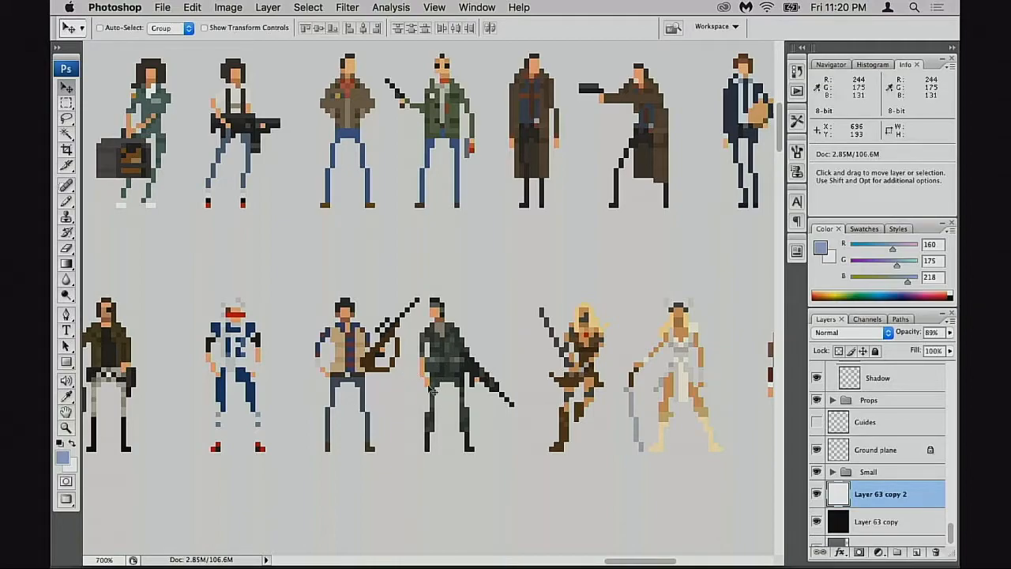
pyautogui.hscroll(-3, 438, 390)
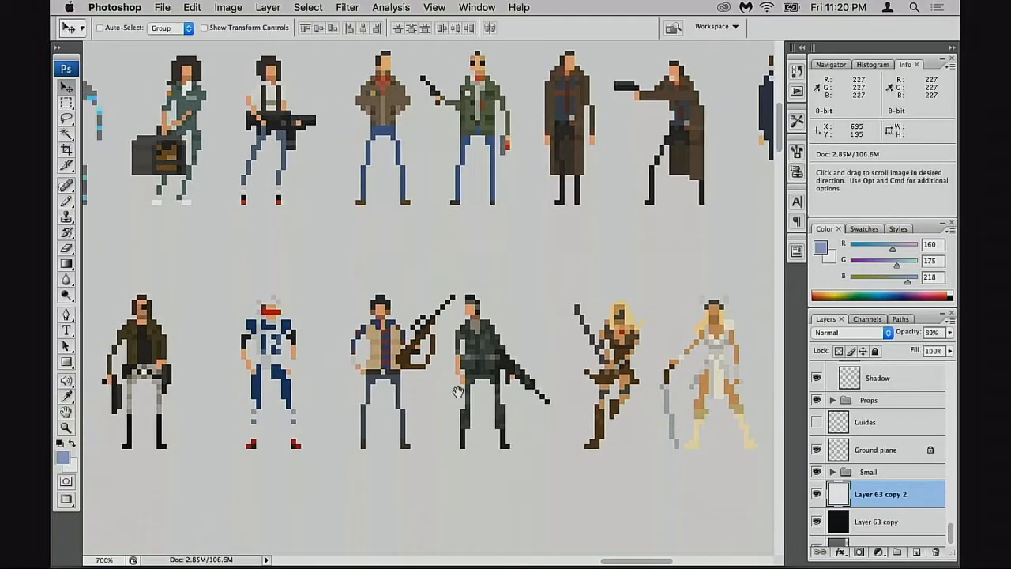
pyautogui.moveTo(432, 389); pyautogui.dragTo(557, 381)
pyautogui.moveTo(475, 385); pyautogui.dragTo(587, 405)
pyautogui.moveTo(458, 401); pyautogui.dragTo(632, 399)
pyautogui.moveTo(411, 399); pyautogui.dragTo(673, 433)
pyautogui.moveTo(454, 401); pyautogui.dragTo(522, 402)
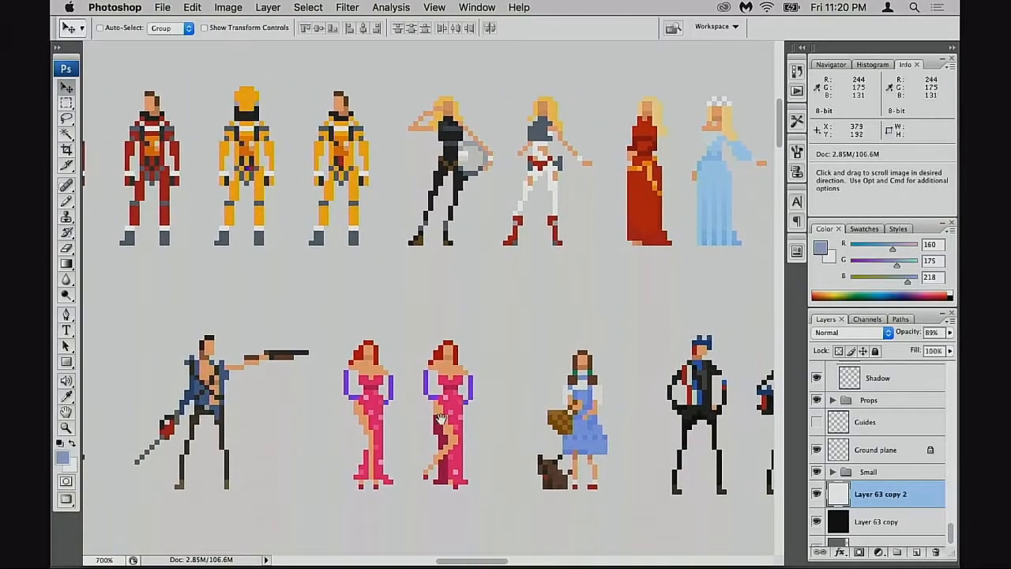
pyautogui.moveTo(440, 404); pyautogui.dragTo(514, 384)
pyautogui.moveTo(394, 387); pyautogui.dragTo(508, 392)
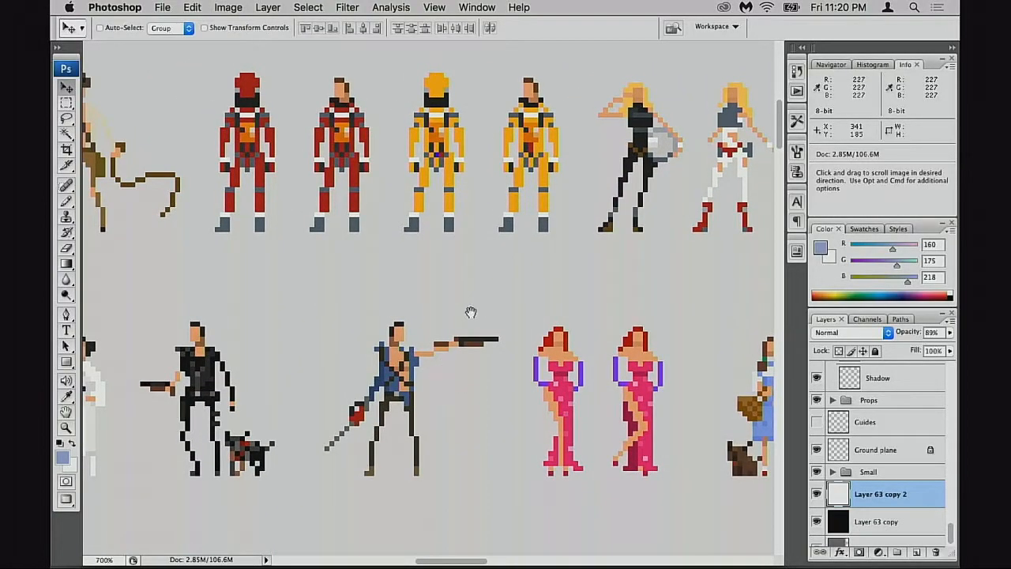
pyautogui.moveTo(366, 335); pyautogui.dragTo(512, 349)
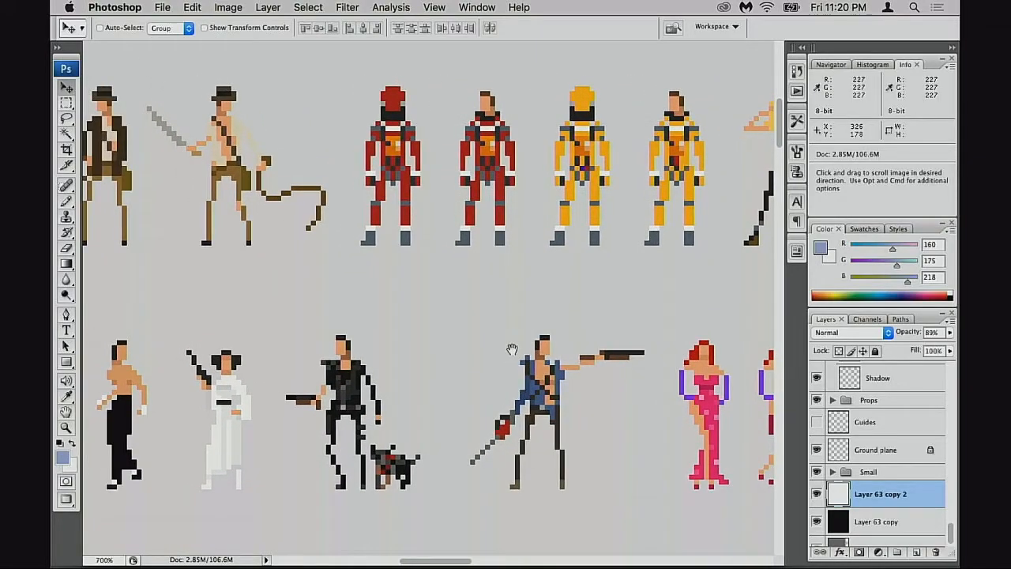
pyautogui.moveTo(443, 381); pyautogui.dragTo(500, 365)
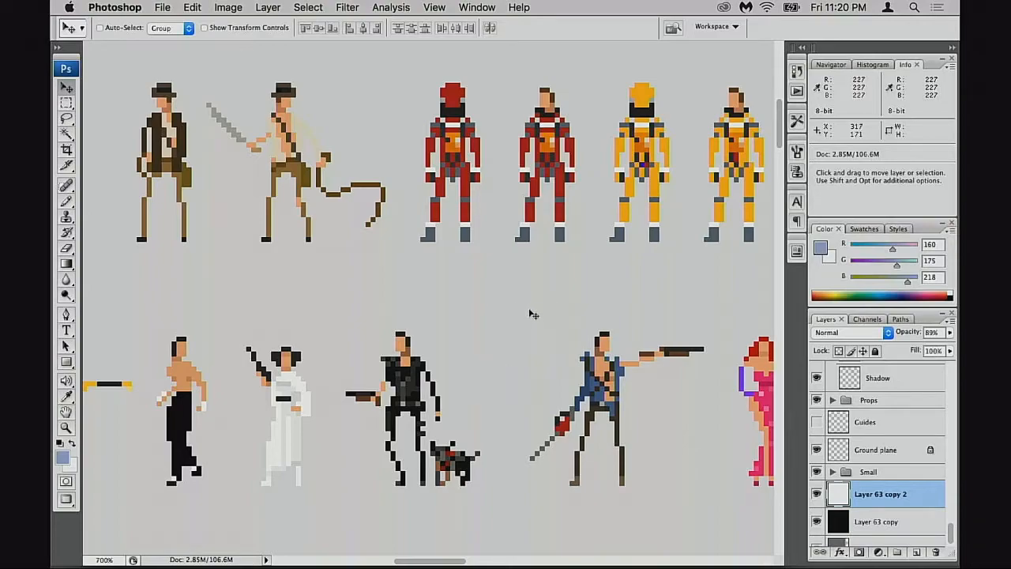
# Step: Re-examine the earliest small characters, from the whip-wielding adventurer and yellow-suited kicker back to the boxer and the cyclist
pyautogui.hscroll(-5, 487, 342)
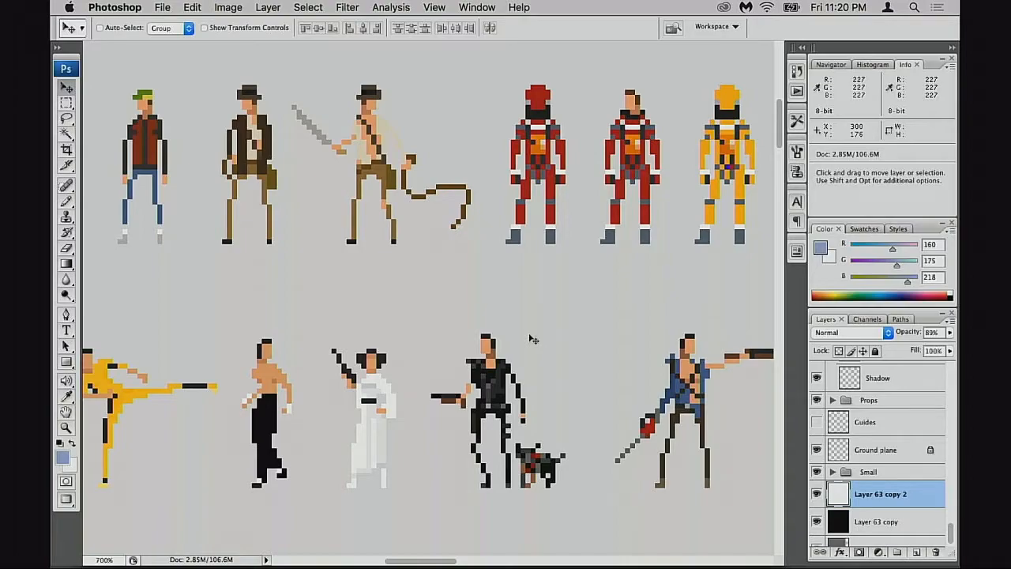
pyautogui.hscroll(-15, 454, 315)
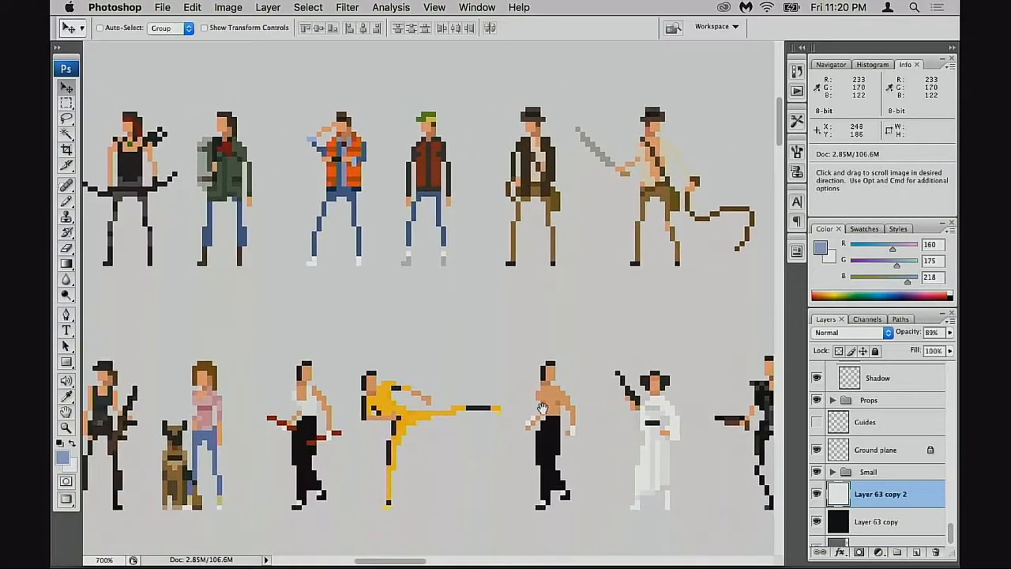
pyautogui.hscroll(-1, 541, 408)
pyautogui.hscroll(-4, 513, 391)
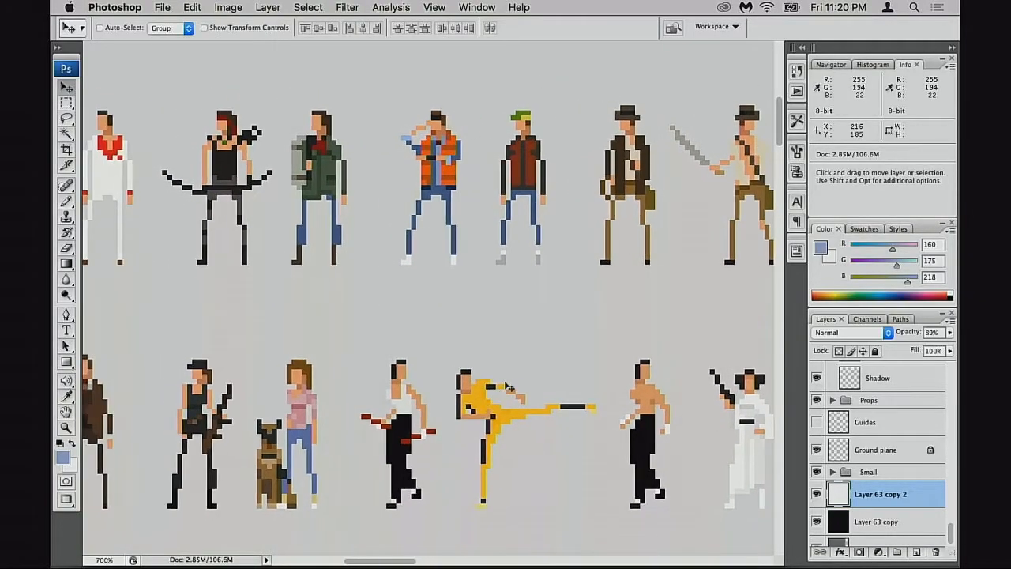
pyautogui.hscroll(-9, 517, 383)
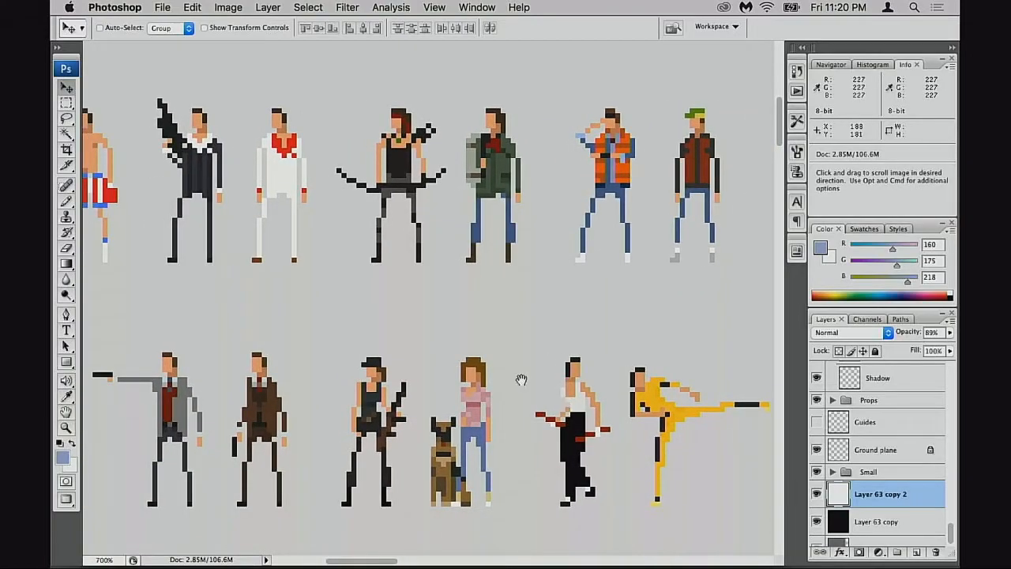
pyautogui.hscroll(-9, 553, 387)
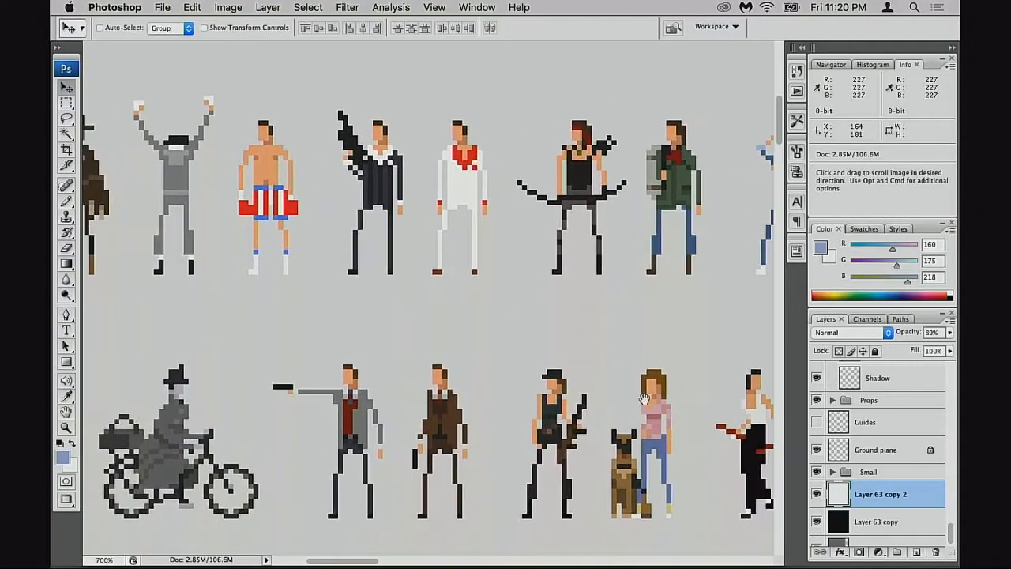
pyautogui.hscroll(-3, 592, 436)
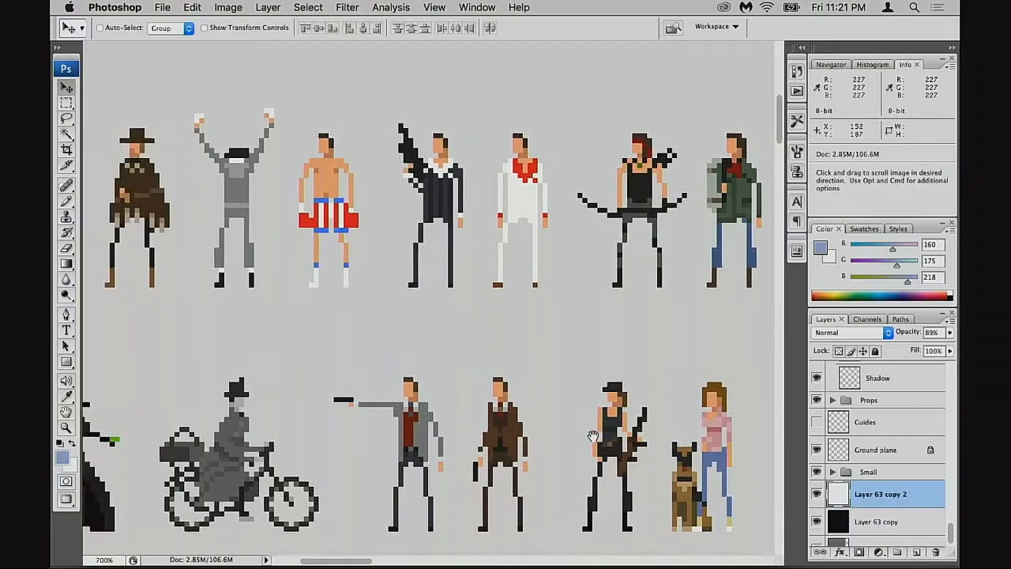
# Step: Look over the two rows of pixel characters, from the cyclist and suited men to the woman with the dog
pyautogui.hscroll(-9, 593, 436)
pyautogui.scroll(-3, 592, 437)
pyautogui.hscroll(7, 575, 427)
pyautogui.scroll(-2, 581, 414)
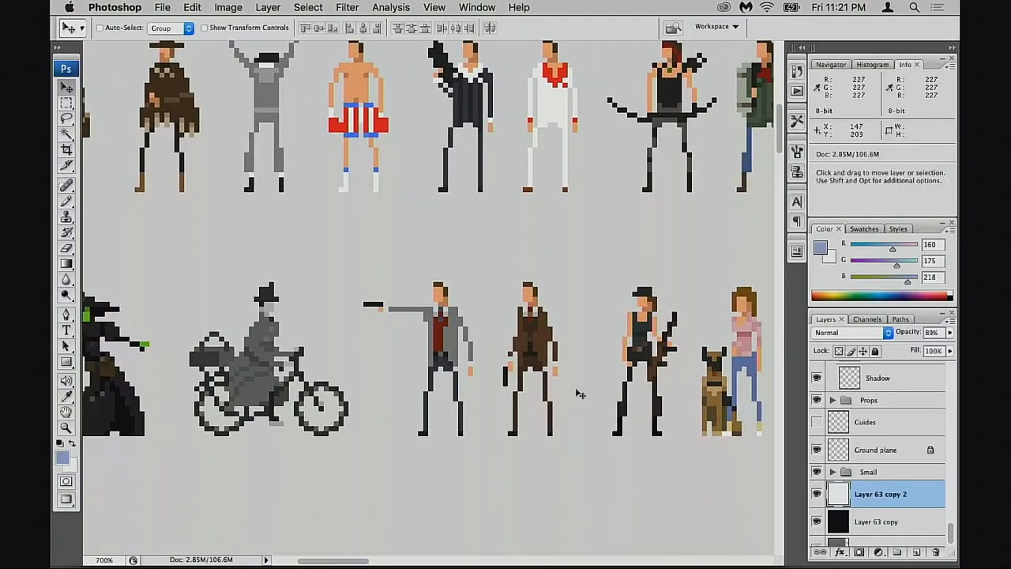
pyautogui.hscroll(4, 500, 411)
pyautogui.scroll(-1, 500, 411)
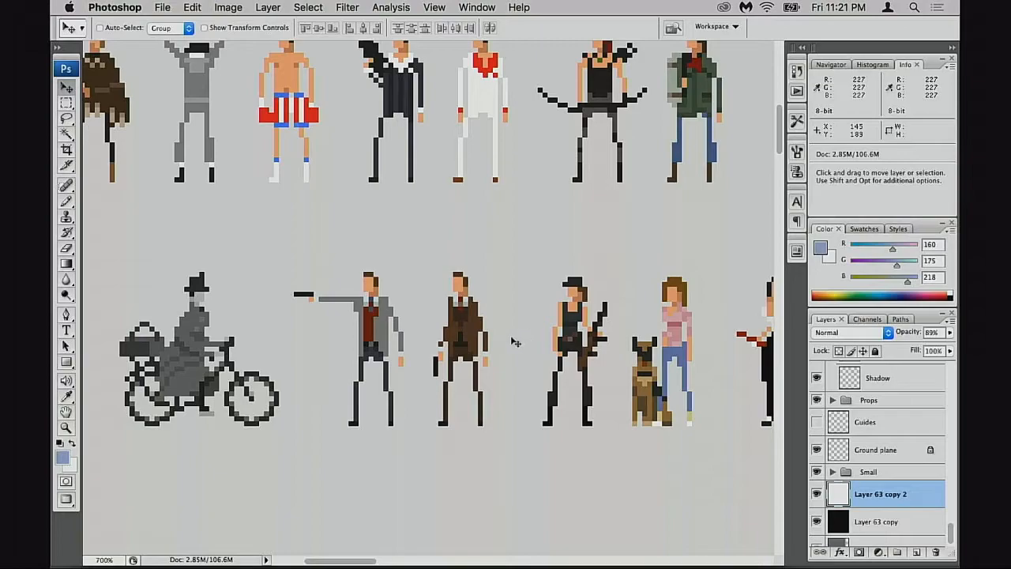
pyautogui.scroll(3, 513, 347)
pyautogui.hscroll(-2, 513, 347)
pyautogui.scroll(-1, 529, 422)
pyautogui.hscroll(2, 529, 422)
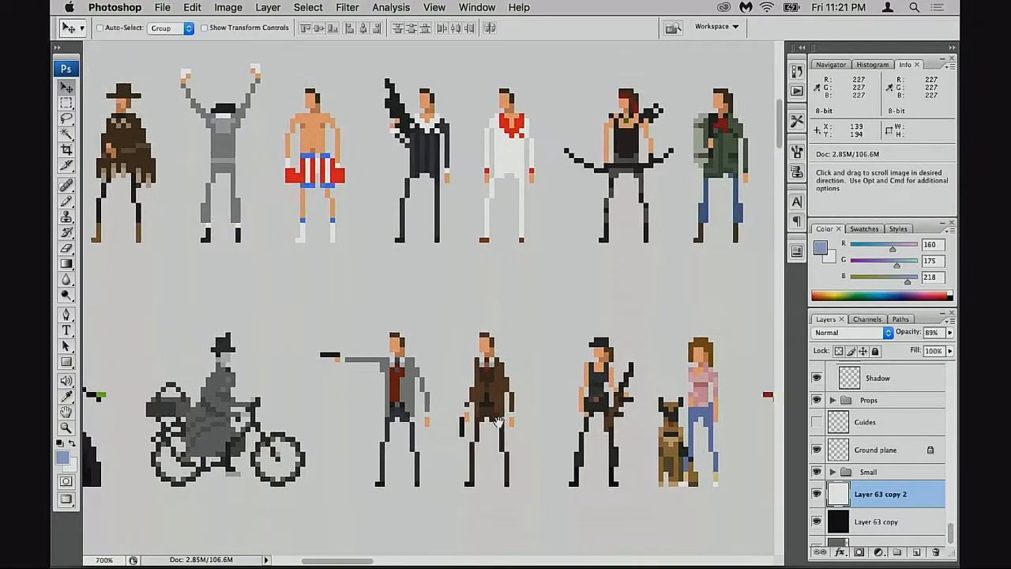
pyautogui.scroll(-2, 454, 407)
pyautogui.hscroll(1, 454, 406)
pyautogui.hscroll(2, 454, 407)
pyautogui.scroll(1, 454, 406)
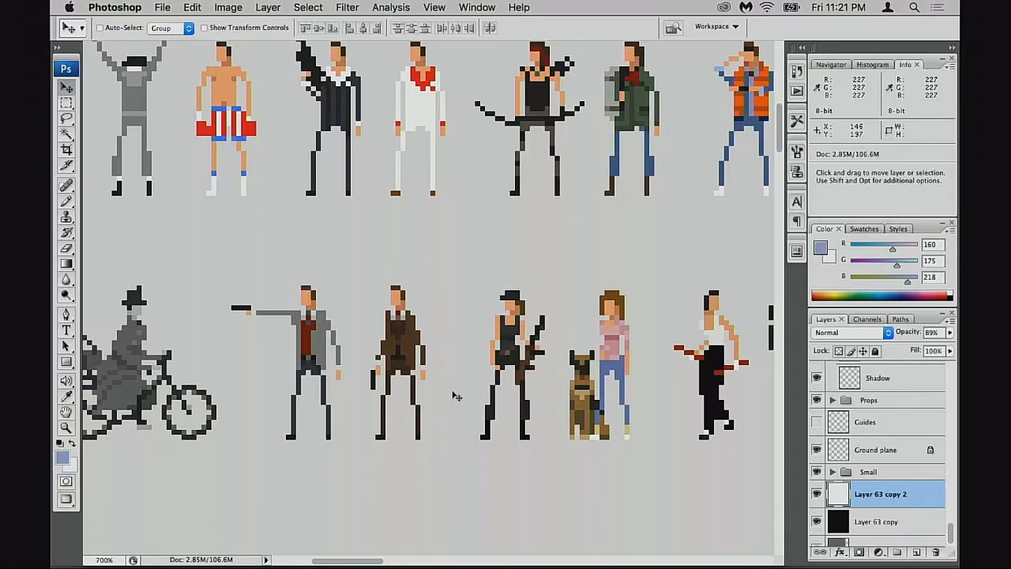
pyautogui.press('space')
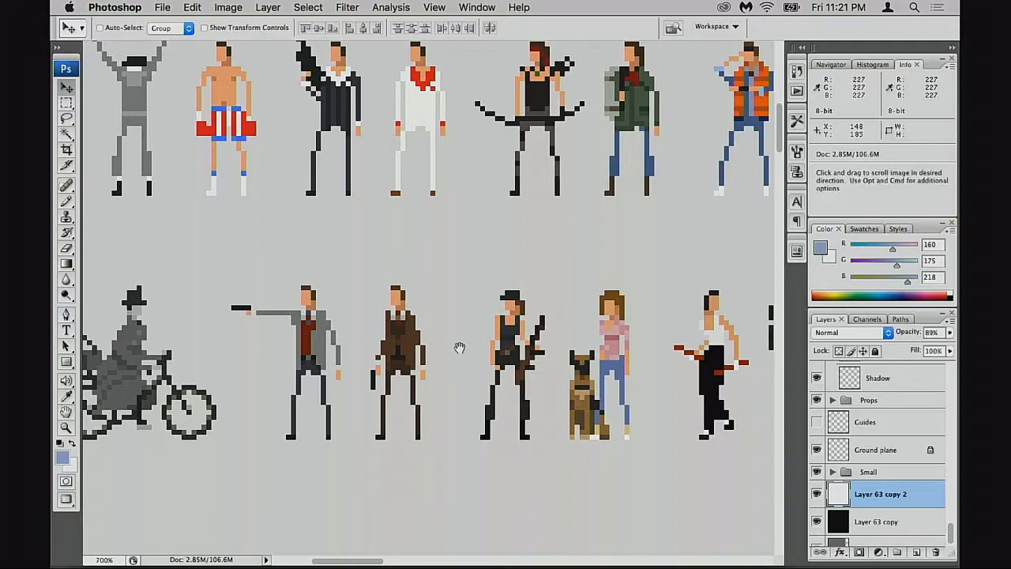
pyautogui.moveTo(438, 354); pyautogui.dragTo(498, 367)
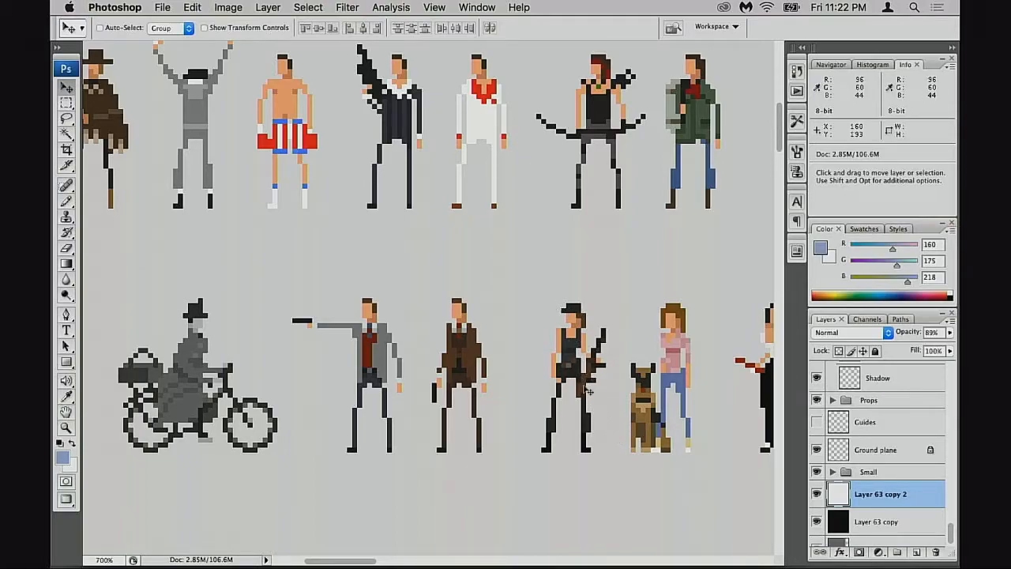
pyautogui.press('space')
pyautogui.moveTo(491, 374); pyautogui.dragTo(355, 414)
pyautogui.moveTo(566, 437); pyautogui.dragTo(496, 452)
pyautogui.moveTo(428, 453); pyautogui.dragTo(552, 448)
pyautogui.moveTo(499, 427); pyautogui.dragTo(561, 434)
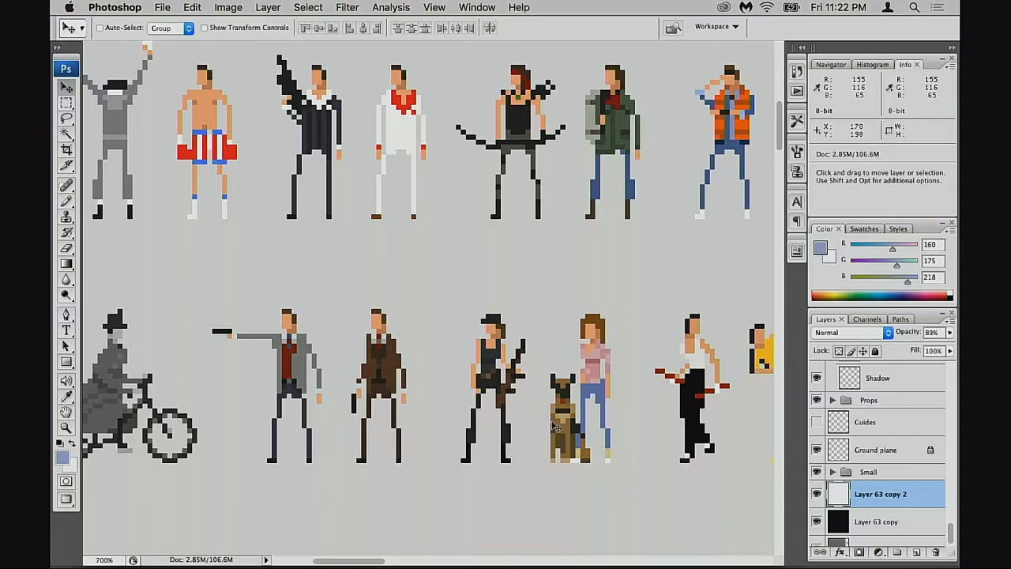
pyautogui.moveTo(585, 336); pyautogui.dragTo(486, 490)
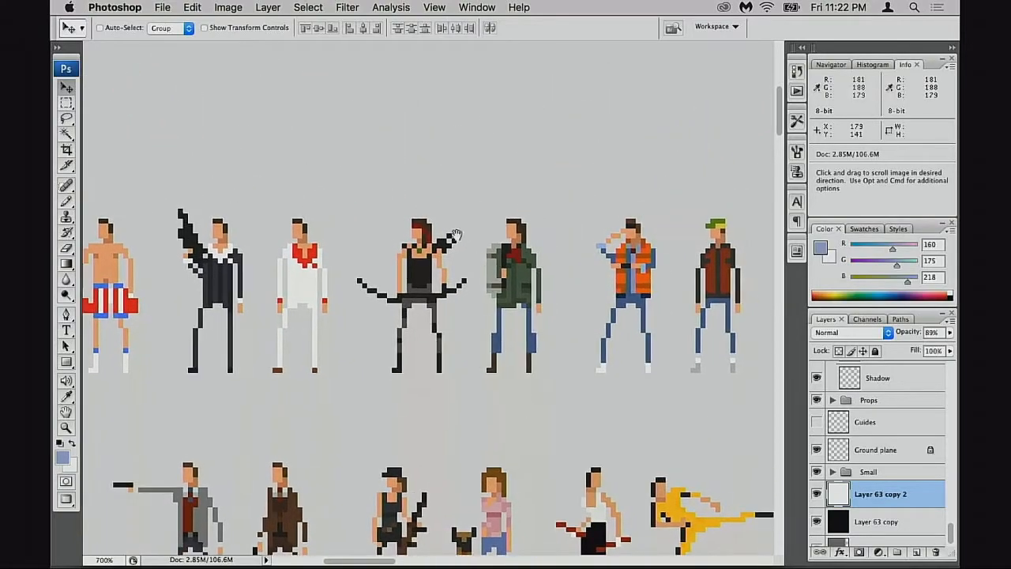
# Step: Examine the archer and the figure in the green jacket at 1200% magnification
pyautogui.keyDown('super'); pyautogui.click(505, 338); pyautogui.keyUp('super')
pyautogui.moveTo(524, 366); pyautogui.dragTo(516, 413)
pyautogui.keyDown('super'); pyautogui.click(473, 360); pyautogui.keyUp('super')
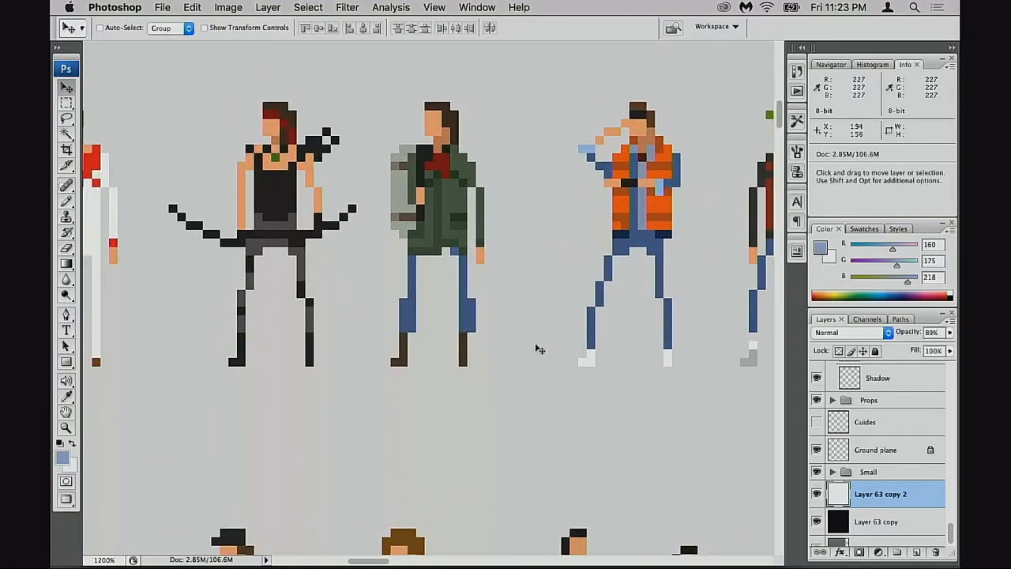
pyautogui.moveTo(441, 381); pyautogui.dragTo(526, 407)
pyautogui.moveTo(444, 477); pyautogui.dragTo(480, 474)
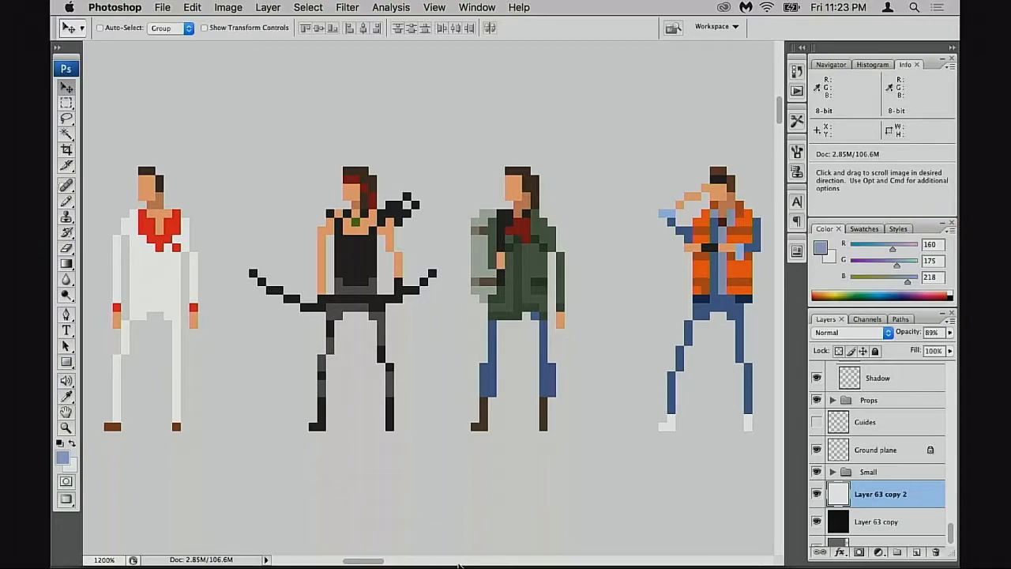
pyautogui.moveTo(496, 307); pyautogui.dragTo(519, 307)
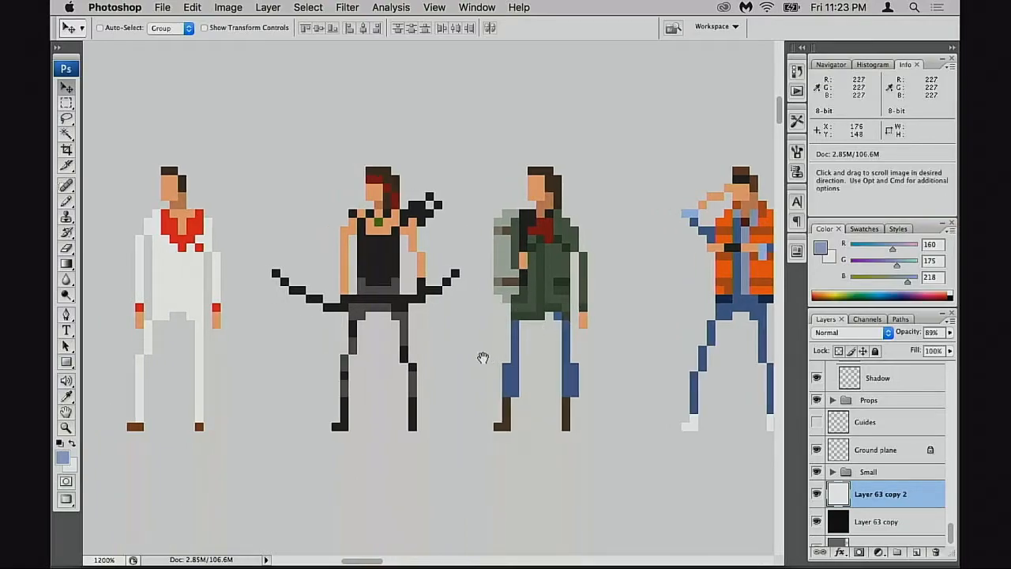
pyautogui.moveTo(483, 357); pyautogui.dragTo(530, 380)
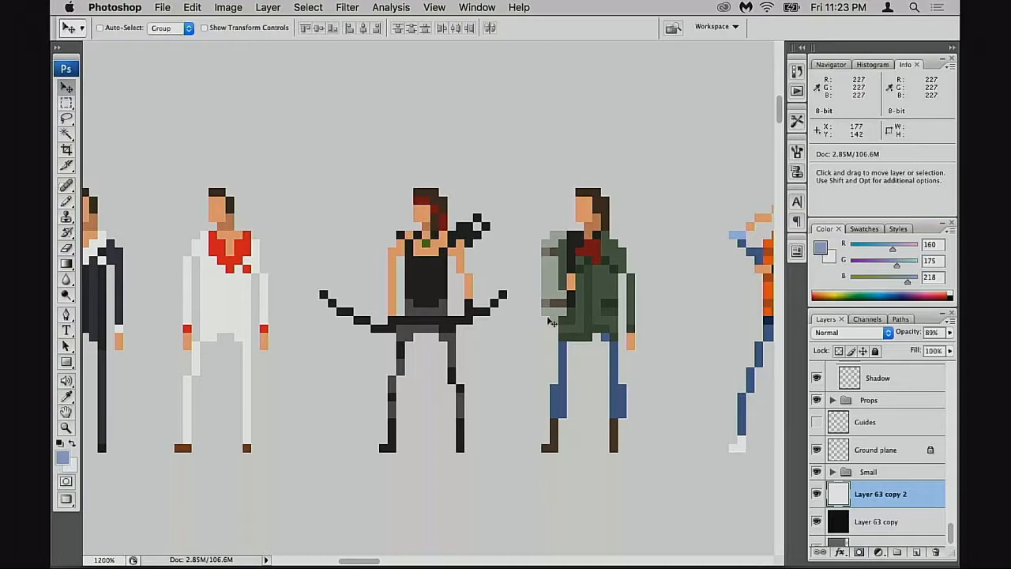
pyautogui.moveTo(470, 334); pyautogui.dragTo(521, 360)
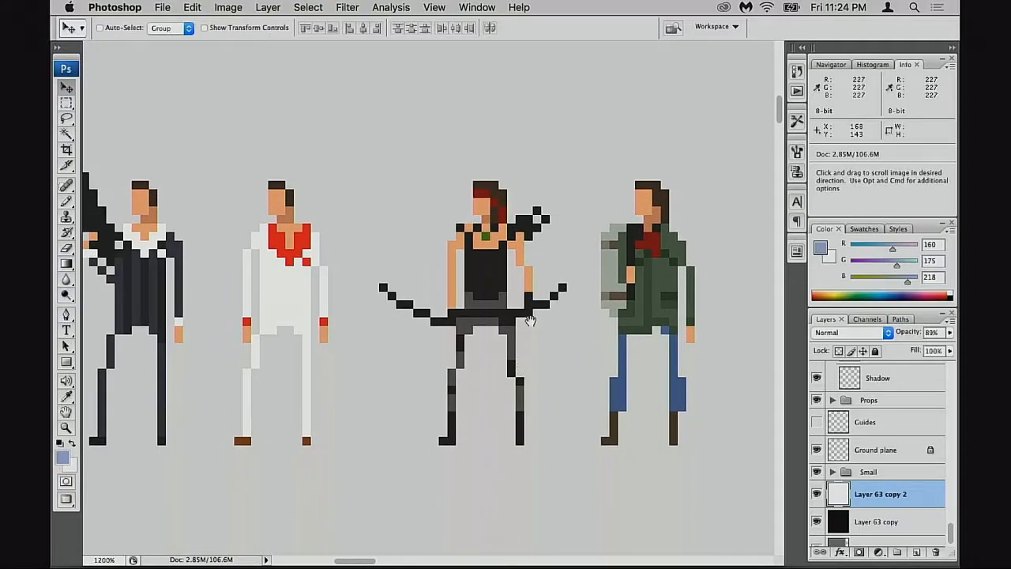
pyautogui.moveTo(589, 306); pyautogui.dragTo(557, 294)
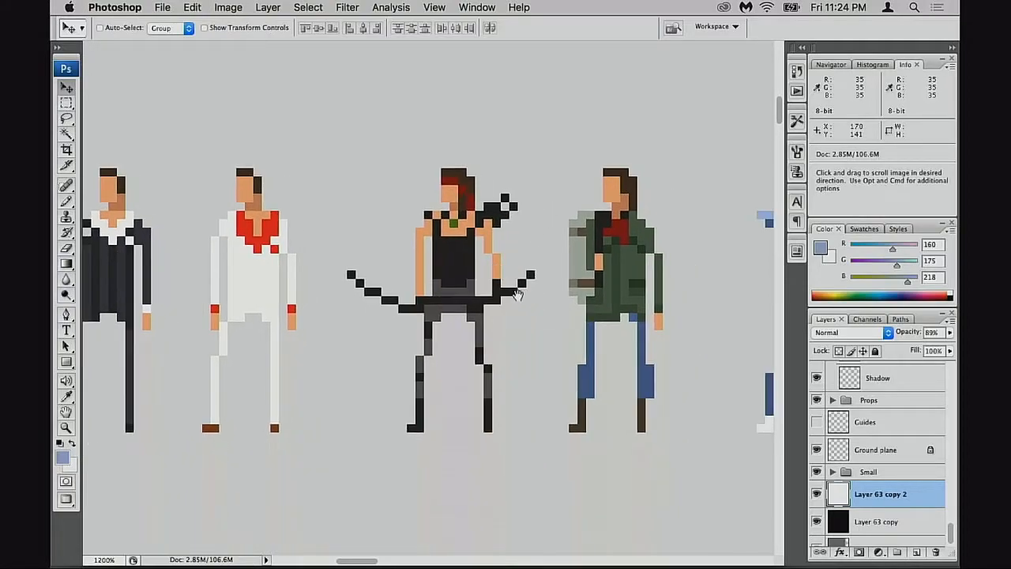
pyautogui.scroll(-3, 489, 311)
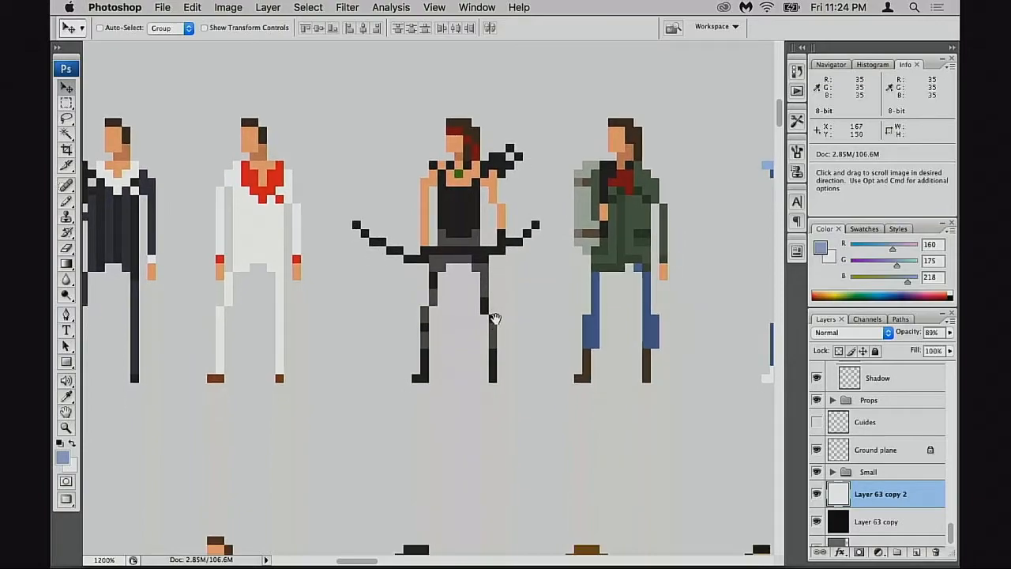
pyautogui.moveTo(494, 319); pyautogui.dragTo(465, 340)
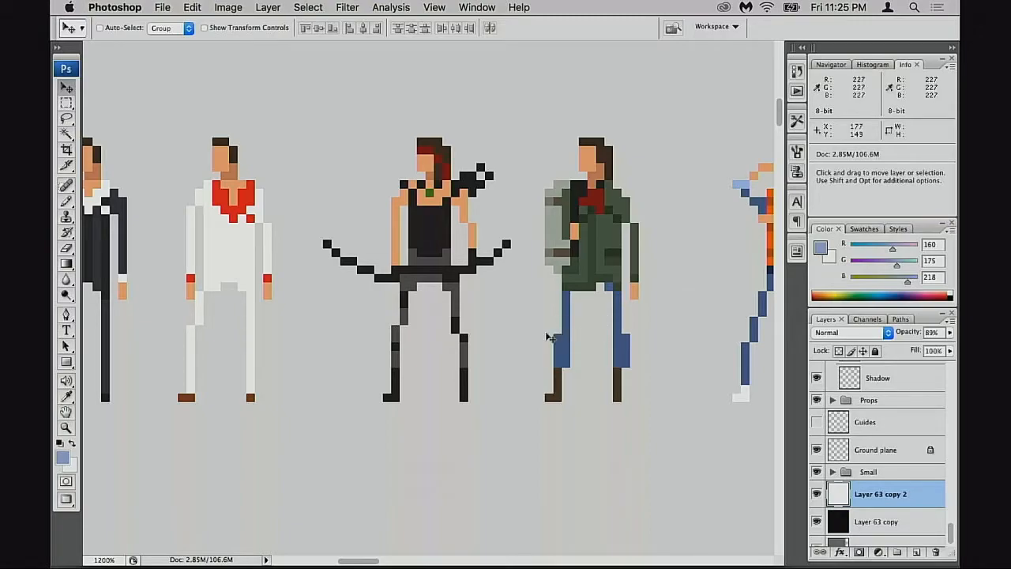
pyautogui.moveTo(492, 270); pyautogui.dragTo(458, 319)
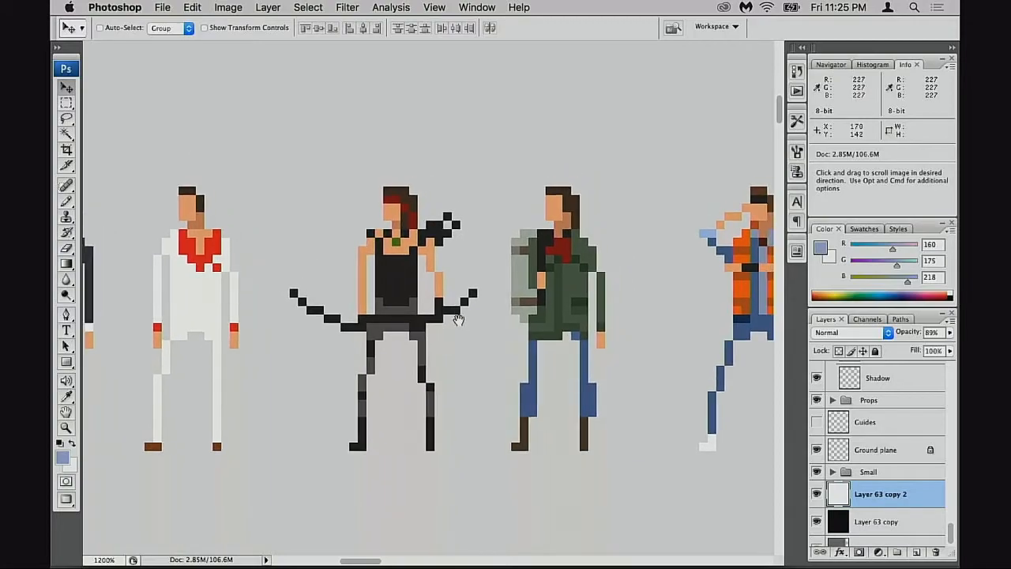
pyautogui.keyDown('alt'); pyautogui.click(421, 333); pyautogui.keyUp('alt')
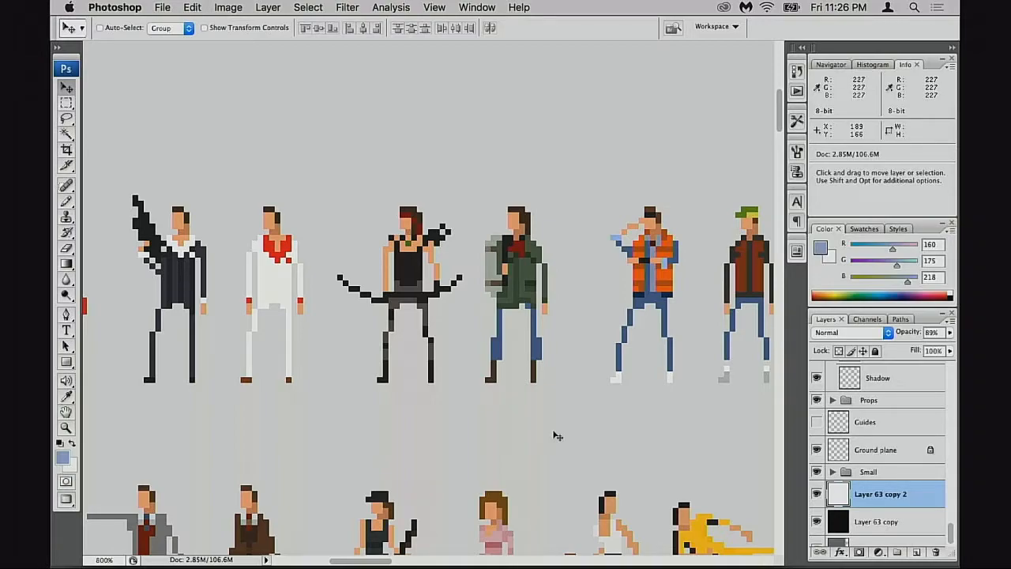
pyautogui.press('space')
pyautogui.moveTo(550, 305); pyautogui.dragTo(540, 335)
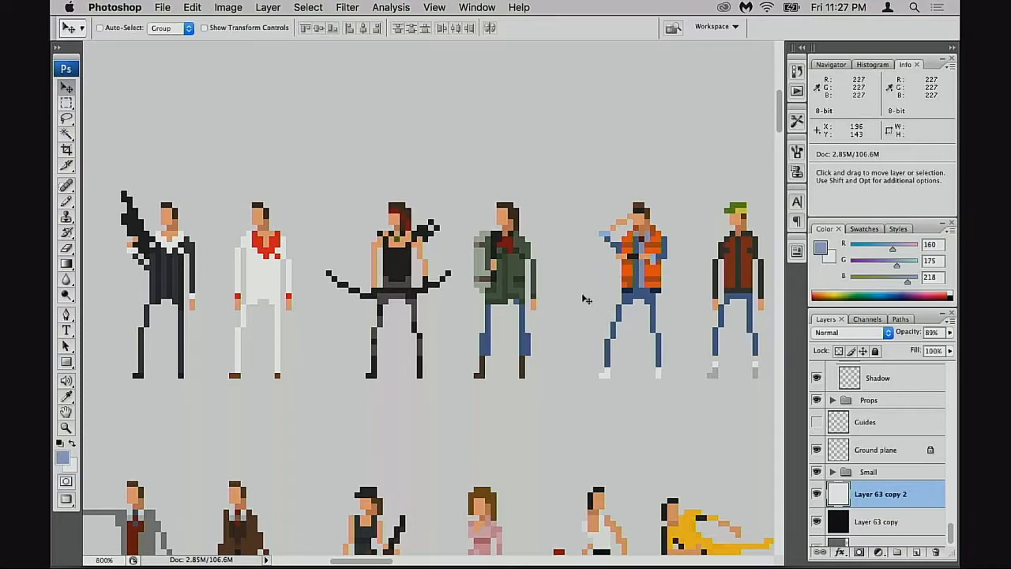
pyautogui.press('space')
pyautogui.moveTo(450, 377); pyautogui.dragTo(514, 391)
pyautogui.press('alt')
pyautogui.keyDown('alt'); pyautogui.click(513, 395); pyautogui.keyUp('alt')
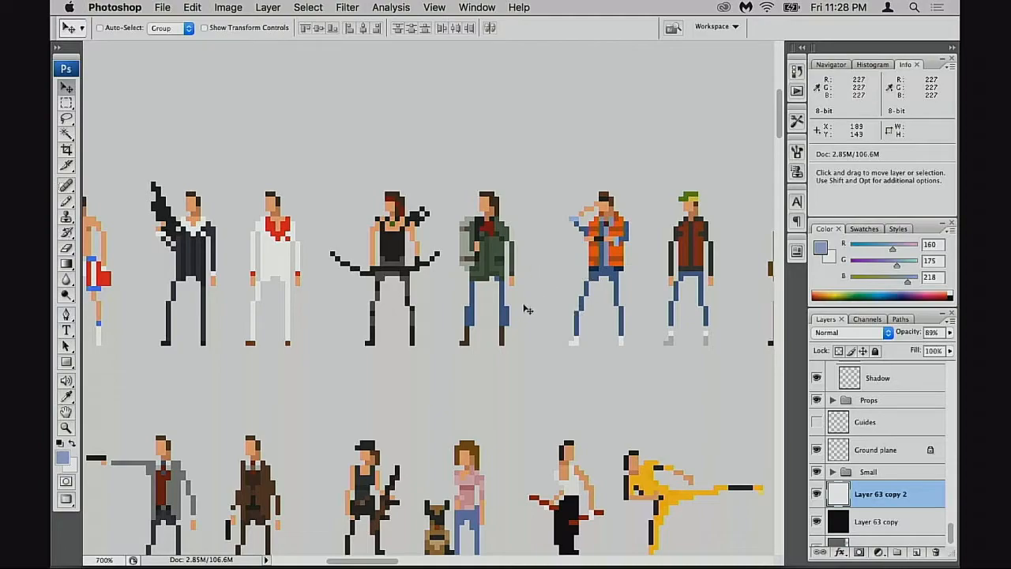
pyautogui.moveTo(487, 345); pyautogui.dragTo(485, 387)
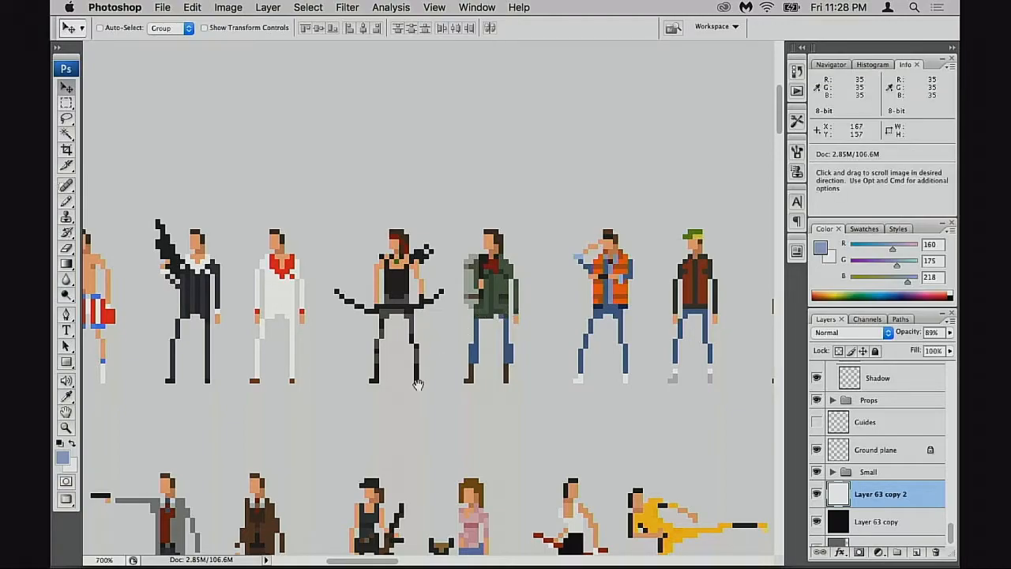
pyautogui.moveTo(431, 380); pyautogui.dragTo(475, 358)
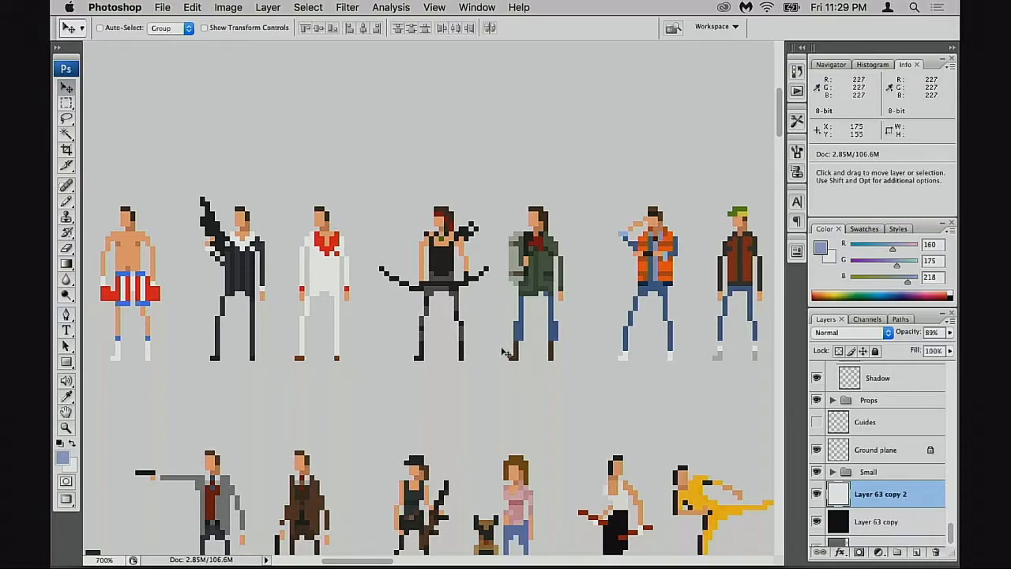
pyautogui.press('space')
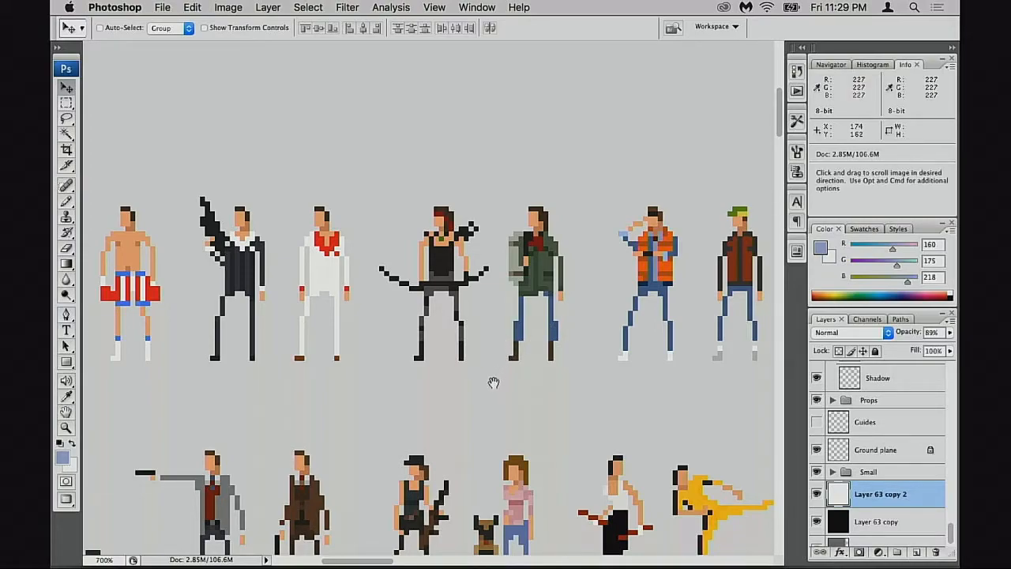
pyautogui.hscroll(3, 492, 382)
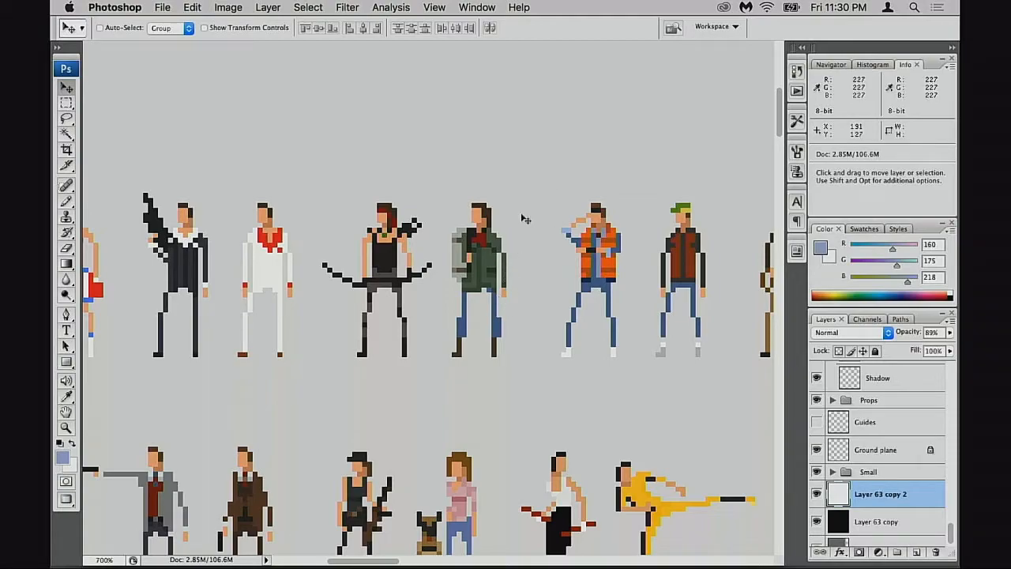
pyautogui.moveTo(436, 324); pyautogui.dragTo(458, 341)
pyautogui.moveTo(545, 314); pyautogui.dragTo(455, 314)
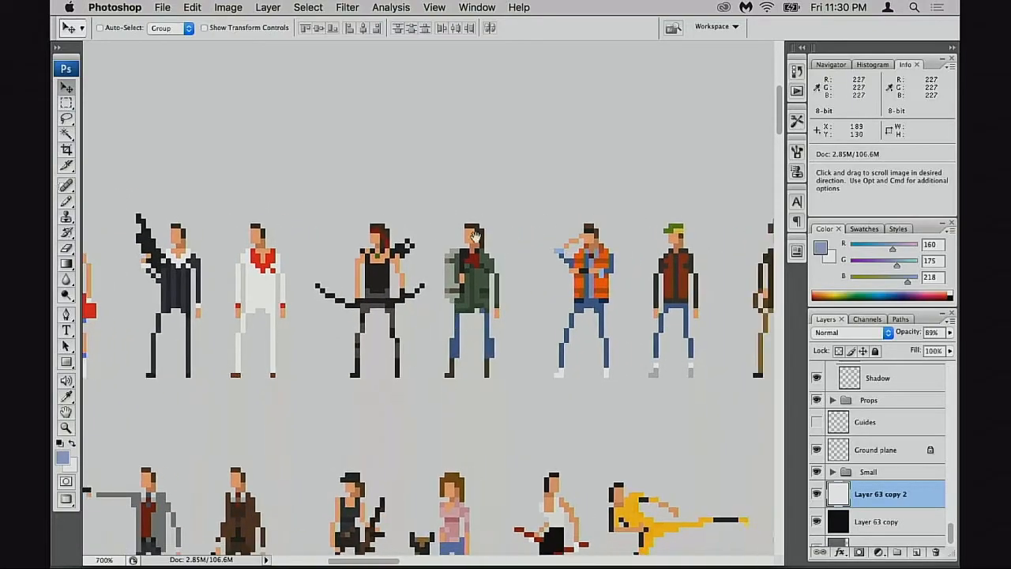
pyautogui.moveTo(459, 371); pyautogui.dragTo(370, 377)
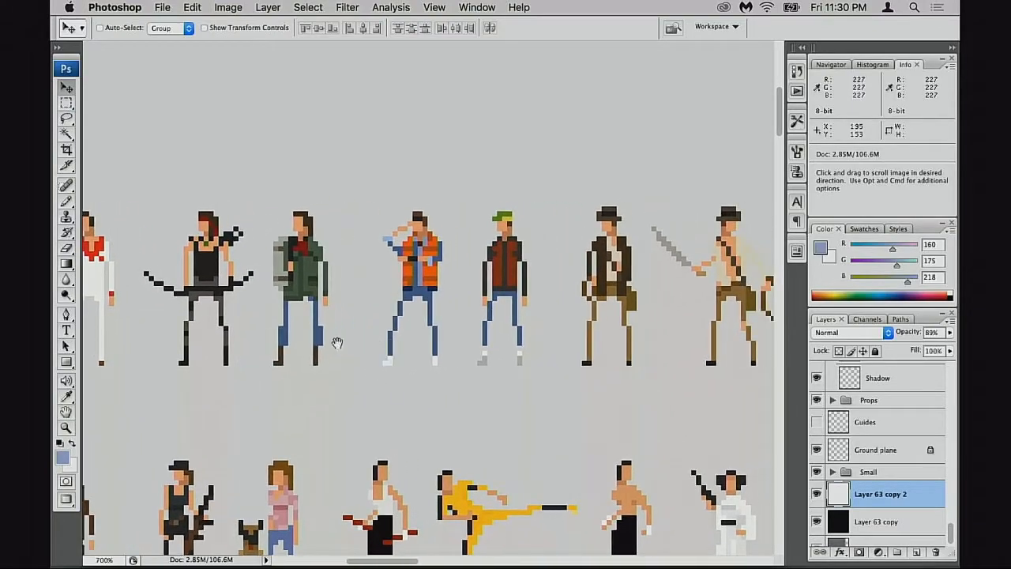
pyautogui.moveTo(336, 342); pyautogui.dragTo(392, 359)
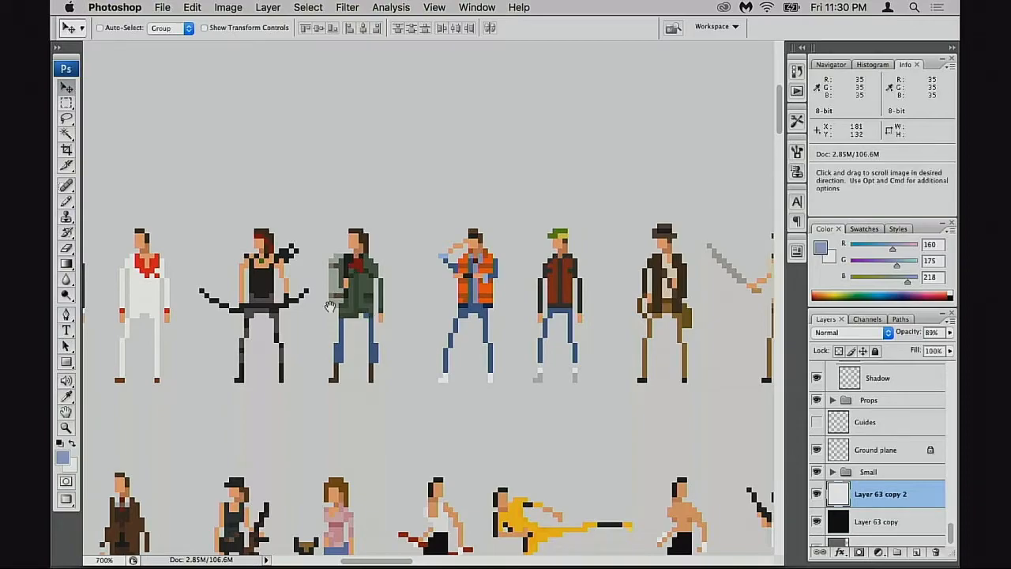
pyautogui.hscroll(-6, 356, 328)
pyautogui.moveTo(322, 342); pyautogui.dragTo(519, 321)
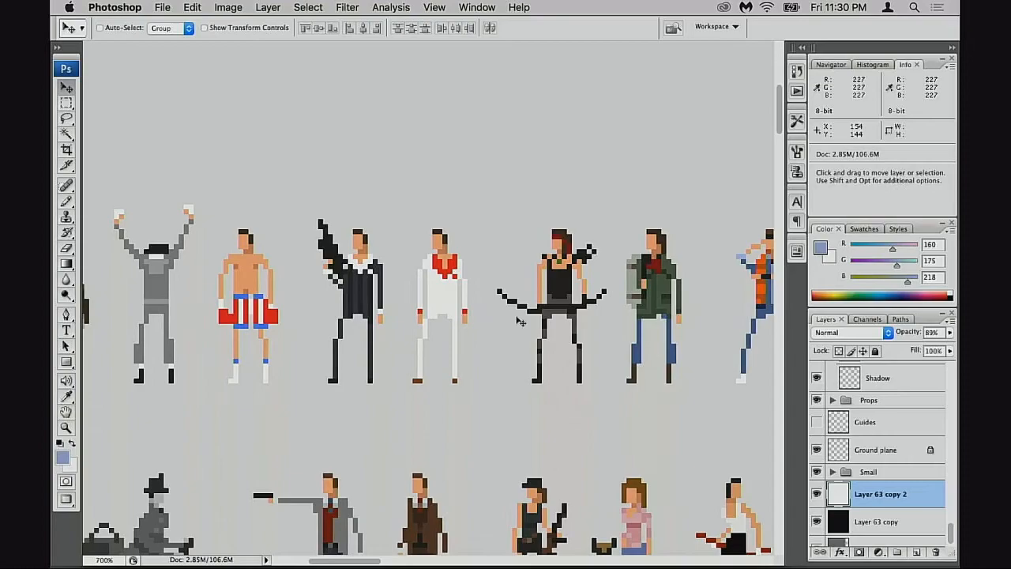
pyautogui.scroll(-5, 523, 314)
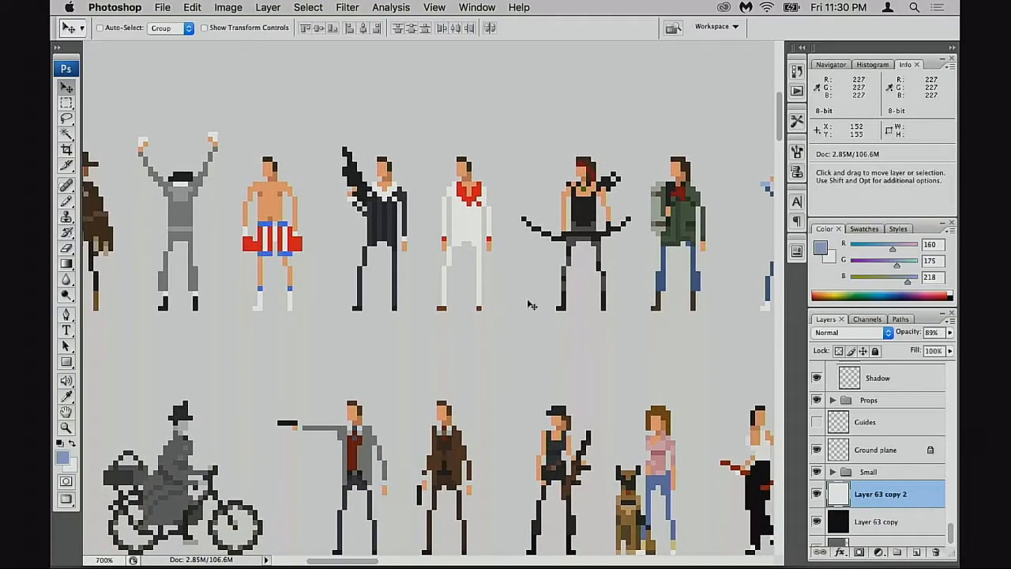
pyautogui.press('space')
pyautogui.moveTo(490, 355); pyautogui.dragTo(438, 364)
pyautogui.press('space')
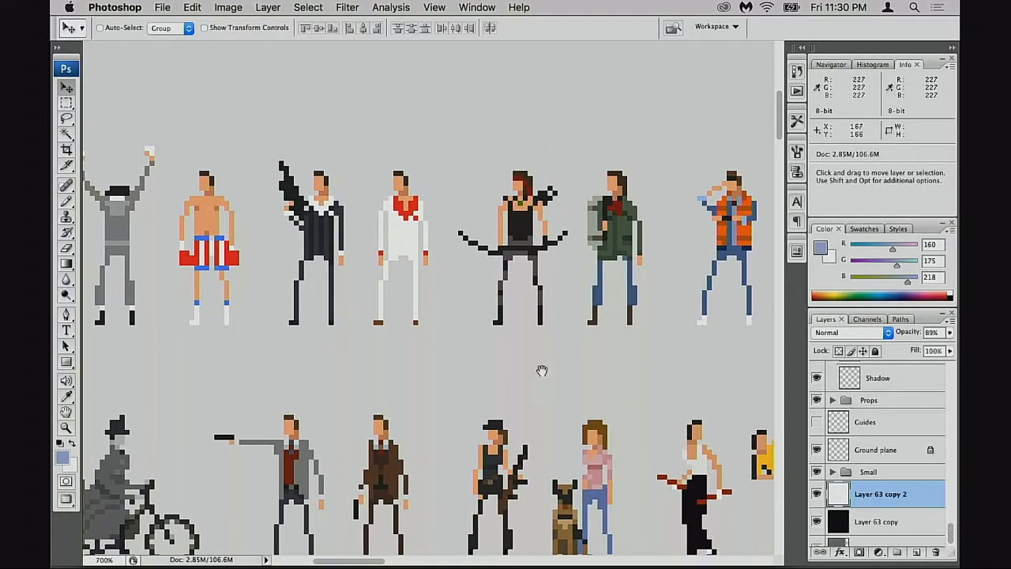
pyautogui.moveTo(542, 371); pyautogui.dragTo(493, 380)
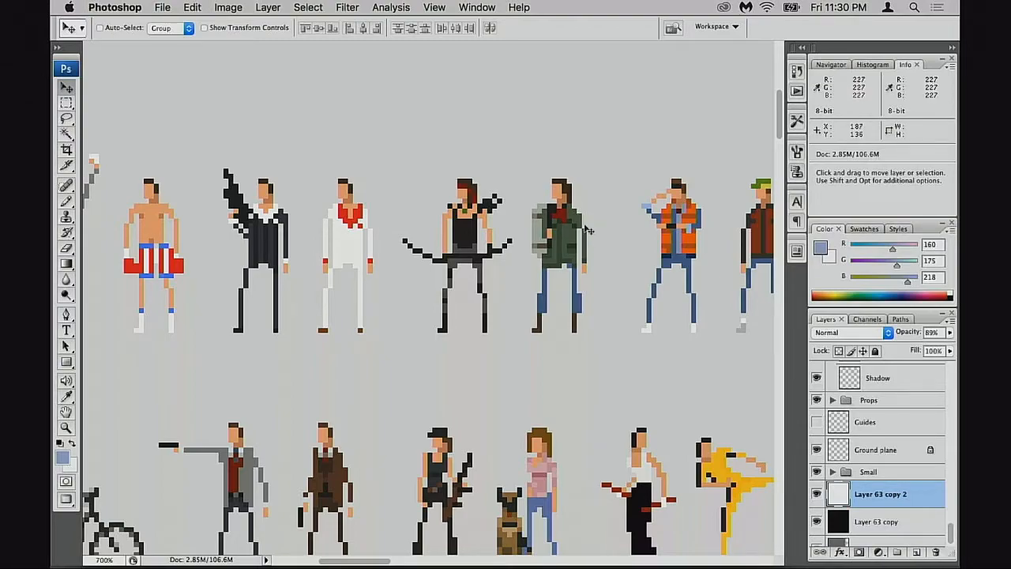
# Step: Browse along the character rows to find the pair of rifle-carrying figures beside the football player
pyautogui.moveTo(564, 342); pyautogui.dragTo(373, 323)
pyautogui.moveTo(492, 356); pyautogui.dragTo(332, 332)
pyautogui.moveTo(488, 352)
pyautogui.mouseDown()
pyautogui.moveTo(332, 346)
pyautogui.moveTo(340, 338)
pyautogui.moveTo(323, 337)
pyautogui.mouseUp()
pyautogui.moveTo(487, 332); pyautogui.dragTo(312, 320)
pyautogui.moveTo(547, 298); pyautogui.dragTo(340, 302)
pyautogui.moveTo(507, 303); pyautogui.dragTo(316, 312)
pyautogui.moveTo(526, 312); pyautogui.dragTo(378, 304)
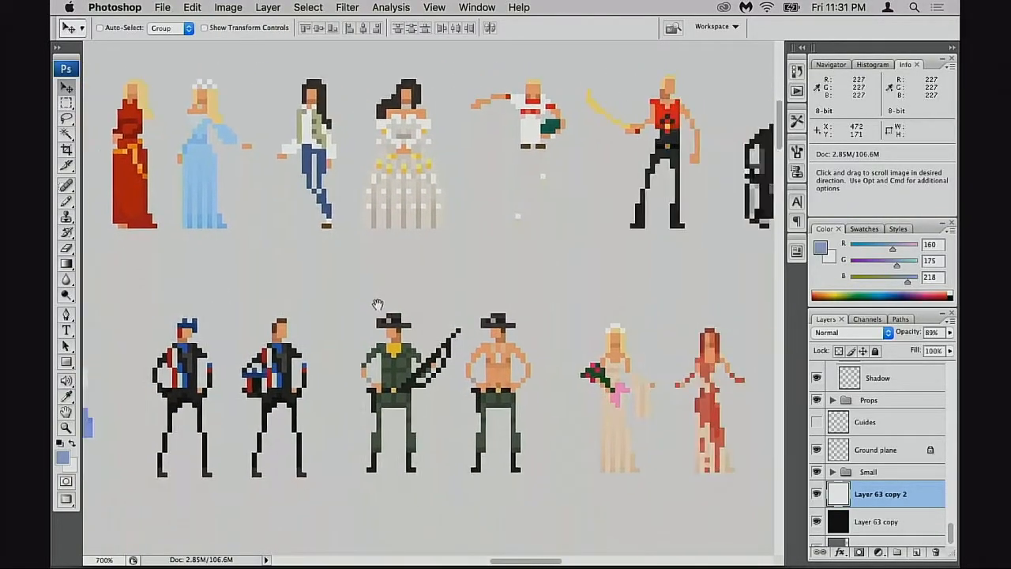
pyautogui.moveTo(576, 320); pyautogui.dragTo(323, 332)
pyautogui.moveTo(558, 297); pyautogui.dragTo(456, 296)
pyautogui.moveTo(573, 316)
pyautogui.mouseDown()
pyautogui.moveTo(442, 316)
pyautogui.moveTo(455, 330)
pyautogui.mouseUp()
pyautogui.moveTo(564, 338); pyautogui.dragTo(371, 335)
pyautogui.moveTo(482, 336)
pyautogui.mouseDown()
pyautogui.moveTo(312, 354)
pyautogui.moveTo(443, 346)
pyautogui.moveTo(501, 276)
pyautogui.mouseUp()
pyautogui.moveTo(581, 317); pyautogui.dragTo(517, 316)
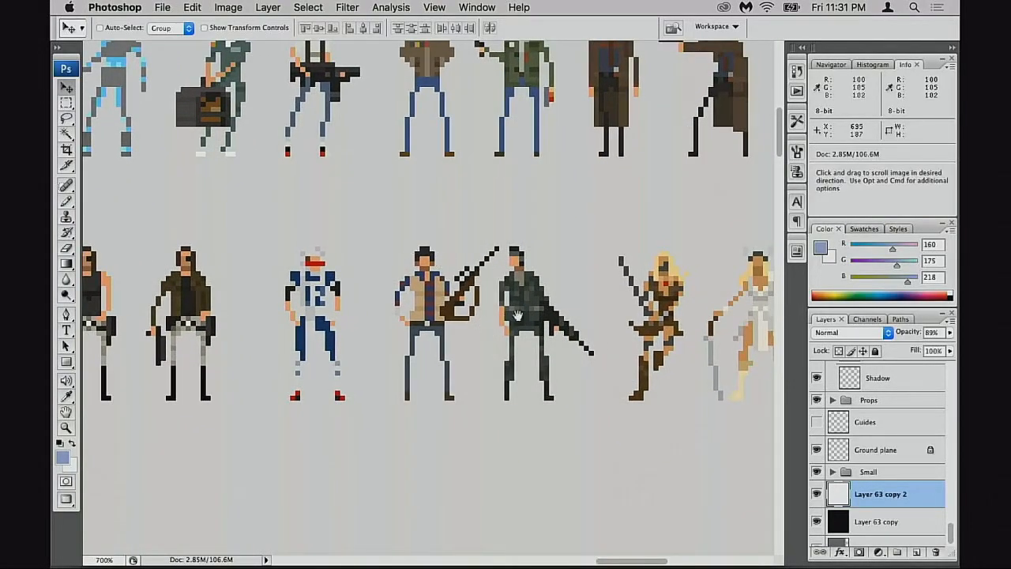
# Step: Select the two rifle-carrying figures together with a rectangular marquee about 44 by 36 pixels
pyautogui.keyDown('super'); pyautogui.click(488, 332); pyautogui.keyUp('super')
pyautogui.keyDown('super'); pyautogui.click(505, 334); pyautogui.keyUp('super')
pyautogui.moveTo(442, 316); pyautogui.dragTo(501, 408)
pyautogui.moveTo(472, 354); pyautogui.dragTo(538, 362)
pyautogui.moveTo(446, 351); pyautogui.dragTo(484, 332)
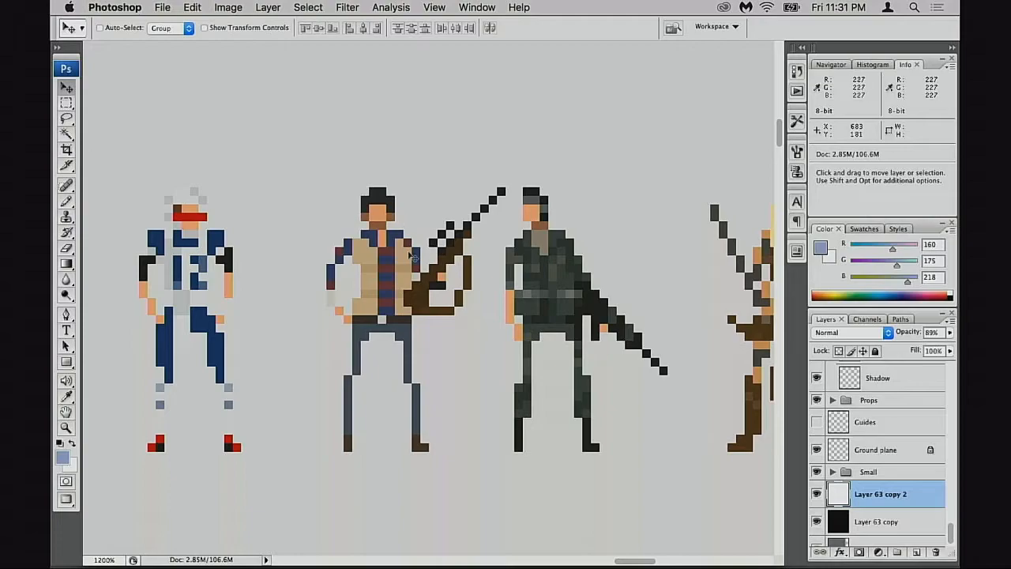
pyautogui.press('m')
pyautogui.moveTo(310, 153); pyautogui.dragTo(677, 451)
pyautogui.moveTo(613, 406); pyautogui.dragTo(606, 393)
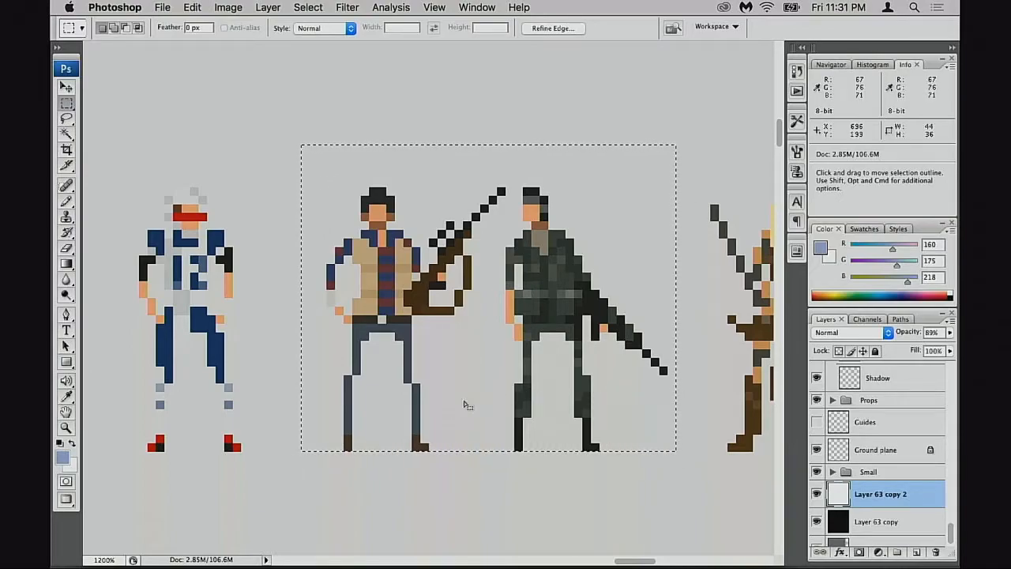
# Step: Clear the selection and reselect the two rifle-carrying figures with a rectangular marquee about 46 by 36 pixels
pyautogui.press('space')
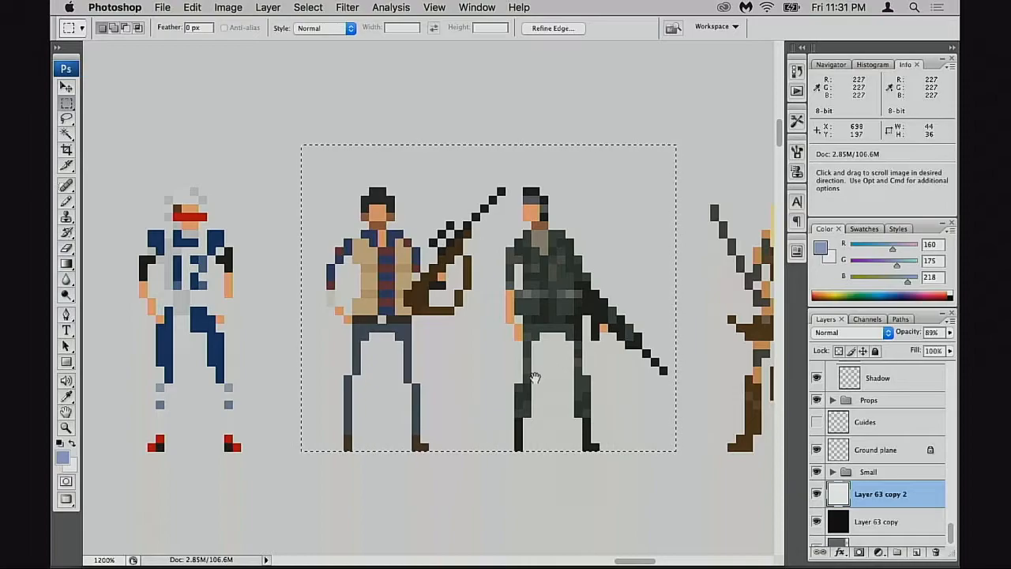
pyautogui.moveTo(534, 378); pyautogui.dragTo(528, 375)
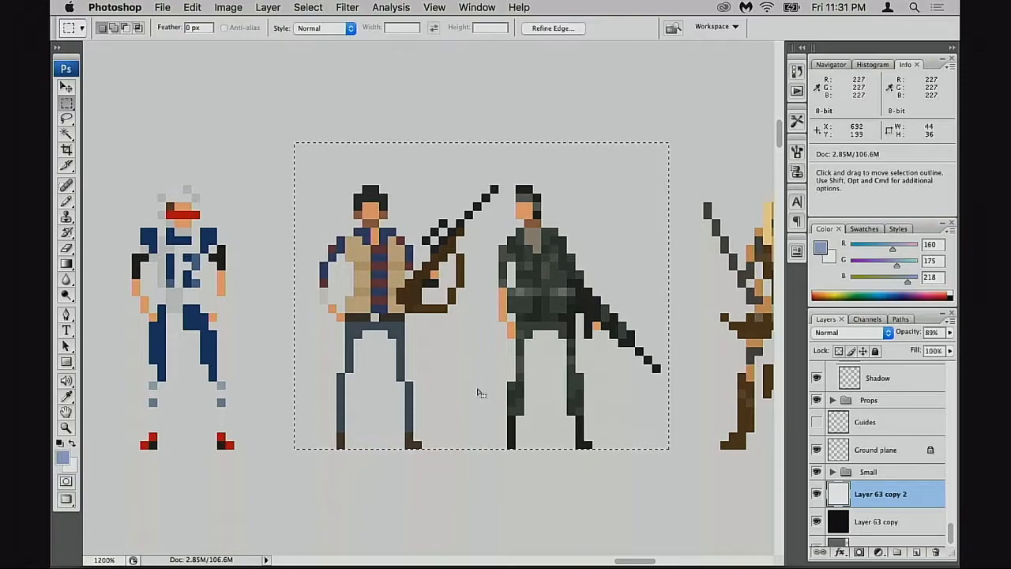
pyautogui.press('space')
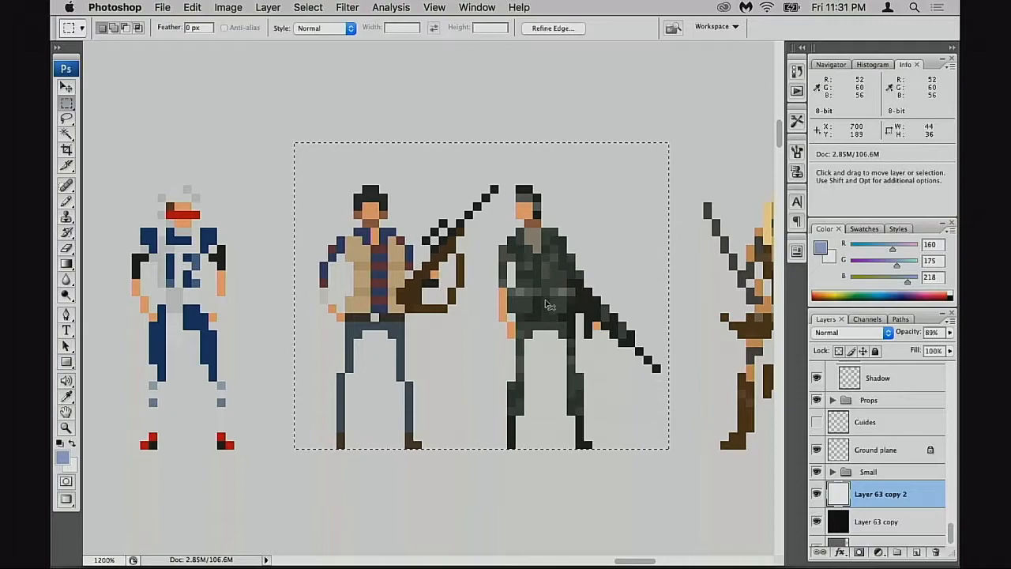
pyautogui.press('super+d')
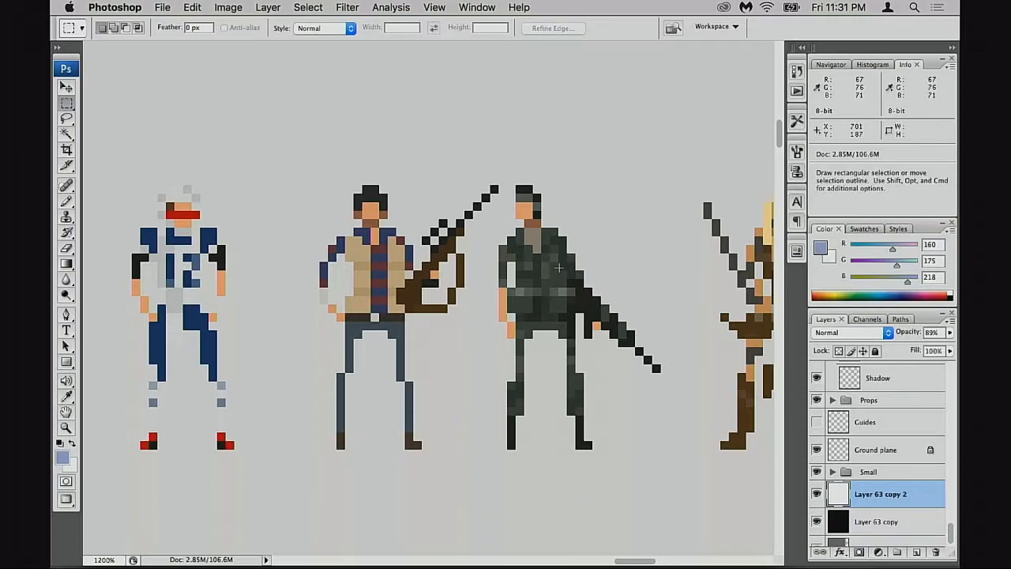
pyautogui.hscroll(2, 506, 237)
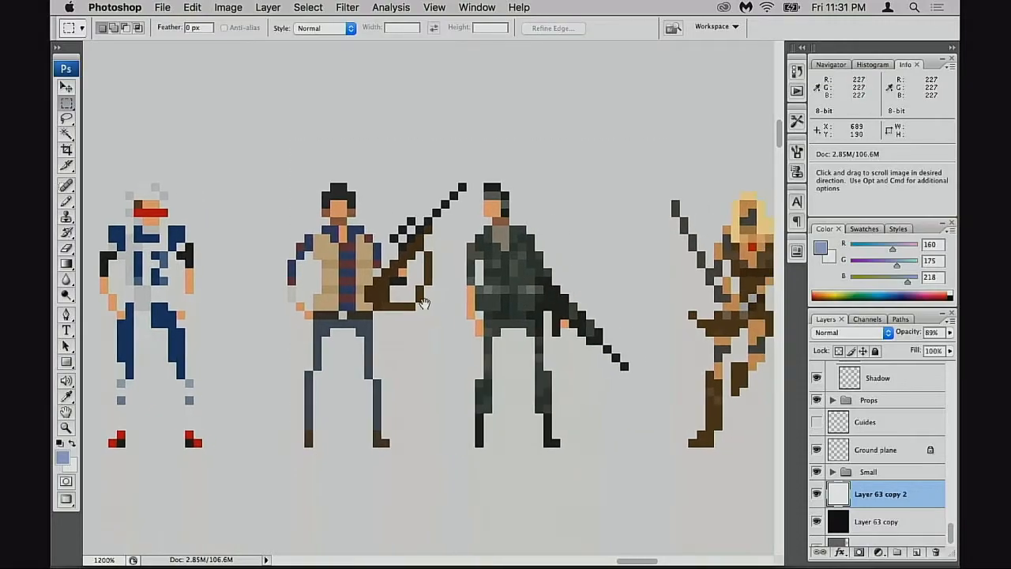
pyautogui.moveTo(280, 184); pyautogui.dragTo(636, 442)
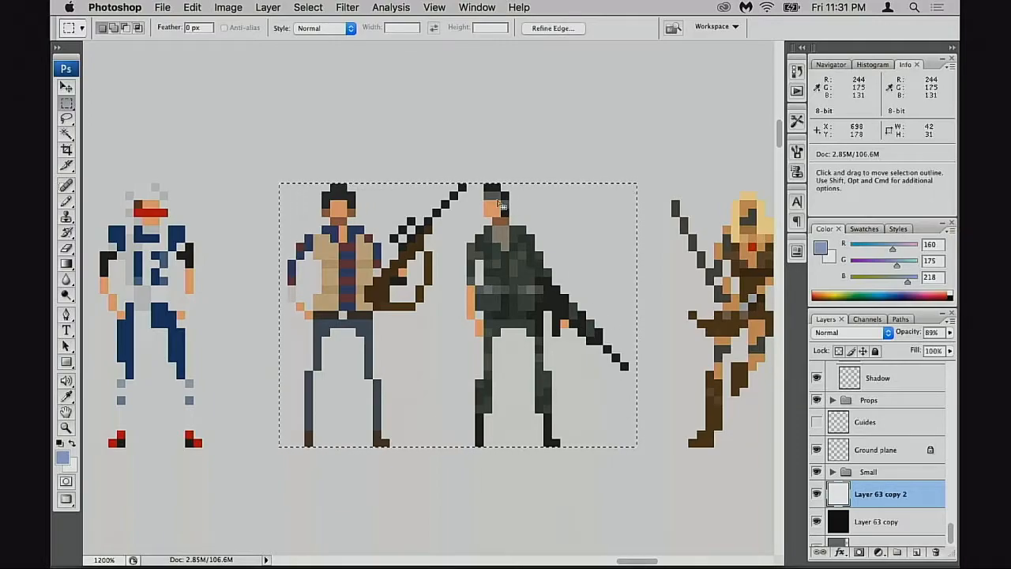
pyautogui.moveTo(245, 141); pyautogui.dragTo(637, 442)
pyautogui.press('Right')
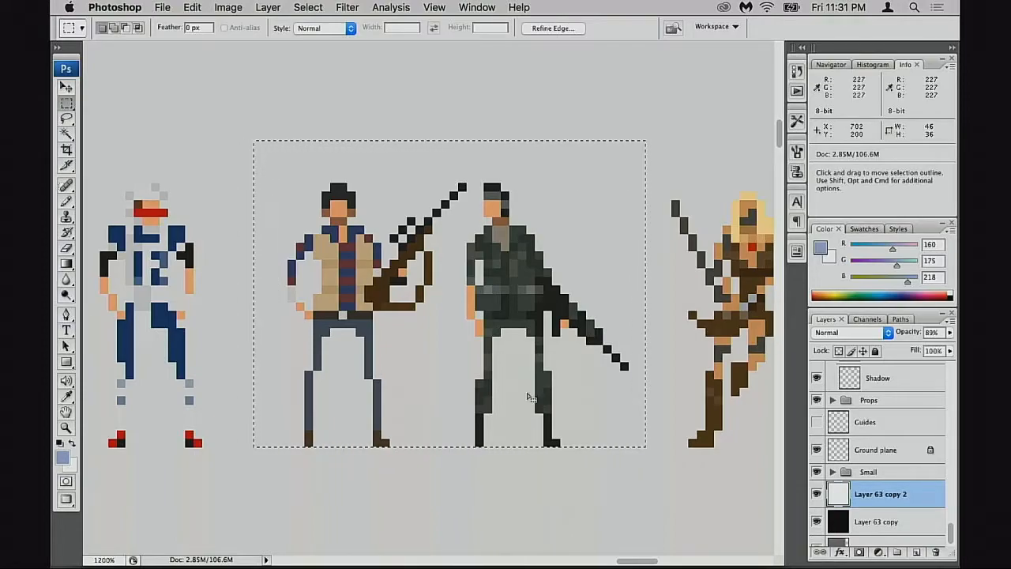
# Step: Replace the selection with one around only the rifle-carrying figure in dark camouflage, spanning about 23 by 33 pixels
pyautogui.hscroll(3, 521, 316)
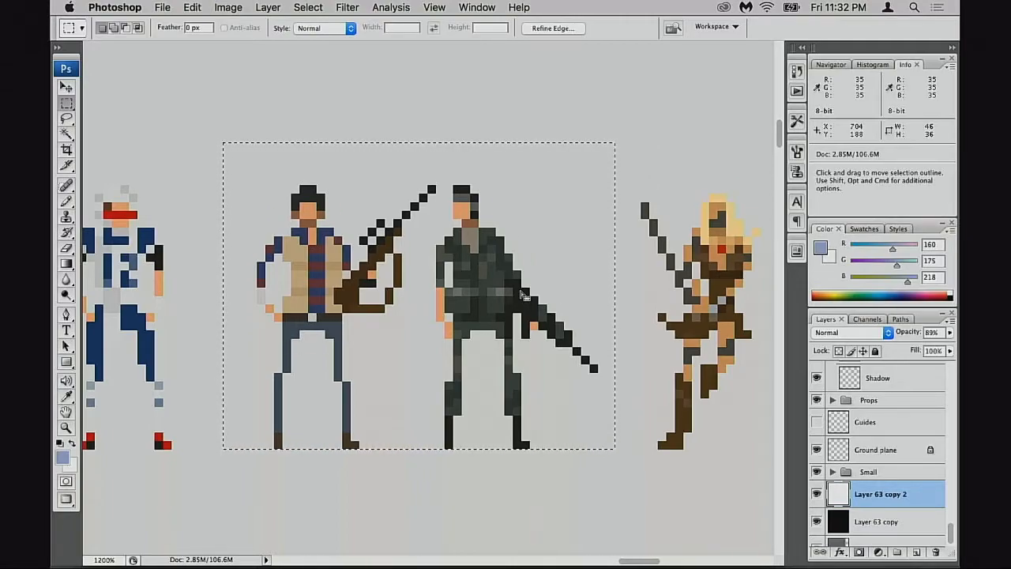
pyautogui.moveTo(448, 331); pyautogui.dragTo(413, 321)
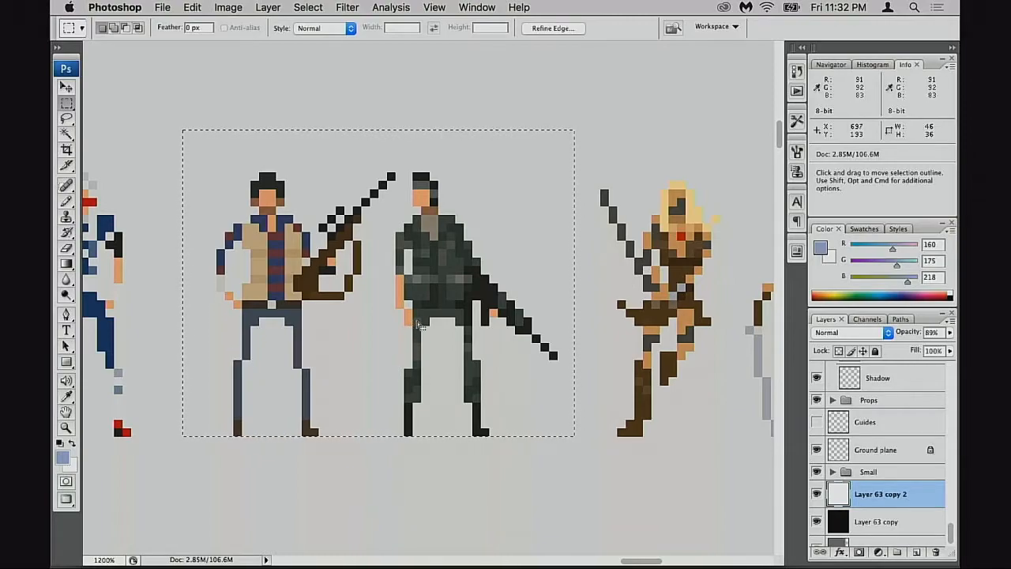
pyautogui.press('space')
pyautogui.moveTo(431, 333); pyautogui.dragTo(448, 327)
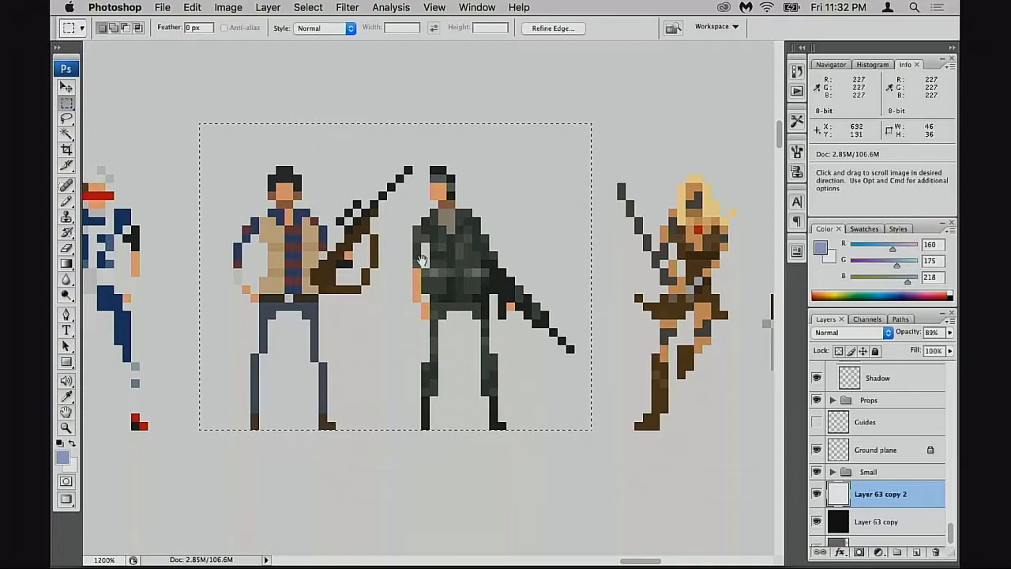
pyautogui.press('super+d')
pyautogui.moveTo(284, 152); pyautogui.dragTo(243, 181)
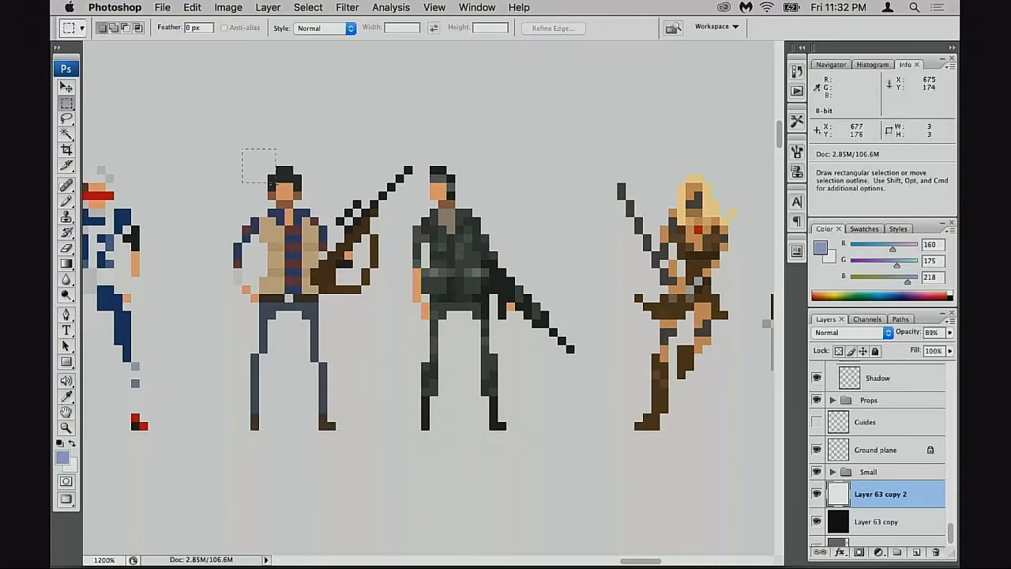
pyautogui.moveTo(397, 421); pyautogui.dragTo(408, 428)
pyautogui.keyDown('shift'); pyautogui.moveTo(217, 235); pyautogui.dragTo(511, 352); pyautogui.keyUp('shift')
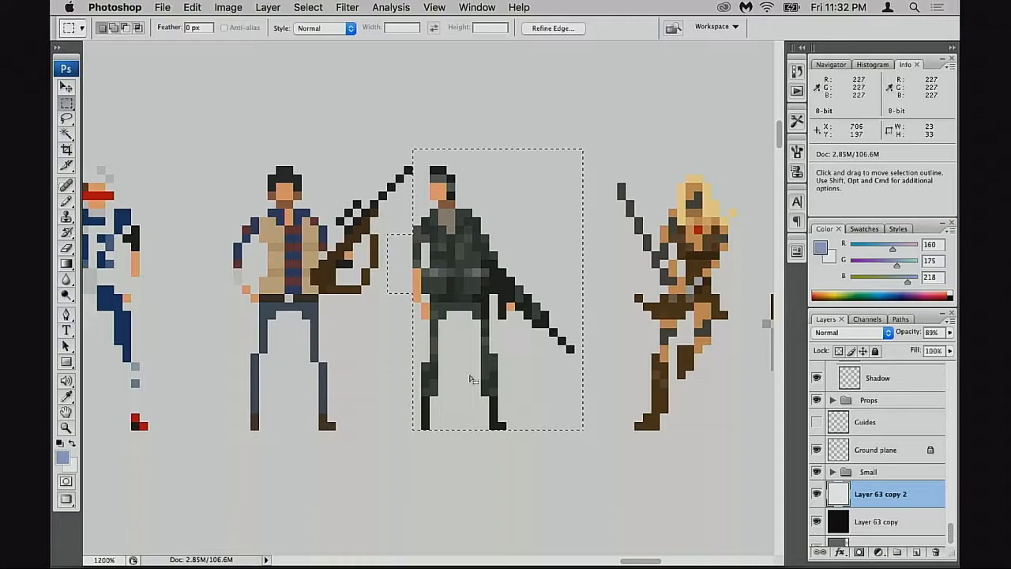
# Step: Leave full-screen view, switch to Chrome and run a Google image search for "the deer hunter"
pyautogui.press('f')
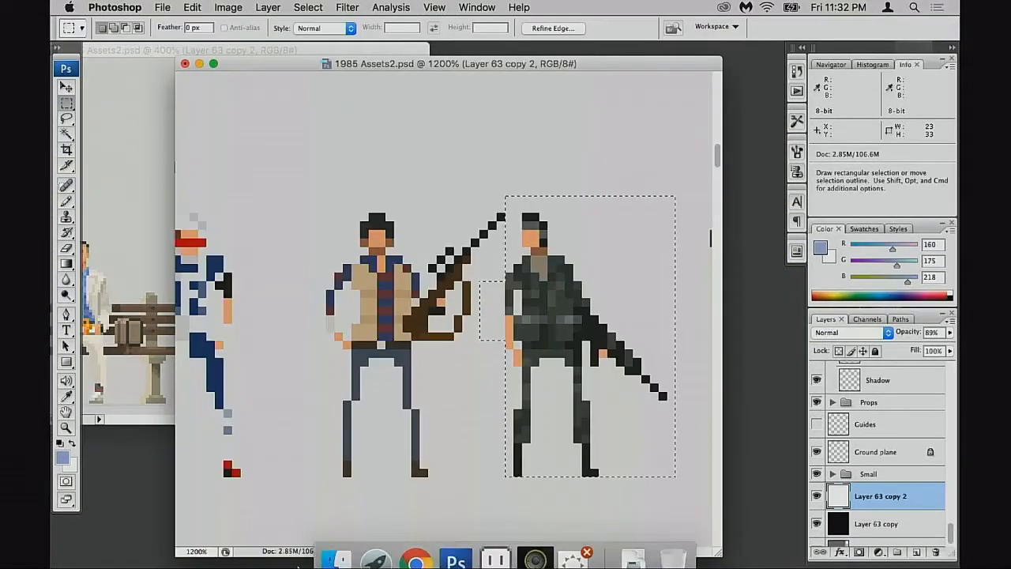
pyautogui.click(416, 542)
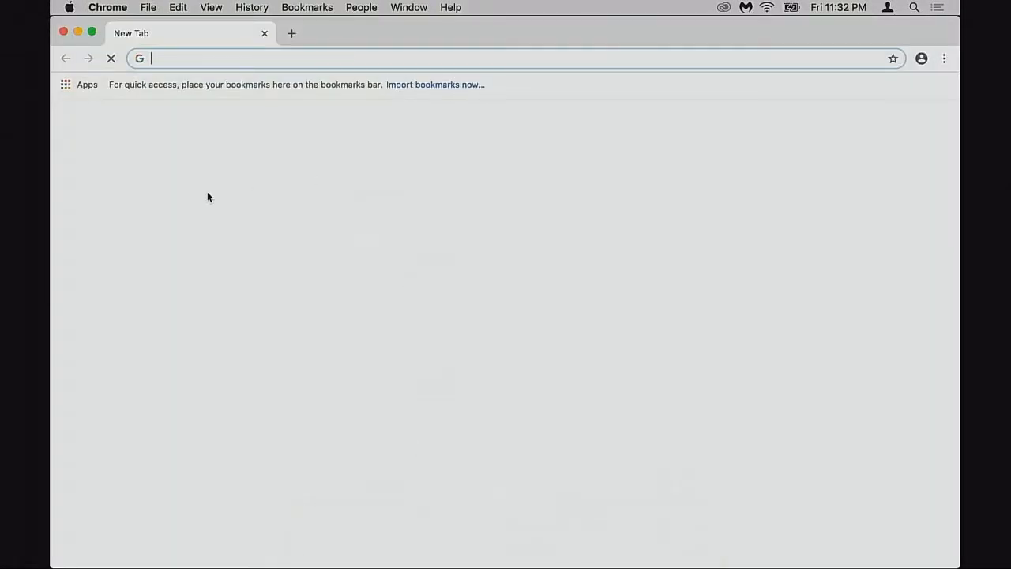
pyautogui.write('the deer hunter')
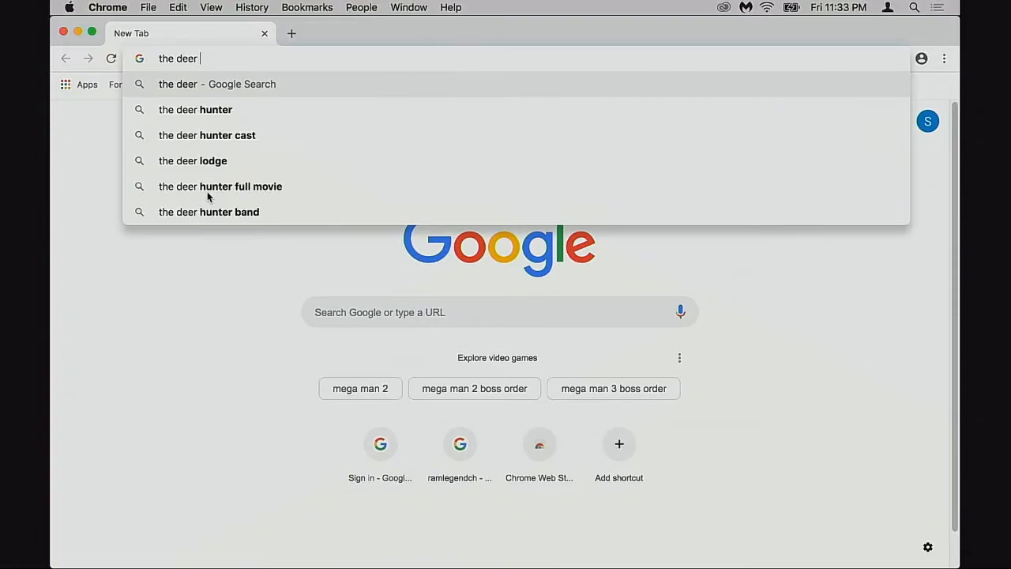
pyautogui.press('Return')
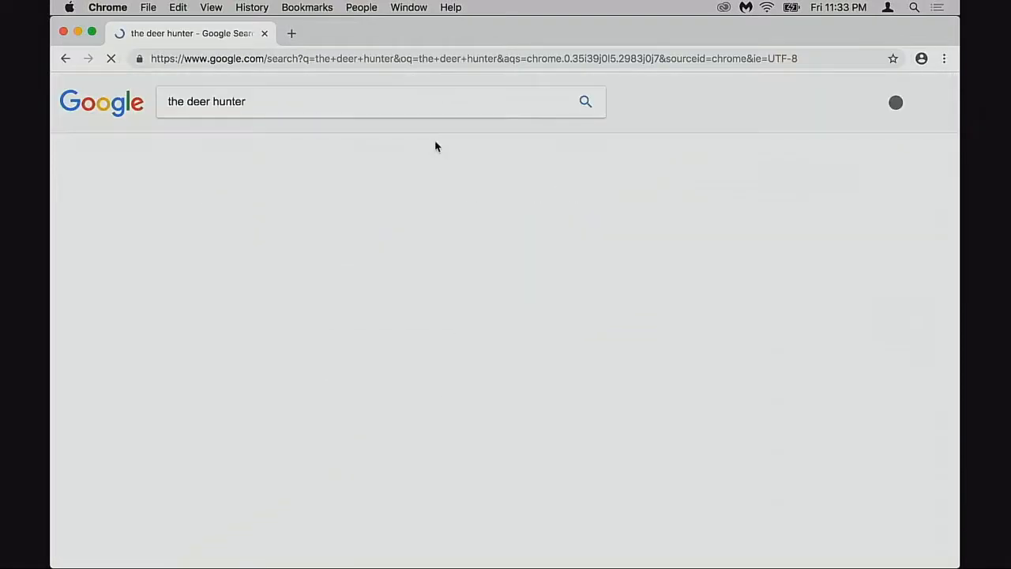
pyautogui.click(265, 144)
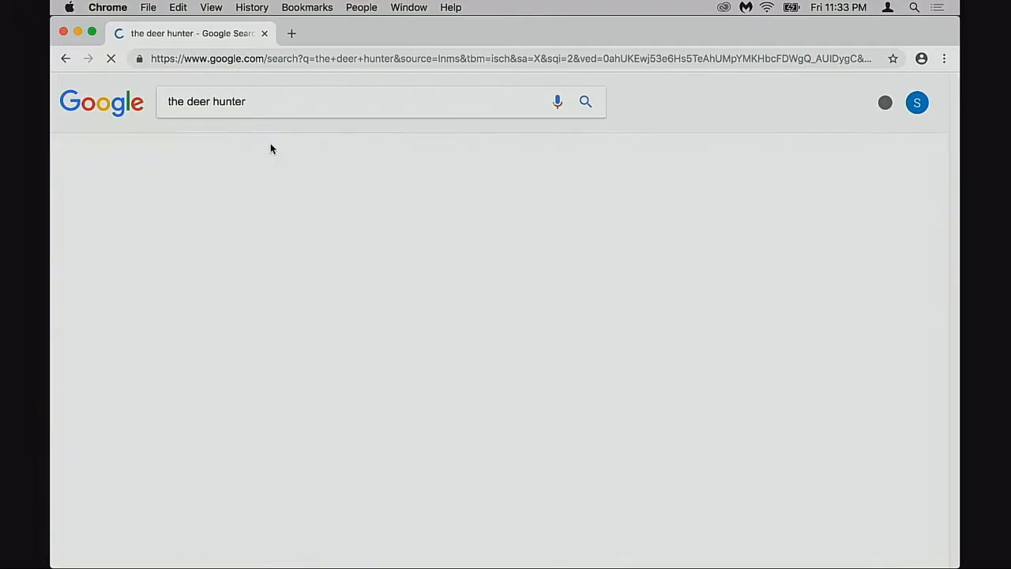
pyautogui.scroll(-2, 554, 247)
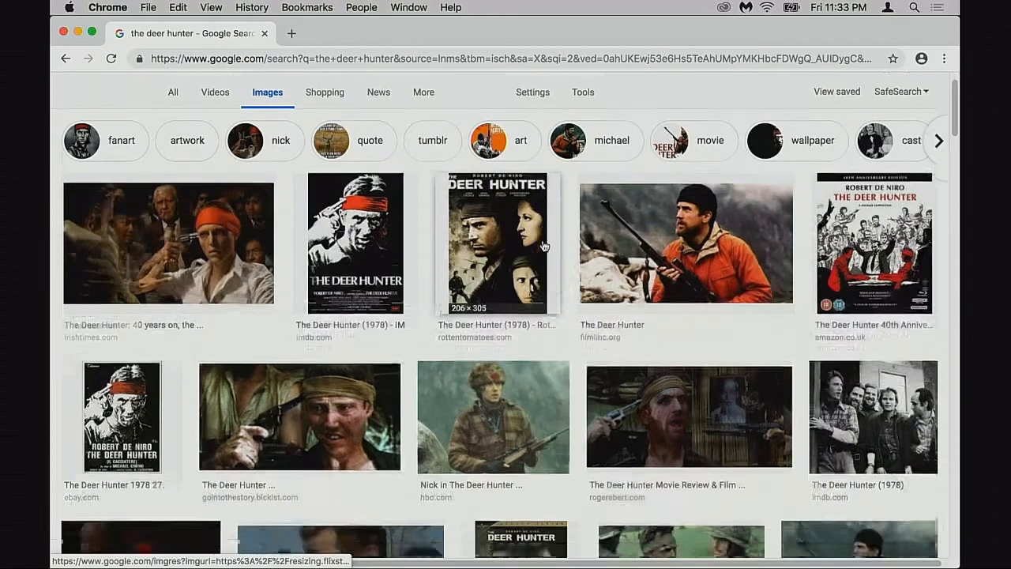
# Step: Preview the Irish Times still with the red headband and the Black List still with the tan headband, closing each preview
pyautogui.click(250, 234)
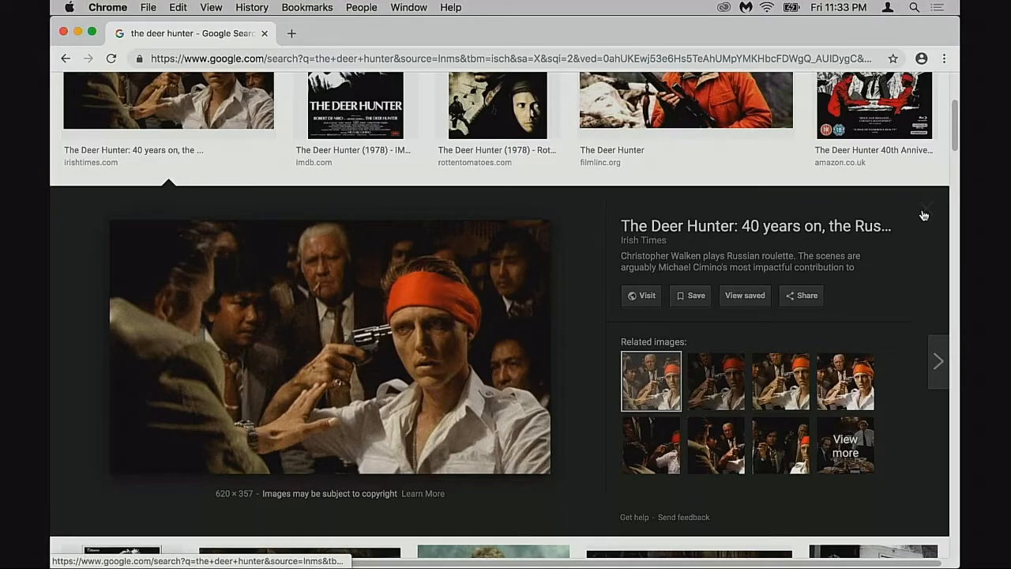
pyautogui.scroll(3, 927, 213)
pyautogui.scroll(-3, 914, 226)
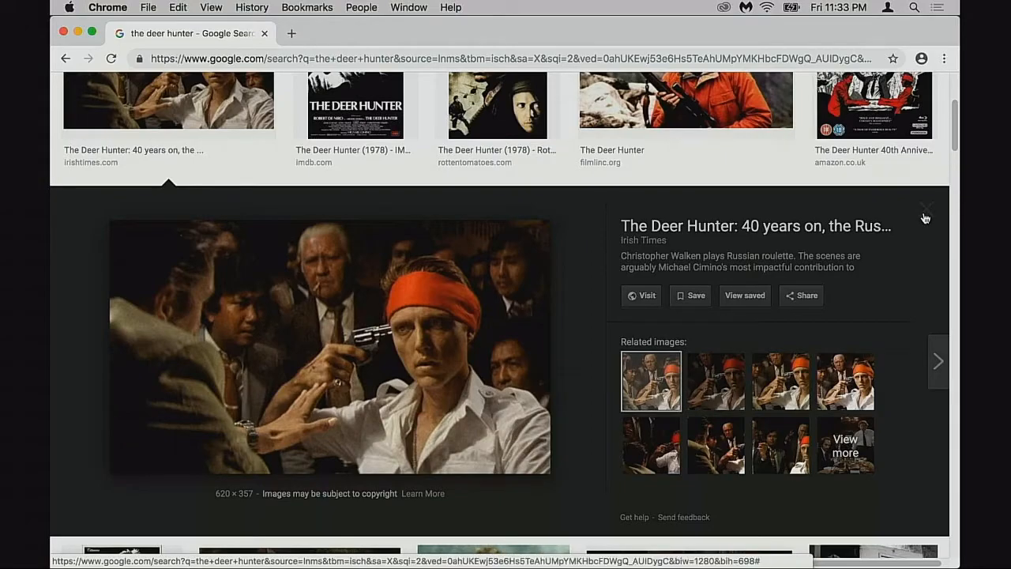
pyautogui.click(927, 211)
pyautogui.scroll(-1, 892, 222)
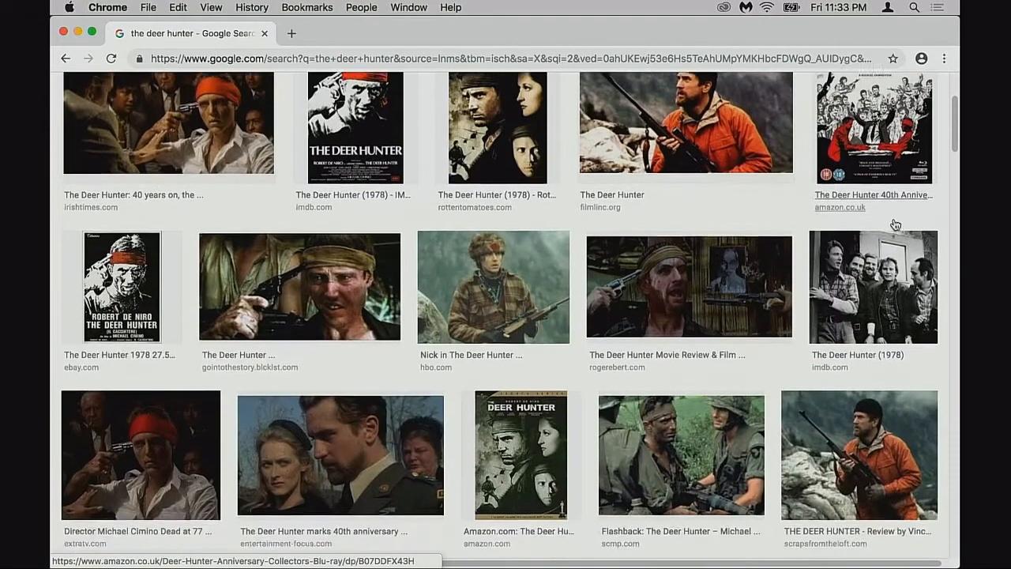
pyautogui.scroll(-2, 895, 224)
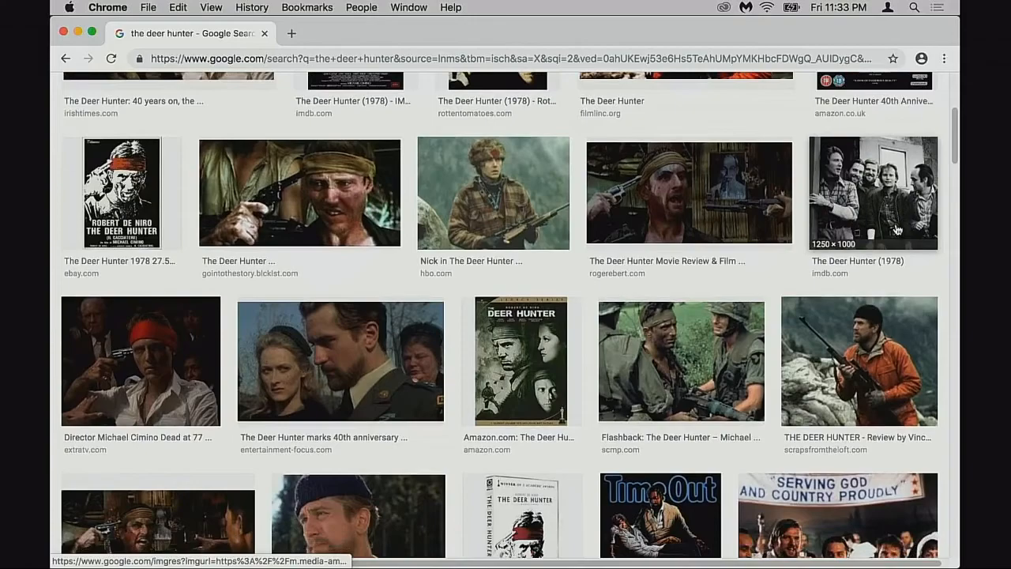
pyautogui.click(379, 225)
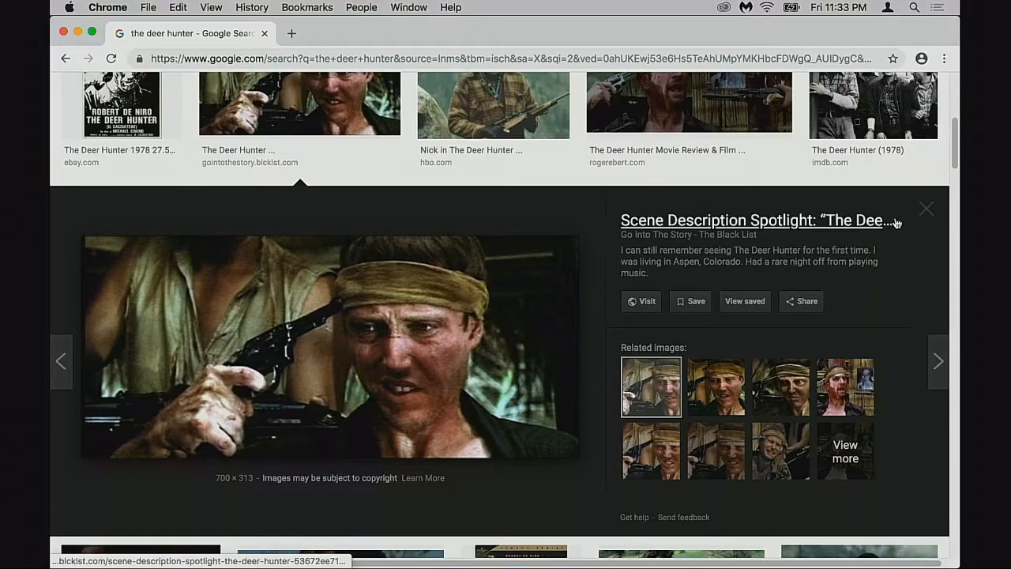
pyautogui.click(925, 210)
# Step: Find the thetimes.co.uk still of the hunter in a light vest and dark cap holding a rifle, and open its preview
pyautogui.scroll(-1, 730, 235)
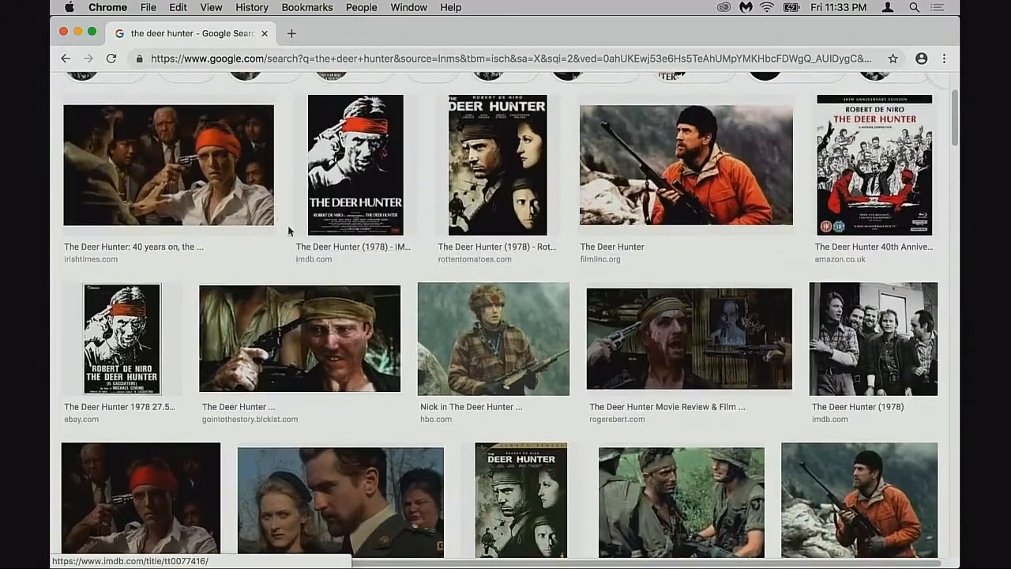
pyautogui.scroll(-5, 787, 245)
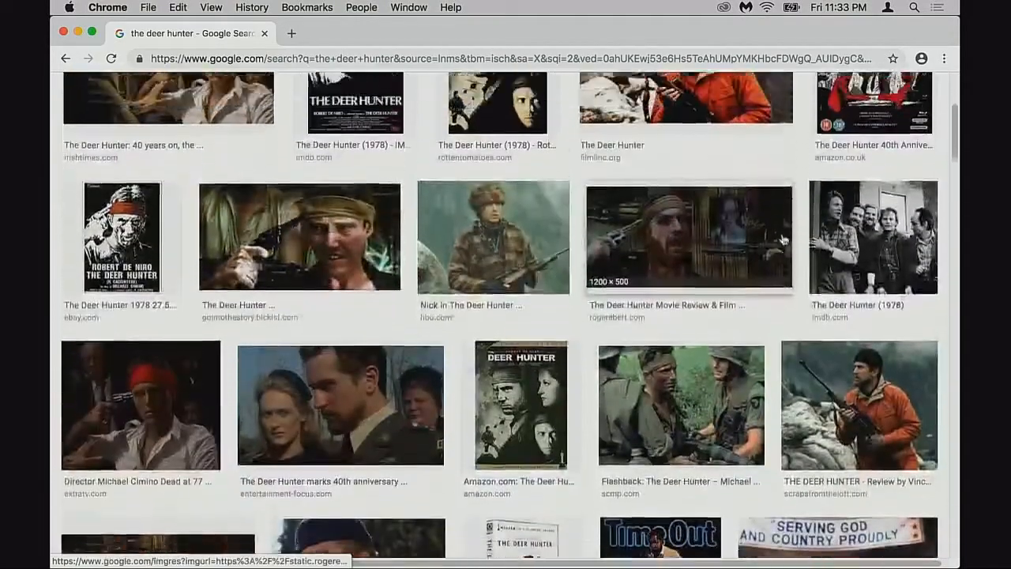
pyautogui.scroll(-2, 789, 308)
pyautogui.scroll(-15, 842, 300)
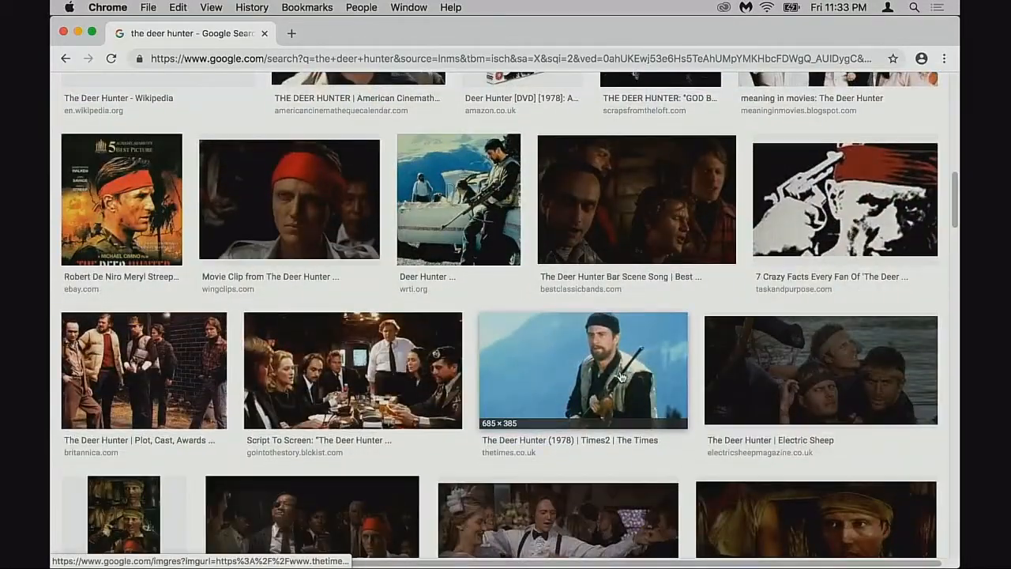
pyautogui.click(621, 377)
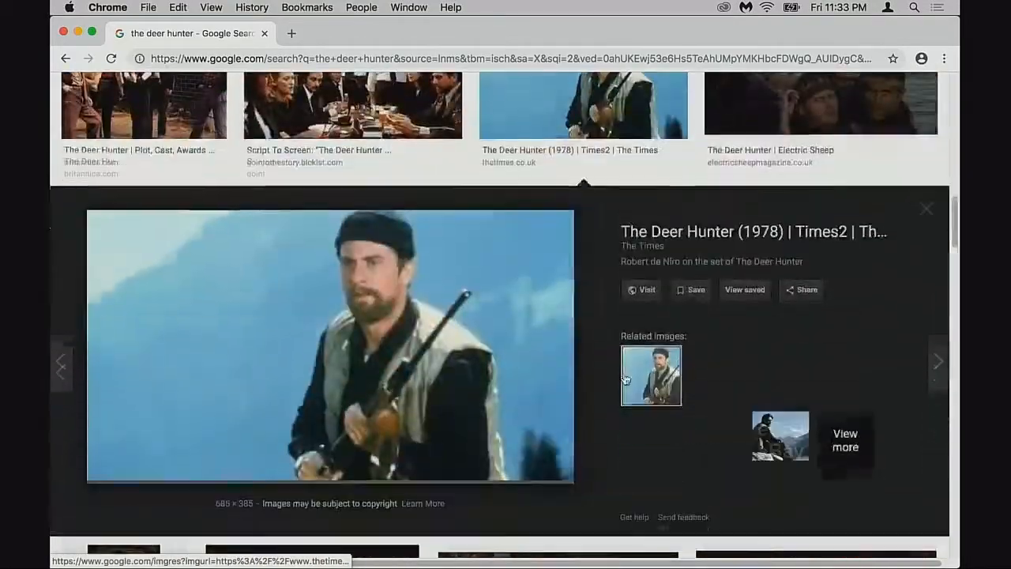
# Step: Switch to Photoshop and move the 1985 Assets2.psd window aside so the vest-wearing figure can be compared with the film still
pyautogui.moveTo(371, 562)
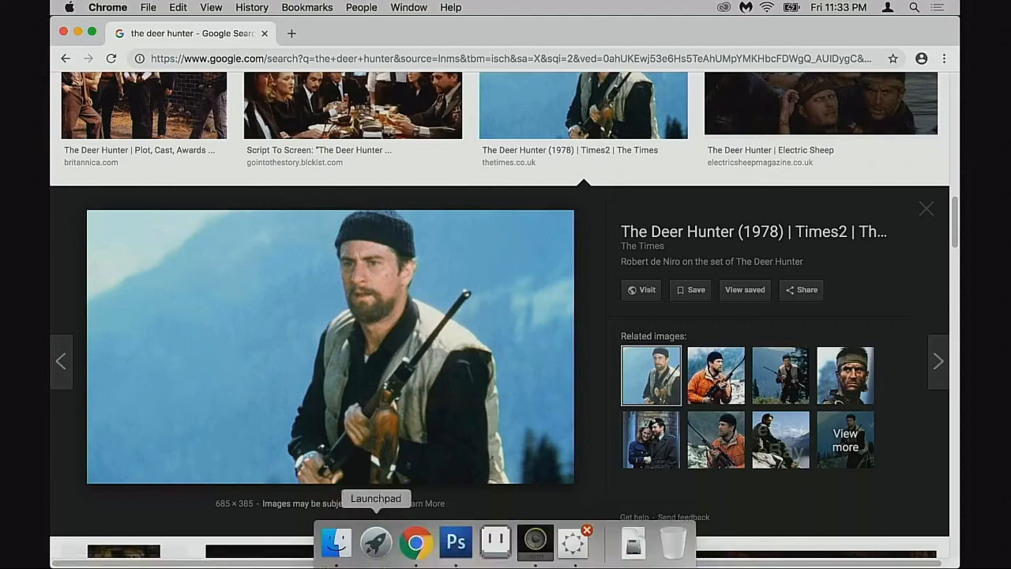
pyautogui.click(454, 545)
pyautogui.moveTo(505, 60); pyautogui.dragTo(847, 114)
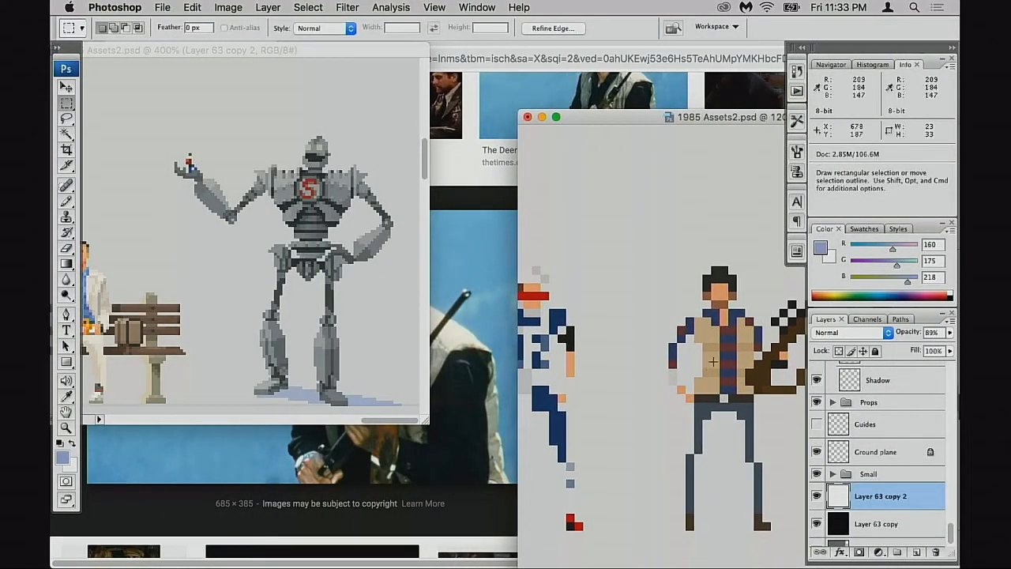
# Step: Return to Chrome, preview the related Pinterest portrait of the soldier wearing an olive headband, and close the preview
pyautogui.click(493, 243)
pyautogui.scroll(-2, 631, 277)
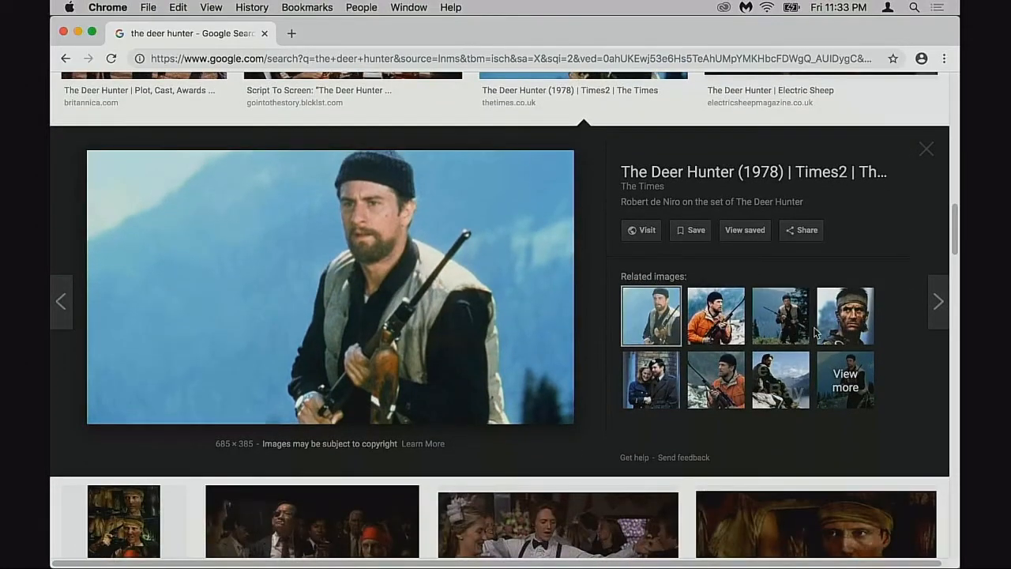
pyautogui.click(845, 328)
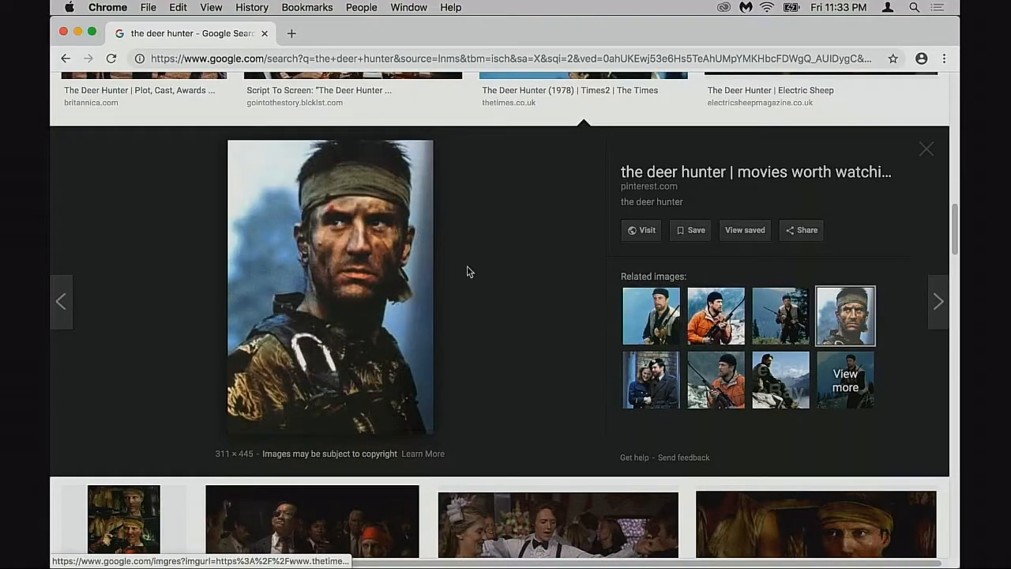
pyautogui.click(927, 149)
# Step: Browse further through The Deer Hunter image results for stills of the hunter's outfits, and return to the first results
pyautogui.scroll(-5, 853, 237)
pyautogui.scroll(-6, 672, 261)
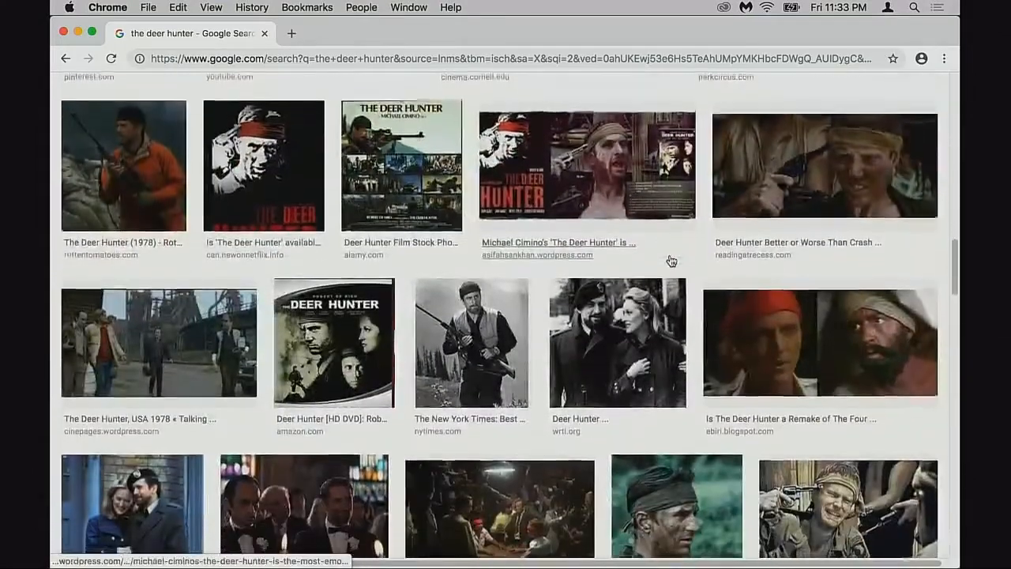
pyautogui.scroll(-7, 674, 262)
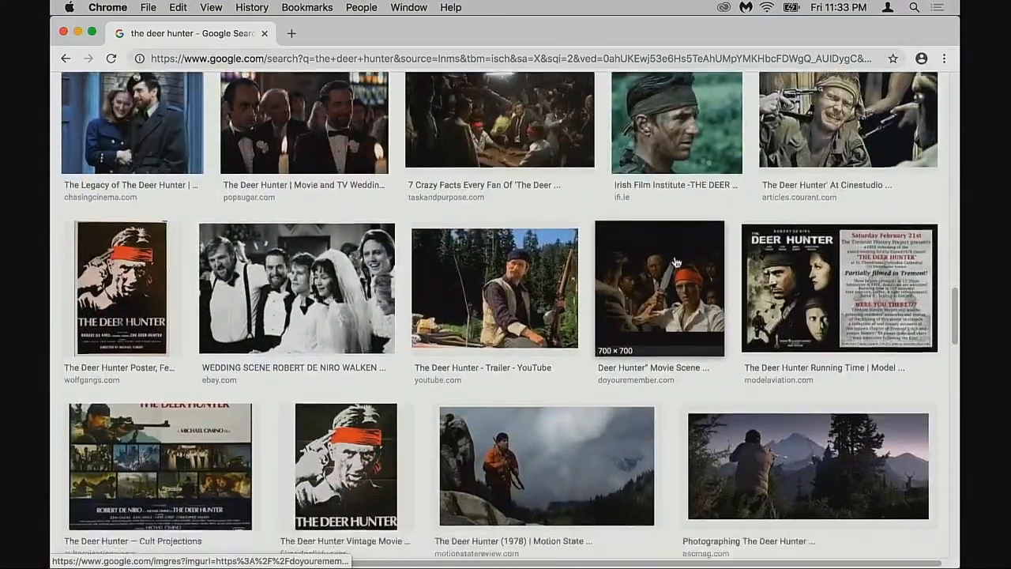
pyautogui.scroll(-2, 775, 248)
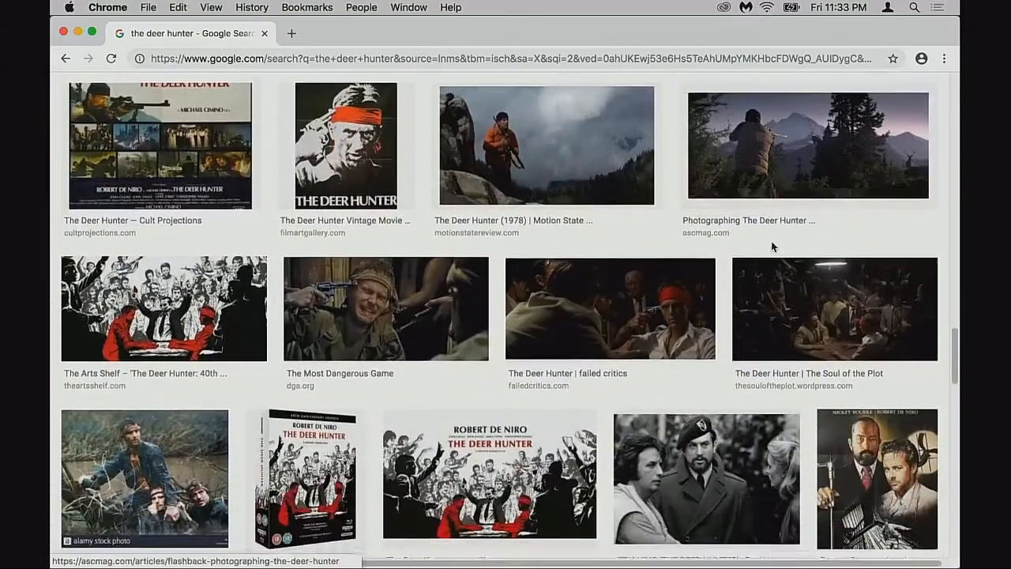
pyautogui.scroll(-5, 772, 240)
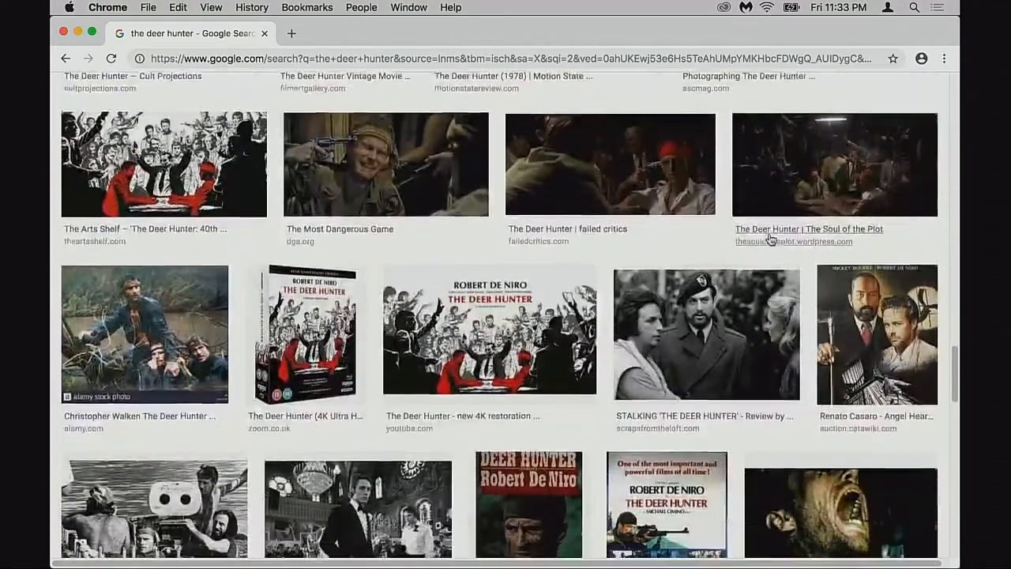
pyautogui.scroll(-5, 766, 243)
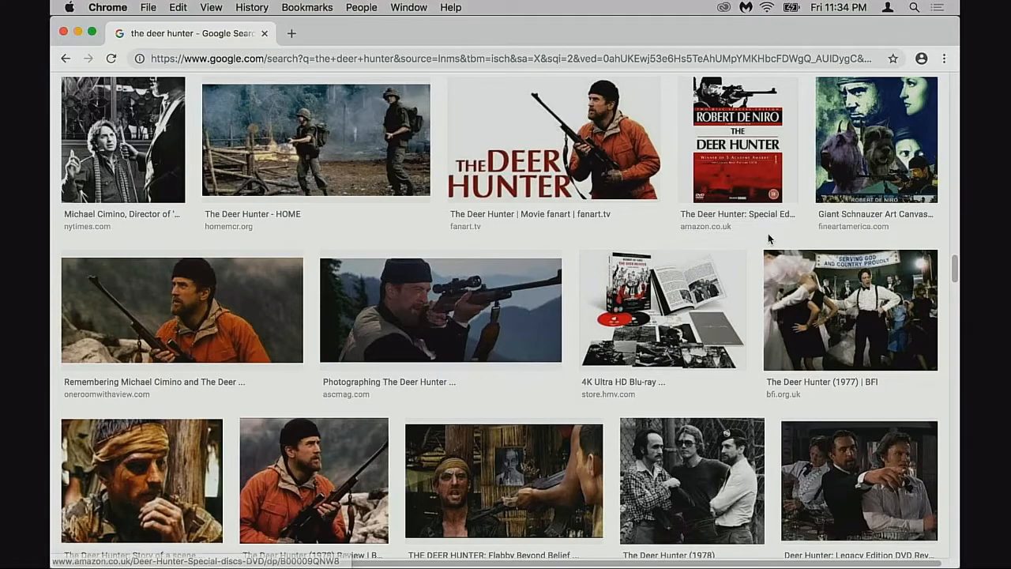
pyautogui.scroll(-5, 768, 239)
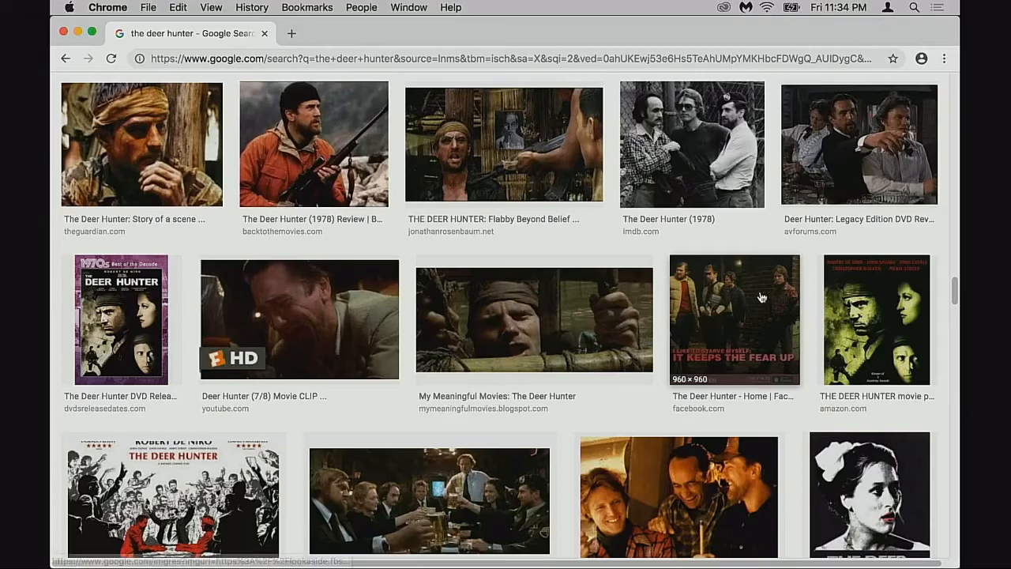
pyautogui.scroll(15, 770, 282)
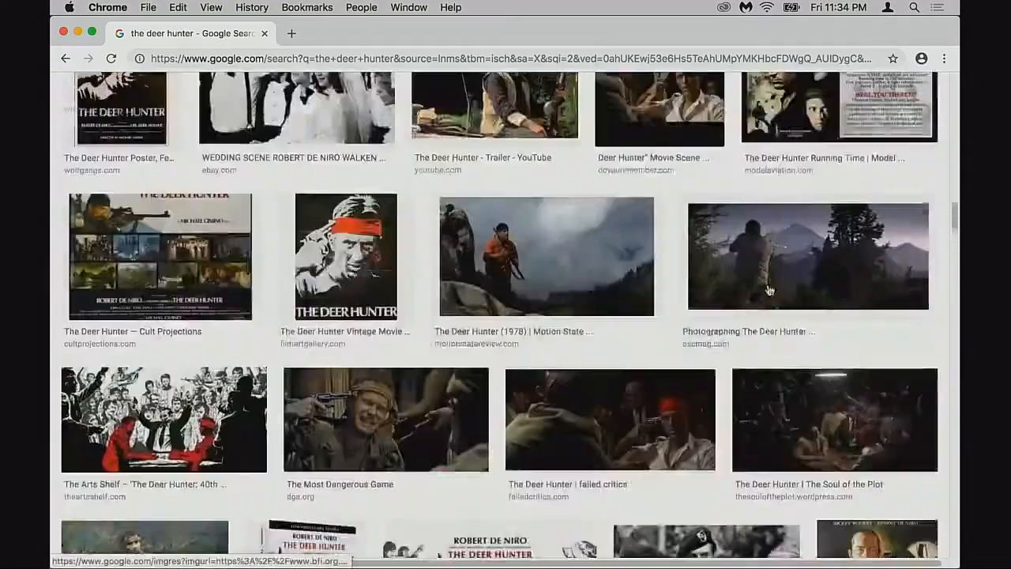
pyautogui.scroll(10, 766, 293)
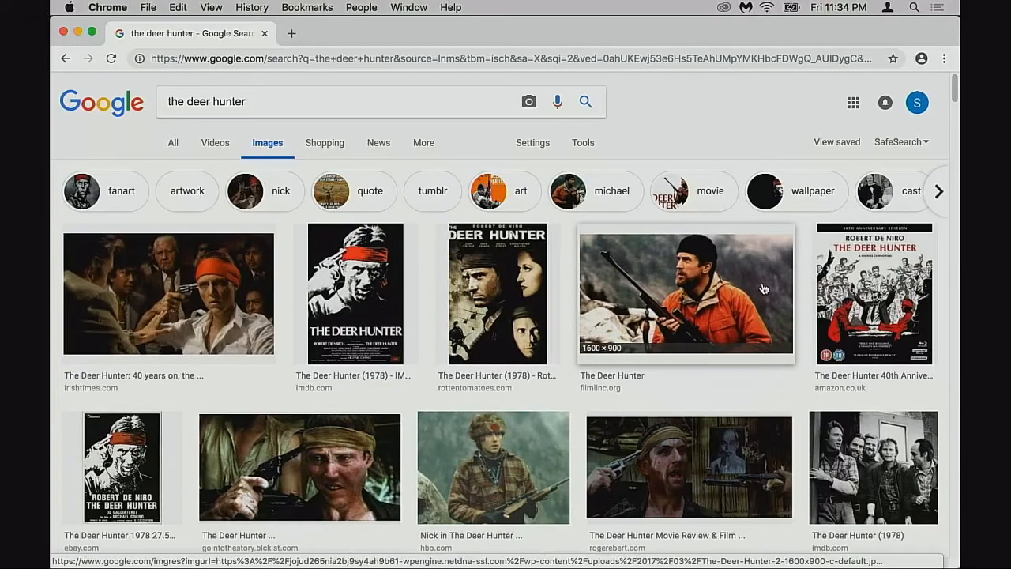
# Step: Find the wrti.org still of the vest-wearing man with a rifle leaning on a car, preview it and close the preview
pyautogui.scroll(-8, 761, 294)
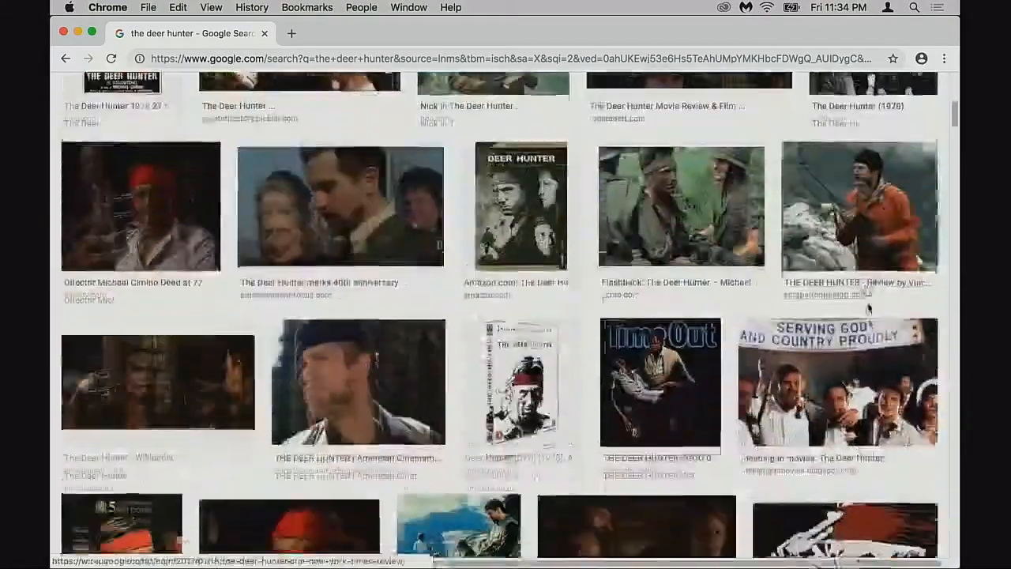
pyautogui.scroll(-2, 790, 304)
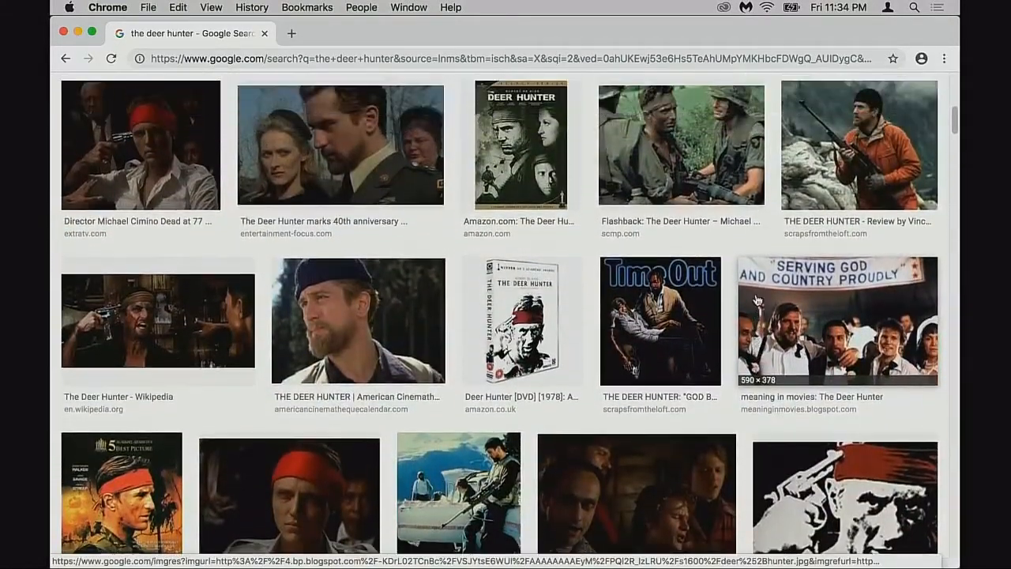
pyautogui.scroll(-1, 757, 300)
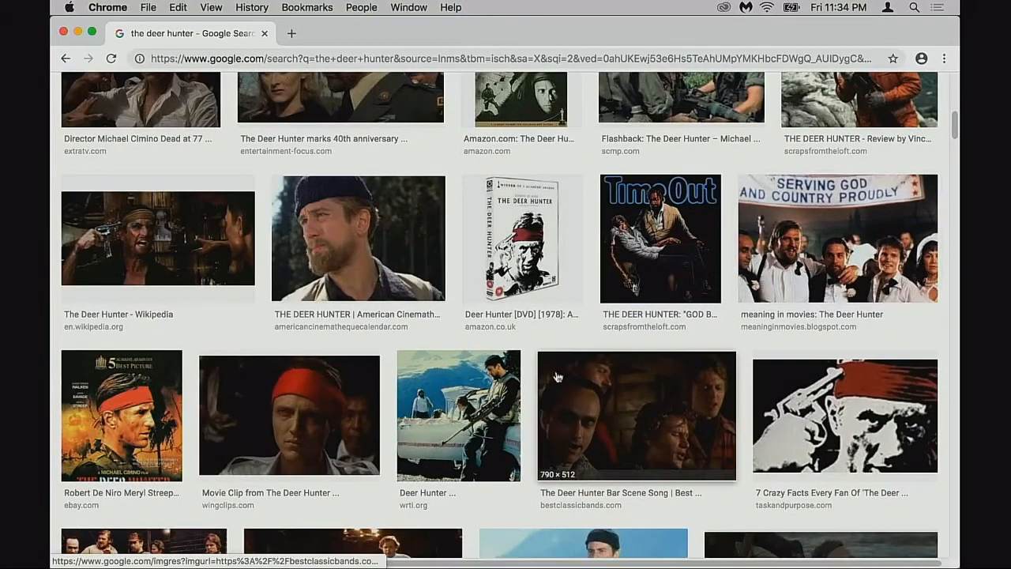
pyautogui.click(479, 417)
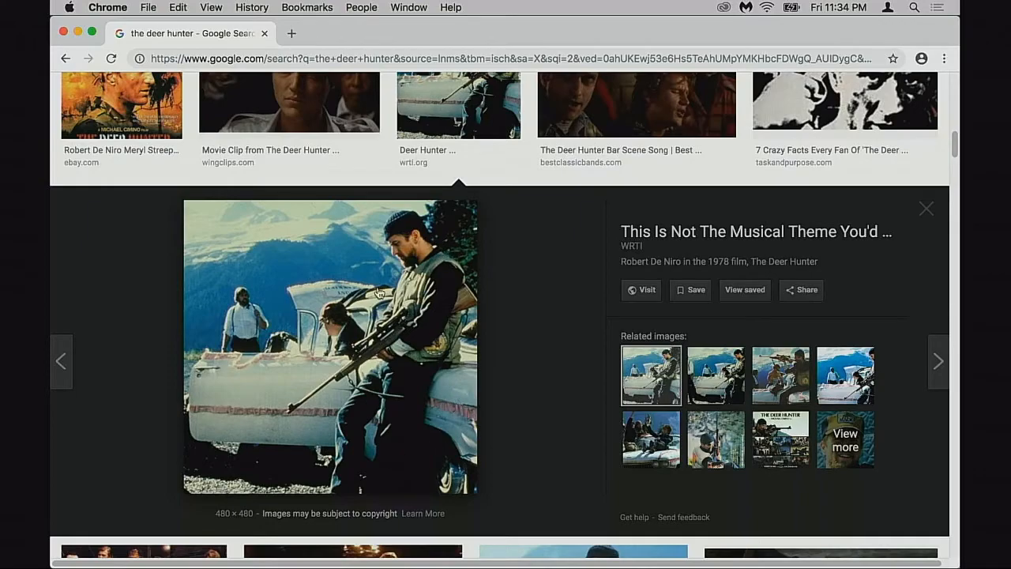
pyautogui.click(920, 213)
pyautogui.scroll(-6, 909, 233)
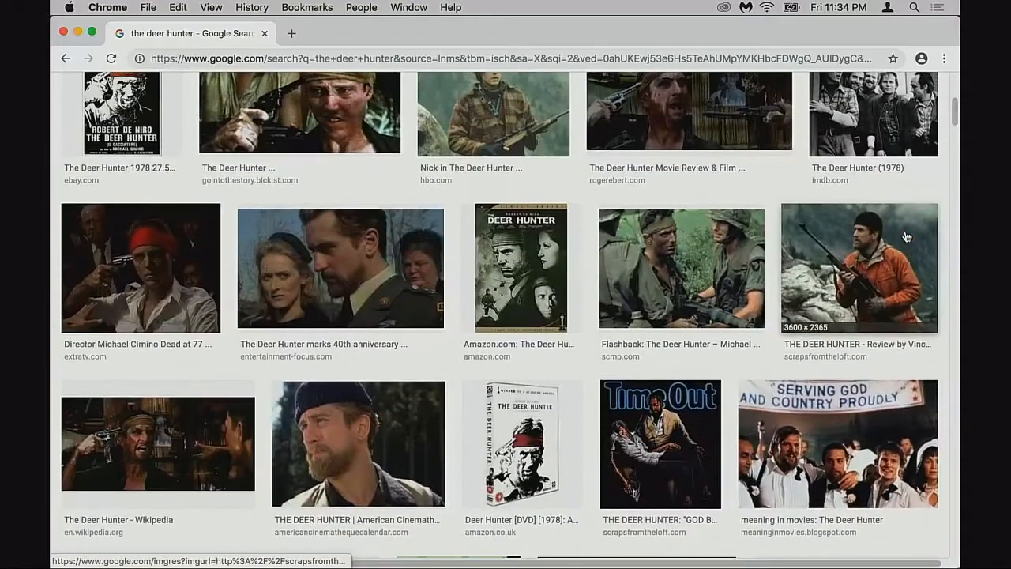
# Step: Preview the Amazon Legacy Series cover of The Deer Hunter, close the preview and close the search results page
pyautogui.scroll(2, 907, 237)
pyautogui.click(521, 319)
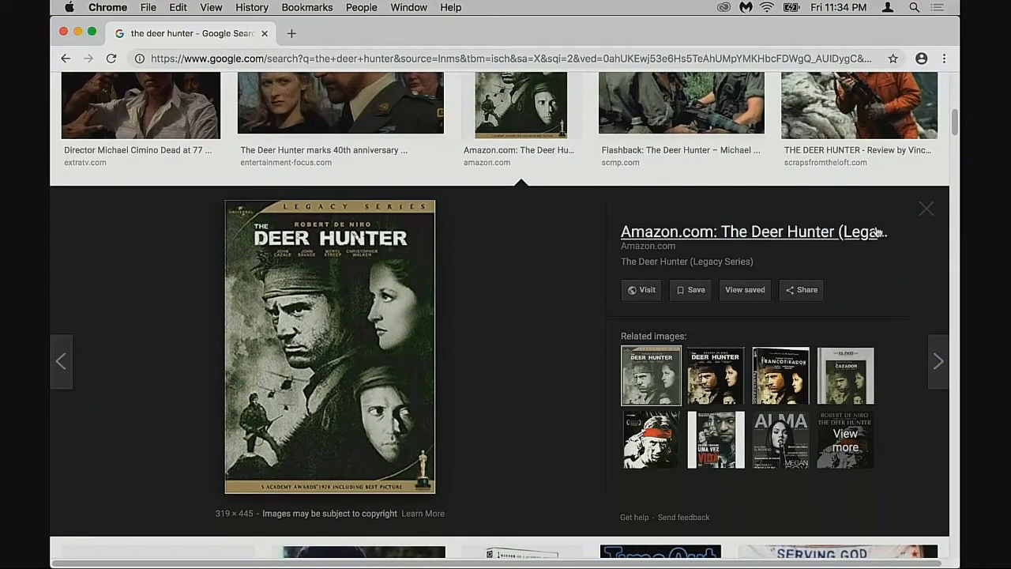
pyautogui.click(929, 211)
pyautogui.click(263, 33)
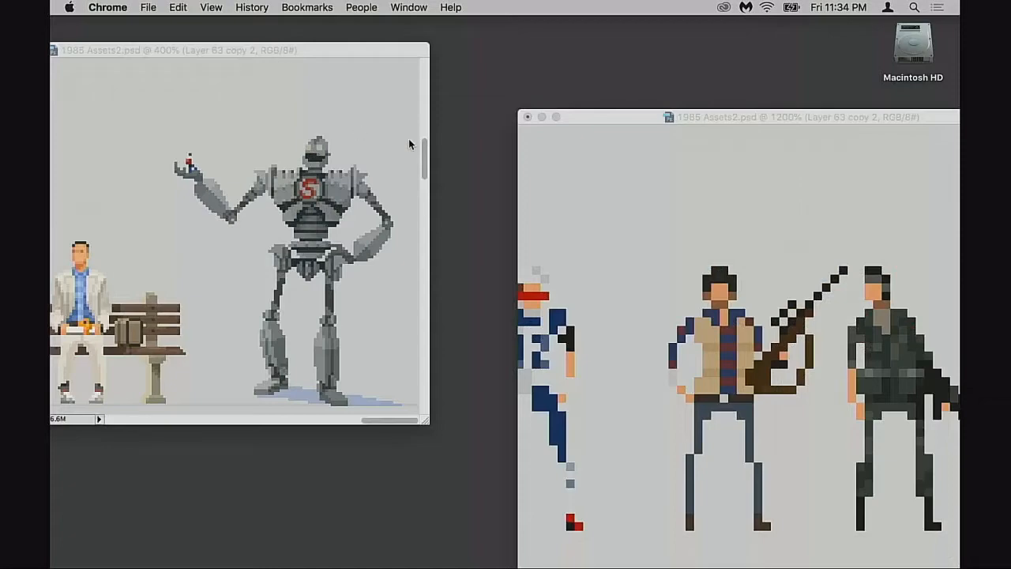
# Step: Return to Photoshop, reposition the 1985 Assets2.psd window and look through the small characters back to the hatted gunslingers at 600% zoom
pyautogui.moveTo(637, 113); pyautogui.dragTo(352, 72)
pyautogui.press('space')
pyautogui.moveTo(440, 248); pyautogui.dragTo(673, 277)
pyautogui.moveTo(344, 310); pyautogui.dragTo(751, 345)
pyautogui.moveTo(240, 294); pyautogui.dragTo(766, 419)
pyautogui.moveTo(239, 237); pyautogui.dragTo(600, 370)
pyautogui.moveTo(337, 279); pyautogui.dragTo(711, 395)
pyautogui.moveTo(345, 290); pyautogui.dragTo(753, 332)
pyautogui.moveTo(351, 351); pyautogui.dragTo(746, 319)
pyautogui.moveTo(367, 379); pyautogui.dragTo(754, 325)
pyautogui.moveTo(265, 363); pyautogui.dragTo(766, 360)
pyautogui.moveTo(245, 387); pyautogui.dragTo(690, 373)
pyautogui.moveTo(452, 365); pyautogui.dragTo(726, 375)
pyautogui.moveTo(525, 373); pyautogui.dragTo(727, 378)
pyautogui.moveTo(583, 351); pyautogui.dragTo(369, 350)
pyautogui.moveTo(655, 352); pyautogui.dragTo(371, 356)
pyautogui.moveTo(758, 363); pyautogui.dragTo(332, 371)
pyautogui.moveTo(711, 368); pyautogui.dragTo(445, 369)
pyautogui.moveTo(608, 365); pyautogui.dragTo(372, 361)
pyautogui.keyDown('alt'); pyautogui.click(572, 367); pyautogui.keyUp('alt')
pyautogui.keyDown('alt'); pyautogui.click(579, 370); pyautogui.keyUp('alt')
pyautogui.keyDown('alt'); pyautogui.click(579, 370); pyautogui.keyUp('alt')
pyautogui.moveTo(309, 357); pyautogui.dragTo(723, 361)
pyautogui.moveTo(340, 360); pyautogui.dragTo(706, 362)
pyautogui.moveTo(273, 330); pyautogui.dragTo(413, 360)
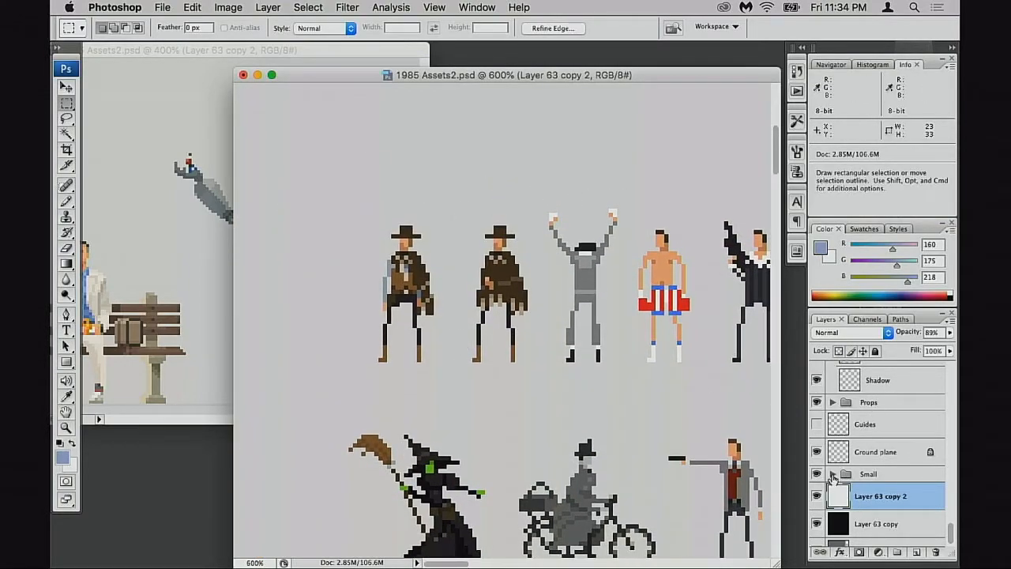
# Step: Expand the Small layer group, select the Blondie layer and identify its figure by toggling the layer's visibility
pyautogui.click(832, 476)
pyautogui.scroll(-3, 833, 474)
pyautogui.click(823, 426)
pyautogui.click(819, 418)
pyautogui.click(818, 418)
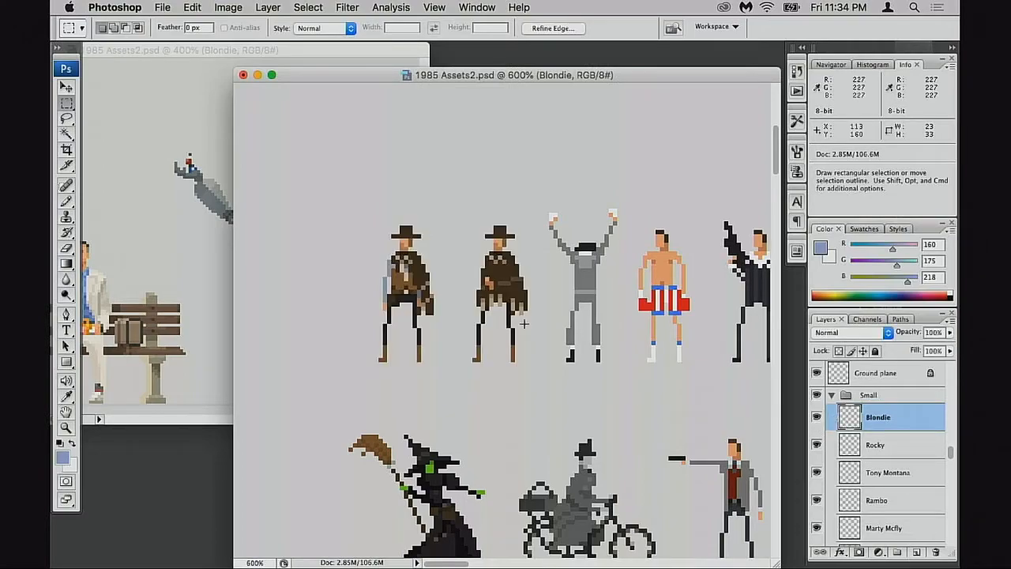
# Step: Select the first hatted gunslinger with a tight rectangular marquee and copy the figure into a new document
pyautogui.moveTo(357, 213)
pyautogui.mouseDown()
pyautogui.moveTo(449, 381)
pyautogui.moveTo(449, 361)
pyautogui.mouseUp()
pyautogui.press('super+d')
pyautogui.moveTo(379, 227); pyautogui.dragTo(388, 234)
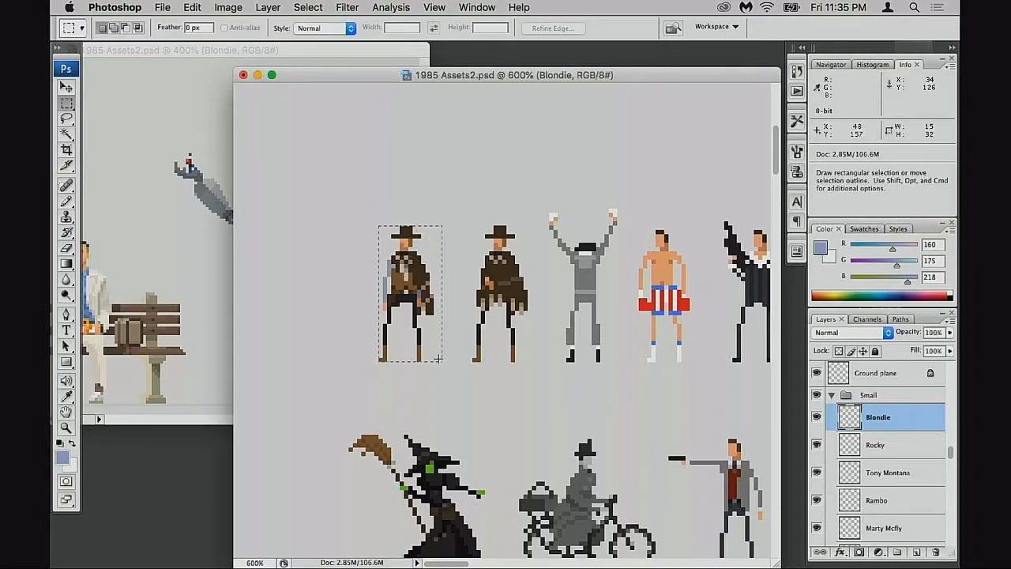
pyautogui.press('super+n')
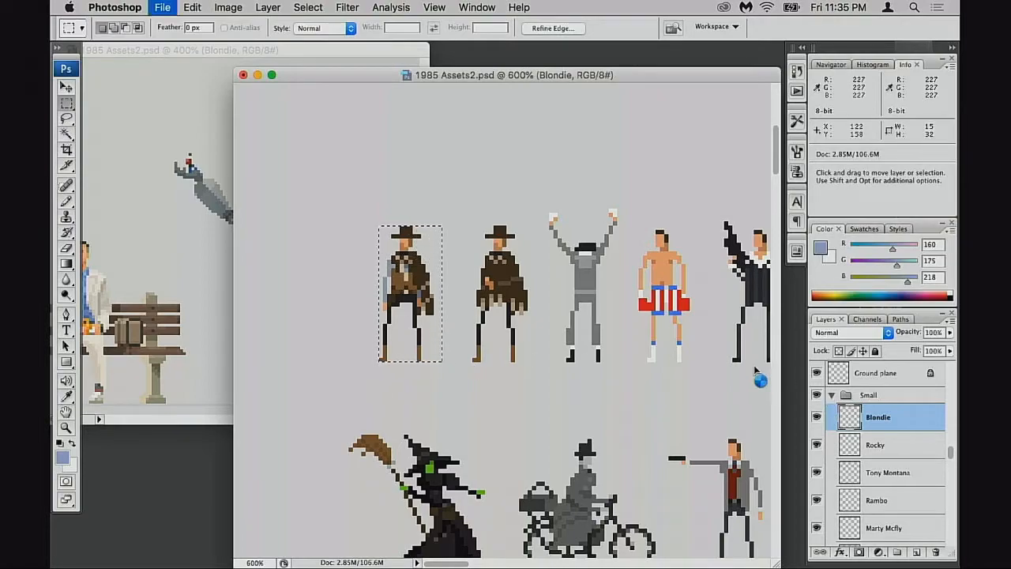
pyautogui.press('Return')
pyautogui.press('super+v')
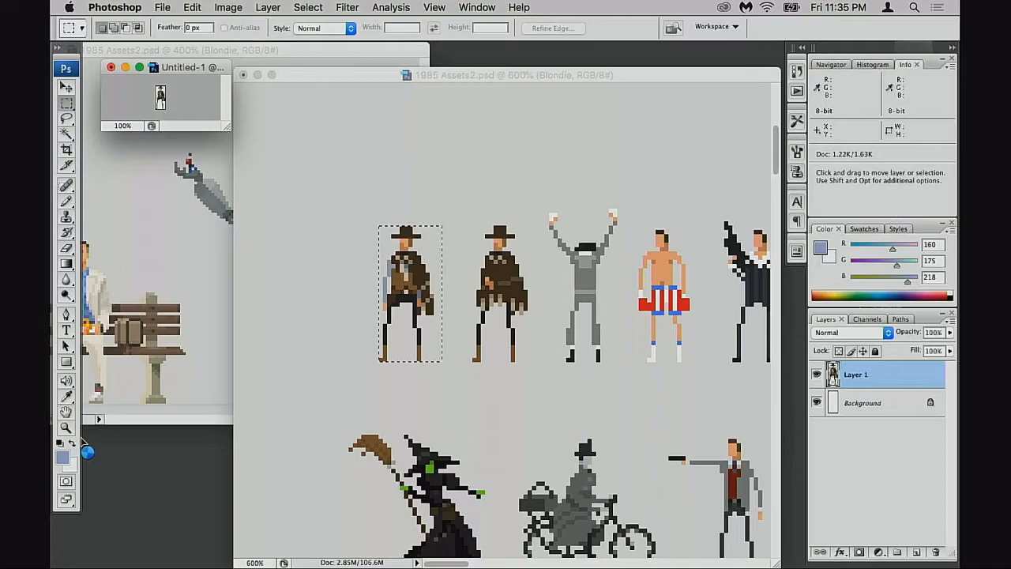
# Step: Show the pasted gunslinger at 400% and enlarge the new document's window to leave space around the figure
pyautogui.moveTo(226, 128); pyautogui.dragTo(488, 322)
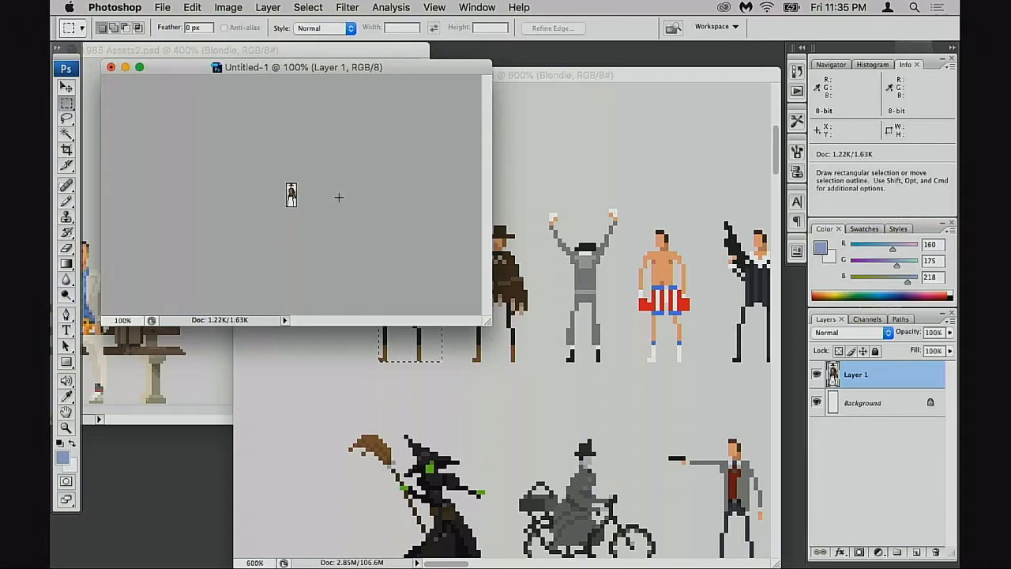
pyautogui.moveTo(405, 69); pyautogui.dragTo(410, 66)
pyautogui.moveTo(494, 319); pyautogui.dragTo(608, 391)
pyautogui.press('z')
pyautogui.click(365, 247)
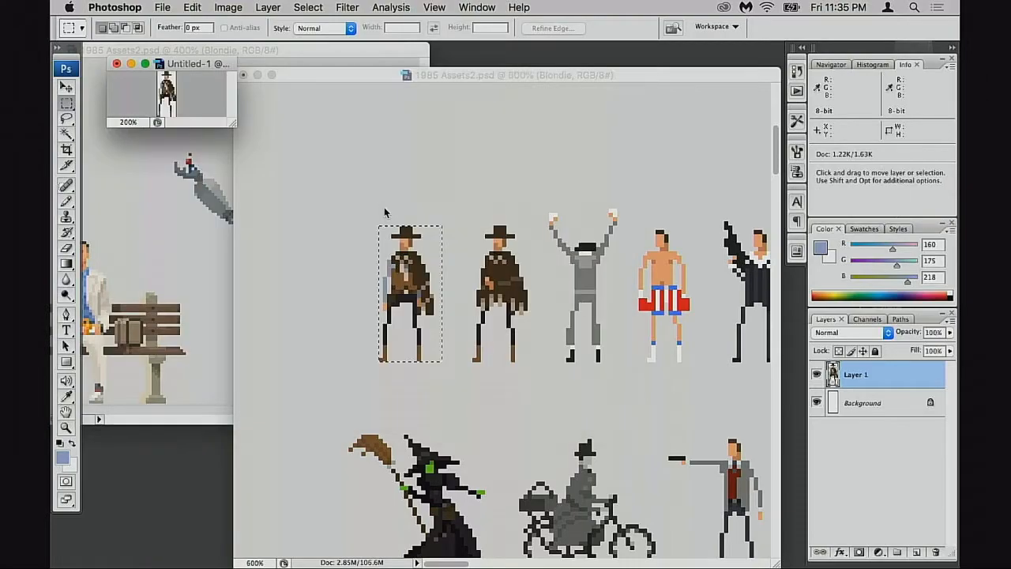
pyautogui.press('super+equal')
pyautogui.press('super+equal')
pyautogui.press('super+equal')
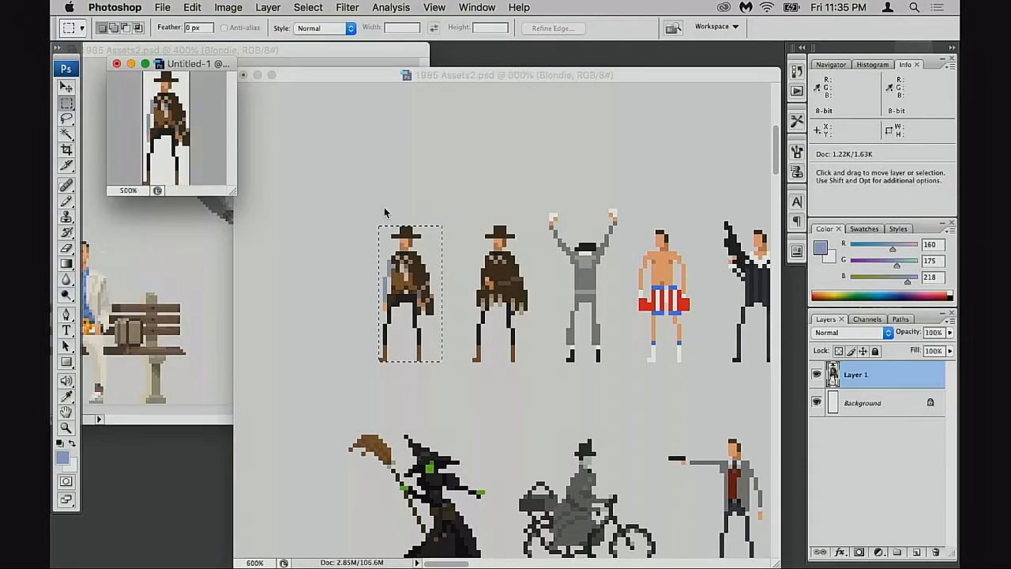
pyautogui.moveTo(235, 192); pyautogui.dragTo(545, 377)
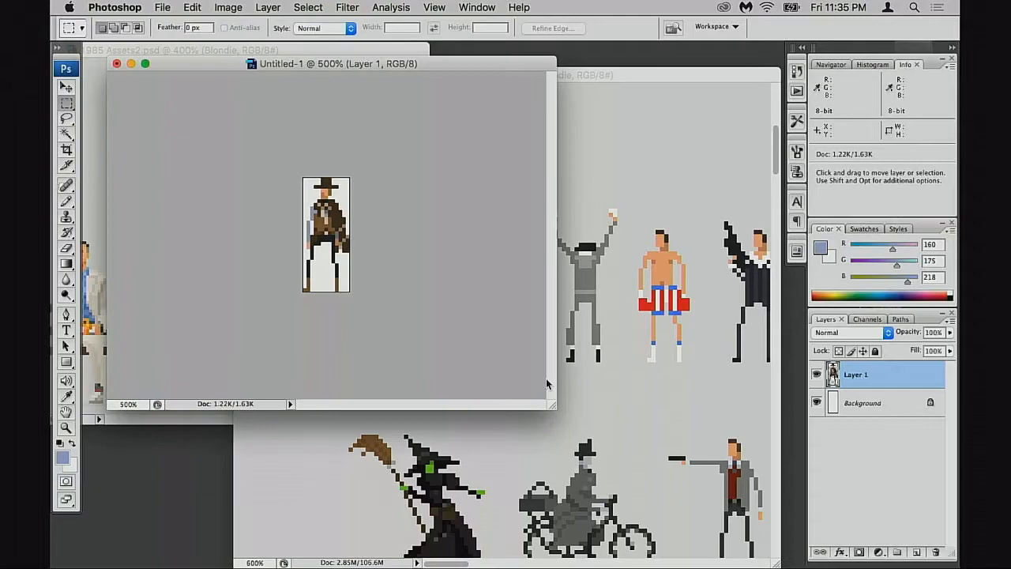
pyautogui.press('super+minus')
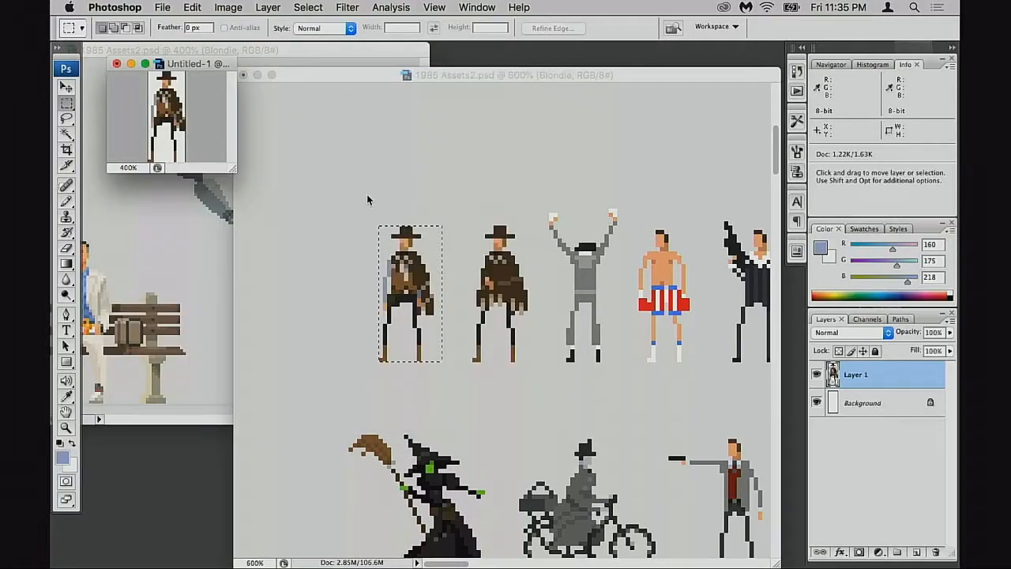
pyautogui.moveTo(232, 169); pyautogui.dragTo(447, 380)
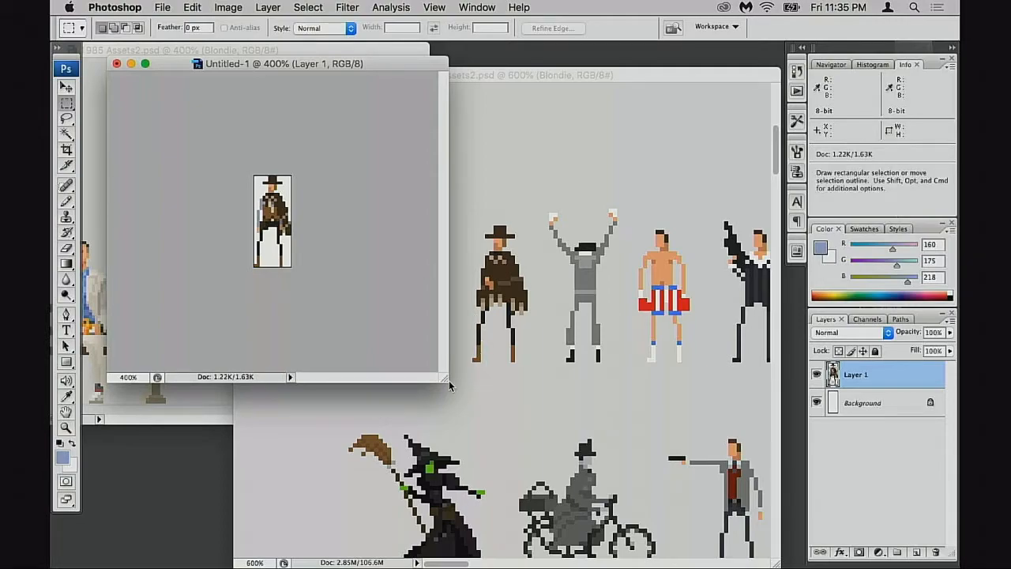
pyautogui.moveTo(445, 377); pyautogui.dragTo(543, 427)
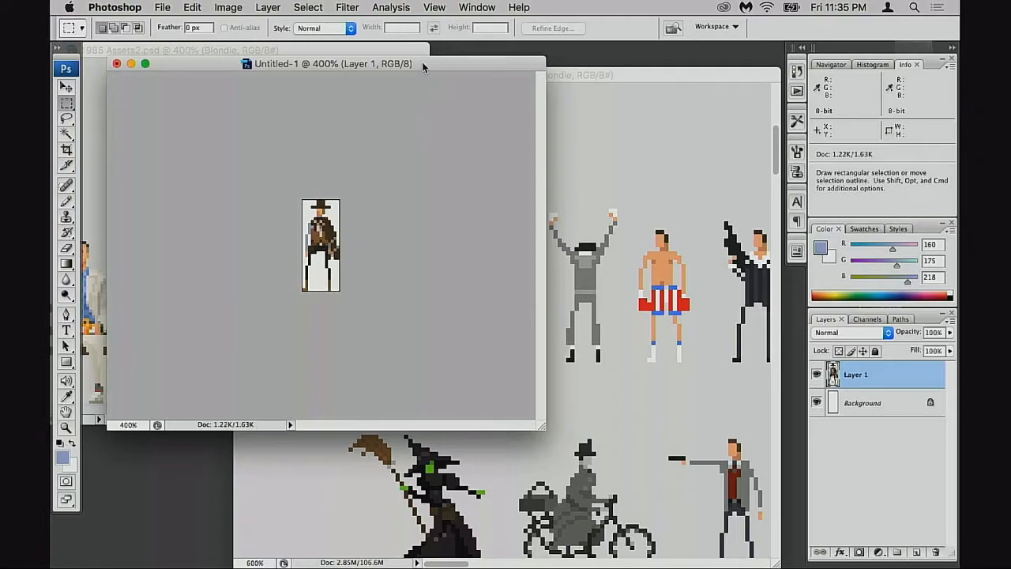
pyautogui.moveTo(422, 65); pyautogui.dragTo(430, 65)
# Step: Resize the gunslinger image to a height of 64 pixels with proportions constrained, using Nearest Neighbor resampling
pyautogui.press('super+alt+i')
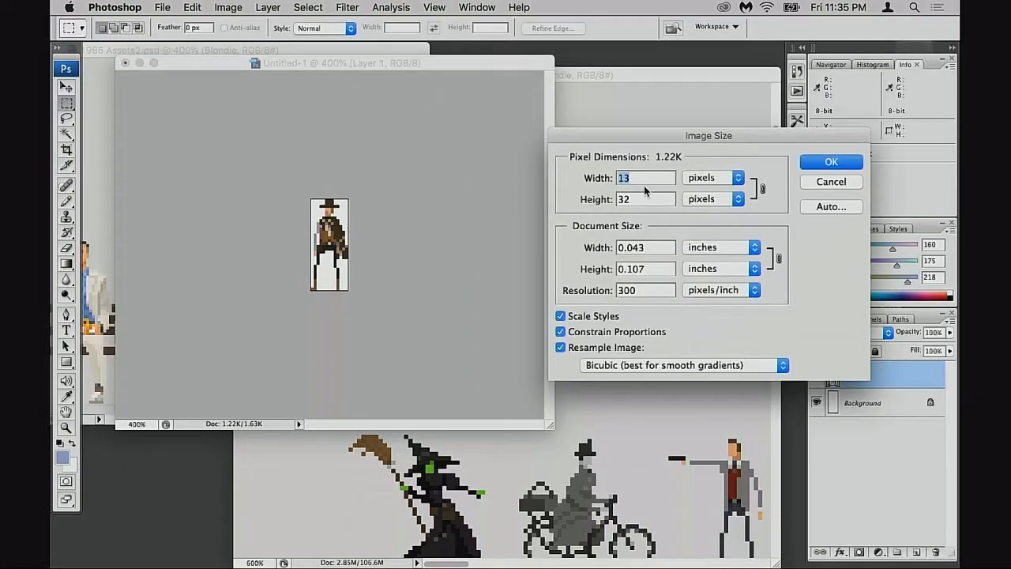
pyautogui.moveTo(636, 200); pyautogui.dragTo(610, 197)
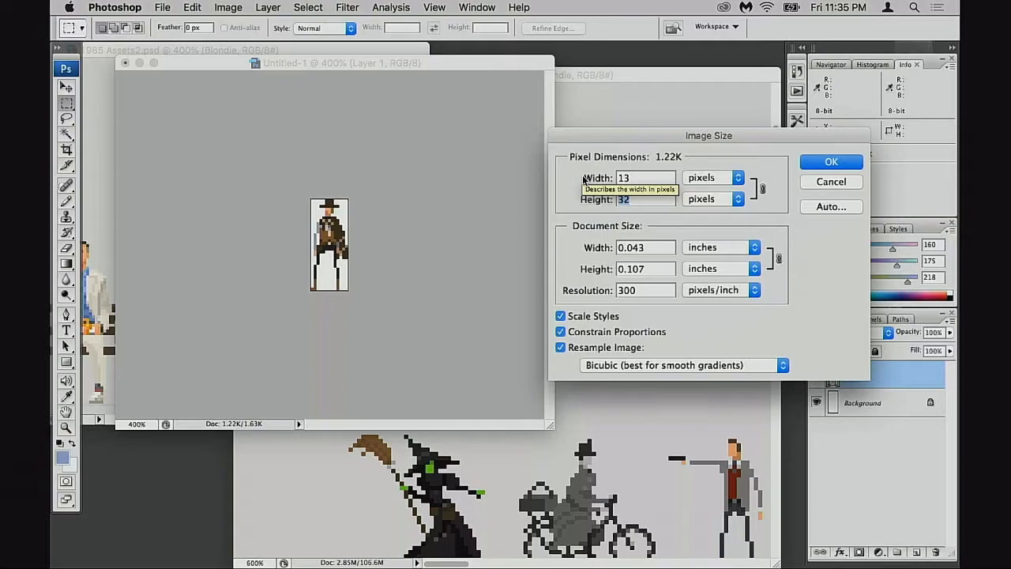
pyautogui.write('64')
pyautogui.click(641, 365)
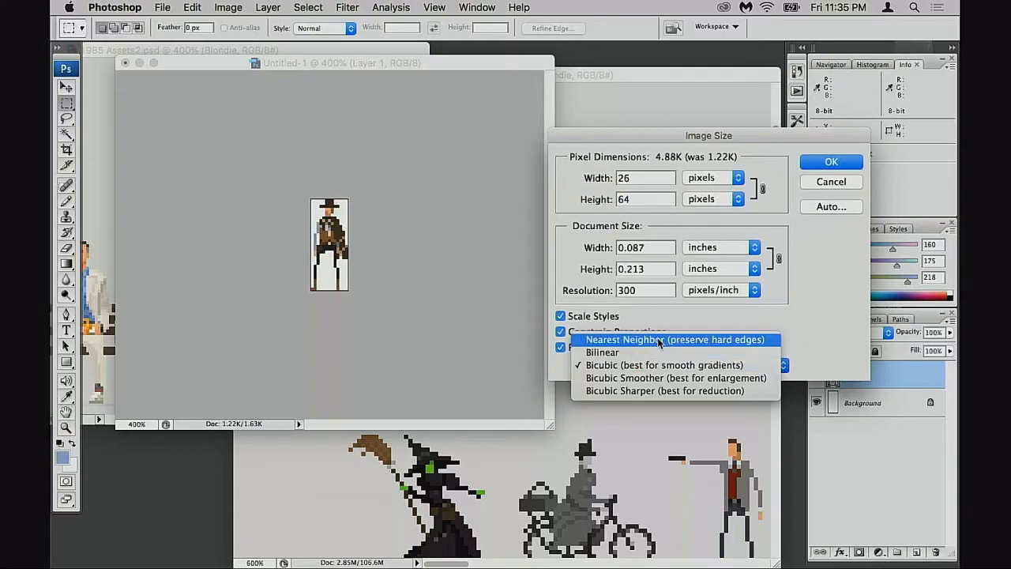
pyautogui.click(657, 337)
pyautogui.click(823, 161)
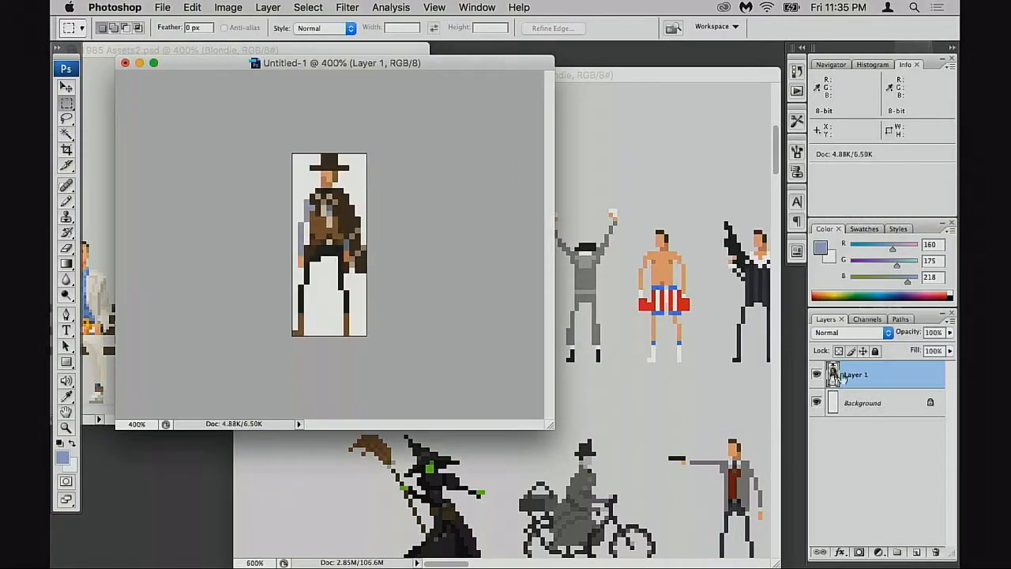
# Step: Transfer the enlarged gunslinger into 1985 Assets2.psd and place him among the large characters, behind the woman holding the pet carrier
pyautogui.moveTo(753, 392); pyautogui.dragTo(714, 382)
pyautogui.press('super+d')
pyautogui.press('v')
pyautogui.moveTo(436, 328); pyautogui.dragTo(578, 424)
pyautogui.moveTo(581, 428); pyautogui.dragTo(477, 287)
pyautogui.keyDown('alt'); pyautogui.click(481, 289); pyautogui.keyUp('alt')
pyautogui.keyDown('alt'); pyautogui.click(480, 289); pyautogui.keyUp('alt')
pyautogui.keyDown('alt'); pyautogui.click(480, 289); pyautogui.keyUp('alt')
pyautogui.moveTo(557, 348); pyautogui.dragTo(435, 132)
pyautogui.moveTo(434, 132); pyautogui.dragTo(565, 307)
pyautogui.moveTo(506, 412); pyautogui.dragTo(447, 199)
pyautogui.moveTo(446, 199); pyautogui.dragTo(548, 342)
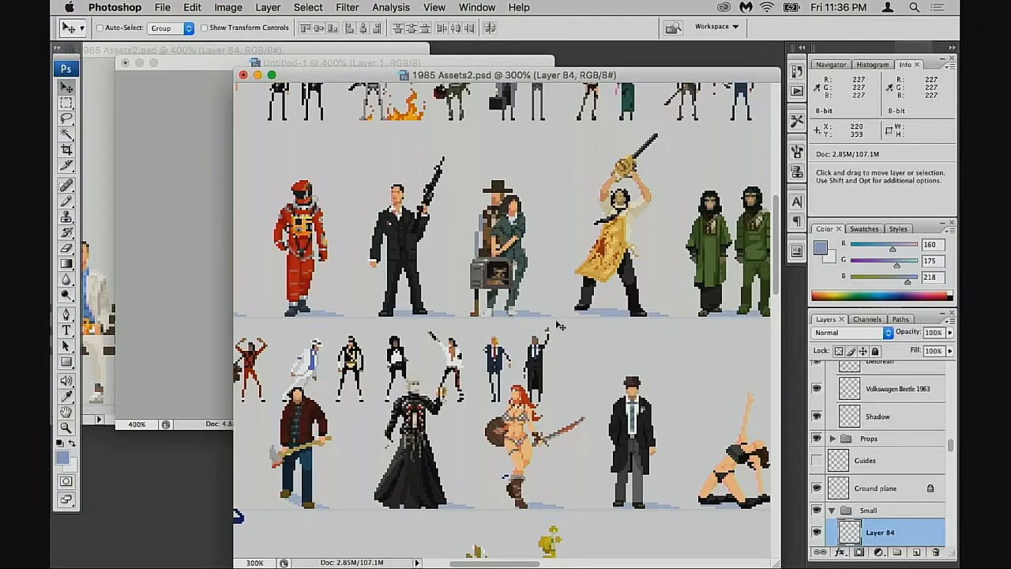
# Step: Move the enlarged gunslinger to the start of the large-character row, beside the red-haired woman in the pink dress
pyautogui.press('space')
pyautogui.moveTo(548, 333); pyautogui.dragTo(542, 273)
pyautogui.press('space')
pyautogui.moveTo(541, 273); pyautogui.dragTo(415, 187)
pyautogui.moveTo(415, 187); pyautogui.dragTo(348, 223)
pyautogui.press('space')
pyautogui.moveTo(487, 286); pyautogui.dragTo(572, 340)
pyautogui.press('space')
pyautogui.press('space')
pyautogui.press('space')
pyautogui.moveTo(572, 340); pyautogui.dragTo(333, 359)
pyautogui.moveTo(332, 359); pyautogui.dragTo(437, 325)
pyautogui.press('space')
pyautogui.moveTo(359, 323); pyautogui.dragTo(627, 353)
pyautogui.press('space')
pyautogui.press('space')
pyautogui.moveTo(553, 348); pyautogui.dragTo(695, 331)
pyautogui.press('space')
pyautogui.moveTo(608, 361); pyautogui.dragTo(619, 339)
# Step: Compare the enlarged gunslinger with the detail of the large characters along both rows
pyautogui.press('f')
pyautogui.press('space')
pyautogui.moveTo(382, 293); pyautogui.dragTo(694, 369)
pyautogui.moveTo(642, 313); pyautogui.dragTo(518, 326)
pyautogui.press('space')
pyautogui.moveTo(514, 327); pyautogui.dragTo(109, 323)
pyautogui.press('space')
pyautogui.moveTo(390, 330); pyautogui.dragTo(758, 353)
pyautogui.moveTo(694, 342); pyautogui.dragTo(240, 357)
pyautogui.press('space')
pyautogui.press('space')
pyautogui.press('space')
pyautogui.moveTo(240, 349); pyautogui.dragTo(535, 321)
pyautogui.moveTo(332, 337); pyautogui.dragTo(172, 316)
pyautogui.press('space')
# Step: Show the artwork full screen without the panels and zoom out to view the character rows, buildings and vehicles together
pyautogui.press('f')
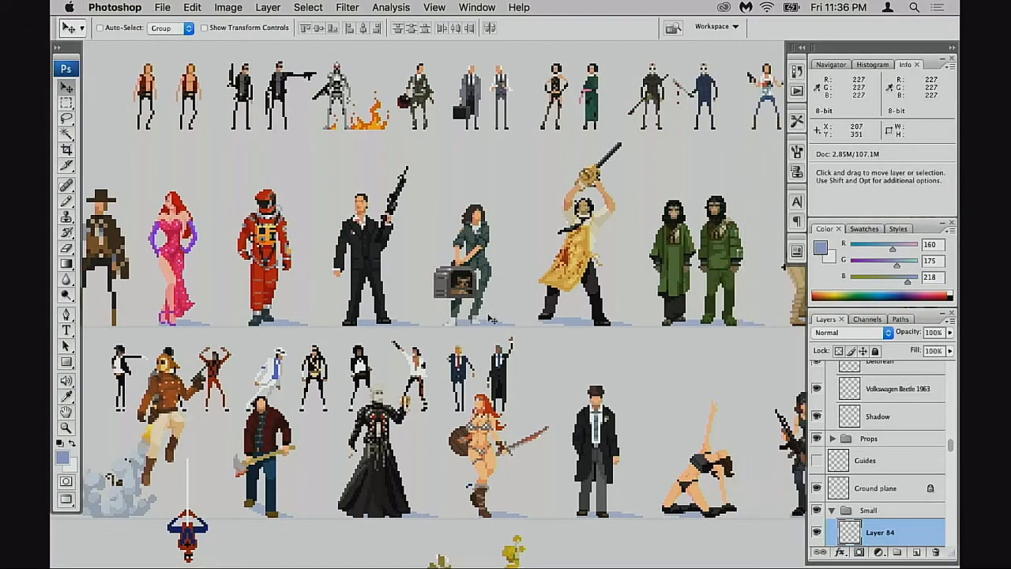
pyautogui.press('Tab')
pyautogui.press('space')
pyautogui.moveTo(409, 335); pyautogui.dragTo(482, 327)
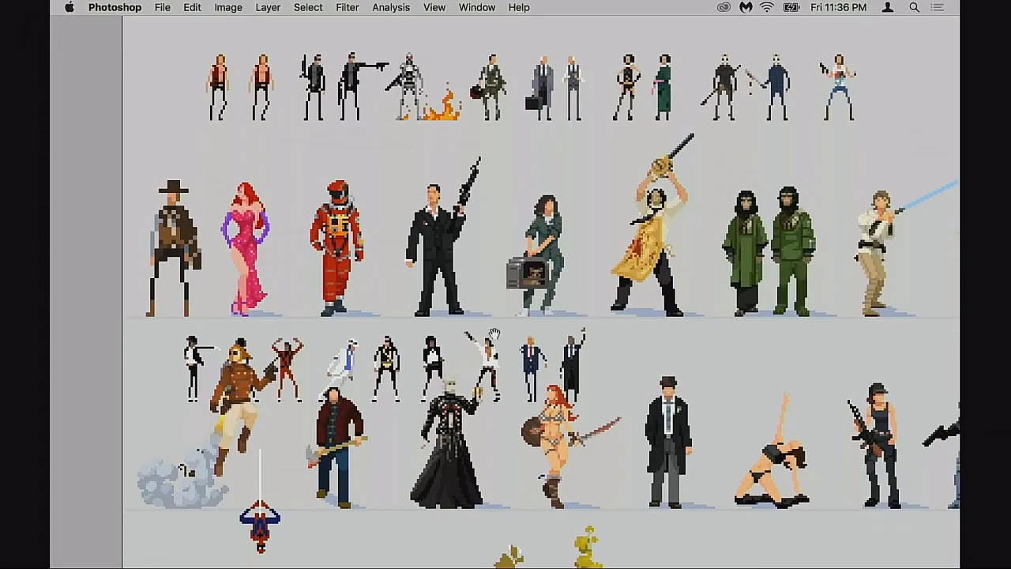
pyautogui.keyDown('alt'); pyautogui.click(499, 339); pyautogui.keyUp('alt')
pyautogui.keyDown('alt'); pyautogui.click(590, 351); pyautogui.keyUp('alt')
pyautogui.moveTo(723, 344); pyautogui.dragTo(405, 329)
pyautogui.moveTo(464, 347); pyautogui.dragTo(590, 340)
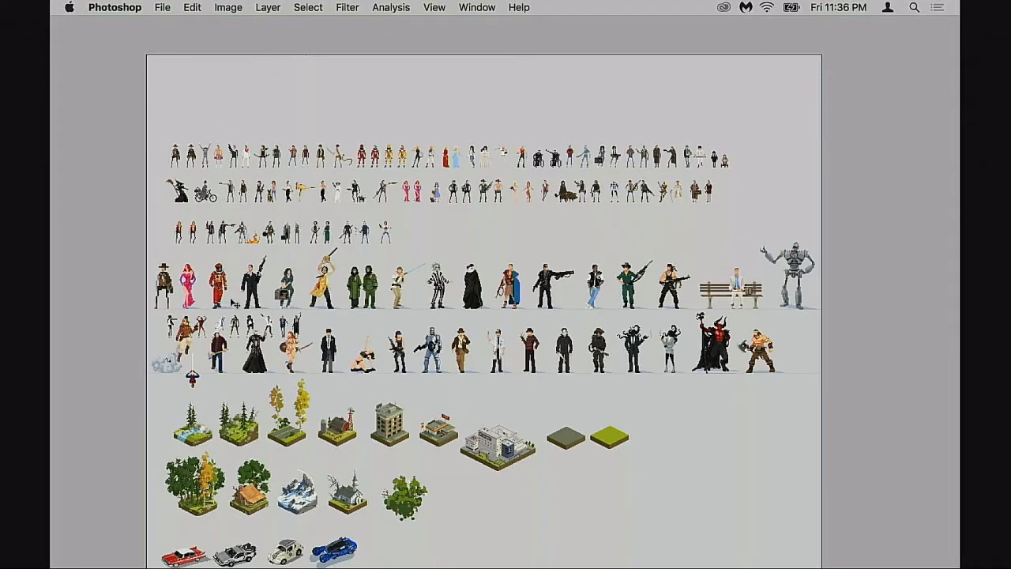
# Step: Move the enlarged gunslinger clear of the large-character row, take his layer out of the Small group, and hide that group
pyautogui.moveTo(199, 306); pyautogui.dragTo(458, 249)
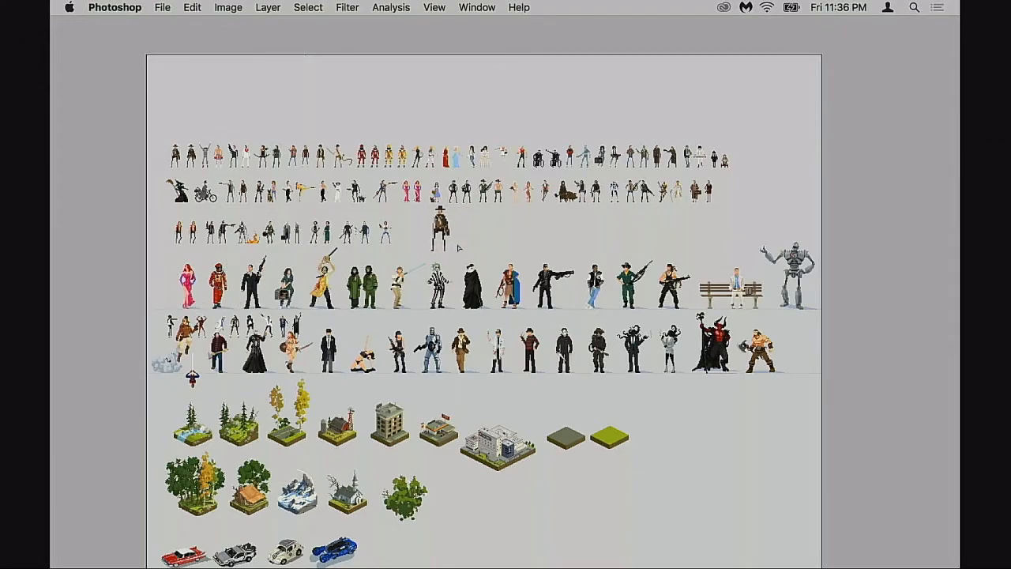
pyautogui.press('Tab')
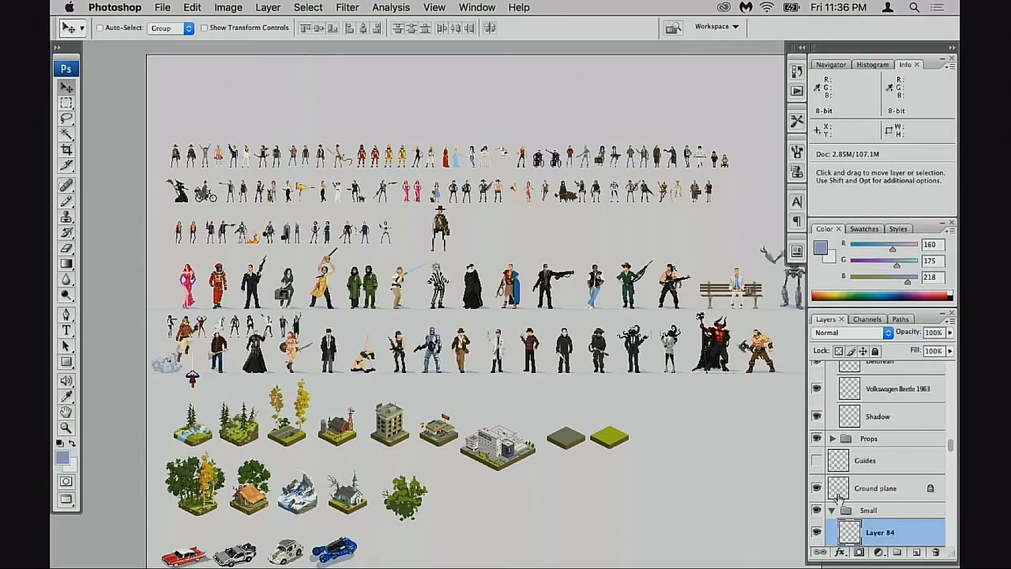
pyautogui.click(816, 510)
pyautogui.click(816, 510)
pyautogui.moveTo(857, 511); pyautogui.dragTo(858, 518)
pyautogui.click(817, 538)
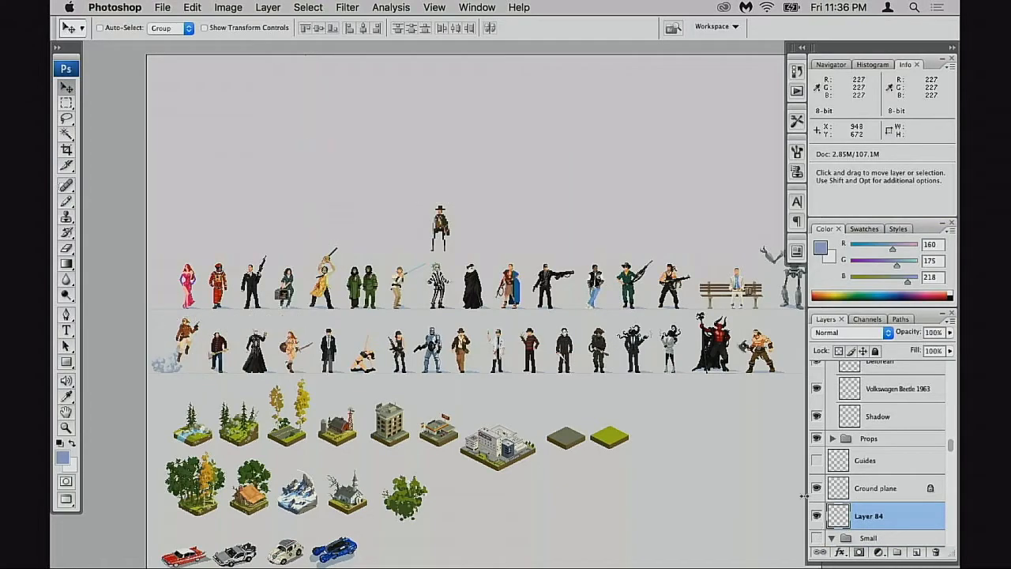
# Step: Place the gunslinger in the empty area directly above the red-haired woman in the pink dress, returning to the windowed view
pyautogui.moveTo(440, 229); pyautogui.dragTo(188, 229)
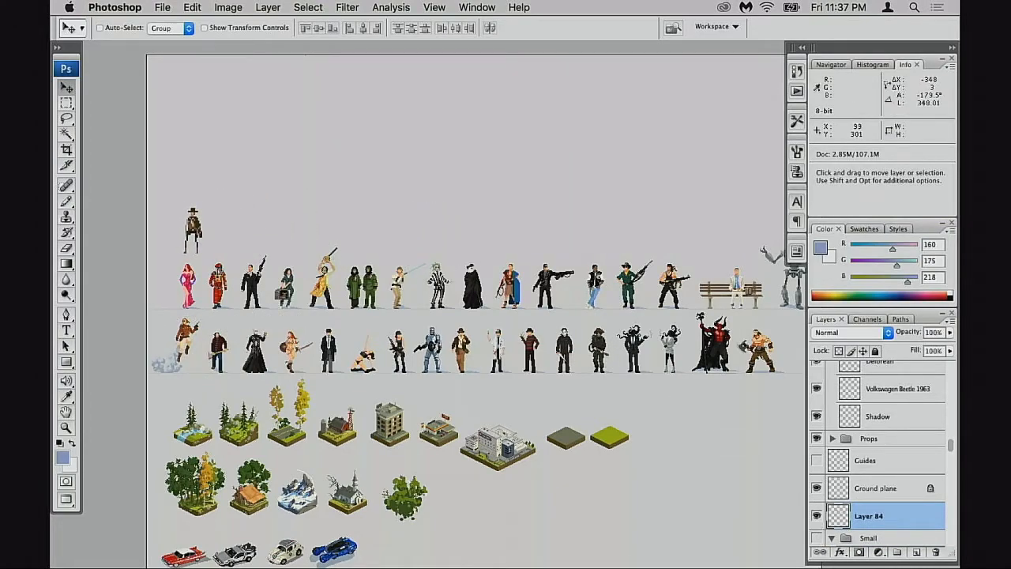
pyautogui.click(241, 264)
pyautogui.click(244, 269)
pyautogui.press('f')
pyautogui.press('f')
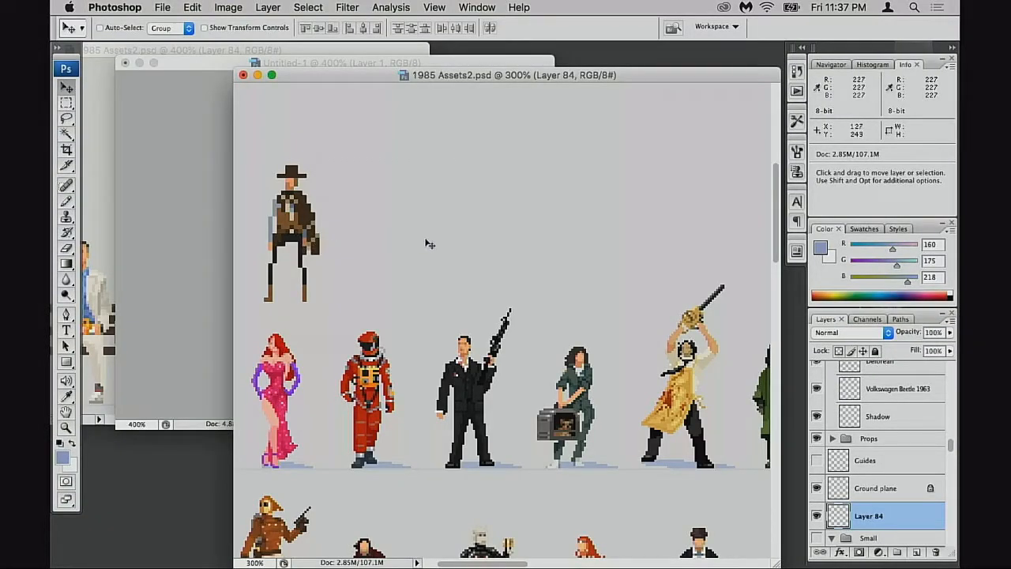
pyautogui.hscroll(-5, 413, 269)
pyautogui.moveTo(395, 303); pyautogui.dragTo(377, 304)
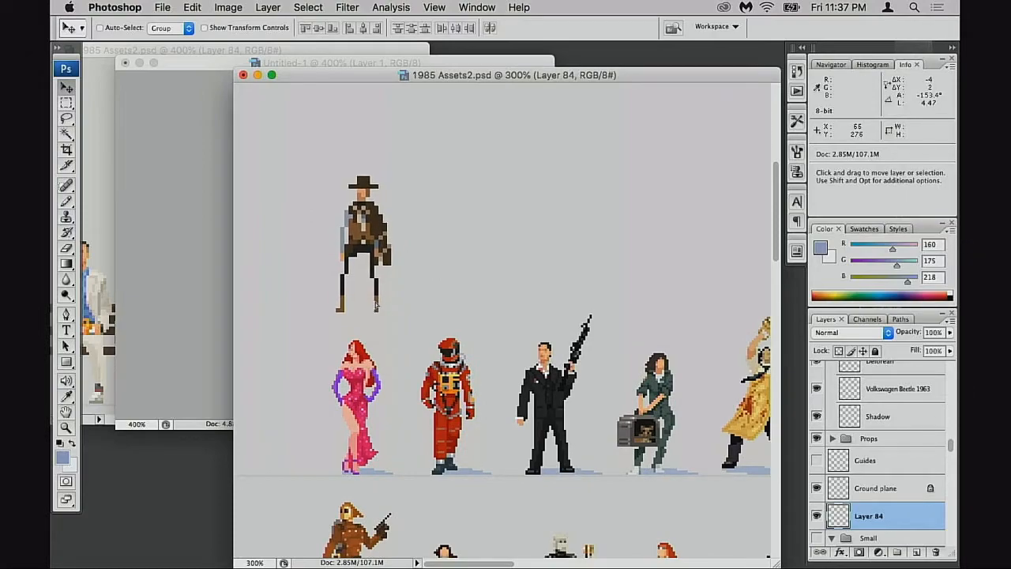
# Step: Check that Layer 84 holds the enlarged gunslinger and rename the layer Blondie
pyautogui.click(818, 516)
pyautogui.click(819, 516)
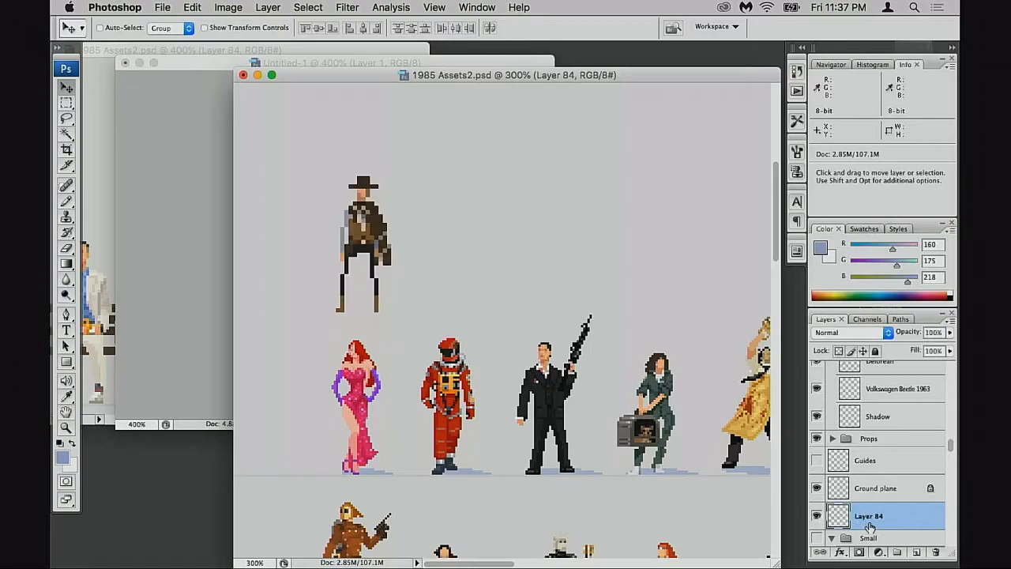
pyautogui.doubleClick(868, 516)
pyautogui.write('C')
pyautogui.press('Return')
pyautogui.keyDown('super'); pyautogui.click(346, 266); pyautogui.keyUp('super')
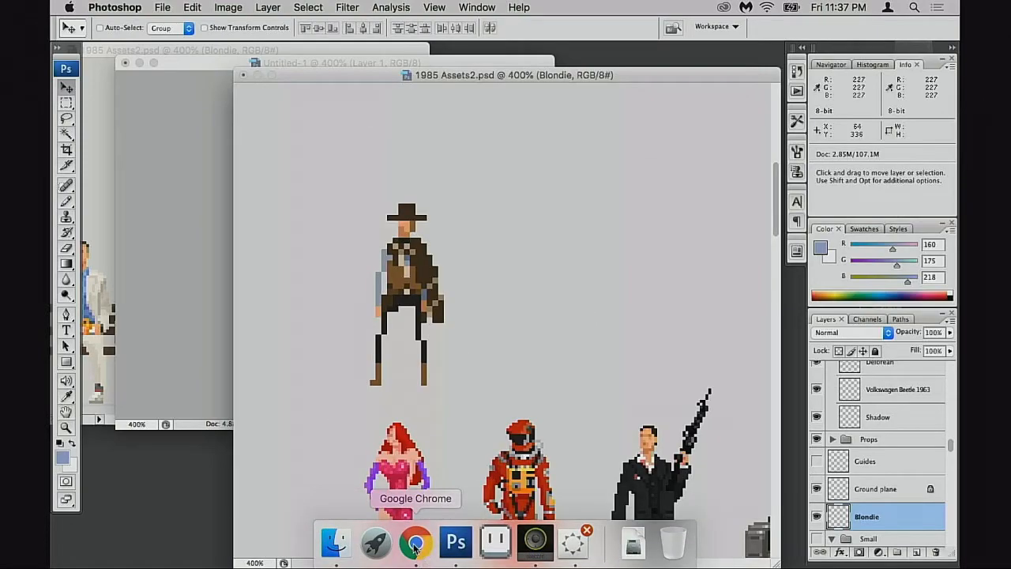
# Step: Switch to Chrome and run a Google image search for "blondie the good the bad and the ugly"
pyautogui.click(423, 551)
pyautogui.write('n')
pyautogui.press('BackSpace')
pyautogui.write('blondie')
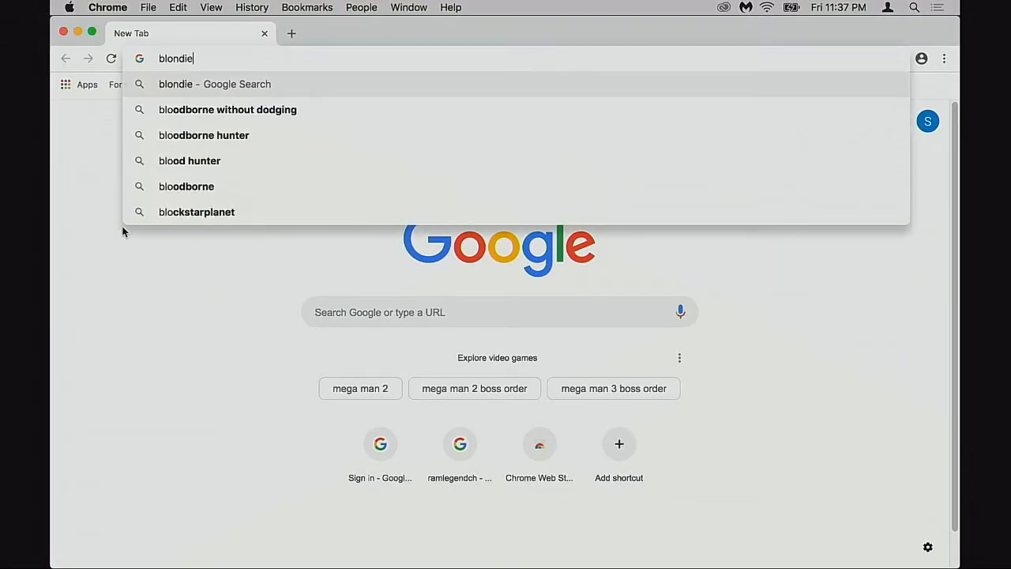
pyautogui.write(' the good the ba')
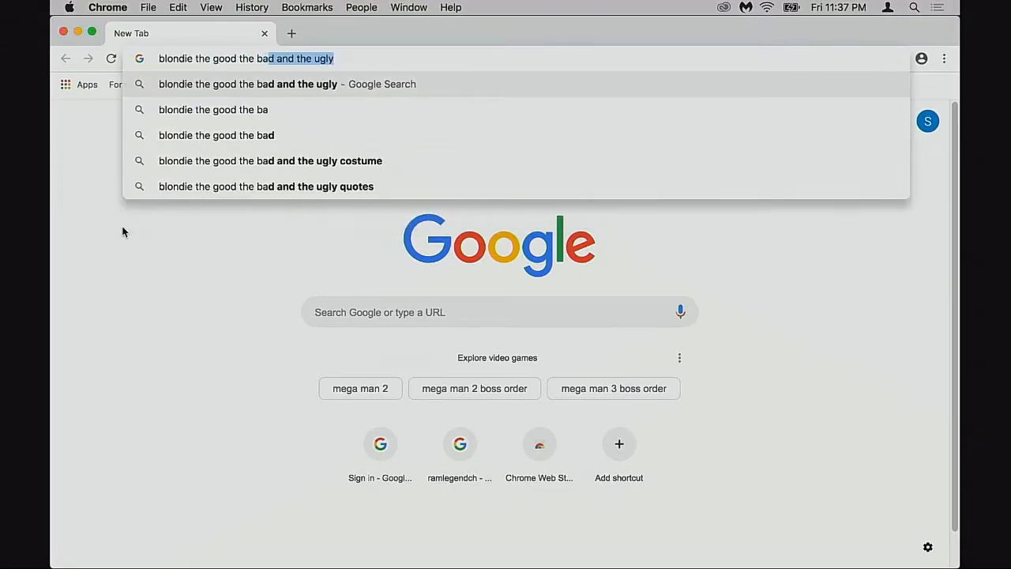
pyautogui.write('d and the ugly')
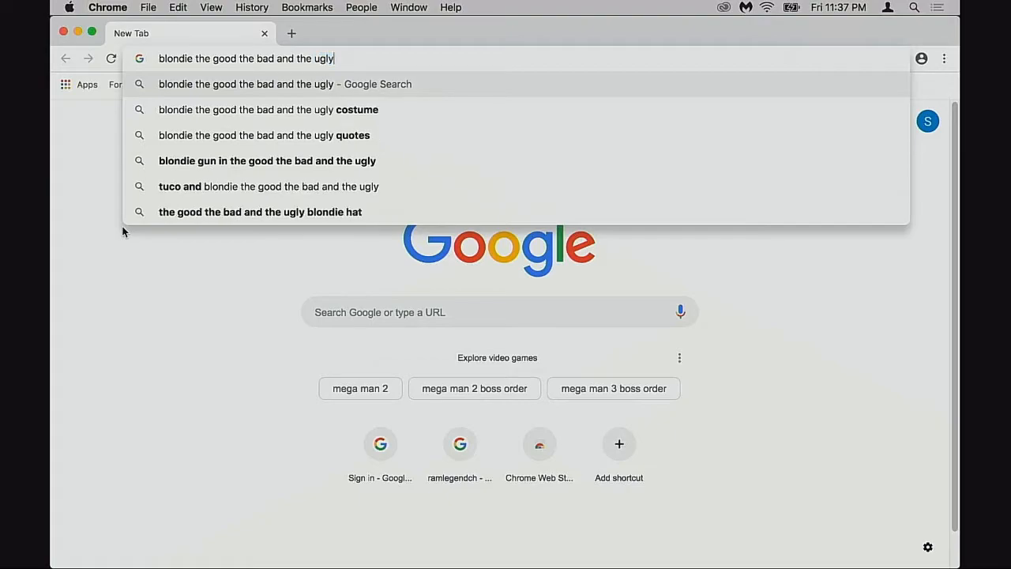
pyautogui.press('Return')
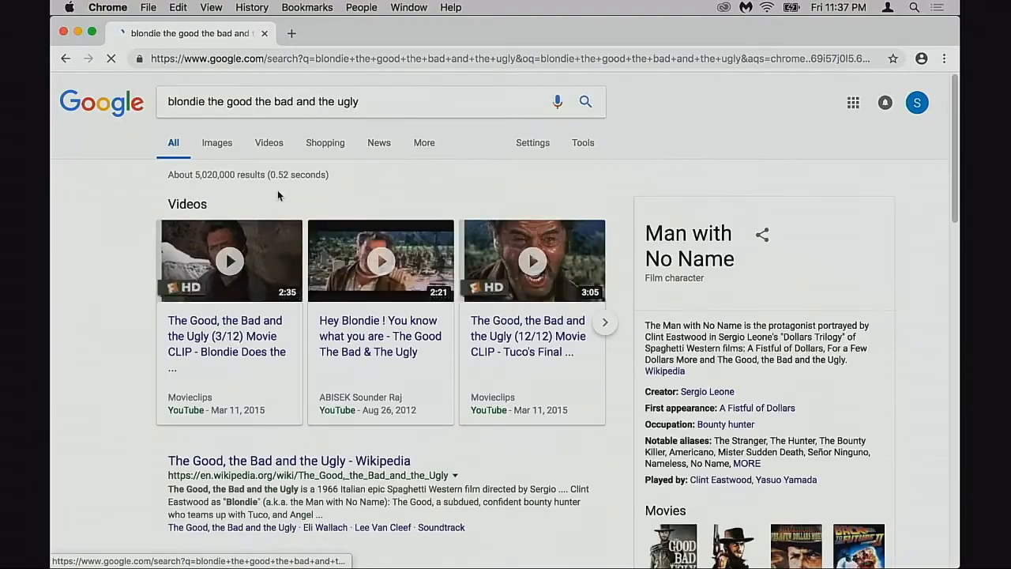
pyautogui.click(225, 149)
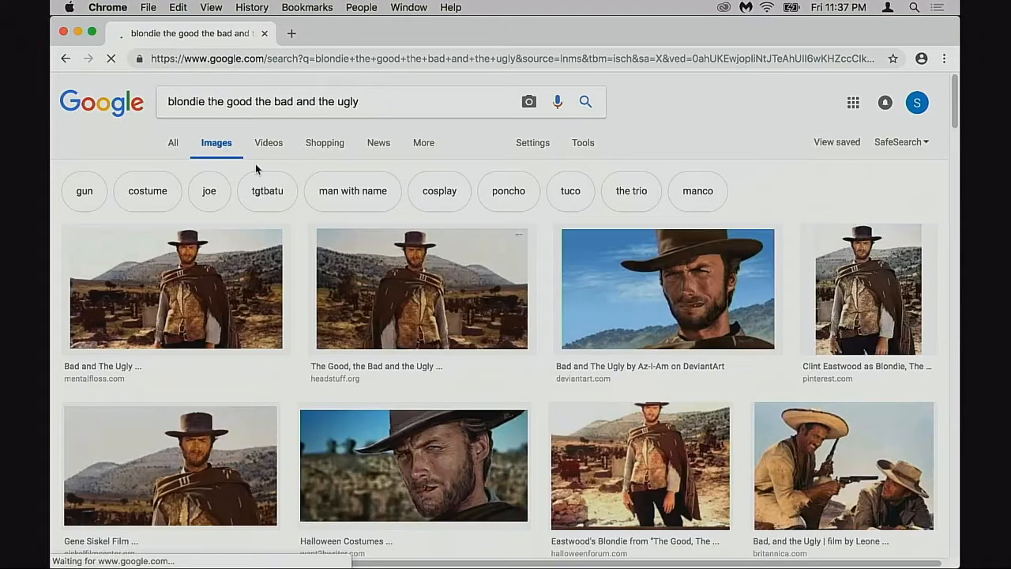
# Step: Open the full-size Pinterest photo of Blondie in the poncho from the results, copy the image, and close its page
pyautogui.scroll(-1, 505, 229)
pyautogui.scroll(-3, 535, 237)
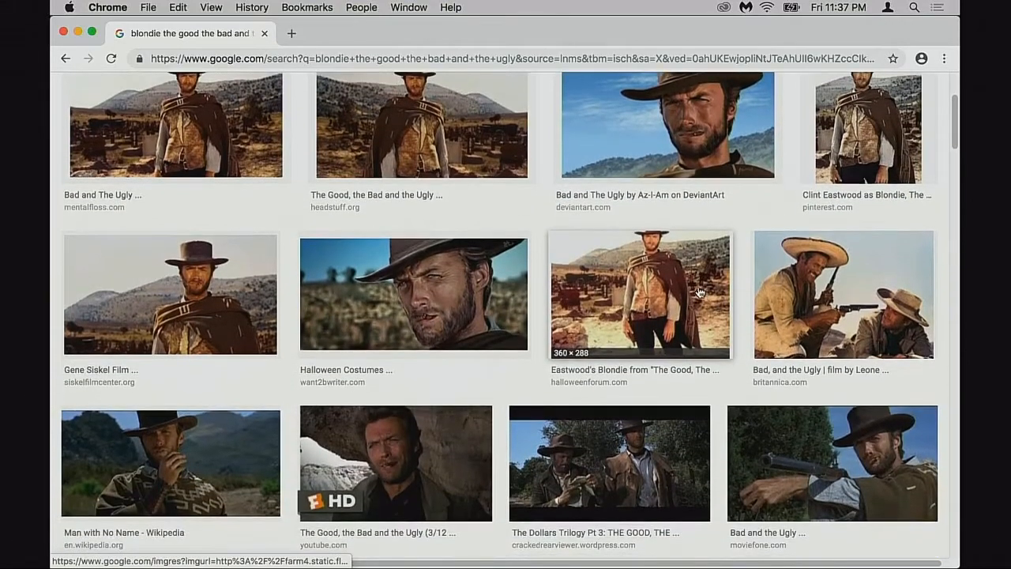
pyautogui.click(865, 155)
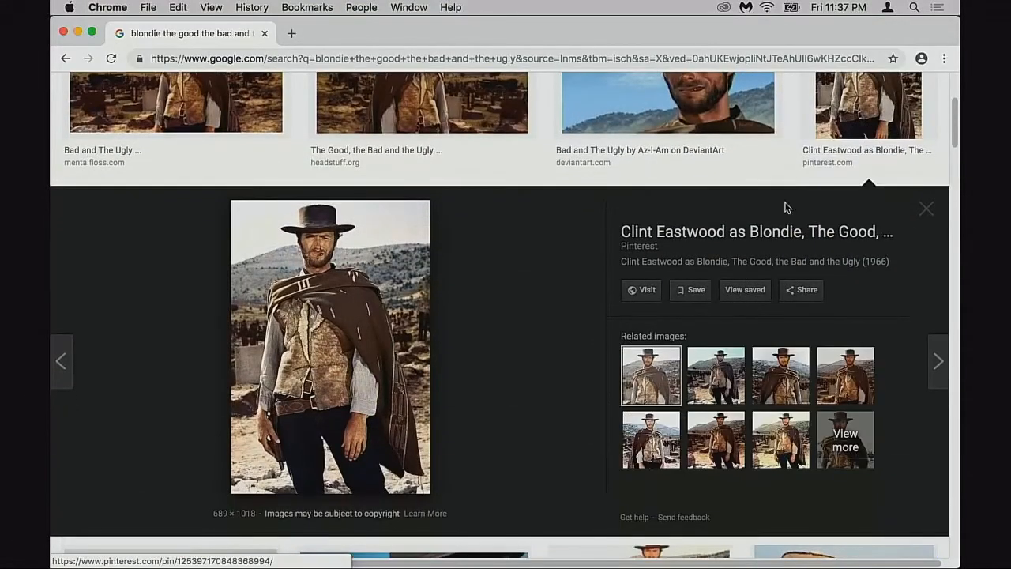
pyautogui.scroll(-1, 374, 367)
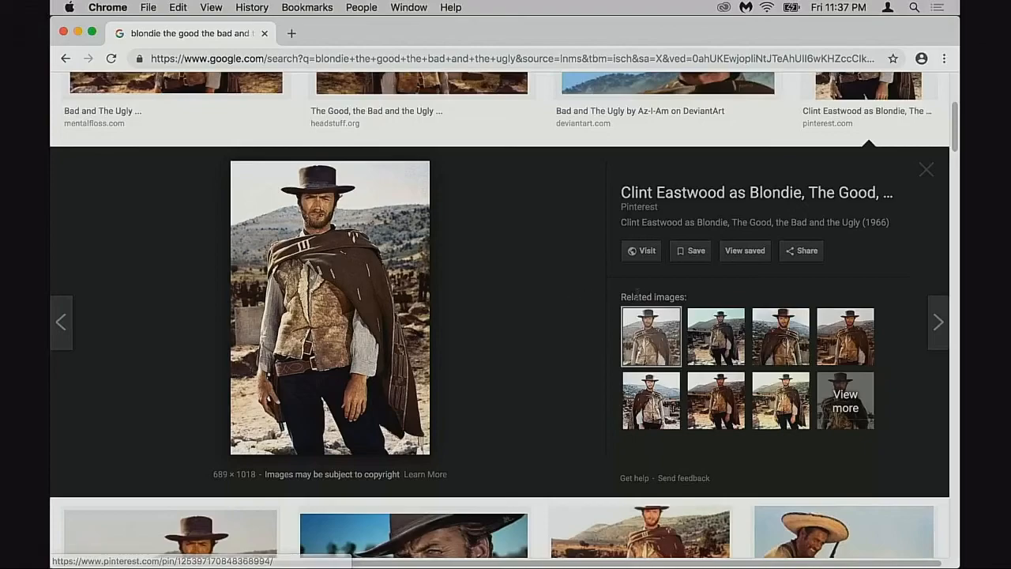
pyautogui.rightClick(336, 300)
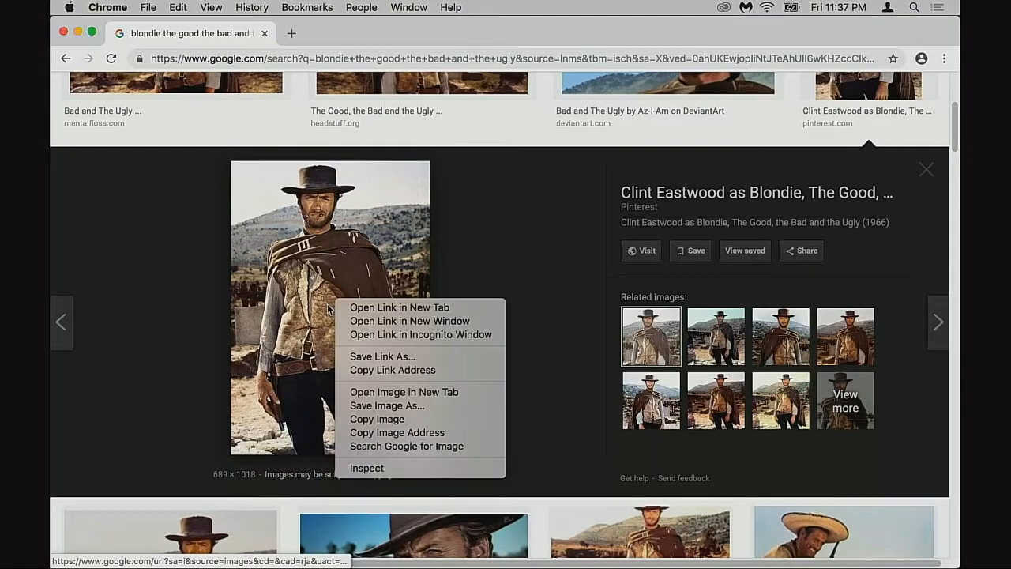
pyautogui.click(410, 392)
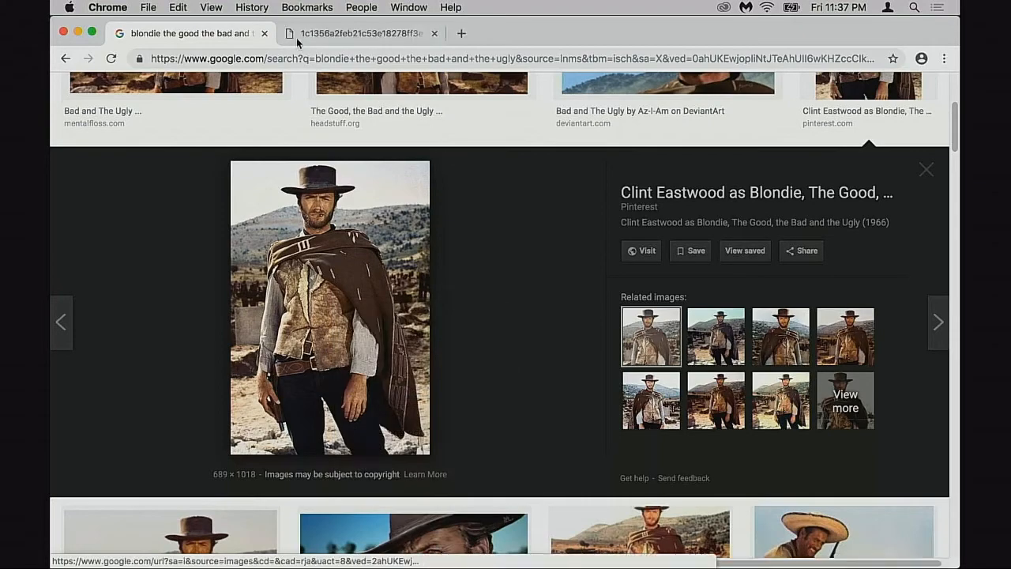
pyautogui.click(337, 37)
pyautogui.rightClick(500, 307)
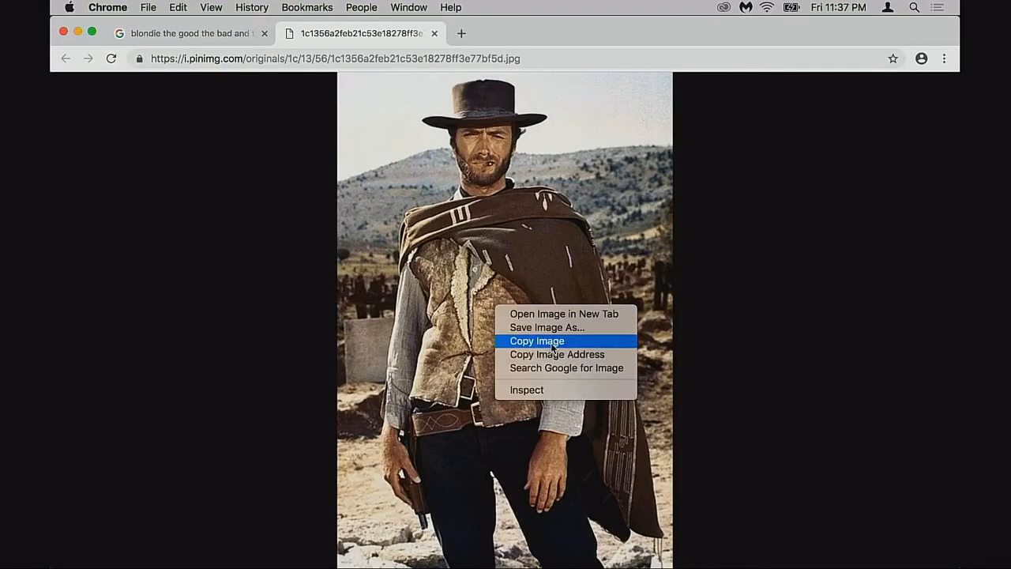
pyautogui.click(553, 341)
pyautogui.press('super+w')
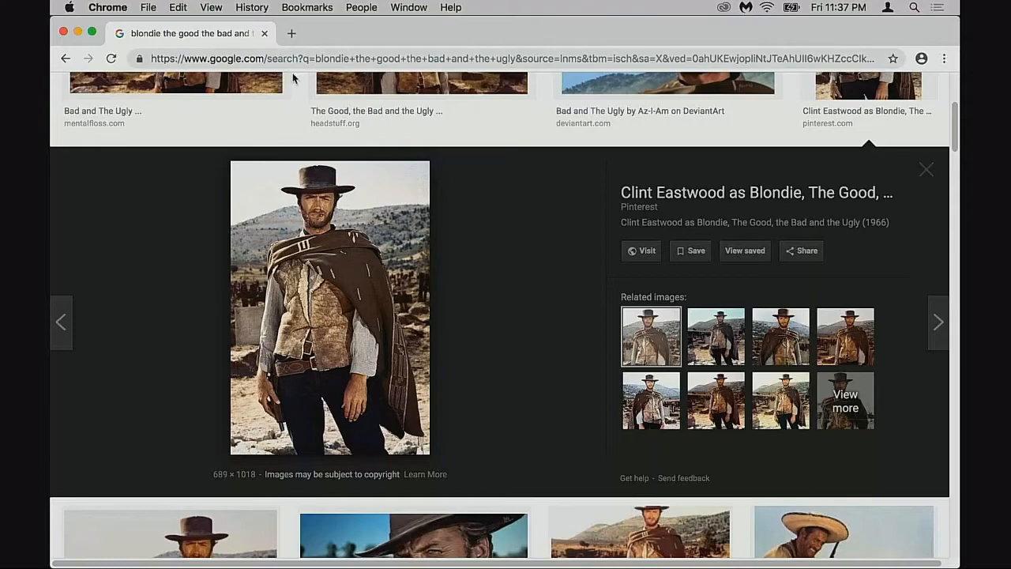
# Step: Return to Photoshop and paste the copied Blondie photo into a new document of its own
pyautogui.press('super+h')
pyautogui.press('super+v')
pyautogui.press('super+z')
pyautogui.click(176, 277)
pyautogui.press('super+n')
pyautogui.press('Return')
pyautogui.press('super+v')
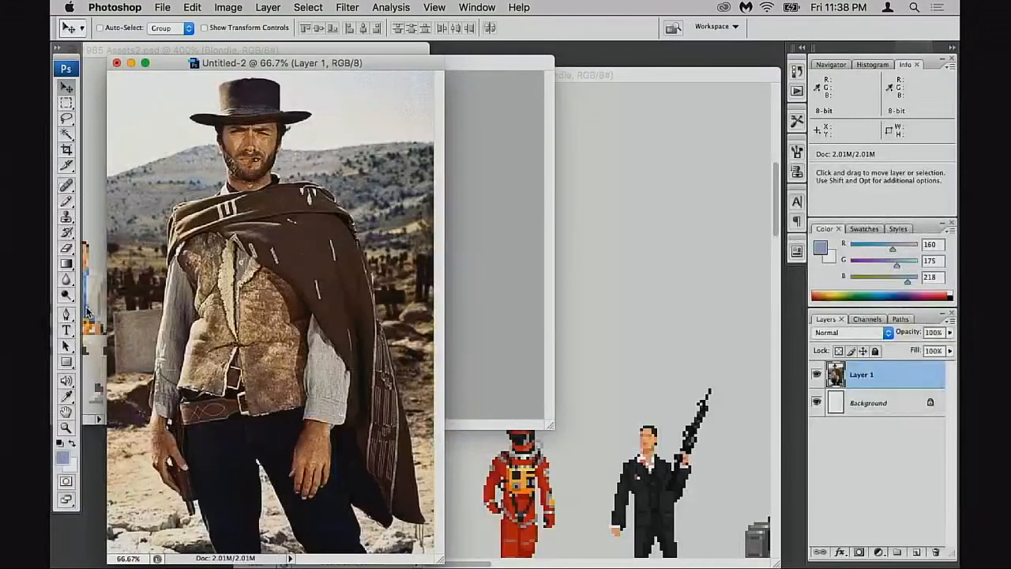
# Step: Reduce the reference photo to 25% view beside the artwork and close the unused Untitled-1 document
pyautogui.press('super+minus')
pyautogui.press('super+minus')
pyautogui.press('super+minus')
pyautogui.moveTo(202, 64); pyautogui.dragTo(186, 367)
pyautogui.click(243, 61)
pyautogui.moveTo(244, 62); pyautogui.dragTo(291, 57)
pyautogui.press('super+w')
pyautogui.click(467, 181)
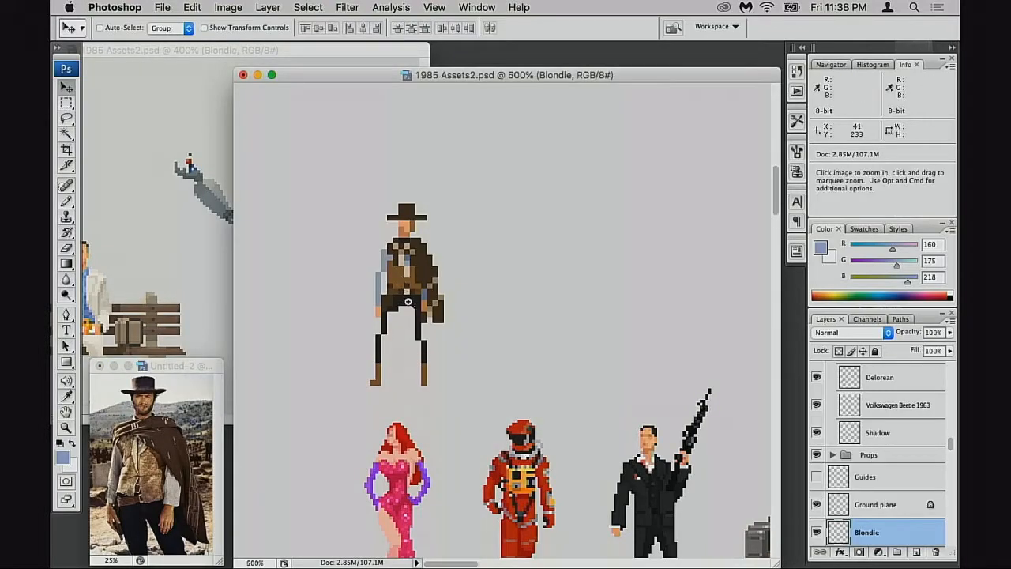
# Step: Enlarge the view of the Blondie sprite to 700%, centre it, and set the reference photo window level with it
pyautogui.keyDown('super'); pyautogui.click(410, 303); pyautogui.keyUp('super')
pyautogui.keyDown('super'); pyautogui.click(419, 303); pyautogui.keyUp('super')
pyautogui.keyDown('super'); pyautogui.click(428, 302); pyautogui.keyUp('super')
pyautogui.moveTo(567, 402); pyautogui.dragTo(443, 307)
pyautogui.moveTo(402, 339); pyautogui.dragTo(415, 287)
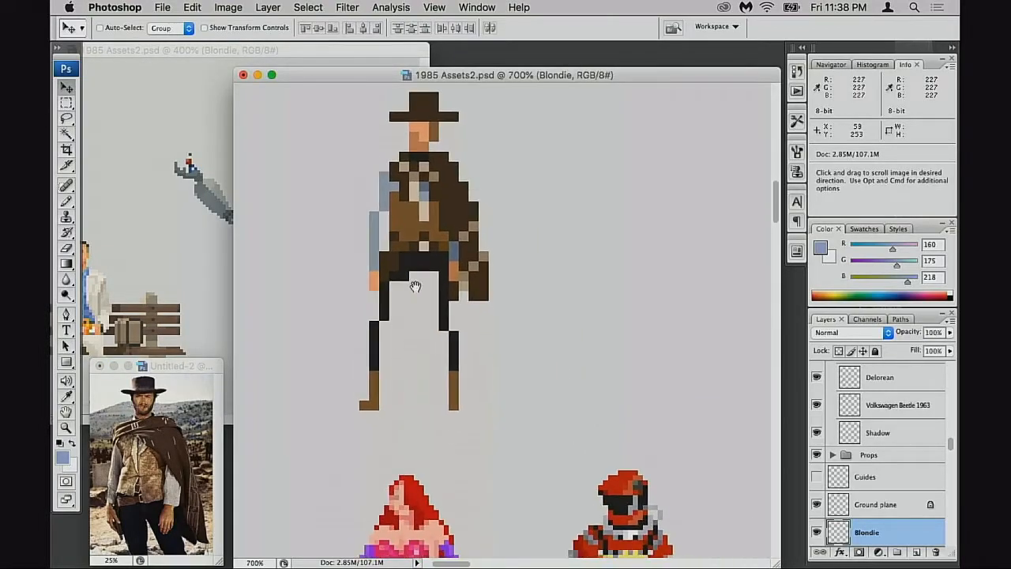
pyautogui.moveTo(435, 334); pyautogui.dragTo(447, 289)
pyautogui.moveTo(458, 194)
pyautogui.mouseDown()
pyautogui.moveTo(444, 230)
pyautogui.moveTo(451, 248)
pyautogui.mouseUp()
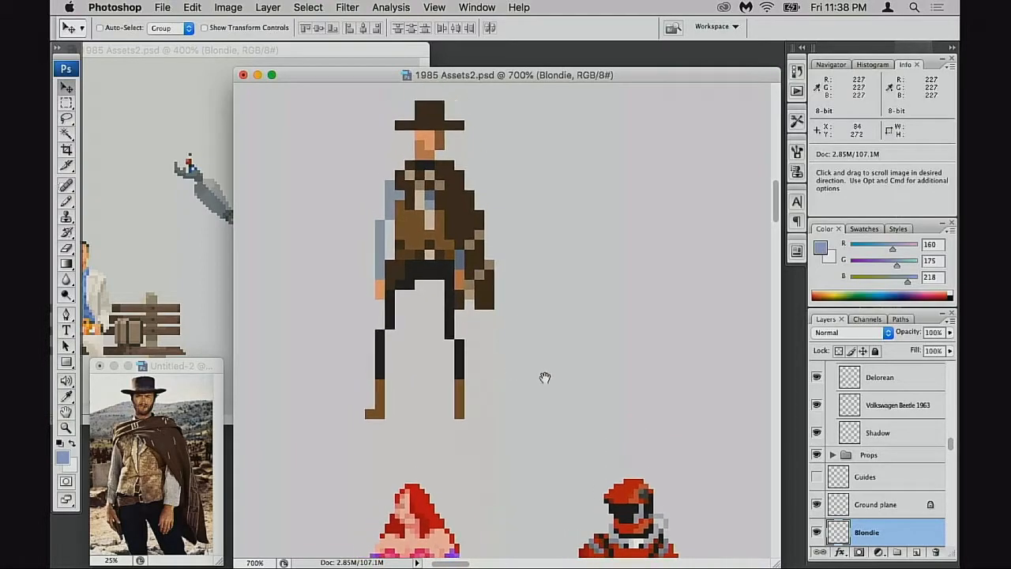
pyautogui.moveTo(470, 344); pyautogui.dragTo(521, 373)
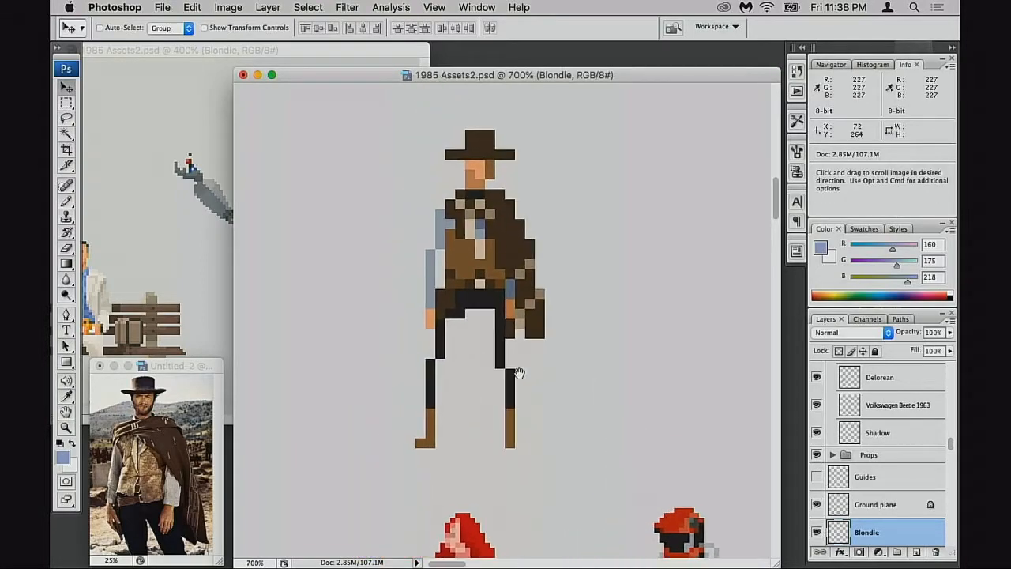
pyautogui.moveTo(194, 368); pyautogui.dragTo(192, 299)
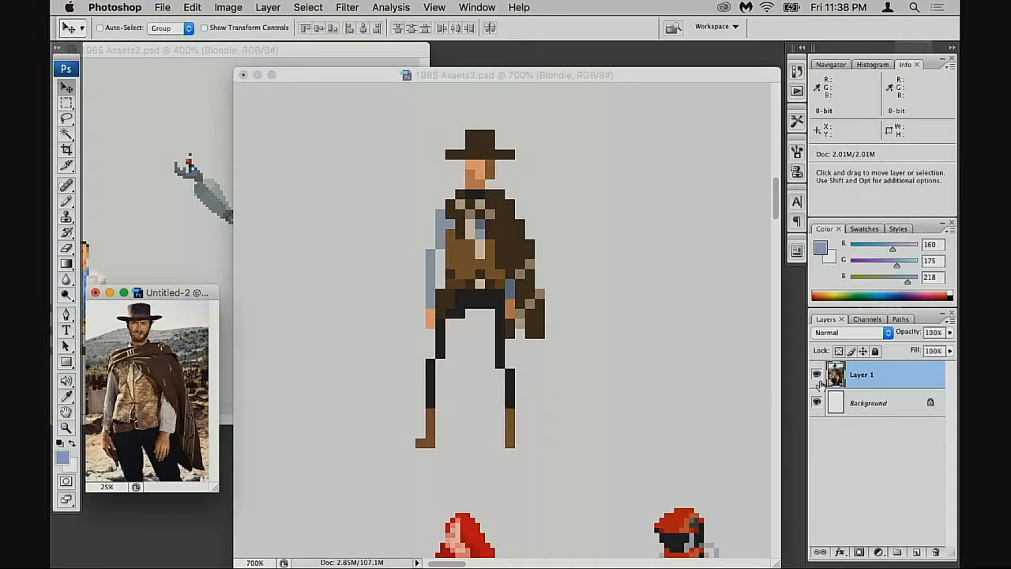
# Step: On the Blondie layer, thicken the thigh below the holster with the Pencil in the trousers' black, using a larger brush
pyautogui.click(648, 339)
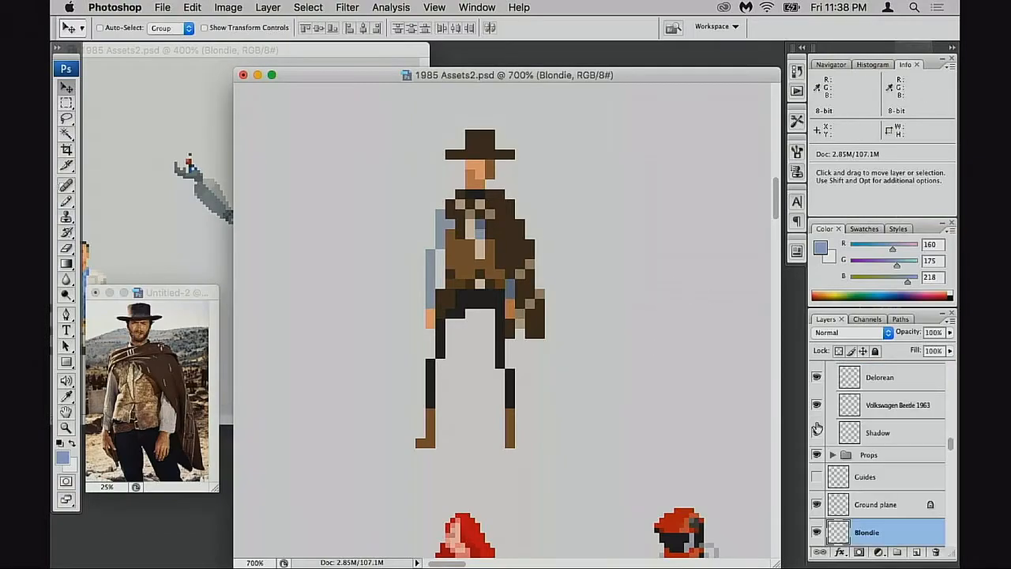
pyautogui.scroll(-2, 848, 521)
pyautogui.click(818, 490)
pyautogui.click(819, 491)
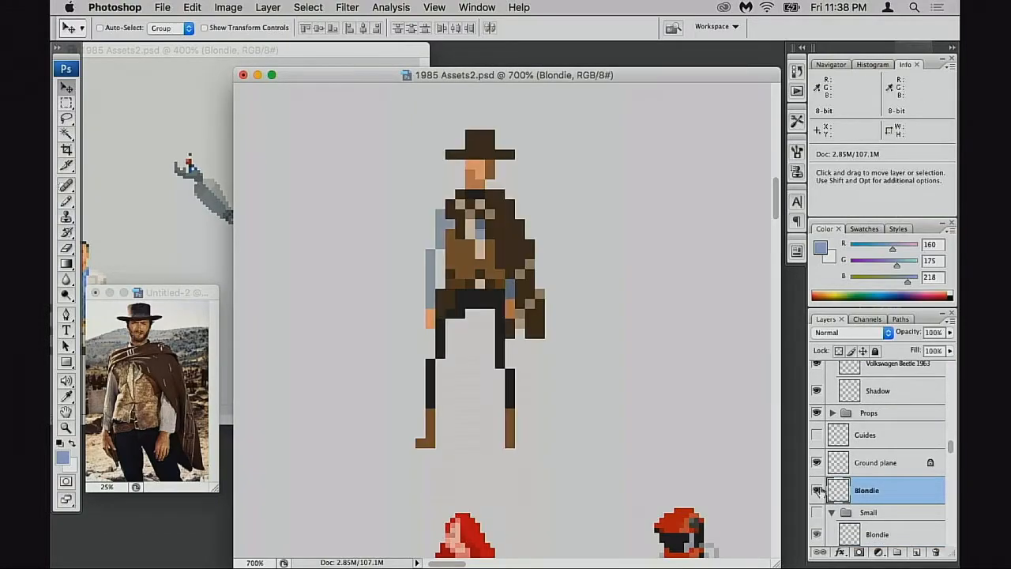
pyautogui.click(474, 333)
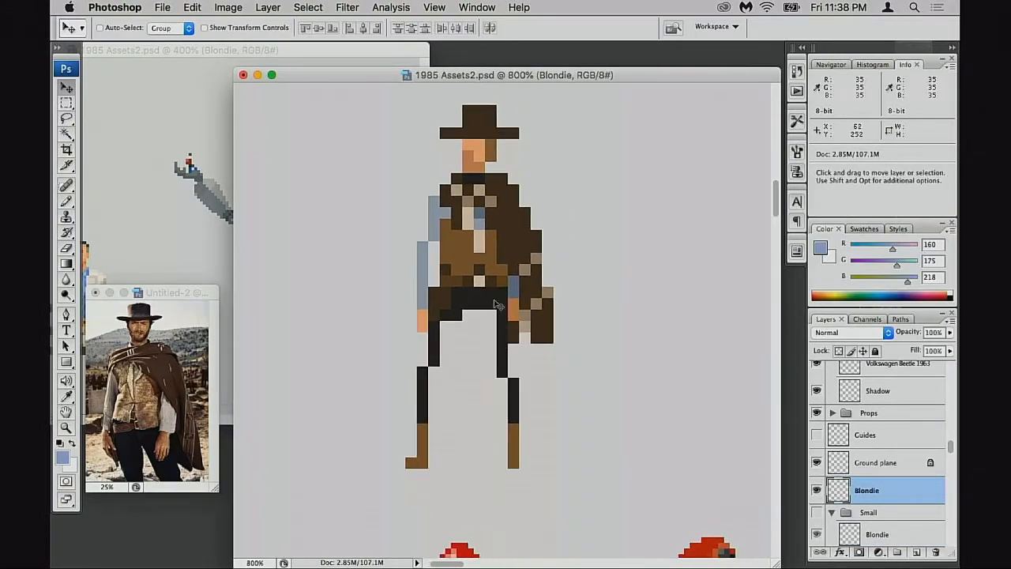
pyautogui.press('b')
pyautogui.keyDown('alt'); pyautogui.click(440, 341); pyautogui.keyUp('alt')
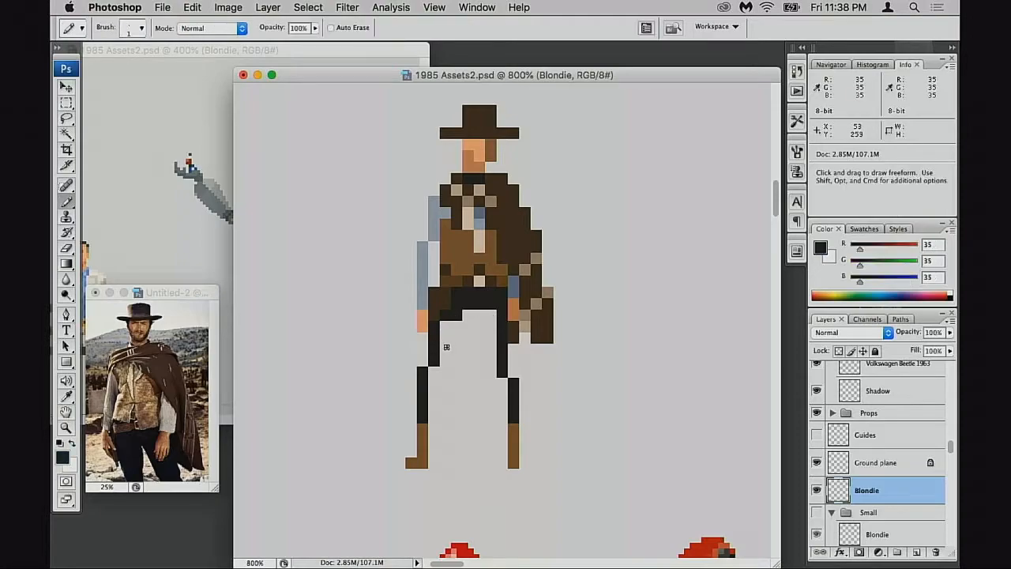
pyautogui.moveTo(442, 331)
pyautogui.mouseDown()
pyautogui.moveTo(442, 375)
pyautogui.moveTo(444, 330)
pyautogui.moveTo(447, 355)
pyautogui.moveTo(444, 344)
pyautogui.mouseUp()
pyautogui.press(']')
pyautogui.press(']')
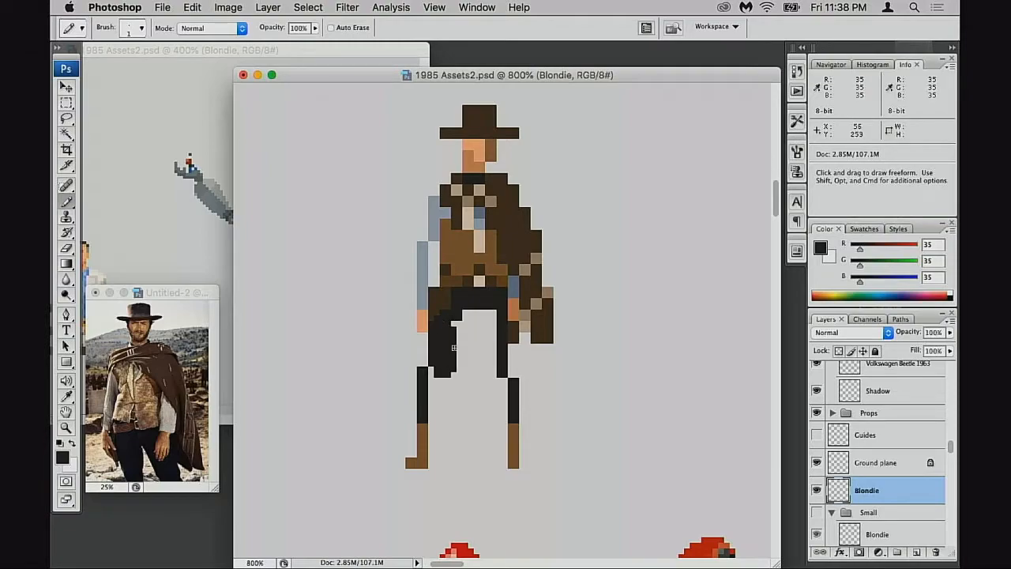
# Step: Select the lower leg and boot below the thickened thigh, shift them inward beneath it, and clear the selection
pyautogui.press('m')
pyautogui.moveTo(383, 362); pyautogui.dragTo(432, 475)
pyautogui.moveTo(432, 418); pyautogui.dragTo(460, 424)
pyautogui.press('super+d')
# Step: Fill out the knee and shin of the shifted leg in black down to the top of the boot
pyautogui.press('b')
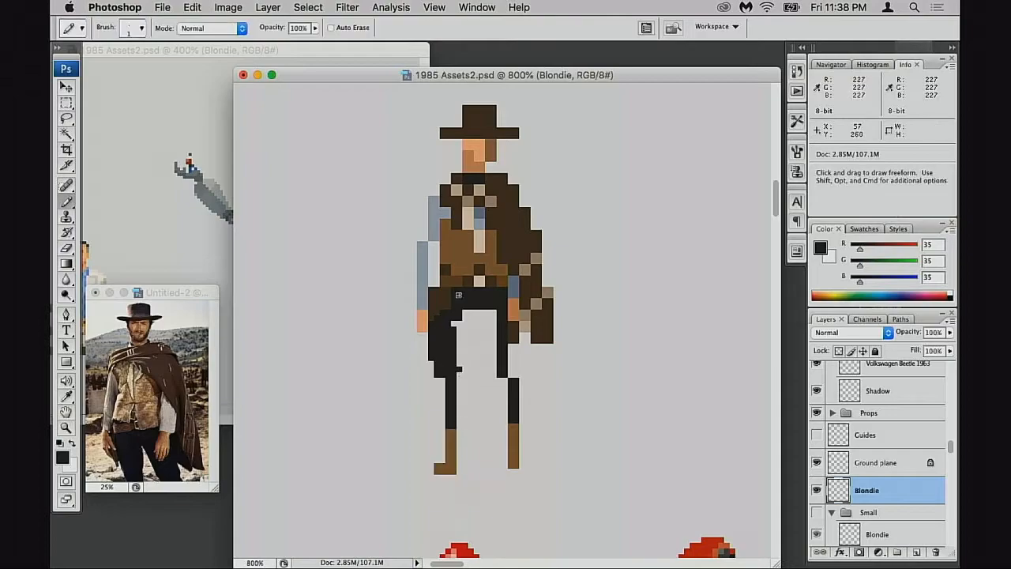
pyautogui.click(457, 345)
pyautogui.press('super+z')
pyautogui.press('[')
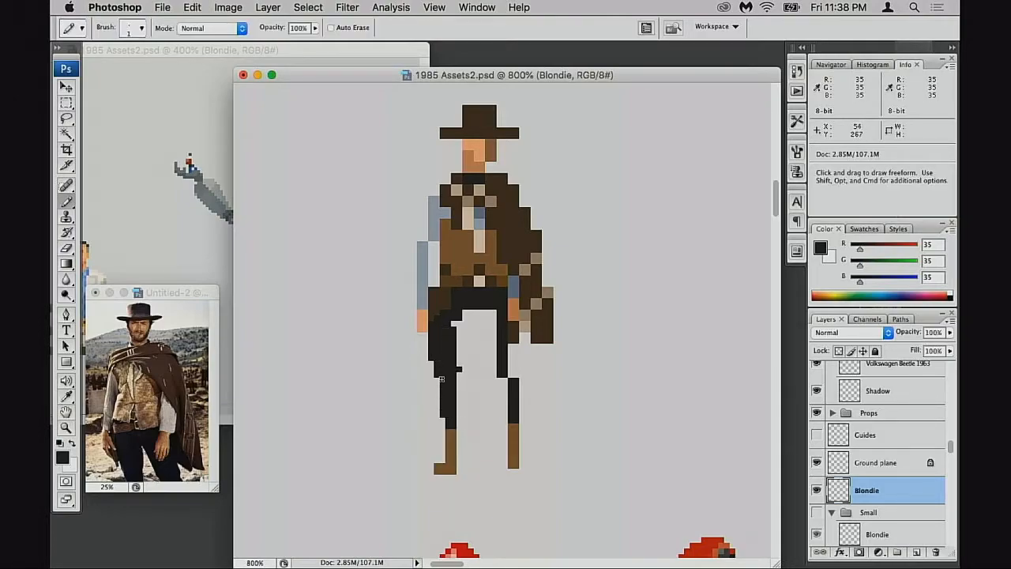
pyautogui.moveTo(459, 403)
pyautogui.mouseDown()
pyautogui.moveTo(455, 376)
pyautogui.moveTo(459, 425)
pyautogui.moveTo(454, 362)
pyautogui.moveTo(463, 434)
pyautogui.mouseUp()
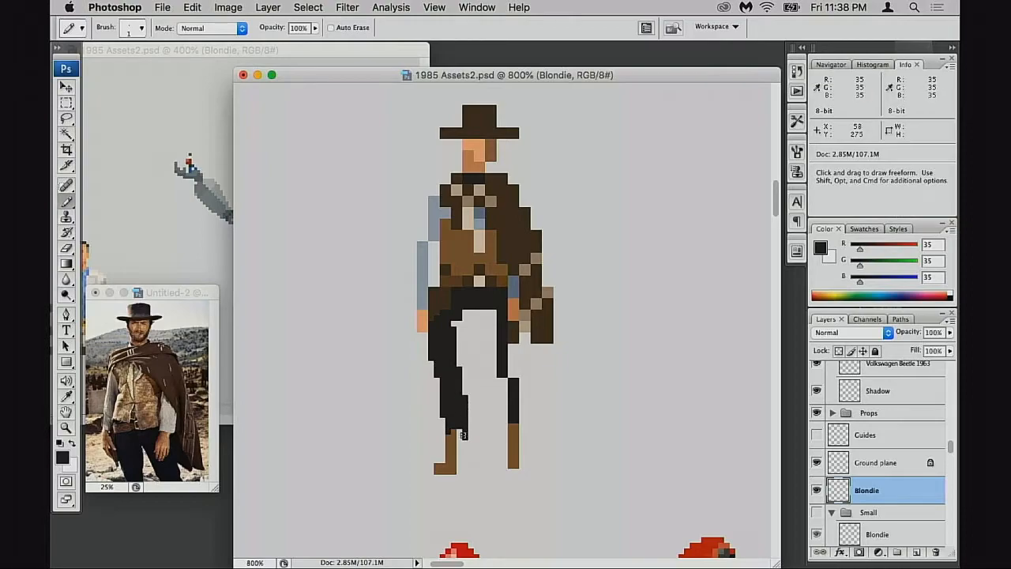
# Step: Fill out the leg on the poncho side in black, angling it outward from the crotch down to the boot
pyautogui.moveTo(471, 311)
pyautogui.mouseDown()
pyautogui.moveTo(500, 383)
pyautogui.moveTo(458, 353)
pyautogui.mouseUp()
pyautogui.press('super+z')
pyautogui.moveTo(476, 297)
pyautogui.mouseDown()
pyautogui.moveTo(496, 374)
pyautogui.moveTo(481, 332)
pyautogui.mouseUp()
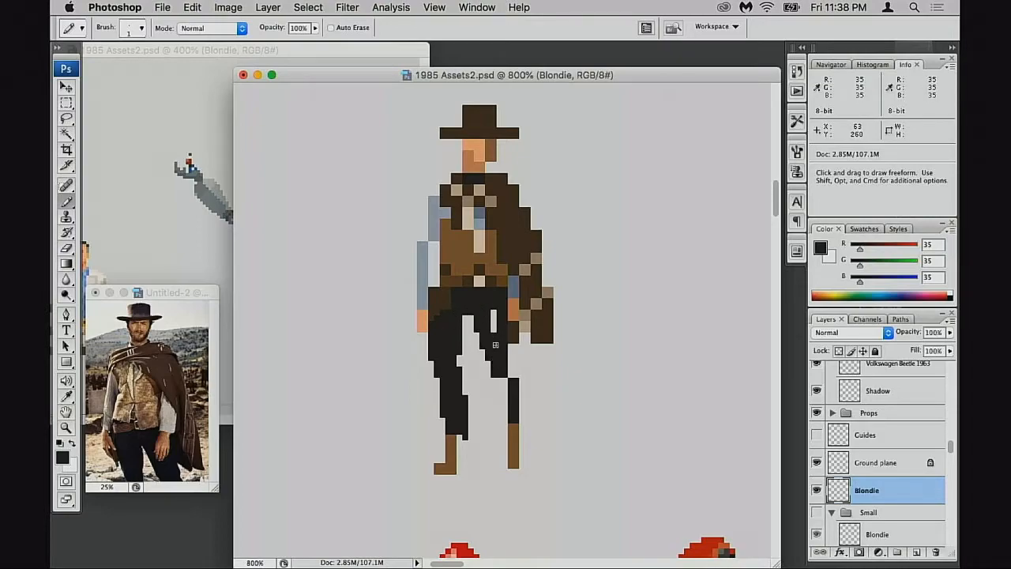
pyautogui.moveTo(498, 379); pyautogui.dragTo(505, 432)
pyautogui.moveTo(505, 375); pyautogui.dragTo(523, 442)
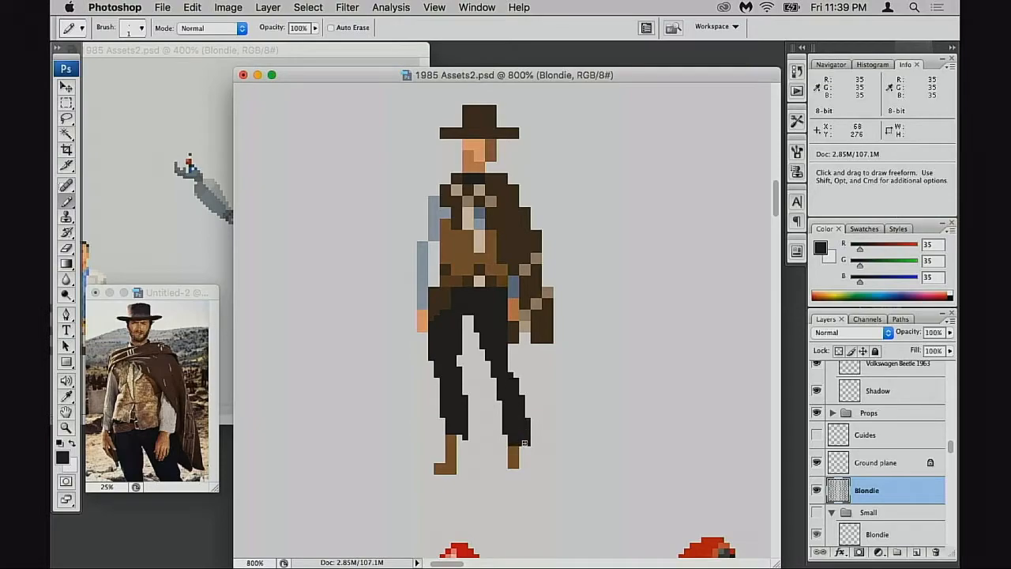
# Step: Move the Blondie sprite down into the row of large characters, between the red astronaut and the gunman in the black suit
pyautogui.keyDown('alt'); pyautogui.keyDown('super'); pyautogui.click(533, 420); pyautogui.keyUp('super'); pyautogui.keyUp('alt')
pyautogui.keyDown('alt'); pyautogui.keyDown('super'); pyautogui.click(537, 420); pyautogui.keyUp('super'); pyautogui.keyUp('alt')
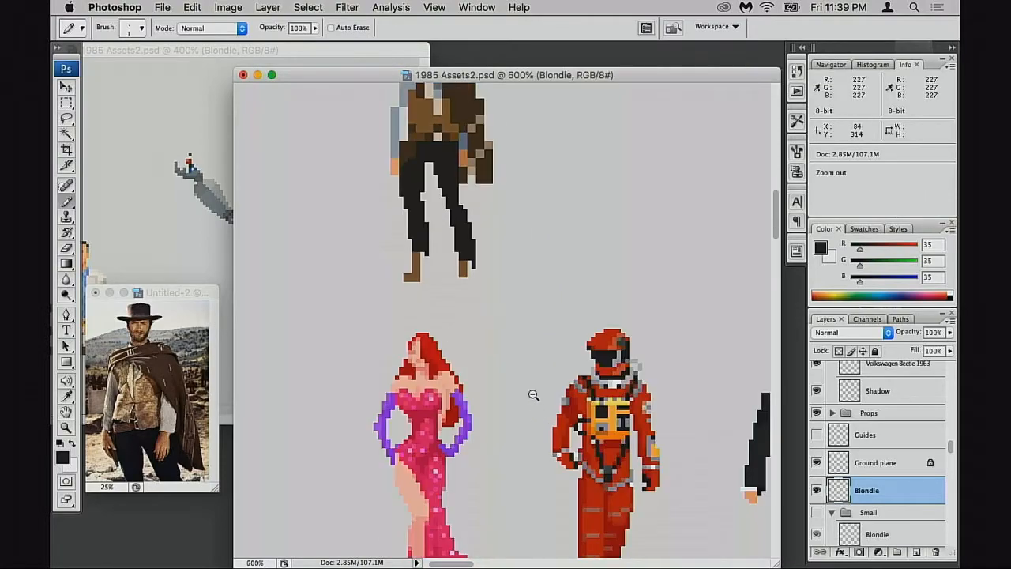
pyautogui.keyDown('alt'); pyautogui.keyDown('super'); pyautogui.click(535, 394); pyautogui.keyUp('super'); pyautogui.keyUp('alt')
pyautogui.moveTo(546, 395); pyautogui.dragTo(526, 276)
pyautogui.press('v')
pyautogui.moveTo(468, 186); pyautogui.dragTo(507, 393)
pyautogui.moveTo(534, 242); pyautogui.dragTo(371, 224)
pyautogui.moveTo(434, 269); pyautogui.dragTo(639, 325)
pyautogui.moveTo(592, 309); pyautogui.dragTo(746, 318)
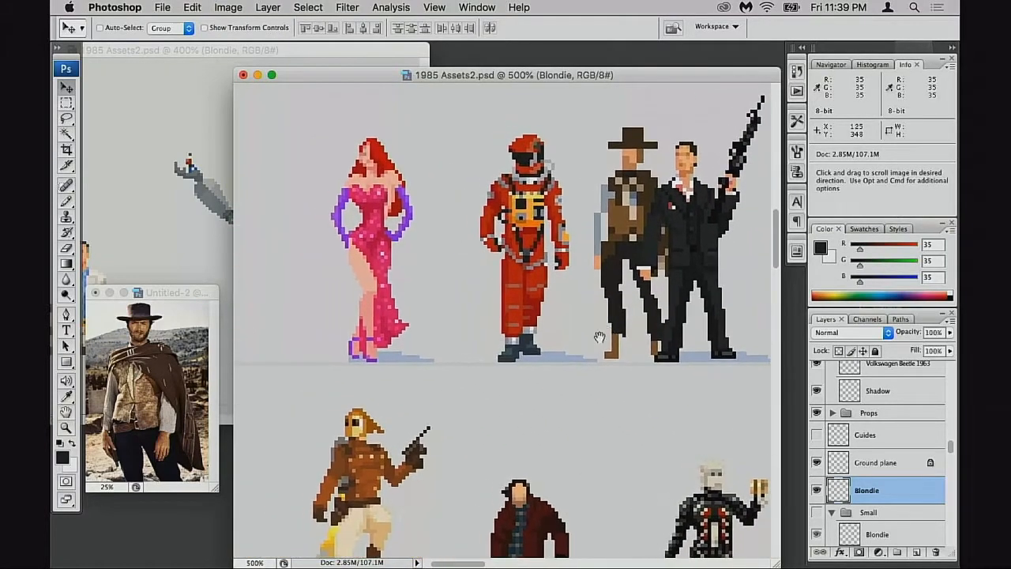
pyautogui.moveTo(569, 348); pyautogui.dragTo(633, 360)
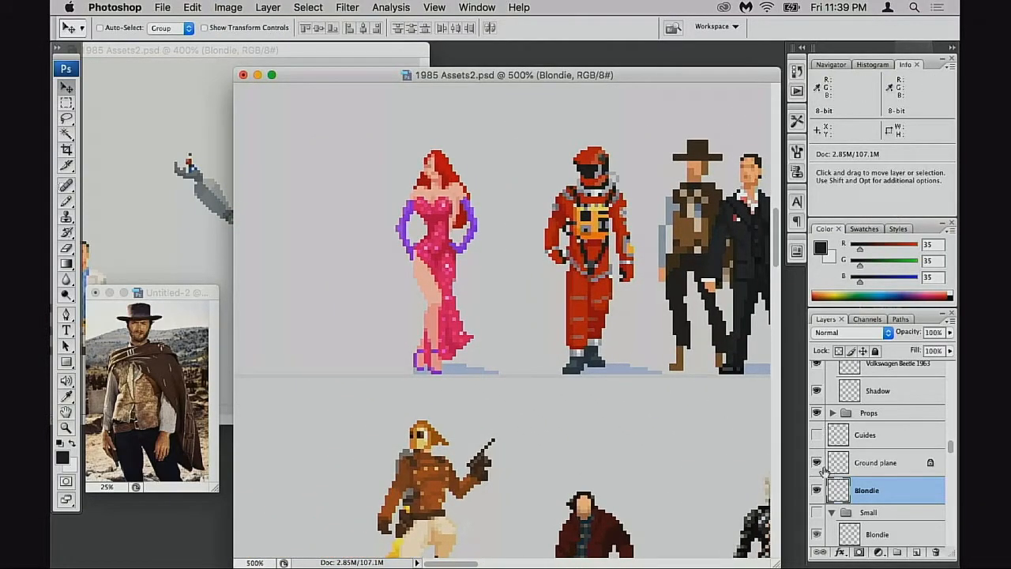
# Step: Show and collapse the Small group, and move the Blondie layer up between Box Limits and the Environment group
pyautogui.scroll(-10, 838, 505)
pyautogui.scroll(10, 849, 486)
pyautogui.moveTo(846, 485); pyautogui.dragTo(818, 455)
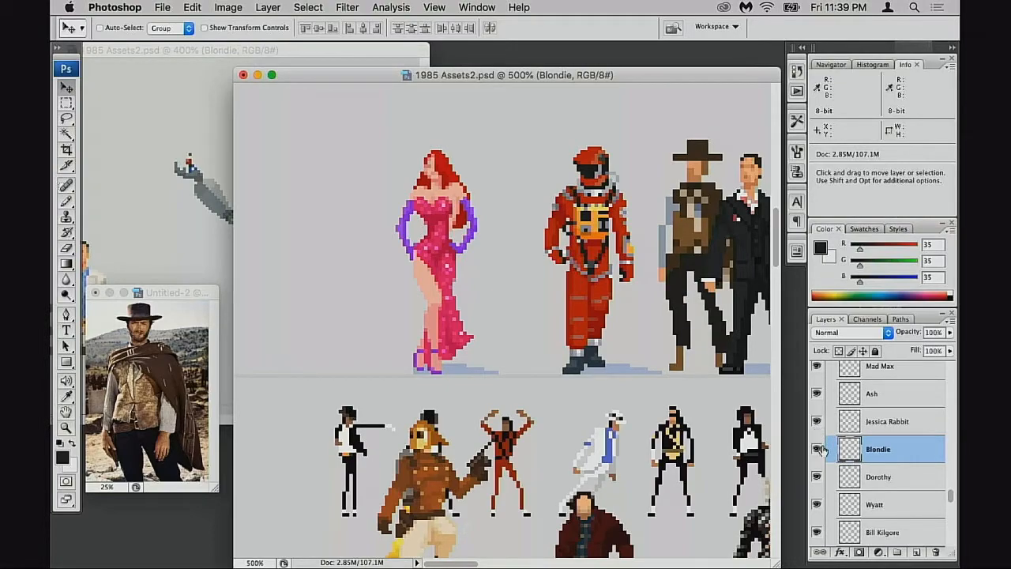
pyautogui.scroll(1, 853, 453)
pyautogui.moveTo(853, 456)
pyautogui.mouseDown()
pyautogui.moveTo(849, 336)
pyautogui.moveTo(864, 447)
pyautogui.moveTo(856, 473)
pyautogui.mouseUp()
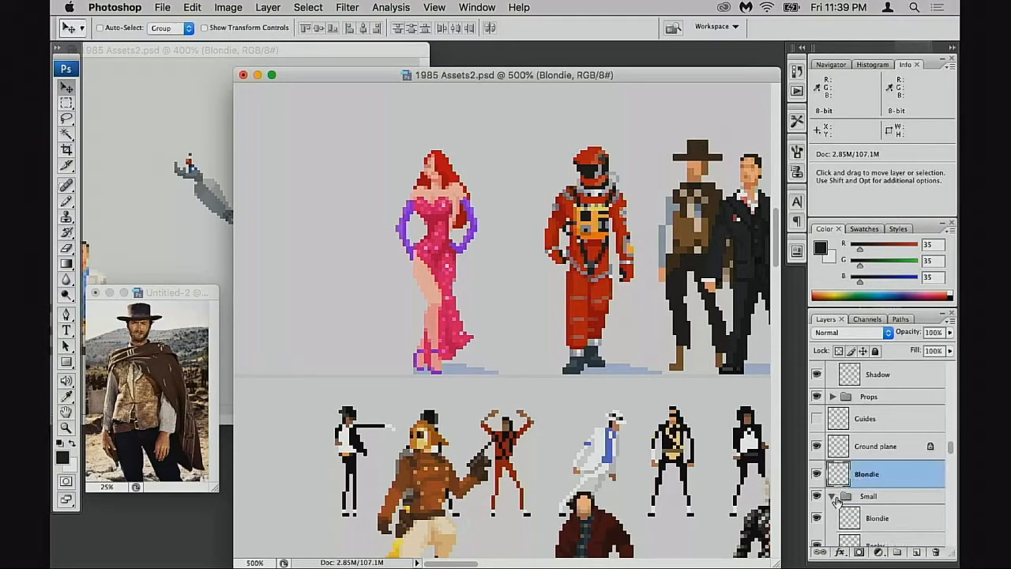
pyautogui.click(834, 498)
pyautogui.moveTo(839, 472); pyautogui.dragTo(853, 387)
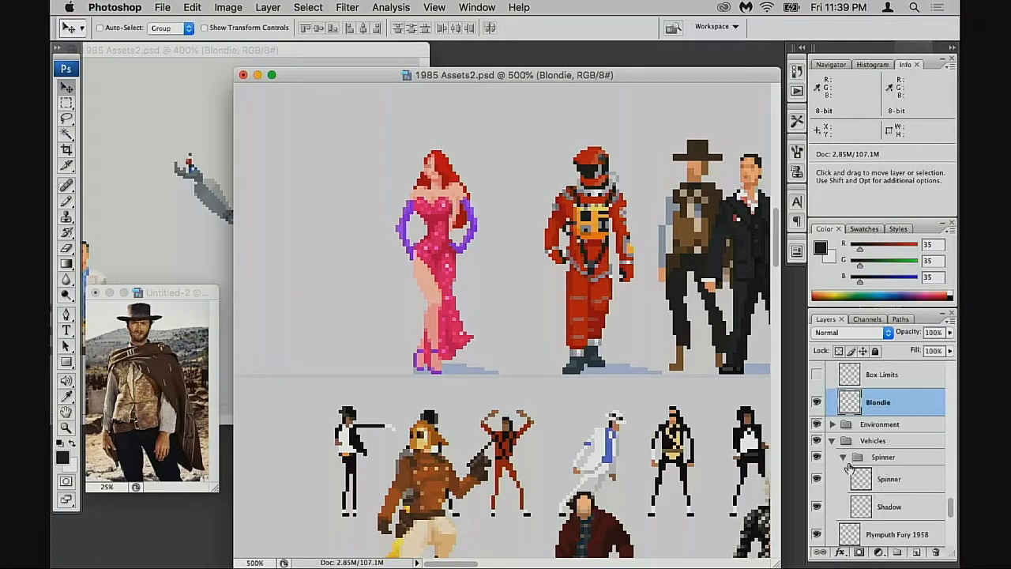
# Step: Collapse the Vehicles group and move the Blondie layer up between the Dave Bowman and Jessica Rabbit layers
pyautogui.click(831, 441)
pyautogui.click(832, 425)
pyautogui.click(833, 425)
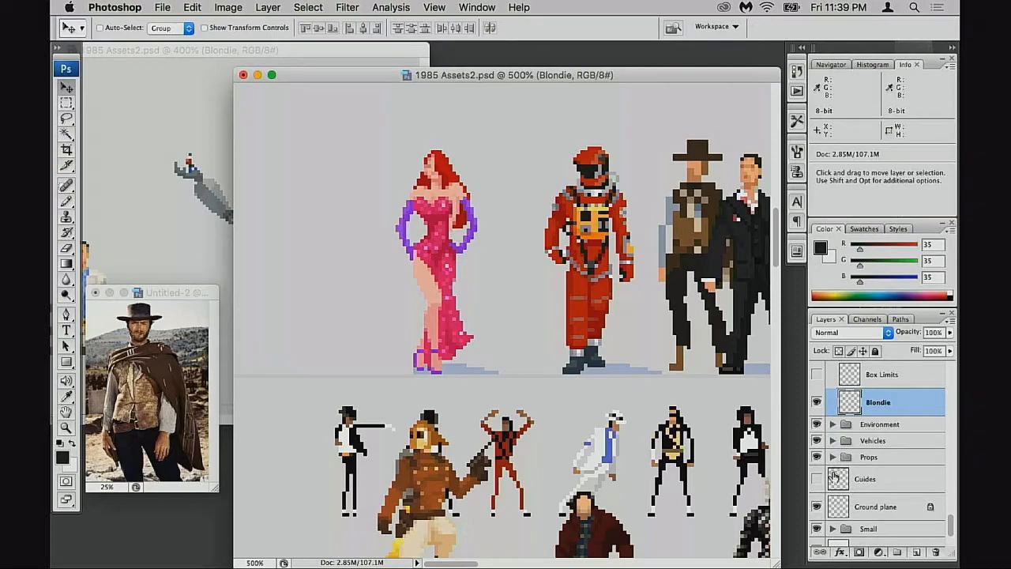
pyautogui.scroll(-3, 839, 476)
pyautogui.scroll(6, 847, 485)
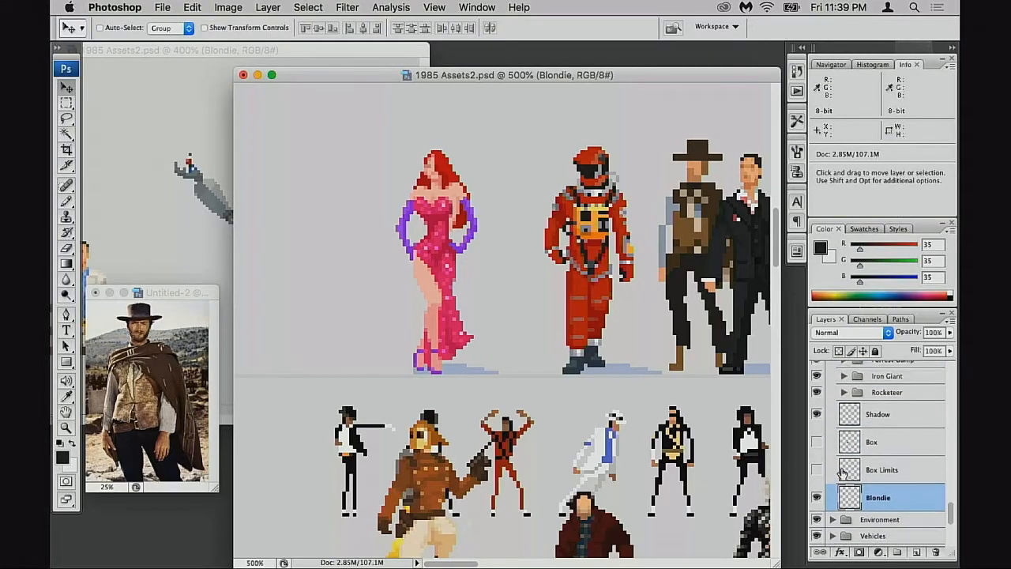
pyautogui.moveTo(855, 499); pyautogui.dragTo(856, 426)
# Step: Hide the Jessica Rabbit layer and move the Blondie sprite into her place beside the astronaut
pyautogui.click(817, 430)
pyautogui.click(817, 430)
pyautogui.click(817, 458)
pyautogui.click(817, 458)
pyautogui.click(817, 457)
pyautogui.click(860, 460)
pyautogui.click(861, 431)
pyautogui.moveTo(628, 357)
pyautogui.mouseDown()
pyautogui.moveTo(393, 334)
pyautogui.moveTo(396, 358)
pyautogui.moveTo(447, 361)
pyautogui.moveTo(402, 361)
pyautogui.mouseUp()
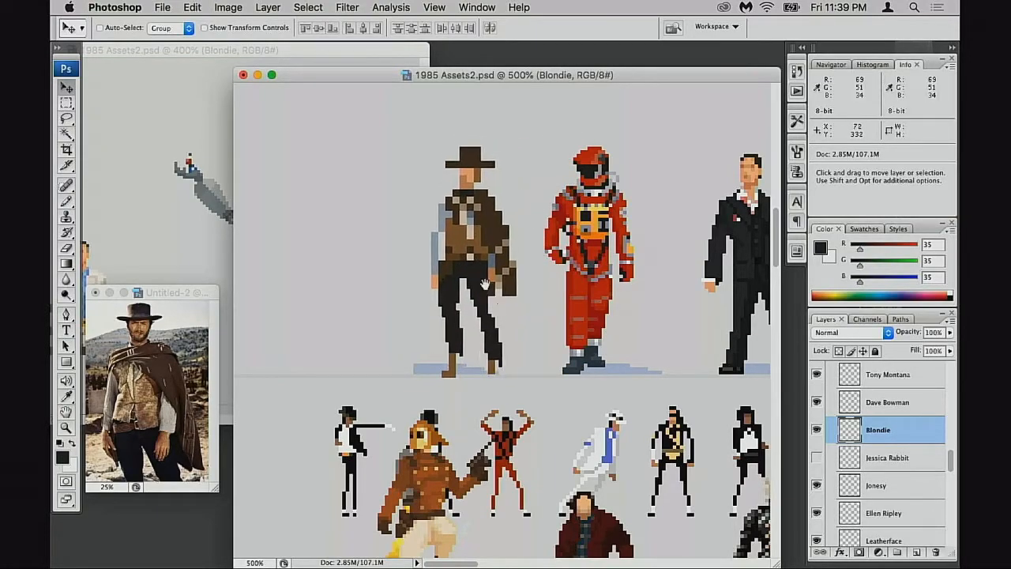
# Step: Redraw the trouser hems and both boots with the Pencil, sampling the boots' brown and the trousers' black from the sprite
pyautogui.press('super+equal')
pyautogui.press('b')
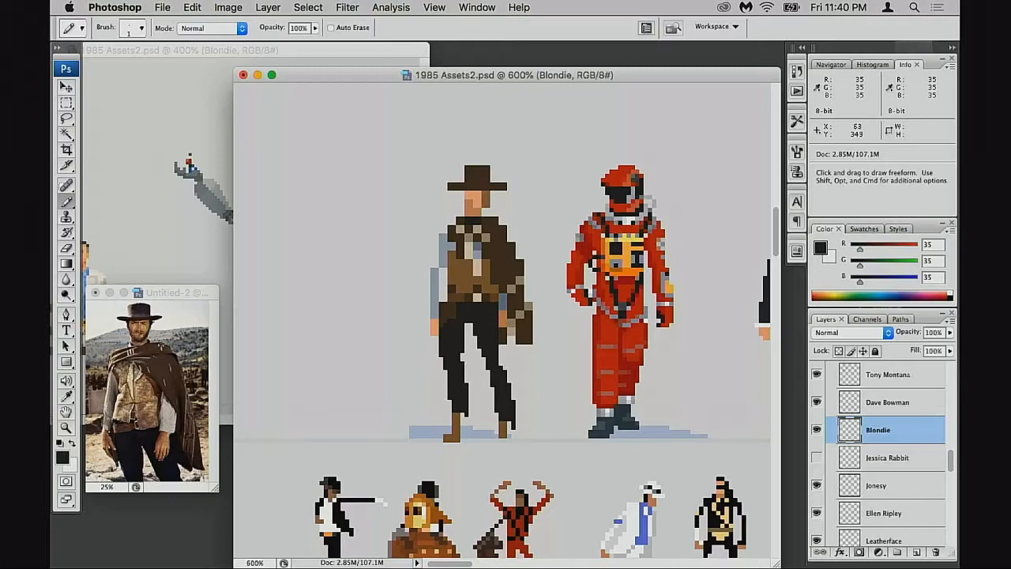
pyautogui.scroll(-5, 448, 391)
pyautogui.hscroll(2, 449, 391)
pyautogui.keyDown('alt'); pyautogui.click(412, 306); pyautogui.keyUp('alt')
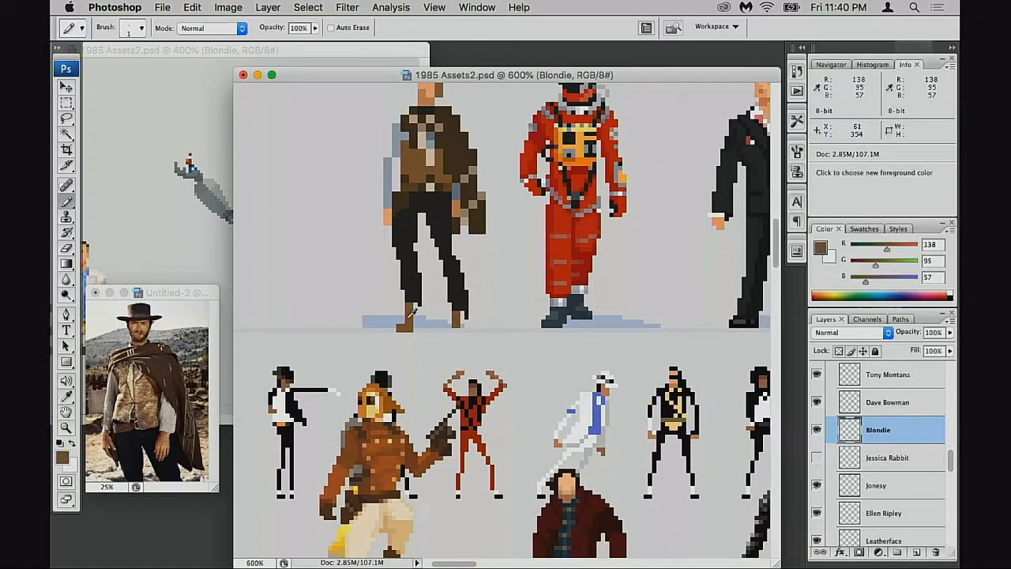
pyautogui.keyDown('alt'); pyautogui.click(418, 306); pyautogui.keyUp('alt')
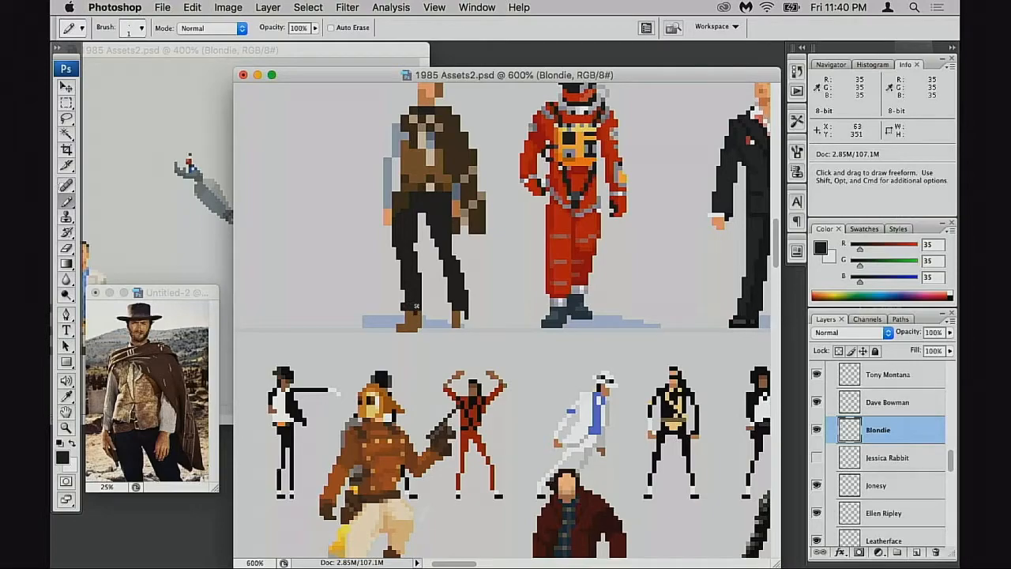
pyautogui.keyDown('alt'); pyautogui.click(455, 321); pyautogui.keyUp('alt')
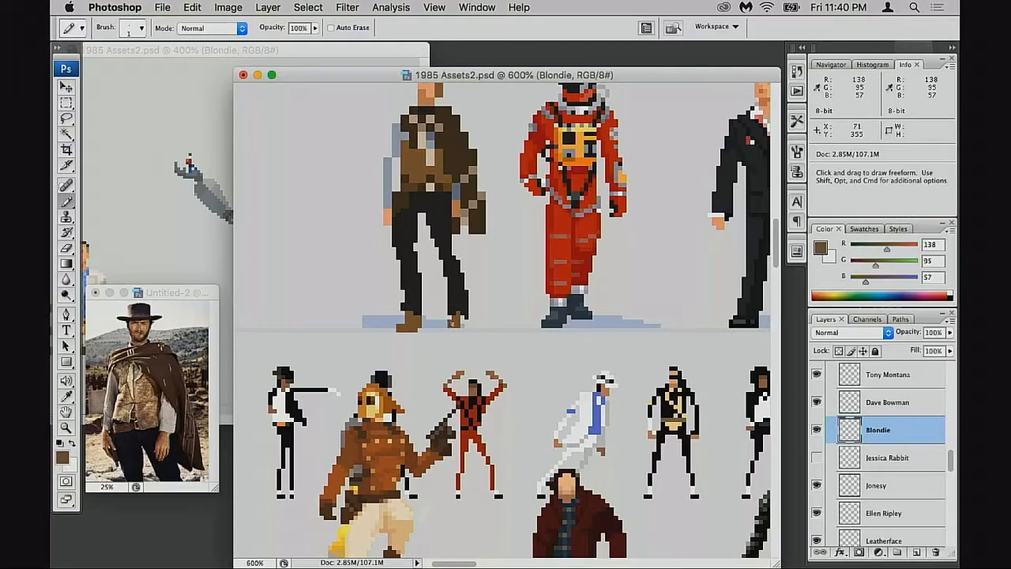
# Step: Move the Blondie sprite across the sheet to stand beside the man in the dark hat and long black coat
pyautogui.keyDown('alt'); pyautogui.click(503, 361); pyautogui.keyUp('alt')
pyautogui.moveTo(508, 346); pyautogui.dragTo(478, 407)
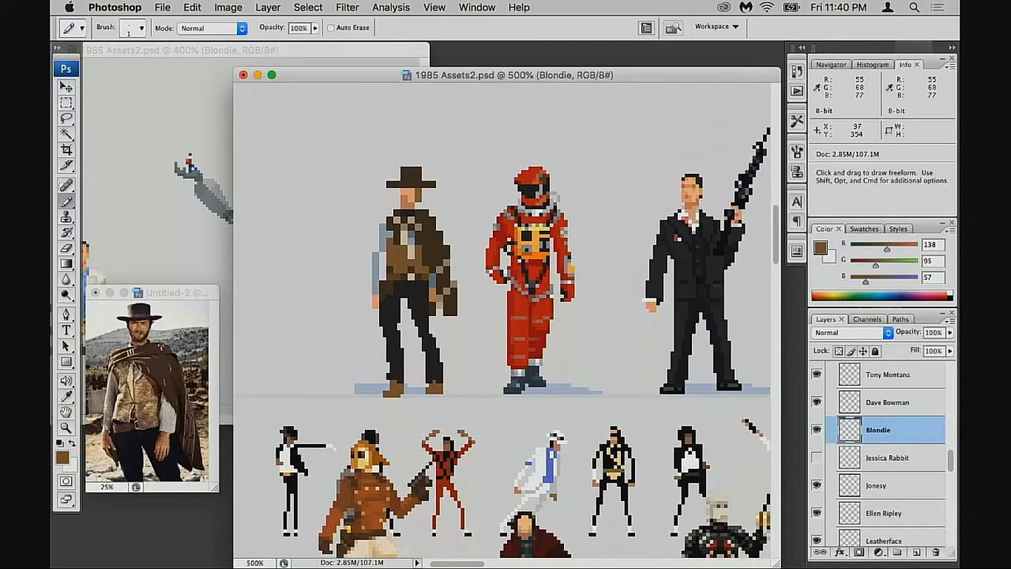
pyautogui.press('v')
pyautogui.moveTo(525, 381); pyautogui.dragTo(443, 374)
pyautogui.moveTo(387, 376); pyautogui.dragTo(644, 383)
pyautogui.moveTo(644, 382); pyautogui.dragTo(565, 367)
pyautogui.moveTo(565, 370); pyautogui.dragTo(455, 203)
pyautogui.moveTo(468, 257); pyautogui.dragTo(600, 453)
pyautogui.moveTo(602, 450); pyautogui.dragTo(358, 318)
pyautogui.moveTo(447, 291); pyautogui.dragTo(681, 386)
pyautogui.moveTo(623, 354)
pyautogui.mouseDown()
pyautogui.moveTo(685, 381)
pyautogui.moveTo(661, 387)
pyautogui.moveTo(680, 383)
pyautogui.mouseUp()
# Step: Trim the hat's crown and brim with the Eraser, and lower the selected hat by one pixel
pyautogui.keyDown('super'); pyautogui.click(592, 235); pyautogui.keyUp('super')
pyautogui.press('e')
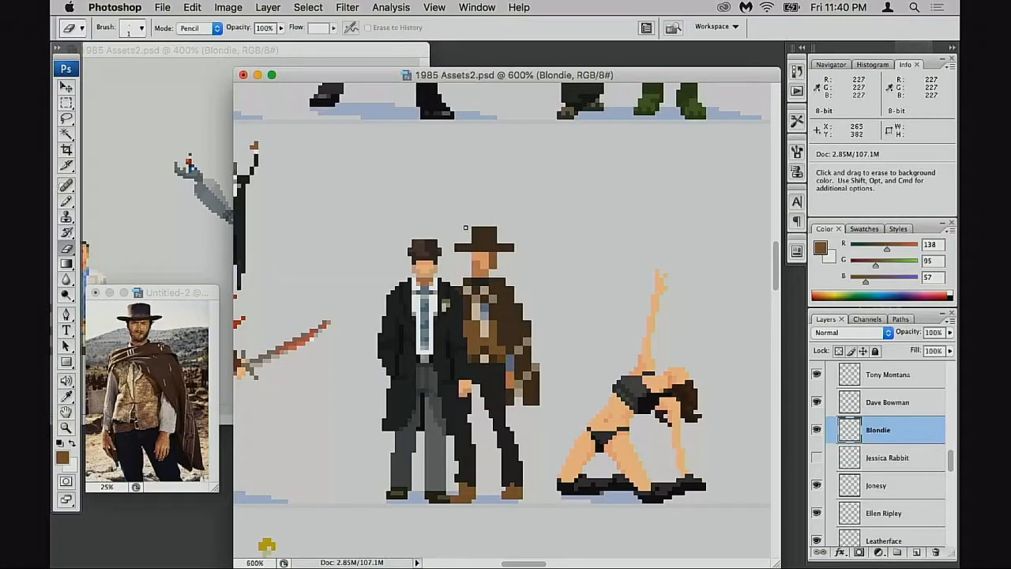
pyautogui.press('super+z')
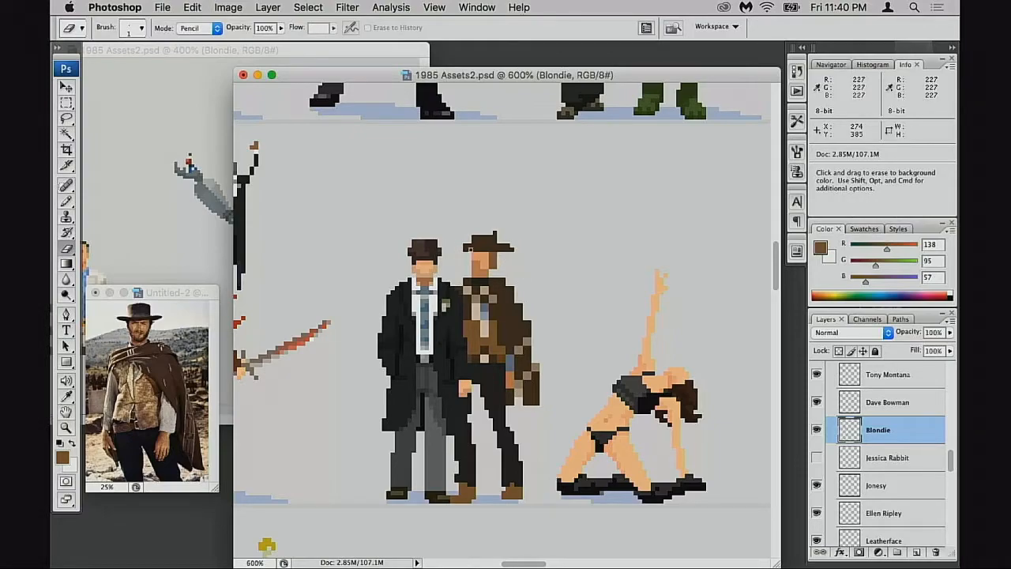
pyautogui.press('m')
pyautogui.moveTo(450, 217)
pyautogui.mouseDown()
pyautogui.moveTo(527, 251)
pyautogui.moveTo(510, 254)
pyautogui.mouseUp()
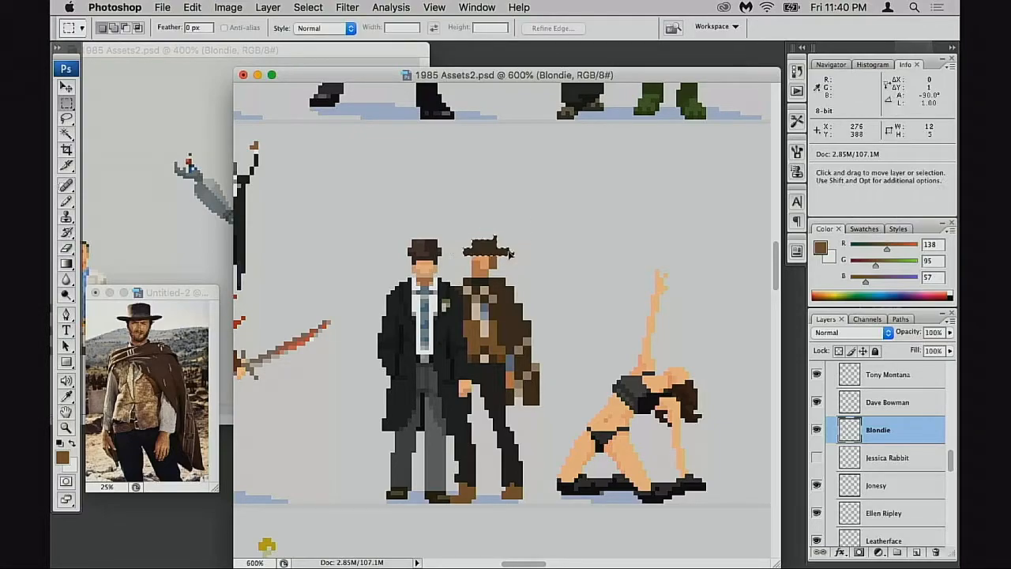
# Step: Retouch the face under the hat with the Pencil, sampling the light skin tone and the darker brown shade
pyautogui.press('b')
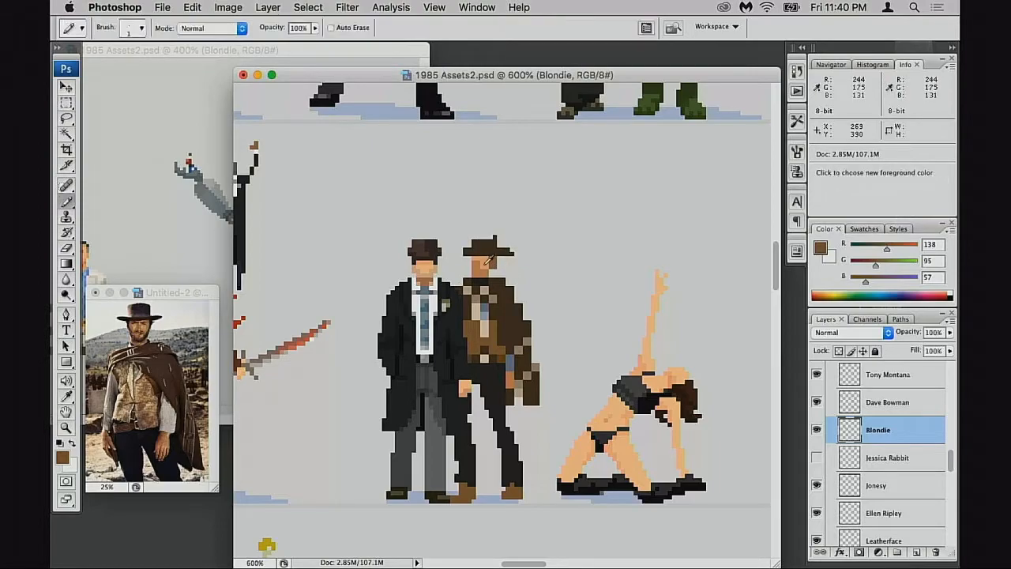
pyautogui.keyDown('alt'); pyautogui.click(487, 257); pyautogui.keyUp('alt')
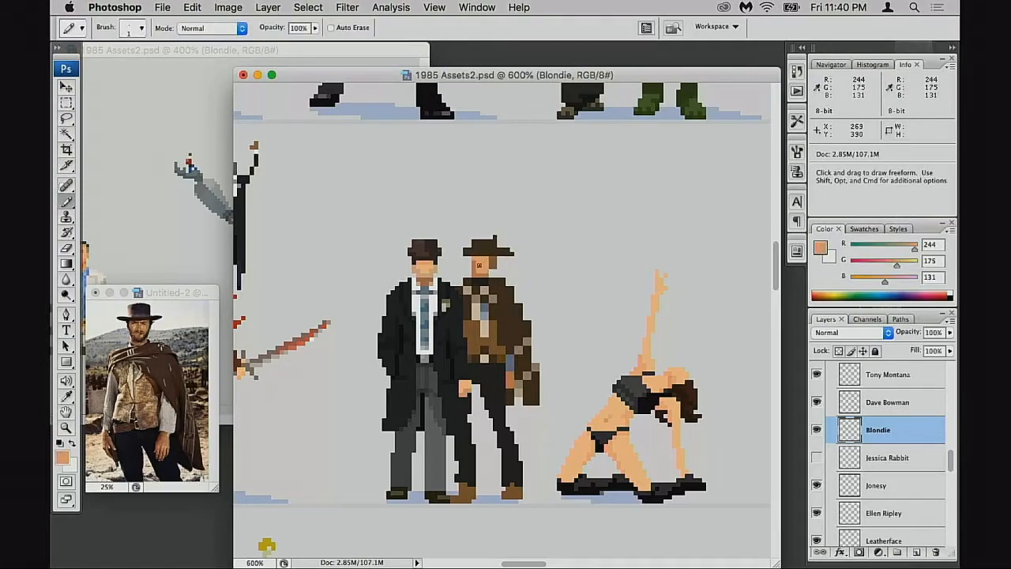
pyautogui.keyDown('alt'); pyautogui.click(489, 270); pyautogui.keyUp('alt')
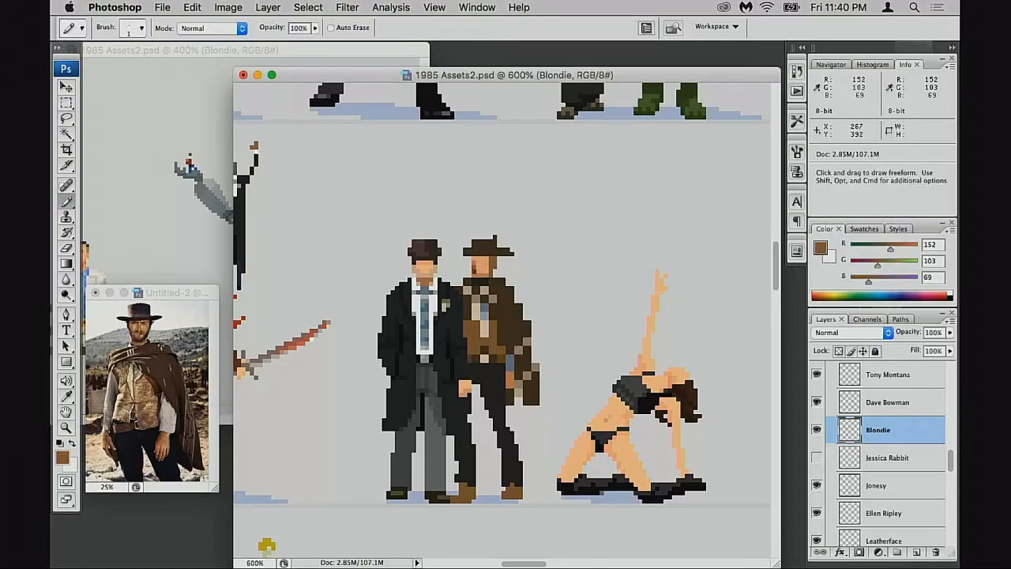
# Step: Adjust the Blondie sprite's position beside the man in the black coat, setting it slightly lower and farther from him
pyautogui.moveTo(538, 322); pyautogui.dragTo(567, 301)
pyautogui.press('v')
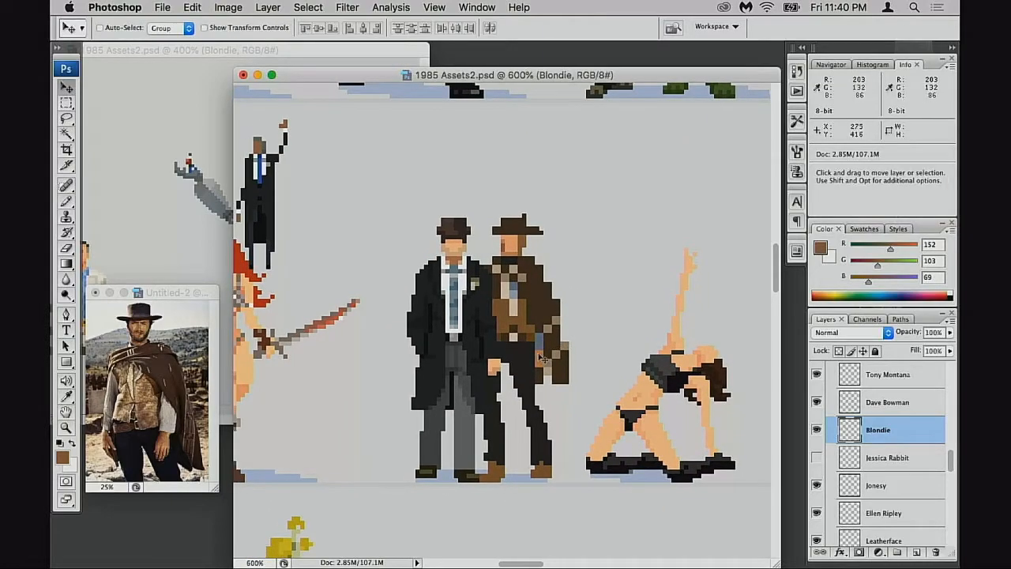
pyautogui.press('Right')
pyautogui.press('Right')
pyautogui.press('Right')
pyautogui.press('Left')
pyautogui.press('Left')
pyautogui.press('Left')
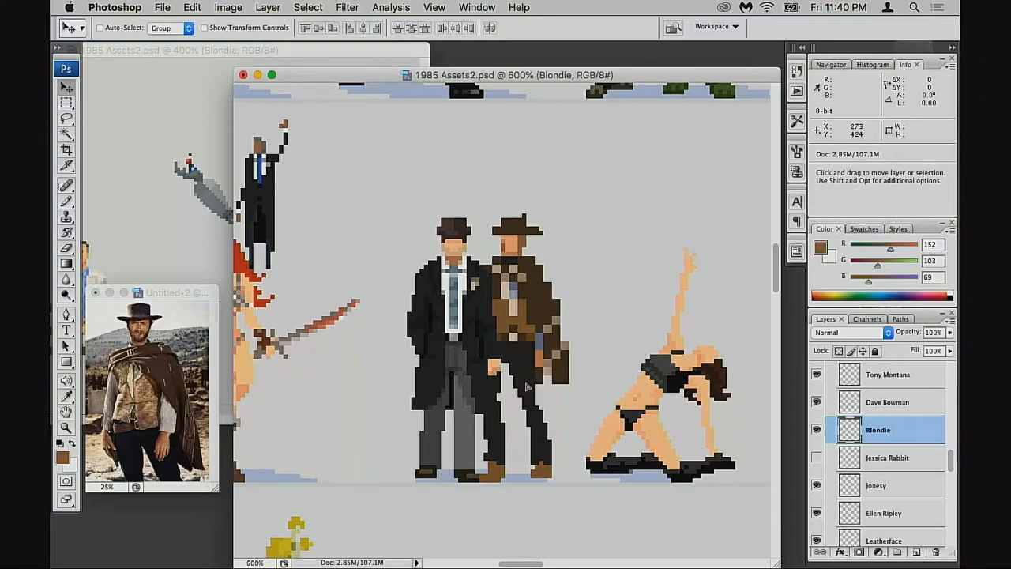
pyautogui.moveTo(527, 386)
pyautogui.mouseDown()
pyautogui.moveTo(513, 387)
pyautogui.moveTo(538, 388)
pyautogui.moveTo(535, 398)
pyautogui.mouseUp()
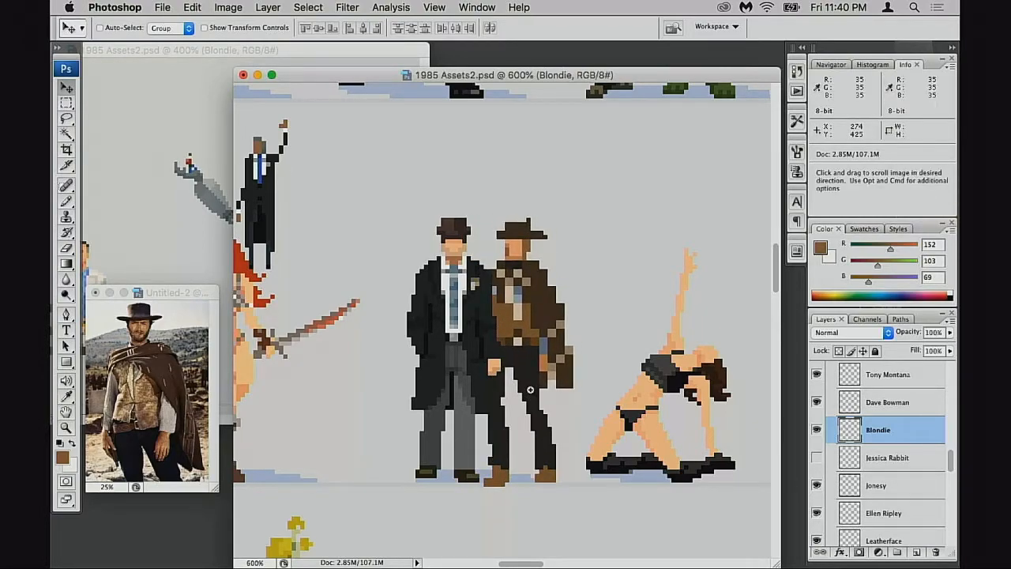
# Step: Compare the belt, feet, shoulder and head levels of the two men using marquee selections, and clear the selection
pyautogui.press('super+equal')
pyautogui.scroll(4, 527, 391)
pyautogui.hscroll(-2, 526, 391)
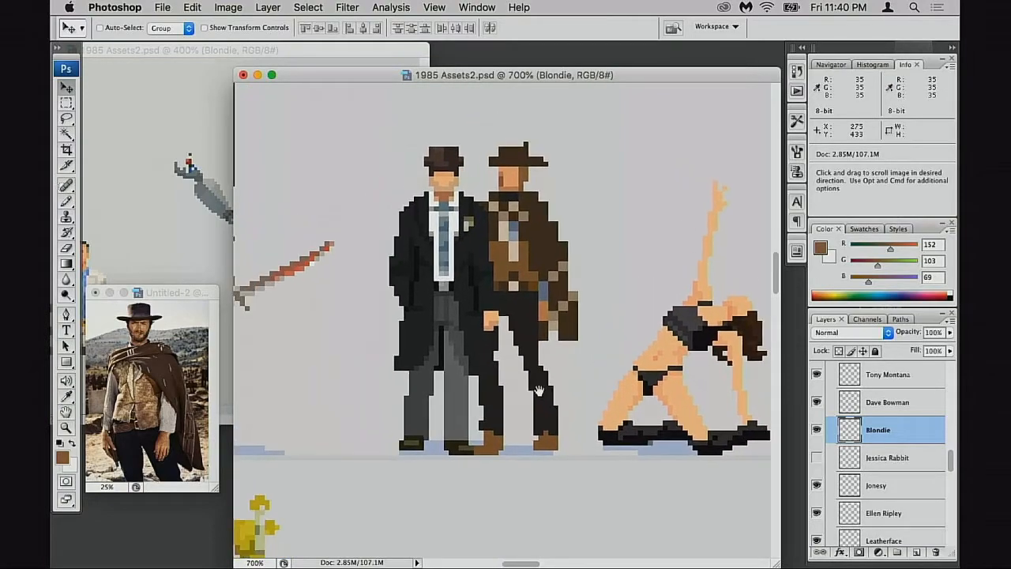
pyautogui.press('m')
pyautogui.moveTo(423, 320); pyautogui.dragTo(562, 323)
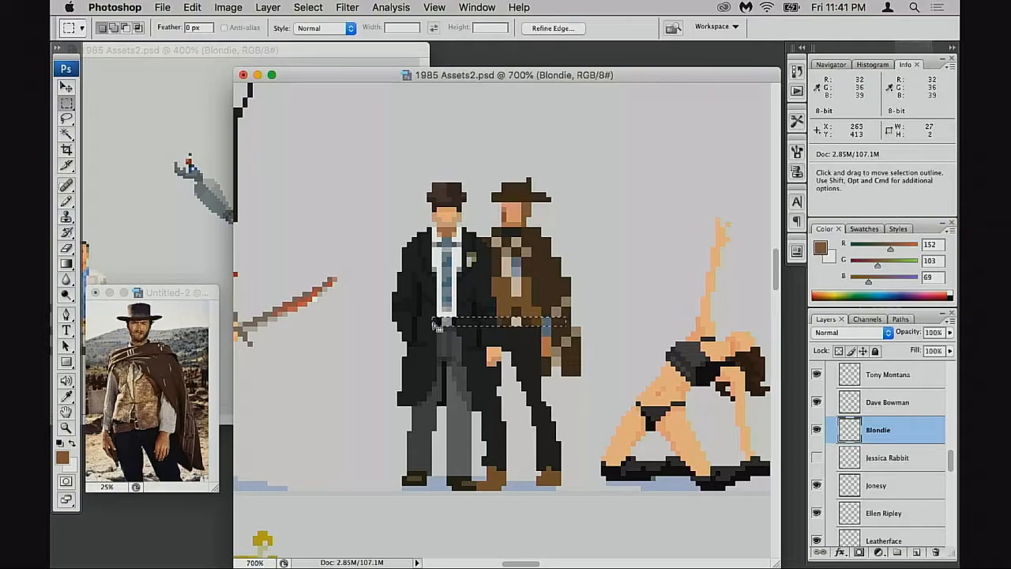
pyautogui.moveTo(404, 476); pyautogui.dragTo(565, 484)
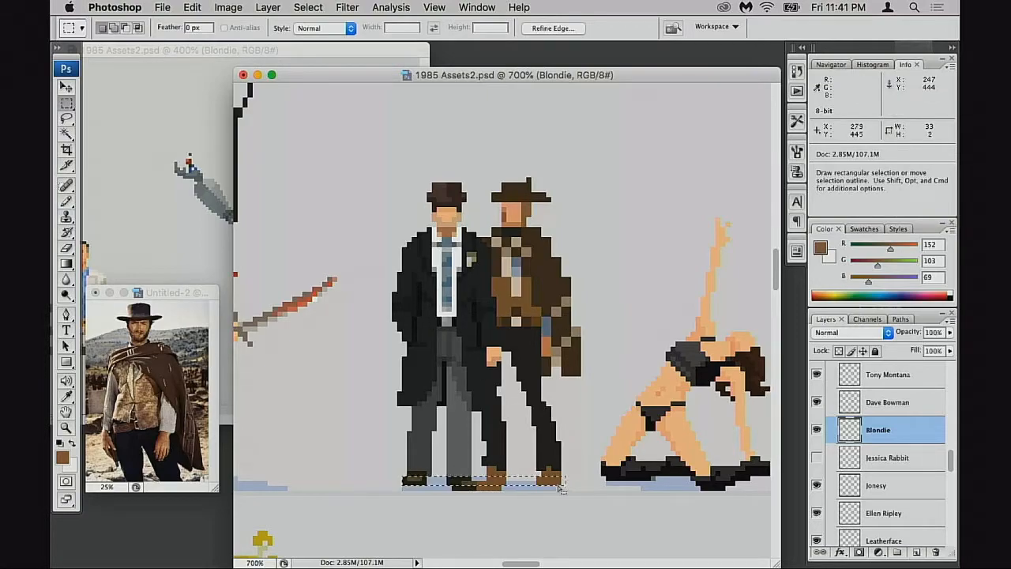
pyautogui.moveTo(407, 232); pyautogui.dragTo(611, 256)
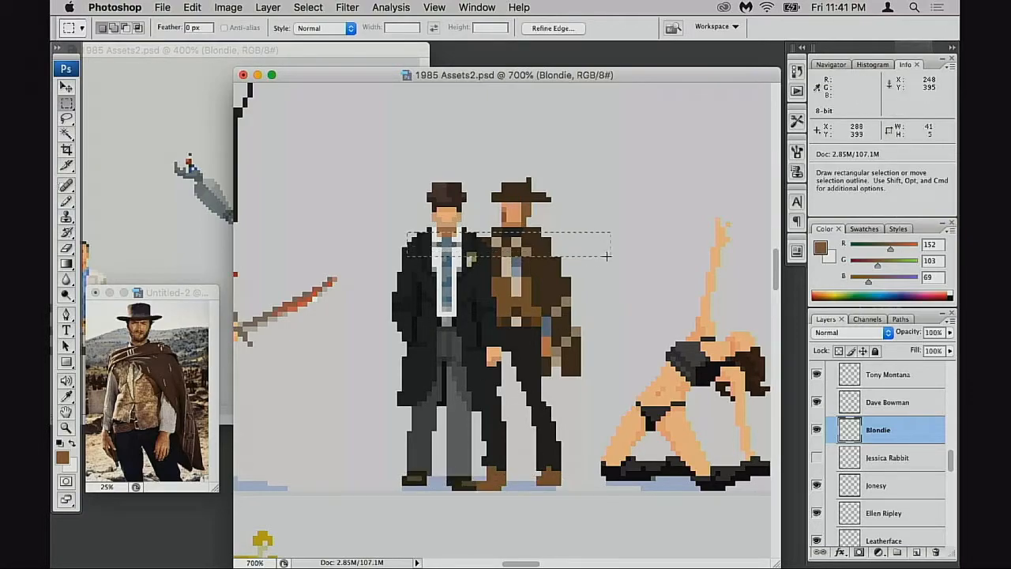
pyautogui.moveTo(427, 183); pyautogui.dragTo(574, 219)
pyautogui.press('super+d')
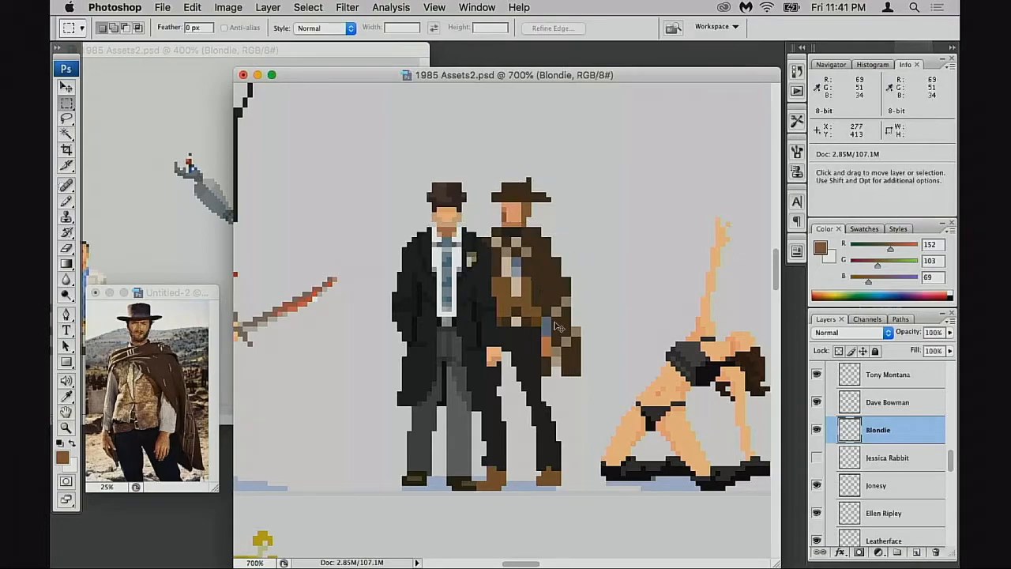
# Step: Move the Blondie sprite back across the sheet to its place beside the red astronaut
pyautogui.press('v')
pyautogui.keyDown('alt'); pyautogui.click(523, 367); pyautogui.keyUp('alt')
pyautogui.keyDown('alt'); pyautogui.click(483, 362); pyautogui.keyUp('alt')
pyautogui.moveTo(492, 364); pyautogui.dragTo(503, 340)
pyautogui.moveTo(573, 347); pyautogui.dragTo(631, 334)
pyautogui.moveTo(724, 333)
pyautogui.mouseDown()
pyautogui.moveTo(435, 331)
pyautogui.moveTo(707, 337)
pyautogui.mouseUp()
pyautogui.moveTo(614, 328); pyautogui.dragTo(321, 314)
pyautogui.moveTo(367, 307); pyautogui.dragTo(710, 314)
pyautogui.moveTo(650, 305); pyautogui.dragTo(742, 351)
pyautogui.moveTo(727, 336); pyautogui.dragTo(485, 293)
pyautogui.moveTo(485, 293); pyautogui.dragTo(798, 349)
pyautogui.moveTo(798, 349); pyautogui.dragTo(510, 292)
pyautogui.moveTo(371, 274); pyautogui.dragTo(397, 314)
pyautogui.moveTo(397, 314); pyautogui.dragTo(636, 423)
pyautogui.moveTo(636, 422); pyautogui.dragTo(340, 284)
pyautogui.moveTo(486, 273); pyautogui.dragTo(440, 233)
# Step: Square off the hat's crown and extend its brim with the Pencil in the hat's dark brown
pyautogui.keyDown('super'); pyautogui.click(448, 246); pyautogui.keyUp('super')
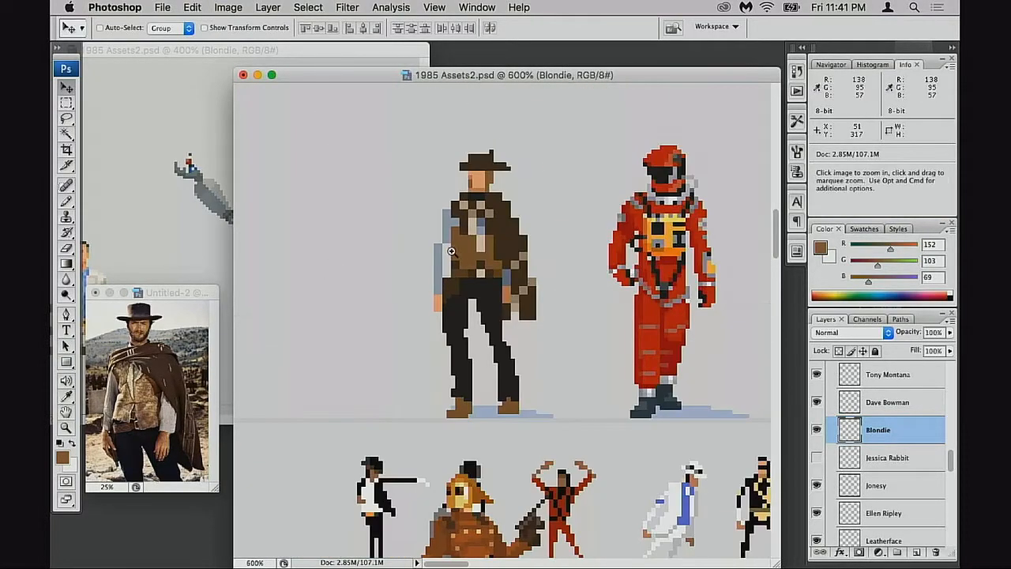
pyautogui.keyDown('super'); pyautogui.click(484, 275); pyautogui.keyUp('super')
pyautogui.moveTo(537, 223); pyautogui.dragTo(498, 223)
pyautogui.press('b')
pyautogui.keyDown('alt'); pyautogui.click(482, 198); pyautogui.keyUp('alt')
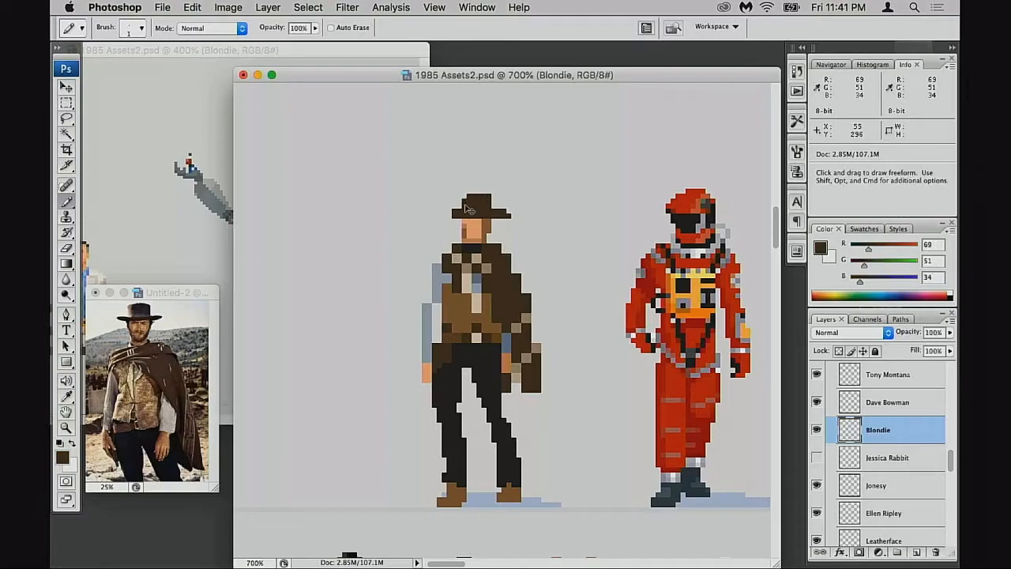
pyautogui.click(464, 197)
pyautogui.click(449, 215)
# Step: Widen the hat brim and trim its underside with the Pencil and Eraser to give it a curved edge
pyautogui.press('e')
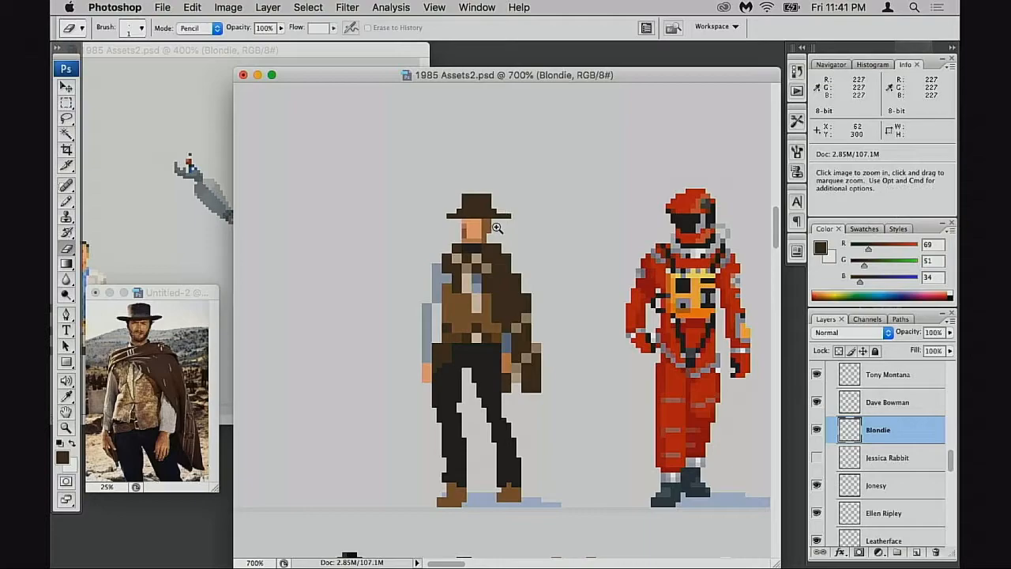
pyautogui.press('super+equal')
pyautogui.press('b')
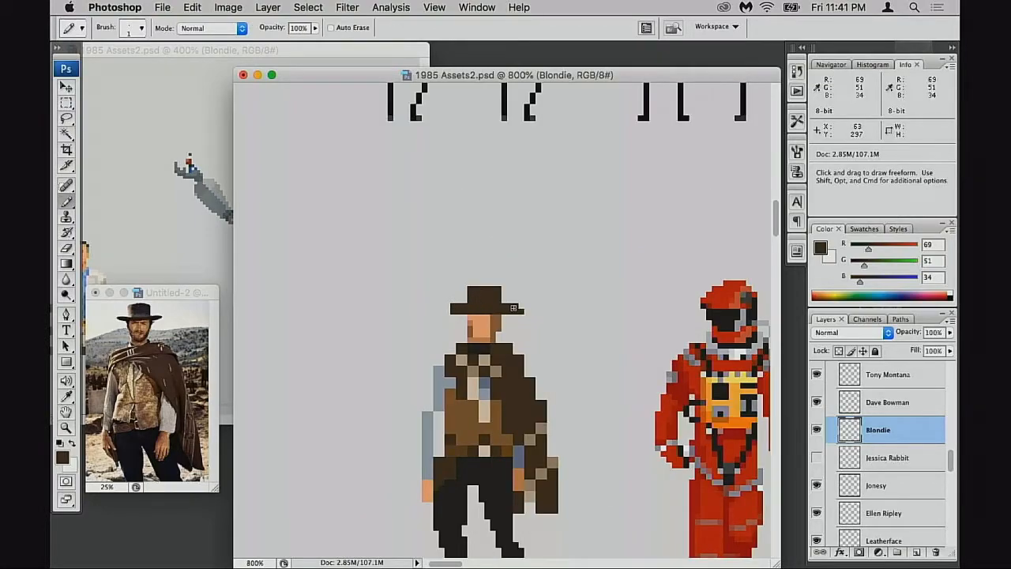
pyautogui.press('e')
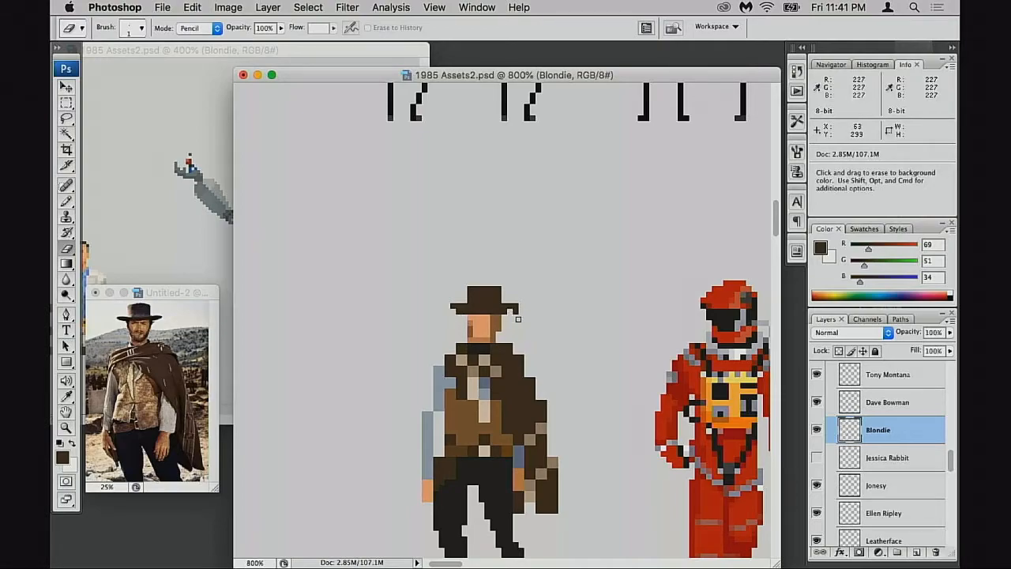
# Step: Shade a beard along the face's jaw and sides with the Pencil, using the existing medium and dark skin tones
pyautogui.press('b')
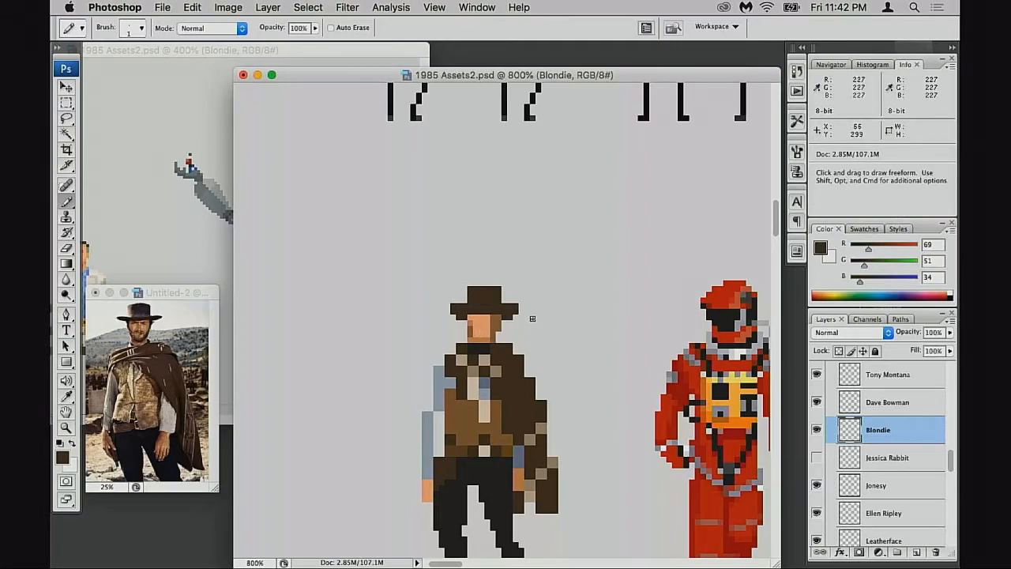
pyautogui.moveTo(496, 330); pyautogui.dragTo(492, 280)
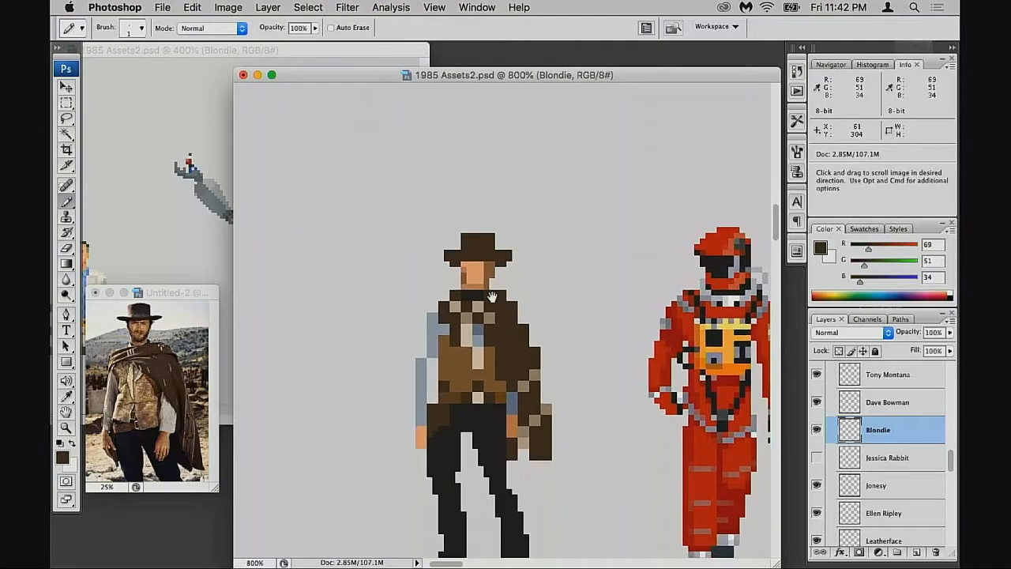
pyautogui.click(476, 298)
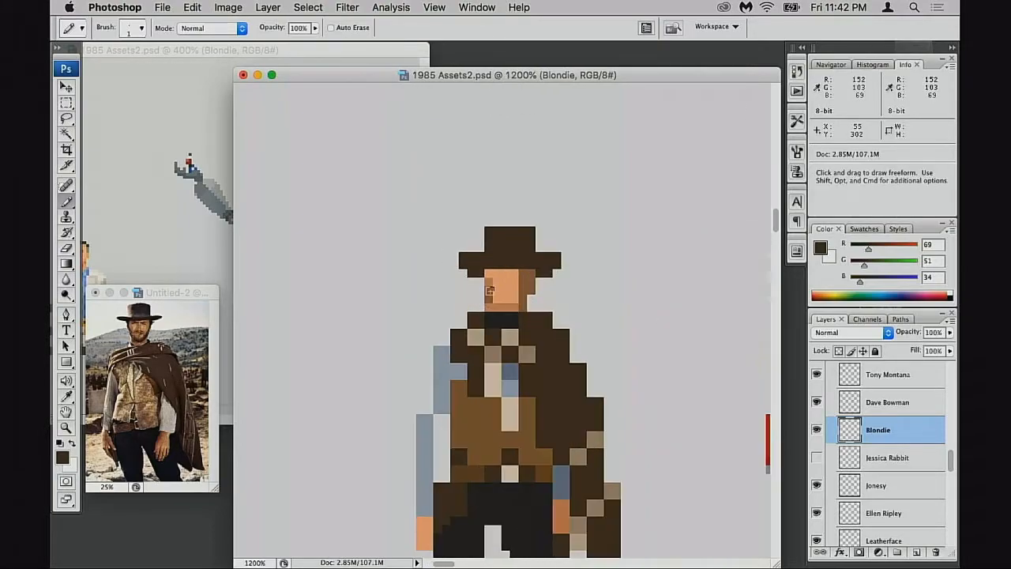
pyautogui.keyDown('alt'); pyautogui.click(490, 290); pyautogui.keyUp('alt')
pyautogui.keyDown('alt'); pyautogui.click(492, 298); pyautogui.keyUp('alt')
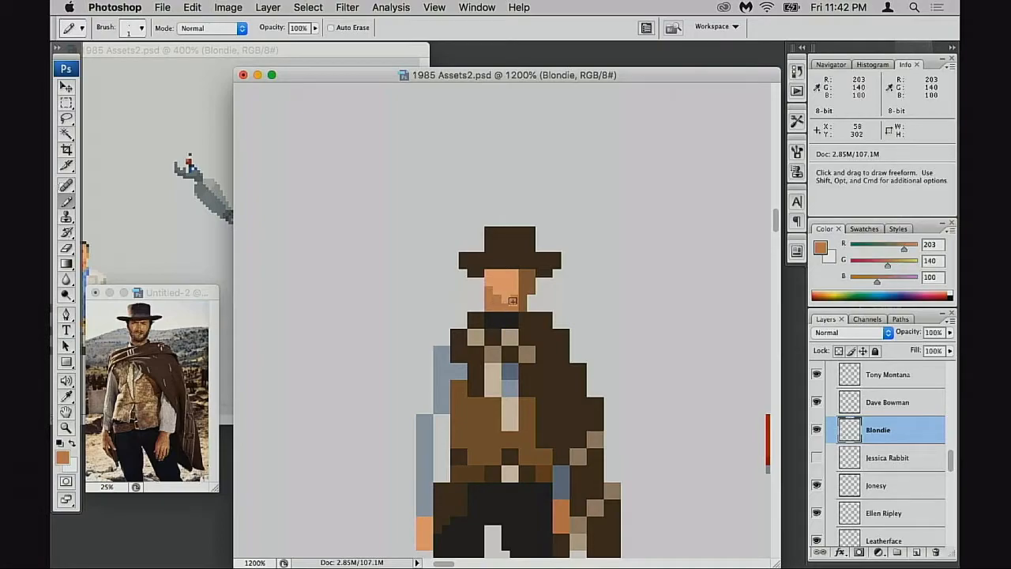
pyautogui.keyDown('alt'); pyautogui.click(530, 285); pyautogui.keyUp('alt')
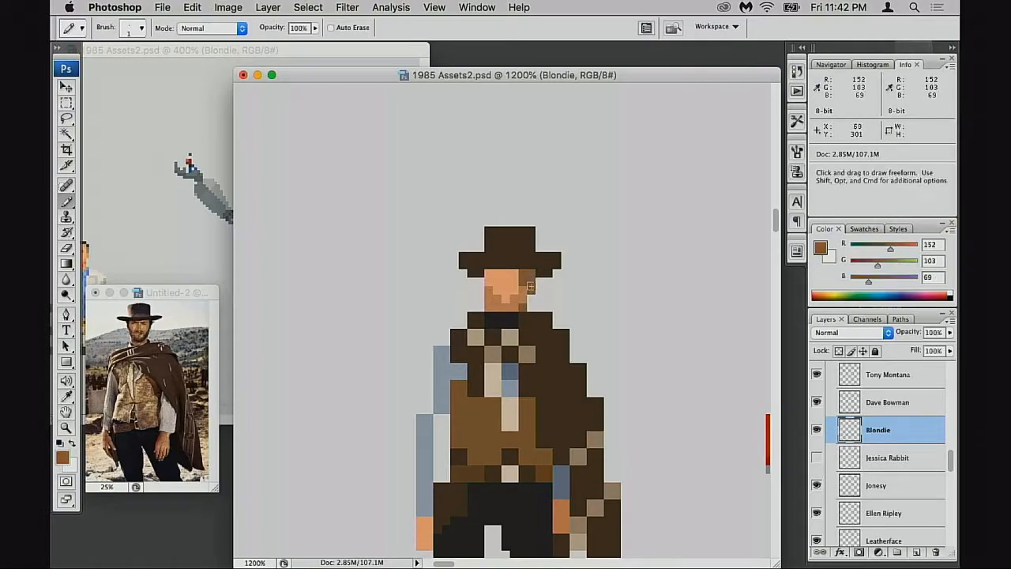
pyautogui.click(486, 282)
pyautogui.keyDown('alt'); pyautogui.click(497, 298); pyautogui.keyUp('alt')
# Step: Round the poncho's shoulder beside the grey-blue sleeve, paint a skin-toned neck over the collar, and trim the poncho around it
pyautogui.moveTo(516, 322)
pyautogui.mouseDown()
pyautogui.moveTo(502, 261)
pyautogui.moveTo(433, 297)
pyautogui.moveTo(433, 281)
pyautogui.mouseUp()
pyautogui.keyDown('alt'); pyautogui.click(537, 277); pyautogui.keyUp('alt')
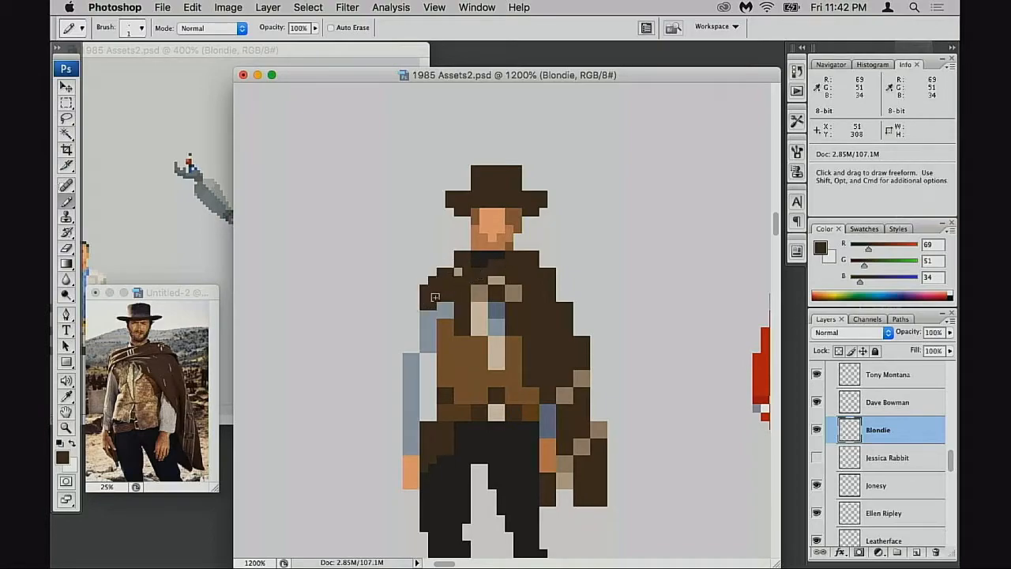
pyautogui.keyDown('alt'); pyautogui.click(493, 244); pyautogui.keyUp('alt')
pyautogui.moveTo(484, 253); pyautogui.dragTo(485, 259)
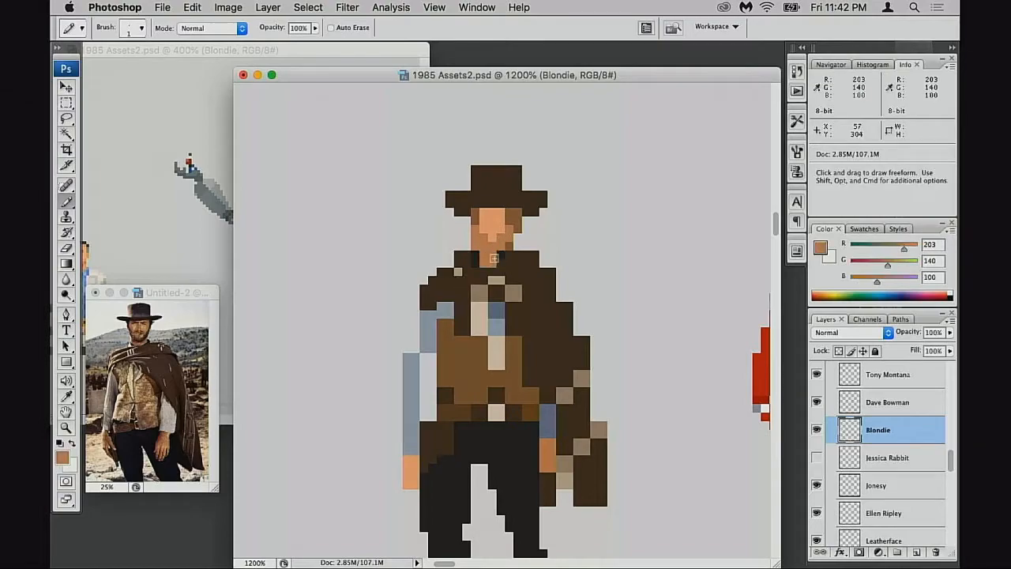
pyautogui.keyDown('alt'); pyautogui.click(462, 258); pyautogui.keyUp('alt')
pyautogui.press('e')
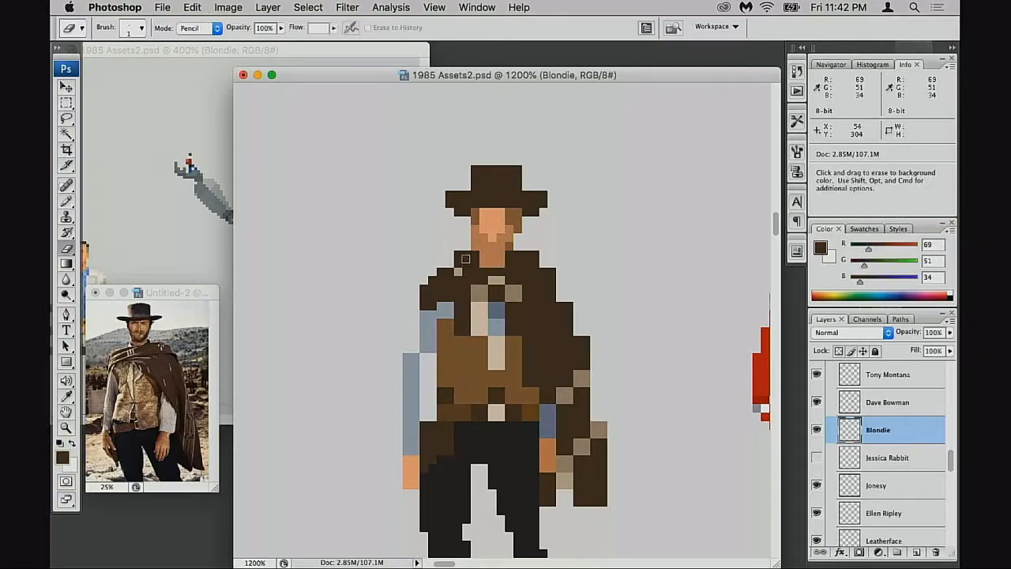
pyautogui.click(526, 251)
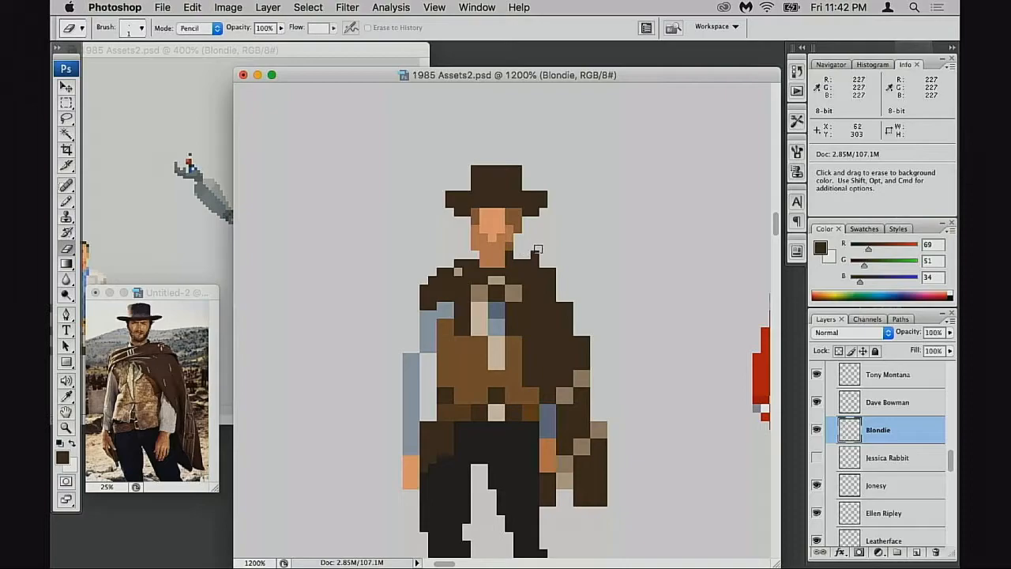
# Step: Enlarge the reference photo to 66.67% and widen its window to examine the poncho and shoulders
pyautogui.click(157, 364)
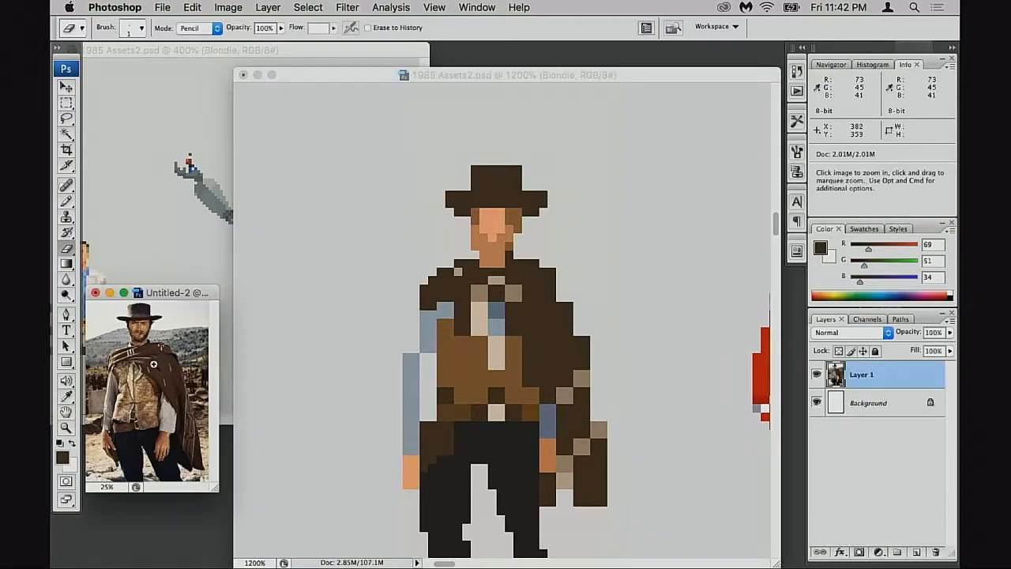
pyautogui.press('super+plus')
pyautogui.moveTo(215, 488); pyautogui.dragTo(369, 517)
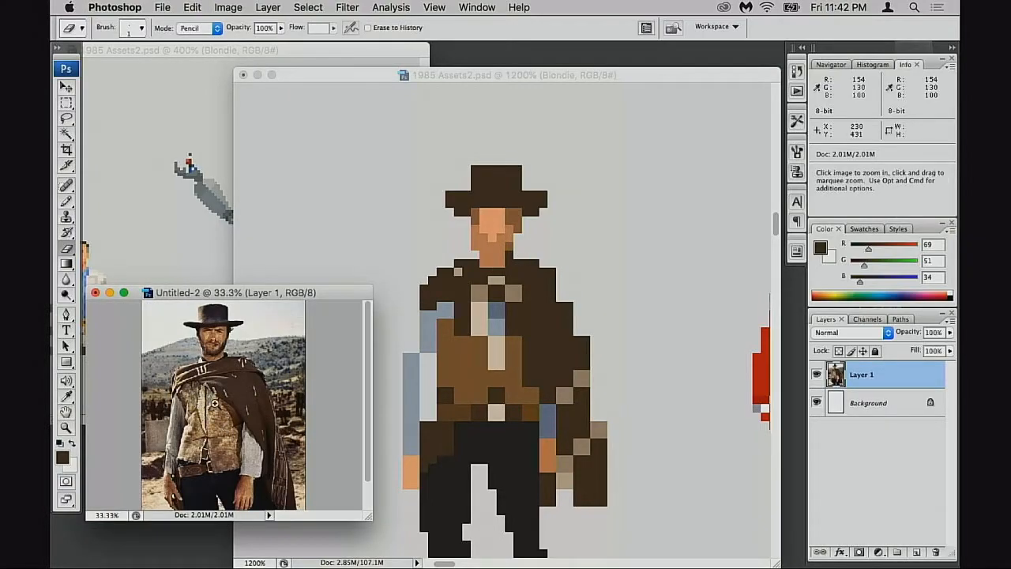
pyautogui.press('super+plus')
pyautogui.press('super+plus')
pyautogui.press('b')
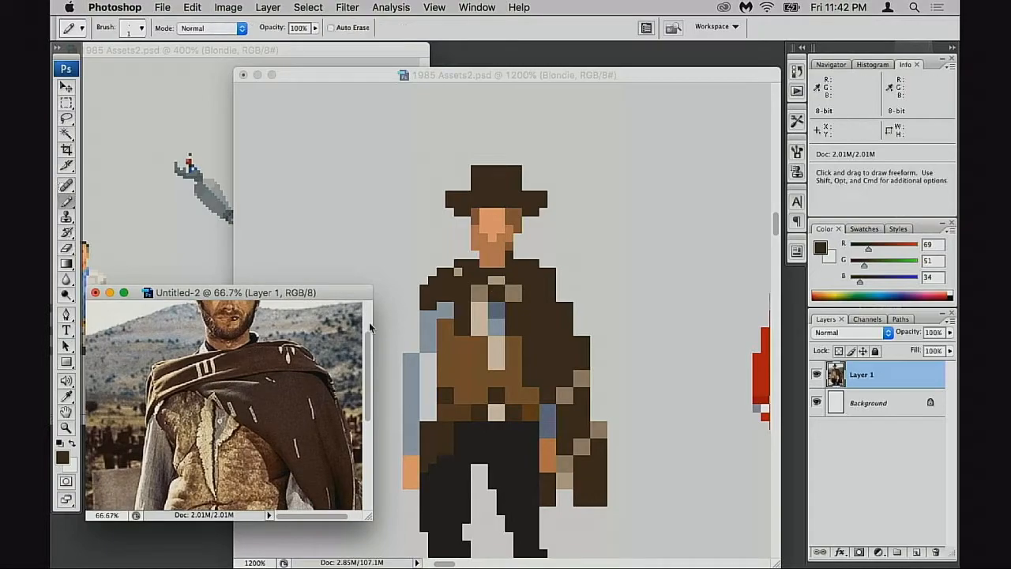
# Step: Reshape and widen both poncho shoulders in dark brown, undoing pixels that make the sleeve-side shoulder too square
pyautogui.click(531, 290)
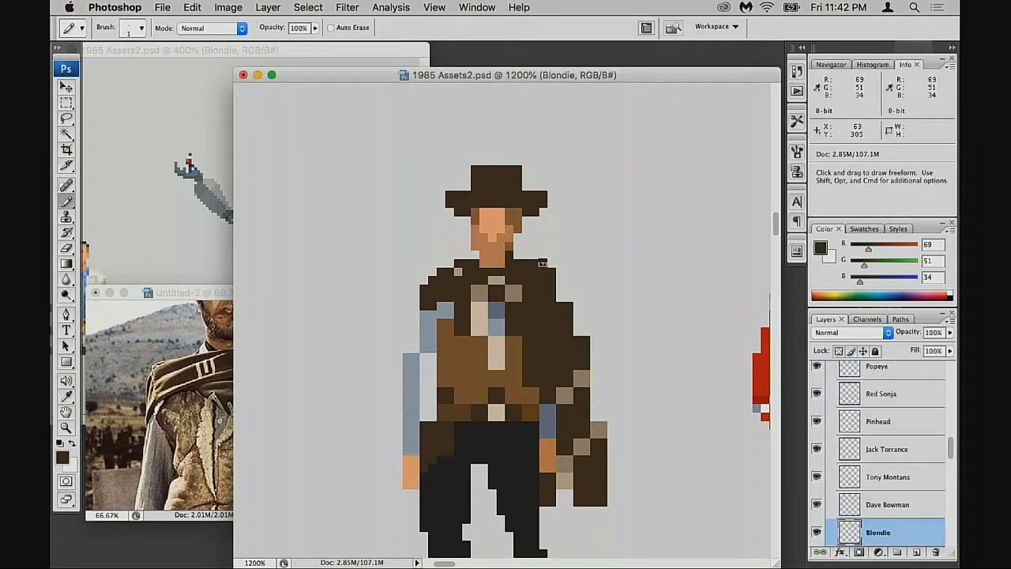
pyautogui.press('e')
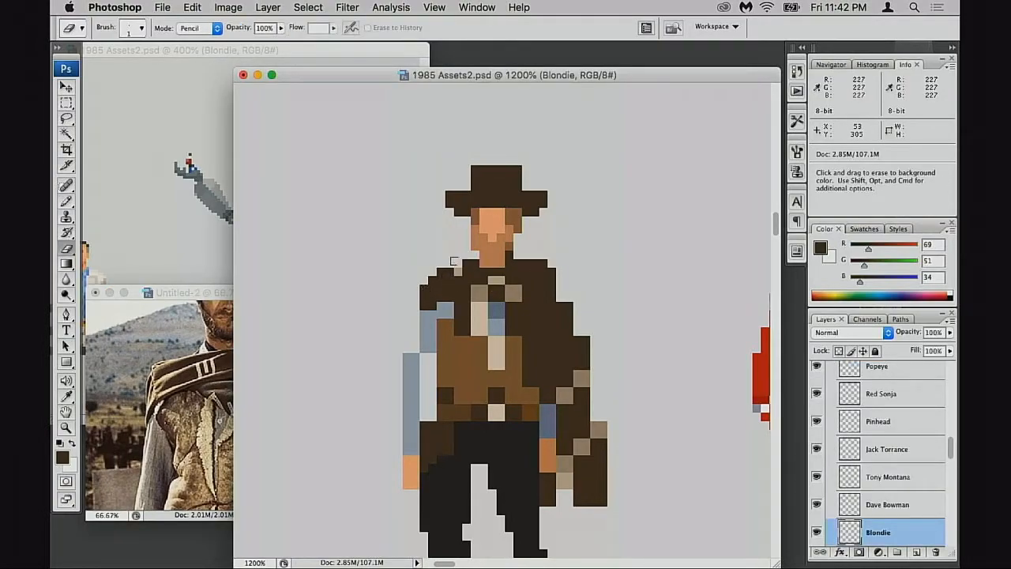
pyautogui.press('b')
pyautogui.click(416, 290)
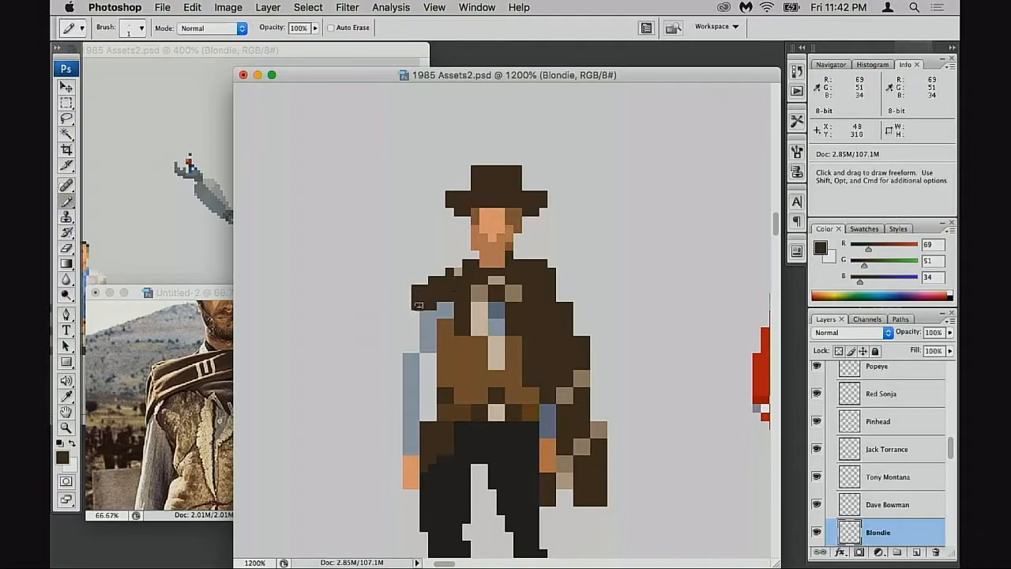
pyautogui.press('super+z')
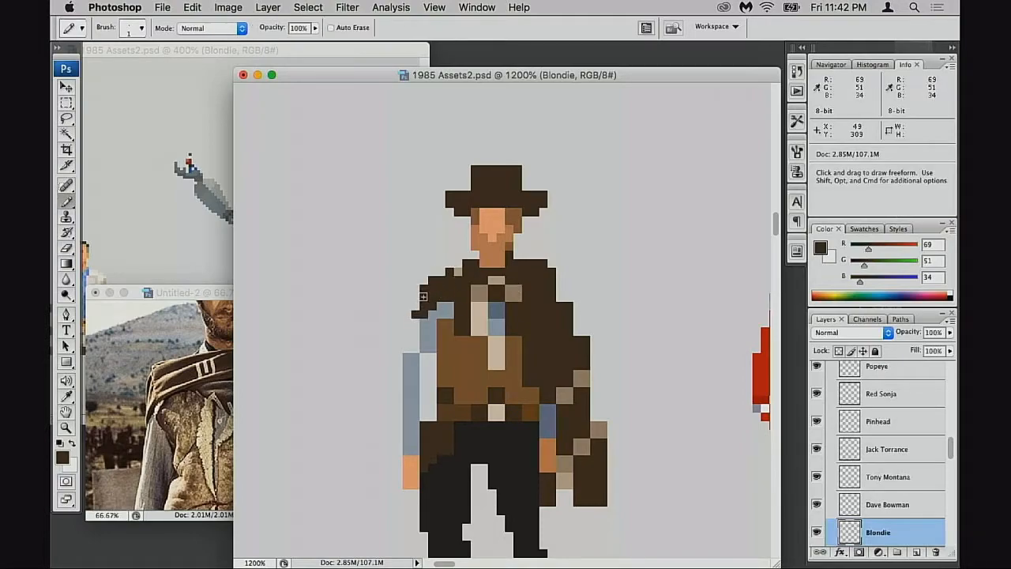
pyautogui.press('alt+super+z')
pyautogui.press('alt+super+z')
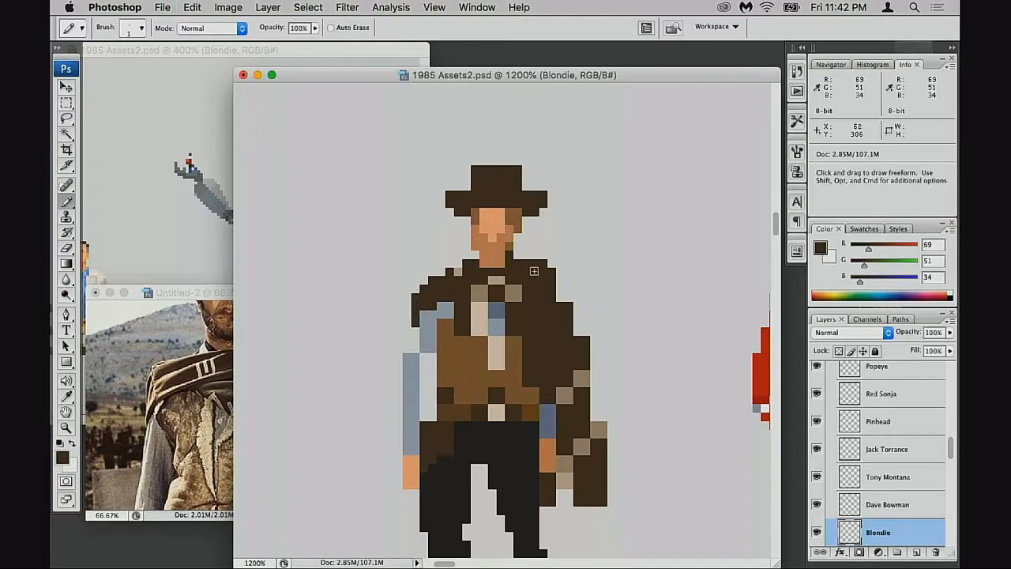
pyautogui.moveTo(559, 273); pyautogui.dragTo(559, 299)
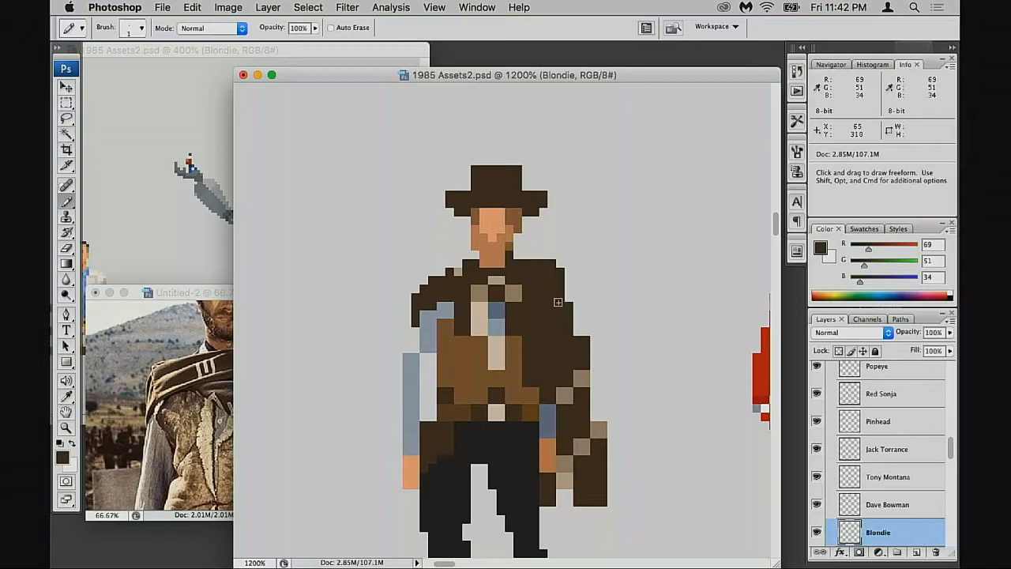
# Step: Move the sprite window clear of the reference photo and show the photo's torso at 50% in a larger window
pyautogui.click(209, 367)
pyautogui.click(584, 345)
pyautogui.hotkey('ctrl', 'Tab')
pyautogui.moveTo(552, 76); pyautogui.dragTo(663, 89)
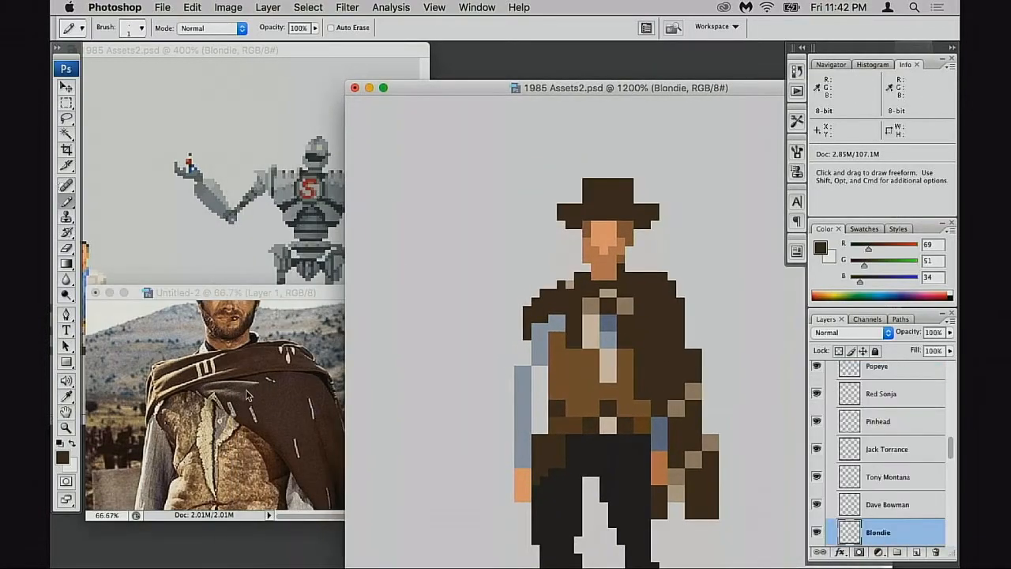
pyautogui.click(274, 420)
pyautogui.keyDown('alt'); pyautogui.click(272, 420); pyautogui.keyUp('alt')
pyautogui.moveTo(271, 425); pyautogui.dragTo(268, 325)
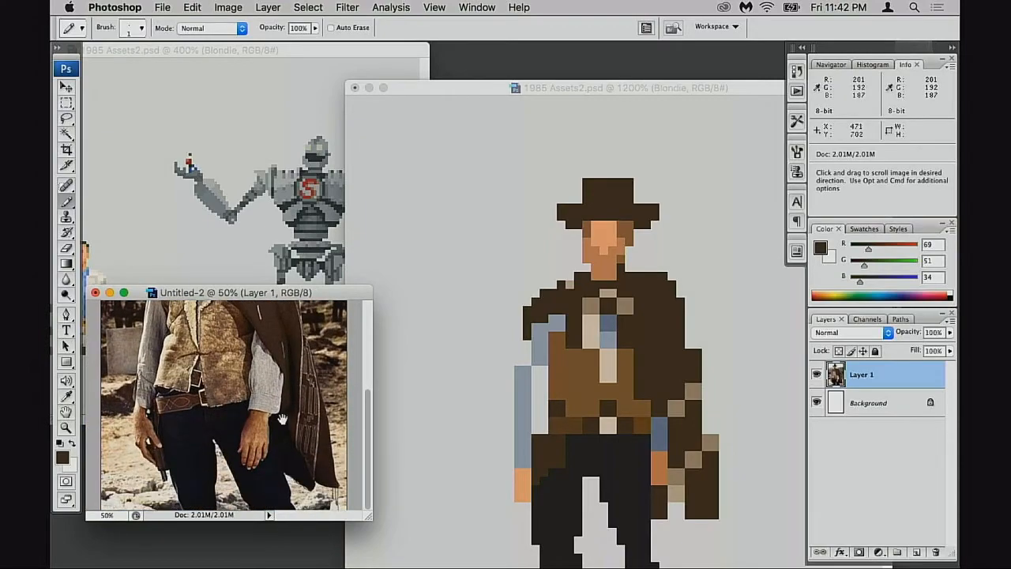
pyautogui.moveTo(235, 386); pyautogui.dragTo(237, 427)
pyautogui.moveTo(369, 517); pyautogui.dragTo(390, 559)
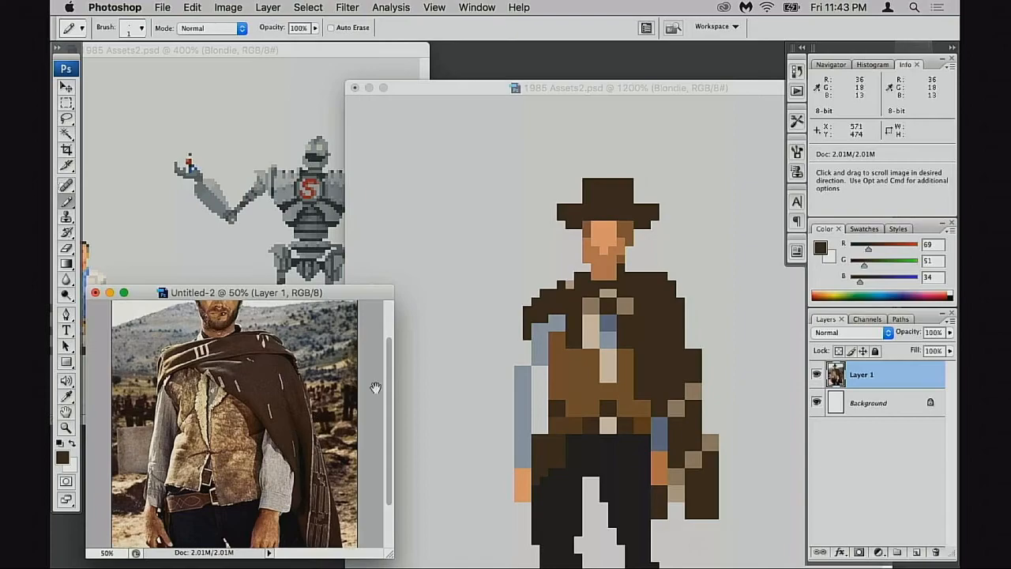
# Step: Thicken the exposed sleeve inward with its grey-blue and trim its outer edge at the elbow
pyautogui.click(593, 313)
pyautogui.keyDown('alt'); pyautogui.click(535, 360); pyautogui.keyUp('alt')
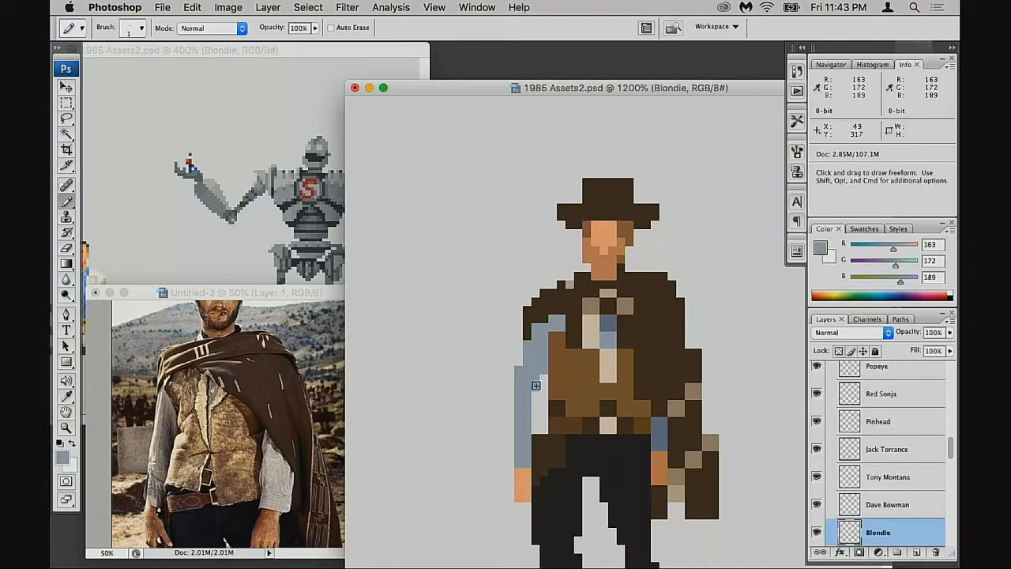
pyautogui.scroll(-3, 532, 400)
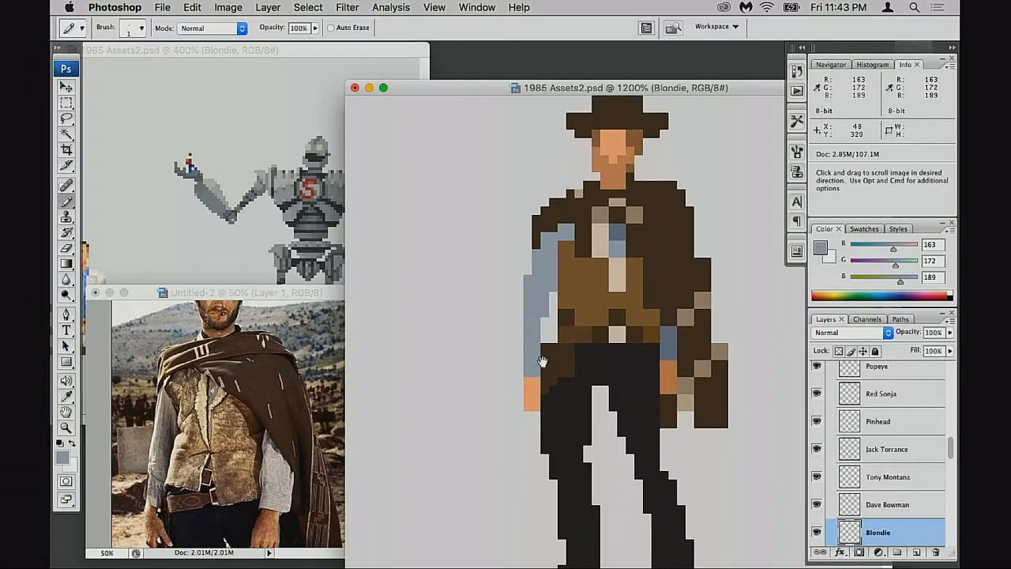
pyautogui.press('e')
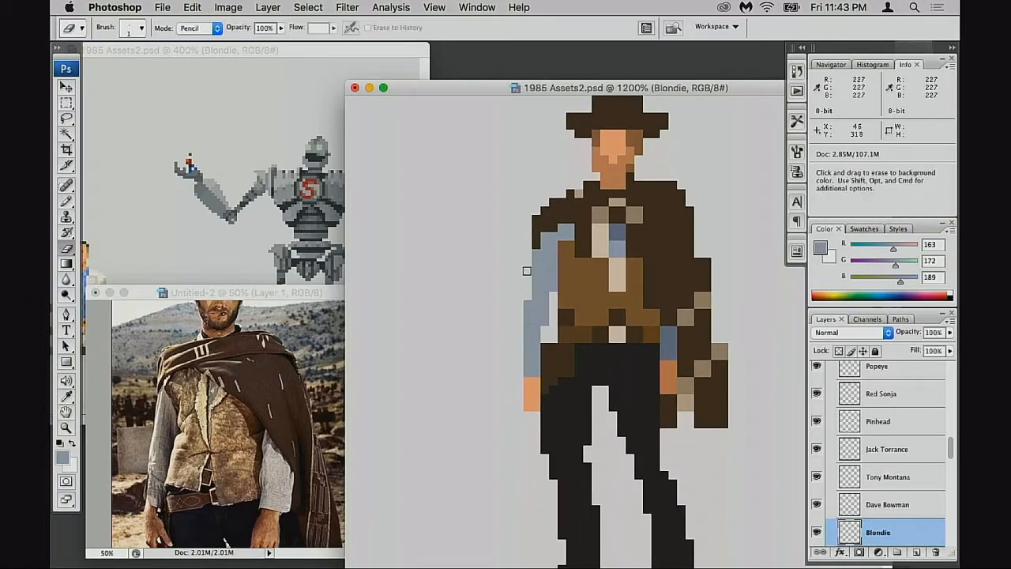
pyautogui.press('b')
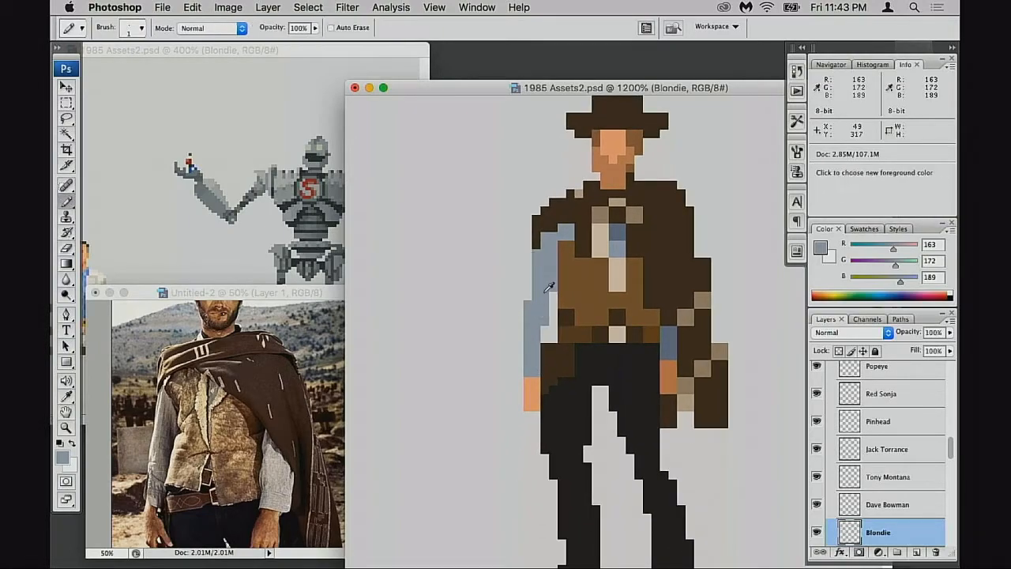
# Step: Lengthen the hand below the exposed sleeve in its light skin tone and add a thumb, following the reference photo
pyautogui.keyDown('alt'); pyautogui.click(533, 399); pyautogui.keyUp('alt')
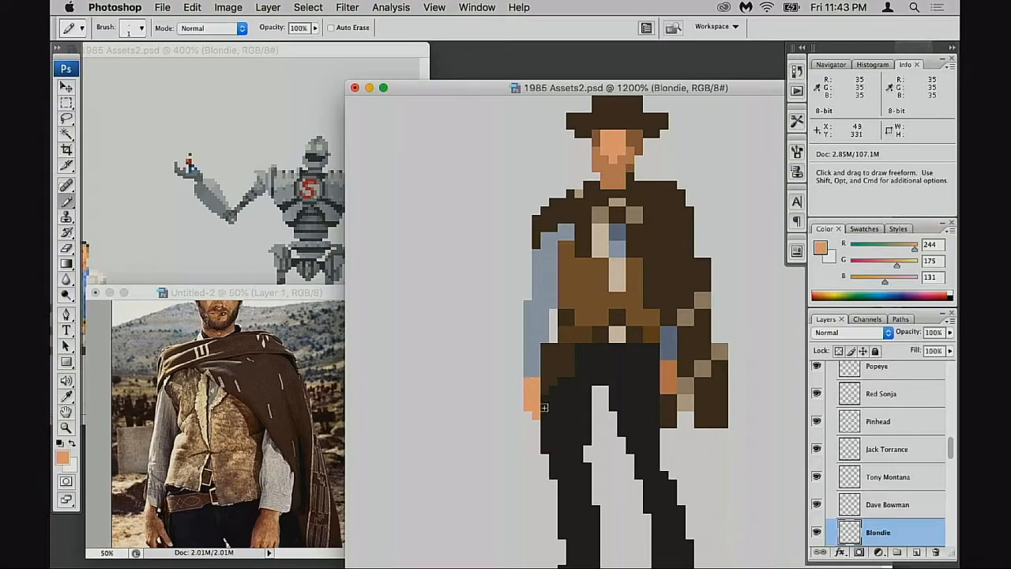
pyautogui.click(246, 447)
pyautogui.press('space')
pyautogui.moveTo(244, 444); pyautogui.dragTo(236, 365)
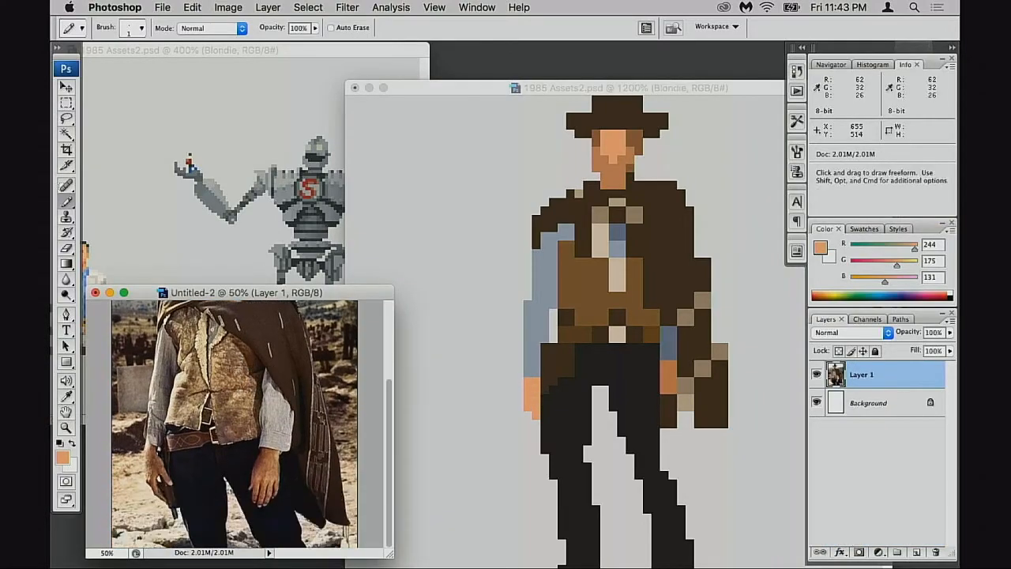
pyautogui.click(544, 390)
pyautogui.moveTo(544, 382); pyautogui.dragTo(545, 397)
pyautogui.press('super+z')
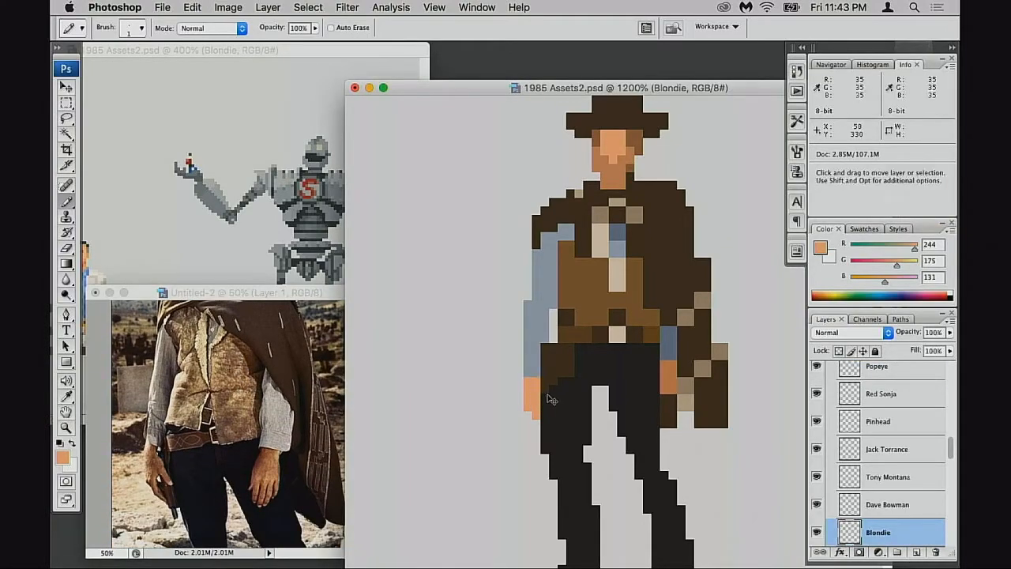
# Step: Widen the sleeve's cuff and reshape the belt and hip into a slanted line using the existing browns
pyautogui.keyDown('alt'); pyautogui.click(541, 355); pyautogui.keyUp('alt')
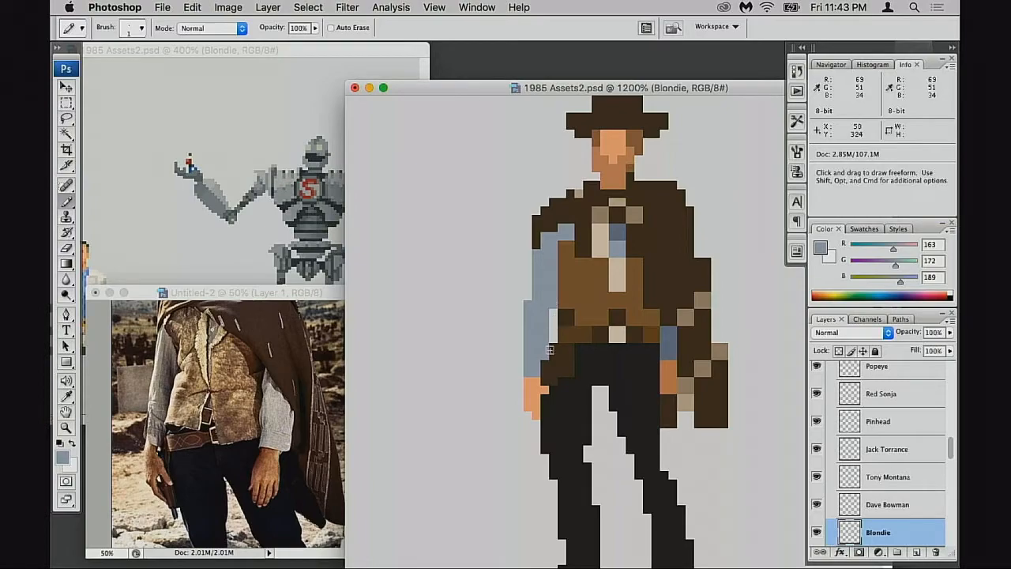
pyautogui.keyDown('alt'); pyautogui.click(554, 344); pyautogui.keyUp('alt')
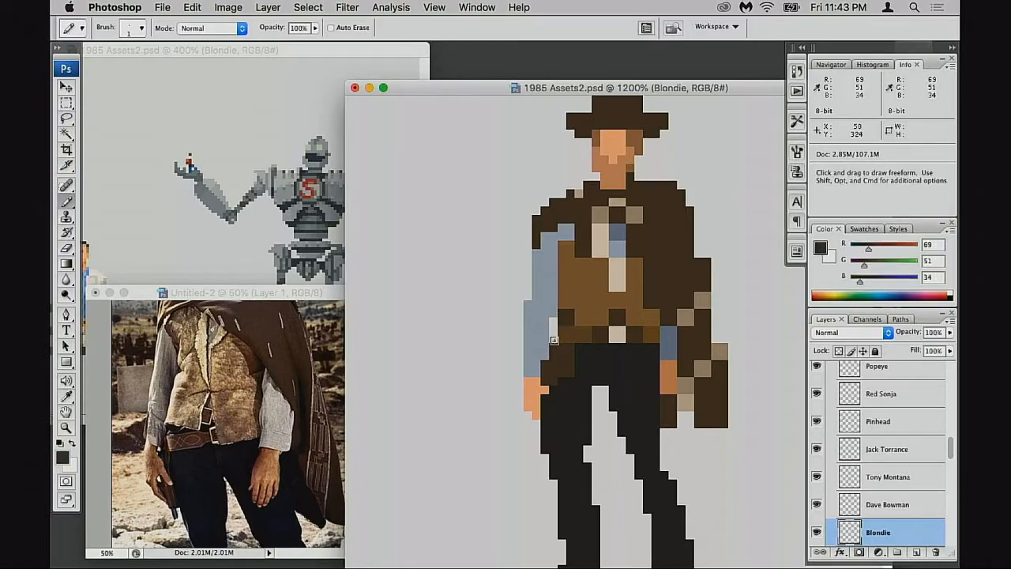
pyautogui.keyDown('alt'); pyautogui.click(587, 340); pyautogui.keyUp('alt')
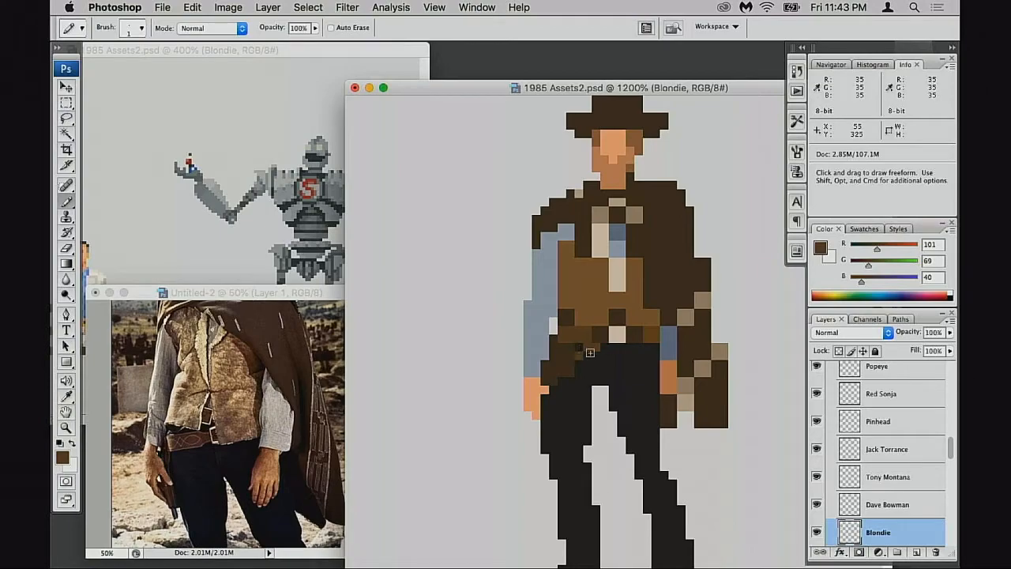
pyautogui.keyDown('alt'); pyautogui.click(589, 328); pyautogui.keyUp('alt')
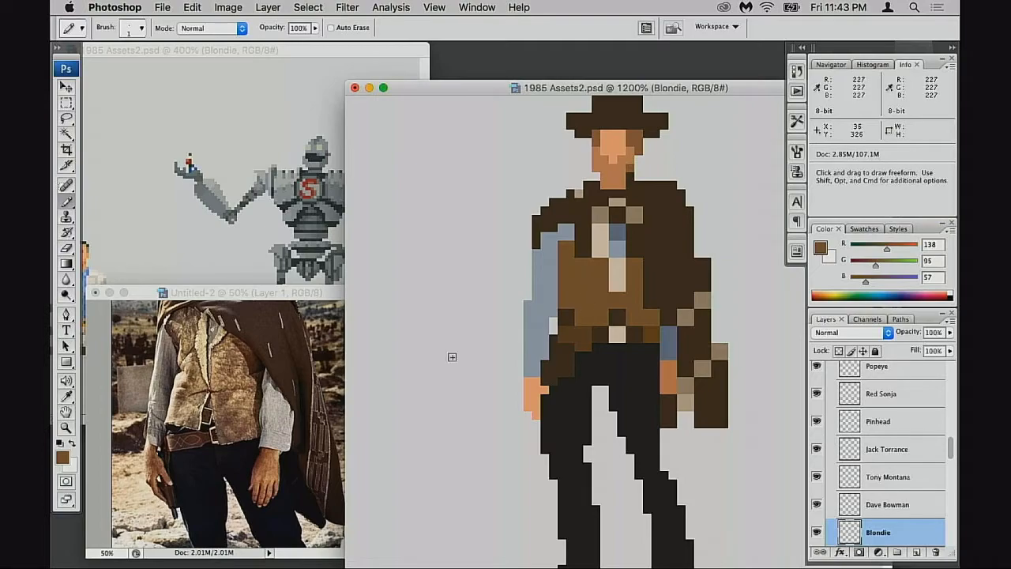
# Step: Mix a light cream (#f4ddb9) and repaint the middle of the vest with it
pyautogui.click(64, 459)
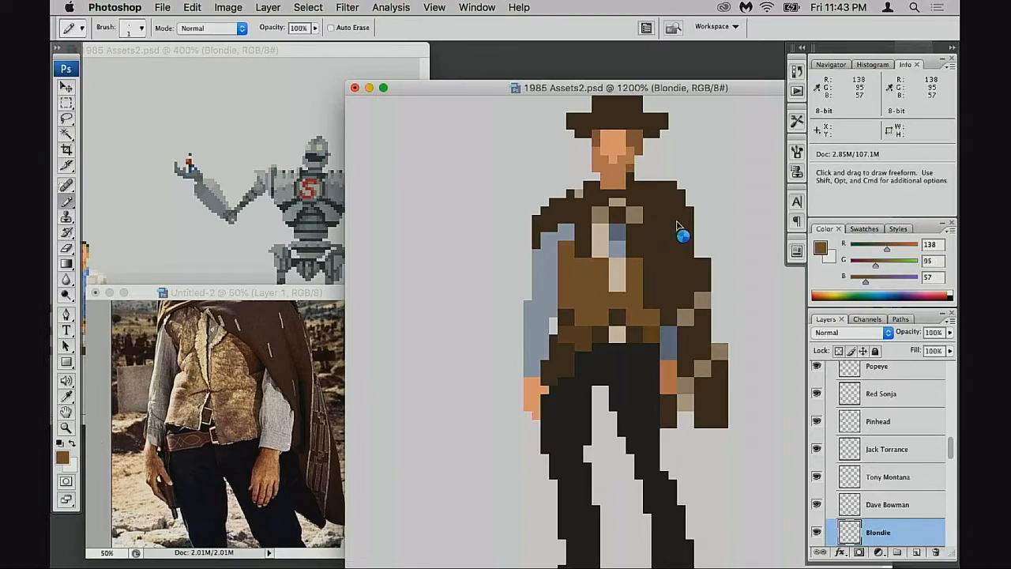
pyautogui.moveTo(704, 127); pyautogui.dragTo(707, 101)
pyautogui.moveTo(834, 256); pyautogui.dragTo(833, 250)
pyautogui.moveTo(707, 100); pyautogui.dragTo(690, 96)
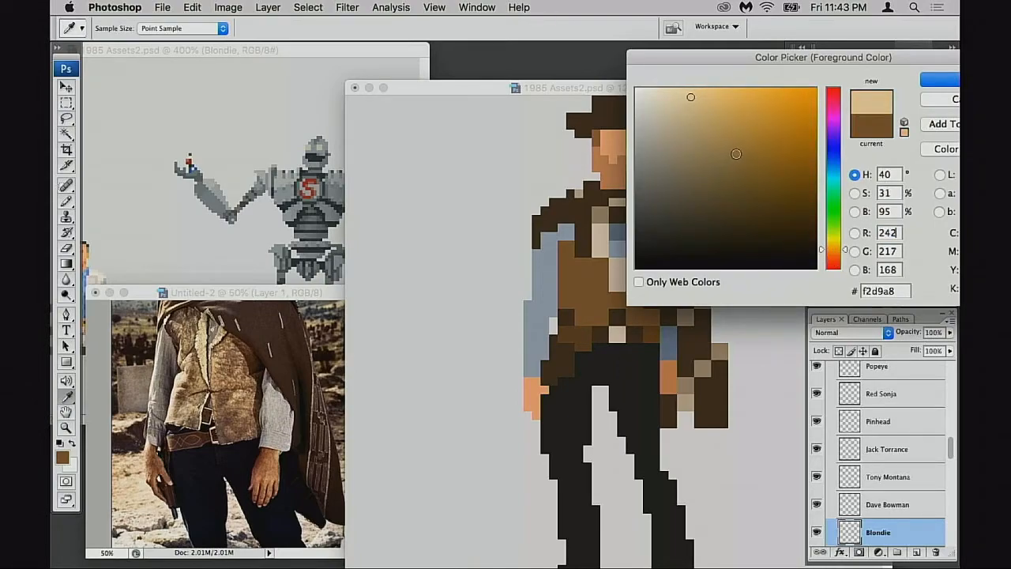
pyautogui.click(837, 253)
pyautogui.moveTo(838, 252); pyautogui.dragTo(837, 250)
pyautogui.moveTo(673, 100); pyautogui.dragTo(680, 96)
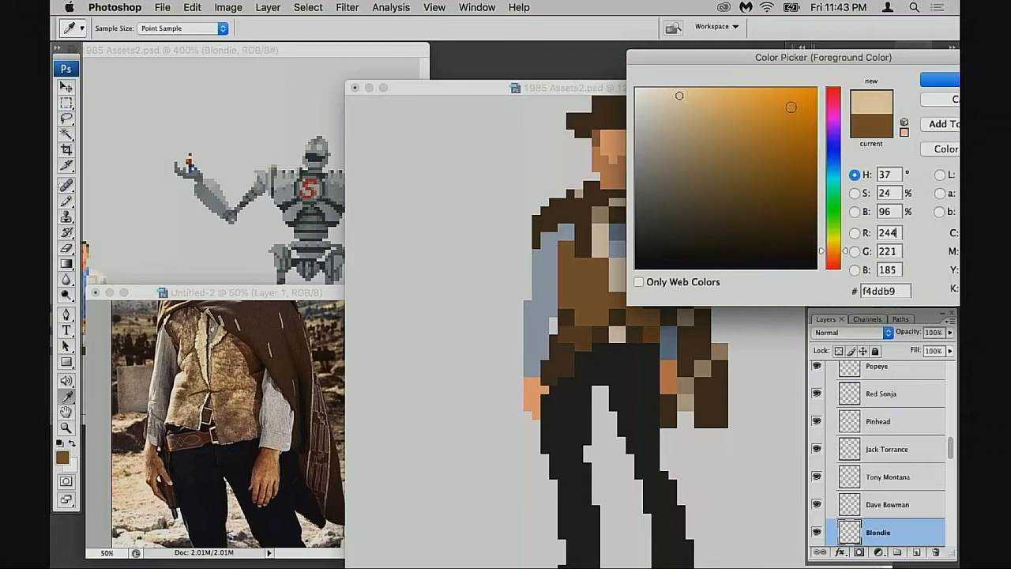
pyautogui.click(933, 83)
pyautogui.press('b')
pyautogui.moveTo(587, 292)
pyautogui.mouseDown()
pyautogui.moveTo(573, 253)
pyautogui.moveTo(606, 270)
pyautogui.moveTo(624, 302)
pyautogui.moveTo(628, 265)
pyautogui.moveTo(619, 276)
pyautogui.moveTo(591, 264)
pyautogui.mouseUp()
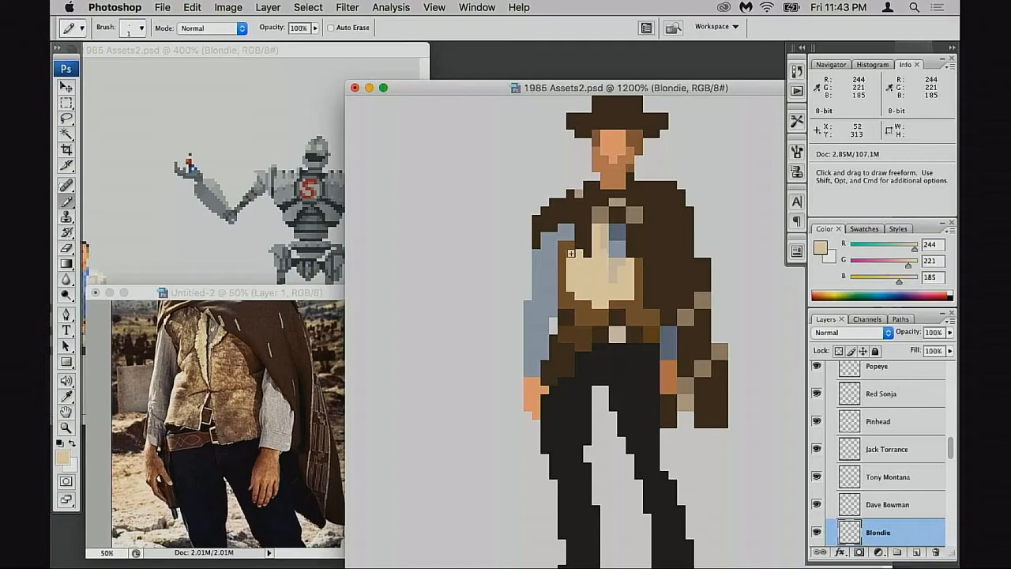
# Step: Extend the cream over the vest's remaining brown beside the exposed sleeve, undoing the stray strokes
pyautogui.keyDown('alt'); pyautogui.click(558, 245); pyautogui.keyUp('alt')
pyautogui.keyDown('alt'); pyautogui.click(561, 297); pyautogui.keyUp('alt')
pyautogui.press('super+alt+z')
pyautogui.press('super+alt+z')
pyautogui.press('super+alt+z')
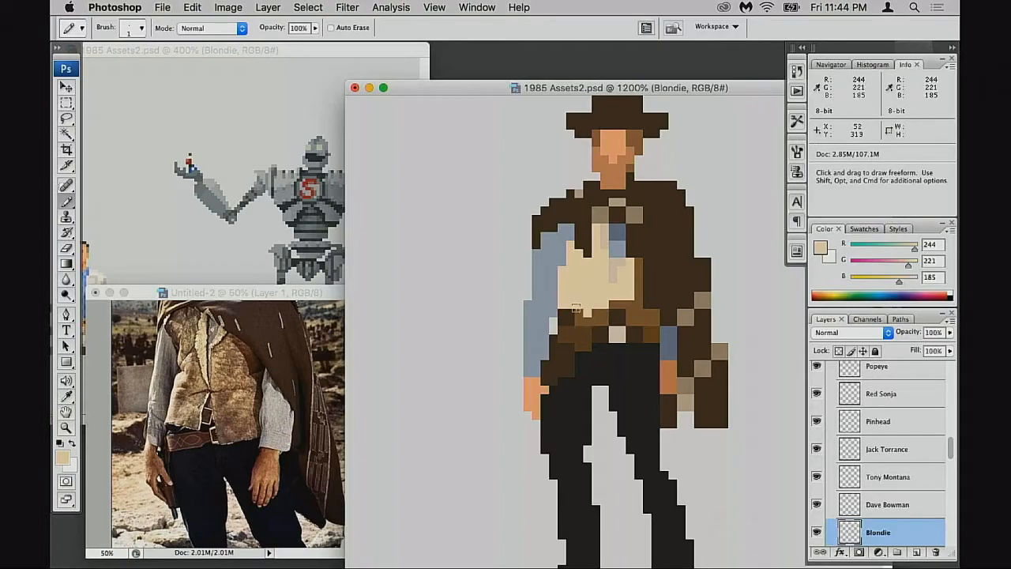
# Step: Repaint the belt beside the buckle in a dark reddish brown sampled from the reference photo
pyautogui.keyDown('alt'); pyautogui.click(602, 322); pyautogui.keyUp('alt')
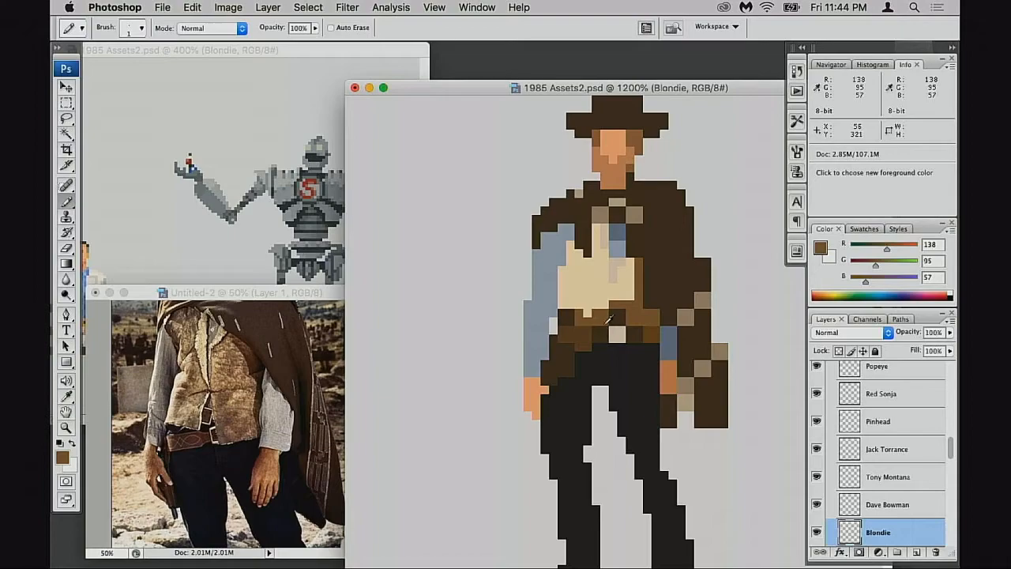
pyautogui.keyDown('alt'); pyautogui.click(636, 334); pyautogui.keyUp('alt')
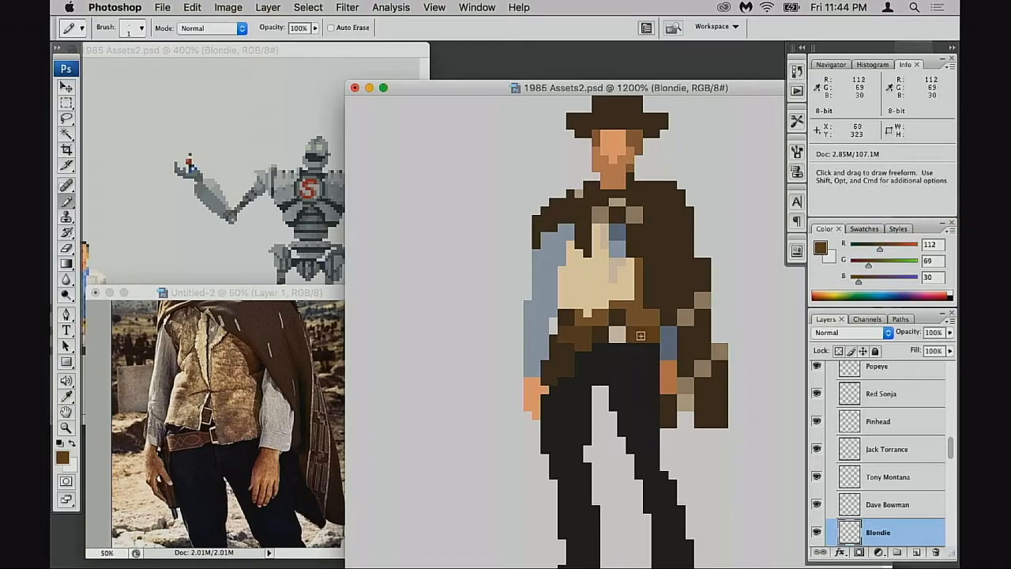
pyautogui.moveTo(605, 333); pyautogui.dragTo(583, 342)
pyautogui.keyDown('alt'); pyautogui.click(600, 335); pyautogui.keyUp('alt')
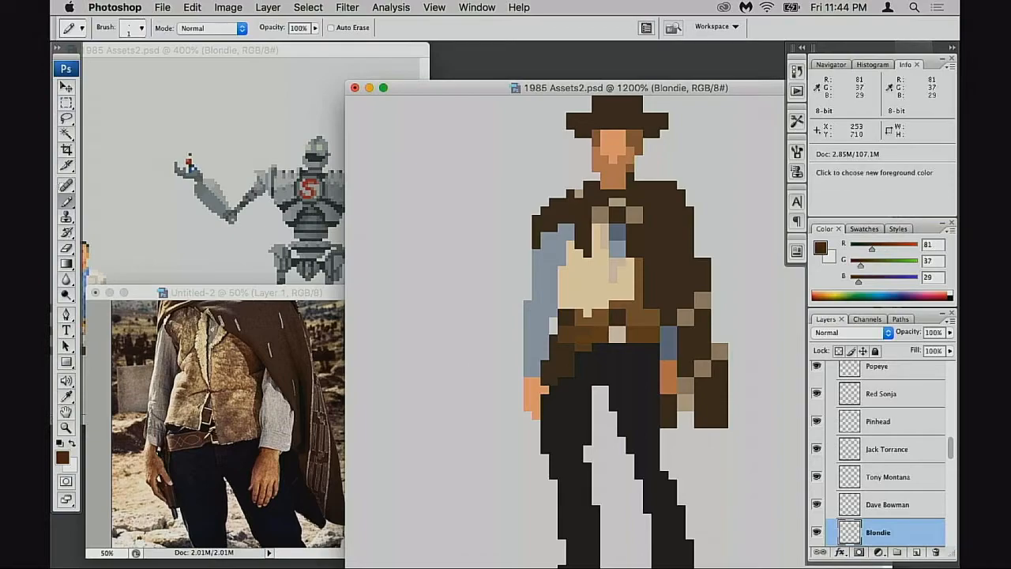
pyautogui.moveTo(599, 335); pyautogui.dragTo(594, 329)
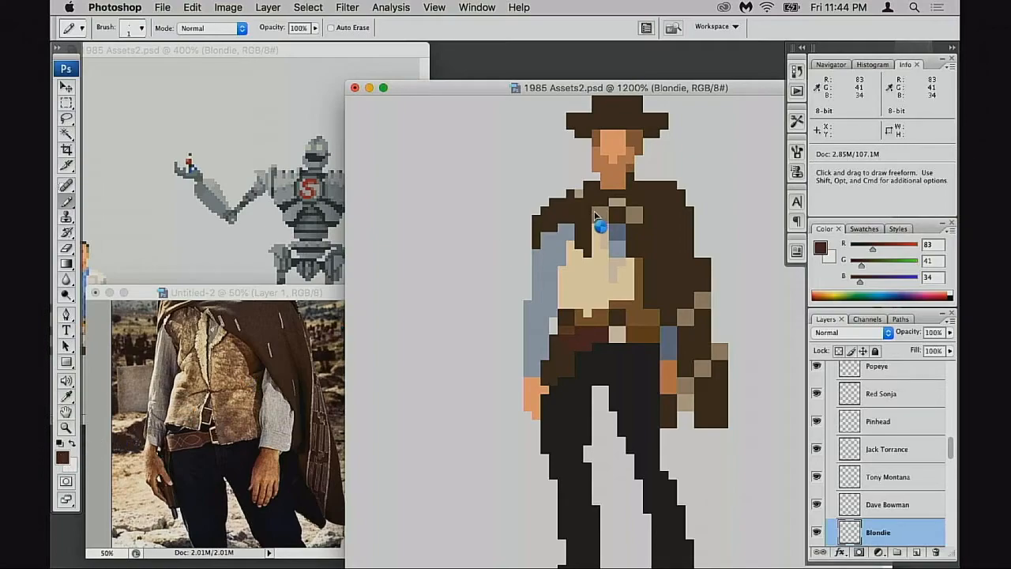
# Step: Mix a dark brown (#613c1e) and recolour the belt section beside the buckle with it
pyautogui.moveTo(723, 188)
pyautogui.mouseDown()
pyautogui.moveTo(729, 203)
pyautogui.moveTo(711, 200)
pyautogui.moveTo(718, 195)
pyautogui.moveTo(730, 191)
pyautogui.moveTo(711, 216)
pyautogui.moveTo(735, 187)
pyautogui.moveTo(716, 206)
pyautogui.mouseUp()
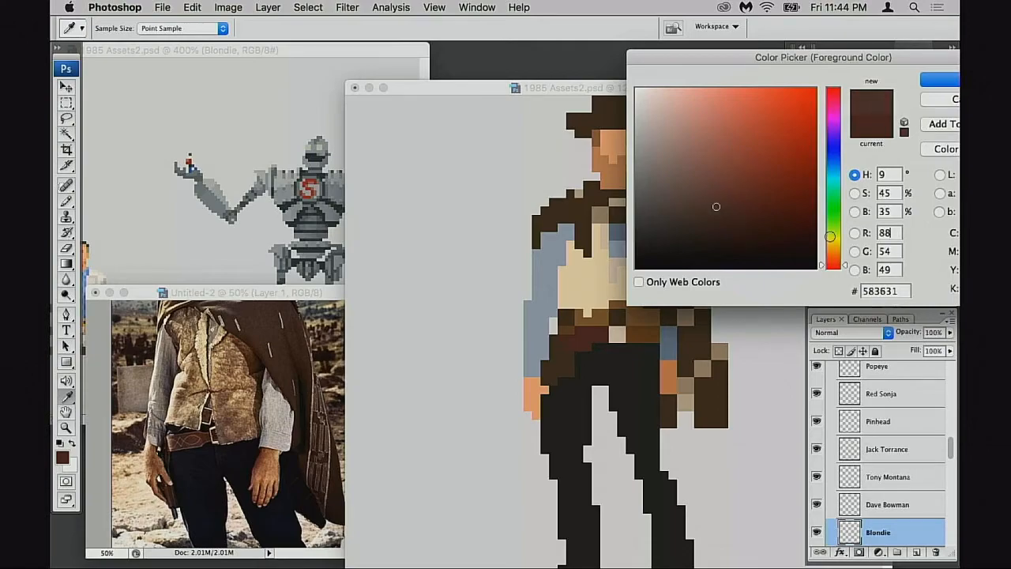
pyautogui.click(586, 341)
pyautogui.moveTo(835, 256); pyautogui.dragTo(839, 259)
pyautogui.moveTo(740, 209)
pyautogui.mouseDown()
pyautogui.moveTo(729, 195)
pyautogui.moveTo(759, 200)
pyautogui.mouseUp()
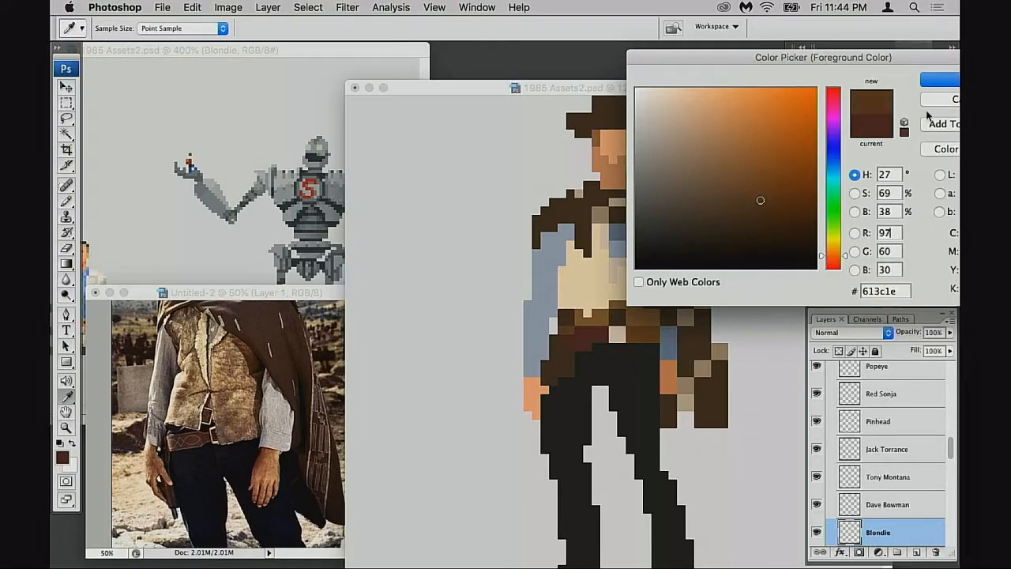
pyautogui.click(932, 82)
pyautogui.press('b')
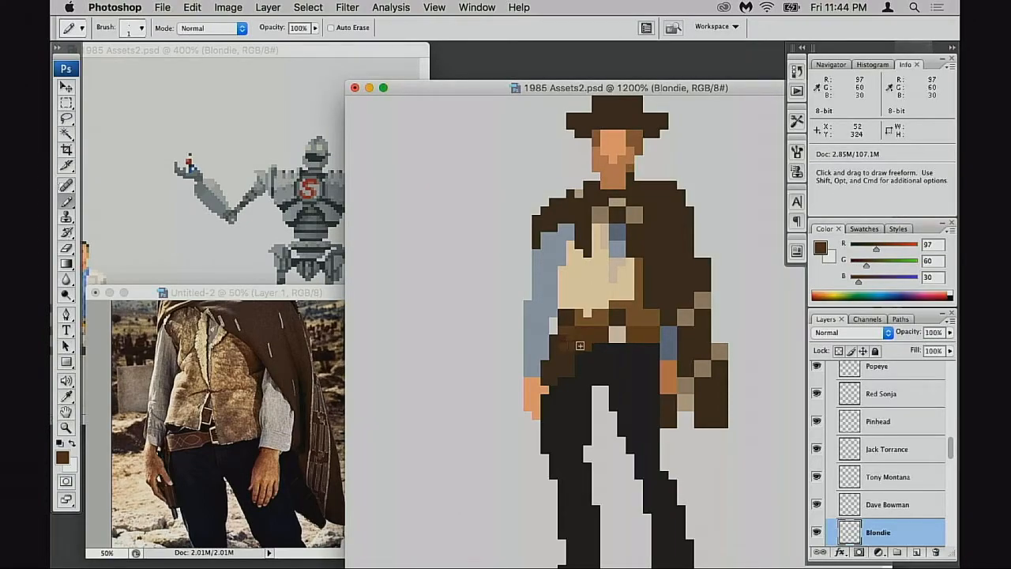
# Step: Paint a near-black strip between the vest's hem and the belt on the exposed-sleeve side, and extend the belt's brown
pyautogui.keyDown('alt'); pyautogui.click(609, 345); pyautogui.keyUp('alt')
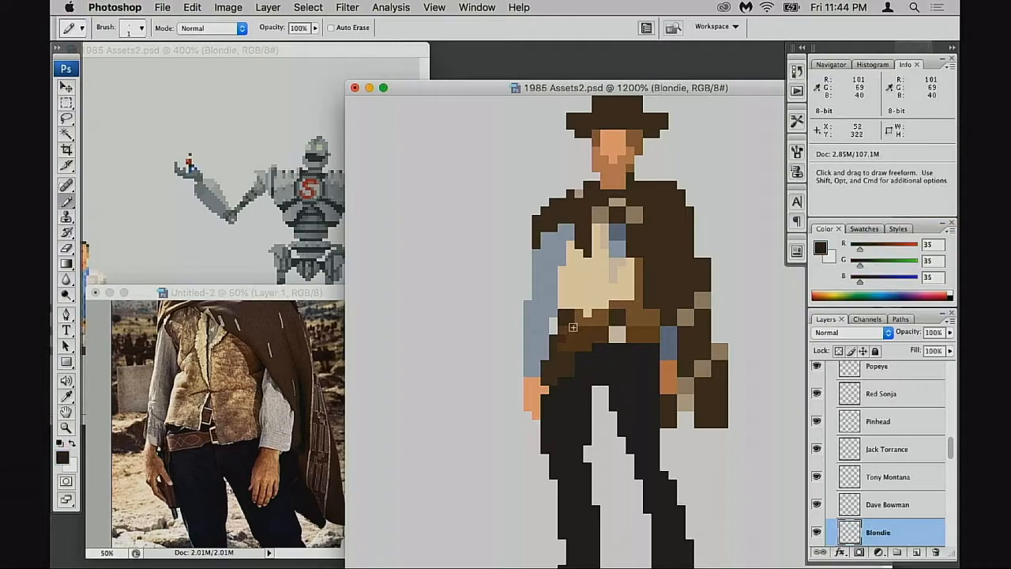
pyautogui.keyDown('alt'); pyautogui.click(559, 342); pyautogui.keyUp('alt')
pyautogui.click(562, 352)
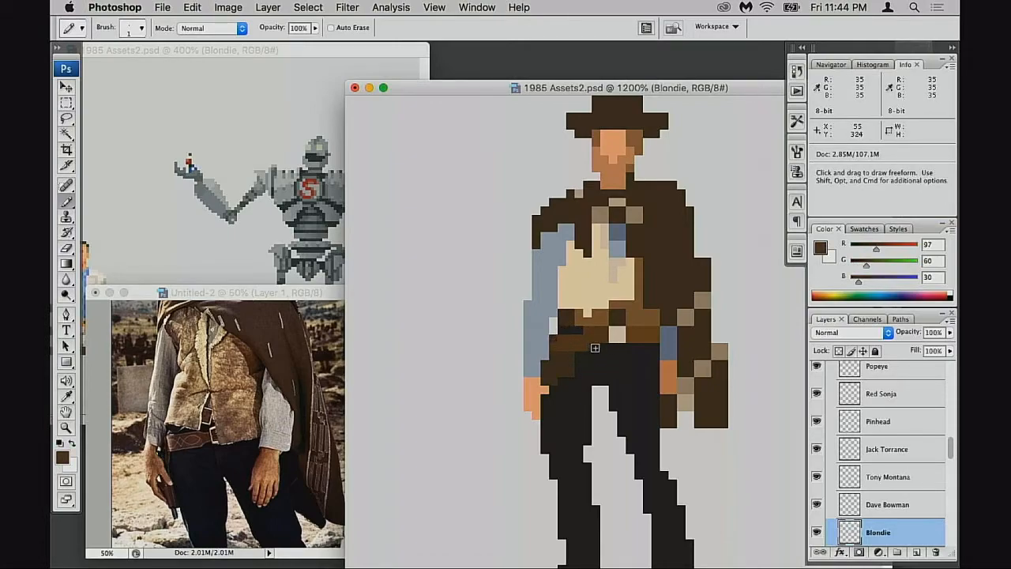
pyautogui.keyDown('alt'); pyautogui.click(578, 327); pyautogui.keyUp('alt')
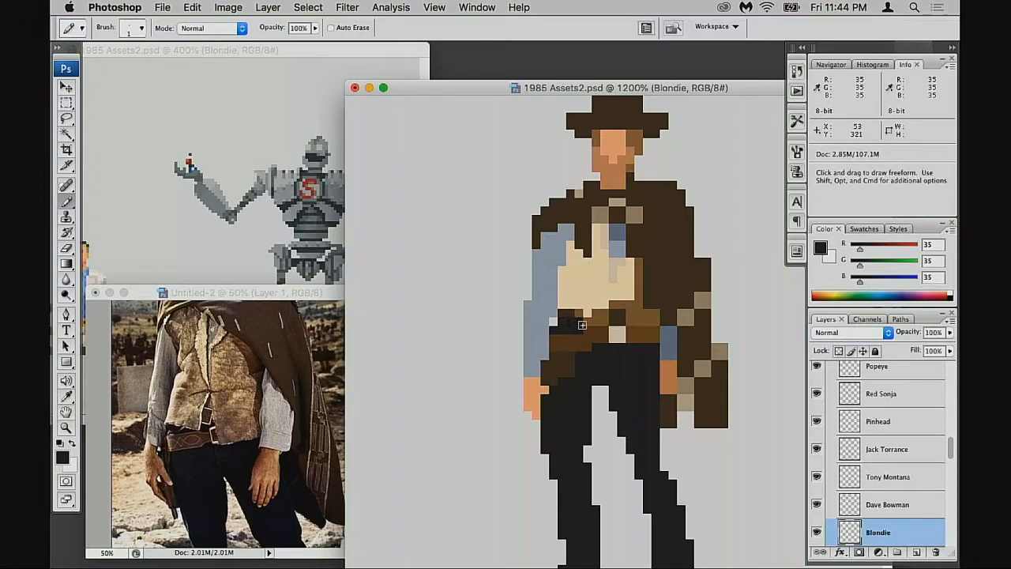
# Step: Lower the vest's hem in cream and cover the inner shirt up to the collar and across to the poncho side
pyautogui.keyDown('alt'); pyautogui.click(578, 305); pyautogui.keyUp('alt')
pyautogui.moveTo(567, 308); pyautogui.dragTo(608, 315)
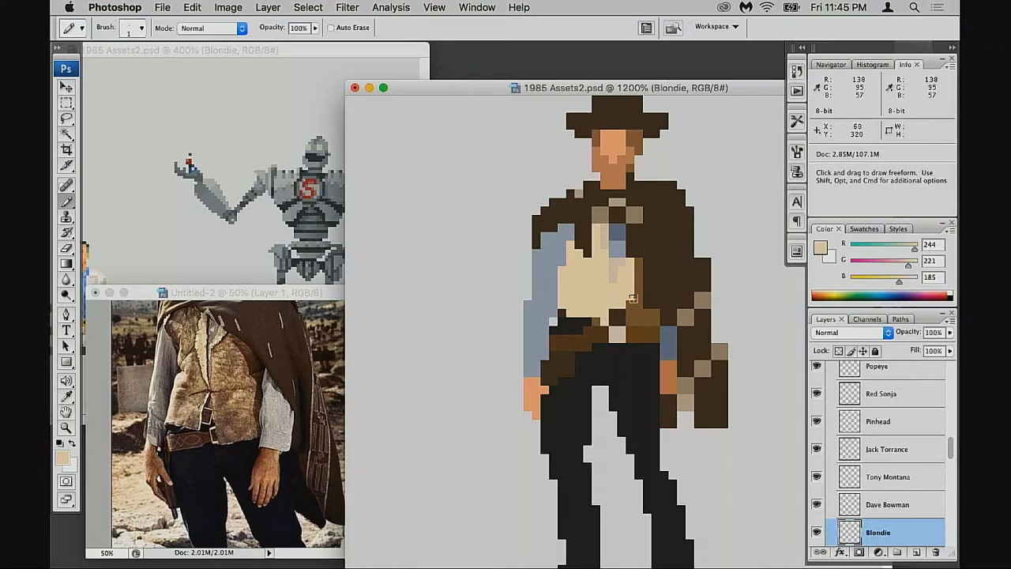
pyautogui.click(610, 247)
pyautogui.moveTo(613, 235)
pyautogui.mouseDown()
pyautogui.moveTo(612, 287)
pyautogui.moveTo(615, 239)
pyautogui.moveTo(618, 285)
pyautogui.moveTo(643, 304)
pyautogui.moveTo(628, 281)
pyautogui.moveTo(637, 304)
pyautogui.moveTo(634, 265)
pyautogui.moveTo(648, 319)
pyautogui.mouseUp()
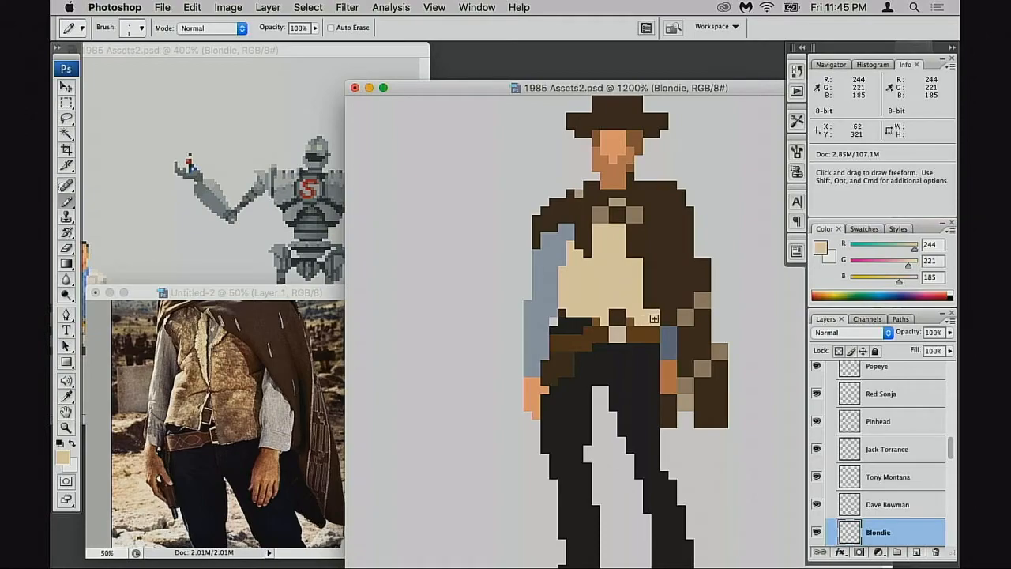
# Step: Shade the vest's edge along the poncho with a slanting band of the belt's medium brown
pyautogui.keyDown('alt'); pyautogui.click(655, 332); pyautogui.keyUp('alt')
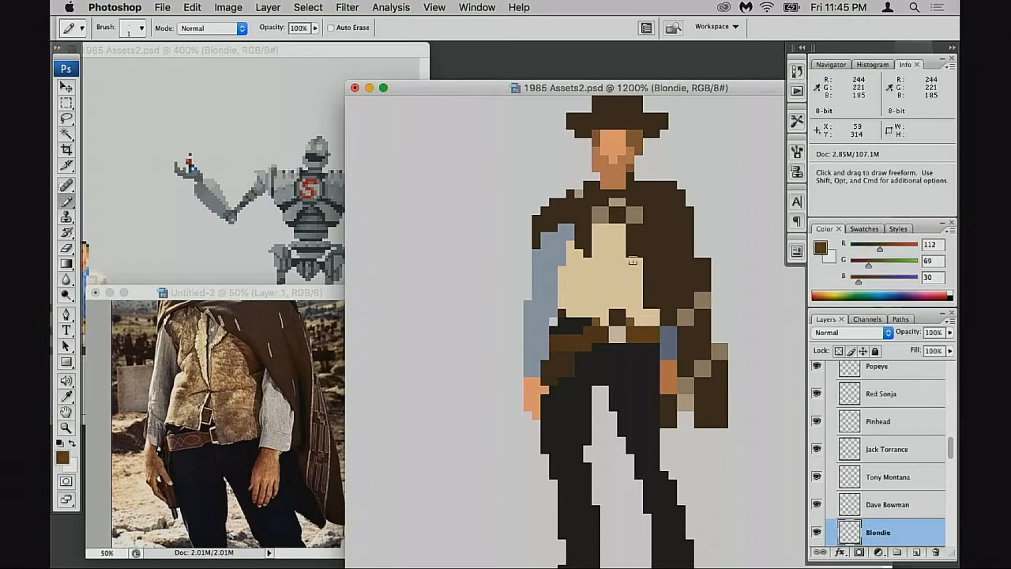
pyautogui.click(647, 305)
pyautogui.moveTo(640, 280); pyautogui.dragTo(634, 263)
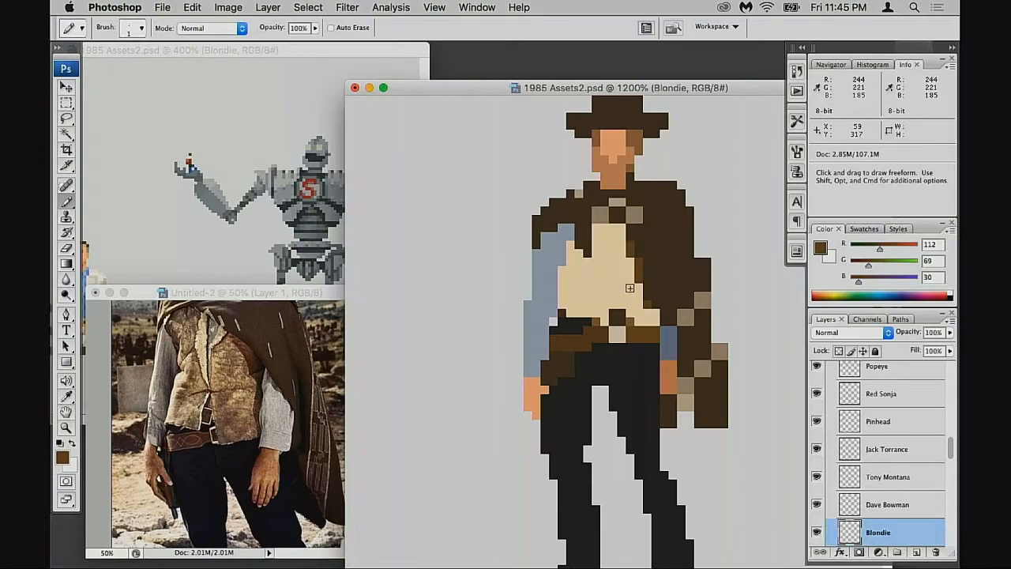
pyautogui.click(639, 254)
pyautogui.moveTo(646, 263); pyautogui.dragTo(651, 305)
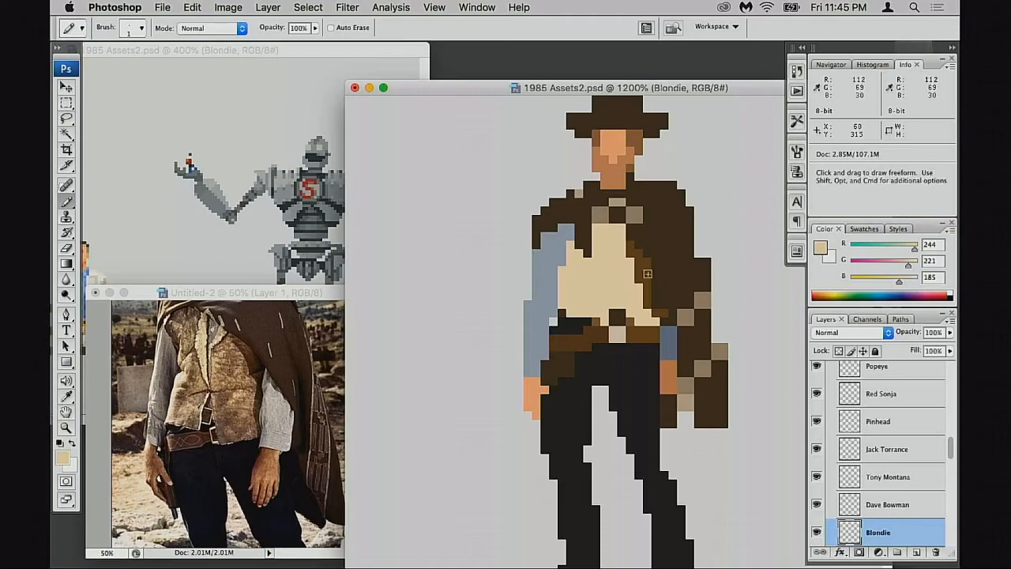
# Step: Blend the medium brown over the cream vest at 30% opacity to produce a mid tan
pyautogui.moveTo(614, 259); pyautogui.dragTo(592, 294)
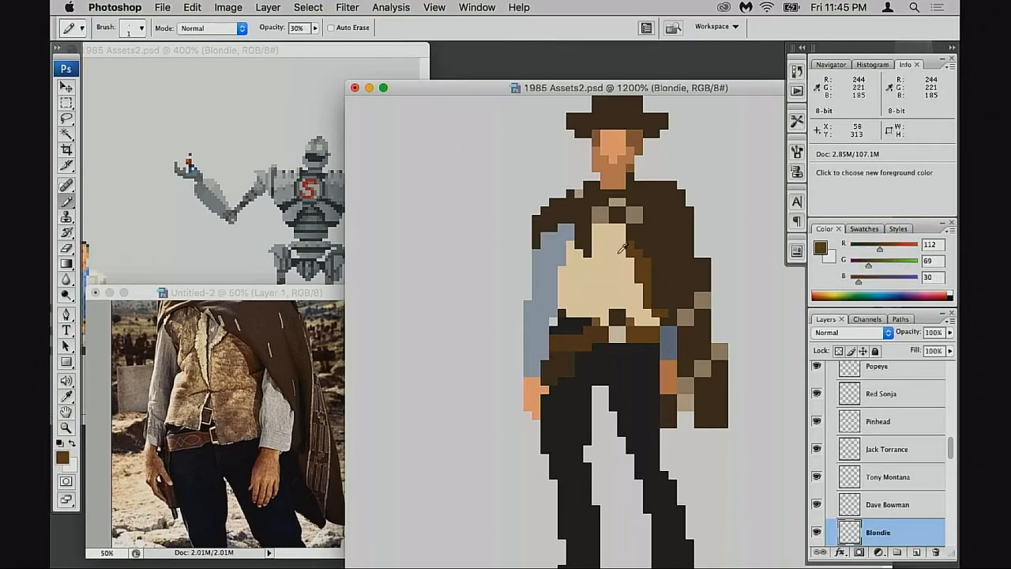
pyautogui.keyDown('alt'); pyautogui.click(621, 272); pyautogui.keyUp('alt')
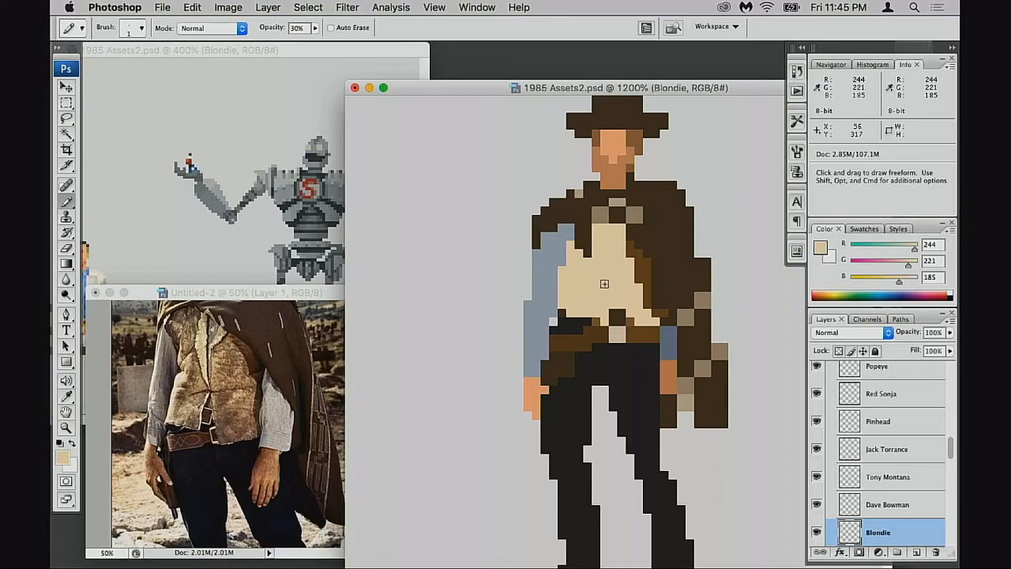
pyautogui.keyDown('alt'); pyautogui.click(649, 268); pyautogui.keyUp('alt')
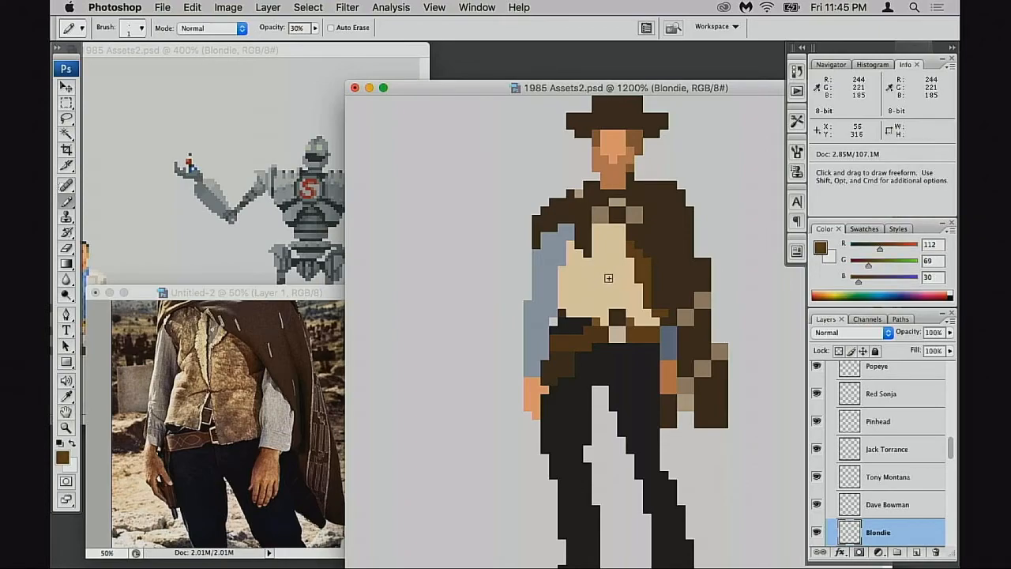
pyautogui.moveTo(607, 264); pyautogui.dragTo(598, 297)
pyautogui.press('super+z')
pyautogui.press('3')
pyautogui.moveTo(604, 254)
pyautogui.mouseDown()
pyautogui.moveTo(589, 301)
pyautogui.moveTo(605, 294)
pyautogui.moveTo(574, 297)
pyautogui.moveTo(627, 277)
pyautogui.moveTo(597, 238)
pyautogui.moveTo(617, 232)
pyautogui.moveTo(616, 243)
pyautogui.moveTo(622, 230)
pyautogui.moveTo(607, 257)
pyautogui.moveTo(583, 255)
pyautogui.moveTo(587, 244)
pyautogui.moveTo(574, 255)
pyautogui.moveTo(568, 289)
pyautogui.moveTo(563, 251)
pyautogui.moveTo(569, 243)
pyautogui.moveTo(571, 263)
pyautogui.moveTo(559, 289)
pyautogui.moveTo(572, 309)
pyautogui.moveTo(604, 310)
pyautogui.moveTo(637, 290)
pyautogui.moveTo(633, 304)
pyautogui.moveTo(638, 282)
pyautogui.moveTo(631, 315)
pyautogui.mouseUp()
# Step: Sample the blended tan and fill the vest with it out to the sleeve and poncho edges
pyautogui.keyDown('alt'); pyautogui.click(604, 277); pyautogui.keyUp('alt')
pyautogui.keyDown('alt'); pyautogui.click(558, 264); pyautogui.keyUp('alt')
pyautogui.click(560, 270)
pyautogui.click(569, 245)
pyautogui.keyDown('alt'); pyautogui.click(571, 266); pyautogui.keyUp('alt')
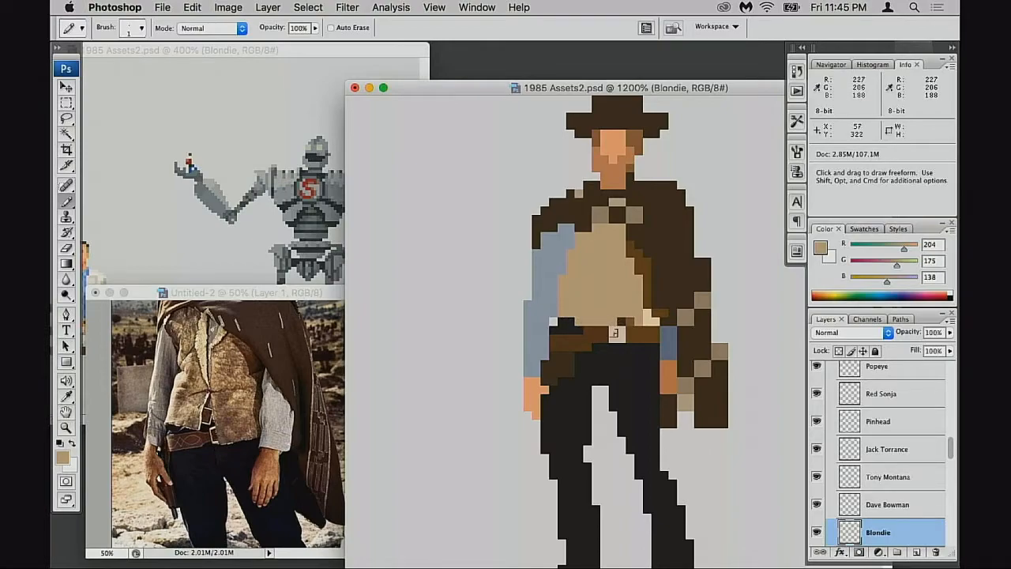
# Step: Draw a dark brown flap notch in the vest's hem above the buckle, with near-black pixels and tan around it
pyautogui.keyDown('alt'); pyautogui.click(604, 327); pyautogui.keyUp('alt')
pyautogui.click(605, 320)
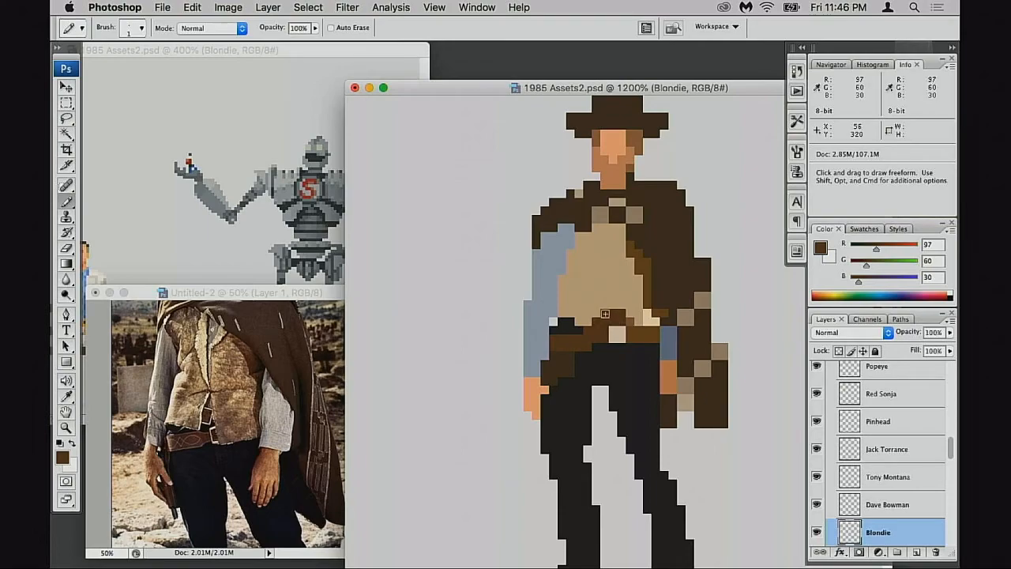
pyautogui.keyDown('alt'); pyautogui.click(596, 319); pyautogui.keyUp('alt')
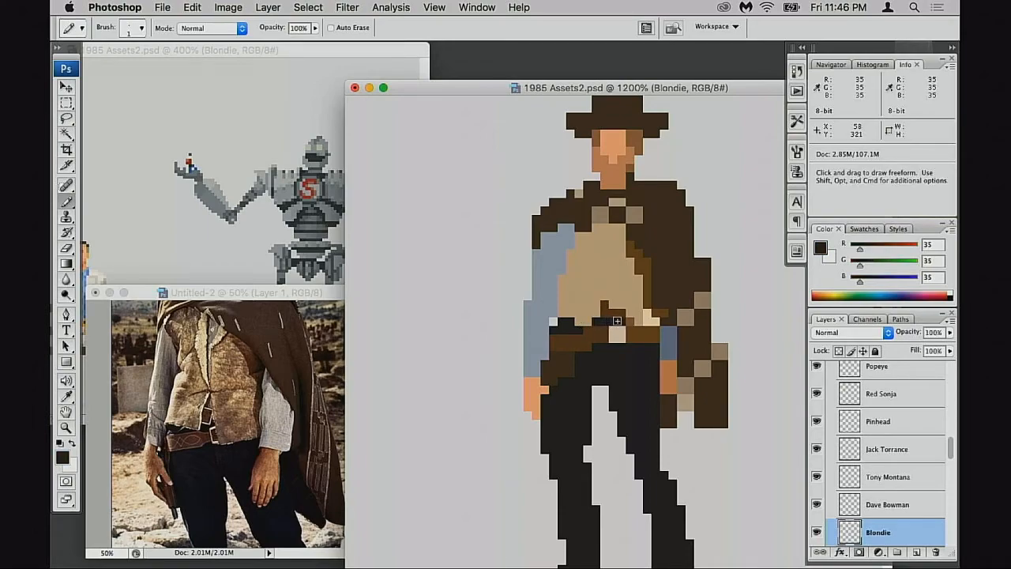
pyautogui.keyDown('alt'); pyautogui.click(632, 322); pyautogui.keyUp('alt')
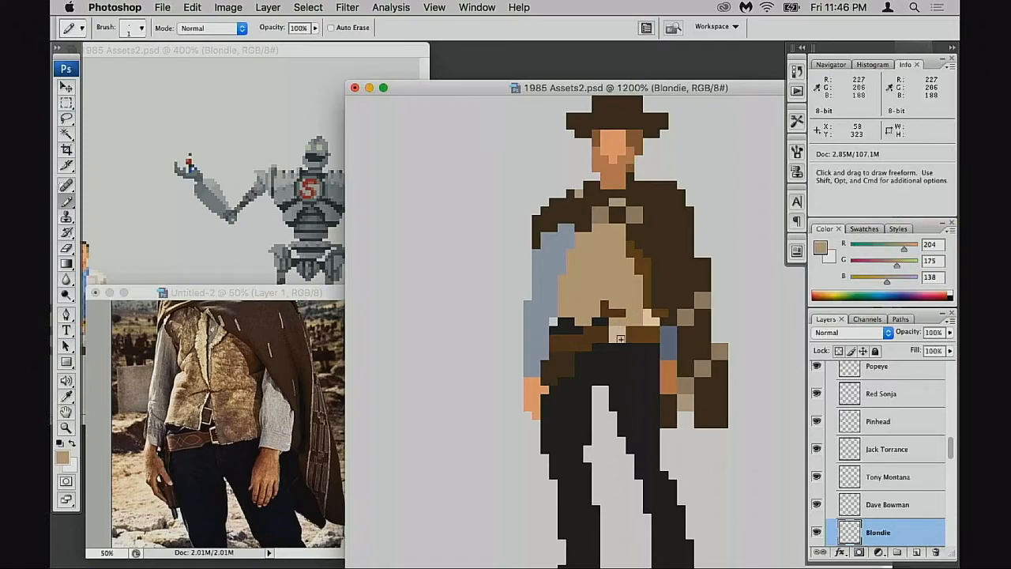
pyautogui.keyDown('alt'); pyautogui.click(623, 342); pyautogui.keyUp('alt')
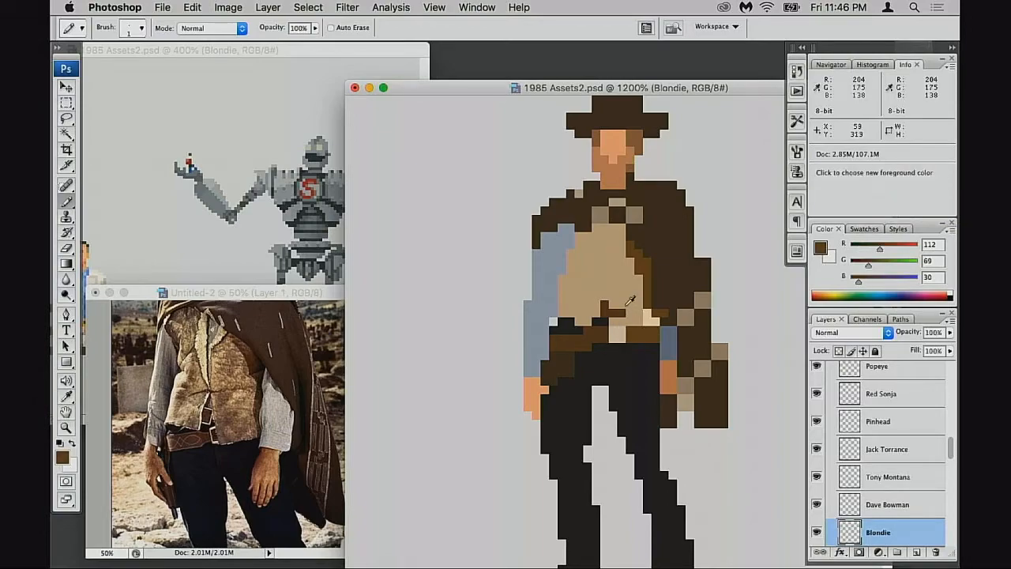
# Step: Refine the notch above the buckle using dark brown and tan, and straighten the vest's upper edge against the sleeve
pyautogui.keyDown('alt'); pyautogui.click(612, 312); pyautogui.keyUp('alt')
pyautogui.click(622, 321)
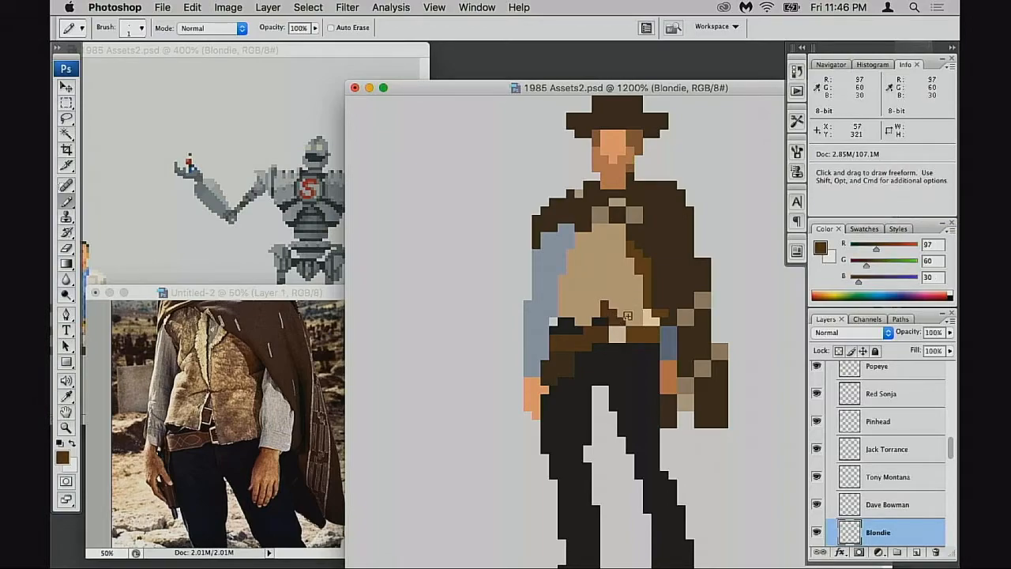
pyautogui.keyDown('alt'); pyautogui.click(613, 305); pyautogui.keyUp('alt')
pyautogui.click(604, 304)
pyautogui.keyDown('alt'); pyautogui.click(545, 270); pyautogui.keyUp('alt')
pyautogui.keyDown('alt'); pyautogui.click(577, 252); pyautogui.keyUp('alt')
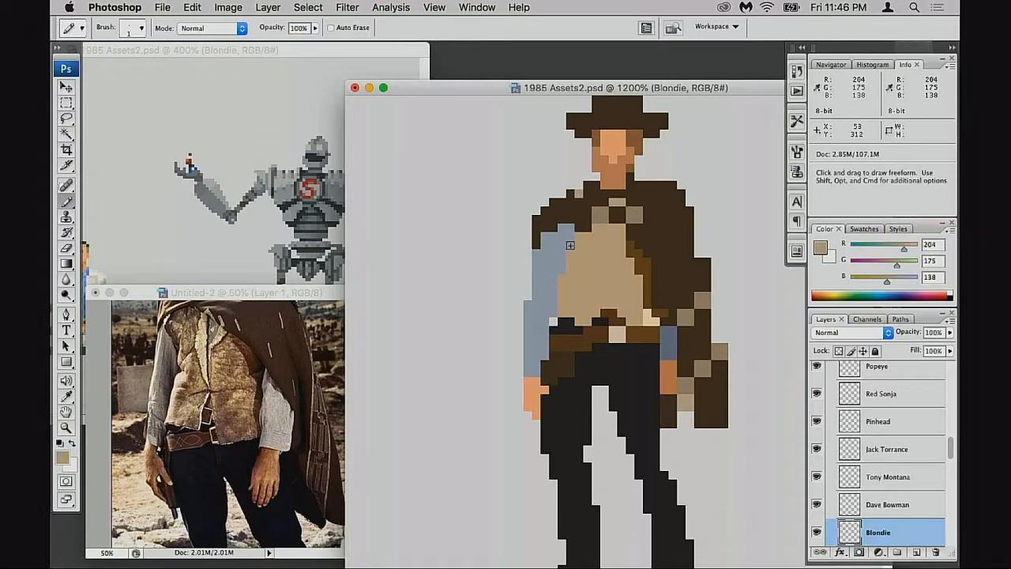
# Step: Compare the whole gunslinger sprite with the neighbouring red astronaut at 500% and 700% zoom
pyautogui.press('space')
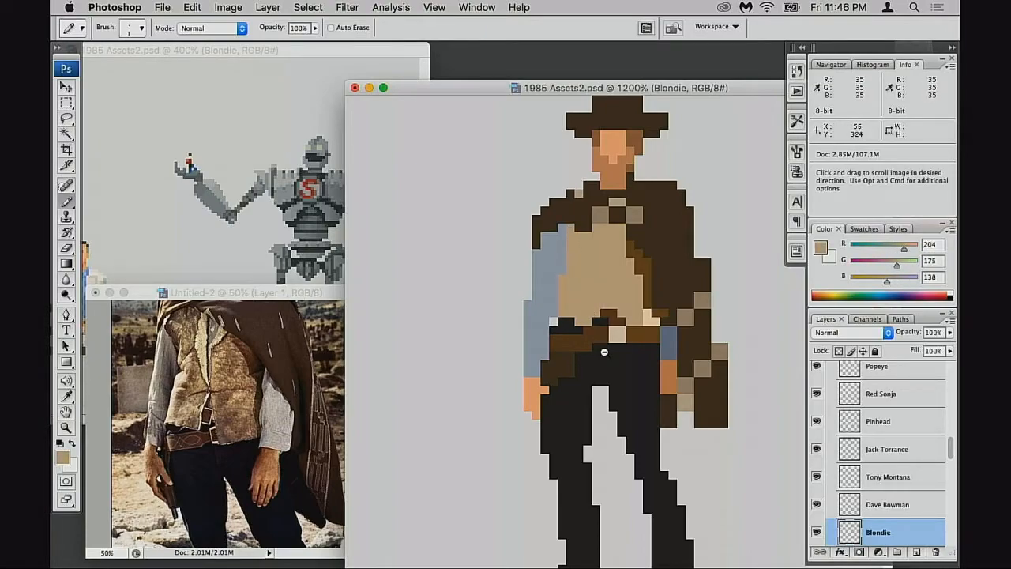
pyautogui.keyDown('alt'); pyautogui.click(604, 352); pyautogui.keyUp('alt')
pyautogui.keyDown('alt'); pyautogui.click(607, 351); pyautogui.keyUp('alt')
pyautogui.keyDown('alt'); pyautogui.click(642, 352); pyautogui.keyUp('alt')
pyautogui.keyDown('alt'); pyautogui.click(641, 352); pyautogui.keyUp('alt')
pyautogui.moveTo(644, 352); pyautogui.dragTo(597, 330)
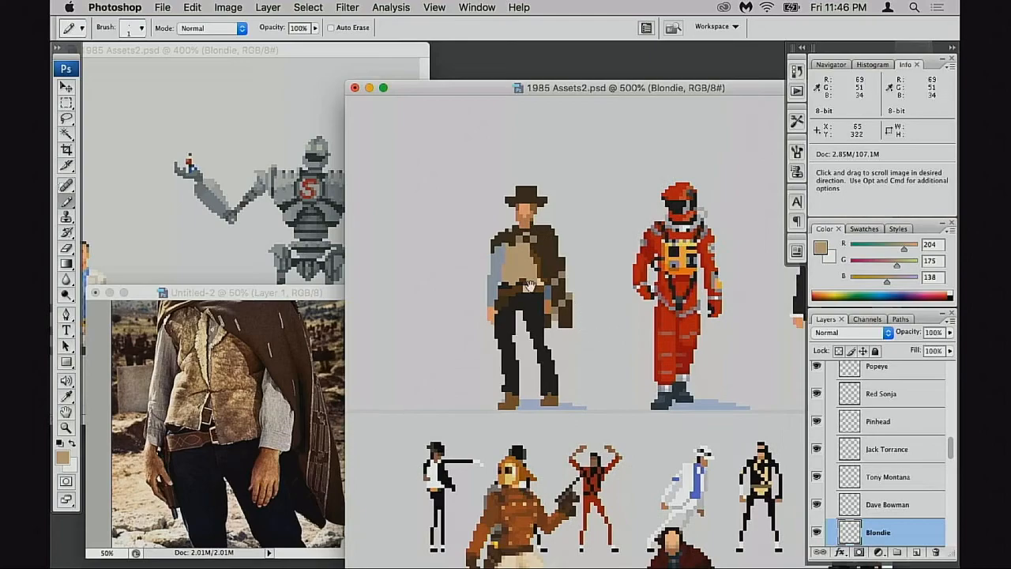
pyautogui.keyDown('super'); pyautogui.click(557, 296); pyautogui.keyUp('super')
pyautogui.keyDown('super'); pyautogui.click(558, 296); pyautogui.keyUp('super')
pyautogui.moveTo(703, 313); pyautogui.dragTo(577, 287)
# Step: Bring the poncho's shoulders and collar into view in the reference photo
pyautogui.press('e')
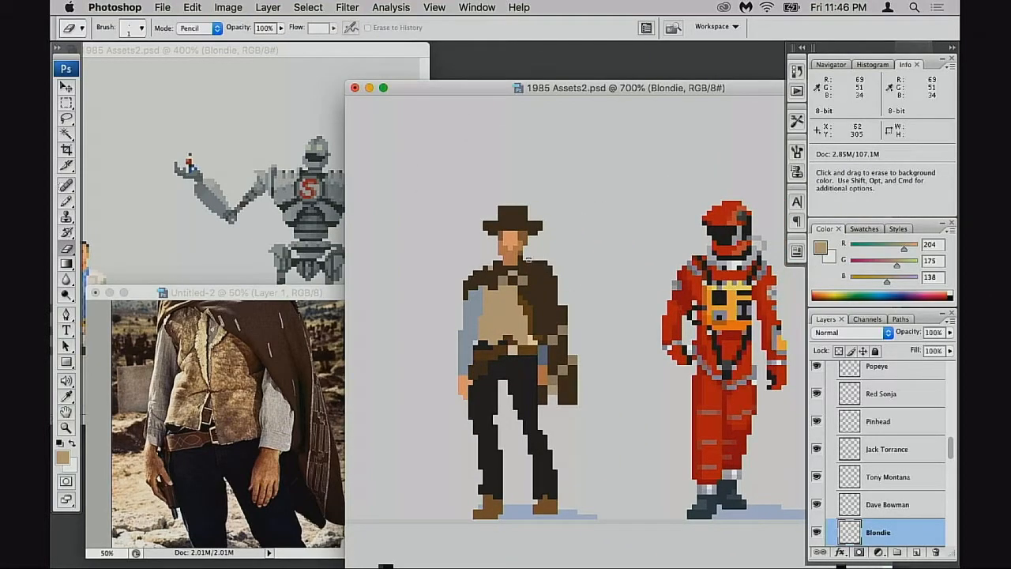
pyautogui.press('b')
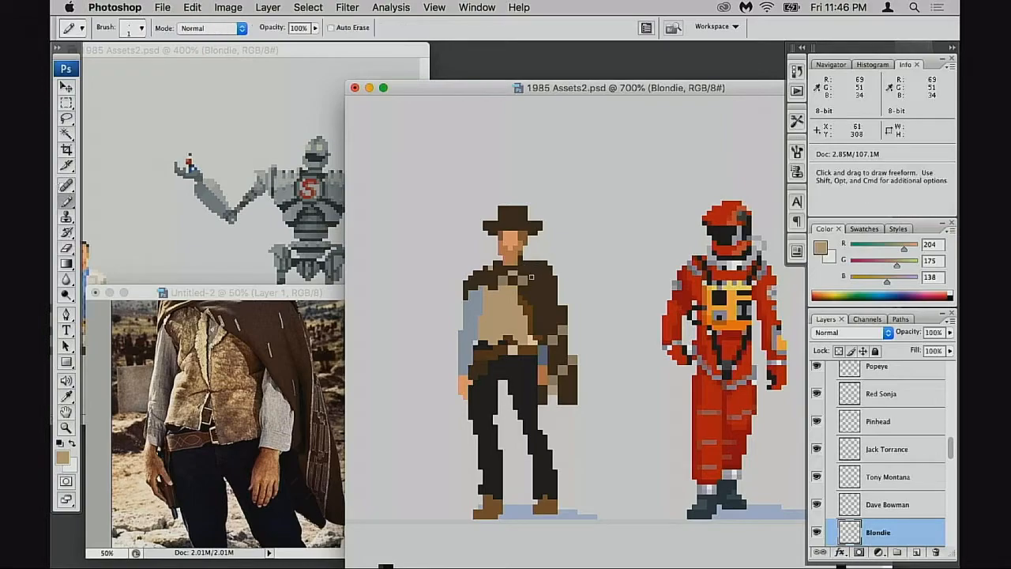
pyautogui.click(293, 338)
pyautogui.moveTo(292, 335); pyautogui.dragTo(292, 400)
pyautogui.click(530, 297)
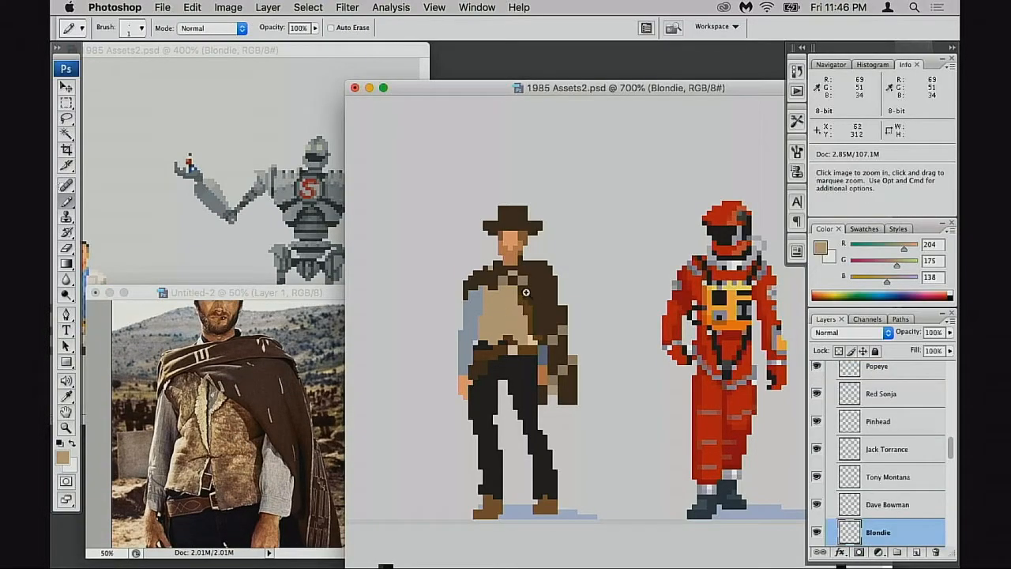
# Step: Extend the neck down into the poncho's dark collar with a row of brown (RGB 152, 103, 69)
pyautogui.keyDown('super'); pyautogui.click(525, 293); pyautogui.keyUp('super')
pyautogui.keyDown('super'); pyautogui.click(579, 307); pyautogui.keyUp('super')
pyautogui.moveTo(565, 290); pyautogui.dragTo(475, 327)
pyautogui.keyDown('alt'); pyautogui.click(534, 354); pyautogui.keyUp('alt')
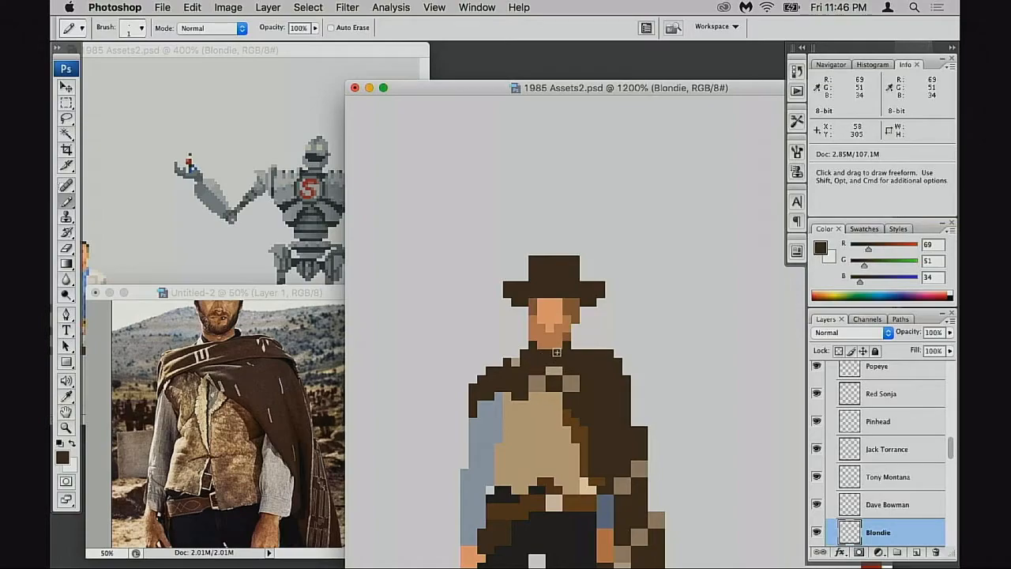
pyautogui.keyDown('alt'); pyautogui.click(570, 333); pyautogui.keyUp('alt')
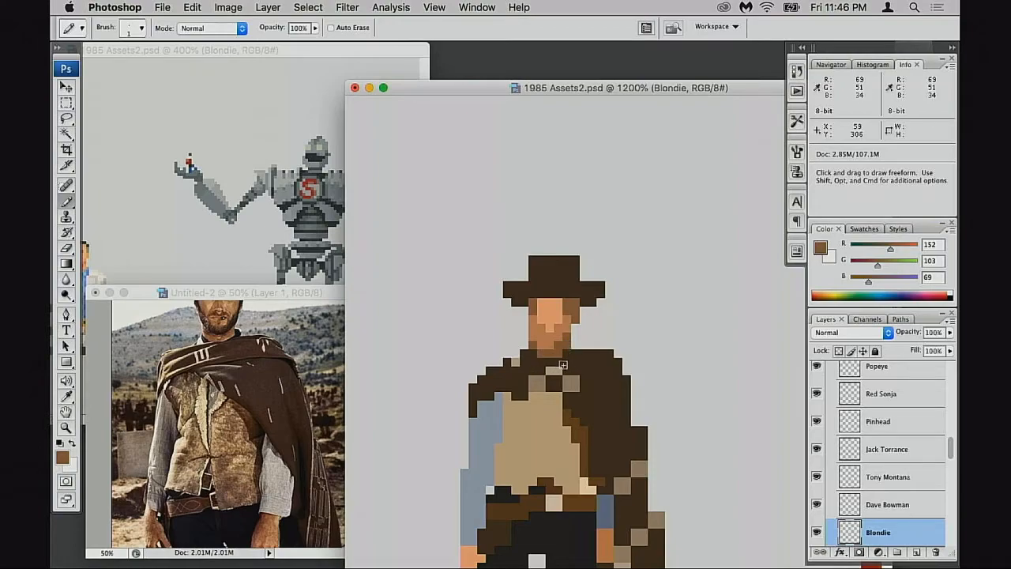
# Step: Cover the tan patches on the poncho's chest with dark brown (RGB 69, 51, 34) and widen its edge over the light blue sleeve
pyautogui.keyDown('alt'); pyautogui.click(575, 365); pyautogui.keyUp('alt')
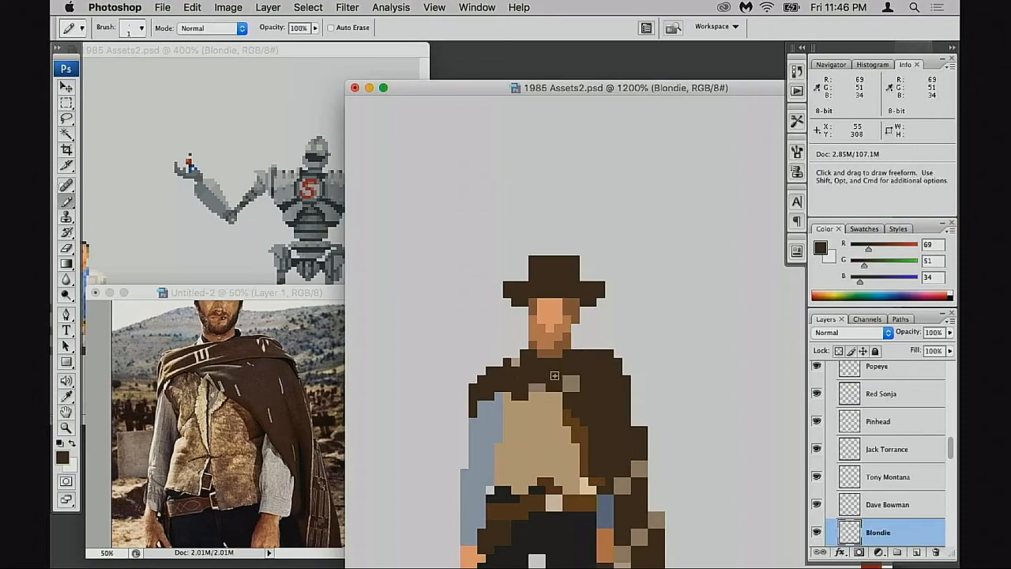
pyautogui.moveTo(497, 390); pyautogui.dragTo(522, 387)
pyautogui.click(466, 410)
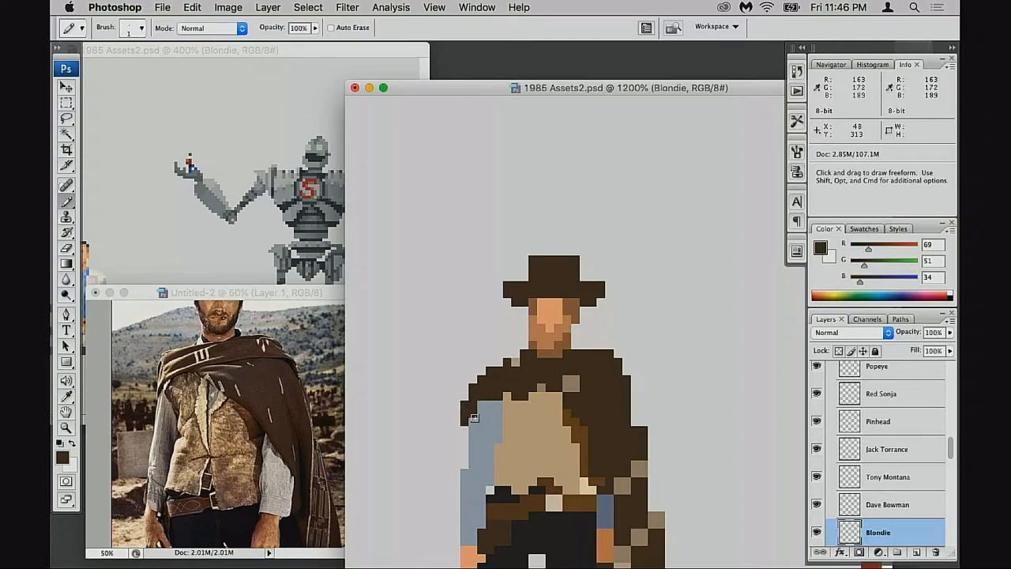
# Step: Reshape the vest's top into a tan point and cut its side diagonally with the dark brown poncho
pyautogui.keyDown('alt'); pyautogui.click(524, 395); pyautogui.keyUp('alt')
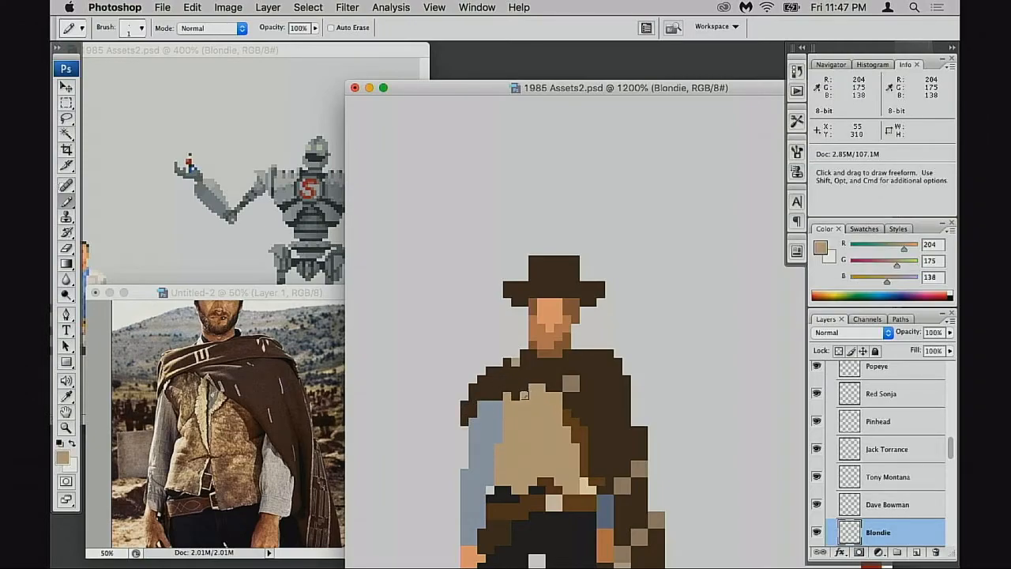
pyautogui.keyDown('alt'); pyautogui.click(567, 374); pyautogui.keyUp('alt')
pyautogui.click(567, 387)
pyautogui.moveTo(545, 386)
pyautogui.mouseDown()
pyautogui.moveTo(599, 452)
pyautogui.moveTo(536, 382)
pyautogui.moveTo(599, 469)
pyautogui.moveTo(591, 442)
pyautogui.moveTo(572, 435)
pyautogui.moveTo(601, 474)
pyautogui.mouseUp()
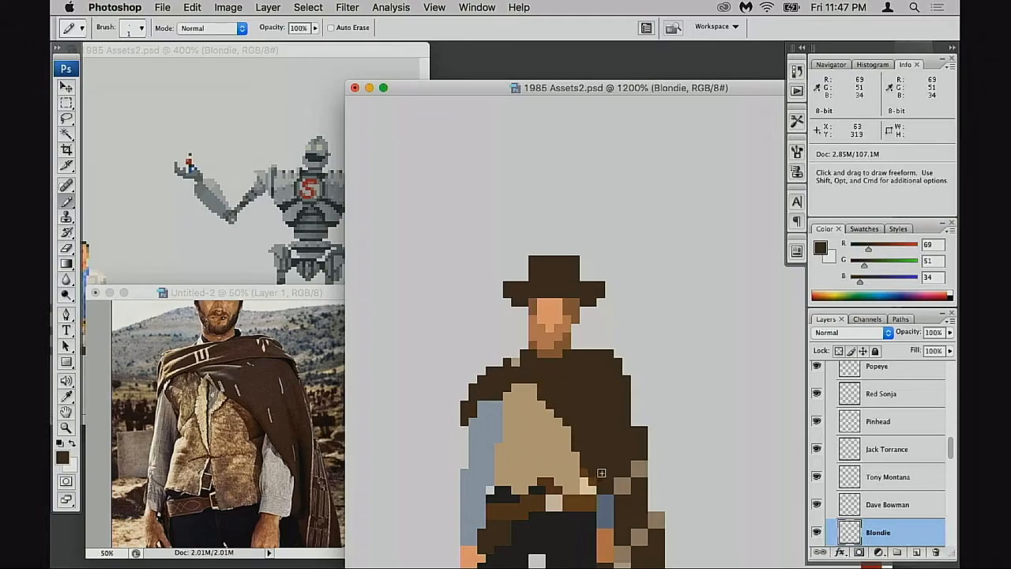
pyautogui.keyDown('alt'); pyautogui.click(538, 392); pyautogui.keyUp('alt')
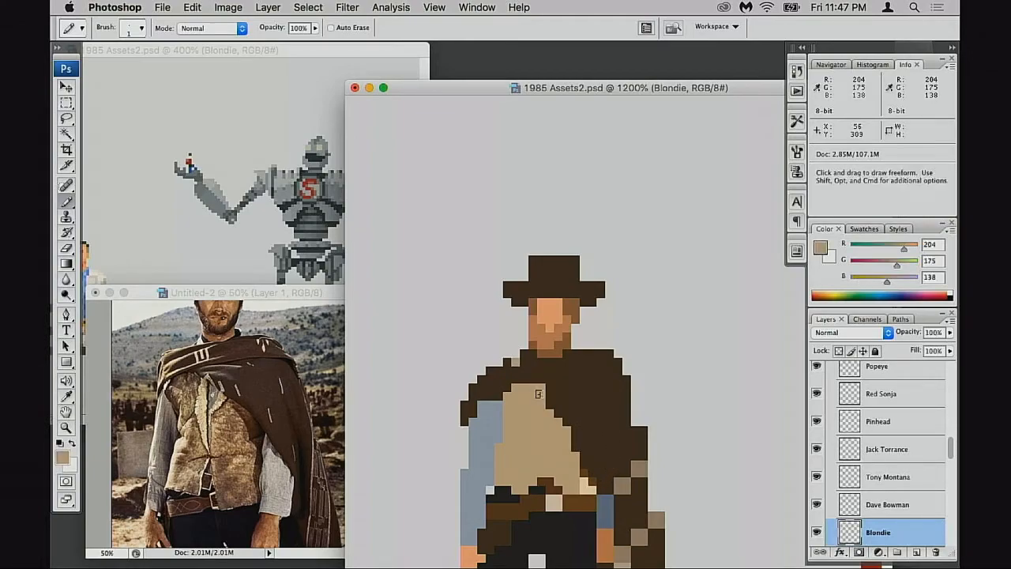
pyautogui.click(526, 381)
pyautogui.keyDown('alt'); pyautogui.click(542, 386); pyautogui.keyUp('alt')
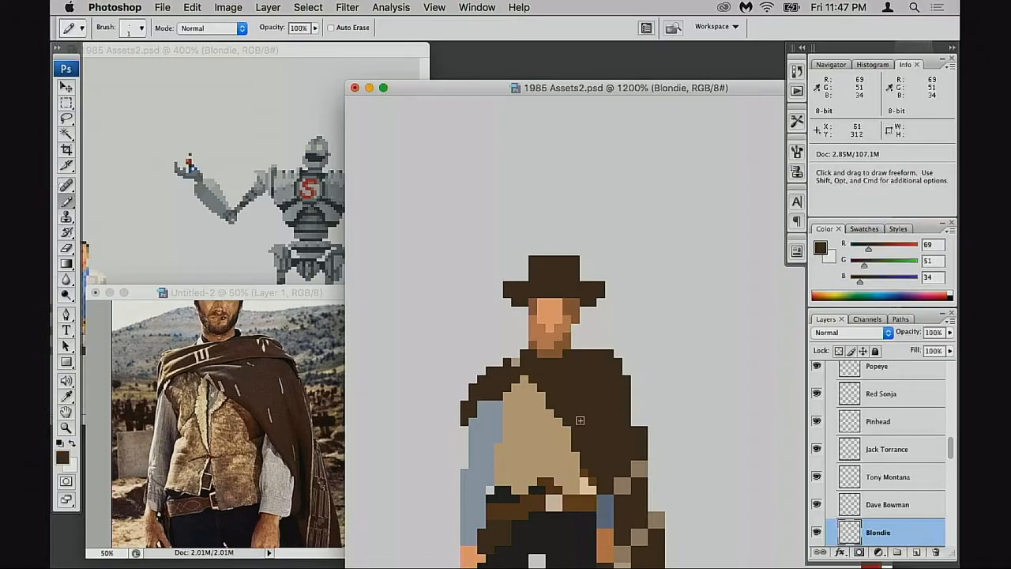
# Step: Add a shaded strip in mid brown (RGB 112, 69, 30) along the vest's diagonal edge beside the poncho, down to the belt
pyautogui.press('space')
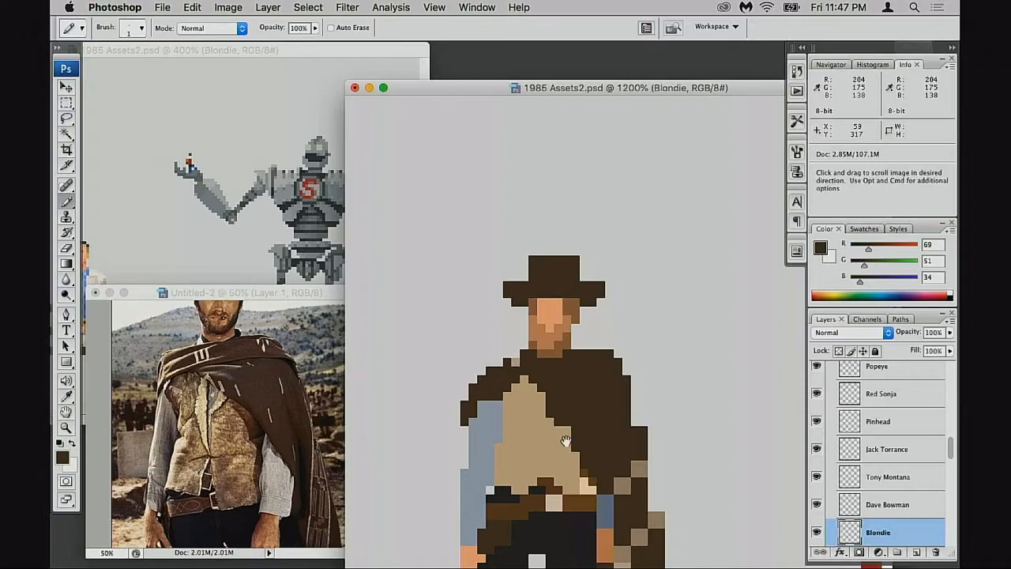
pyautogui.moveTo(565, 449); pyautogui.dragTo(564, 317)
pyautogui.keyDown('alt'); pyautogui.click(565, 317); pyautogui.keyUp('alt')
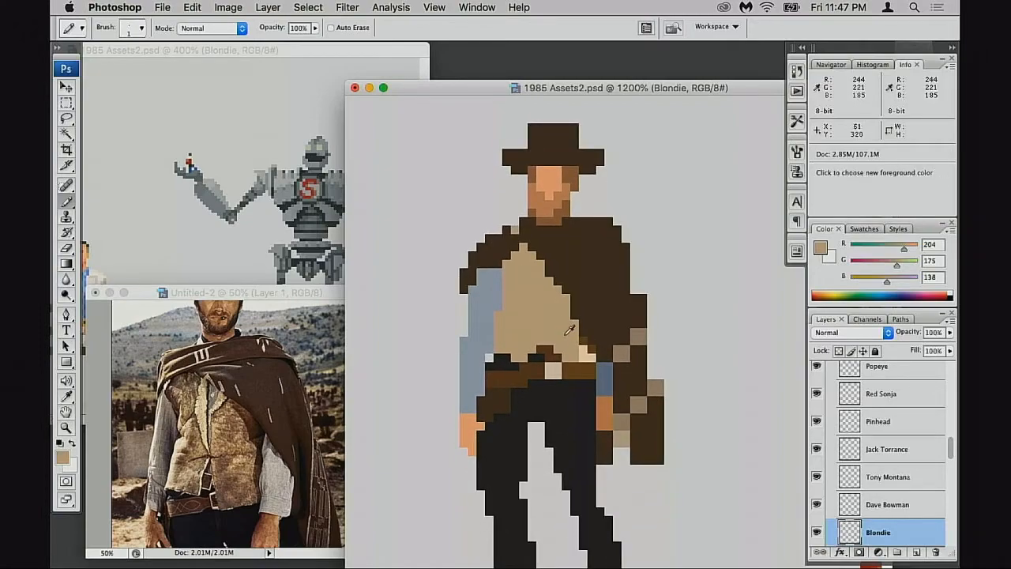
pyautogui.keyDown('alt'); pyautogui.click(586, 338); pyautogui.keyUp('alt')
pyautogui.keyDown('alt'); pyautogui.click(586, 339); pyautogui.keyUp('alt')
pyautogui.moveTo(575, 325)
pyautogui.mouseDown()
pyautogui.moveTo(569, 354)
pyautogui.moveTo(580, 345)
pyautogui.mouseUp()
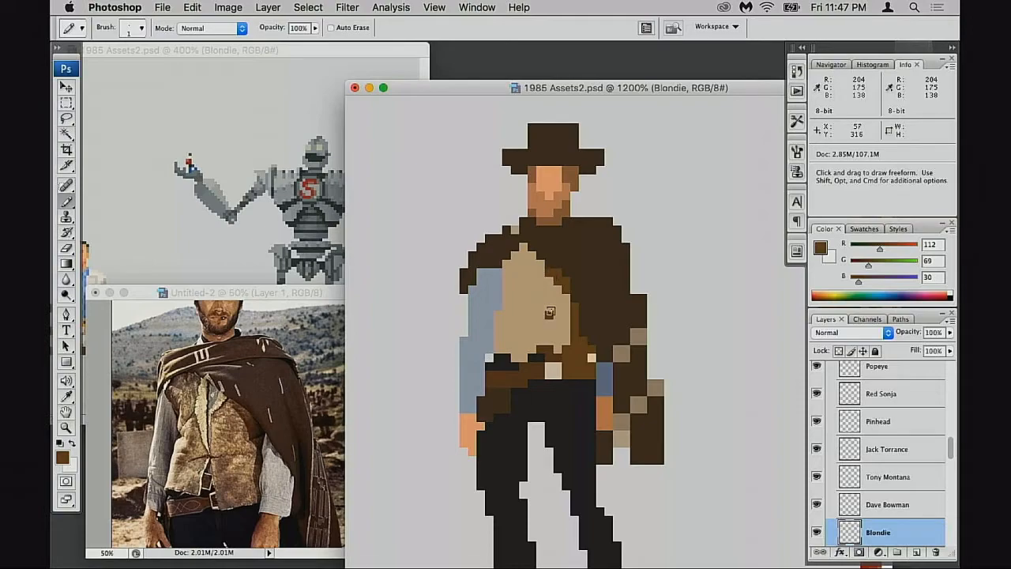
# Step: Refine the vest's shaded strip, adding mid brown pixels along its stepped edge against the tan
pyautogui.keyDown('alt'); pyautogui.click(583, 286); pyautogui.keyUp('alt')
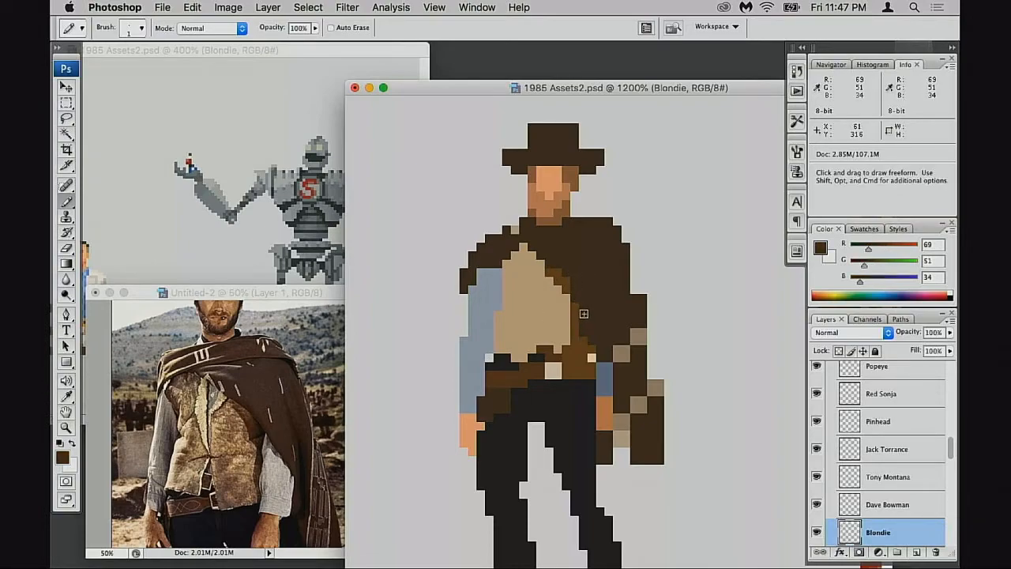
pyautogui.keyDown('alt'); pyautogui.click(565, 282); pyautogui.keyUp('alt')
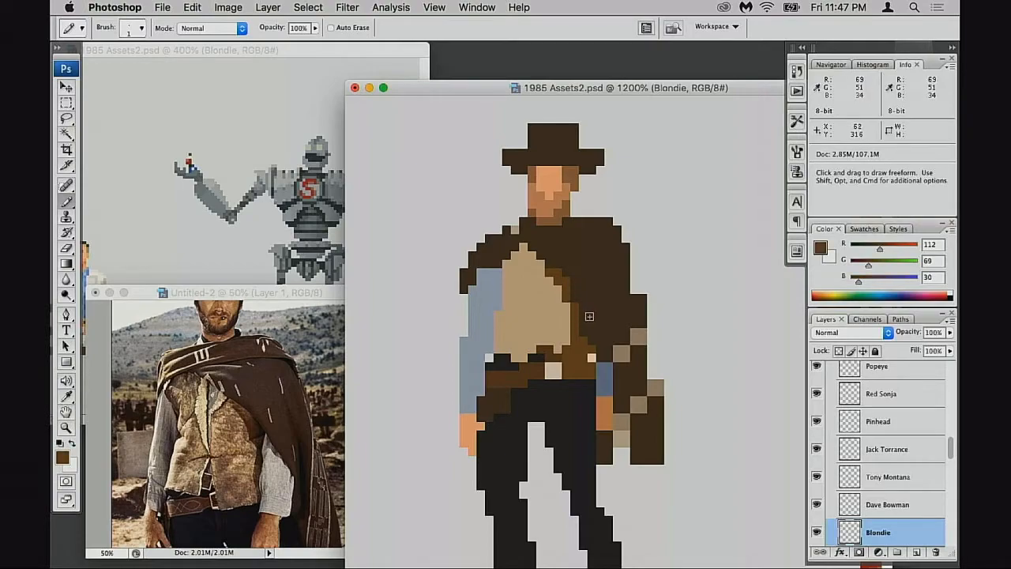
pyautogui.click(558, 297)
pyautogui.click(567, 306)
pyautogui.keyDown('alt'); pyautogui.click(503, 253); pyautogui.keyUp('alt')
pyautogui.keyDown('alt'); pyautogui.click(560, 277); pyautogui.keyUp('alt')
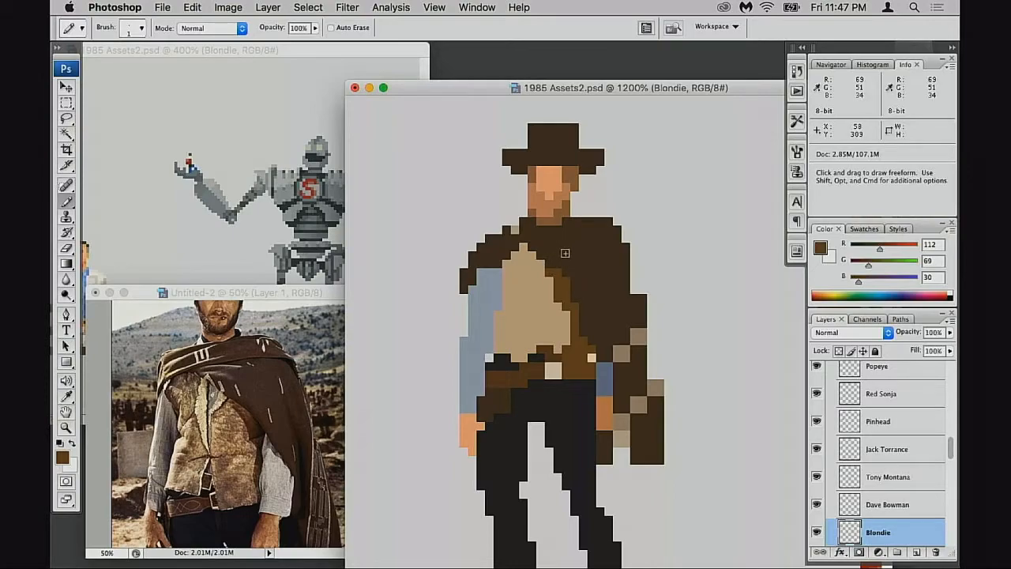
# Step: Paint a lighter fold across the poncho's shoulders with mid brown at 50% opacity, cleaning its edges with the blended and dark browns
pyautogui.press('e')
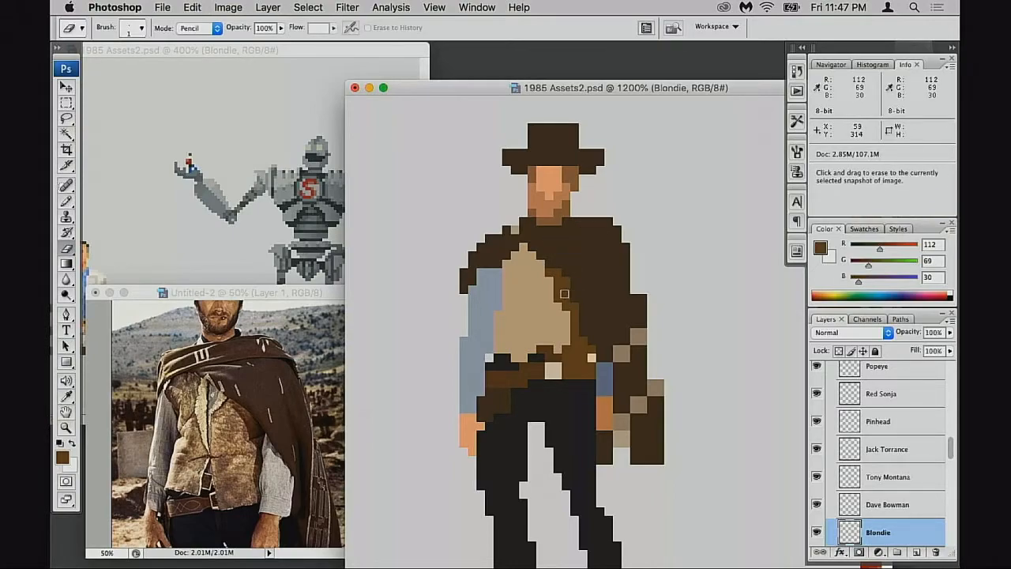
pyautogui.press('b')
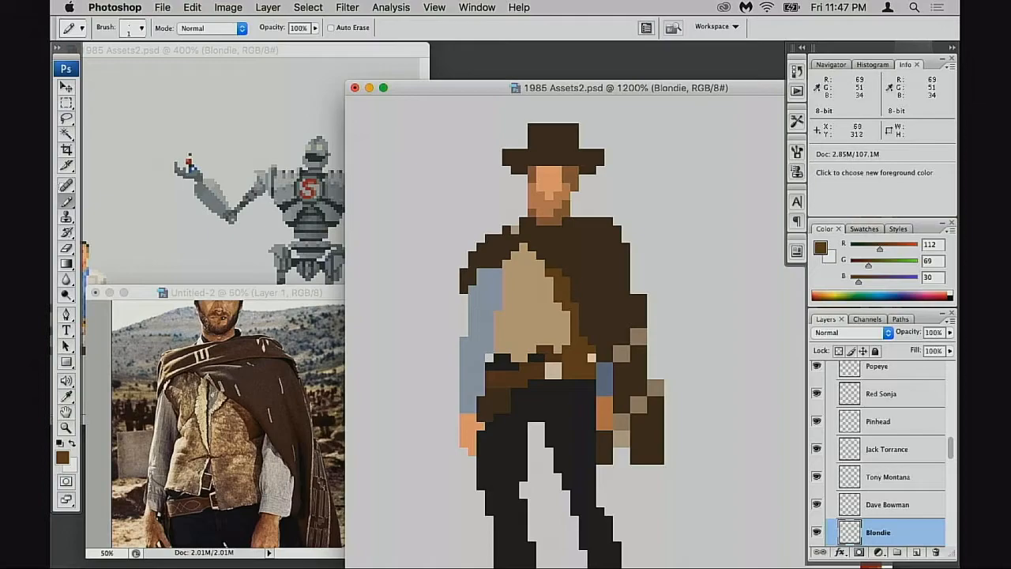
pyautogui.press('5')
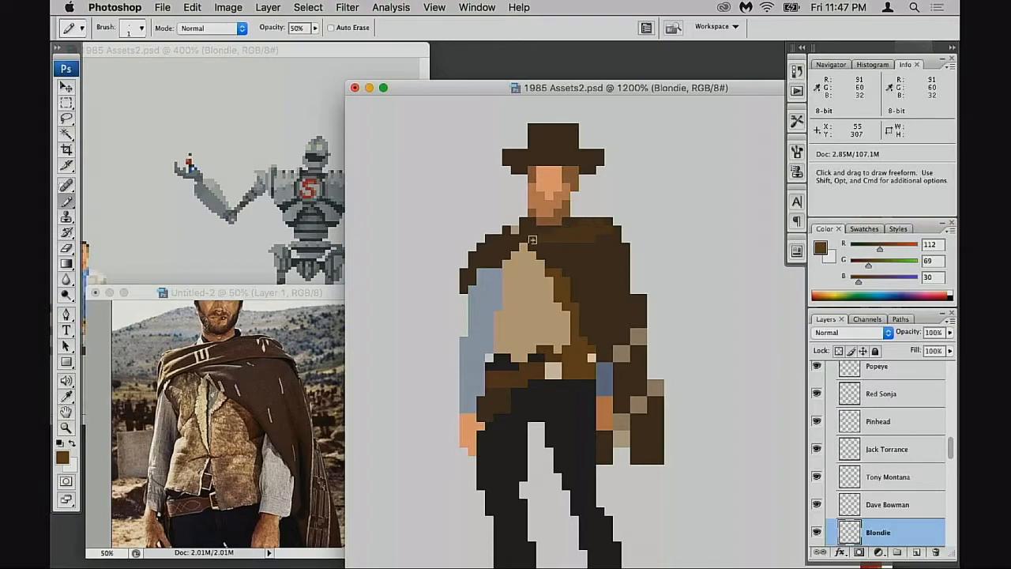
pyautogui.moveTo(546, 246); pyautogui.dragTo(535, 246)
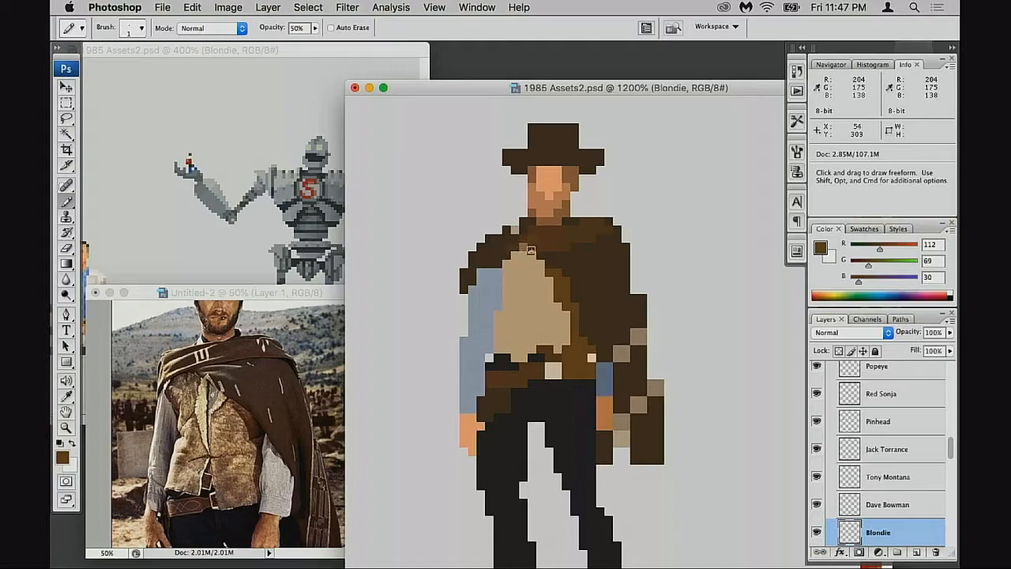
pyautogui.keyDown('alt'); pyautogui.click(559, 237); pyautogui.keyUp('alt')
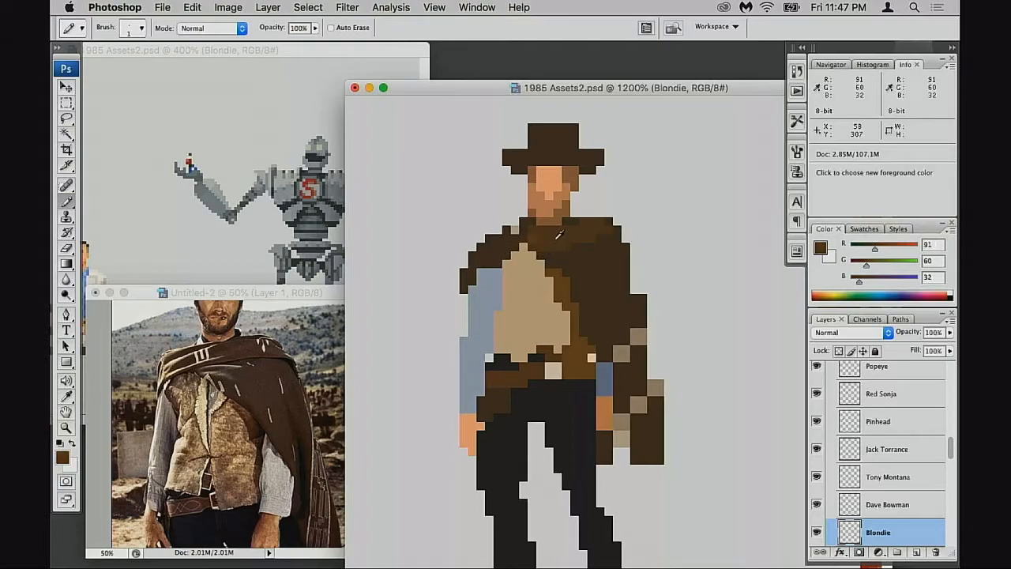
pyautogui.moveTo(537, 243); pyautogui.dragTo(514, 247)
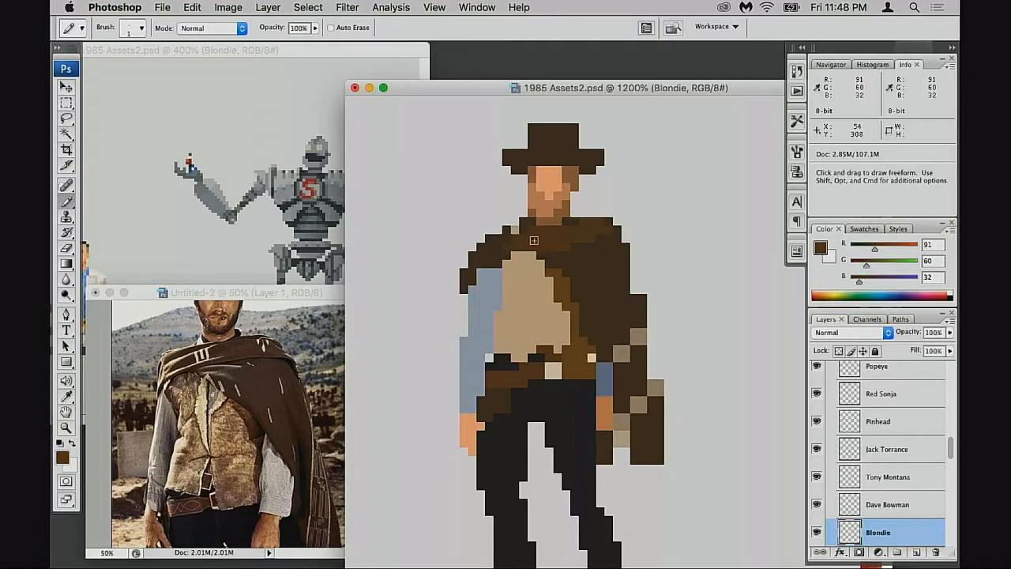
pyautogui.keyDown('alt'); pyautogui.click(574, 245); pyautogui.keyUp('alt')
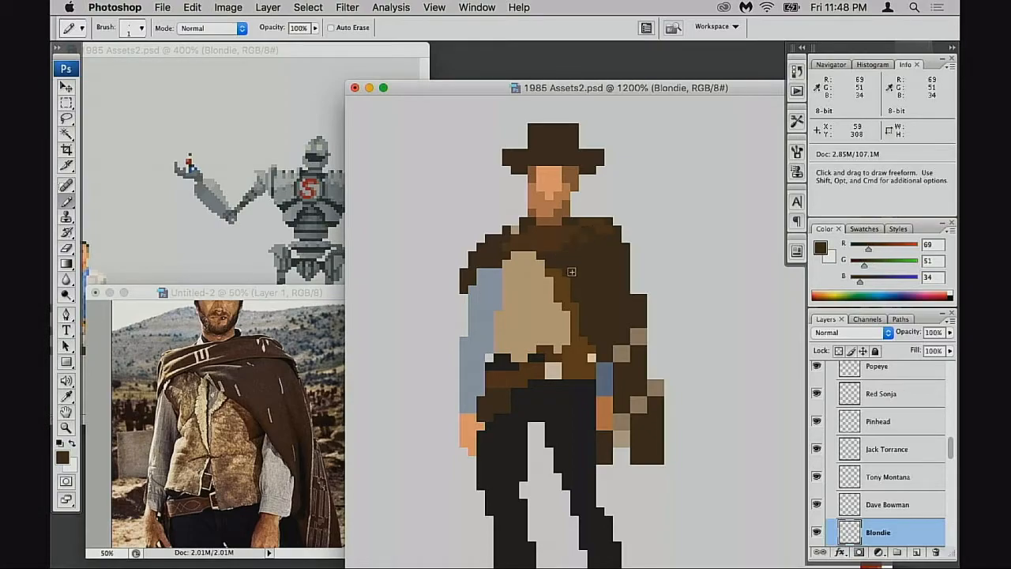
# Step: Shade beneath the poncho's shoulder fold with dark brown, using the Pencil in Multiply mode at 30% opacity
pyautogui.press('super+equal')
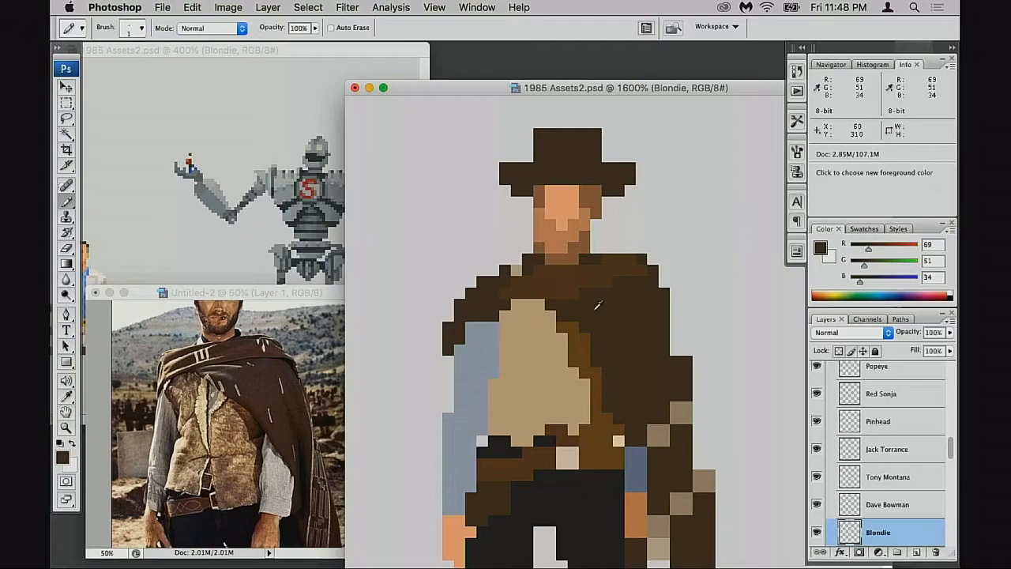
pyautogui.hotkey('shift', 'alt', 'm')
pyautogui.press('5')
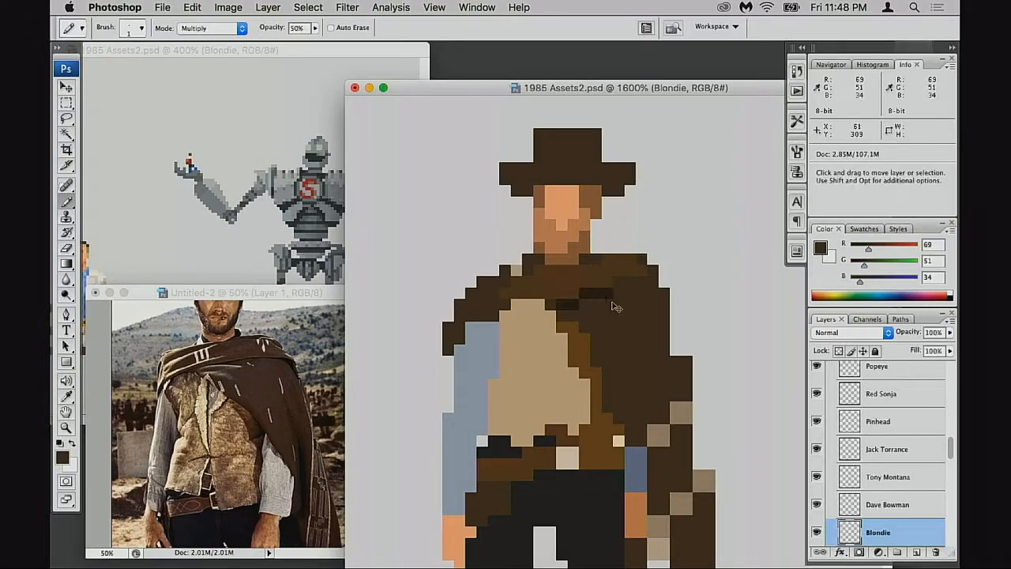
pyautogui.press('4')
pyautogui.press('3')
pyautogui.moveTo(556, 304); pyautogui.dragTo(620, 294)
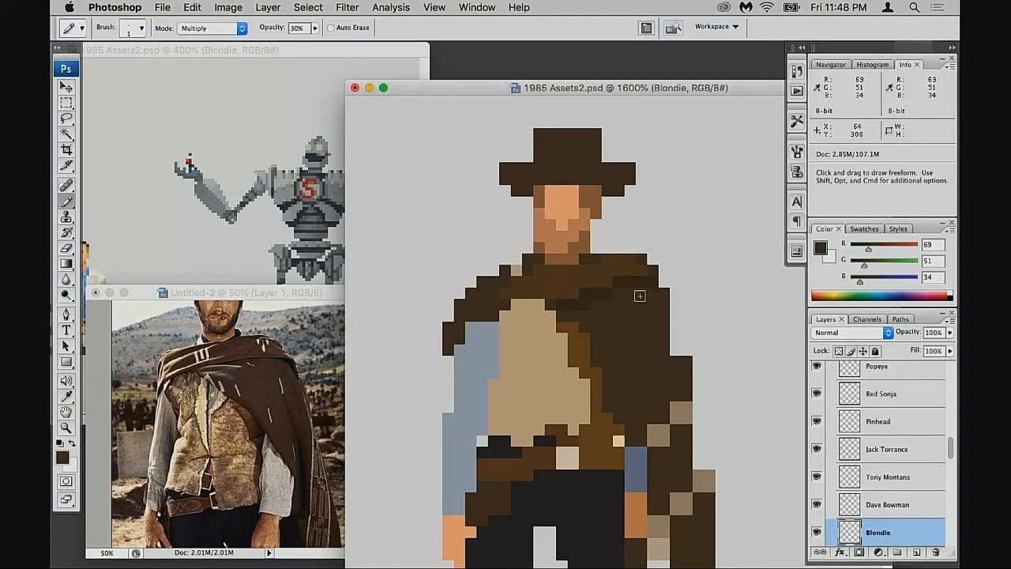
pyautogui.moveTo(656, 289); pyautogui.dragTo(623, 284)
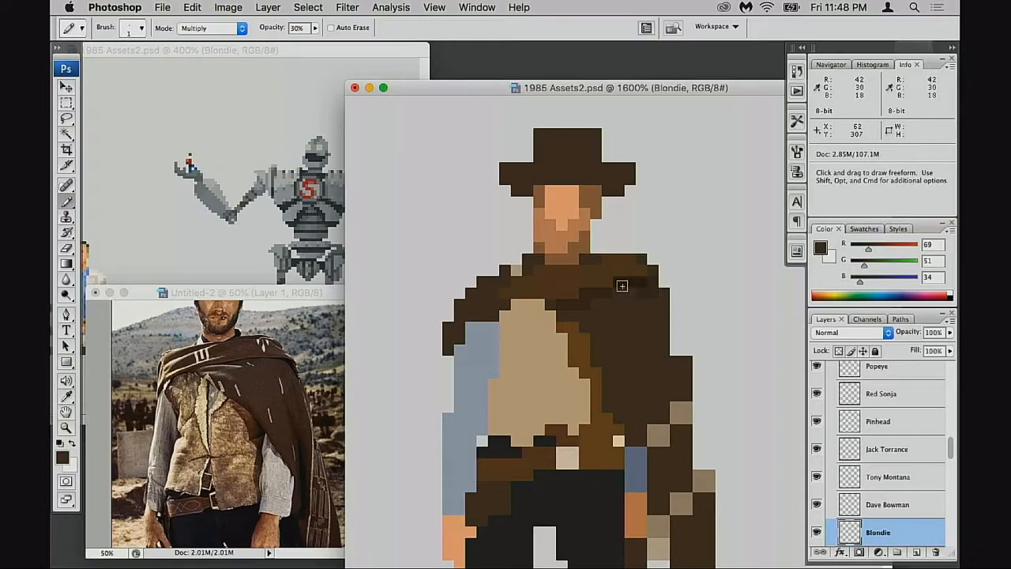
# Step: Deepen the shadow under the shoulder fold with near-black brown (RGB 42, 30, 18) in Normal mode at 100% opacity
pyautogui.keyDown('alt'); pyautogui.click(639, 286); pyautogui.keyUp('alt')
pyautogui.press('0')
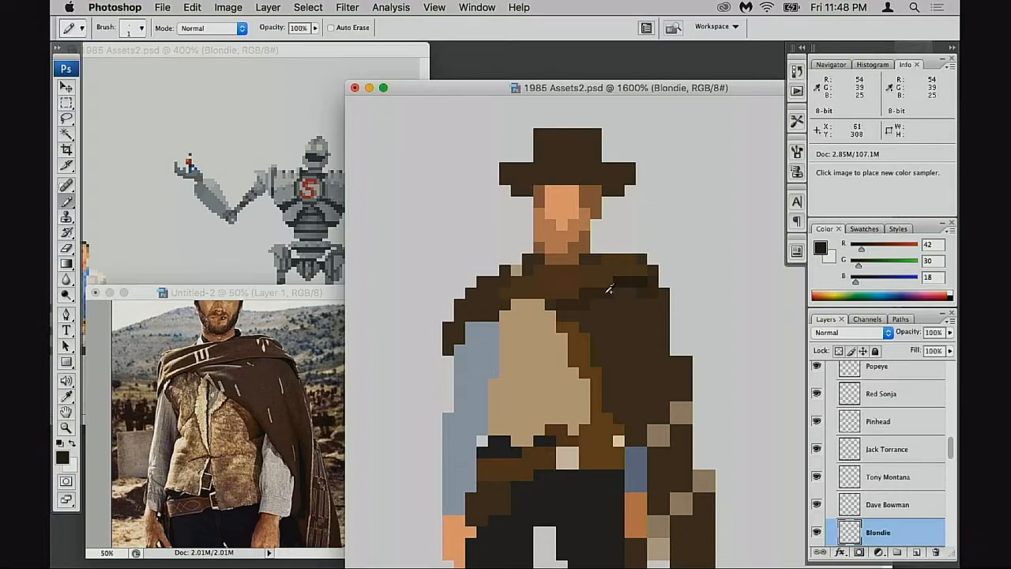
pyautogui.hotkey('alt', 'shift', 'n')
pyautogui.moveTo(625, 288)
pyautogui.mouseDown()
pyautogui.moveTo(665, 291)
pyautogui.moveTo(652, 279)
pyautogui.moveTo(621, 303)
pyautogui.moveTo(636, 297)
pyautogui.moveTo(591, 295)
pyautogui.mouseUp()
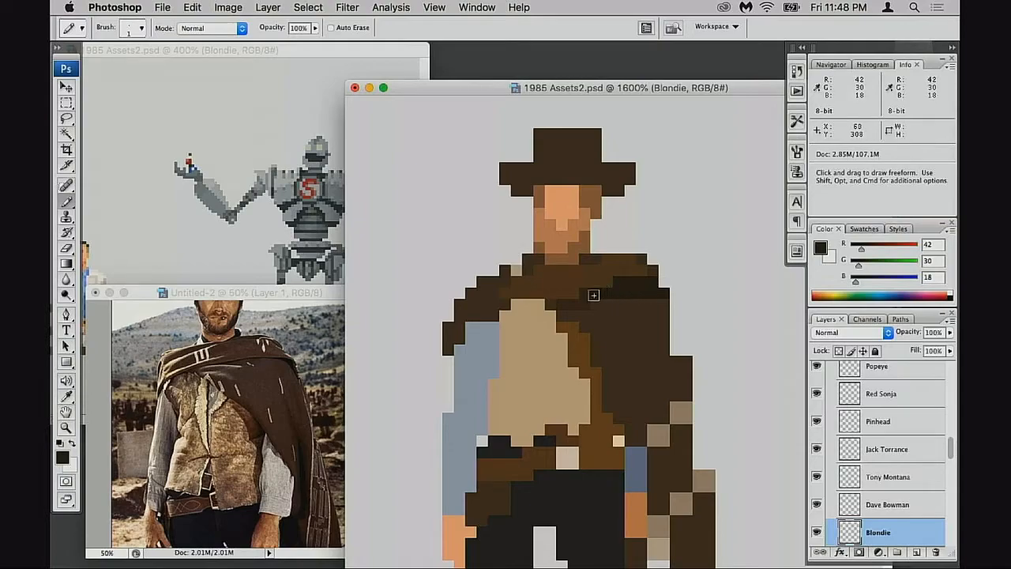
pyautogui.keyDown('alt'); pyautogui.click(592, 291); pyautogui.keyUp('alt')
pyautogui.click(611, 284)
pyautogui.press('super+z')
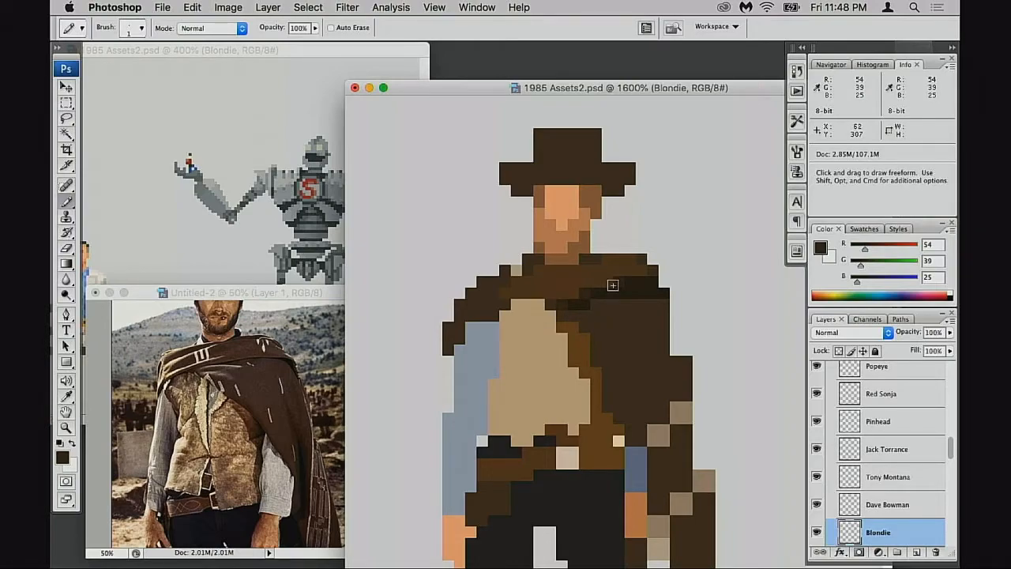
# Step: Vary the fold's shadow with dark and near-black brown pixels, extending it to the vest's upper corner and the poncho's outer edge
pyautogui.keyDown('alt'); pyautogui.click(575, 303); pyautogui.keyUp('alt')
pyautogui.keyDown('alt'); pyautogui.click(643, 306); pyautogui.keyUp('alt')
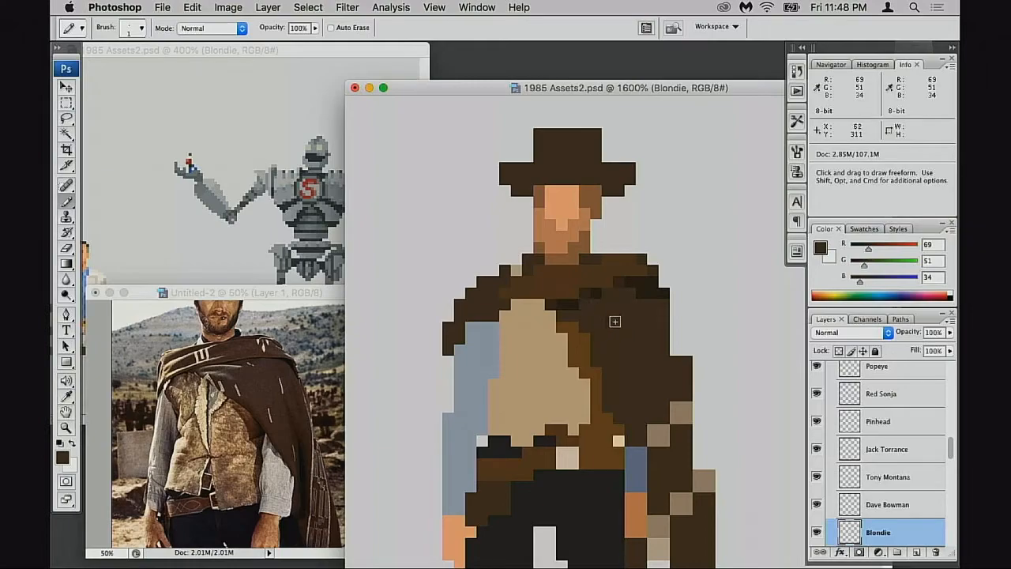
pyautogui.keyDown('alt'); pyautogui.click(592, 294); pyautogui.keyUp('alt')
pyautogui.keyDown('alt'); pyautogui.click(562, 304); pyautogui.keyUp('alt')
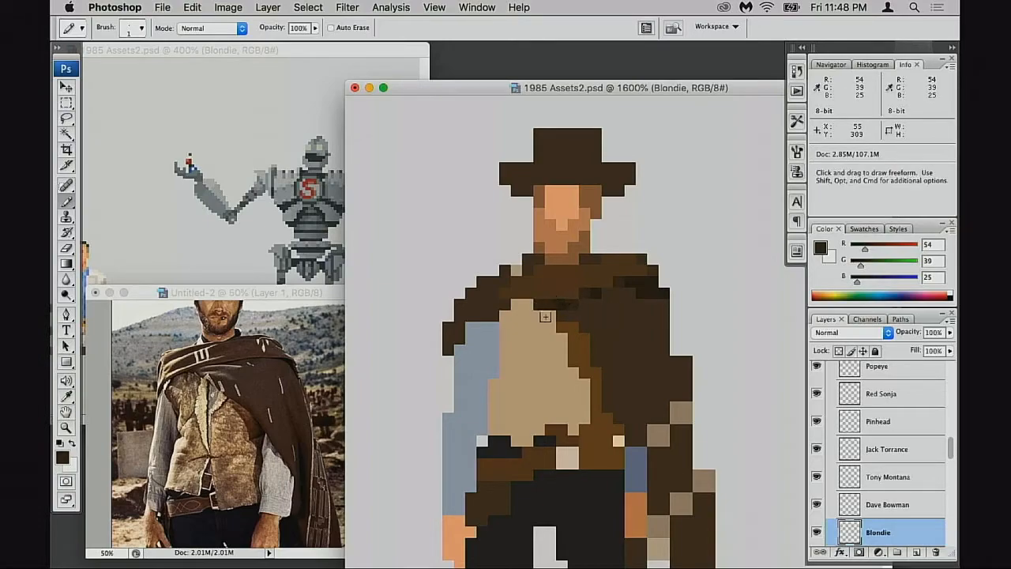
pyautogui.keyDown('alt'); pyautogui.click(574, 325); pyautogui.keyUp('alt')
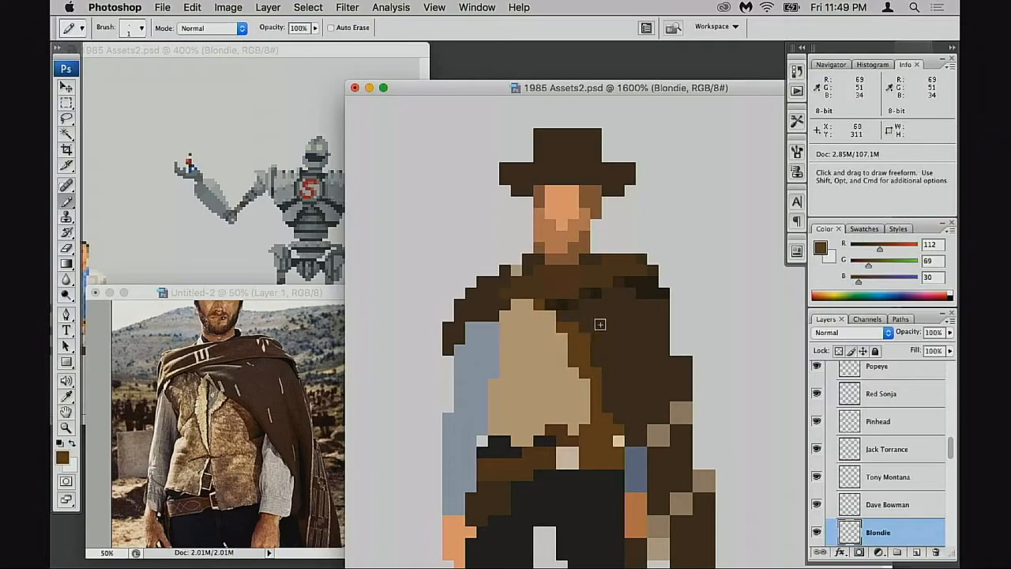
pyautogui.keyDown('alt'); pyautogui.click(637, 284); pyautogui.keyUp('alt')
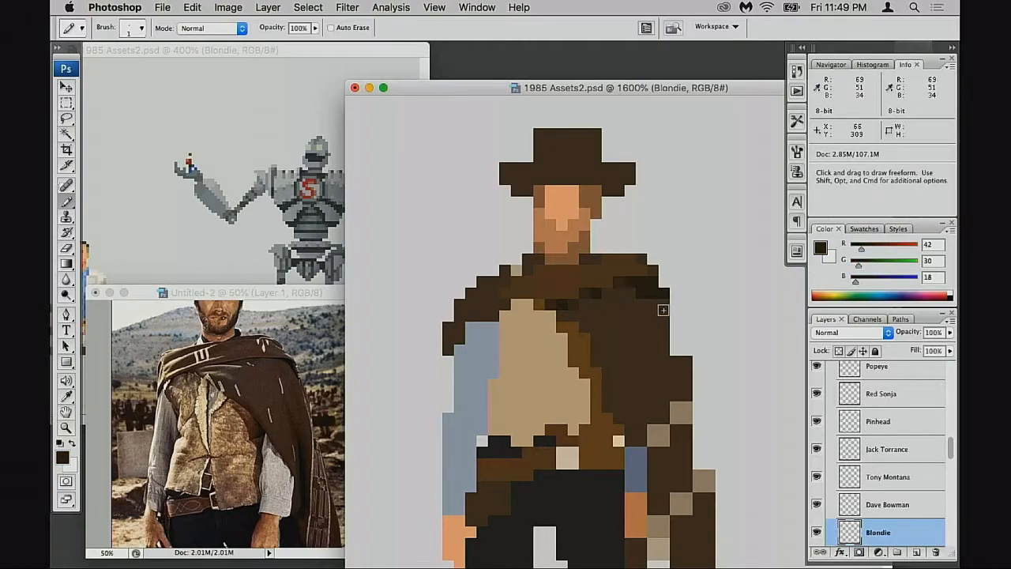
pyautogui.click(664, 305)
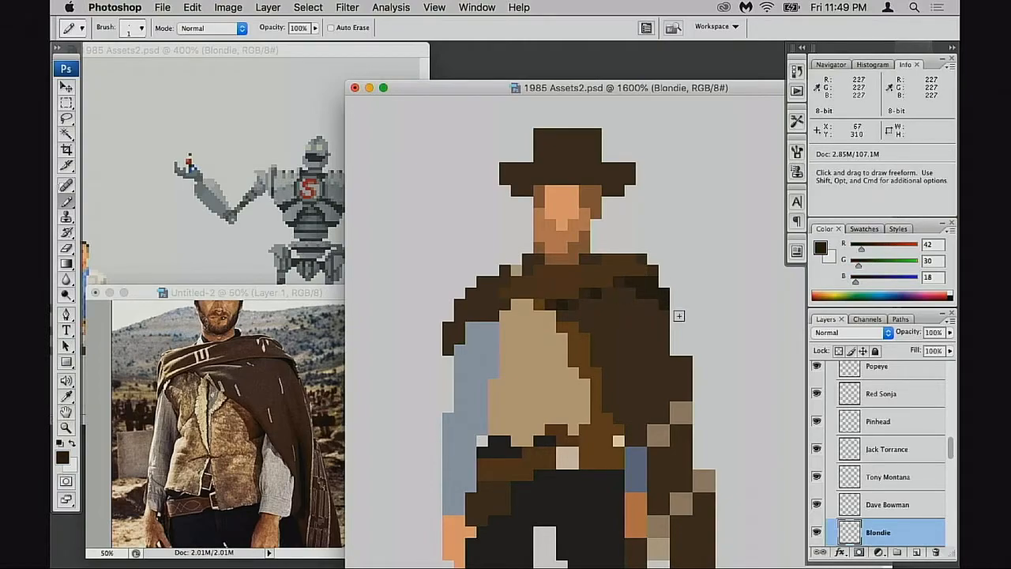
# Step: Raise the poncho's shoulder line beside the neck with mid brown (RGB 91, 60, 32) and clean its outer corner with the Eraser
pyautogui.keyDown('alt'); pyautogui.click(655, 270); pyautogui.keyUp('alt')
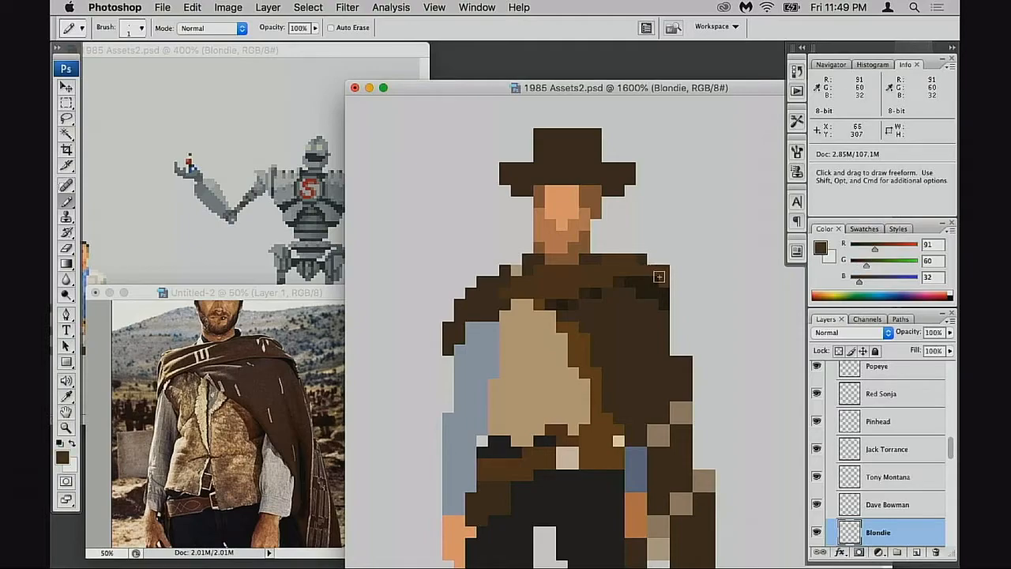
pyautogui.click(618, 249)
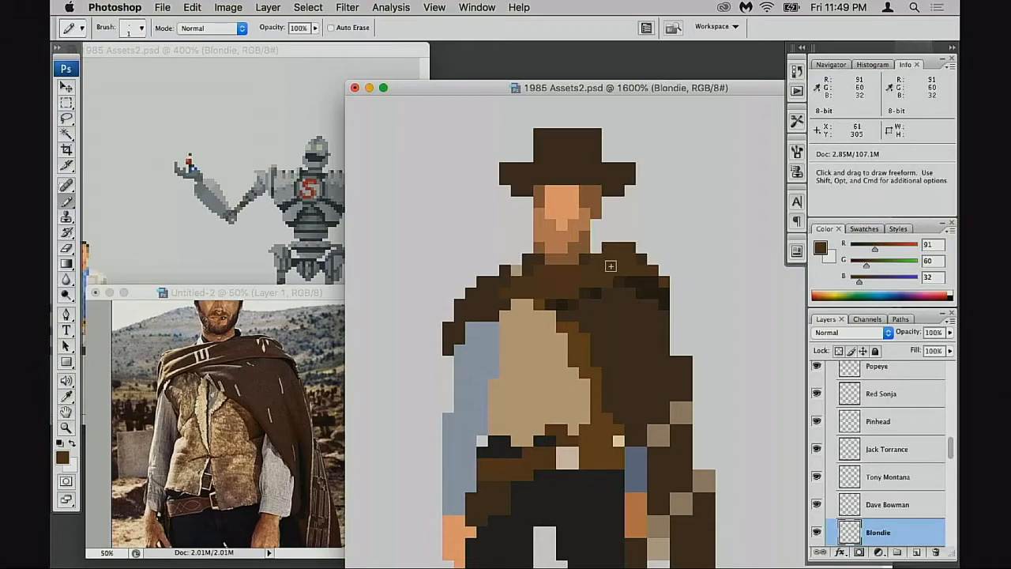
pyautogui.press('e')
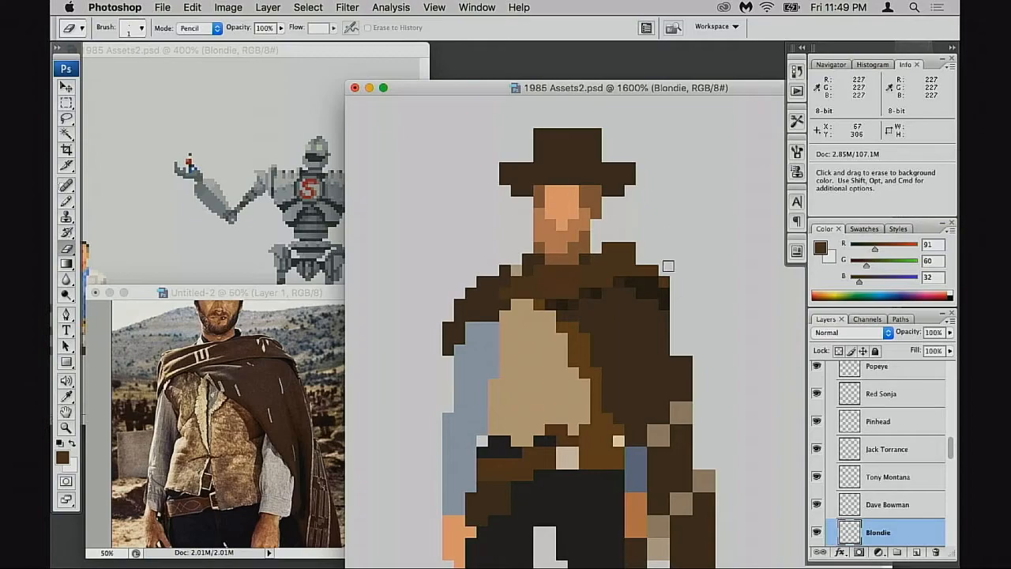
# Step: Bring the full Blondie sprite into view in the 400% document window and widen that window as a preview
pyautogui.click(237, 221)
pyautogui.moveTo(150, 207); pyautogui.dragTo(391, 231)
pyautogui.moveTo(123, 247); pyautogui.dragTo(399, 247)
pyautogui.moveTo(130, 240); pyautogui.dragTo(359, 242)
pyautogui.moveTo(102, 304); pyautogui.dragTo(410, 256)
pyautogui.moveTo(126, 308); pyautogui.dragTo(455, 277)
pyautogui.moveTo(103, 320); pyautogui.dragTo(387, 304)
pyautogui.moveTo(178, 299); pyautogui.dragTo(509, 318)
pyautogui.moveTo(289, 298); pyautogui.dragTo(276, 308)
pyautogui.moveTo(293, 51); pyautogui.dragTo(335, 49)
pyautogui.moveTo(632, 85); pyautogui.dragTo(638, 84)
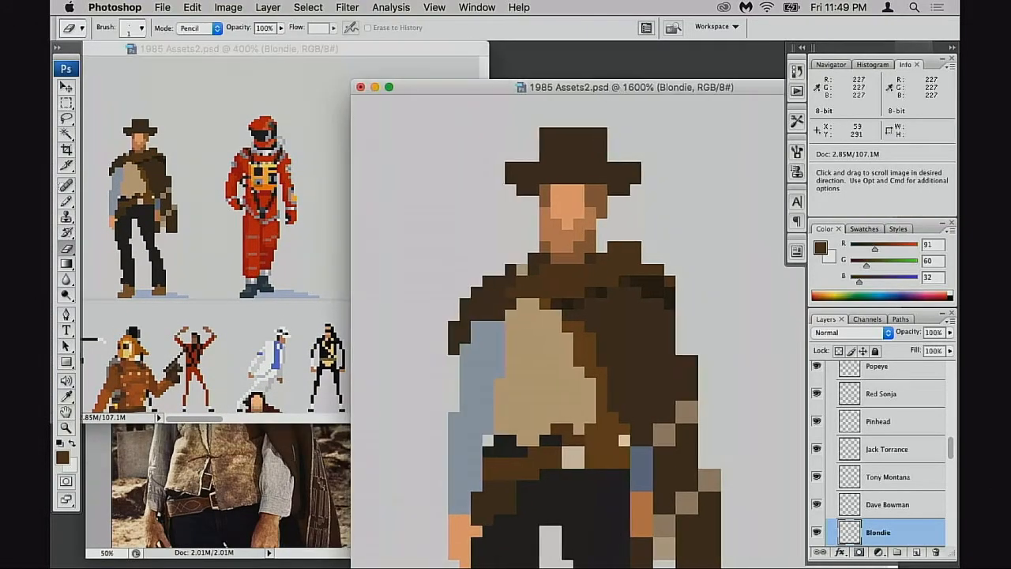
# Step: Place the reference photo below the sprite preview and show the gunslinger's hat, face and poncho in it
pyautogui.click(309, 483)
pyautogui.moveTo(331, 296); pyautogui.dragTo(311, 405)
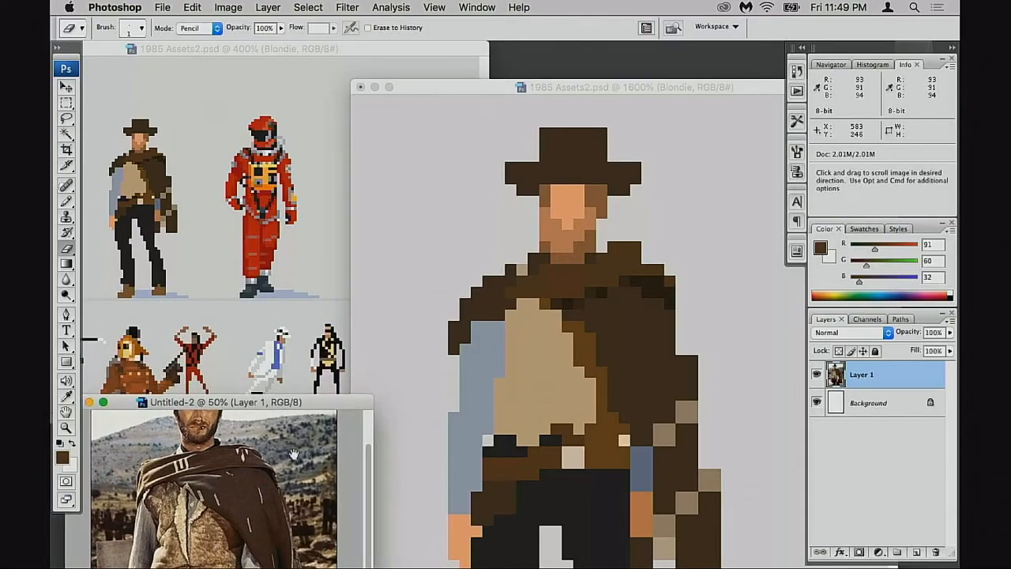
pyautogui.moveTo(293, 453); pyautogui.dragTo(294, 505)
pyautogui.click(636, 87)
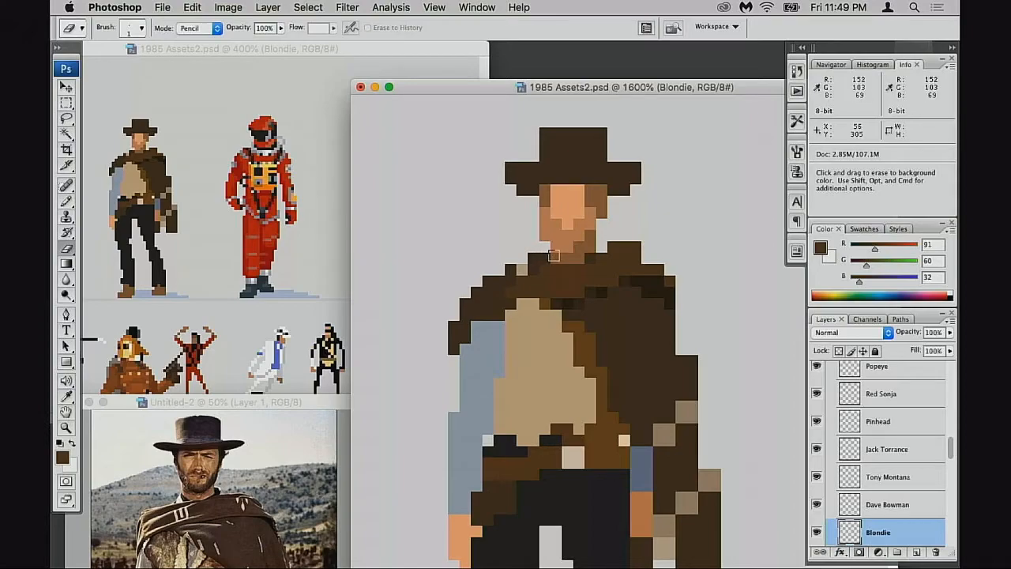
# Step: Extend the face's light skin tone (RGB 244, 175, 131) downward and trim the poncho's outer edge just below the shoulder fold
pyautogui.press('b')
pyautogui.keyDown('alt'); pyautogui.click(572, 221); pyautogui.keyUp('alt')
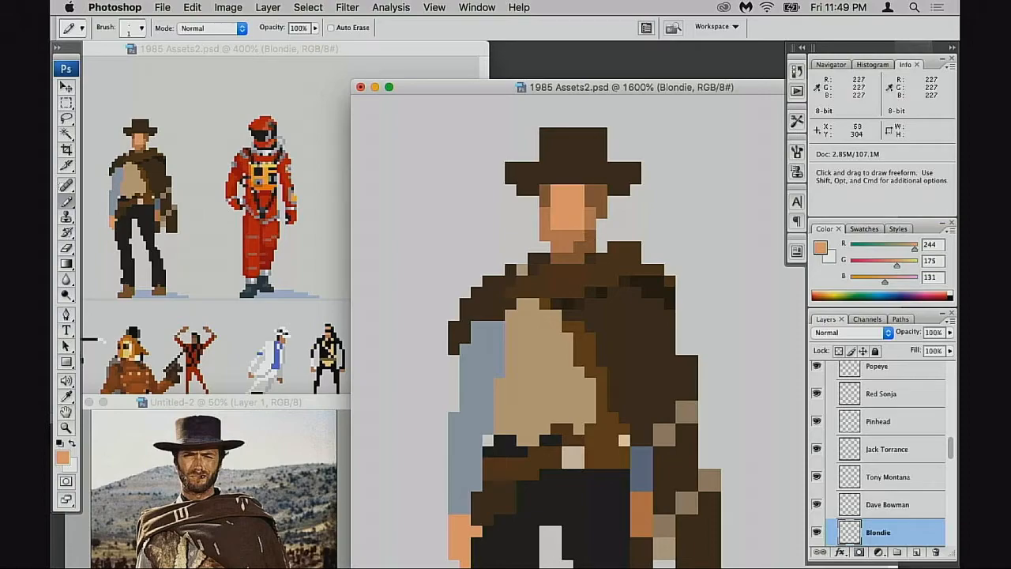
pyautogui.keyDown('alt'); pyautogui.click(650, 309); pyautogui.keyUp('alt')
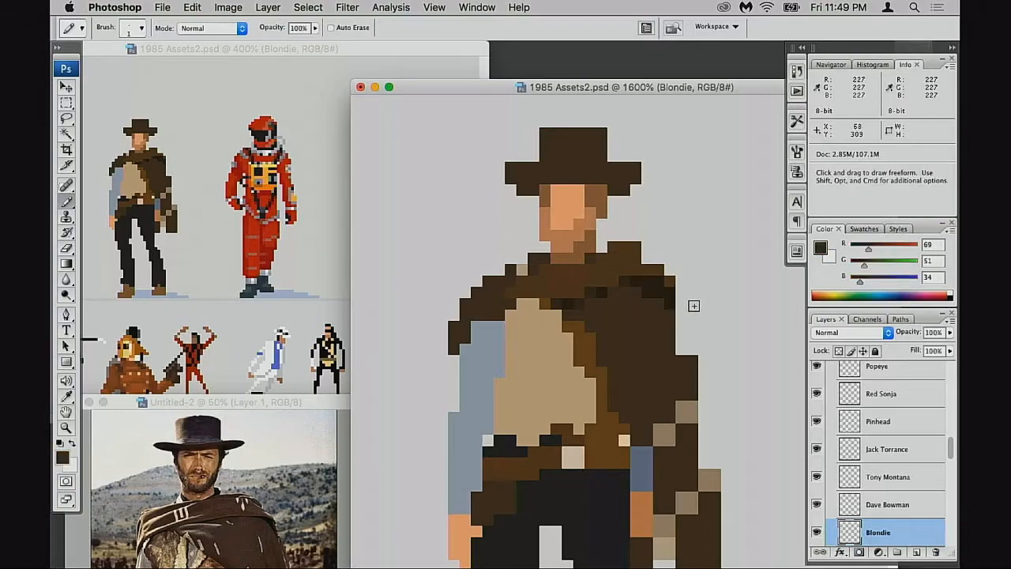
pyautogui.press('e')
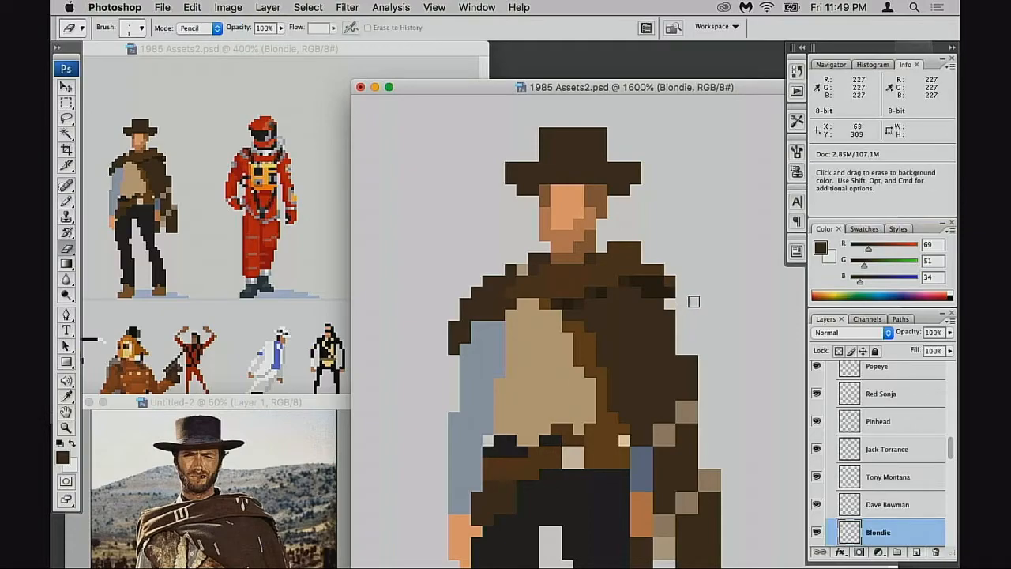
# Step: Extend the poncho's mid brown (RGB 91, 60, 32) across the collar and the other shoulder, covering the vest's top edge
pyautogui.press('b')
pyautogui.keyDown('alt'); pyautogui.click(653, 270); pyautogui.keyUp('alt')
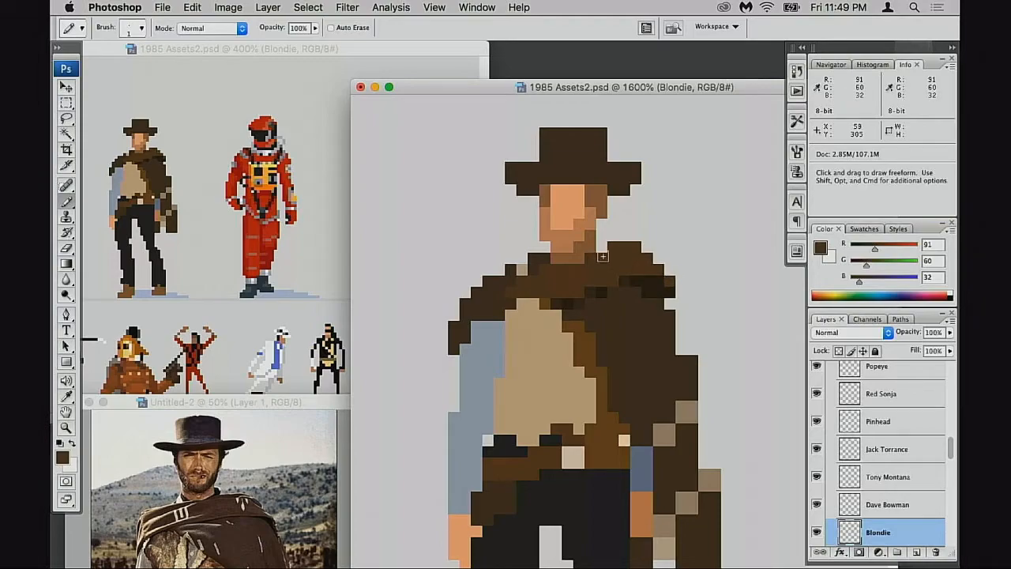
pyautogui.moveTo(526, 279); pyautogui.dragTo(514, 277)
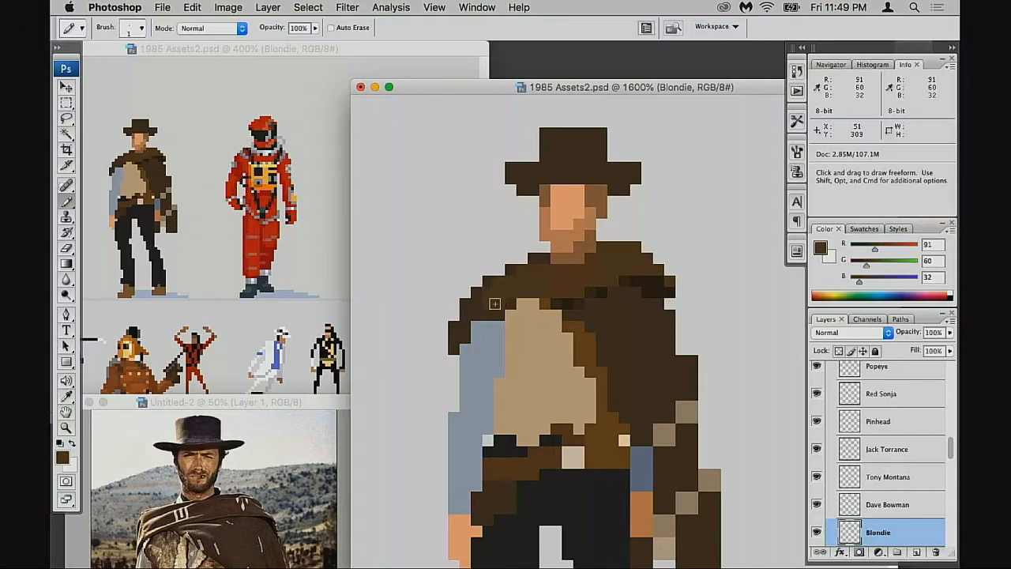
pyautogui.moveTo(544, 299); pyautogui.dragTo(490, 311)
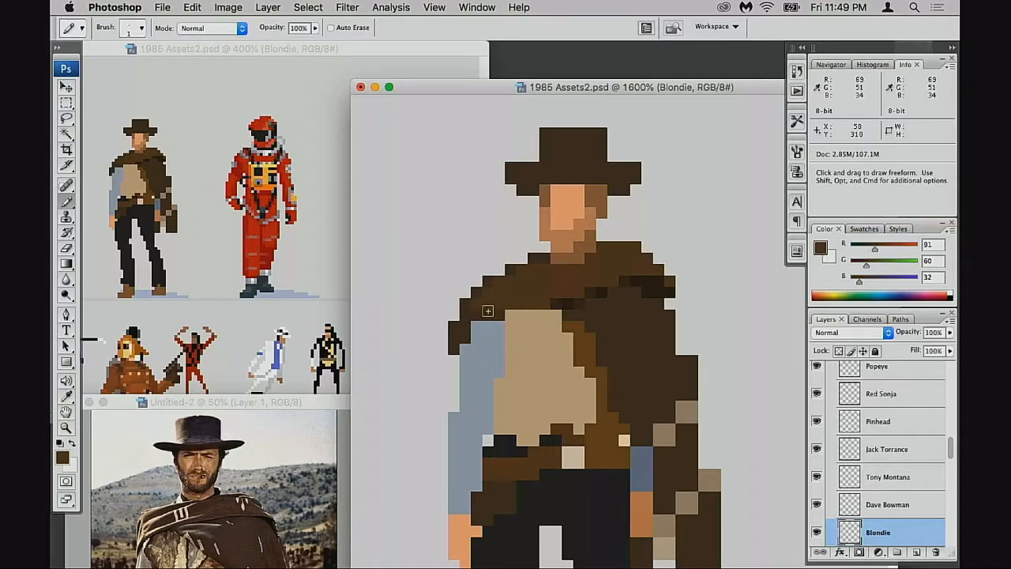
# Step: Rework the shadow under the shoulder fold with near-black (RGB 42, 30, 18) and dark brown (RGB 69, 51, 34)
pyautogui.keyDown('alt'); pyautogui.click(608, 295); pyautogui.keyUp('alt')
pyautogui.keyDown('alt'); pyautogui.click(638, 283); pyautogui.keyUp('alt')
pyautogui.moveTo(638, 283)
pyautogui.mouseDown()
pyautogui.moveTo(602, 305)
pyautogui.moveTo(591, 293)
pyautogui.mouseUp()
pyautogui.click(568, 304)
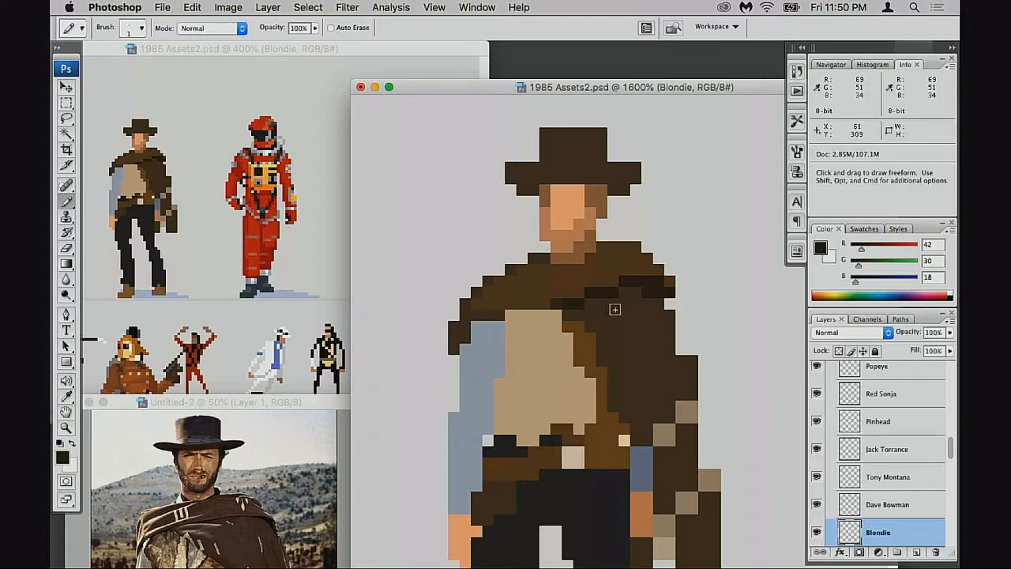
pyautogui.keyDown('alt'); pyautogui.click(639, 305); pyautogui.keyUp('alt')
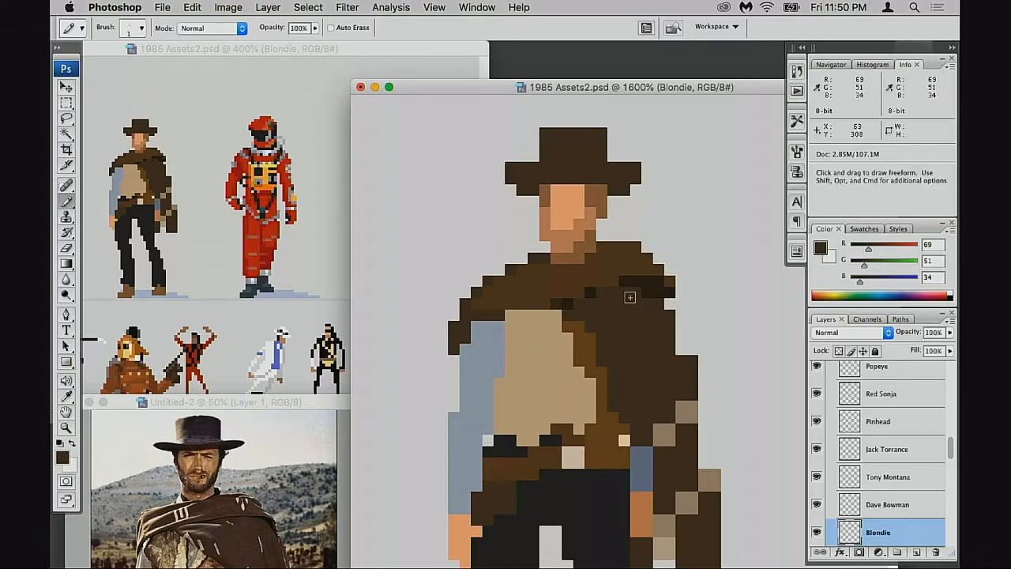
# Step: Soften the fold's shadow with mid and dark brown at 30% opacity and touch up the vest's upper corner with near-black at 100%
pyautogui.keyDown('alt'); pyautogui.click(608, 284); pyautogui.keyUp('alt')
pyautogui.press('3')
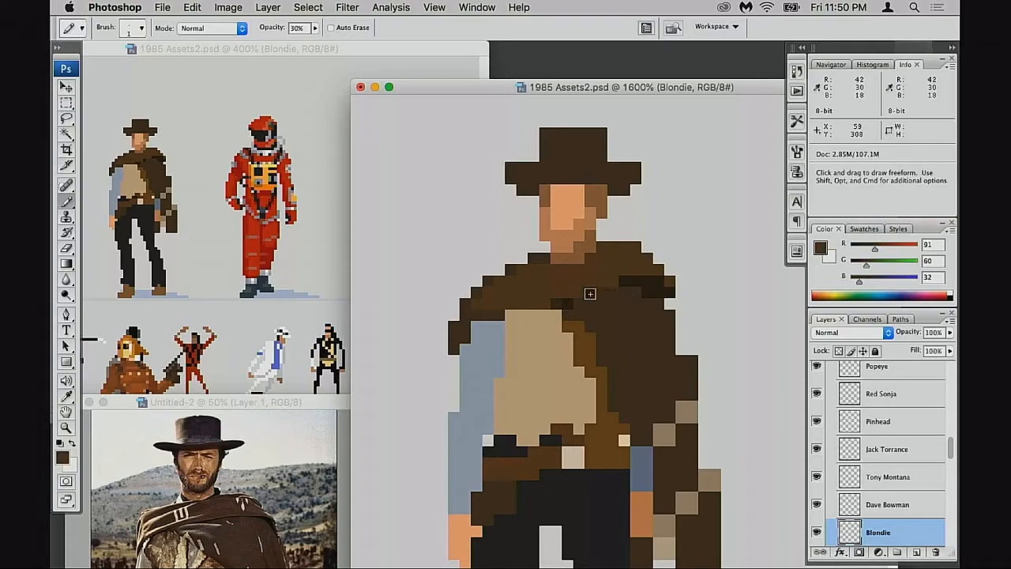
pyautogui.keyDown('alt'); pyautogui.click(598, 294); pyautogui.keyUp('alt')
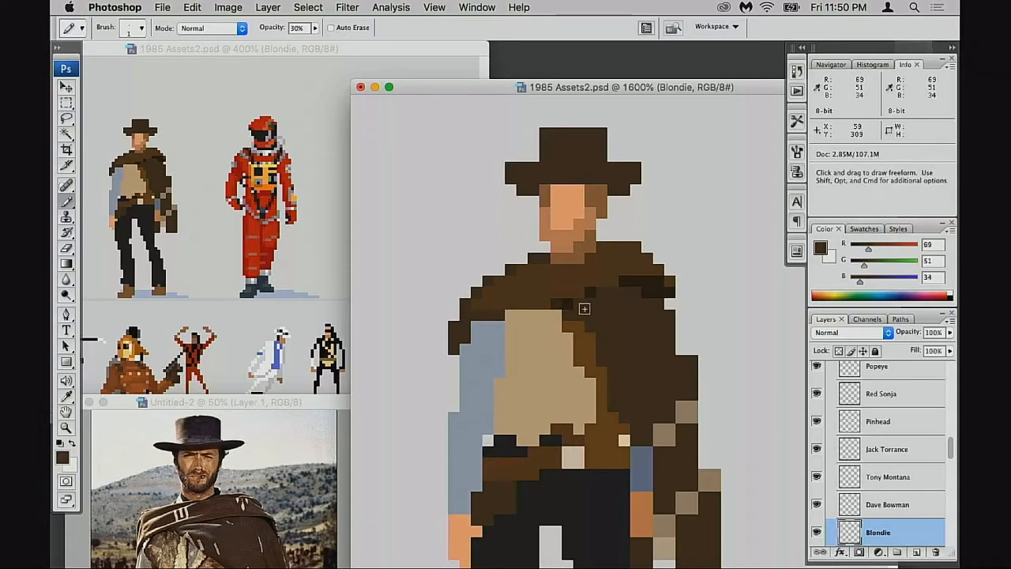
pyautogui.press('0')
pyautogui.keyDown('alt'); pyautogui.click(627, 291); pyautogui.keyUp('alt')
pyautogui.click(561, 304)
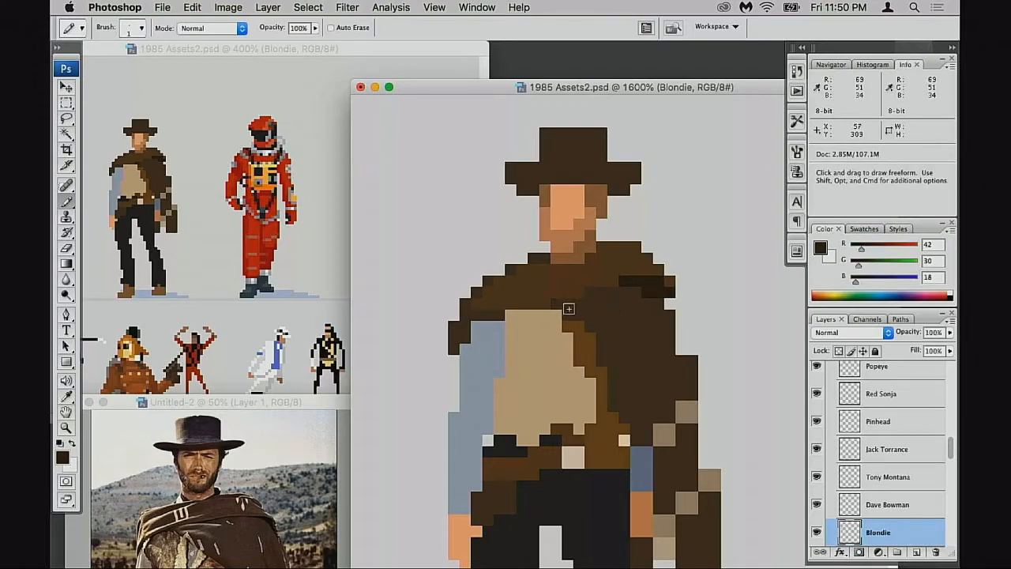
# Step: Paint a small light brown (RGB 165, 141, 119) woven pattern on the poncho's upper chest, using the colour of its lower patches
pyautogui.scroll(-5, 585, 326)
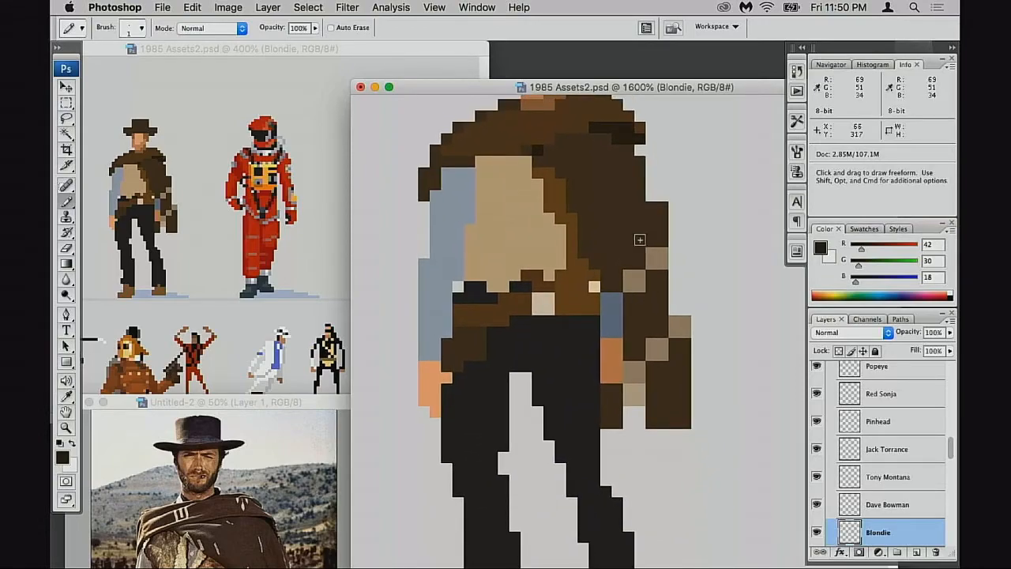
pyautogui.keyDown('alt'); pyautogui.click(652, 262); pyautogui.keyUp('alt')
pyautogui.scroll(3, 655, 259)
pyautogui.click(522, 188)
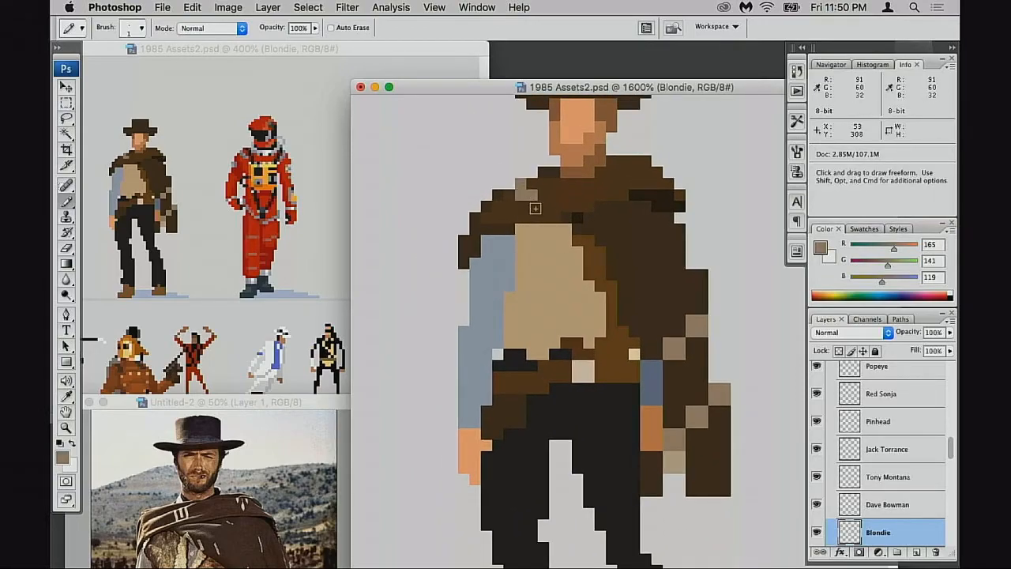
pyautogui.scroll(-2, 535, 239)
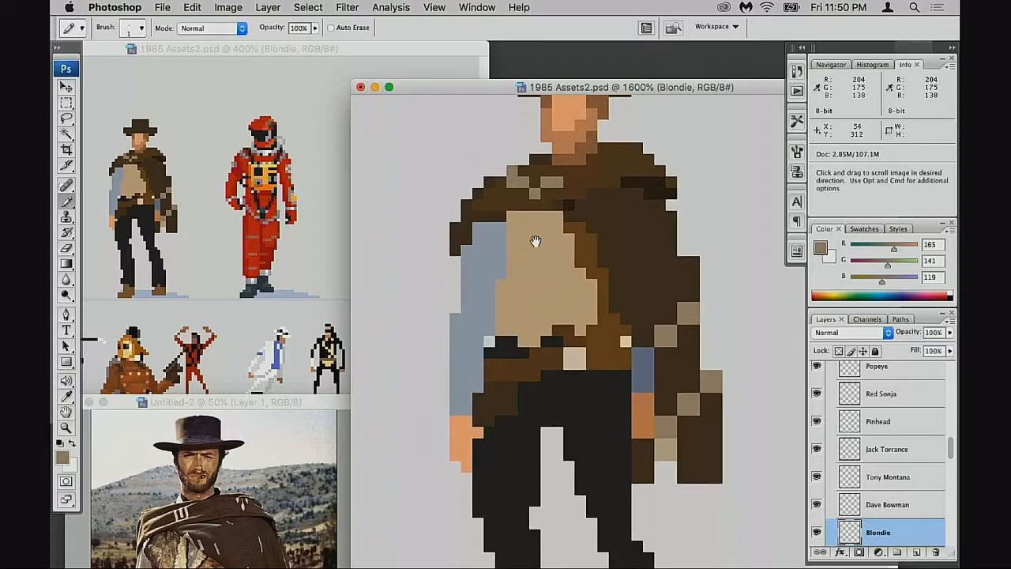
pyautogui.keyDown('alt'); pyautogui.click(479, 215); pyautogui.keyUp('alt')
# Step: Close the gap in the belt with near-black (RGB 35, 35, 35) and square the vest's lower edge with tan (RGB 204, 175, 138)
pyautogui.scroll(-3, 545, 246)
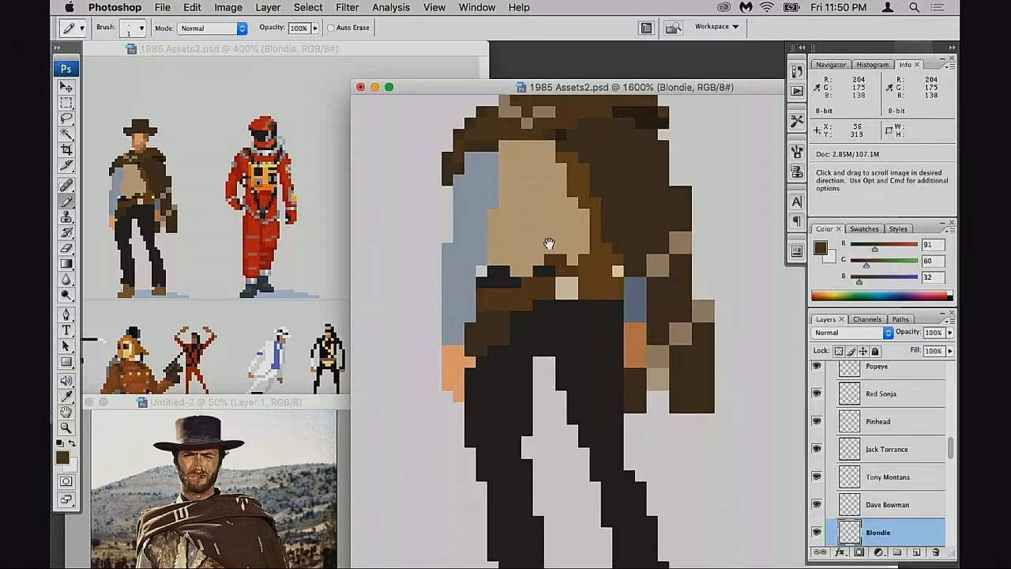
pyautogui.keyDown('alt'); pyautogui.click(545, 259); pyautogui.keyUp('alt')
pyautogui.keyDown('alt'); pyautogui.click(544, 251); pyautogui.keyUp('alt')
pyautogui.moveTo(512, 249); pyautogui.dragTo(529, 249)
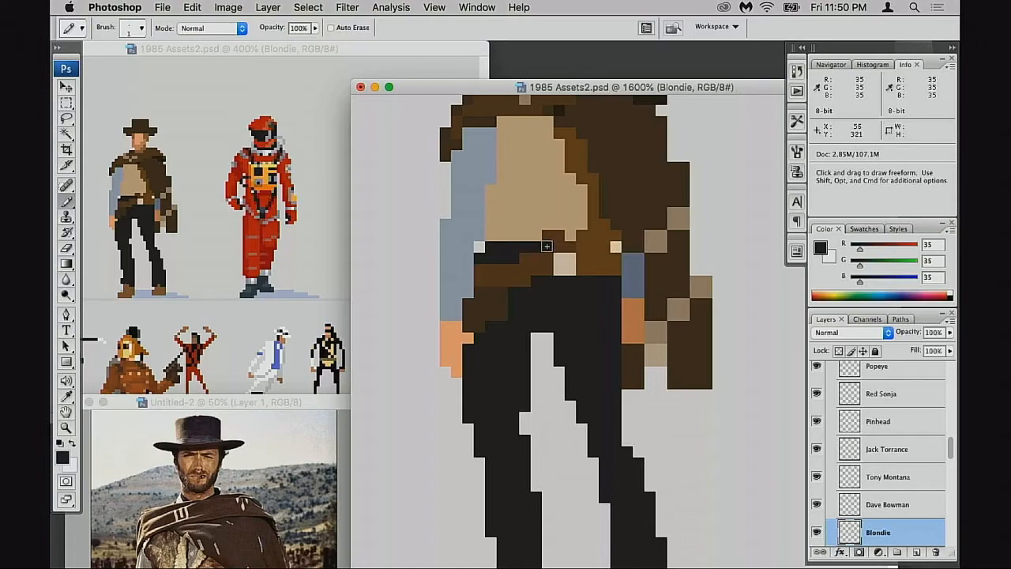
pyautogui.keyDown('alt'); pyautogui.click(529, 220); pyautogui.keyUp('alt')
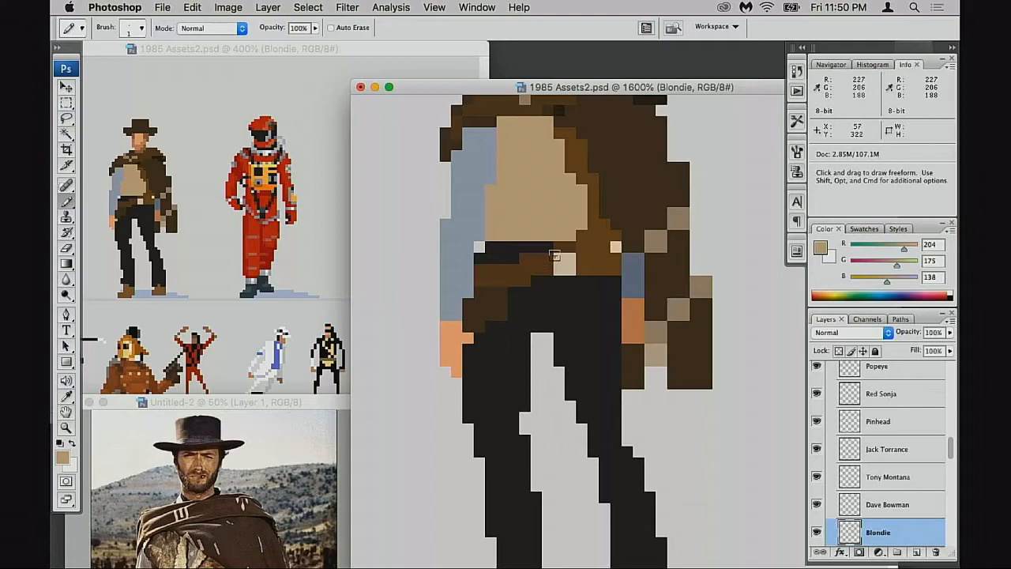
# Step: Add brown (RGB 97, 60, 30) detail to the gun belt and holster at the hip, checking the reference photo
pyautogui.keyDown('alt'); pyautogui.click(509, 258); pyautogui.keyUp('alt')
pyautogui.keyDown('alt'); pyautogui.click(506, 276); pyautogui.keyUp('alt')
pyautogui.moveTo(501, 291)
pyautogui.mouseDown()
pyautogui.moveTo(486, 298)
pyautogui.moveTo(518, 277)
pyautogui.mouseUp()
pyautogui.click(342, 407)
pyautogui.click(577, 243)
pyautogui.moveTo(578, 243); pyautogui.dragTo(569, 296)
pyautogui.click(284, 451)
pyautogui.click(577, 384)
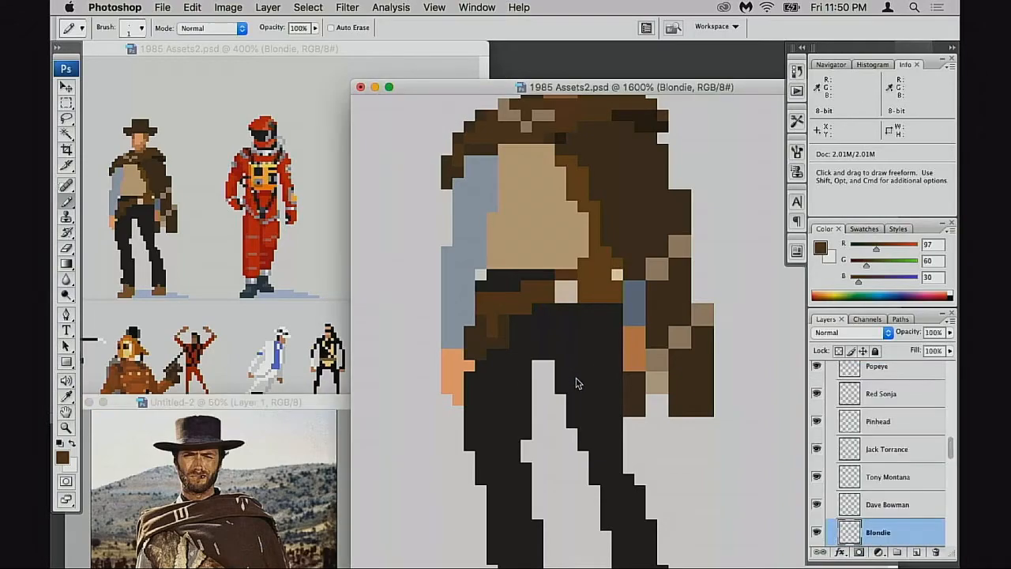
# Step: Trim the outer edges of both trouser legs and round the top of the gap between them with near-black (RGB 35, 35, 35)
pyautogui.keyDown('alt'); pyautogui.click(571, 399); pyautogui.keyUp('alt')
pyautogui.moveTo(571, 399); pyautogui.dragTo(559, 294)
pyautogui.press('e')
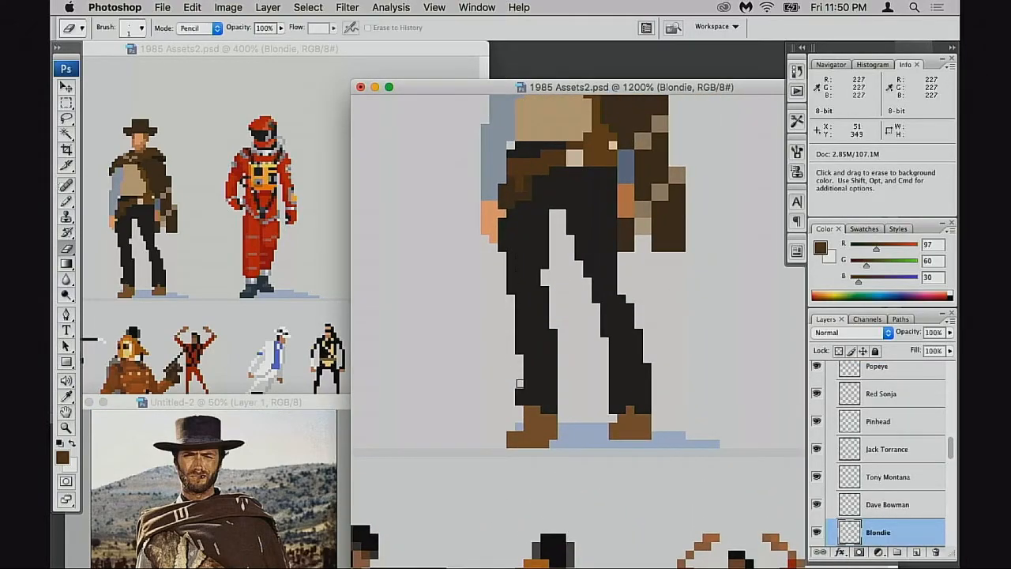
pyautogui.press('b')
pyautogui.keyDown('alt'); pyautogui.click(543, 234); pyautogui.keyUp('alt')
pyautogui.moveTo(554, 214)
pyautogui.mouseDown()
pyautogui.moveTo(555, 251)
pyautogui.moveTo(570, 222)
pyautogui.moveTo(578, 248)
pyautogui.mouseUp()
pyautogui.press('e')
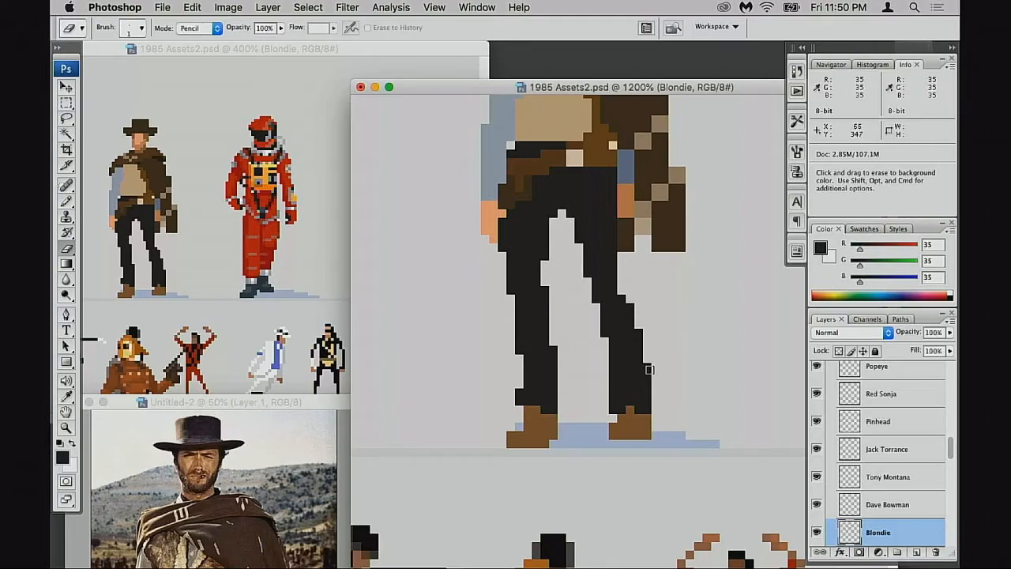
# Step: Widen one boot's ankle with brown (RGB 138, 95, 57) and reshape the trouser cuff above it with near-black
pyautogui.press('b')
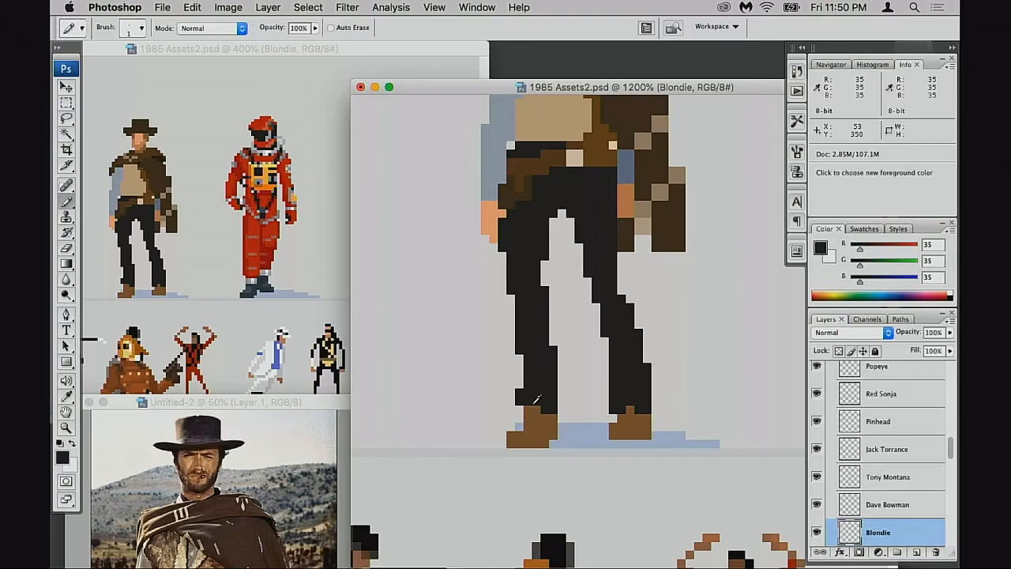
pyautogui.keyDown('alt'); pyautogui.click(534, 408); pyautogui.keyUp('alt')
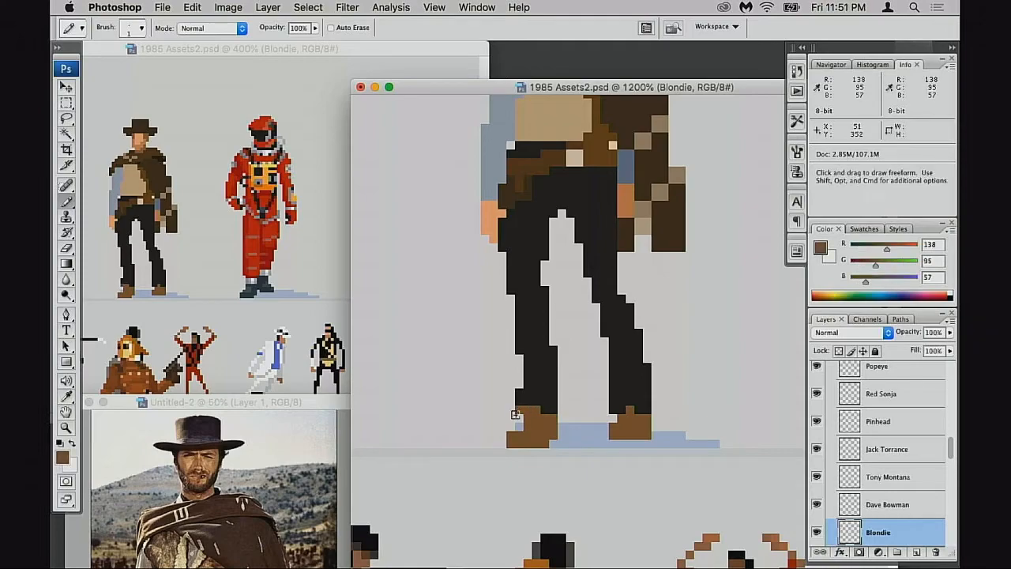
pyautogui.keyDown('alt'); pyautogui.click(541, 407); pyautogui.keyUp('alt')
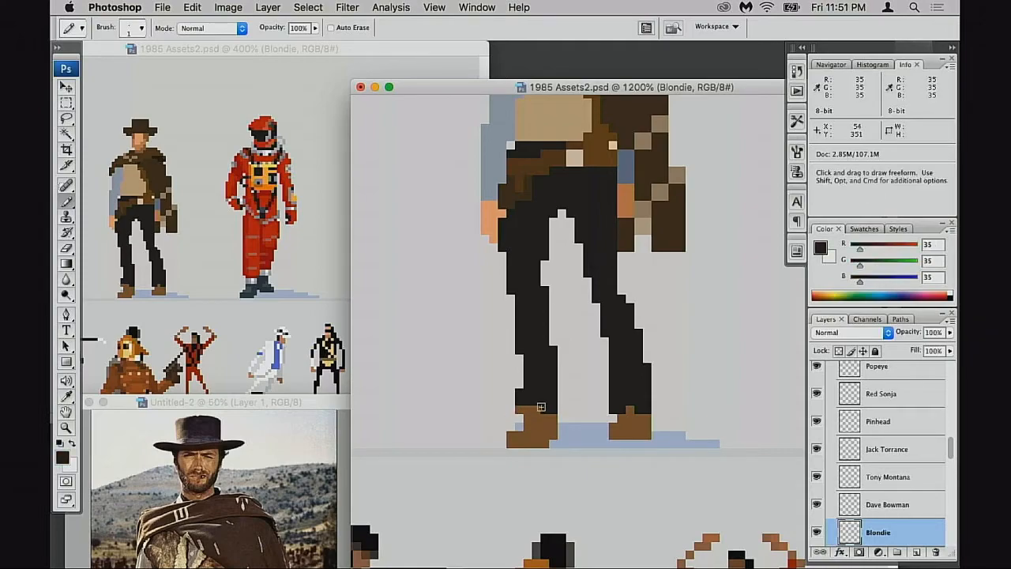
# Step: Examine the whole Blondie sprite at lower magnification alongside the neighbouring characters
pyautogui.press('space')
pyautogui.keyDown('alt'); pyautogui.click(605, 319); pyautogui.keyUp('alt')
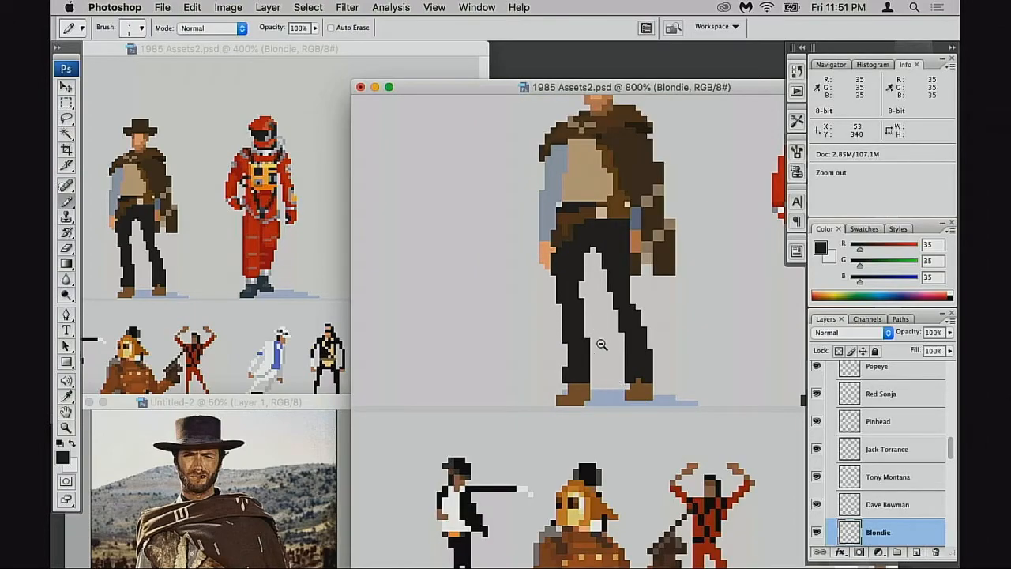
pyautogui.keyDown('alt'); pyautogui.click(617, 347); pyautogui.keyUp('alt')
pyautogui.keyDown('alt'); pyautogui.click(622, 349); pyautogui.keyUp('alt')
pyautogui.keyDown('alt'); pyautogui.click(628, 355); pyautogui.keyUp('alt')
pyautogui.keyDown('alt'); pyautogui.click(629, 358); pyautogui.keyUp('alt')
pyautogui.moveTo(527, 265); pyautogui.dragTo(530, 278)
pyautogui.keyDown('ctrl'); pyautogui.click(536, 271); pyautogui.keyUp('ctrl')
pyautogui.keyDown('ctrl'); pyautogui.click(554, 262); pyautogui.keyUp('ctrl')
pyautogui.keyDown('ctrl'); pyautogui.click(585, 316); pyautogui.keyUp('ctrl')
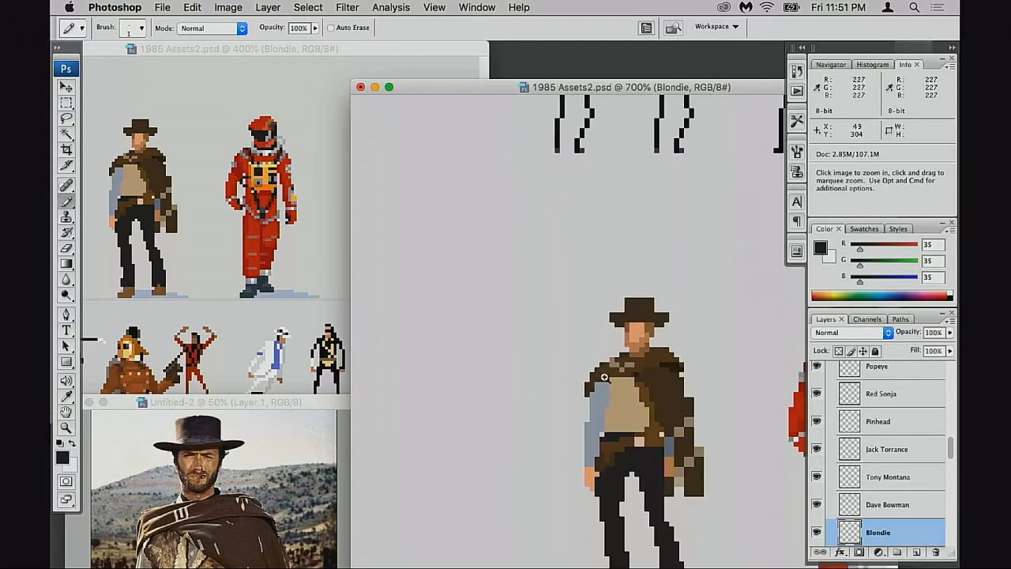
pyautogui.keyDown('ctrl'); pyautogui.click(604, 376); pyautogui.keyUp('ctrl')
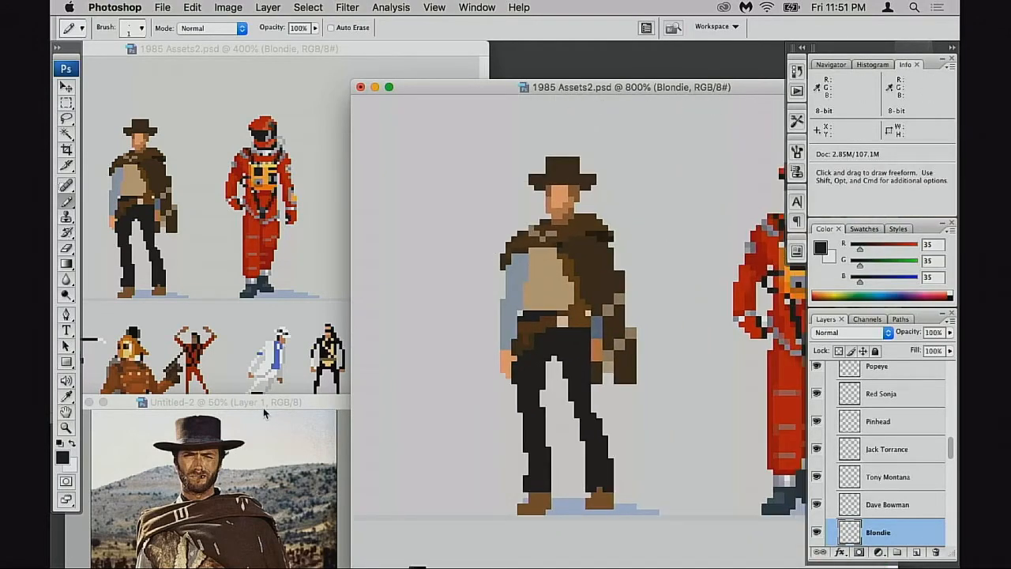
# Step: Trim the outer edge of the blue-grey sleeve beside the vest with the Eraser, checking the reference photo
pyautogui.moveTo(264, 407); pyautogui.dragTo(280, 223)
pyautogui.click(572, 352)
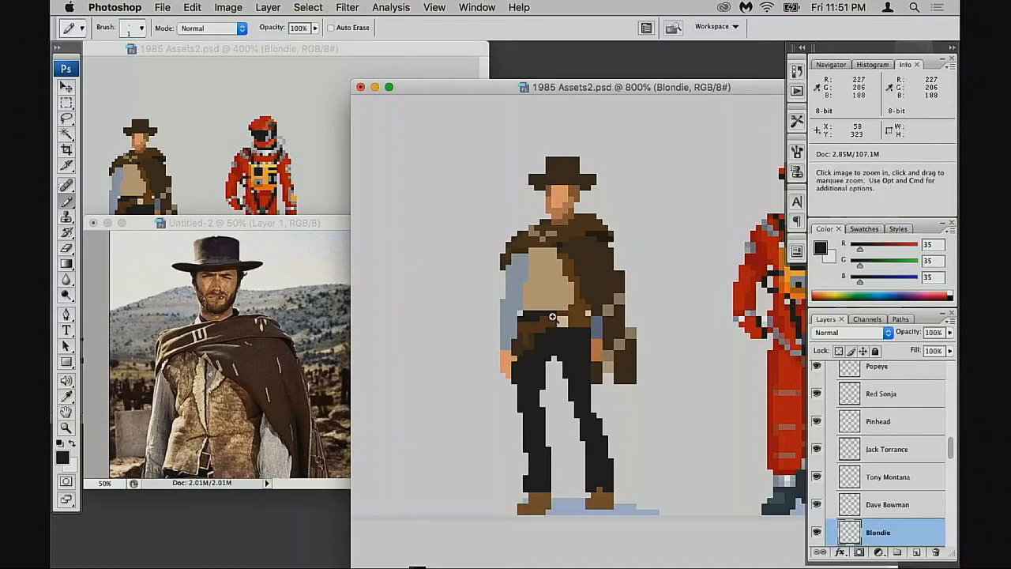
pyautogui.keyDown('ctrl'); pyautogui.click(552, 317); pyautogui.keyUp('ctrl')
pyautogui.keyDown('ctrl'); pyautogui.click(600, 304); pyautogui.keyUp('ctrl')
pyautogui.keyDown('alt'); pyautogui.click(648, 289); pyautogui.keyUp('alt')
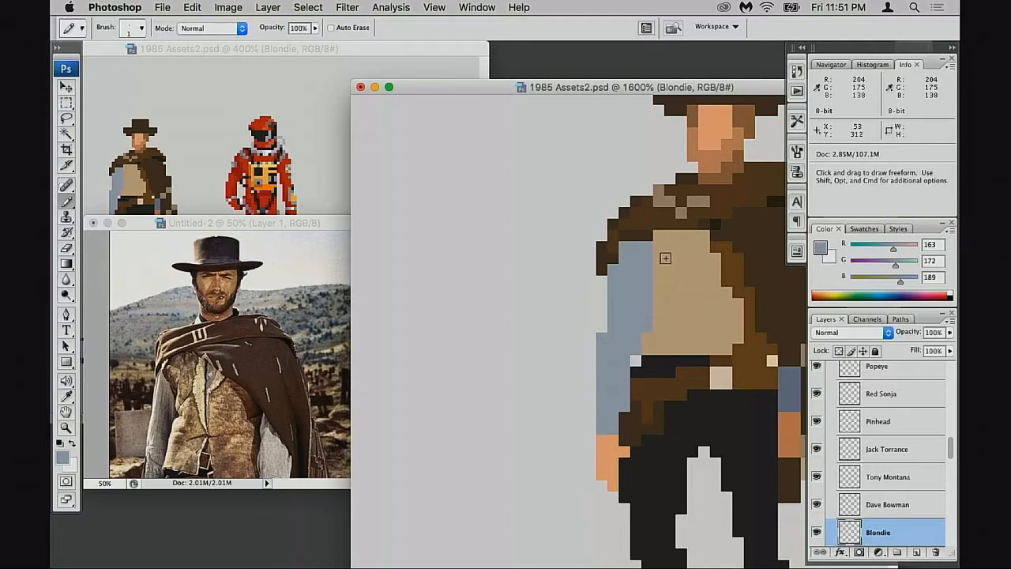
pyautogui.press('e')
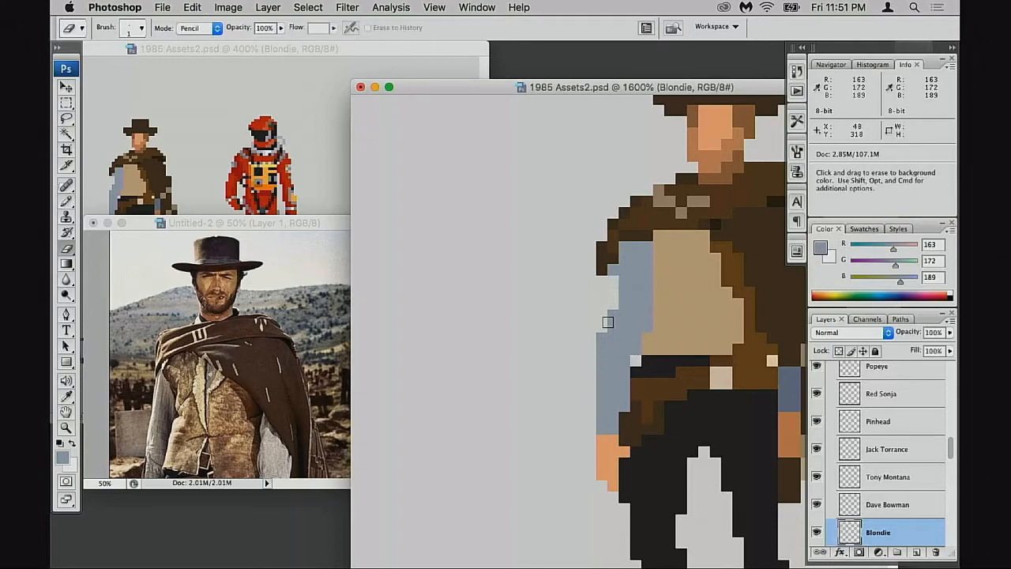
pyautogui.click(613, 270)
pyautogui.moveTo(599, 339); pyautogui.dragTo(601, 349)
# Step: Examine the trimmed Blondie sprite at 400% and 200% against the other characters on the sheet
pyautogui.keyDown('alt'); pyautogui.keyDown('super'); pyautogui.click(642, 384); pyautogui.keyUp('super'); pyautogui.keyUp('alt')
pyautogui.keyDown('alt'); pyautogui.keyDown('super'); pyautogui.click(643, 386); pyautogui.keyUp('super'); pyautogui.keyUp('alt')
pyautogui.keyDown('alt'); pyautogui.keyDown('super'); pyautogui.click(644, 388); pyautogui.keyUp('super'); pyautogui.keyUp('alt')
pyautogui.keyDown('alt'); pyautogui.keyDown('super'); pyautogui.click(652, 398); pyautogui.keyUp('super'); pyautogui.keyUp('alt')
pyautogui.keyDown('alt'); pyautogui.keyDown('super'); pyautogui.click(653, 397); pyautogui.keyUp('super'); pyautogui.keyUp('alt')
pyautogui.moveTo(654, 395); pyautogui.dragTo(607, 391)
pyautogui.keyDown('alt'); pyautogui.keyDown('super'); pyautogui.click(613, 387); pyautogui.keyUp('super'); pyautogui.keyUp('alt')
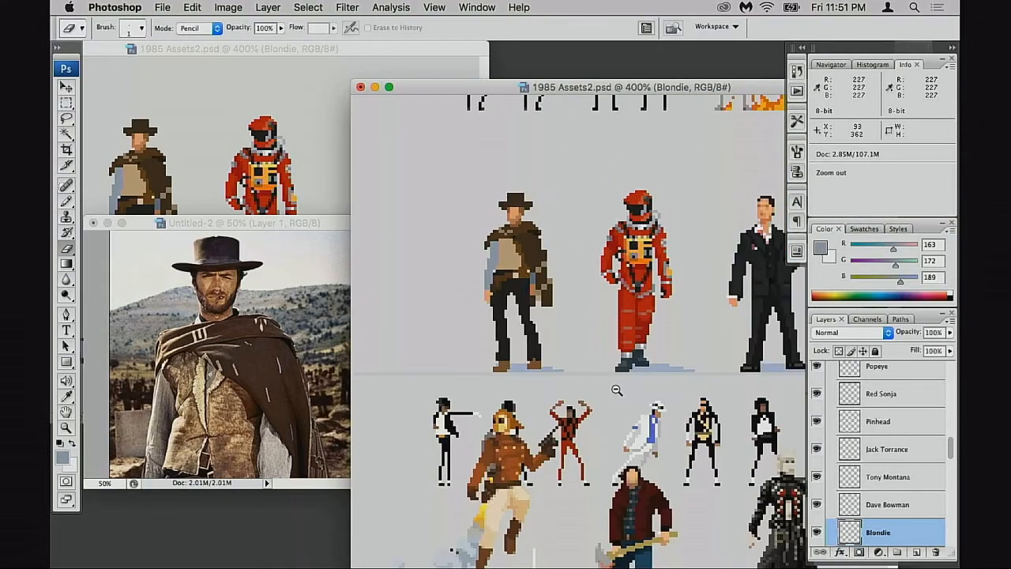
pyautogui.keyDown('alt'); pyautogui.keyDown('super'); pyautogui.click(613, 388); pyautogui.keyUp('super'); pyautogui.keyUp('alt')
pyautogui.keyDown('alt'); pyautogui.keyDown('super'); pyautogui.click(614, 388); pyautogui.keyUp('super'); pyautogui.keyUp('alt')
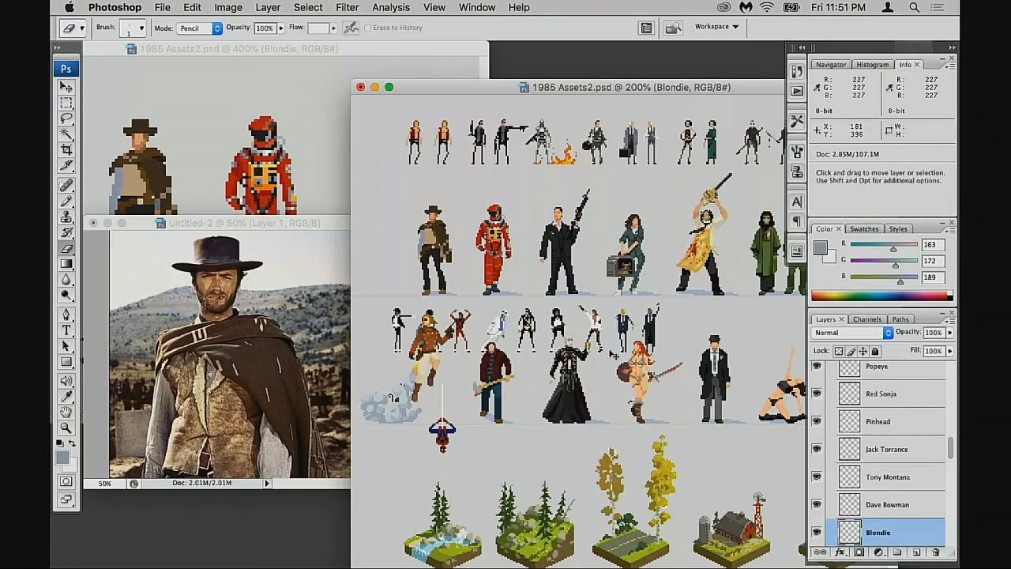
pyautogui.moveTo(614, 388)
pyautogui.mouseDown()
pyautogui.moveTo(585, 362)
pyautogui.moveTo(602, 368)
pyautogui.mouseUp()
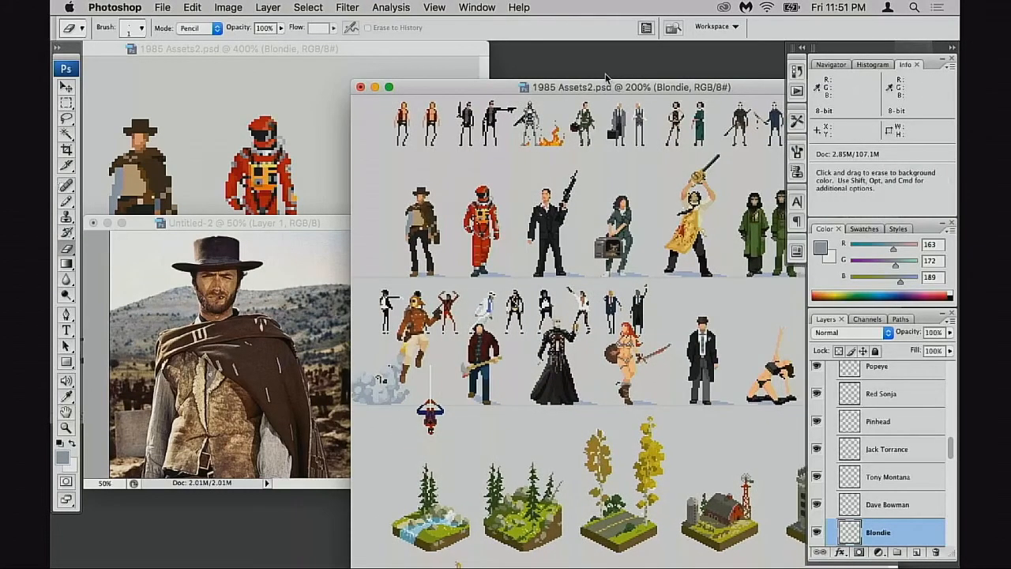
pyautogui.moveTo(695, 87); pyautogui.dragTo(515, 84)
pyautogui.moveTo(533, 285); pyautogui.dragTo(546, 278)
# Step: Collapse the Characters layer group and hide the Small group
pyautogui.scroll(10, 864, 434)
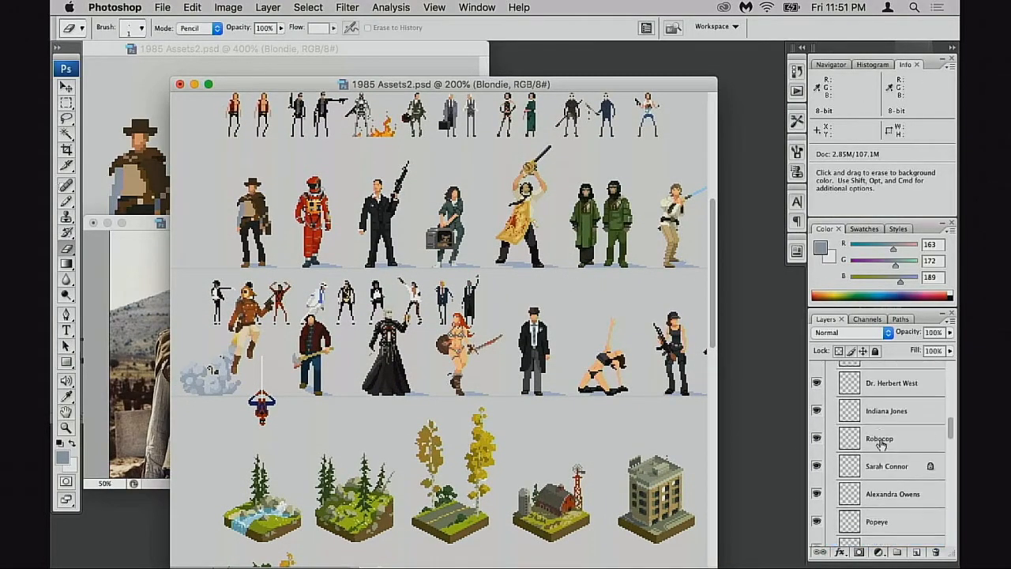
pyautogui.scroll(4, 863, 434)
pyautogui.click(834, 472)
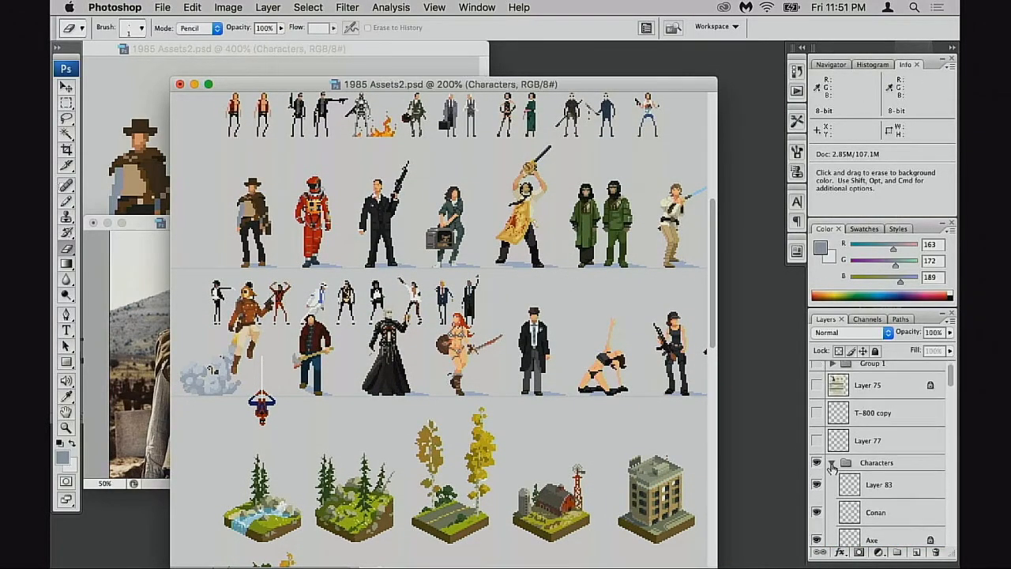
pyautogui.scroll(-1, 828, 477)
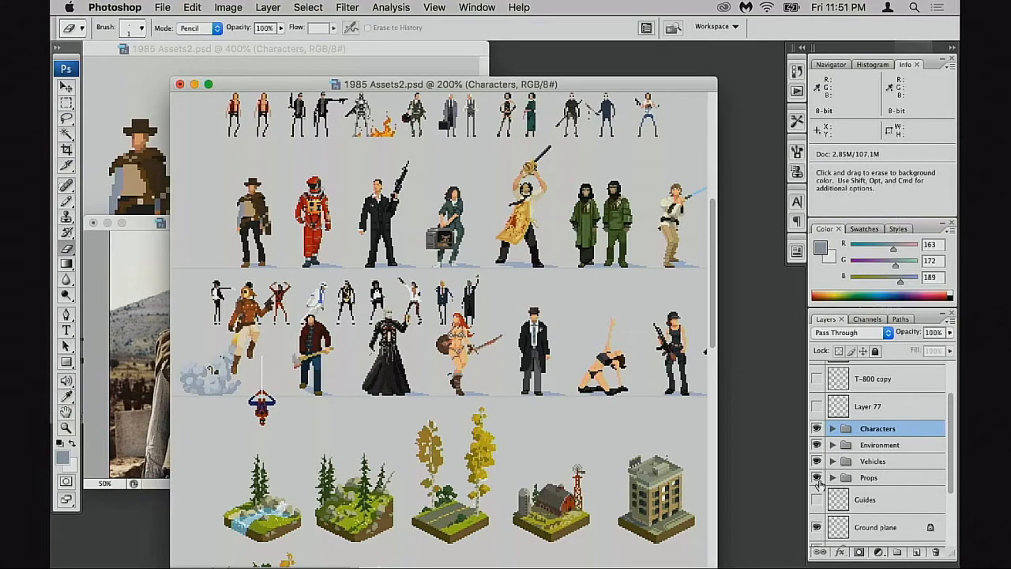
pyautogui.scroll(-3, 818, 479)
pyautogui.click(817, 478)
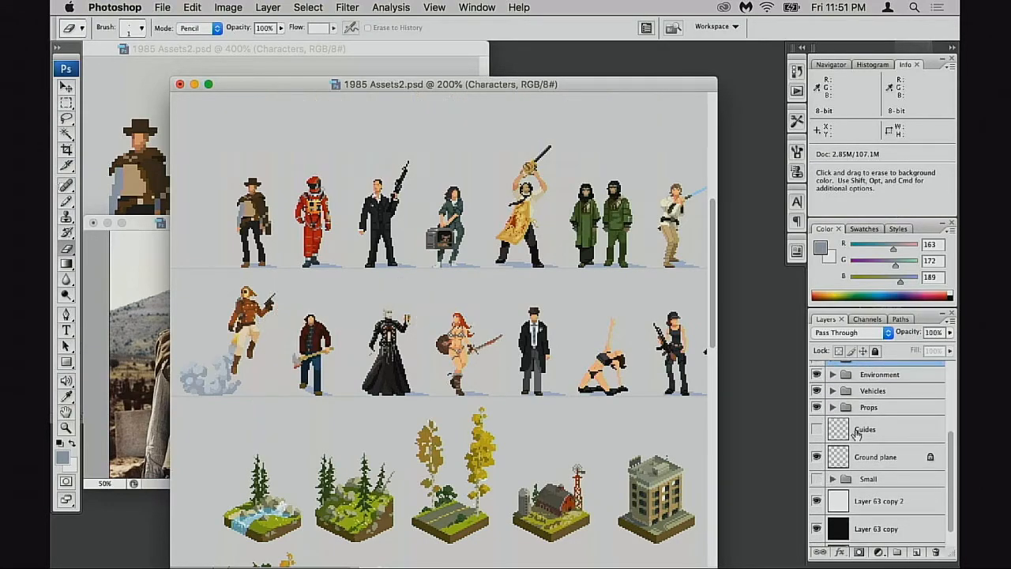
pyautogui.scroll(1, 351, 208)
# Step: Close the second view of 1985 Assets2.psd and show the remaining one in full-screen mode with the menu bar
pyautogui.press('super+space')
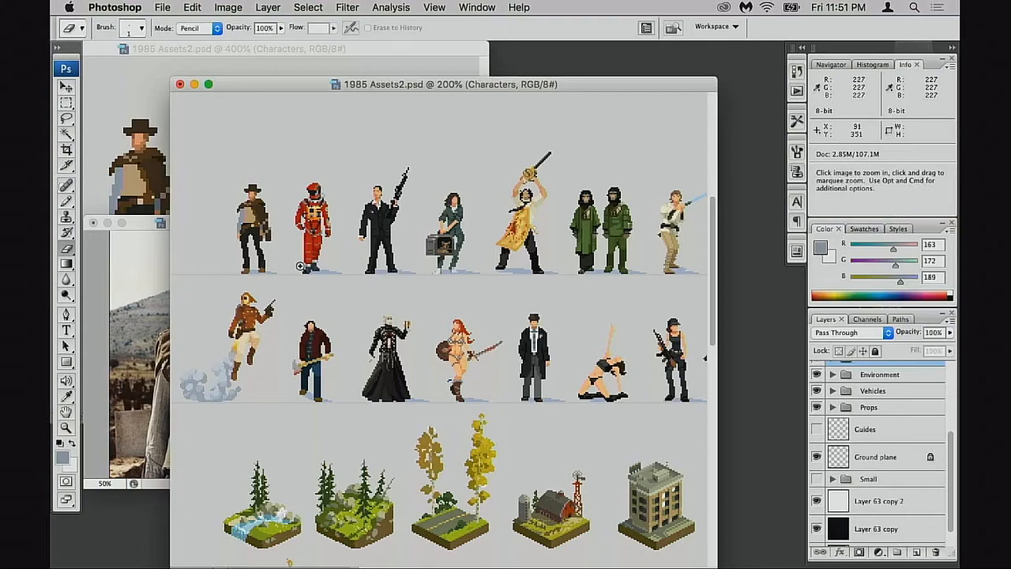
pyautogui.click(300, 266)
pyautogui.click(310, 272)
pyautogui.moveTo(401, 82); pyautogui.dragTo(523, 83)
pyautogui.click(255, 221)
pyautogui.moveTo(255, 221); pyautogui.dragTo(249, 353)
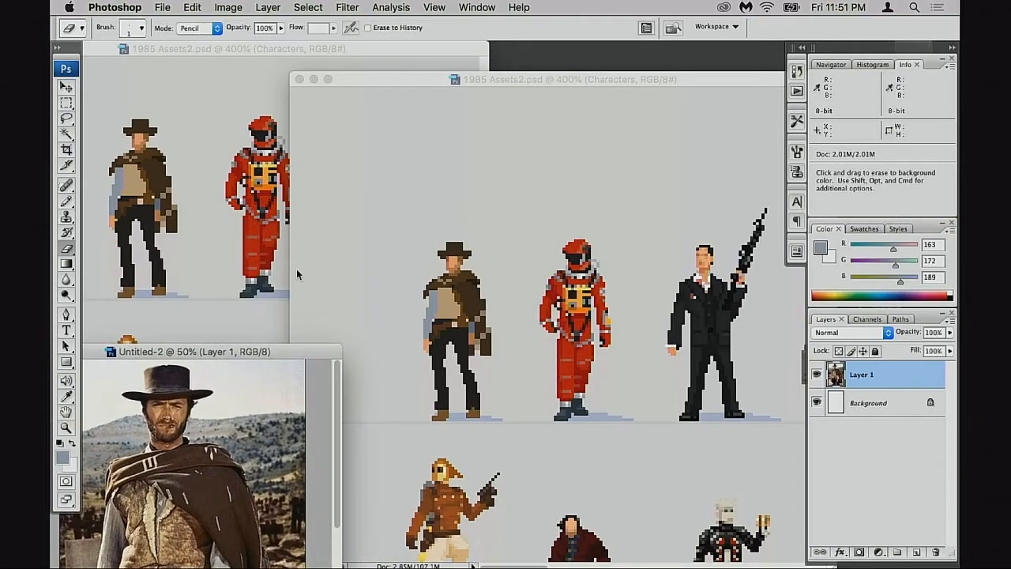
pyautogui.click(292, 54)
pyautogui.press('super+w')
pyautogui.moveTo(512, 81); pyautogui.dragTo(336, 51)
pyautogui.press('f')
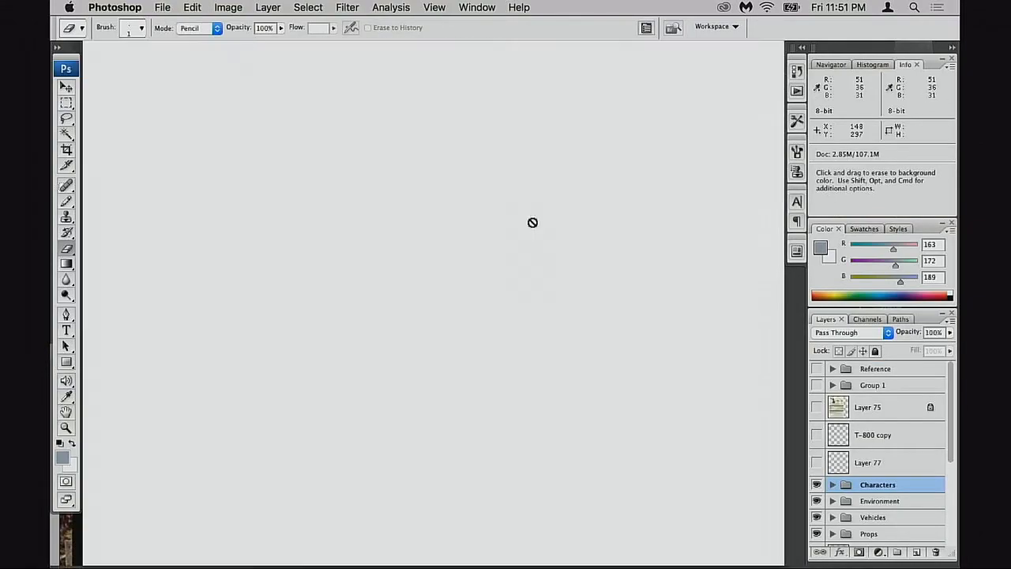
pyautogui.moveTo(515, 317); pyautogui.dragTo(490, 285)
# Step: Examine both rows of large characters and the environment tiles, vehicles and props below them at reduced magnification
pyautogui.scroll(-5, 491, 285)
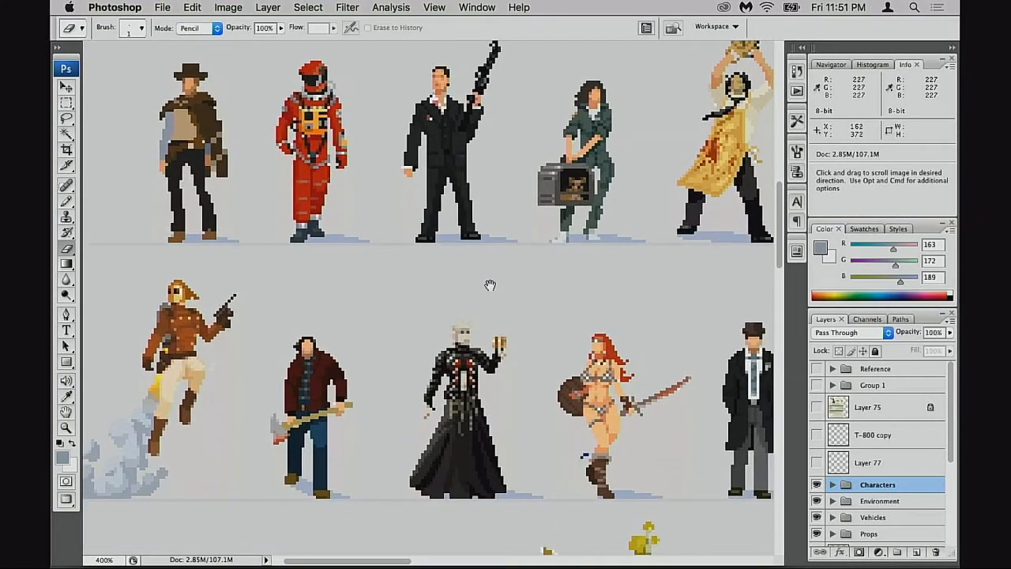
pyautogui.scroll(-2, 489, 287)
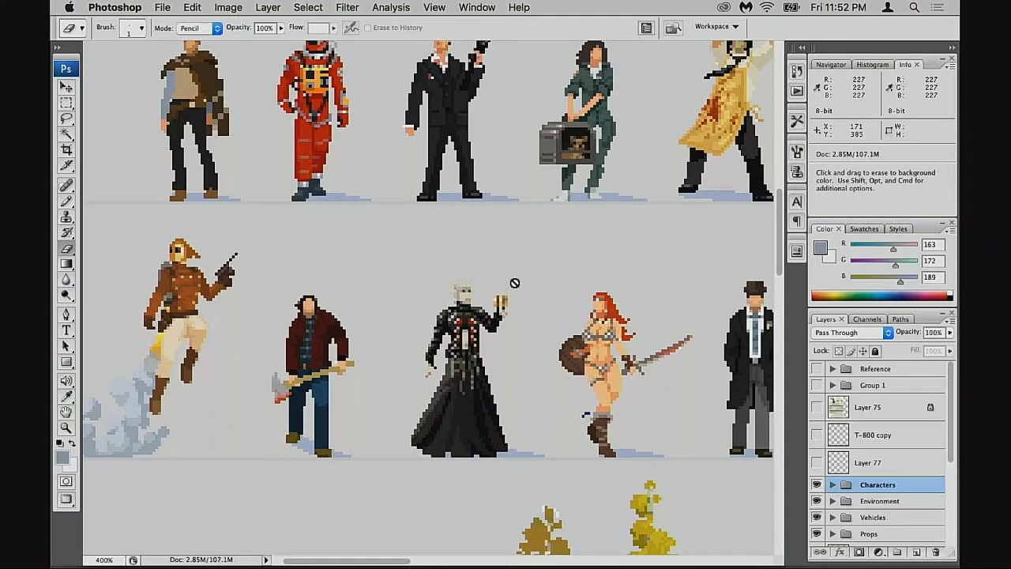
pyautogui.keyDown('alt'); pyautogui.click(490, 325); pyautogui.keyUp('alt')
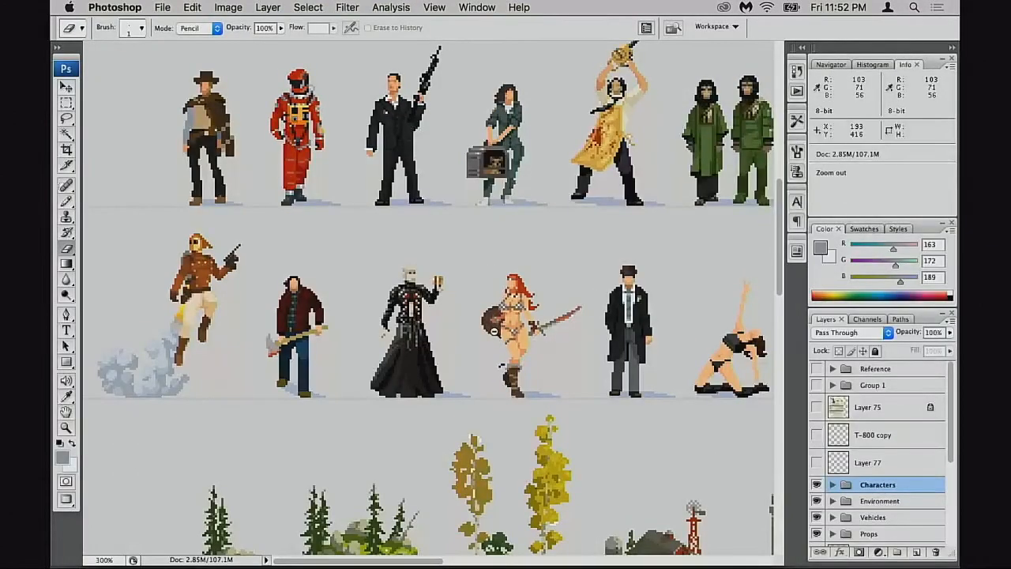
pyautogui.keyDown('alt'); pyautogui.click(496, 327); pyautogui.keyUp('alt')
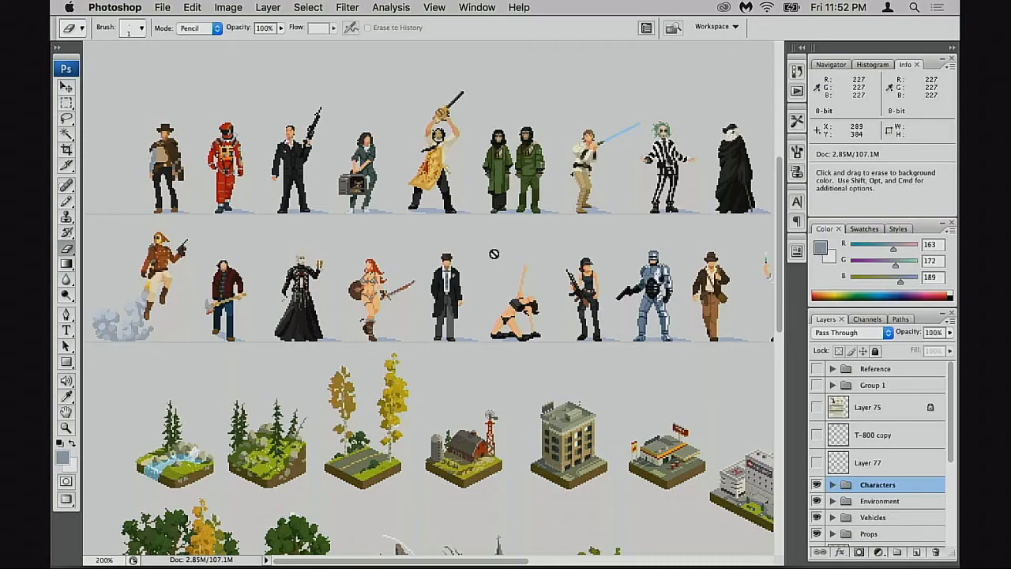
pyautogui.moveTo(562, 284); pyautogui.dragTo(280, 274)
pyautogui.moveTo(442, 382); pyautogui.dragTo(469, 273)
pyautogui.moveTo(311, 364); pyautogui.dragTo(553, 268)
pyautogui.moveTo(450, 204); pyautogui.dragTo(464, 303)
pyautogui.scroll(5, 464, 302)
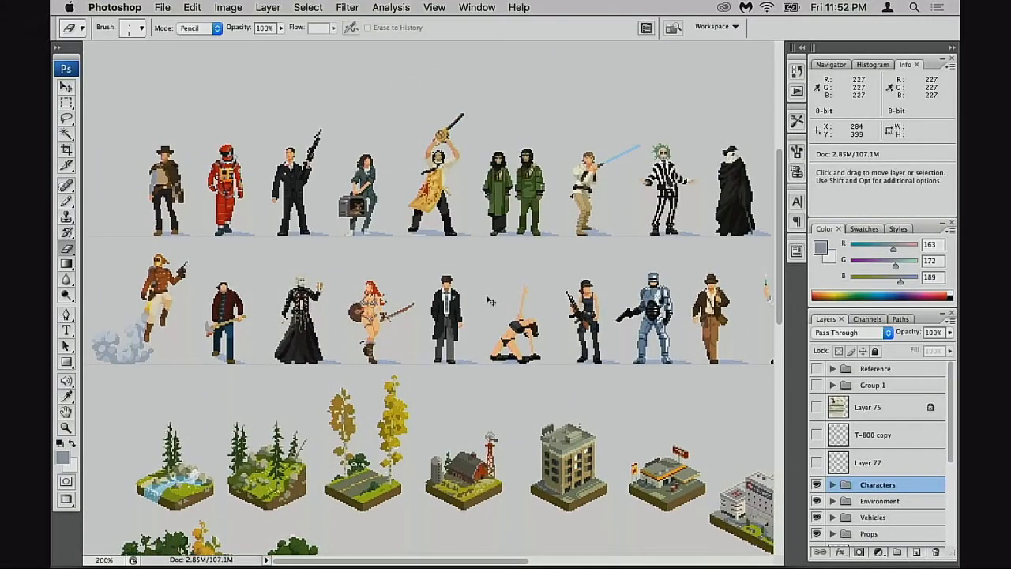
pyautogui.moveTo(543, 297); pyautogui.dragTo(234, 241)
pyautogui.moveTo(762, 233); pyautogui.dragTo(714, 360)
pyautogui.moveTo(118, 330); pyautogui.dragTo(464, 309)
pyautogui.scroll(-15, 464, 309)
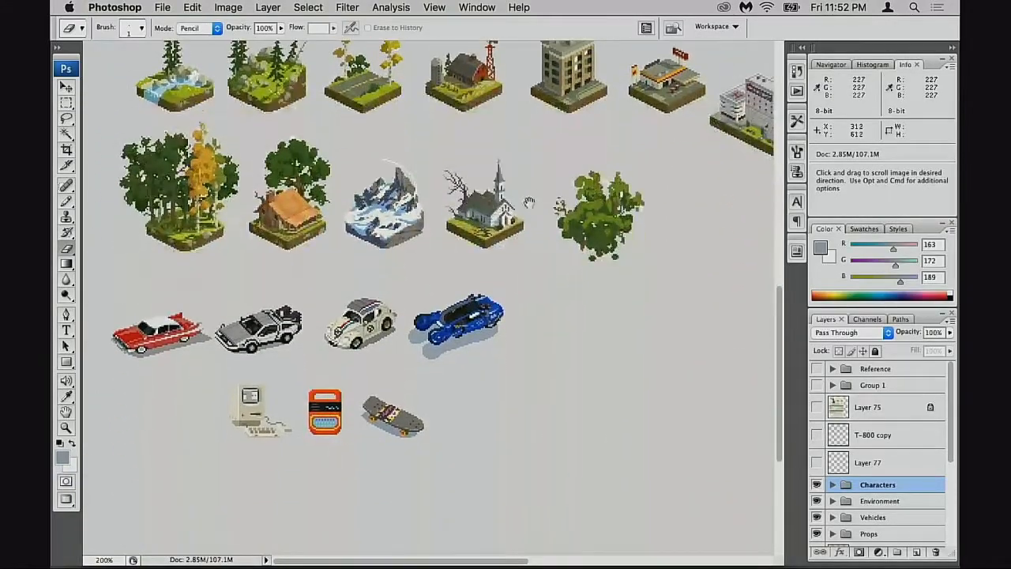
pyautogui.scroll(7, 526, 265)
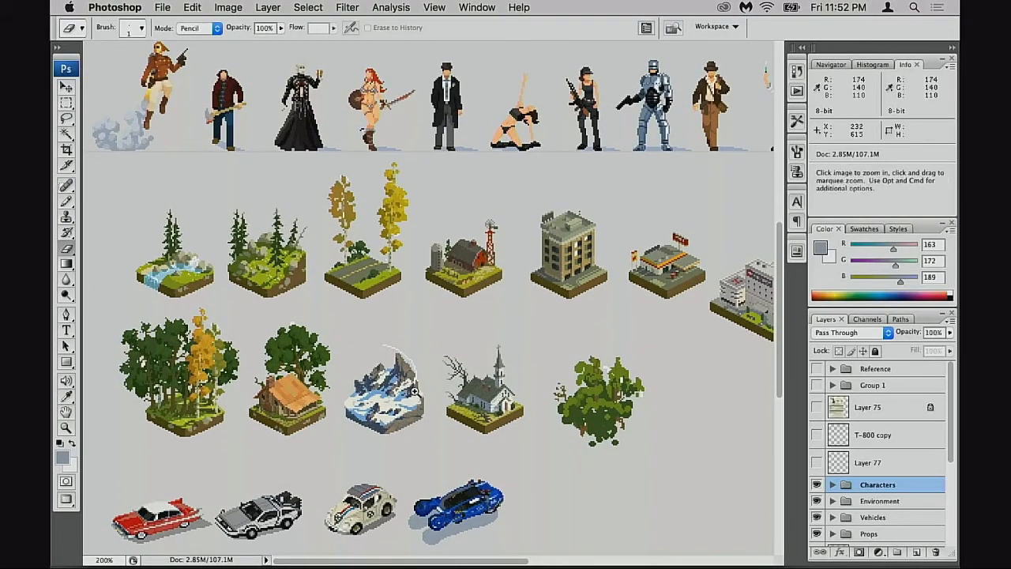
# Step: Try to move a rectangular selection enclosing the stray white arc above the snowy mountain tile
pyautogui.press('super+equal')
pyautogui.press('m')
pyautogui.moveTo(346, 195); pyautogui.dragTo(478, 337)
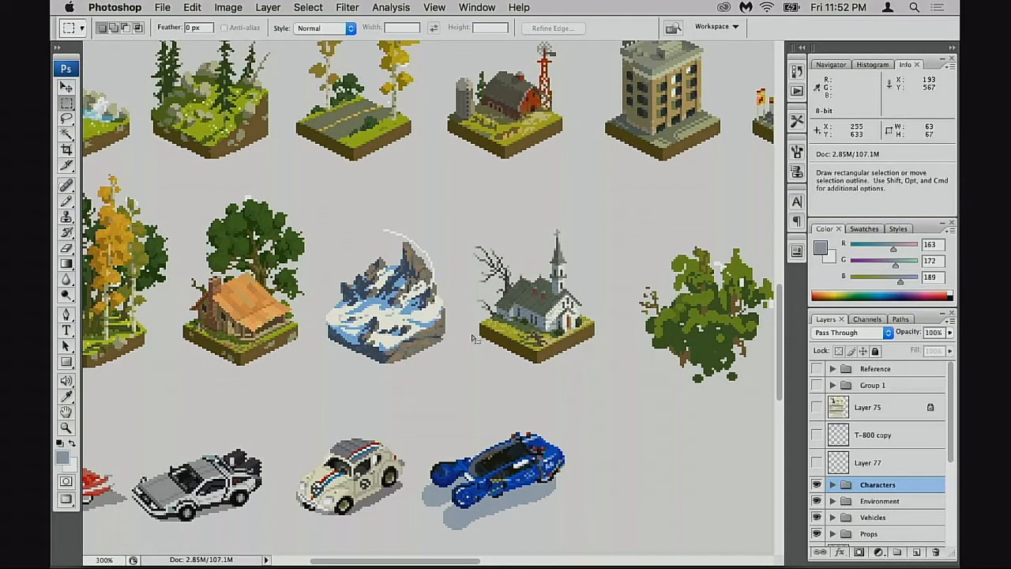
pyautogui.keyDown('super'); pyautogui.click(447, 324); pyautogui.keyUp('super')
pyautogui.click(640, 180)
# Step: Check the Characters and Environment groups by briefly hiding each, and expand the Environment group
pyautogui.click(816, 484)
pyautogui.click(816, 484)
pyautogui.click(816, 501)
pyautogui.click(816, 501)
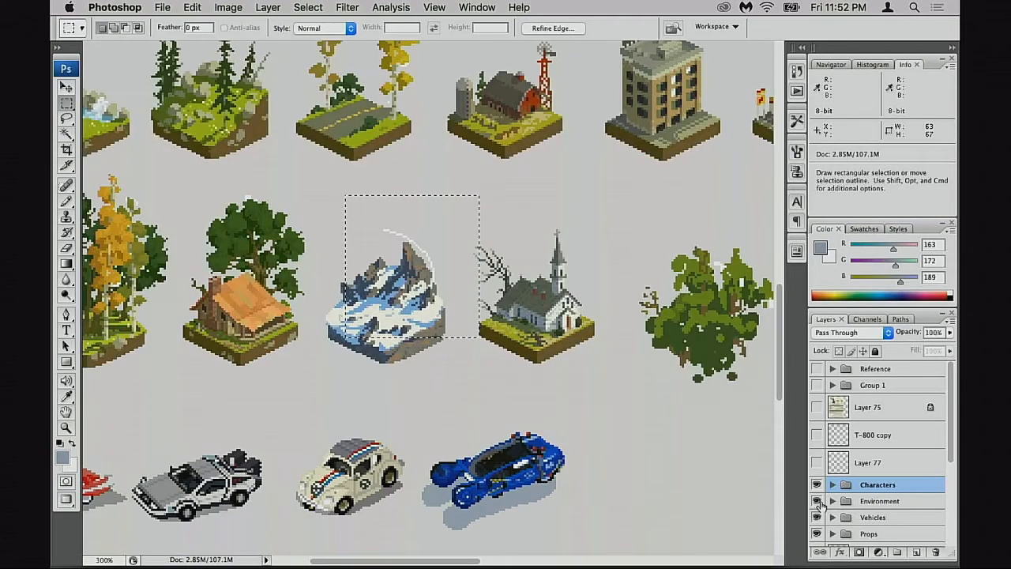
pyautogui.click(833, 501)
pyautogui.scroll(-6, 831, 406)
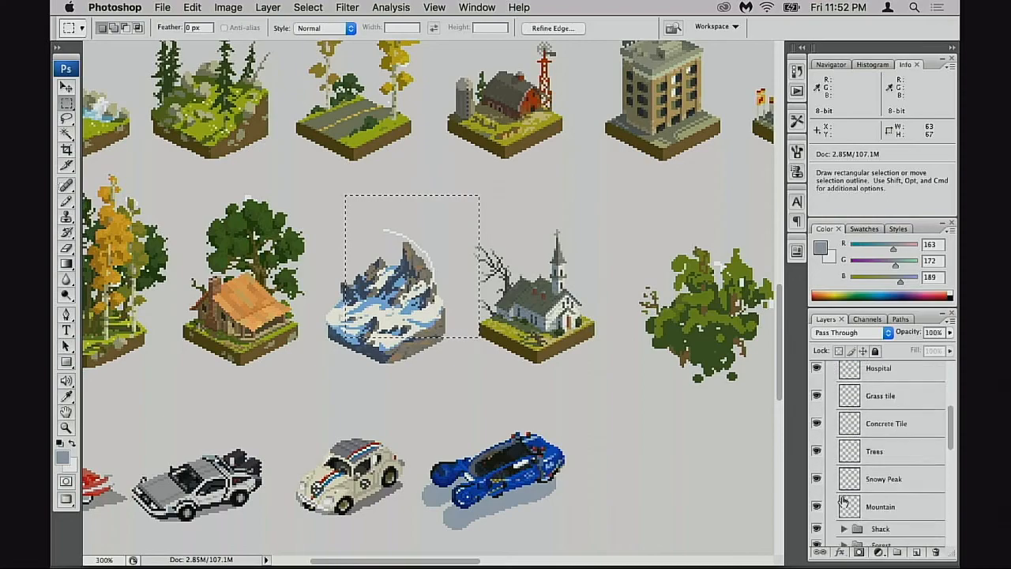
pyautogui.scroll(1, 831, 406)
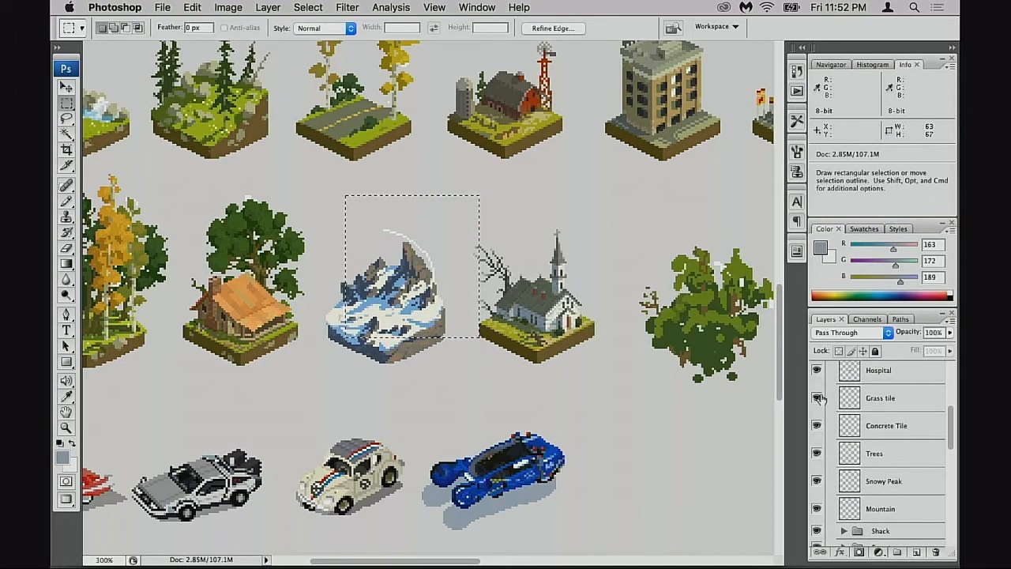
# Step: Hide the Hospital layer and select the Snowy Peak layer, checking it and the Mountain layer by toggling visibility
pyautogui.click(816, 370)
pyautogui.click(816, 509)
pyautogui.click(816, 508)
pyautogui.click(817, 490)
pyautogui.click(817, 481)
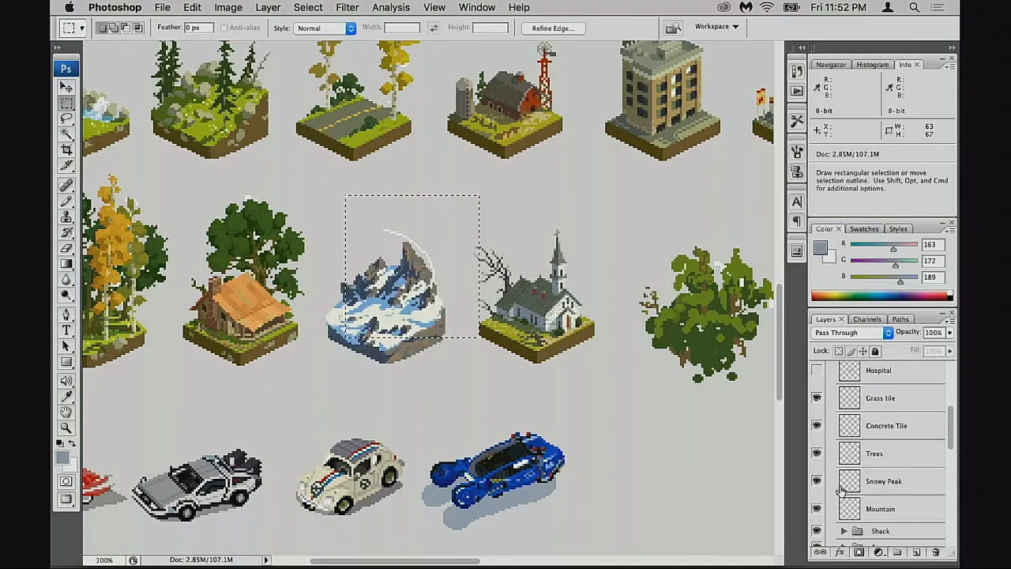
pyautogui.click(845, 484)
# Step: Clear the old selection and remove the stray white arc above the mountain on the Snowy Peak layer
pyautogui.press('super+d')
pyautogui.moveTo(340, 203); pyautogui.dragTo(476, 315)
pyautogui.moveTo(472, 339); pyautogui.dragTo(455, 327)
pyautogui.press('e')
pyautogui.moveTo(327, 144)
pyautogui.mouseDown()
pyautogui.moveTo(425, 184)
pyautogui.moveTo(367, 154)
pyautogui.moveTo(480, 215)
pyautogui.moveTo(439, 200)
pyautogui.moveTo(537, 280)
pyautogui.moveTo(513, 268)
pyautogui.moveTo(549, 357)
pyautogui.mouseUp()
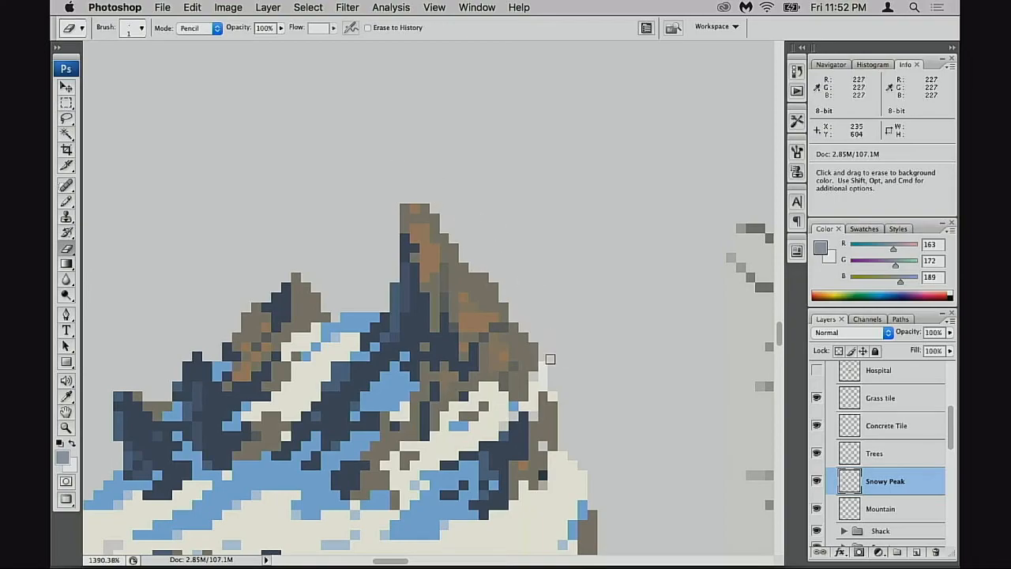
pyautogui.press('space')
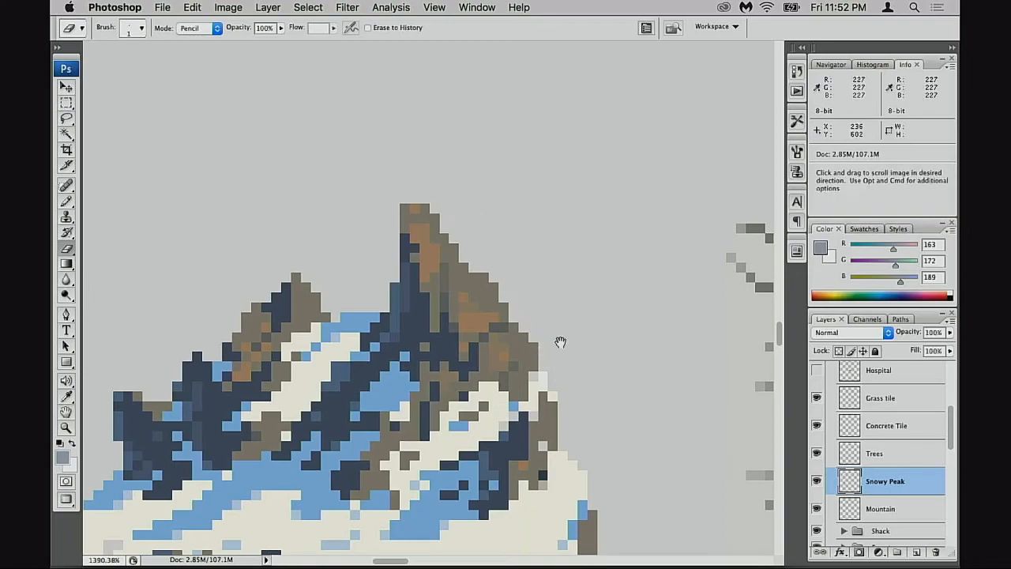
# Step: Check the cleaned mountain tile at lower magnification and collapse the Environment layer group
pyautogui.keyDown('alt'); pyautogui.click(559, 345); pyautogui.keyUp('alt')
pyautogui.keyDown('alt'); pyautogui.click(558, 345); pyautogui.keyUp('alt')
pyautogui.keyDown('alt'); pyautogui.click(558, 345); pyautogui.keyUp('alt')
pyautogui.keyDown('alt'); pyautogui.click(558, 346); pyautogui.keyUp('alt')
pyautogui.moveTo(369, 331); pyautogui.dragTo(677, 365)
pyautogui.keyDown('alt'); pyautogui.click(410, 324); pyautogui.keyUp('alt')
pyautogui.keyDown('alt'); pyautogui.click(415, 325); pyautogui.keyUp('alt')
pyautogui.scroll(3, 880, 420)
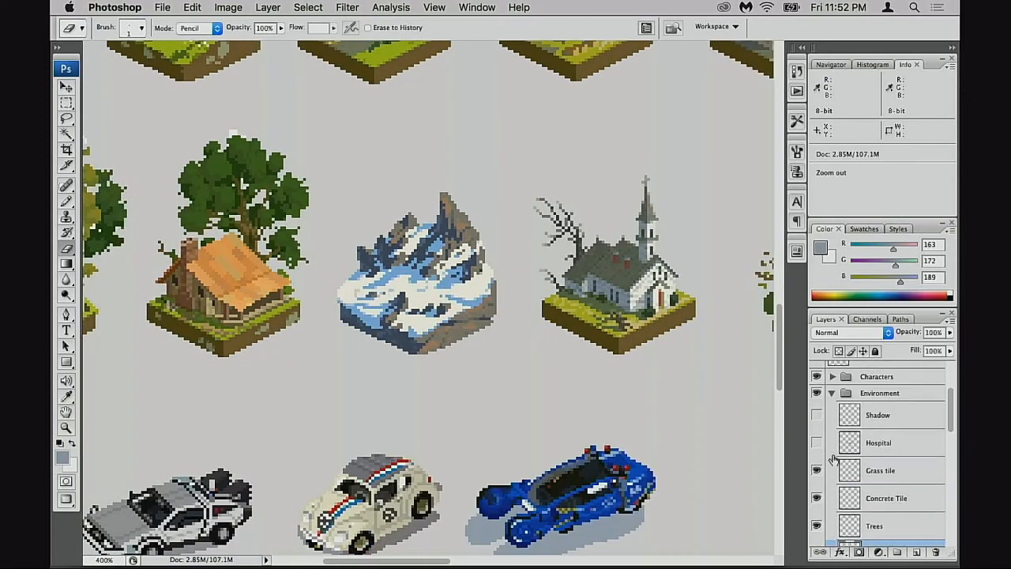
pyautogui.click(832, 392)
# Step: Examine the characters along both rows up to the seated man on the bench and the grey giant robot
pyautogui.moveTo(363, 217); pyautogui.dragTo(588, 451)
pyautogui.keyDown('alt'); pyautogui.click(486, 263); pyautogui.keyUp('alt')
pyautogui.keyDown('alt'); pyautogui.click(486, 262); pyautogui.keyUp('alt')
pyautogui.moveTo(480, 174)
pyautogui.mouseDown()
pyautogui.moveTo(408, 263)
pyautogui.moveTo(412, 340)
pyautogui.mouseUp()
pyautogui.moveTo(552, 315)
pyautogui.mouseDown()
pyautogui.moveTo(436, 265)
pyautogui.moveTo(320, 262)
pyautogui.mouseUp()
pyautogui.moveTo(565, 286); pyautogui.dragTo(294, 285)
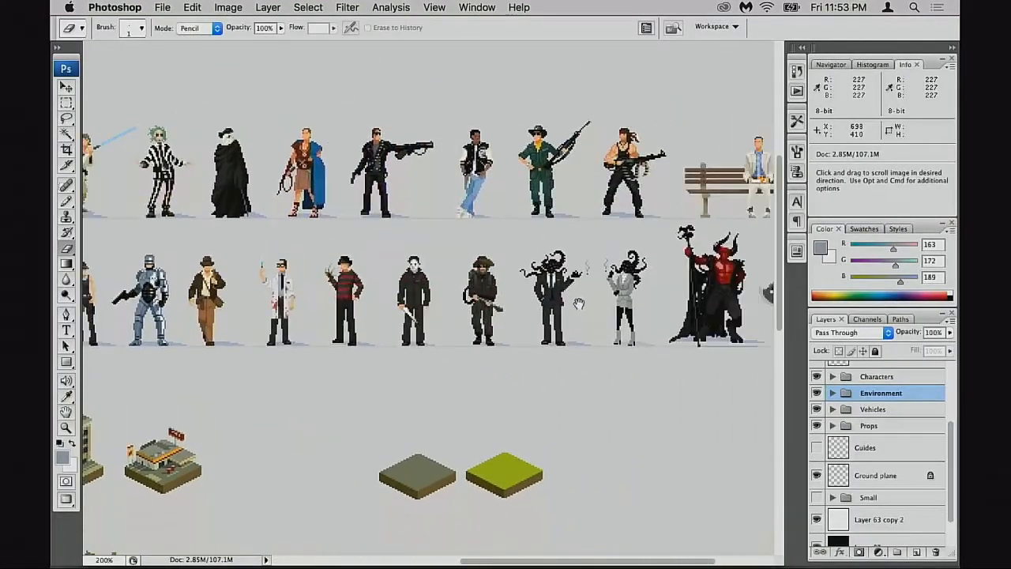
pyautogui.moveTo(587, 298); pyautogui.dragTo(418, 313)
pyautogui.keyDown('ctrl'); pyautogui.click(715, 284); pyautogui.keyUp('ctrl')
pyautogui.keyDown('ctrl'); pyautogui.click(716, 285); pyautogui.keyUp('ctrl')
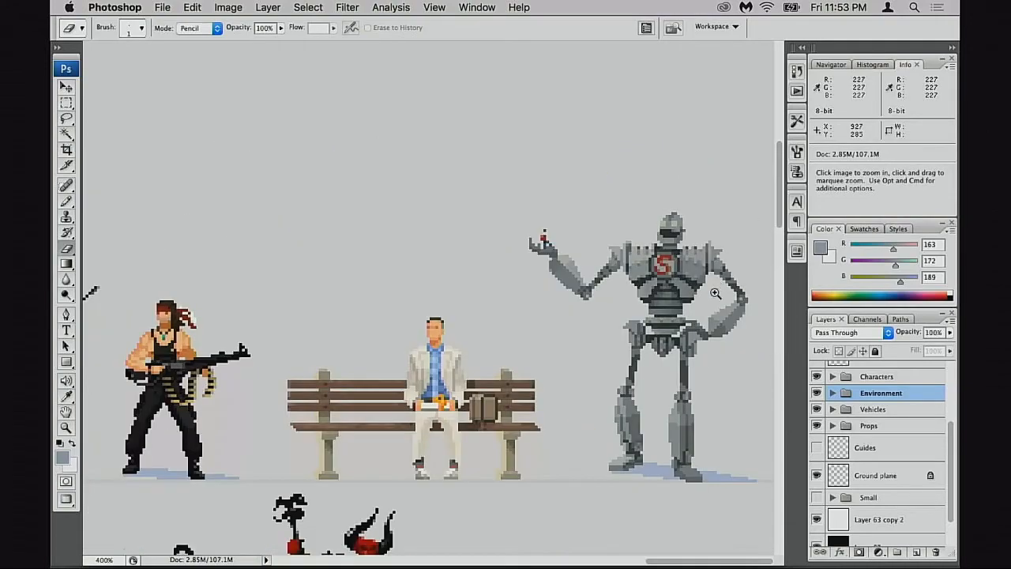
pyautogui.keyDown('ctrl'); pyautogui.click(716, 285); pyautogui.keyUp('ctrl')
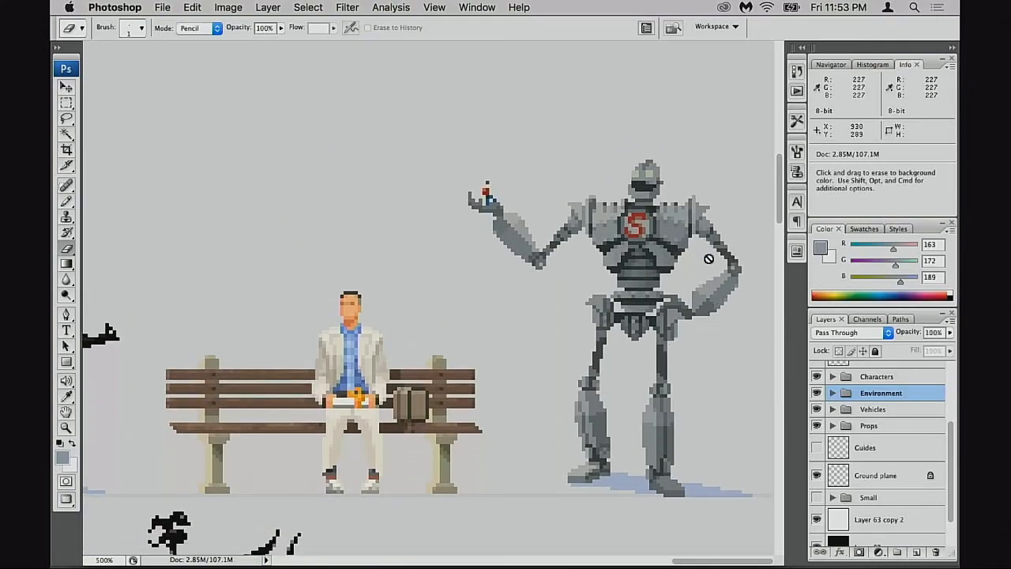
# Step: Return the sprite sheet to a standard floating window and arrange it beside the reference photo
pyautogui.press('f')
pyautogui.press('f')
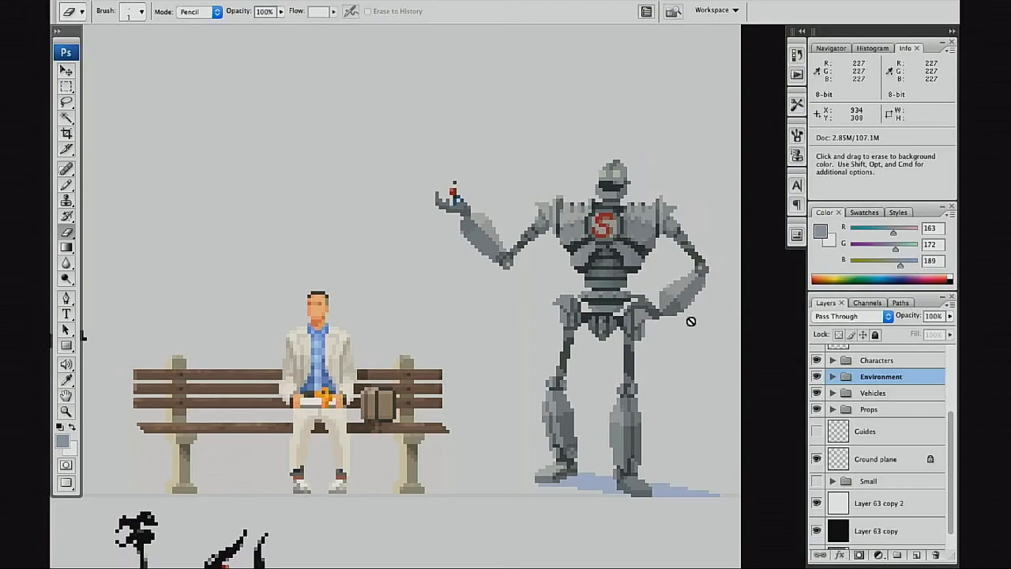
pyautogui.press('f')
pyautogui.moveTo(528, 50); pyautogui.dragTo(678, 68)
pyautogui.moveTo(247, 353); pyautogui.dragTo(165, 142)
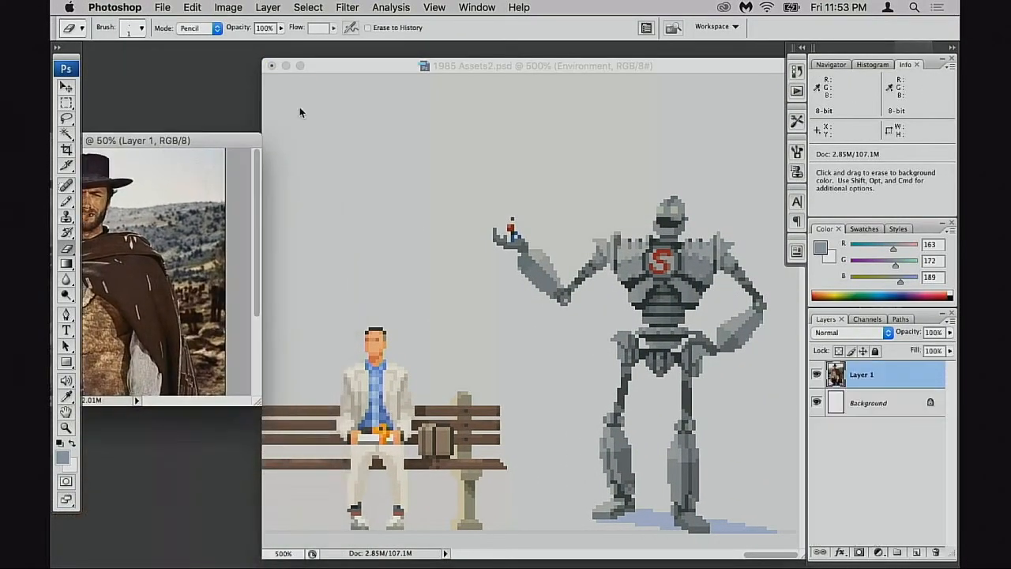
pyautogui.moveTo(515, 62); pyautogui.dragTo(389, 45)
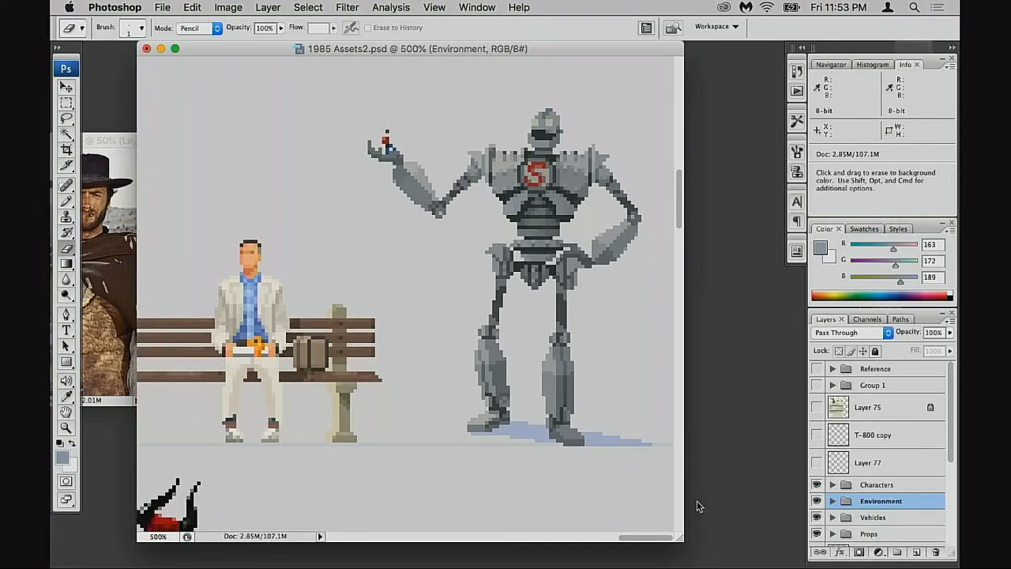